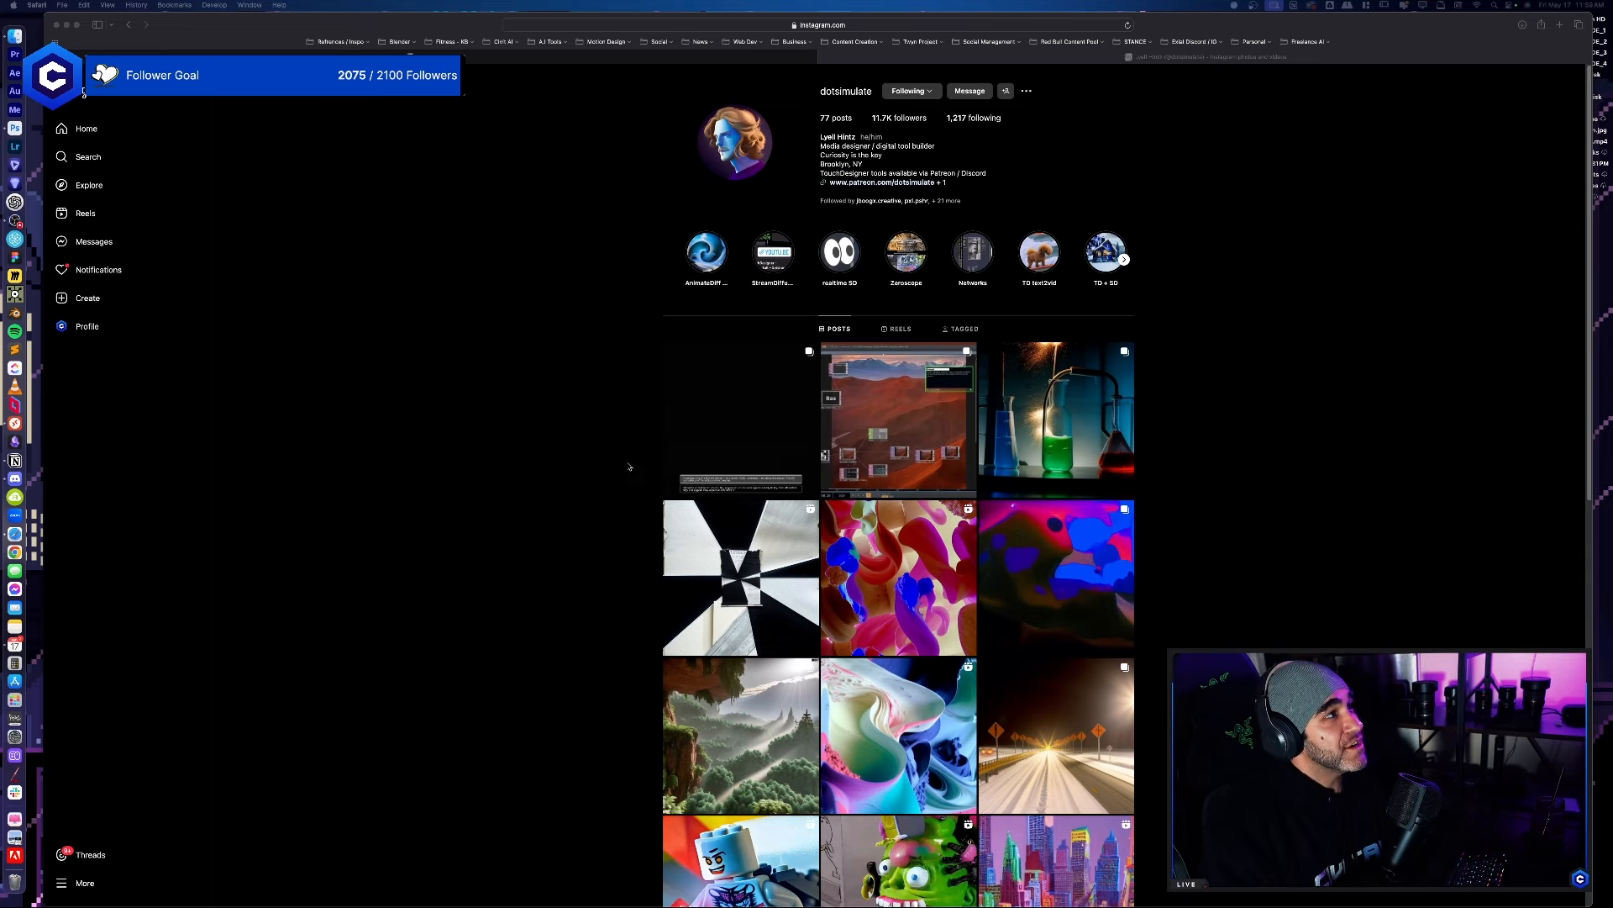
Swap the browser window for the Discord Office Hours call and start watching the shared TouchDesigner stream.
drag(339, 21, 1612, 286)
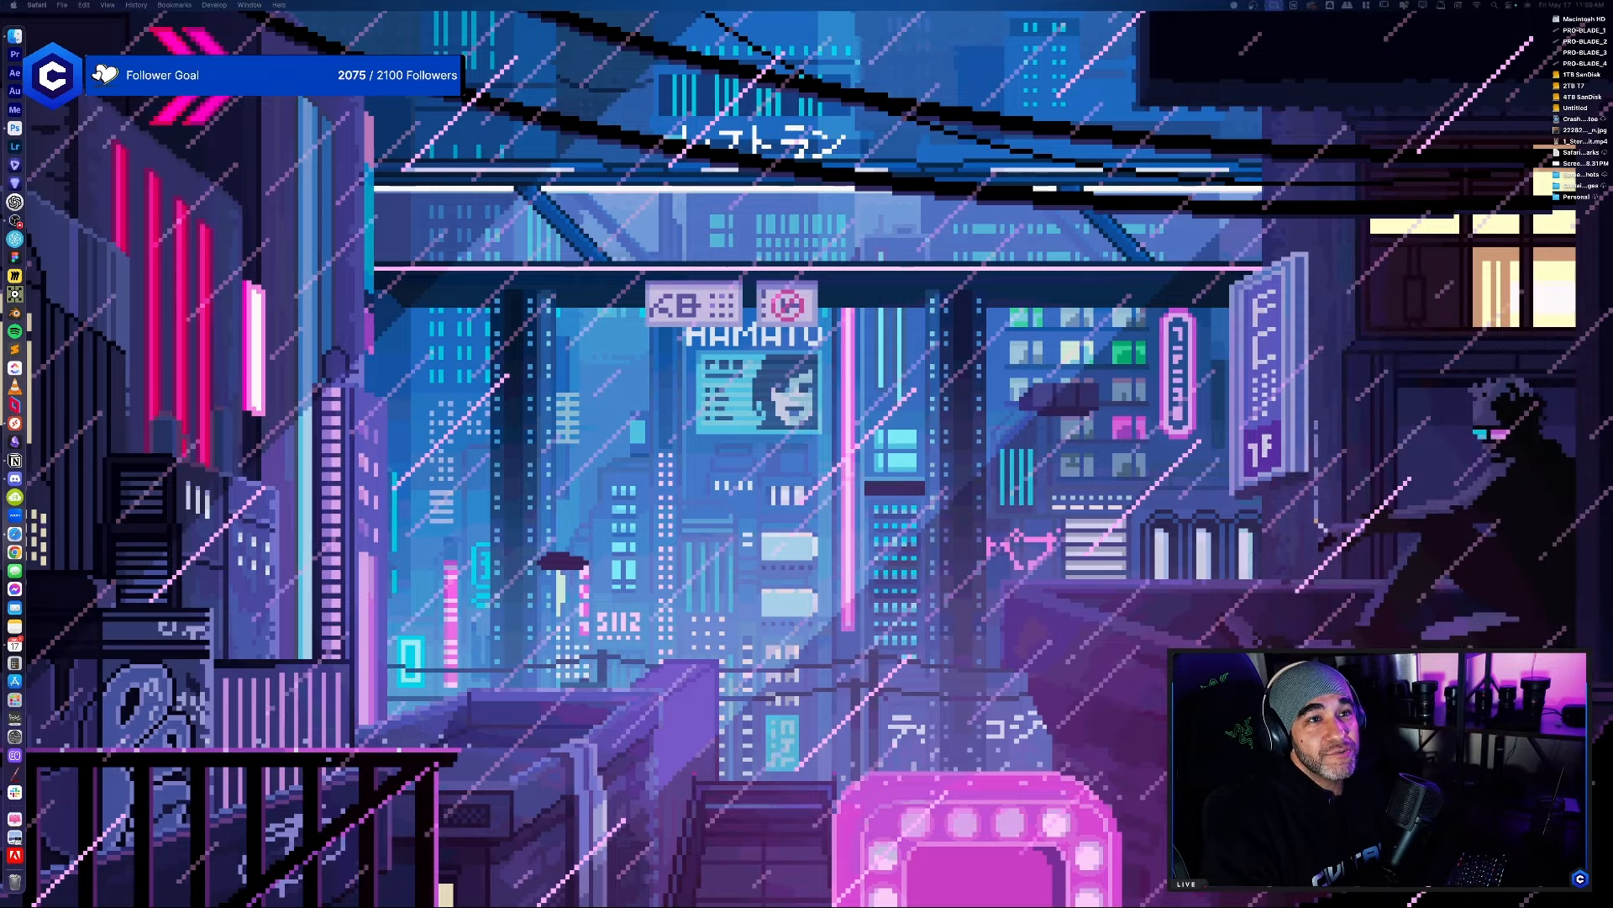
drag(1612, 17, 246, 14)
drag(961, 714, 1456, 714)
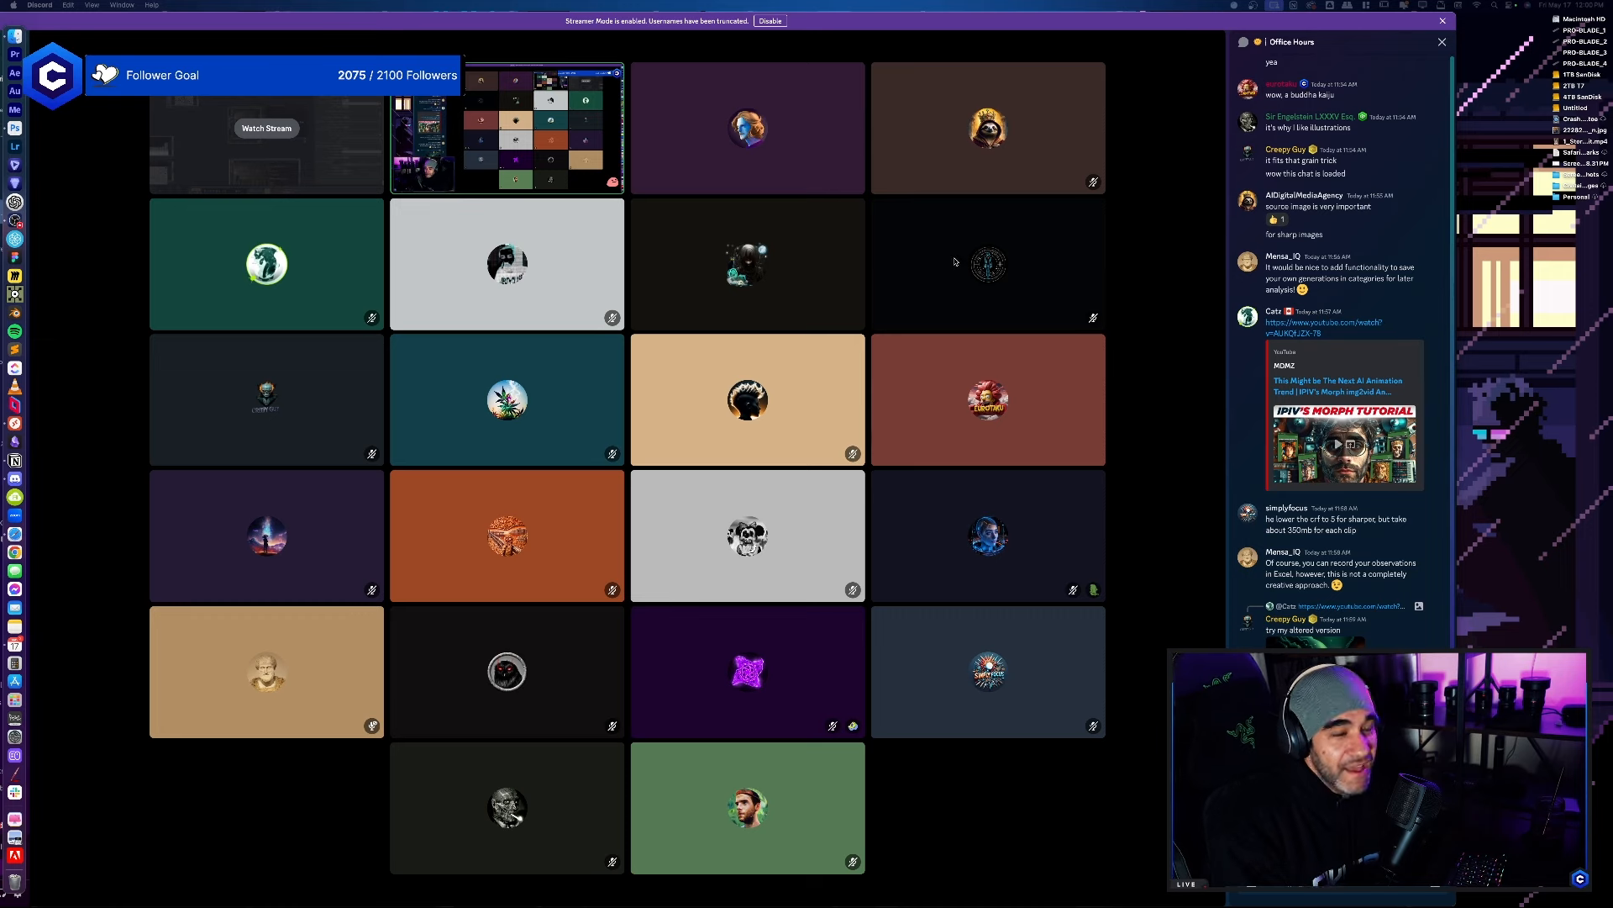
click(266, 130)
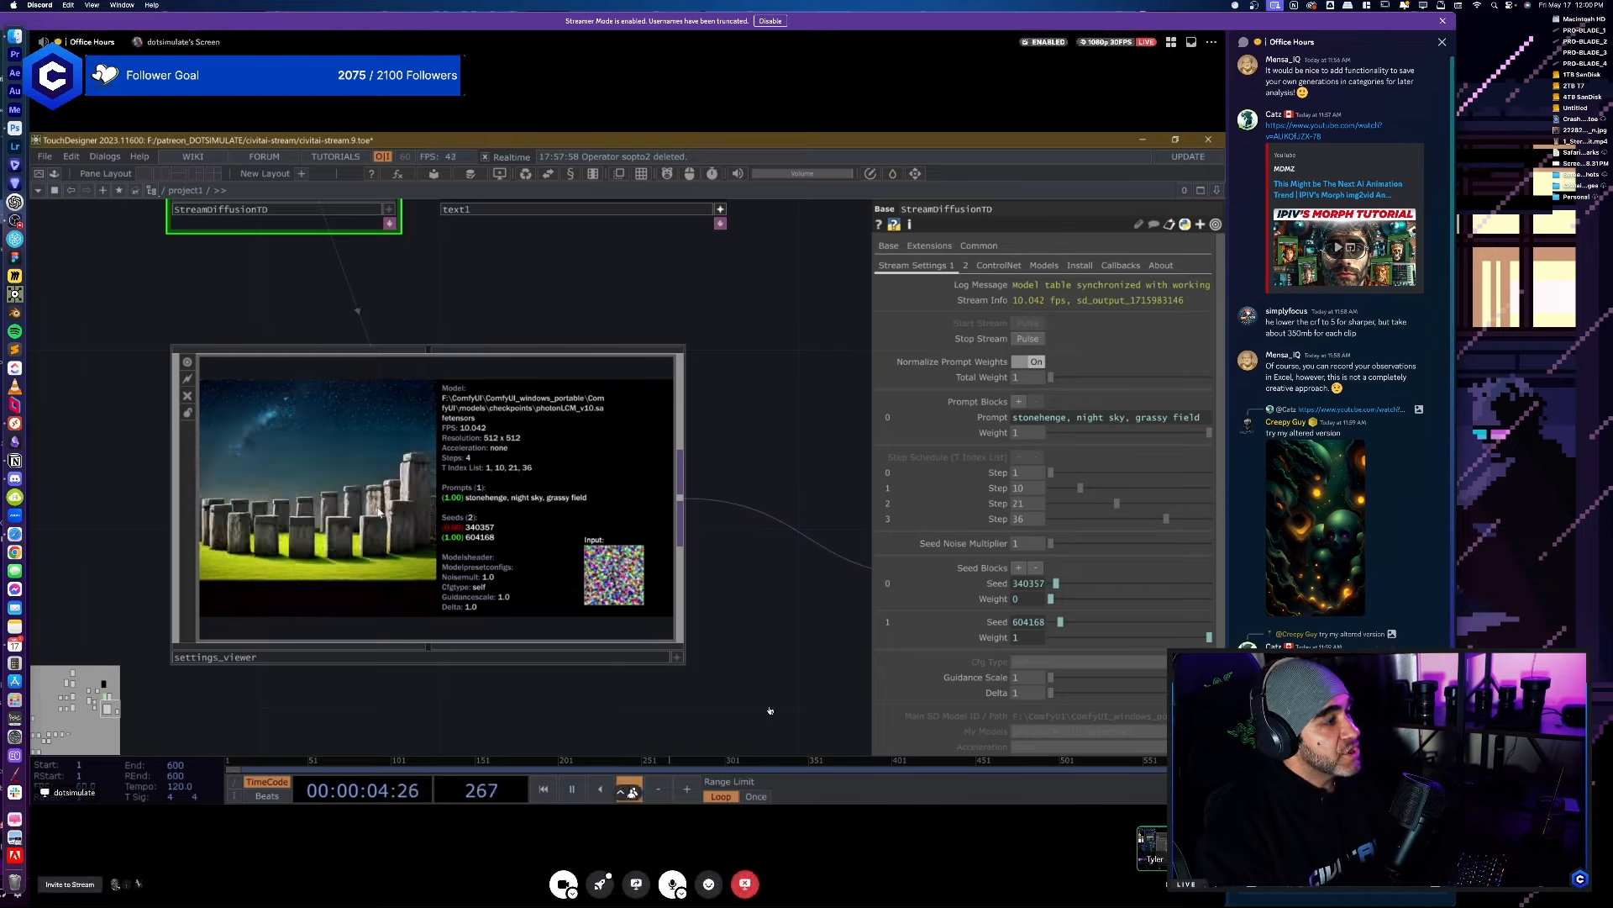
Widen the call window, check the streamer's user volume in the participant grid, and return to the shared stream.
drag(1455, 491, 1606, 490)
click(745, 398)
right_click(697, 192)
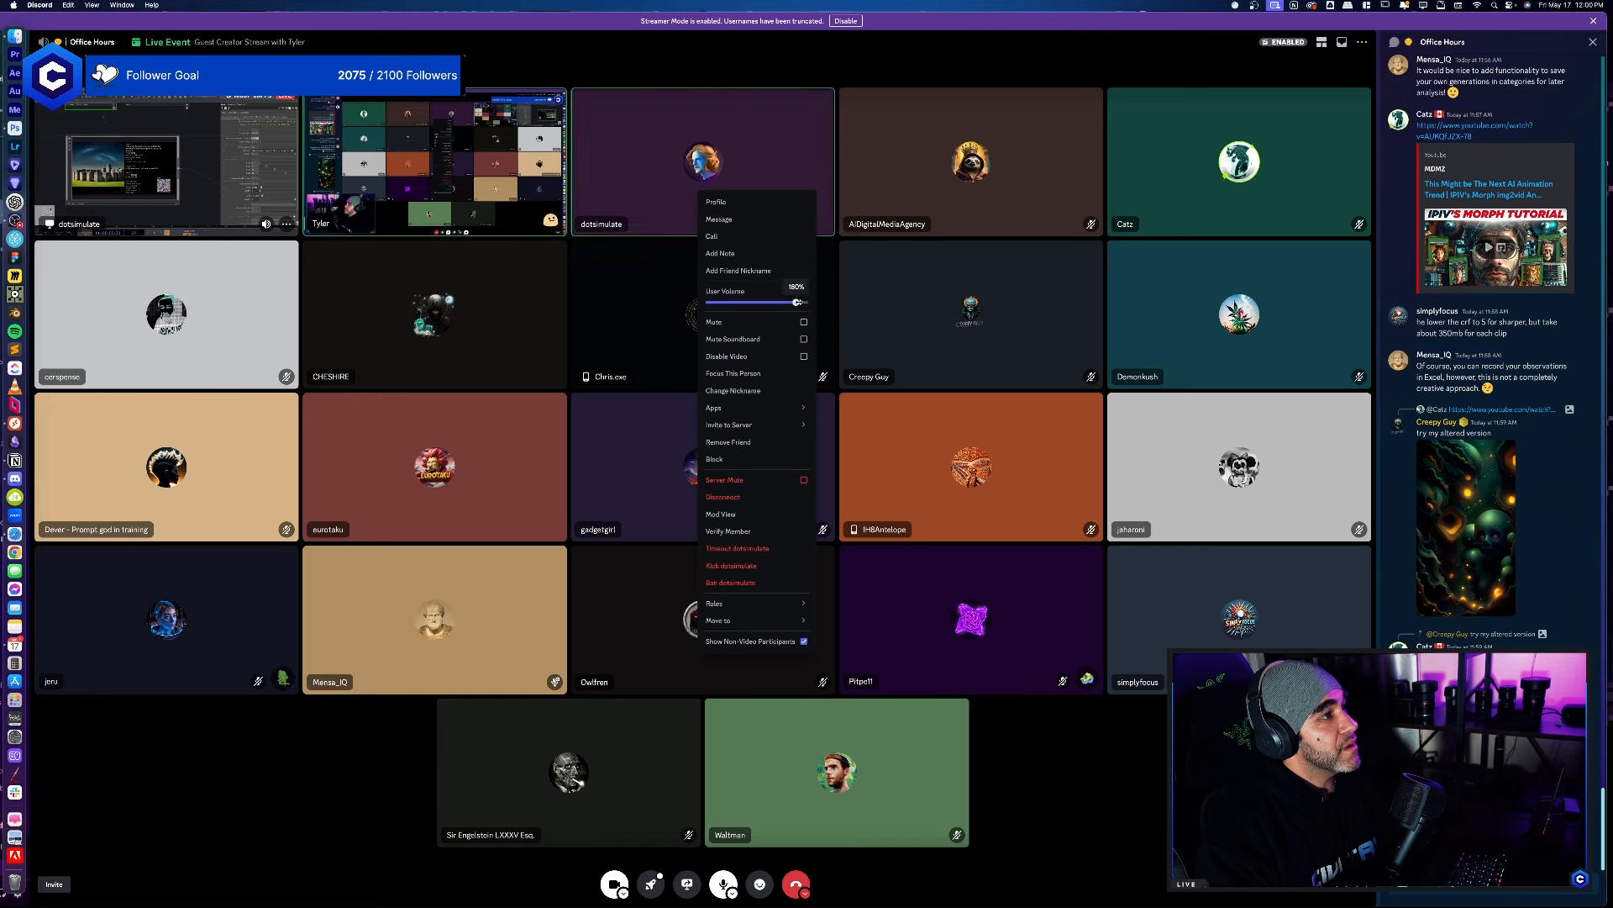
click(201, 179)
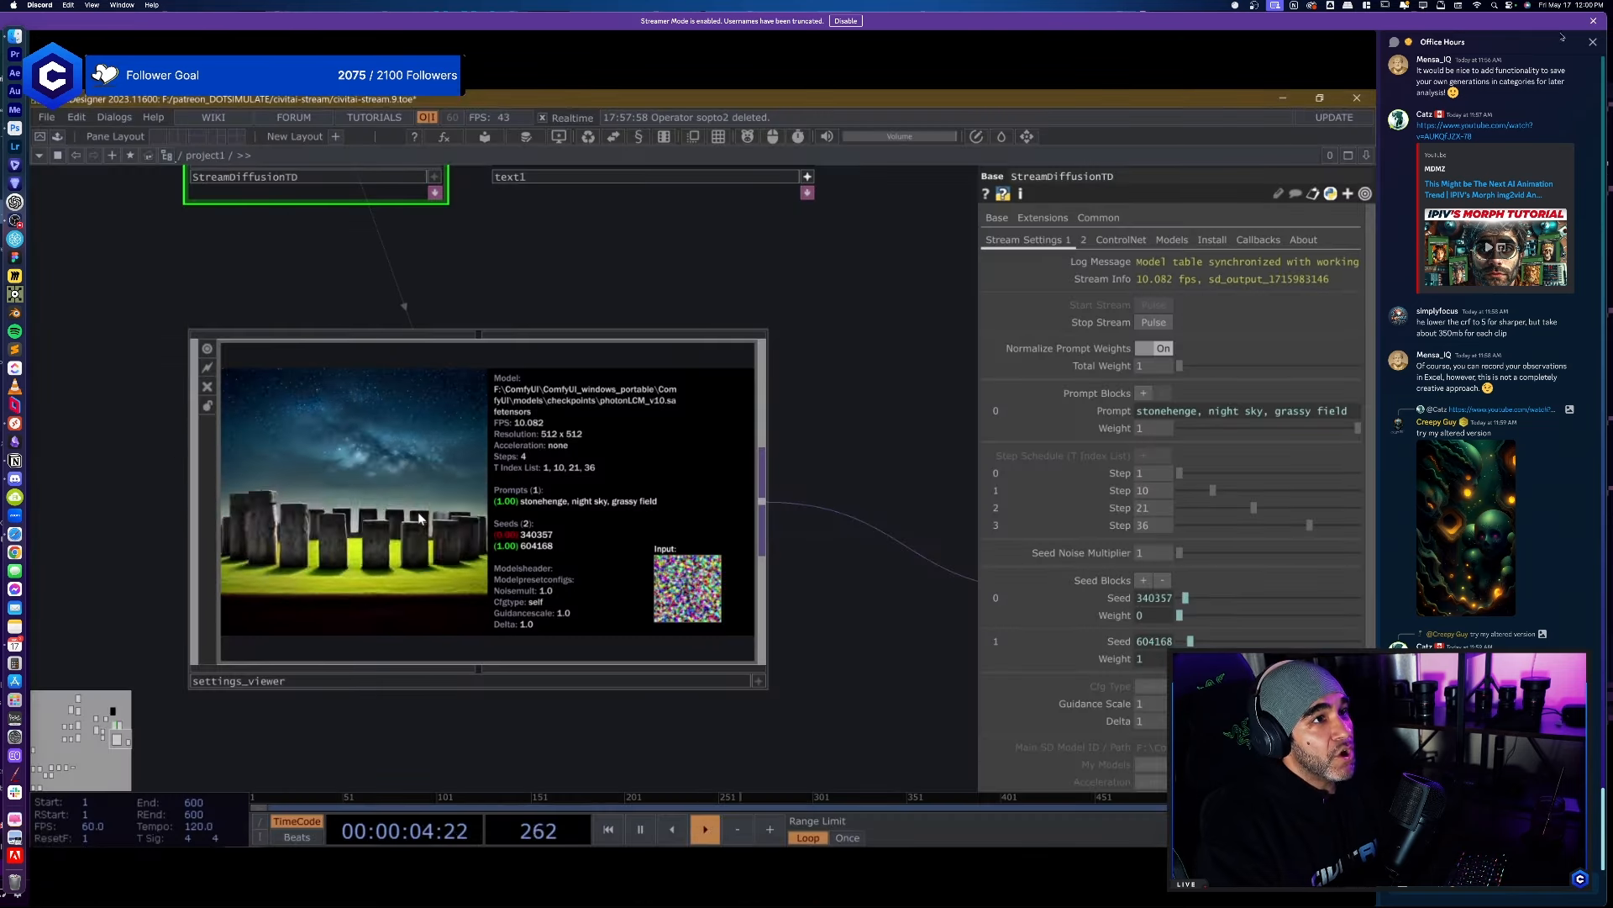
Display the shared TouchDesigner stream in full screen.
double_click(418, 516)
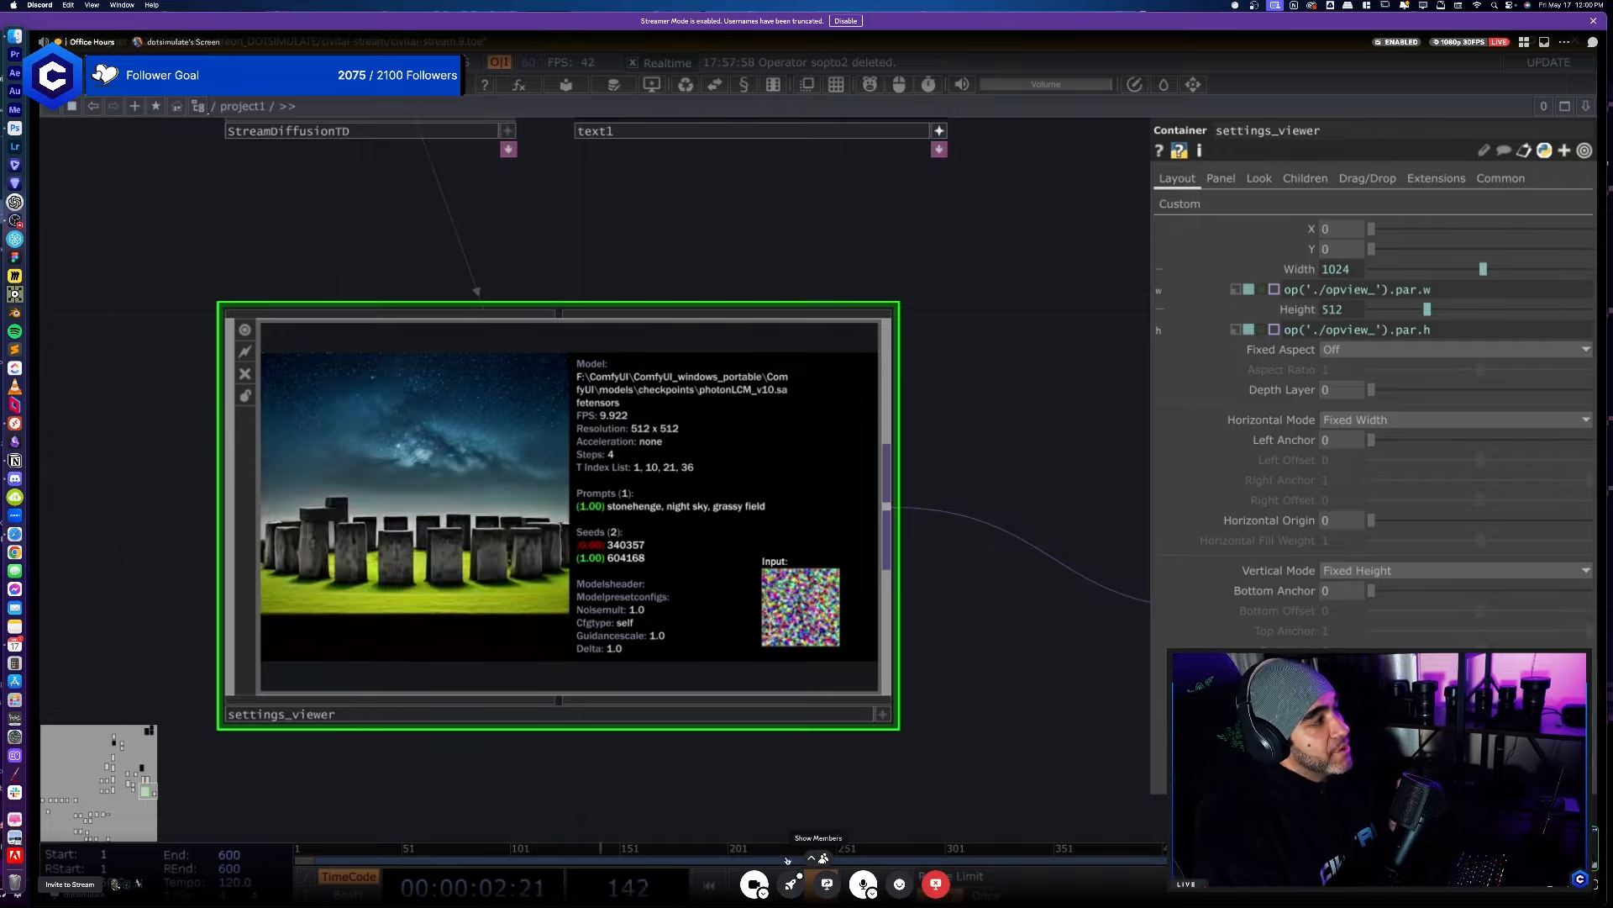
key(ctrl+super+f)
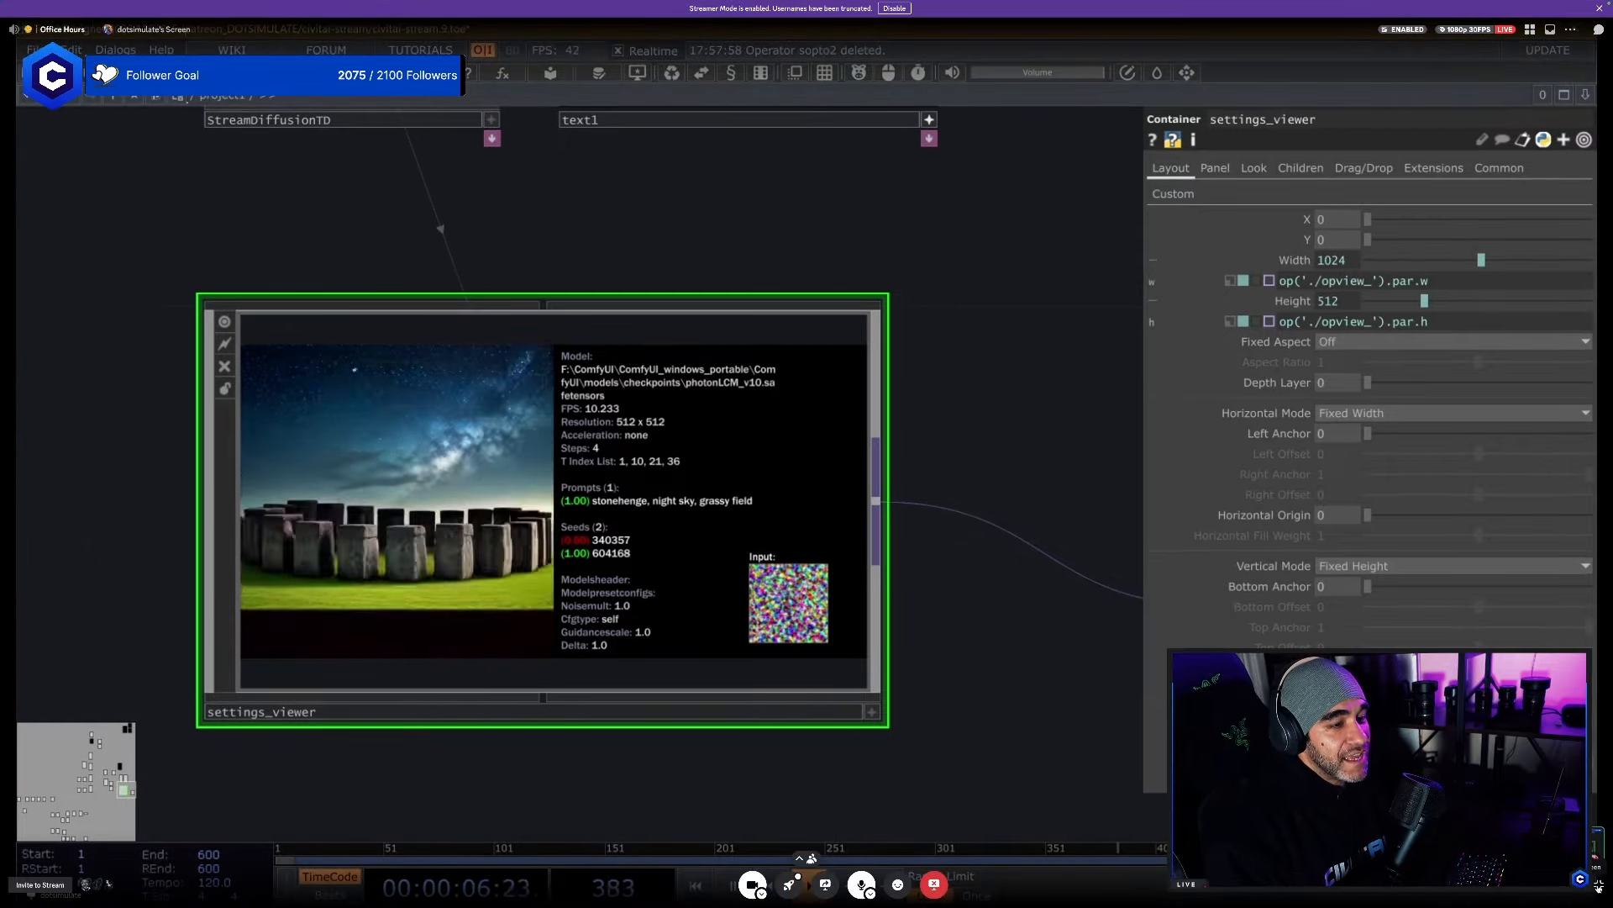
click(1599, 887)
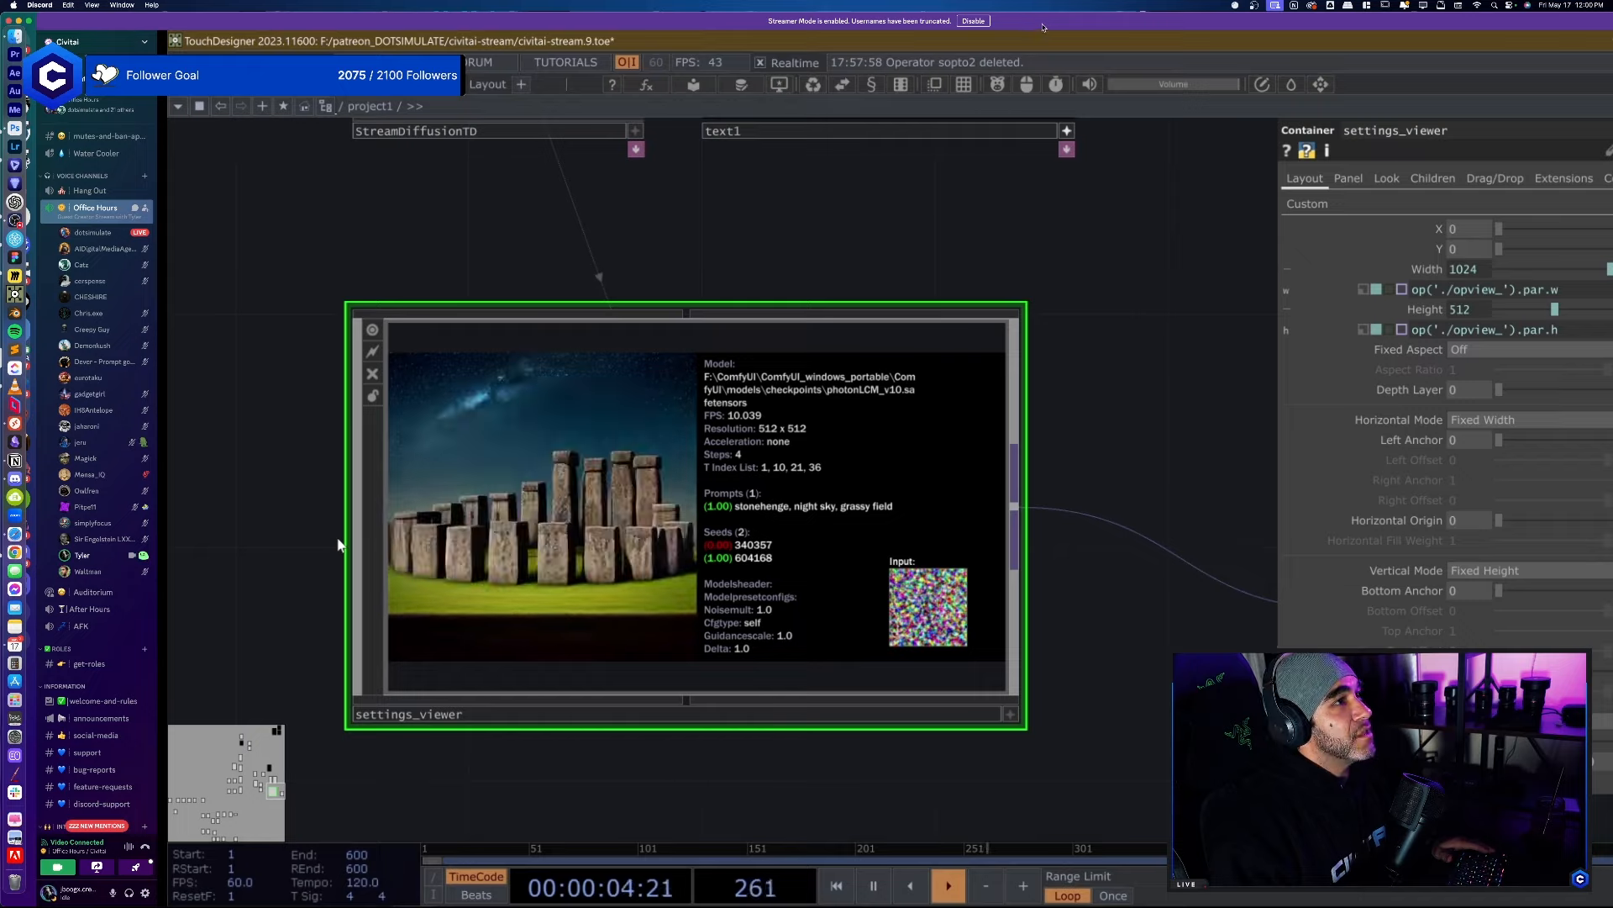
drag(1043, 28, 929, 30)
click(1603, 895)
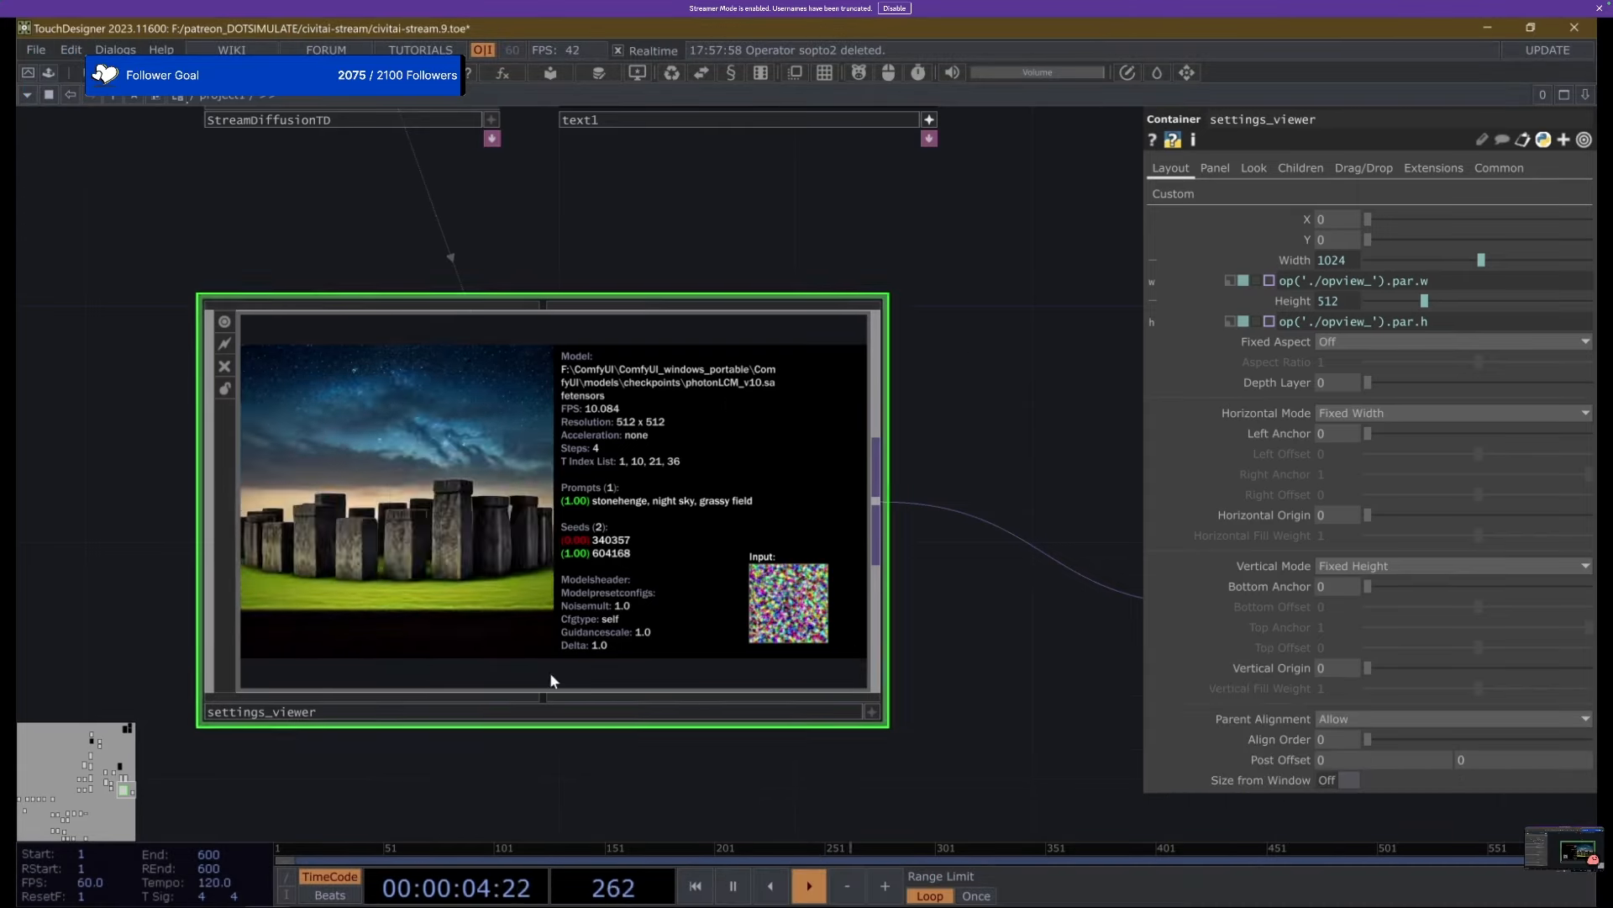
Select the StreamDiffusionTD component and move it slightly away from the settings_viewer and text1 nodes.
scroll(550, 673, down, 3)
click(430, 386)
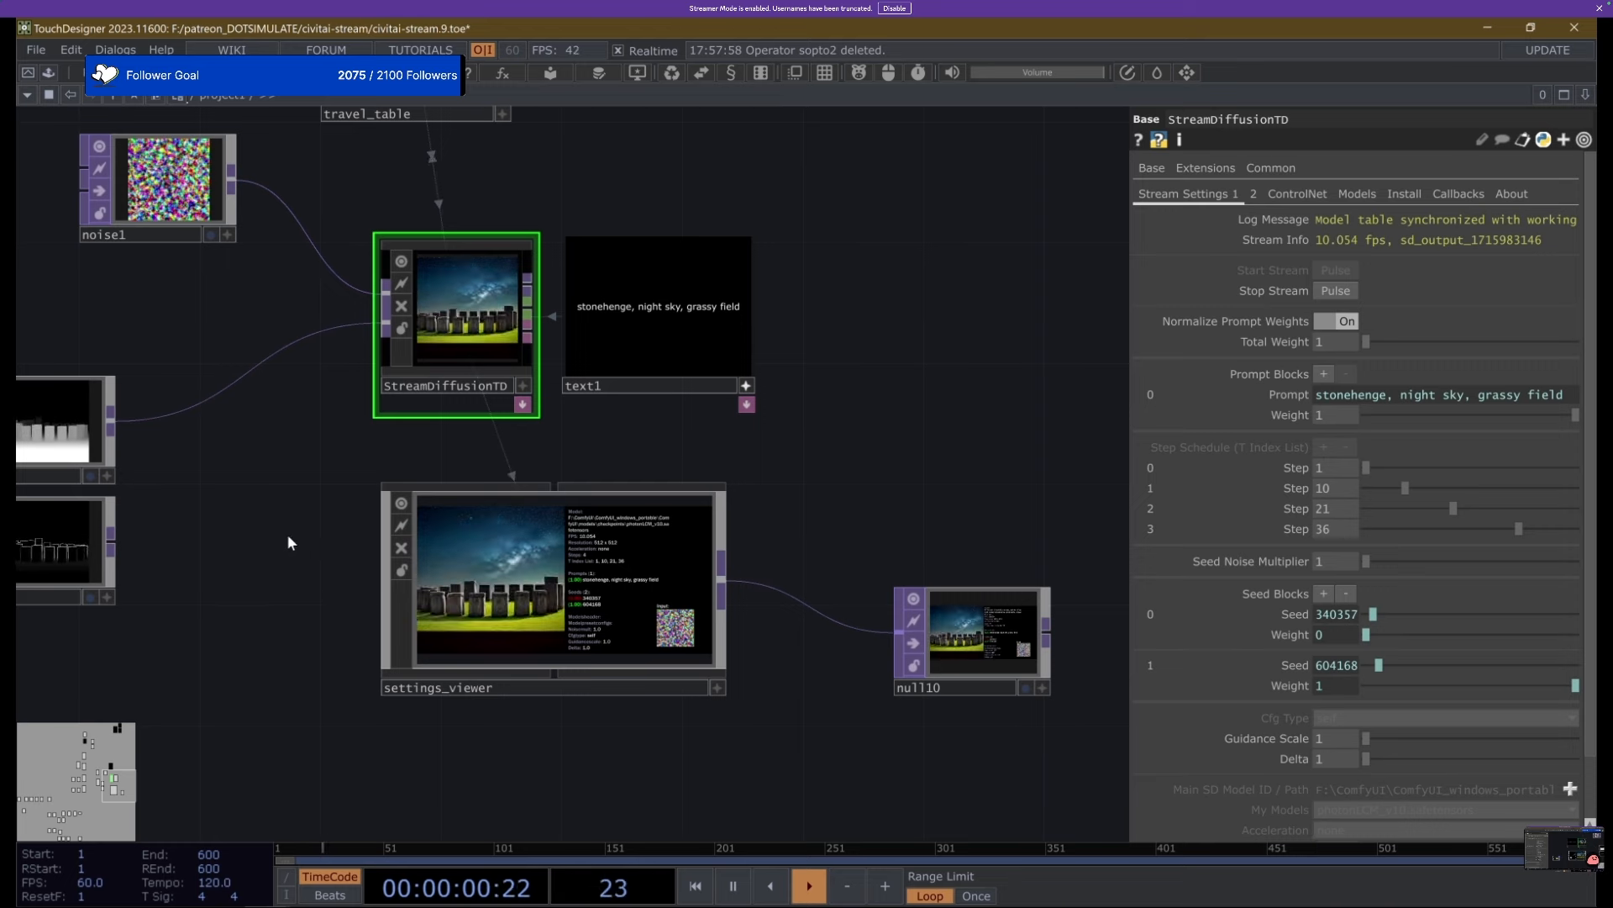
drag(472, 350, 442, 320)
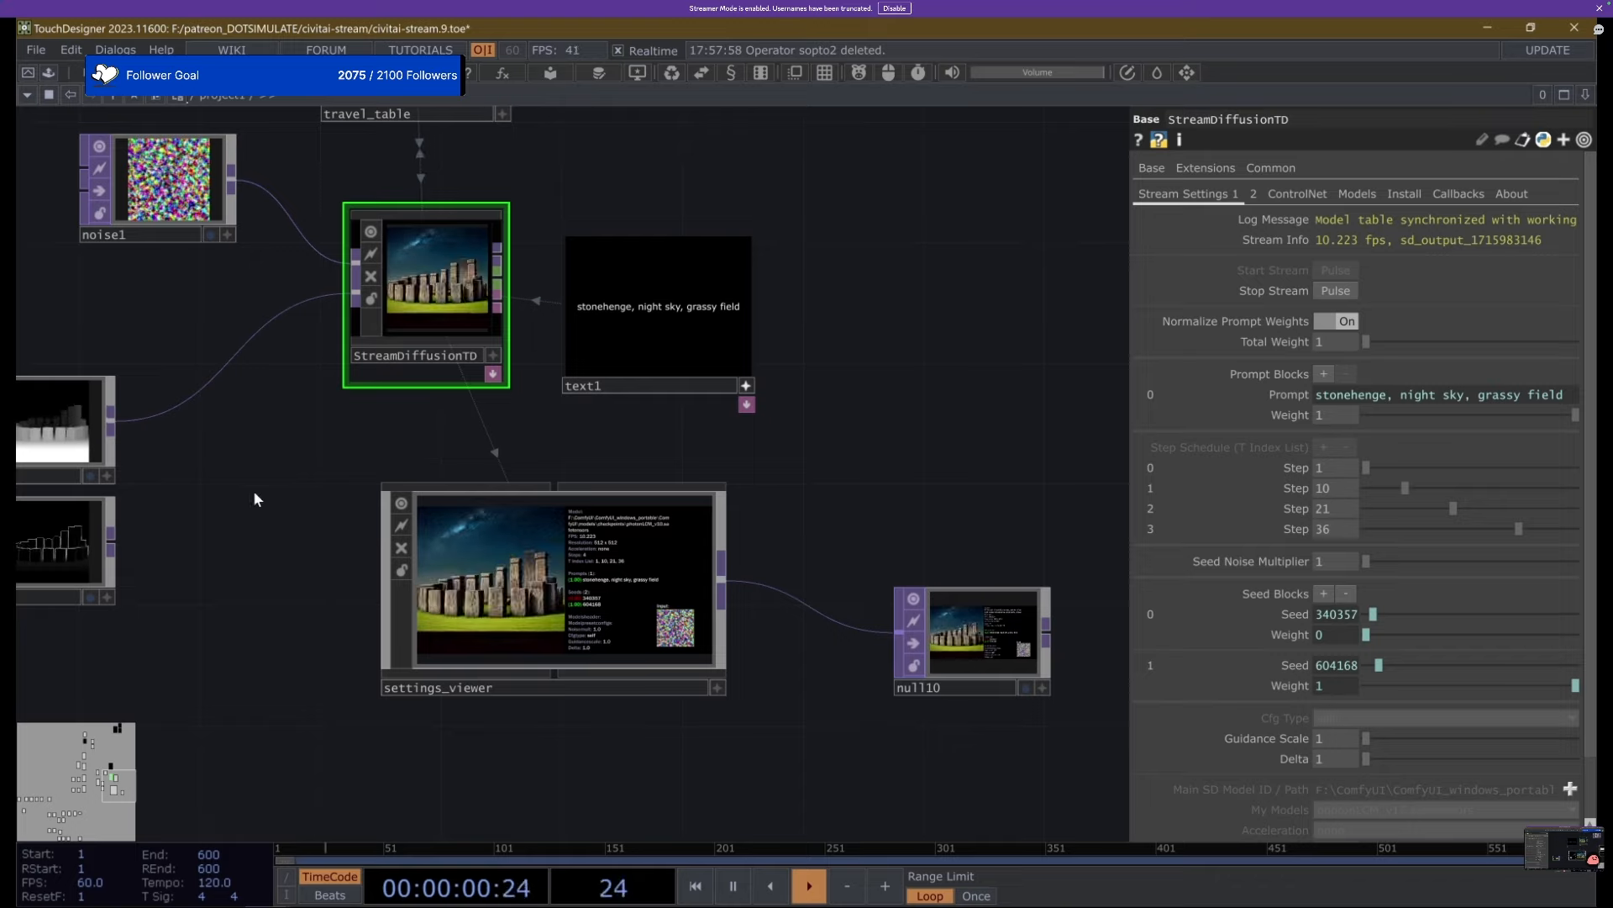
Survey the whole project network, including the audio, geometry, material and render chains leading to StreamDiffusionTD.
drag(647, 459, 992, 444)
scroll(974, 446, down, 4)
drag(584, 686, 706, 599)
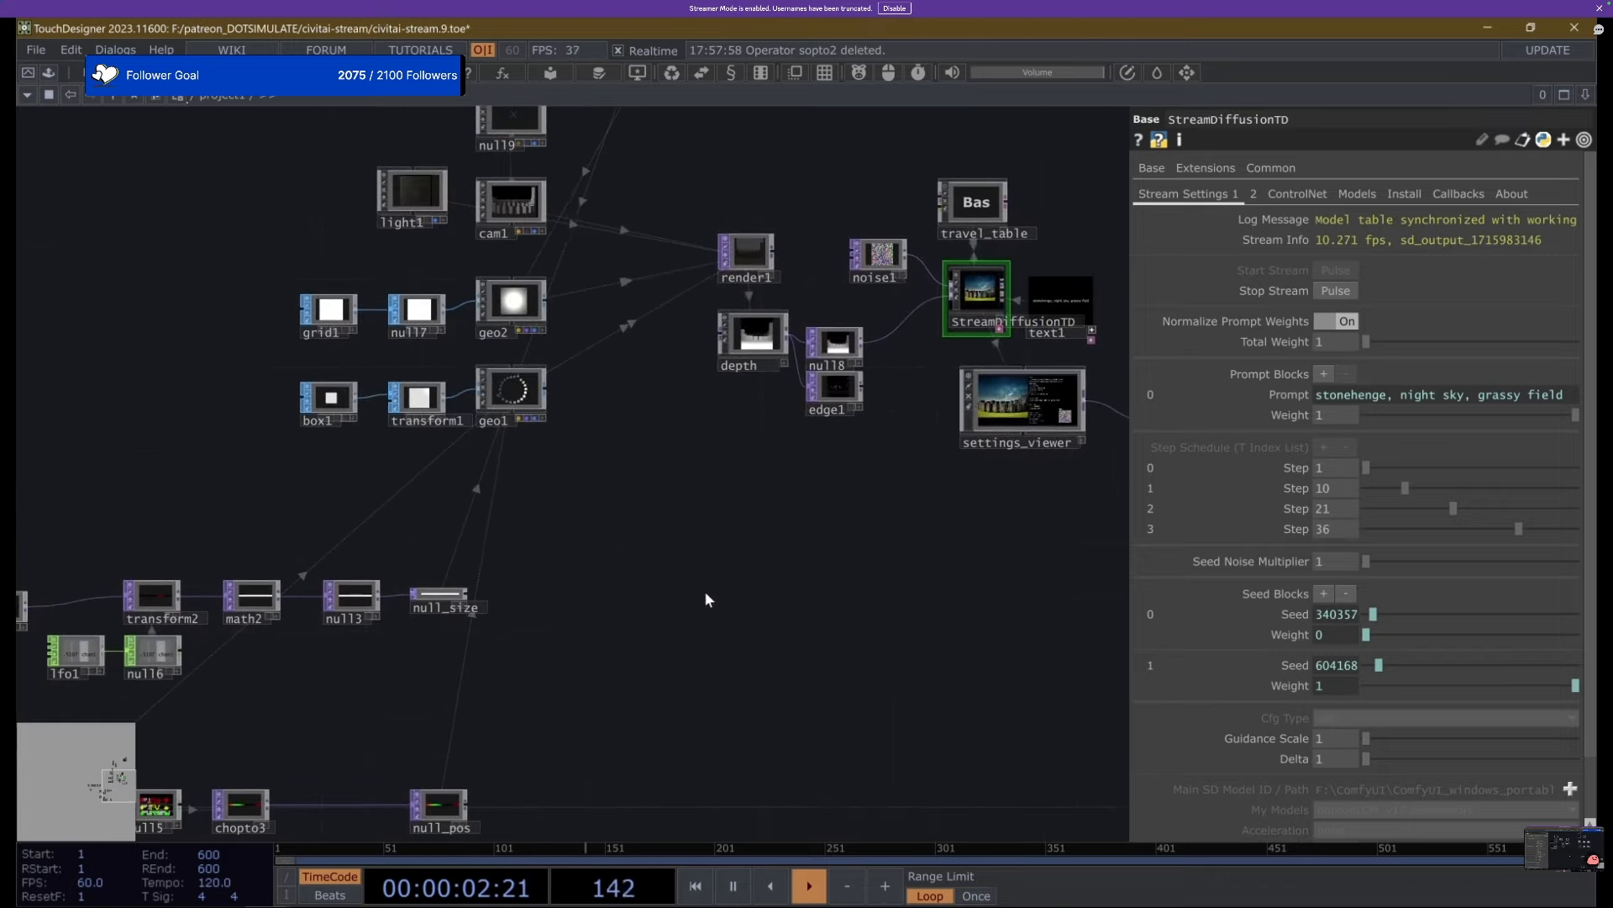
scroll(705, 592, down, 3)
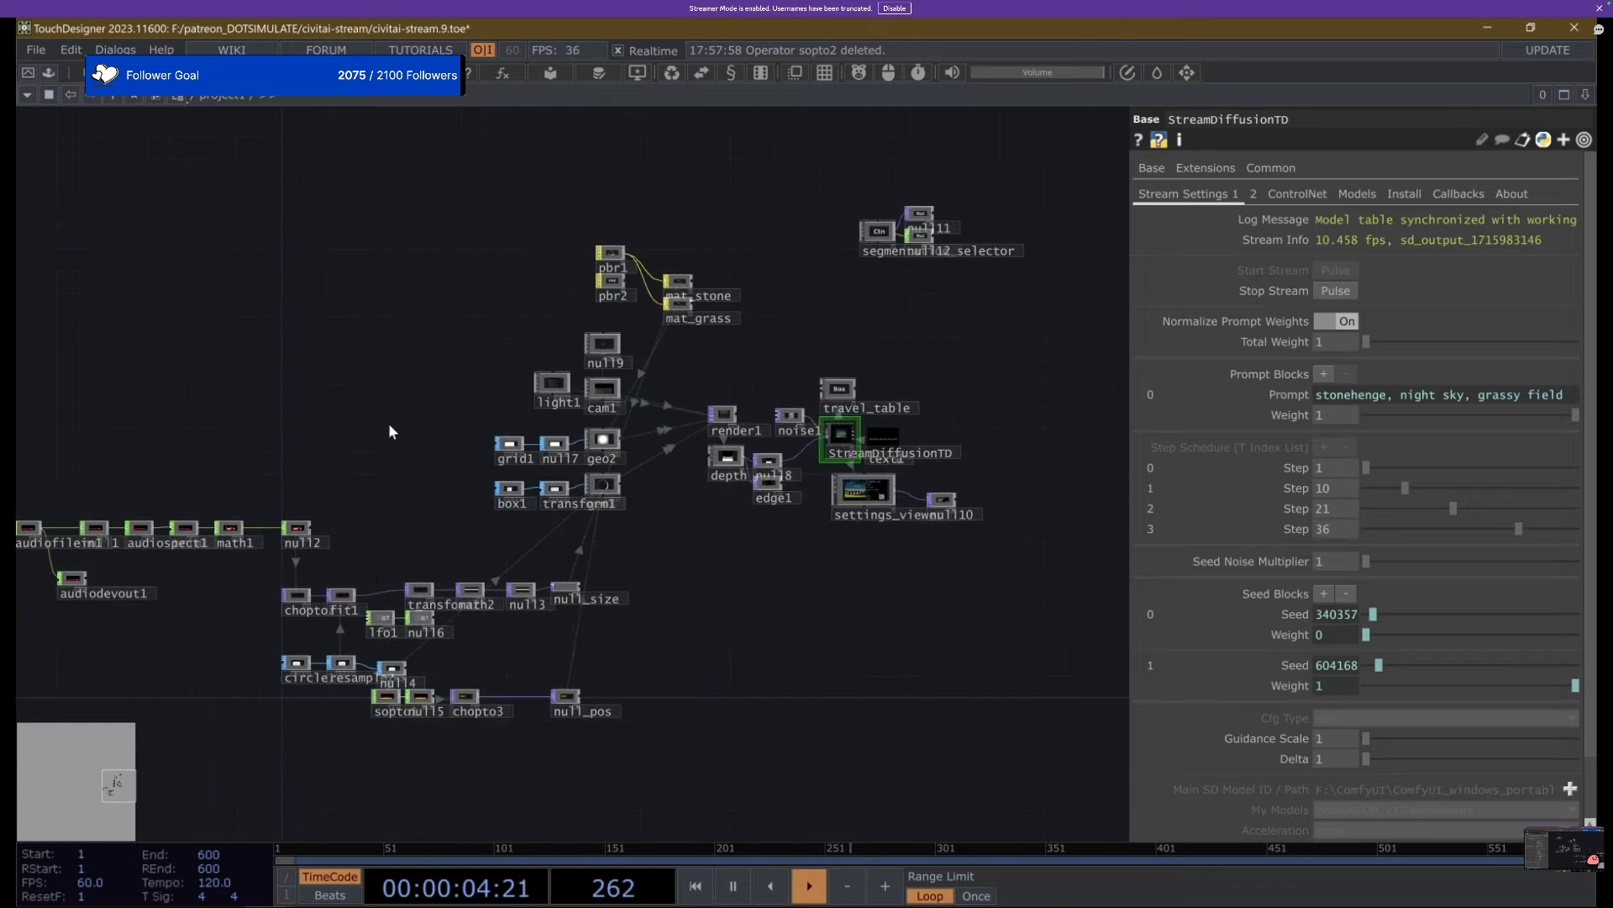
scroll(889, 473, up, 2)
scroll(889, 473, up, 5)
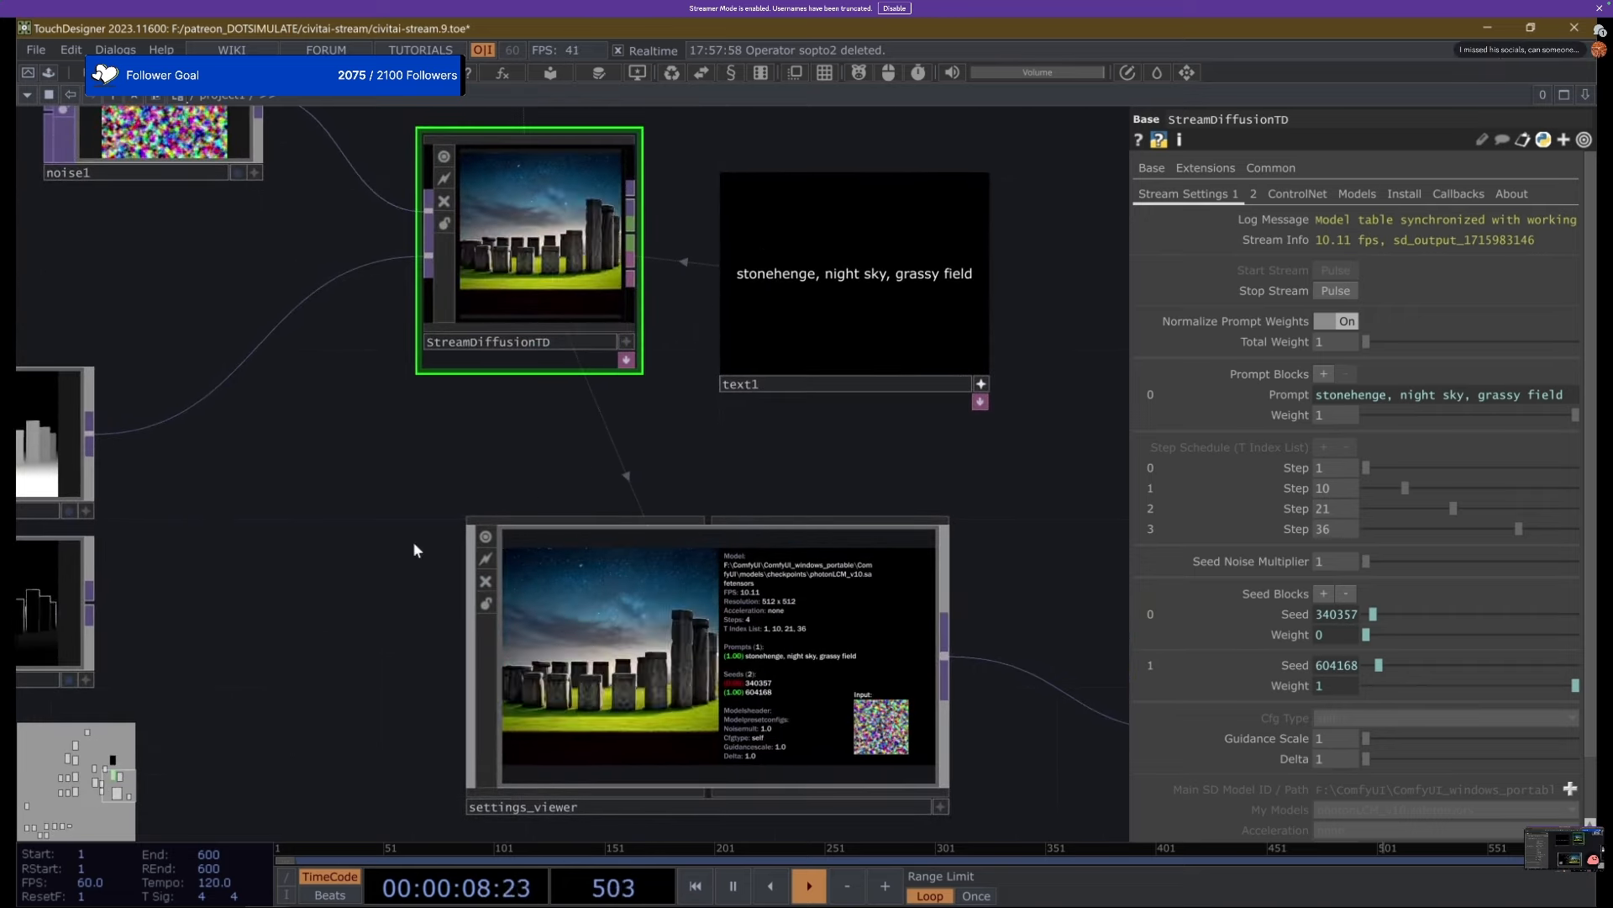
scroll(42, 378, down, 8)
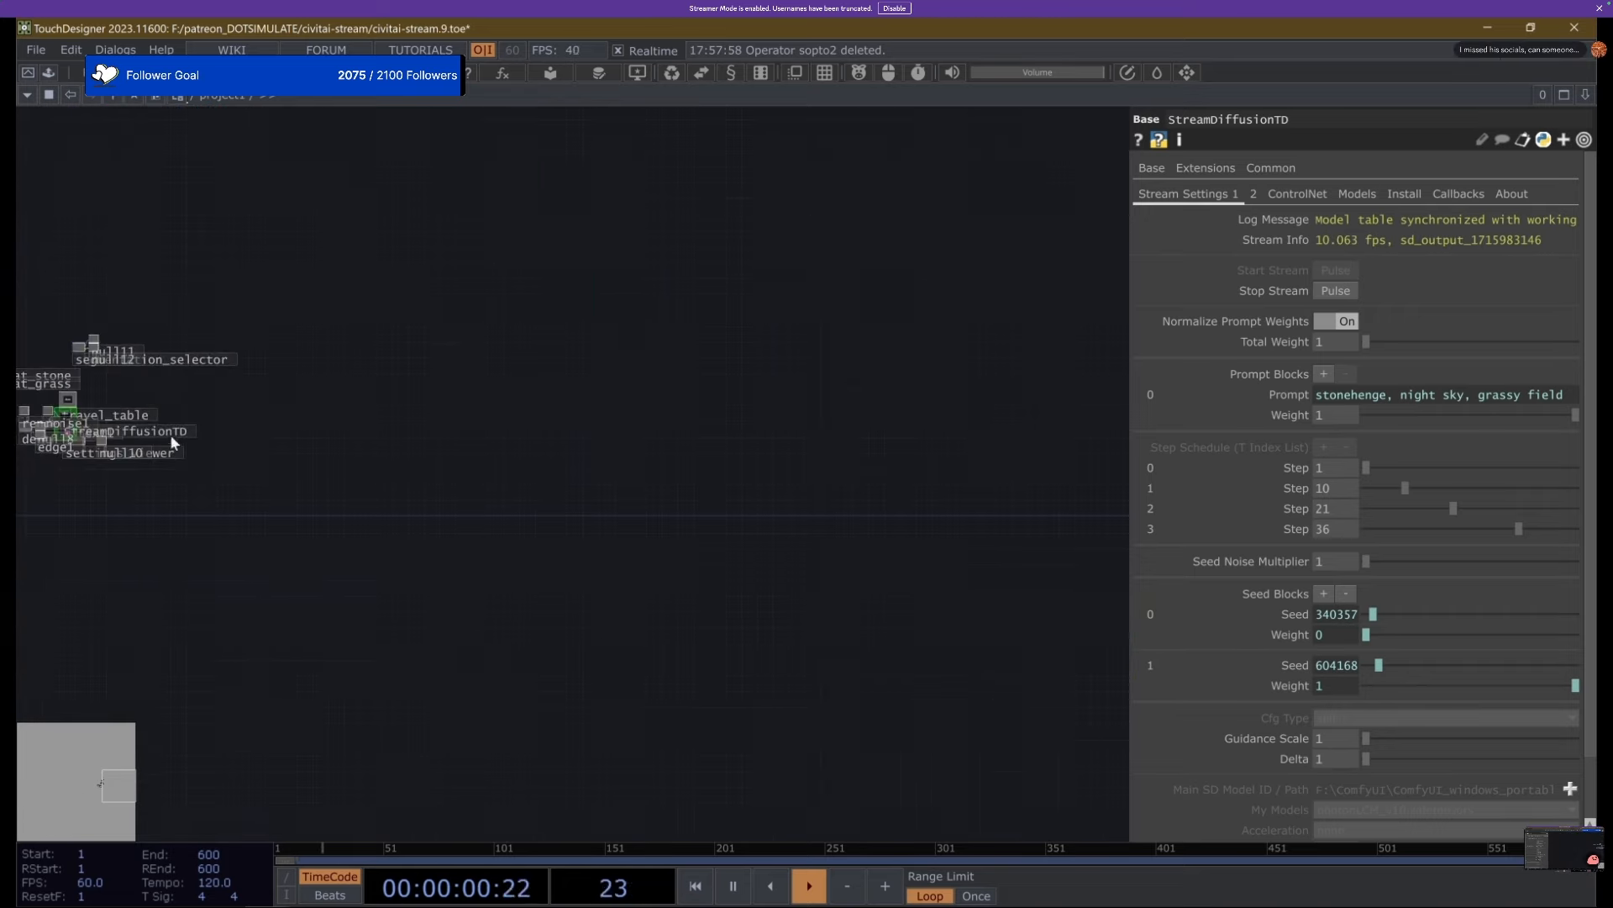
scroll(42, 378, up, 3)
drag(194, 295, 503, 210)
scroll(459, 421, up, 5)
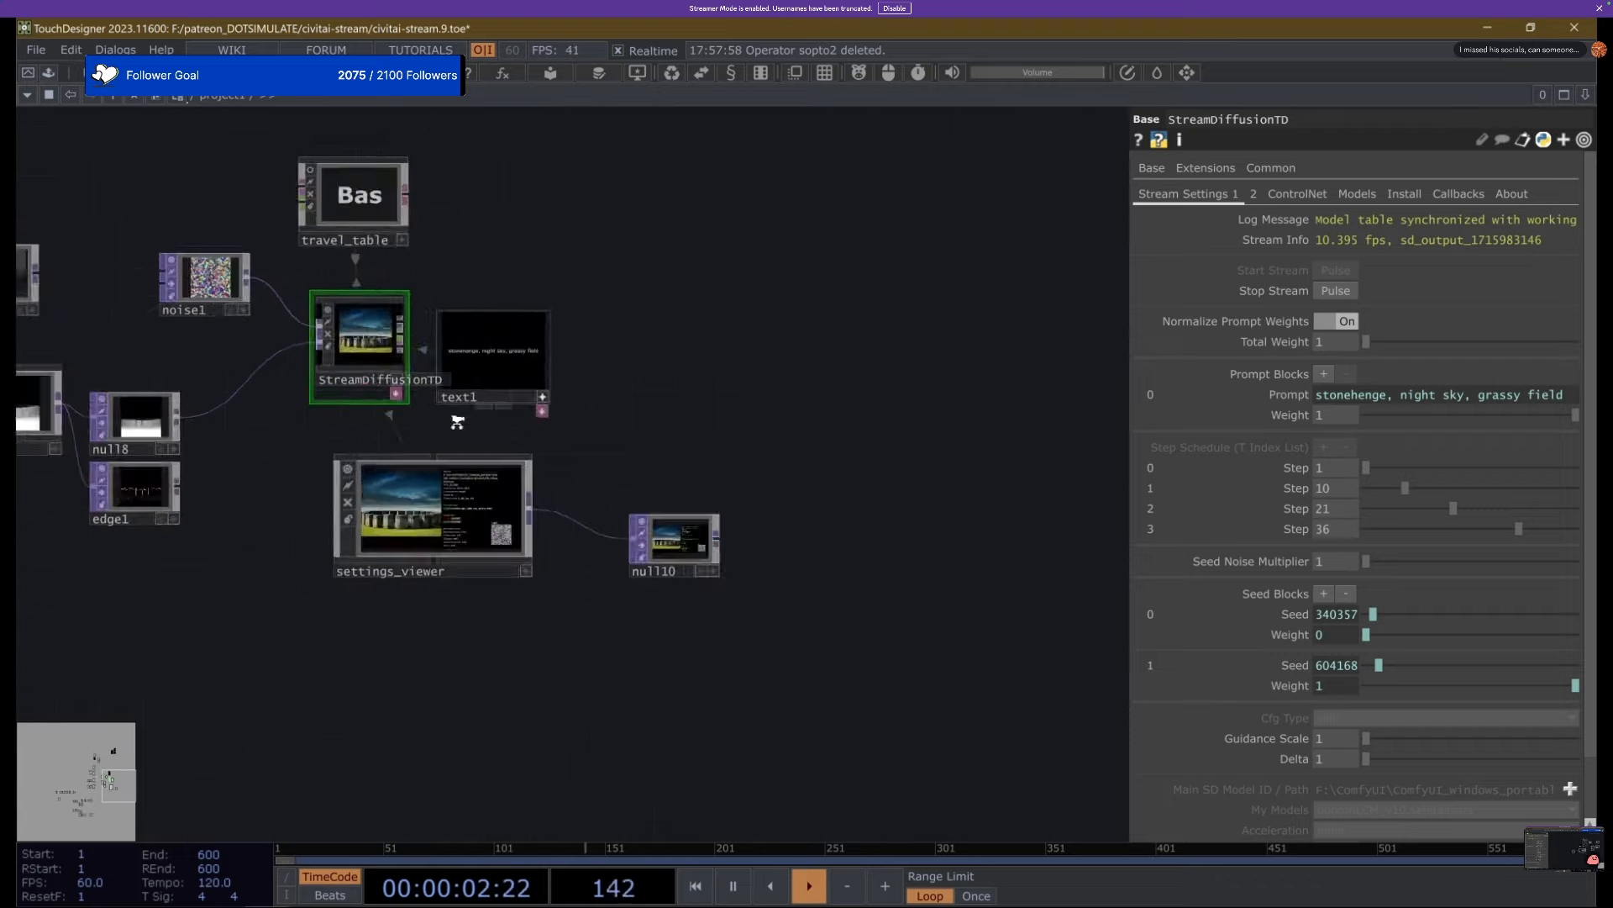
drag(476, 451, 670, 450)
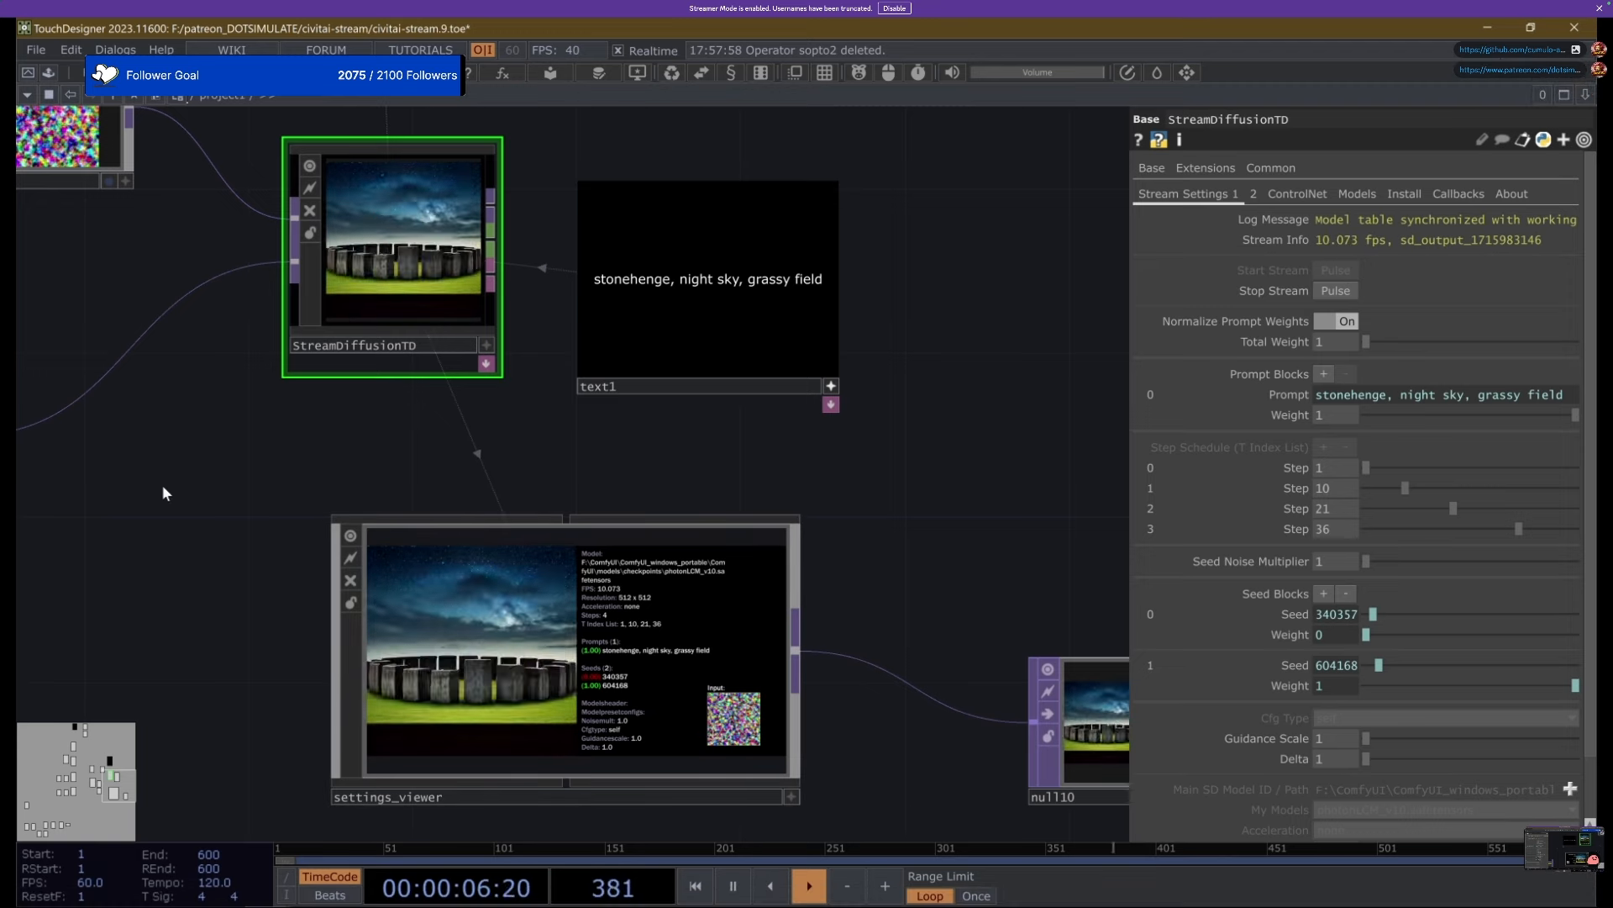
Examine the noise1, null8 and text1 nodes feeding StreamDiffusionTD, together with its output image and the settings_viewer container.
drag(171, 487, 248, 490)
scroll(249, 490, down, 3)
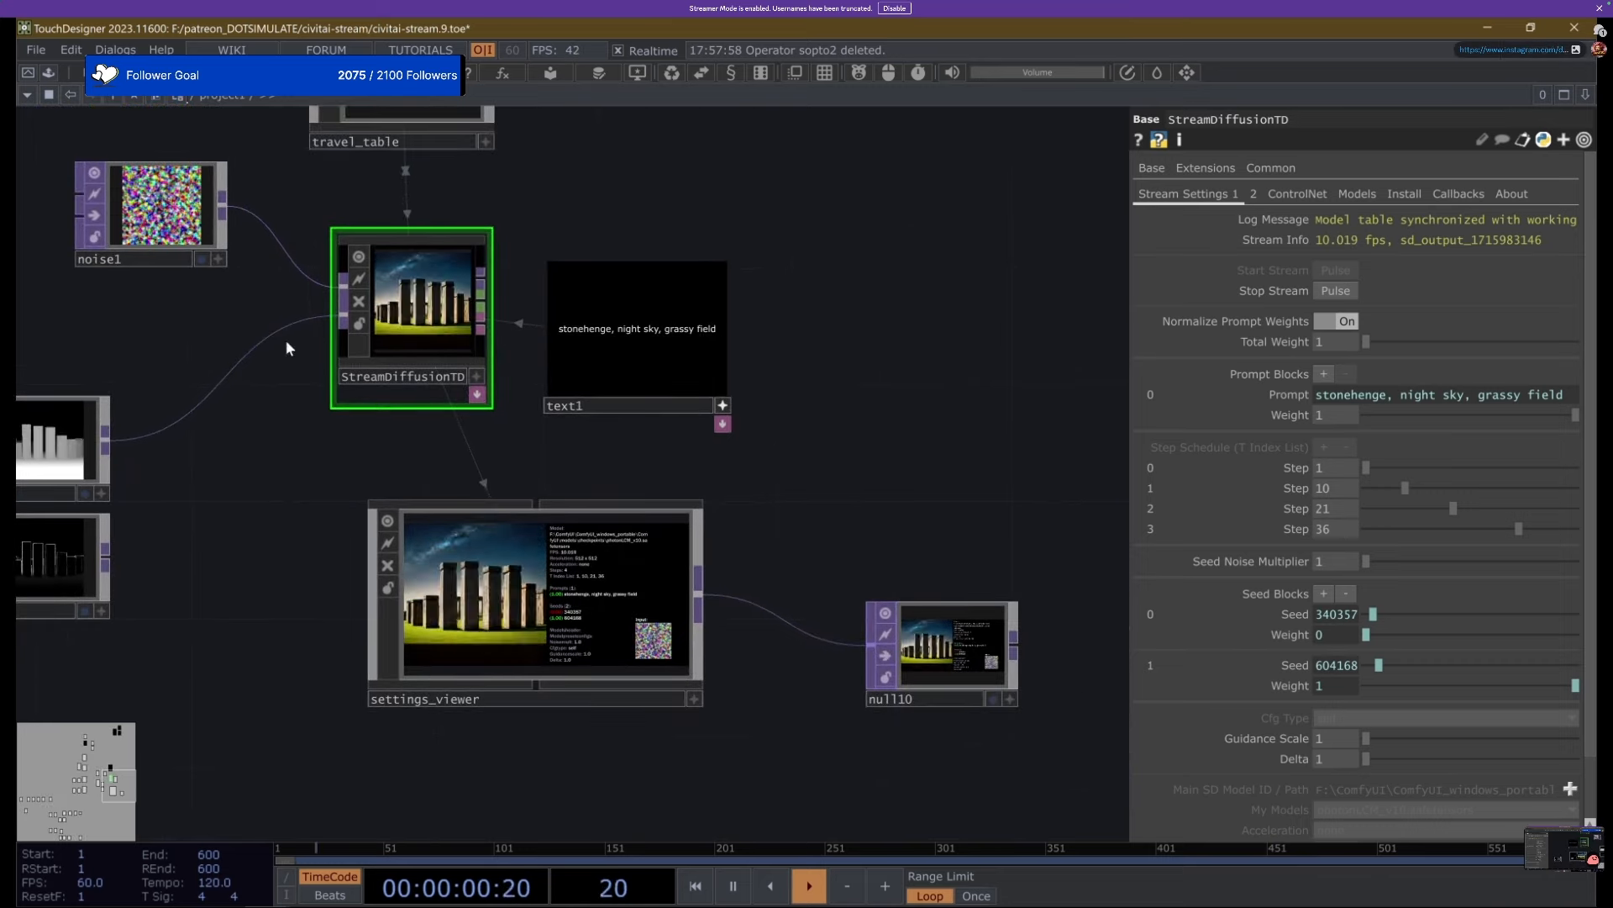
drag(170, 353, 270, 356)
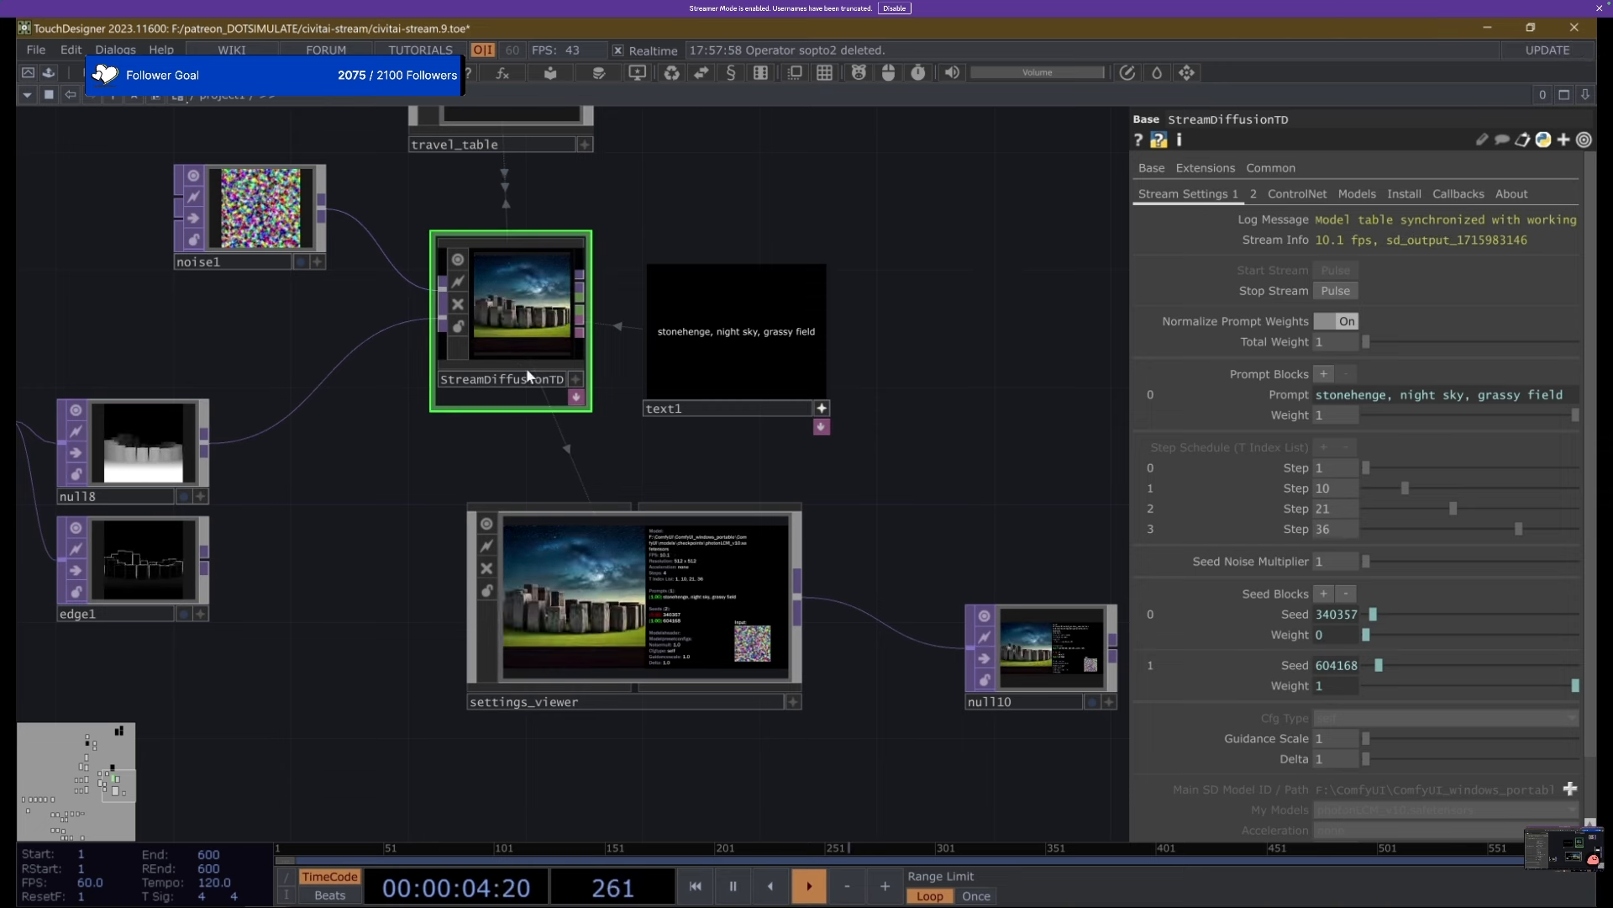
drag(355, 479, 449, 456)
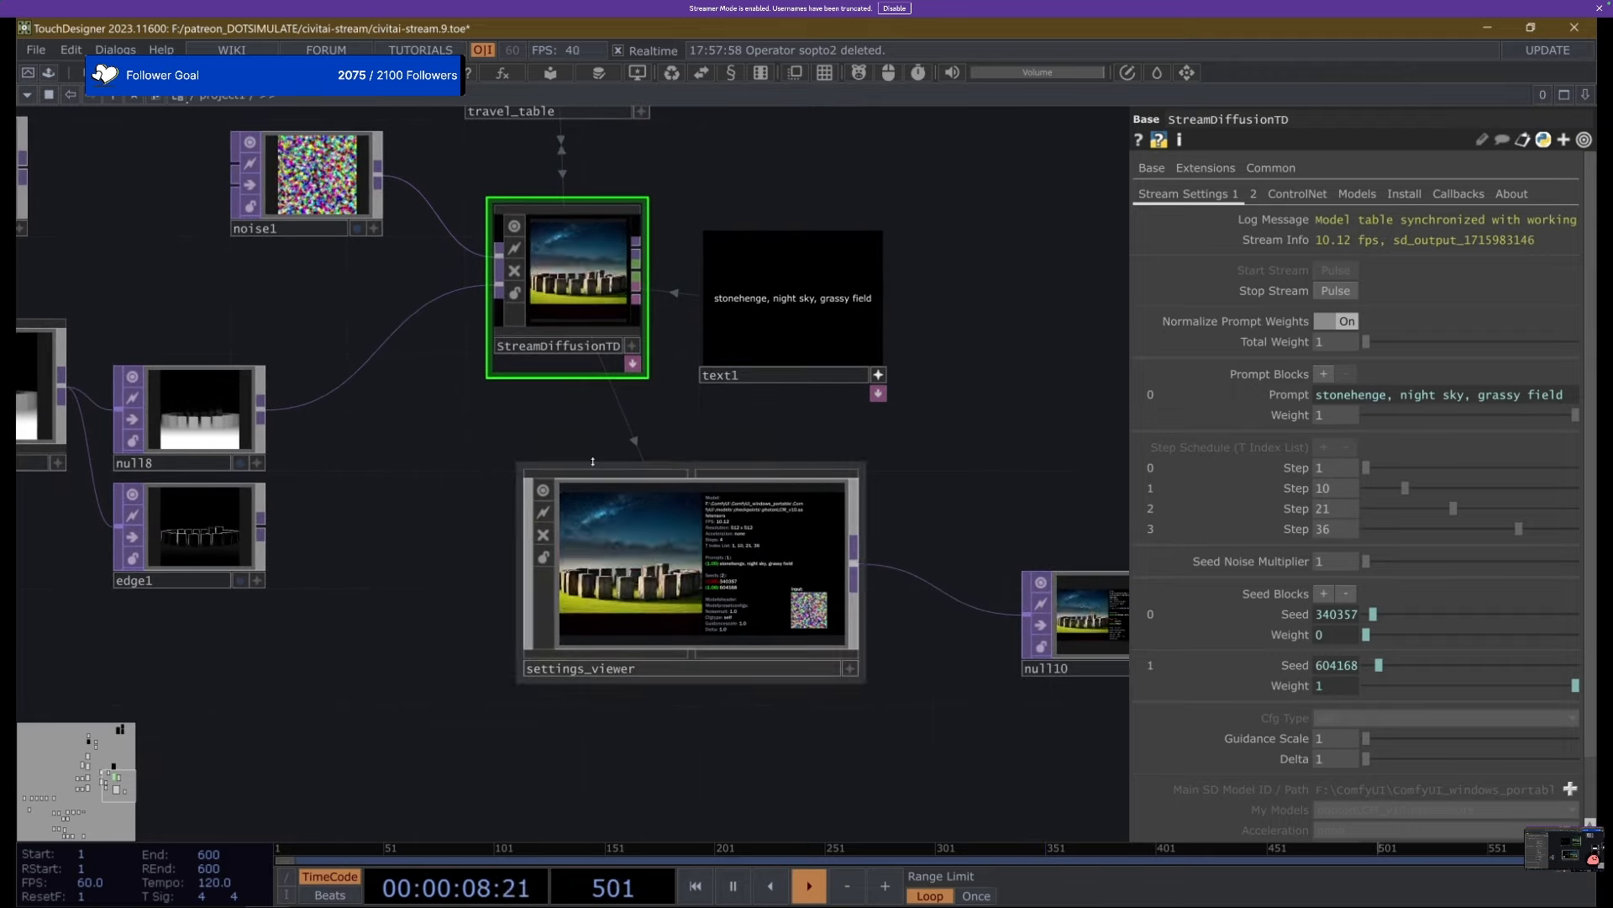
scroll(719, 437, up, 3)
drag(719, 437, 655, 428)
scroll(659, 437, down, 3)
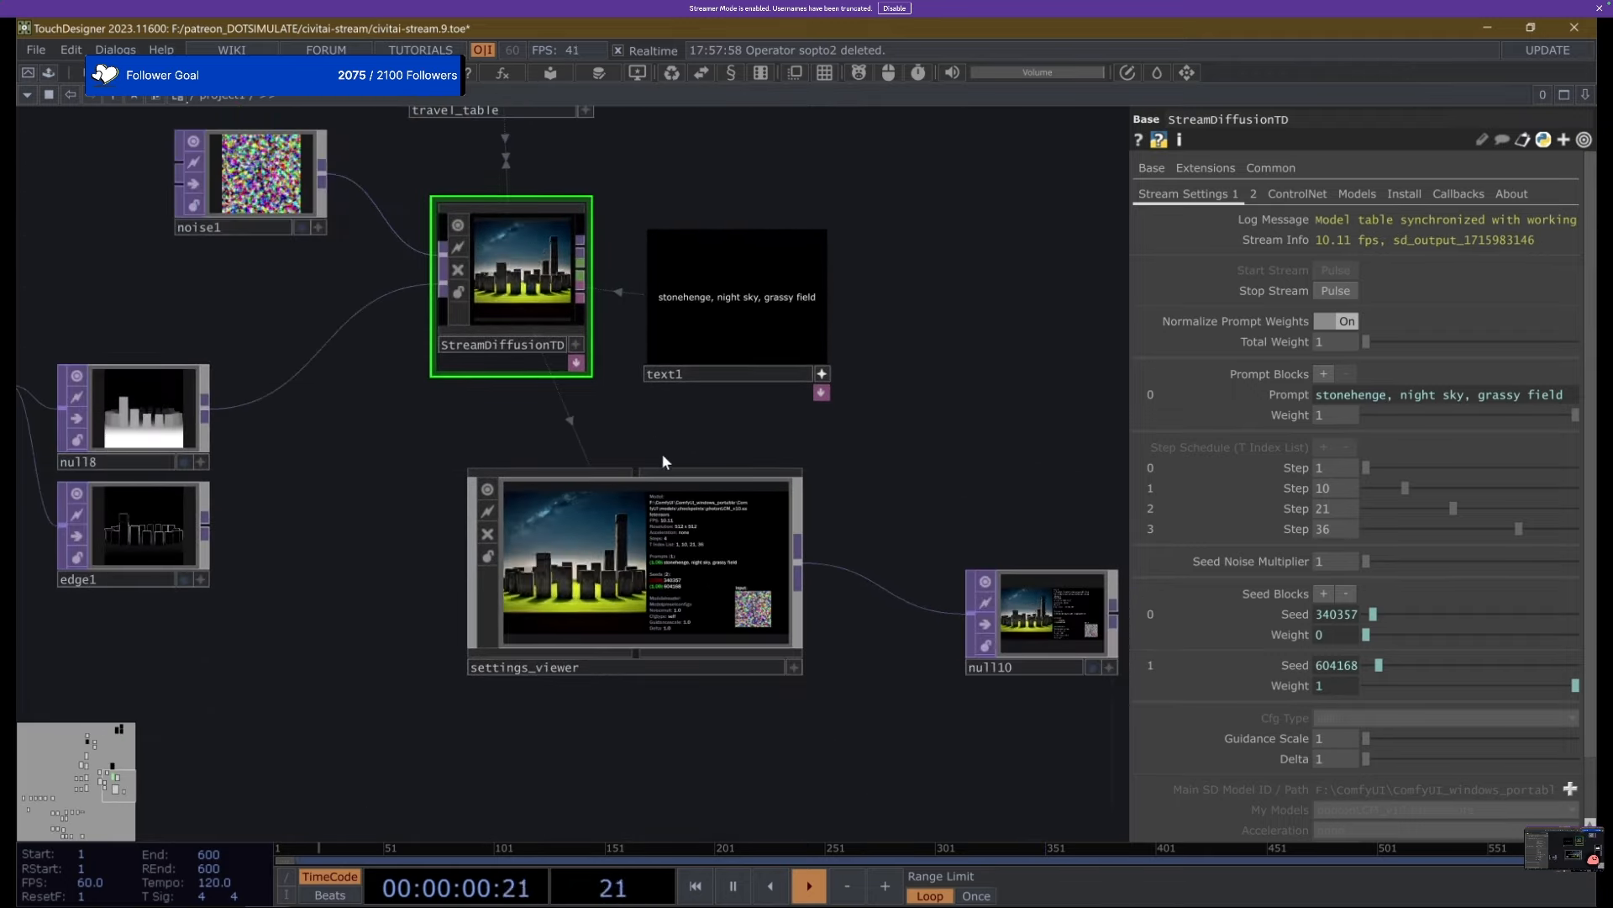
click(610, 507)
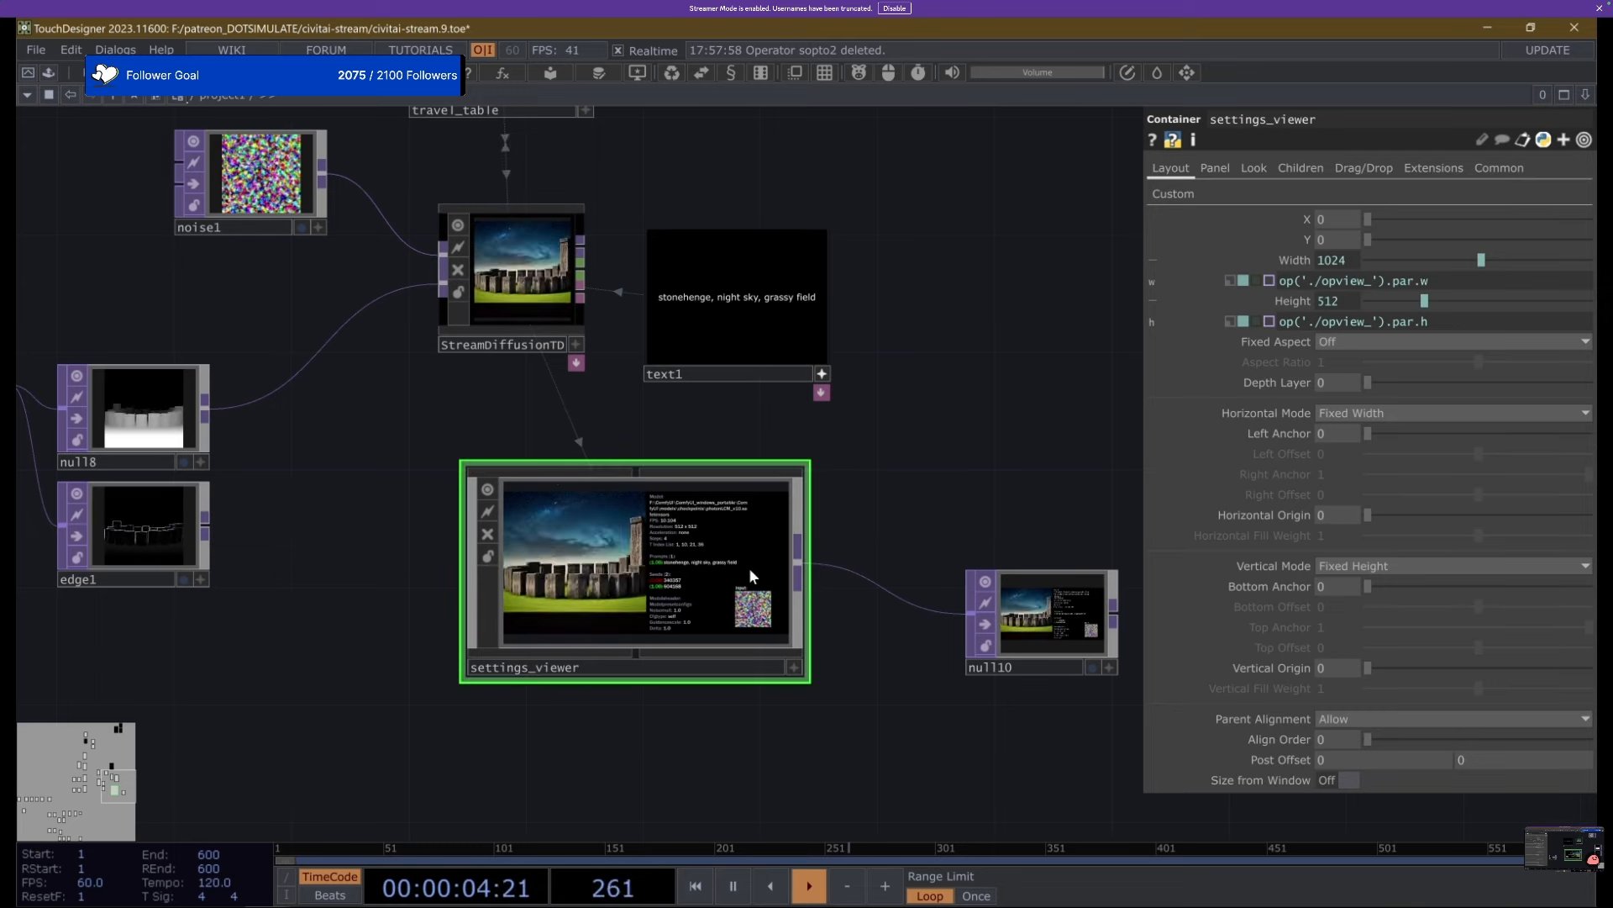
scroll(479, 180, up, 5)
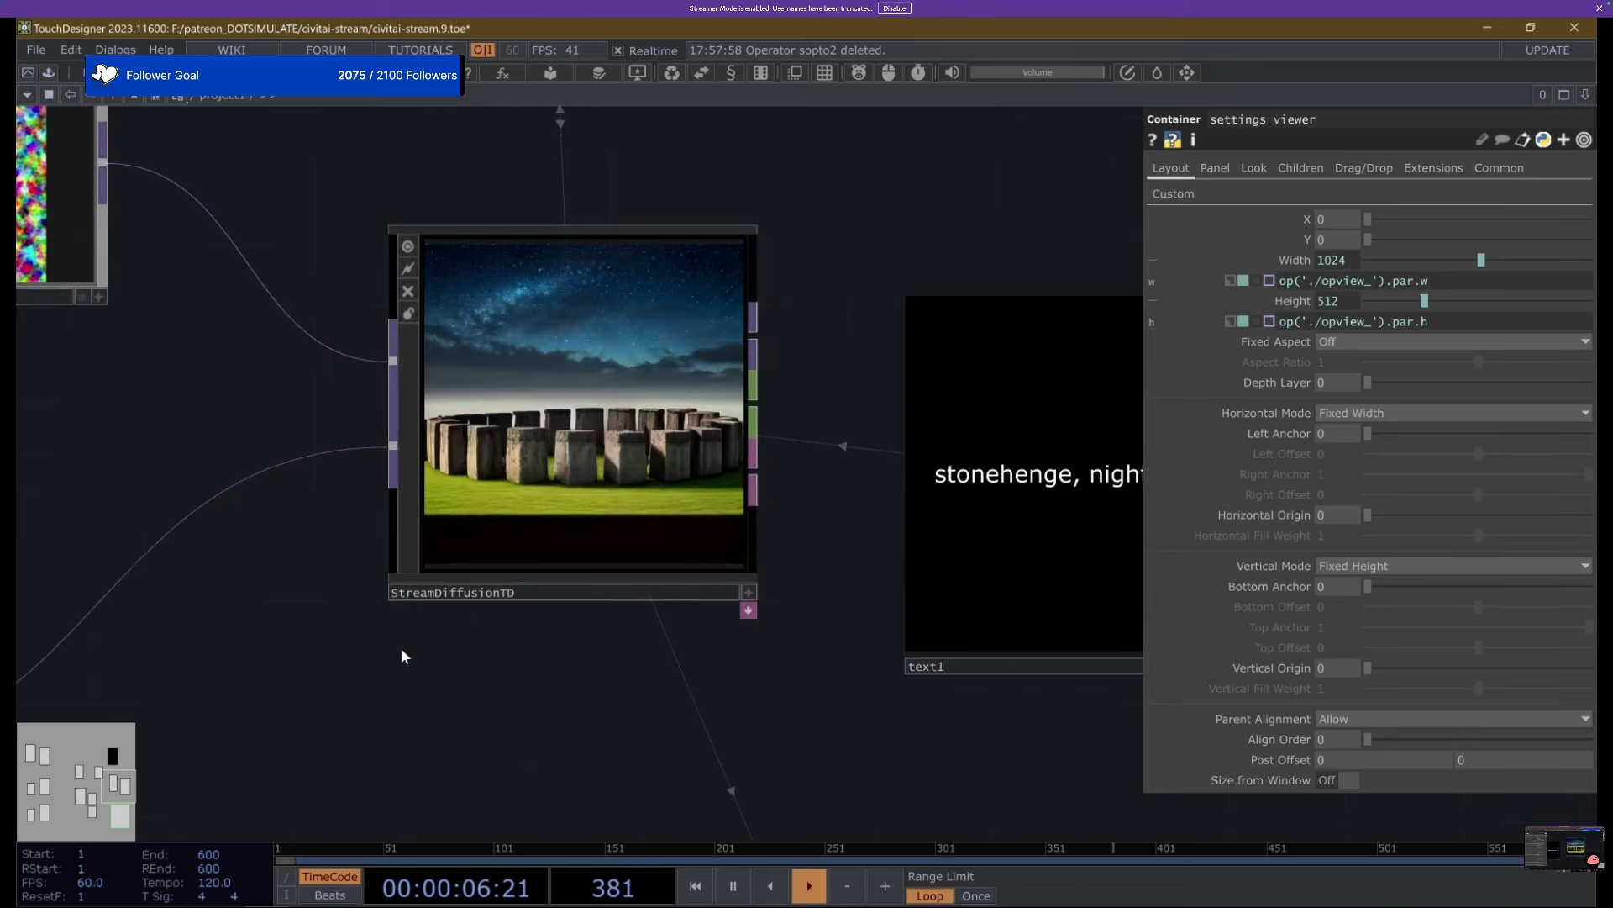
Switch to the browser with the StreamDiffusion GitHub repository and look over its file list and description.
mouse_move(221, 887)
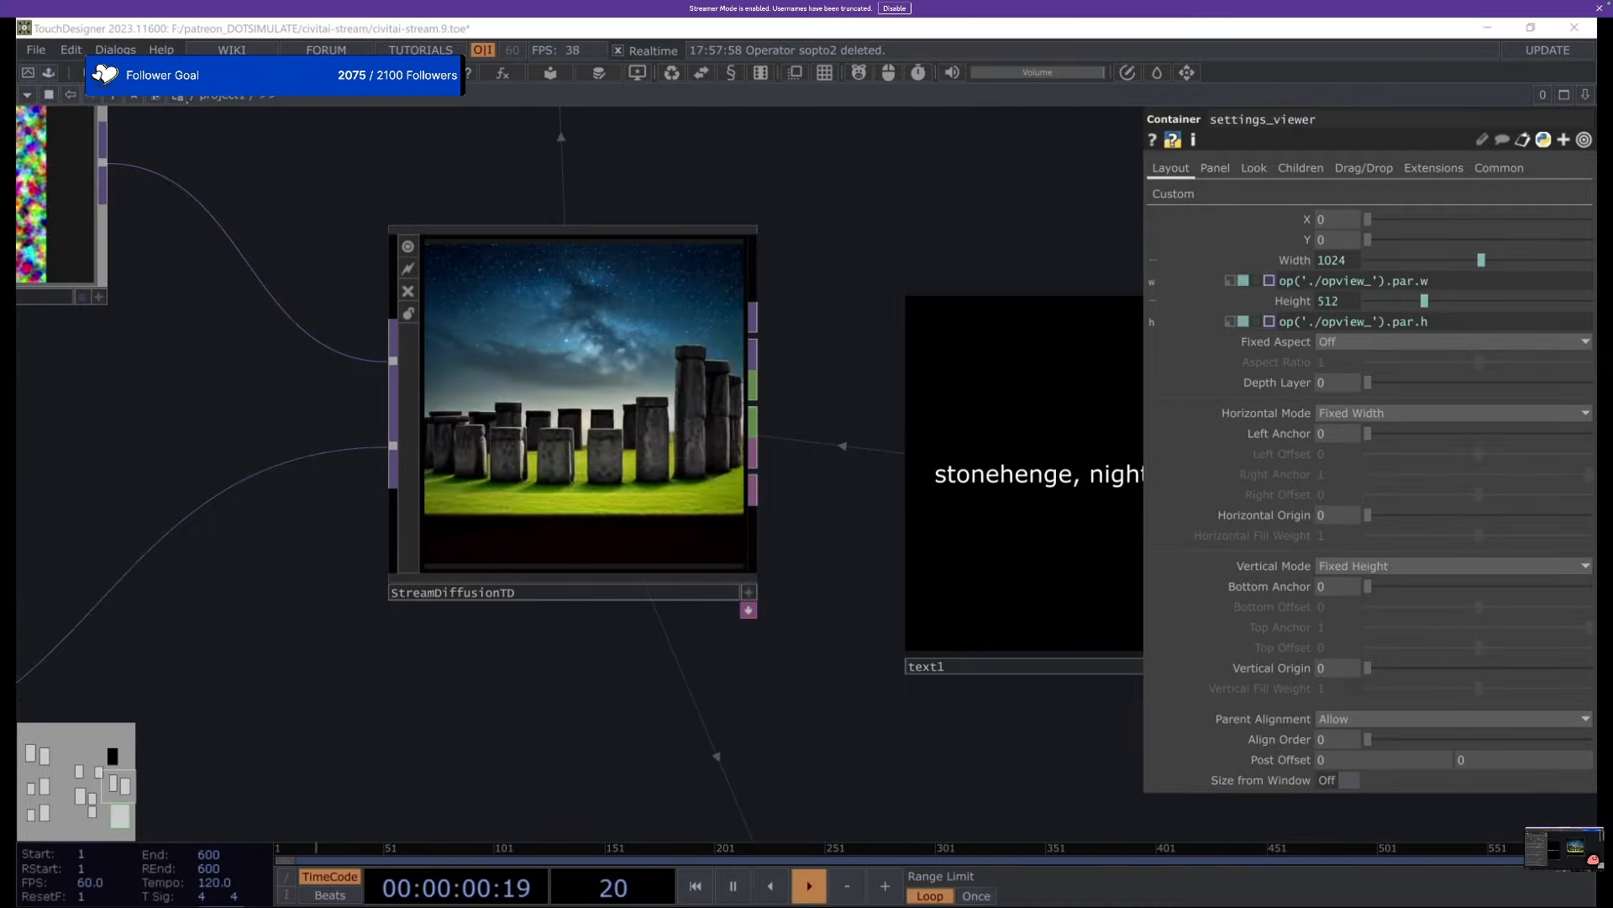
drag(660, 906, 655, 20)
scroll(195, 432, down, 3)
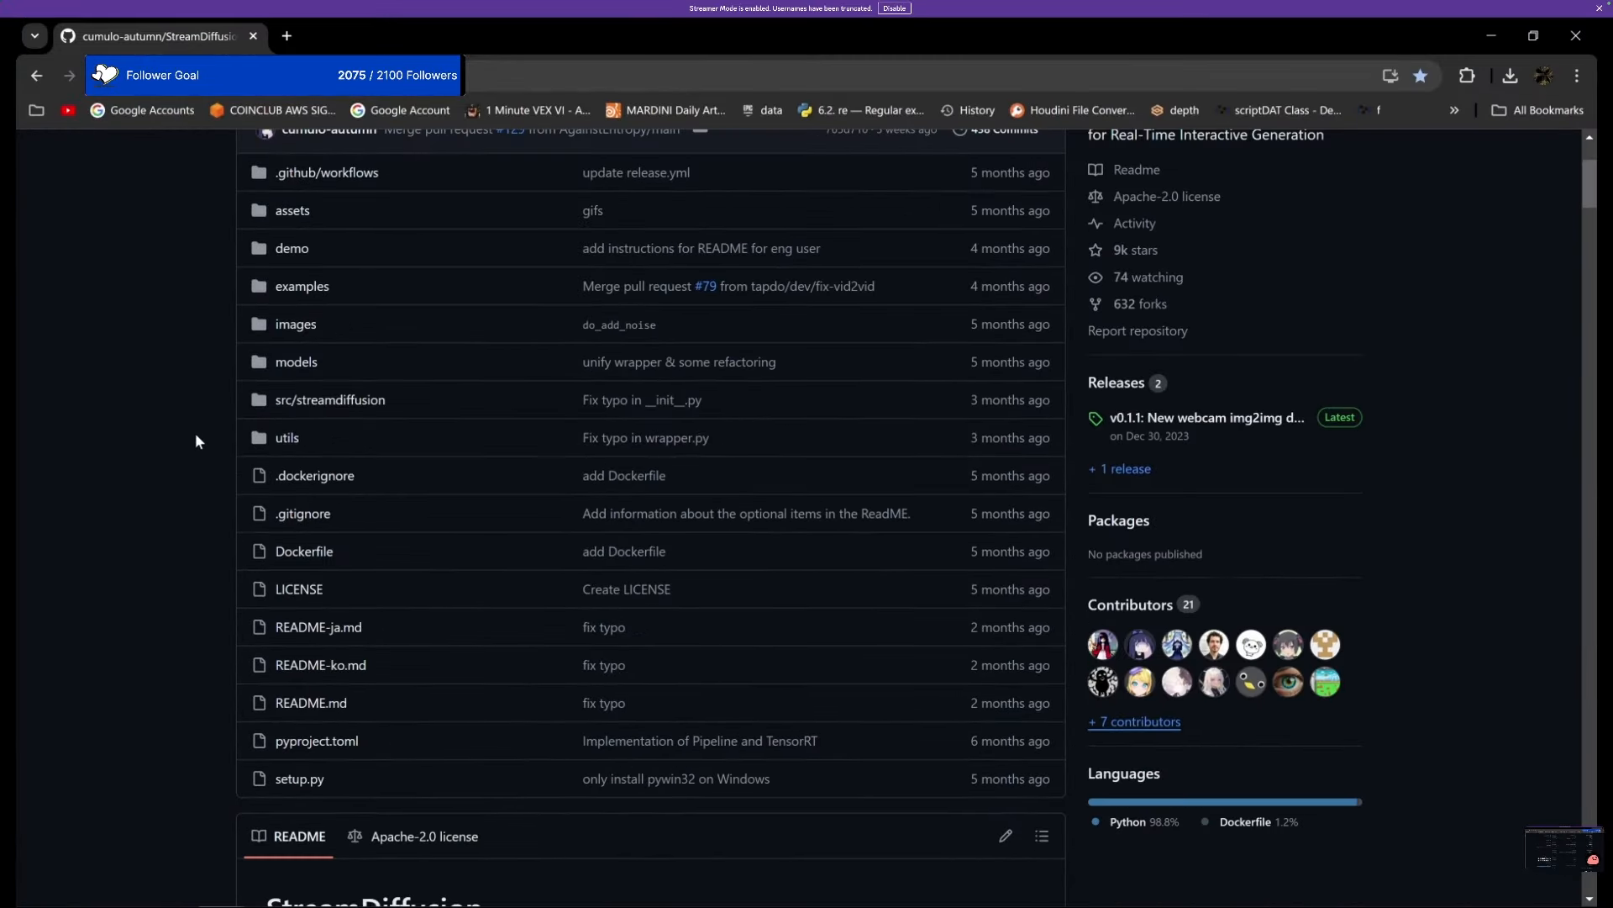
scroll(197, 466, up, 3)
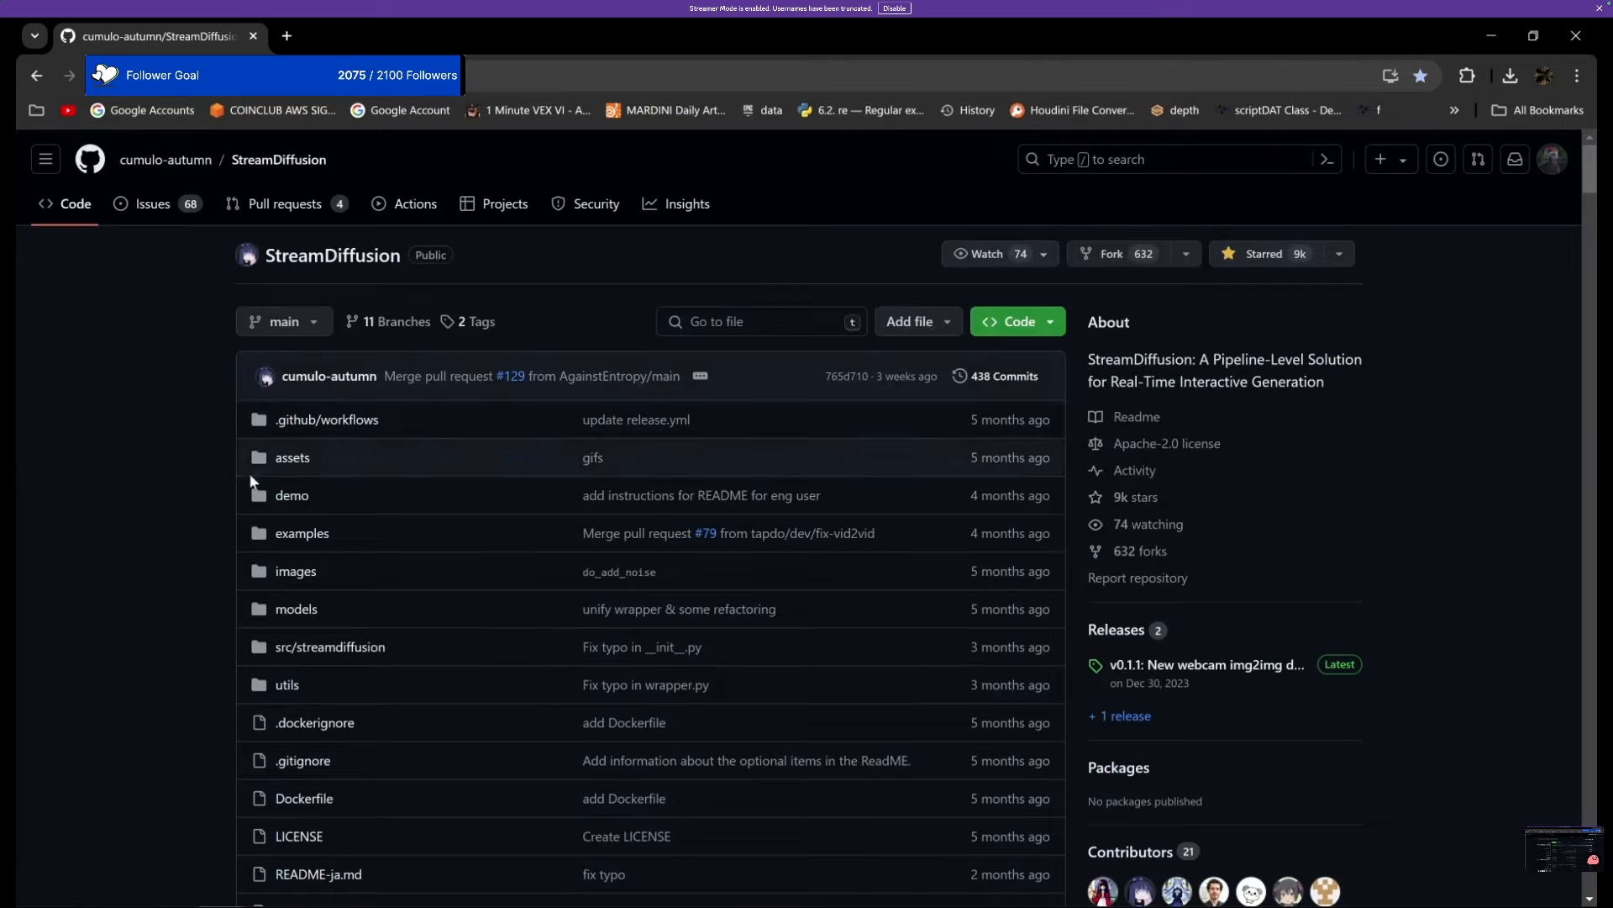
drag(184, 284, 1440, 492)
click(1414, 476)
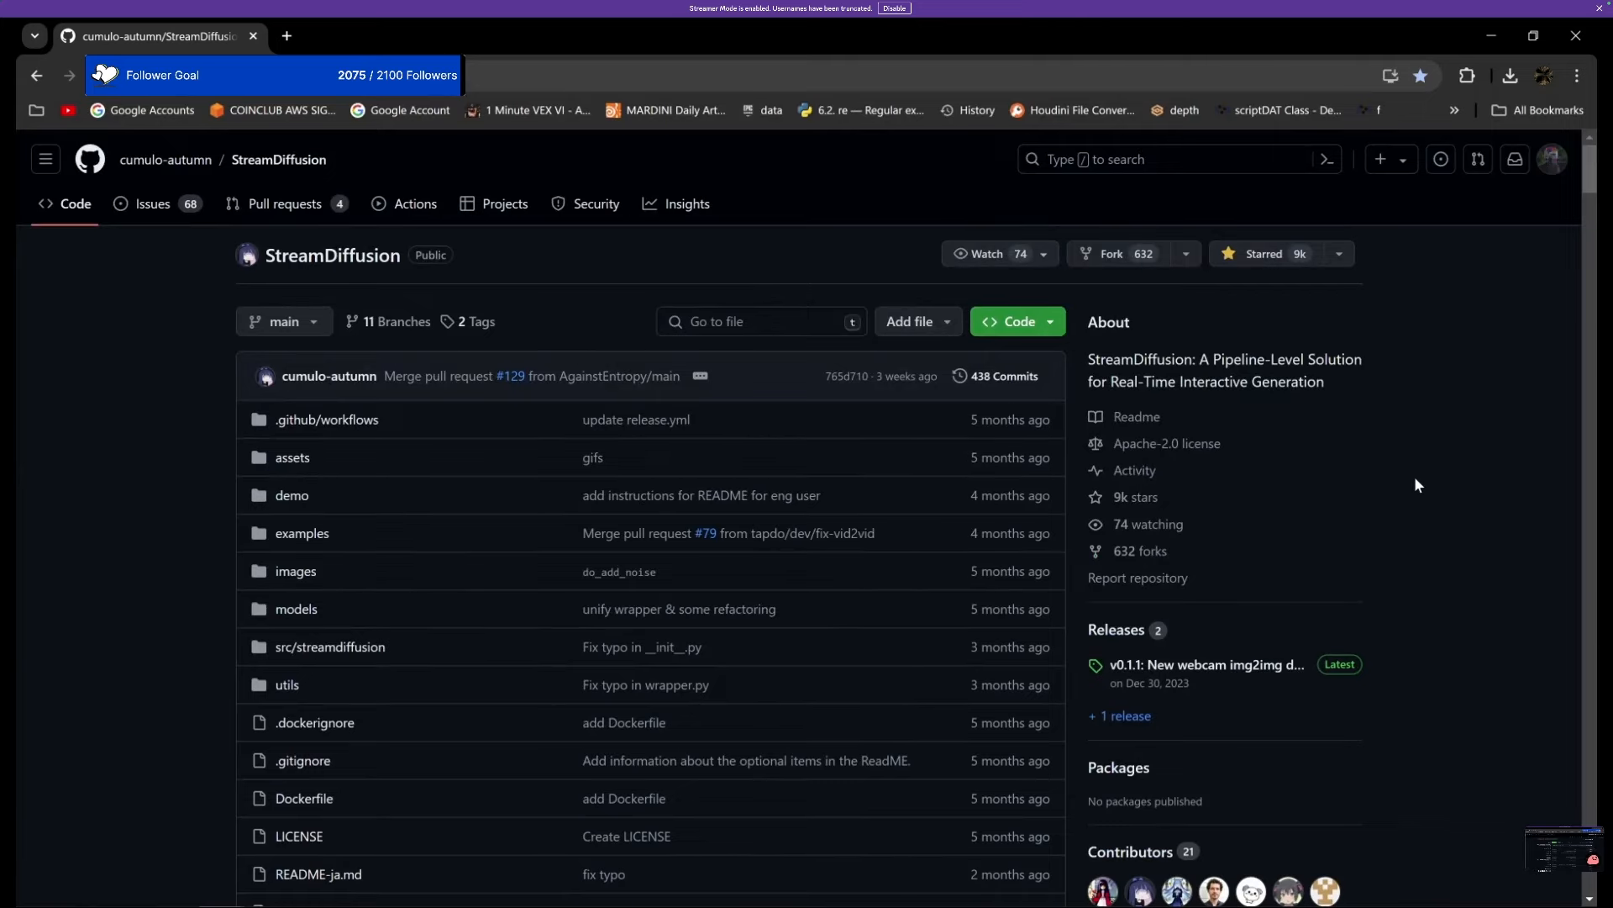
Examine the StreamDiffusion README, covering the demo animations, authors, key features and the model performance table.
scroll(1414, 475, down, 3)
scroll(1414, 476, up, 3)
scroll(184, 387, down, 10)
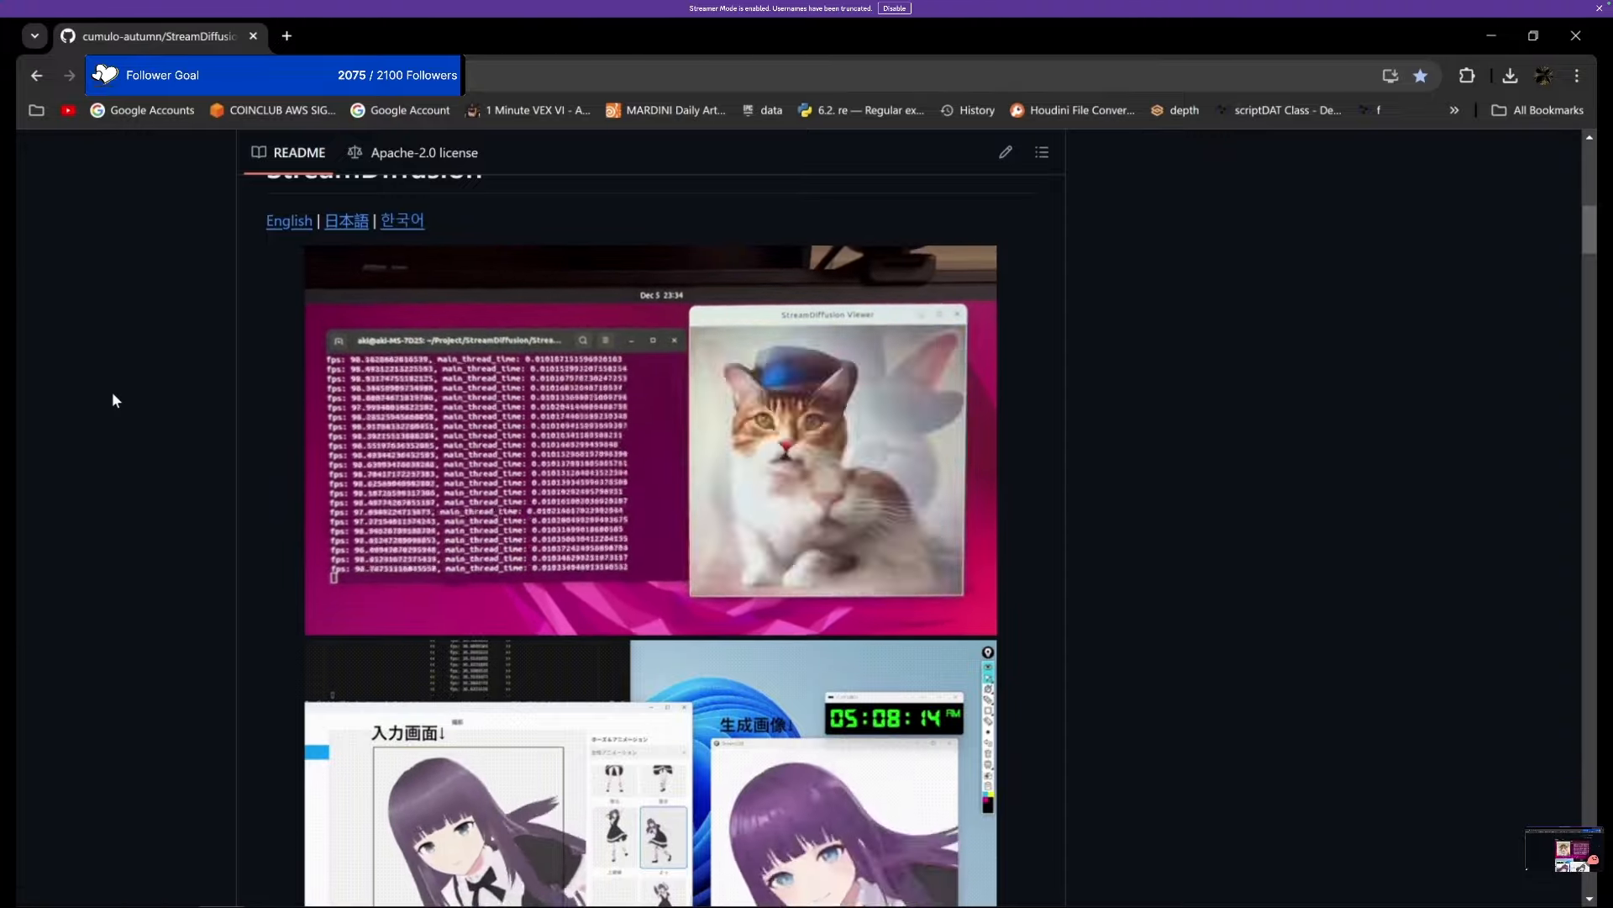
scroll(113, 393, up, 5)
scroll(112, 392, down, 5)
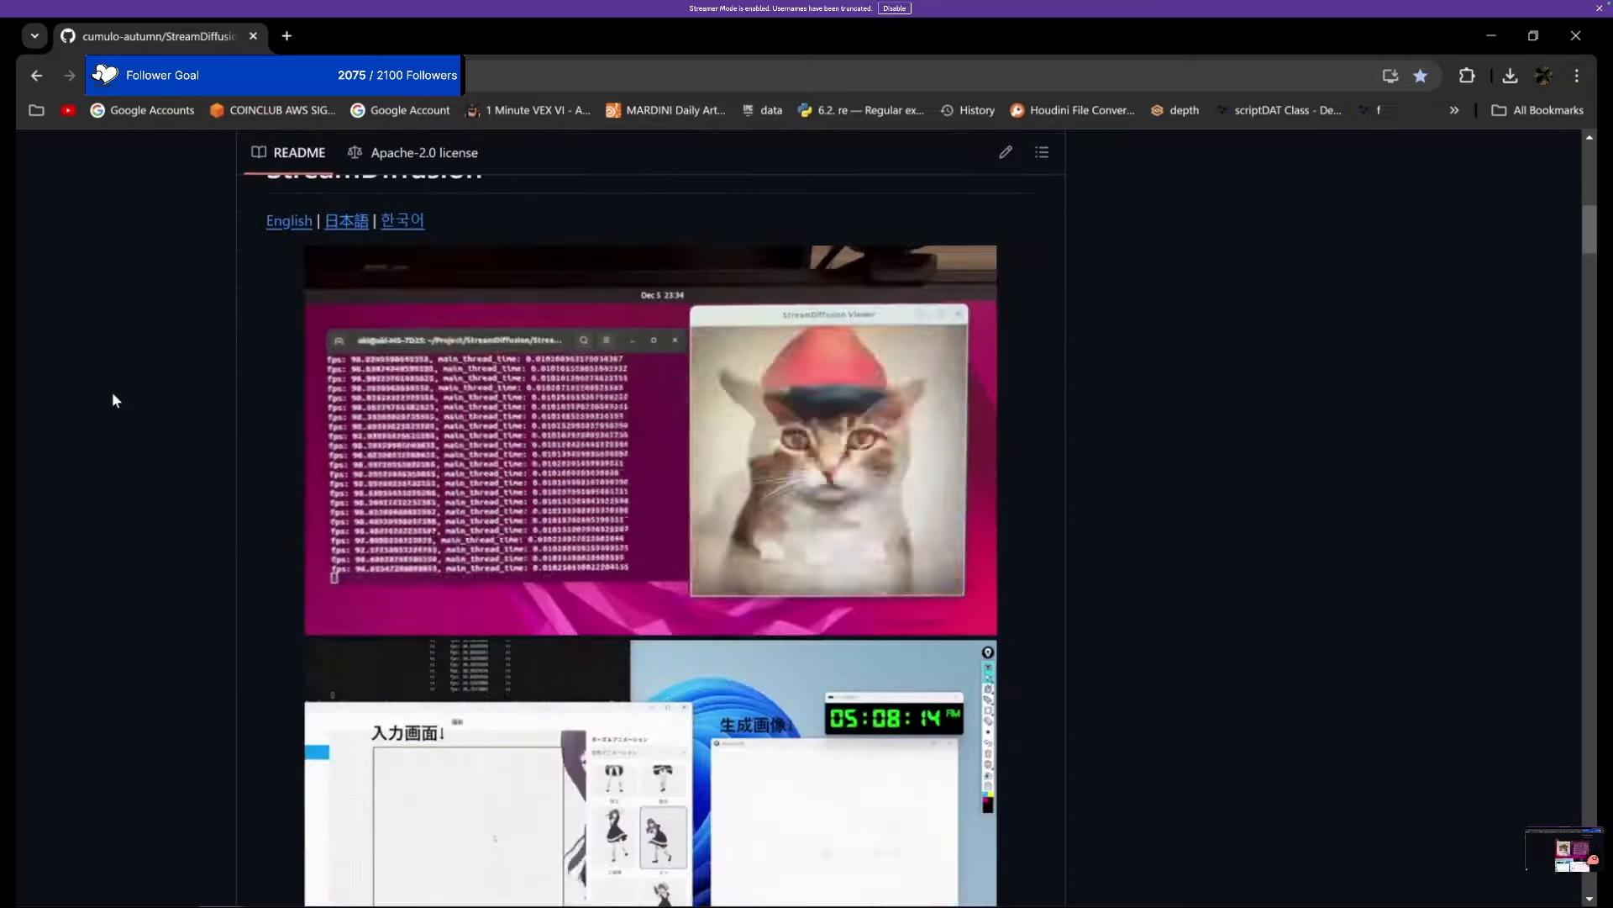
scroll(110, 394, down, 5)
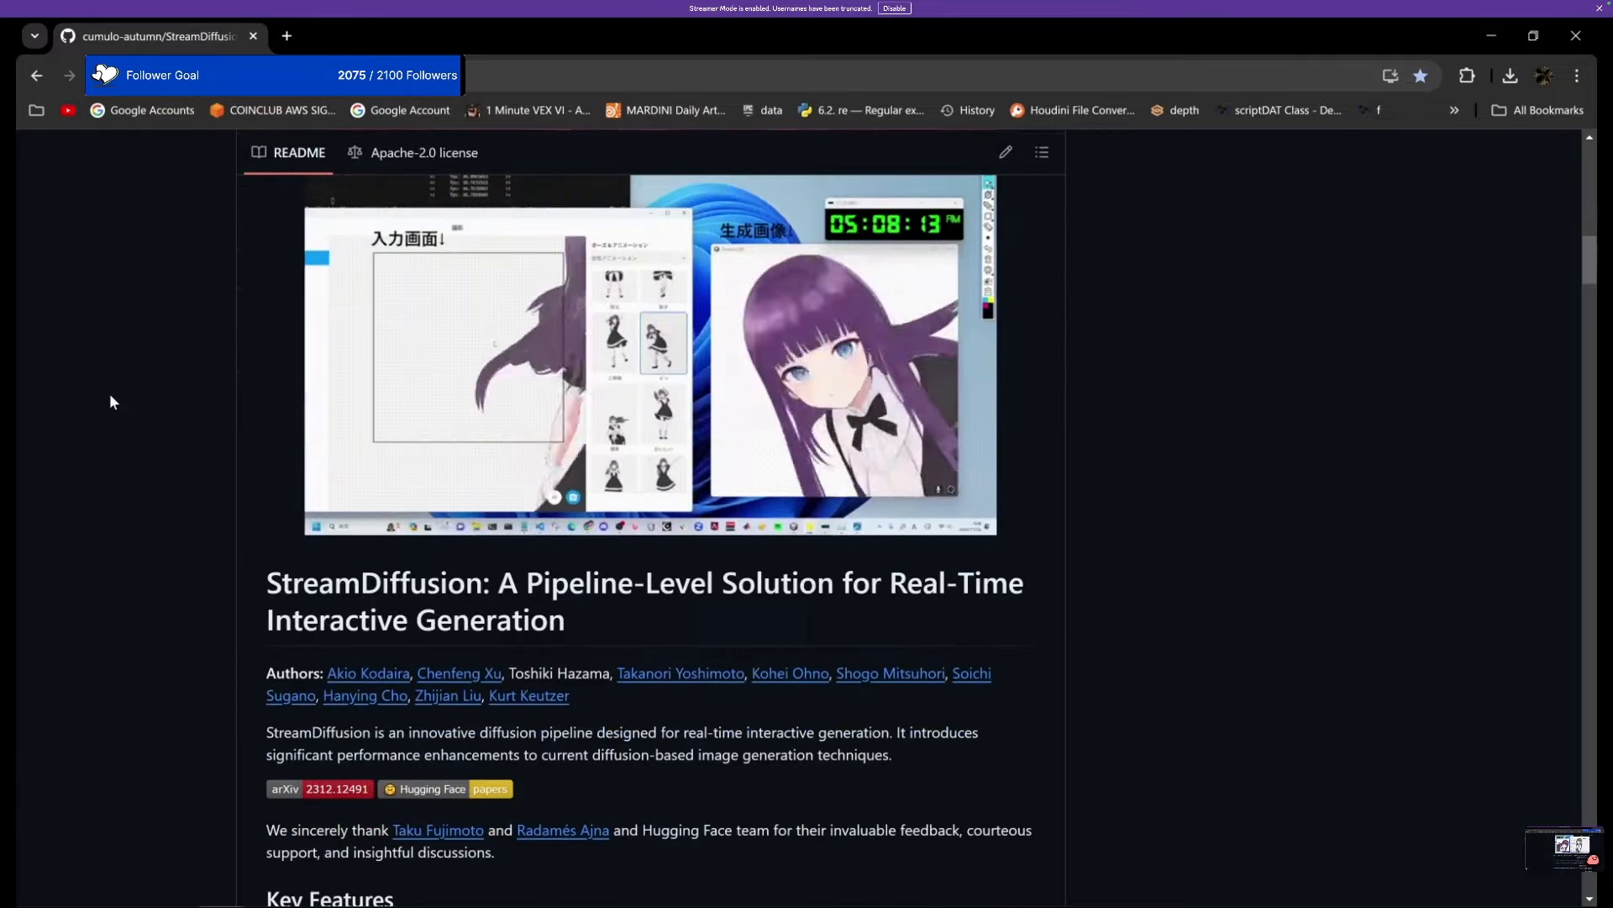
scroll(109, 393, down, 4)
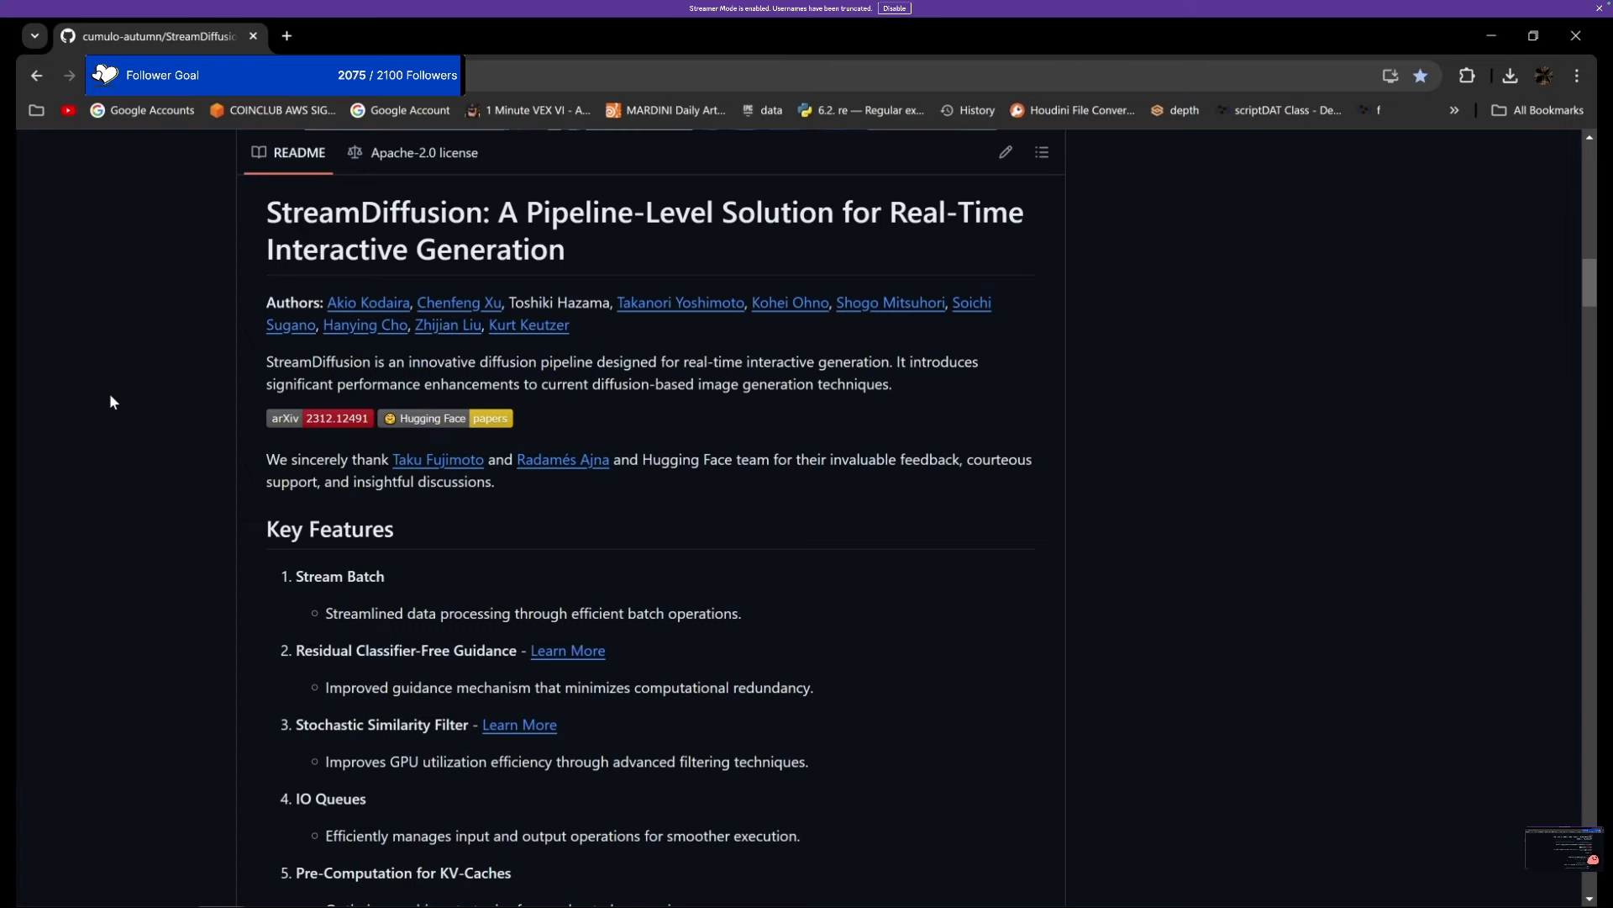
scroll(111, 402, down, 5)
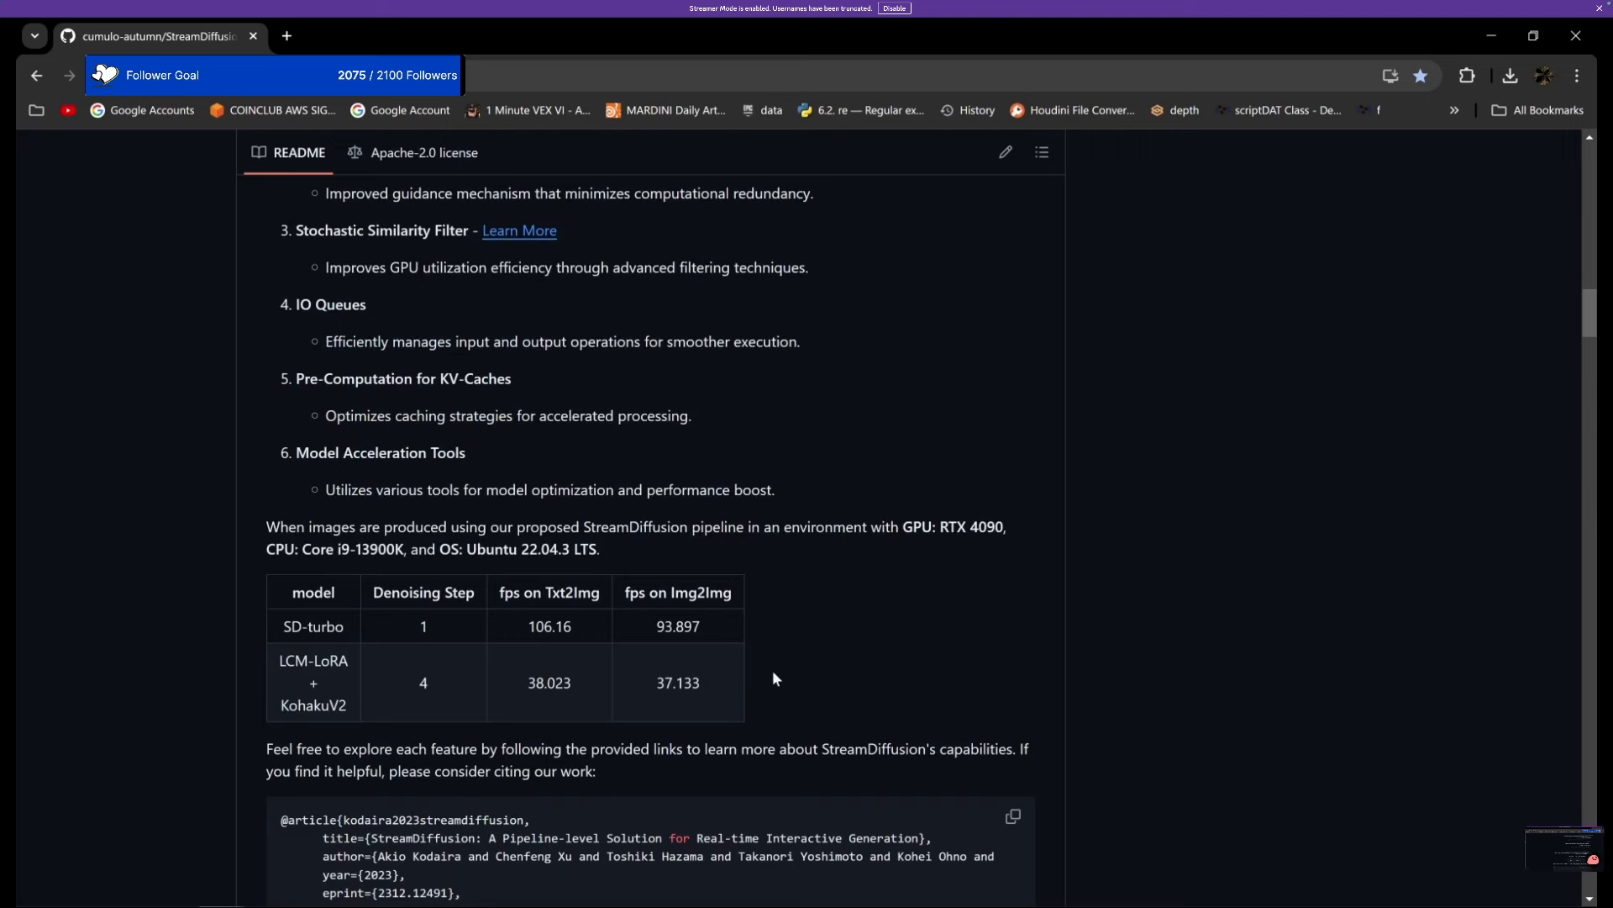
click(919, 632)
scroll(558, 602, up, 15)
scroll(561, 677, up, 6)
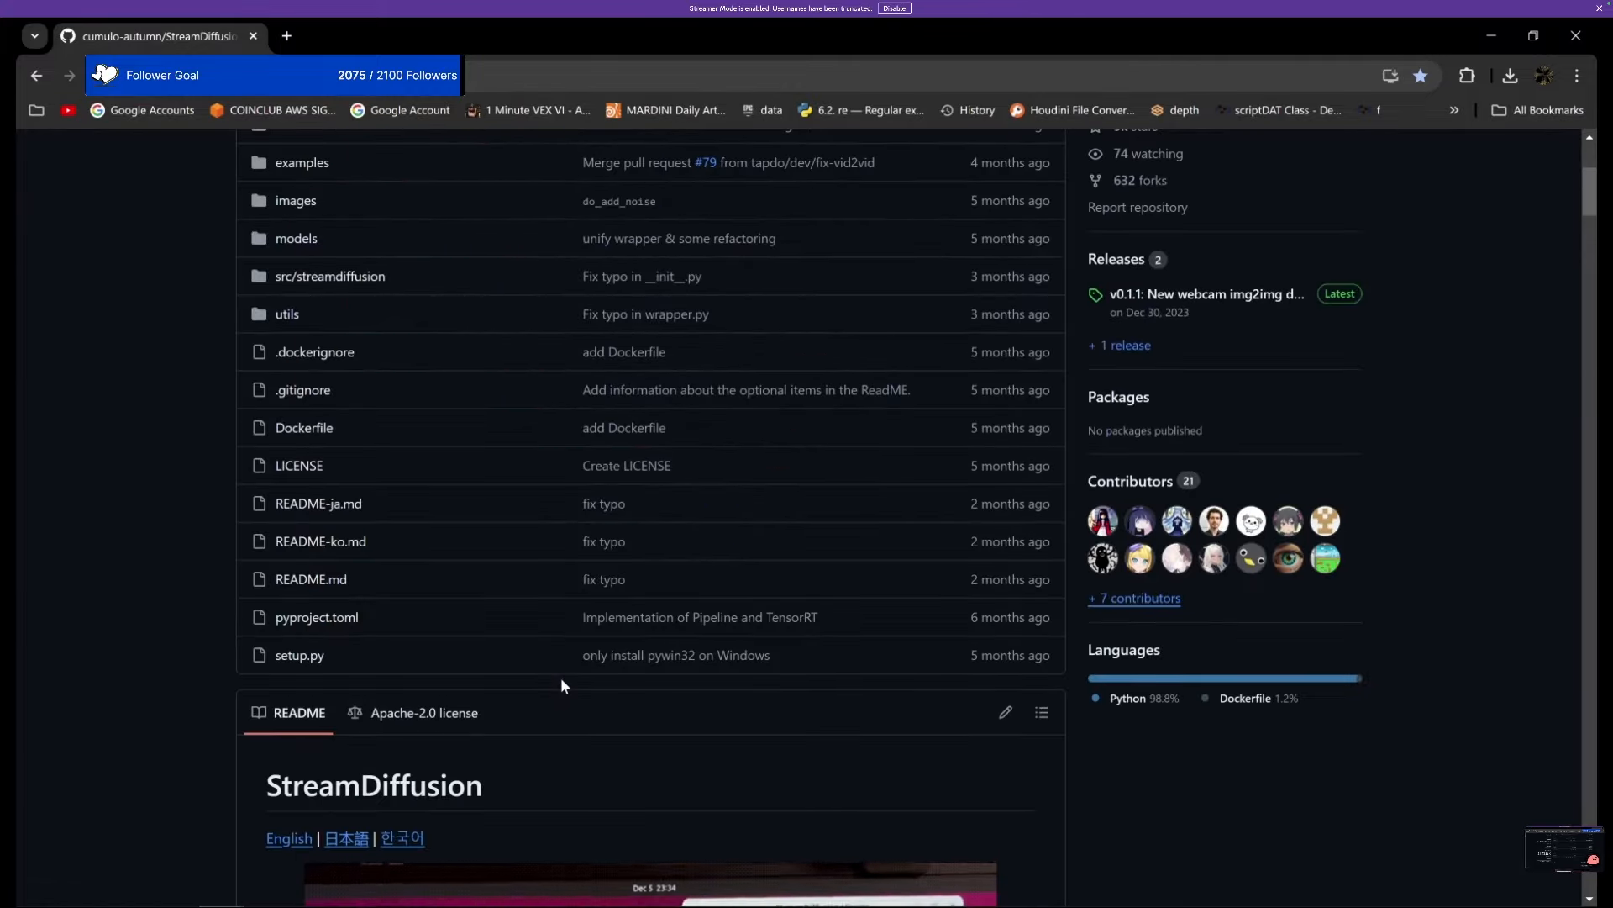
scroll(561, 678, down, 6)
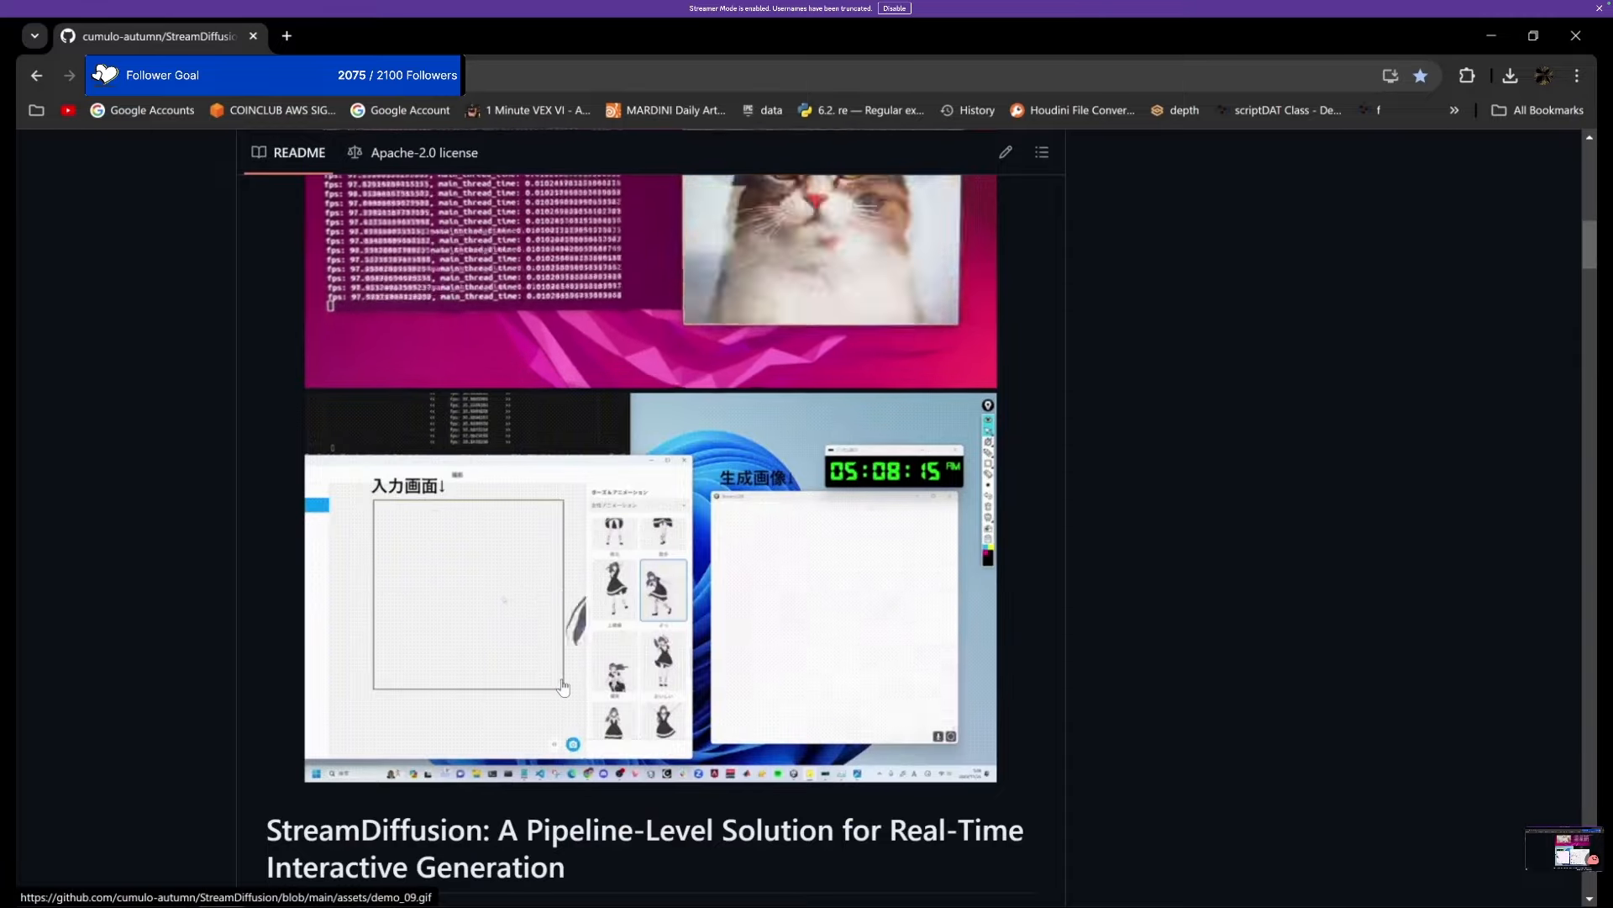
scroll(740, 681, down, 3)
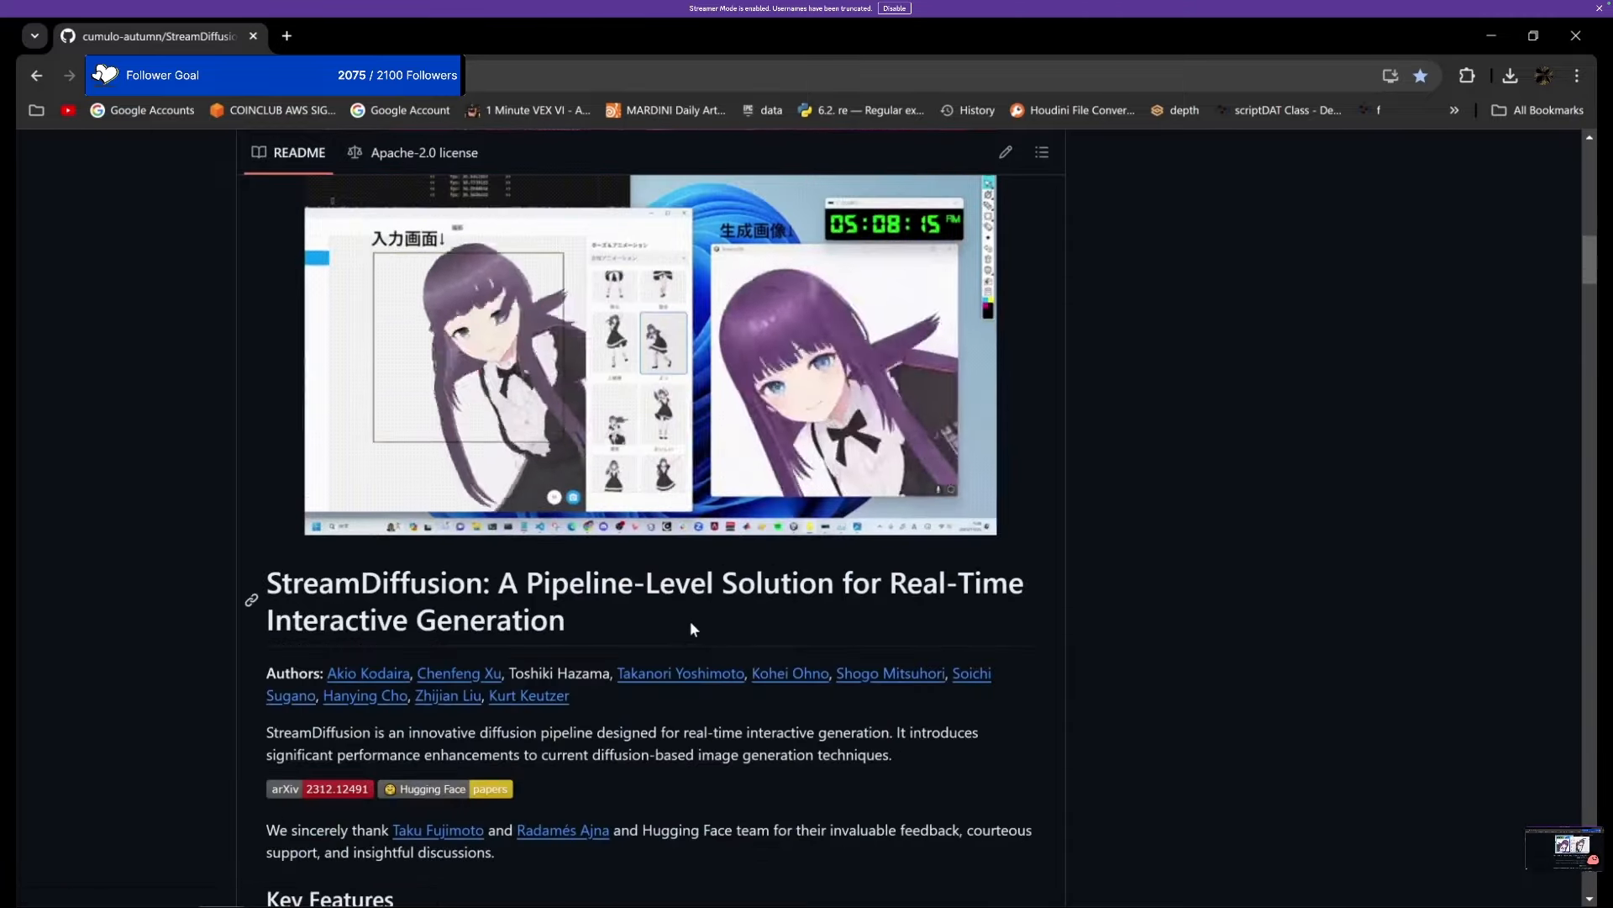
Look over the README's key features and its installation steps for the environment, PyTorch, StreamDiffusion and TensorRT.
scroll(1022, 469, down, 7)
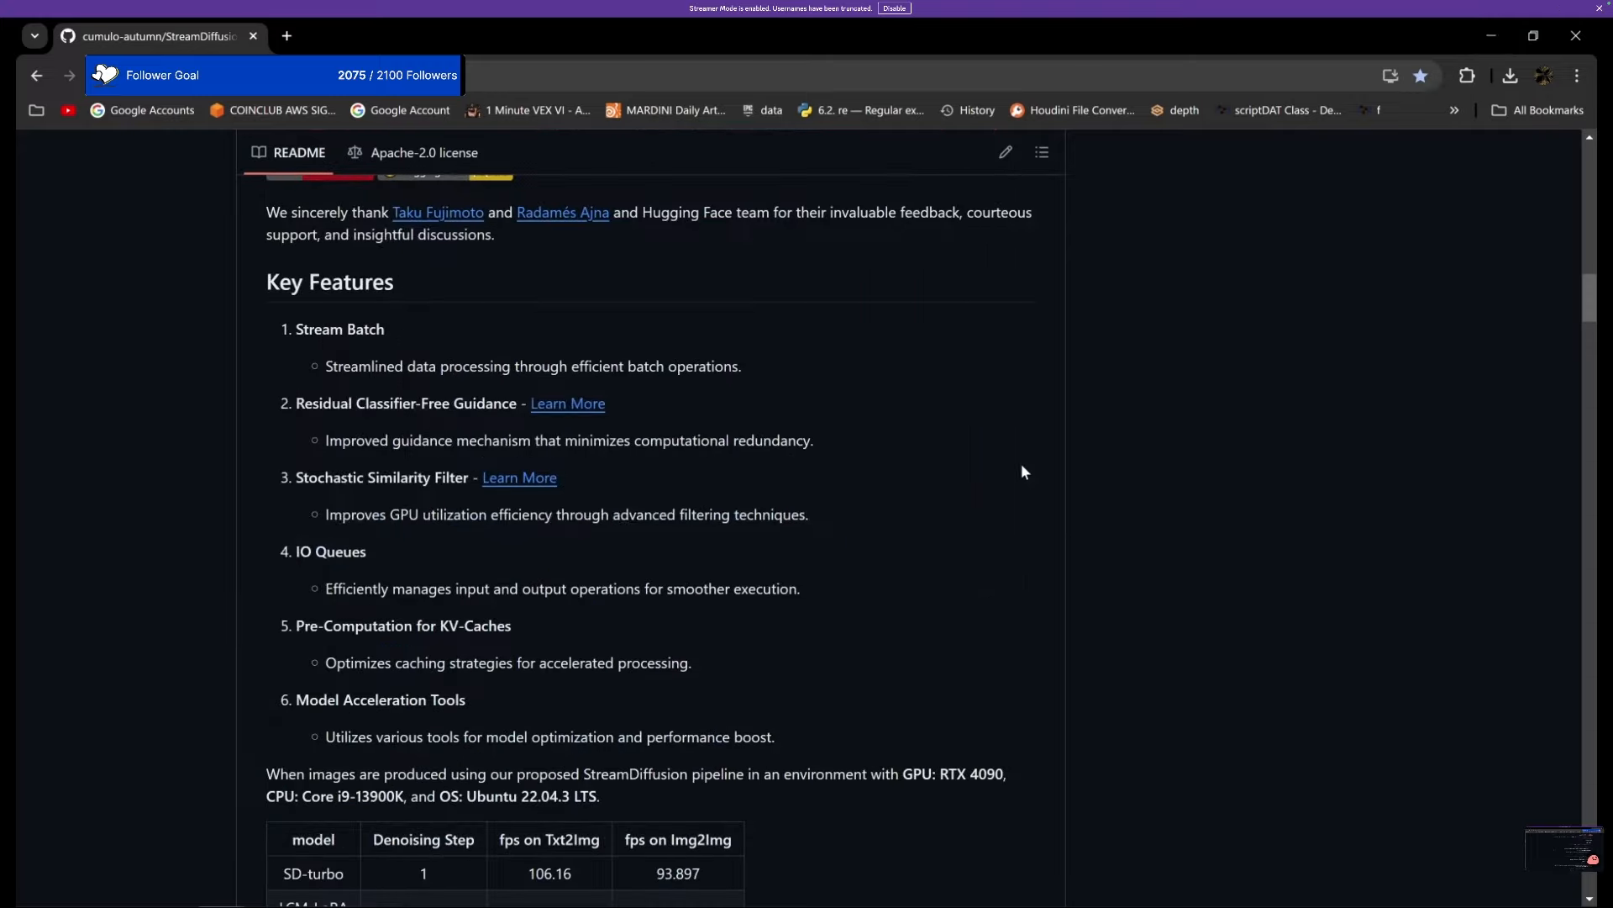
scroll(1022, 468, down, 7)
scroll(1020, 471, down, 6)
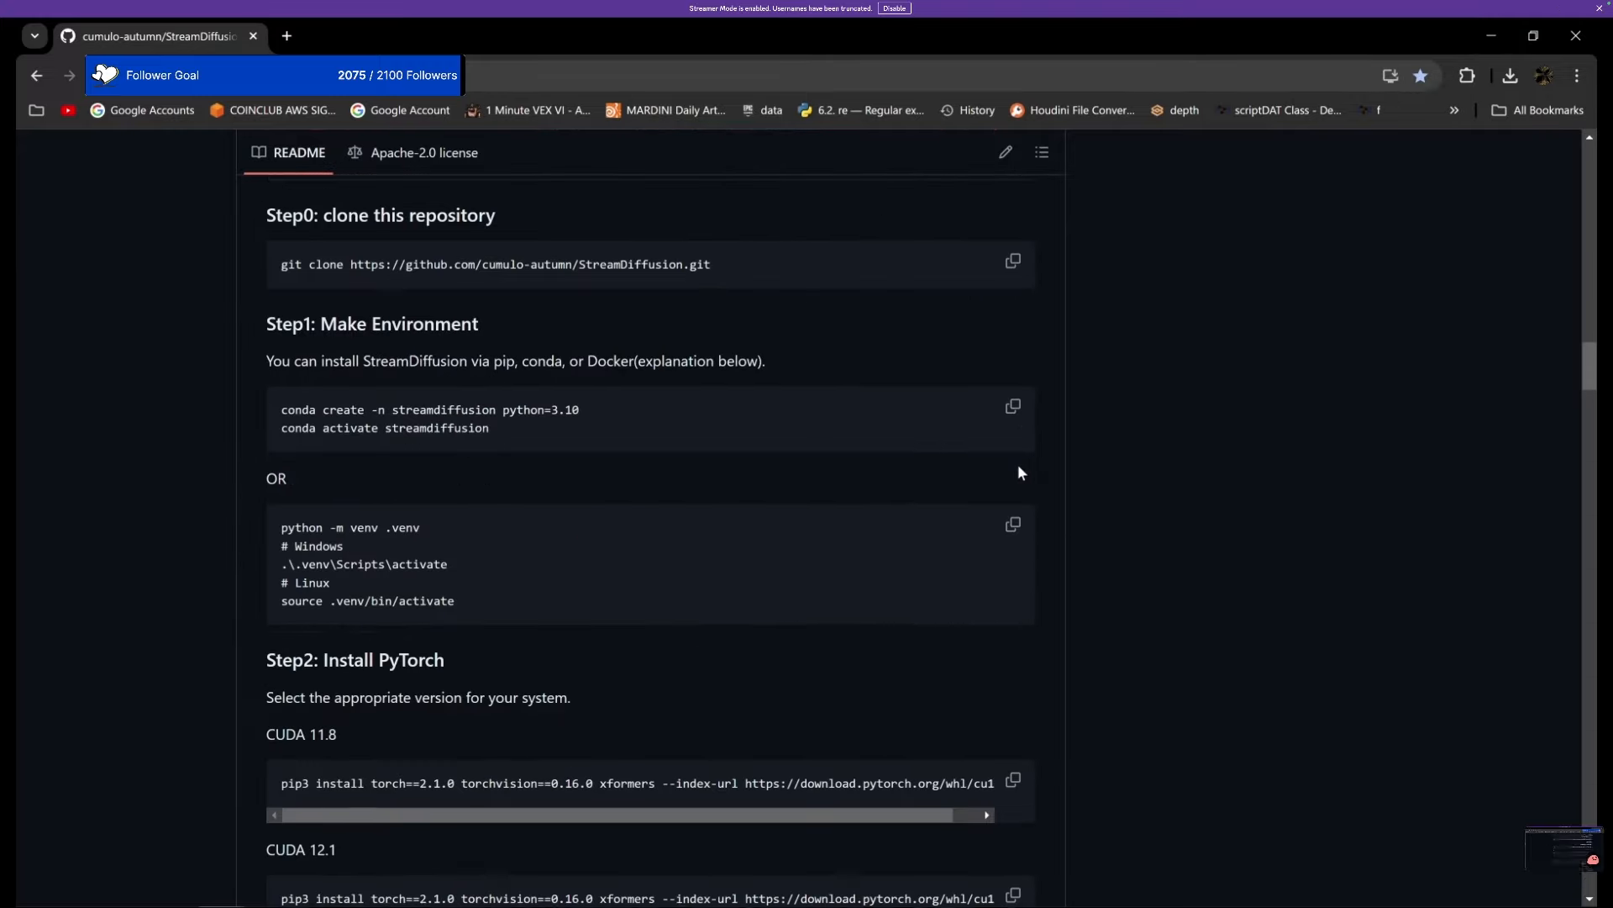
scroll(1019, 473, down, 9)
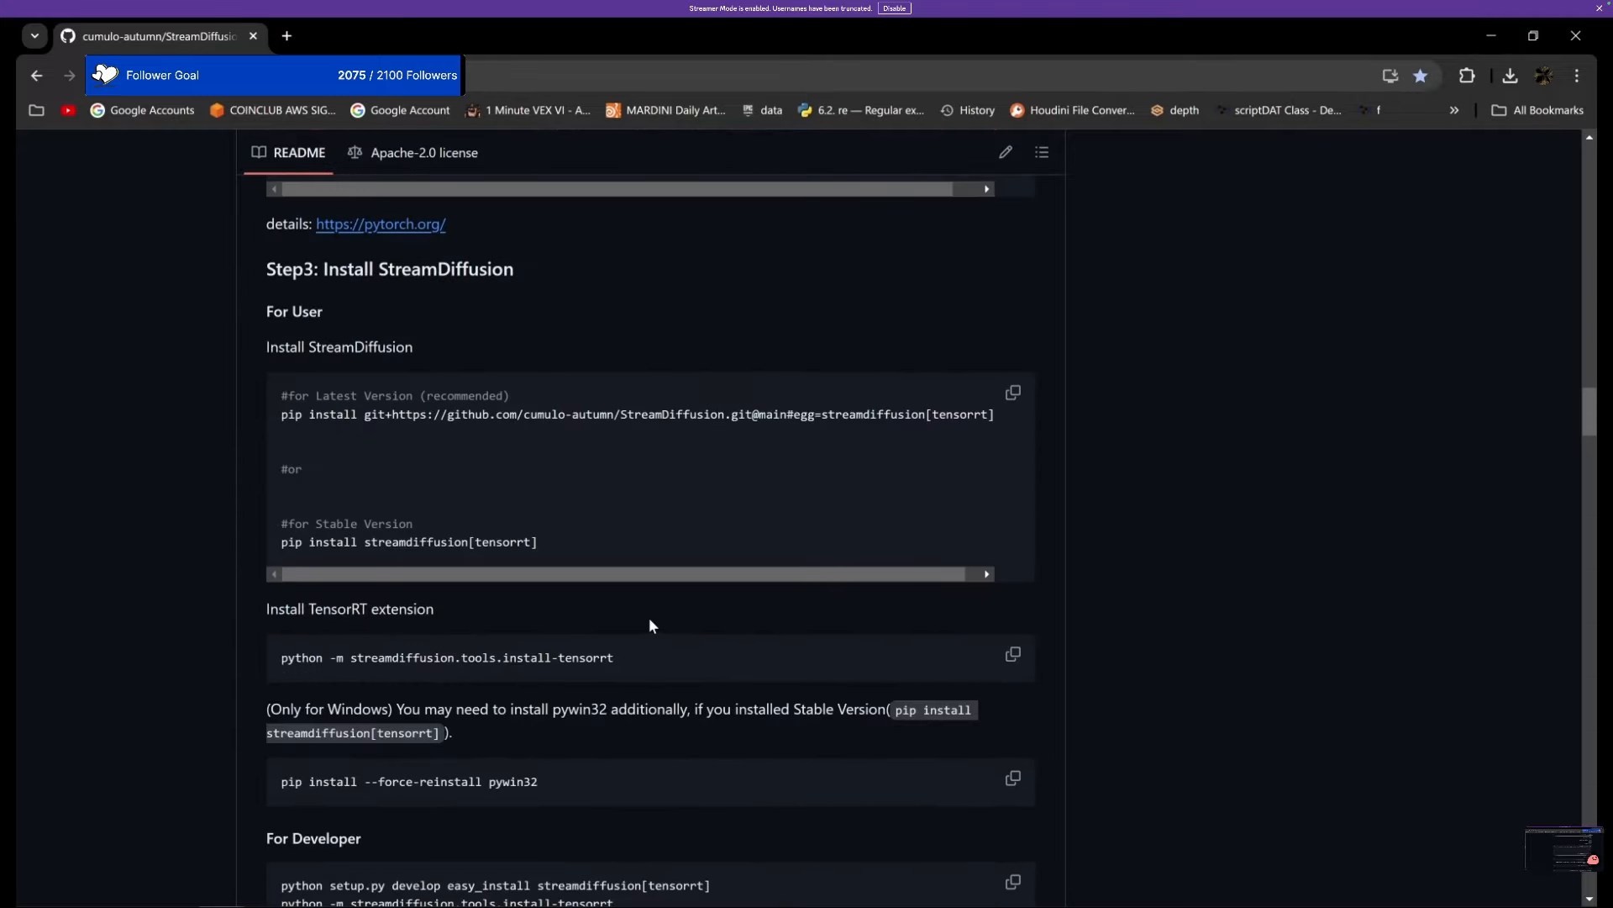
scroll(637, 626, up, 20)
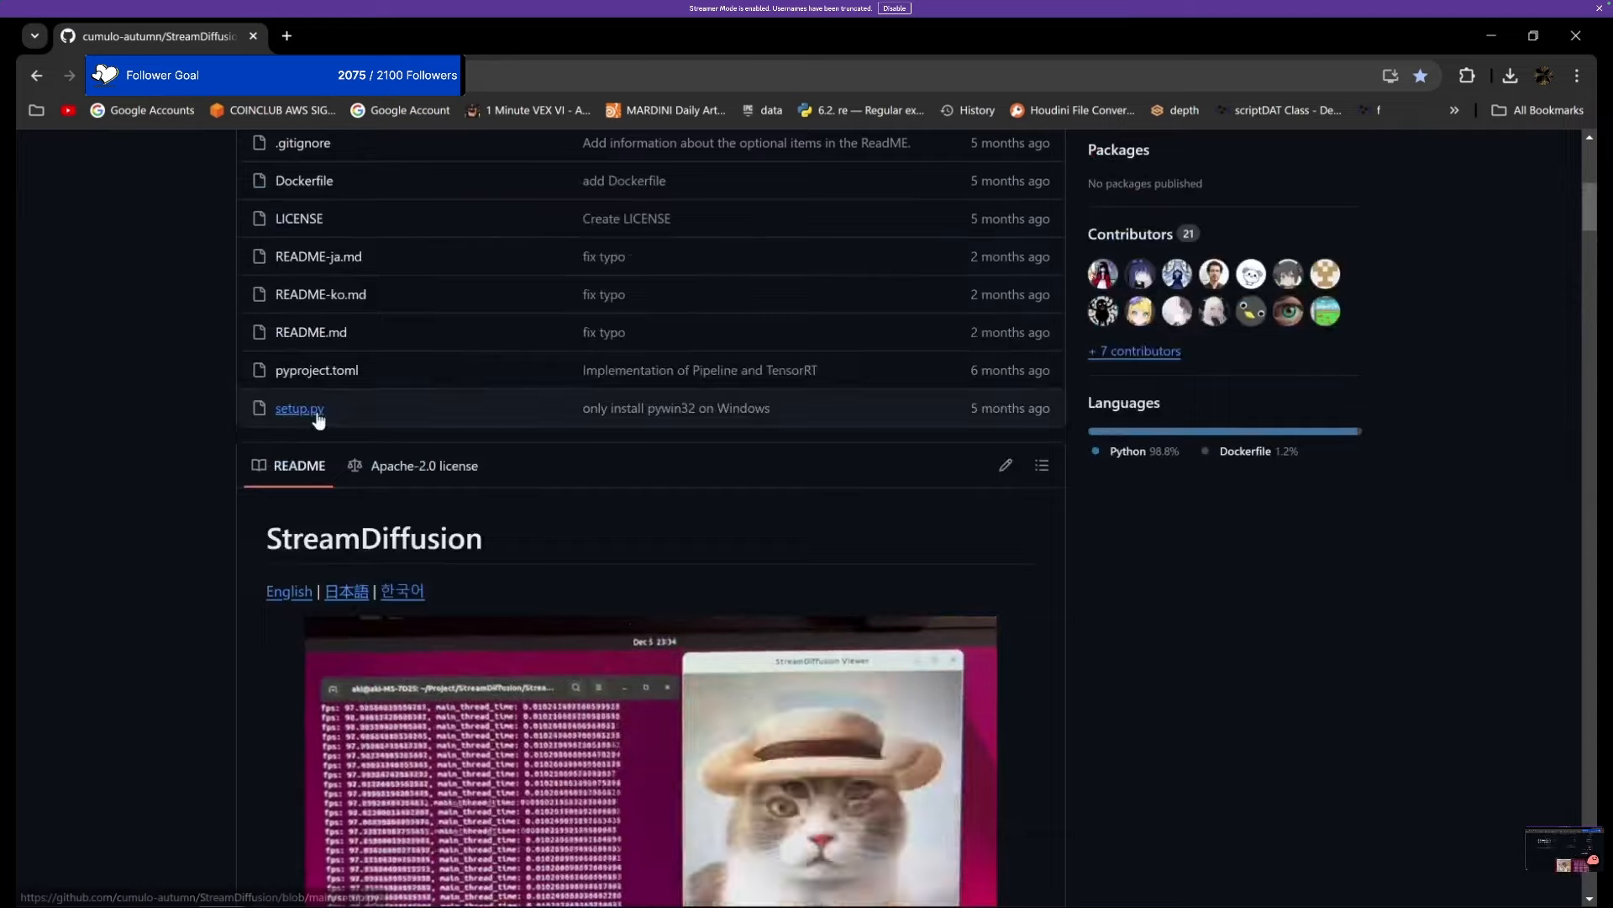
scroll(320, 418, up, 7)
Switch back to TouchDesigner and look through StreamDiffusionTD's stream settings, About, Models and ControlNet parameters.
click(1491, 36)
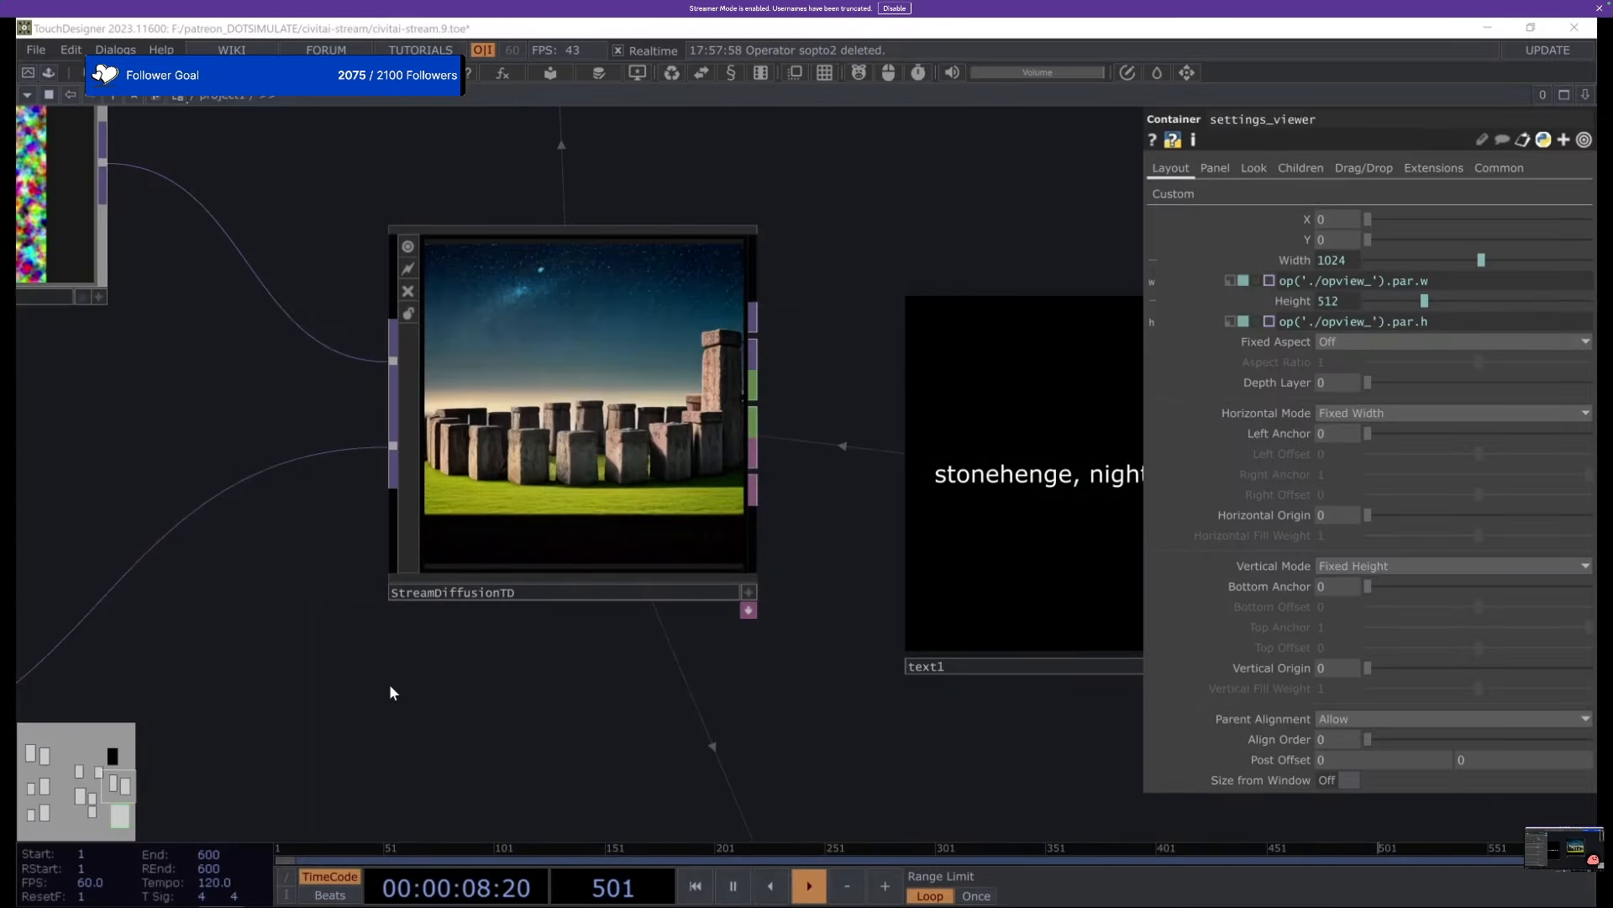
click(612, 359)
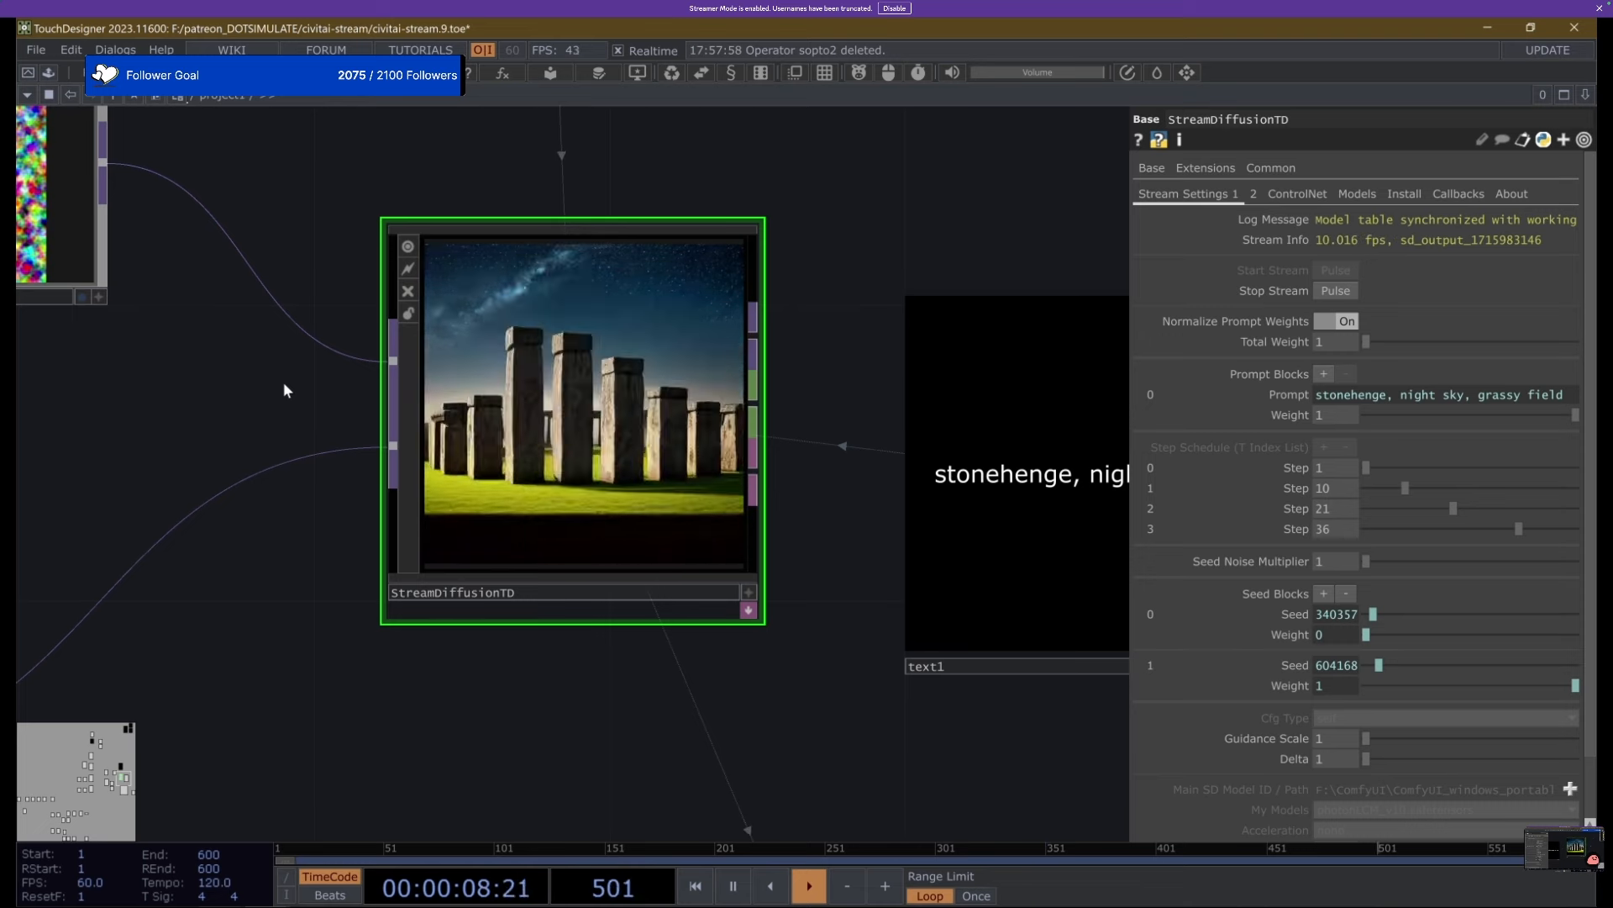
click(1512, 194)
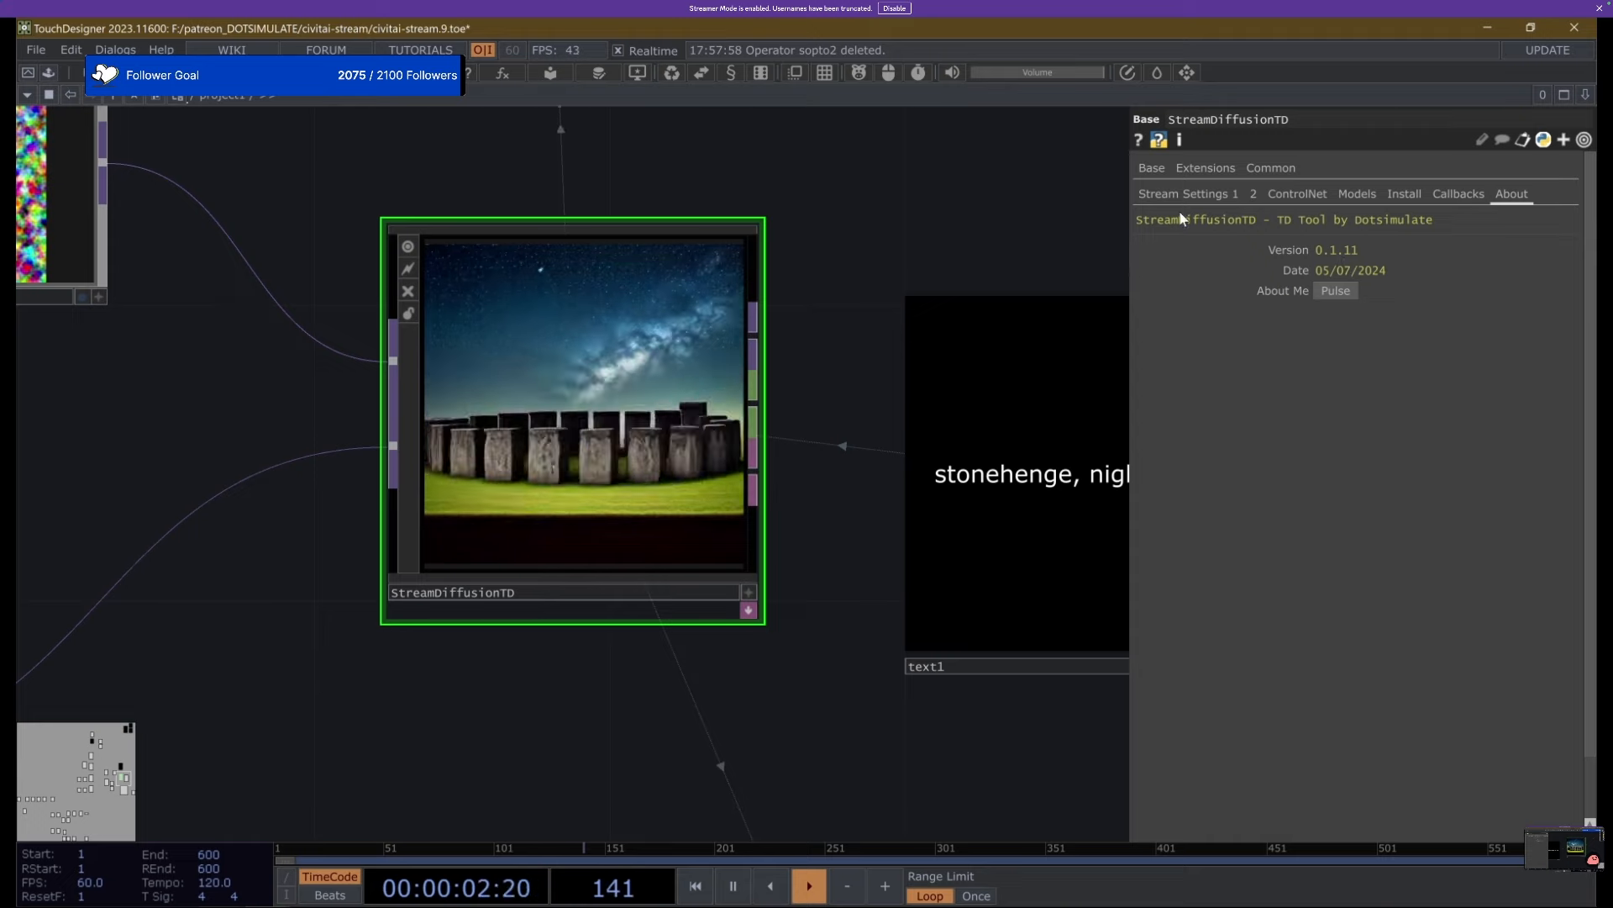
click(1198, 194)
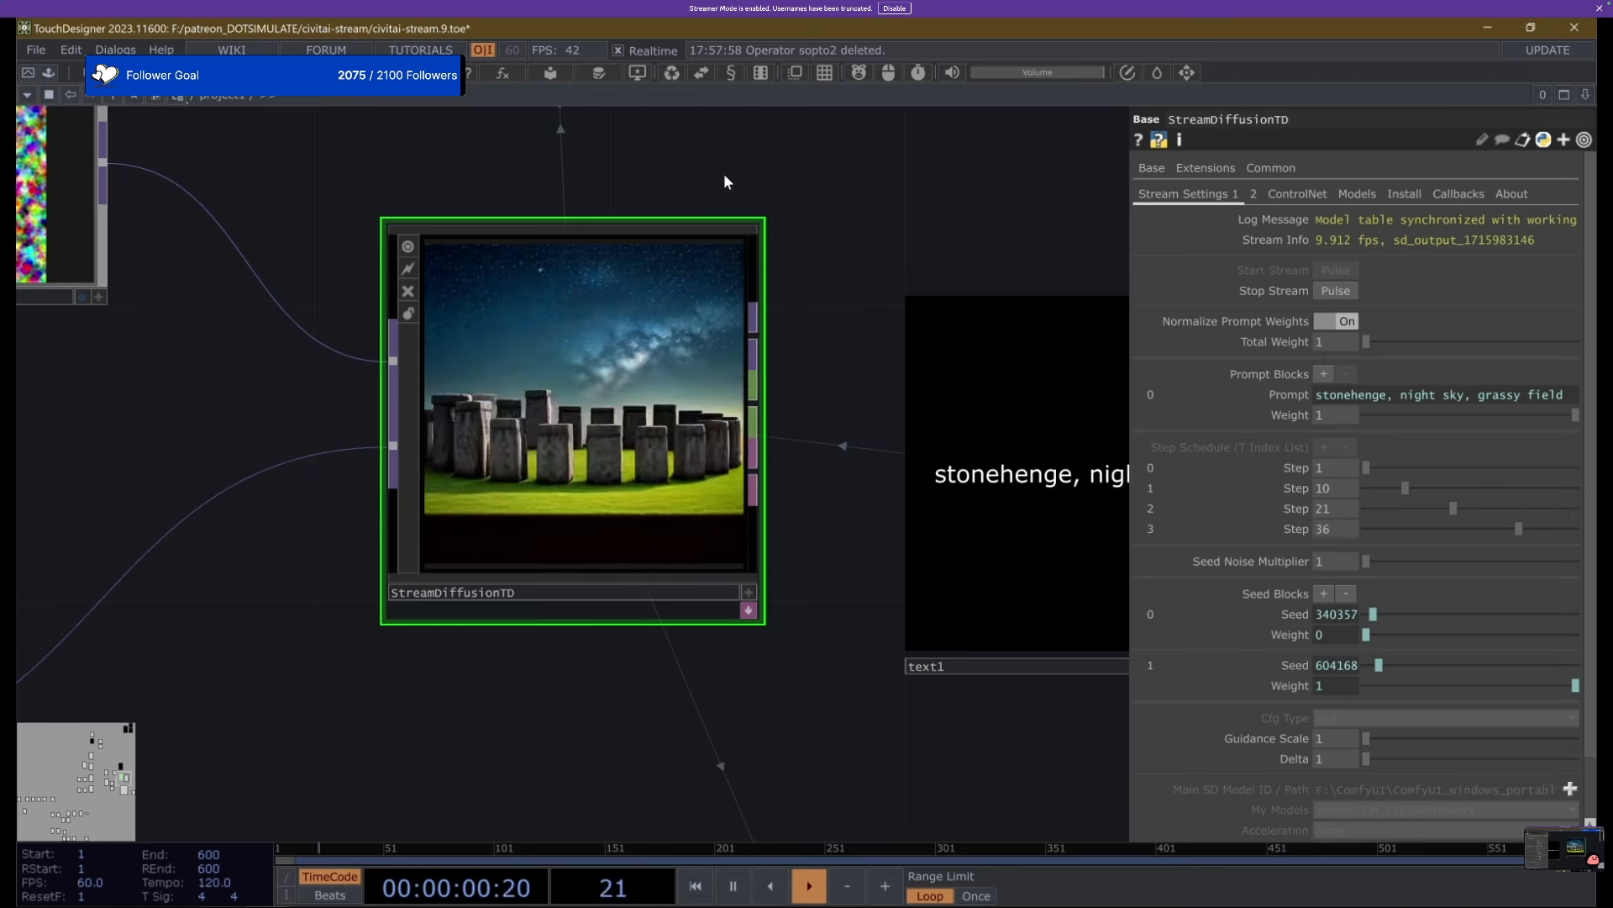
click(1345, 199)
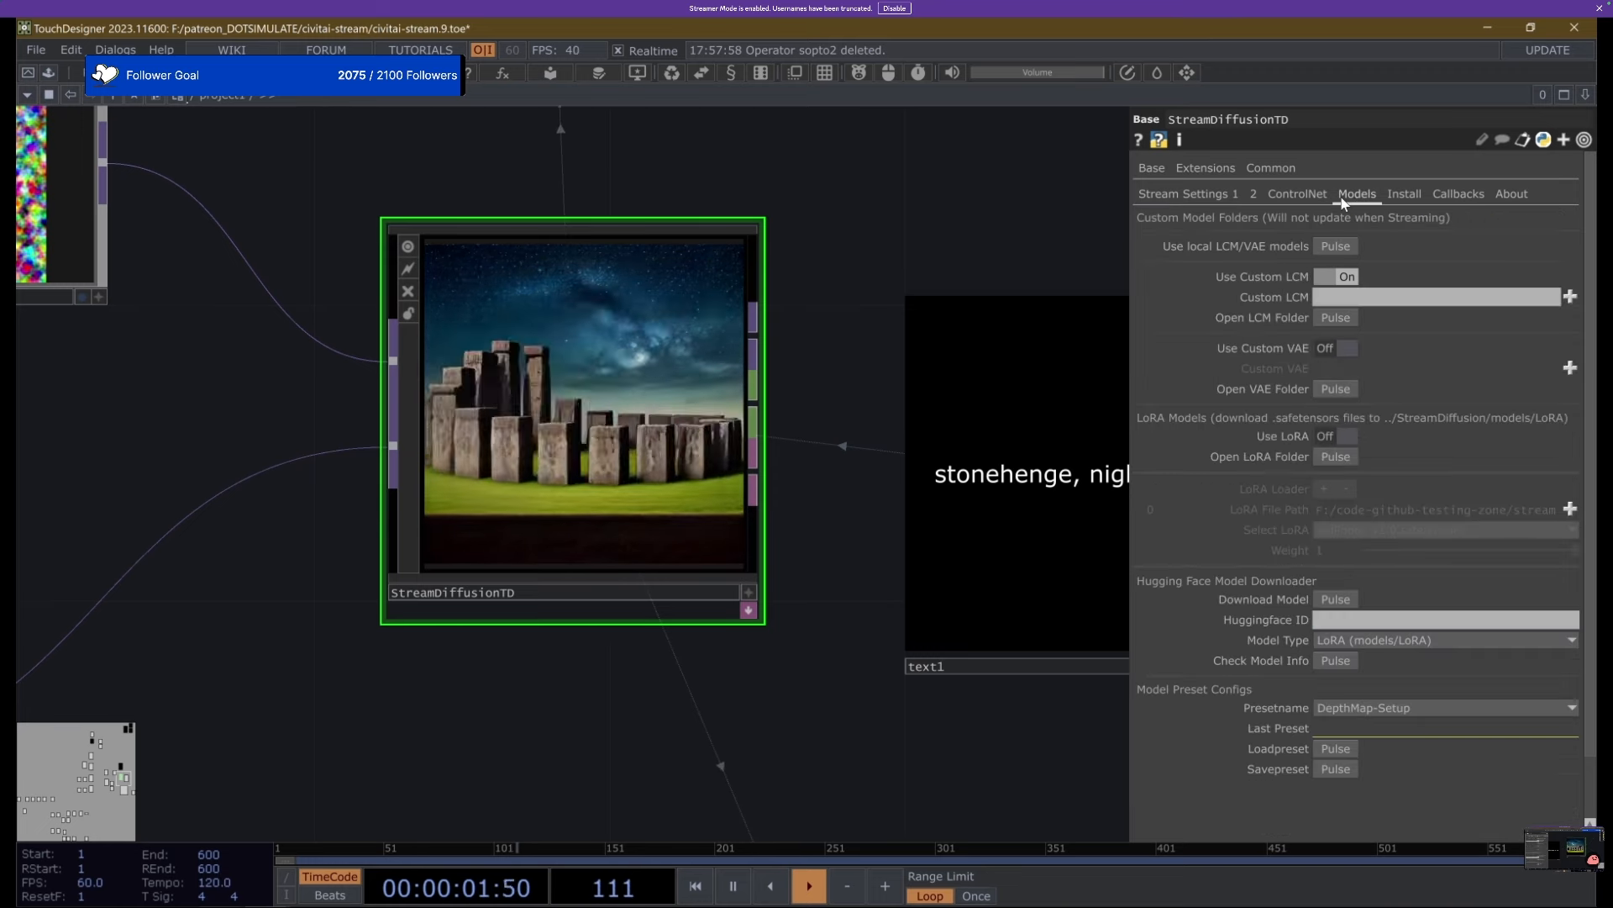
click(1297, 193)
click(1445, 286)
click(1186, 194)
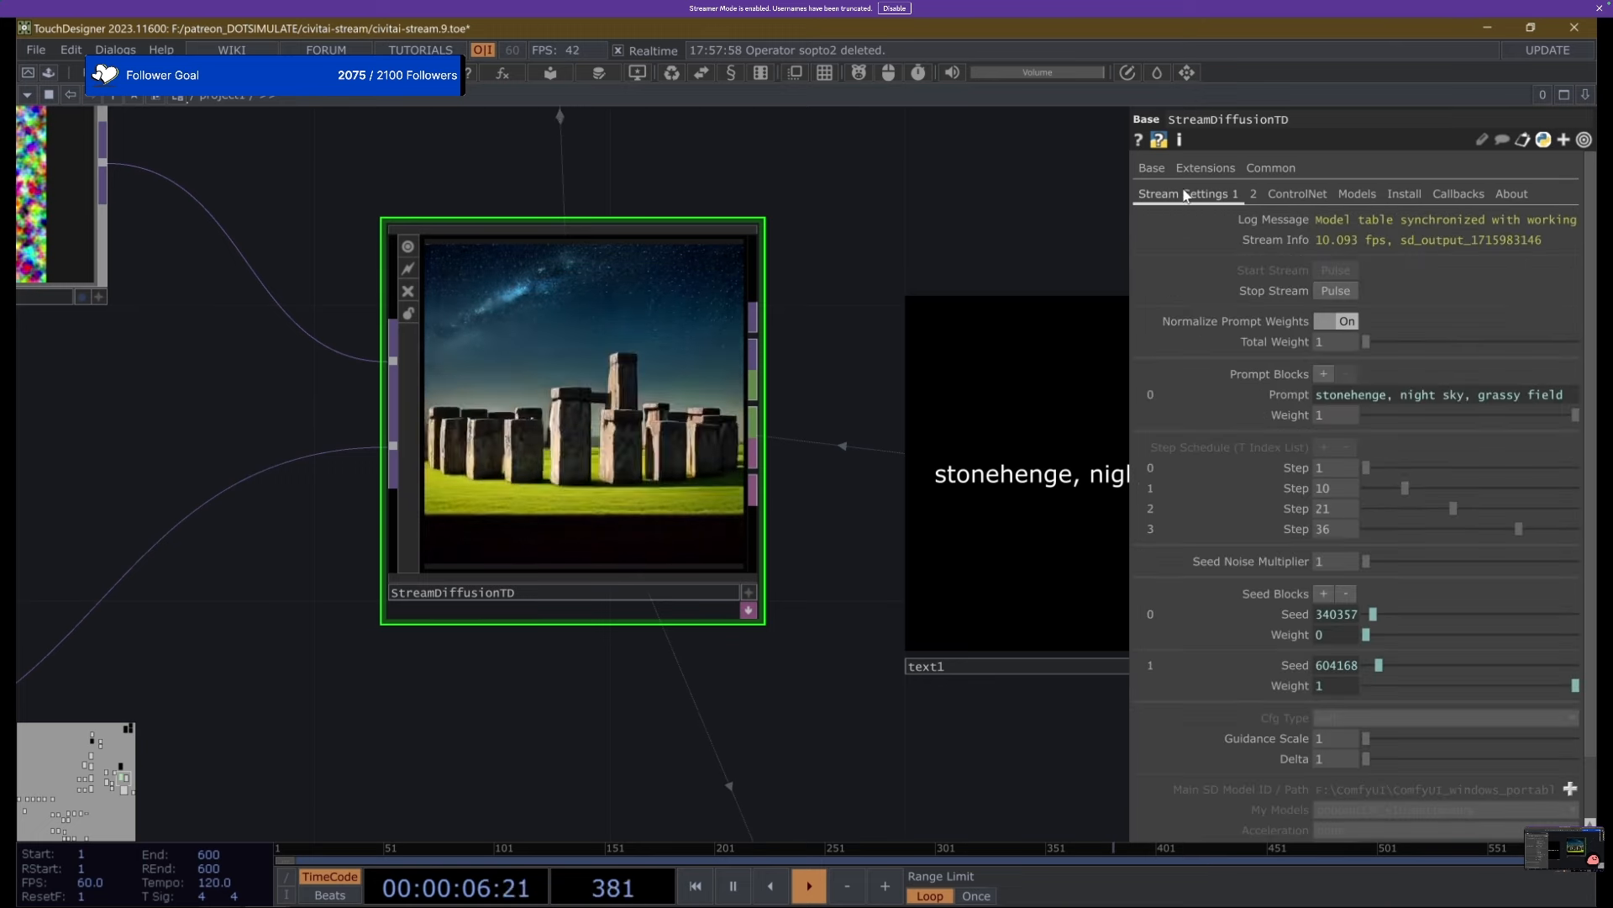
Add five empty prompt blocks to StreamDiffusionTD.
click(1323, 374)
click(1324, 374)
click(1323, 374)
click(1323, 374)
click(1324, 374)
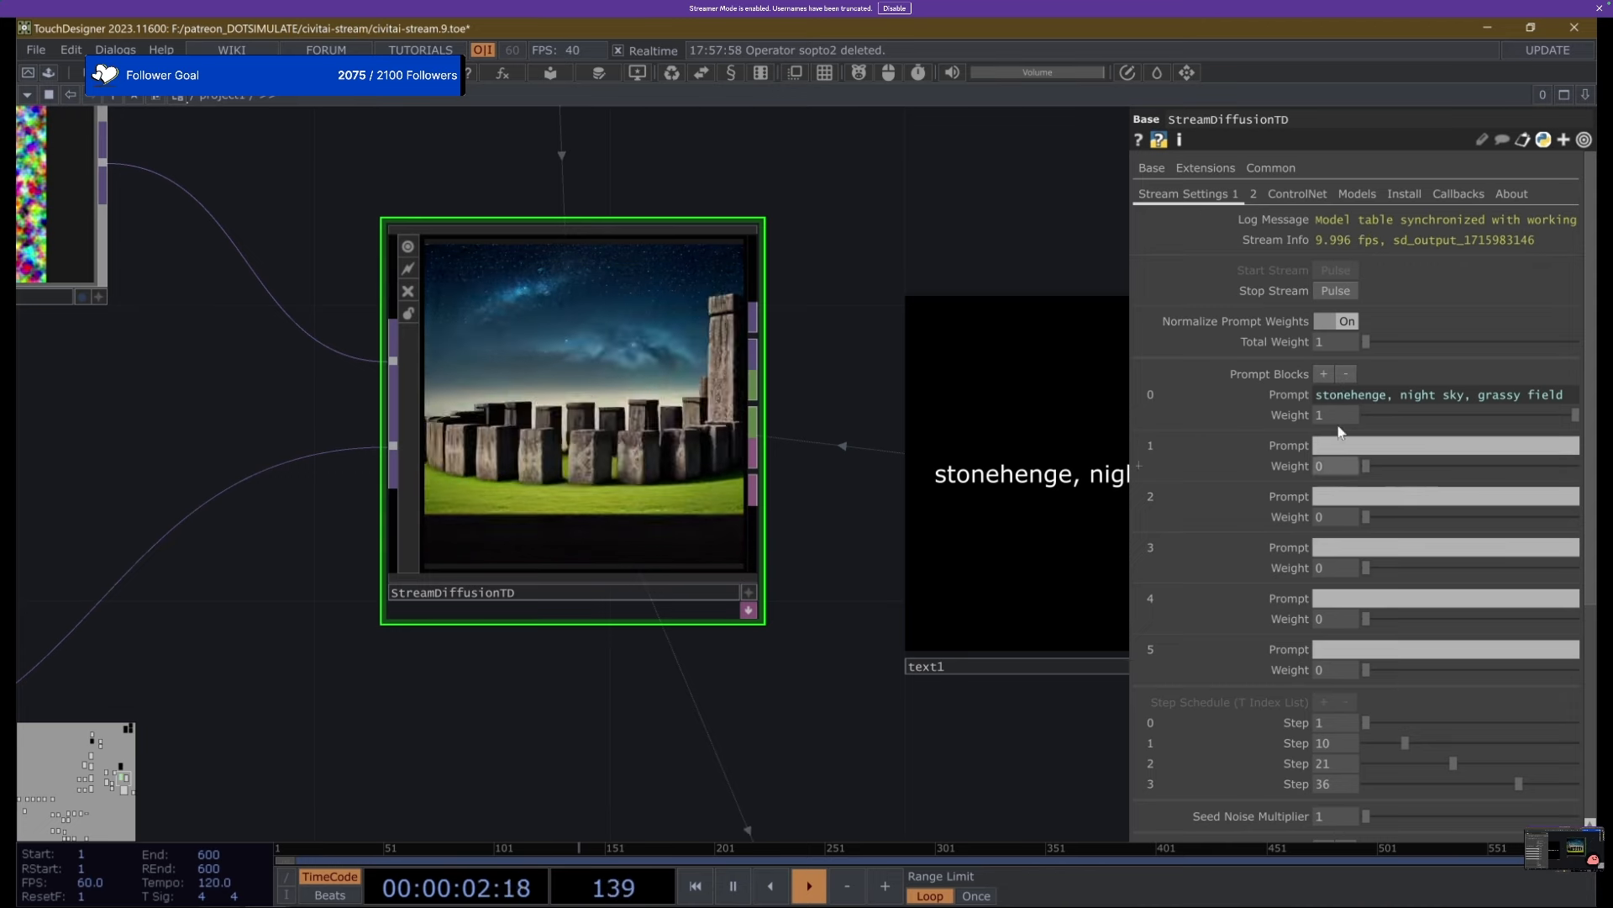
Remove the five empty prompt blocks, keeping only the stonehenge prompt.
click(1345, 374)
click(1345, 374)
click(1345, 375)
click(1344, 375)
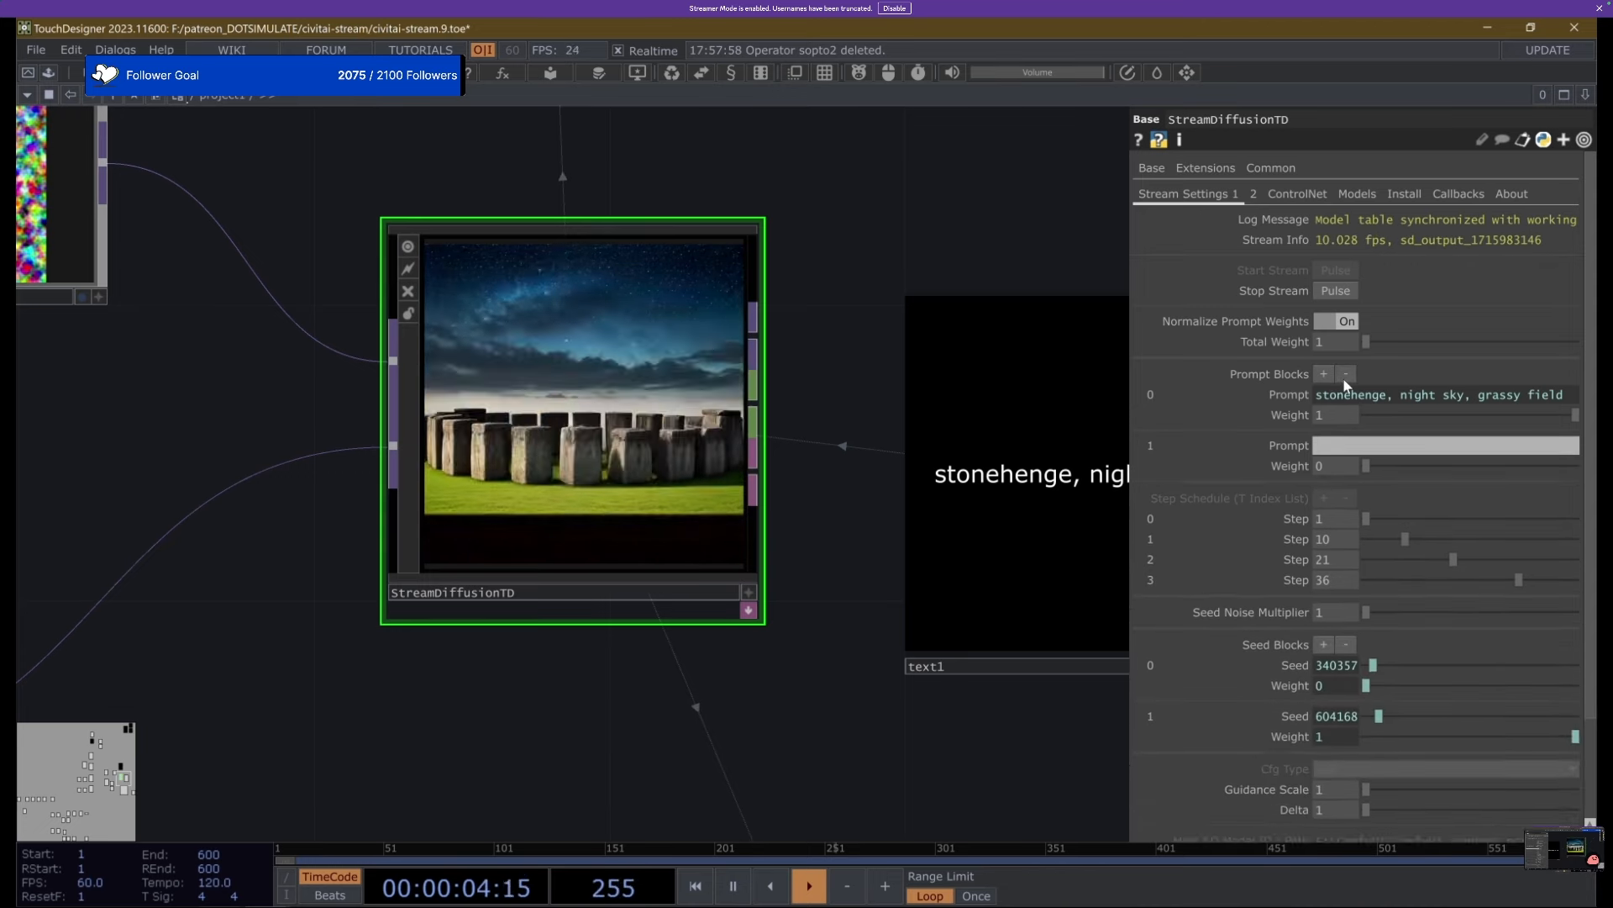
click(1344, 375)
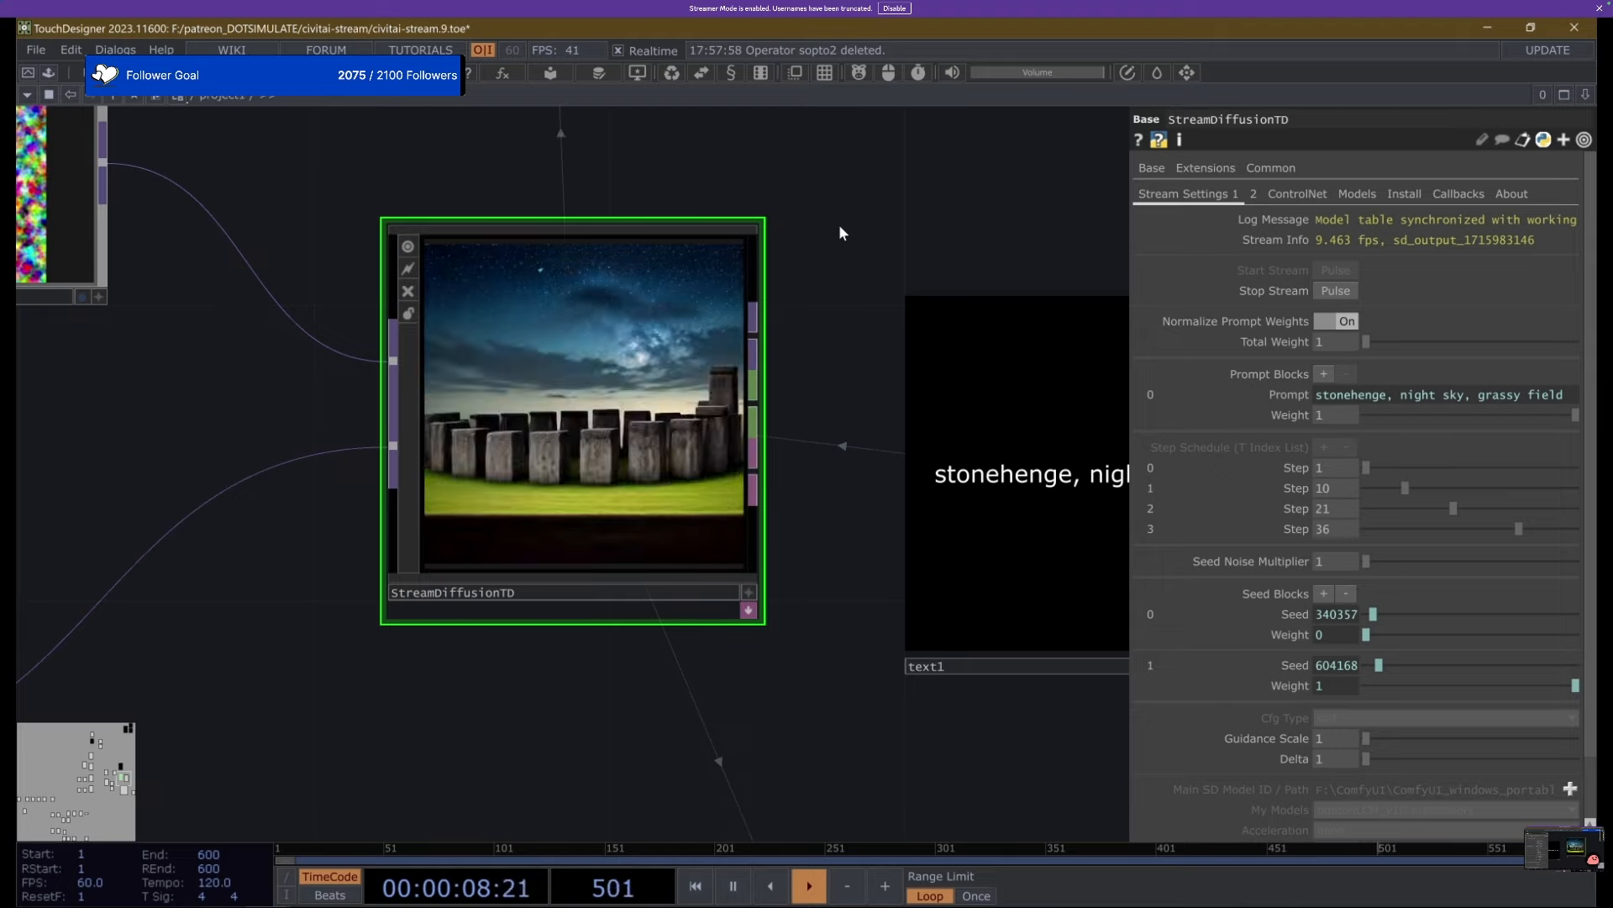
Examine StreamDiffusionTD's seed, guidance and model settings along with its output image and connected nodes.
scroll(833, 222, down, 3)
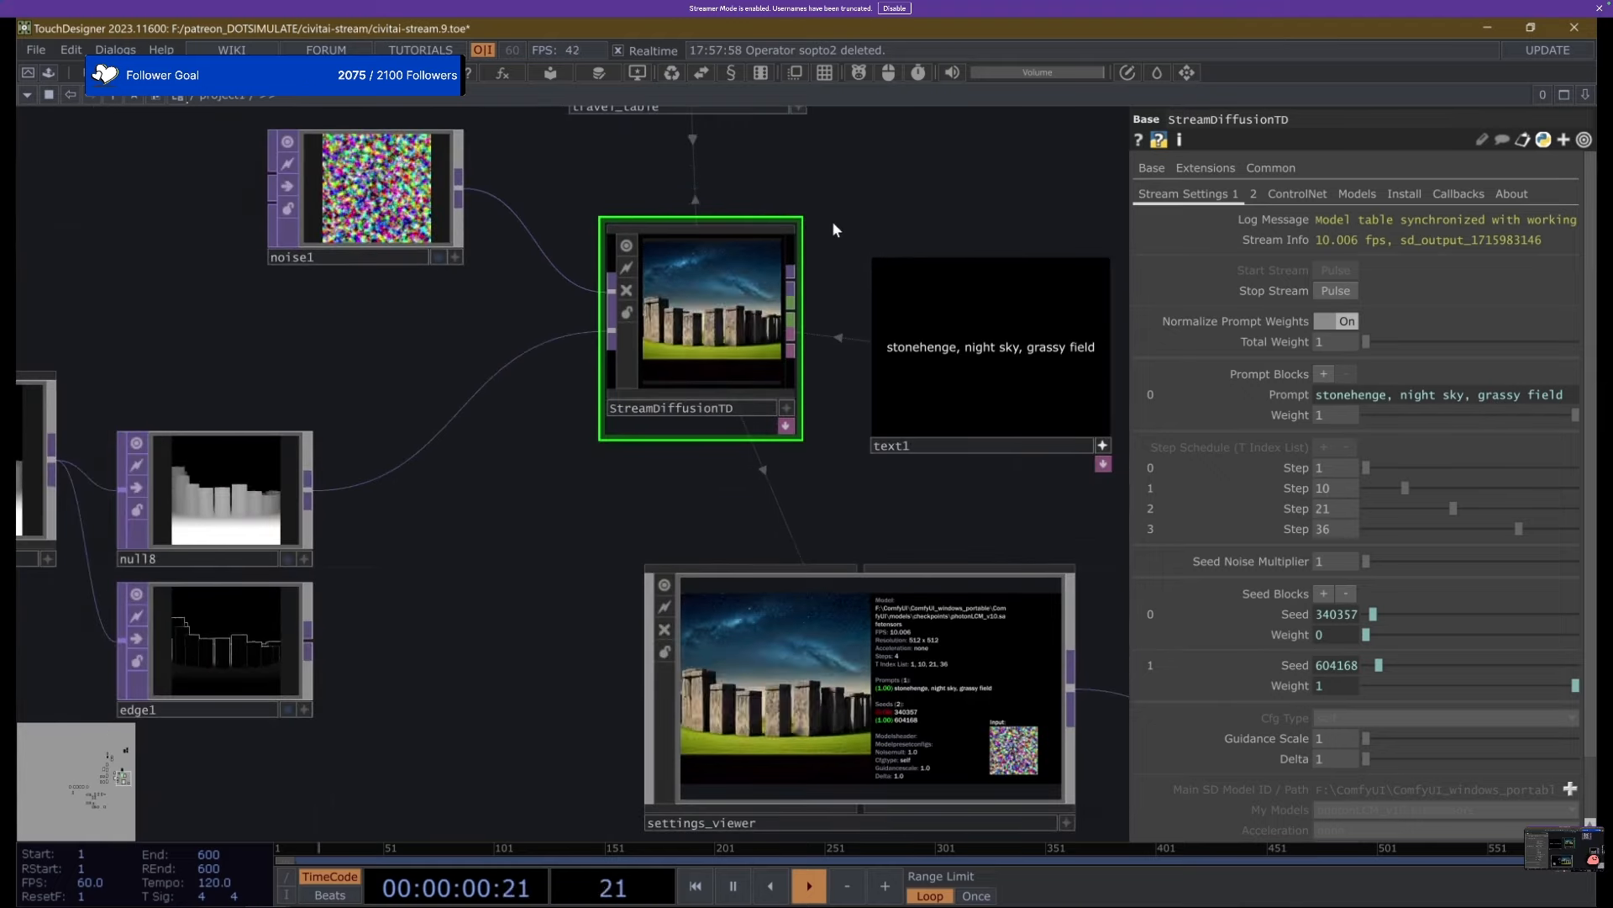
scroll(1454, 559, down, 2)
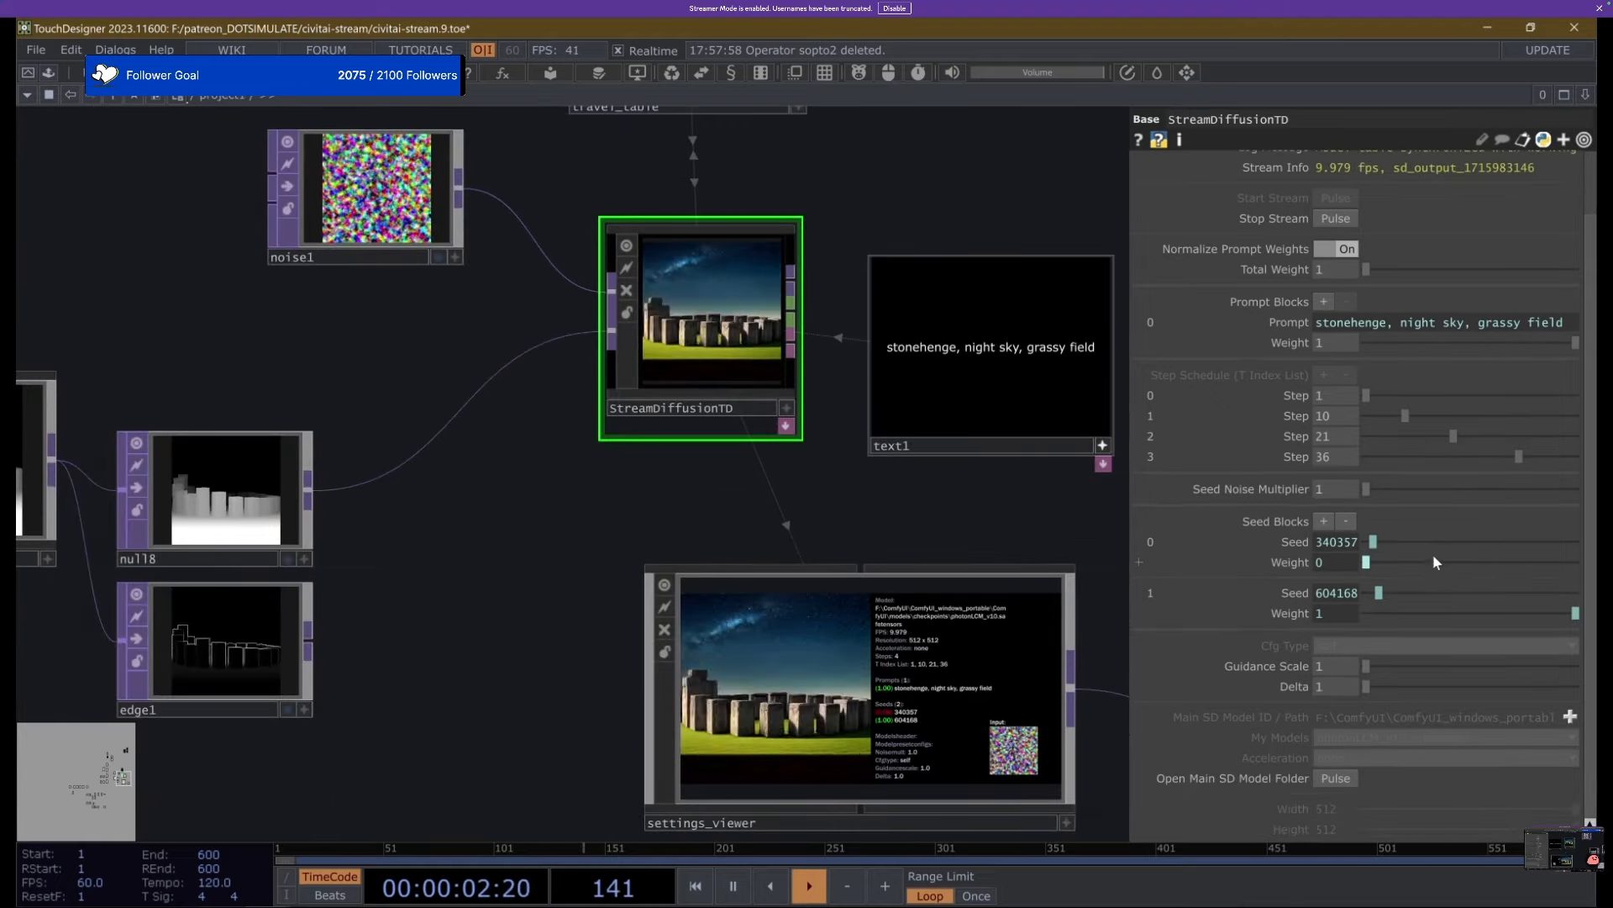
scroll(1431, 554, up, 2)
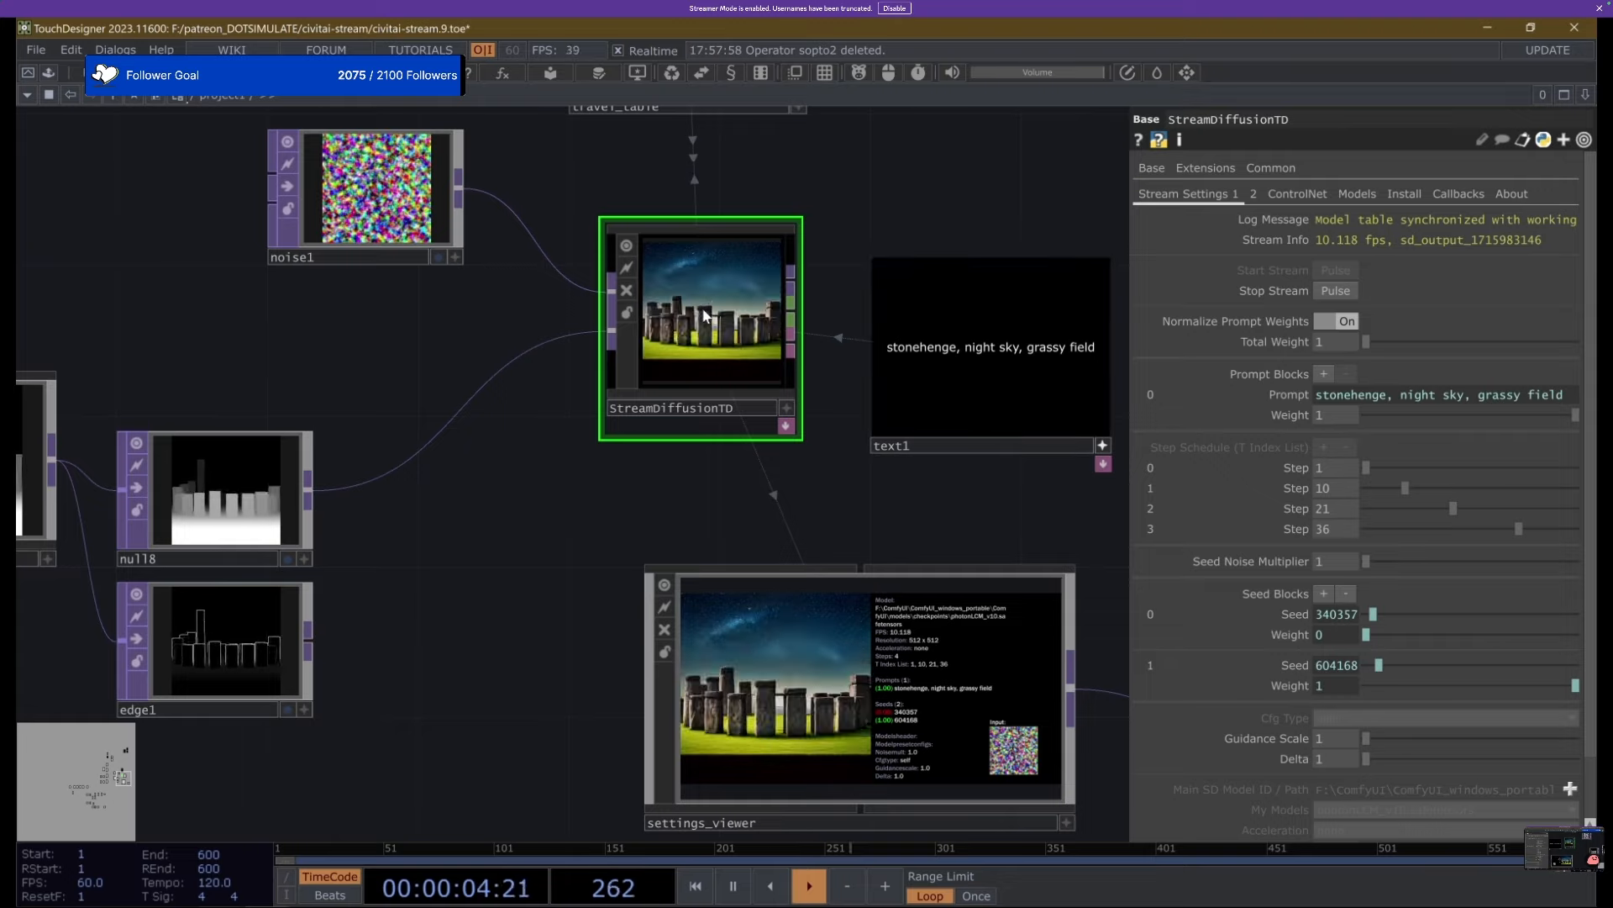
scroll(865, 209, down, 10)
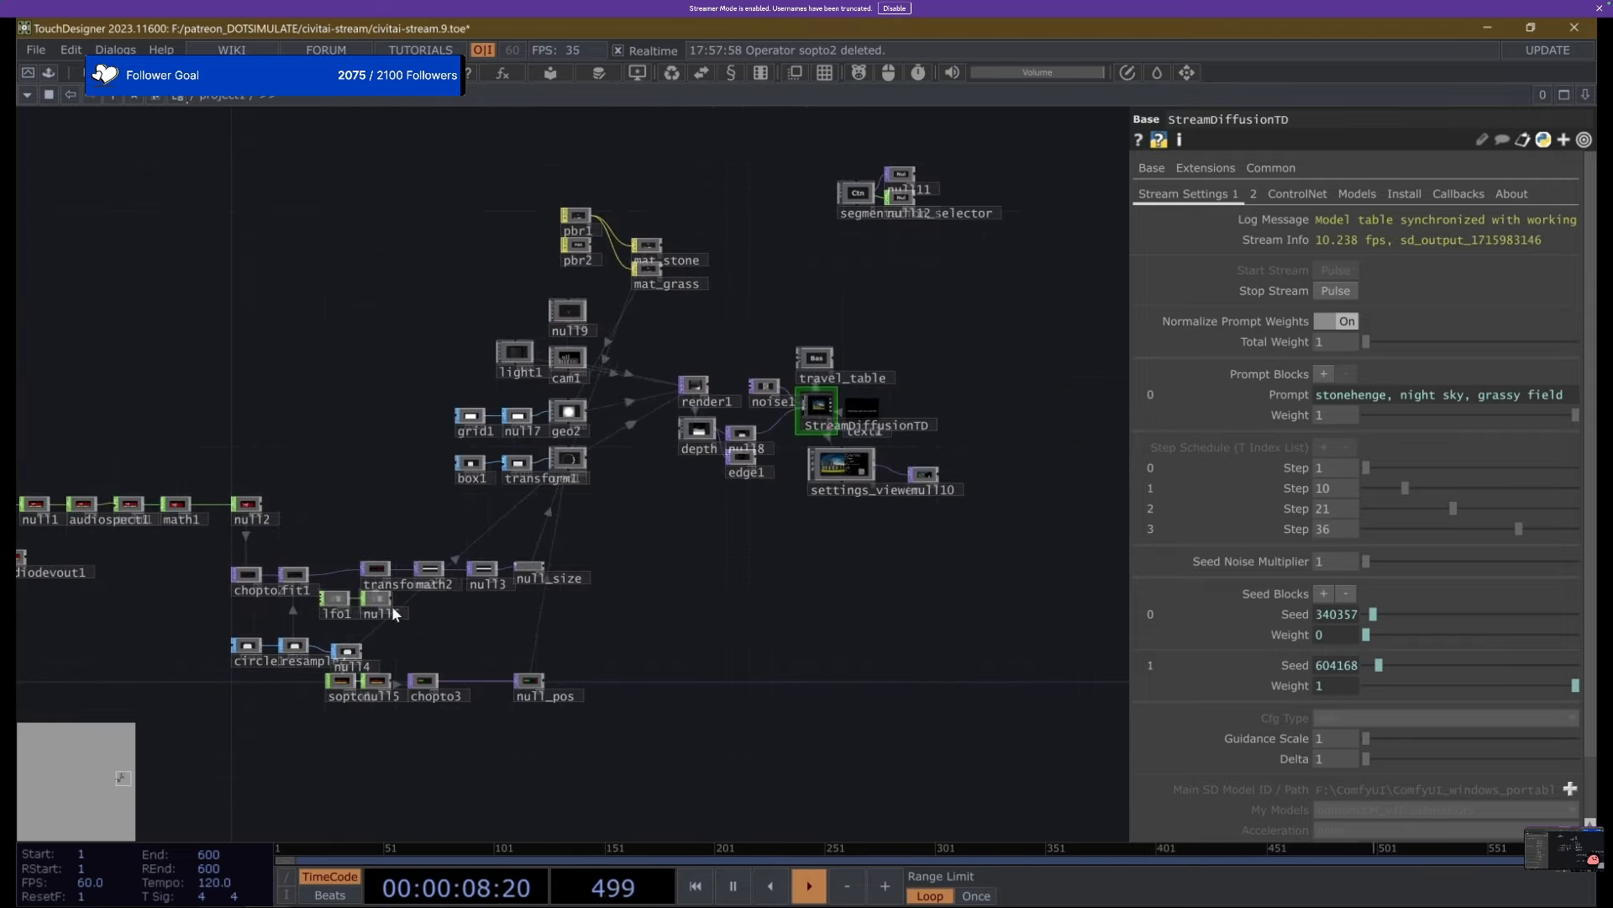
scroll(832, 412, up, 10)
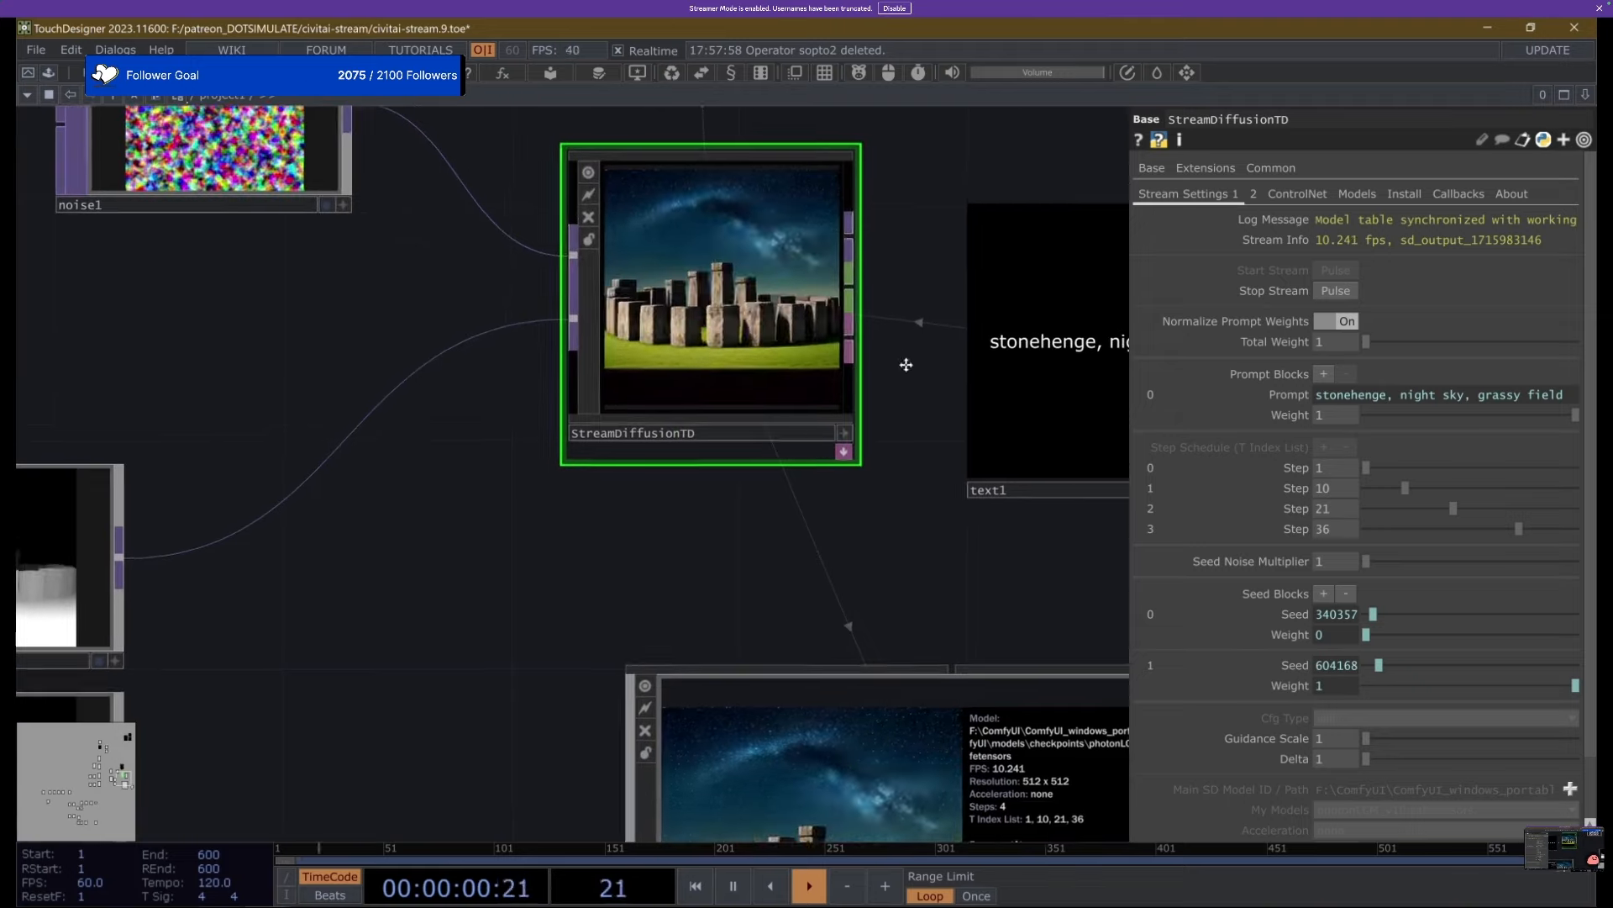
drag(906, 364, 897, 401)
drag(895, 262, 762, 323)
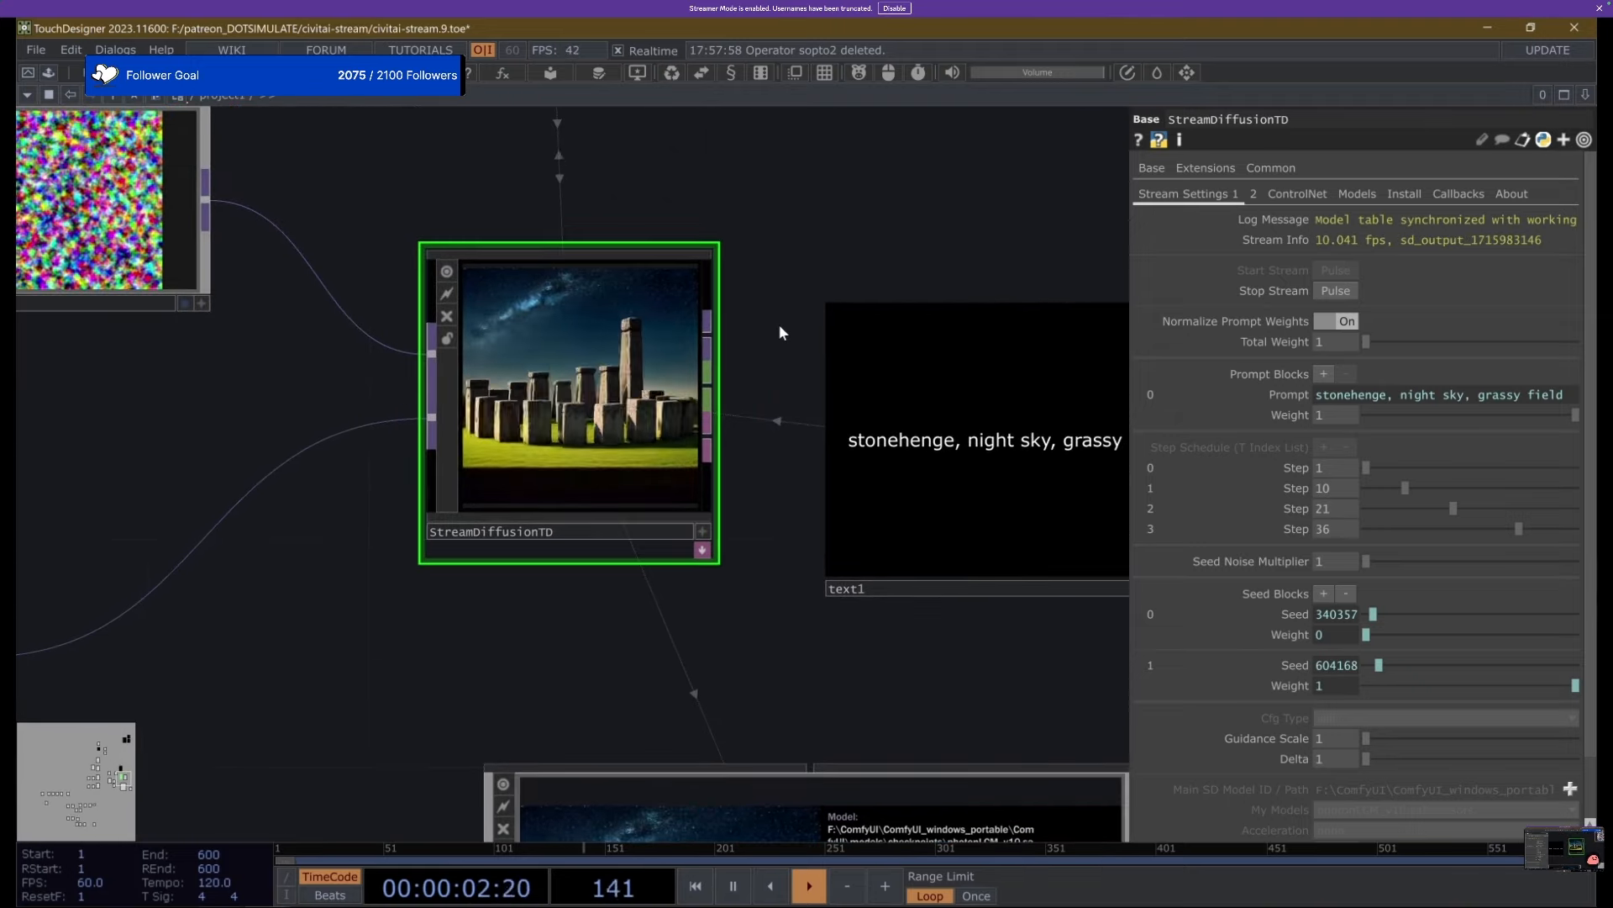
Survey the network from StreamDiffusionTD back through the depth, render, geometry and audio chains.
scroll(778, 324, down, 6)
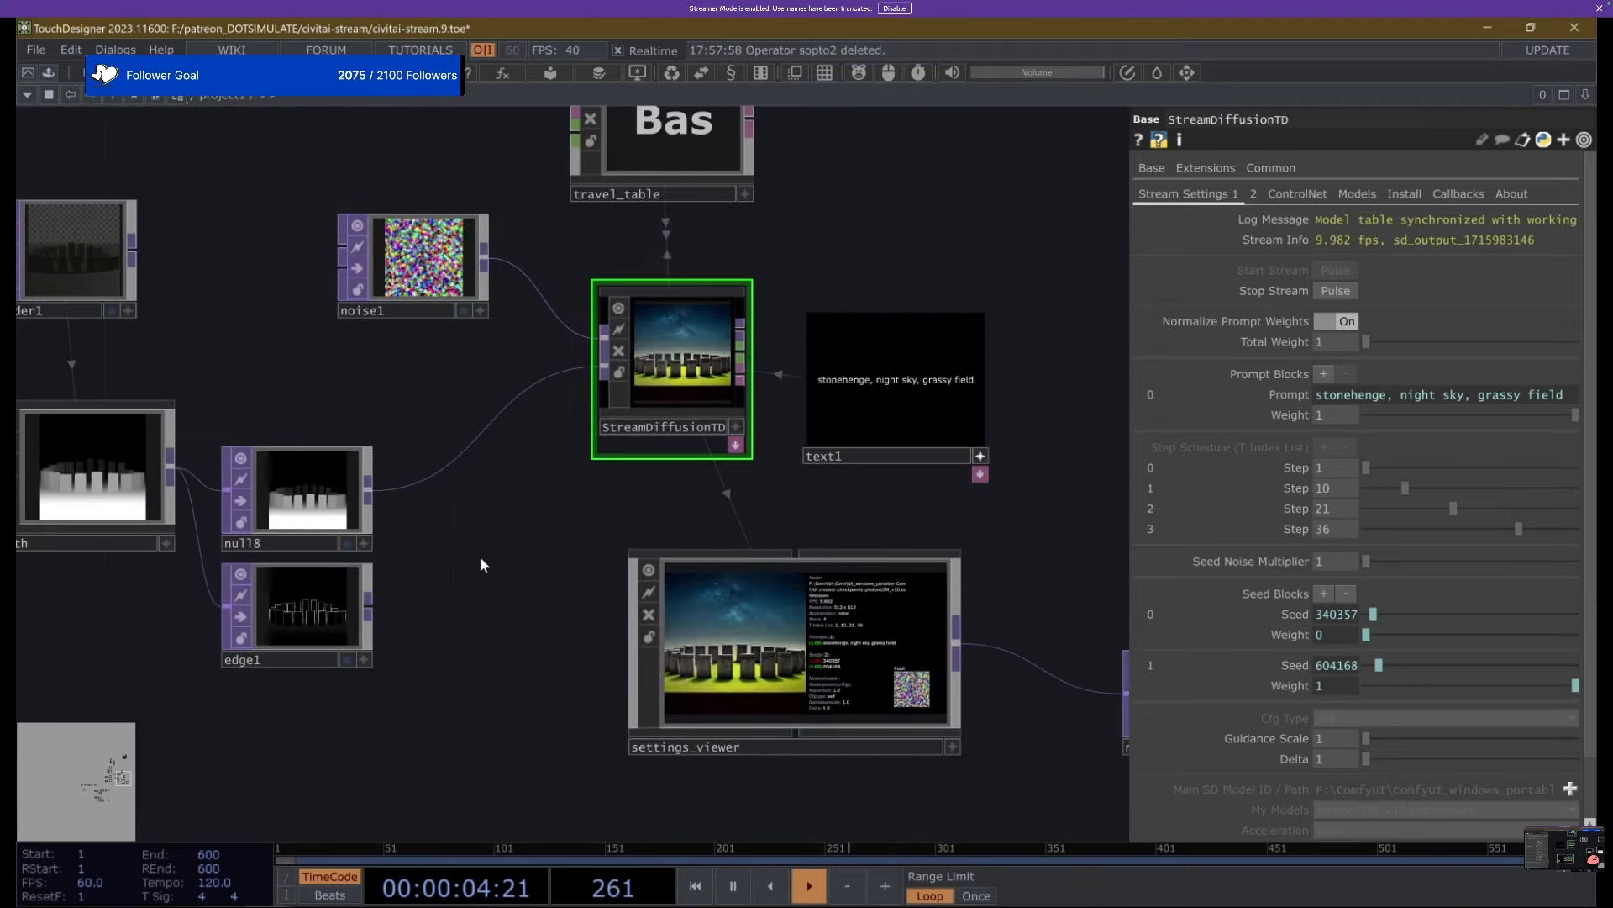
drag(501, 543, 900, 468)
scroll(900, 465, down, 5)
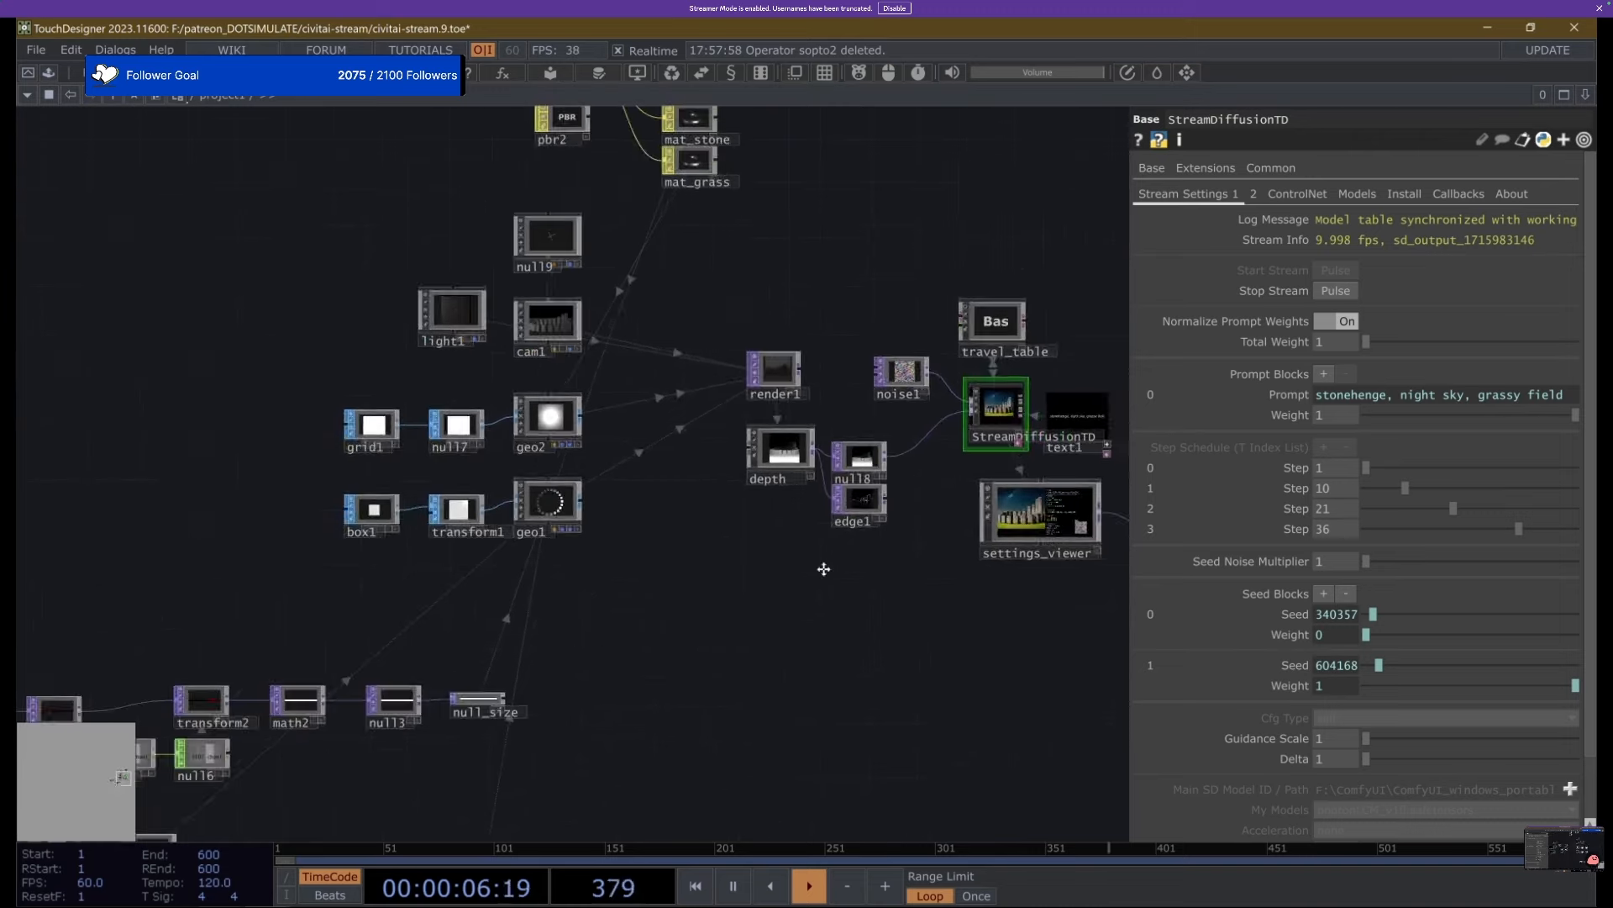
drag(823, 569, 1101, 431)
scroll(872, 483, down, 3)
drag(827, 500, 713, 530)
scroll(762, 505, down, 3)
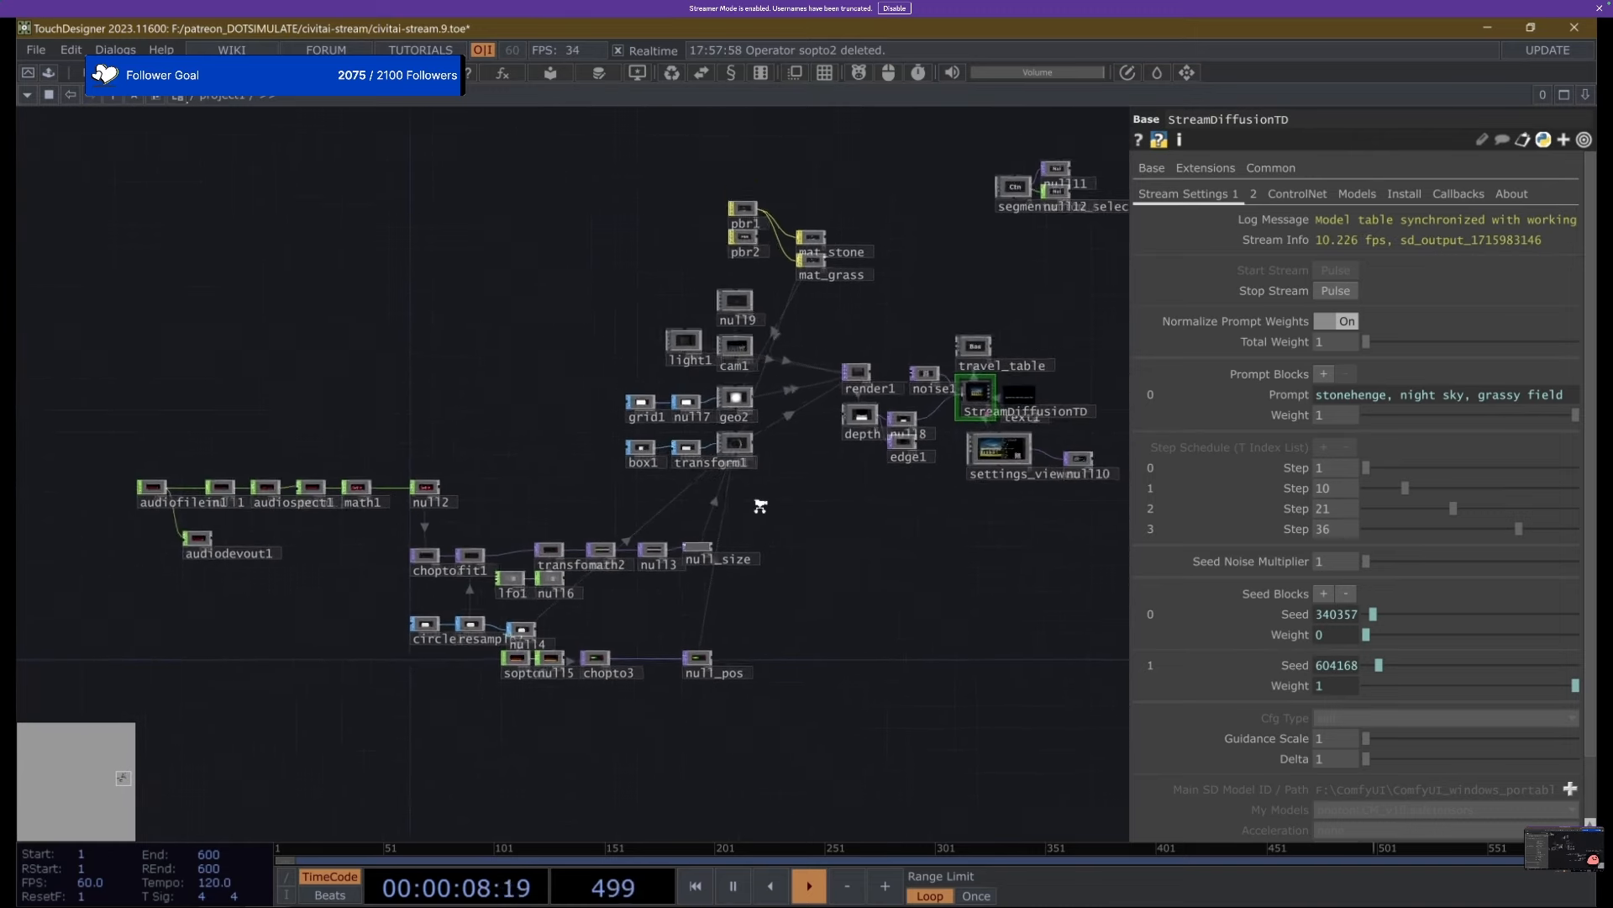
scroll(756, 502, down, 1)
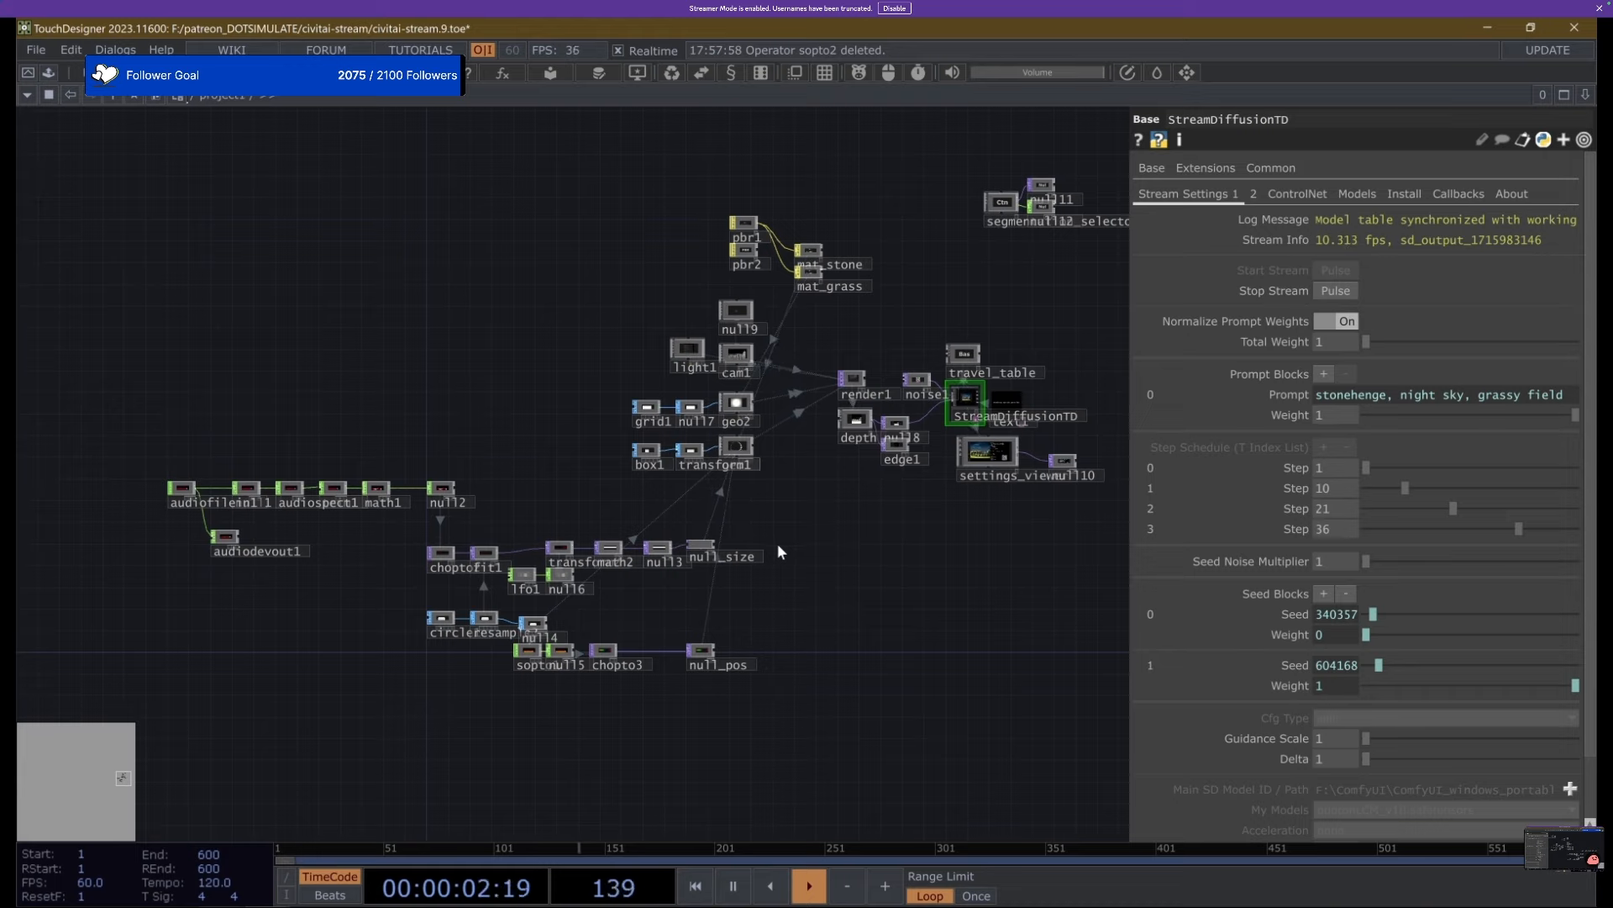
scroll(816, 523, up, 2)
drag(816, 523, 657, 590)
scroll(752, 427, up, 6)
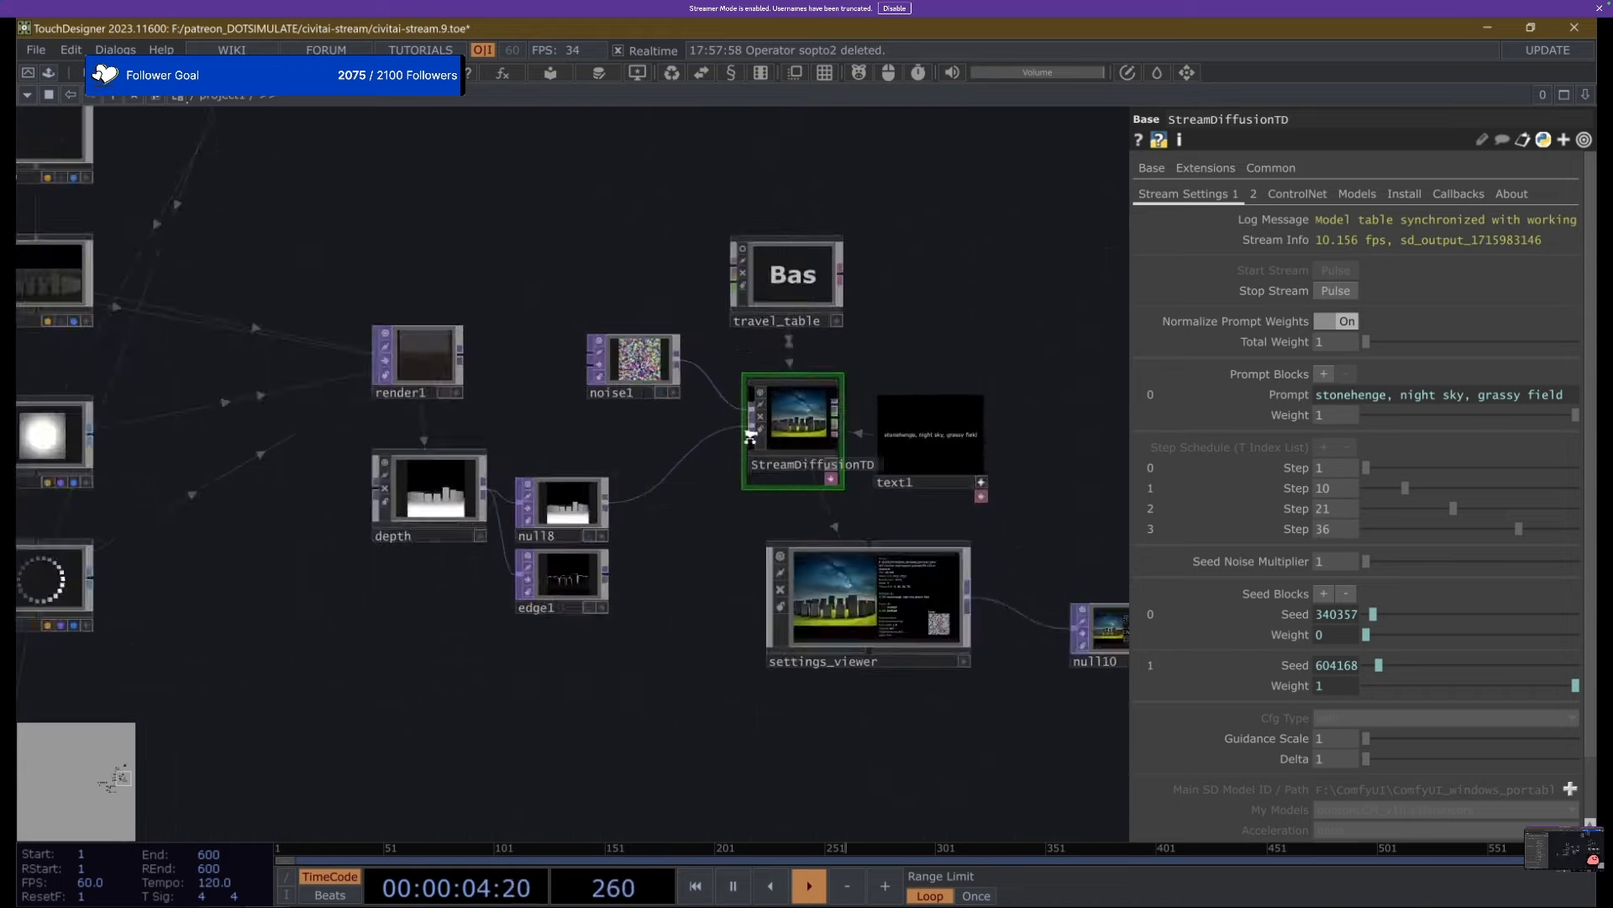
scroll(870, 425, down, 3)
scroll(871, 425, down, 5)
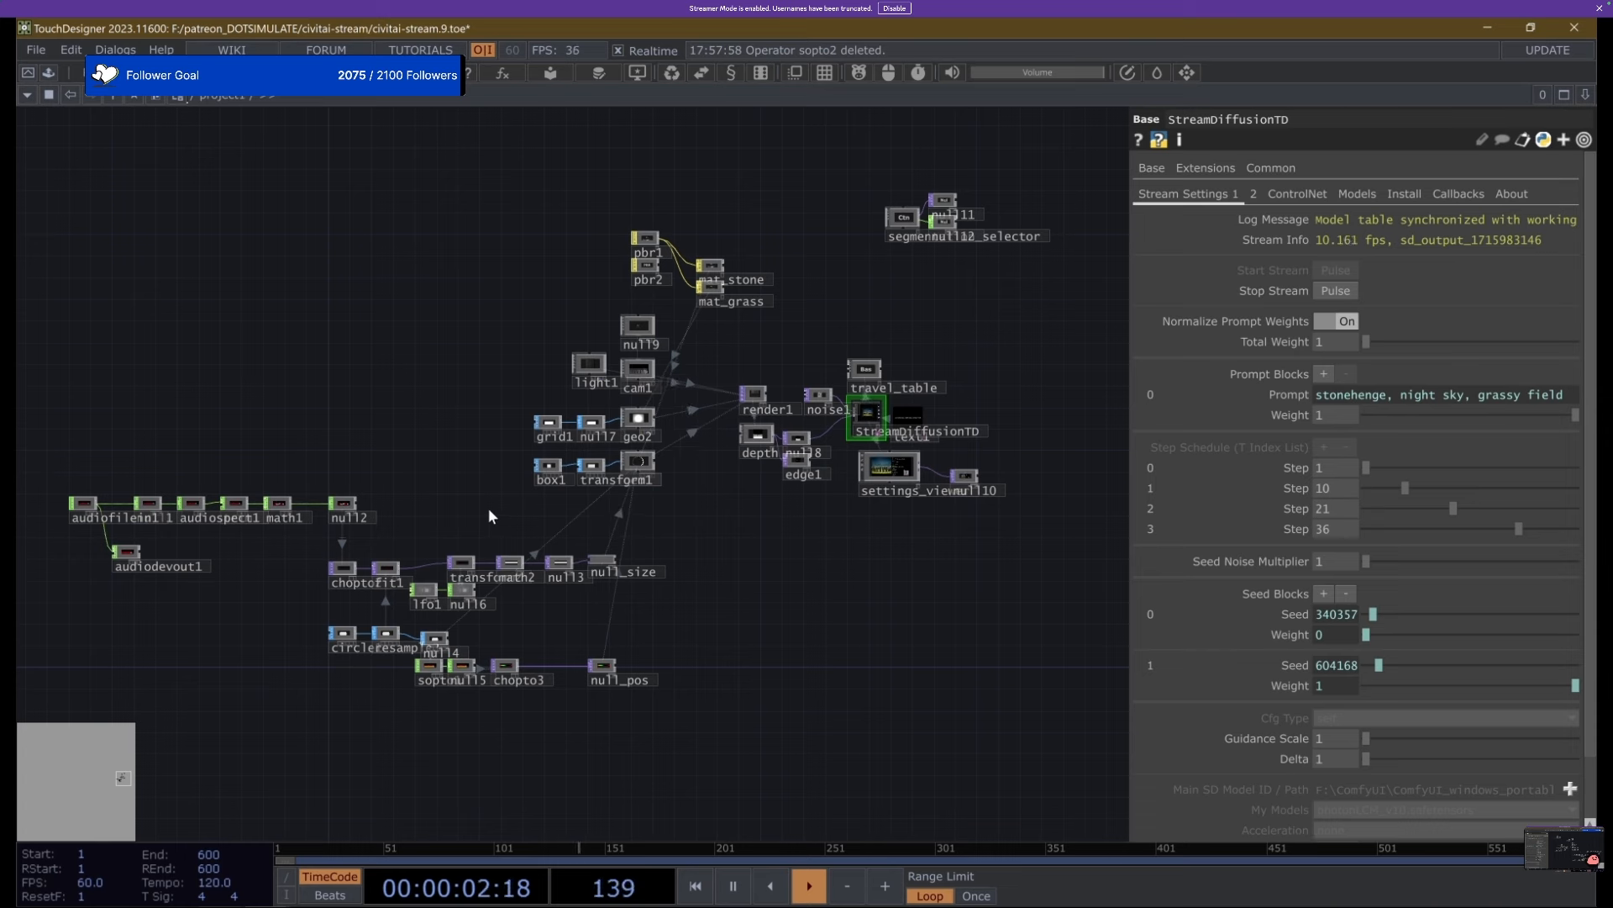
Examine the audio analysis chain and the audiospect1 spectrum settings, following it down to chopto2 and fit1.
scroll(123, 511, up, 10)
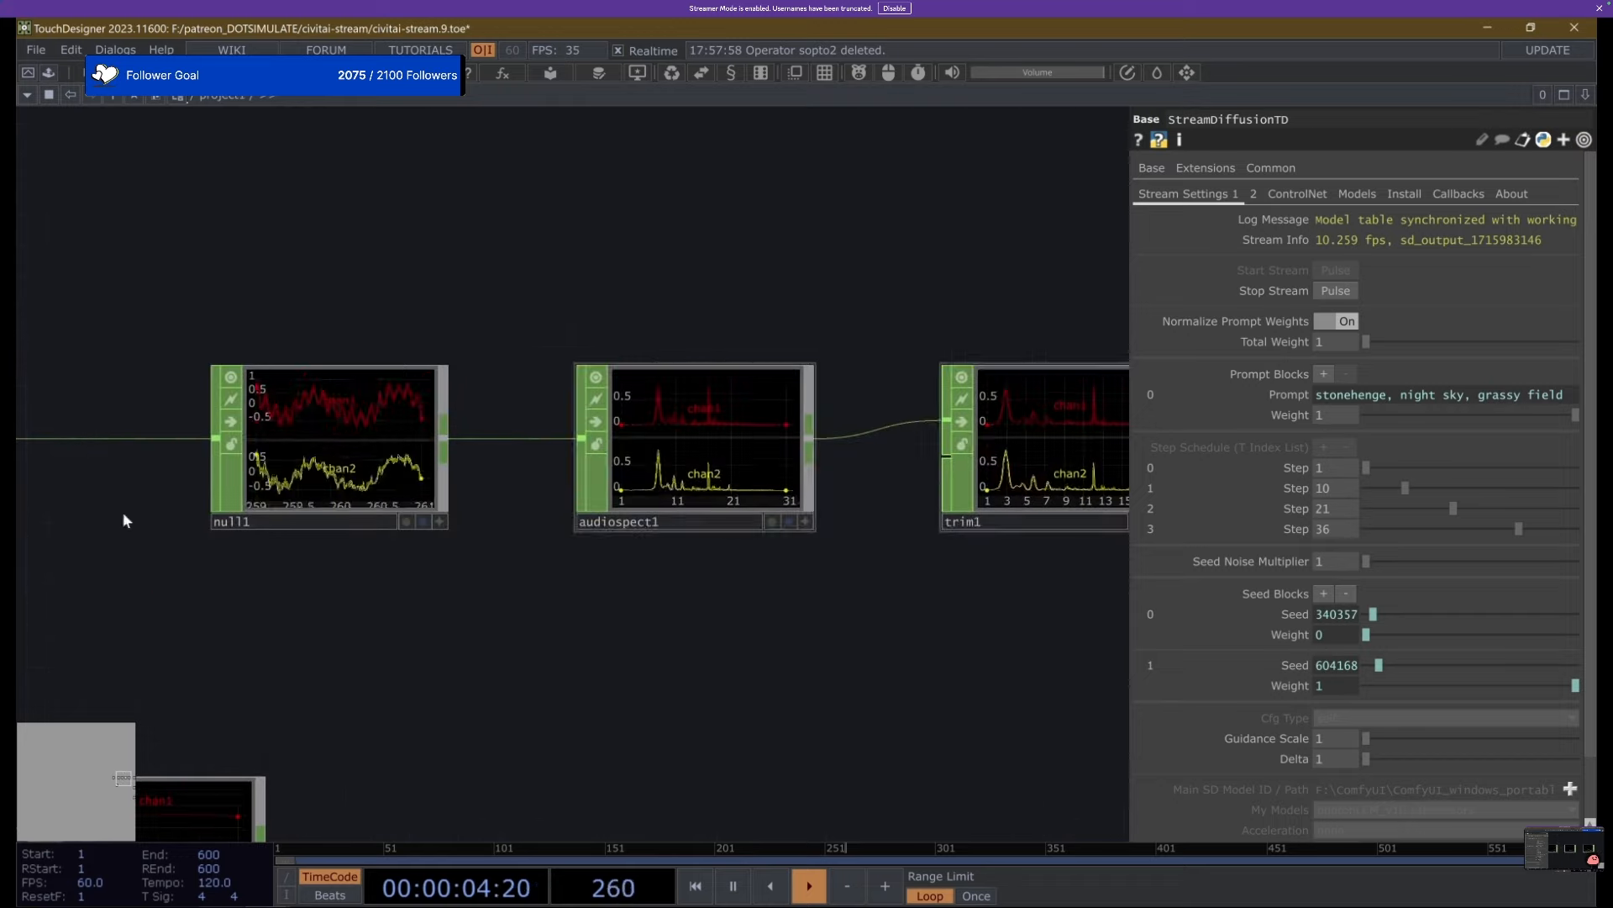
click(756, 435)
drag(609, 241, 311, 233)
scroll(531, 251, down, 5)
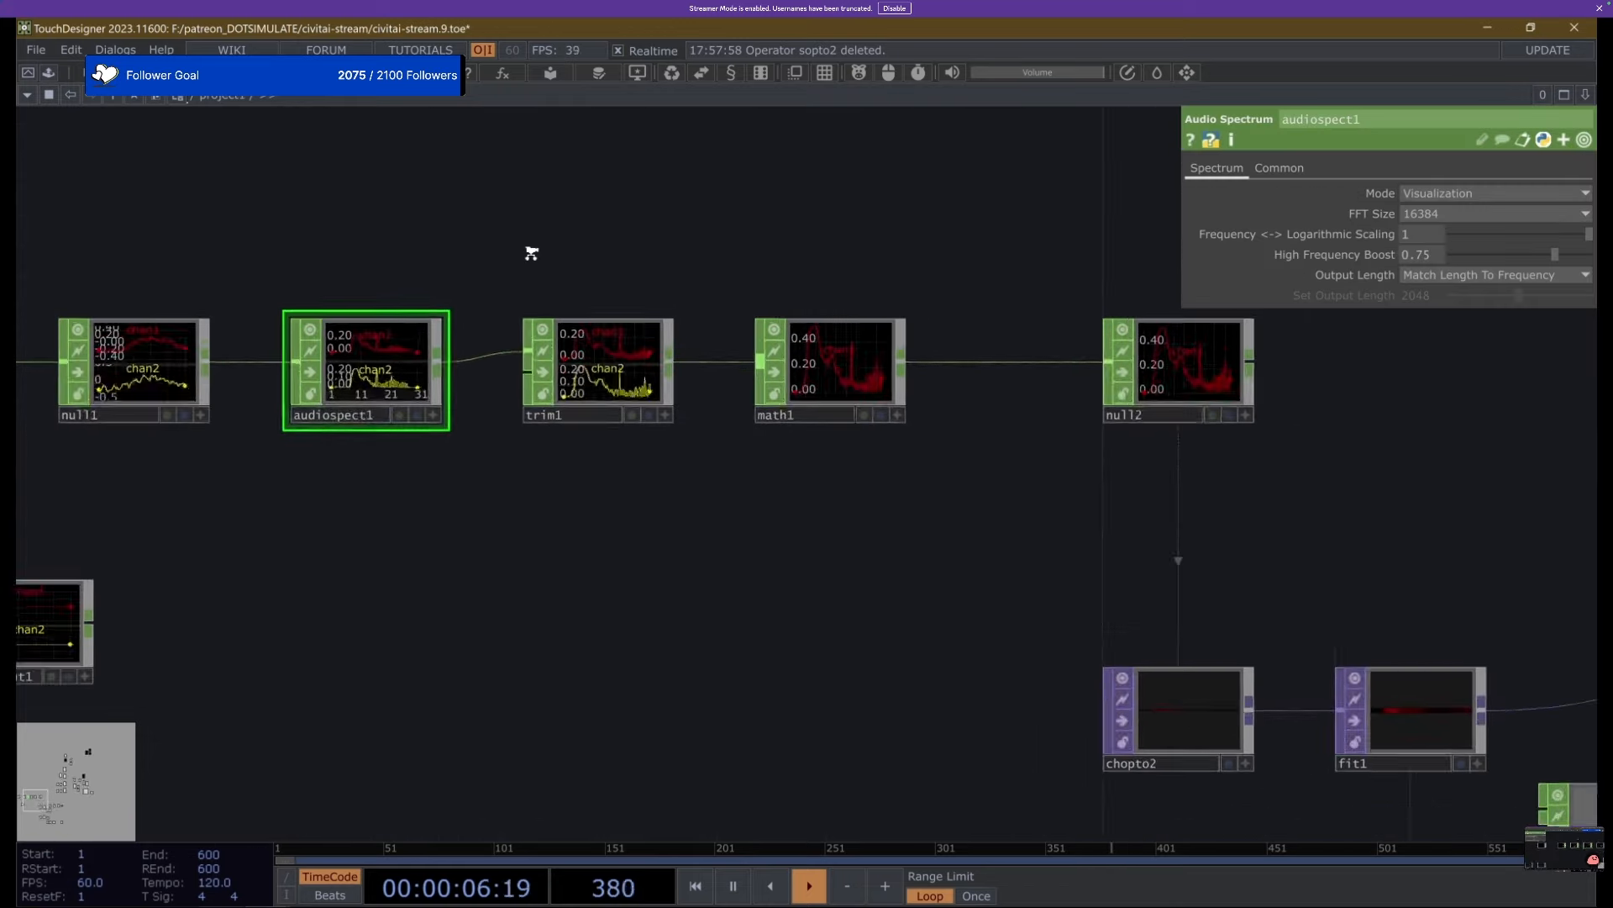
drag(790, 517, 578, 519)
scroll(579, 521, down, 4)
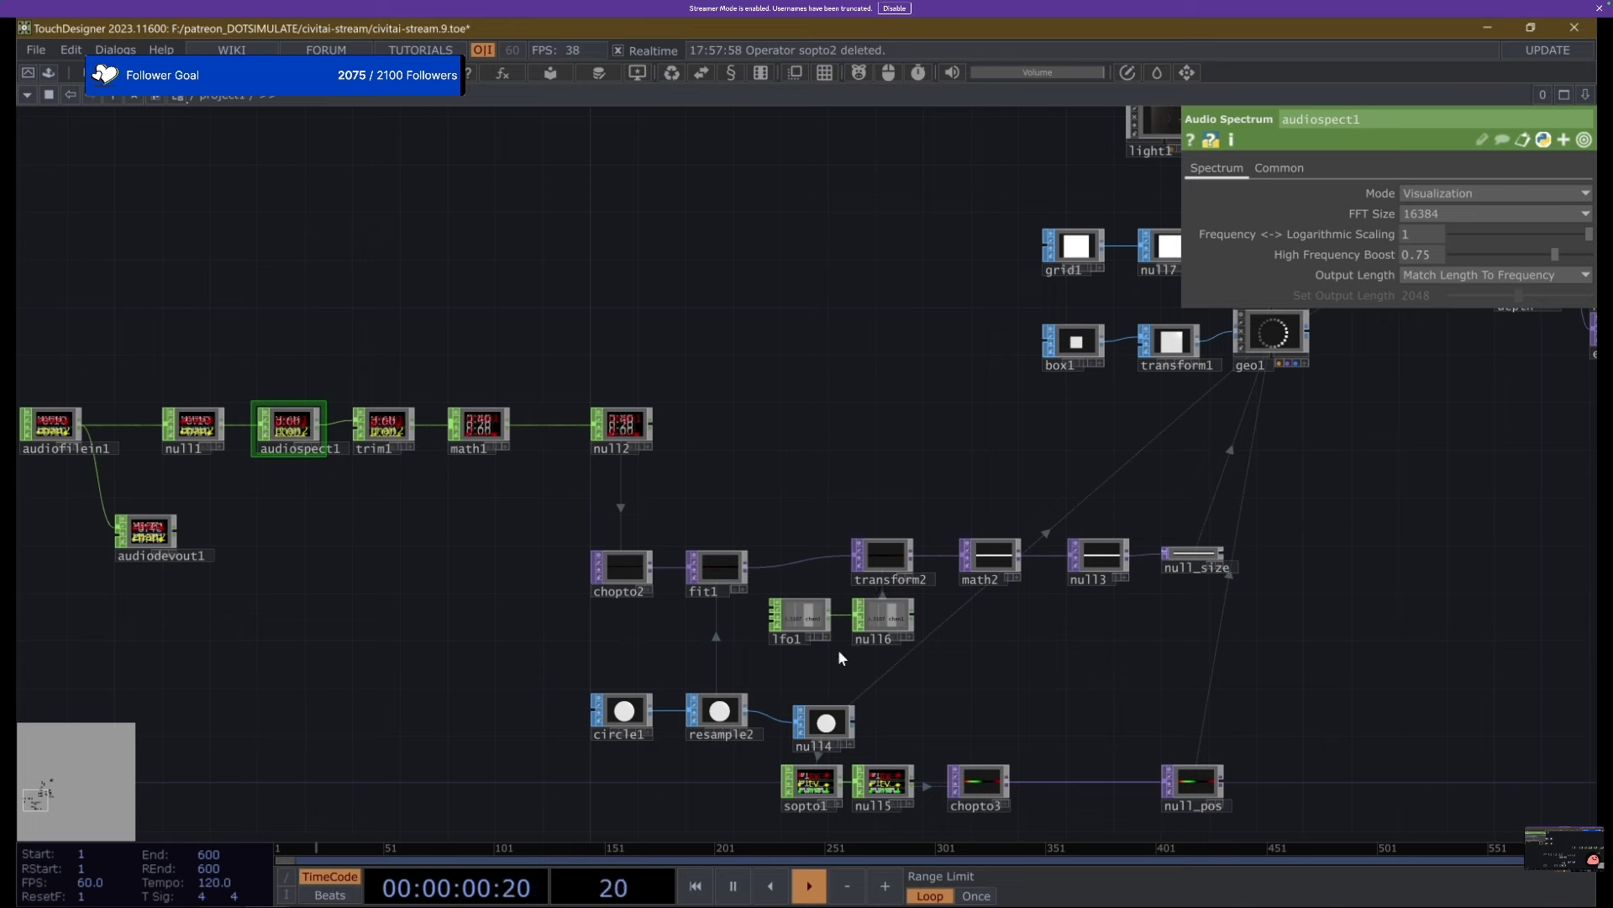
Move the lfo1 and null6 nodes together to just above transform2.
right_drag(790, 671, 882, 618)
drag(882, 617, 862, 509)
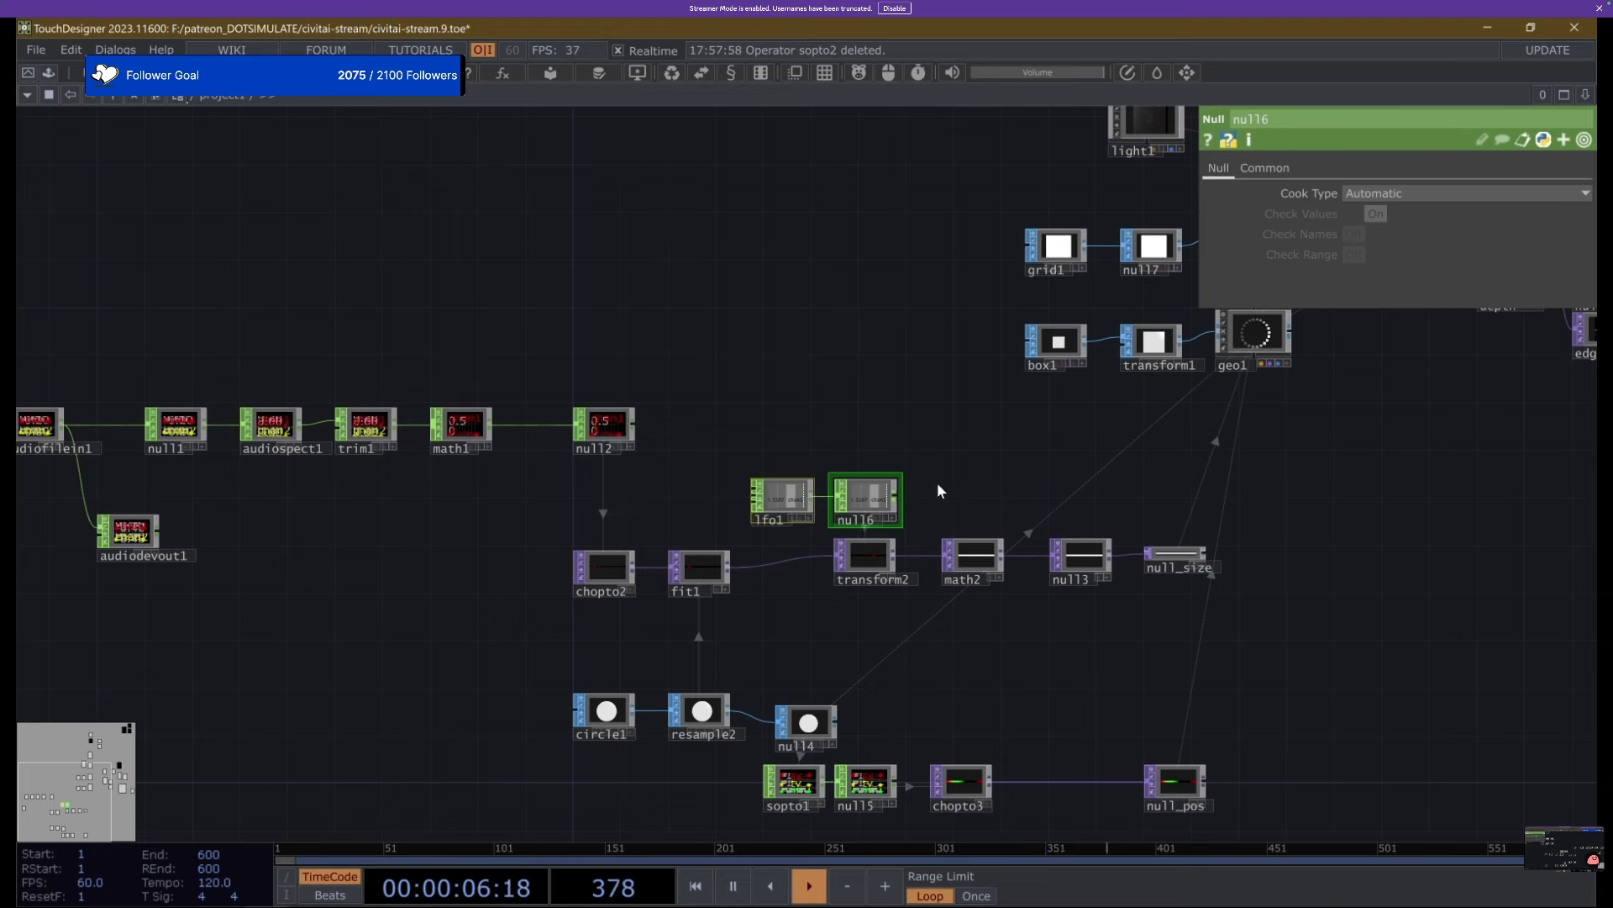
Examine the cam1 view of the stone blocks and how the geometry, light and camera nodes feed render1 and depth.
drag(925, 432, 458, 561)
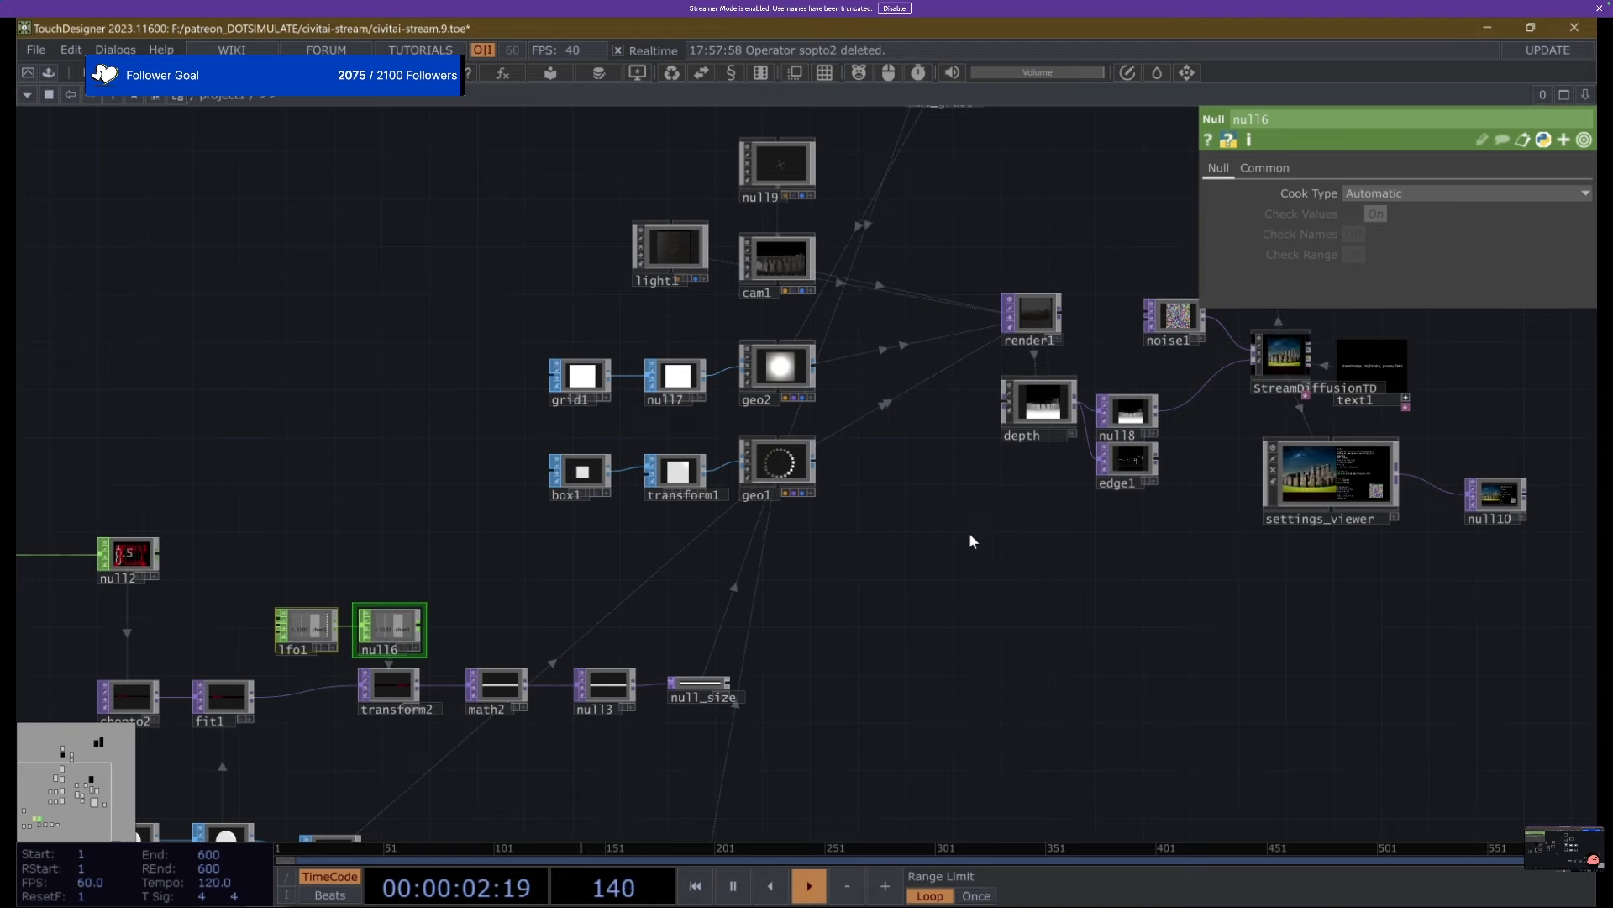
scroll(775, 252, up, 5)
scroll(776, 259, up, 4)
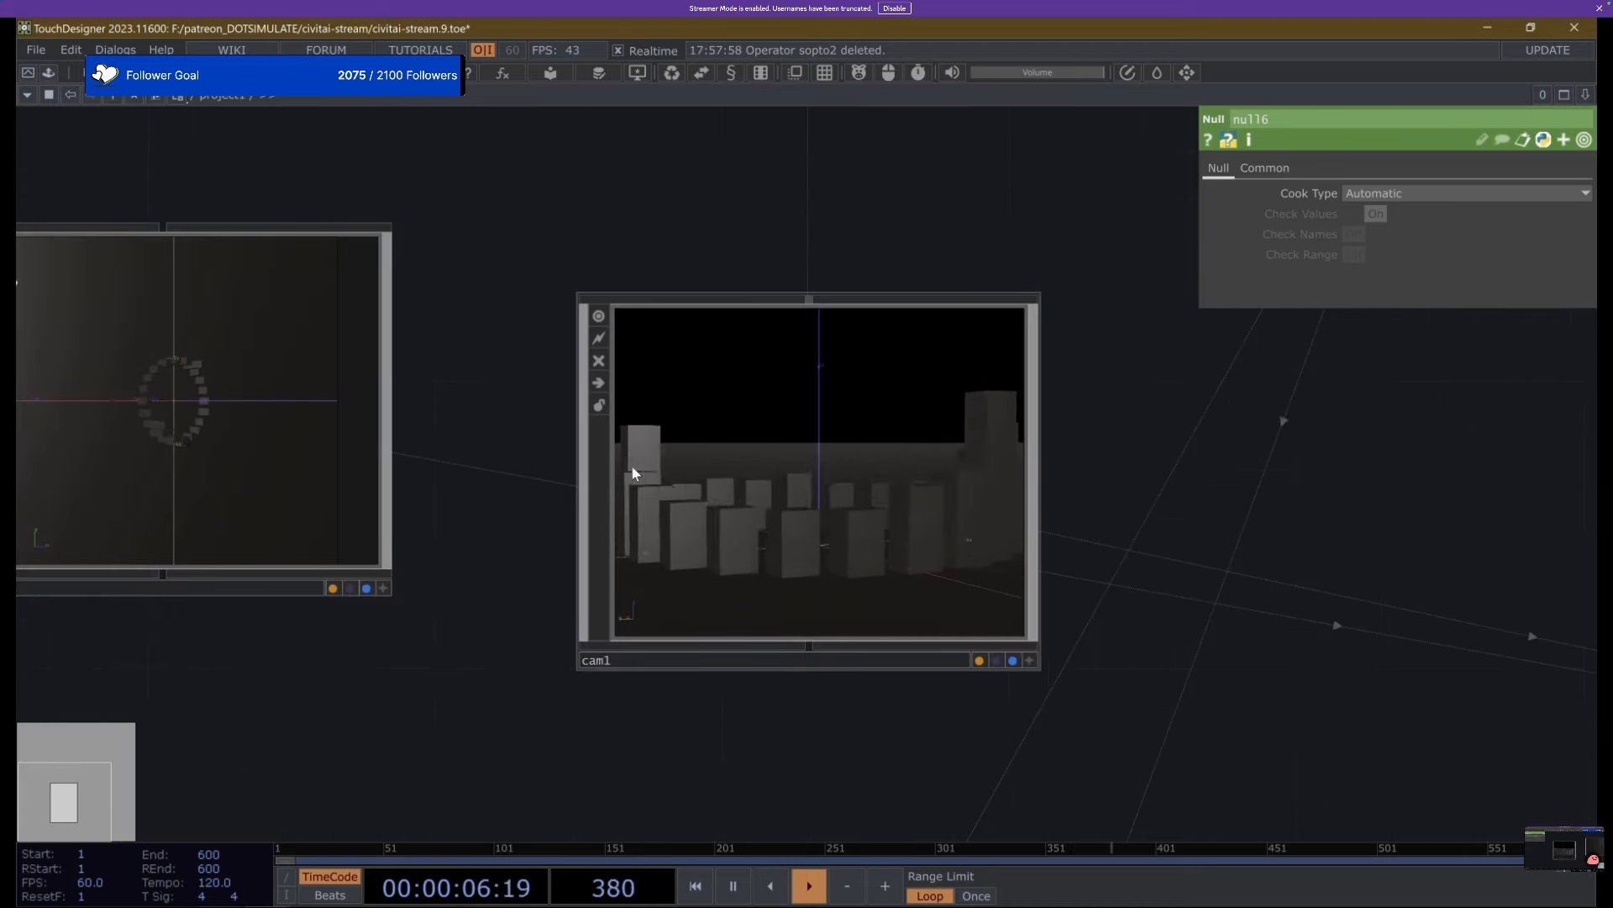
scroll(626, 370, down, 7)
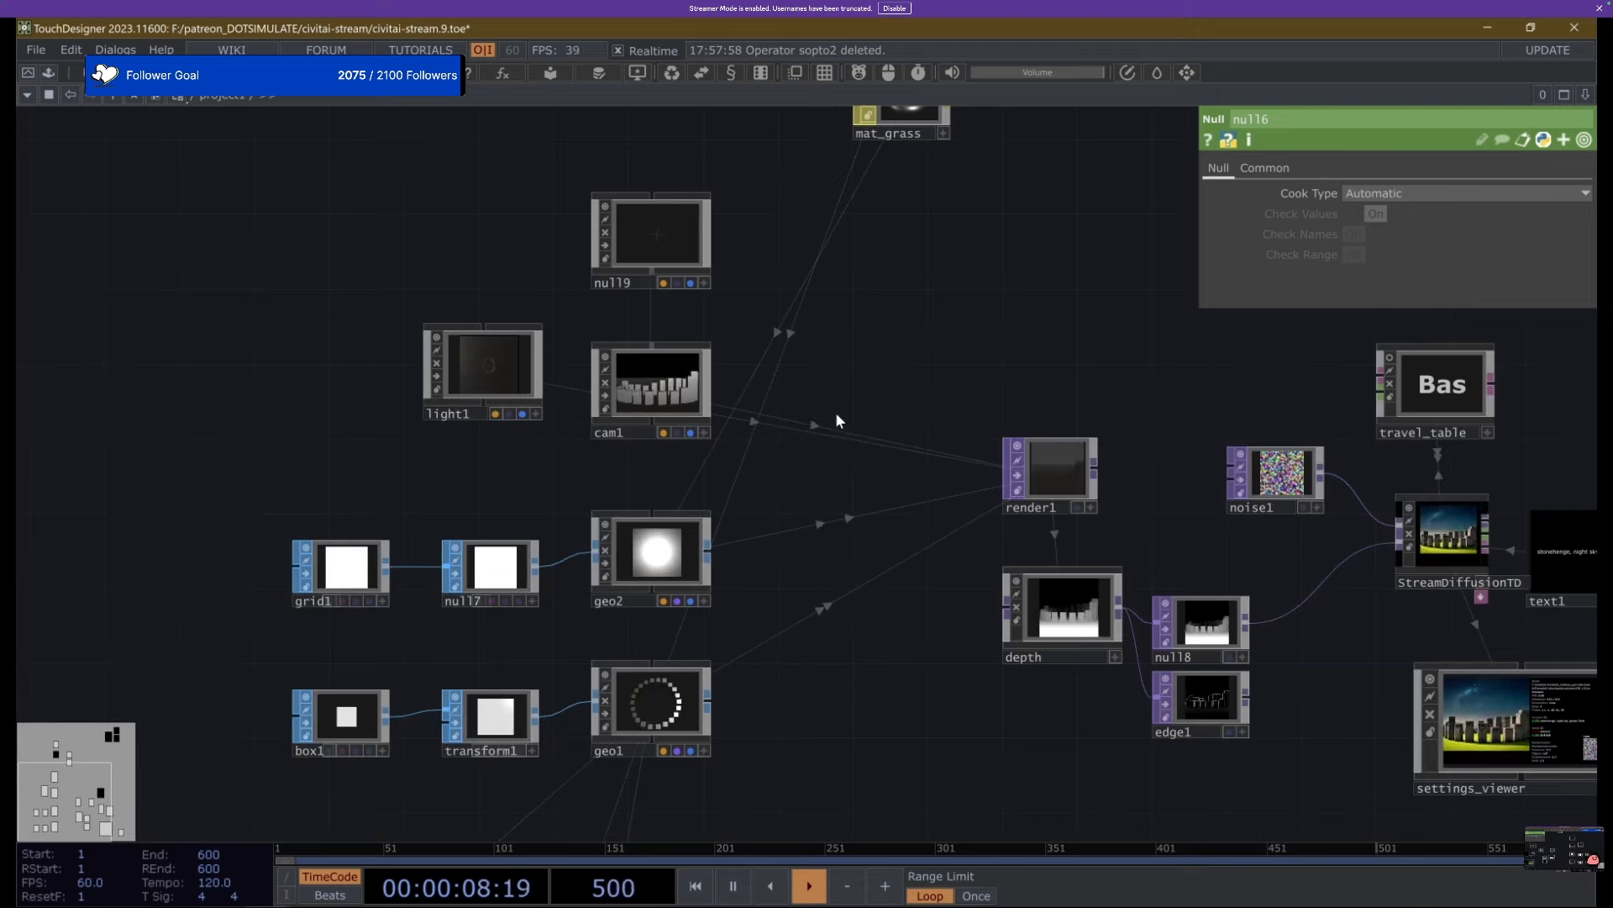
scroll(849, 369, down, 2)
scroll(850, 374, down, 2)
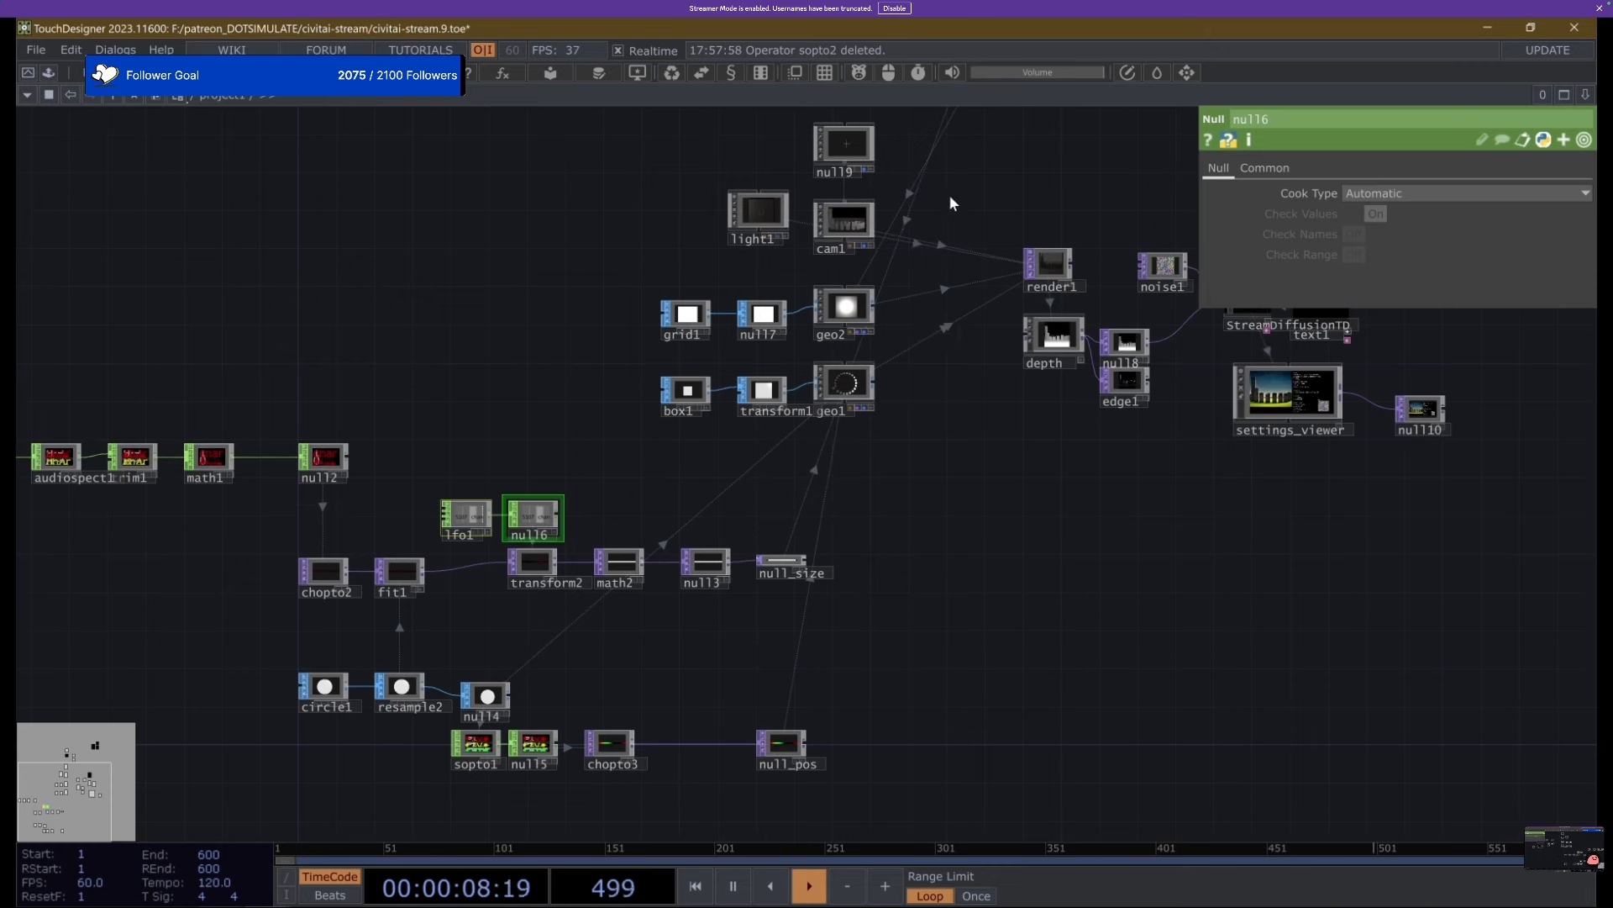
drag(952, 201, 812, 304)
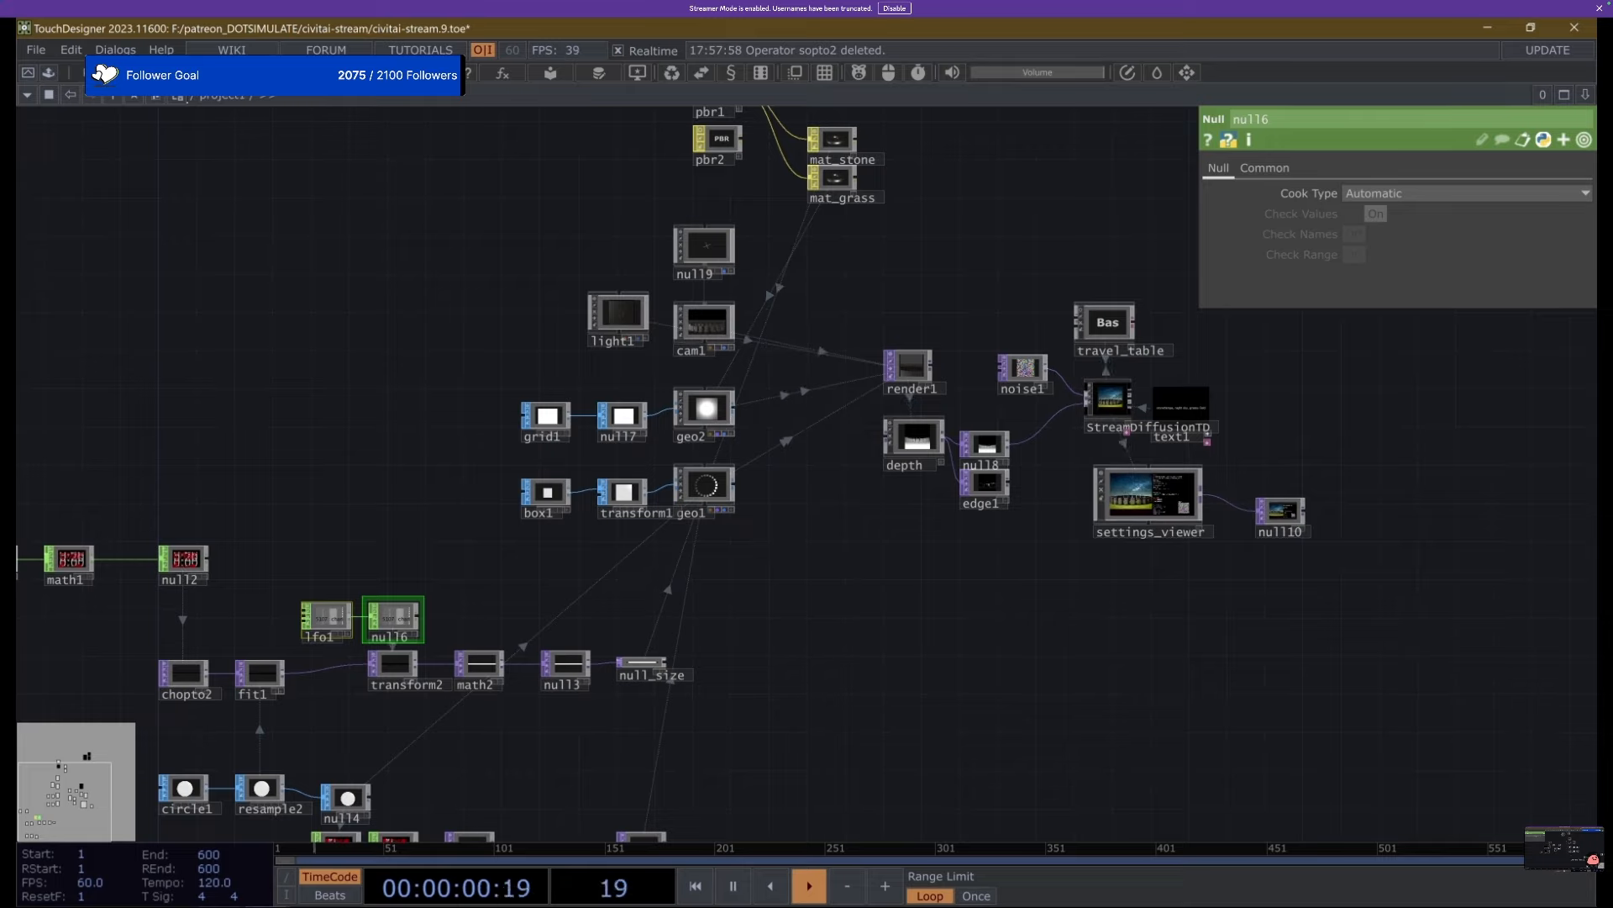
drag(267, 386, 527, 335)
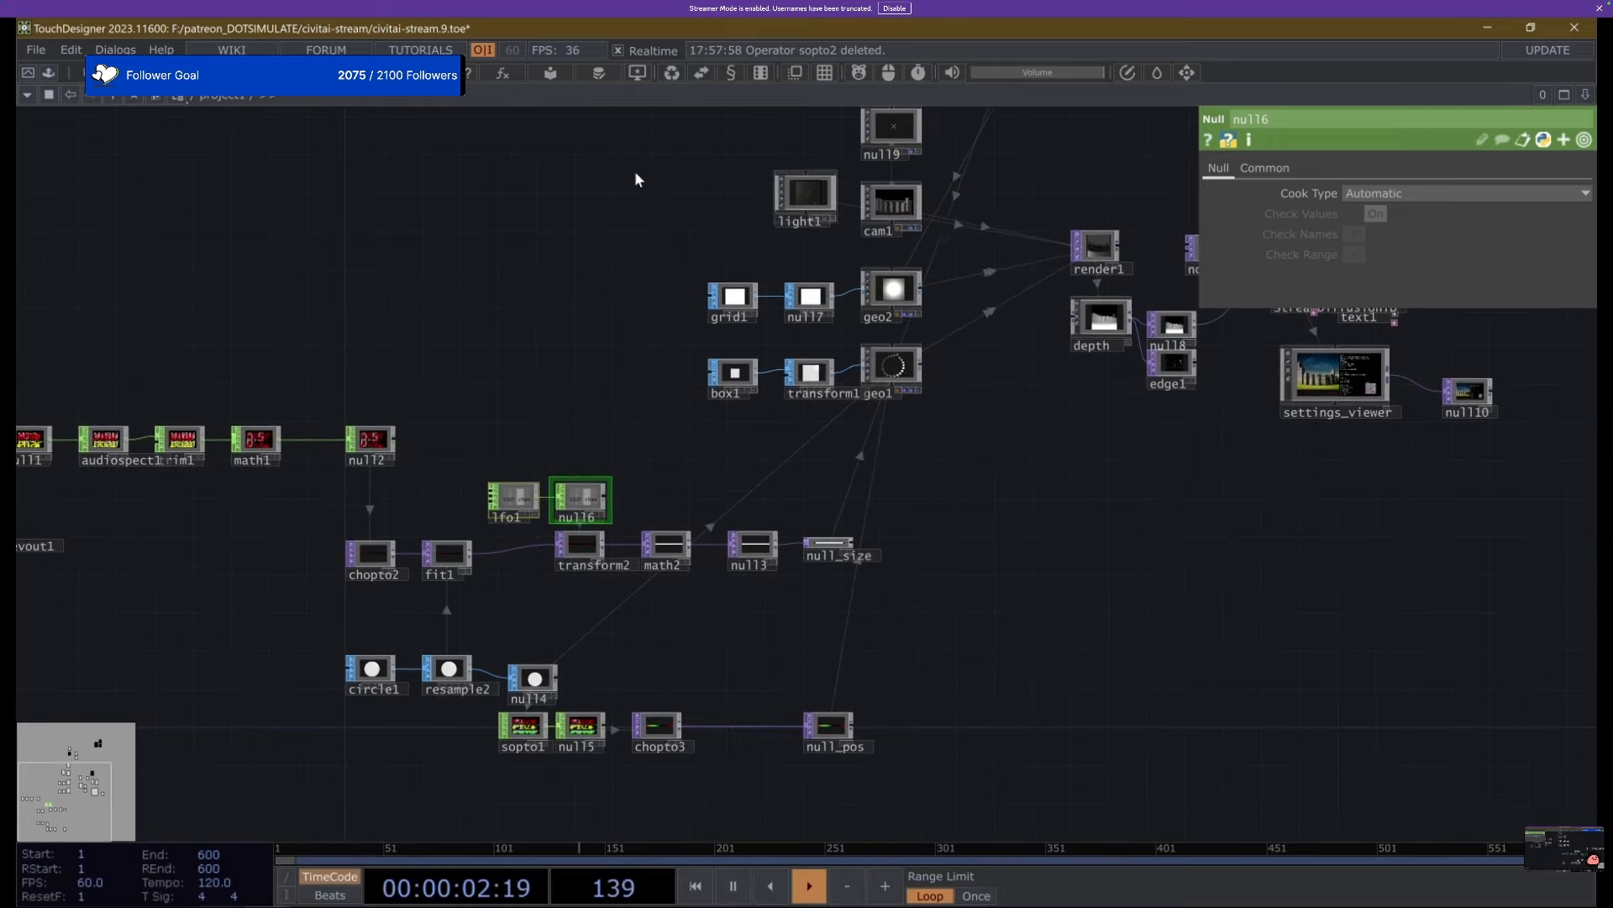
Examine the audio analysis chain from audiofilein1 to null2 and the overall layout of the network.
right_drag(454, 132, 1433, 766)
drag(671, 600, 886, 639)
scroll(81, 526, up, 6)
scroll(171, 487, down, 7)
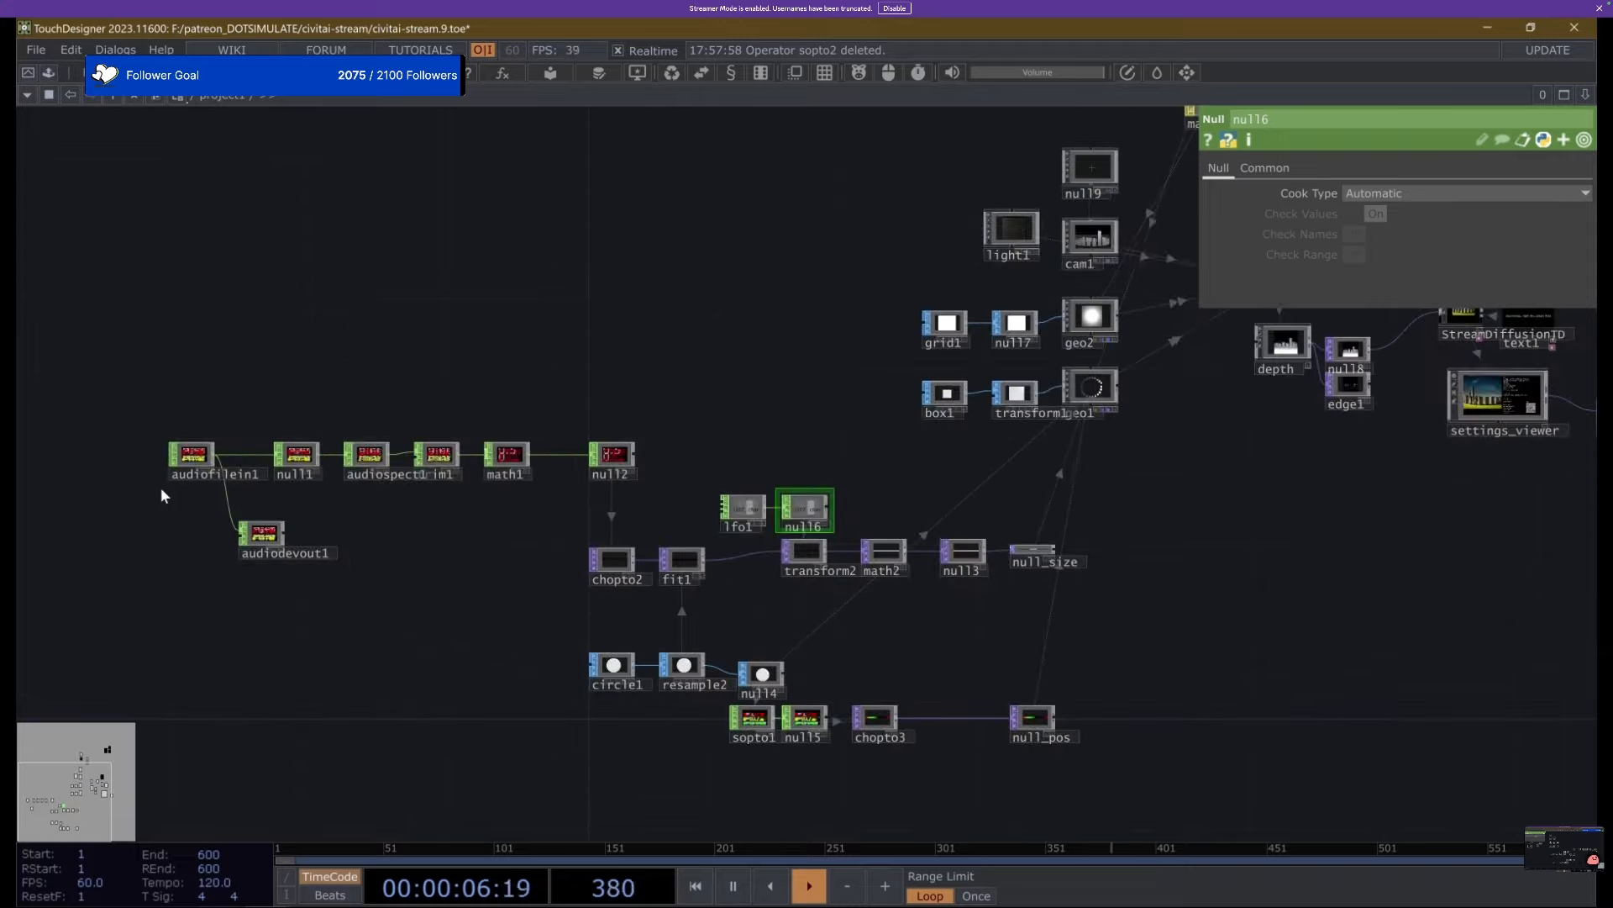
scroll(159, 487, down, 2)
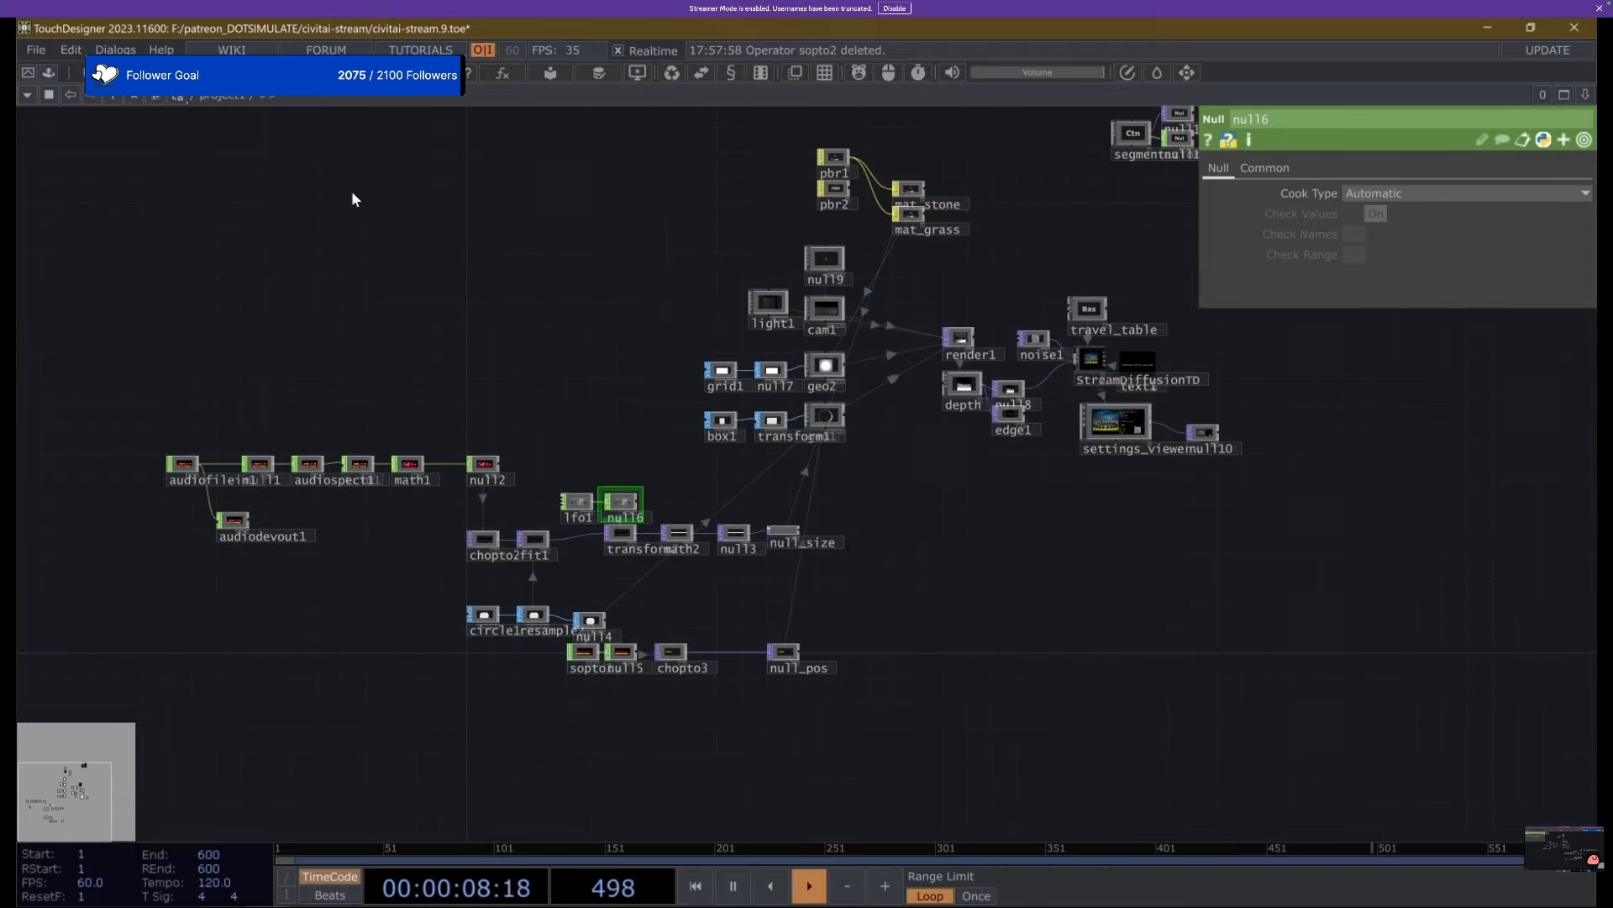
drag(353, 199, 358, 289)
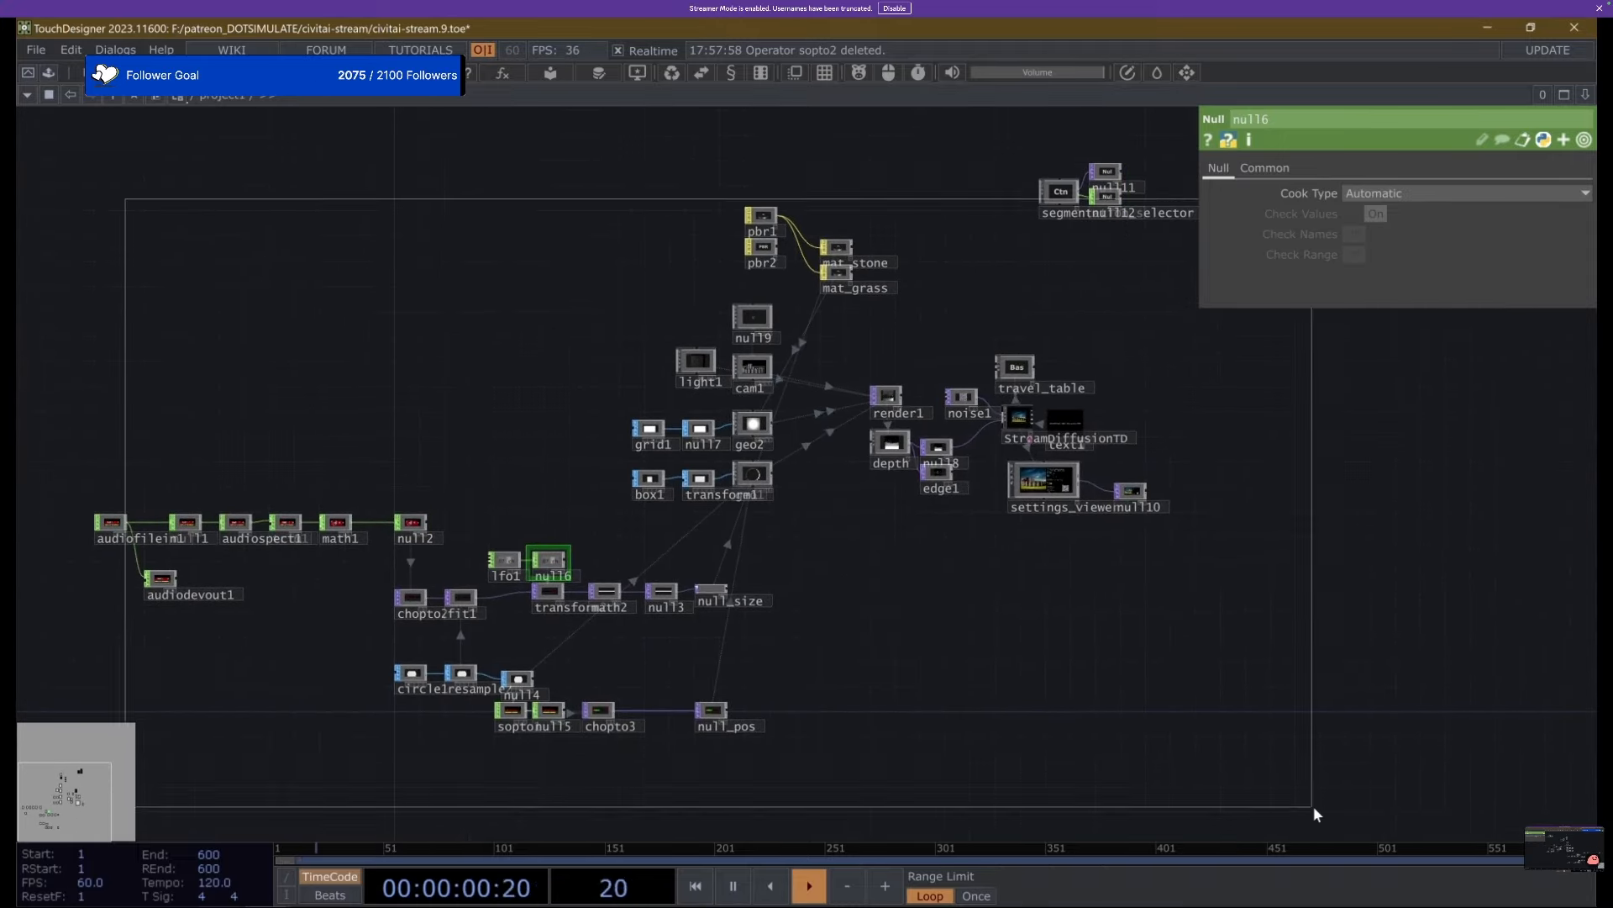
Examine settings_viewer, the null8 depth map and how the noise and depth inputs feed StreamDiffusionTD.
scroll(1101, 472, up, 9)
drag(1080, 407, 1170, 505)
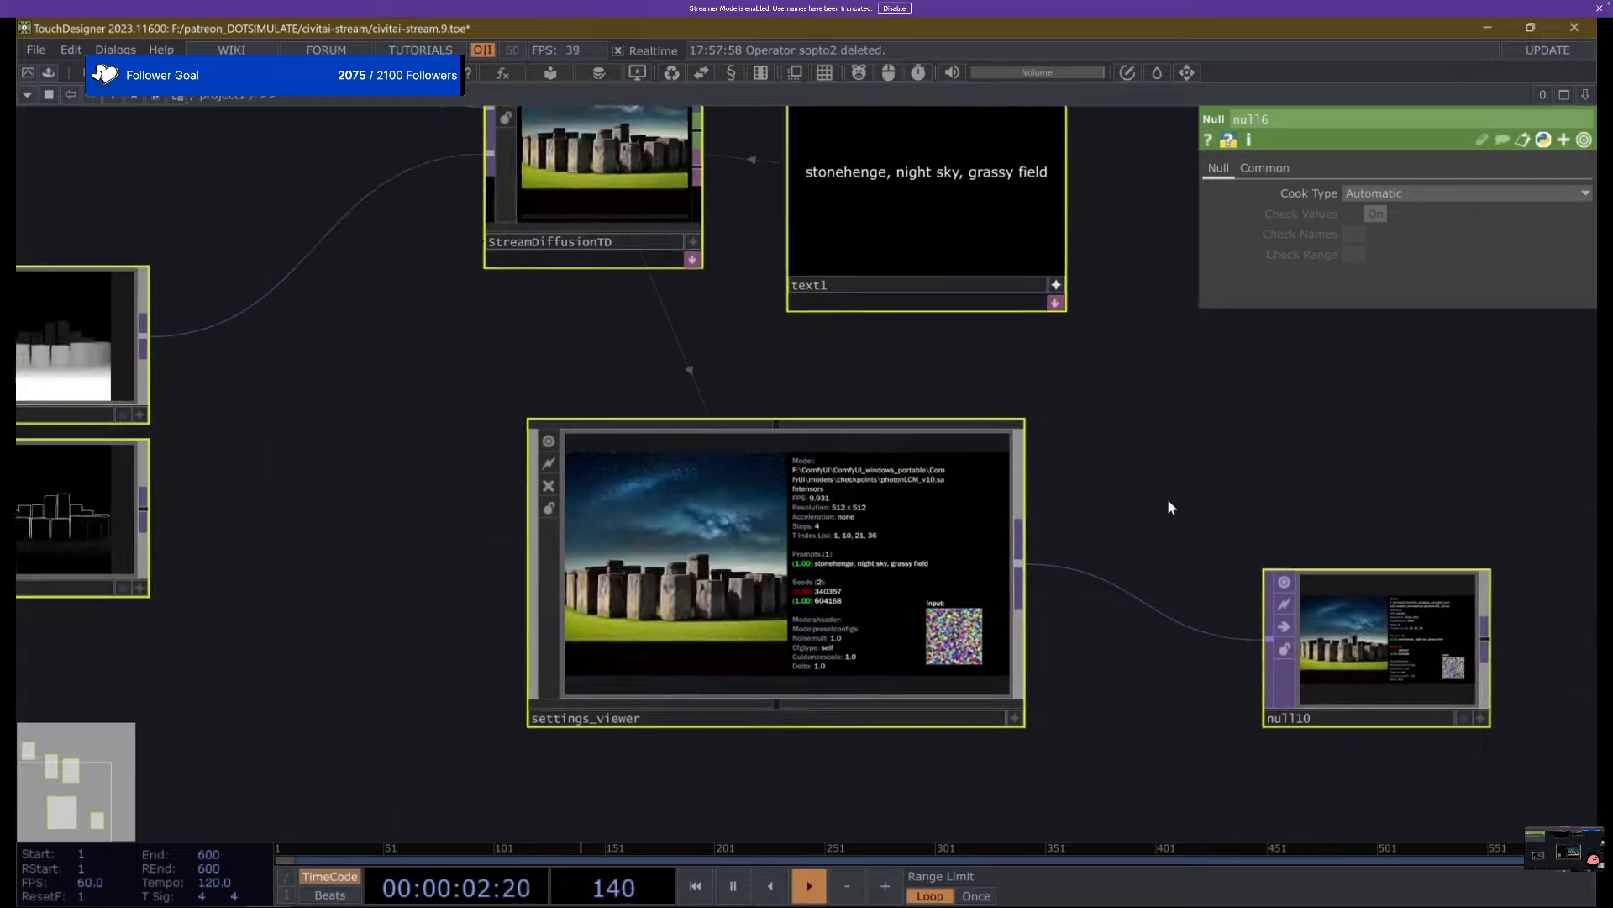
click(1021, 530)
drag(472, 442, 481, 619)
drag(611, 485, 947, 581)
scroll(308, 718, up, 7)
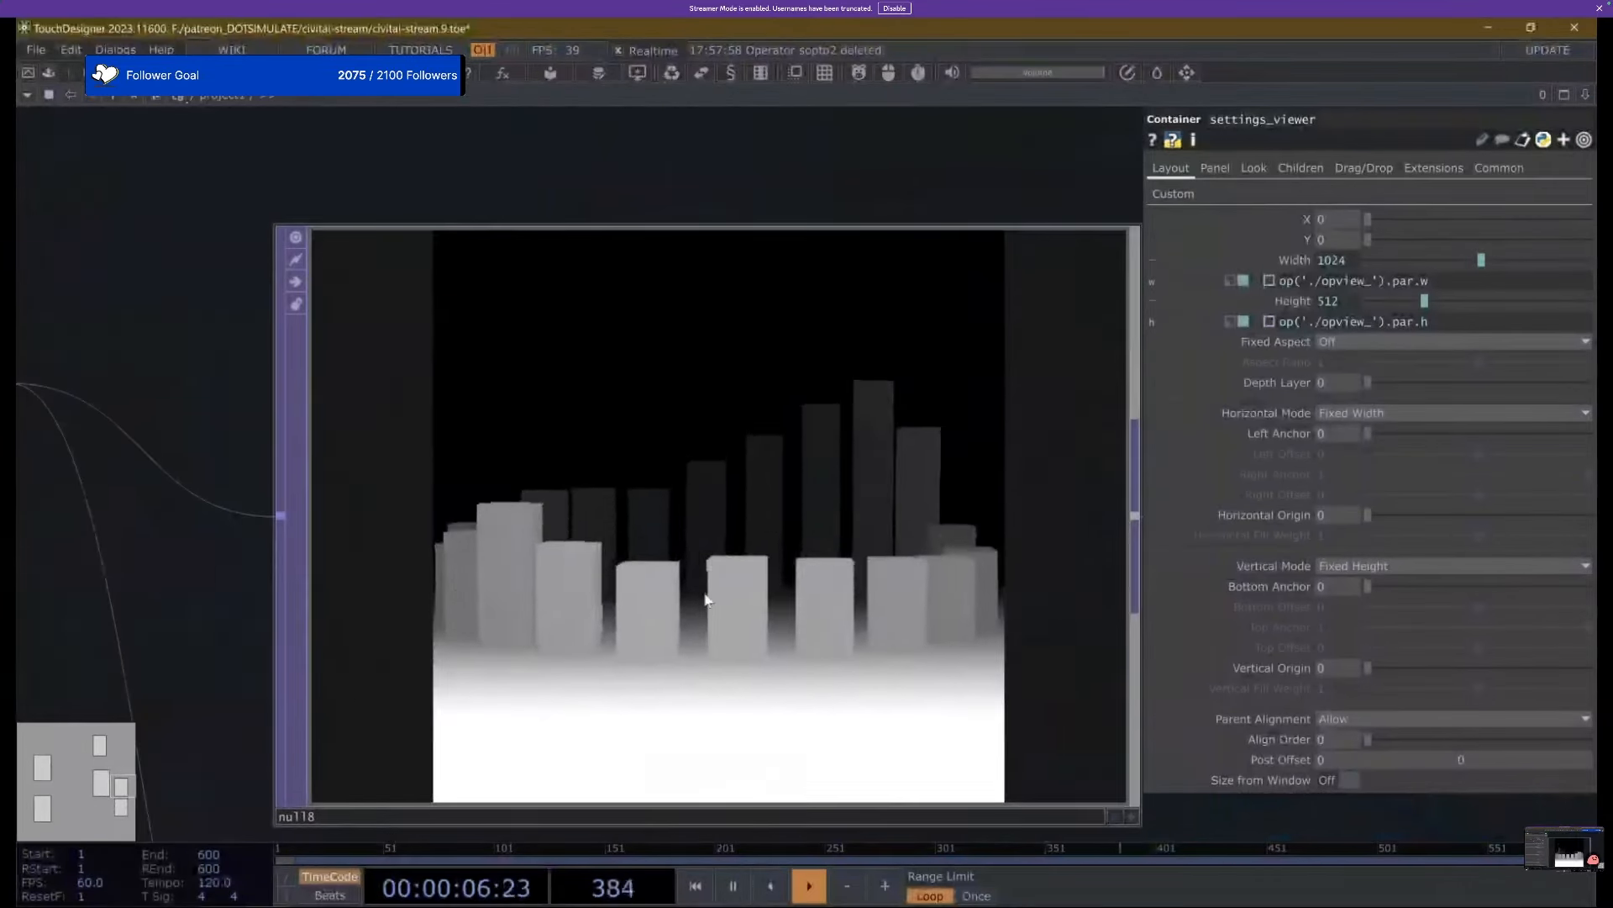
scroll(674, 585, down, 4)
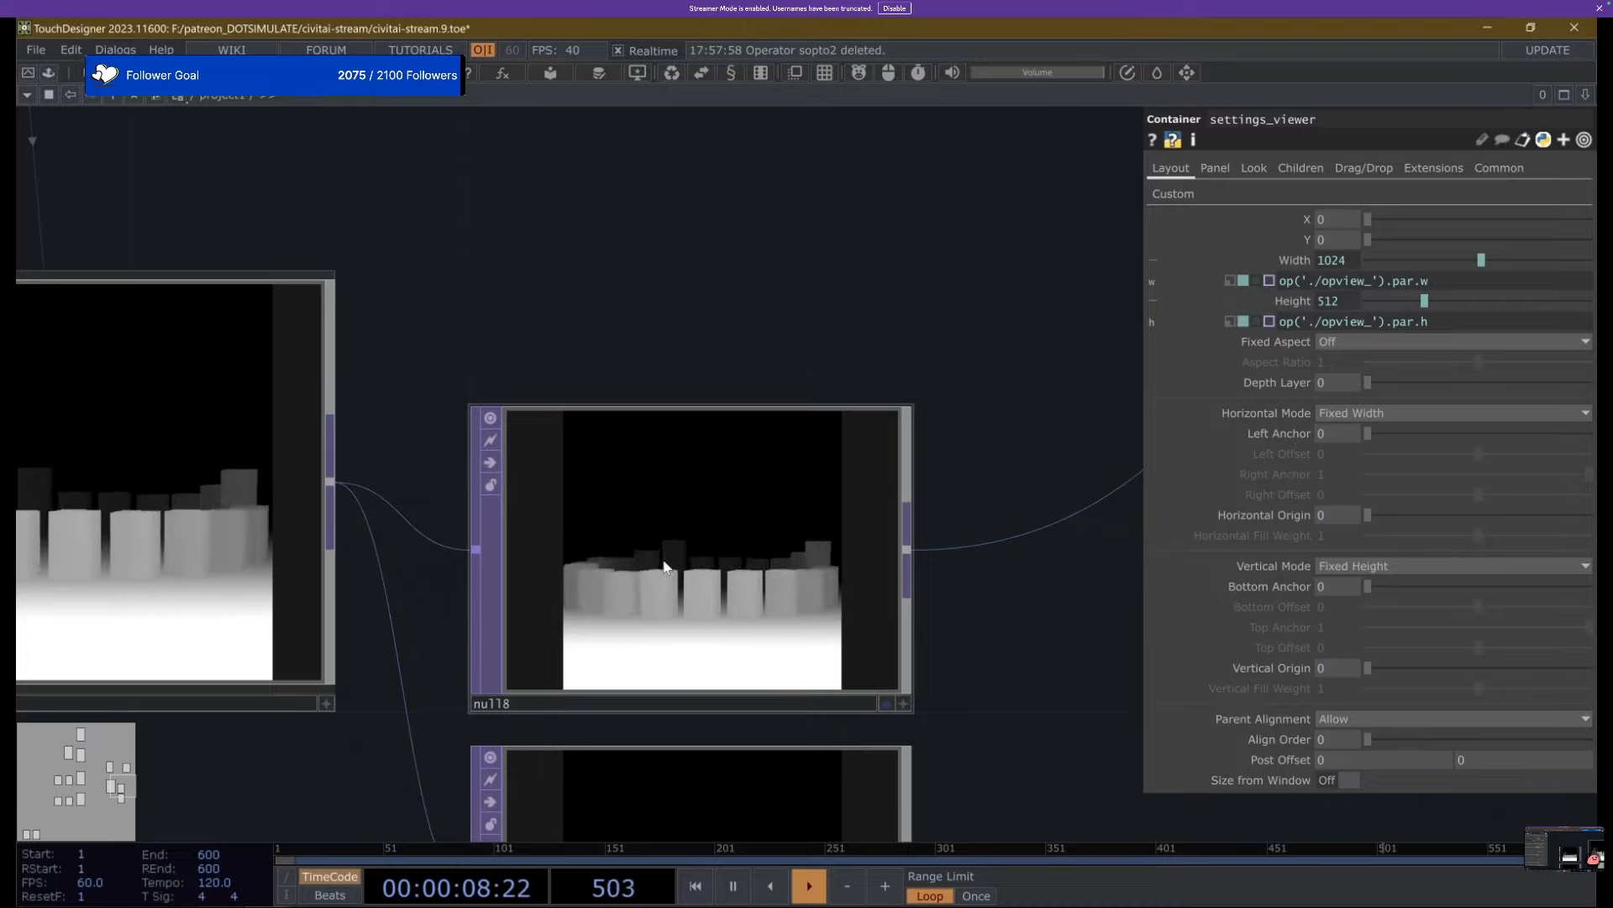
scroll(457, 552, down, 4)
drag(564, 512, 278, 648)
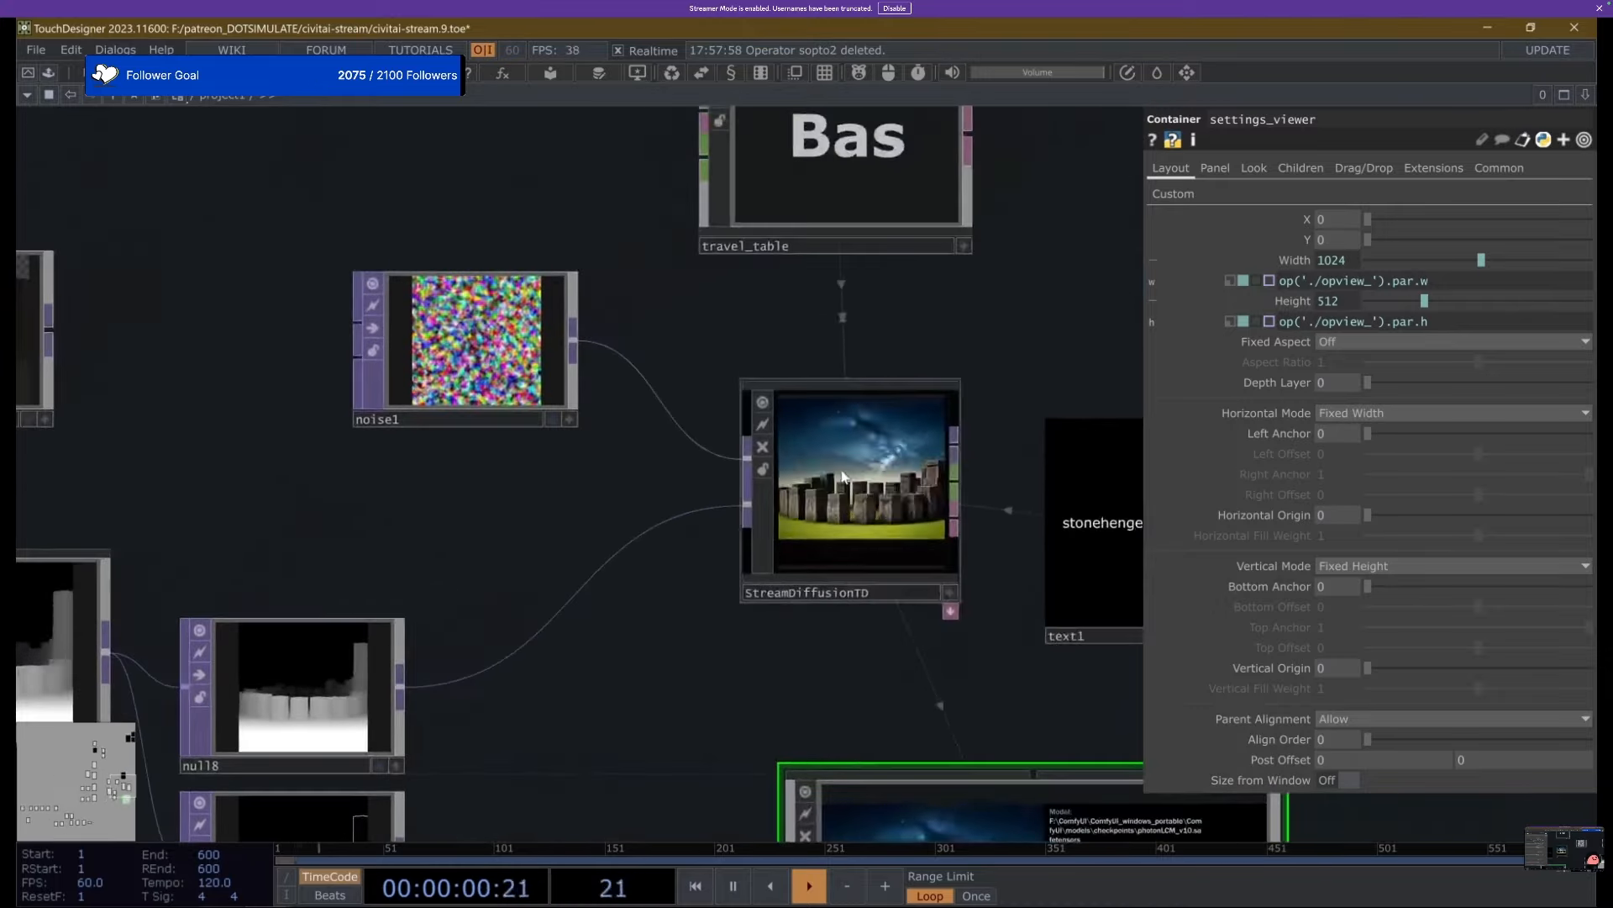
Try other seed values on noise1 to see how the input noise affects the generated image.
scroll(844, 470, up, 4)
drag(141, 229, 395, 398)
drag(1424, 217, 1496, 214)
Raise the first three values of StreamDiffusionTD's step schedule to 17, 24 and 32.
click(1000, 556)
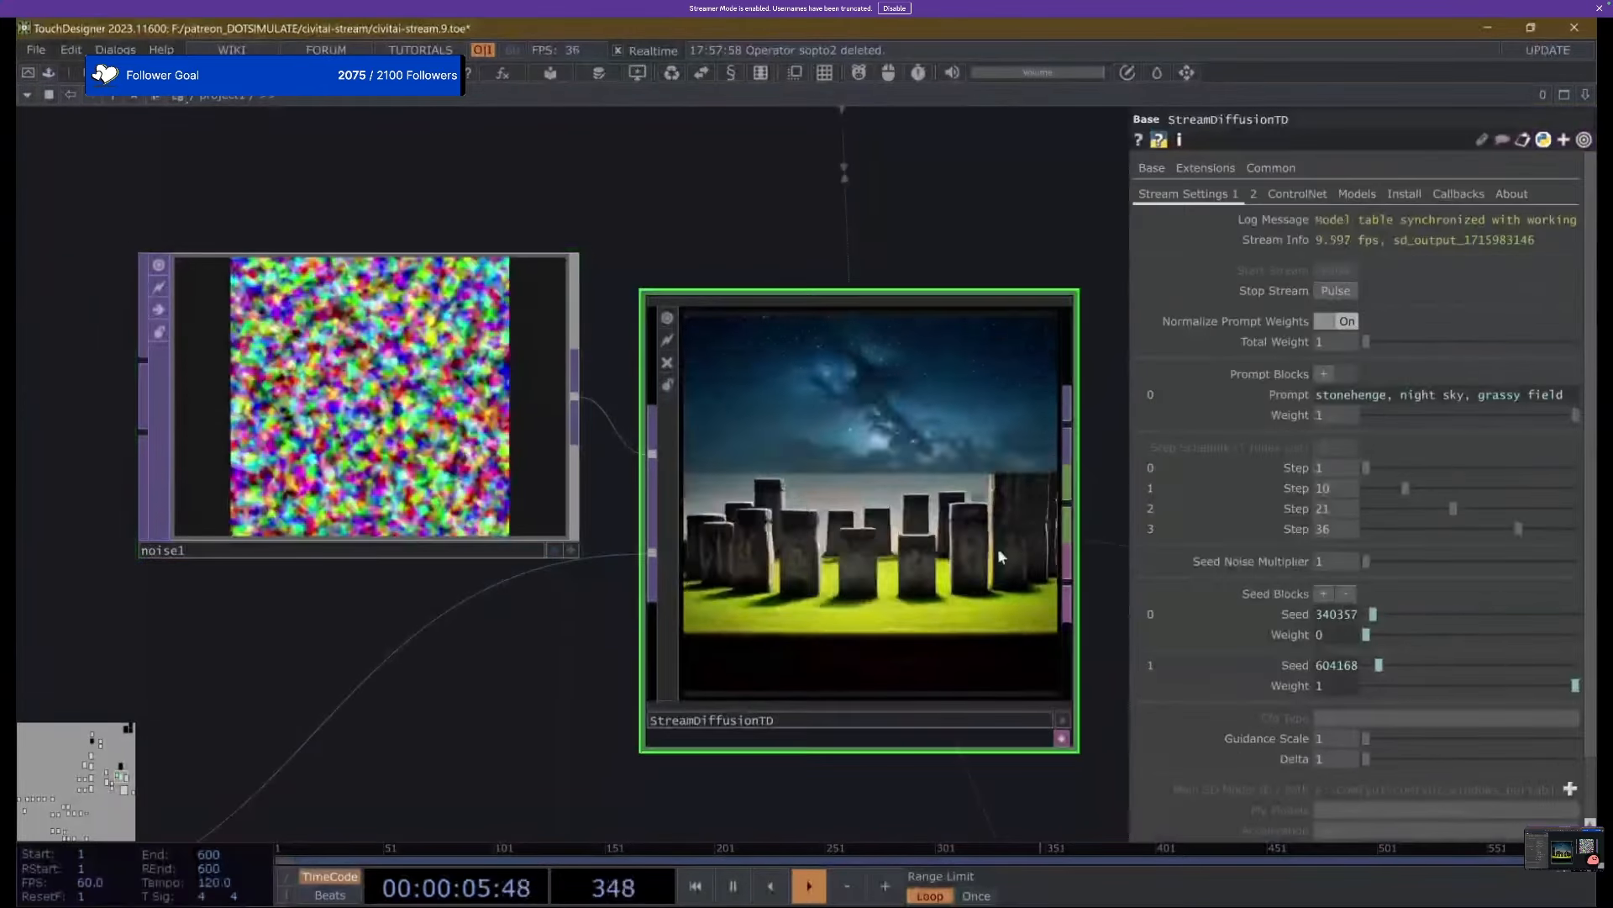
click(1392, 469)
click(1418, 489)
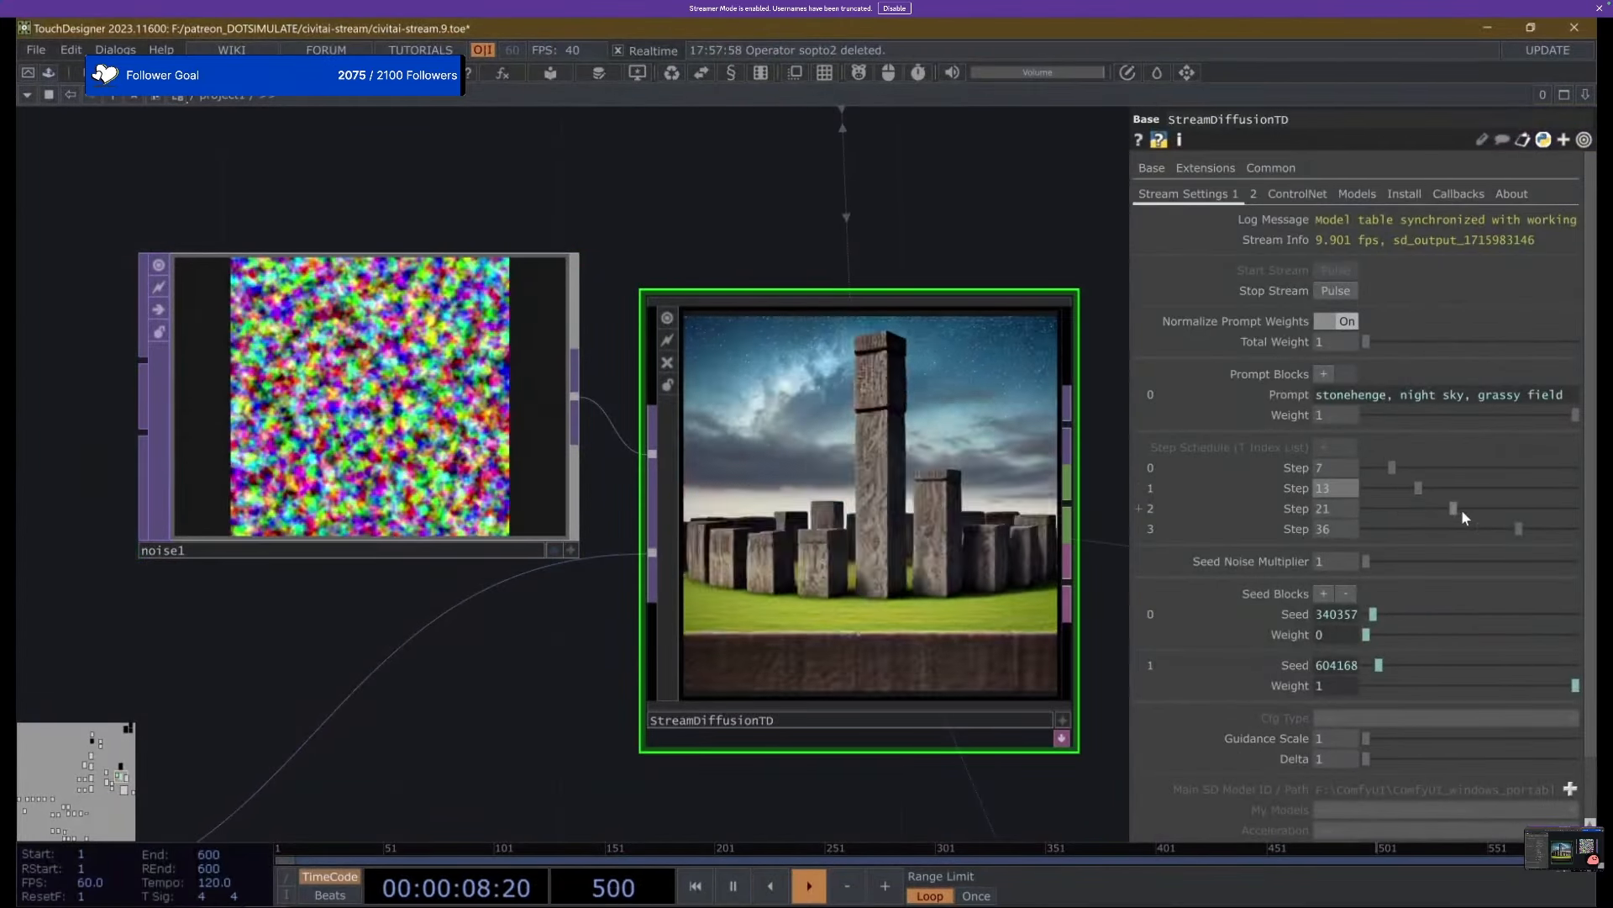
click(1502, 509)
click(1467, 487)
click(1437, 467)
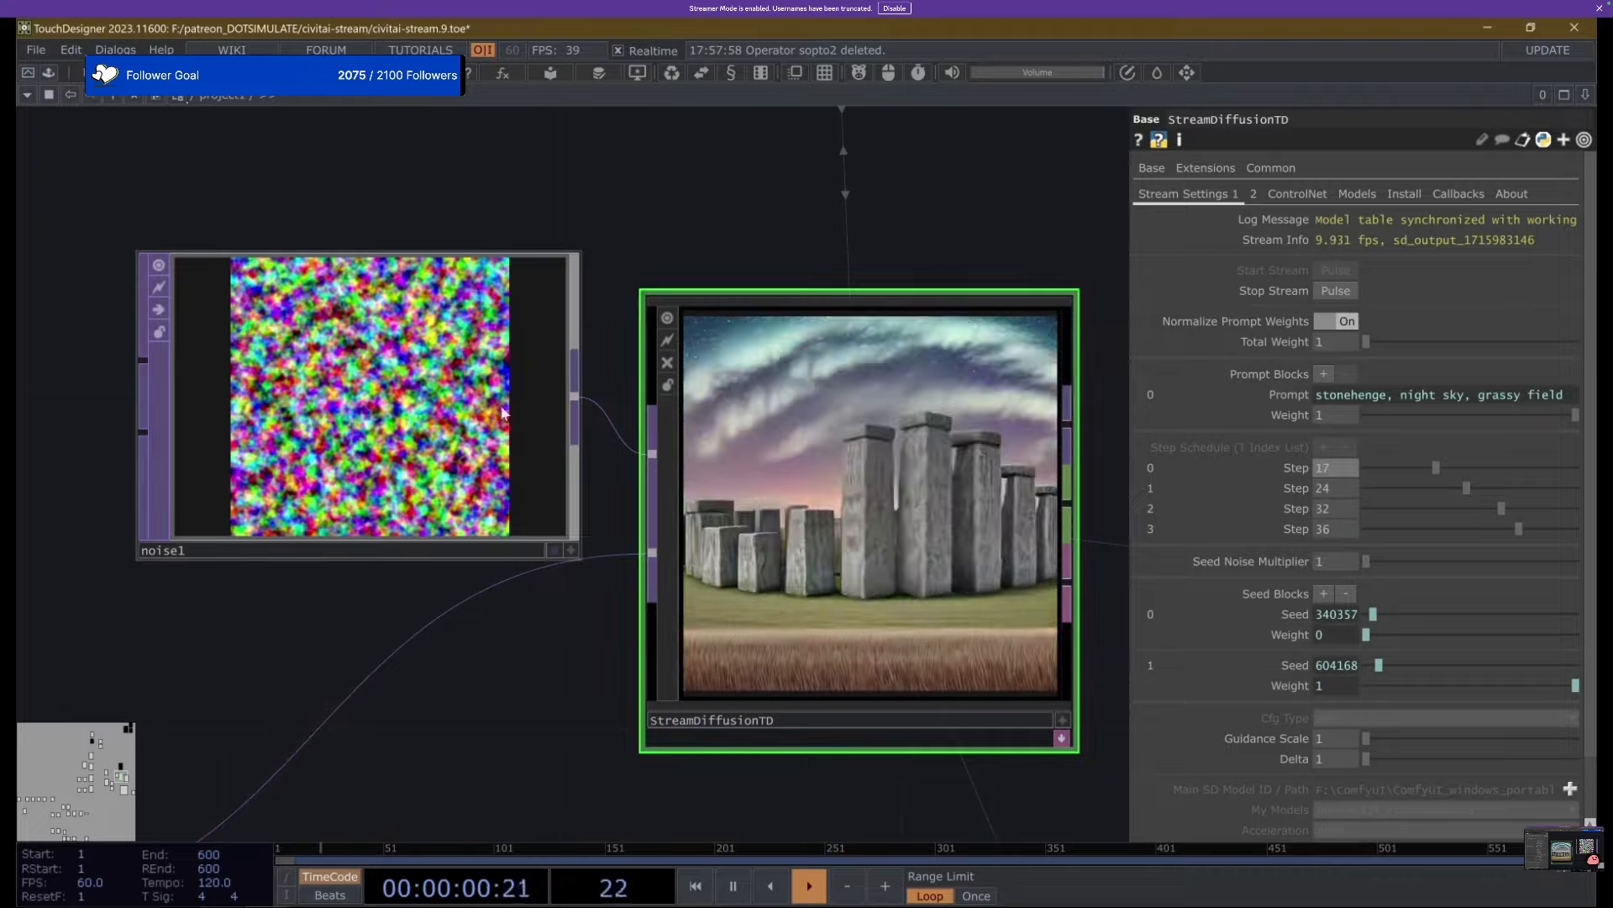
Try other noise settings on noise1, then undo the last change.
click(538, 470)
click(1438, 232)
drag(1447, 216, 1521, 245)
key(ctrl+z)
drag(663, 532, 679, 521)
Set StreamDiffusionTD's step schedule to 3, 10, 17 and 49.
click(680, 527)
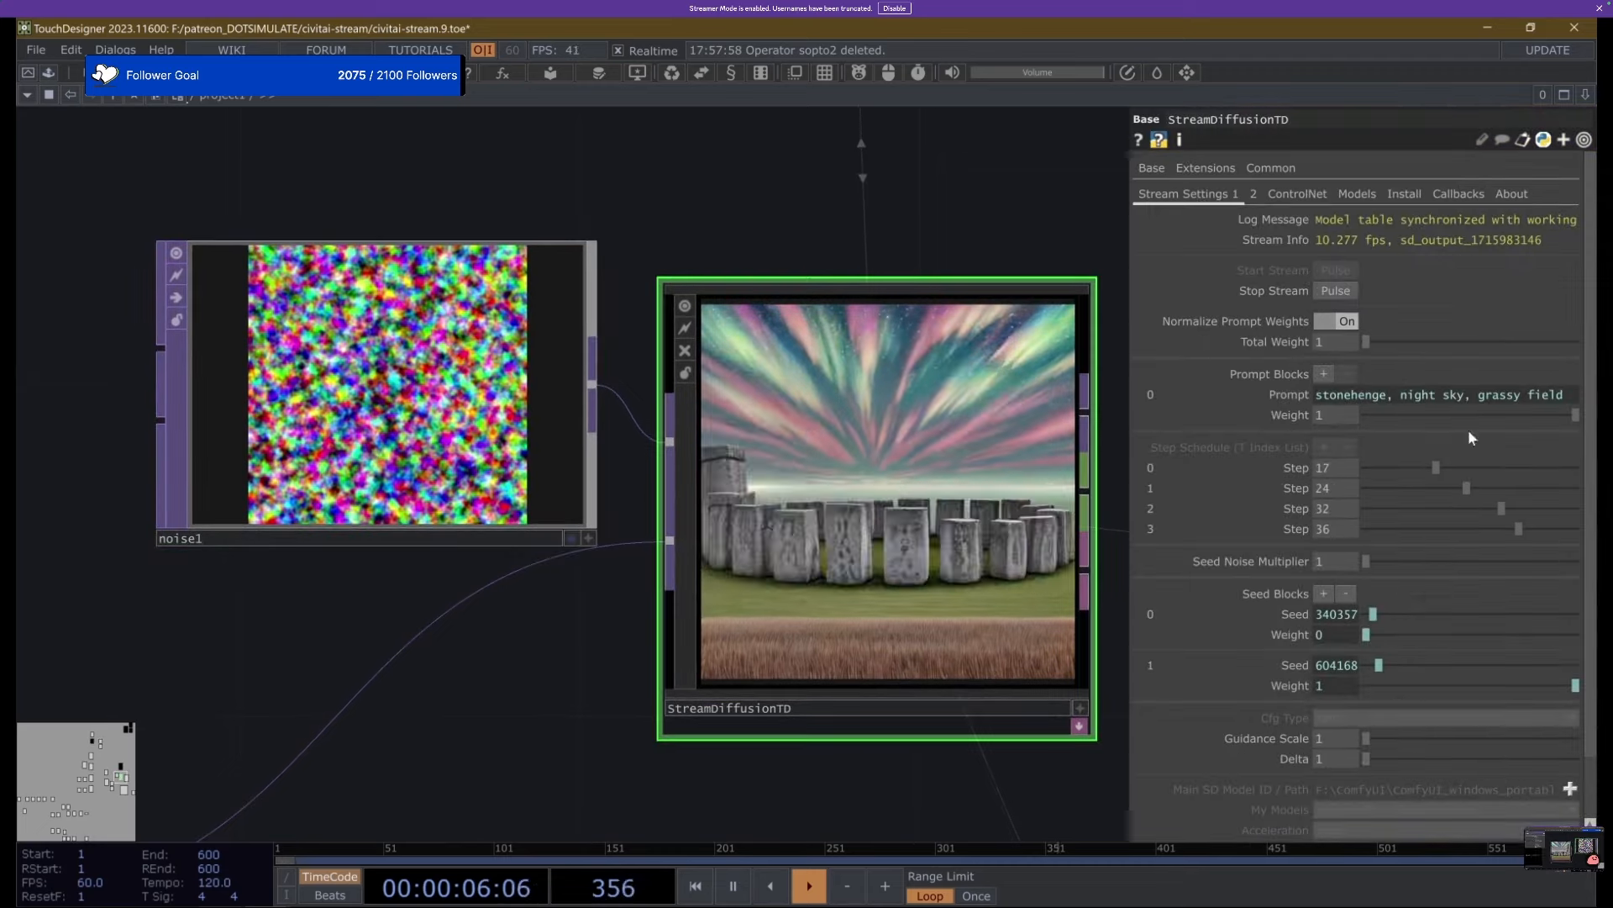
click(1375, 468)
click(1404, 488)
click(1436, 508)
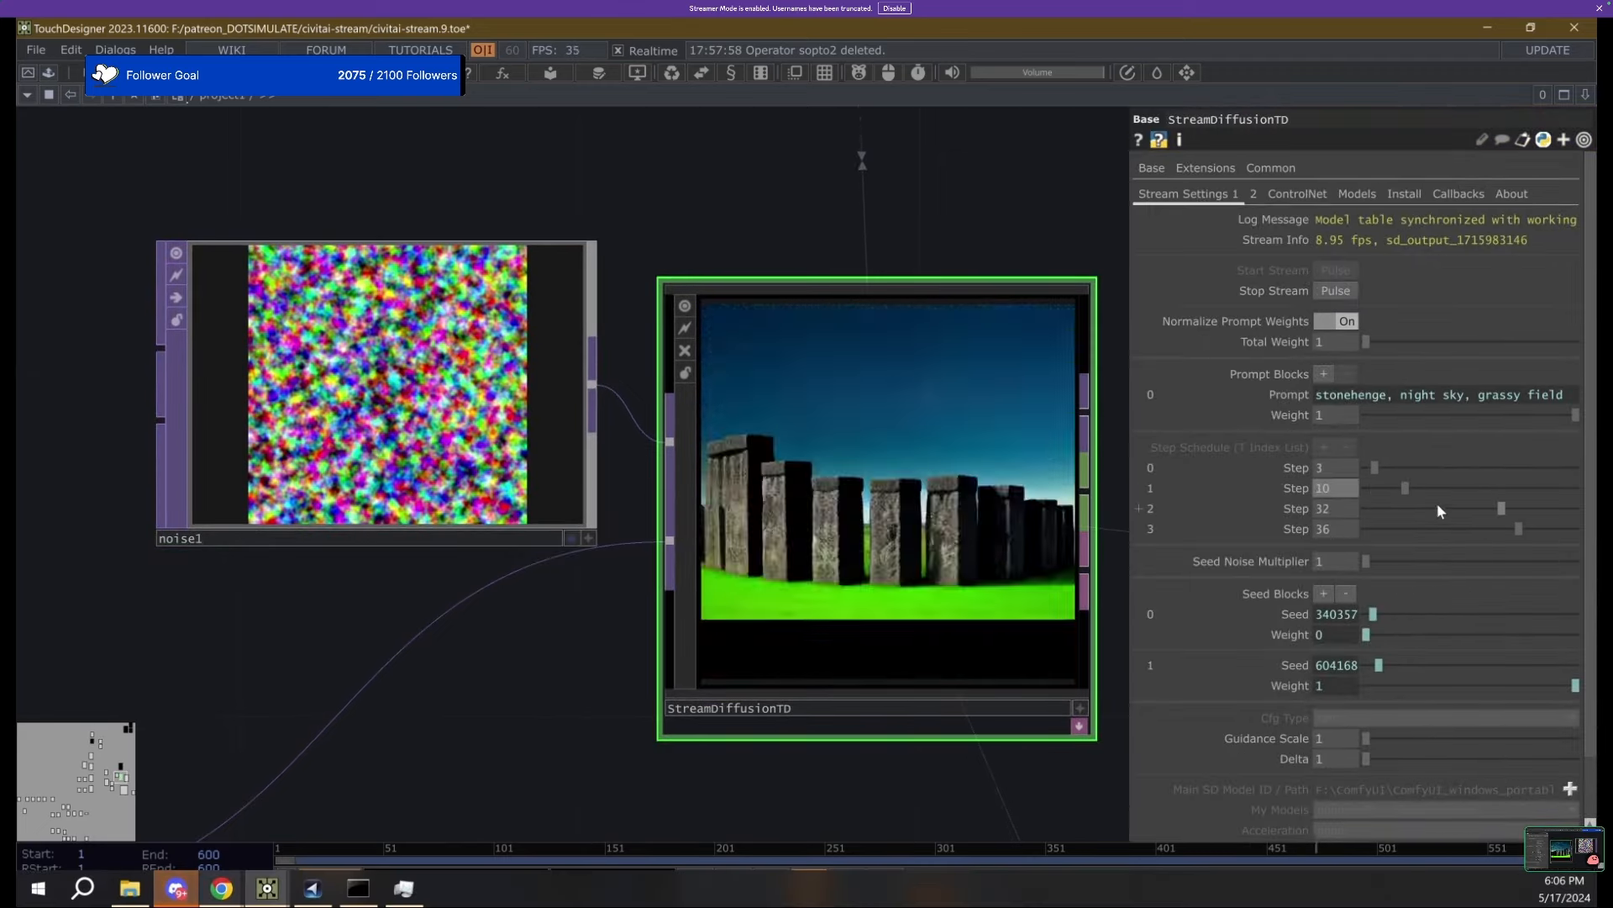
drag(1481, 529, 1576, 527)
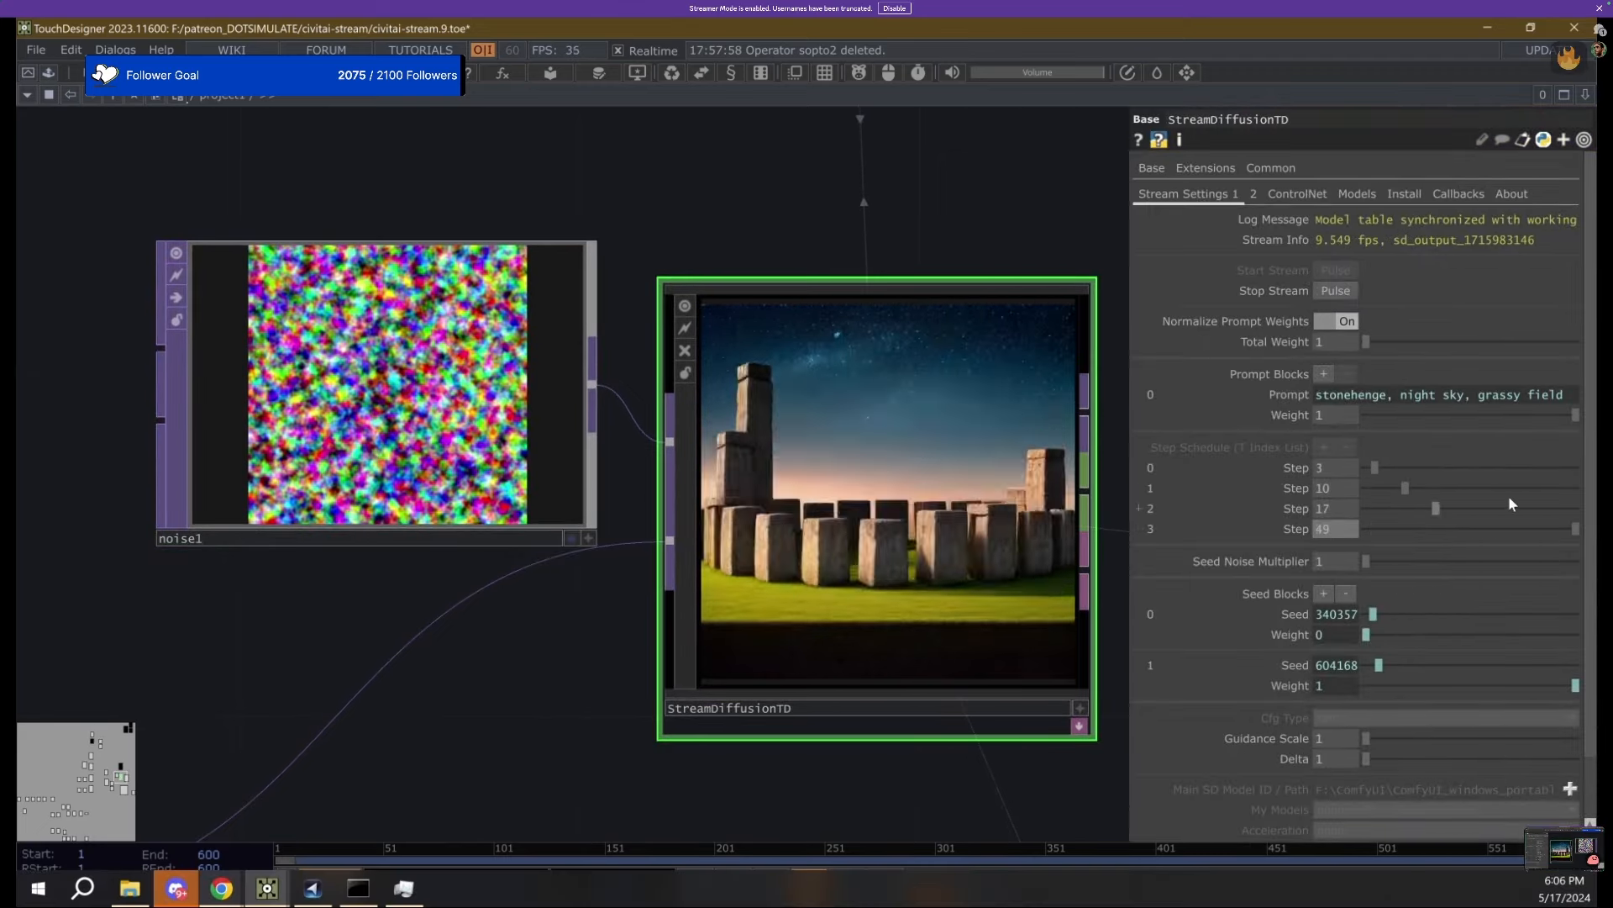
Raise the first three schedule steps to 32, 38 and 42, and compare the output with noise1.
click(1529, 488)
click(1502, 467)
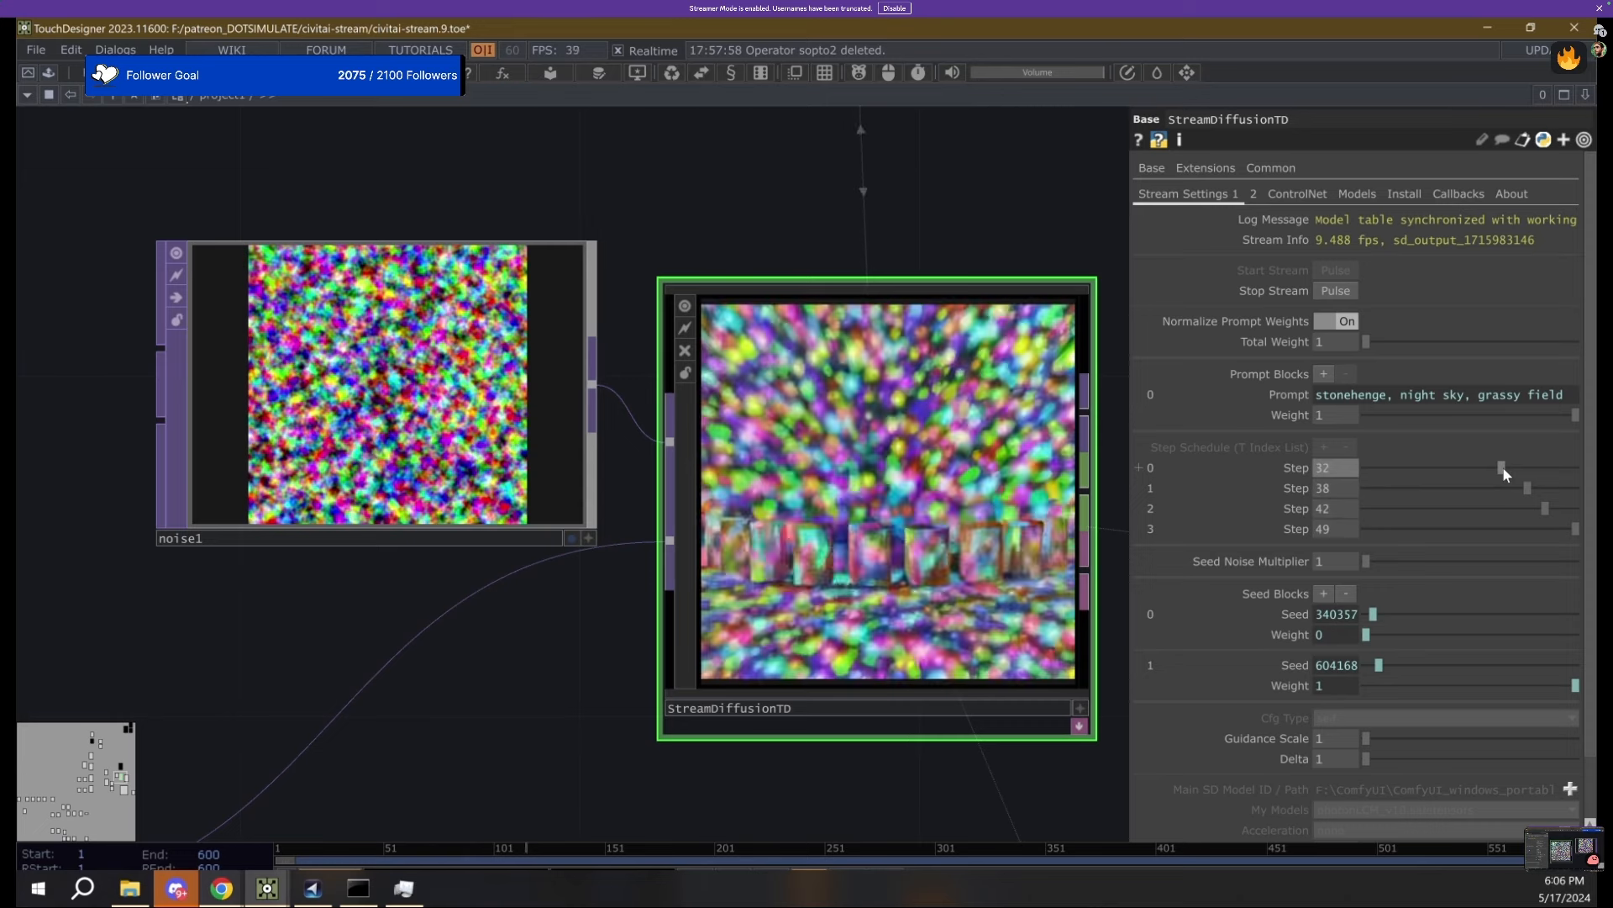
click(333, 362)
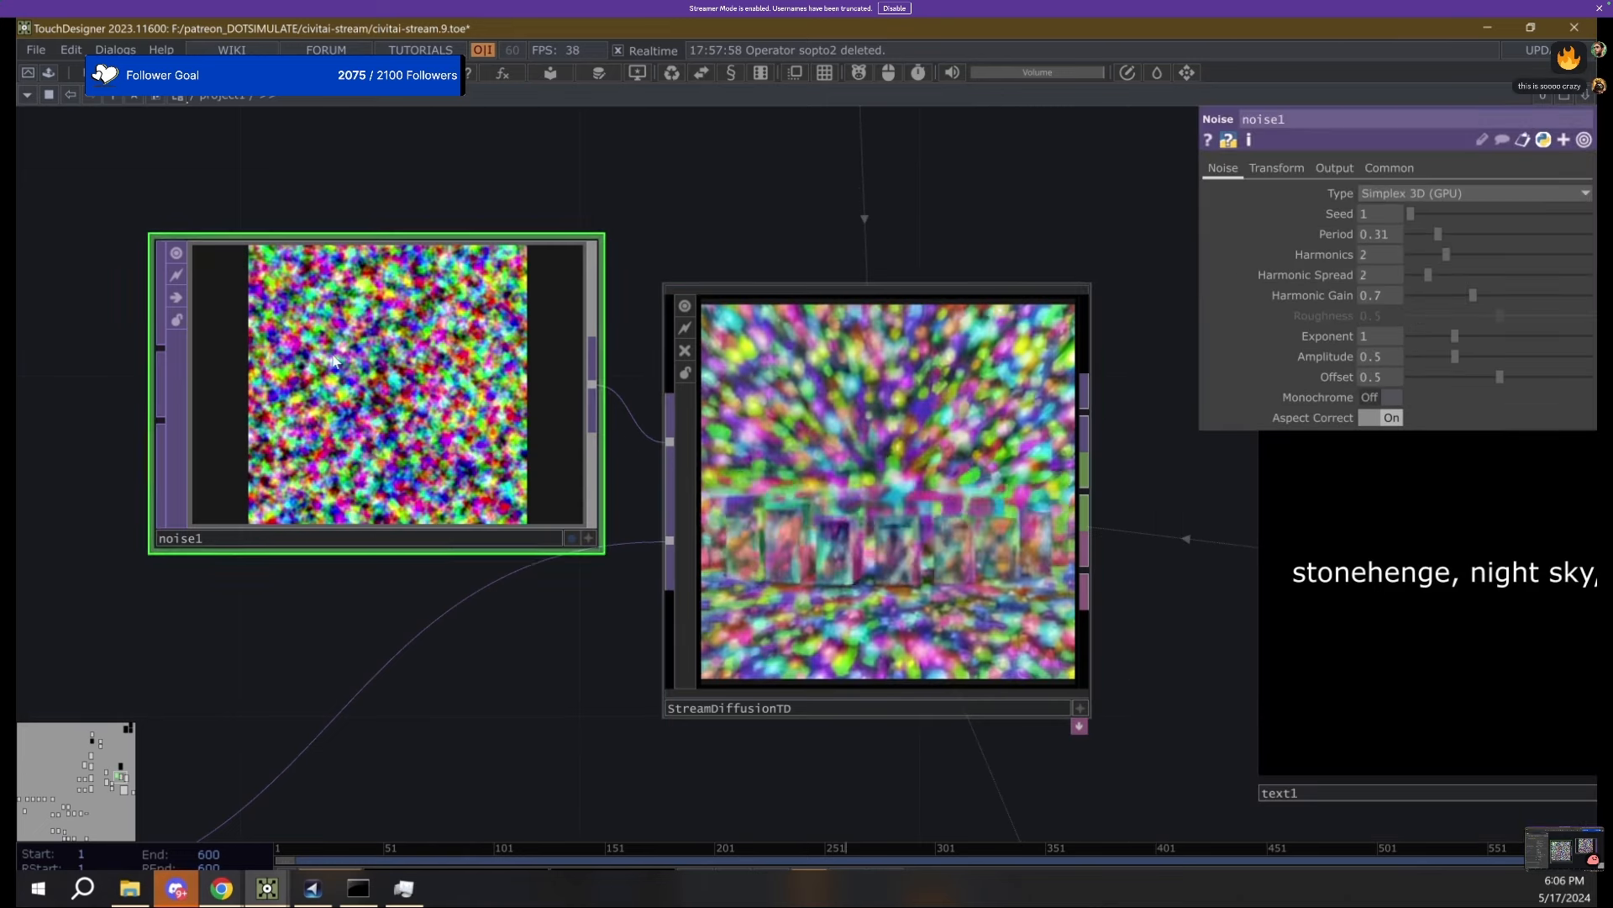
click(931, 600)
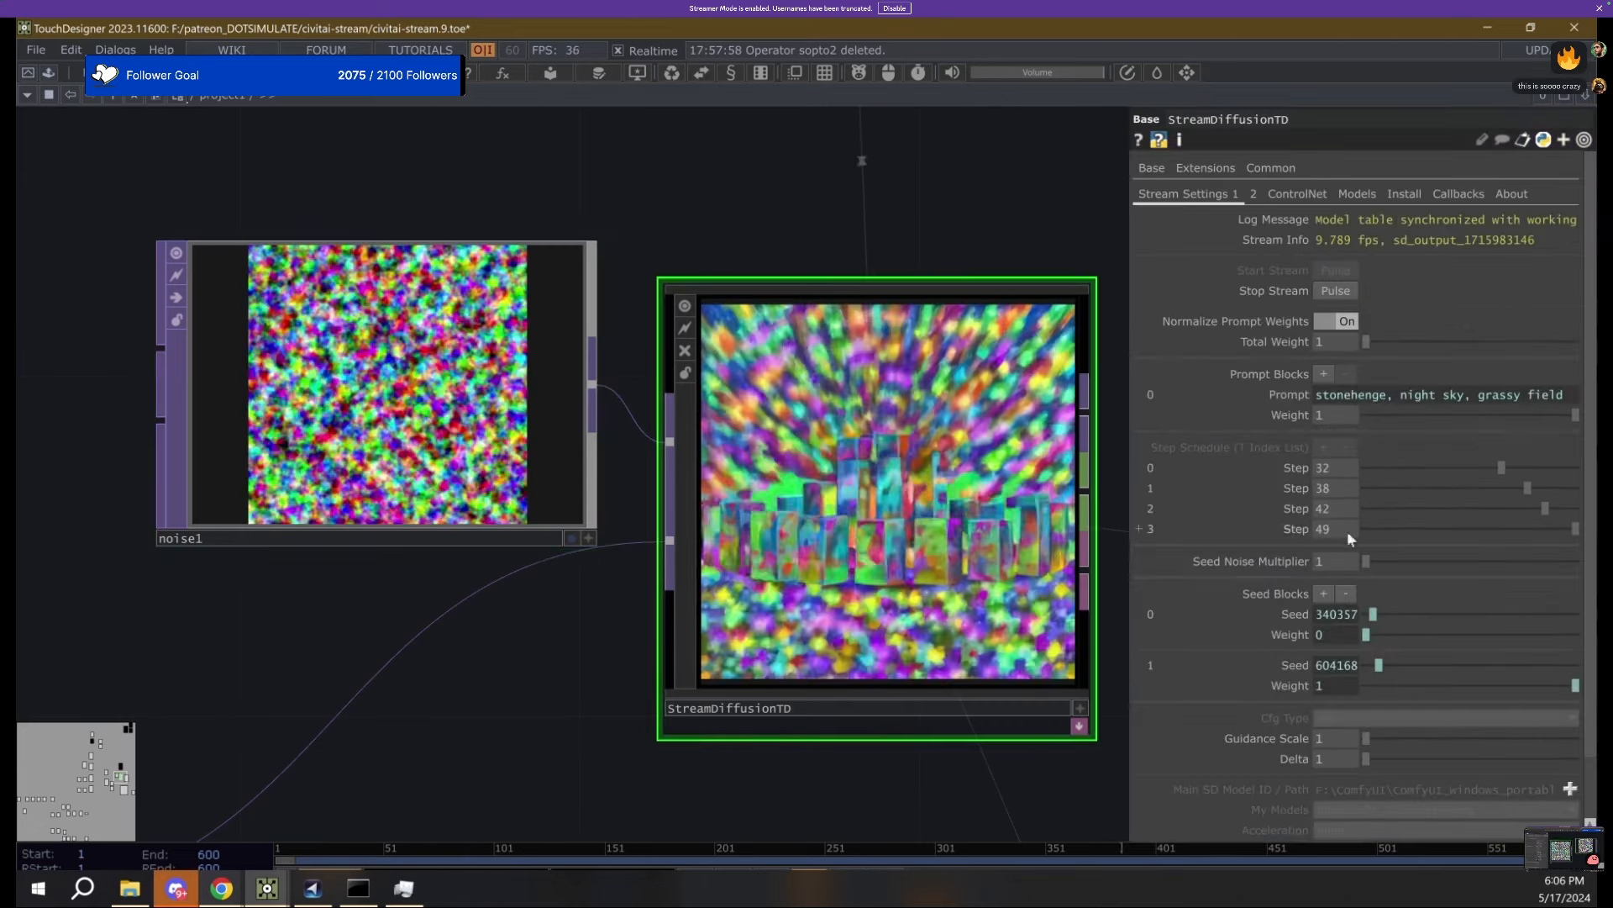
Lower the step schedule to 1, 7 and 14 for the first three steps, keeping the last at 49.
click(1460, 487)
click(1510, 507)
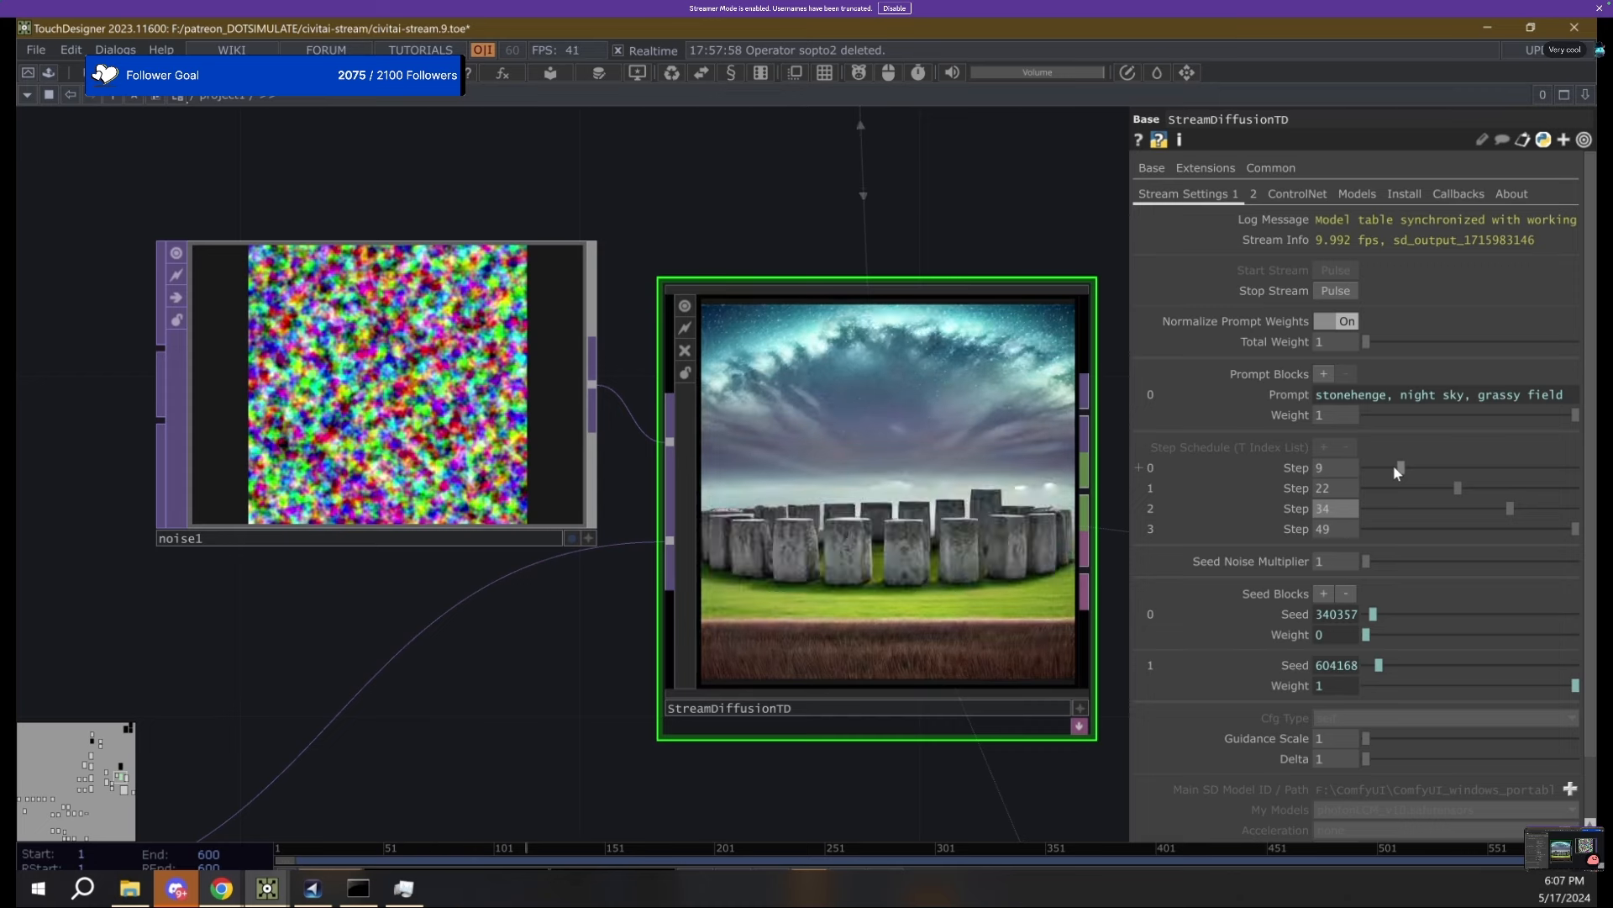
drag(1394, 465, 1360, 456)
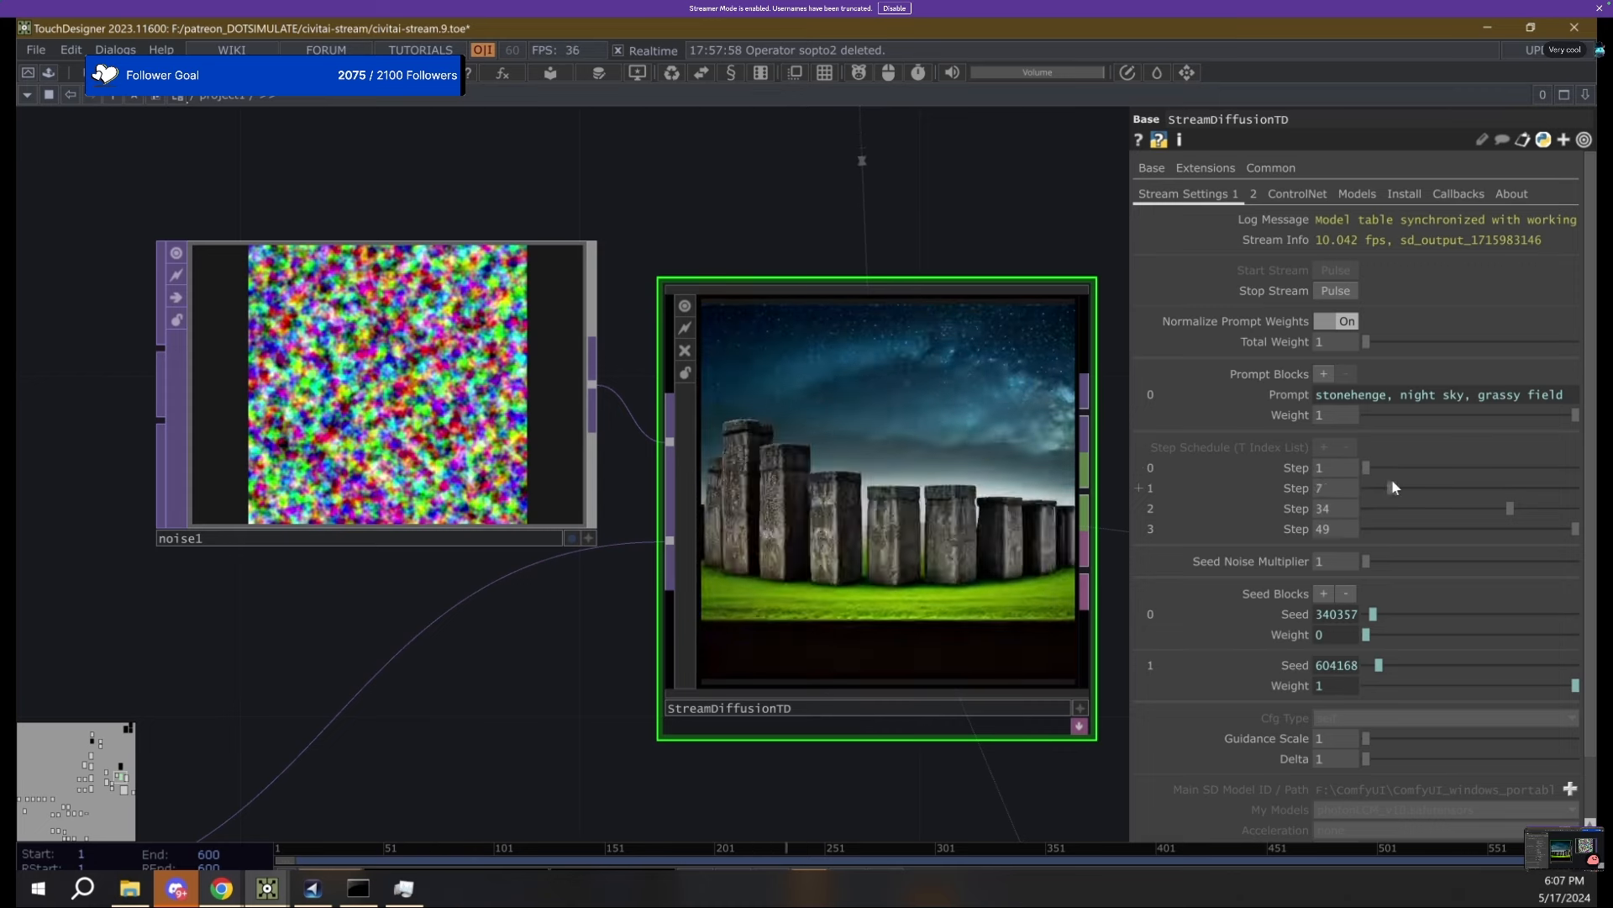
drag(1464, 527, 1577, 529)
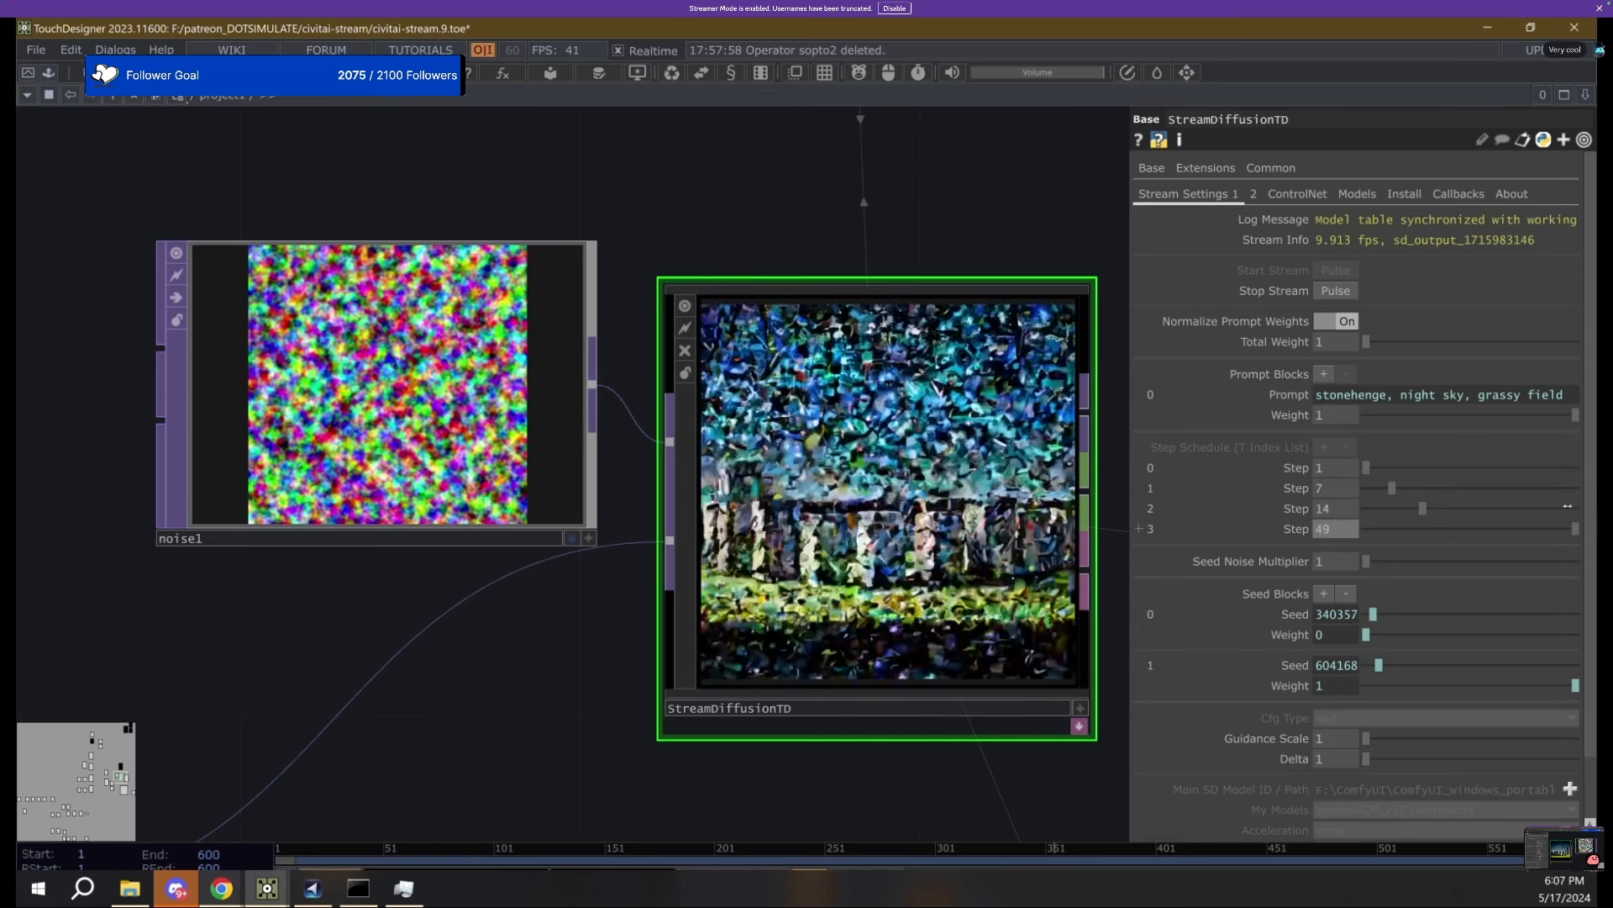
Raise the first three values of the step schedule to 42, 44 and 47.
click(1548, 467)
click(1559, 488)
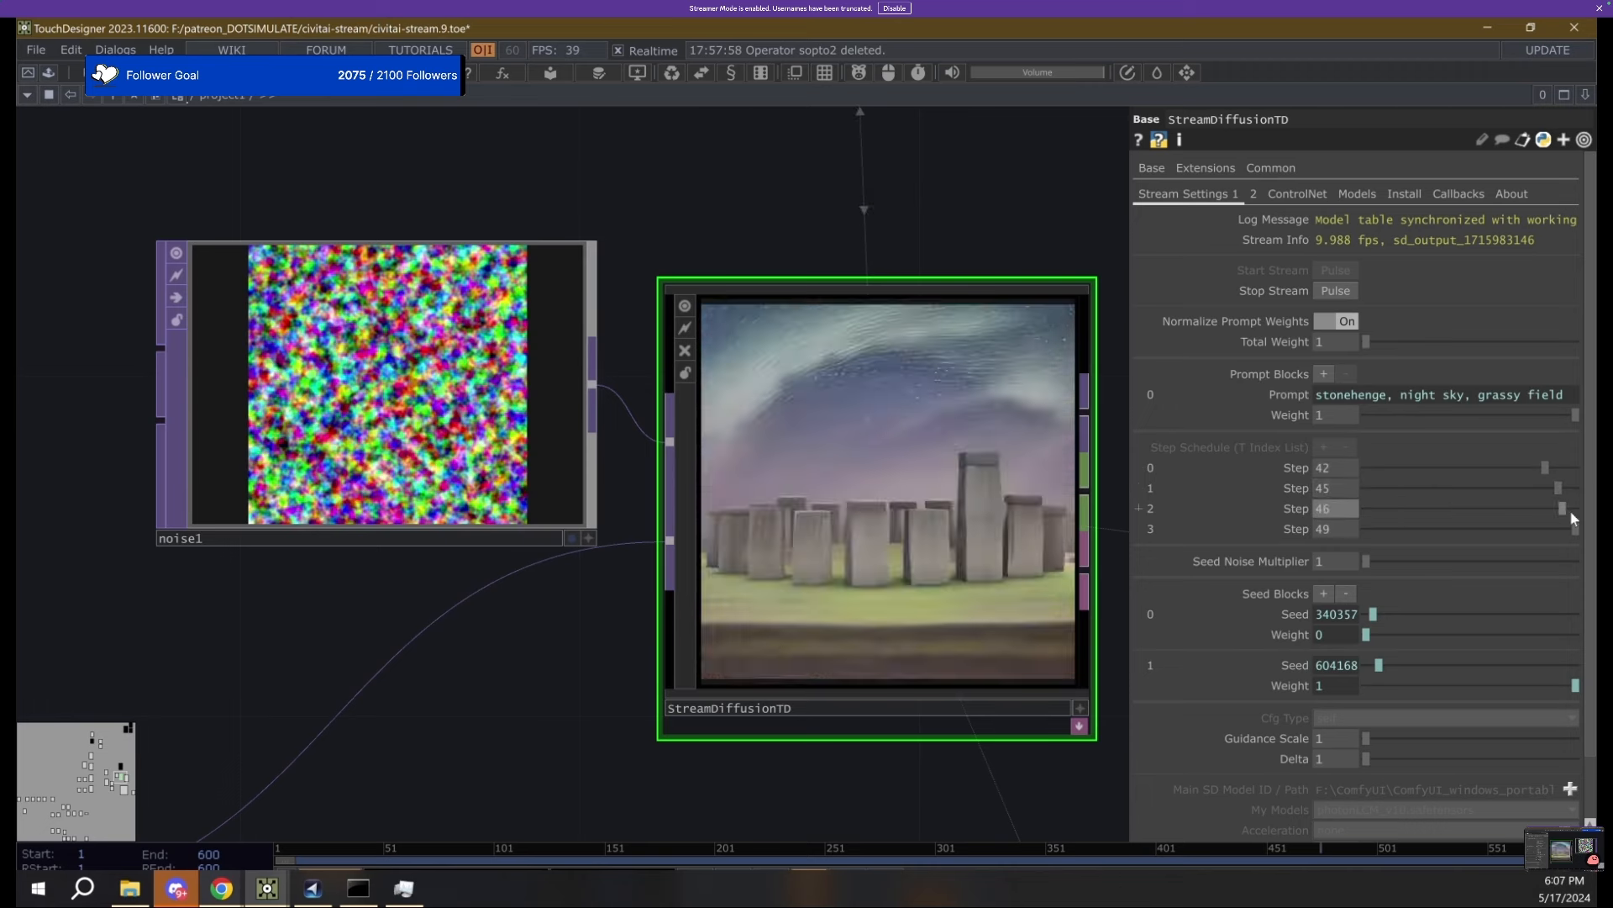
click(1569, 510)
click(1556, 487)
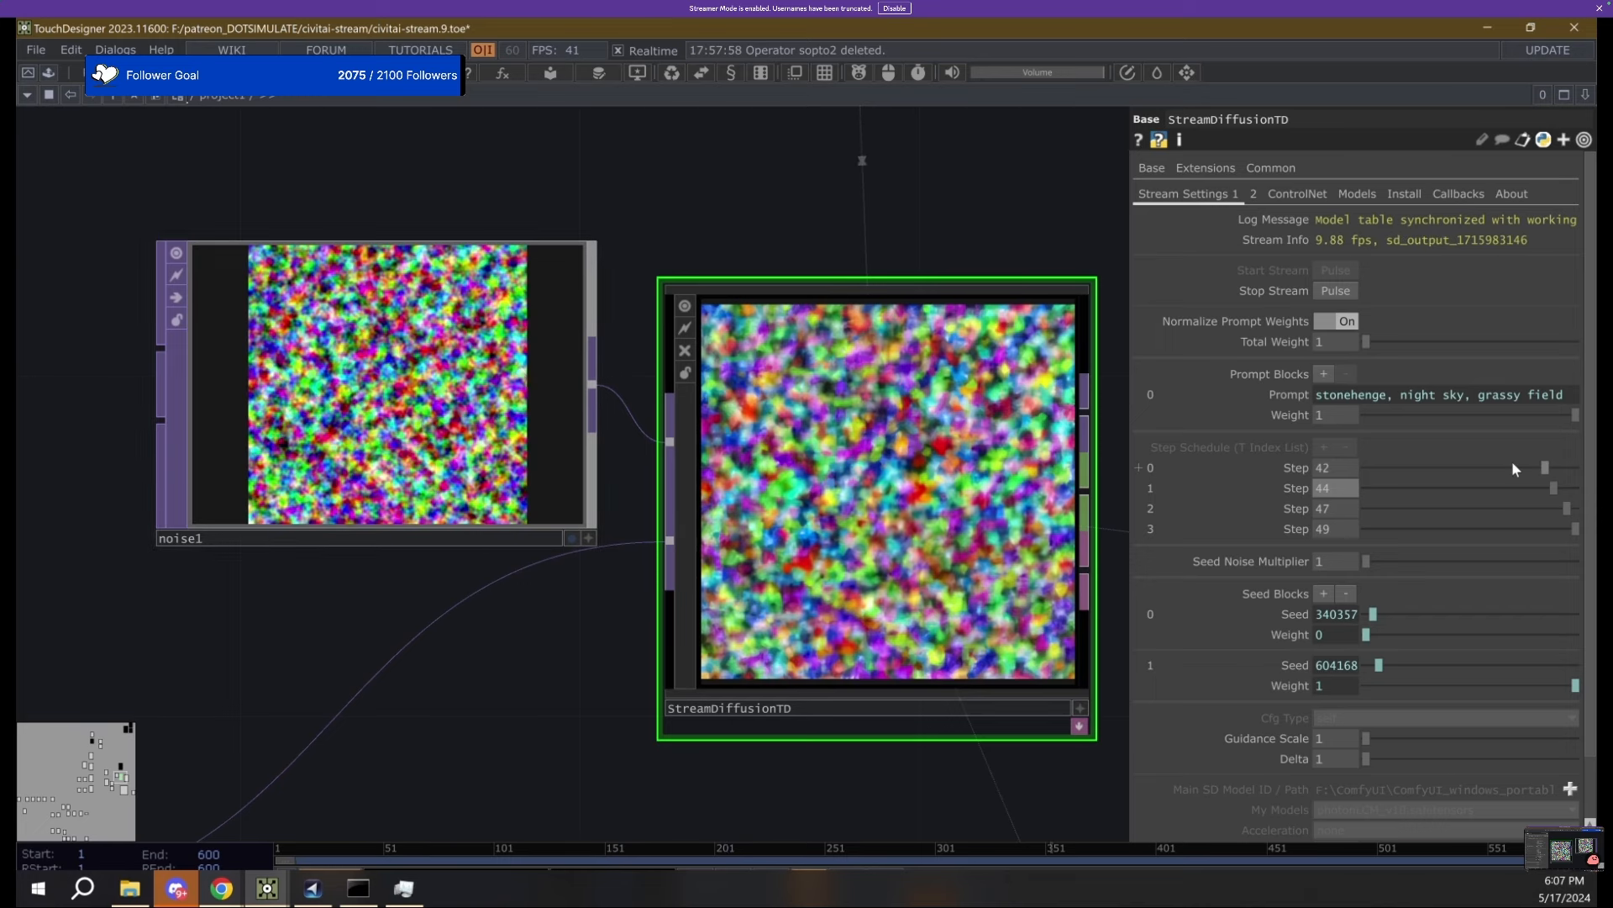
Lower the step schedule to 1, 5, 11 and 17.
click(1384, 489)
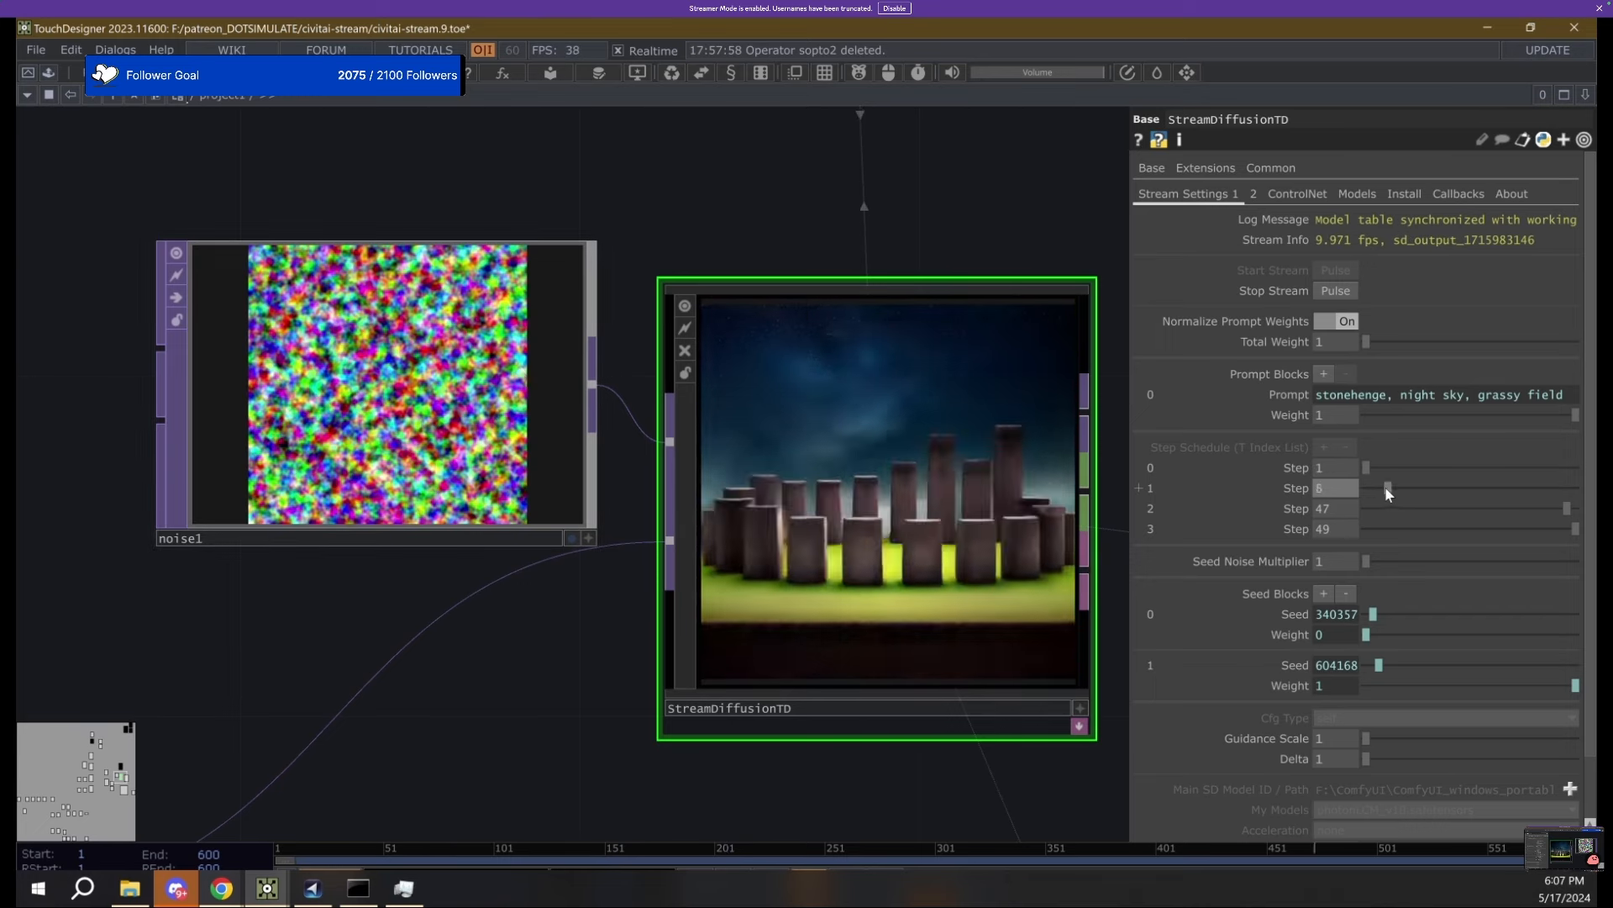
click(1410, 509)
click(1436, 528)
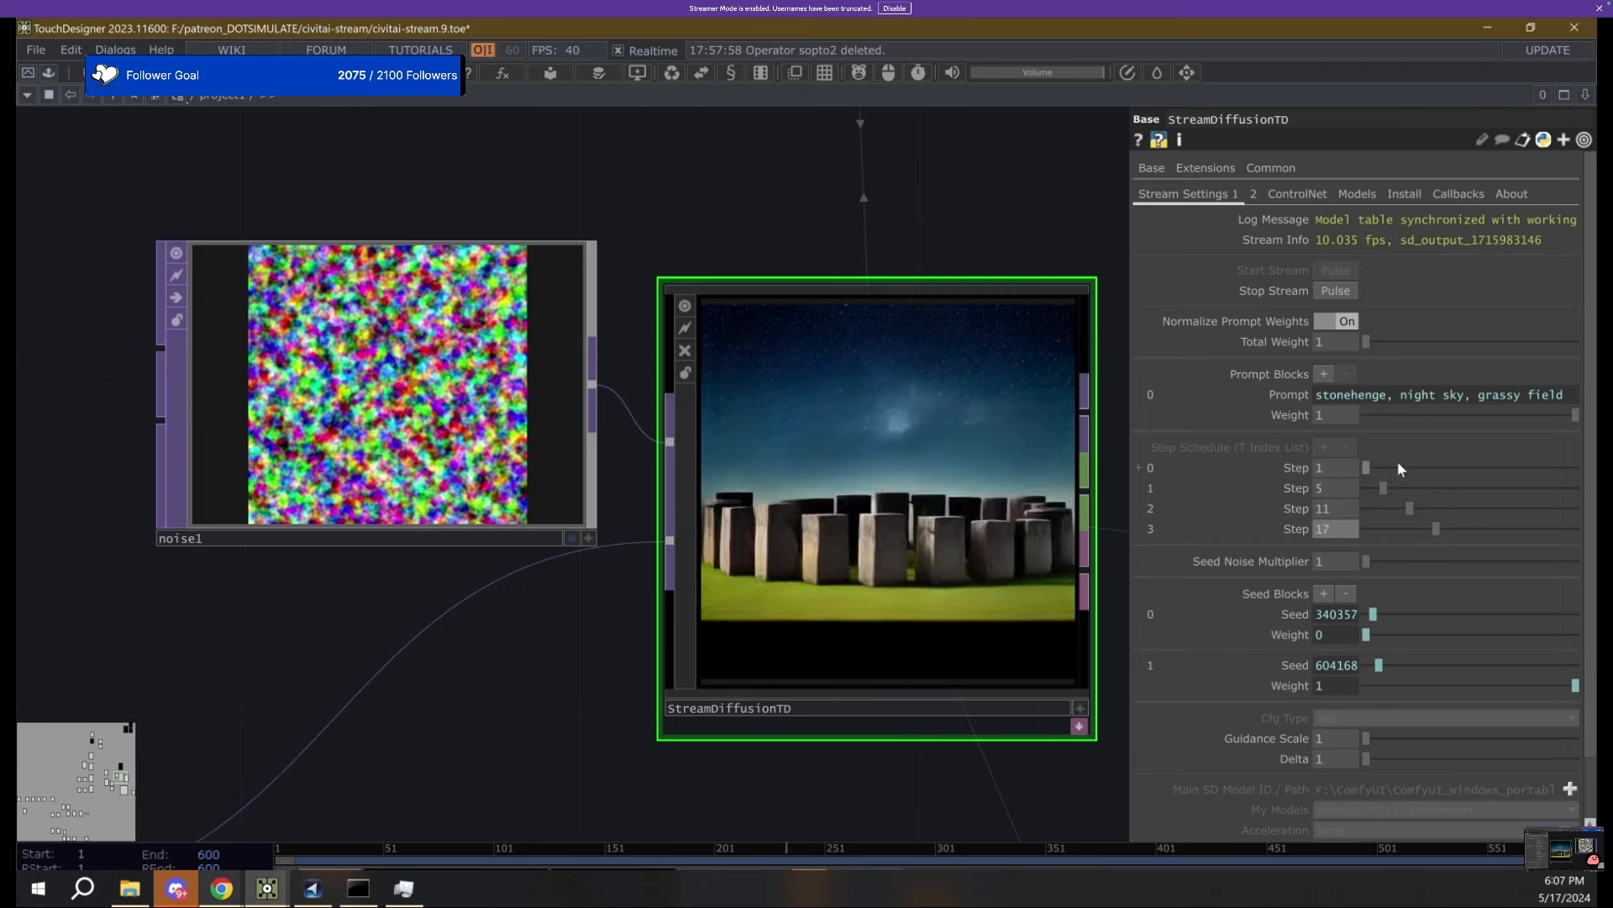
Set all four schedule steps to 1 and inspect the generated image up close.
drag(1383, 489, 1366, 490)
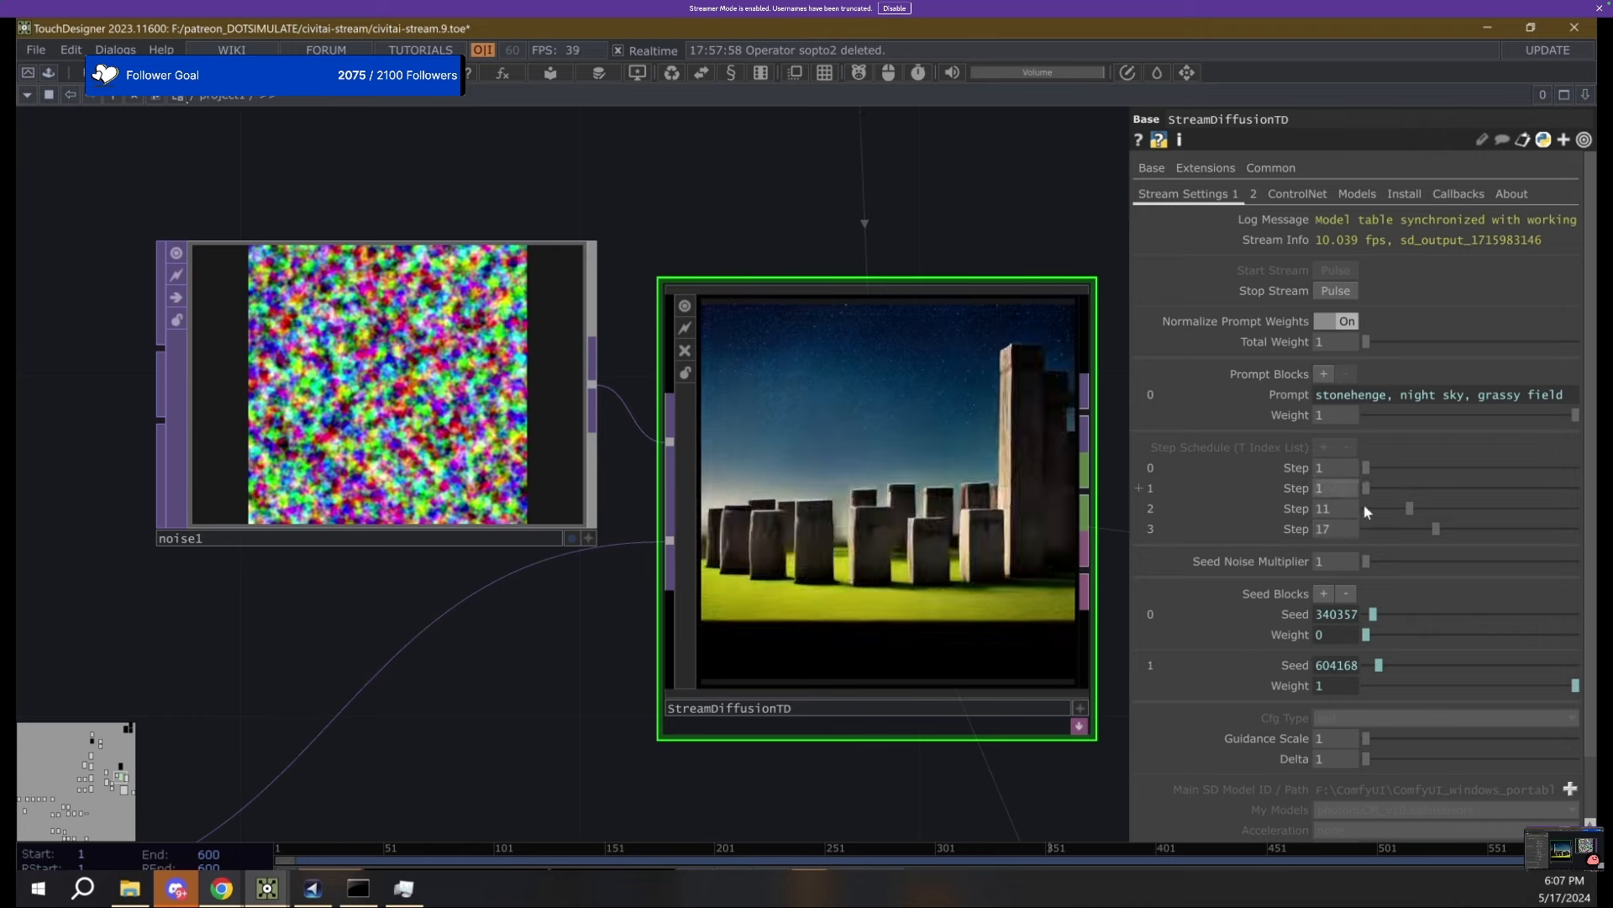
click(1365, 508)
click(1358, 527)
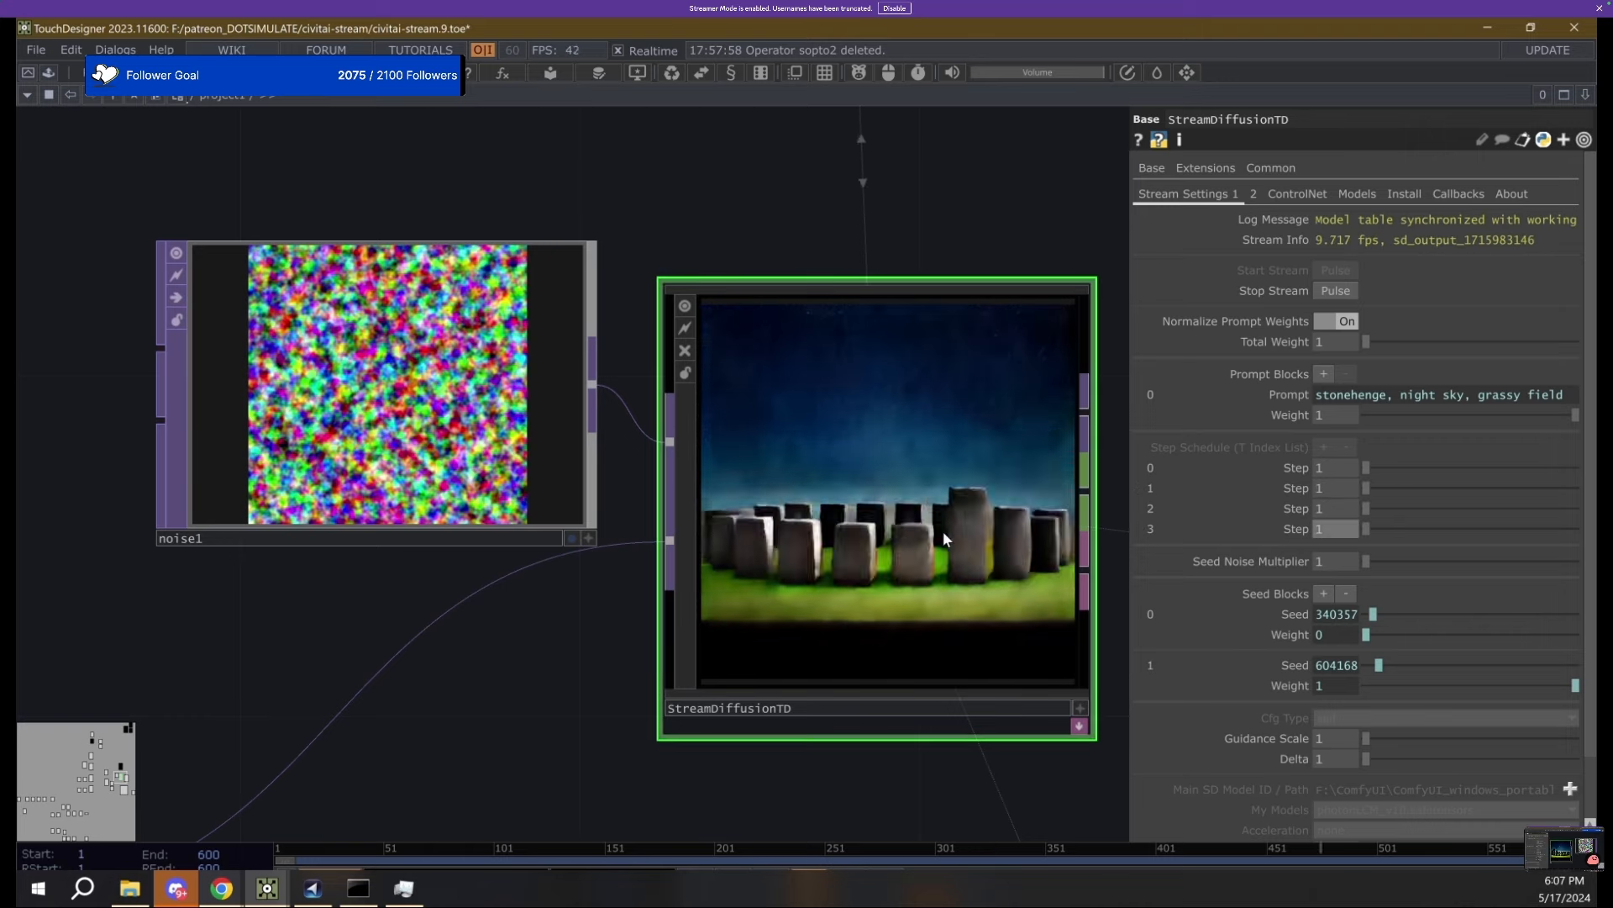
scroll(943, 502, up, 3)
scroll(872, 513, down, 3)
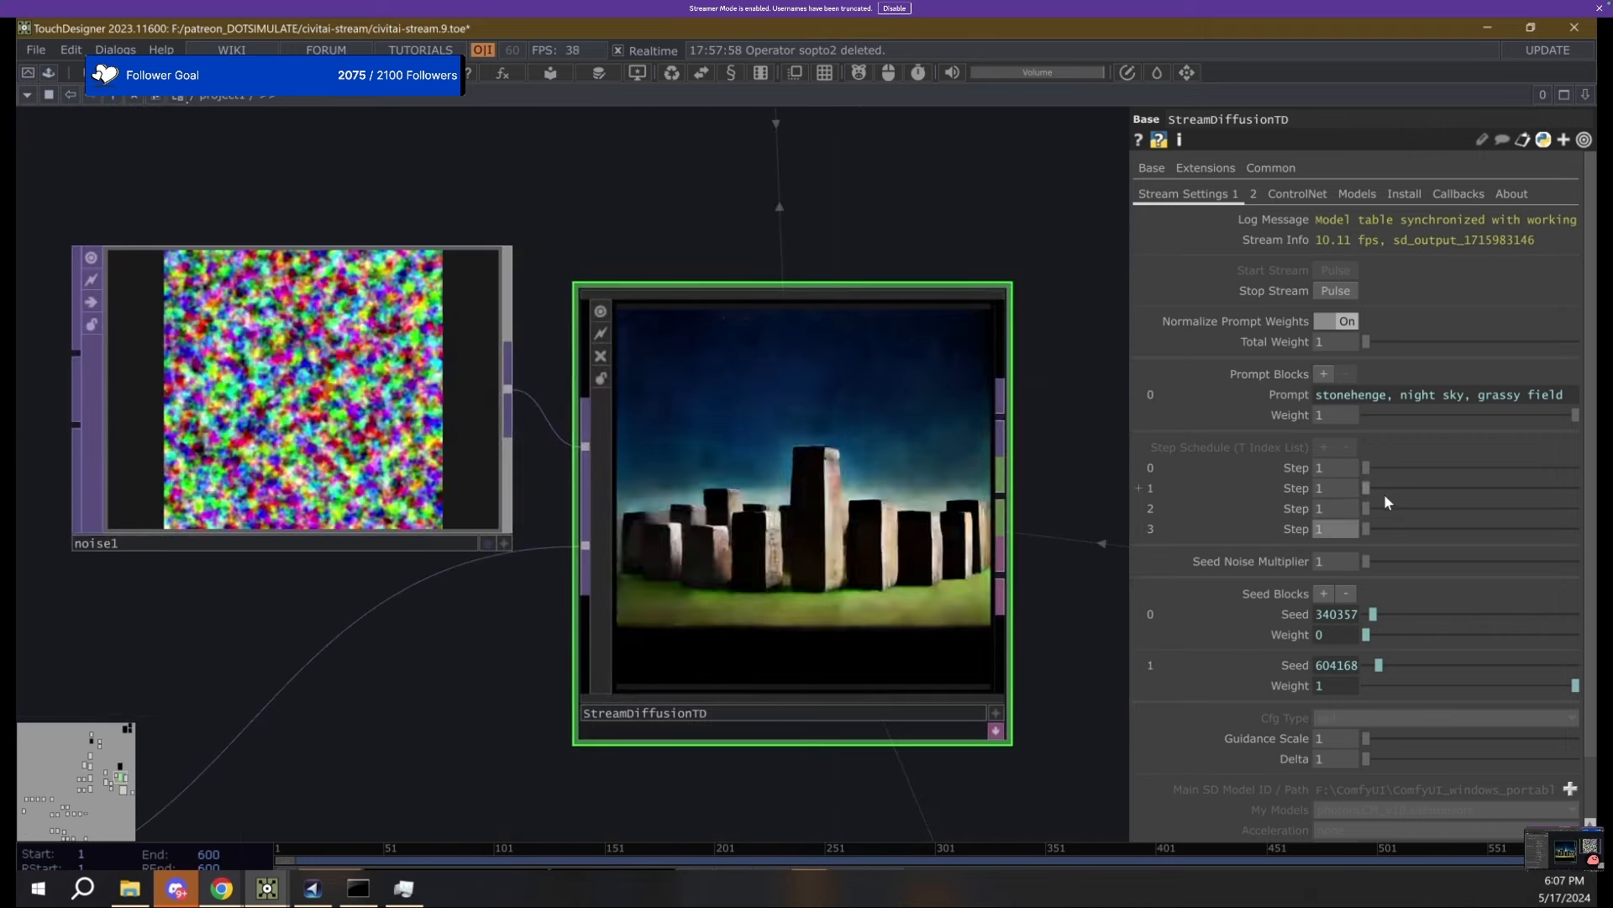
Spread StreamDiffusionTD's step schedule out to 5, 19, 35 and 46.
click(1467, 507)
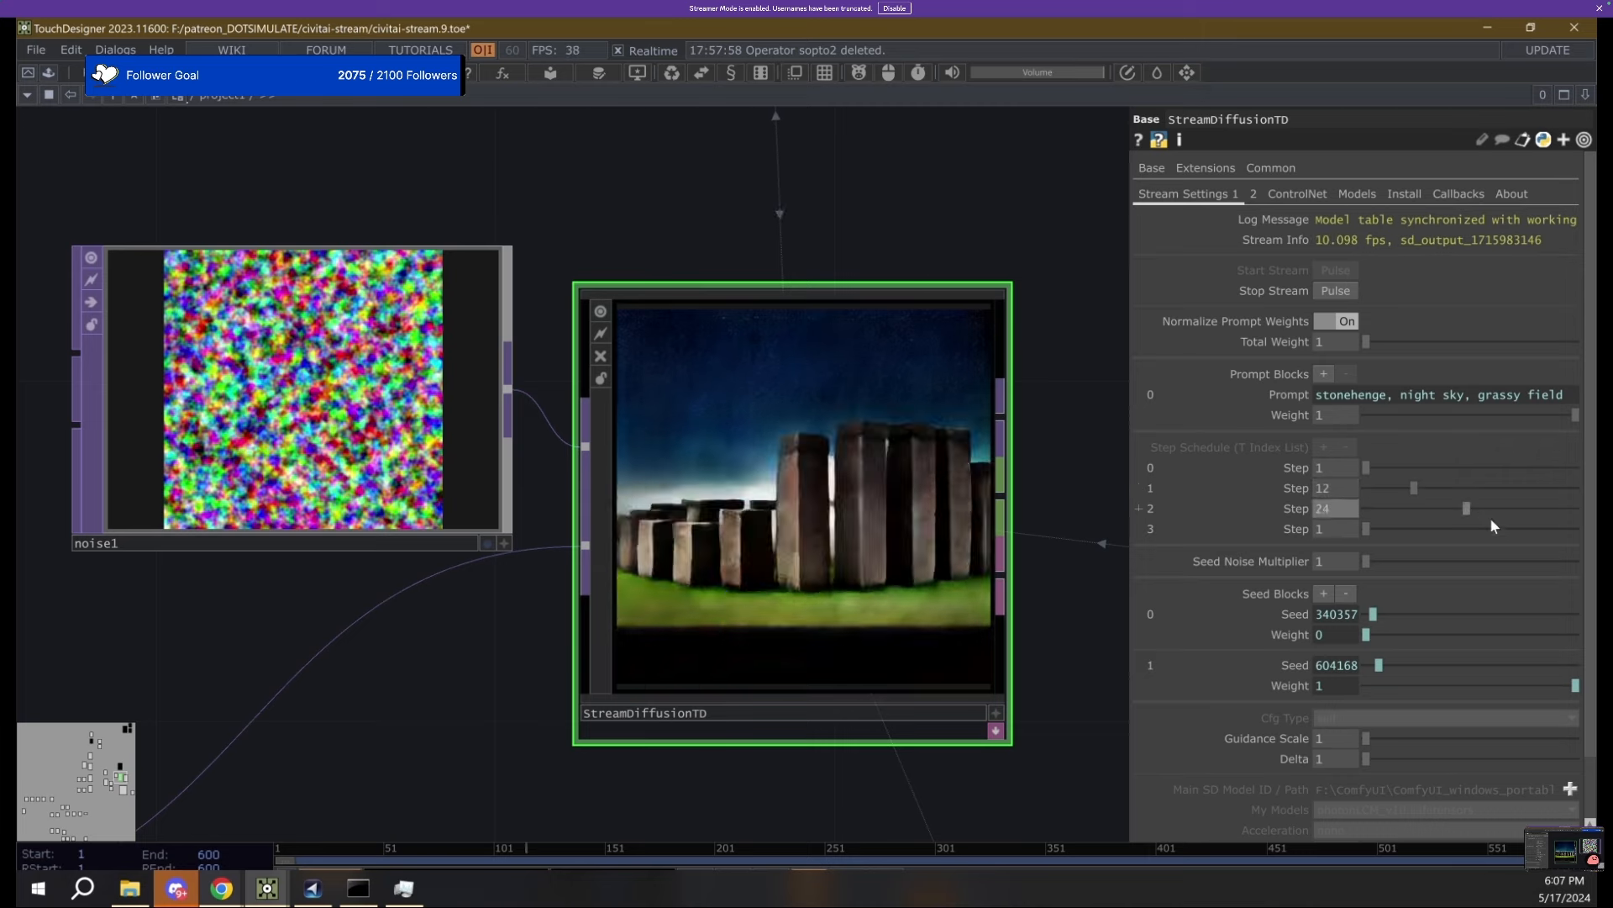
click(1529, 528)
click(1564, 528)
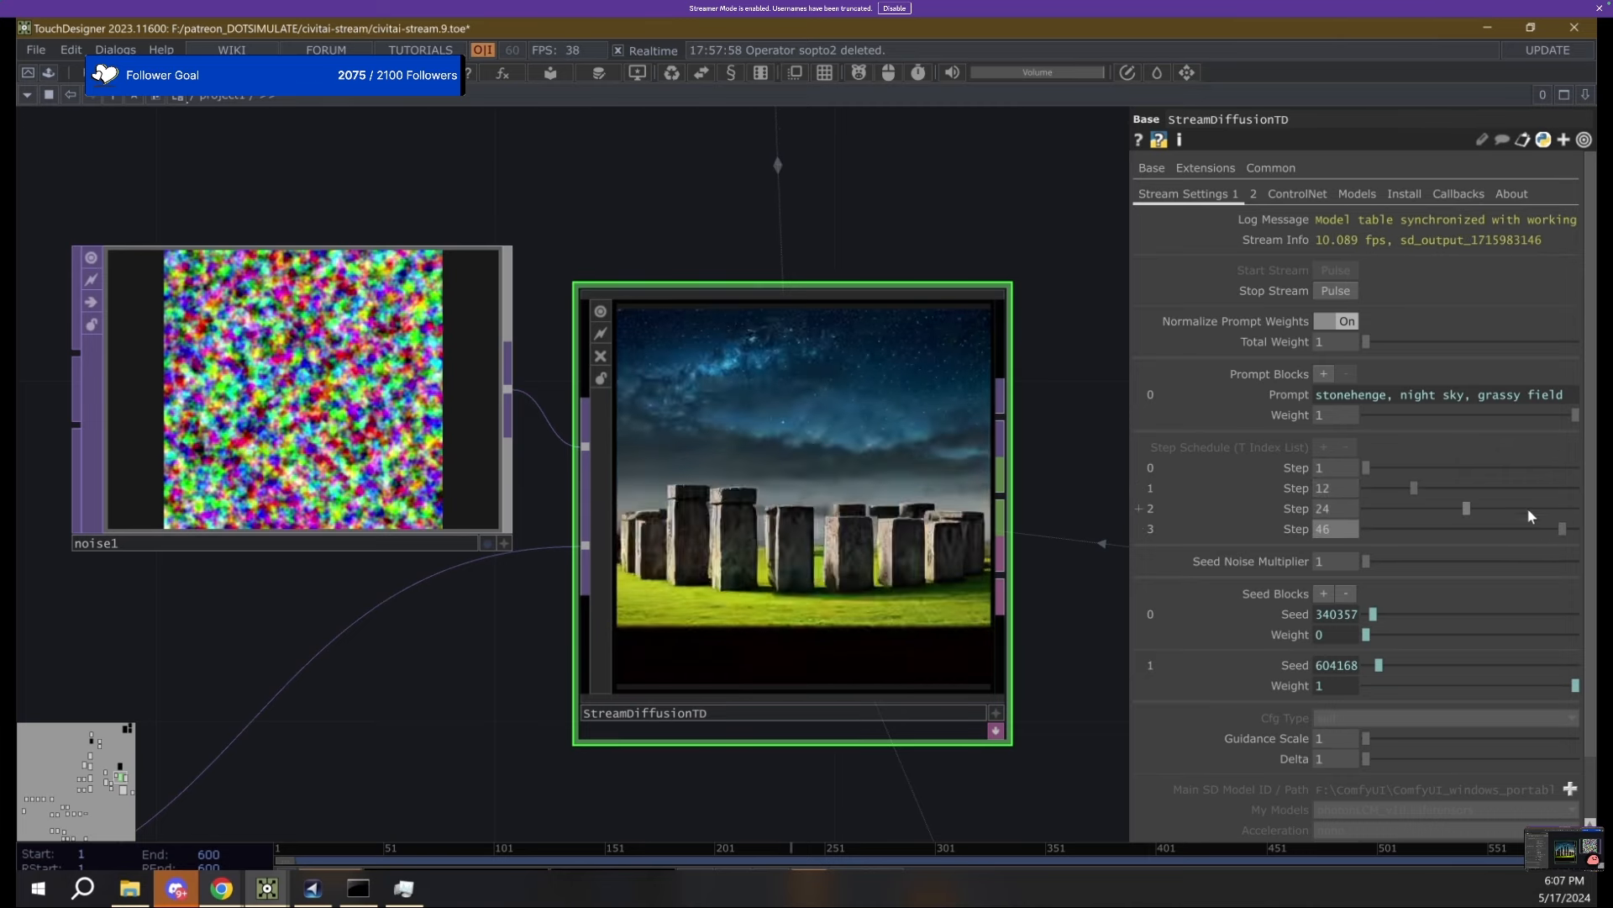
click(1515, 509)
click(1445, 487)
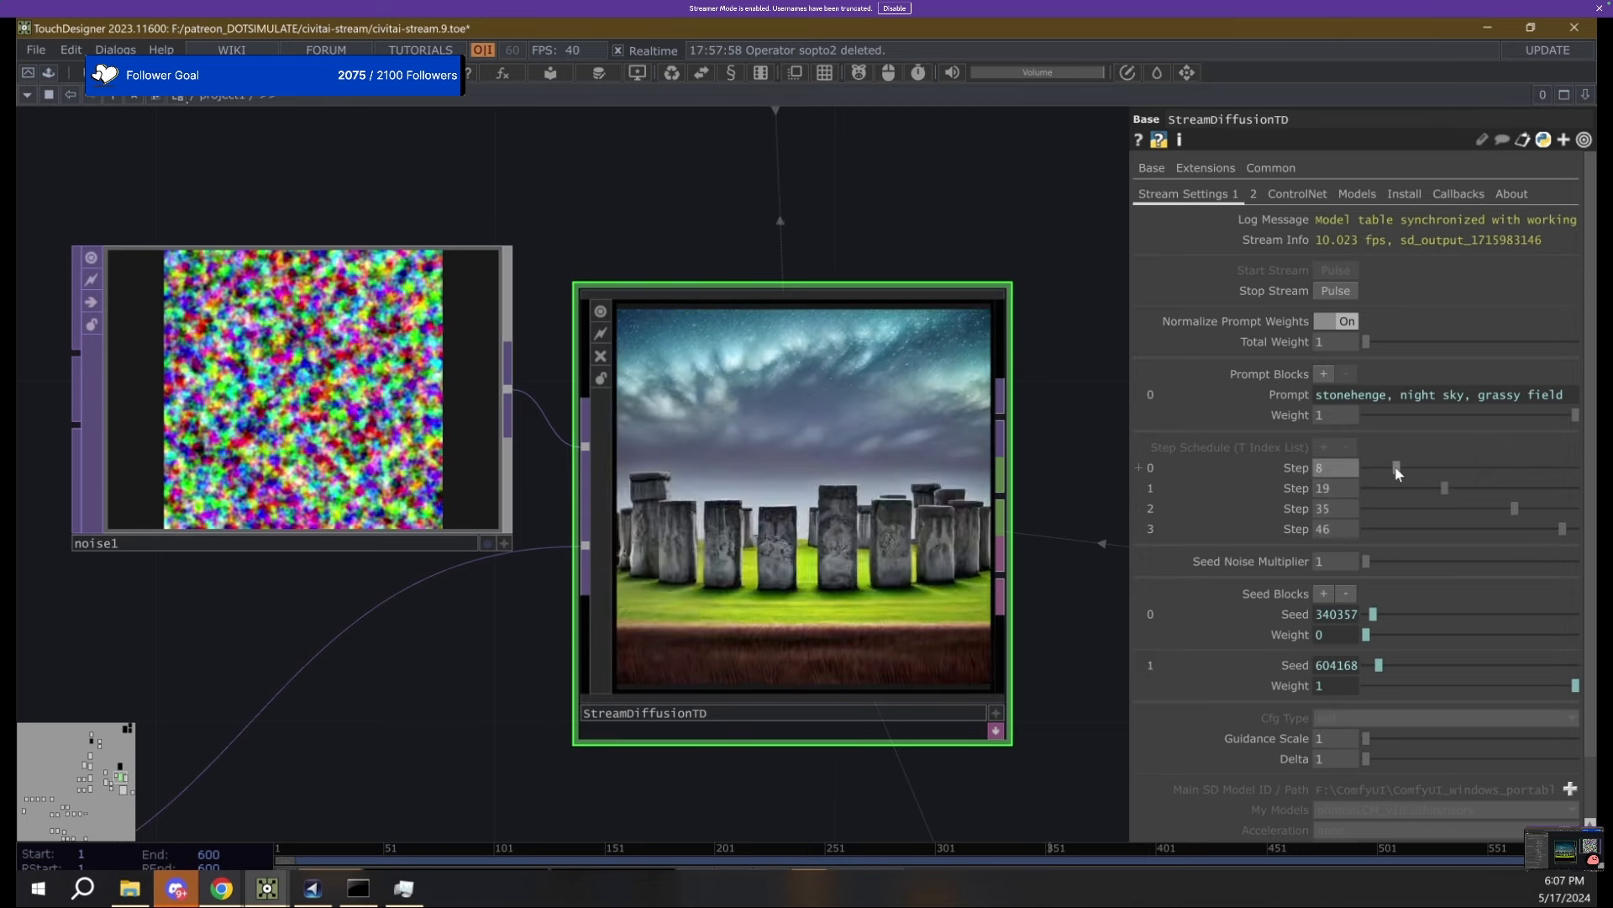
click(1397, 467)
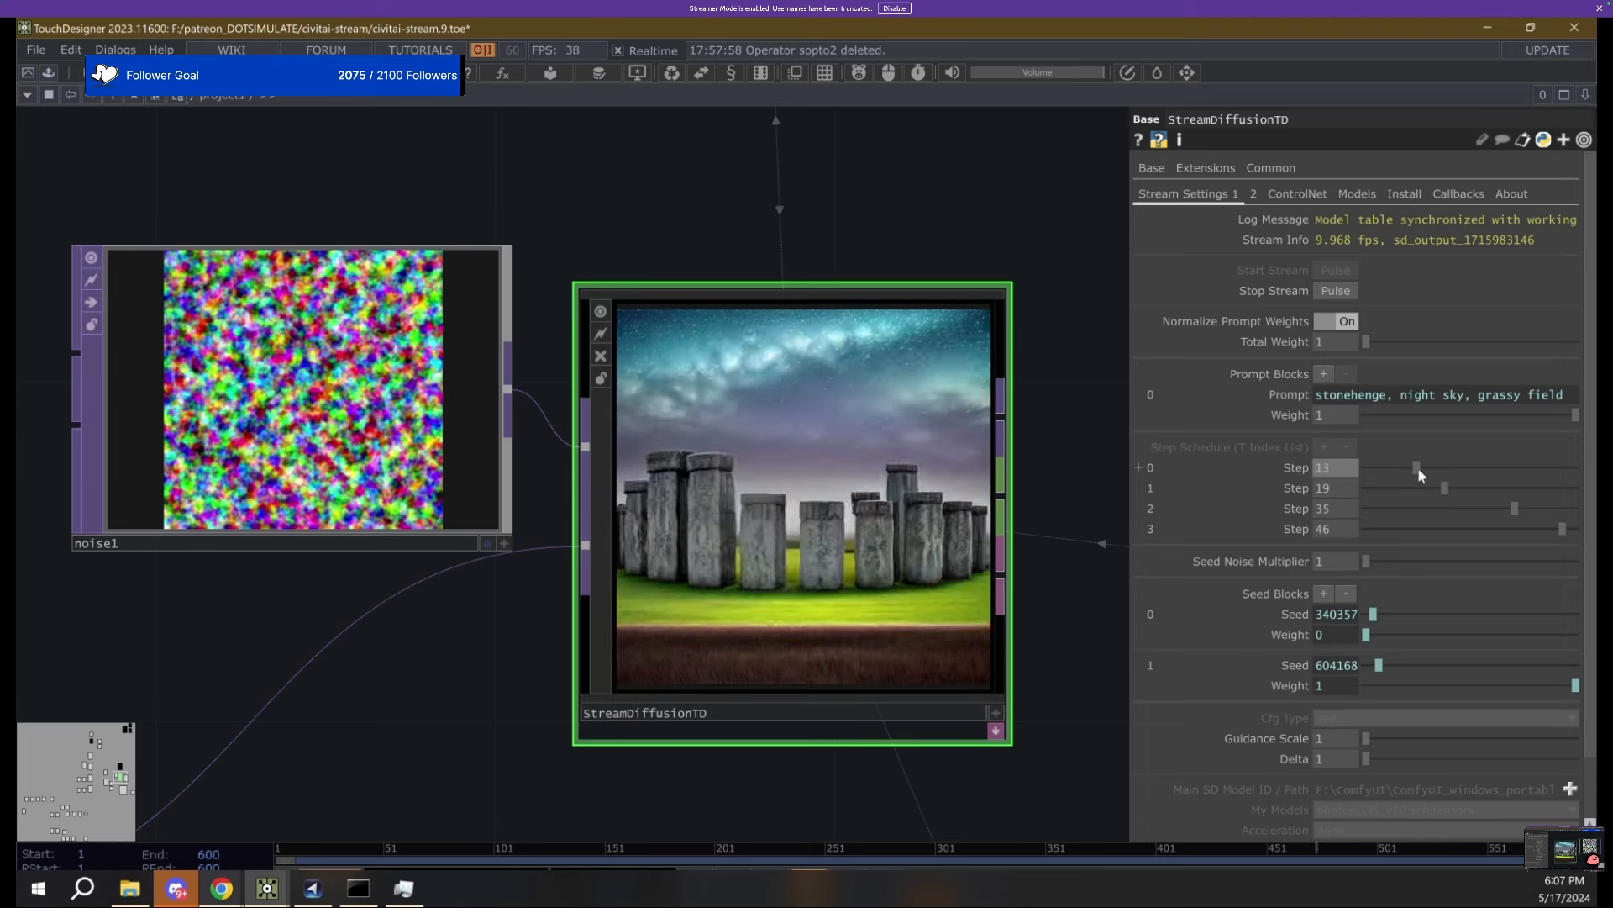
click(1383, 467)
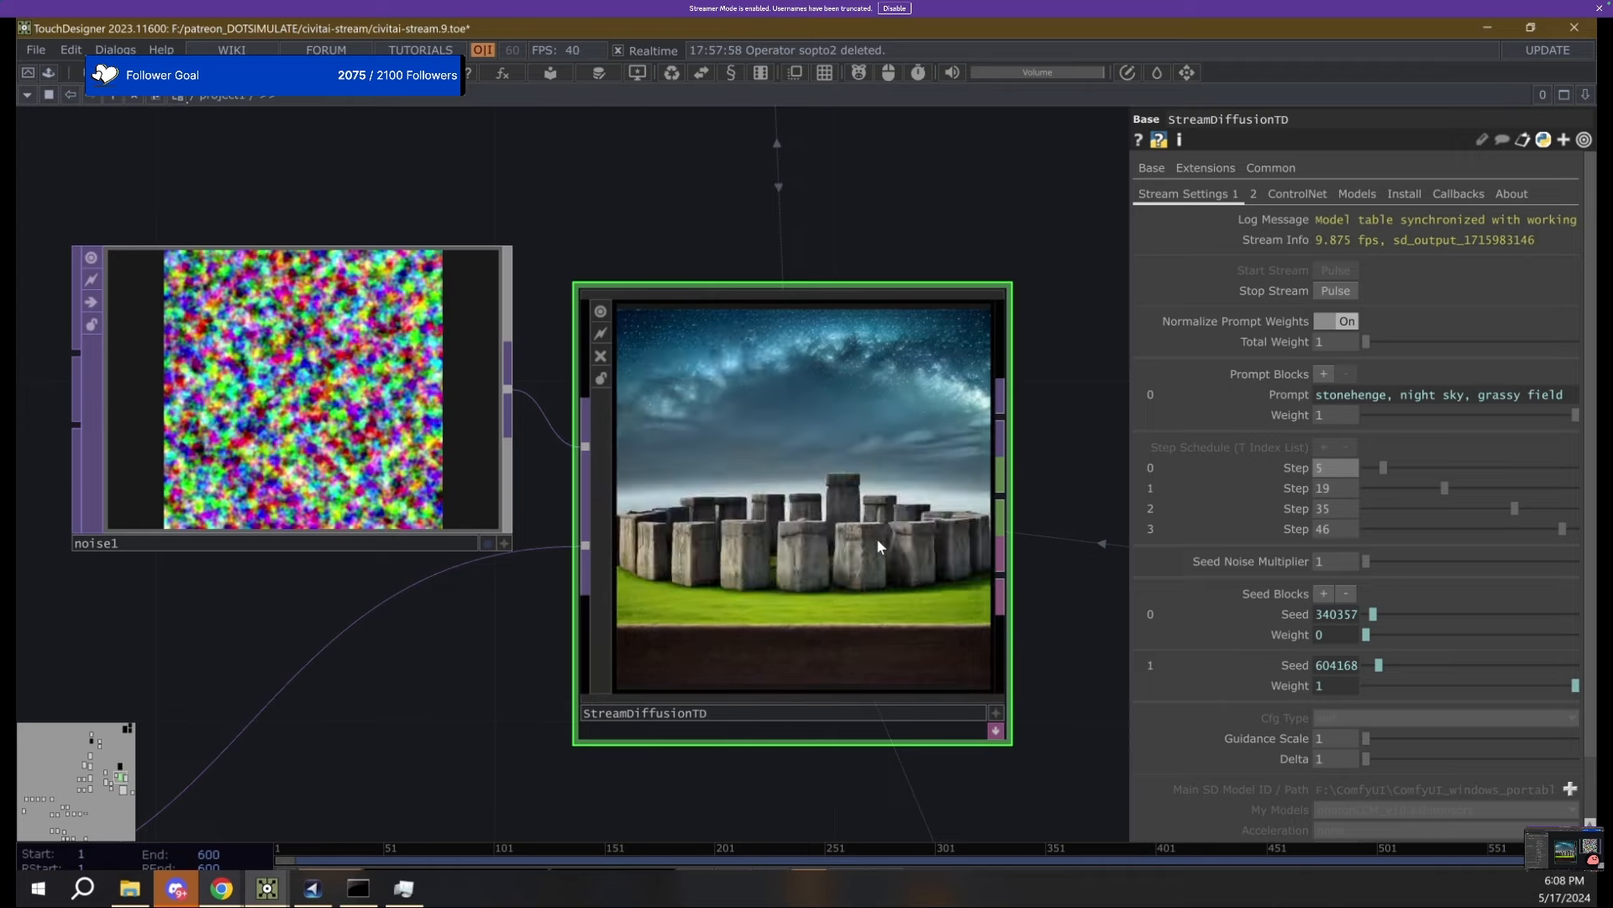
Set the seed of noise1 to 5130.
scroll(877, 538, down, 3)
scroll(877, 538, down, 2)
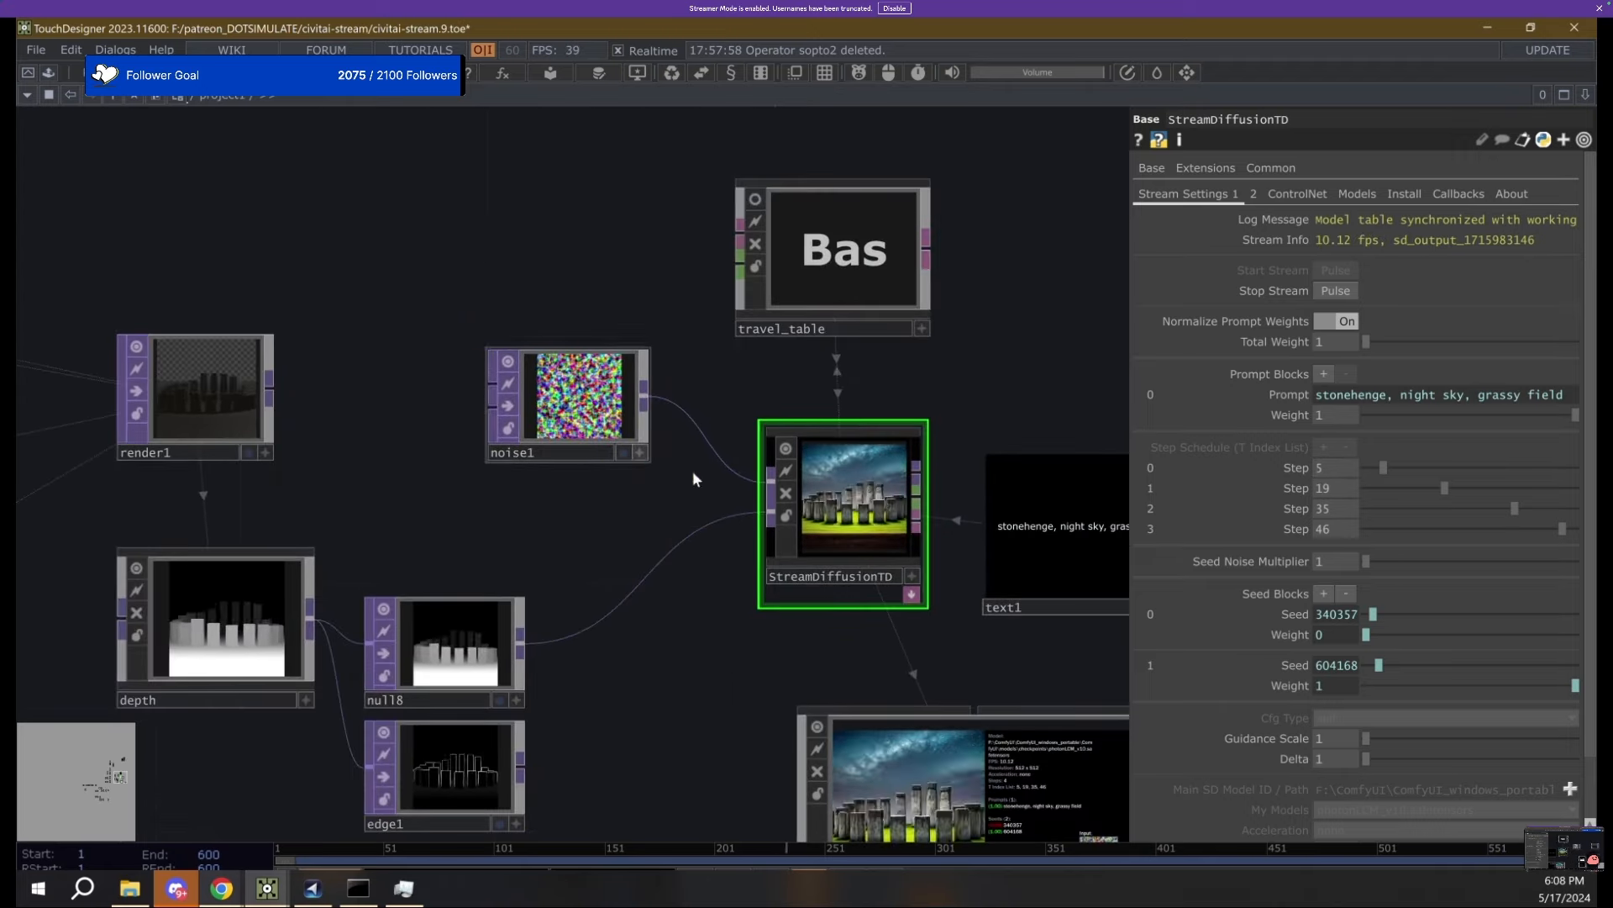
scroll(779, 520, up, 5)
scroll(779, 521, down, 3)
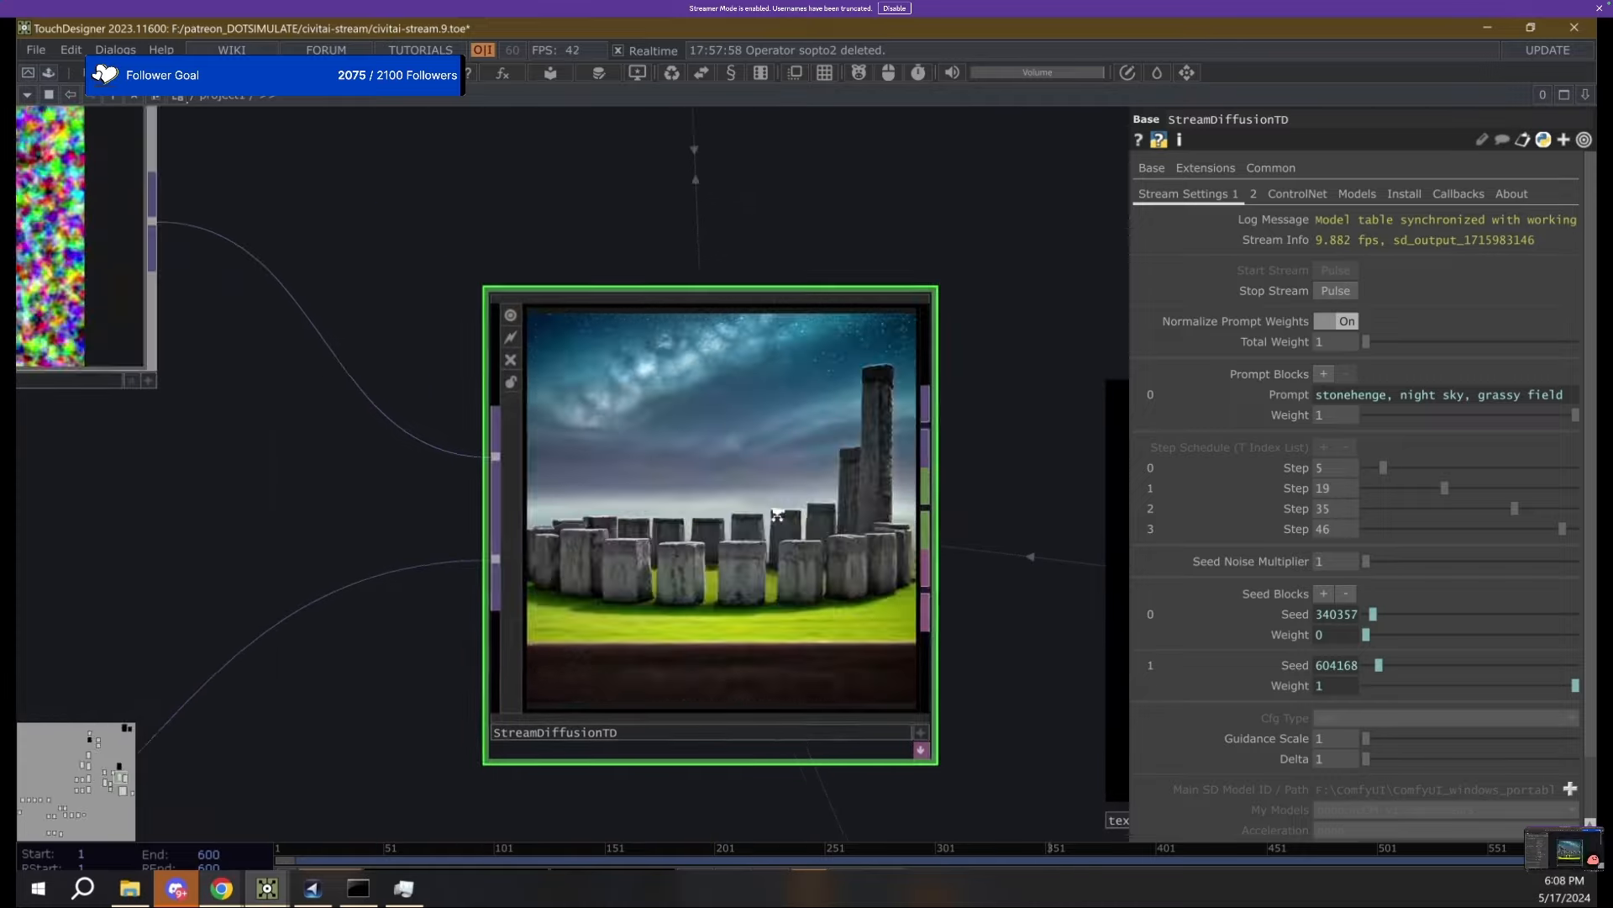
click(229, 320)
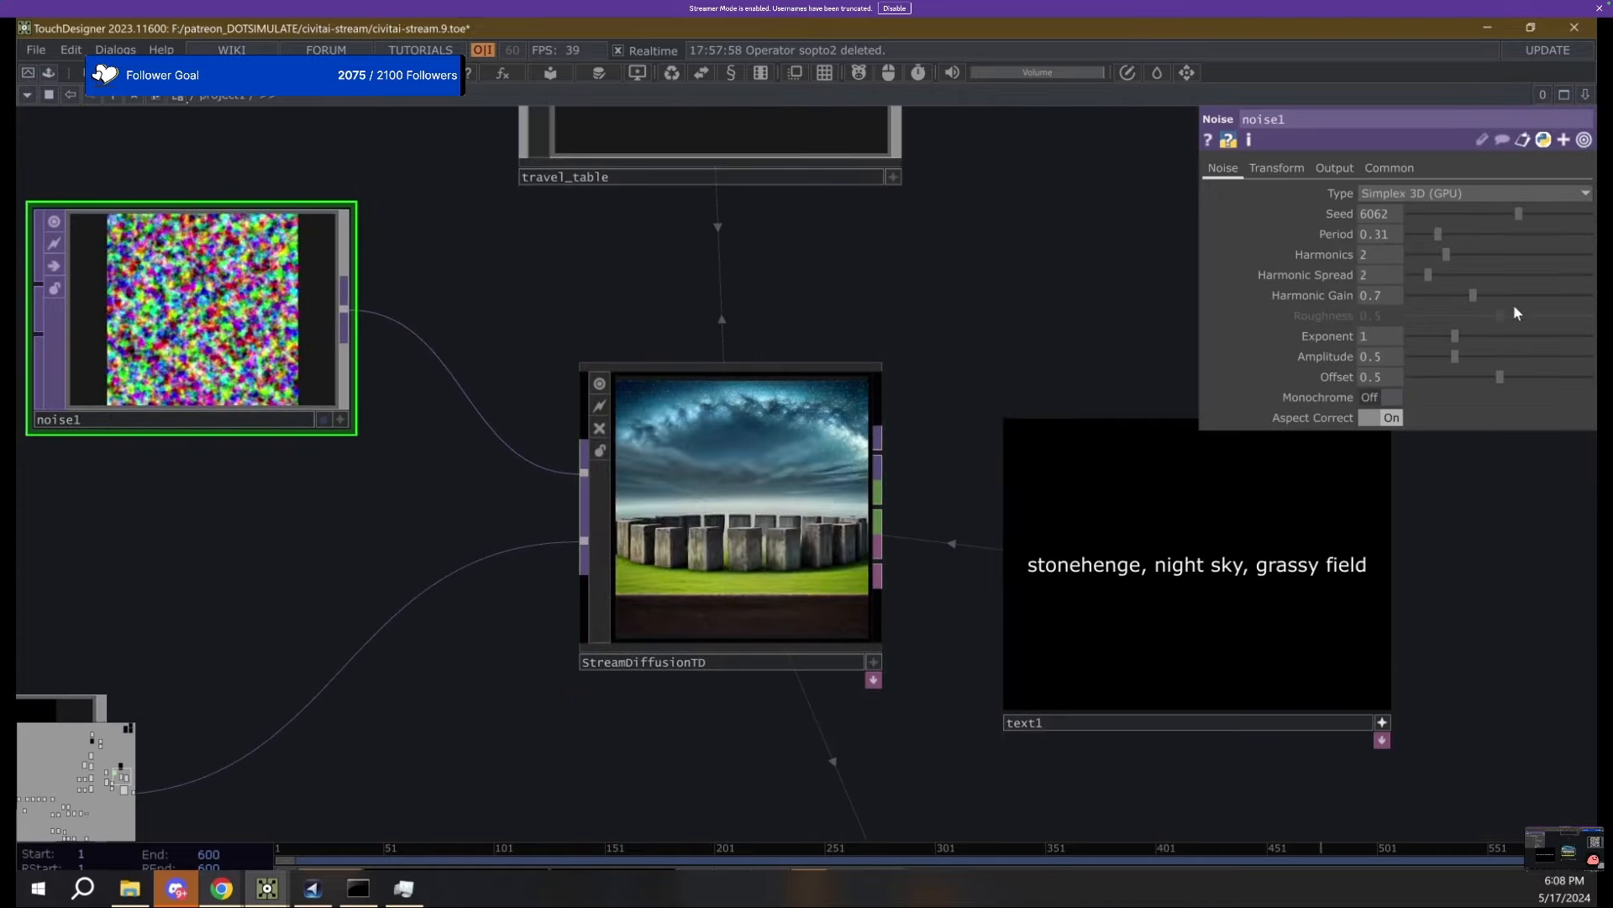
mouse_move(1499, 214)
mouse_down()
mouse_move(1449, 206)
mouse_move(1558, 200)
mouse_move(1525, 214)
mouse_move(1552, 219)
mouse_move(1481, 223)
mouse_move(1555, 224)
mouse_move(1494, 218)
mouse_move(1517, 234)
mouse_up()
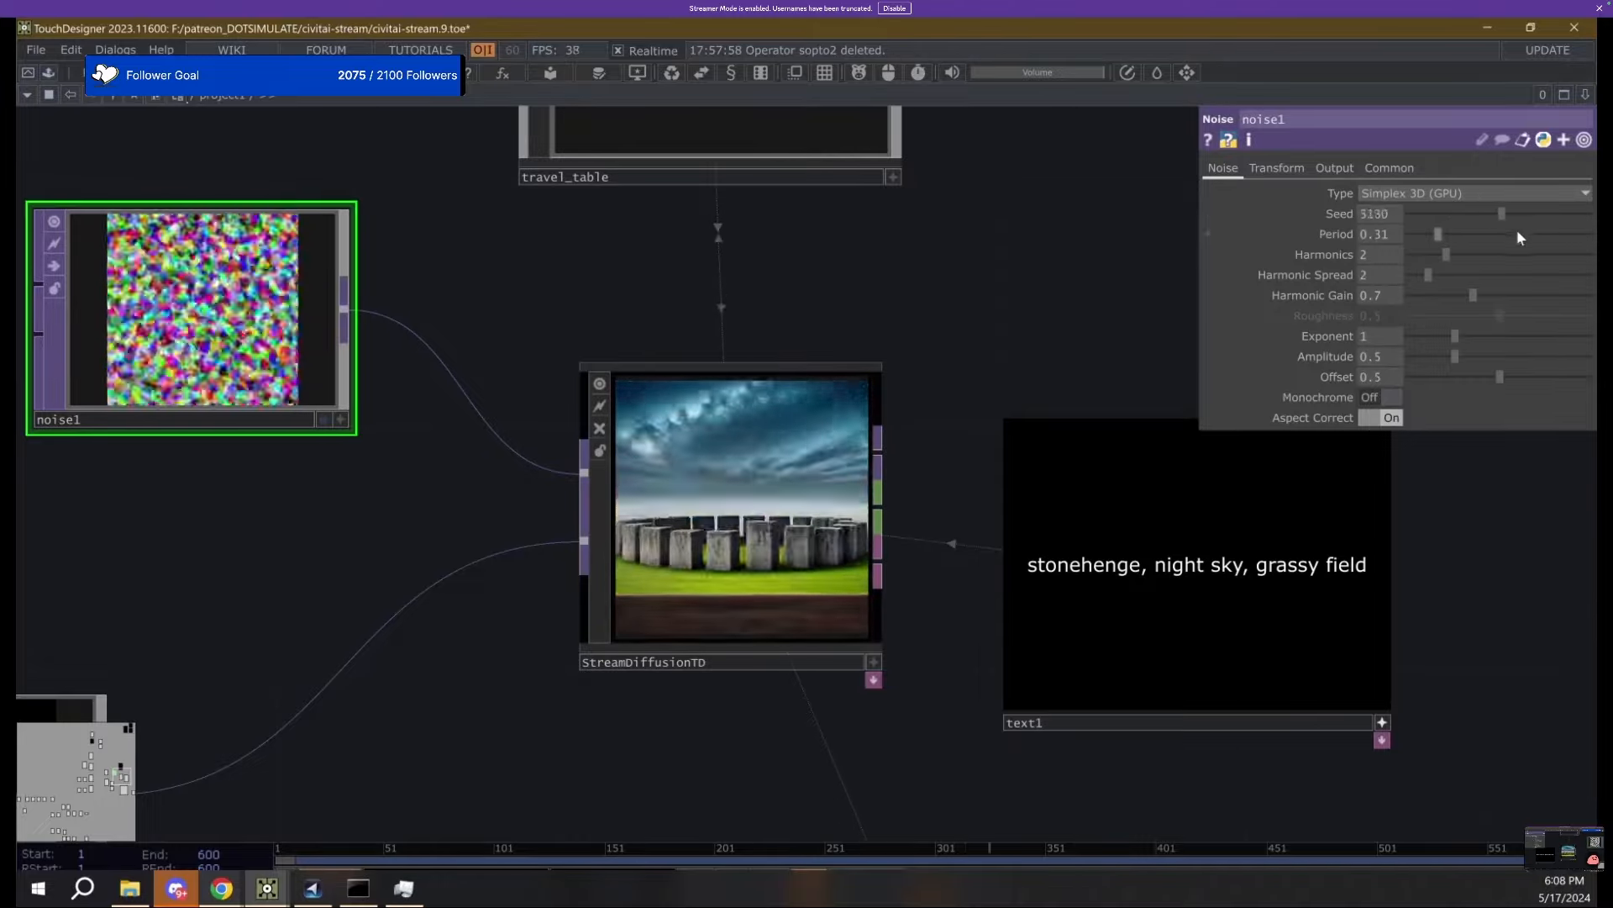
Try 3267108 as the seed of StreamDiffusionTD's seed block 1 and restore the parameter's expression.
click(783, 550)
scroll(785, 548, up, 5)
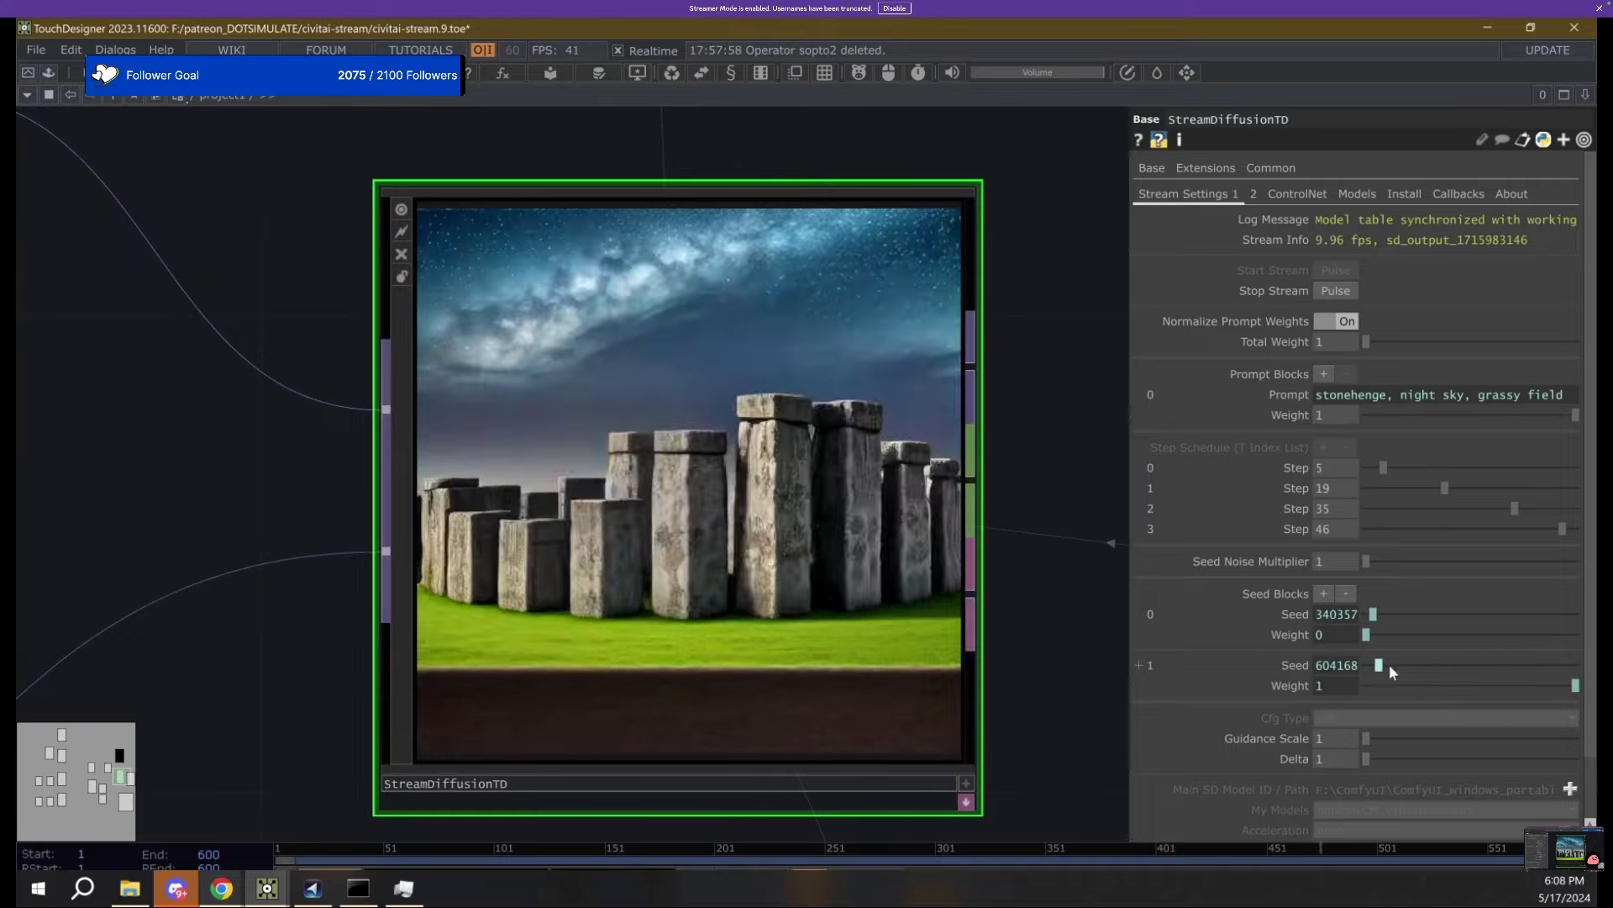
drag(1389, 664, 1438, 659)
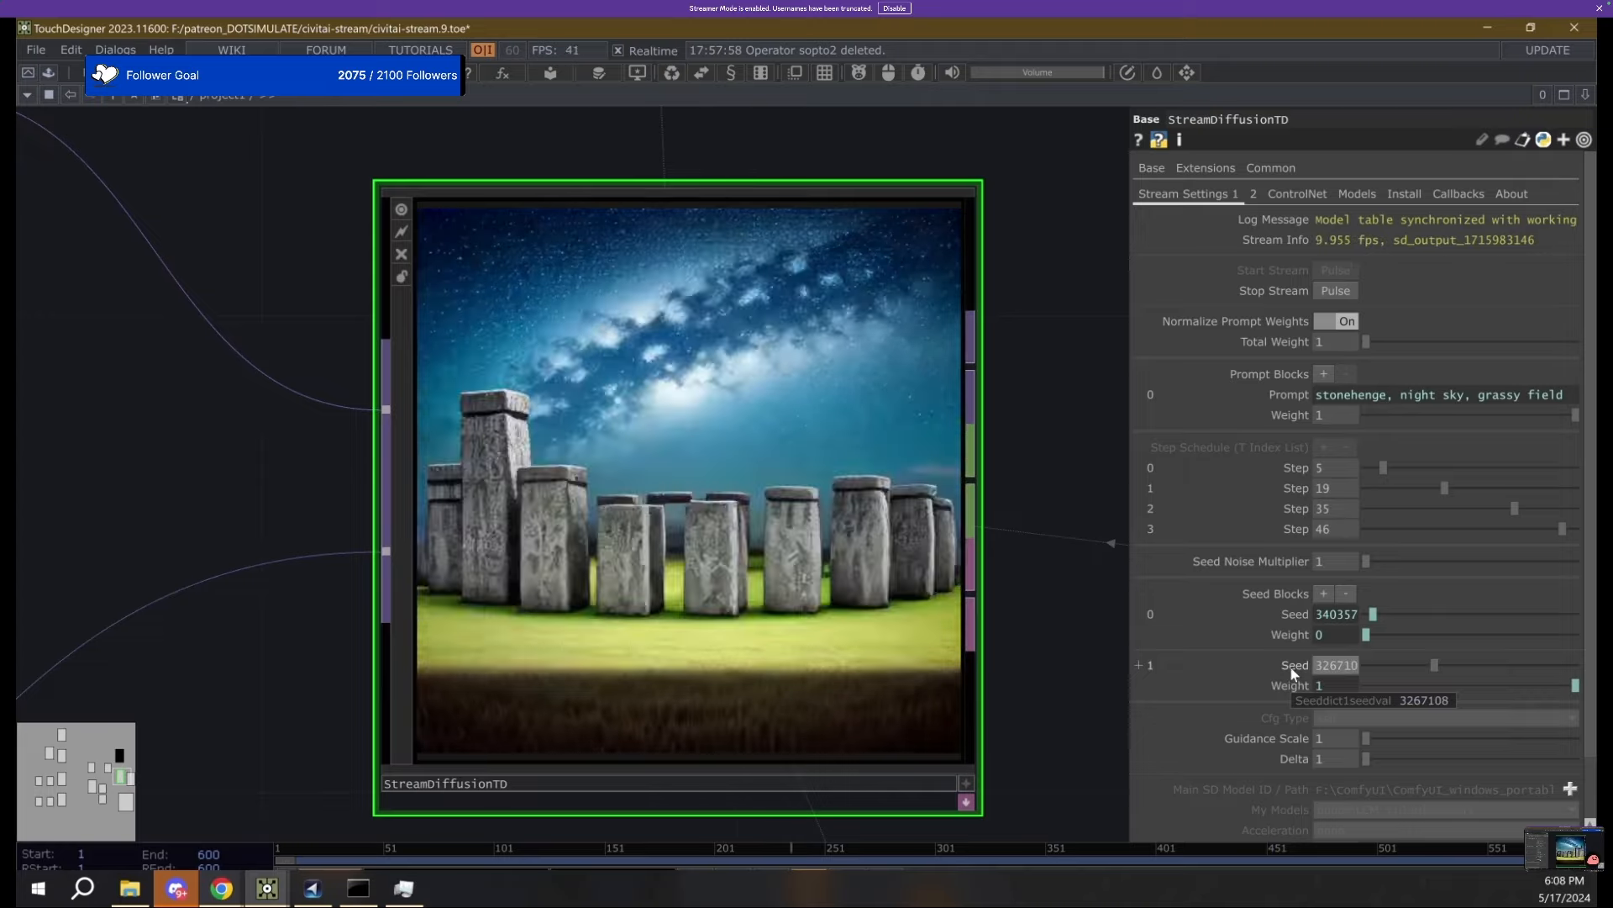
click(1291, 668)
click(1229, 686)
click(1287, 664)
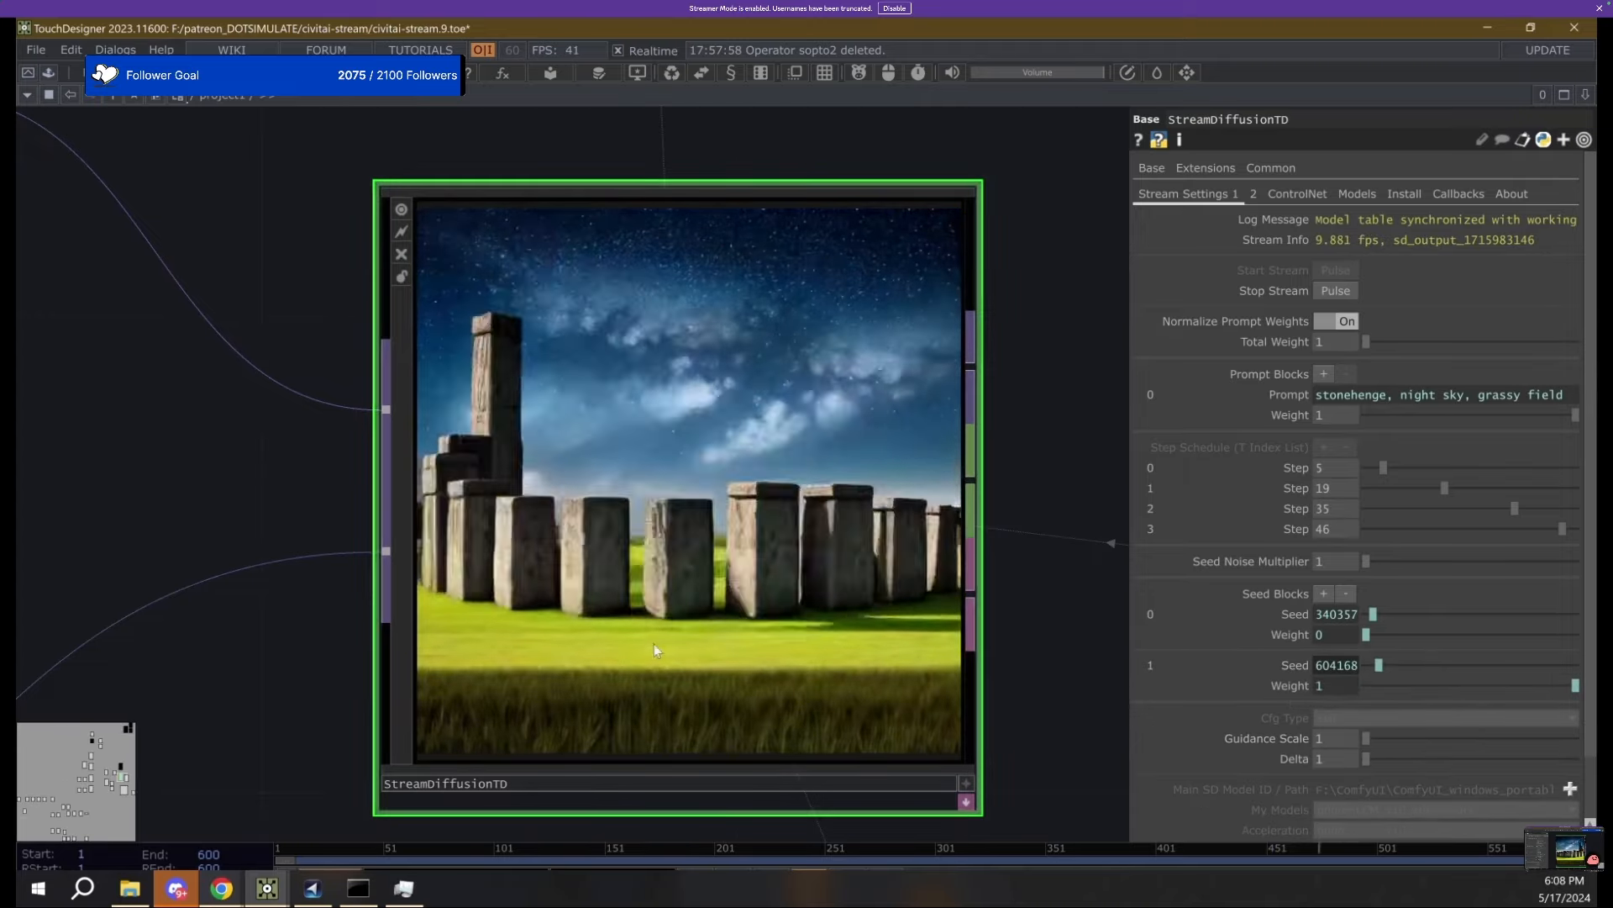
Switch StreamDiffusionTD's Sd Mode to txt2img and compare the noise1 input with the generated image.
scroll(539, 521, down, 4)
drag(421, 480, 592, 535)
click(260, 374)
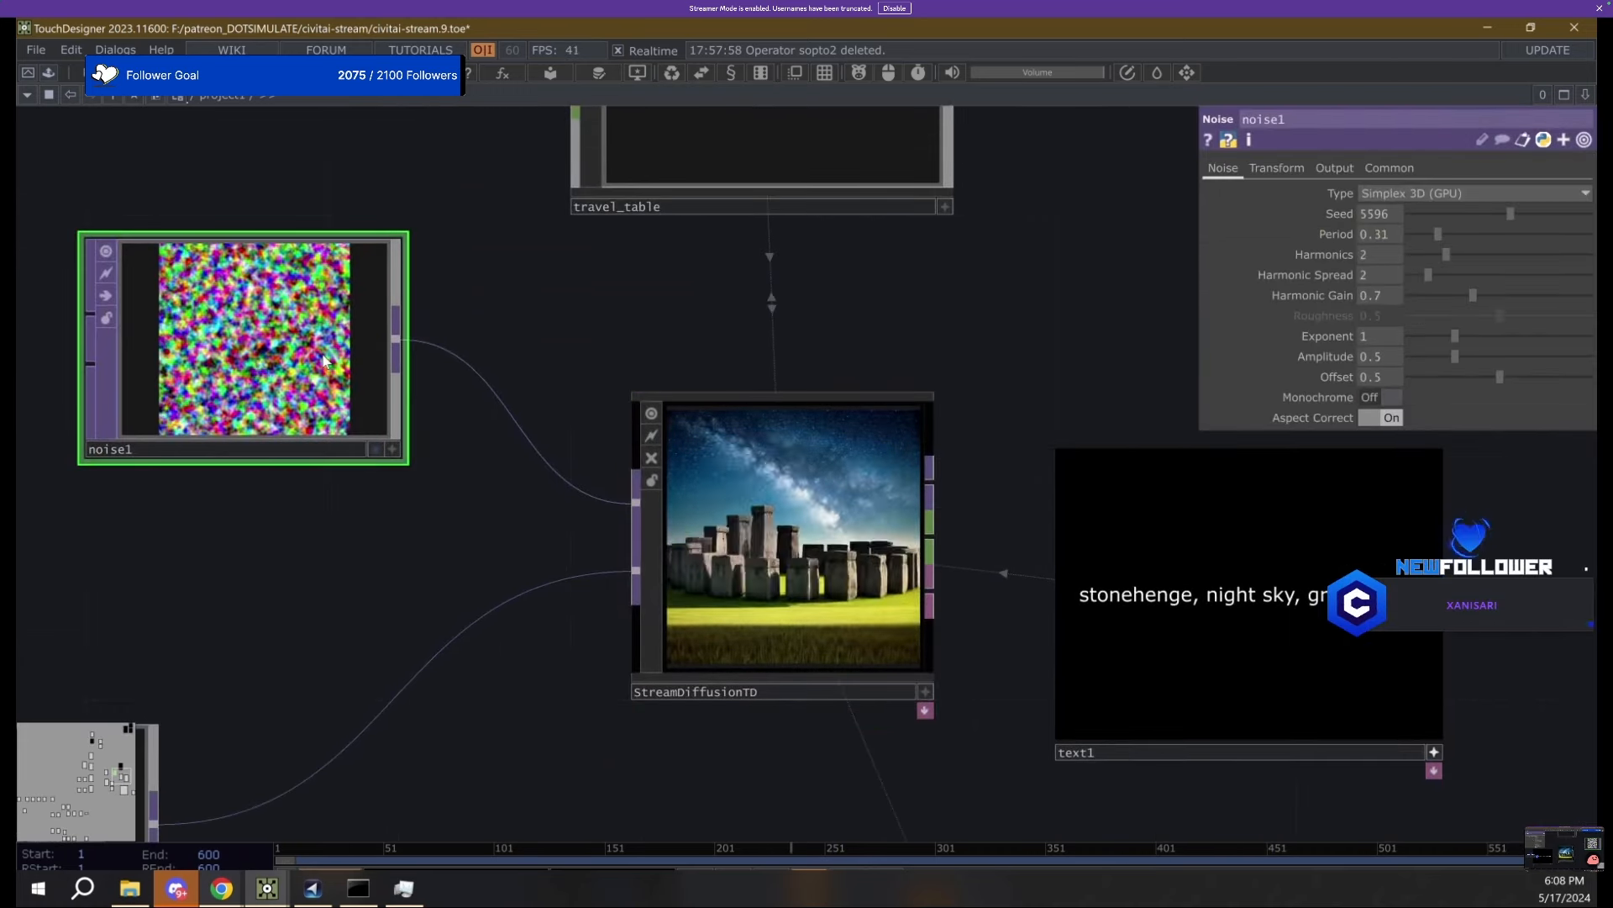
click(816, 540)
click(1253, 194)
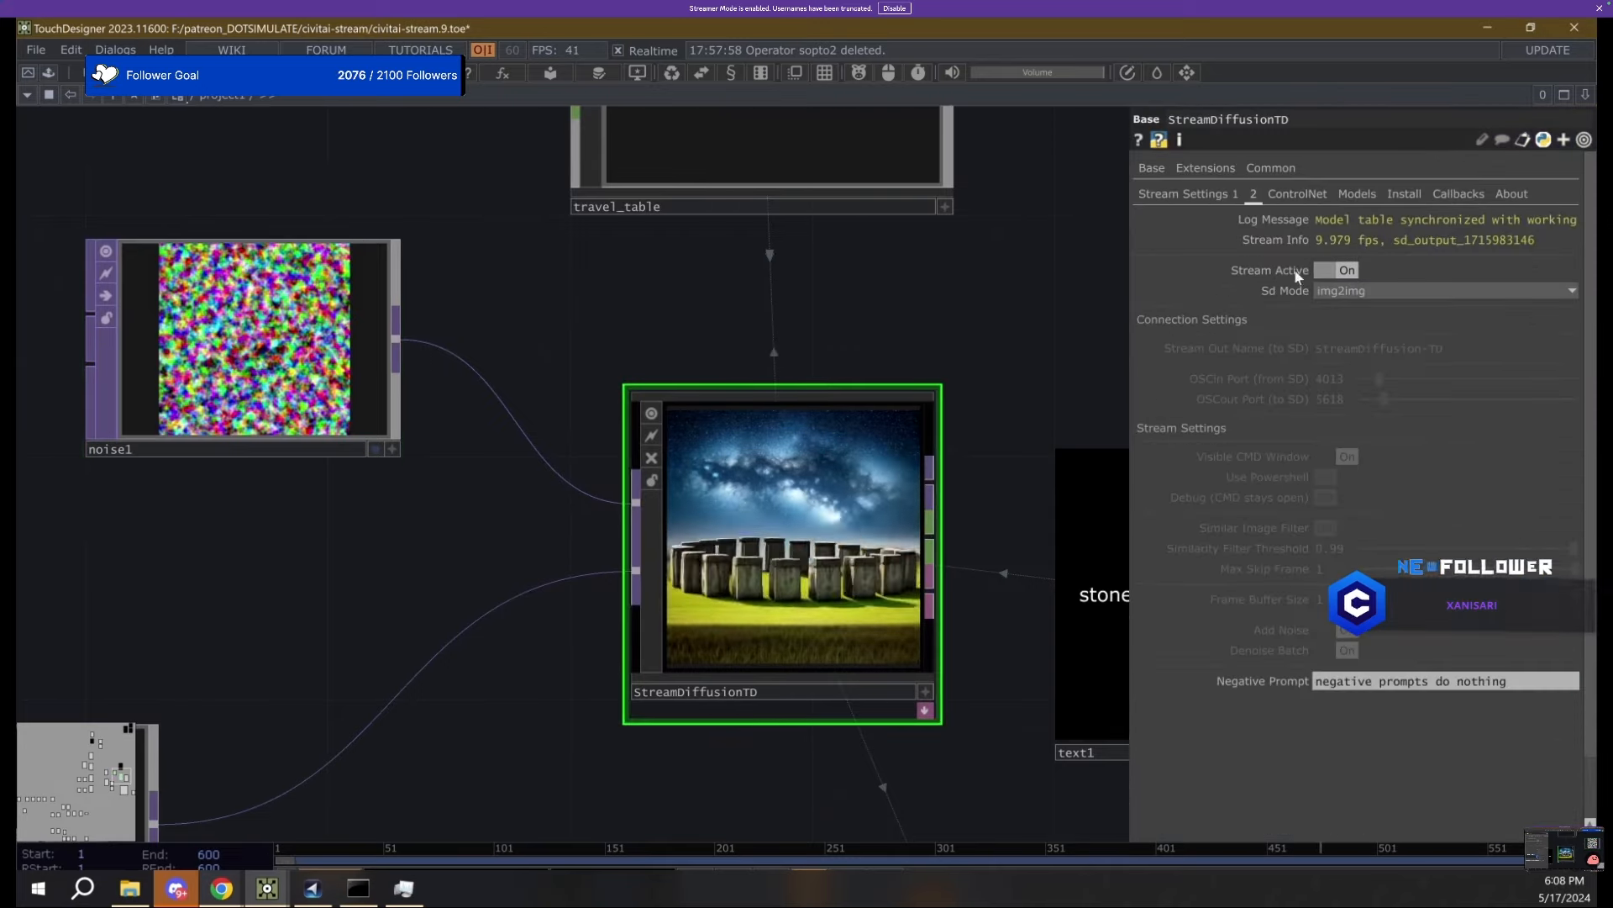
click(1345, 290)
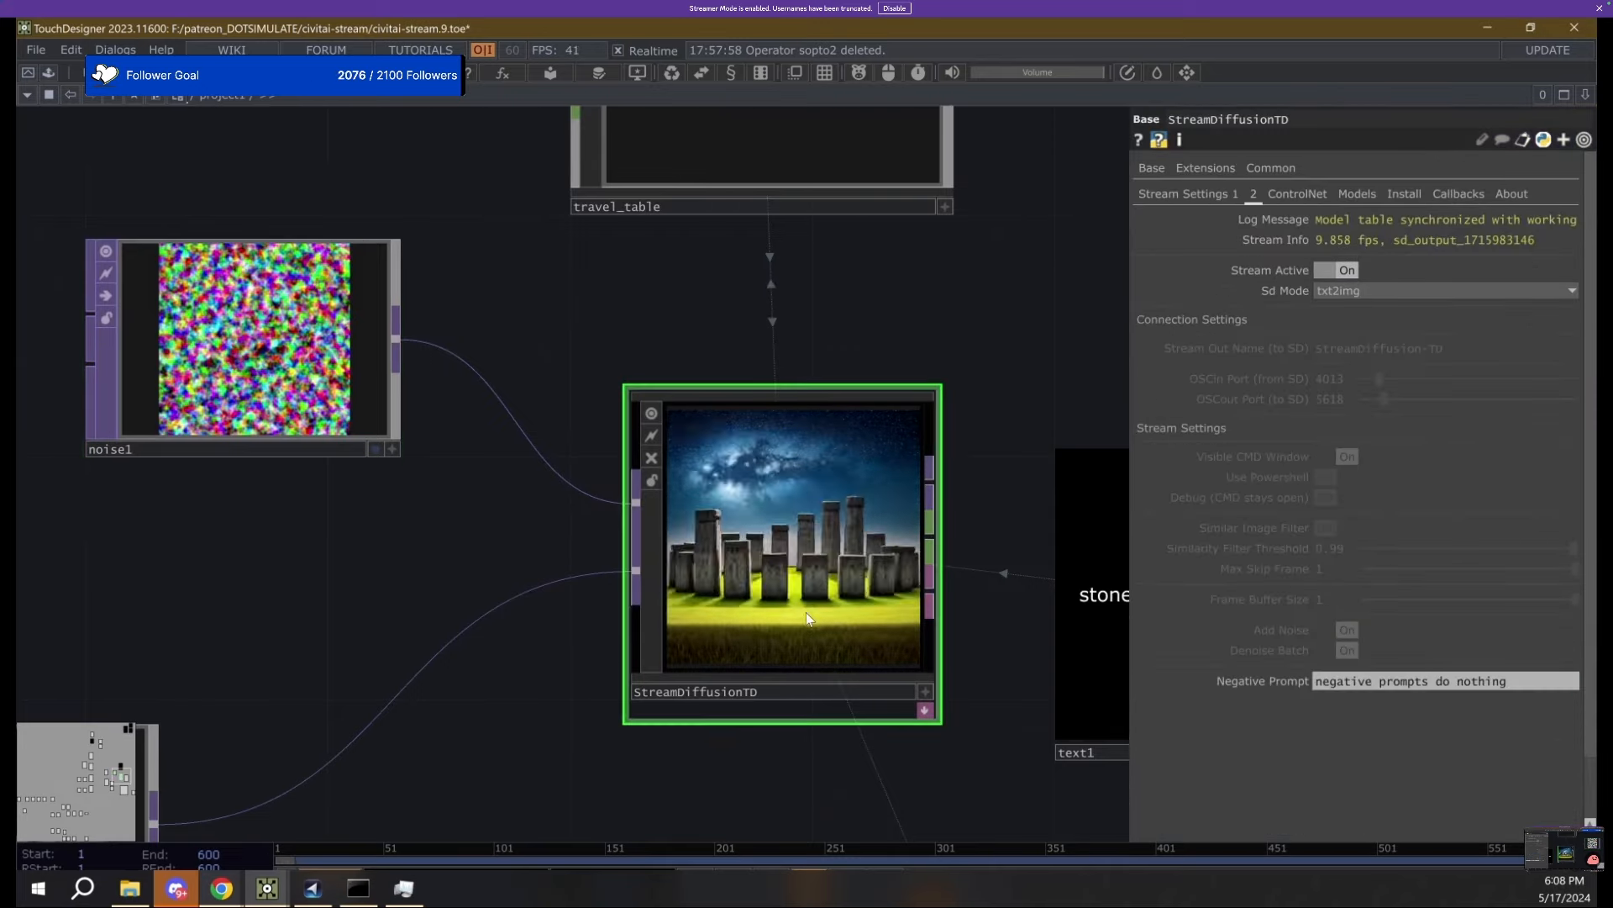
scroll(947, 528, up, 5)
scroll(865, 561, down, 7)
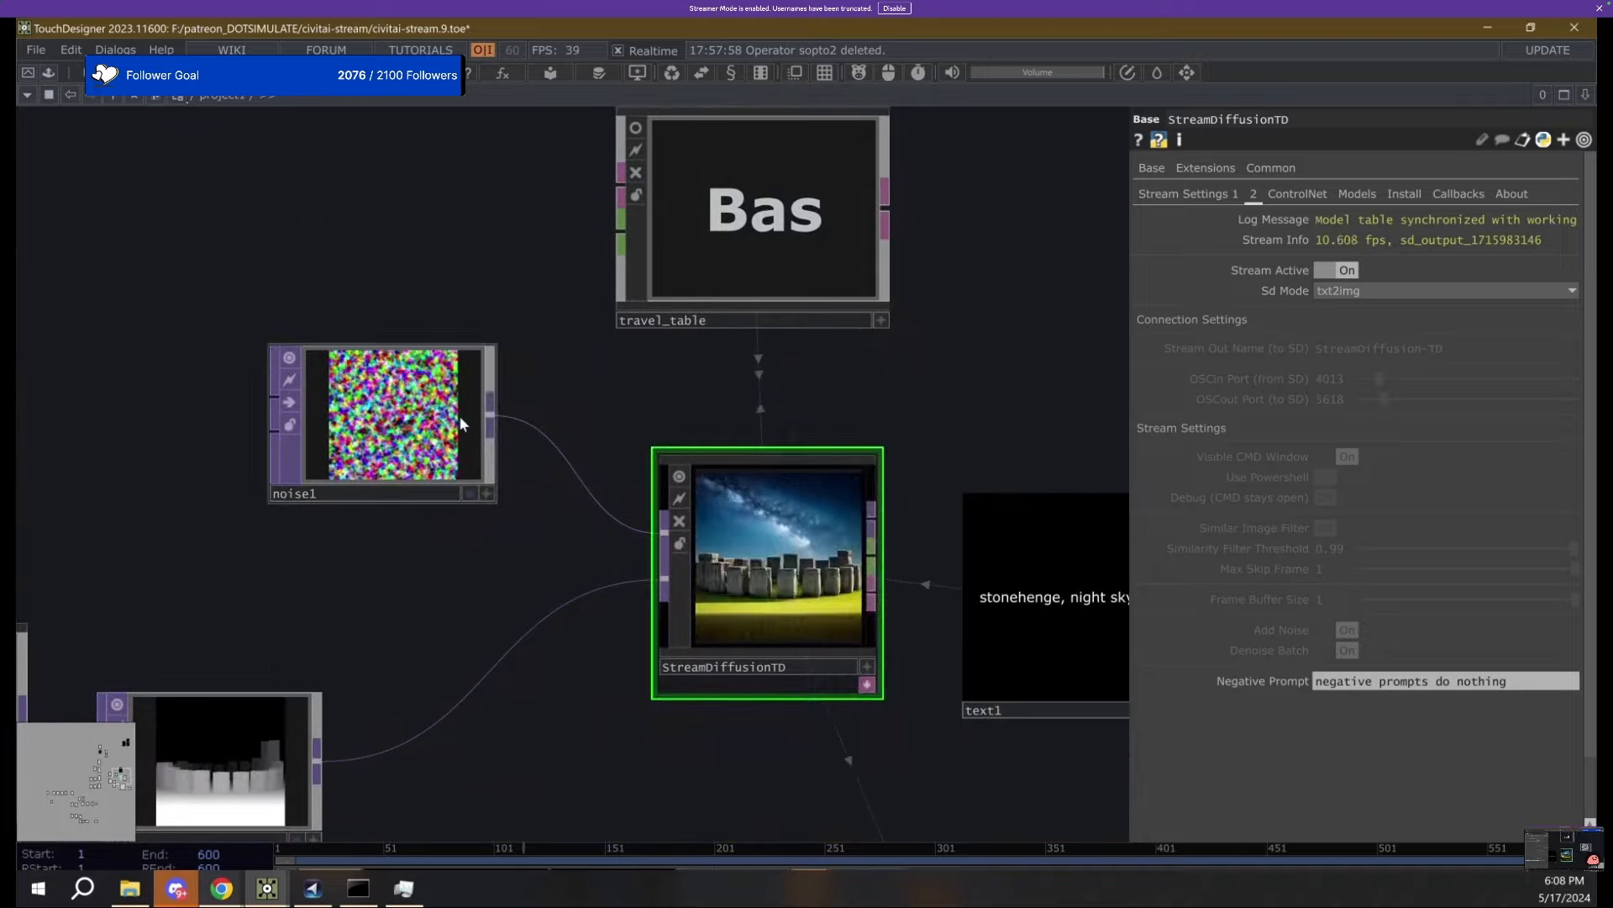
click(462, 423)
click(803, 596)
scroll(717, 605, up, 4)
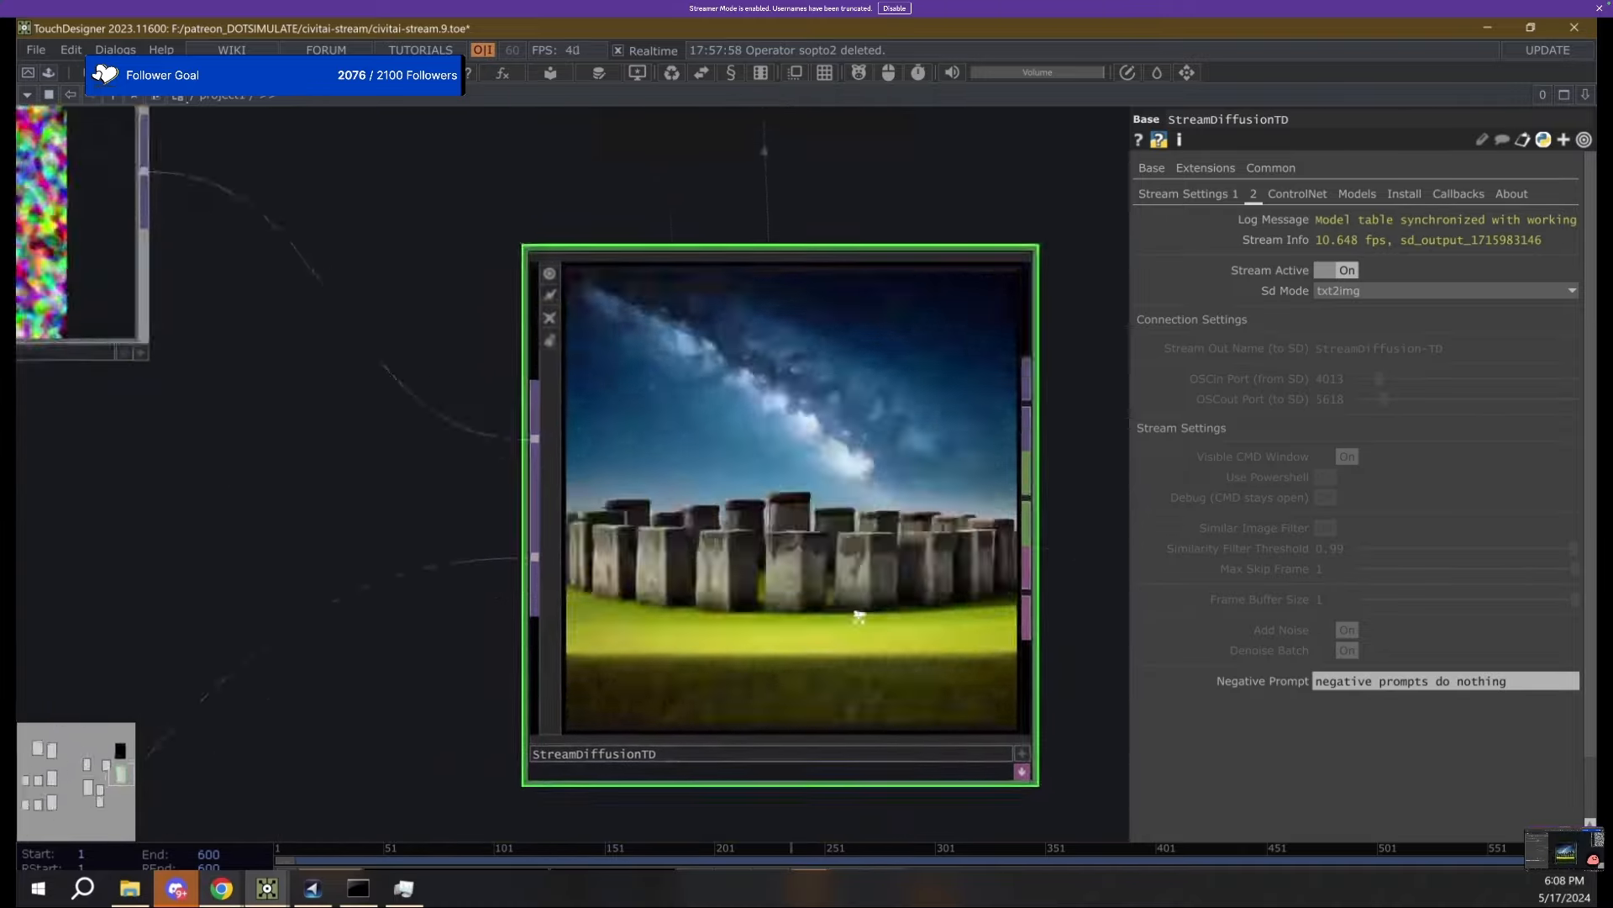
Raise all four steps of StreamDiffusionTD's step schedule to 49.
click(1187, 194)
click(1488, 469)
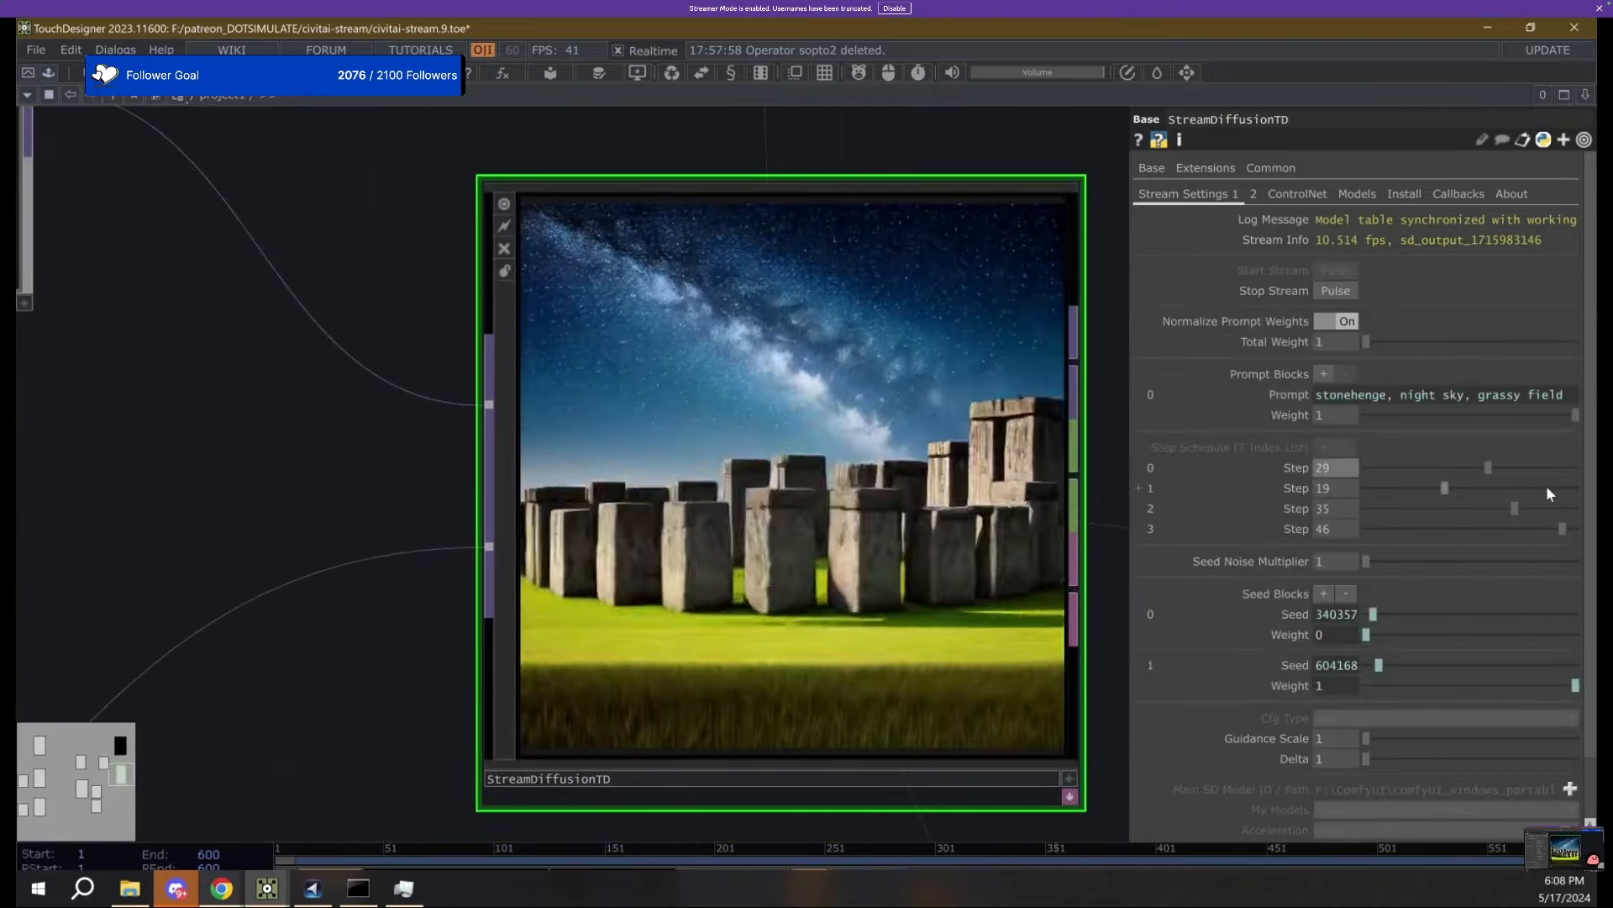
click(1545, 489)
click(1550, 508)
click(1575, 529)
click(1519, 488)
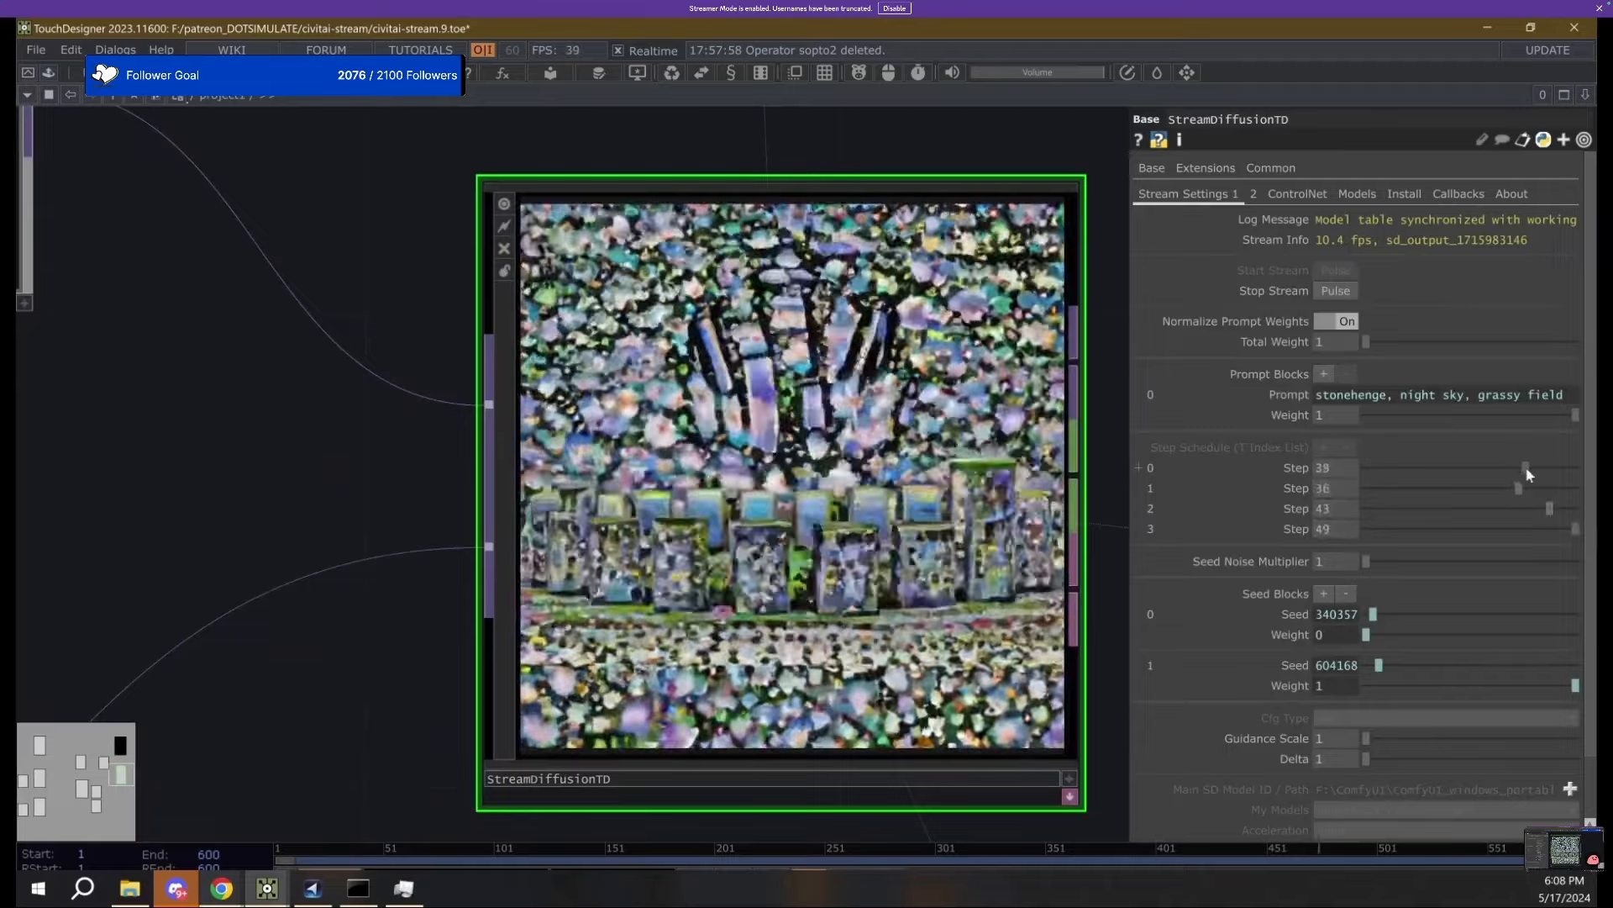
click(1502, 468)
click(1572, 508)
click(1575, 508)
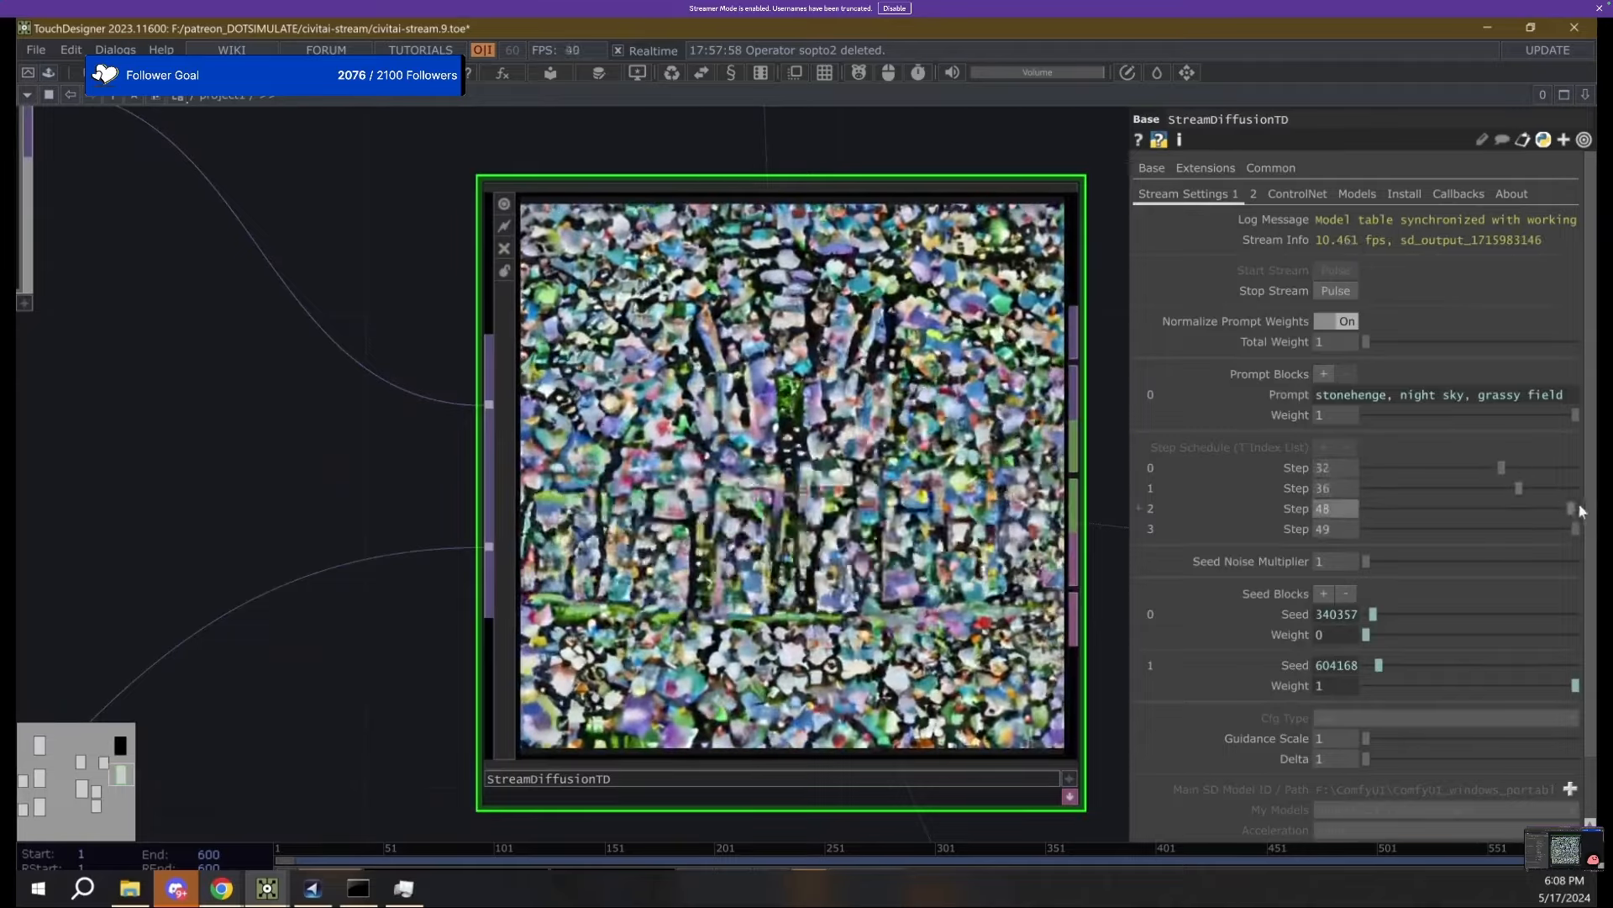
click(1576, 488)
click(1575, 468)
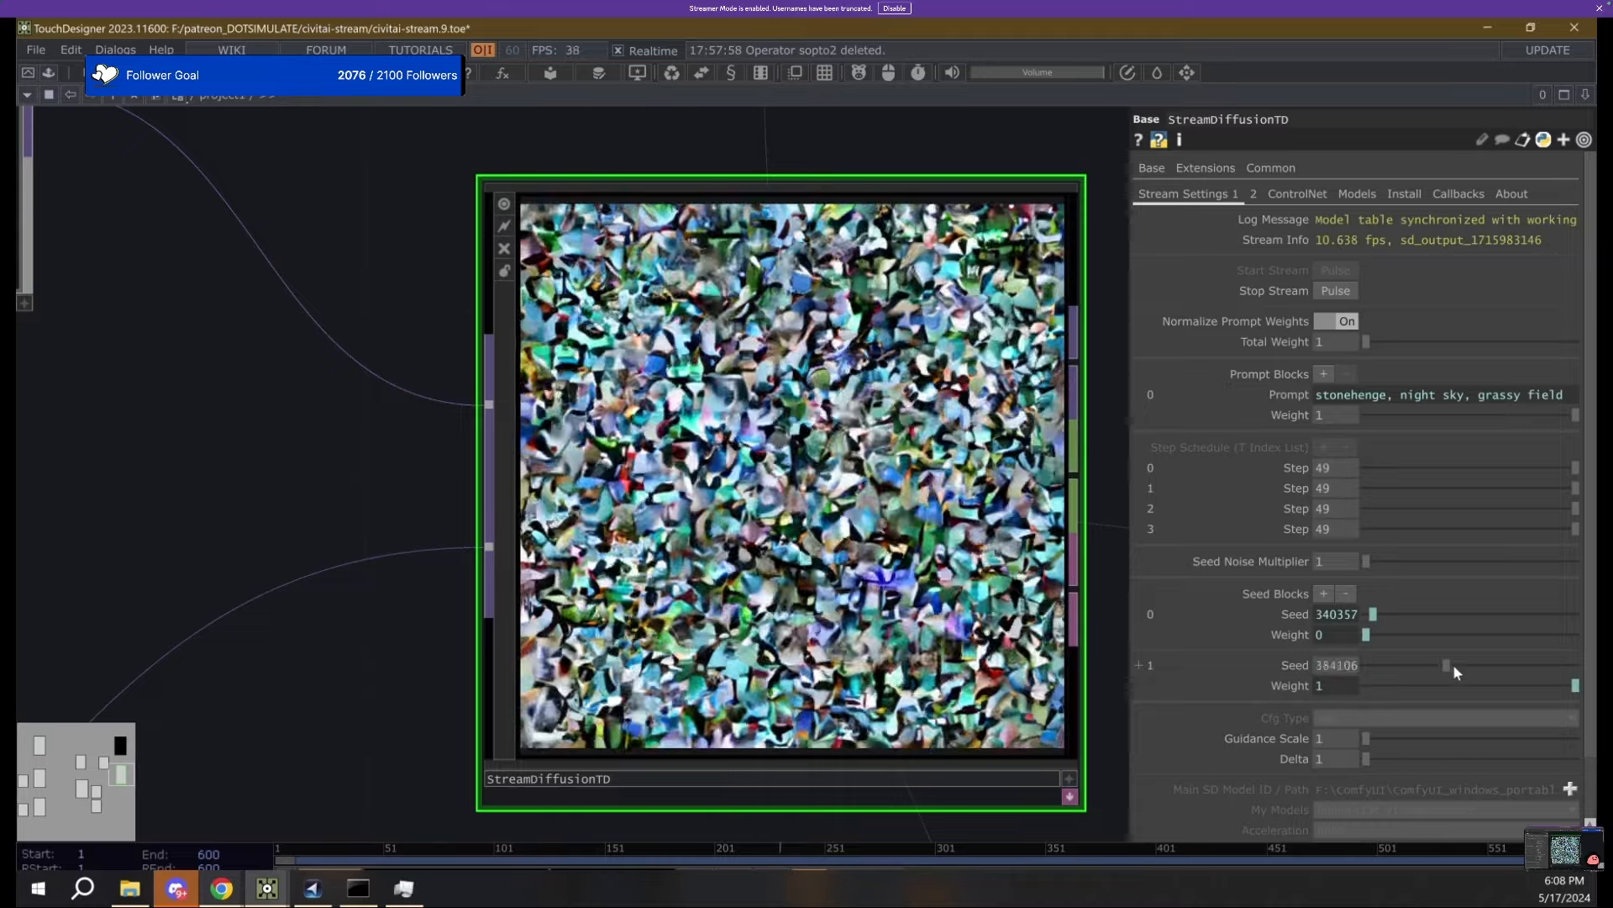
Try a much higher seed in seed block 1 with the maximum step schedule and restore its expression.
click(1532, 667)
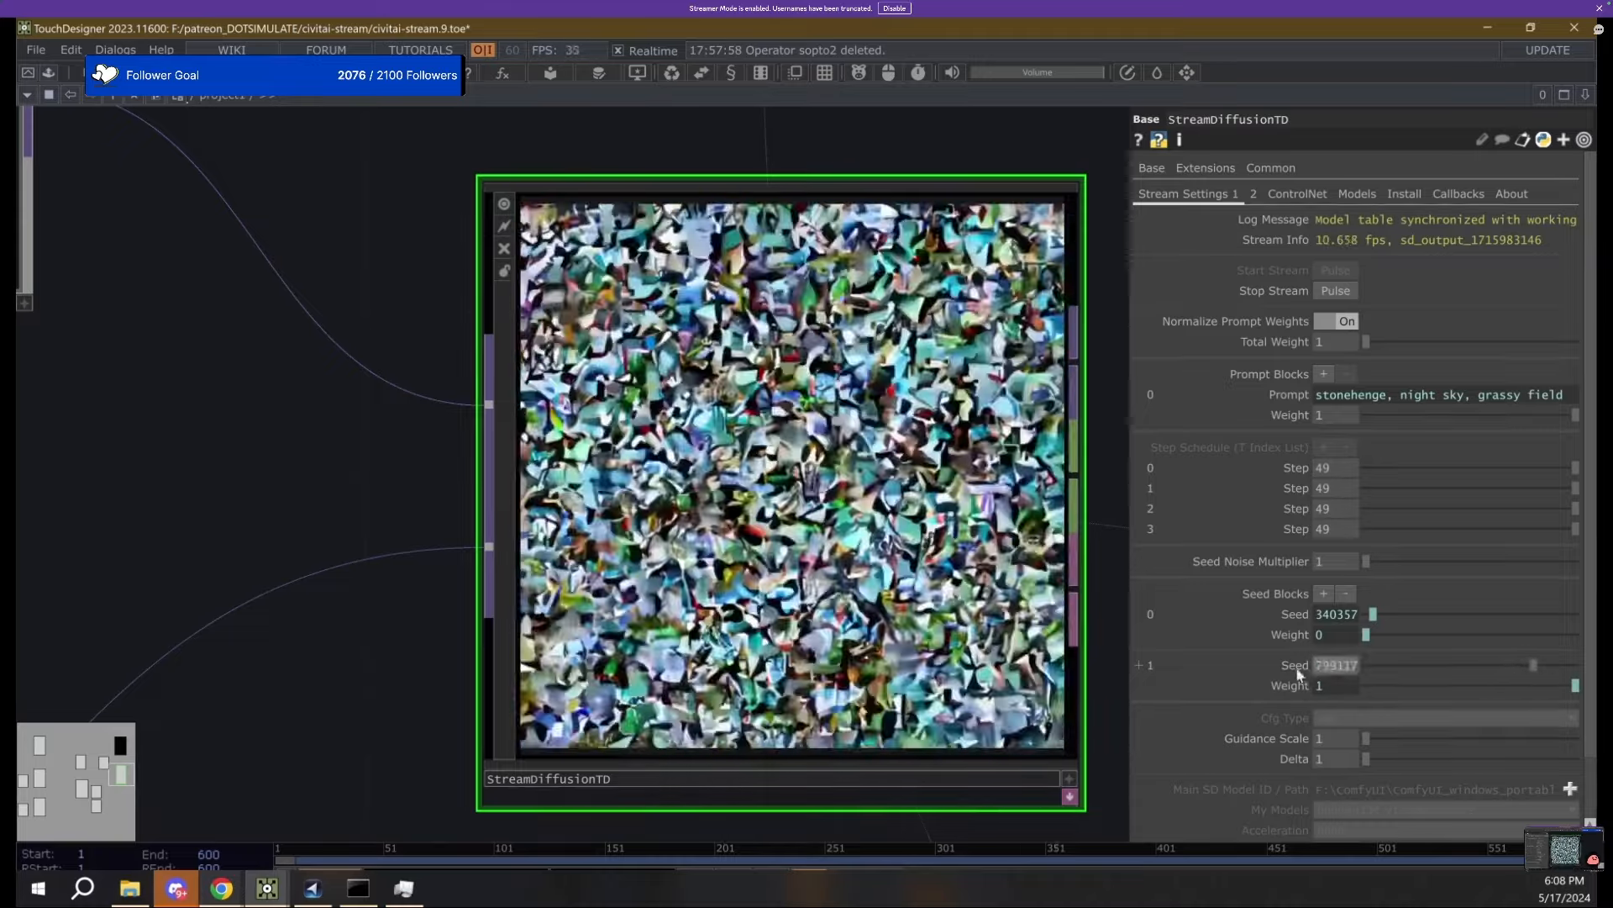
click(1297, 667)
click(1230, 686)
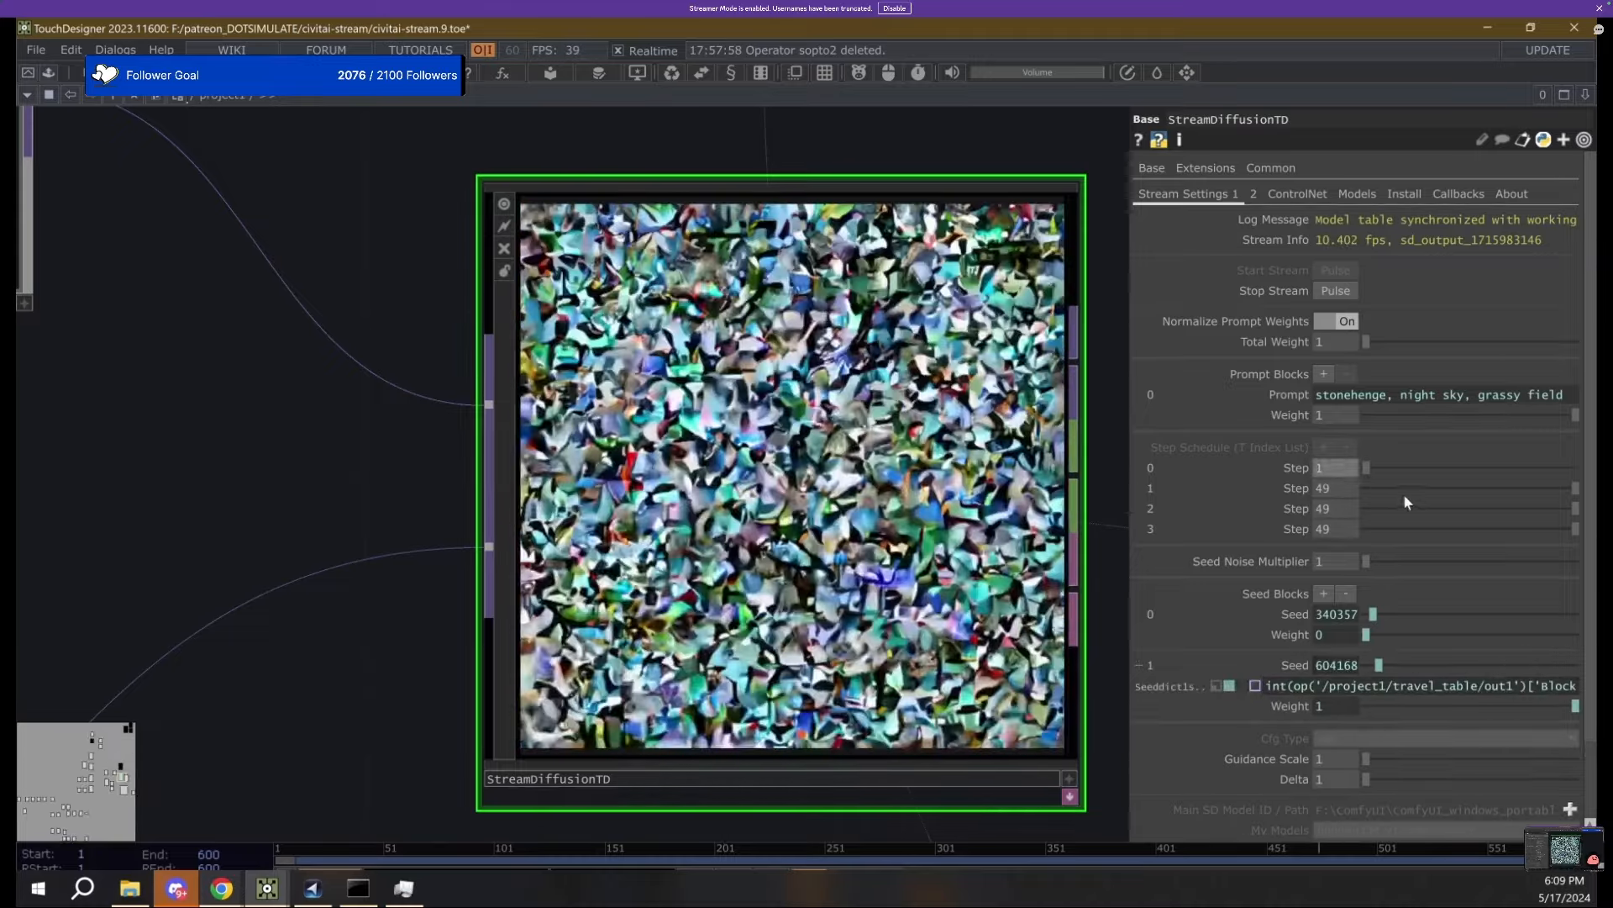
Lower StreamDiffusionTD's step schedule to 8, 18, 25 and 36.
click(1389, 490)
click(1450, 509)
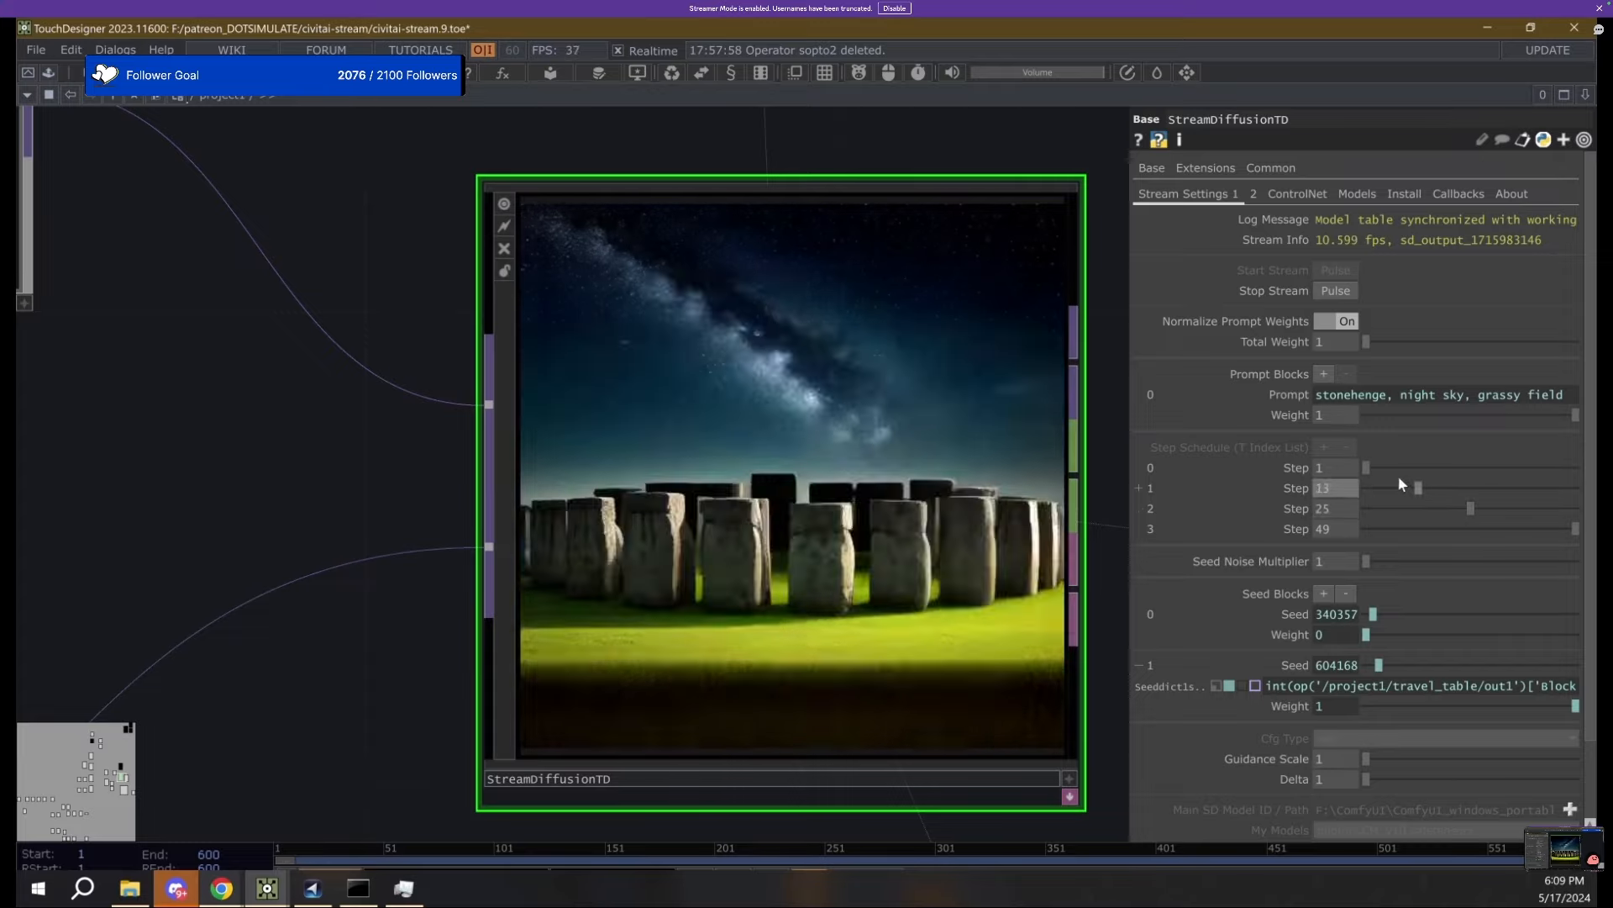
drag(1398, 487, 1418, 487)
drag(1575, 529, 1518, 529)
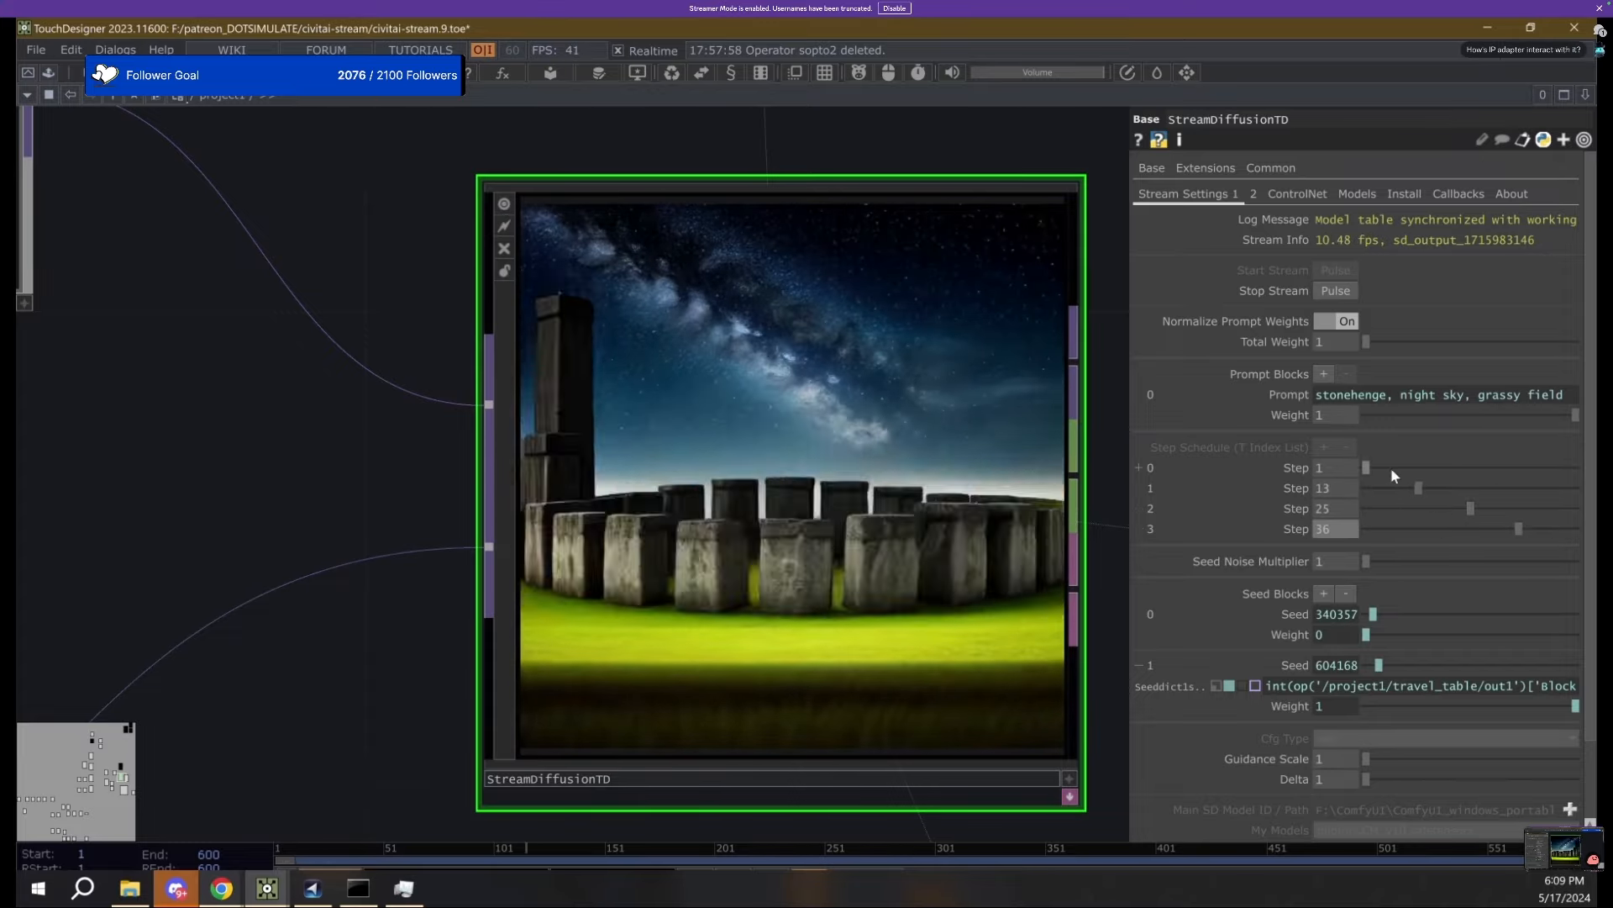
mouse_move(1367, 469)
mouse_down()
mouse_move(1440, 487)
mouse_move(1397, 468)
mouse_up()
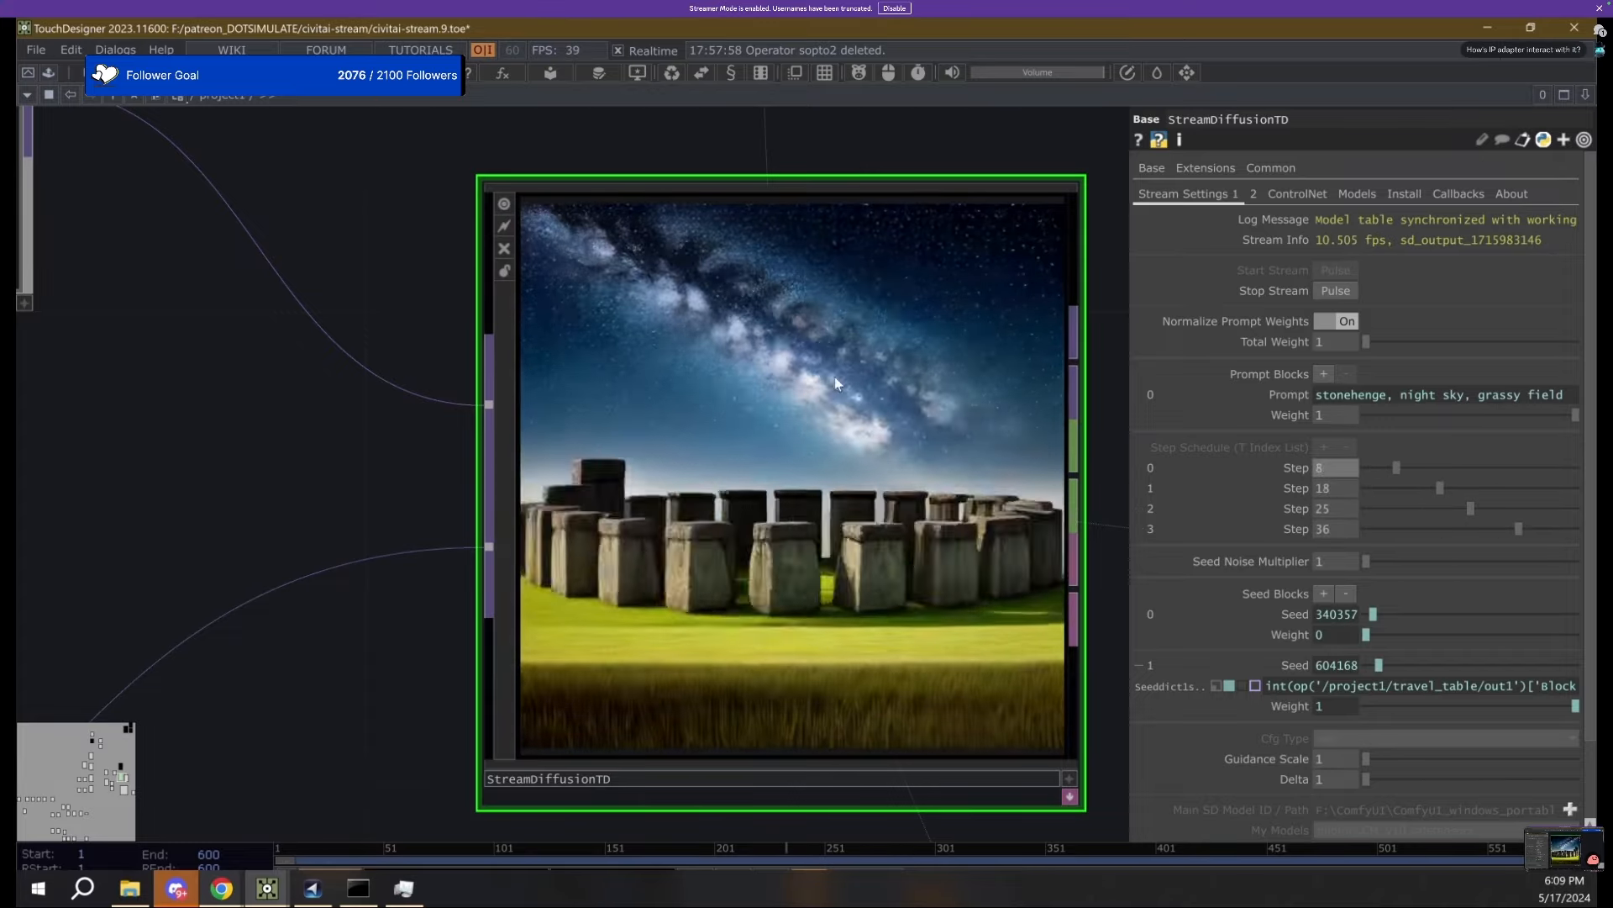
Switch StreamDiffusionTD's Sd Mode back to img2img and return to its main stream settings.
scroll(834, 377, down, 5)
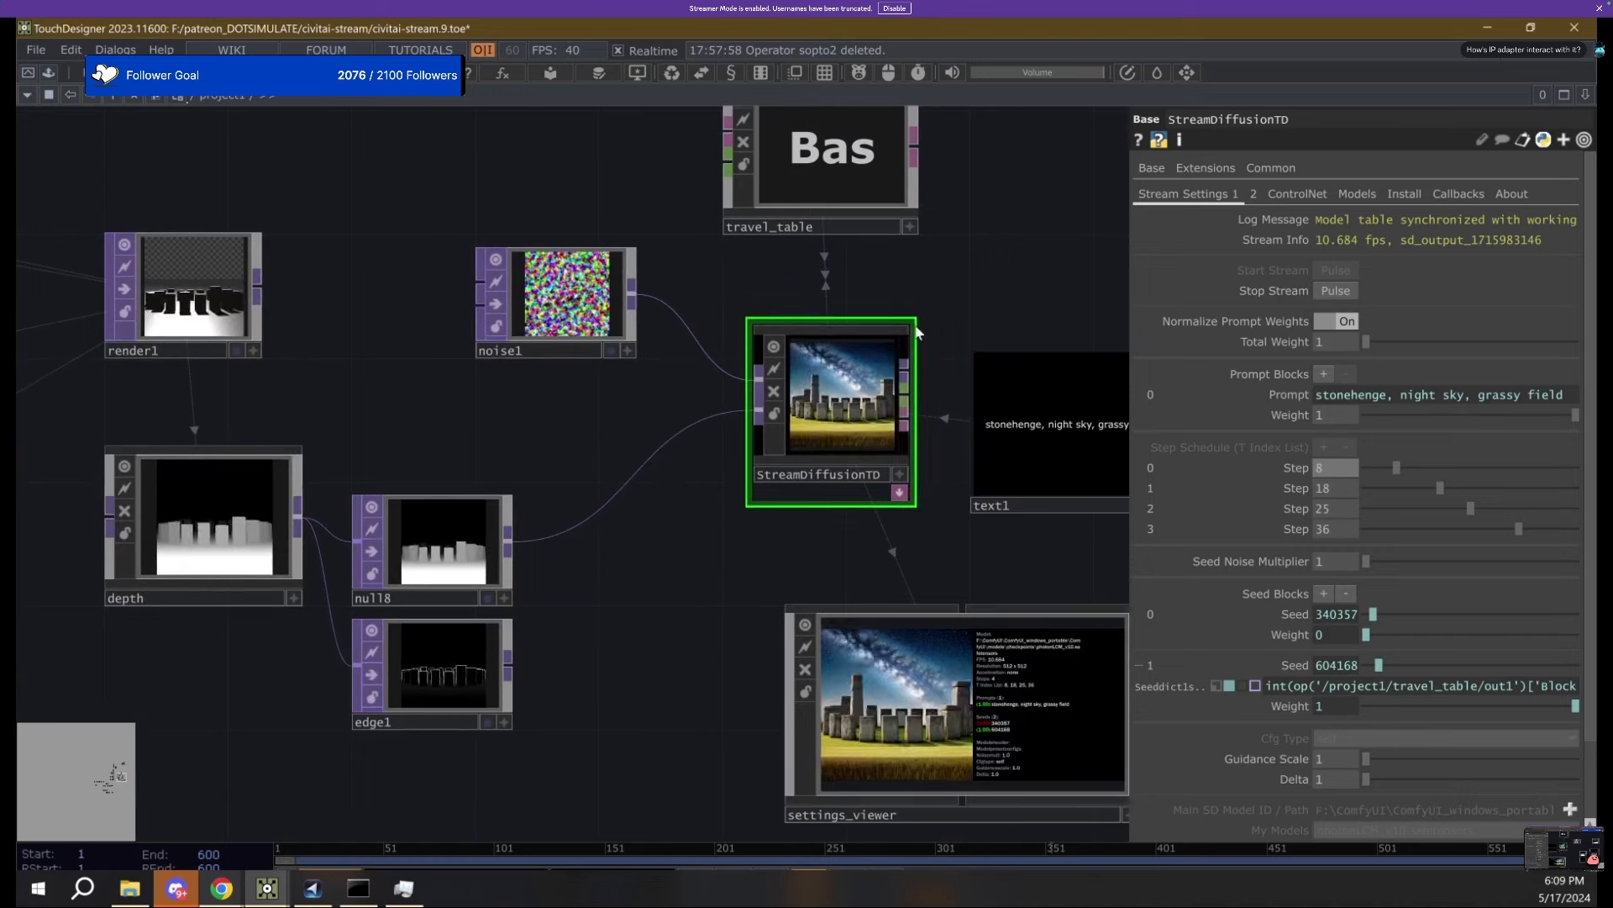
scroll(879, 341, up, 3)
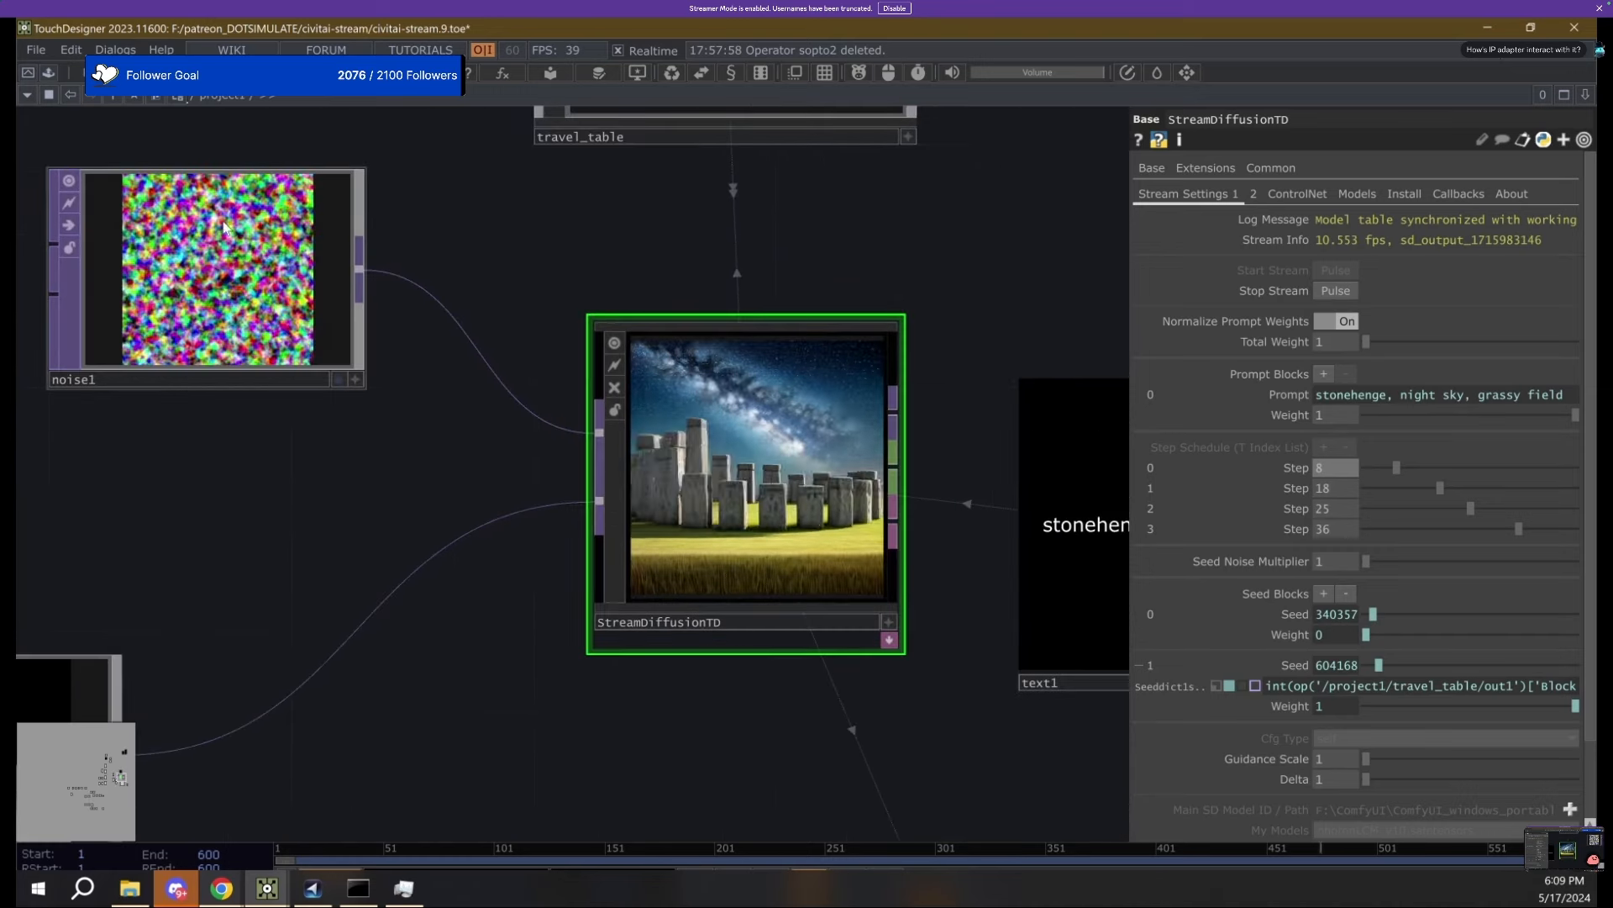
click(1297, 193)
click(1253, 193)
click(1338, 291)
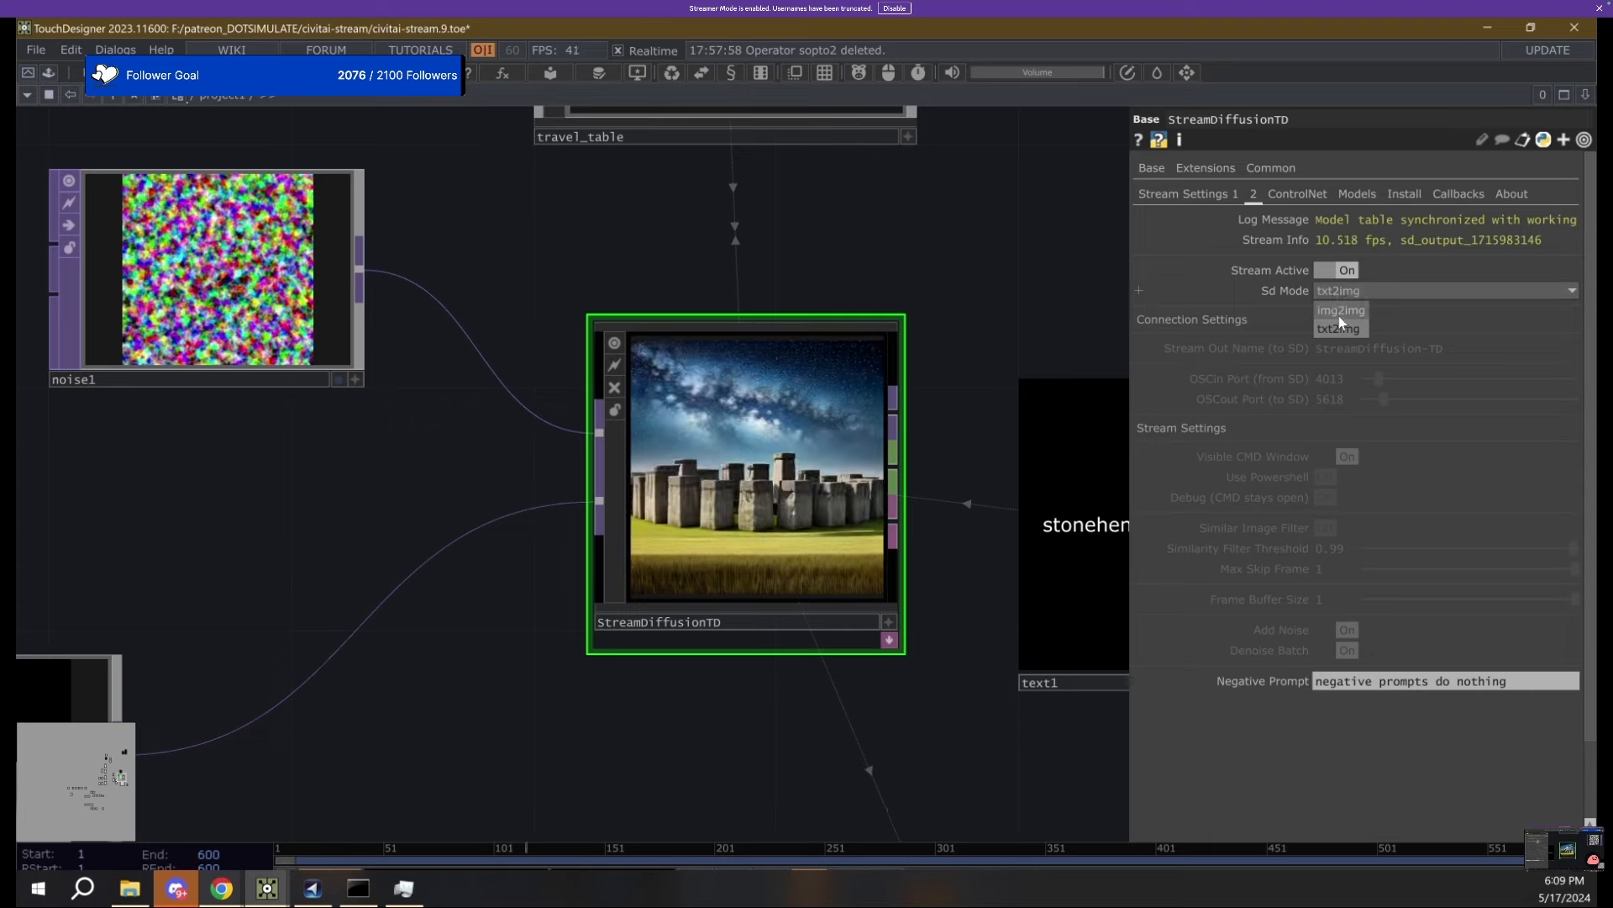
click(1340, 313)
click(1188, 193)
scroll(863, 389, down, 5)
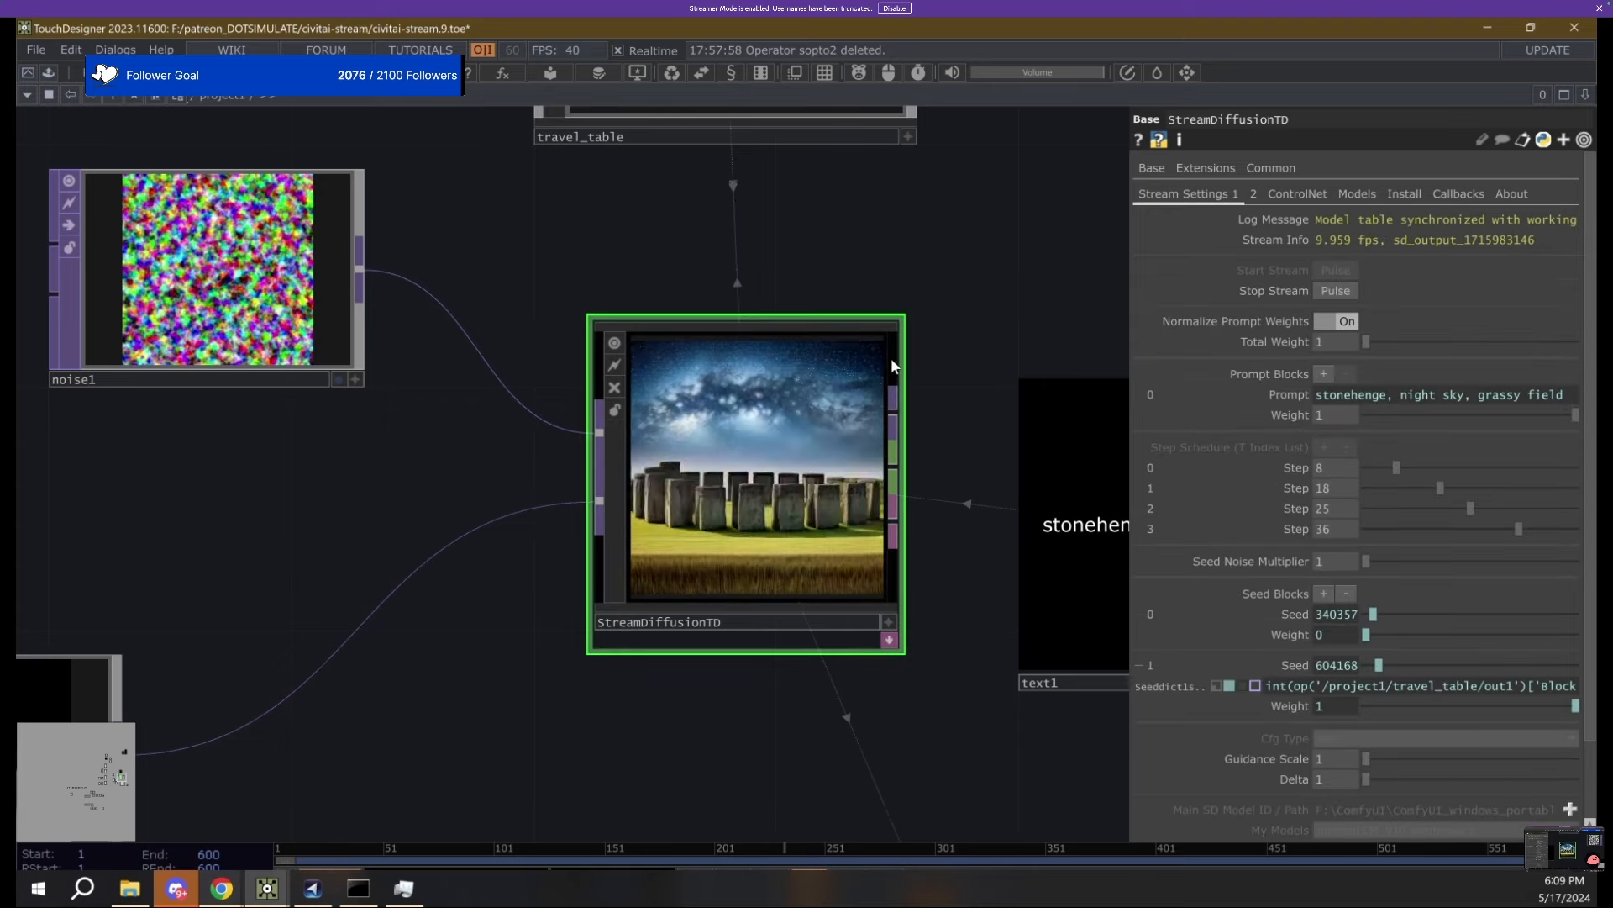
Examine the null8 depth map feeding StreamDiffusionTD and the generated Stonehenge image up close.
click(424, 555)
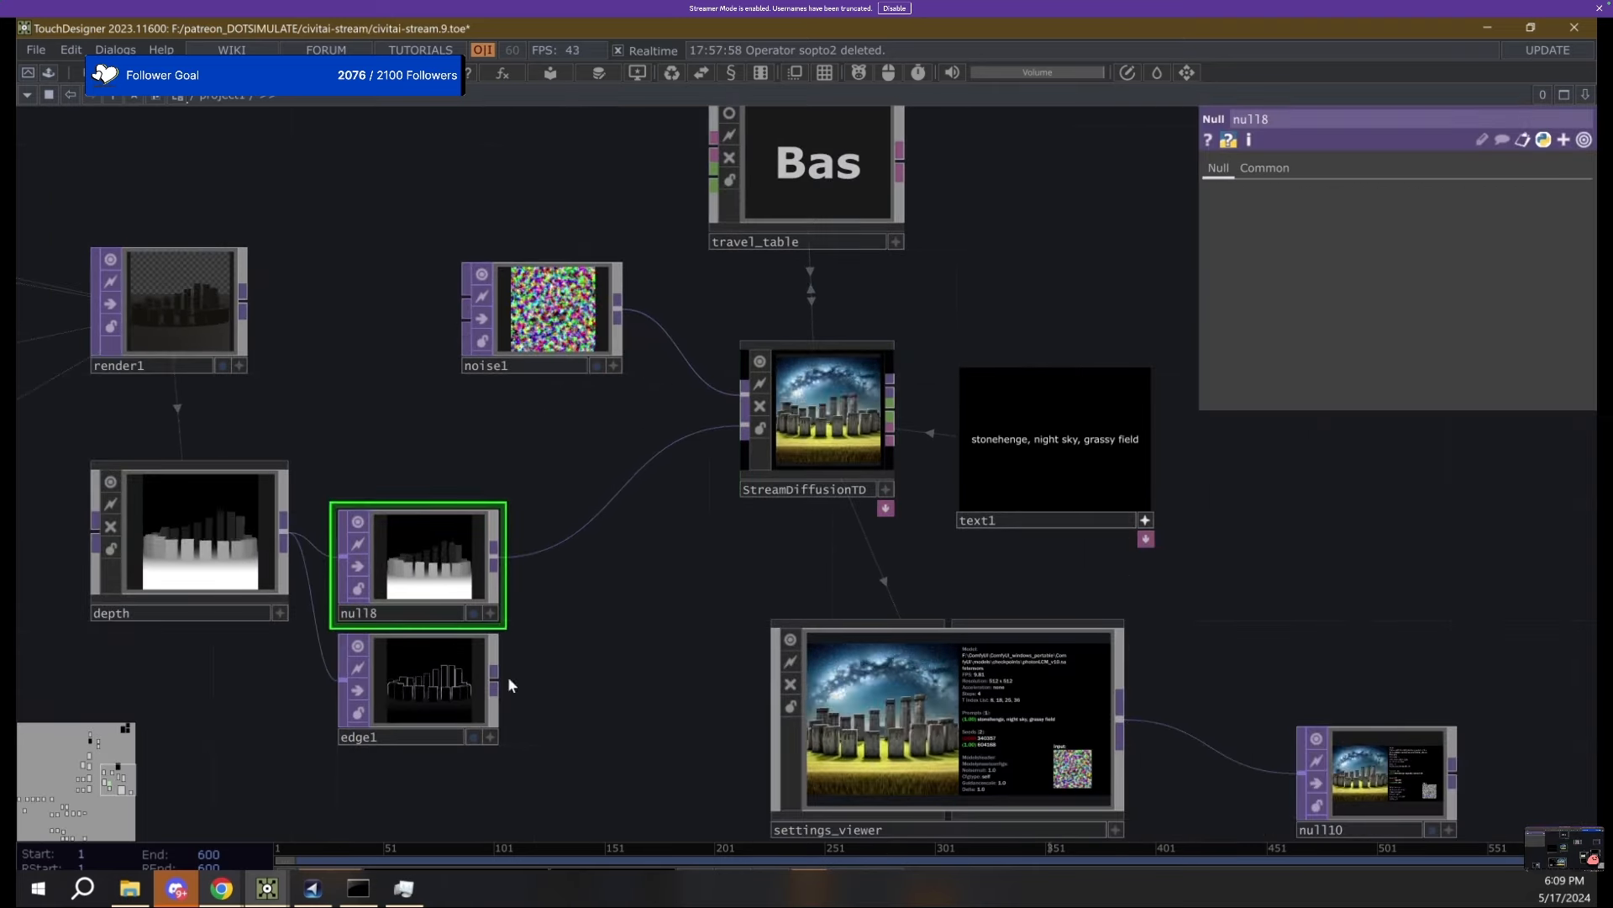
scroll(870, 370, up, 4)
scroll(803, 497, up, 3)
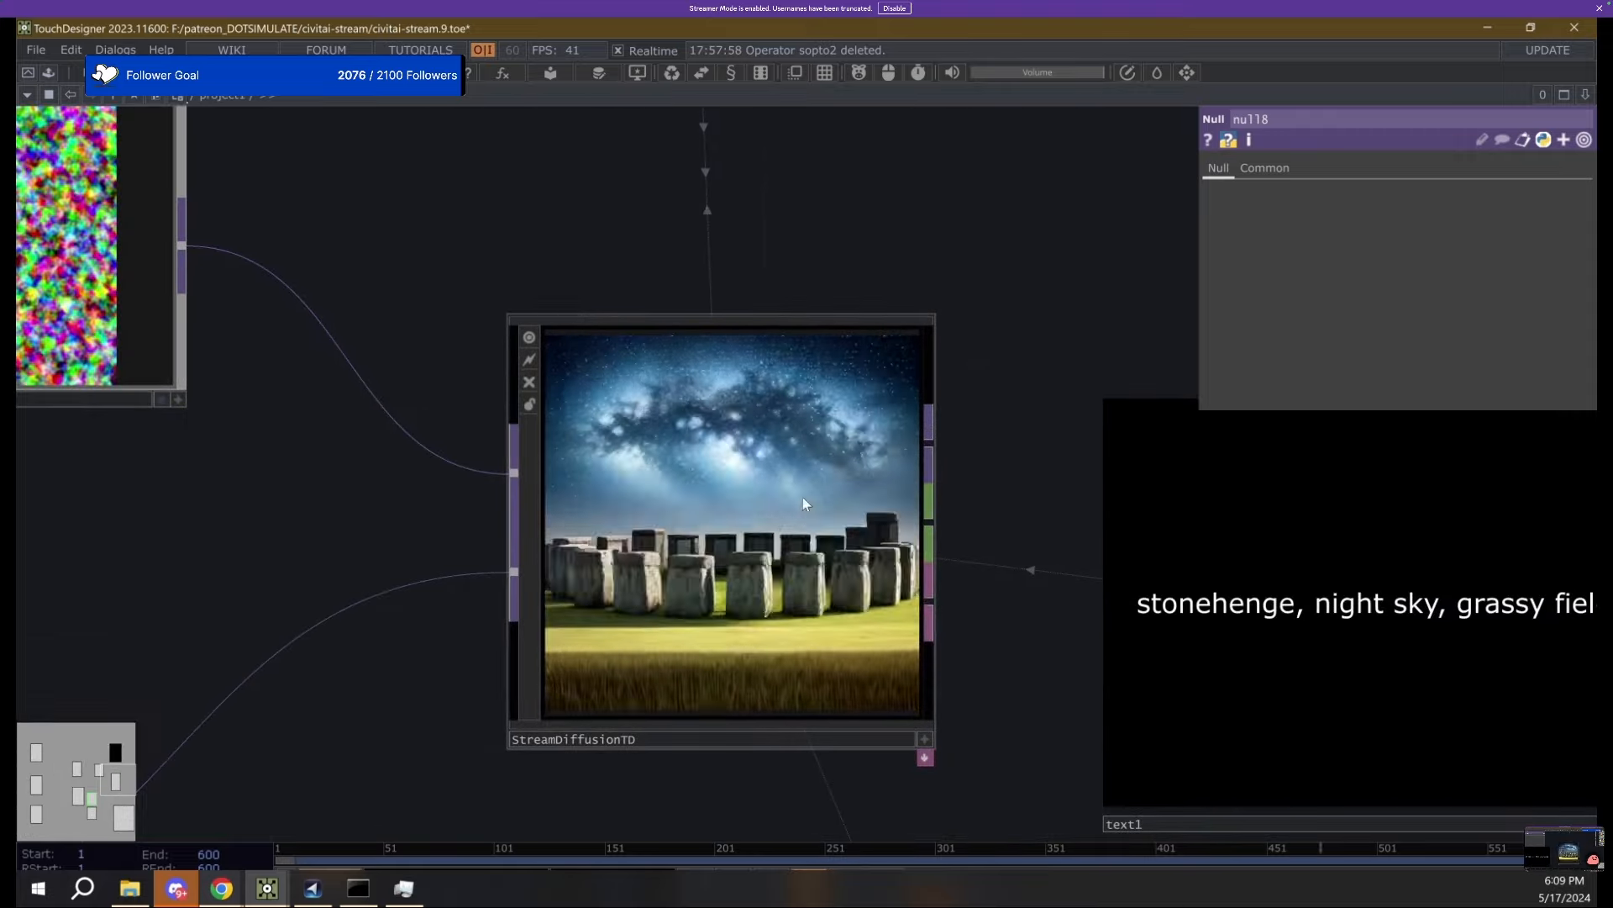
scroll(638, 559, down, 6)
scroll(681, 560, up, 5)
scroll(681, 560, up, 1)
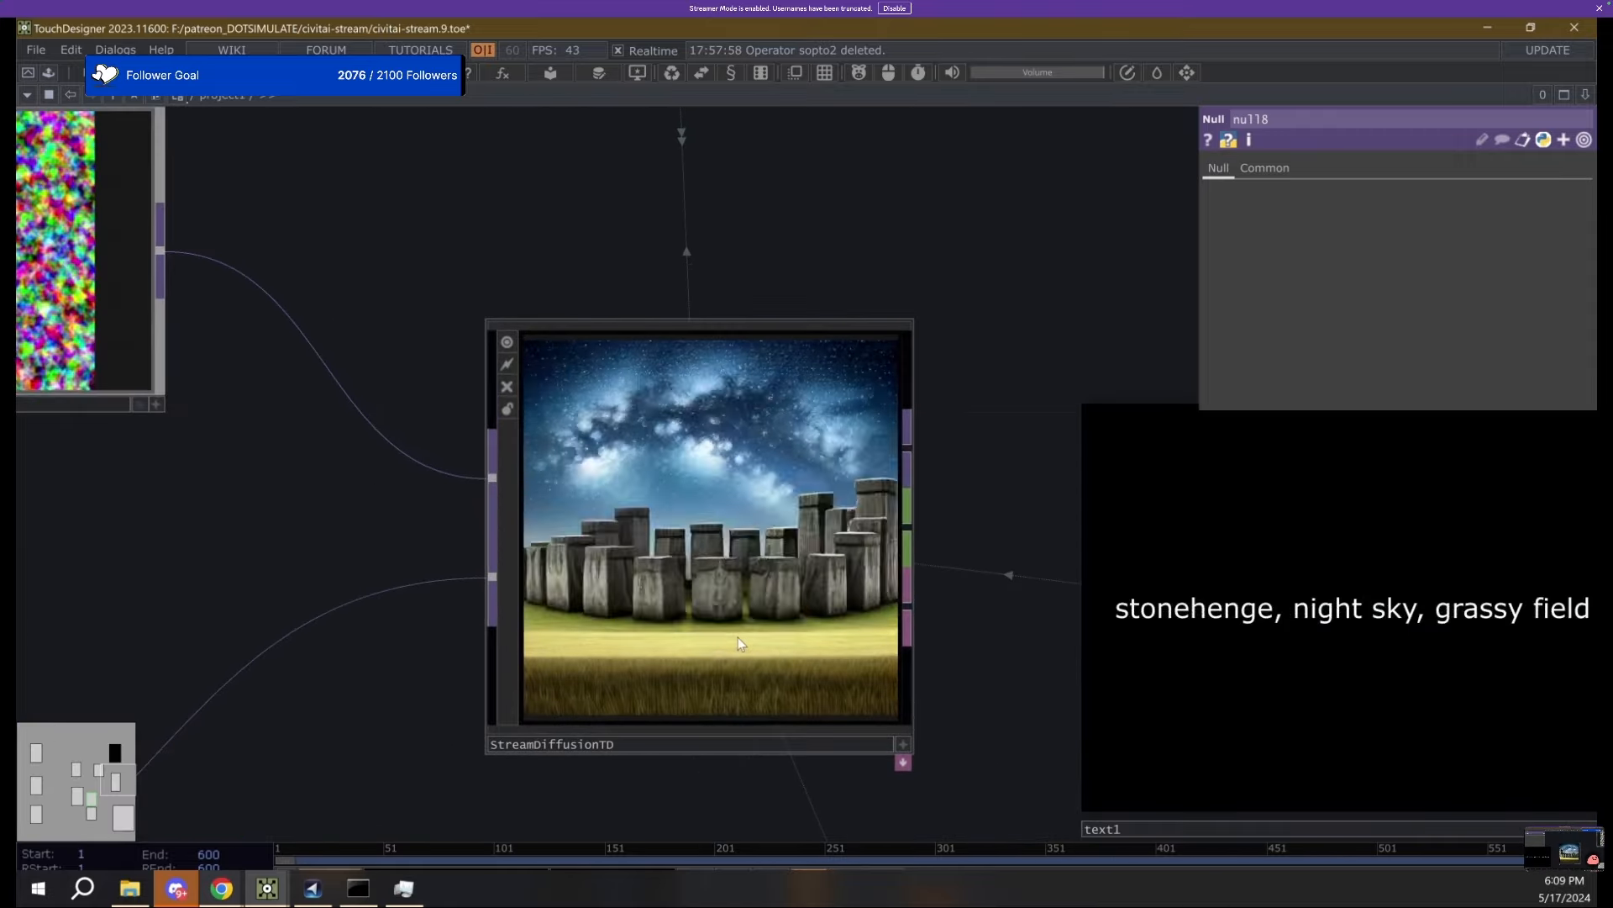
Try different ControlNet weights on StreamDiffusionTD and settle on 0.536 with ControlNet active.
click(547, 590)
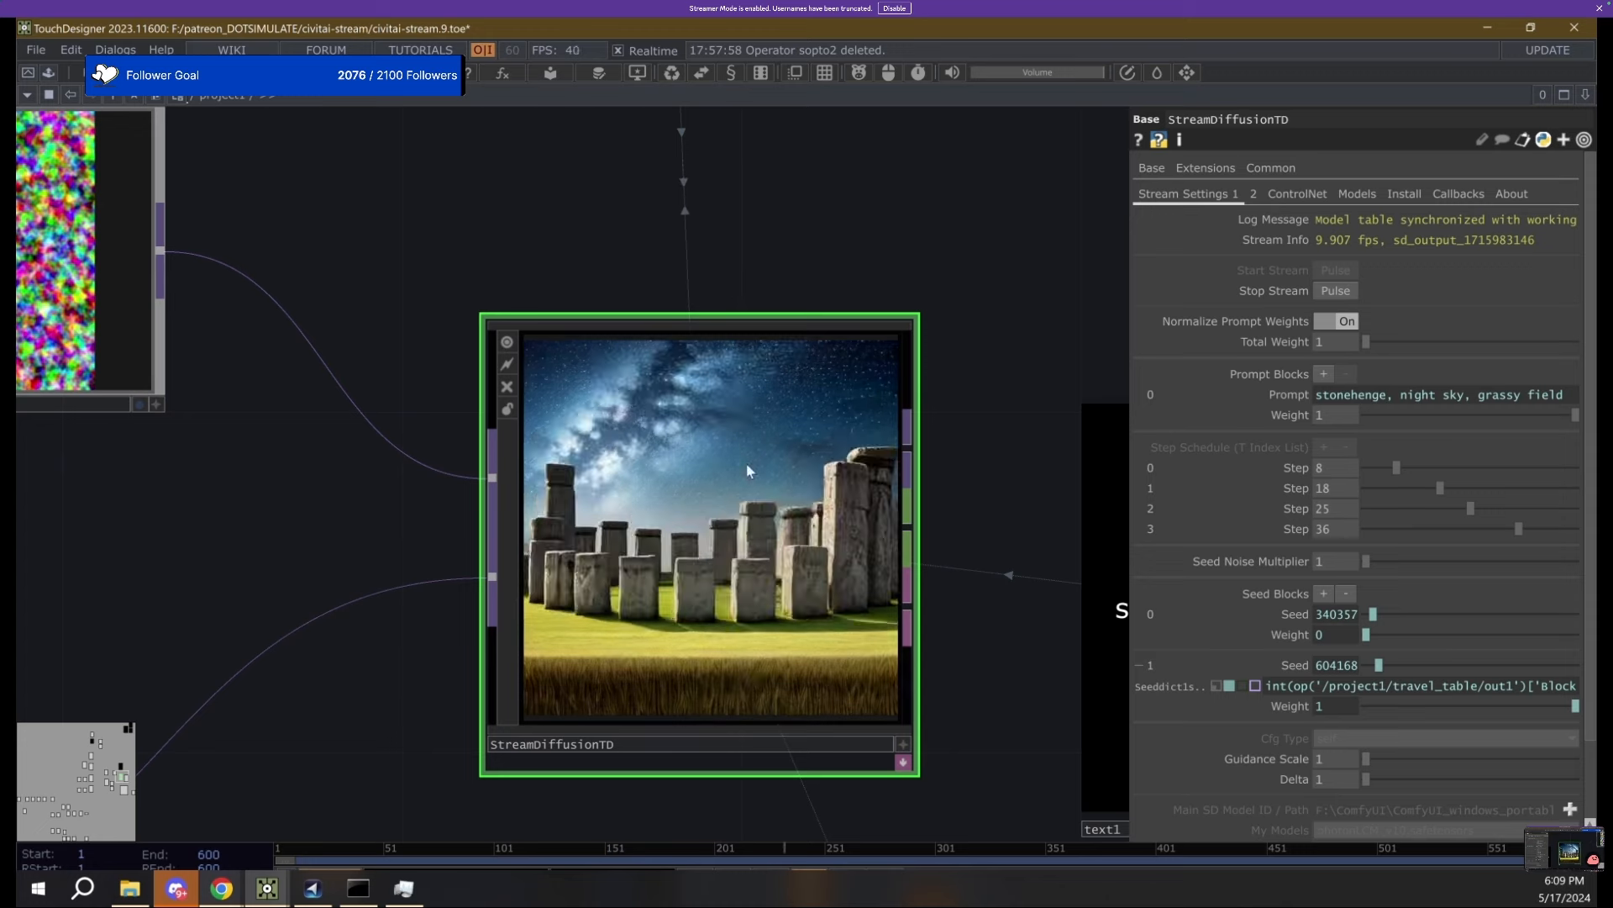
click(1298, 194)
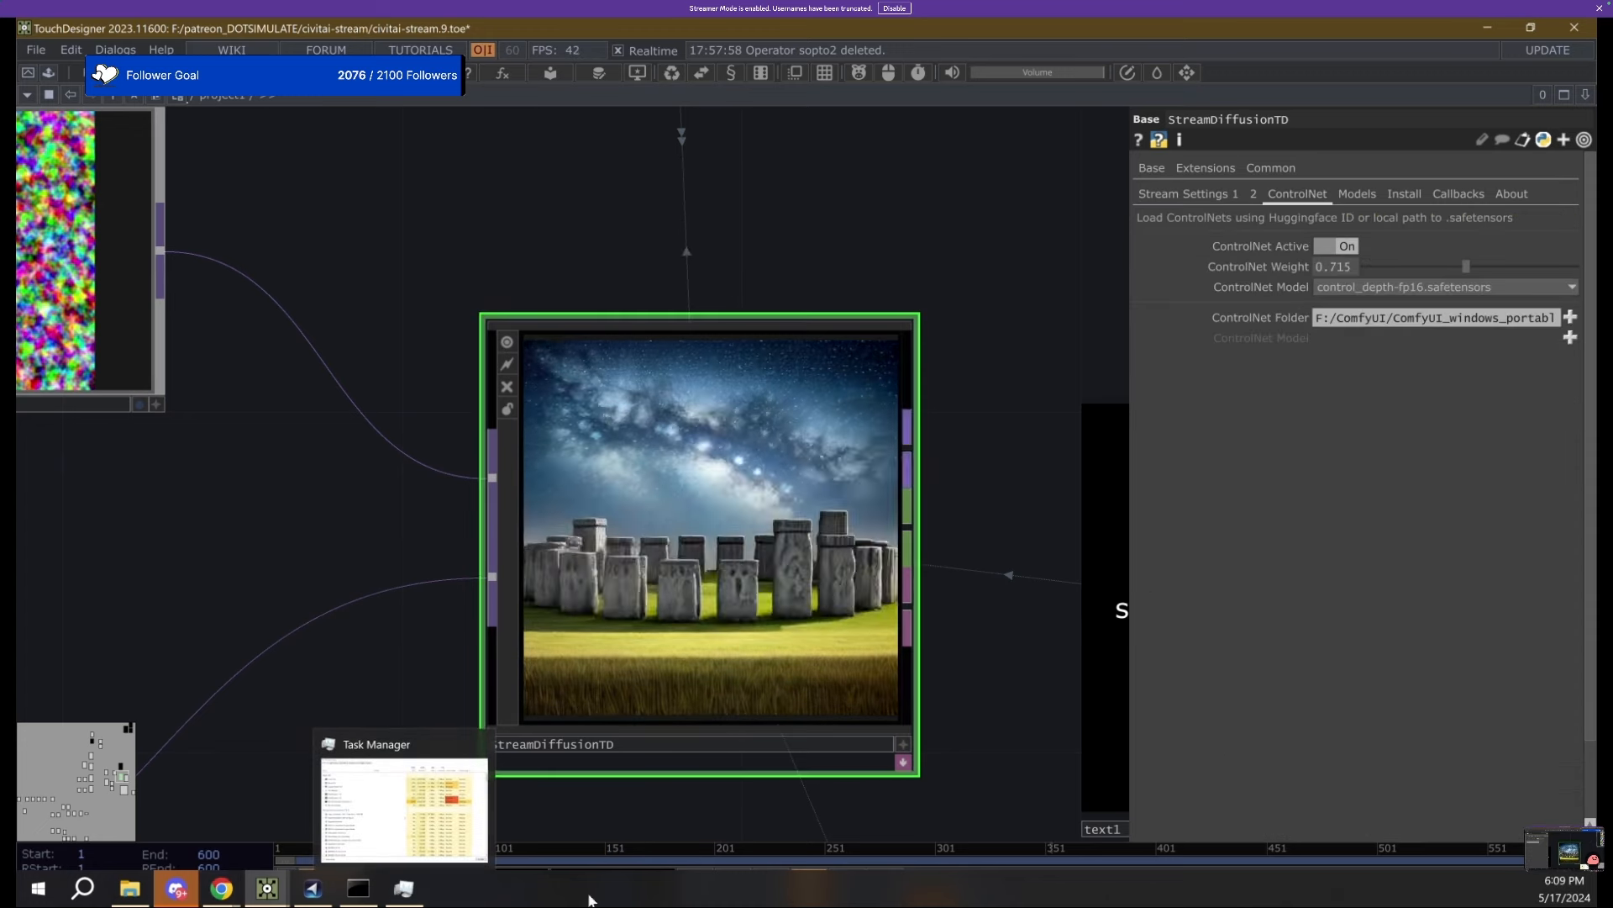
drag(1466, 266, 1578, 267)
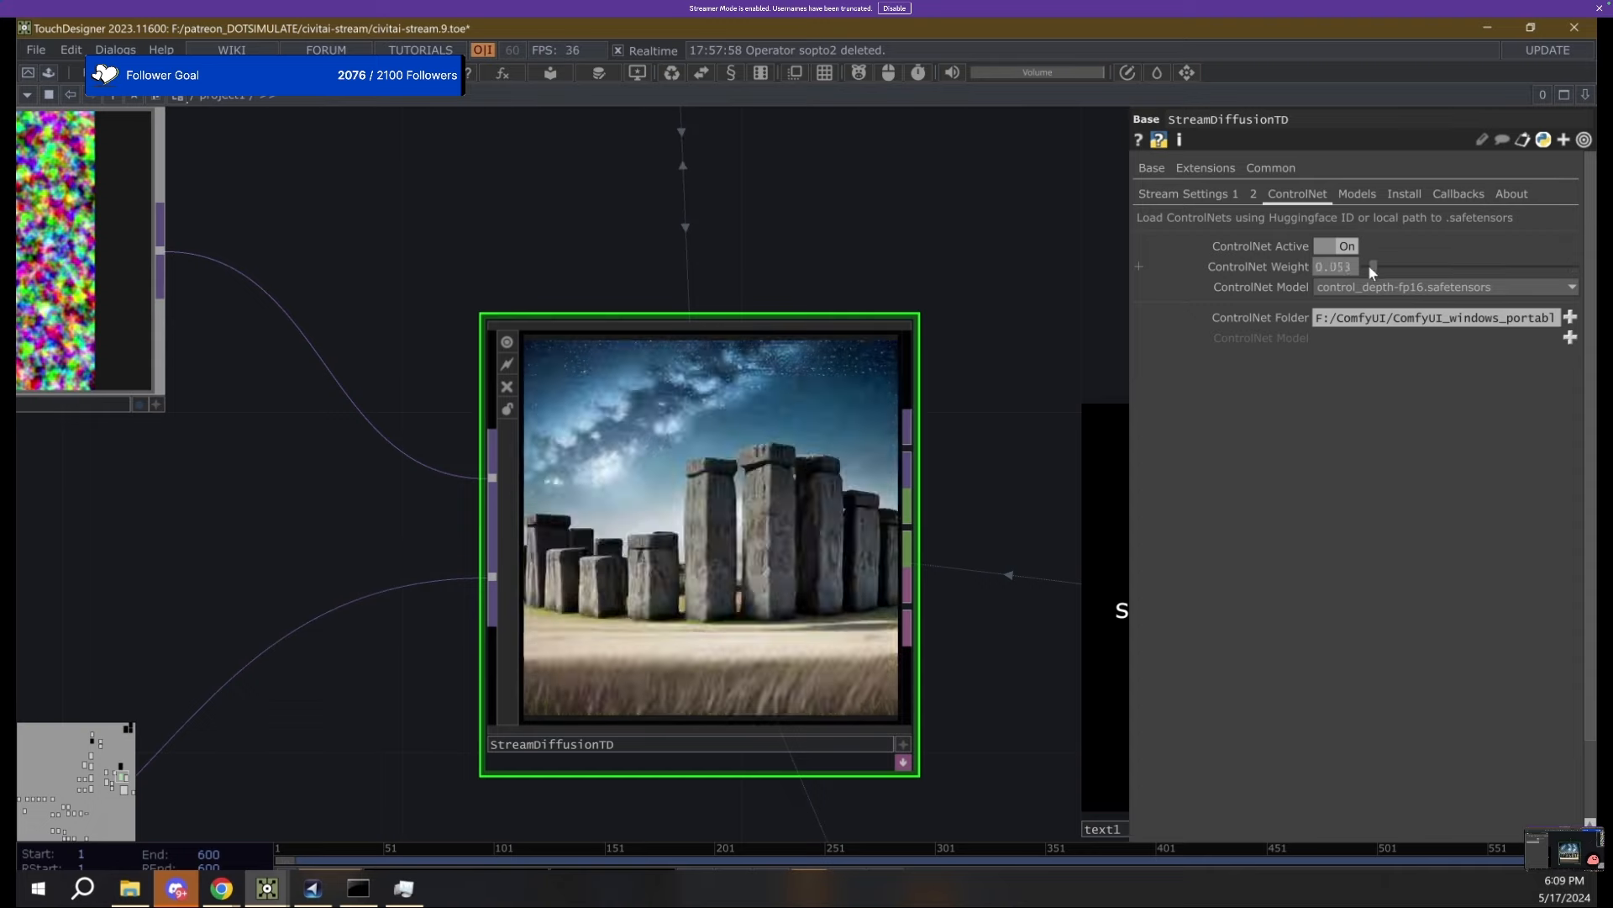
drag(1378, 266, 1441, 288)
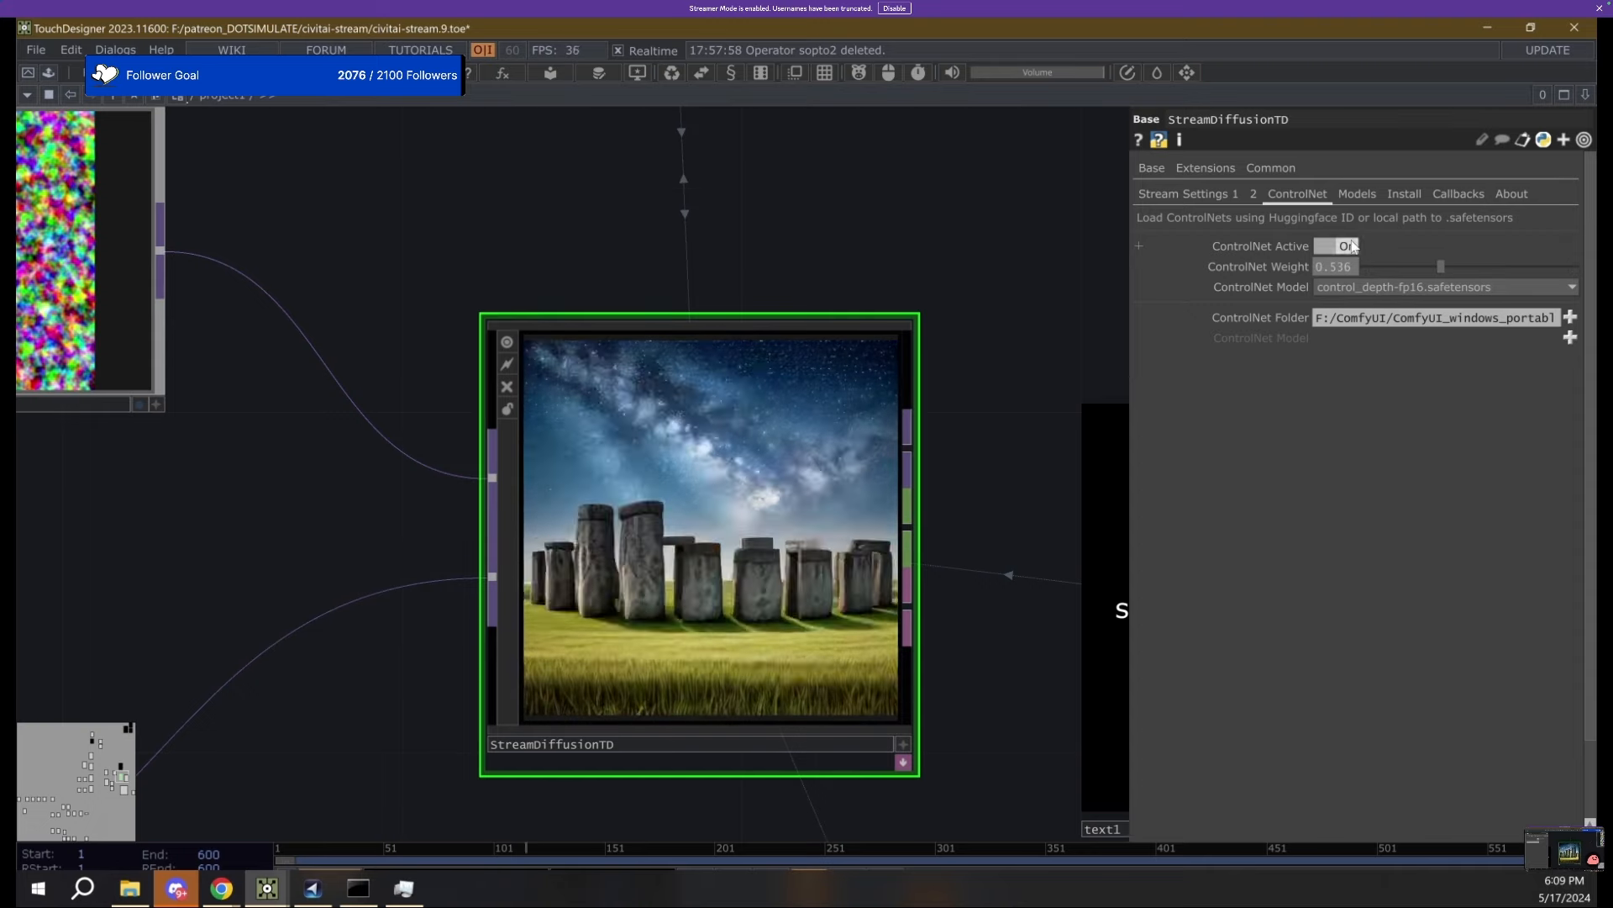
click(1343, 248)
click(1344, 250)
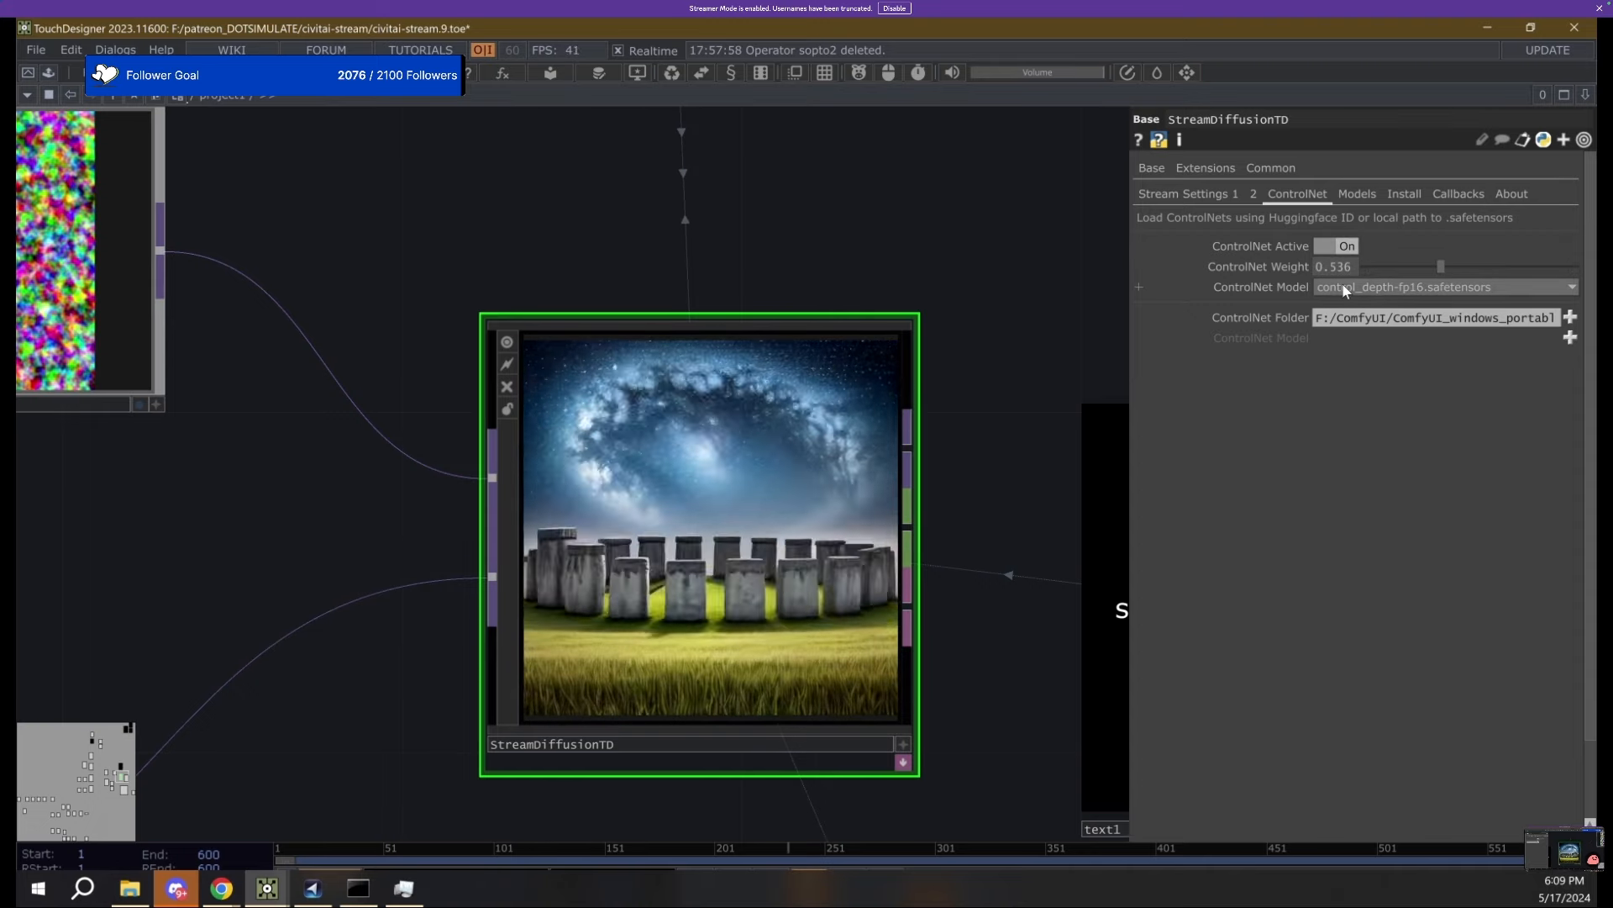
Stop the stream and change the ControlNet model to control_hed-fp16.safetensors.
click(1429, 286)
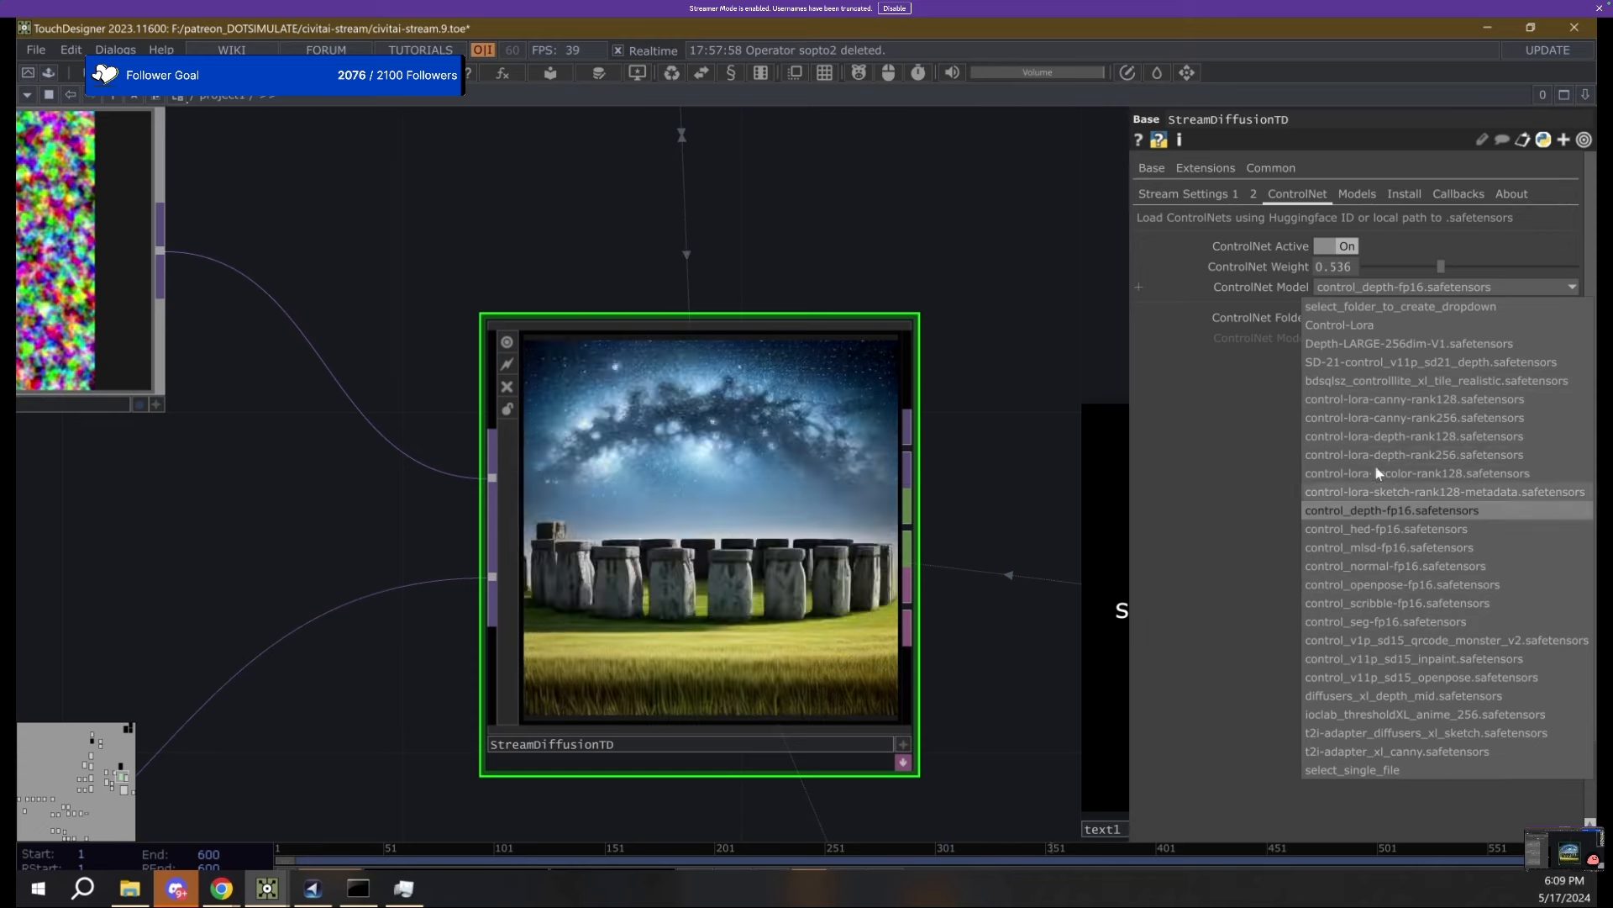
click(969, 211)
click(1185, 195)
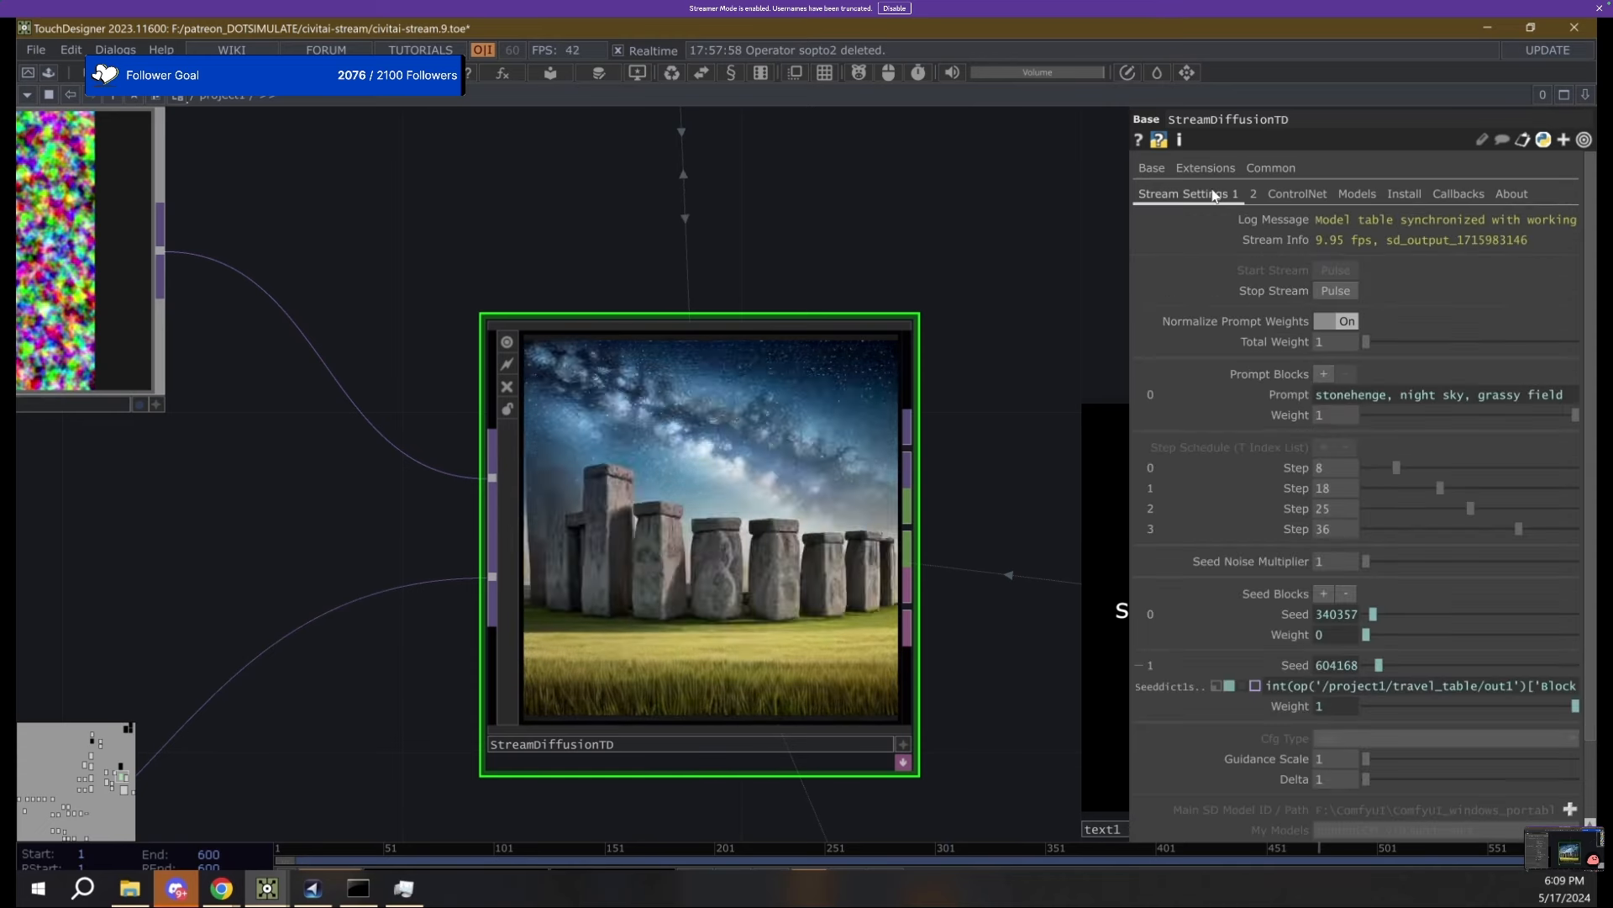
click(1334, 290)
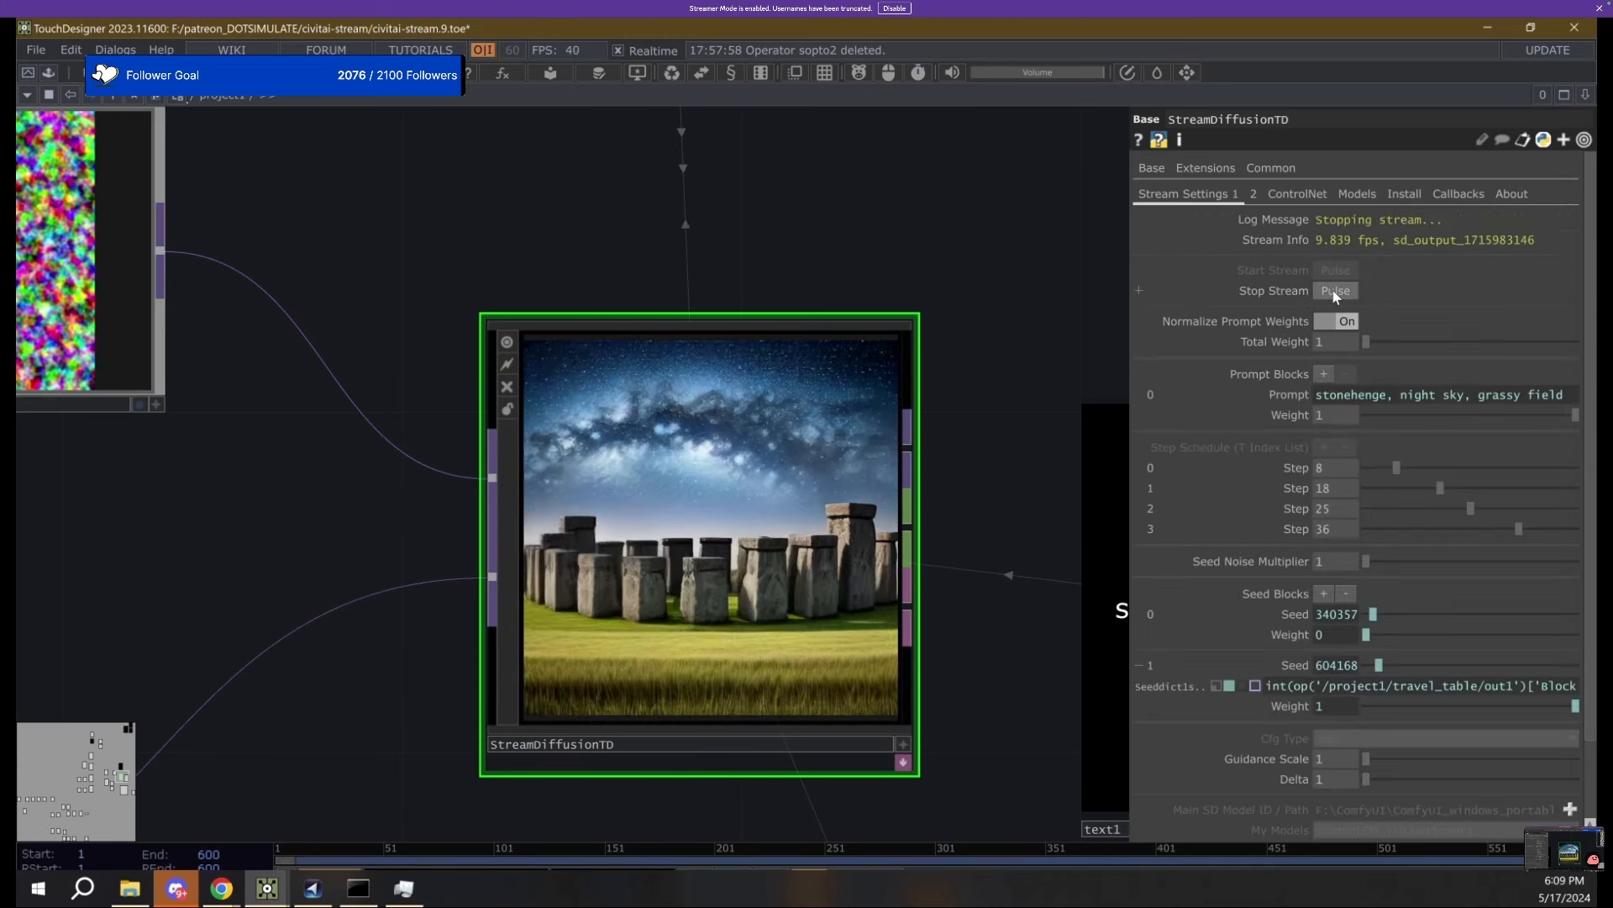
click(1298, 194)
click(1392, 288)
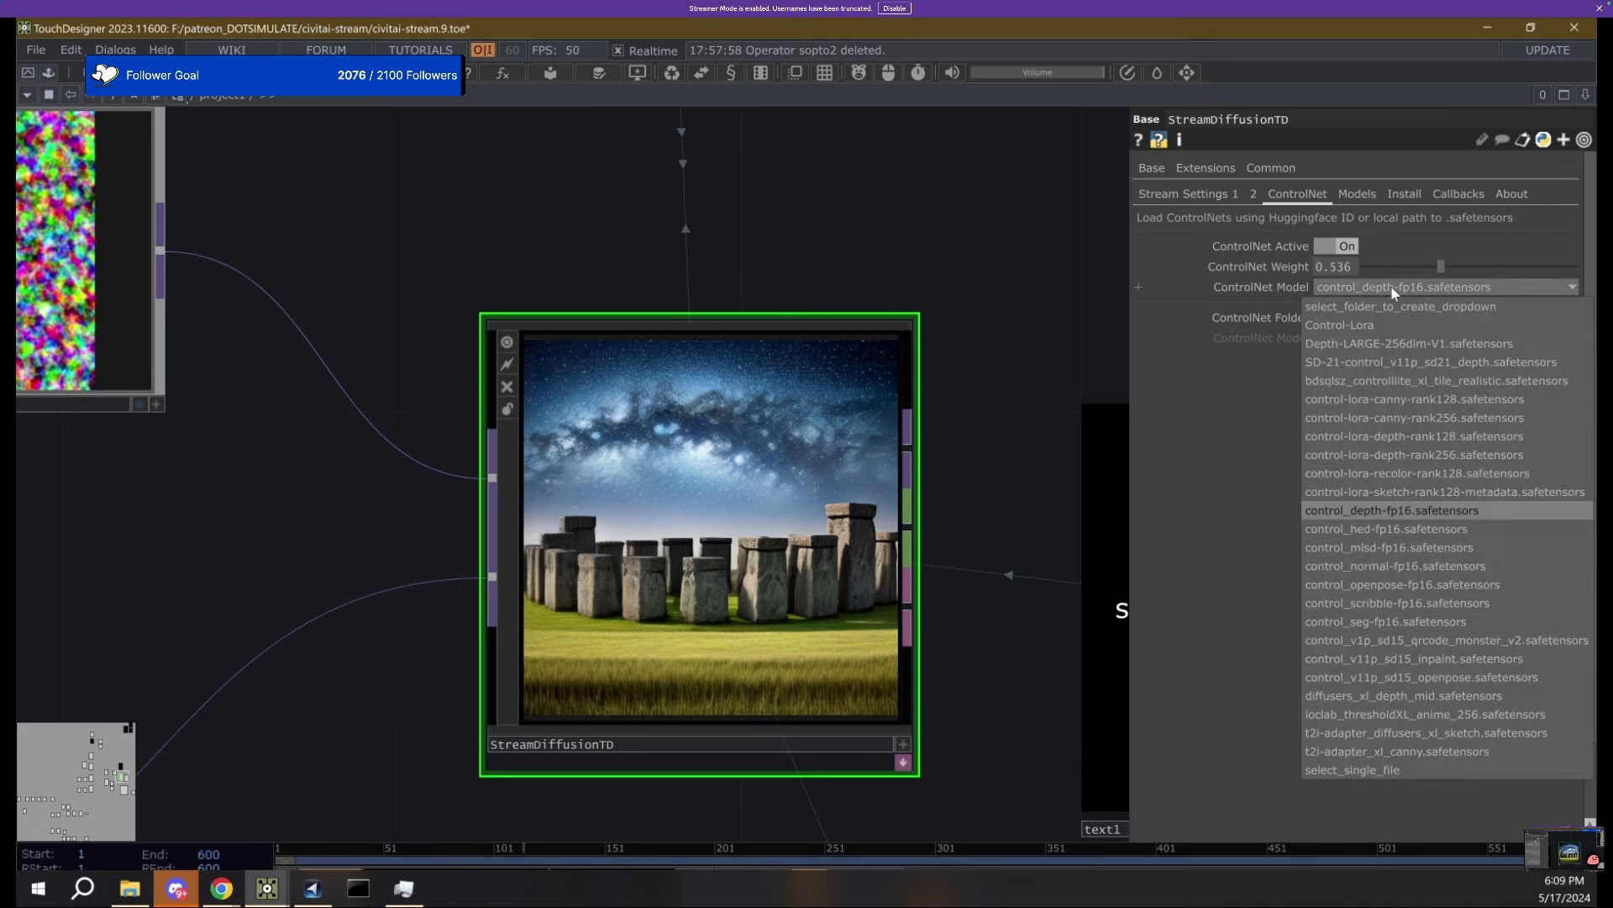
click(1360, 528)
Restart the StreamDiffusionTD stream and locate the edge1 node below null8.
click(1214, 194)
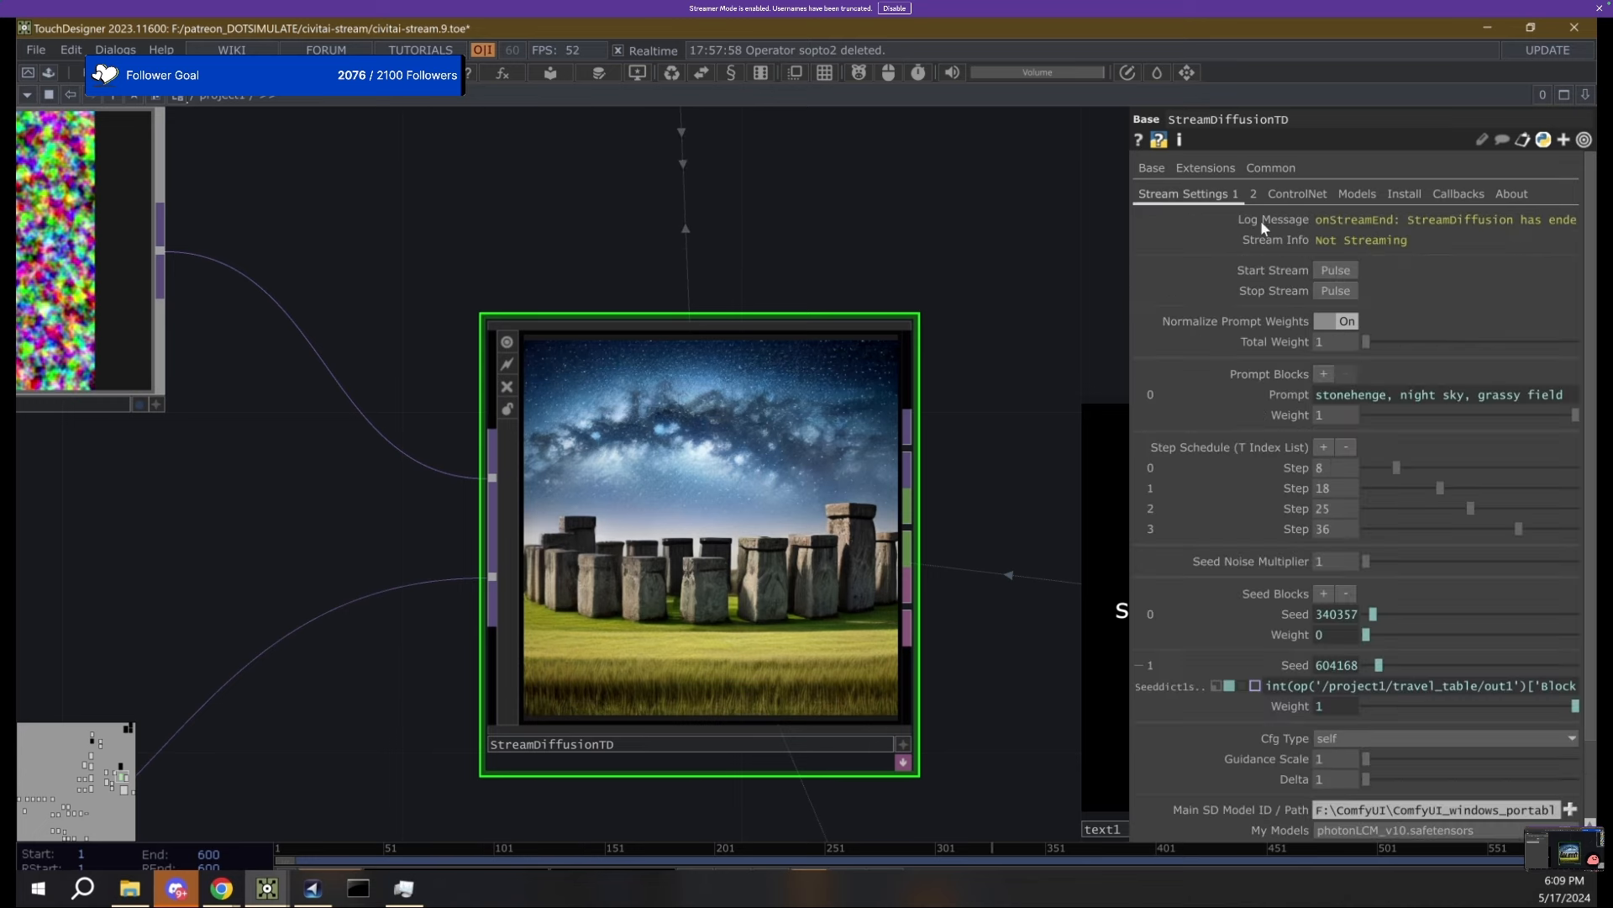
click(1336, 269)
scroll(800, 437, down, 5)
scroll(462, 449, up, 4)
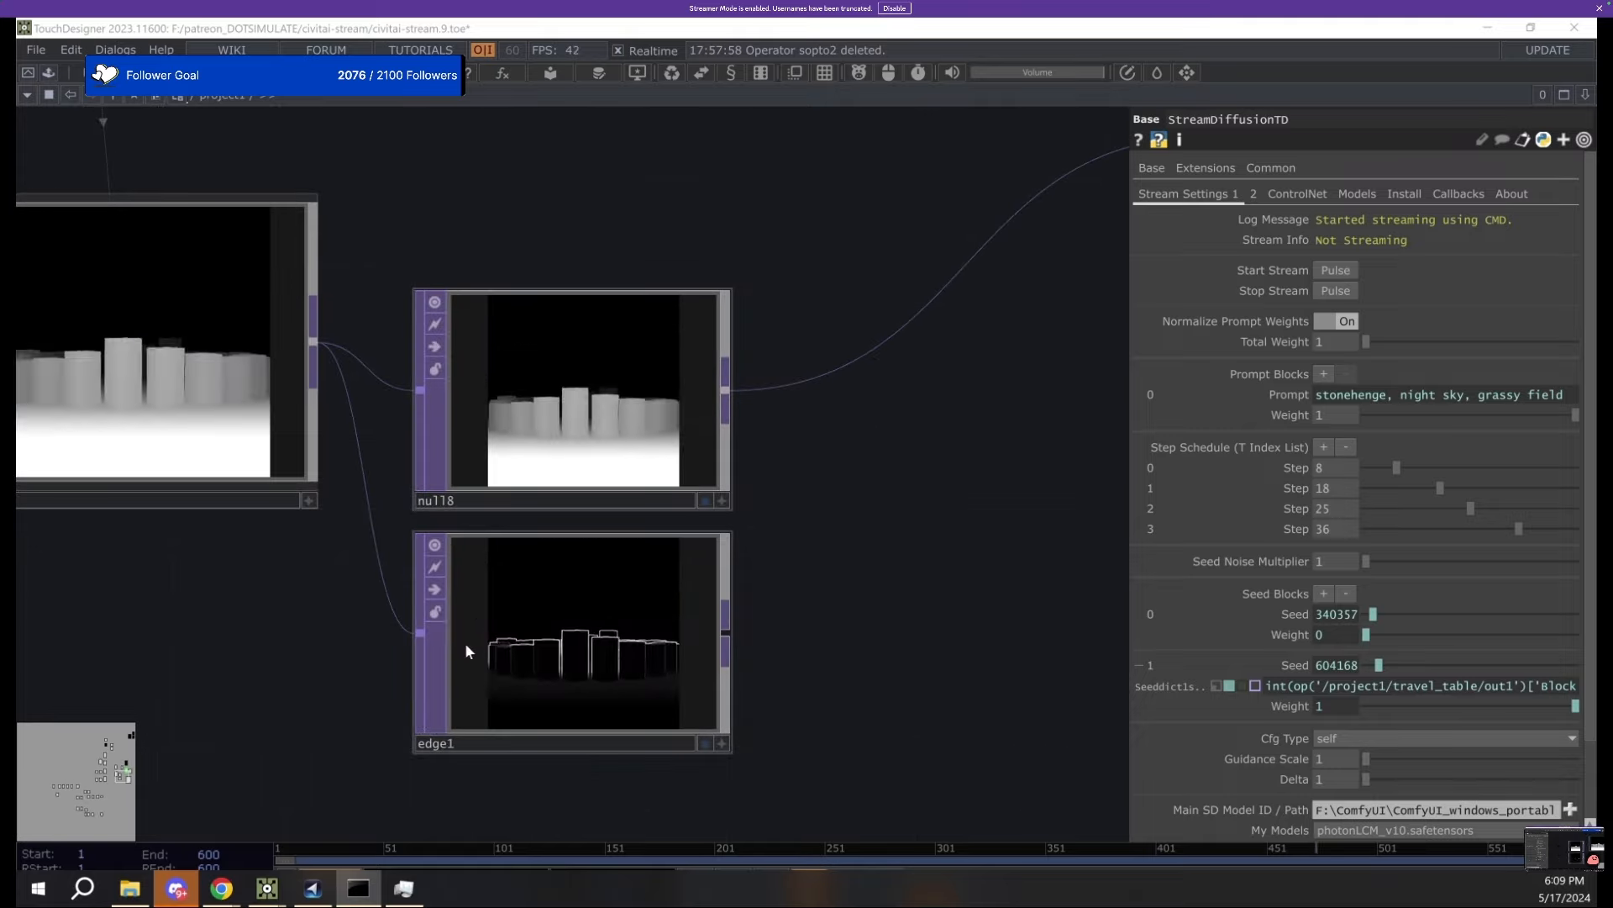
Examine the StreamDiffusionTD image up close and check the stream's startup log in the console window.
scroll(466, 642, down, 4)
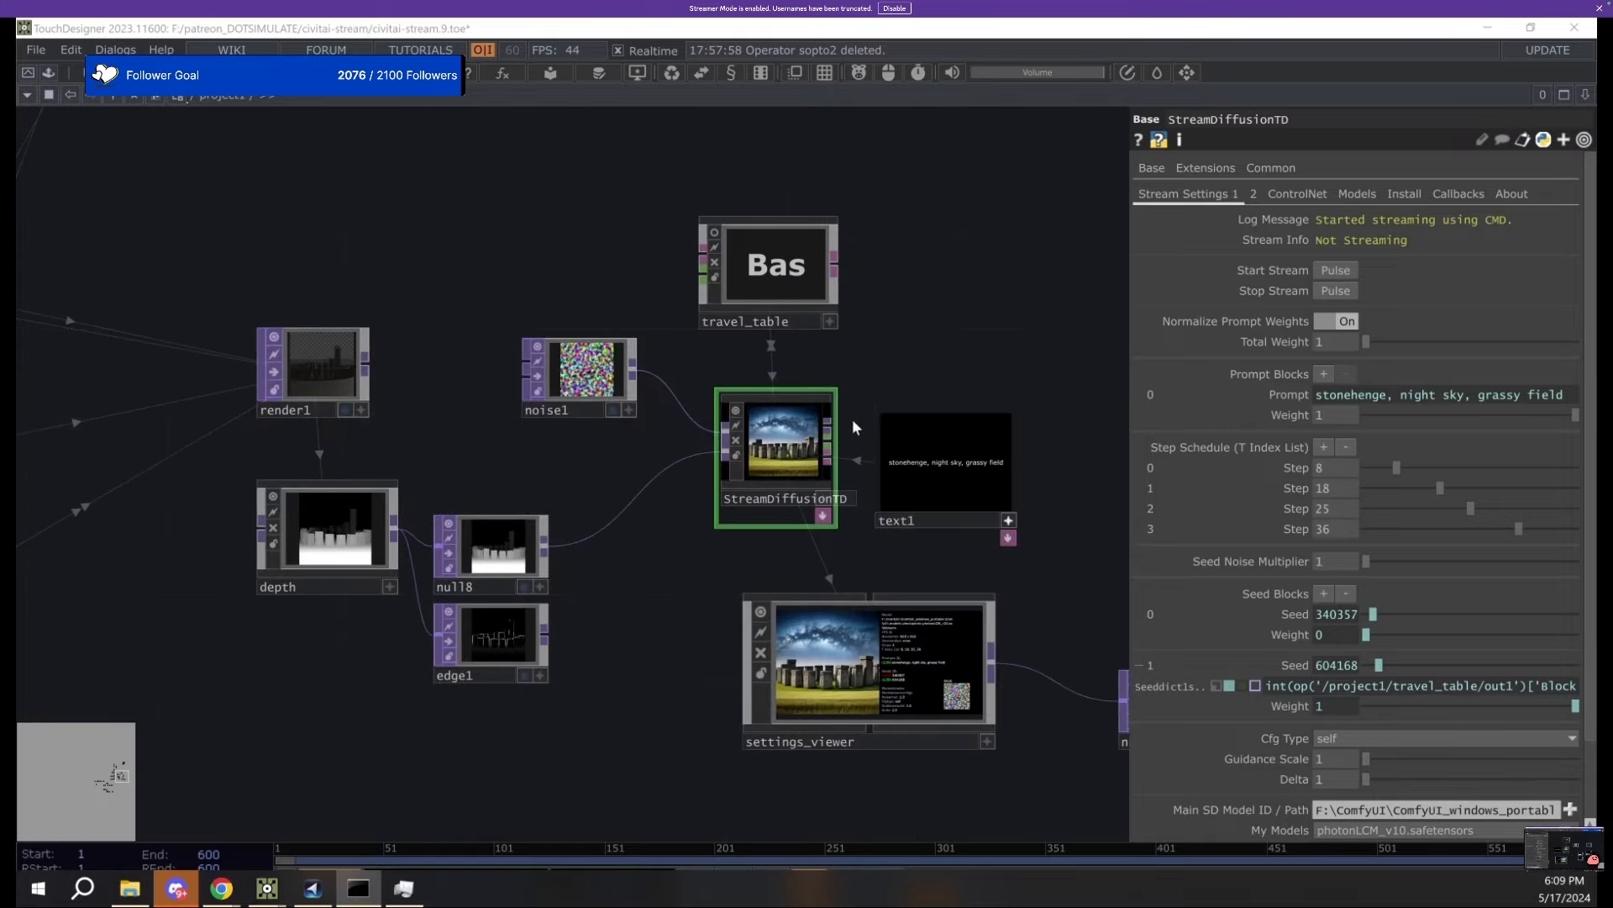
scroll(819, 437, up, 6)
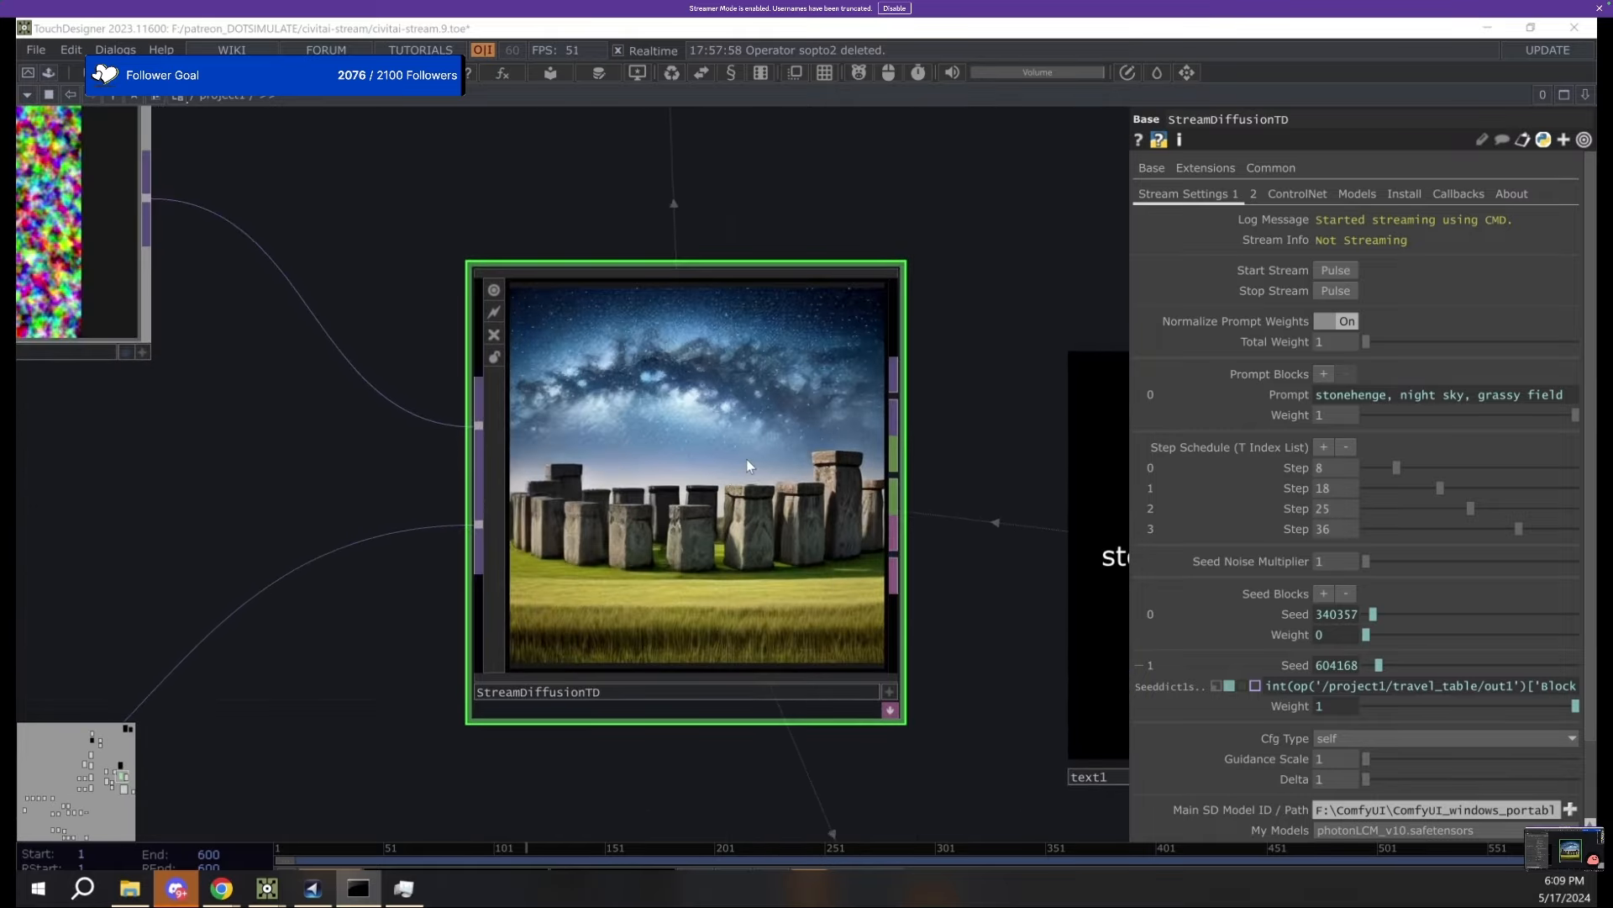
click(748, 456)
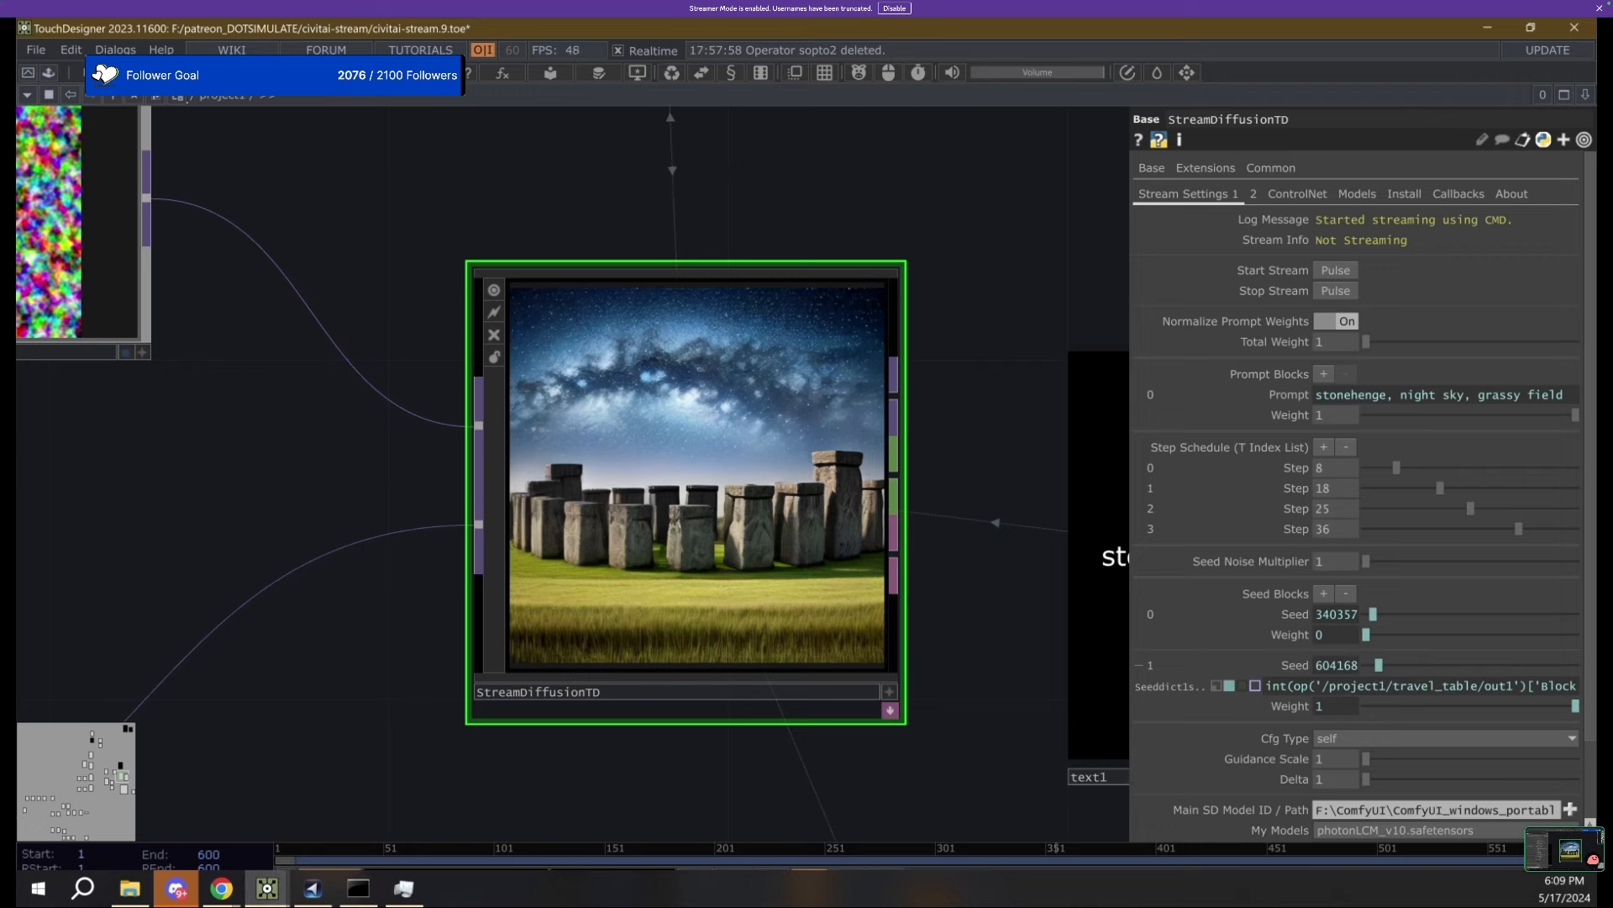
drag(1612, 245, 984, 164)
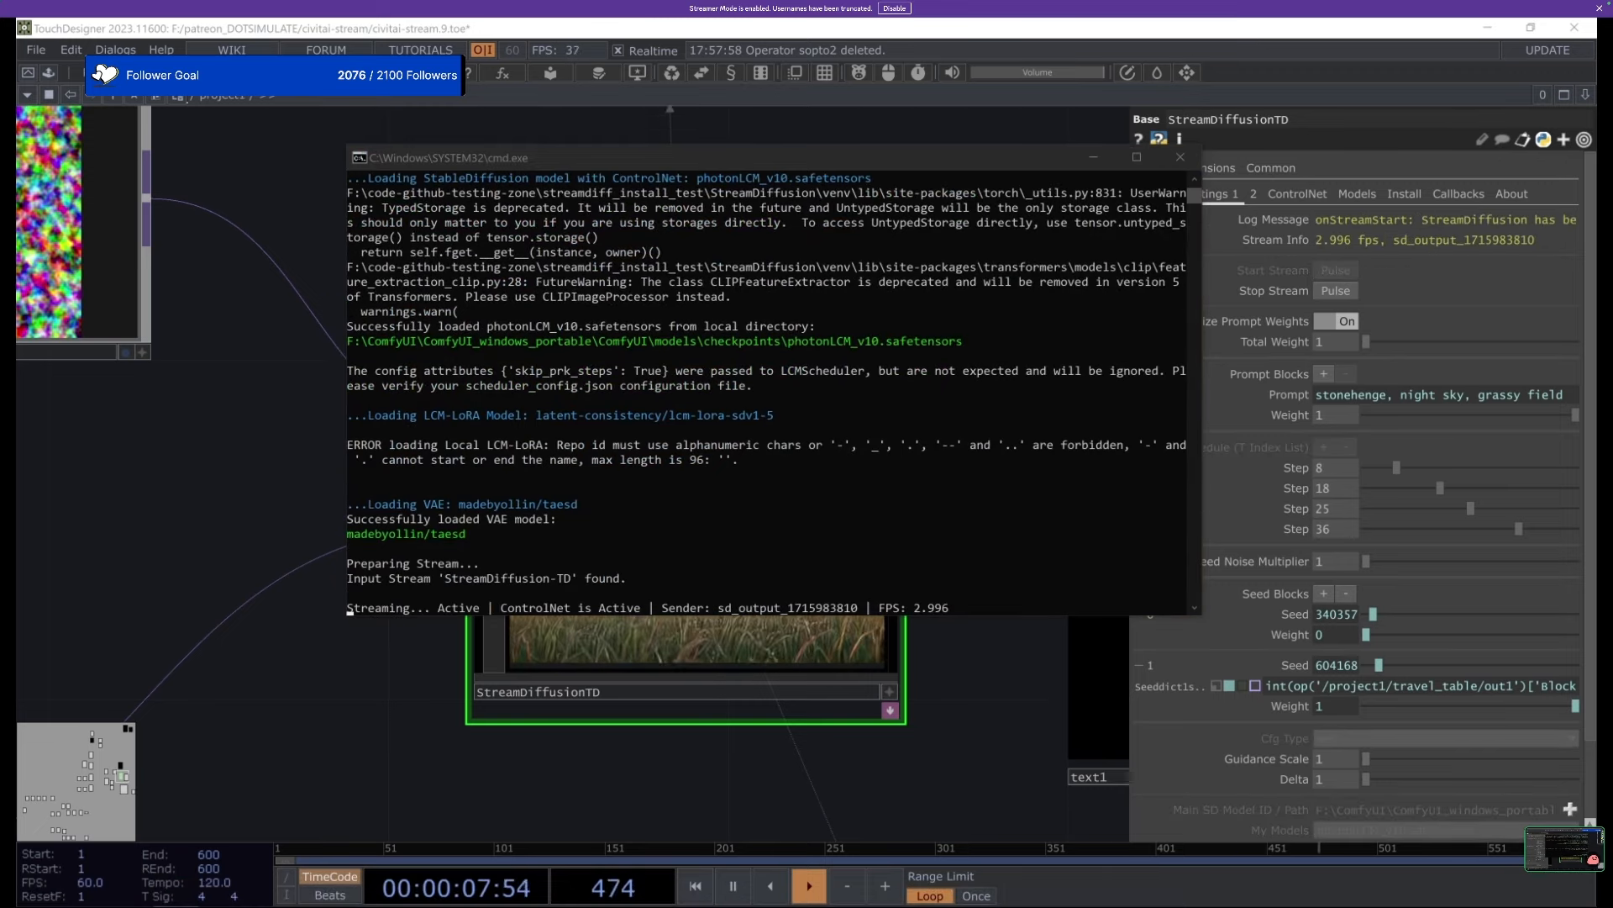
click(145, 559)
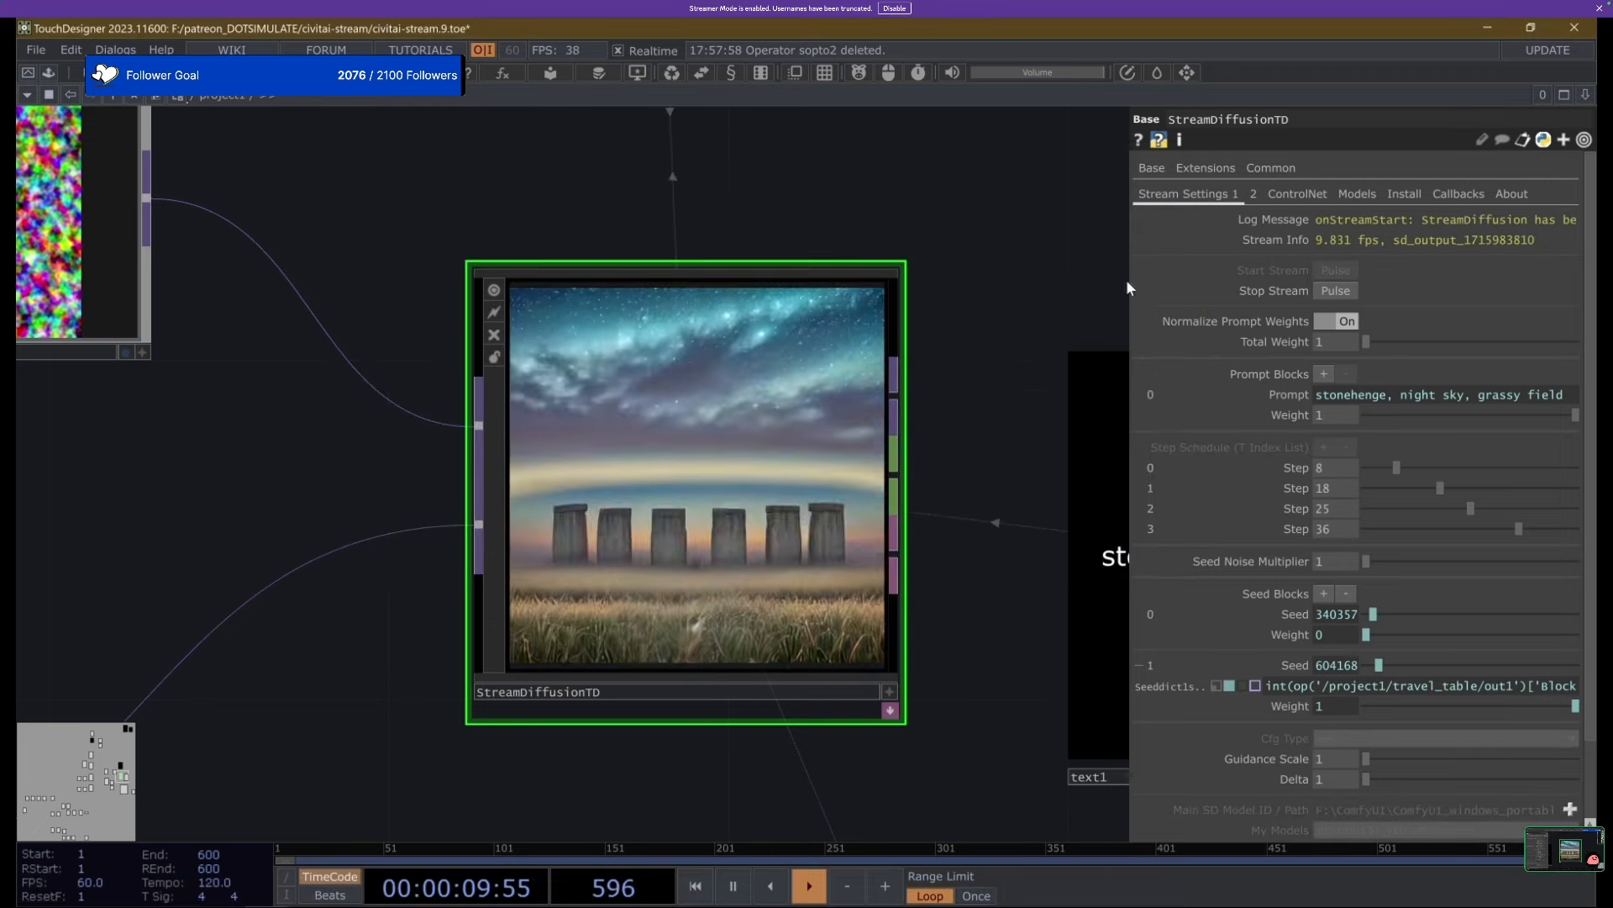
Set the ControlNet weight on StreamDiffusionTD to 0.921 and examine the depth-driven image up close.
click(1294, 193)
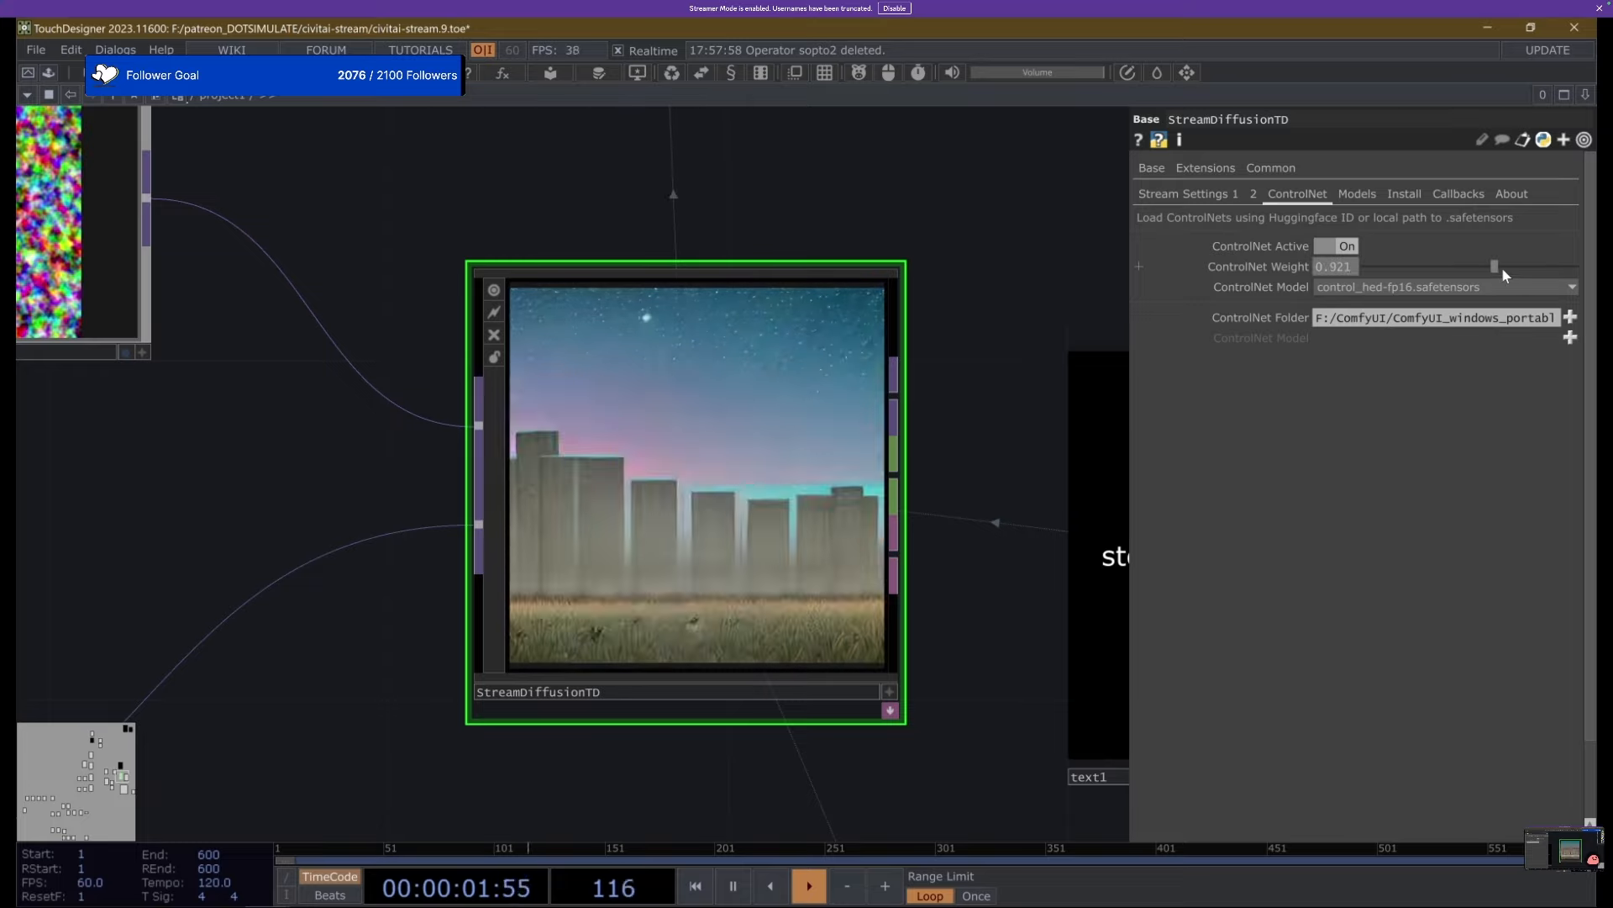
drag(1501, 266, 1497, 265)
scroll(835, 324, down, 5)
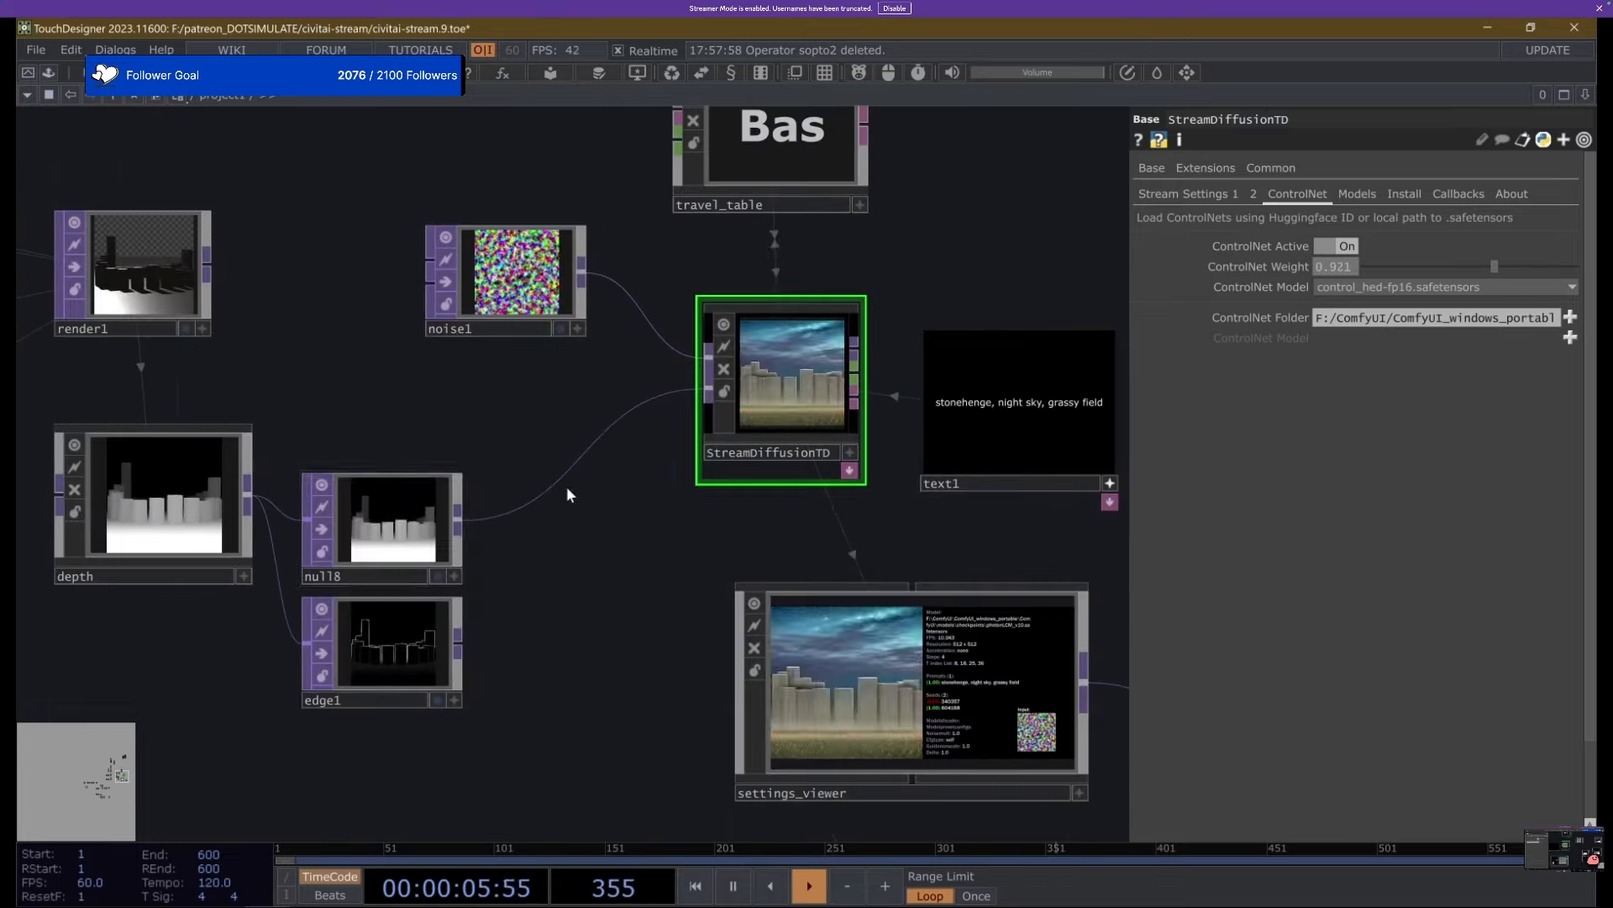
scroll(460, 523, up, 2)
scroll(1009, 275, up, 6)
scroll(883, 342, down, 3)
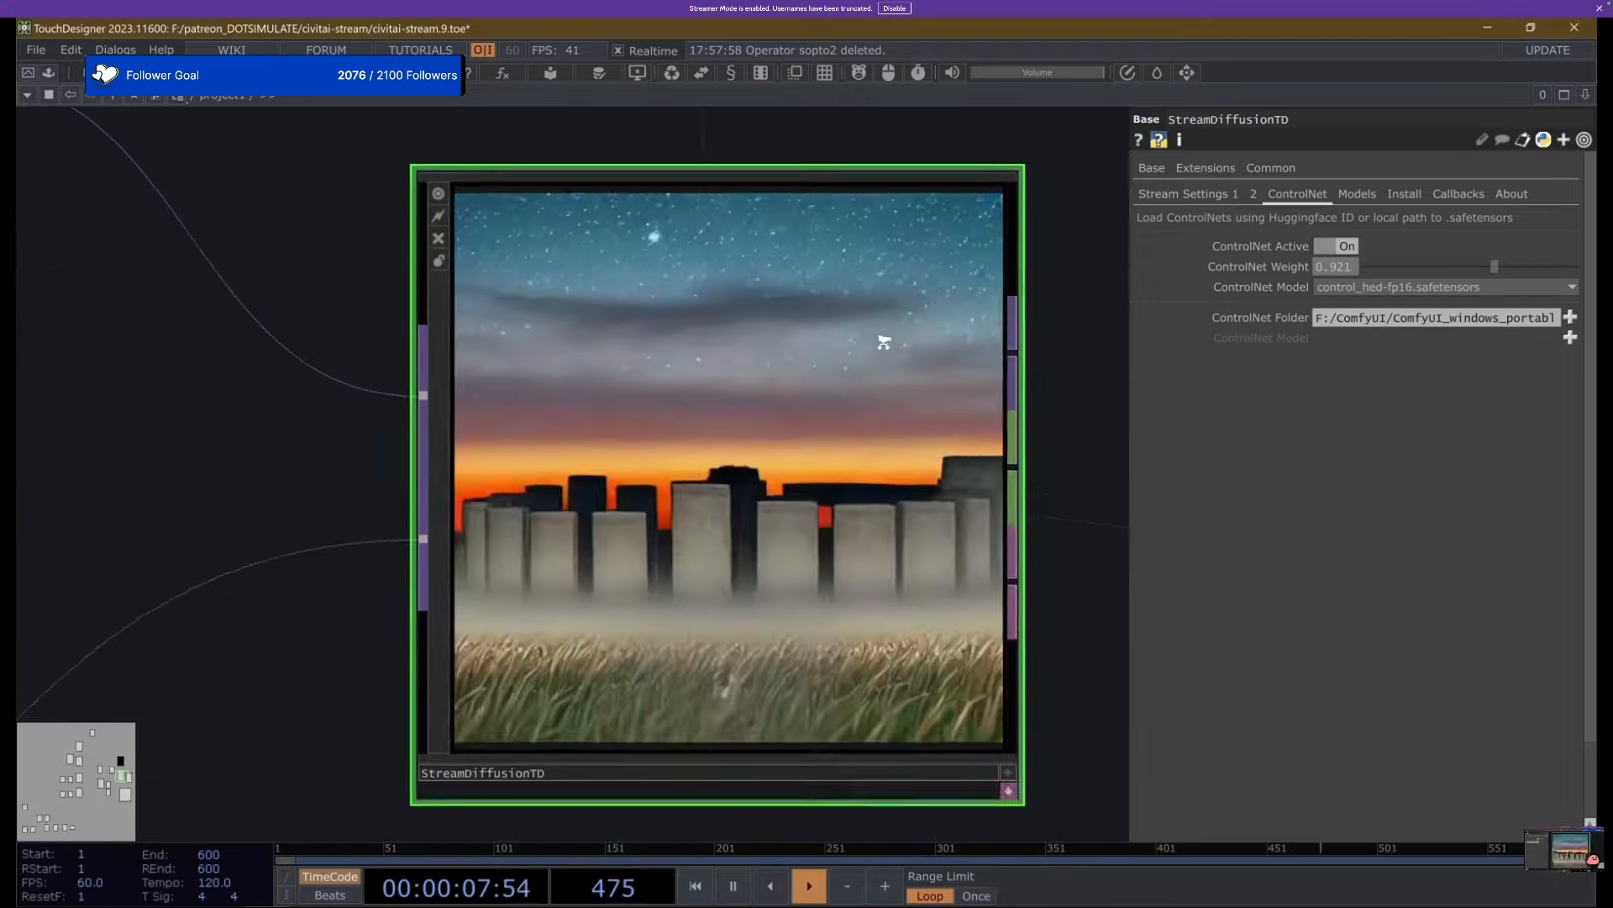
Connect edge1 to the ControlNet input of StreamDiffusionTD in place of null8 and inspect the generated image.
scroll(878, 343, down, 3)
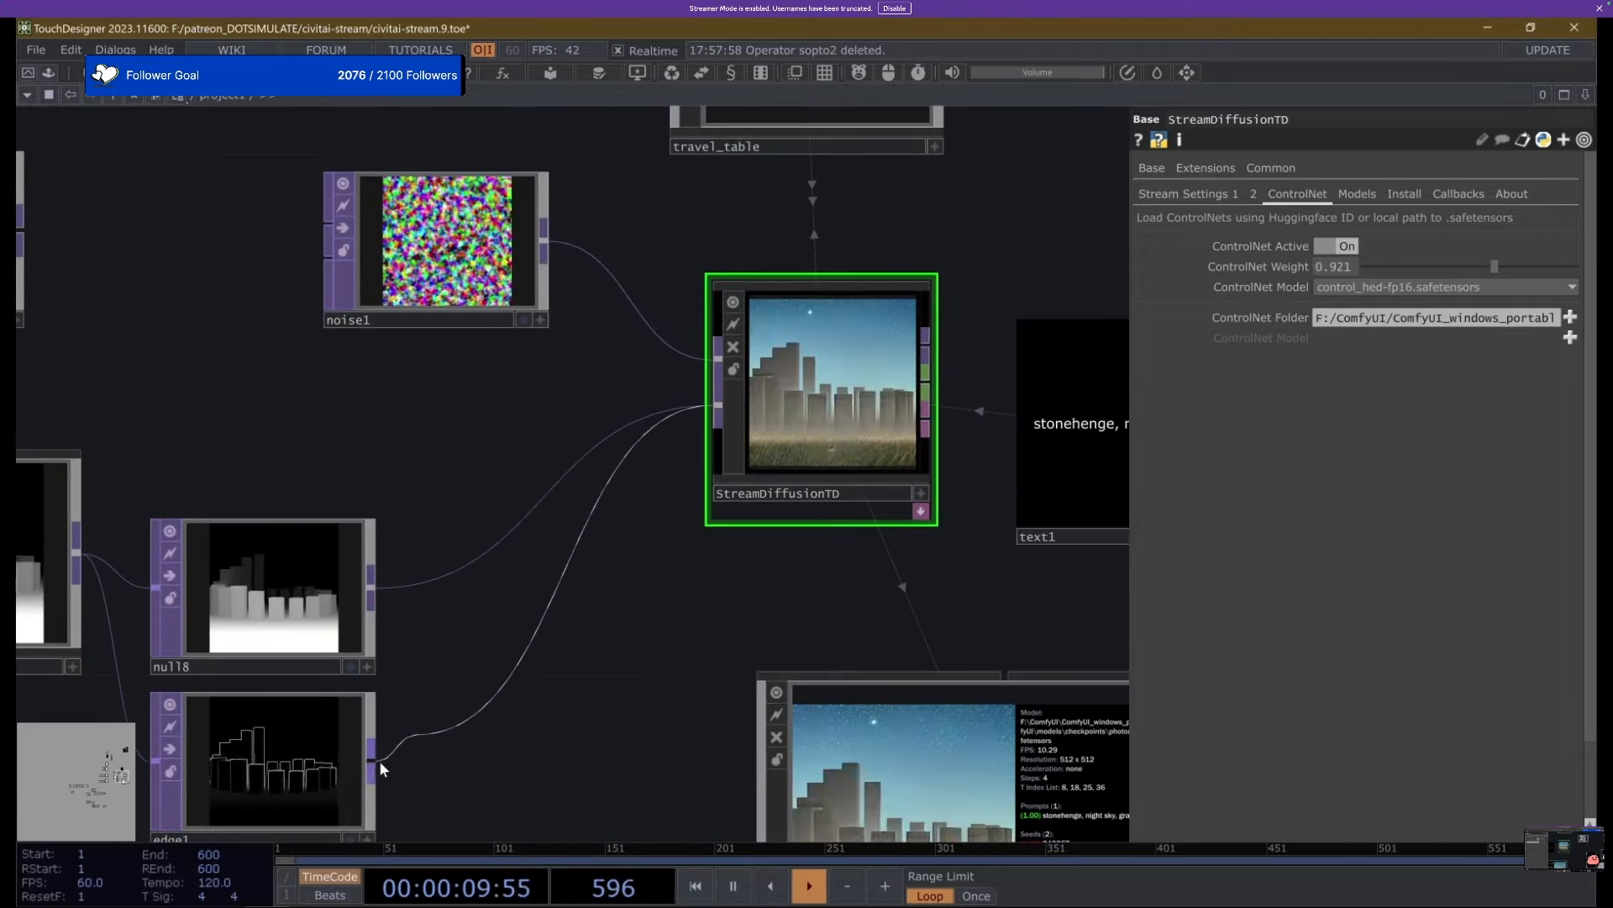
scroll(774, 430, up, 5)
scroll(769, 426, down, 3)
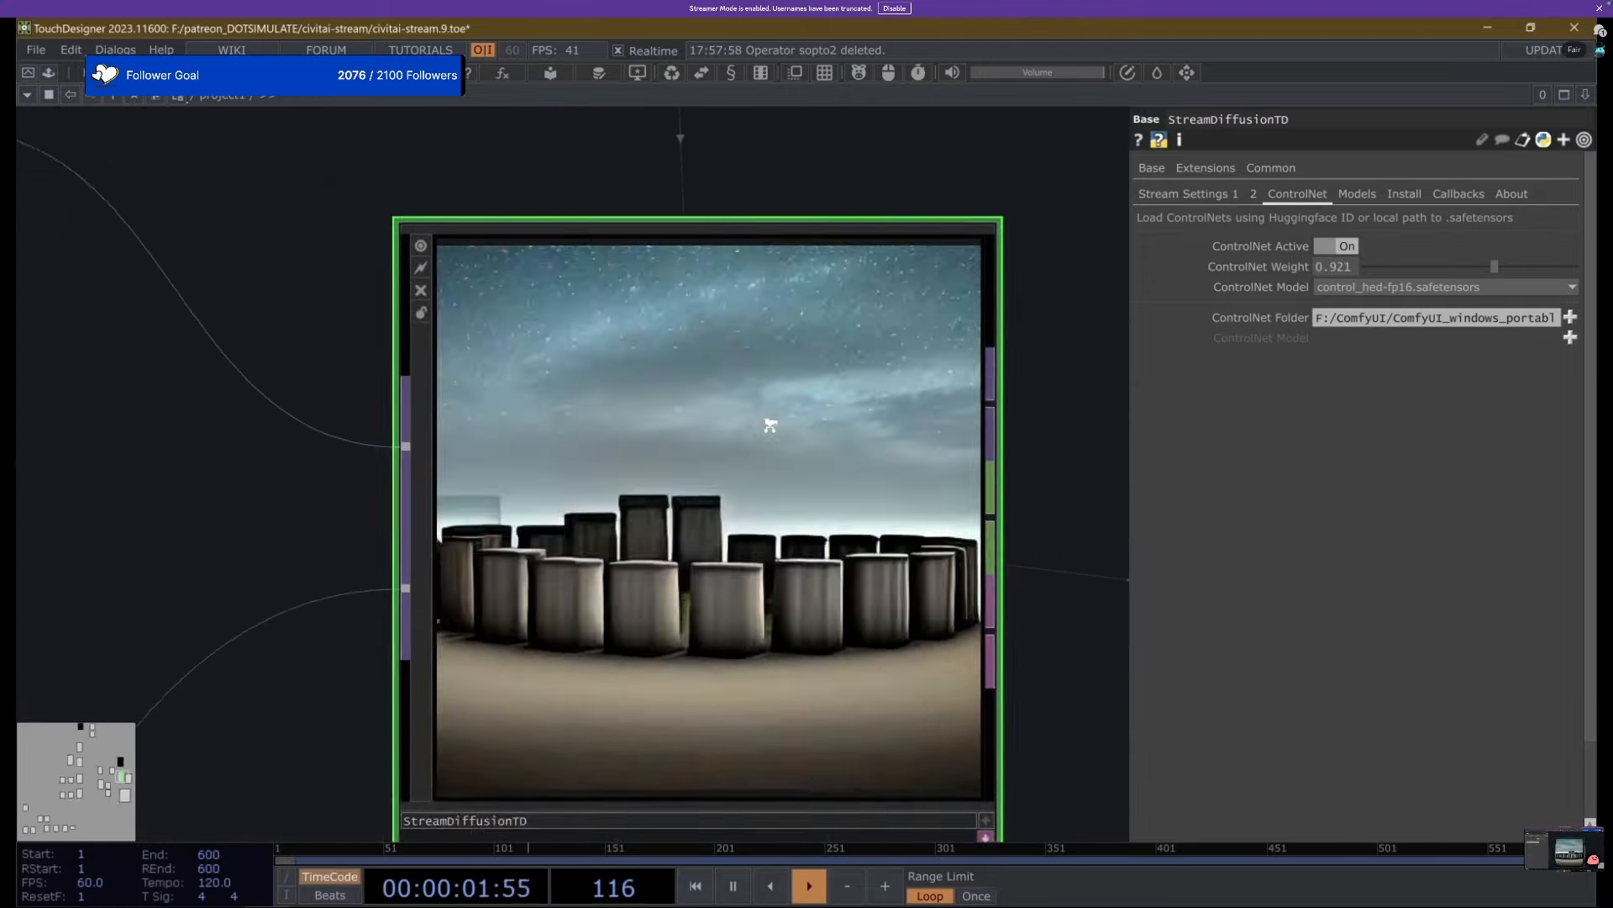
scroll(770, 425, up, 5)
scroll(769, 425, down, 3)
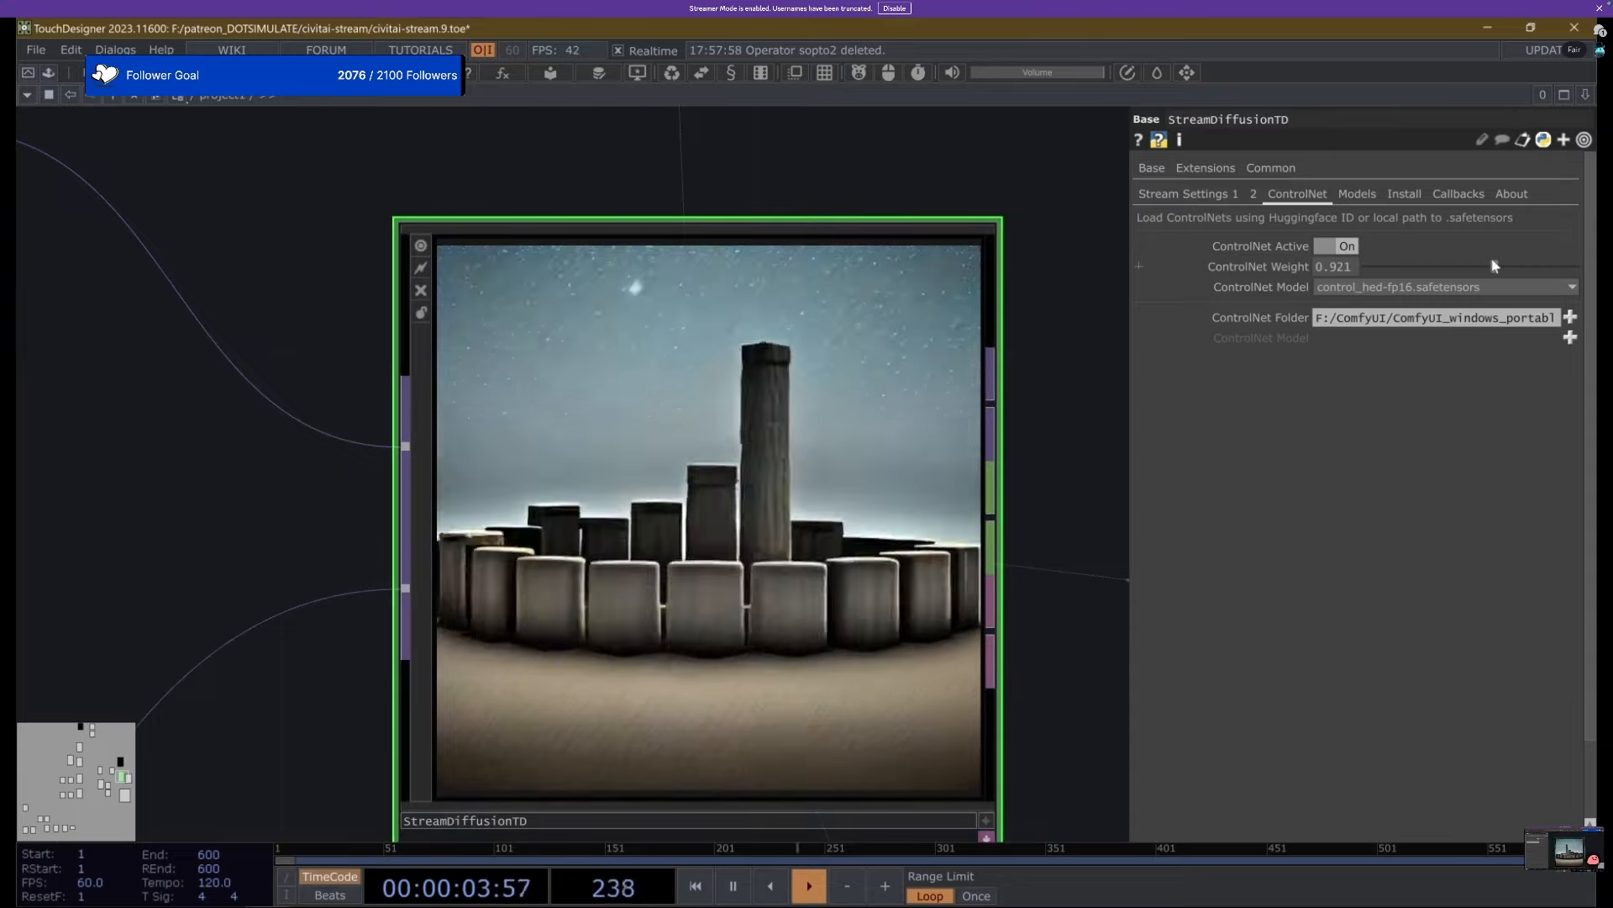
Lower the ControlNet weight to 0.682 and wire null8 back into StreamDiffusionTD.
mouse_move(1493, 265)
mouse_down()
mouse_move(1420, 266)
mouse_move(1461, 267)
mouse_move(1470, 286)
mouse_move(1461, 266)
mouse_up()
scroll(684, 377, down, 4)
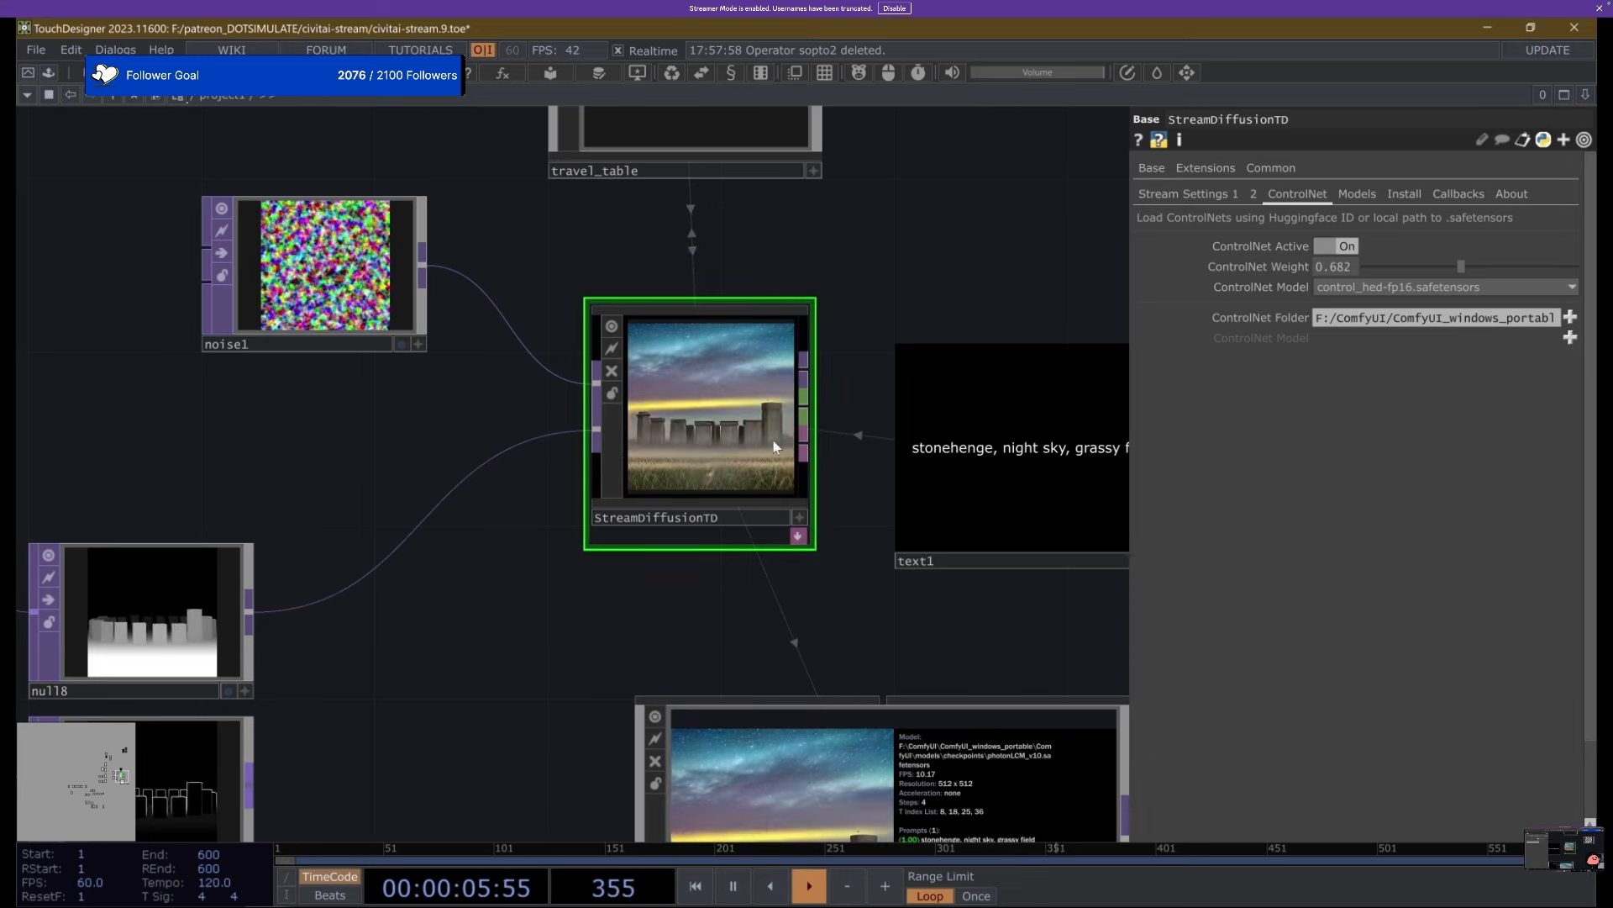
Stop the StreamDiffusionTD stream and look over the node with its noise1 input.
click(1206, 199)
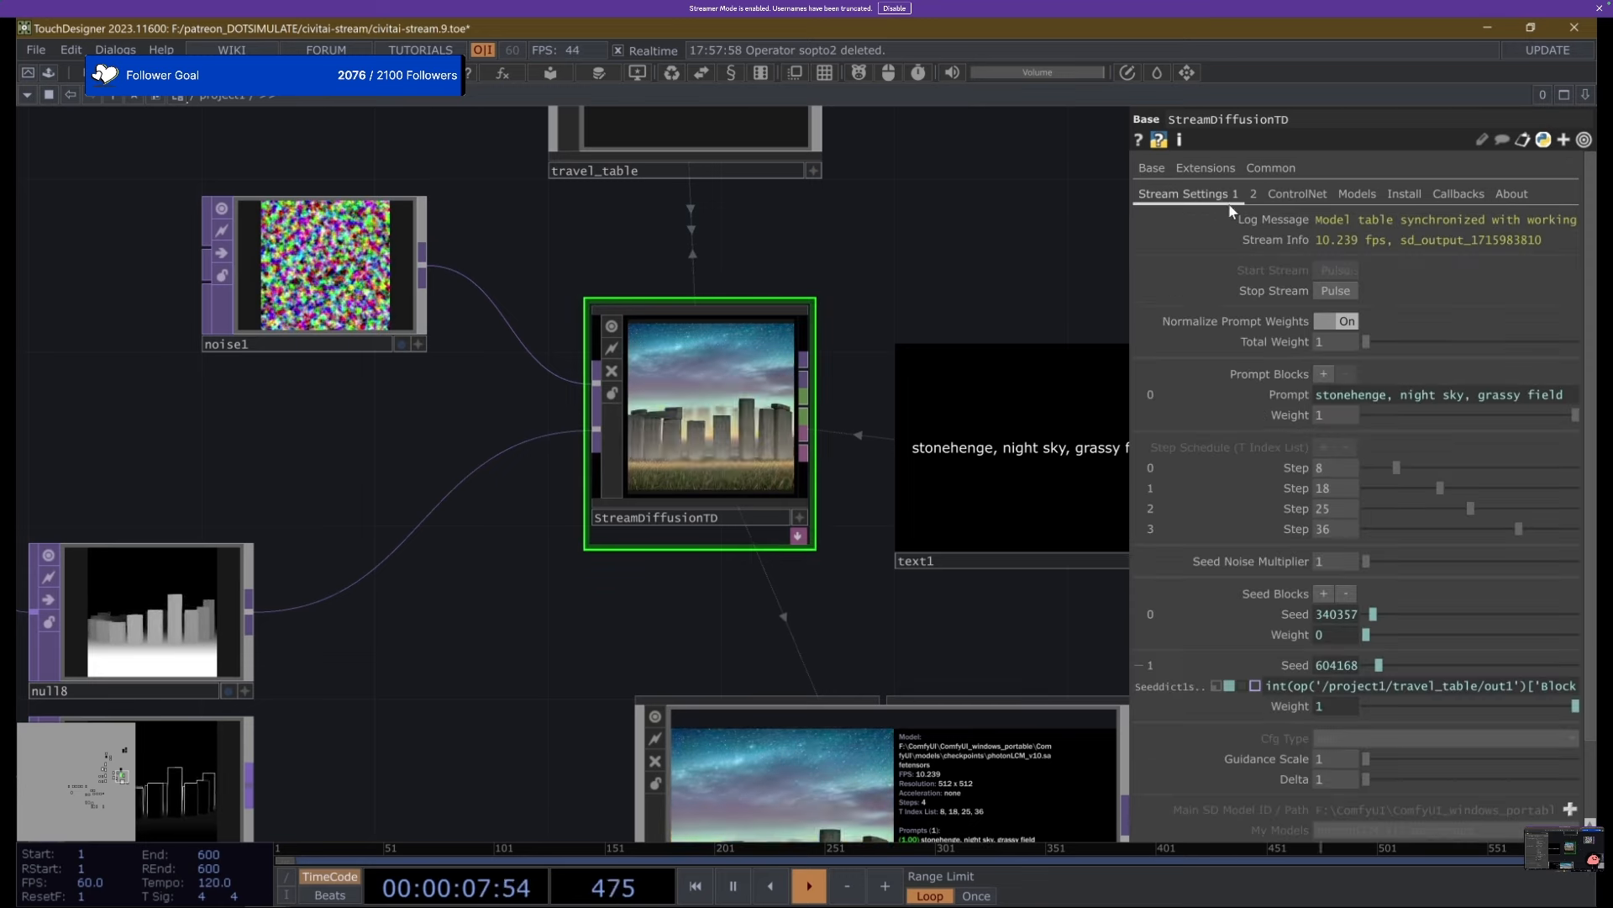
click(1335, 290)
scroll(696, 318, up, 4)
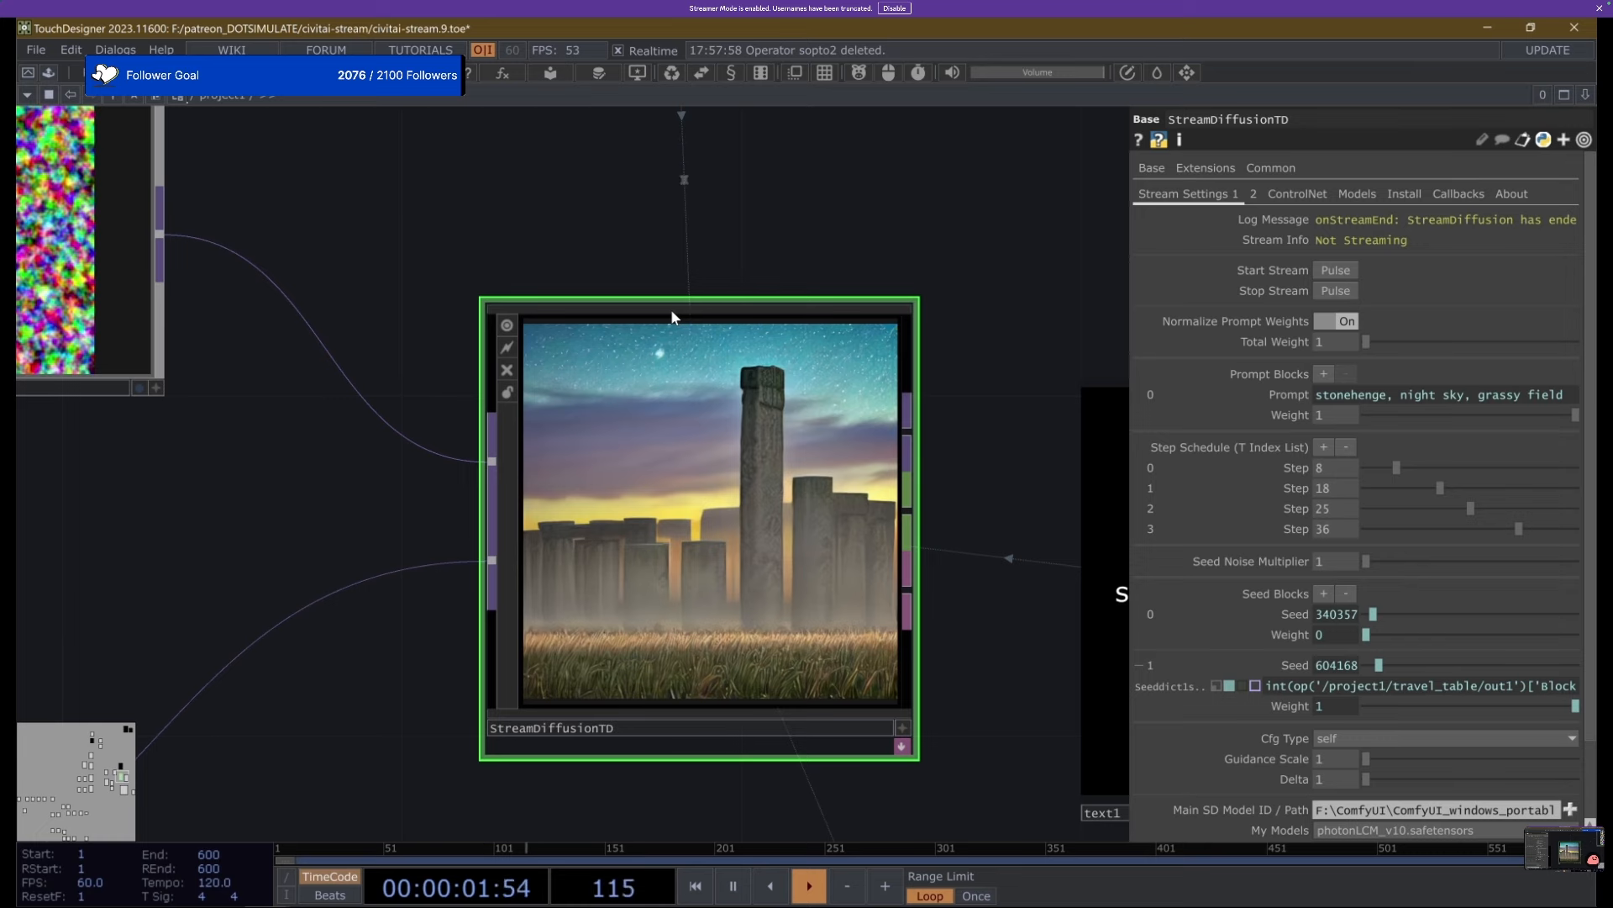
scroll(667, 309, down, 3)
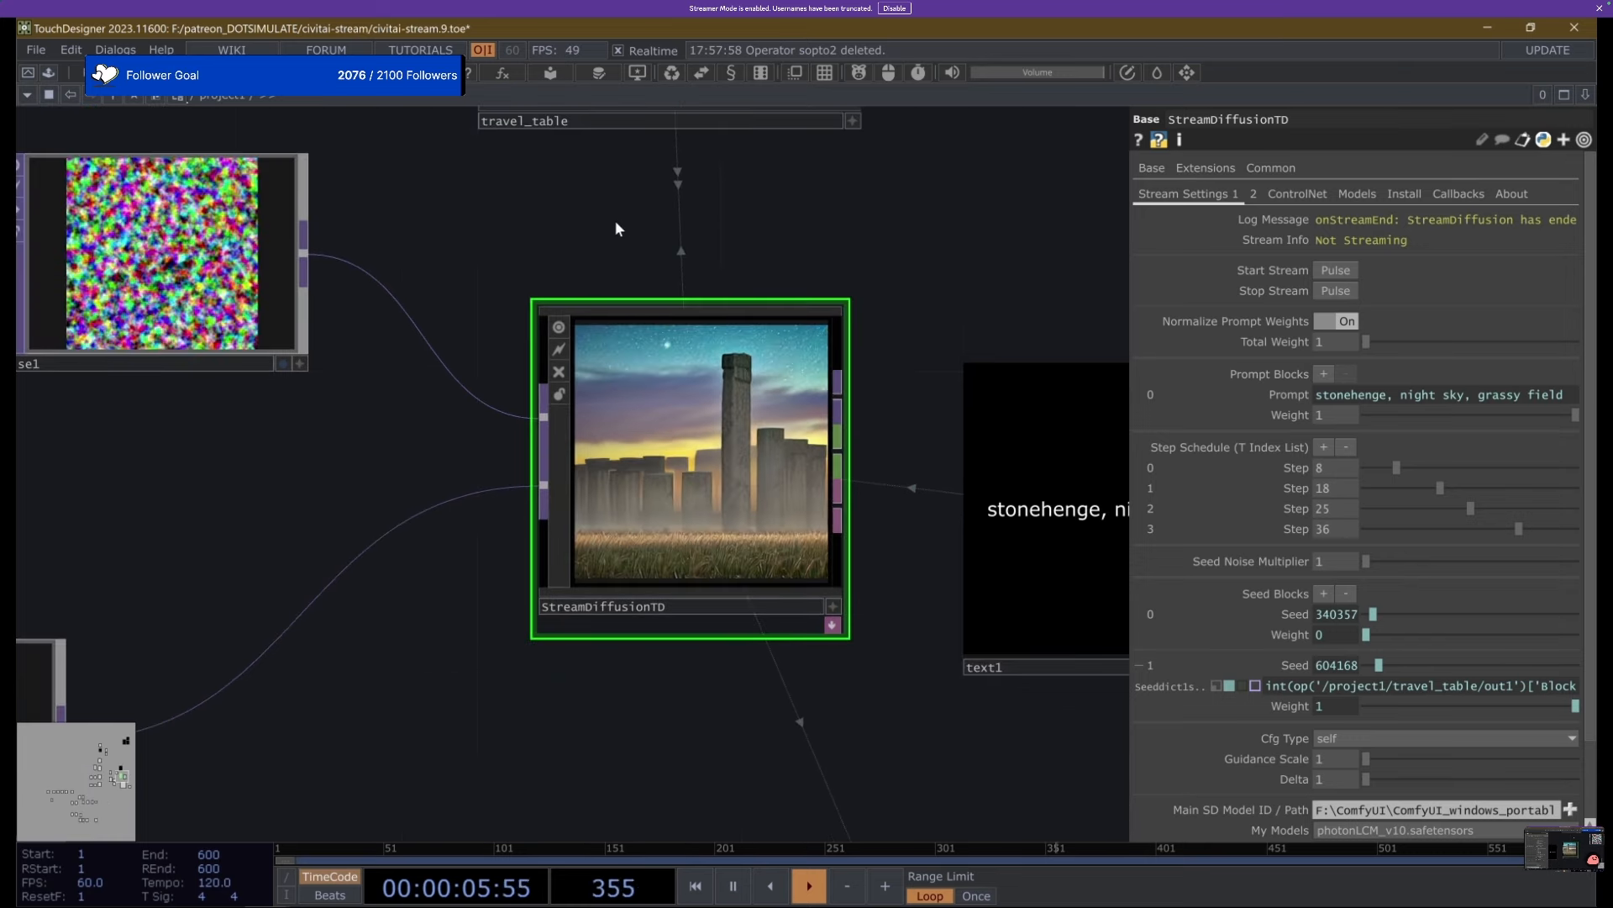
middle_drag(615, 221, 682, 358)
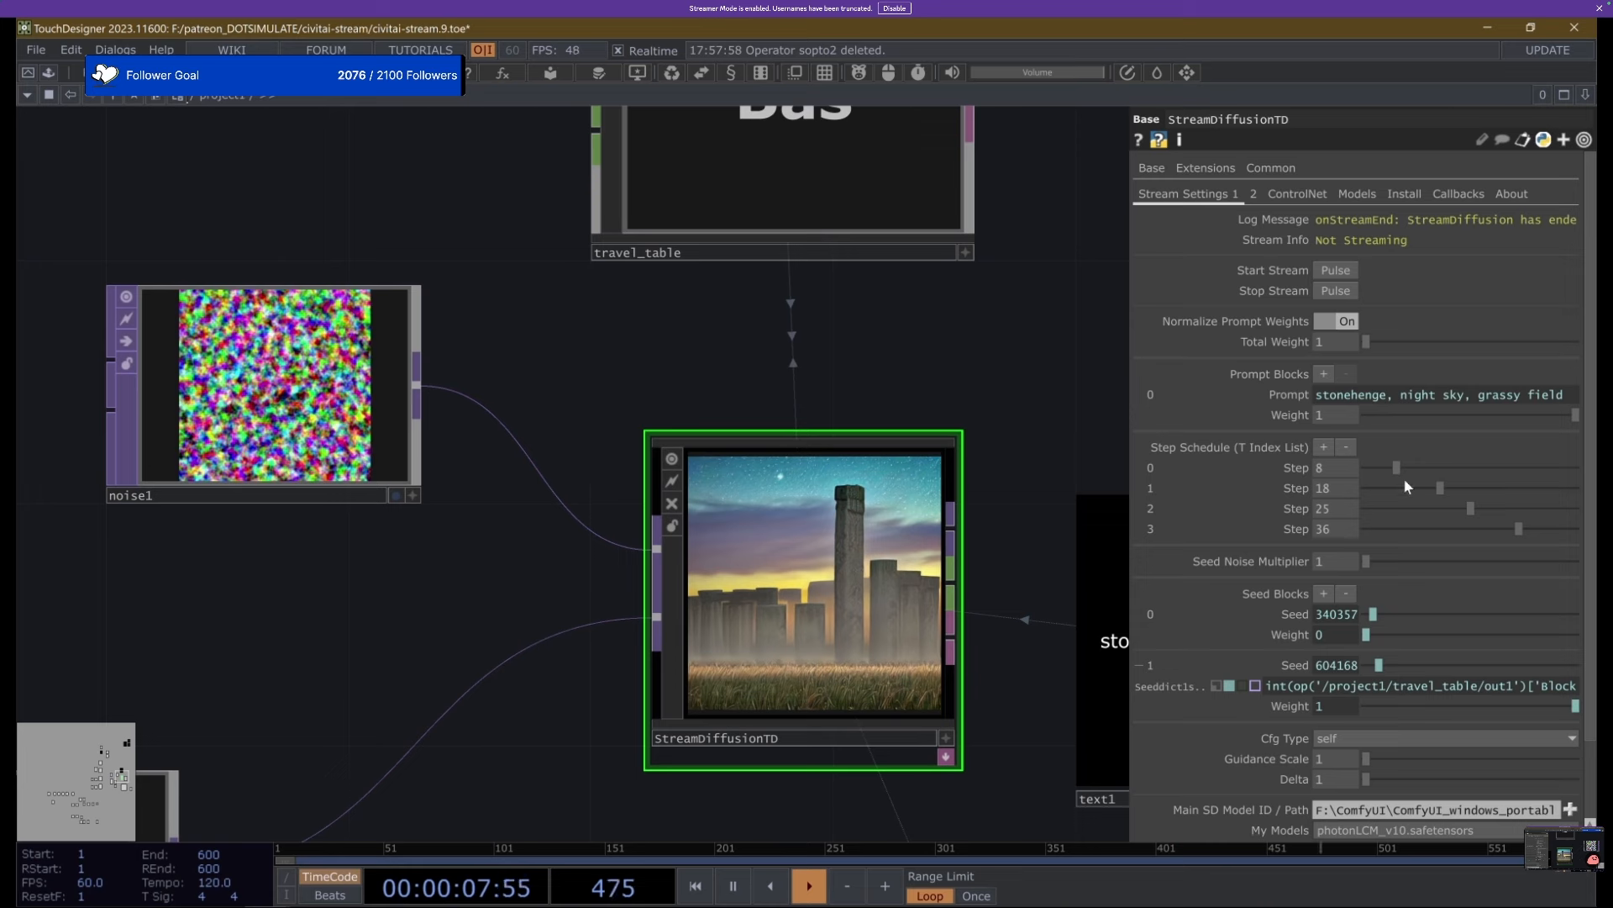
Strip the step schedule down to a single step and extend it to eight steps.
click(1338, 446)
click(1343, 448)
click(1343, 448)
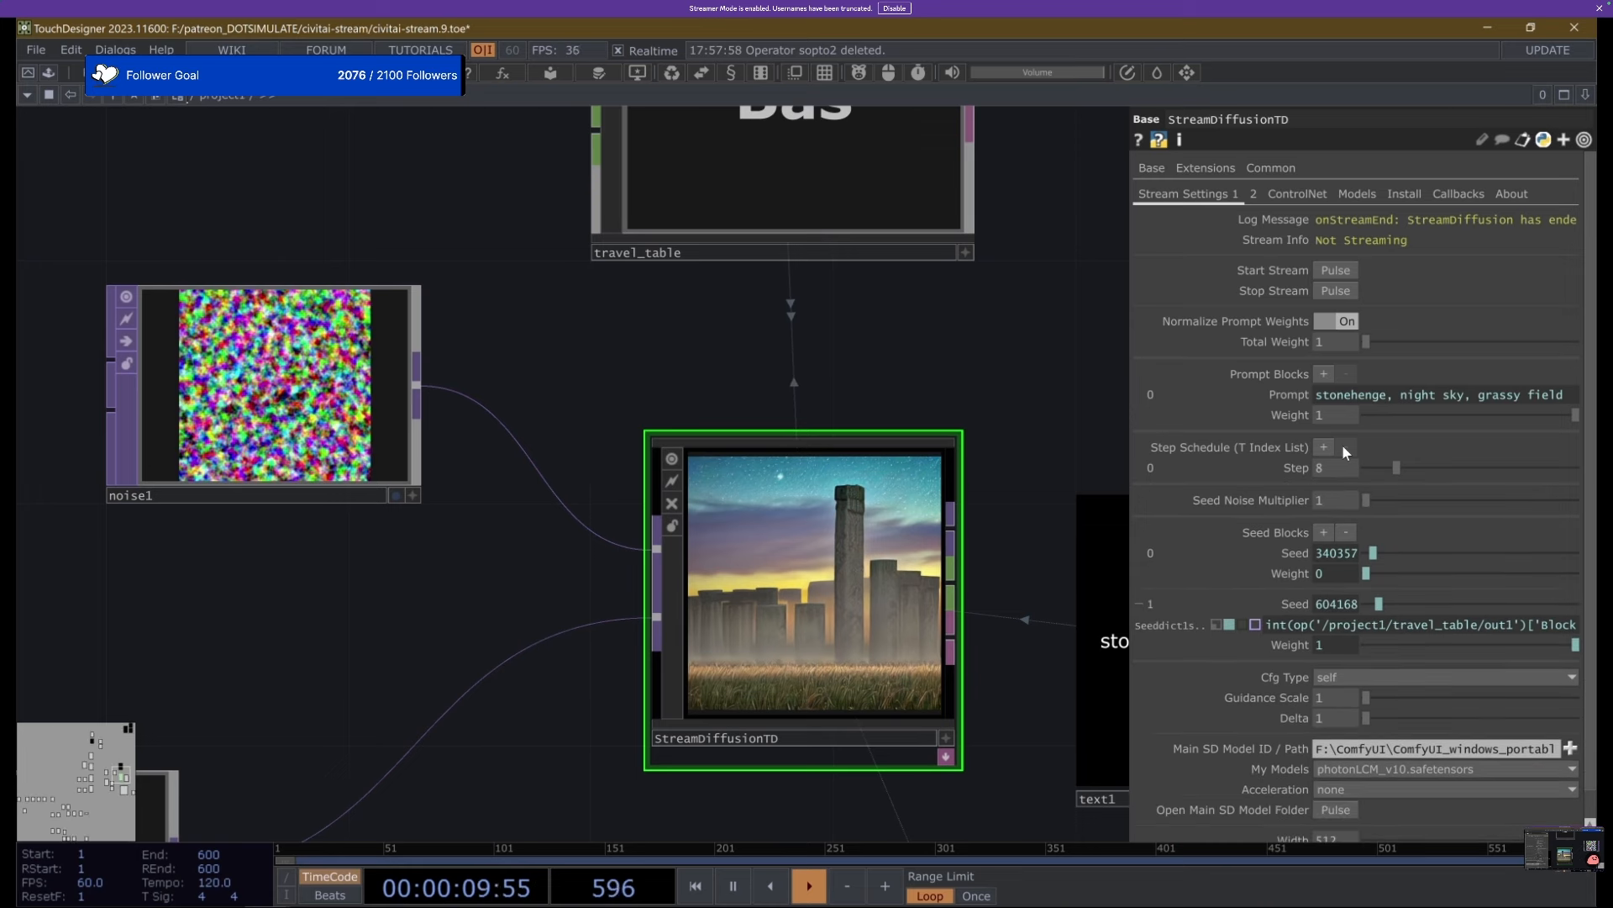
click(1319, 446)
click(1319, 446)
click(1320, 445)
click(1320, 445)
click(1320, 445)
click(1319, 446)
click(1319, 445)
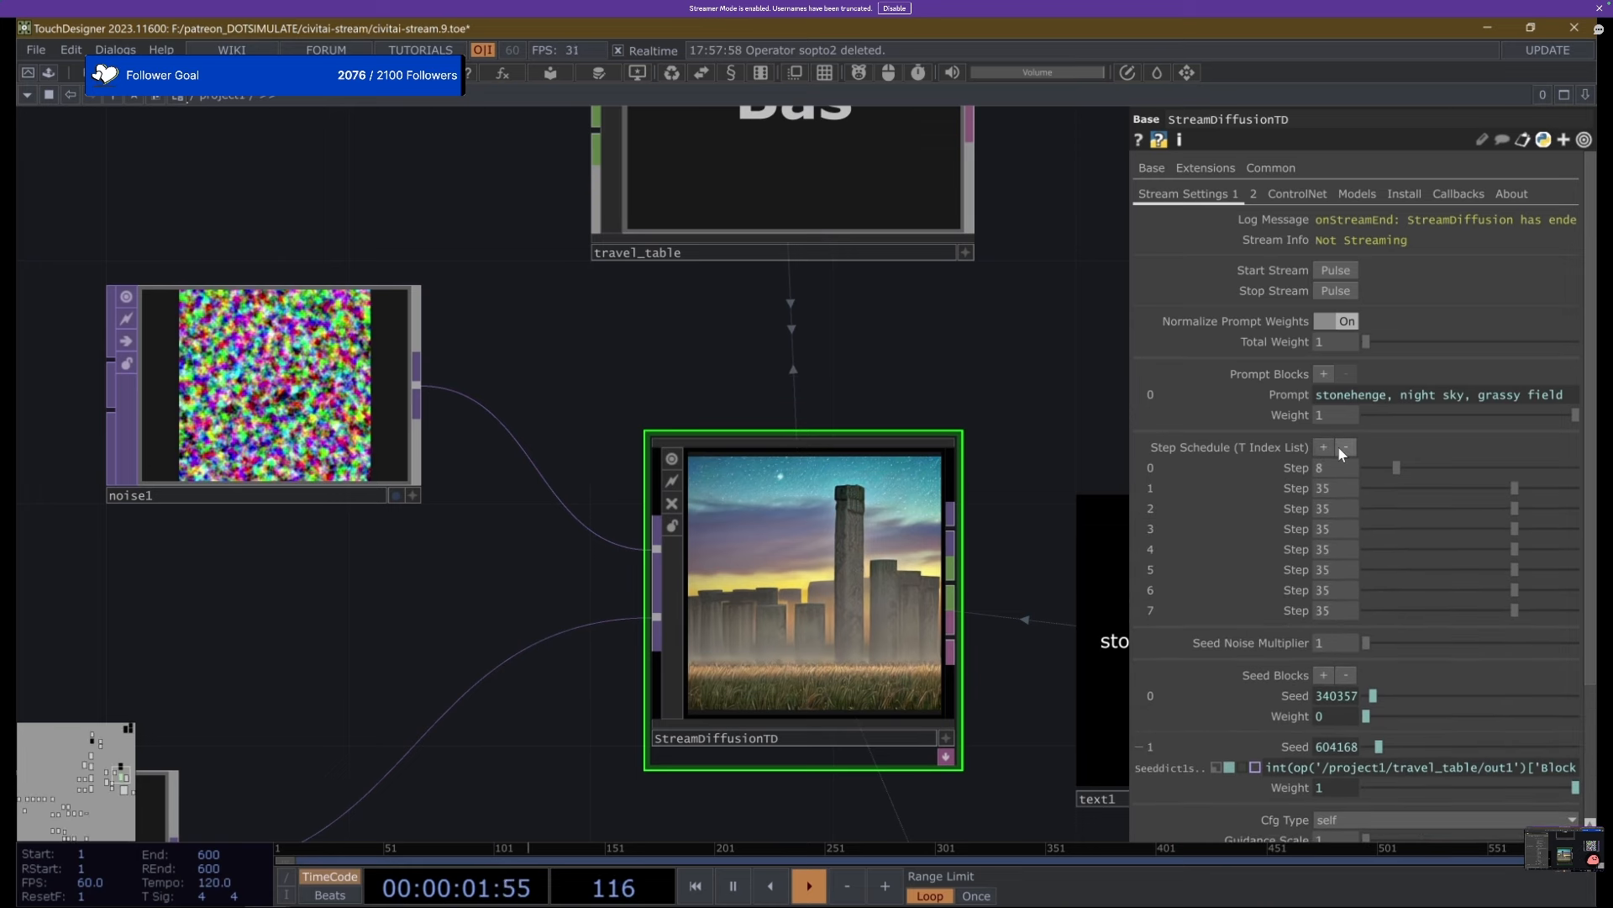
Bring the step schedule to four steps with the values 8, 13, 24 and 35.
click(1340, 448)
click(1341, 448)
click(1341, 448)
click(1340, 448)
click(1340, 448)
click(1341, 448)
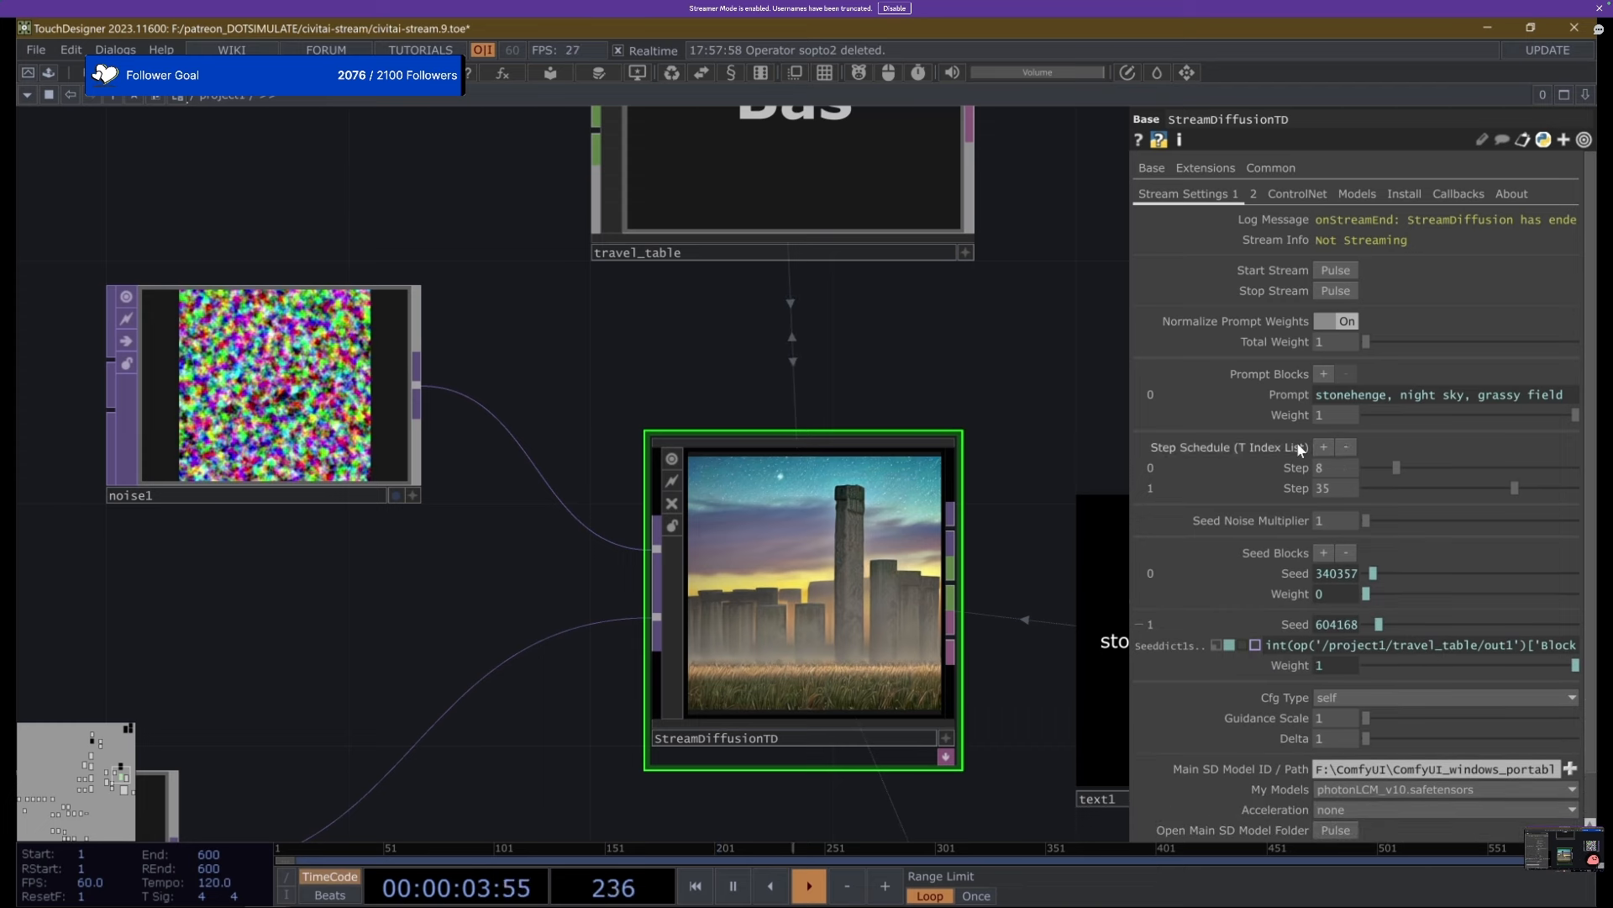
click(1323, 447)
click(1323, 447)
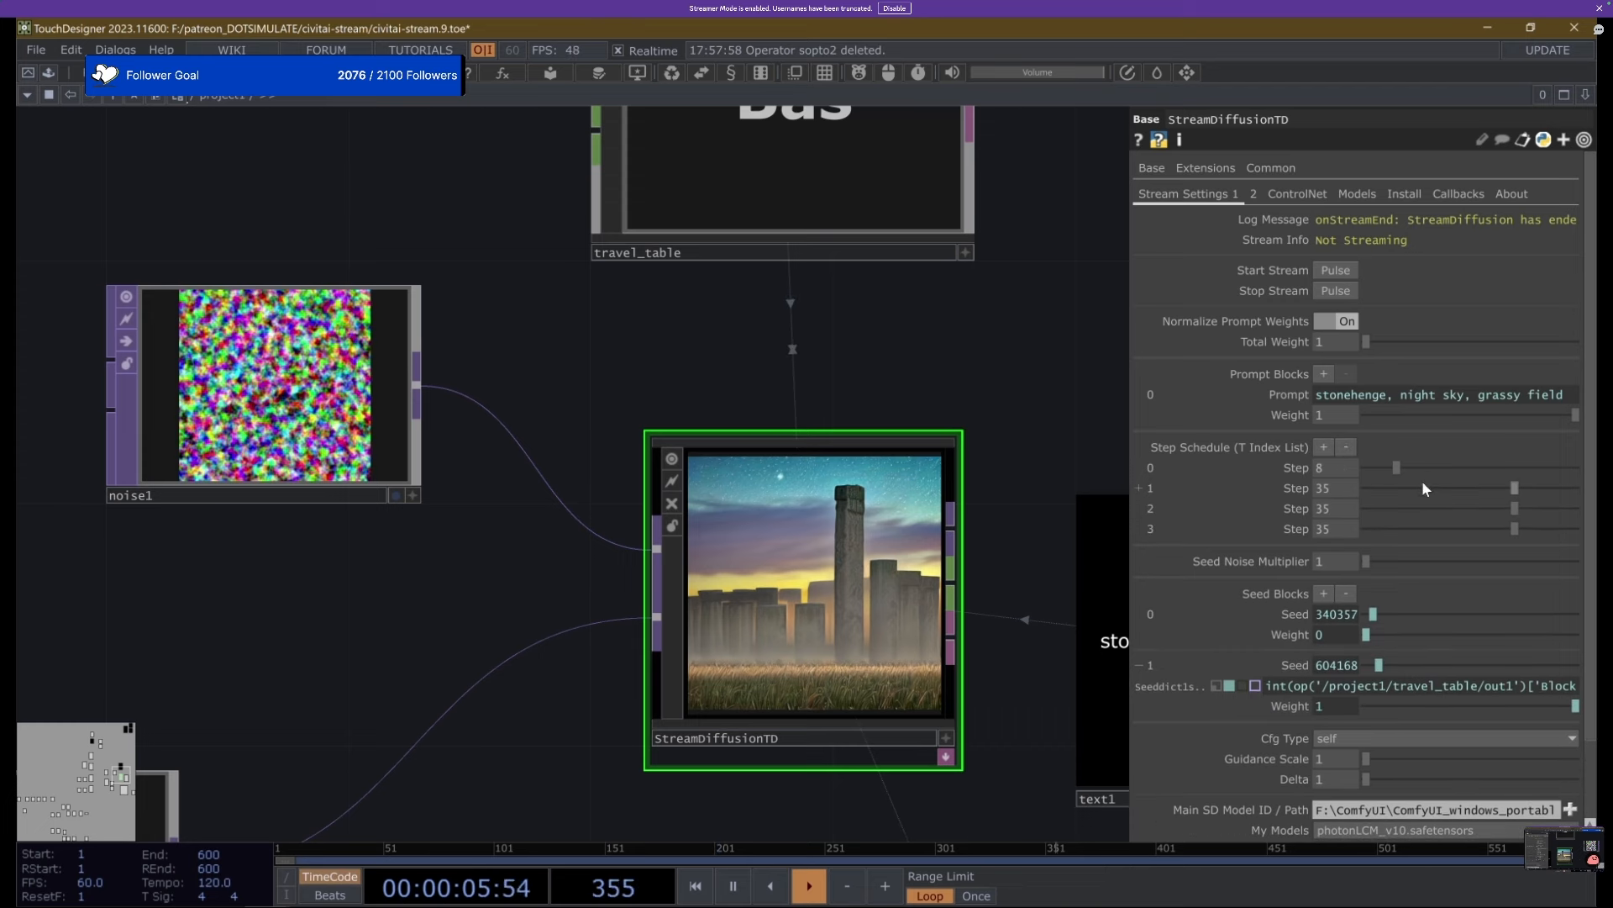
Enable LoRA use in the model settings of StreamDiffusionTD.
click(1298, 194)
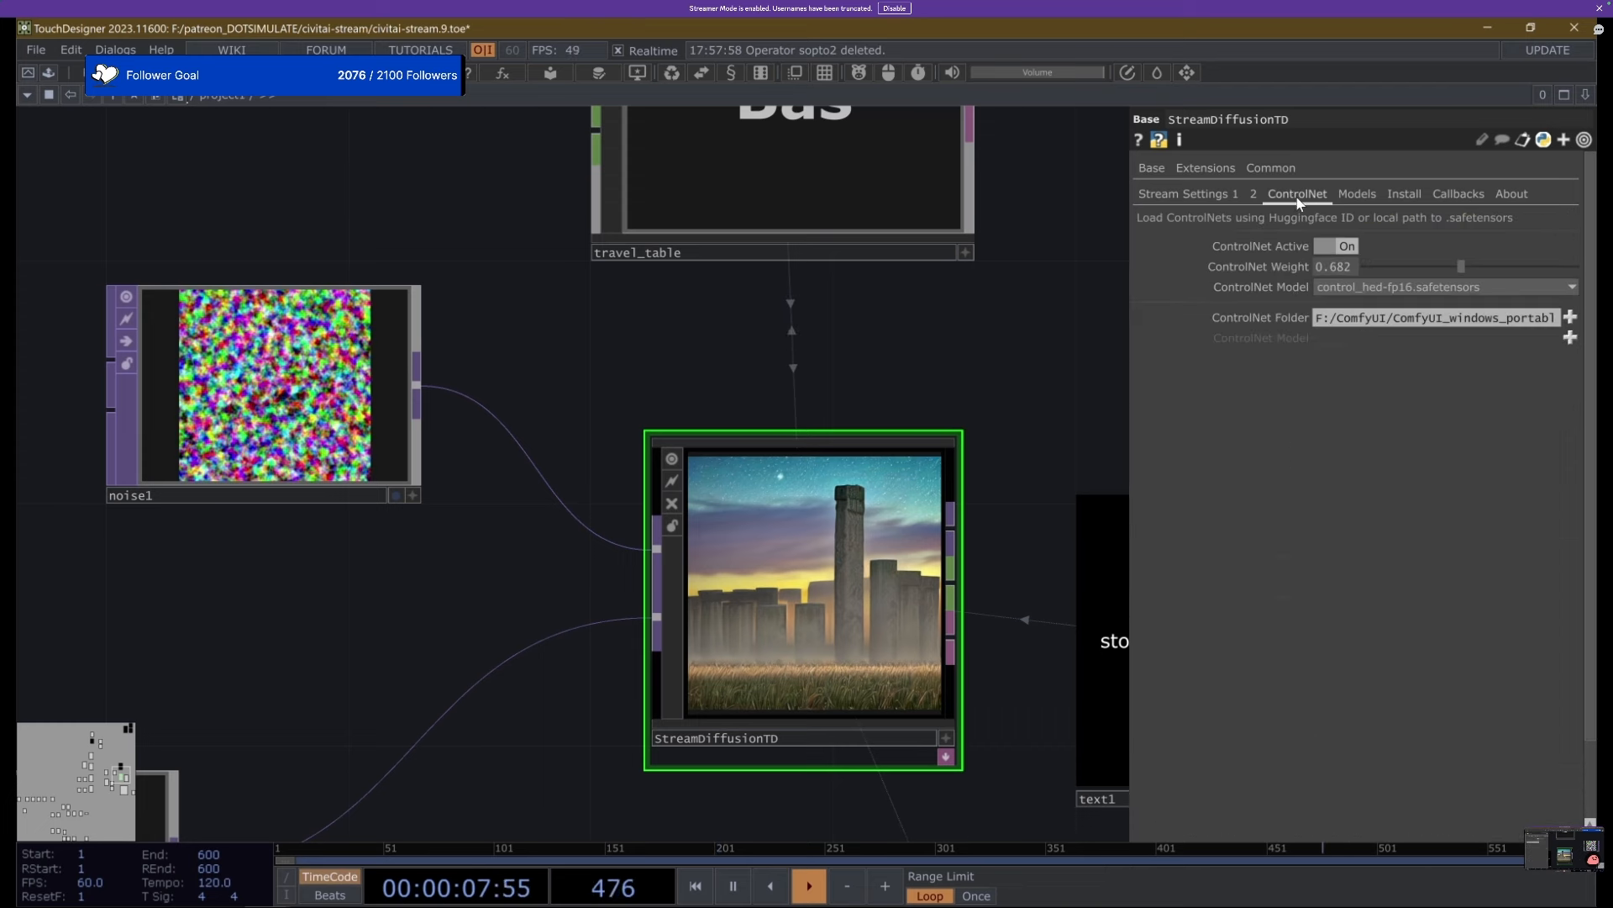
click(1367, 198)
click(1343, 433)
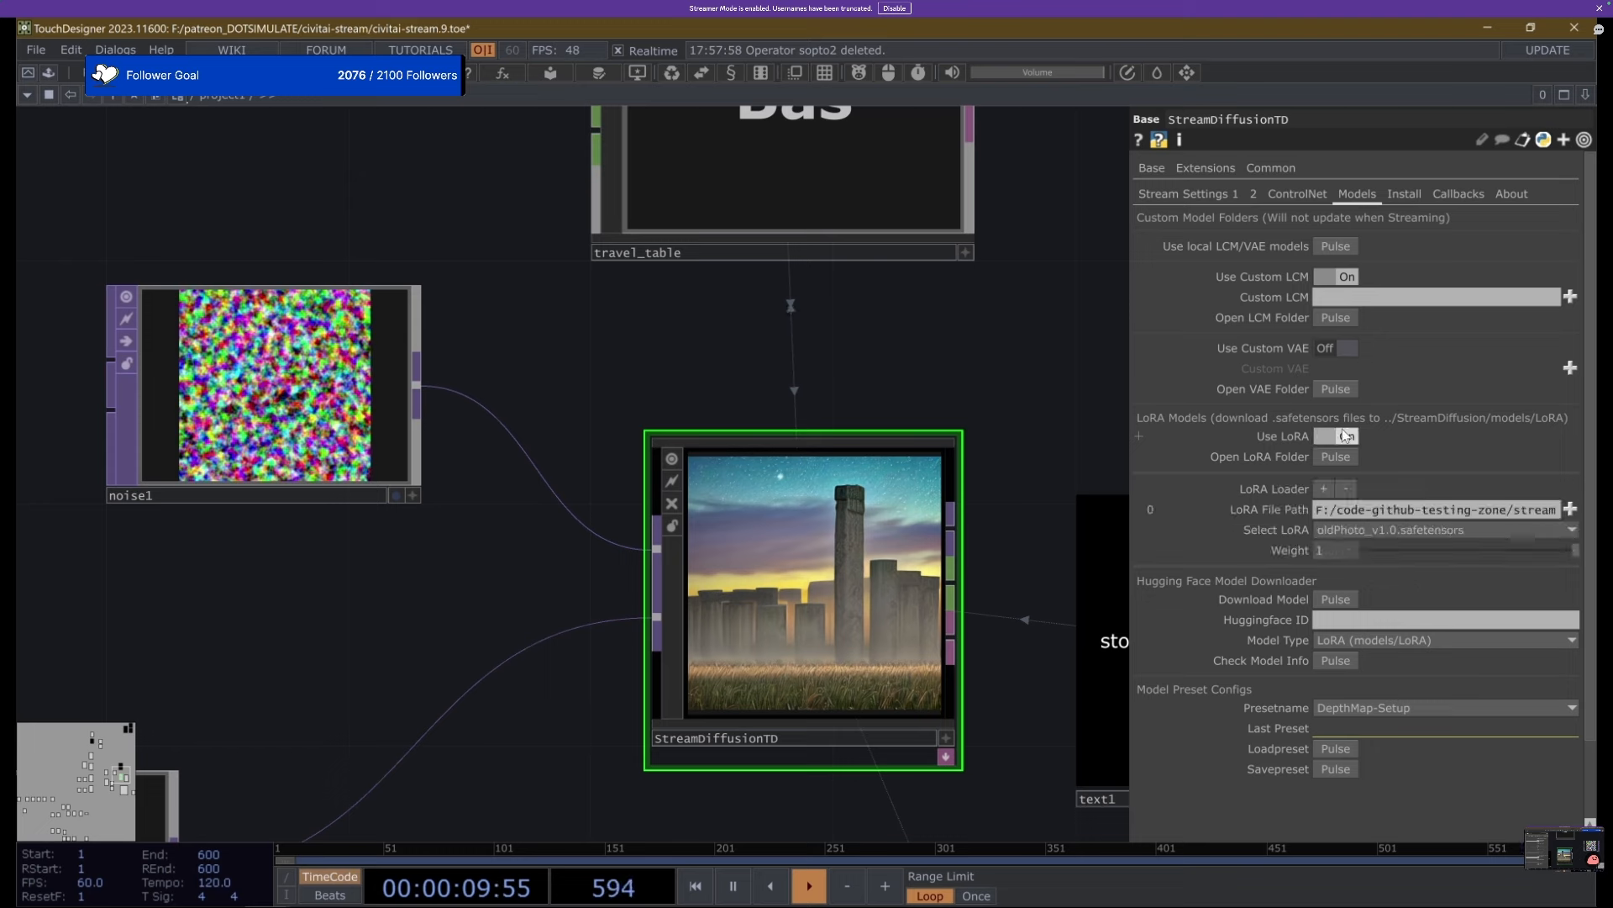
Add three extra LoRA loader slots and try different weights on oldPhoto_v1.0.safetensors, ending at 1.
click(1323, 489)
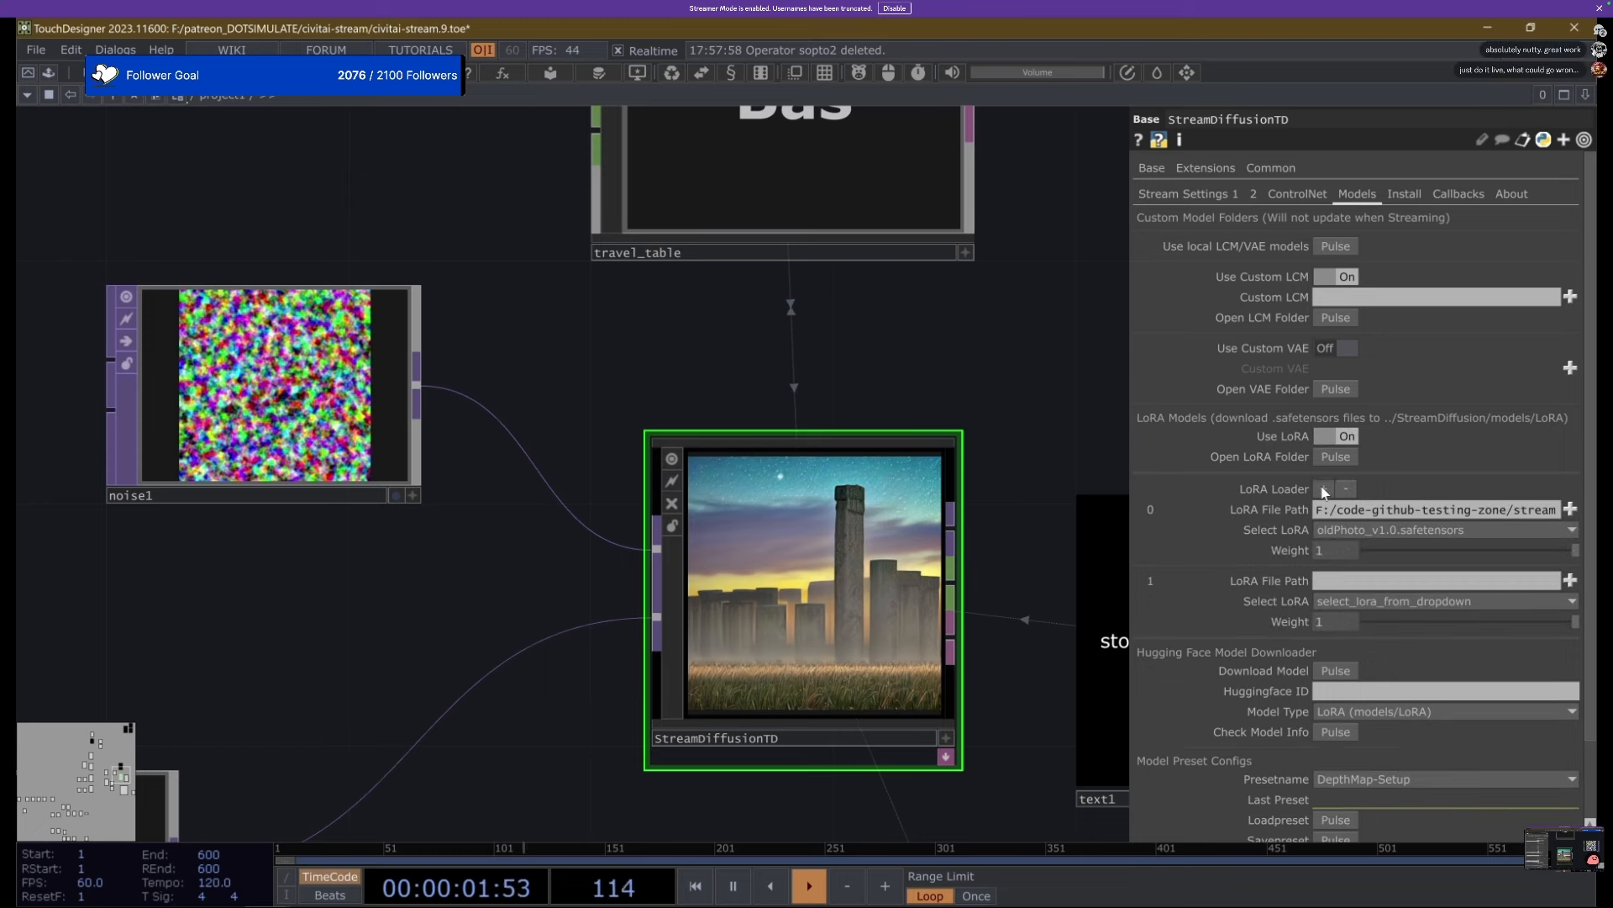
click(1323, 489)
click(1323, 489)
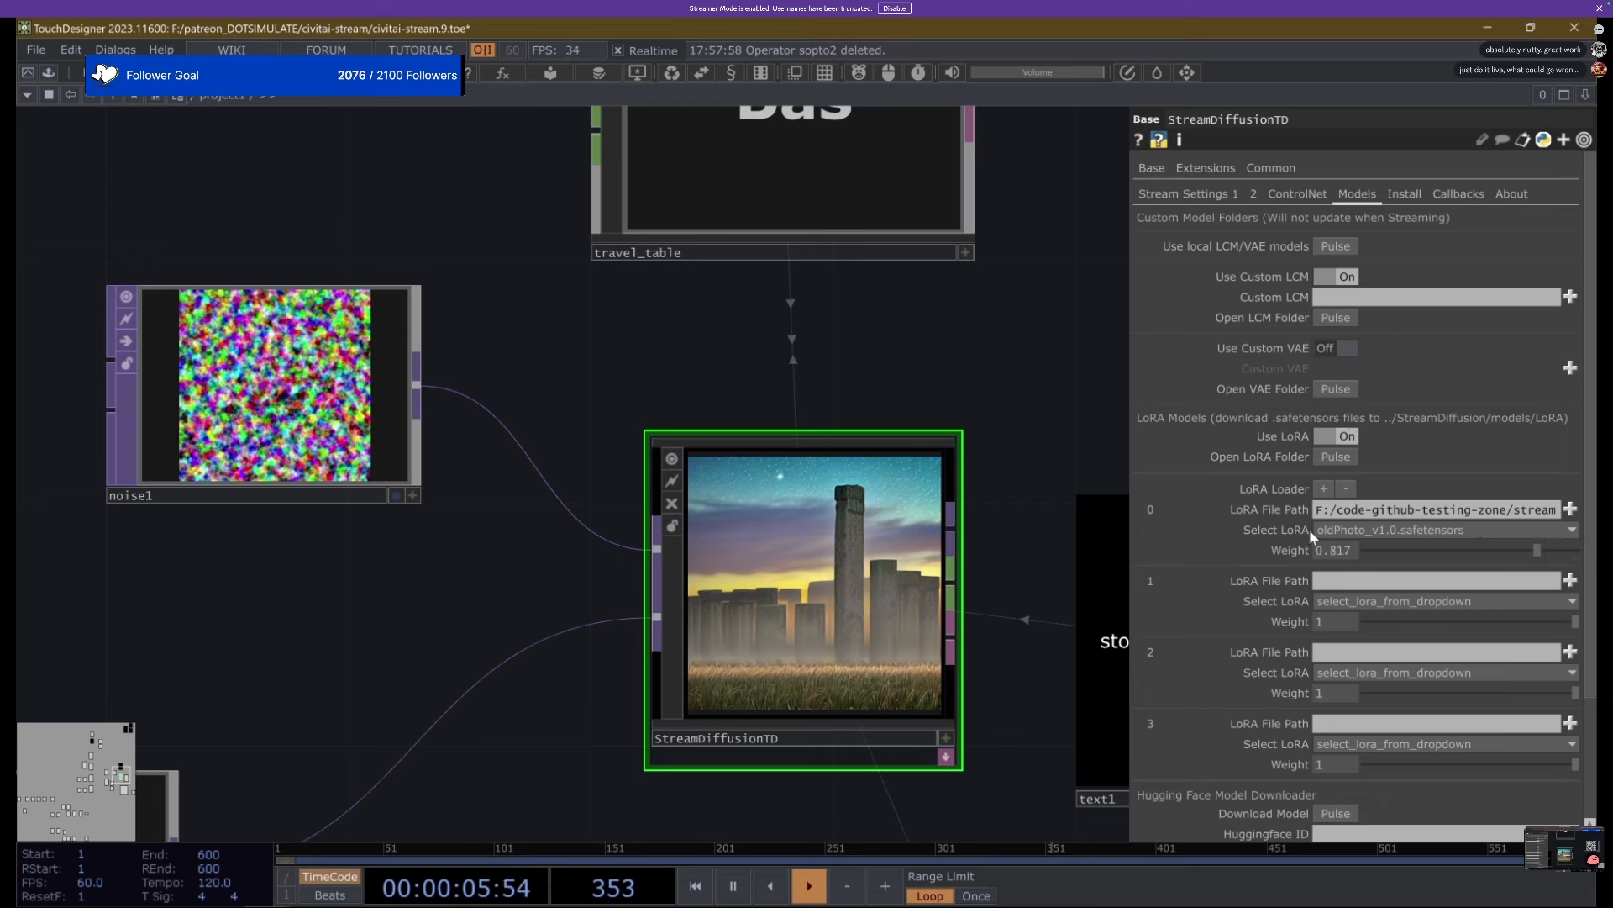
drag(1311, 531, 1594, 502)
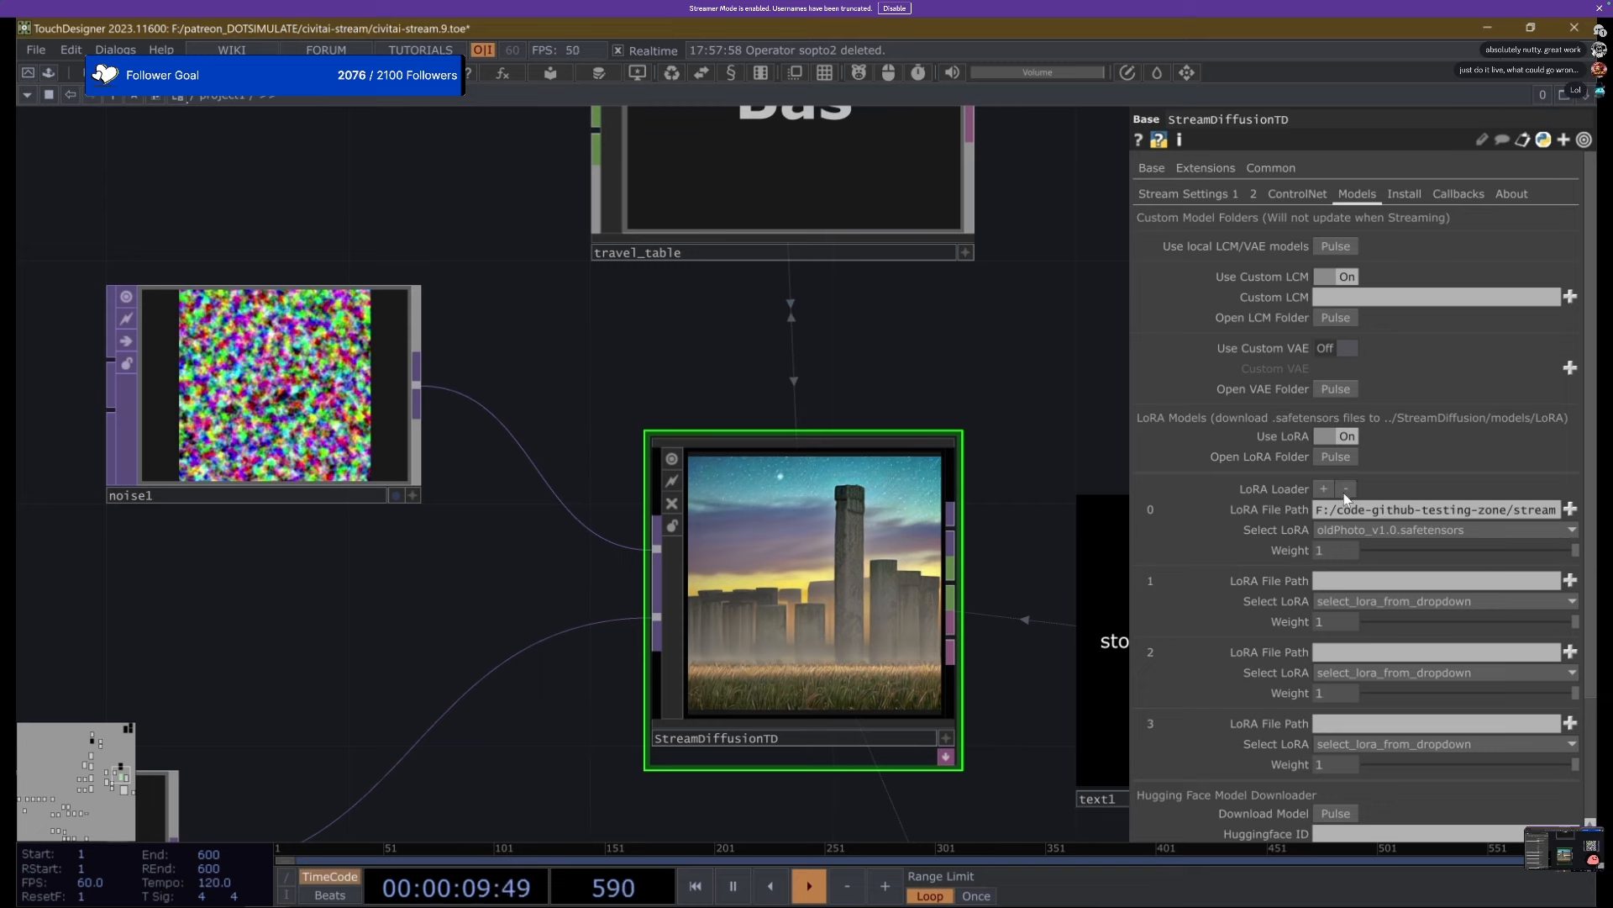
Remove the three empty LoRA loader slots, keeping only oldPhoto_v1.0.safetensors.
click(1345, 491)
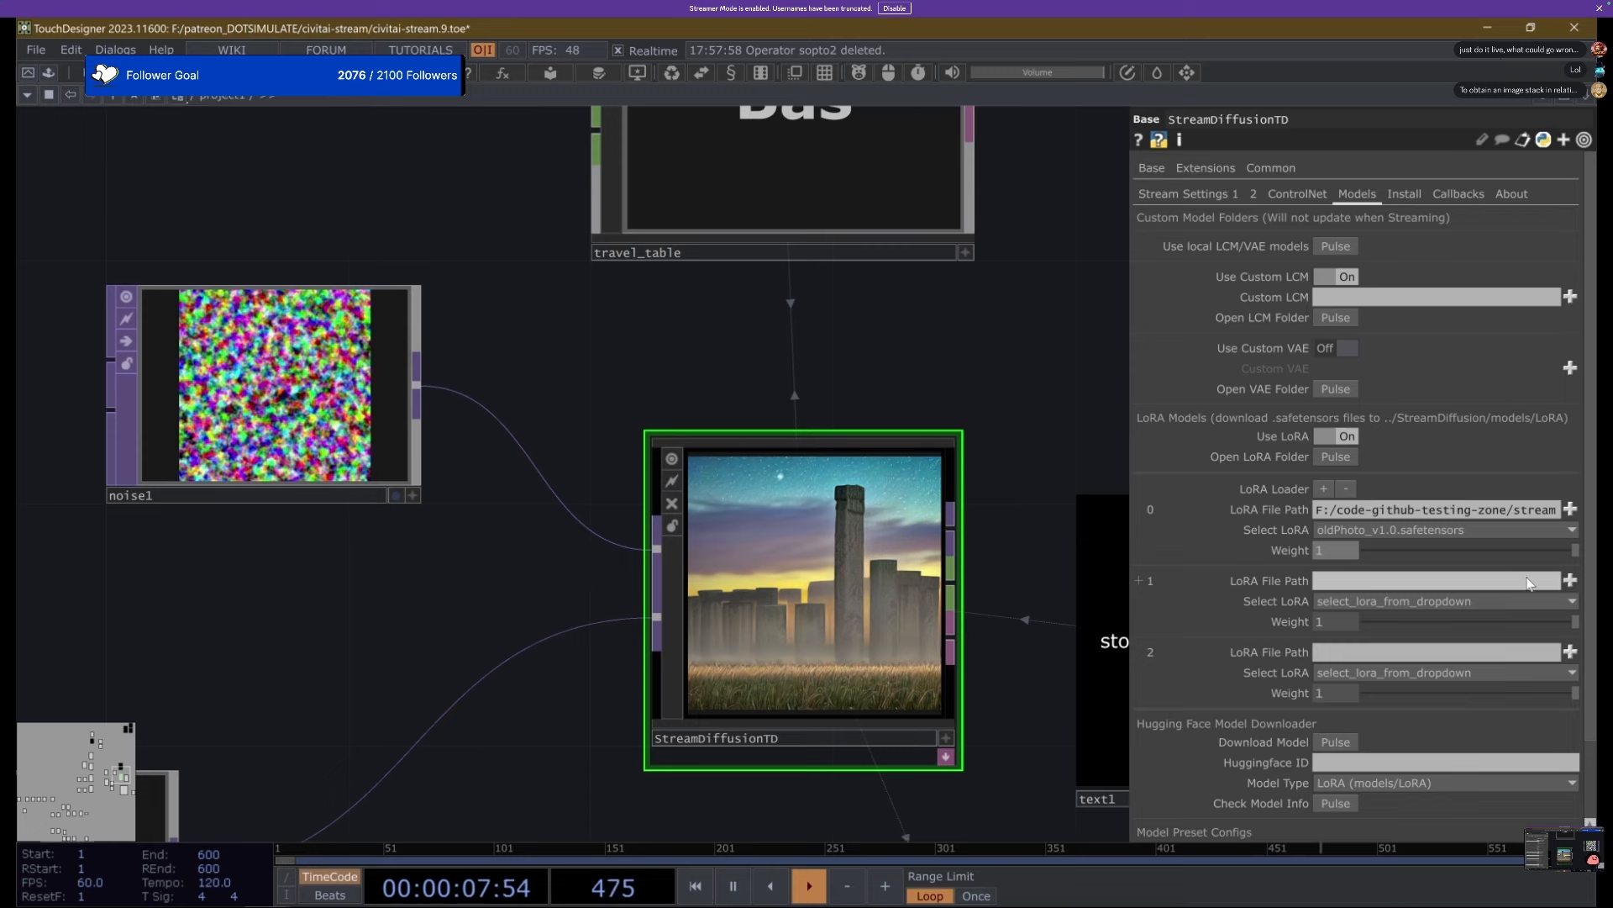
click(1347, 489)
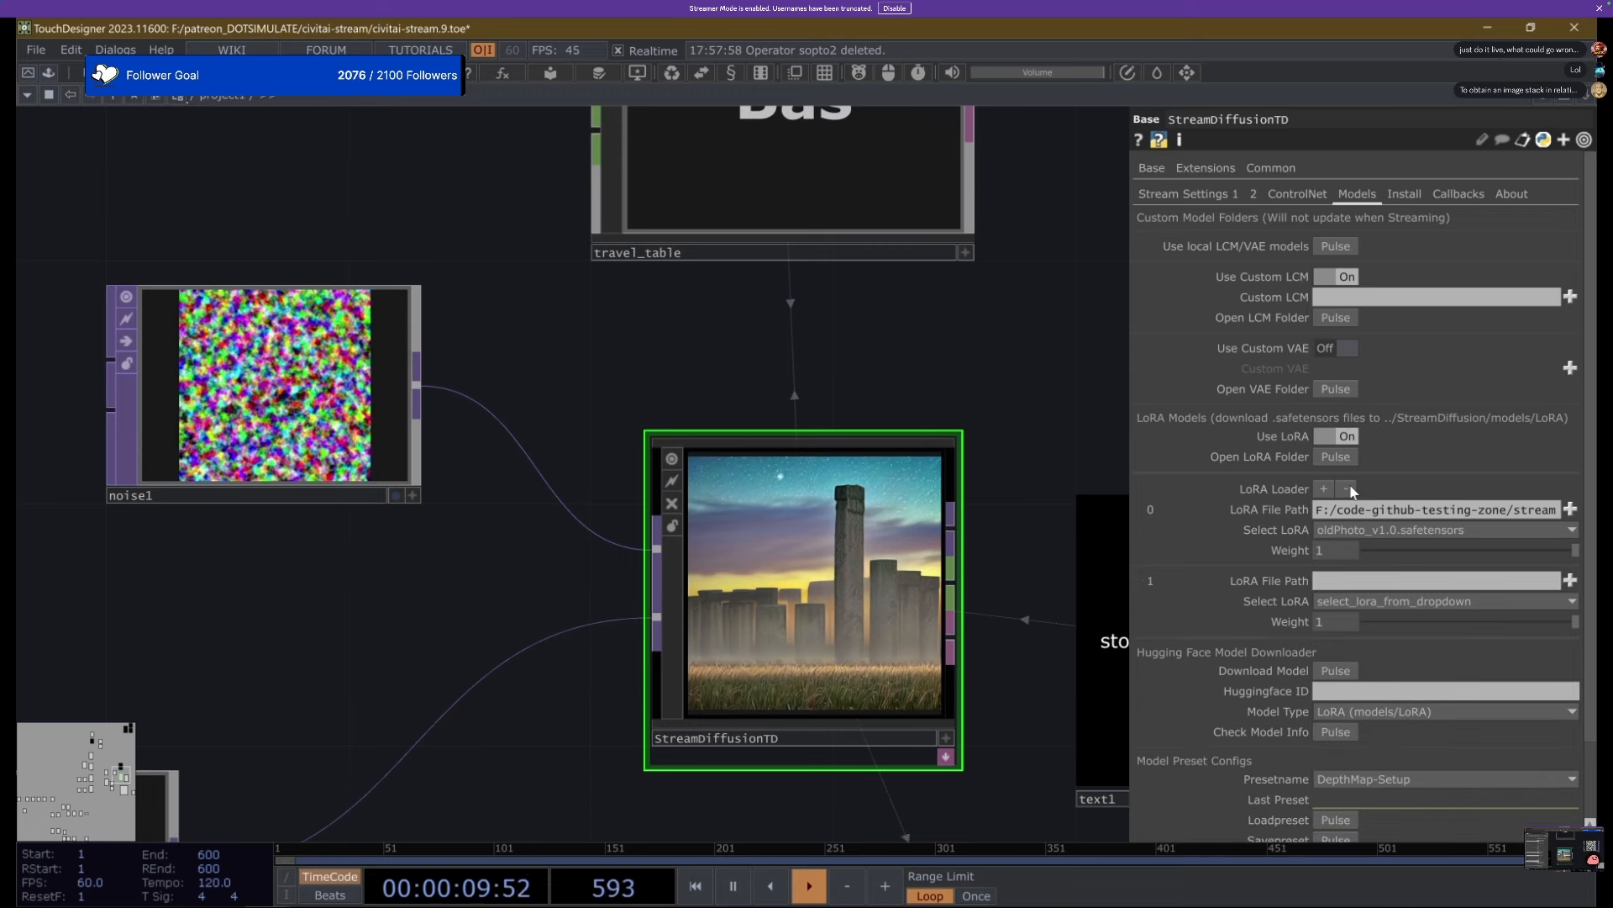
click(1348, 489)
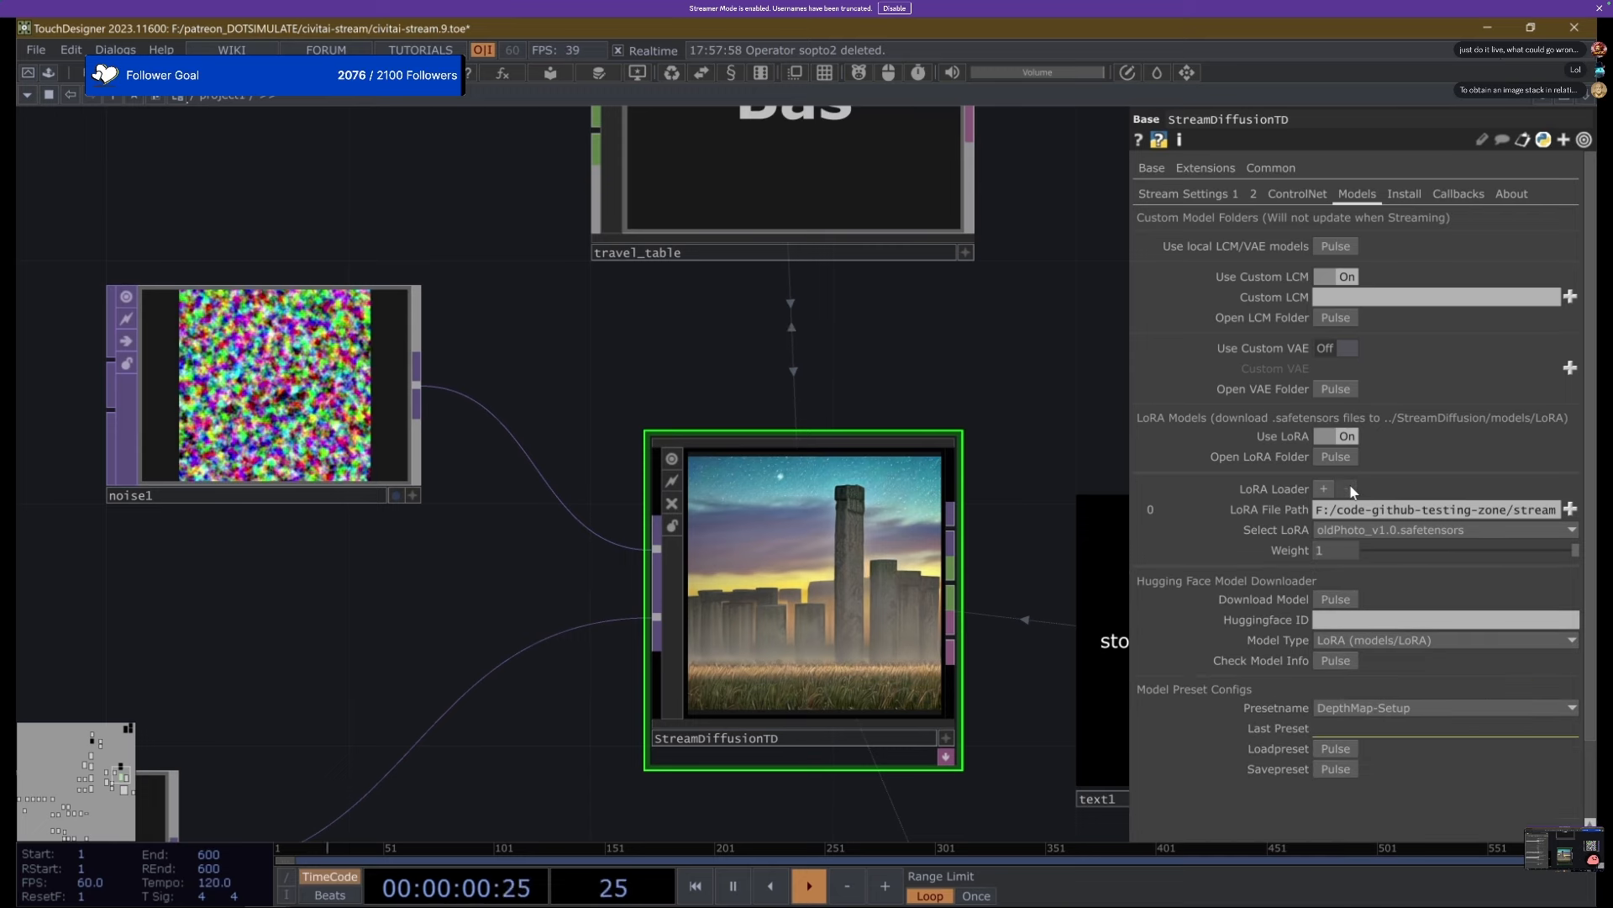
Change the ControlNet model of StreamDiffusionTD to control_depth-fp16.safetensors.
click(1289, 193)
drag(947, 364, 843, 376)
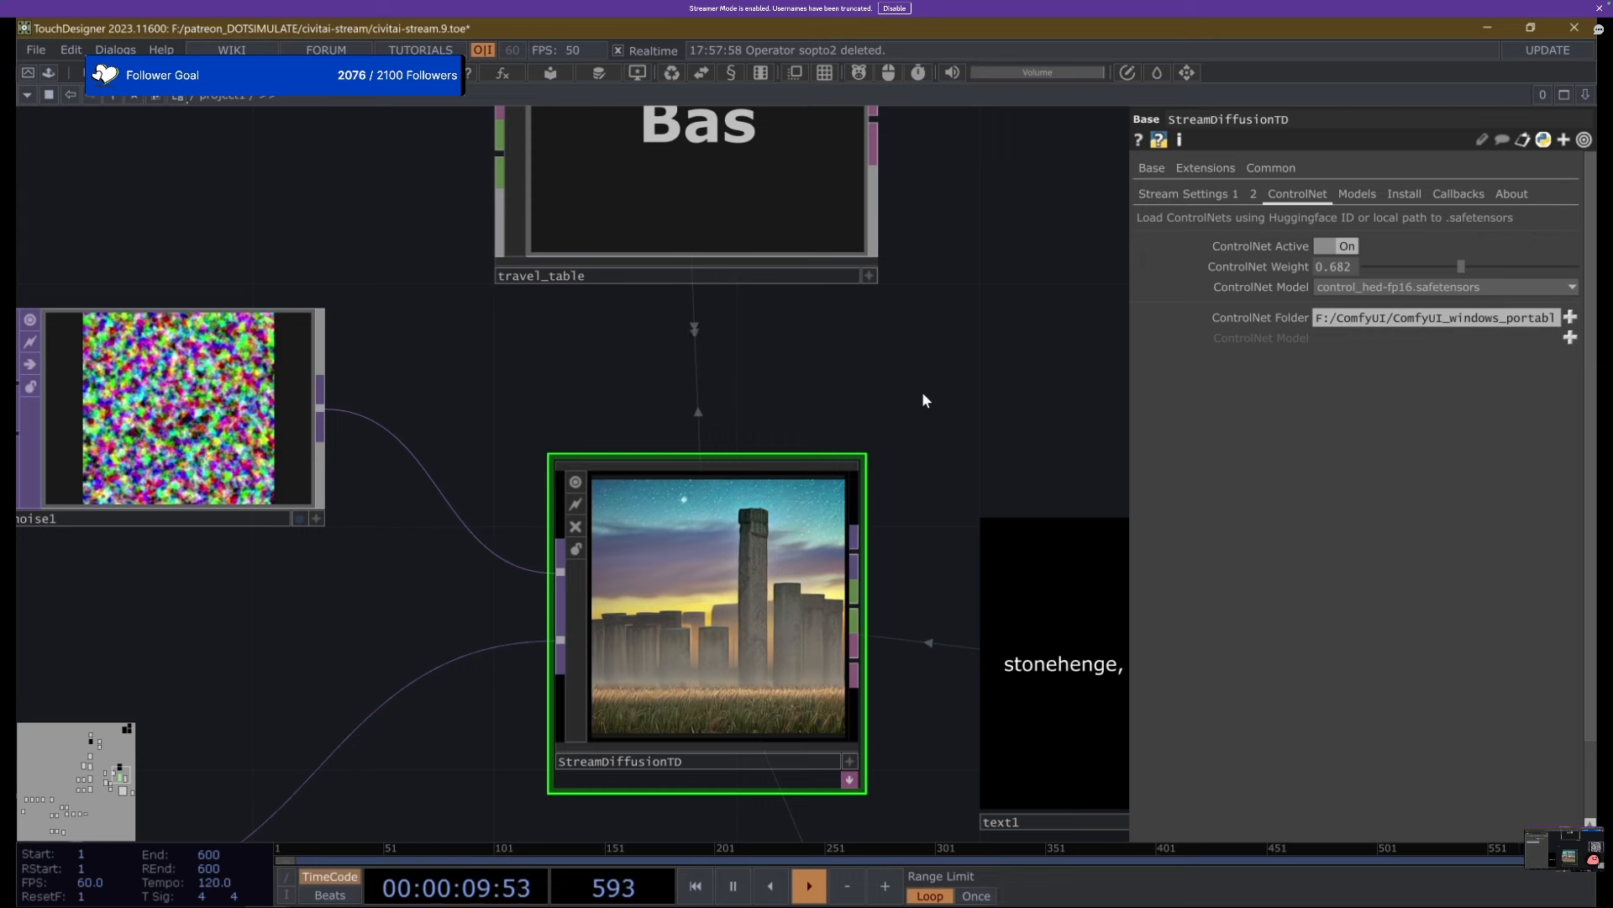
click(1202, 194)
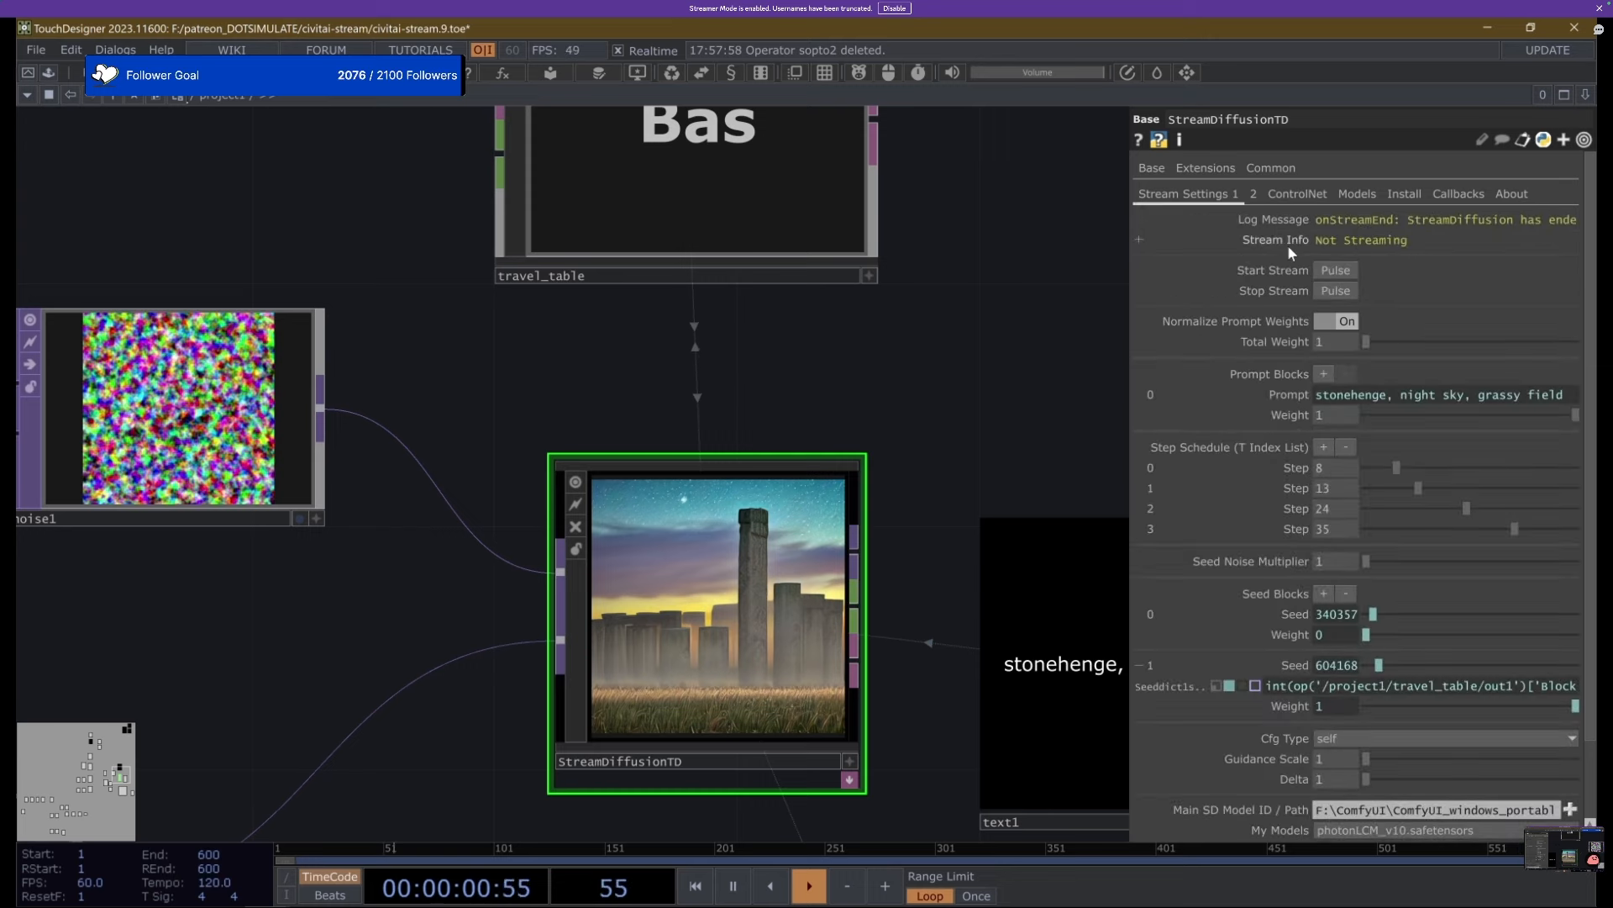
click(1298, 194)
click(1359, 286)
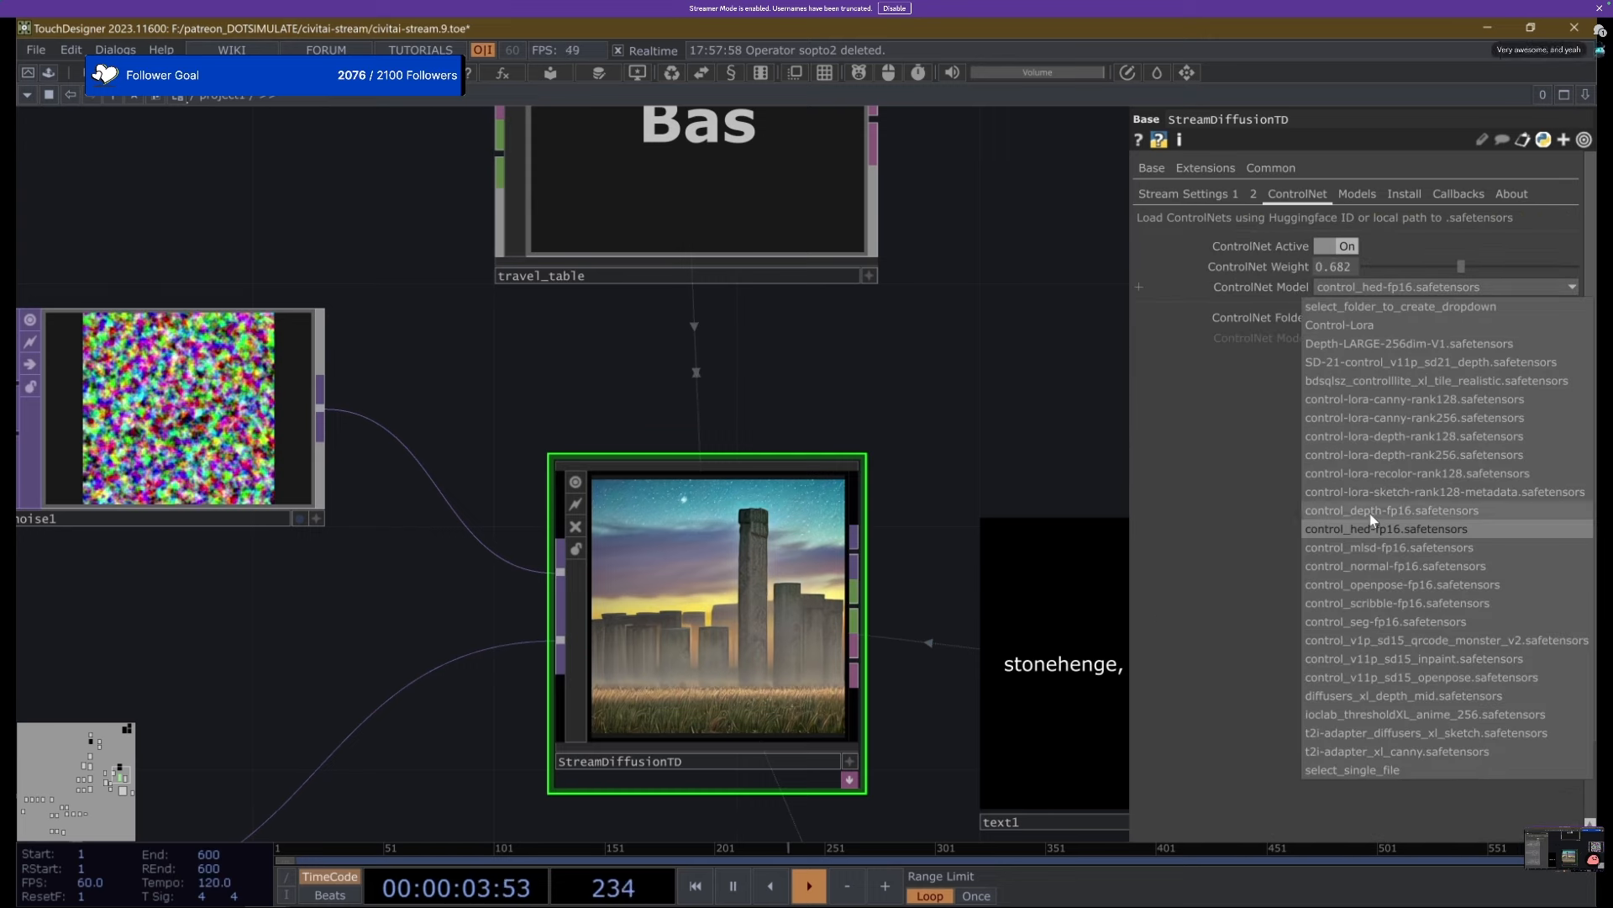
Restart the StreamDiffusionTD stream, inspect the generated image up close and open the ControlNet settings.
click(1201, 194)
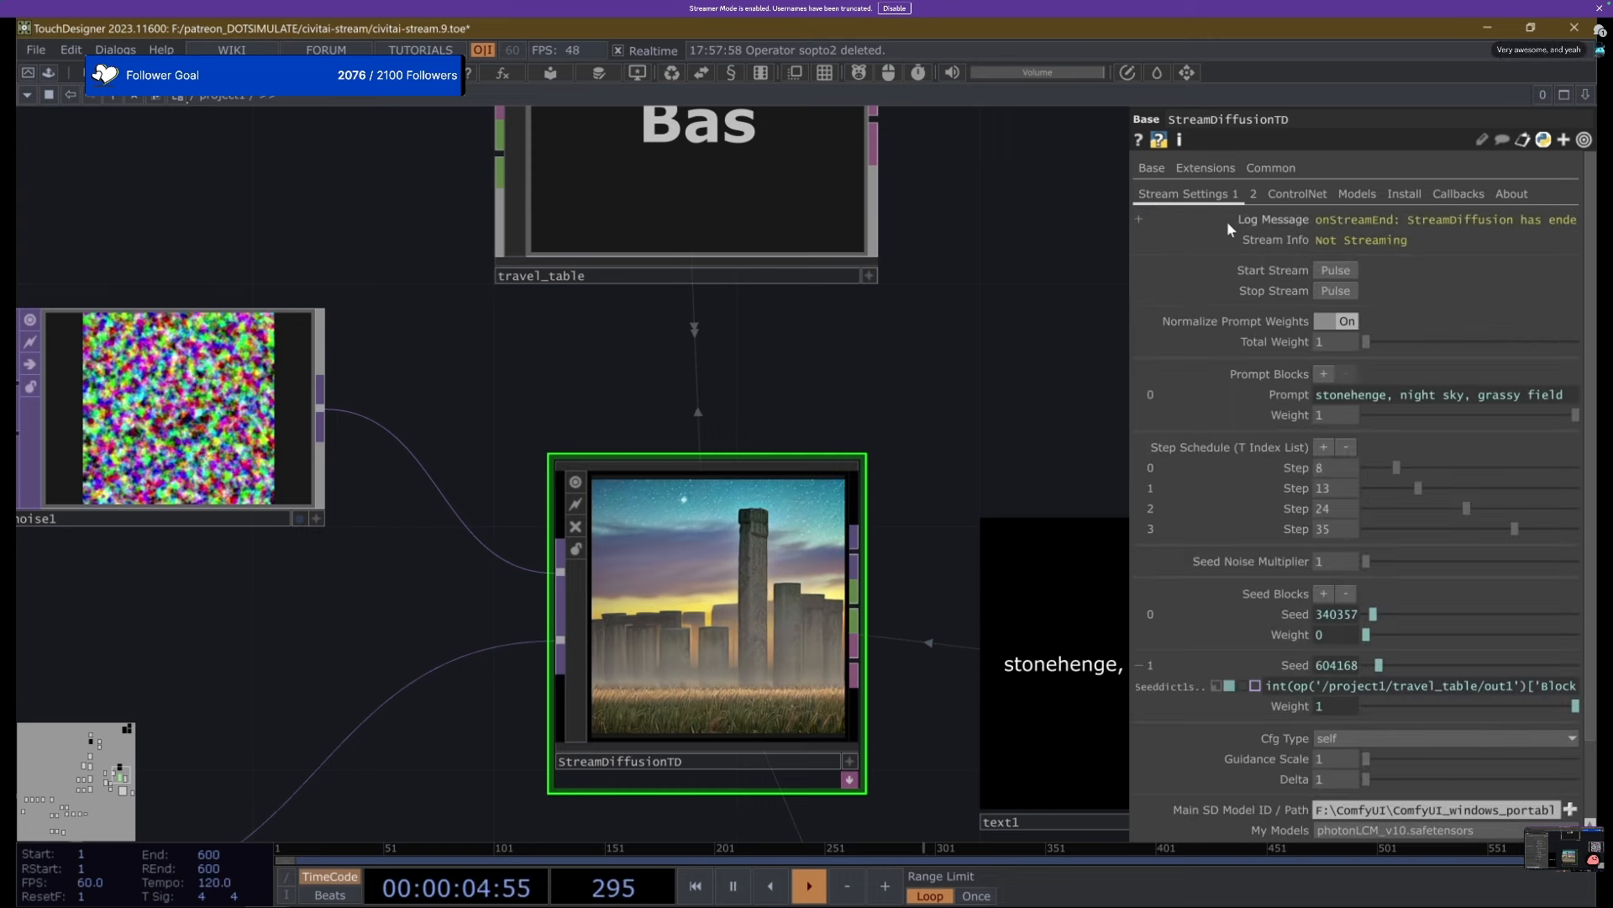
click(1338, 270)
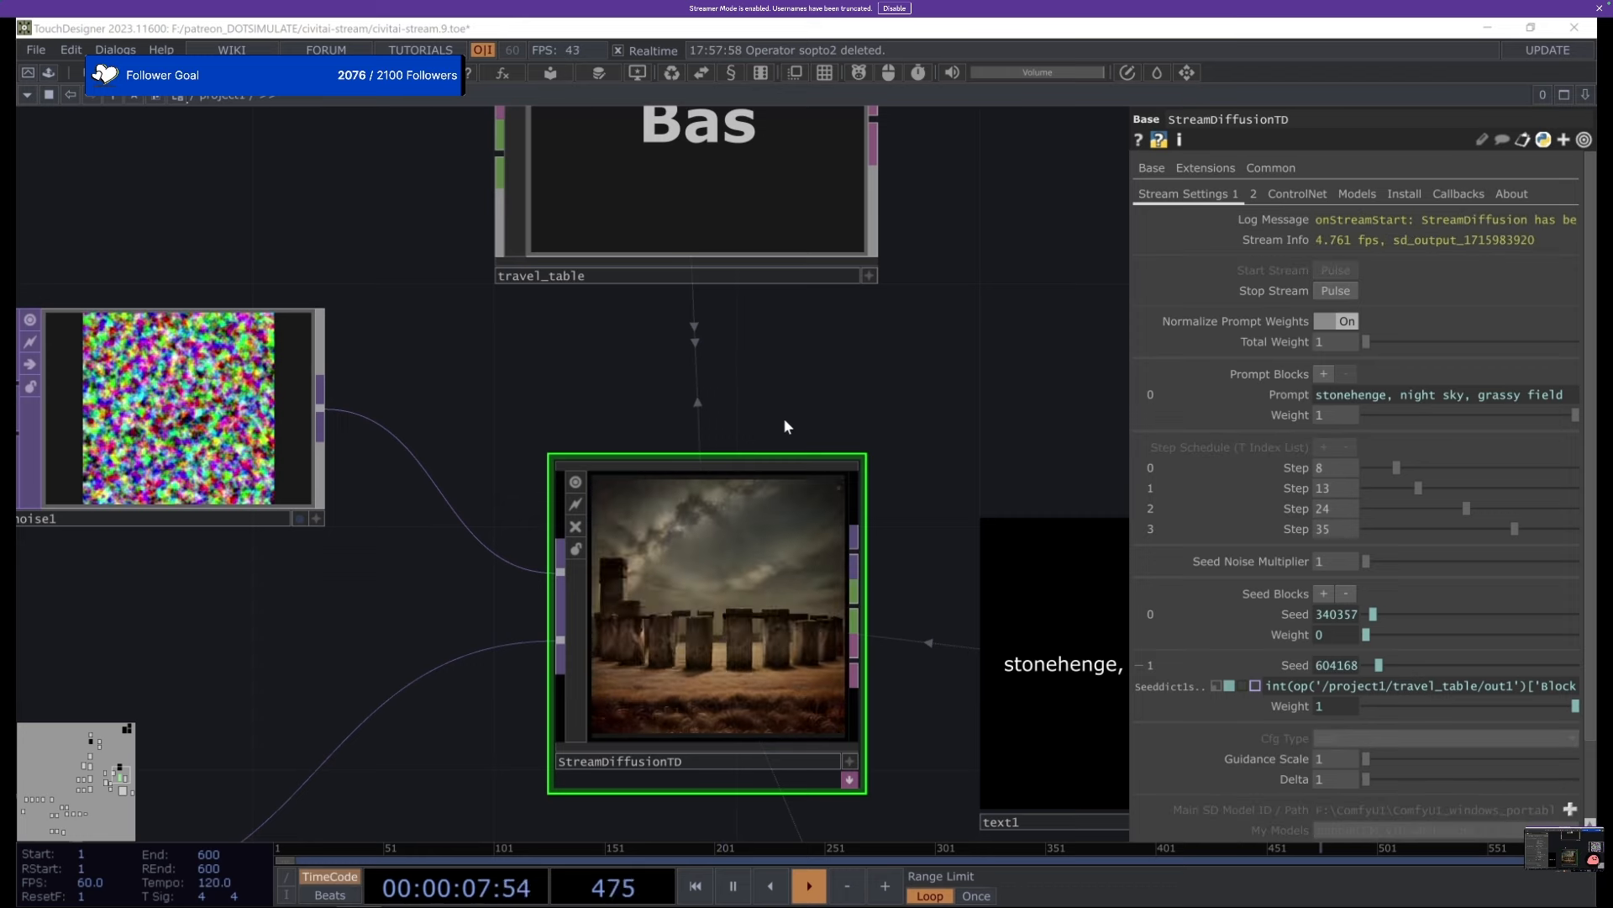
scroll(712, 659, up, 4)
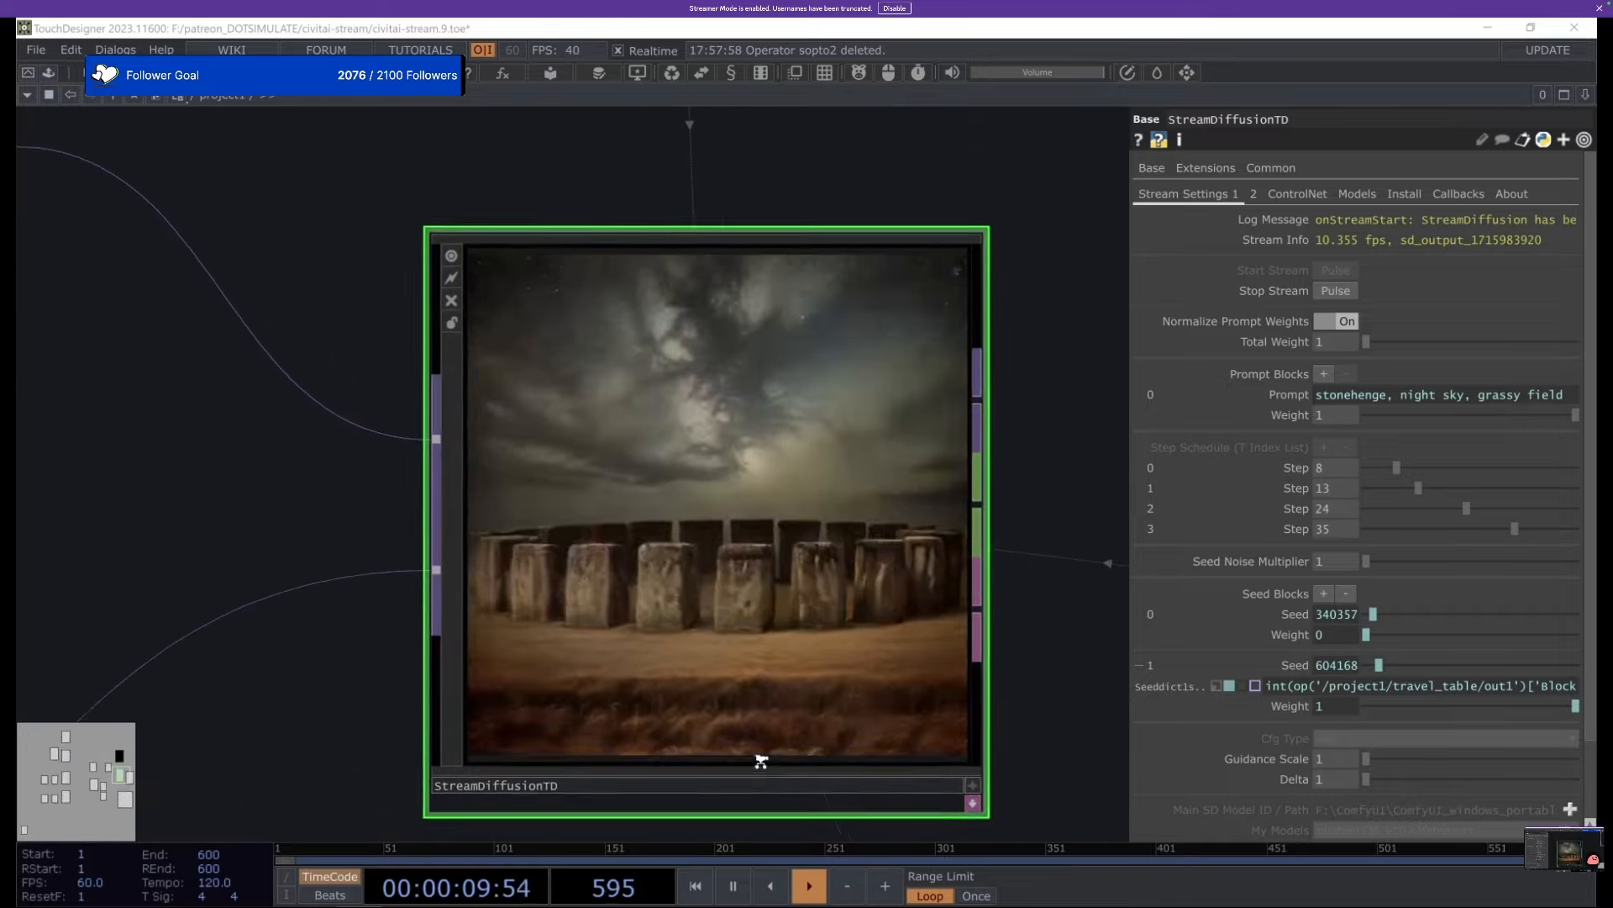
click(1298, 193)
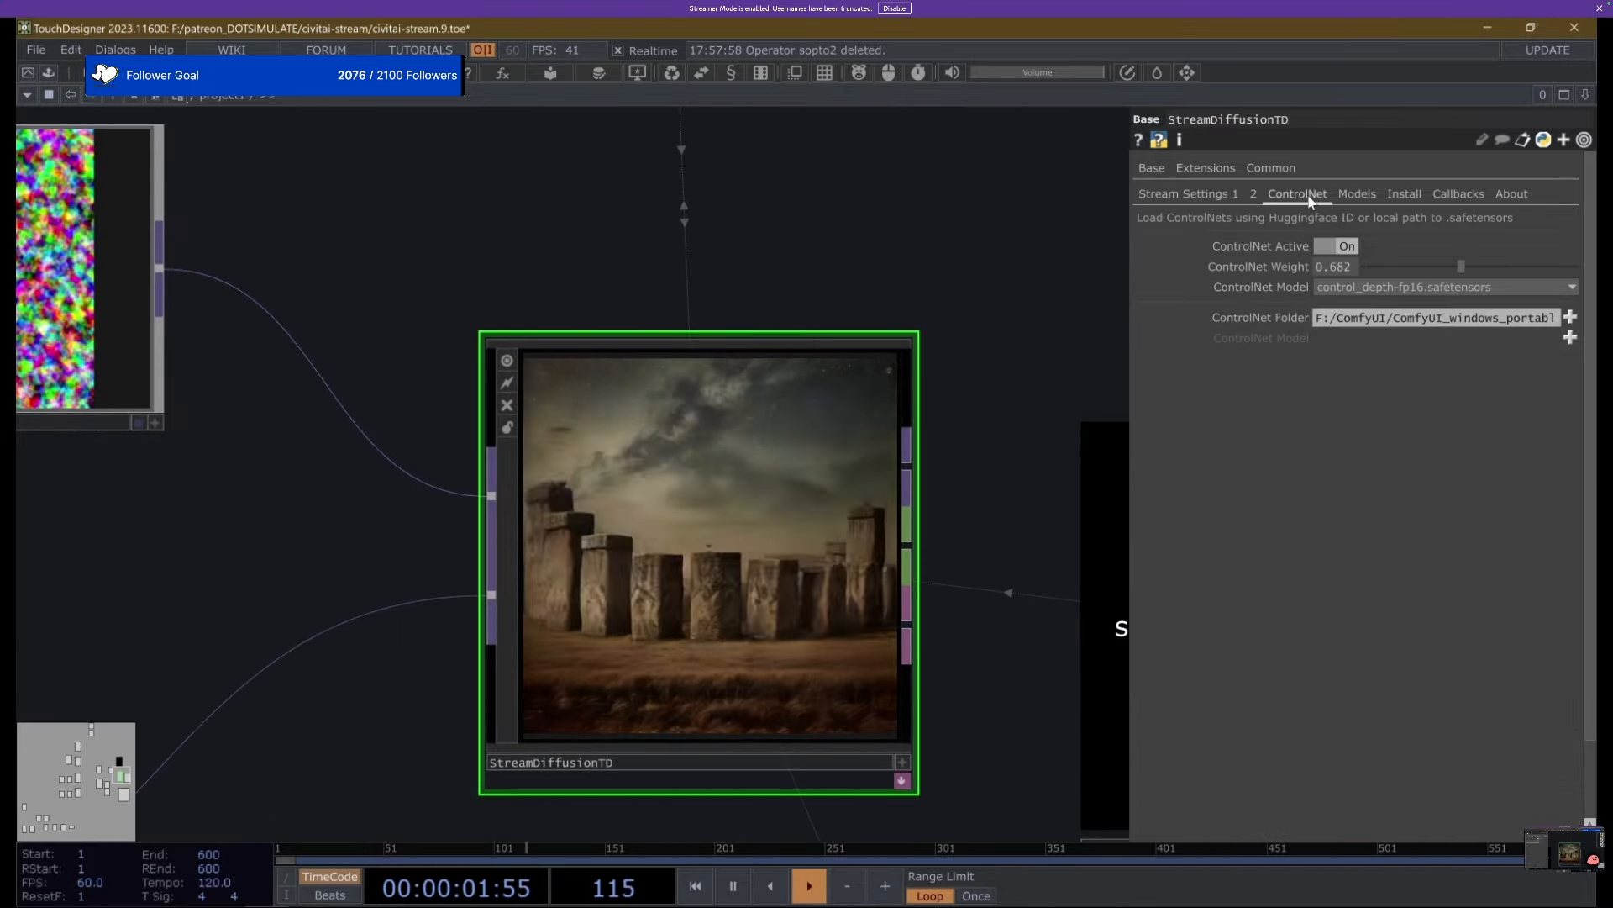
Review the LoRA model settings and the stream settings of StreamDiffusionTD.
click(1354, 195)
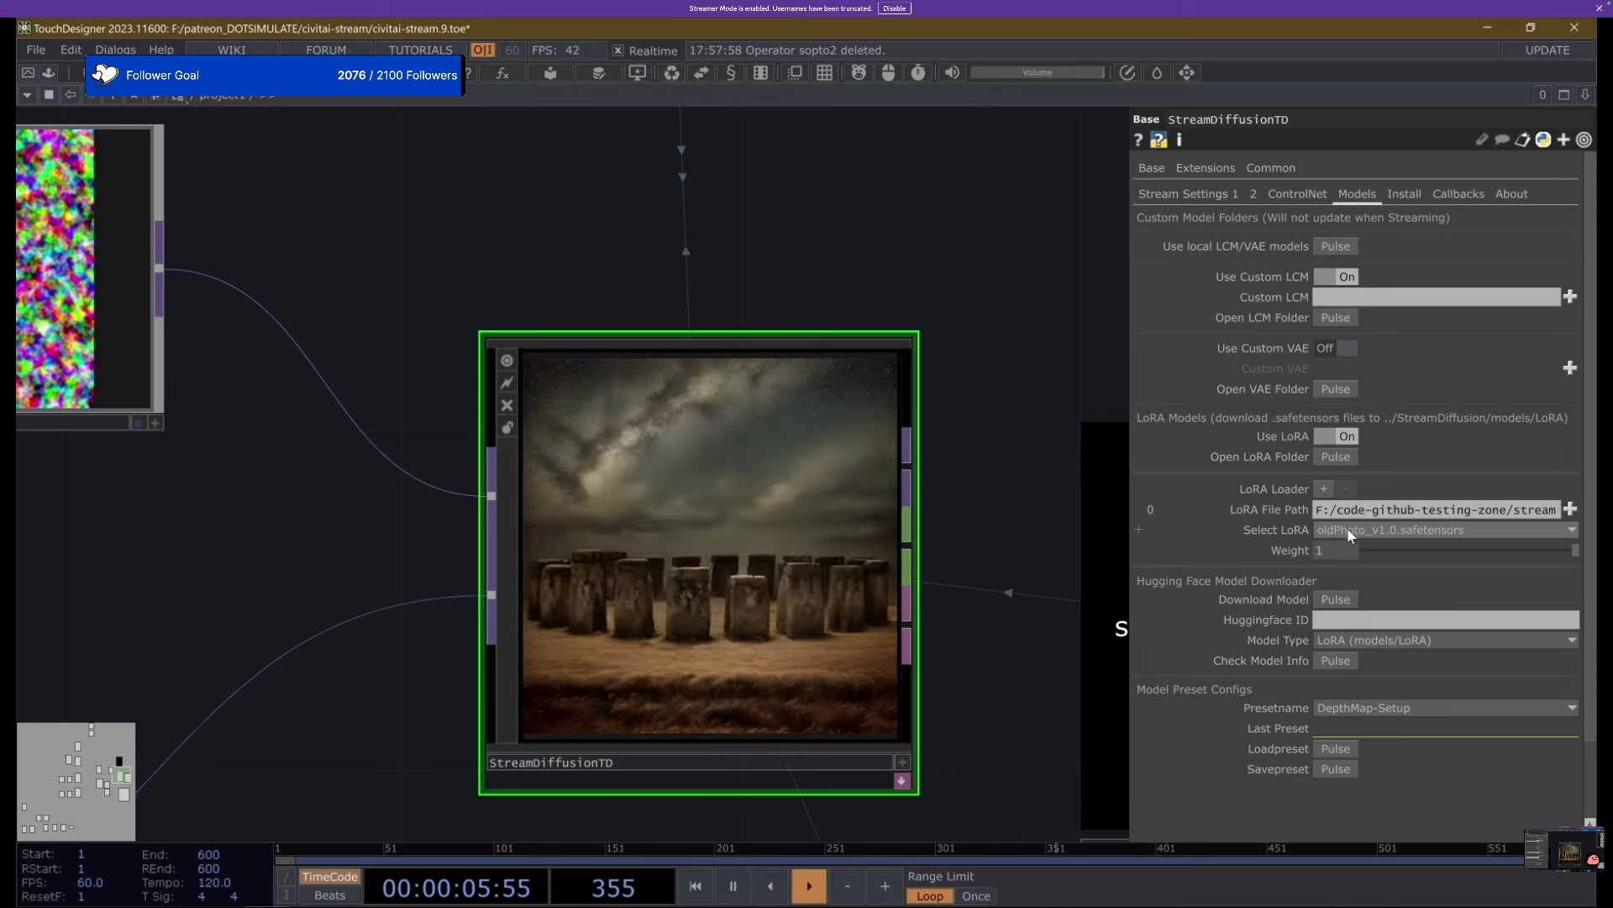
click(1176, 195)
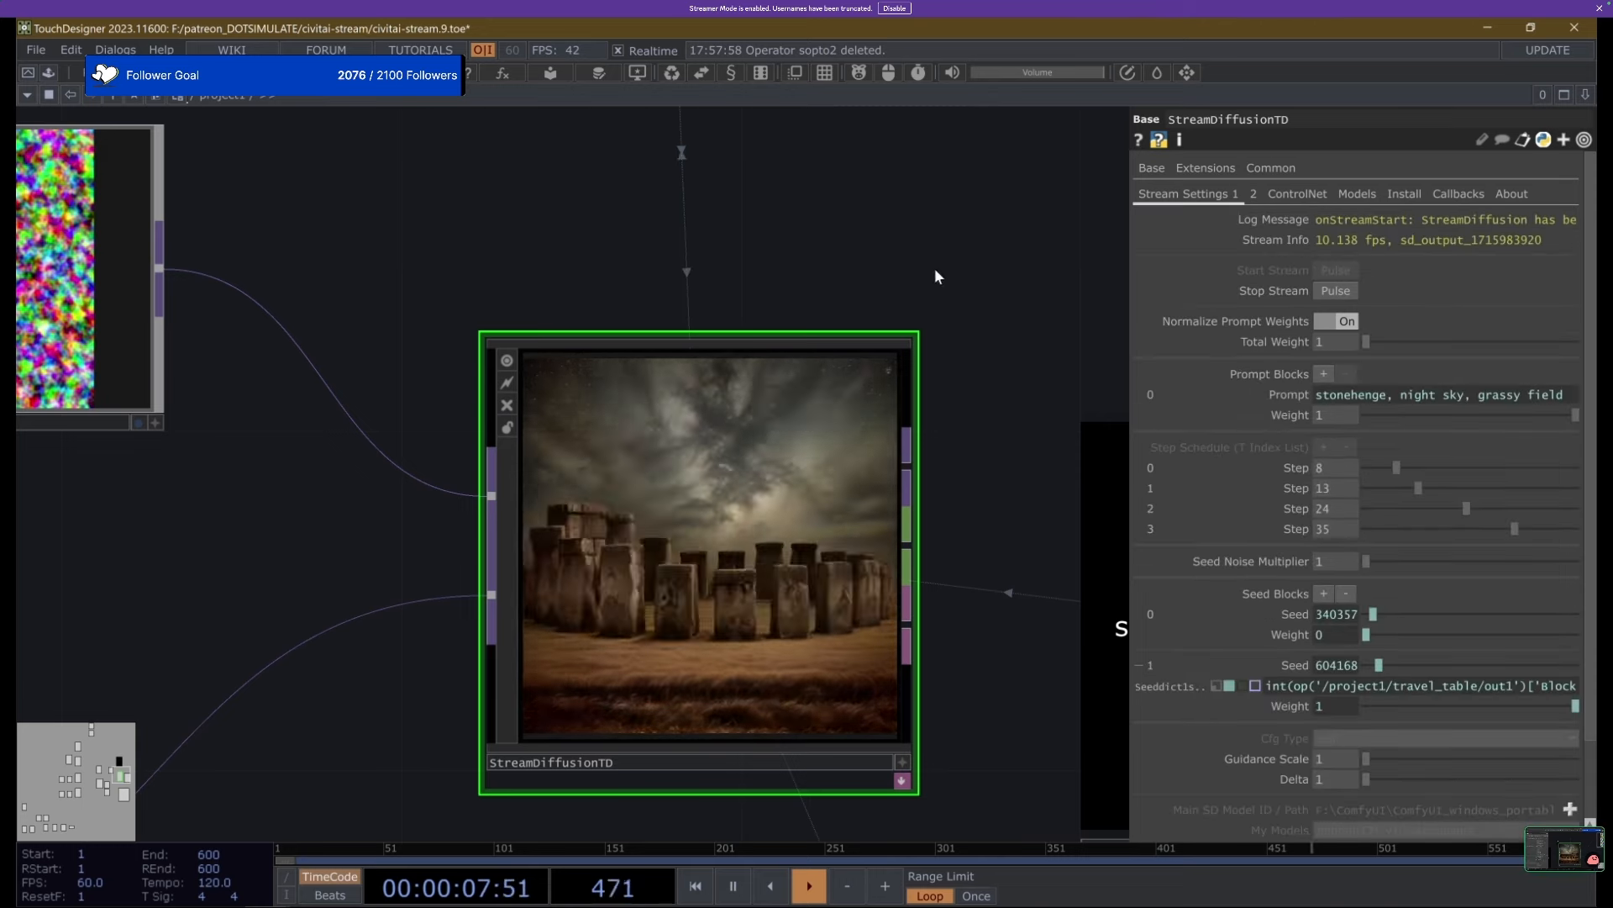
drag(934, 268, 714, 203)
scroll(714, 210, down, 2)
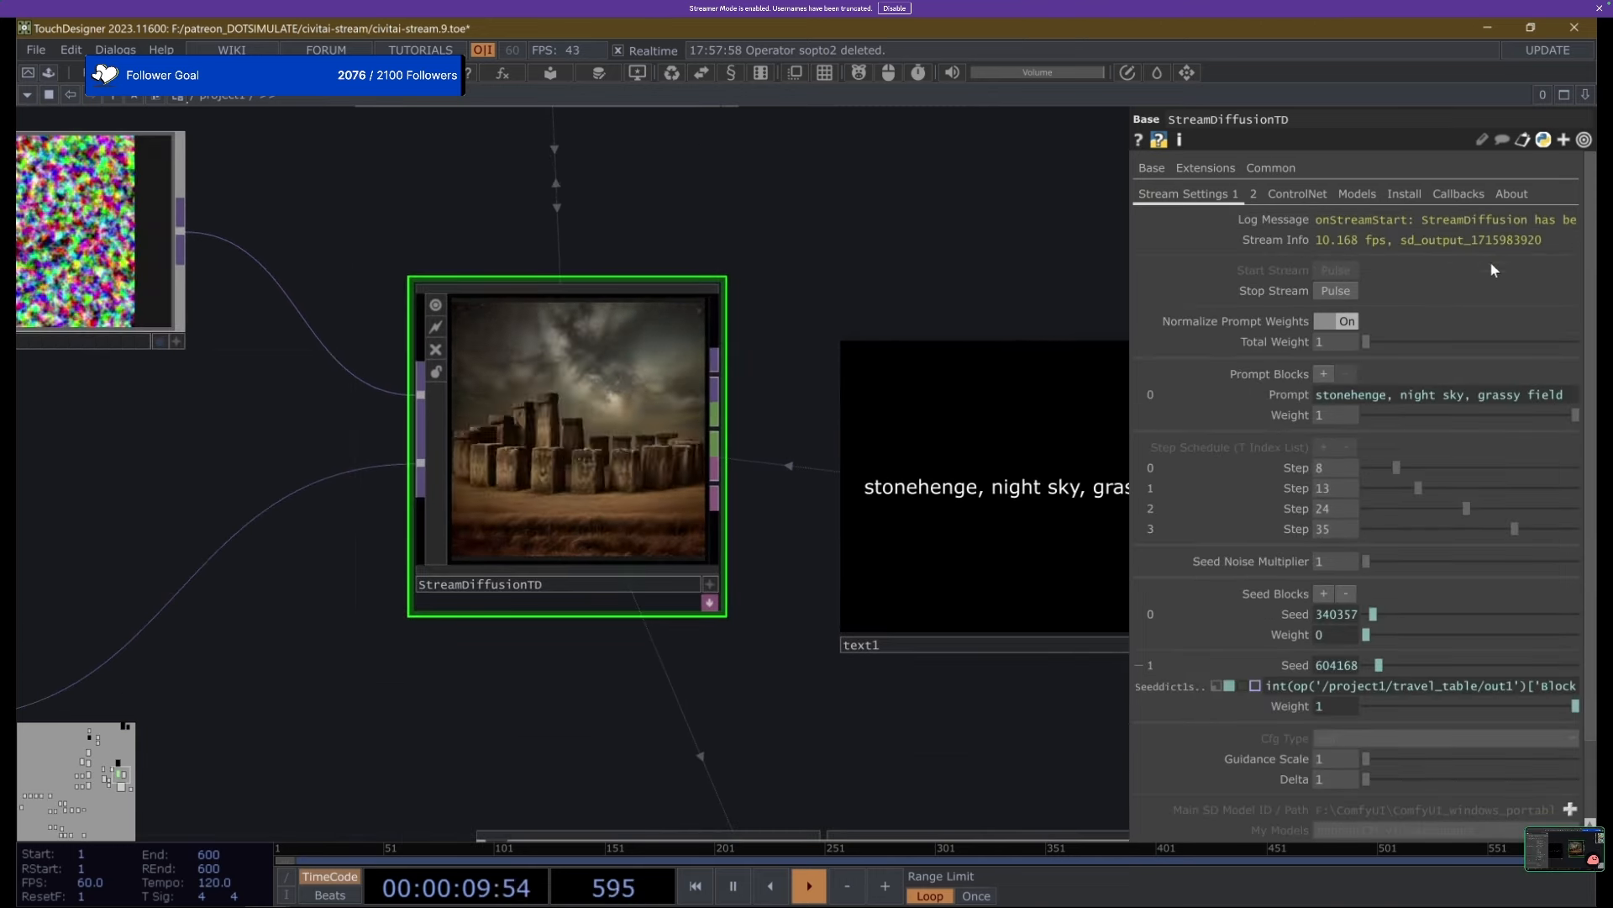
Turn off ControlNet in StreamDiffusionTD and bring the prompt text operator into full view.
click(1295, 195)
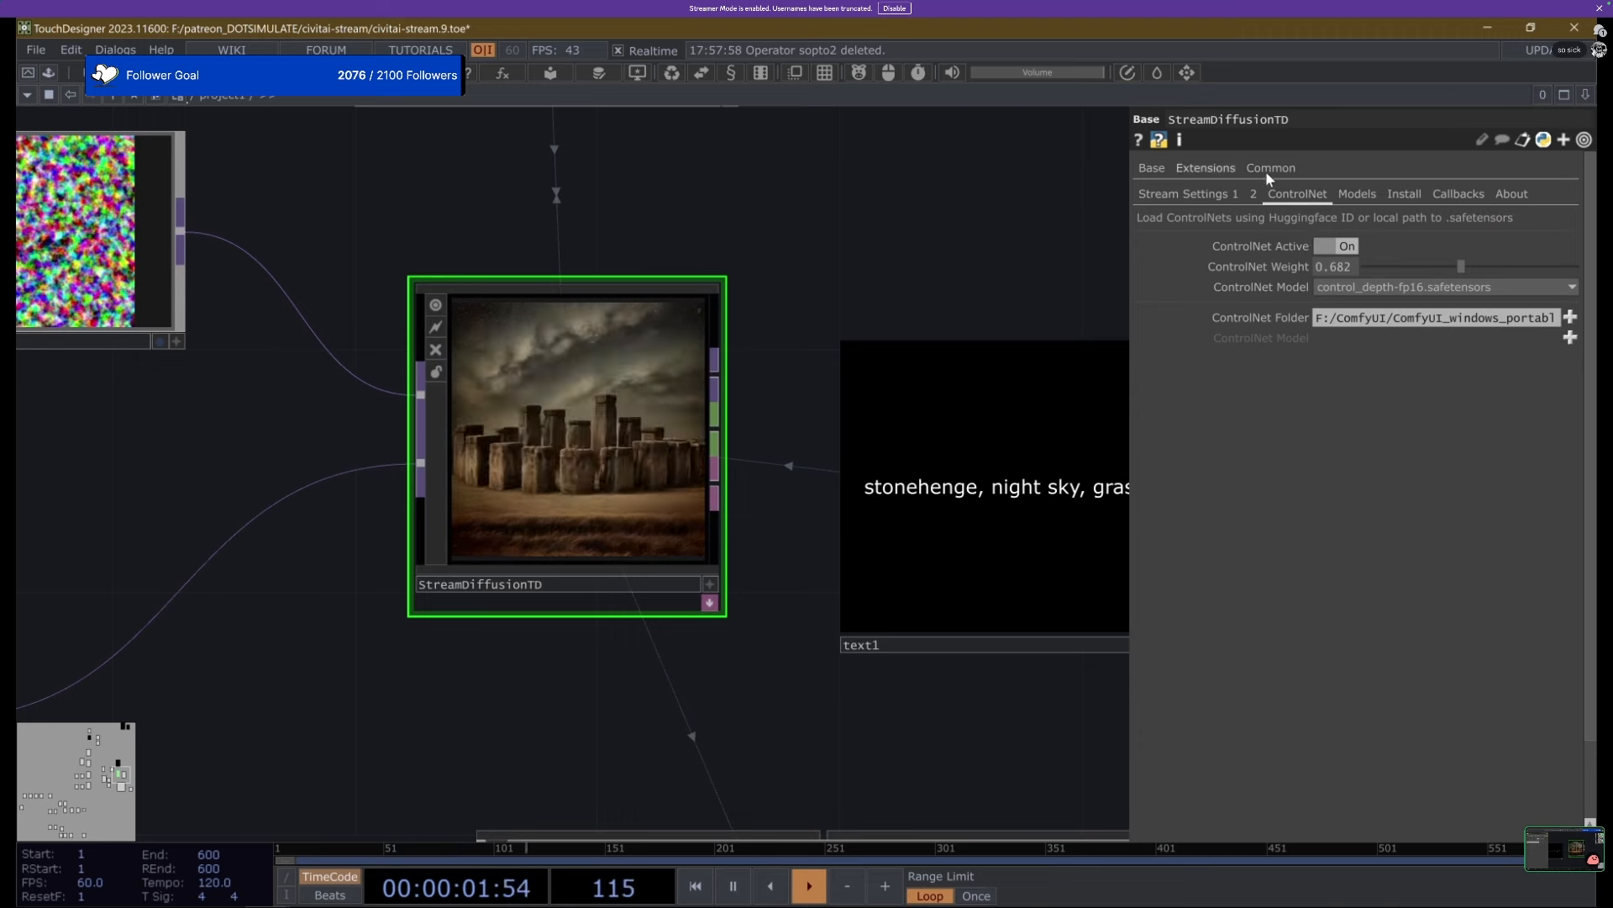
click(1341, 245)
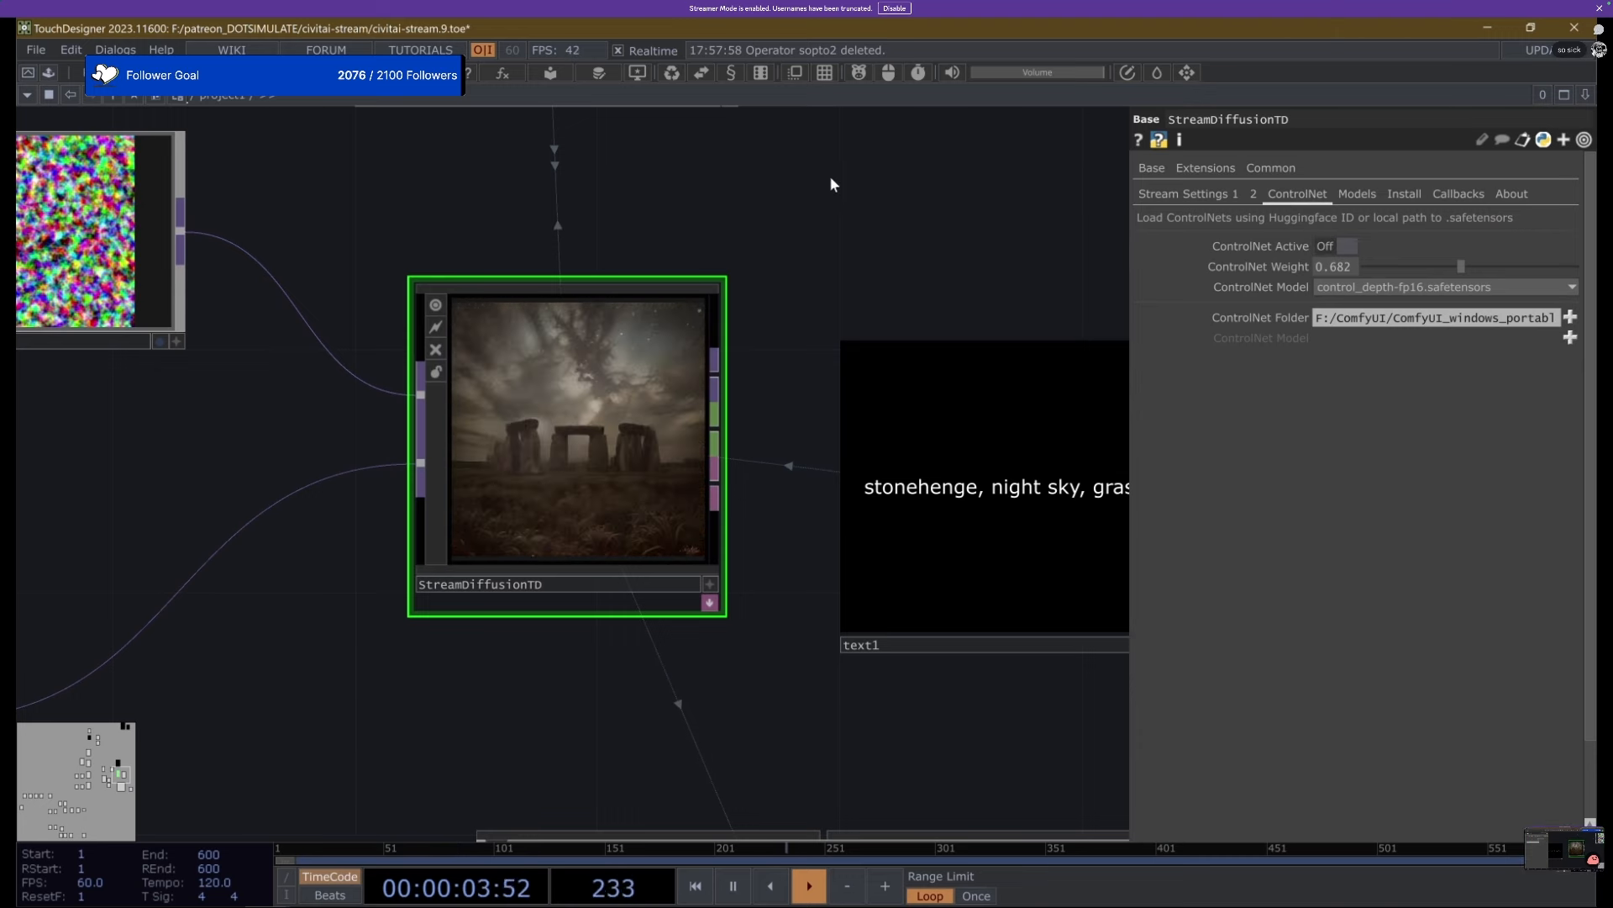
drag(830, 179, 727, 167)
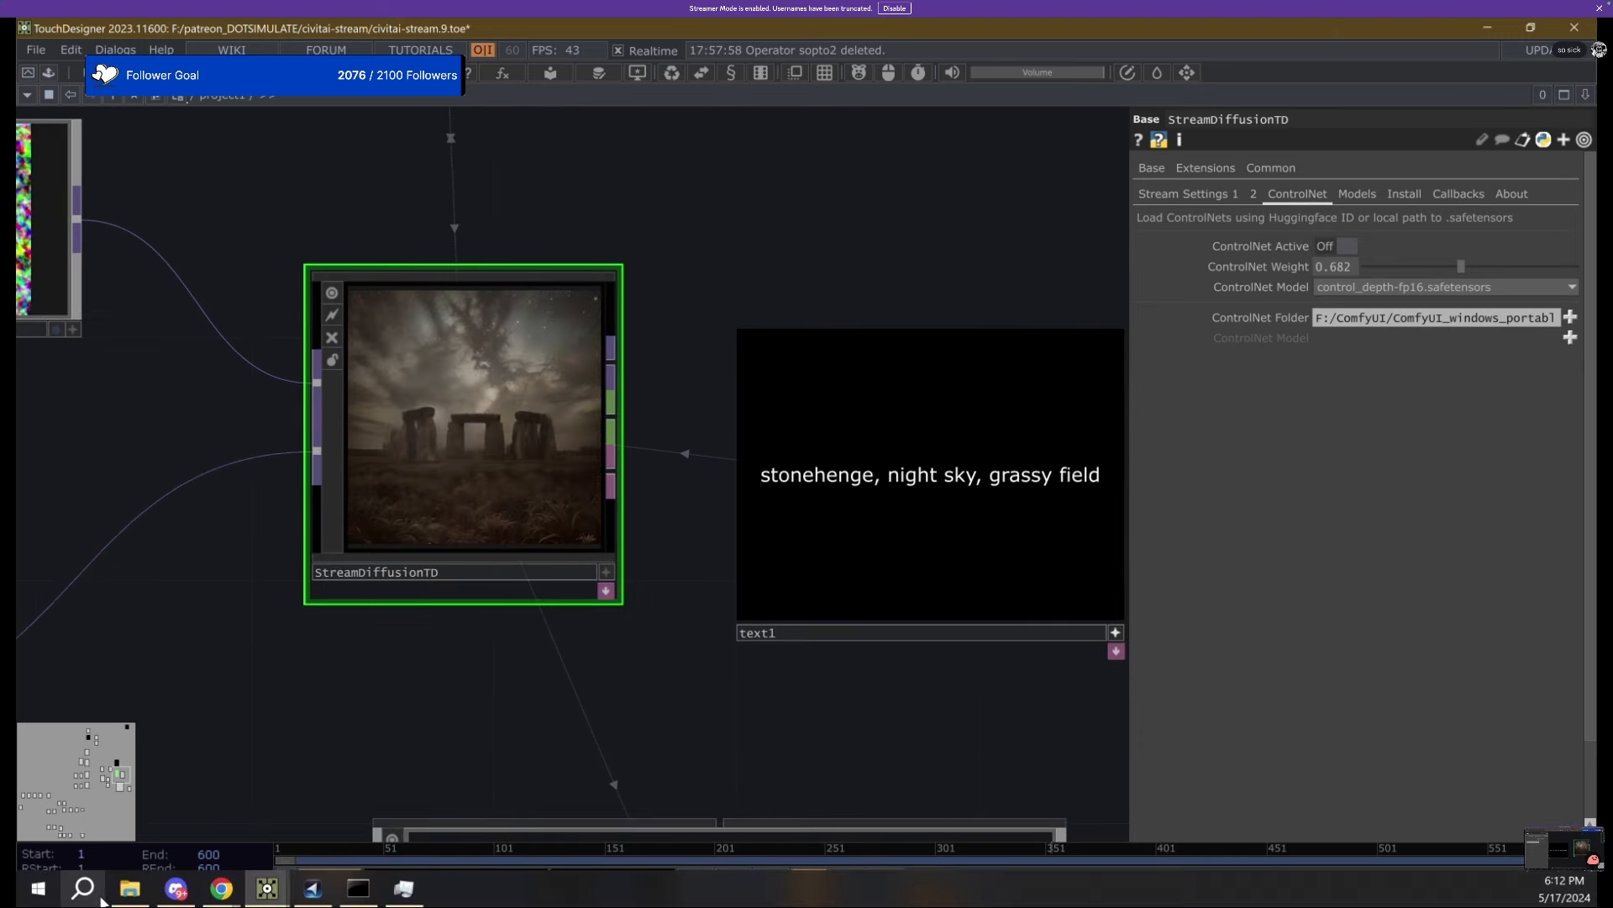
Check the browser, set the StreamDiffusionTD prompt to "early 19th century" and inspect the generated image up close.
mouse_move(228, 888)
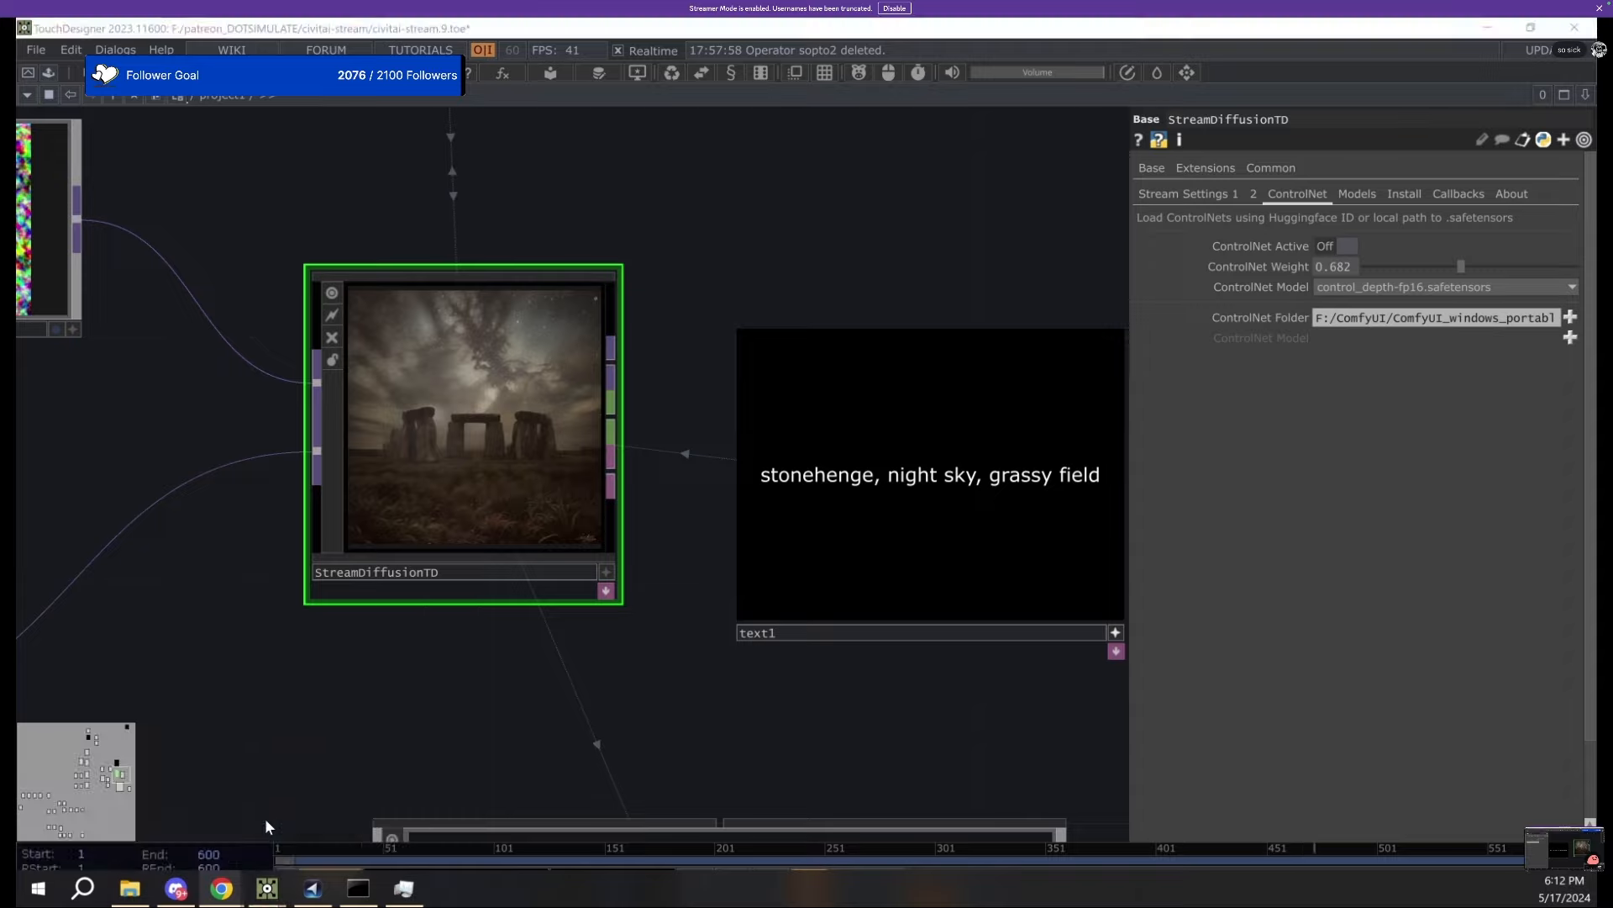
click(284, 836)
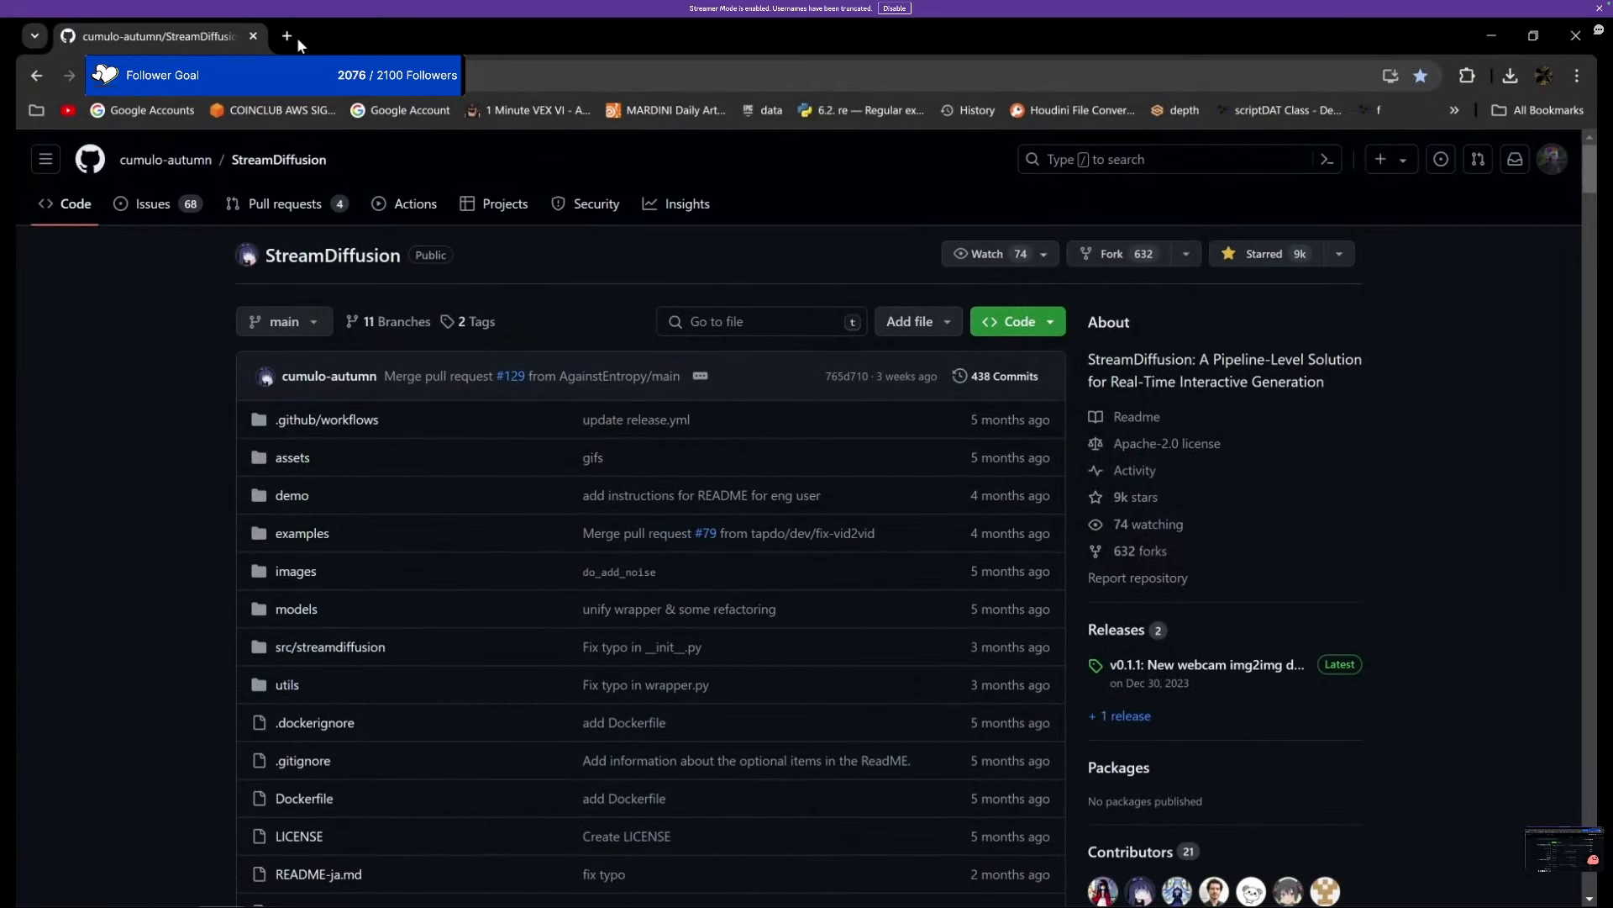
click(222, 889)
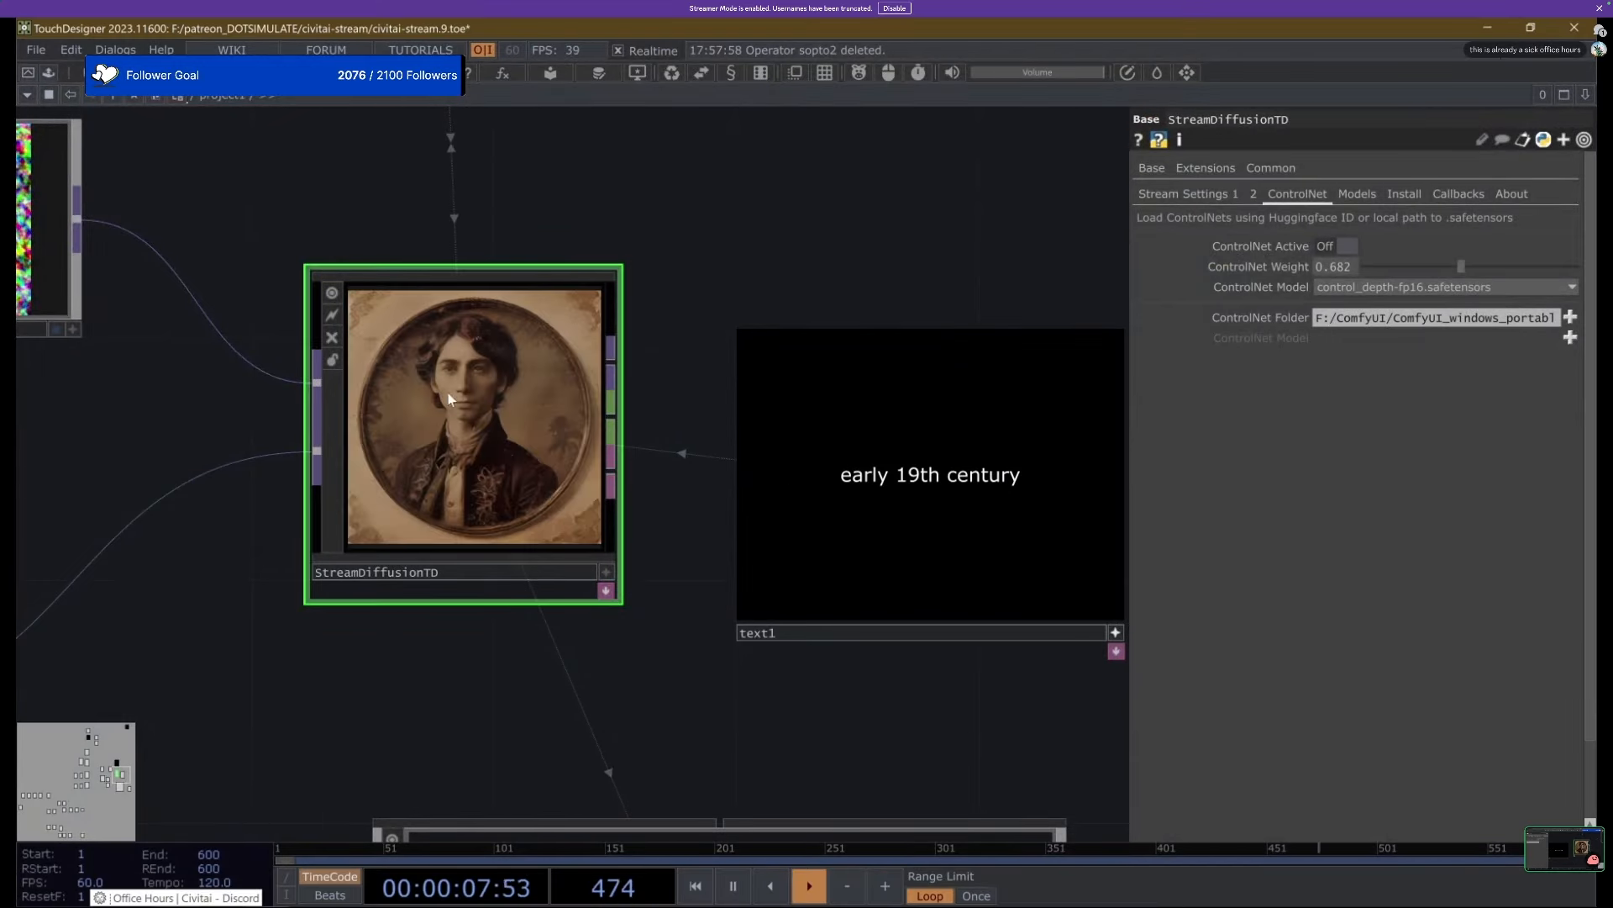
scroll(461, 398, up, 4)
scroll(461, 398, down, 4)
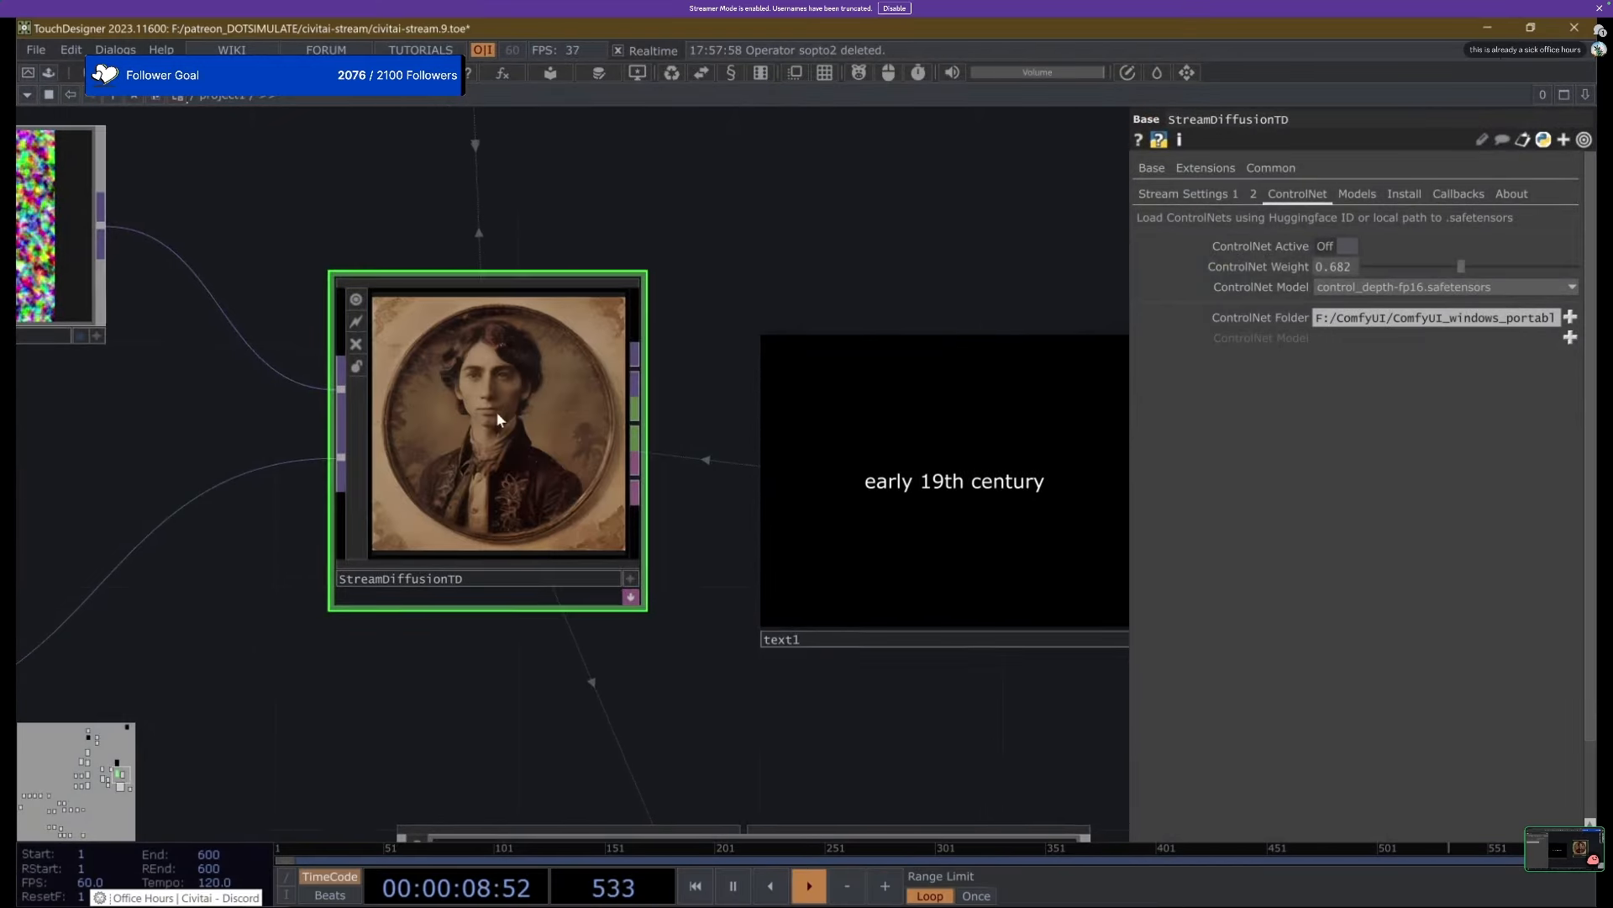
Try different values for the second seed, and undo the seed and prompt changes.
click(1198, 202)
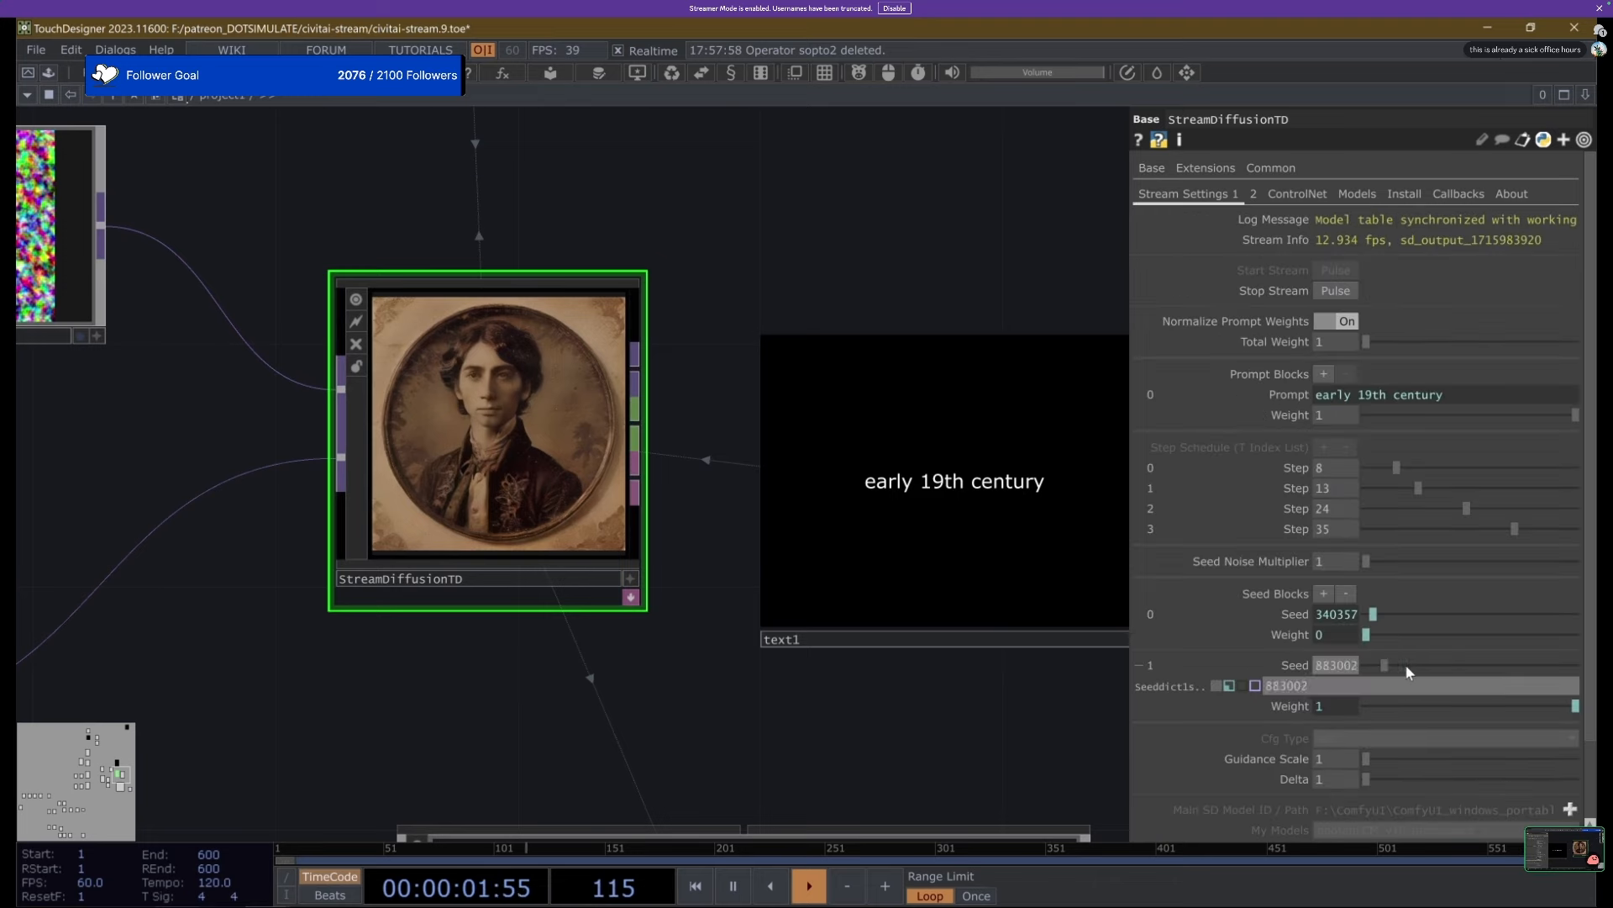
drag(1408, 668, 1491, 670)
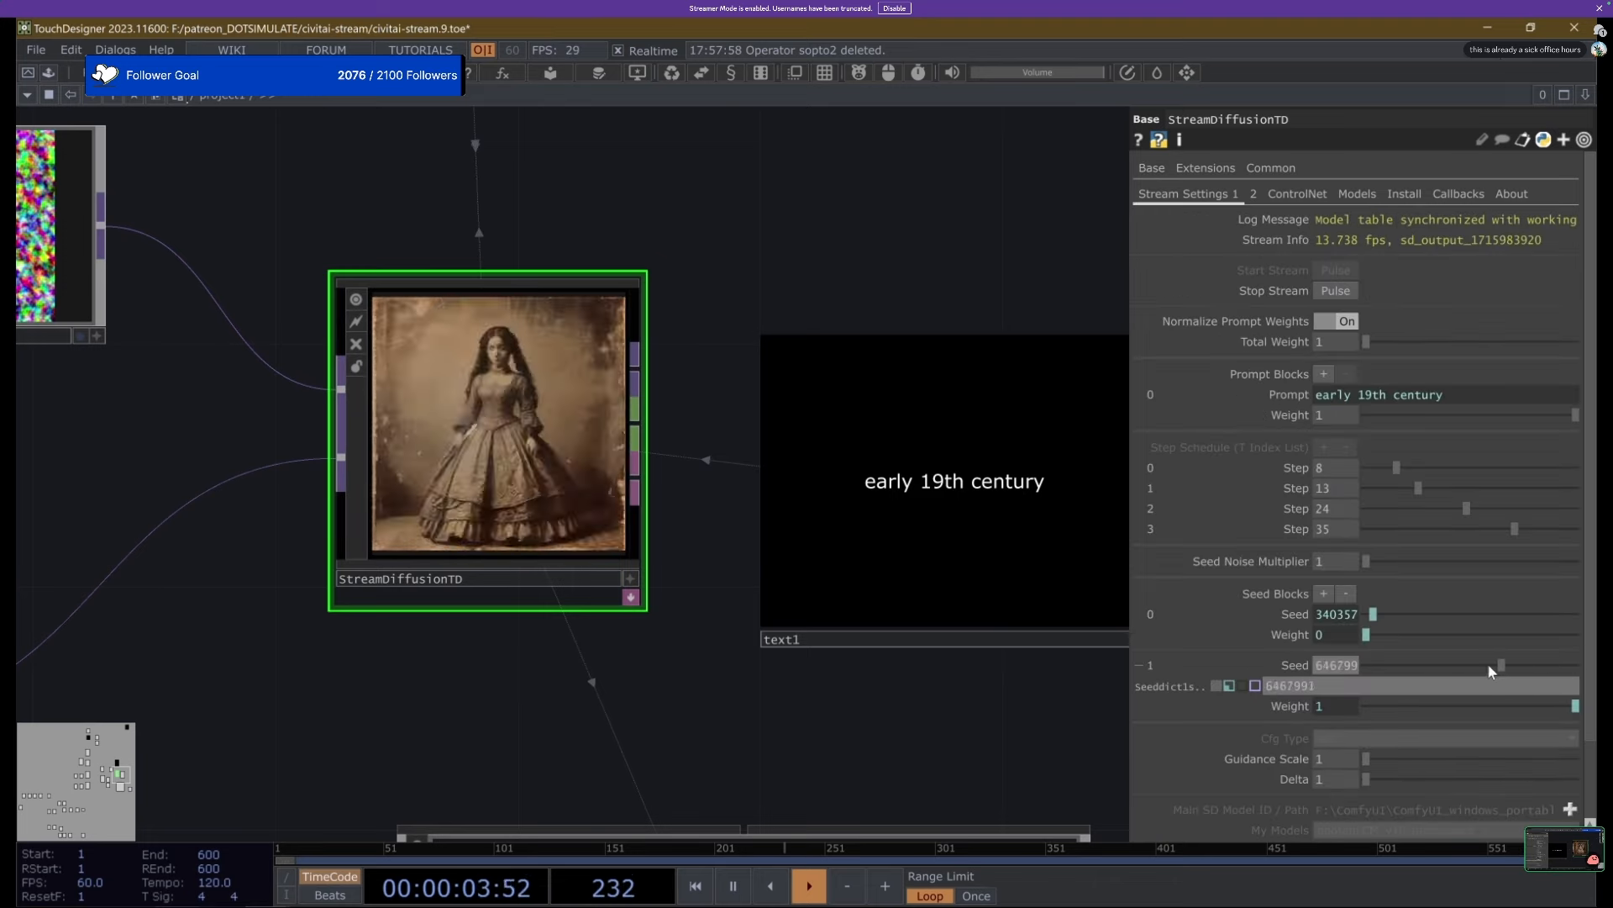
key(ctrl+z)
key(ctrl+z)
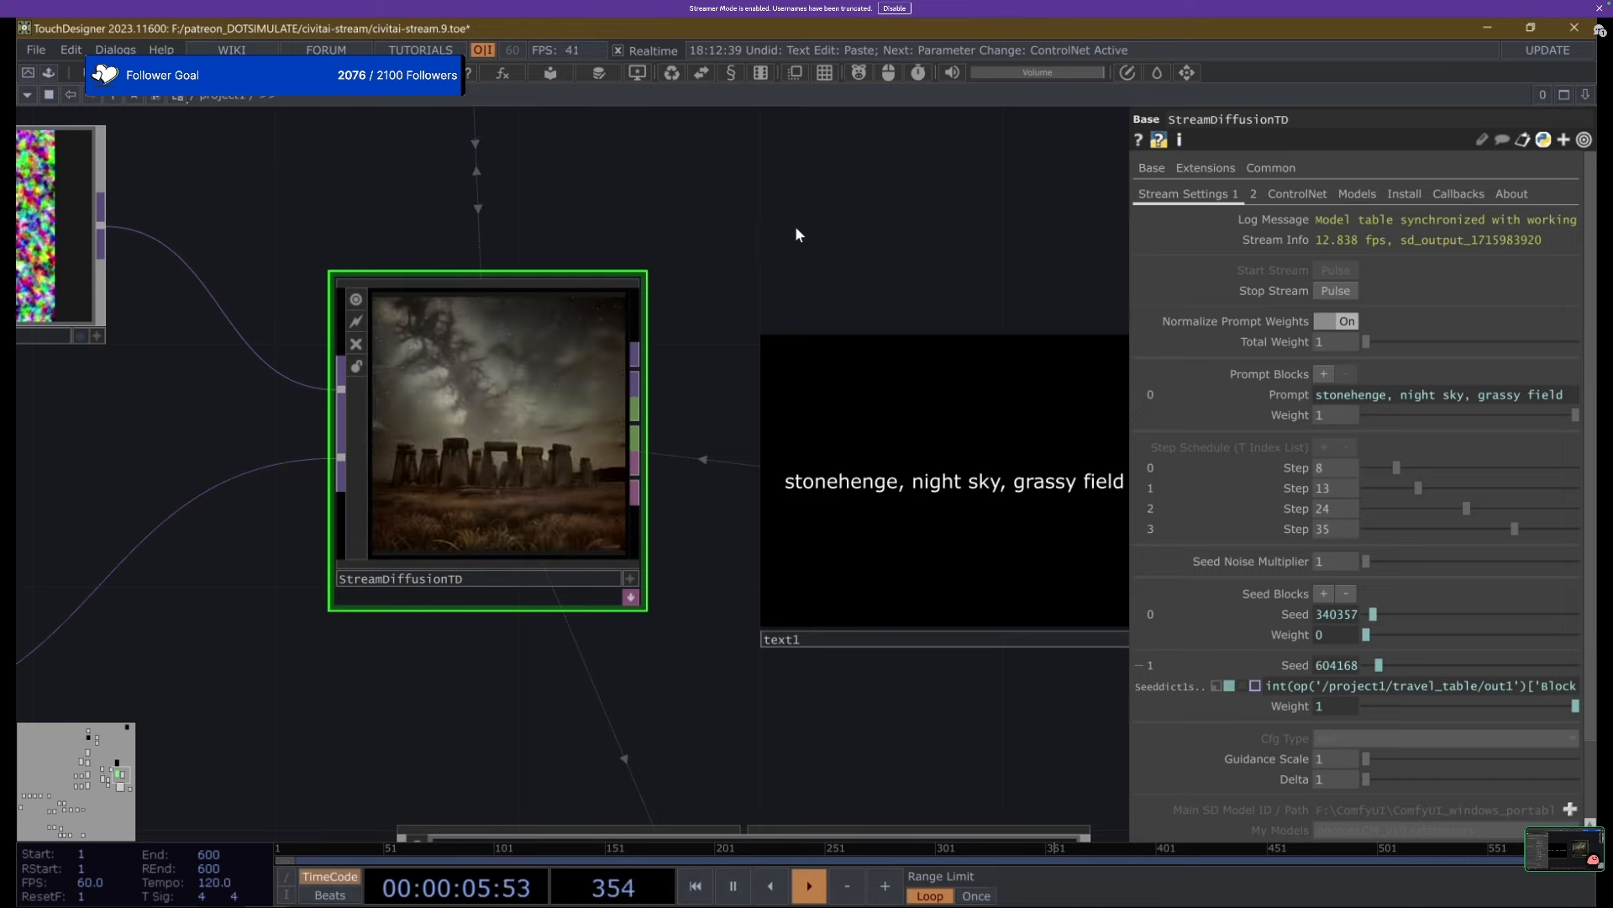
Look over the inputs and ControlNet settings of StreamDiffusionTD and stop its stream.
scroll(795, 225, down, 3)
drag(422, 380, 592, 530)
drag(810, 622, 767, 622)
drag(622, 399, 557, 404)
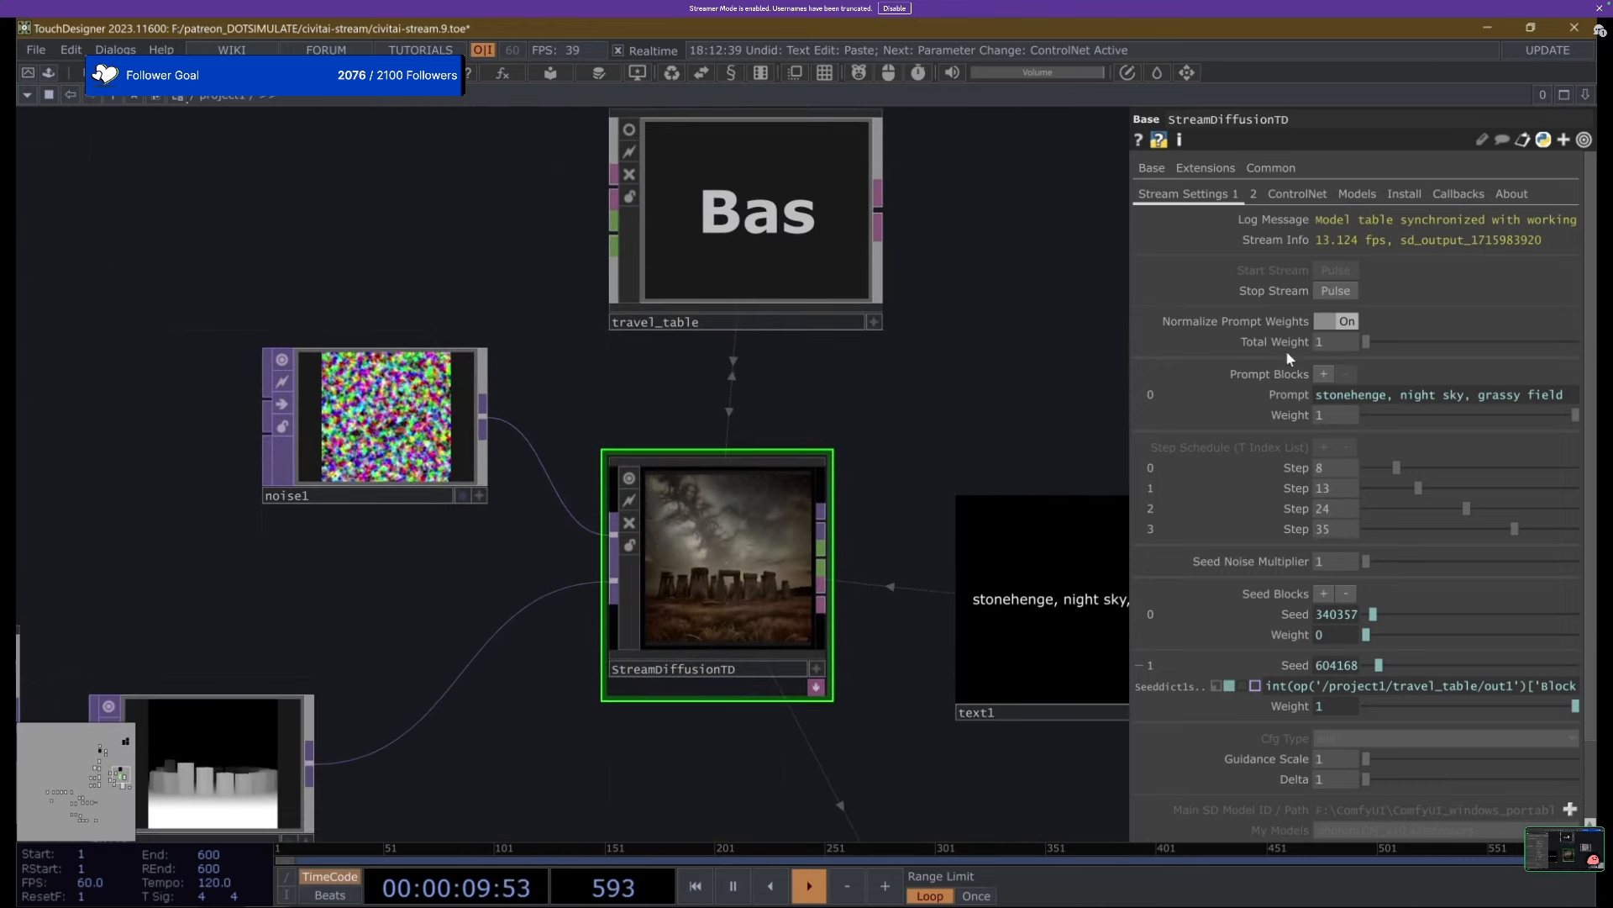
click(1297, 194)
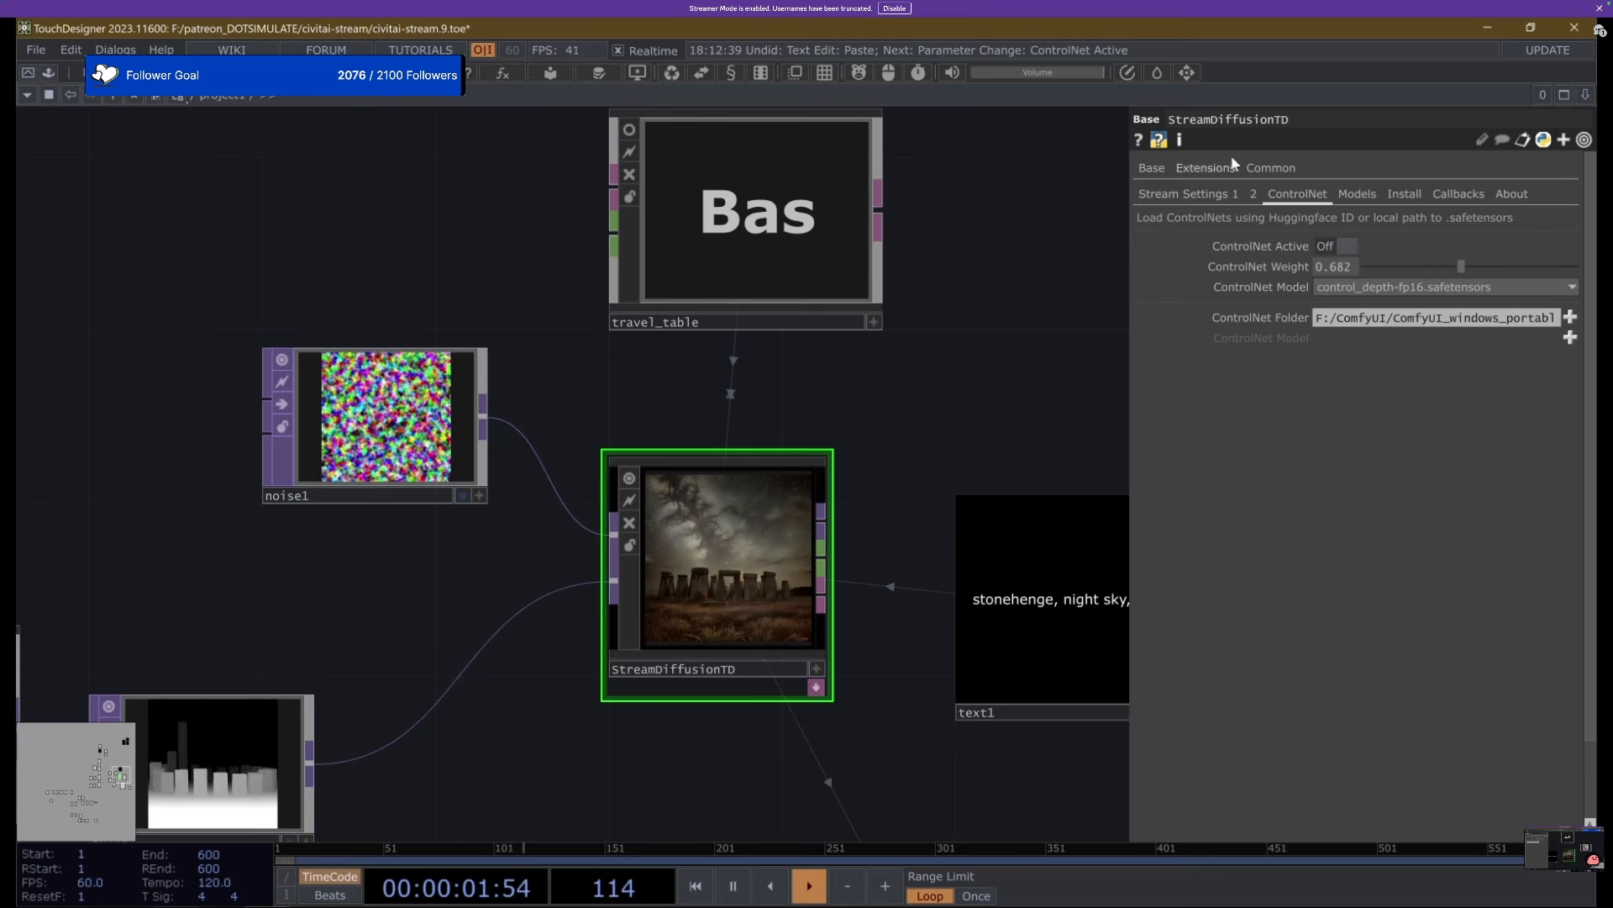
click(1187, 193)
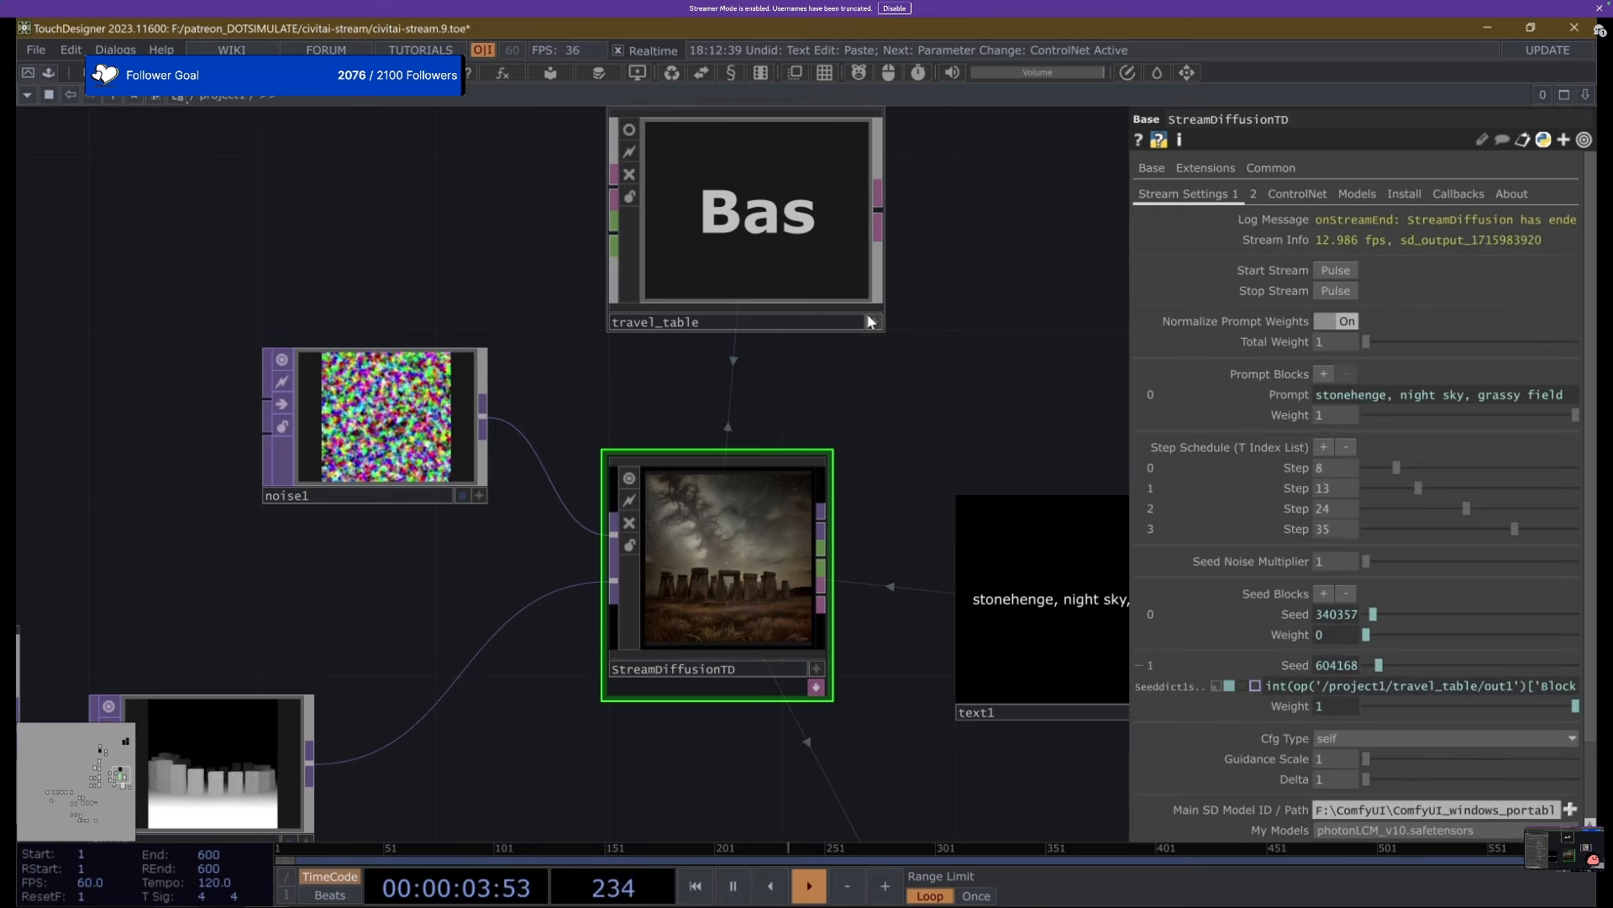
Turn ControlNet back on in StreamDiffusionTD.
click(1312, 194)
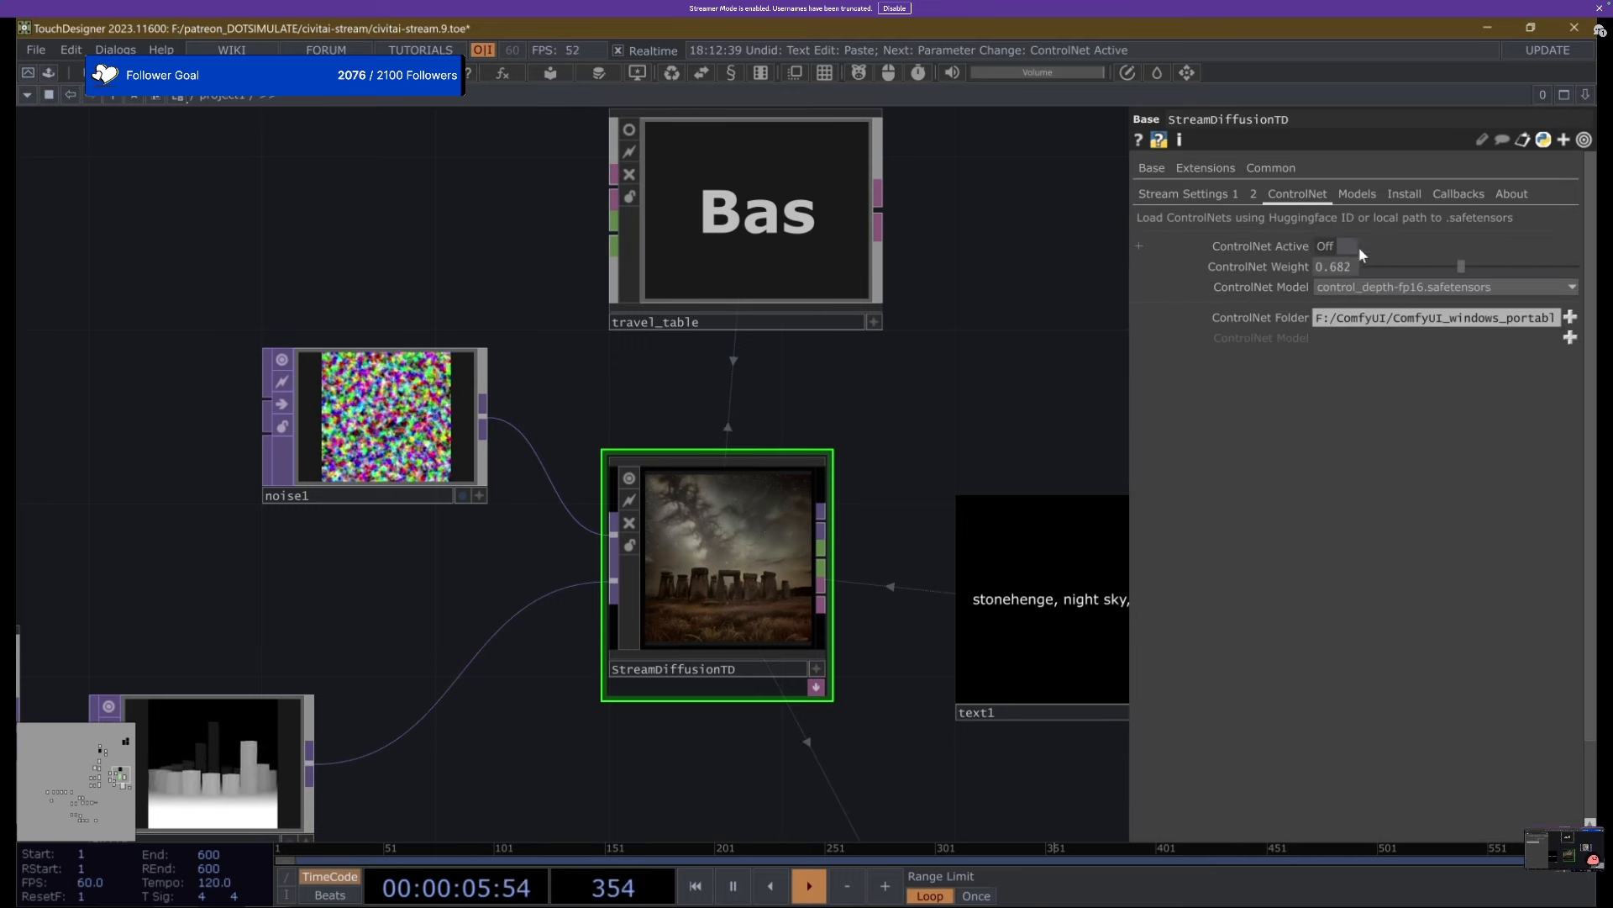
scroll(914, 347, down, 2)
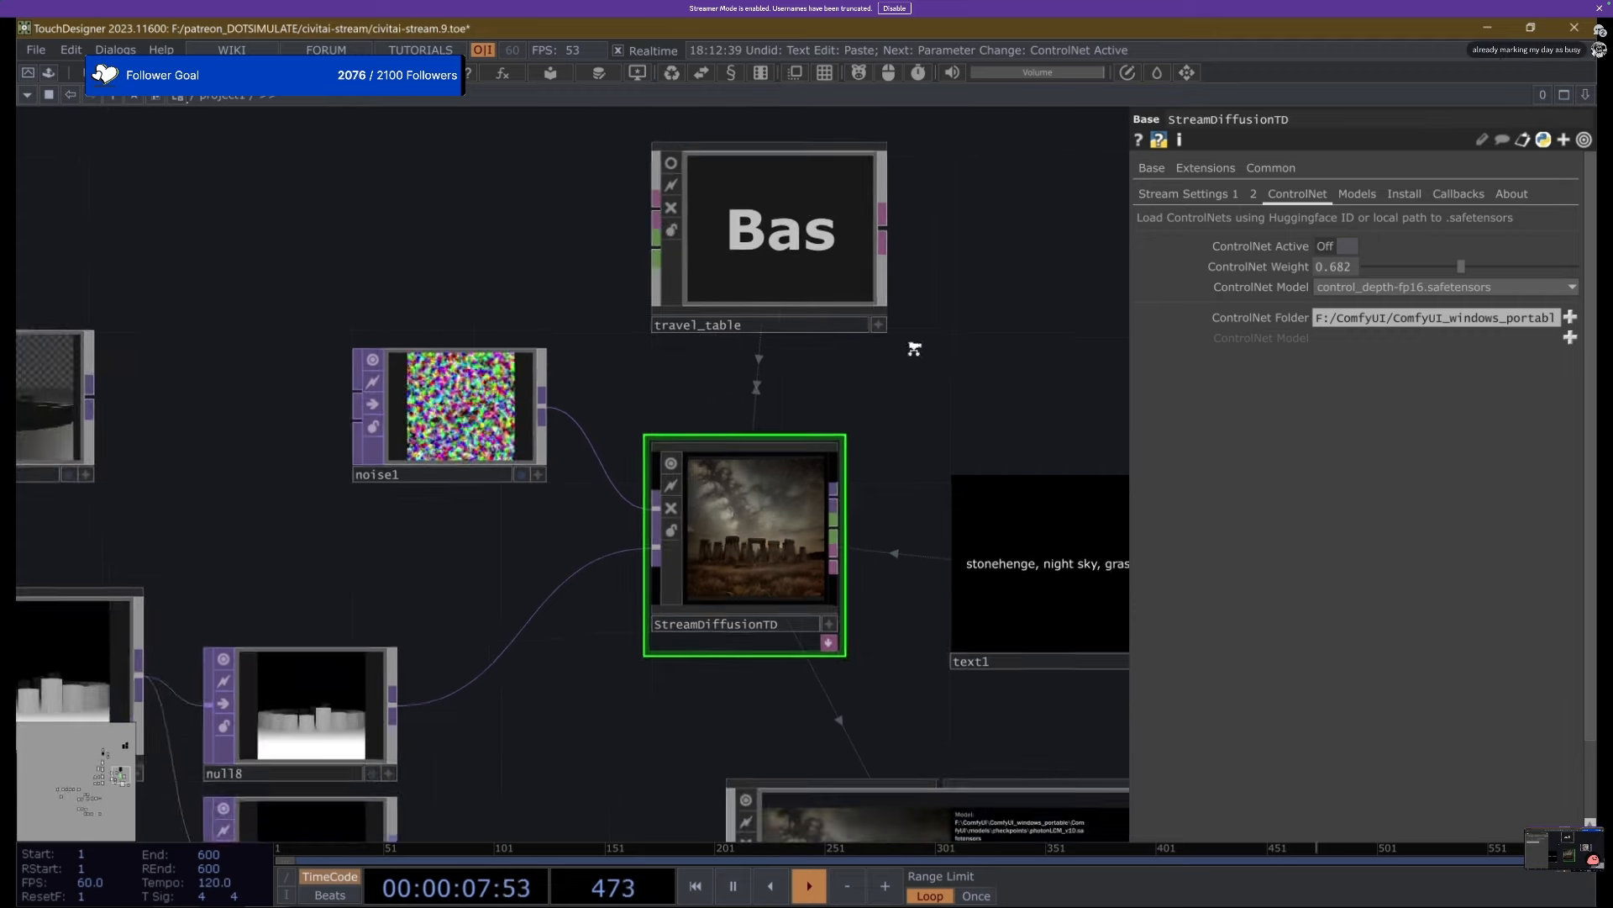
scroll(914, 348, down, 2)
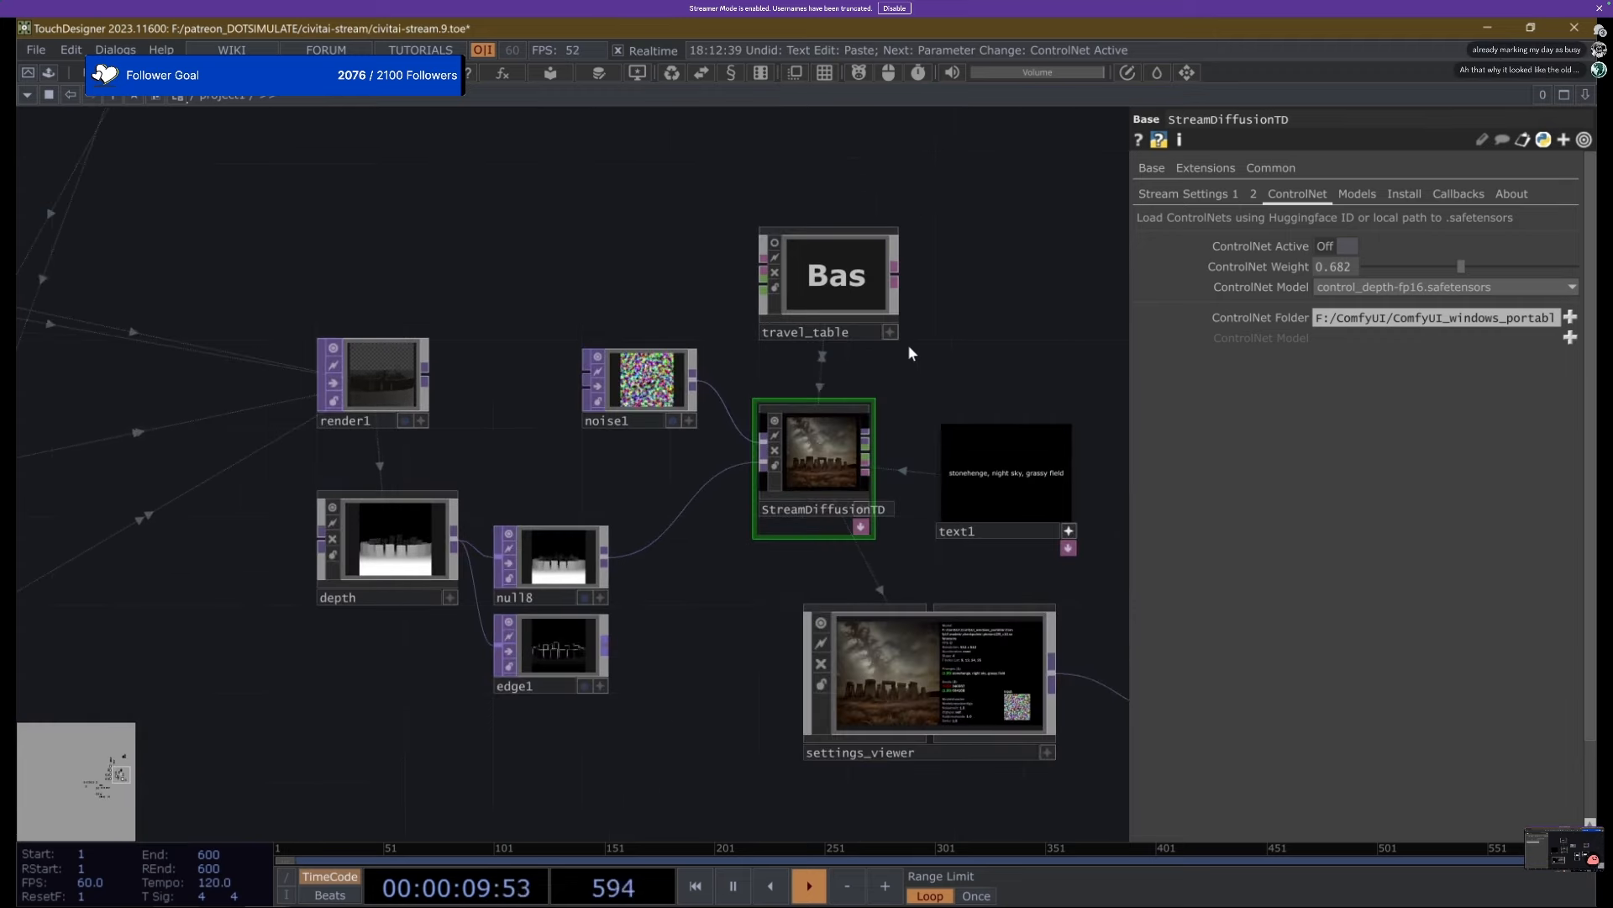
click(1319, 245)
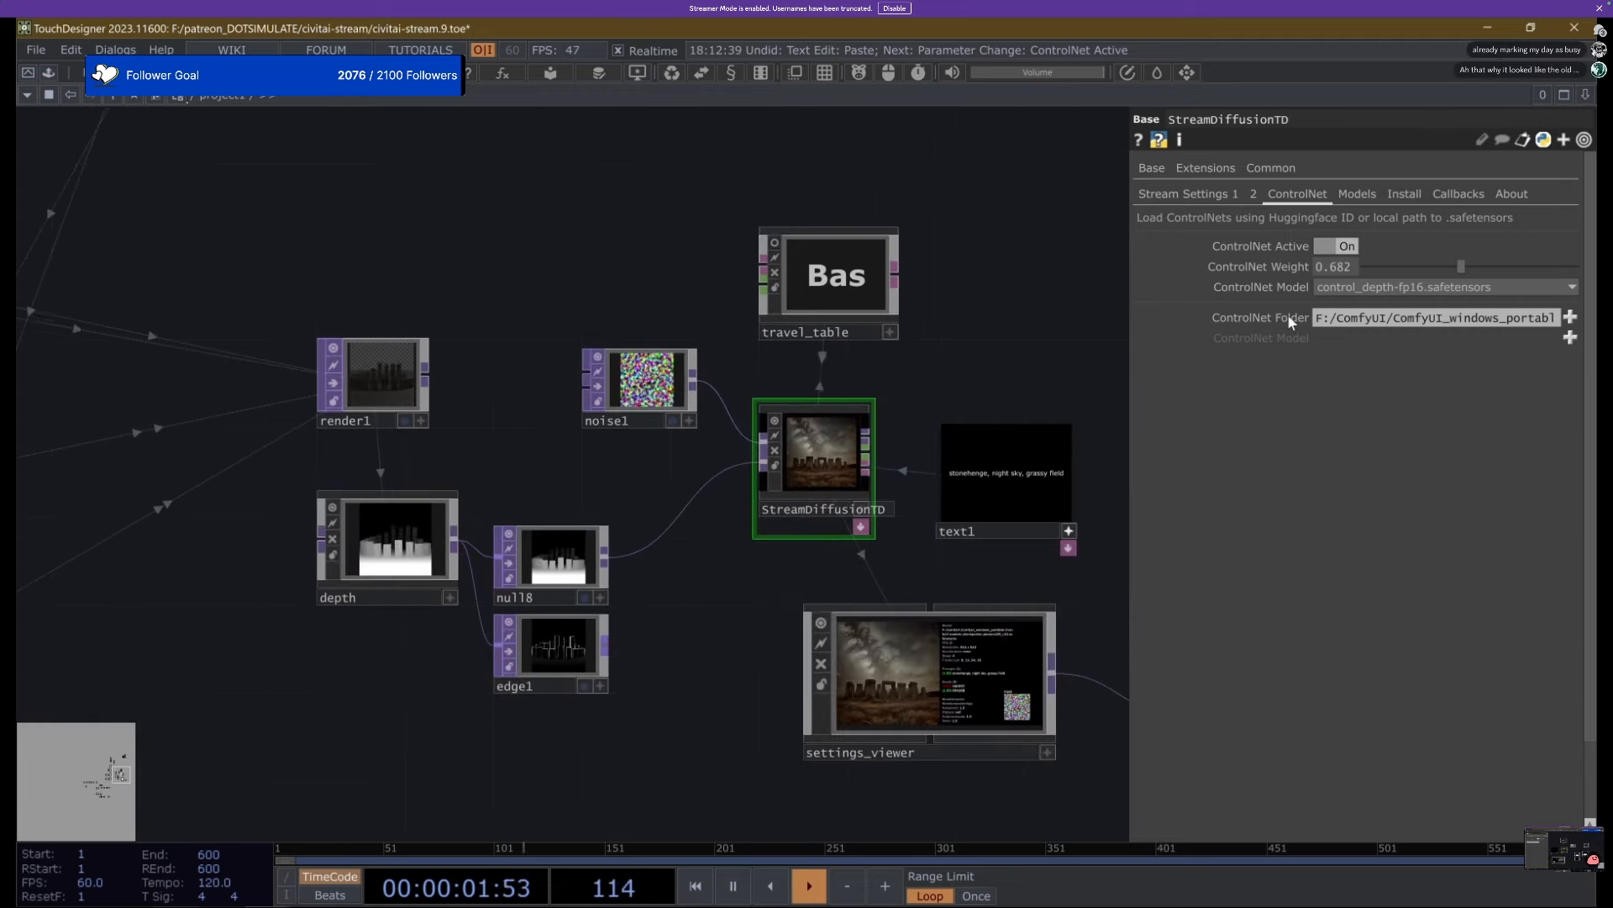
Save the project with the whole network in view.
scroll(929, 313, down, 2)
scroll(729, 231, down, 2)
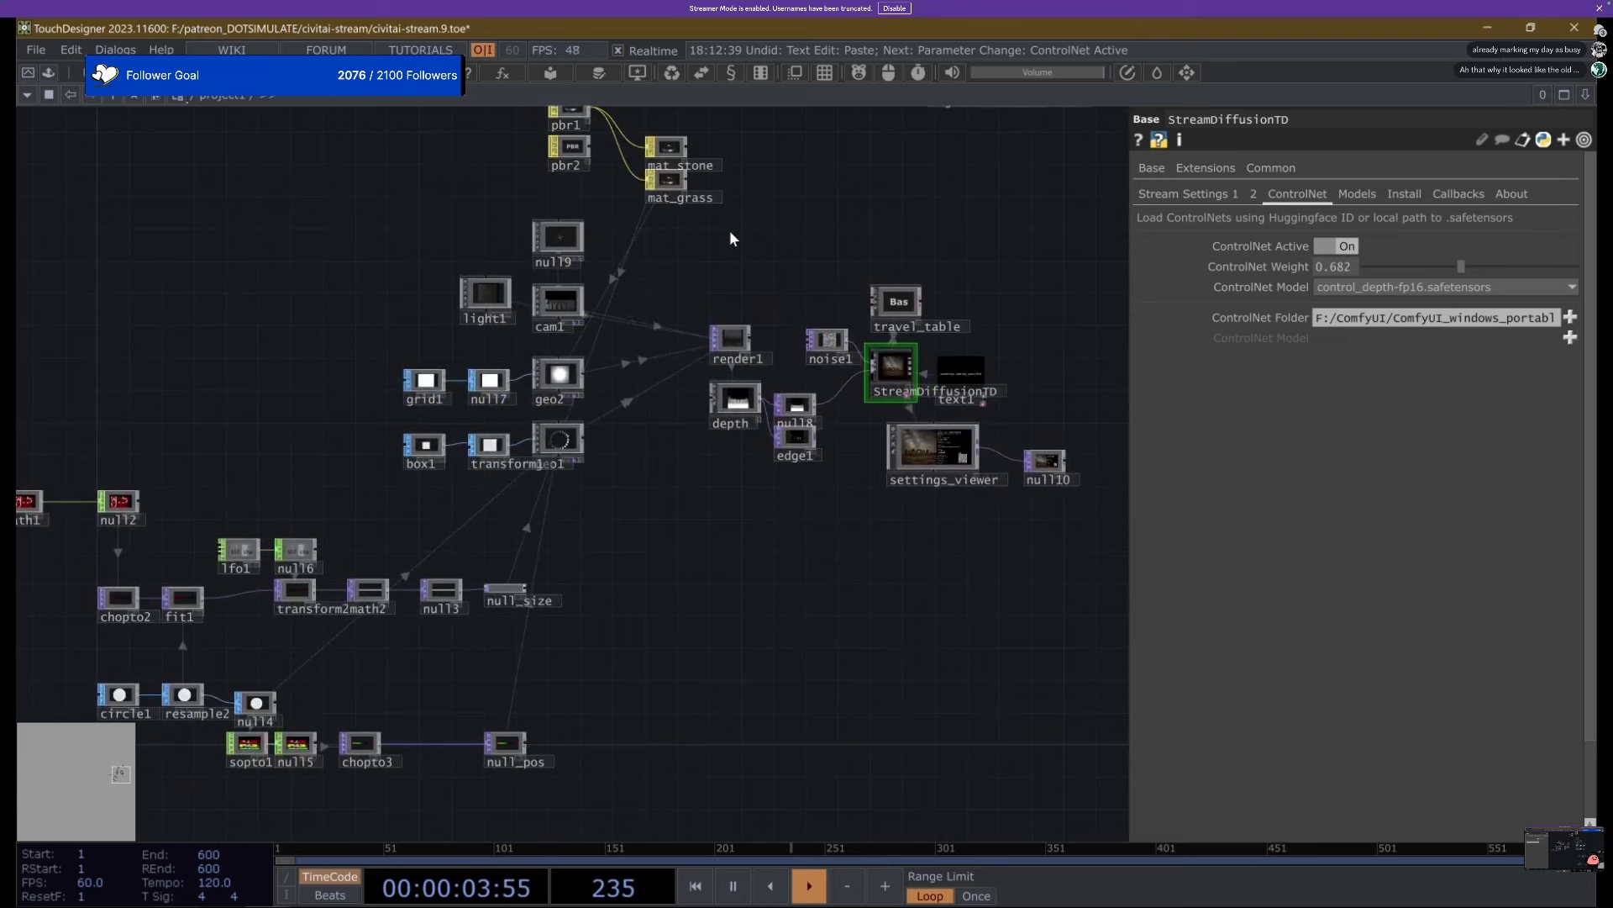
key(ctrl+s)
drag(704, 259, 867, 234)
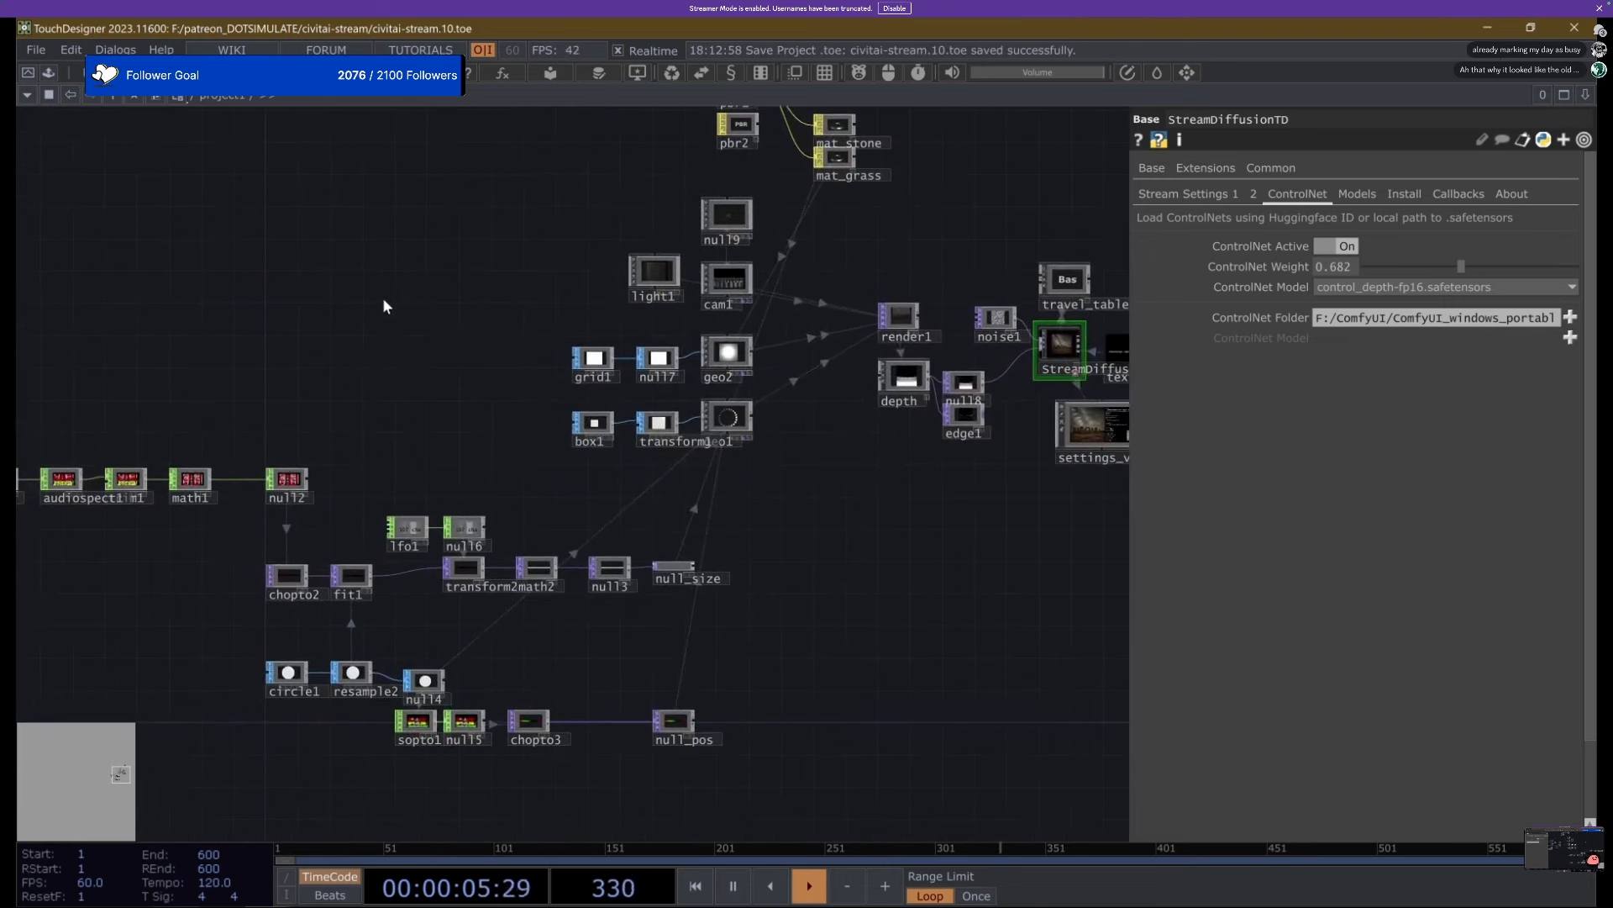
Delete all operators from the network to leave it empty.
key(ctrl+a)
key(Delete)
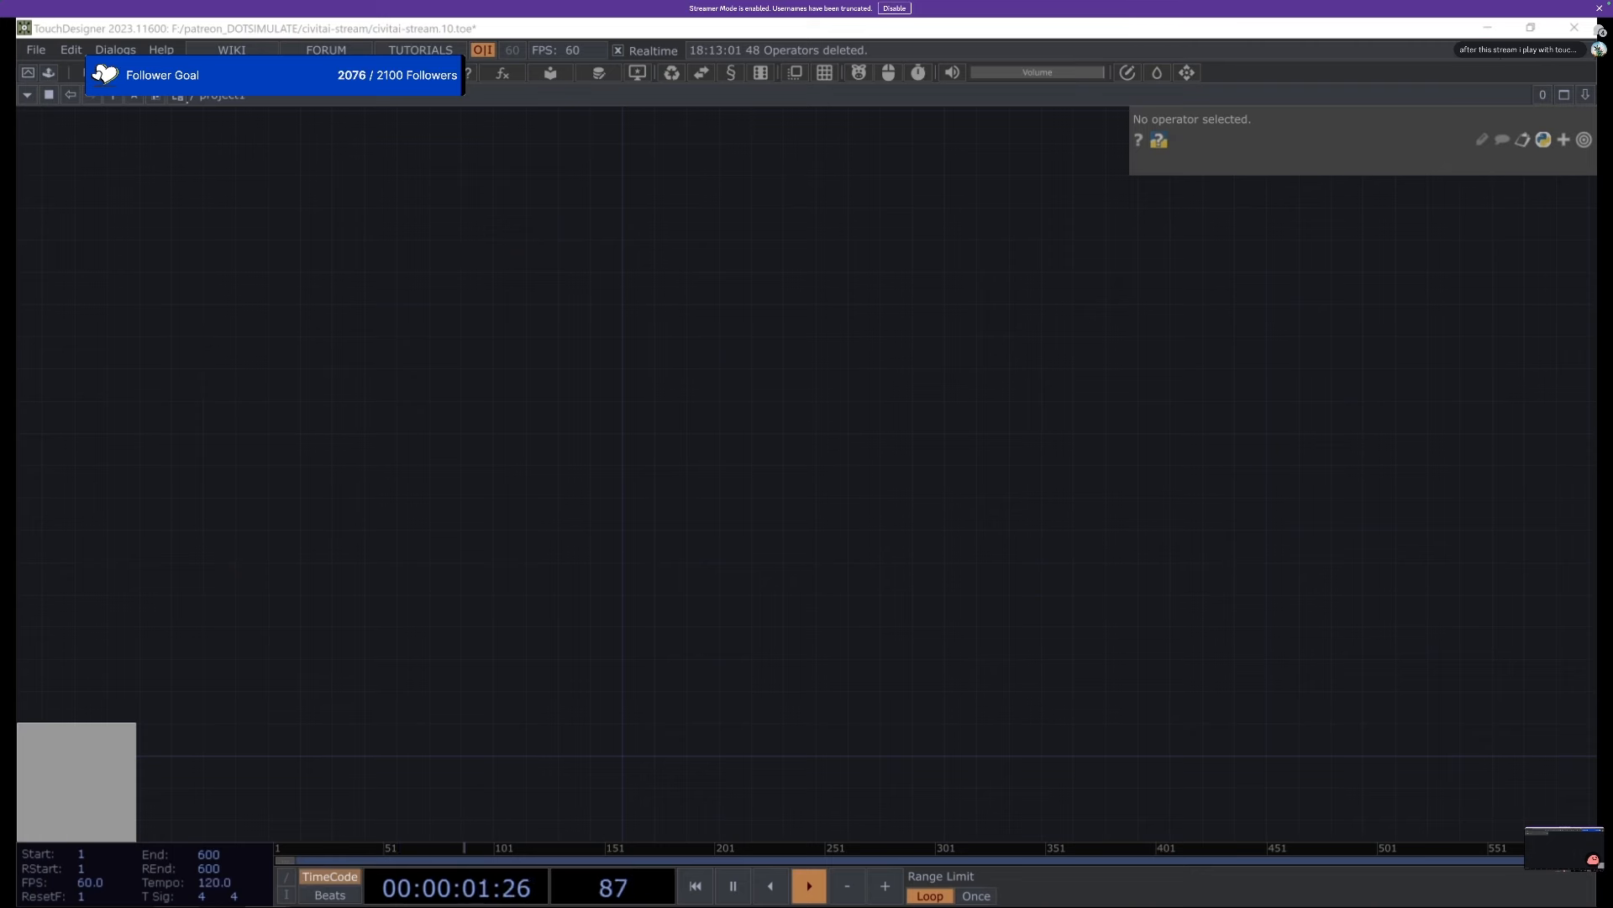
click(538, 416)
scroll(536, 417, down, 3)
drag(525, 411, 489, 380)
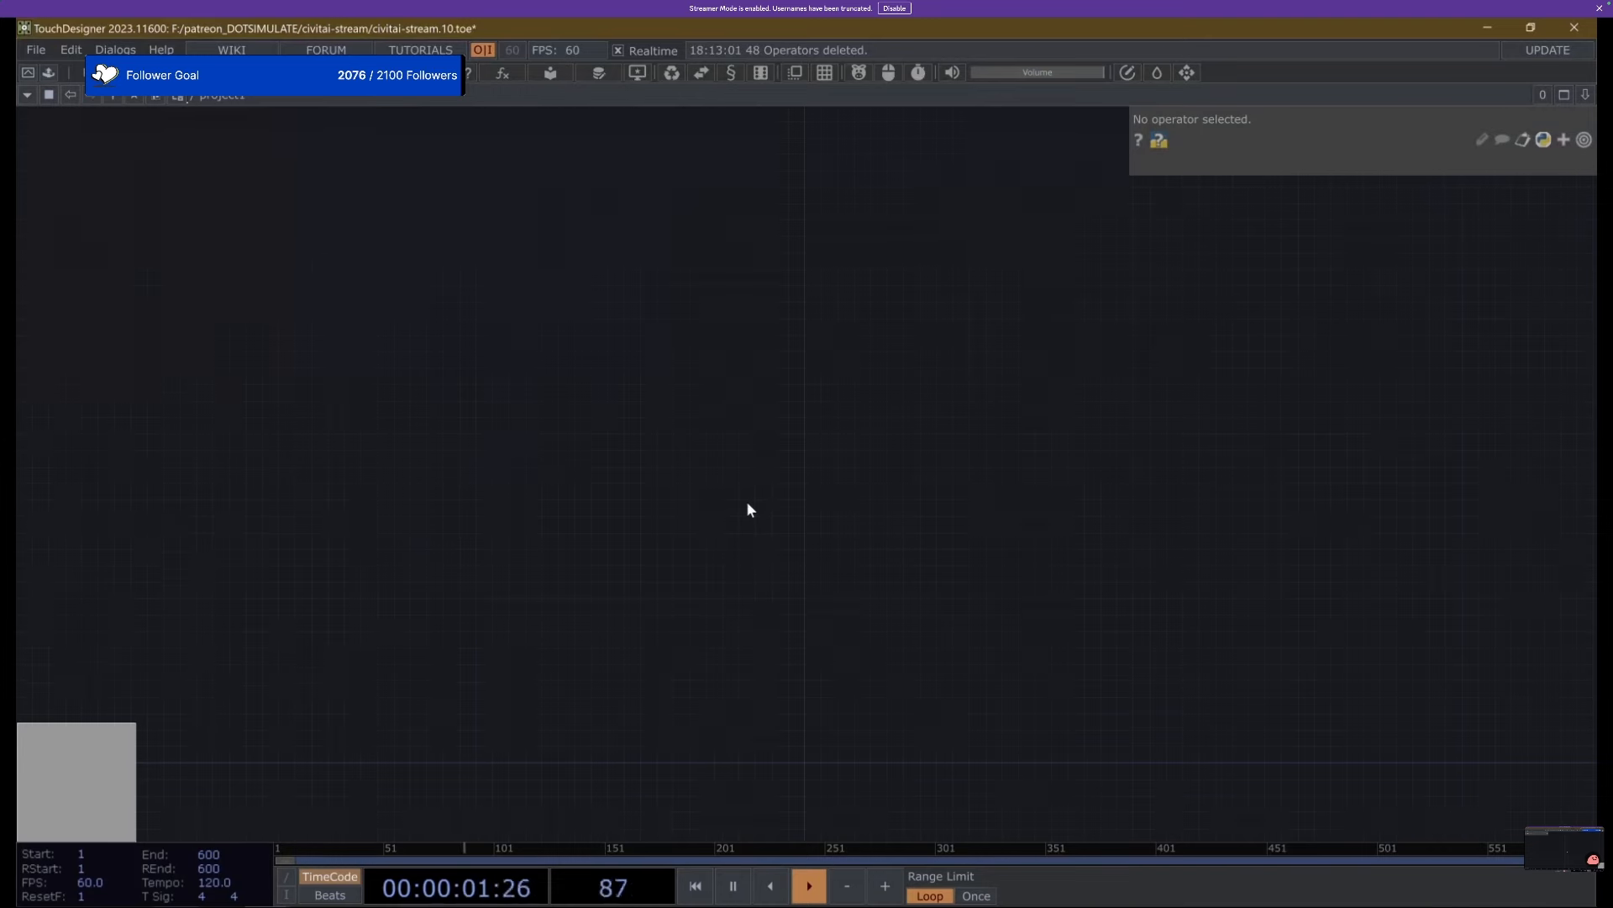
Open the operator creation dialog and examine the available operators in the TOP, CHOP, SOP, MAT and DAT families.
key(Tab)
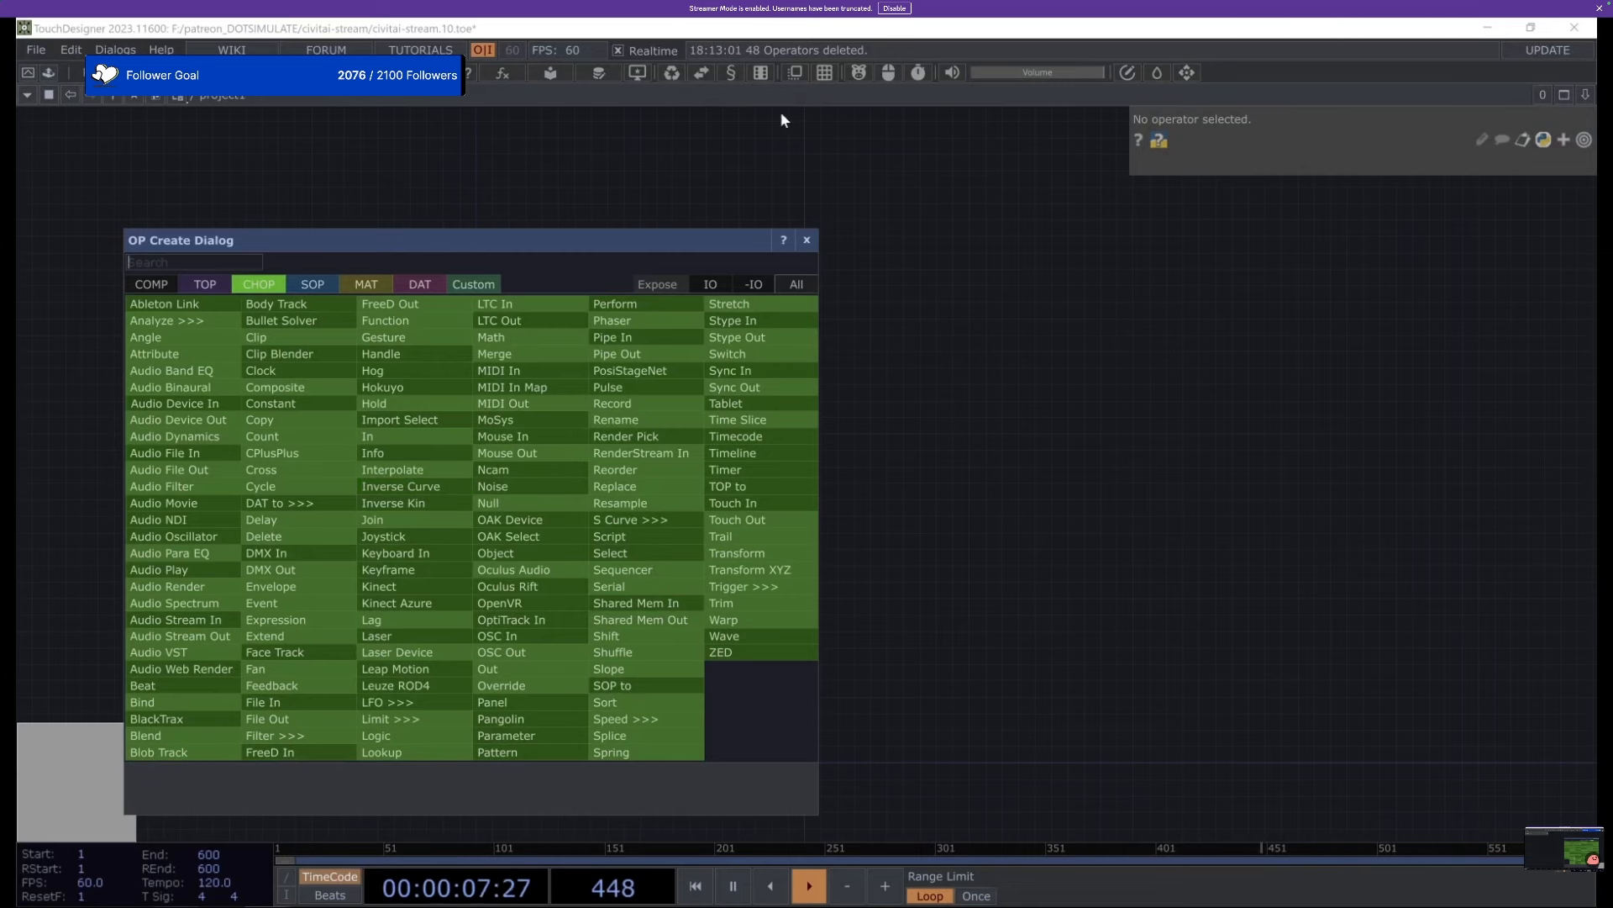
drag(520, 241, 700, 139)
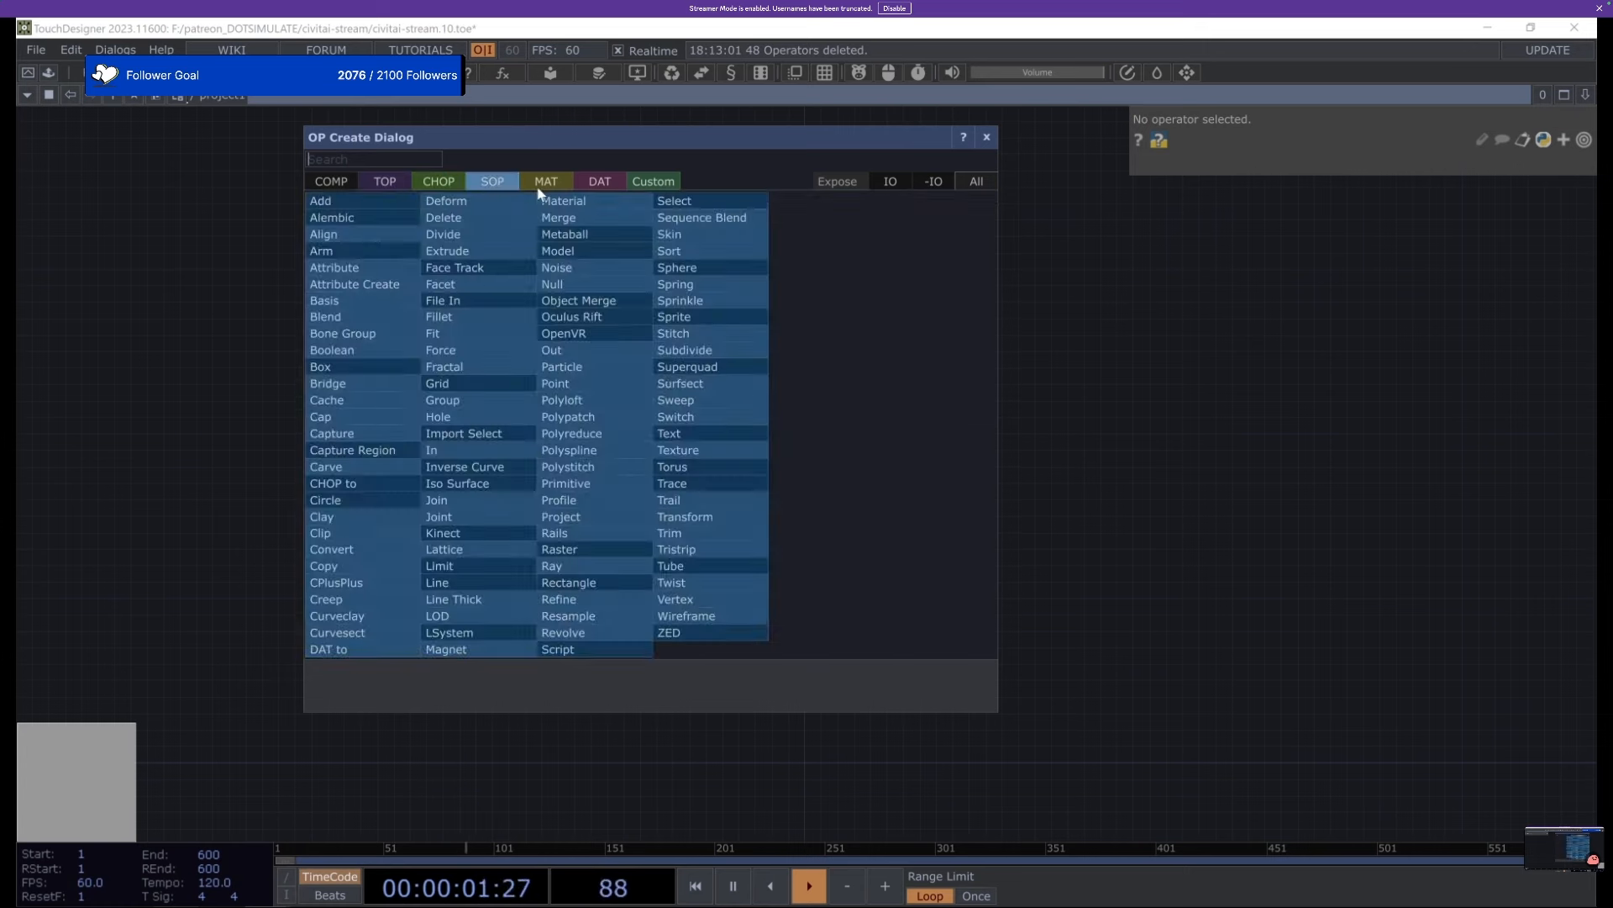
mouse_move(383, 190)
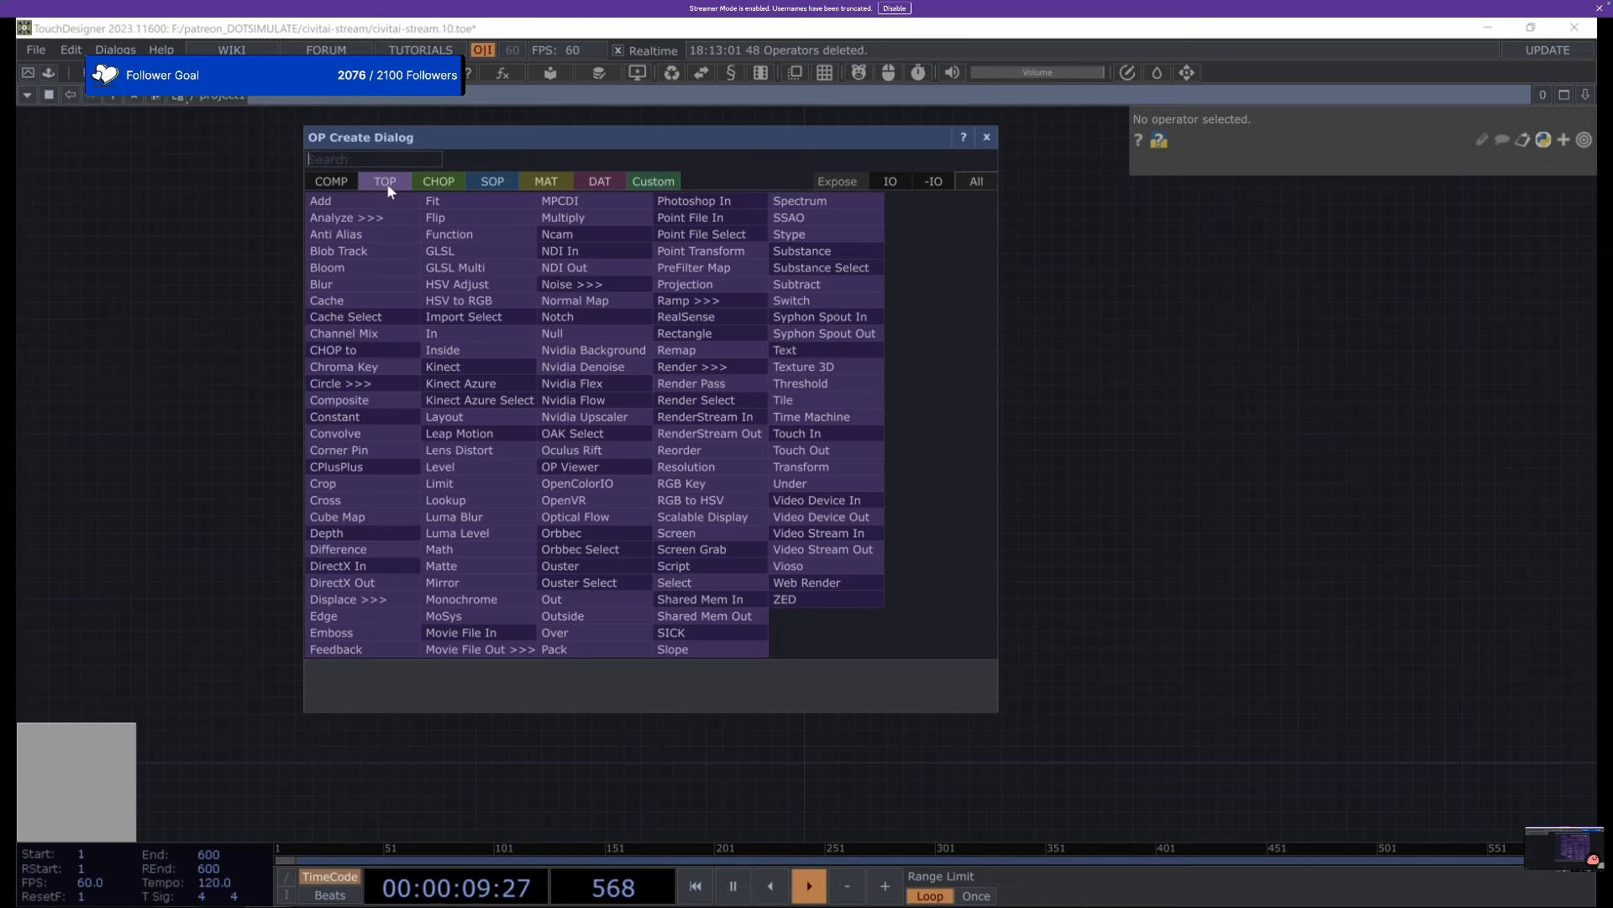
mouse_move(438, 189)
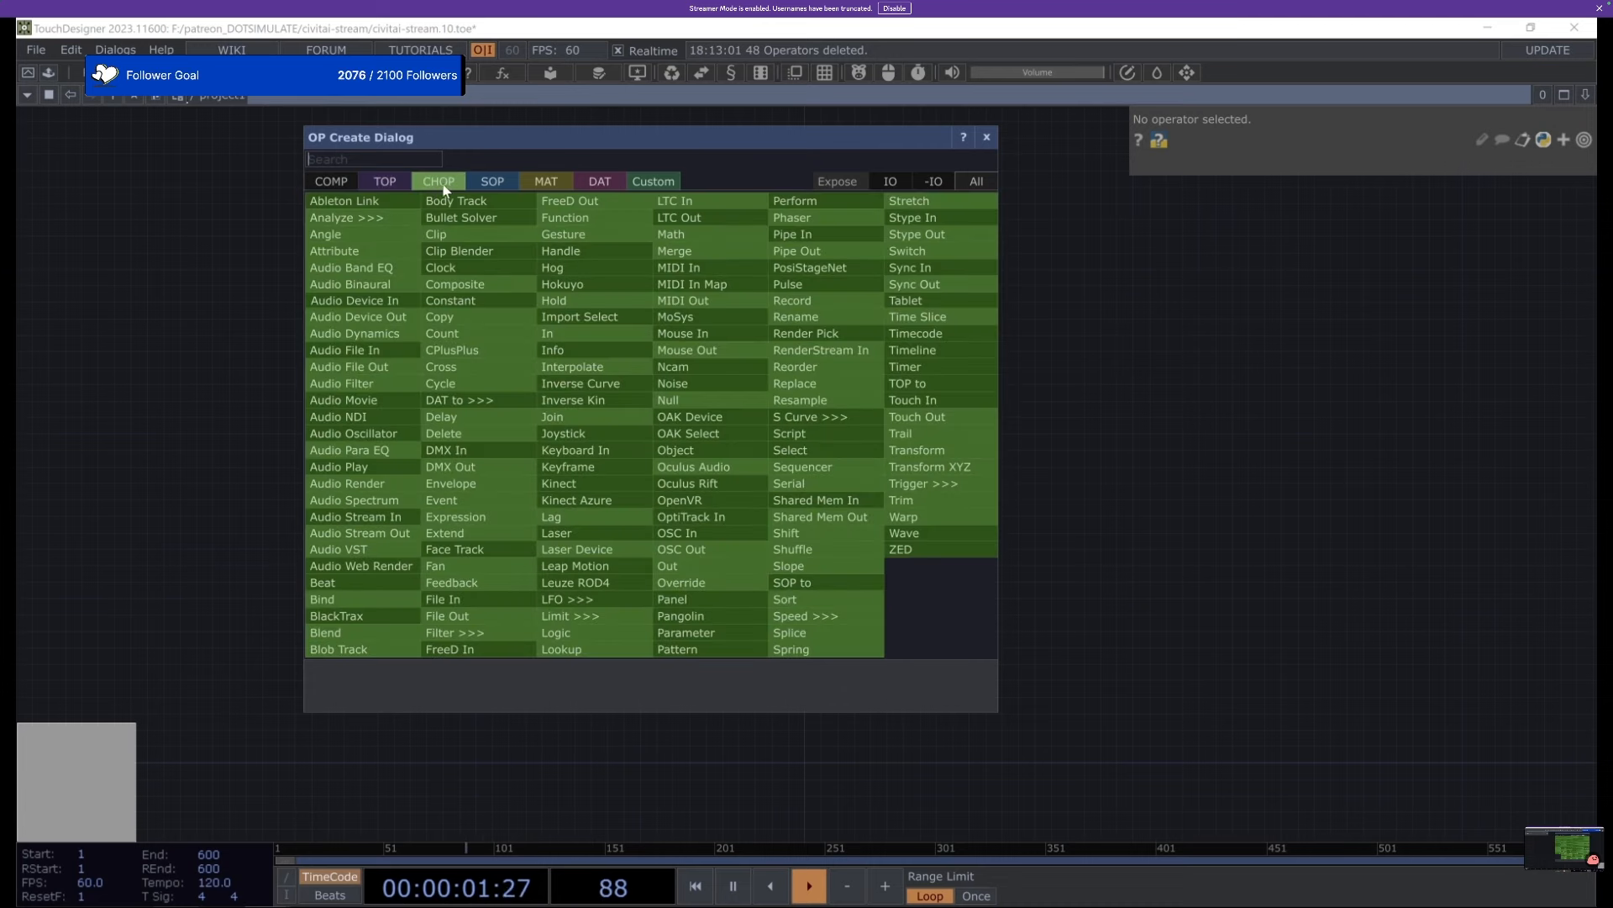
mouse_move(505, 186)
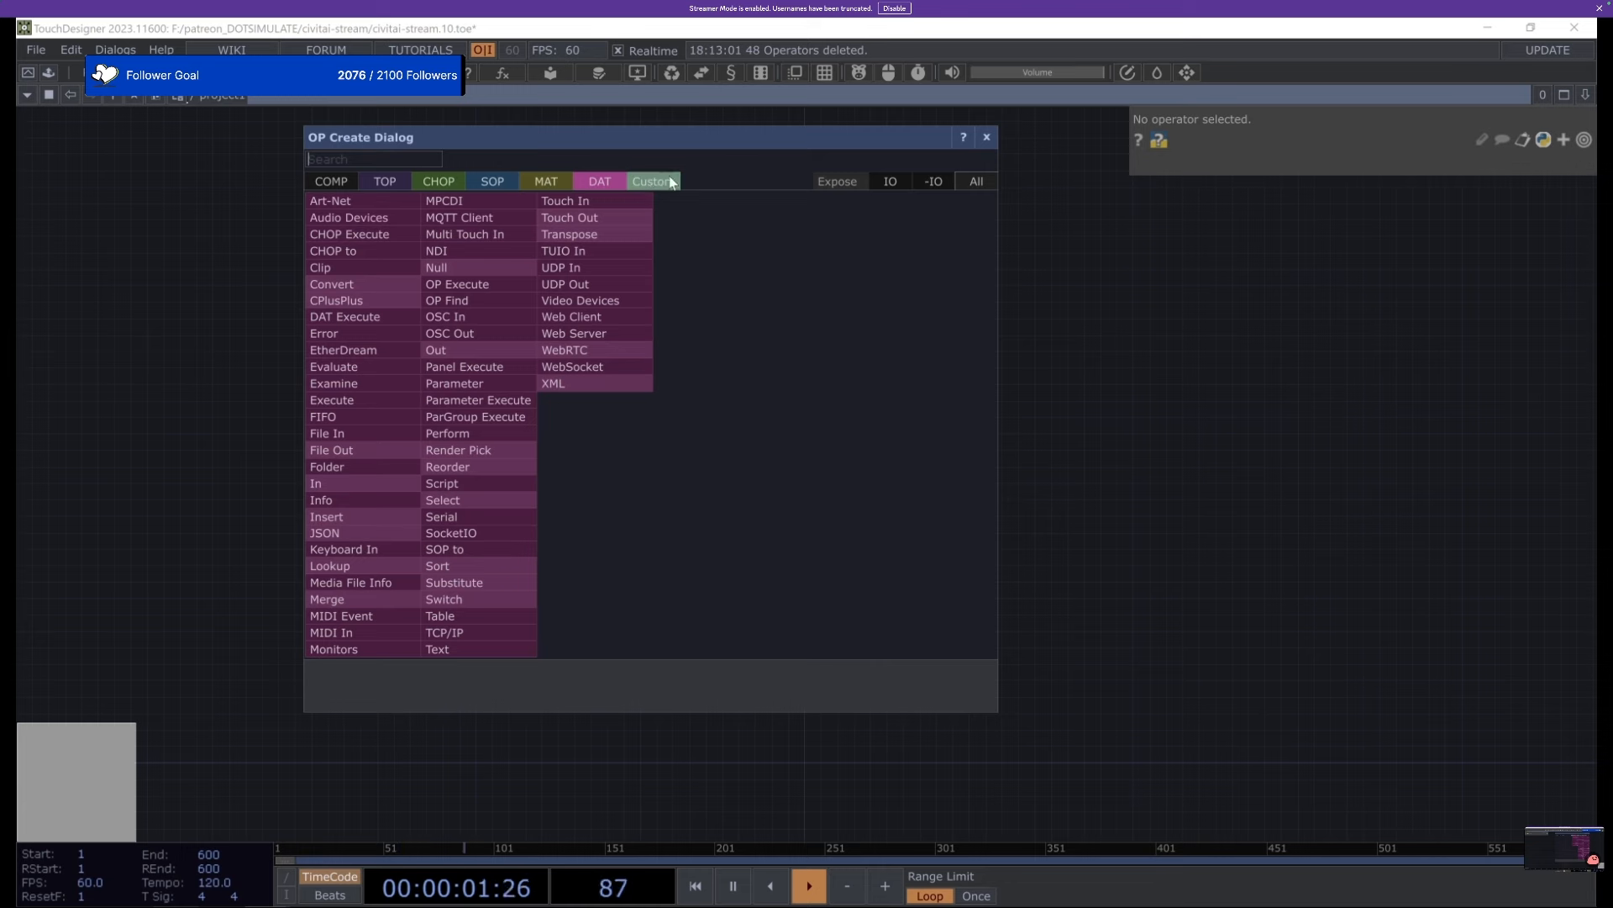
click(385, 181)
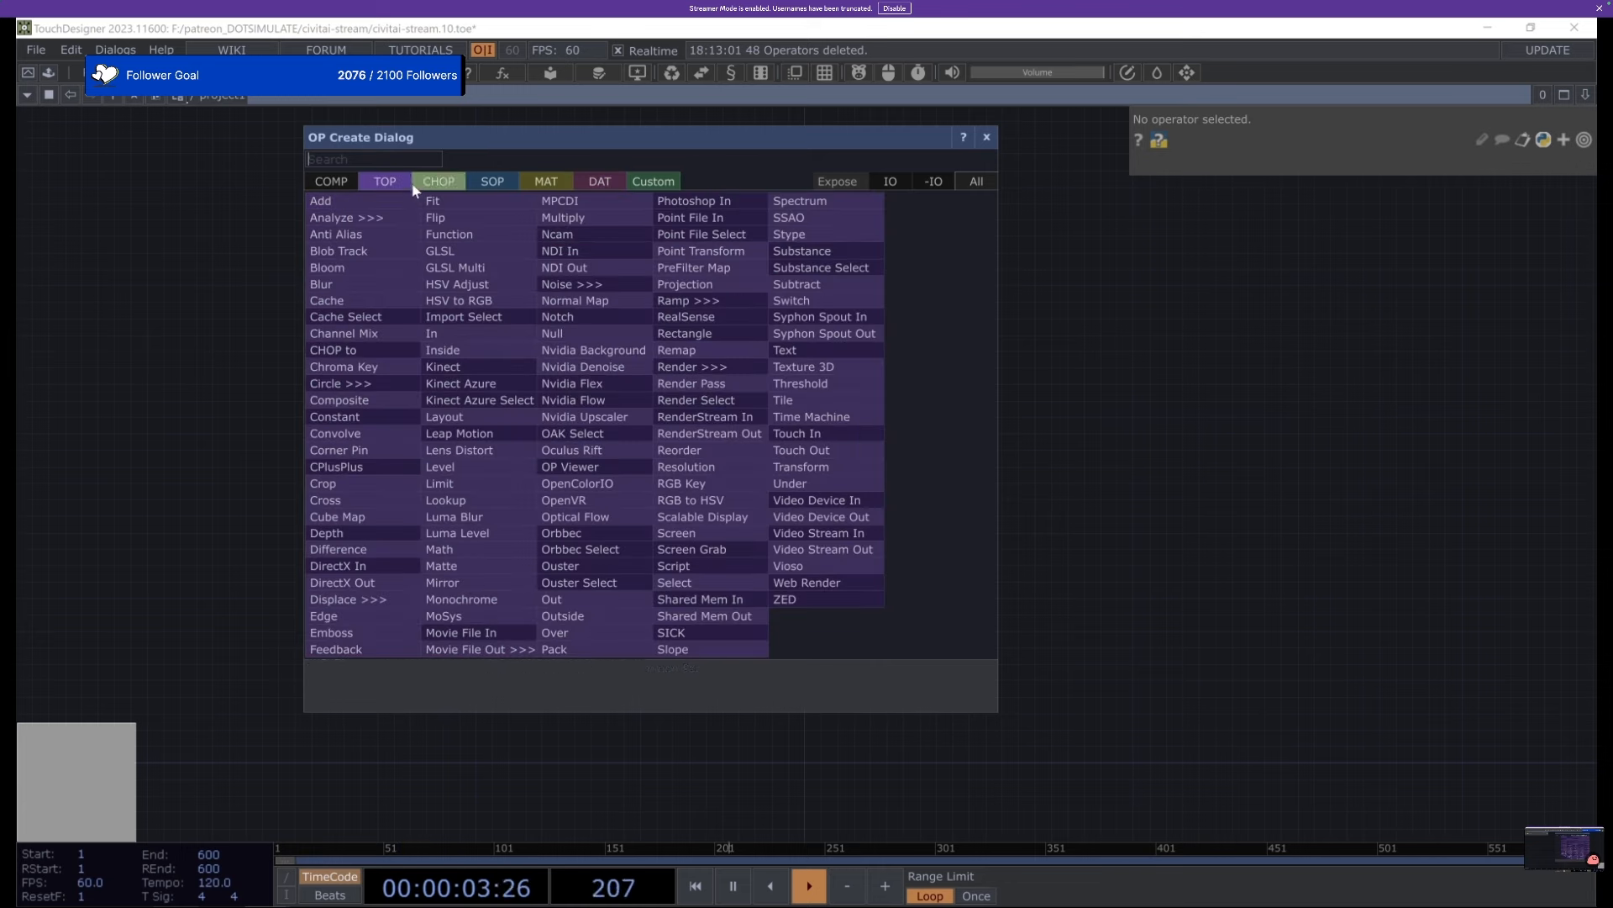
click(430, 184)
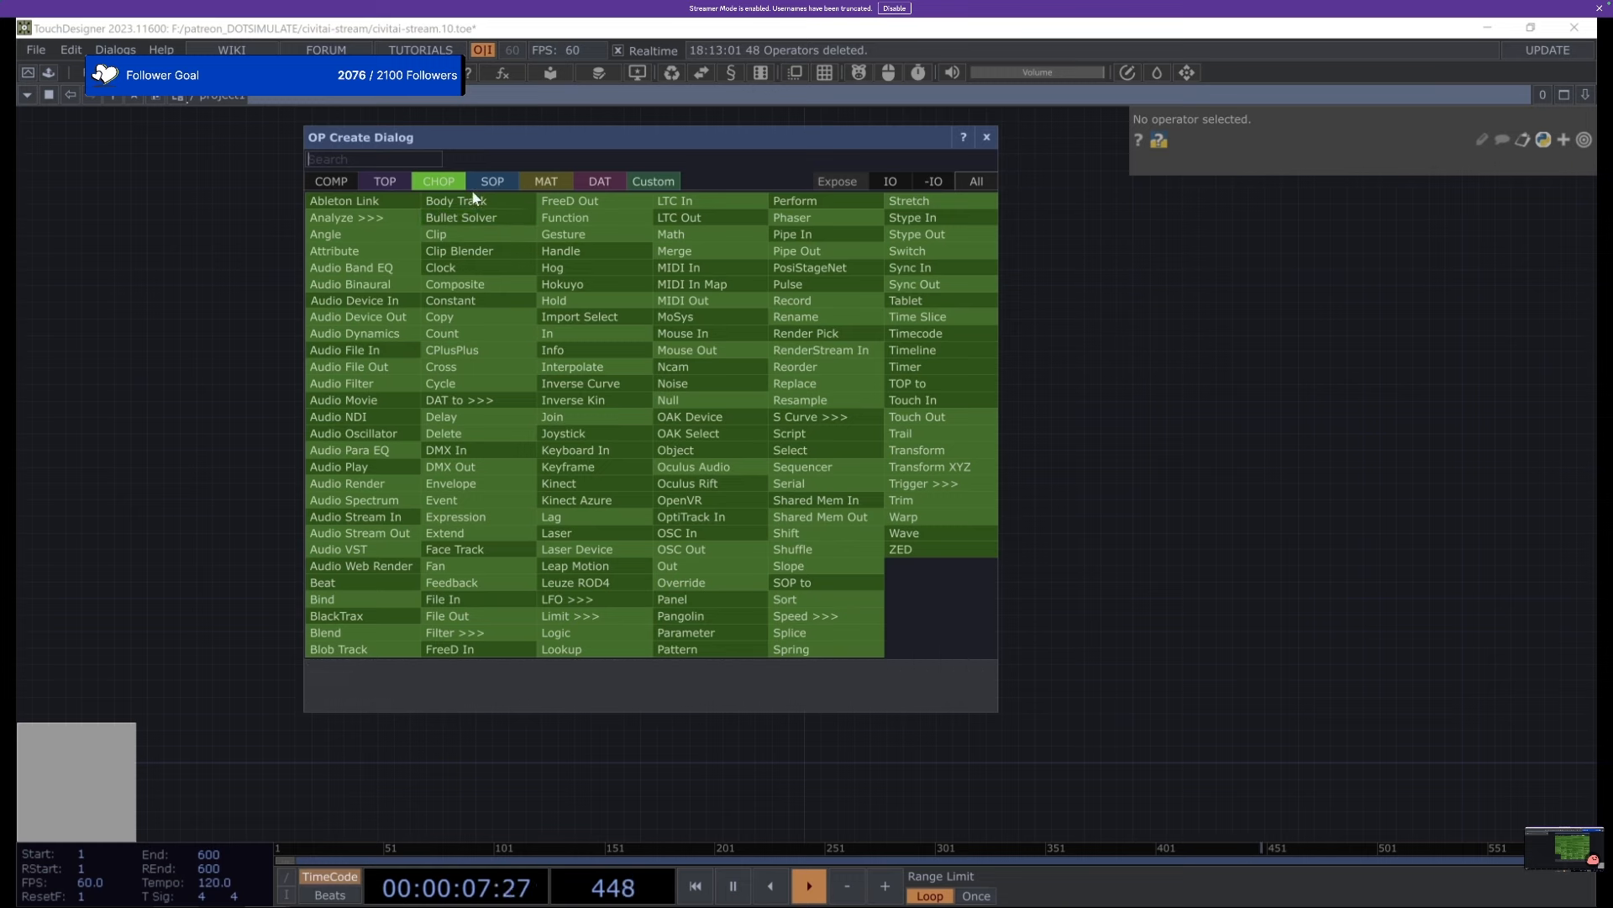
Add a Circle SOP to the empty network and frame it in the view.
click(493, 181)
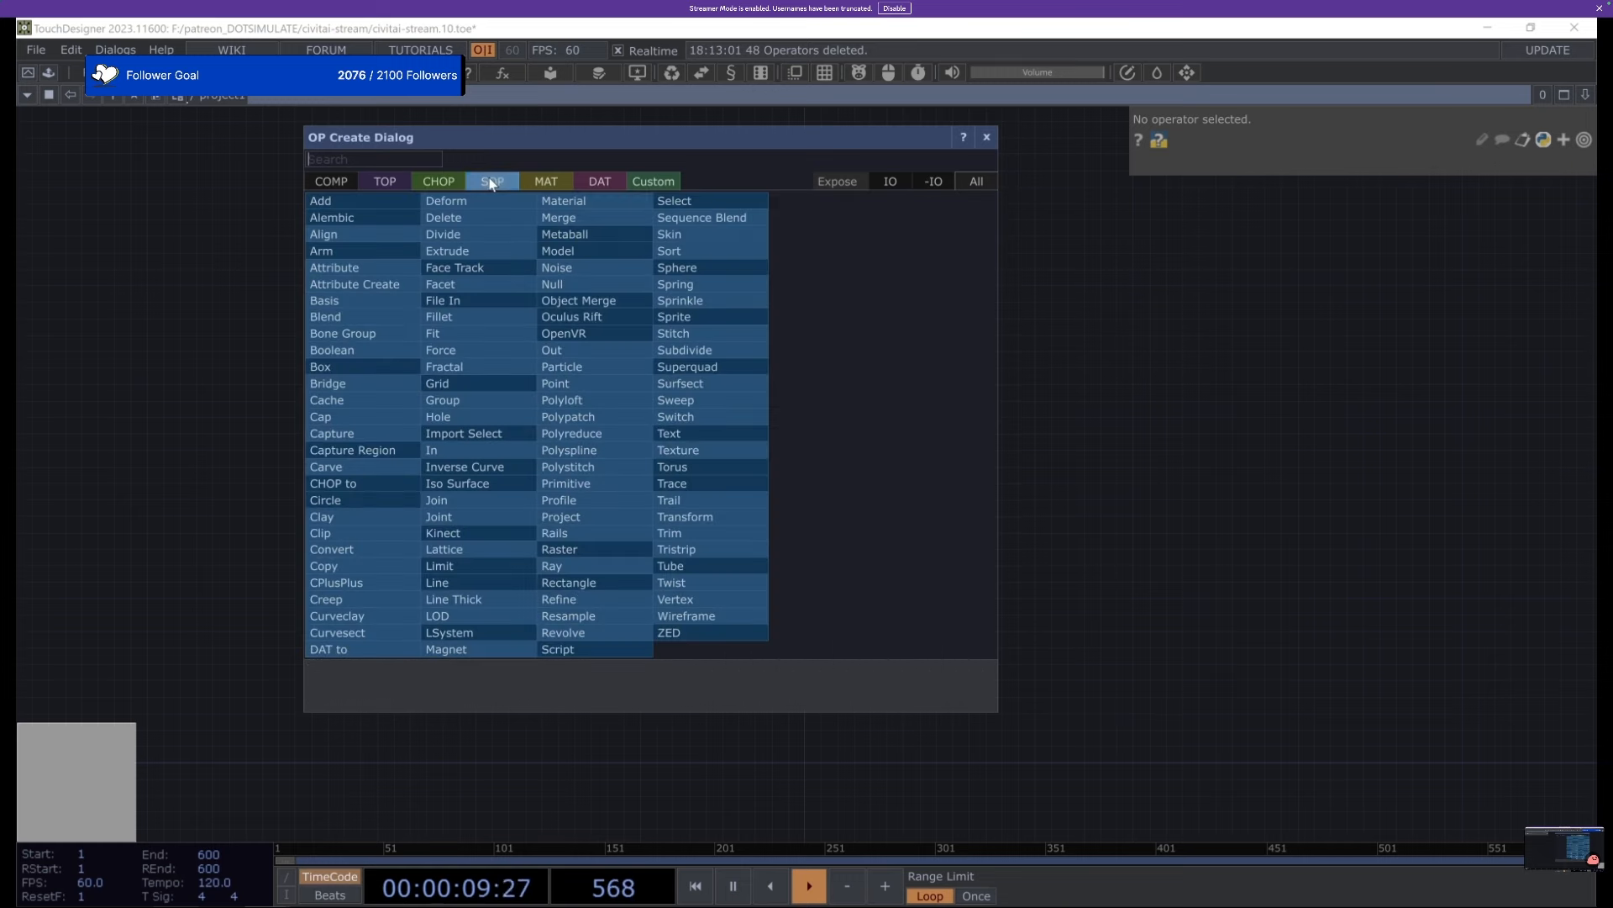
text(cir)
key(Return)
click(494, 165)
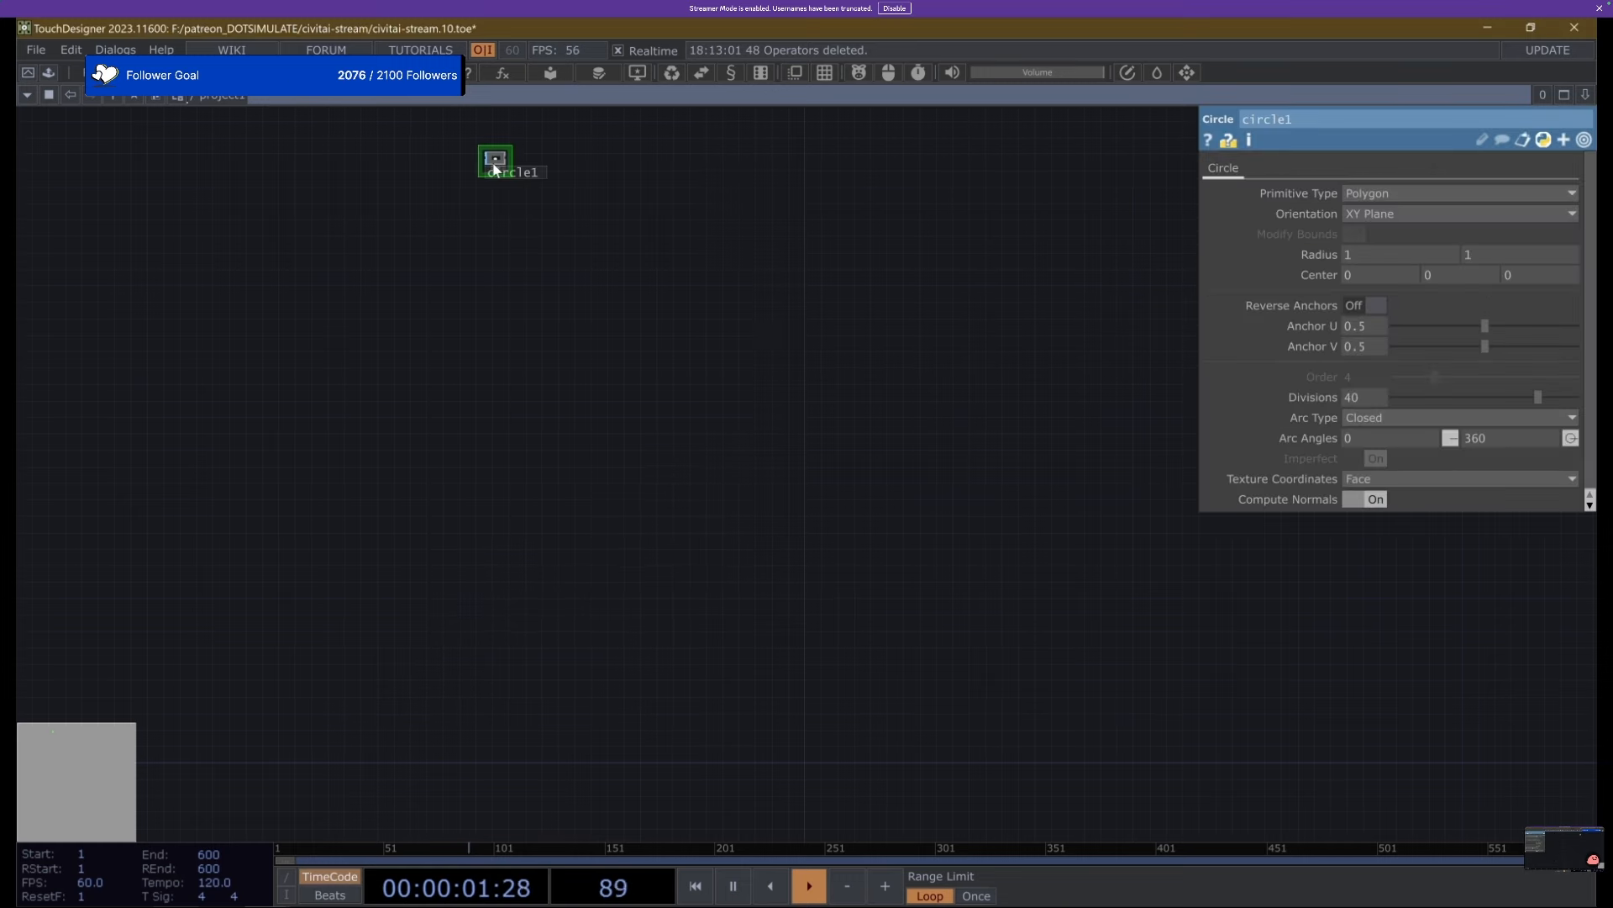
key(h)
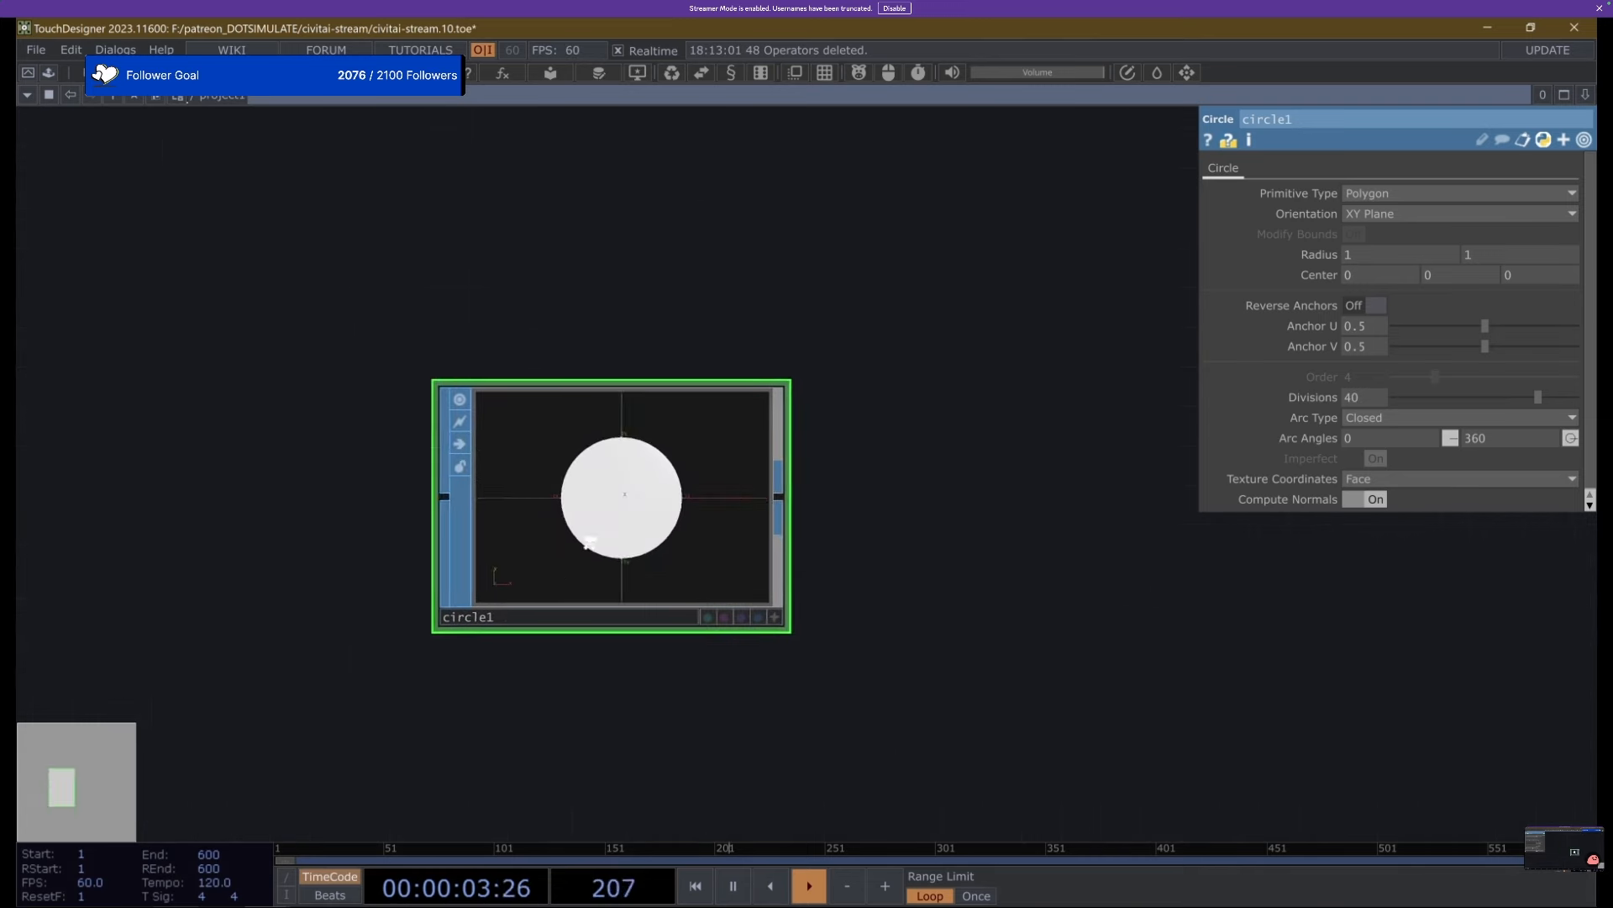
Activate the Circle SOP's viewer and rotate it to show the circle in 3D space.
scroll(542, 578, down, 3)
key(a)
drag(602, 558, 685, 538)
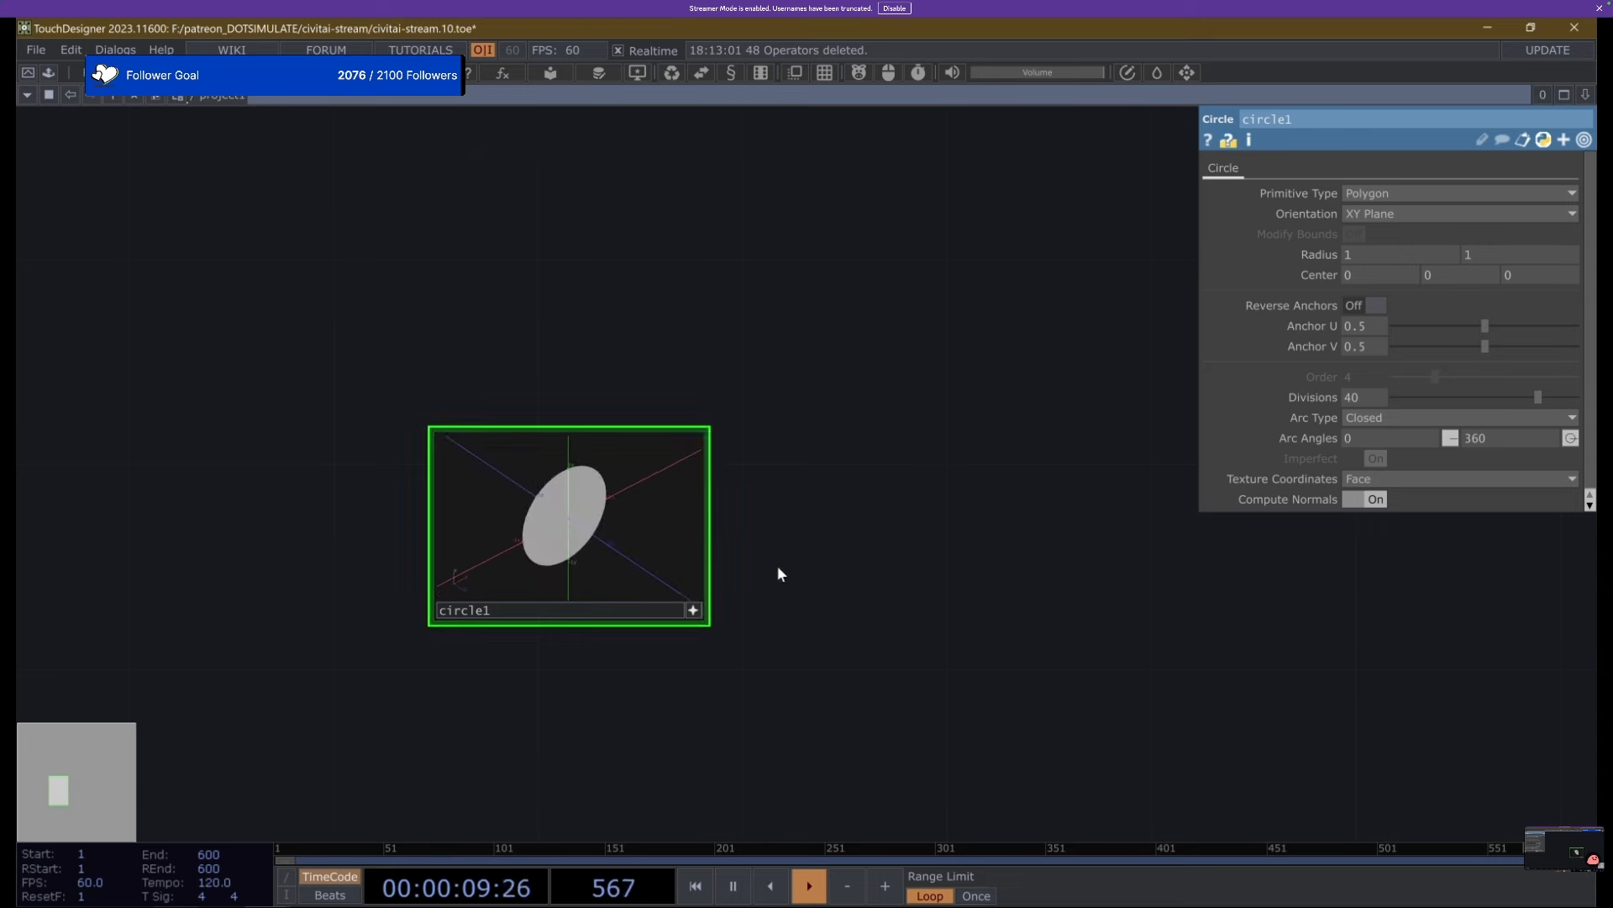
Add a Null SOP wired to the output of the Circle SOP.
mouse_move(859, 618)
mouse_down()
mouse_move(804, 517)
mouse_move(868, 626)
mouse_up()
mouse_move(627, 569)
mouse_down()
mouse_move(591, 533)
mouse_move(605, 517)
mouse_move(655, 556)
mouse_move(633, 562)
mouse_up()
scroll(757, 550, up, 5)
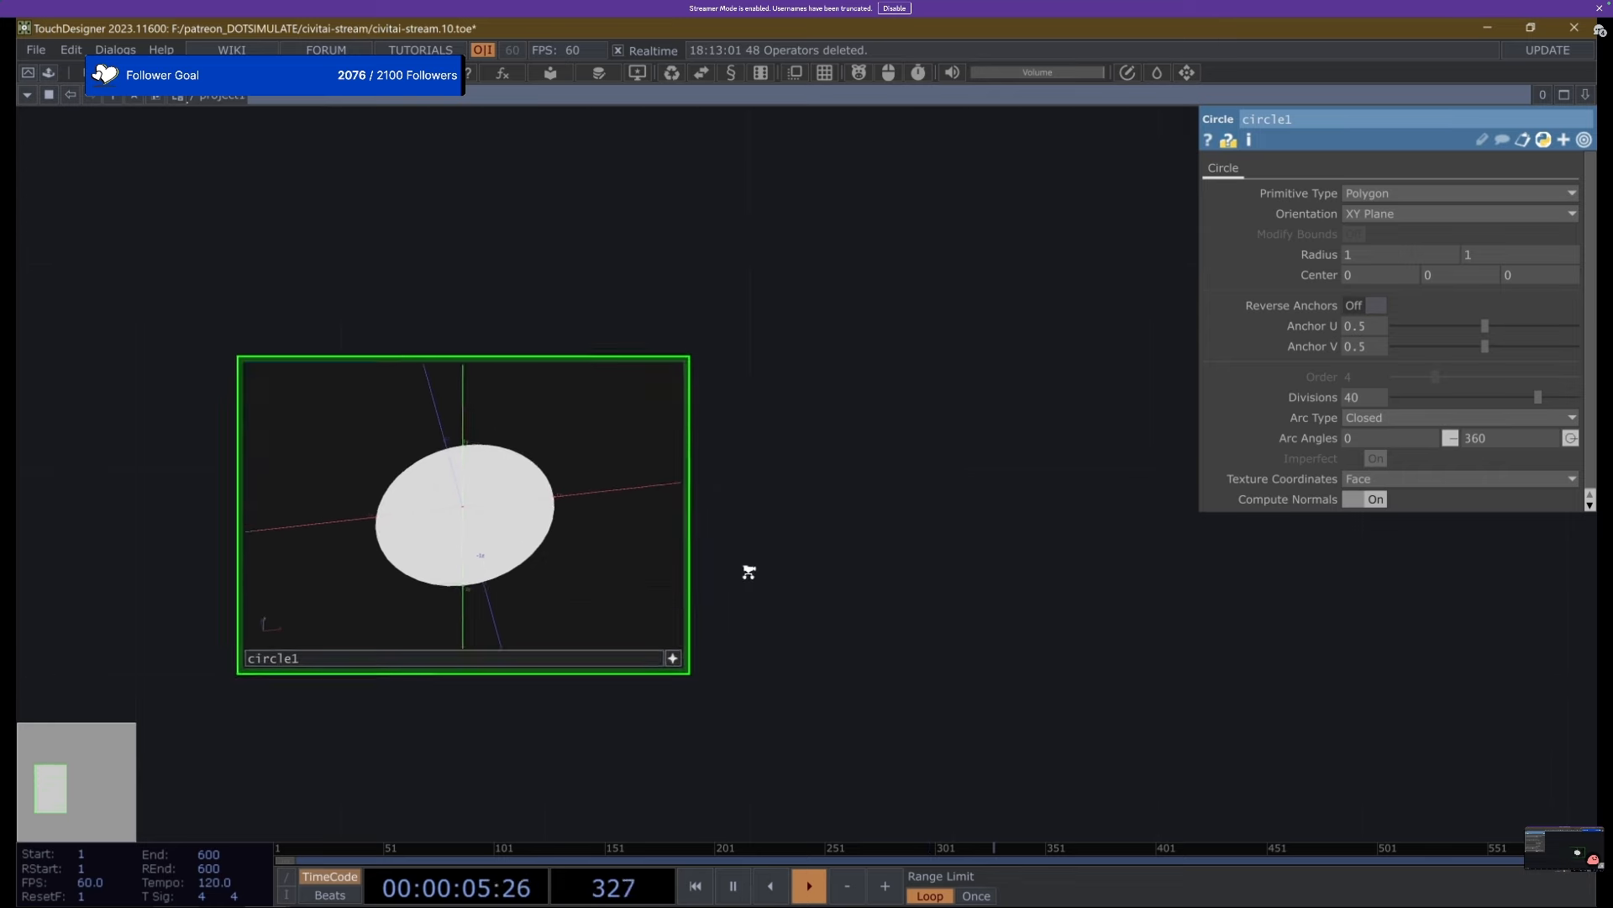
scroll(476, 470, down, 8)
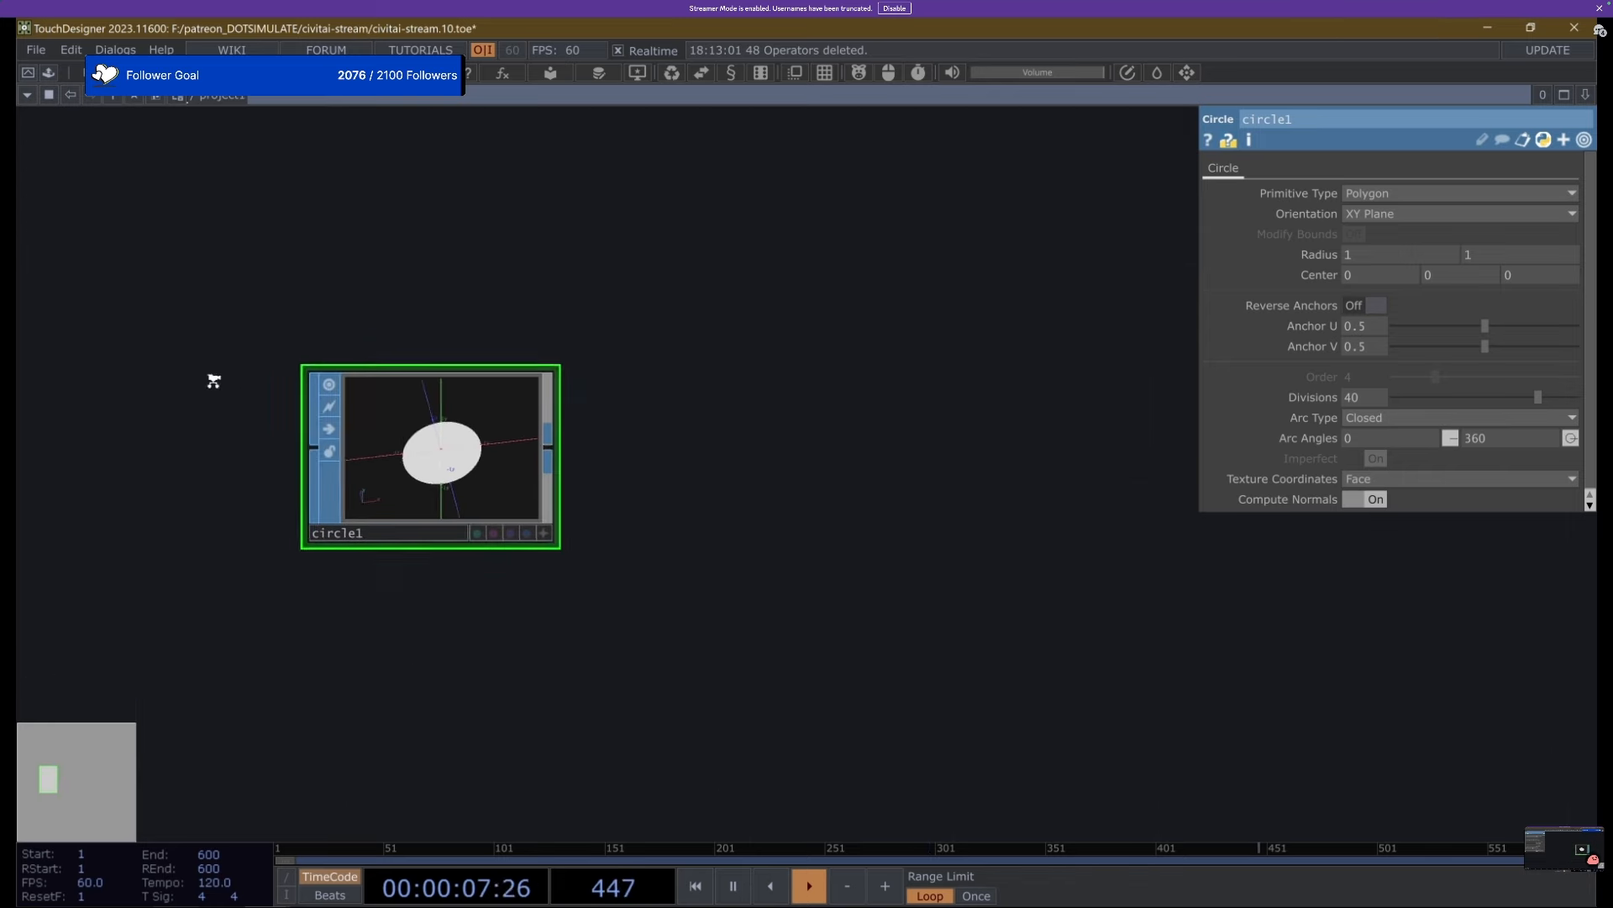
key(alt+n)
click(485, 390)
scroll(461, 467, up, 7)
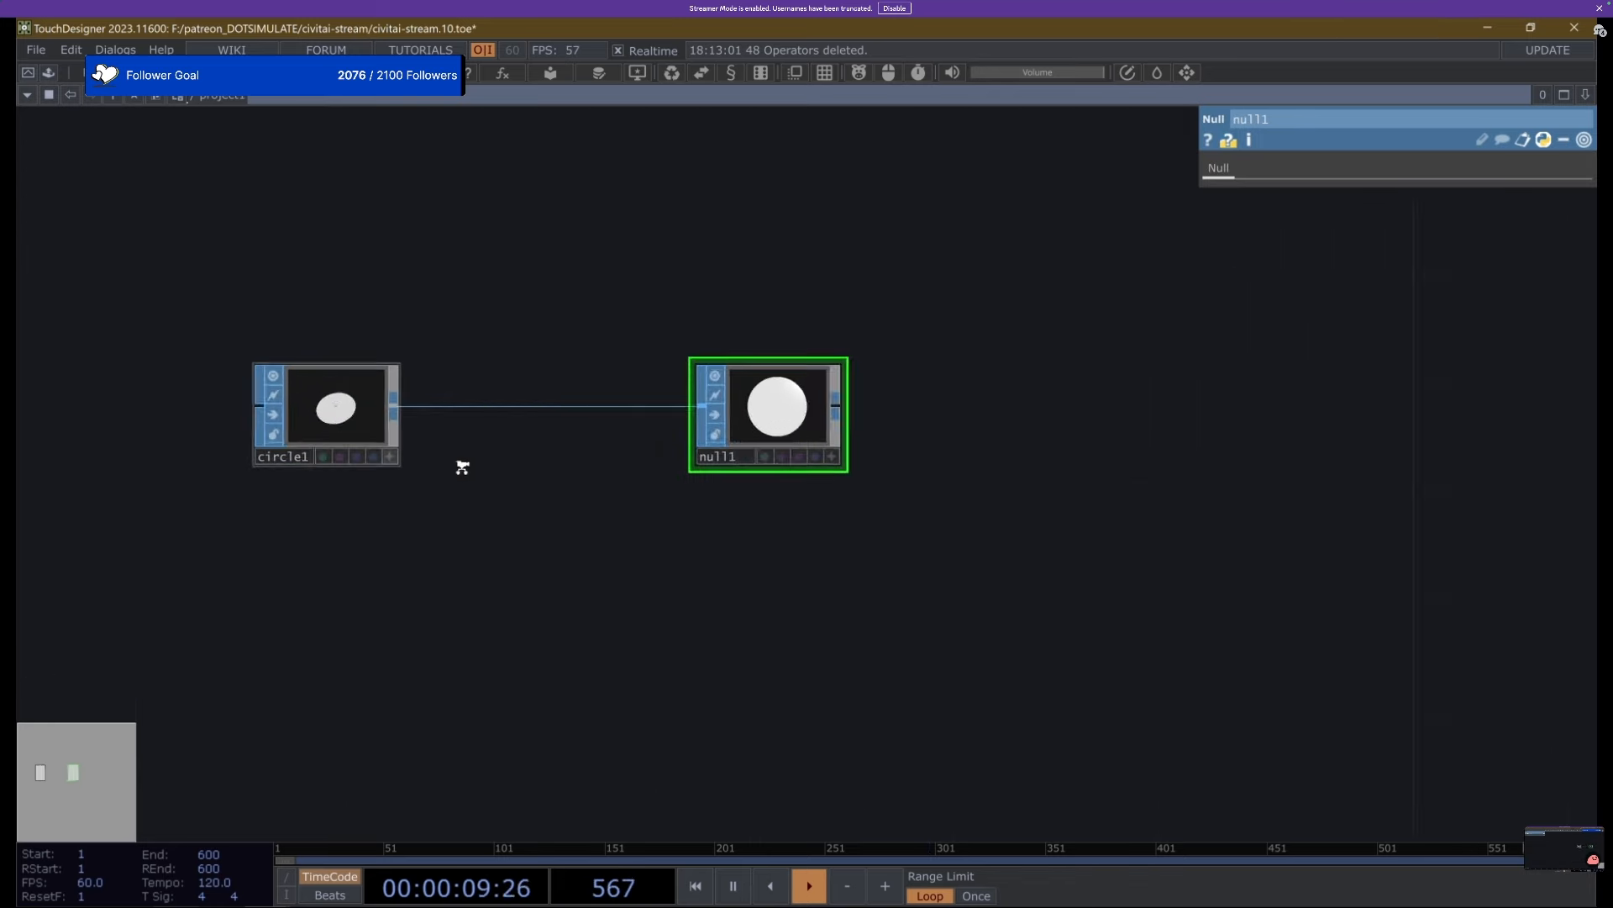
Activate the Circle SOP's viewer again and rotate the circle to a steeper oblique angle.
click(410, 415)
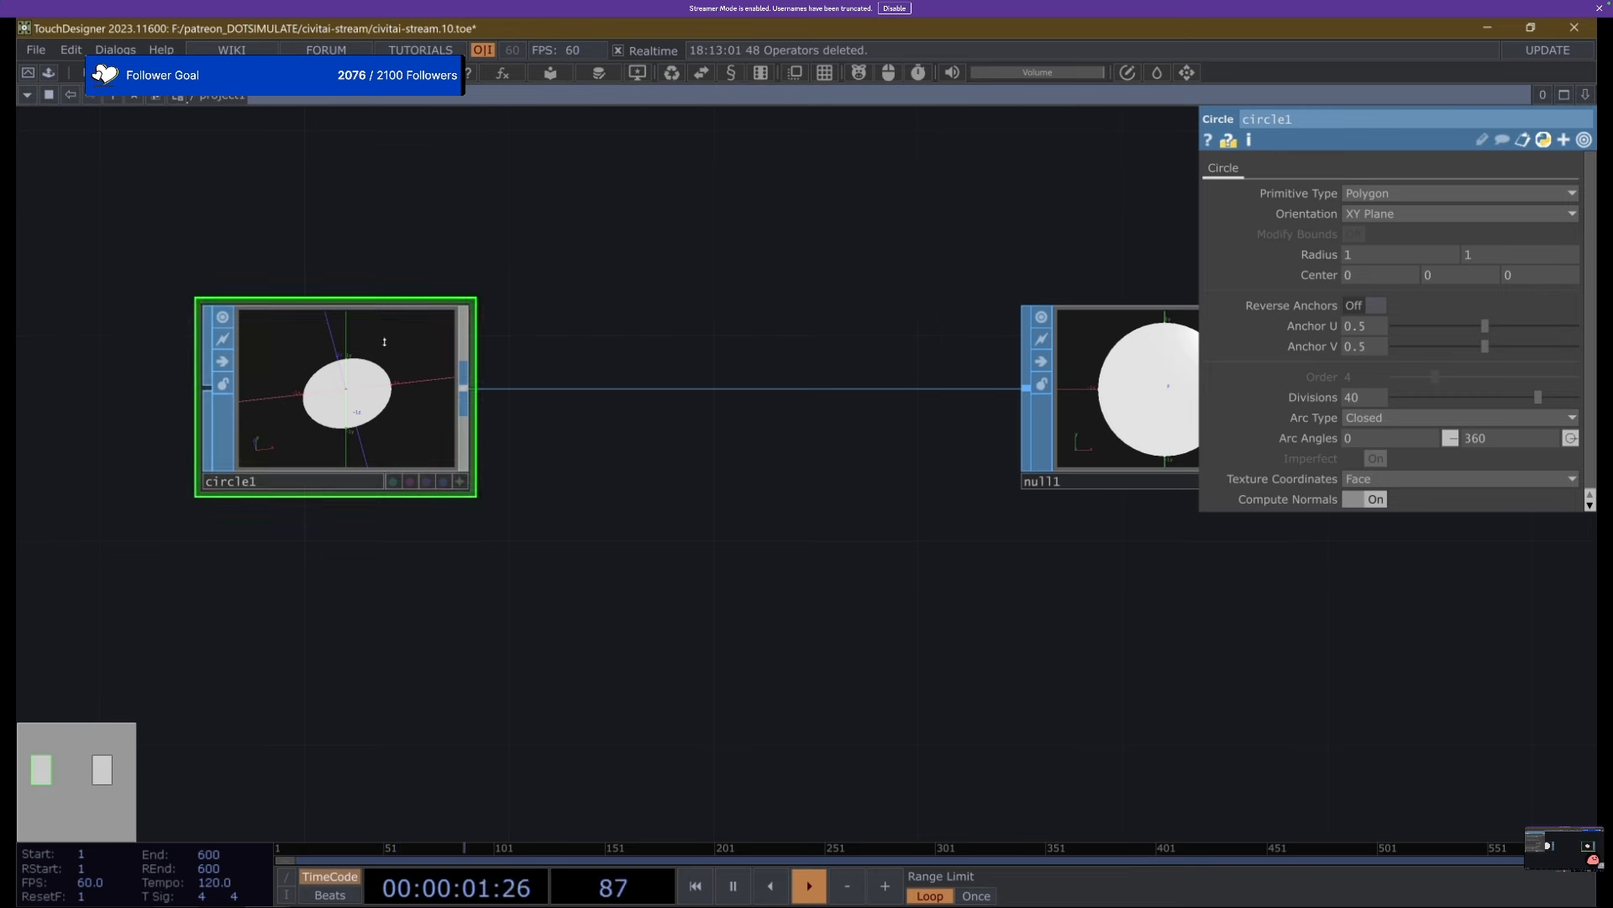
drag(511, 339, 543, 343)
key(a)
drag(543, 343, 489, 433)
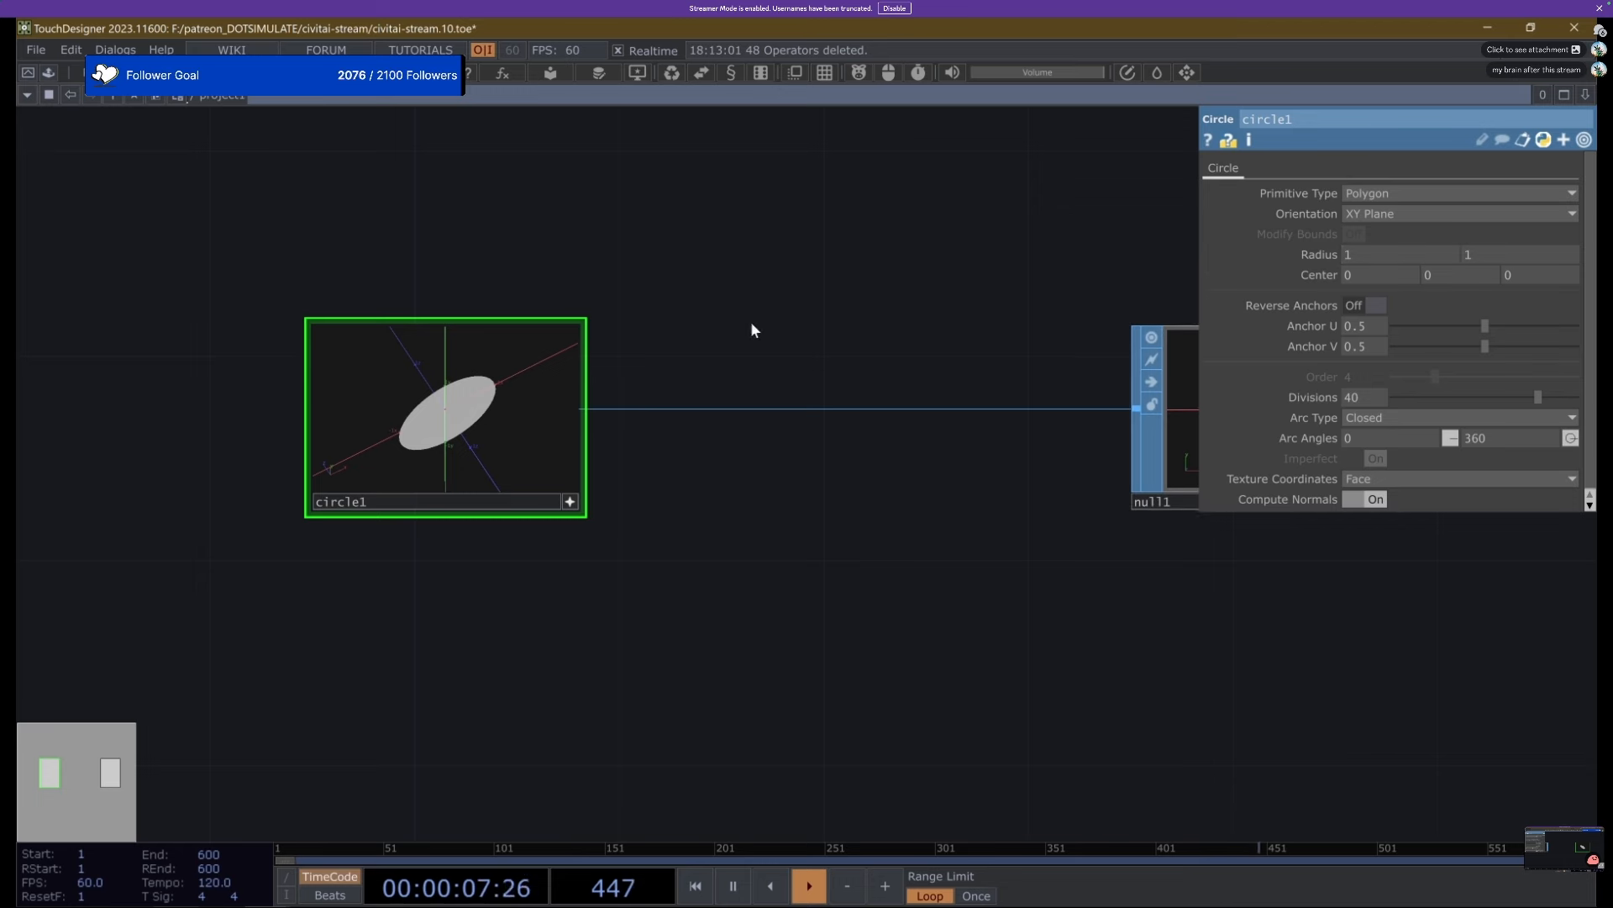
Insert a Transform SOP on the wire between the Circle and Null SOPs, and deactivate the circle's viewer.
right_click(670, 408)
click(712, 386)
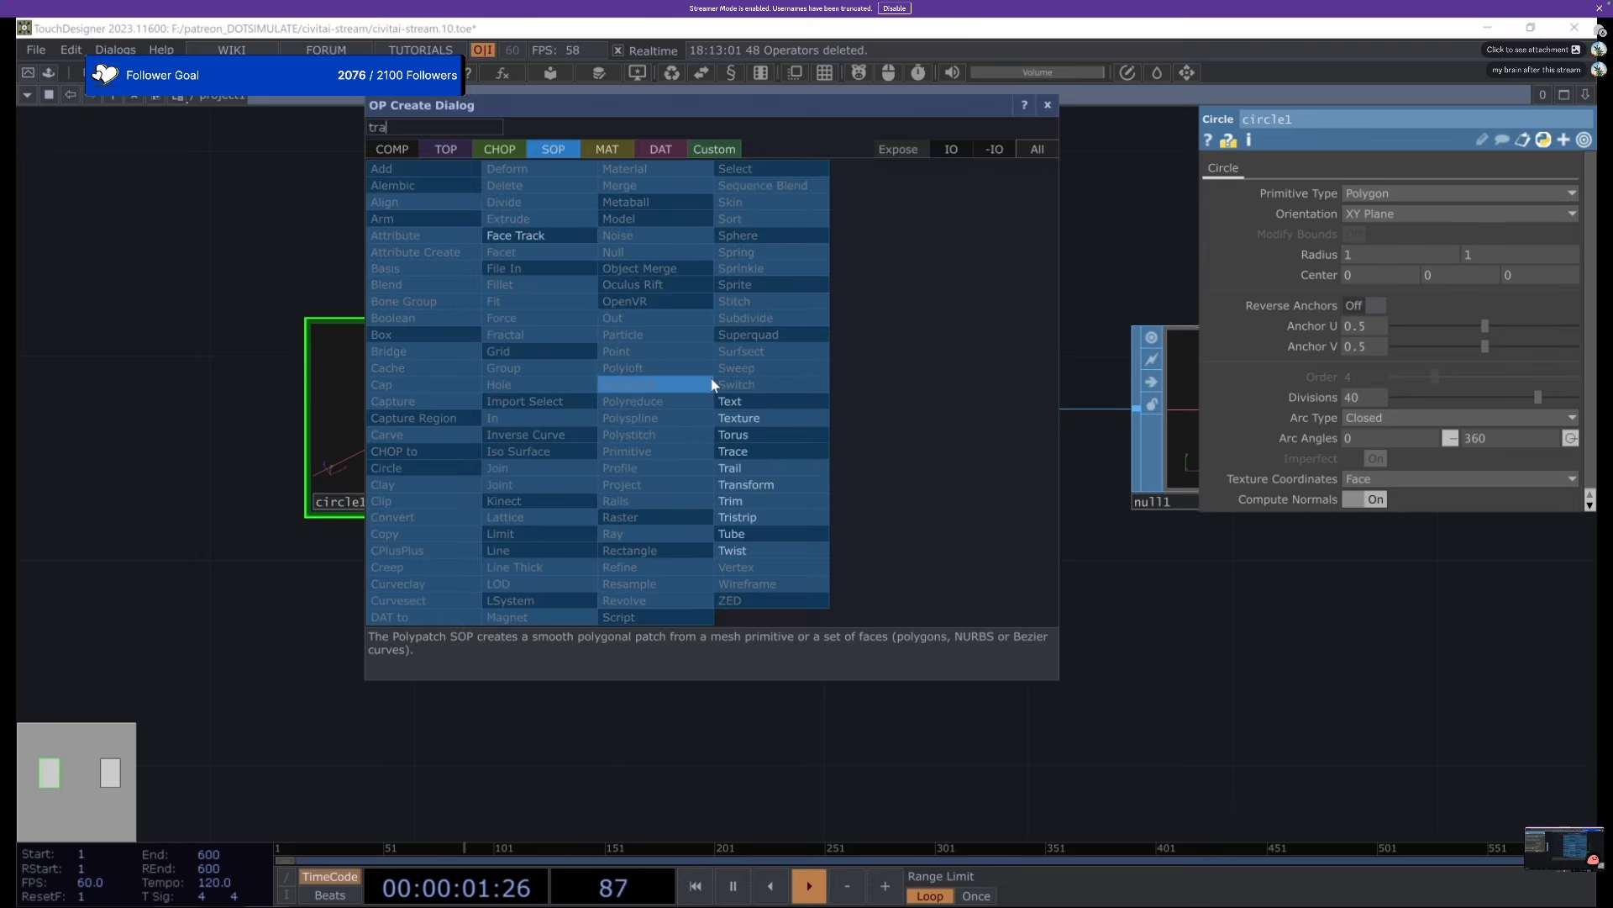
click(711, 378)
drag(785, 421, 887, 422)
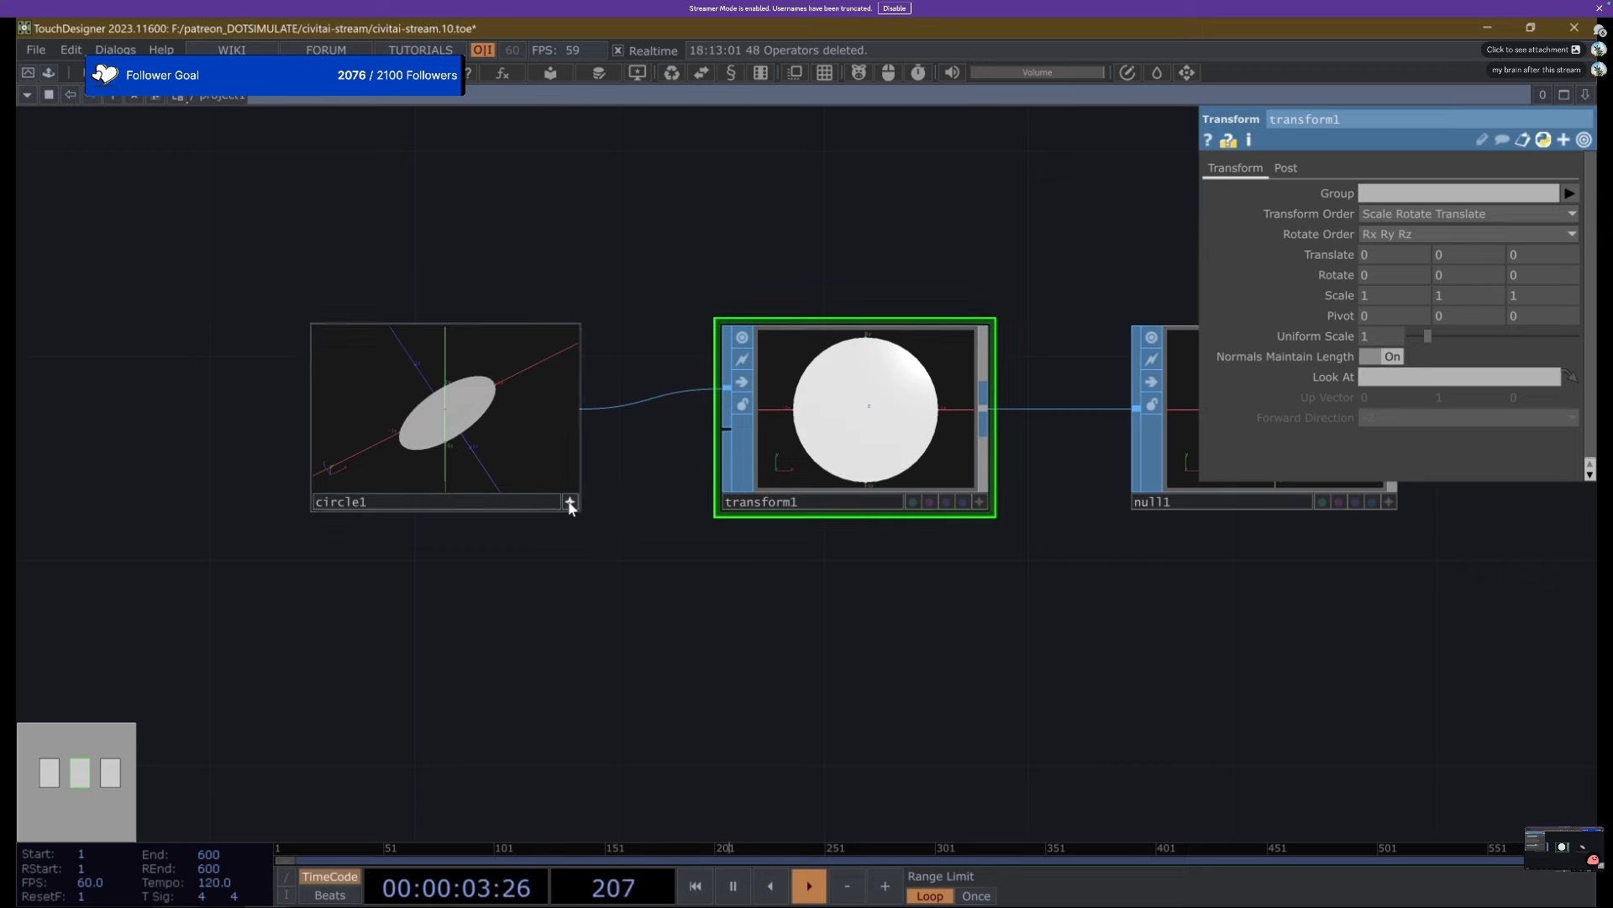
click(570, 502)
drag(885, 287, 785, 337)
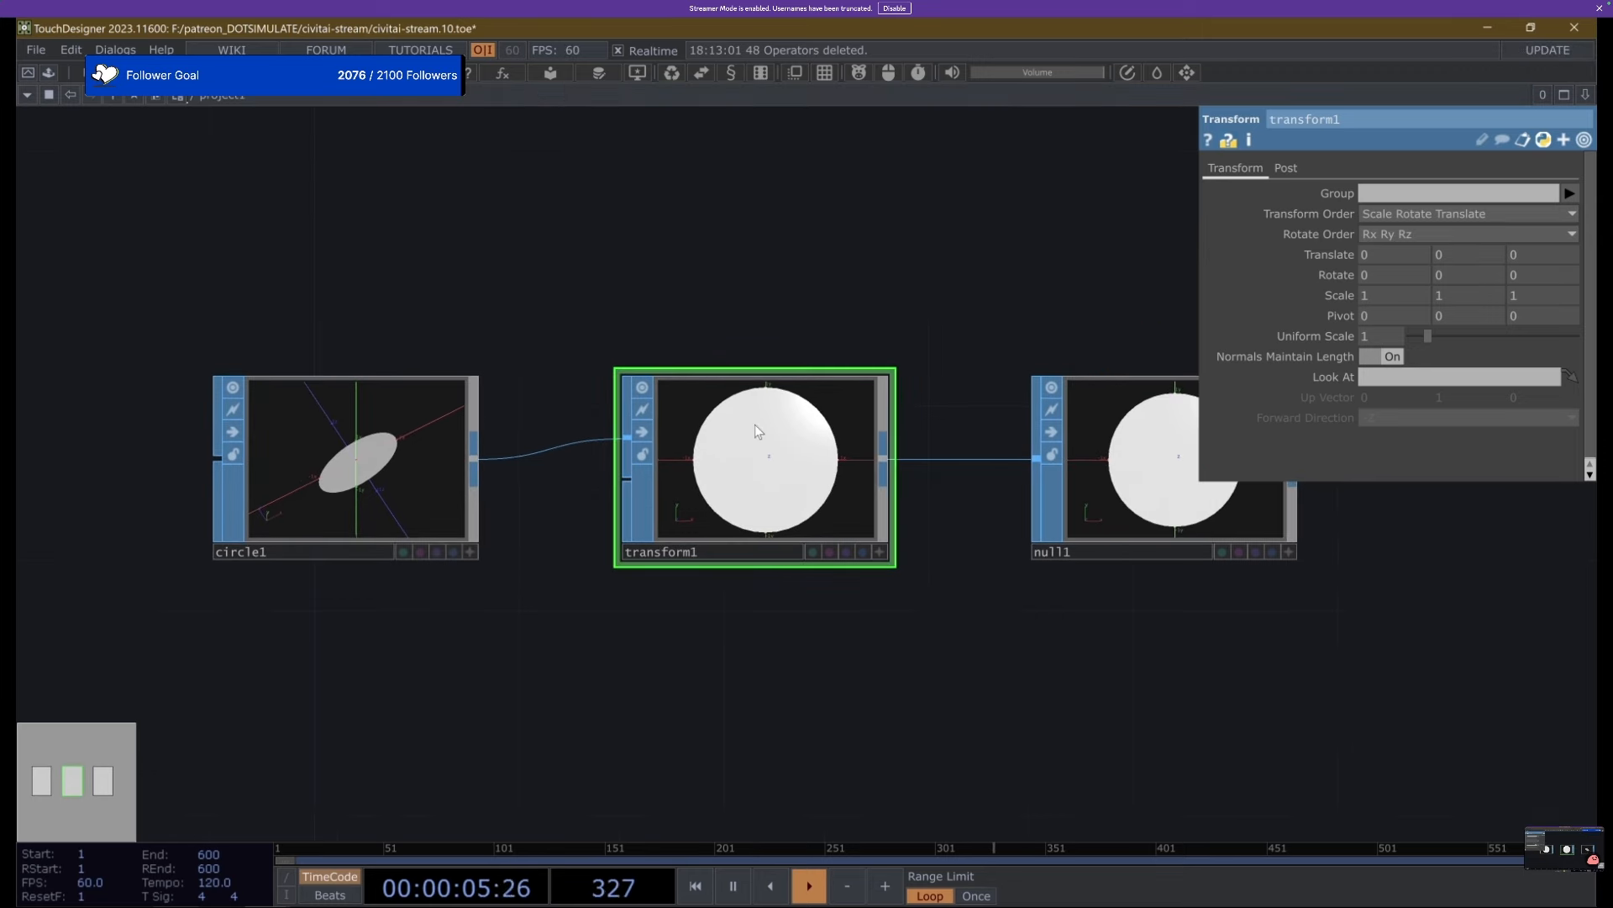
Set the Circle SOP's divisions to 10, keeping its primitive type as Polygon.
drag(623, 299, 261, 279)
scroll(510, 352, down, 5)
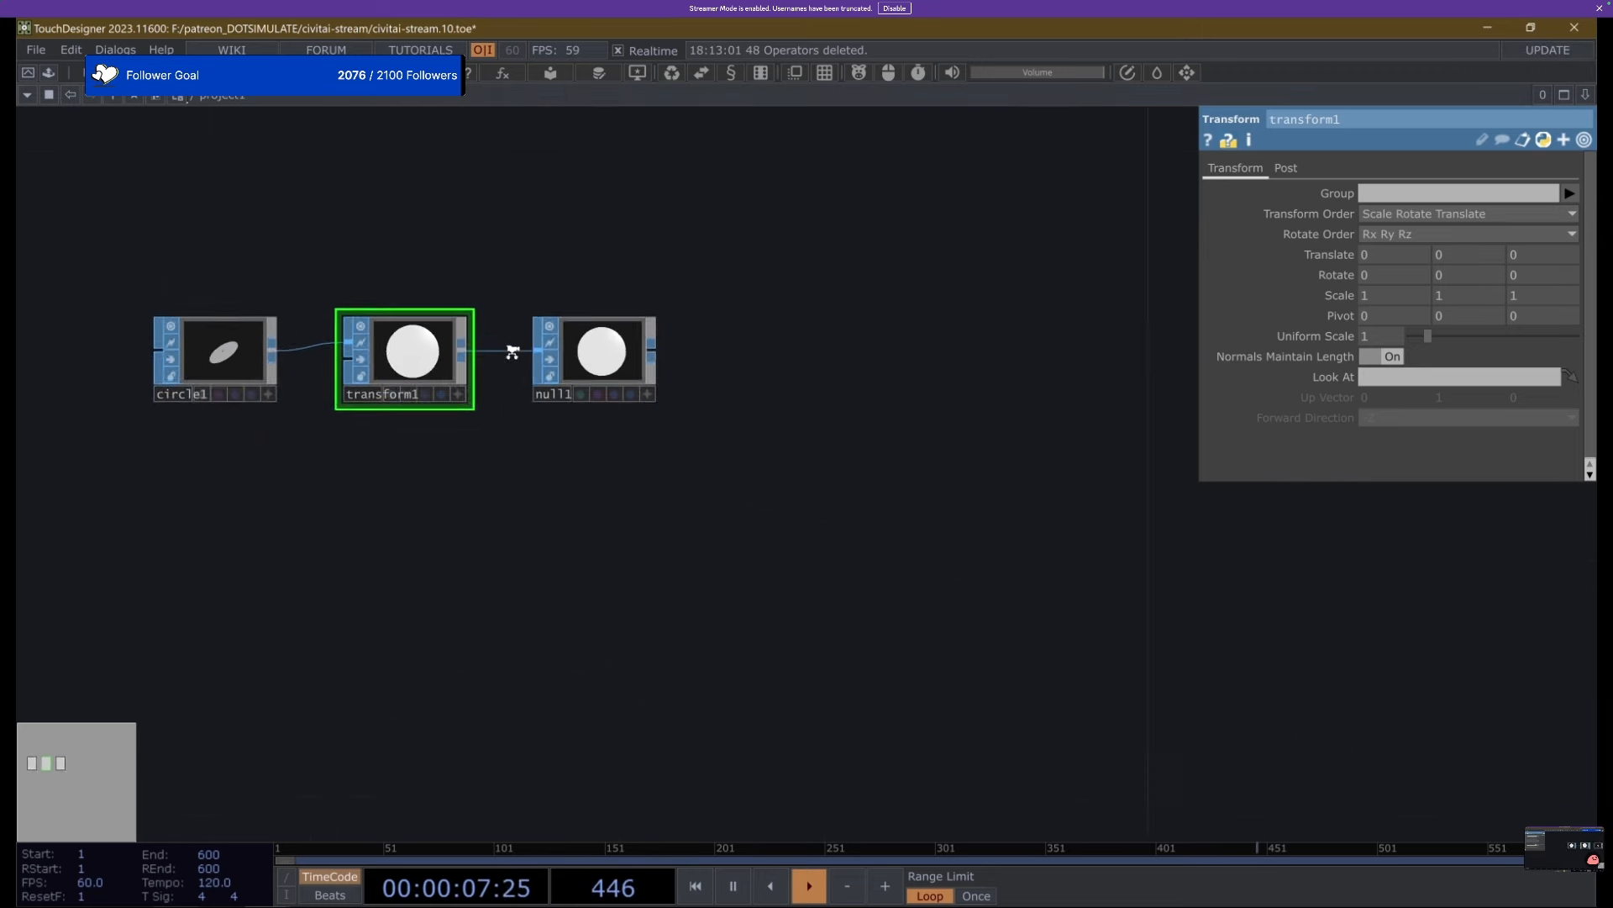
scroll(485, 343, up, 6)
click(790, 411)
scroll(820, 403, down, 3)
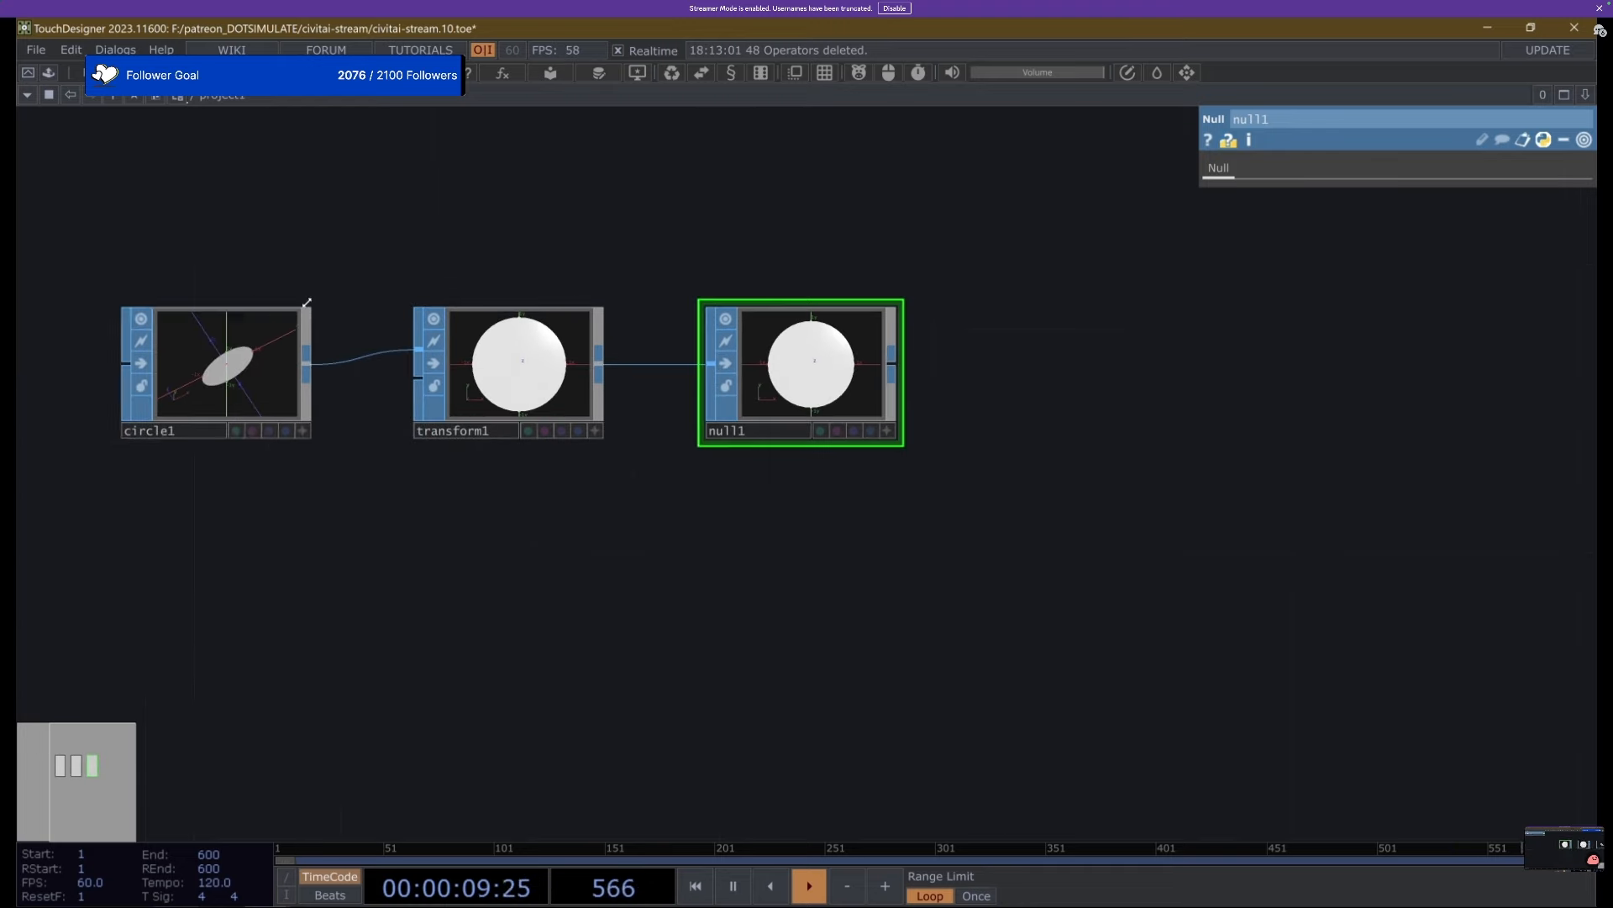
click(134, 357)
scroll(105, 349, up, 2)
scroll(100, 351, up, 4)
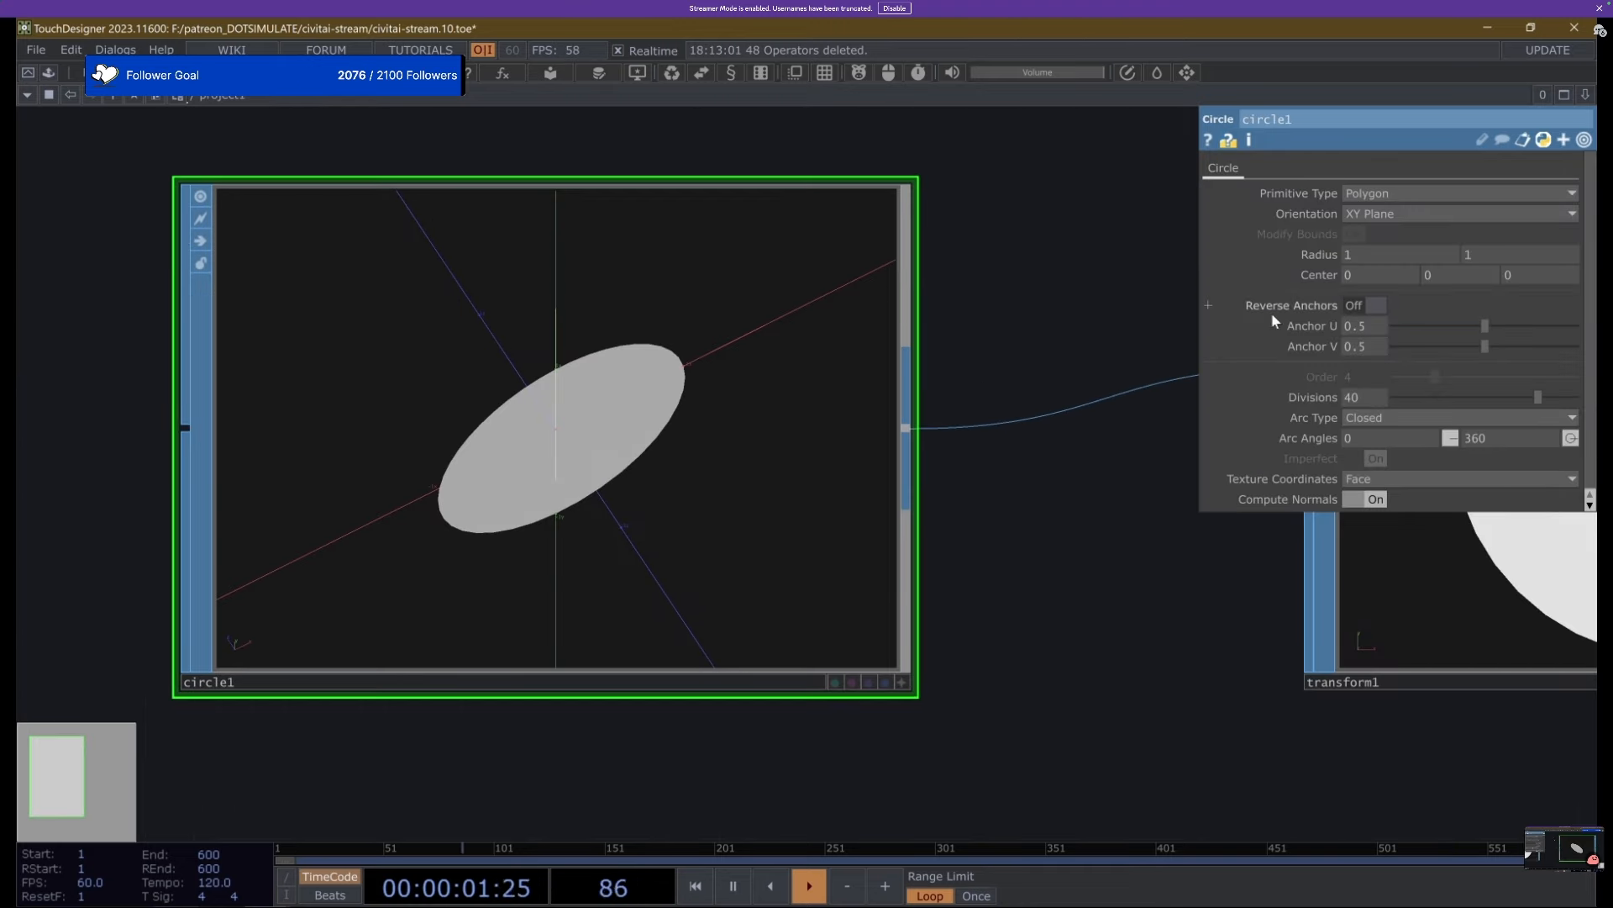
click(1369, 197)
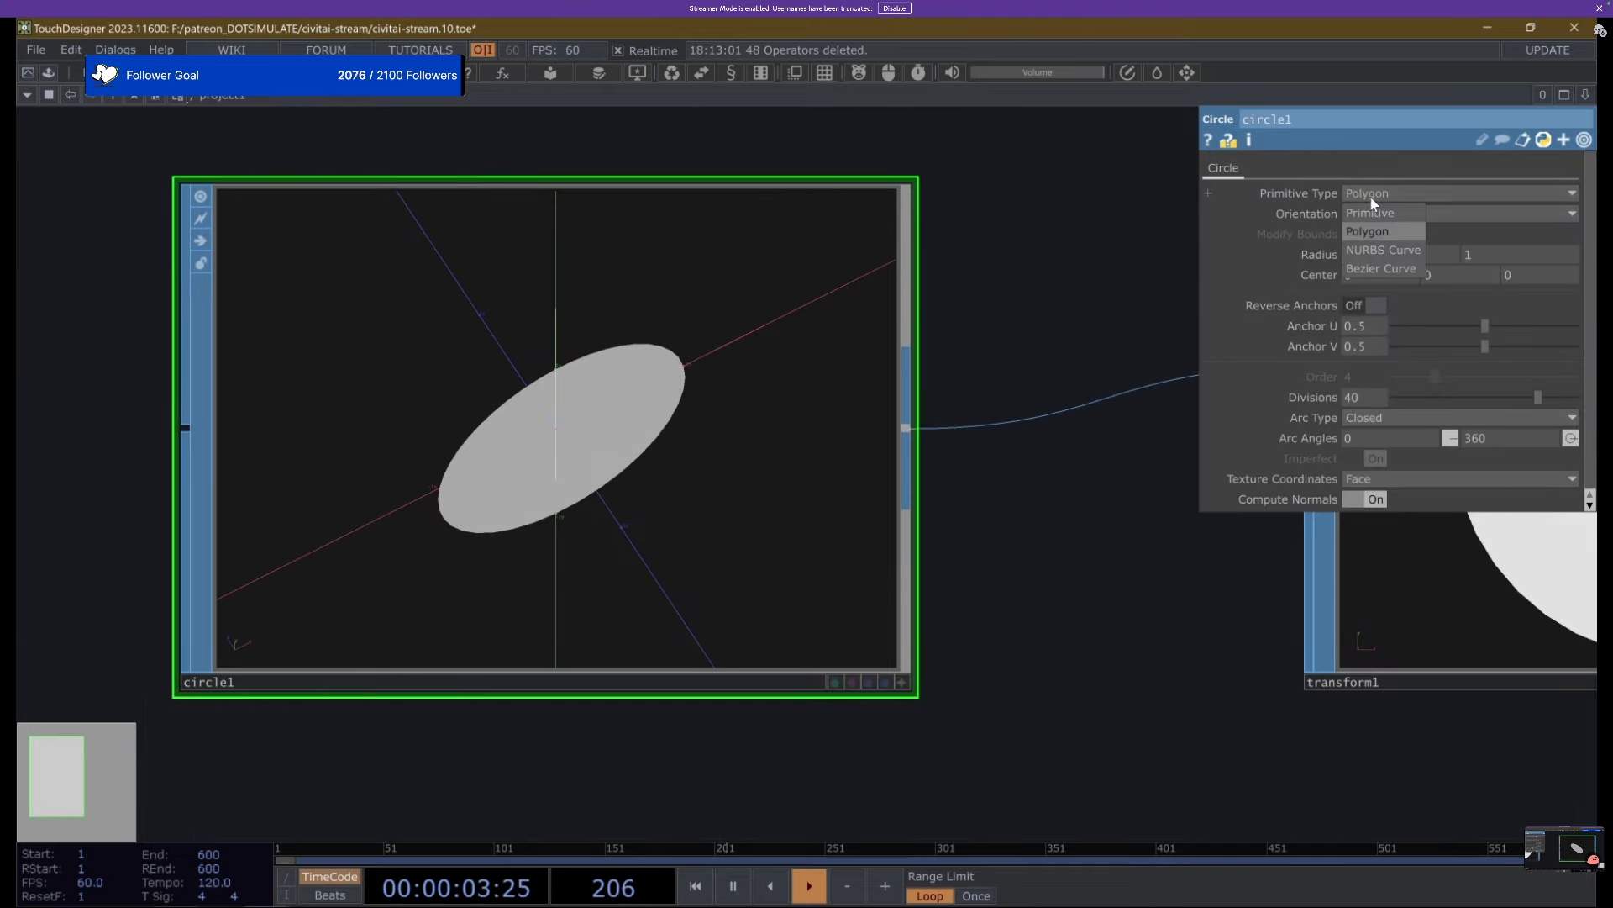
click(1370, 197)
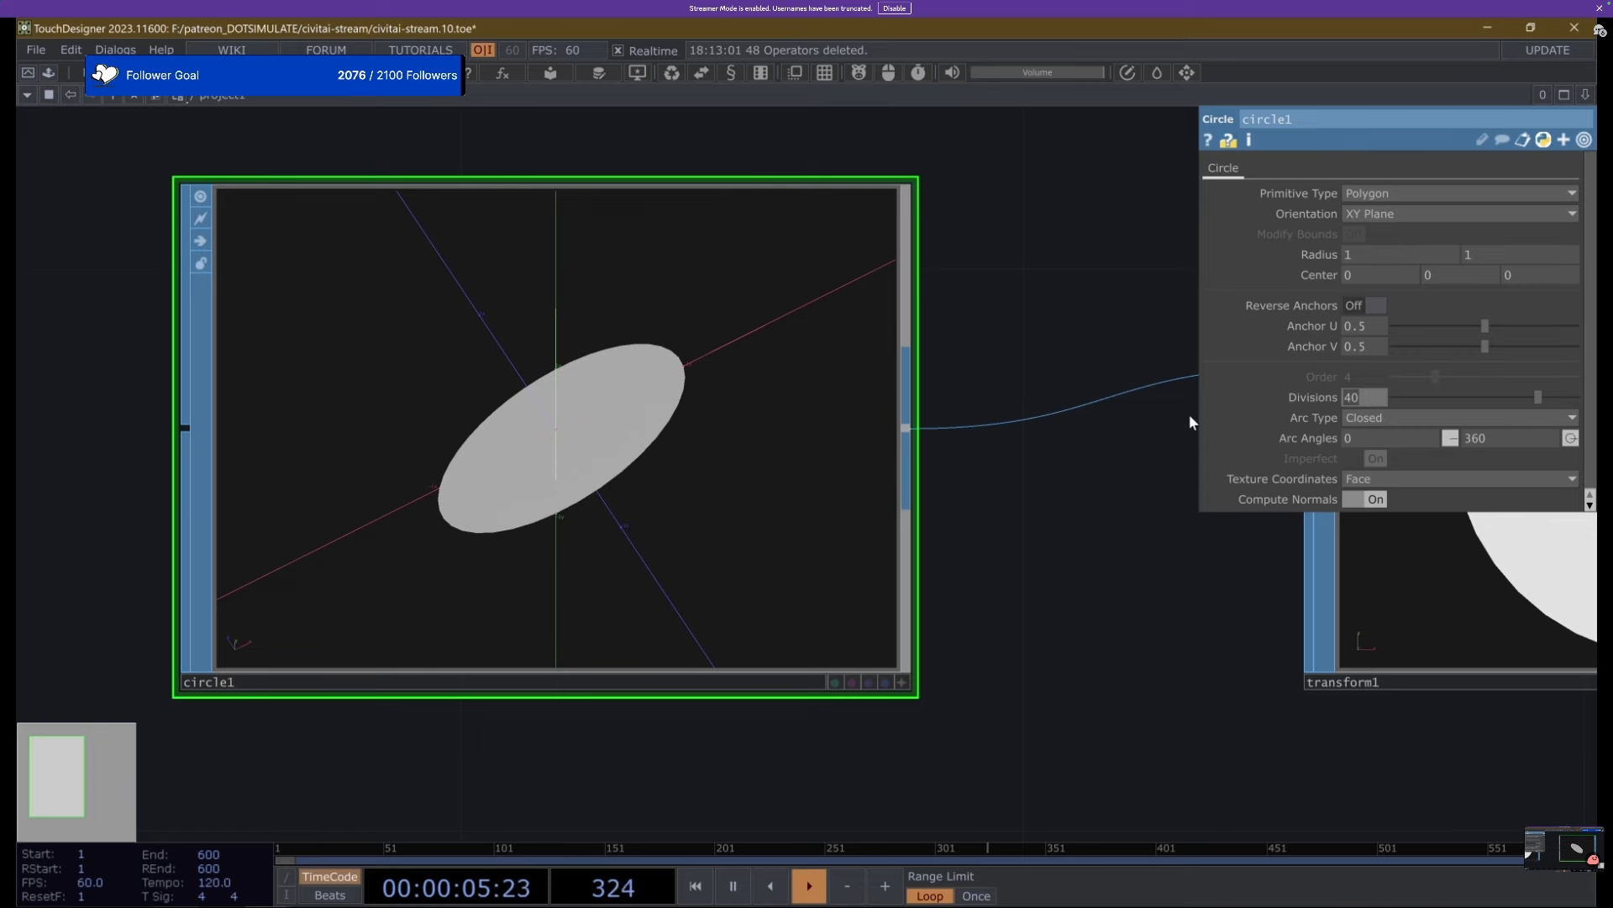
text(10)
key(Return)
Rename the Null SOP at the end of the chain as null_pos.
scroll(515, 412, down, 4)
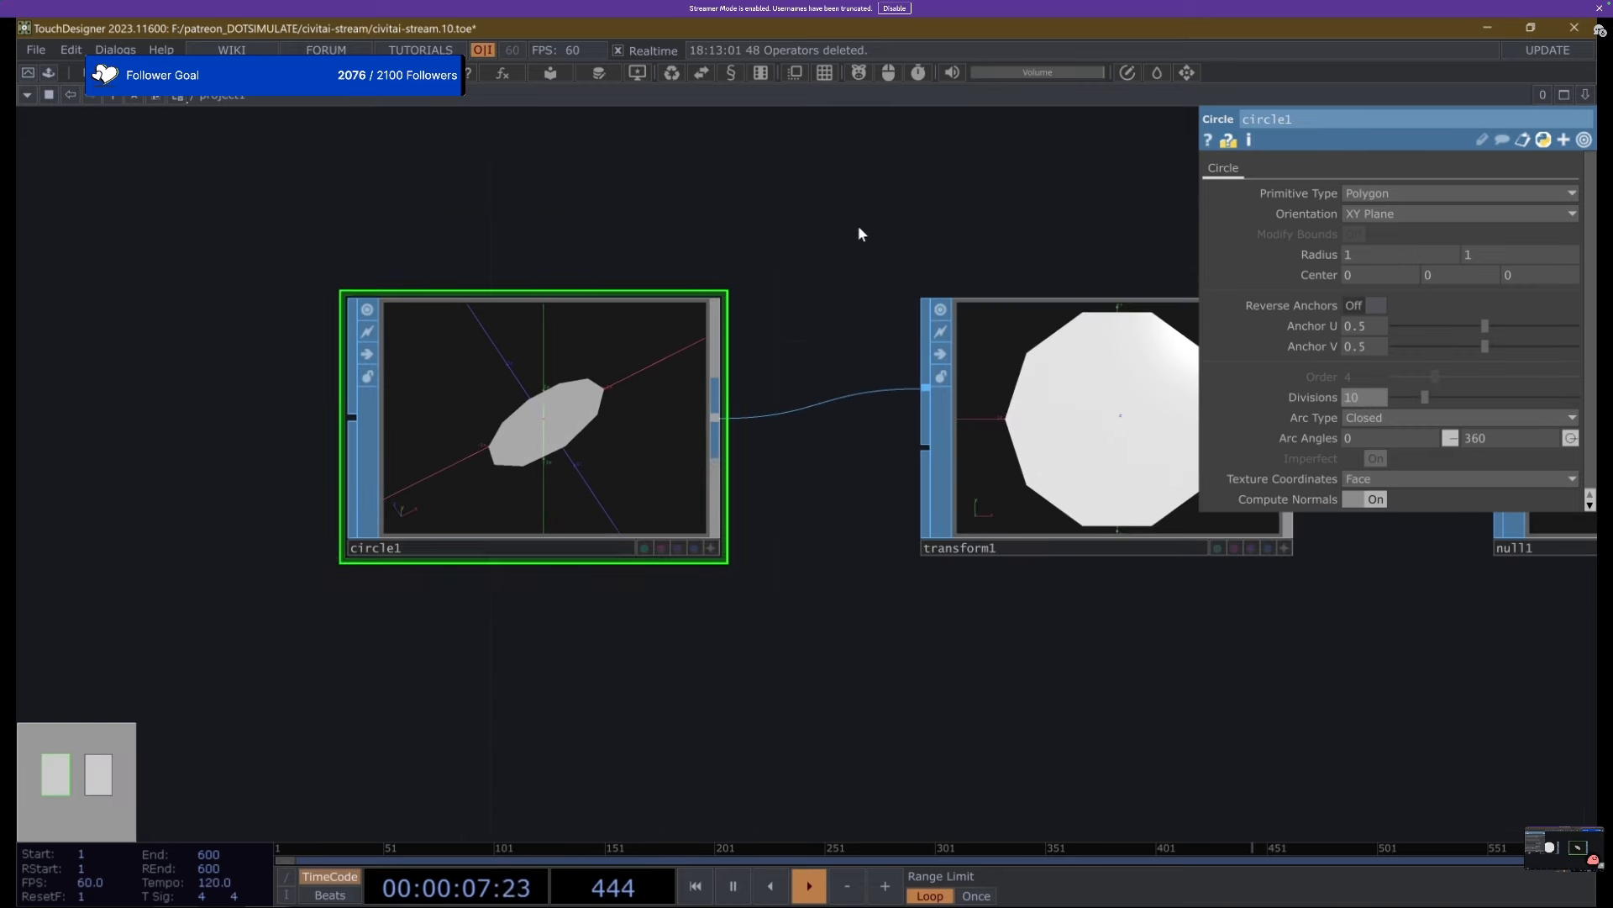
drag(858, 227, 492, 224)
scroll(193, 395, down, 4)
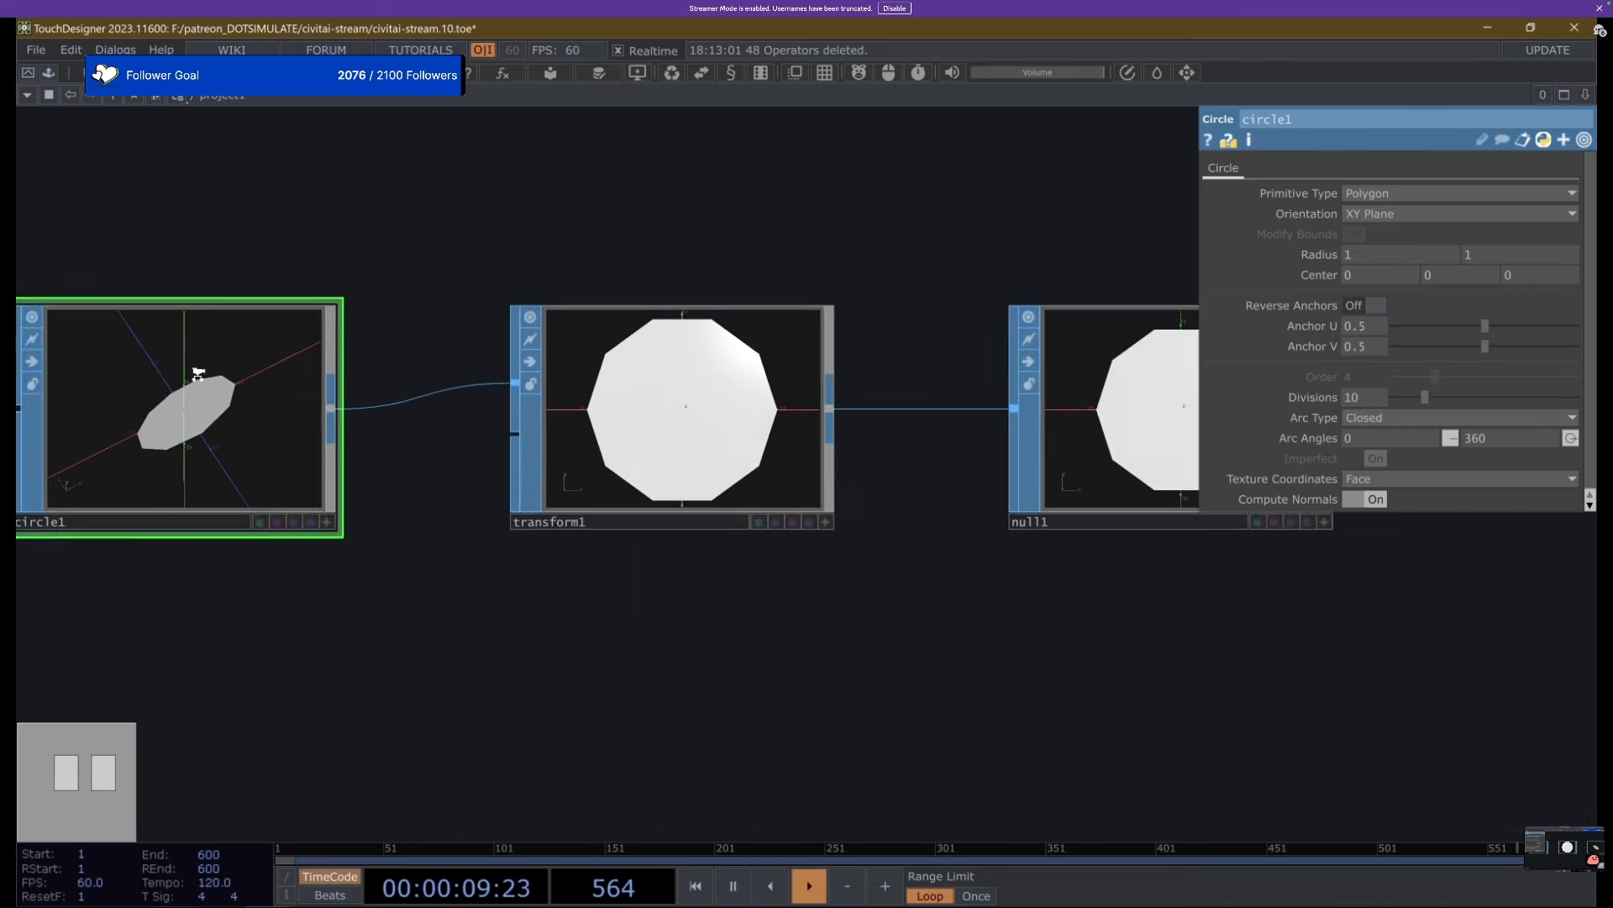
scroll(588, 378, up, 5)
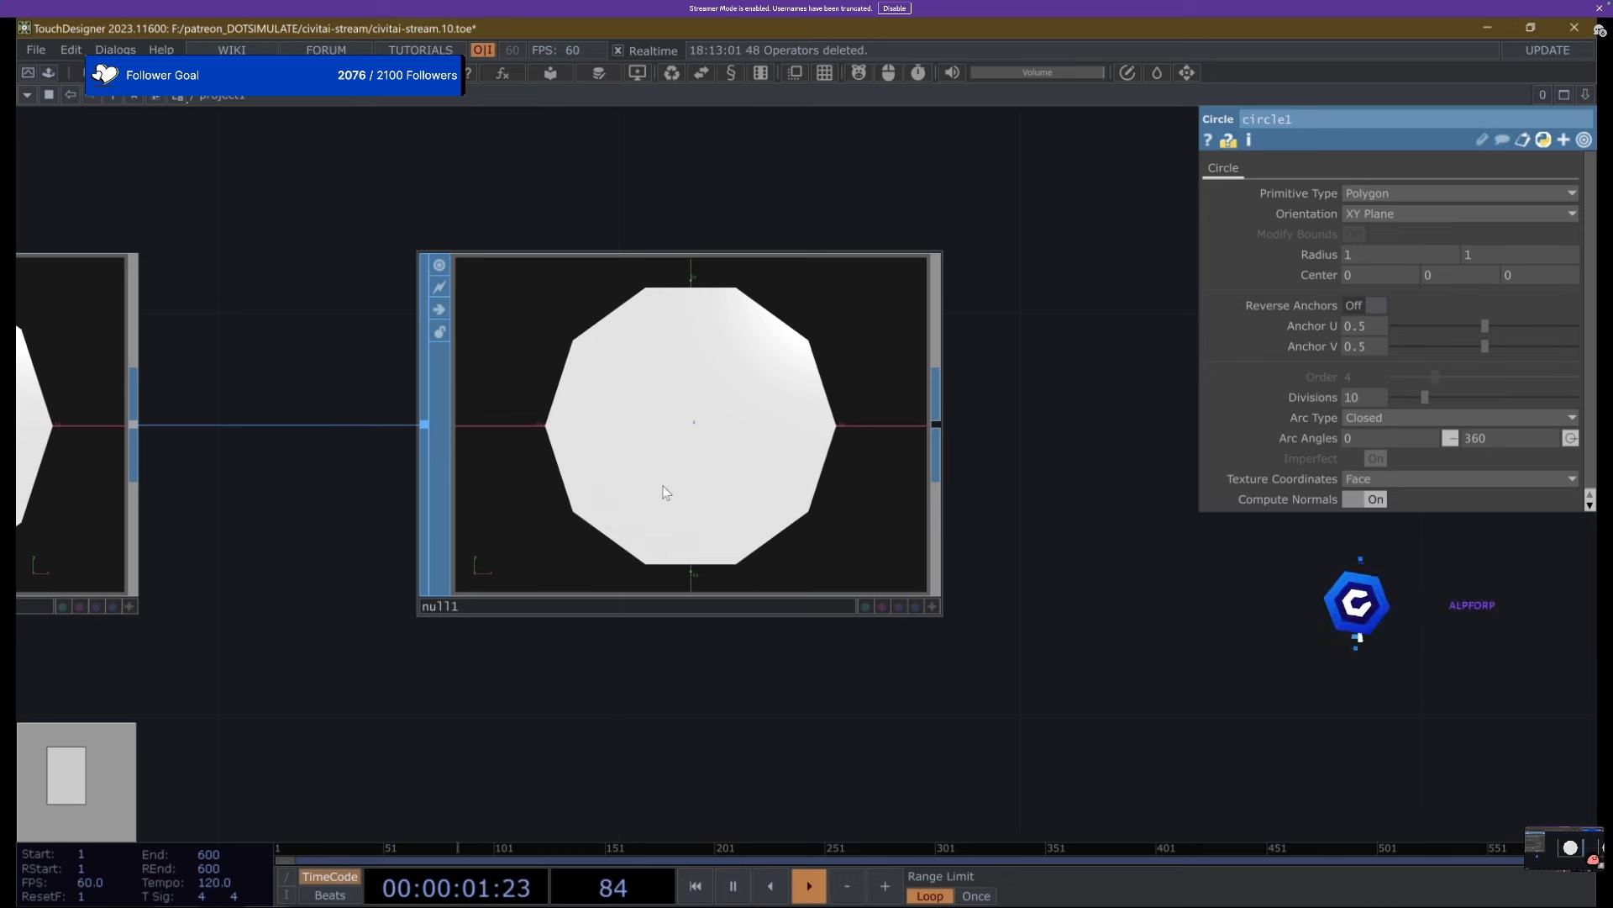
scroll(656, 484, down, 5)
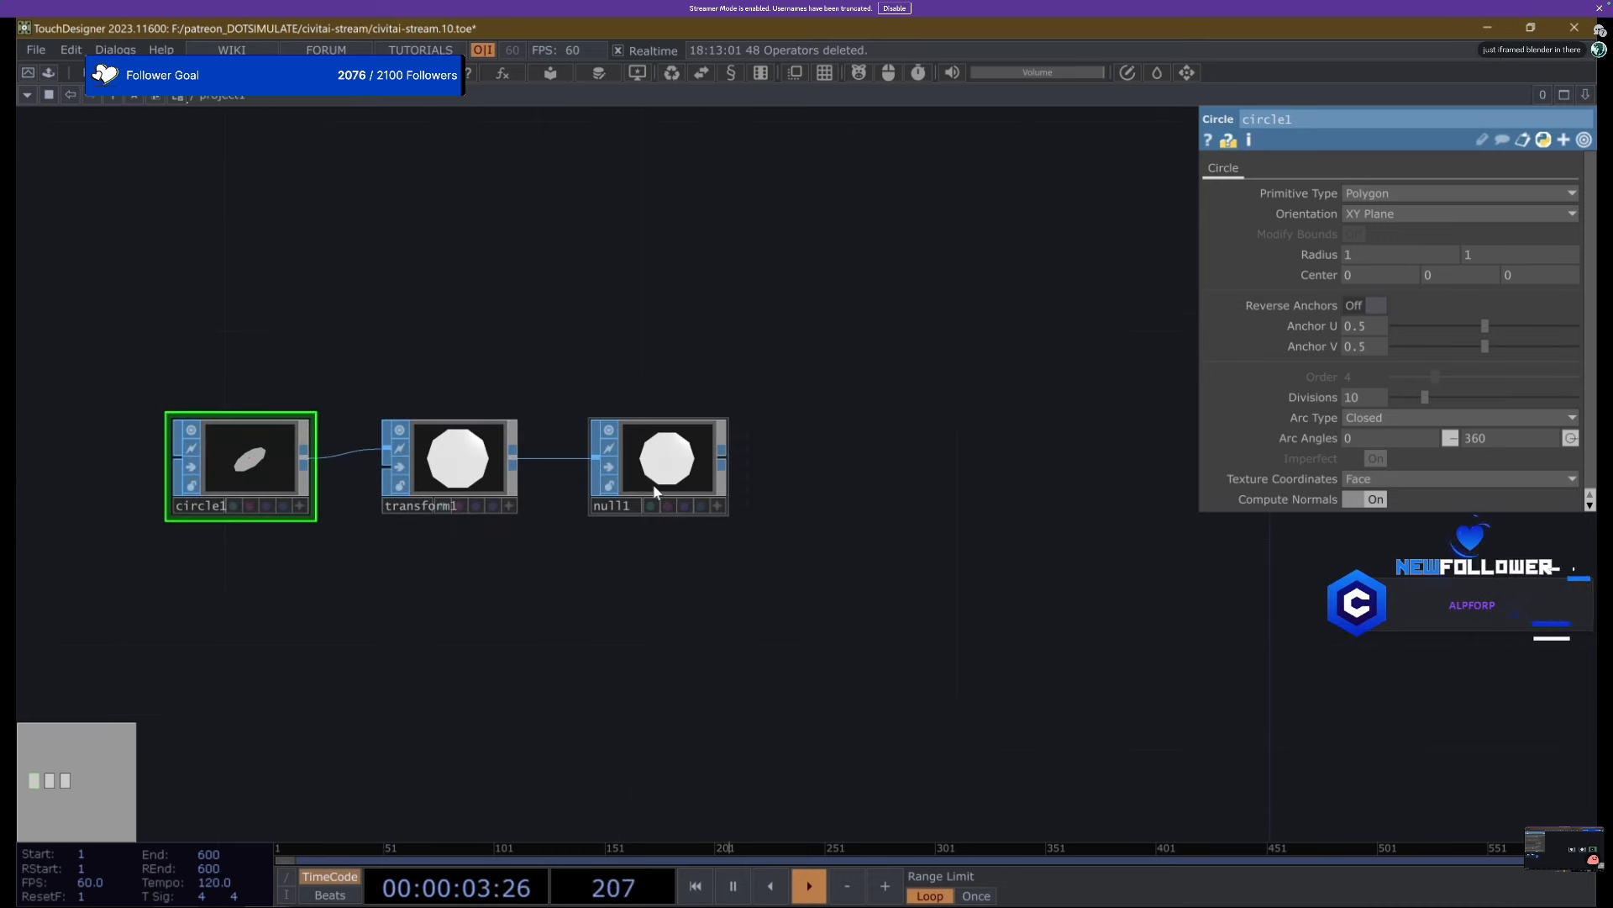
drag(755, 446, 571, 430)
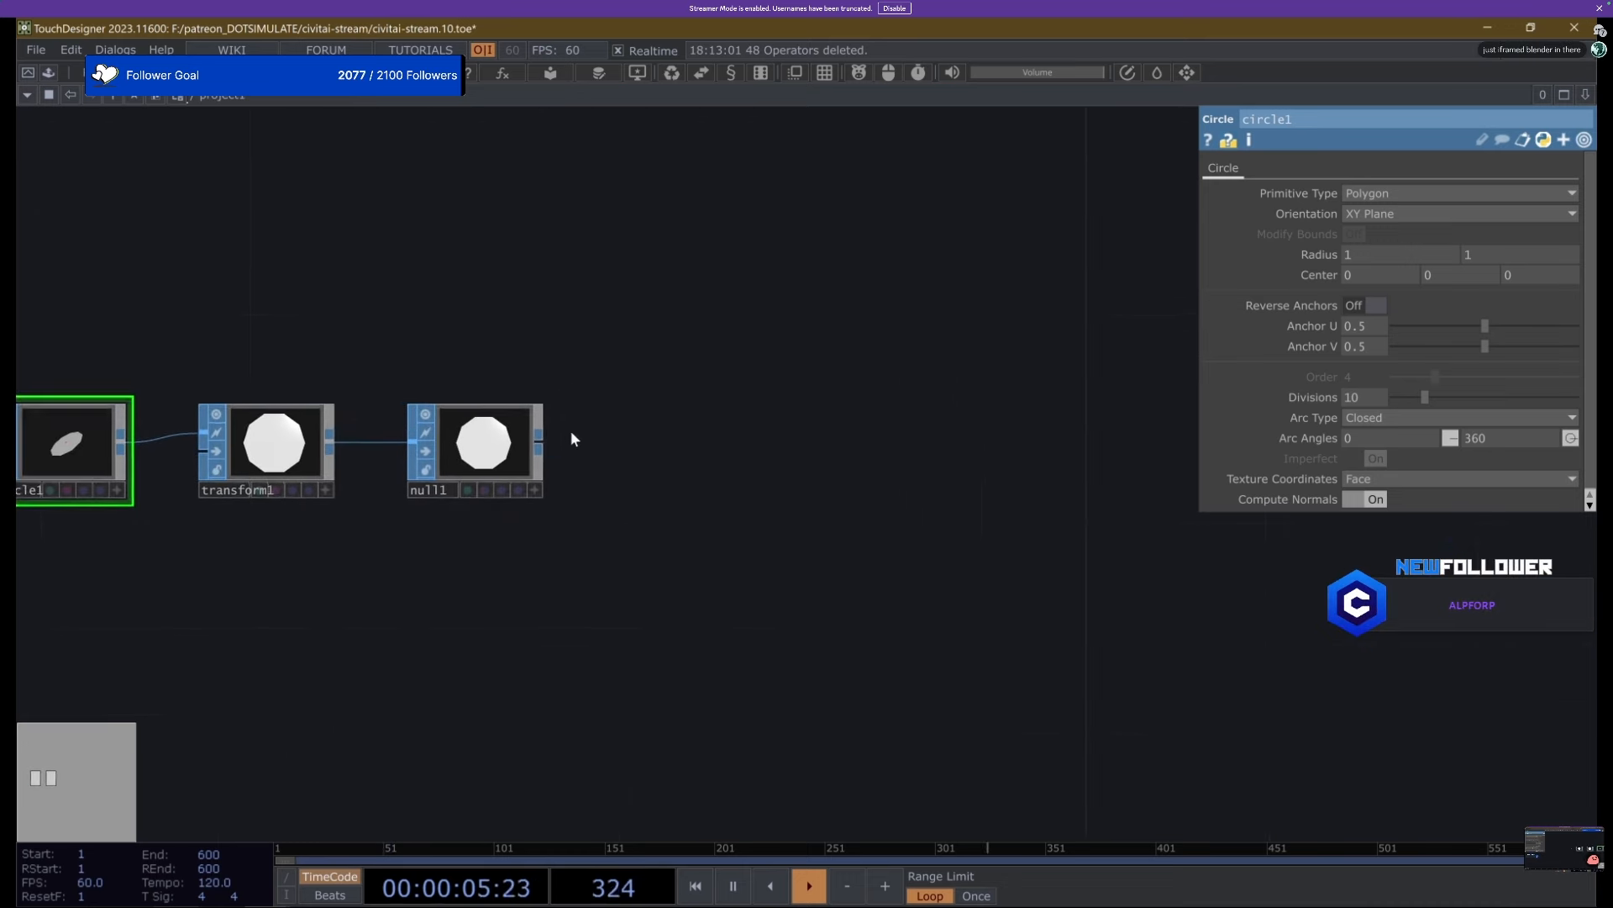
click(519, 454)
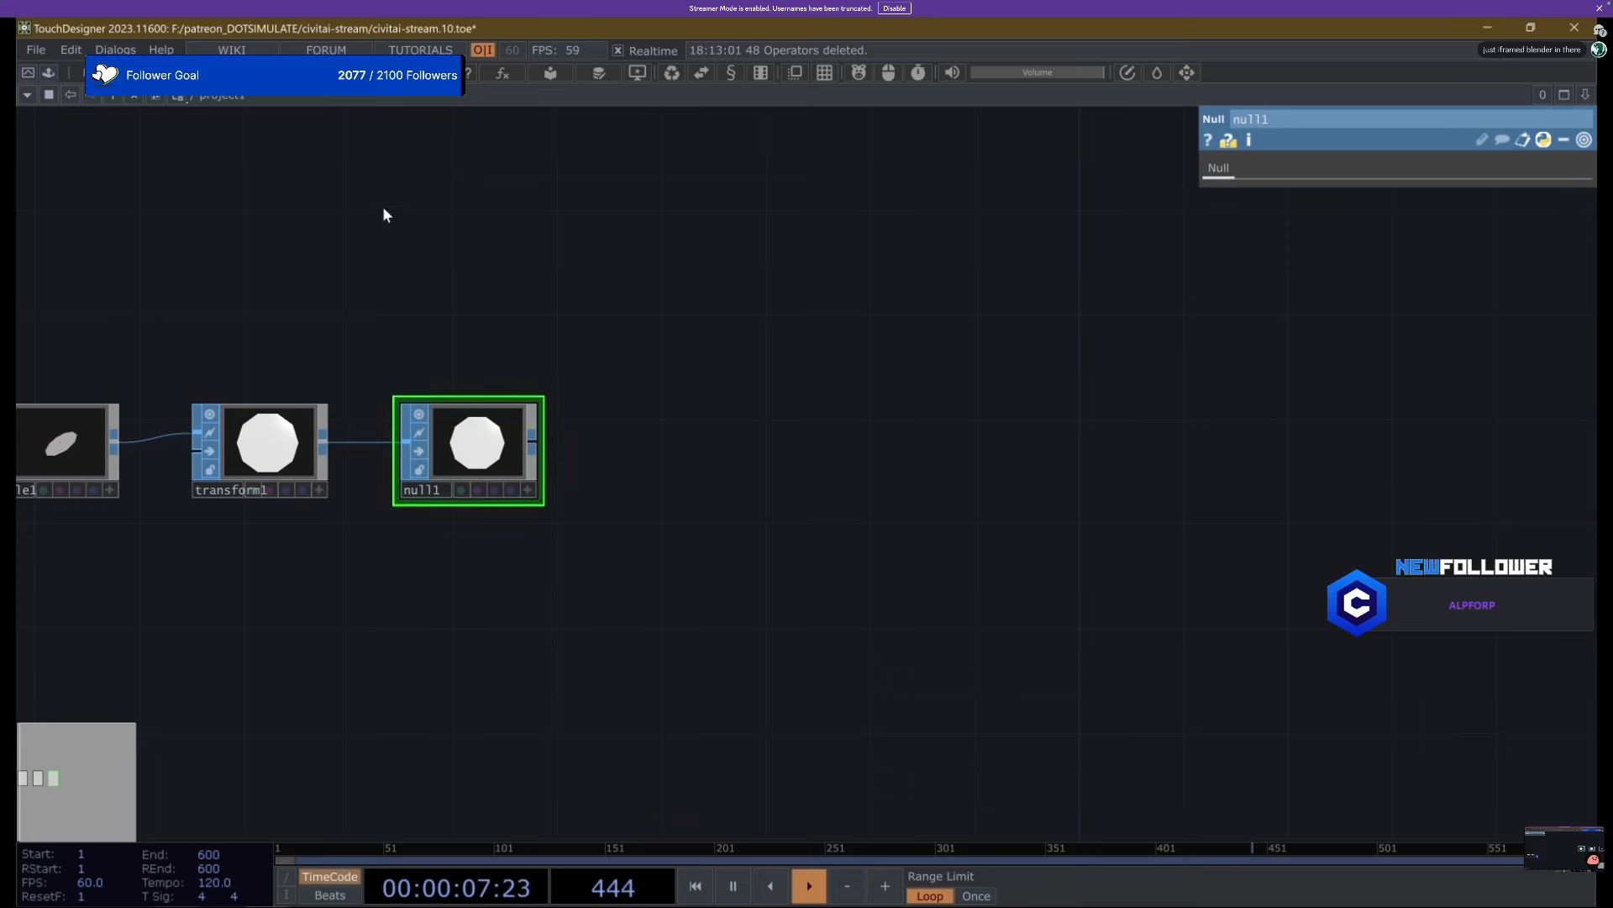
drag(382, 206, 536, 346)
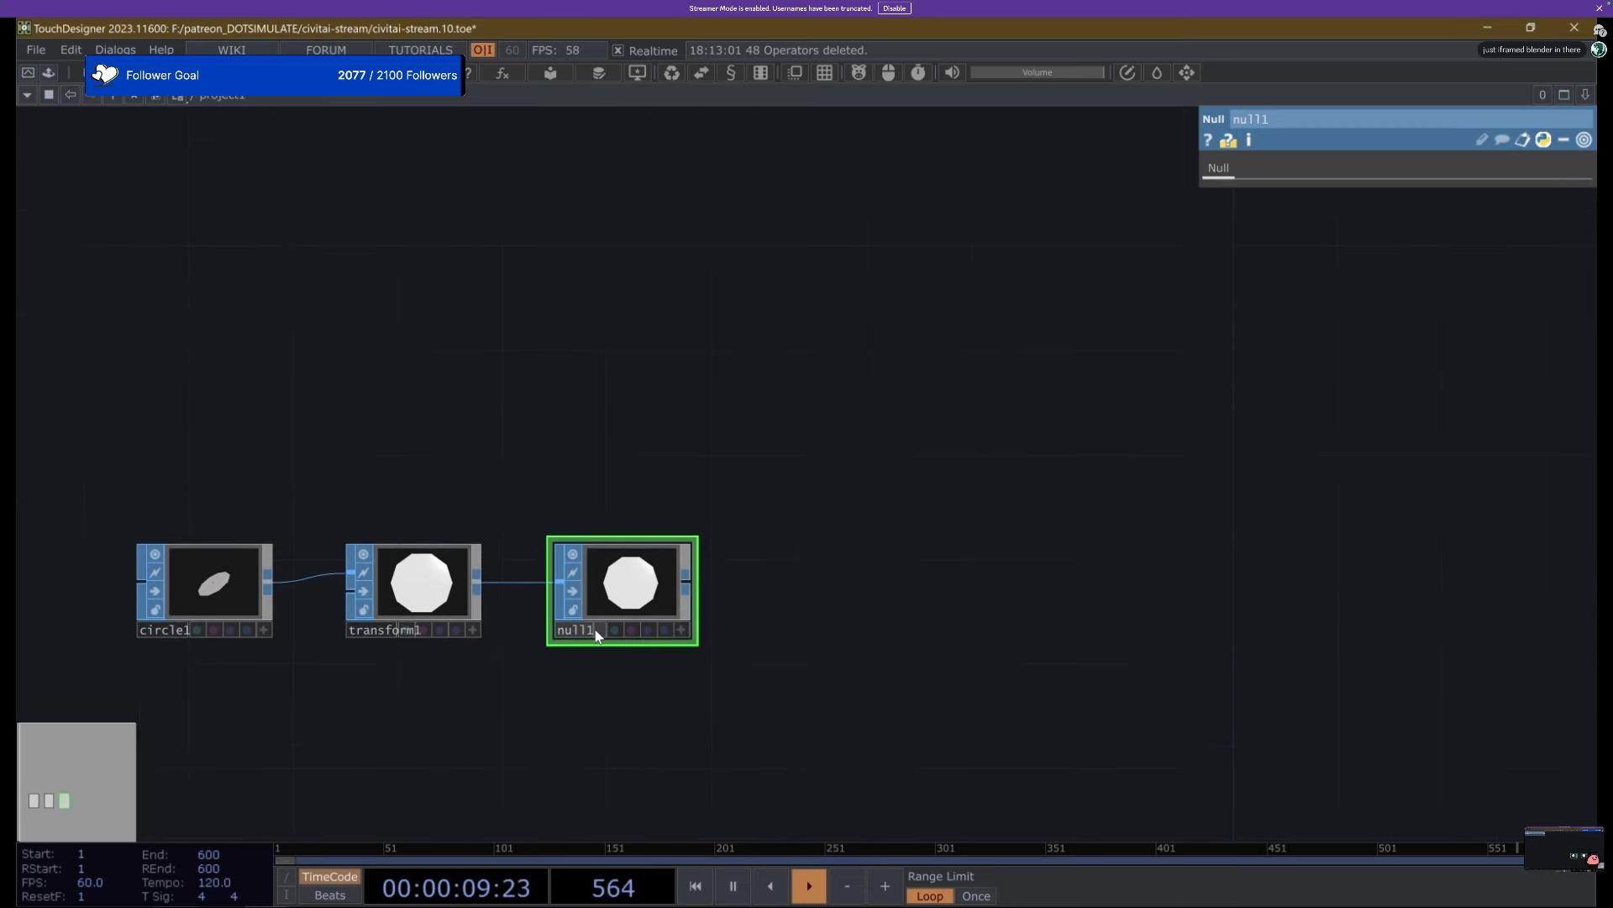
key(Return)
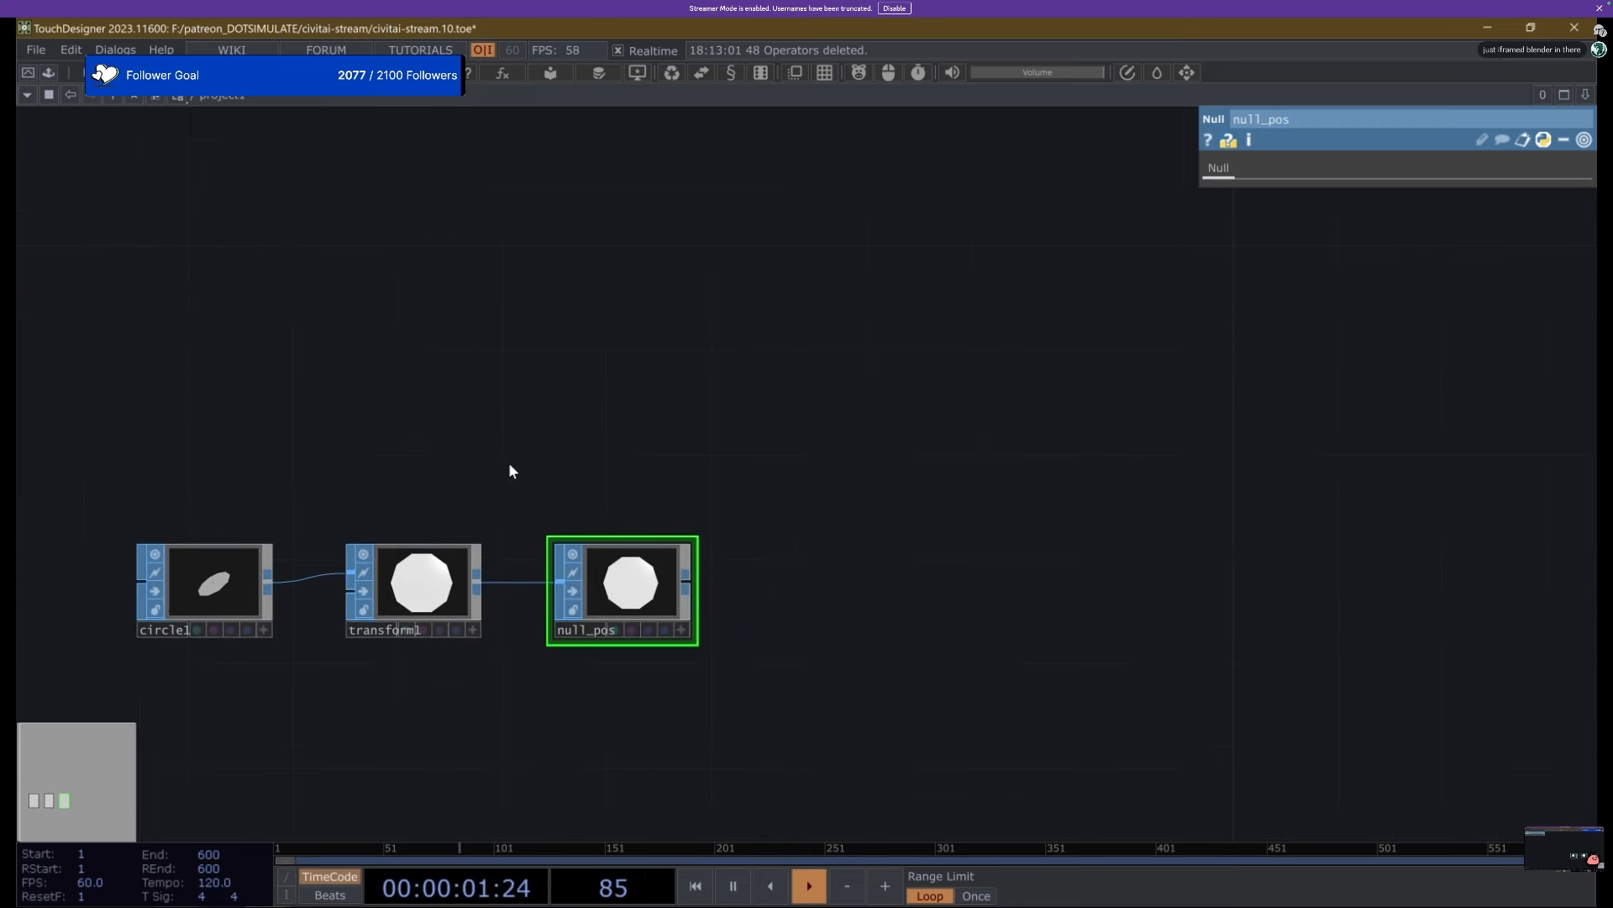
Add a SOP to CHOP that reads null_pos and place it just beyond the end of the SOP chain.
scroll(537, 620, up, 4)
scroll(504, 680, down, 2)
scroll(541, 685, down, 3)
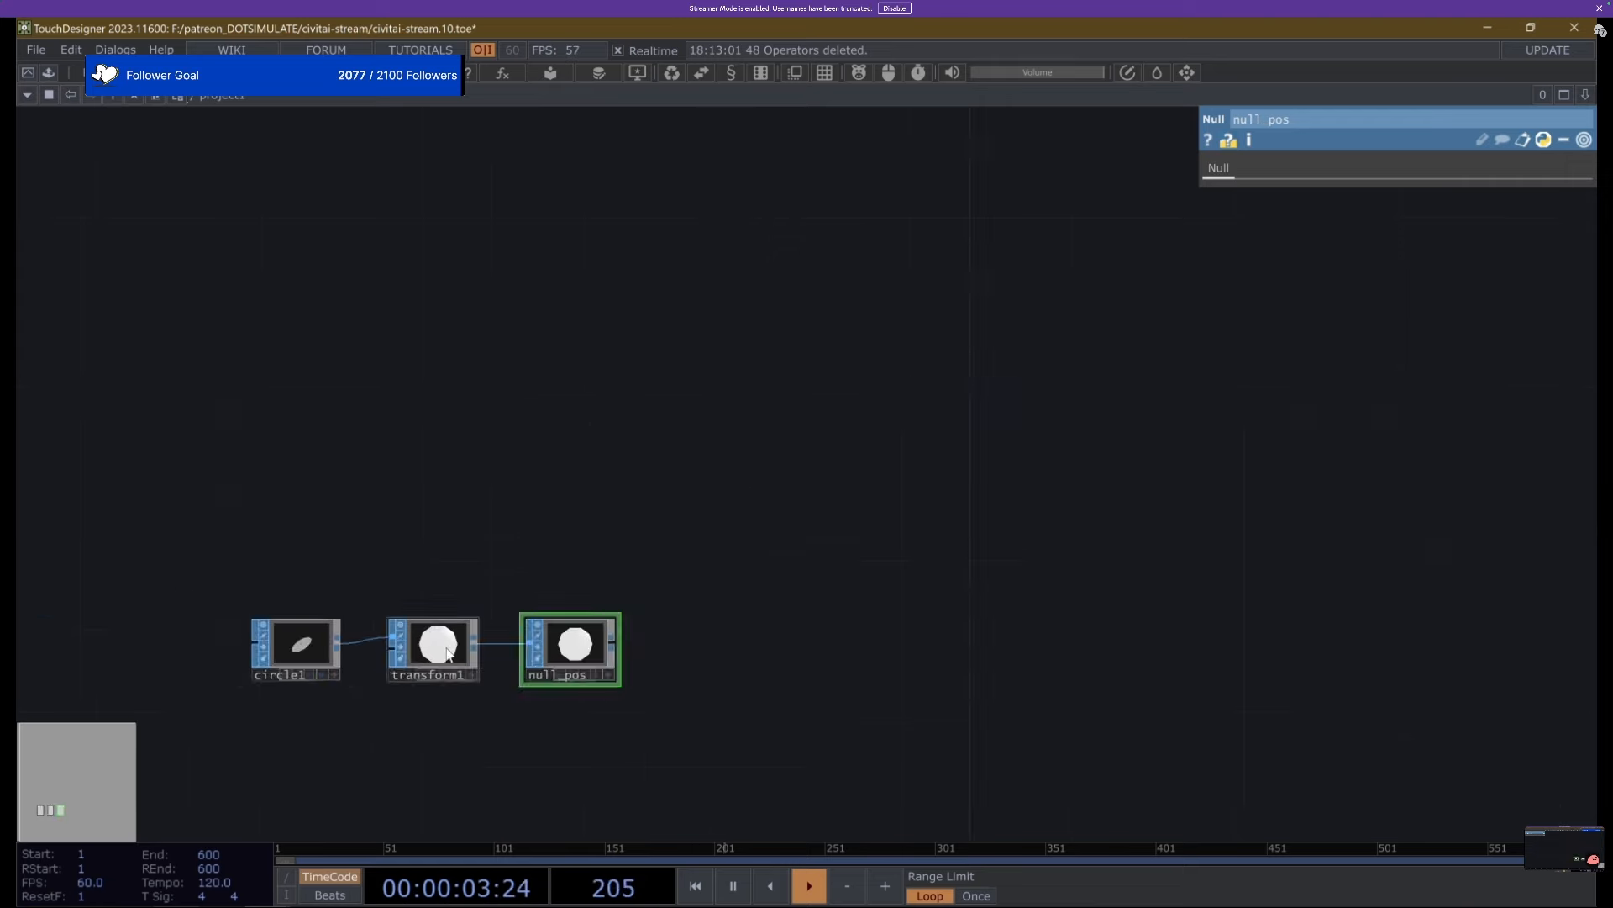
scroll(825, 707, up, 5)
drag(718, 576, 815, 616)
right_drag(622, 411, 1221, 772)
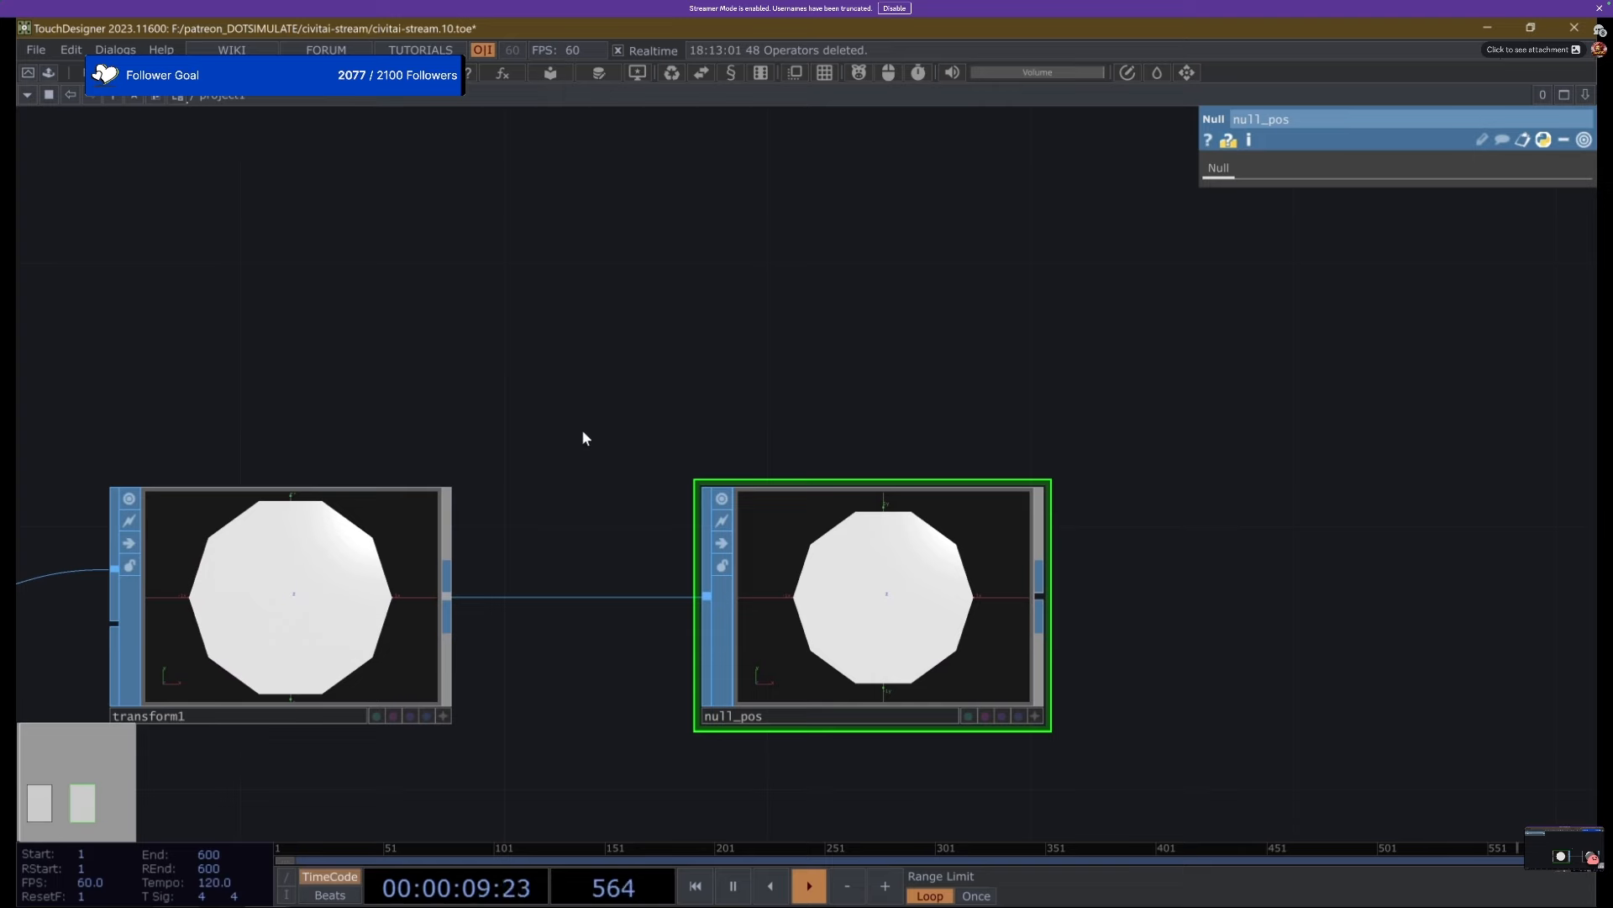
scroll(537, 427, down, 5)
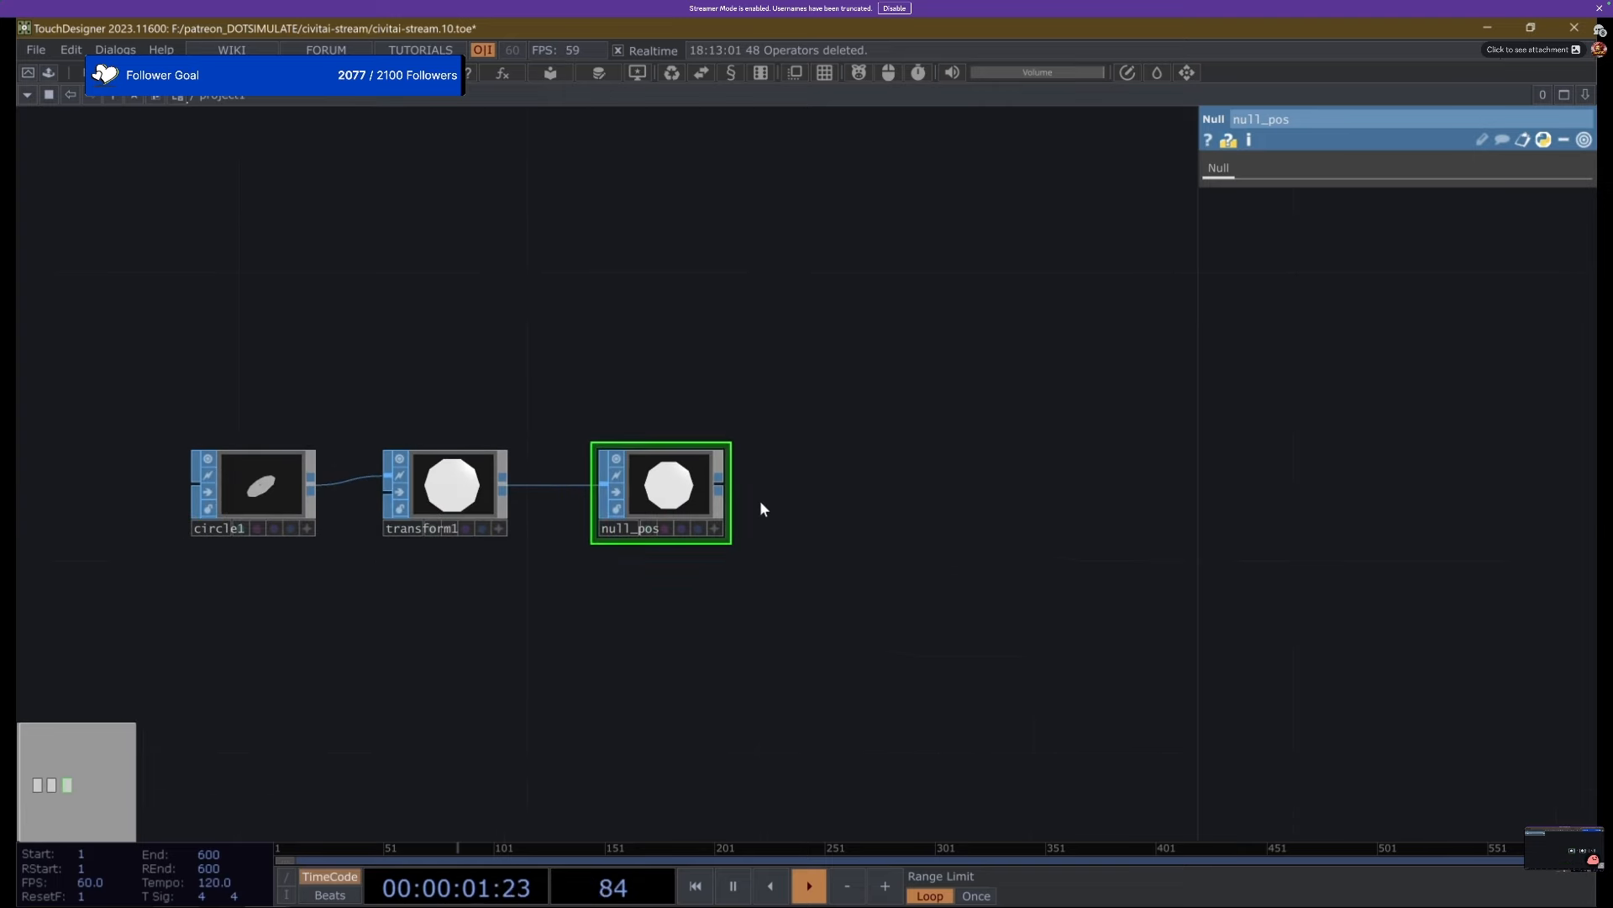
drag(721, 485, 886, 595)
click(673, 353)
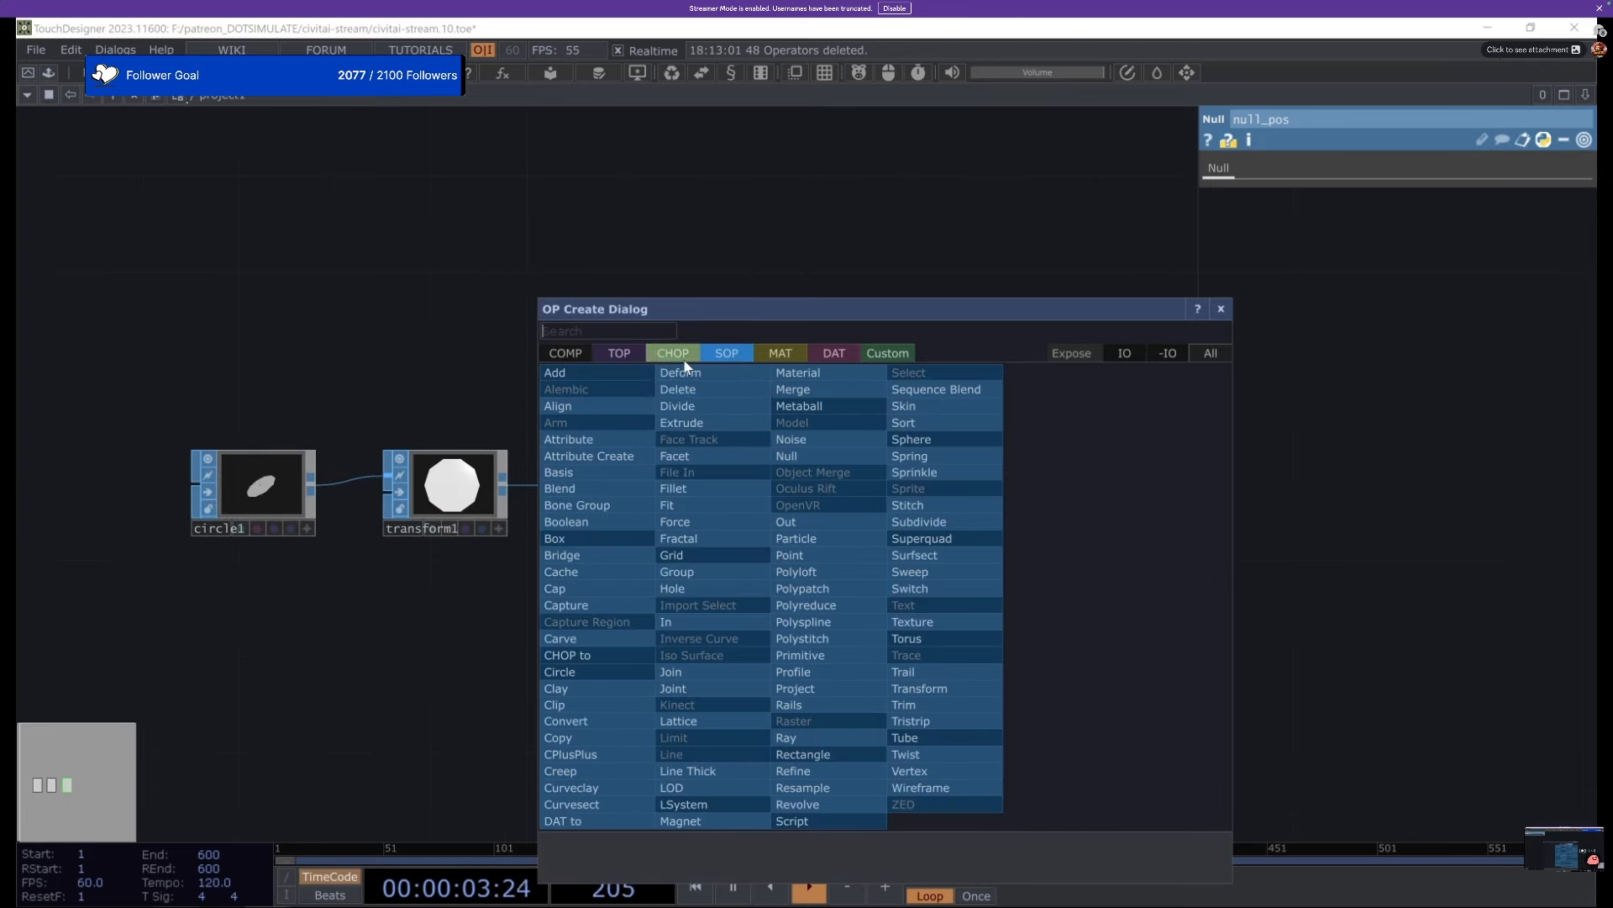
text(sop)
click(554, 392)
click(892, 580)
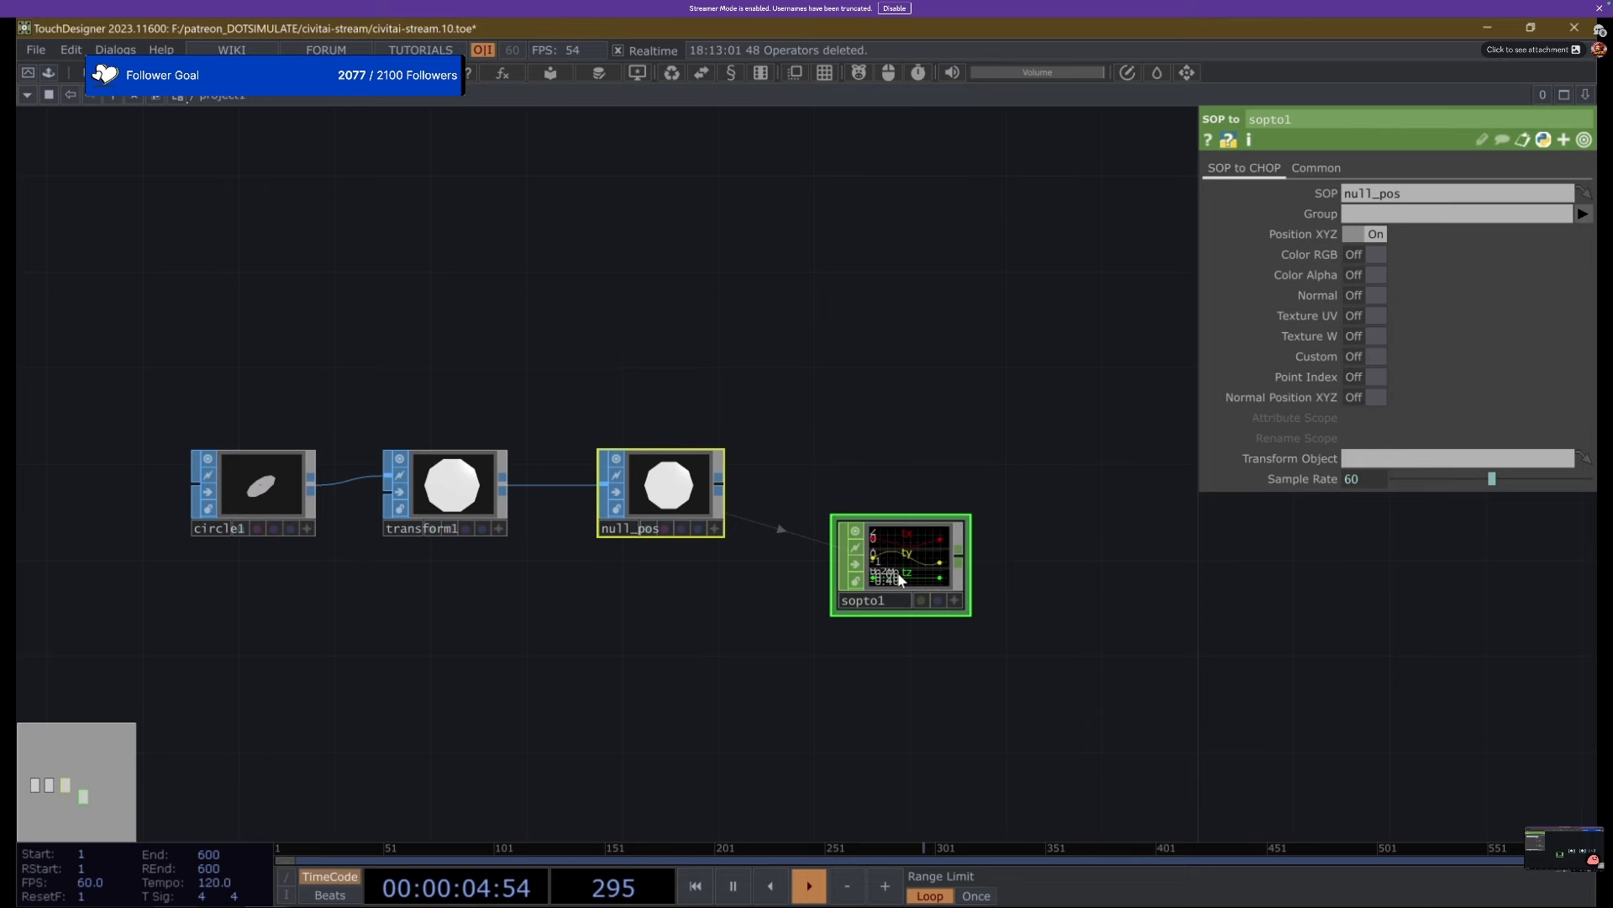
Compare the geometry in null_pos with the tx, ty and tz channels of the SOP to CHOP.
scroll(726, 484, up, 3)
click(710, 492)
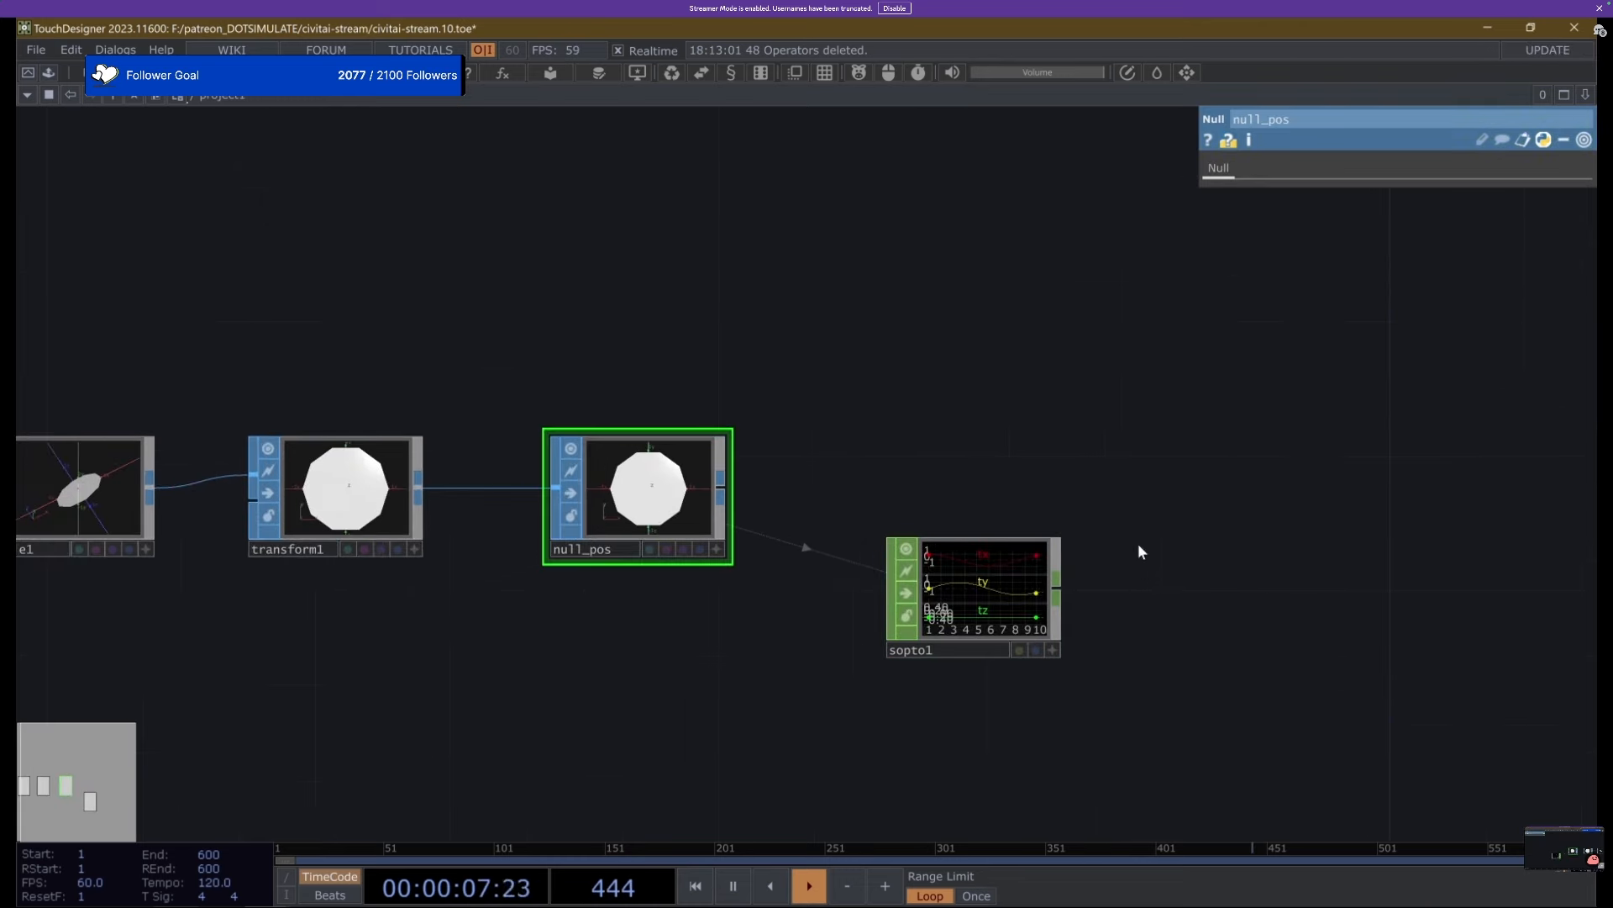
scroll(651, 496, up, 3)
drag(819, 493, 578, 399)
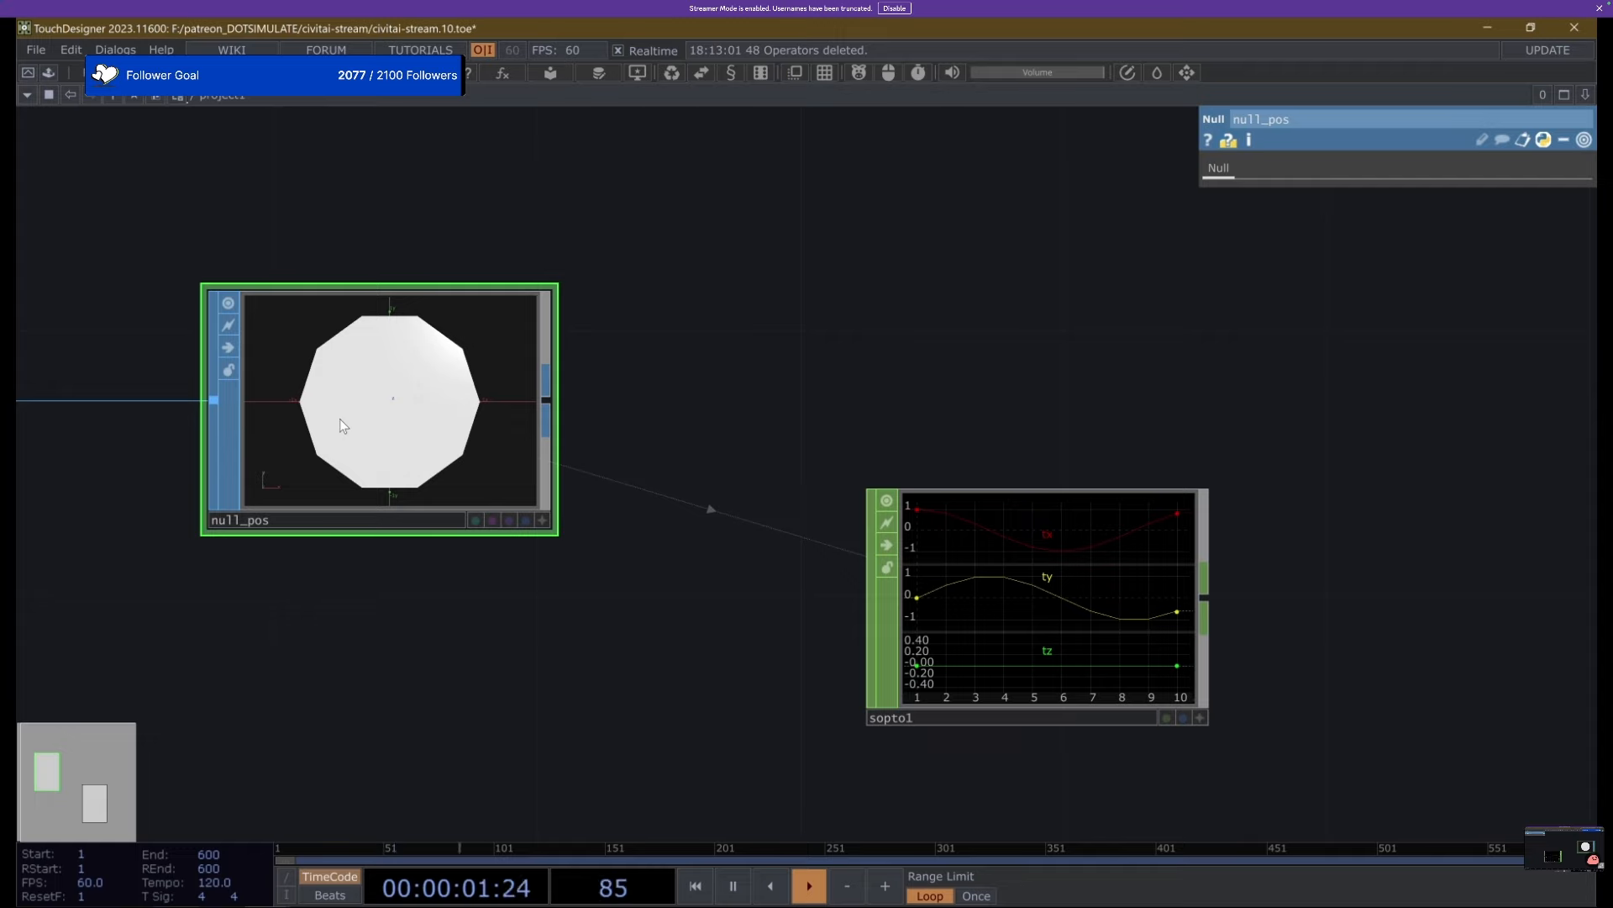
click(1097, 620)
drag(1000, 432, 581, 381)
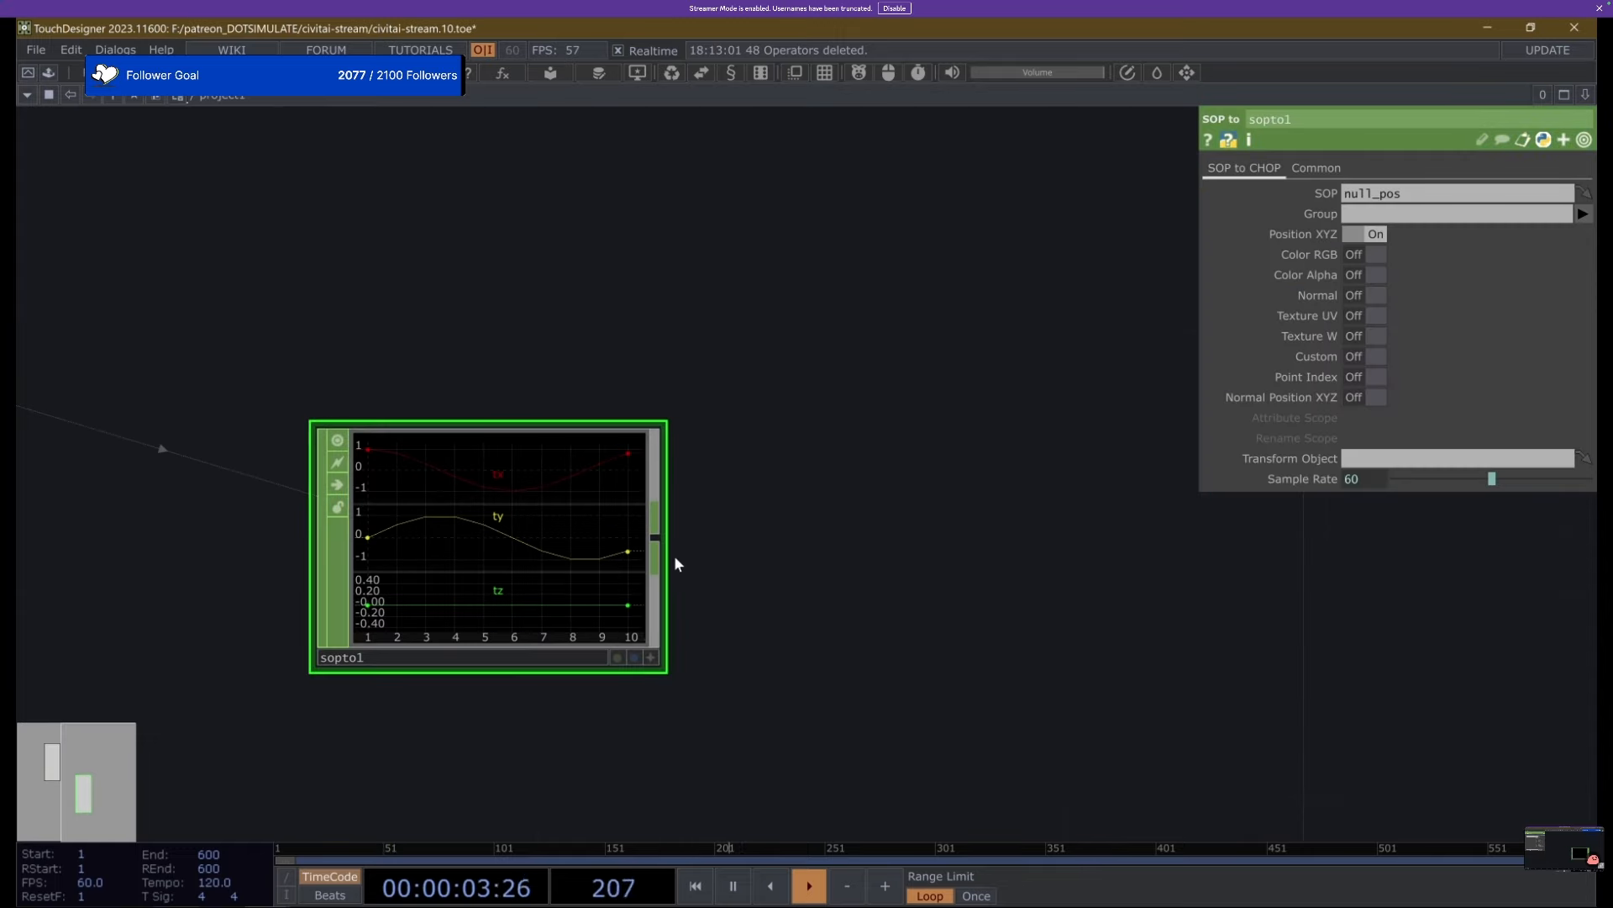
Add a CHOP to TOP that reads sopto1 and place it beyond the SOP to CHOP.
scroll(668, 547, down, 4)
drag(557, 494, 799, 505)
click(528, 266)
click(476, 285)
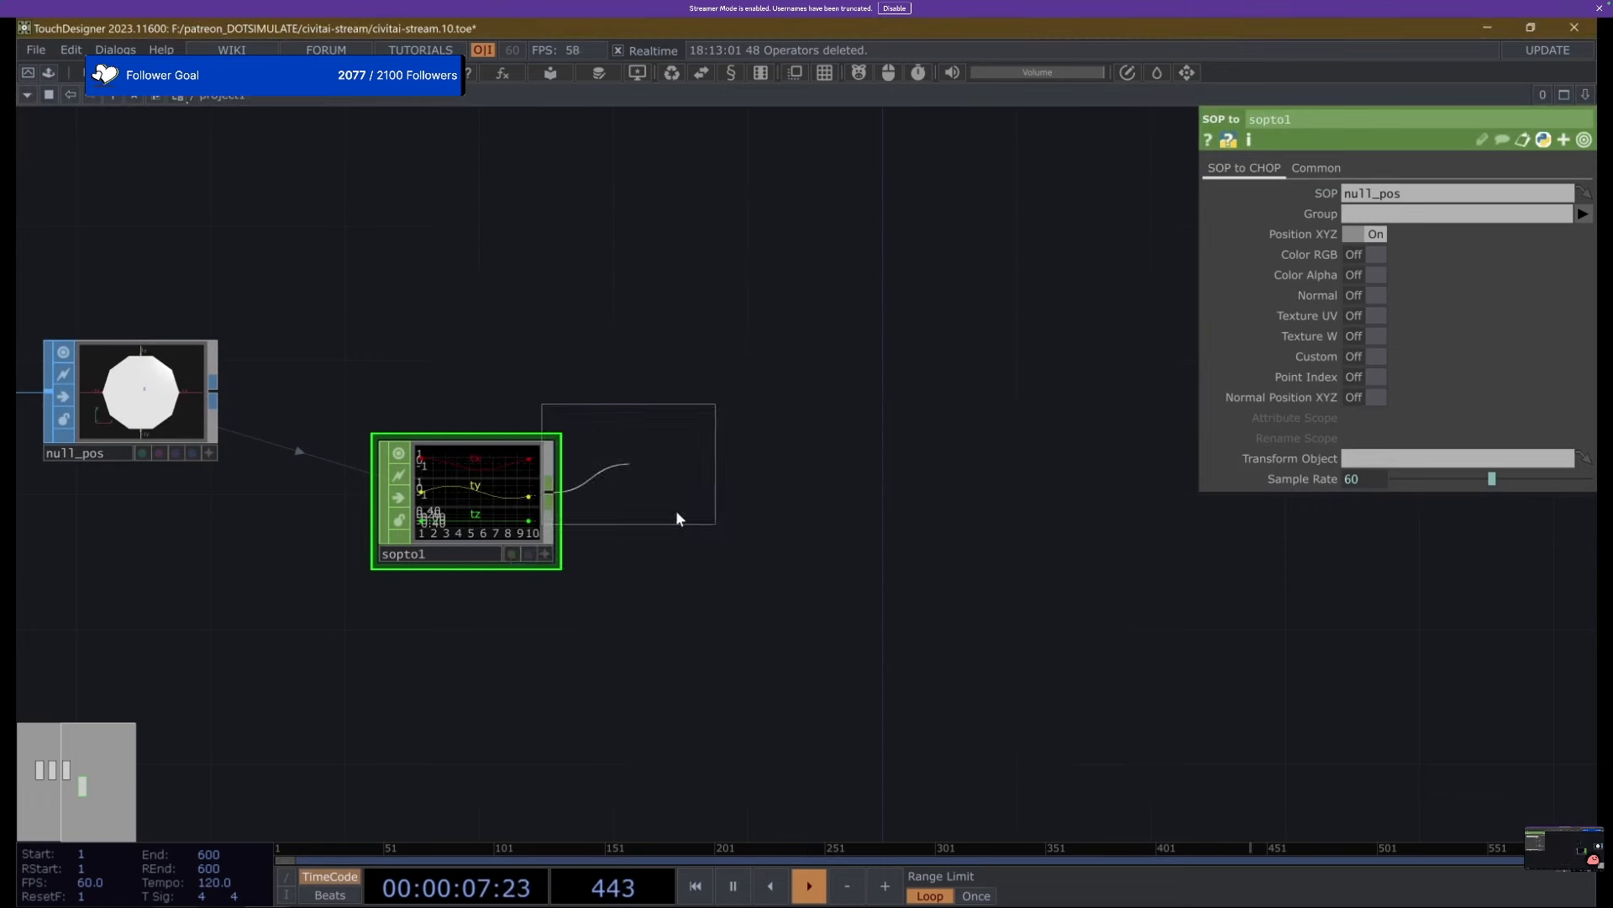
click(753, 566)
Set the CHOP to TOP's data format to RGB.
scroll(732, 597, up, 3)
click(1387, 215)
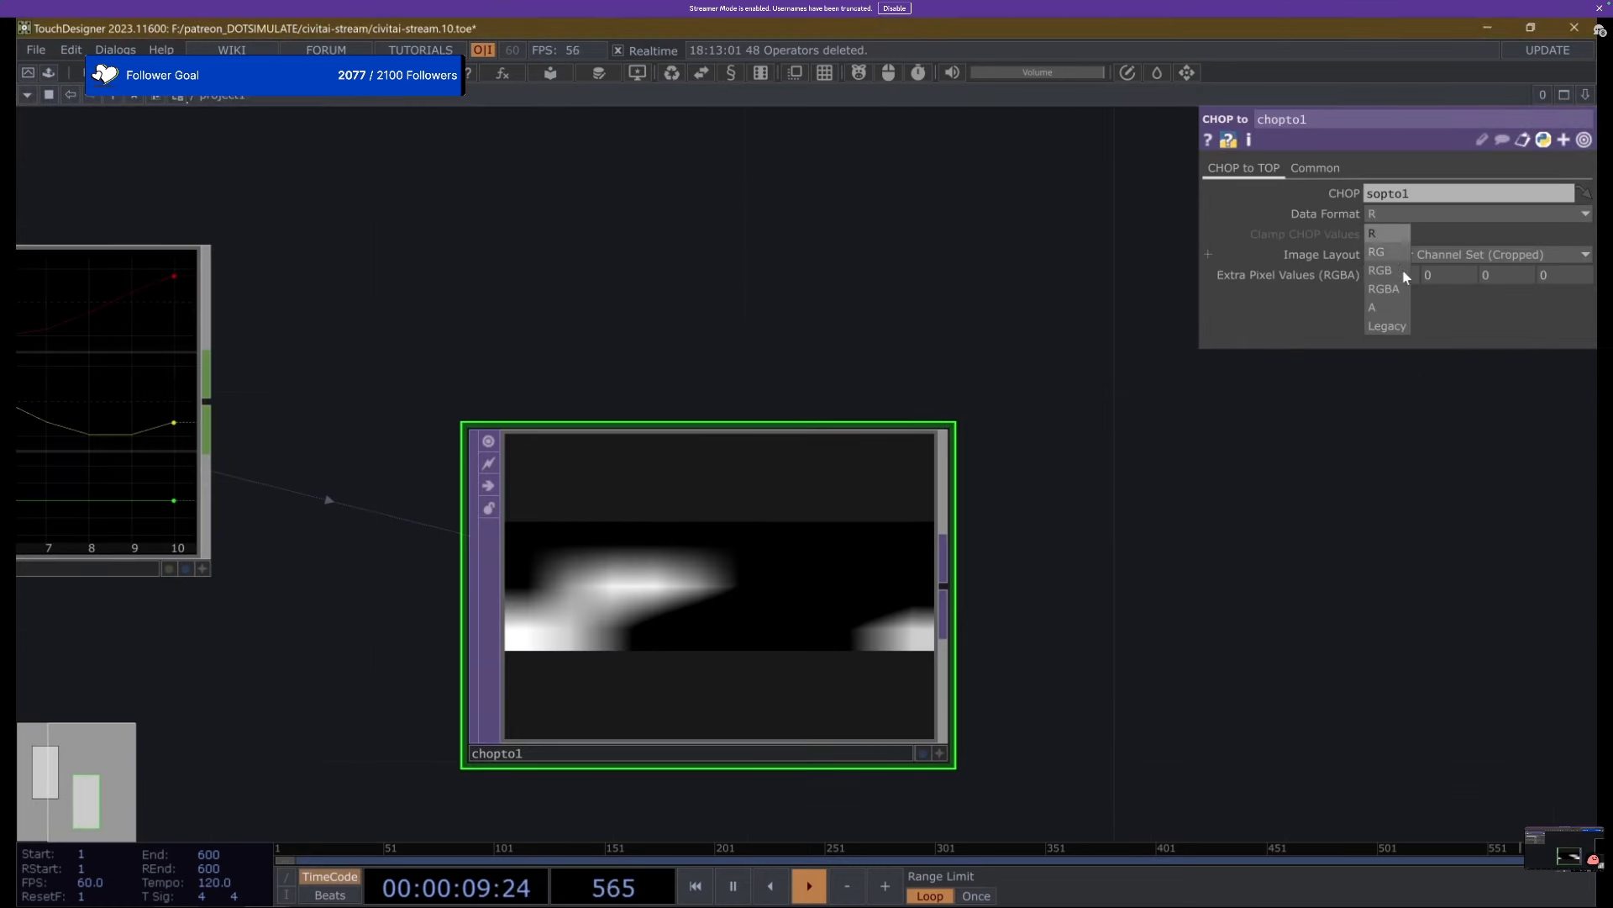
click(1390, 301)
scroll(836, 551, down, 4)
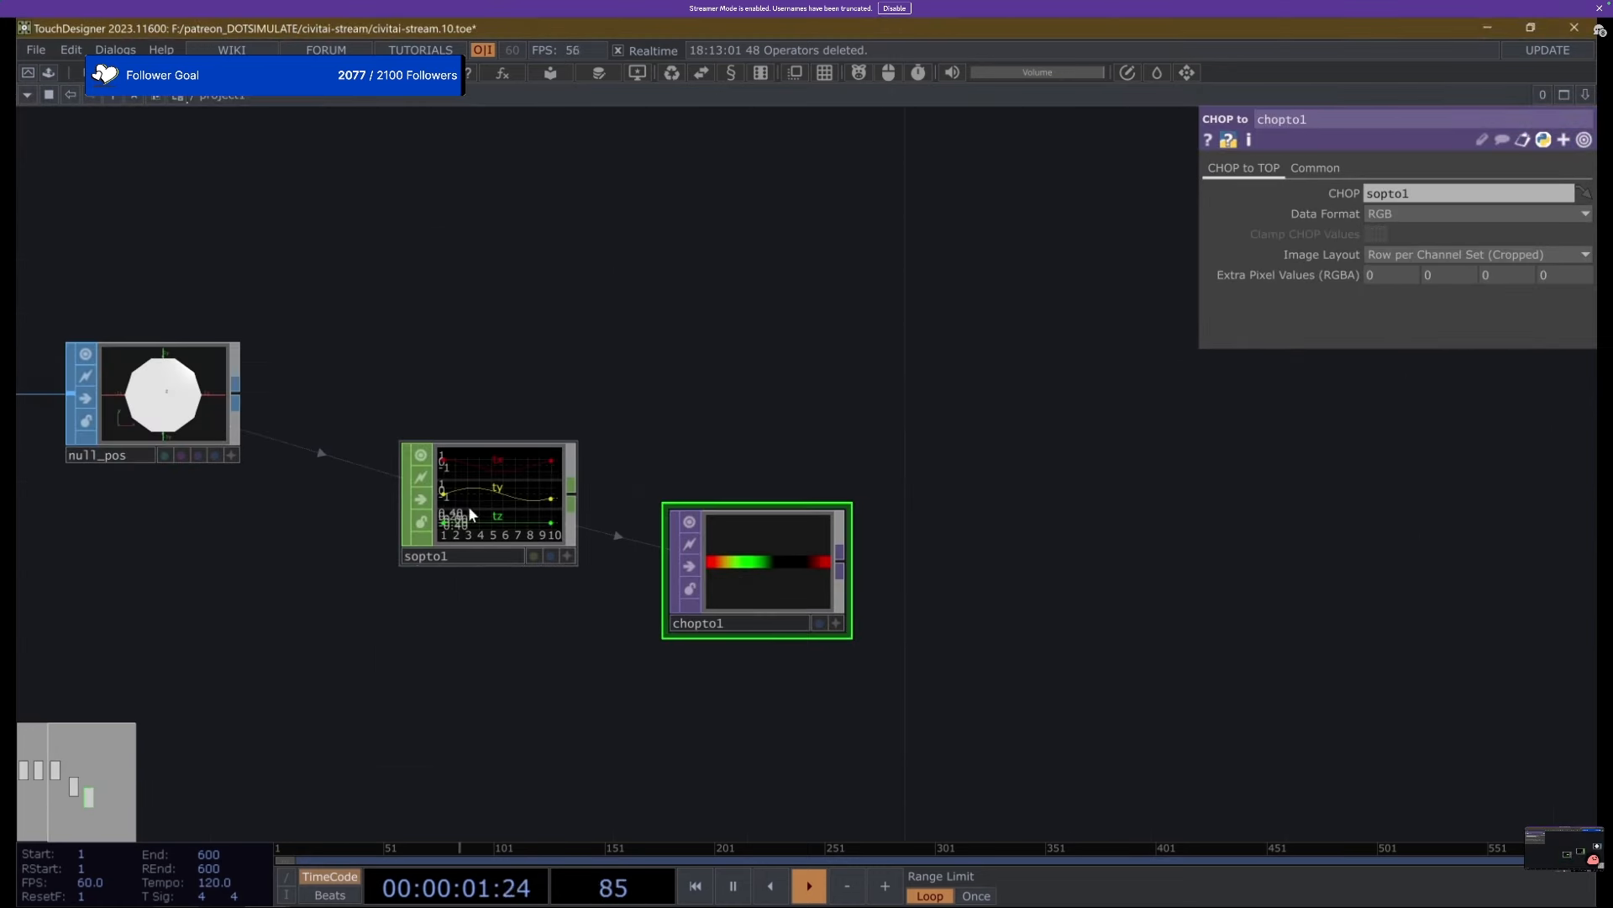
Set the CHOP to TOP's pixel format to 32-bit float (RGBA), and select null_pos.
scroll(468, 506, up, 3)
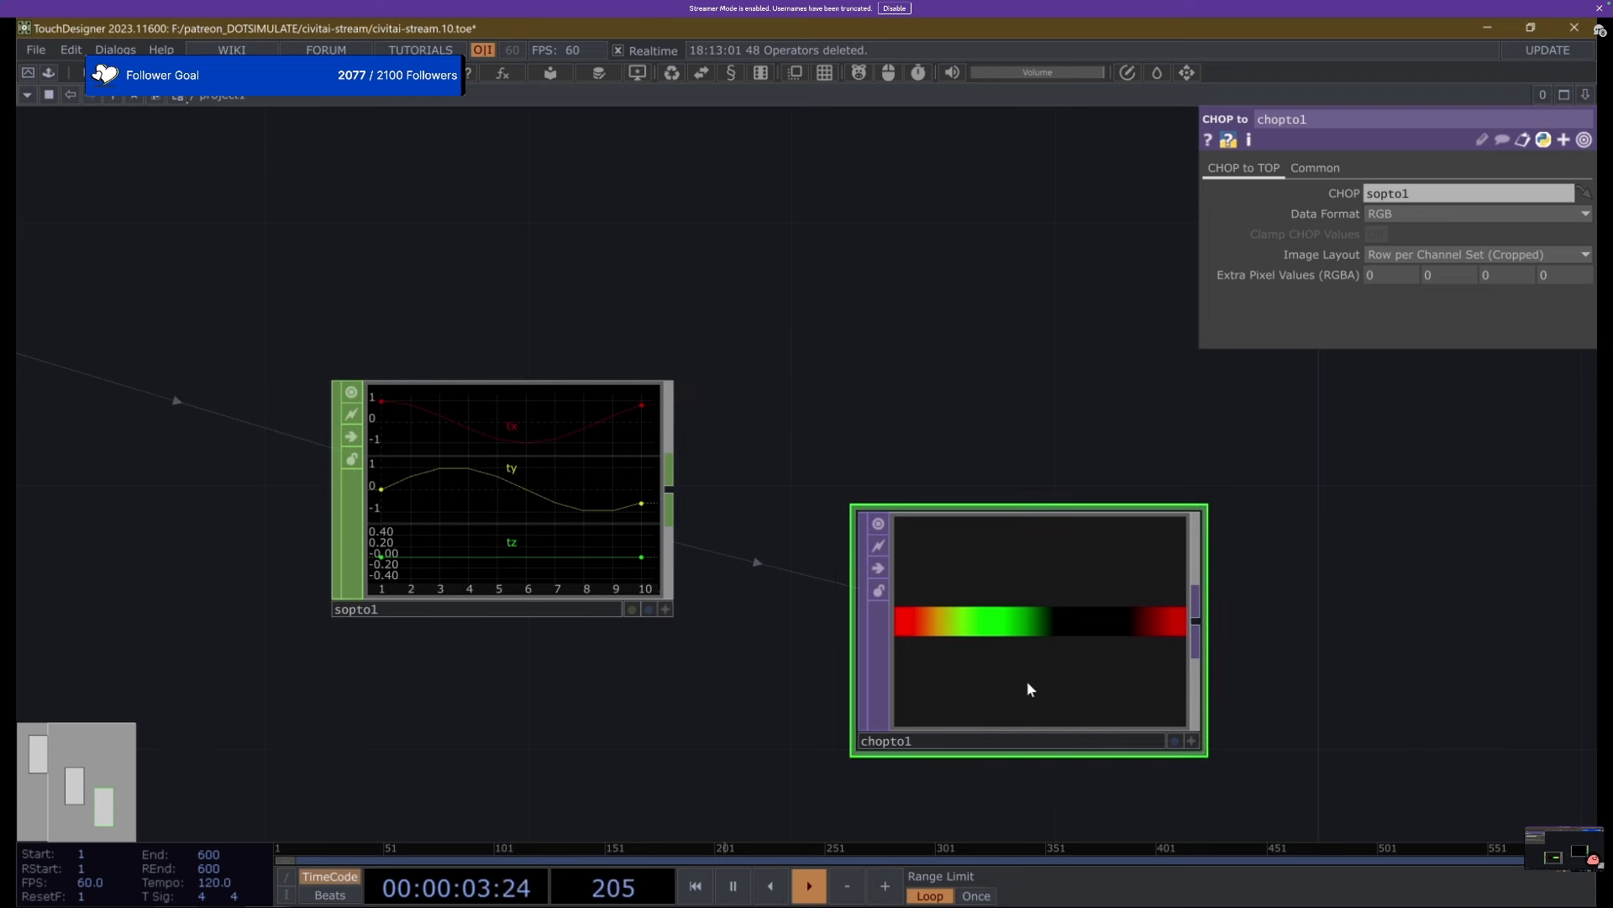
middle_drag(1026, 686, 1094, 597)
click(1317, 167)
click(1420, 336)
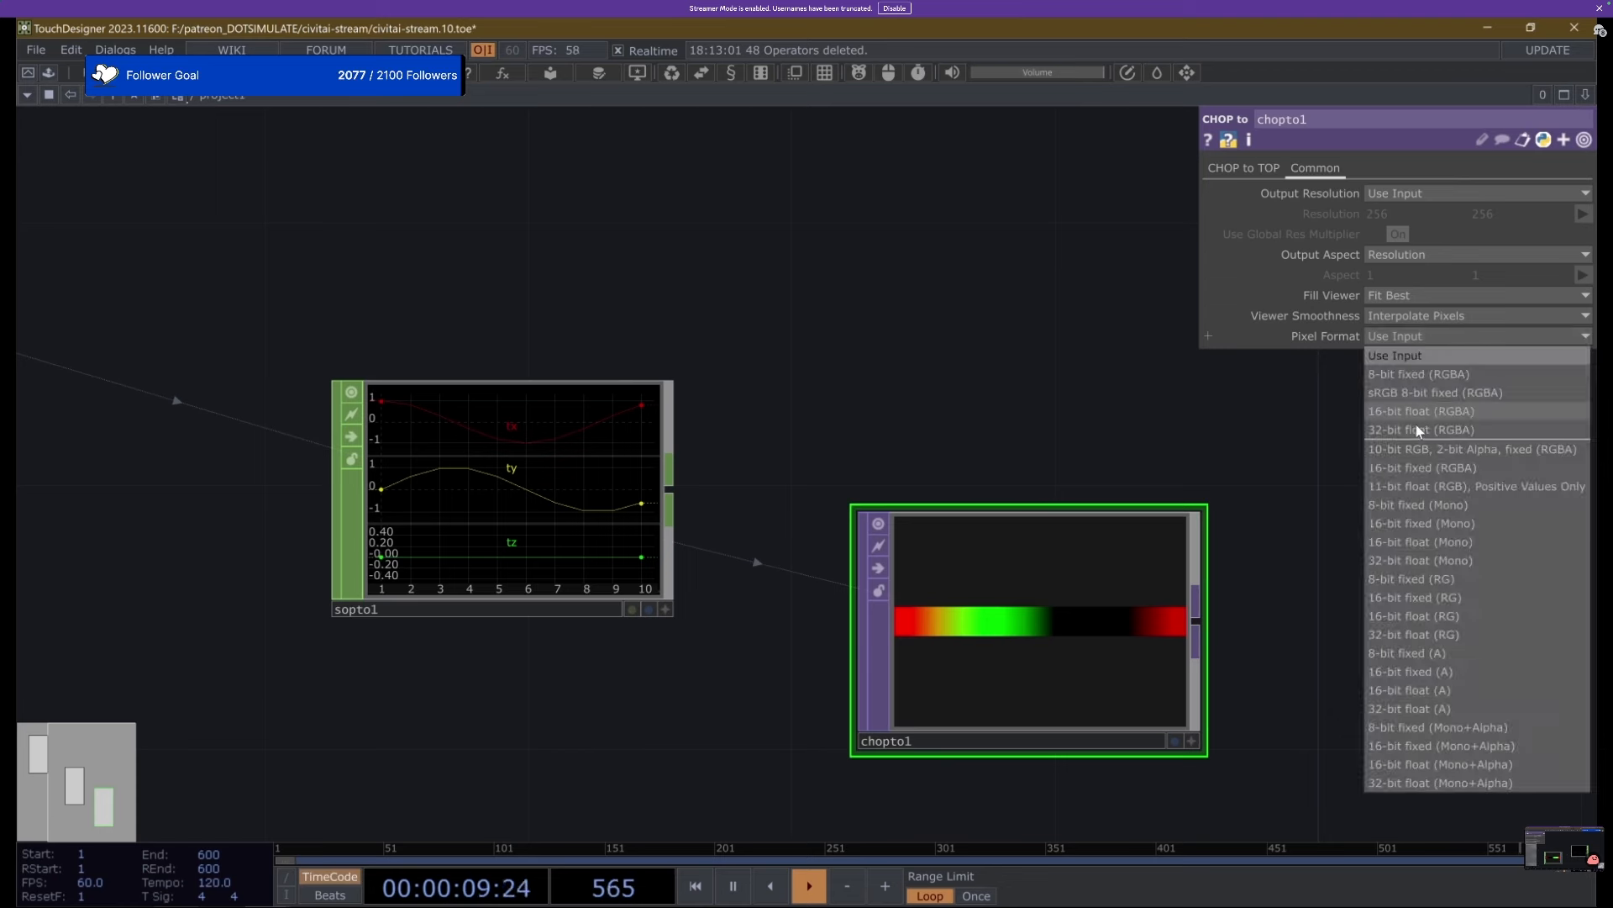
click(1415, 427)
scroll(778, 701, down, 5)
click(440, 493)
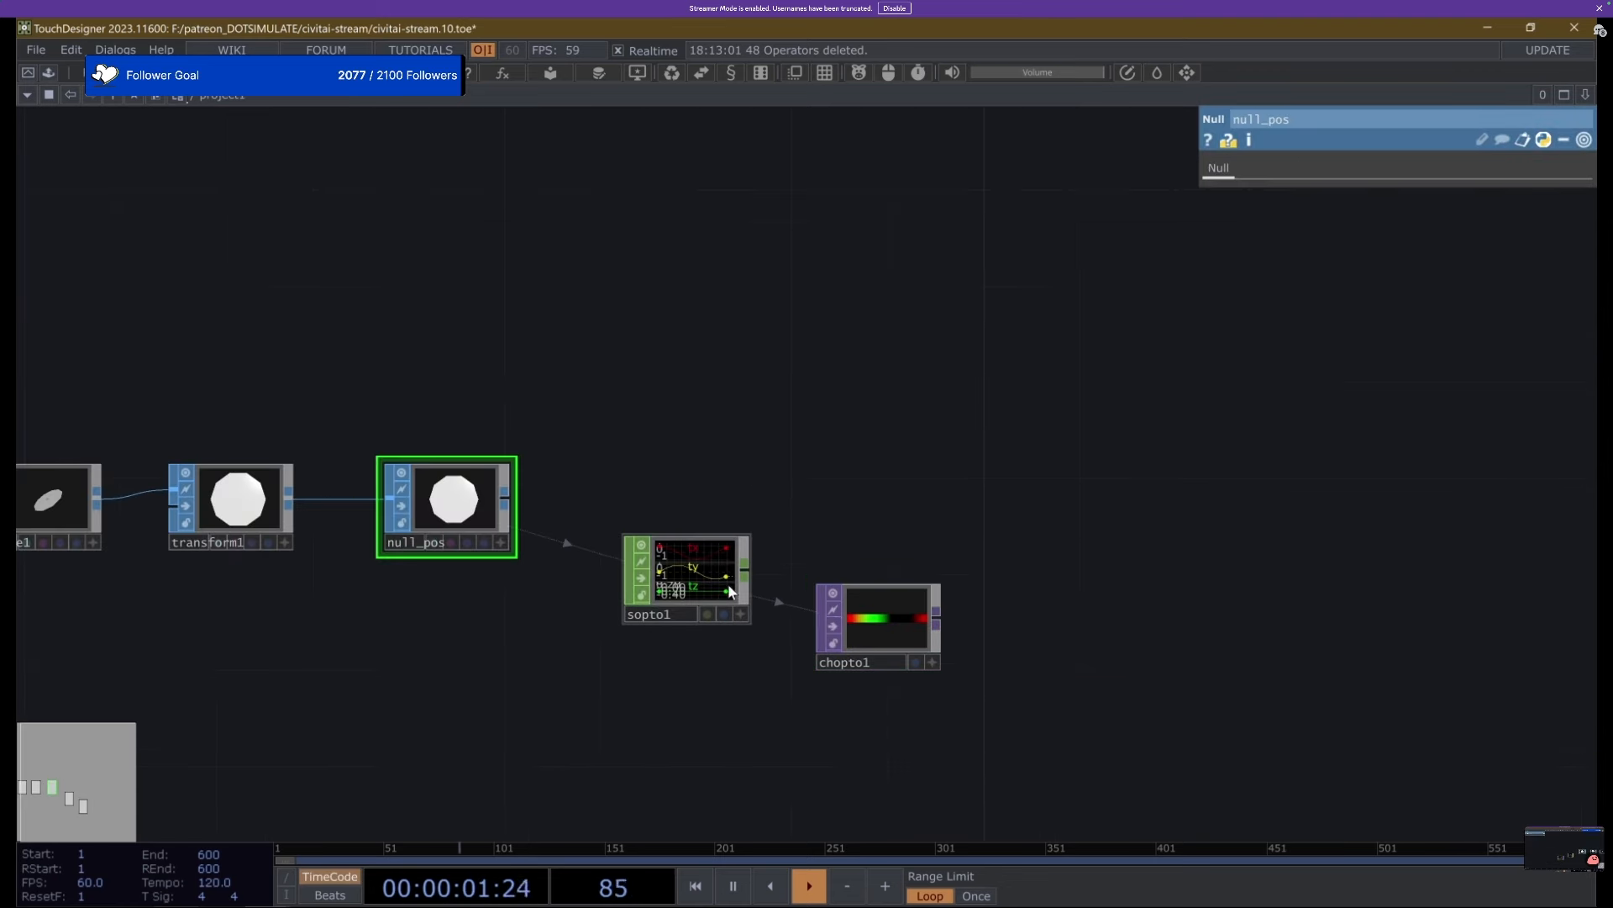
Move the SOP to CHOP up closer to null_pos, and select null_pos.
drag(667, 547, 671, 535)
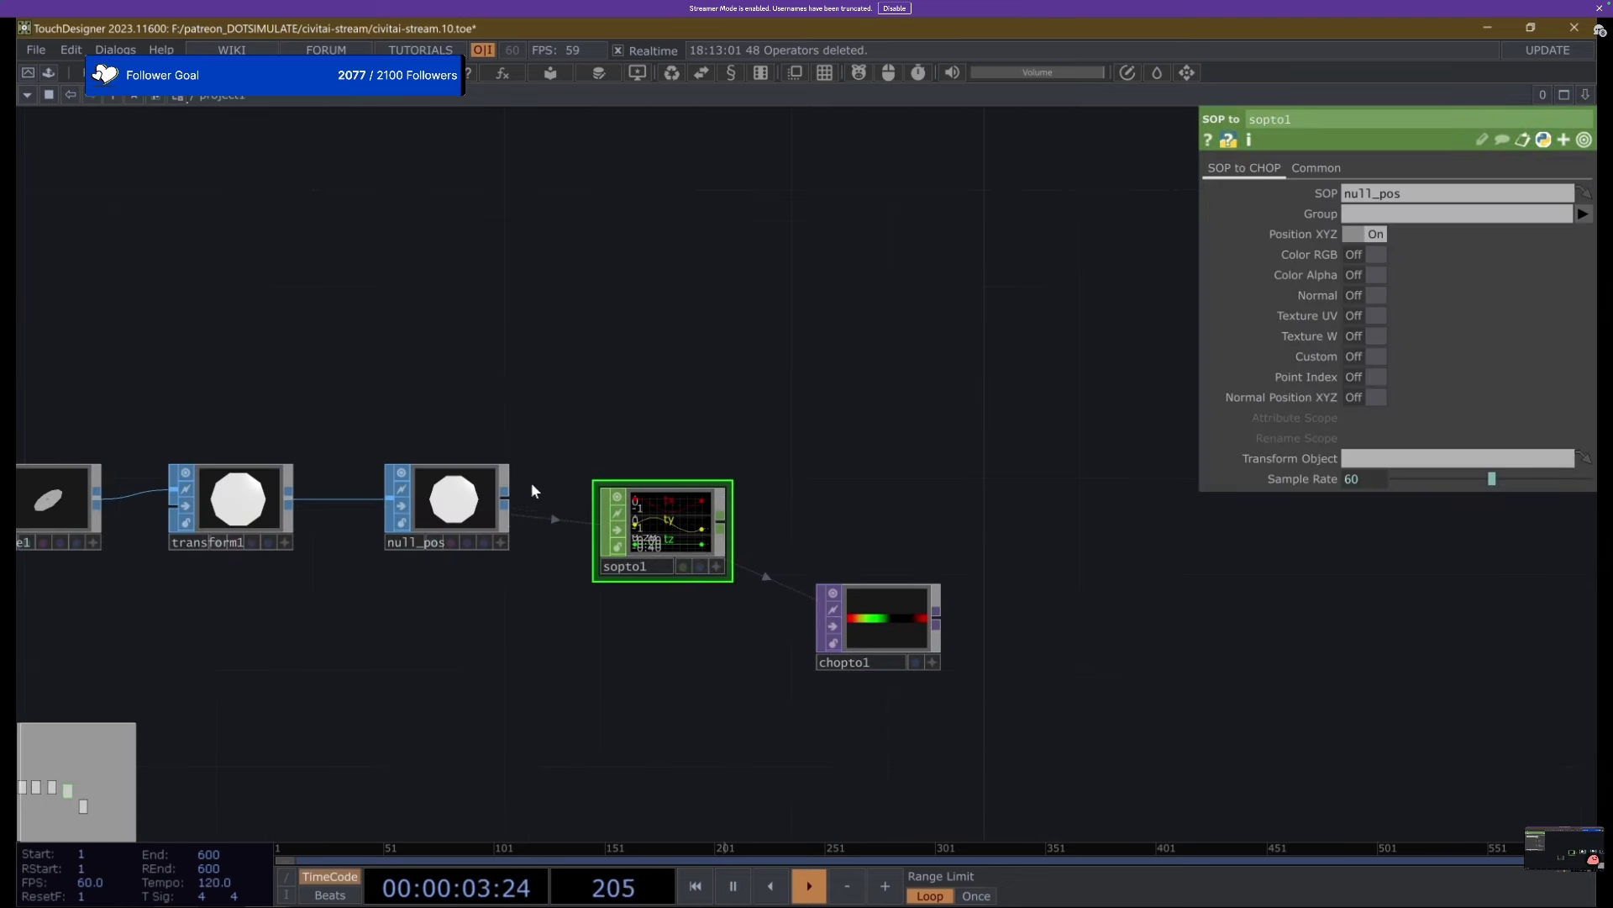
scroll(437, 538, up, 4)
click(438, 539)
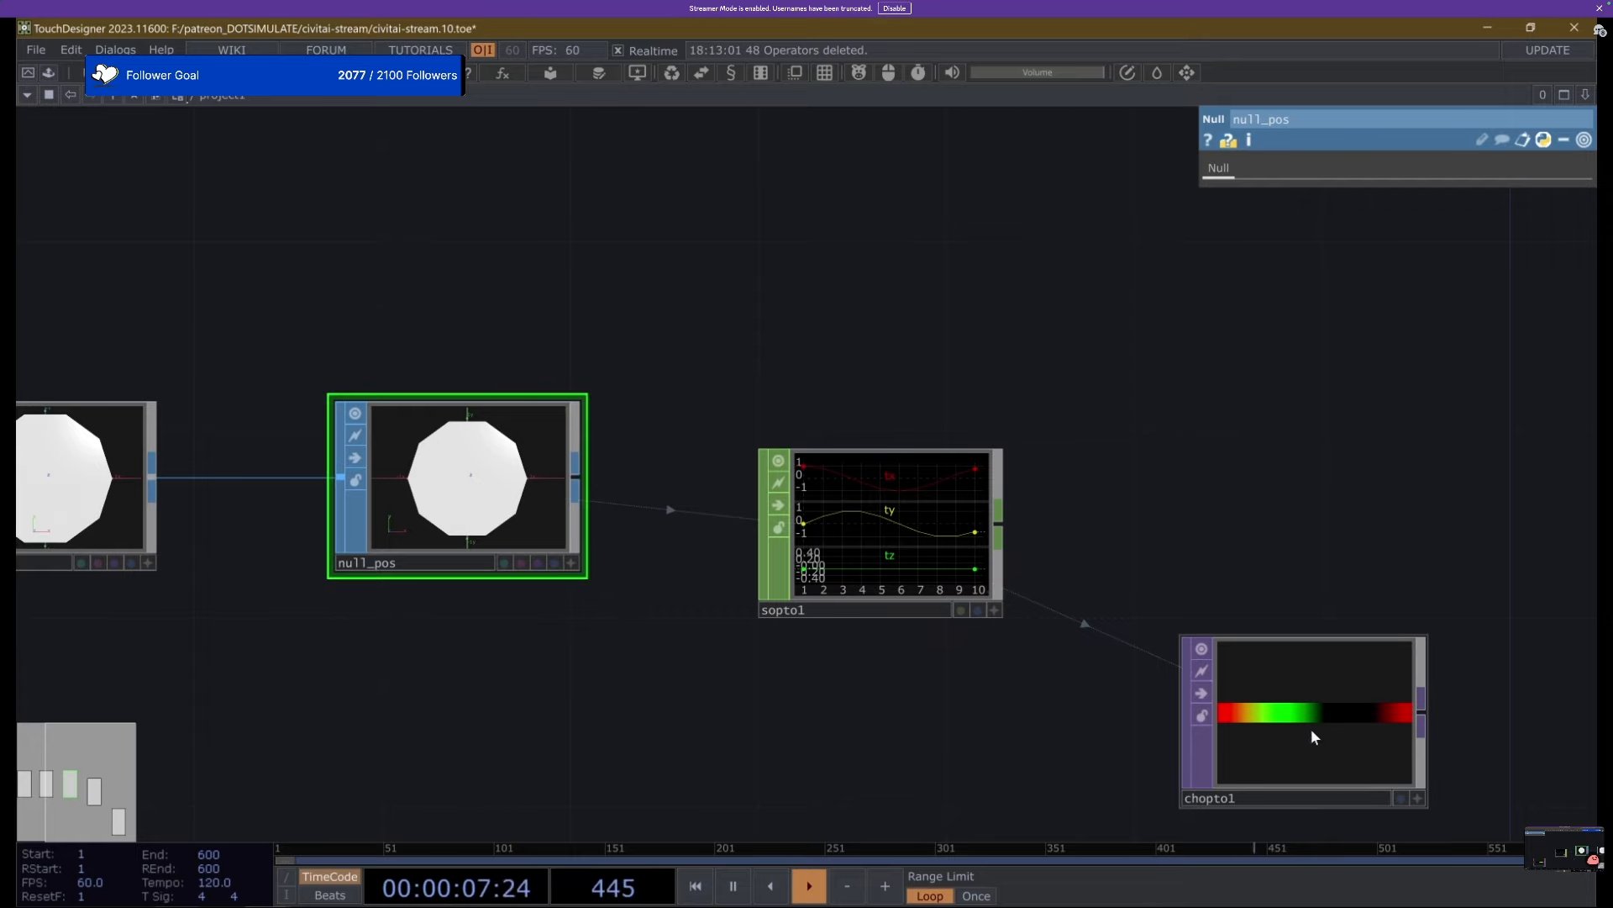
Add a Box SOP in the empty area above the circle chain and select it.
drag(851, 199, 753, 335)
scroll(715, 353, down, 5)
key(Tab)
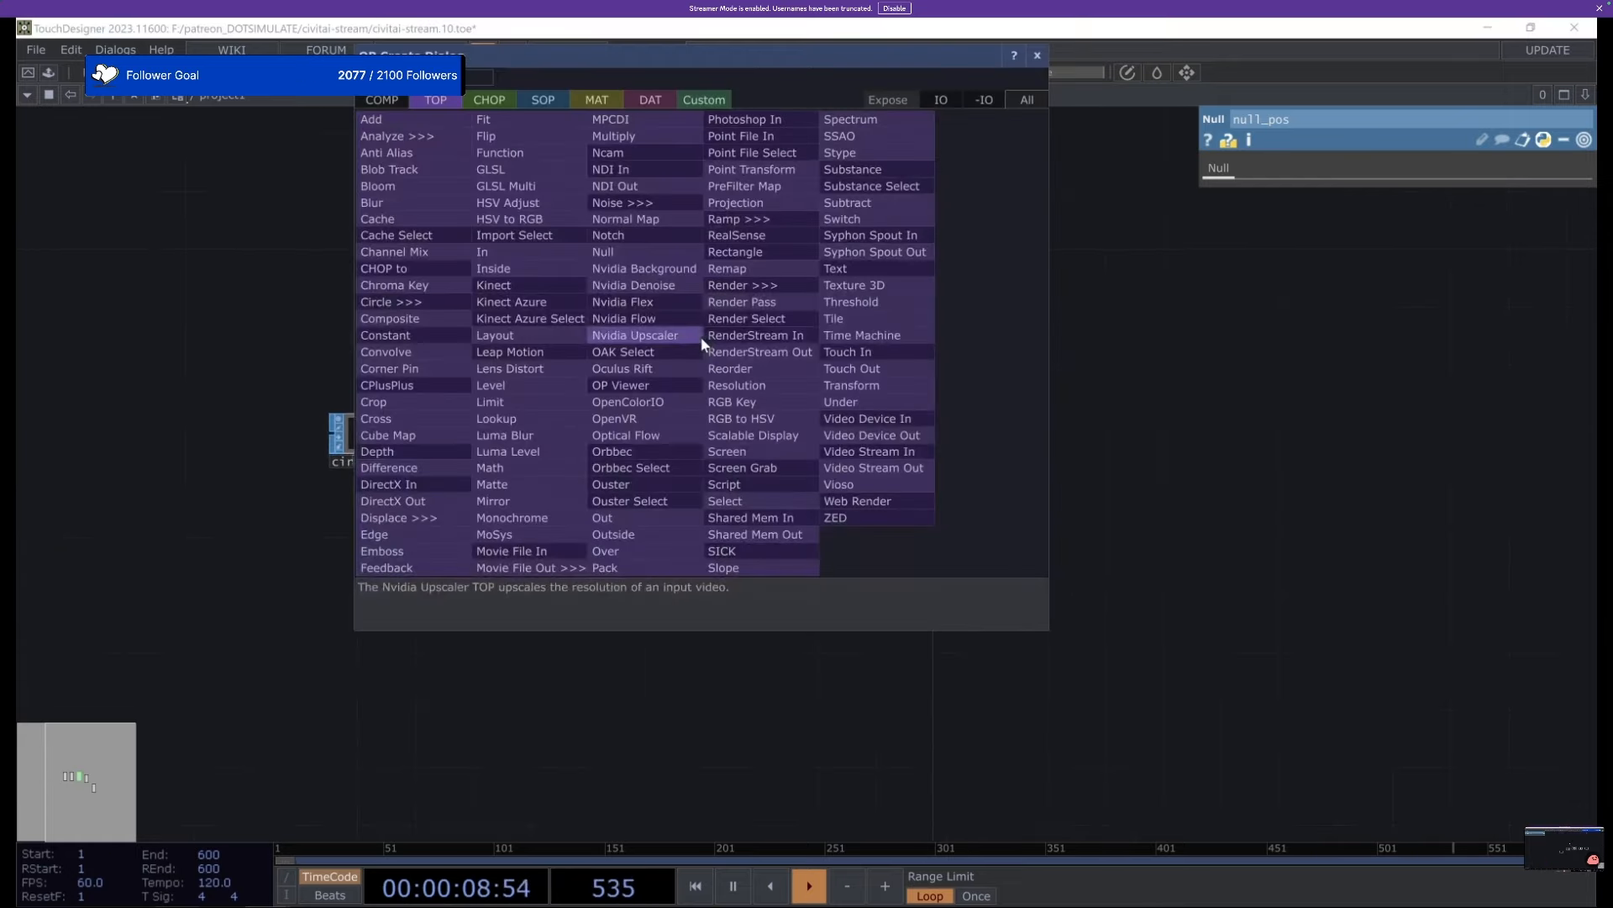
click(531, 101)
text(box)
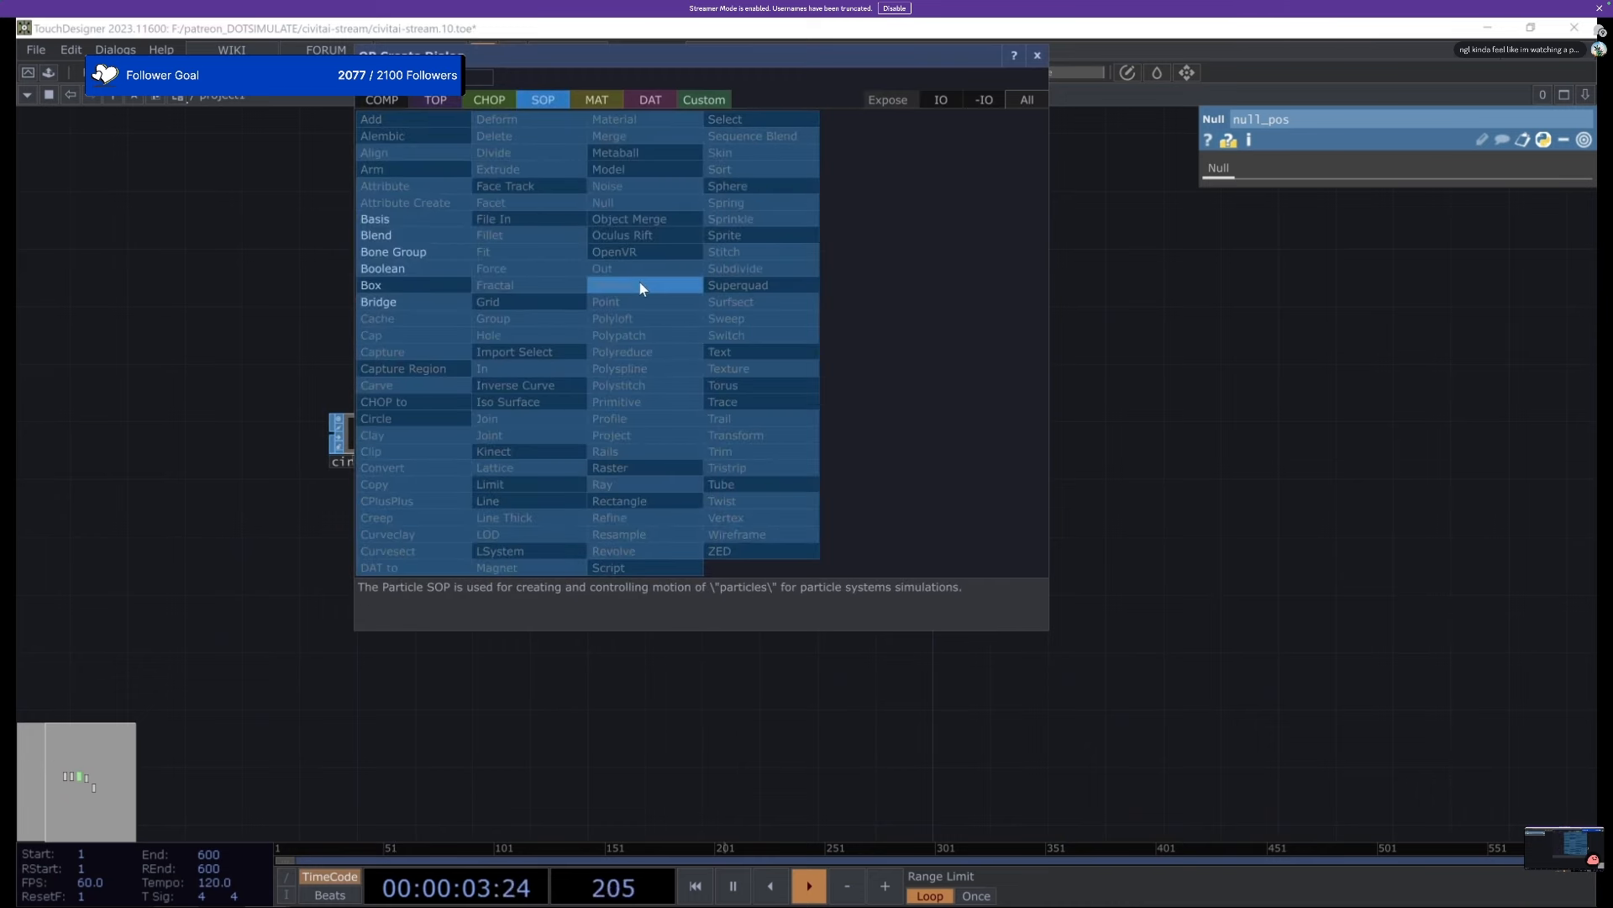
key(Return)
click(640, 286)
drag(639, 280, 525, 221)
scroll(527, 216, up, 5)
drag(788, 205, 785, 381)
click(612, 483)
drag(520, 382, 588, 424)
scroll(534, 429, down, 3)
click(613, 483)
drag(919, 413, 749, 419)
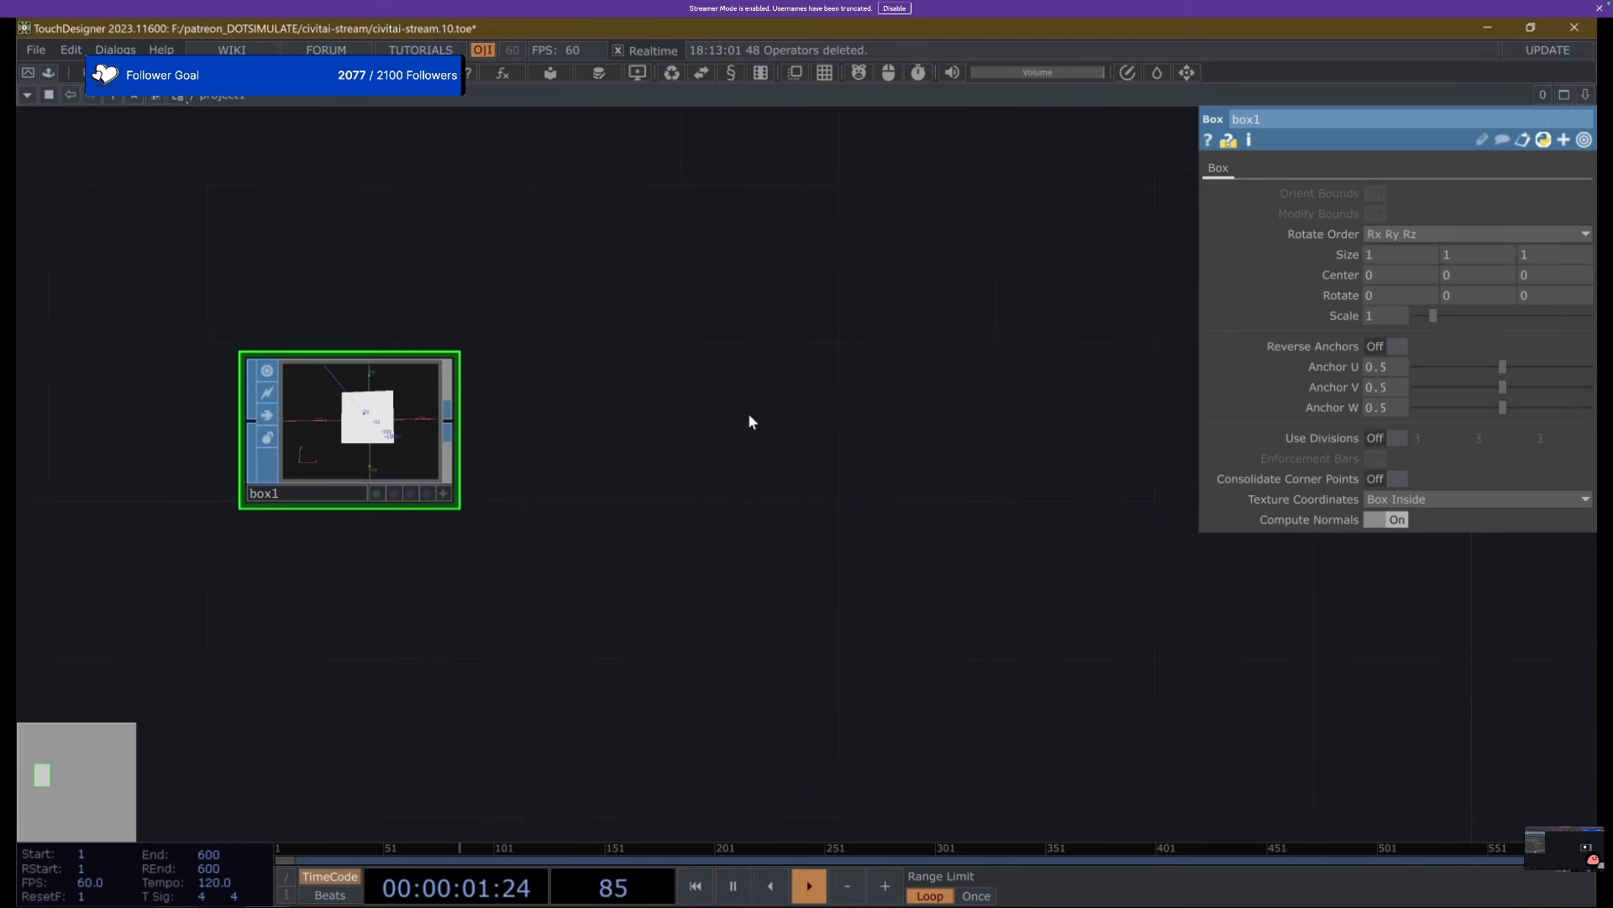
Add a Null SOP fed by box1 and place it beyond the box.
drag(602, 412, 482, 380)
key(alt+n)
click(620, 412)
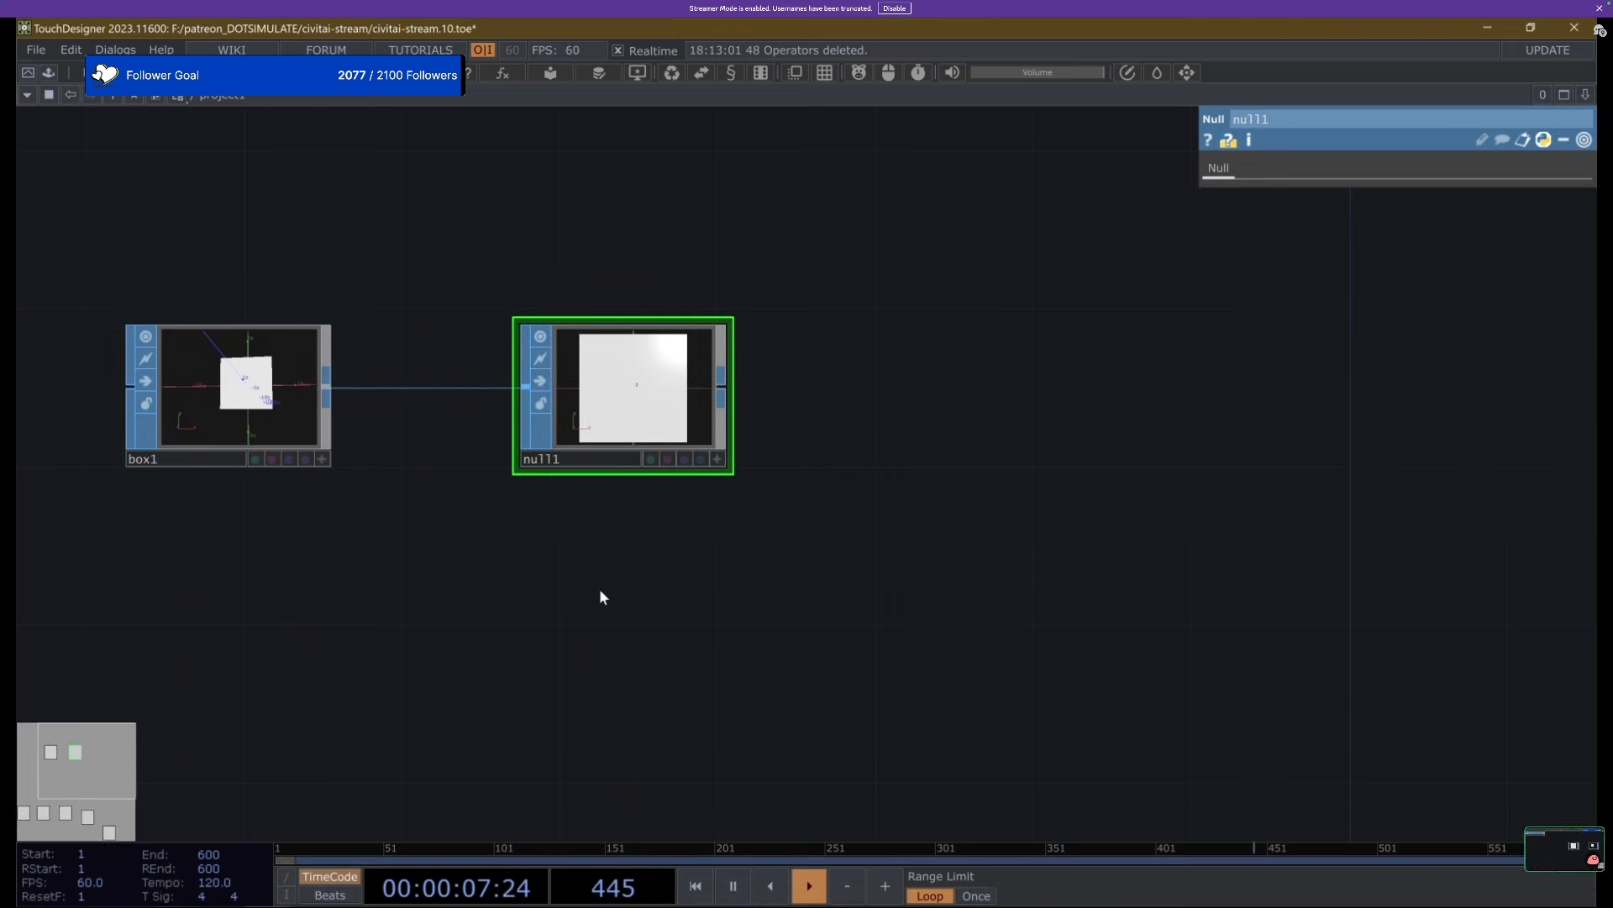
scroll(484, 368, down, 5)
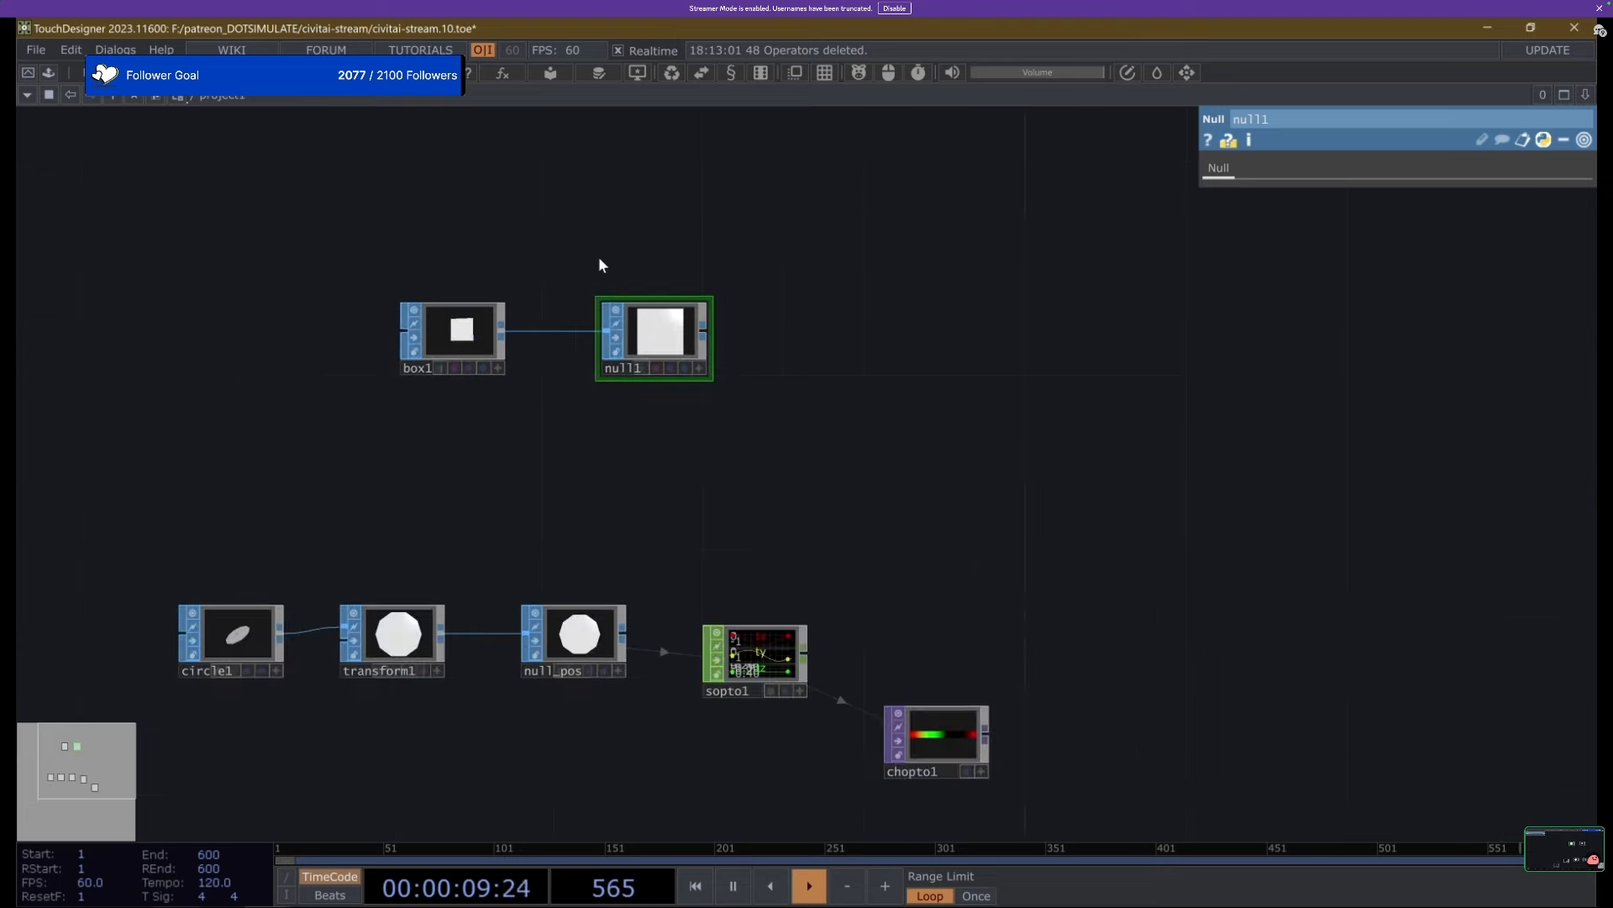
scroll(677, 319, up, 5)
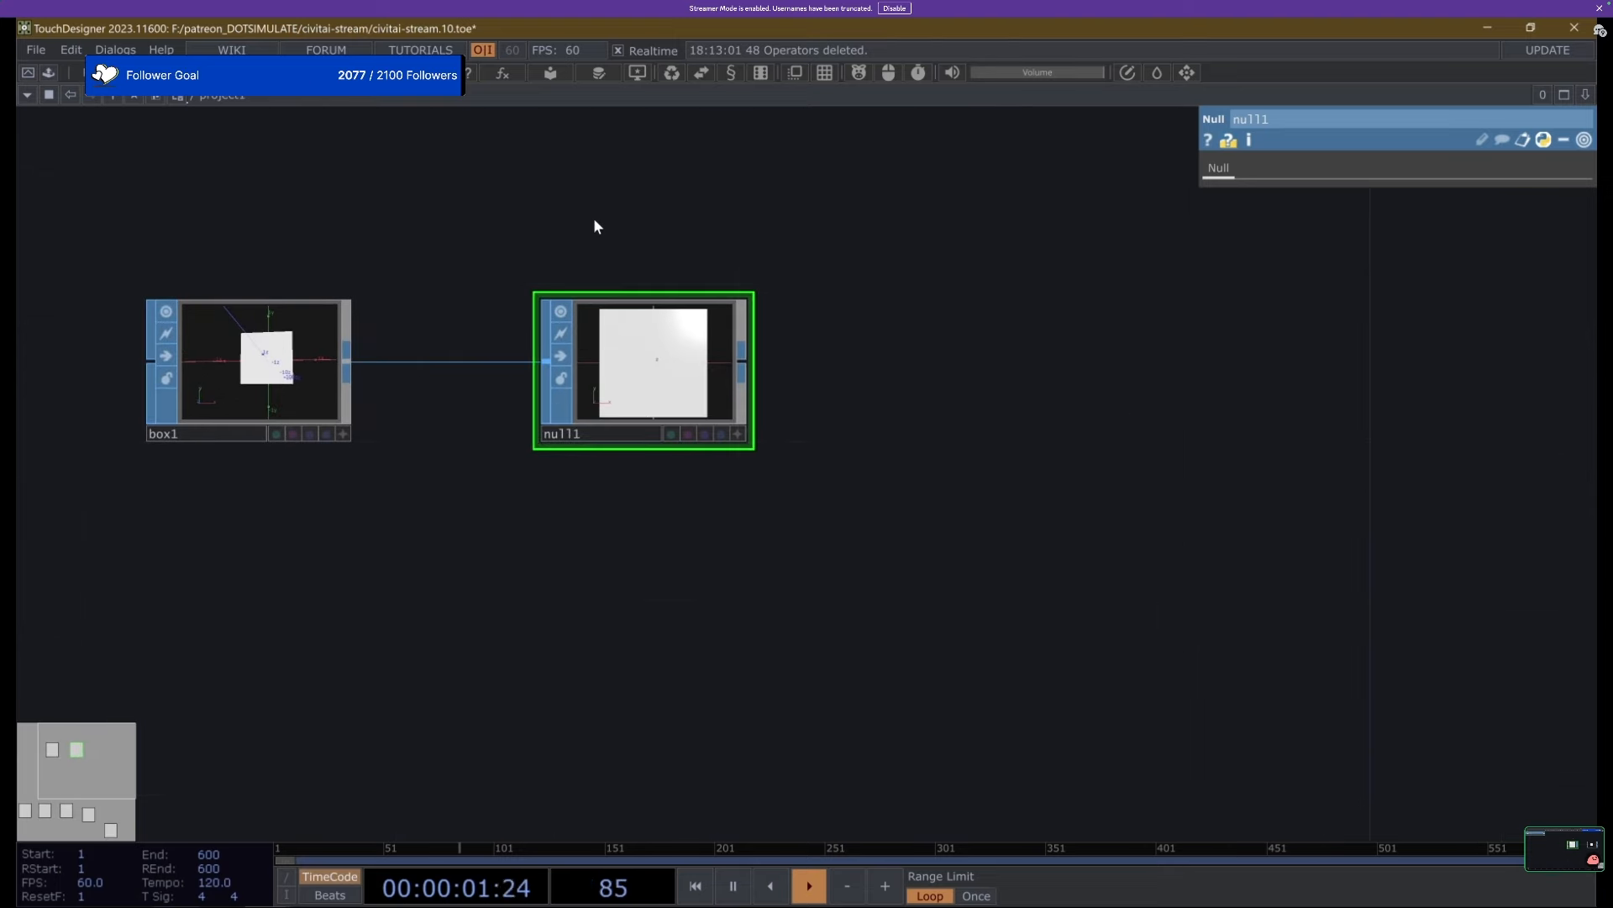
Move null1 closer to box1.
scroll(546, 247, down, 3)
drag(560, 259, 650, 298)
drag(457, 361, 428, 363)
drag(703, 377, 616, 378)
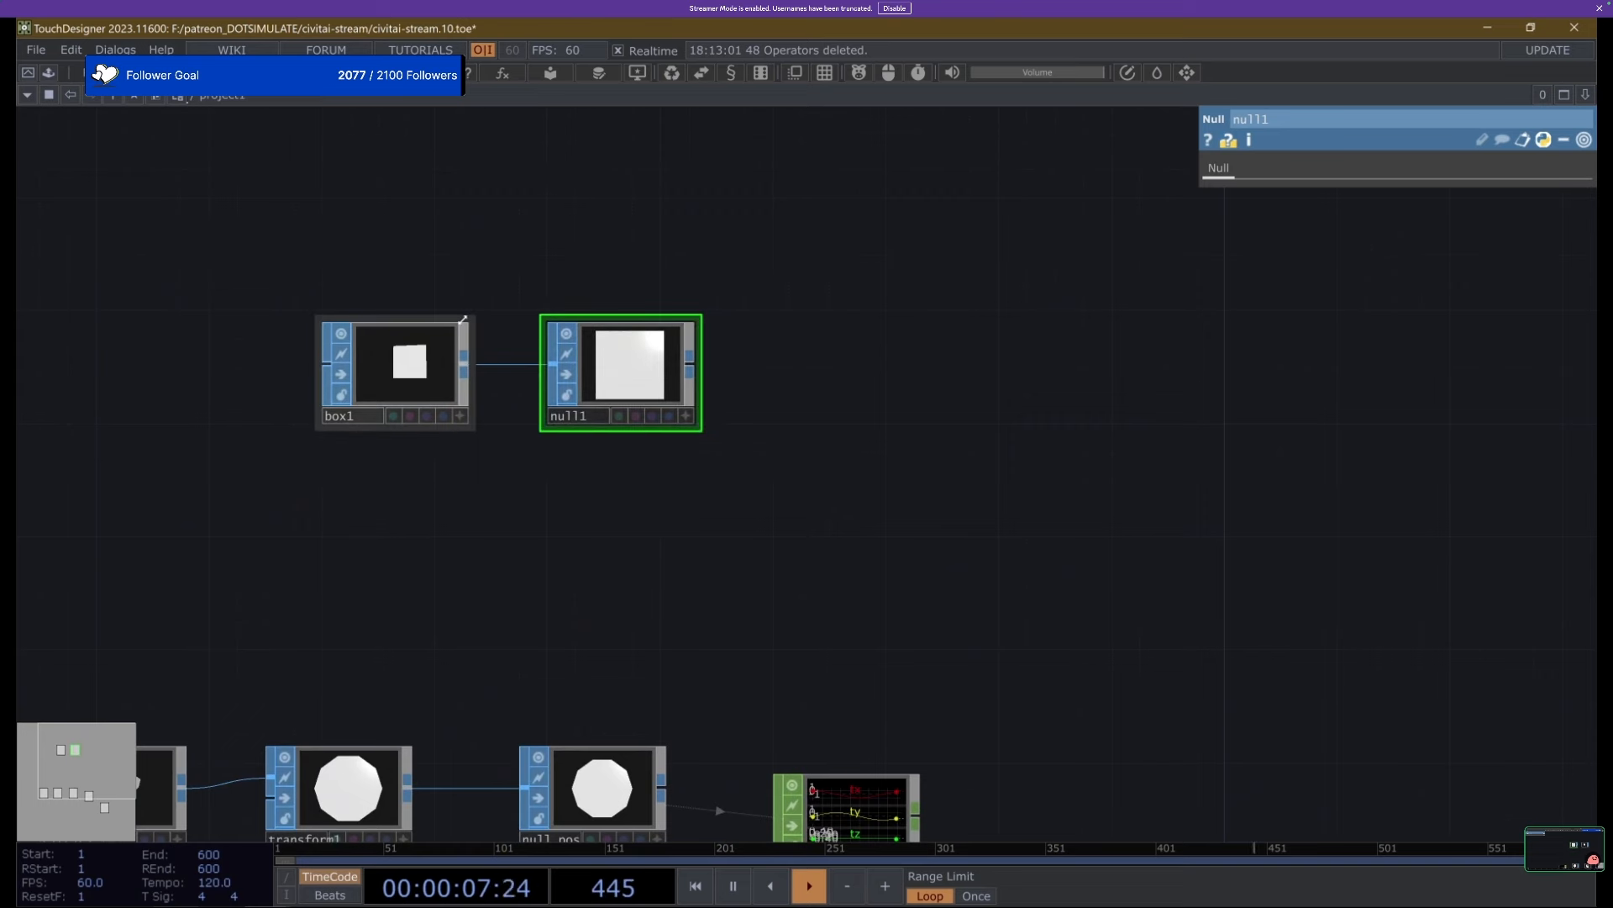
scroll(471, 281, down, 4)
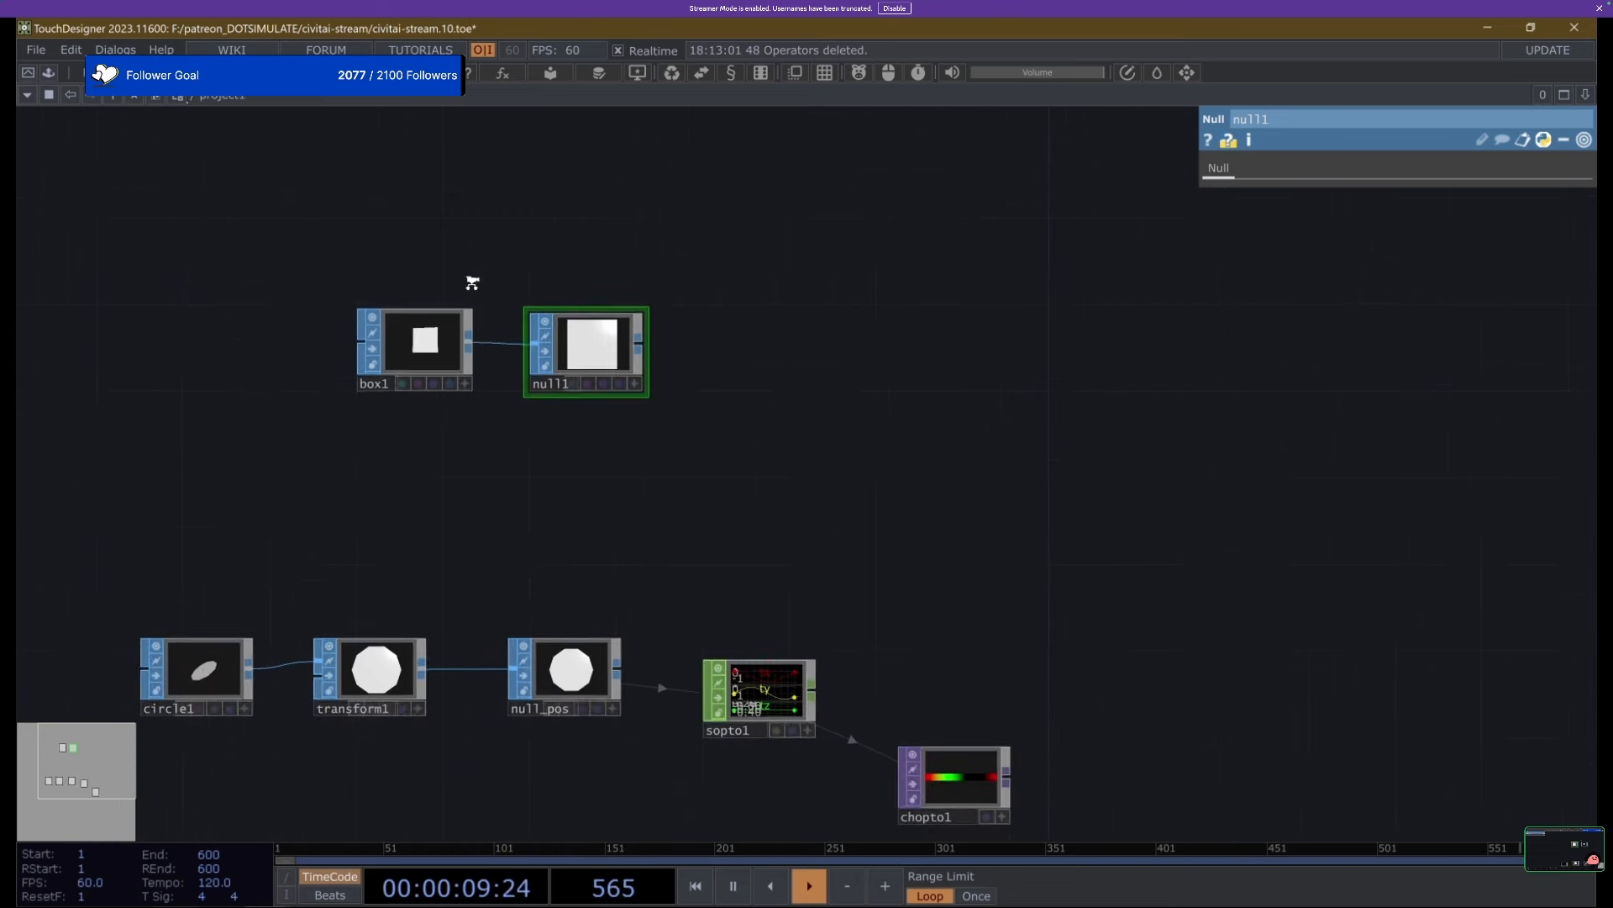
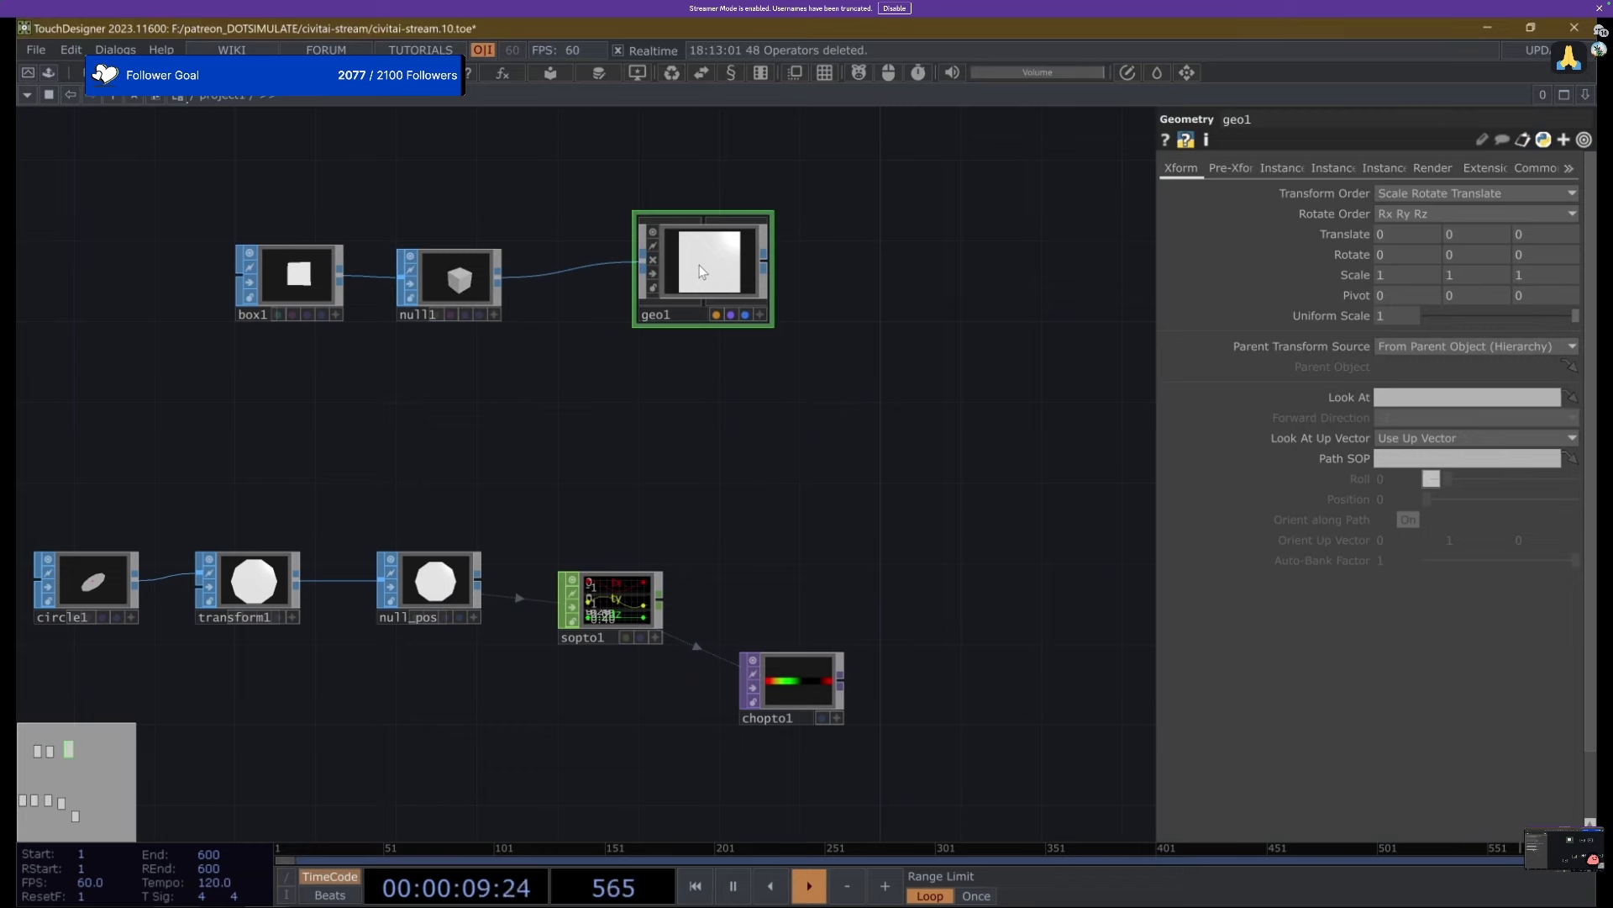
Delete the geo1 Geometry COMP, and select box1.
key(Delete)
middle_drag(396, 185, 480, 152)
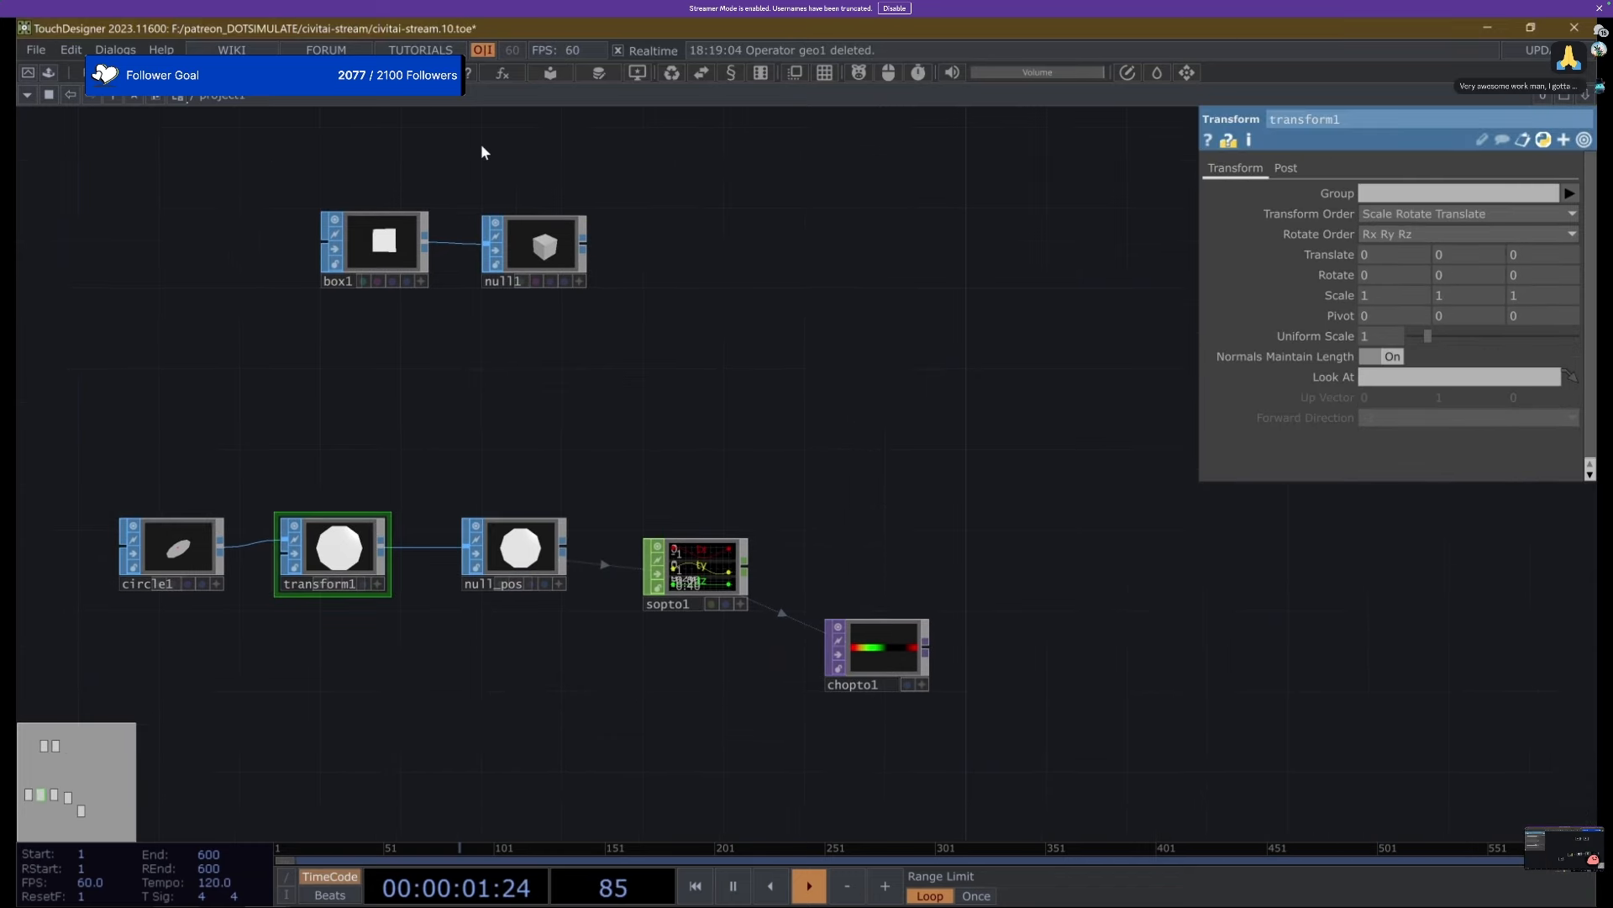
scroll(378, 191, up, 6)
click(341, 340)
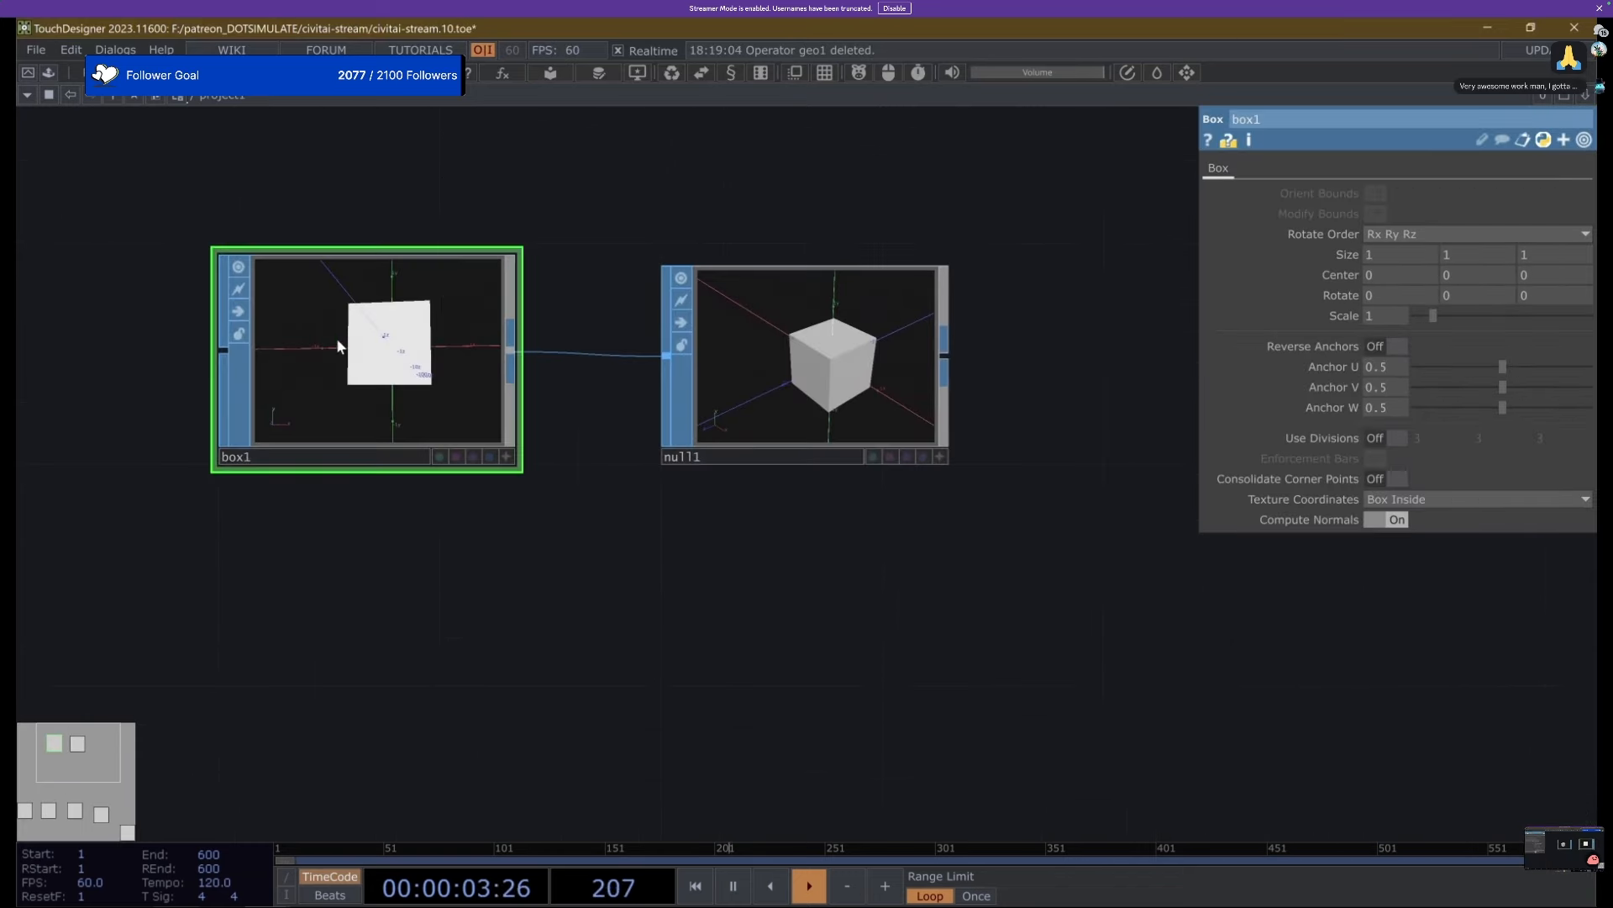
scroll(338, 338, down, 3)
Browse the operator families available for creation, including CHOPs, MATs and COMPs, with null1 selected.
key(Tab)
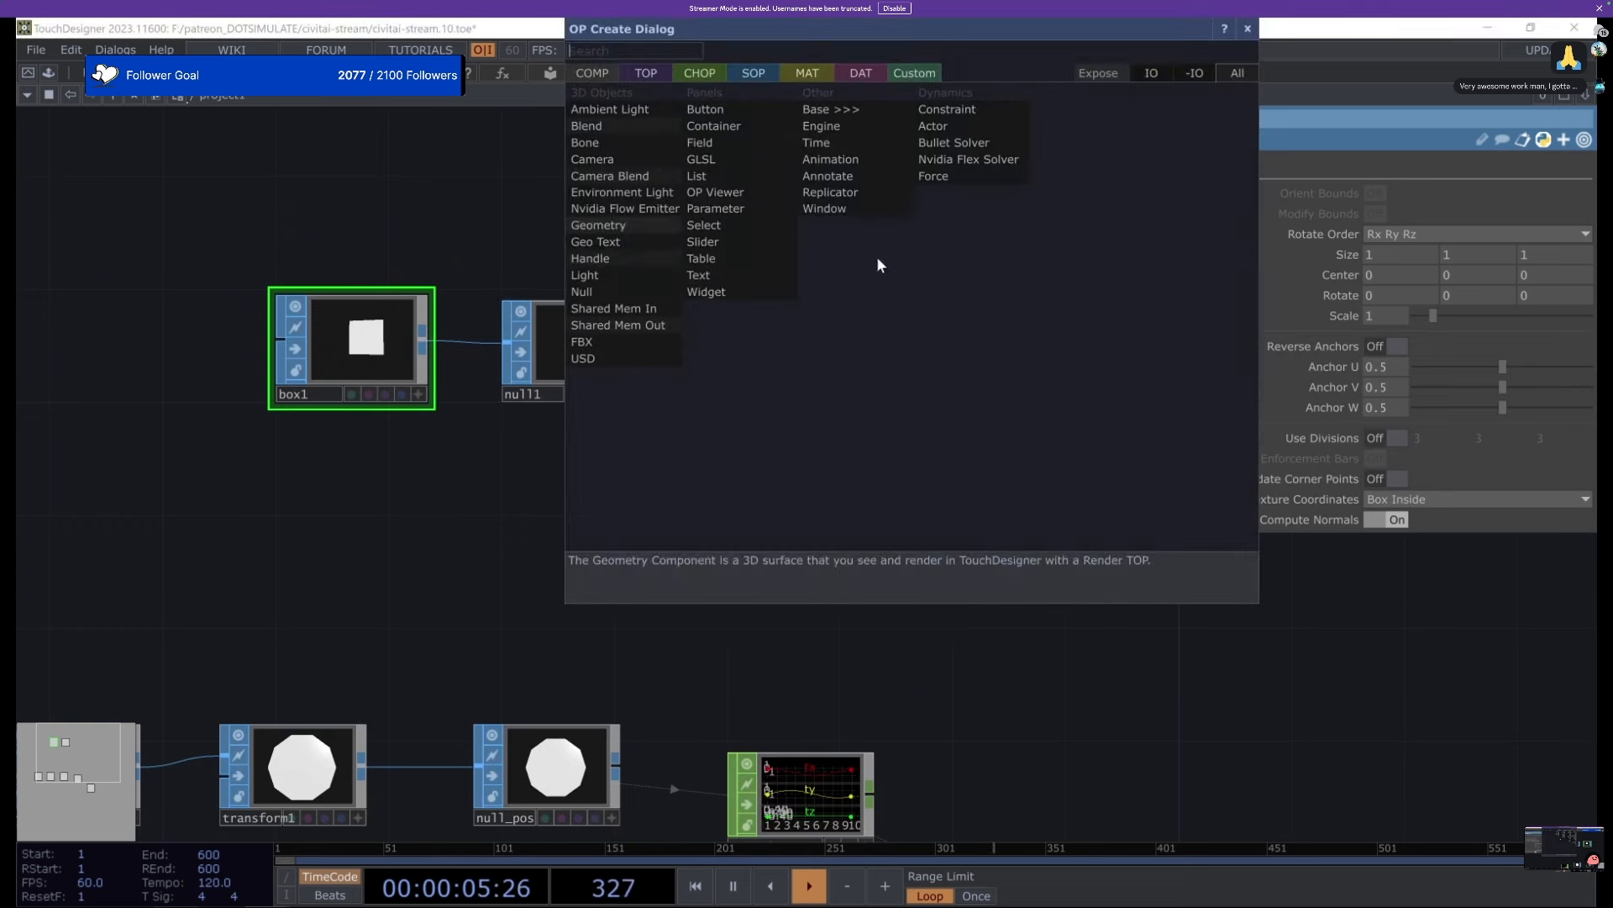
click(537, 252)
click(590, 354)
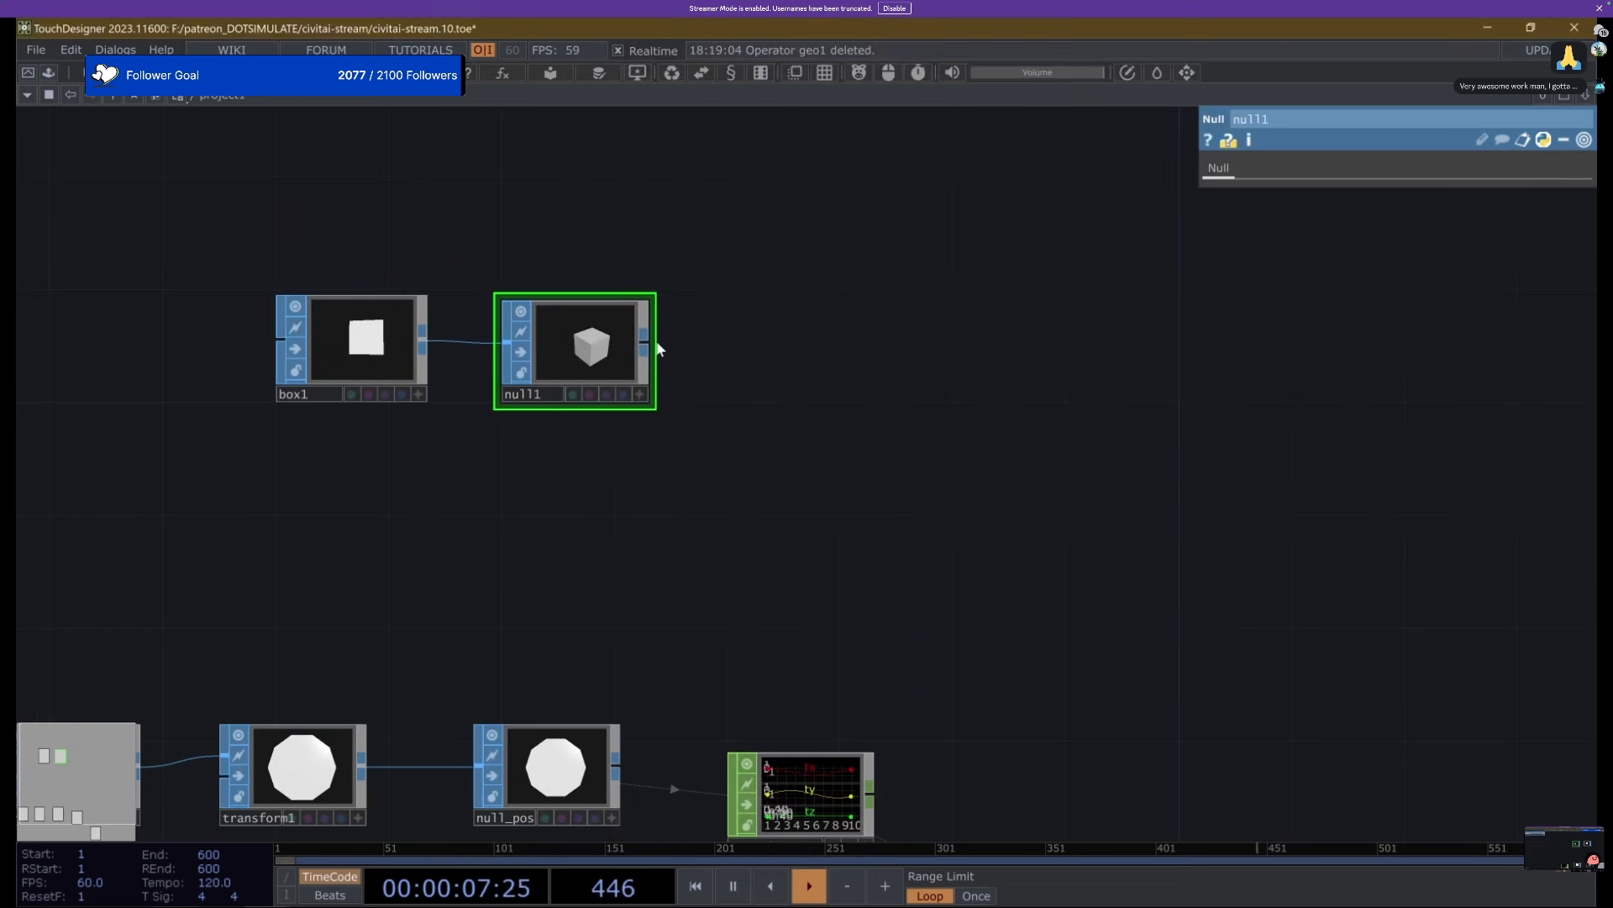
key(Tab)
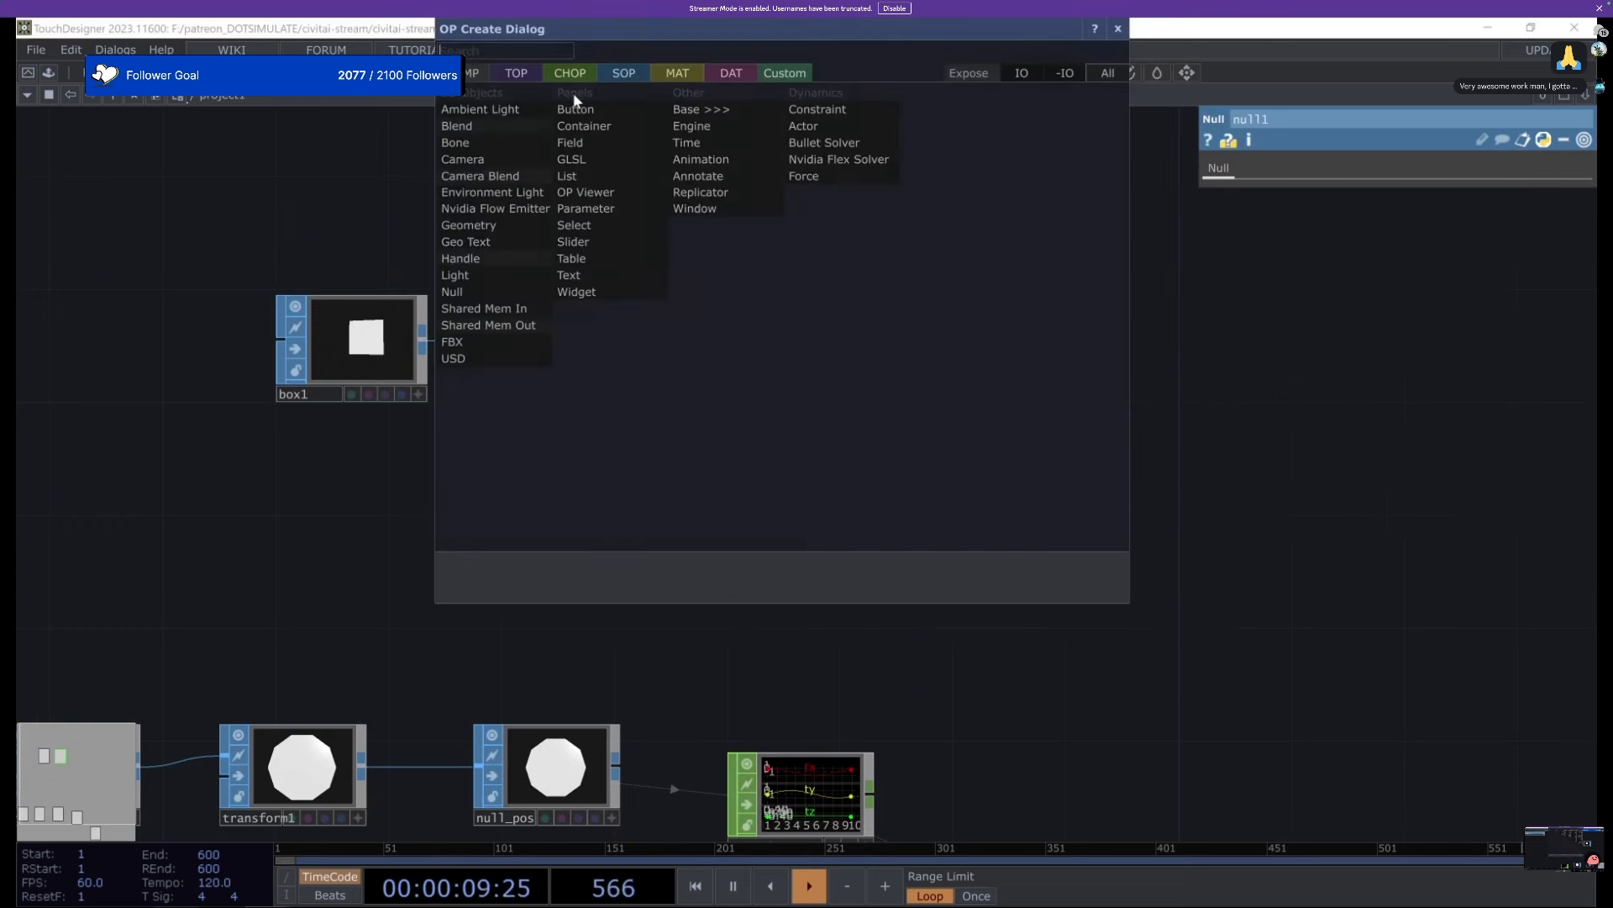
drag(498, 31, 616, 124)
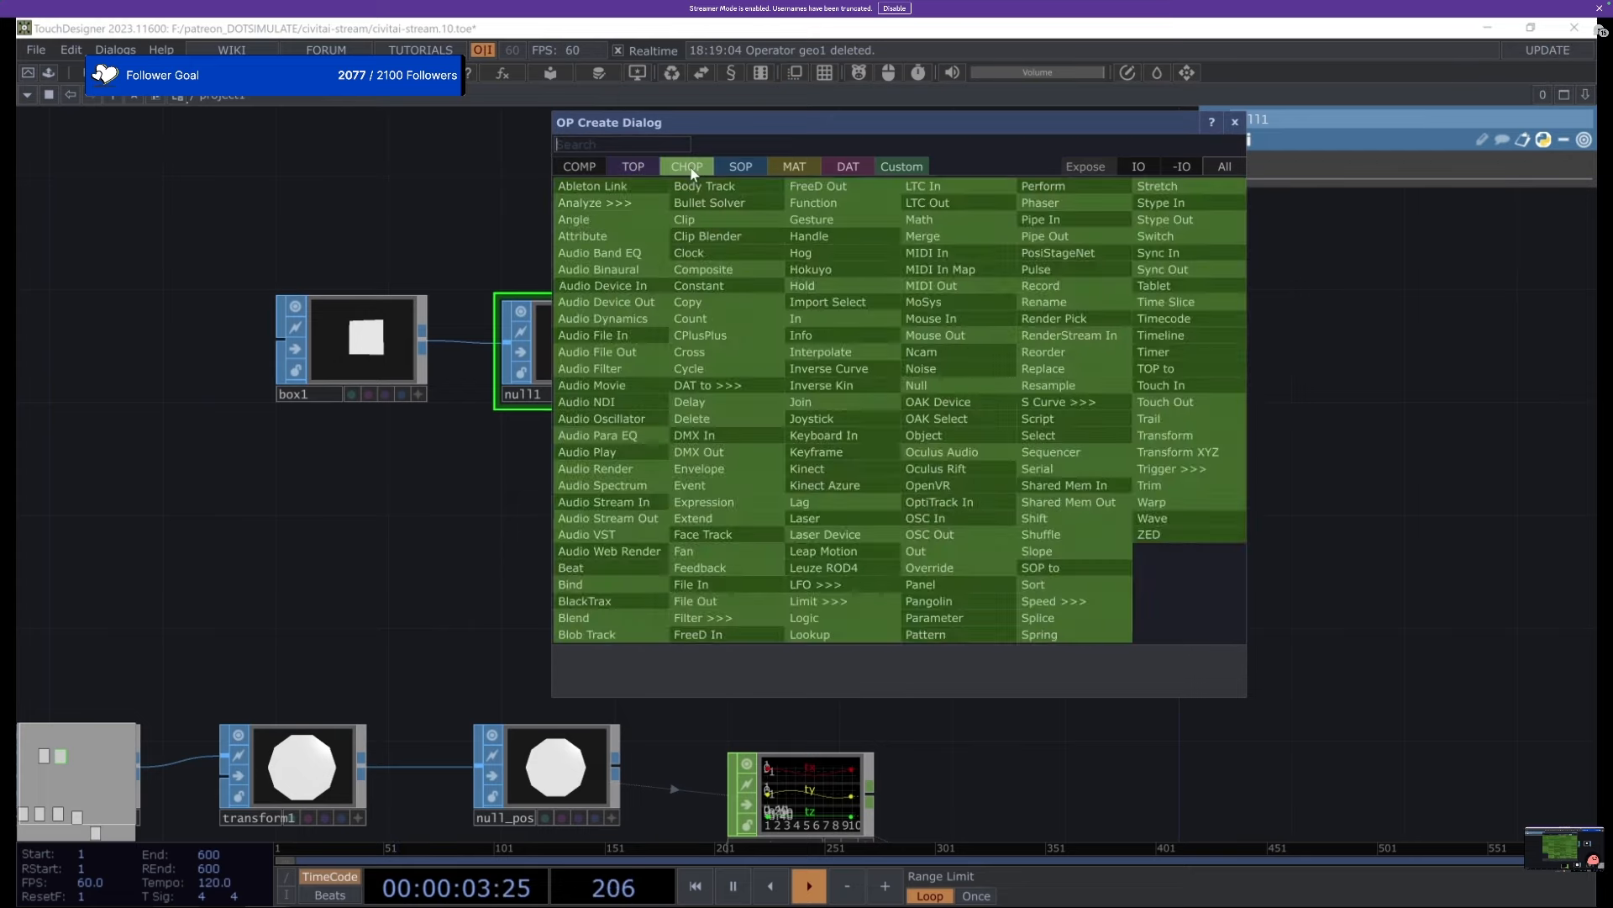
mouse_move(784, 172)
mouse_move(588, 169)
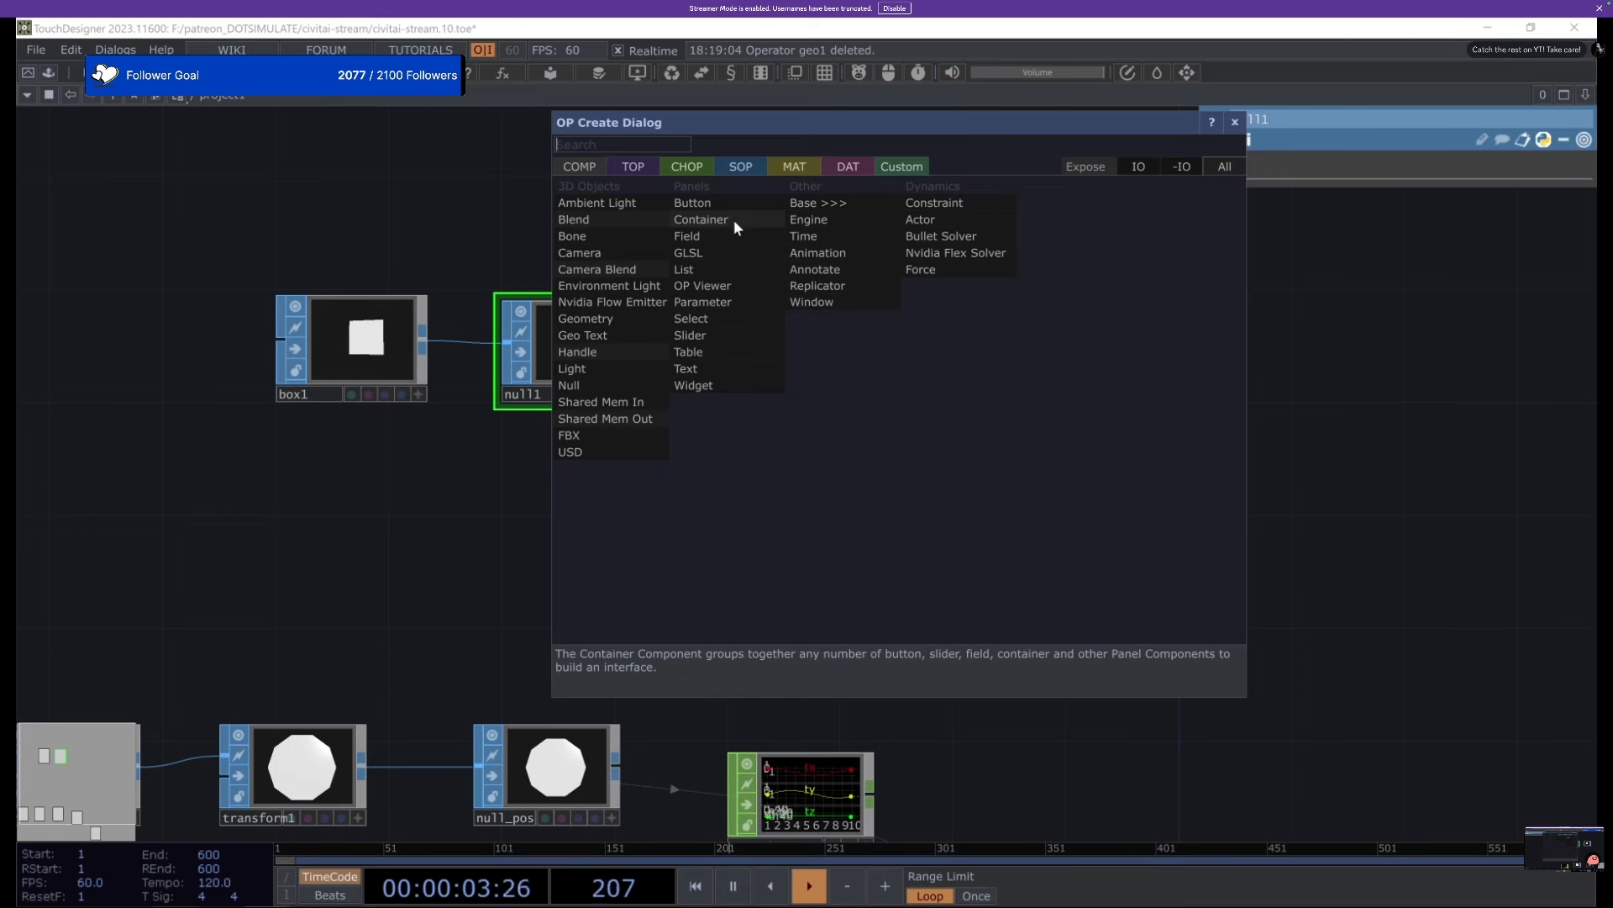
key(Escape)
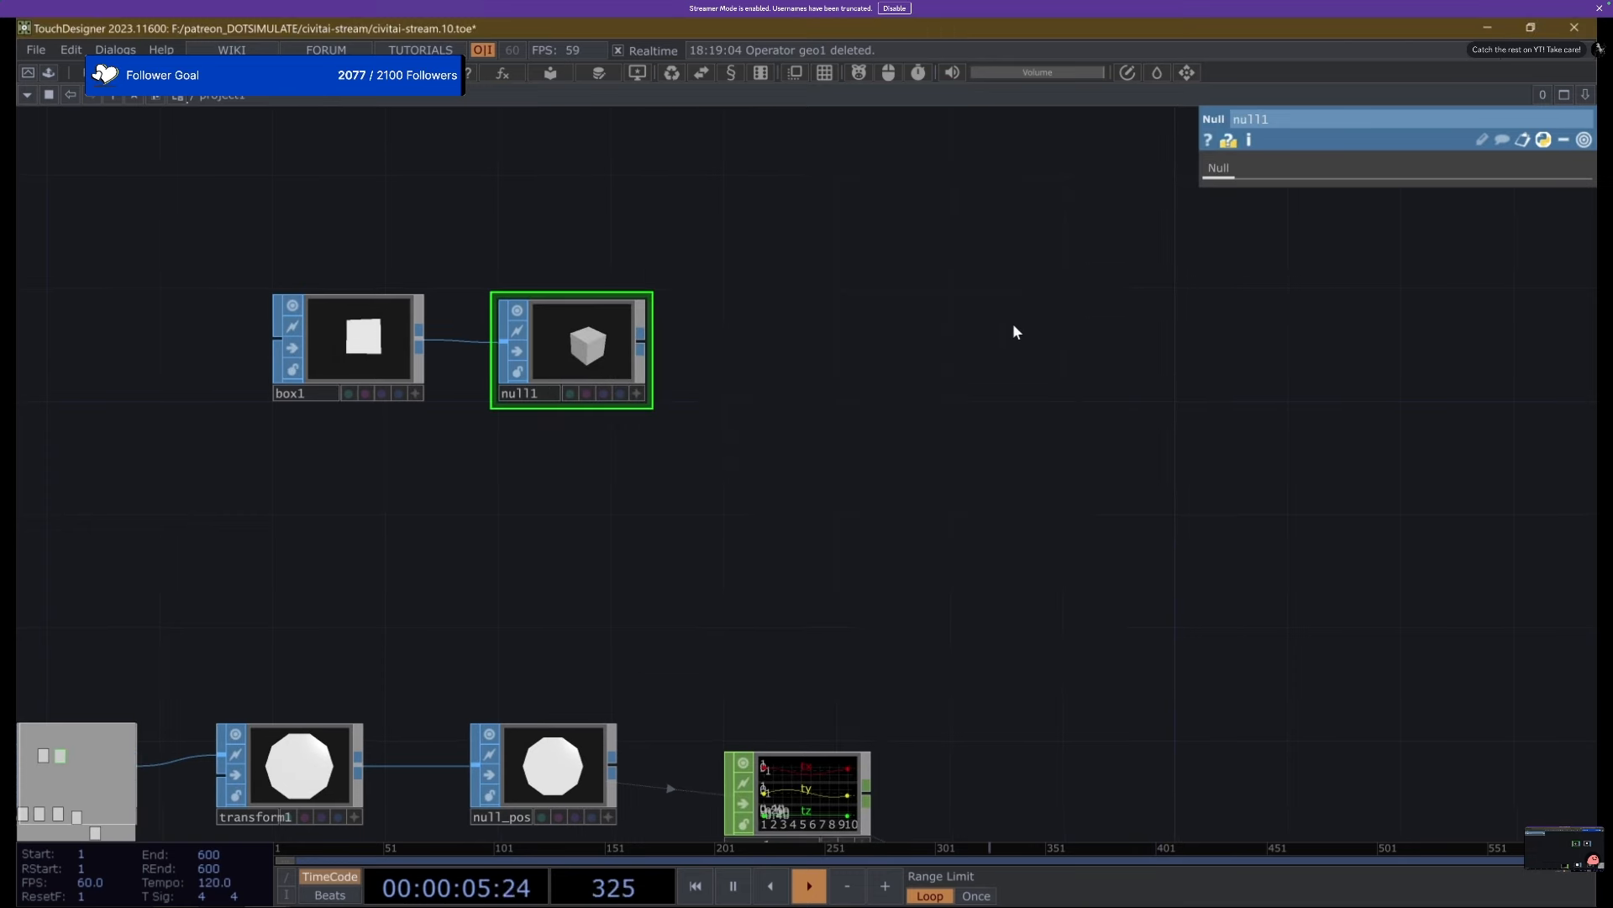
Collapse box1 and null1 into a Base COMP, look inside it and return to the parent network.
right_drag(849, 201, 389, 425)
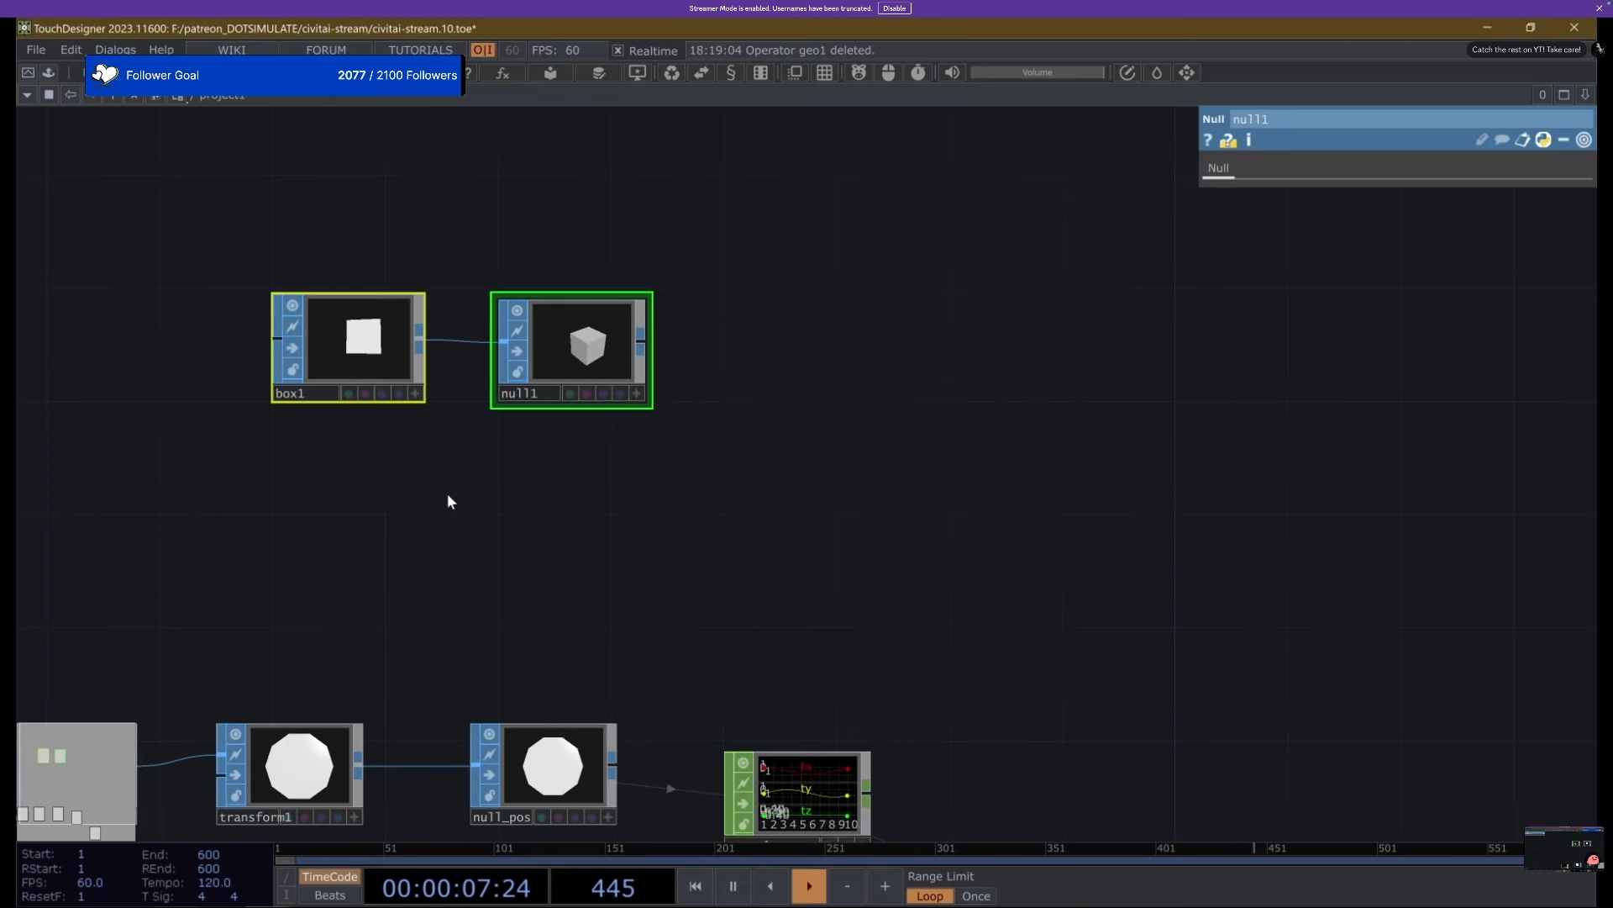
right_click(449, 496)
click(517, 790)
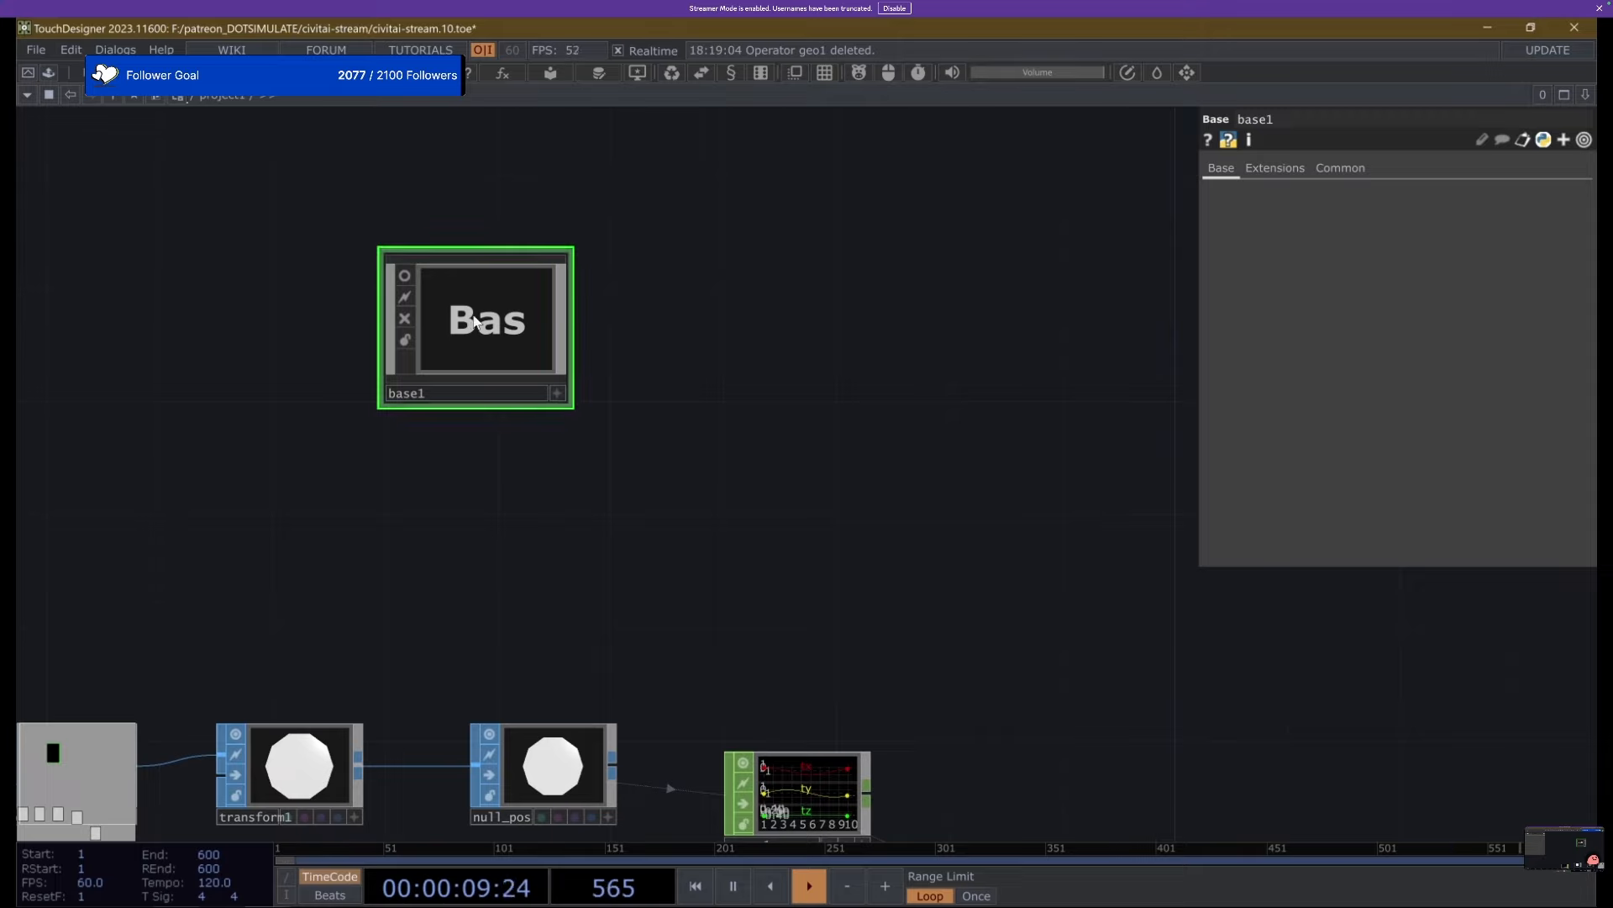
double_click(481, 321)
key(u)
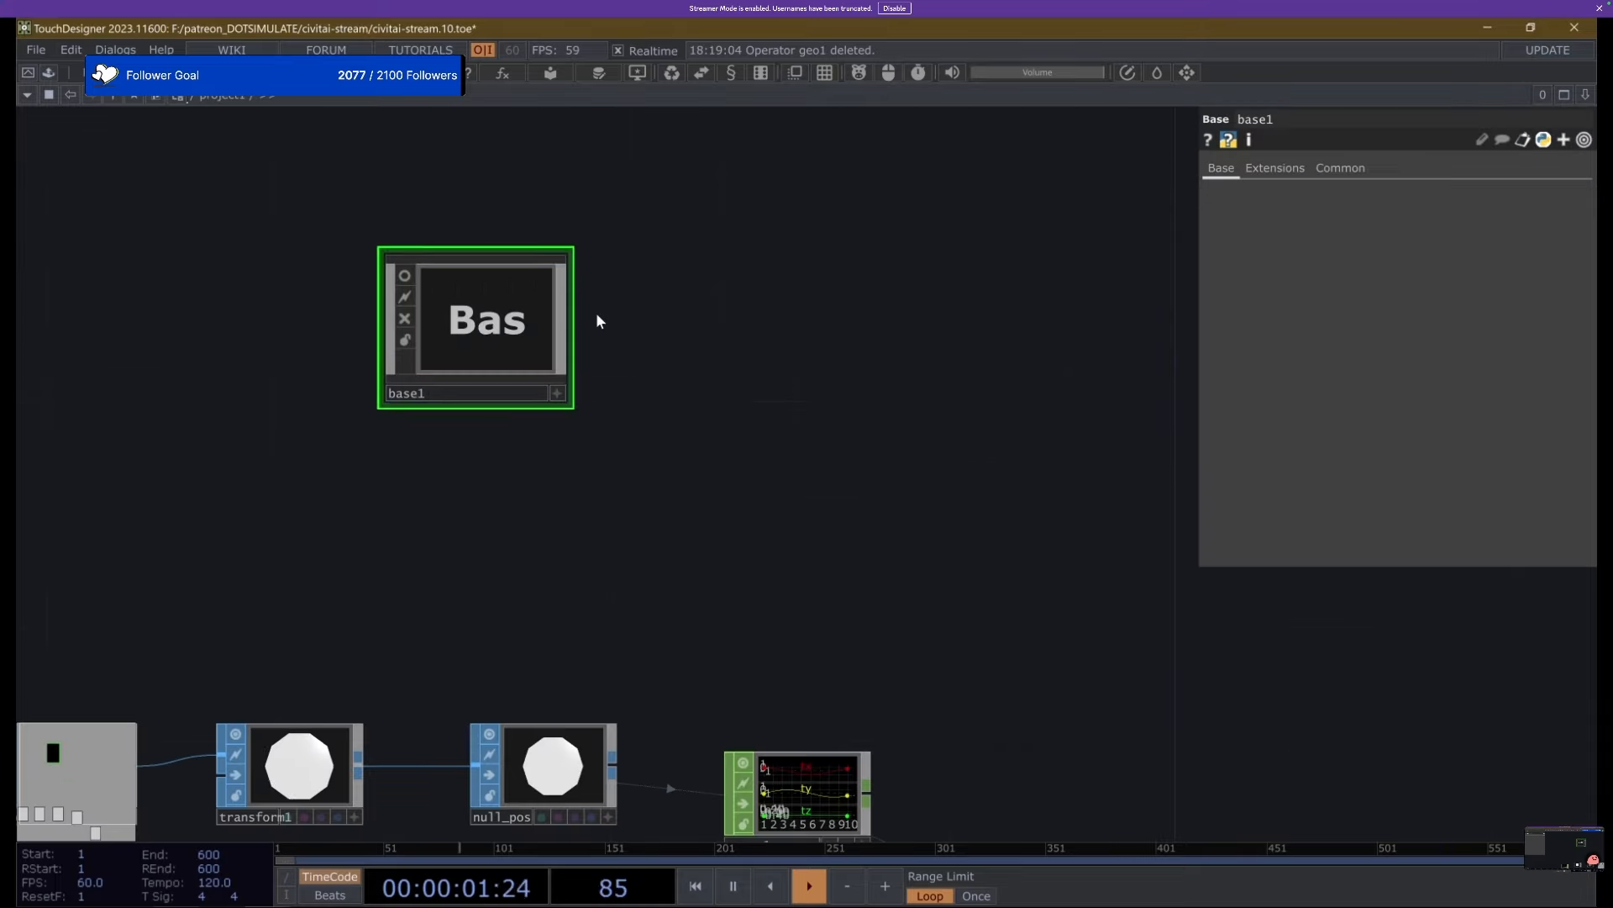
scroll(668, 294, down, 5)
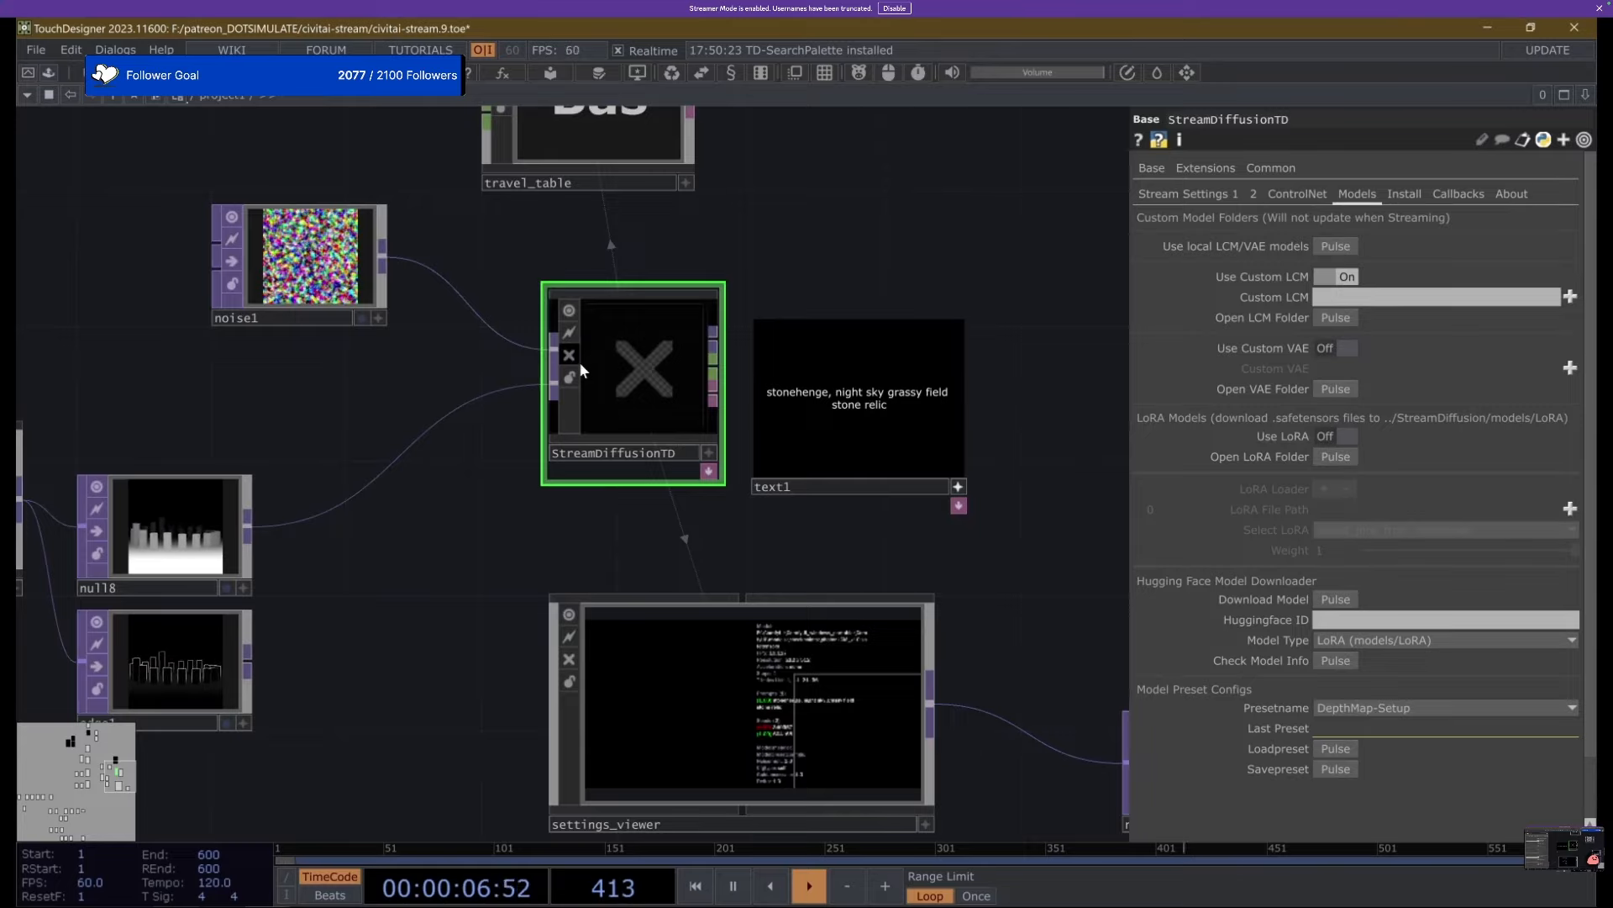
In the civitai-stream.9 project, turn on cooking for the StreamDiffusionTD component.
click(578, 360)
drag(420, 388, 575, 440)
scroll(666, 455, down, 3)
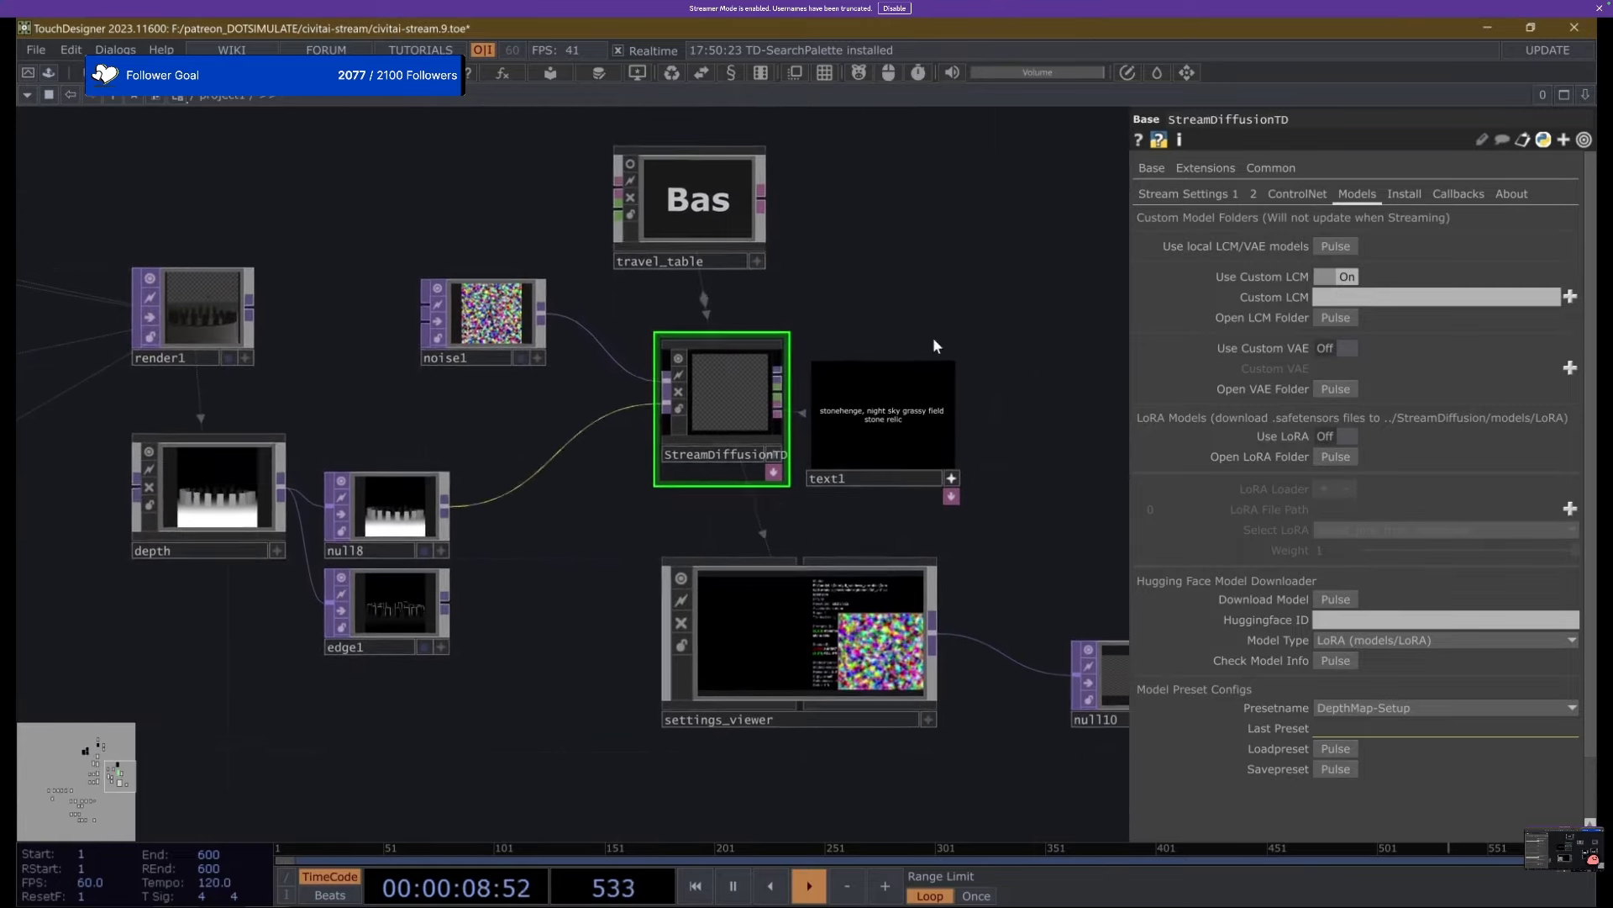
Examine the networks inside StreamDiffusionTD and its nested numpy_share_out1 component, and go back up to the parent network.
key(i)
scroll(619, 425, down, 5)
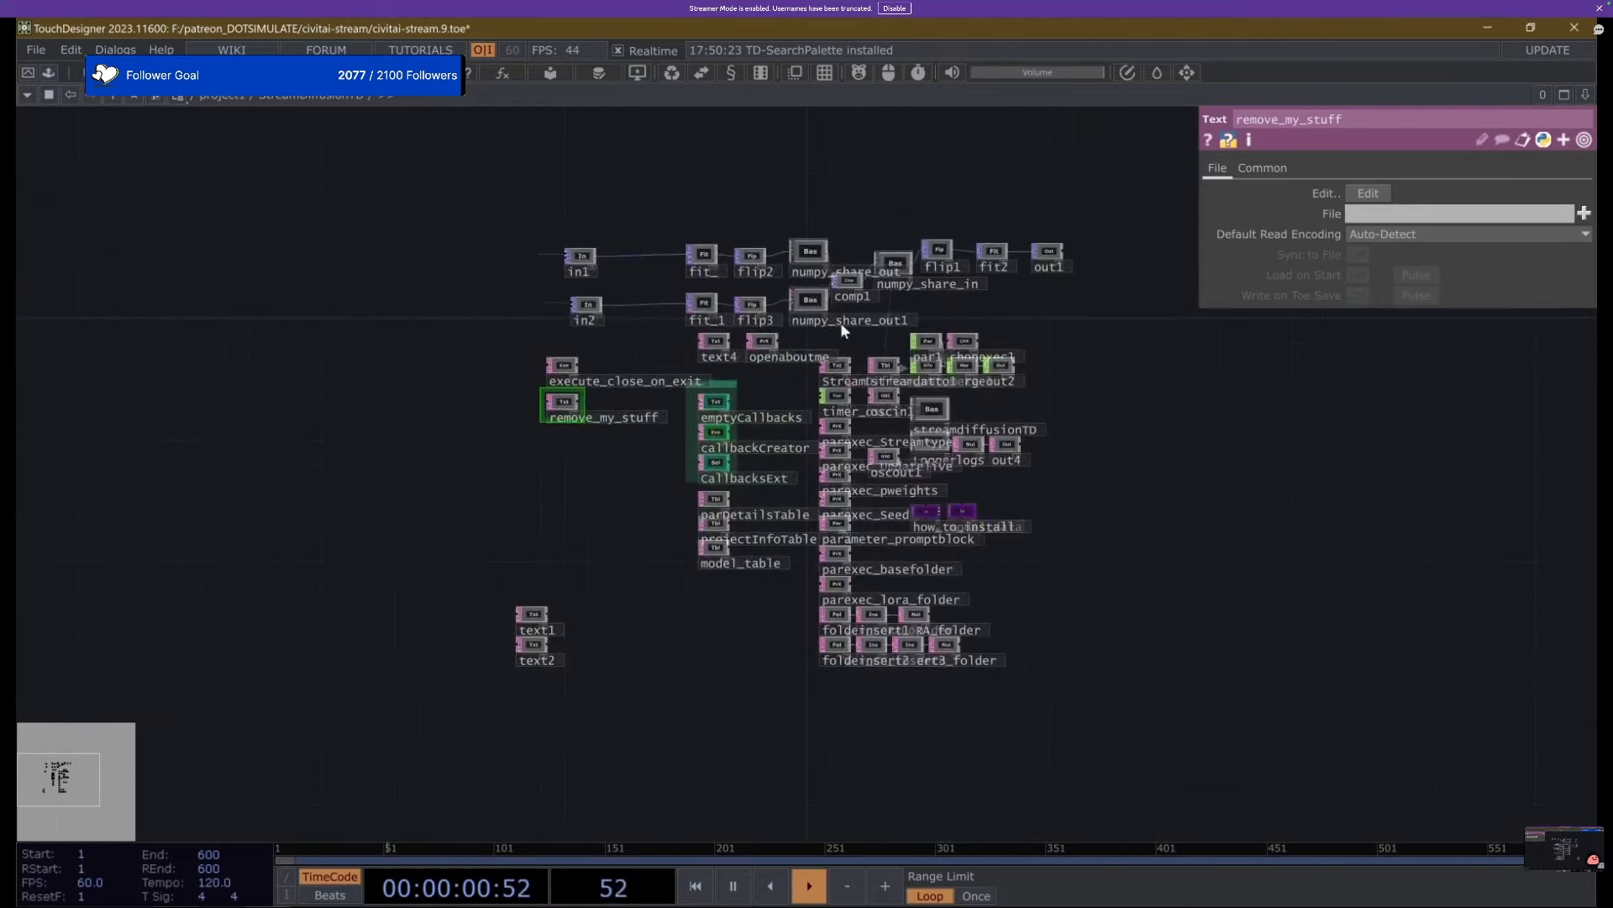
scroll(842, 326, up, 5)
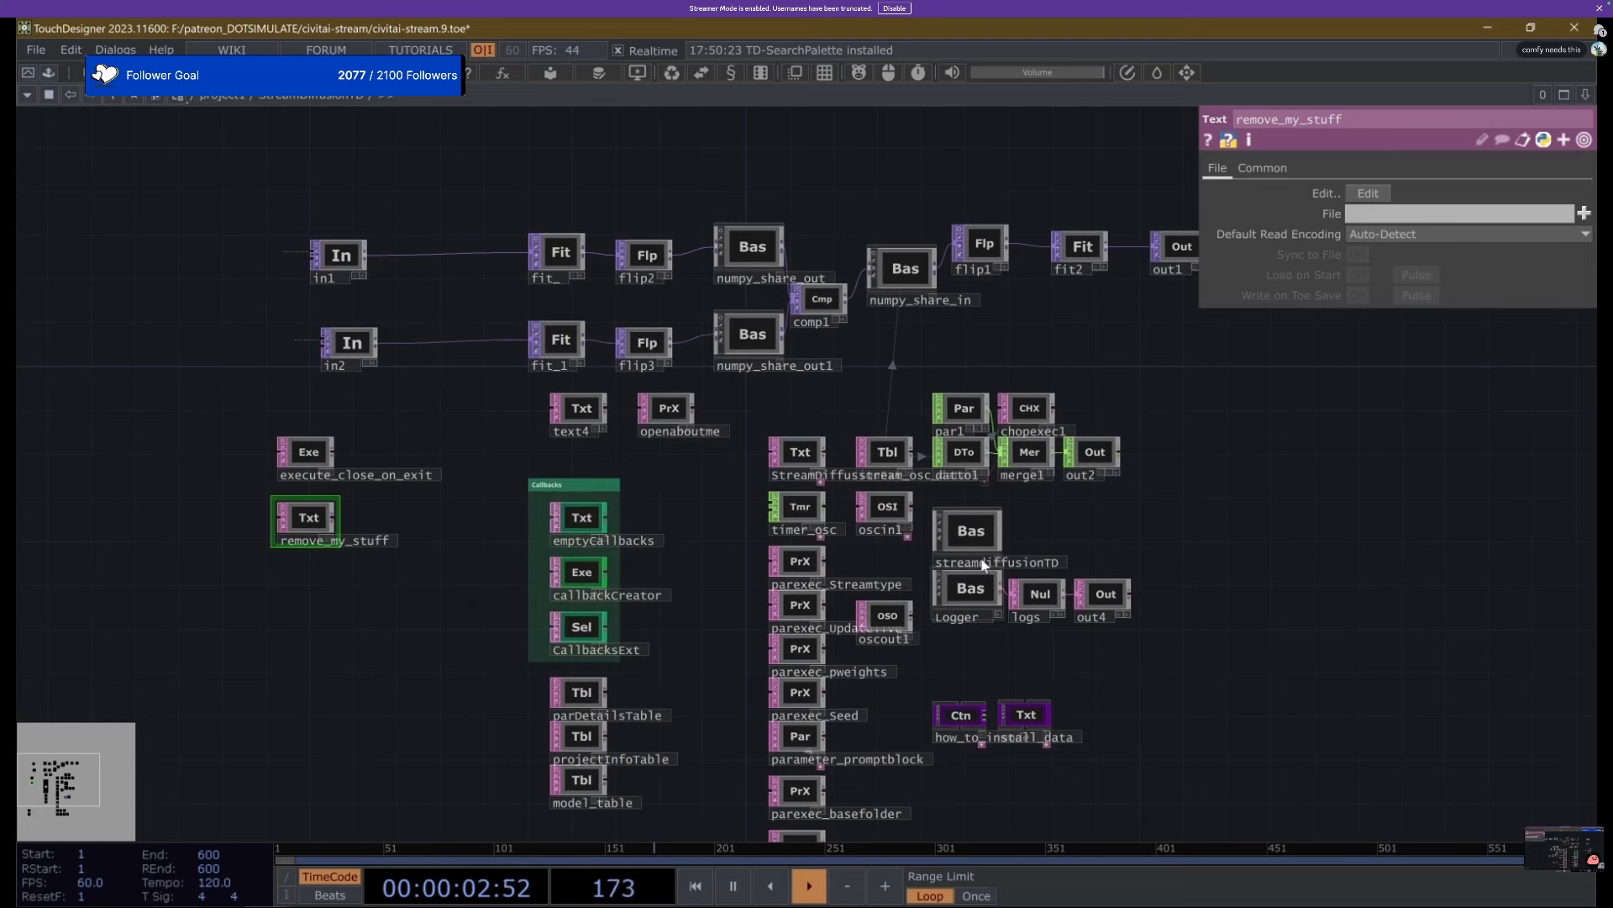
double_click(761, 363)
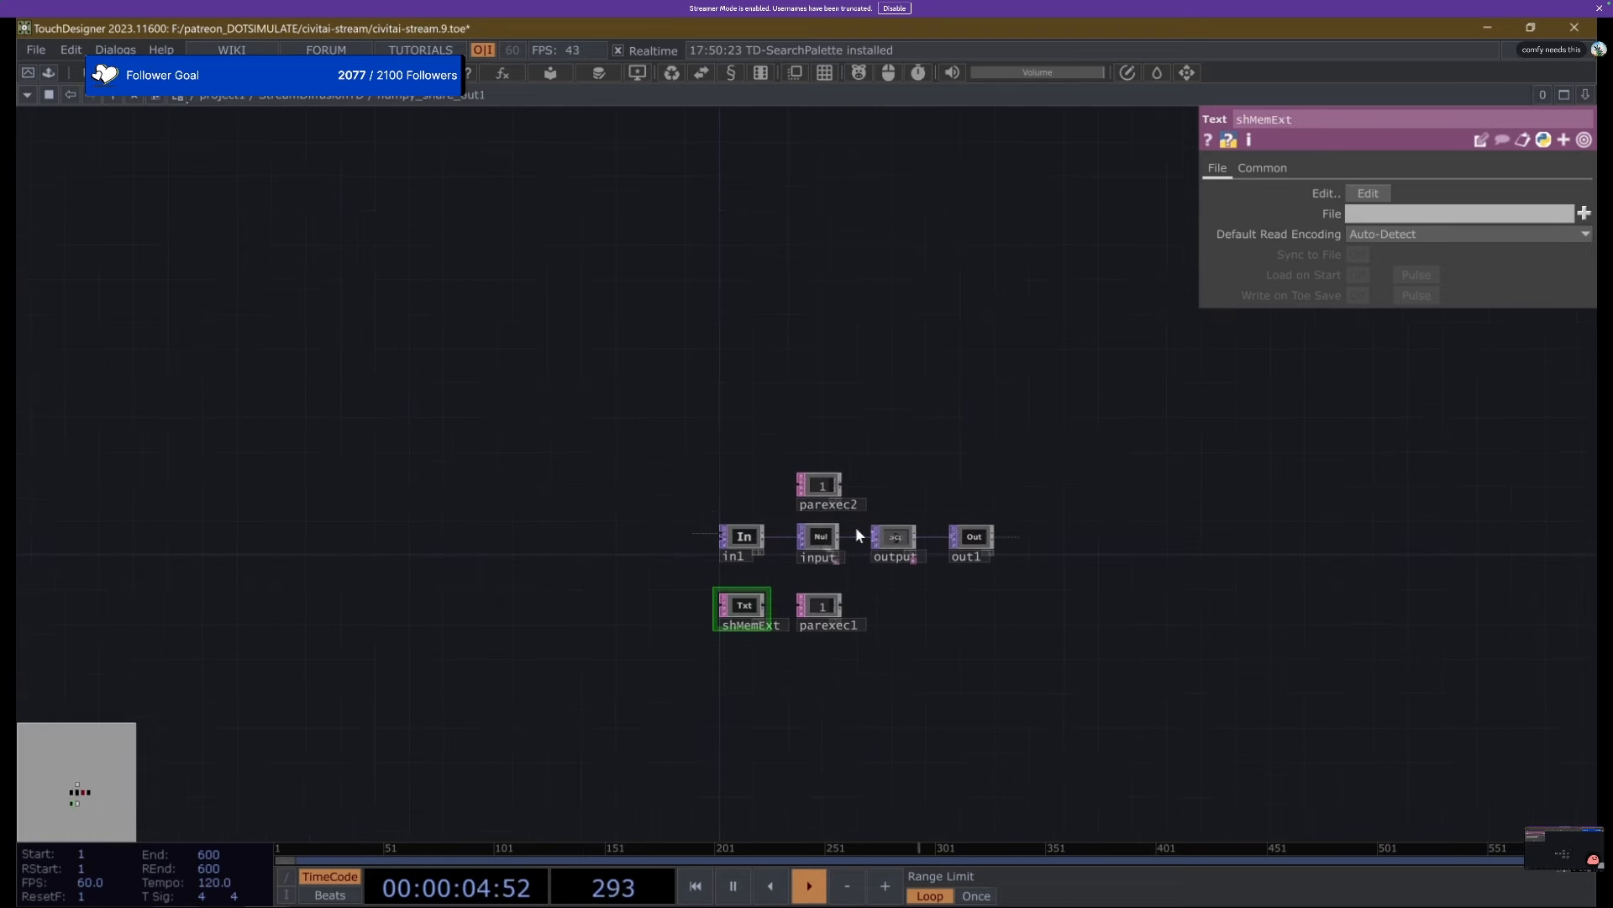
scroll(854, 542, up, 4)
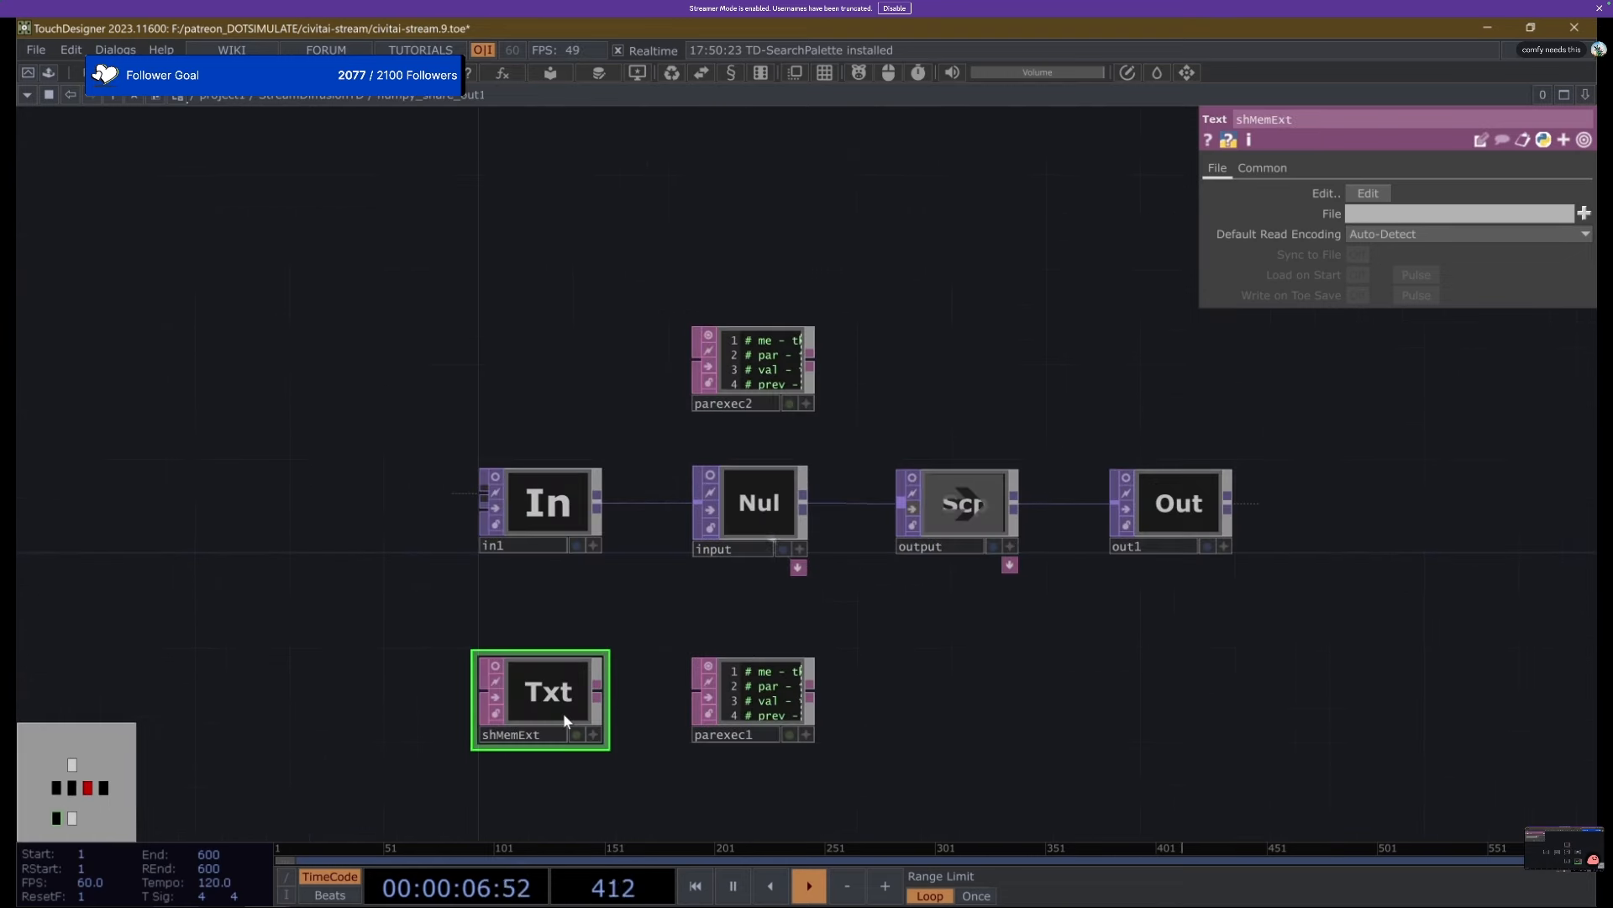
key(u)
key(u)
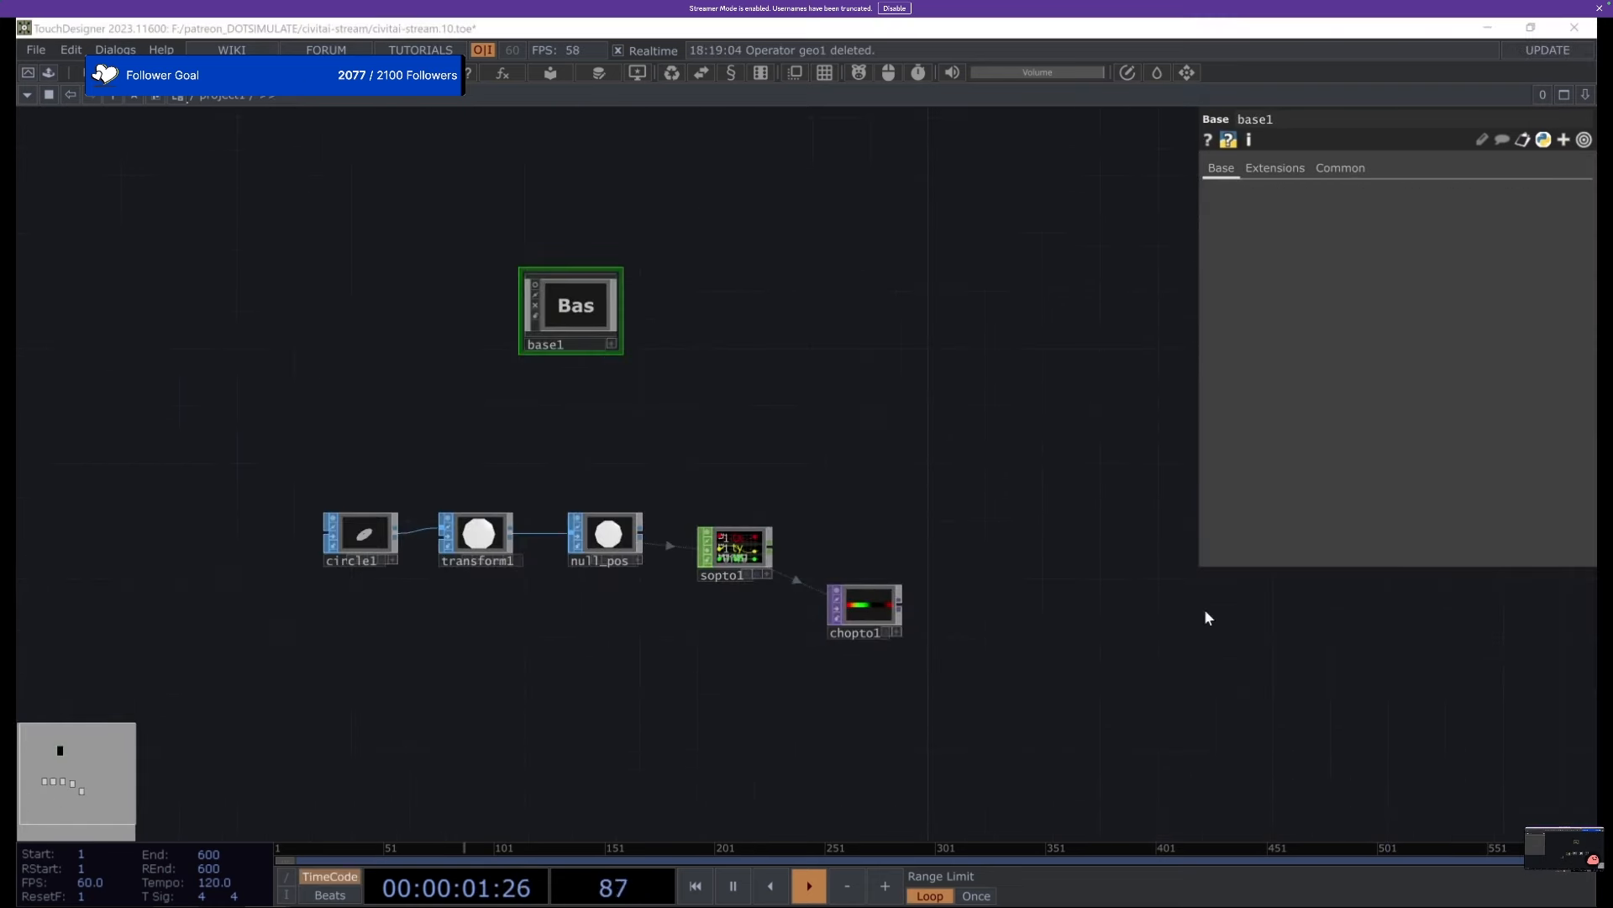
Back in the civitai-stream.10 project, undo the collapse of box1 and null1 into a Base COMP.
key(ctrl+z)
scroll(588, 290, up, 4)
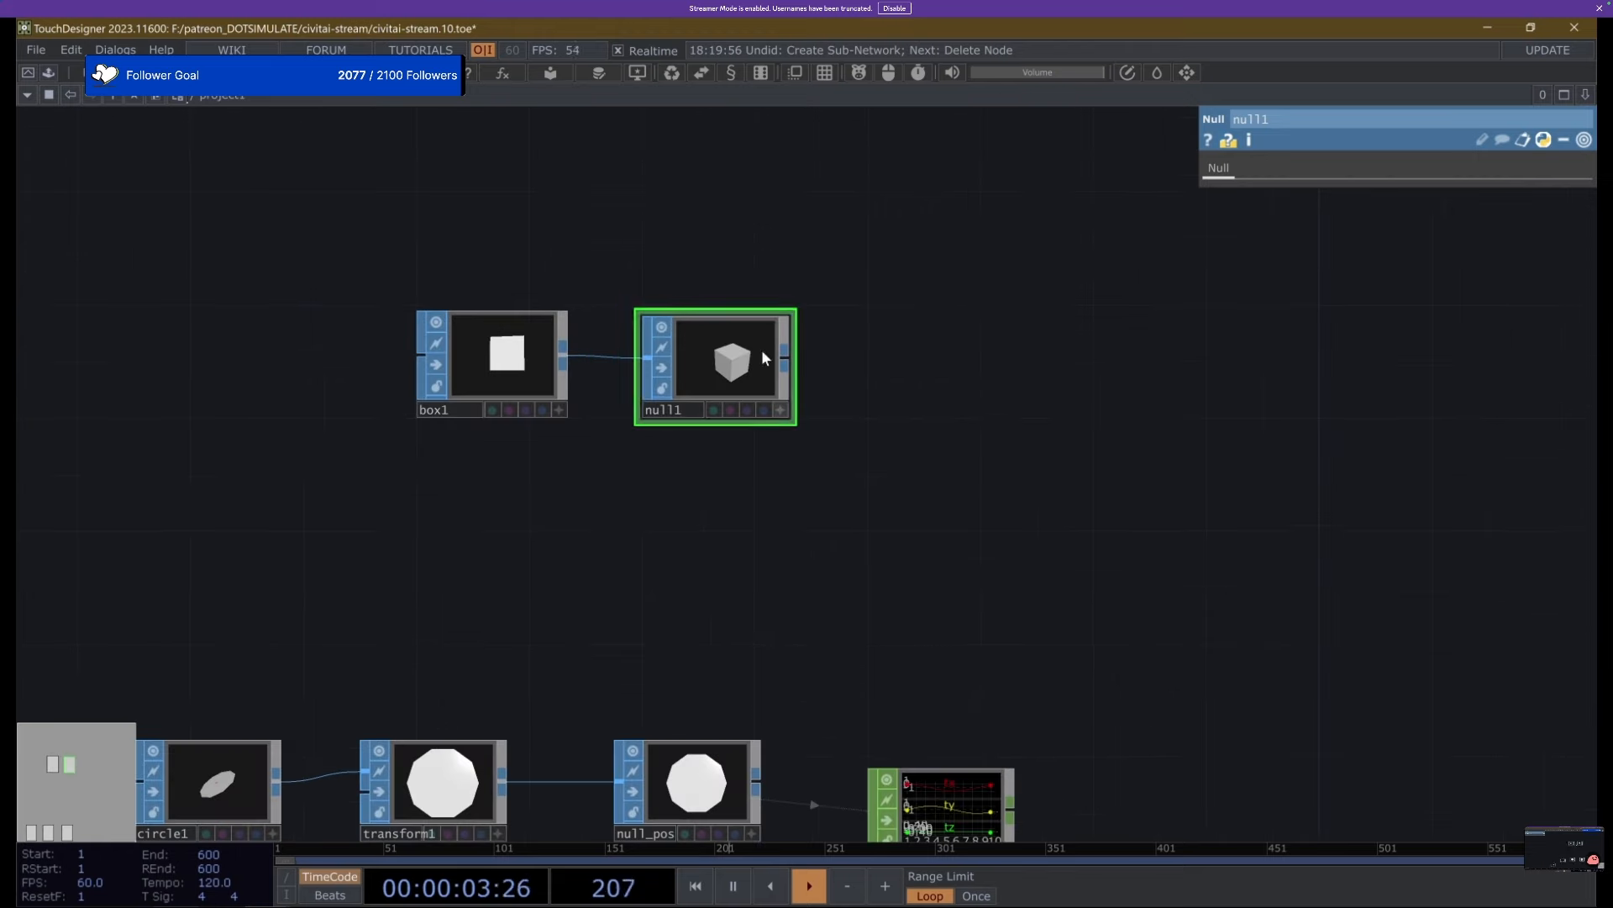
Add a Geometry COMP fed by null1's output and place it beyond null1.
click(785, 357)
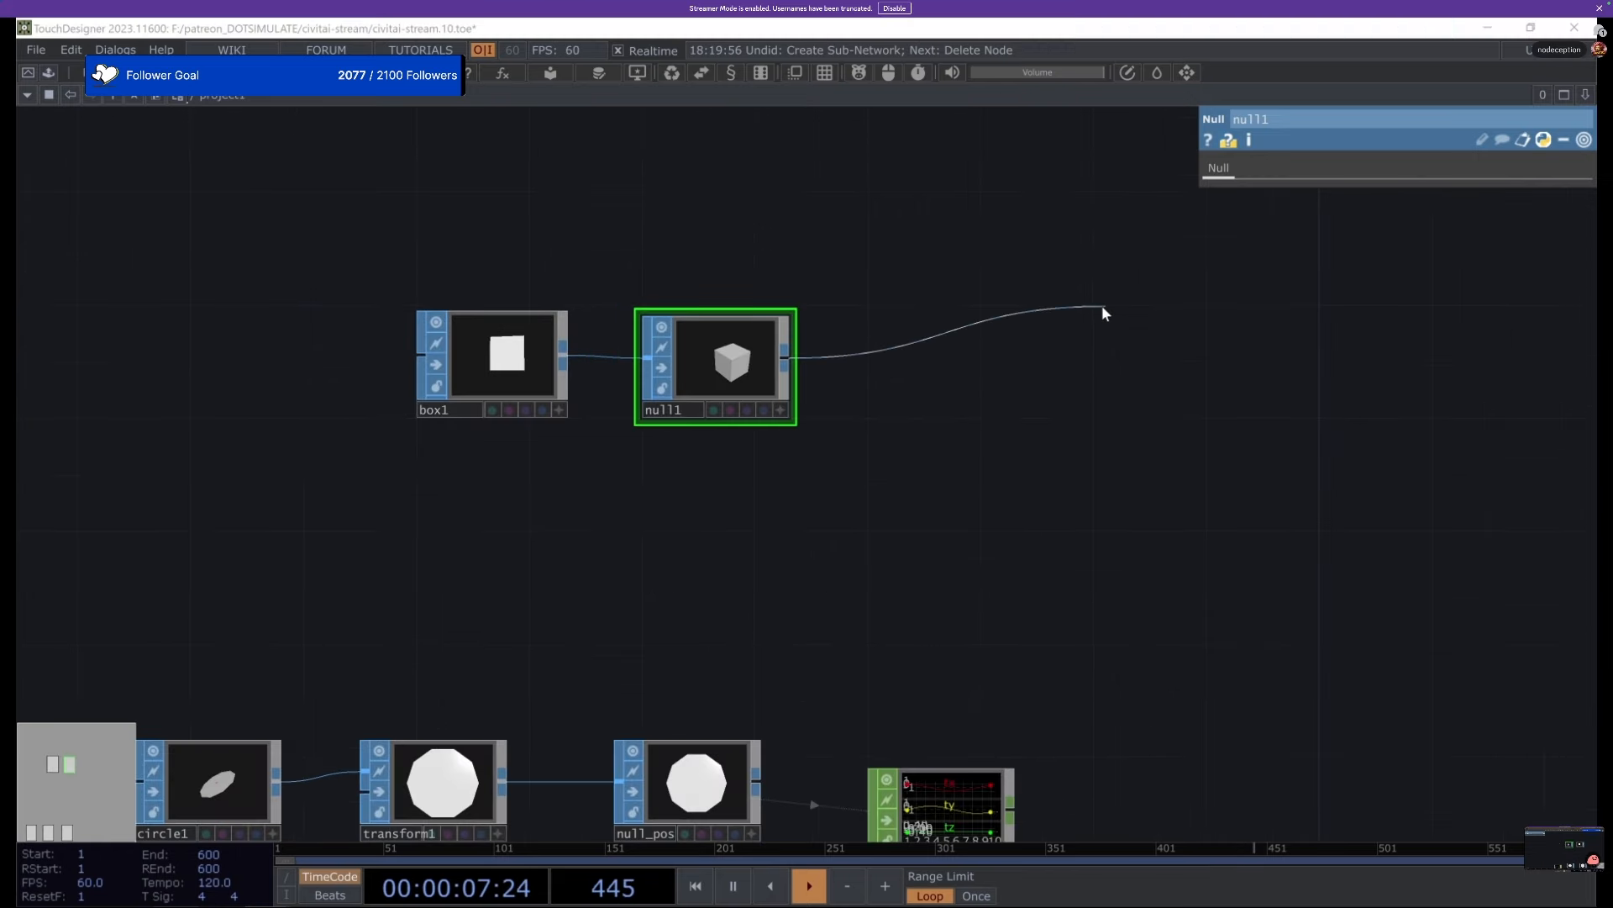
click(1102, 305)
click(784, 71)
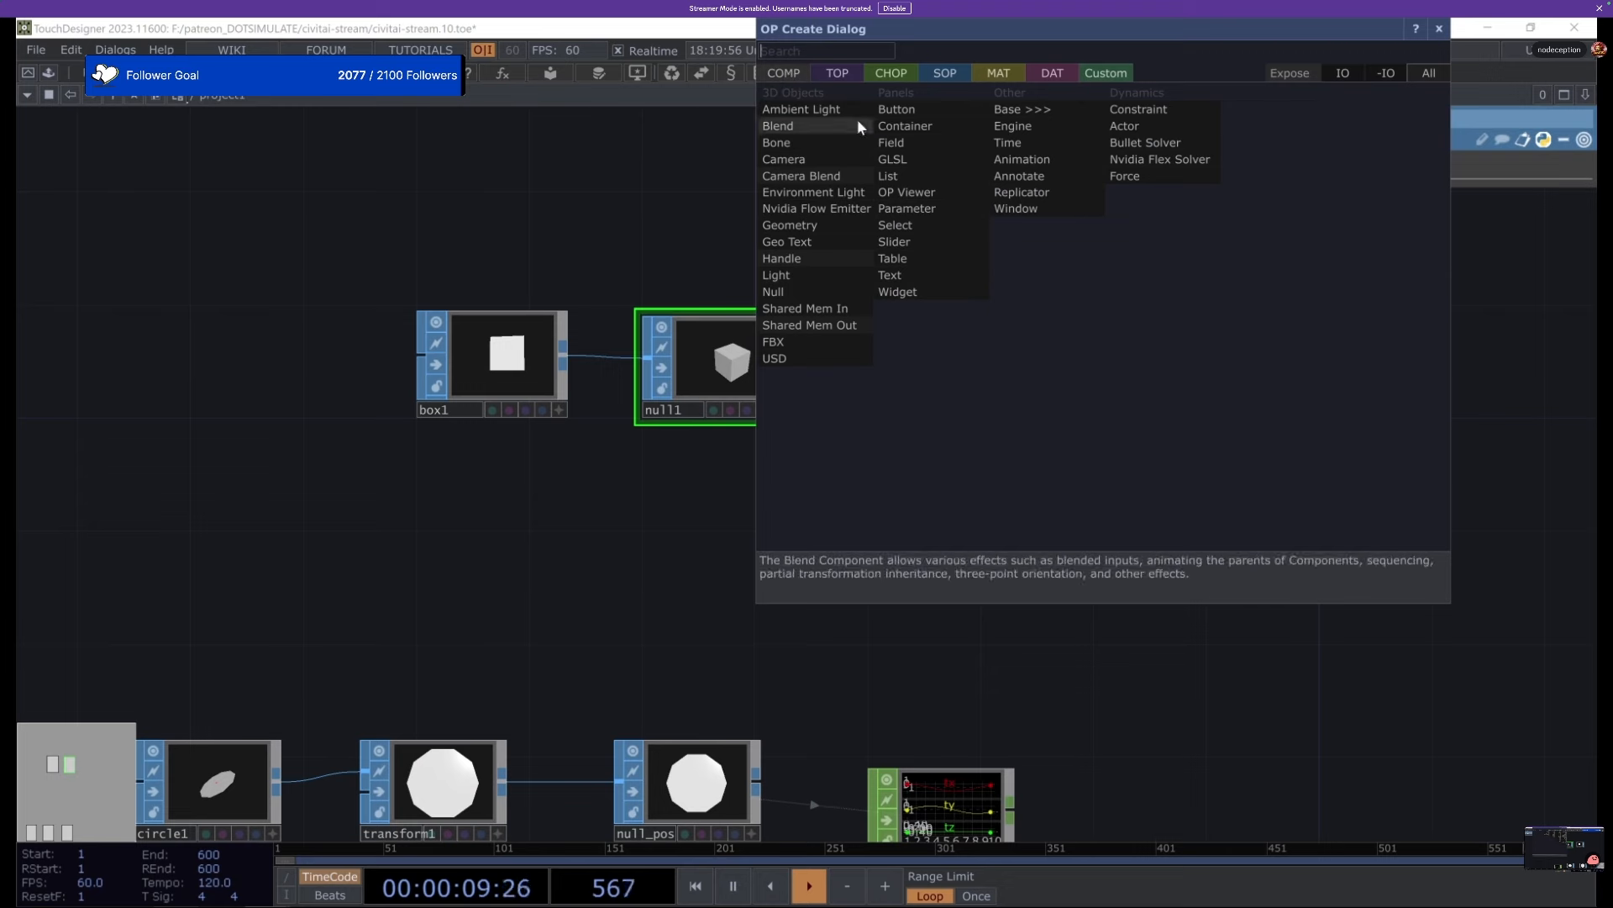
click(795, 224)
click(1030, 347)
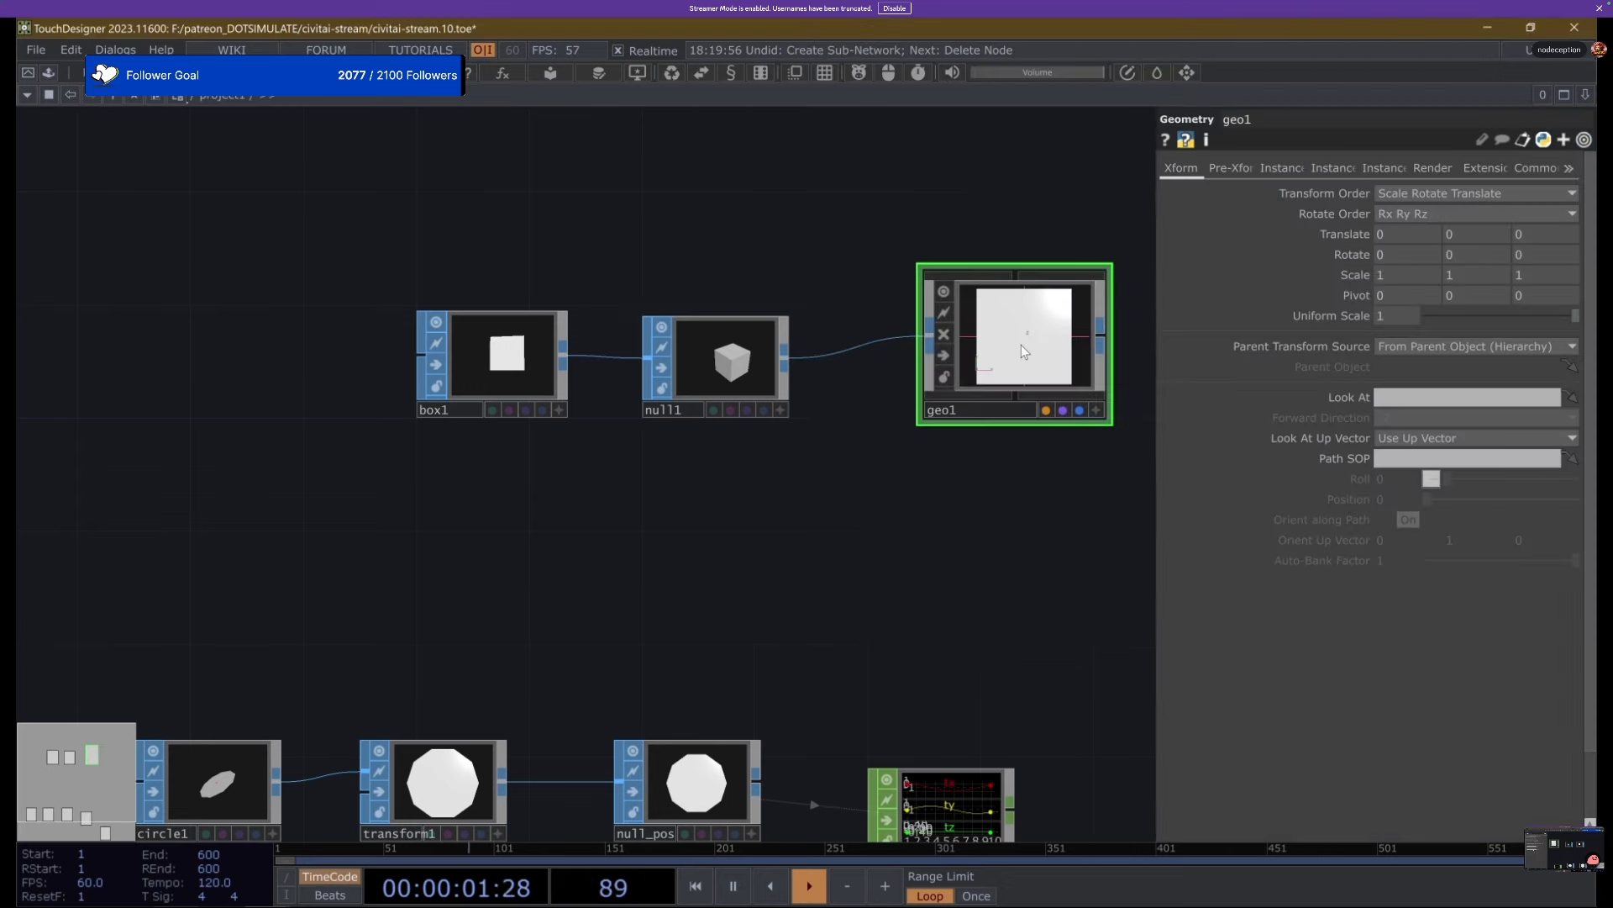
Make geo1's viewer interactive and look at the box from an angle in it.
drag(1061, 340, 758, 409)
scroll(799, 371, up, 4)
key(a)
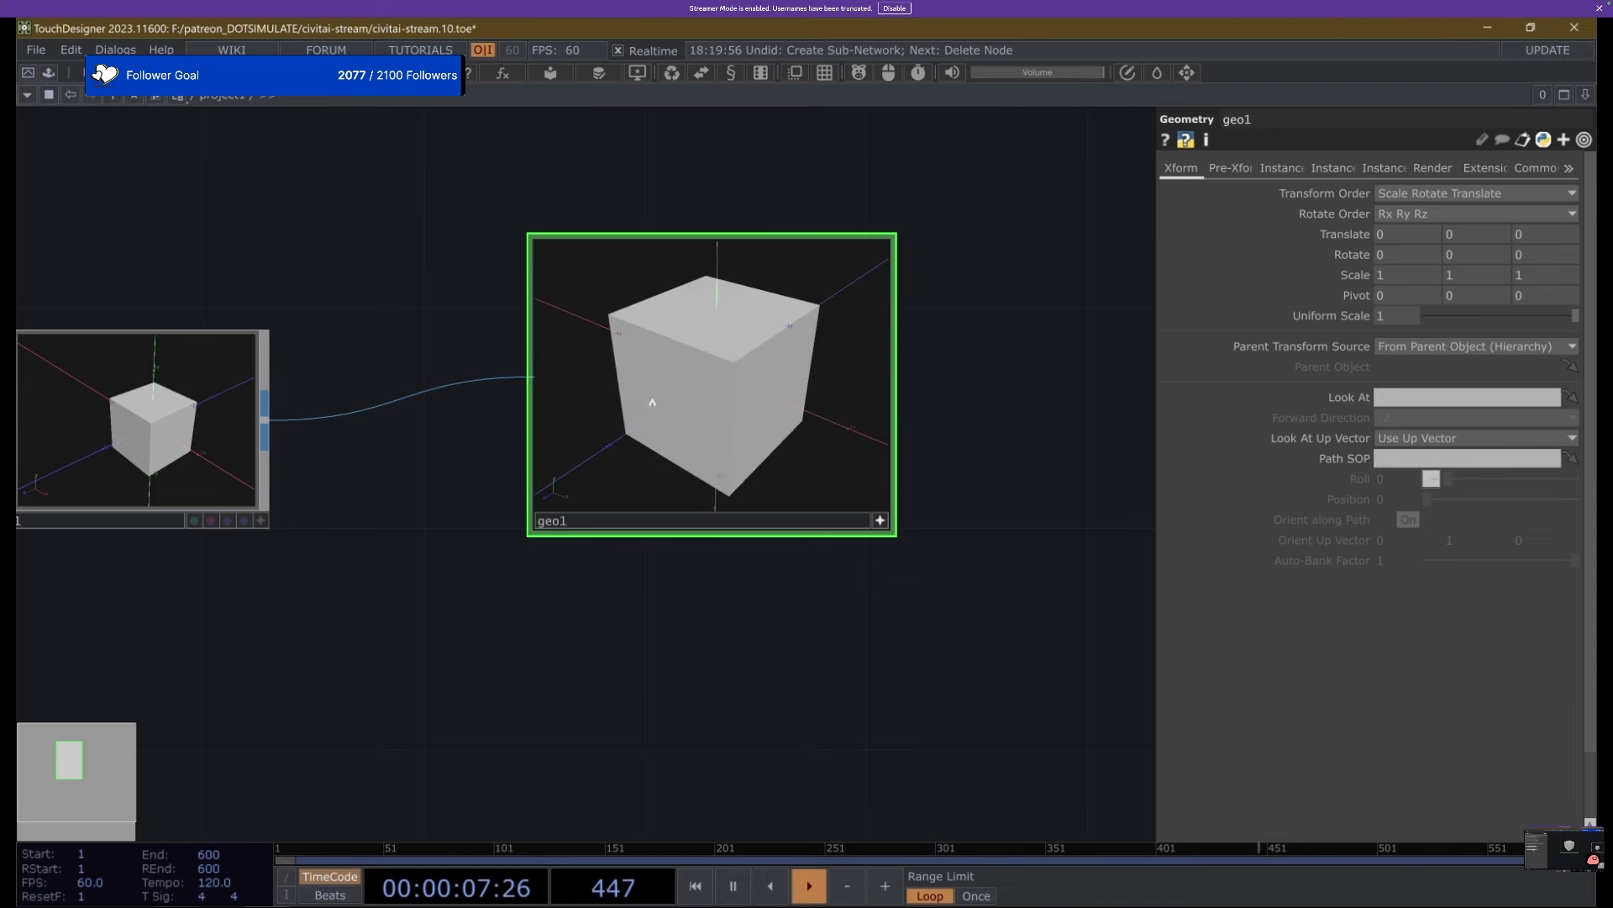
click(527, 177)
scroll(527, 176, down, 5)
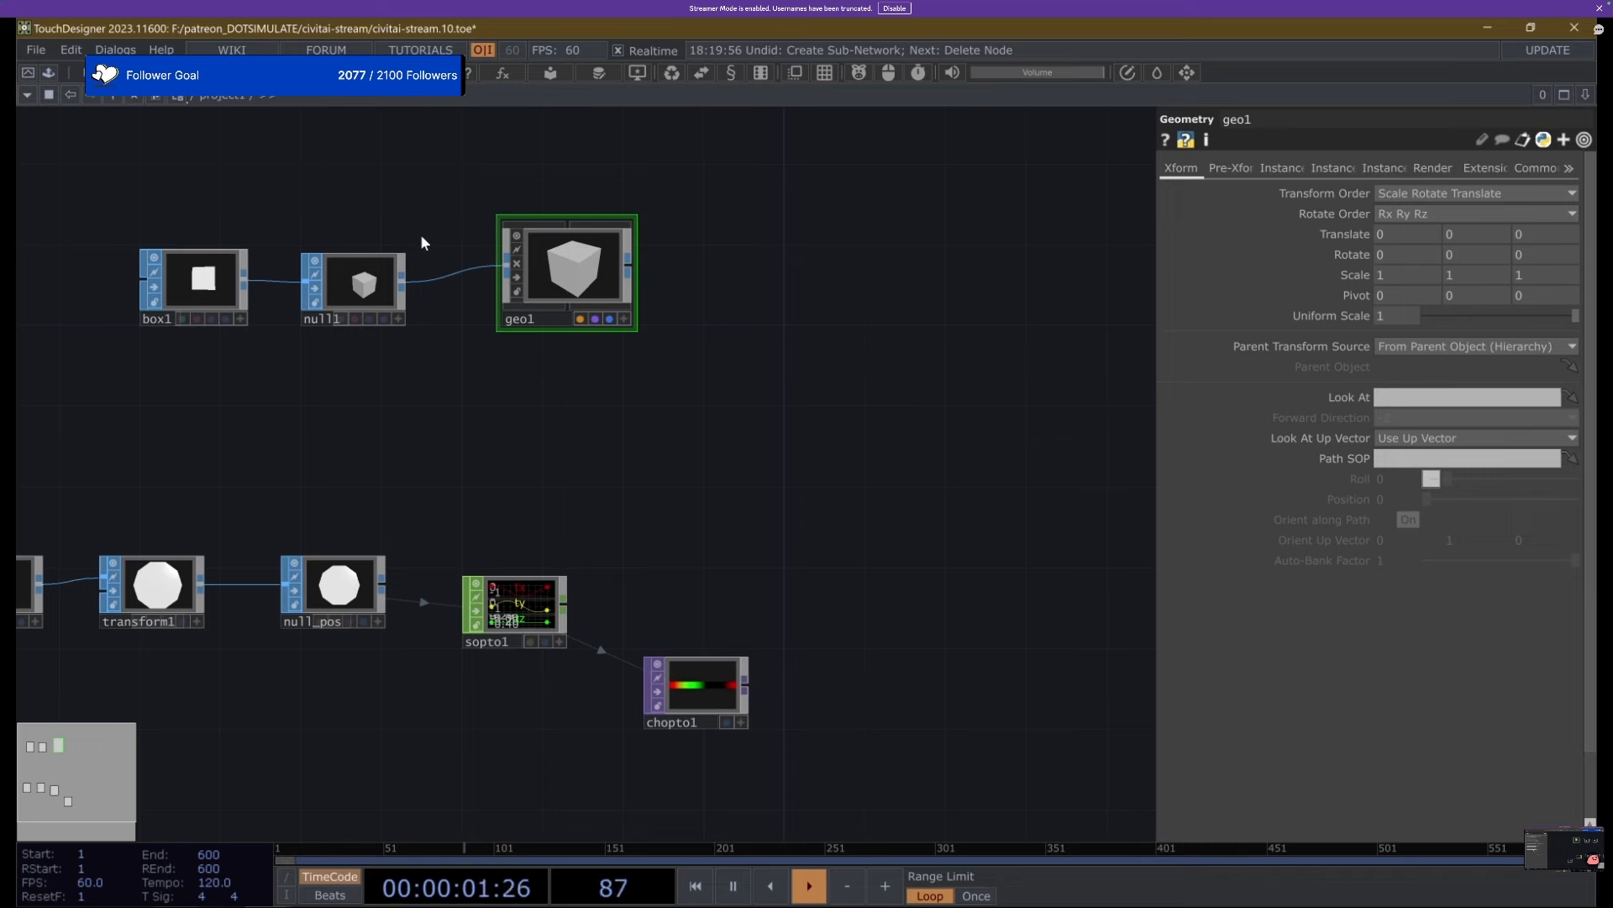
Turn on instancing for the geo1 Geometry COMP.
scroll(421, 233, up, 4)
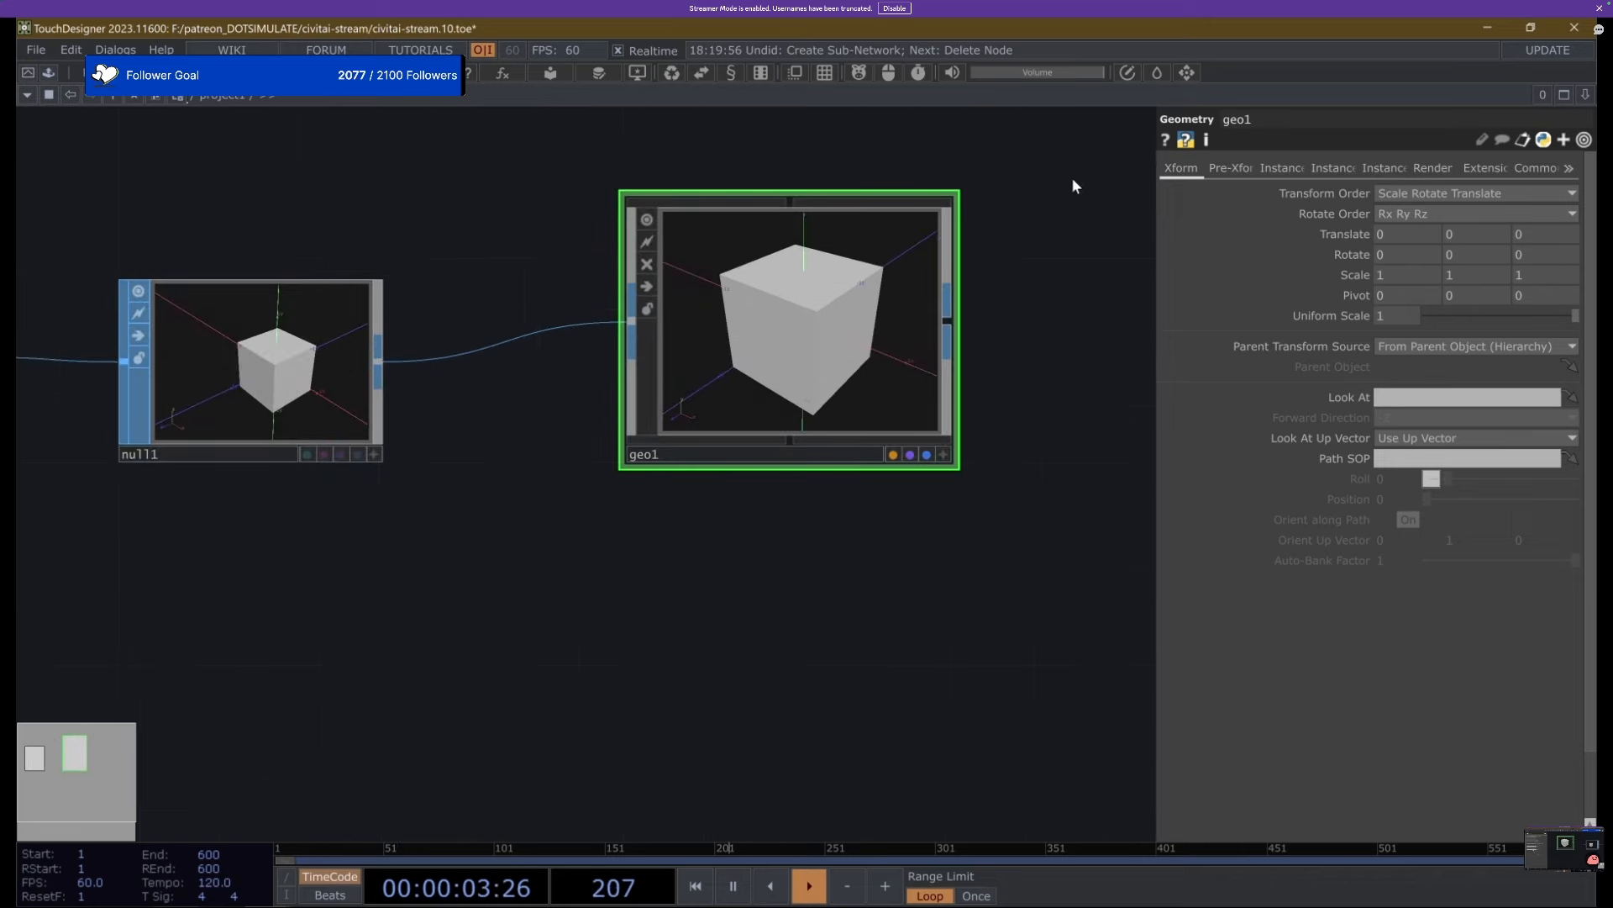
click(1279, 170)
click(1399, 193)
Line up null_pos and chopto1 with sopto1 so the three operators sit in one straight row.
scroll(596, 268, down, 5)
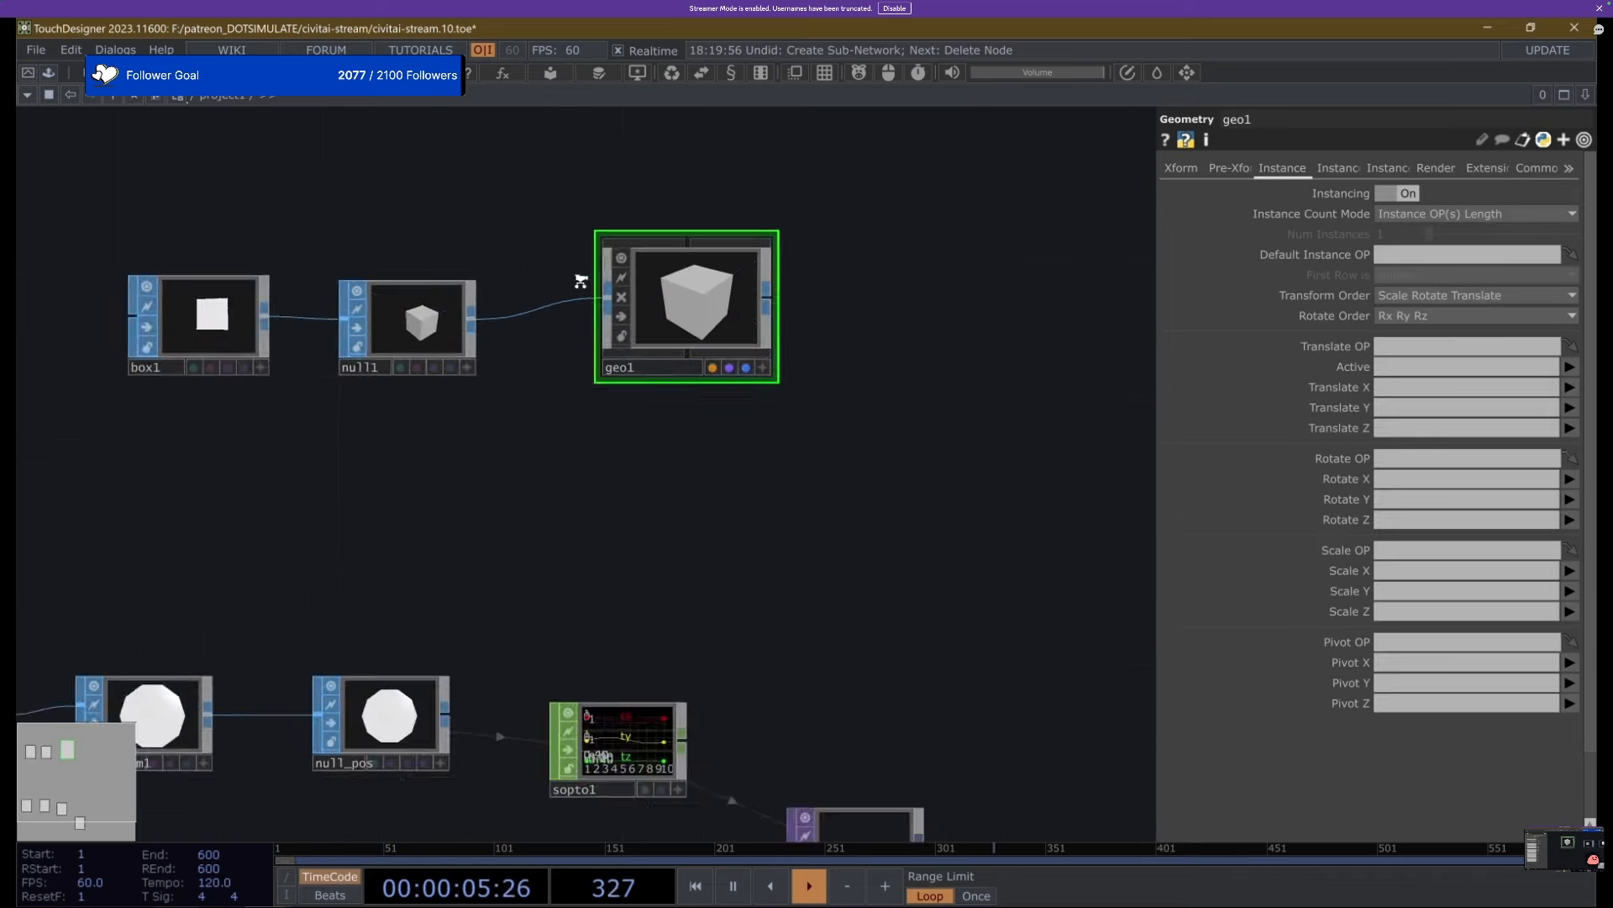
scroll(588, 280, up, 5)
drag(572, 464, 681, 57)
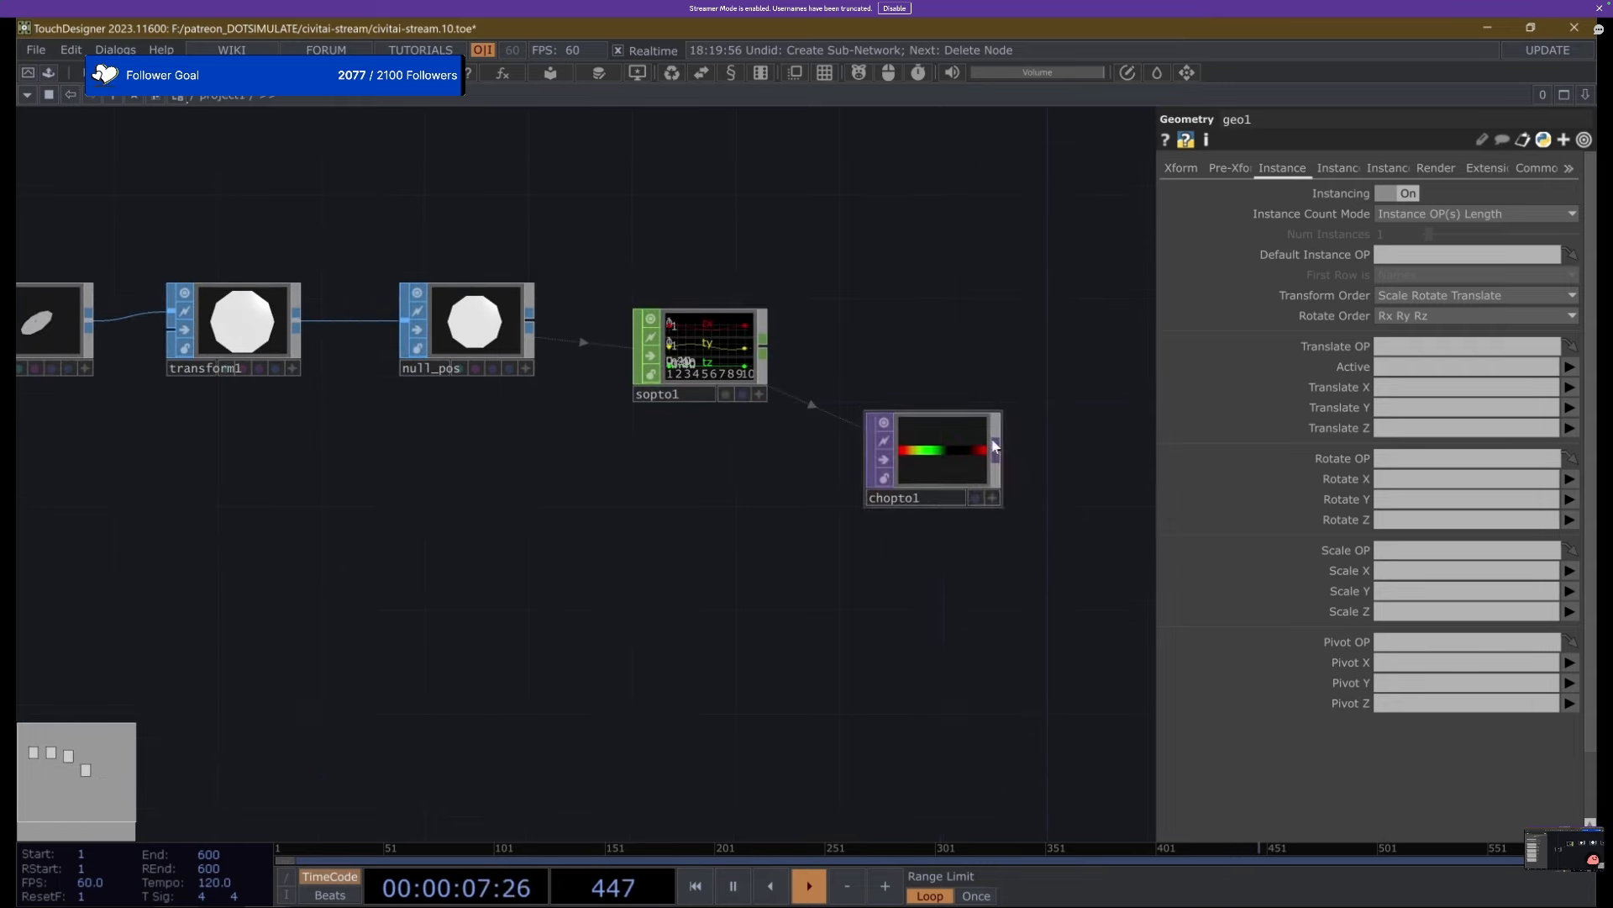
drag(959, 454, 927, 362)
drag(596, 397, 664, 568)
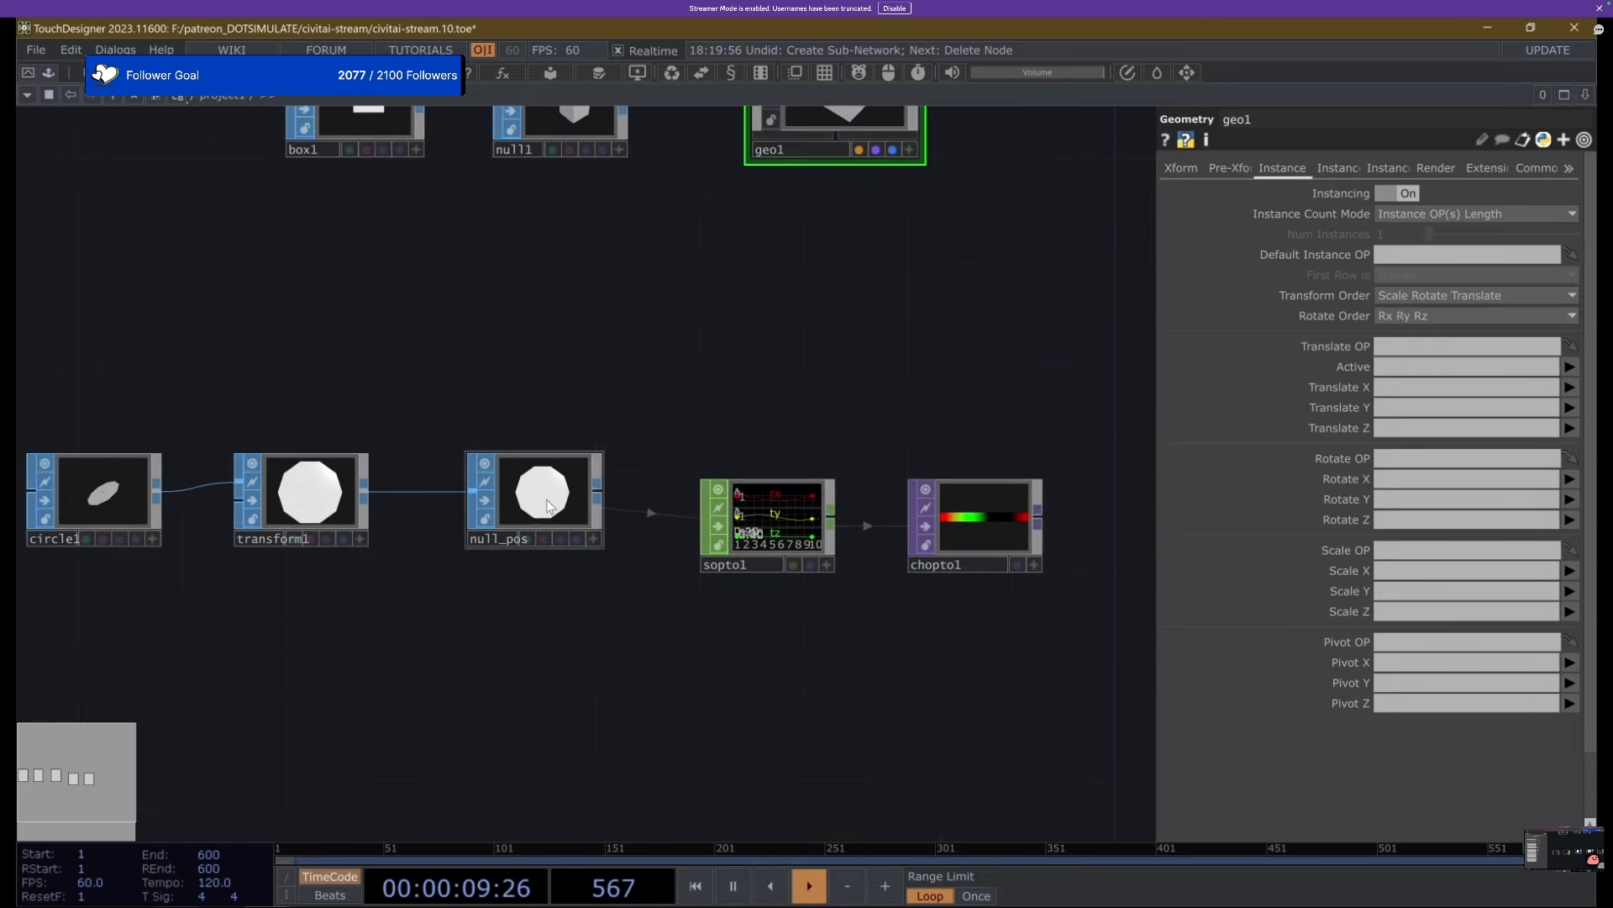
drag(546, 499, 571, 524)
drag(565, 391, 434, 510)
drag(350, 475, 482, 546)
Use null_pos as geo1's Translate OP, with P(0), P(1) and P(2) for Translate X, Y and Z, and view all instances.
drag(482, 704, 1399, 346)
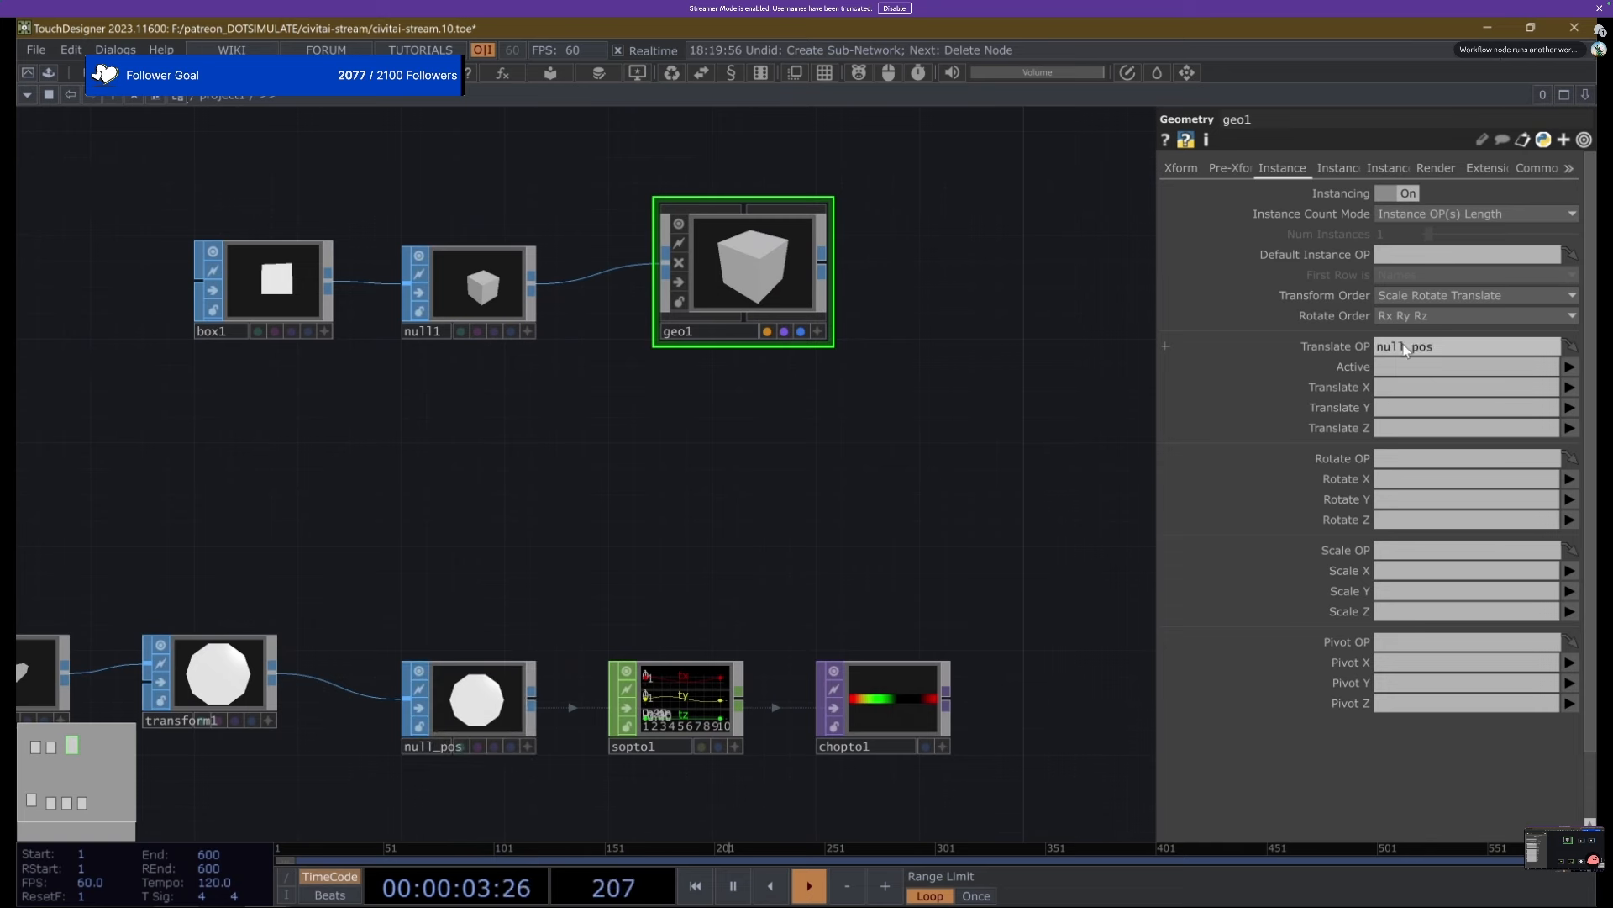
click(1570, 388)
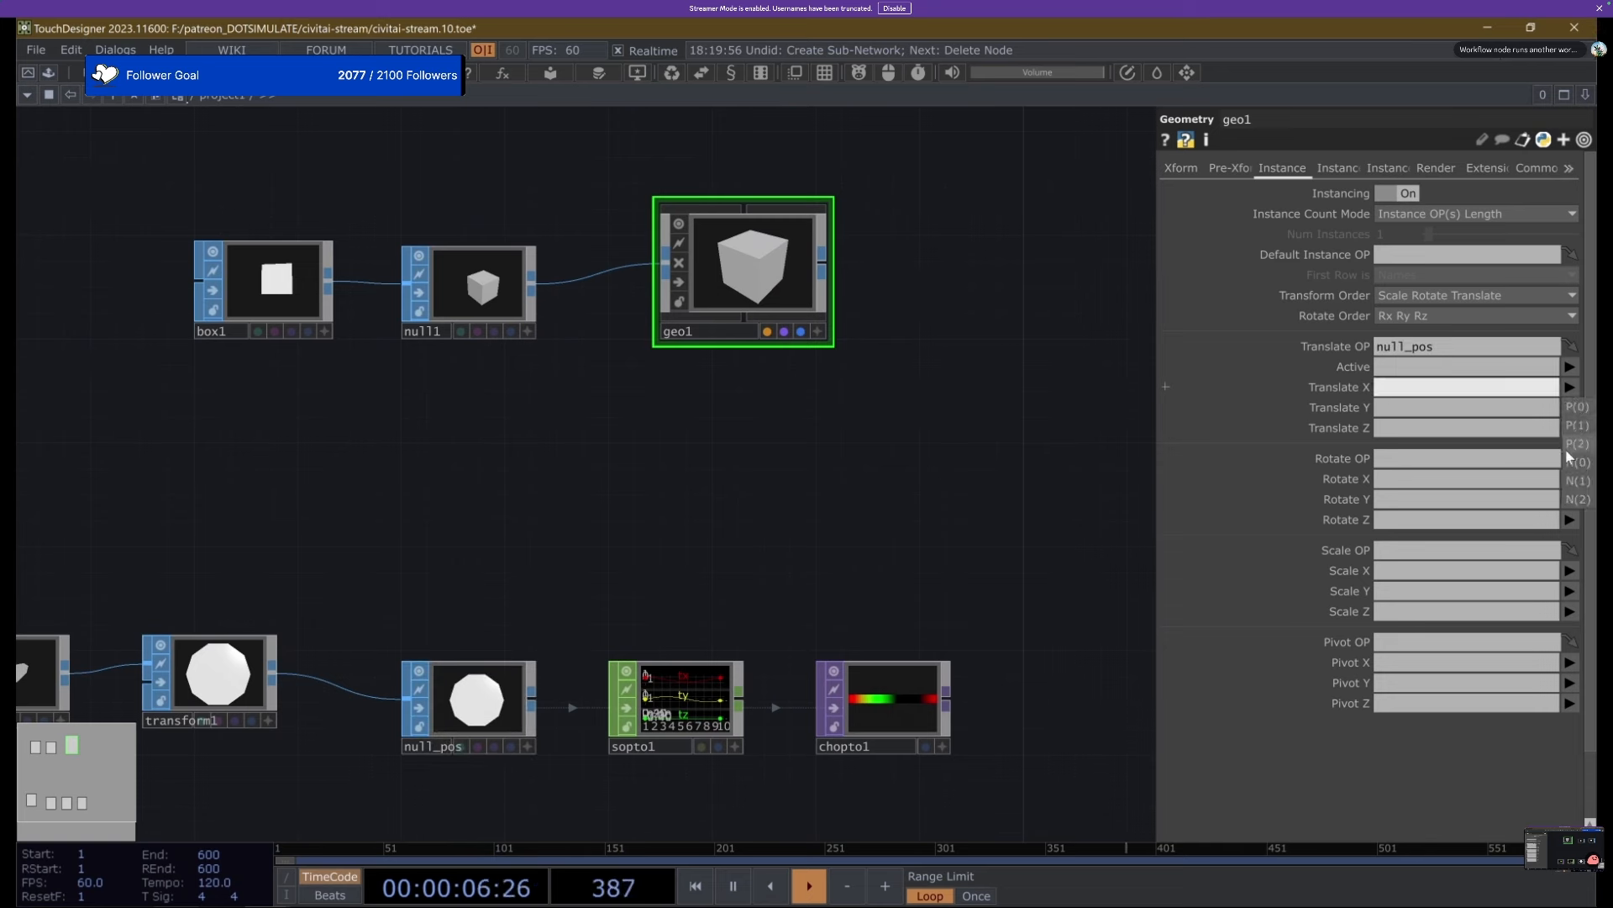
click(1577, 407)
click(1571, 407)
click(1577, 446)
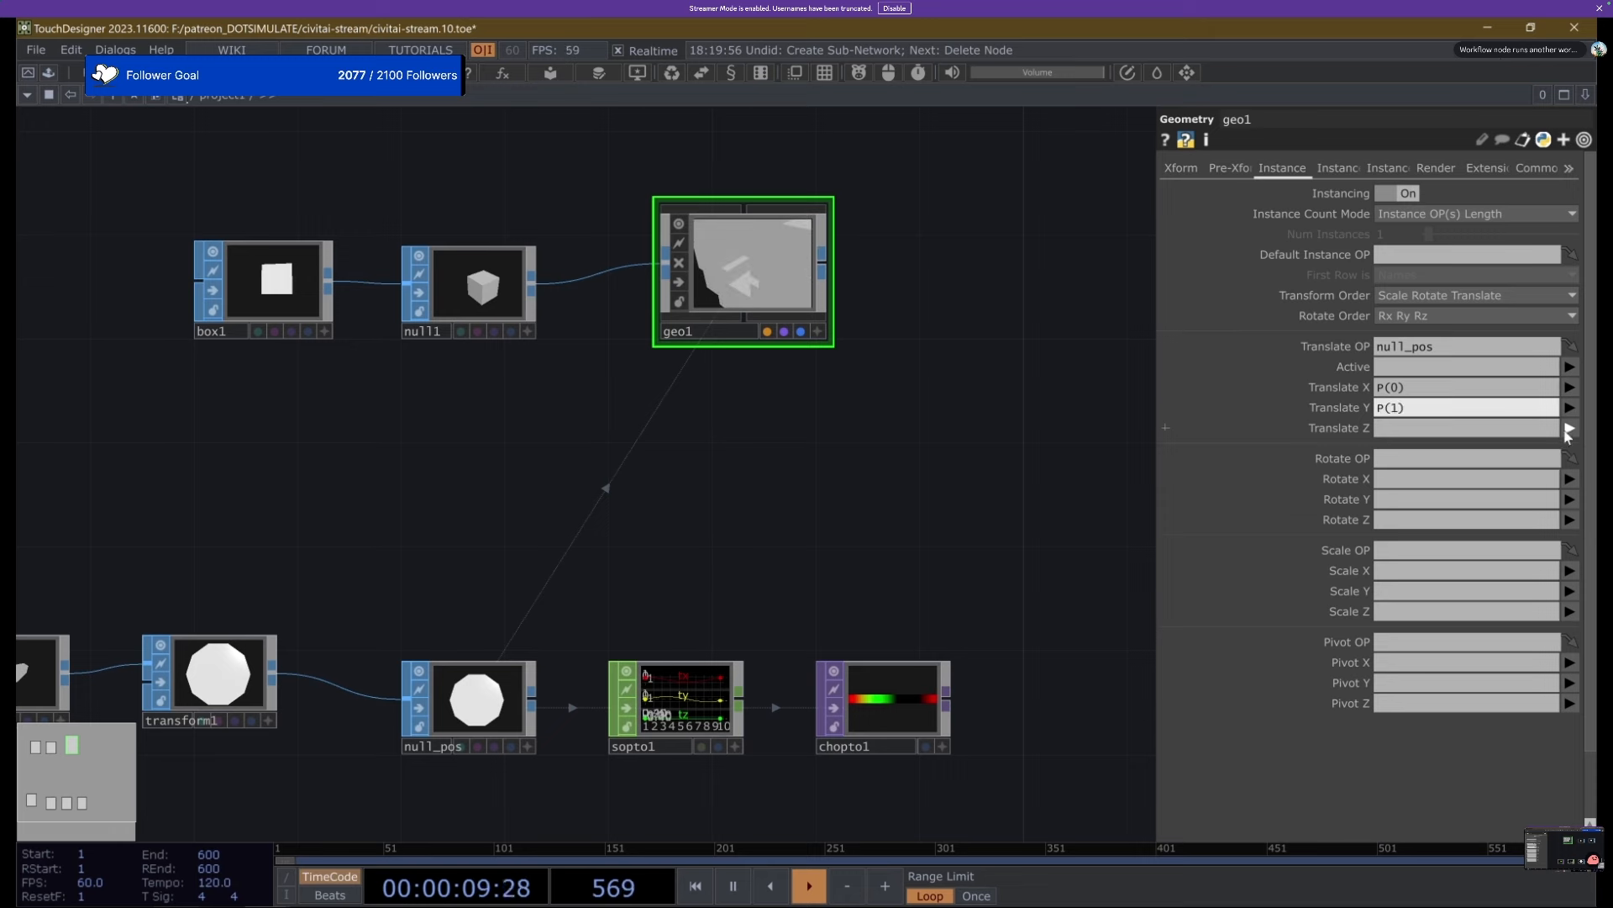
click(1570, 427)
click(1577, 486)
key(a)
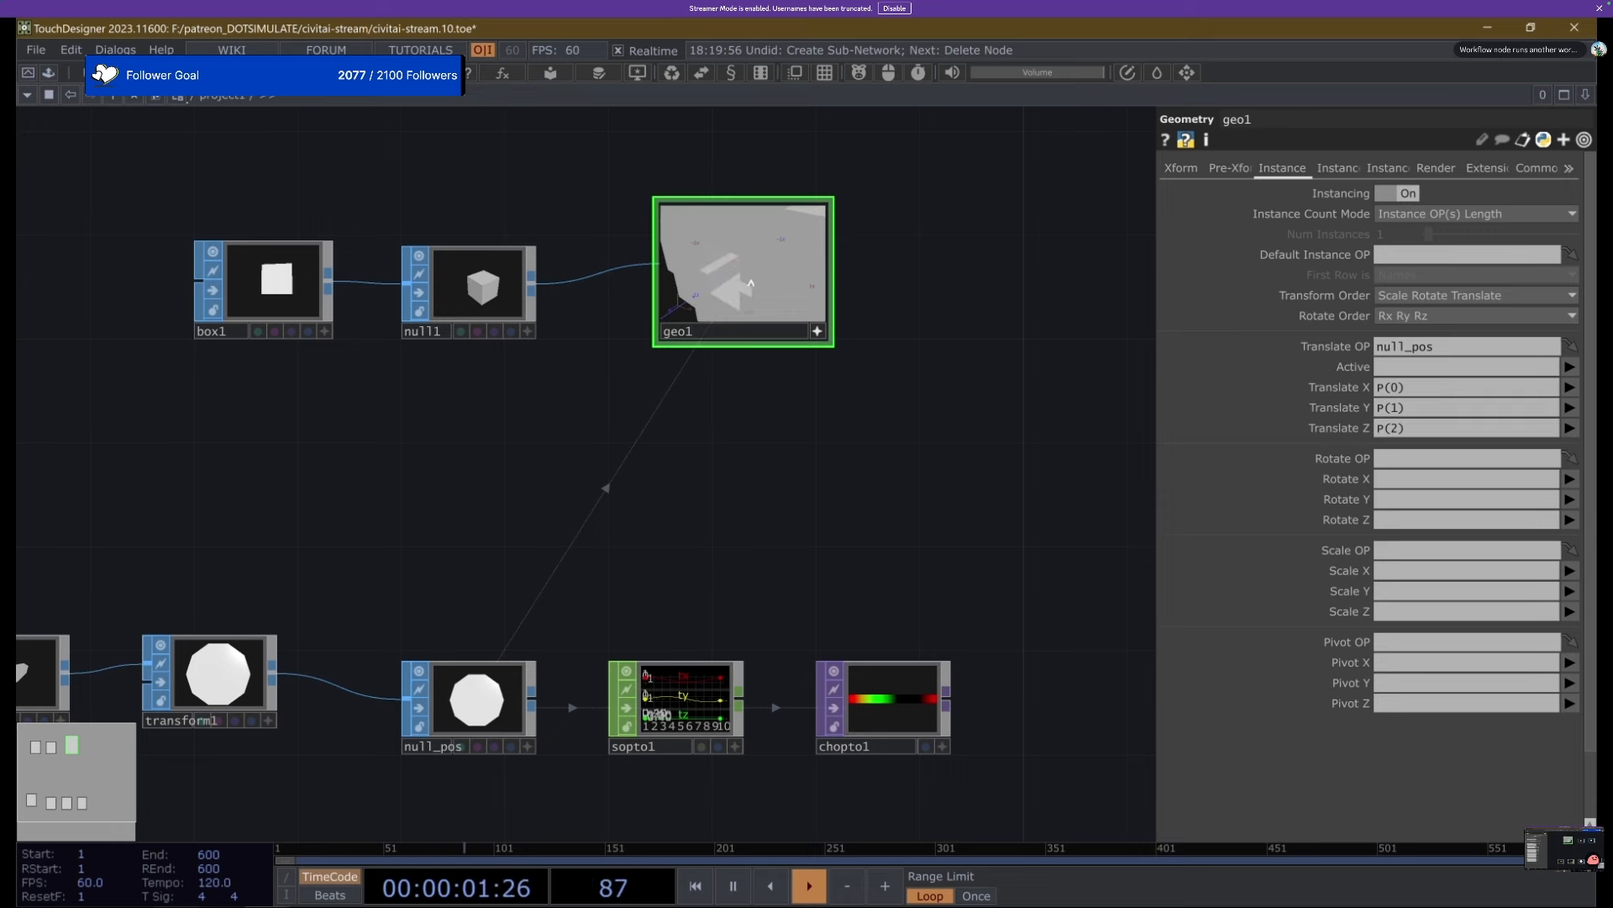
scroll(740, 271, down, 6)
Insert a Transform SOP between box1 and null1, moving box1 away to make room and aligning it with the row.
click(265, 298)
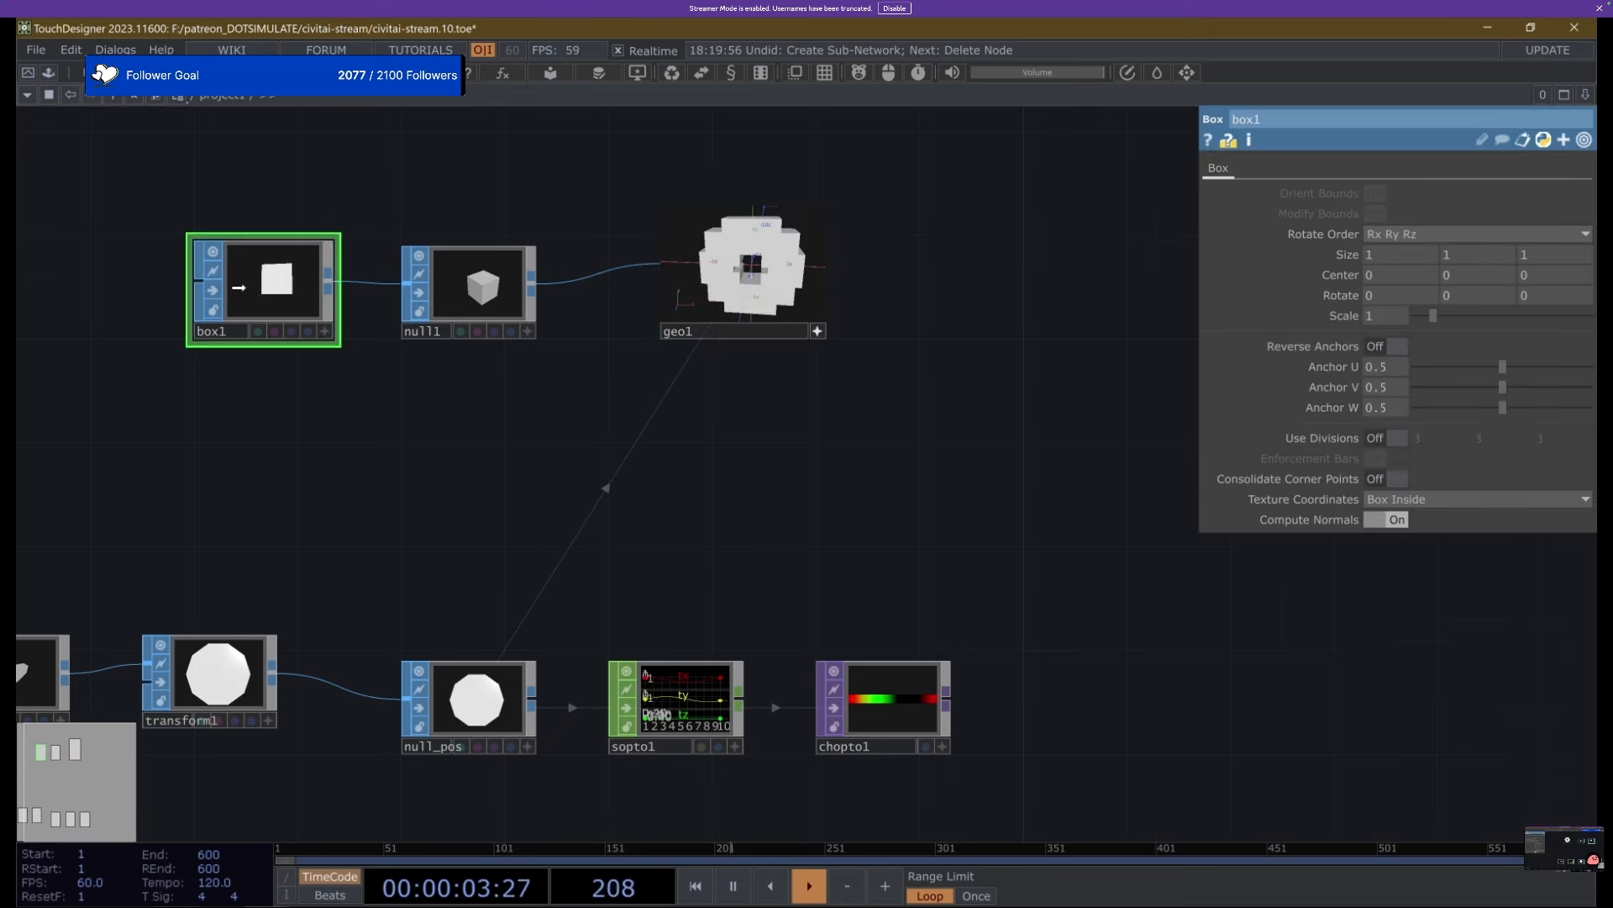
drag(265, 299, 90, 326)
drag(227, 514, 324, 306)
right_click(320, 314)
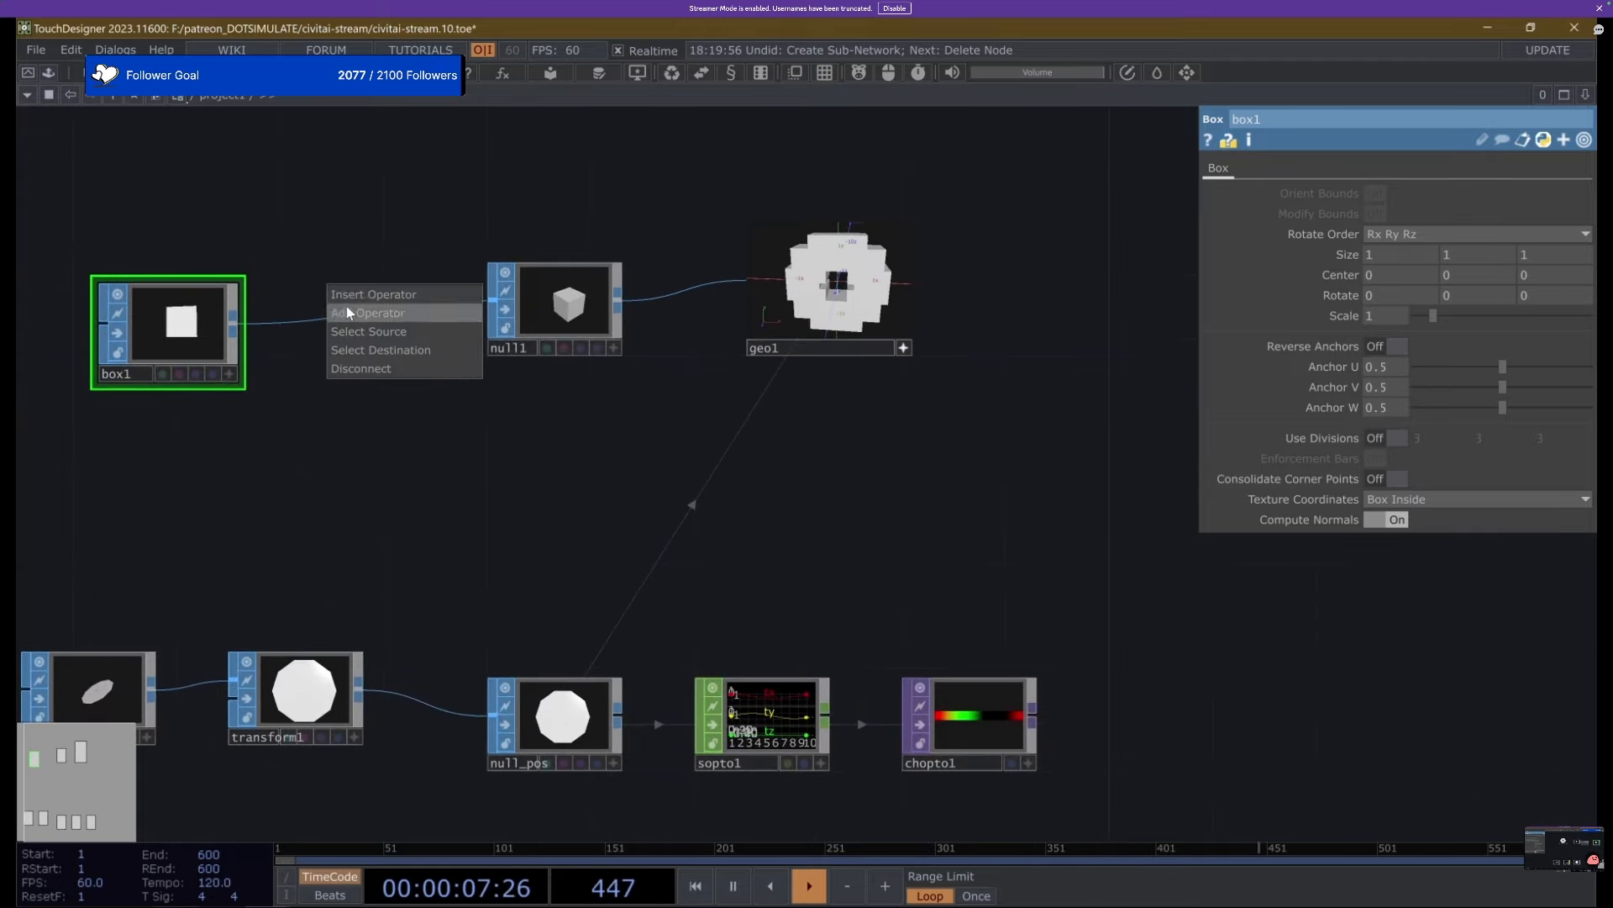
click(357, 292)
text(tra)
click(397, 409)
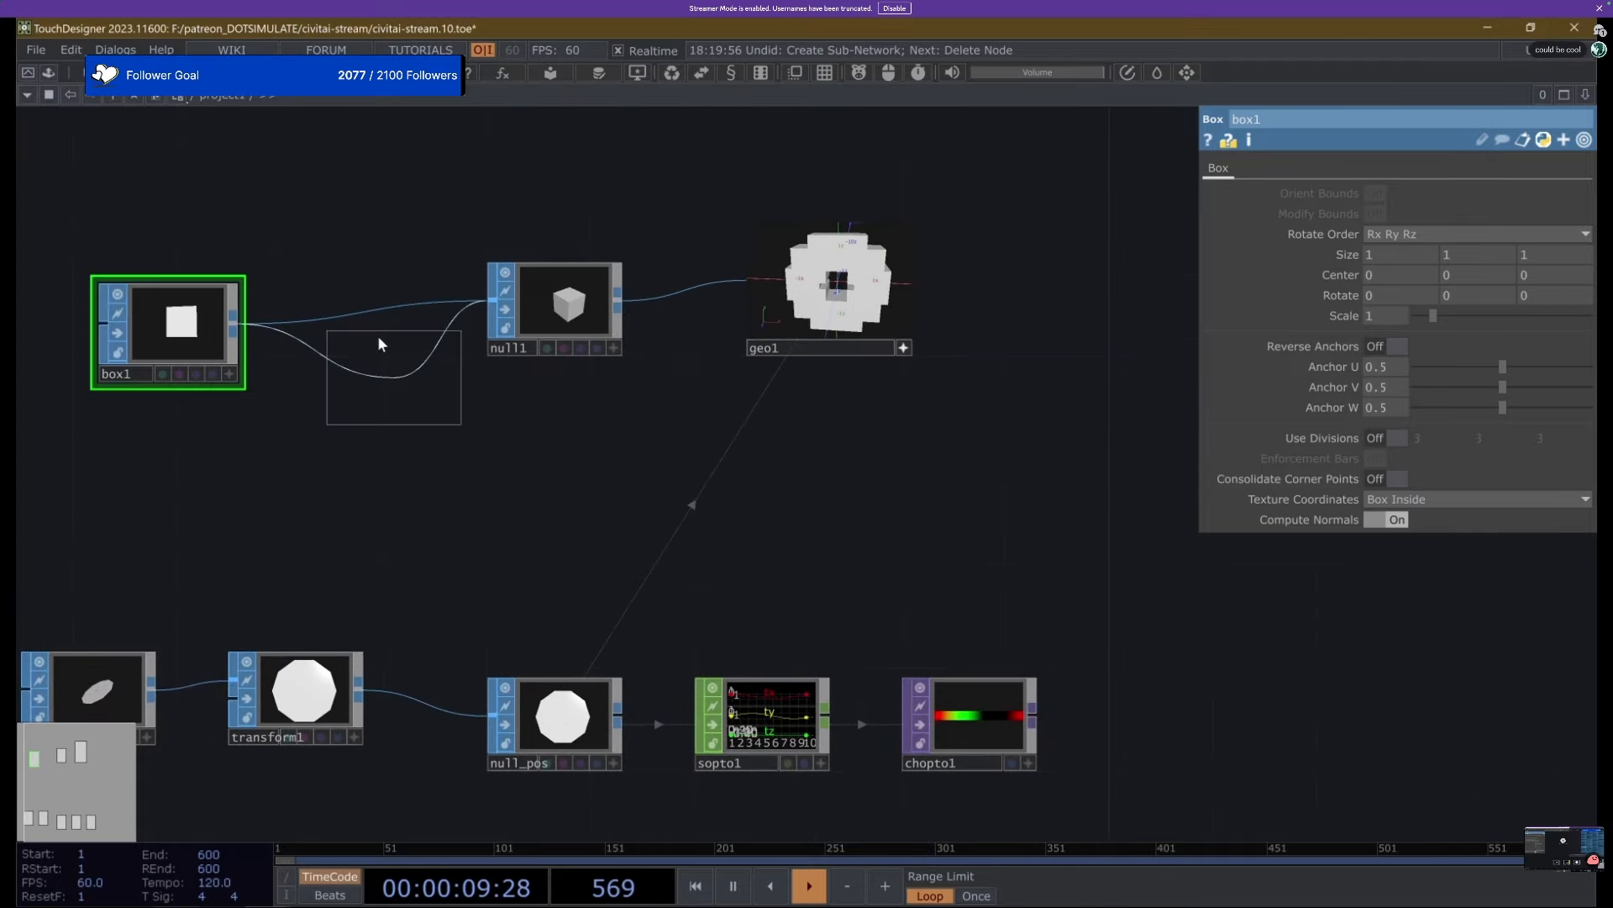
click(376, 335)
click(134, 315)
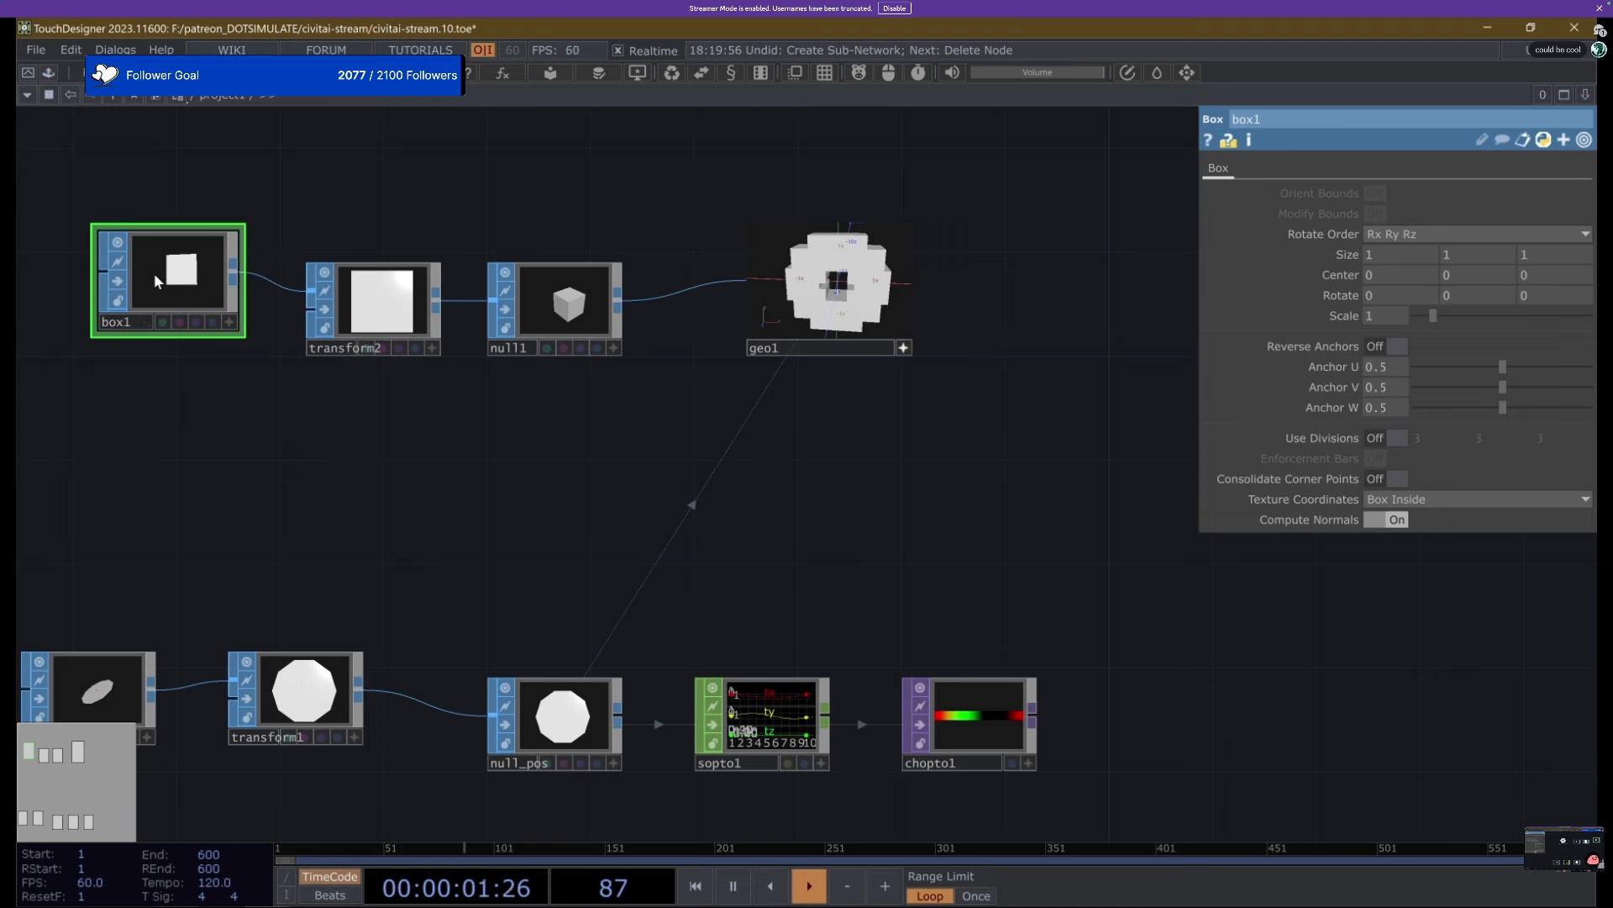
drag(154, 274, 154, 300)
Set transform2's uniform scale to 0.32 and look at the separated boxes in geo1's viewer.
click(360, 292)
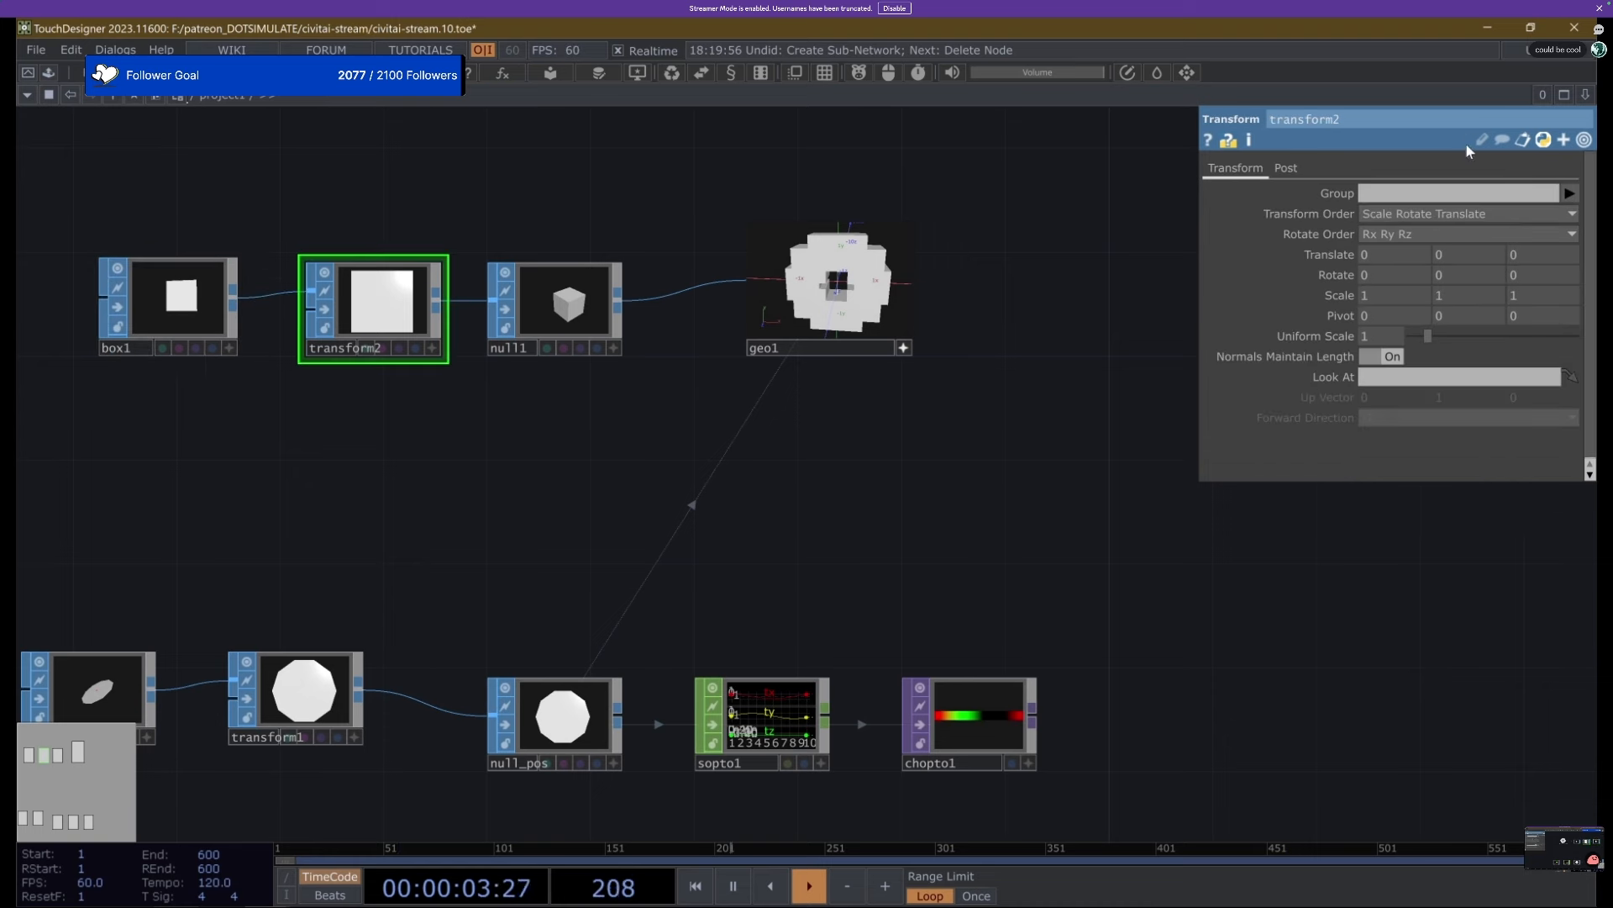
drag(1429, 336, 1420, 341)
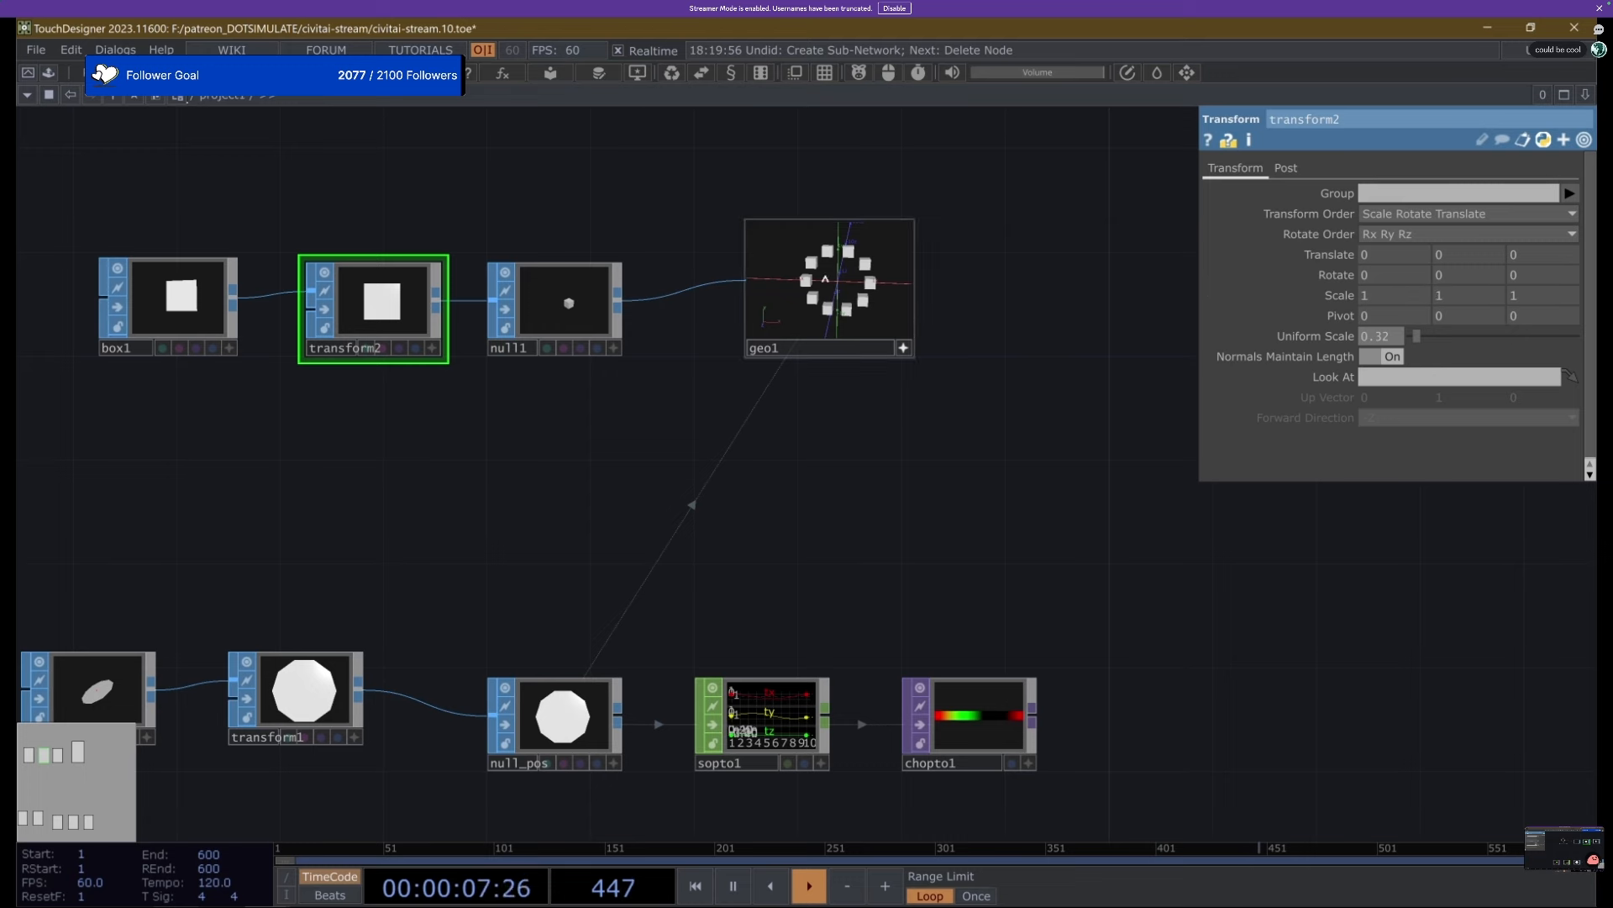
scroll(854, 256, up, 4)
mouse_move(854, 255)
mouse_down()
mouse_move(883, 267)
mouse_move(895, 245)
mouse_move(857, 254)
mouse_up()
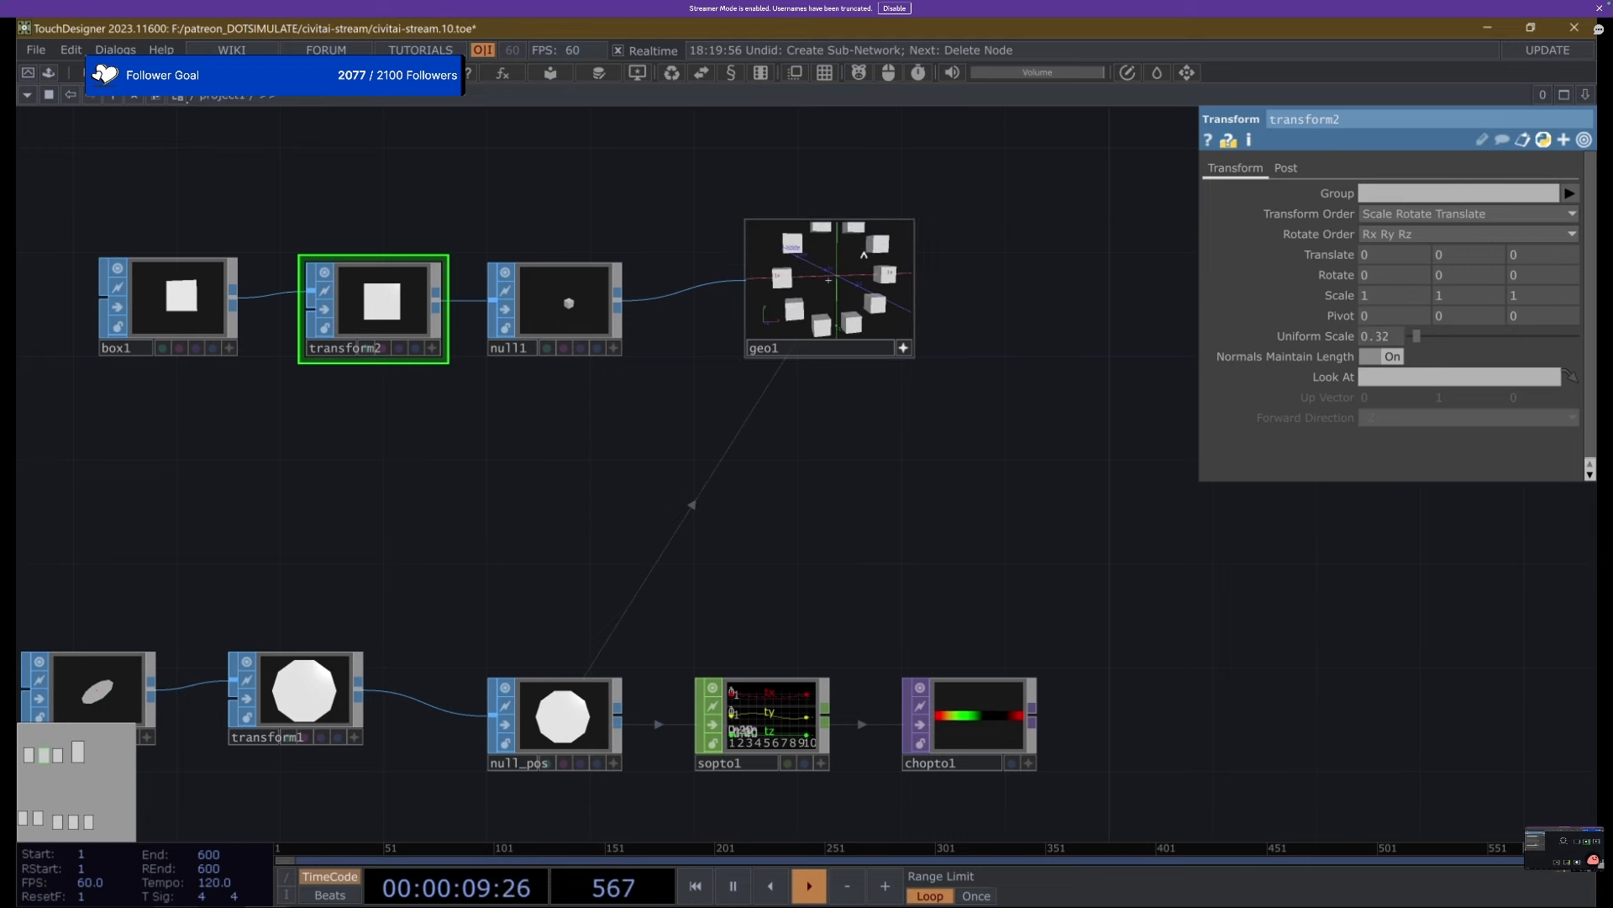
click(118, 326)
click(136, 319)
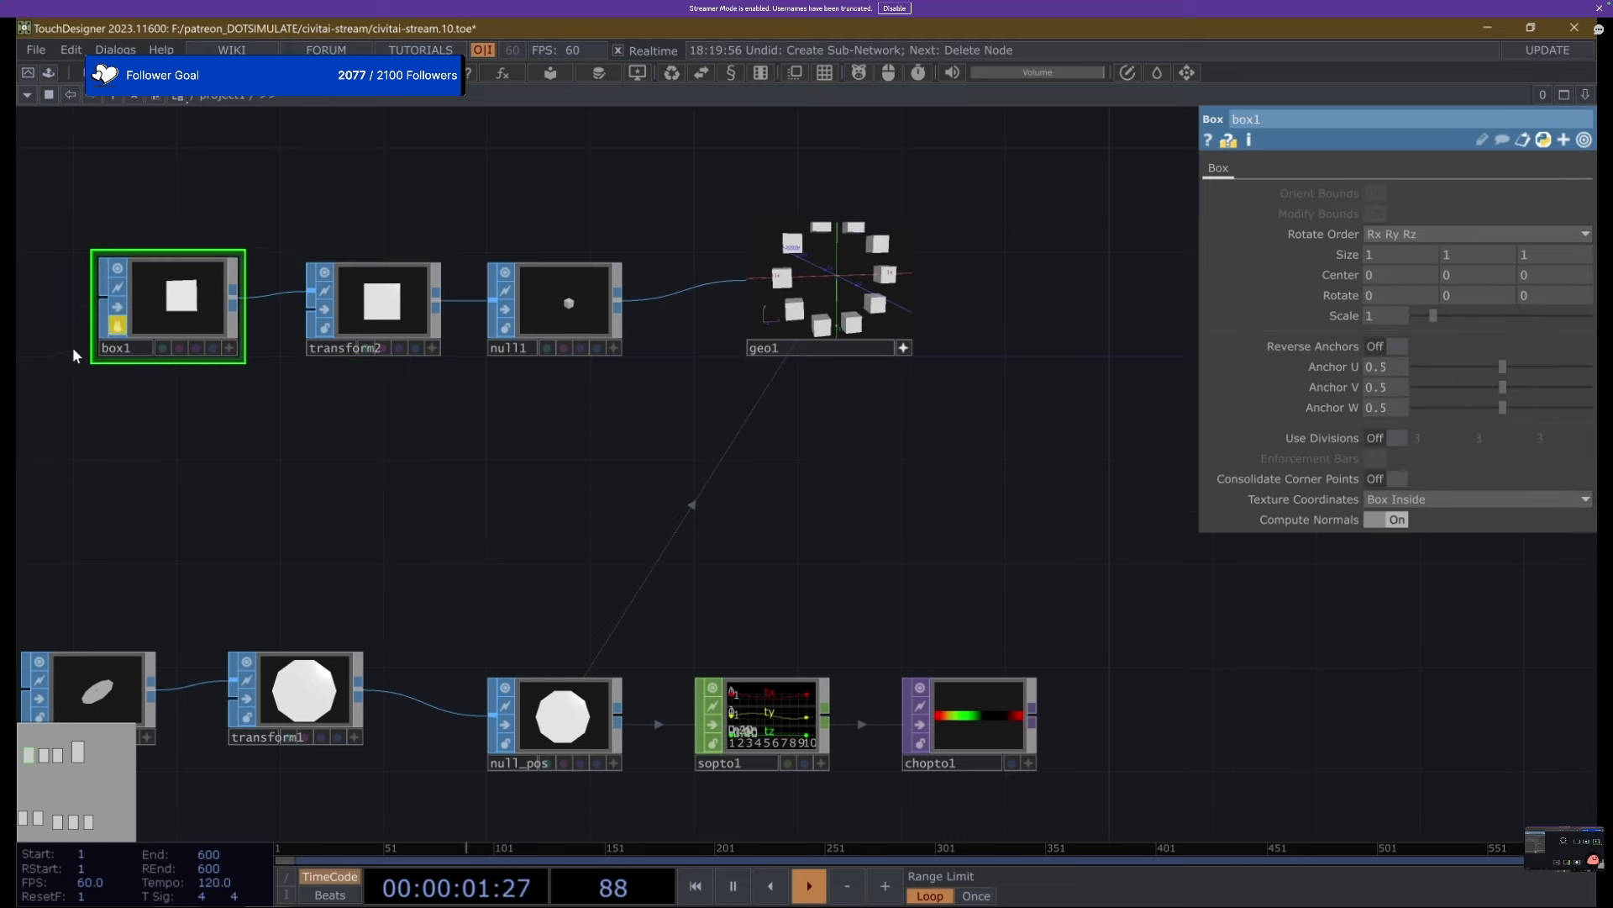
click(118, 326)
click(183, 358)
Try the YZ Plane orientation on circle1, and switch it to the horizontal plane so the ring of boxes lies flat.
click(100, 668)
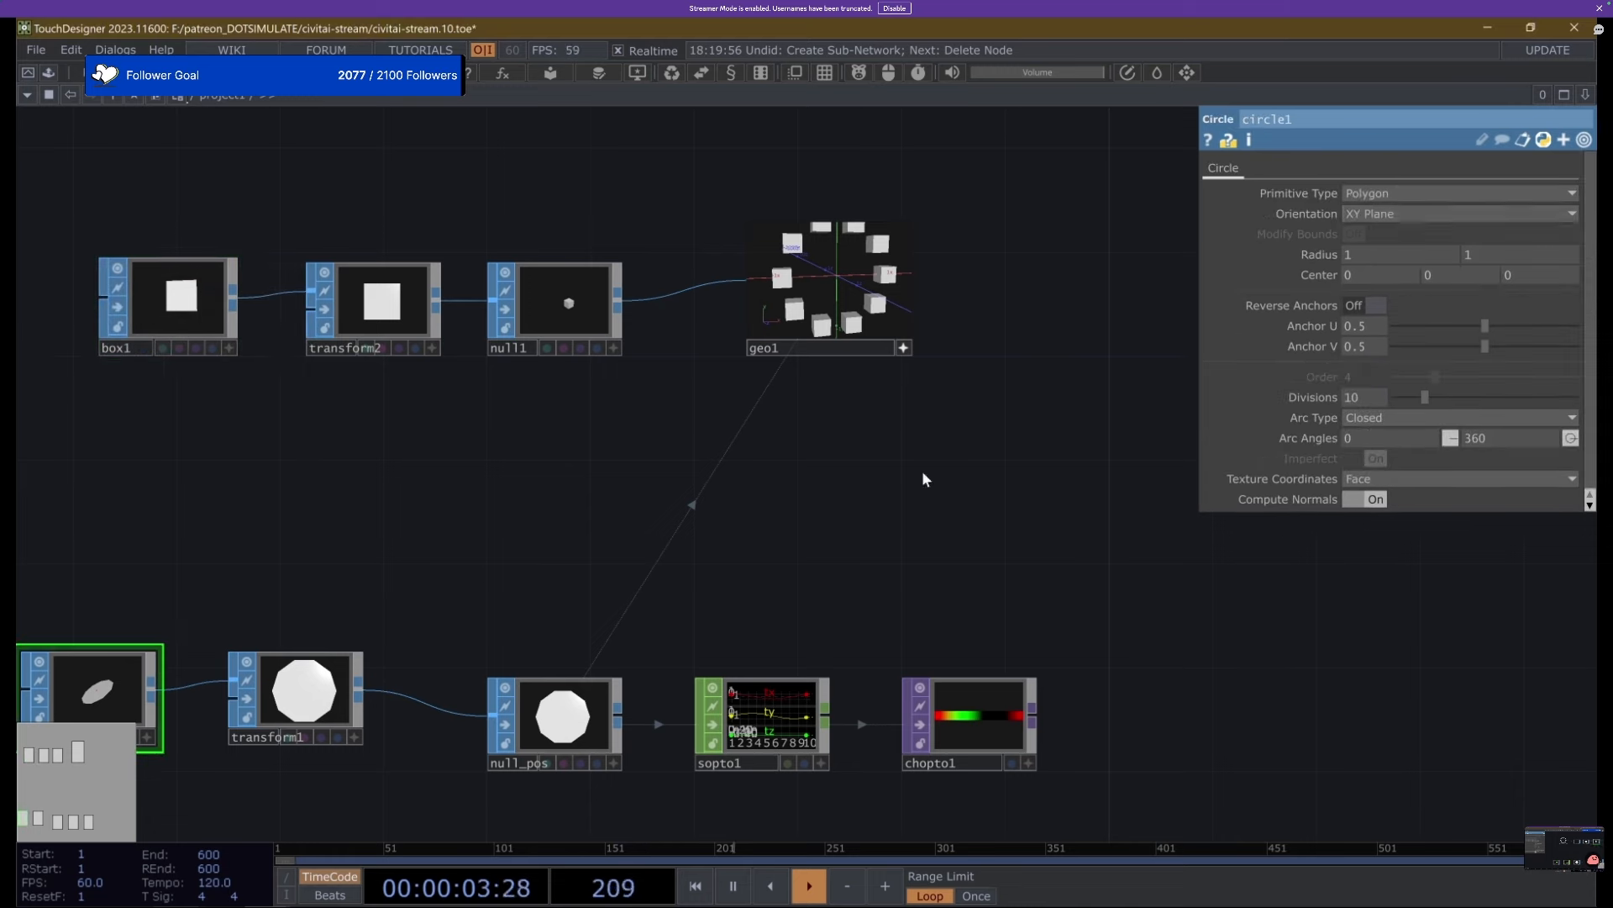
click(1420, 214)
click(1379, 252)
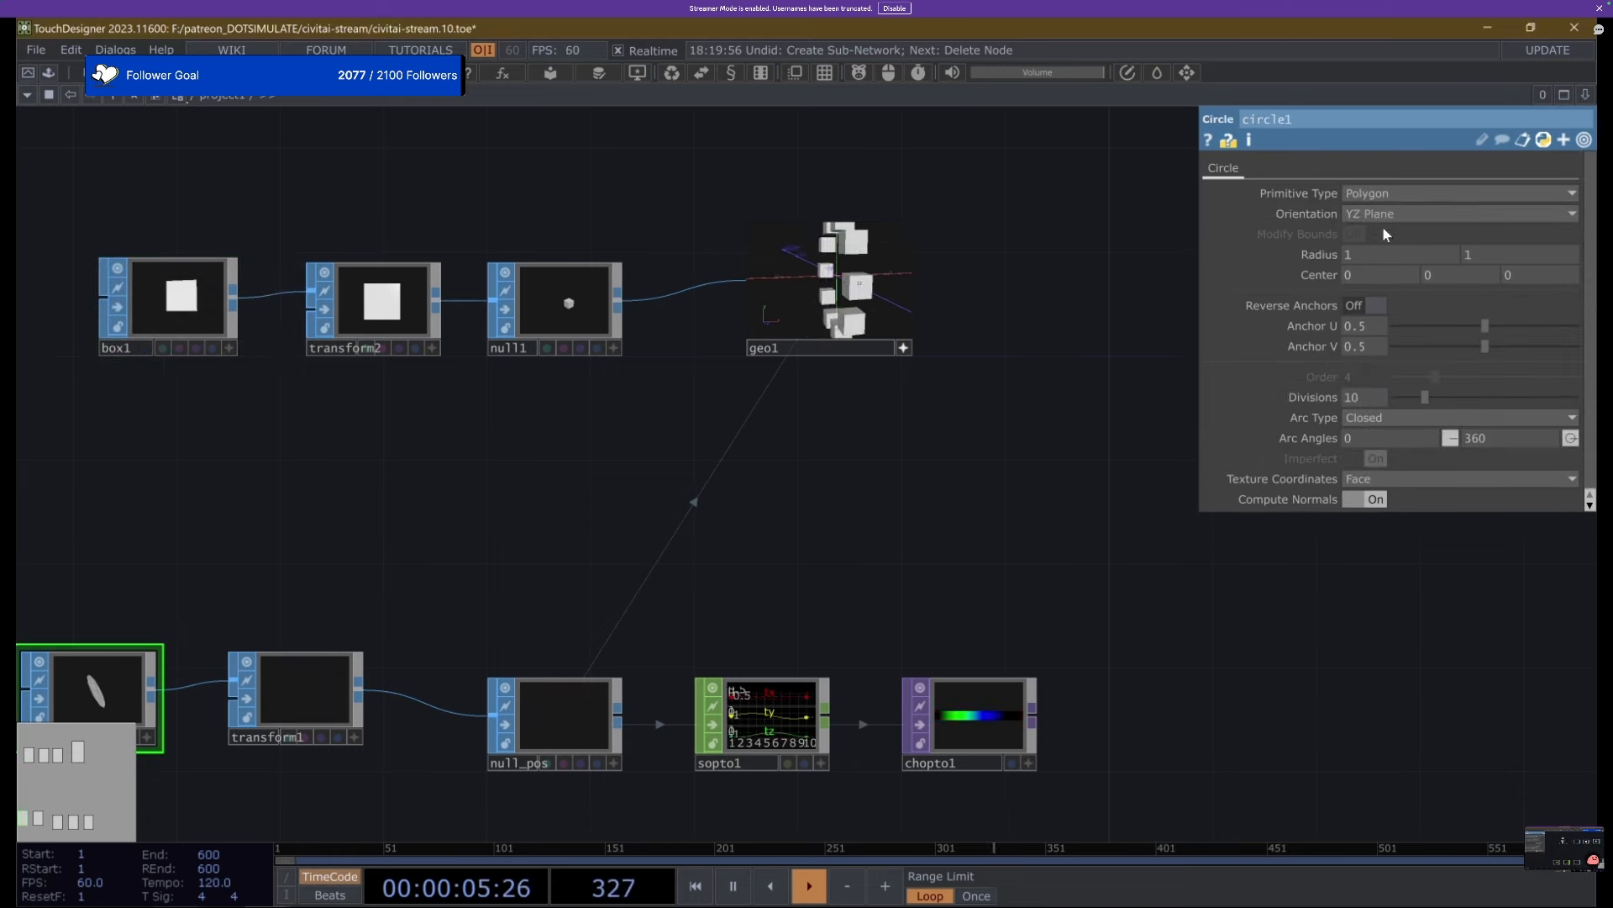
click(1384, 216)
click(1378, 271)
drag(801, 292, 771, 312)
Set transform2's Y scale to 3 and inspect the ring of boxes up close in geo1's viewer.
click(394, 306)
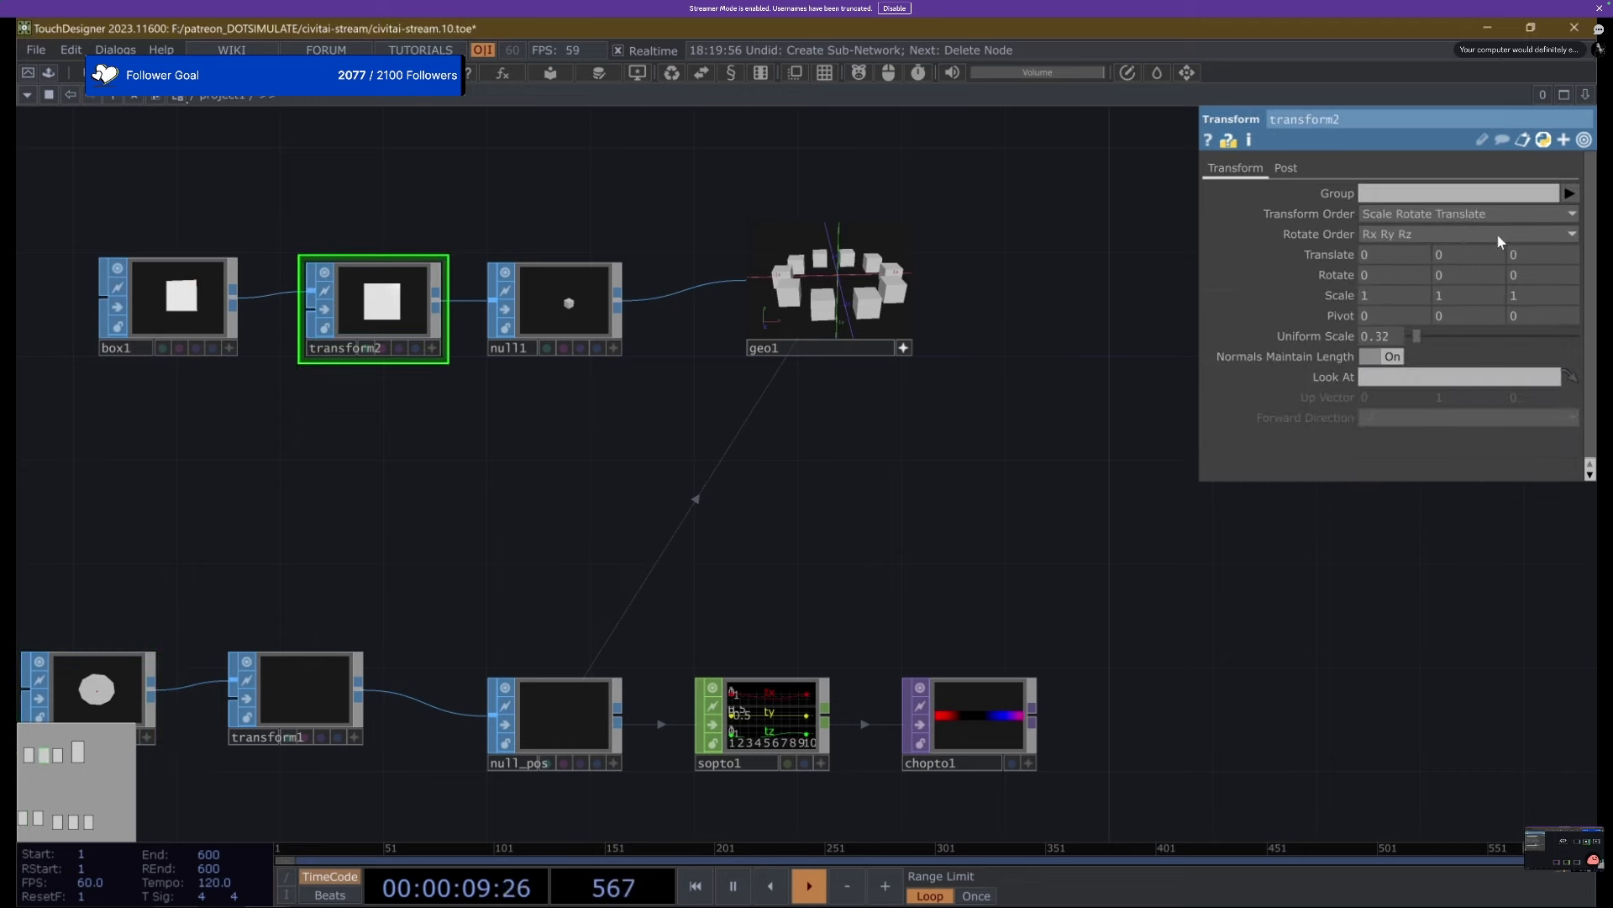
mouse_move(1452, 284)
mouse_down()
mouse_move(1500, 279)
mouse_move(1458, 260)
mouse_up()
scroll(605, 544, up, 6)
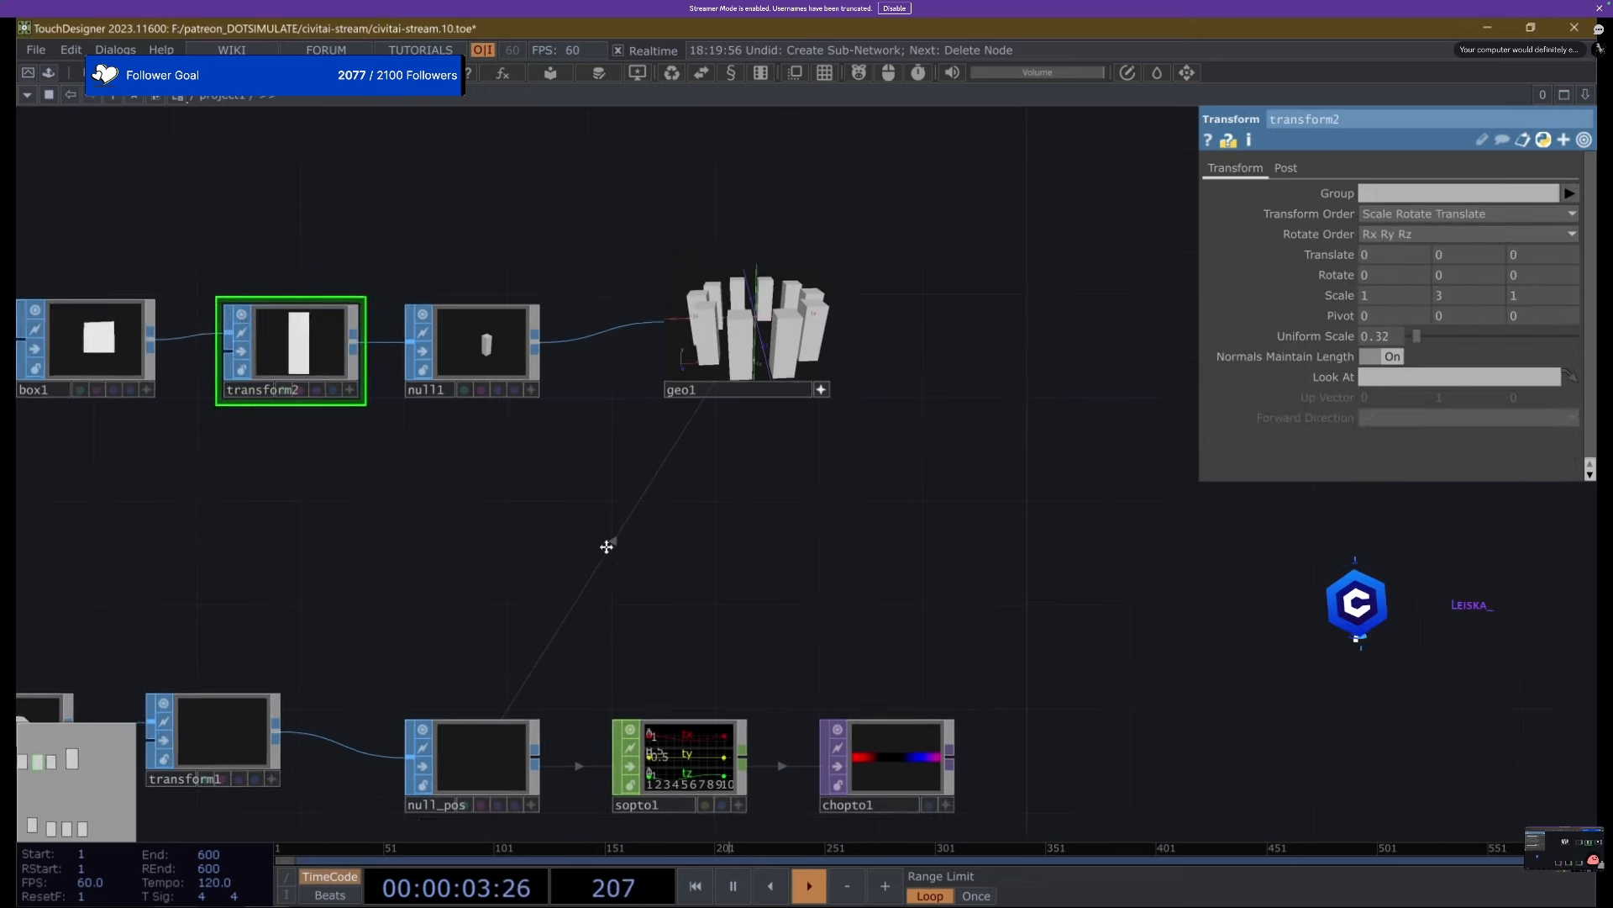
scroll(840, 403, up, 3)
drag(993, 477, 850, 427)
scroll(840, 442, down, 3)
drag(1243, 531, 1116, 533)
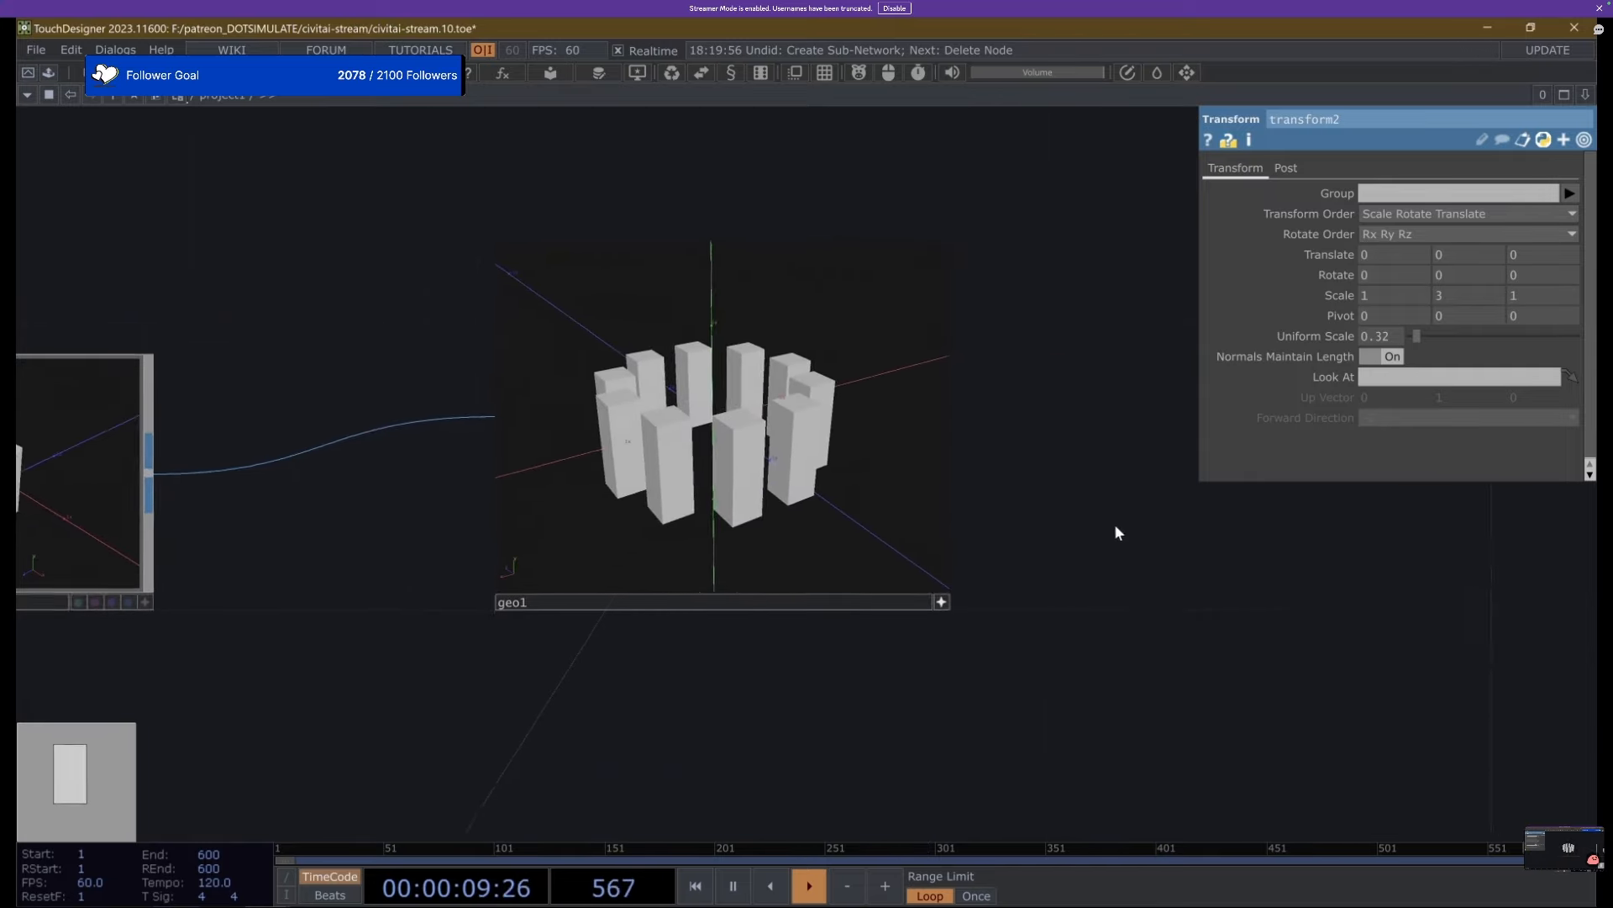
Replace geo1's instancing Translate OP with the sopto1 CHOP.
scroll(1101, 527, down, 3)
scroll(428, 731, down, 2)
drag(424, 743, 583, 508)
scroll(582, 508, down, 1)
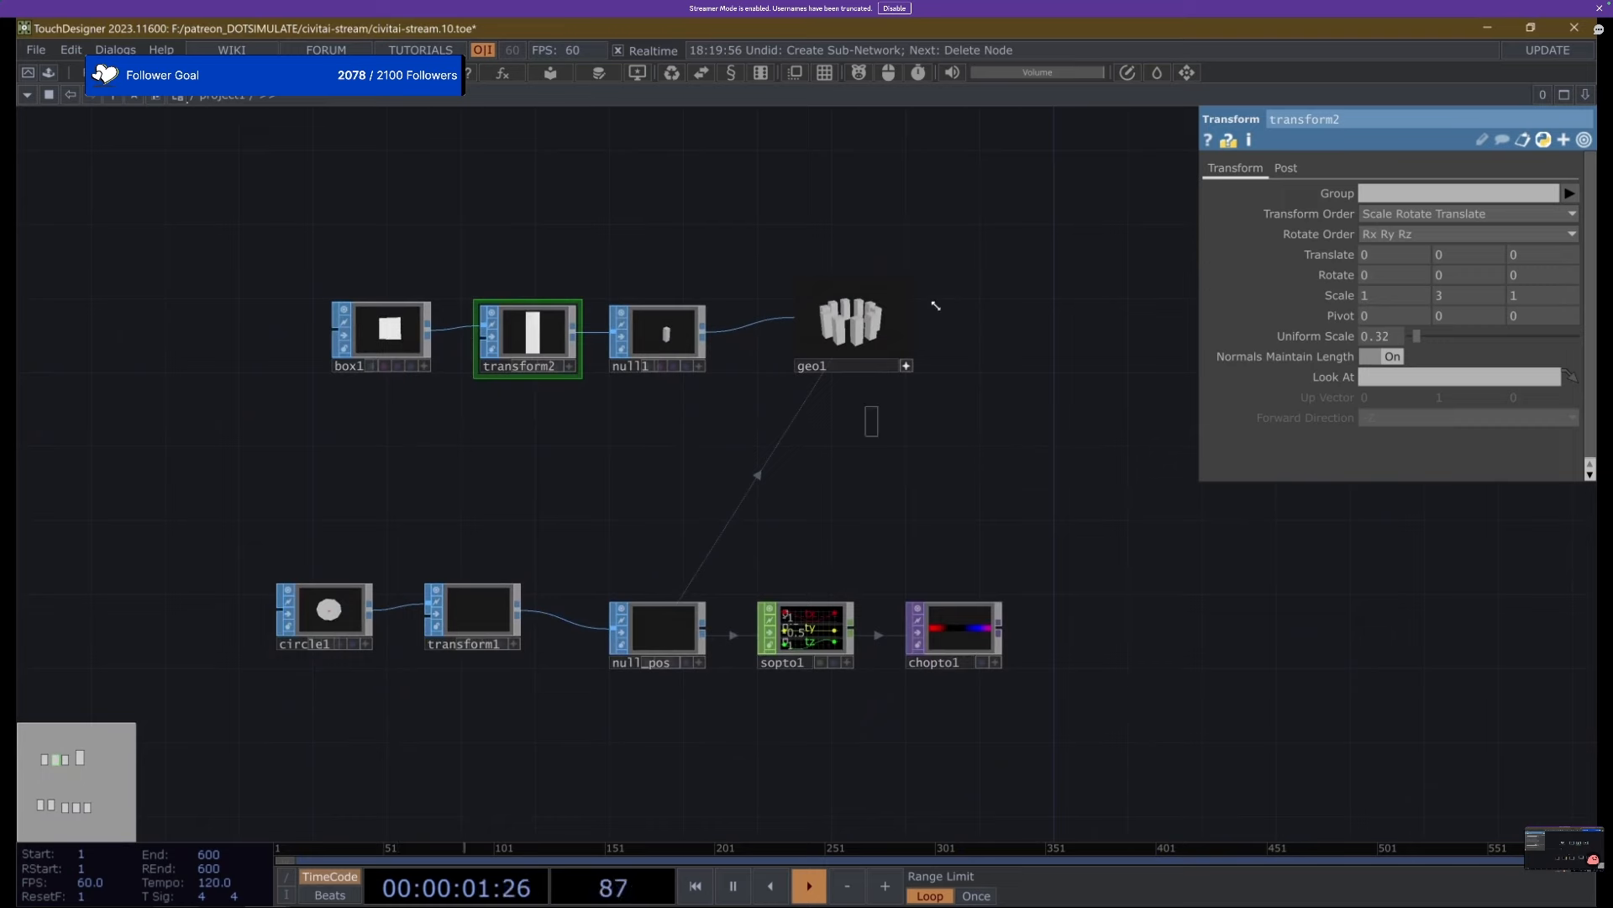
click(899, 340)
scroll(813, 575, up, 2)
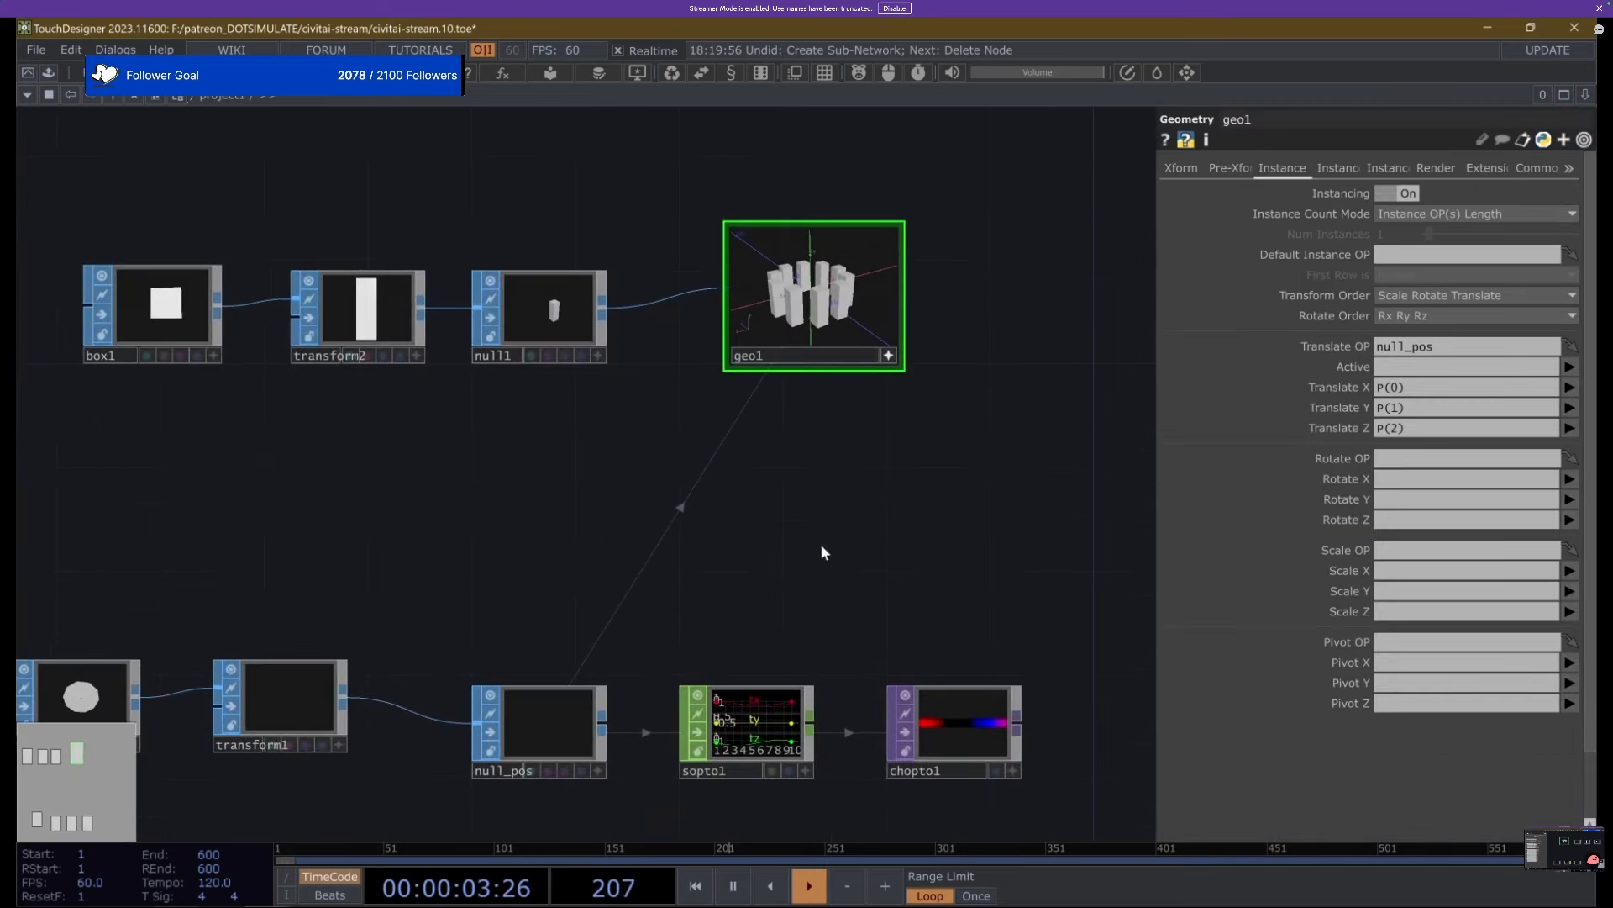
drag(854, 534, 816, 536)
drag(668, 775, 1429, 346)
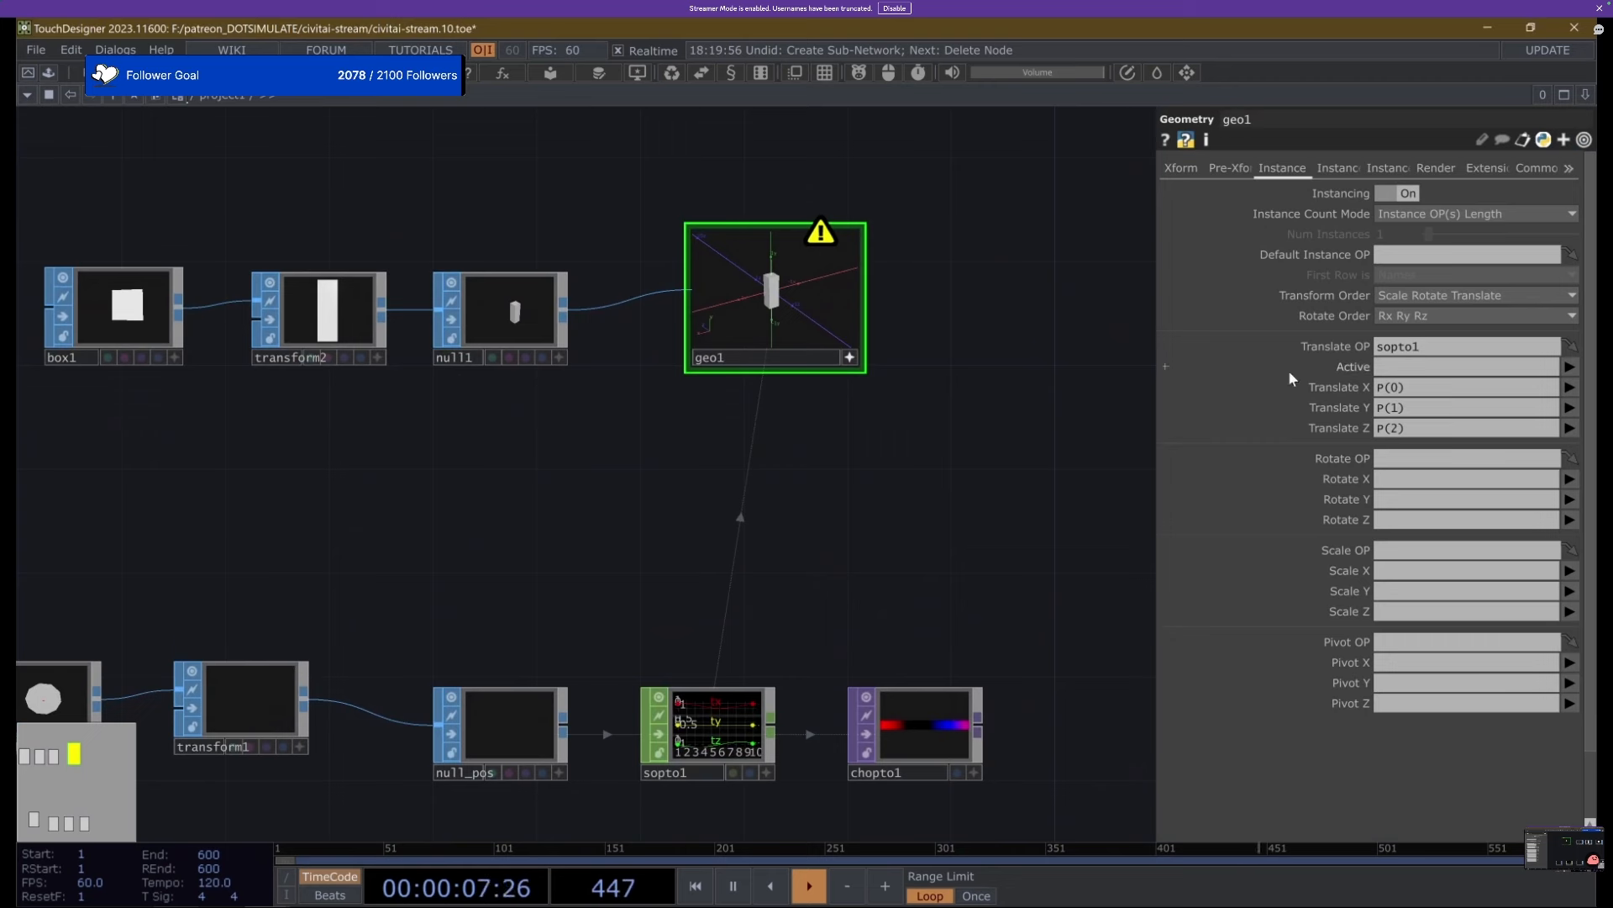
Assign the sopto1 channel tx to geo1's Translate X, and tz to both Translate Y and Translate Z.
click(1570, 387)
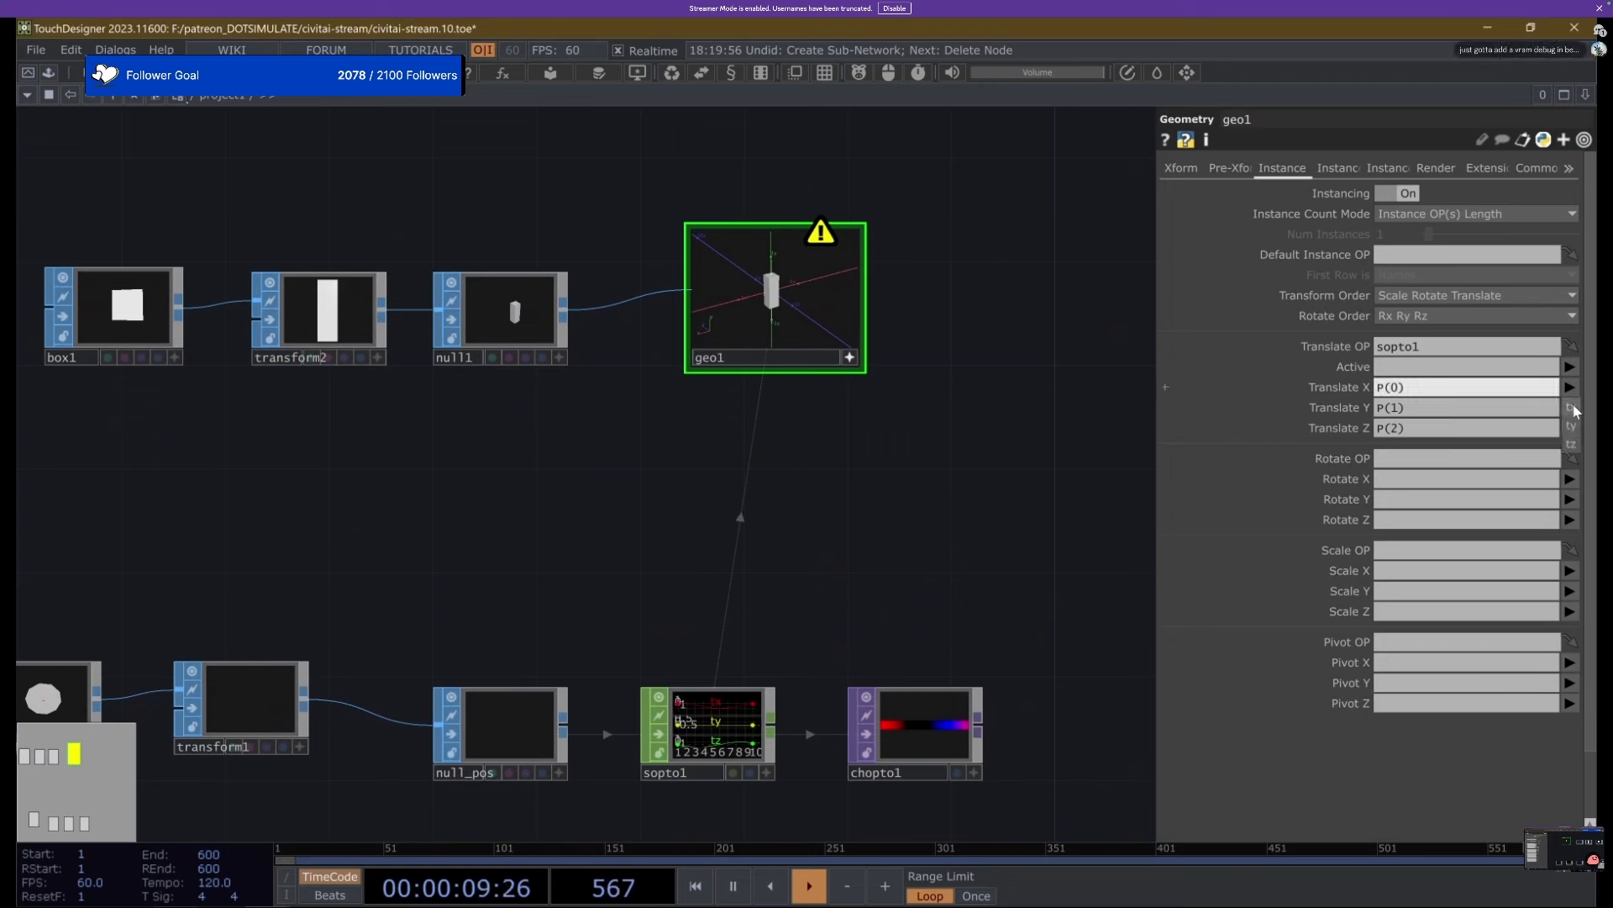
click(1571, 407)
click(1569, 406)
click(1571, 464)
click(1570, 428)
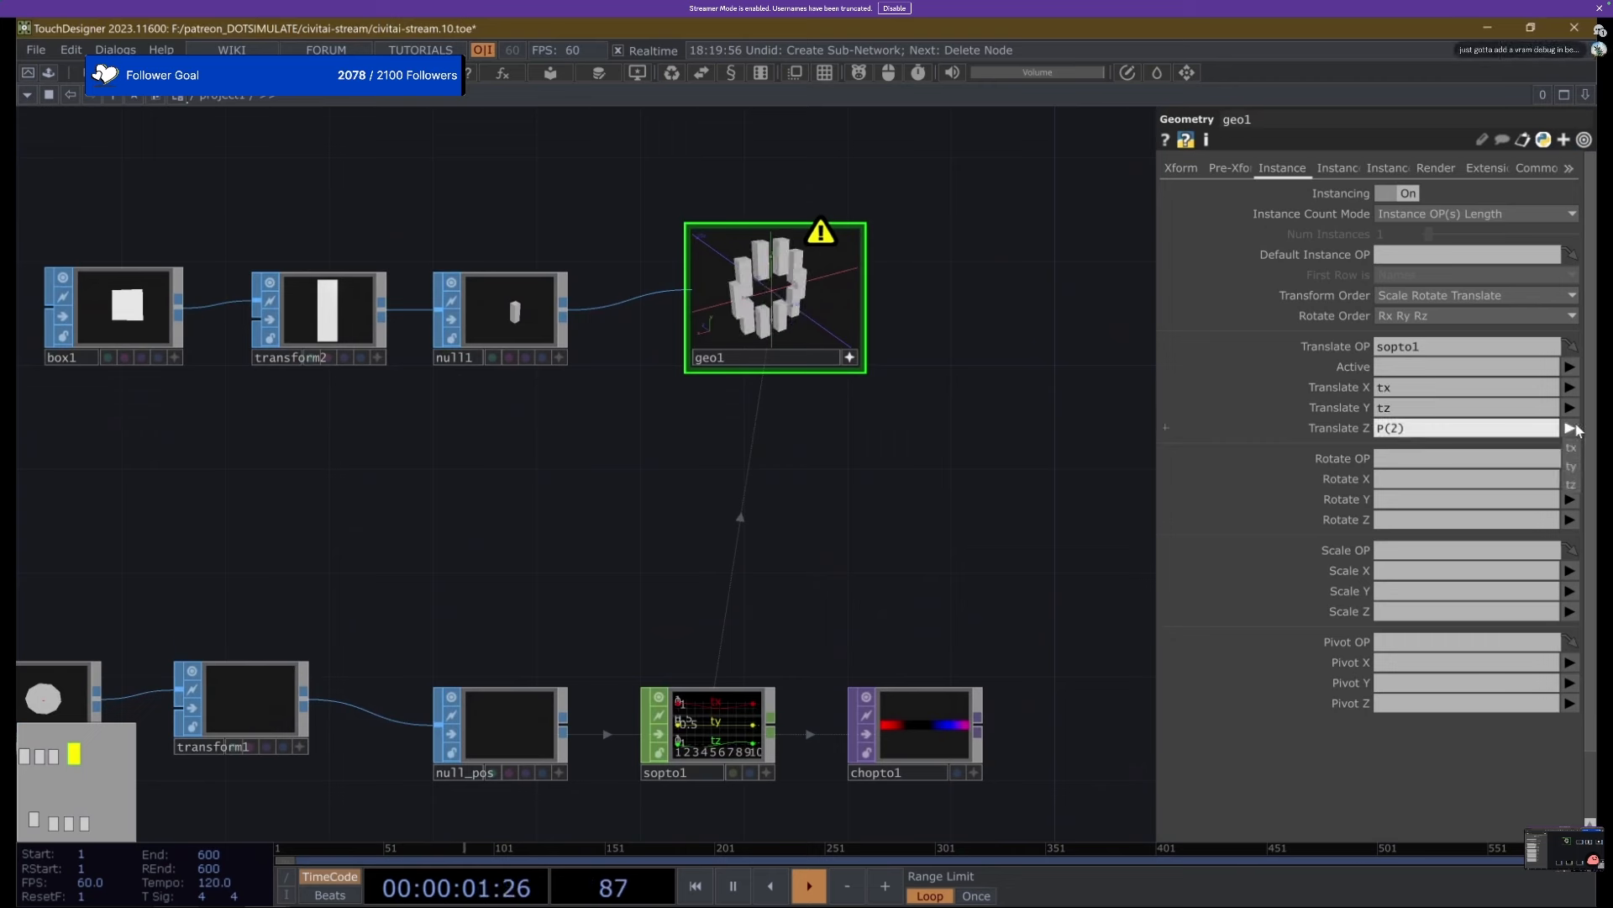
click(1569, 485)
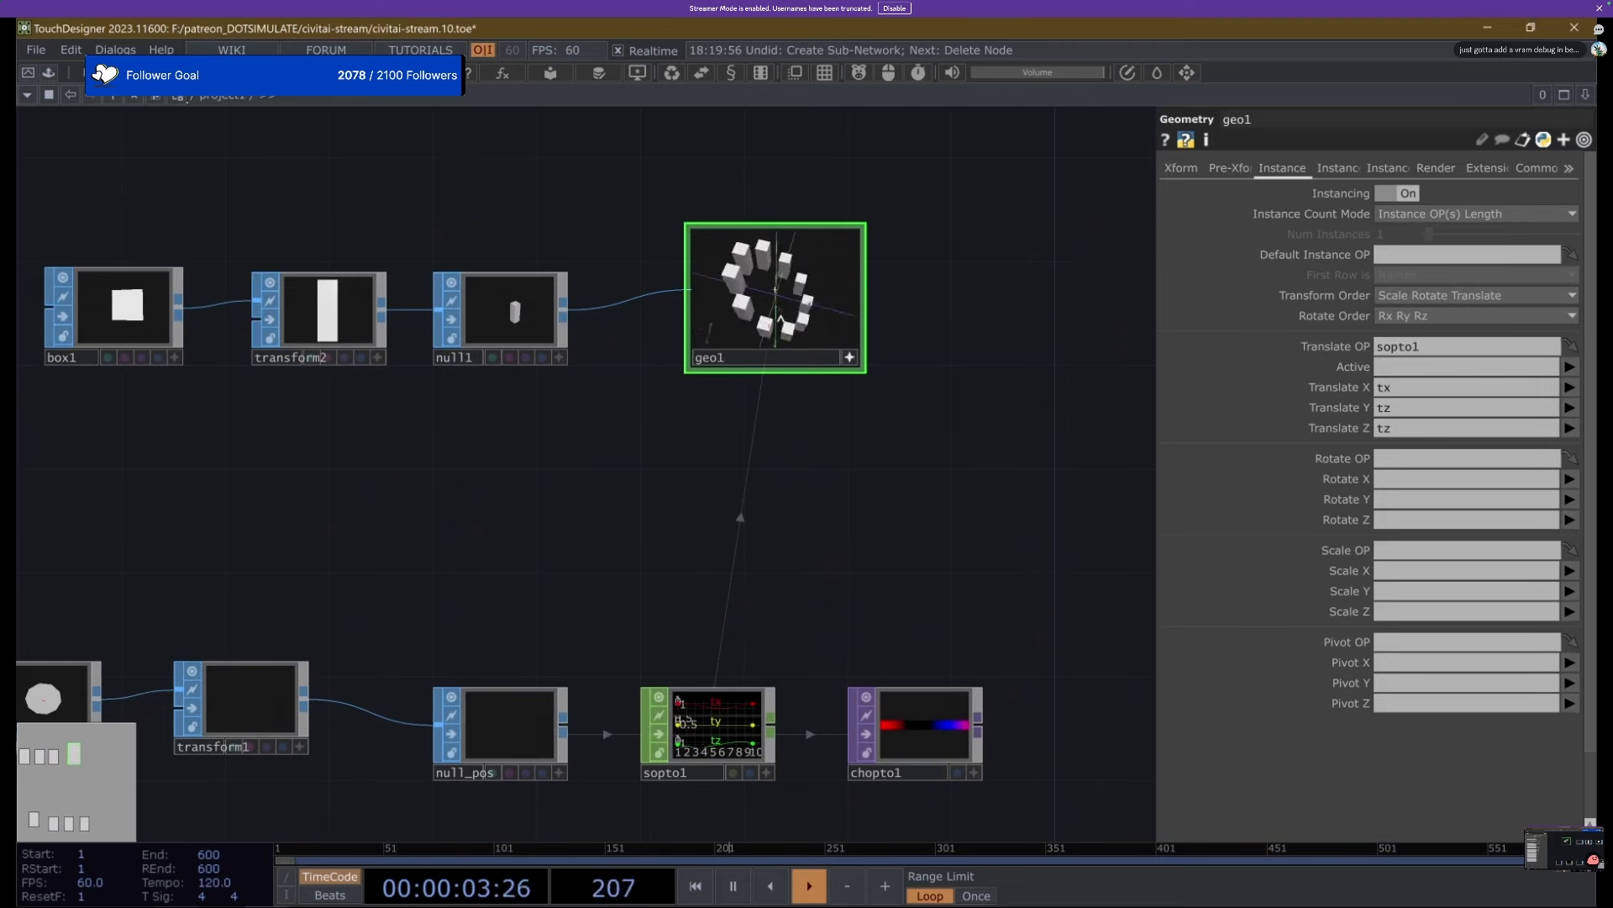
Try turning off Position XYZ on sopto1, check the channel choices for geo1's Translate X, and undo the Position XYZ change.
click(715, 723)
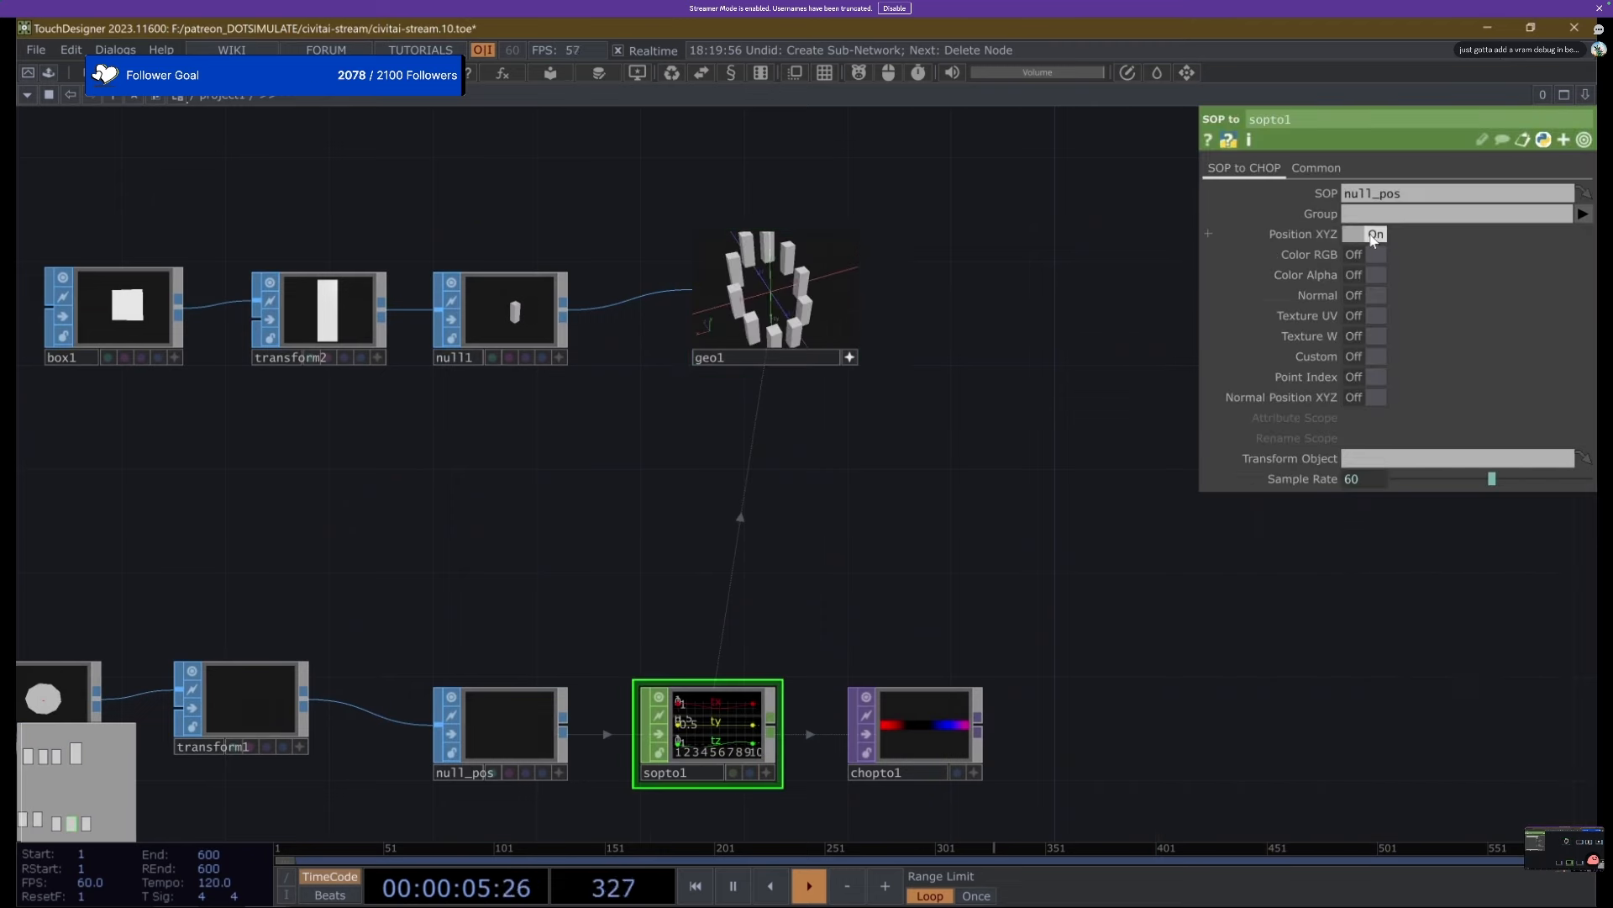
scroll(524, 727, up, 4)
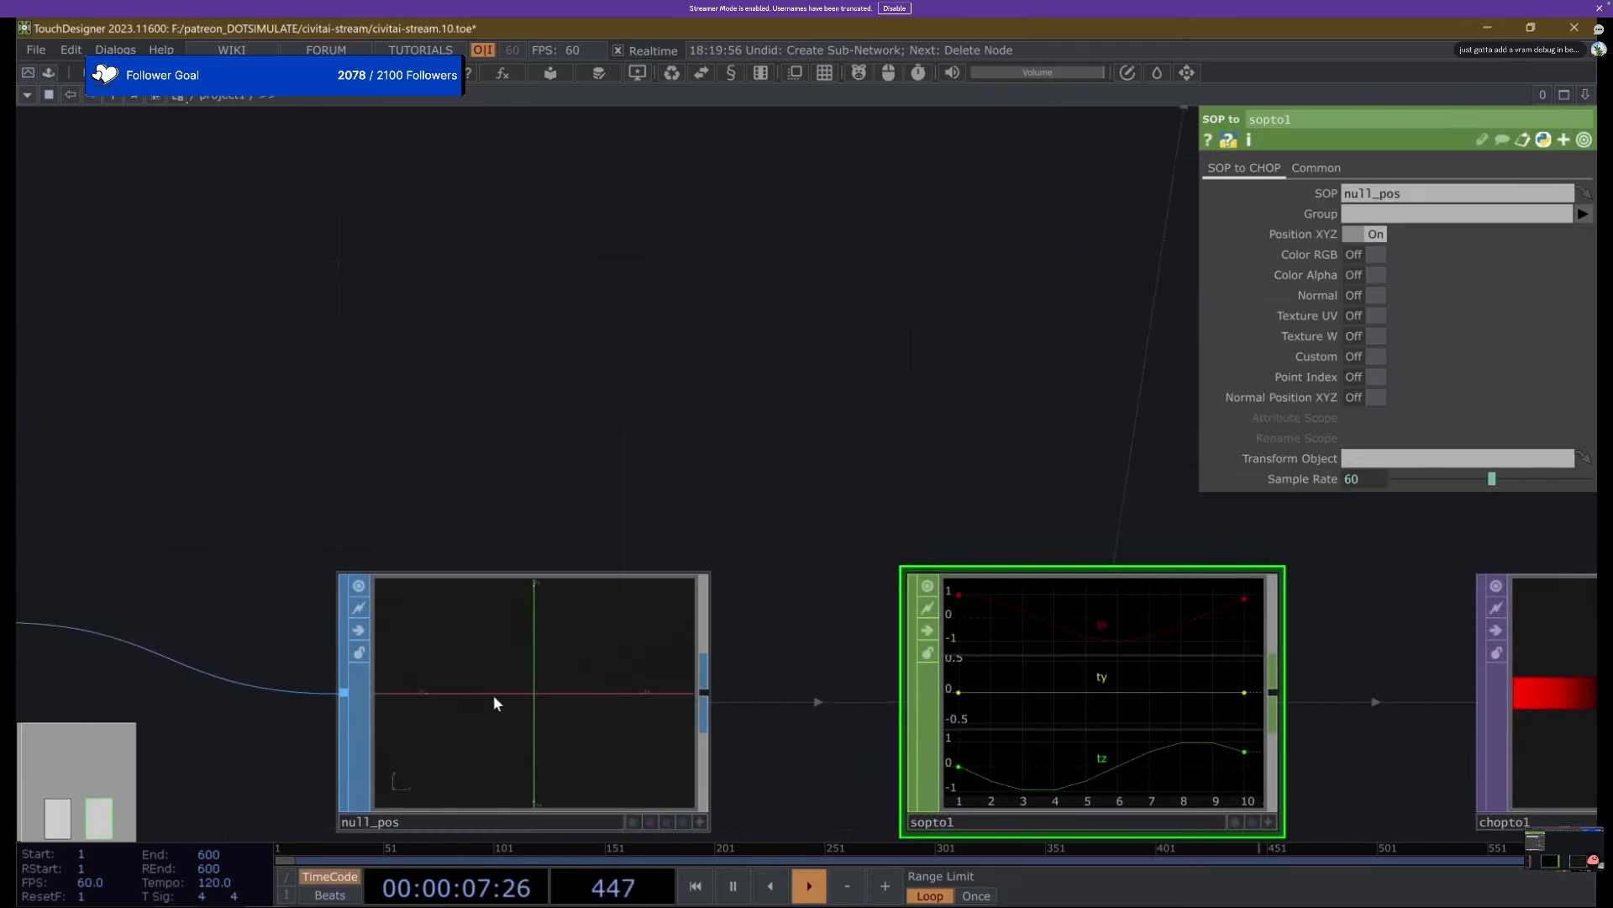
scroll(1000, 521, down, 4)
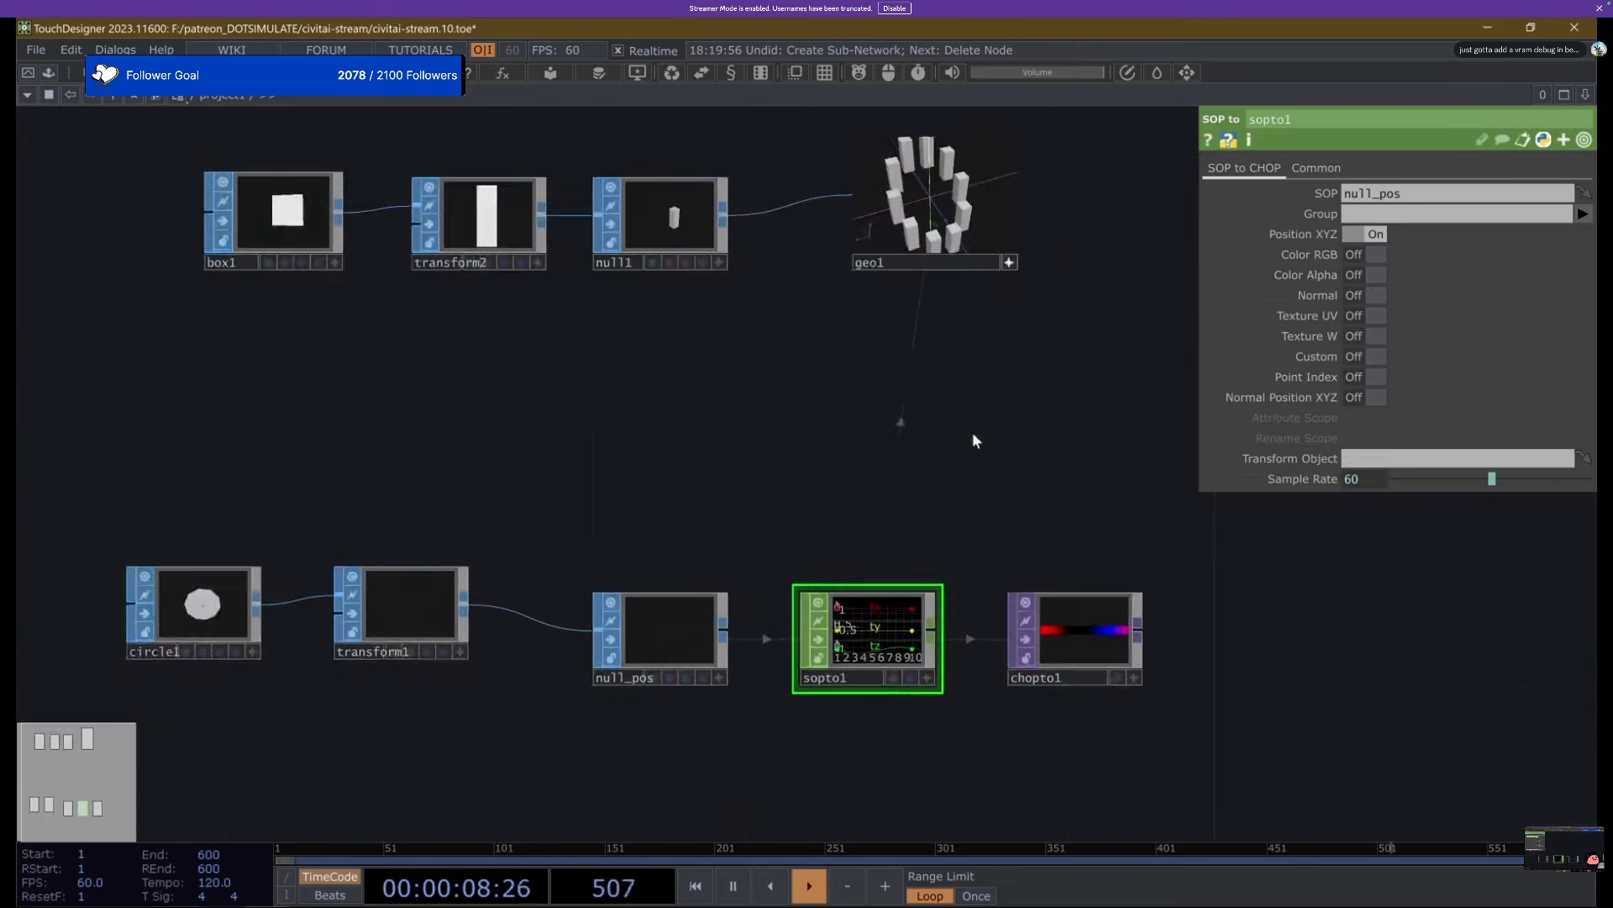
click(1375, 238)
click(895, 240)
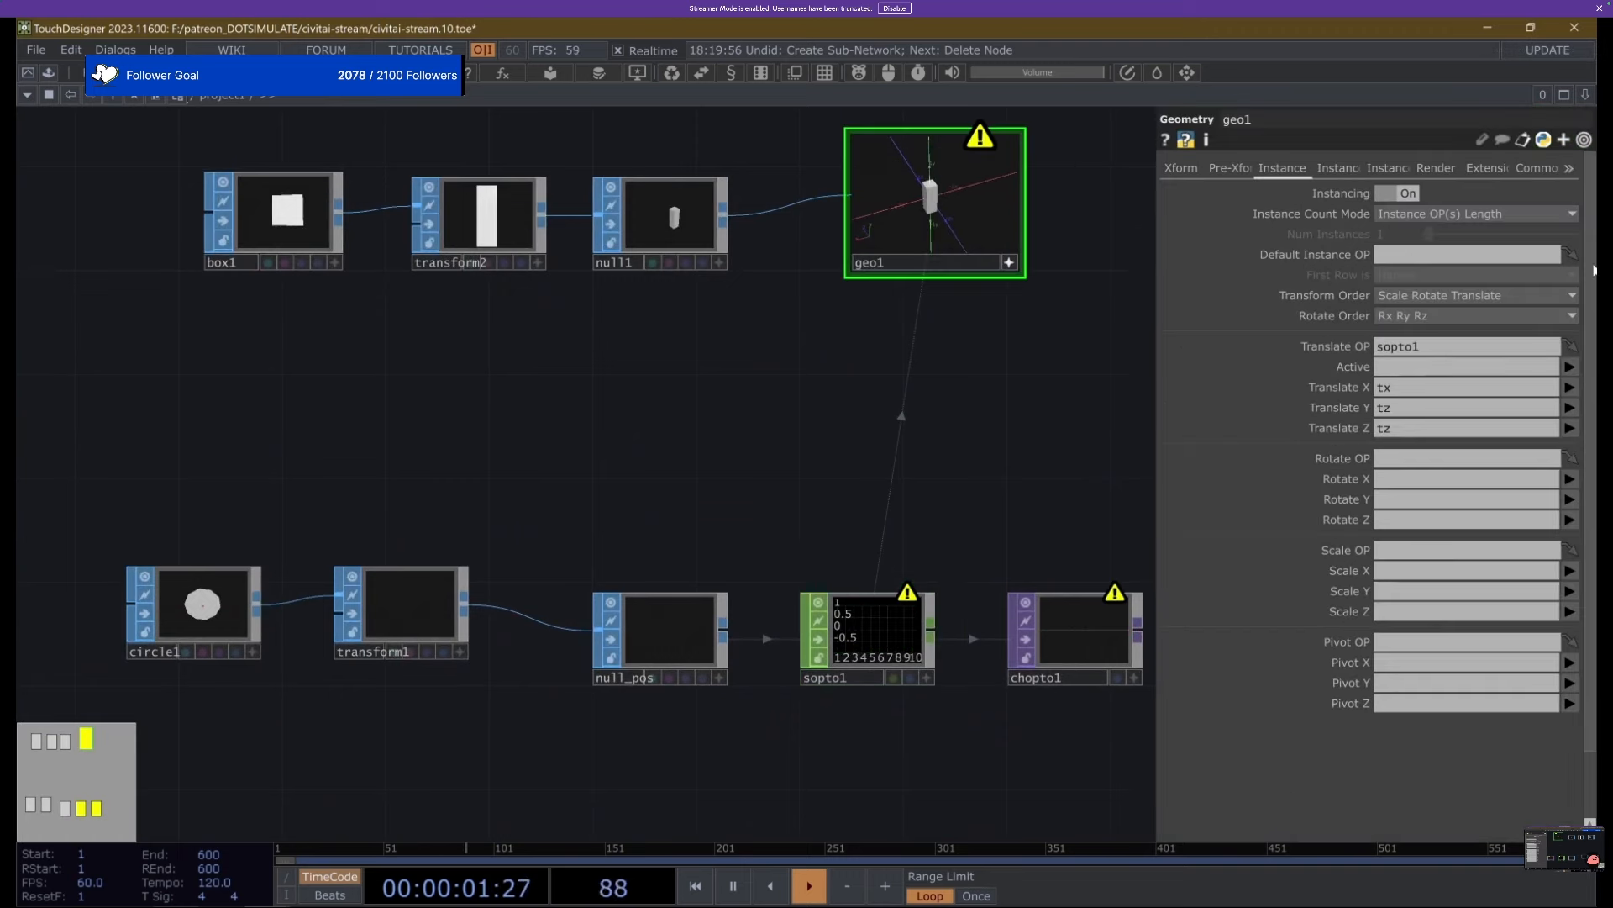
click(1572, 388)
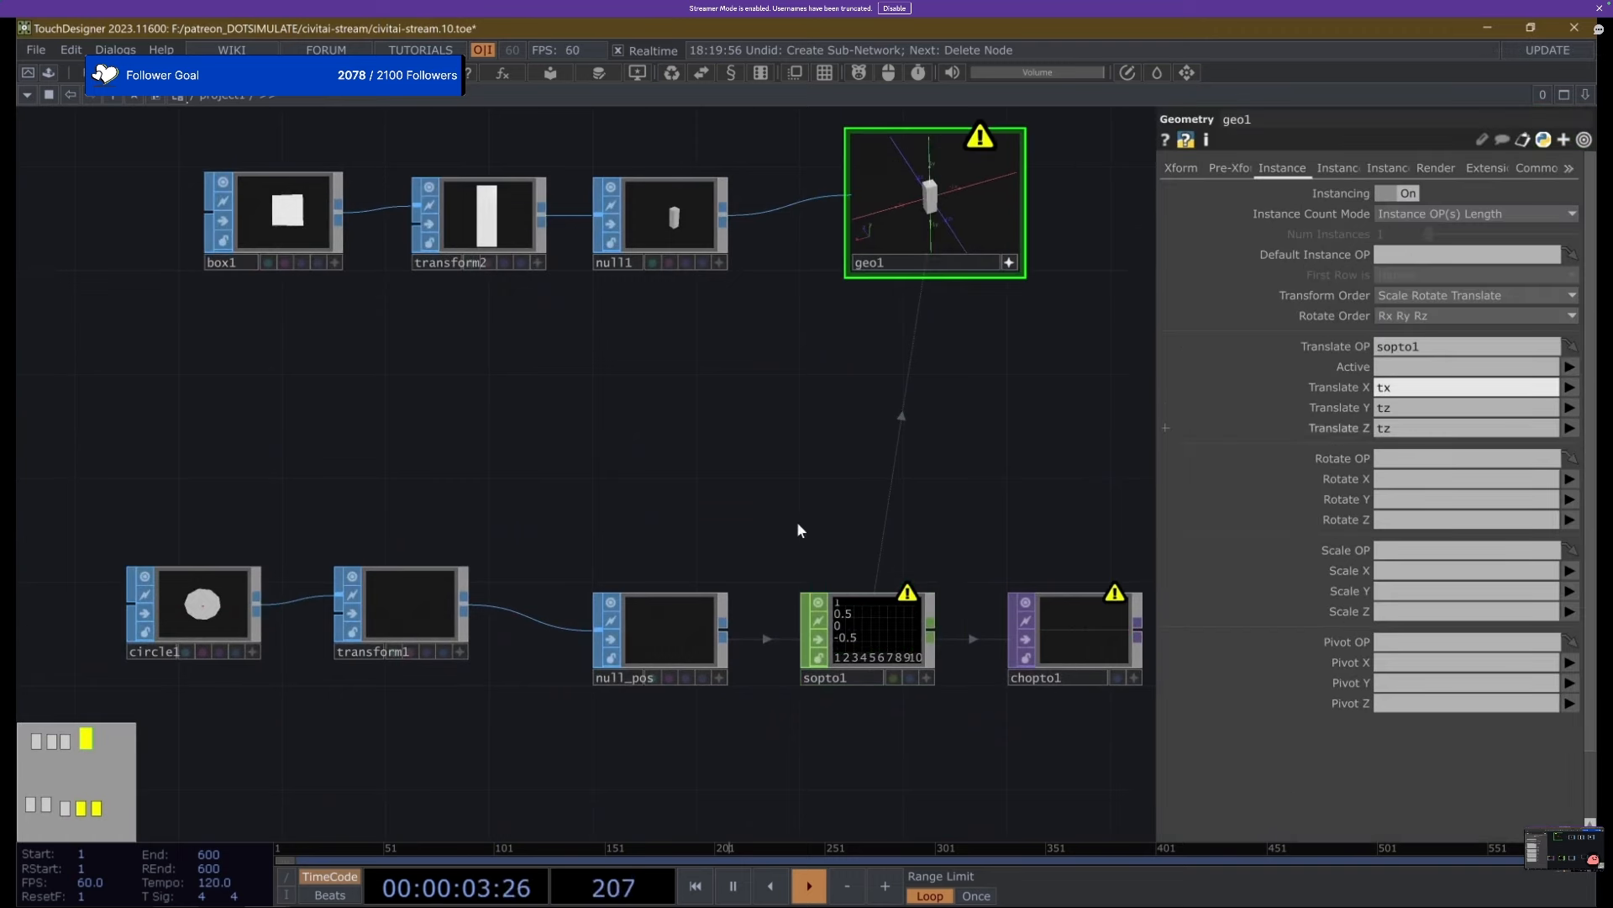
key(ctrl+z)
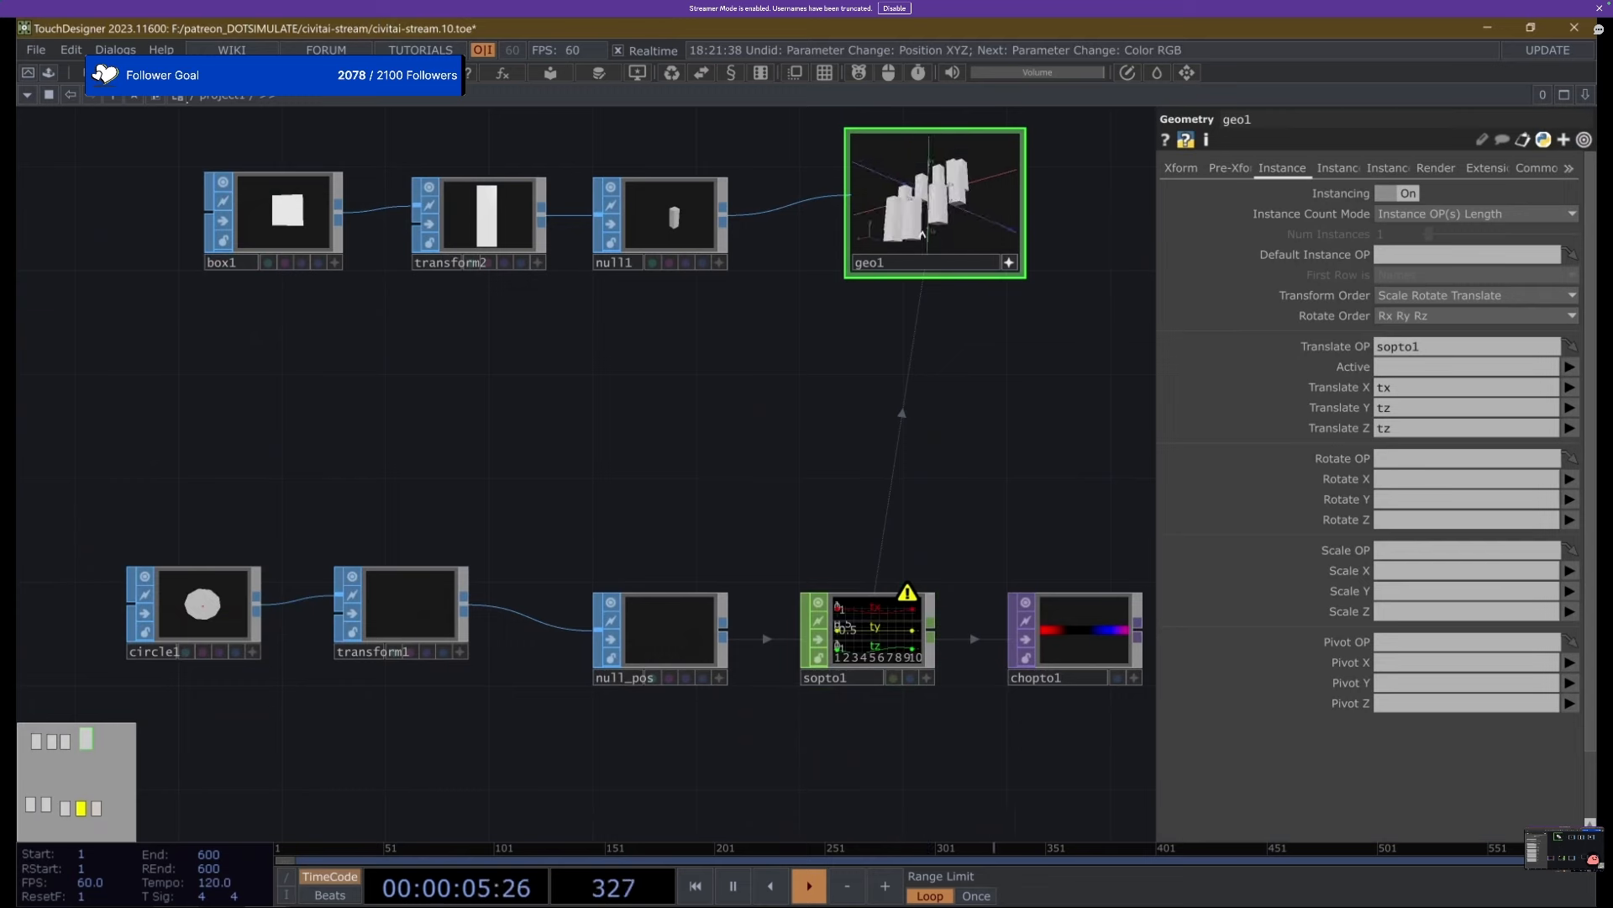
View geo1's instances from another angle and turn Color RGB back off on sopto1.
click(878, 673)
drag(1066, 345, 973, 430)
drag(881, 313, 845, 422)
click(881, 344)
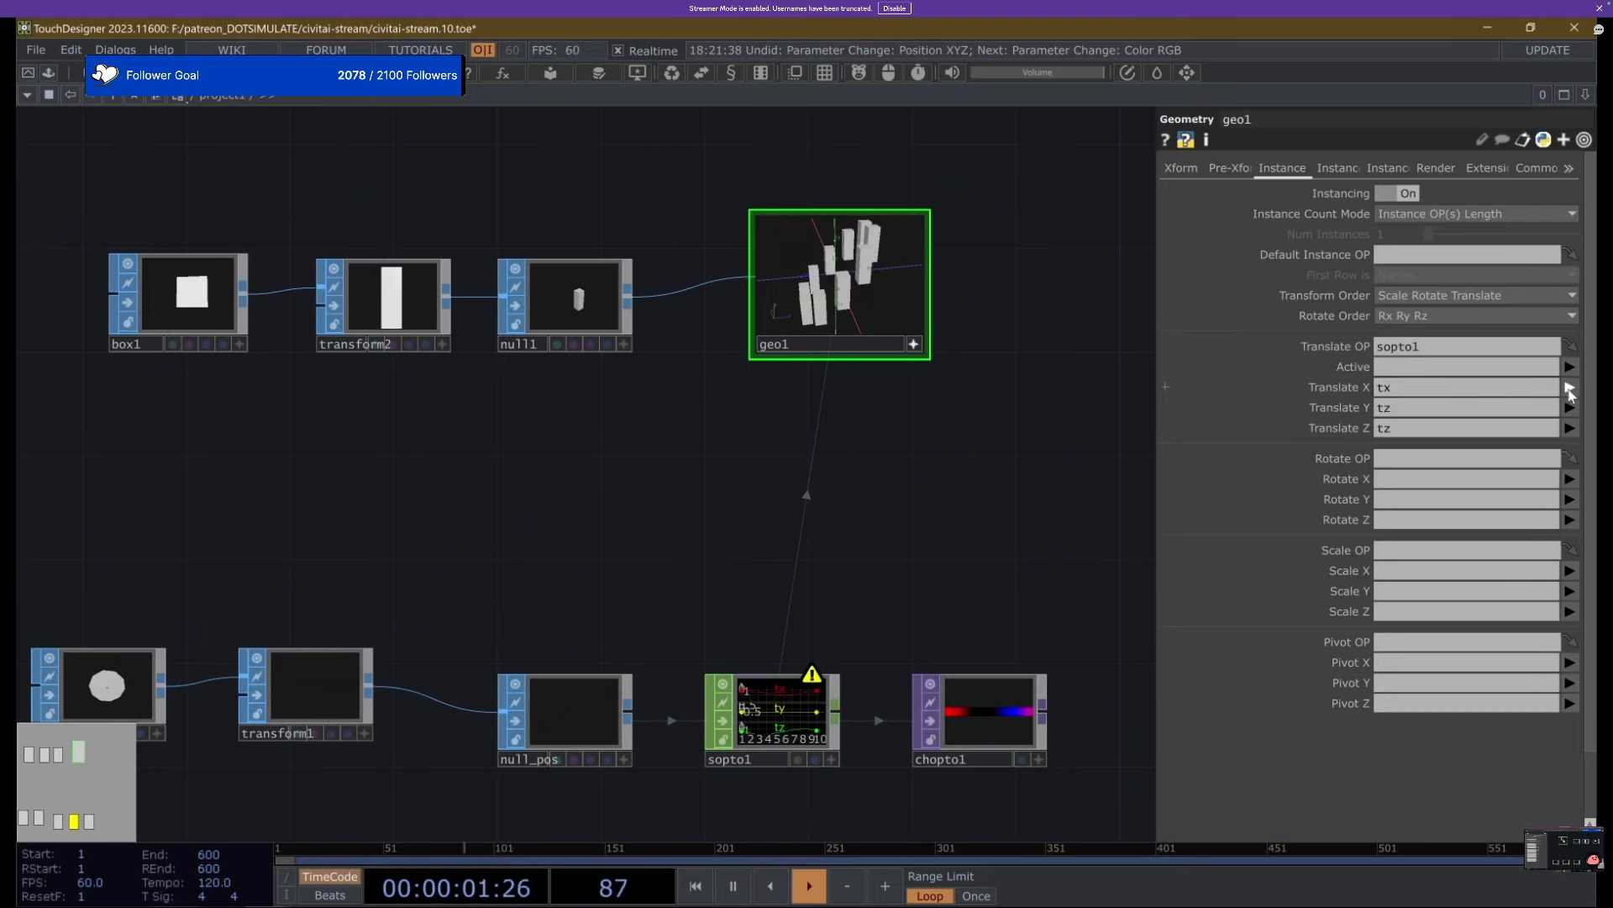
middle_drag(785, 709, 752, 567)
click(758, 728)
click(1370, 254)
drag(721, 527, 751, 492)
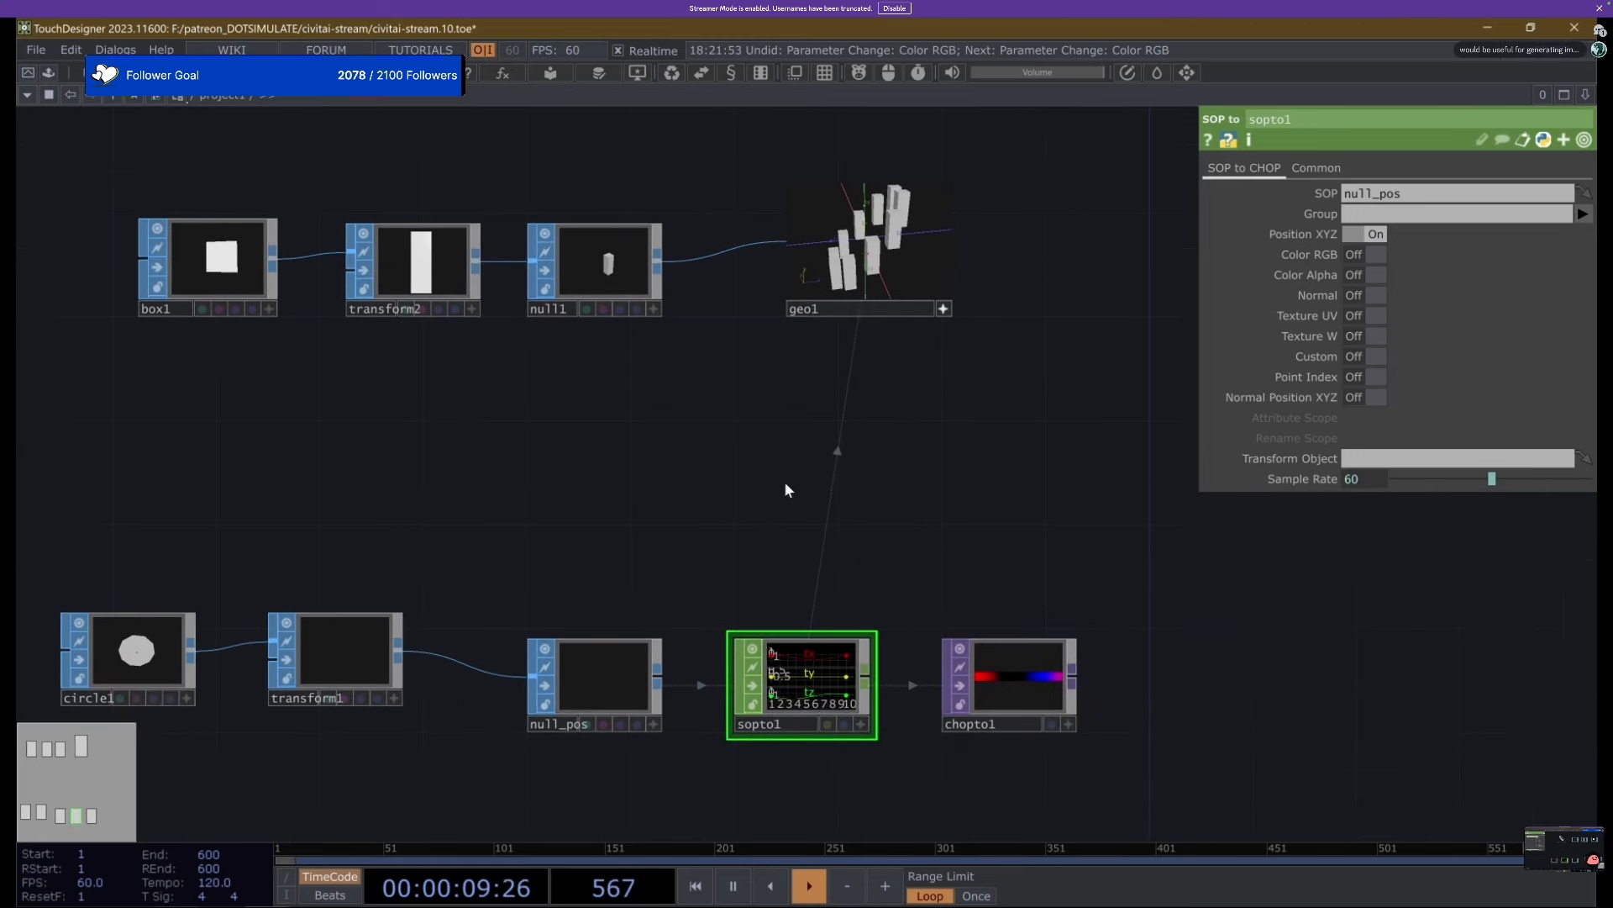
Undo geo1's instancing changes that assigned sopto1 as Translate OP and its channels to Translate X, Y and Z.
key(ctrl+z)
key(ctrl+z)
key(ctrl+z)
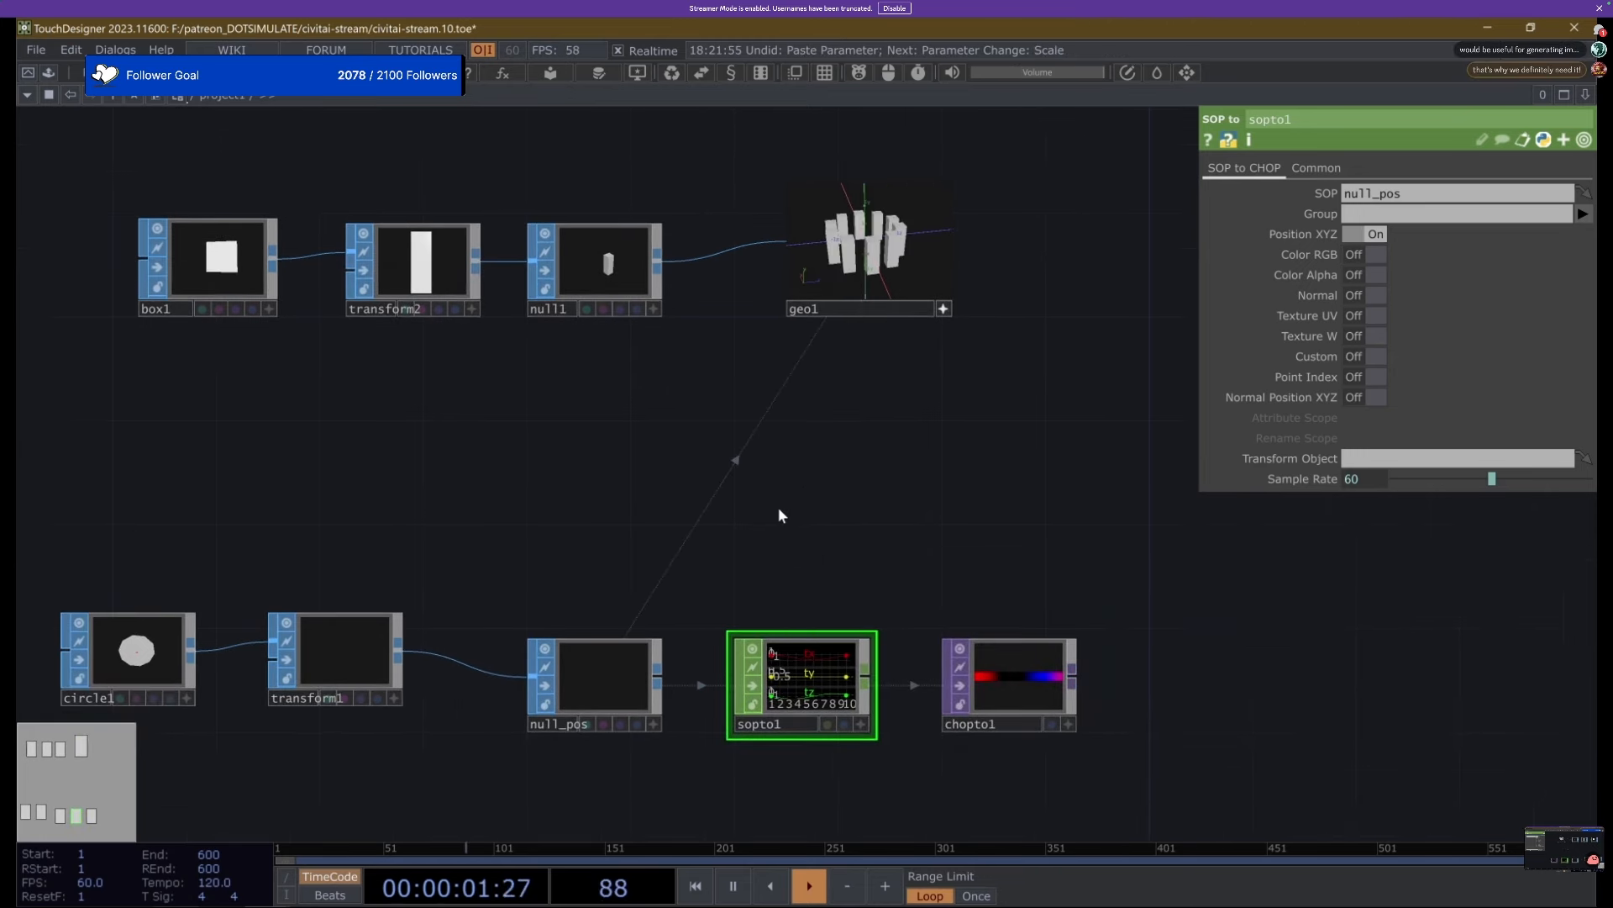
Examine the CHOP to TOP parameters of chopto1.
click(659, 637)
click(1011, 678)
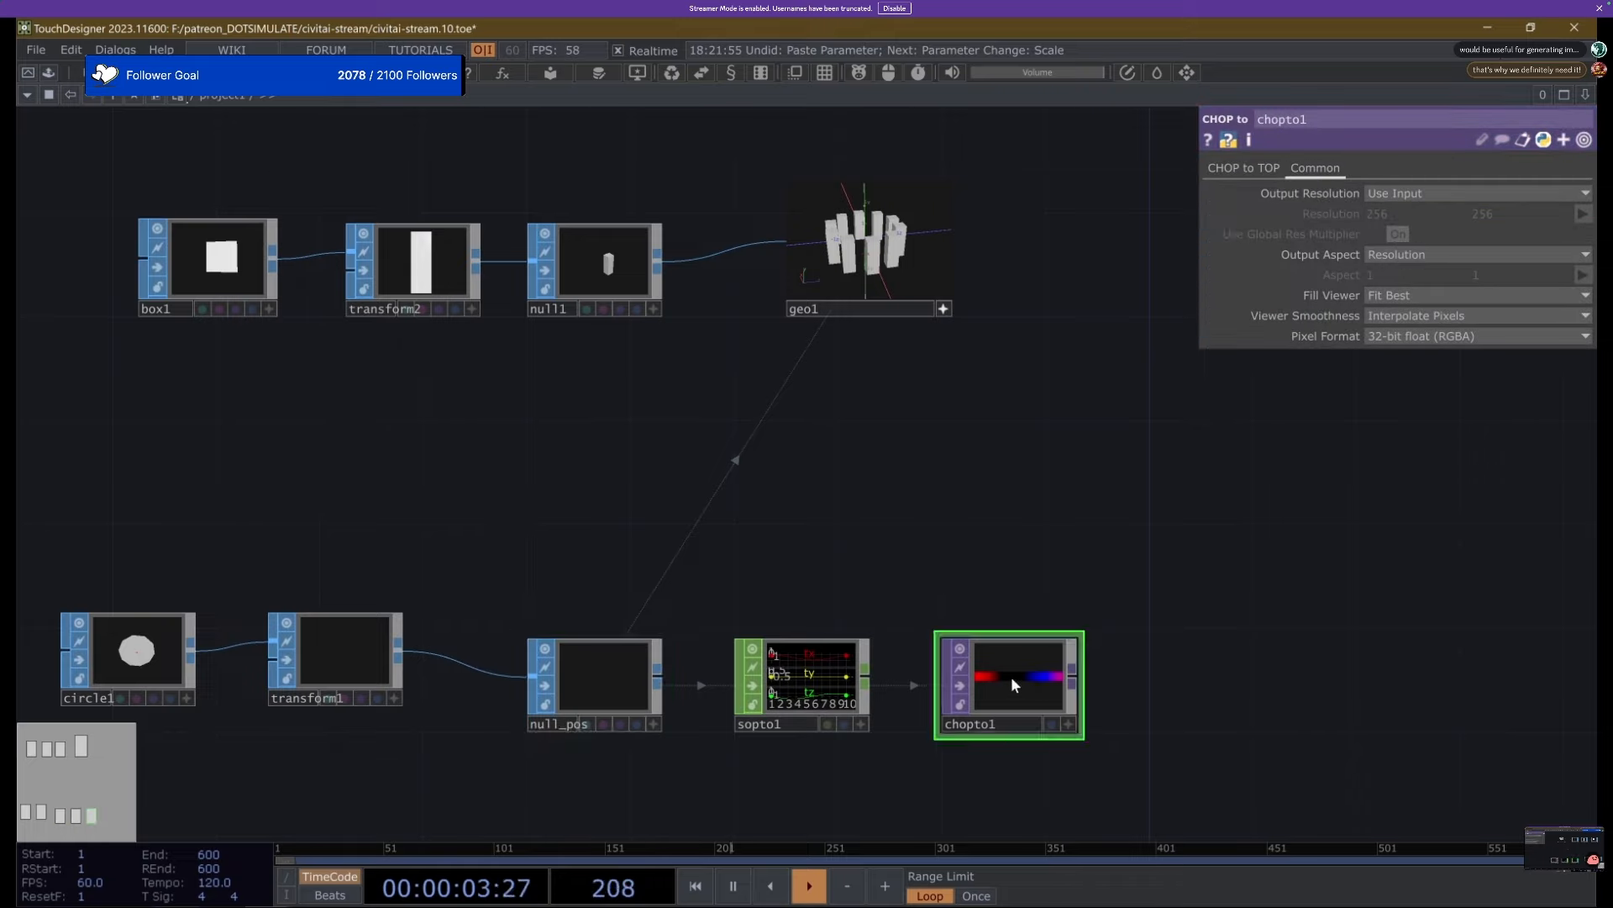
scroll(1010, 681, up, 3)
click(1242, 167)
scroll(865, 473, down, 4)
scroll(795, 638, up, 3)
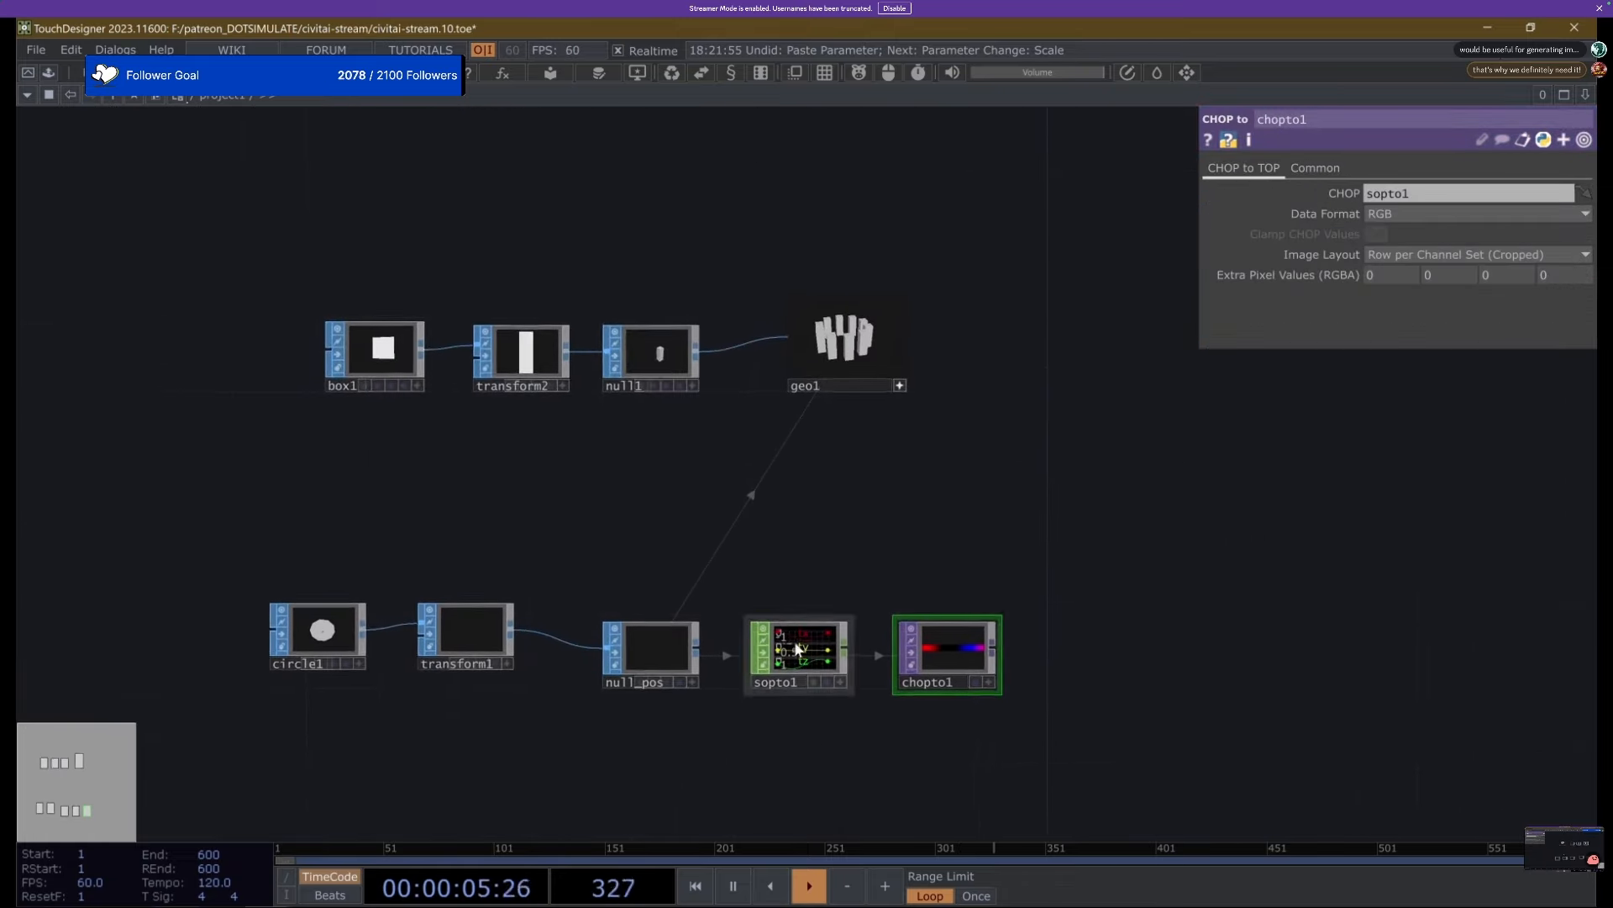
Check the null_pos operator and geo1's instancing Translate parameters.
click(803, 725)
click(547, 691)
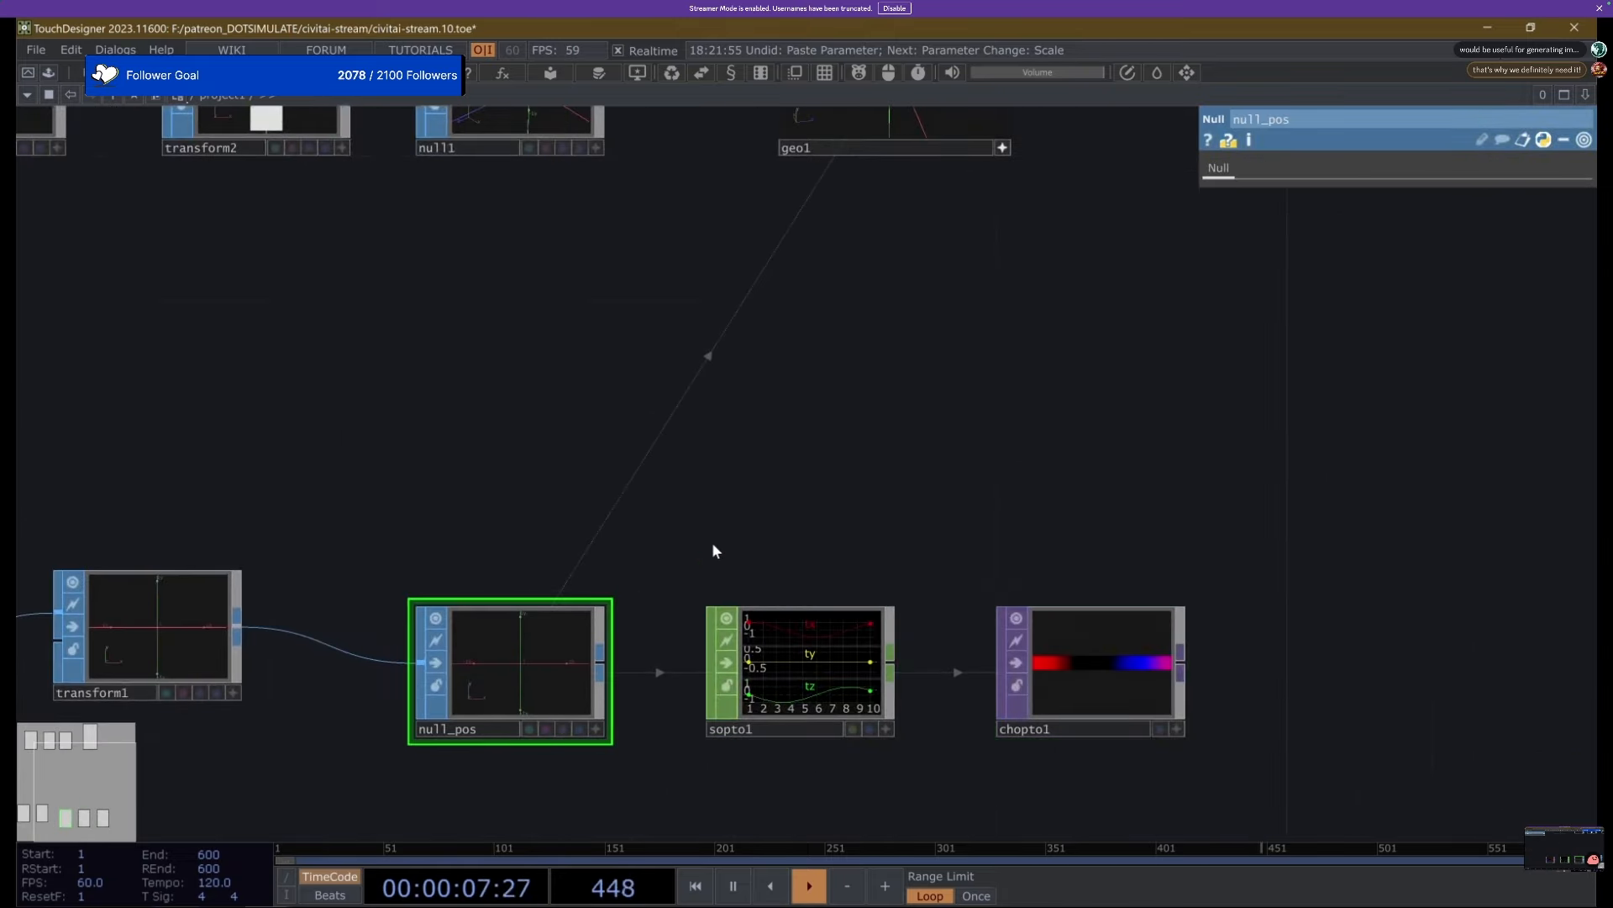
scroll(754, 380, down, 3)
click(874, 227)
scroll(790, 496, up, 3)
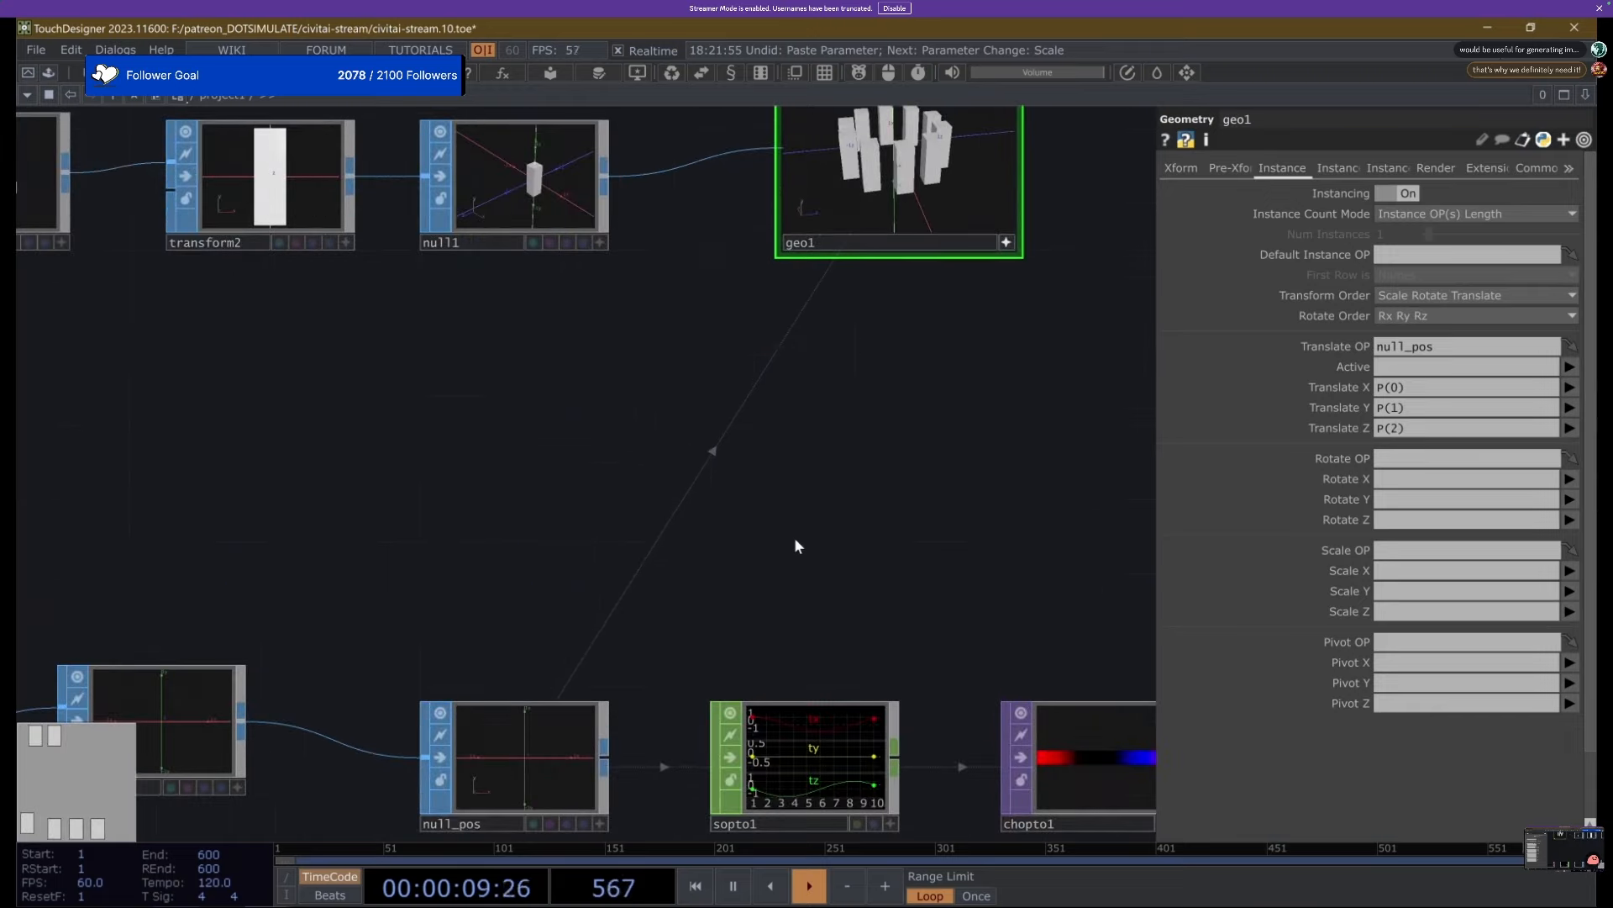
scroll(860, 347, down, 3)
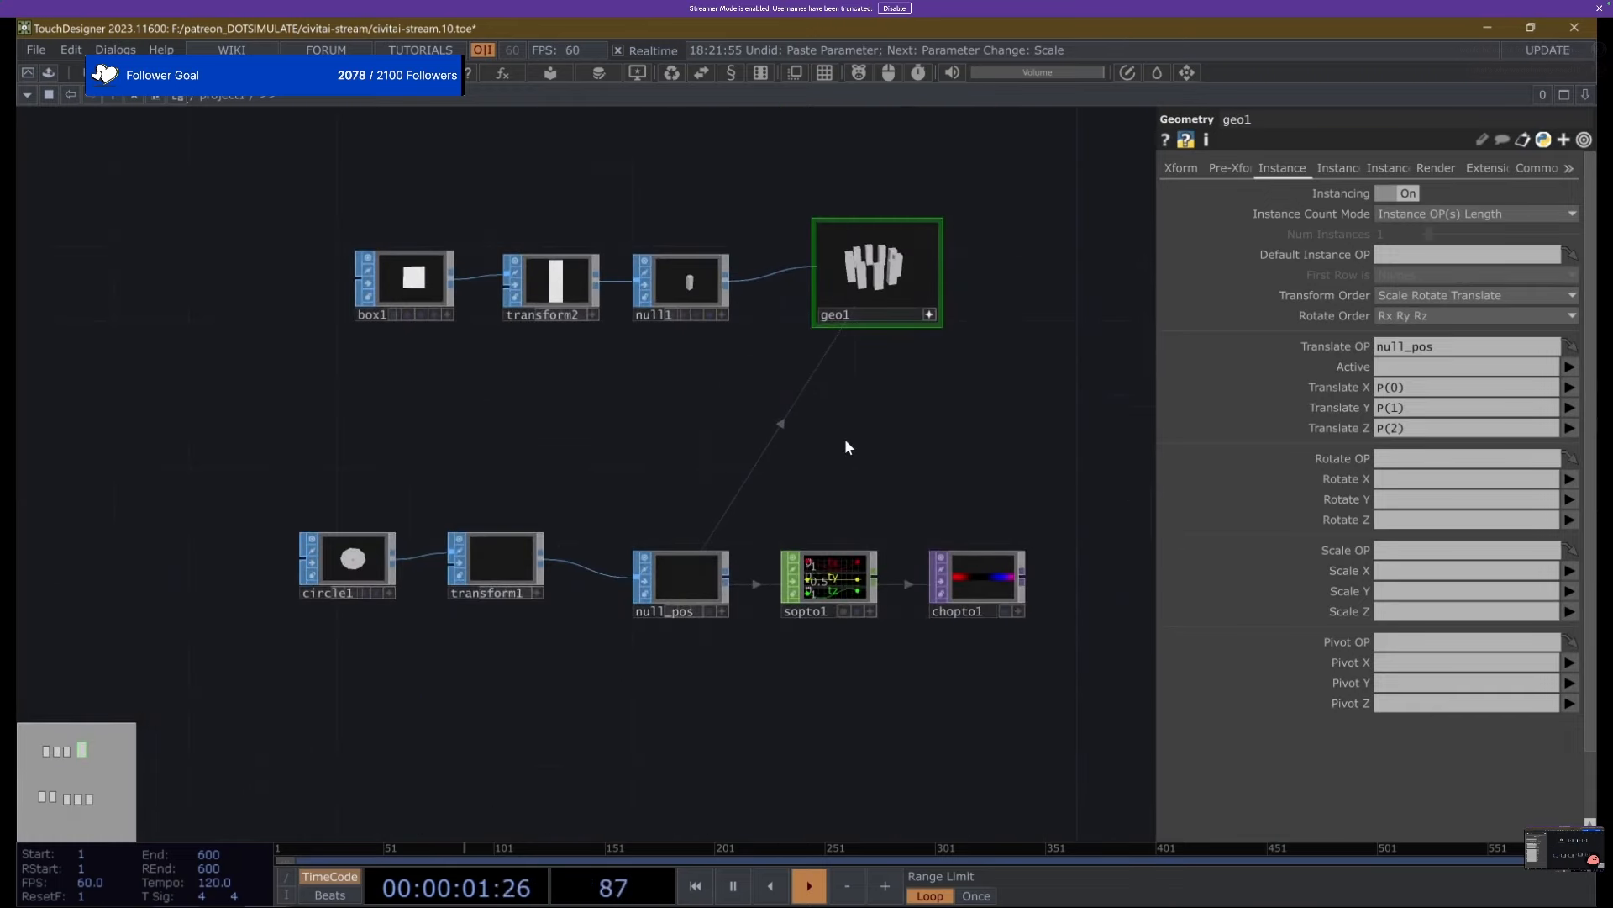
Examine sopto1's SOP to CHOP parameters and its place between null_pos and chopto1.
scroll(834, 478, up, 2)
click(832, 565)
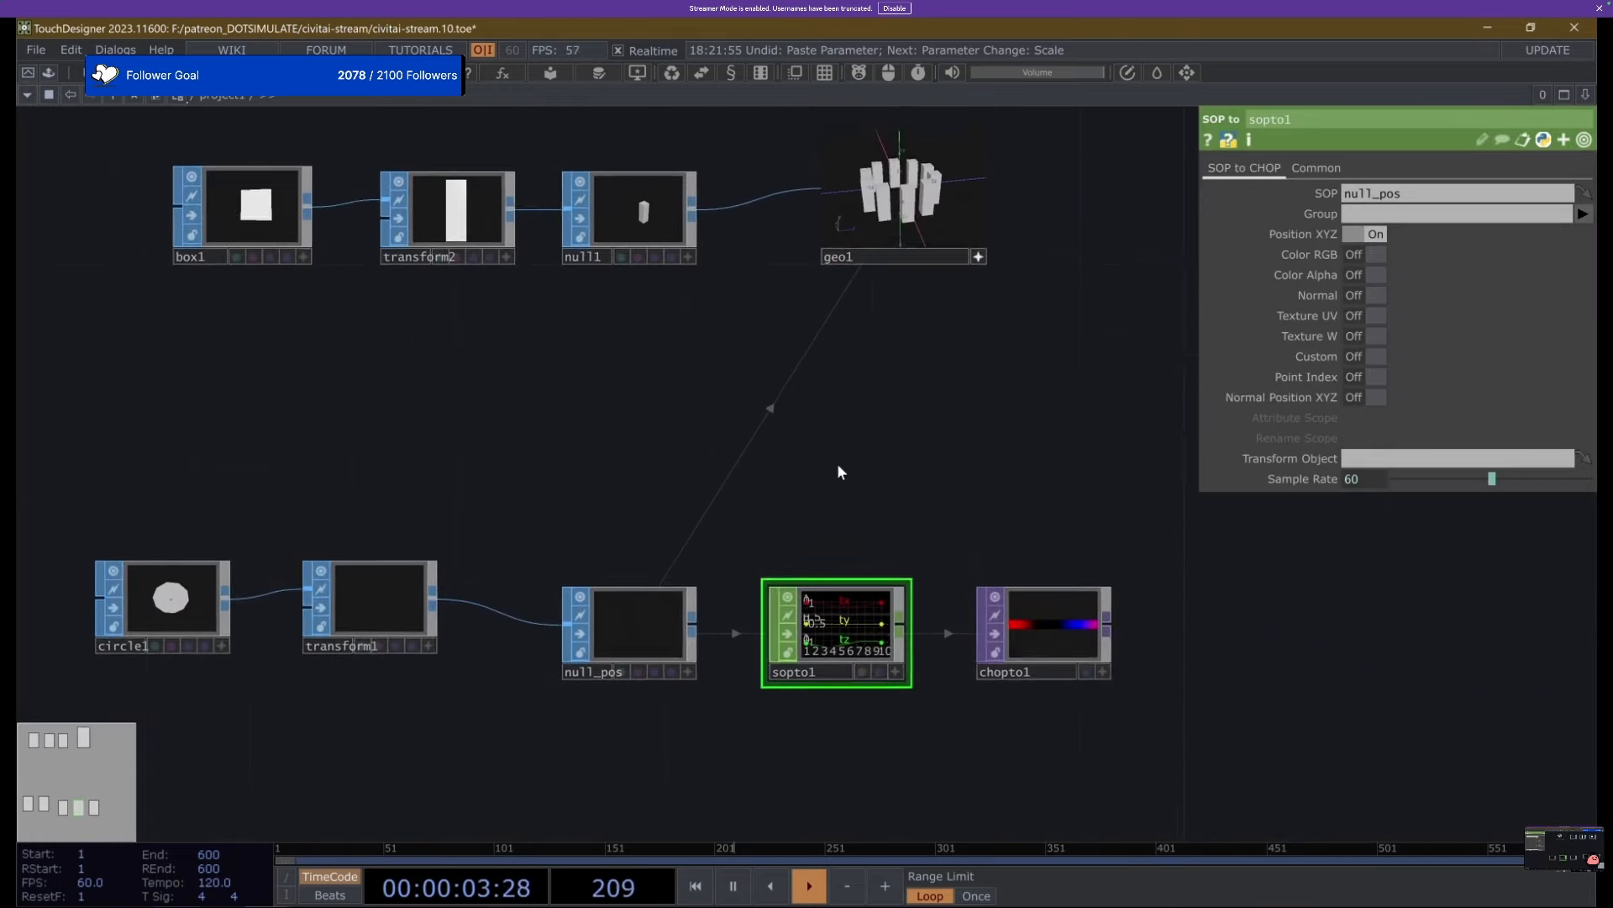
drag(746, 582, 698, 512)
scroll(695, 514, up, 3)
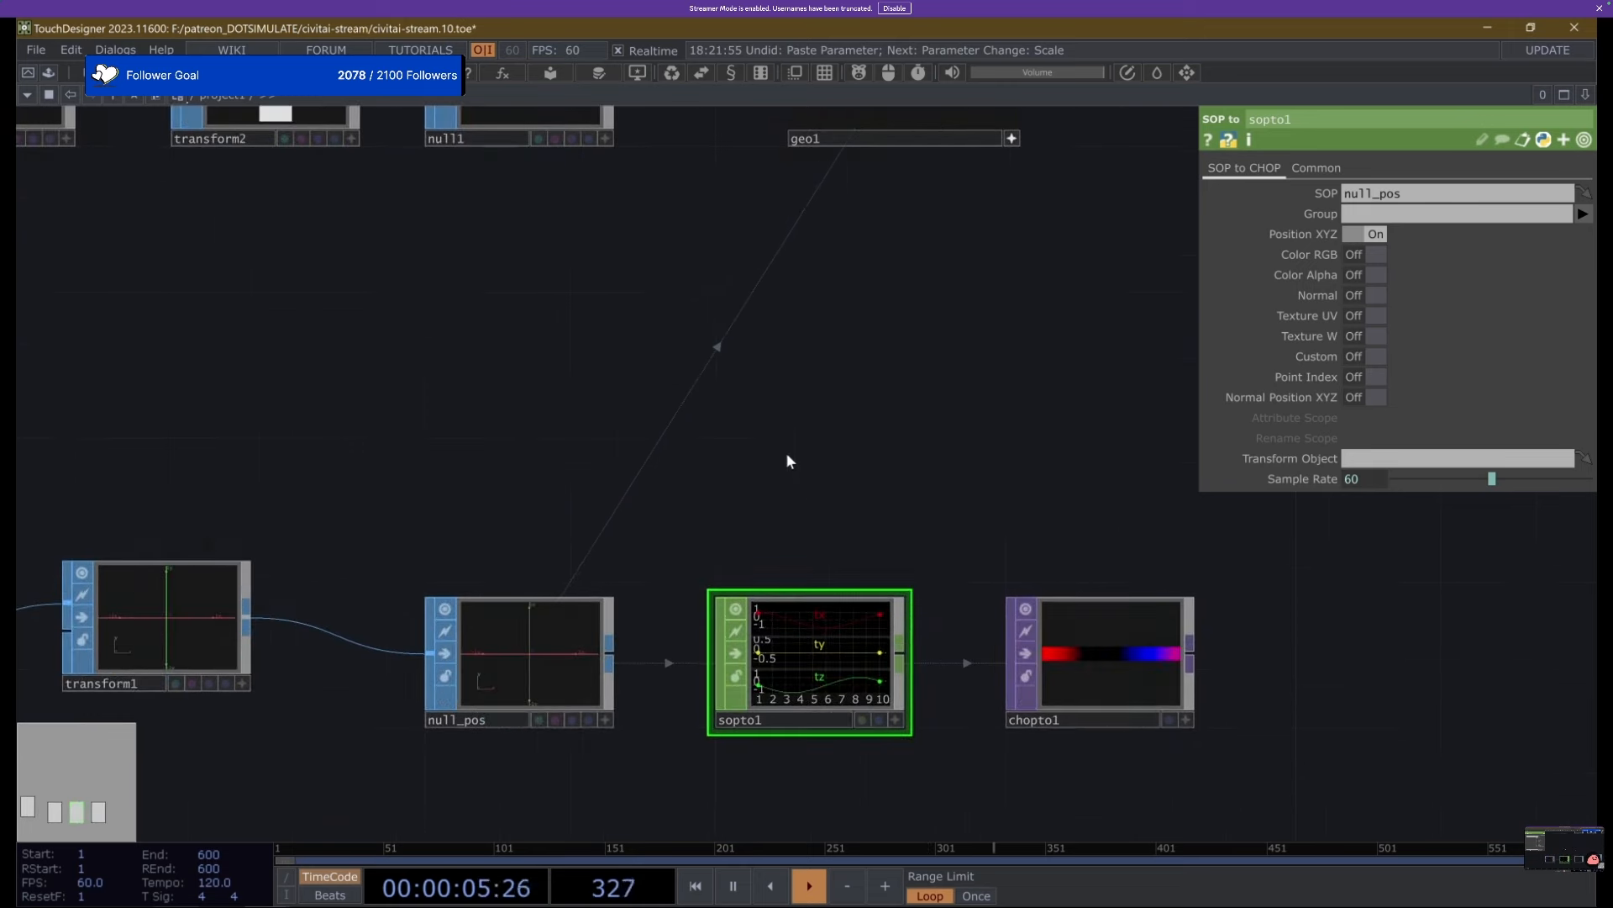
scroll(583, 496, down, 3)
scroll(555, 588, up, 3)
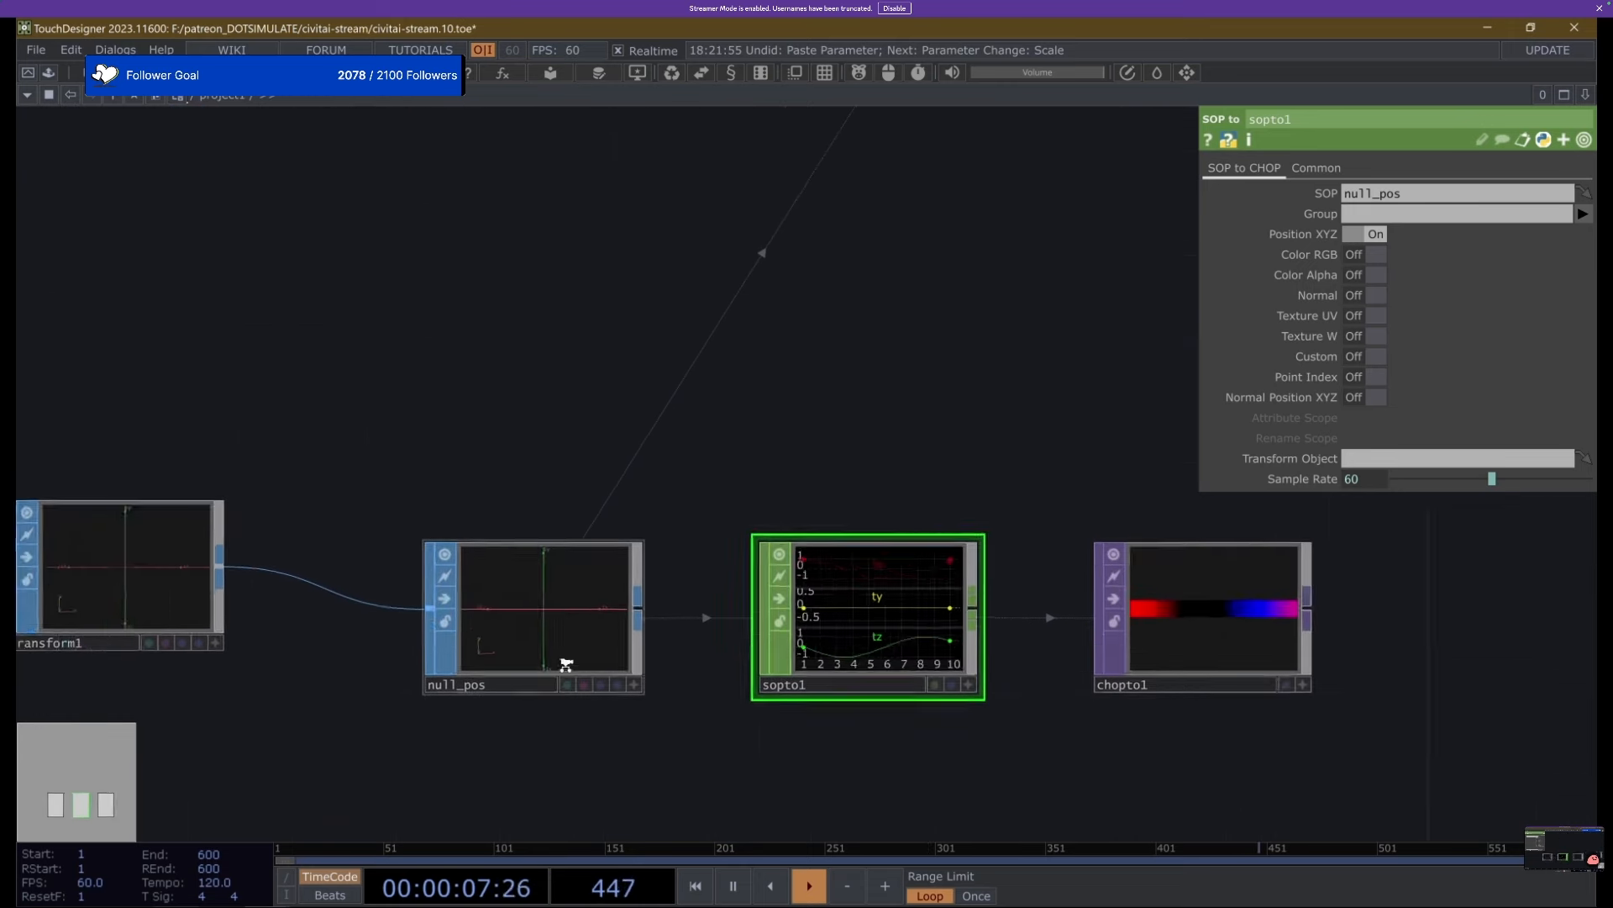
Make null_pos's viewer active, orbit it to show the circle's face, and compare it with sopto1's channels.
click(596, 653)
scroll(659, 375, down, 3)
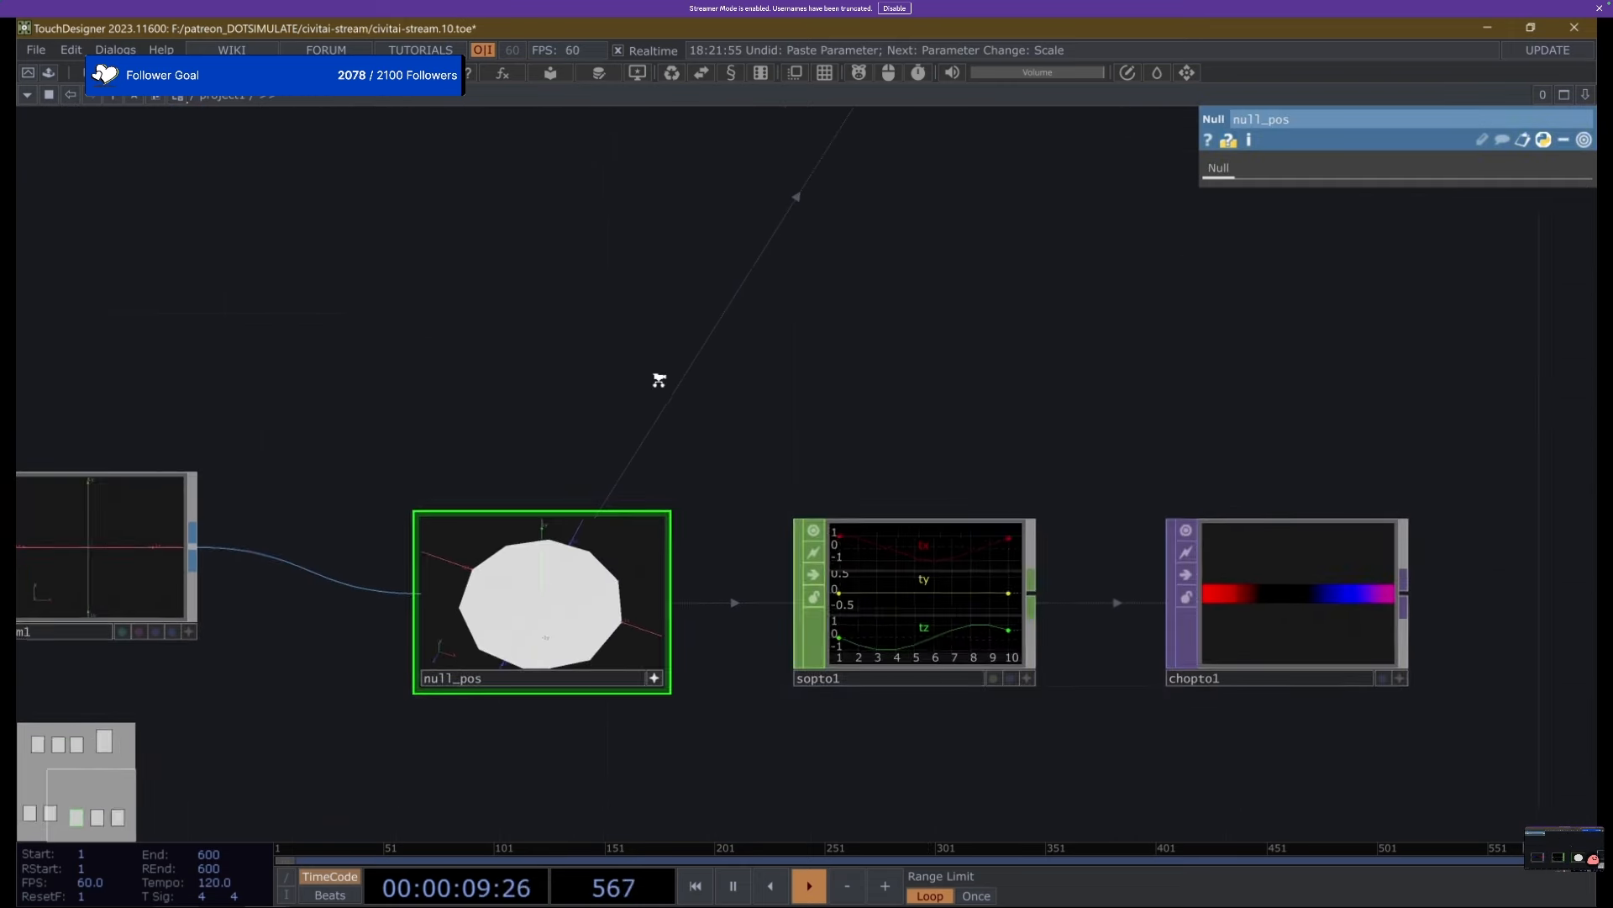
scroll(673, 452, up, 2)
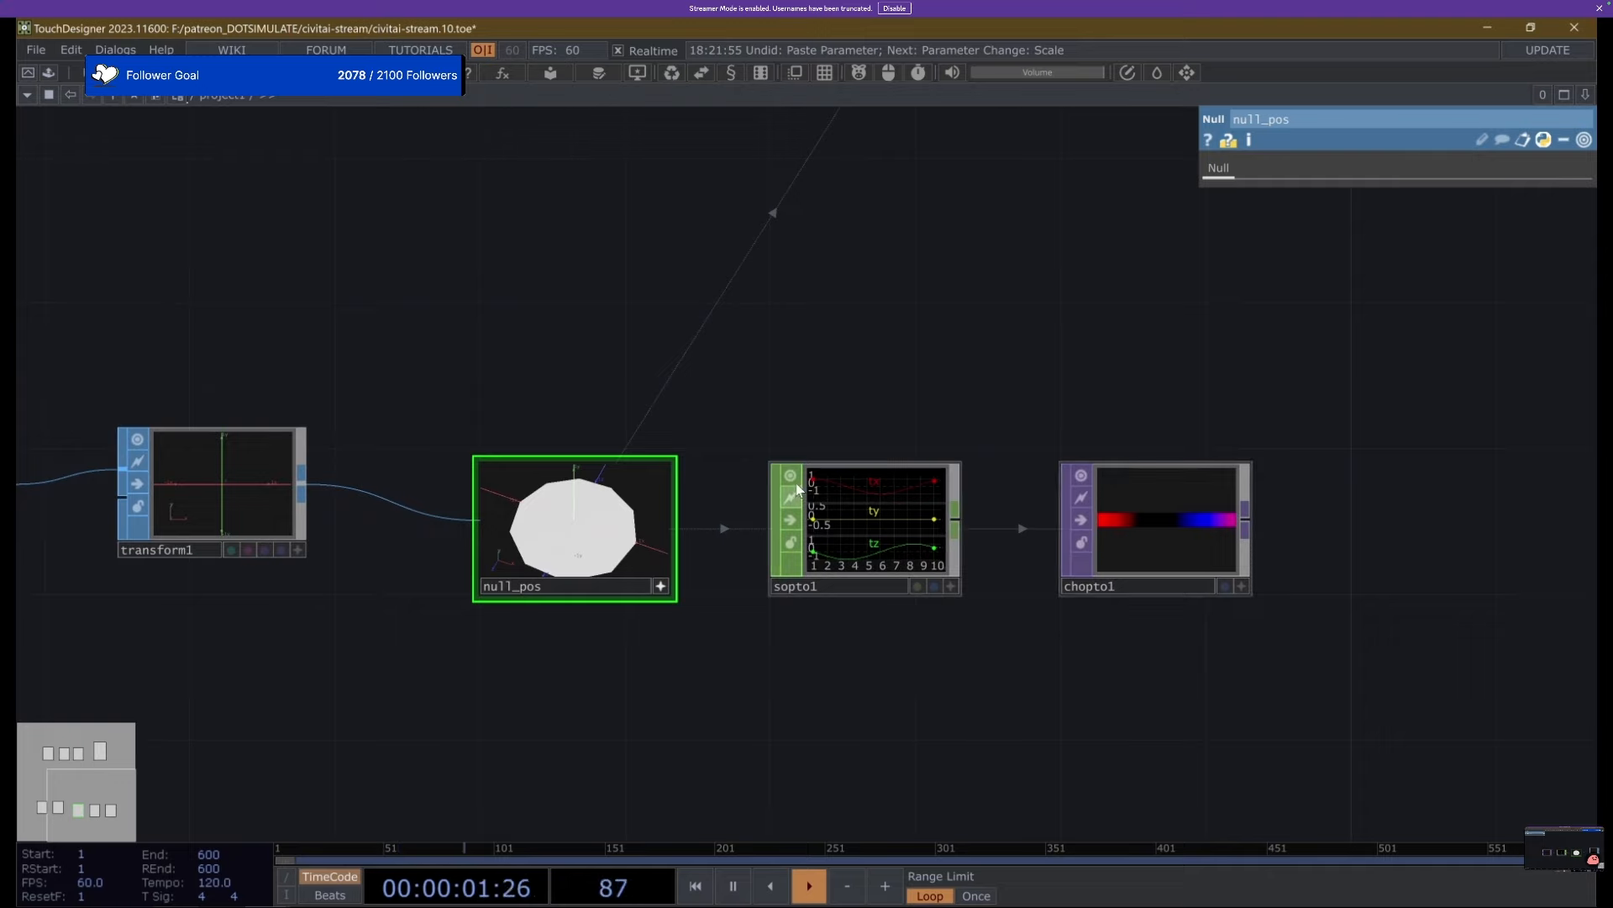
drag(1029, 552, 994, 593)
click(844, 553)
drag(778, 382, 693, 523)
scroll(691, 522, down, 3)
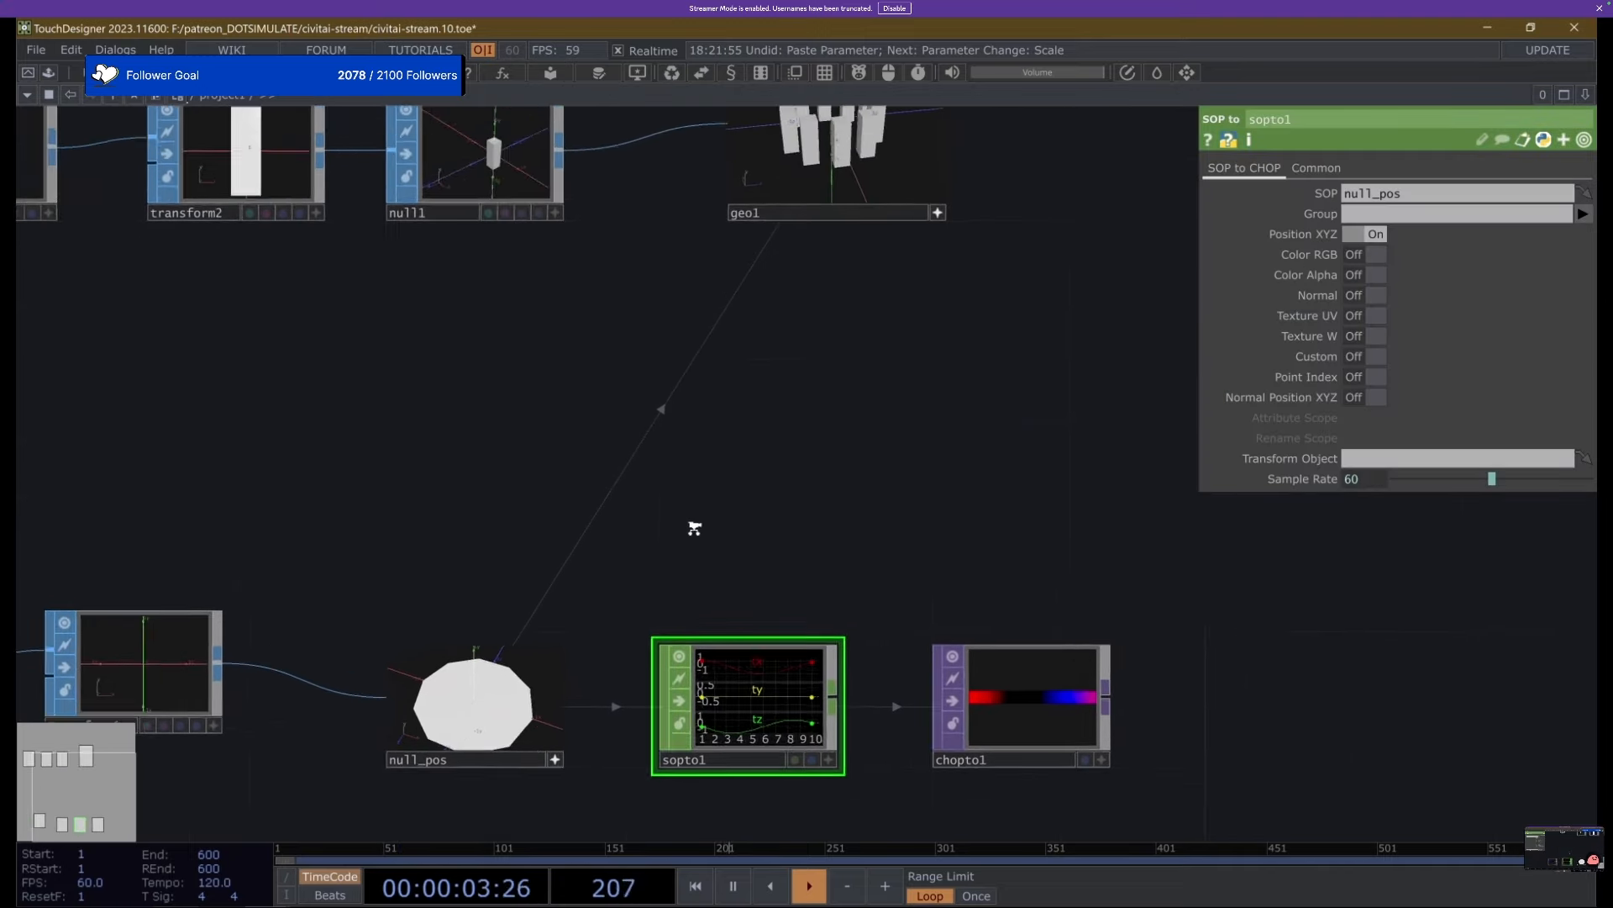
Delete the sopto1 and chopto1 operators that follow null_pos.
click(811, 264)
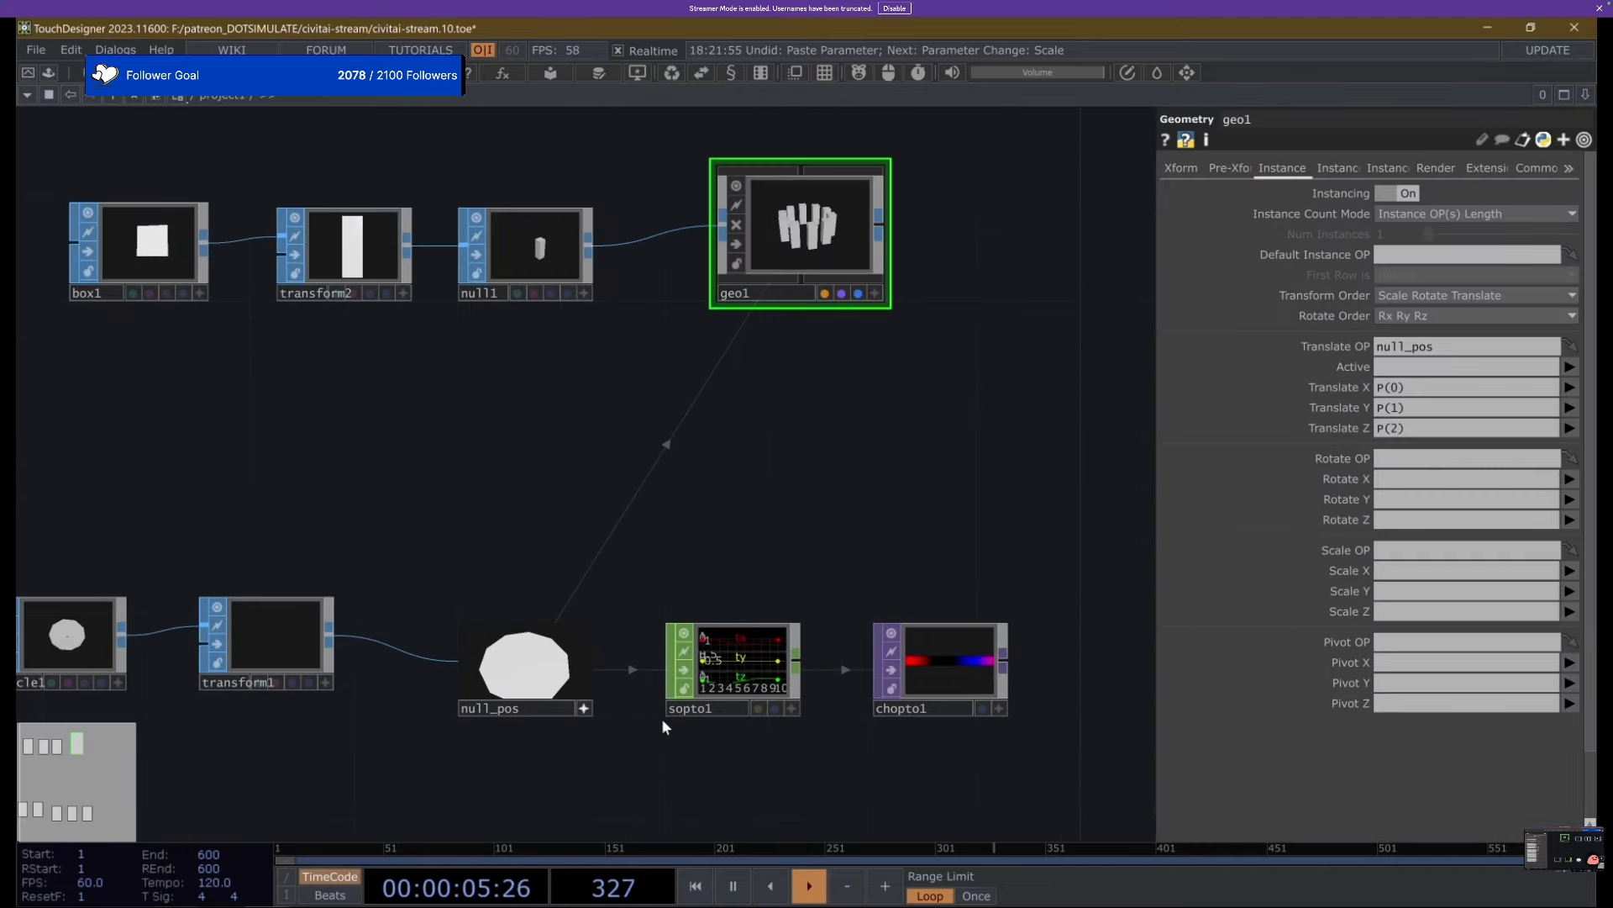
right_drag(719, 535, 916, 629)
drag(875, 533, 835, 384)
key(Delete)
Align null_pos in a straight row with transform1 and inspect its circle geometry from a lower angle.
click(670, 598)
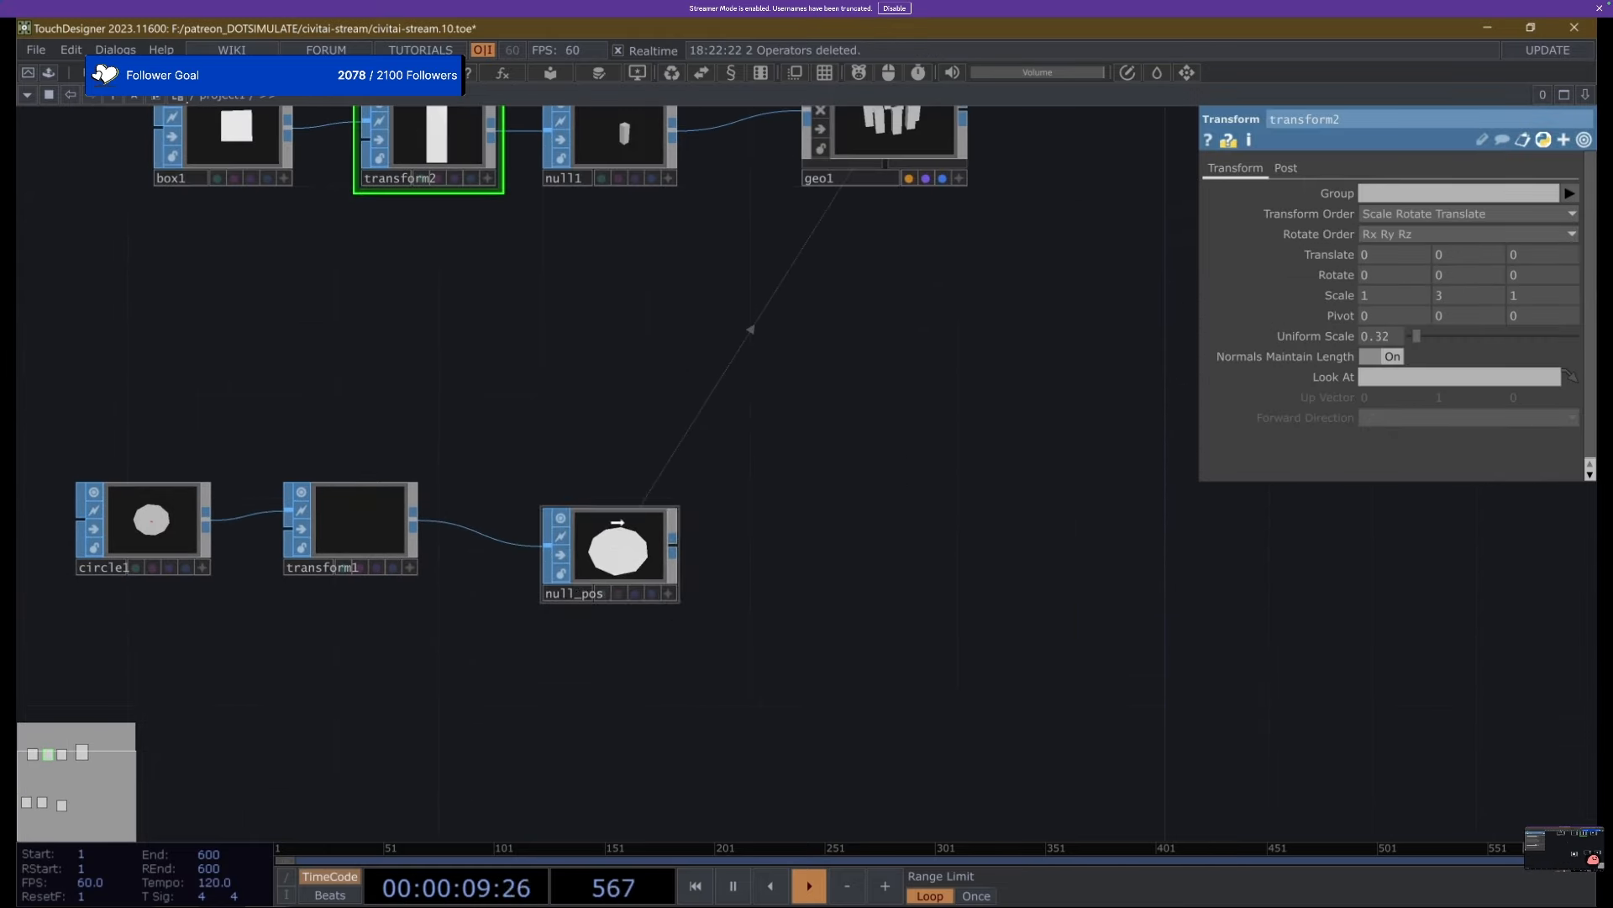
key(h)
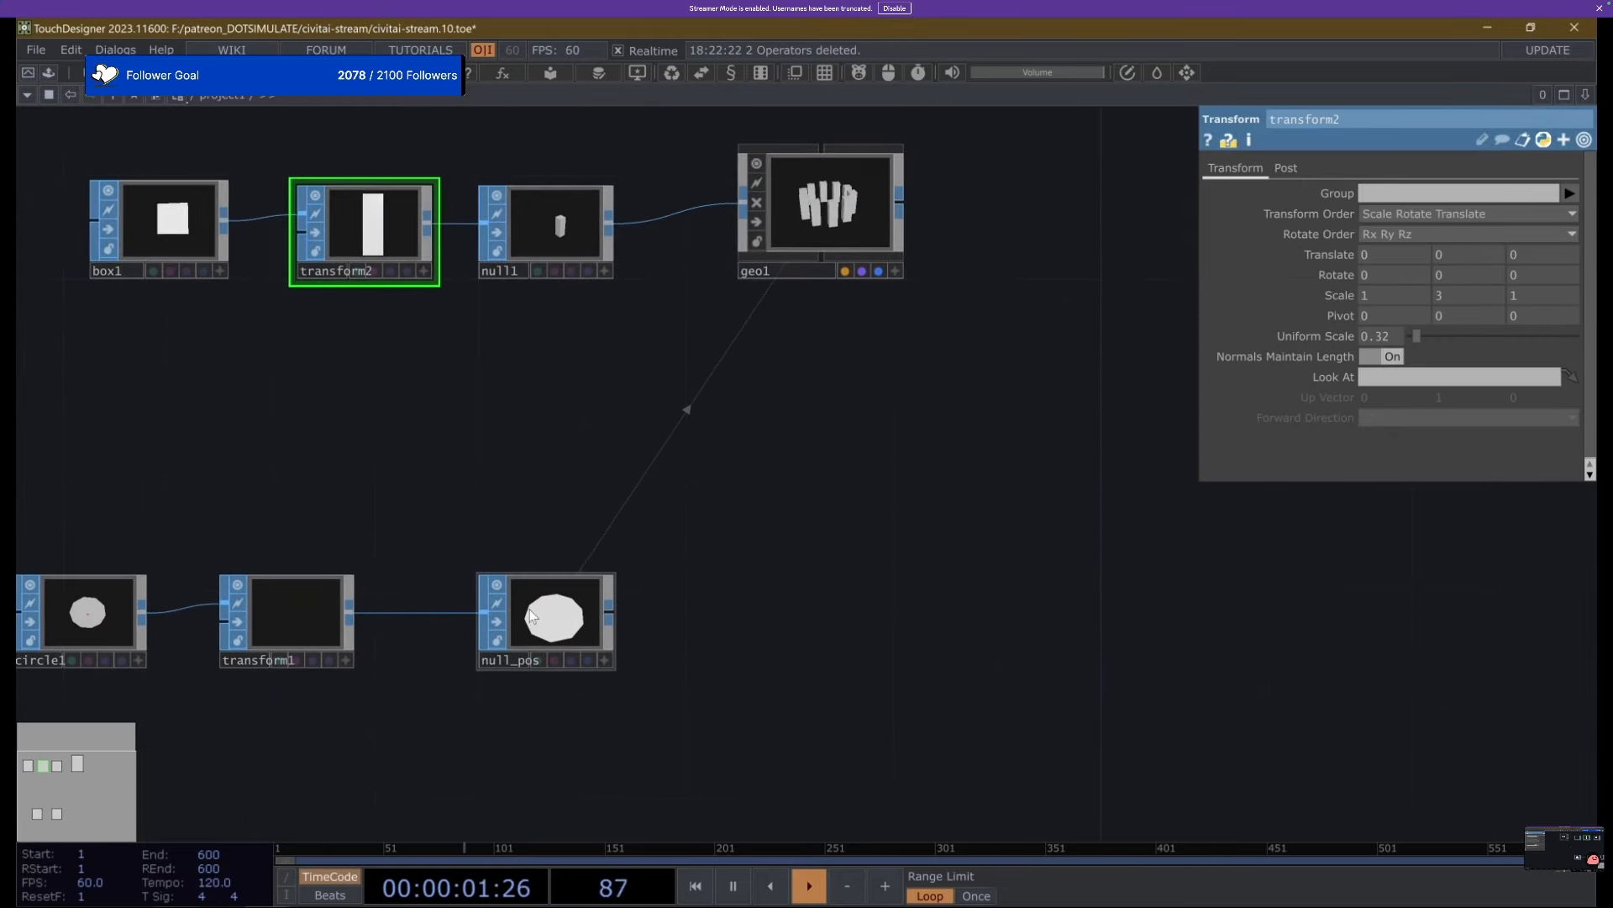
scroll(531, 616, up, 5)
click(610, 704)
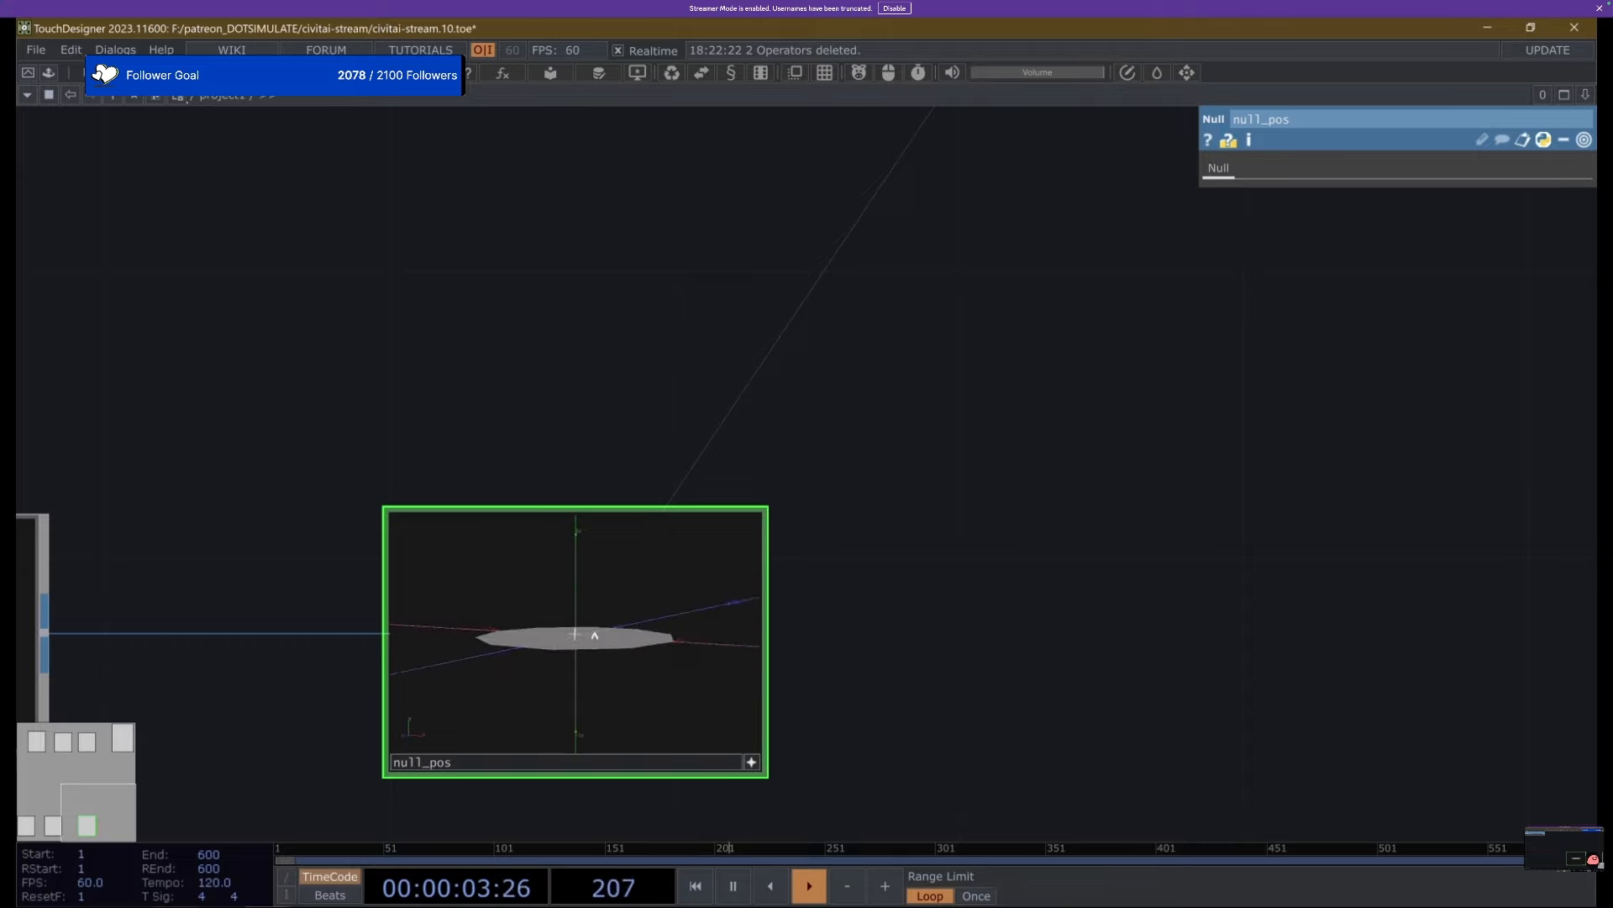
drag(594, 636, 593, 670)
scroll(815, 619, down, 5)
drag(1076, 324, 885, 405)
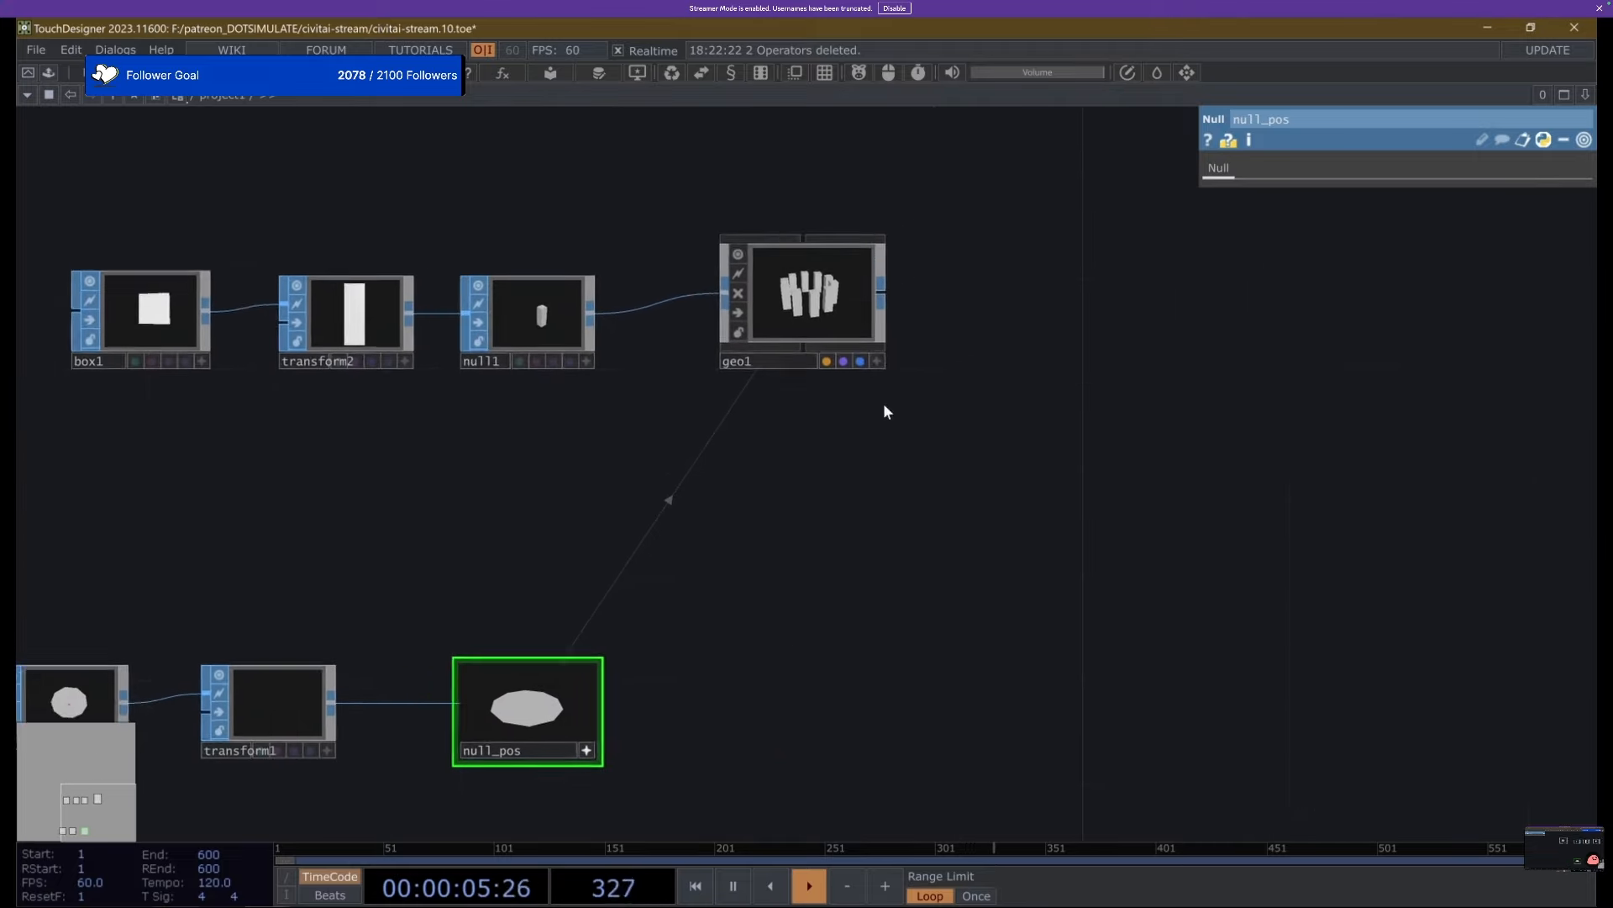
scroll(865, 244, up, 4)
scroll(759, 421, down, 8)
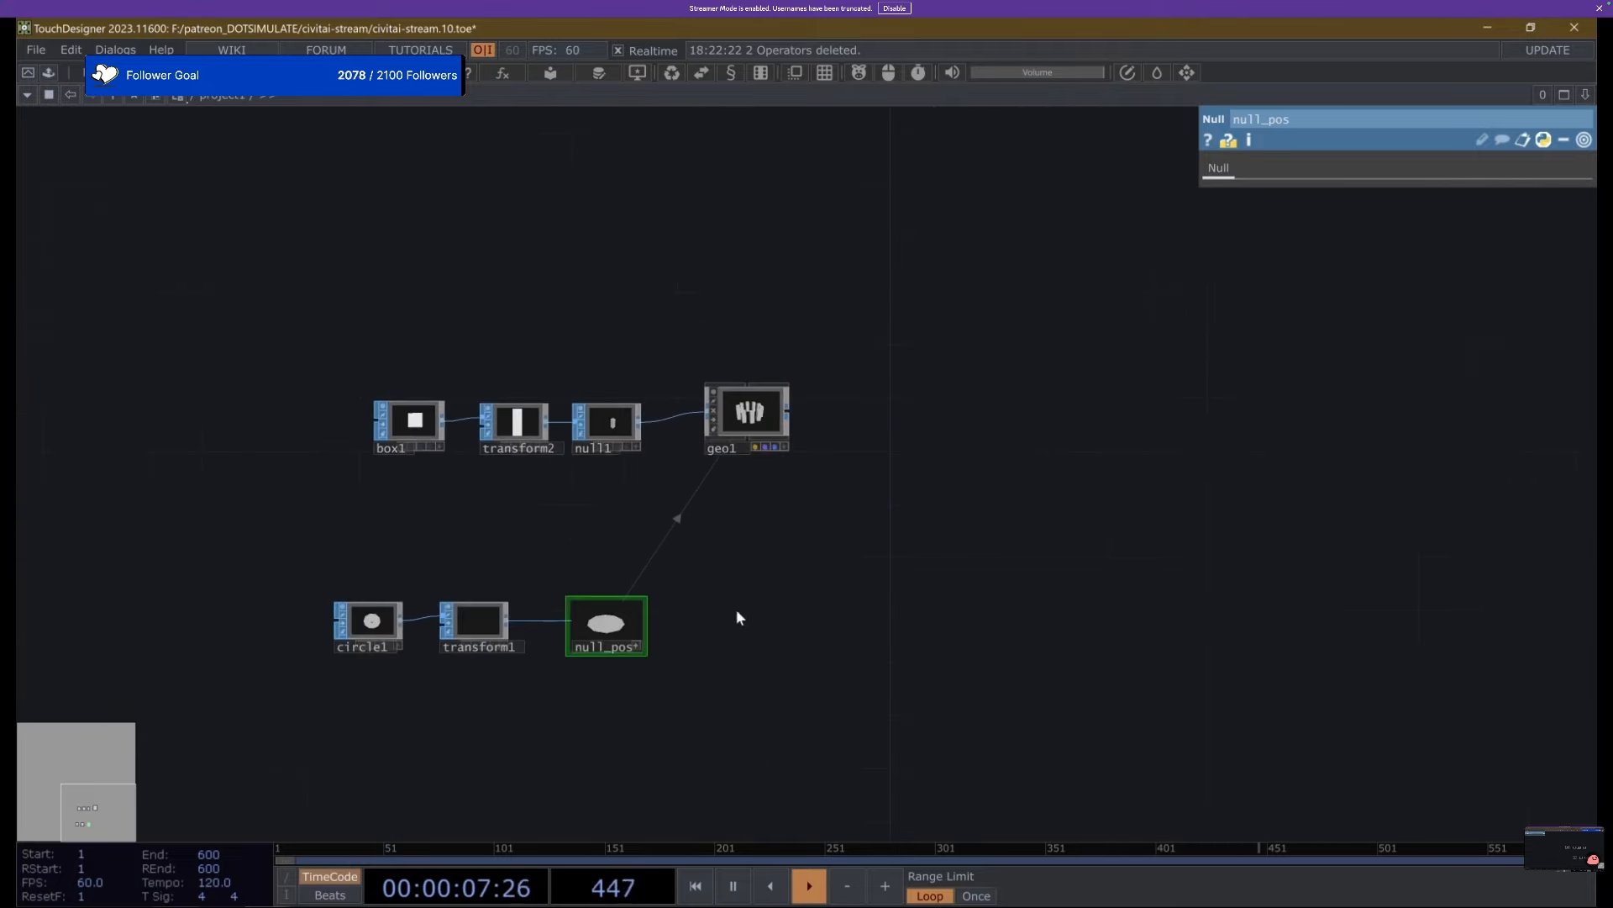
Add an Audio File In CHOP in the empty area below the circle1 chain.
key(Tab)
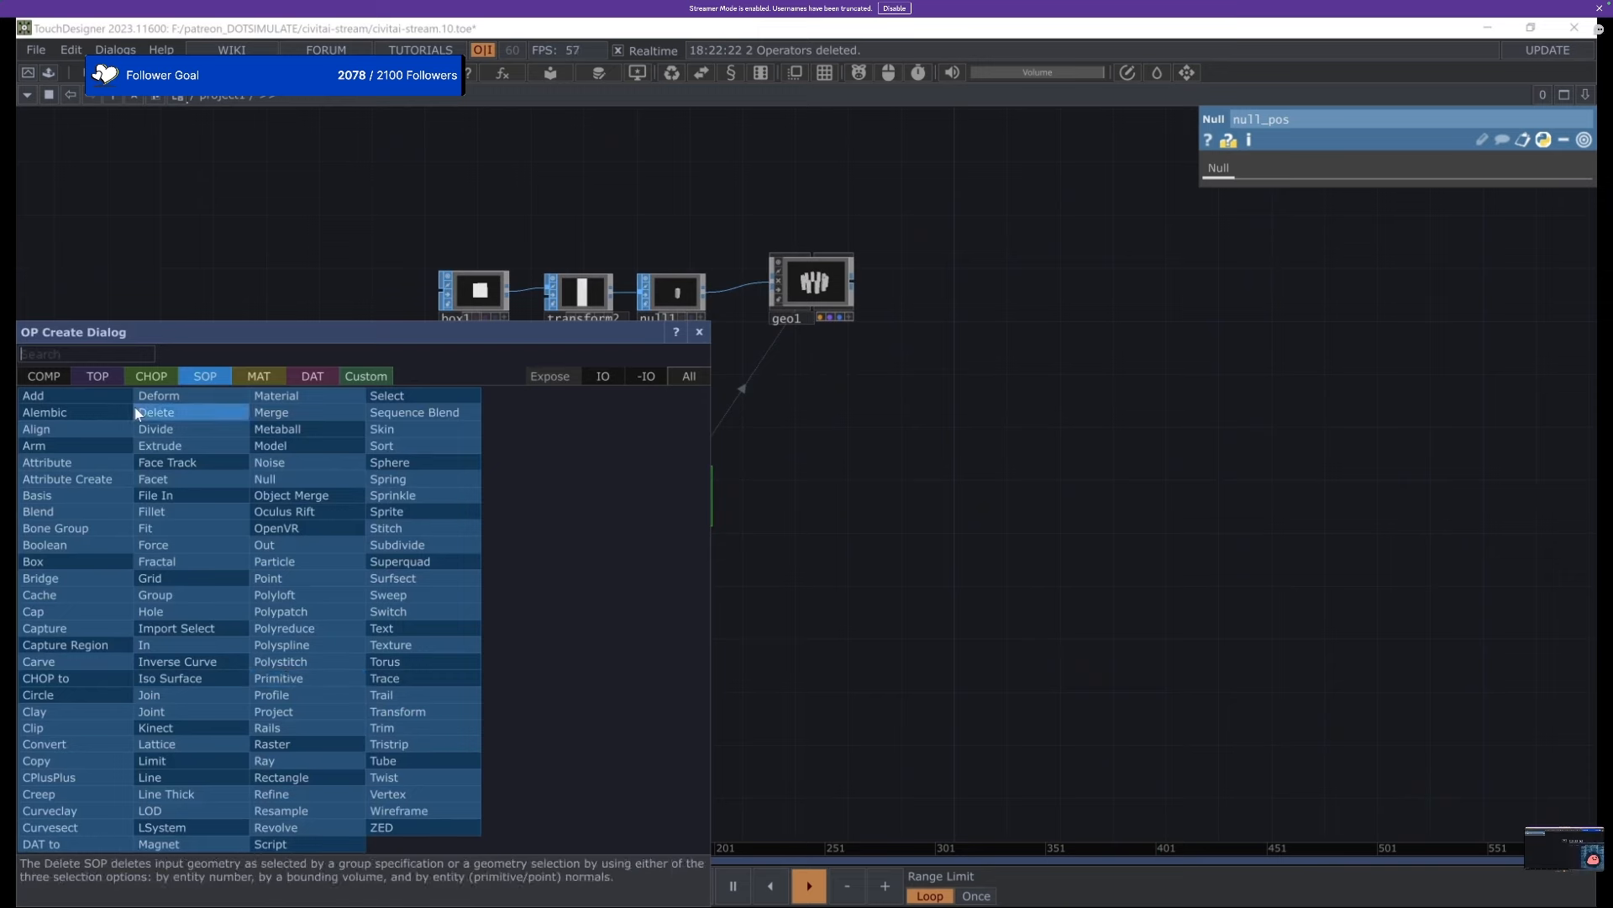
click(151, 376)
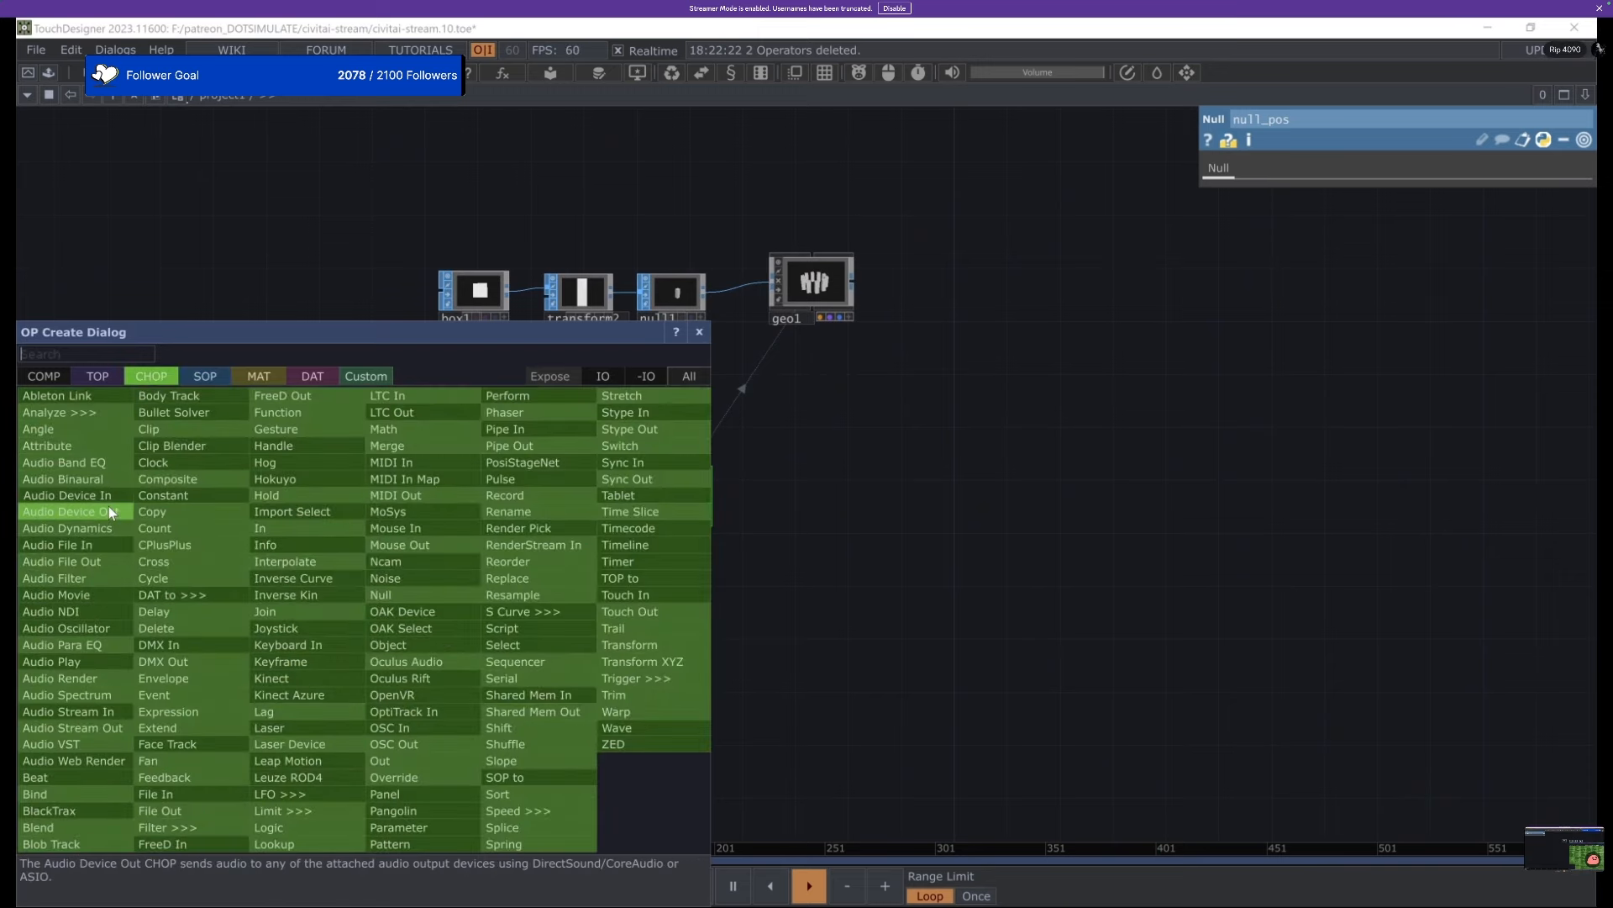
click(84, 544)
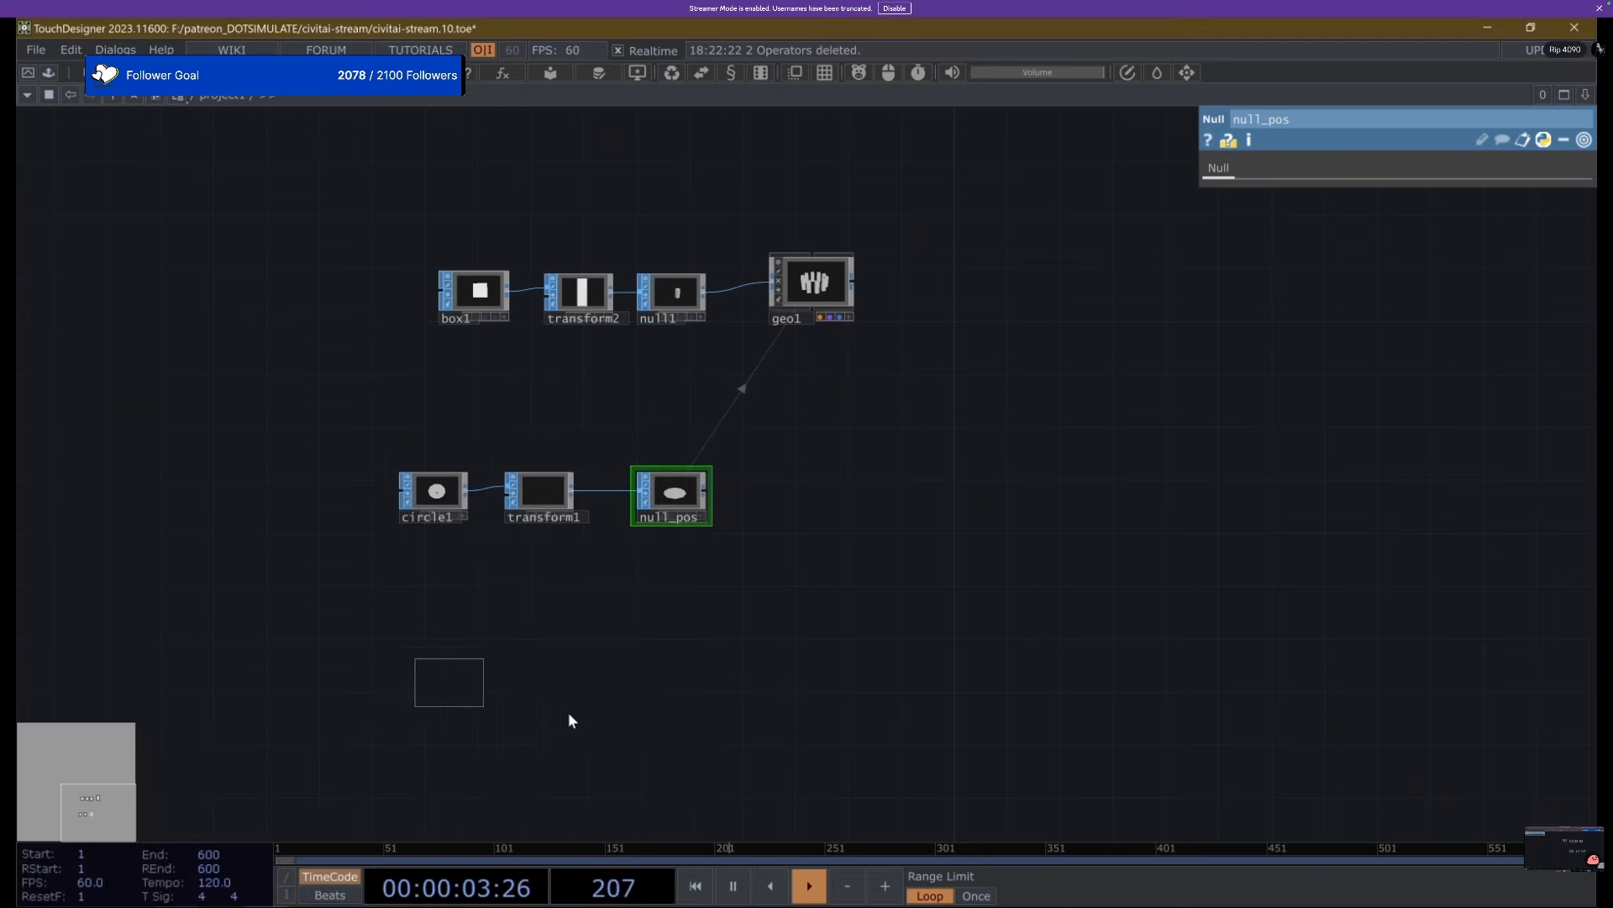
click(356, 634)
scroll(321, 650, up, 8)
scroll(635, 574, down, 3)
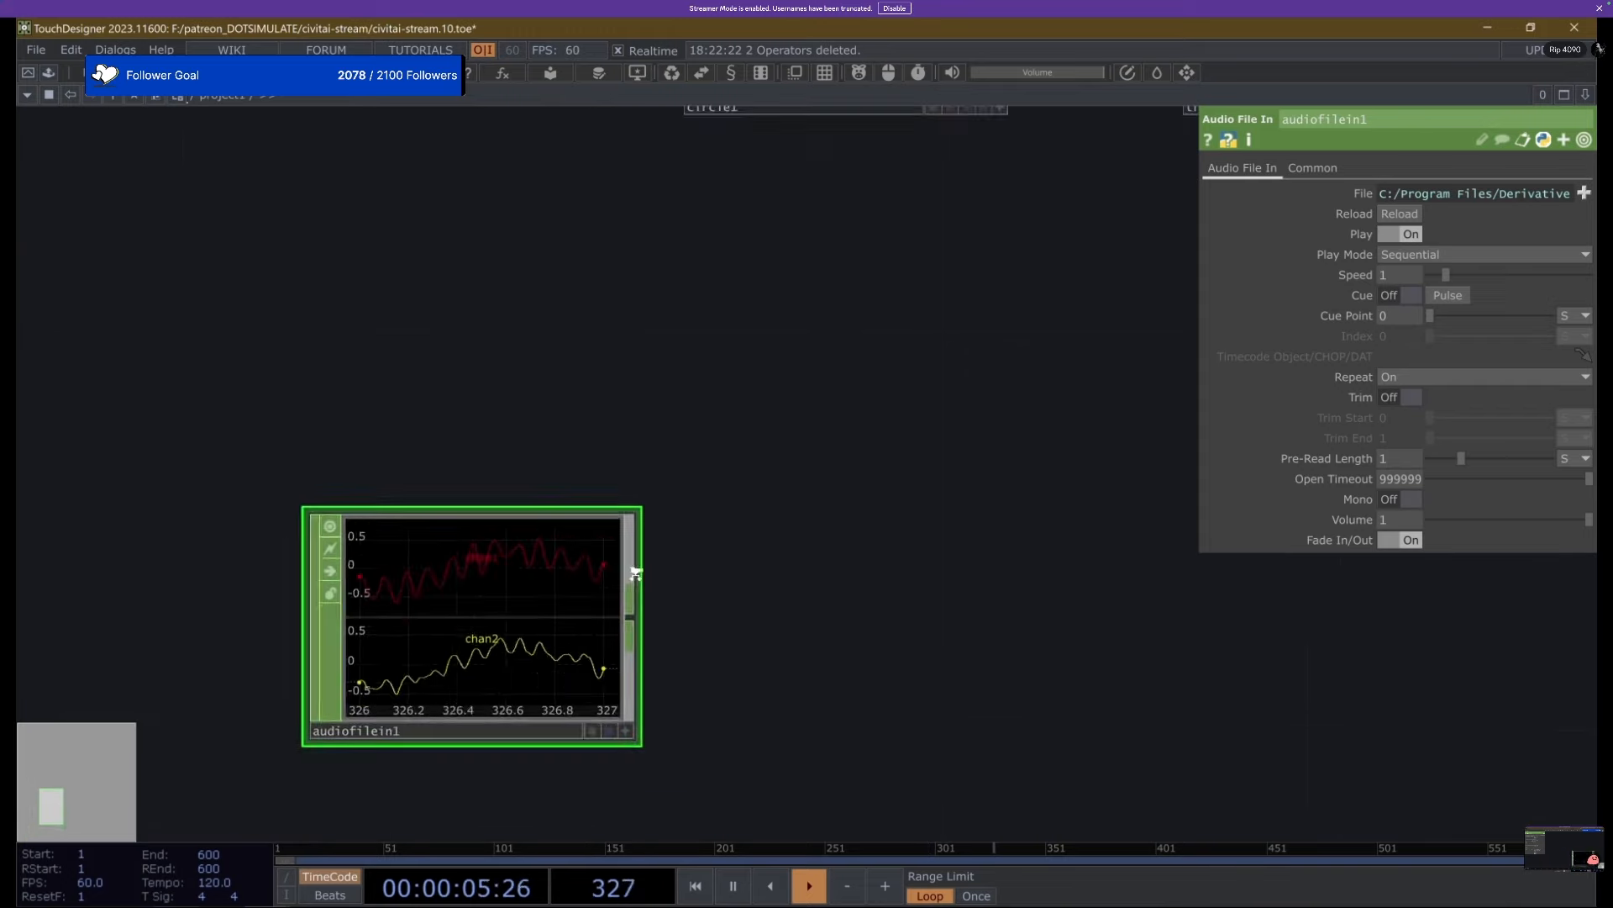
Add an Audio Device Out CHOP below audiofilein1.
scroll(635, 574, down, 3)
drag(749, 414, 746, 198)
key(Tab)
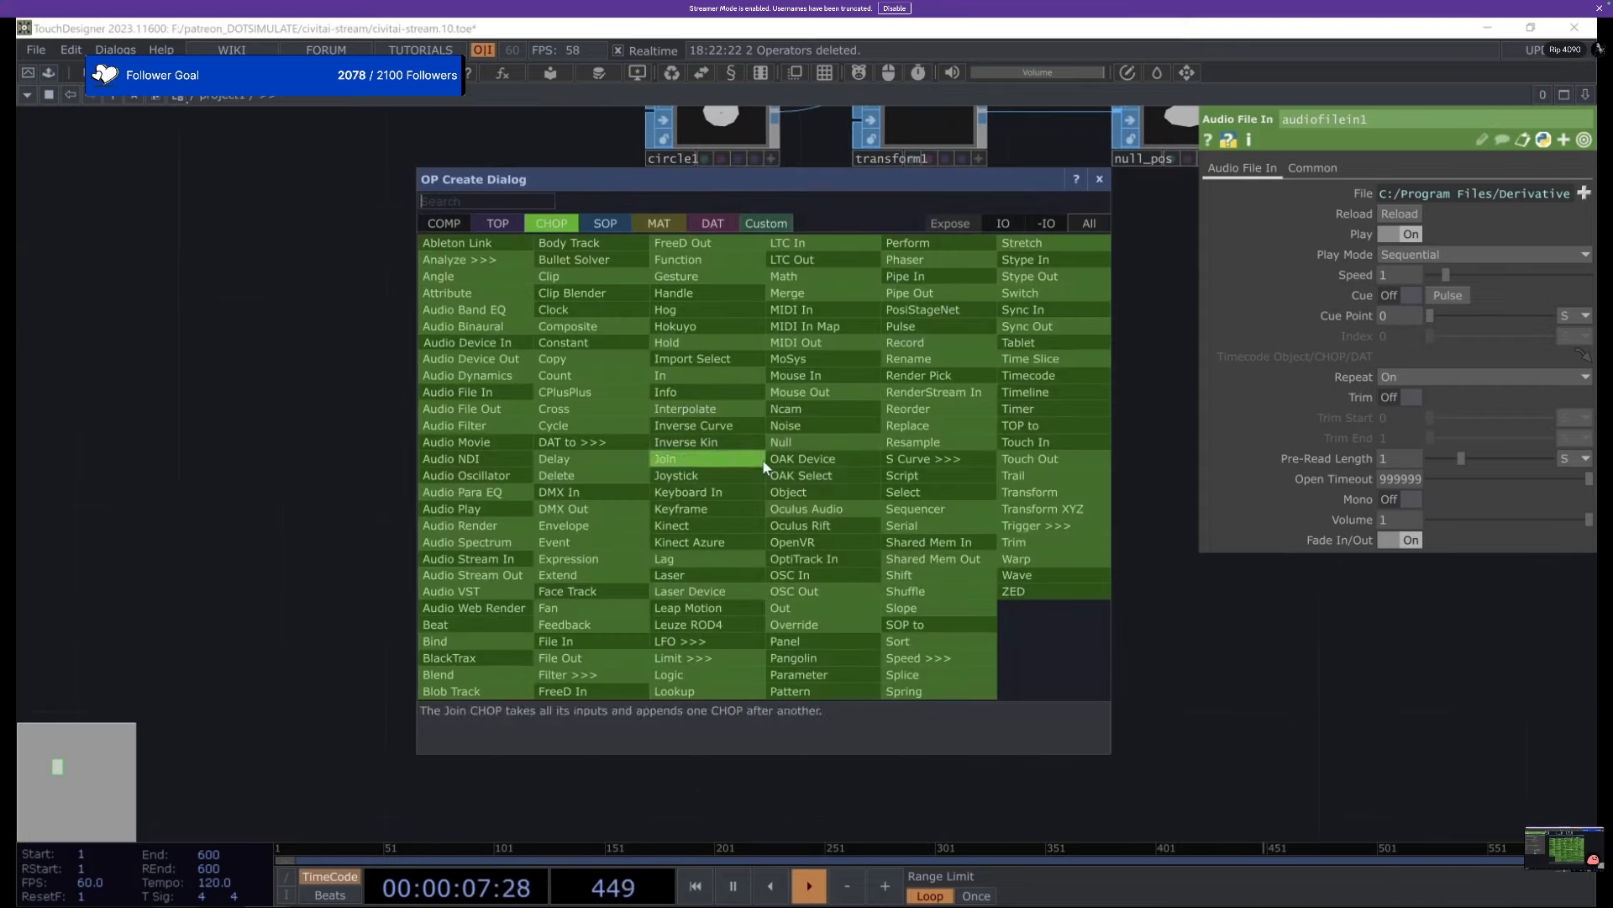
click(504, 360)
click(714, 542)
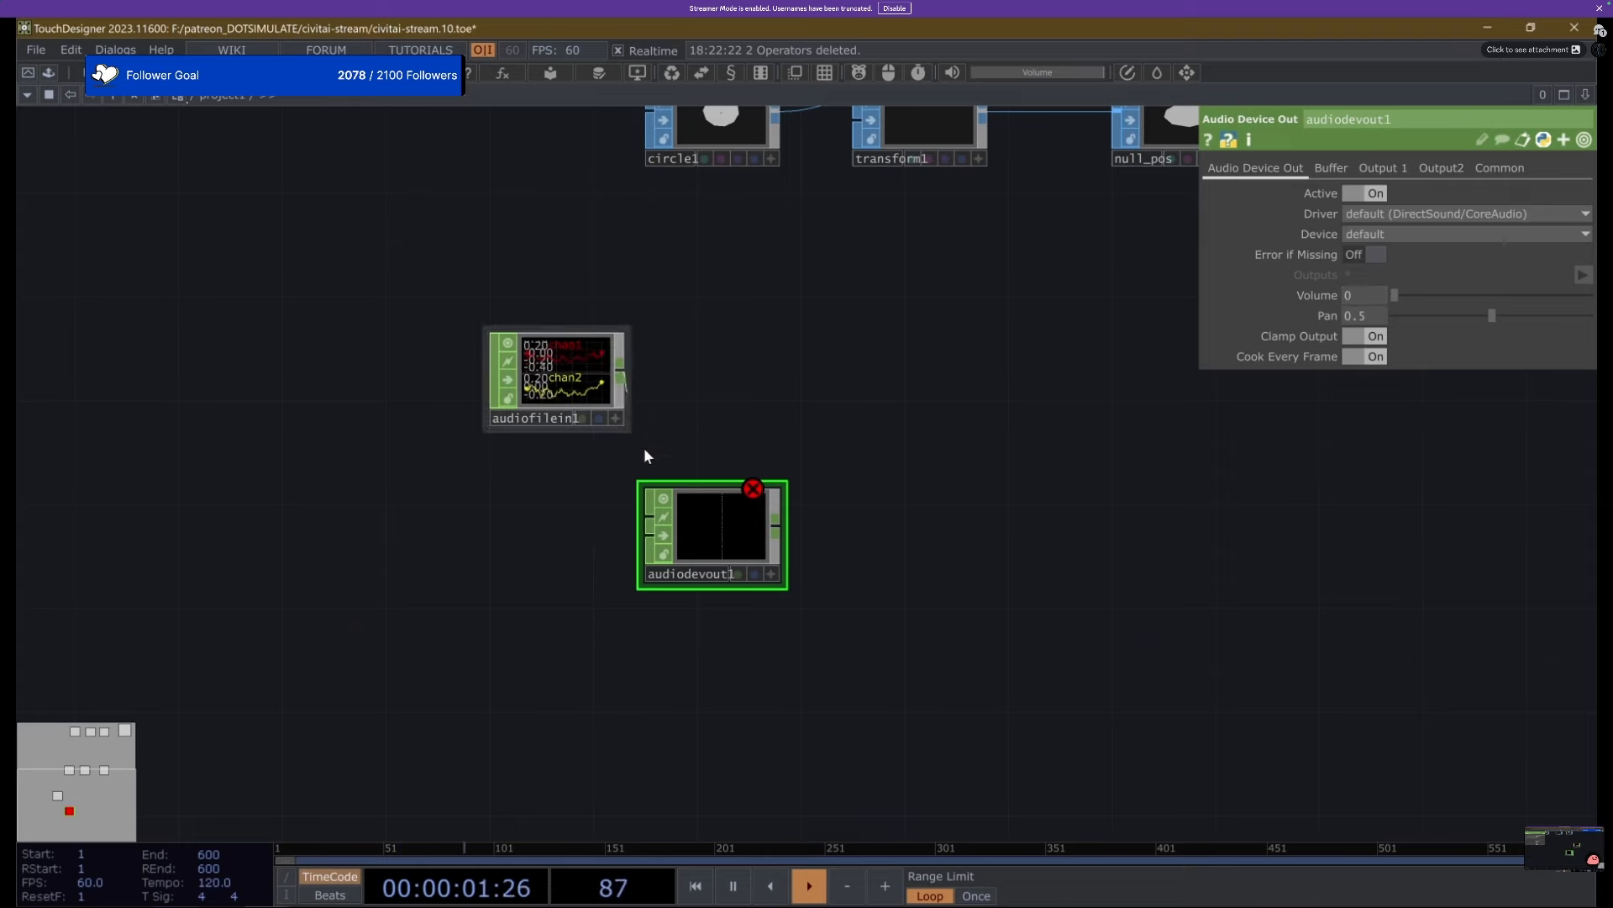
Connect audiofilein1 to audiodevout1 and set the device output volume to 0.
drag(622, 374, 649, 514)
drag(581, 420, 453, 395)
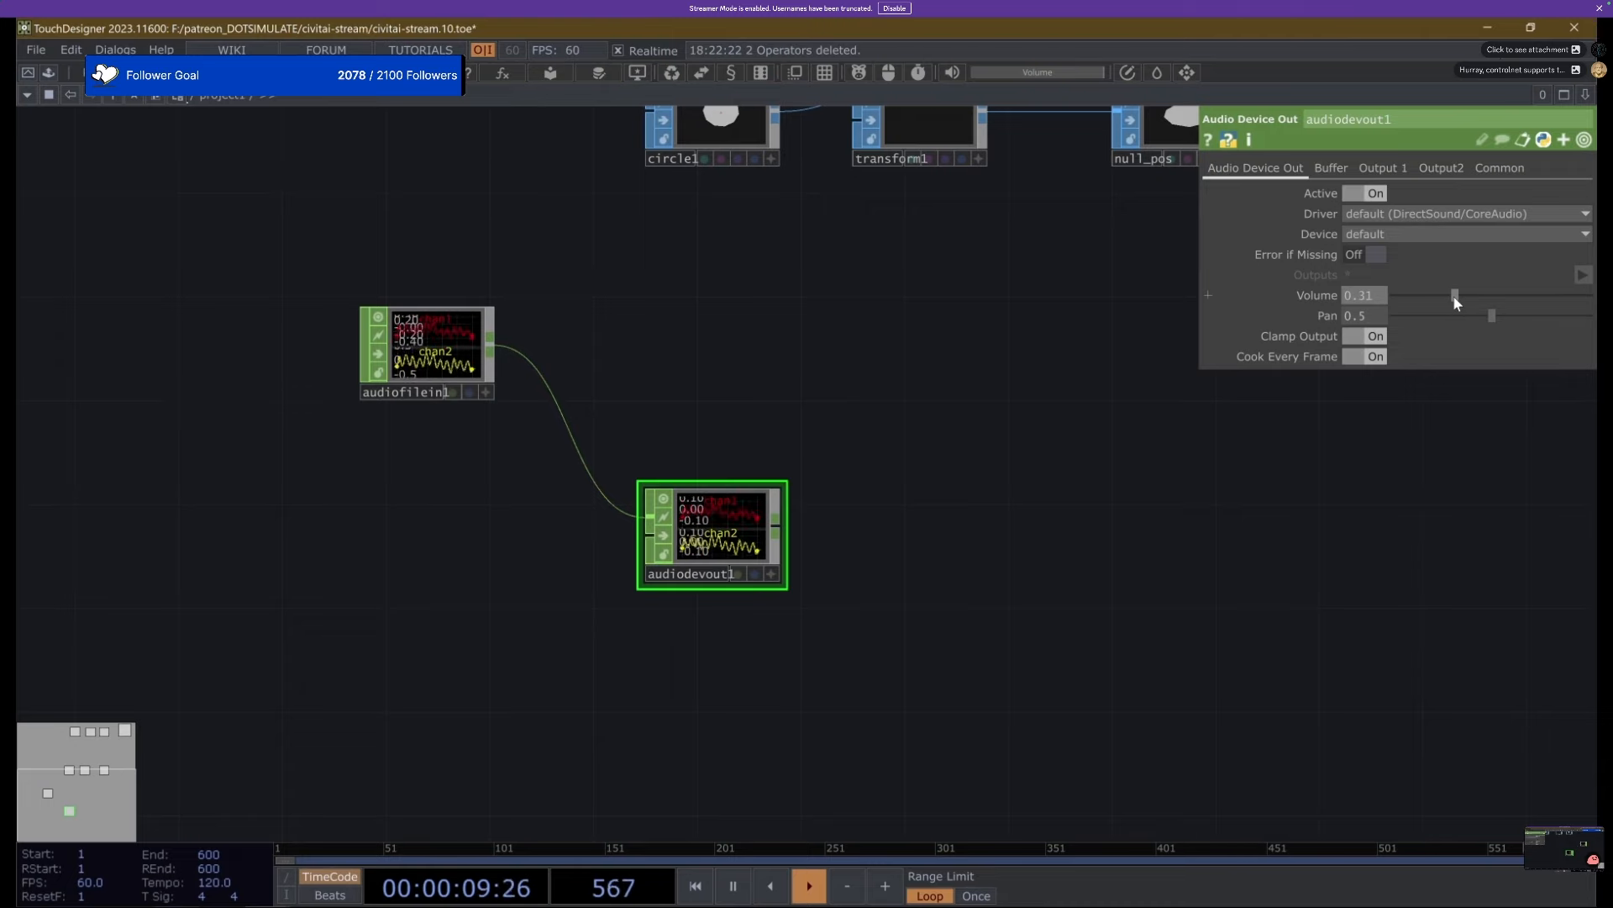
drag(1456, 303, 1388, 303)
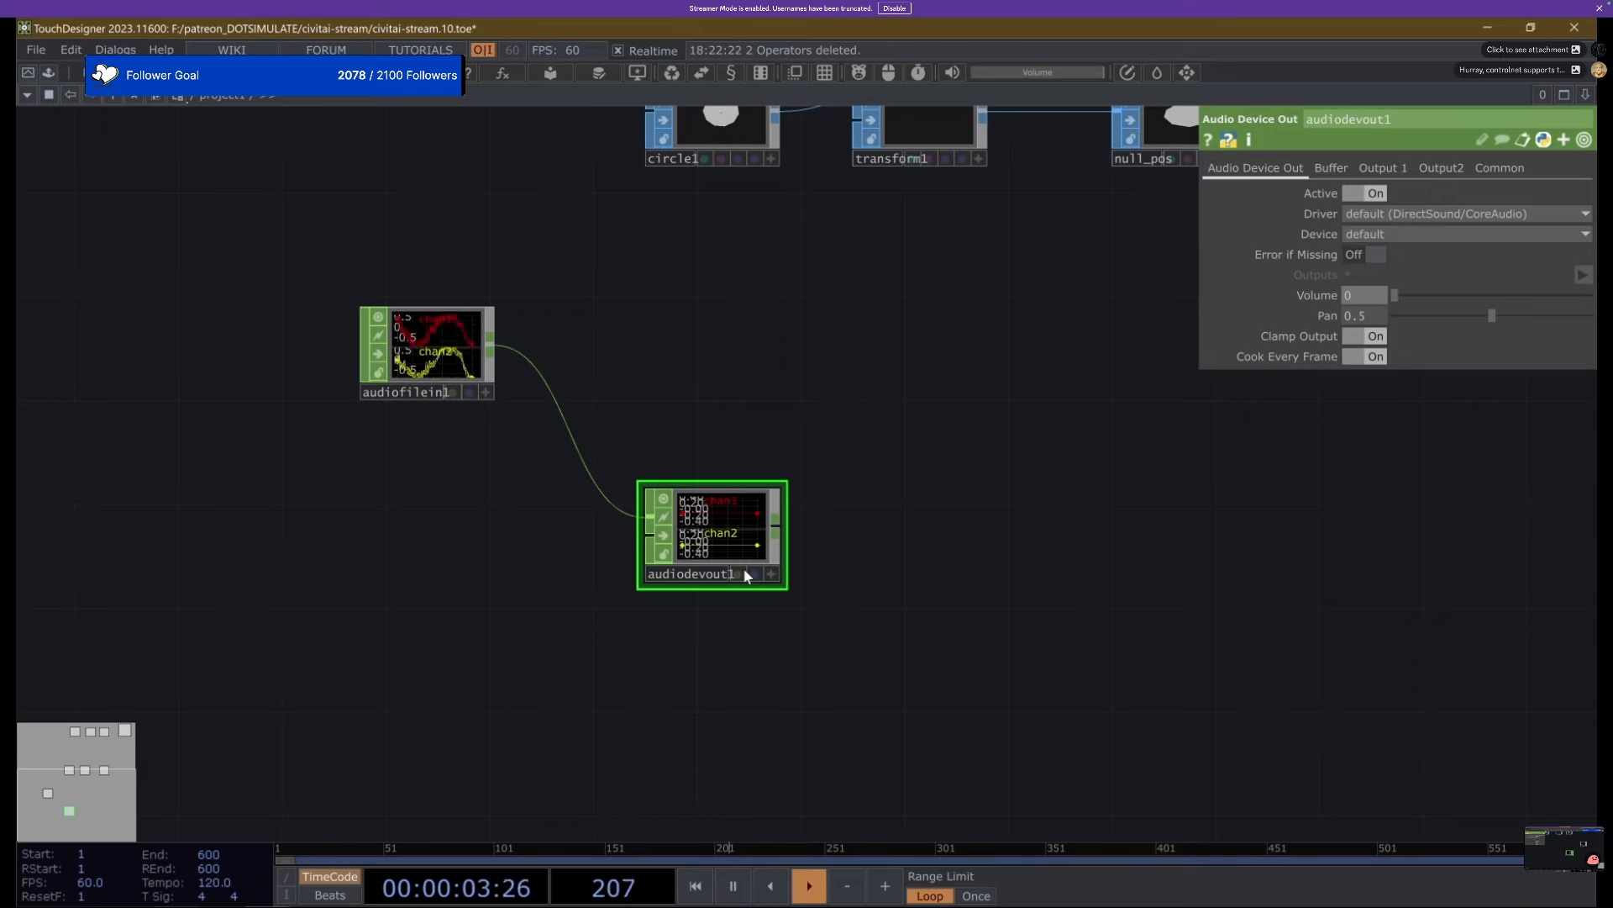
Rearrange the audio operators so audiodevout1 sits closely below audiofilein1, and inspect the audio waveform.
drag(433, 370, 485, 369)
drag(669, 385, 532, 492)
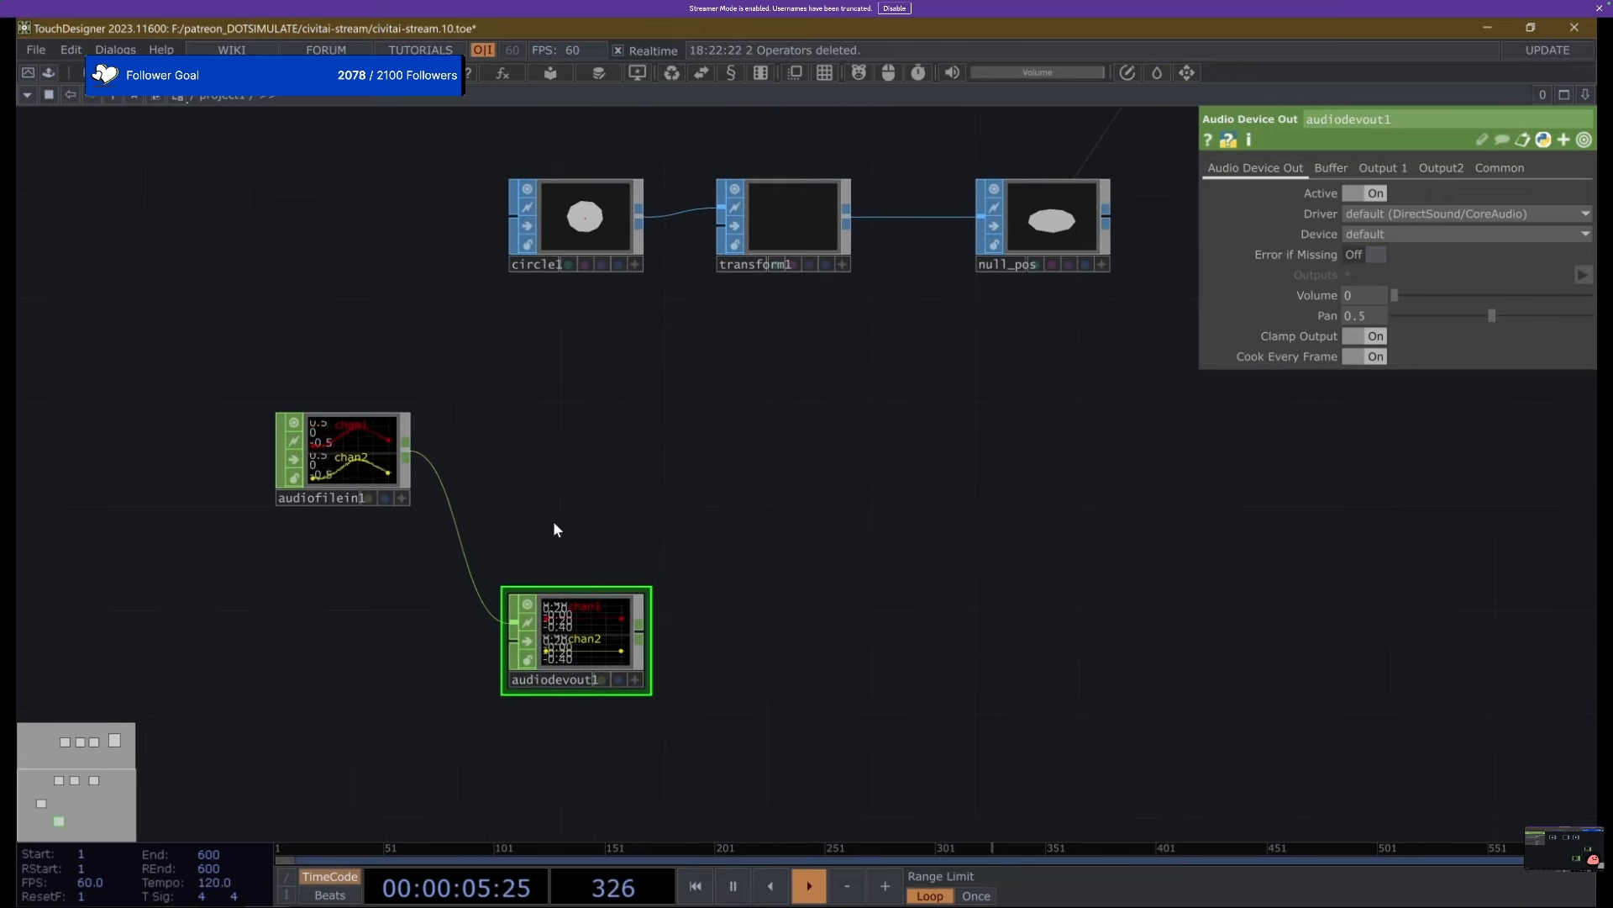
drag(578, 682, 529, 757)
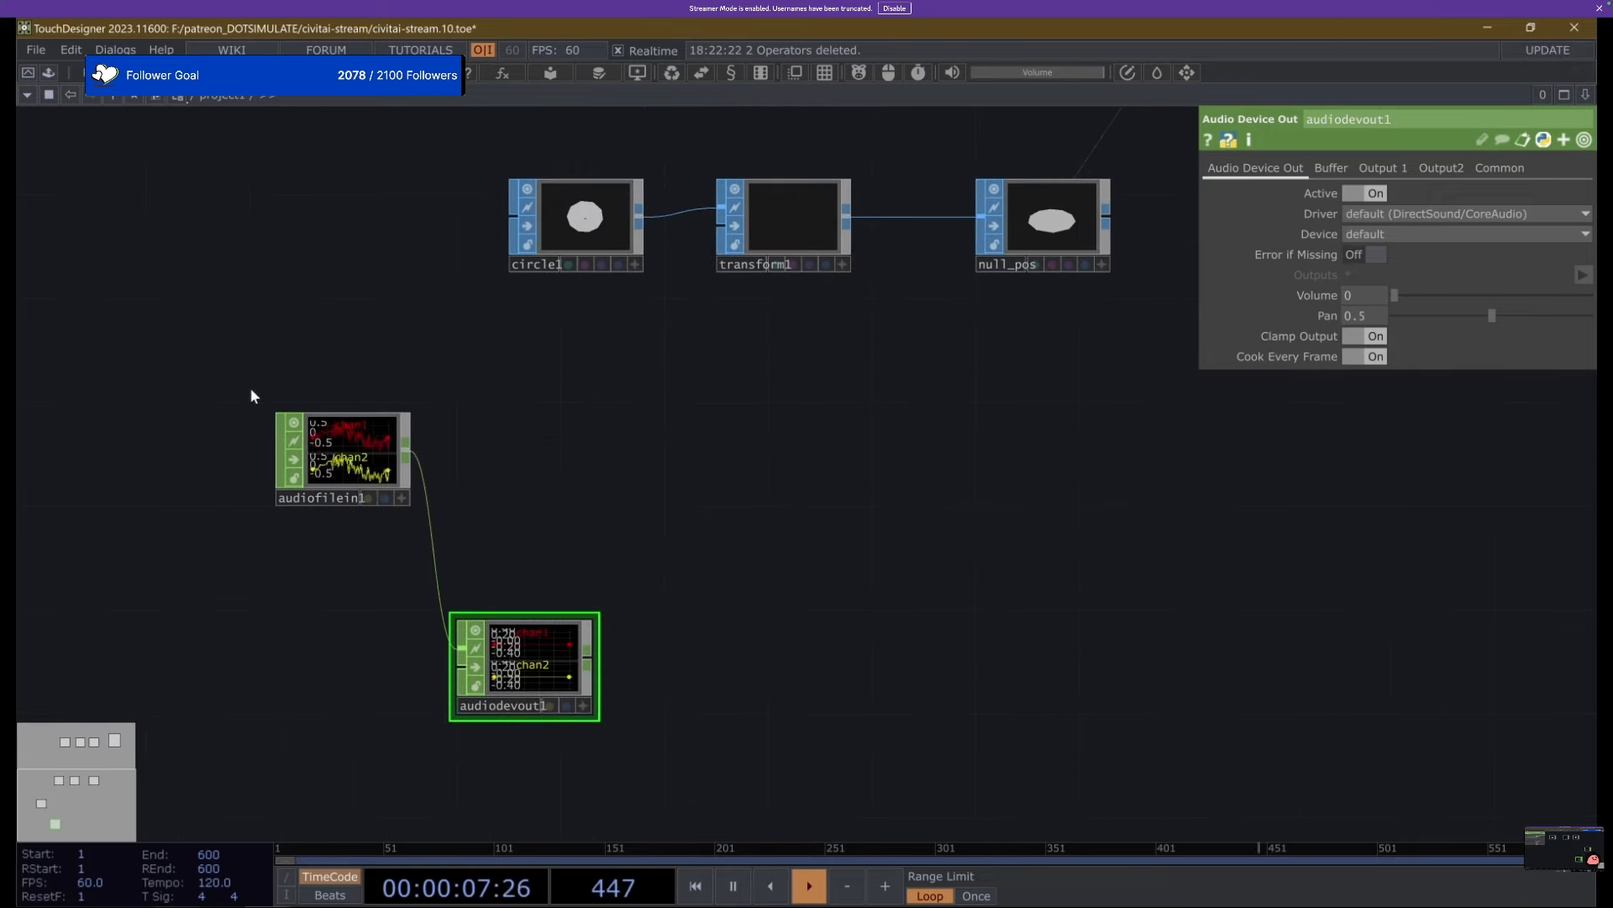
drag(350, 437, 443, 464)
scroll(252, 436, up, 5)
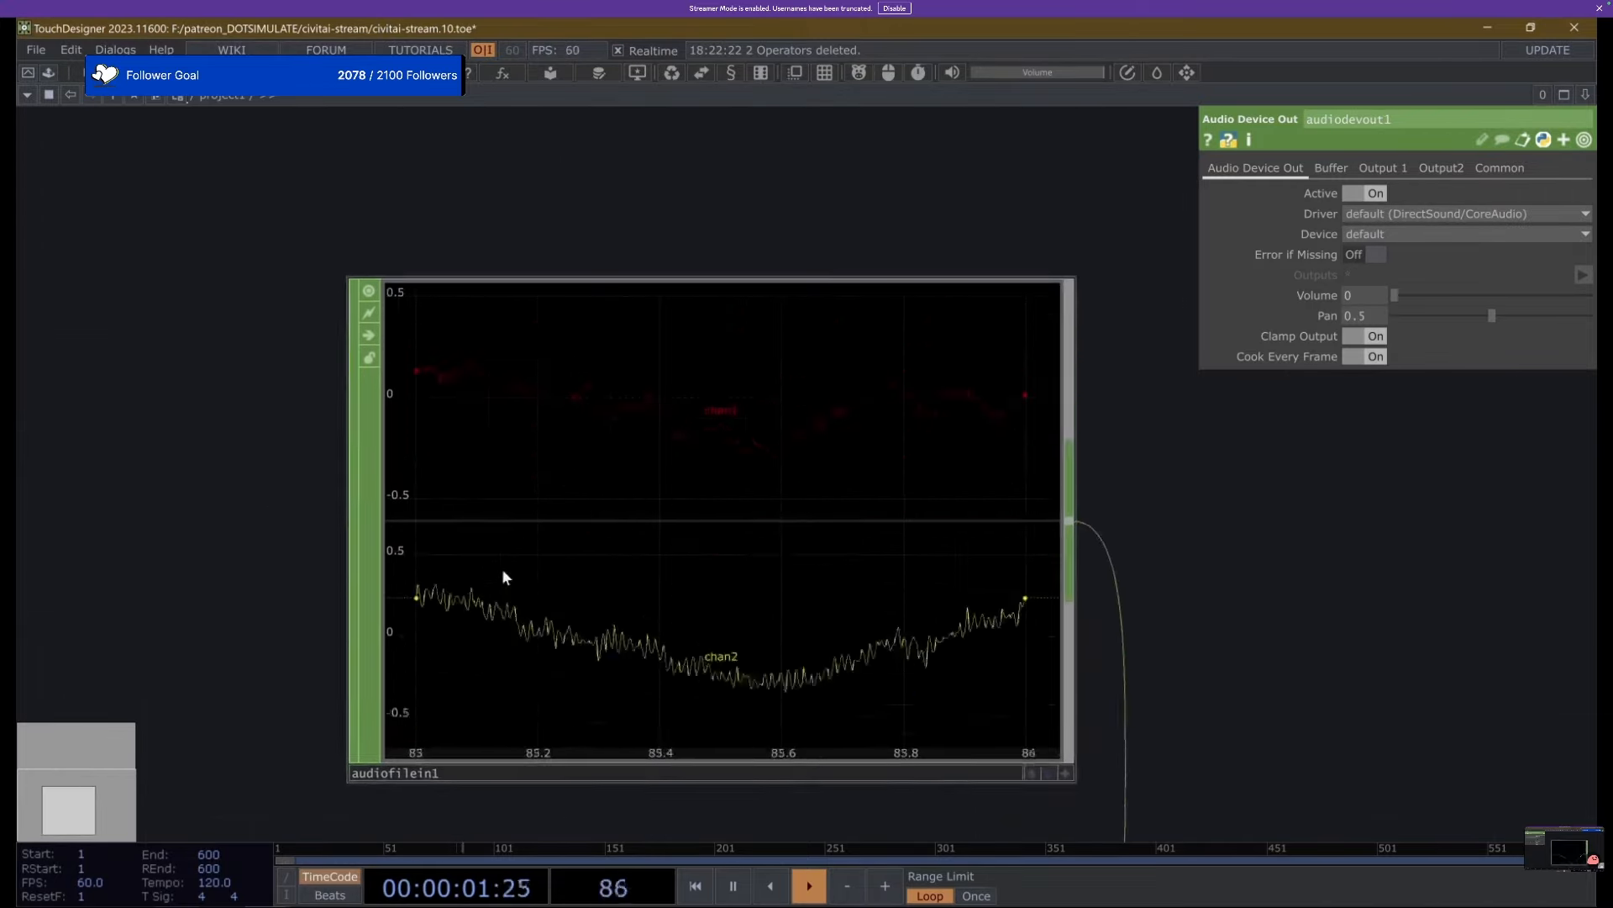
scroll(502, 568, down, 3)
Add an Audio Spectrum CHOP fed by audiofilein1, placed in line with it, and inspect its frequency curves.
click(526, 558)
scroll(454, 538, down, 5)
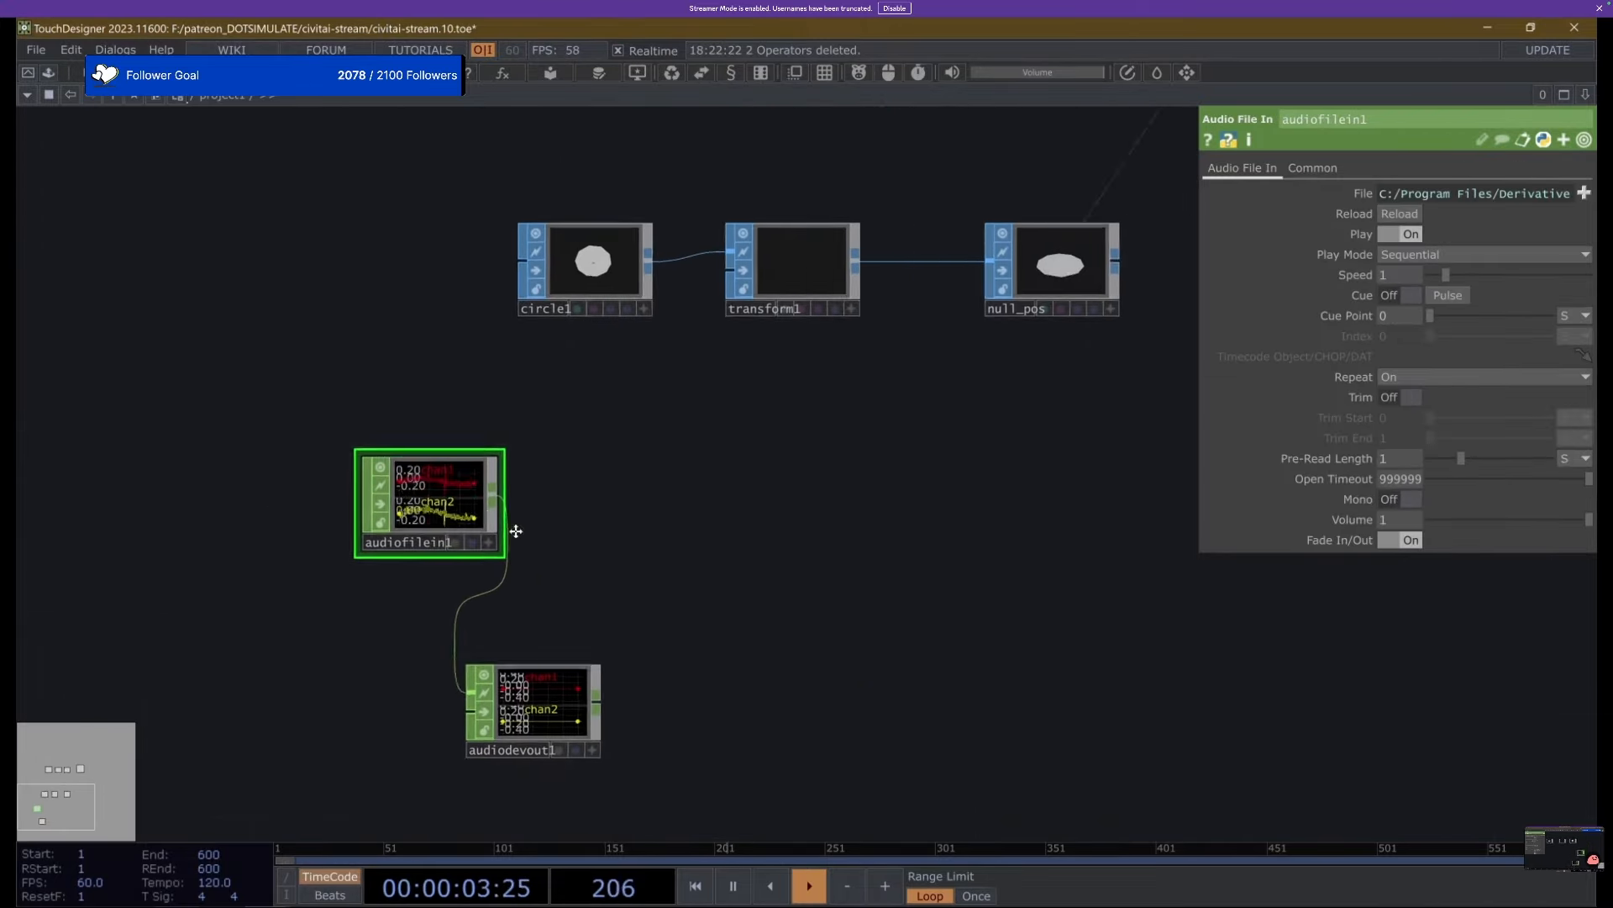
key(Tab)
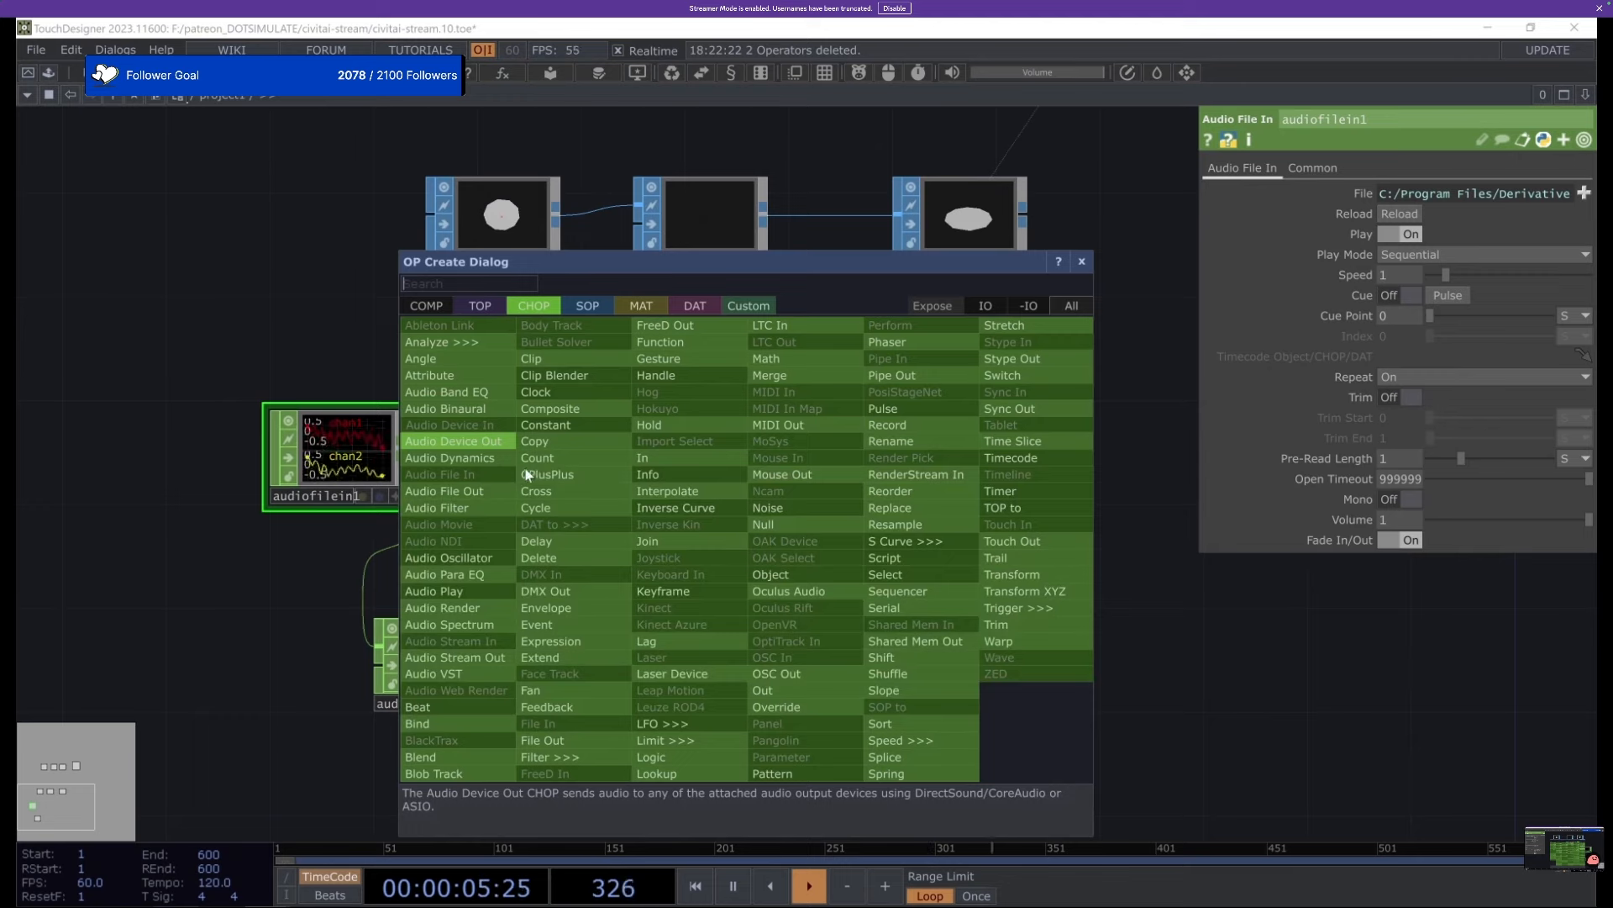
click(445, 625)
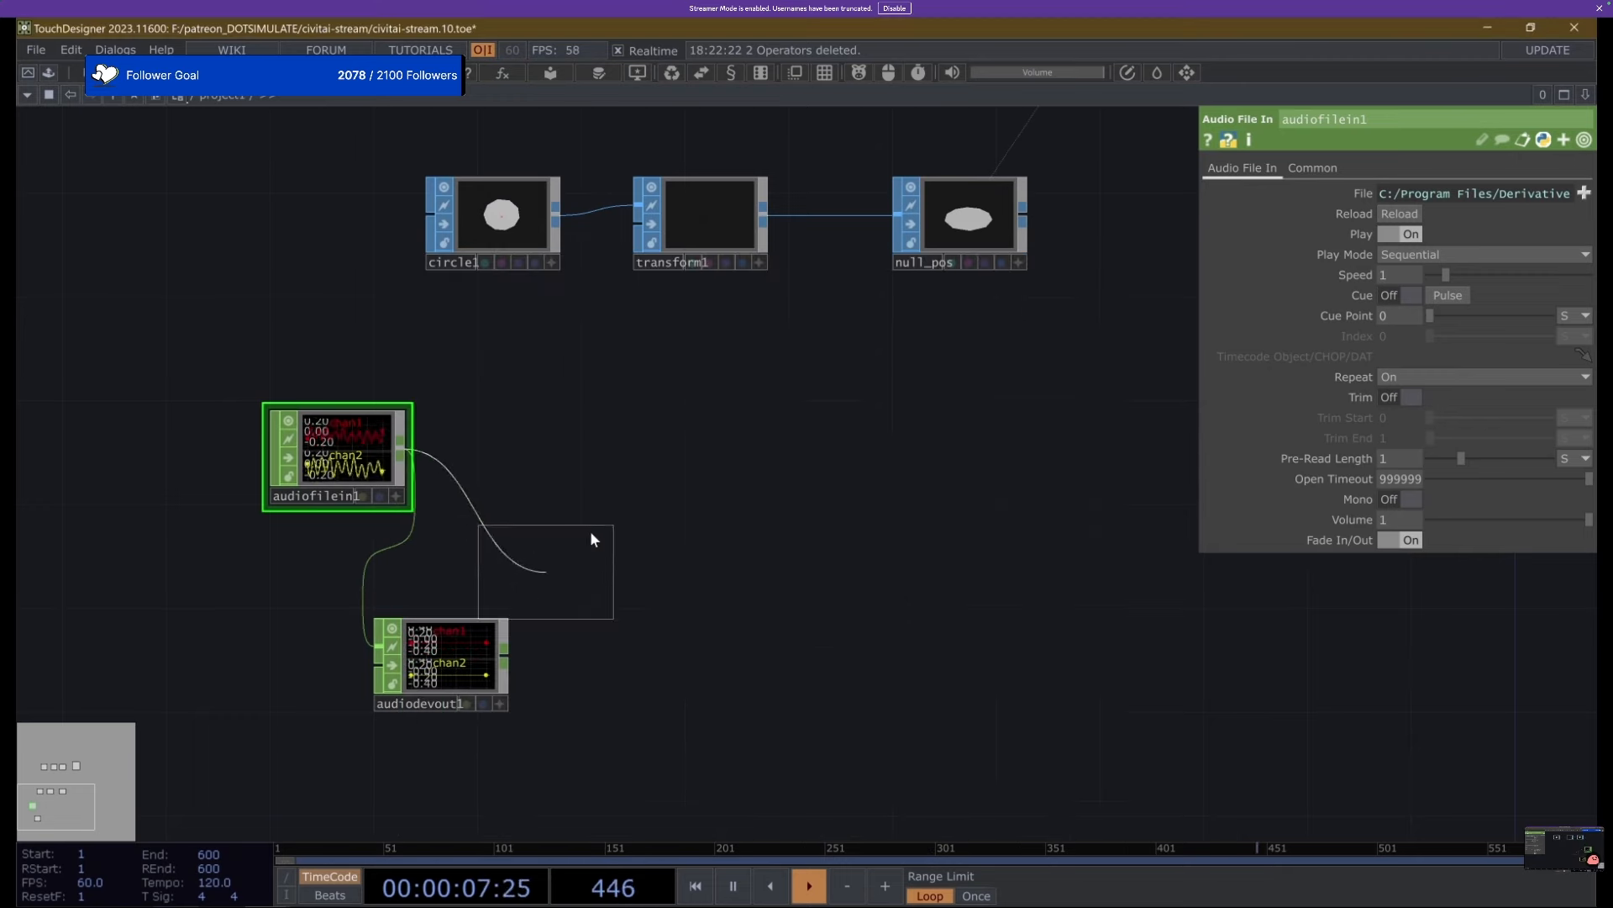
click(664, 433)
scroll(630, 530, up, 5)
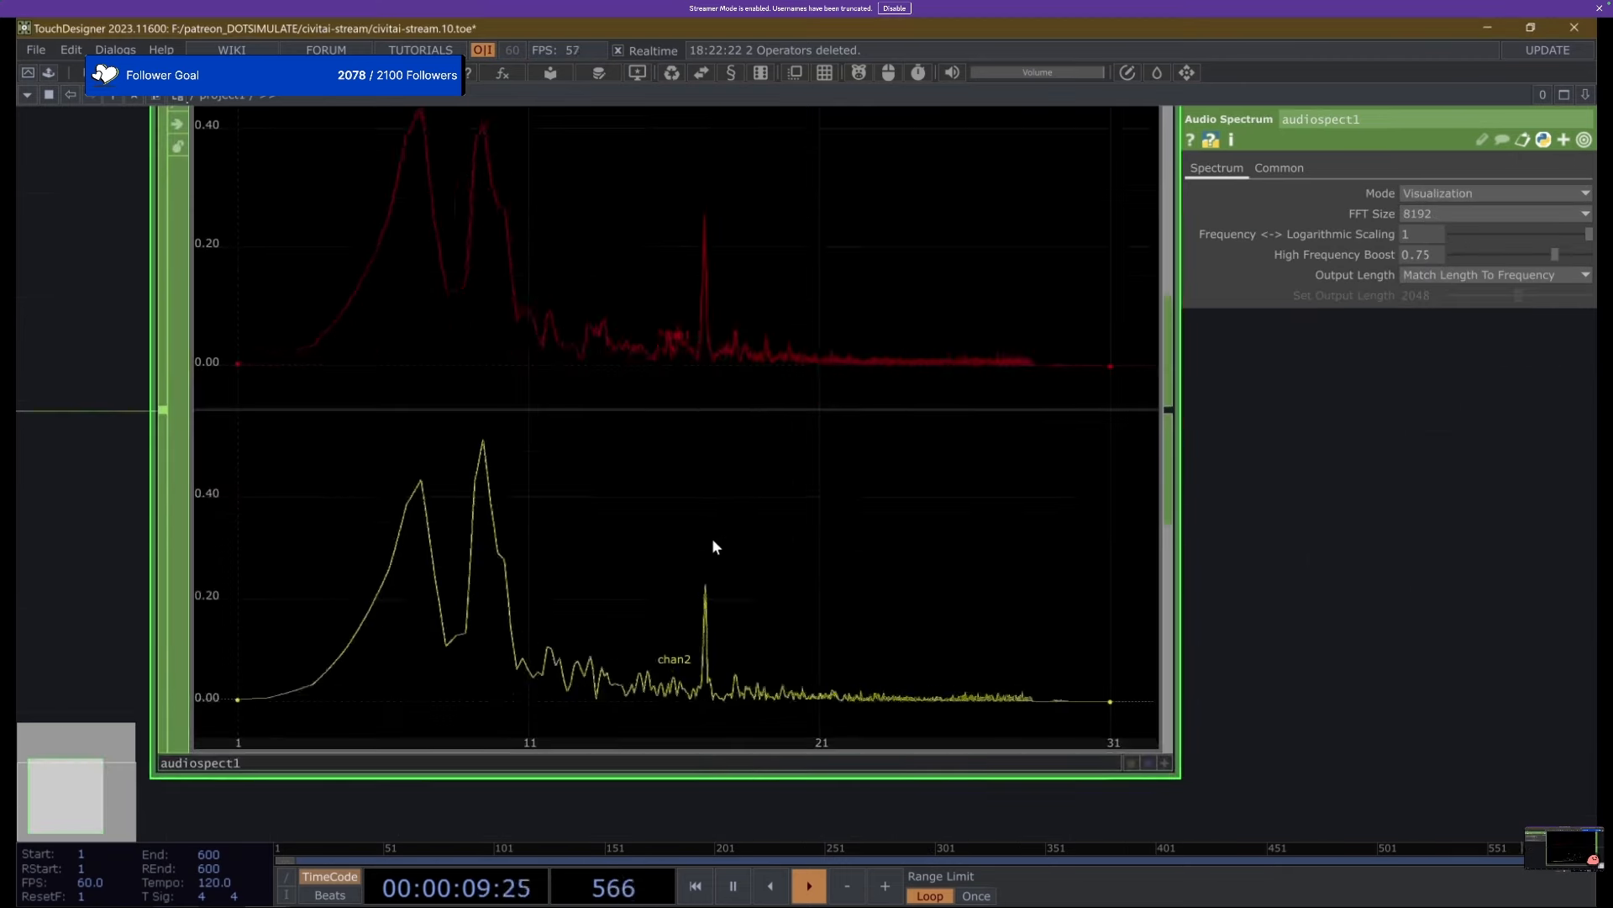
scroll(706, 546, down, 3)
scroll(692, 542, up, 3)
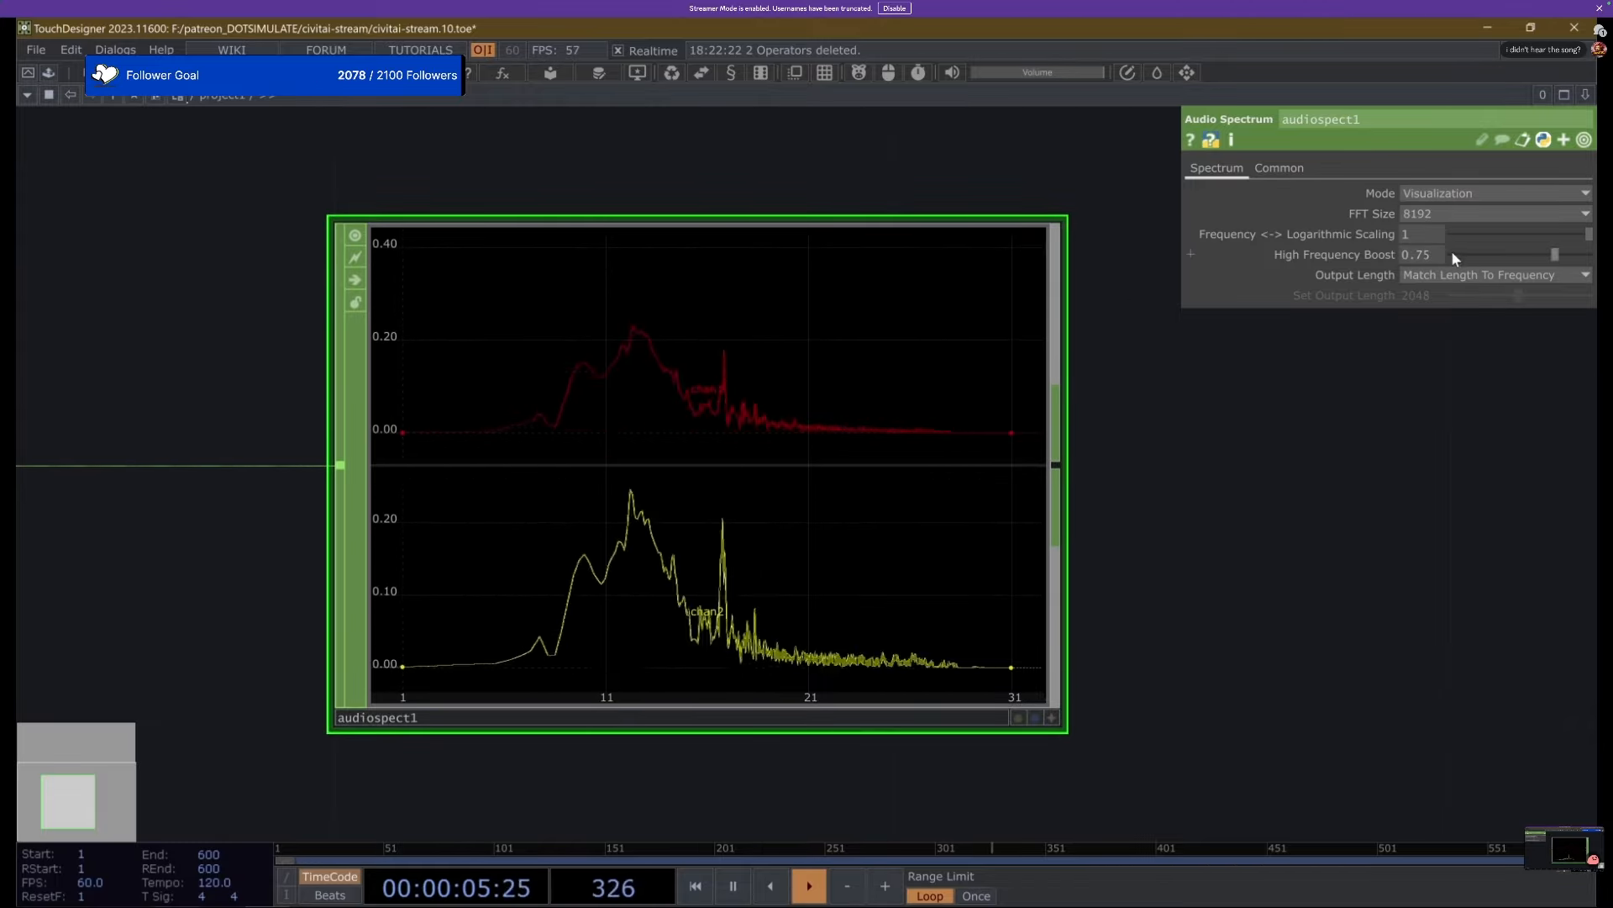
Set the High Frequency Boost of audiospect1 to 1.4.
drag(1553, 254, 1591, 255)
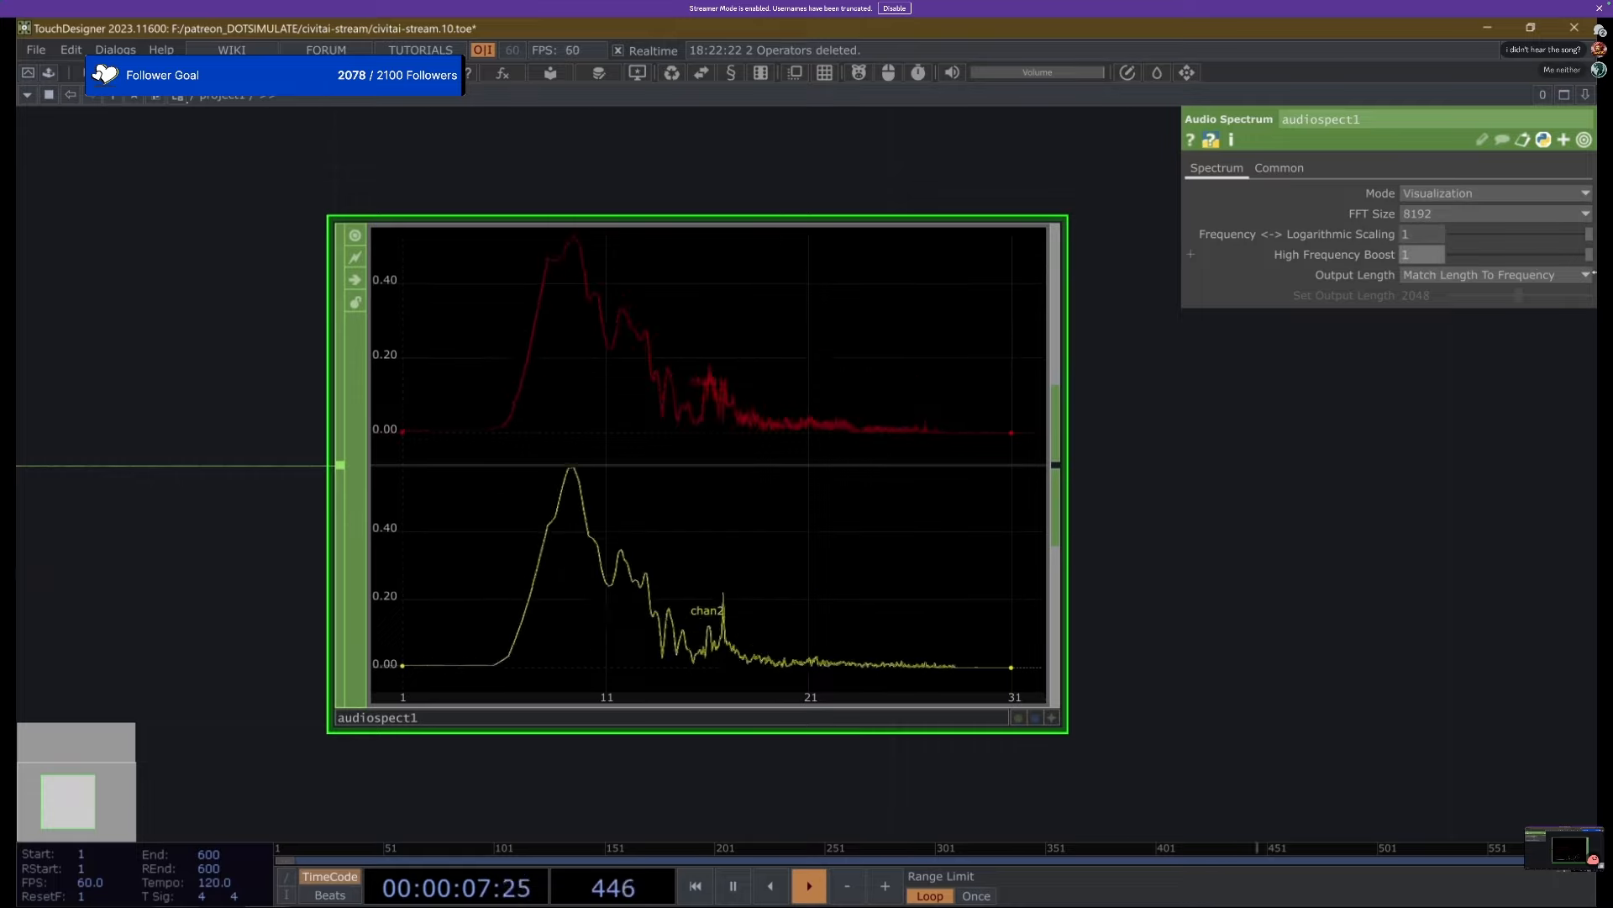
middle_drag(1354, 247, 1420, 236)
scroll(547, 491, down, 8)
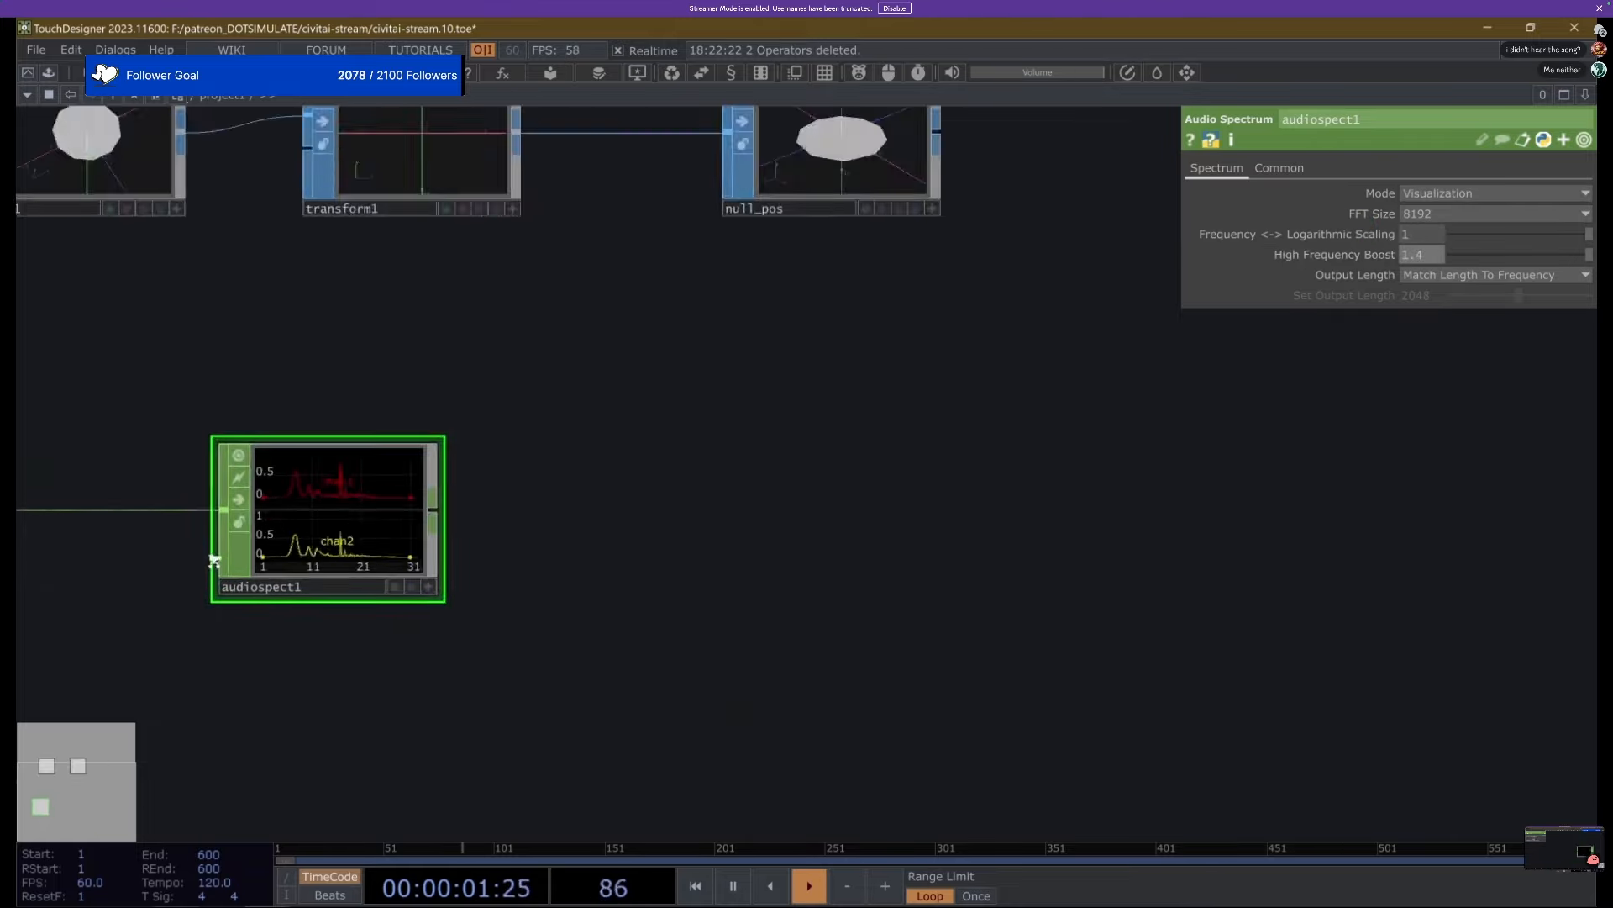
Add a Math CHOP fed by audiospect1.
scroll(202, 527, up, 5)
drag(141, 345, 140, 709)
drag(355, 688, 654, 262)
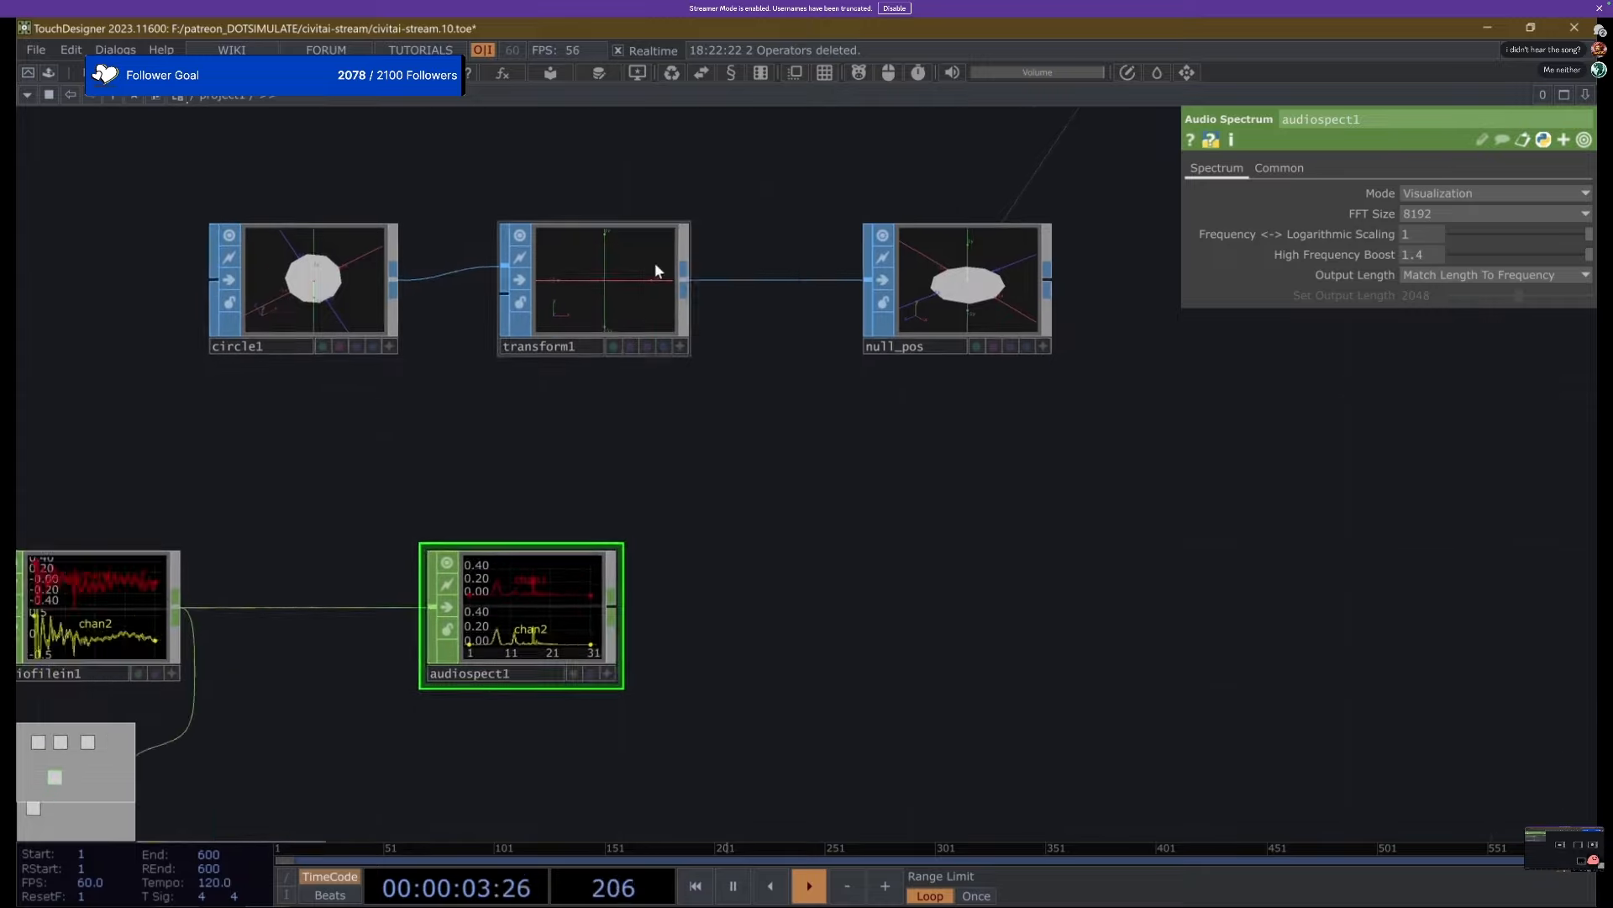
drag(708, 474, 645, 370)
key(Tab)
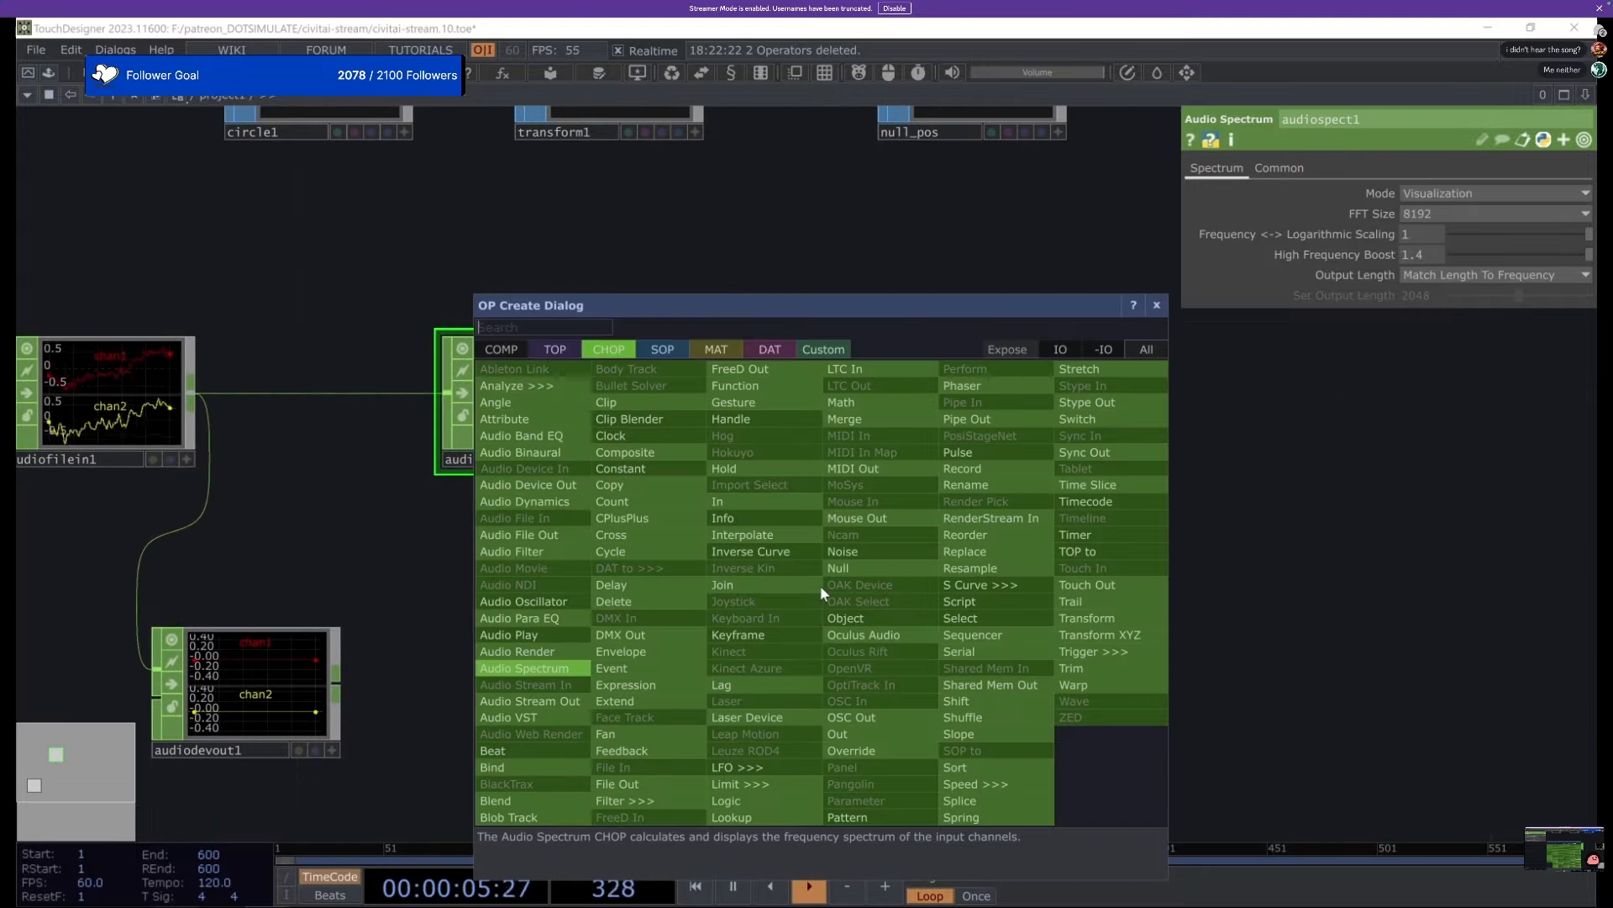
text(math)
key(Return)
click(821, 592)
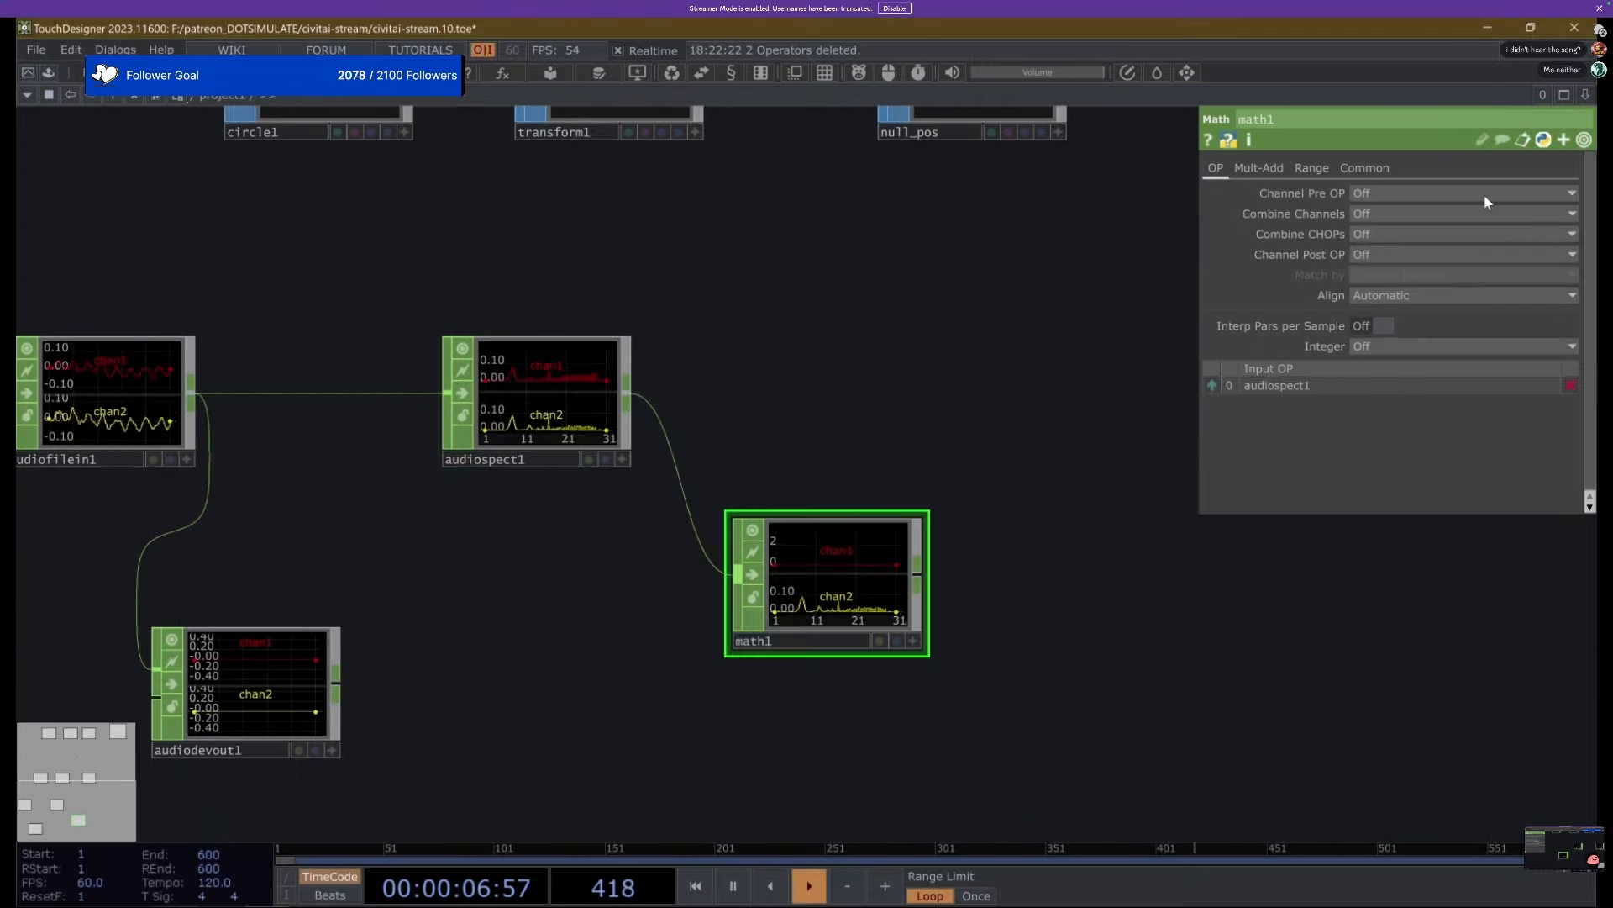
Set Combine Channels of math1 to Add and align the operator in a row with audiospect1.
click(1379, 213)
click(1378, 233)
scroll(836, 615, up, 5)
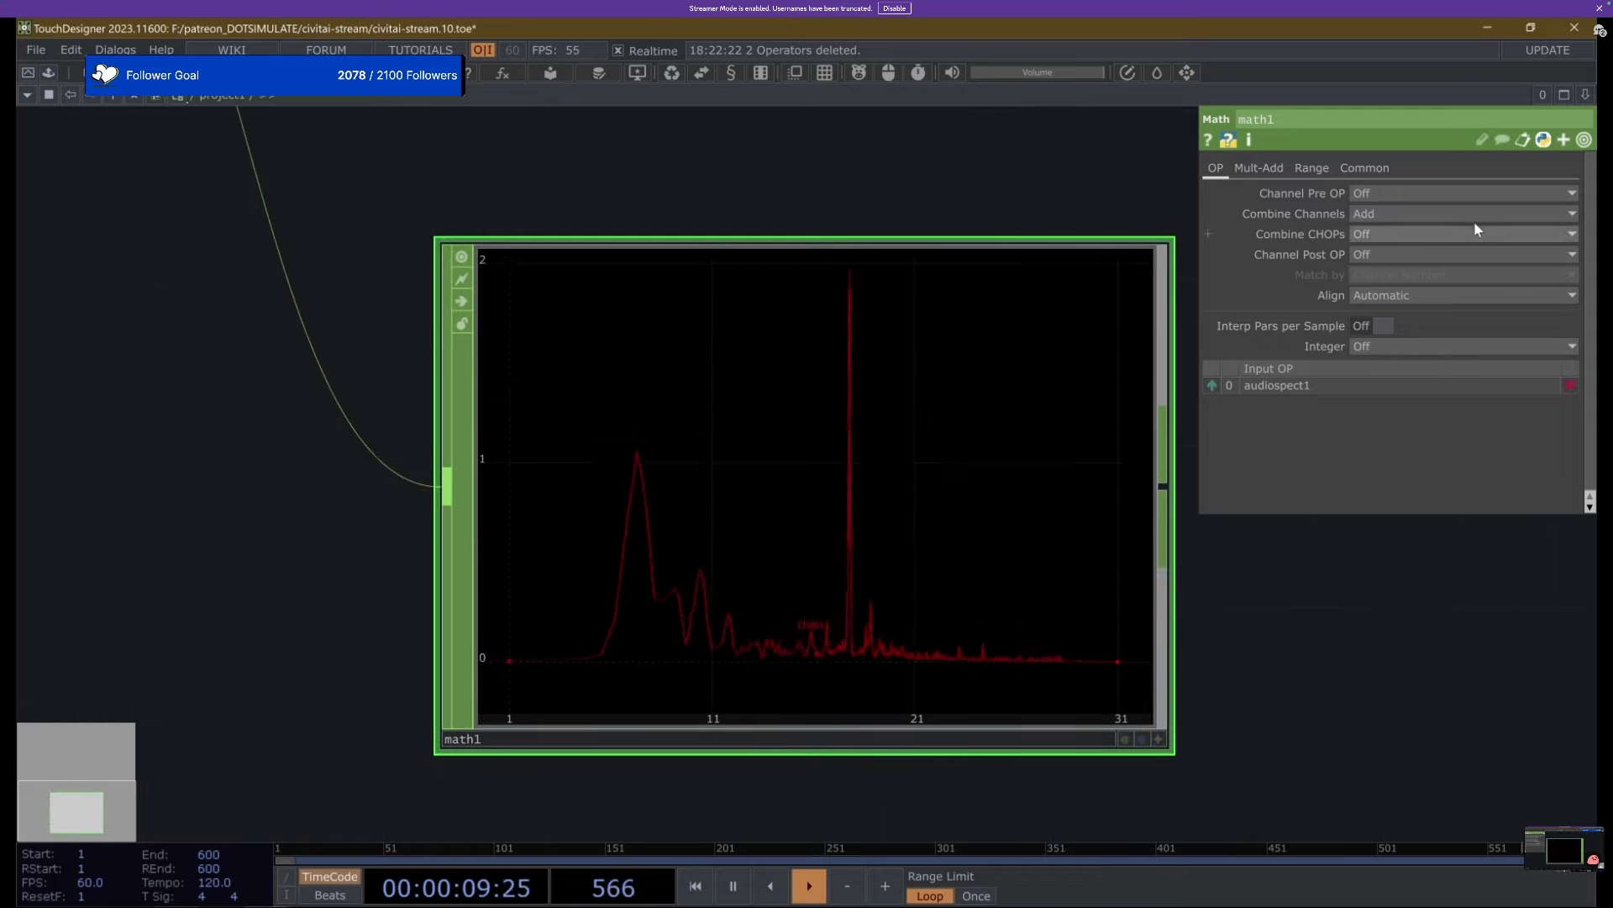
scroll(691, 583, down, 6)
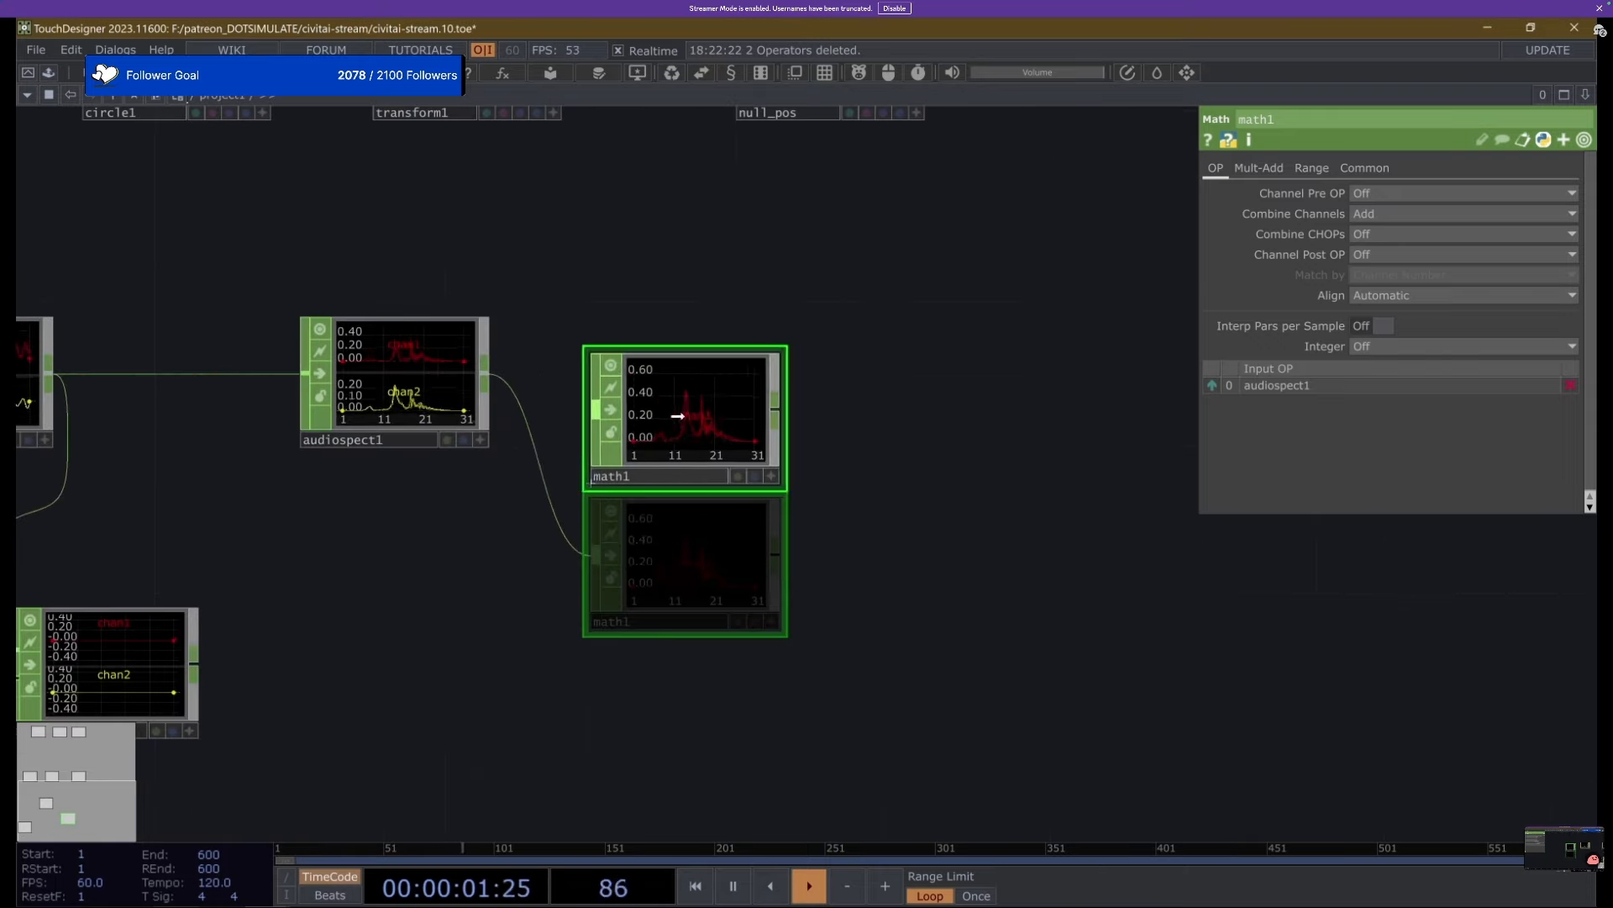
drag(856, 419, 519, 426)
scroll(292, 390, up, 6)
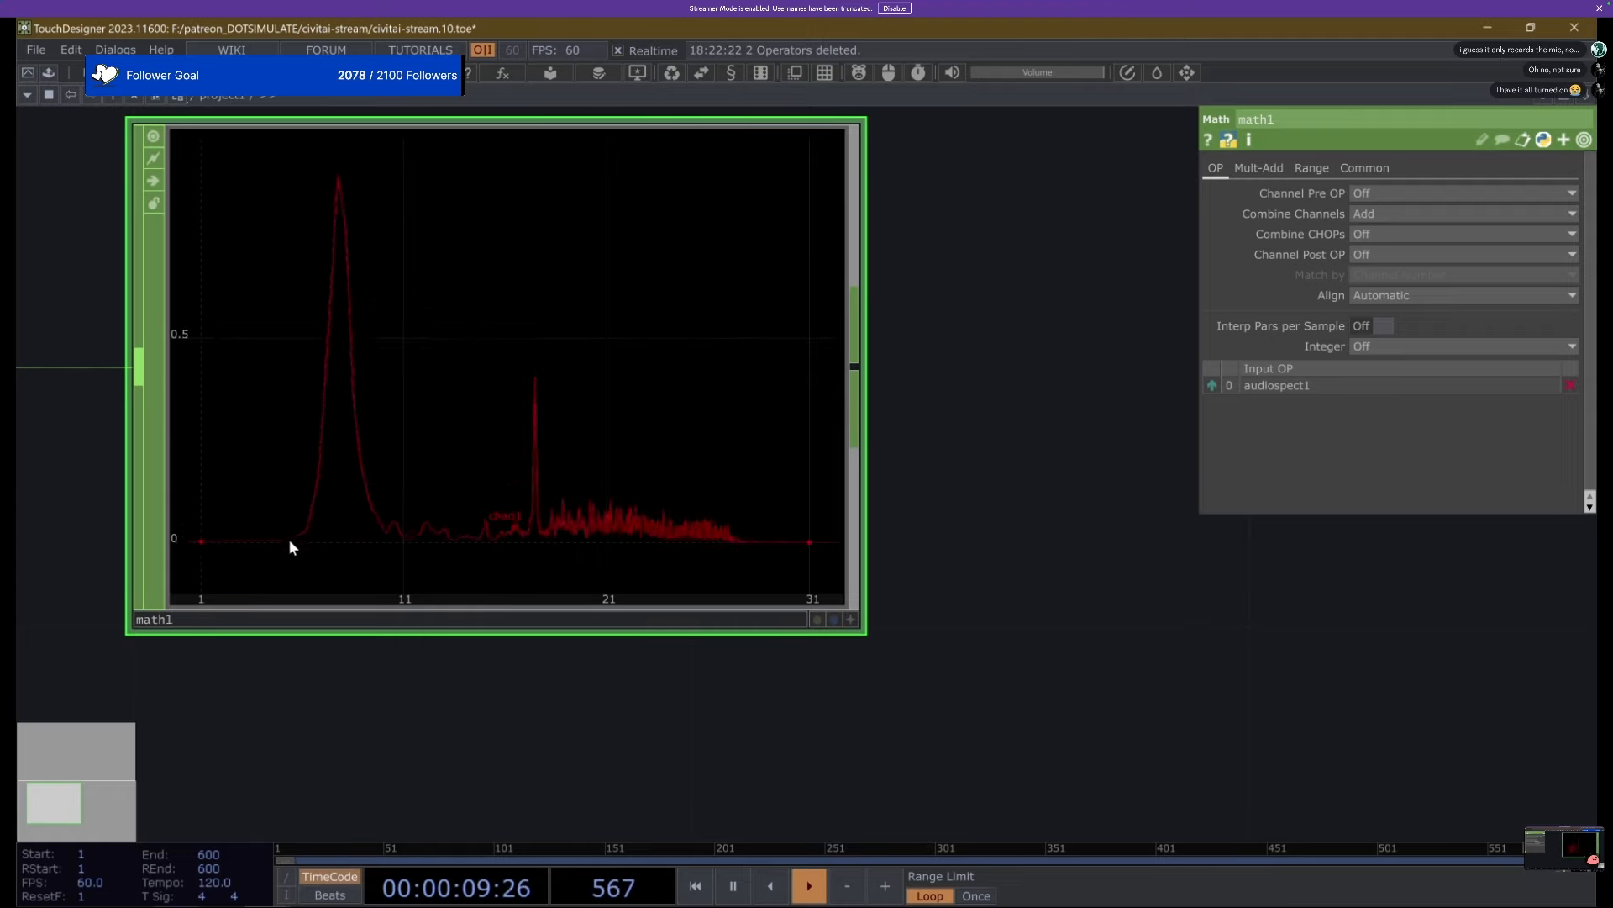
middle_drag(1032, 391, 857, 370)
Inspect the volume setting and the available output devices of audiodevout1.
click(316, 674)
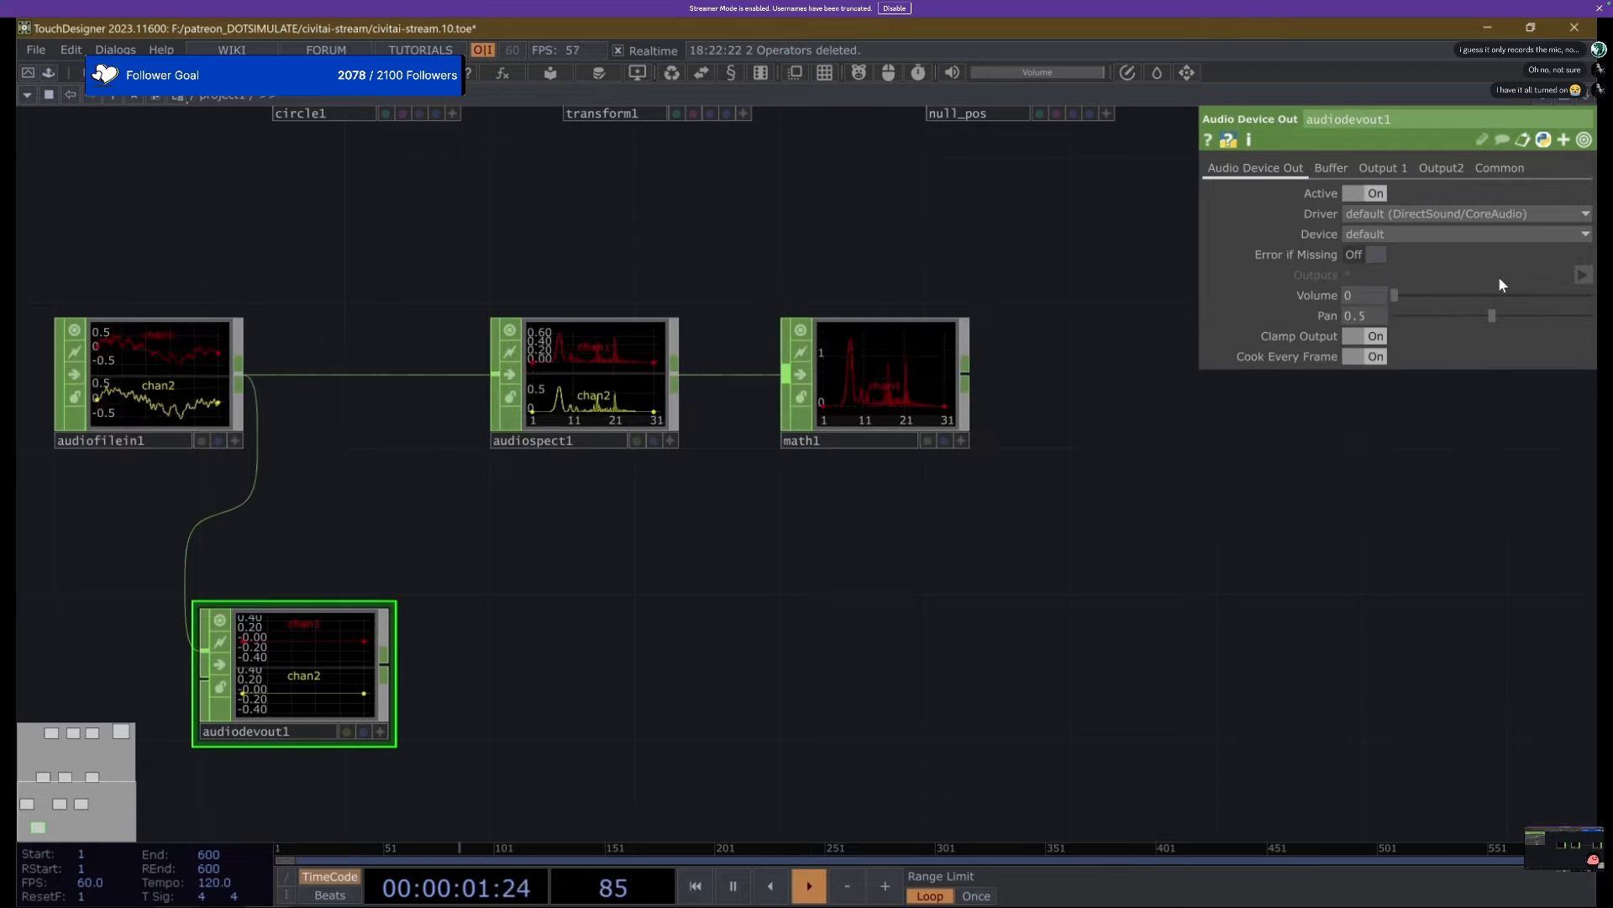
drag(1397, 297, 1339, 296)
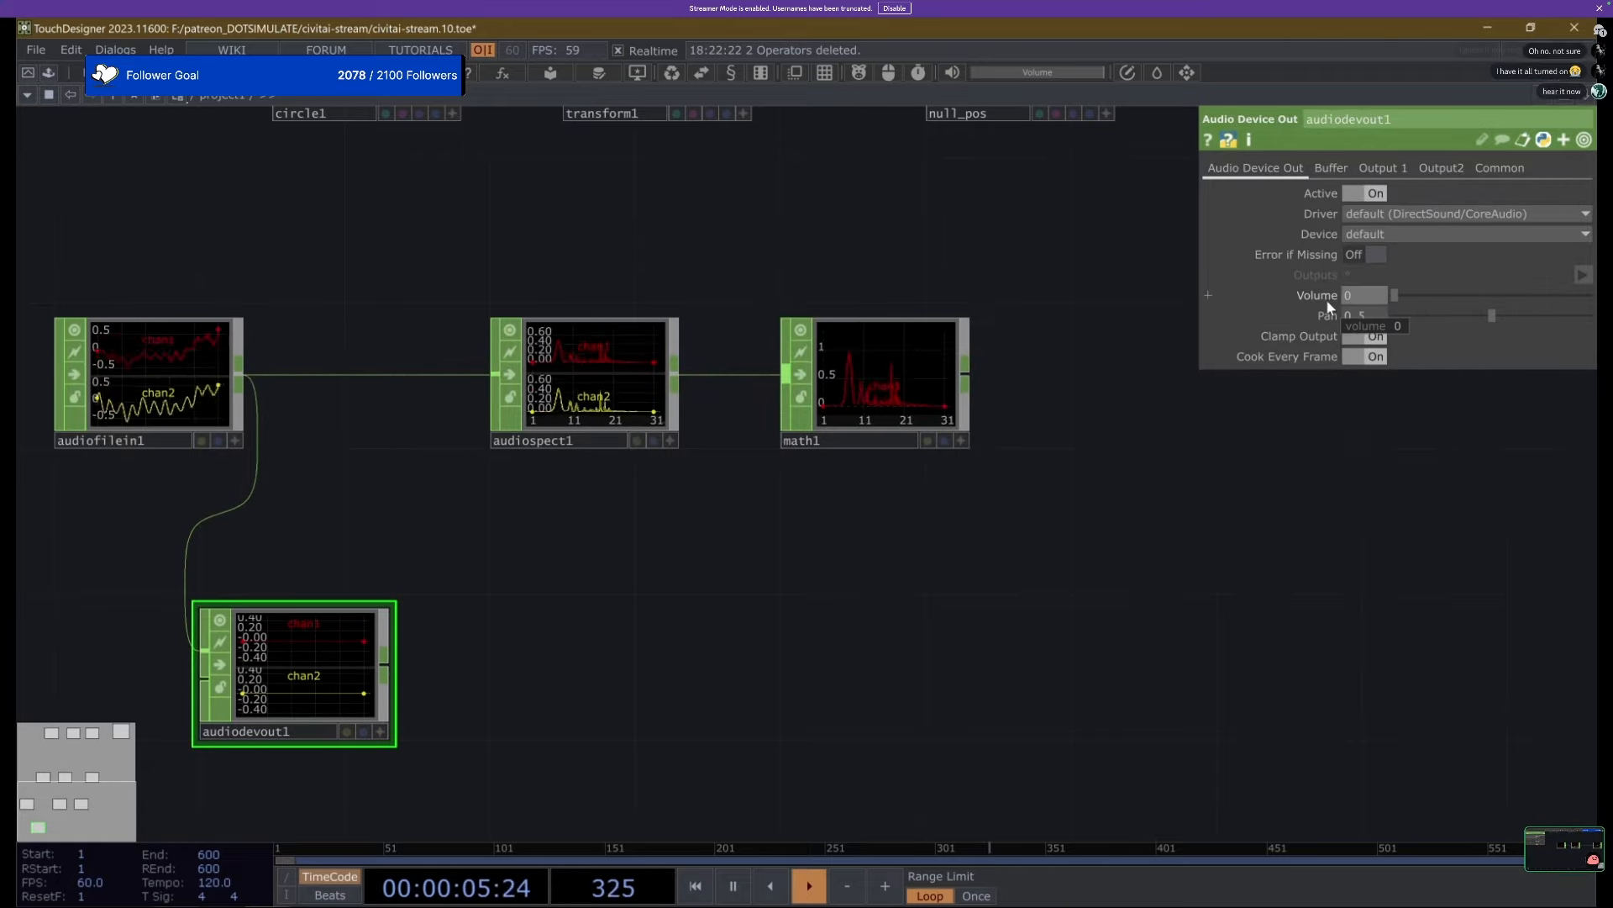
scroll(891, 340, up, 5)
scroll(925, 360, down, 5)
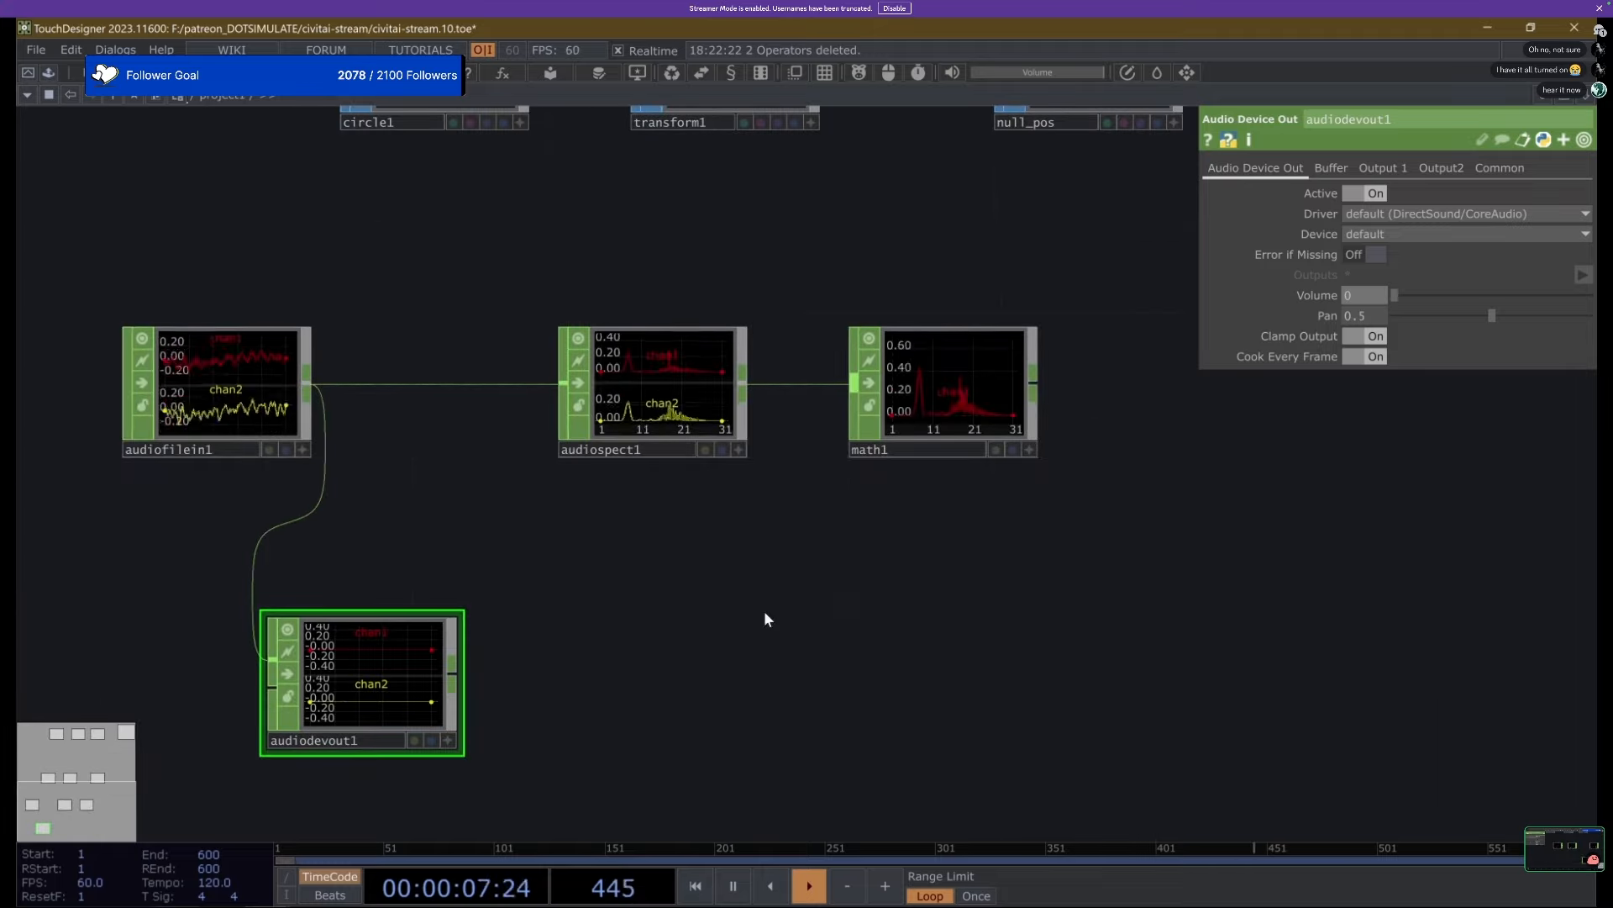
click(1405, 234)
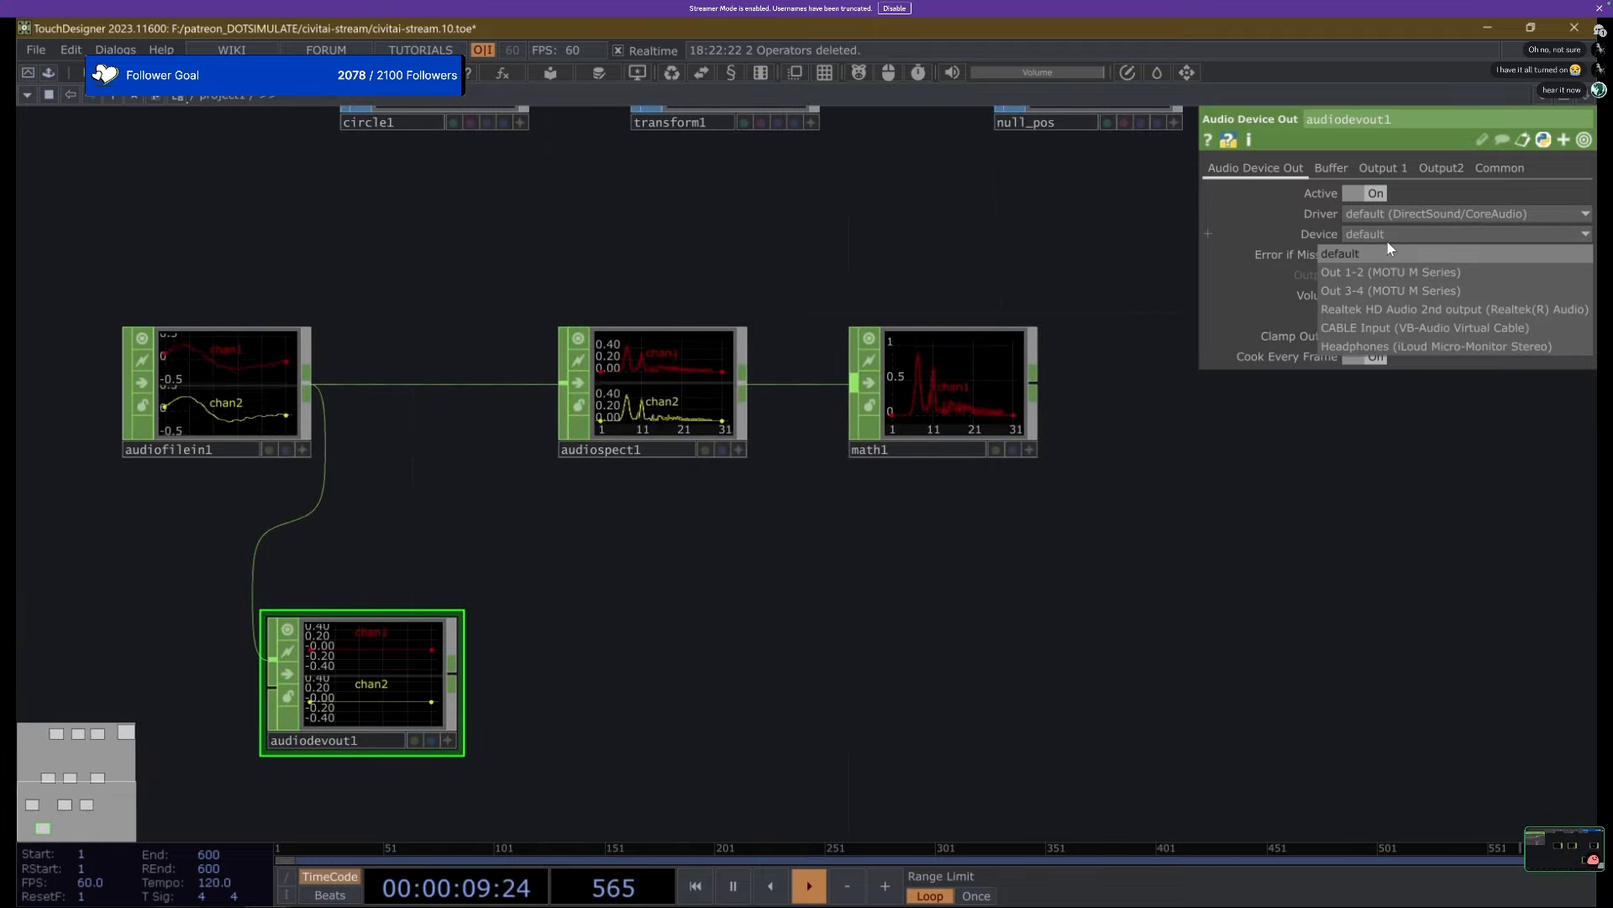
click(1398, 235)
click(1400, 235)
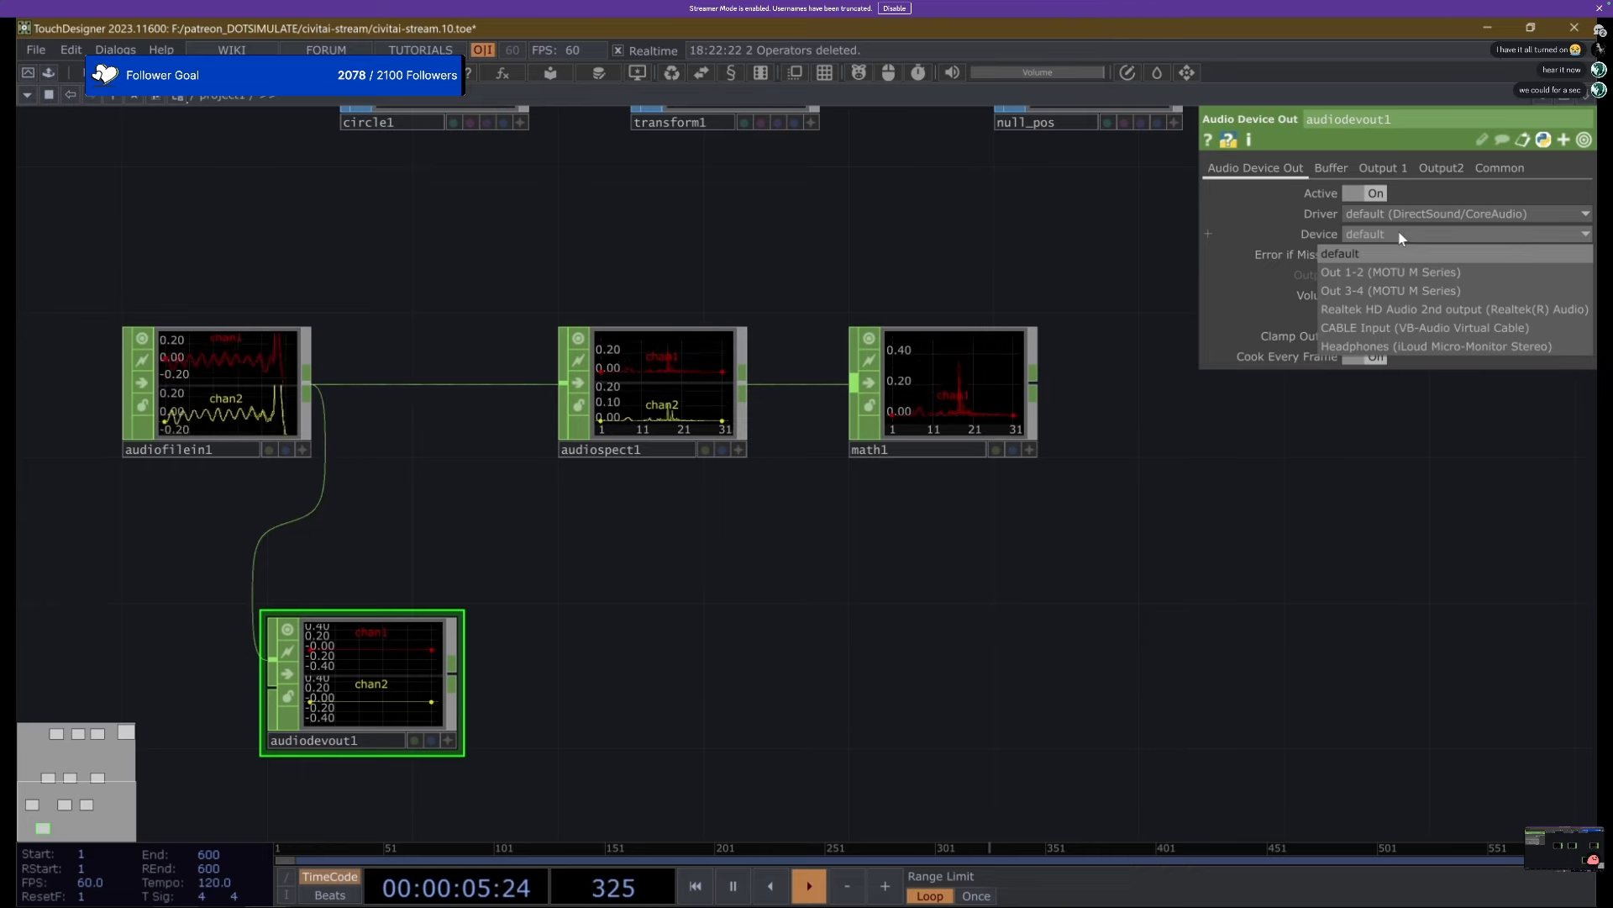
click(1400, 238)
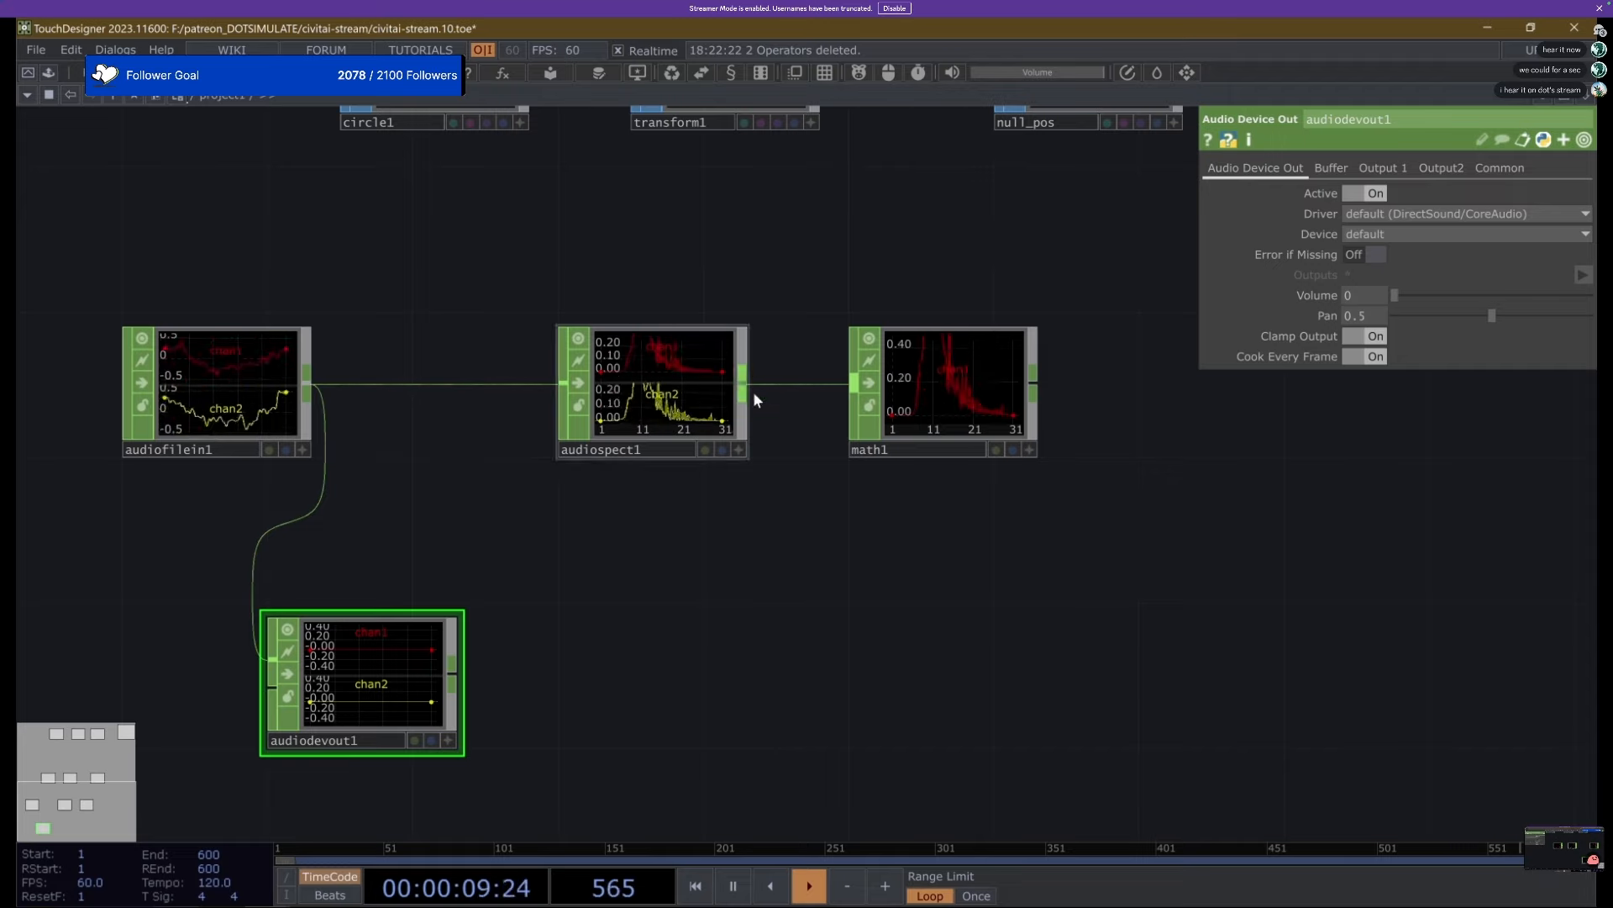
mouse_move(95, 890)
click(185, 889)
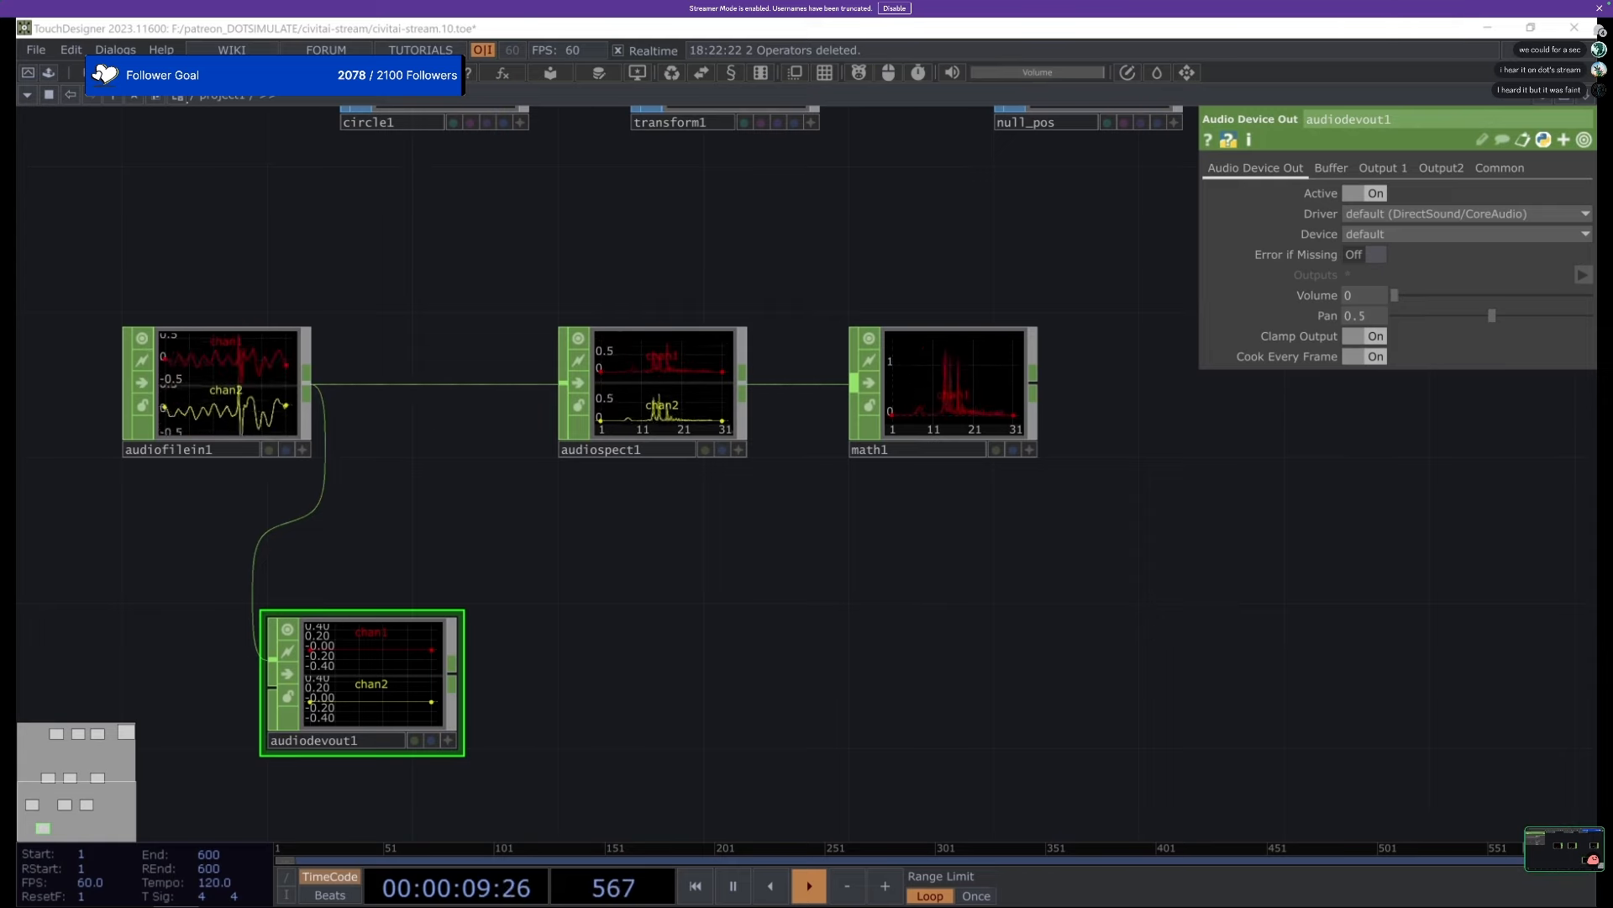
Set the Volume of audiodevout1 to about 0.257.
click(1438, 293)
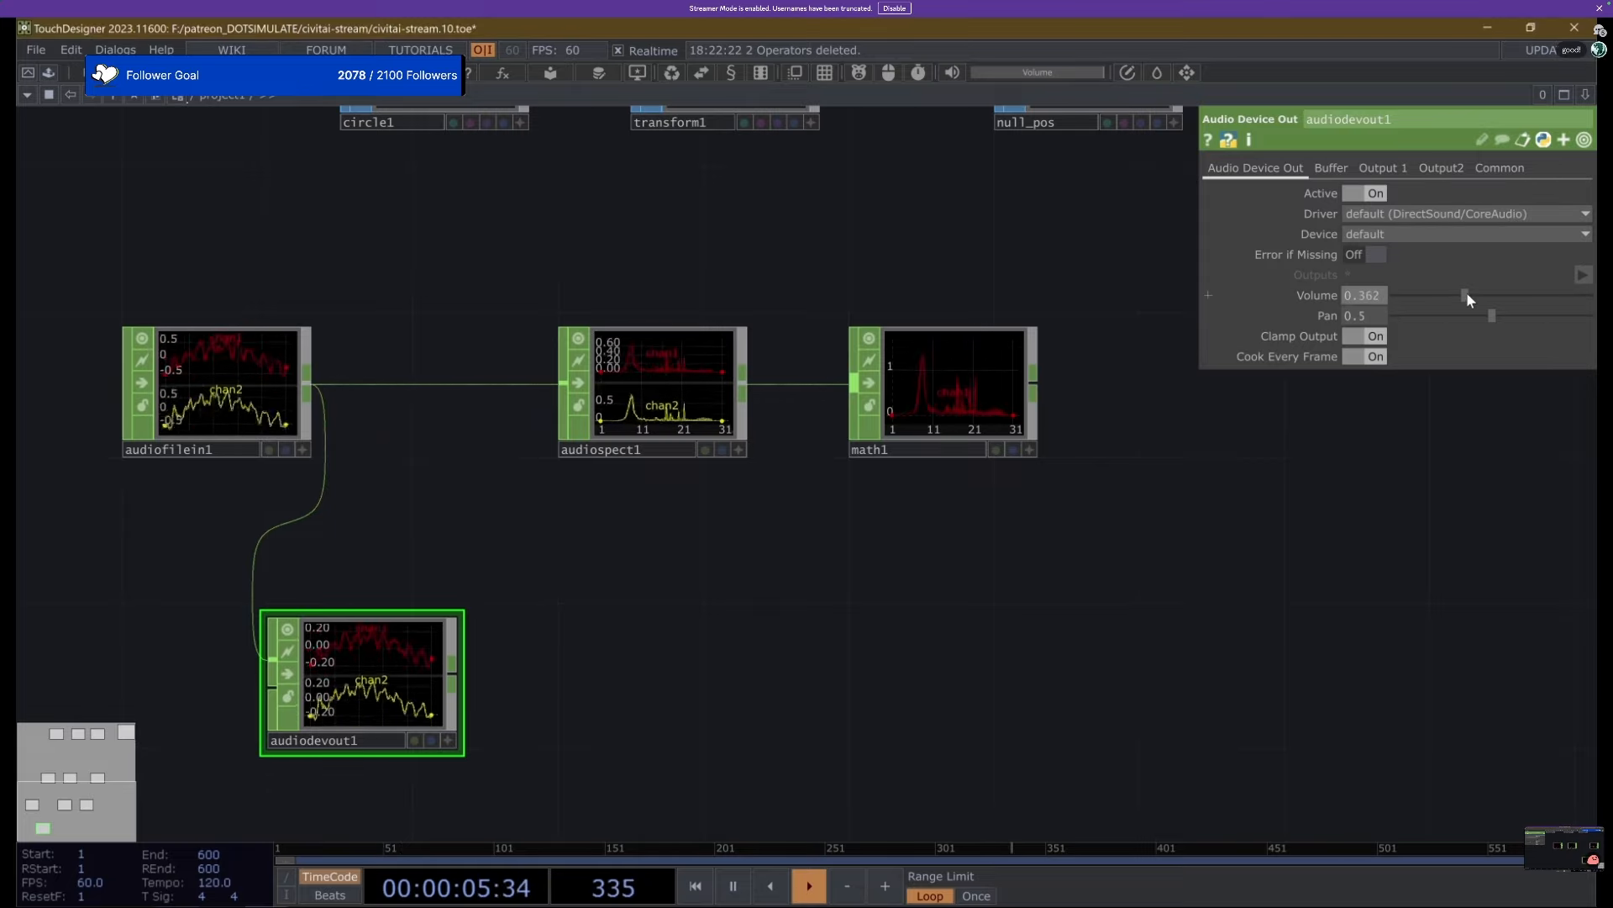
drag(1465, 291, 1474, 294)
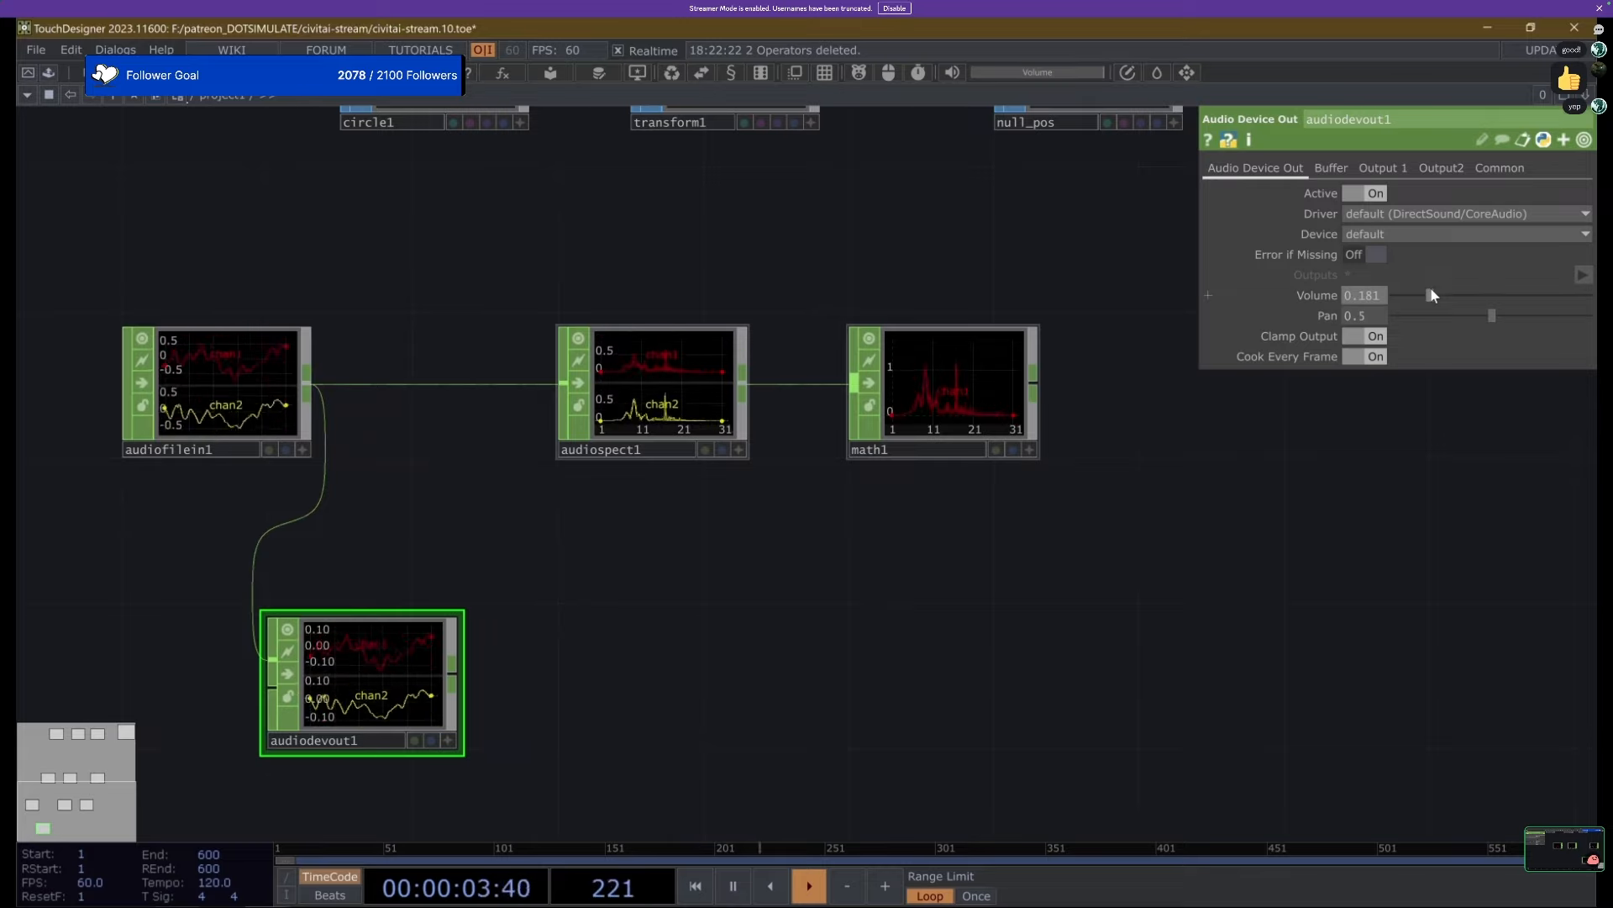
drag(1431, 291, 1439, 291)
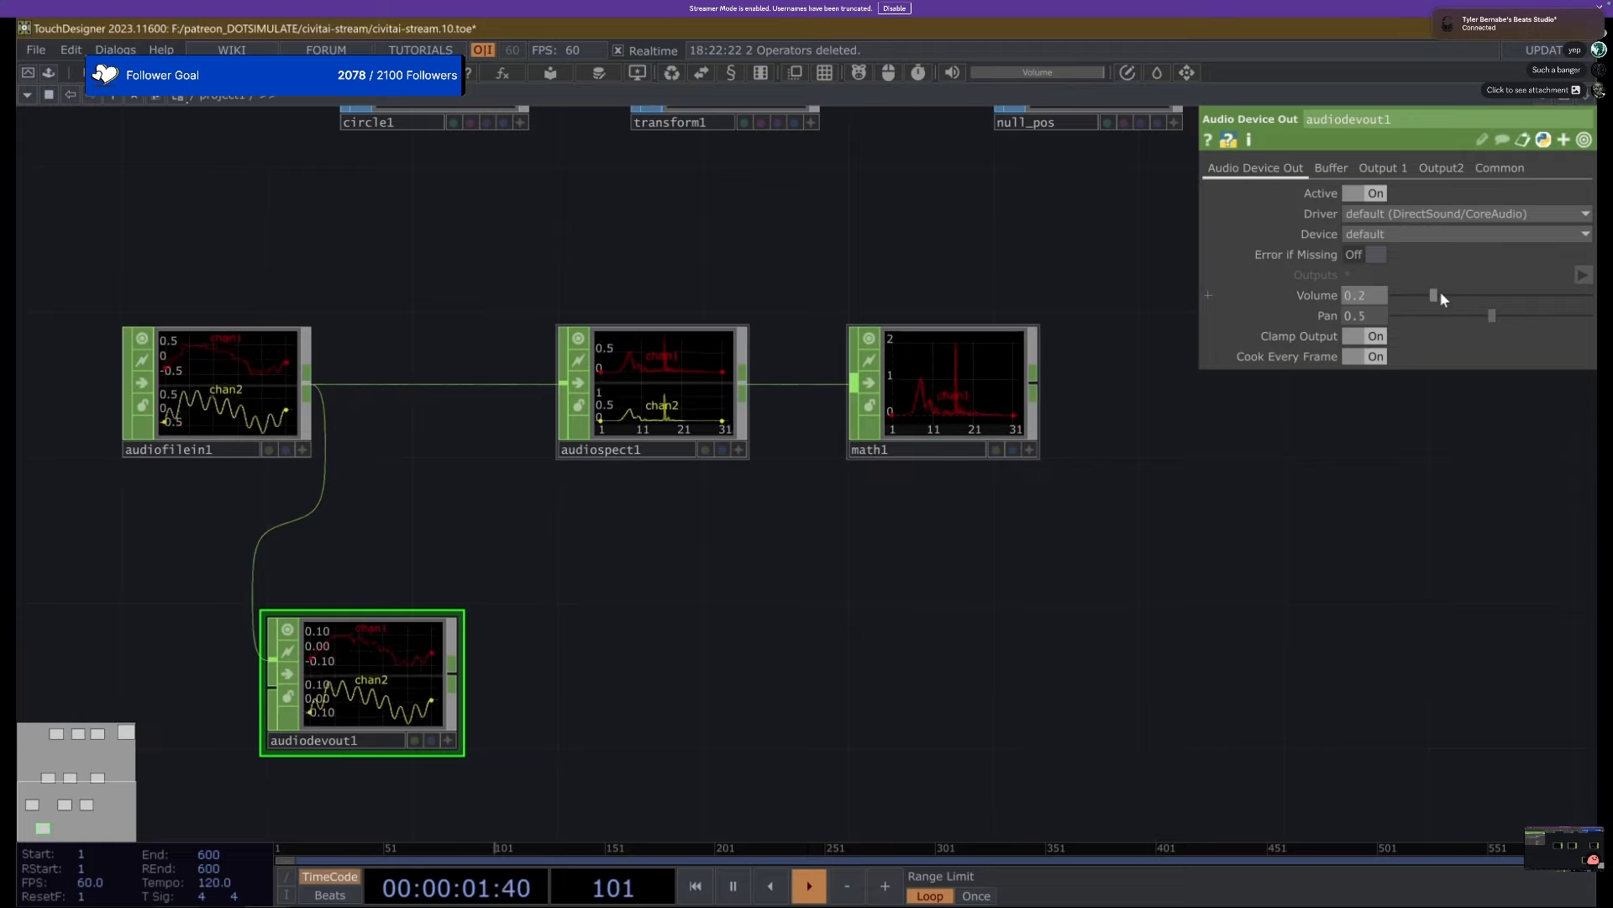
drag(1439, 291, 1429, 293)
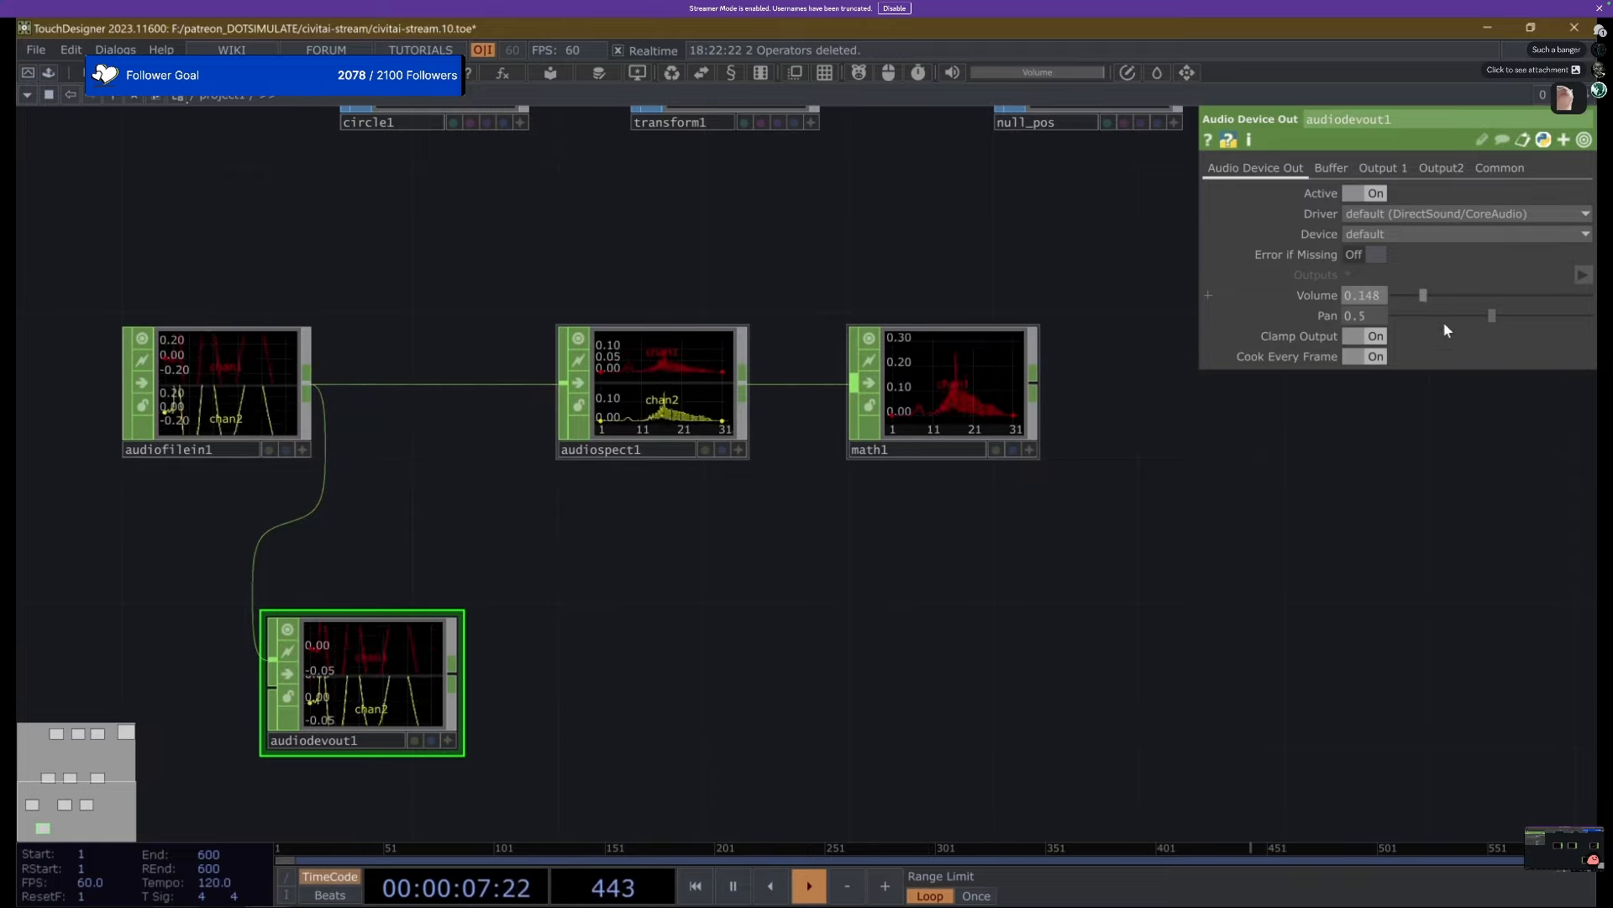
drag(1437, 294, 1445, 294)
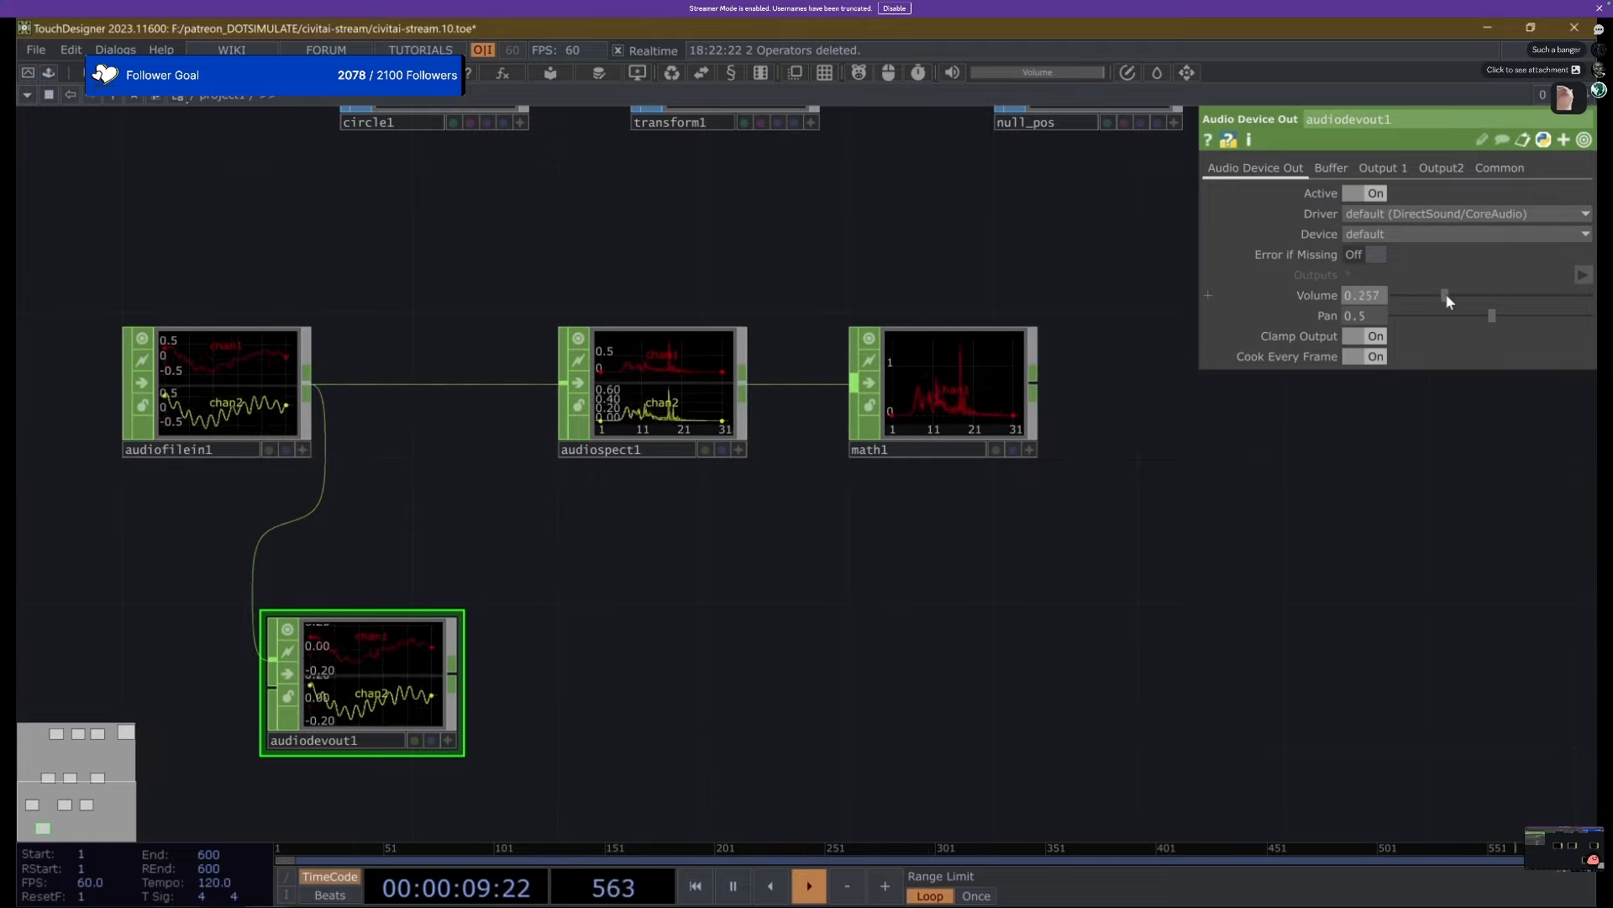
Examine the combined frequency curve of math1 up close while the audio plays.
mouse_move(842, 312)
middle_down()
mouse_move(1030, 378)
mouse_move(922, 349)
mouse_move(849, 307)
middle_up()
drag(800, 212, 728, 201)
click(936, 364)
middle_drag(936, 364, 613, 429)
scroll(501, 420, up, 5)
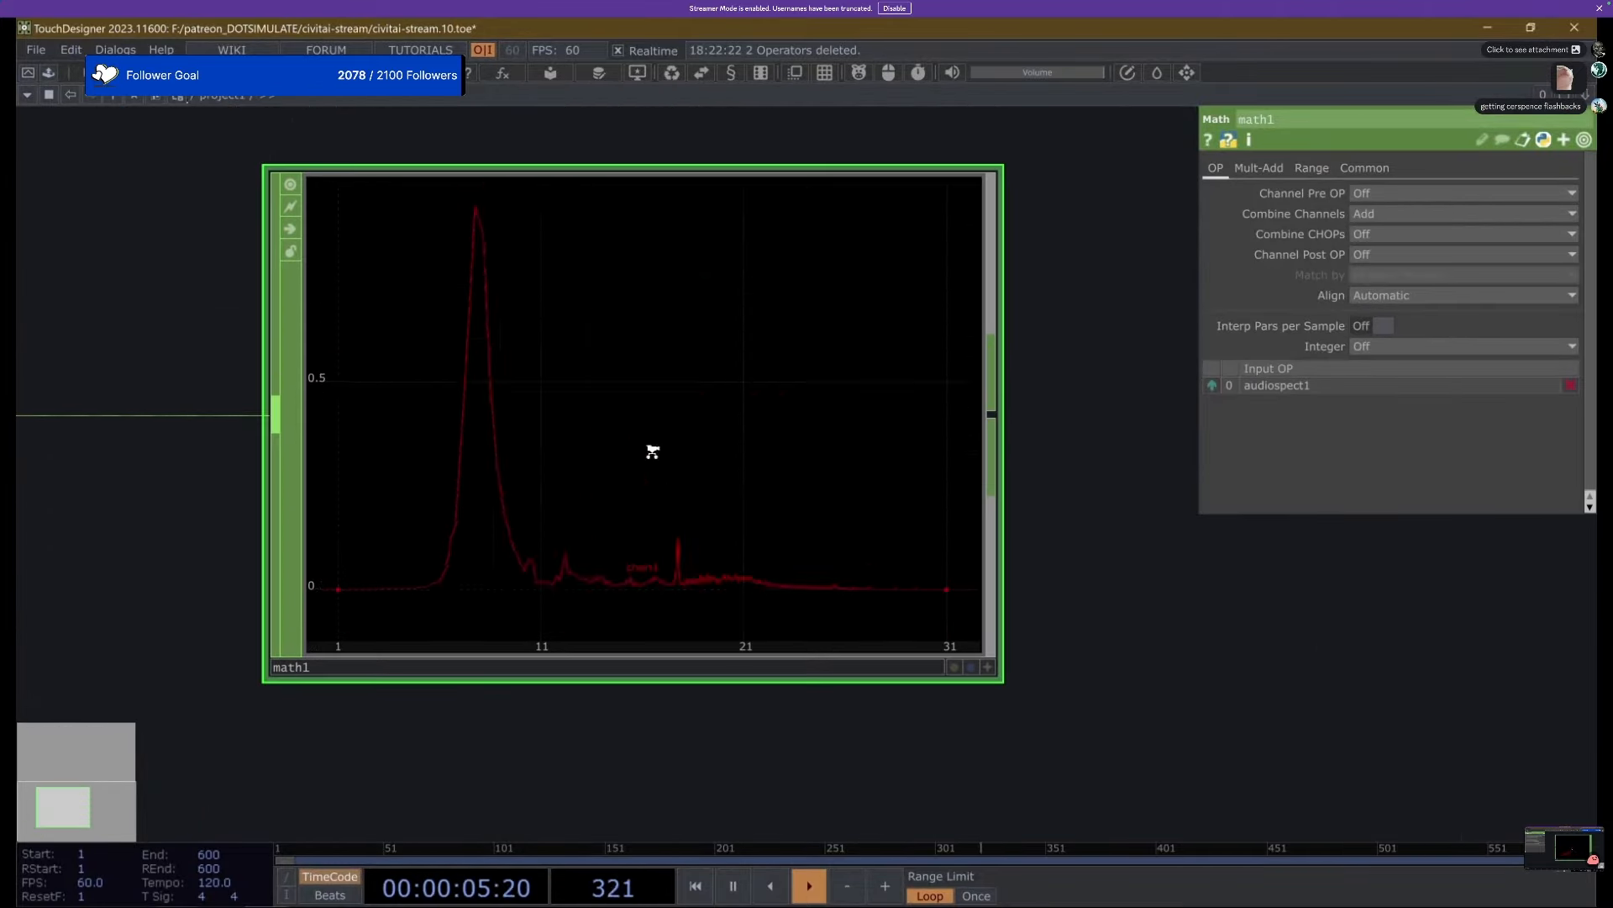
scroll(652, 450, down, 4)
scroll(622, 443, up, 3)
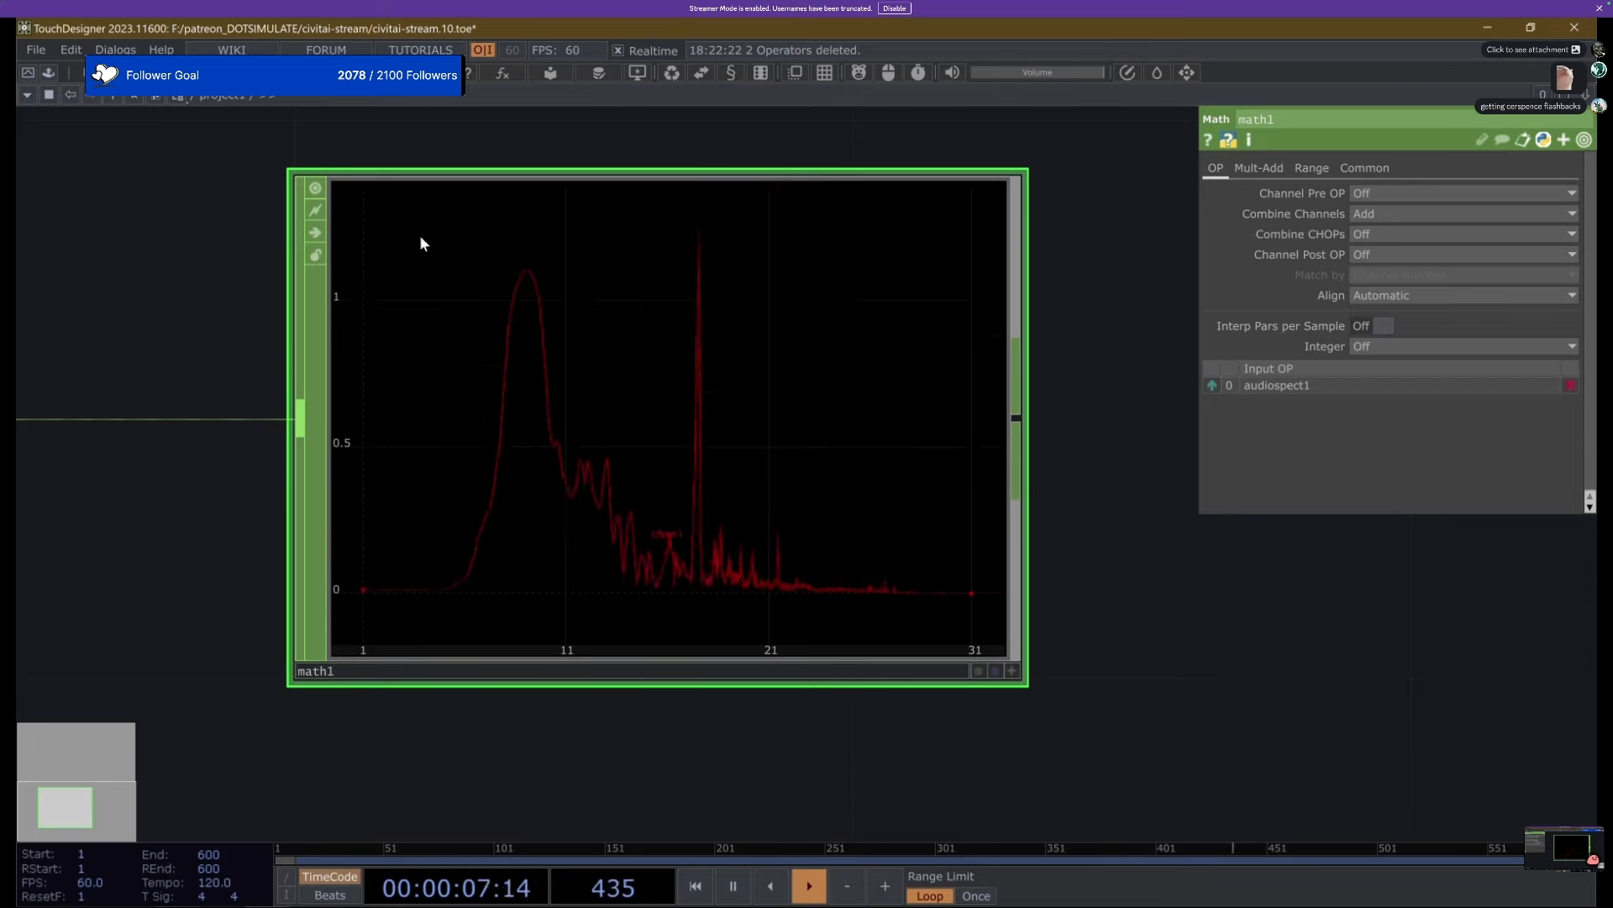
key(XF86AudioLowerVolume)
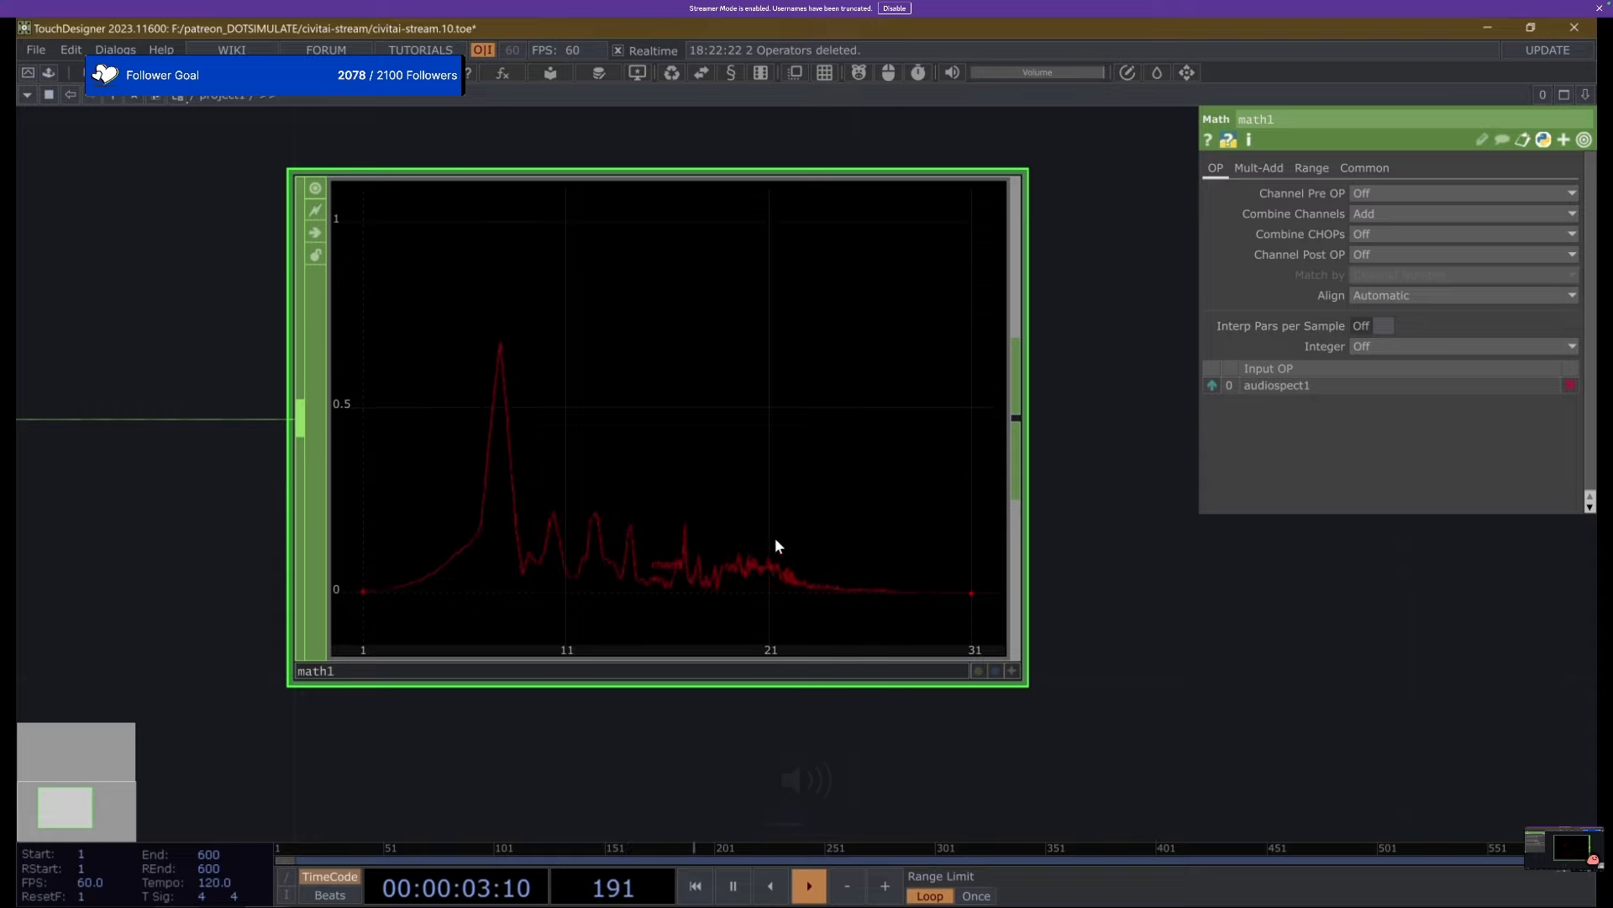
Add a Trim CHOP fed by math1 and place it beside that operator.
scroll(350, 566, down, 5)
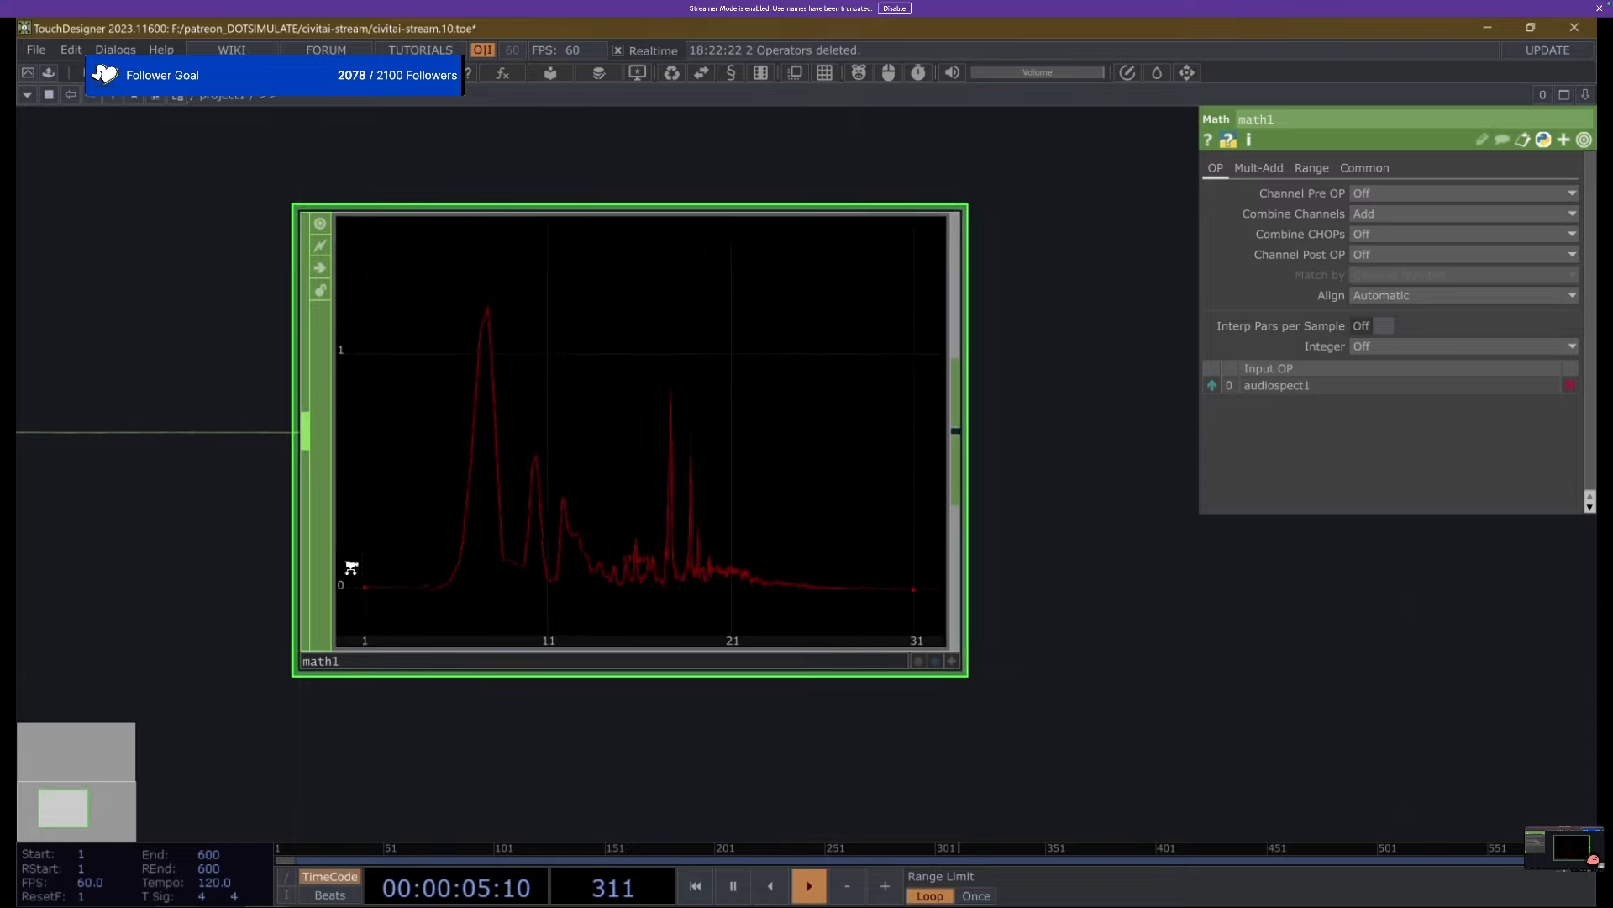
click(607, 507)
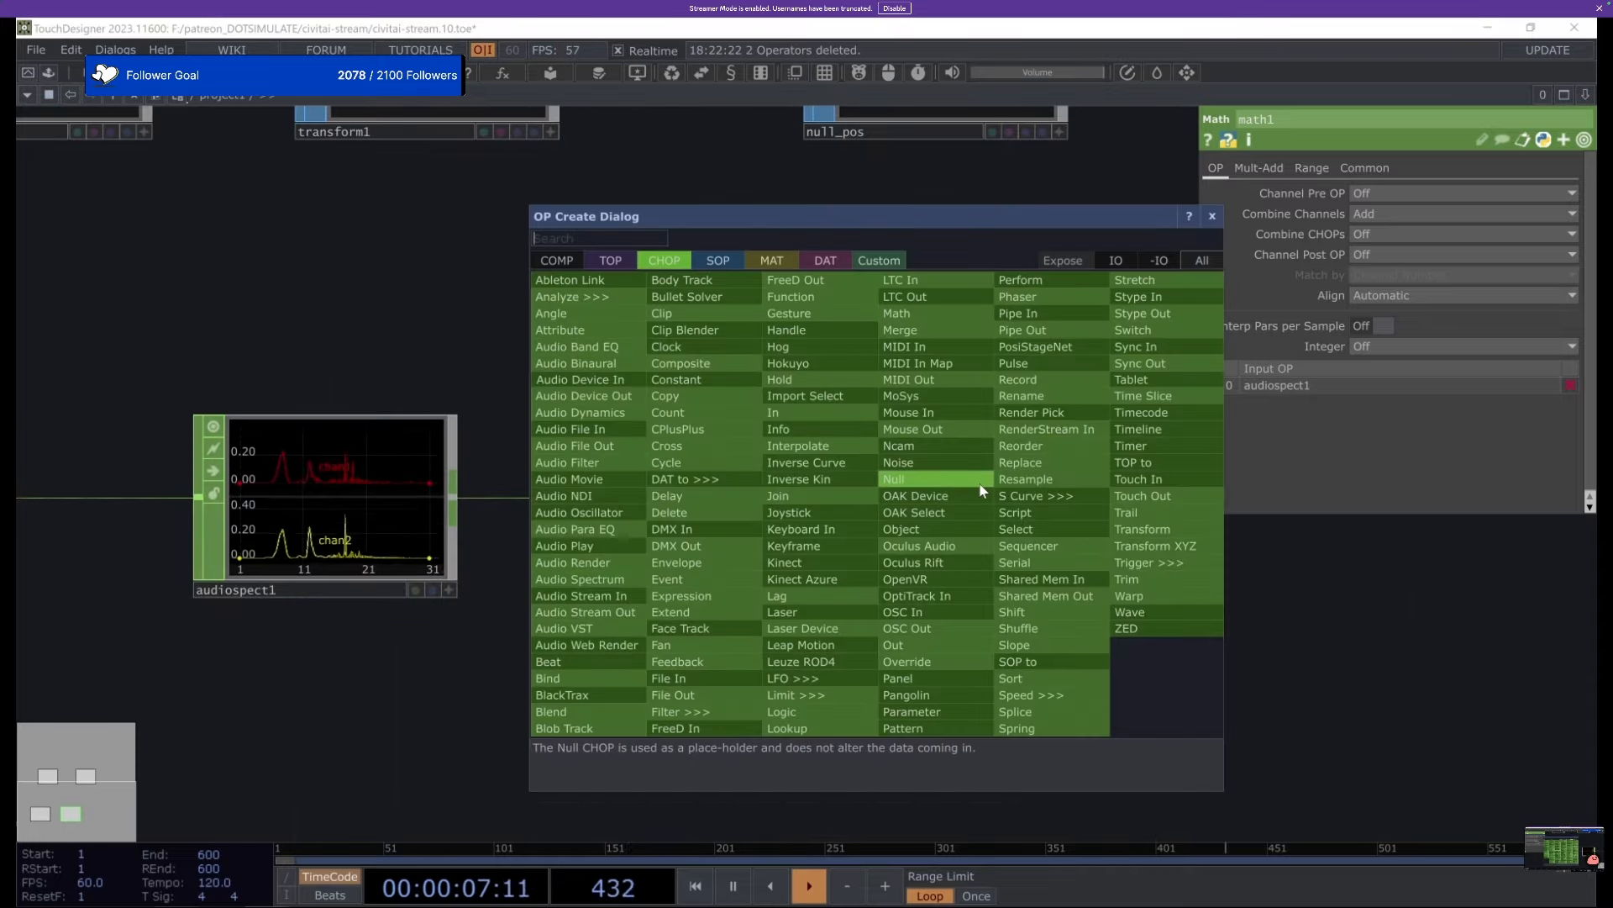
text(tri)
key(Return)
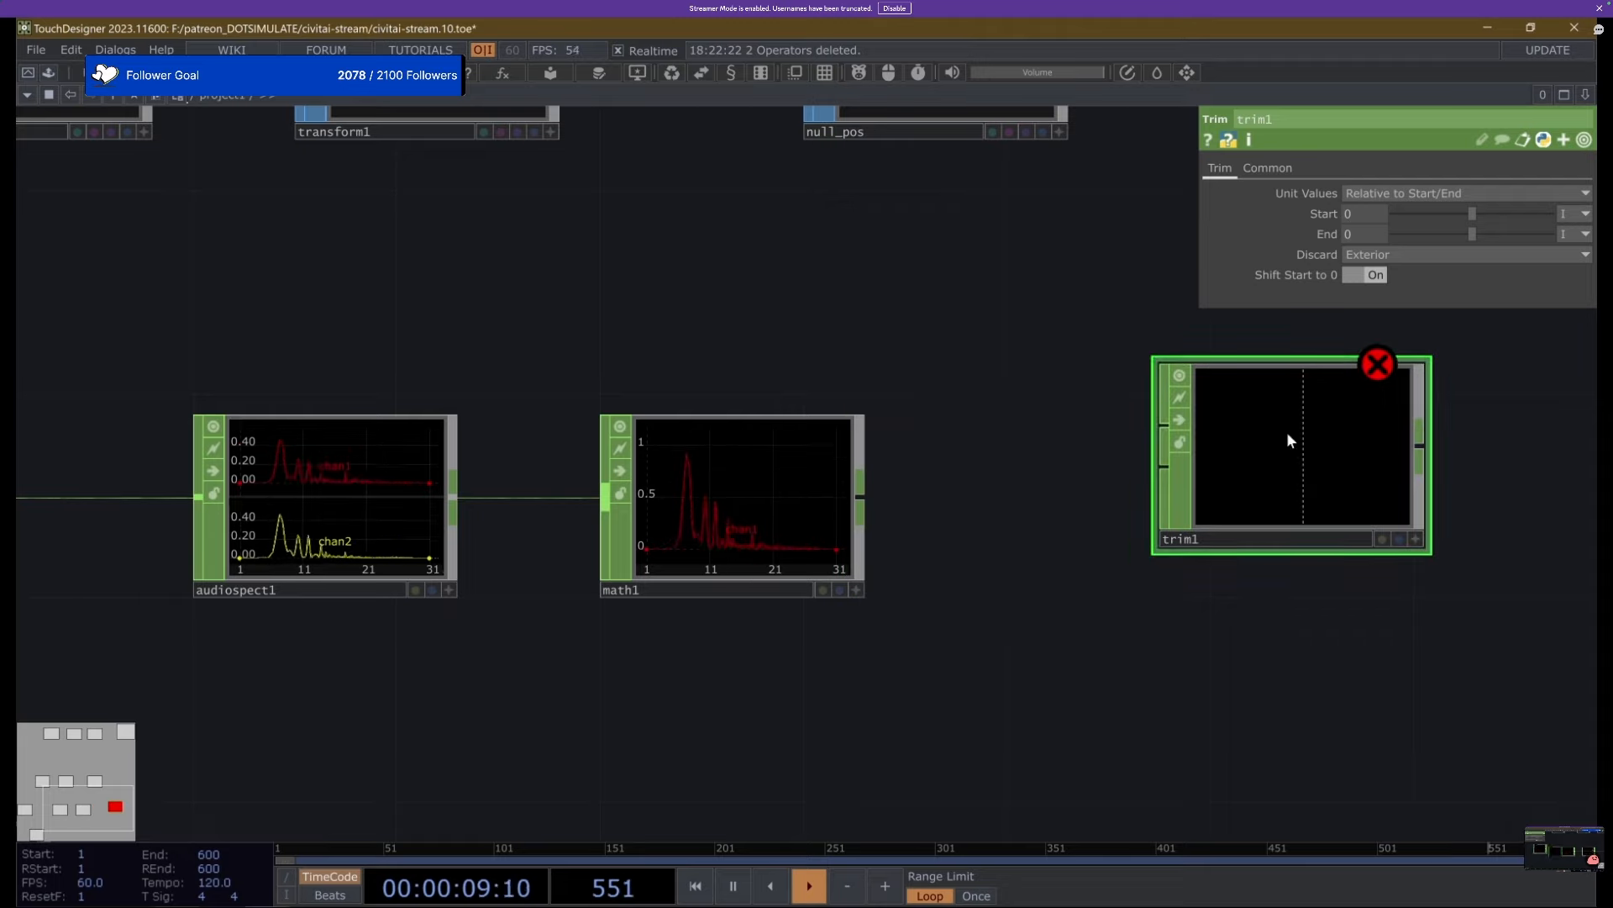
click(1287, 431)
drag(1165, 426, 860, 496)
drag(998, 533, 557, 624)
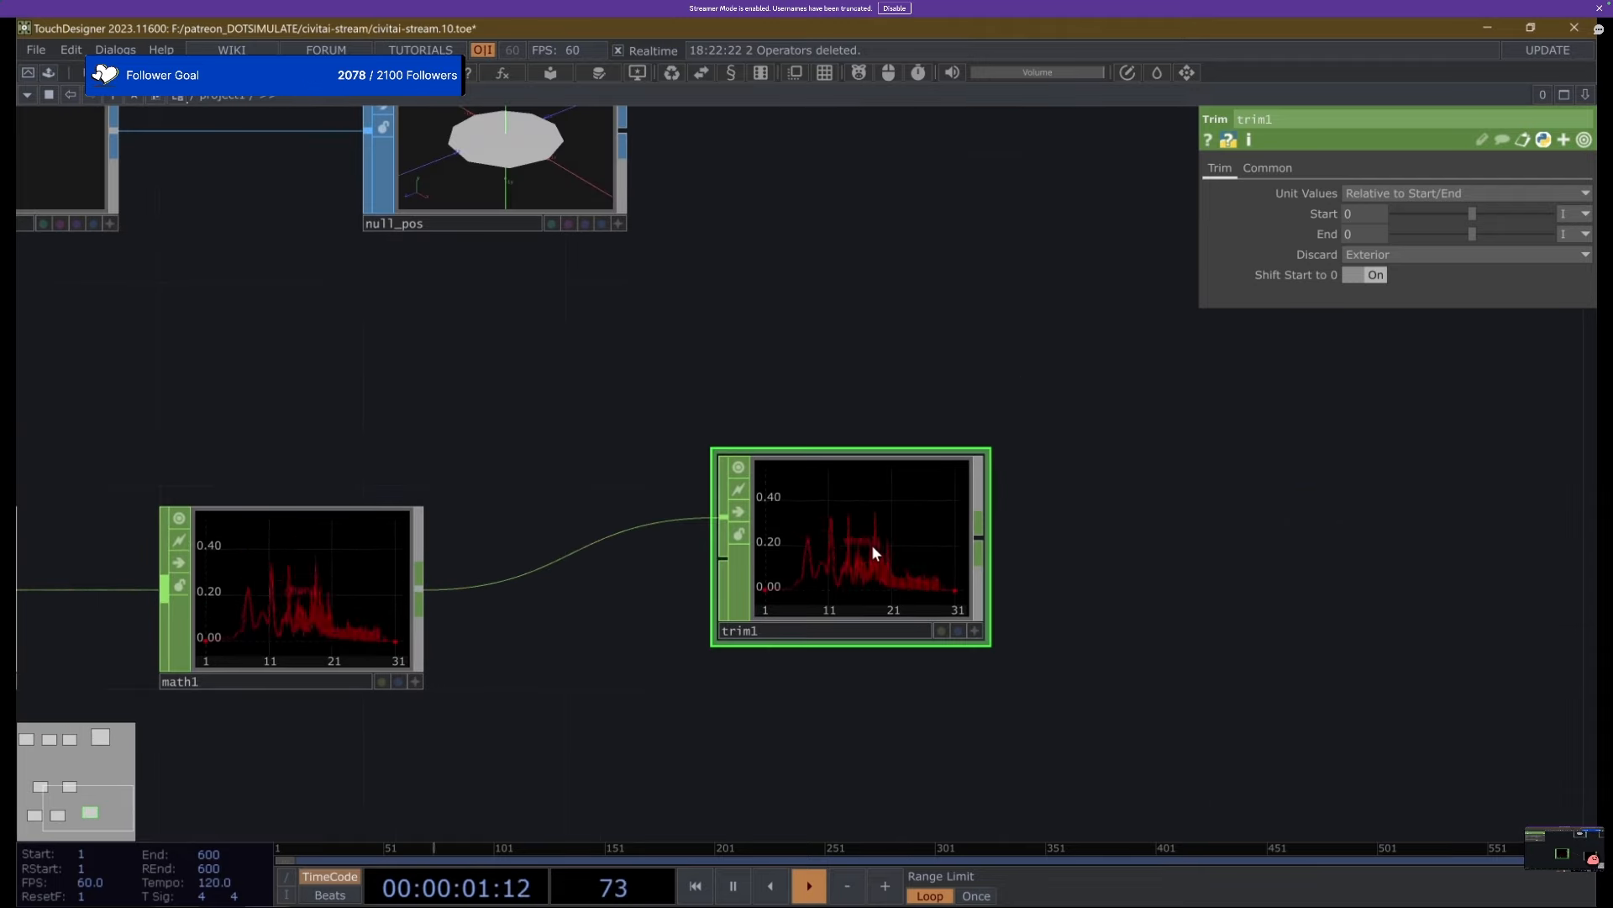
drag(871, 551, 660, 632)
scroll(658, 627, up, 3)
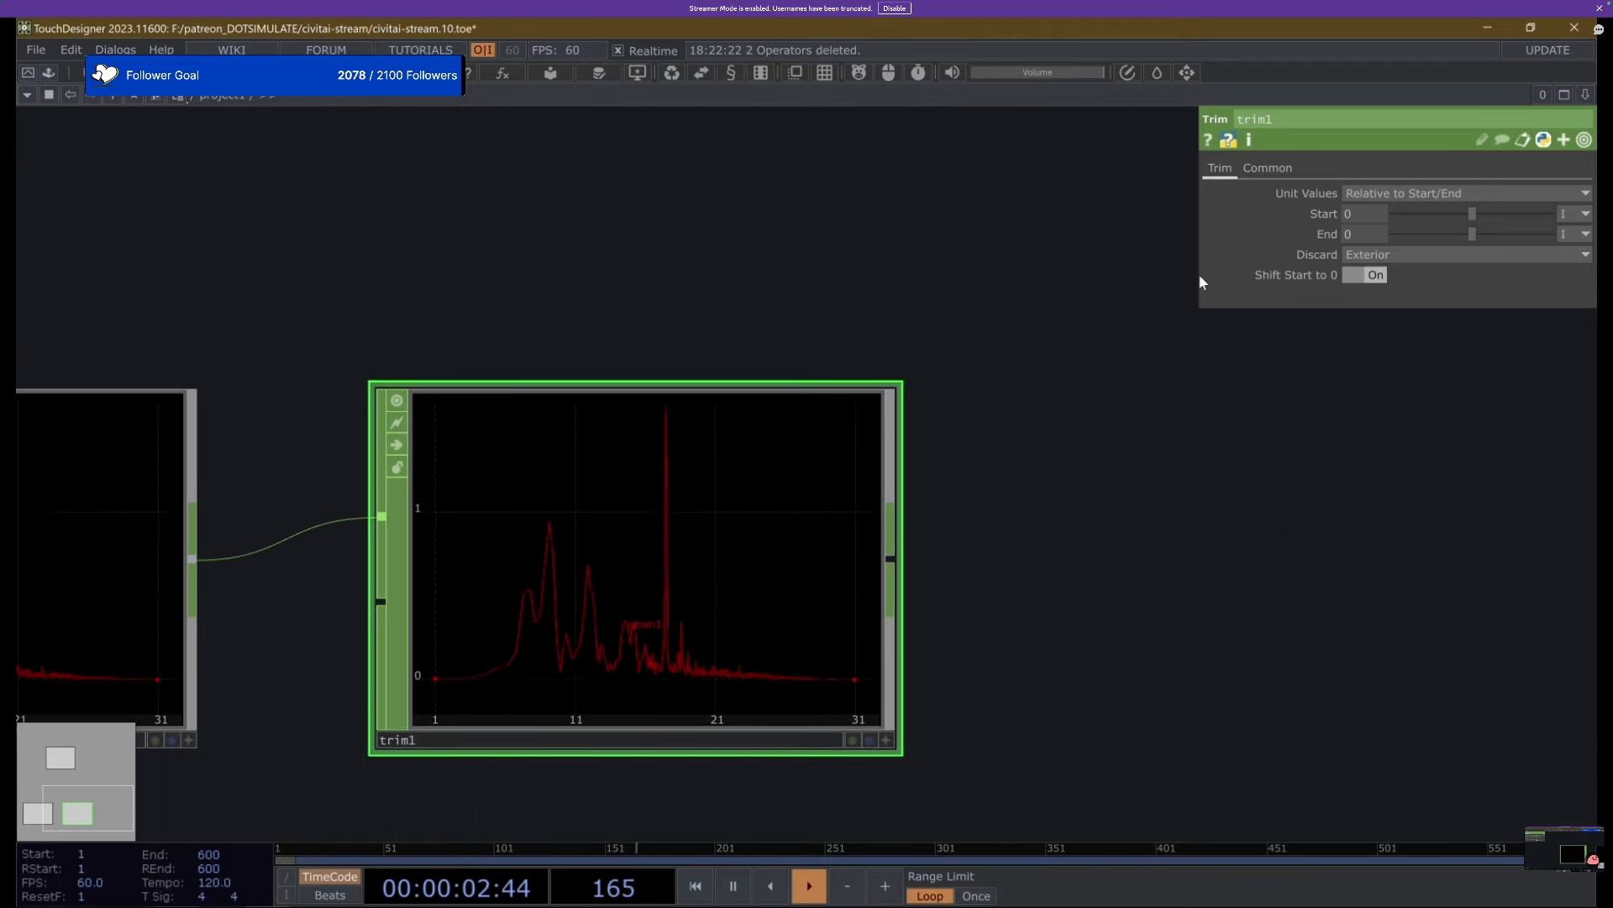
Set the Start and End units of trim1 to %, with Start at .2 and End at -0.3.
click(1585, 234)
click(1575, 288)
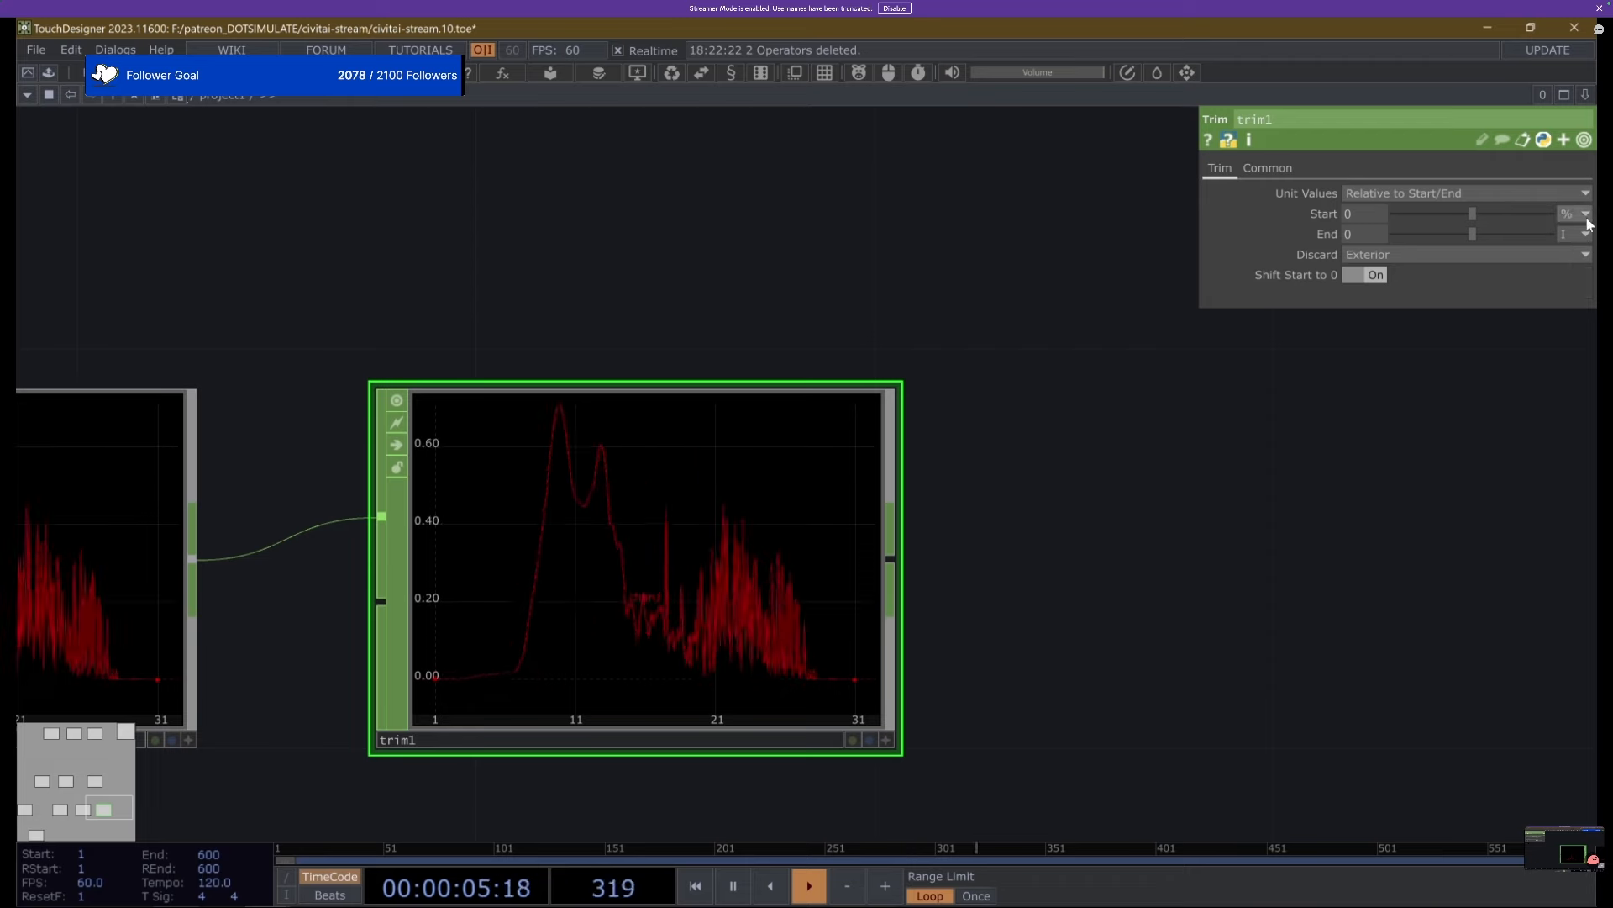
click(1585, 234)
click(1563, 308)
mouse_move(1344, 212)
middle_down()
mouse_move(1395, 194)
mouse_move(1373, 234)
mouse_move(1364, 199)
middle_up()
click(1365, 212)
text(.2)
key(Return)
Add a Null CHOP fed by trim1 at the end of the audio chain.
scroll(241, 486, down, 3)
scroll(412, 529, down, 4)
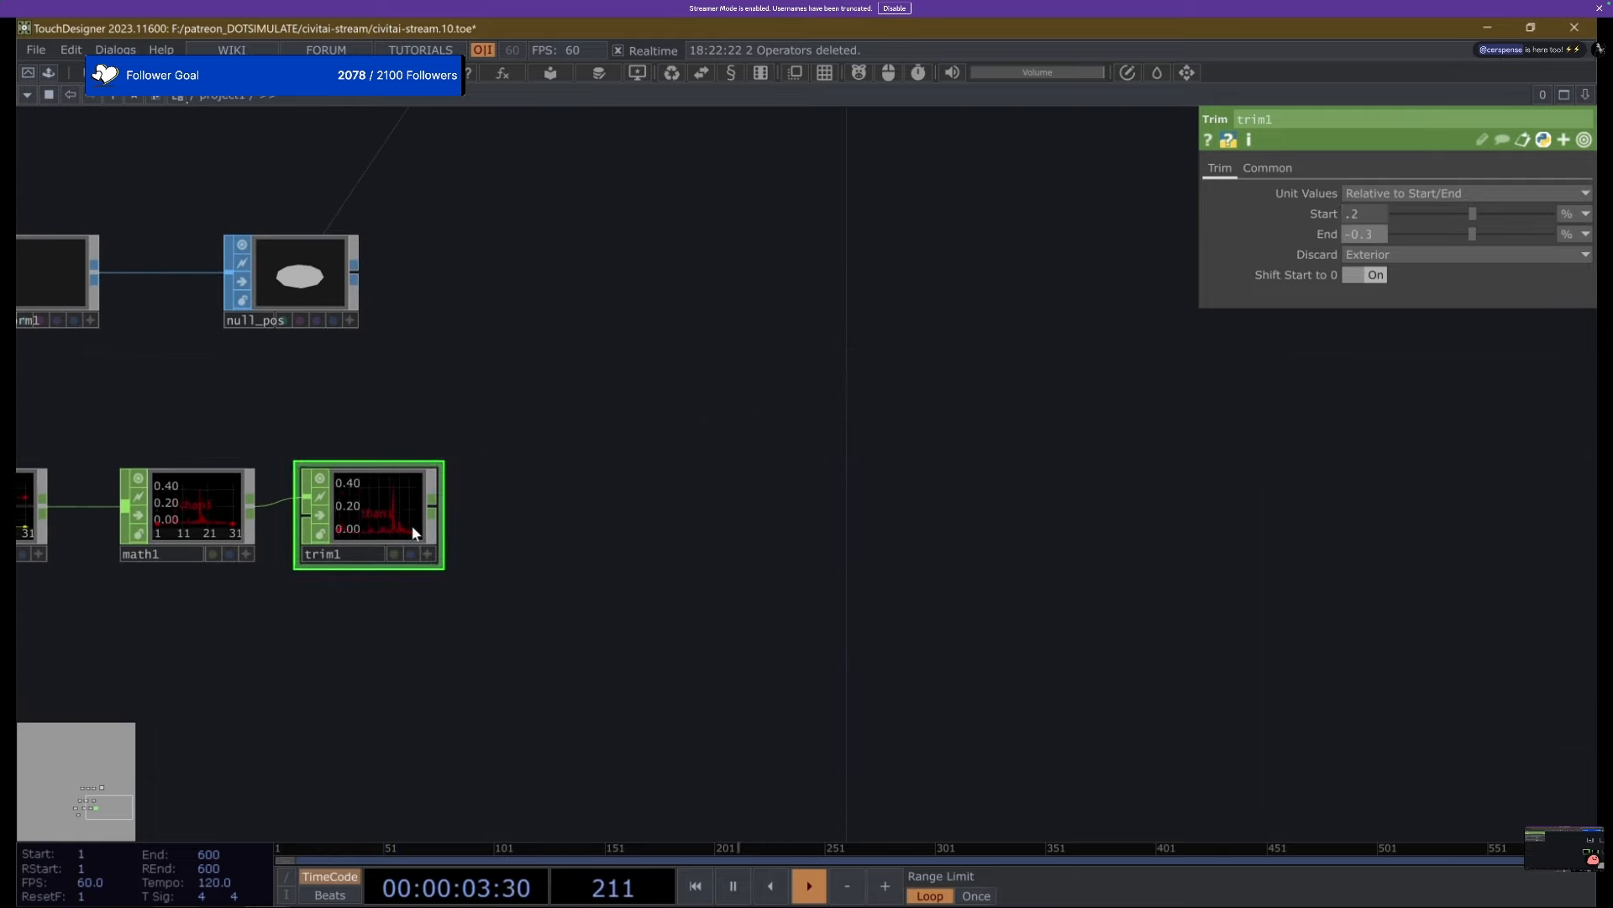
click(556, 513)
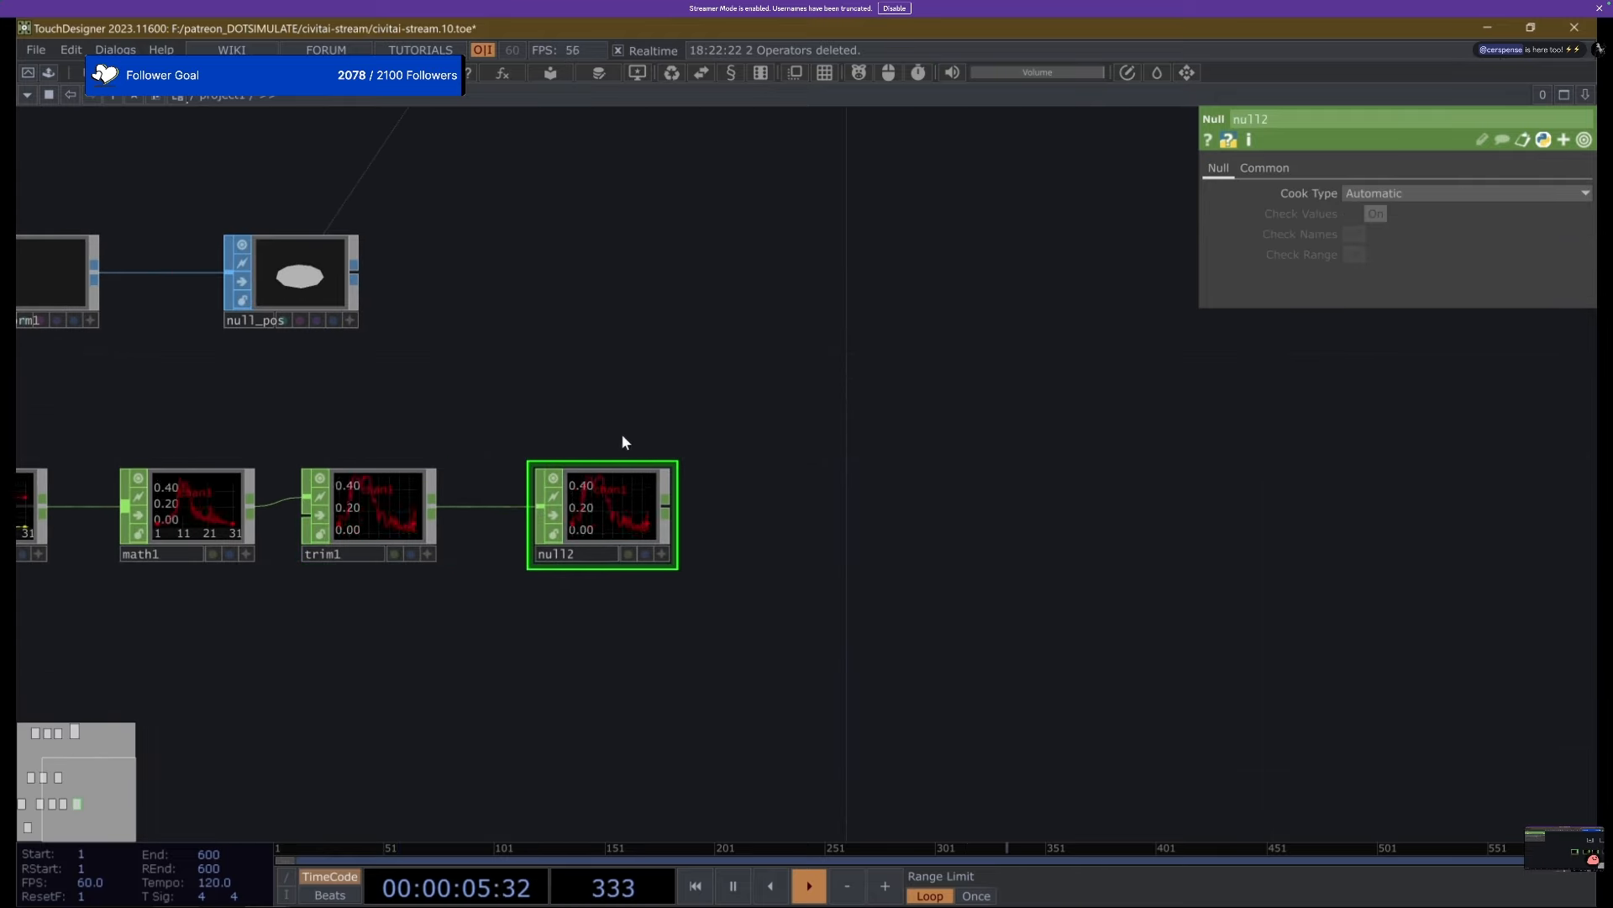
scroll(588, 521, up, 5)
scroll(602, 578, down, 8)
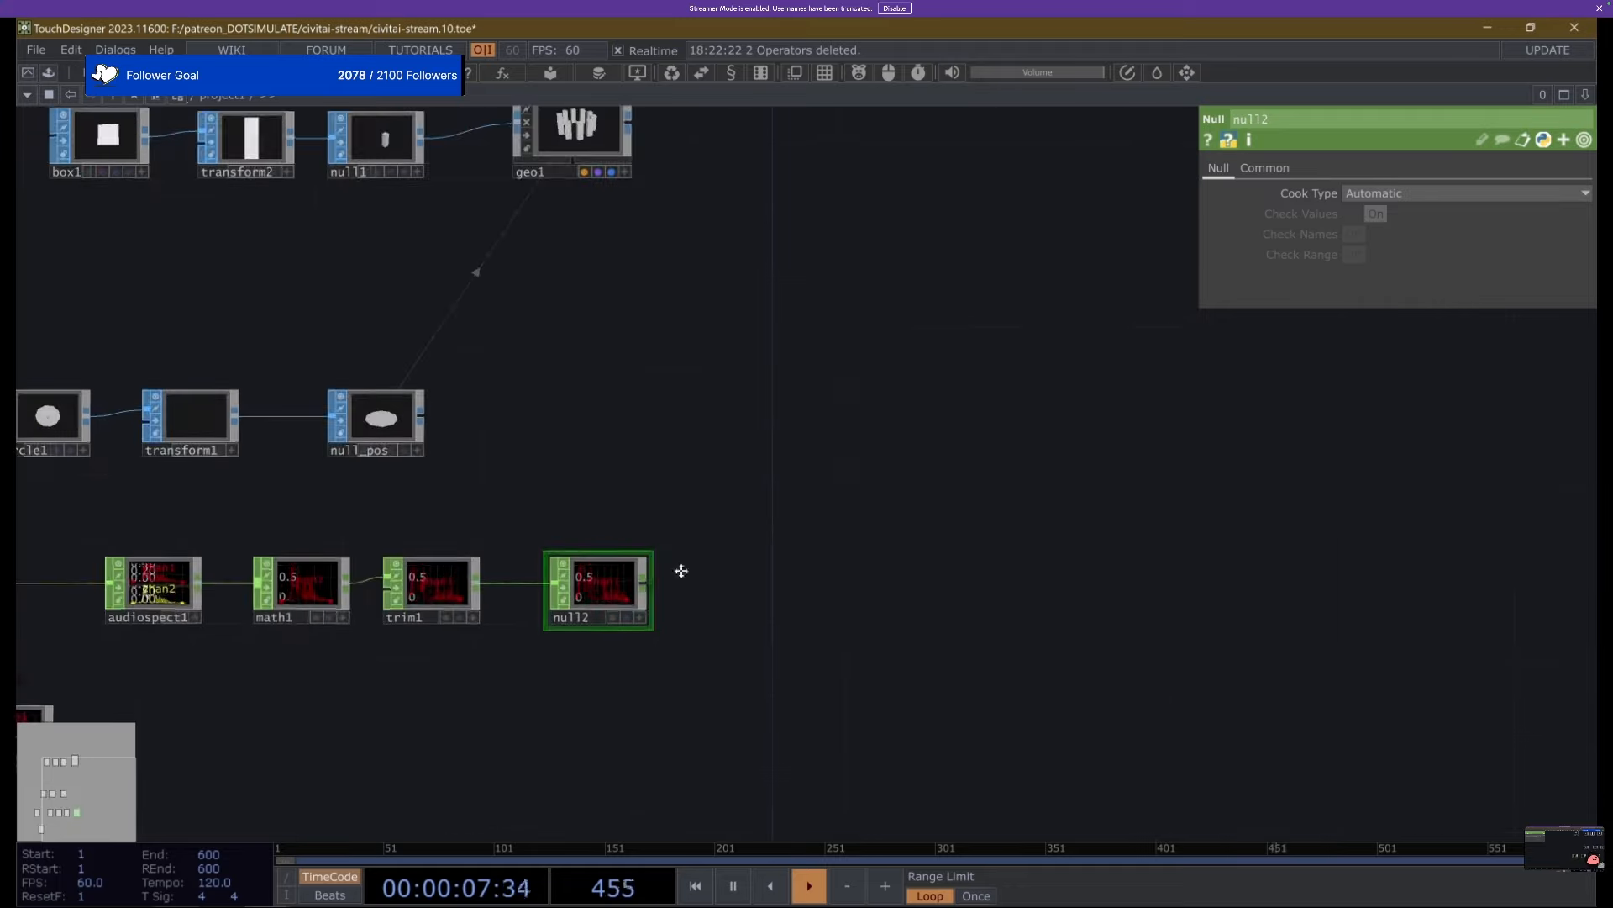
Convert null2 to a texture with a CHOP to TOP placed below it.
drag(677, 569, 648, 400)
click(649, 558)
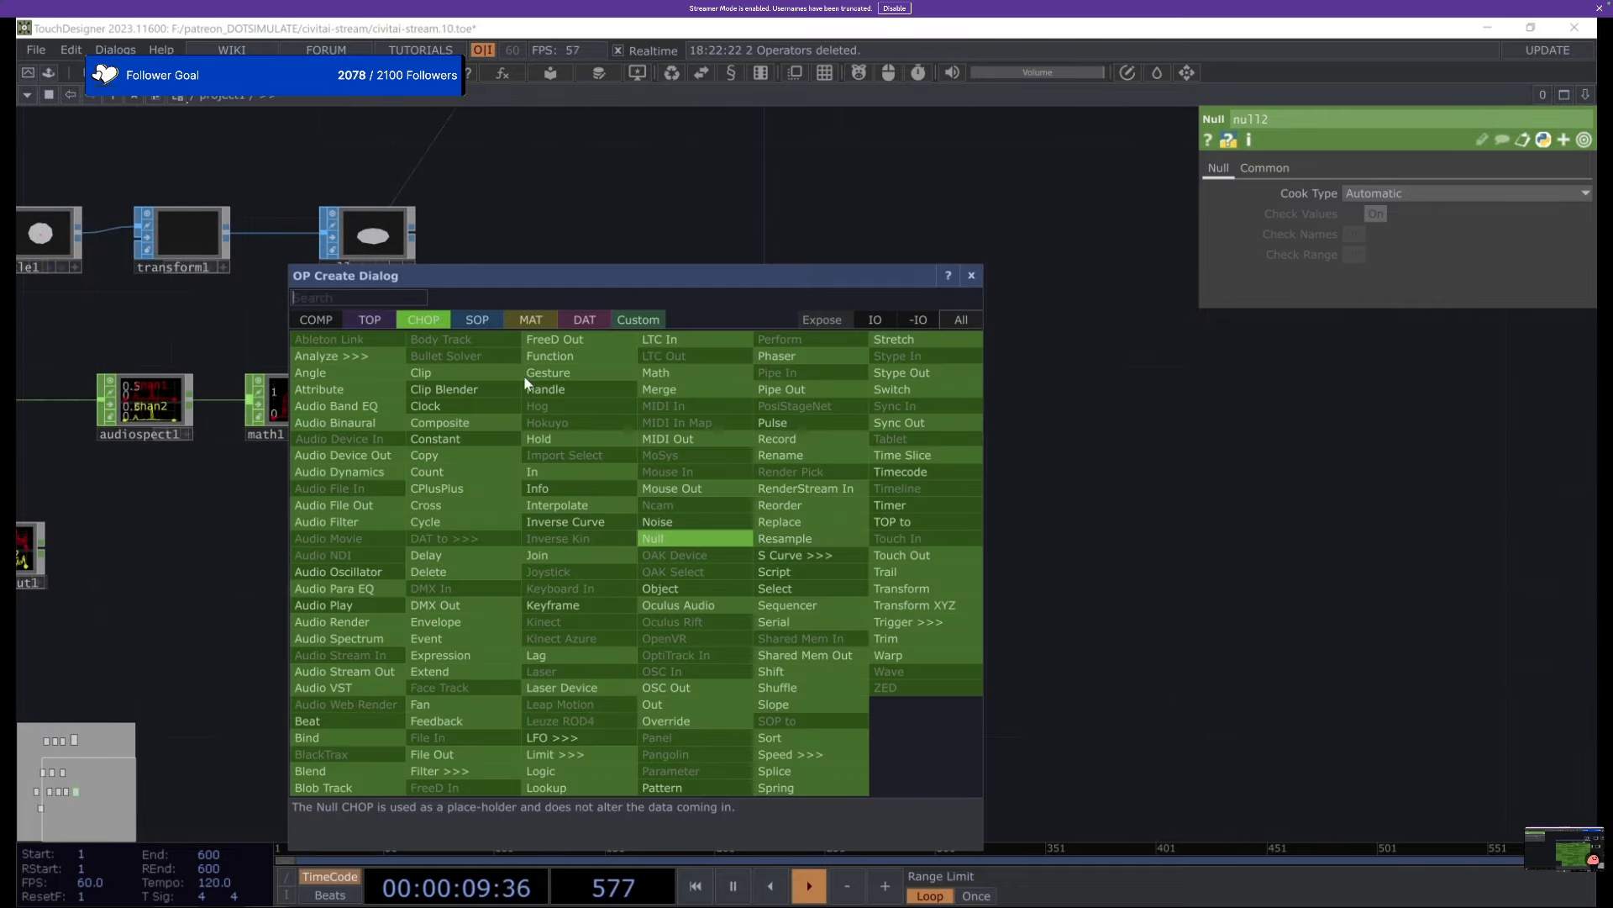
click(374, 322)
click(365, 342)
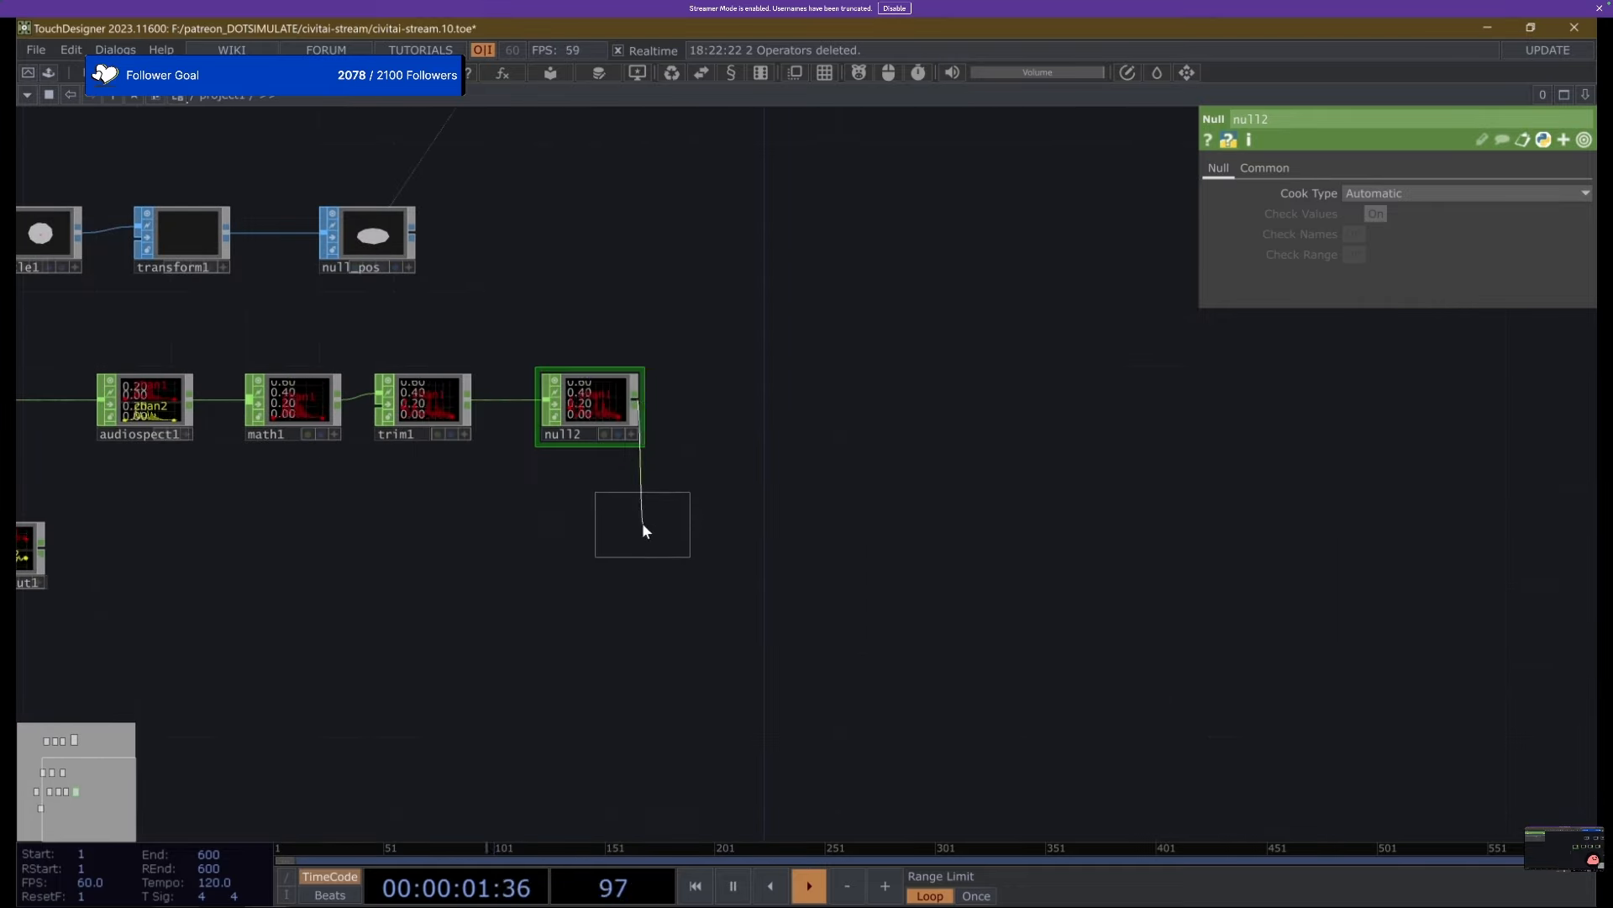
click(598, 514)
Examine the pixel row in chopto1 up close against the curve of null2.
scroll(657, 582, up, 8)
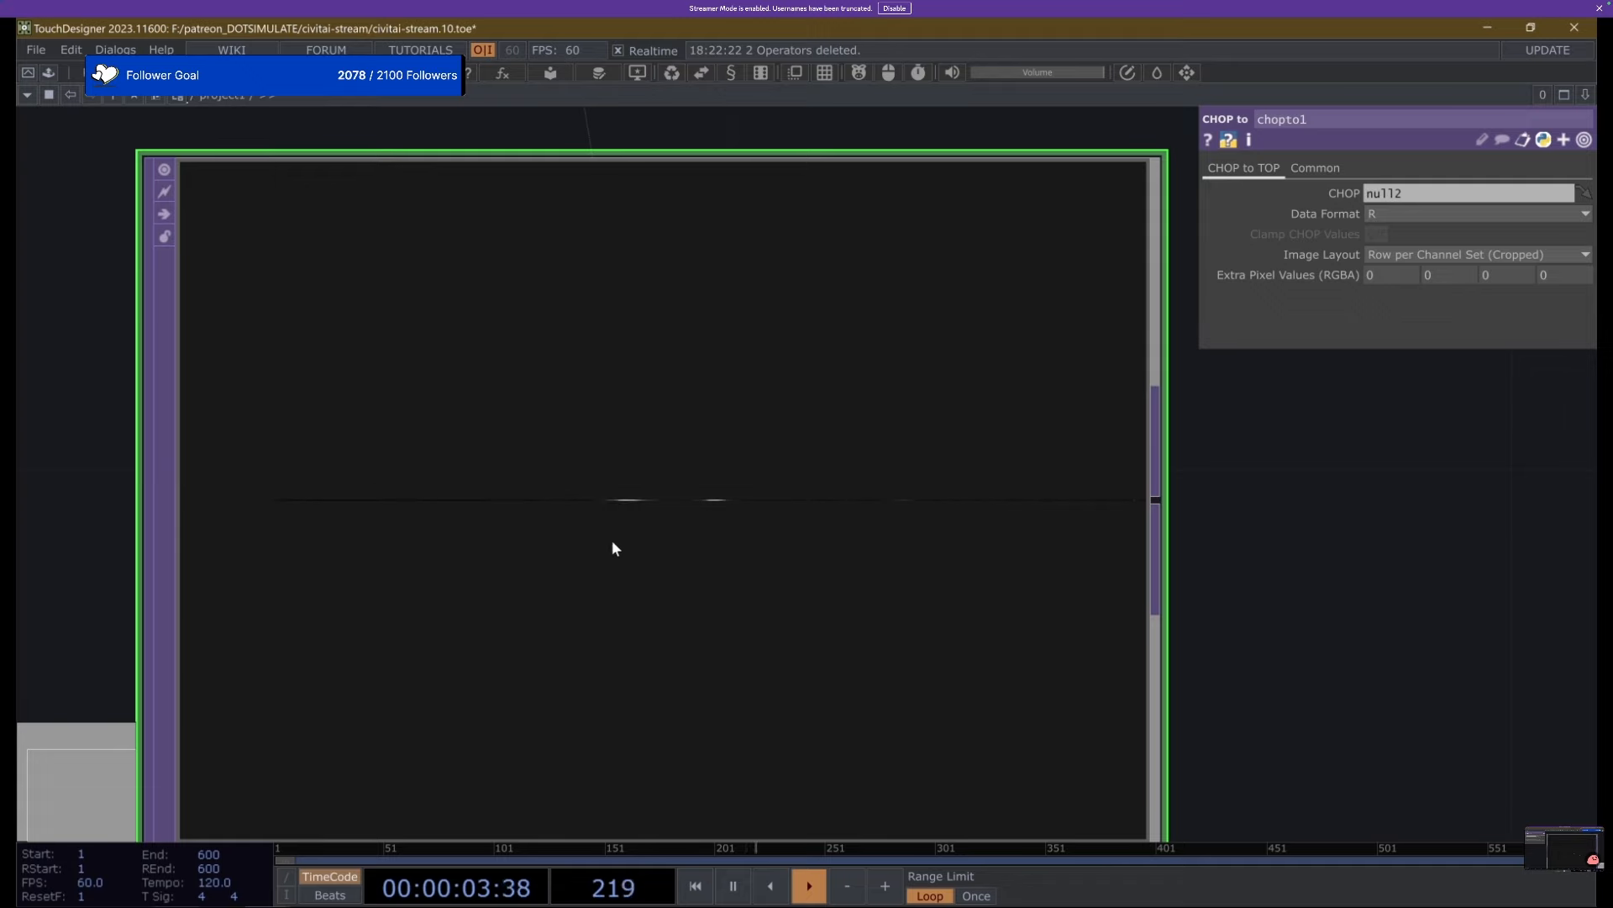
scroll(486, 576, down, 6)
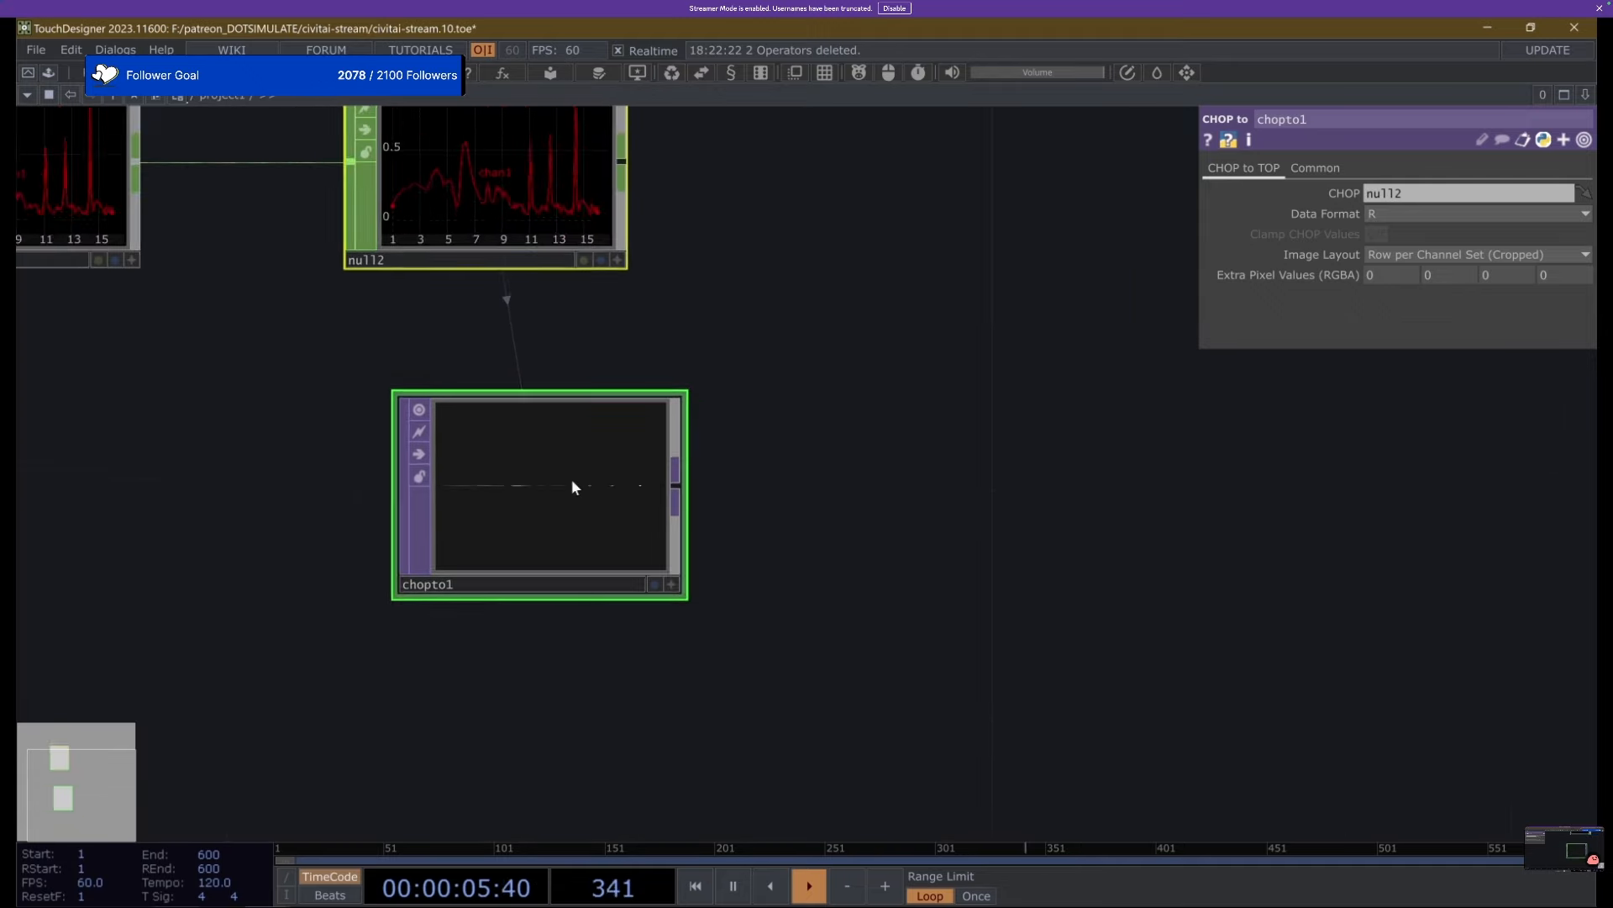
scroll(572, 482, up, 4)
scroll(609, 497, up, 1)
scroll(612, 583, down, 5)
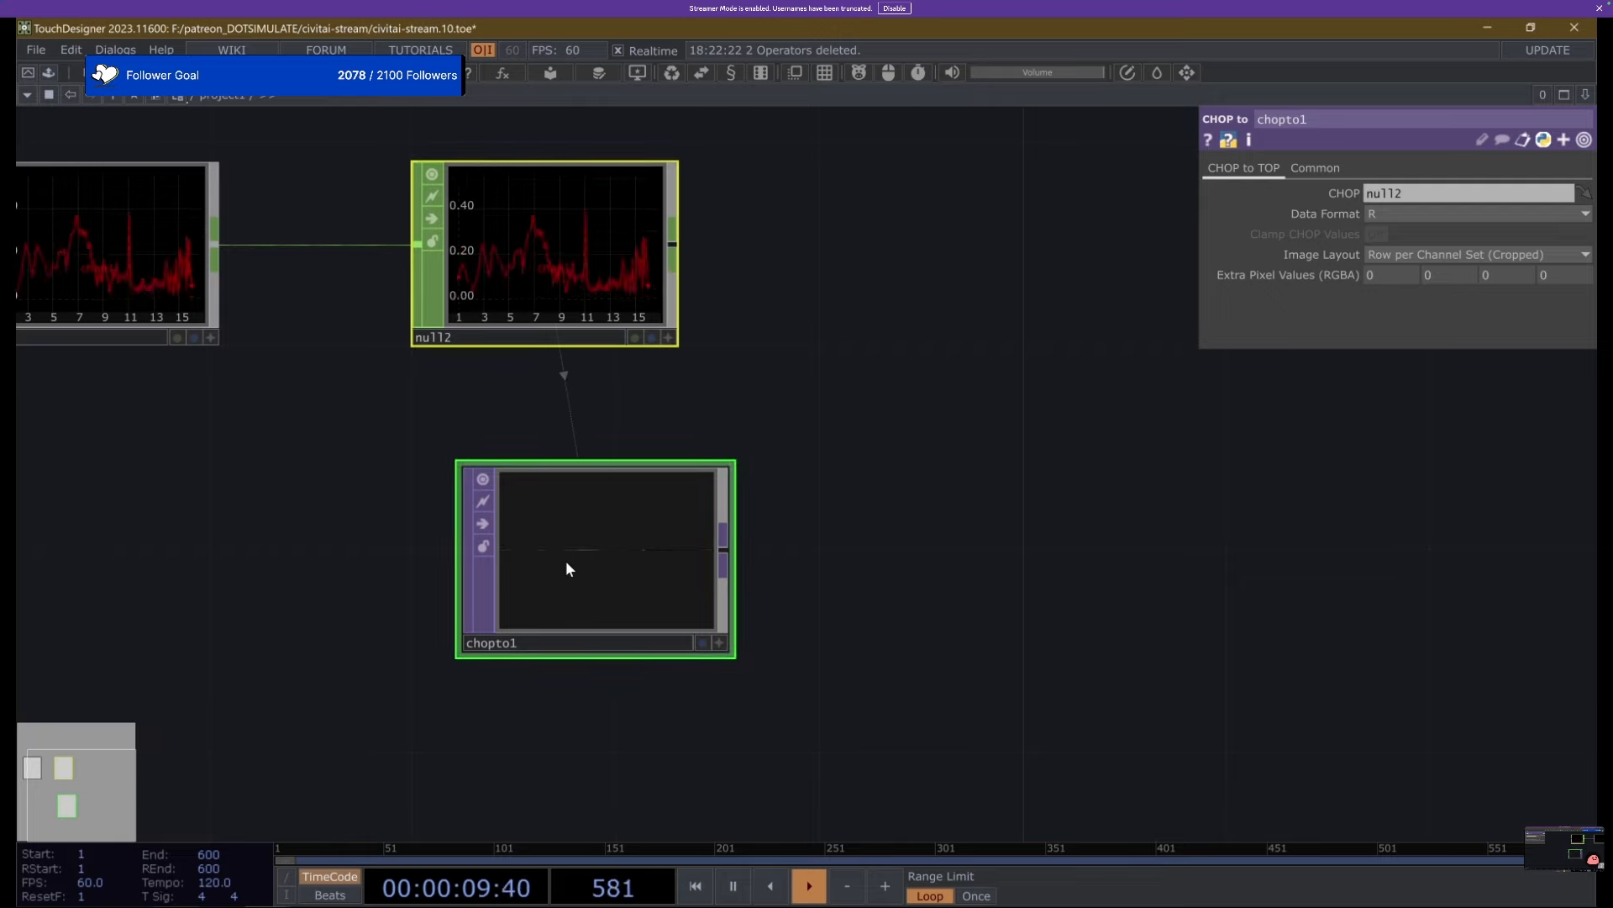
scroll(592, 578, up, 4)
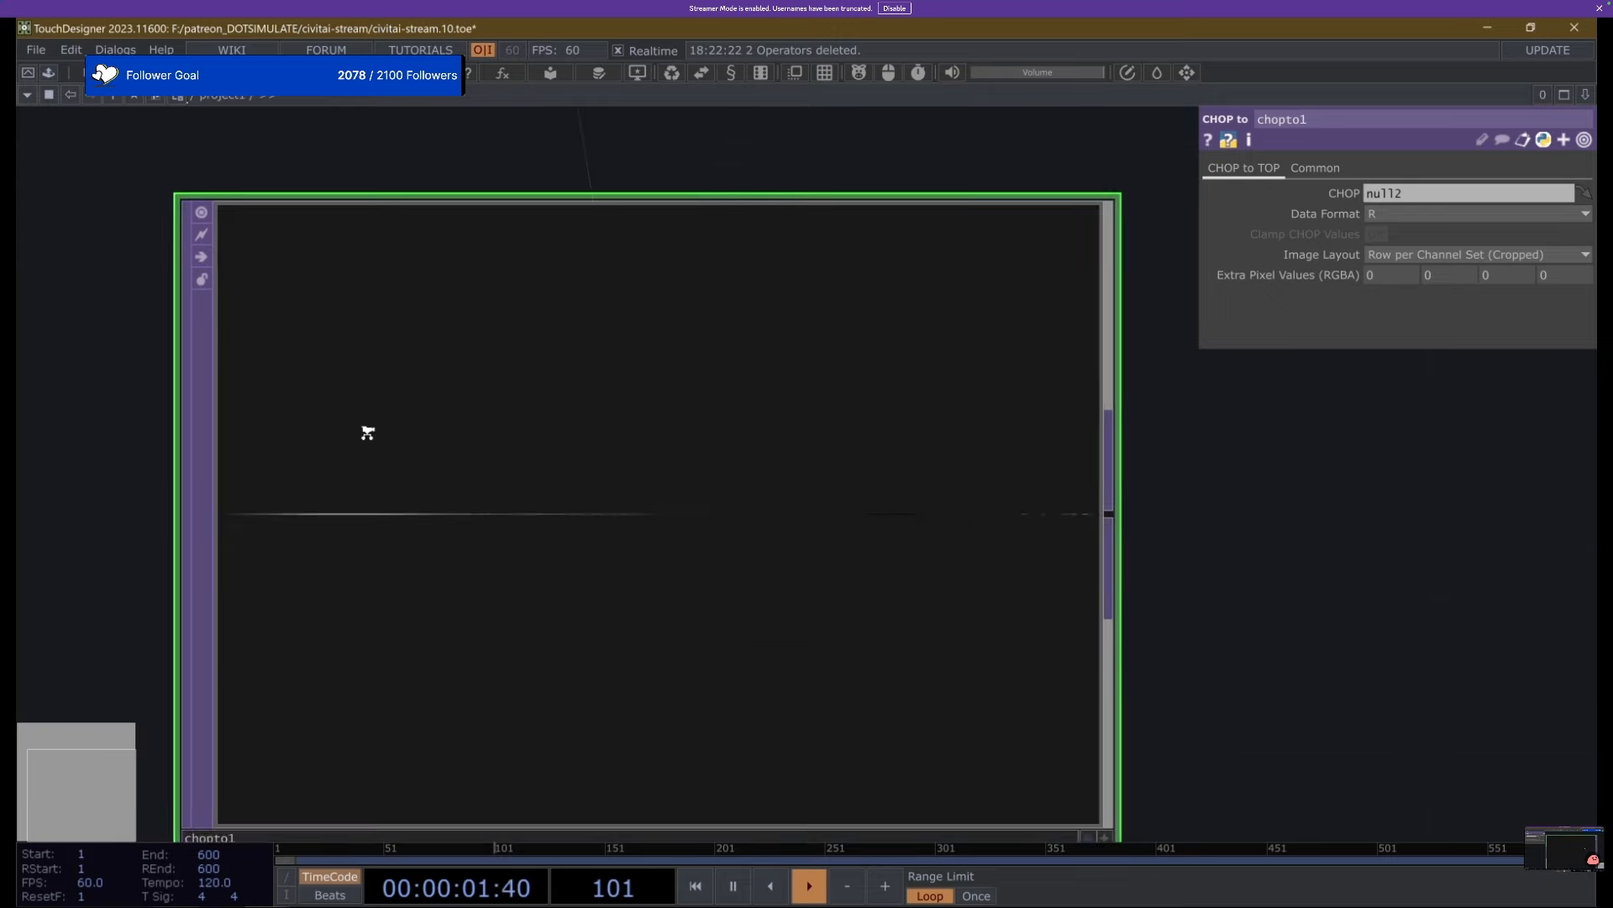
scroll(364, 429, down, 4)
Add a Fit TOP fed by chopto1 and open its output resolution settings.
key(Tab)
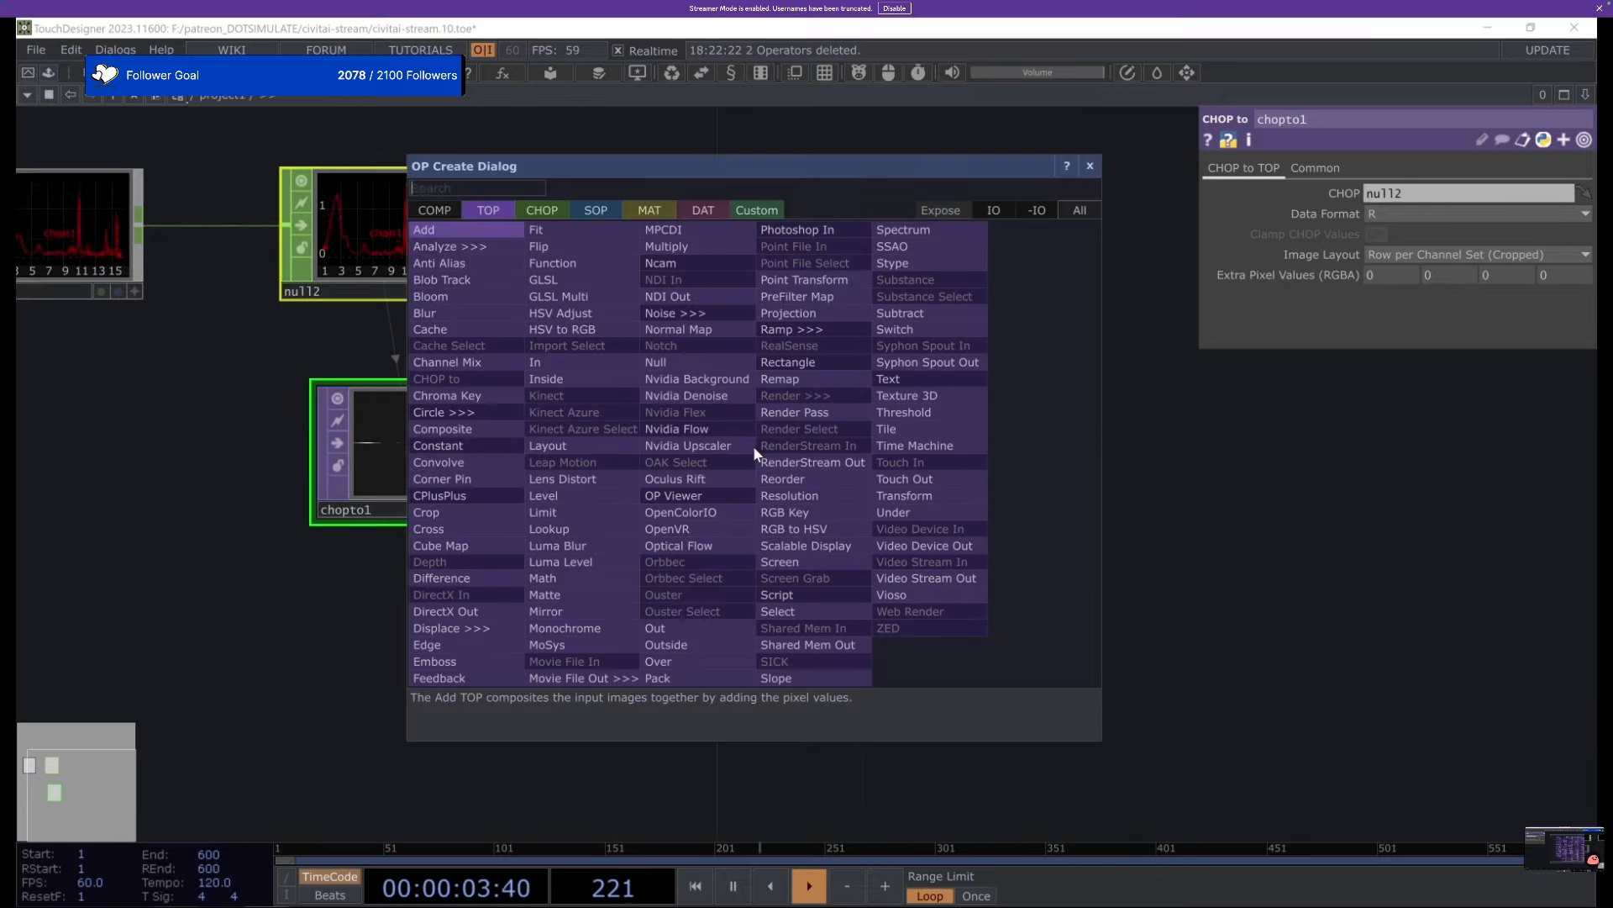
text(fit)
key(Return)
click(737, 435)
scroll(739, 438, up, 3)
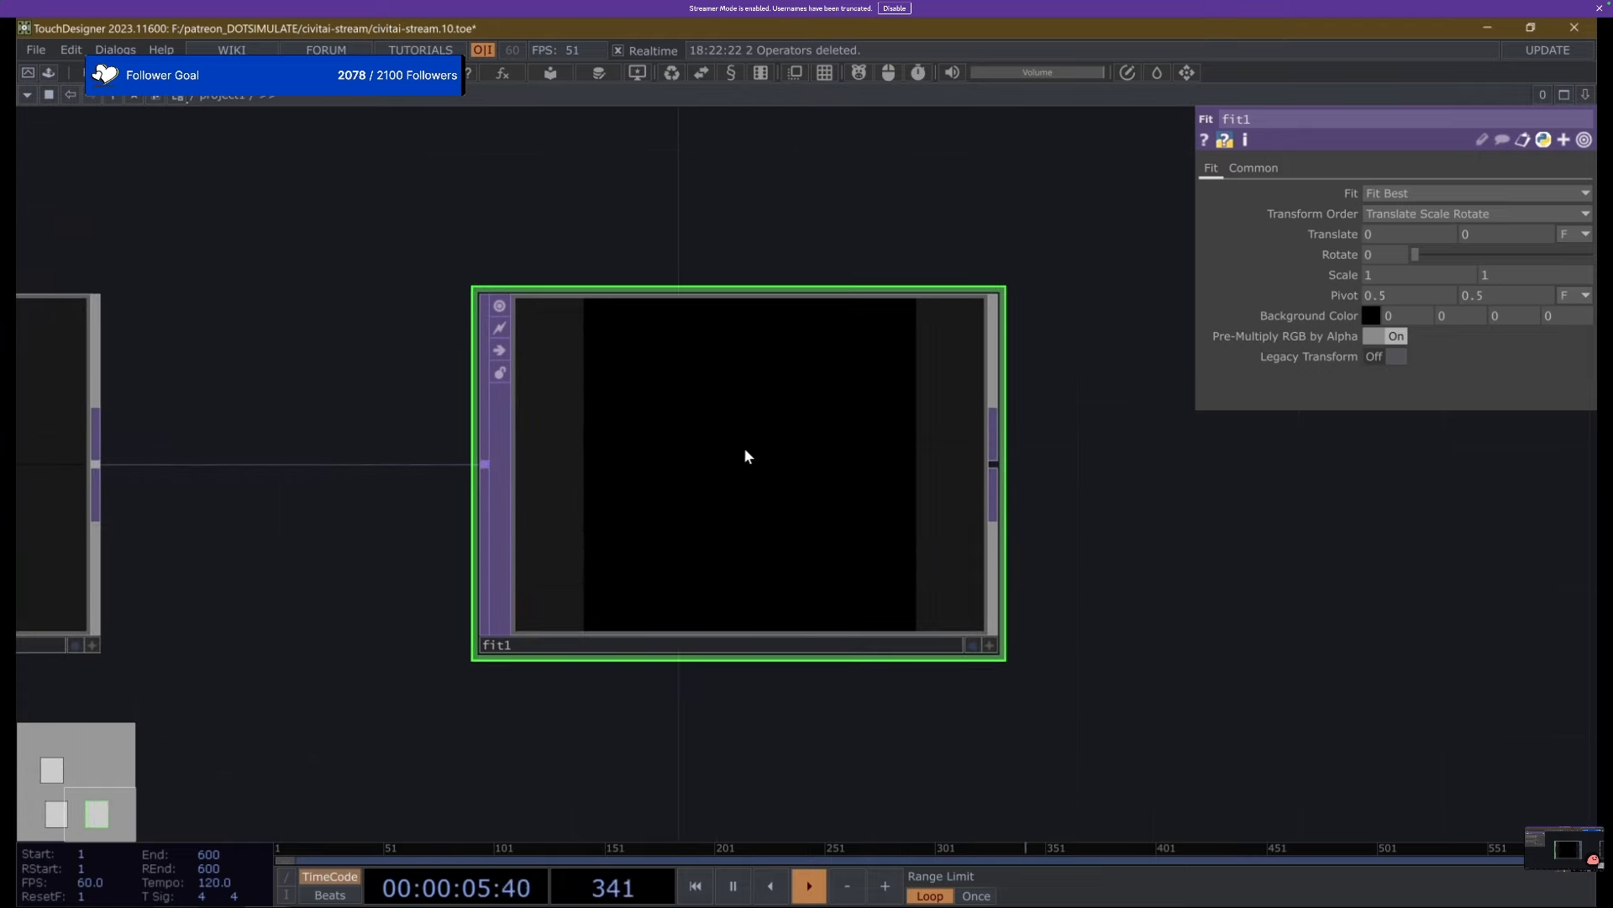
click(1254, 168)
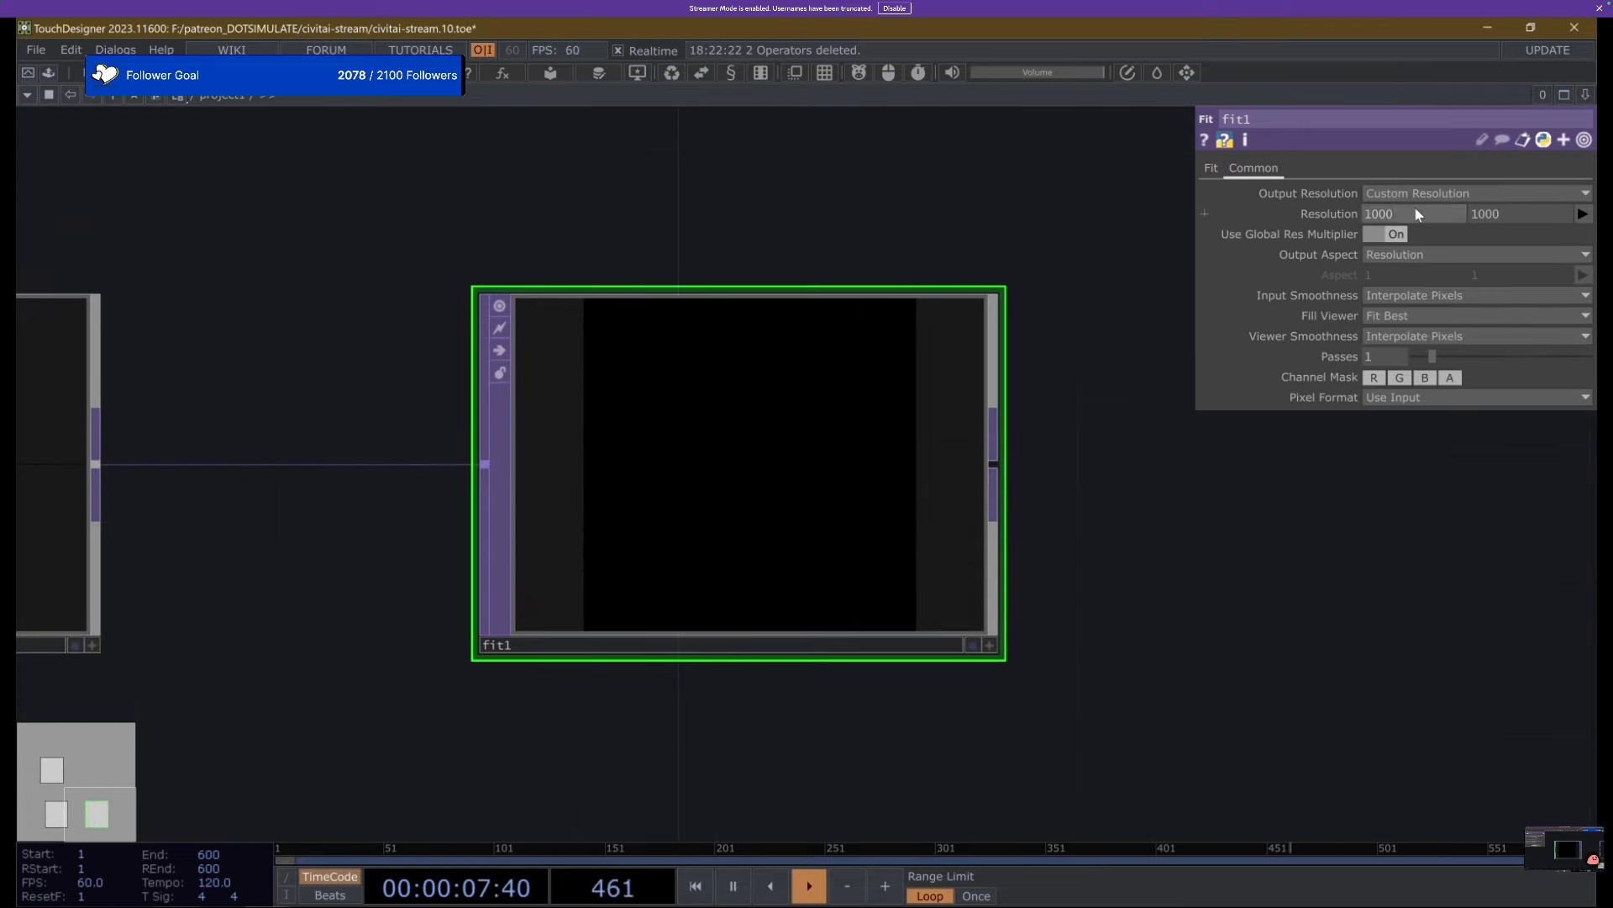
scroll(799, 465, down, 3)
drag(828, 363, 996, 424)
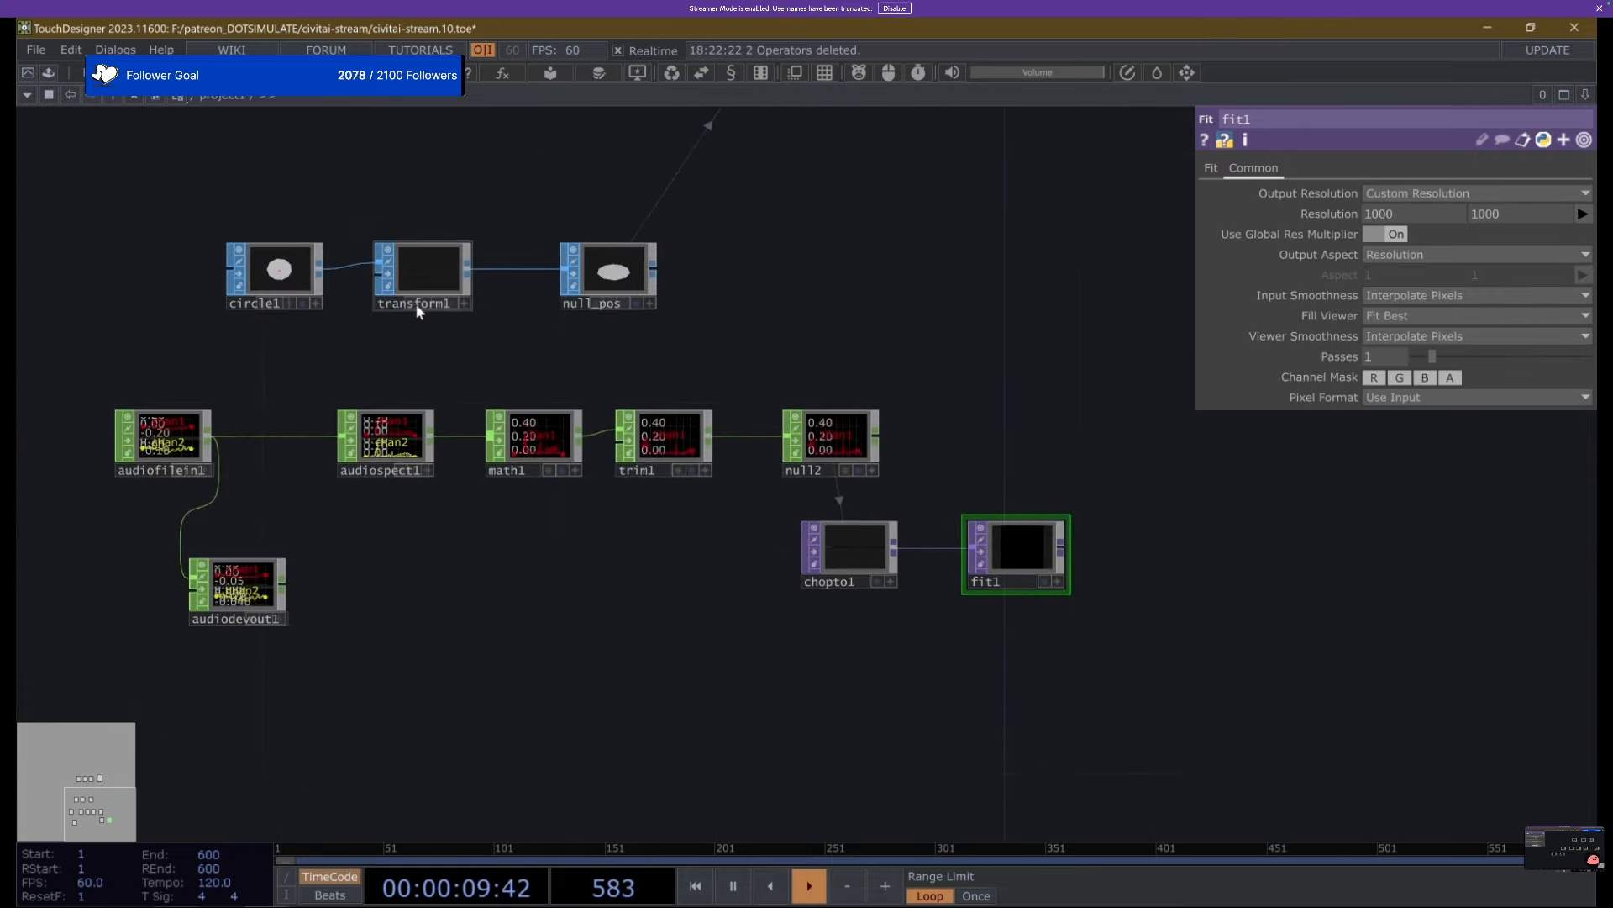
Reference circle1's division count as fit1's custom resolution width and set the resolution height to 1.
click(278, 271)
right_click(1328, 395)
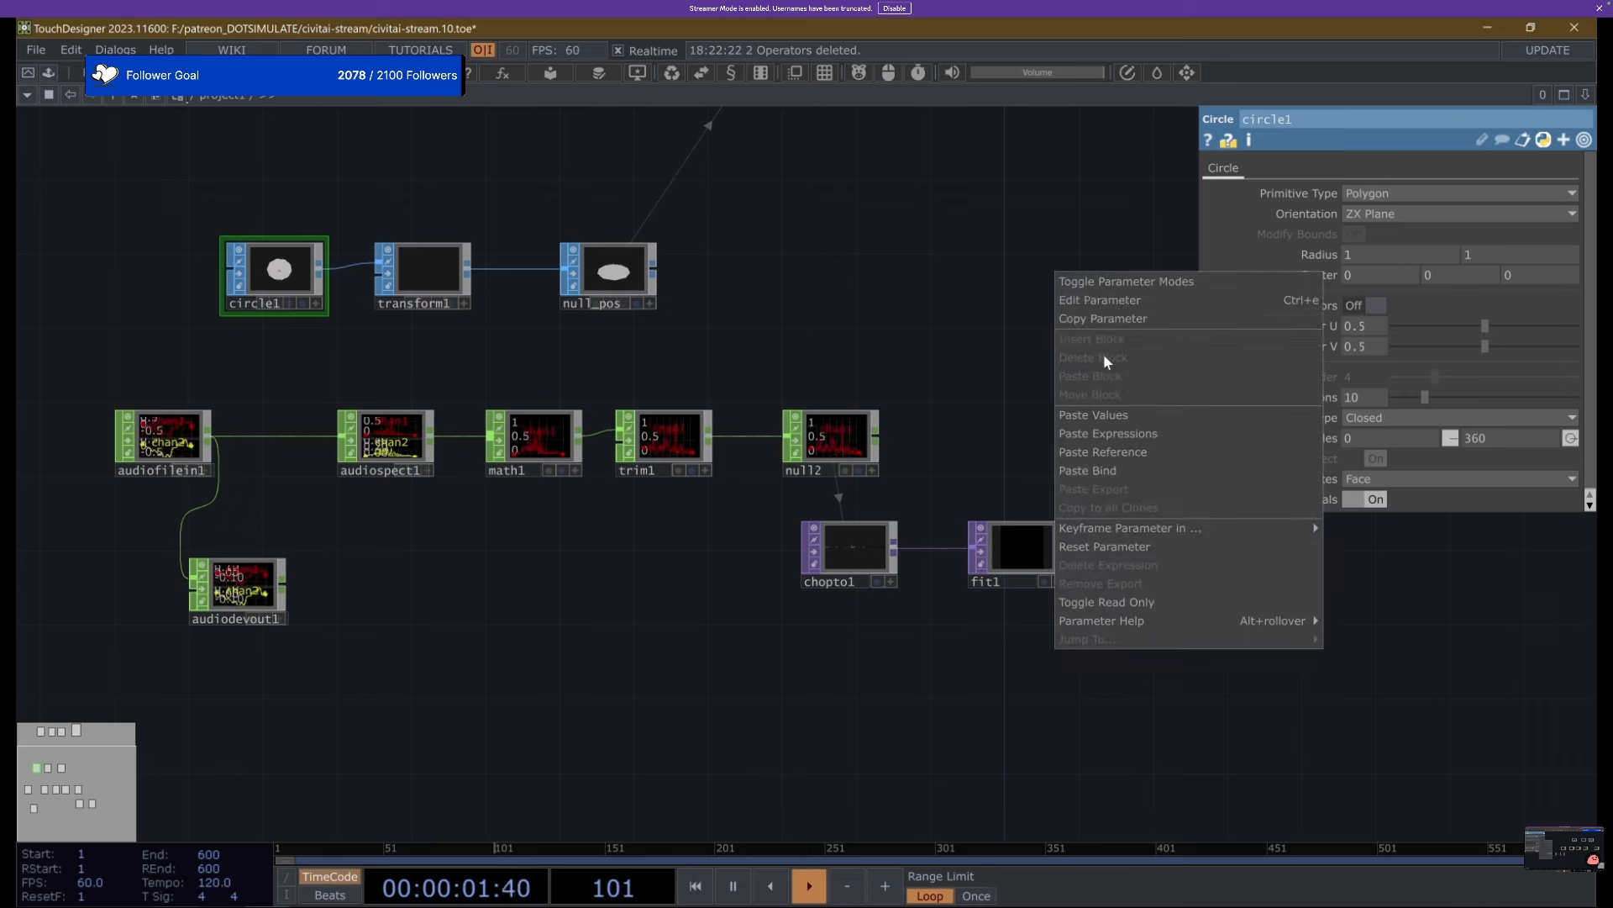
click(1143, 317)
scroll(1025, 546, up, 5)
click(1021, 578)
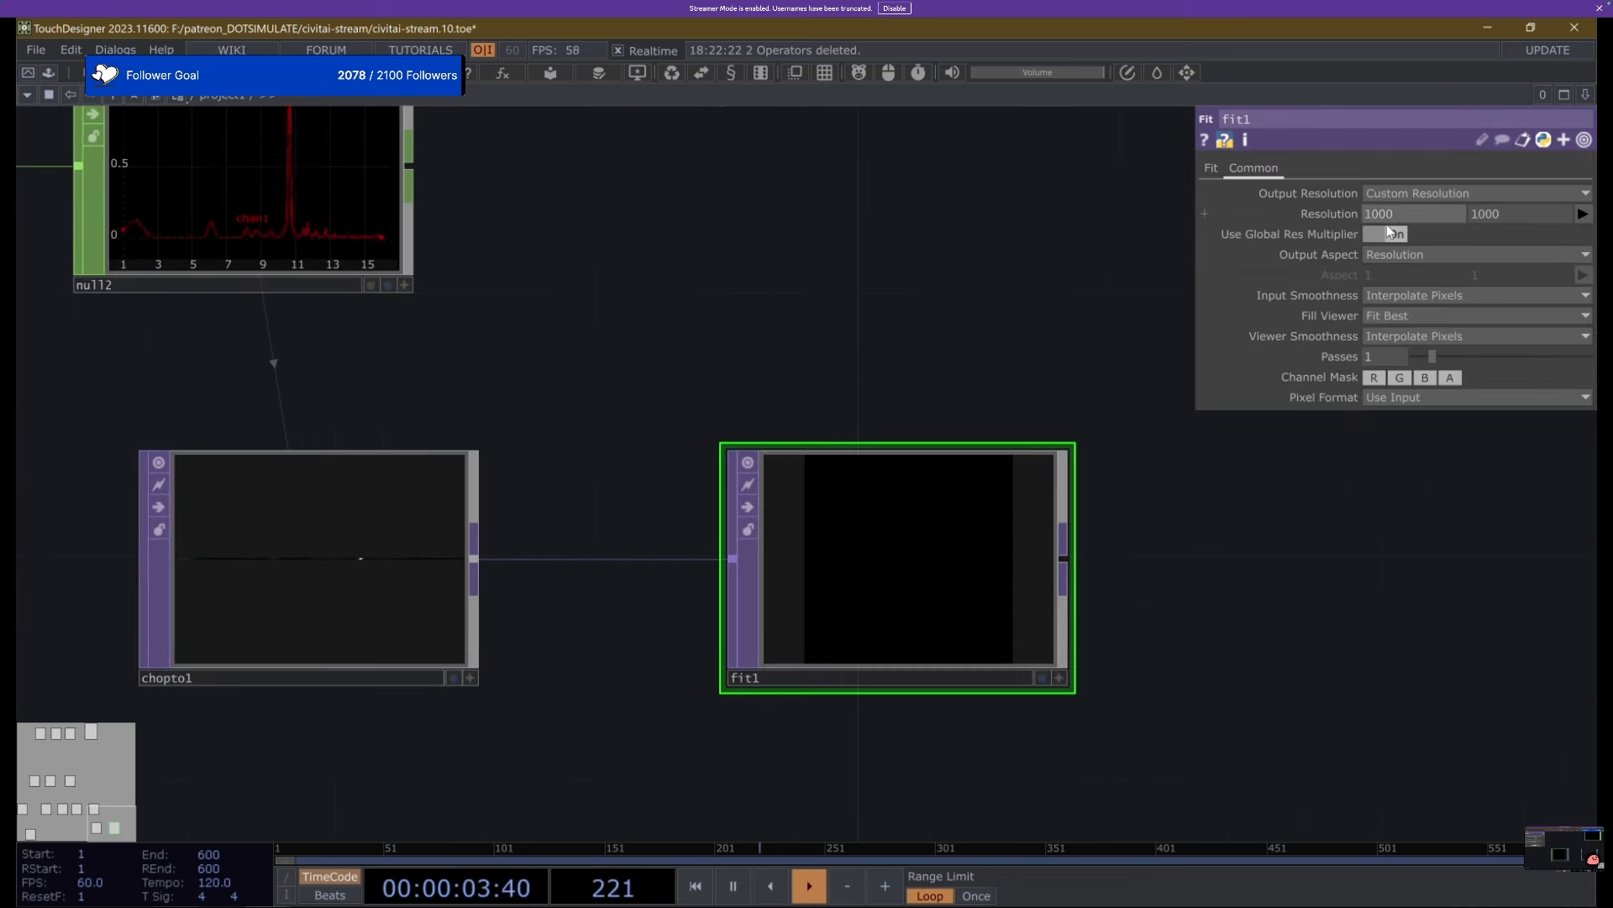
right_click(1387, 223)
click(1199, 270)
click(1516, 215)
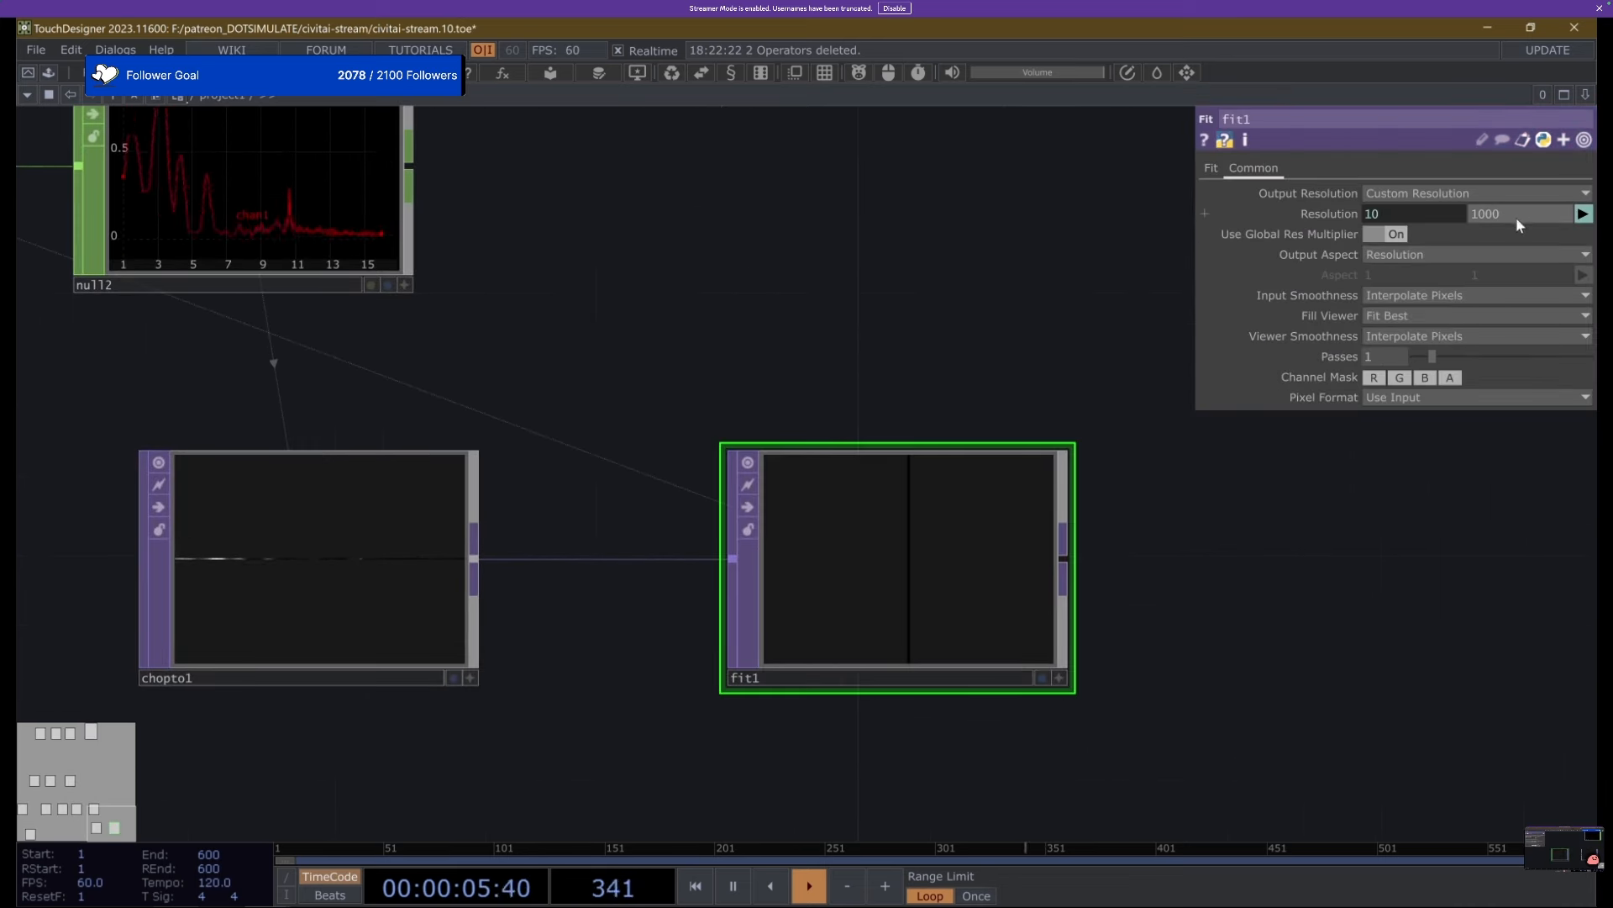
text(1)
key(Return)
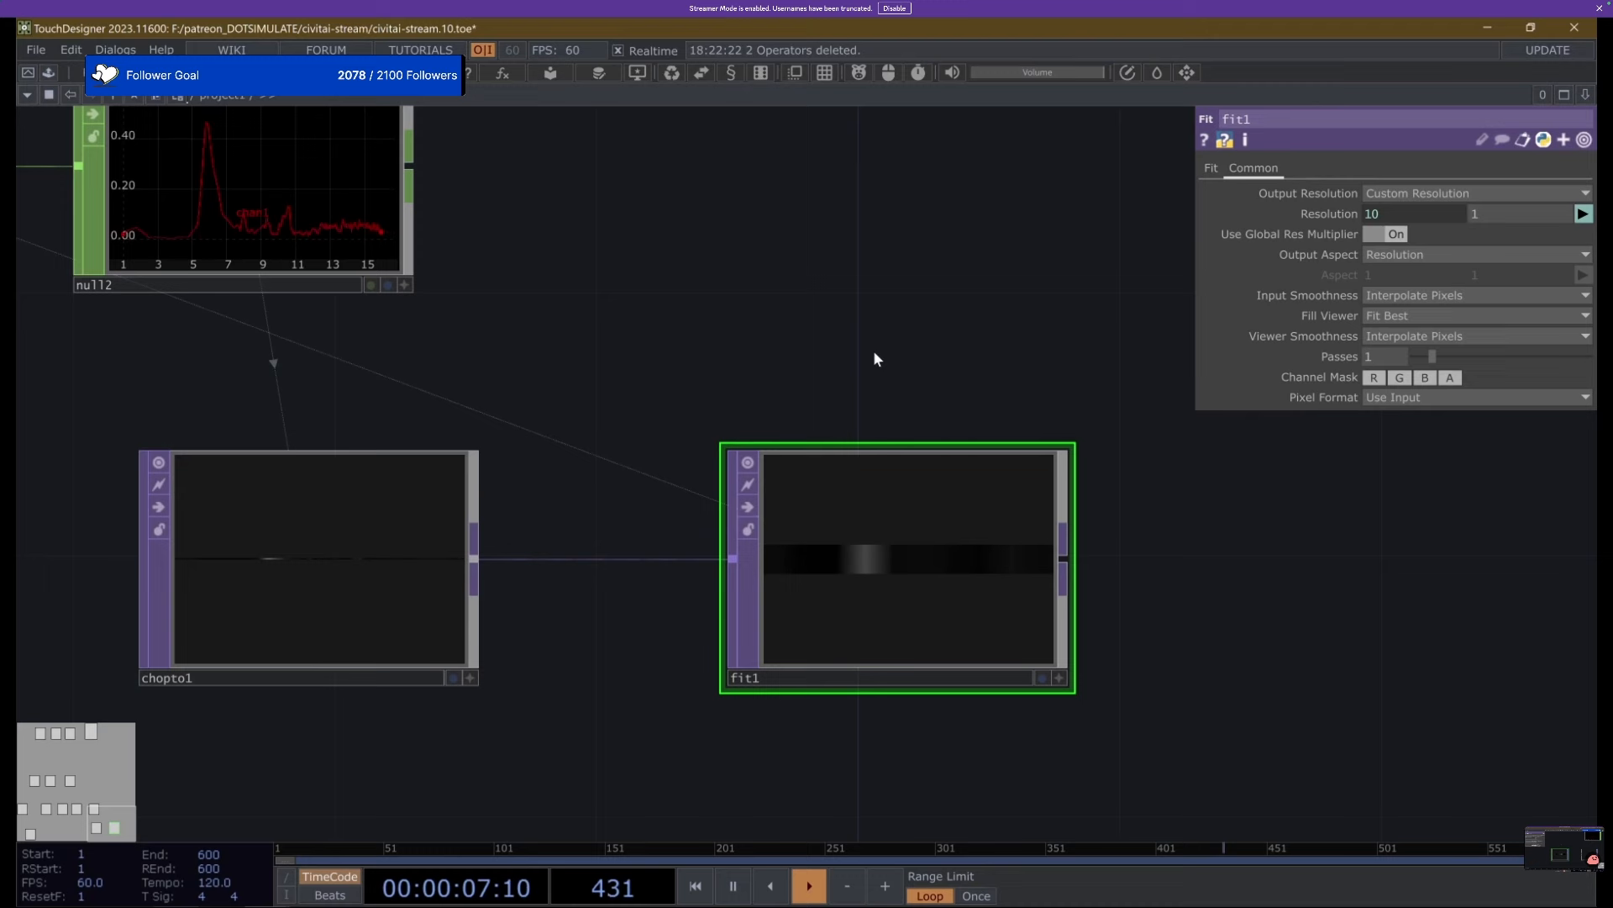
Try the Fill mode on fit1 and settle on Fit Best as its fit mode.
click(1210, 168)
click(1439, 195)
click(1387, 211)
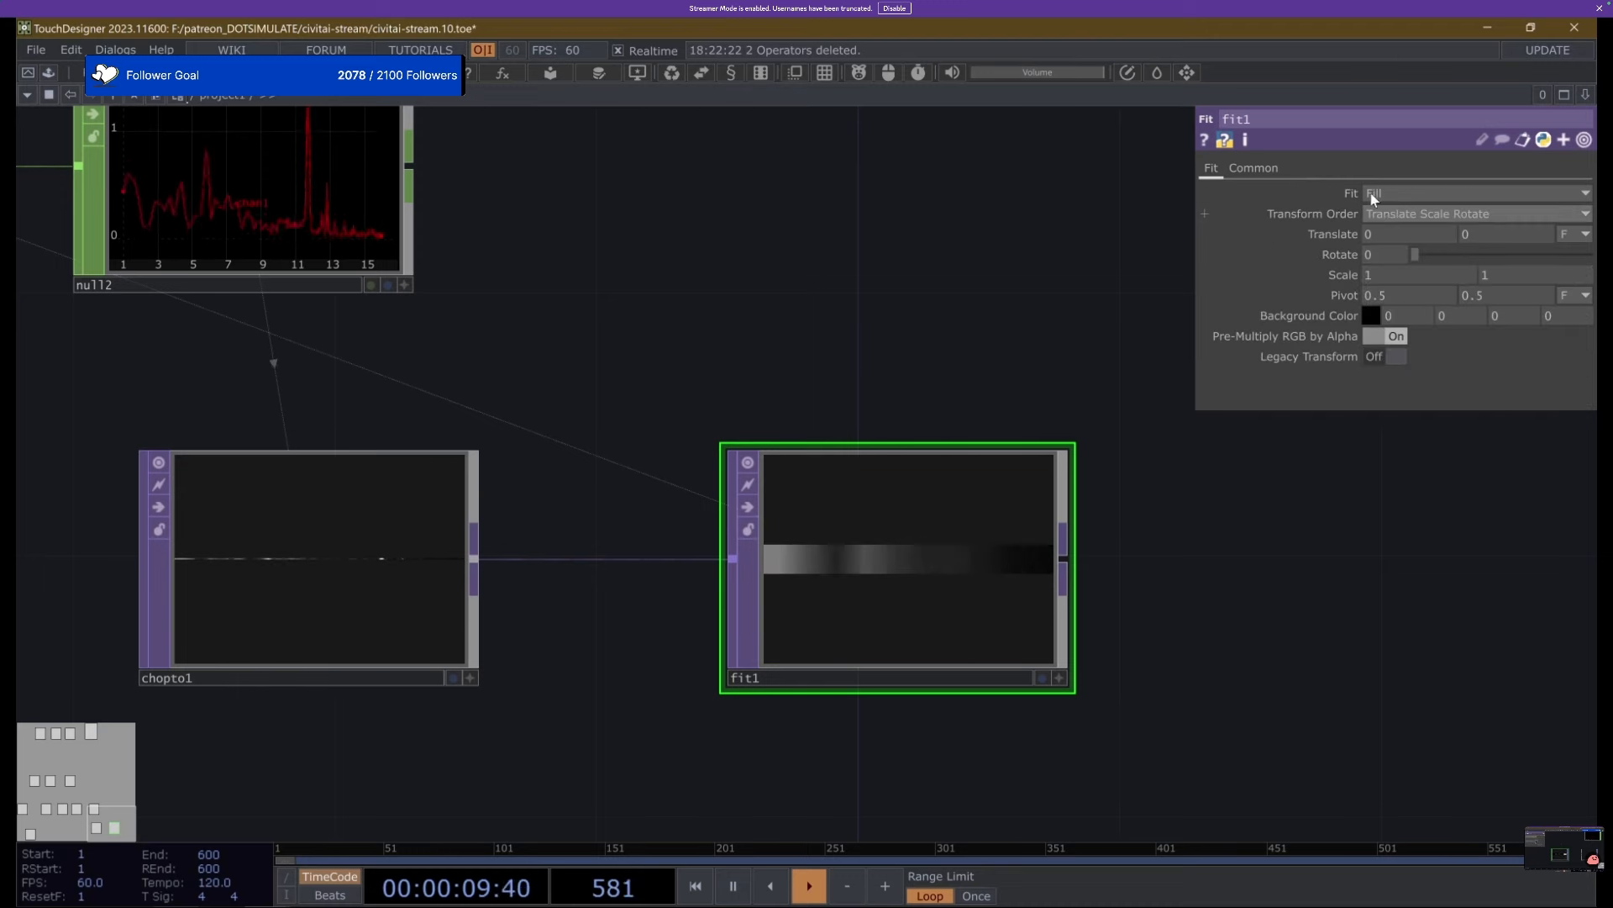
click(1370, 192)
click(1399, 260)
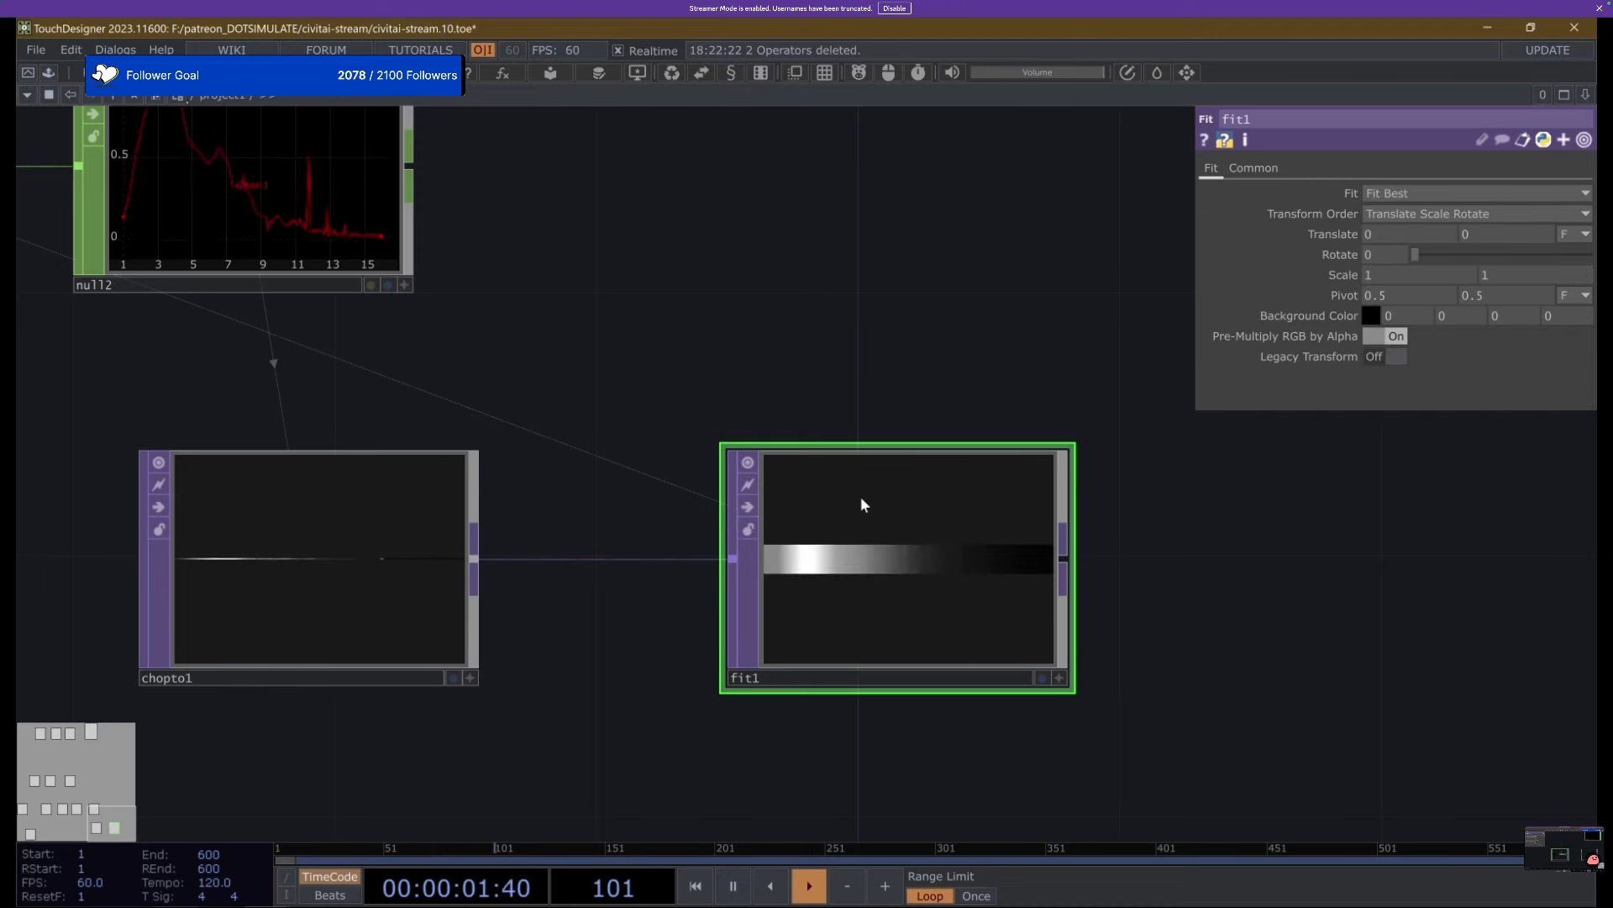
Add a Null TOP fed by fit1 at the end of the texture chain.
drag(901, 355, 460, 419)
scroll(437, 416, down, 4)
middle_click(435, 535)
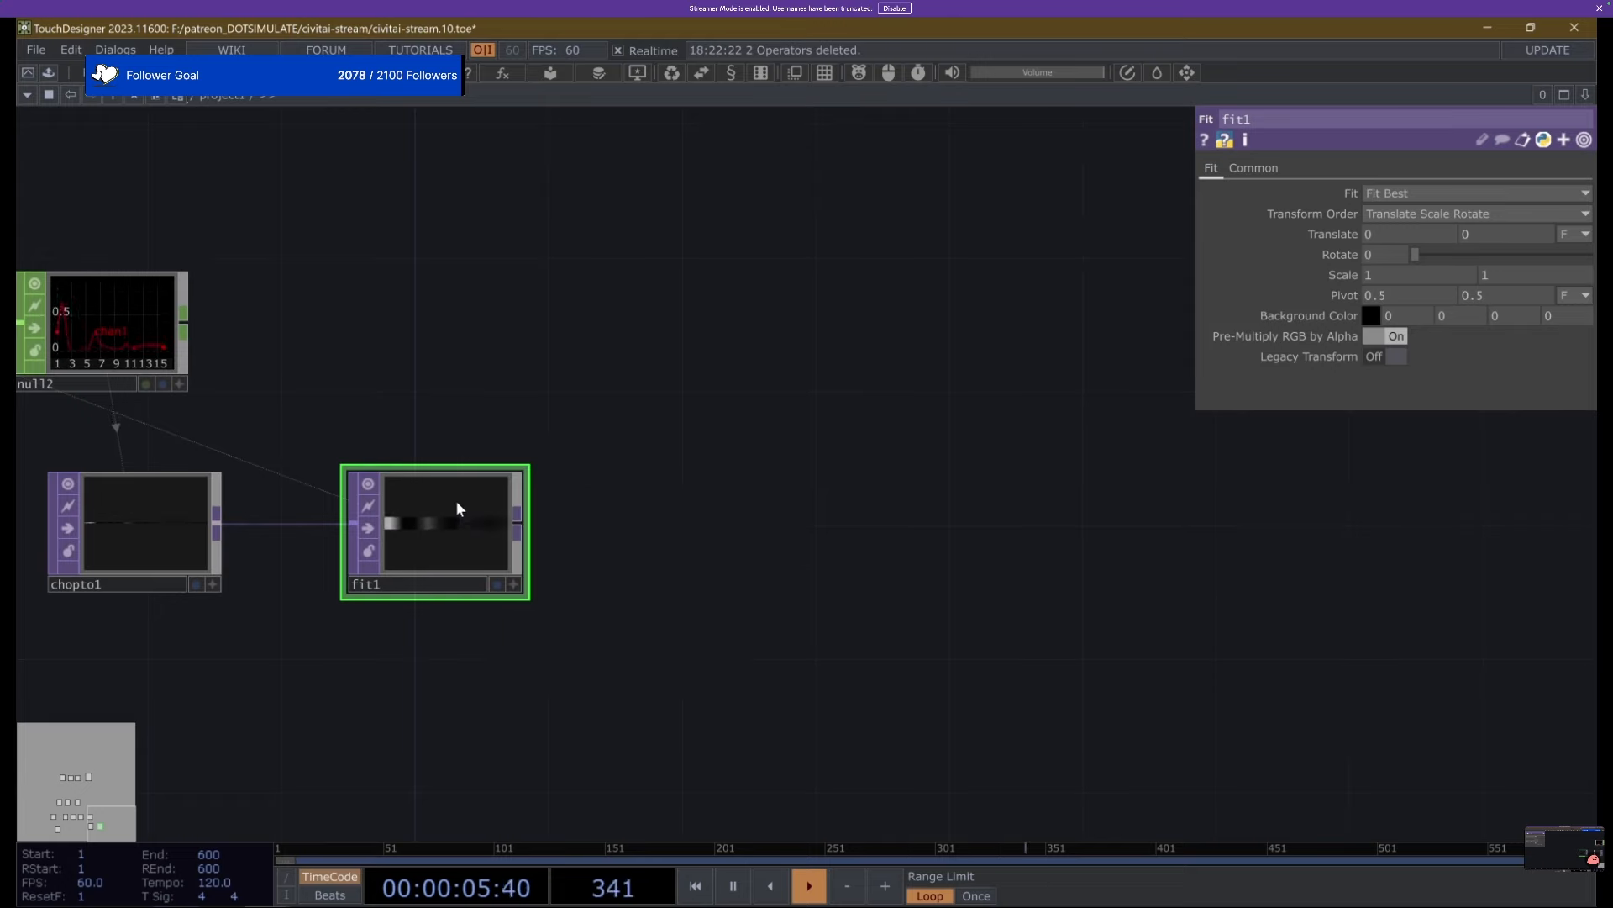
drag(504, 451, 612, 554)
scroll(551, 467, down, 4)
drag(559, 440, 916, 442)
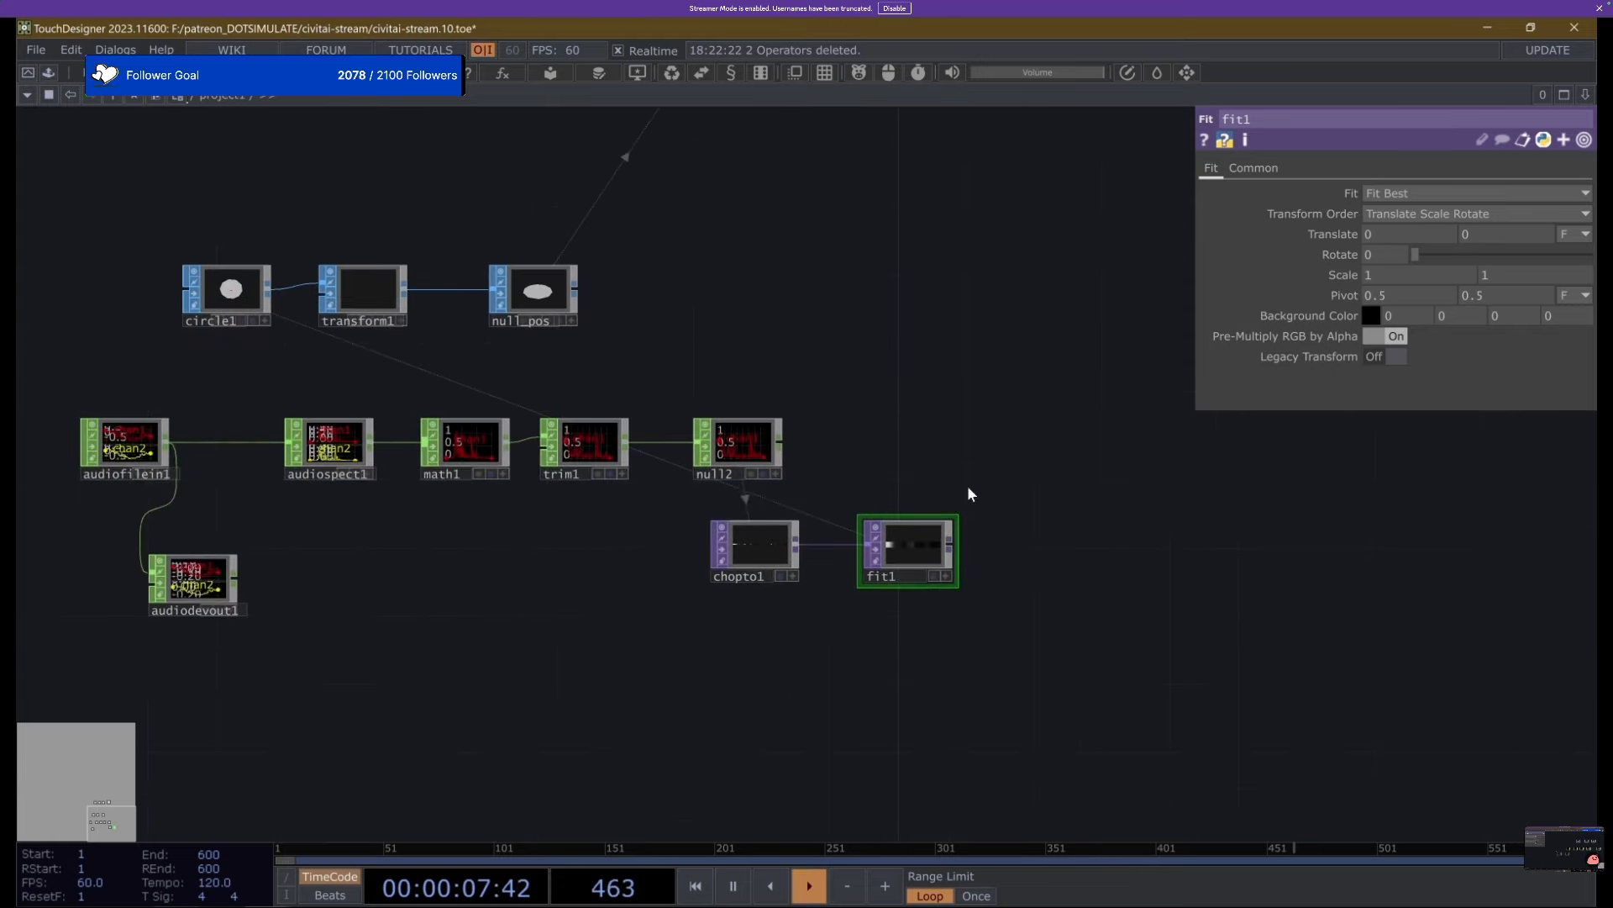
drag(950, 544, 1138, 533)
click(1168, 543)
Reduce the height of the new Null TOP node and rename it null_scale.
drag(893, 505, 506, 521)
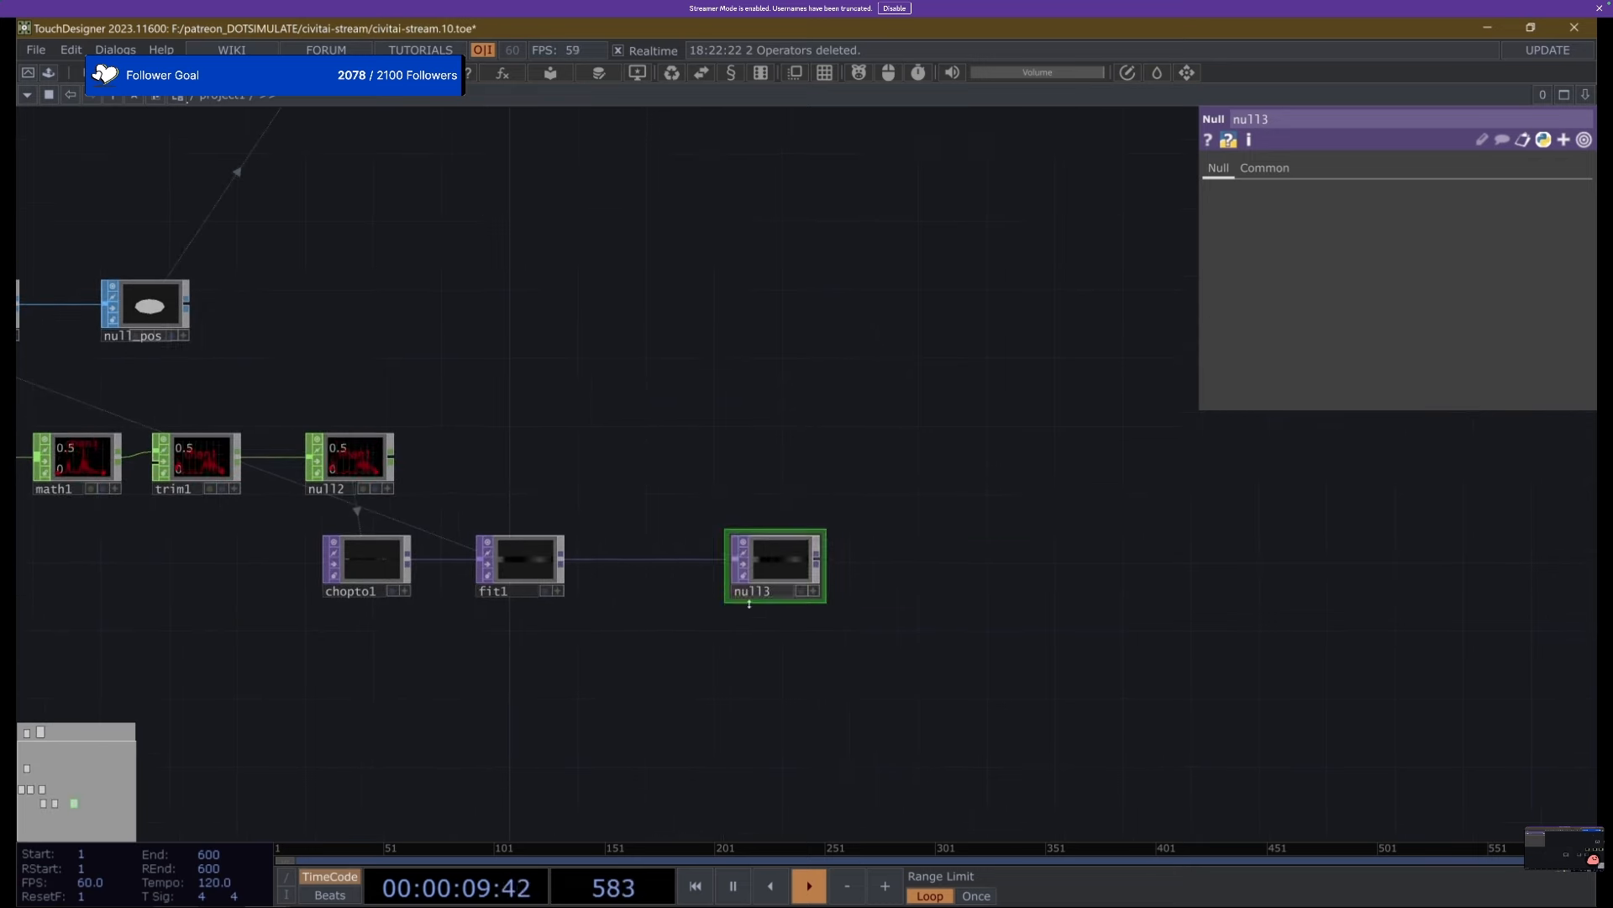
drag(777, 534, 780, 598)
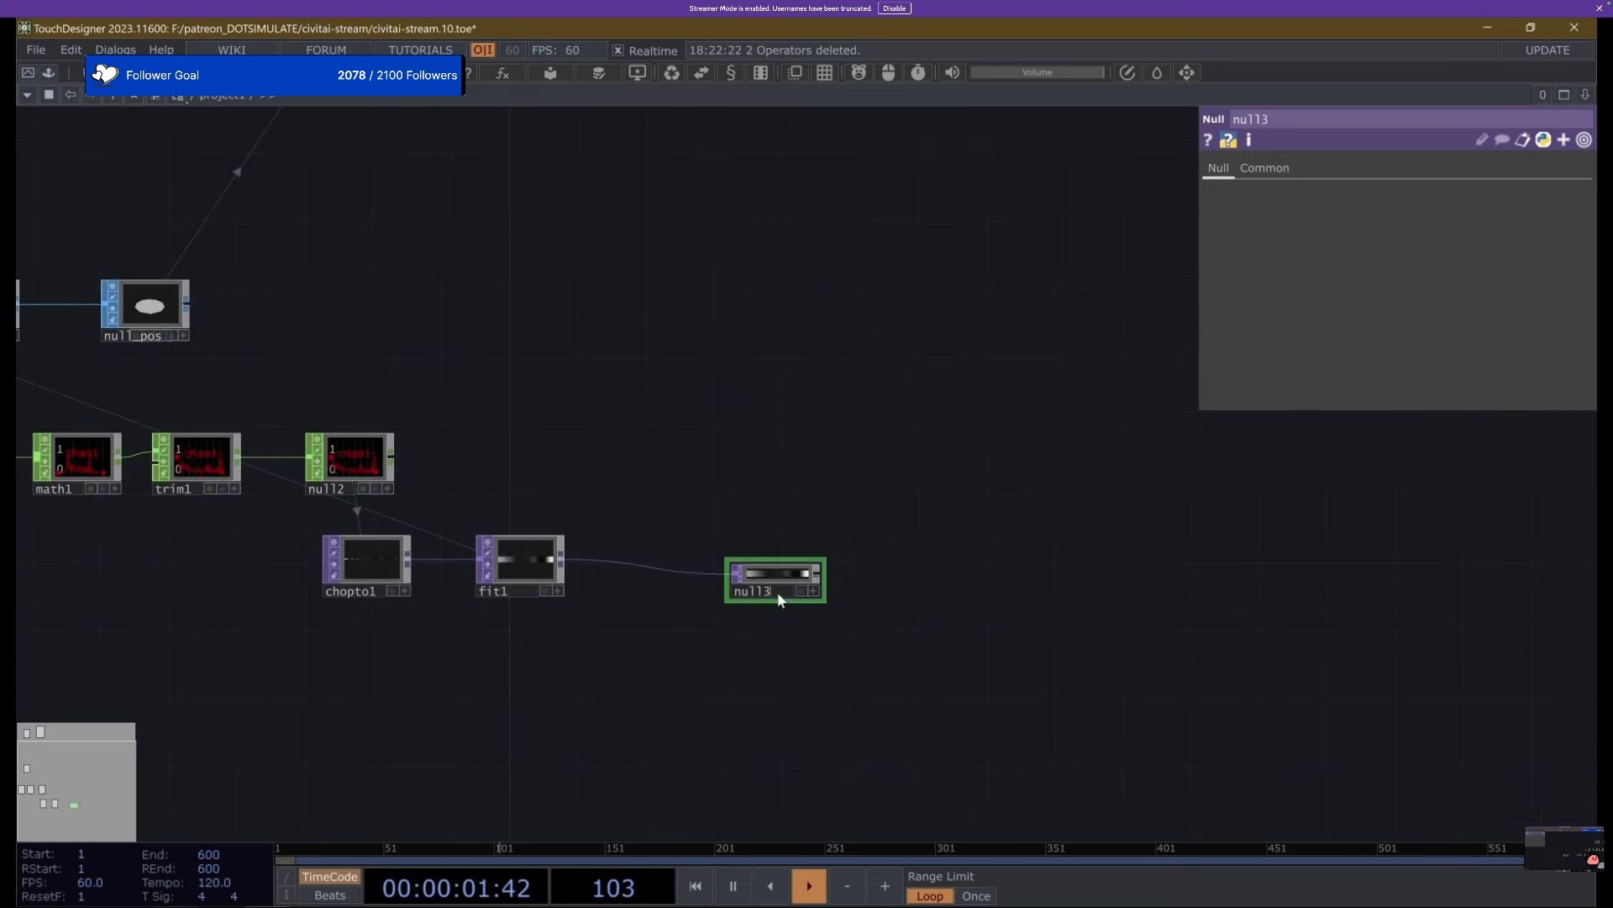
key(Return)
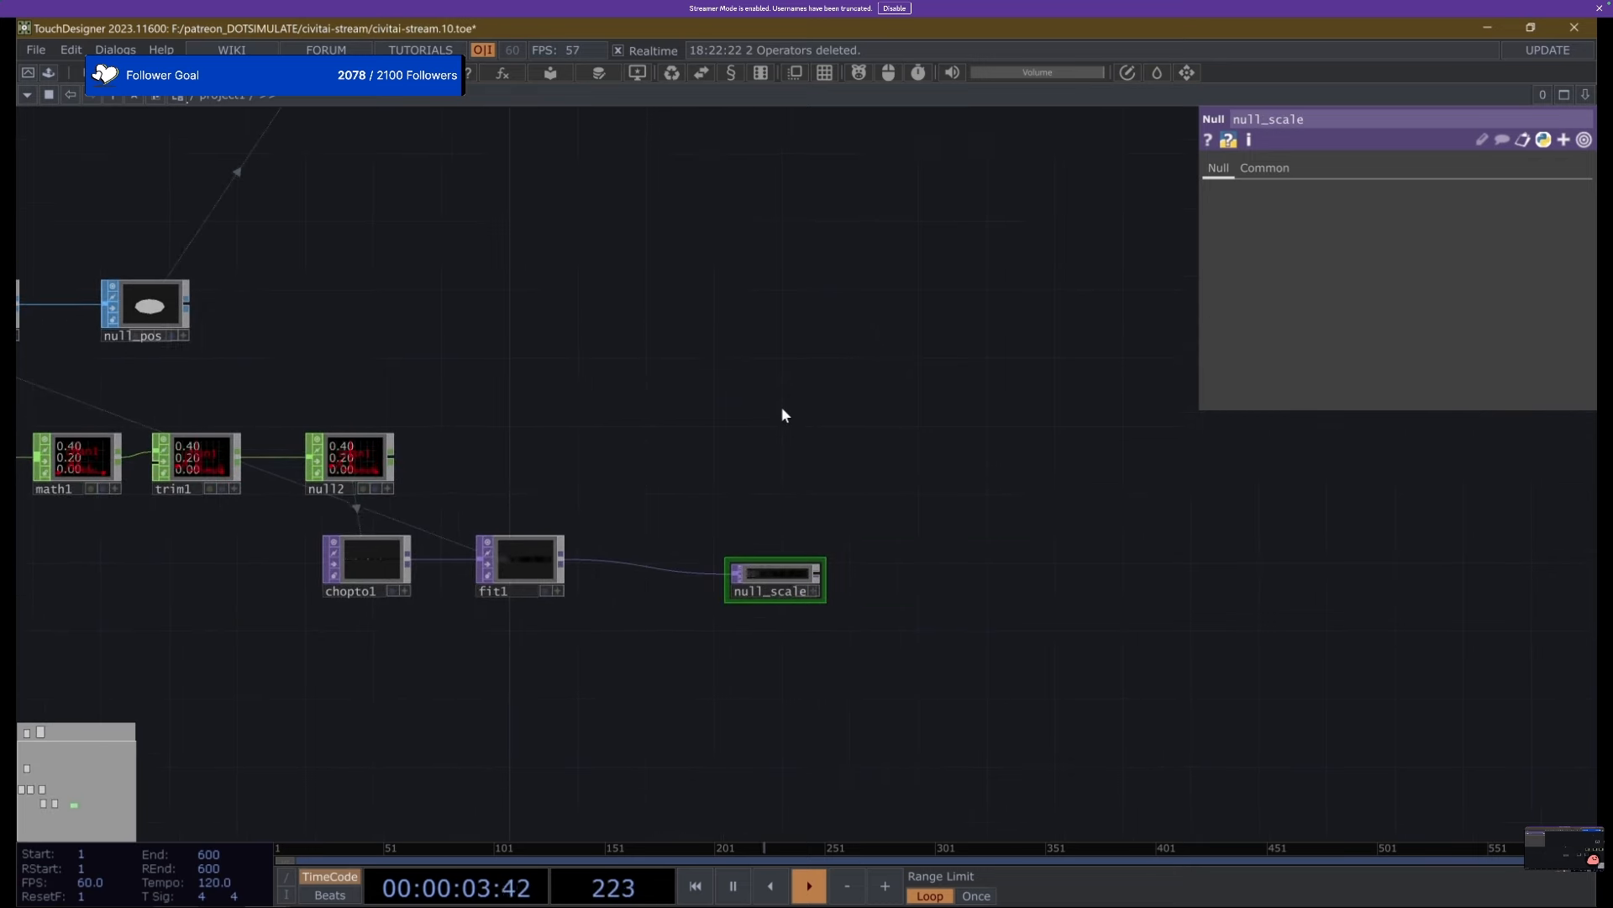
Assign null_scale as geo1's instance Scale OP and map its r channel to Scale Y.
scroll(600, 328, down, 2)
click(504, 382)
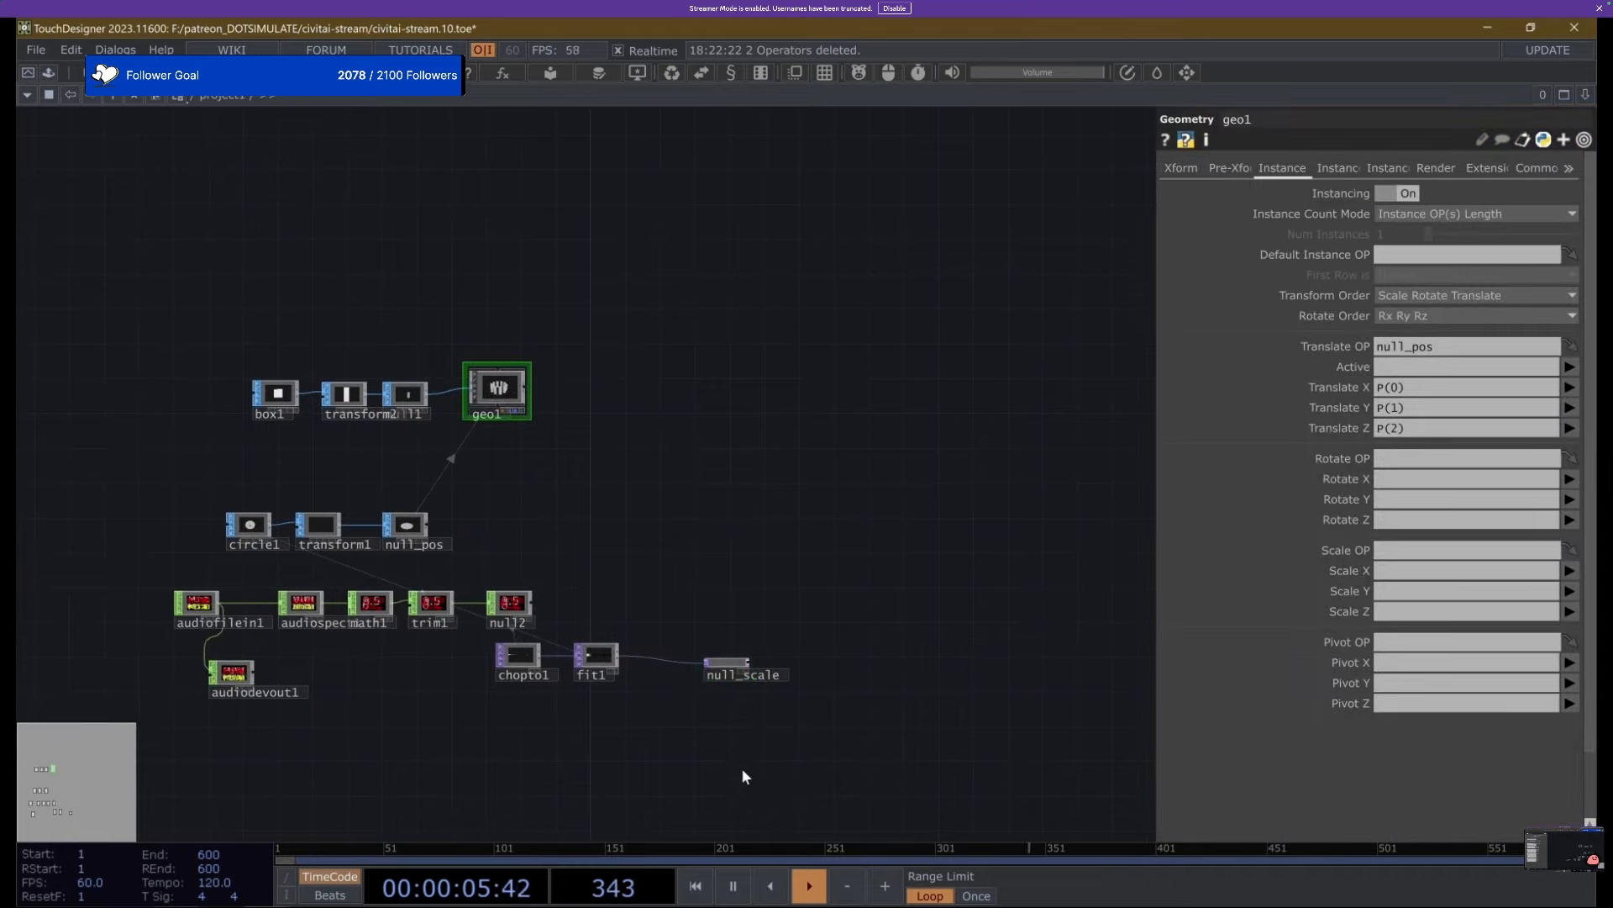
scroll(741, 768, up, 3)
middle_drag(719, 601, 708, 555)
drag(669, 441, 947, 666)
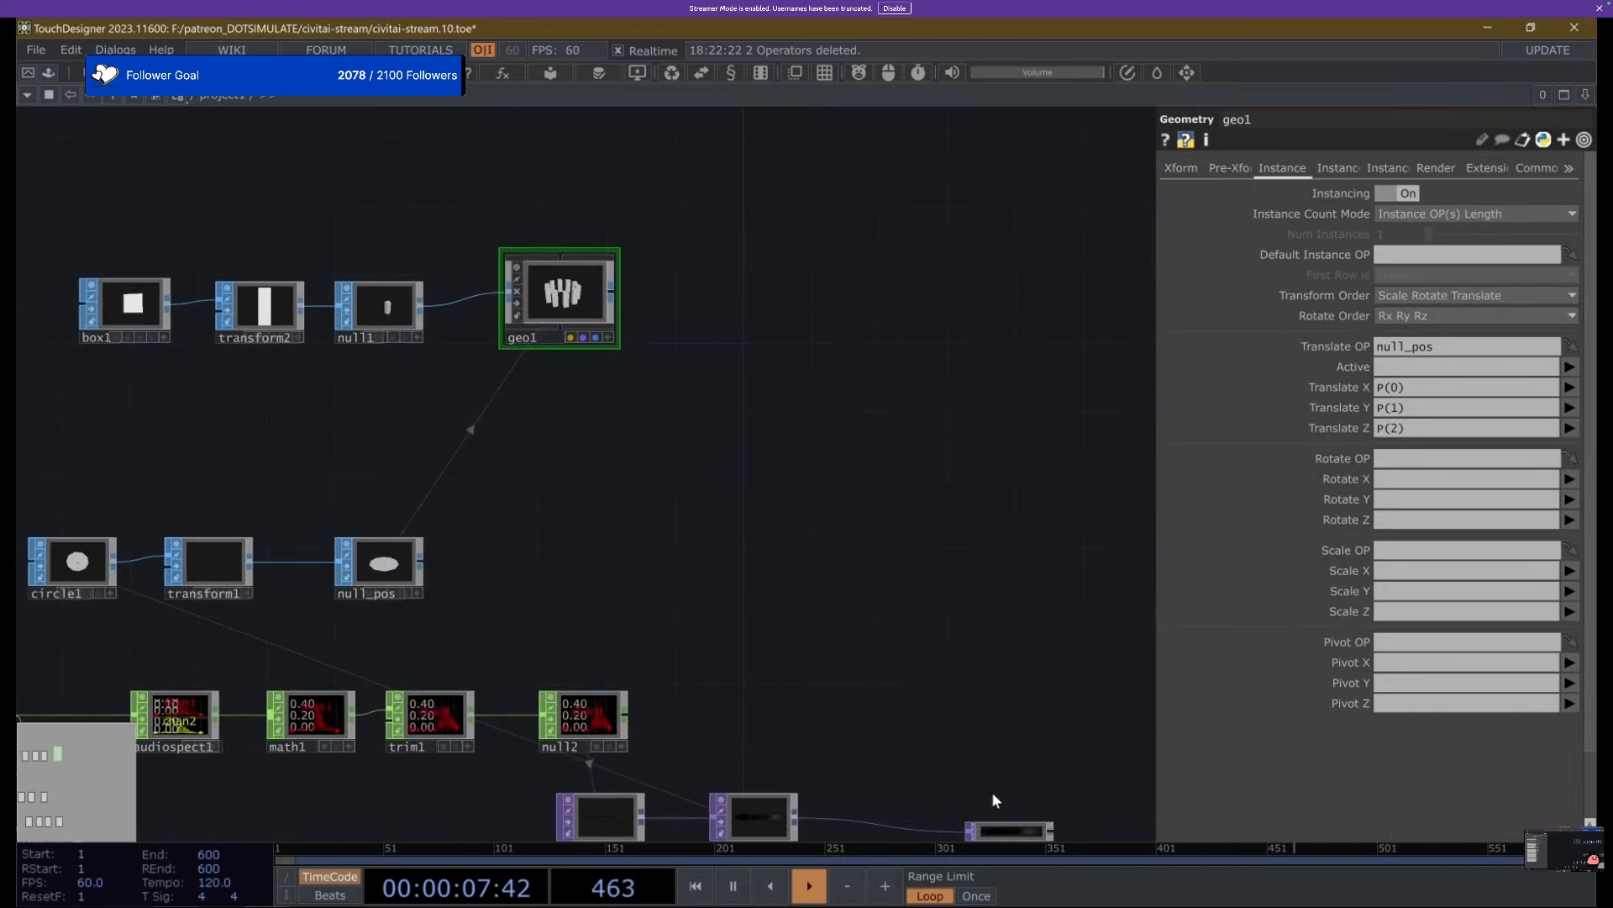
drag(1016, 831, 1411, 548)
scroll(559, 290, up, 5)
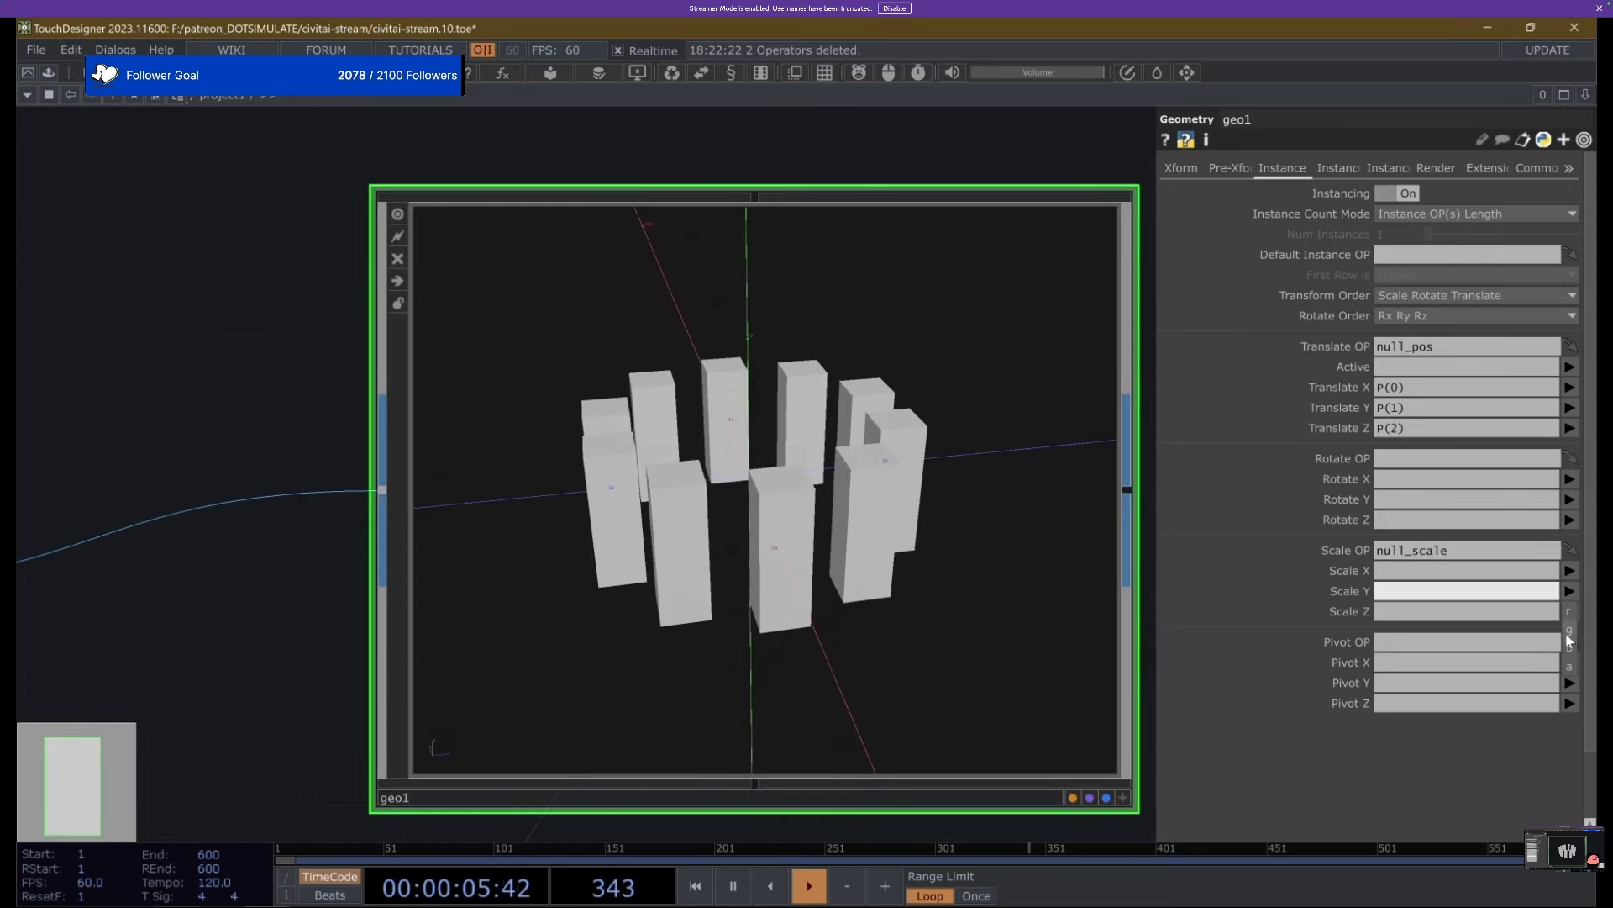
click(1567, 613)
Examine the scaled box instances from a lower angle in geo1's viewer and check them against the node network.
scroll(743, 440, down, 5)
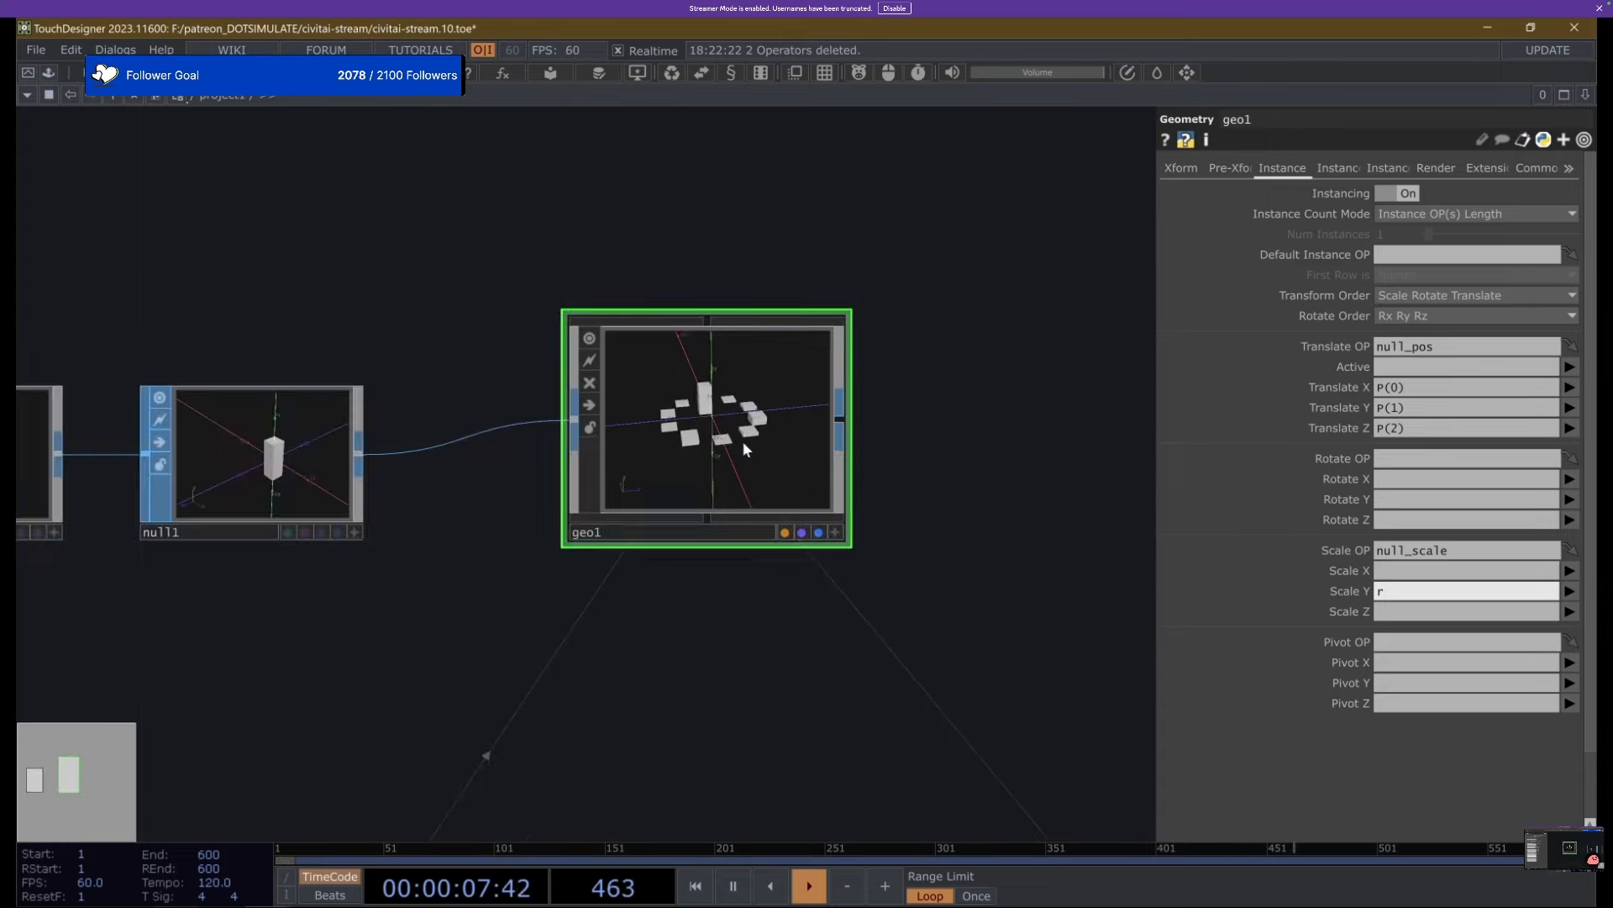
scroll(763, 467, up, 4)
scroll(763, 468, up, 1)
key(a)
drag(714, 472, 645, 434)
scroll(188, 288, down, 6)
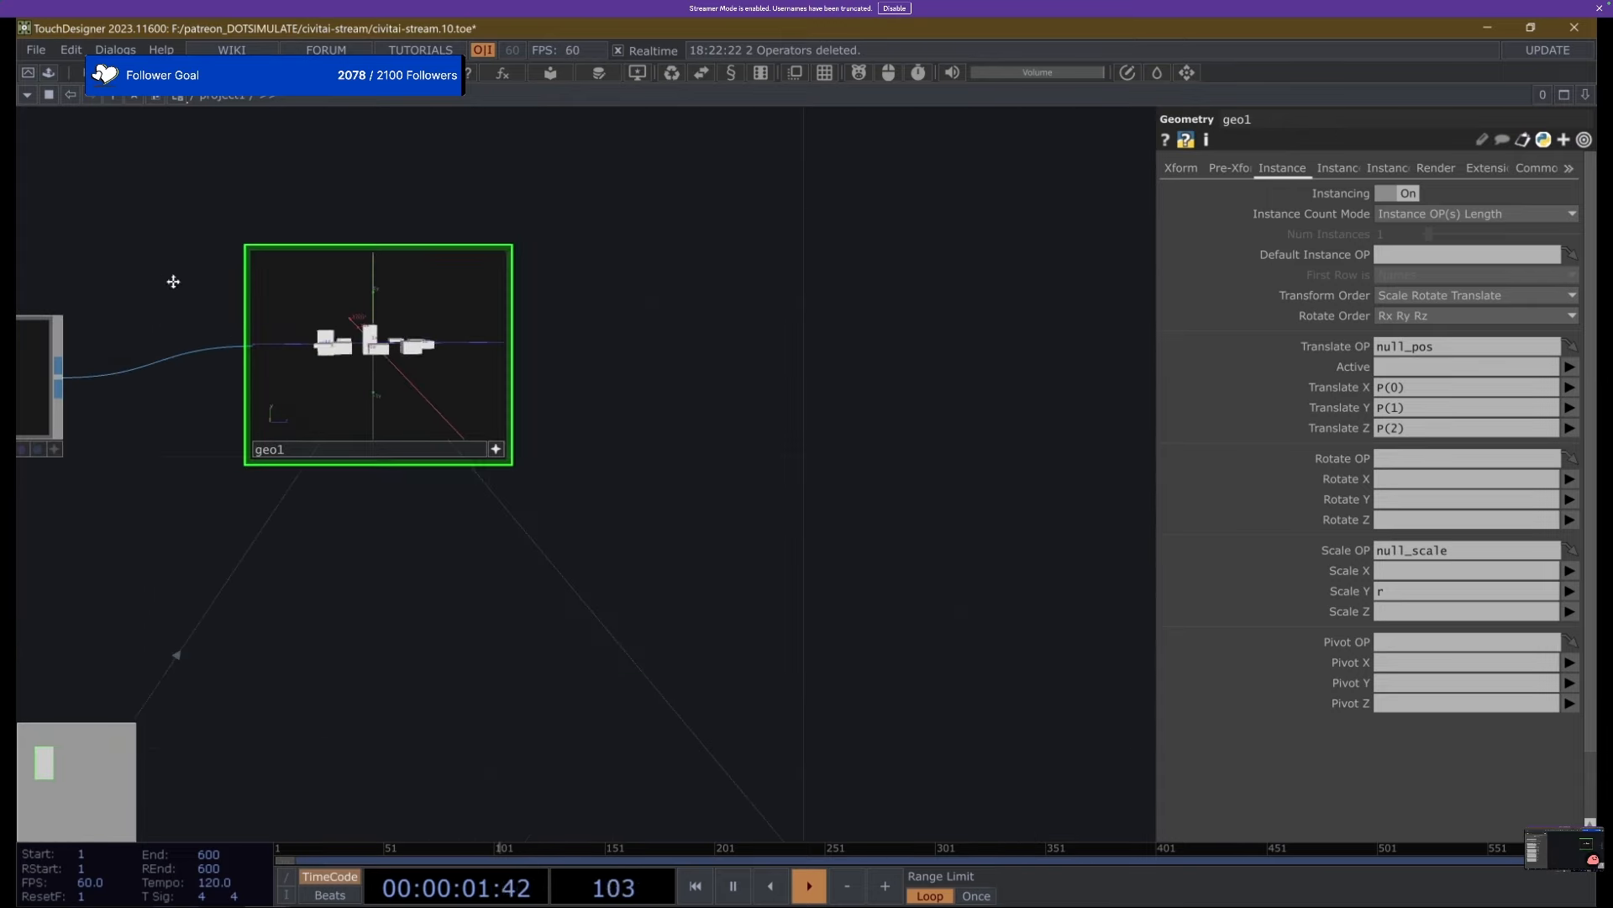
scroll(642, 493, down, 5)
drag(760, 507, 735, 284)
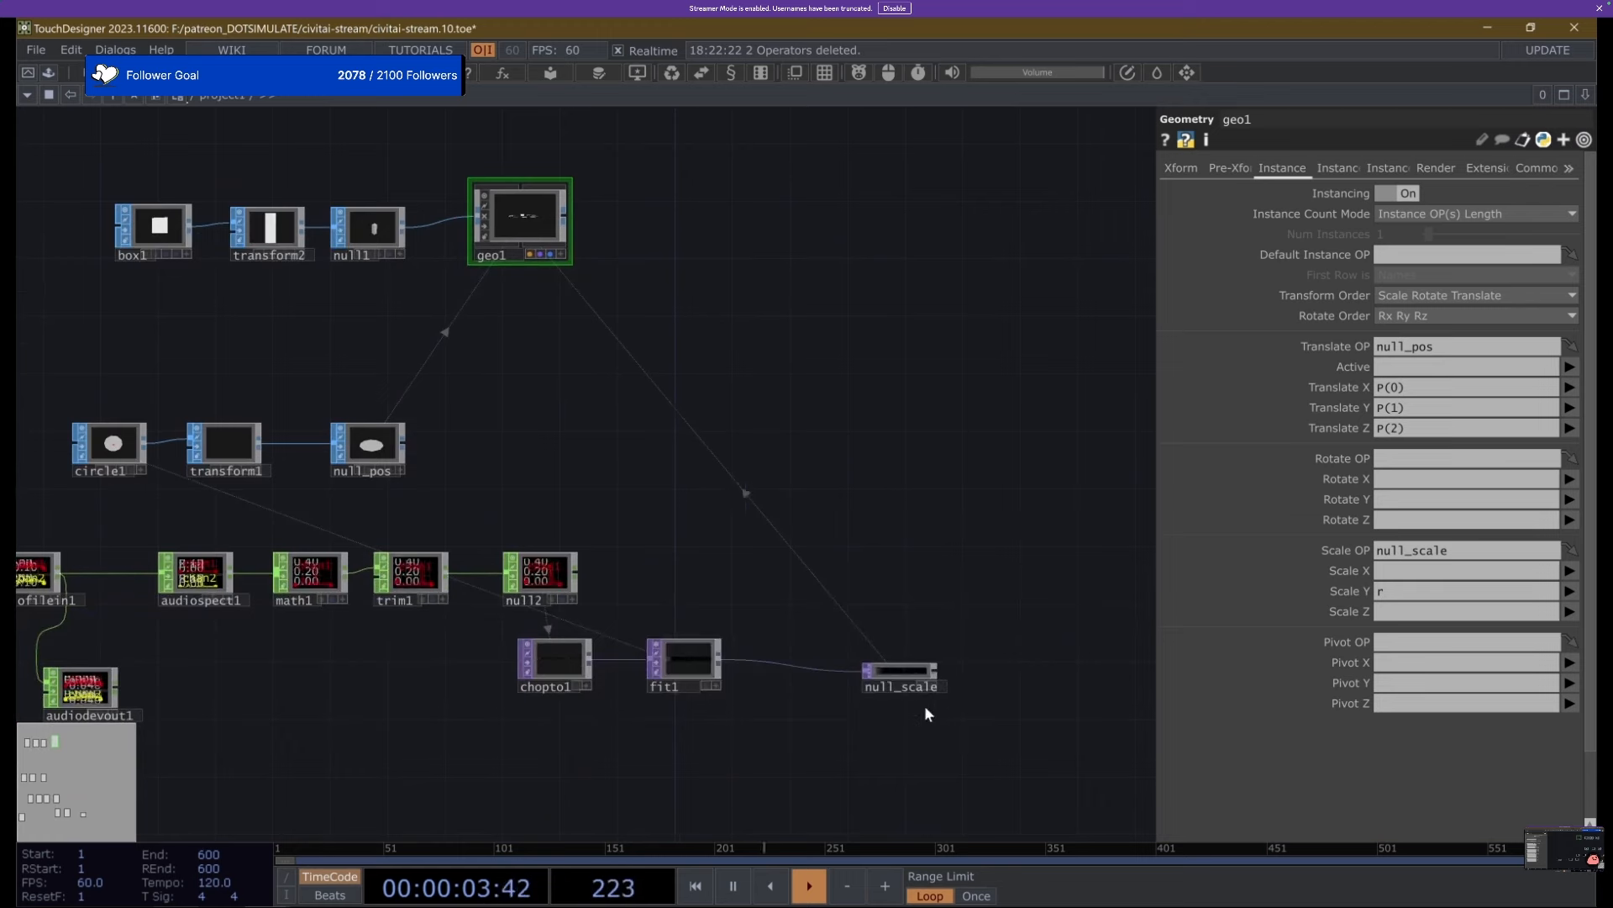
Set the pixel format of chopto1 to 32-bit float (RGBA).
right_click(767, 661)
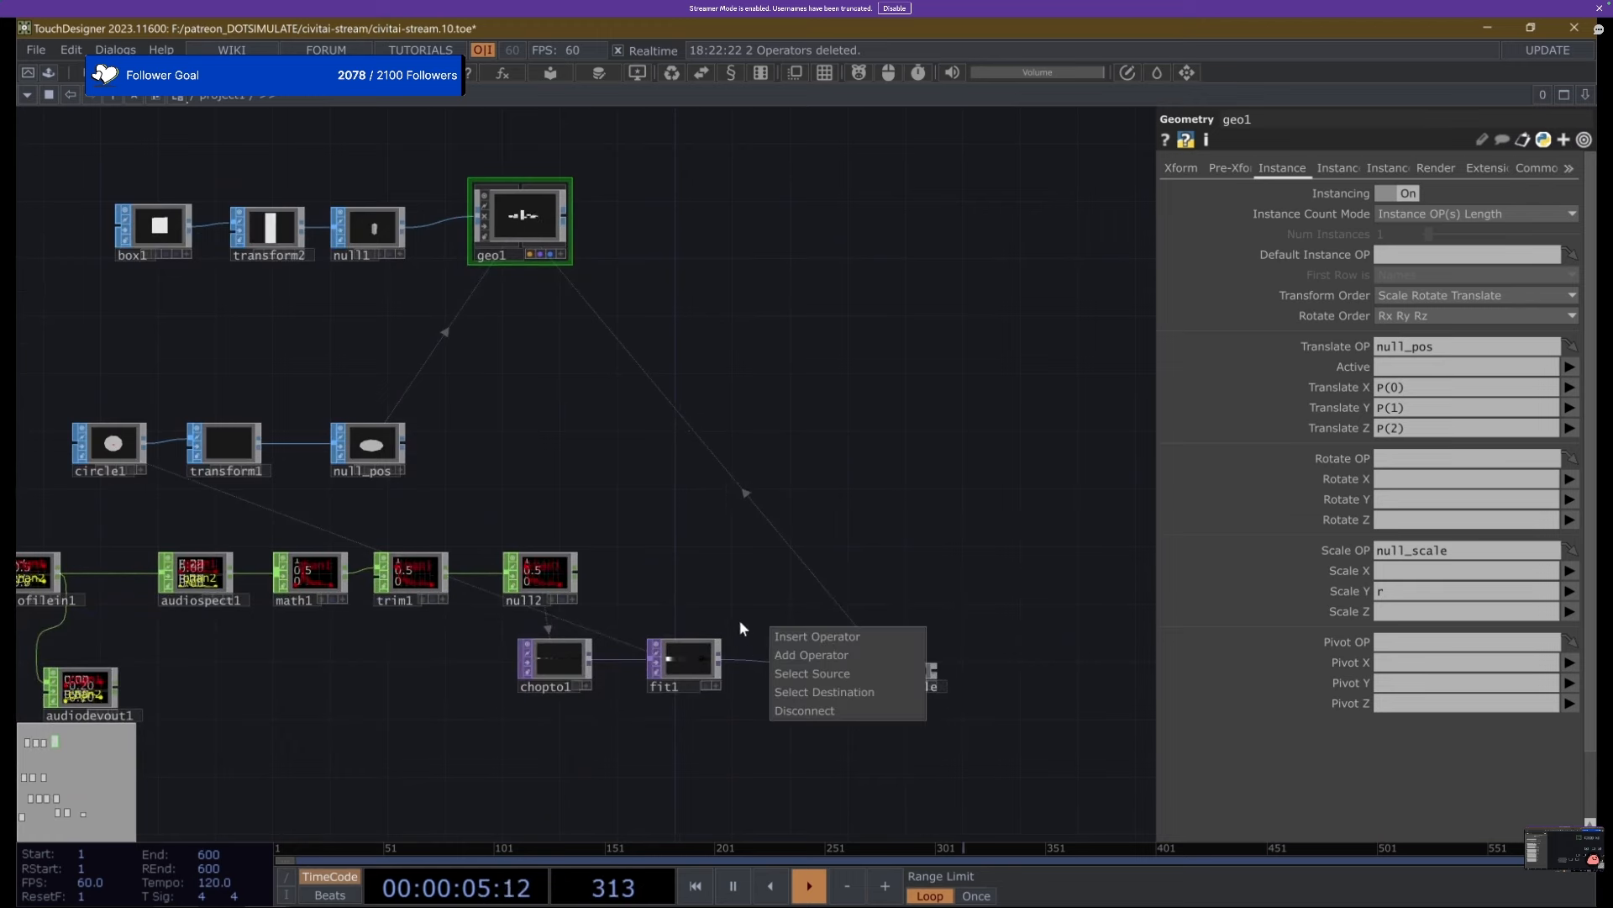
click(577, 659)
click(1315, 167)
click(1404, 336)
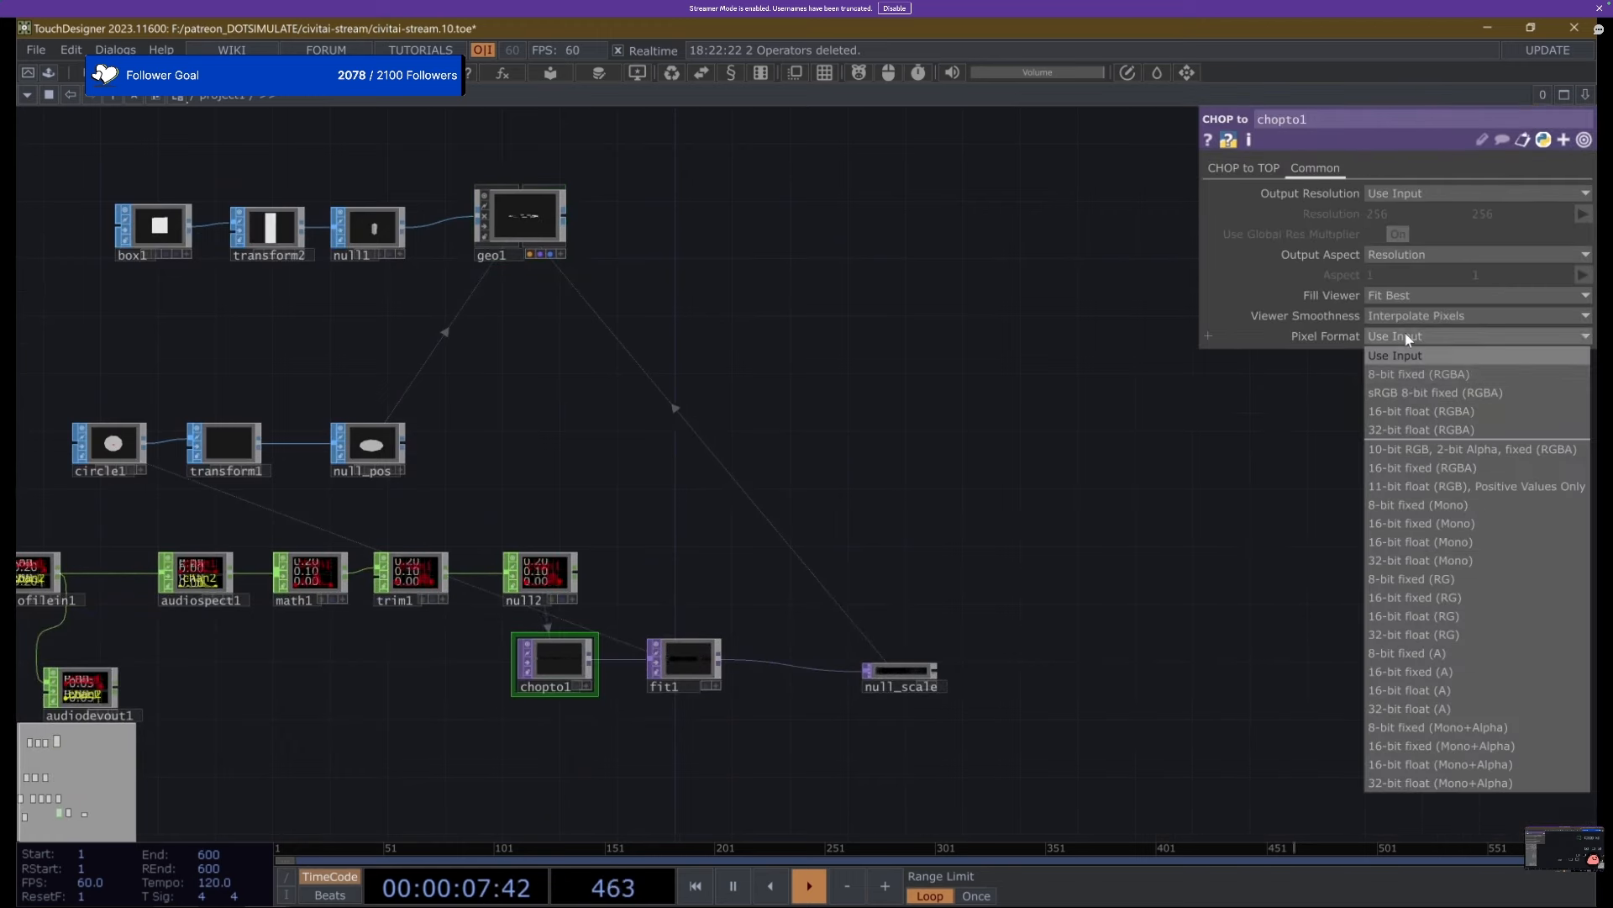
click(1414, 432)
Insert a Math TOP between fit1 and null_scale and align it with the chain.
scroll(715, 659, up, 6)
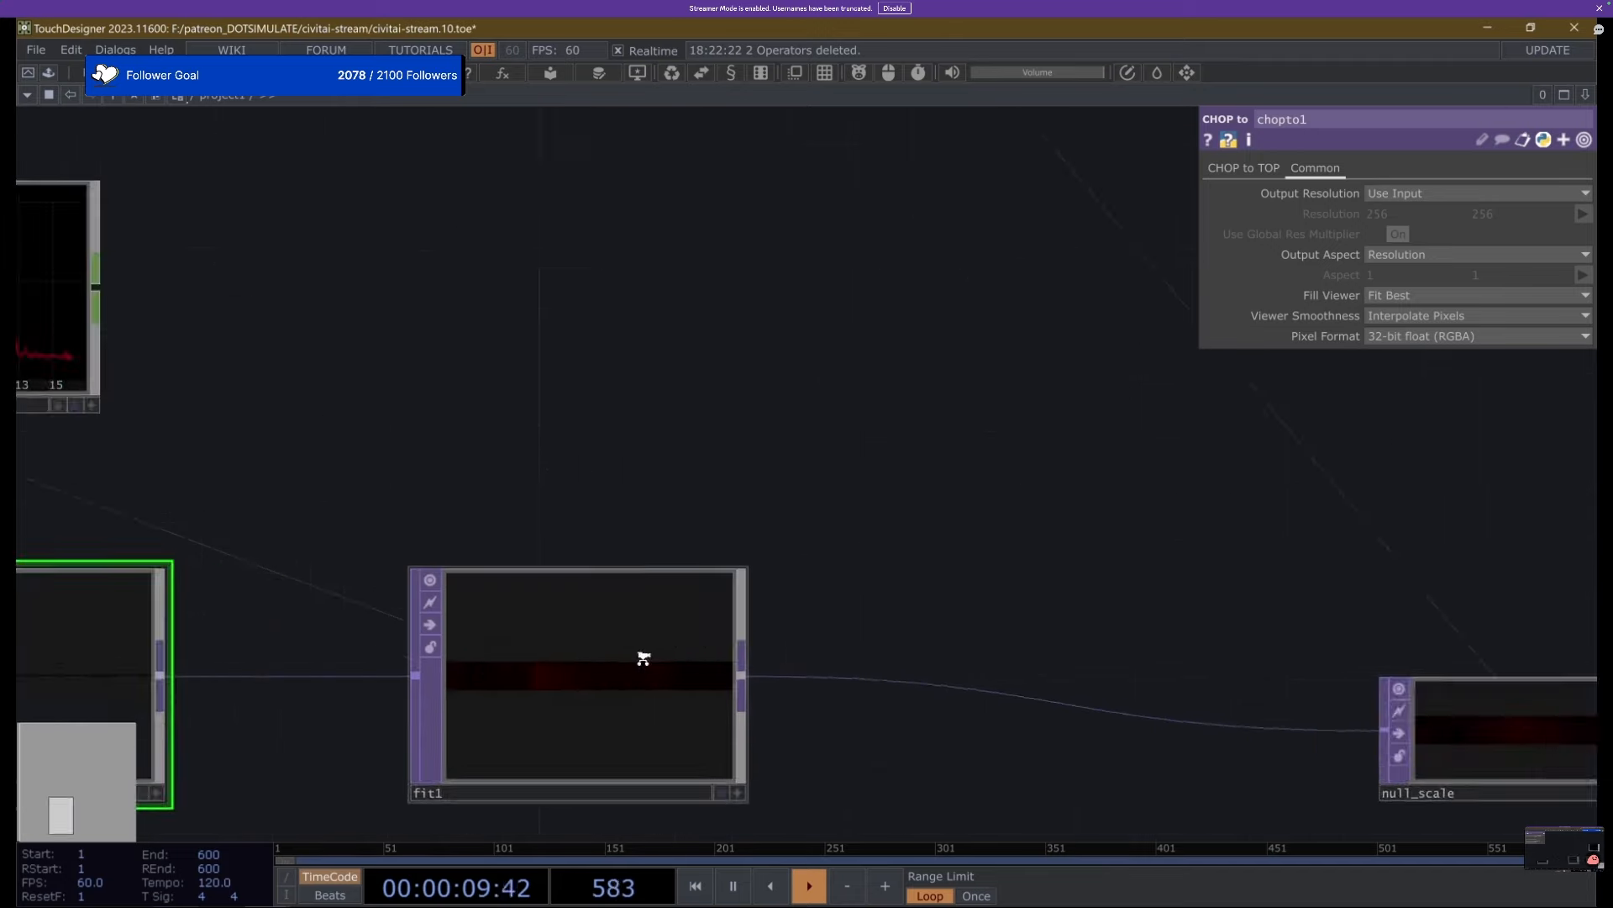
scroll(549, 674, down, 5)
right_click(683, 673)
click(698, 653)
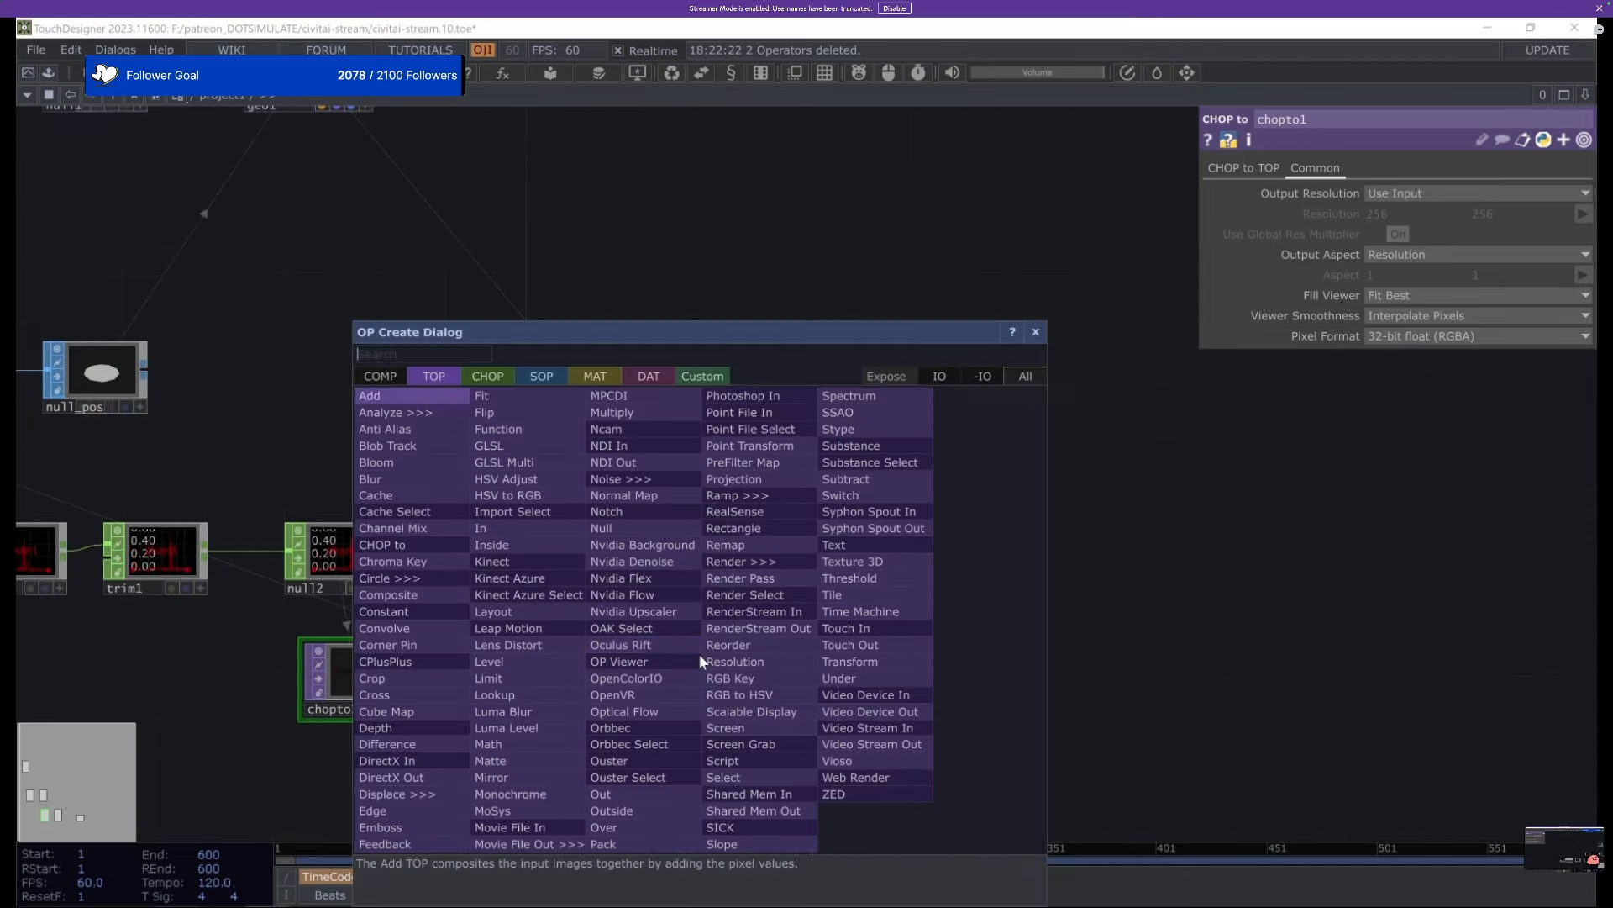
text(math)
key(Return)
click(683, 651)
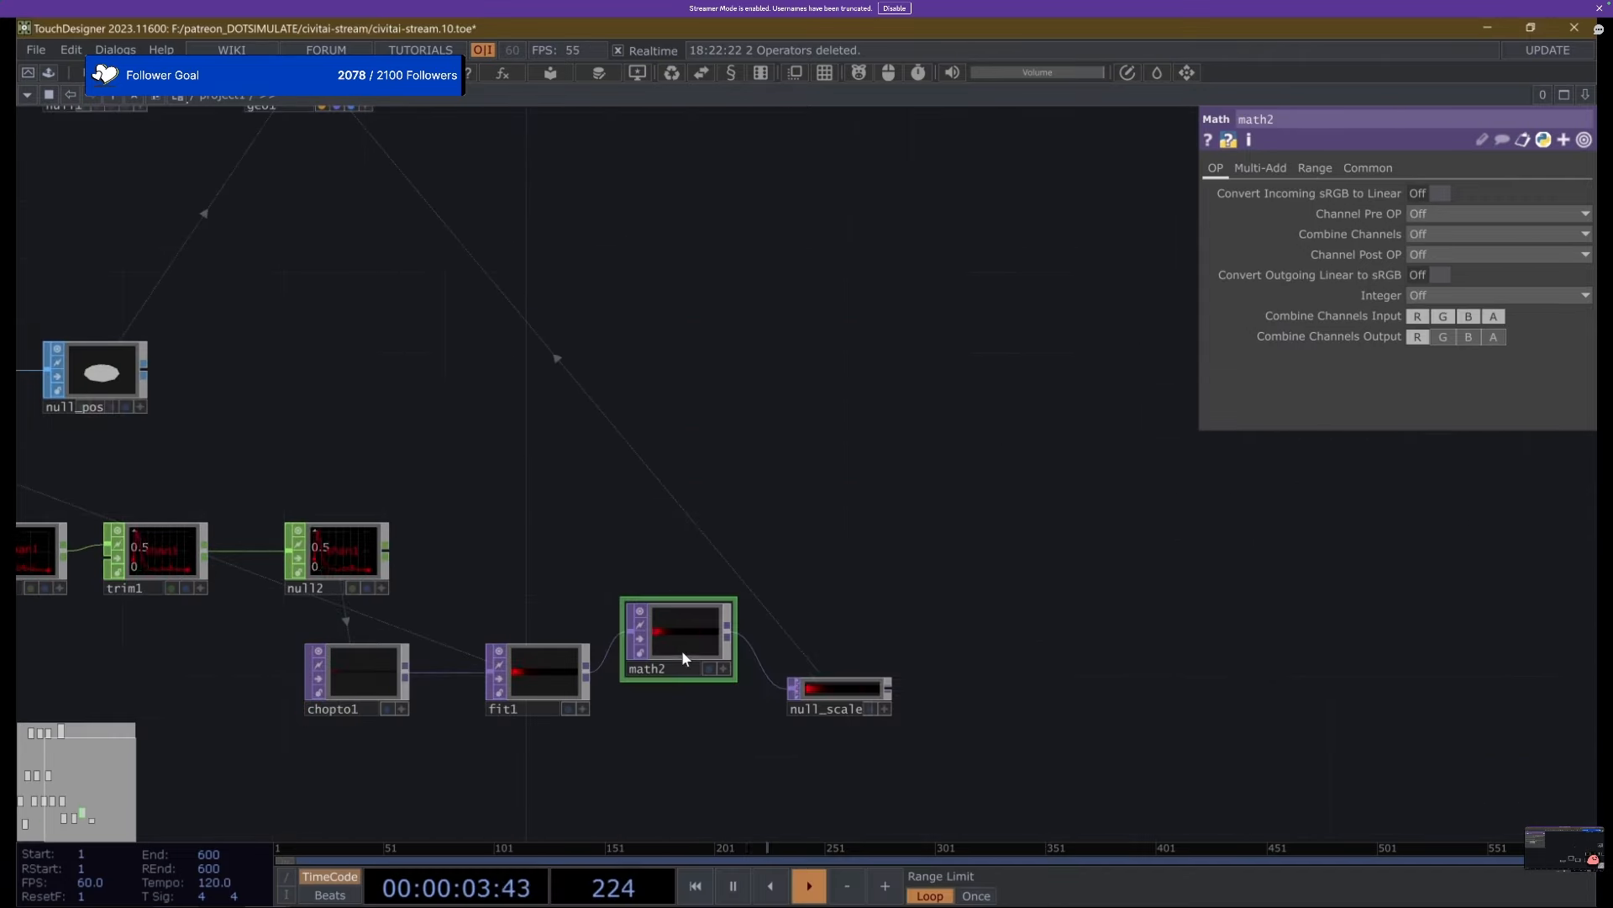
drag(683, 653, 694, 685)
Activate math2's viewer and display the pixel values of its texture row.
drag(288, 141, 606, 451)
middle_drag(614, 284, 600, 384)
scroll(602, 386, down, 8)
drag(751, 365, 710, 82)
scroll(765, 415, up, 9)
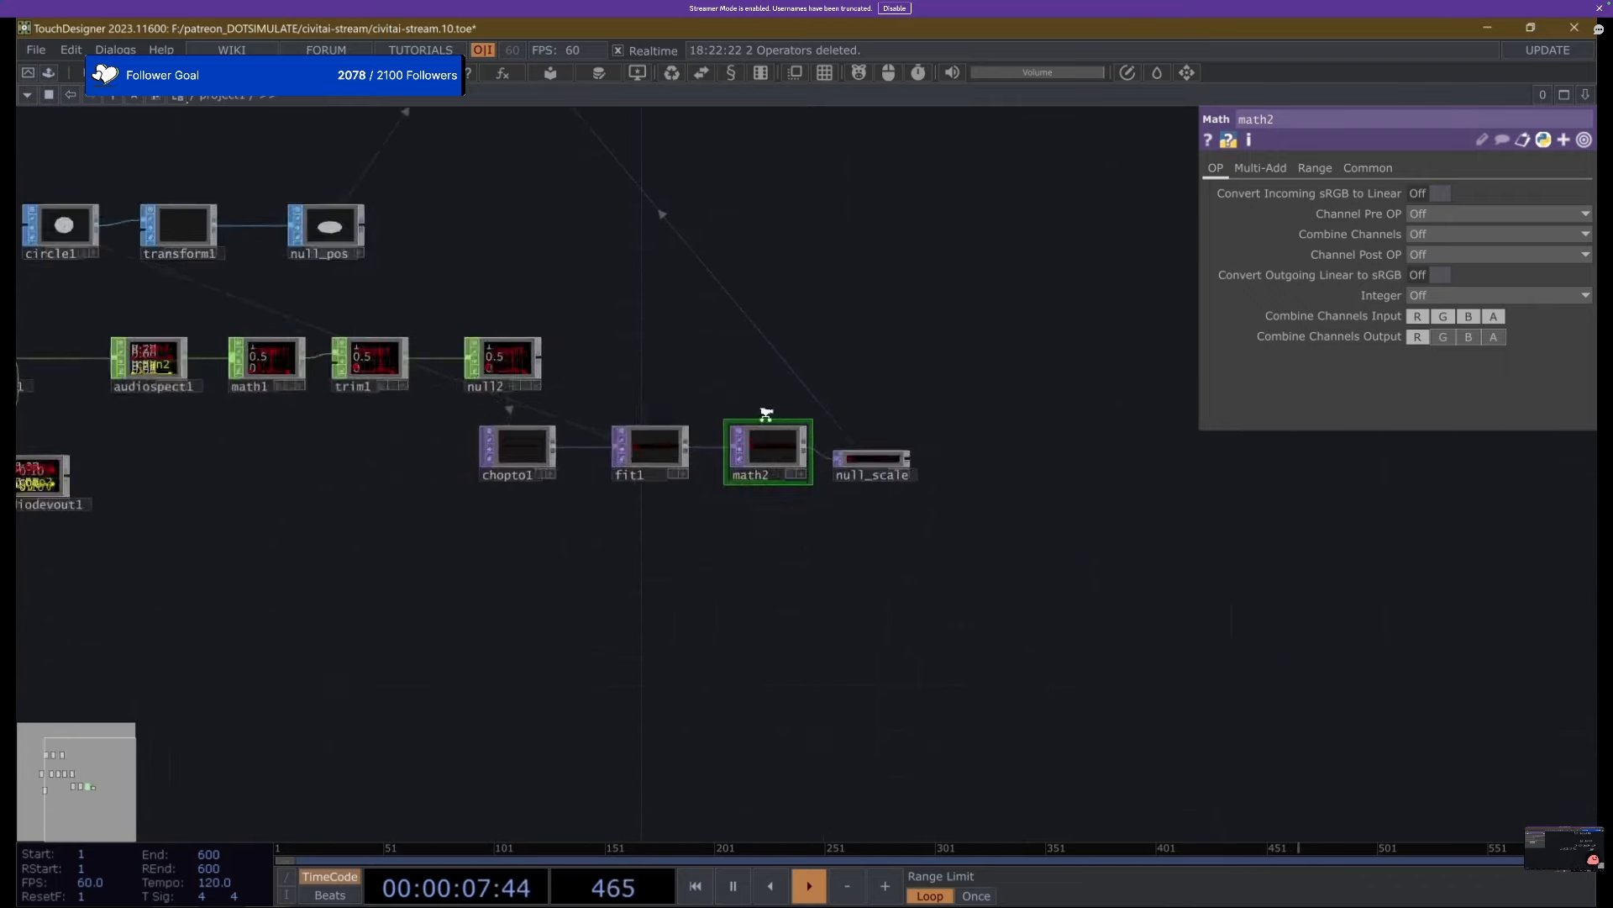
key(a)
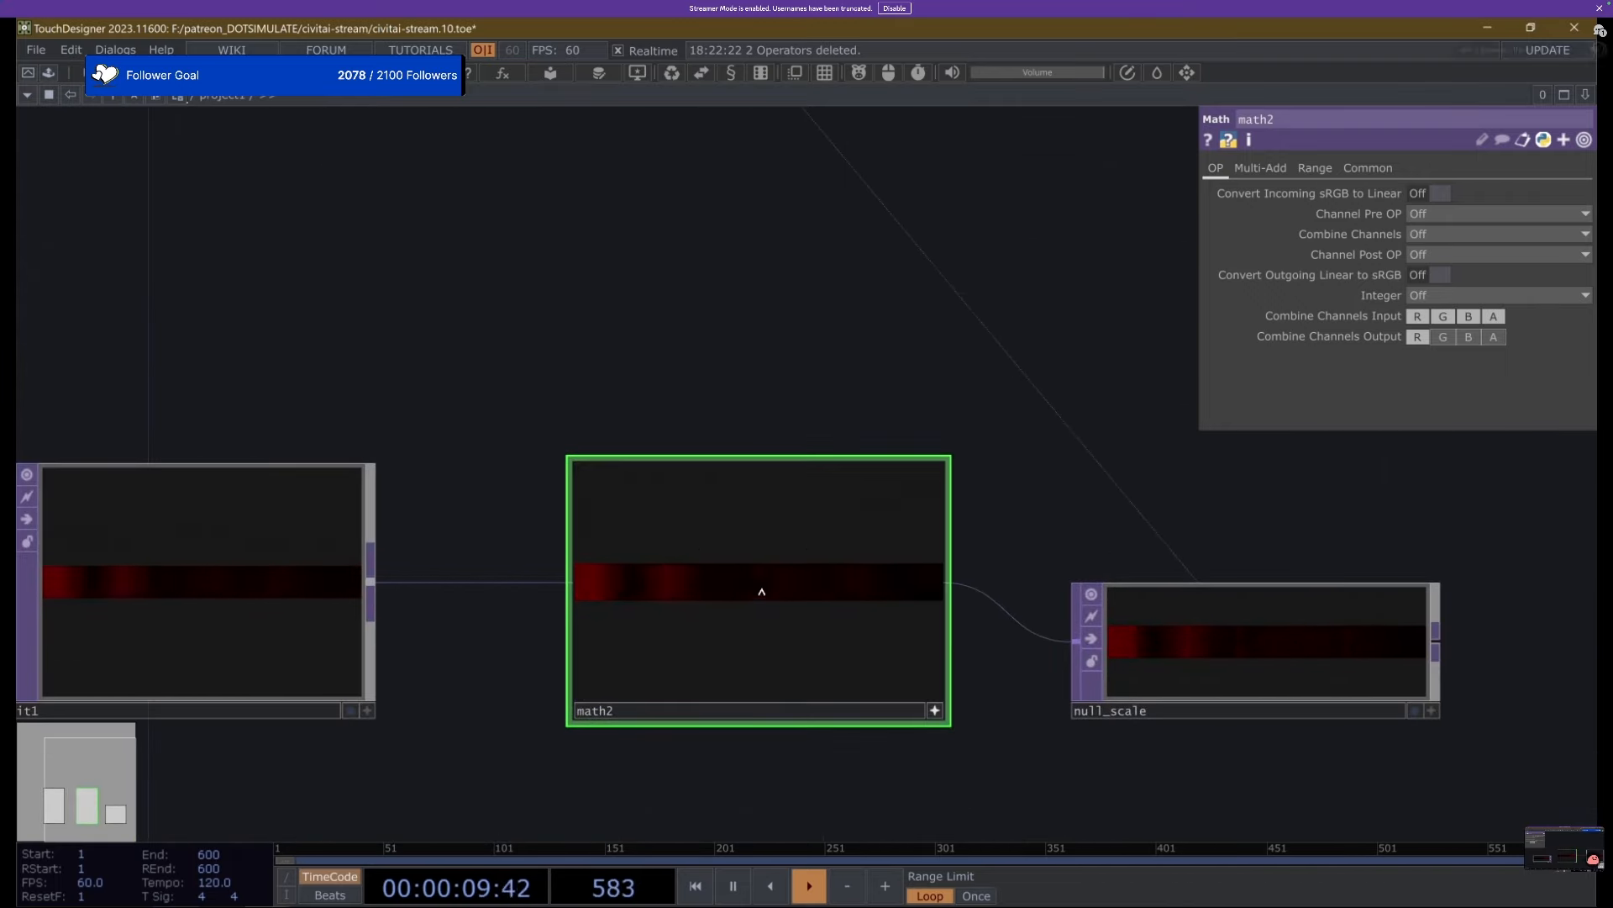
right_click(777, 594)
click(786, 546)
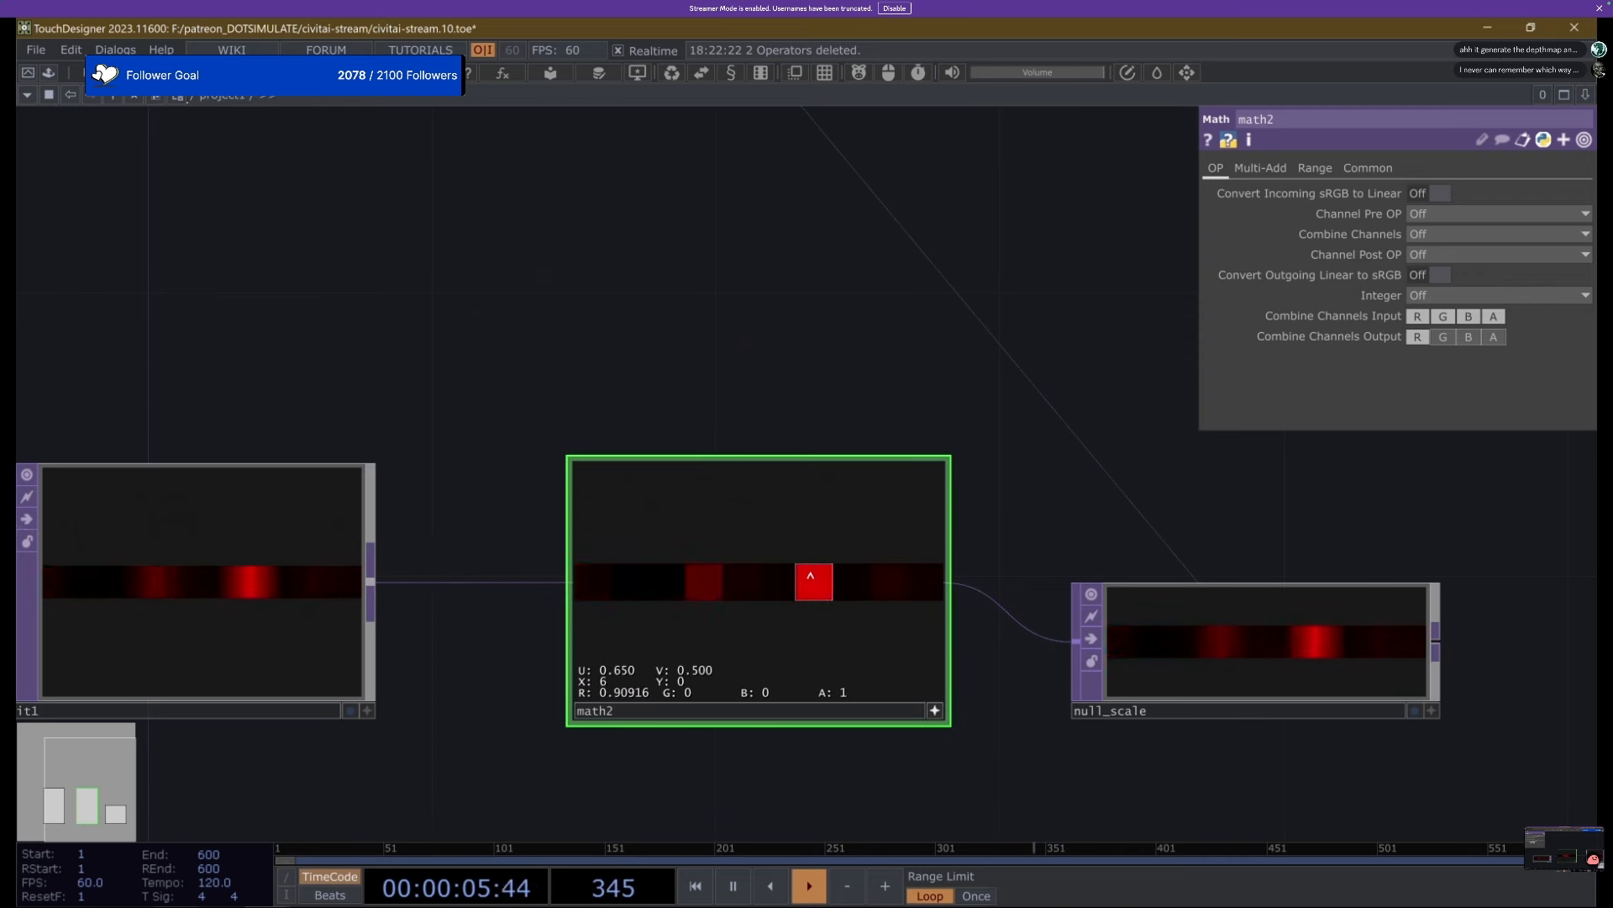
Pause playback and try a Multiply value of 10 on math2, checking its pixel values.
key(space)
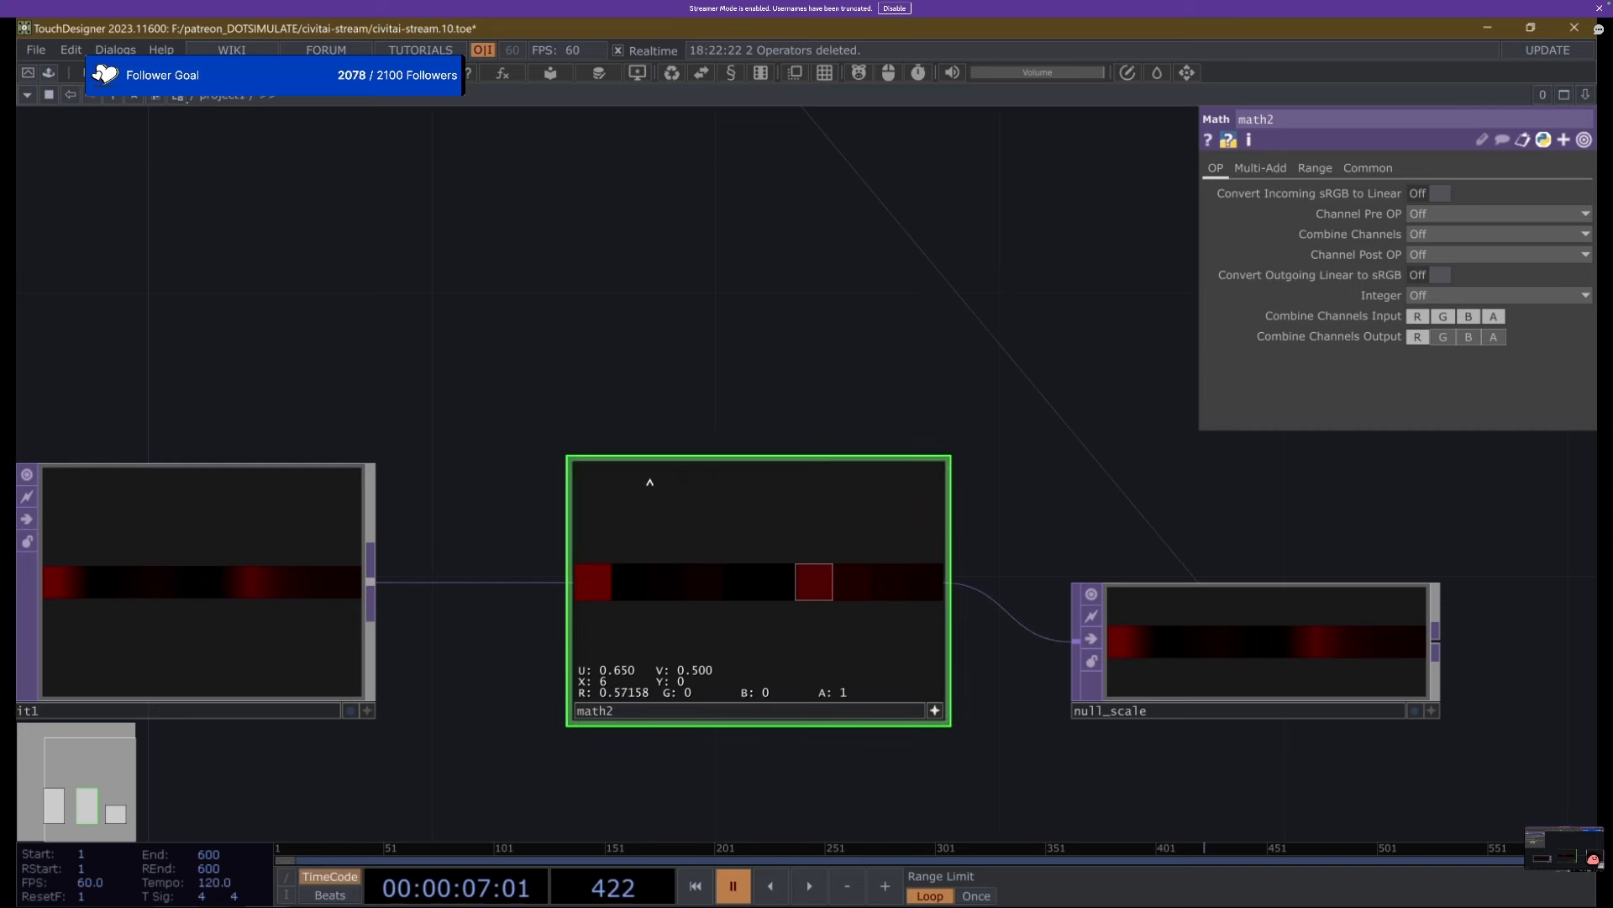
click(1275, 168)
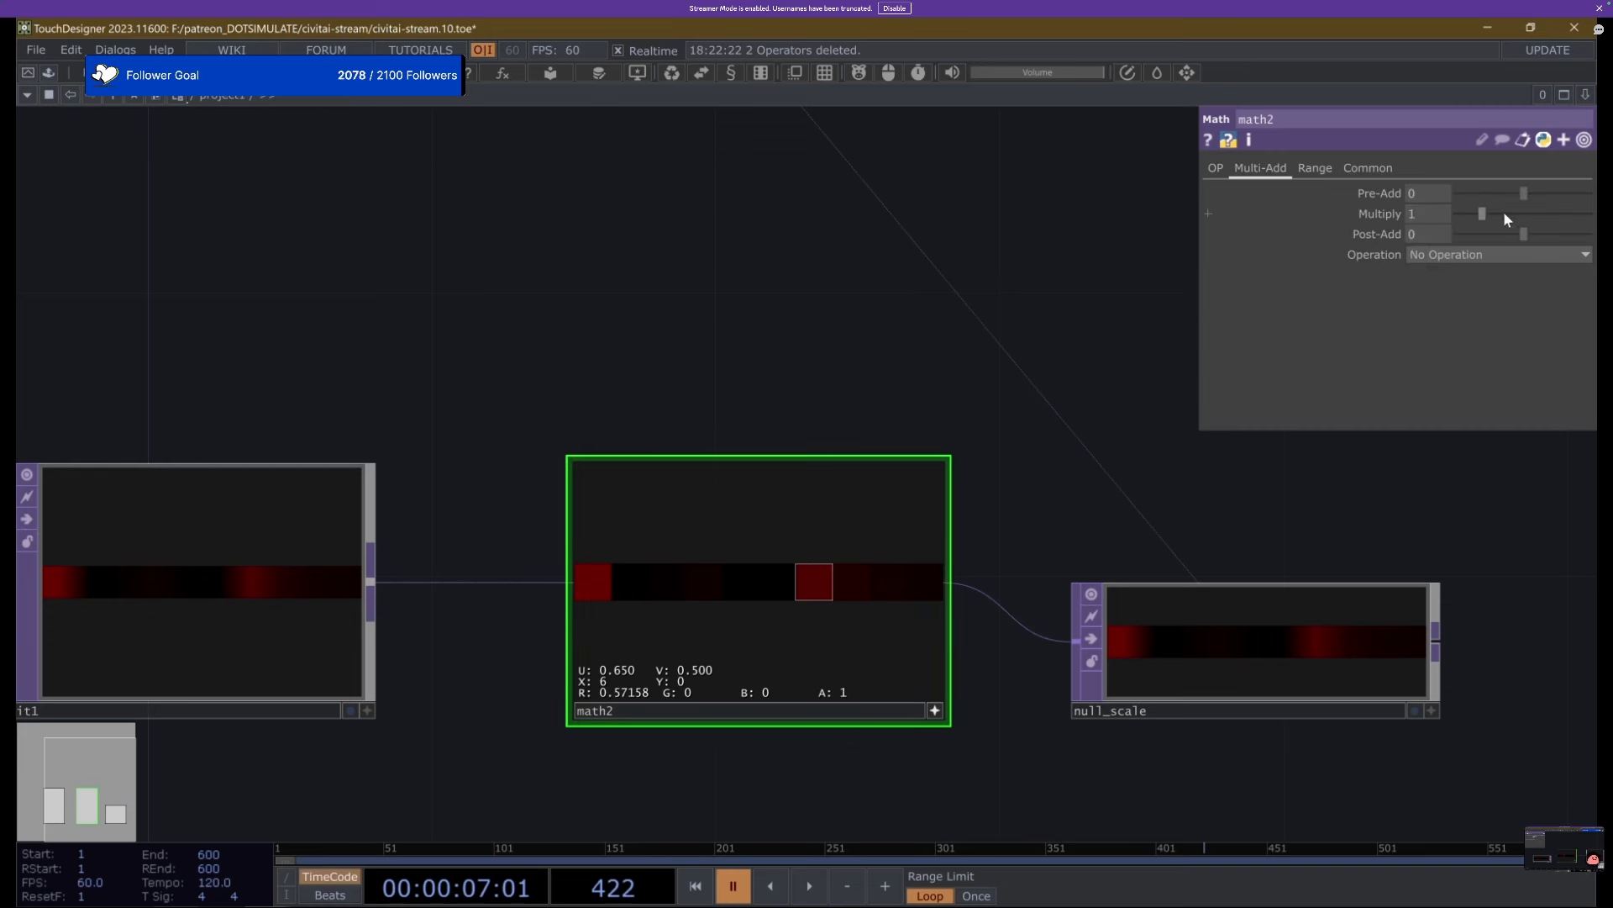
middle_drag(1430, 214, 1447, 207)
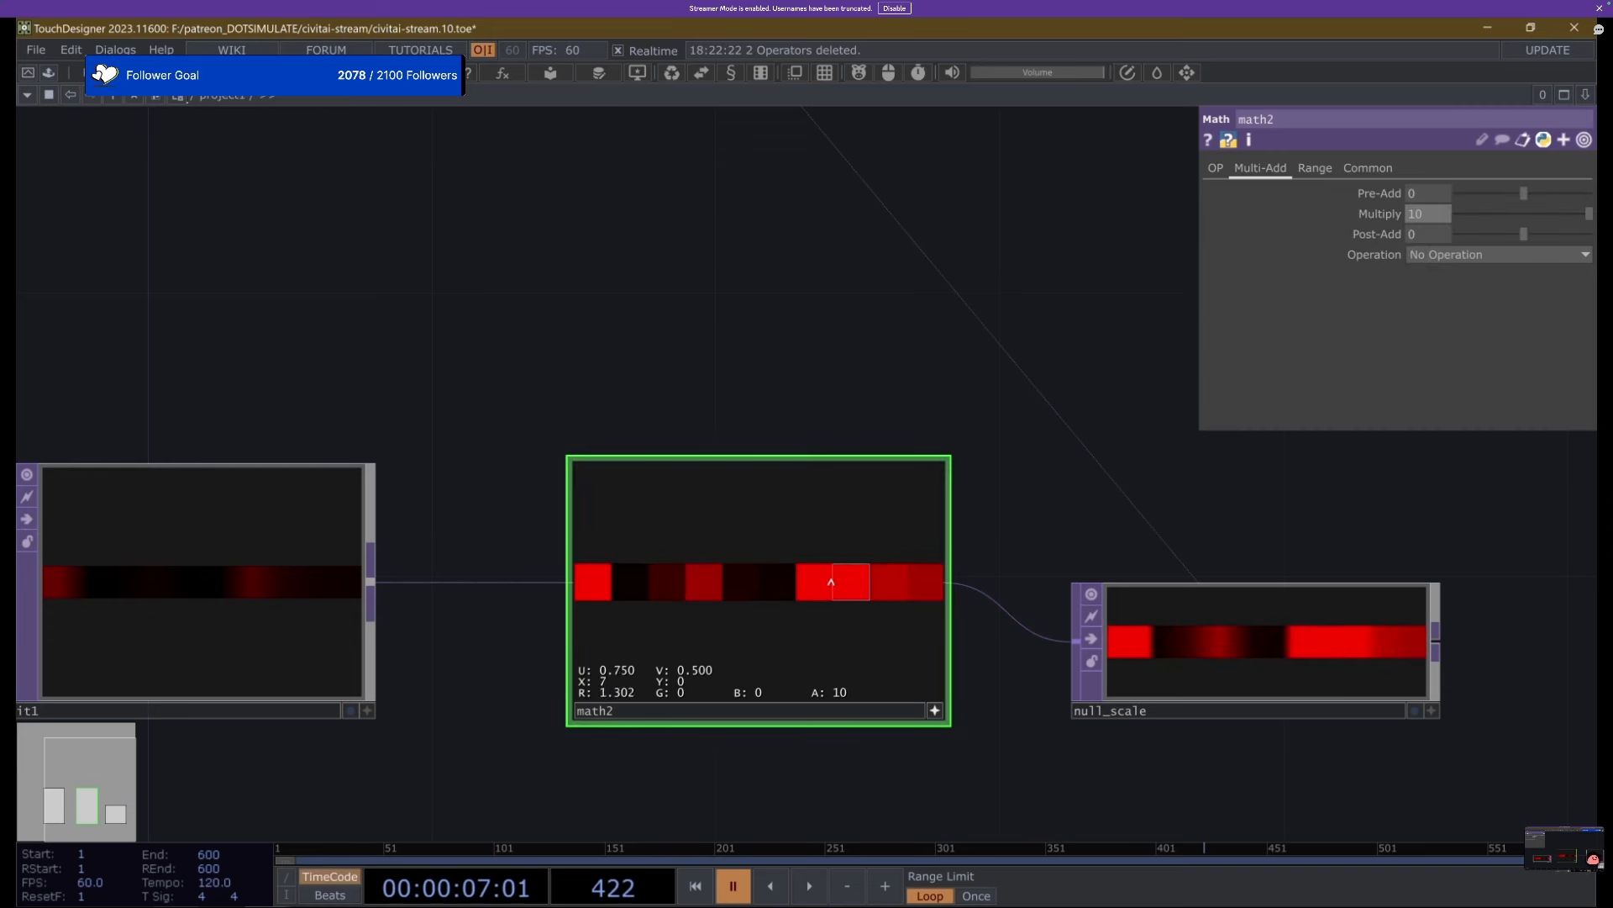
key(XF86AudioRaiseVolume)
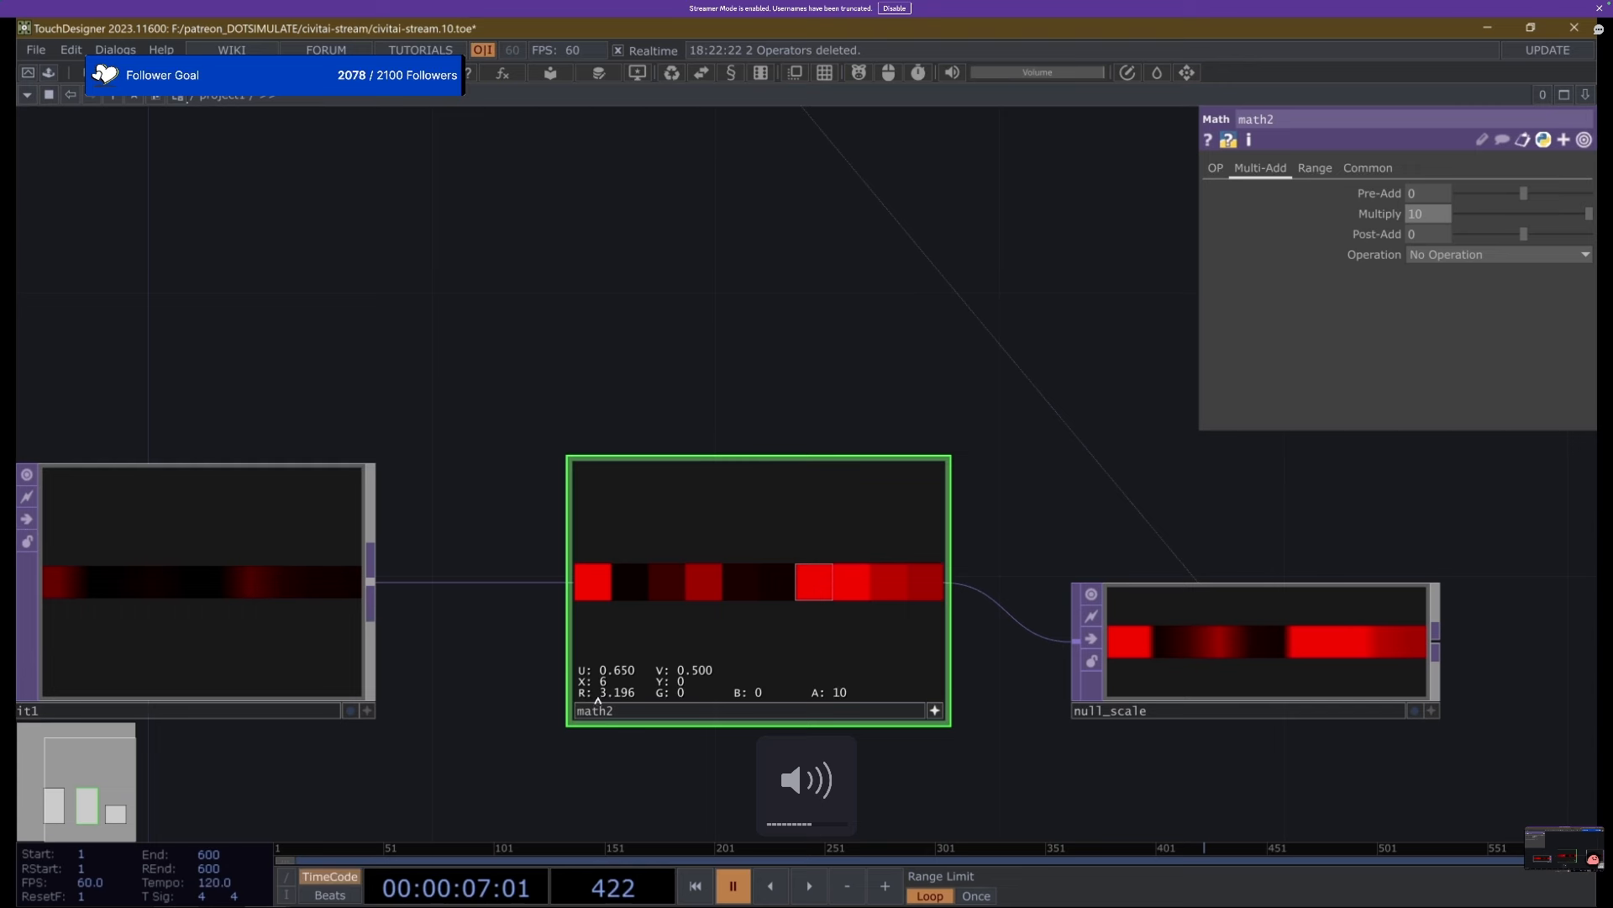
key(XF86AudioRaiseVolume)
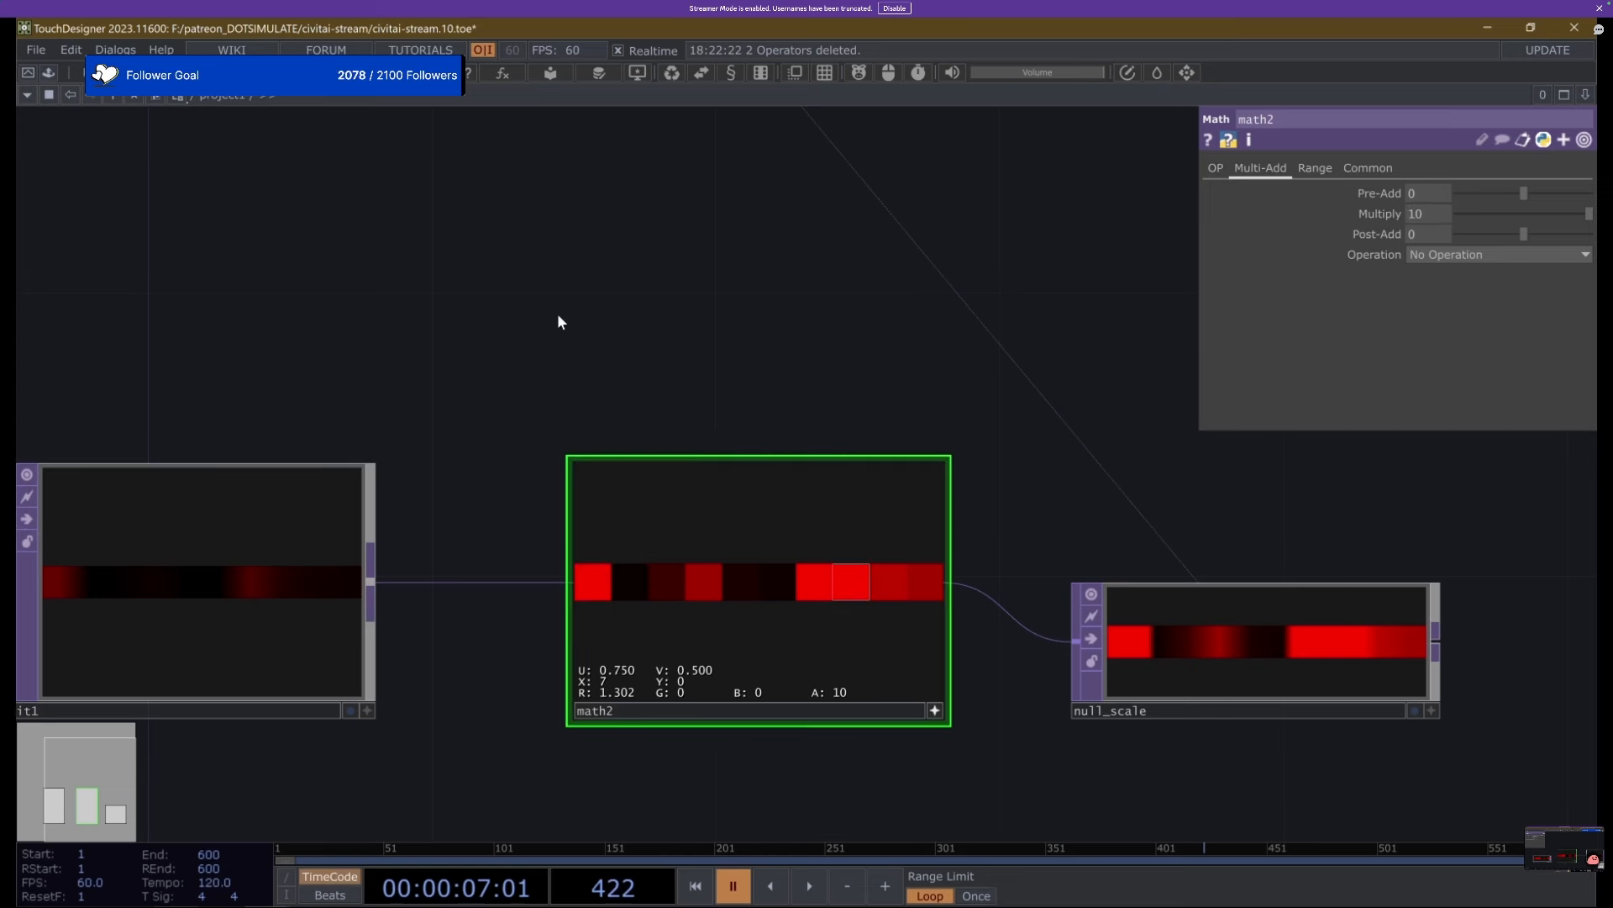
Resume playback and examine the heights of the instanced boxes in geo1's viewer.
drag(599, 321, 620, 357)
key(space)
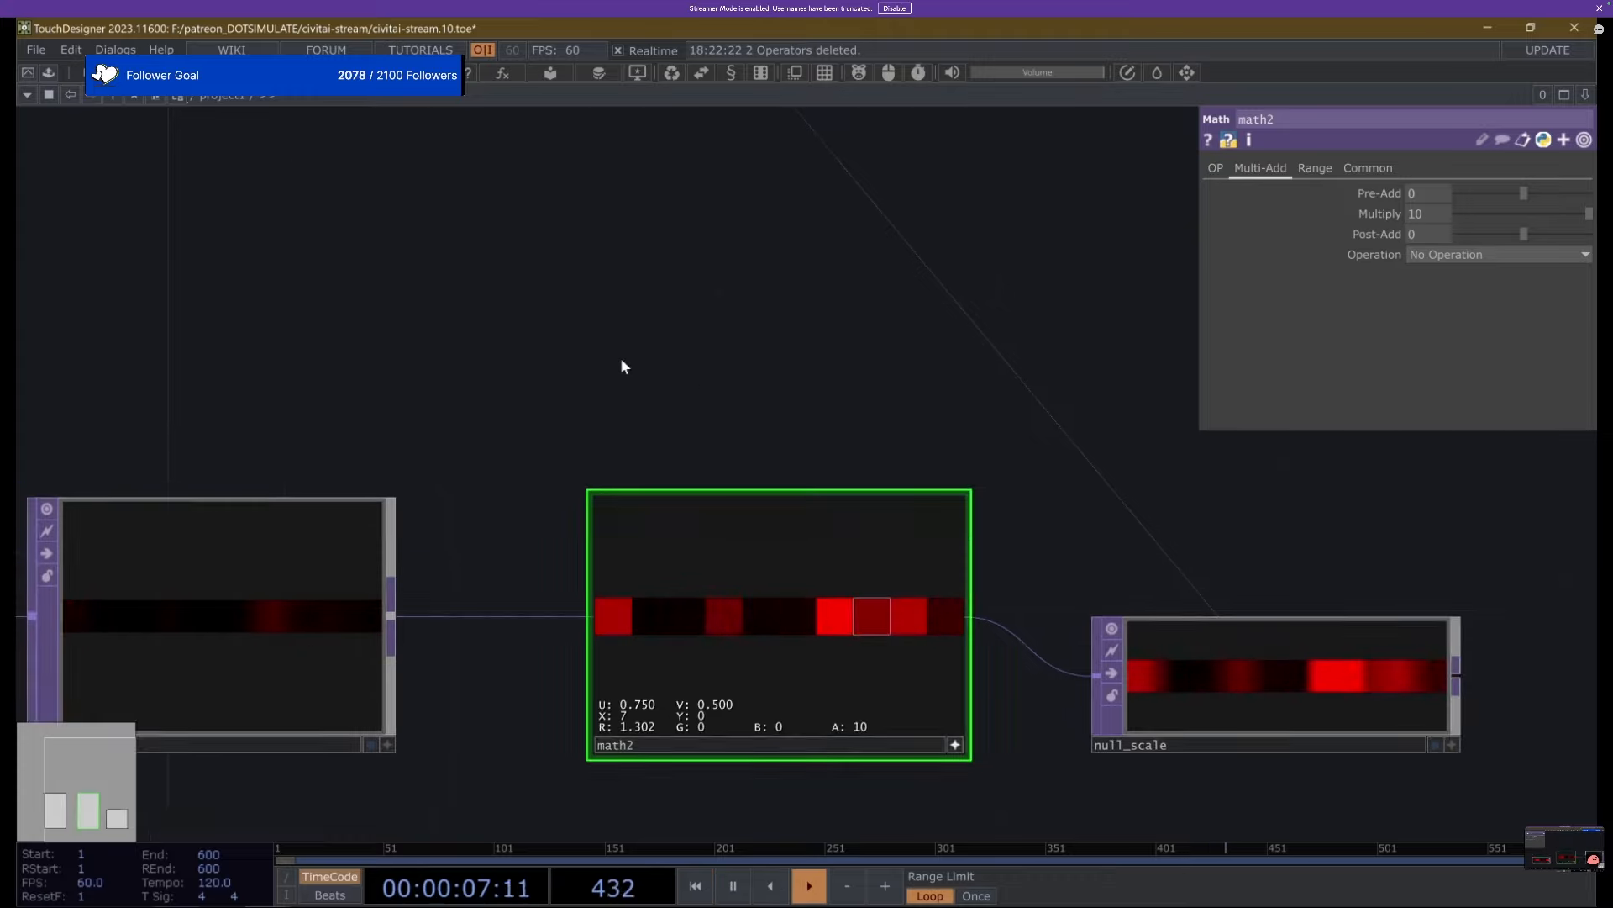
drag(527, 316, 678, 583)
scroll(677, 585, down, 7)
scroll(447, 221, up, 1)
scroll(451, 224, up, 8)
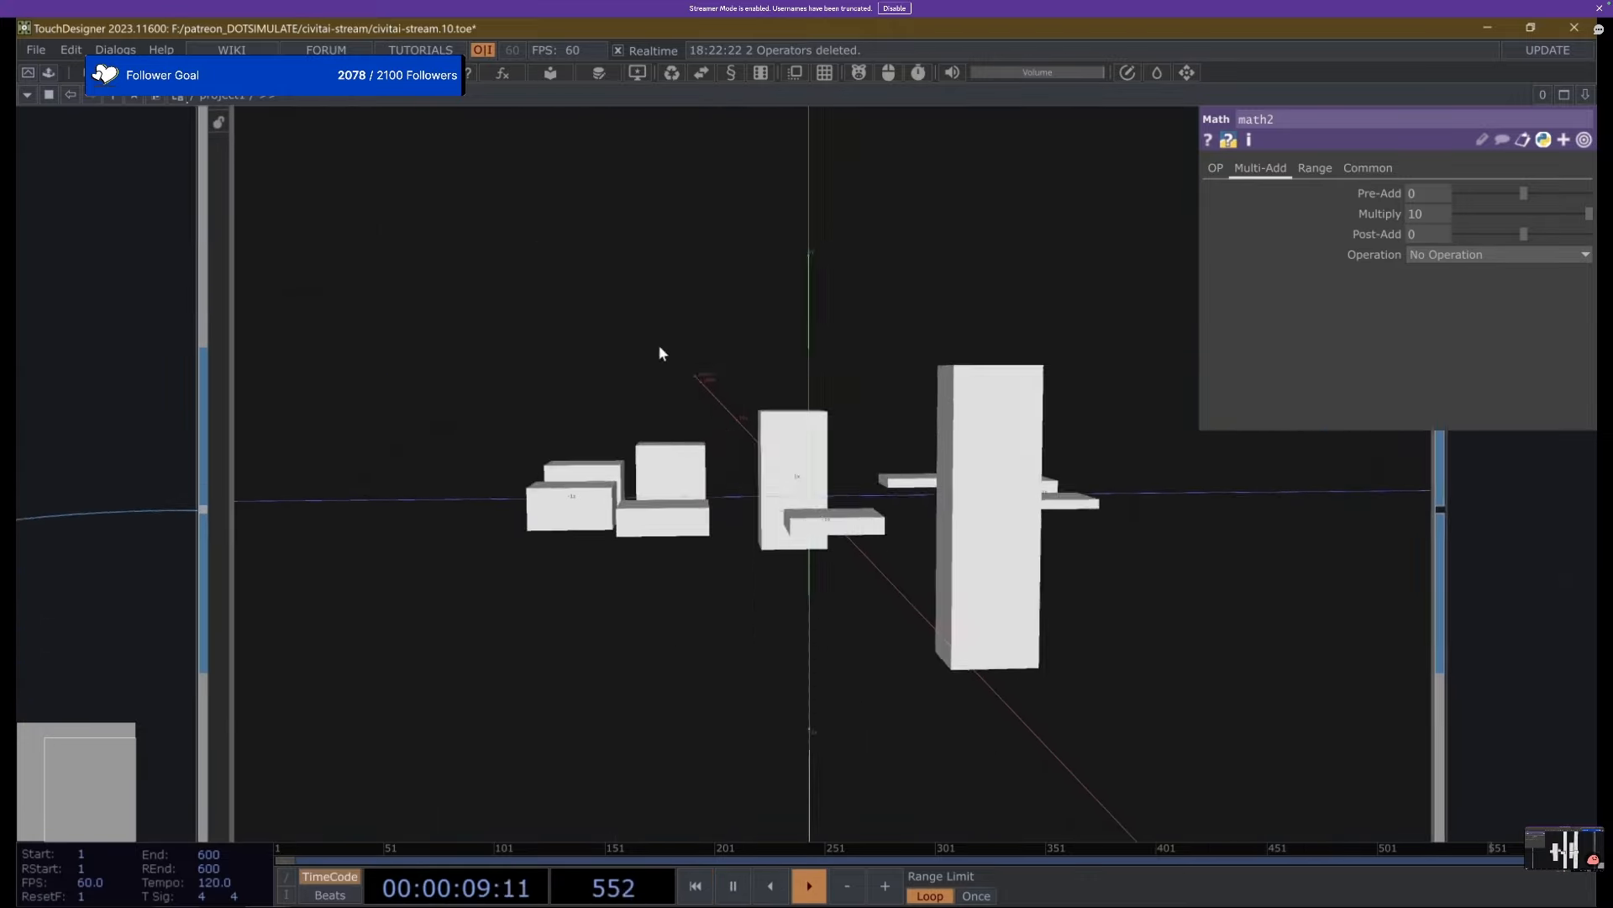
scroll(731, 420, down, 3)
Set math2's Multiply to 5 and its Post-Add to 3.
drag(1518, 212, 1561, 215)
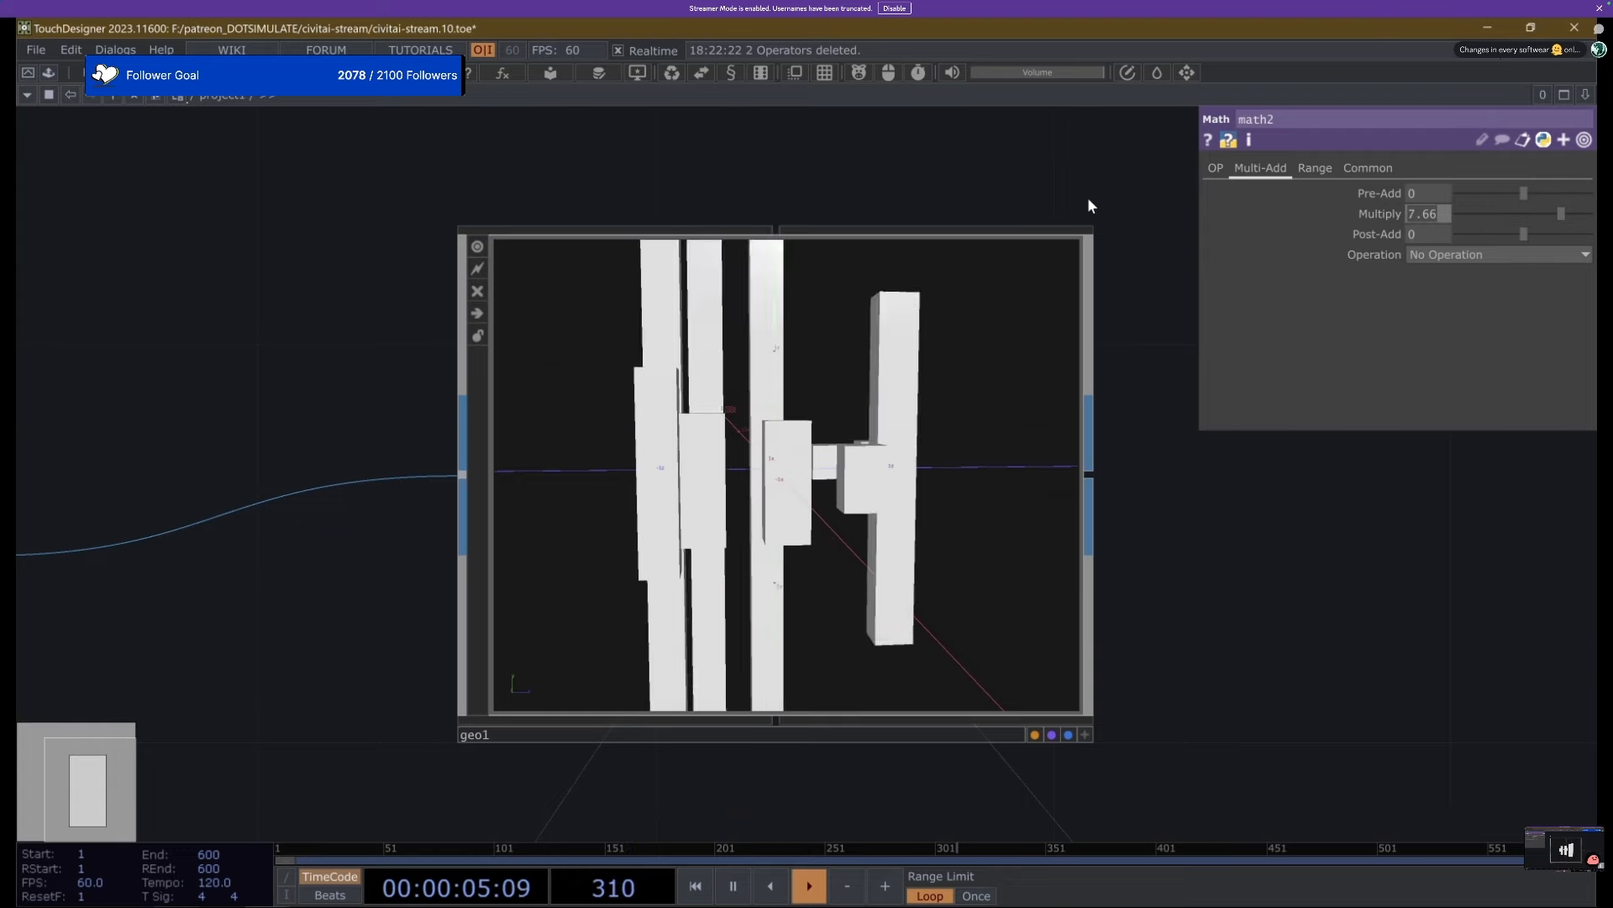
text(5)
key(Return)
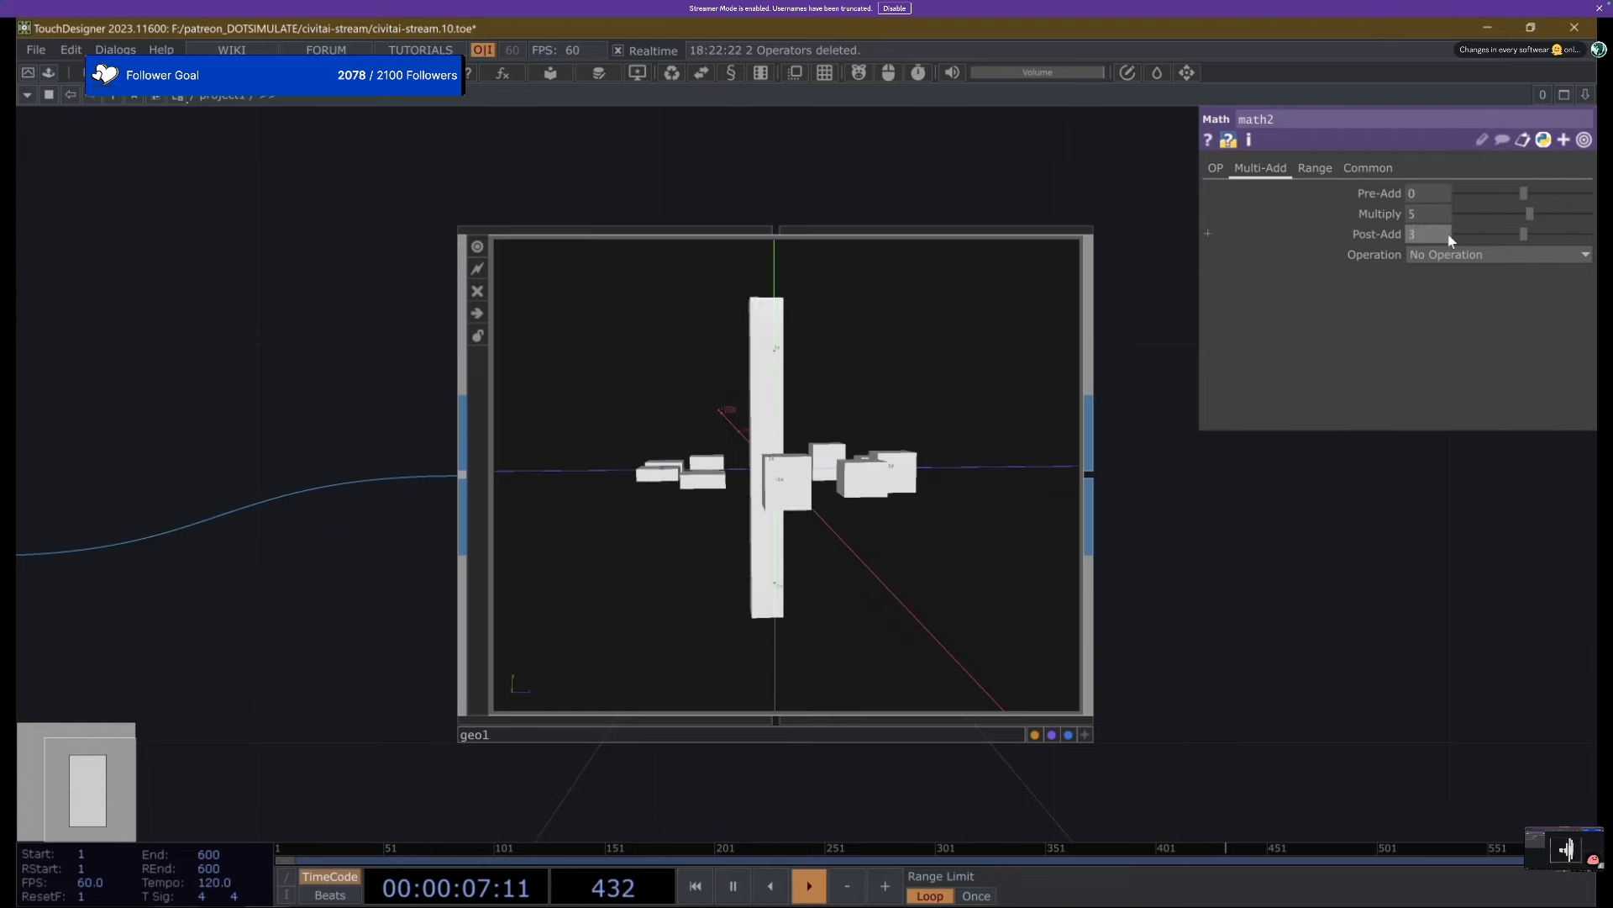
text(3)
key(Return)
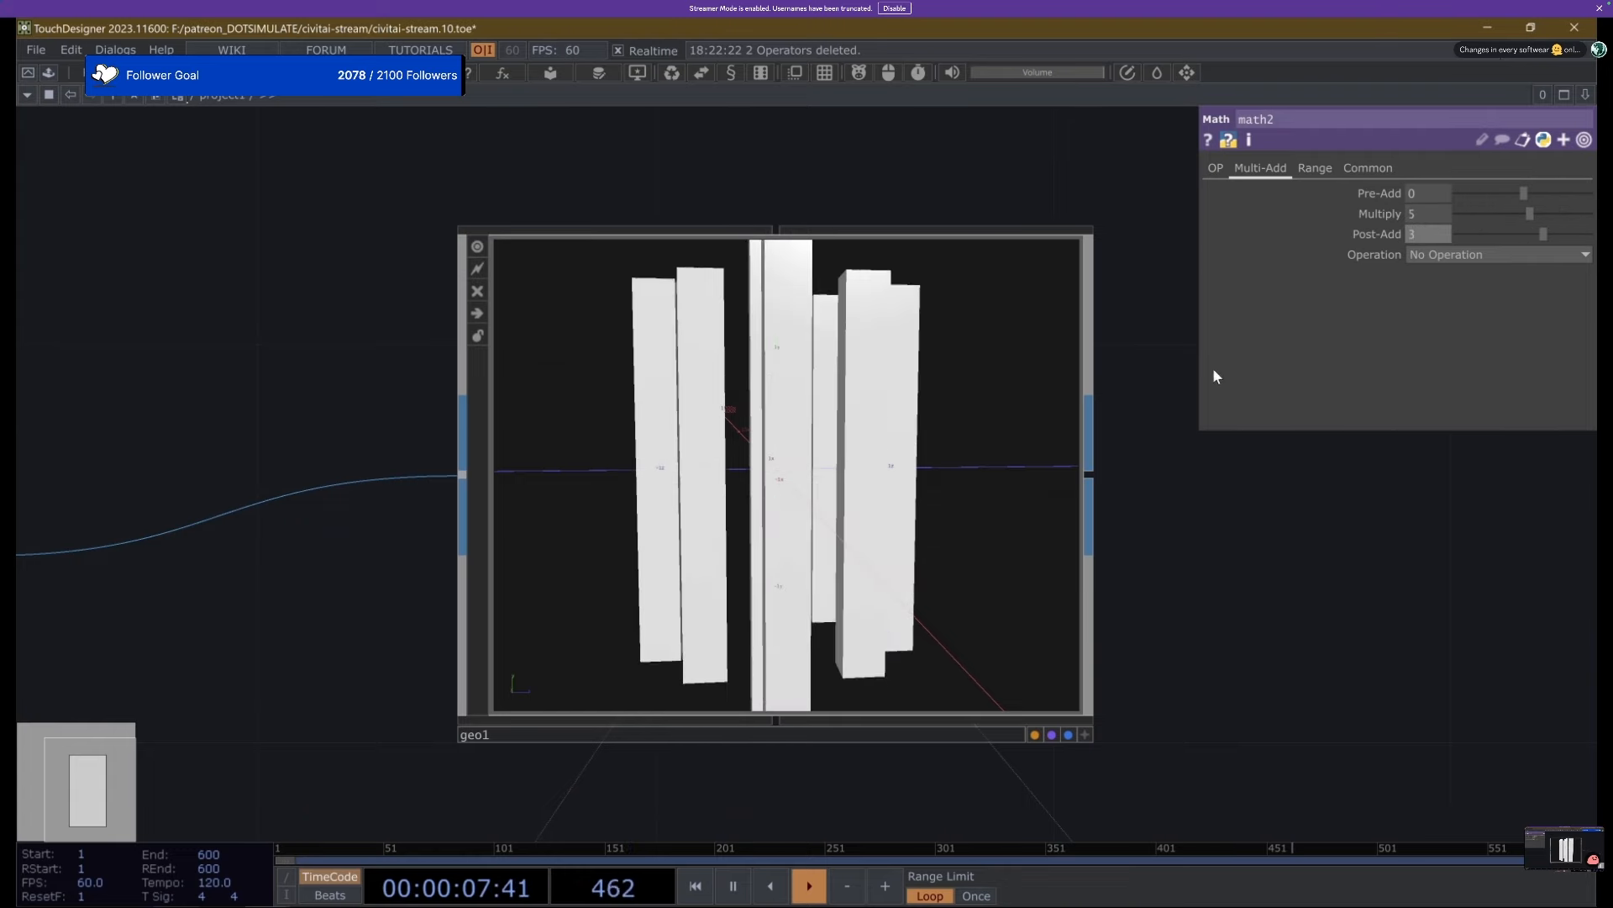
Try a Multiply of 6 and a Post-Add of 1 on math2 while geo1's instanced boxes stay in view.
click(812, 470)
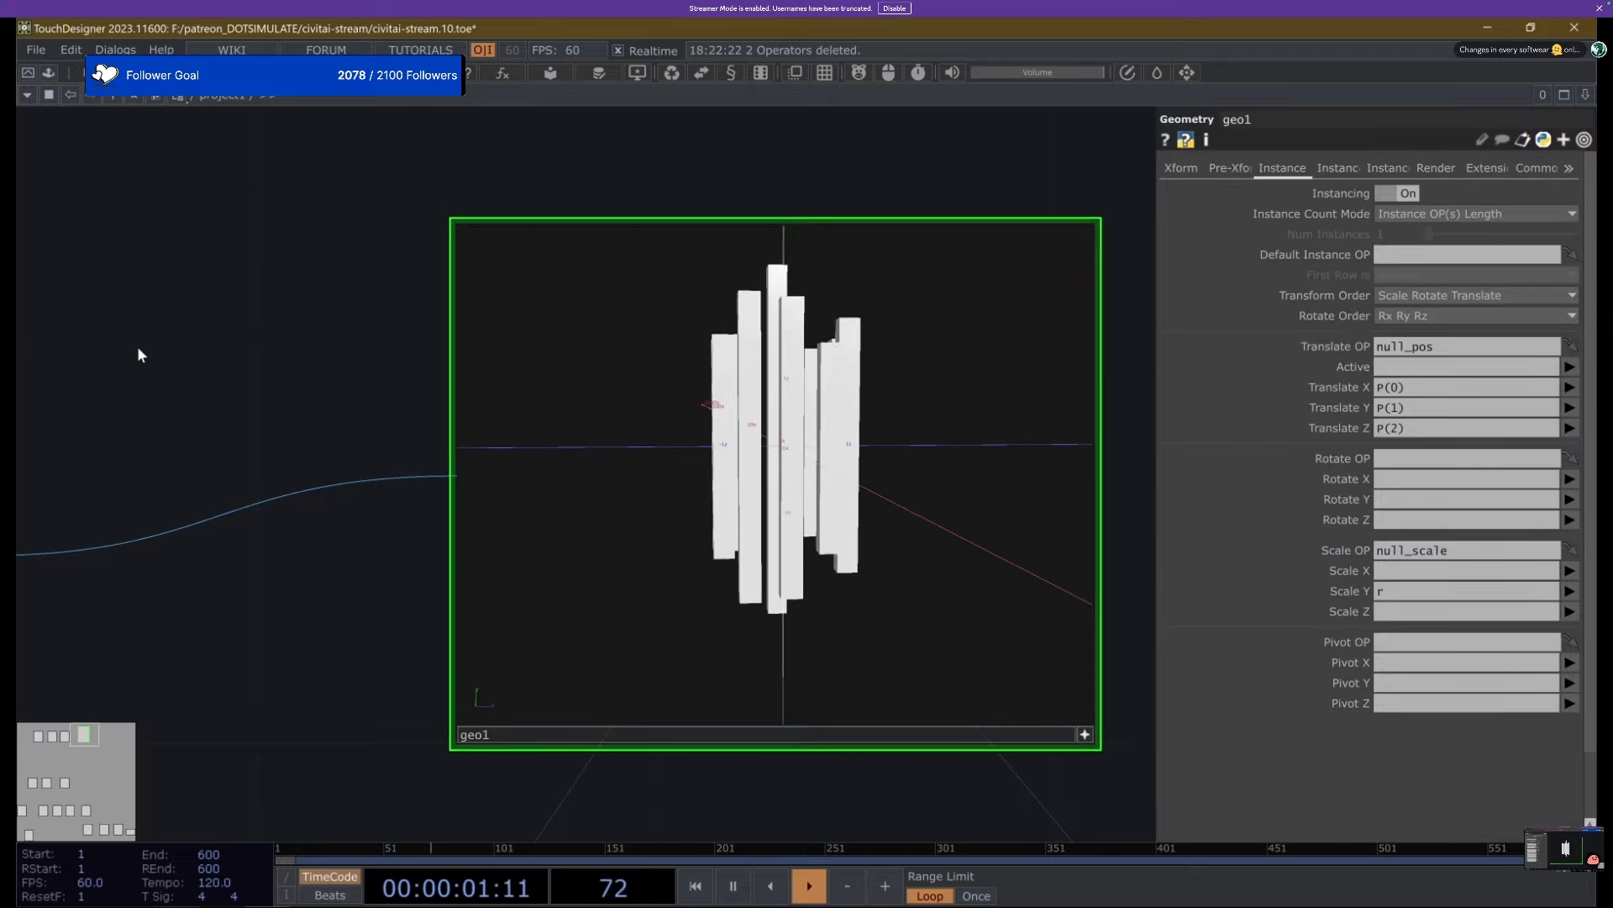
scroll(168, 319, down, 10)
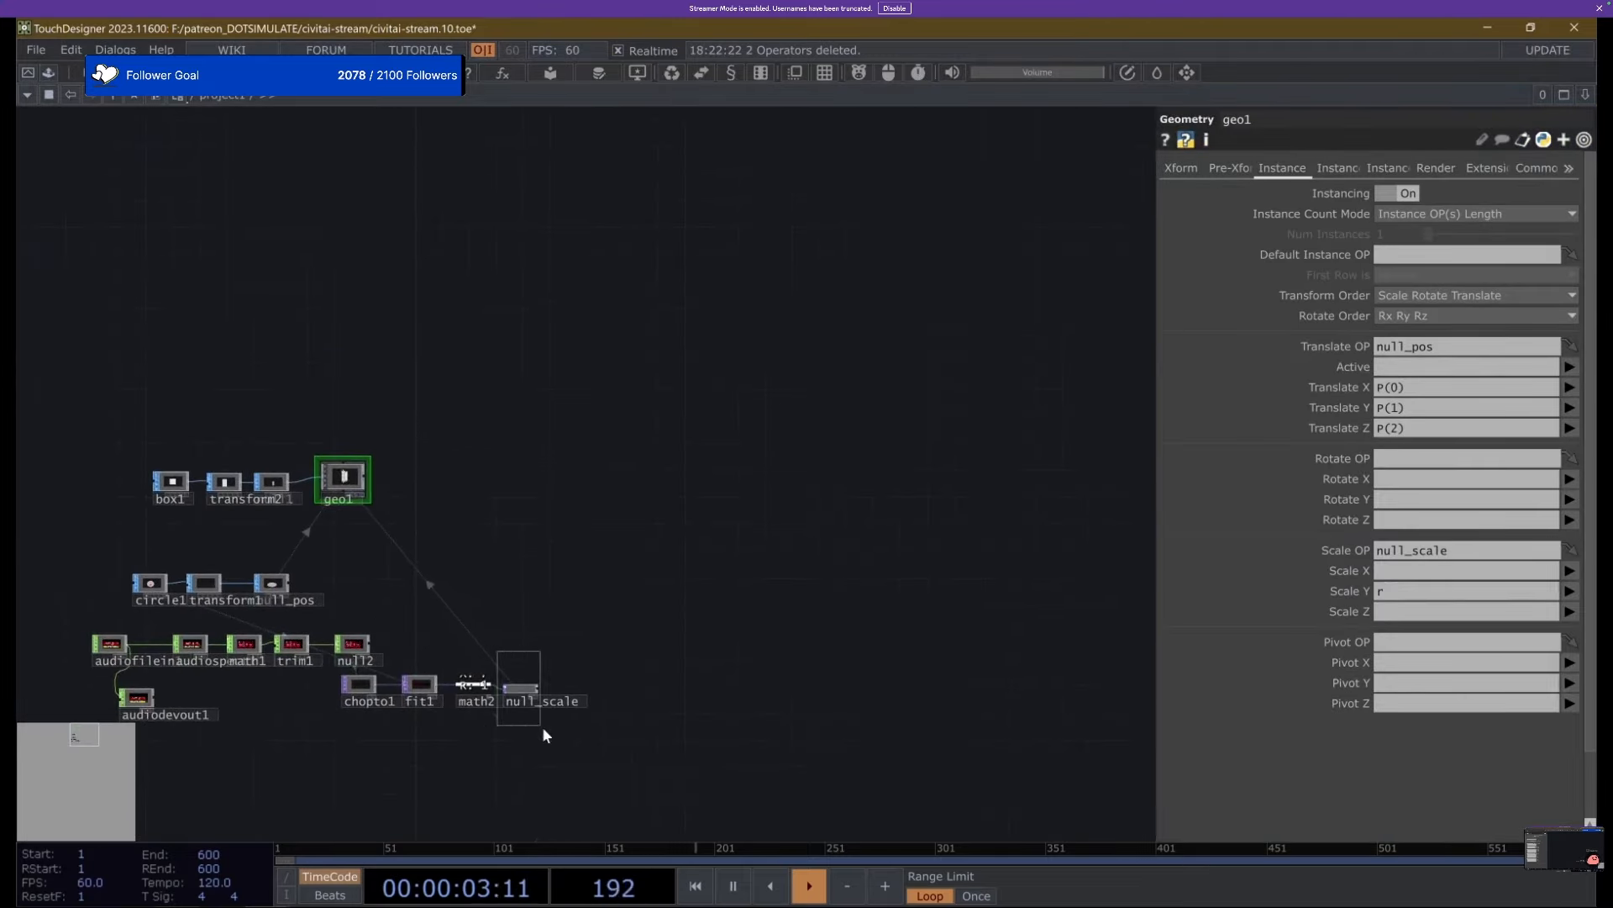
click(521, 689)
scroll(370, 491, up, 8)
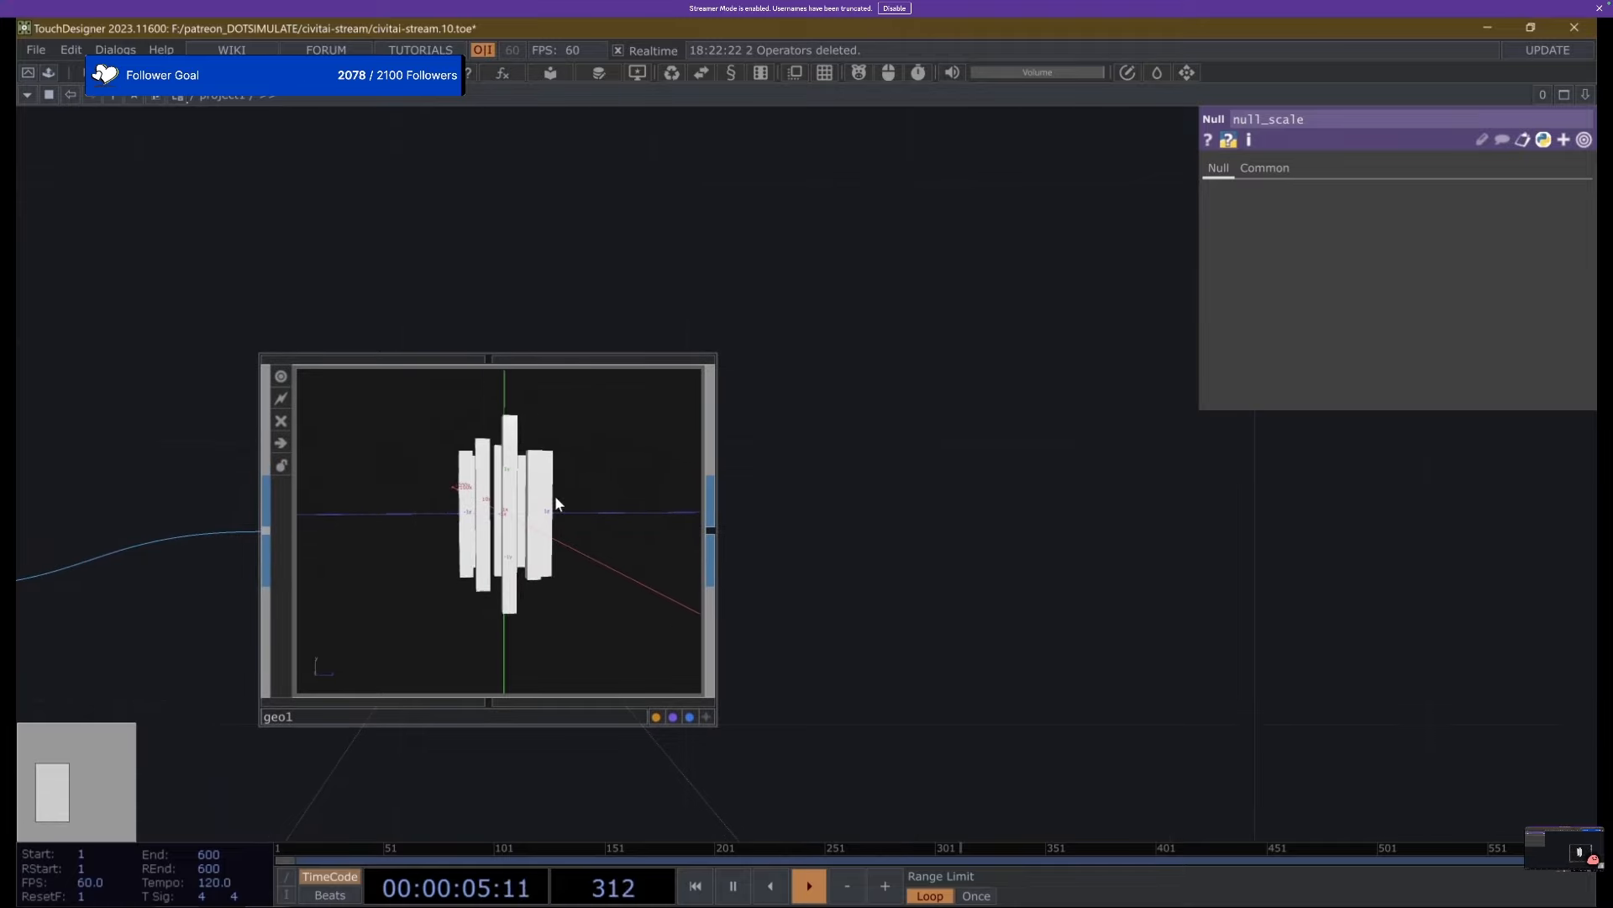
scroll(832, 672, down, 8)
click(828, 696)
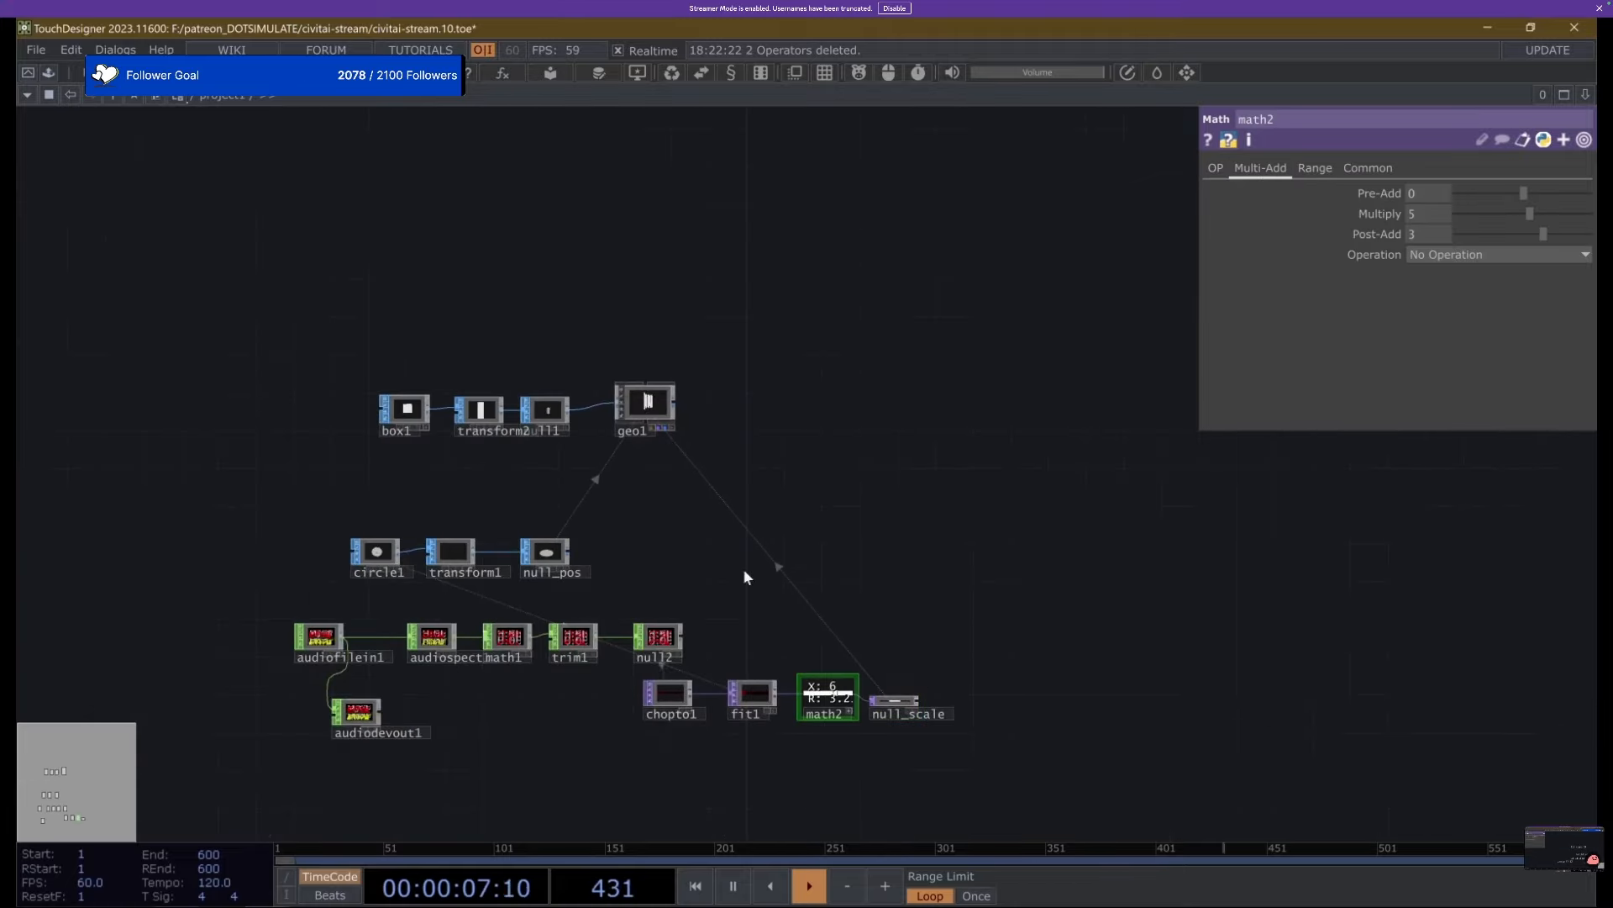
scroll(647, 403, up, 10)
scroll(1071, 181, up, 2)
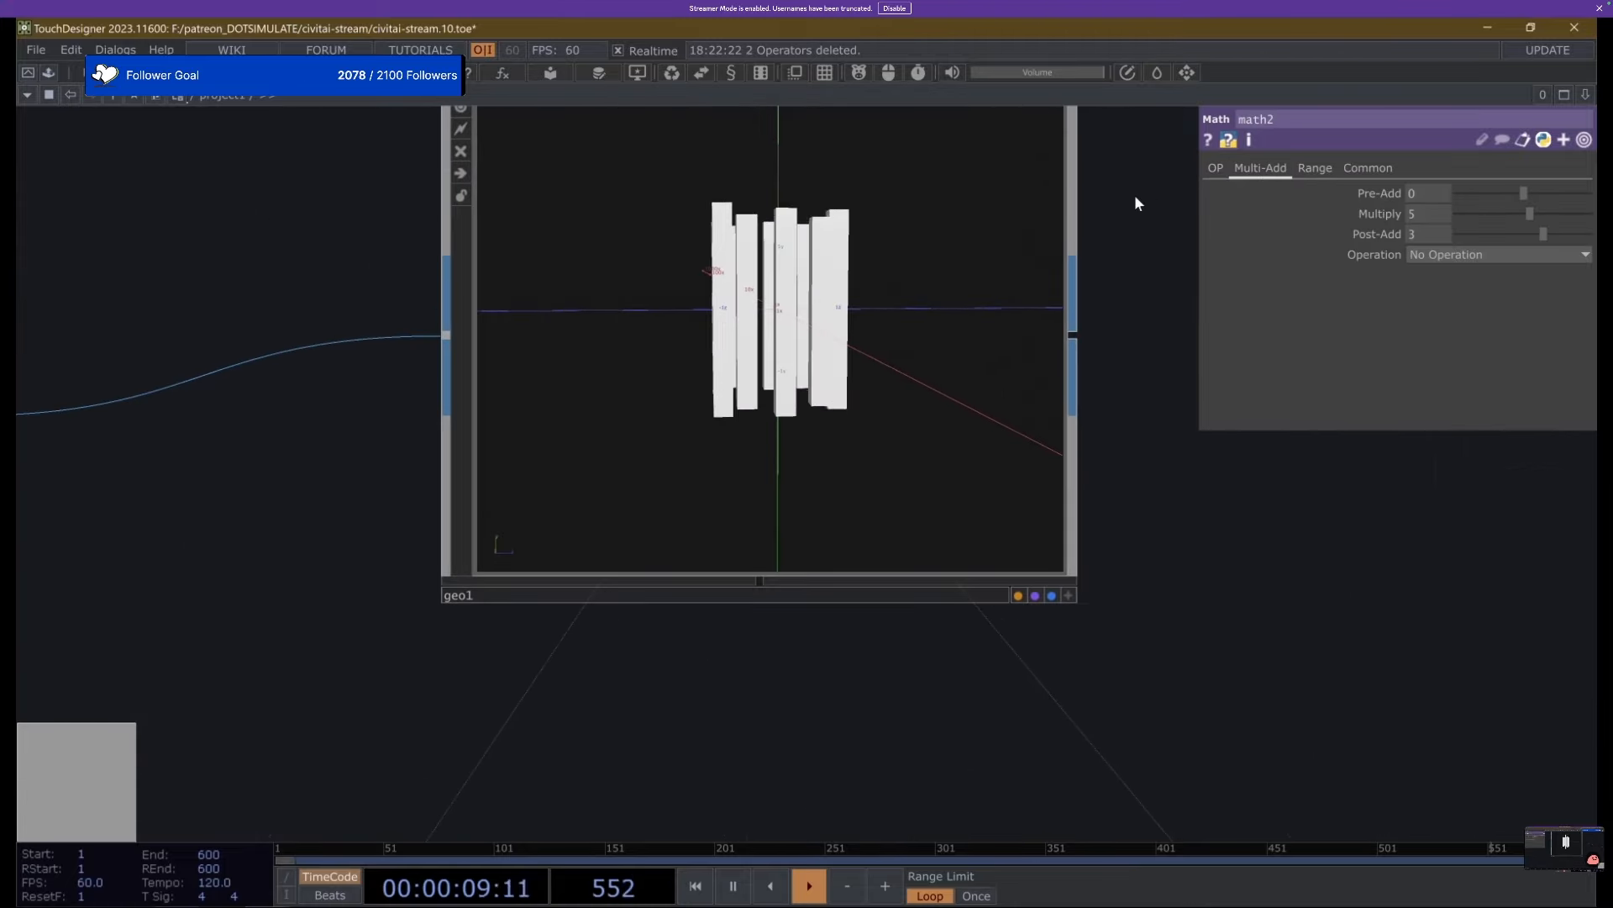
drag(1135, 194, 1154, 317)
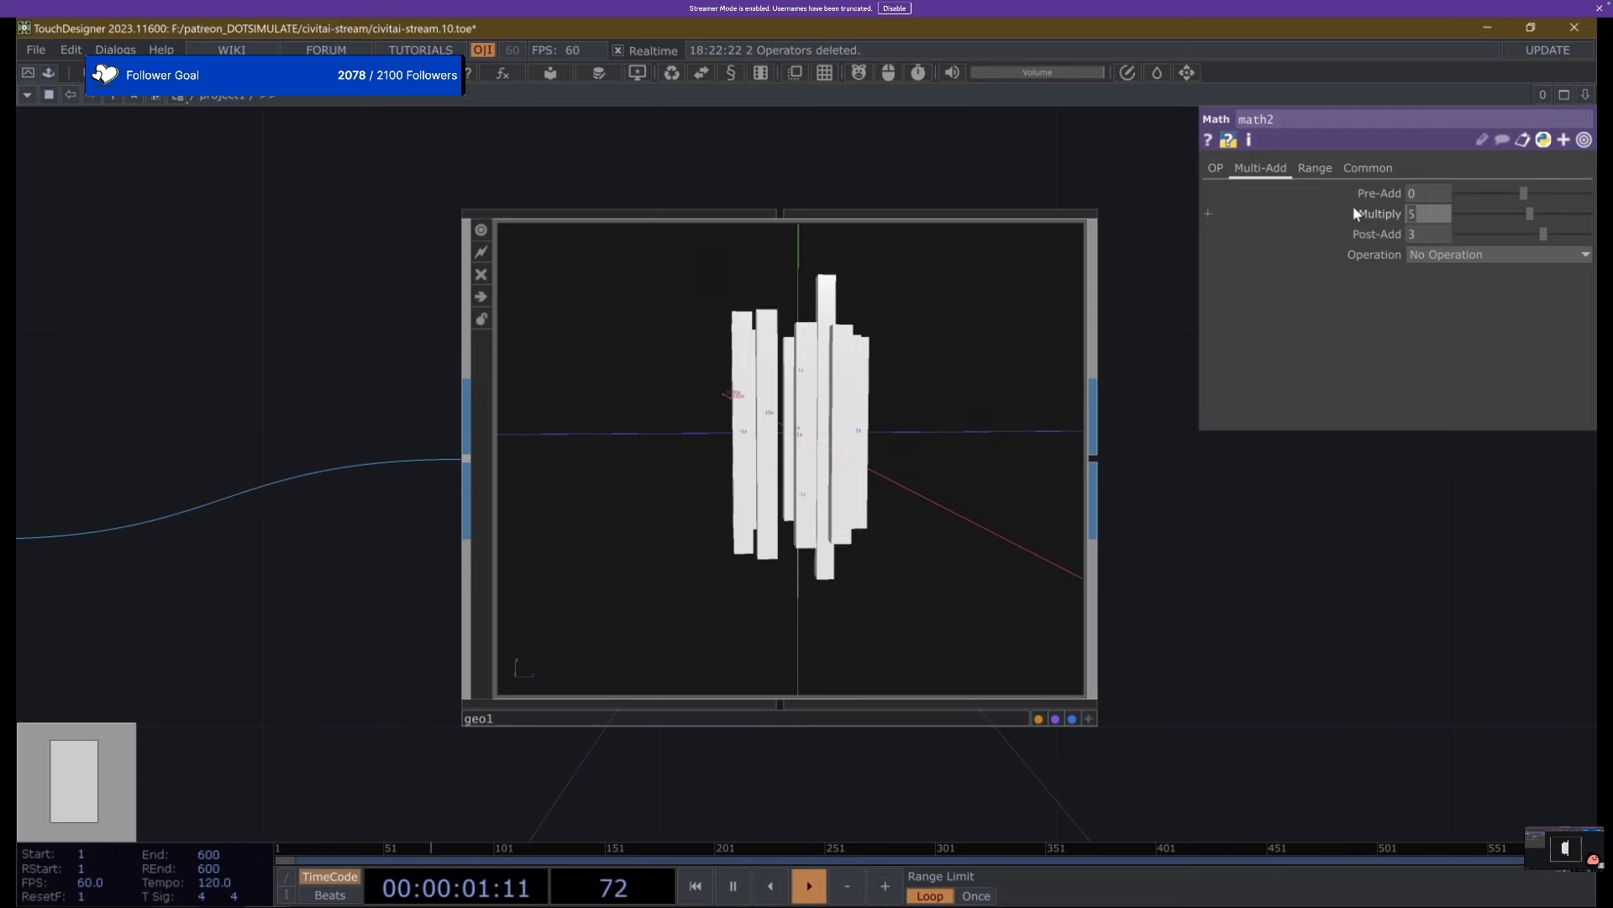
text(6)
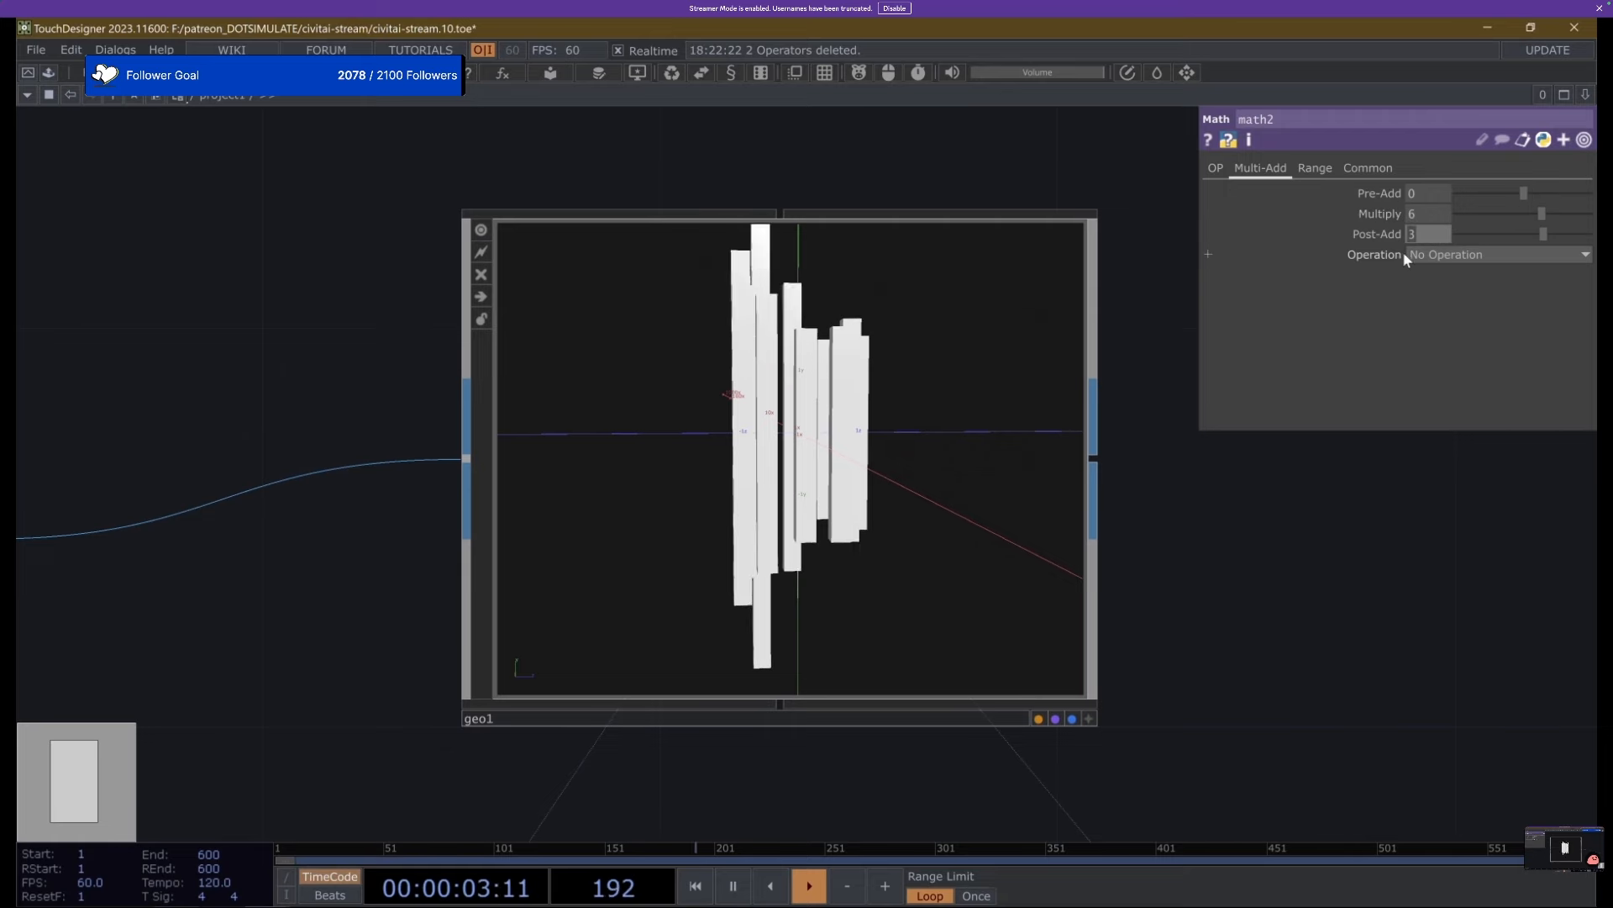
text(1)
key(Return)
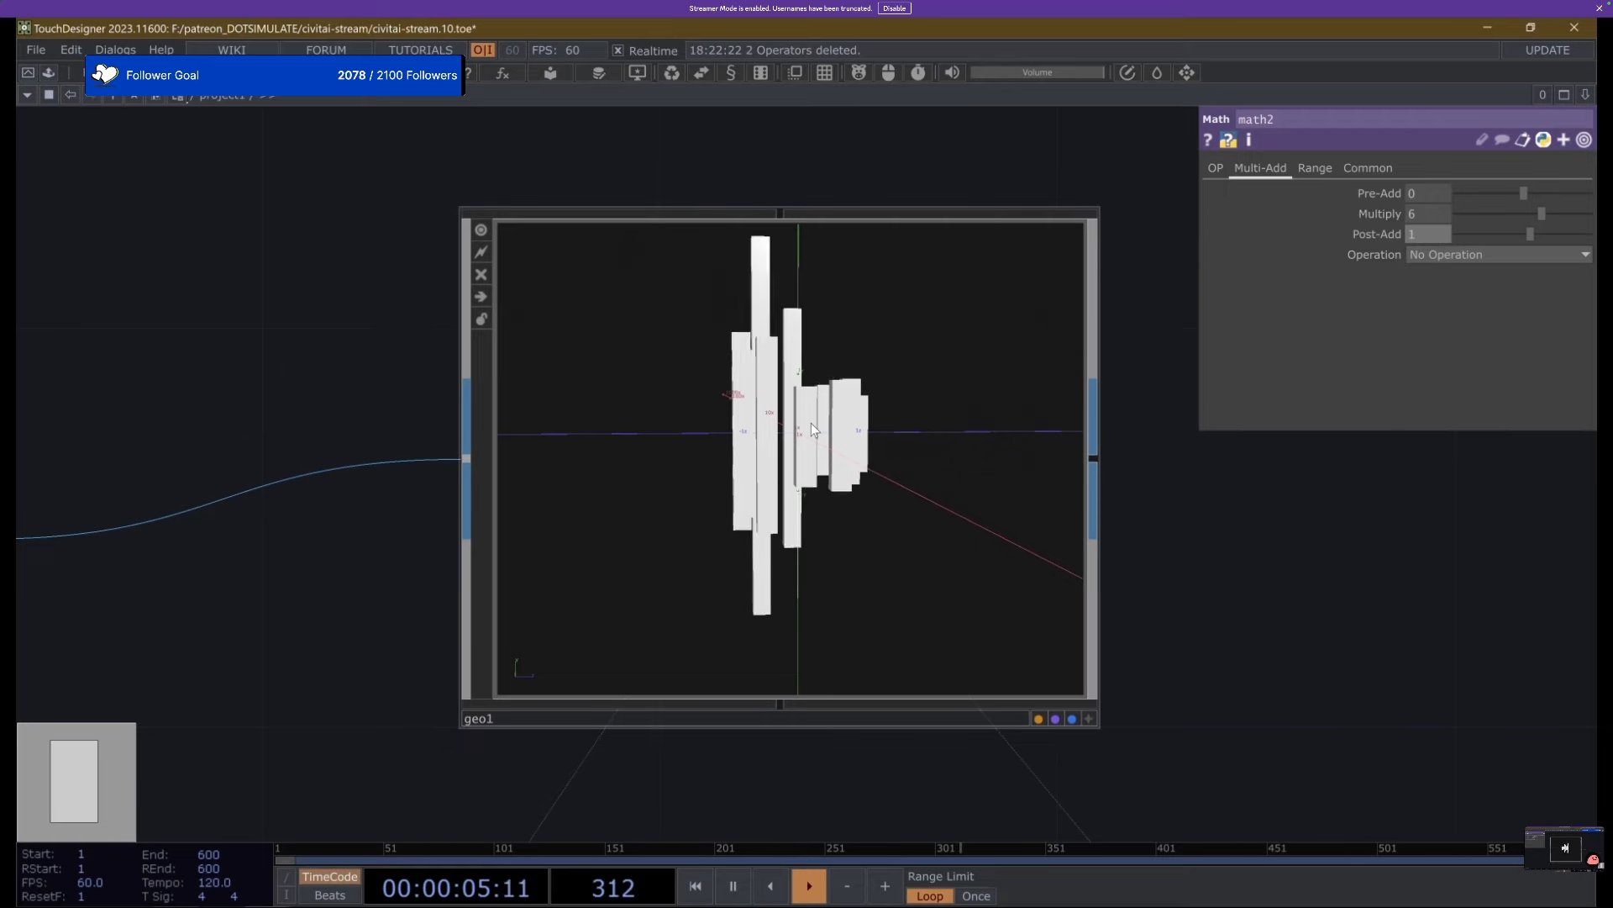
Try a Multiply of 4 on math2 and orbit geo1's viewer to see the ring of boxes from a raised angle.
click(1440, 210)
text(4)
key(Return)
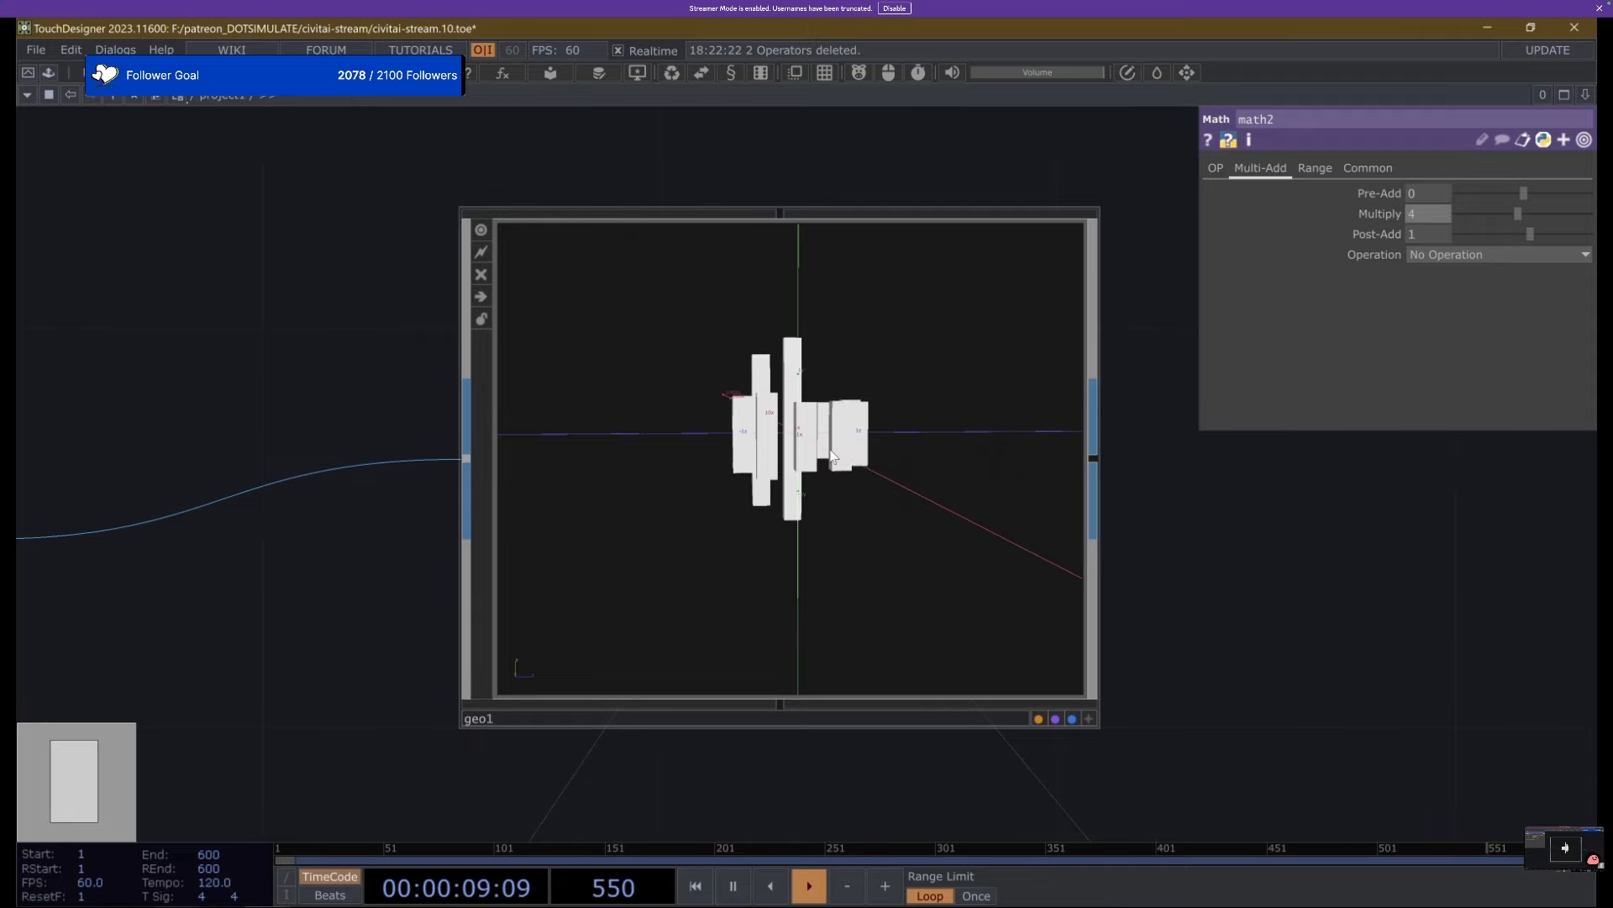
click(849, 424)
drag(849, 423, 824, 425)
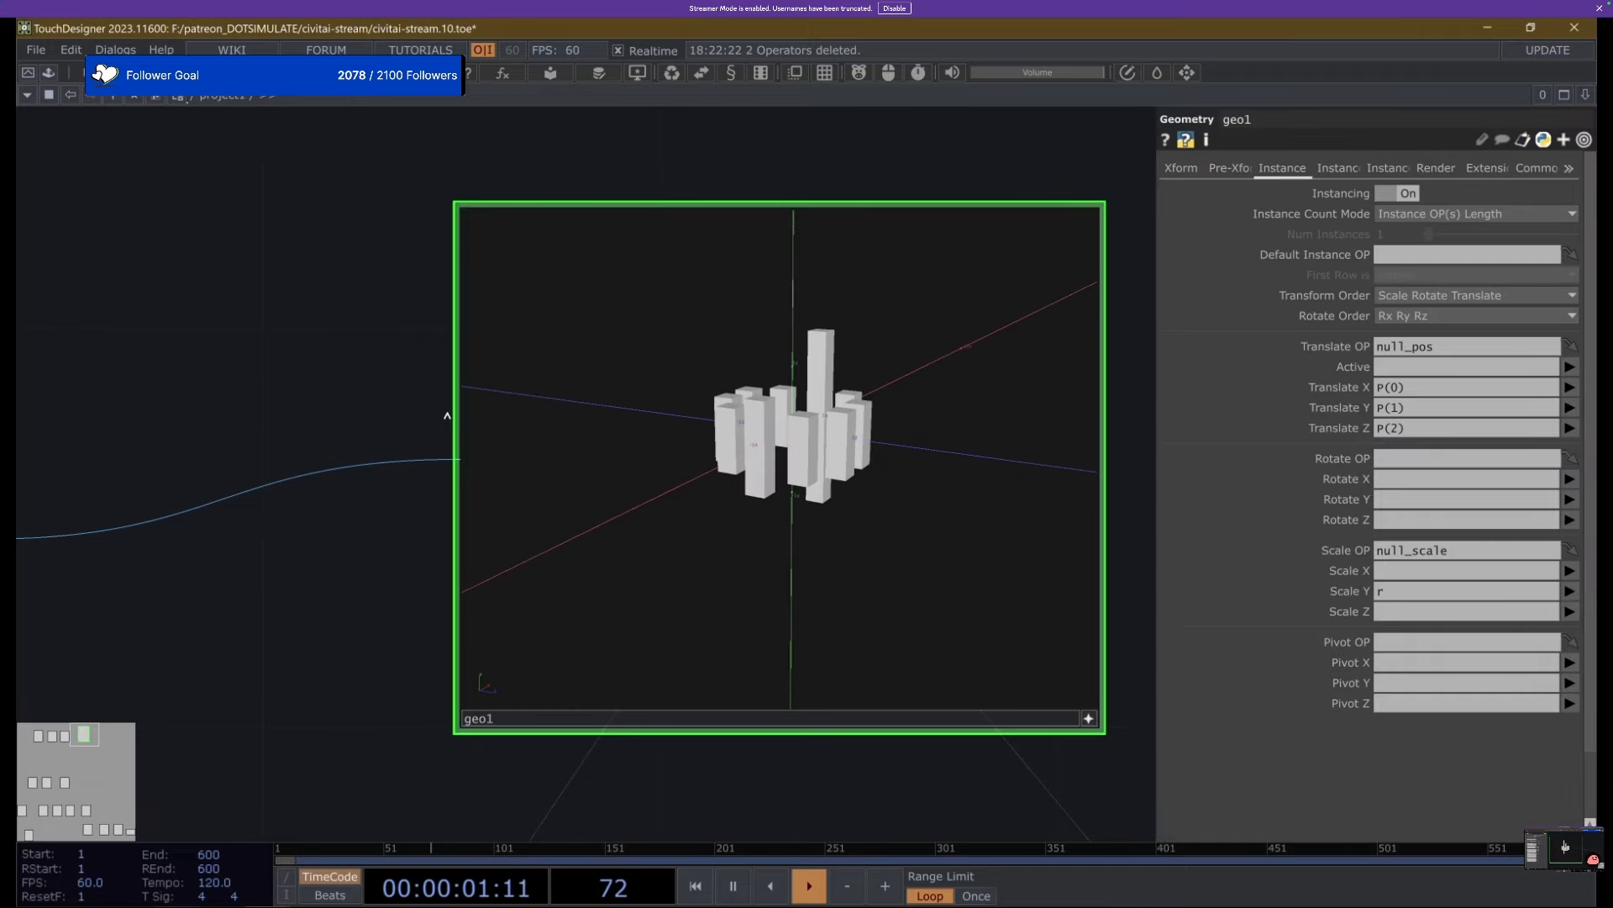
scroll(295, 342, down, 5)
scroll(294, 341, down, 3)
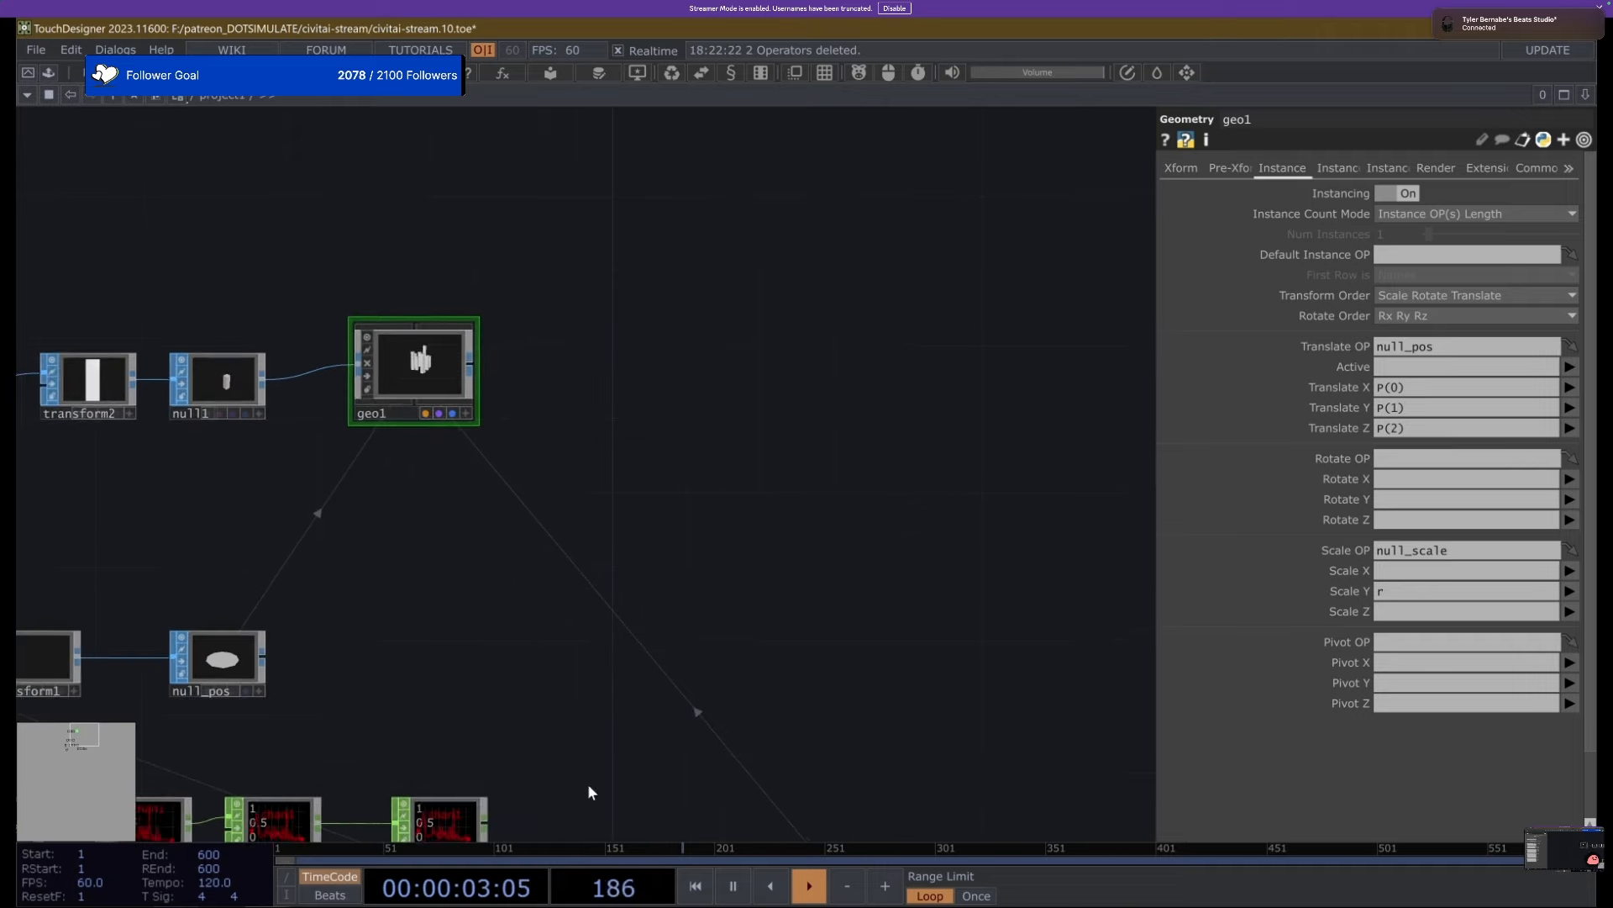
Set math2's Multiply to 2 and its Post-Add to 2.6.
drag(654, 724, 714, 369)
click(832, 571)
drag(637, 285, 709, 504)
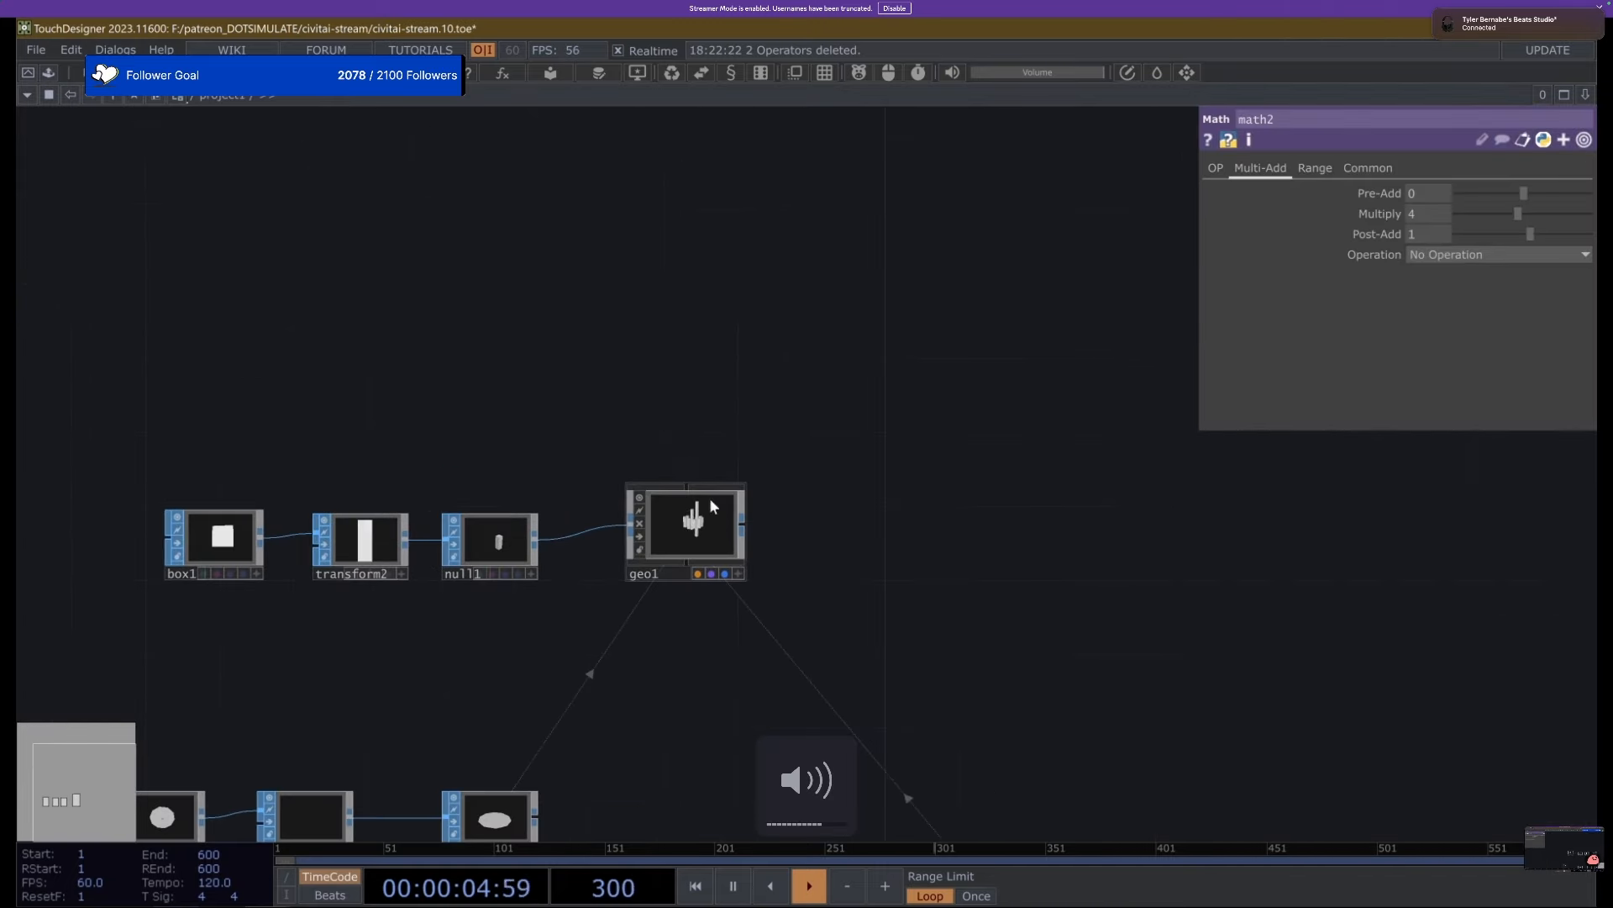
scroll(682, 492, up, 8)
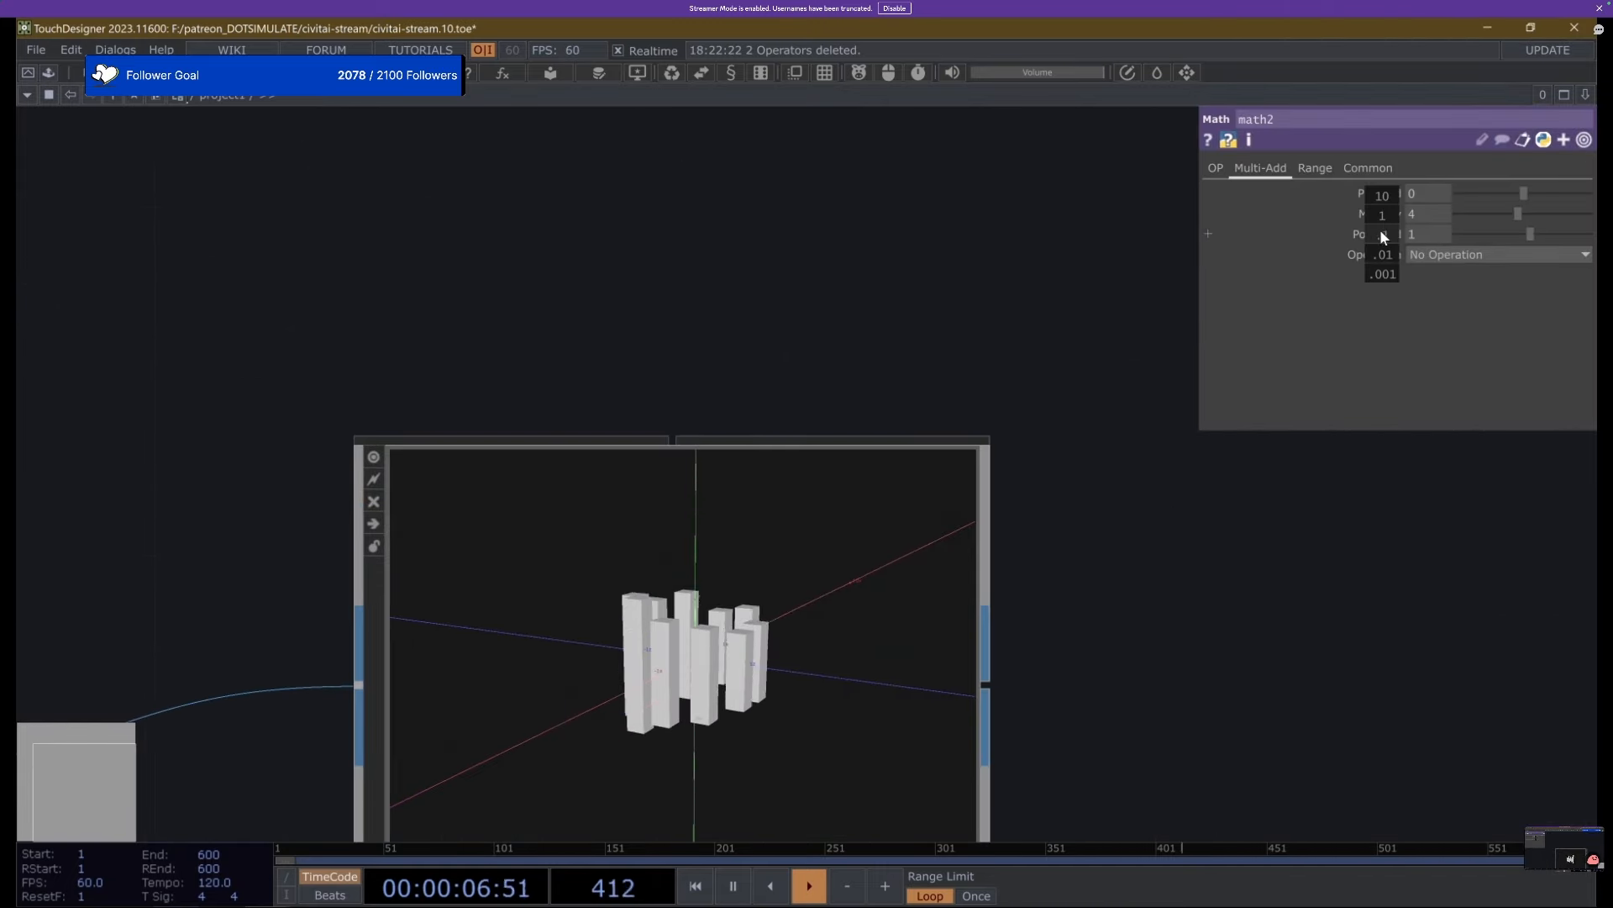
mouse_move(1386, 231)
mouse_down()
mouse_move(1390, 200)
mouse_move(1391, 227)
mouse_up()
scroll(746, 356, down, 6)
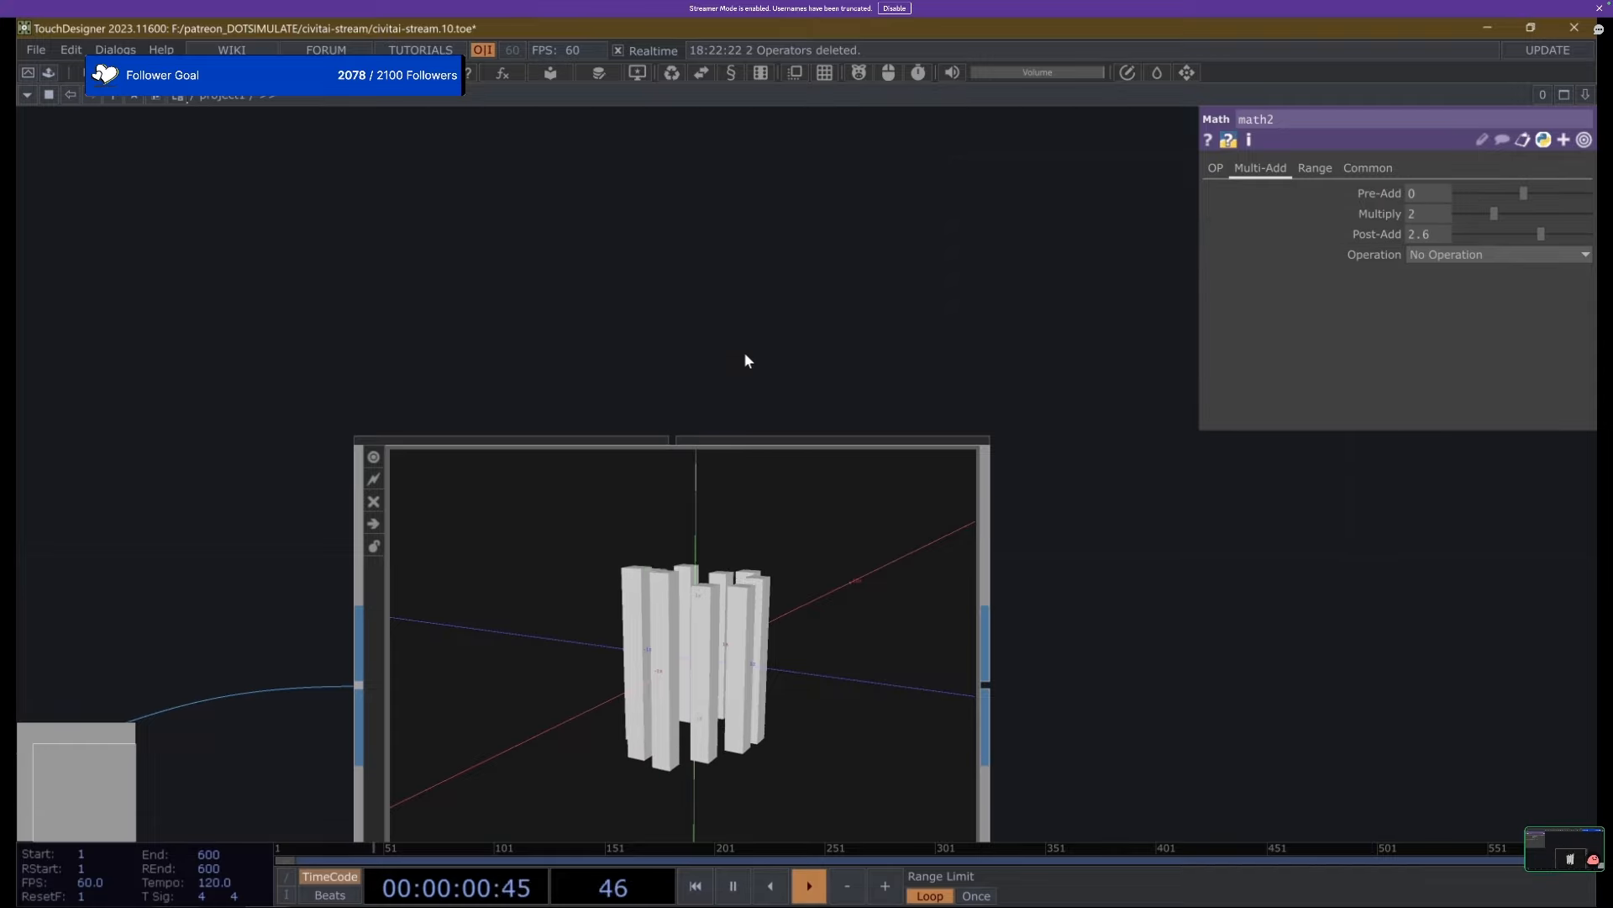
Check the box heights in geo1's viewer and set math2's Post-Add to 1.1.
click(555, 528)
scroll(555, 528, up, 2)
scroll(554, 528, down, 8)
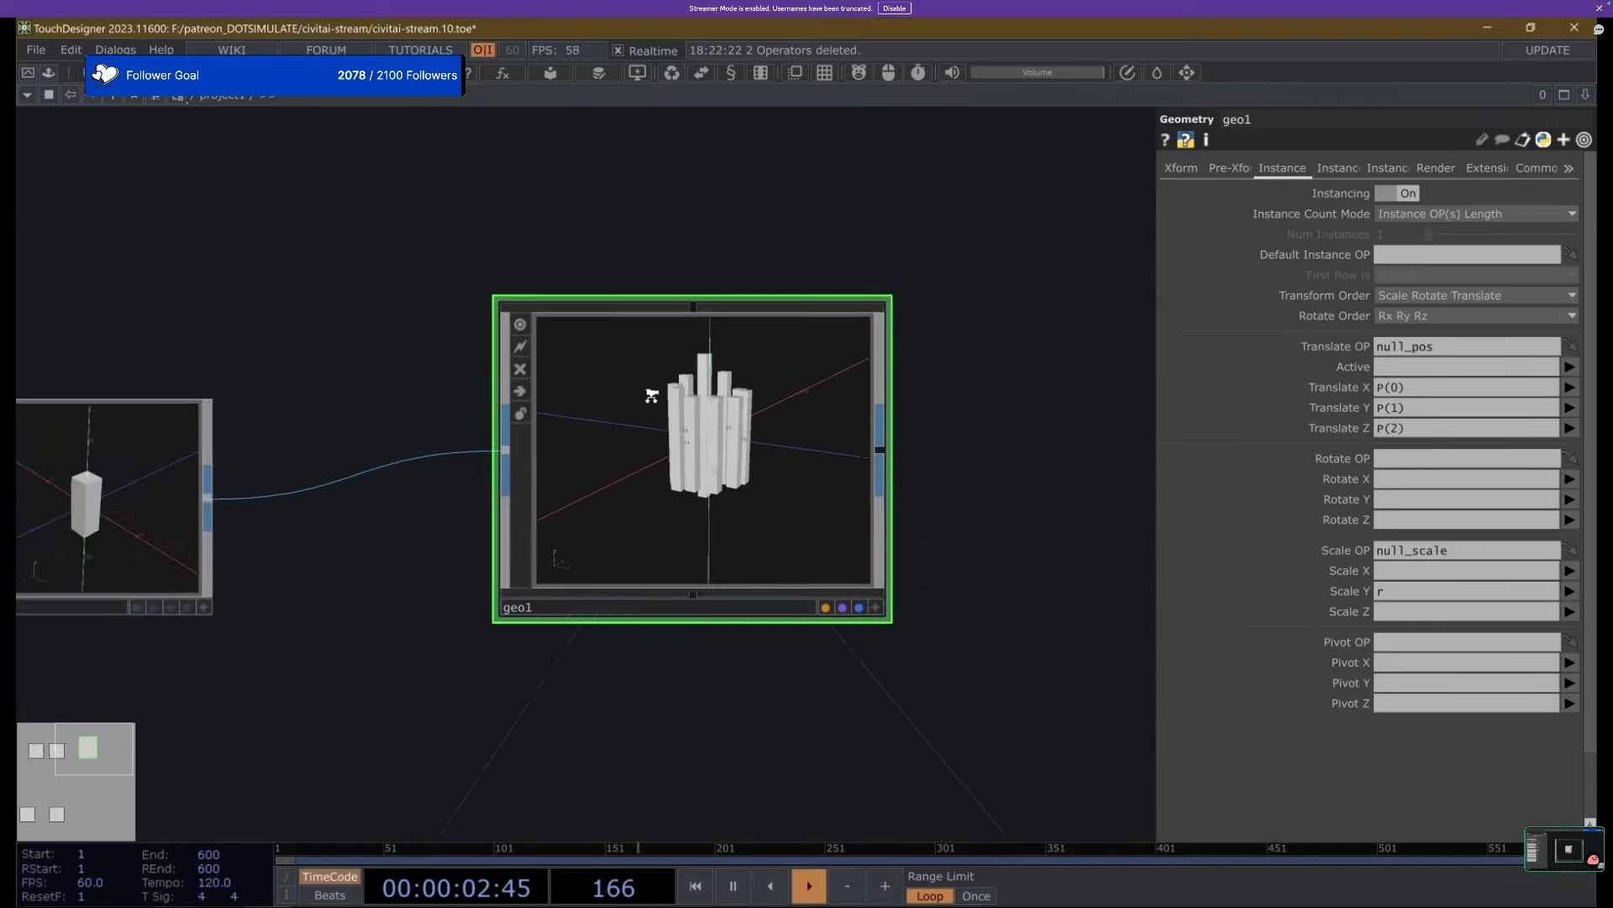
click(807, 598)
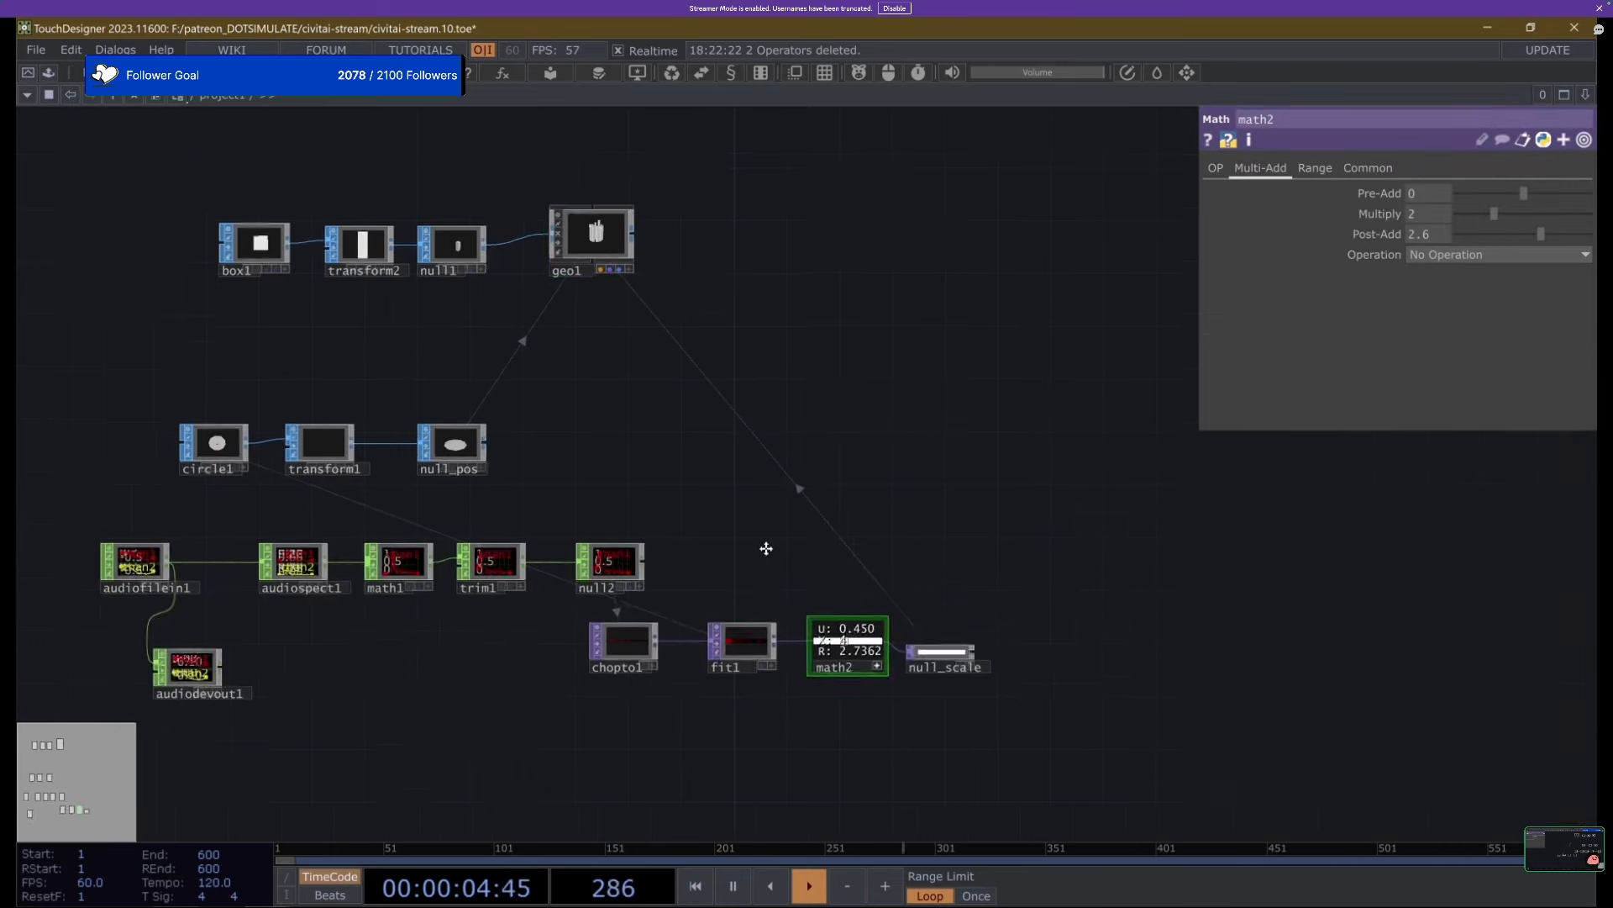
scroll(610, 336, up, 10)
middle_drag(1385, 235, 1378, 209)
drag(647, 346, 583, 287)
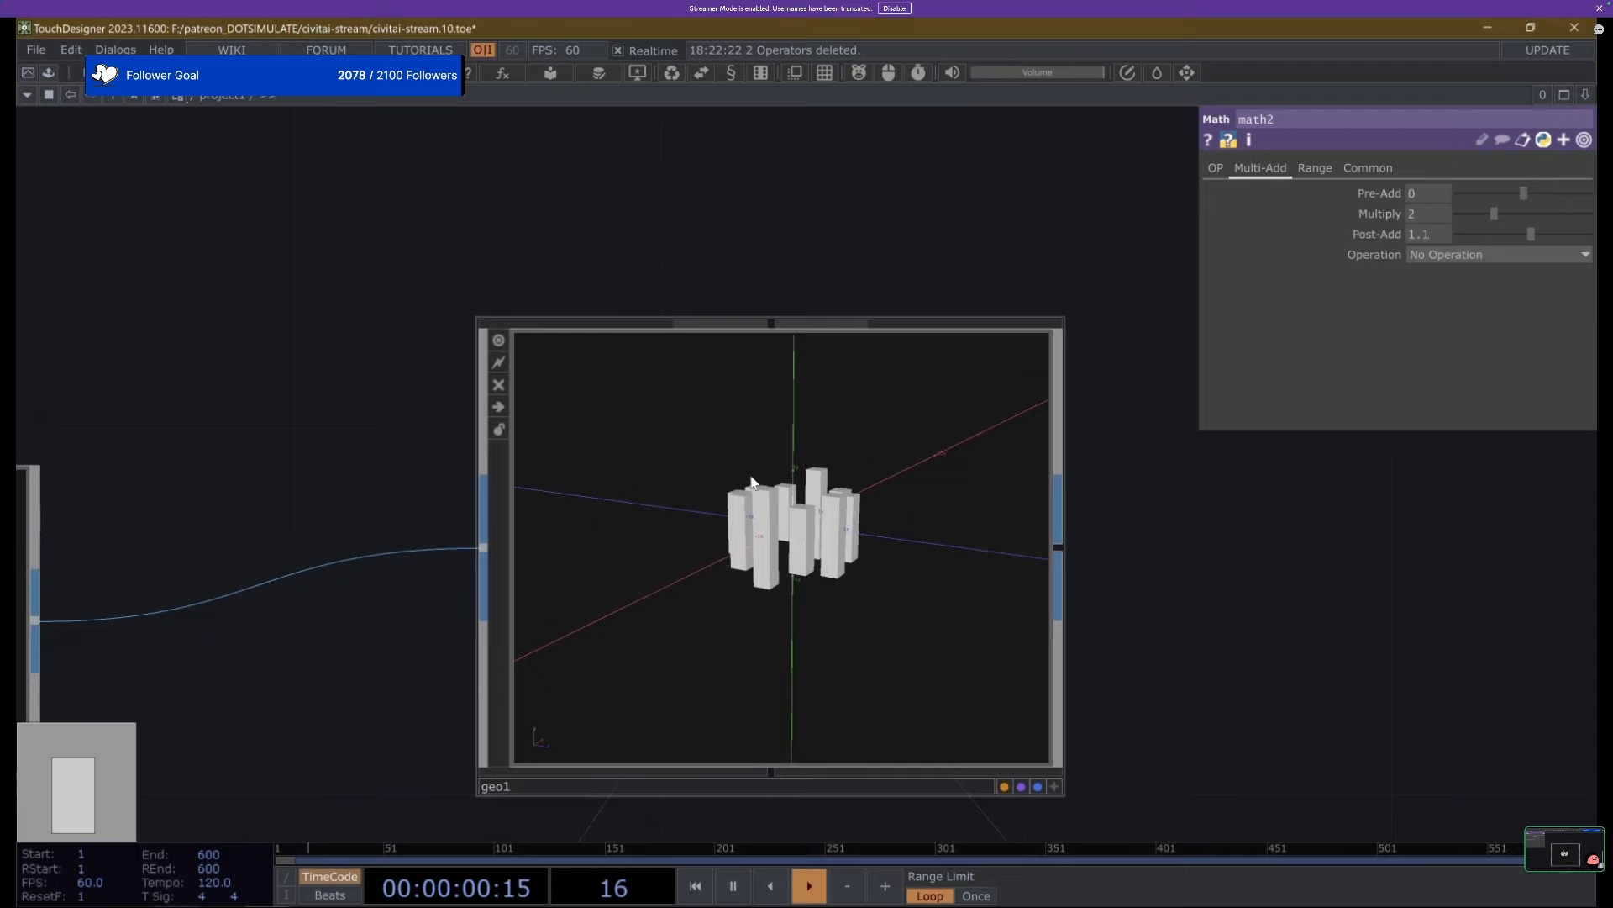
Examine how geo1's instanced boxes react to the audio, comparing them with the chopto1, fit1 and math2 texture chain.
scroll(781, 509, up, 5)
click(798, 521)
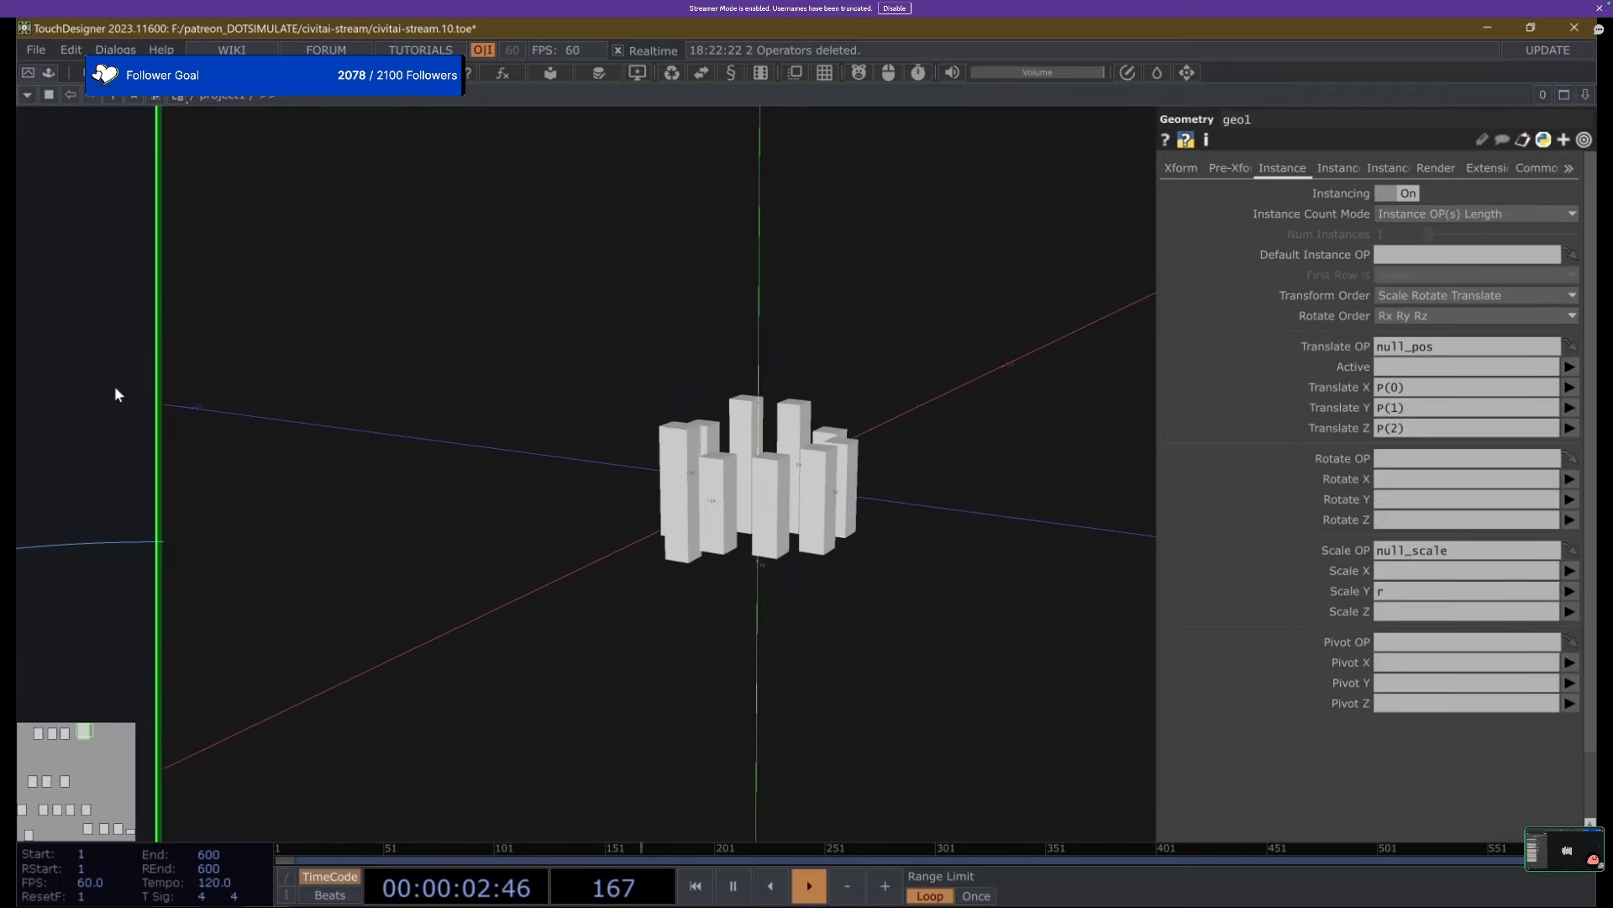
scroll(116, 385, down, 5)
drag(118, 378, 284, 403)
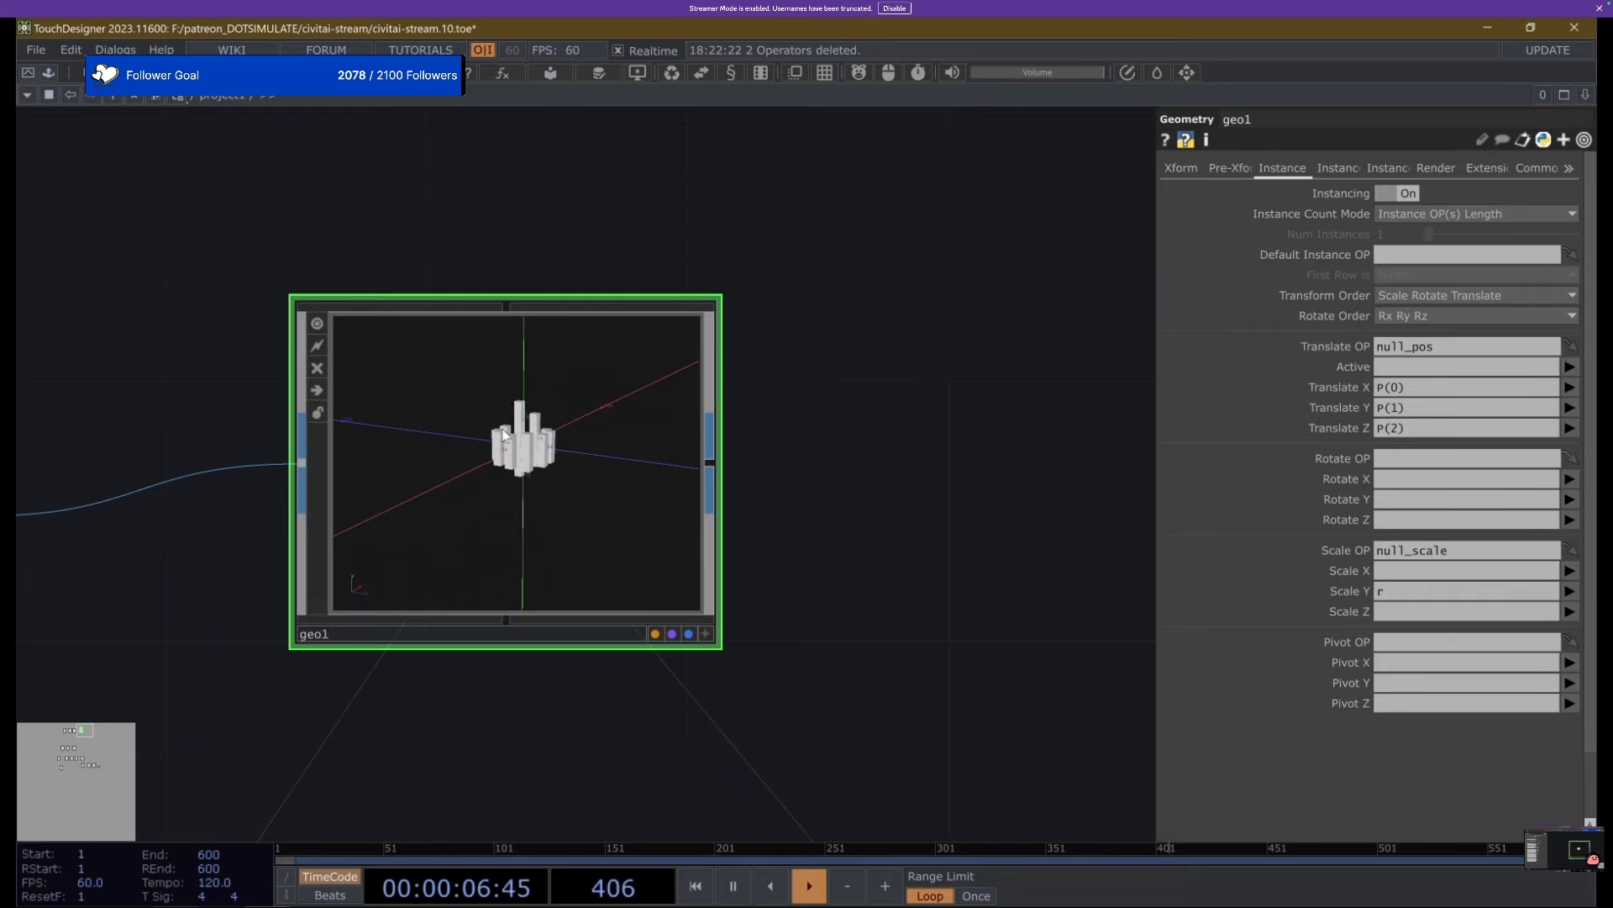
scroll(475, 336, down, 5)
scroll(348, 302, down, 3)
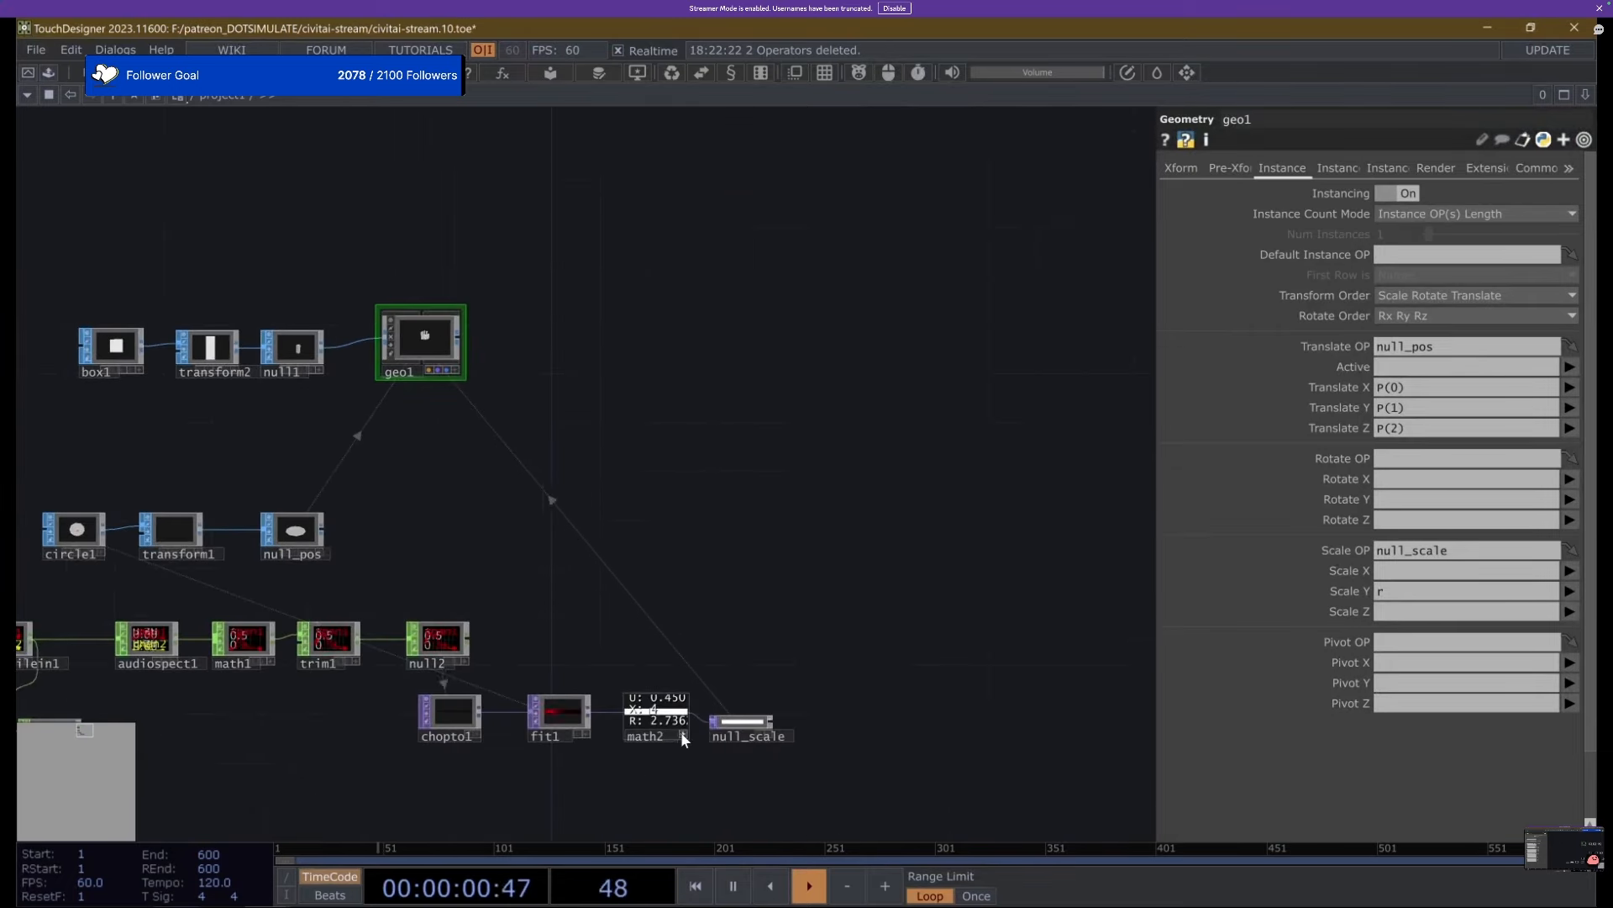
scroll(366, 372, up, 8)
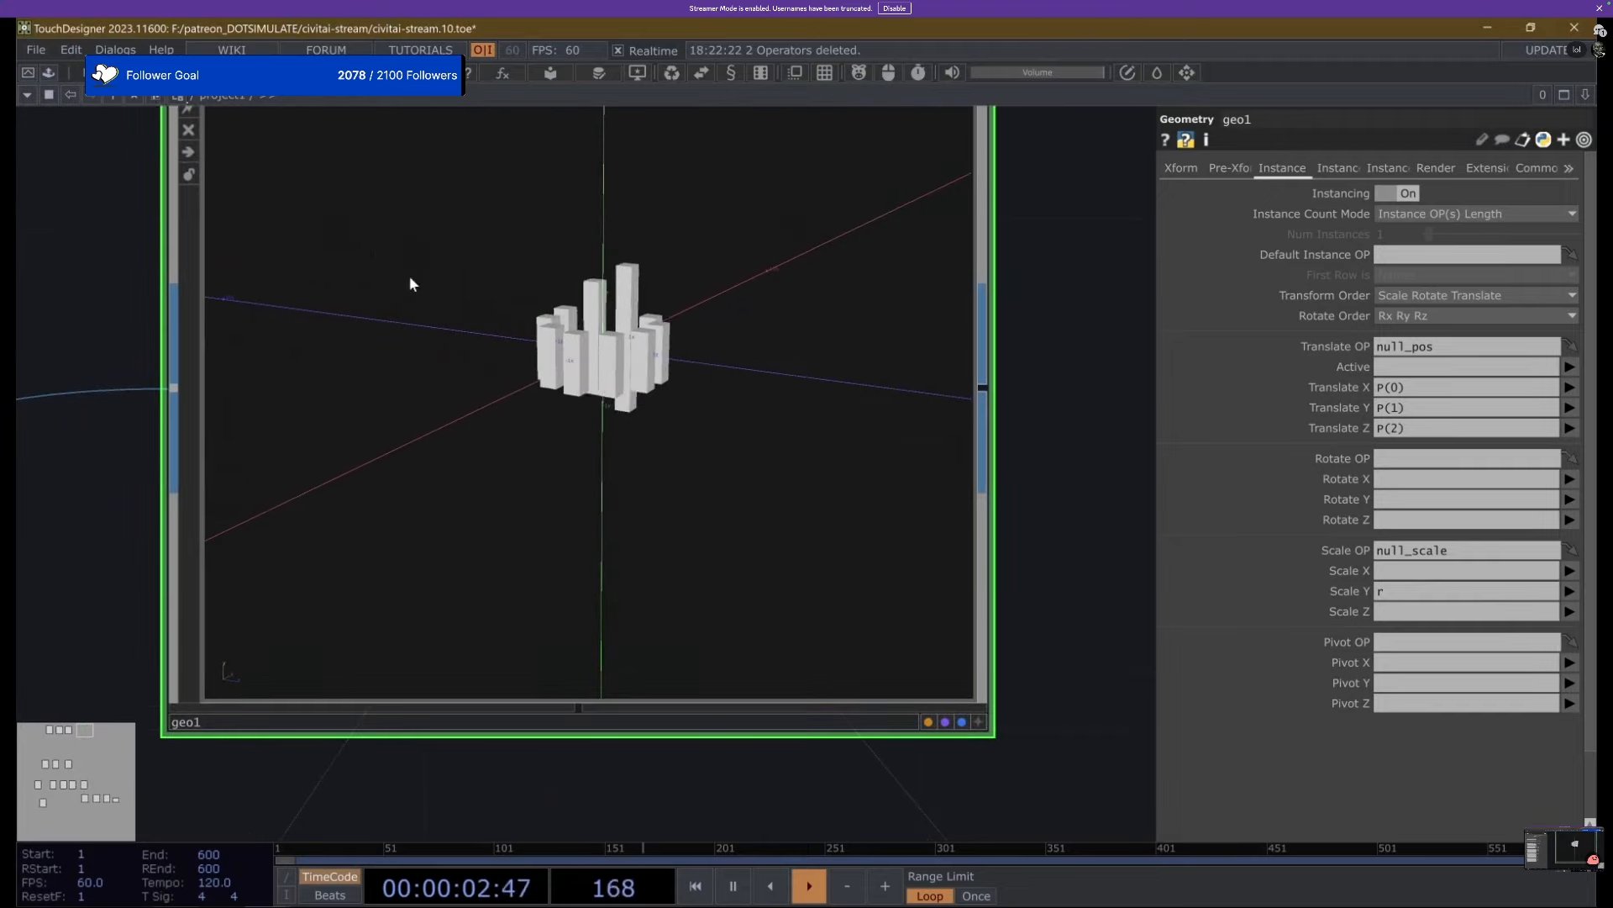
scroll(406, 277, down, 5)
drag(485, 426, 637, 308)
scroll(640, 324, down, 3)
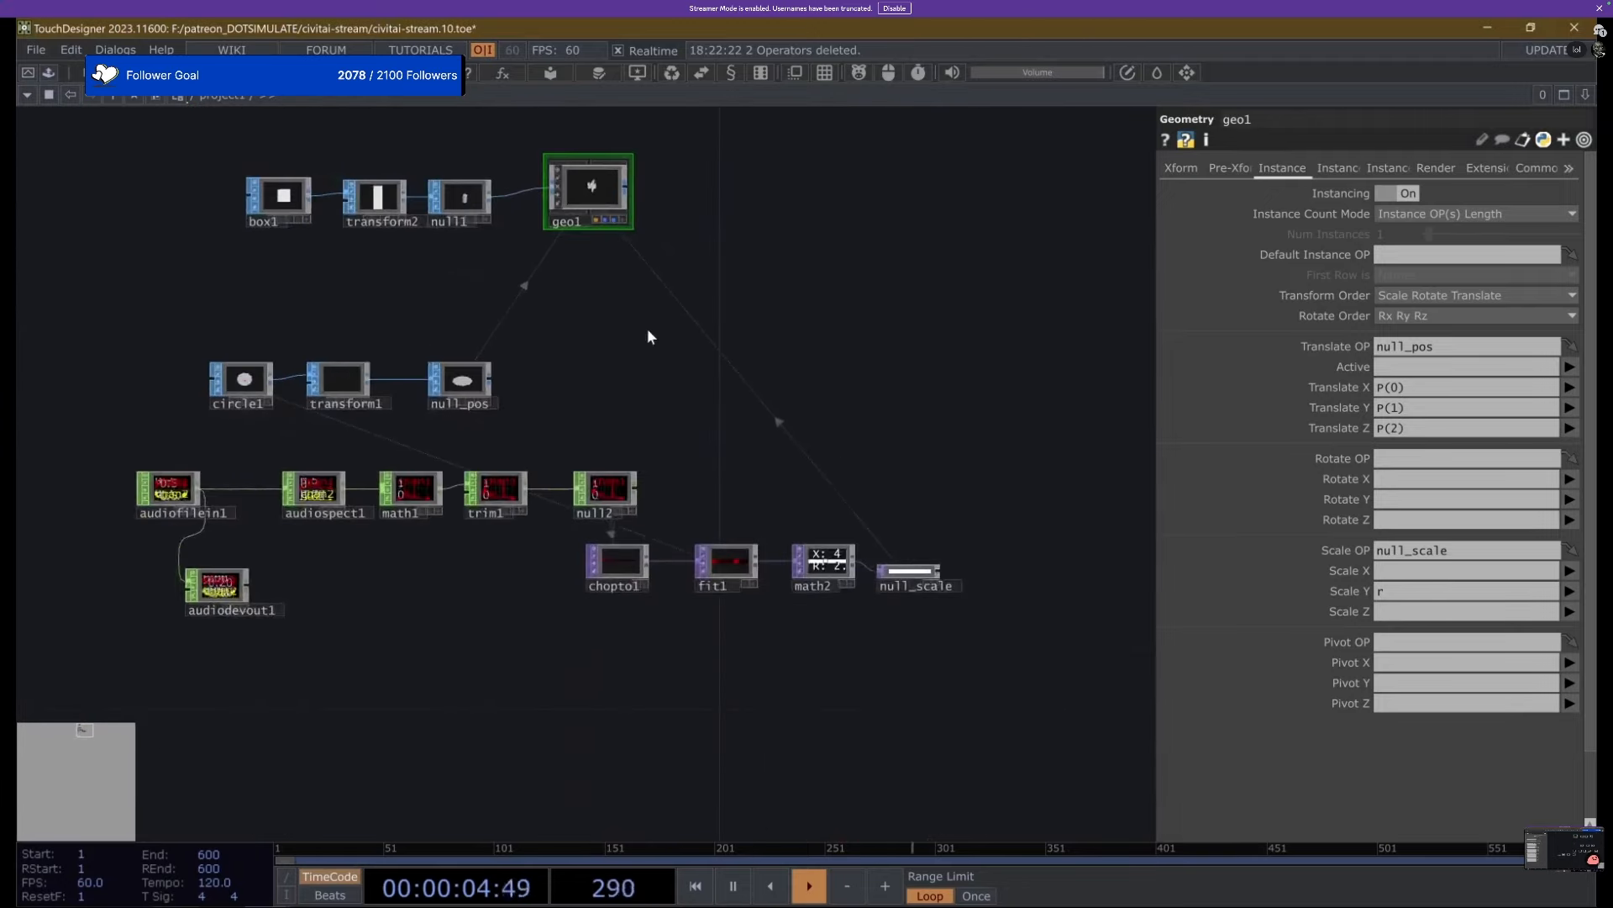
scroll(507, 244, up, 8)
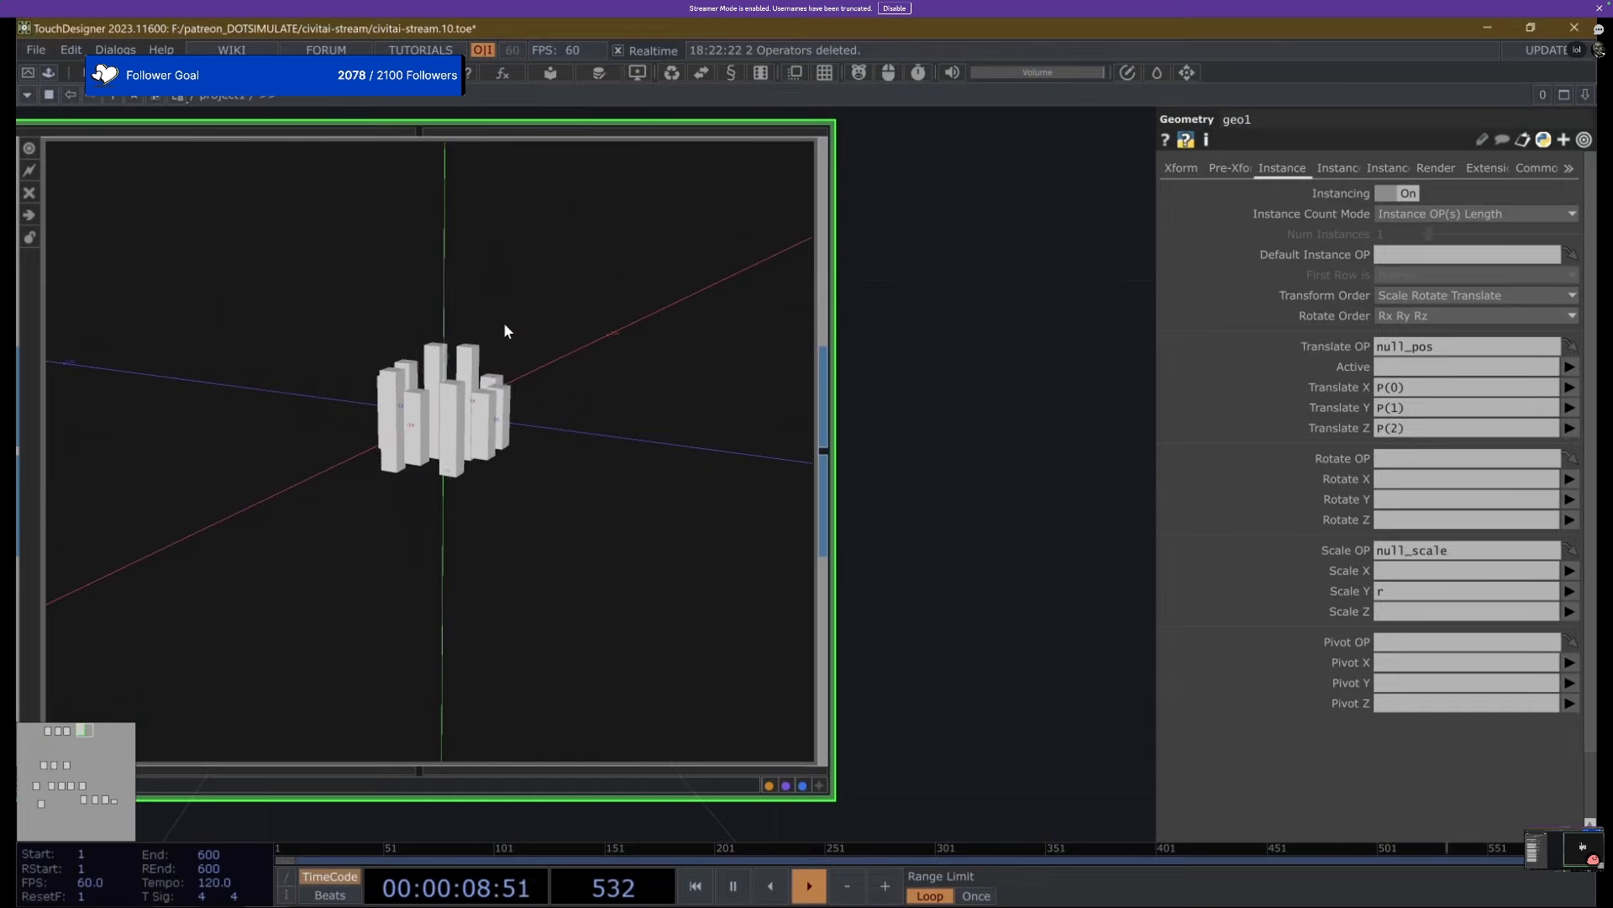
scroll(512, 362, down, 8)
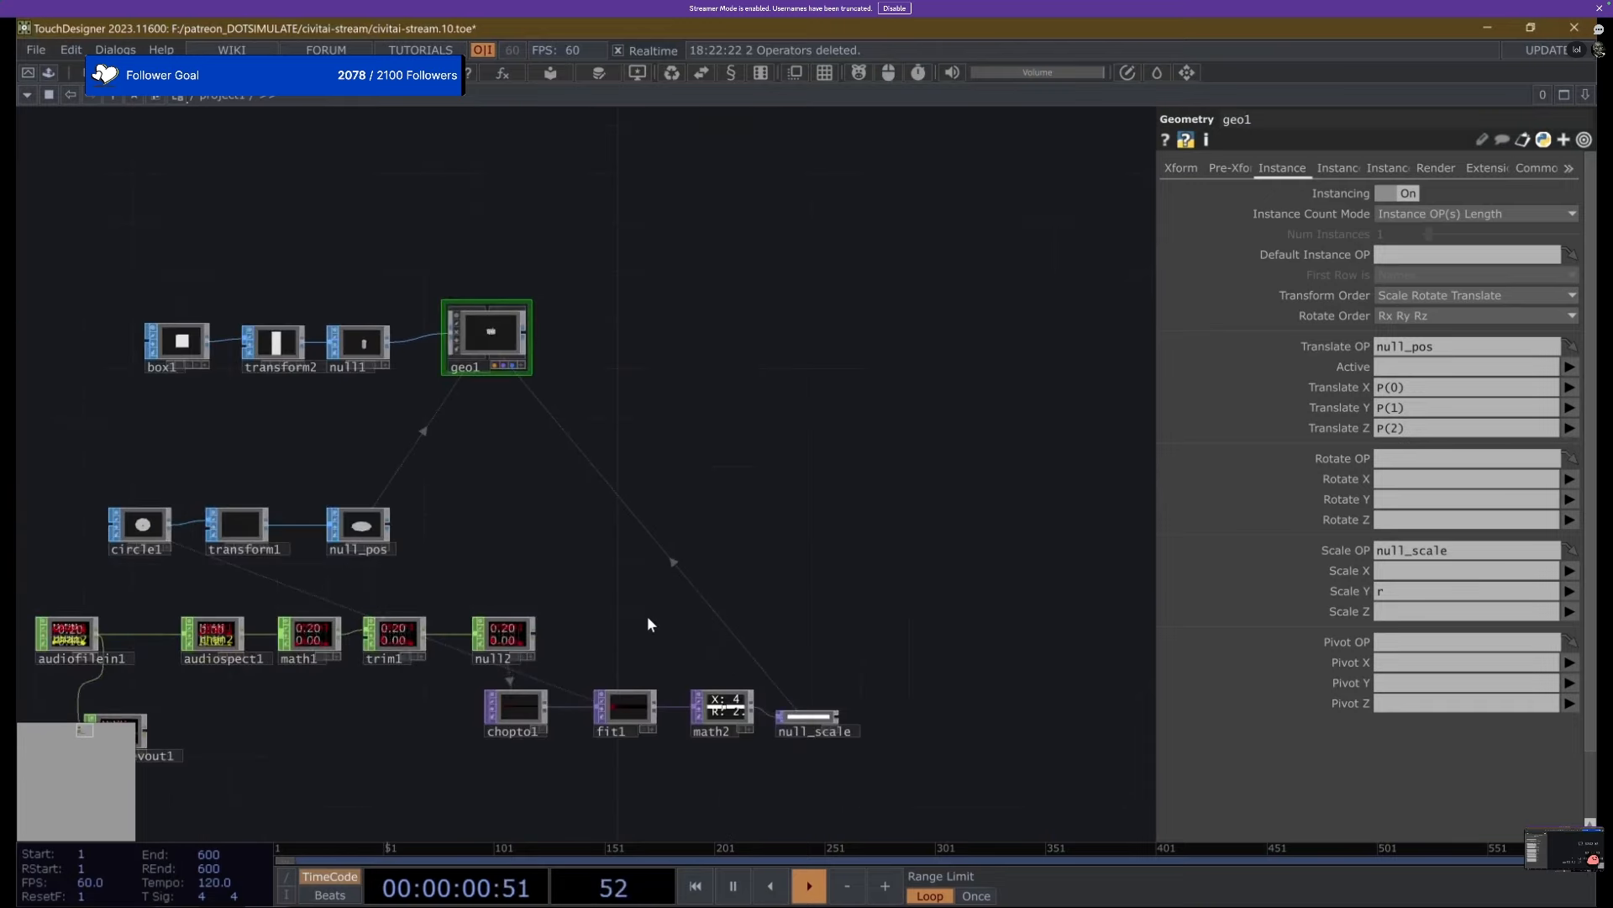
scroll(468, 296, up, 8)
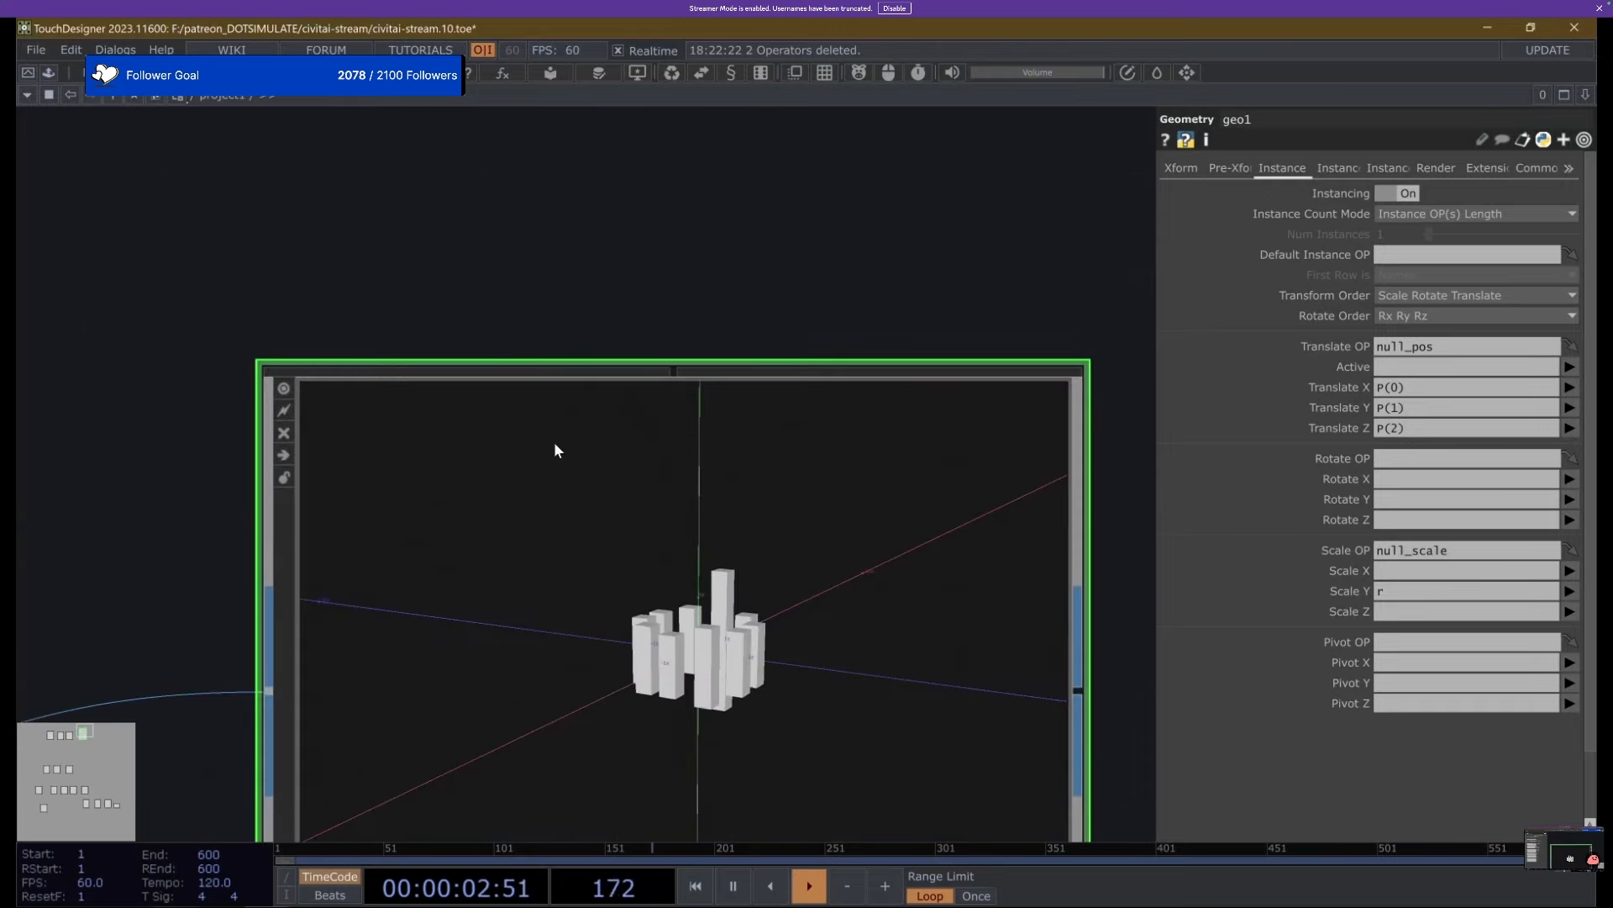
scroll(553, 443, down, 8)
scroll(626, 672, up, 3)
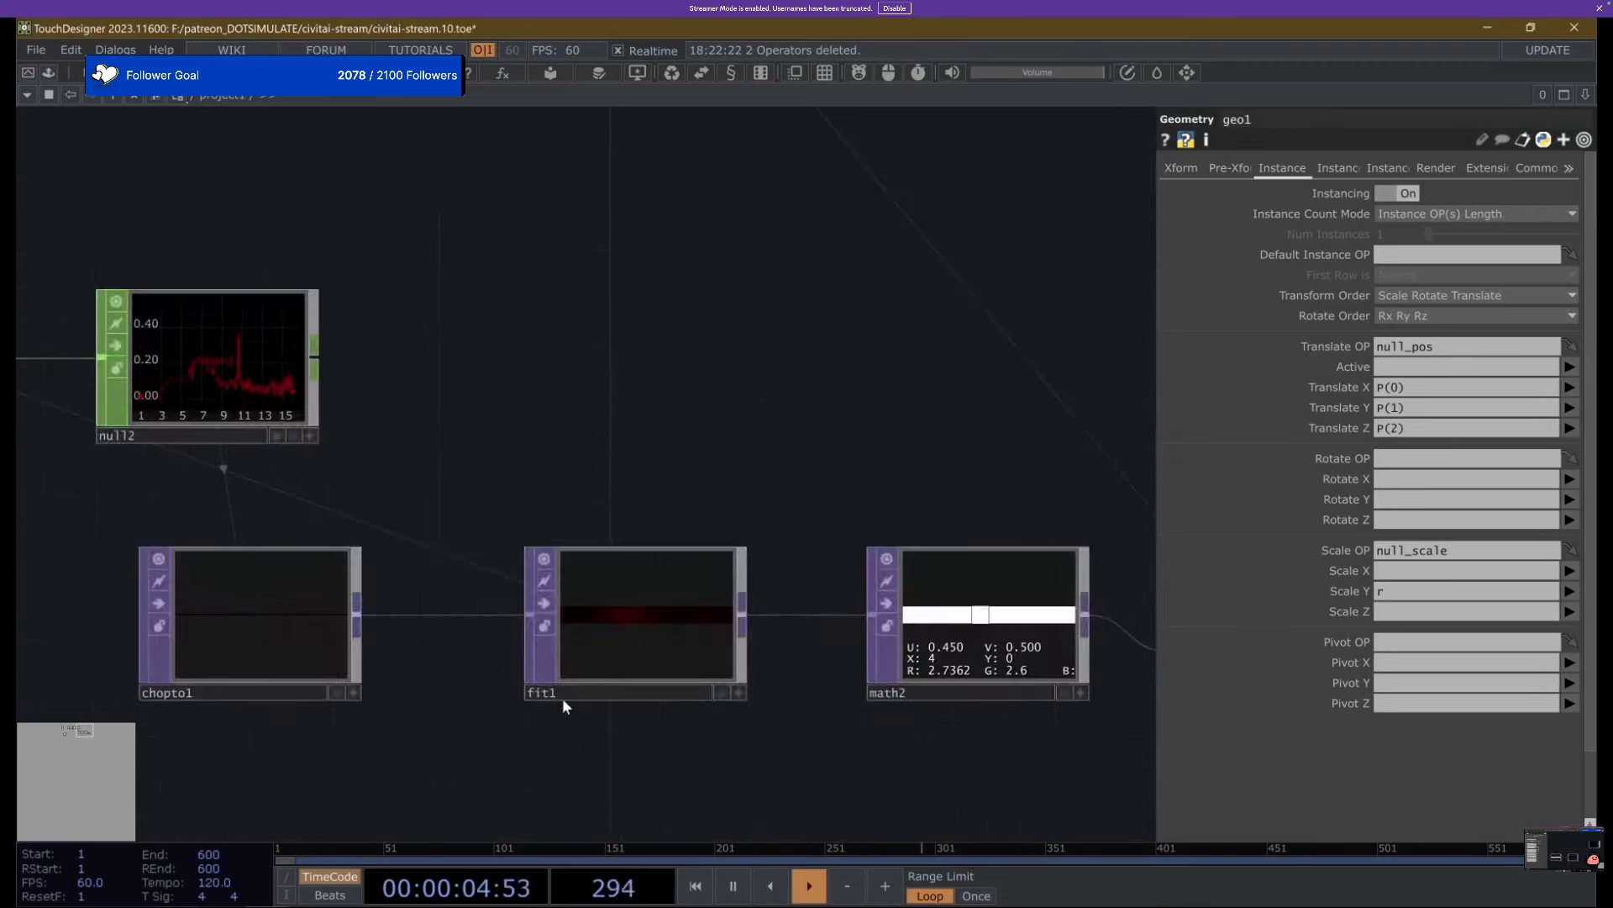
scroll(562, 698, down, 6)
scroll(188, 249, up, 8)
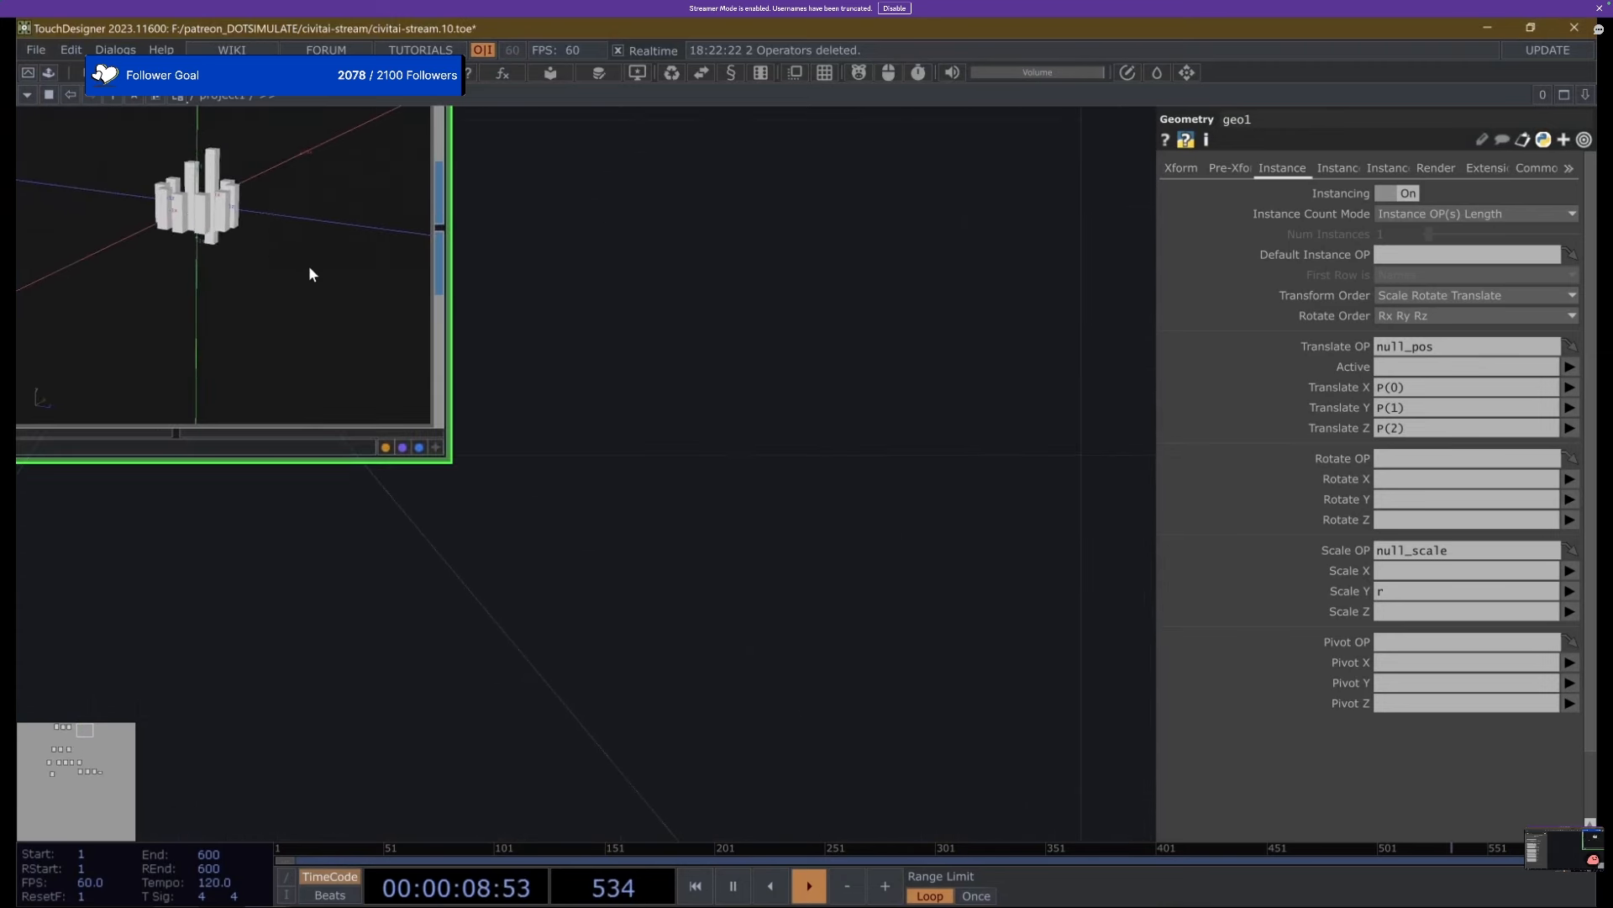
scroll(309, 265, down, 8)
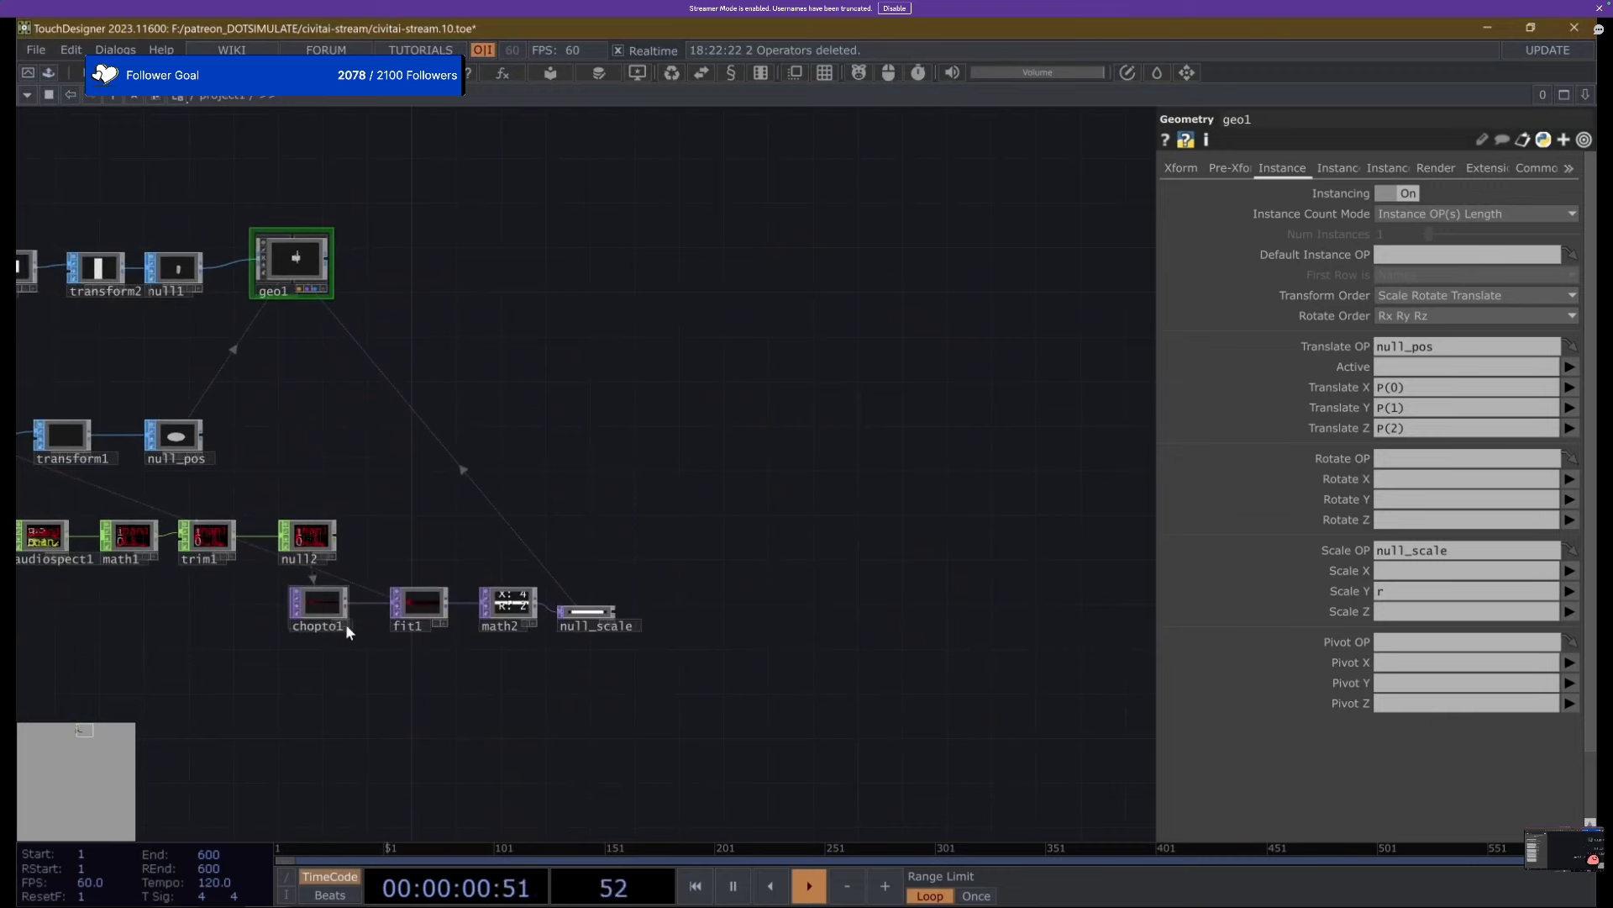
Make room in the texture chain and insert a Transform TOP between chopto1 and fit1.
scroll(319, 638, up, 4)
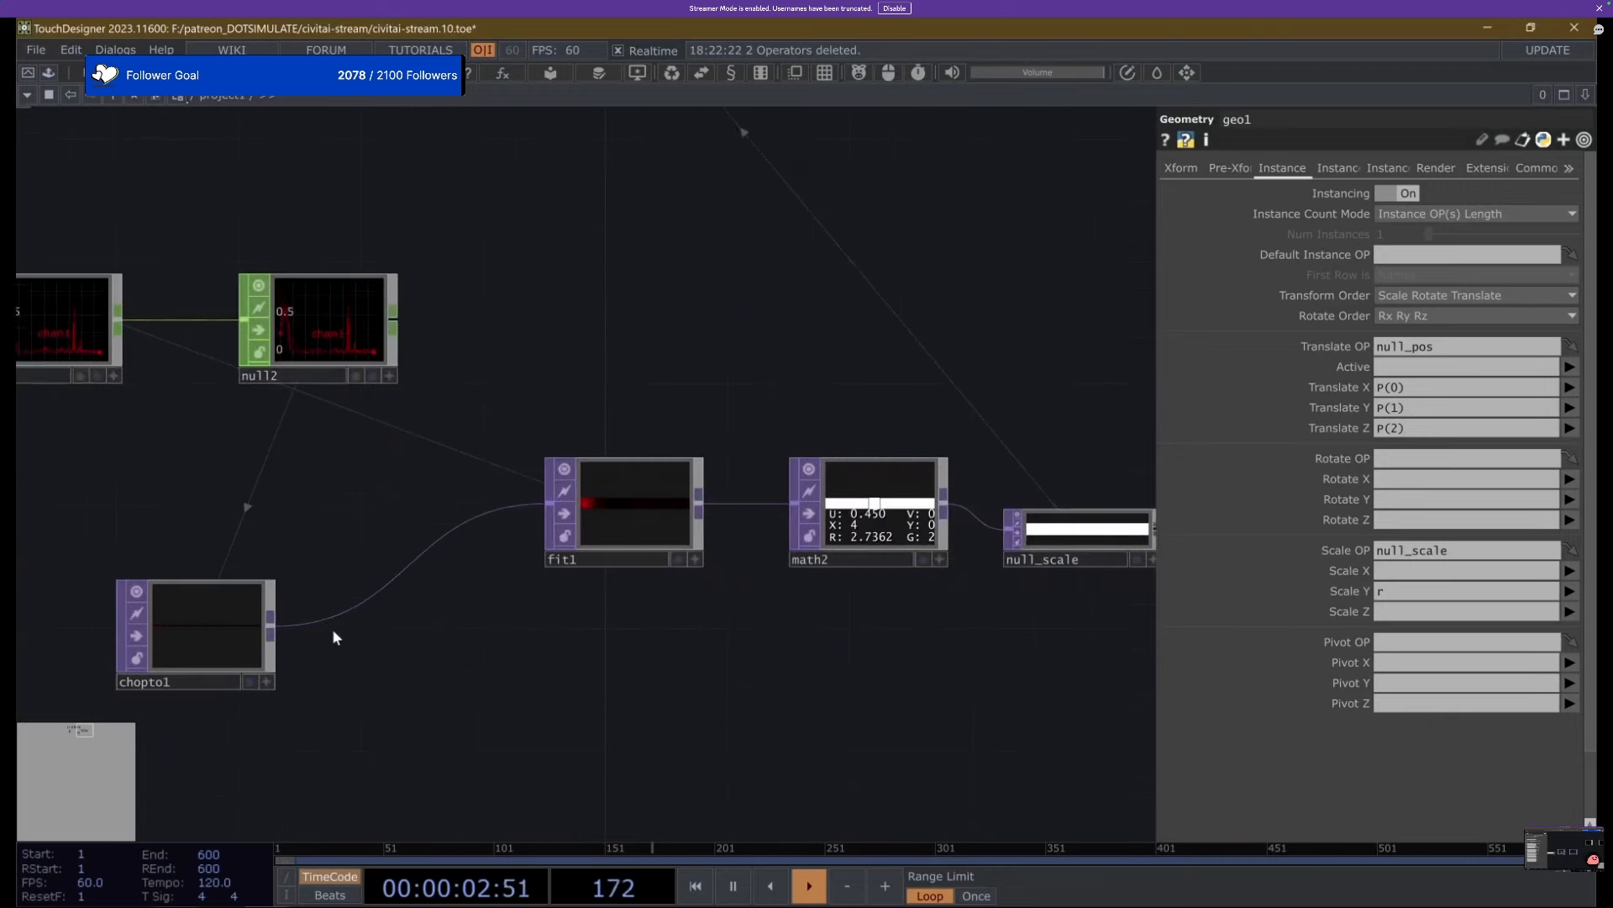
drag(569, 561, 661, 562)
right_click(365, 608)
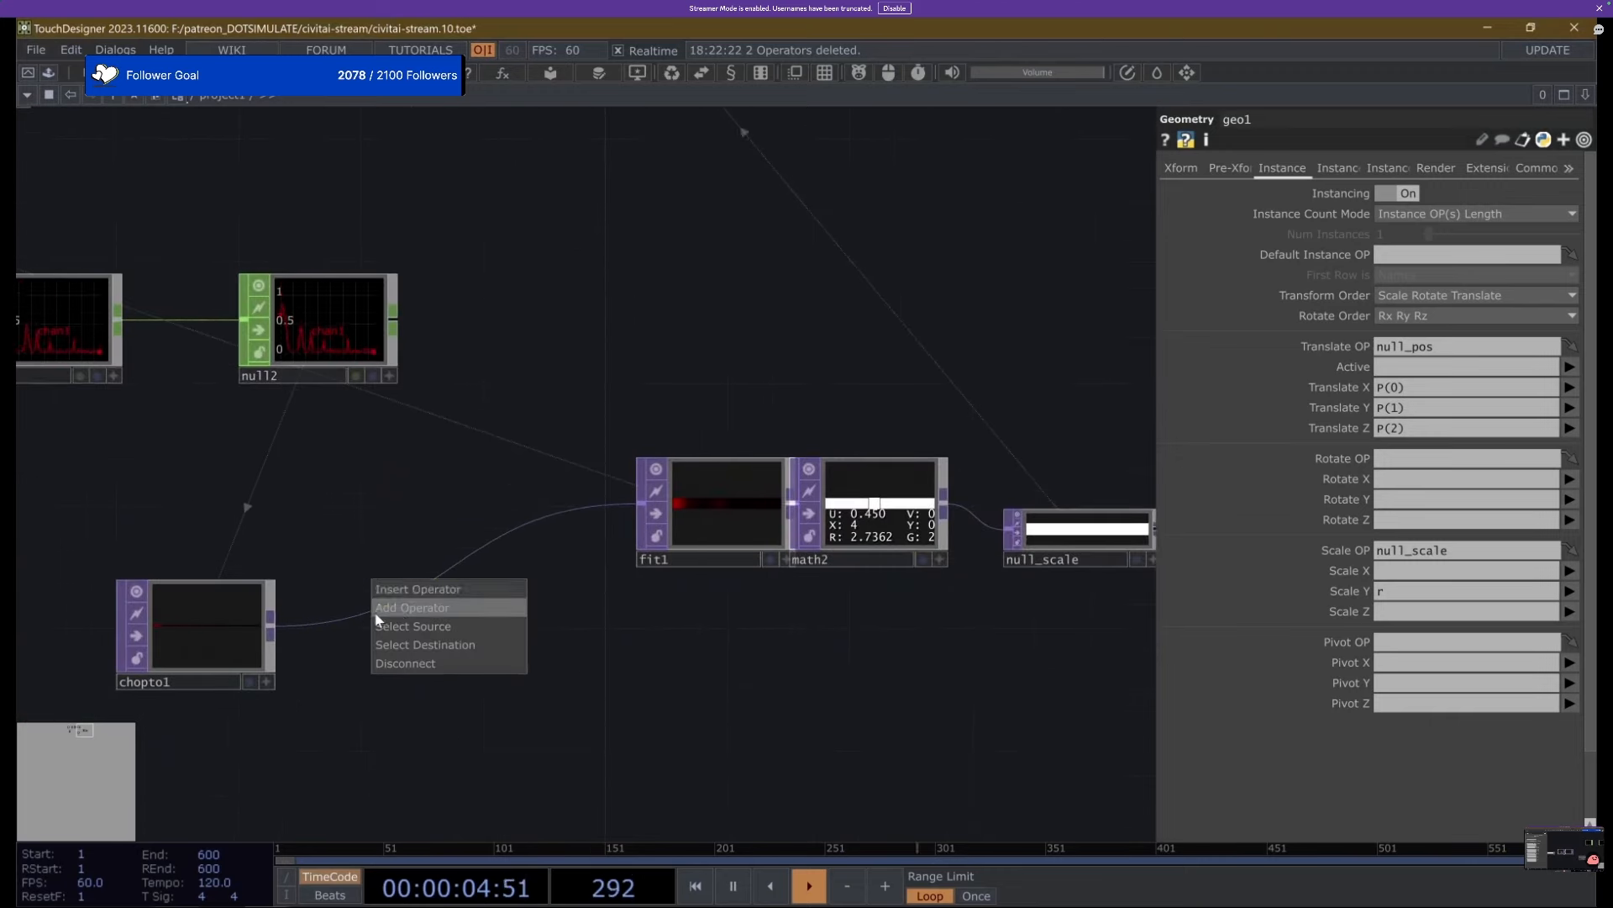
click(417, 593)
text(tran)
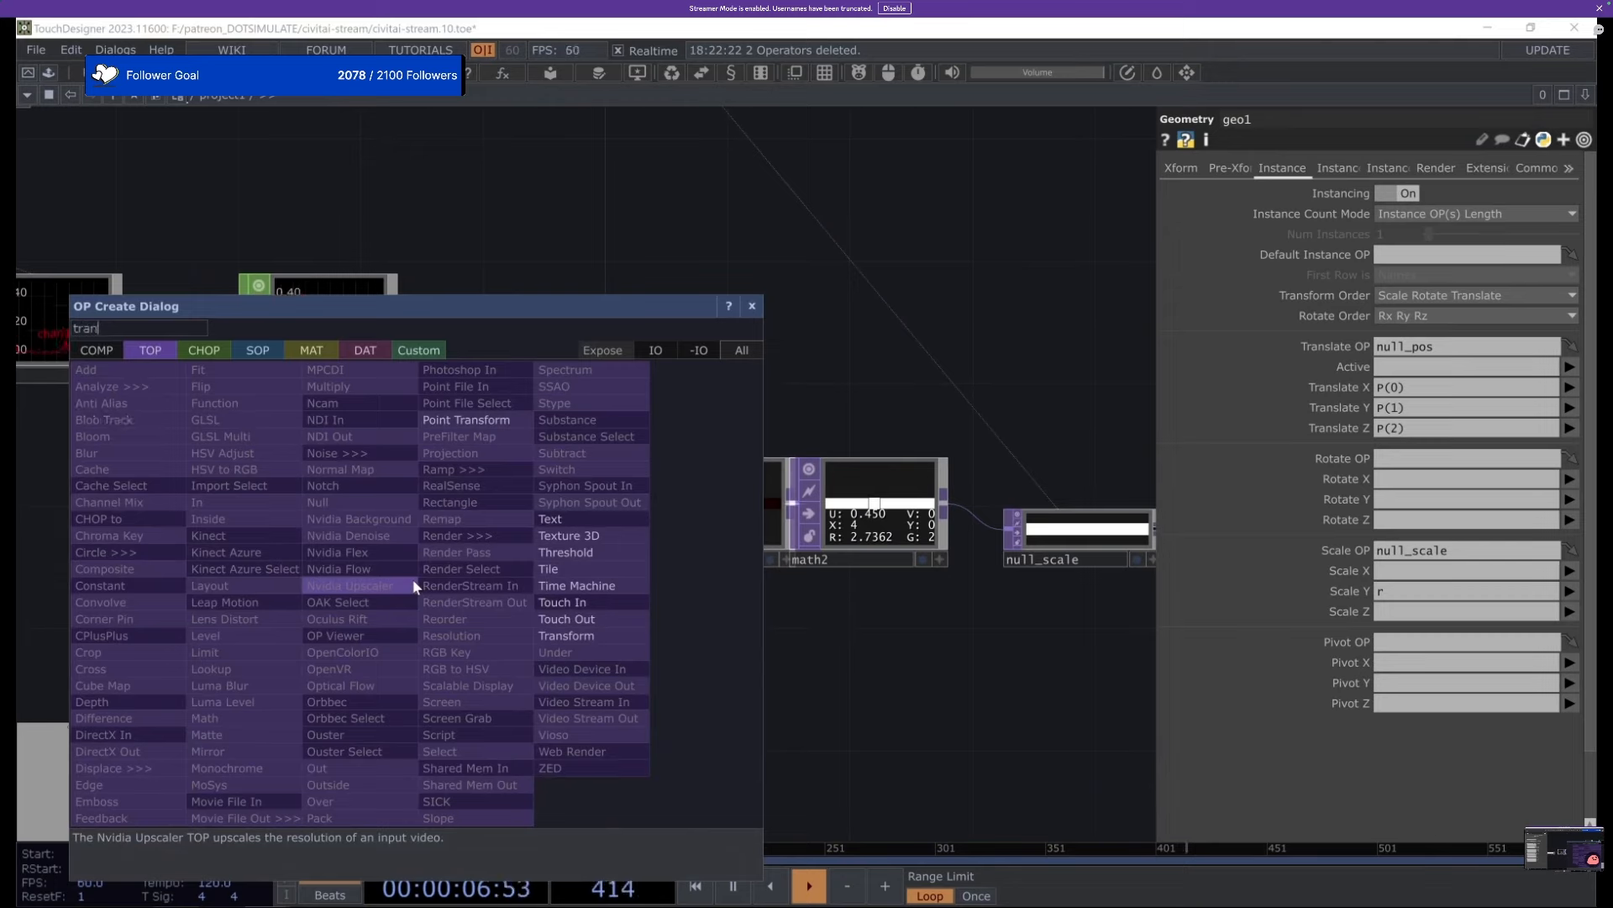
key(Return)
drag(593, 563, 642, 722)
scroll(642, 721, down, 5)
scroll(592, 466, up, 4)
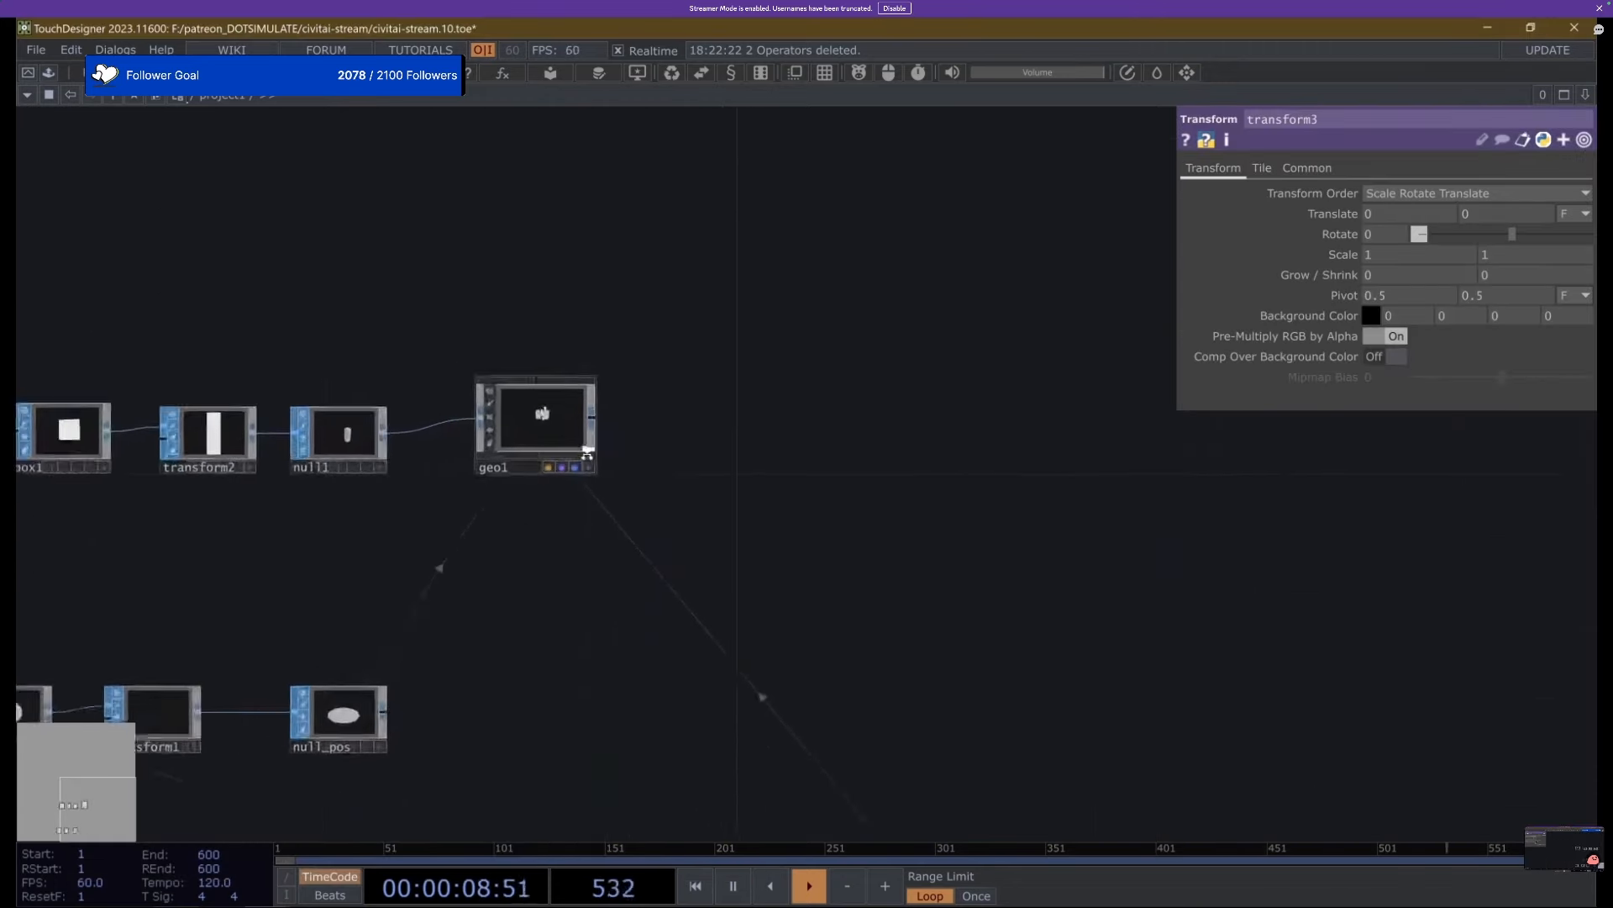
drag(763, 500, 494, 441)
scroll(494, 442, down, 2)
key(Tab)
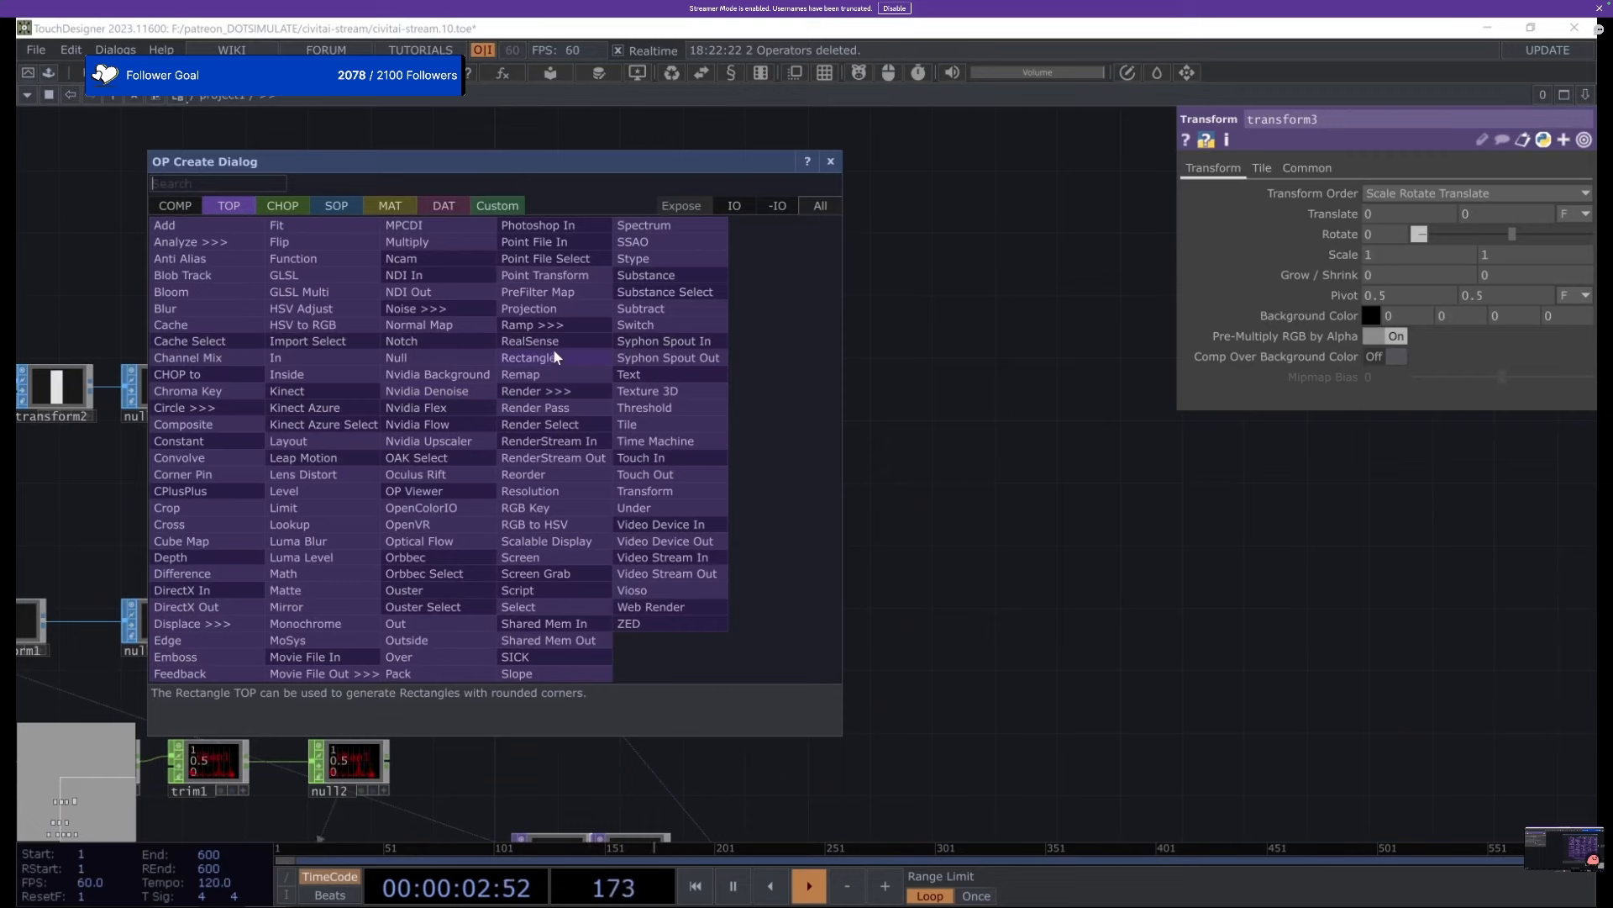
key(Escape)
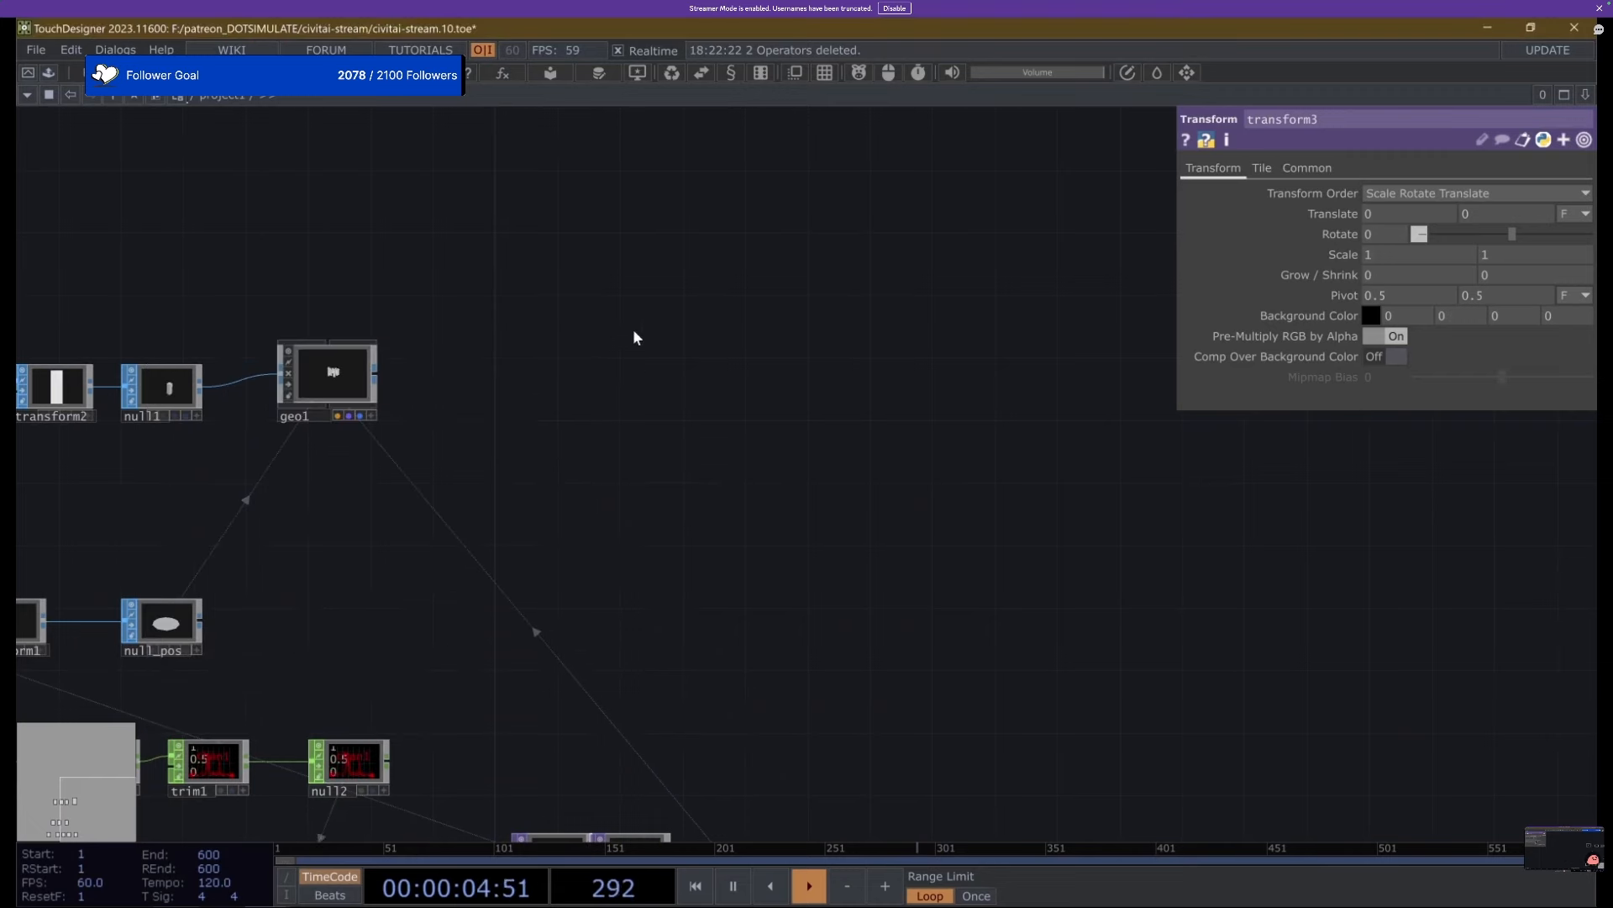
middle_drag(267, 358, 365, 398)
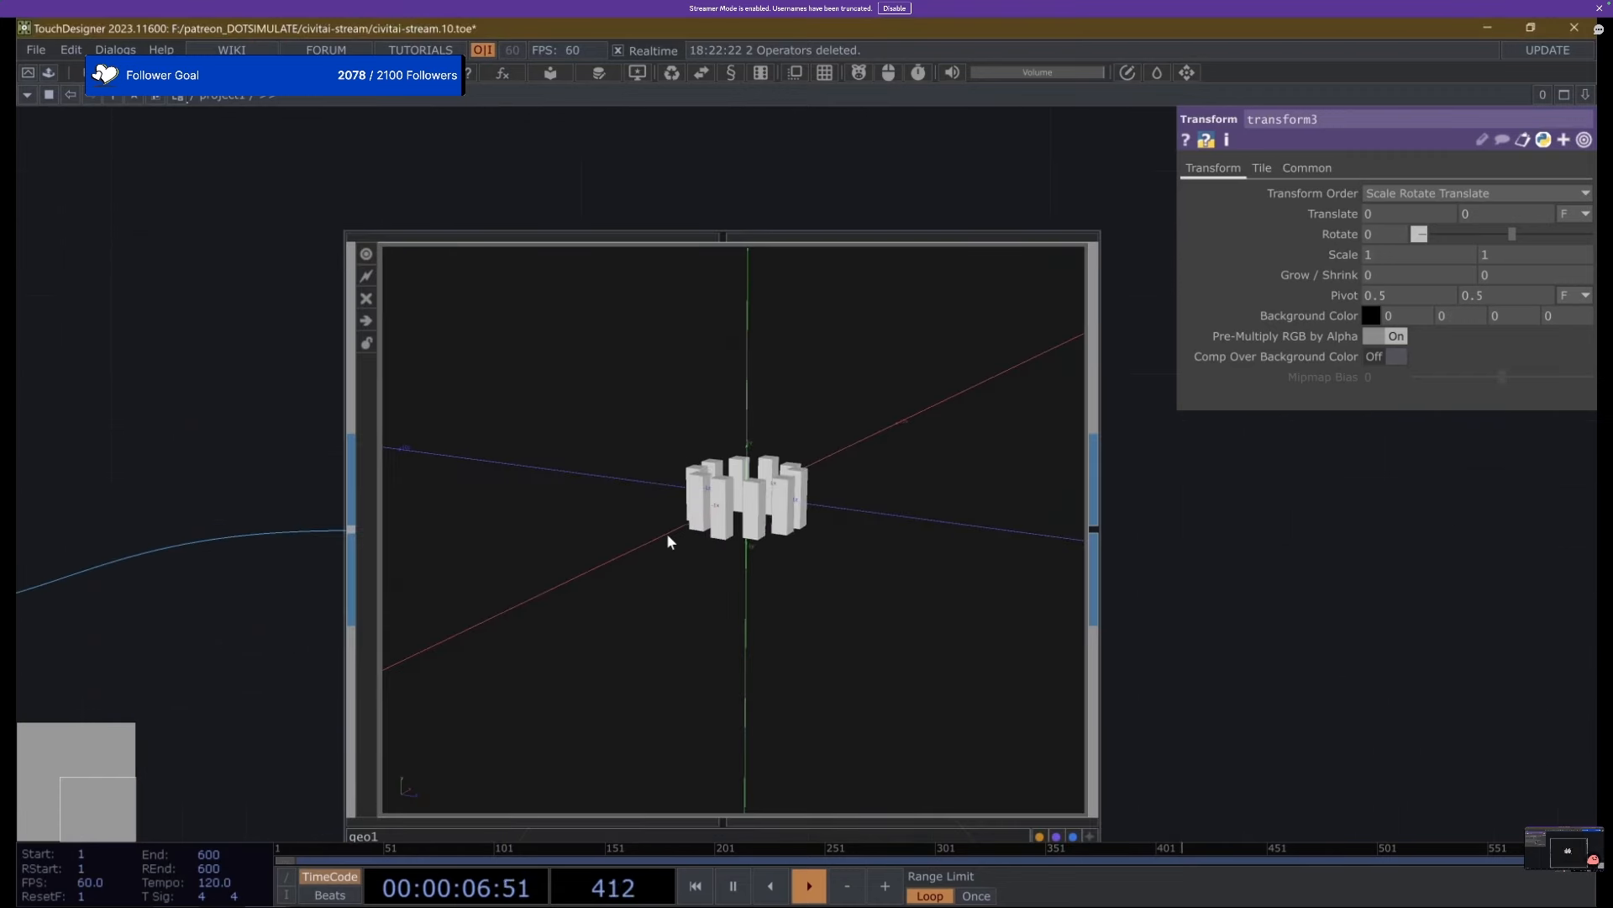
Add a Camera COMP to the network beside geo1.
middle_drag(341, 460, 586, 549)
scroll(218, 310, down, 8)
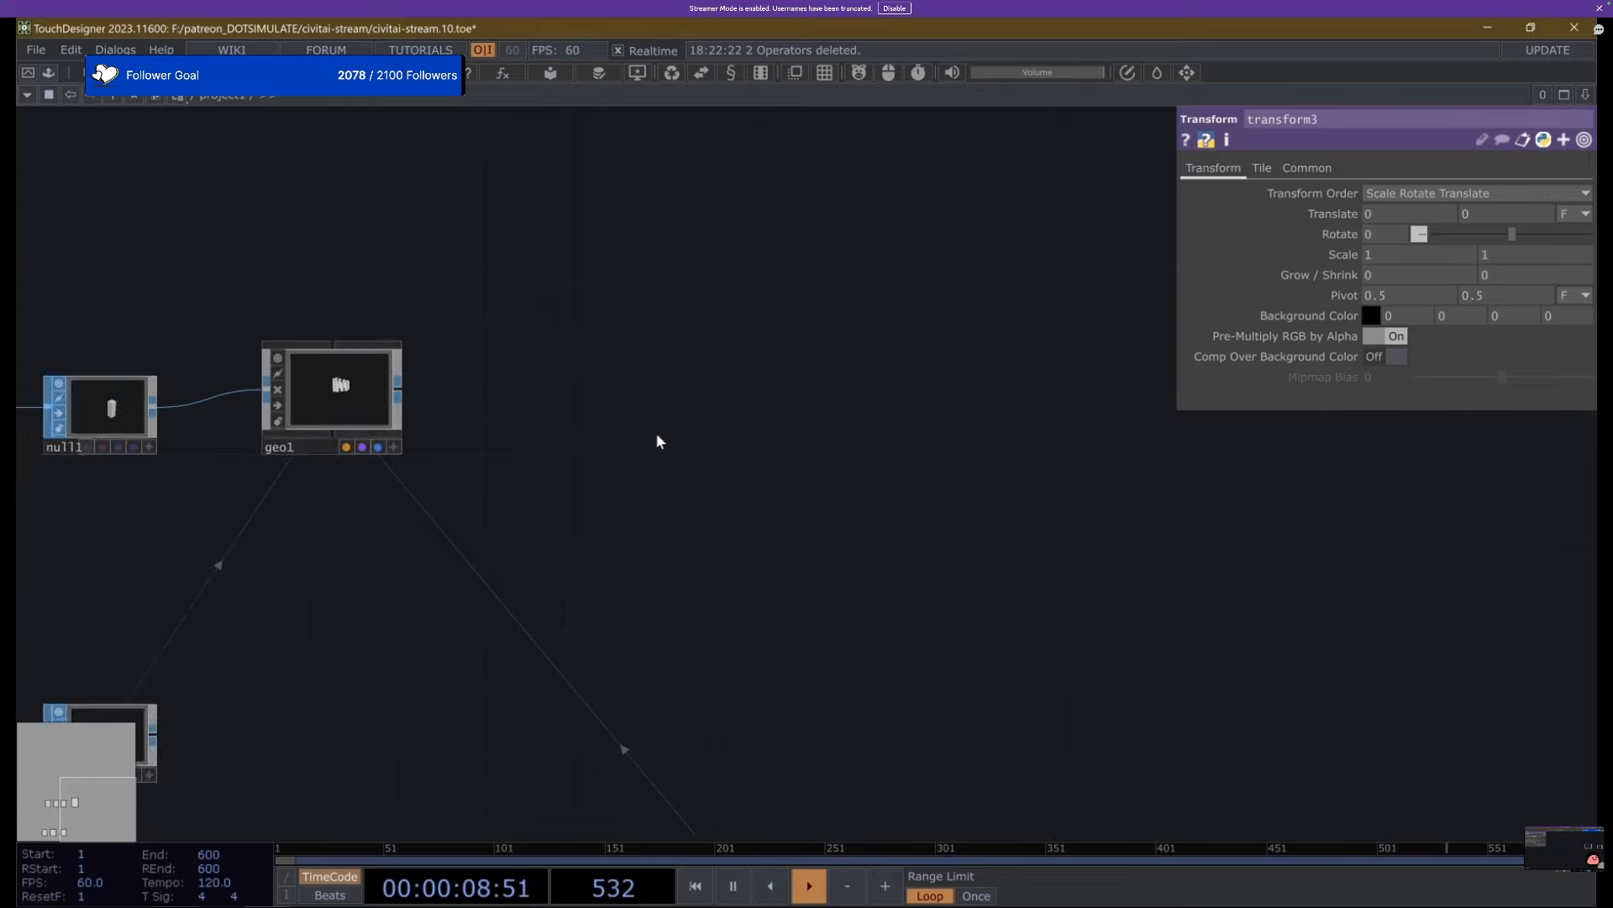
key(Tab)
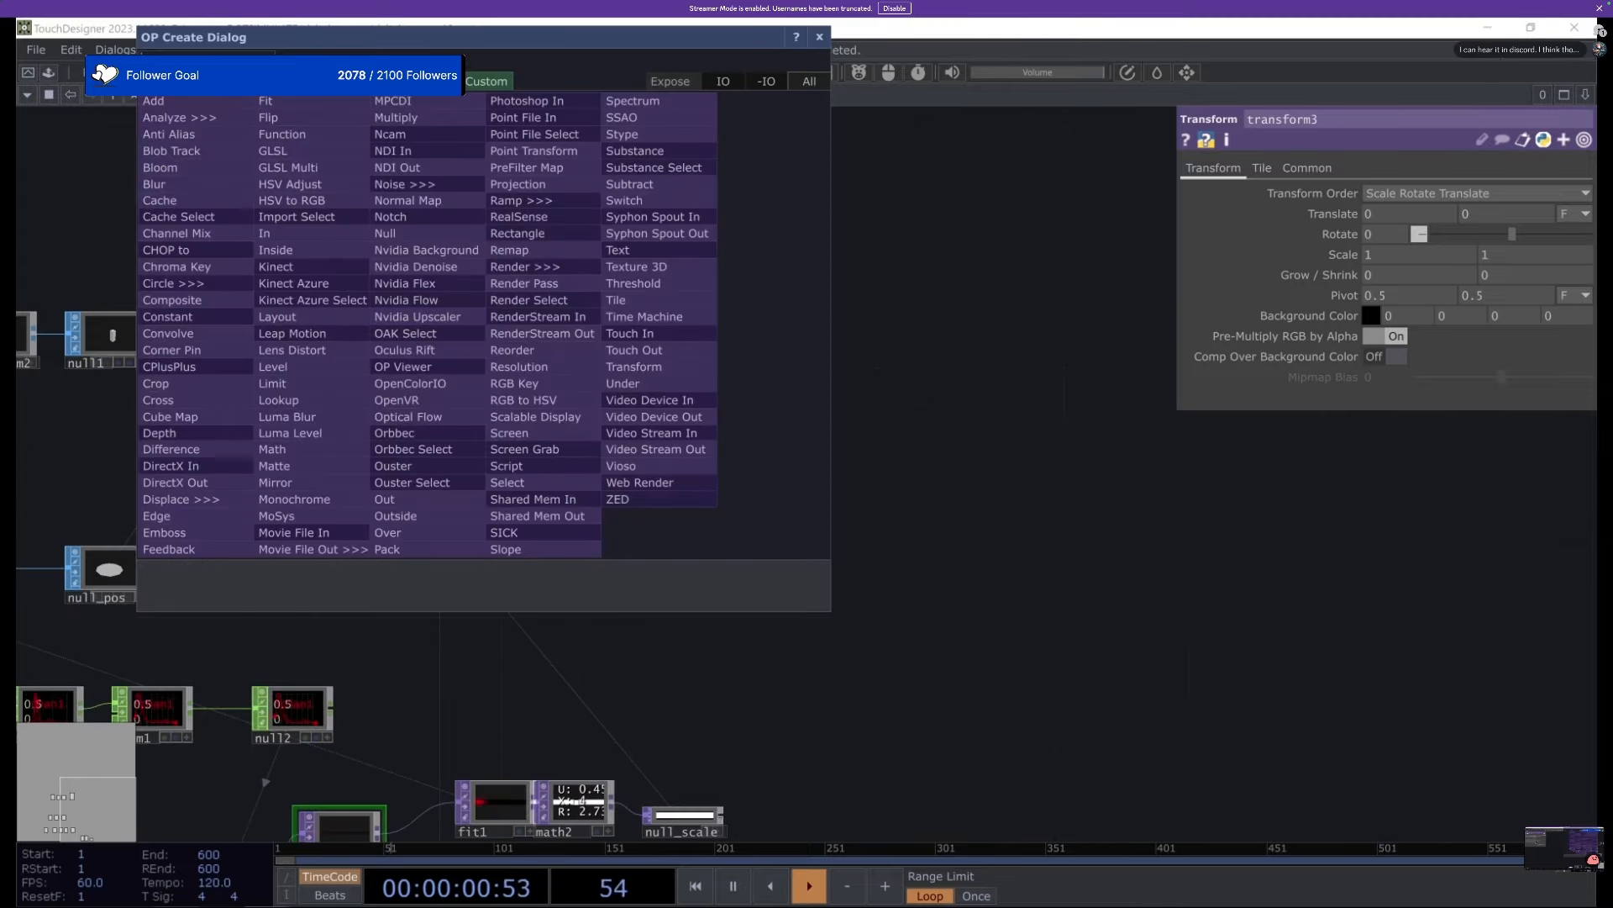
click(164, 82)
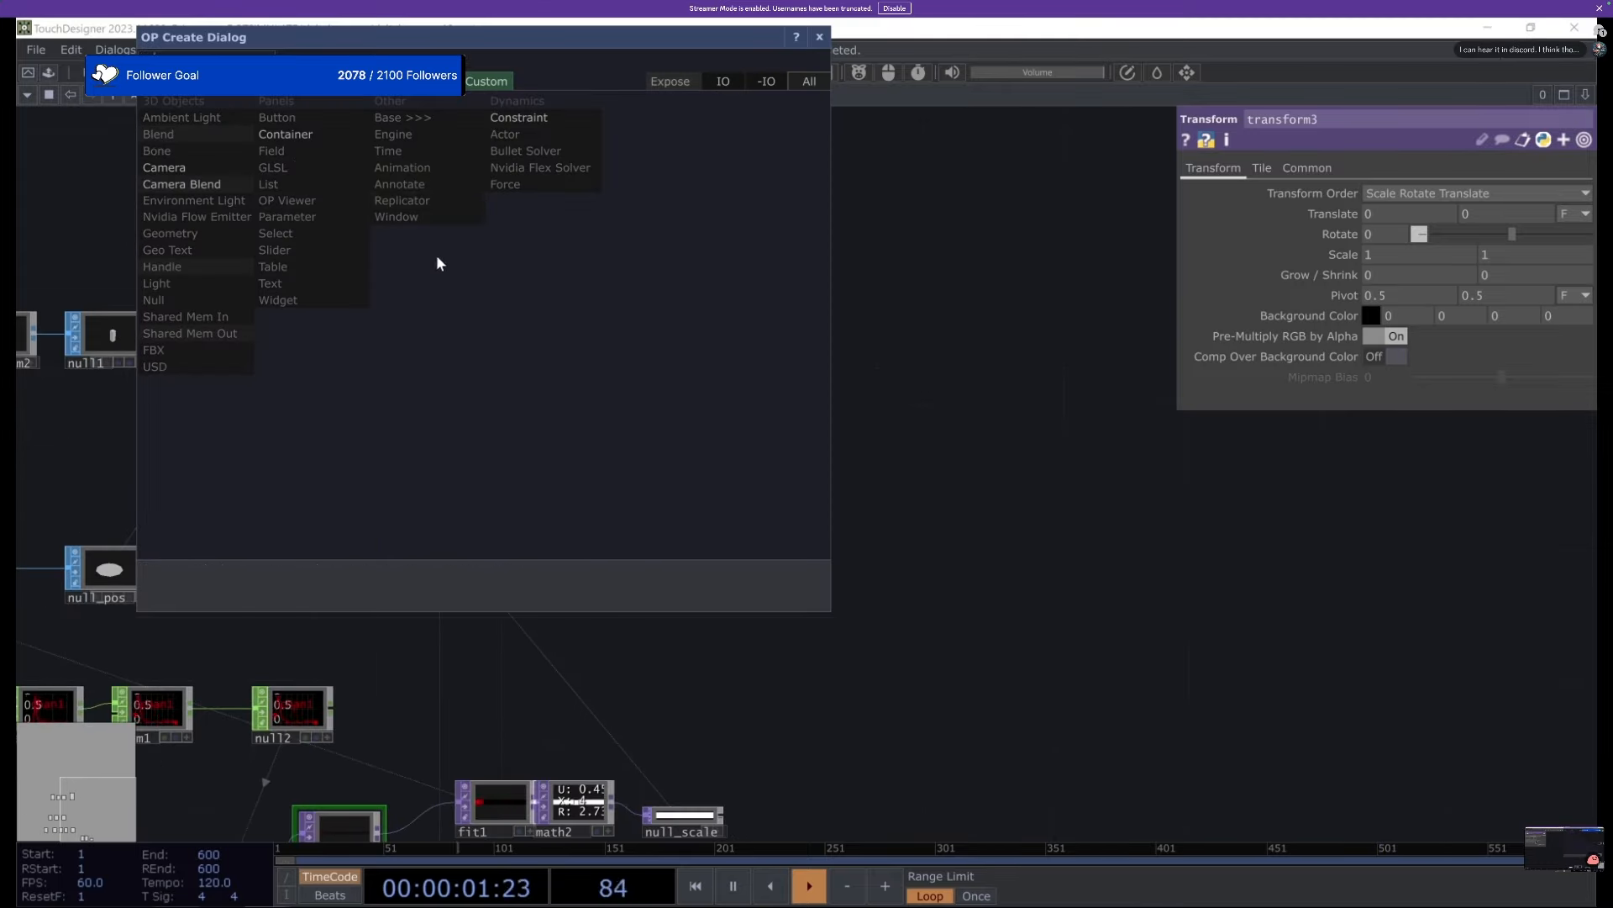
click(189, 168)
click(566, 309)
scroll(496, 287, up, 8)
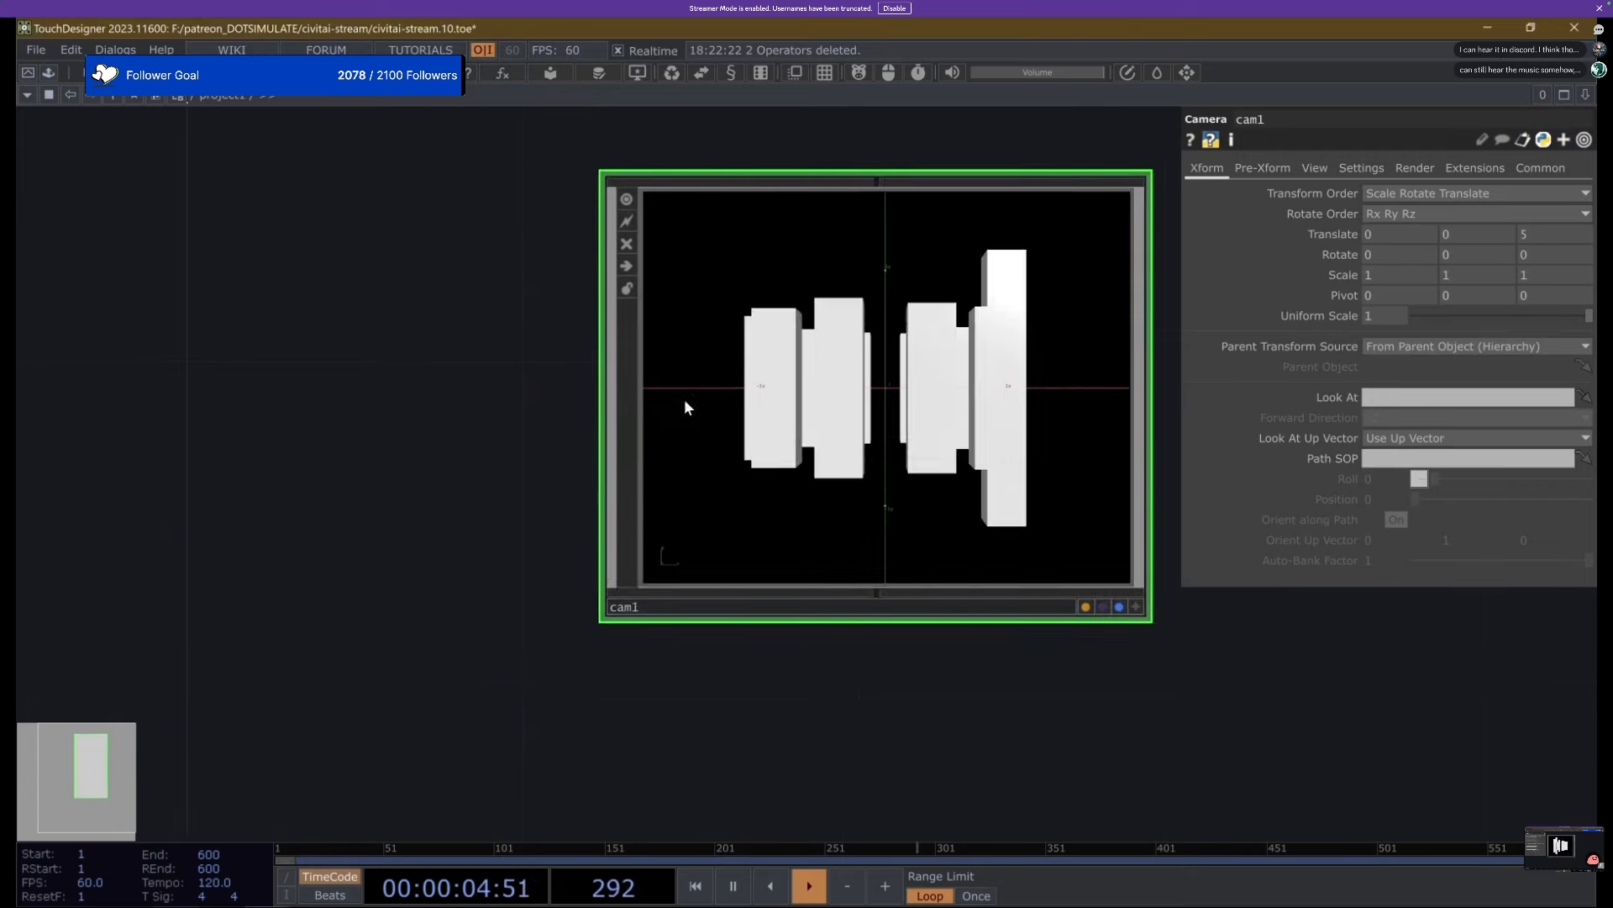
Set cam1's Translate to 1.7 in Y and 6.1 in Z, and its X rotation to -14.
middle_click(1526, 234)
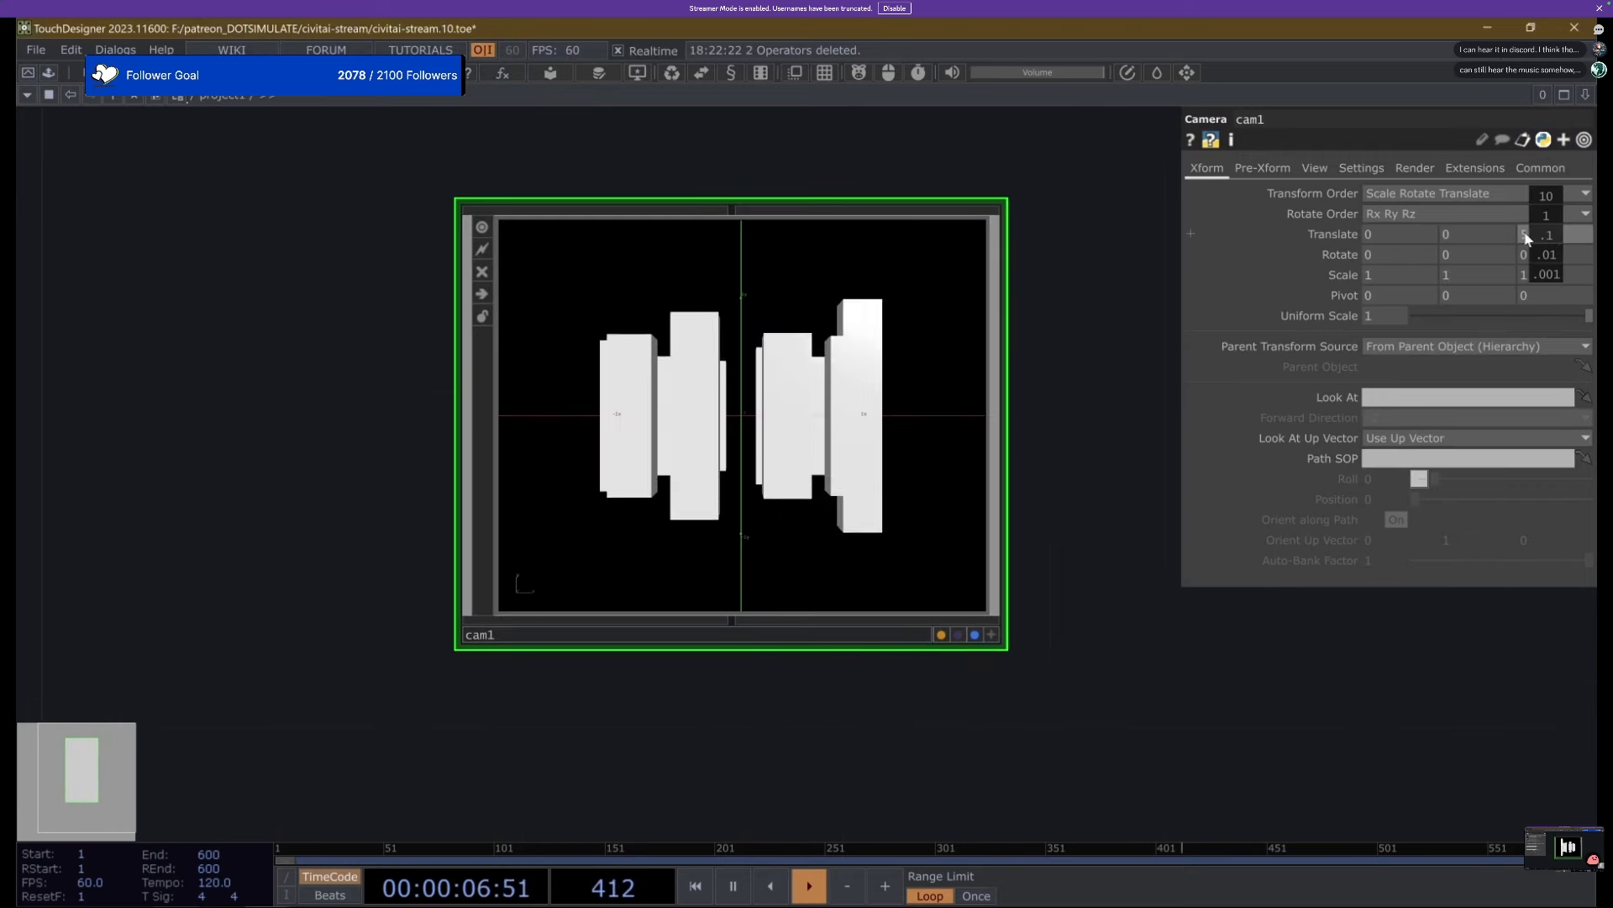
middle_drag(1525, 237, 1410, 280)
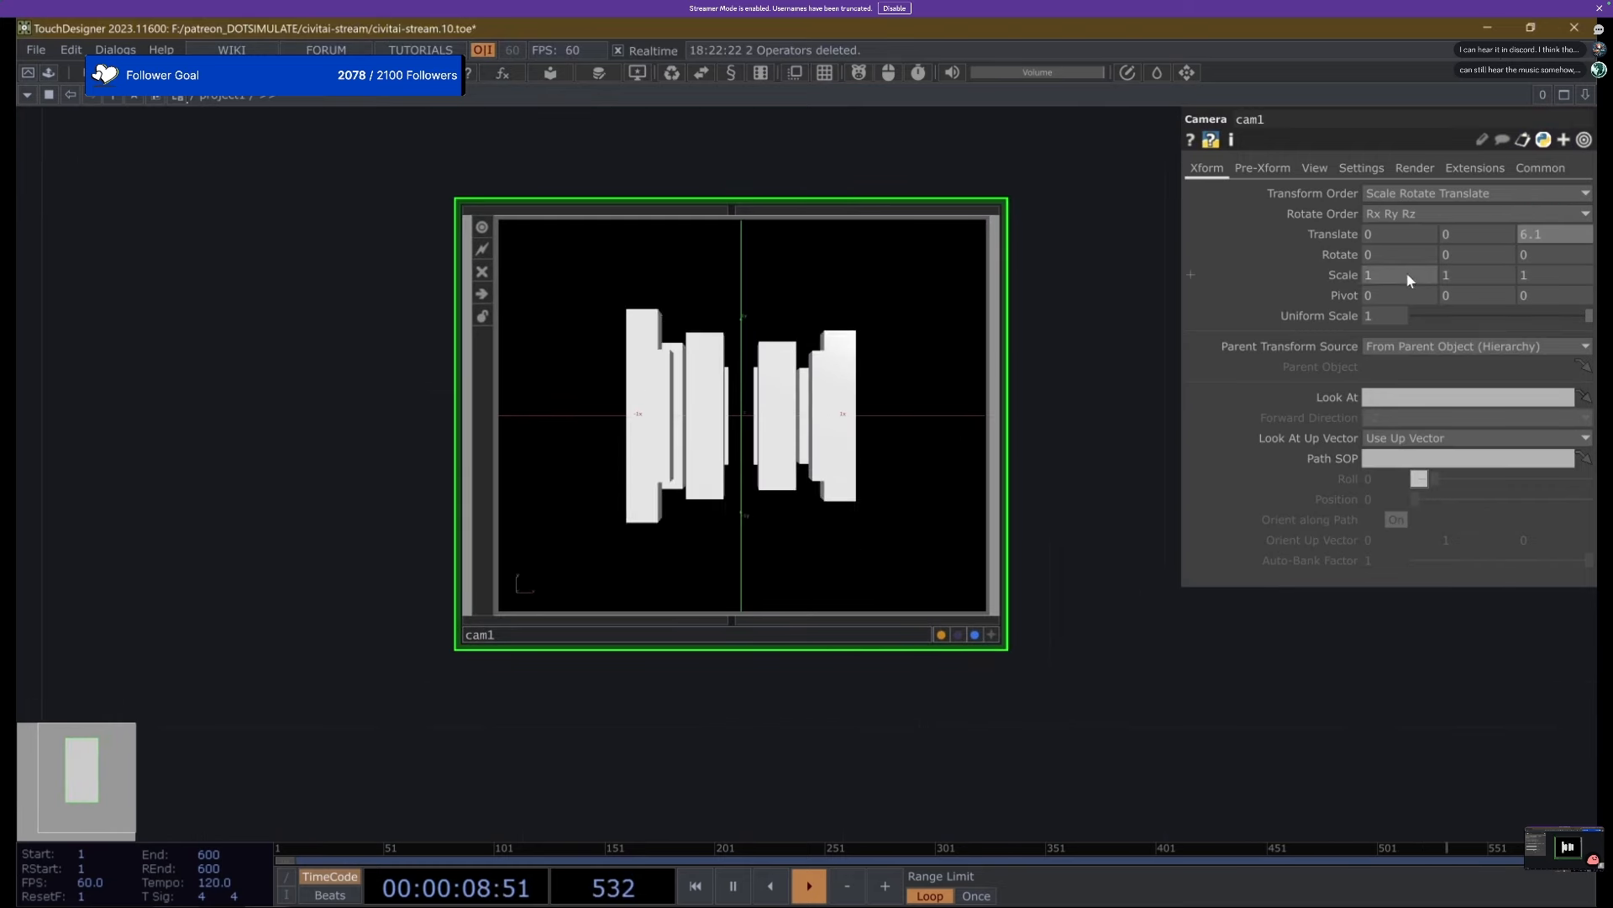
mouse_move(1490, 235)
middle_down()
mouse_move(1345, 261)
mouse_move(1379, 227)
mouse_move(1484, 209)
middle_up()
scroll(555, 395, down, 5)
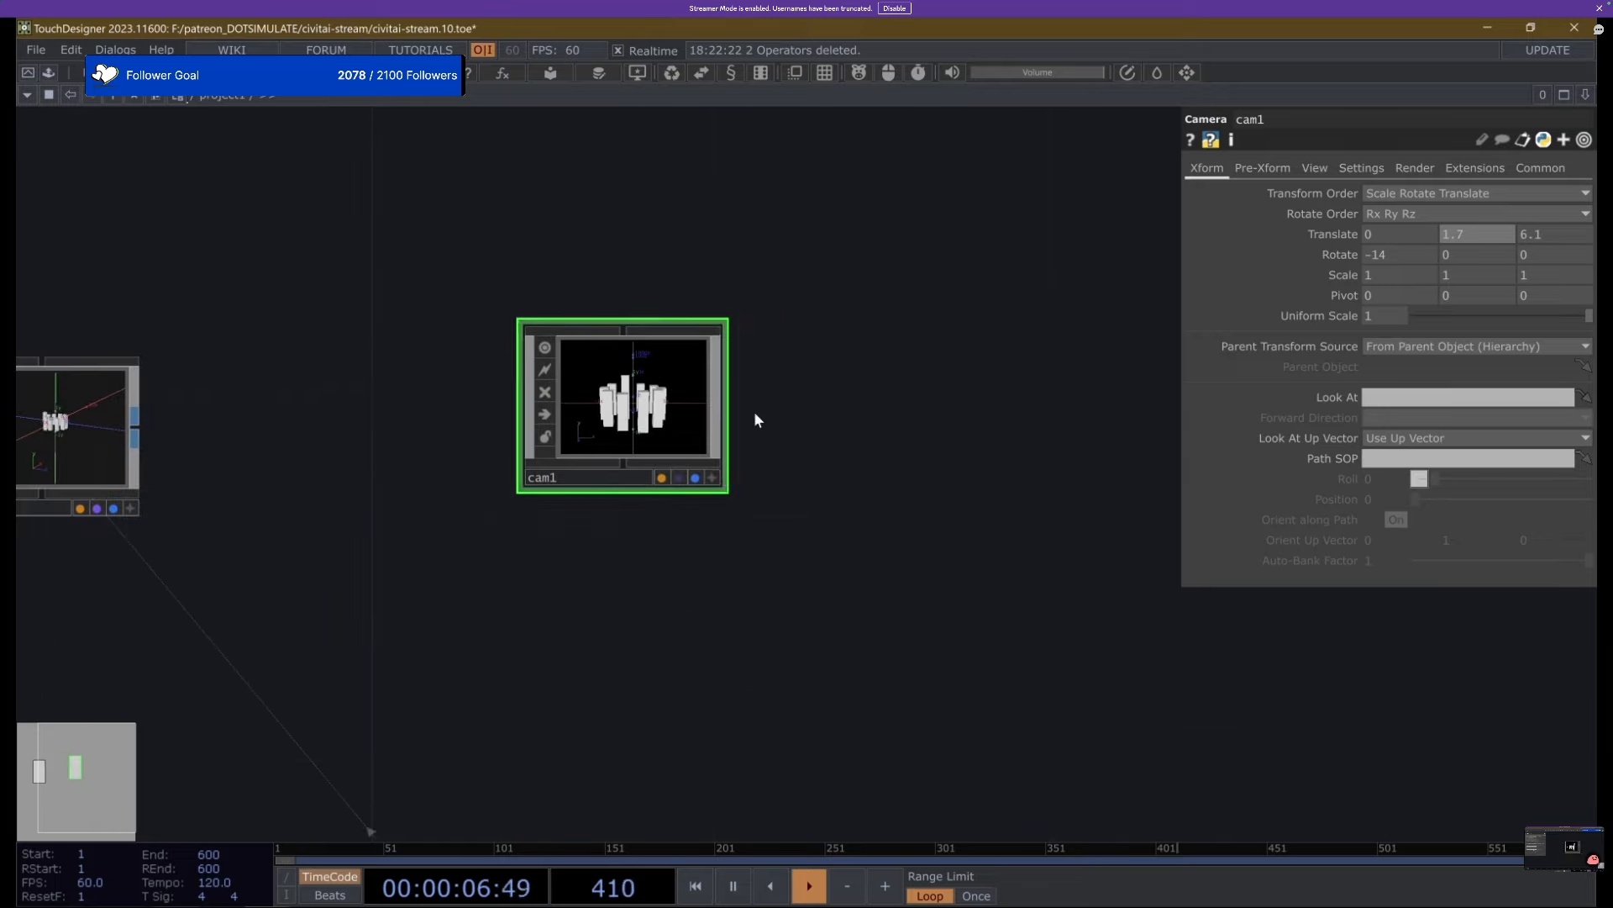
scroll(485, 290, down, 5)
Add a Grid SOP above the box1 chain.
drag(128, 162, 487, 391)
key(Tab)
key(Tab)
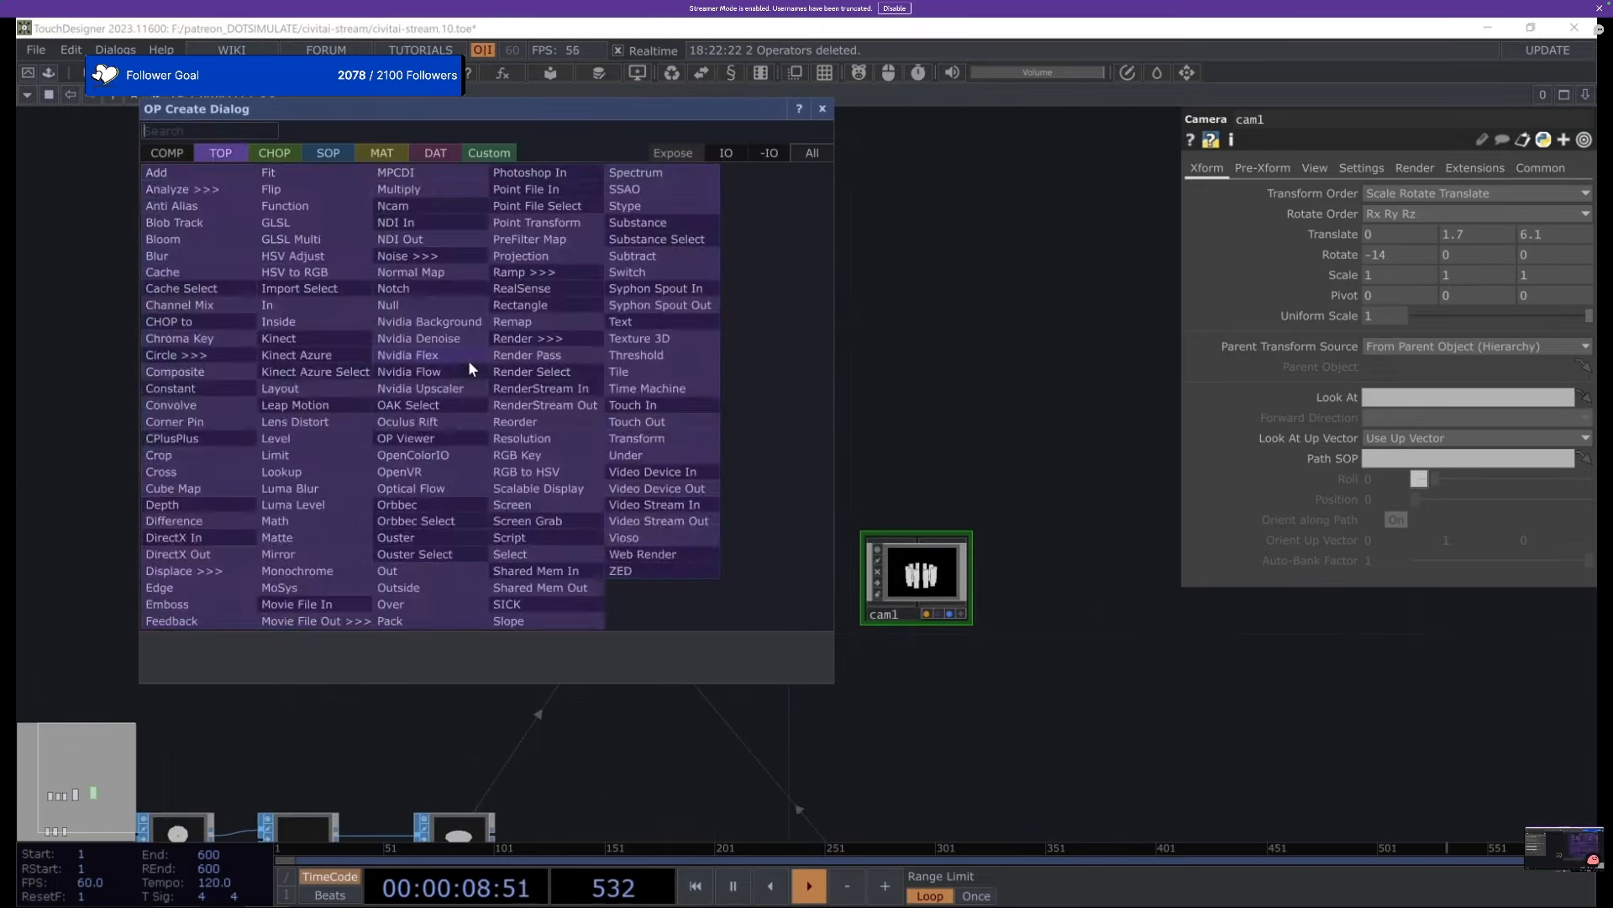
key(Tab)
key(Tab)
click(467, 359)
click(467, 360)
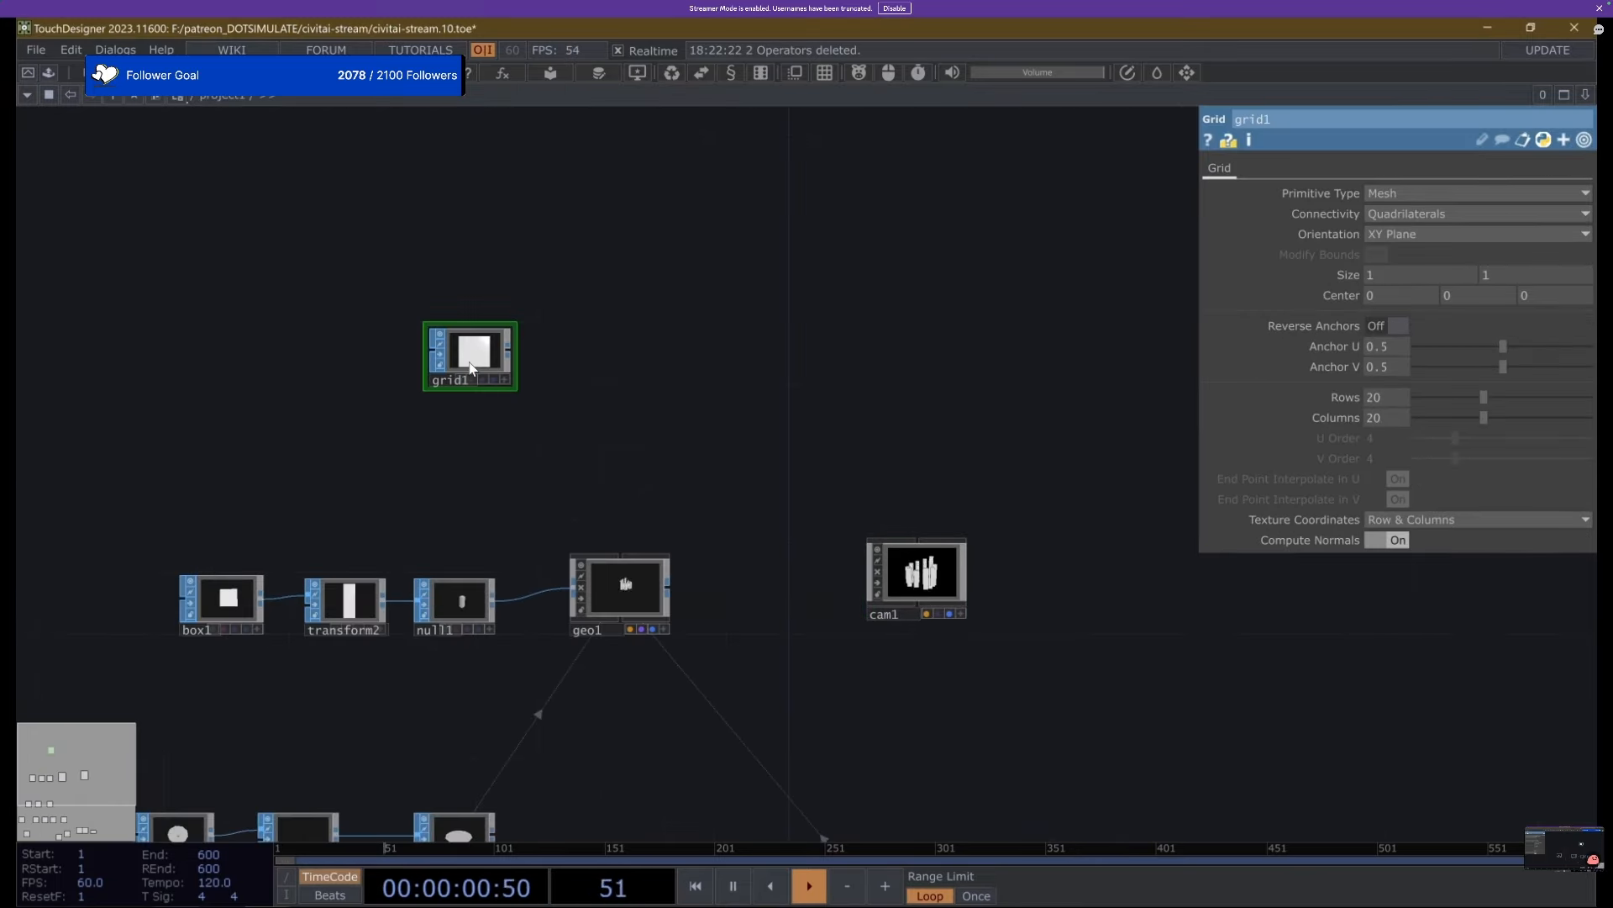
Attach a Null SOP to grid1 and insert a Transform SOP between the two.
key(alt+n)
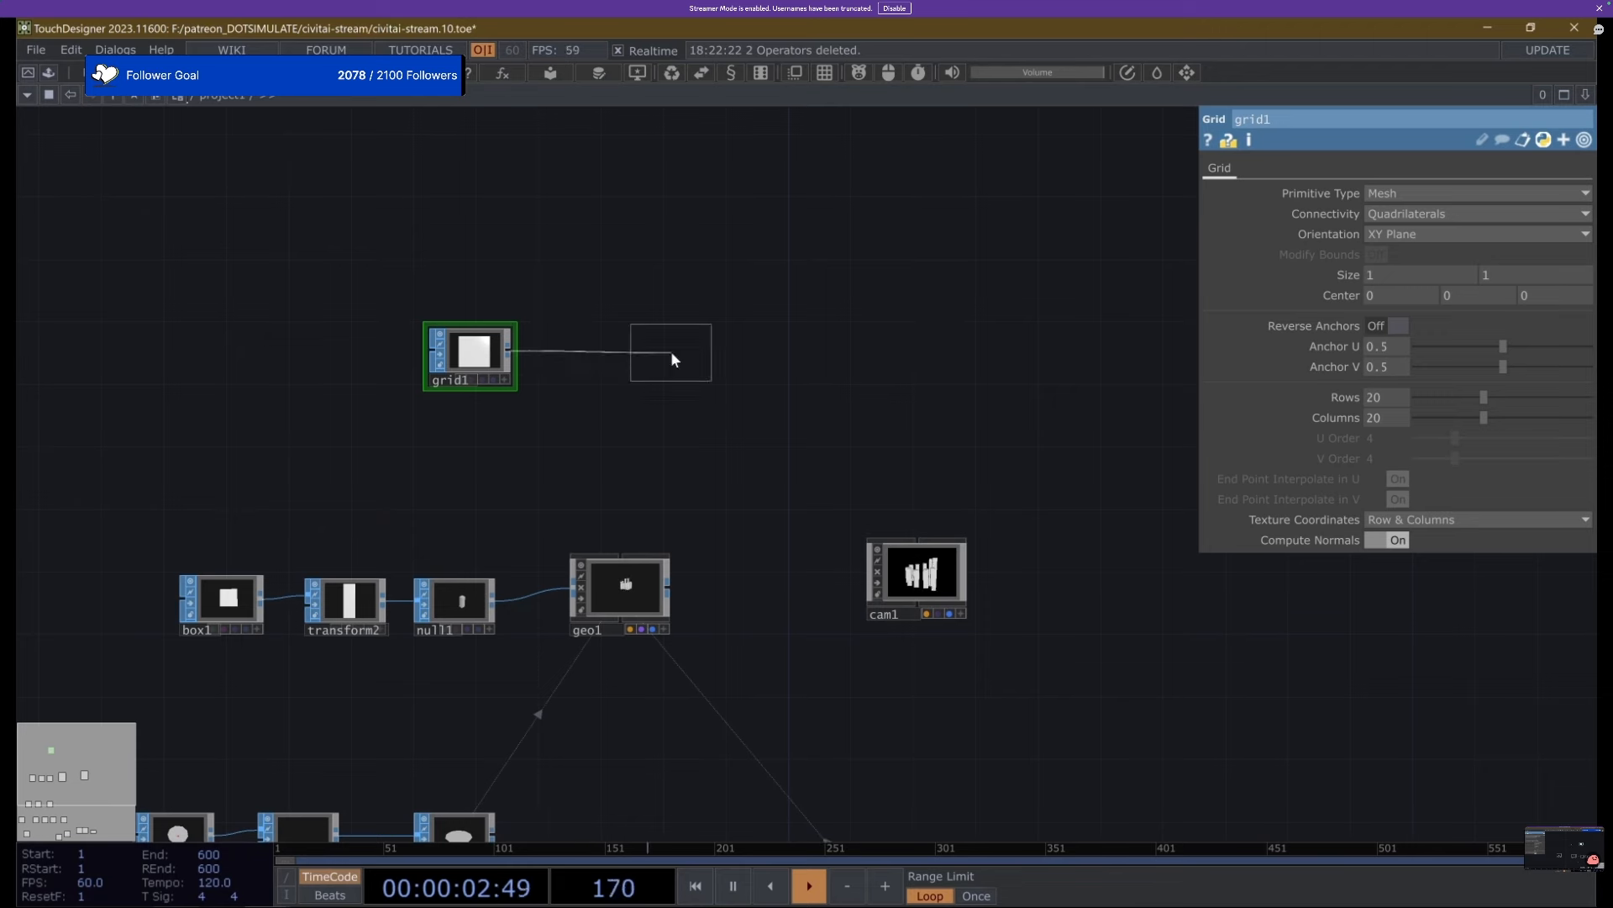
click(671, 350)
right_click(559, 351)
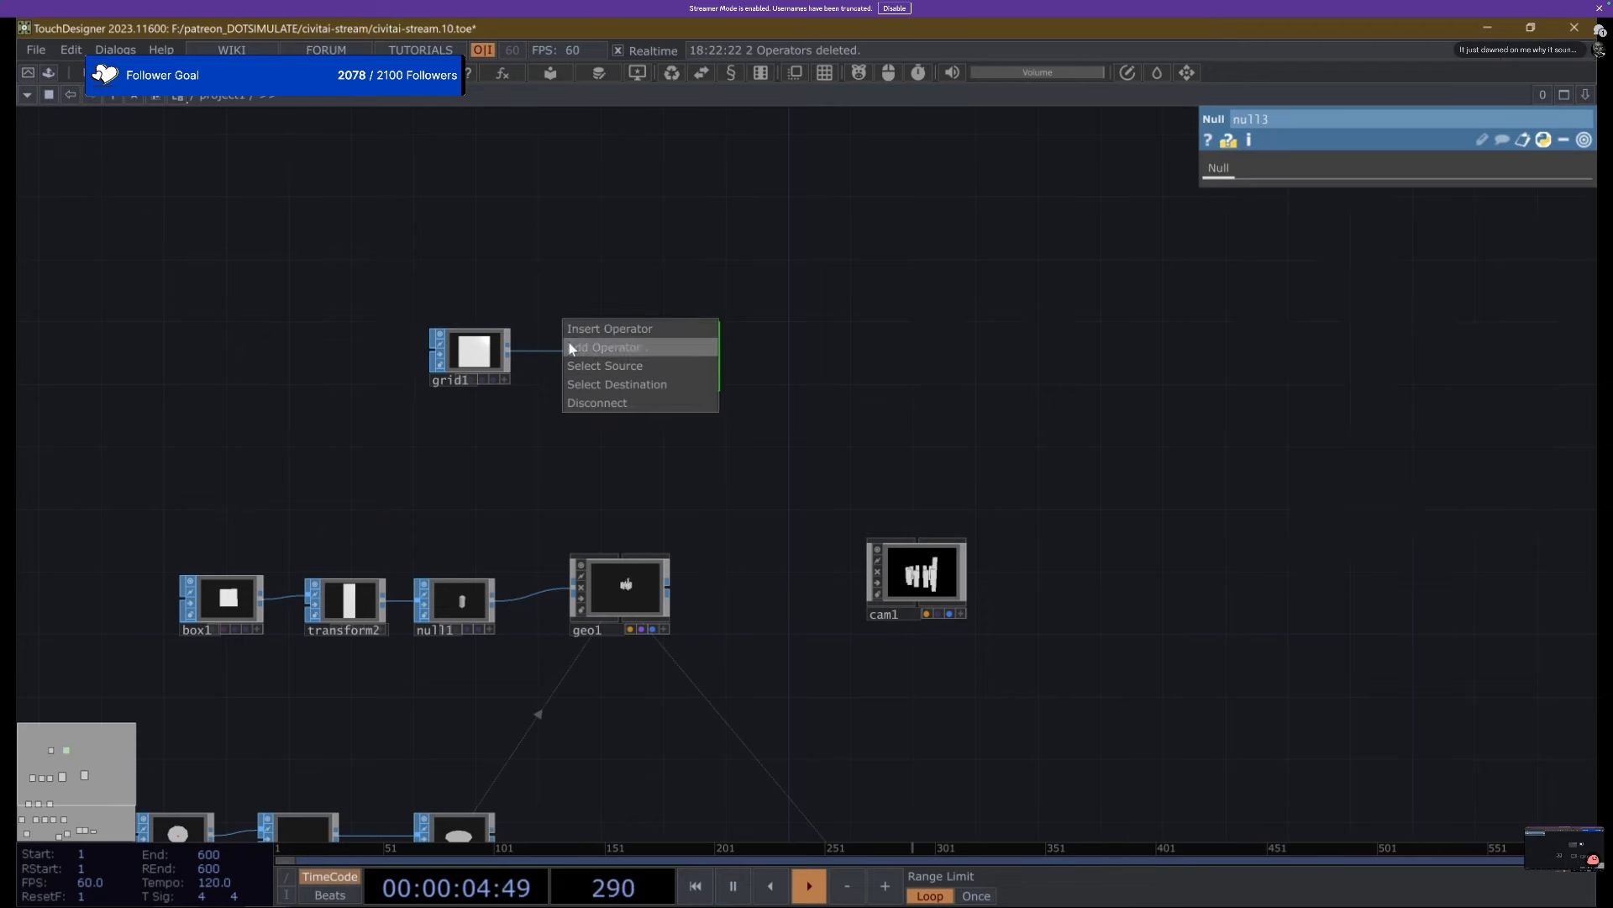
click(581, 330)
text(trans)
key(Return)
click(581, 329)
drag(582, 330, 565, 357)
Tidy the grid chain by spacing grid1, transform4 and null3 evenly in a compact row.
drag(451, 358, 270, 360)
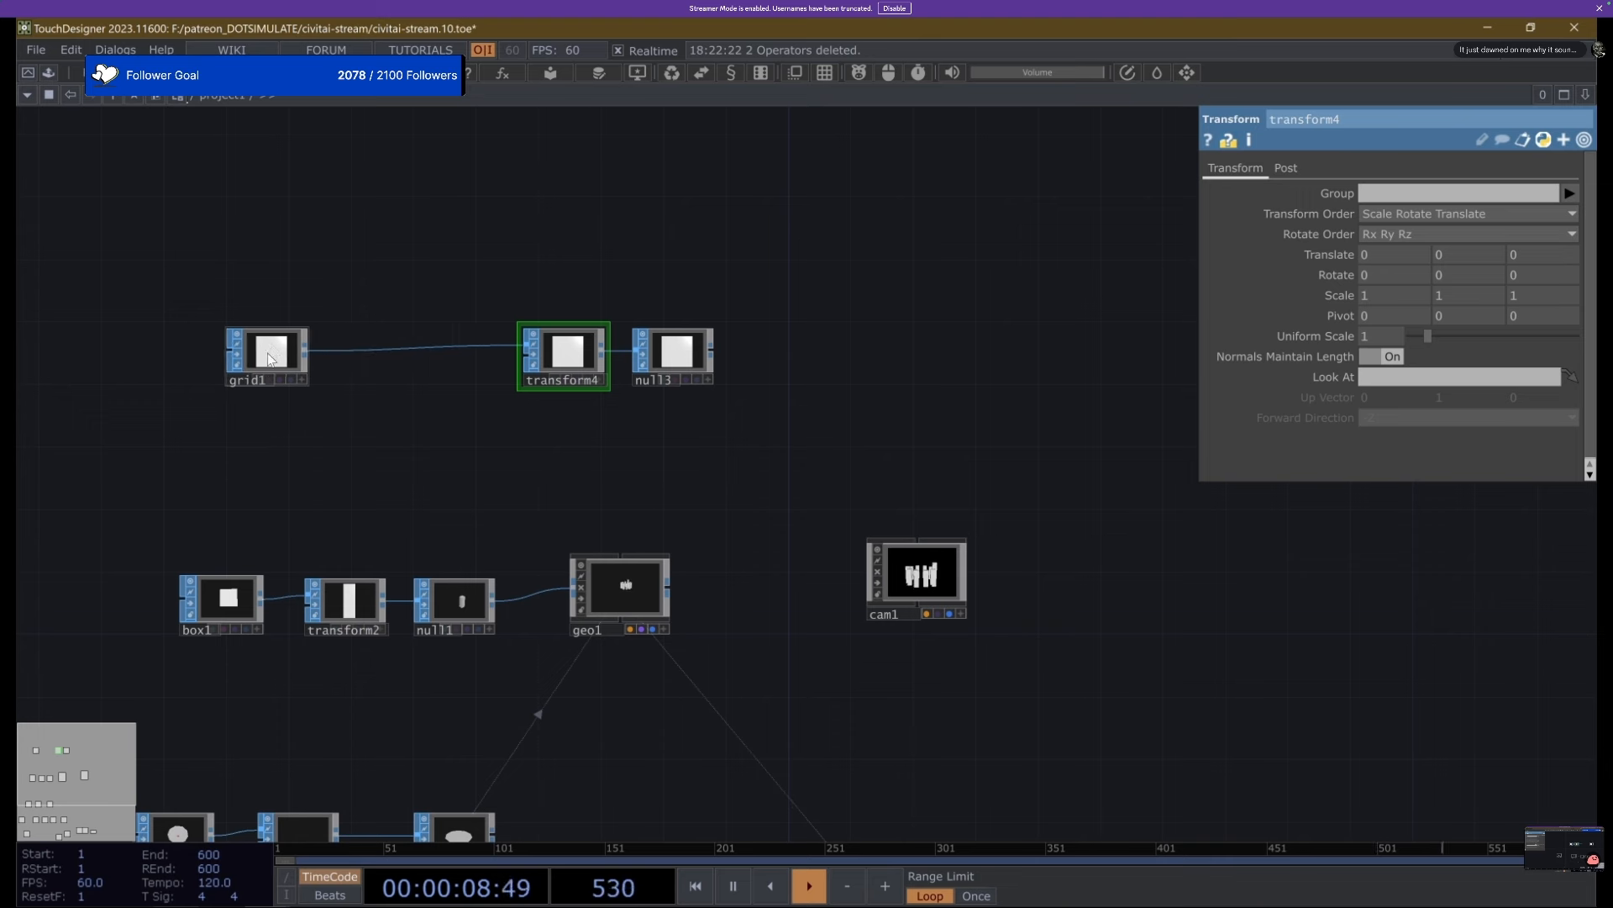
drag(601, 370, 431, 370)
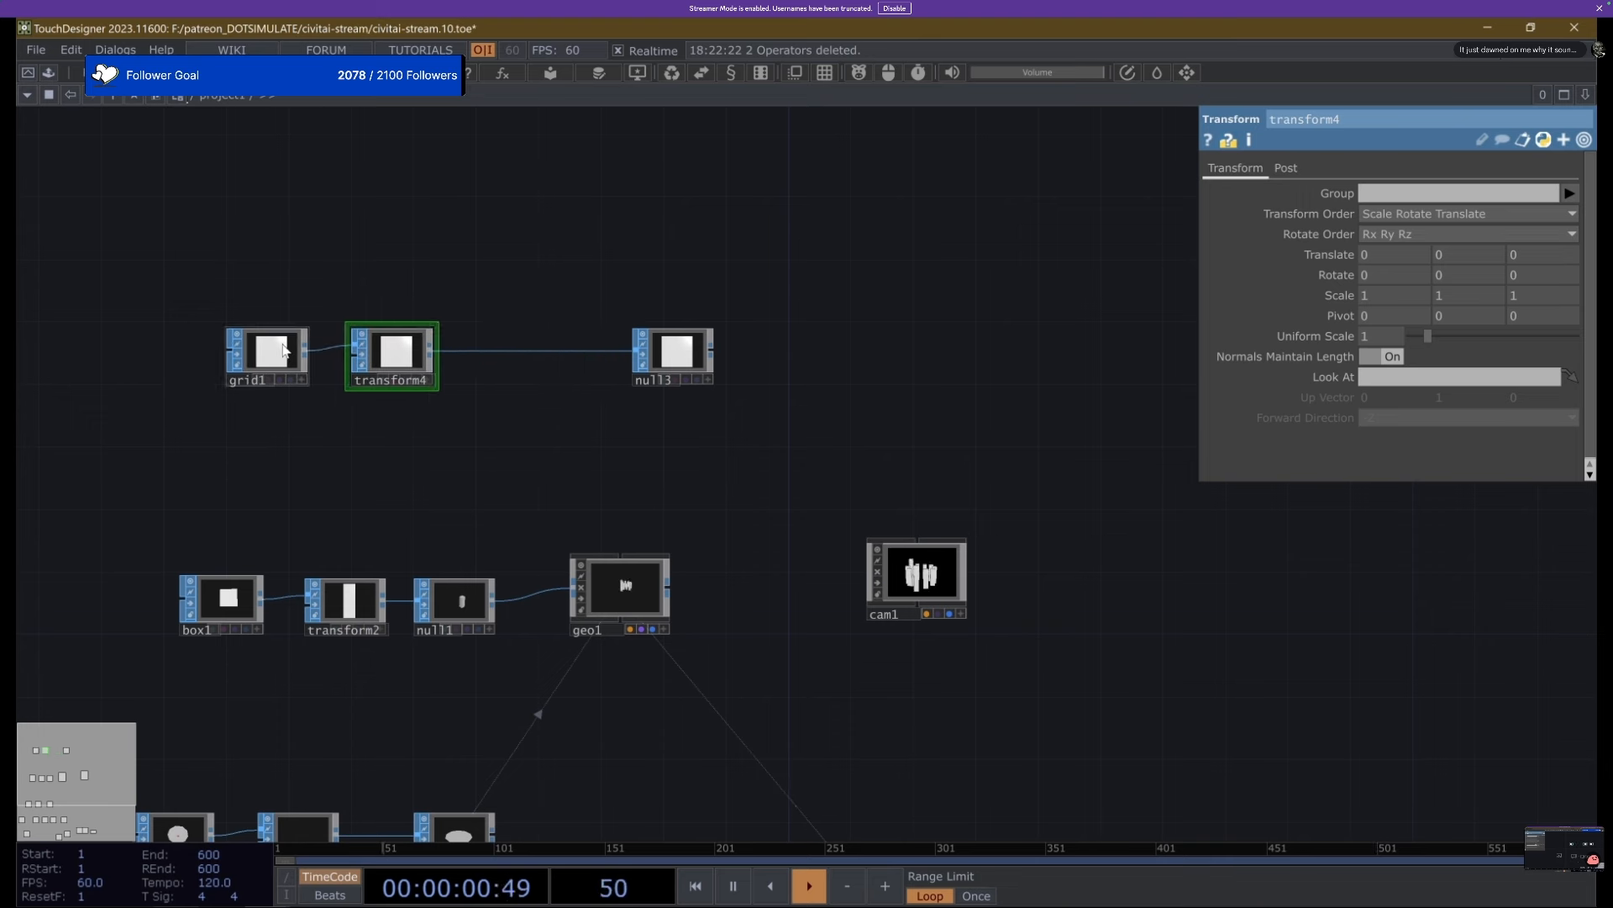
click(286, 353)
click(404, 360)
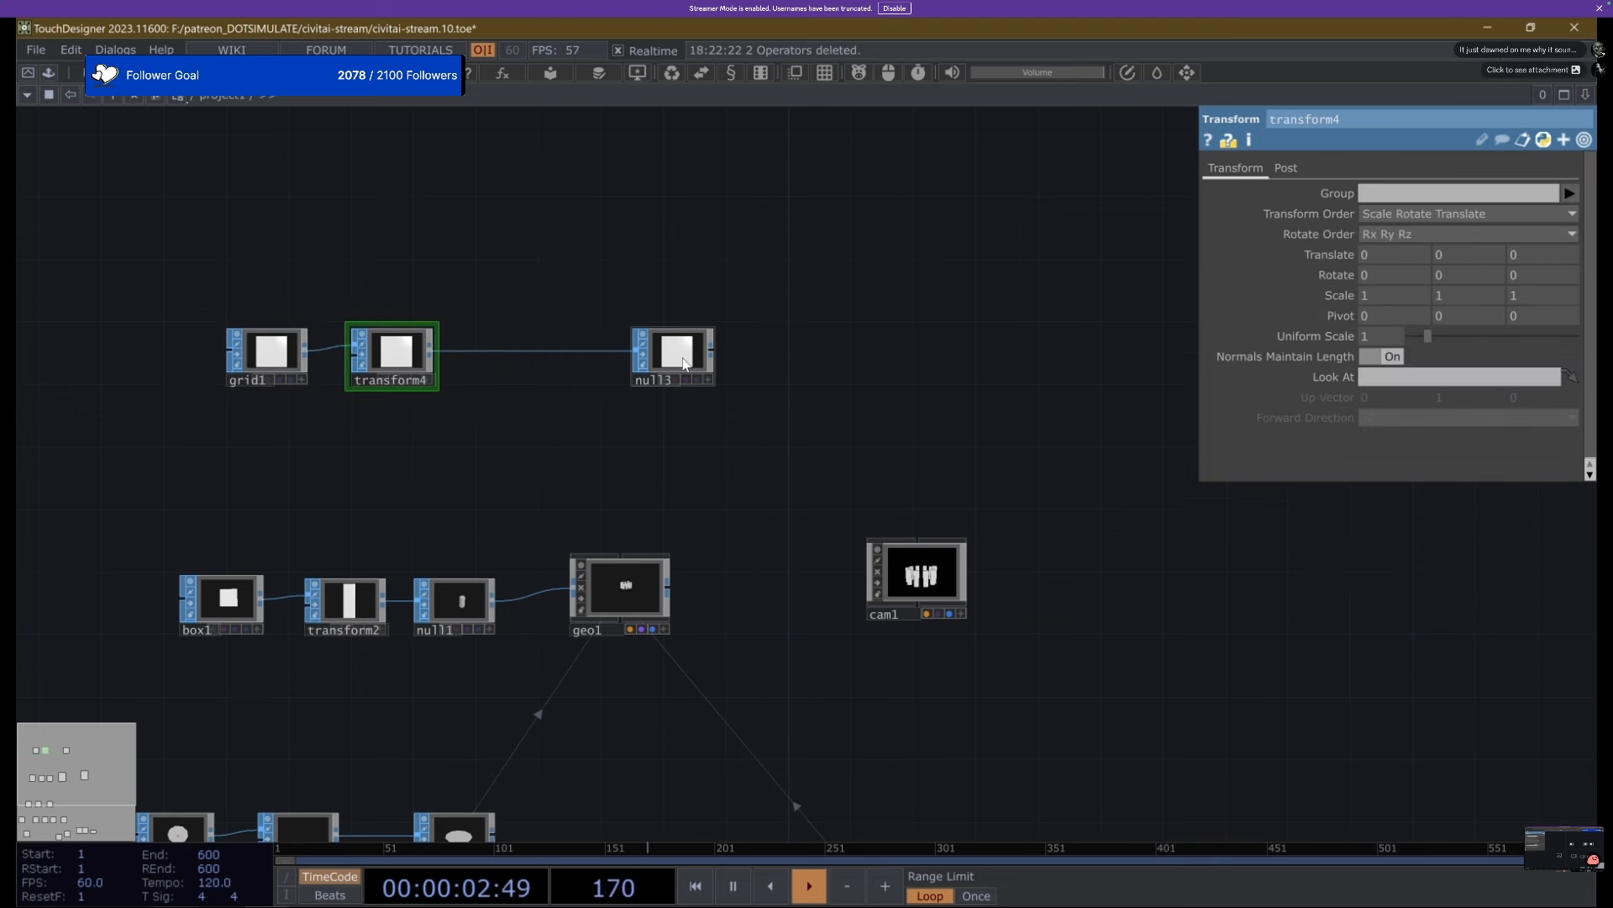
drag(677, 353, 504, 356)
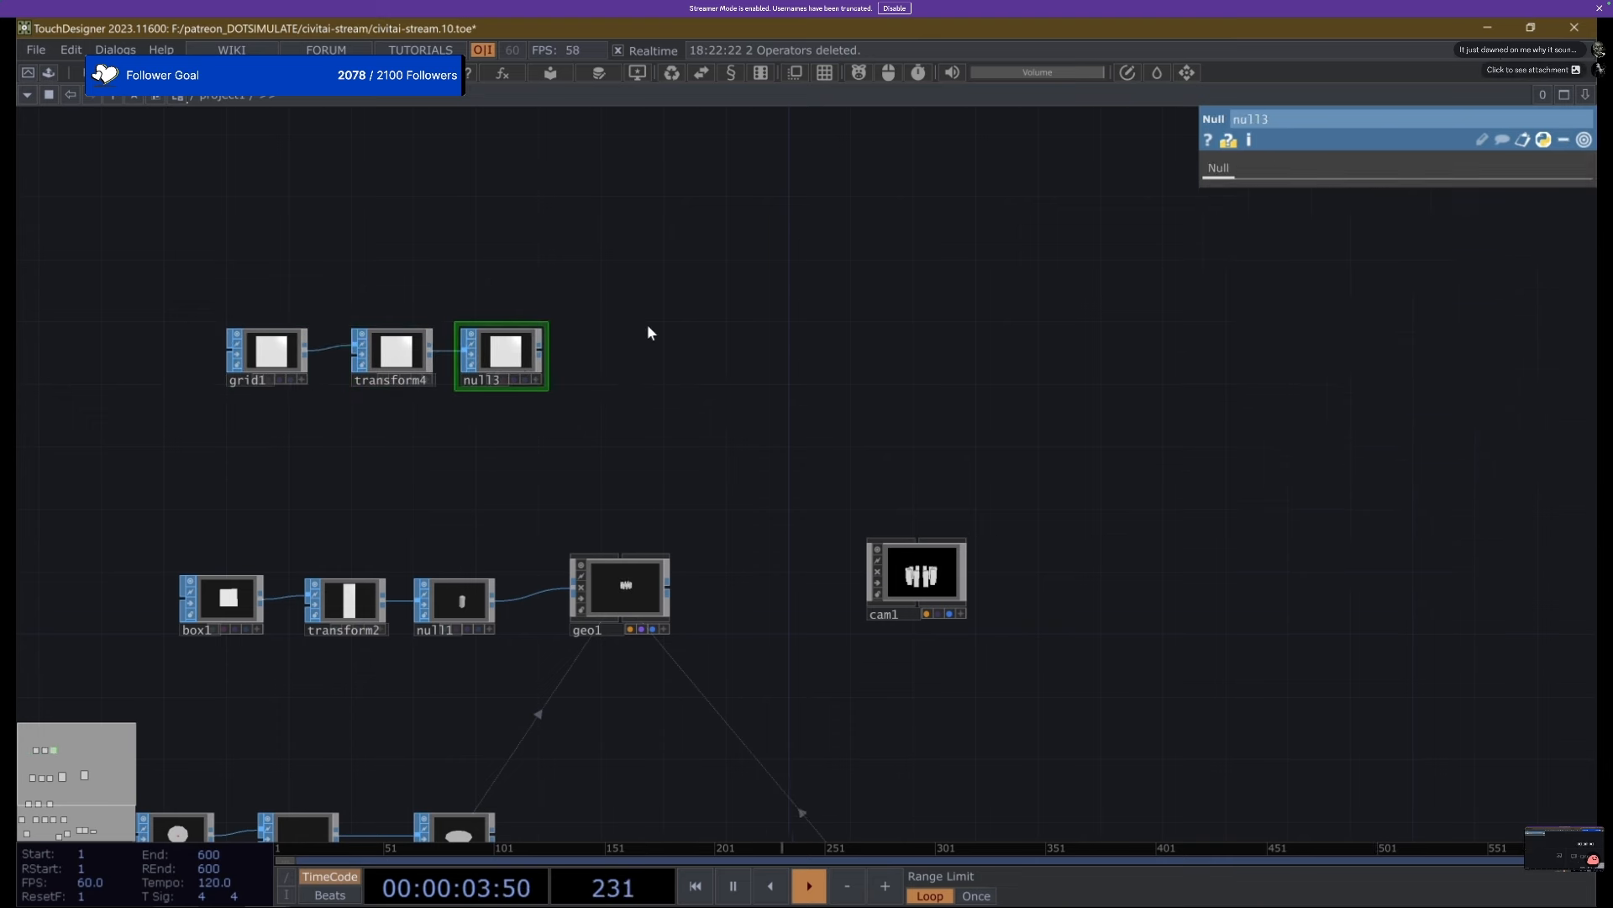
Create a Geometry COMP from null3's output and place it after null3.
right_click(543, 350)
click(460, 81)
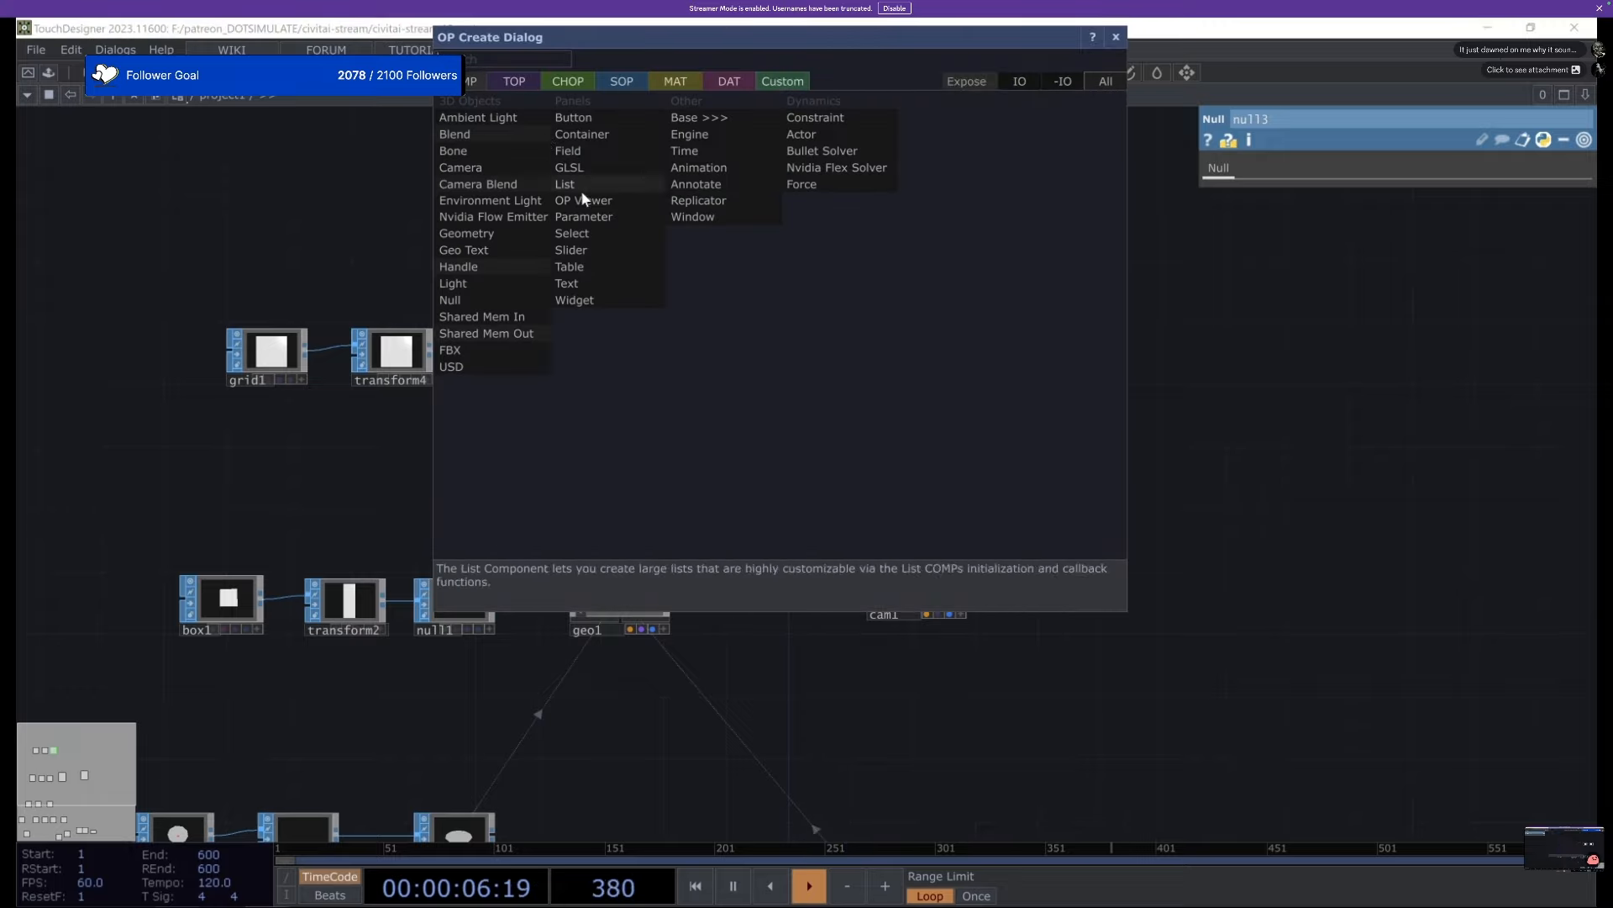
click(468, 230)
click(652, 341)
Lay the grid flat by setting grid1's Orientation to ZX Plane.
scroll(942, 588, up, 8)
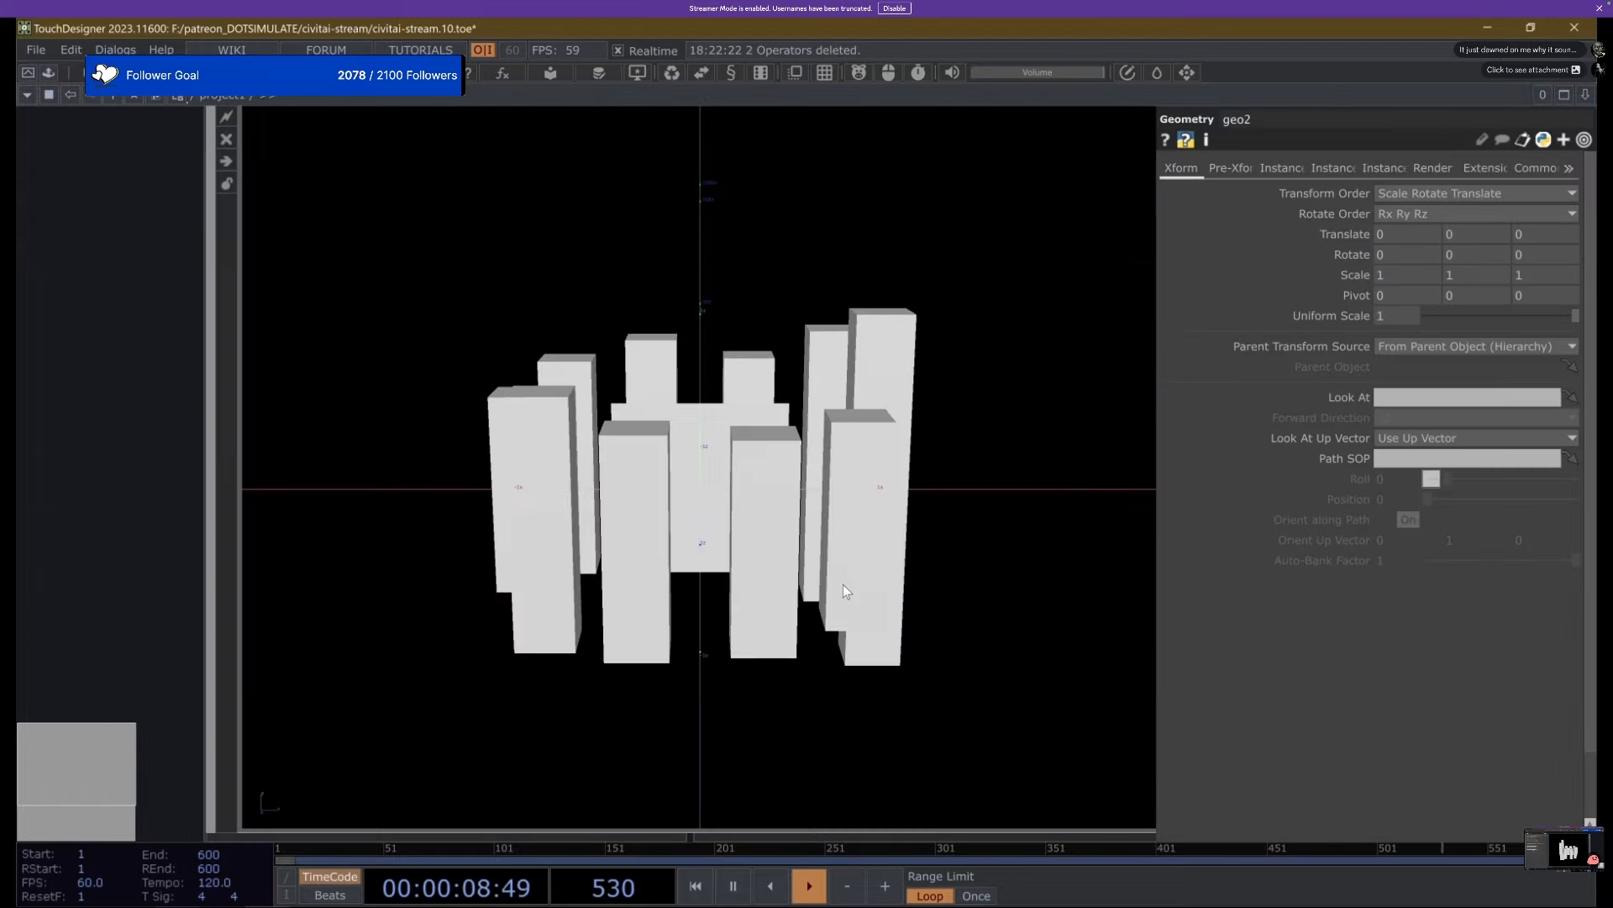
scroll(760, 490, up, 4)
scroll(800, 488, down, 4)
scroll(801, 487, down, 8)
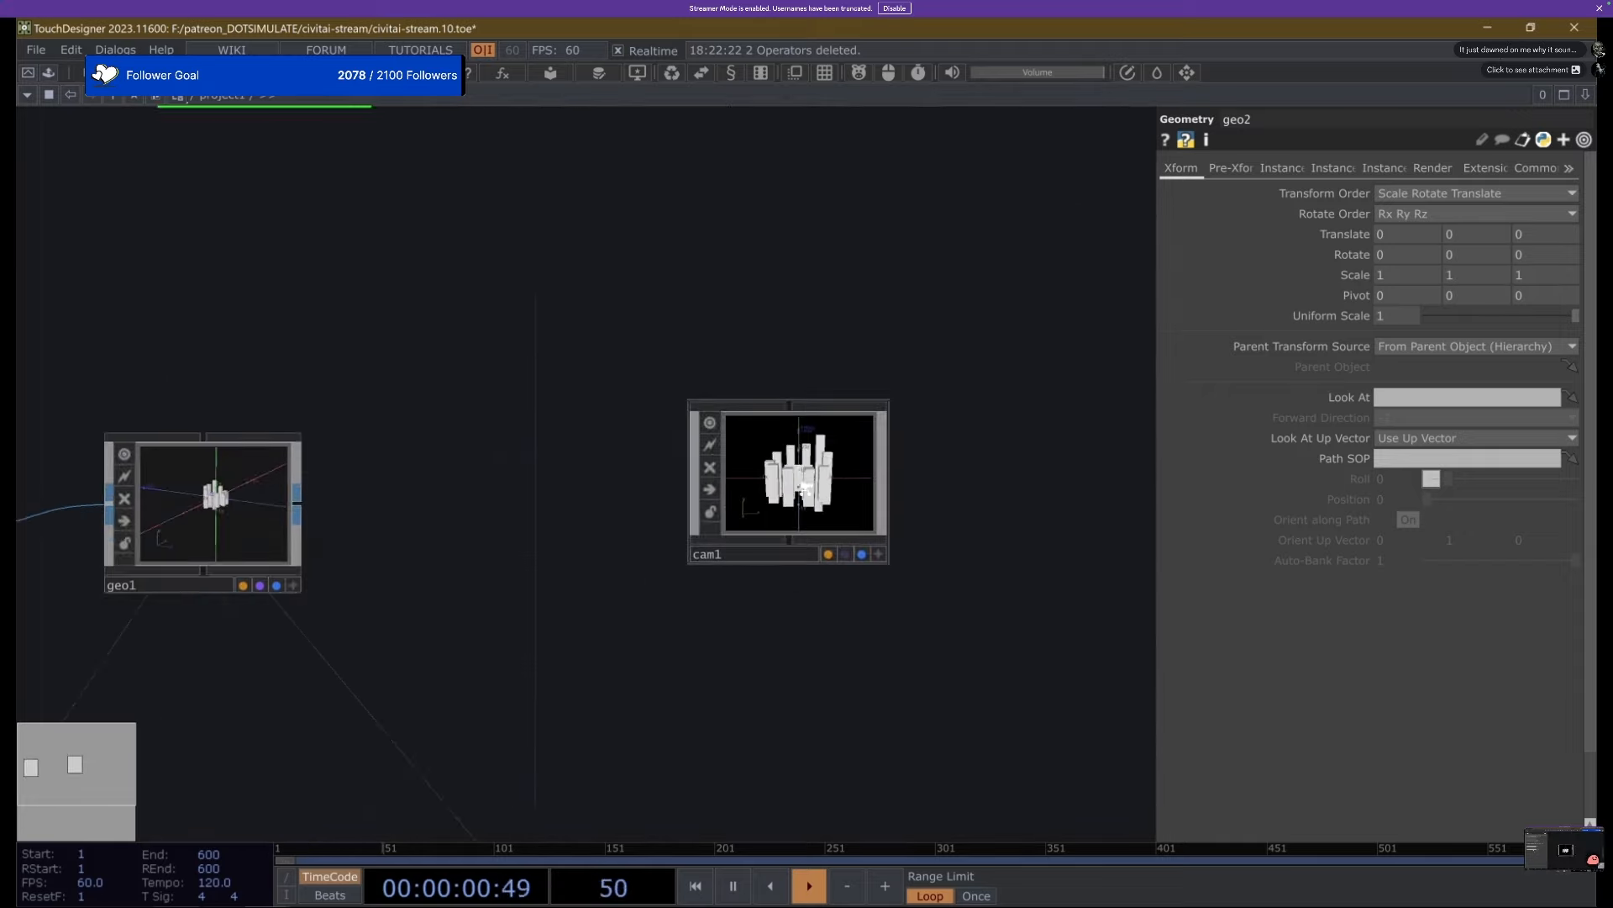
drag(454, 320, 298, 384)
click(78, 367)
scroll(650, 569, up, 8)
click(1400, 235)
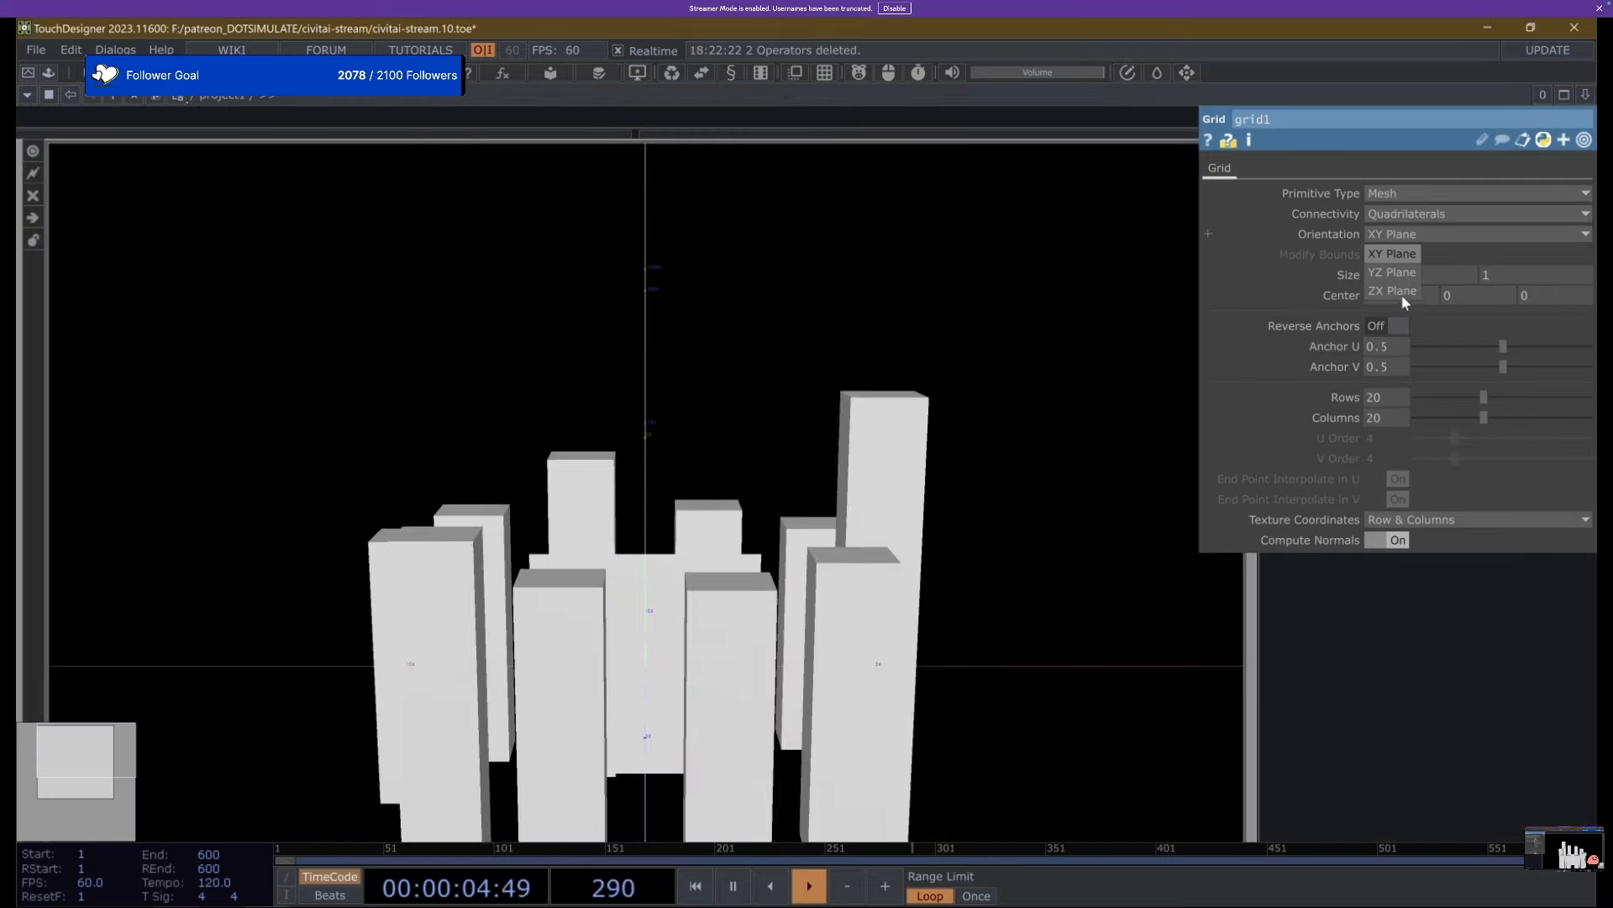
click(1400, 294)
Enlarge the grid into a floor by setting transform4's Uniform Scale to 100.
scroll(971, 389, down, 5)
scroll(1109, 515, down, 2)
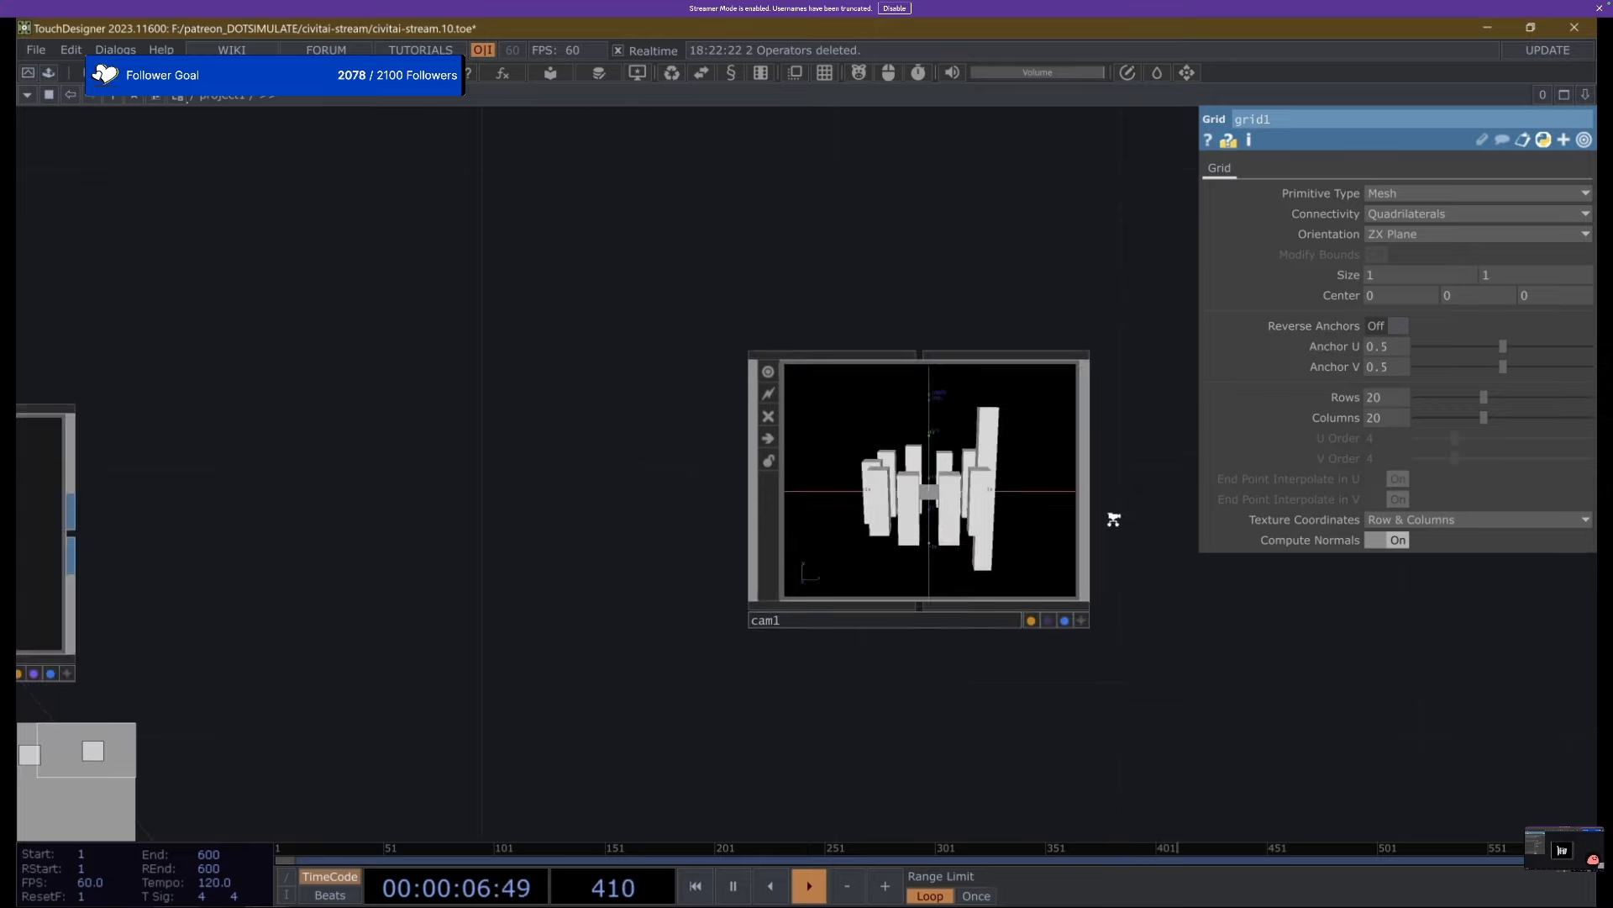
scroll(723, 380, down, 5)
click(764, 377)
scroll(1098, 496, up, 6)
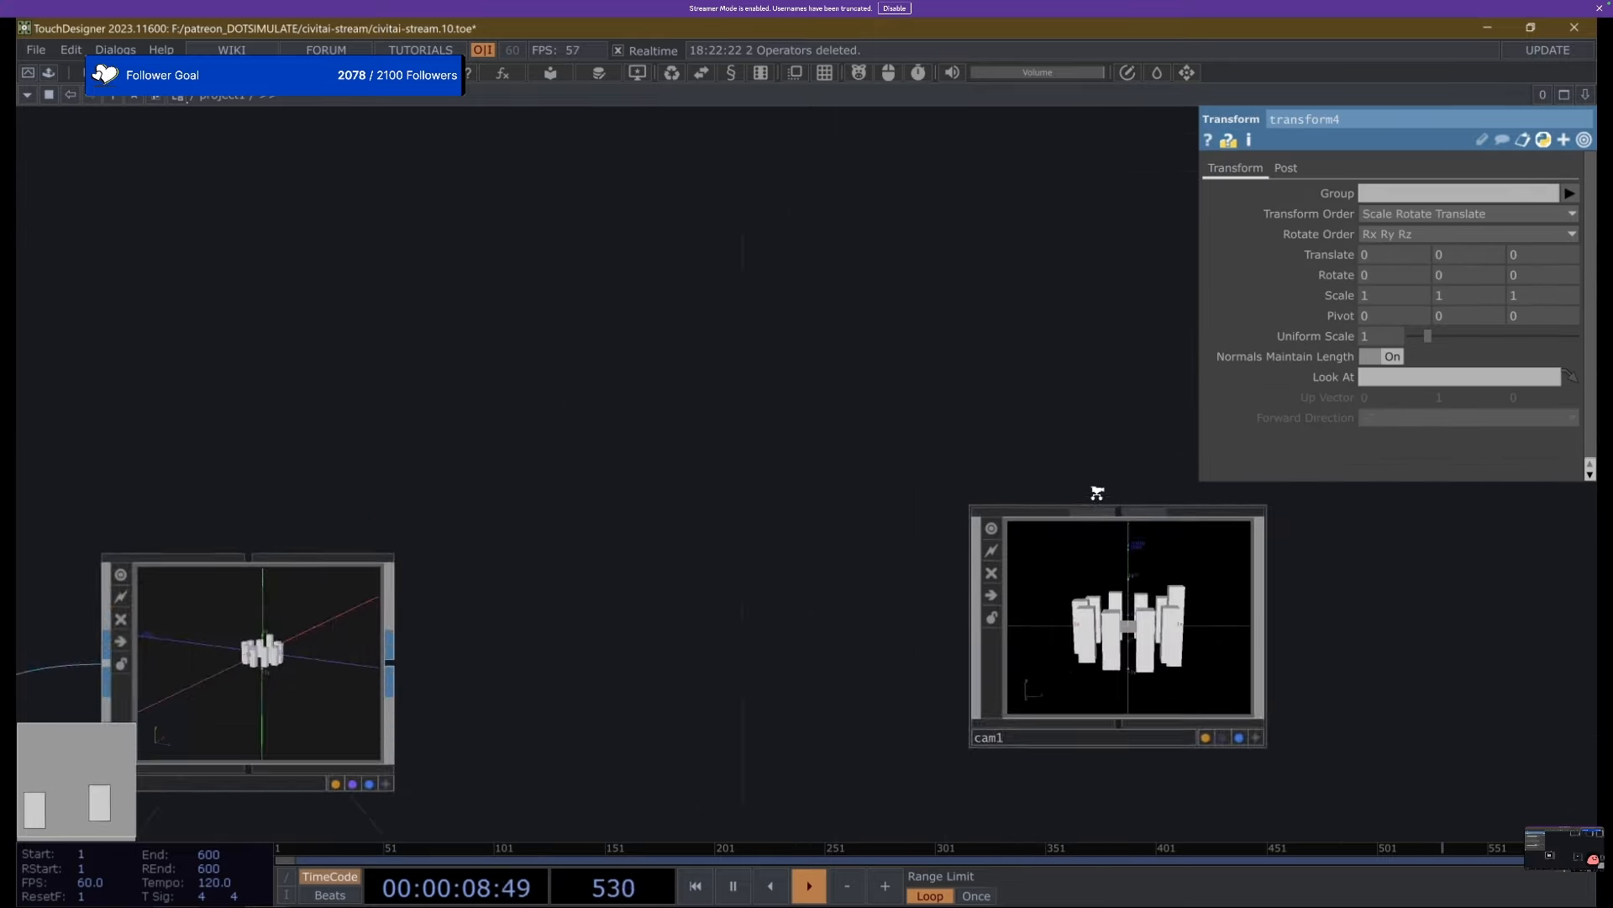
click(1379, 336)
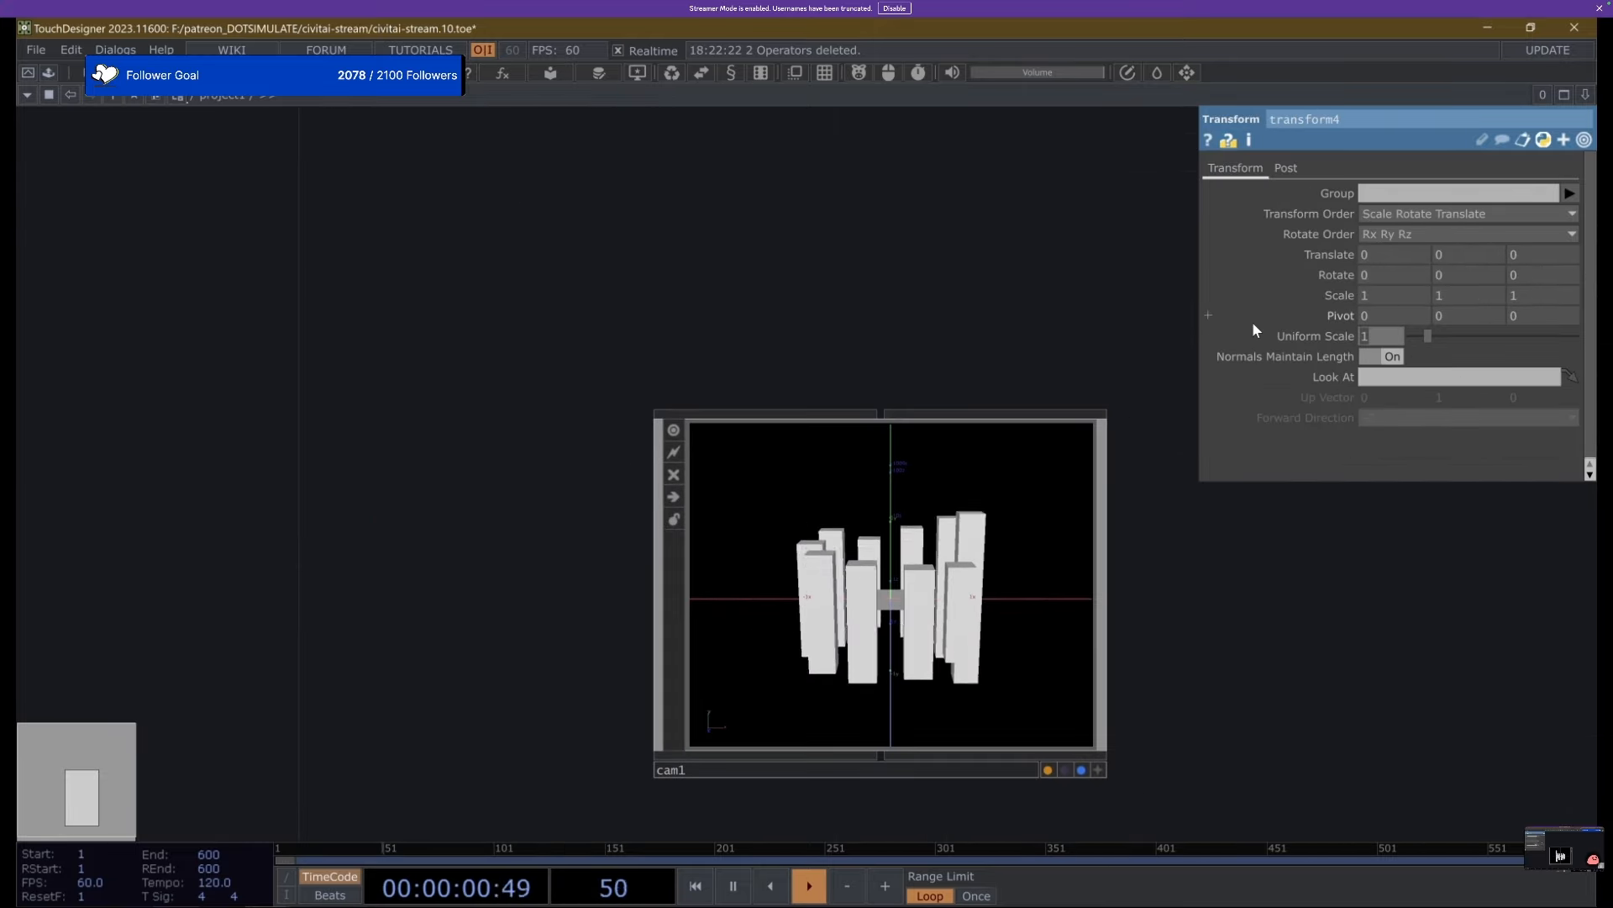
text(100)
key(Return)
Make cam1's viewer interactive and orbit the camera around the boxes to about -15 degrees X and 60 degrees Y rotation.
scroll(922, 576, down, 2)
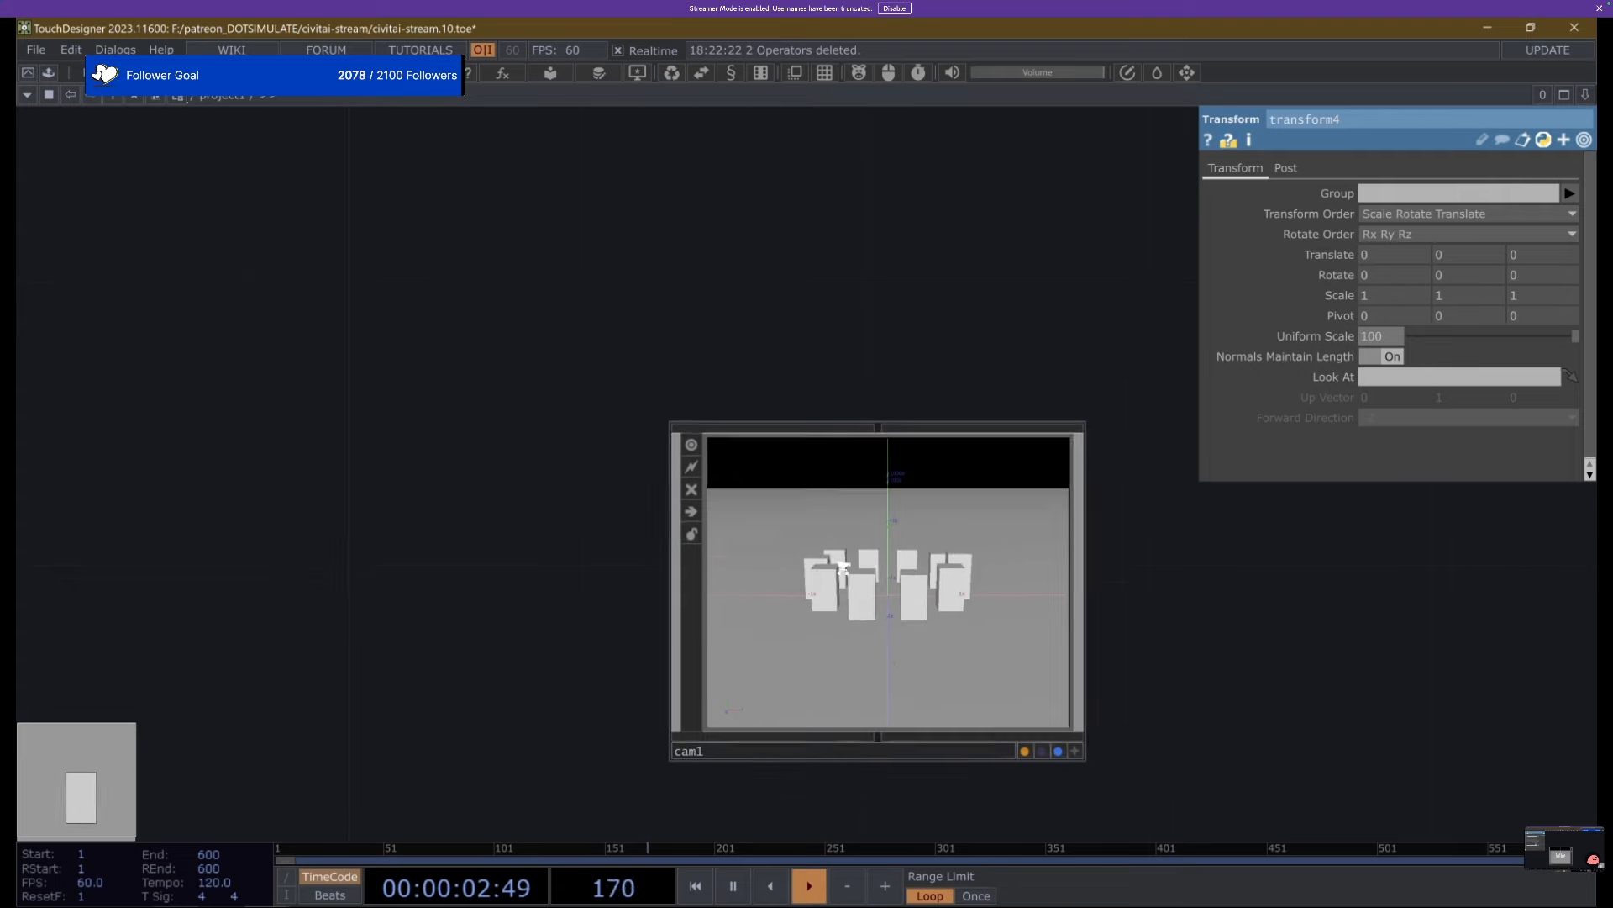
scroll(916, 563, up, 4)
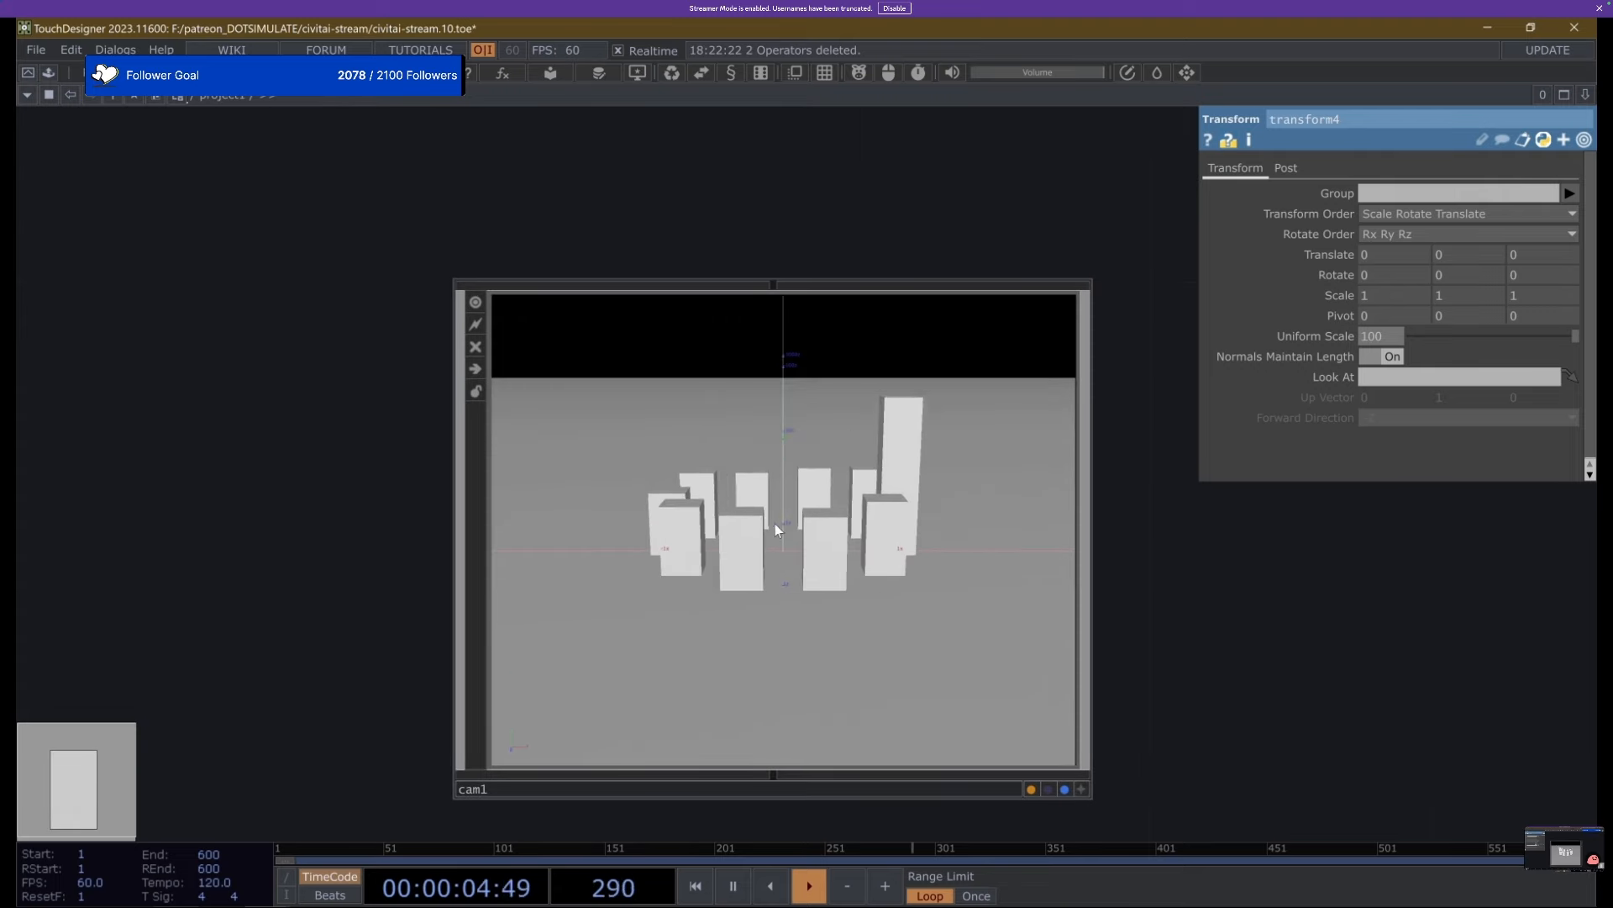
scroll(840, 535, down, 3)
scroll(836, 531, up, 5)
click(836, 531)
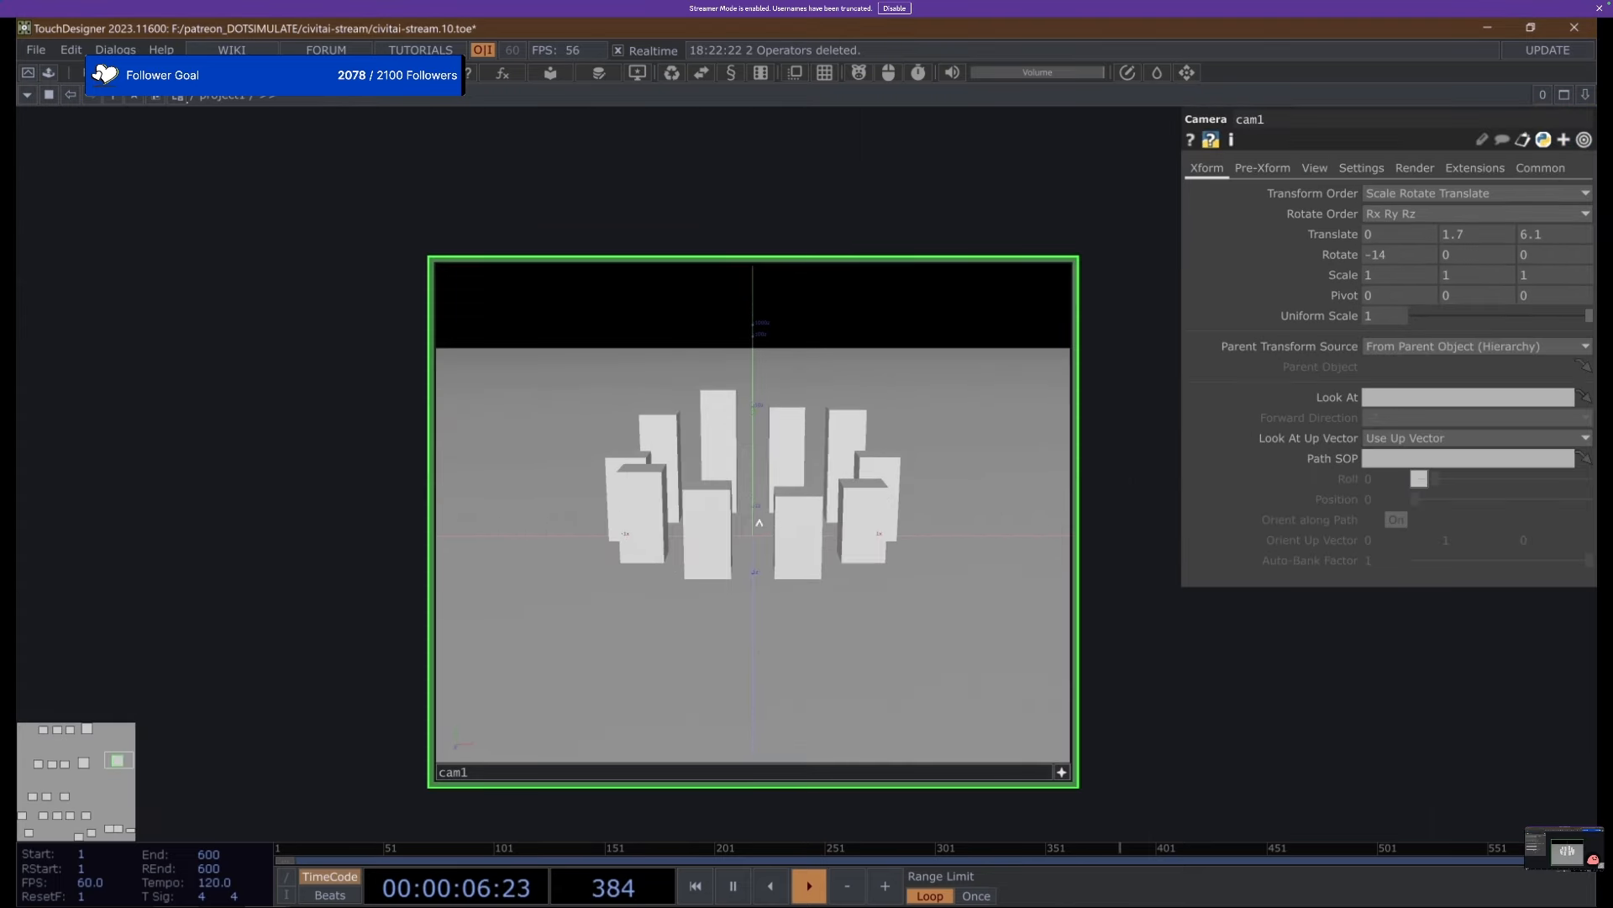
drag(1282, 711, 1160, 688)
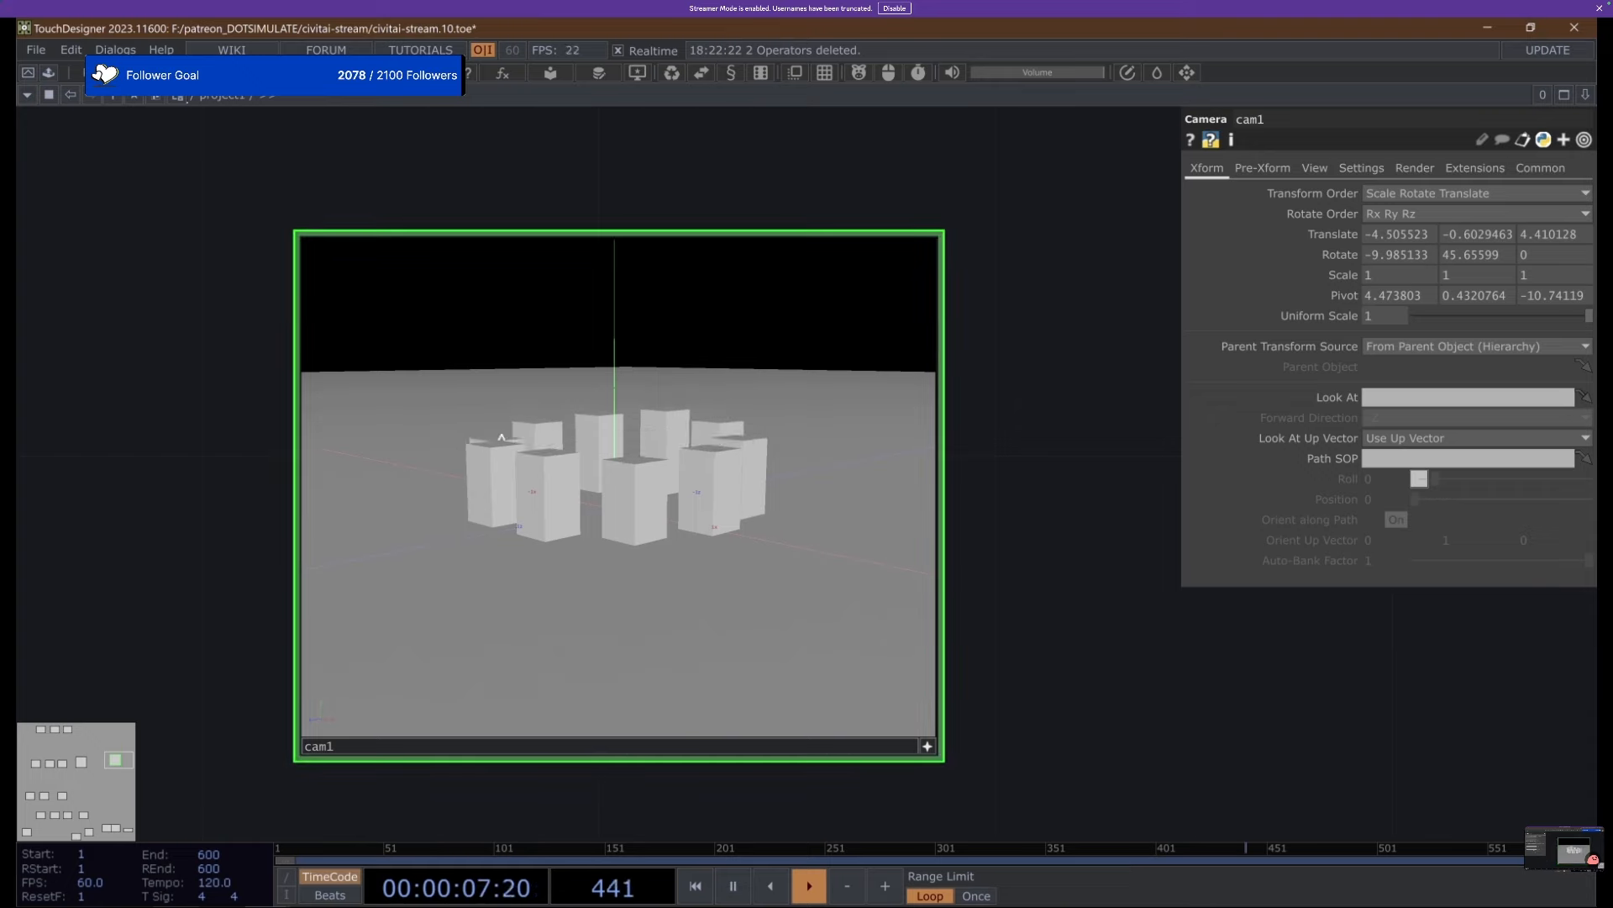
drag(586, 458, 953, 456)
Add a Render TOP and place it below cam1.
scroll(629, 405, down, 10)
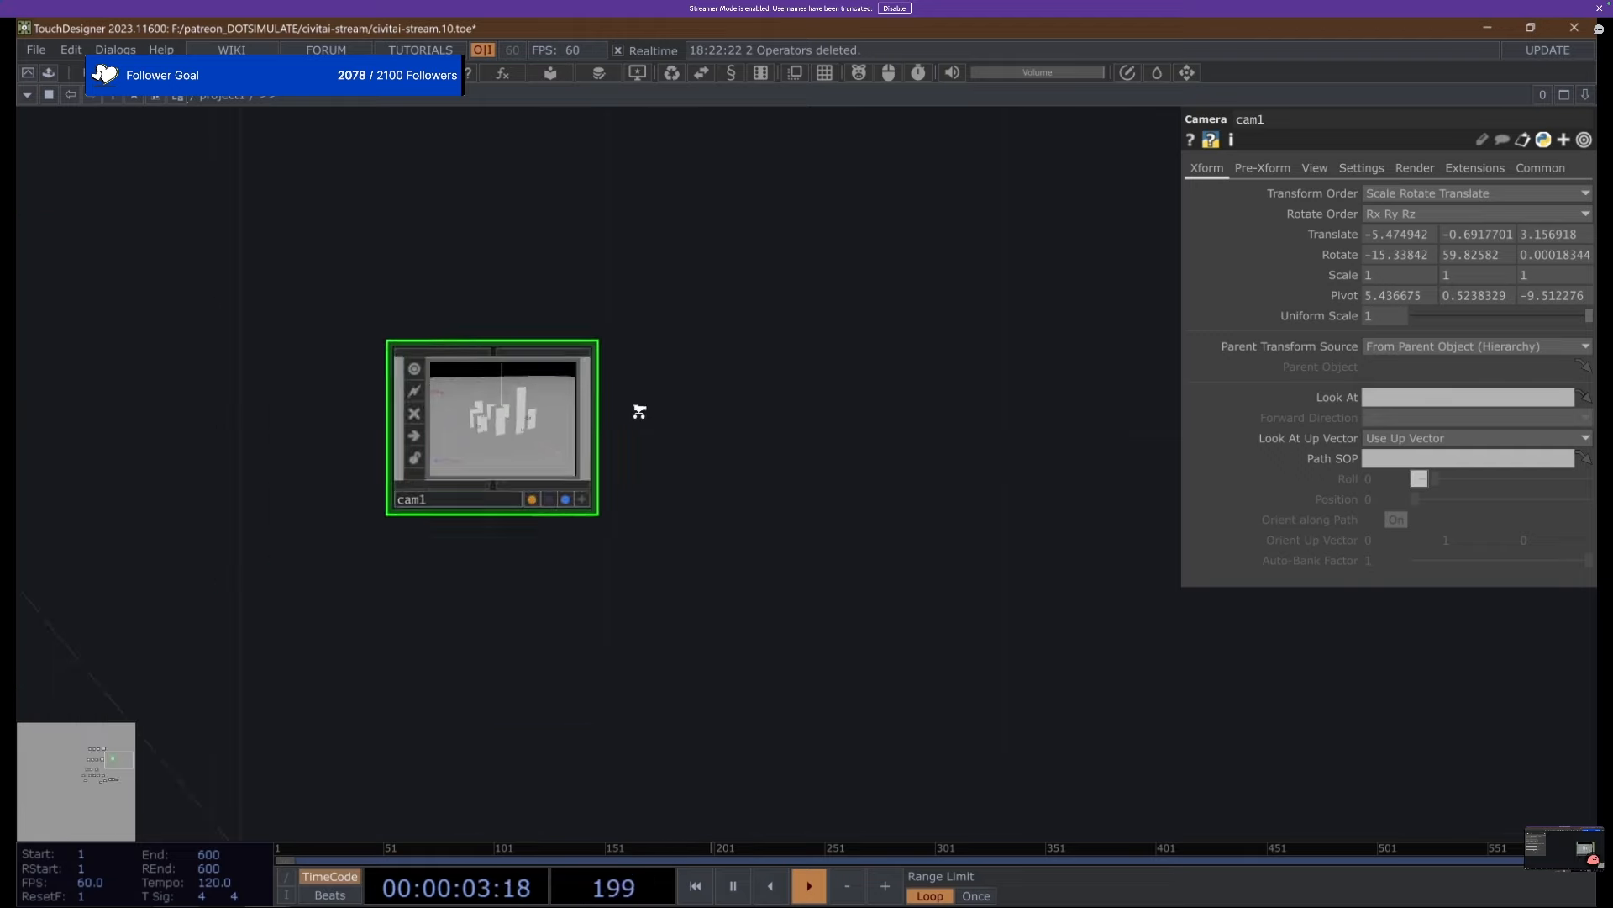
key(Tab)
click(427, 204)
text(re)
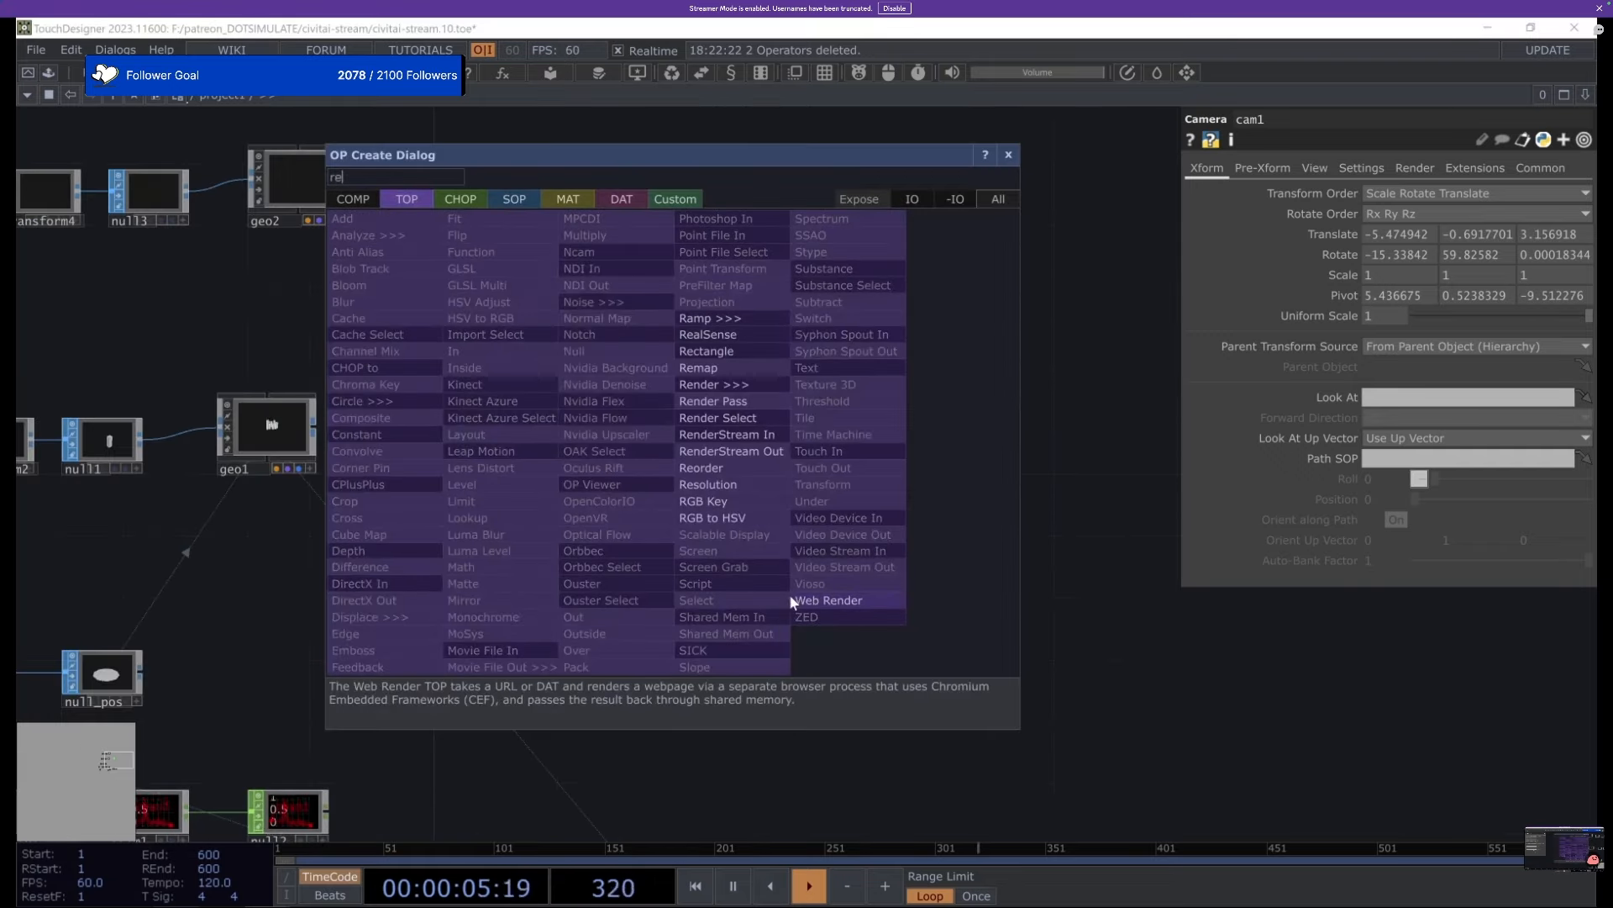
text(nder)
key(Return)
click(791, 597)
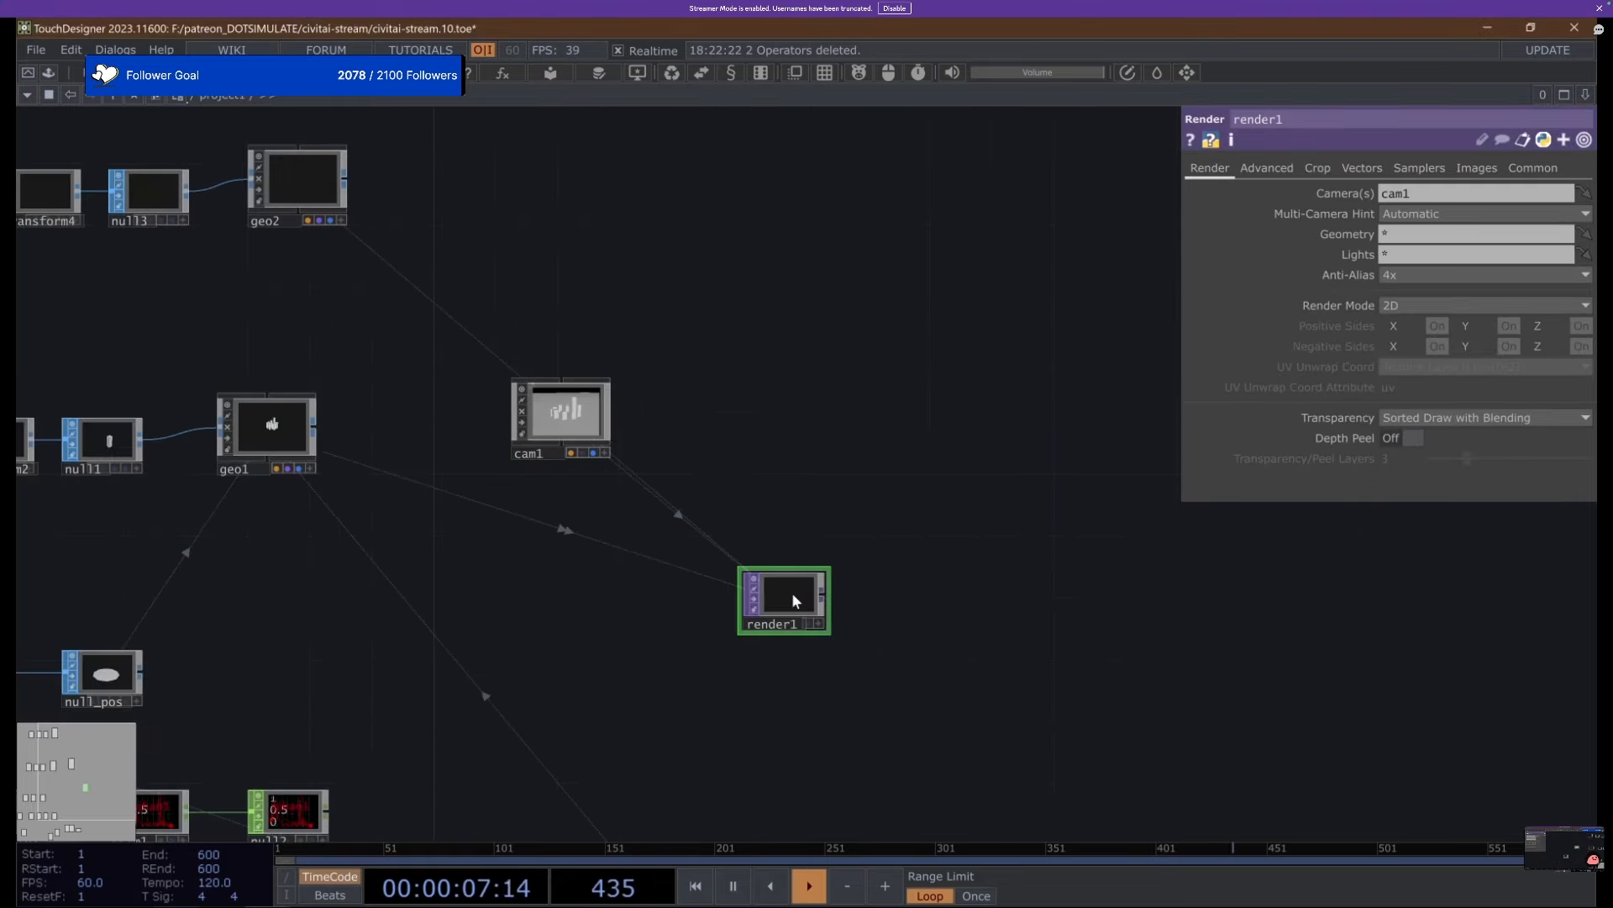
drag(792, 597, 730, 506)
Add a Light COMP and place it between geo2 and cam1.
scroll(711, 523, up, 1)
scroll(711, 524, up, 5)
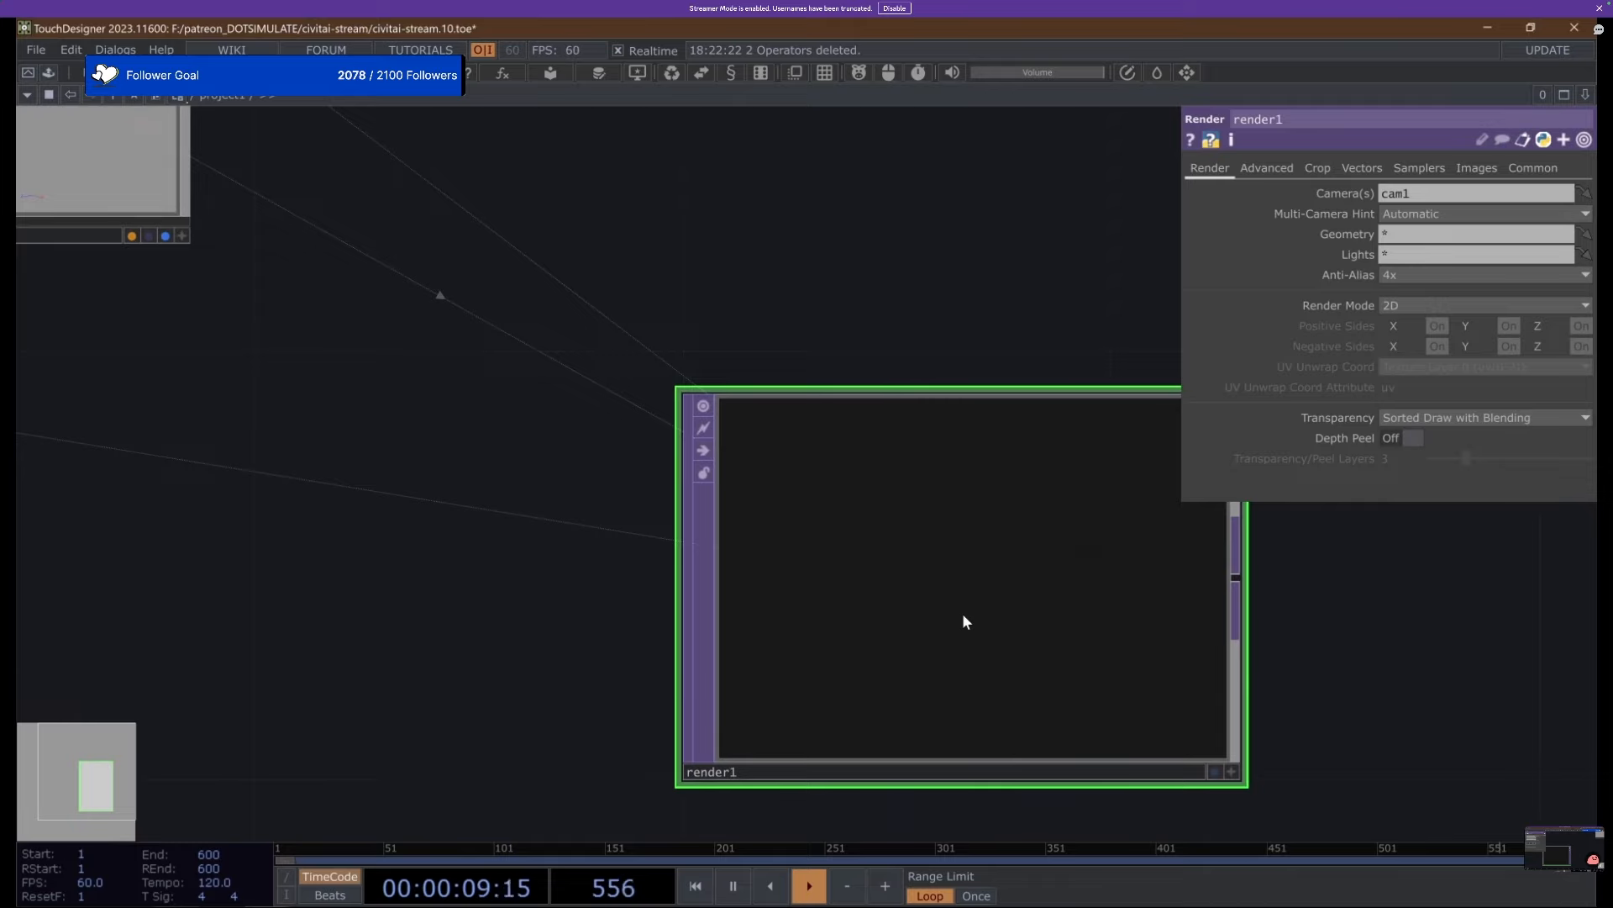
scroll(962, 613, down, 4)
scroll(907, 655, up, 4)
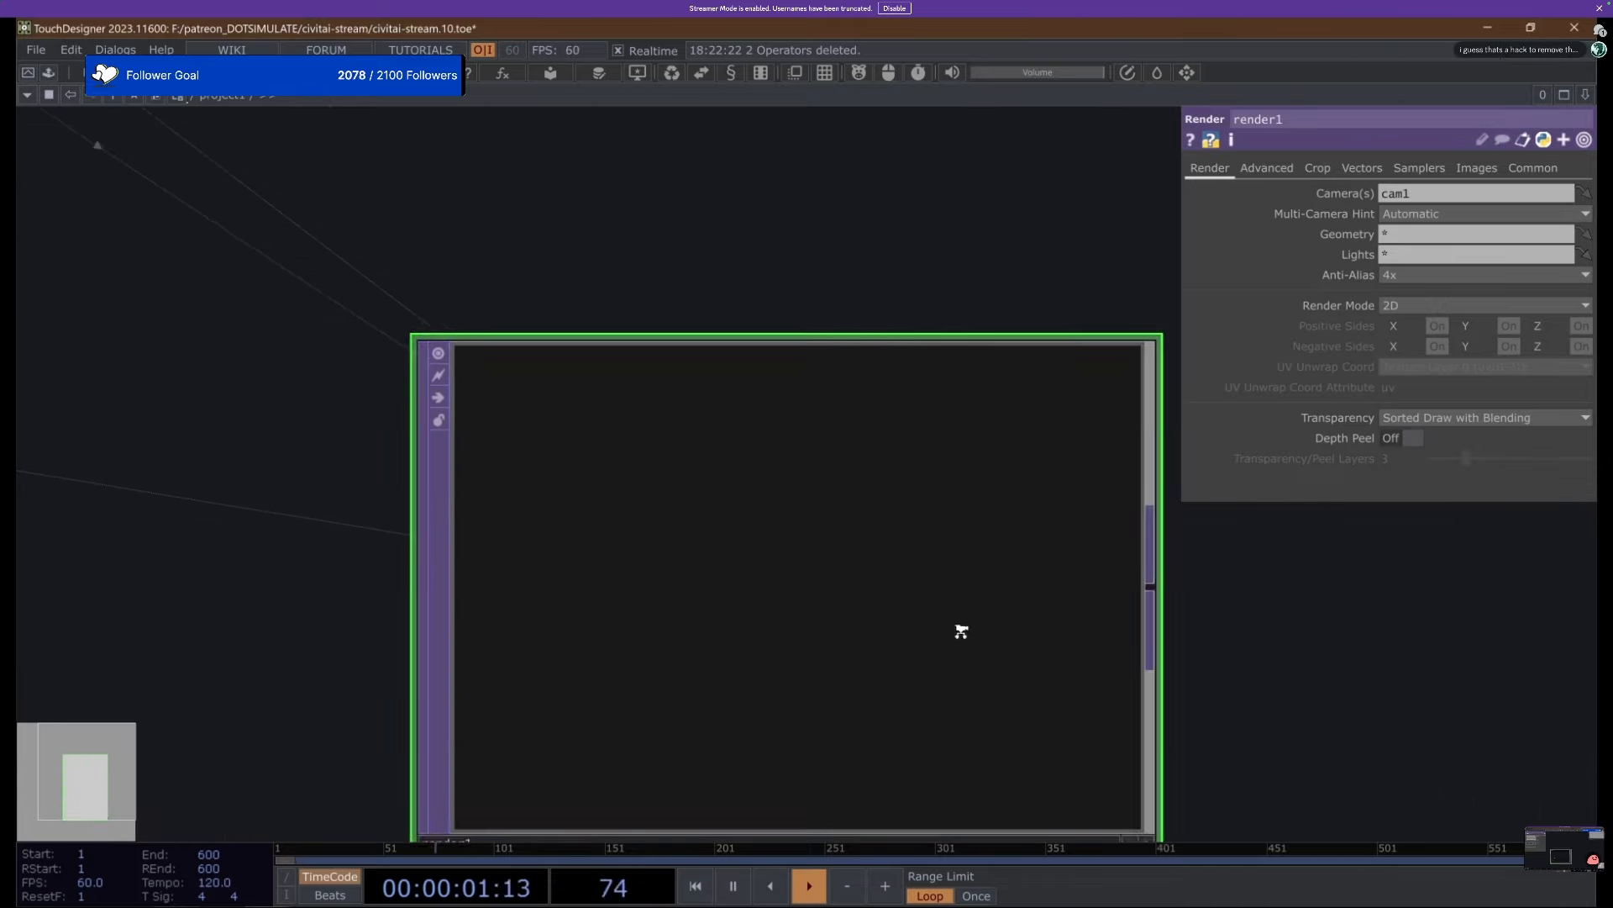
scroll(888, 631, down, 2)
scroll(886, 631, down, 6)
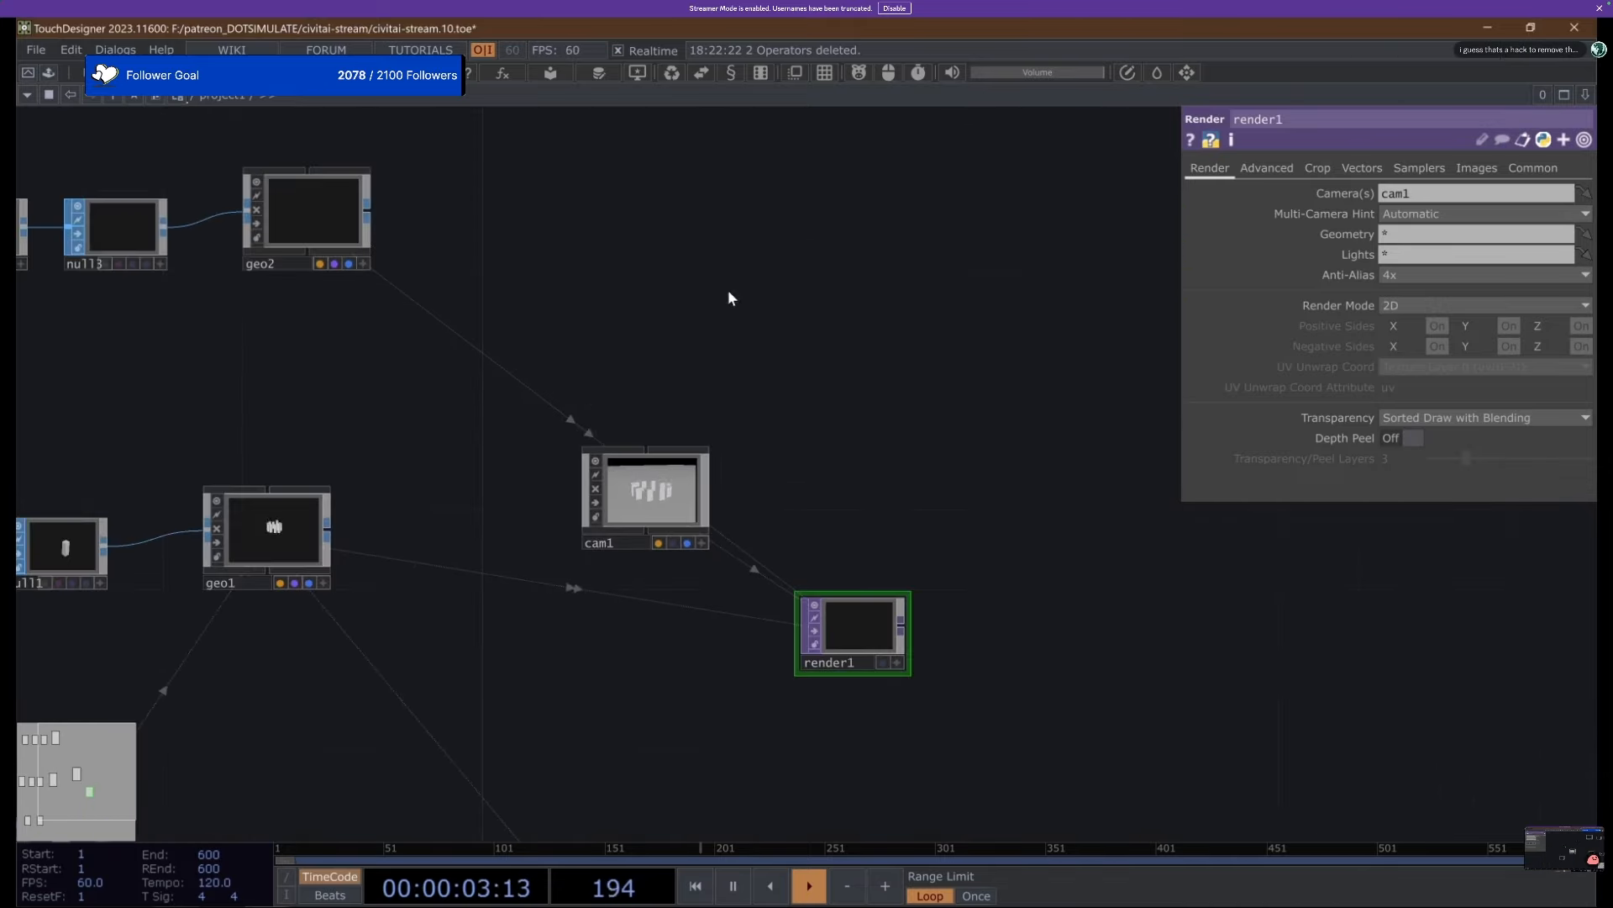
key(Tab)
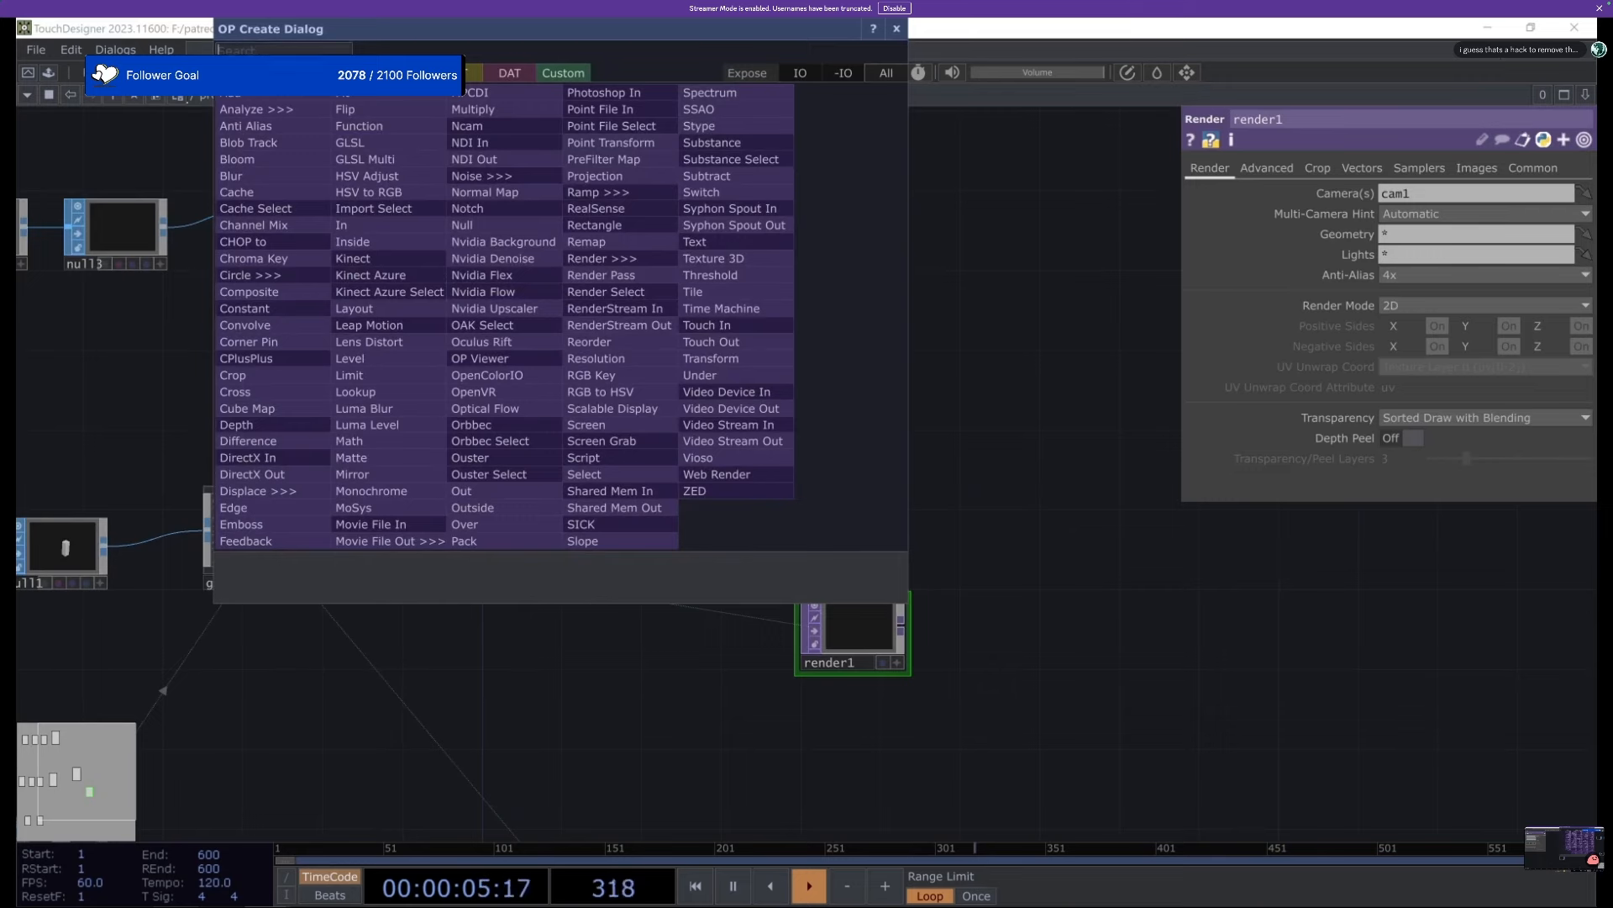
click(241, 73)
text(ligh)
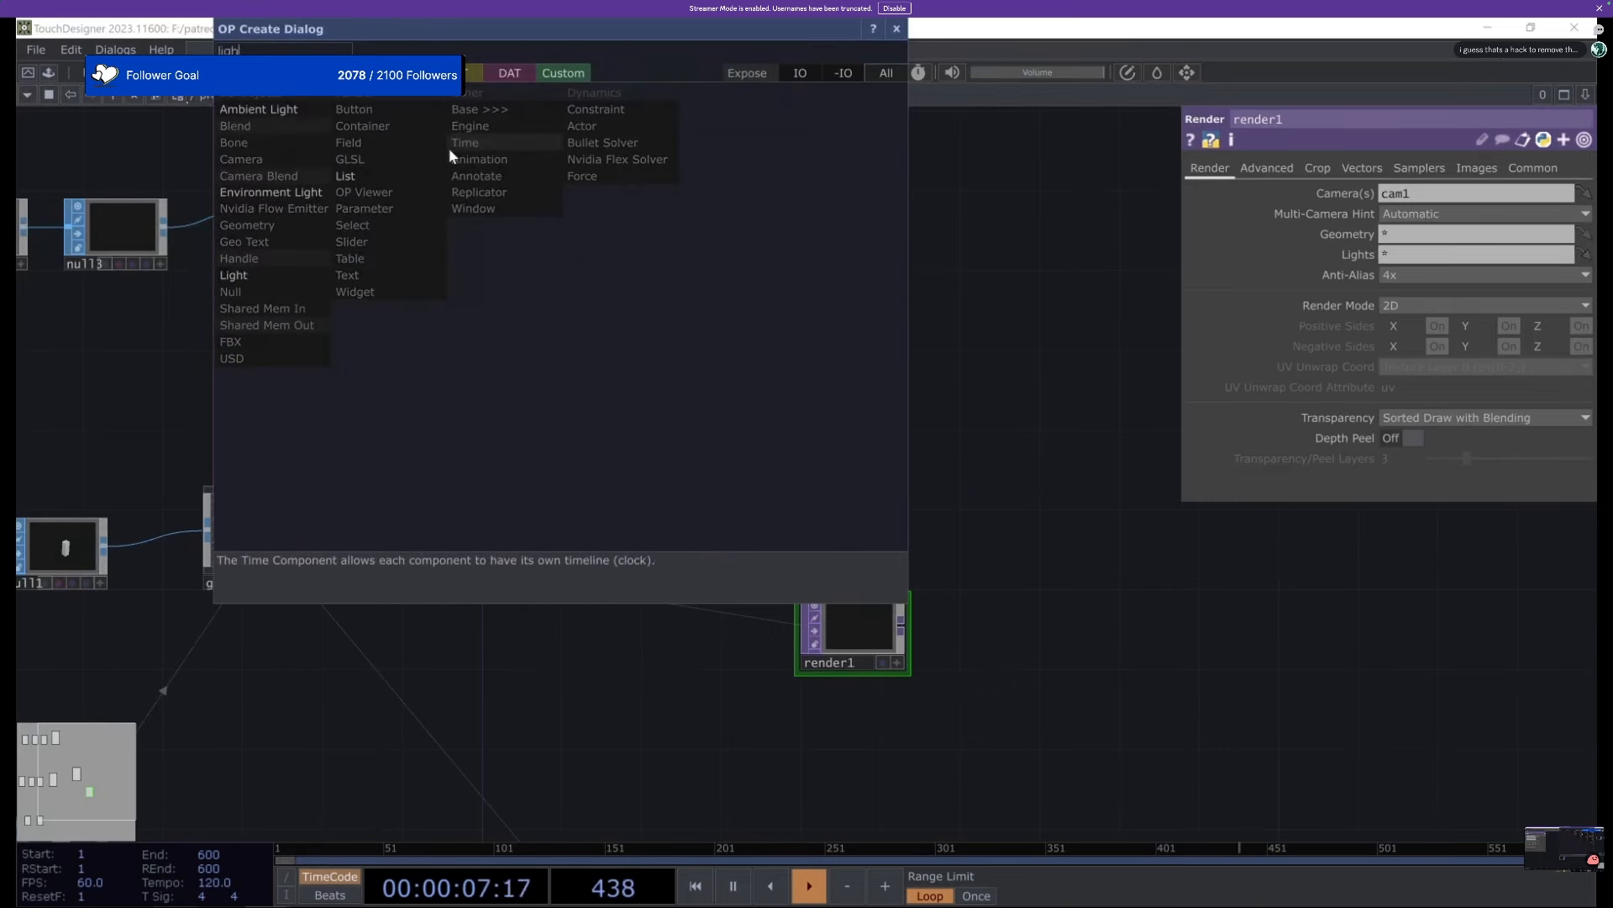
text(t)
key(Return)
click(535, 205)
drag(533, 207, 518, 329)
scroll(481, 296, up, 5)
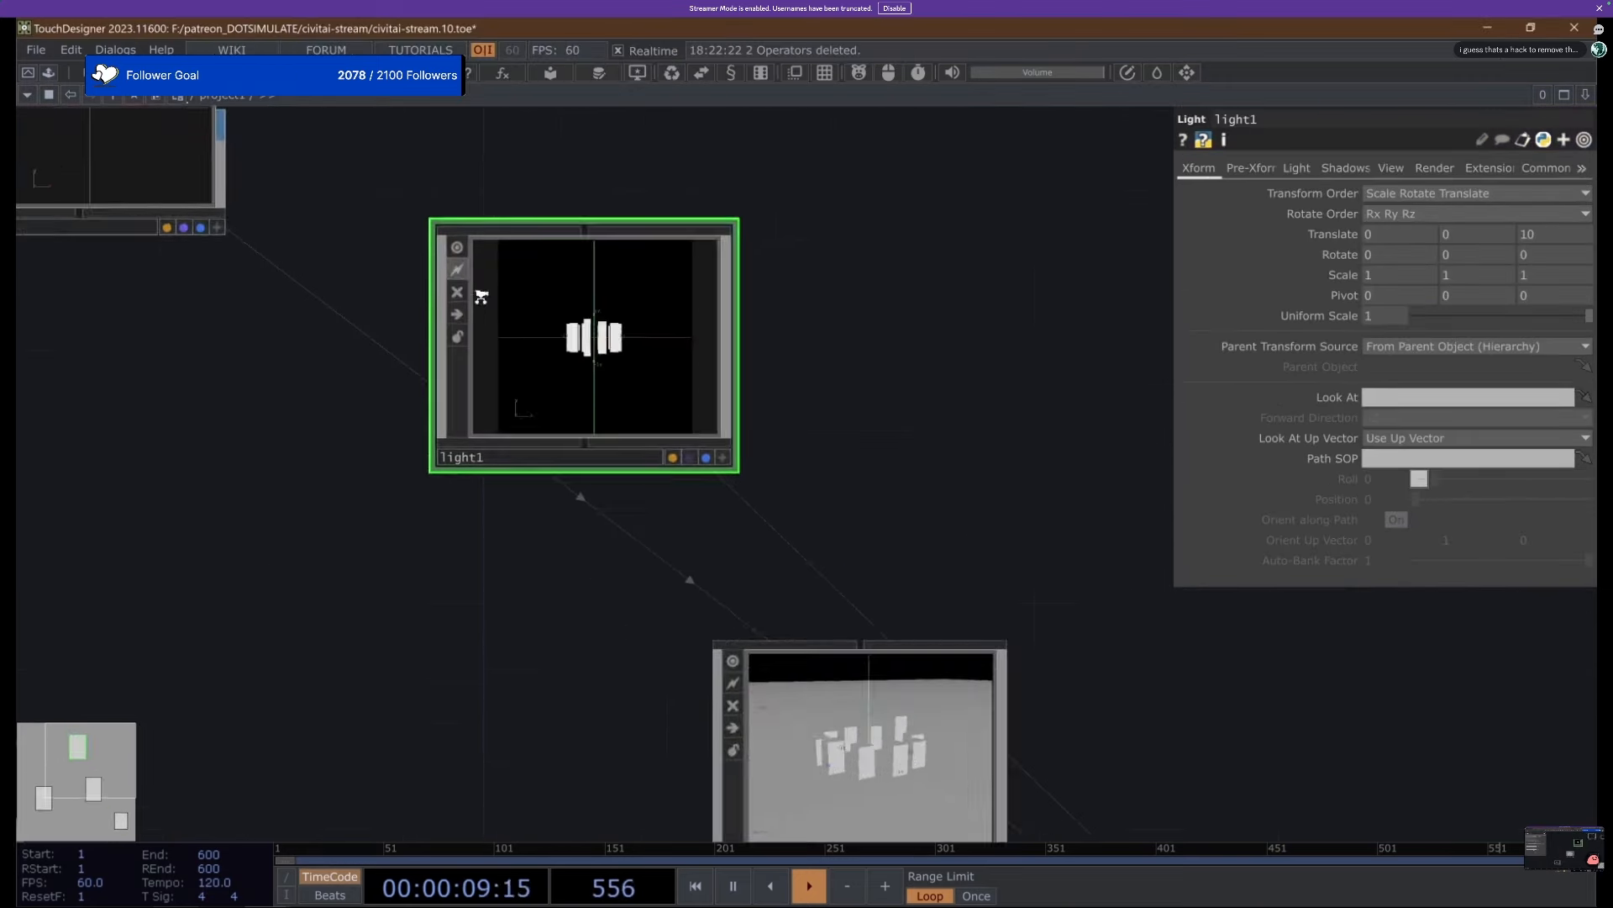
Move light1 into the open space to the right of geo2, above cam1.
scroll(871, 360, down, 10)
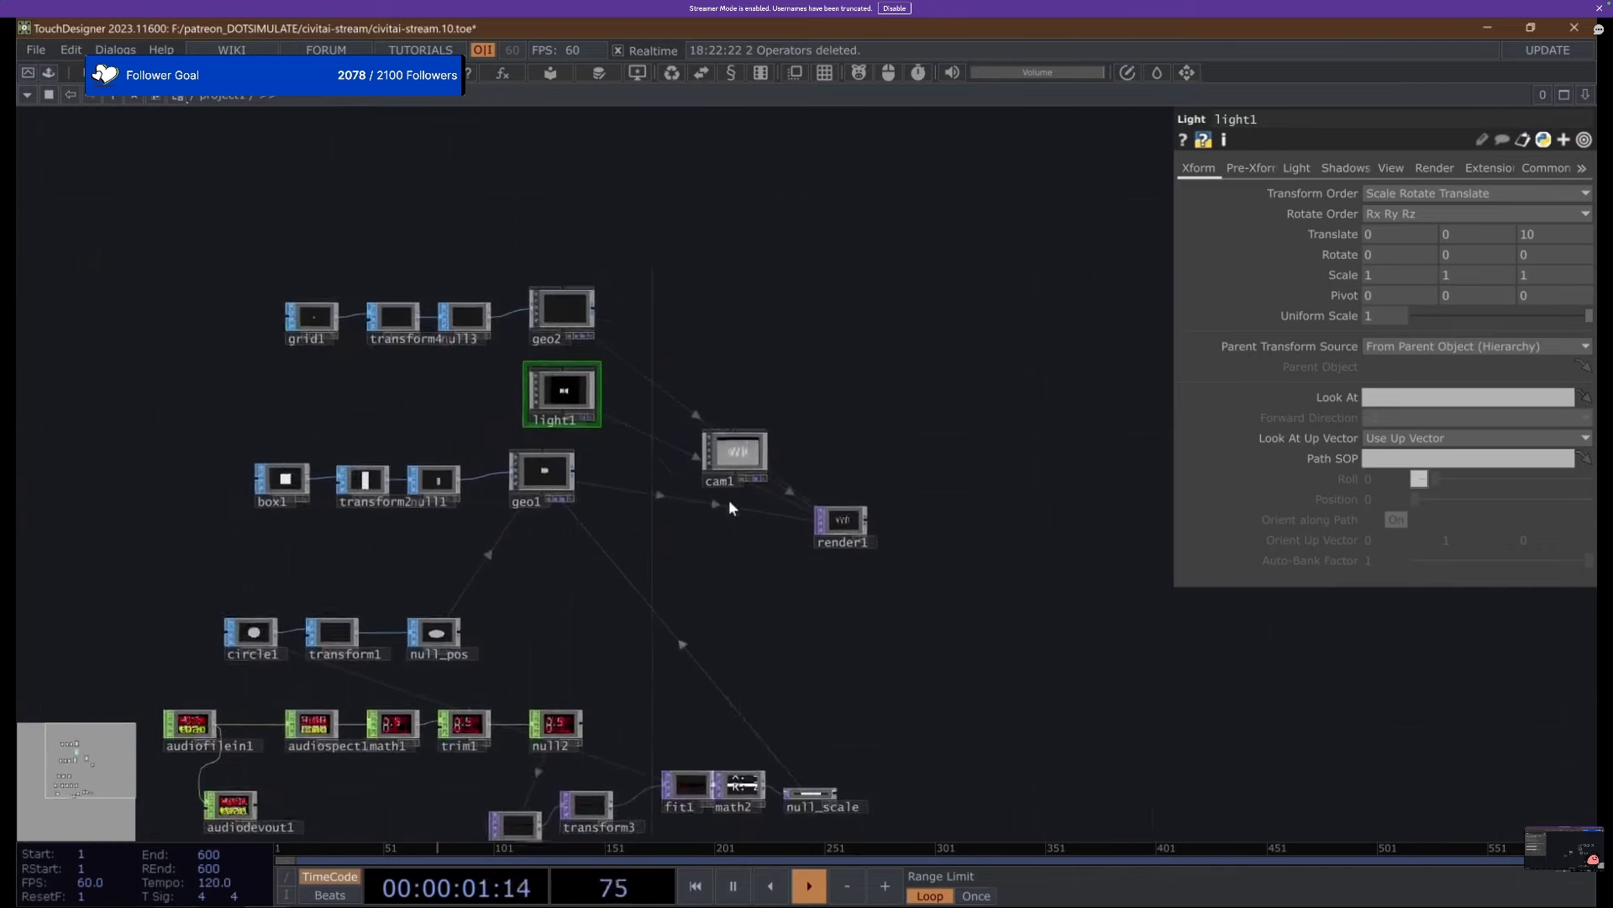
drag(601, 543, 682, 445)
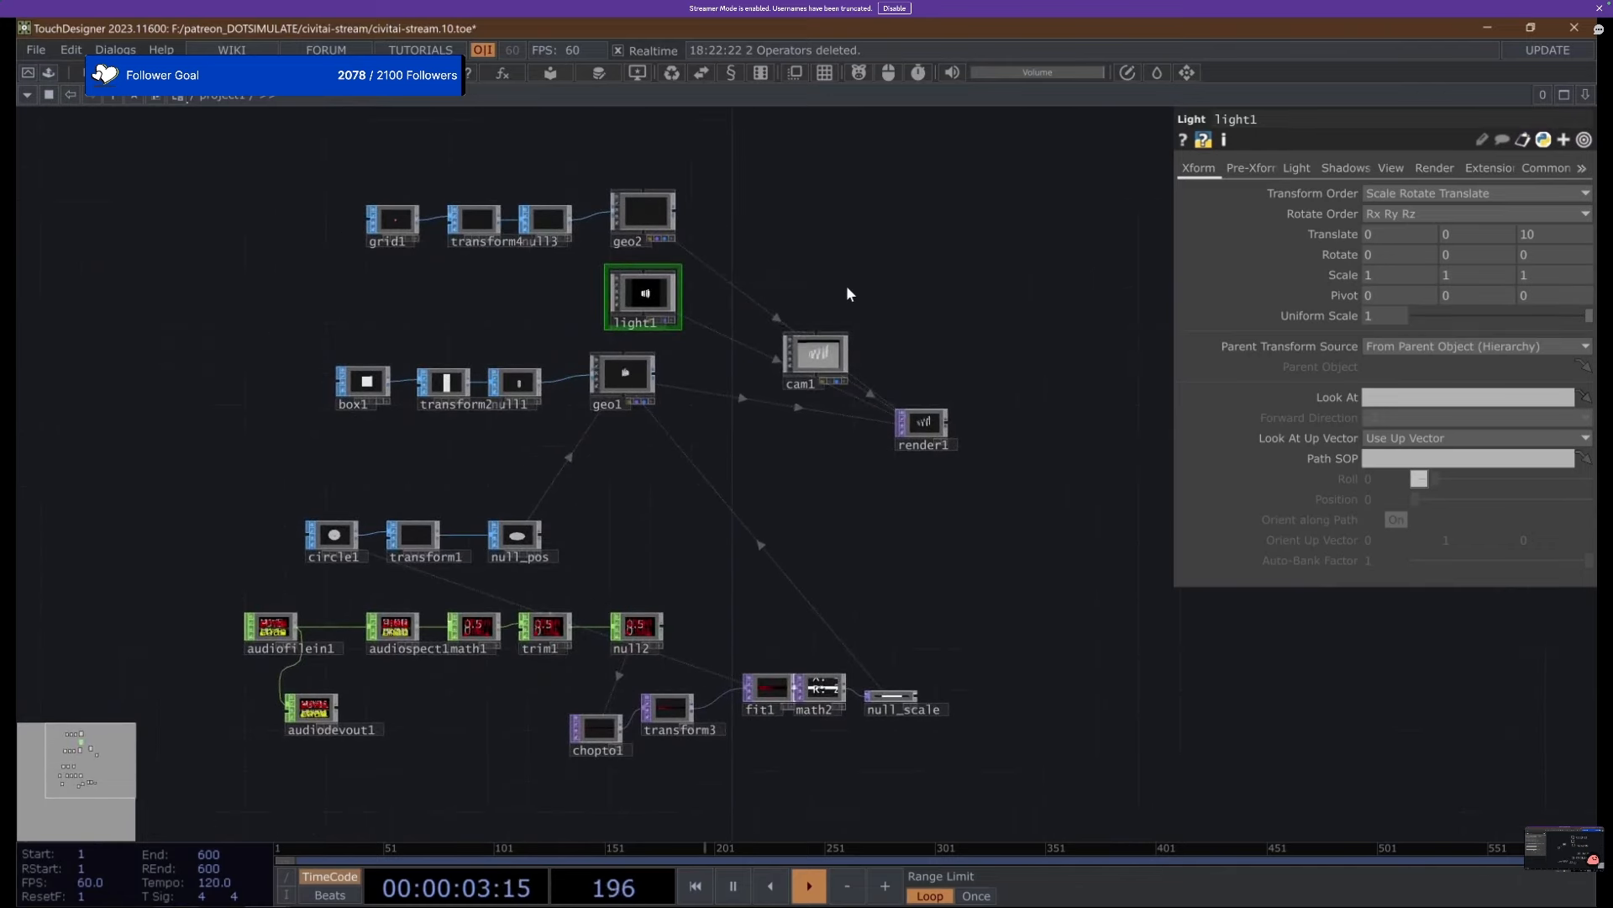
scroll(771, 288, up, 4)
drag(832, 270, 546, 326)
drag(311, 359, 472, 247)
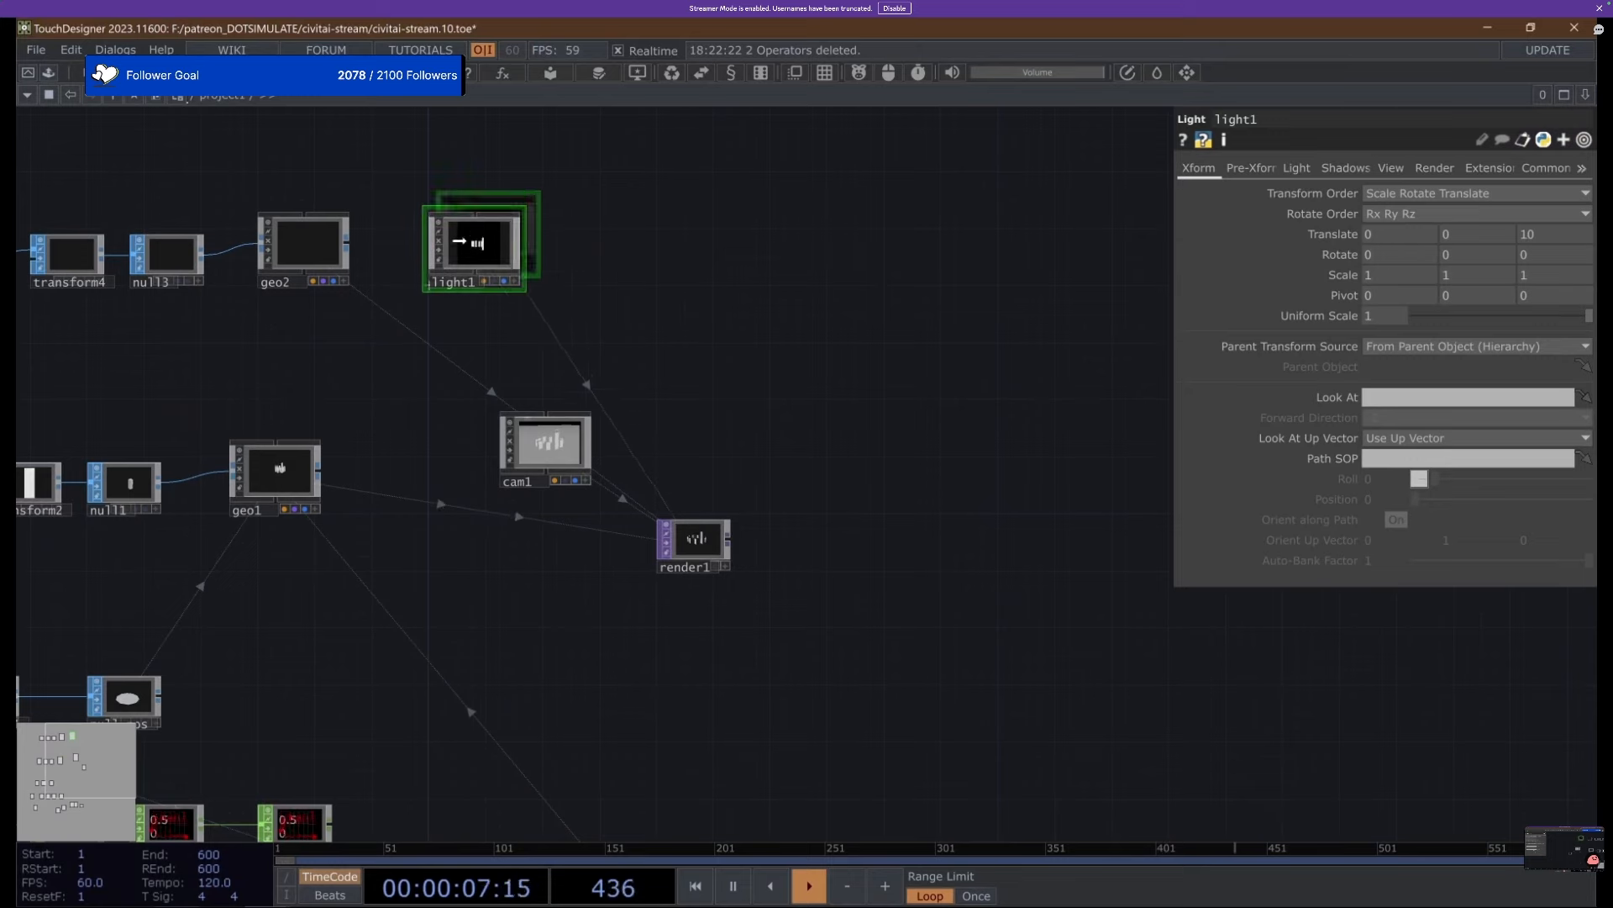
drag(435, 400, 579, 410)
scroll(388, 469, up, 7)
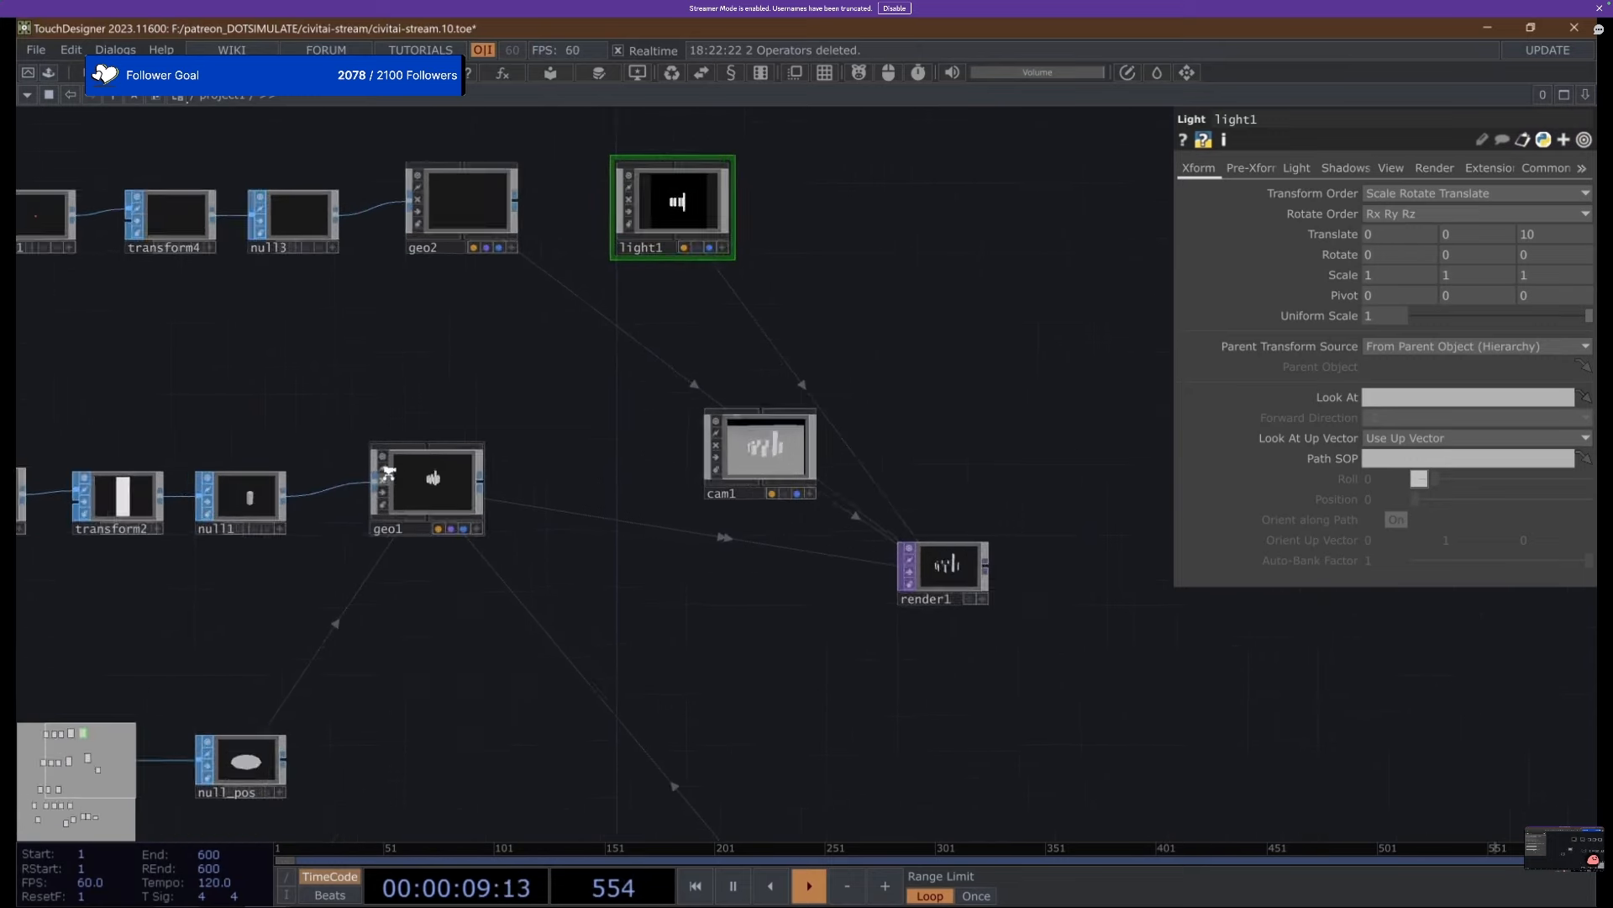
click(390, 471)
scroll(342, 530, down, 4)
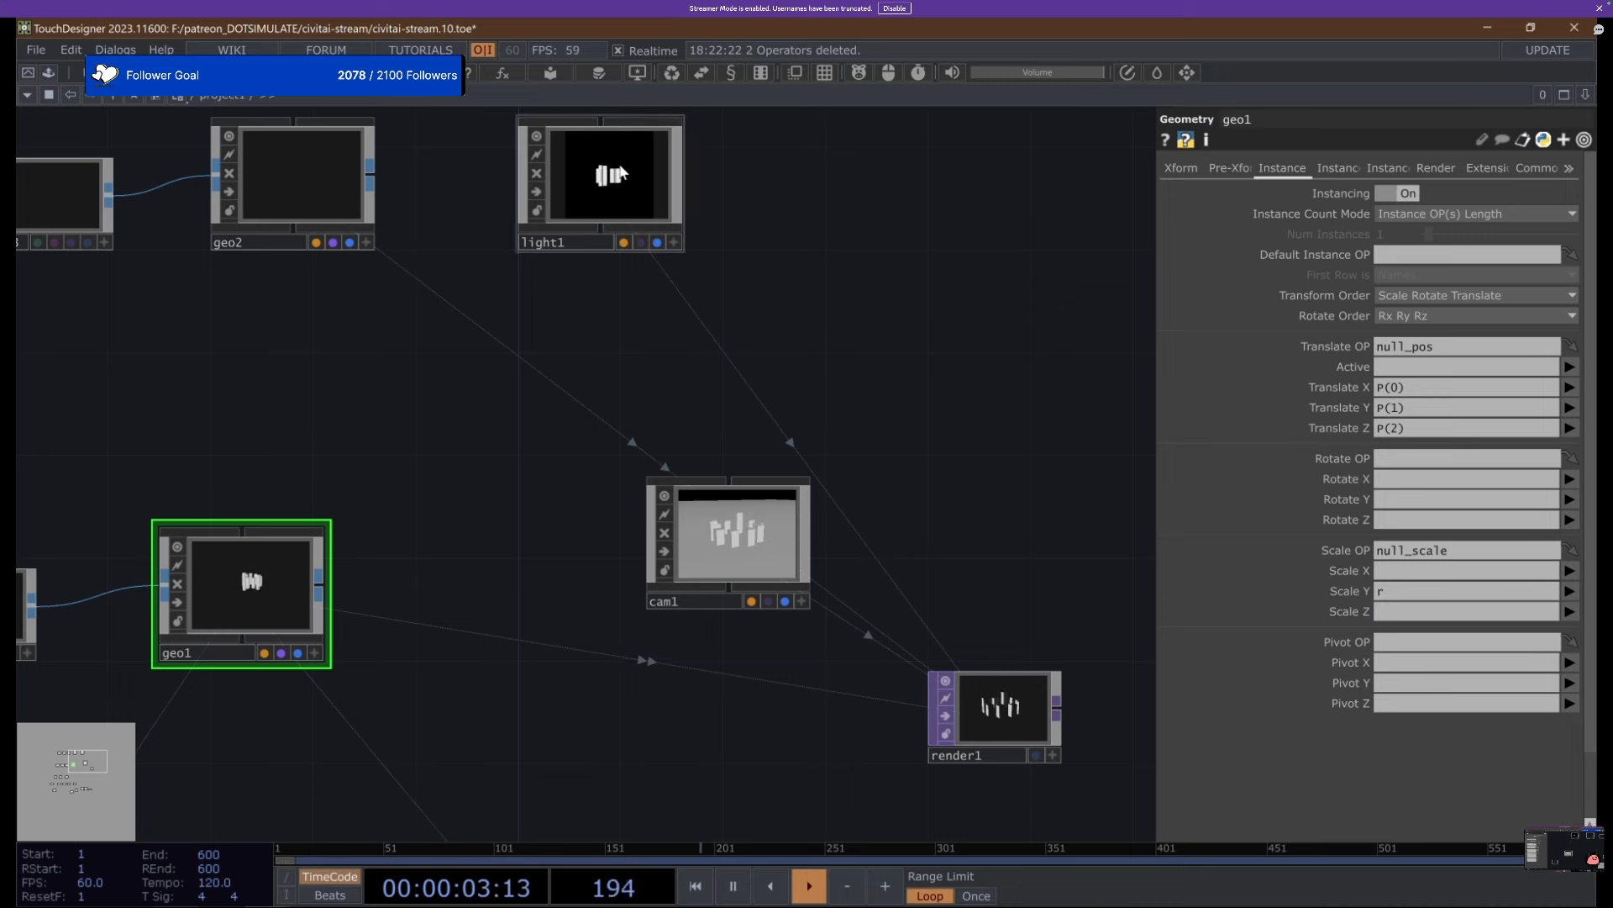
click(621, 174)
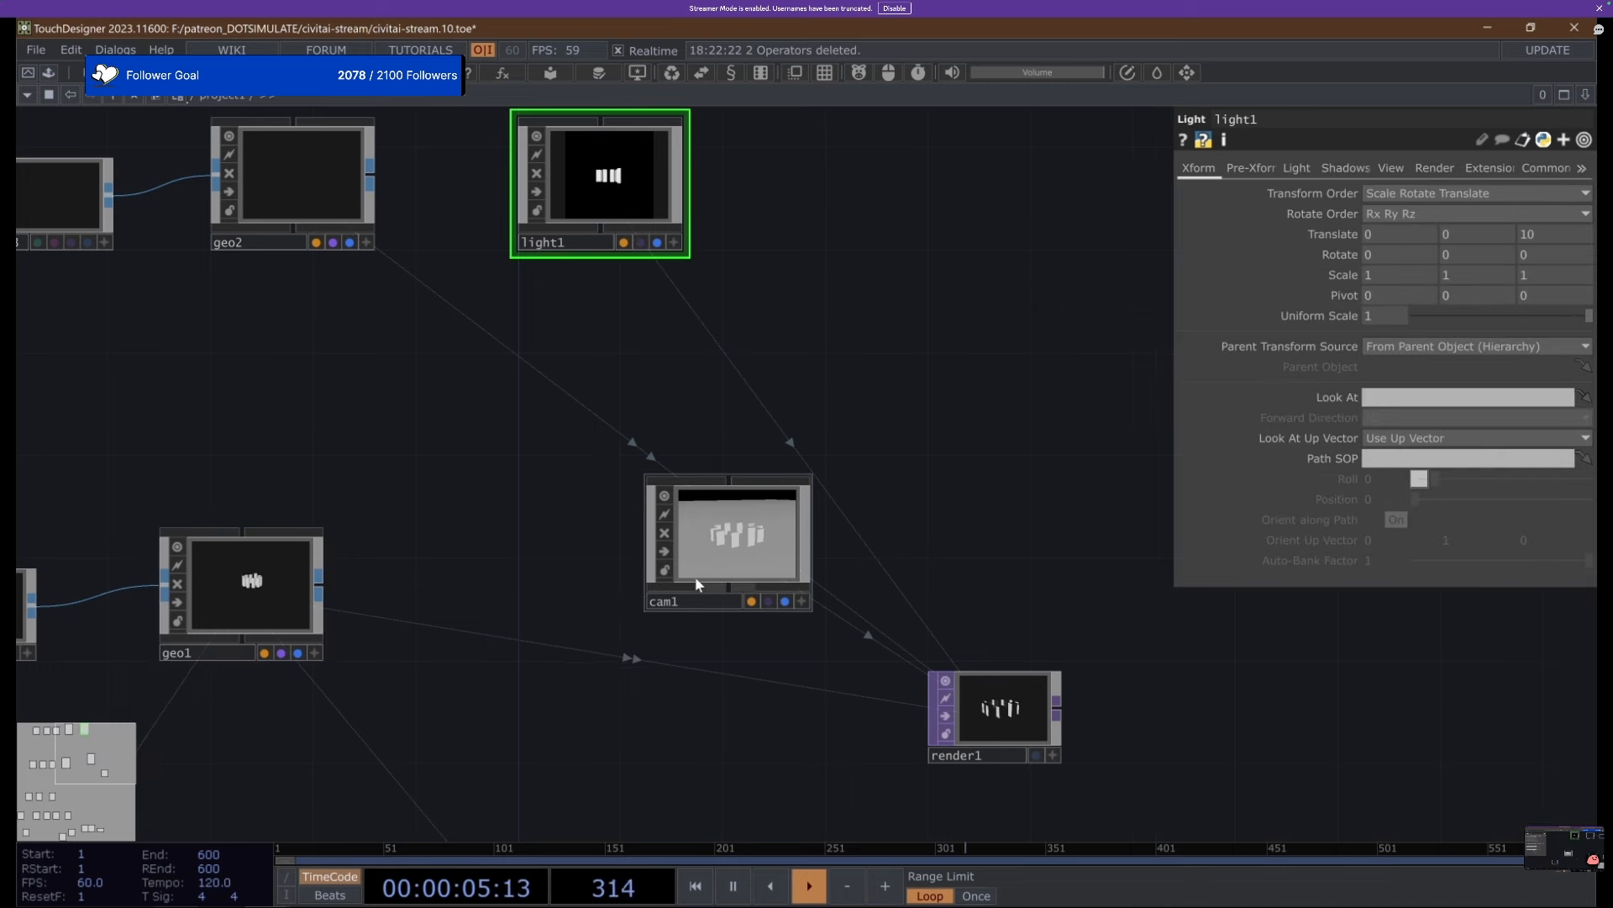
click(1013, 733)
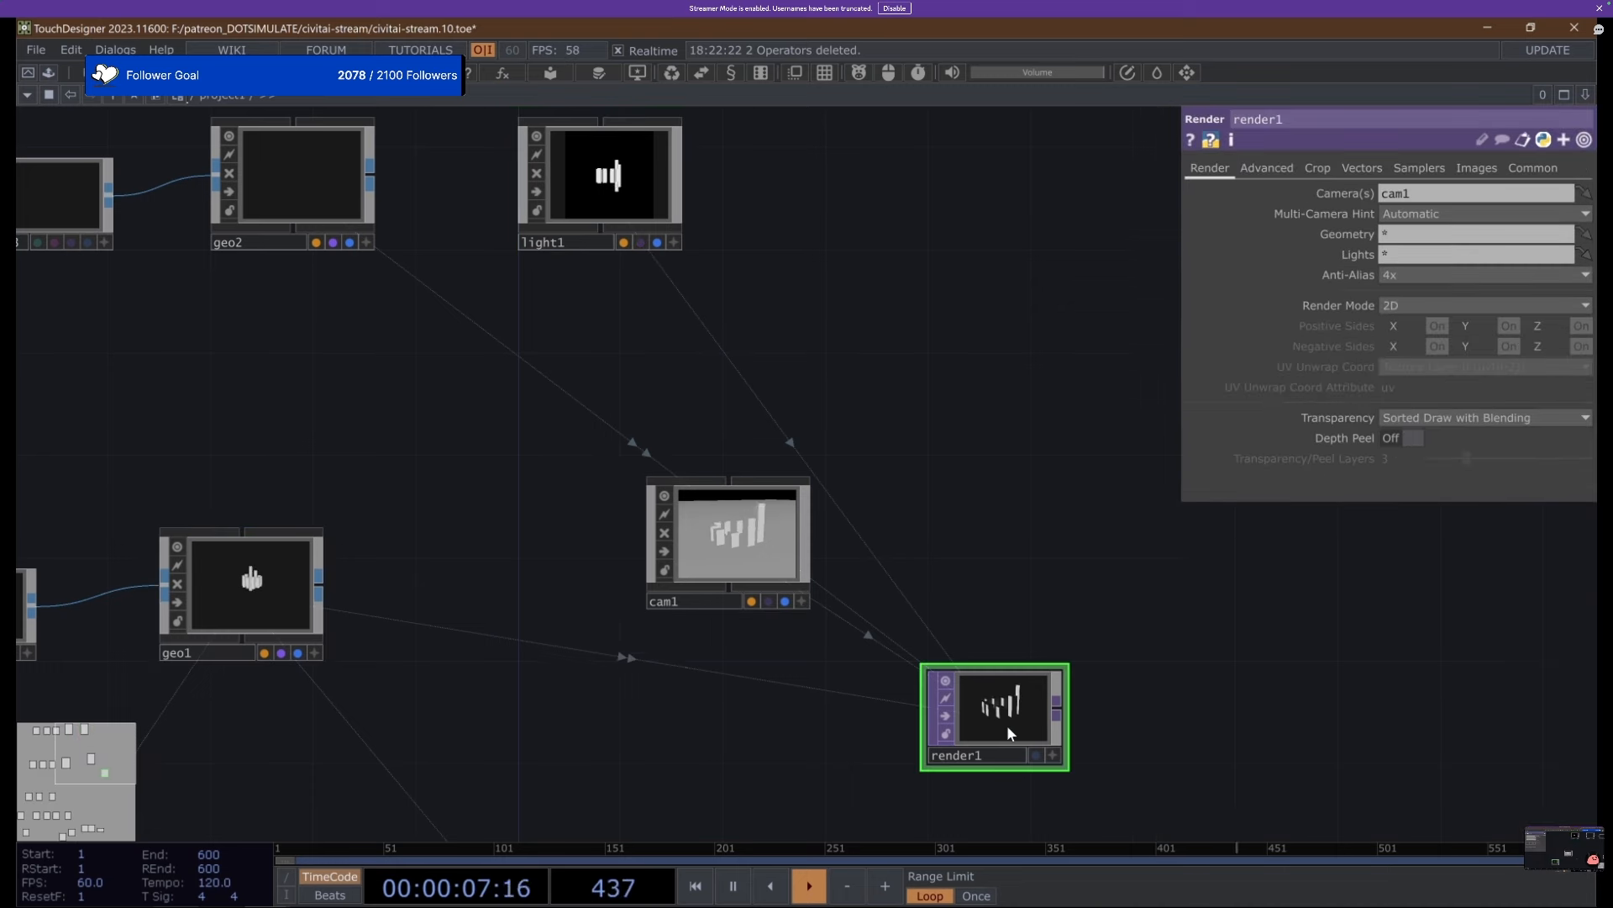
drag(518, 249, 596, 250)
Add an Environment Light COMP and place it to the right of light1, above render1.
click(718, 185)
key(Tab)
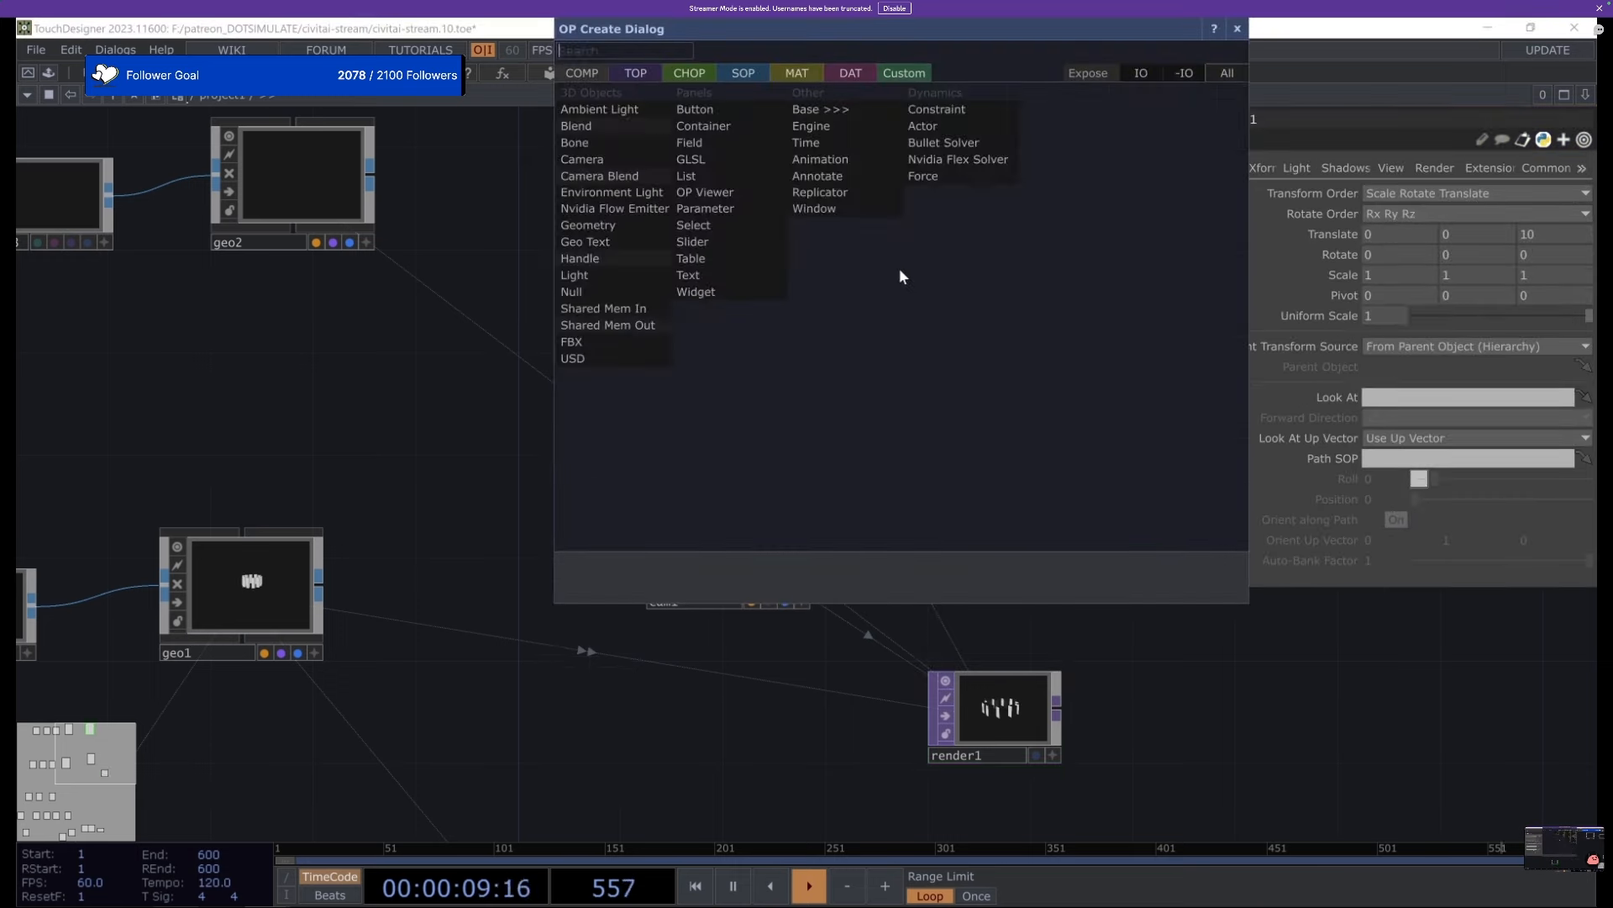
text(ev)
click(590, 198)
click(954, 332)
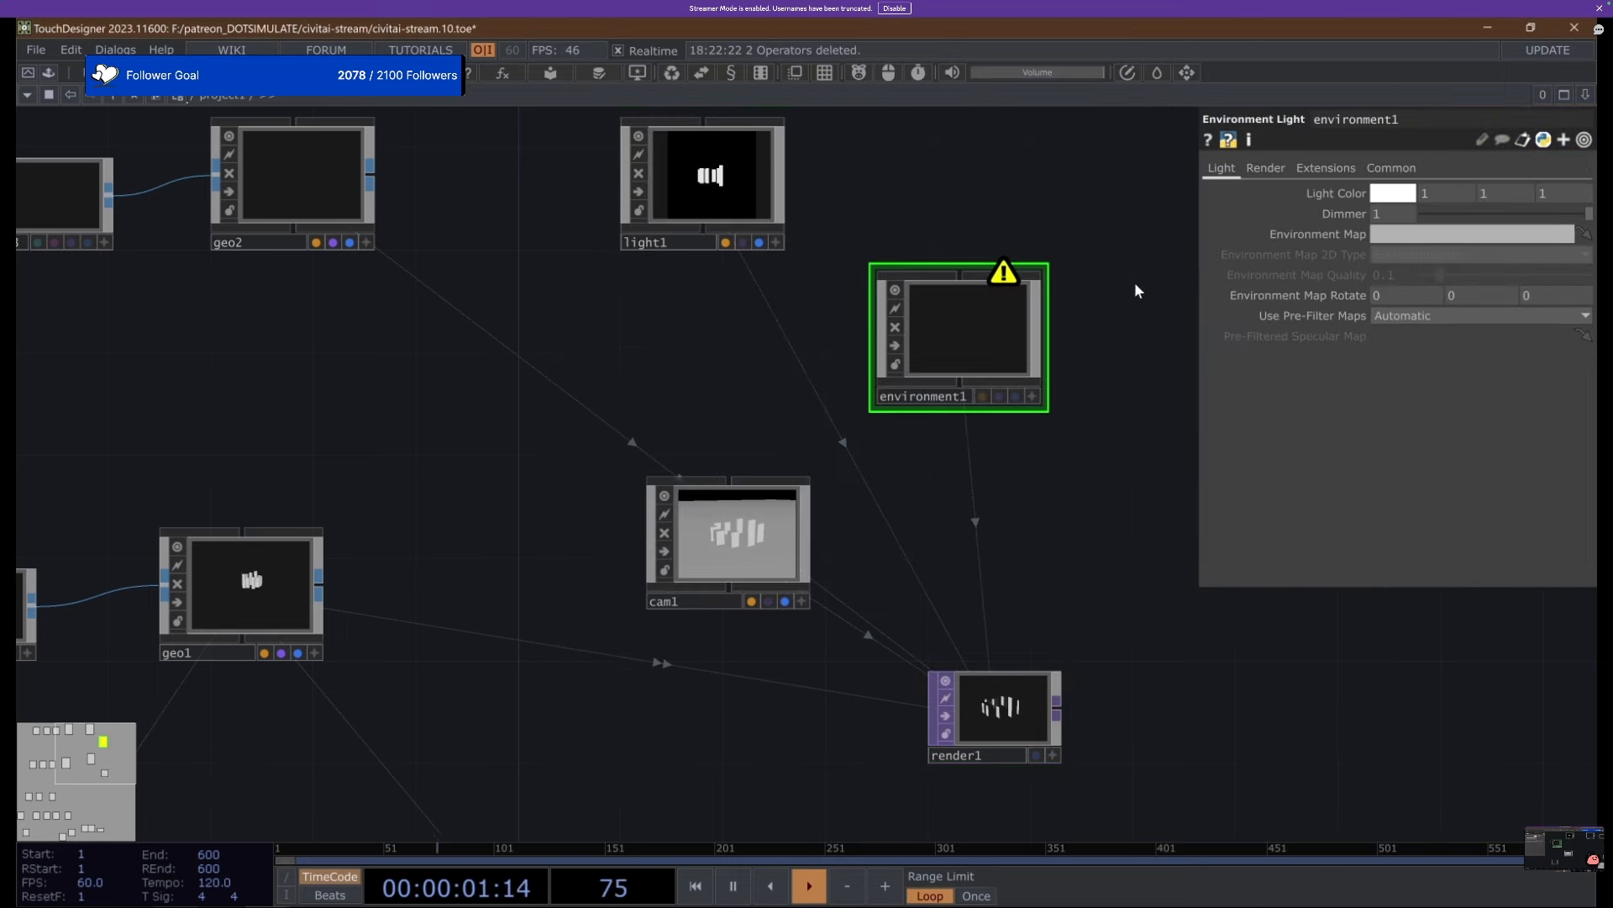
Create a Constant TOP inside environment1's own network and assign it as the light's Environment Map.
drag(1013, 298, 680, 311)
right_click(623, 332)
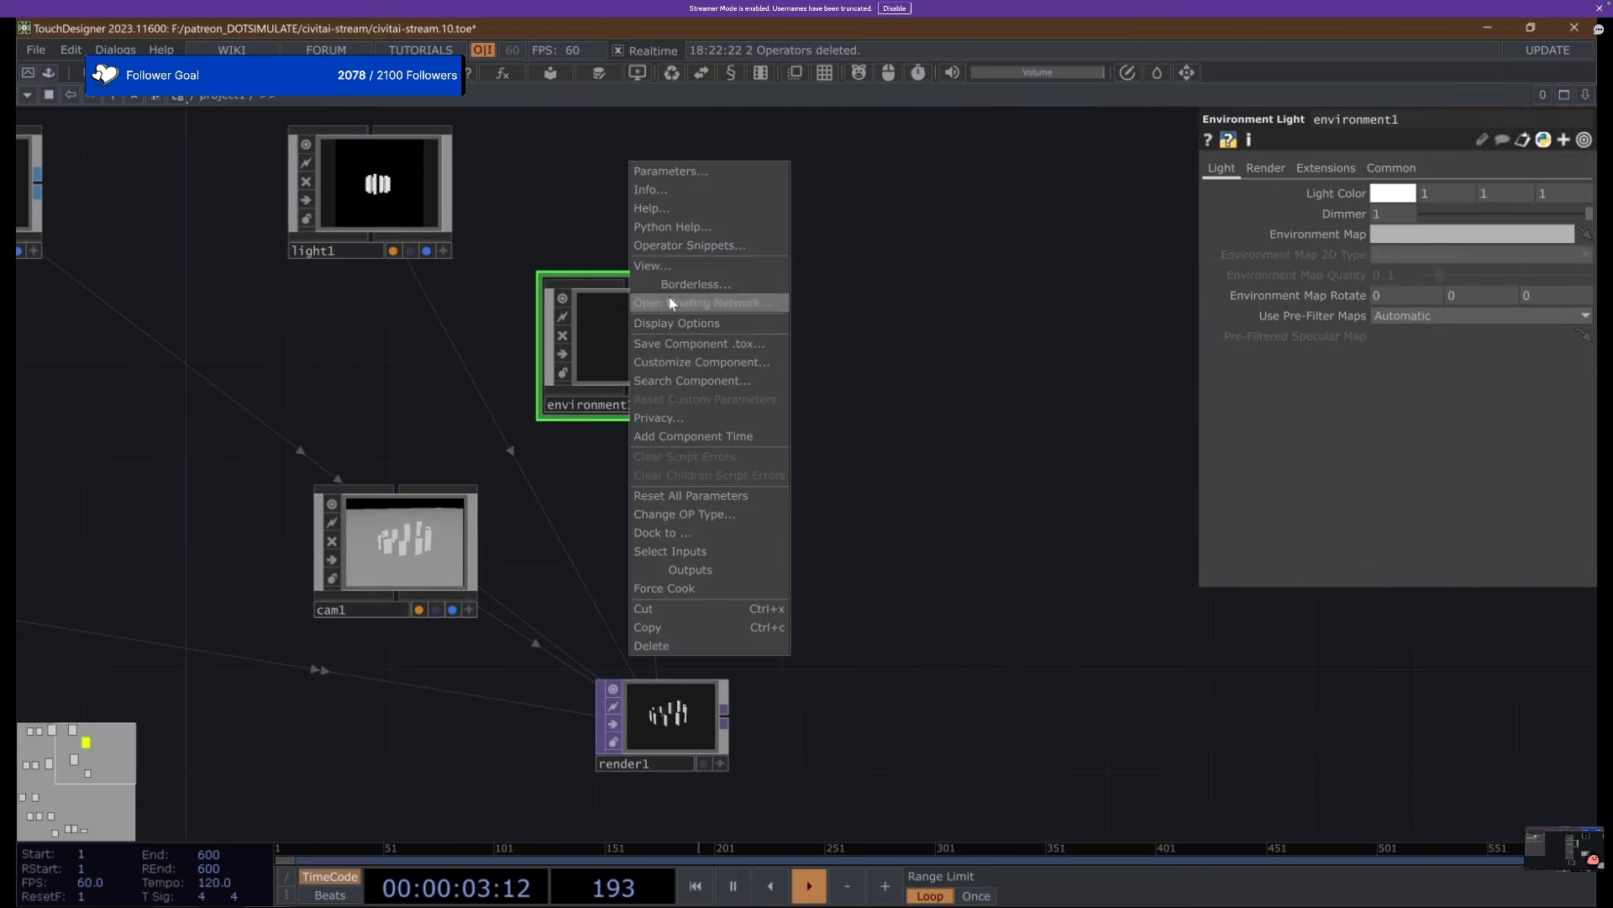
click(672, 304)
key(Tab)
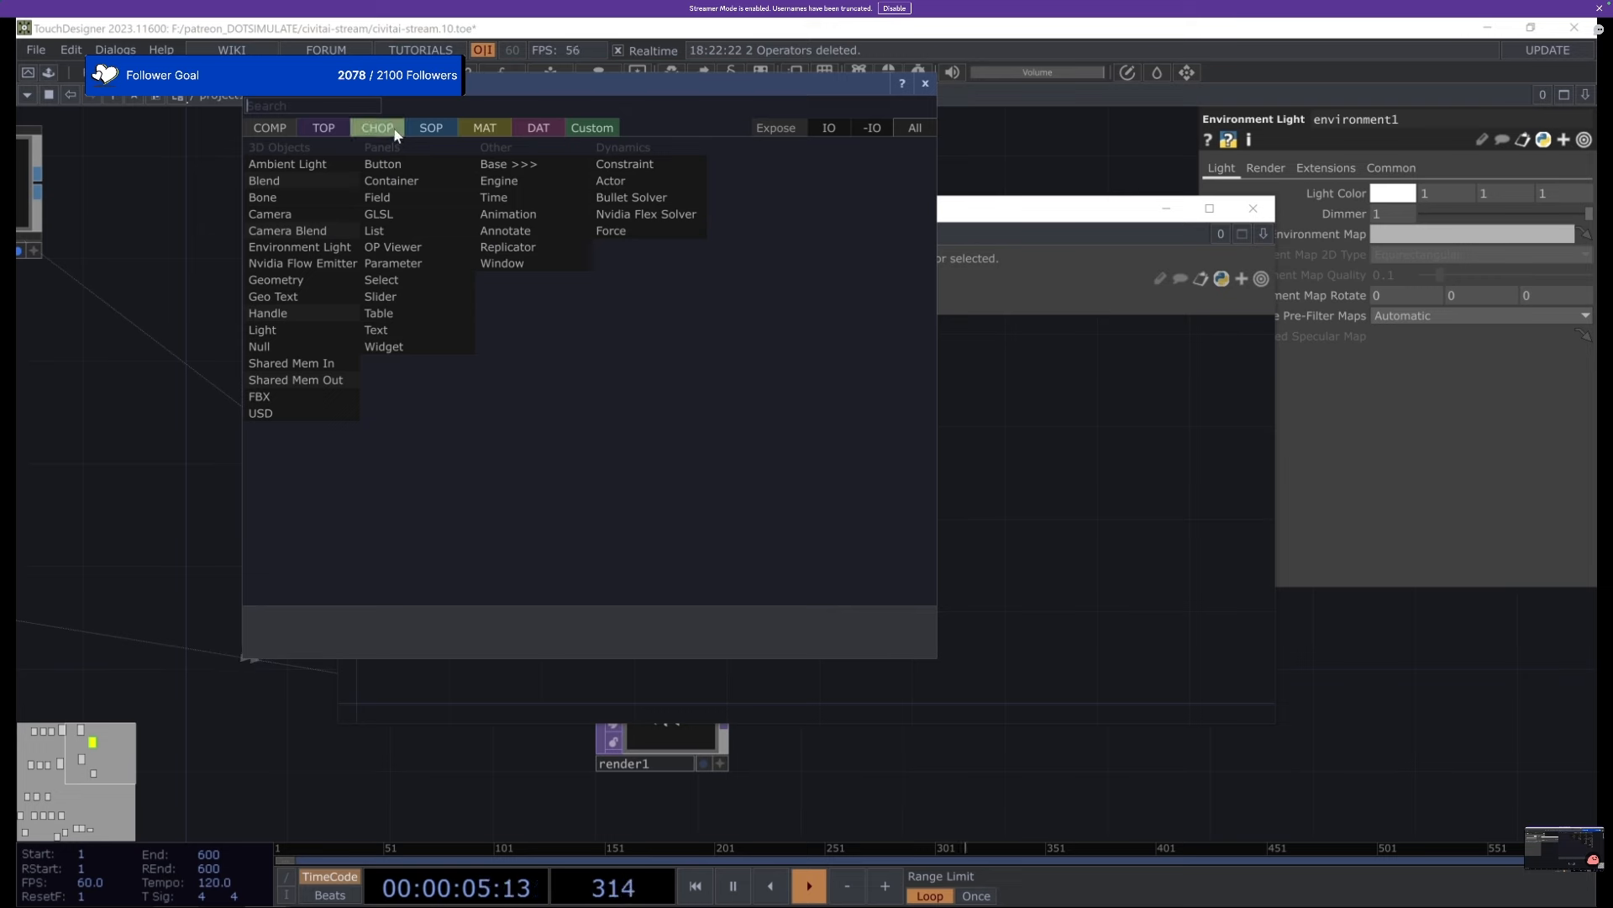
click(323, 127)
text(consta)
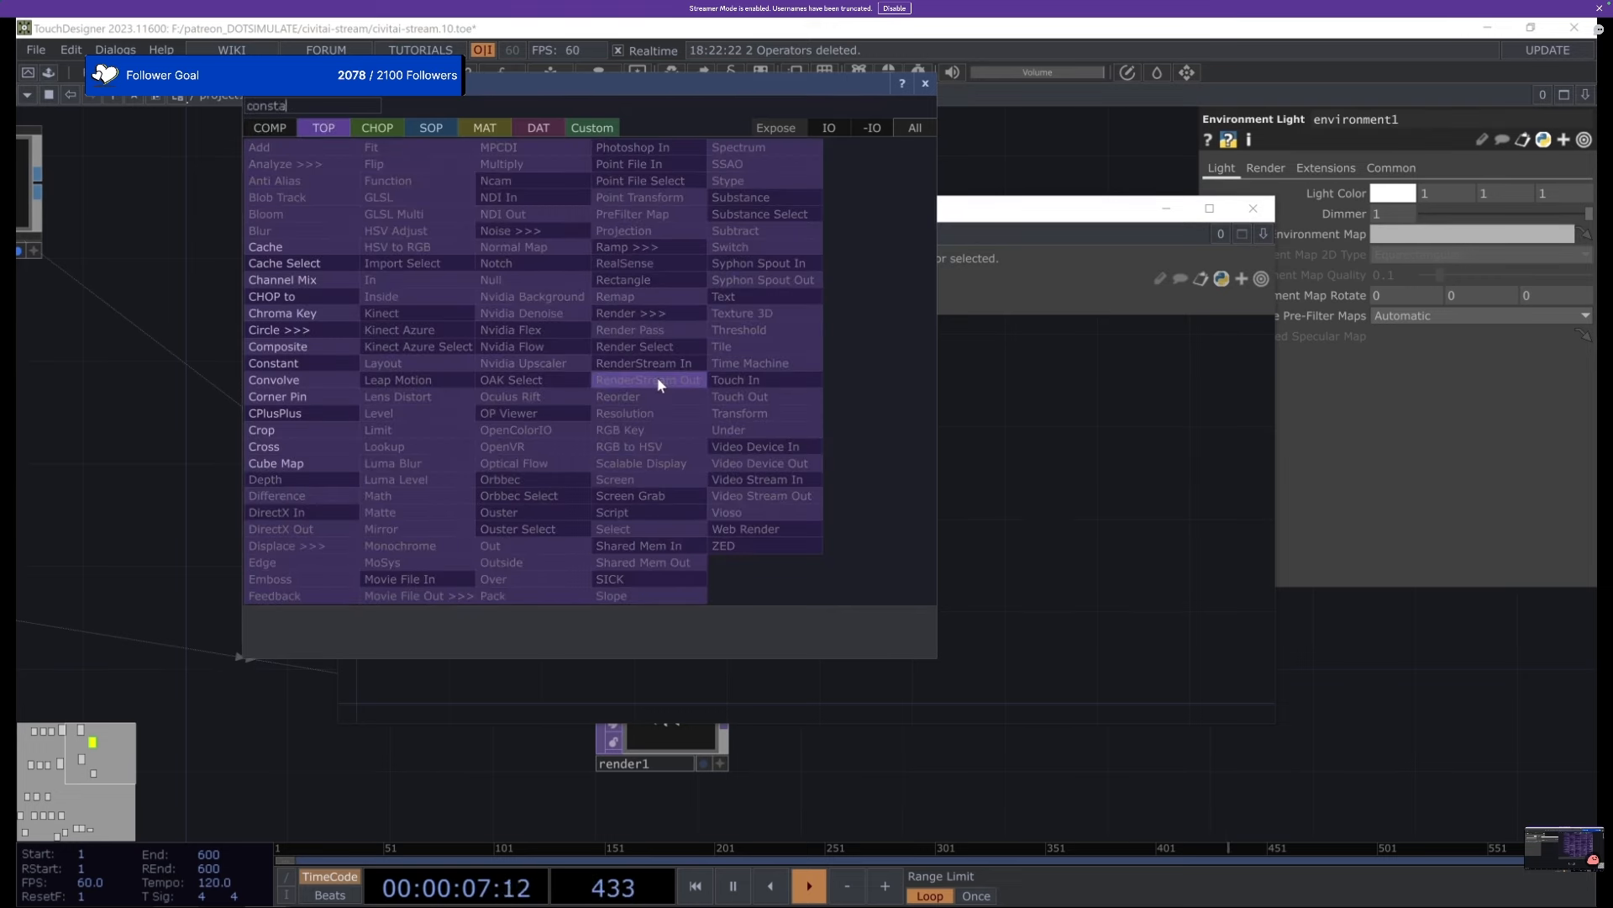
key(Return)
click(658, 380)
drag(698, 399, 1410, 237)
click(1253, 210)
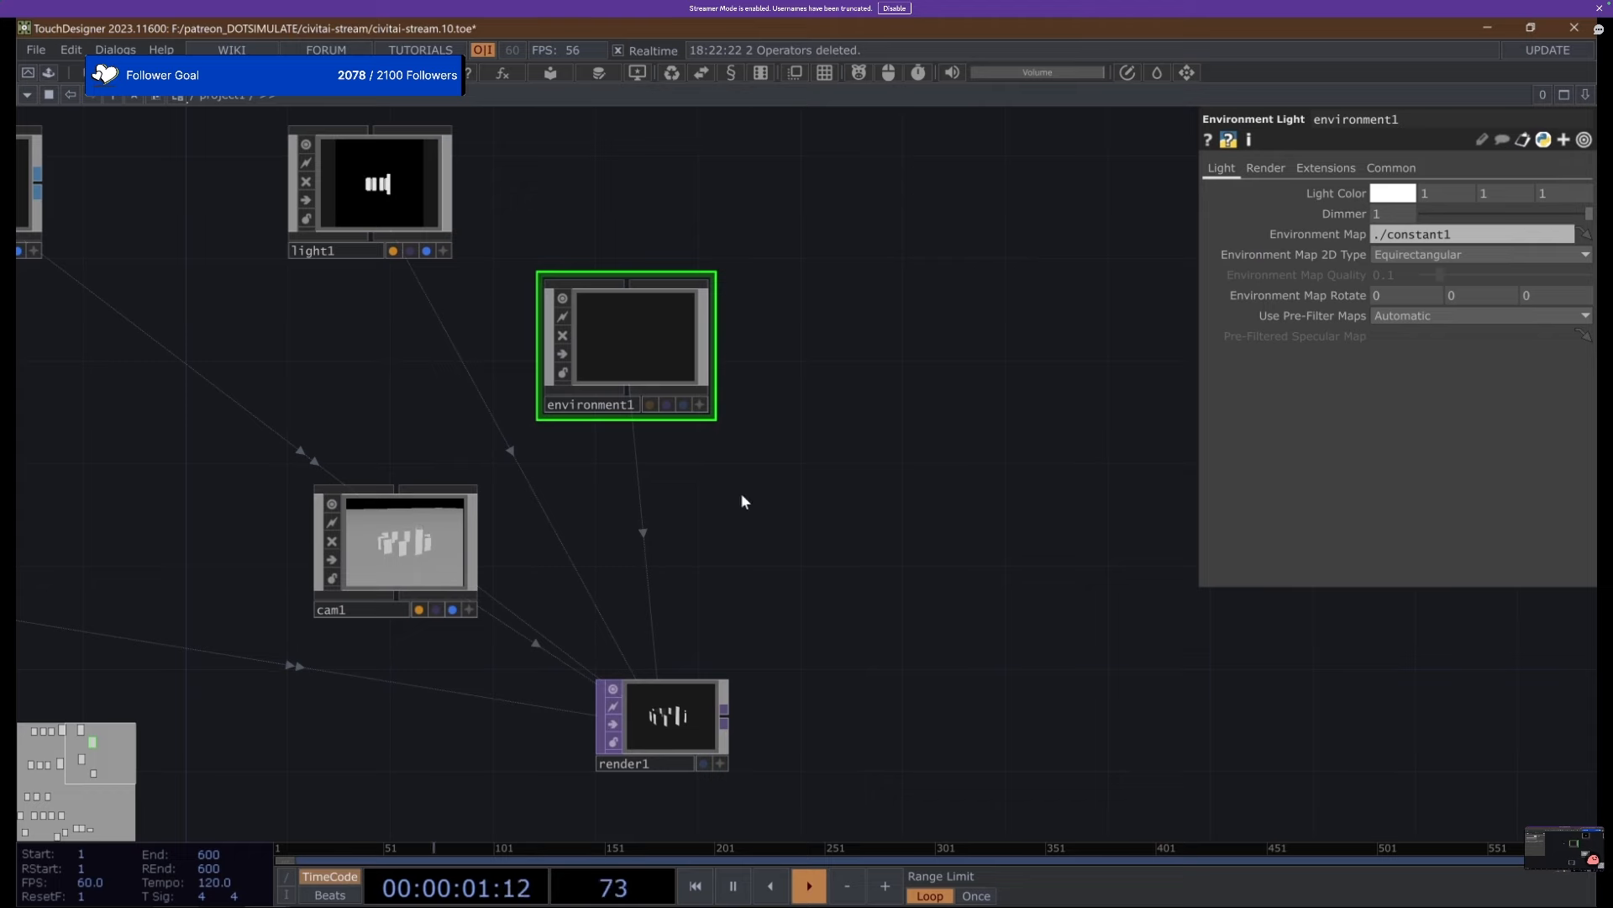
Raise environment1's Dimmer to 6.4 and check render1's Common parameters.
click(442, 249)
click(1299, 168)
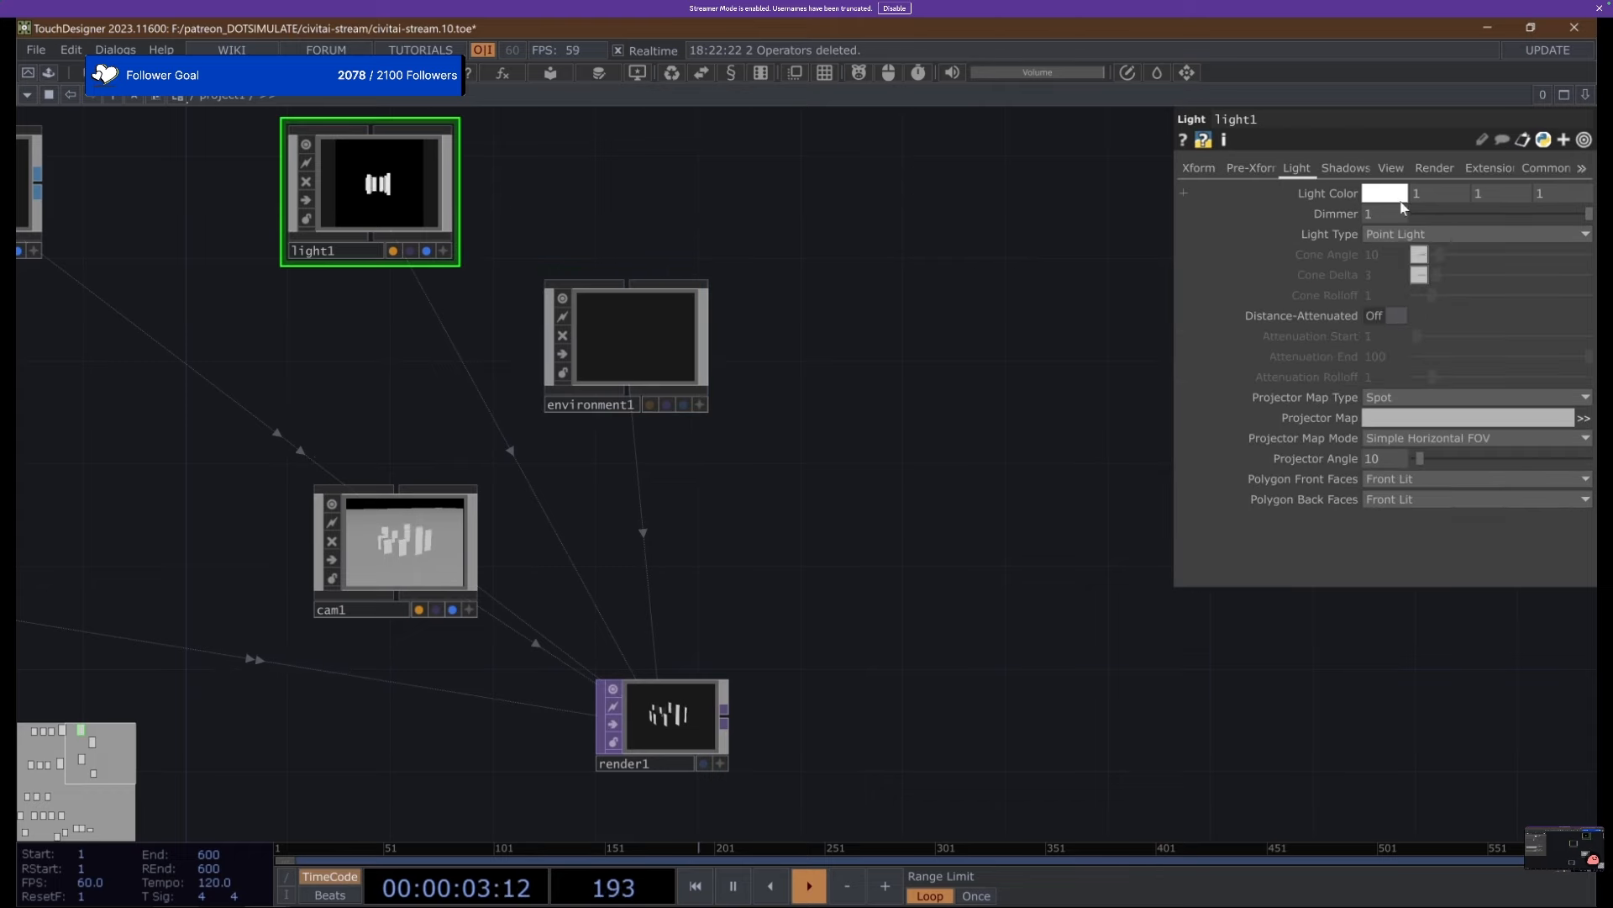
click(704, 370)
scroll(673, 365, up, 5)
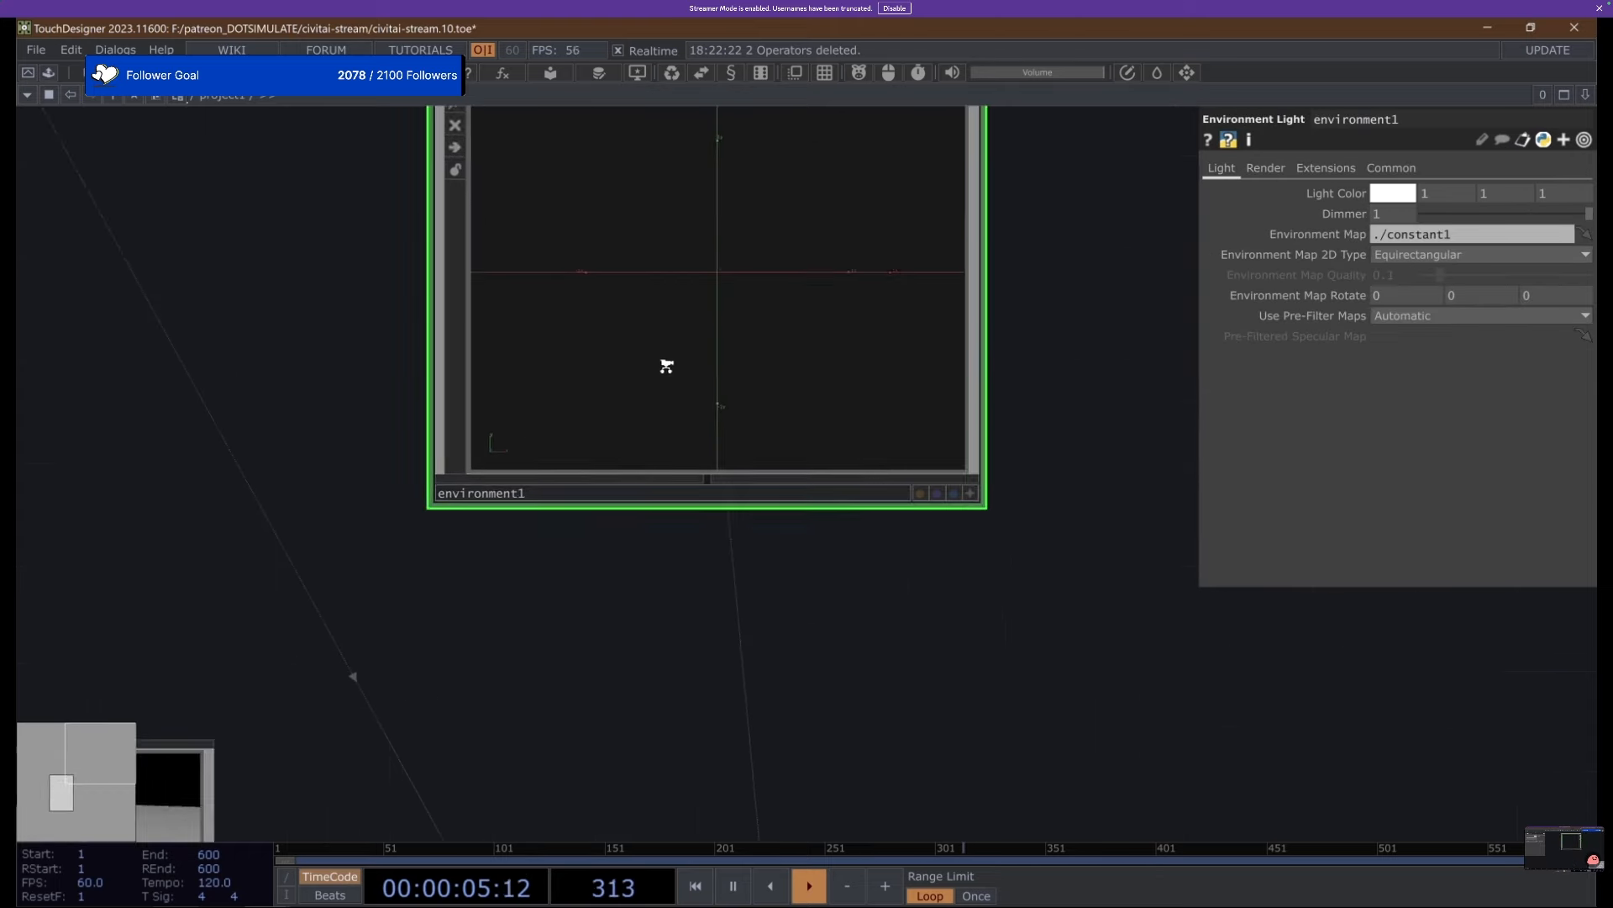
scroll(739, 454, down, 5)
scroll(694, 620, up, 3)
scroll(694, 619, up, 3)
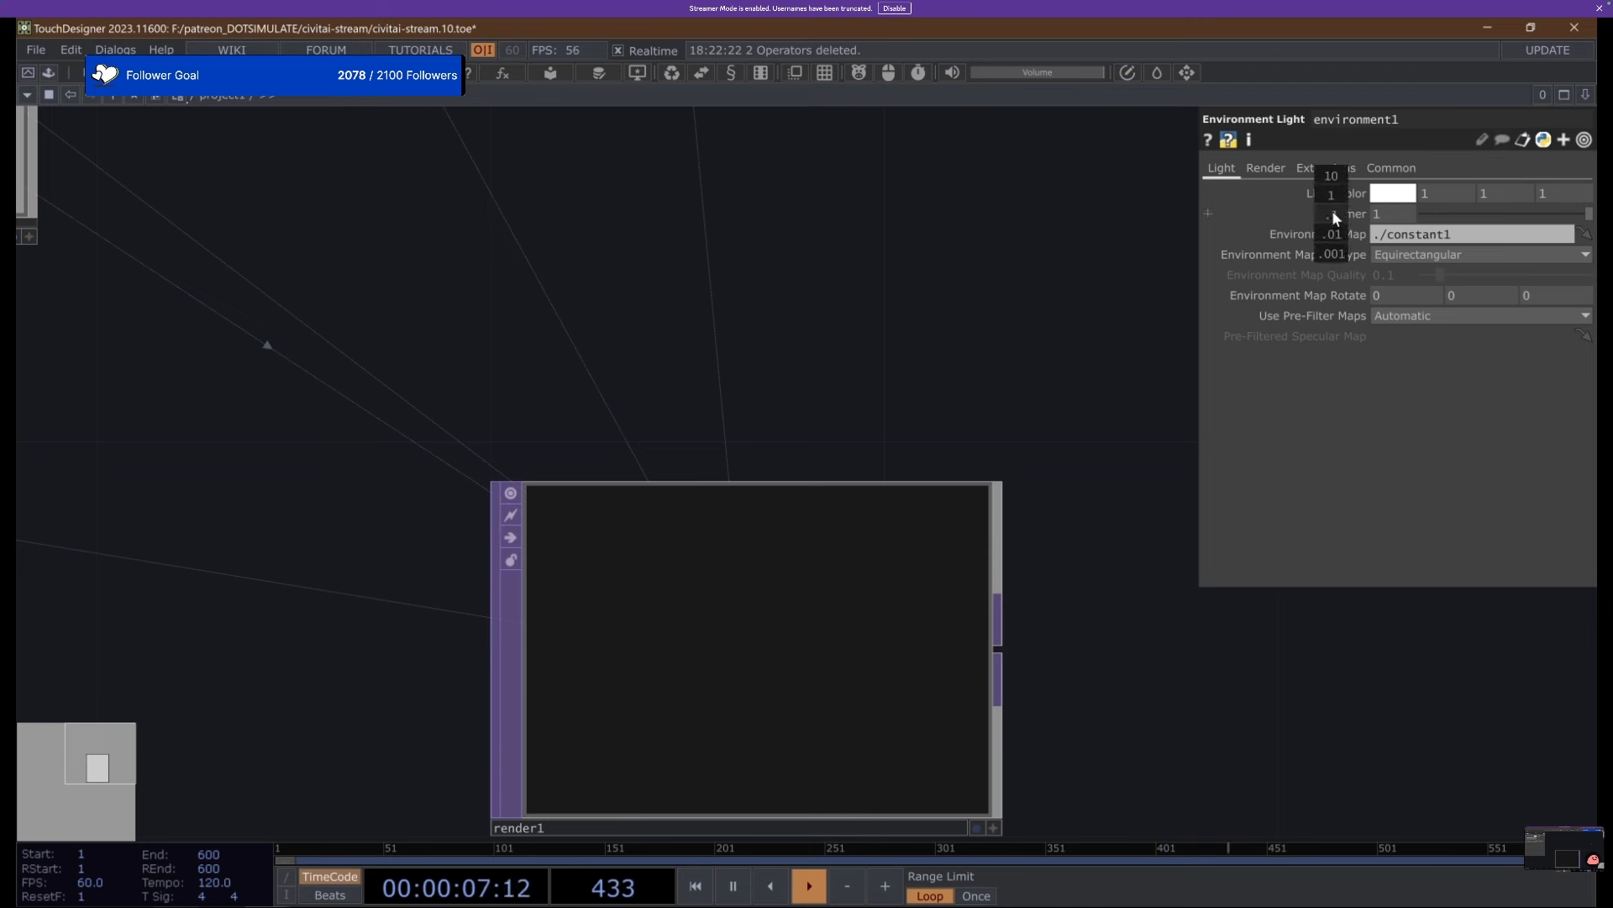
drag(1331, 186, 1337, 198)
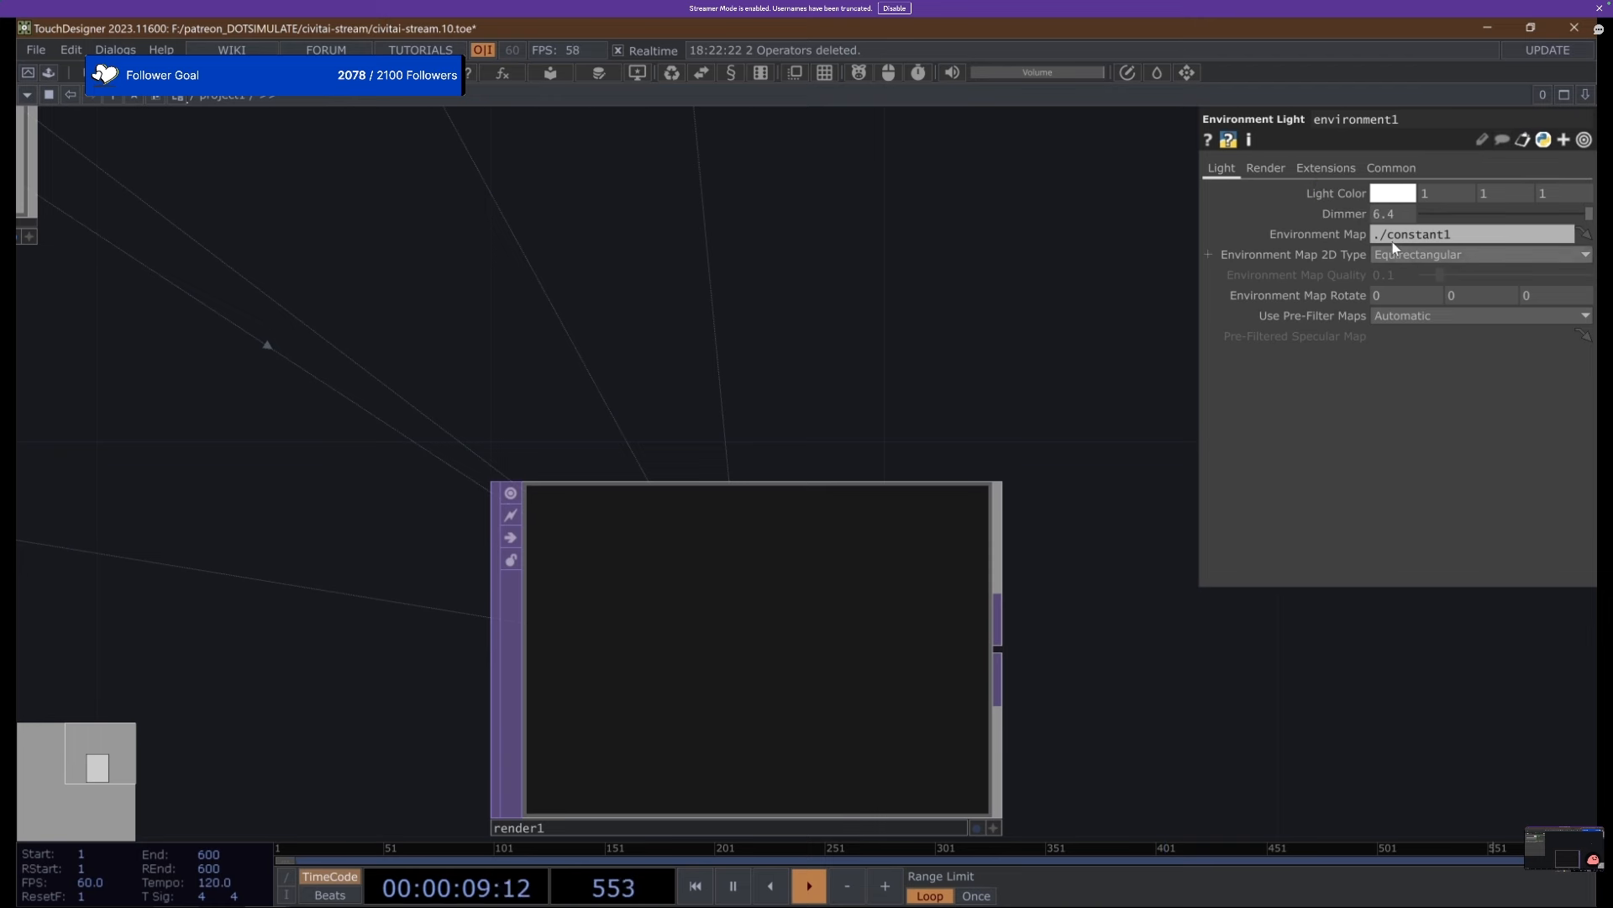
click(509, 646)
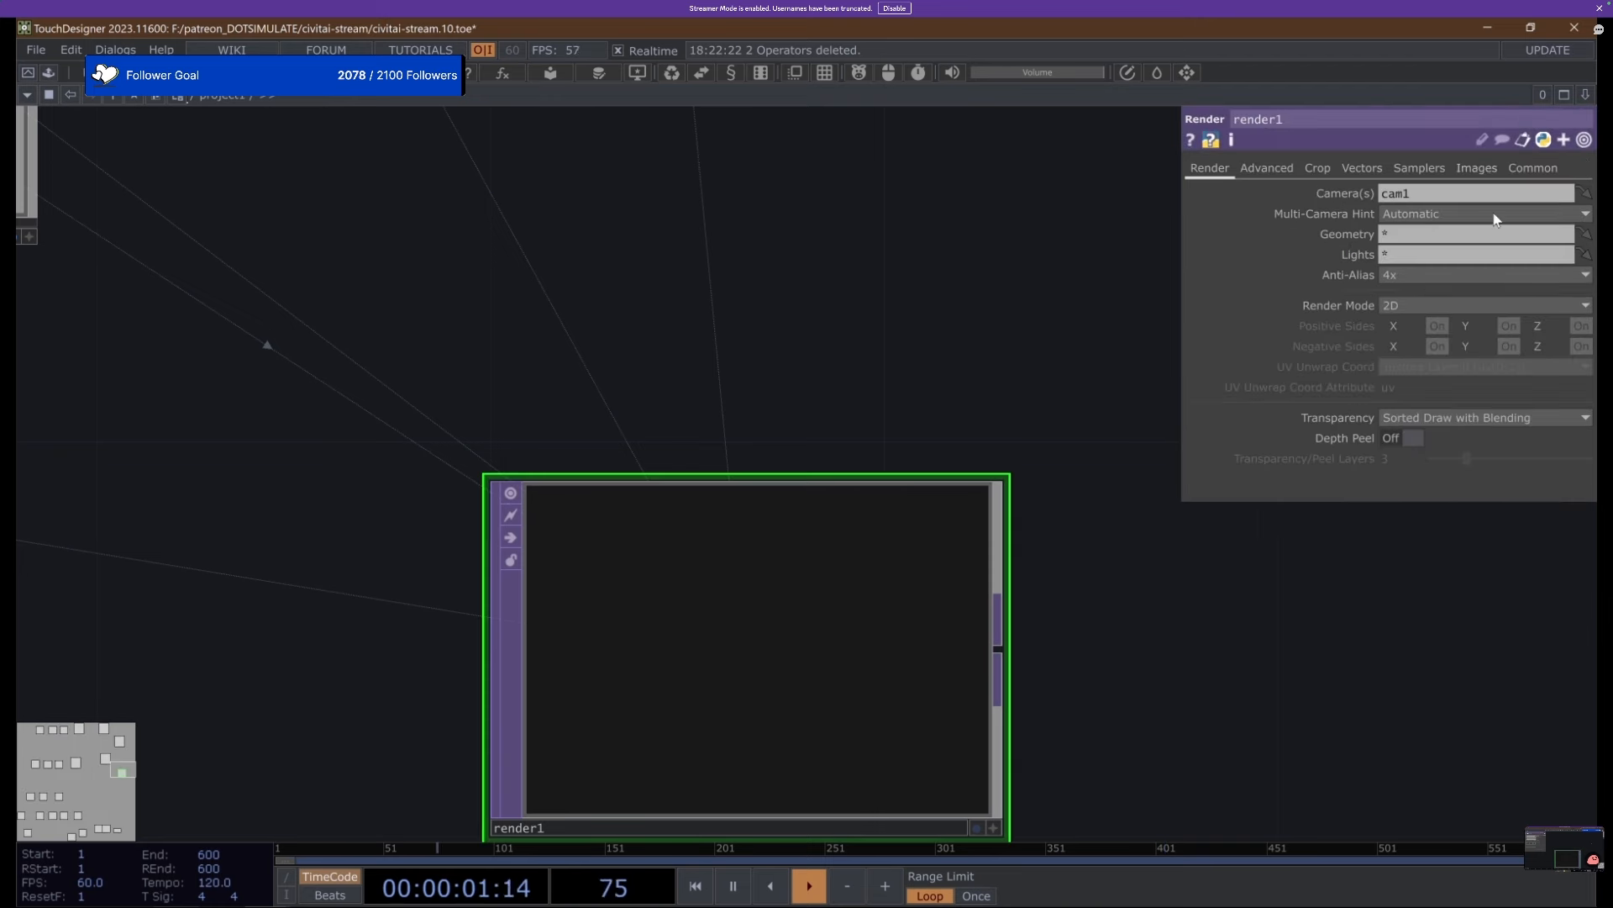
click(1517, 167)
Add a PBR MAT and place it above geo2.
scroll(810, 342, down, 6)
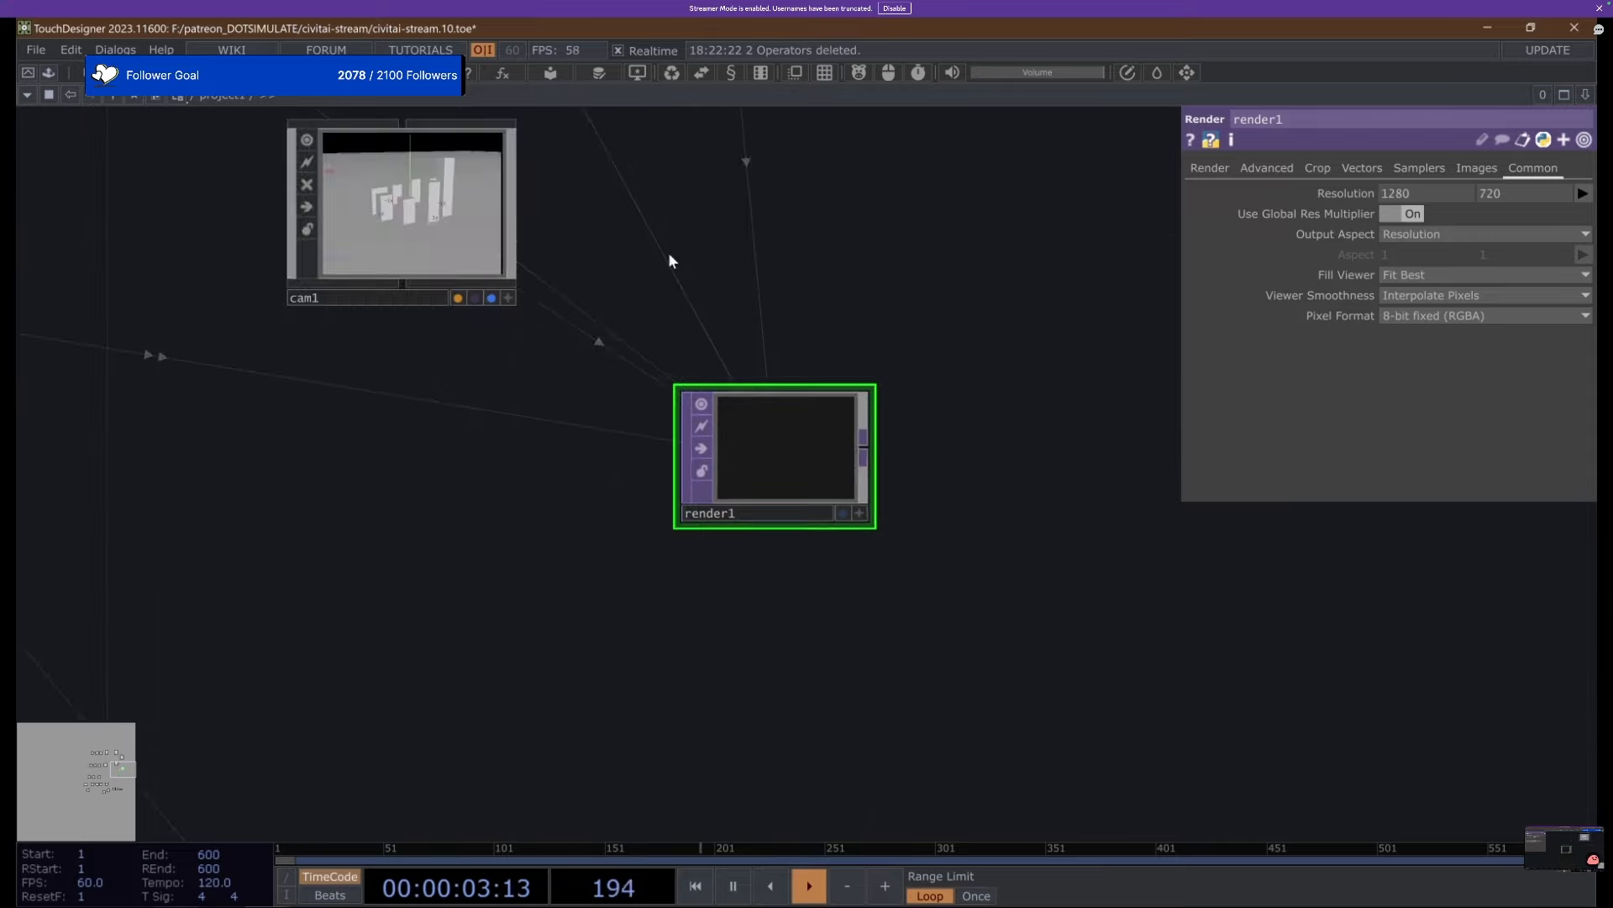
scroll(878, 622, down, 2)
key(Tab)
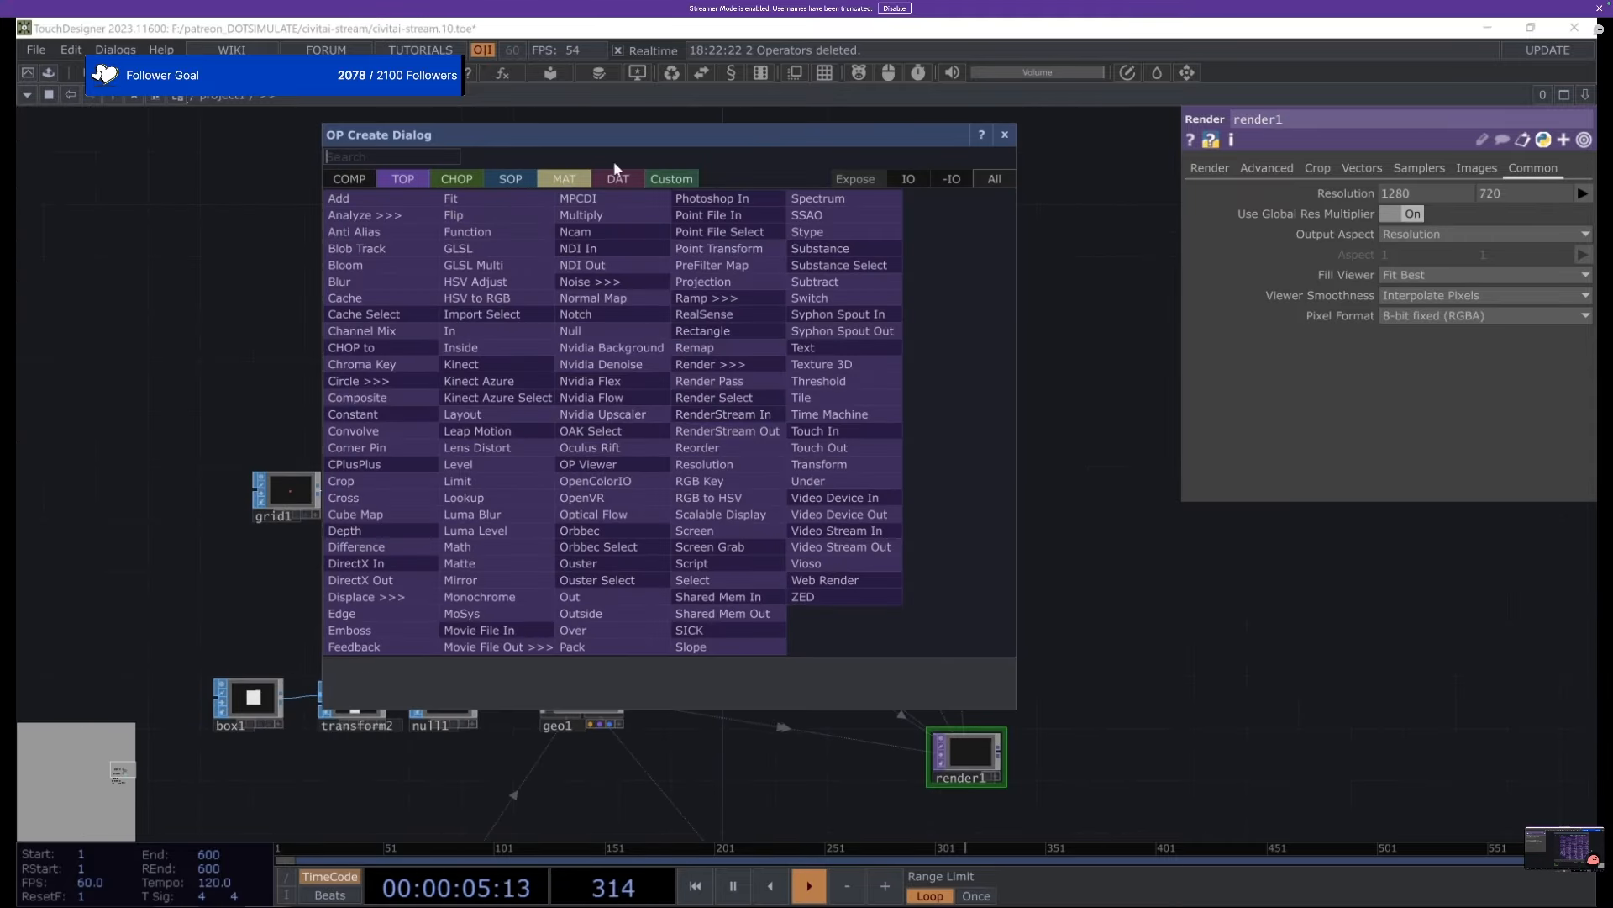
click(562, 180)
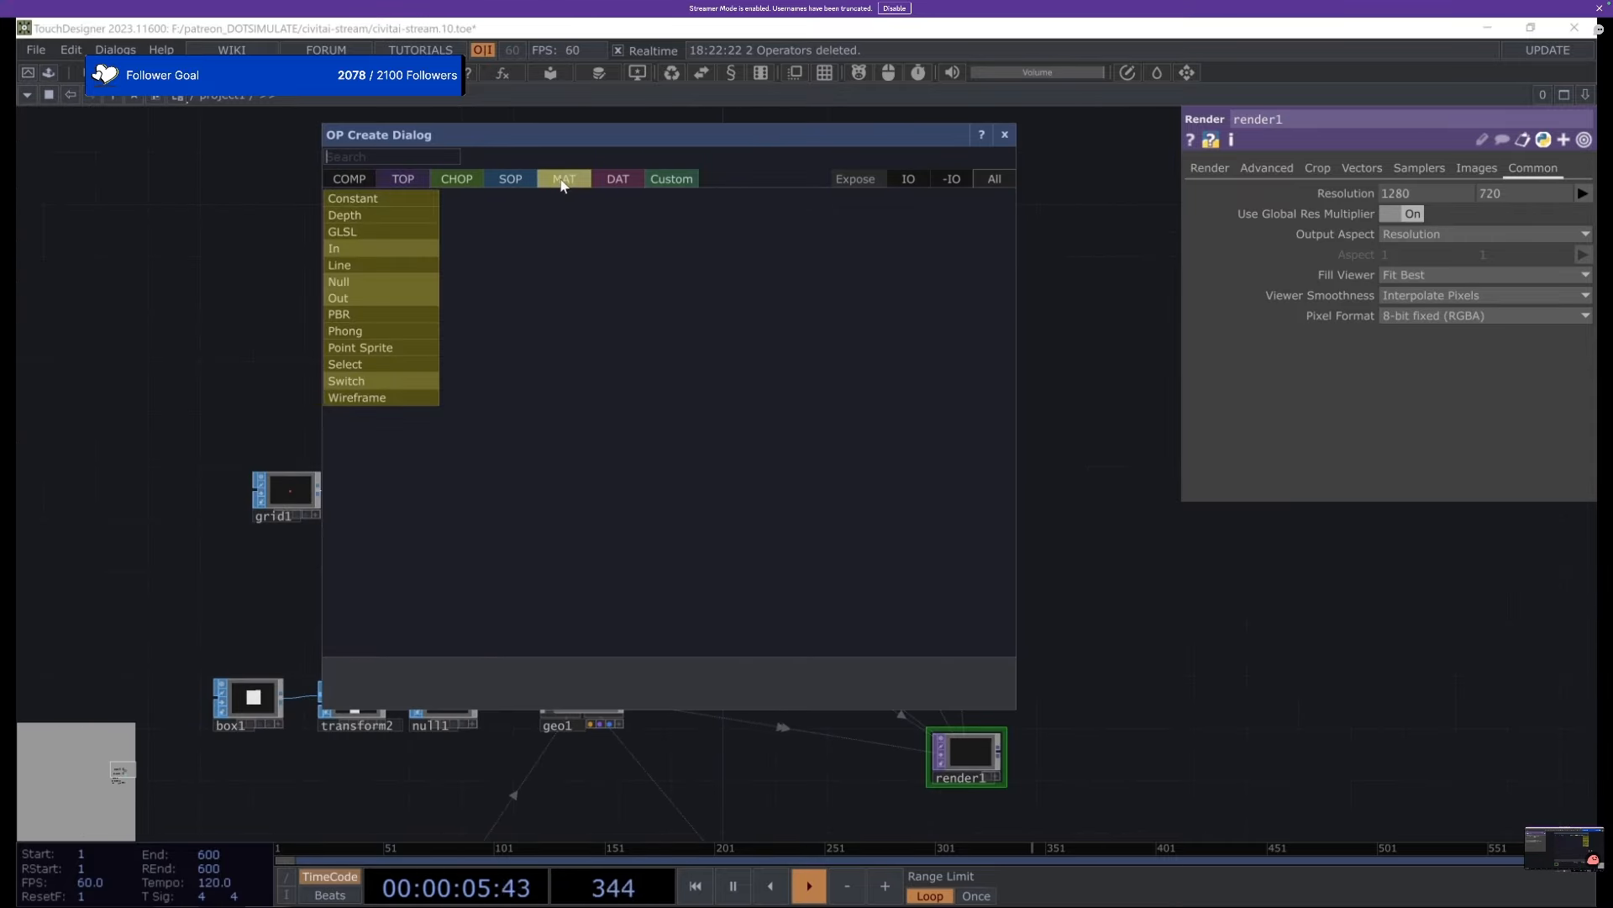
click(365, 317)
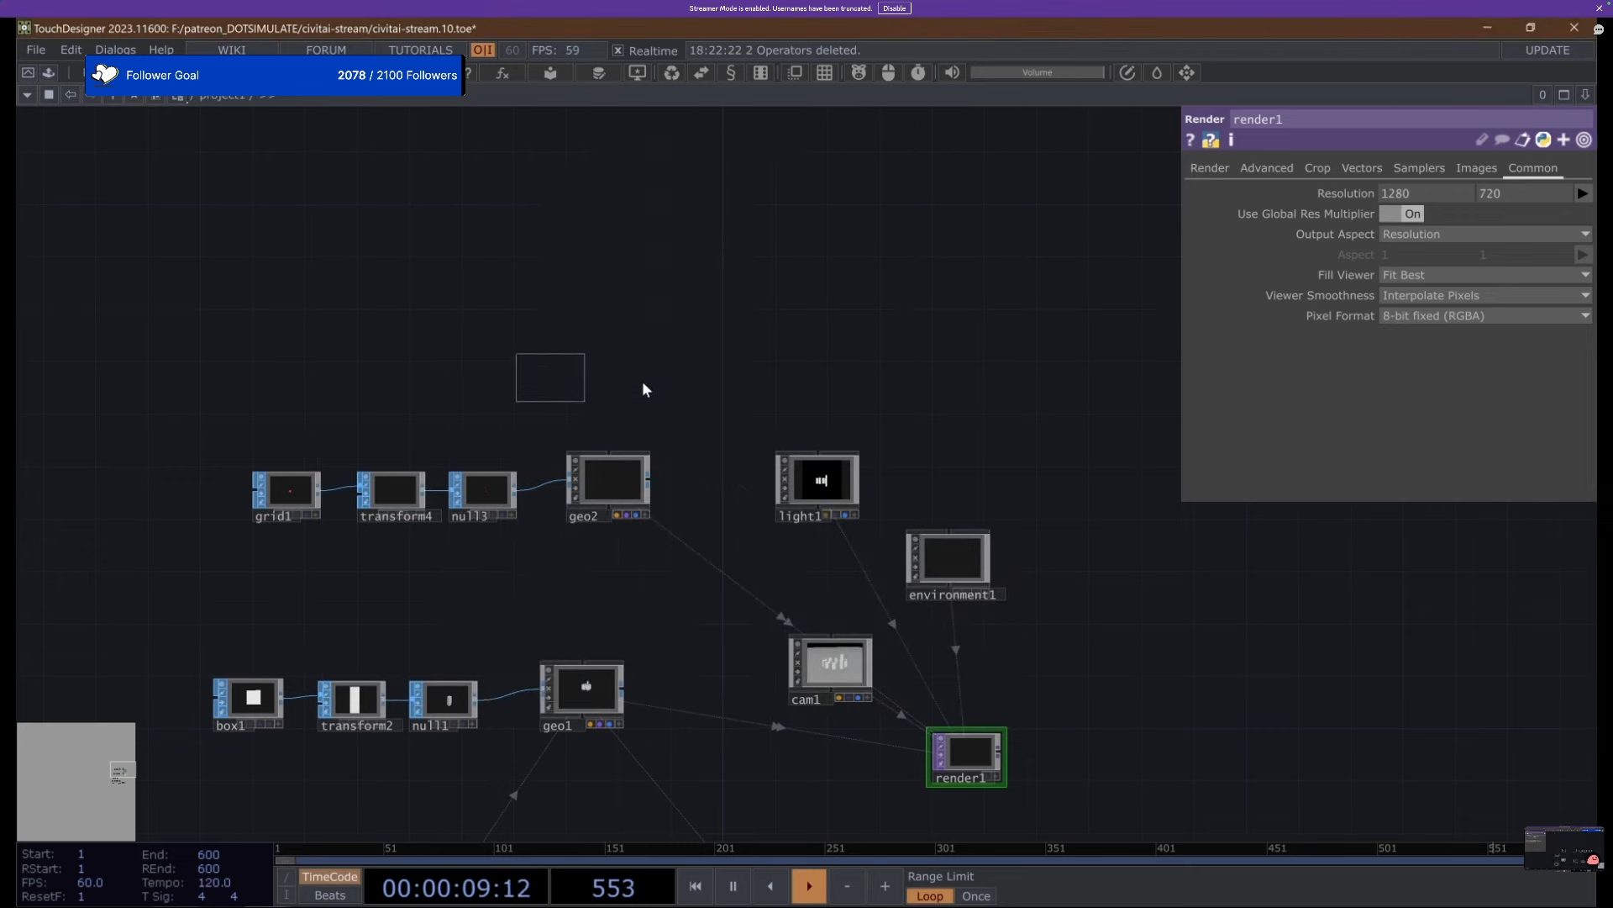
click(660, 324)
scroll(567, 316, up, 3)
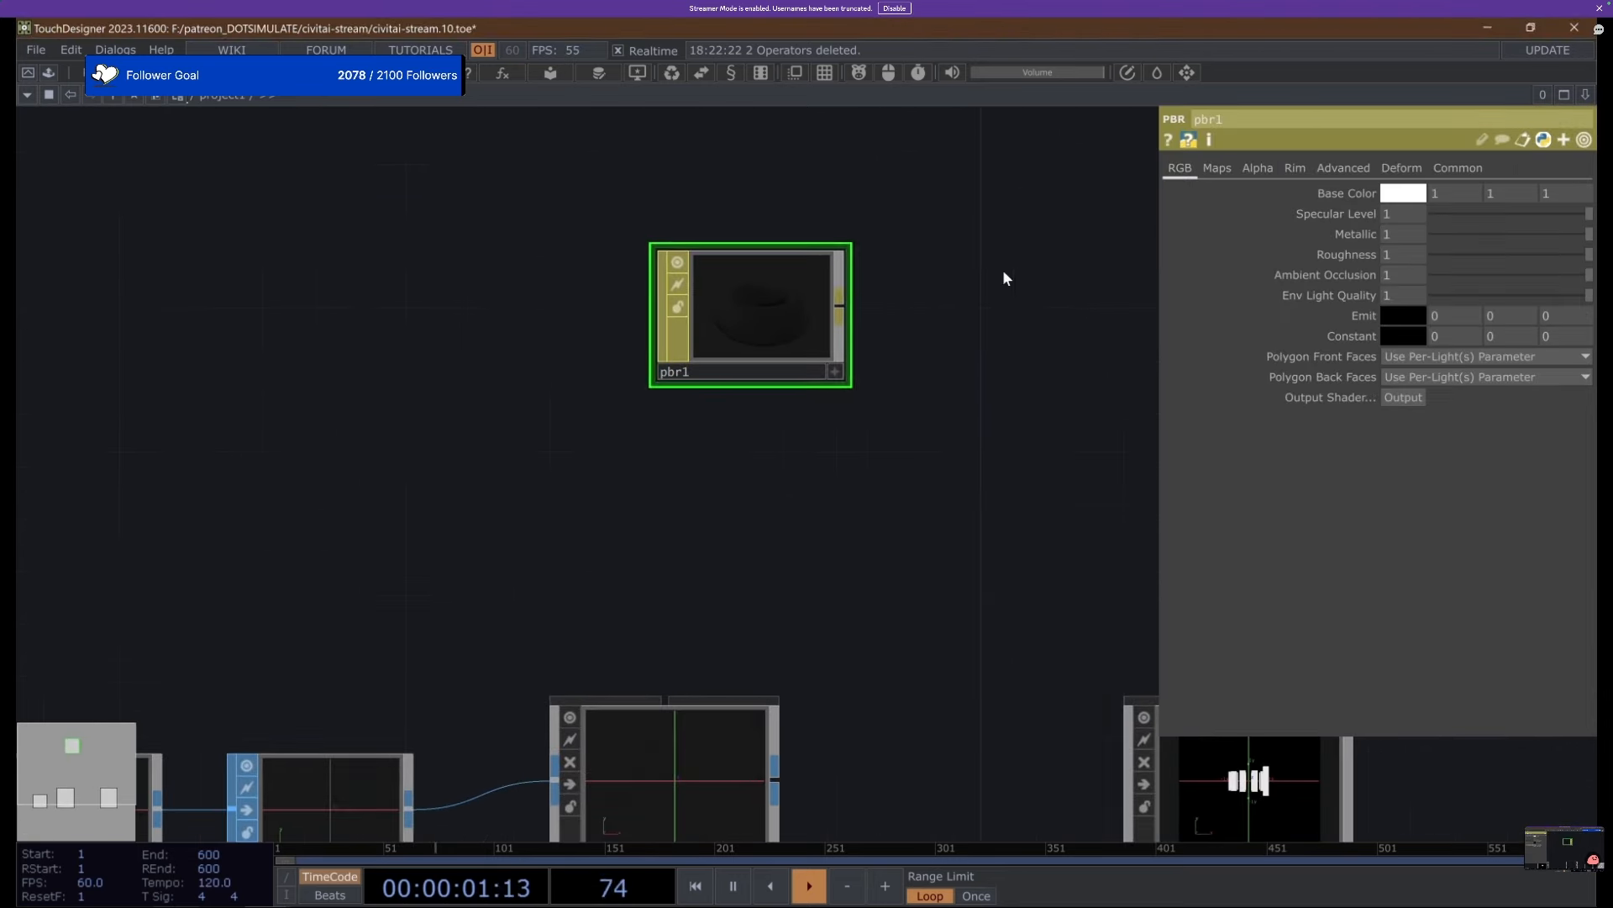
scroll(501, 286, down, 4)
drag(461, 294, 417, 270)
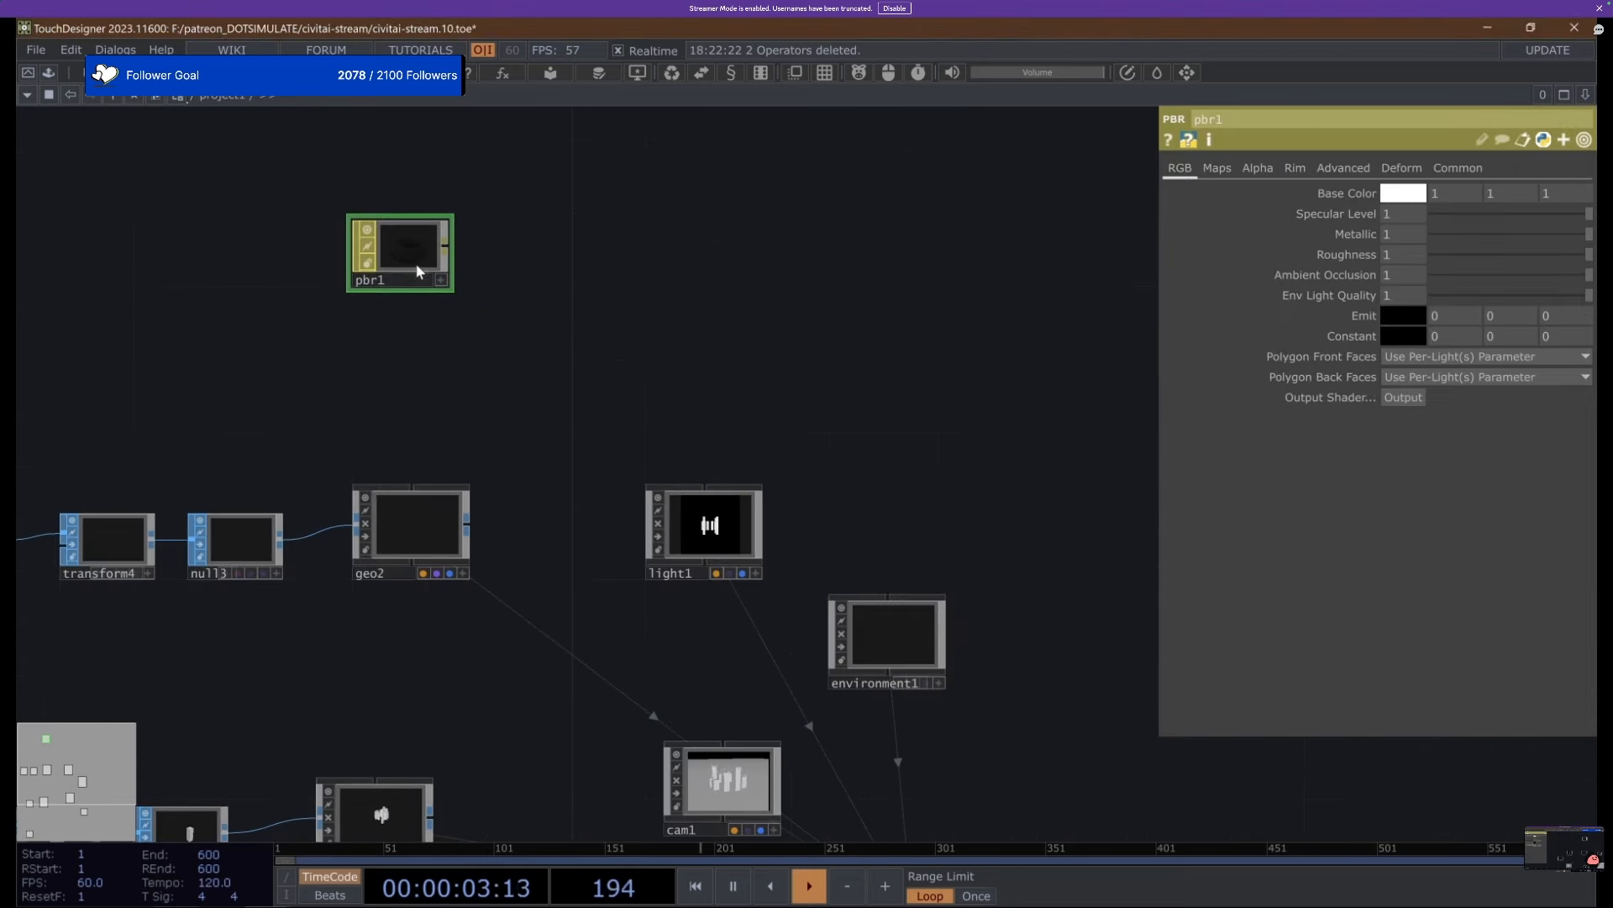
Connect a Null MAT to pbr1's output and rename it null_mat.
click(446, 245)
click(534, 250)
scroll(440, 238, up, 4)
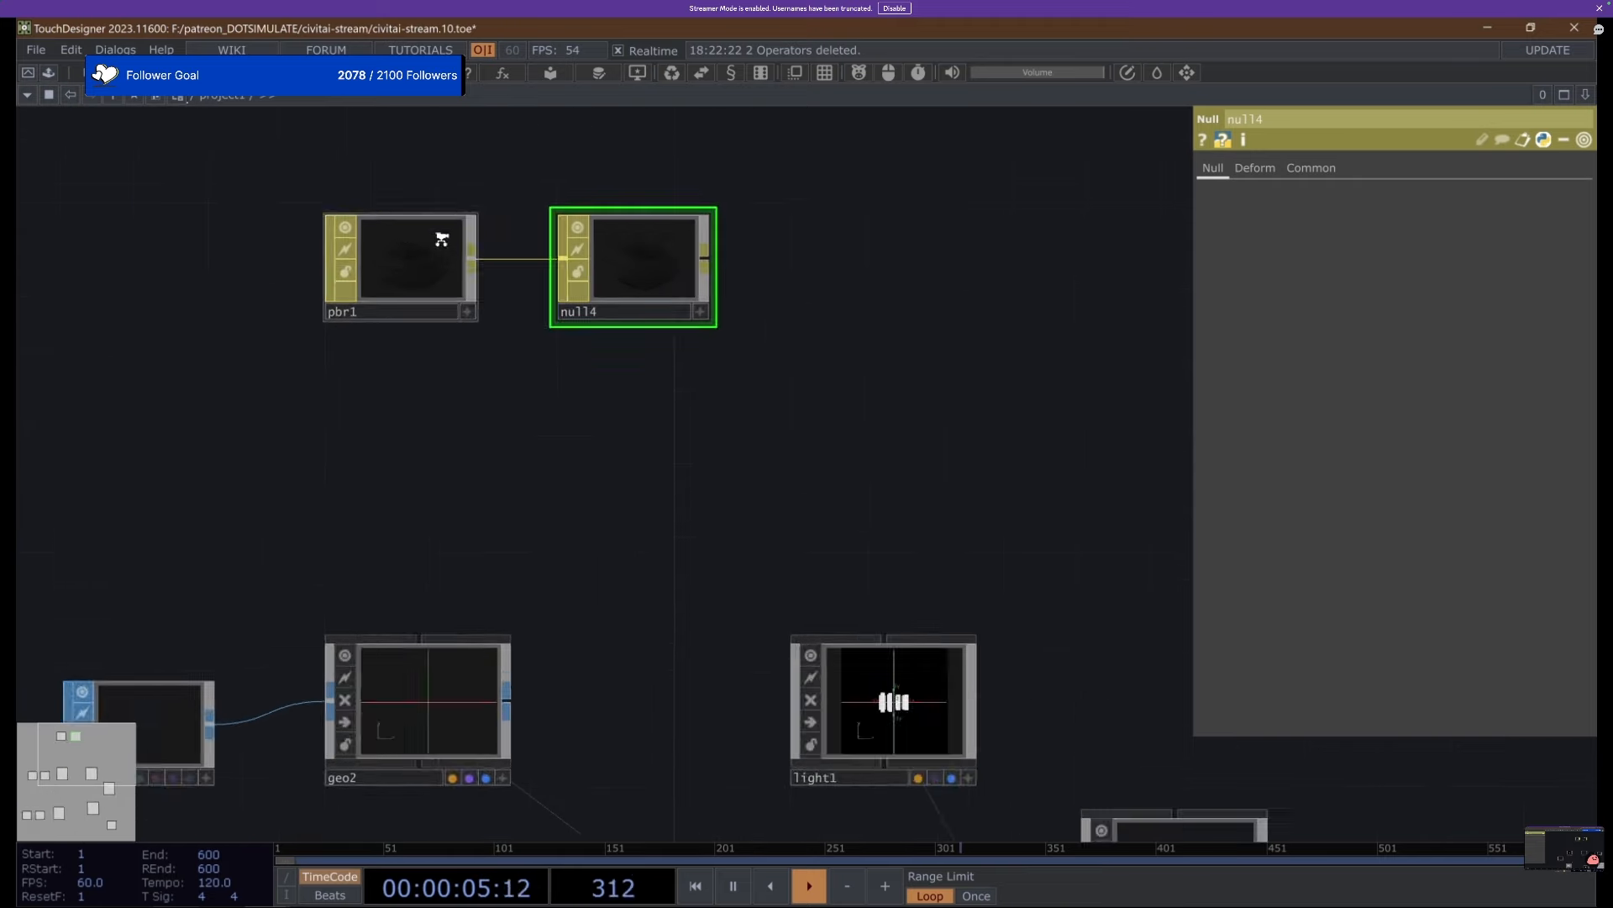
scroll(623, 334, down, 4)
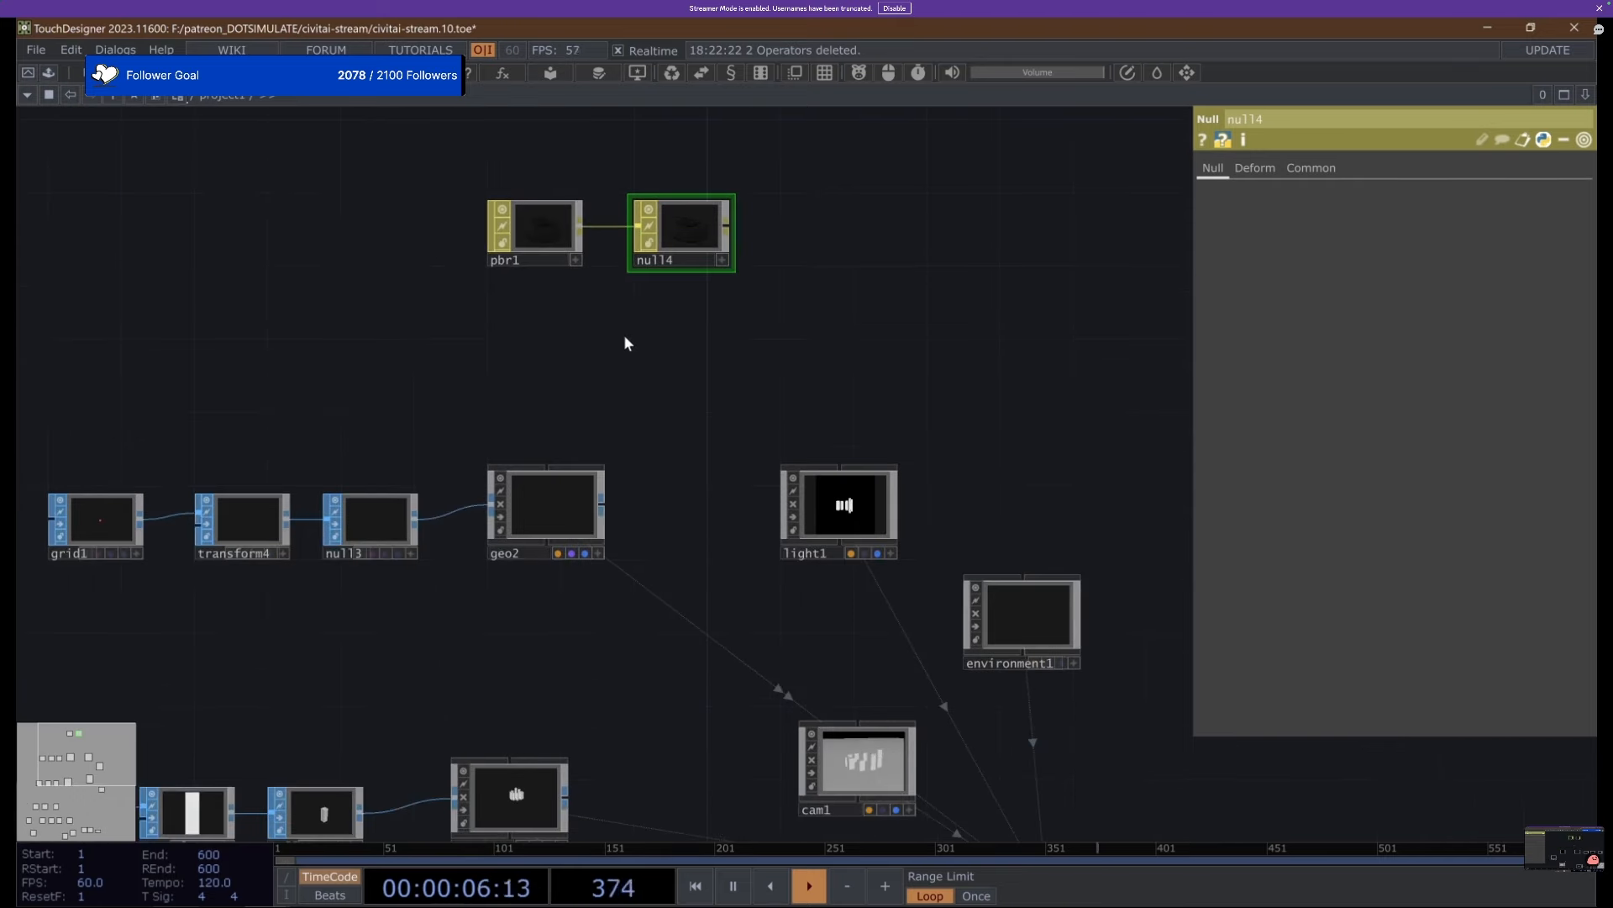
click(682, 262)
key(BackSpace)
text(_mat)
key(Return)
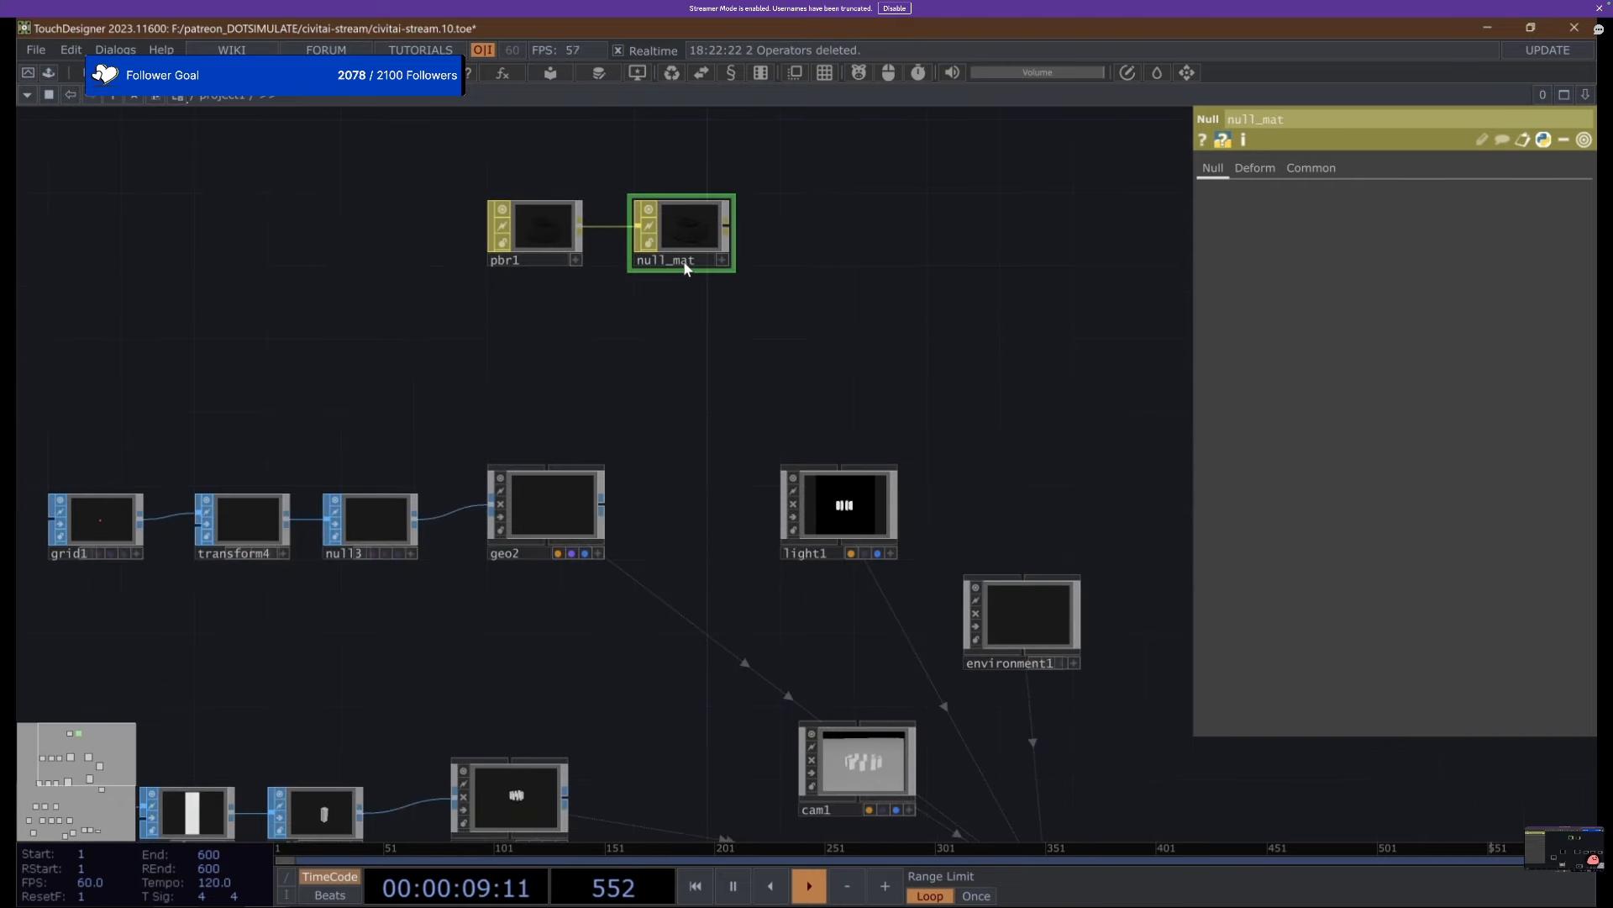
Show geo1's Render parameters with its Material field.
scroll(676, 378, down, 3)
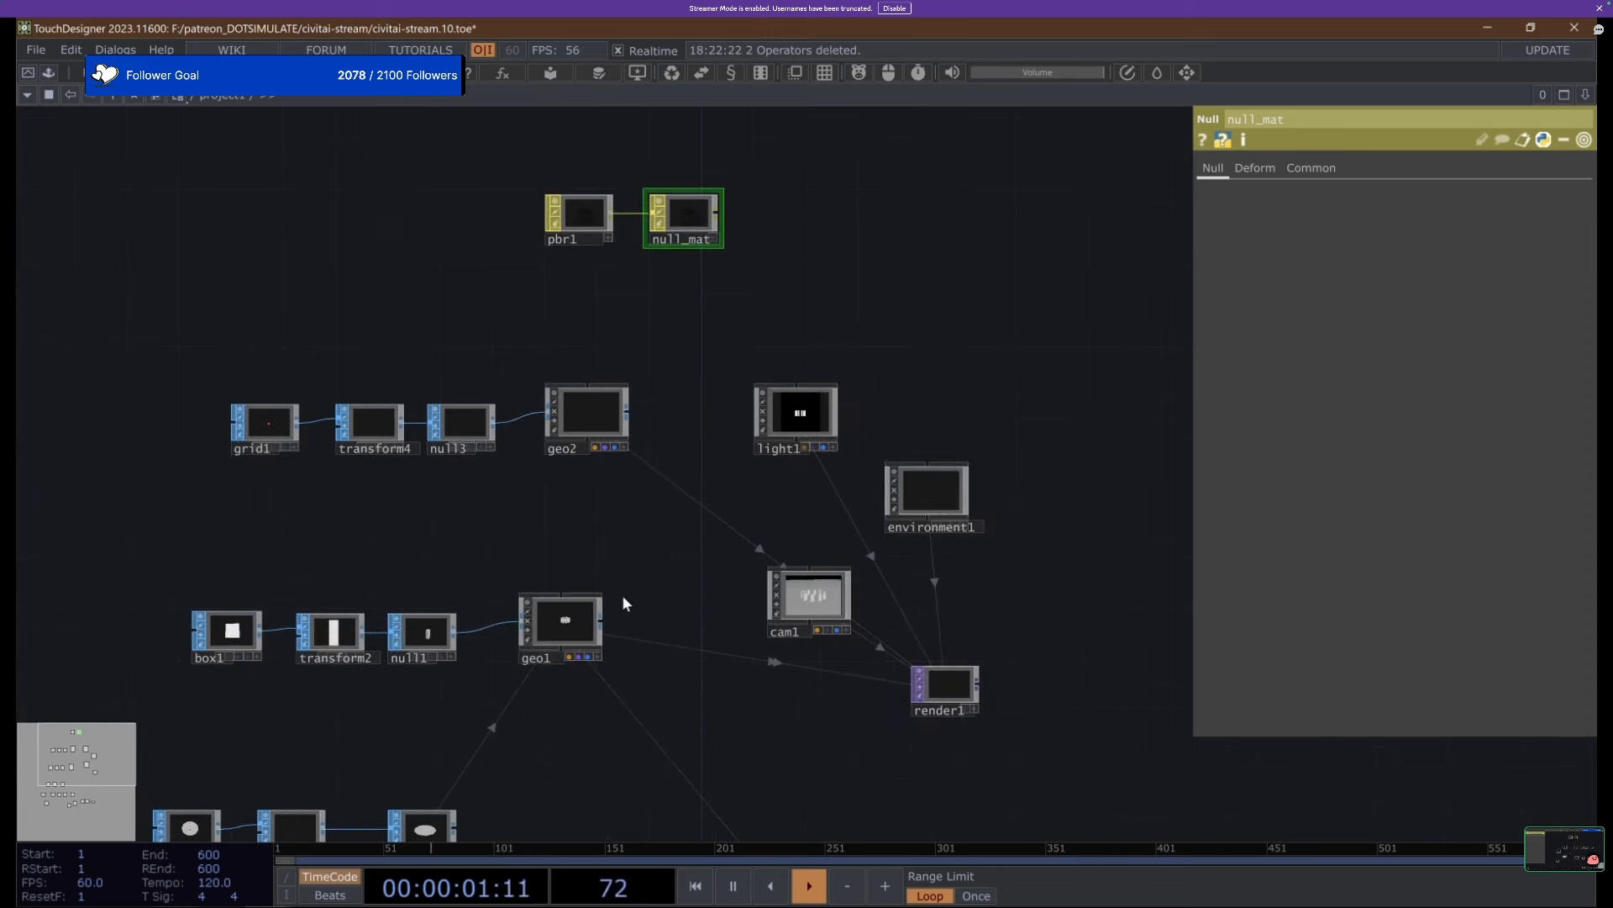
click(593, 598)
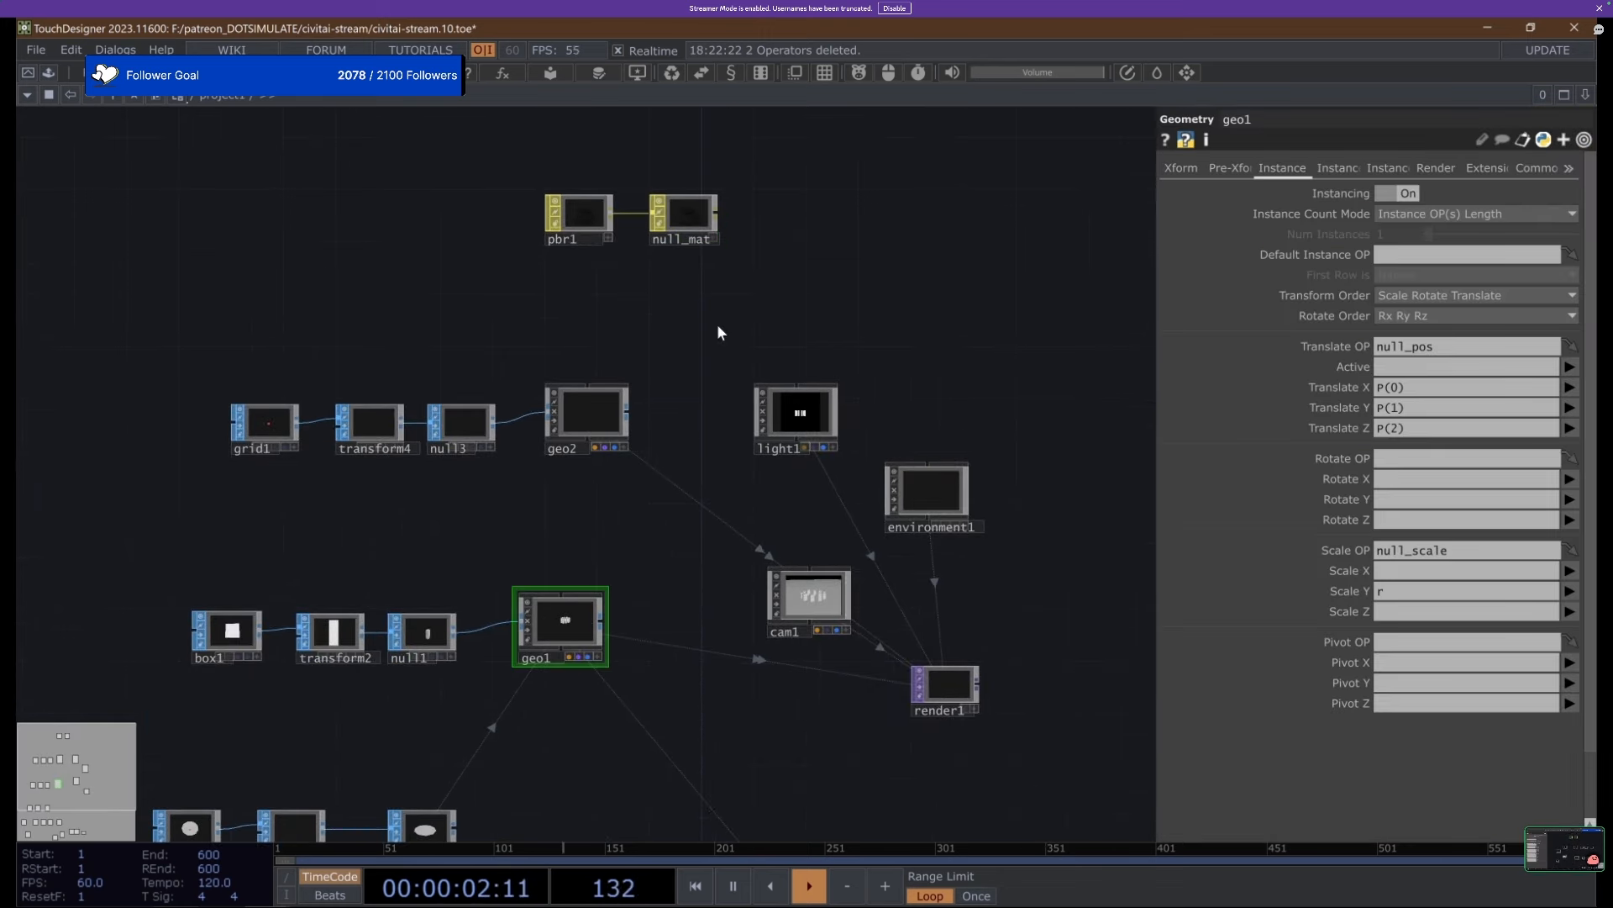
click(1336, 169)
click(1432, 168)
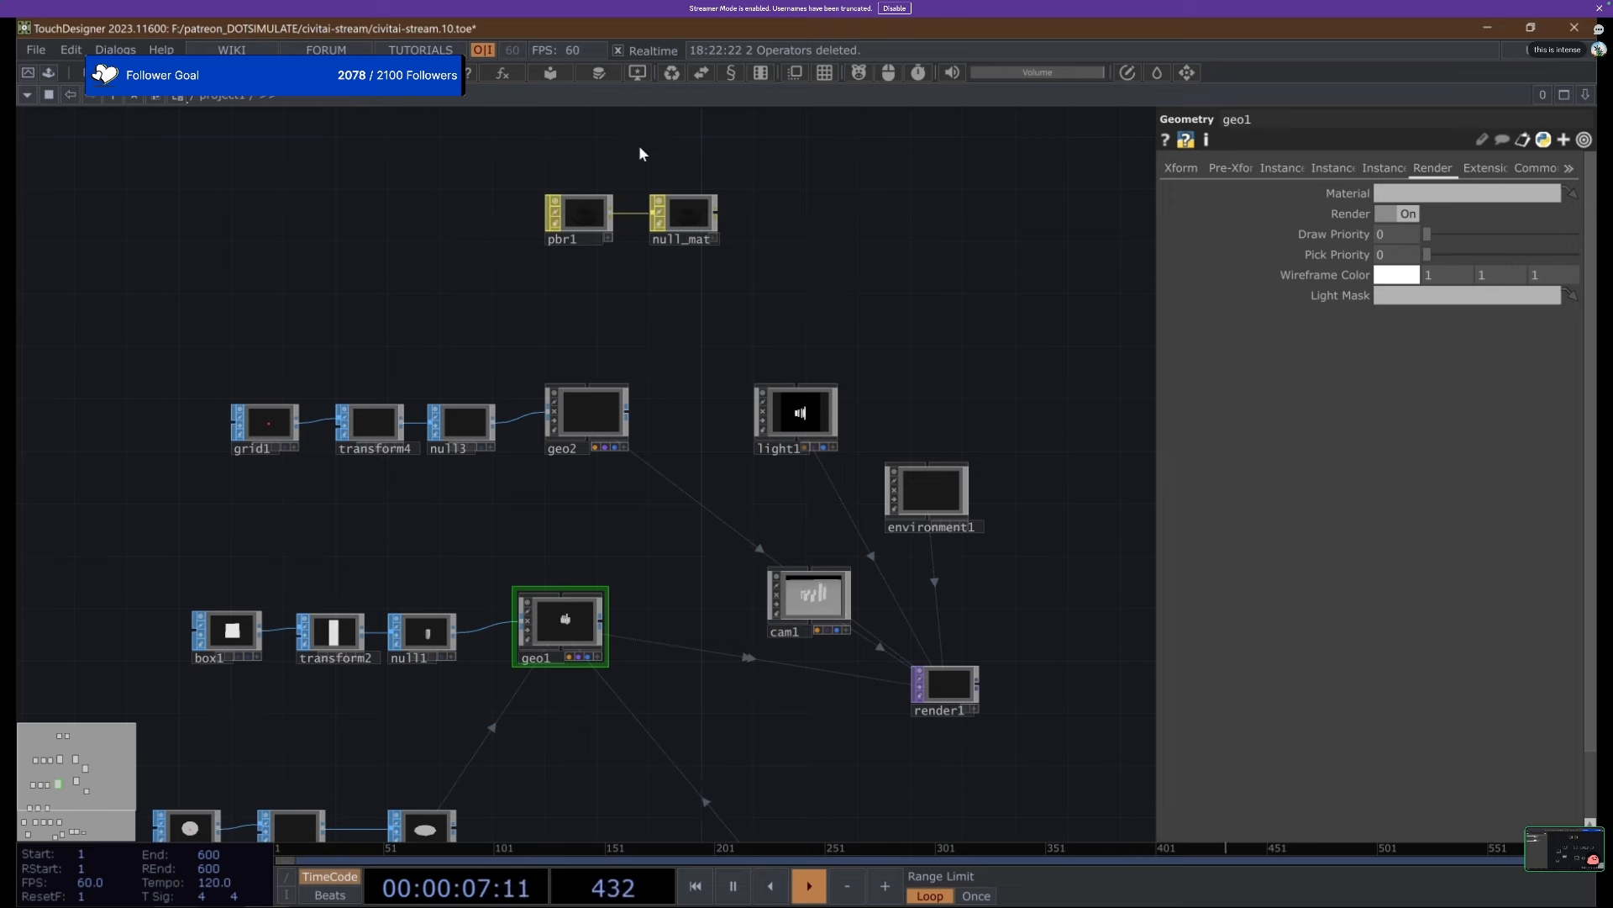
Set pbr1's Base Color to light purple (0.67843, 0.49803, 1) and its Metallic to 0.25.
scroll(639, 153, up, 5)
click(482, 360)
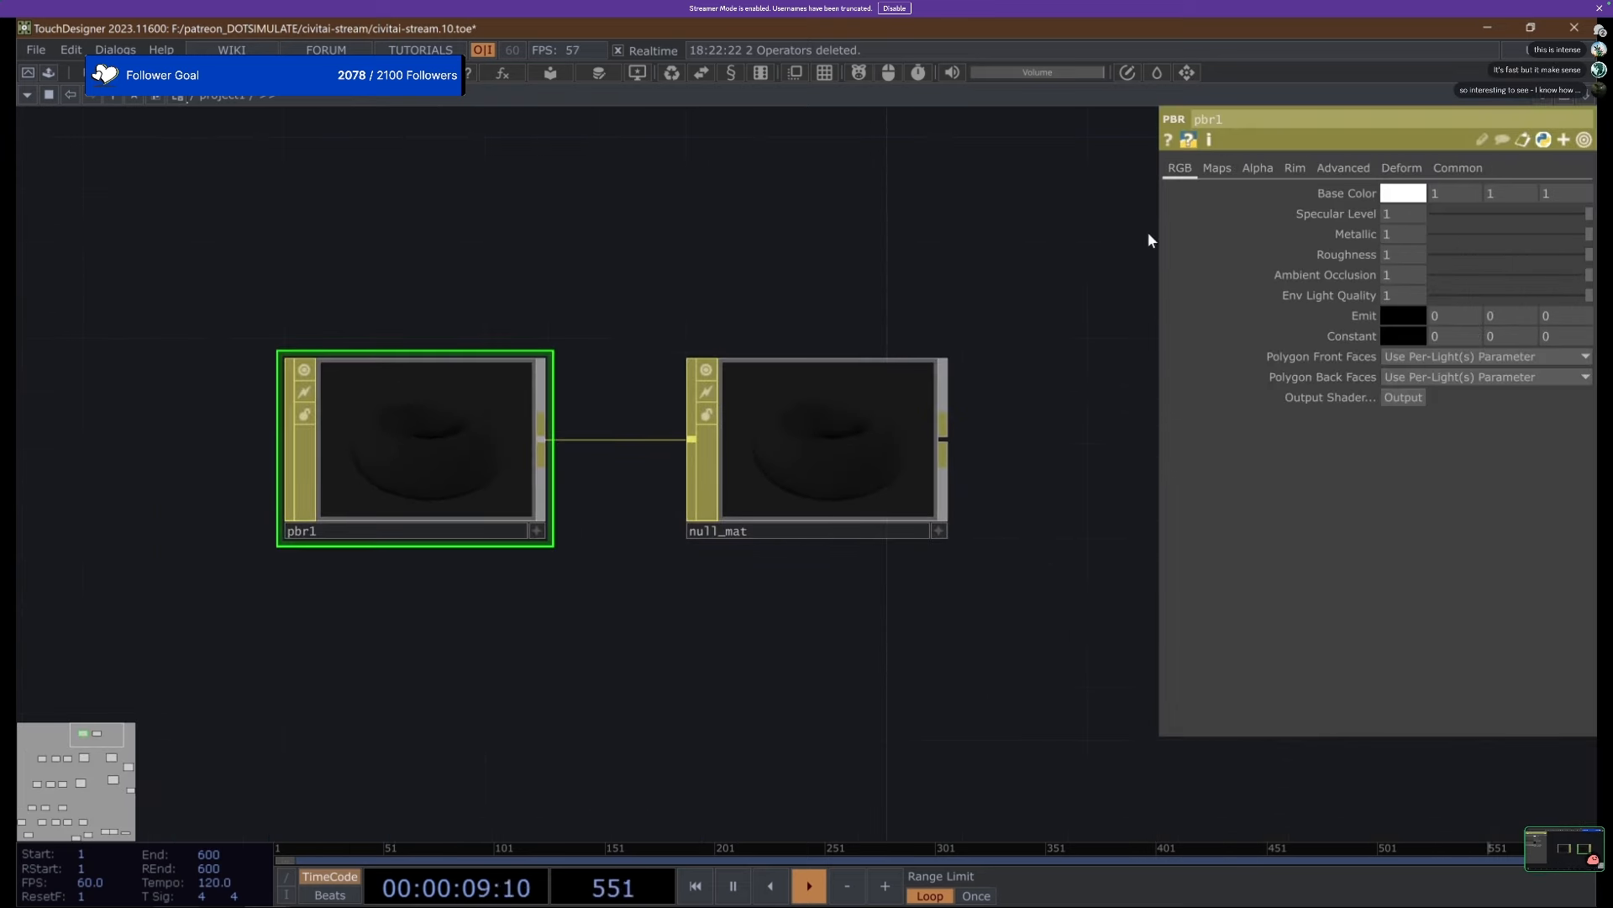
drag(1548, 234, 1491, 249)
click(1497, 234)
click(1403, 194)
click(1525, 197)
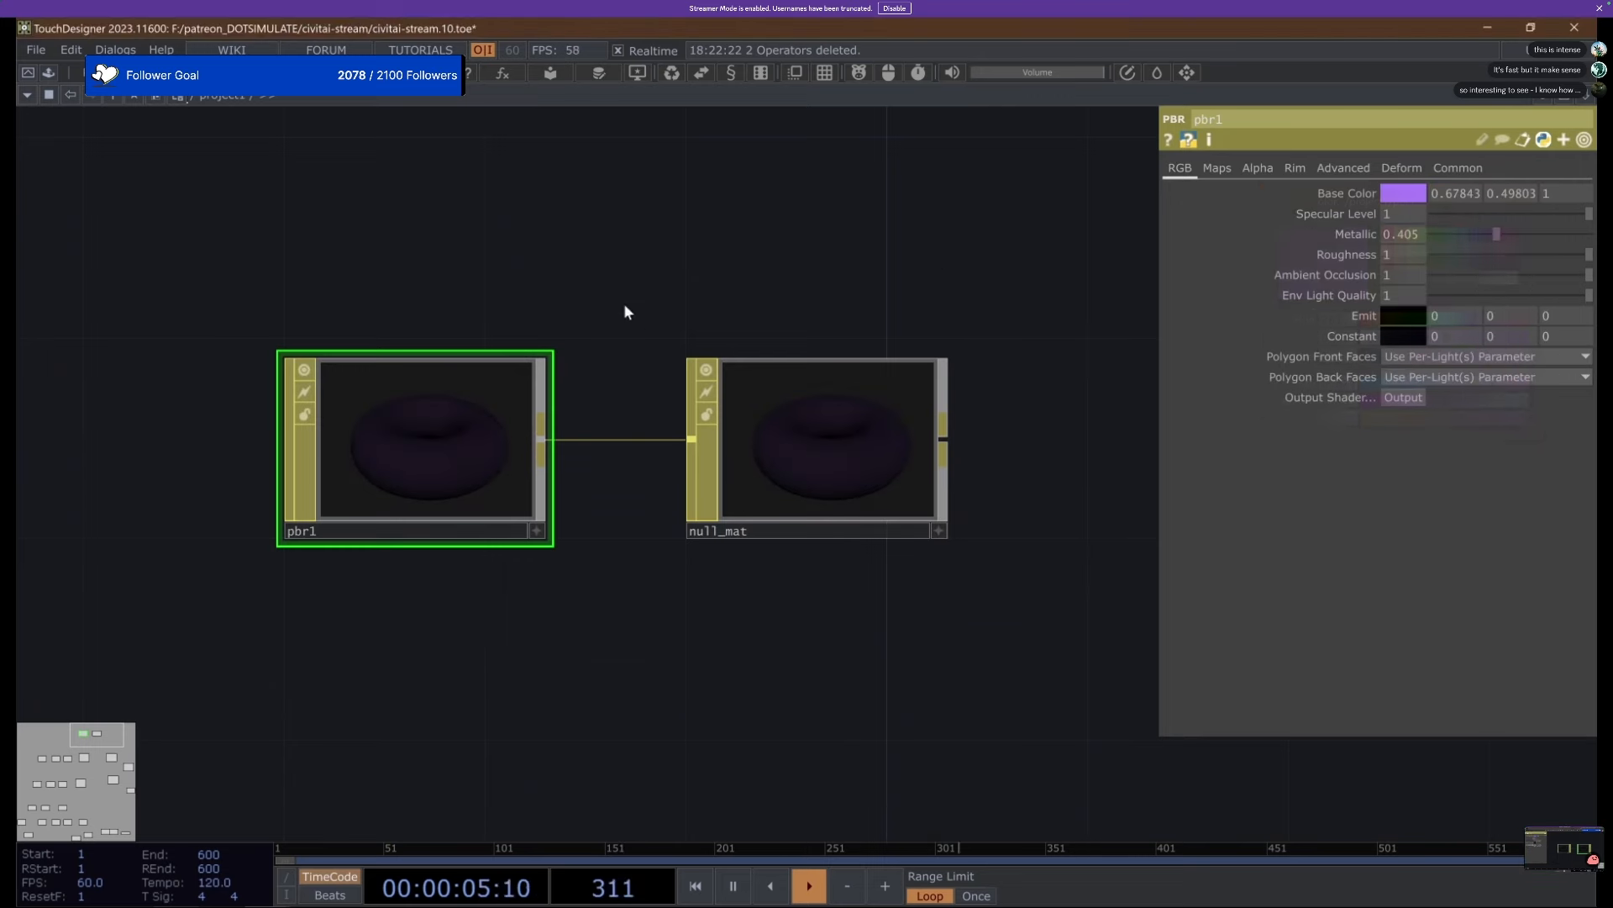
scroll(600, 278, down, 5)
scroll(569, 300, up, 5)
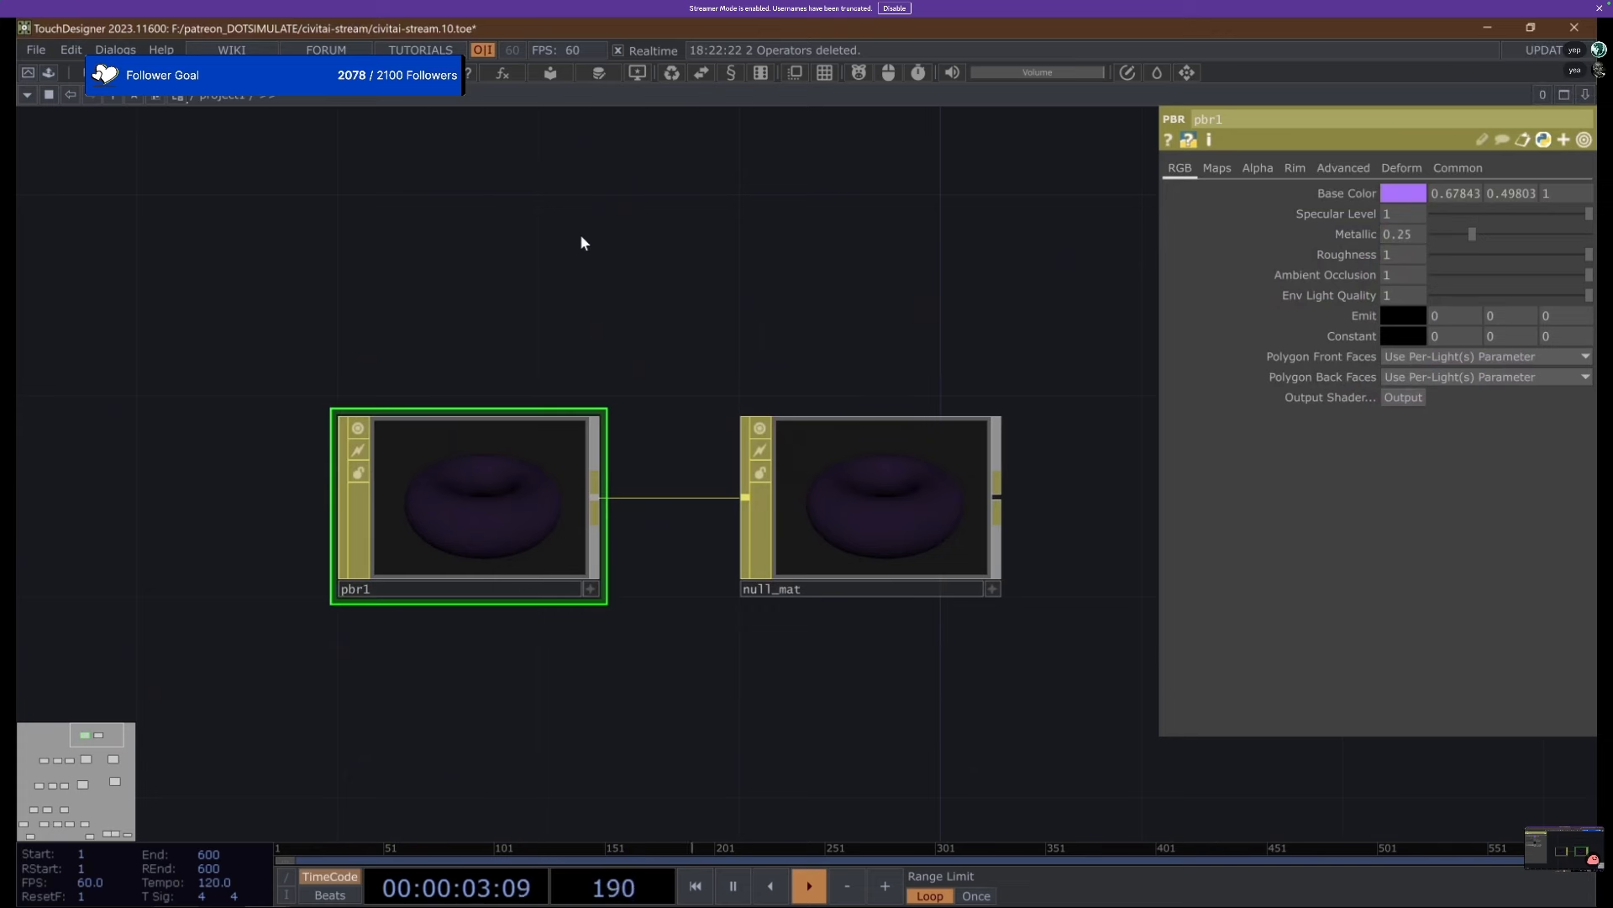
Add a GLSL MAT with its shader DATs and place it above pbr1.
key(Tab)
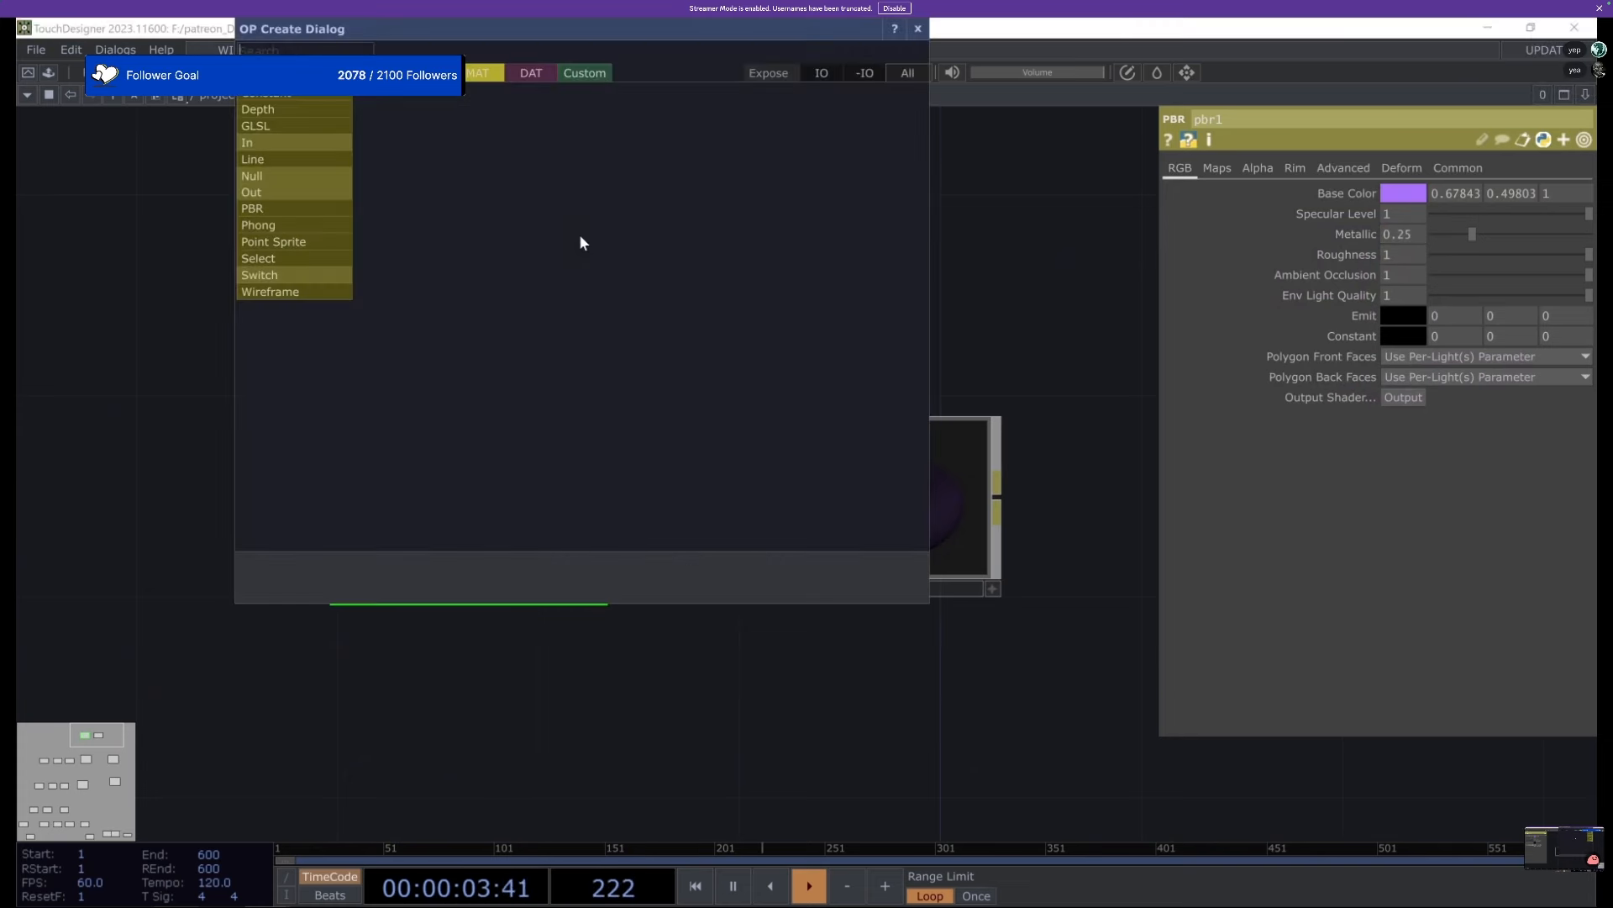
click(289, 126)
click(460, 222)
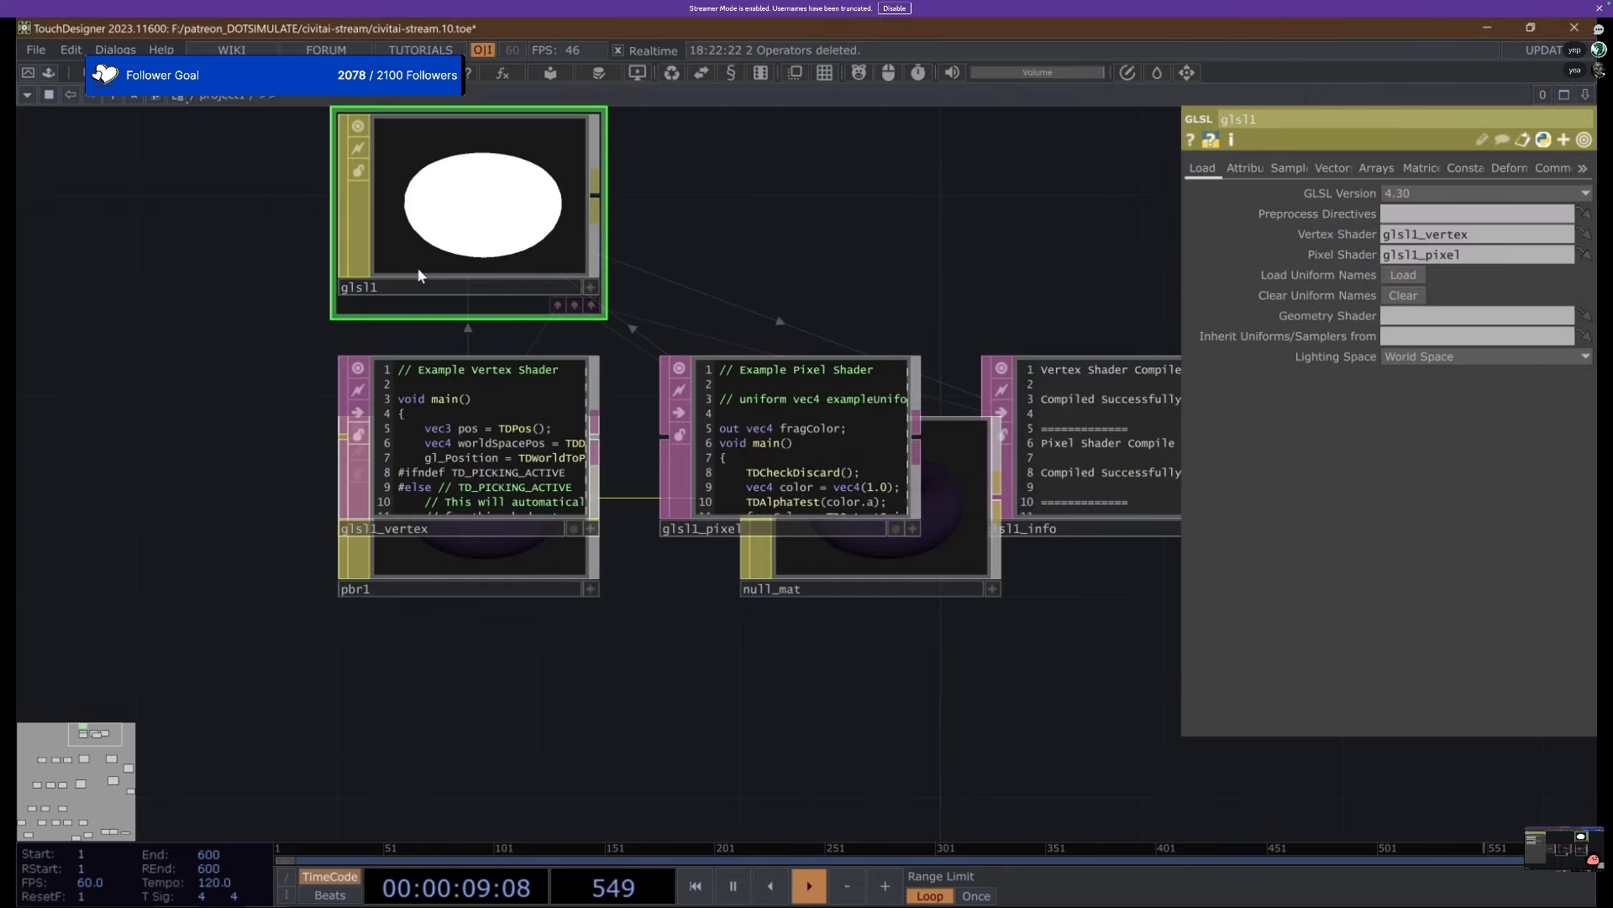
Delete the GLSL MAT above pbr1 along with its docked shader DATs.
scroll(613, 223, up, 3)
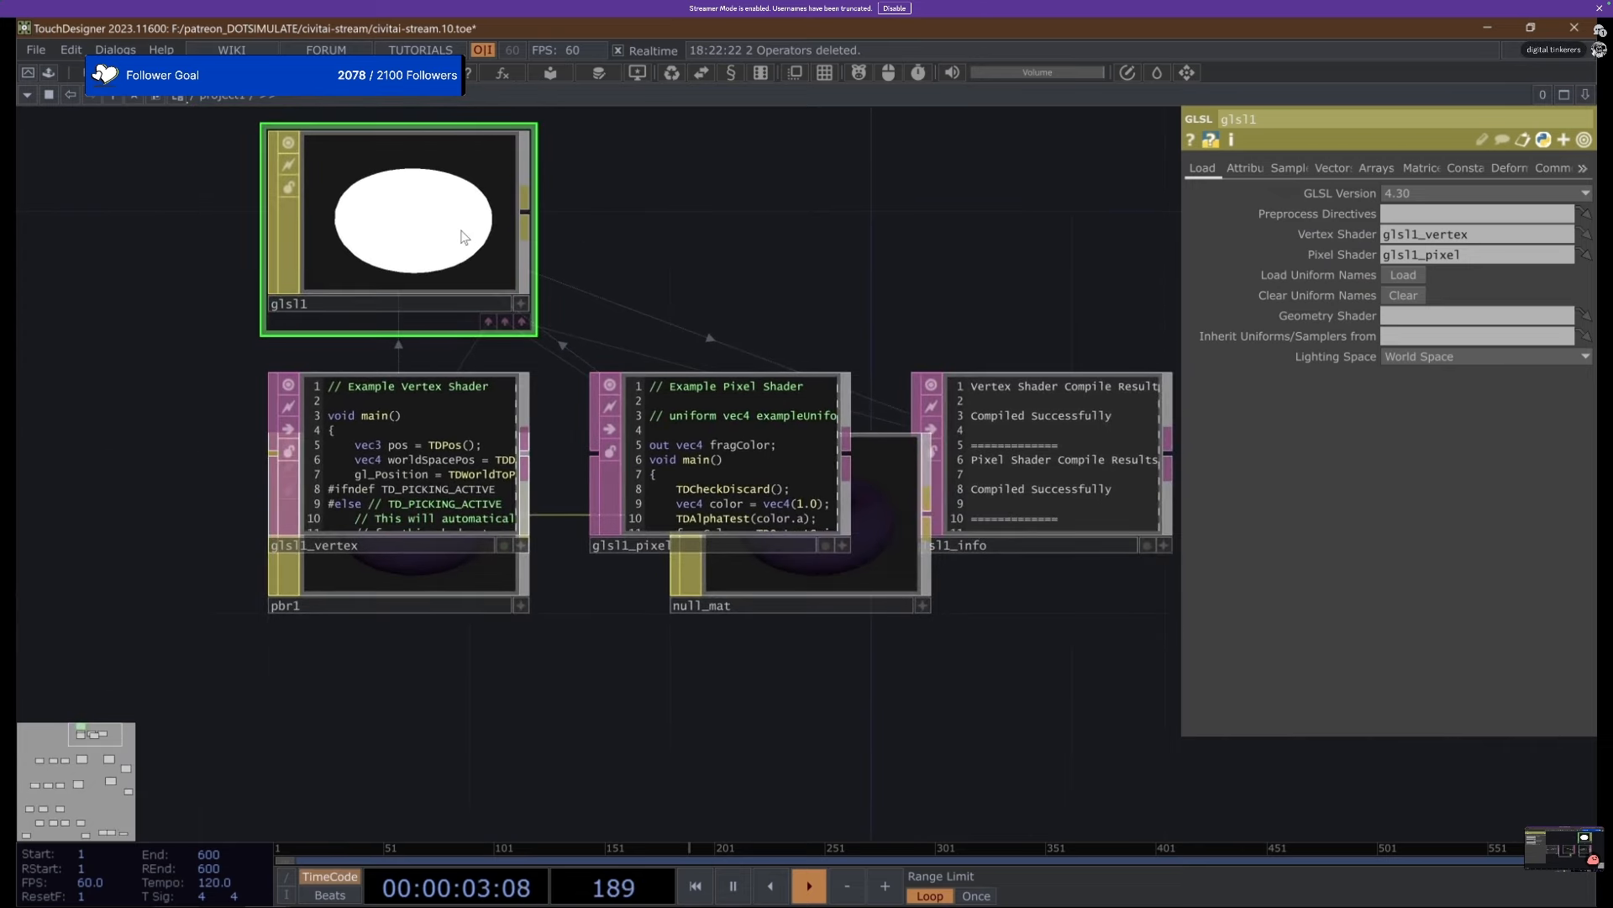
drag(461, 237, 516, 241)
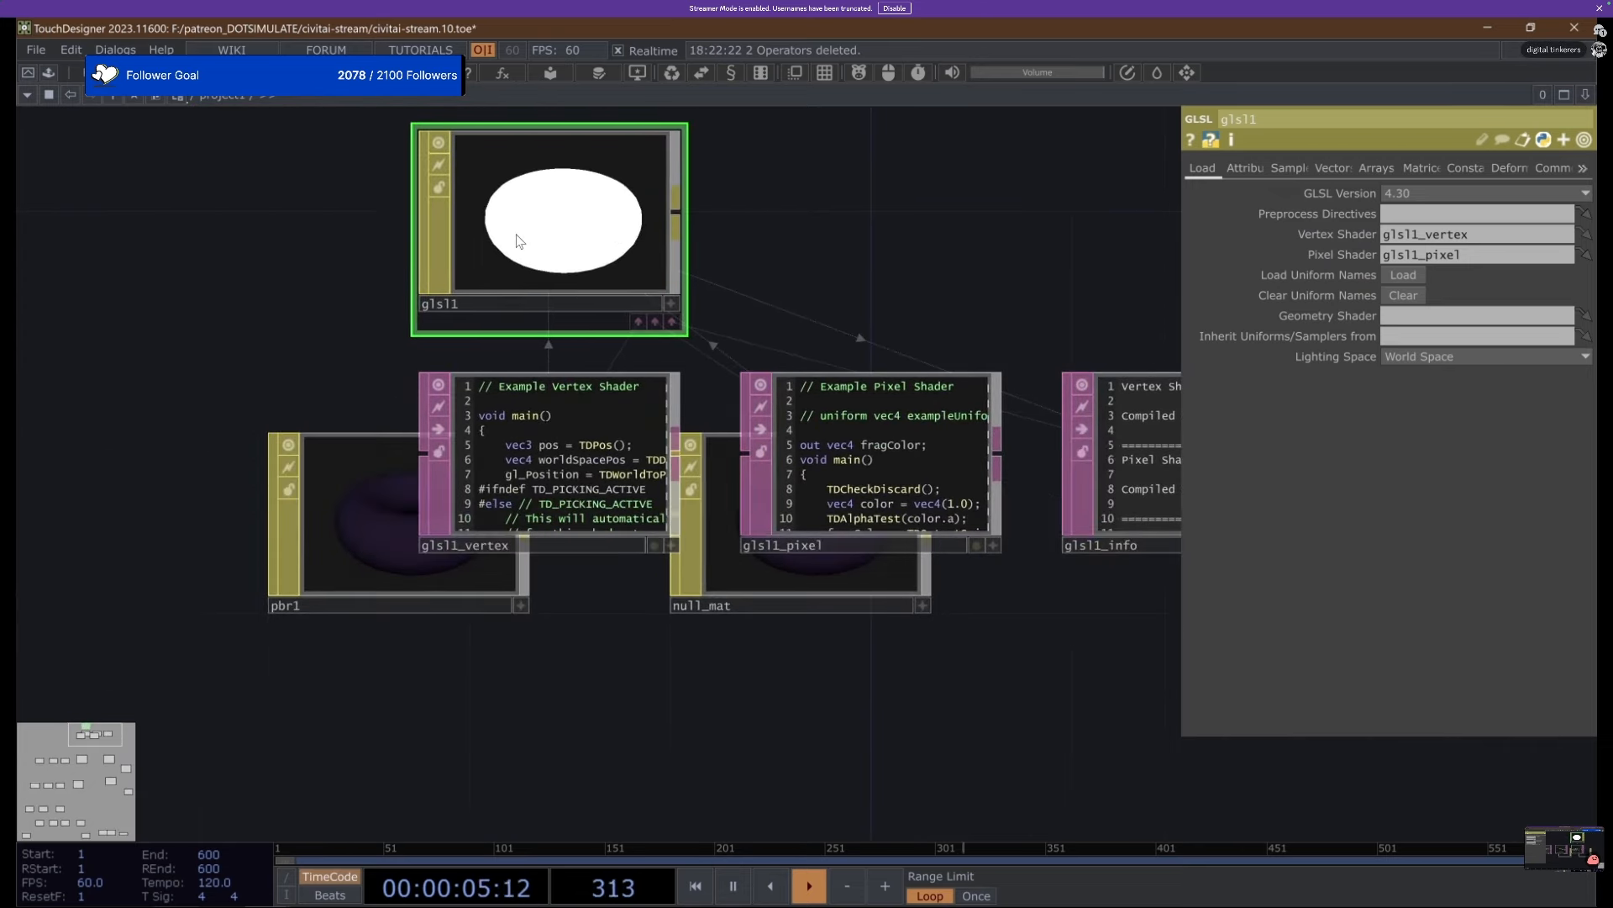
key(Delete)
Move pbr1 and null_mat up together in the network, keeping them level with each other.
click(466, 446)
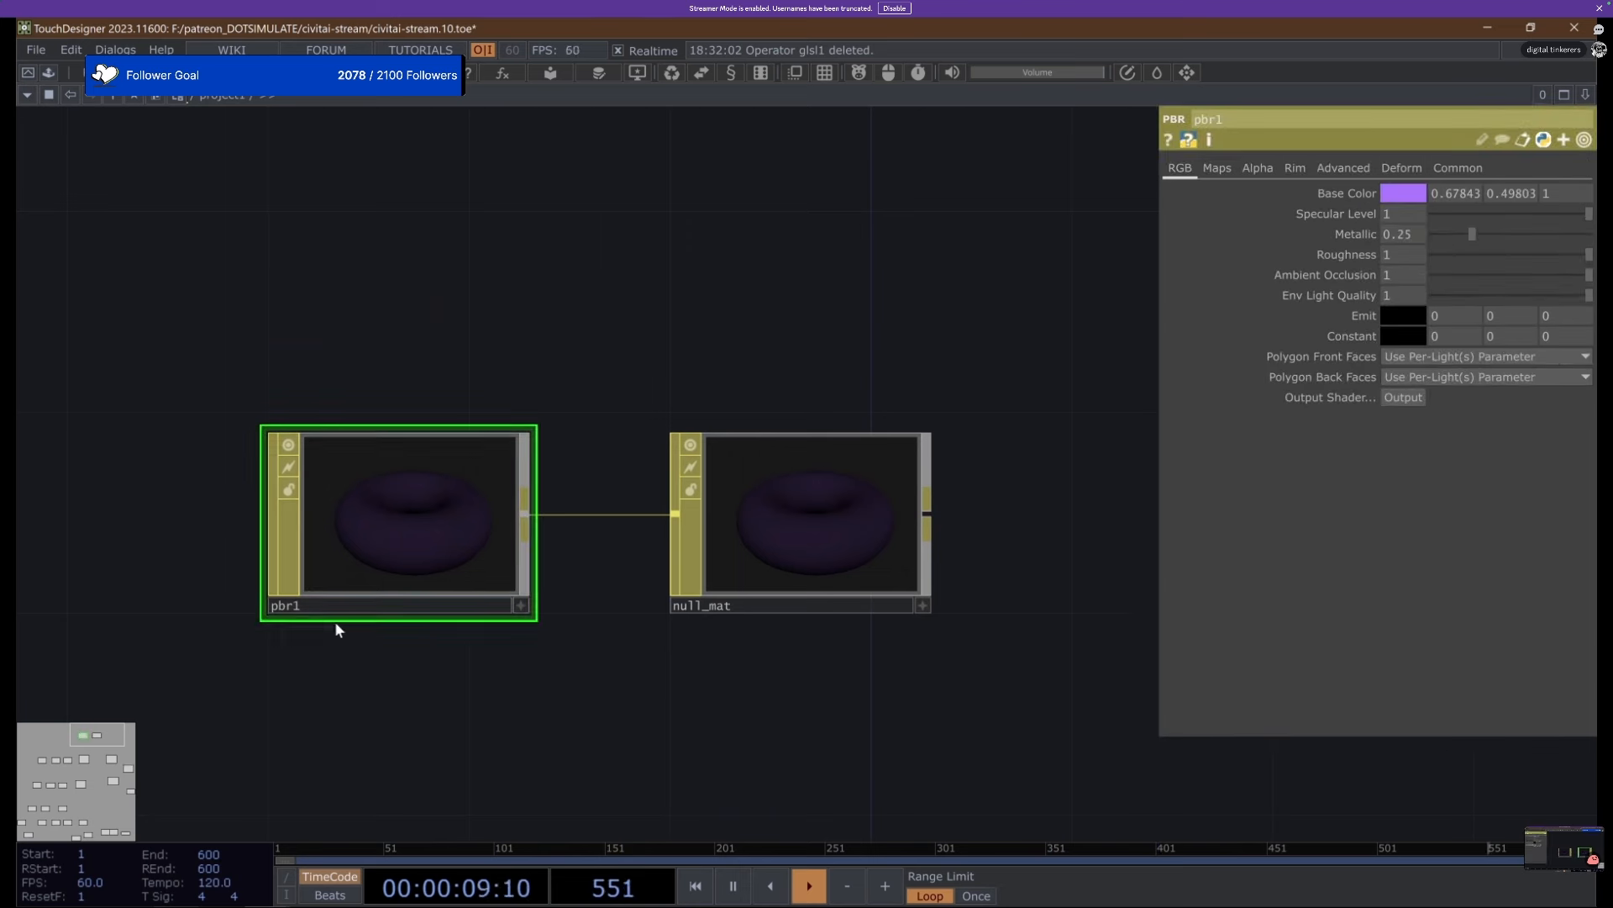
drag(377, 548, 386, 347)
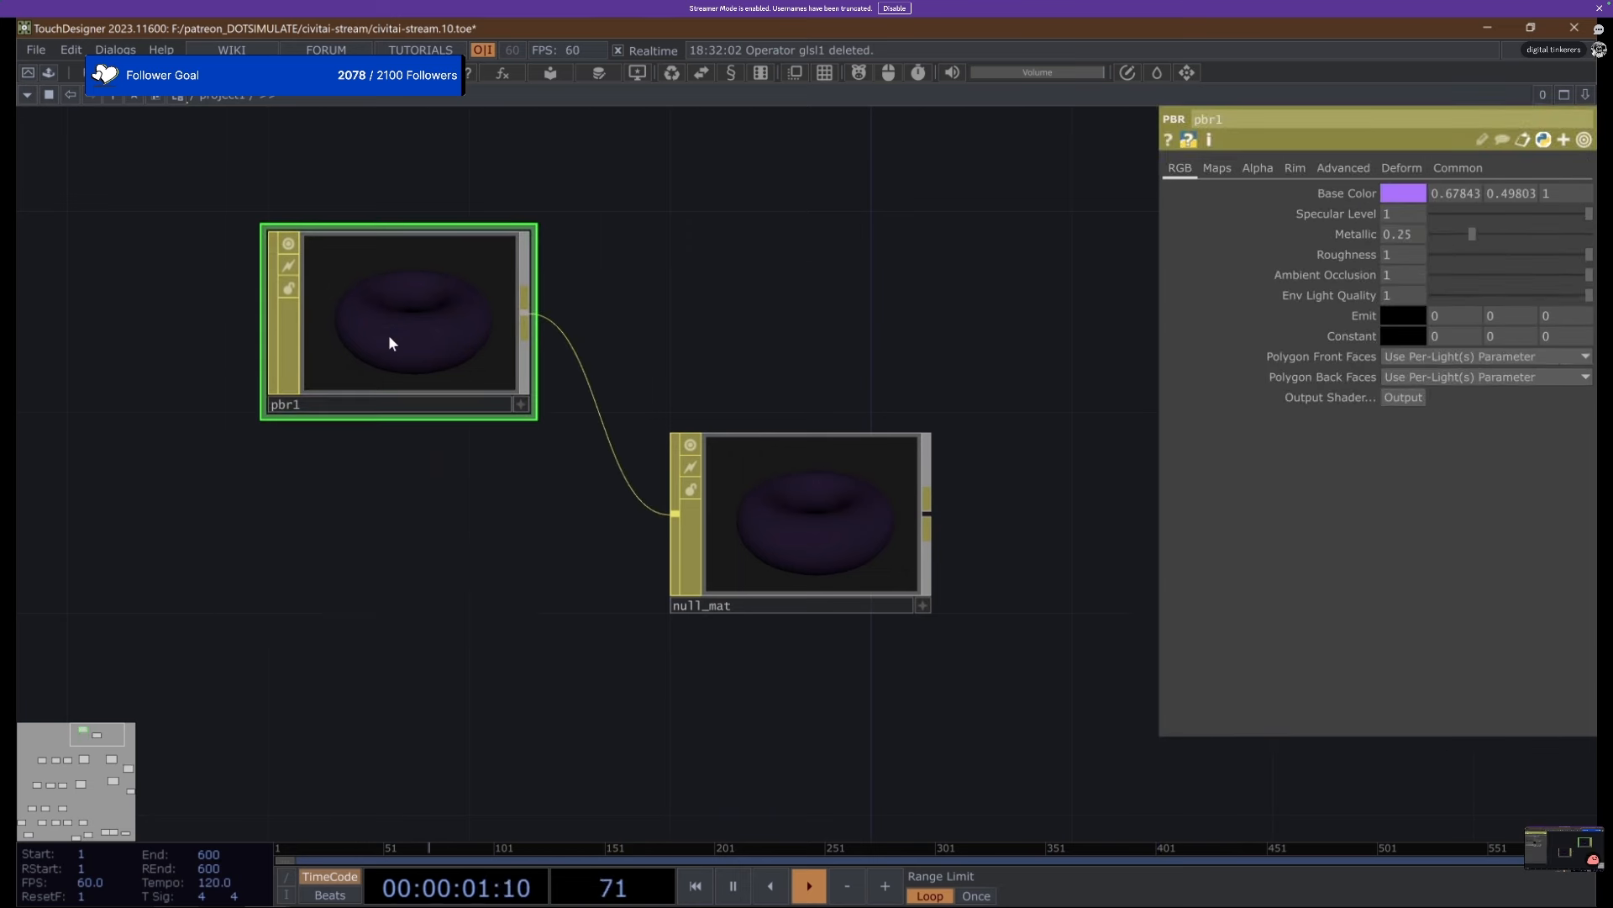
drag(732, 494, 725, 304)
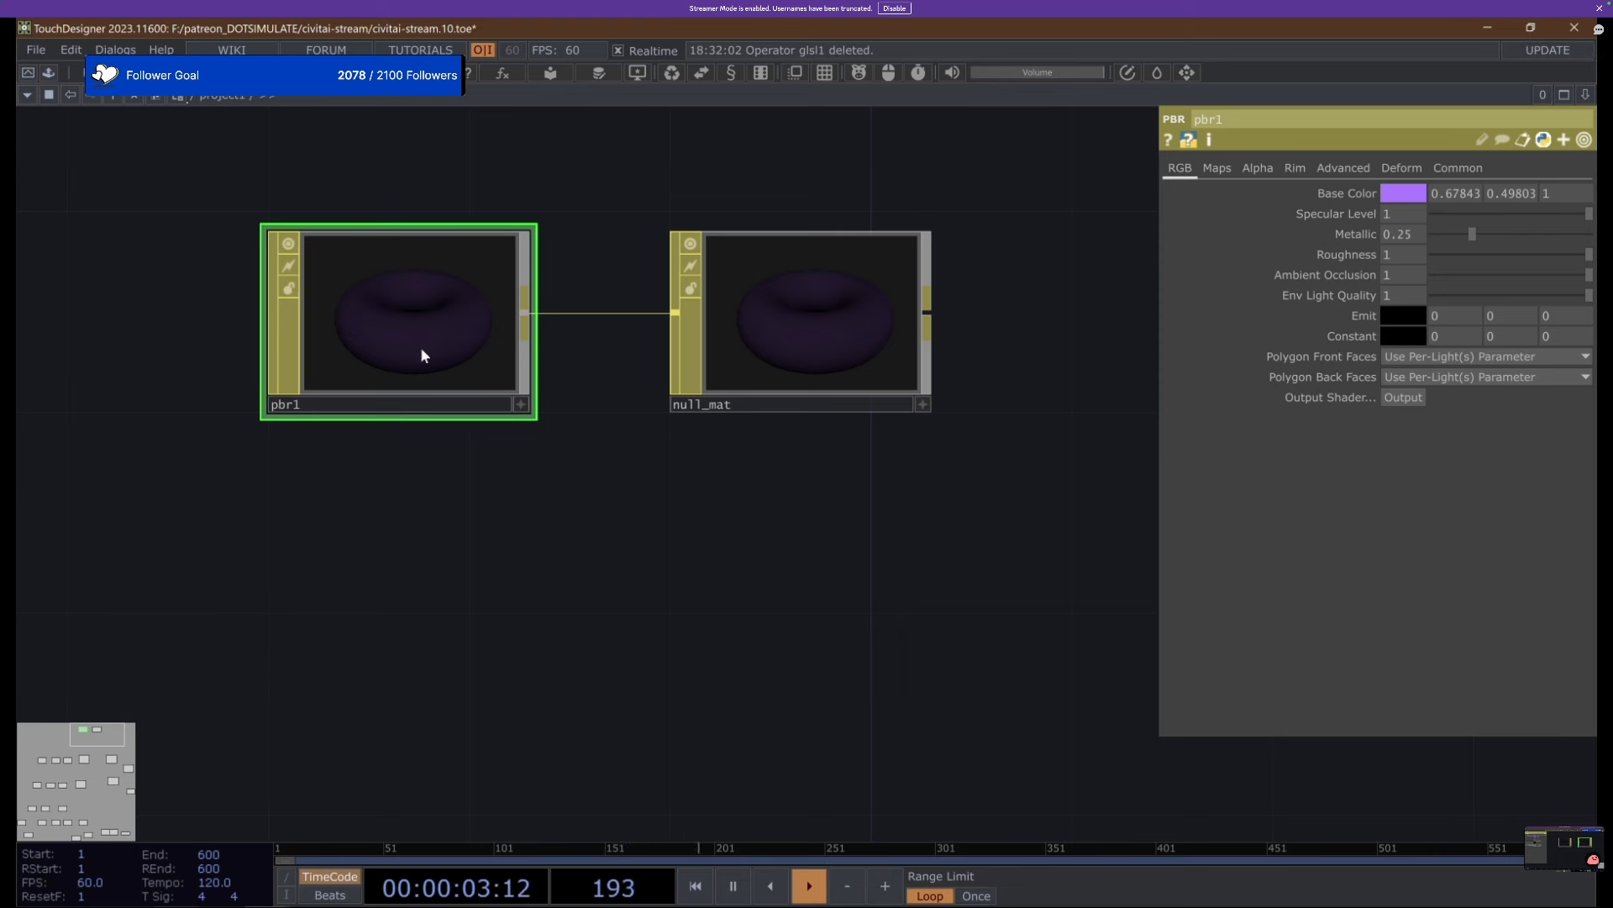
click(862, 287)
drag(625, 168, 1021, 488)
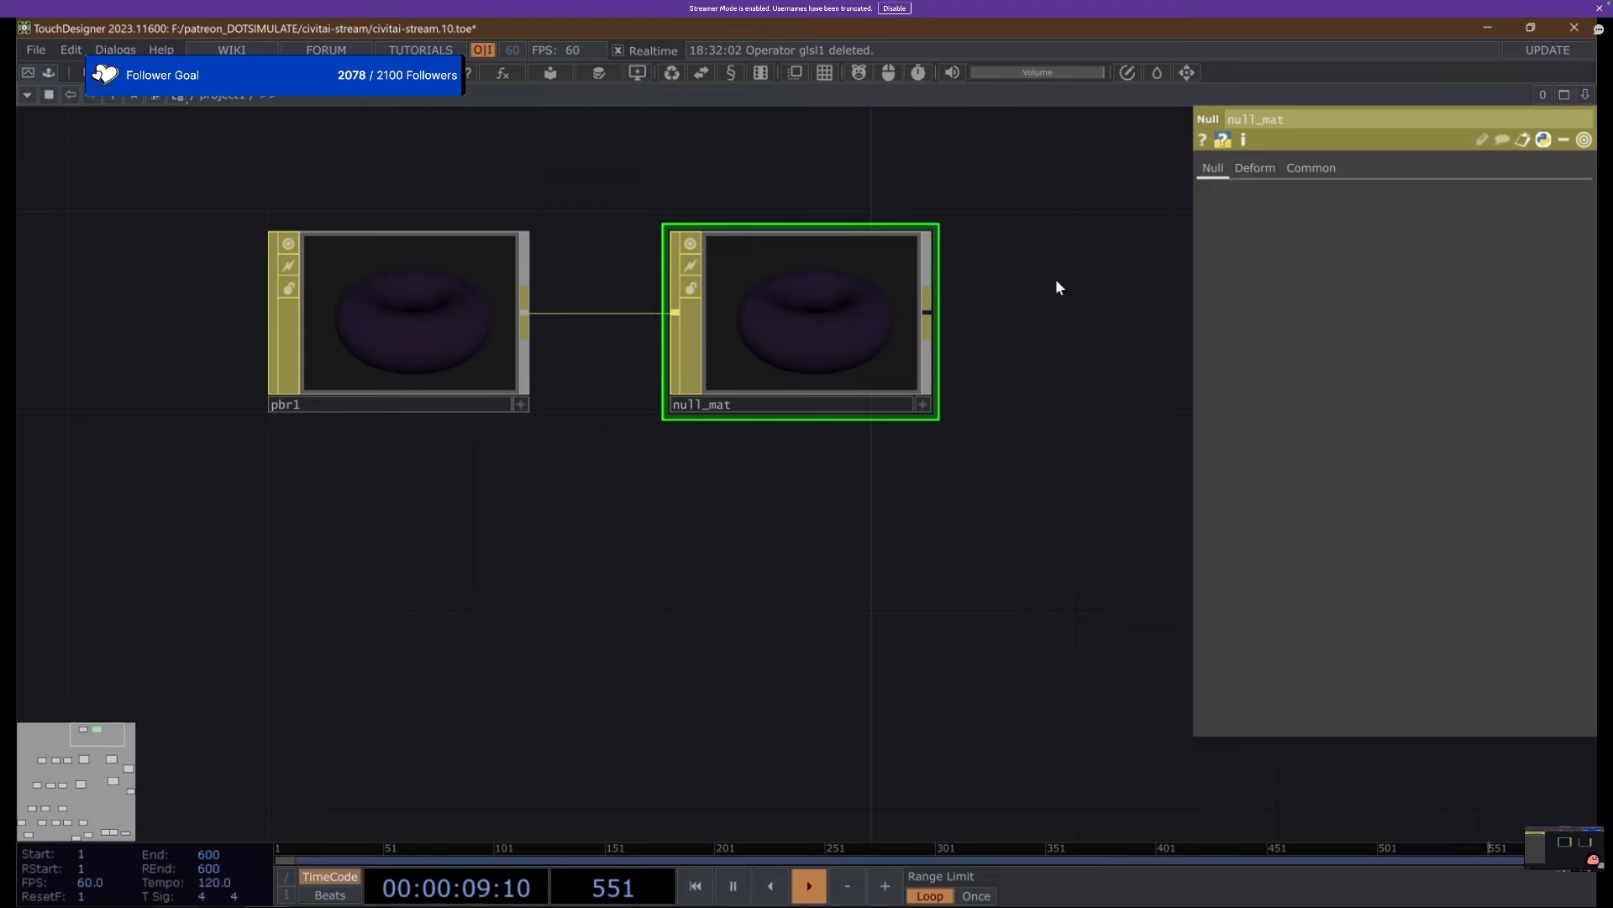
Add a Wireframe MAT below pbr1 and connect it to null_mat's input in place of pbr1.
scroll(1034, 281, down, 6)
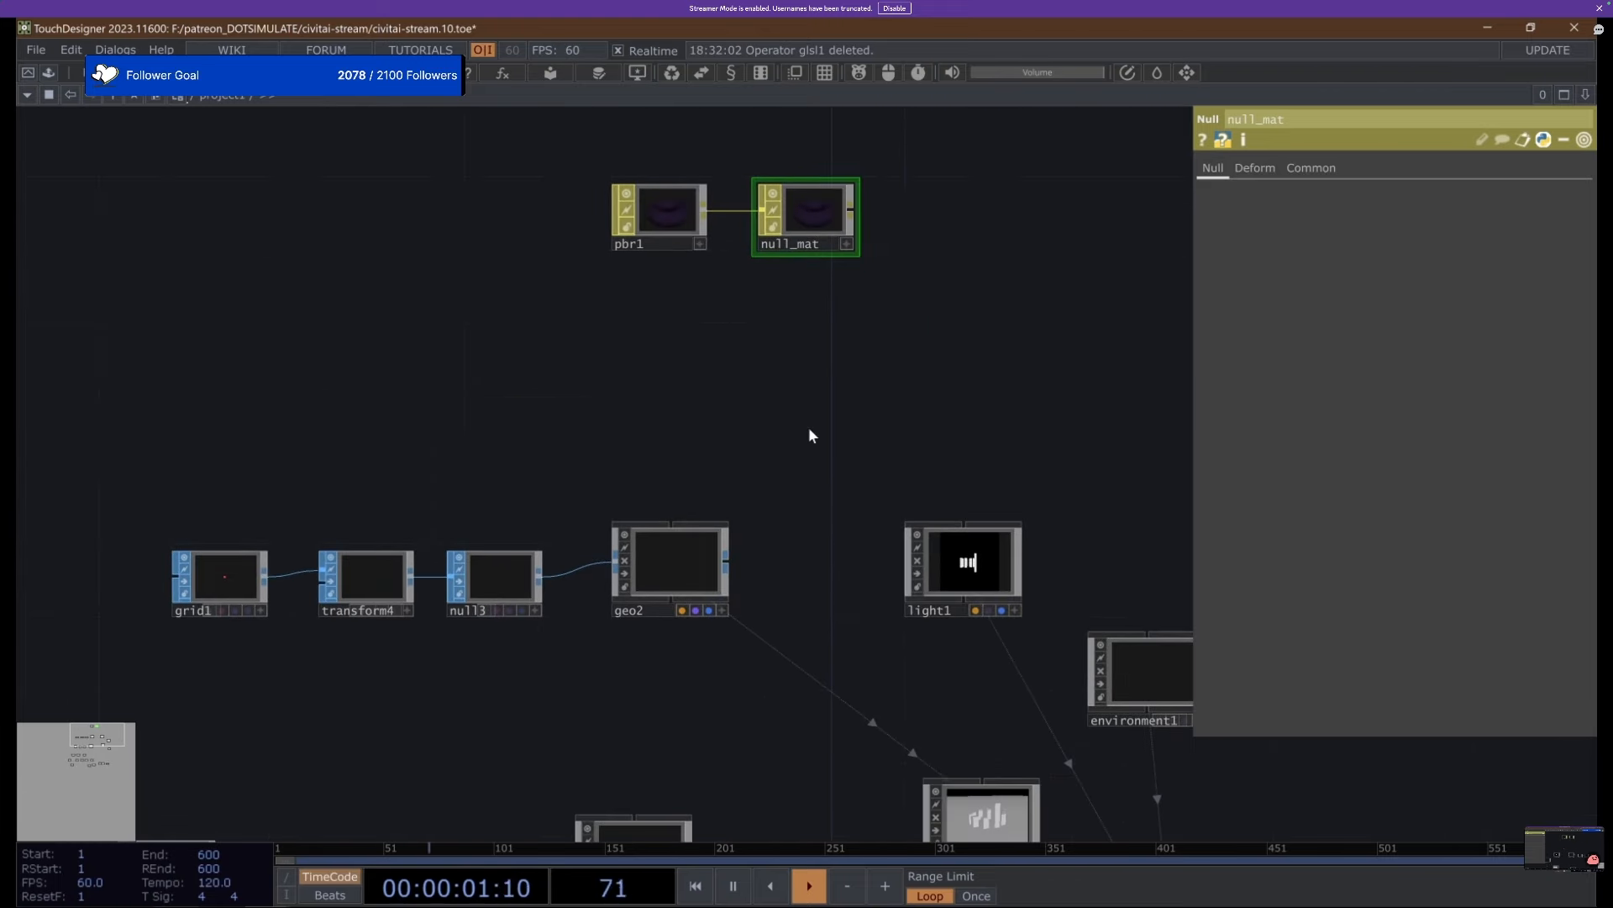
click(682, 221)
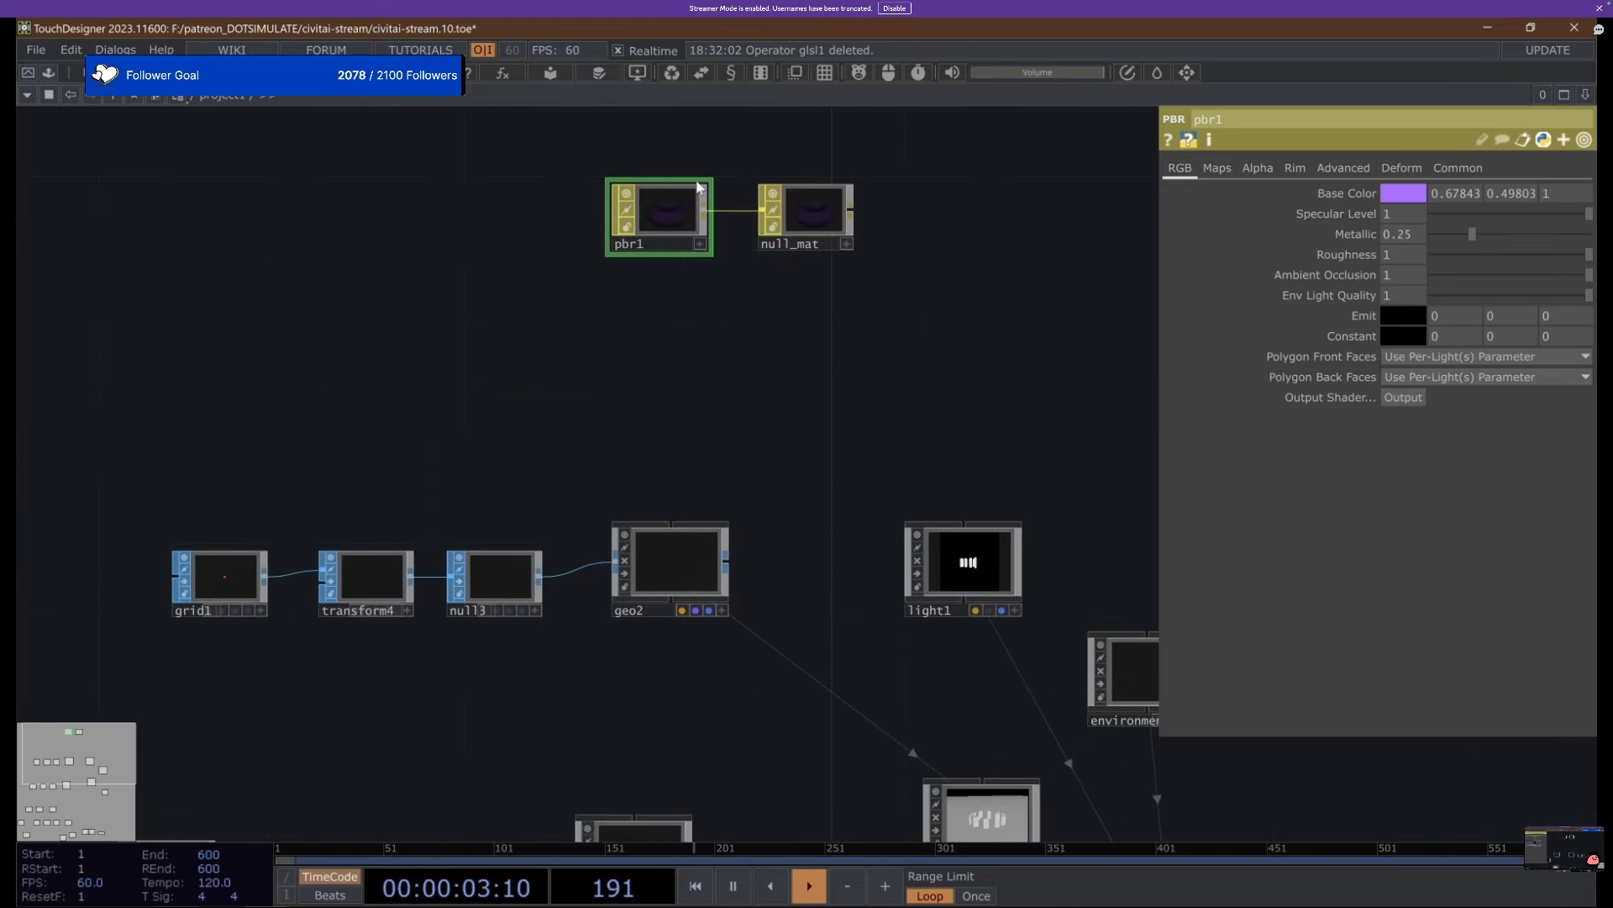
click(790, 222)
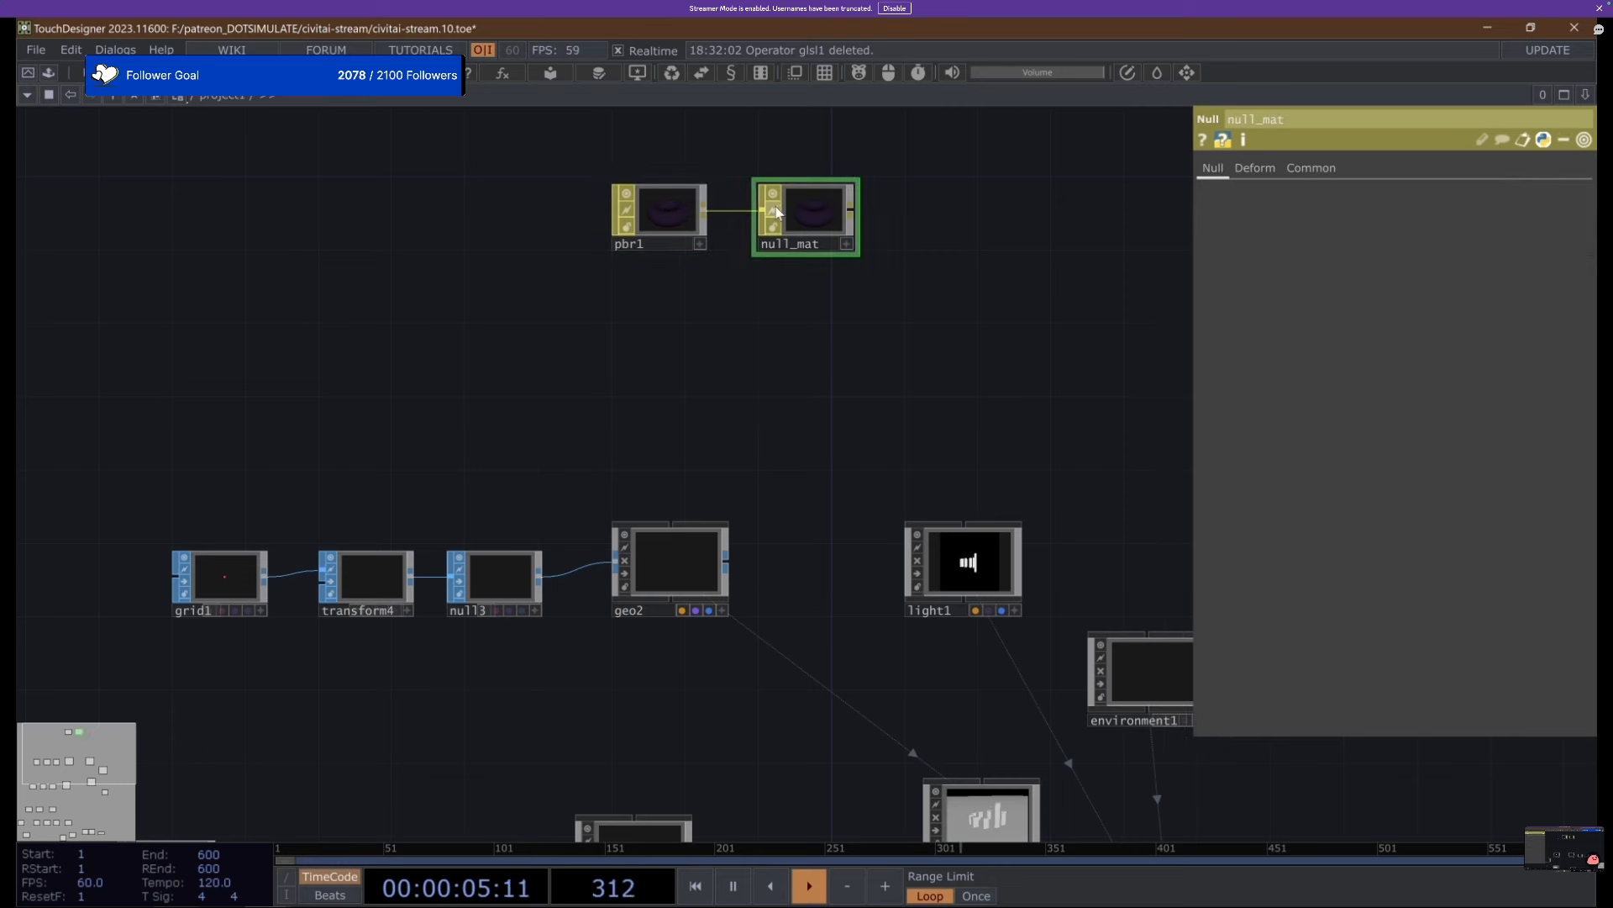
scroll(802, 158, up, 2)
key(Tab)
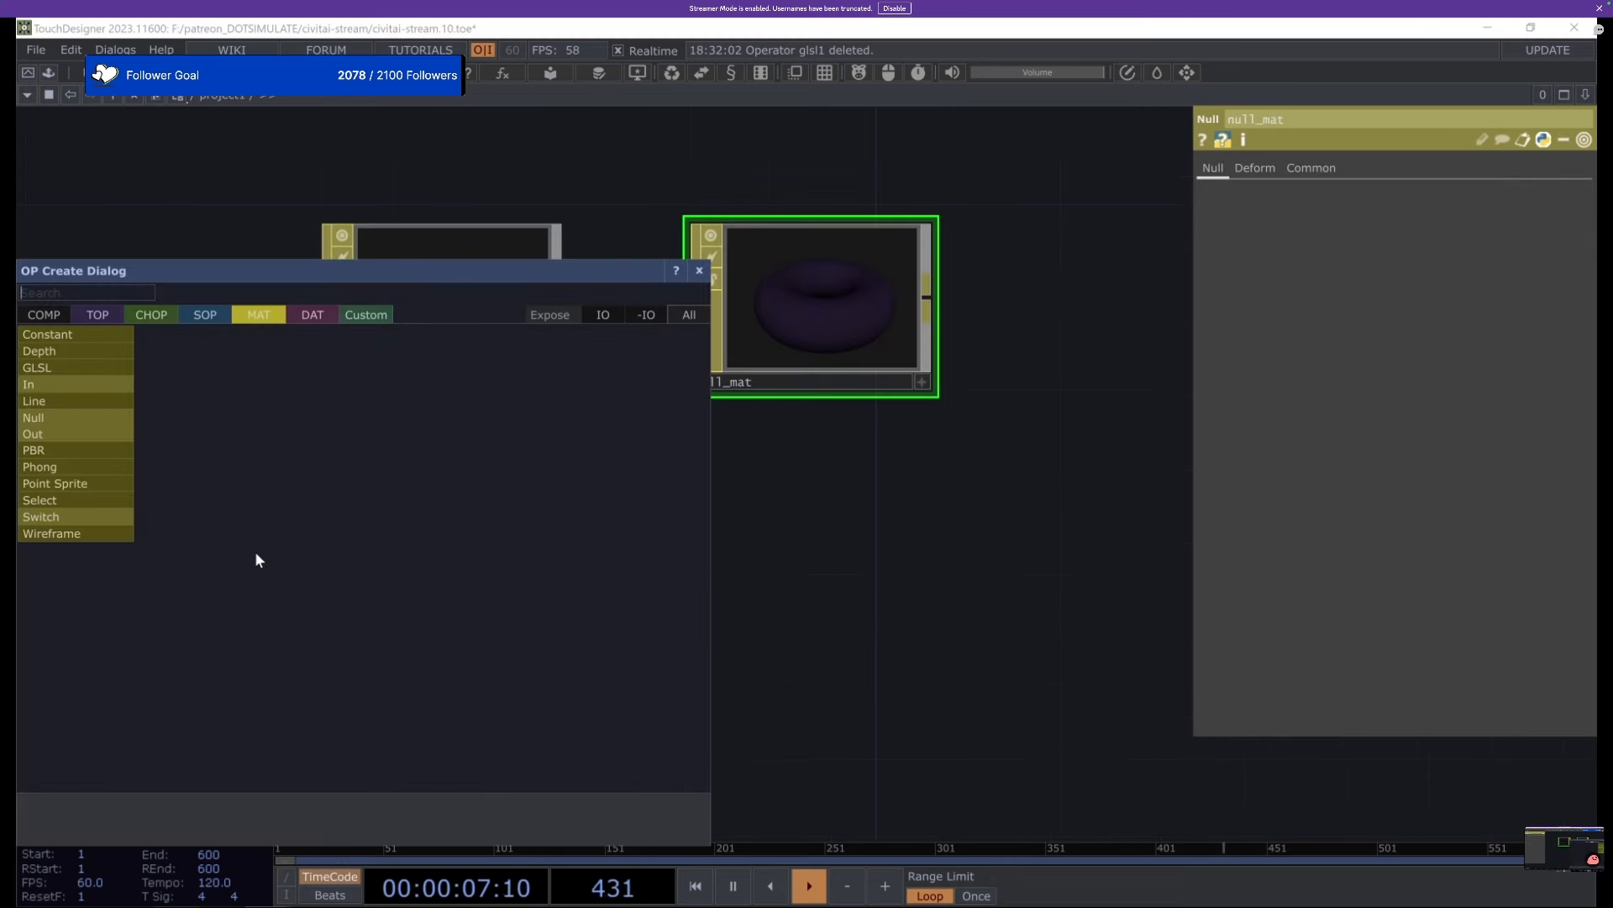
click(51, 533)
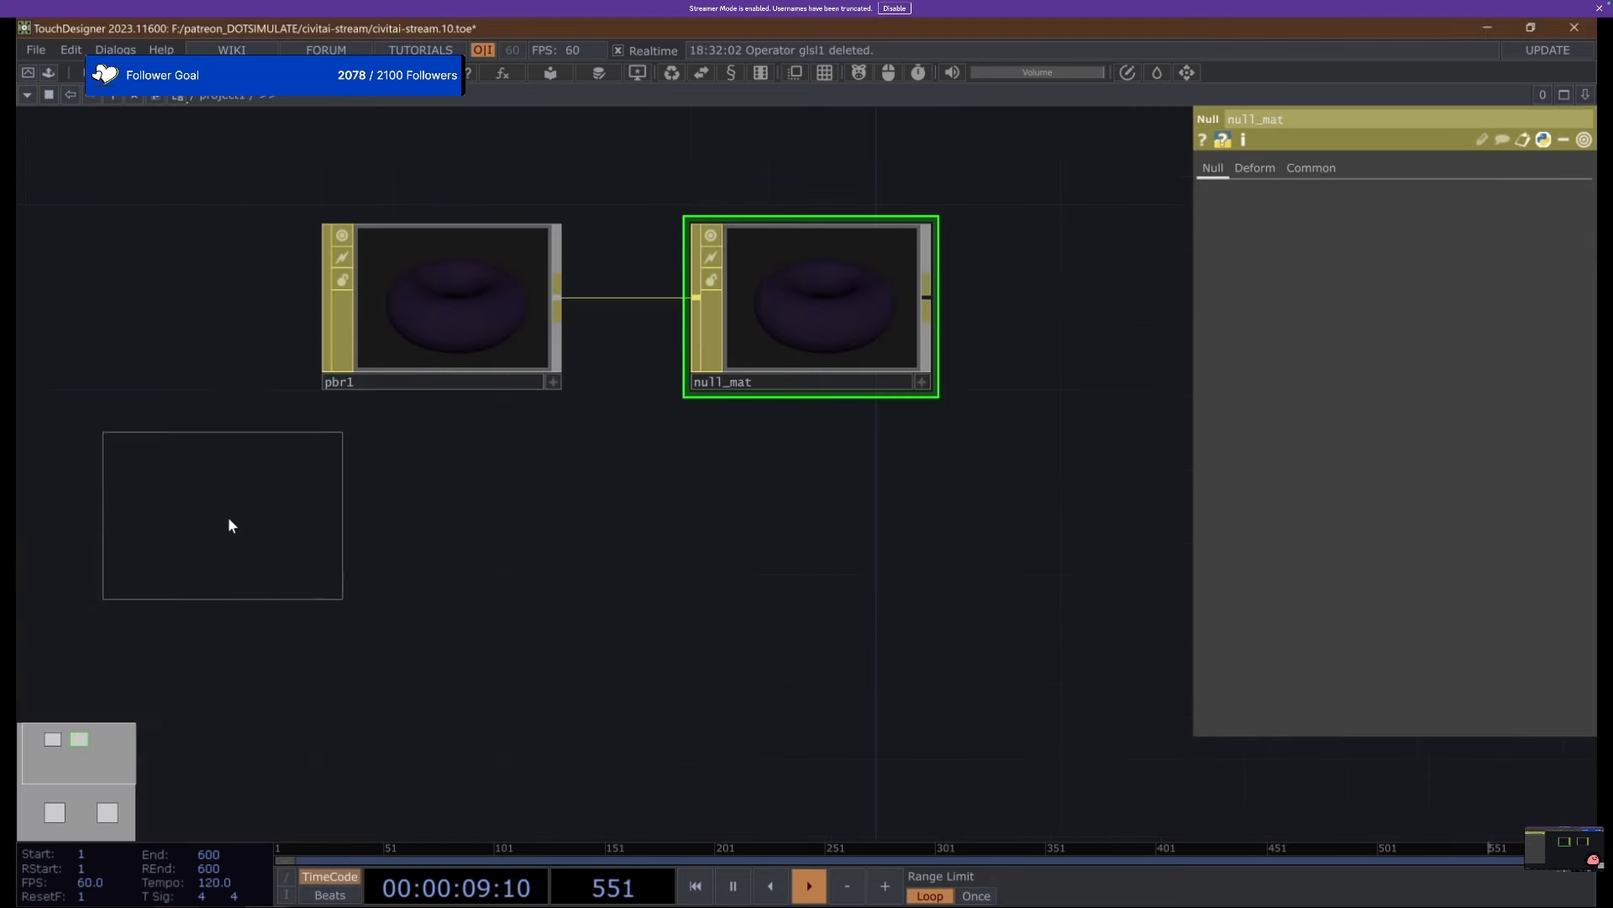
click(260, 550)
drag(372, 528, 622, 298)
click(763, 298)
Assign null_mat as the Material in geo1's Render parameters.
middle_drag(892, 262, 891, 392)
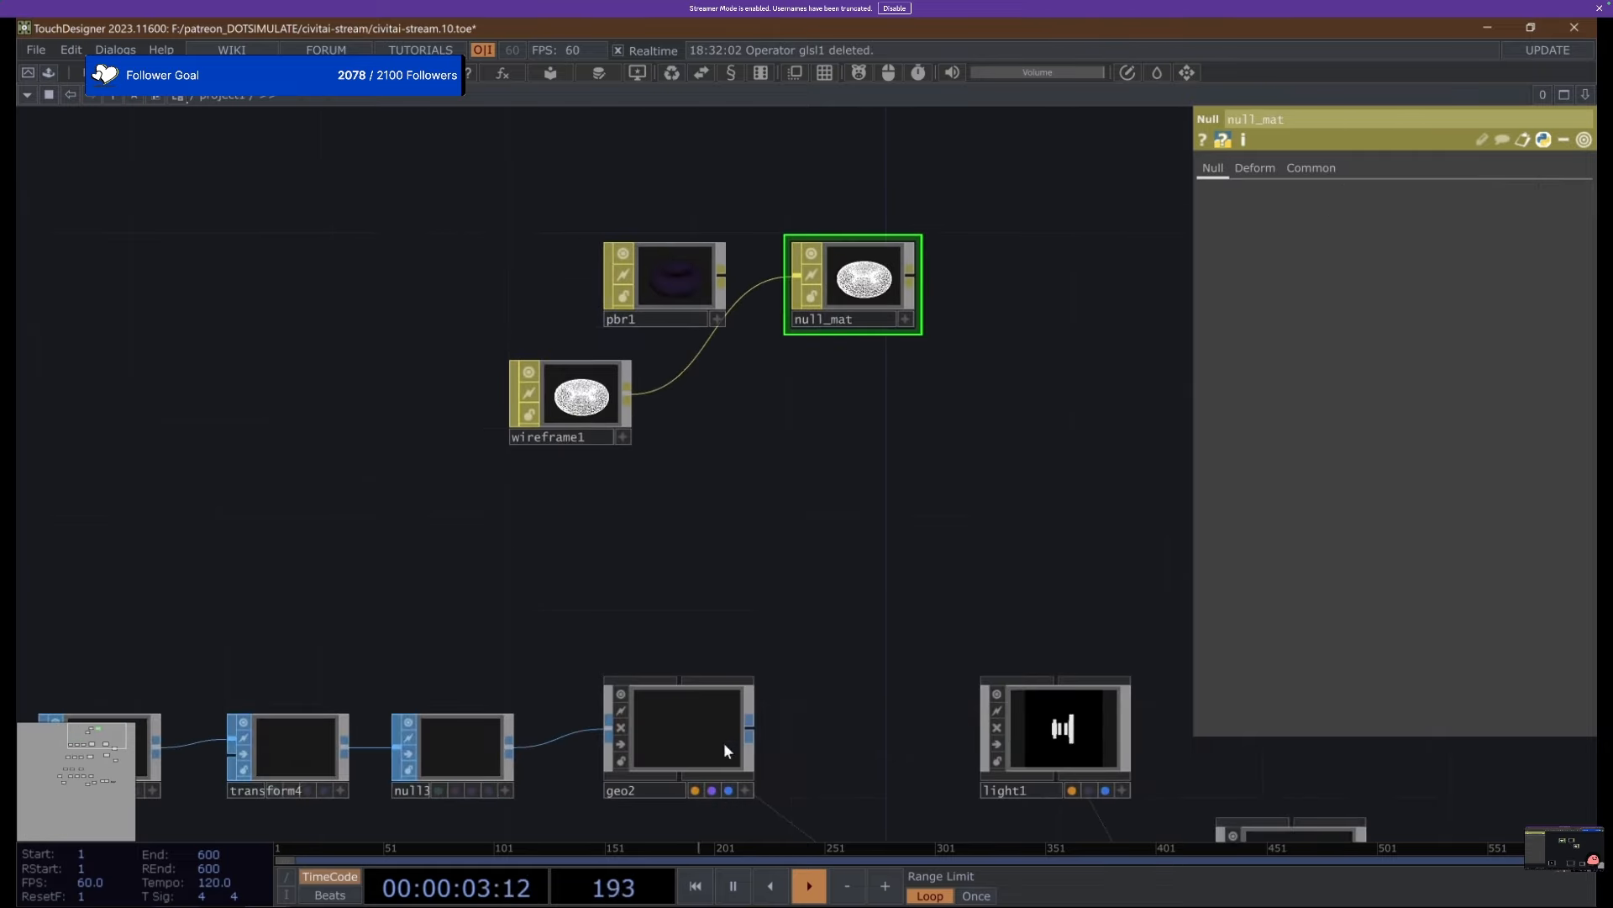
drag(962, 627, 872, 226)
click(573, 672)
drag(751, 318, 694, 440)
middle_drag(694, 440, 696, 508)
drag(710, 130, 1458, 187)
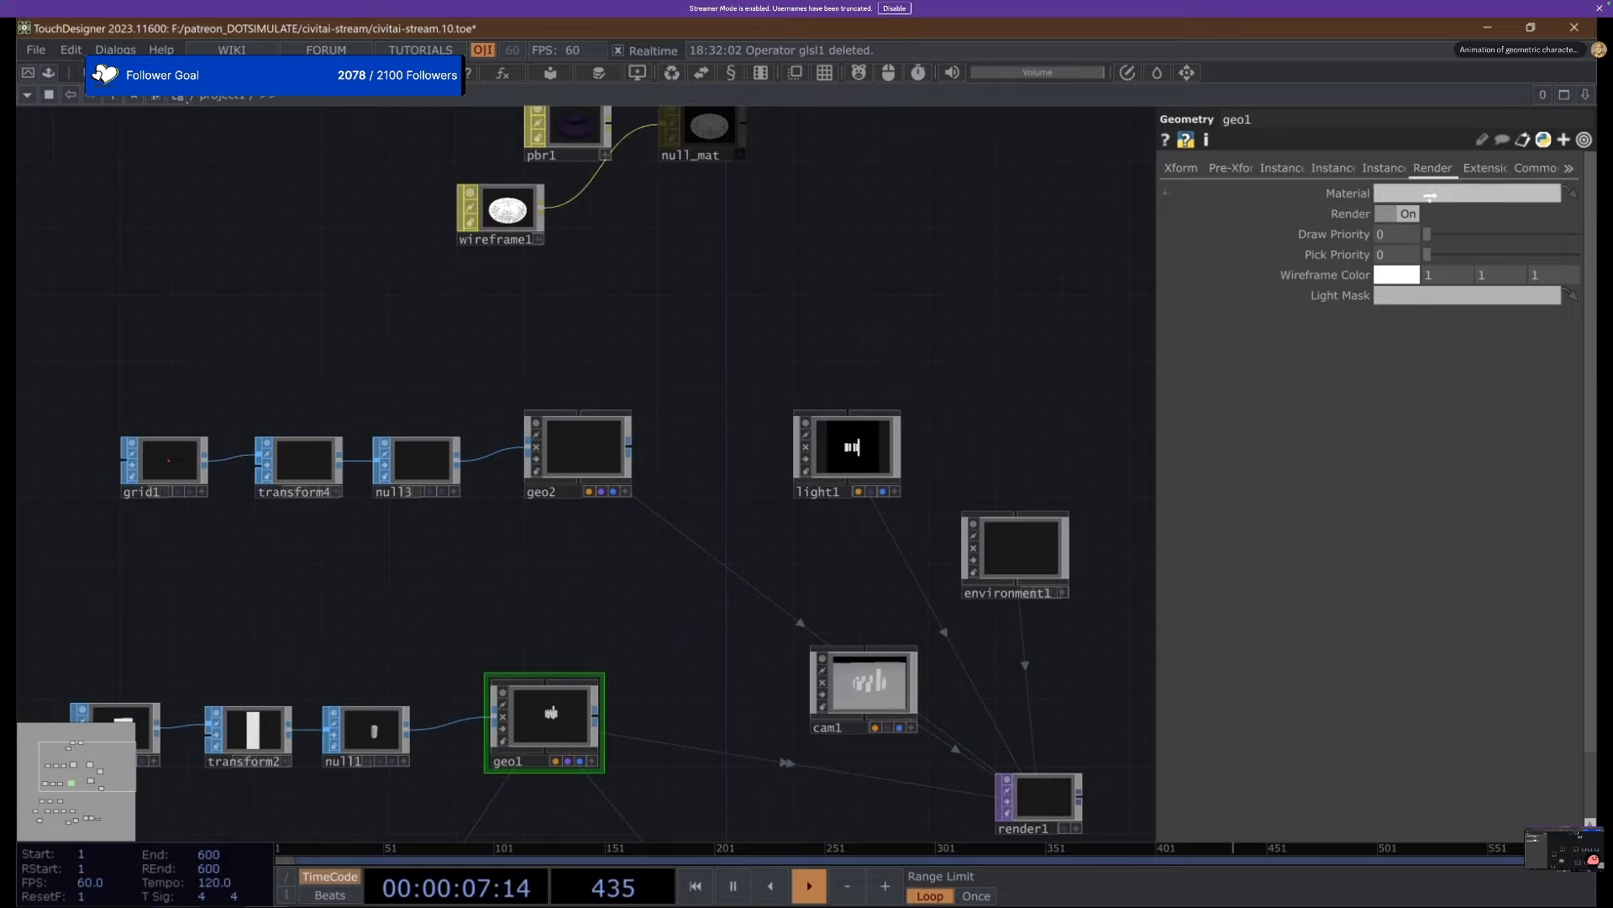
Examine the wireframe material on the instanced boxes in cam1's view and in render1.
scroll(759, 758, up, 5)
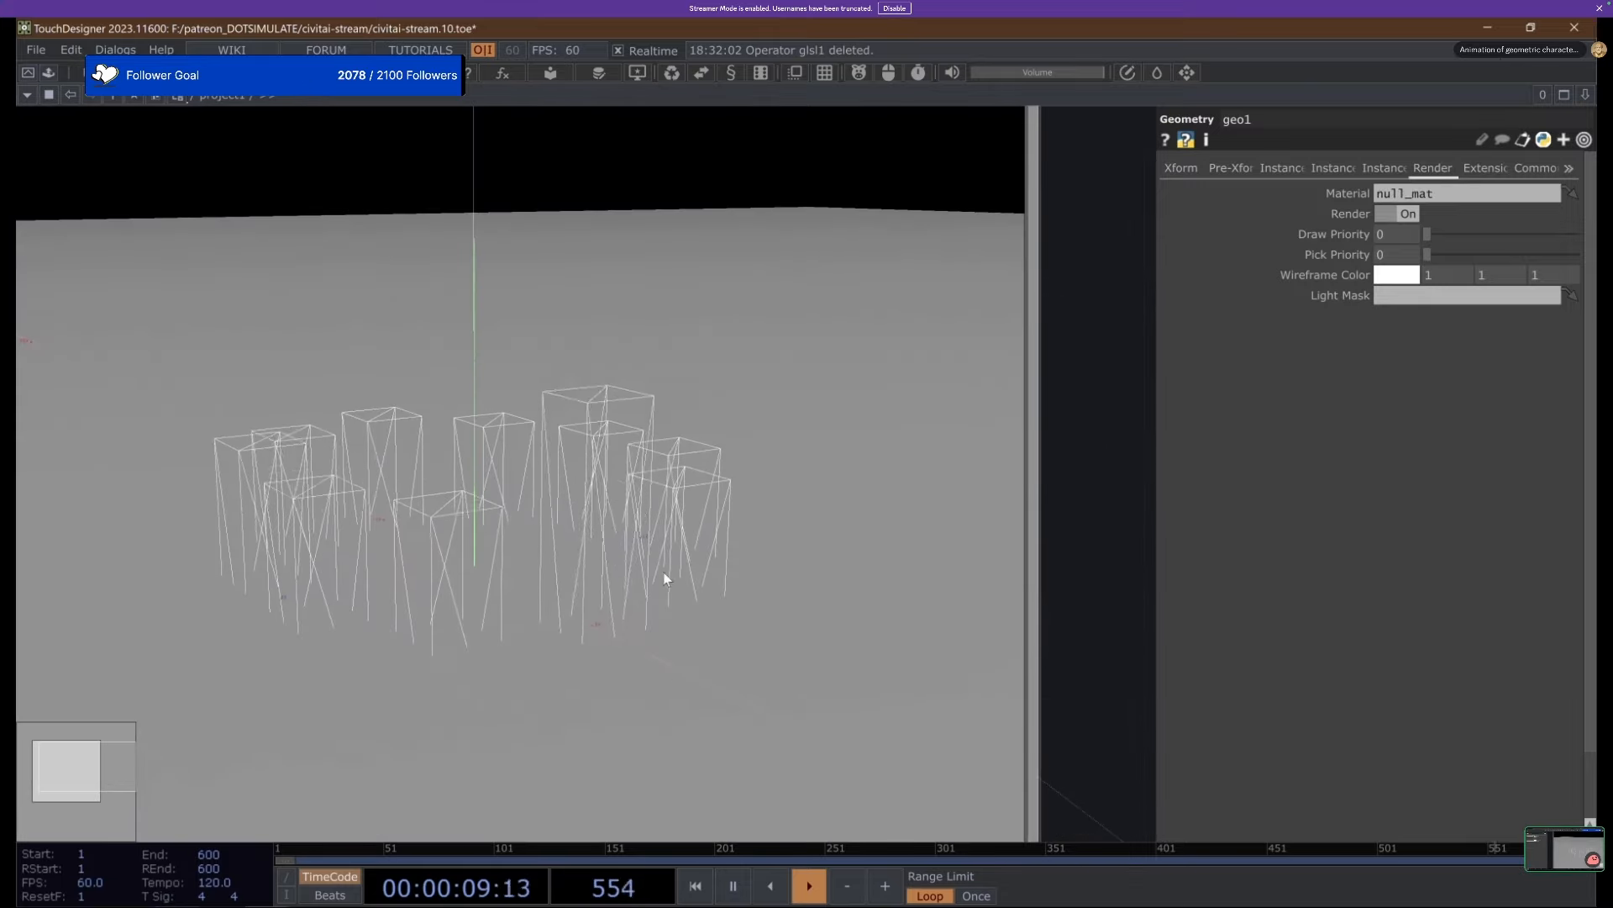
scroll(666, 576, down, 10)
scroll(842, 574, up, 8)
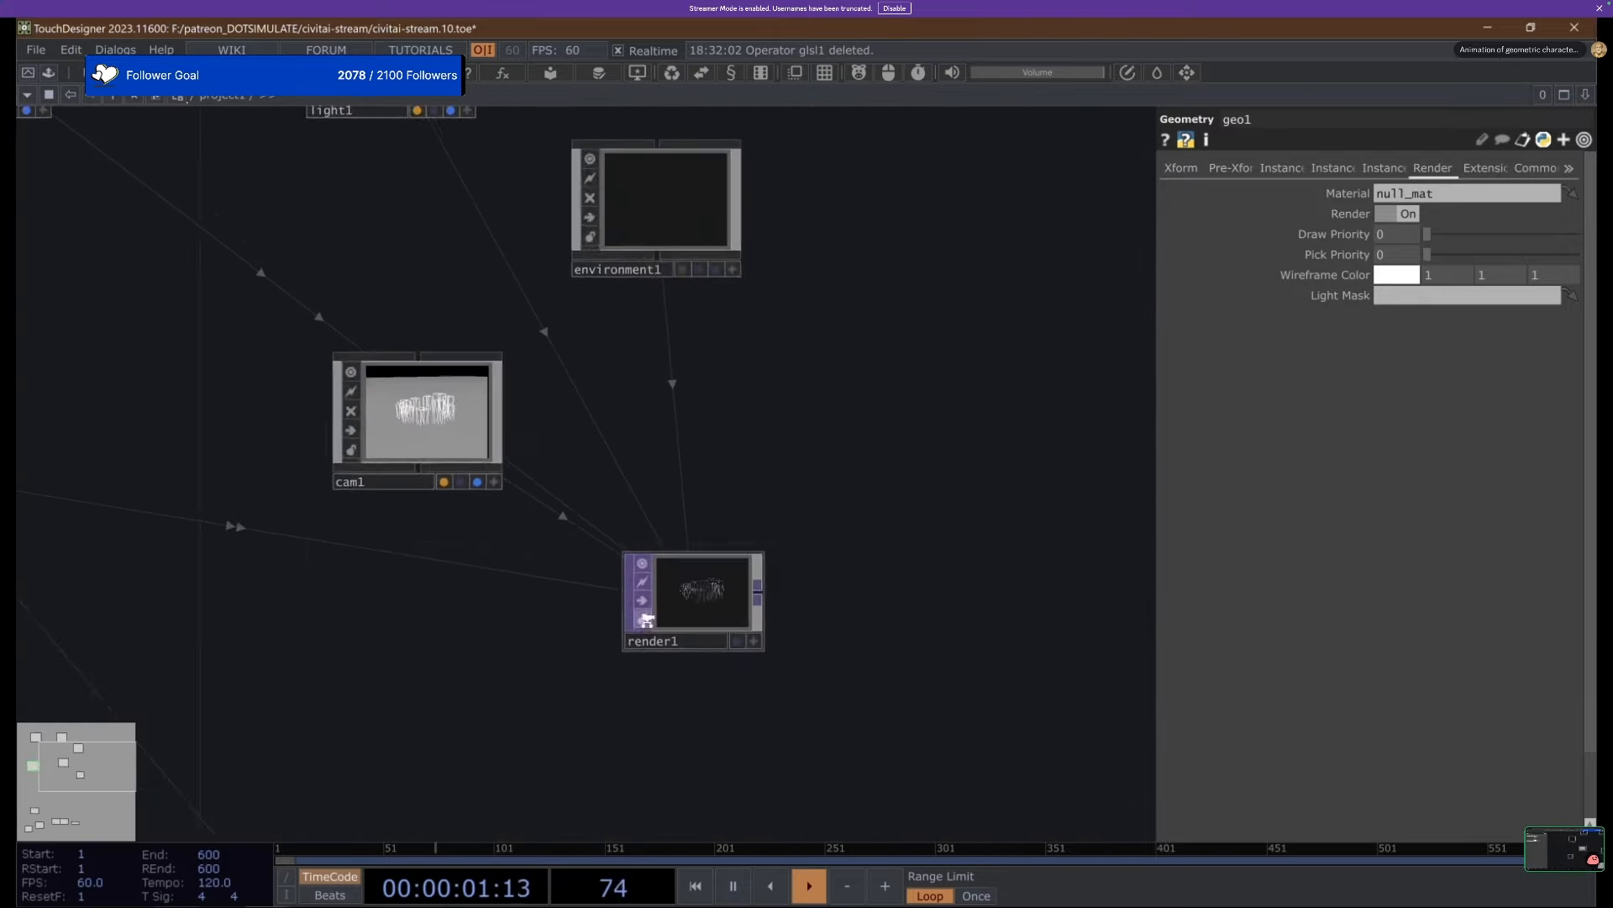
scroll(892, 575, up, 3)
click(868, 568)
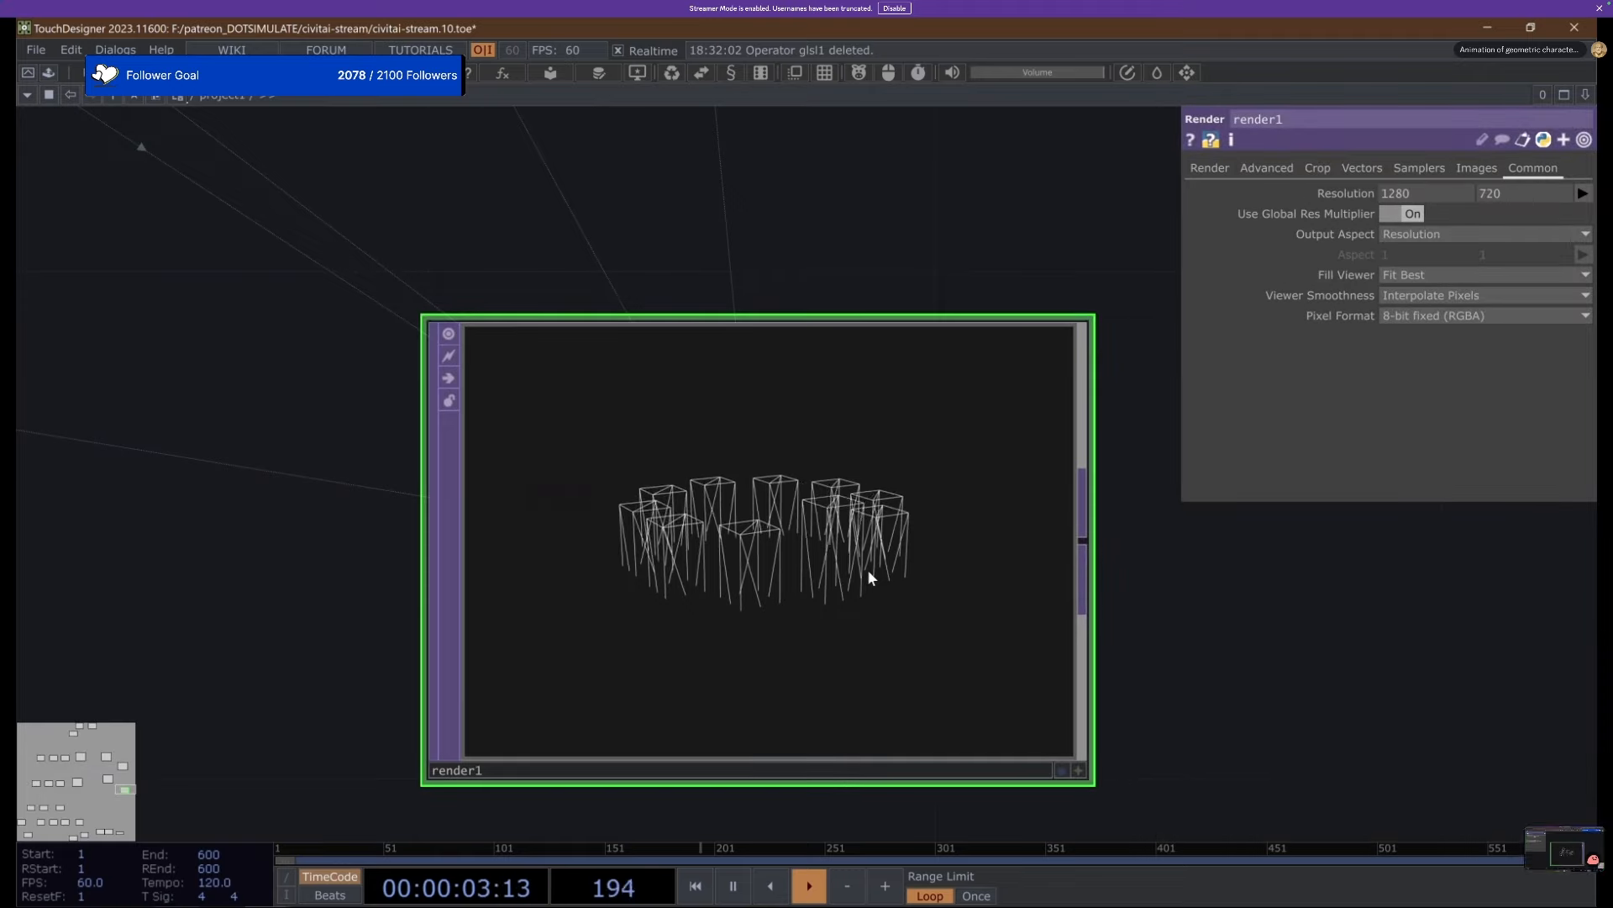
scroll(869, 622, down, 5)
scroll(869, 623, down, 5)
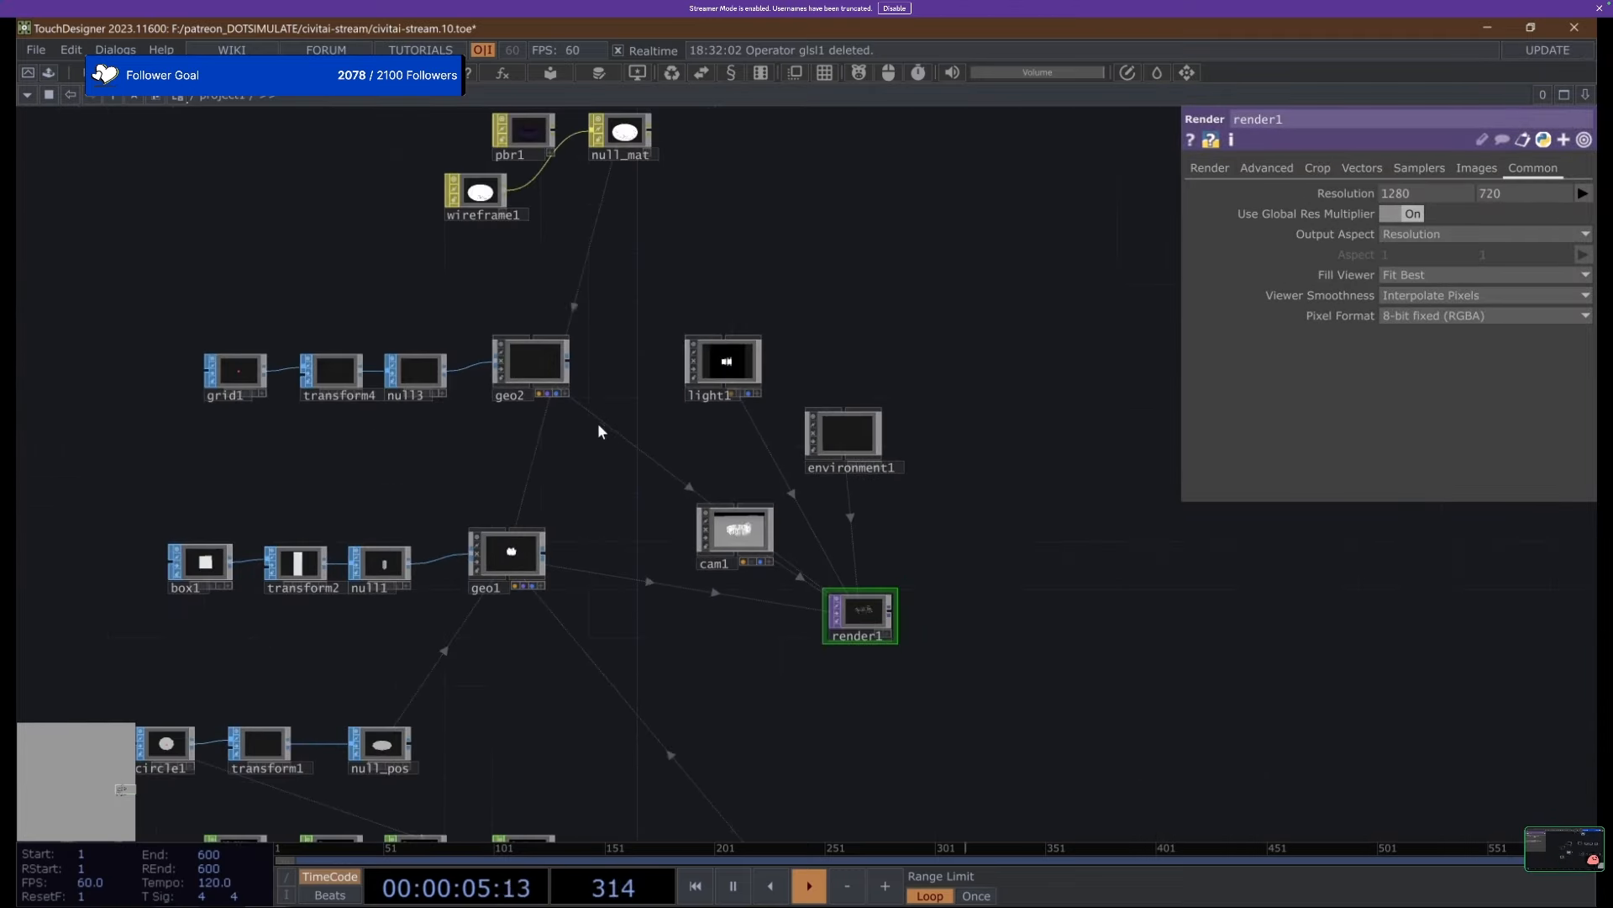
Place wireframe1 directly beneath pbr1 and reconnect pbr1 to null_mat's input.
drag(575, 252, 514, 212)
scroll(534, 256, up, 5)
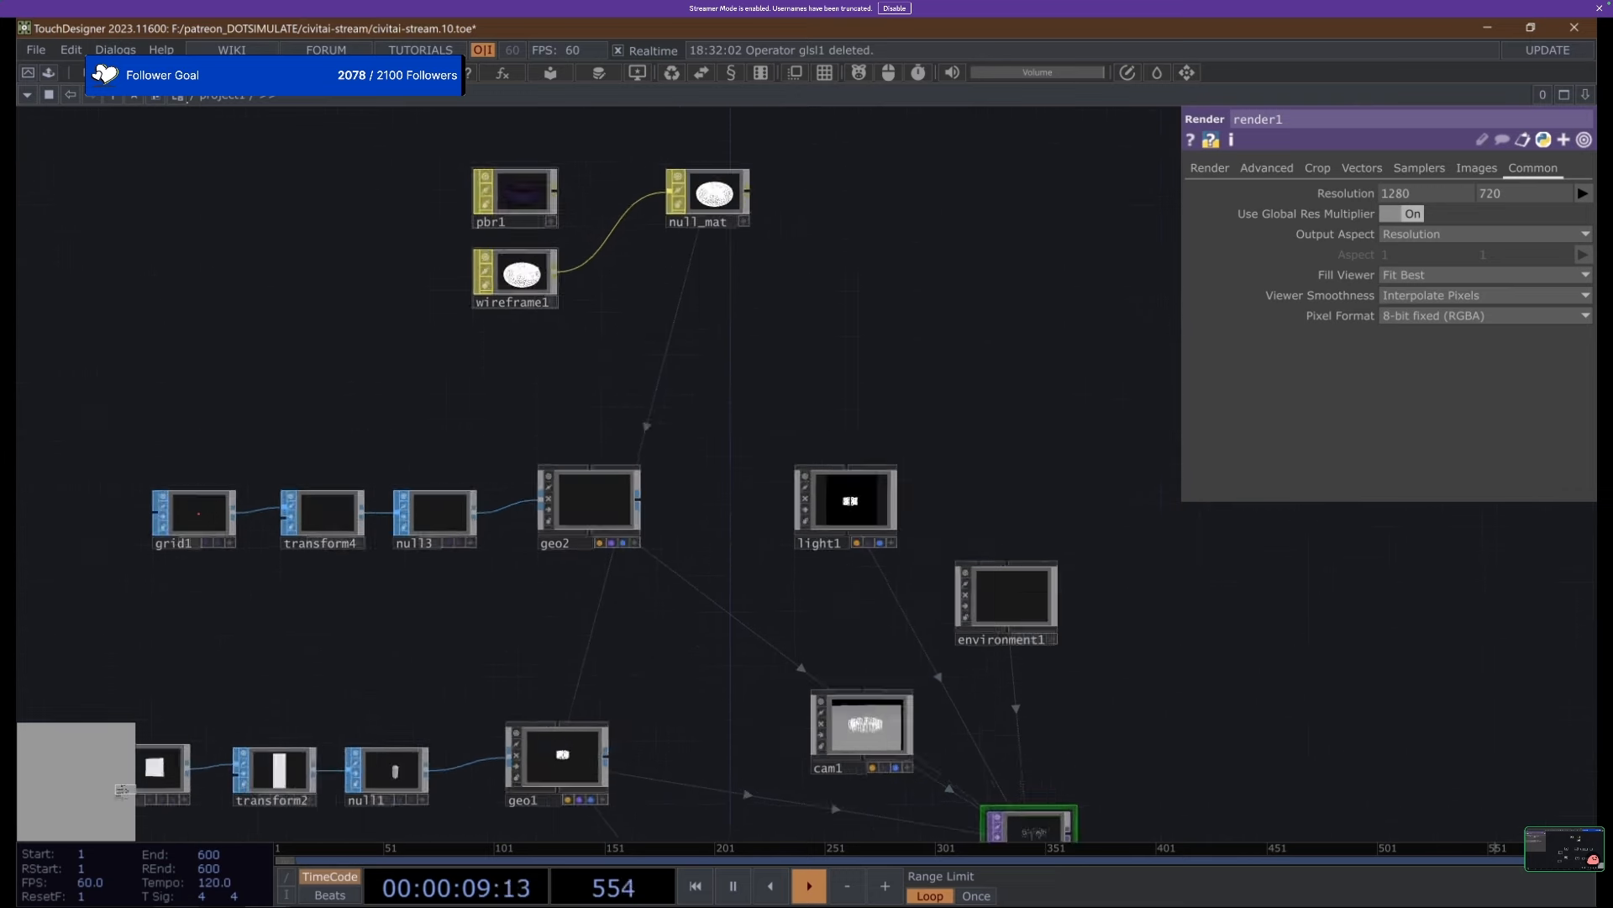
click(539, 173)
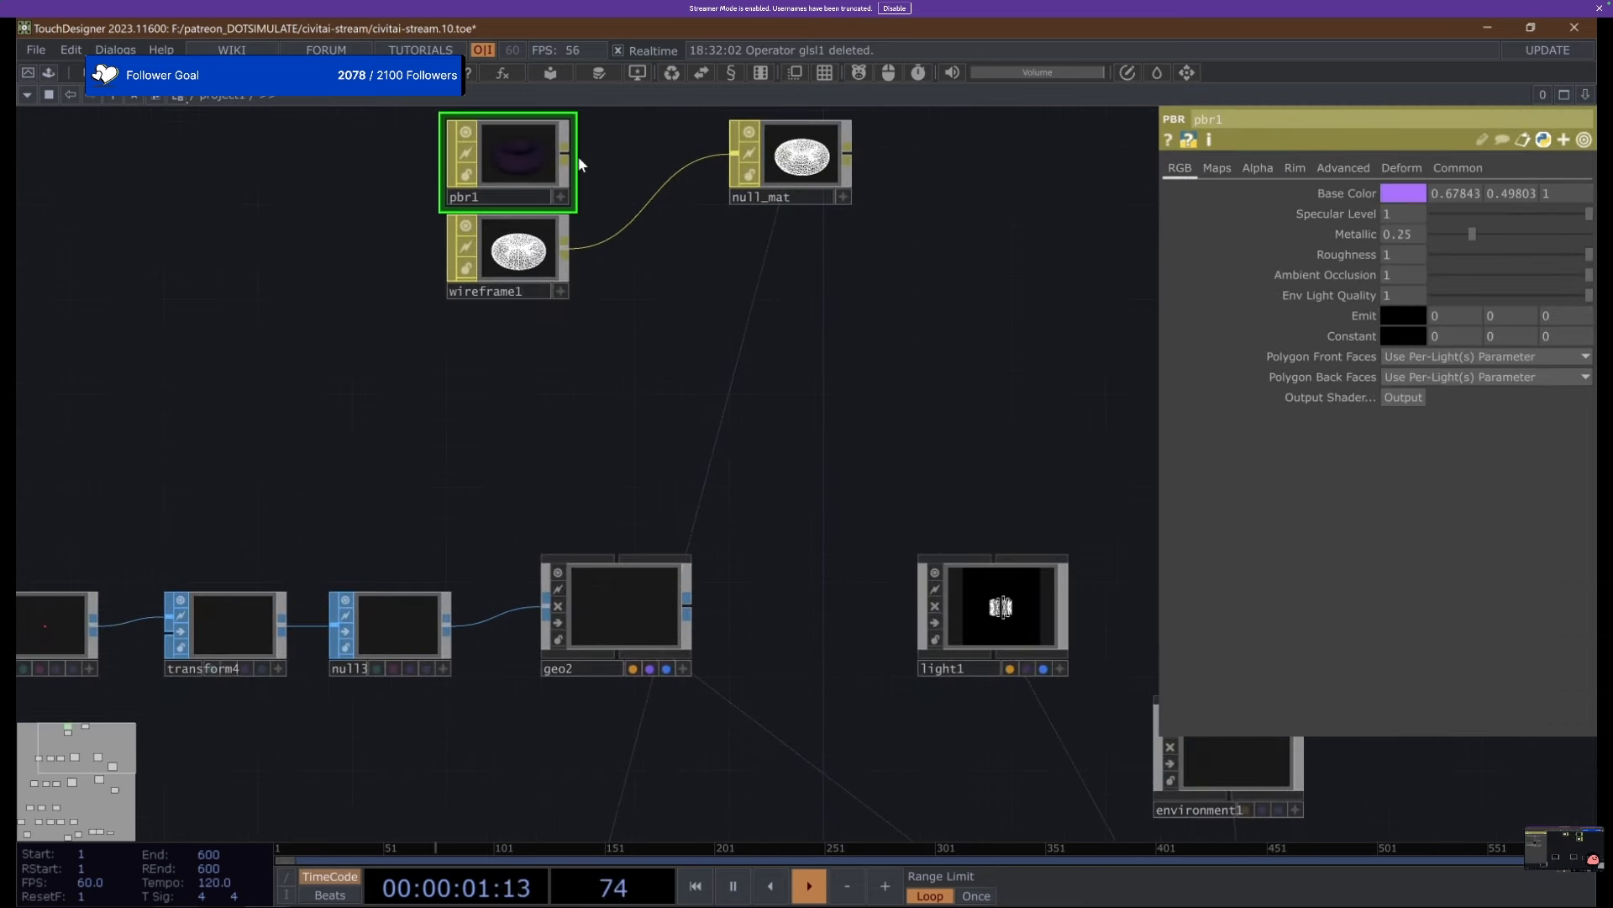
drag(565, 153, 734, 153)
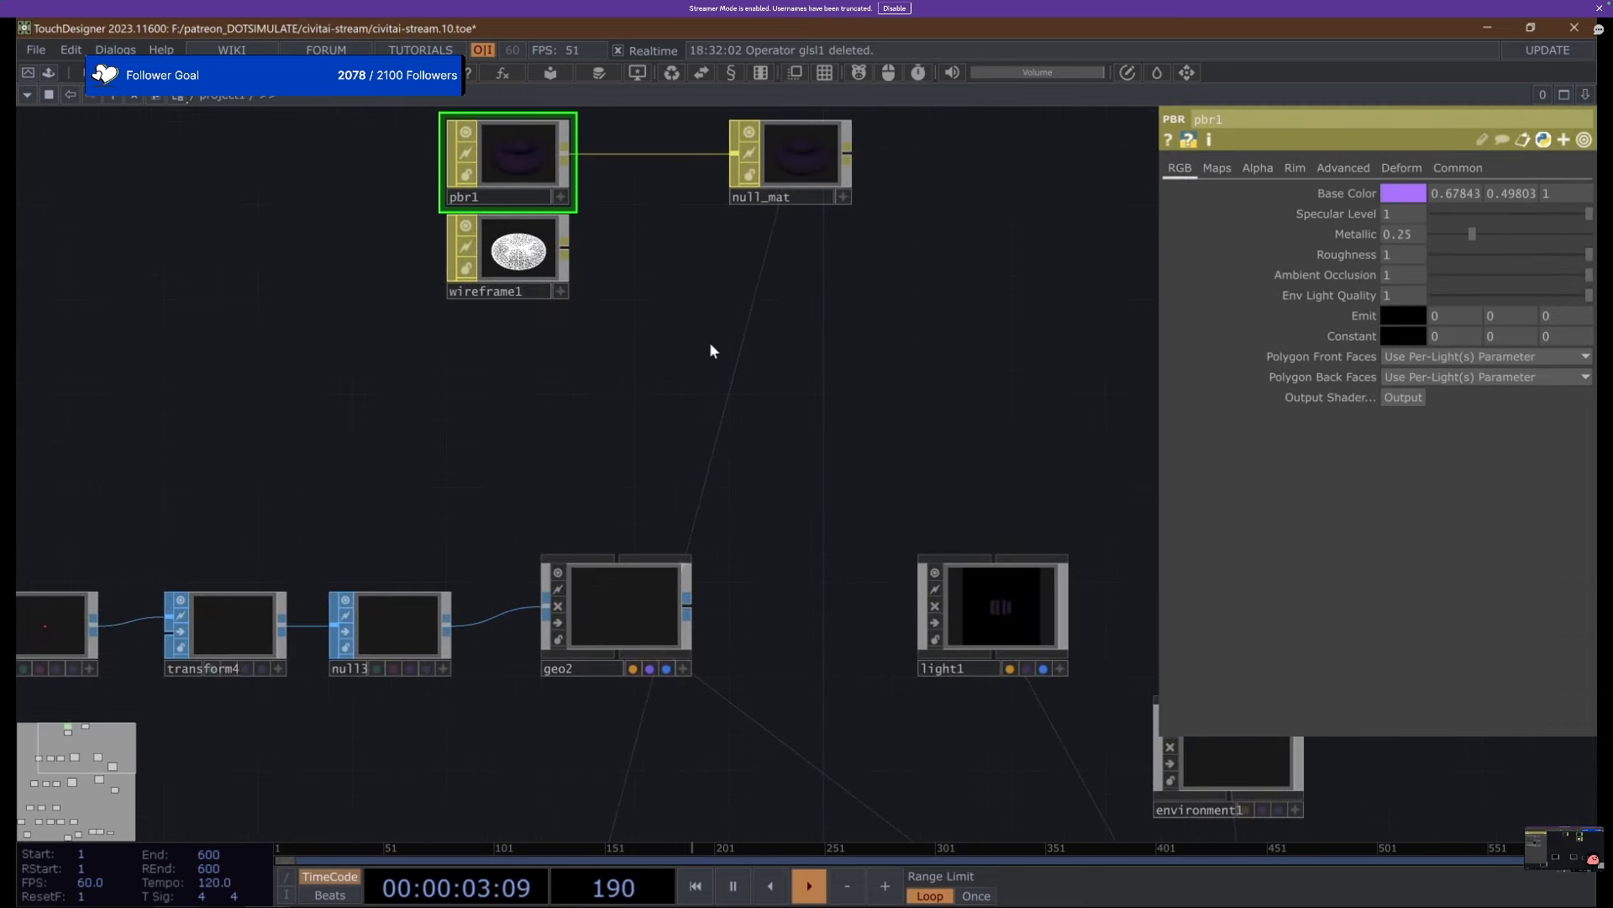
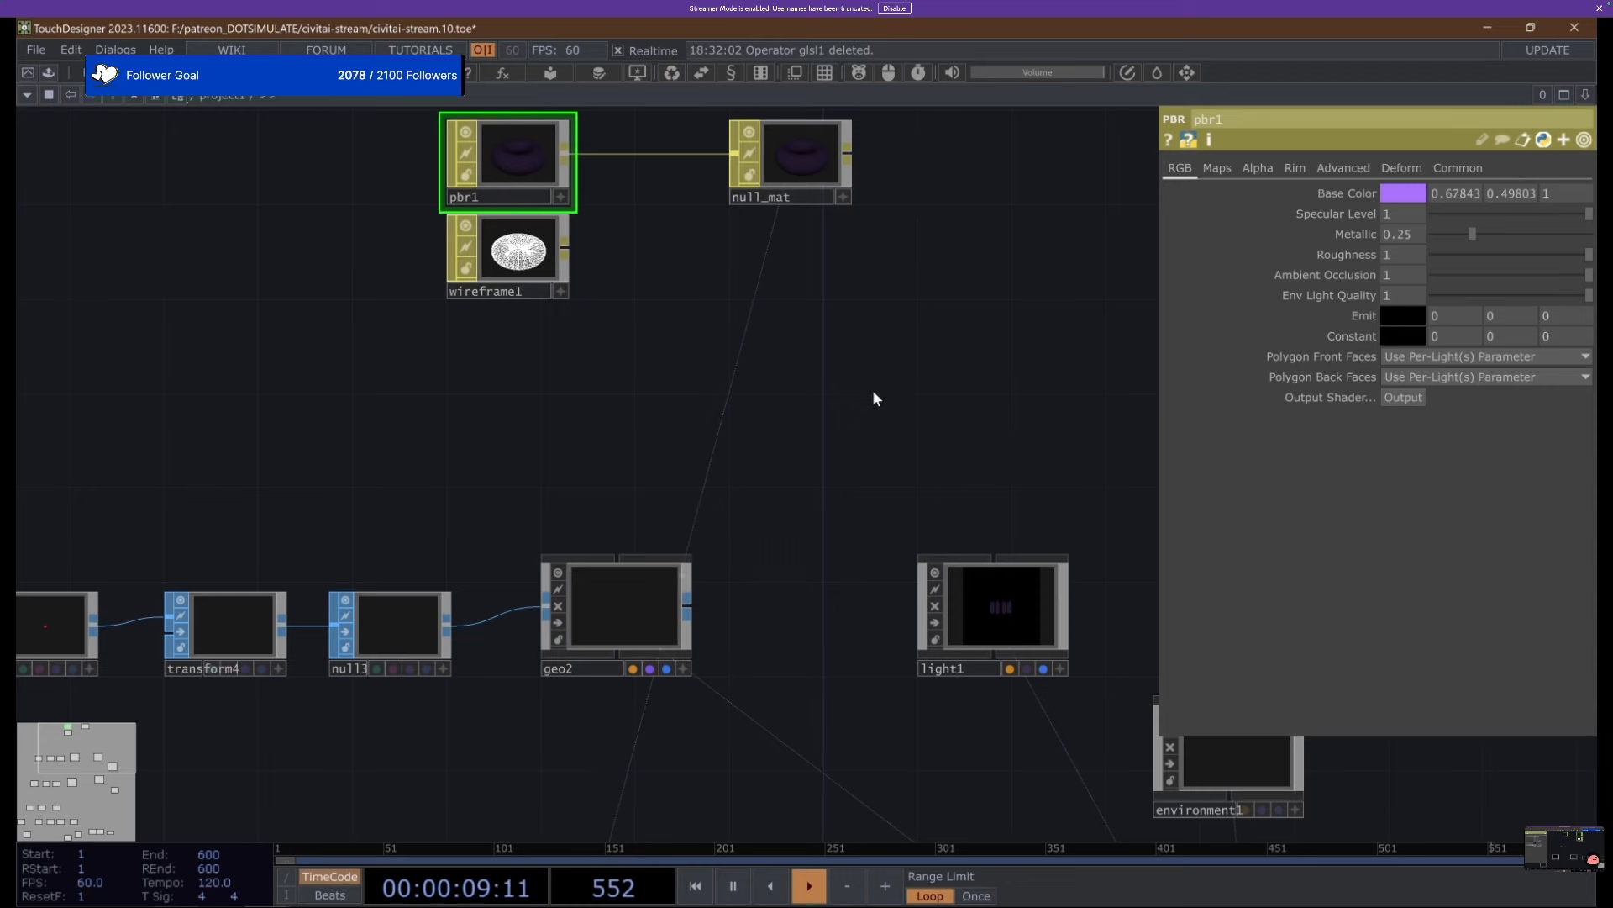
Mute the audio output by setting audiodevout1's Volume to 0.
drag(869, 440, 724, 386)
scroll(682, 420, down, 3)
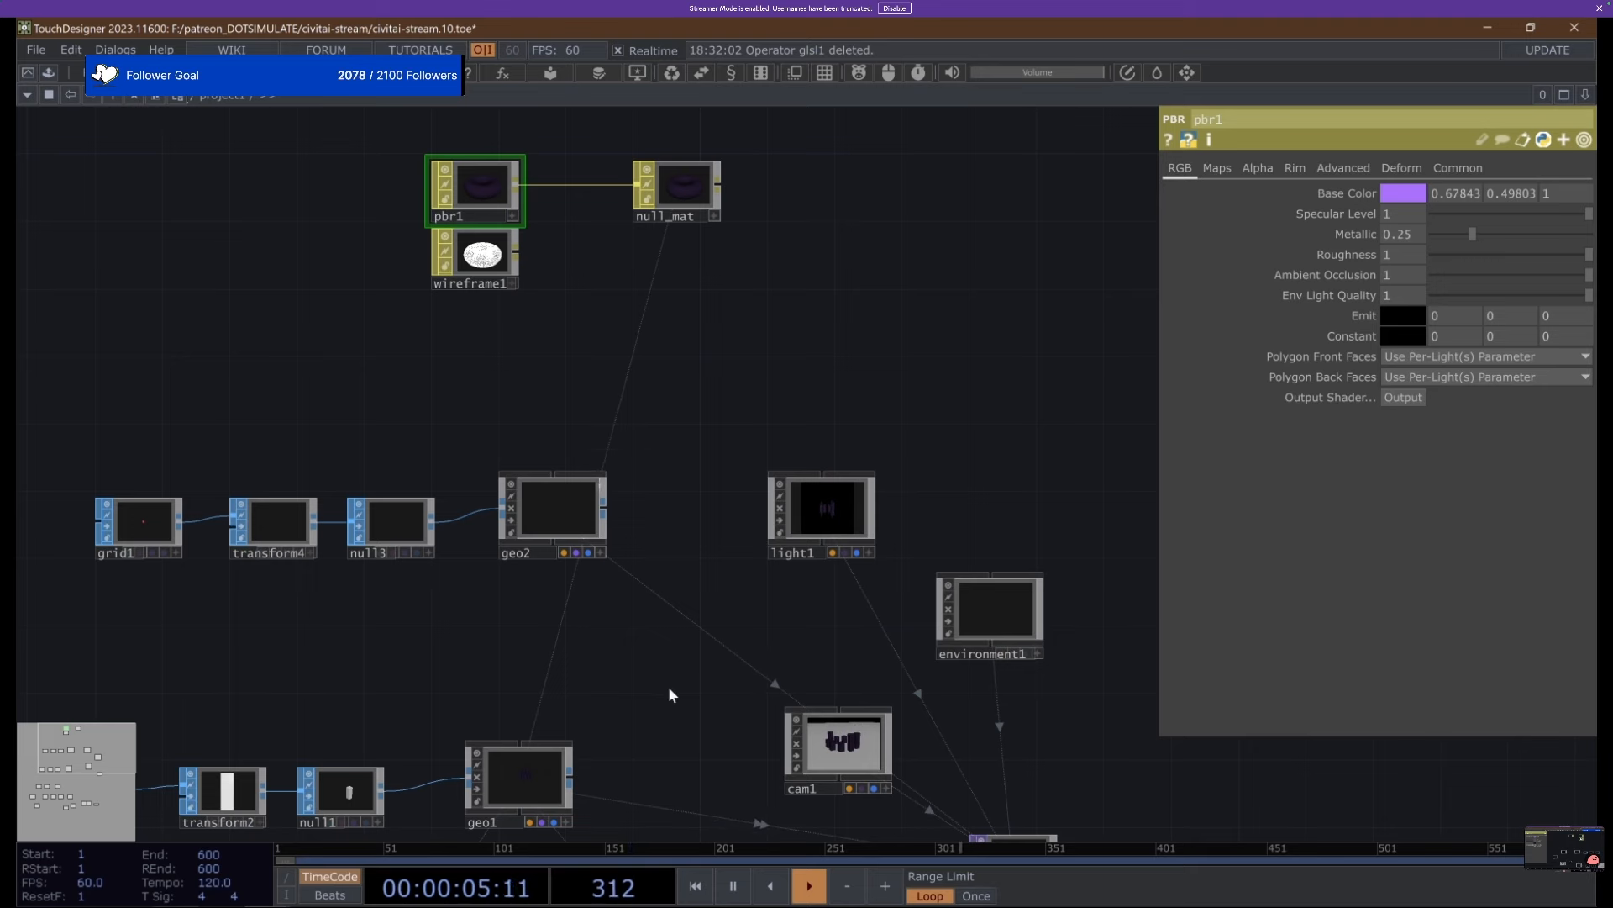
drag(587, 646, 448, 540)
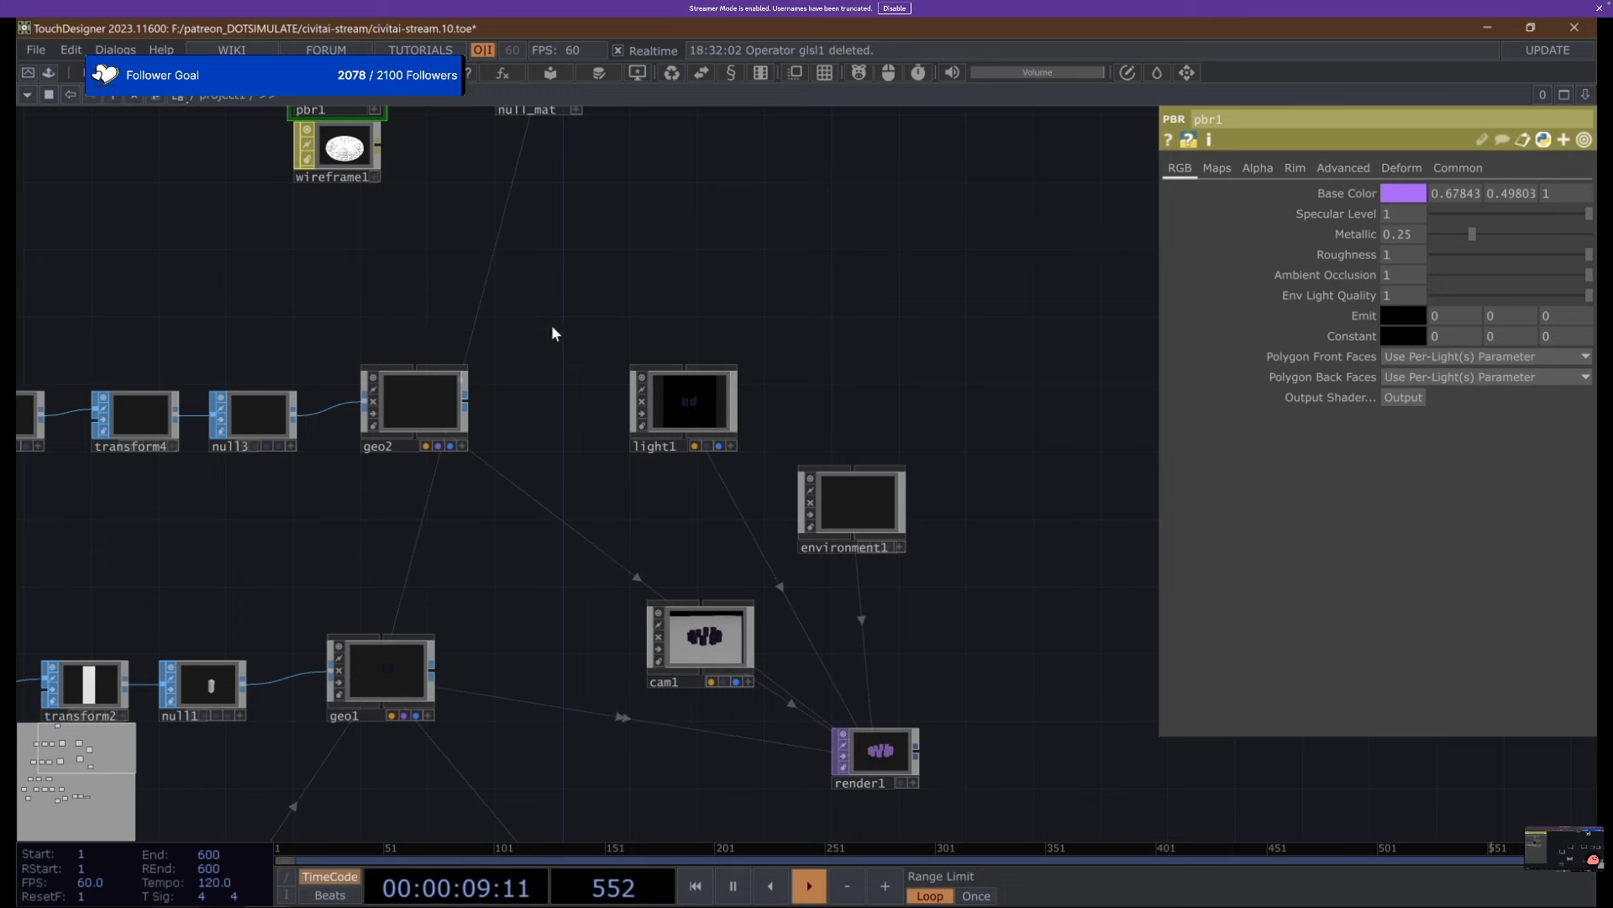
scroll(525, 310, down, 3)
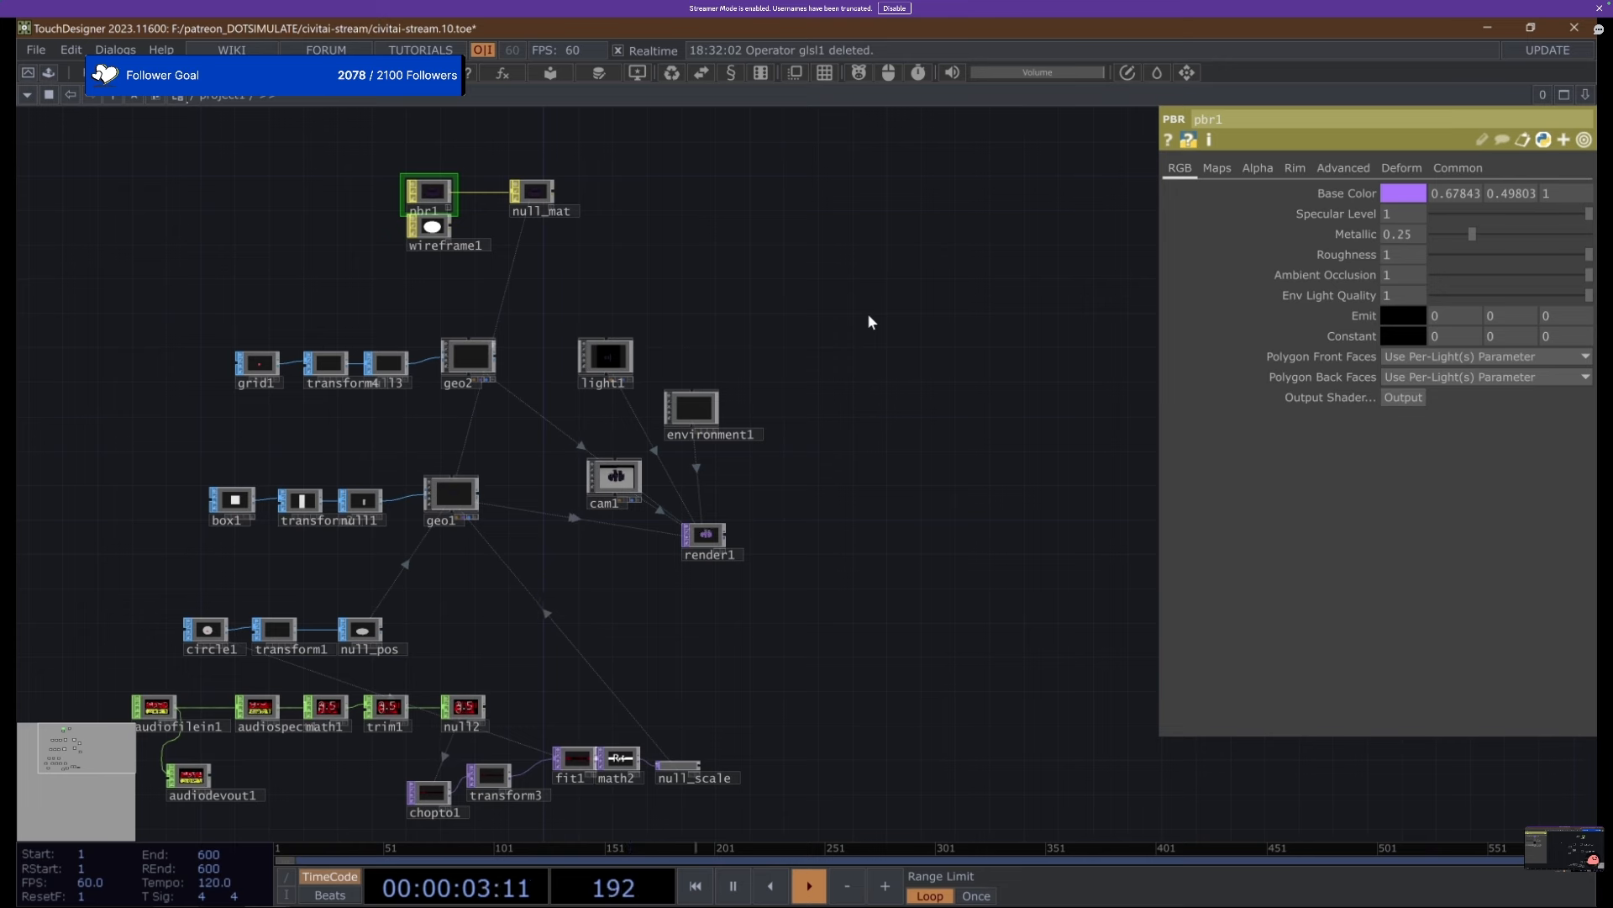
click(186, 784)
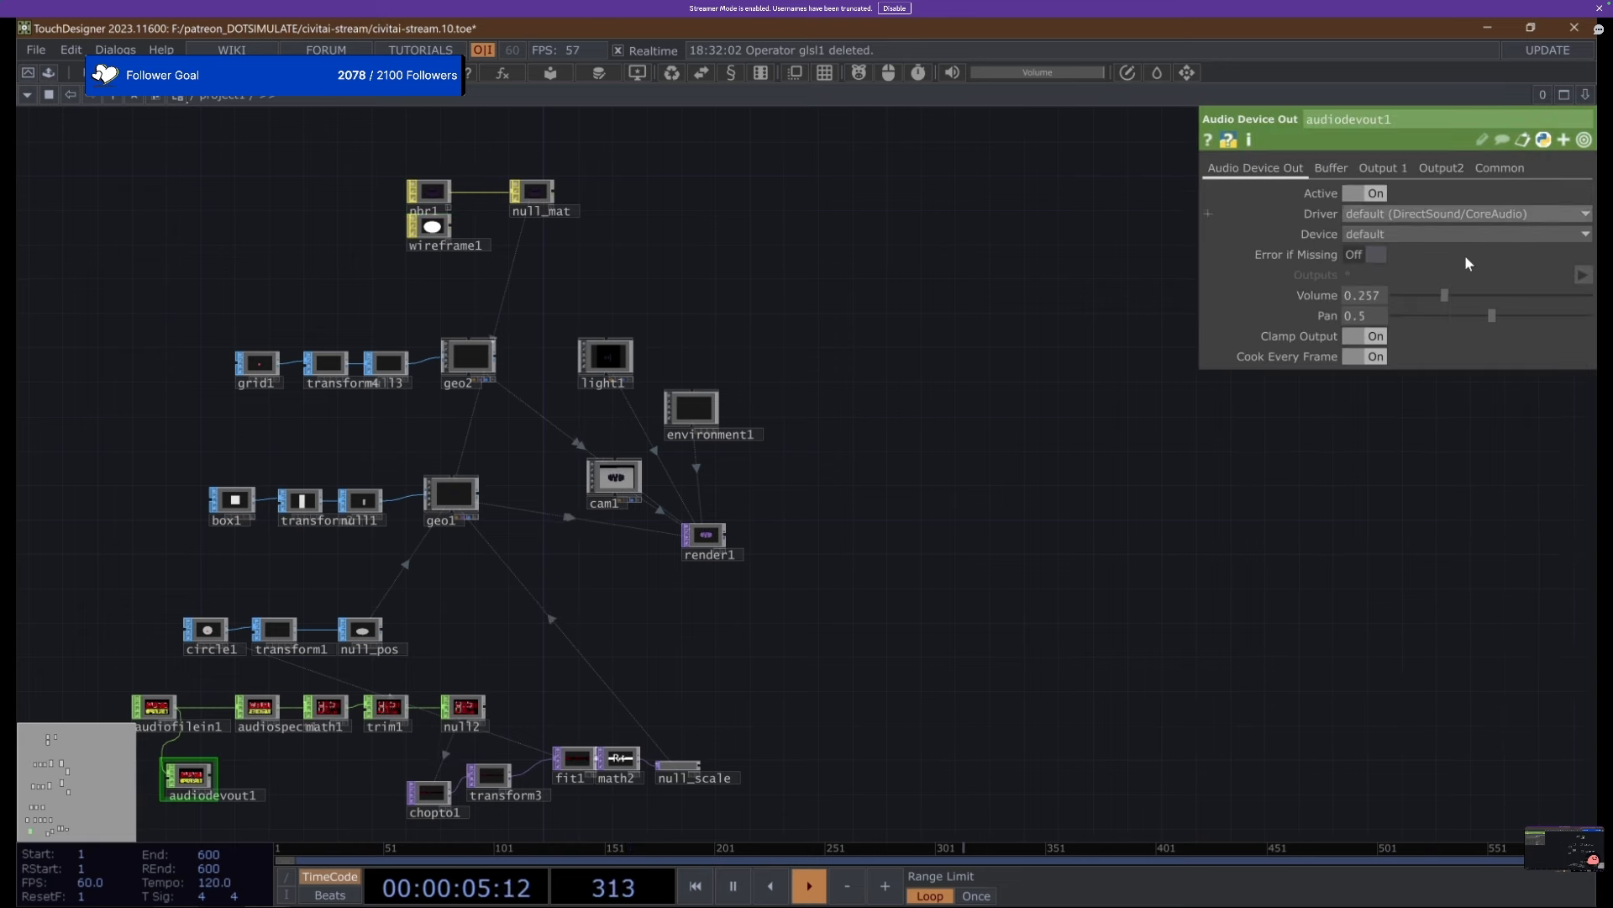
drag(1415, 301, 1382, 301)
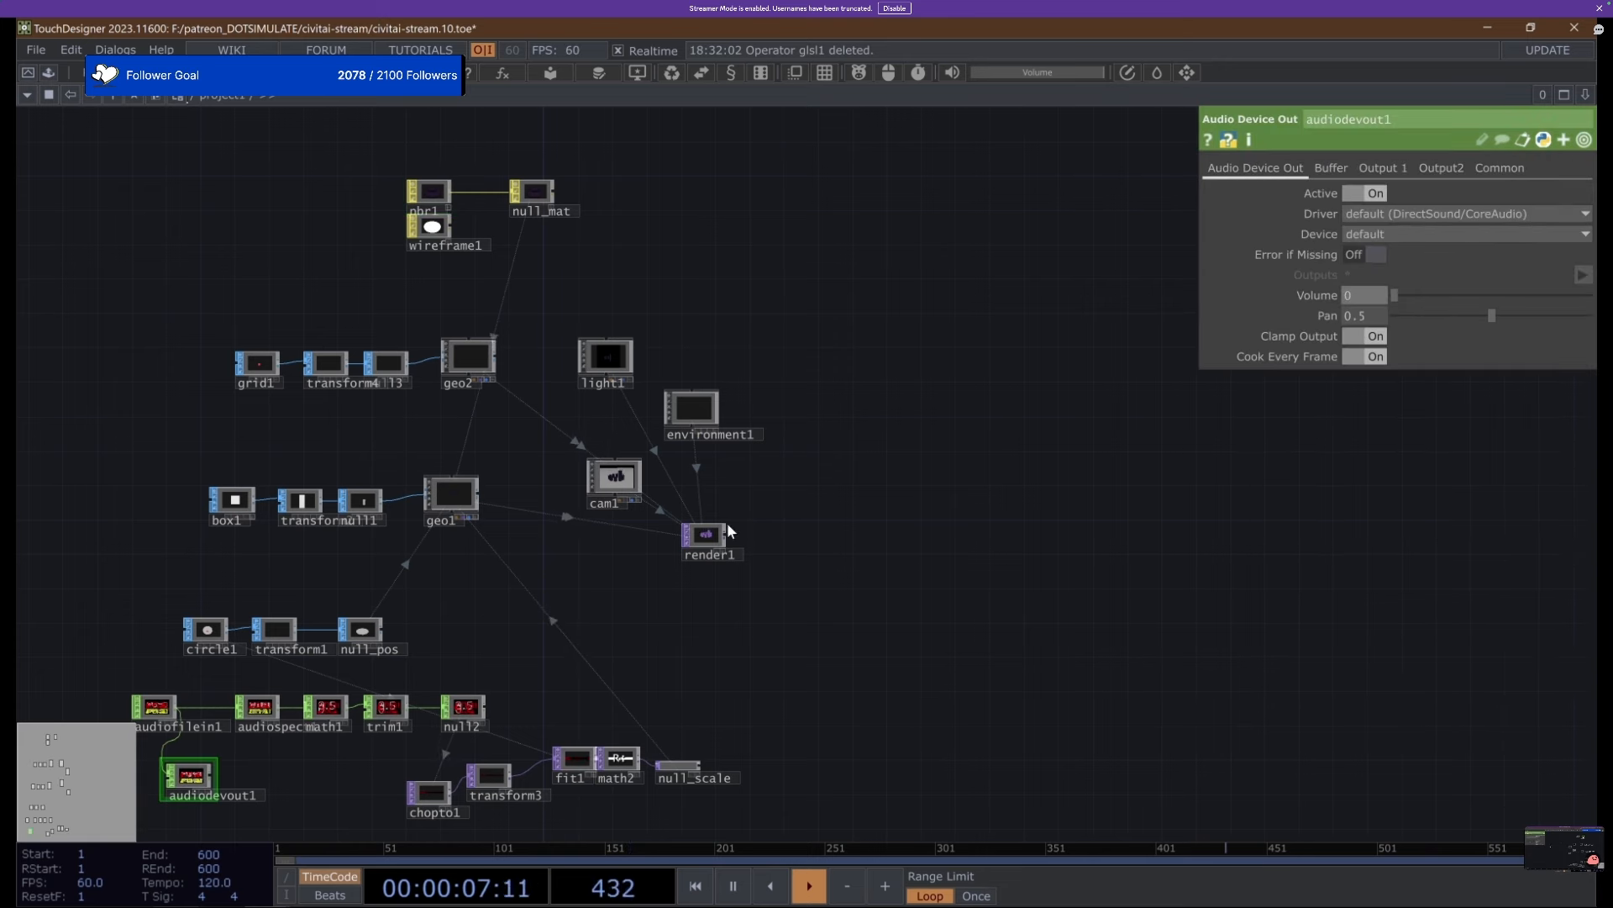
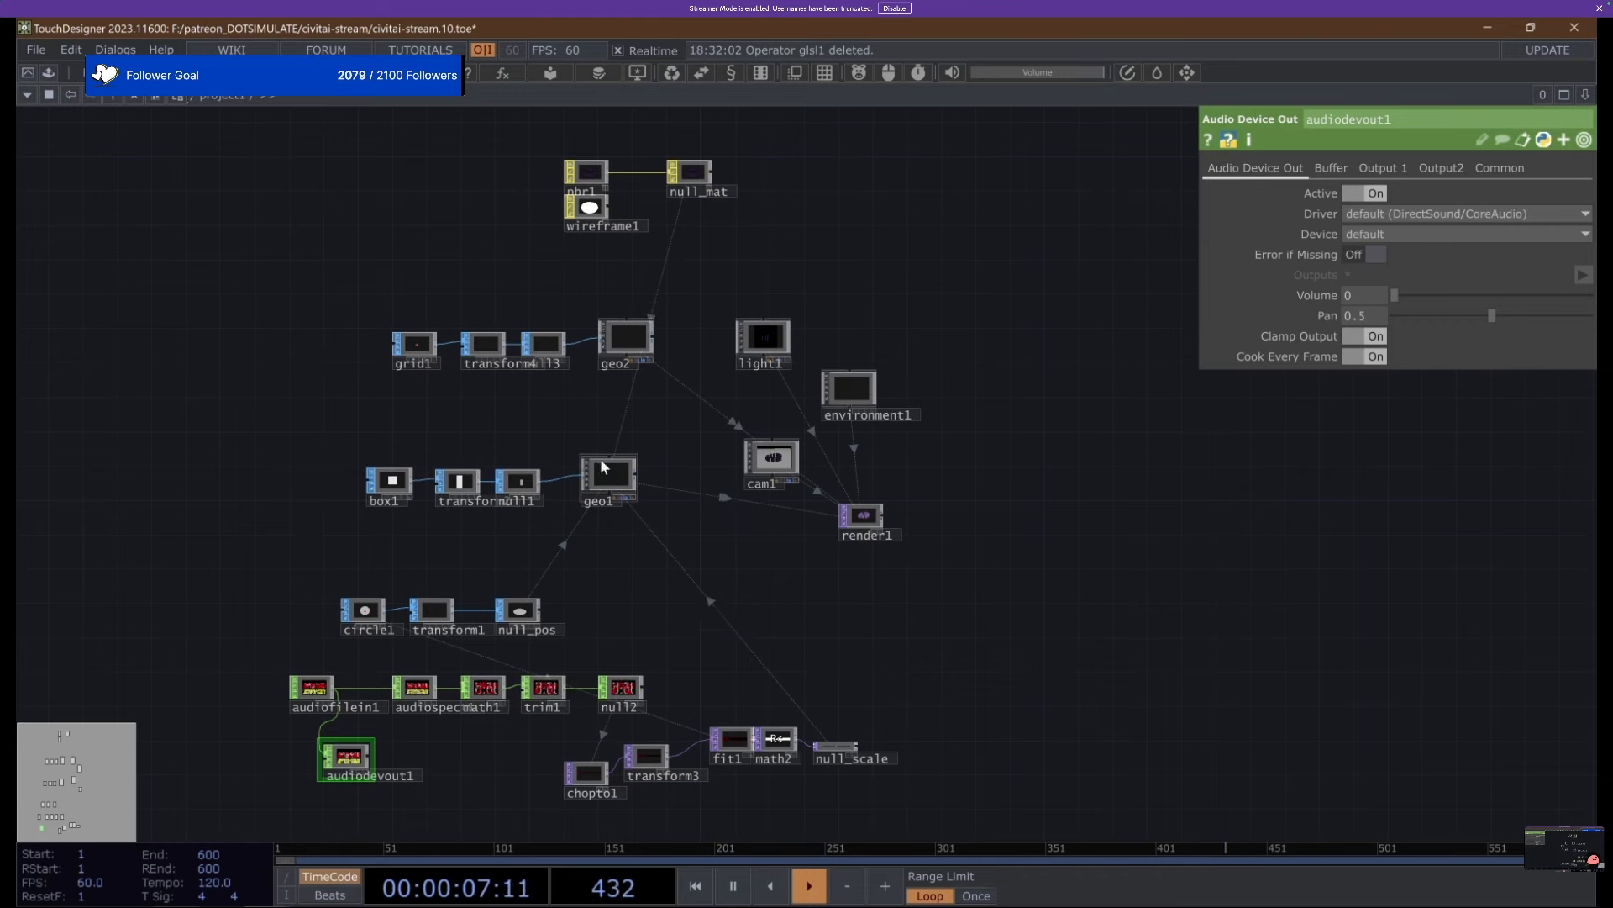
scroll(632, 411, up, 4)
scroll(623, 412, down, 4)
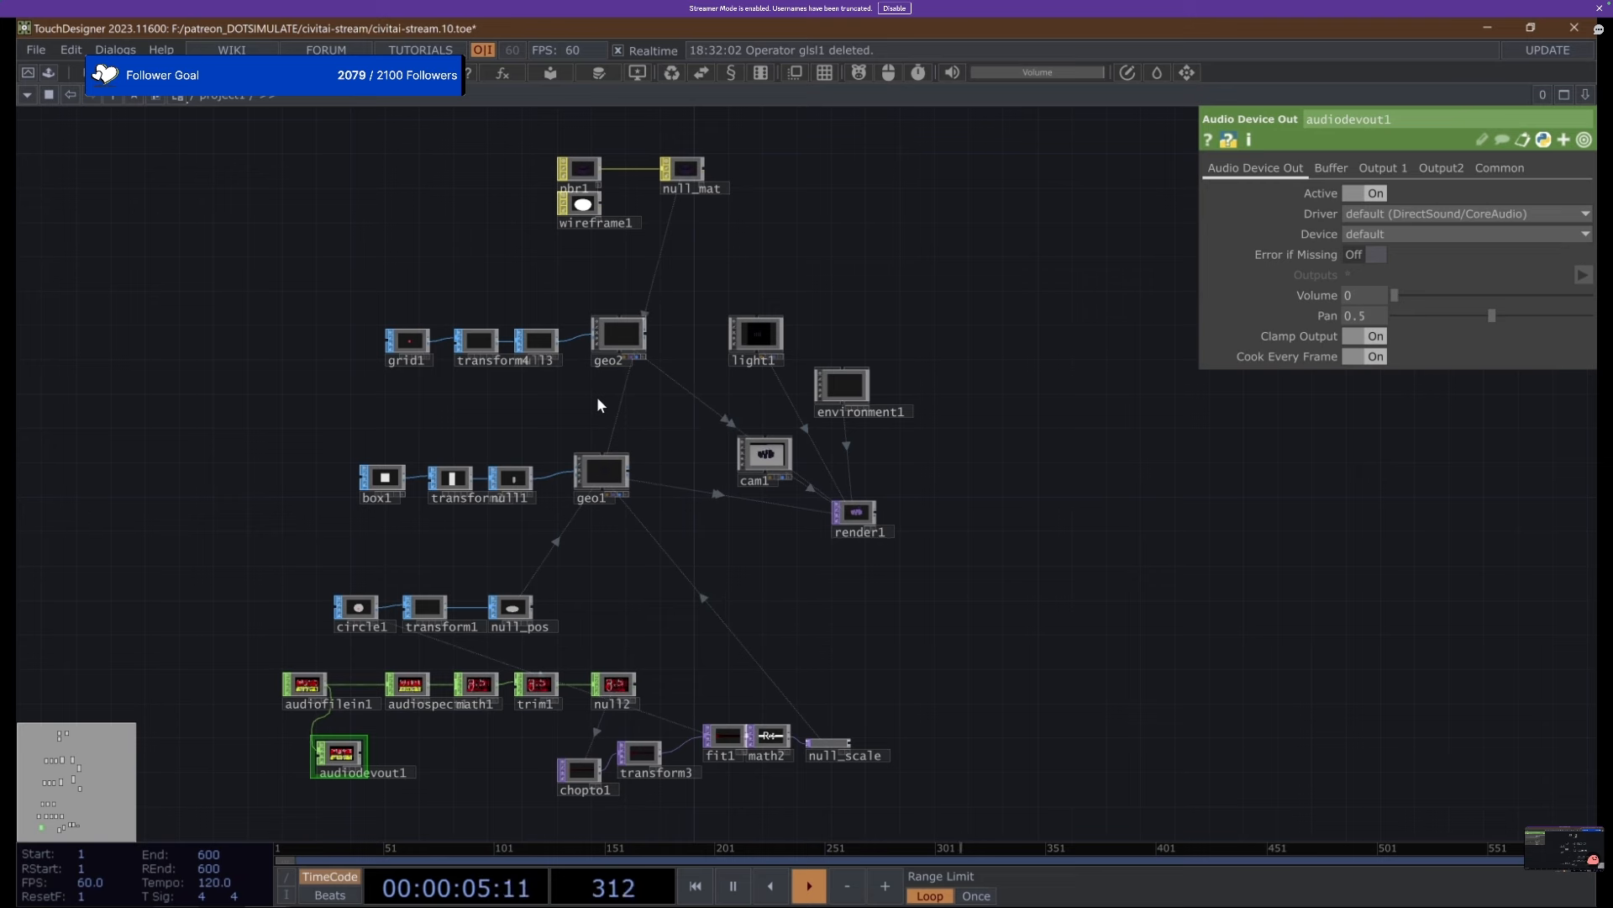
drag(237, 136, 872, 778)
click(694, 568)
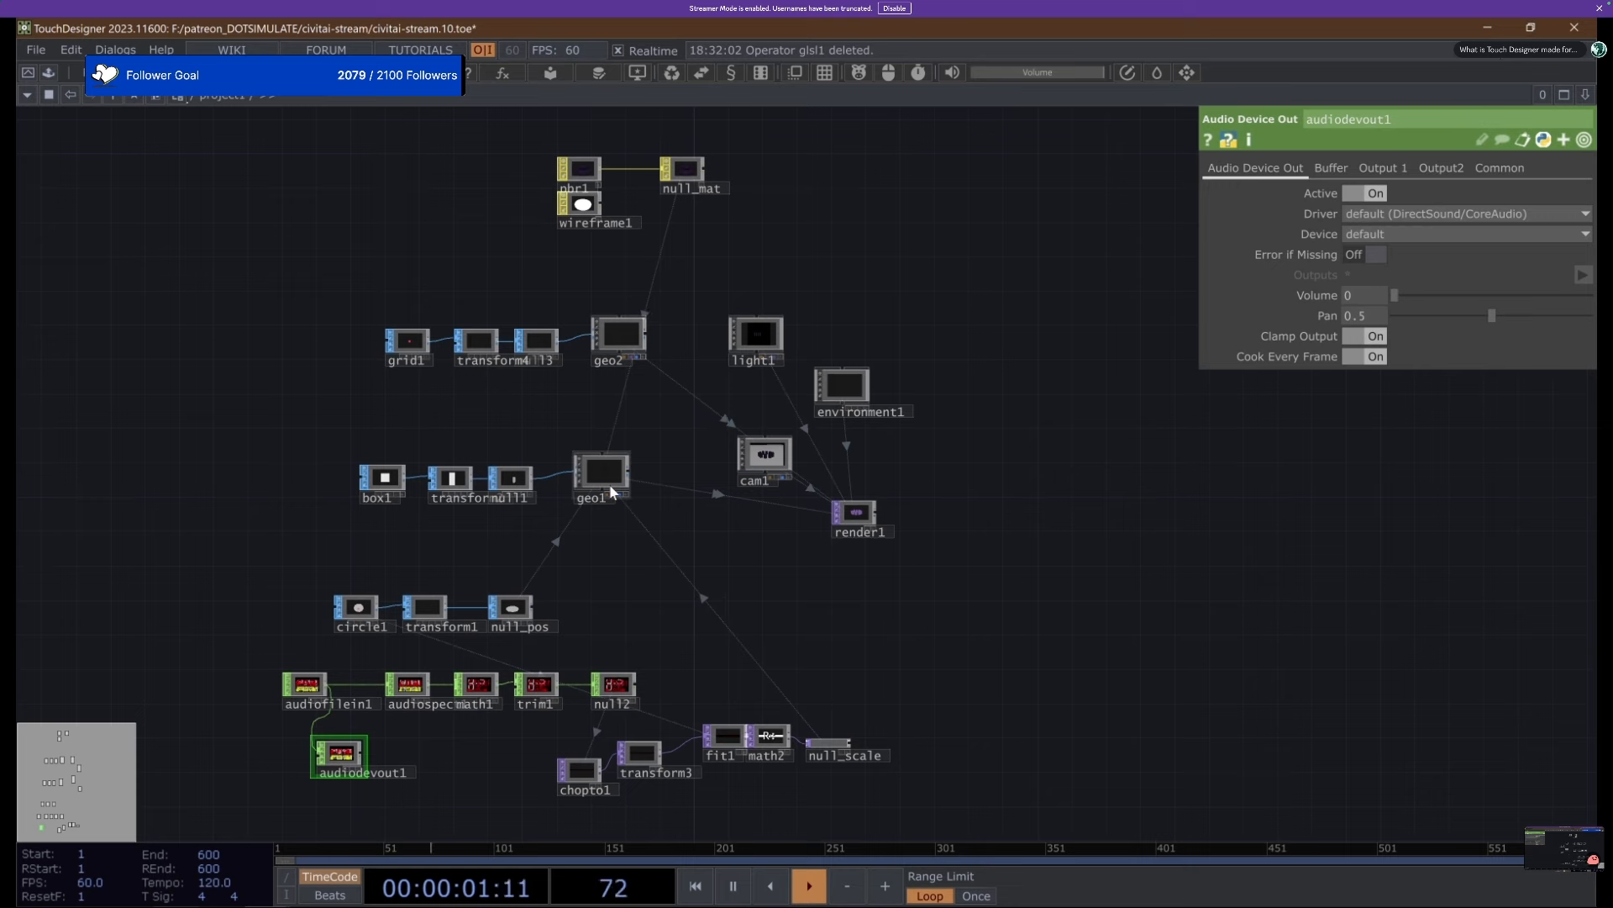
Set transform2's Uniform Scale to 0.55 and its X Scale to 2.9, and check the boxes in geo1.
scroll(600, 479, up, 3)
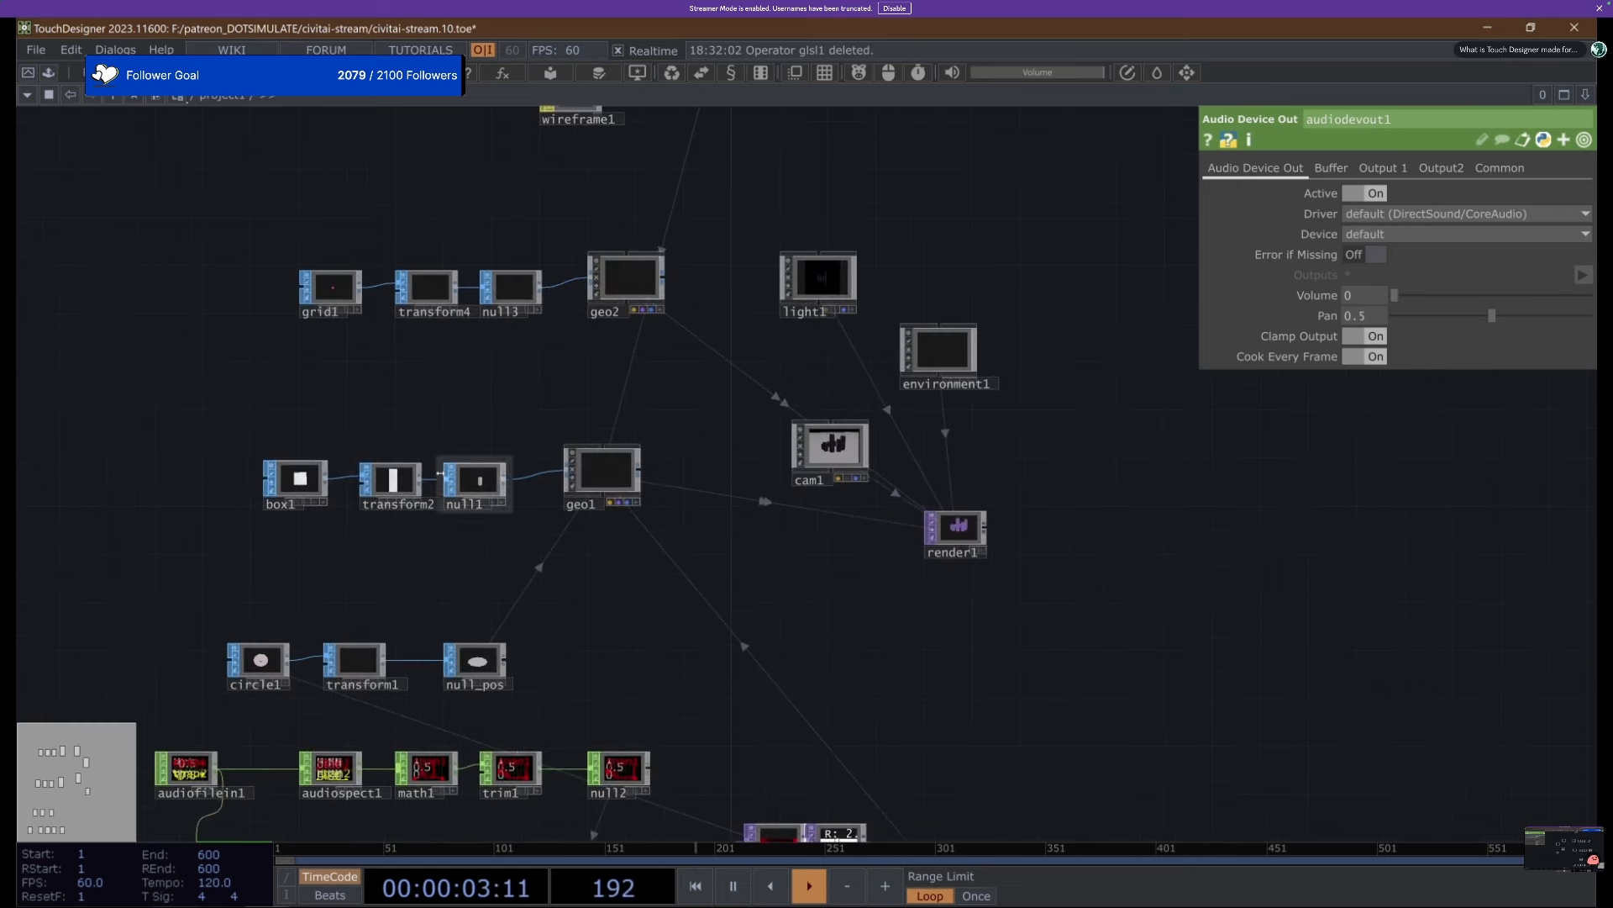
click(374, 492)
scroll(372, 494, up, 5)
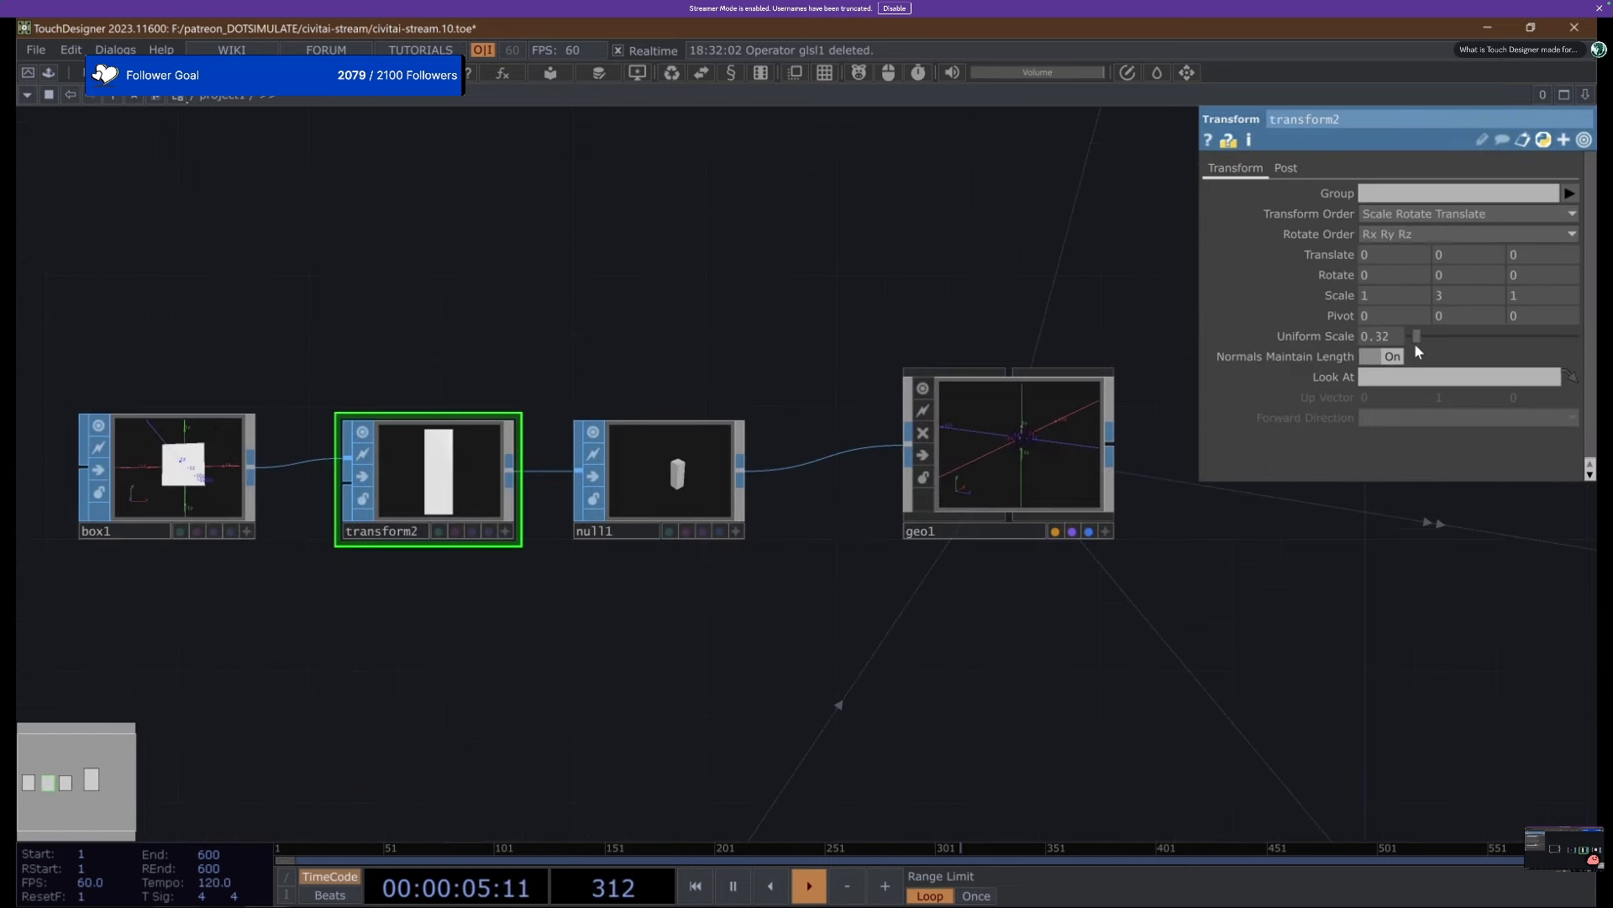
drag(1417, 337, 1421, 337)
middle_drag(1376, 296, 1445, 299)
scroll(950, 426, up, 5)
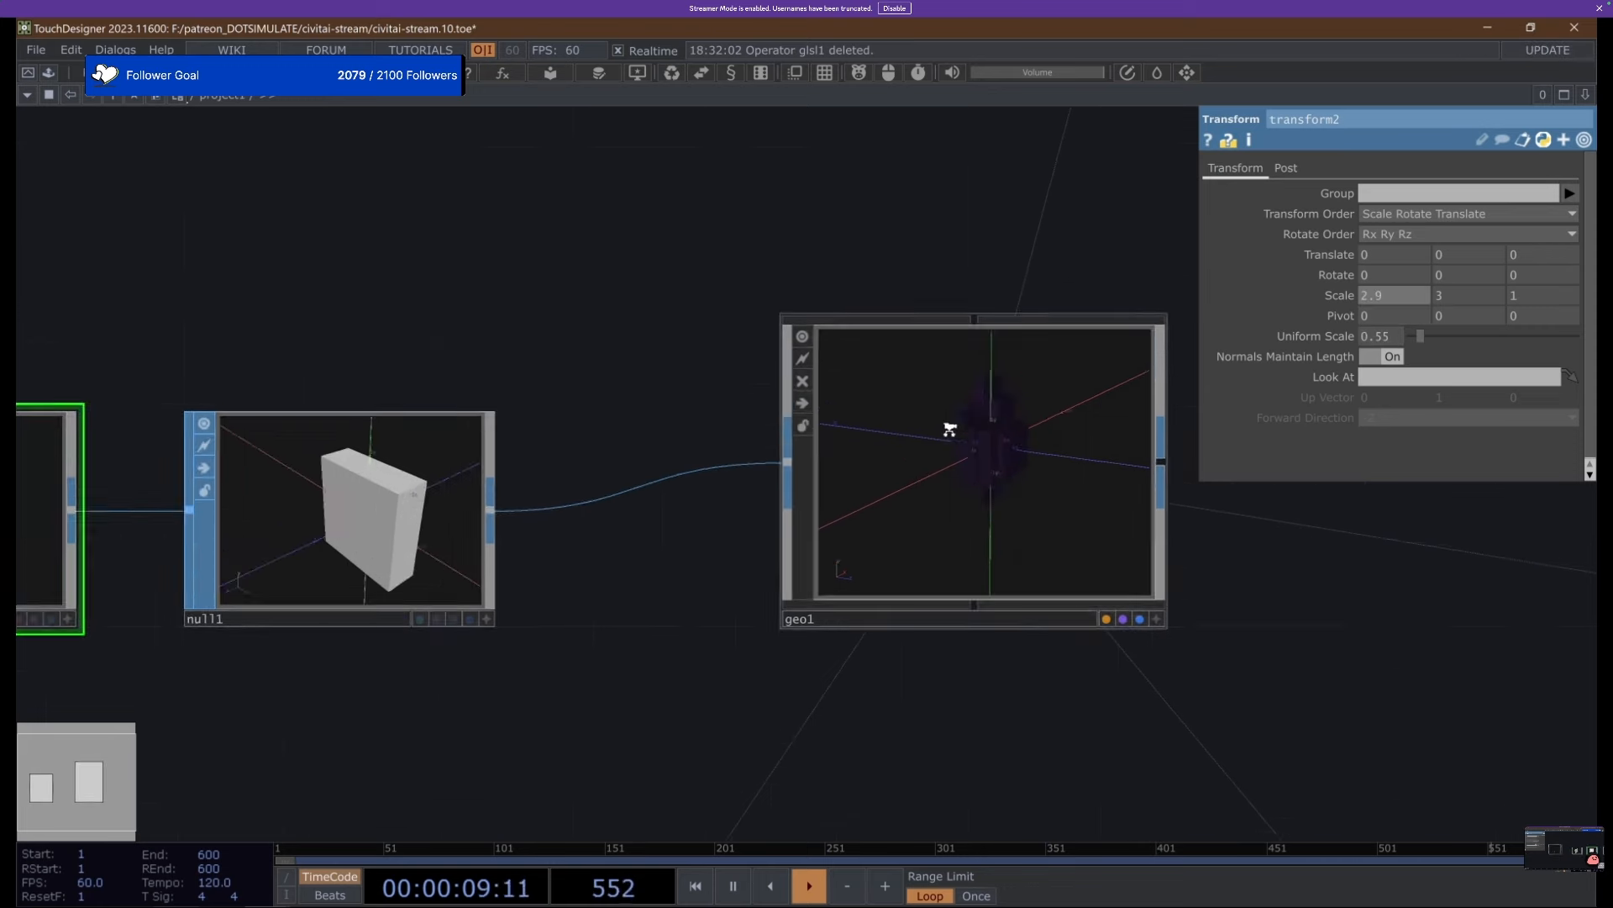
click(950, 490)
scroll(950, 491, up, 2)
drag(1026, 460, 907, 497)
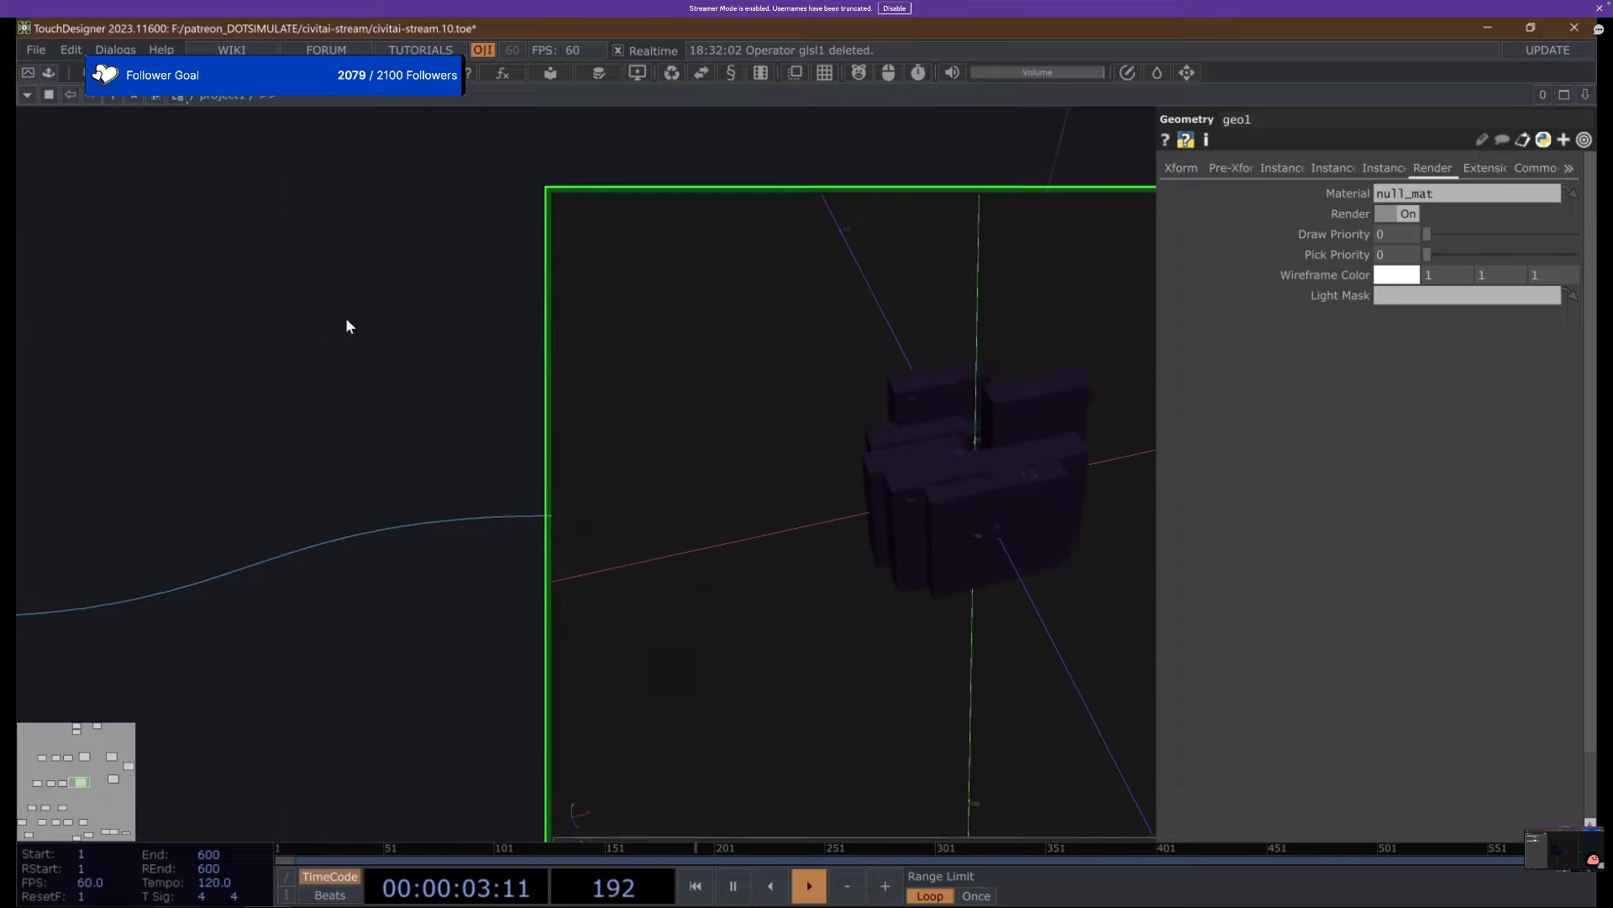
Undo geo1's viewer activation and the X Scale and Uniform Scale changes on transform2.
scroll(345, 324, down, 8)
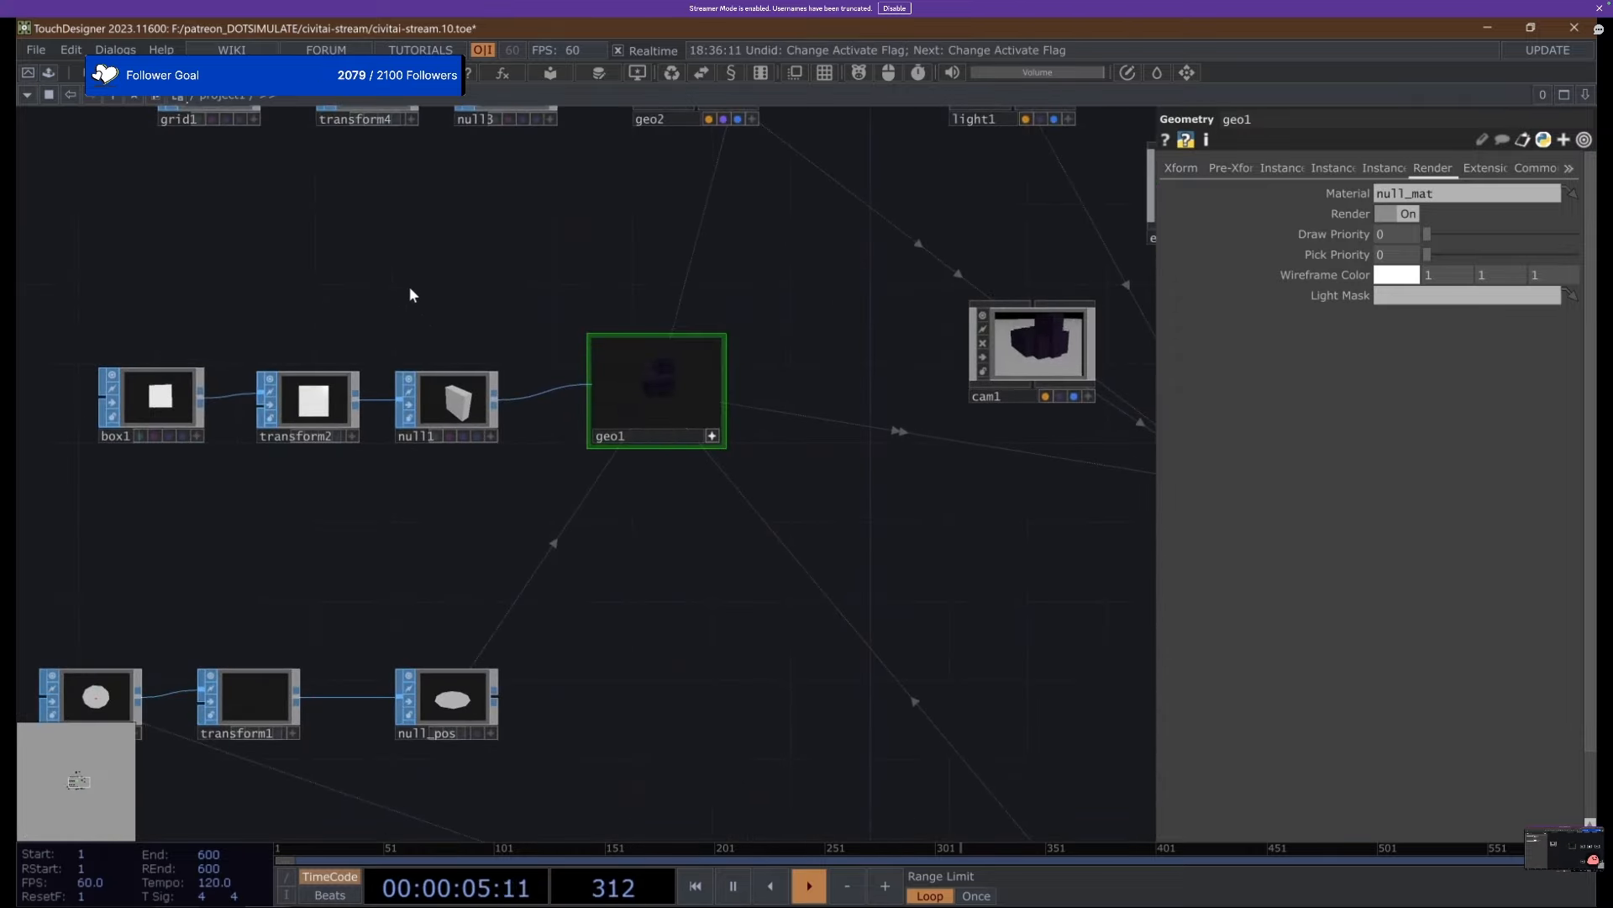
key(ctrl+z)
key(ctrl+z)
key(ctrl+z)
key(ctrl+z)
drag(698, 330, 678, 487)
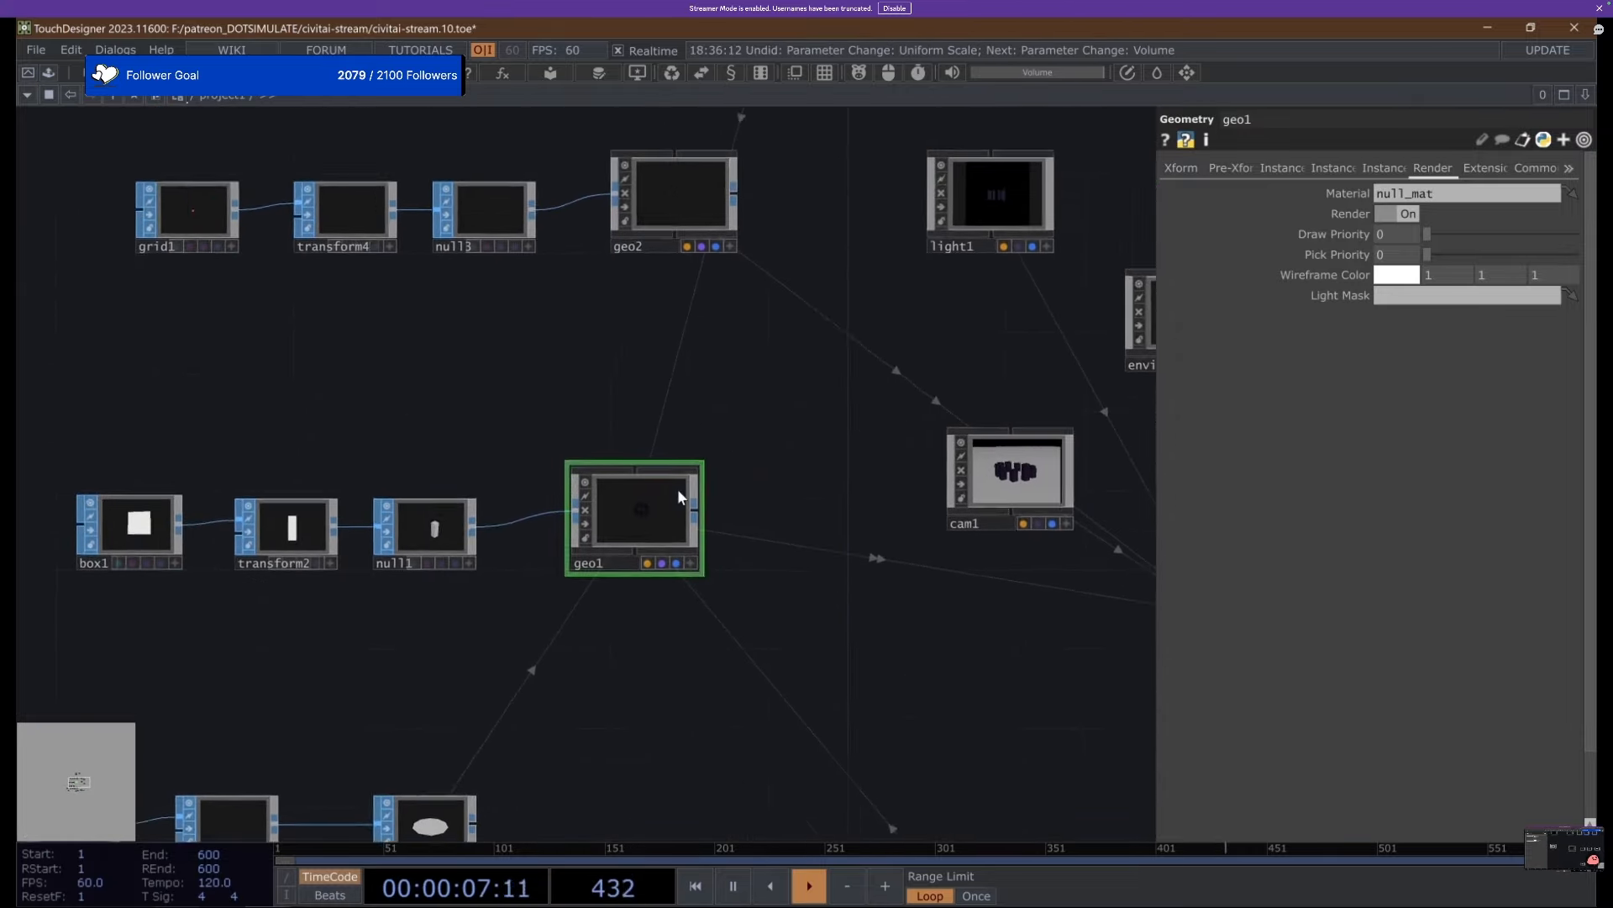
Reposition cam1 slightly higher between light1 and render1 in the network.
scroll(677, 487, down, 6)
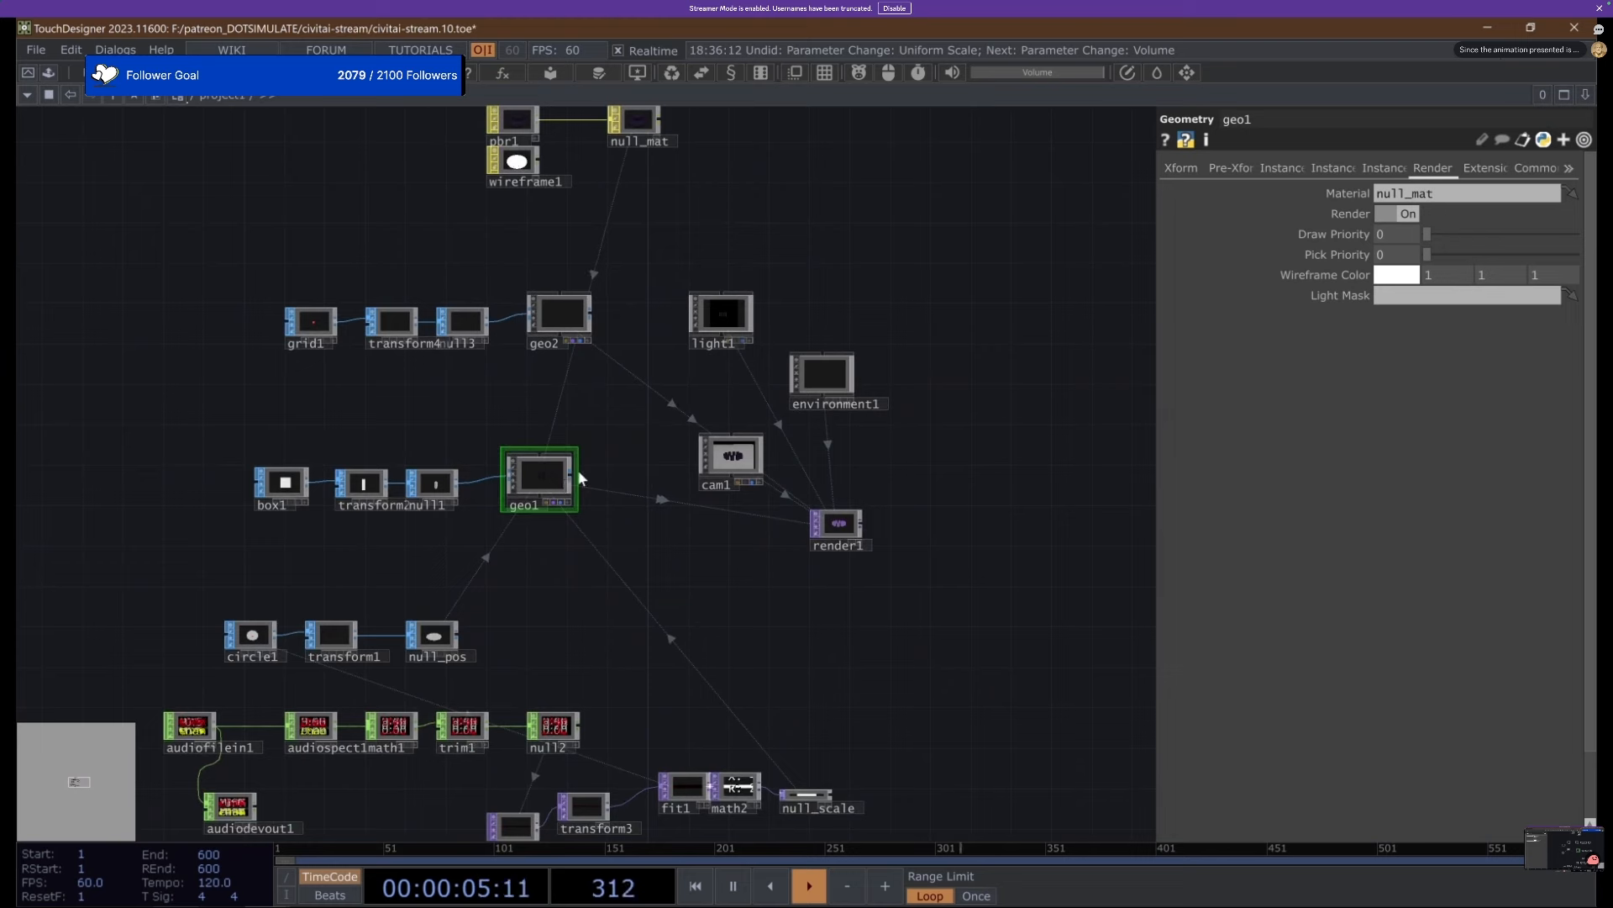
scroll(738, 455, up, 2)
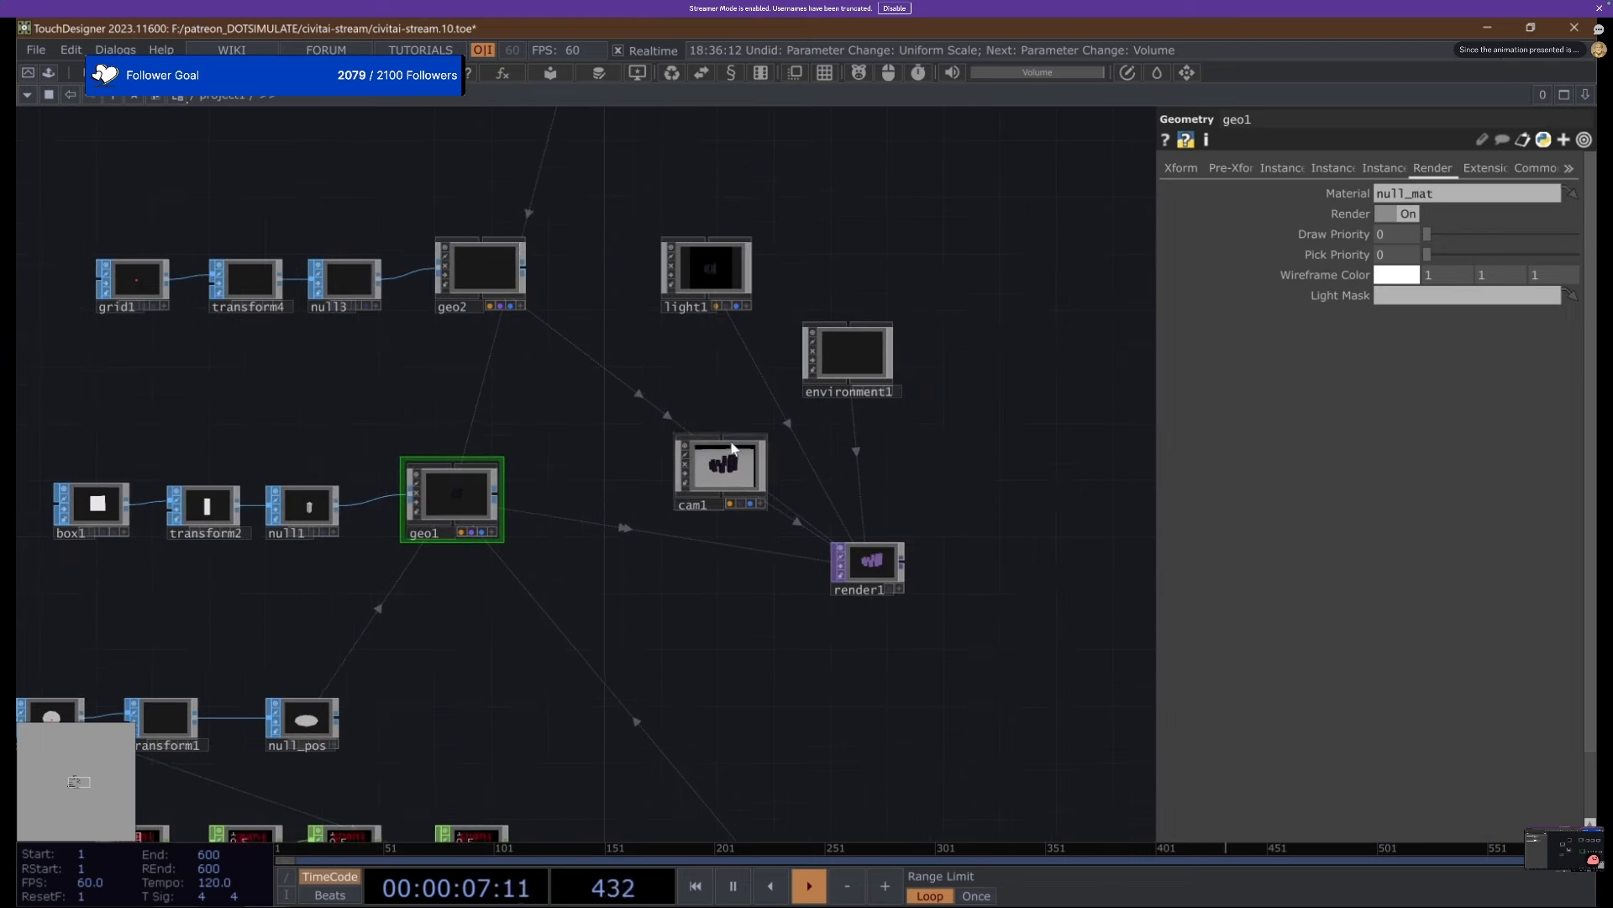
mouse_move(737, 455)
mouse_down()
mouse_move(700, 434)
mouse_move(716, 435)
mouse_up()
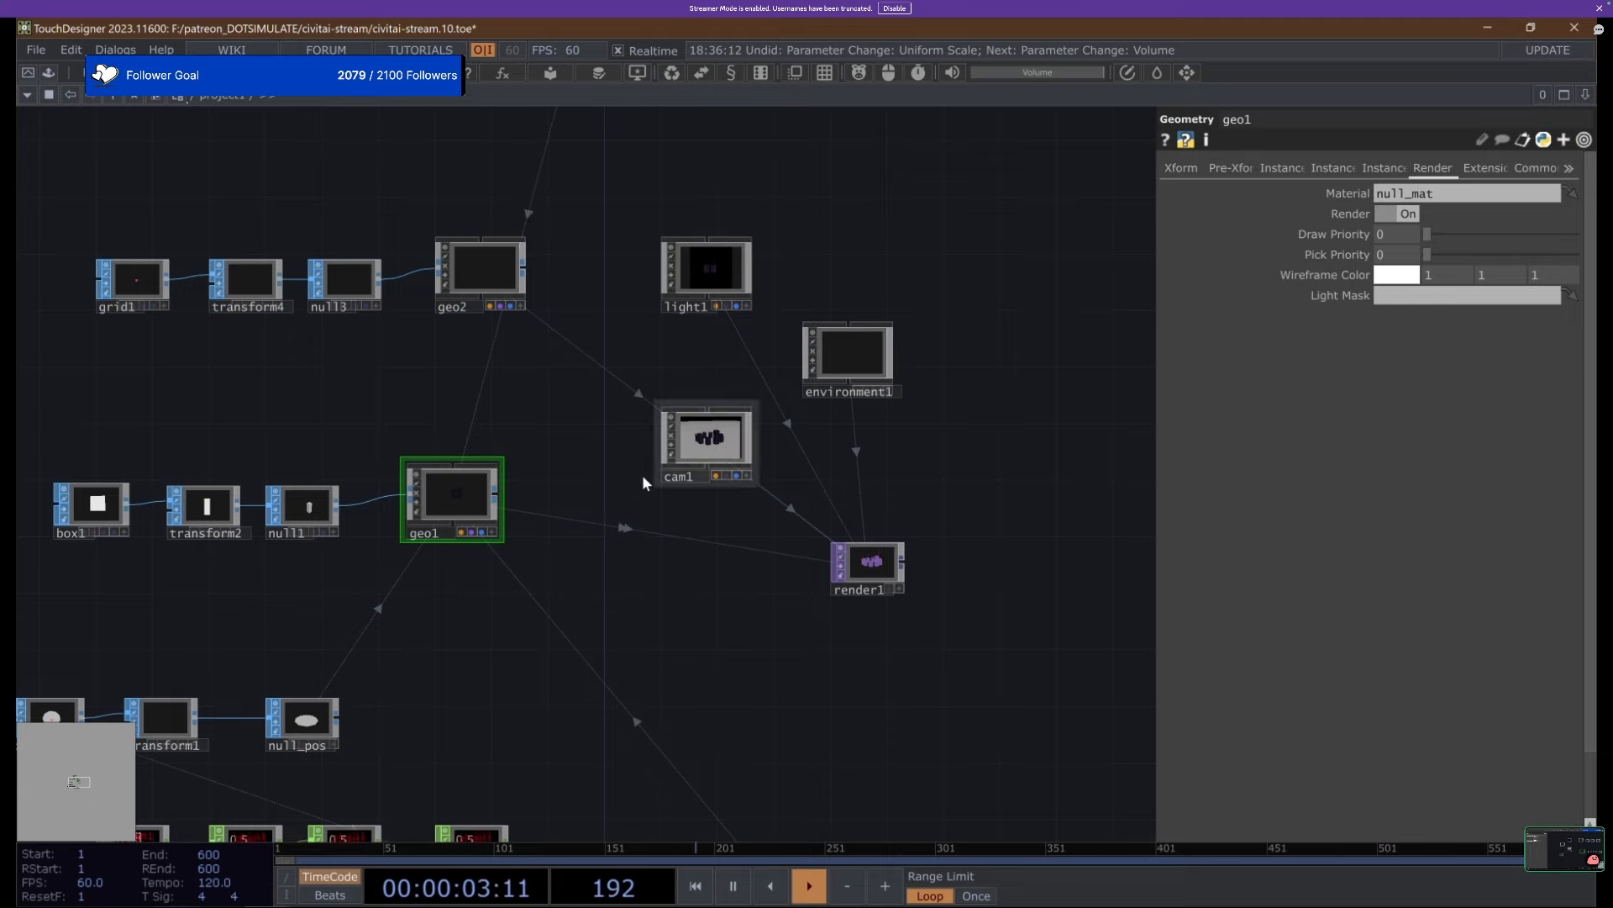
drag(555, 439, 517, 119)
drag(518, 508, 722, 575)
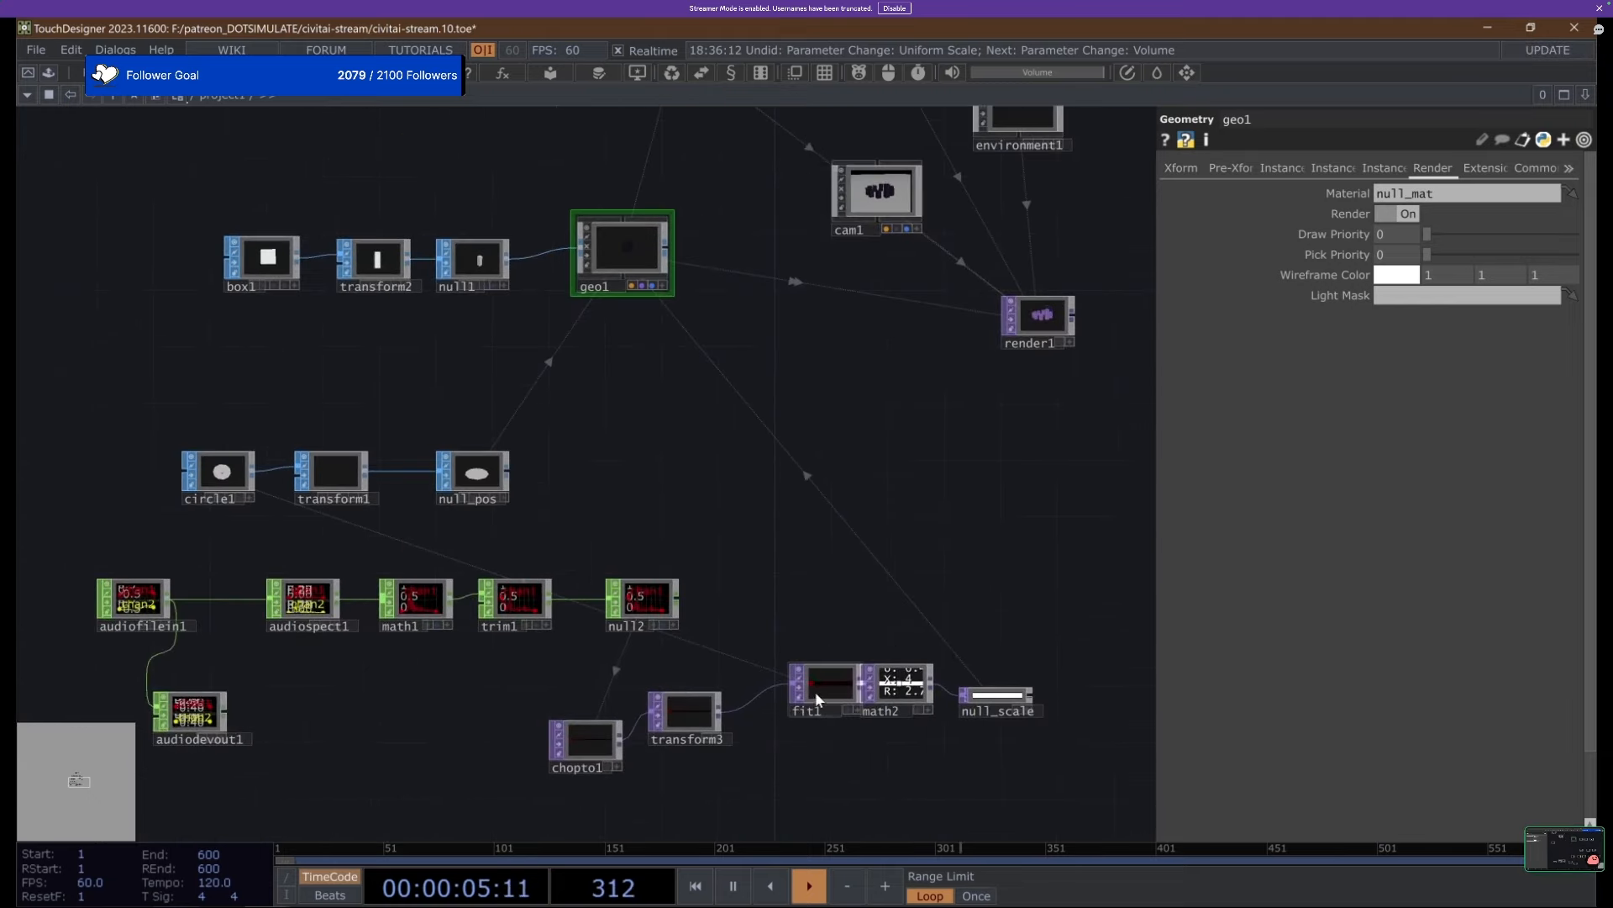
drag(911, 530, 795, 580)
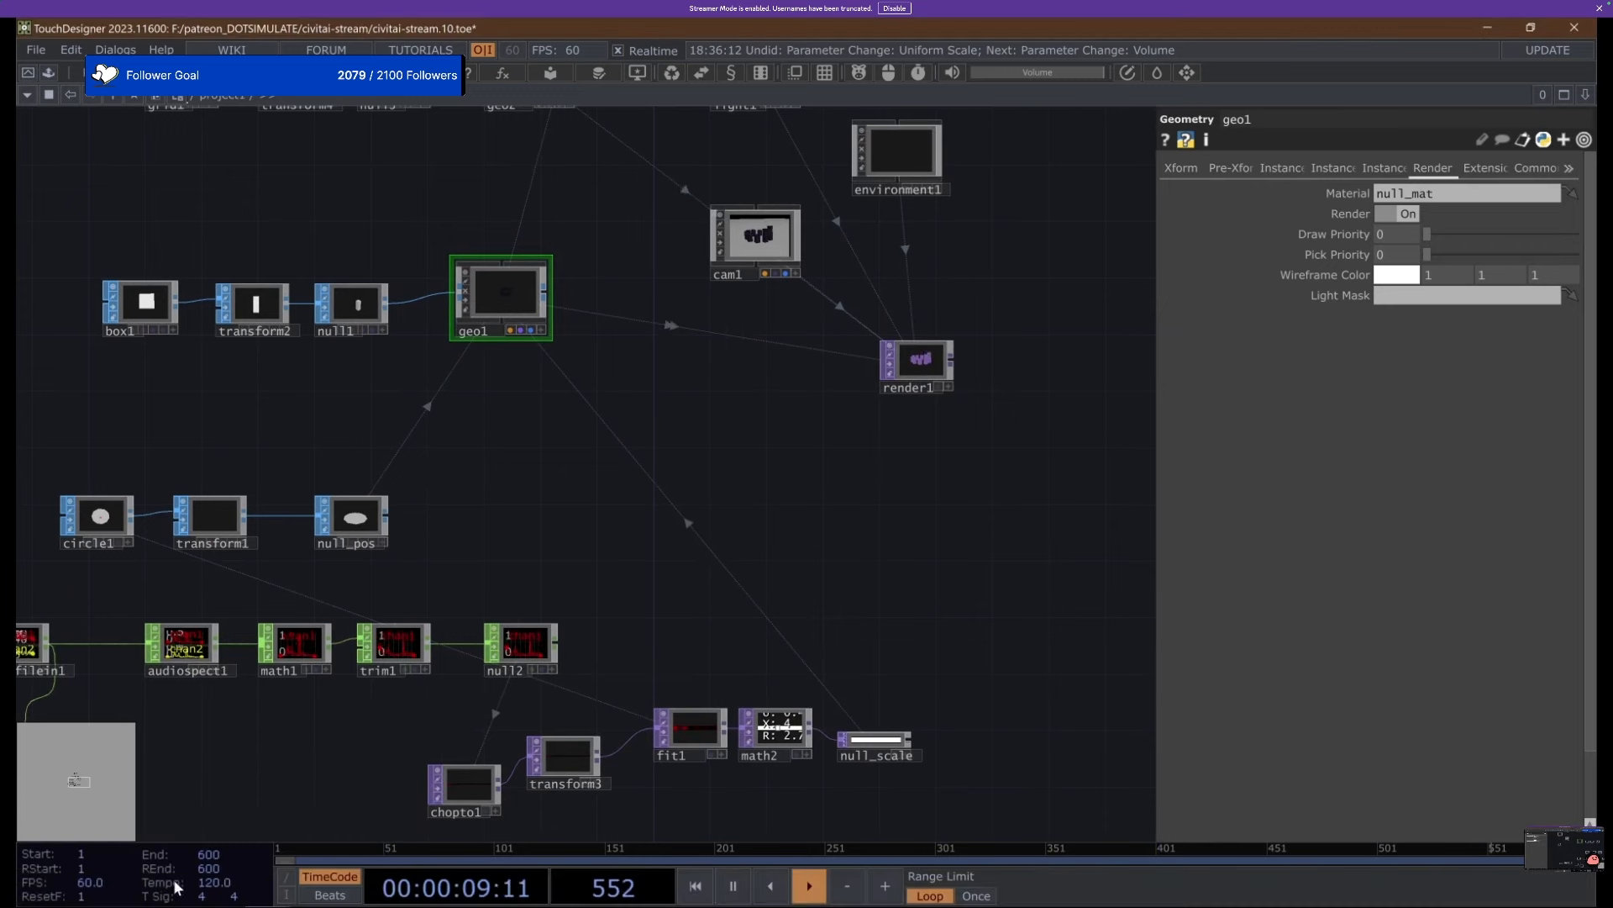
mouse_move(267, 888)
click(376, 814)
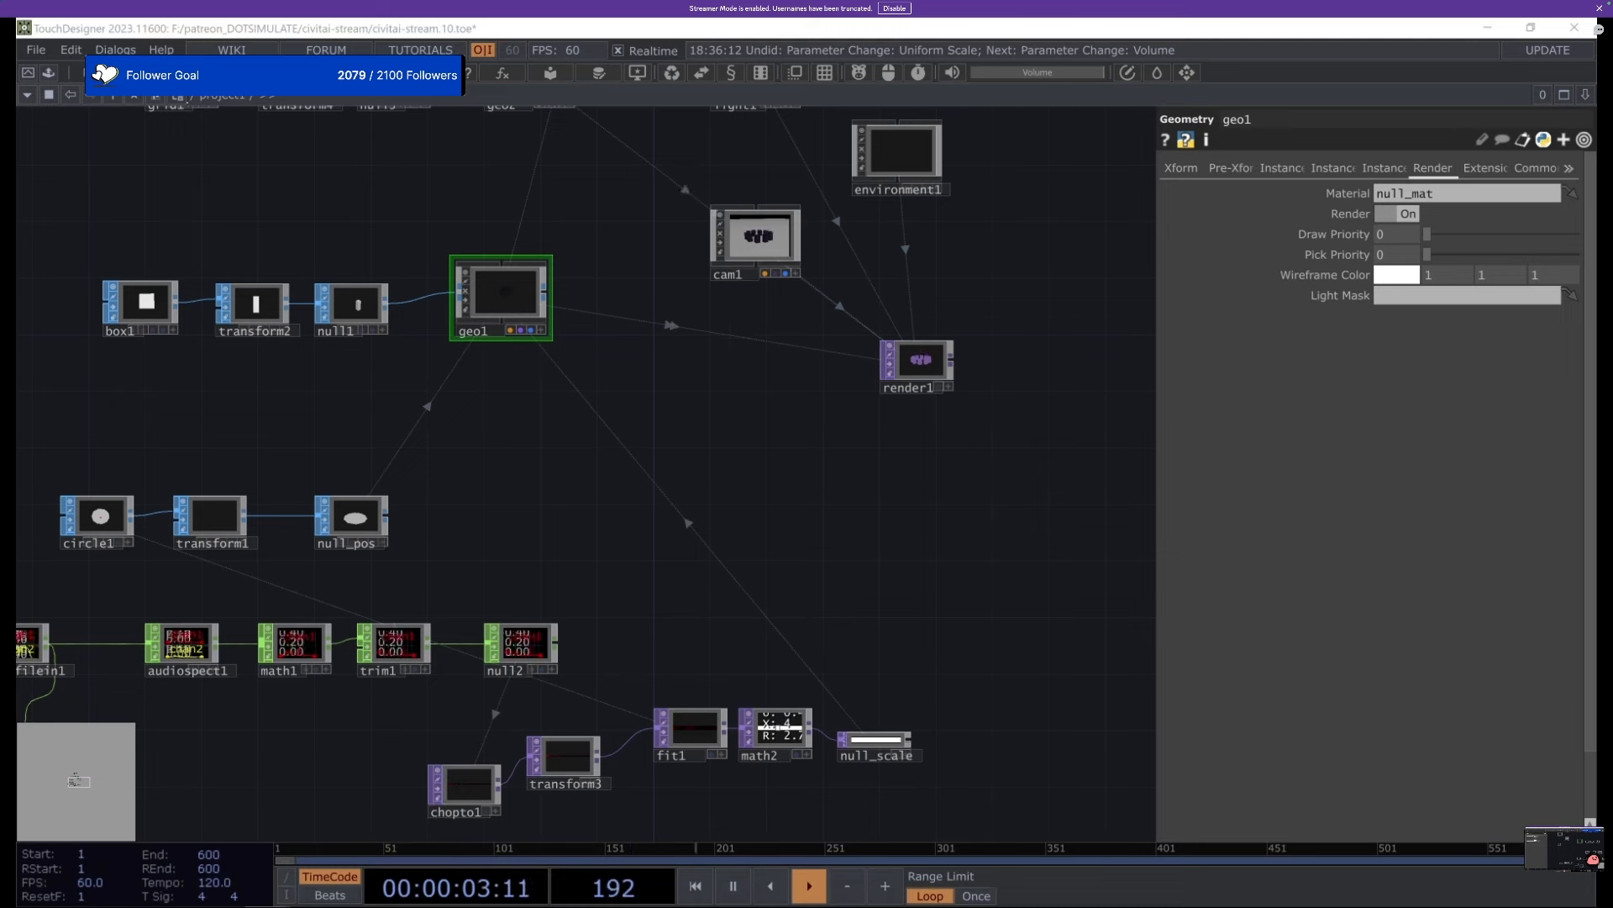
drag(583, 396, 568, 432)
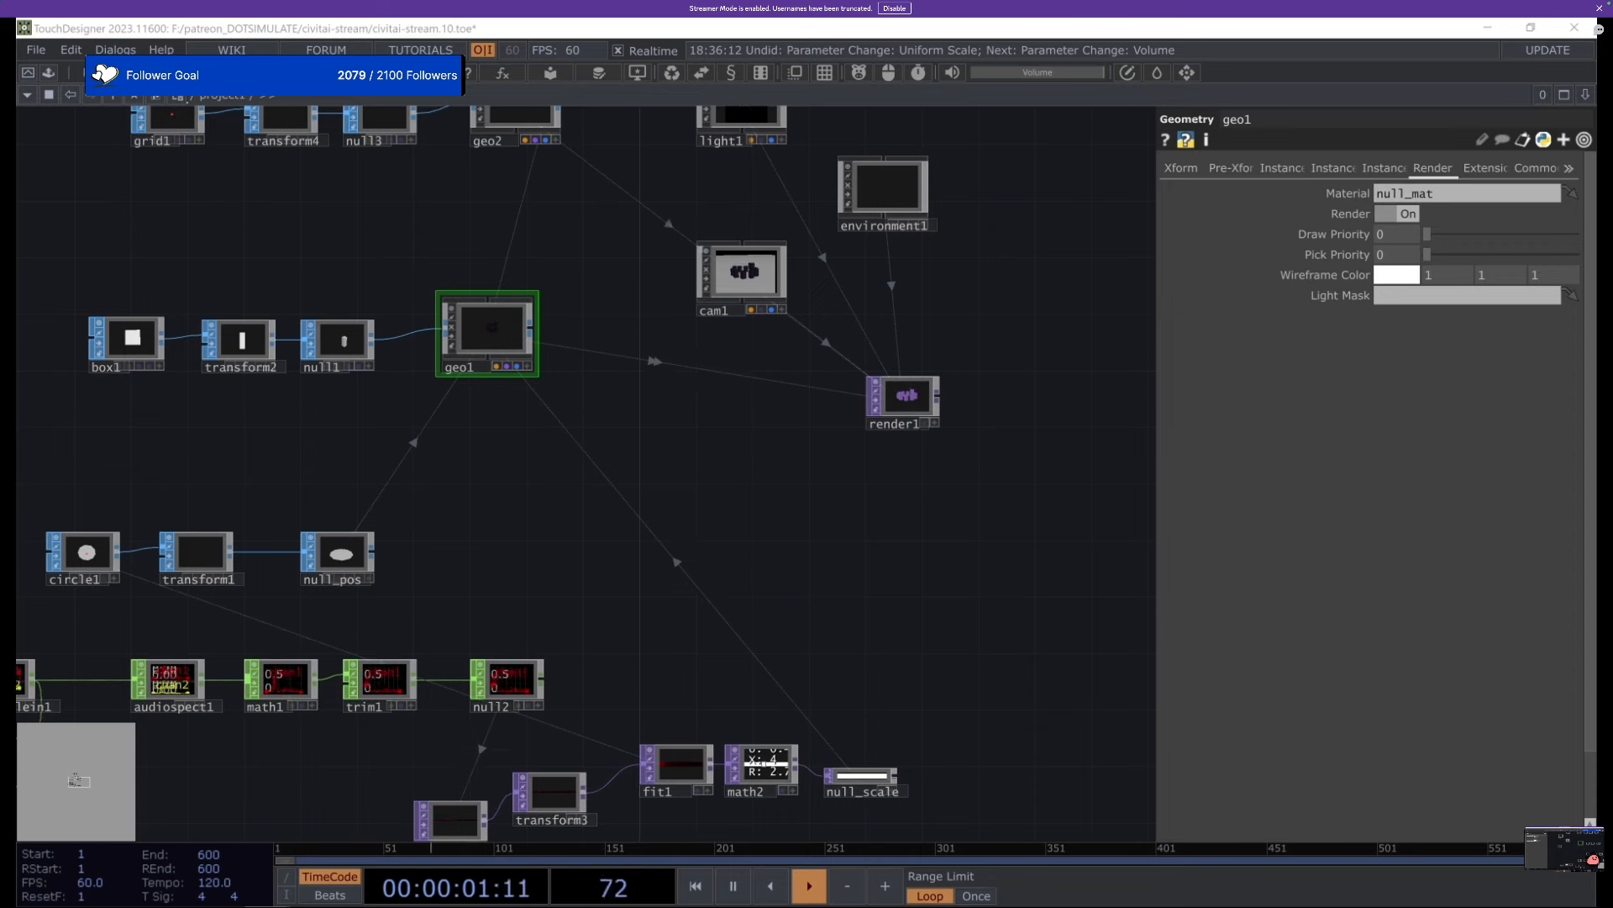
Paste the copied depth component into the network and place it below render1.
drag(816, 488, 760, 495)
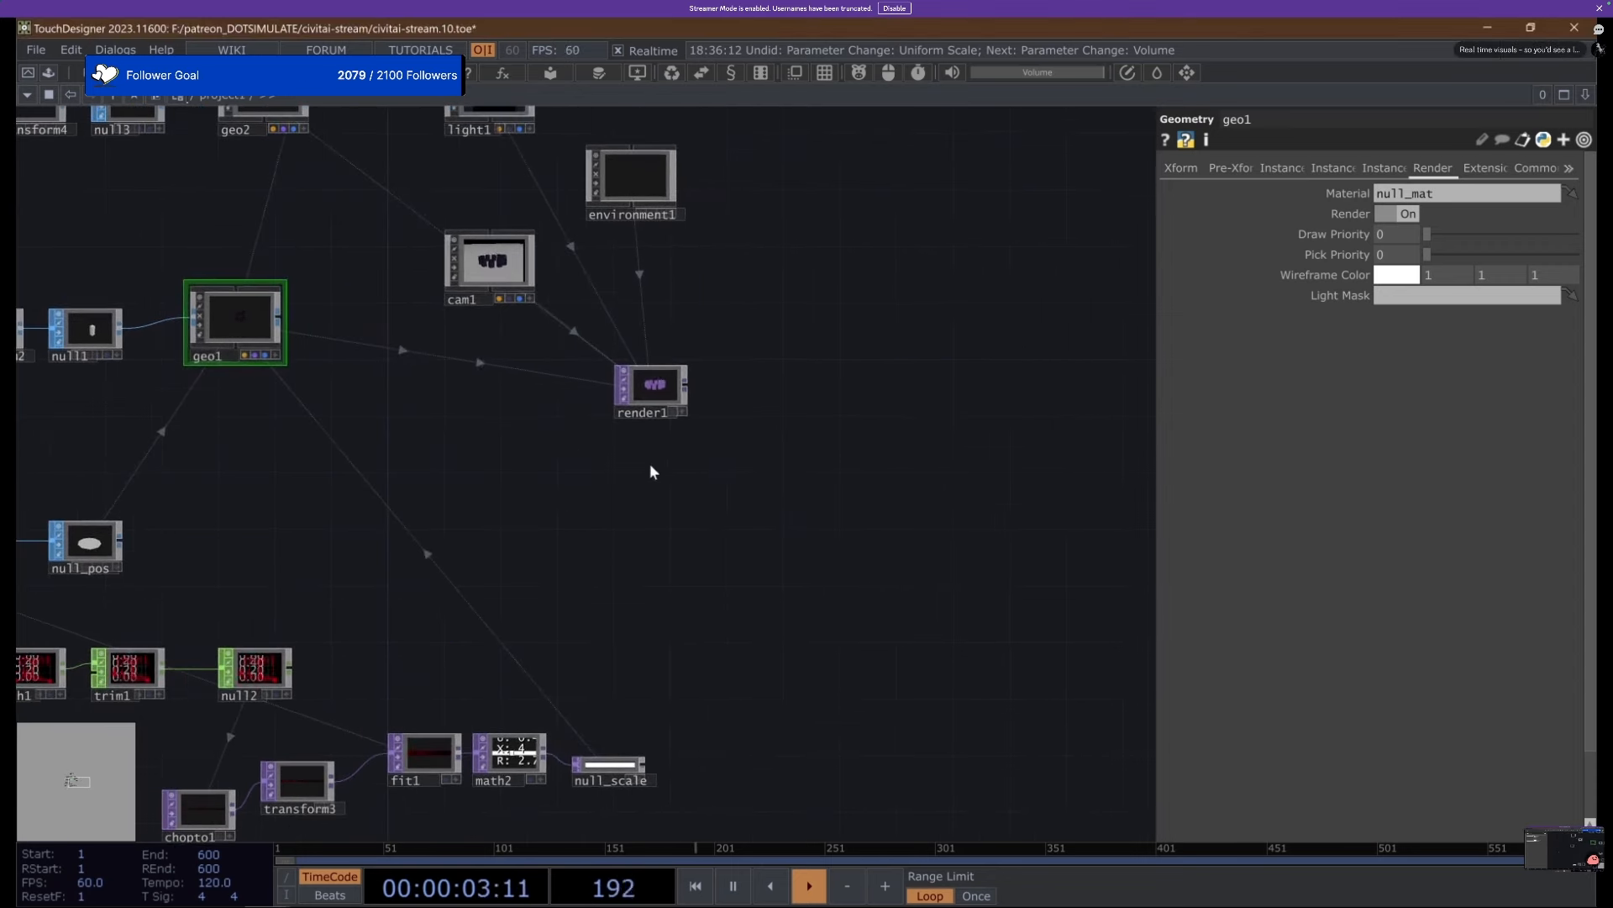
key(ctrl+v)
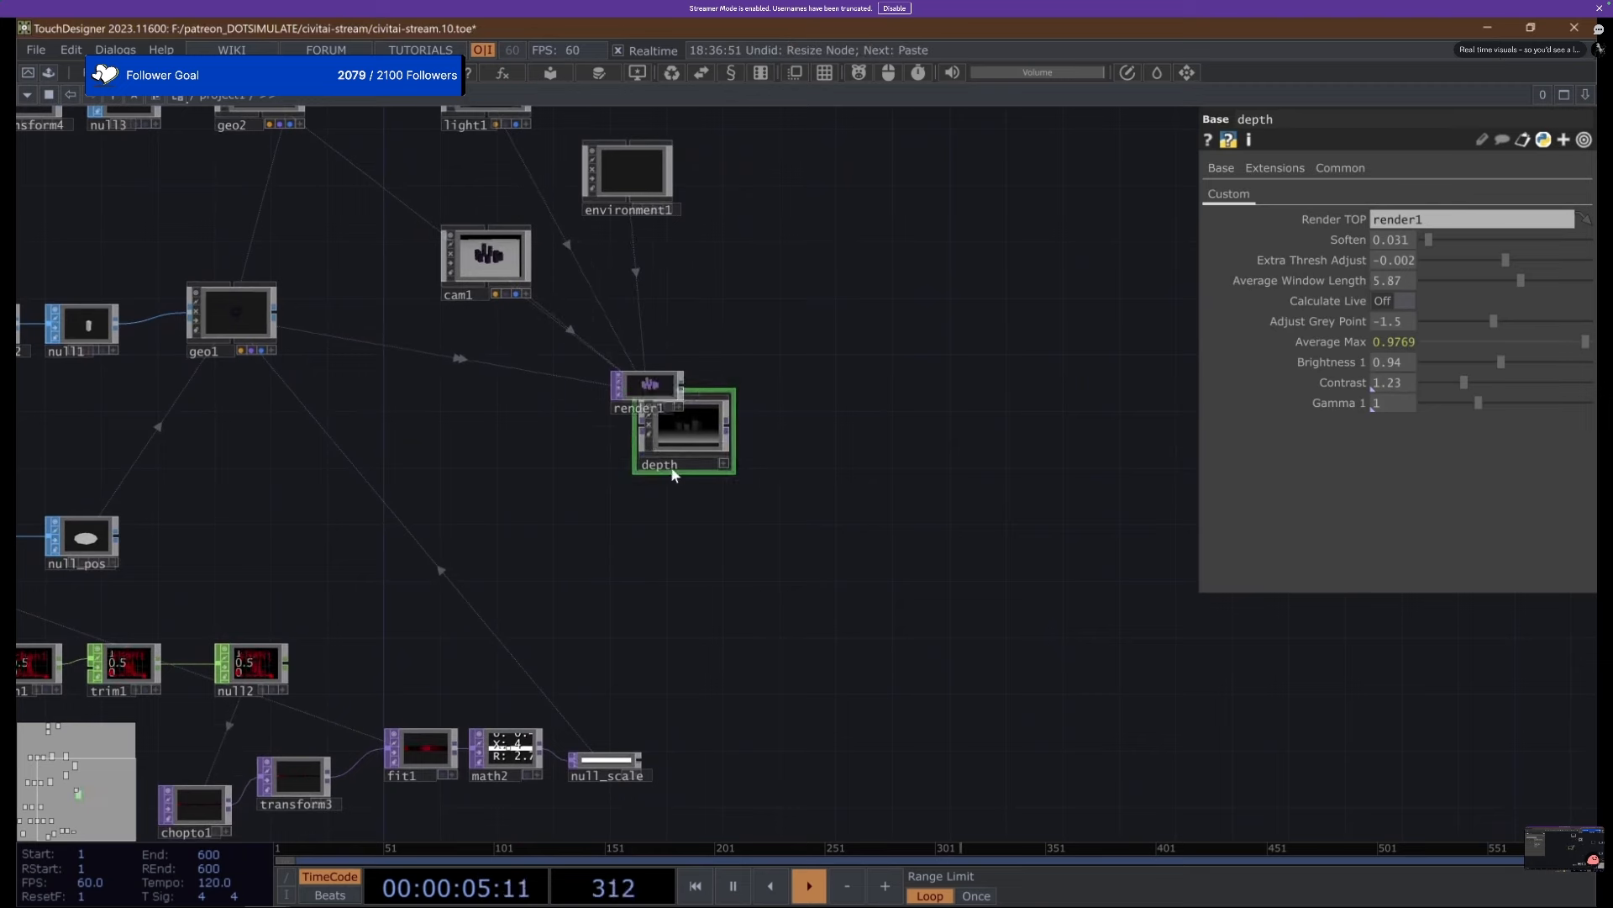
drag(687, 427, 677, 504)
scroll(748, 519, up, 4)
scroll(673, 489, up, 3)
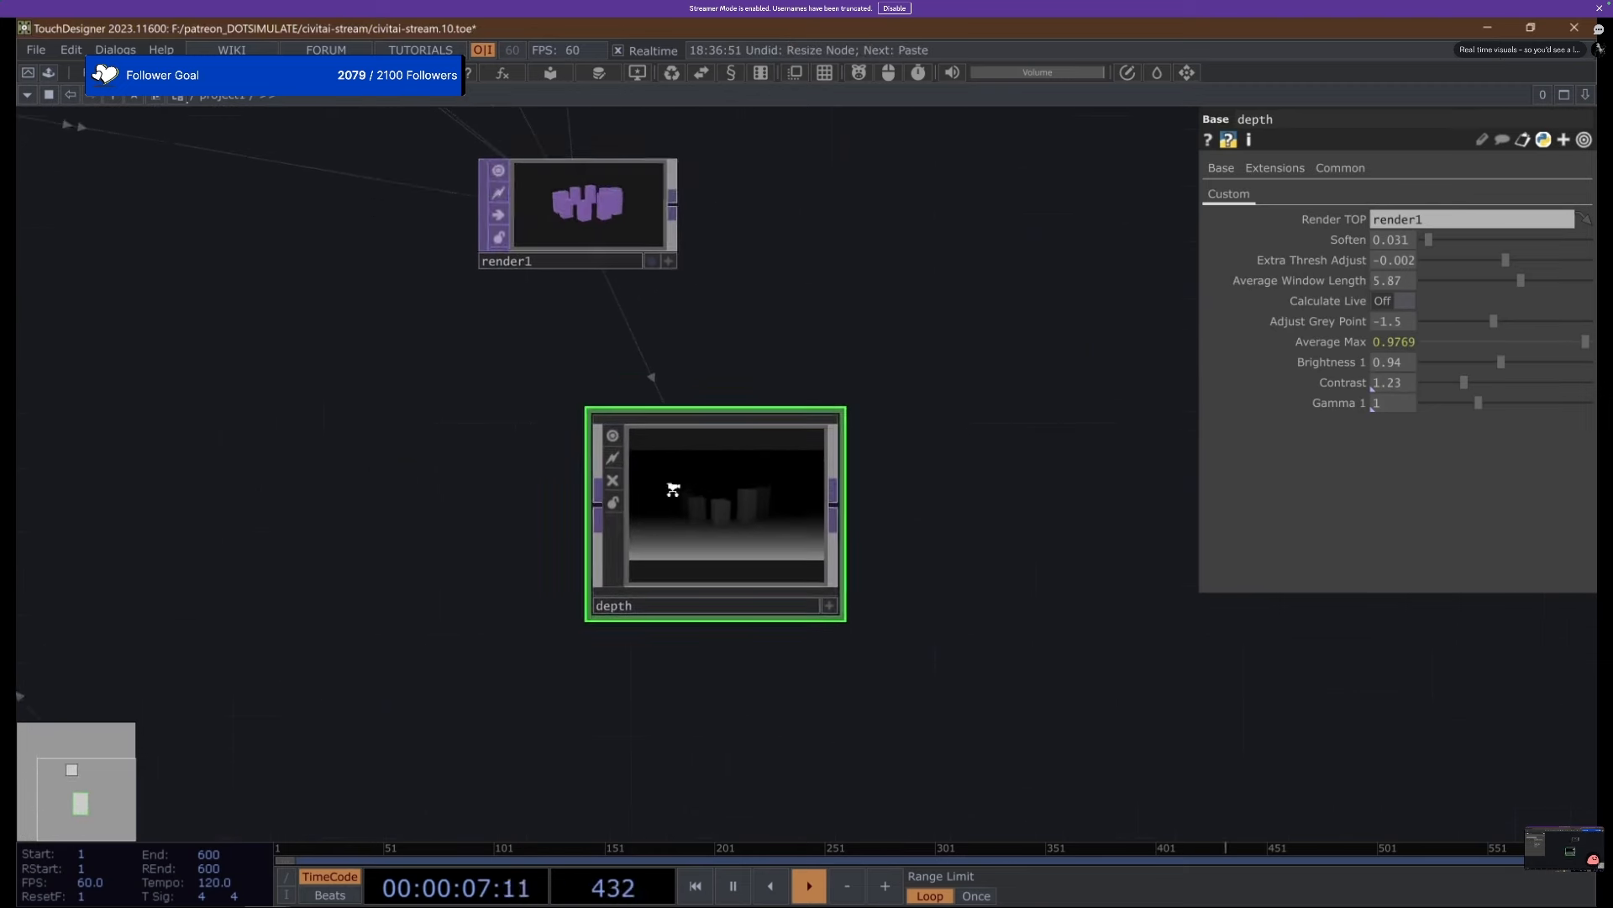
scroll(673, 490, up, 2)
drag(816, 615, 716, 565)
scroll(795, 571, down, 5)
scroll(723, 500, up, 6)
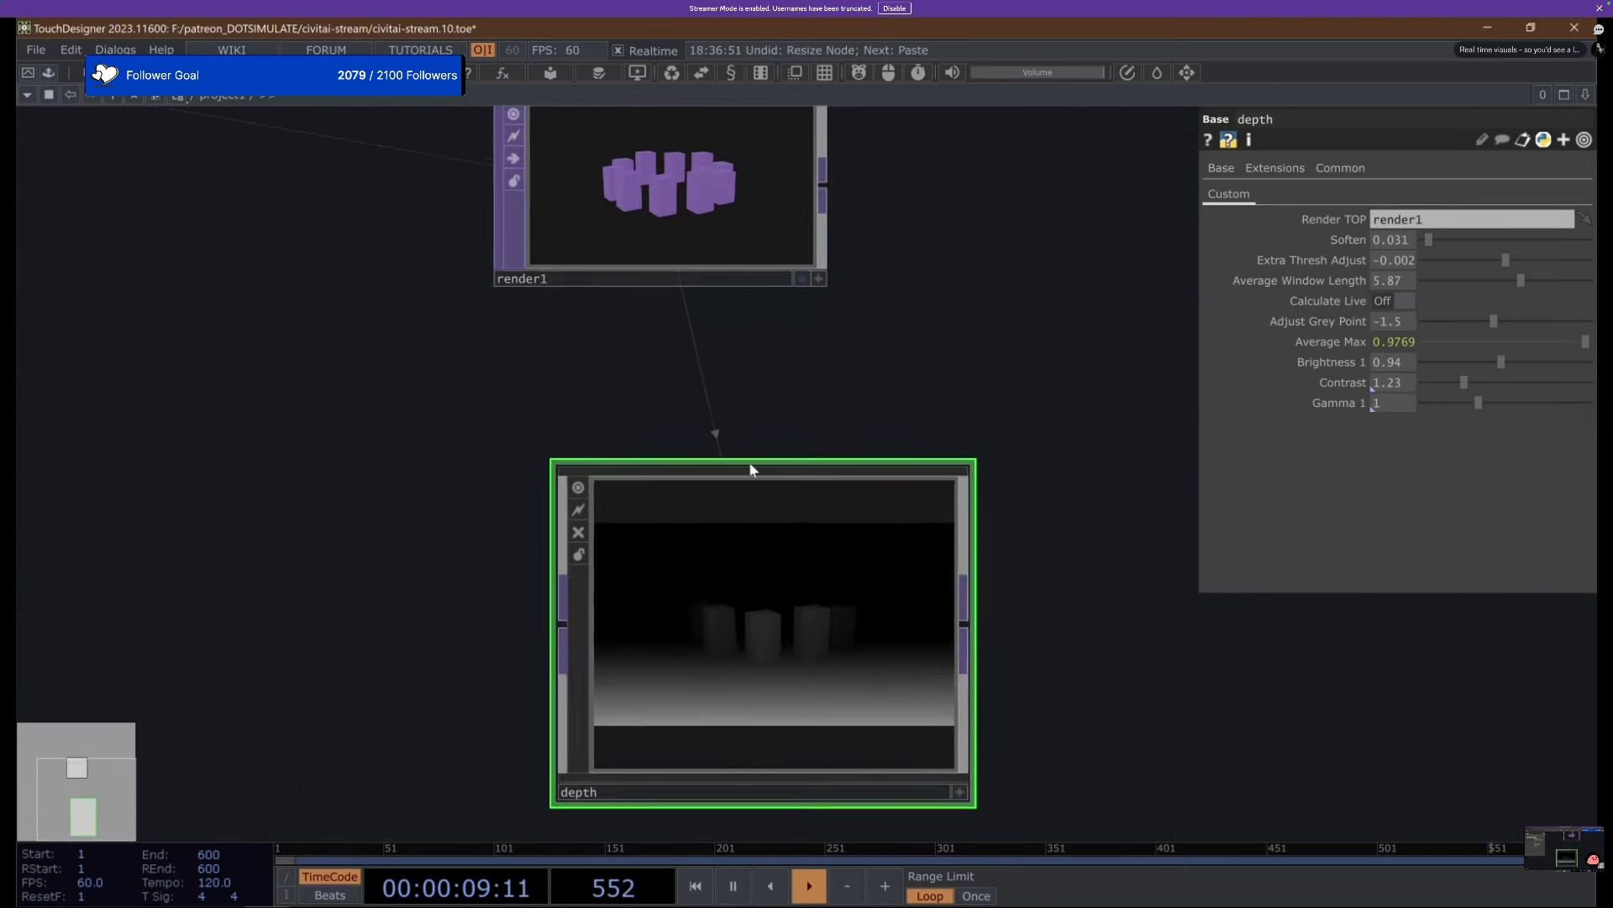
scroll(751, 467, down, 2)
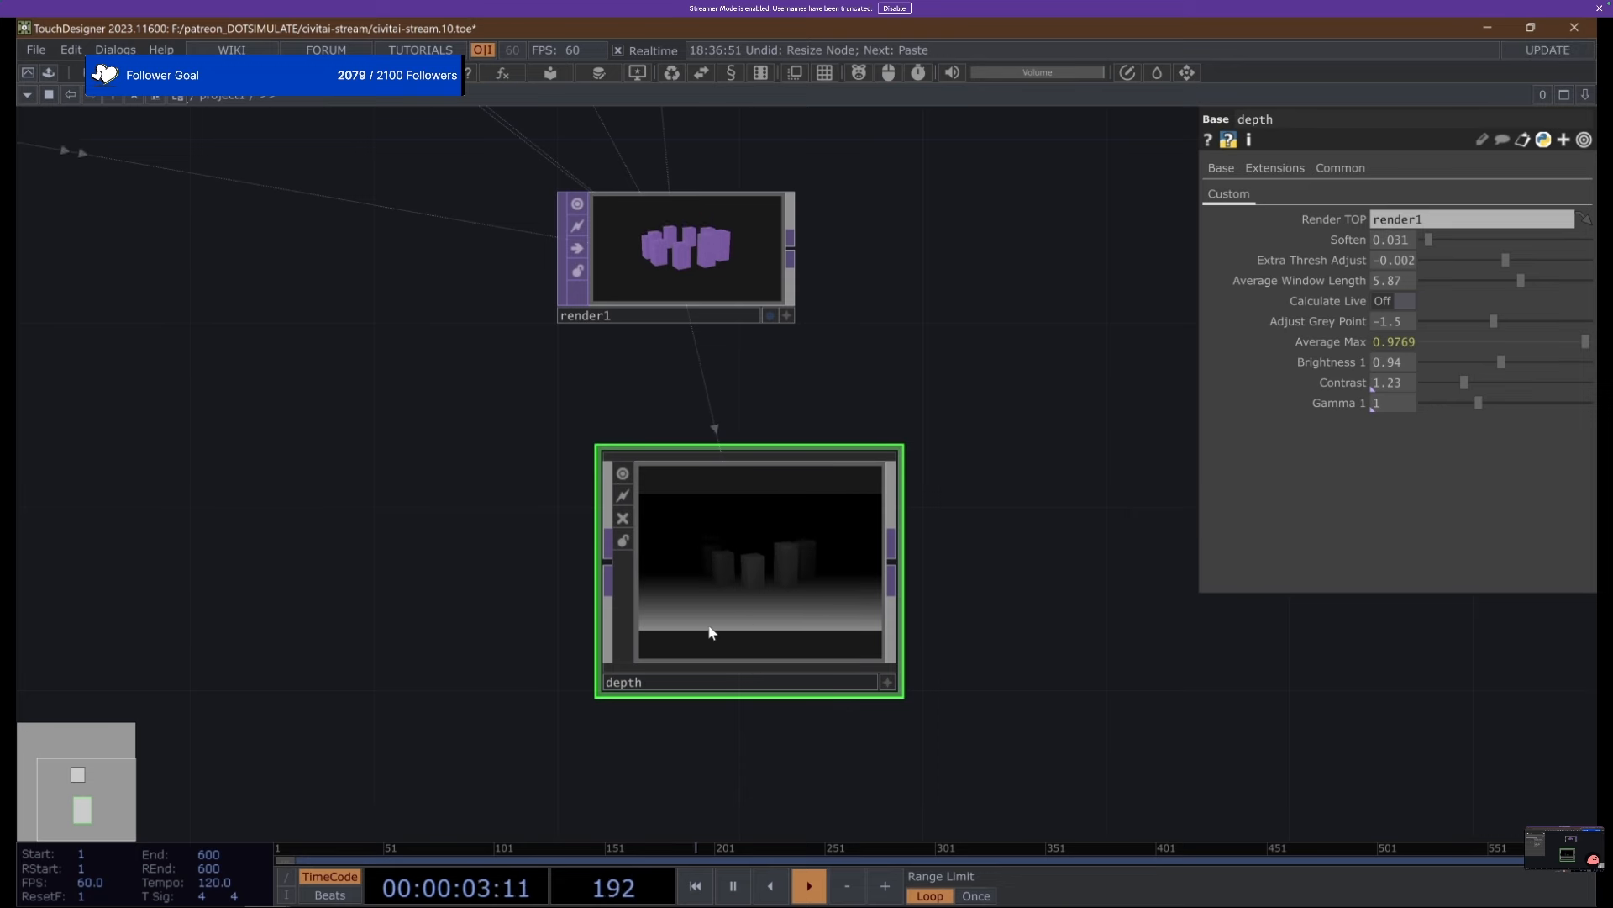
Delete the select1 operator inside the depth component and return to the parent network.
double_click(755, 585)
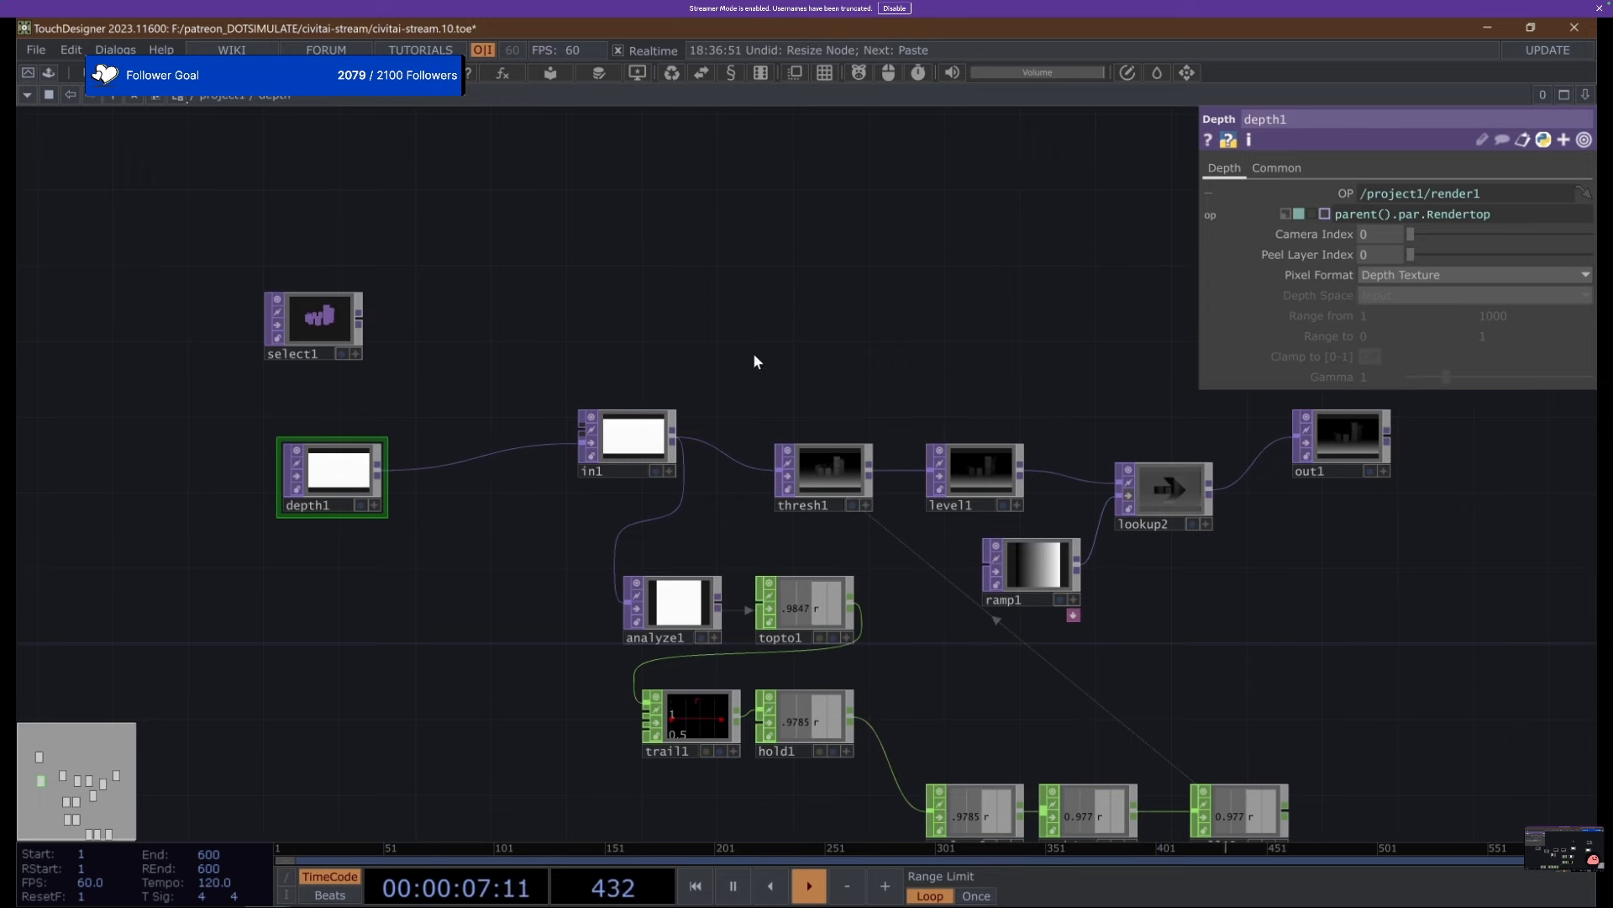
click(339, 316)
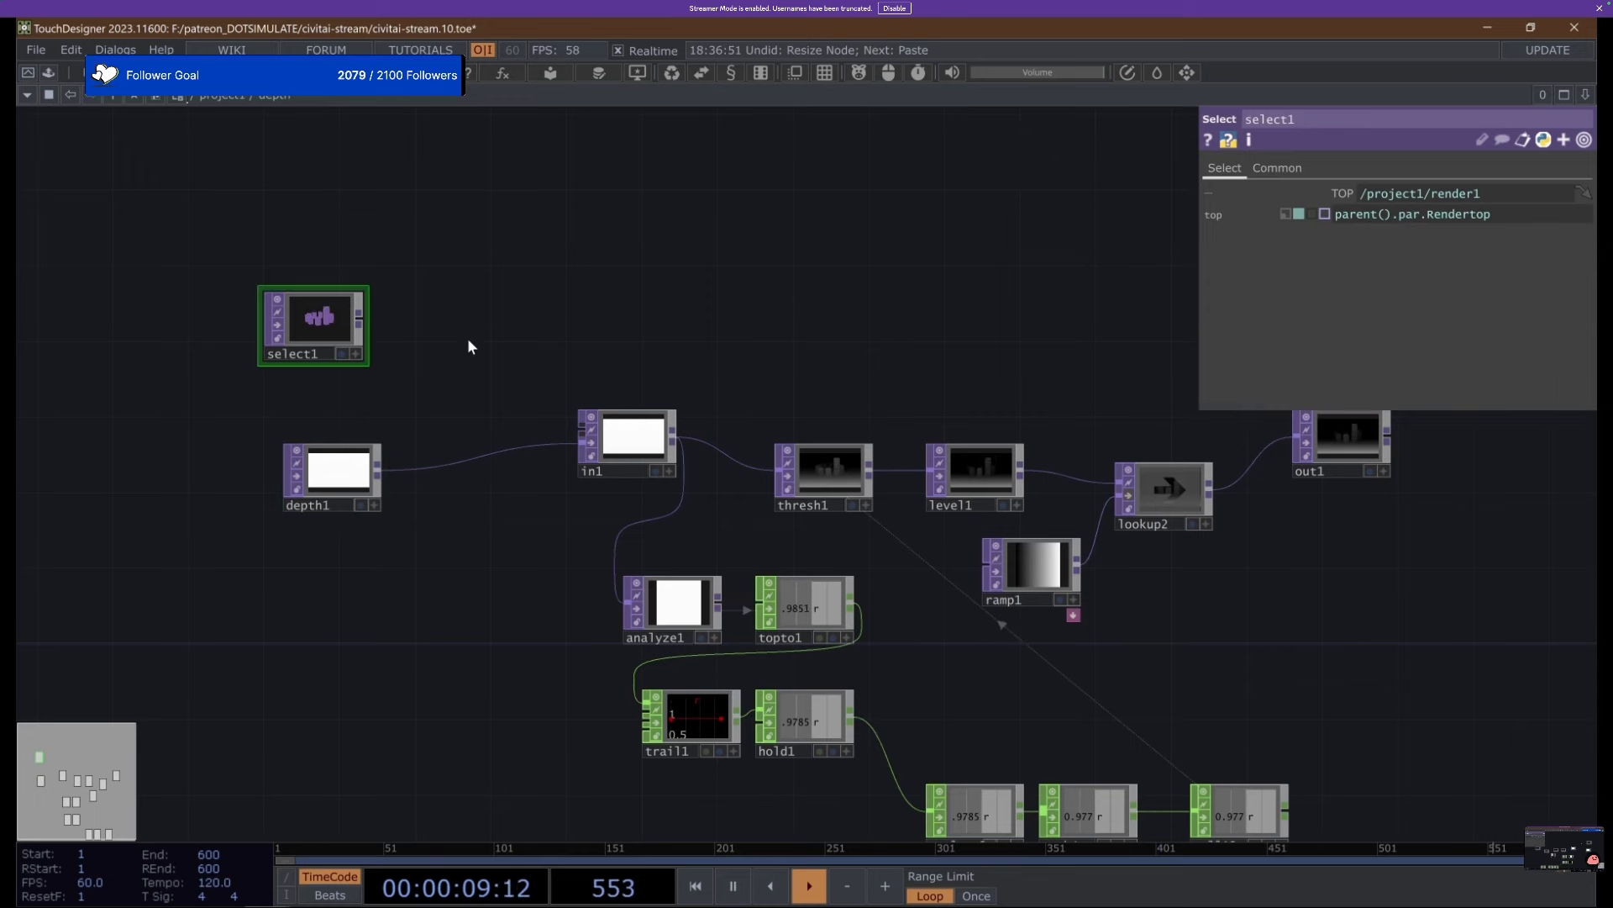
key(Delete)
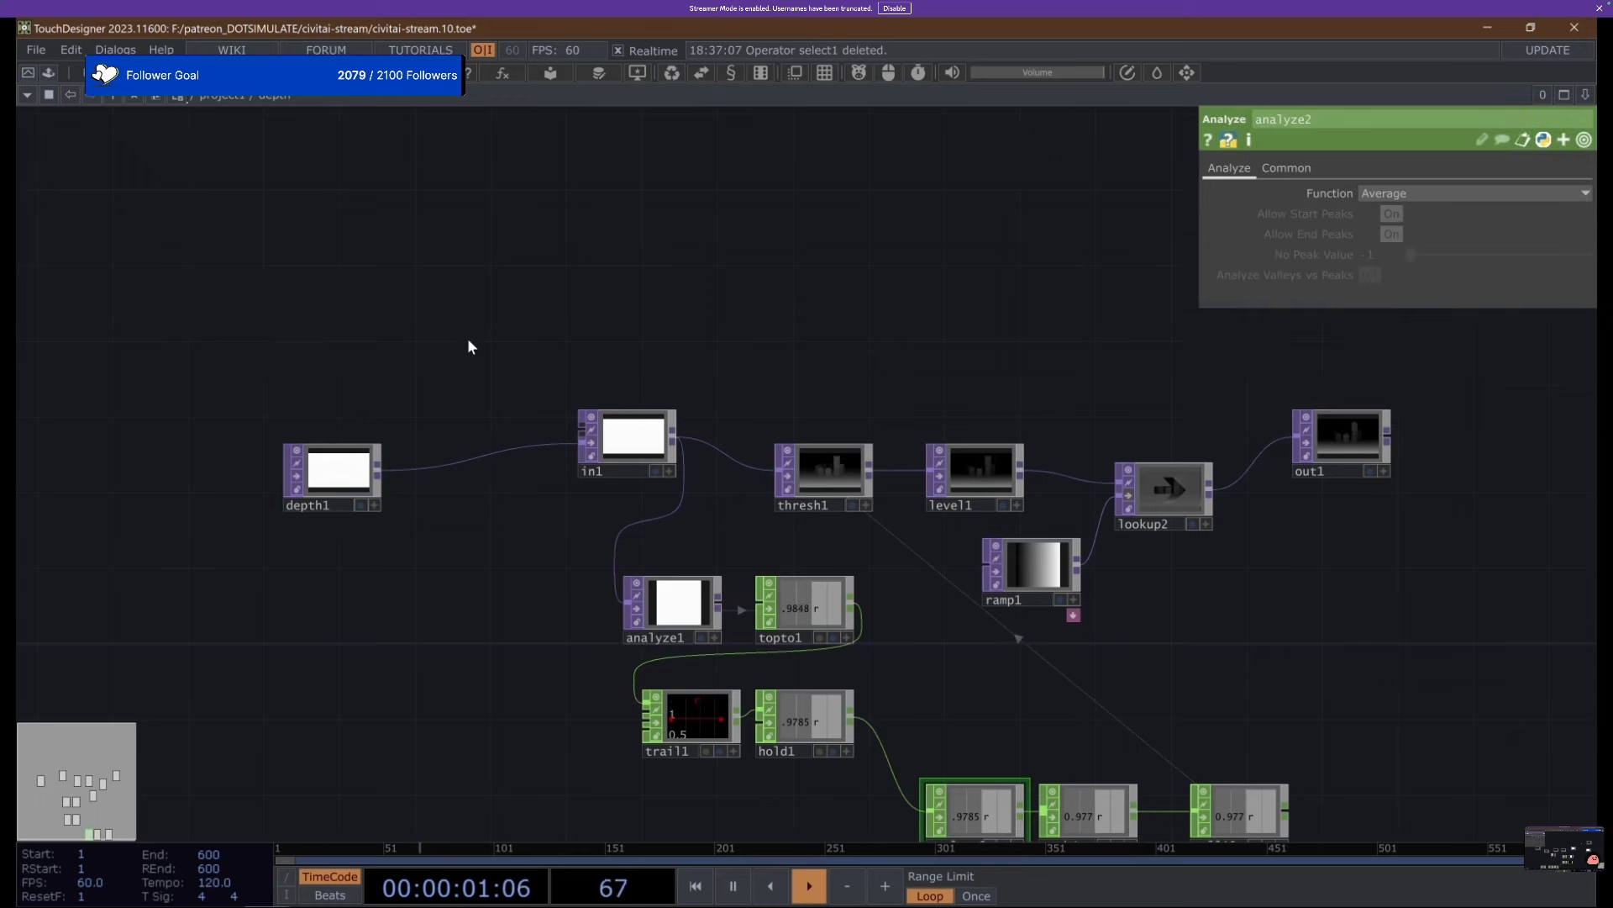
scroll(378, 305, down, 5)
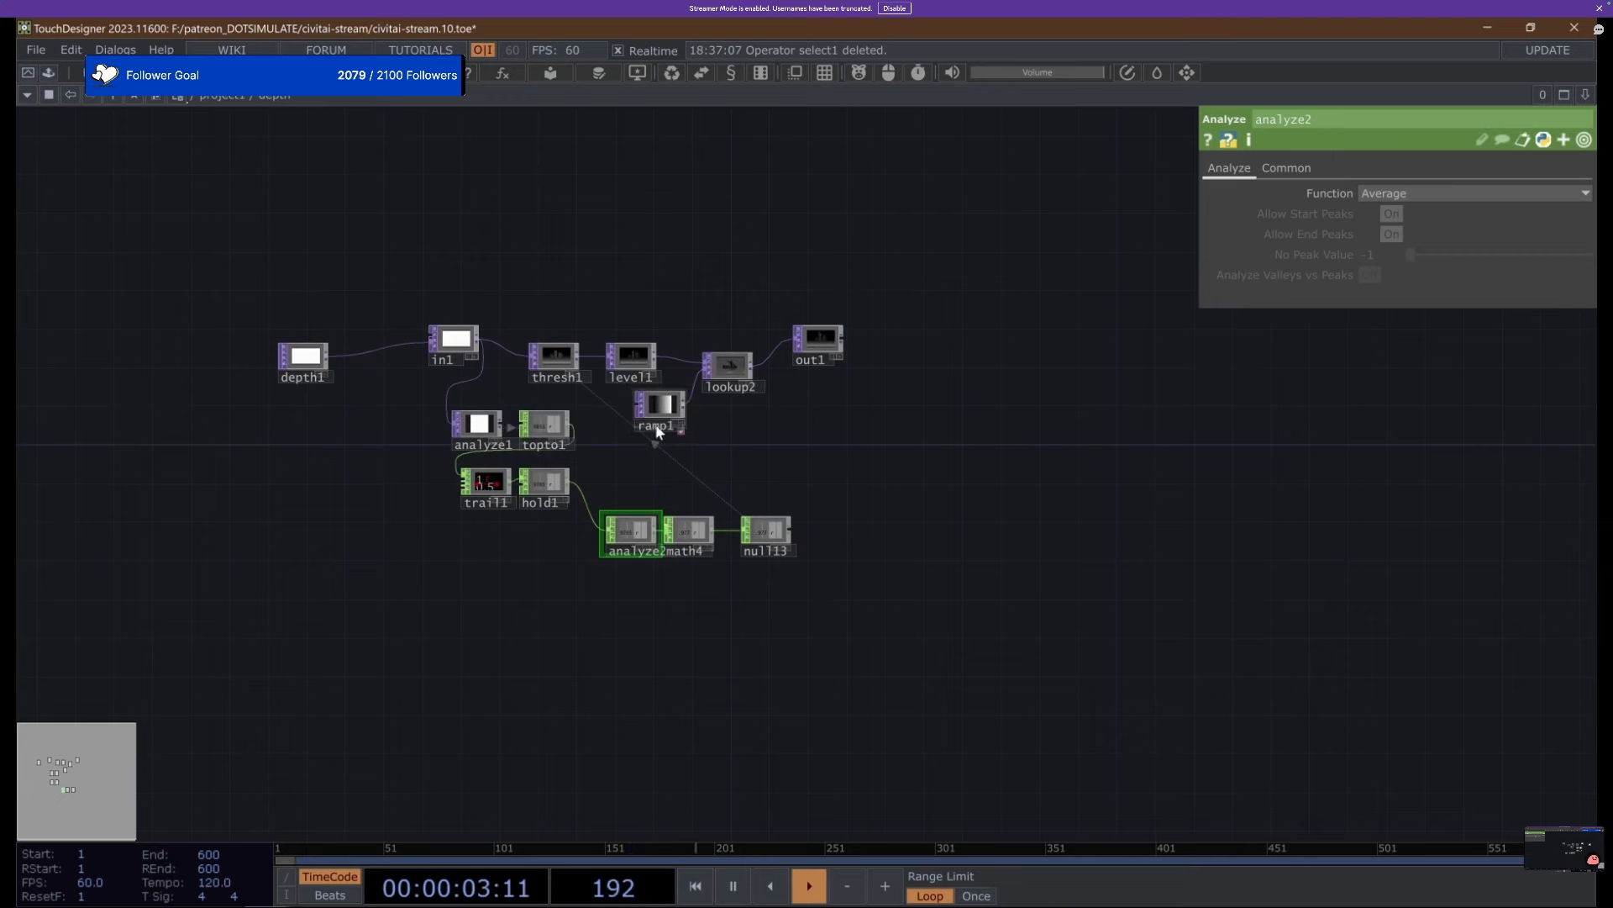
drag(581, 268, 598, 281)
key(u)
On the depth component, set Soften to 0.037, Extra Thresh Adjust to 0.002 and Adjust Grey Point to -2.2, and turn on Calculate Live.
middle_drag(719, 585, 791, 581)
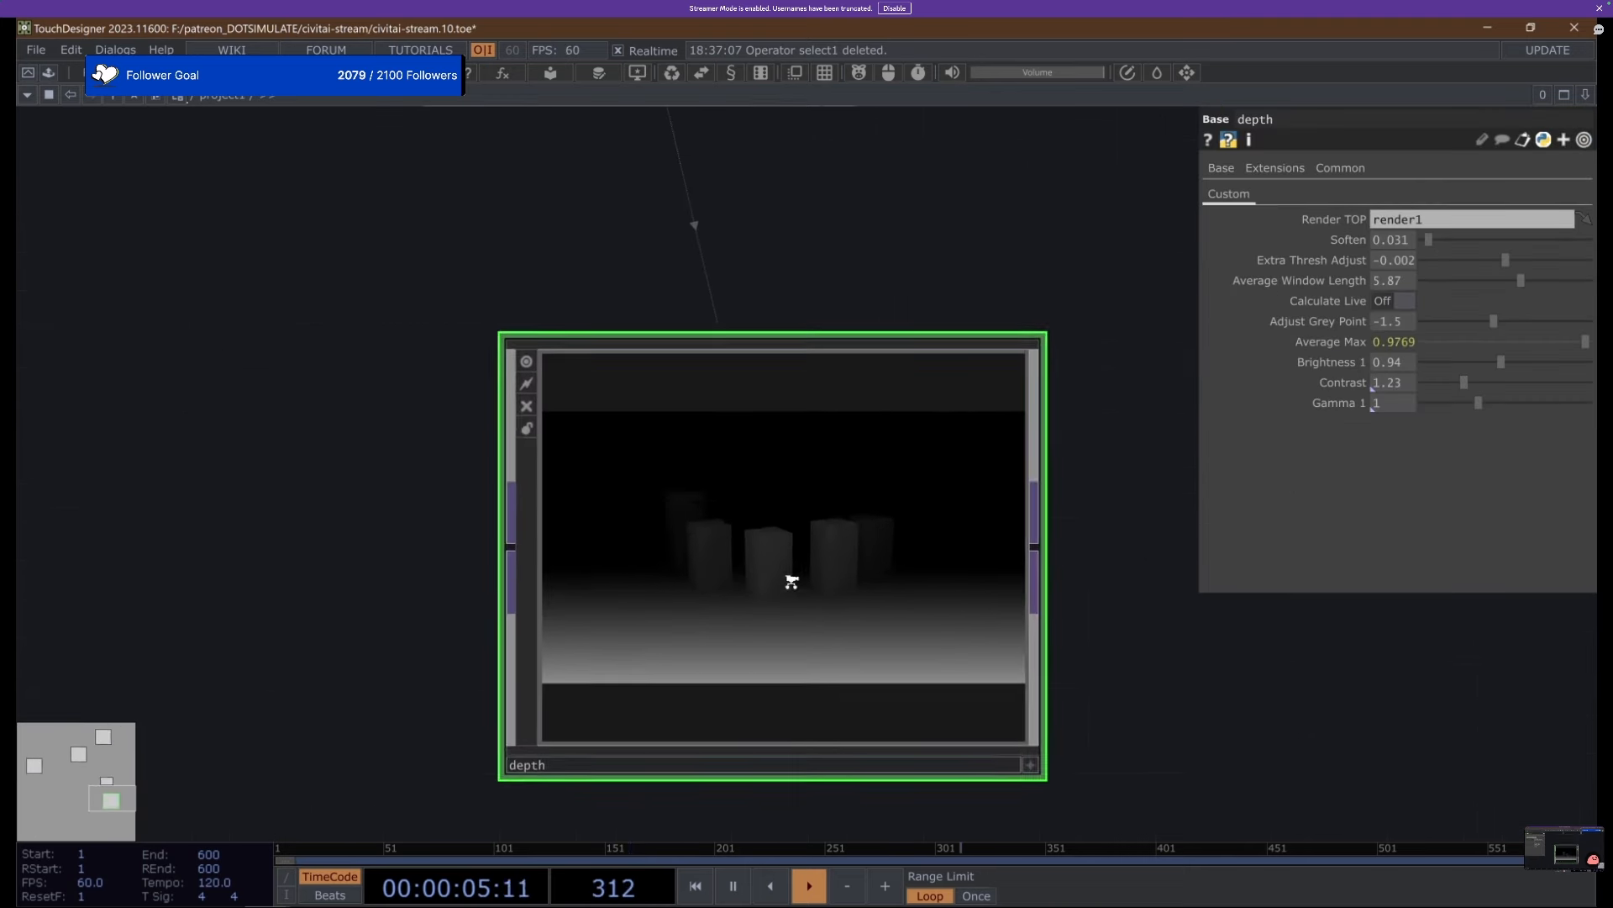
drag(1435, 232, 1431, 239)
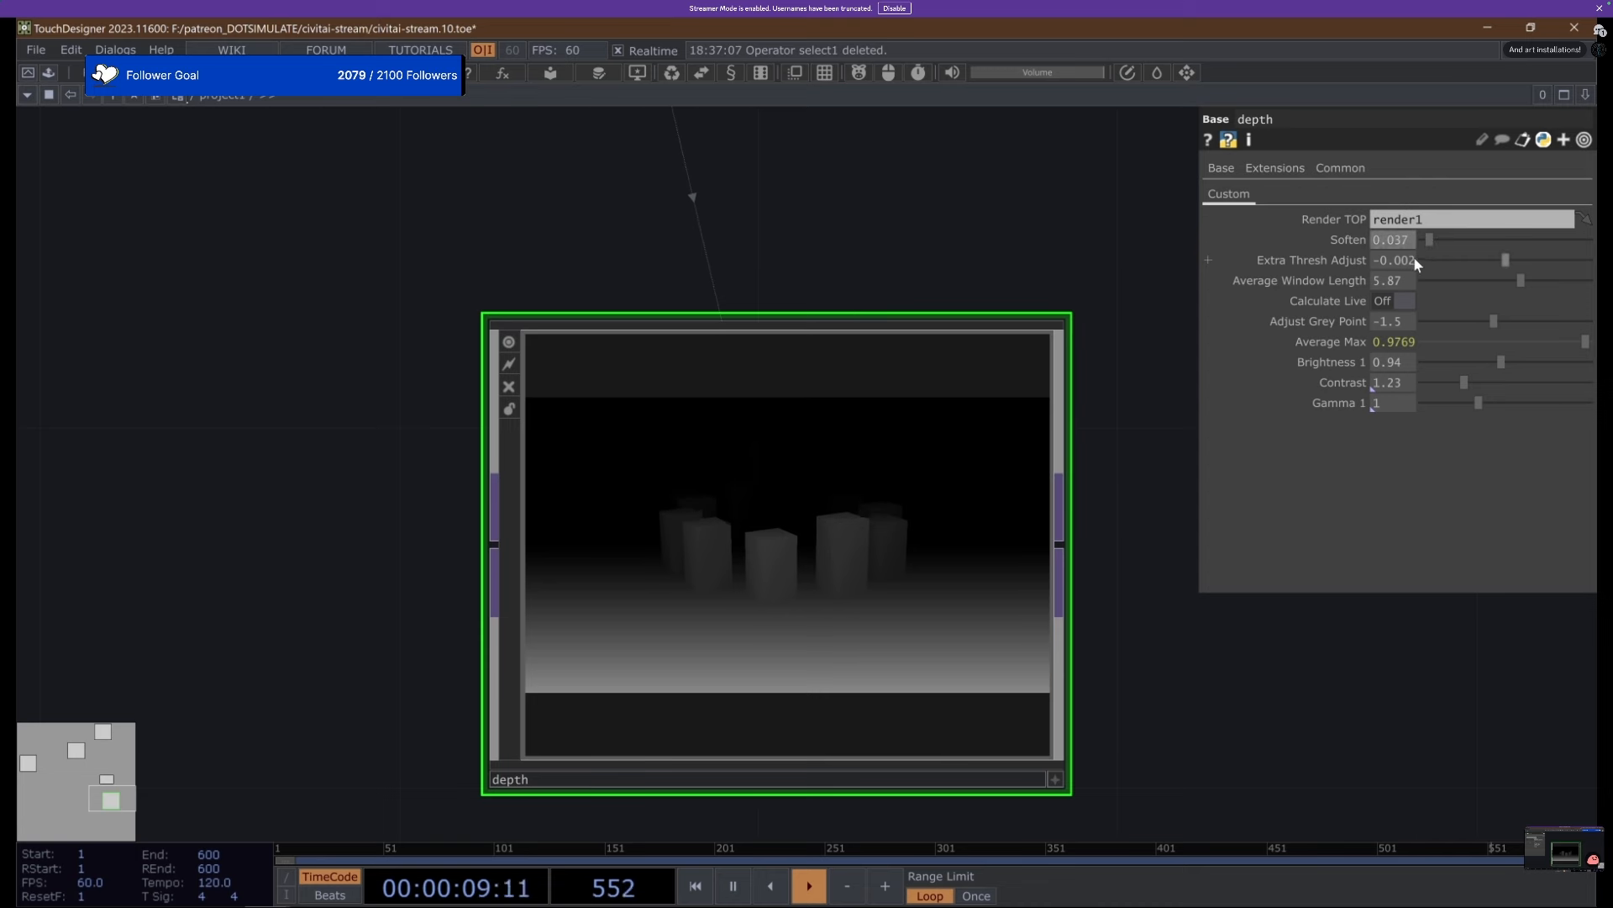
middle_drag(1409, 264, 1395, 230)
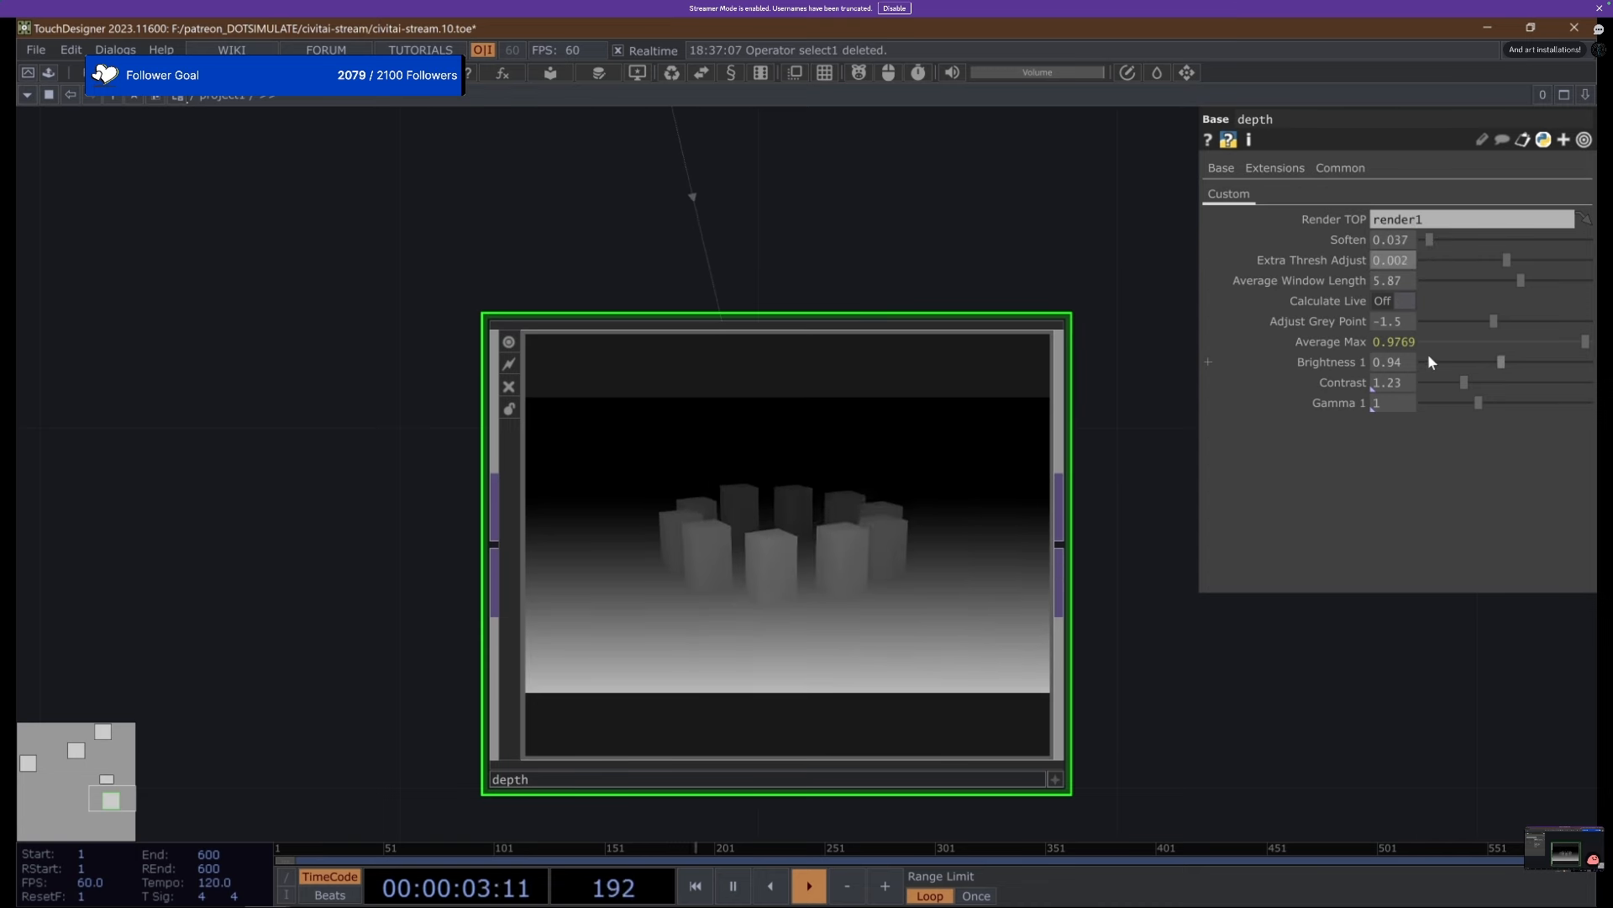
drag(1513, 316, 1489, 319)
click(1395, 303)
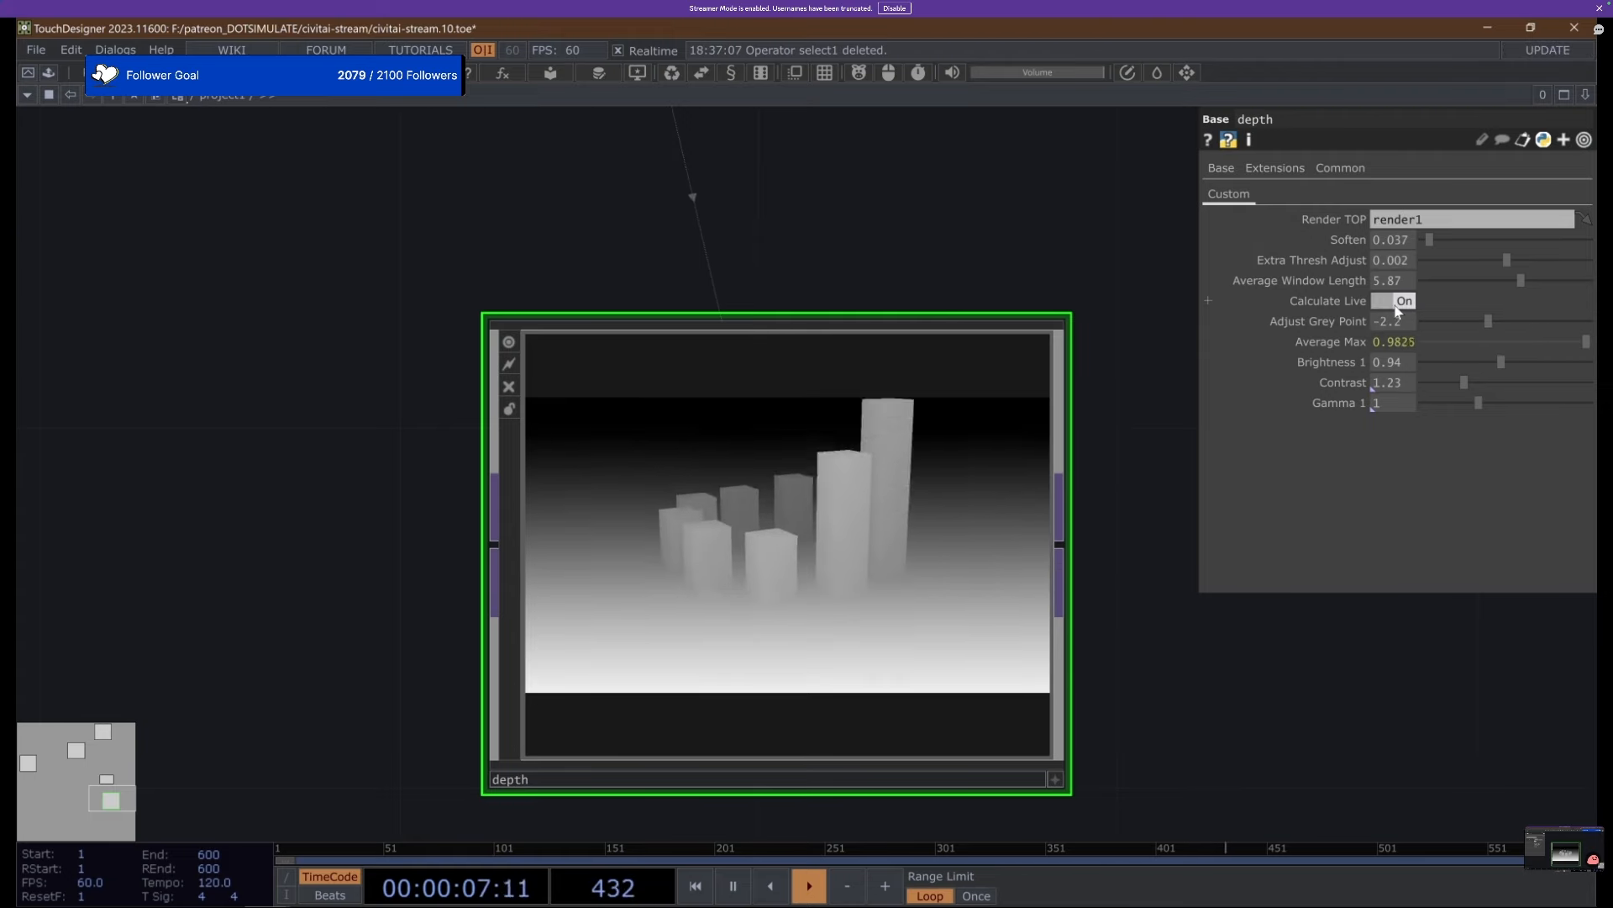
Inspect the parameters of topto1, hold1, trail1 and analyze1 inside the depth component.
key(i)
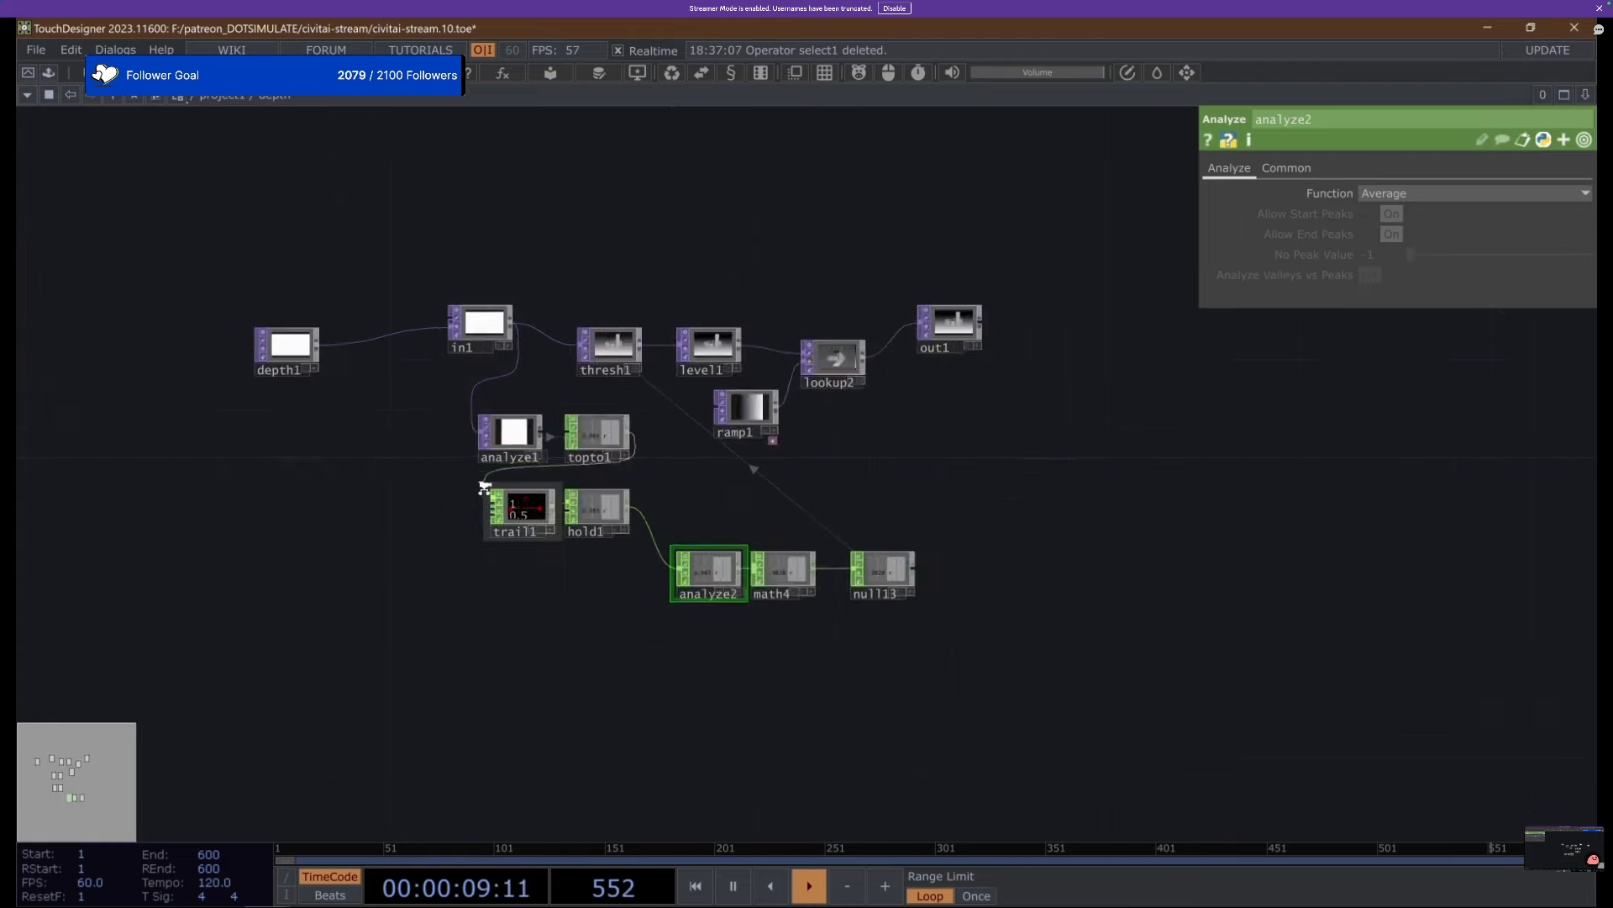
scroll(485, 489, up, 5)
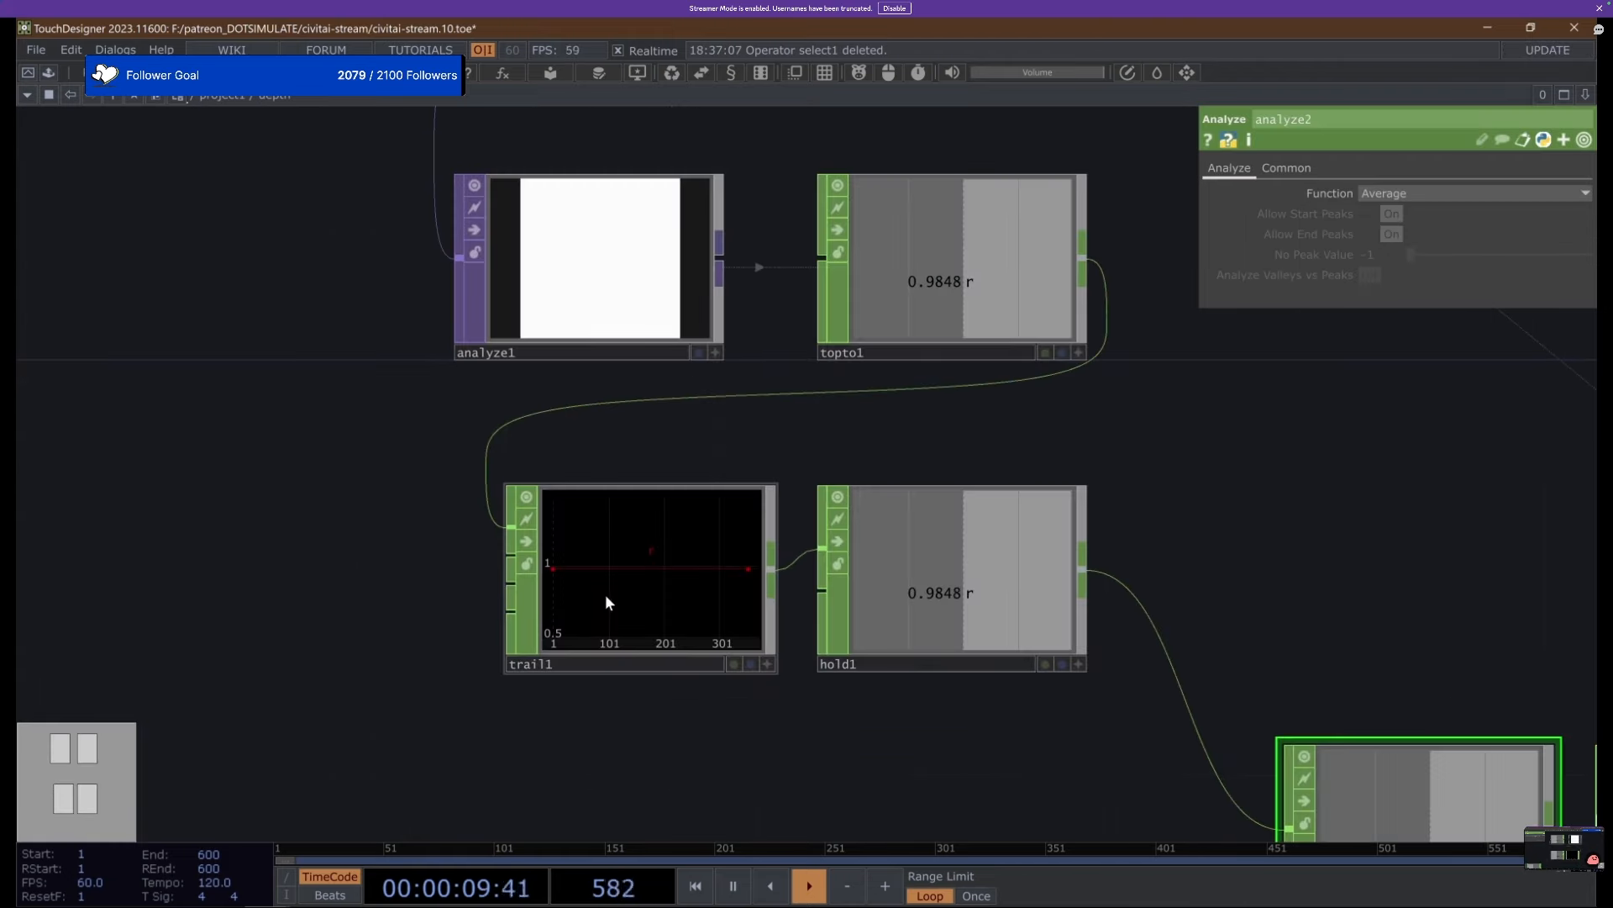
click(913, 277)
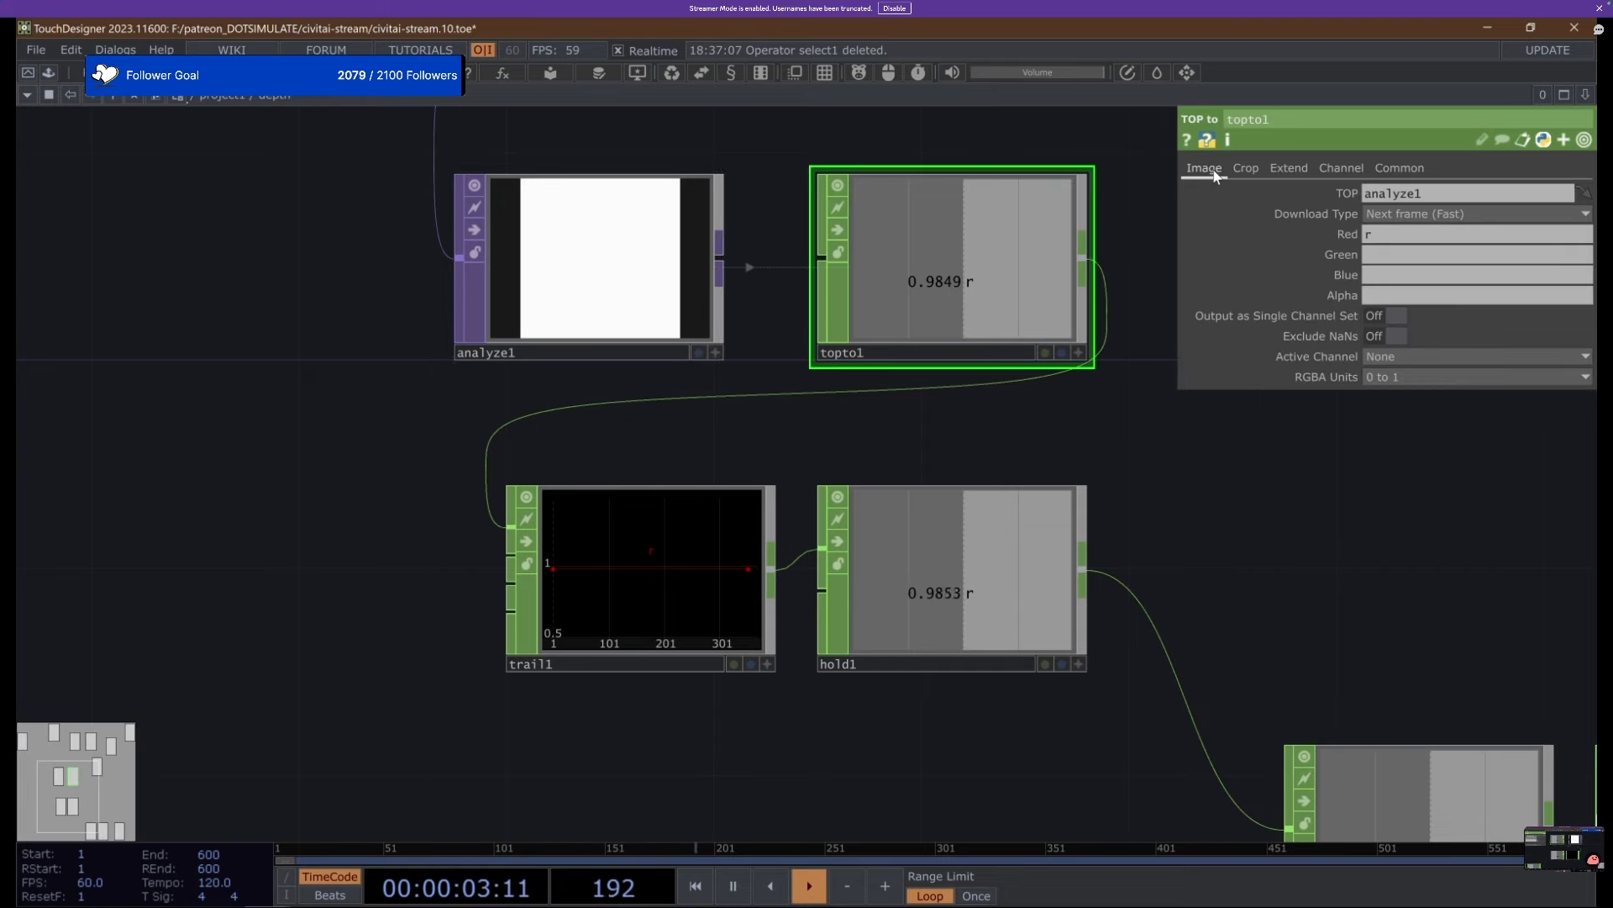
click(955, 531)
click(659, 578)
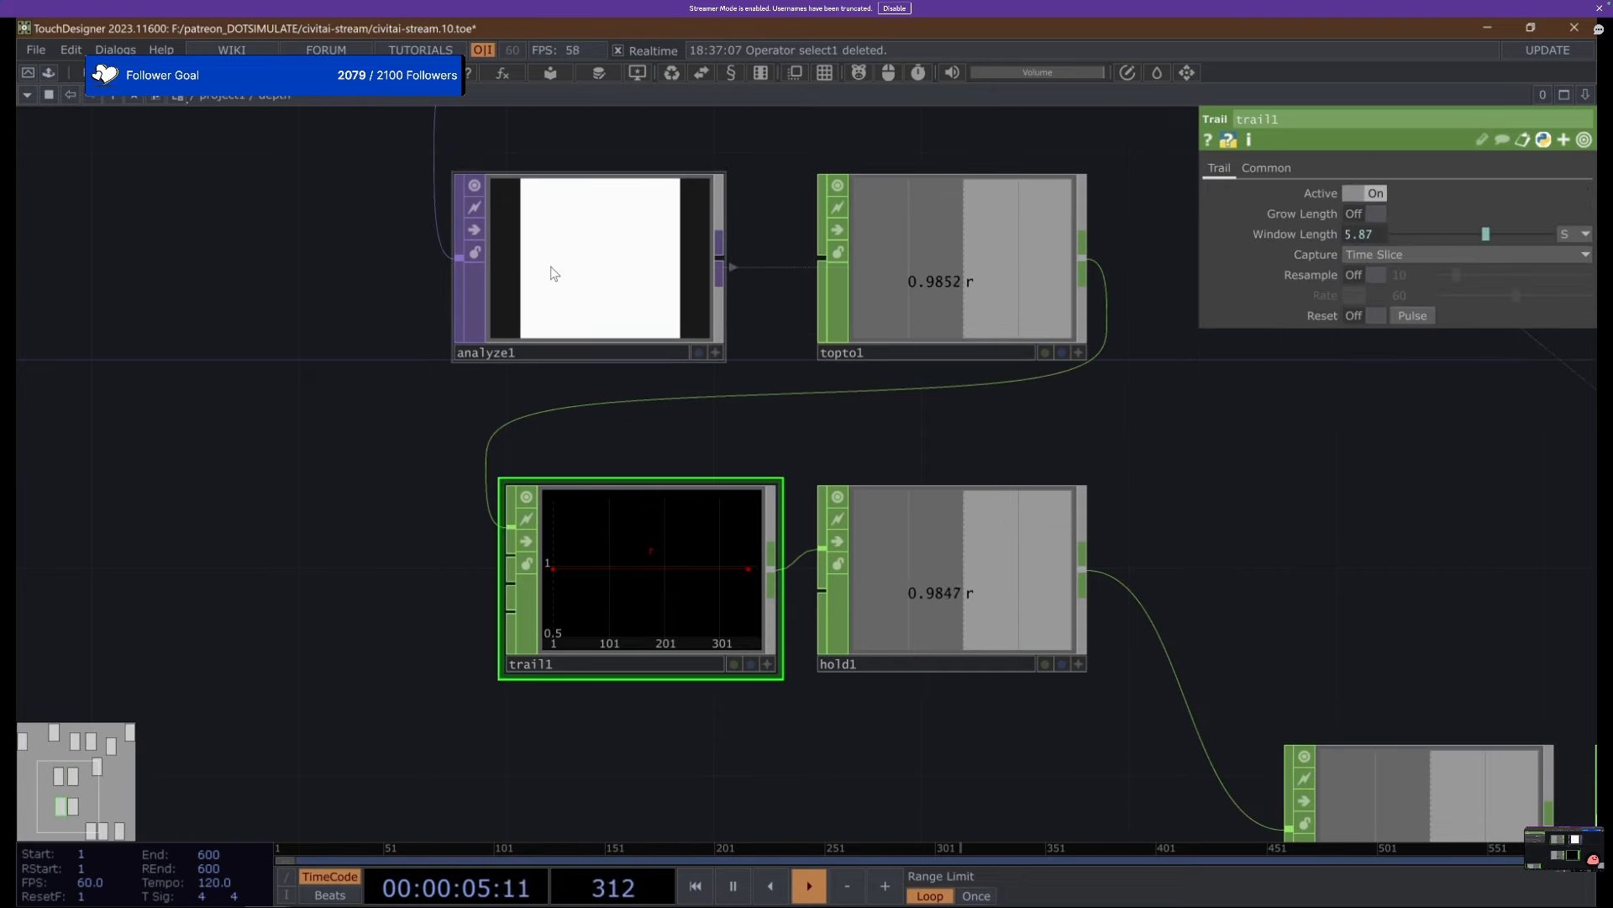
click(555, 292)
scroll(476, 698, down, 3)
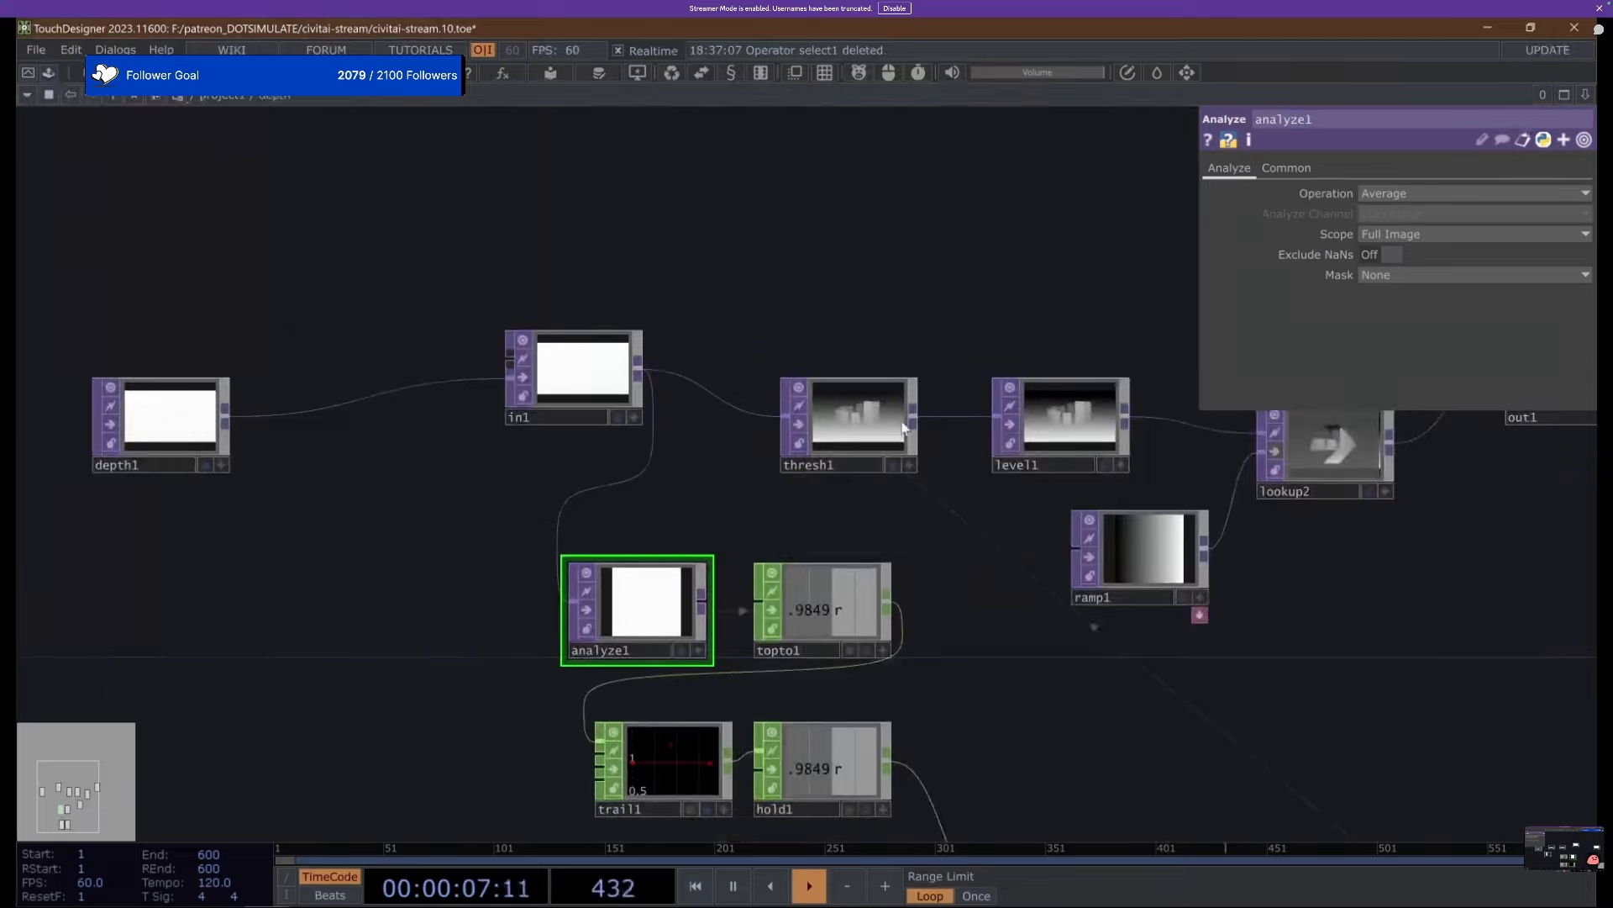
scroll(883, 370, up, 5)
scroll(587, 364, down, 5)
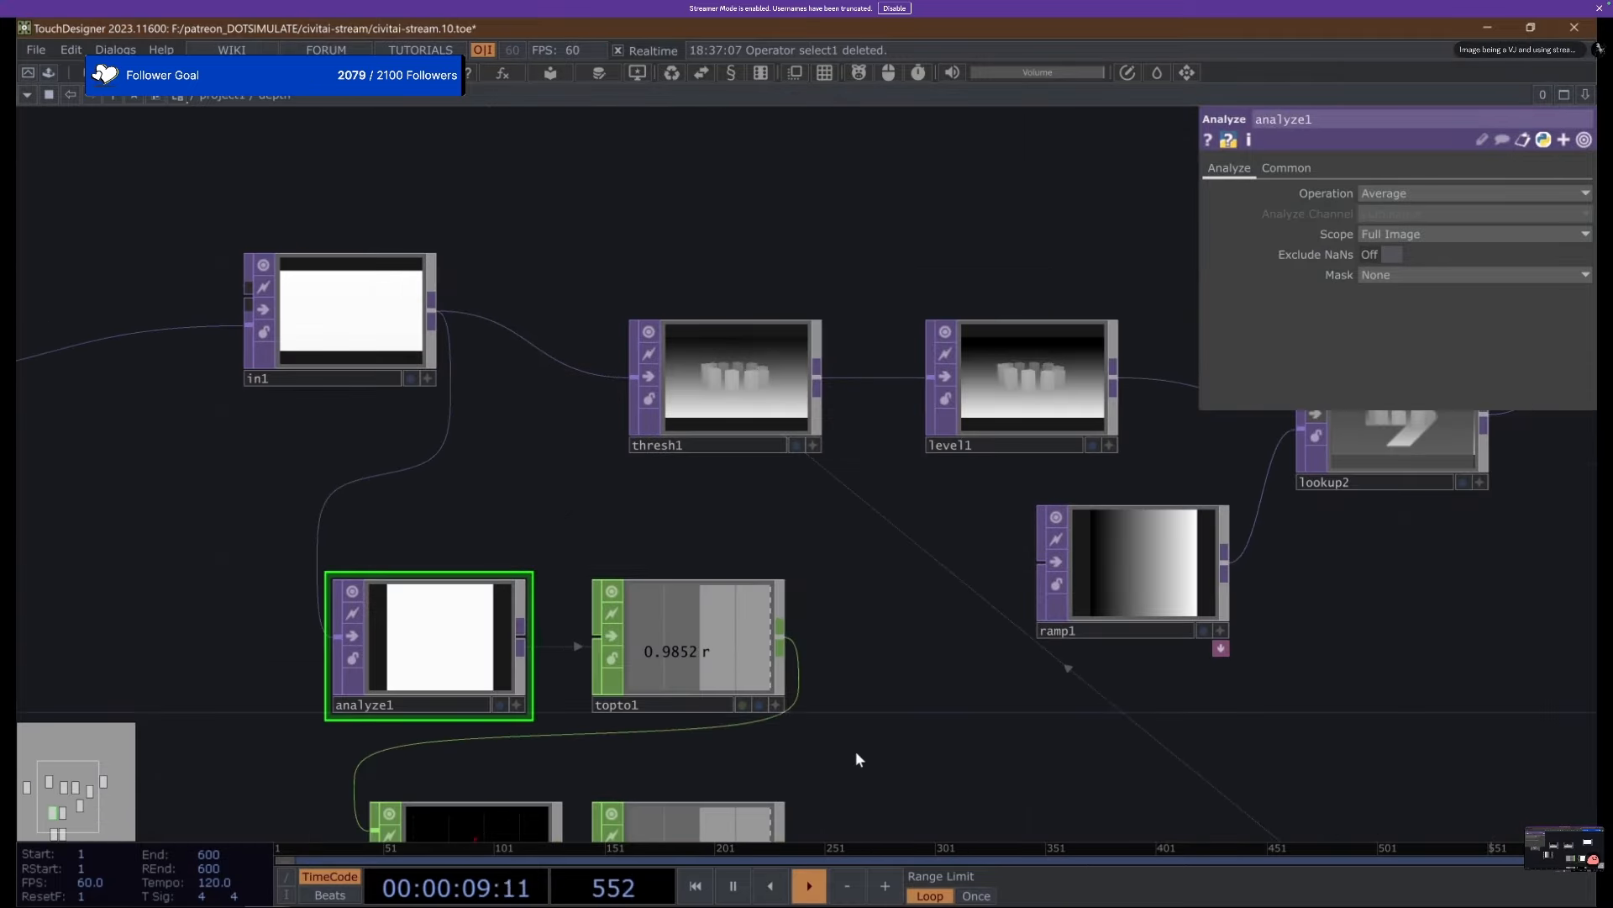
Inspect null13 and thresh1's Threshold expression, and return to the parent network.
drag(858, 760, 788, 370)
click(1429, 636)
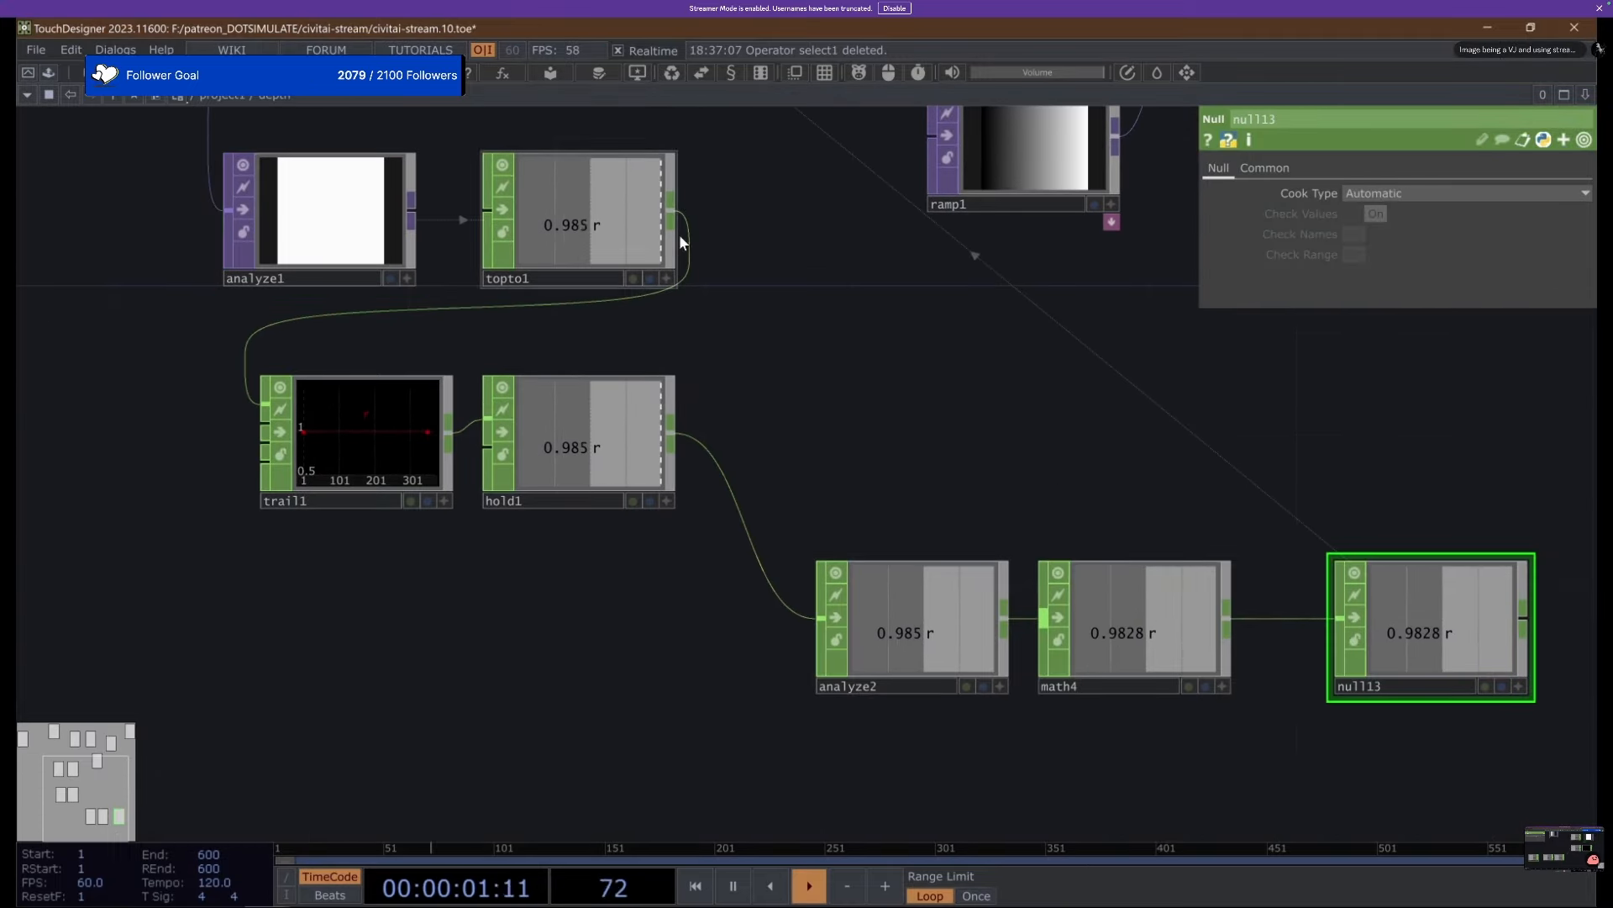
drag(690, 143, 705, 561)
click(613, 351)
scroll(613, 352, up, 5)
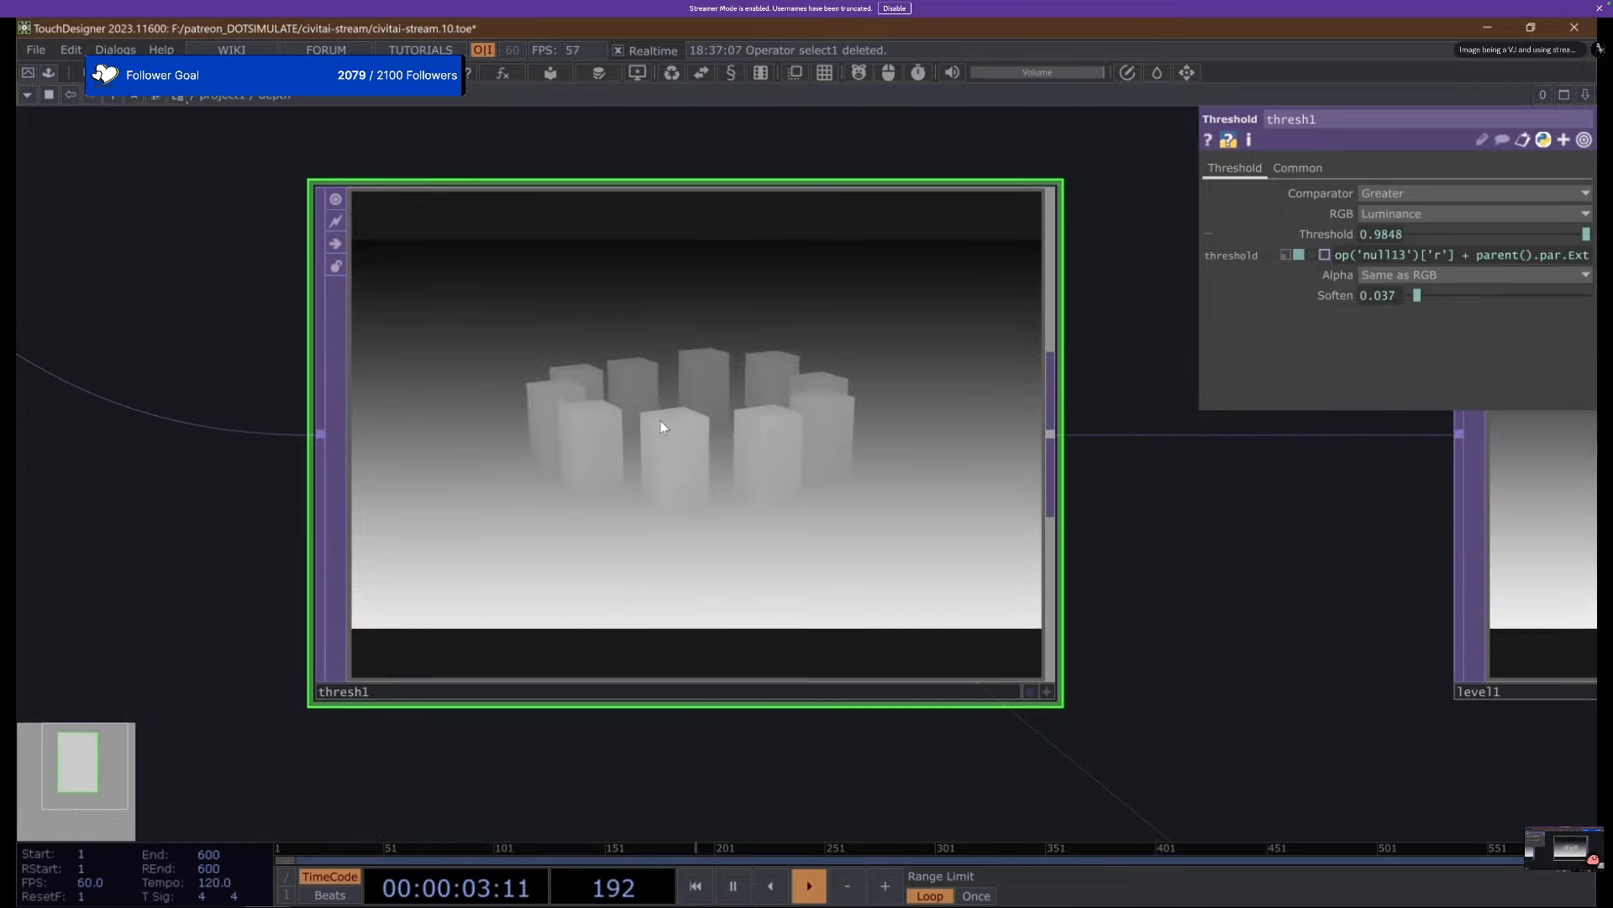
click(1336, 238)
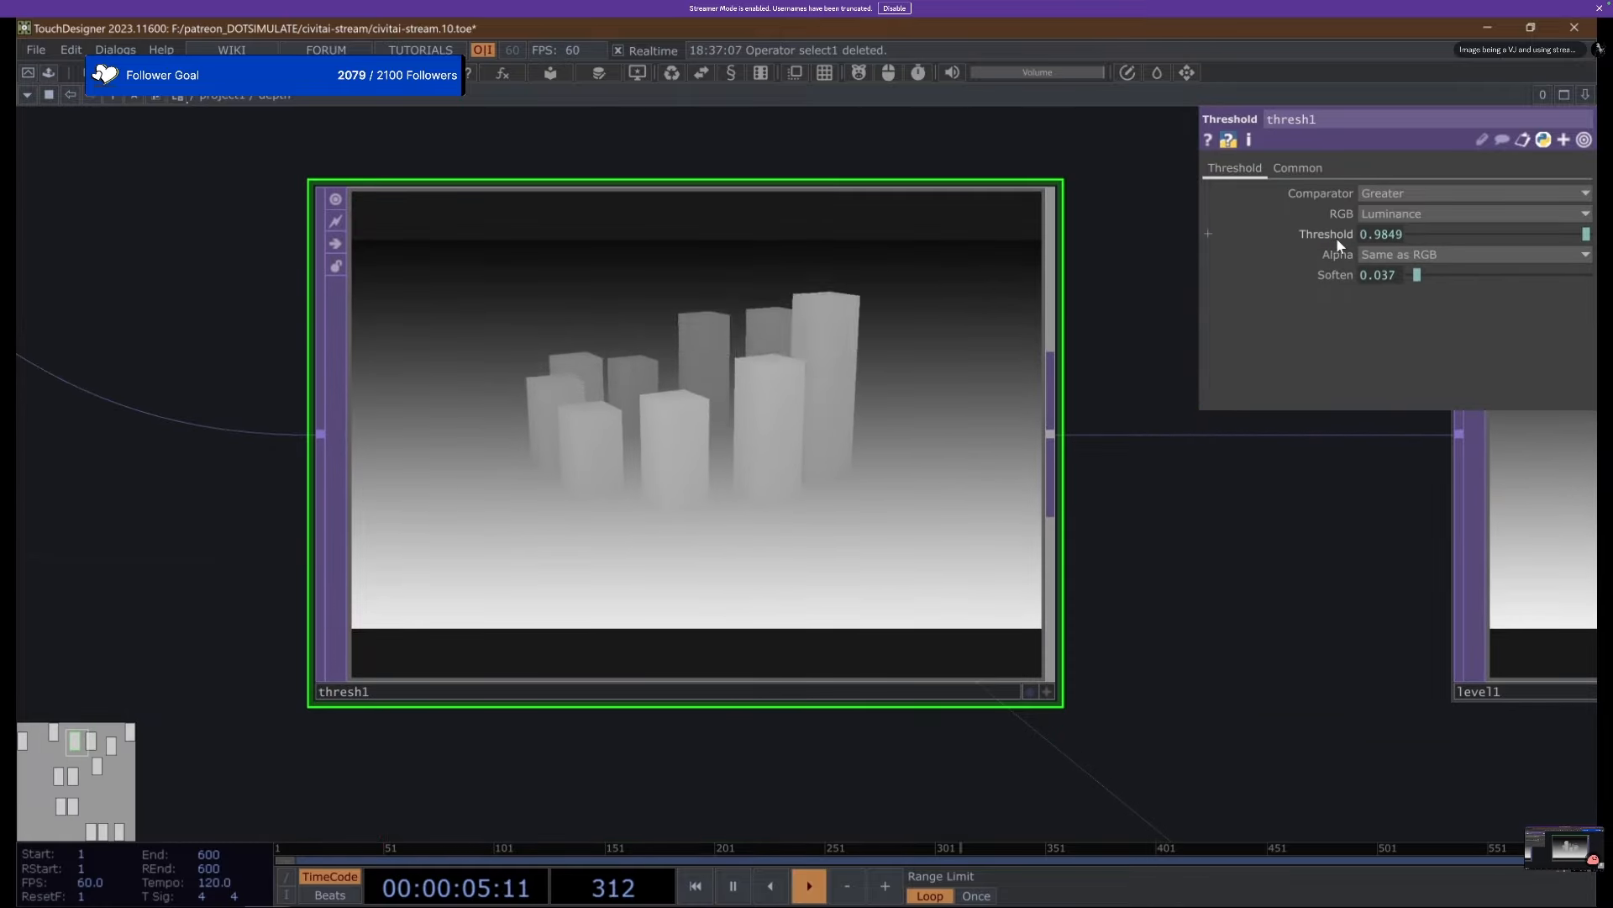
scroll(896, 295, down, 10)
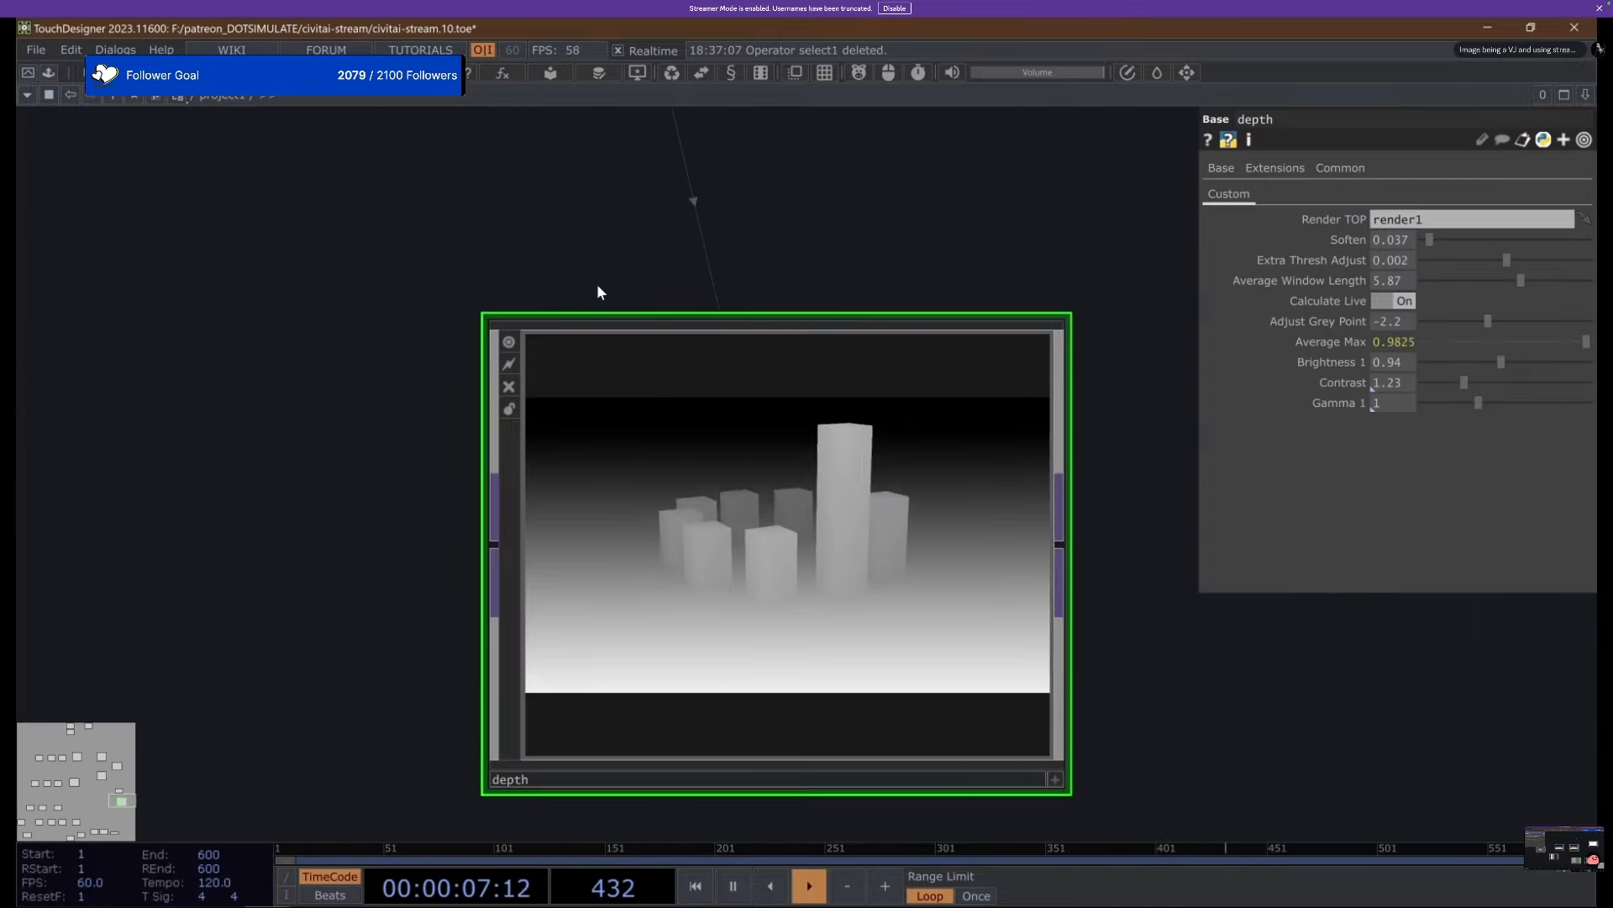
Try a different Contrast on the depth component and undo the change.
scroll(780, 586, up, 3)
mouse_move(1462, 384)
mouse_down()
mouse_move(1573, 389)
mouse_move(1554, 387)
mouse_move(1549, 363)
mouse_move(1458, 356)
mouse_move(1581, 368)
mouse_move(1376, 348)
mouse_move(1480, 362)
mouse_up()
key(ctrl+z)
key(ctrl+z)
key(ctrl+z)
key(ctrl+z)
Examine the depth component's output next to render1 and reopen its internal network.
scroll(444, 472, down, 3)
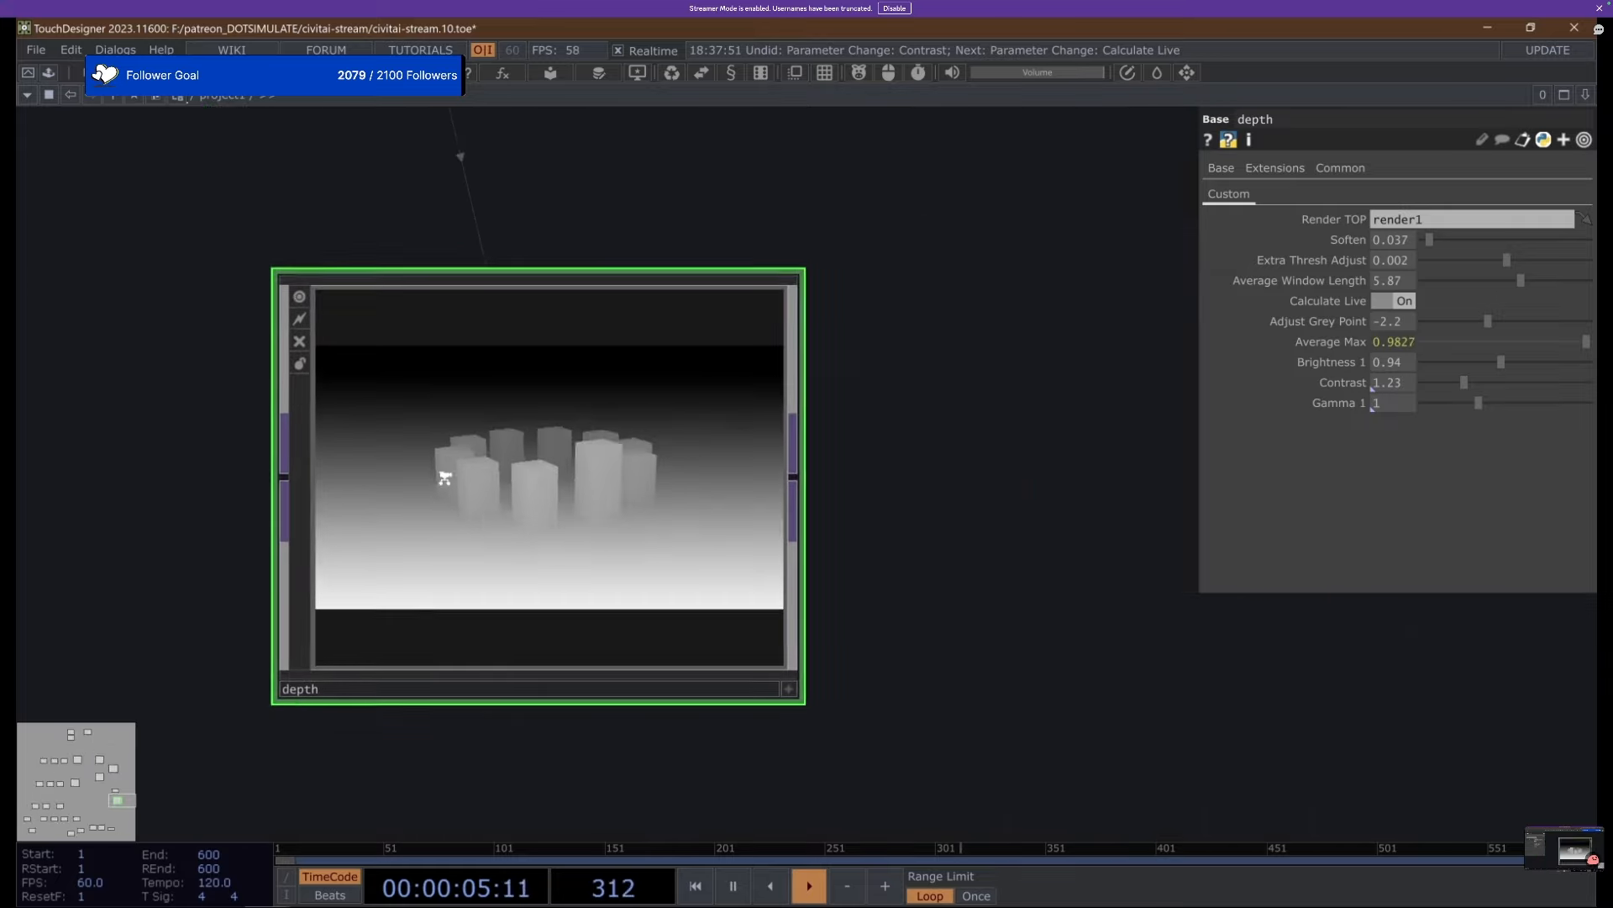
scroll(439, 491, up, 3)
scroll(558, 577, down, 5)
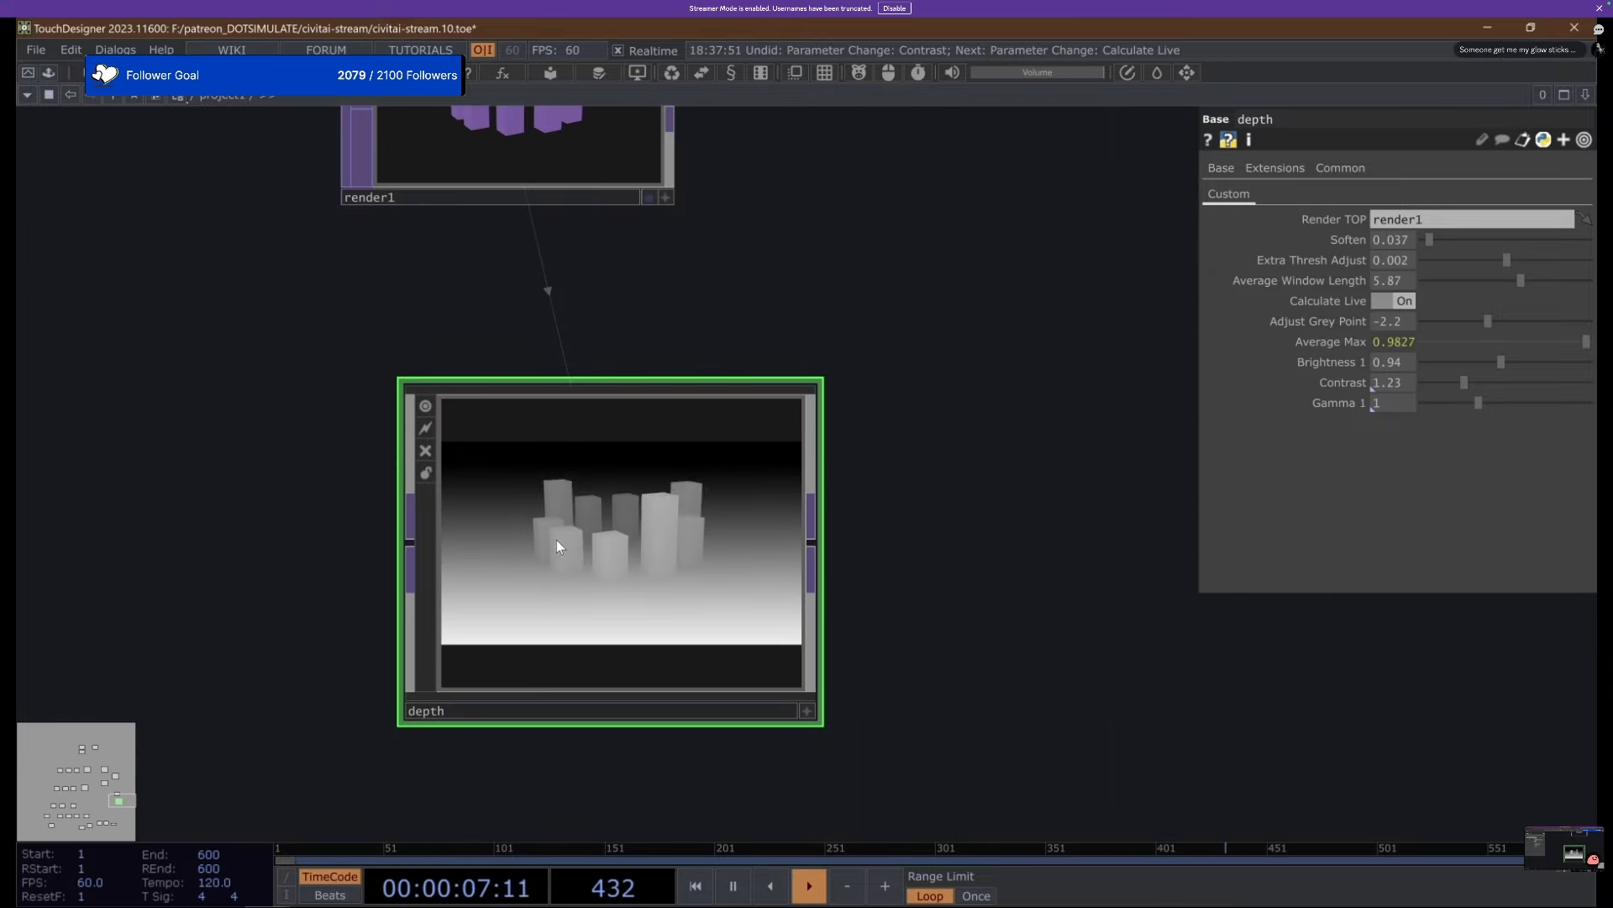
scroll(794, 363, down, 3)
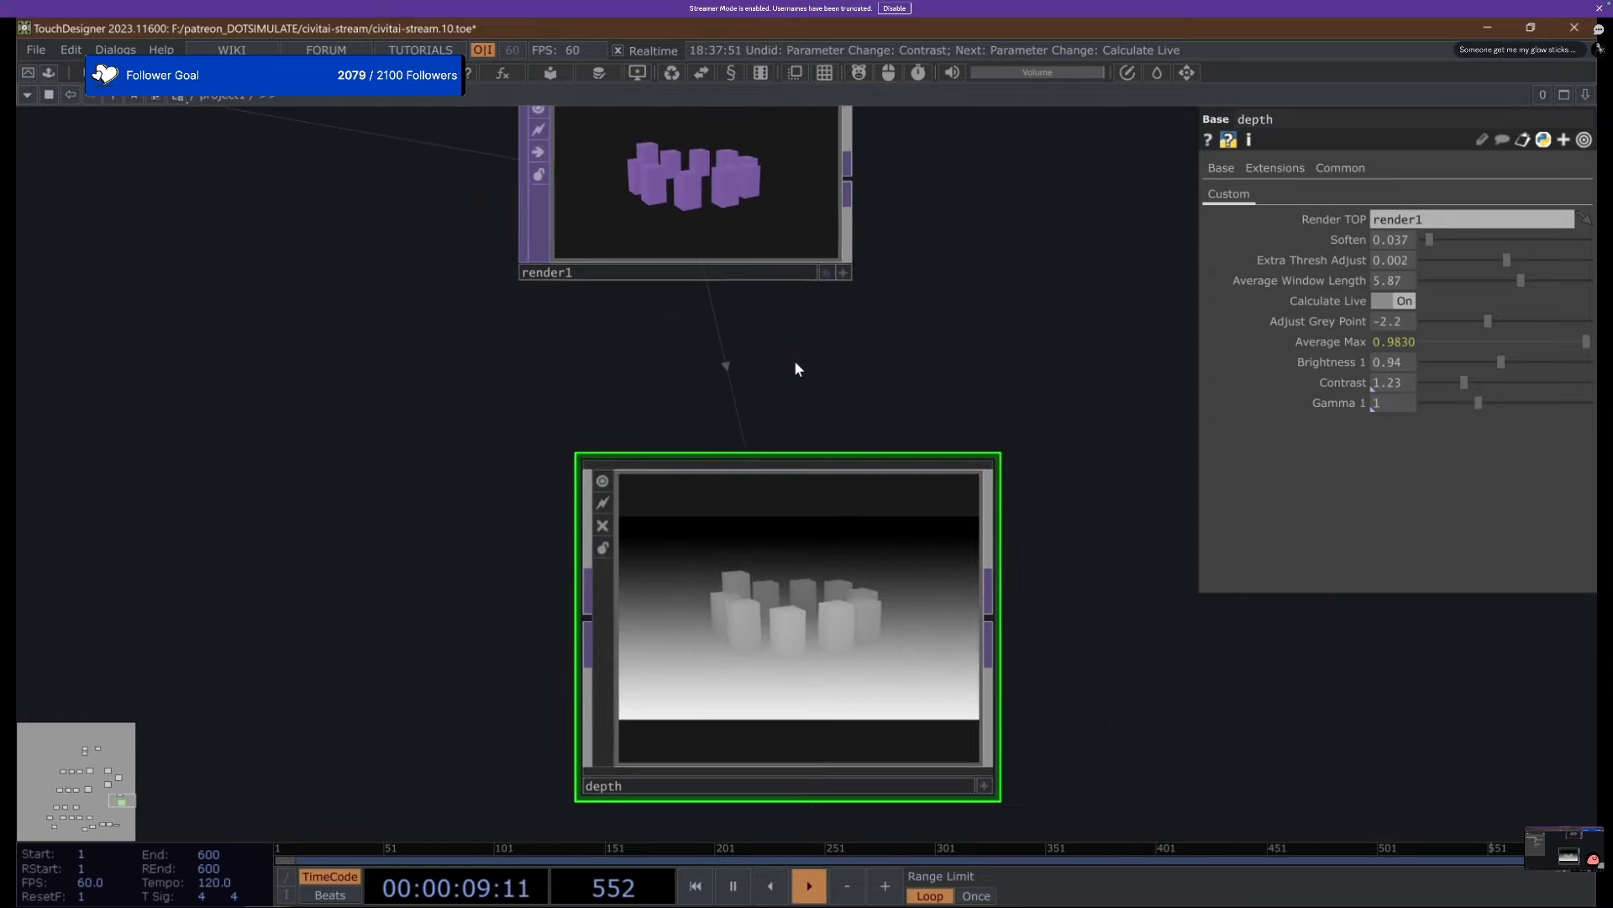
scroll(784, 530, up, 3)
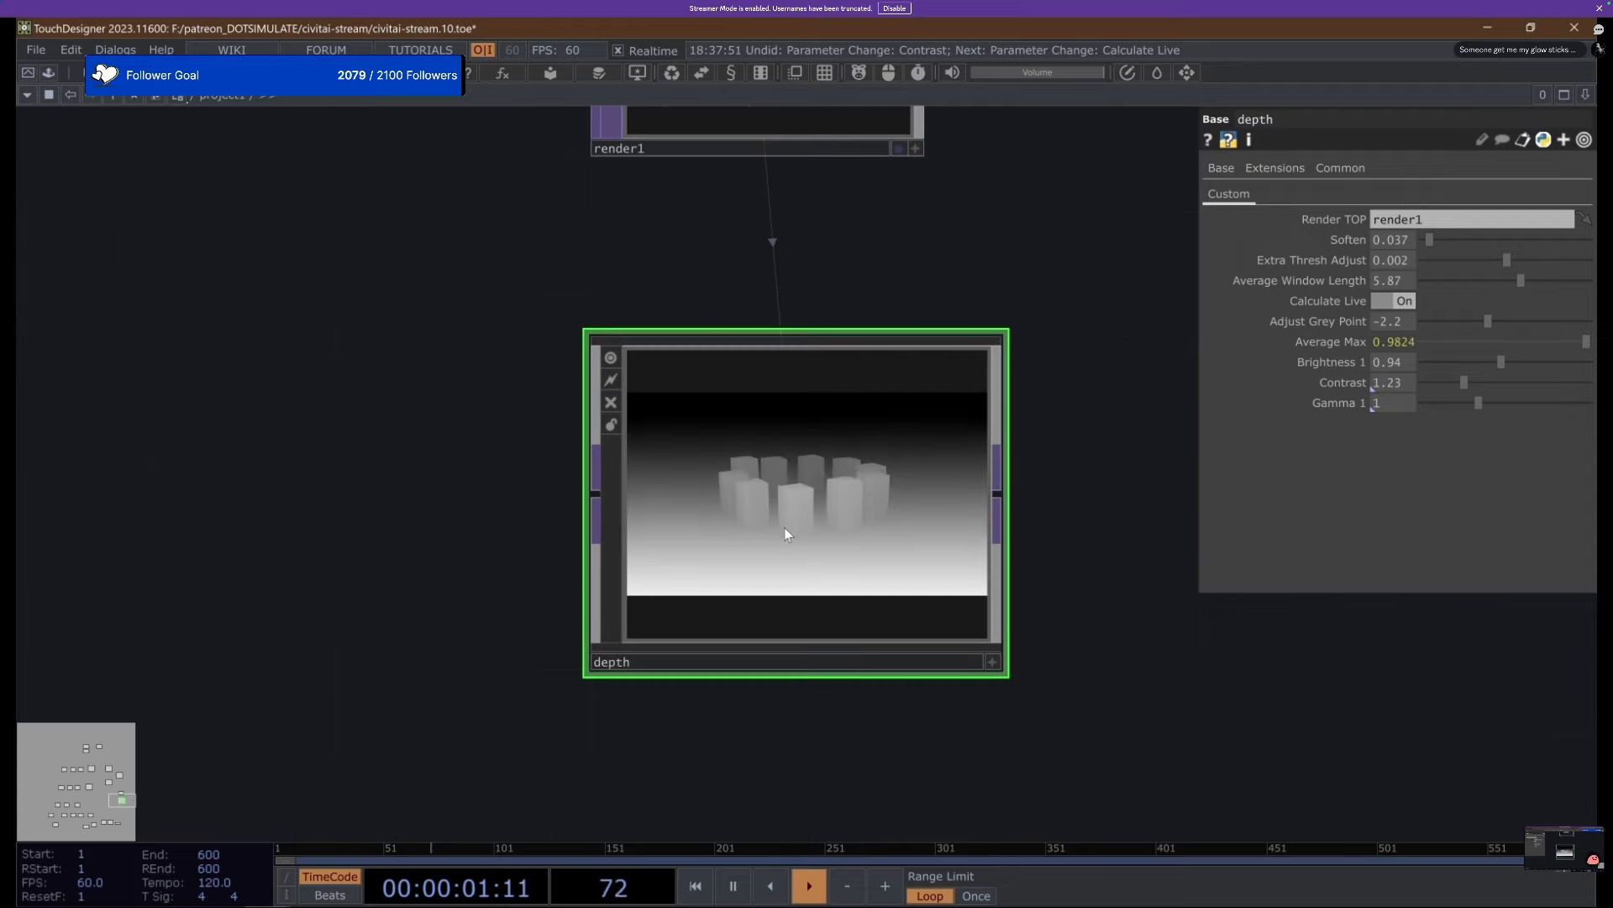
scroll(788, 517, up, 2)
scroll(522, 241, down, 3)
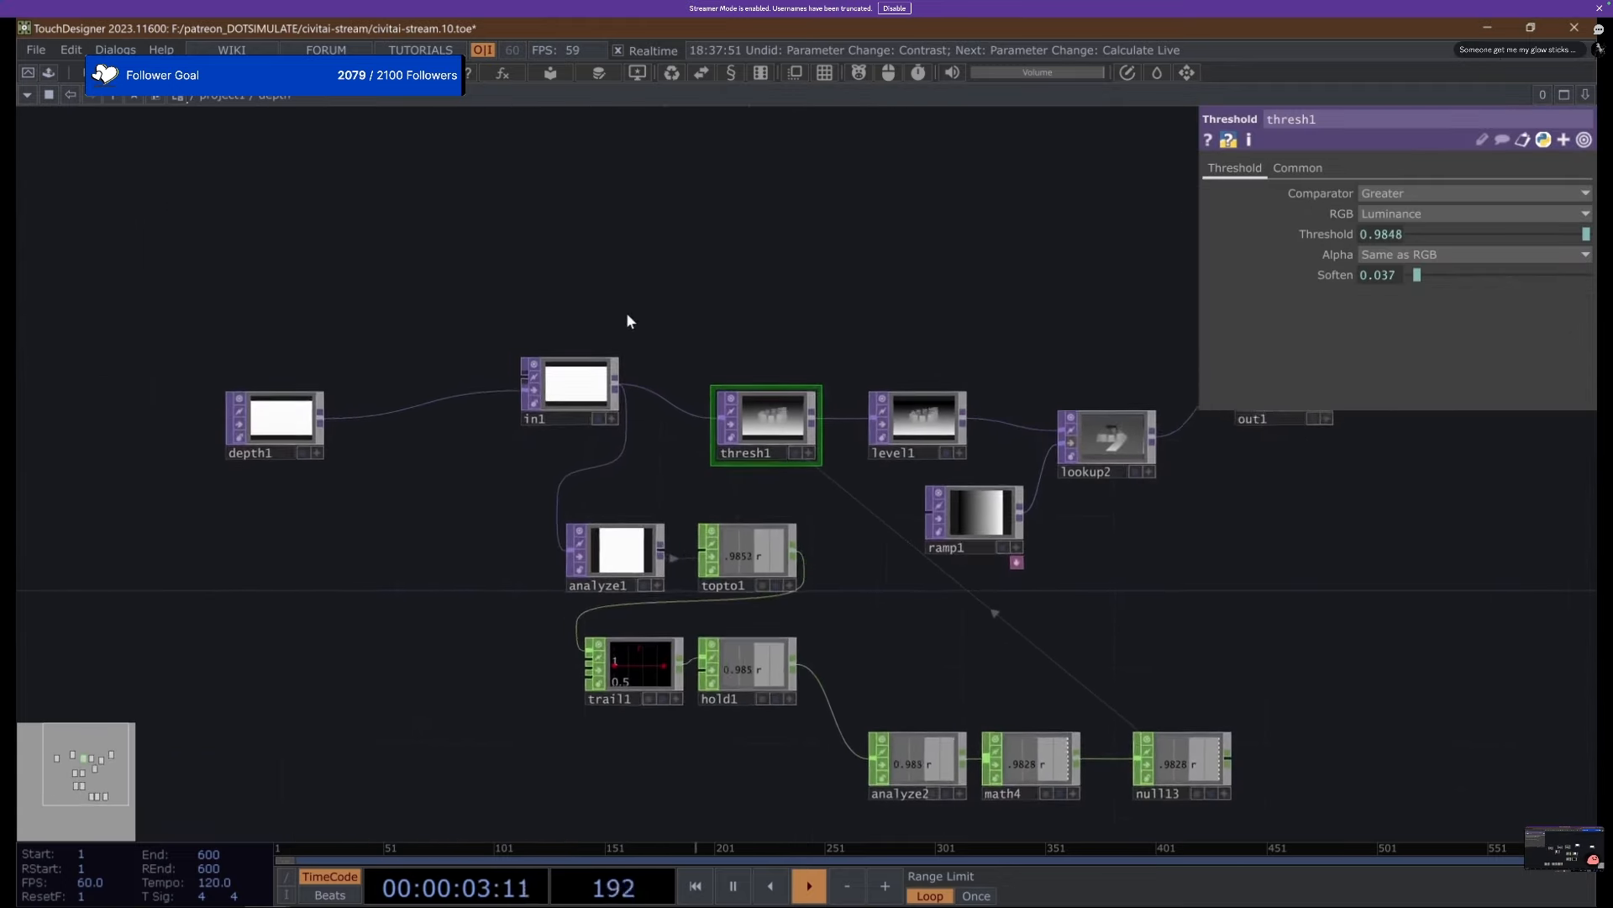
Move in1 closer to depth1 inside the depth component and examine the start of its chain.
drag(577, 421, 501, 439)
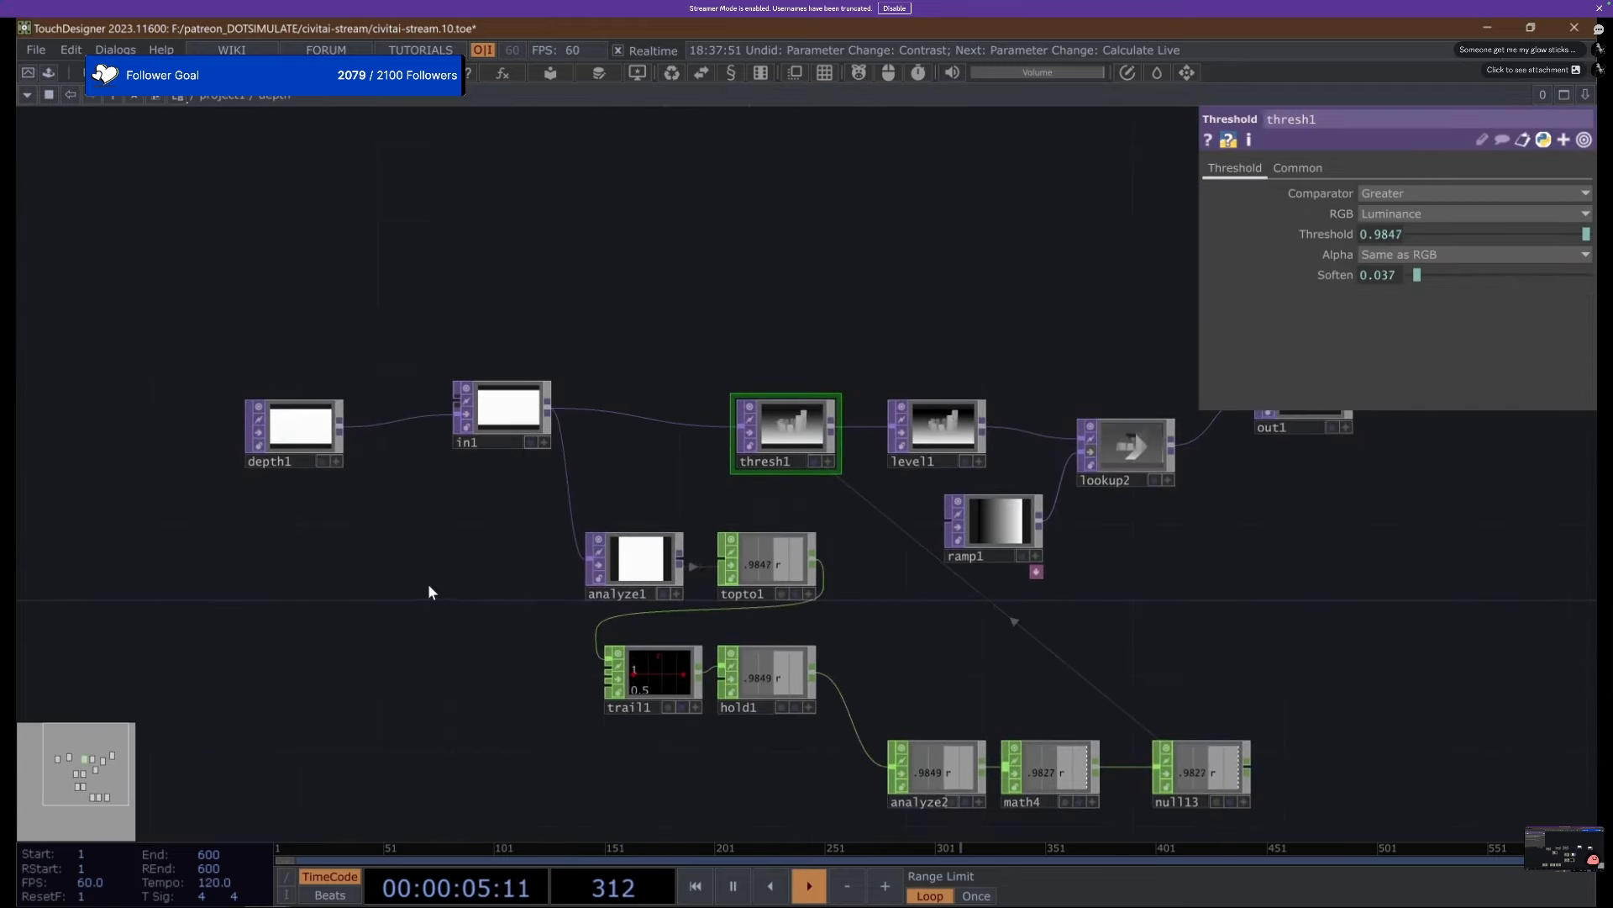
scroll(430, 592, down, 2)
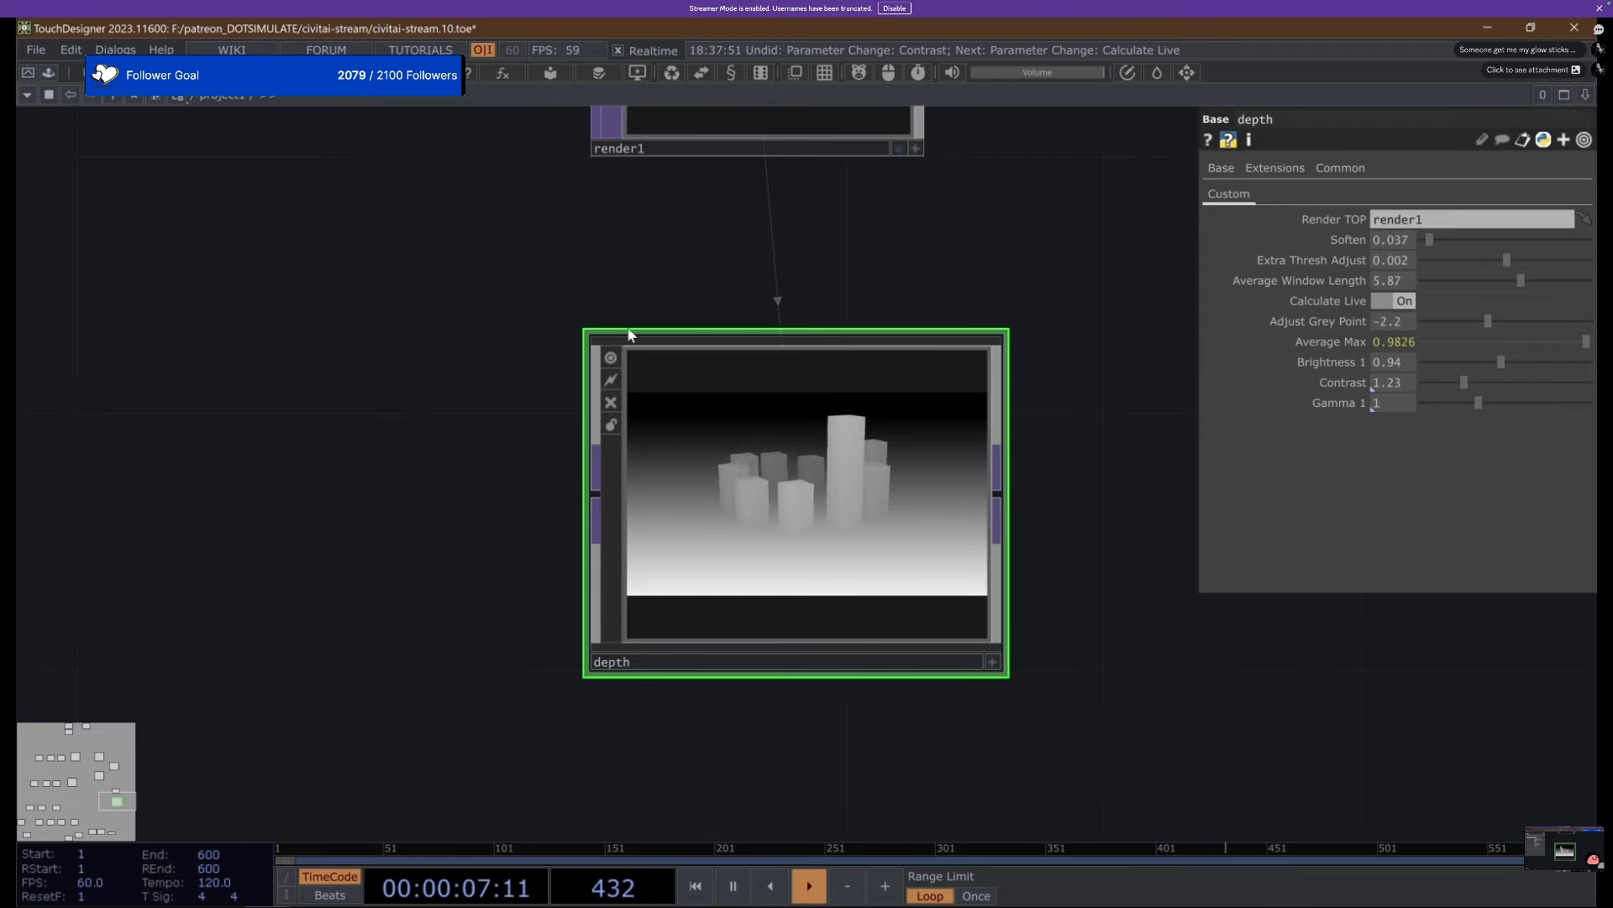
scroll(835, 466, up, 2)
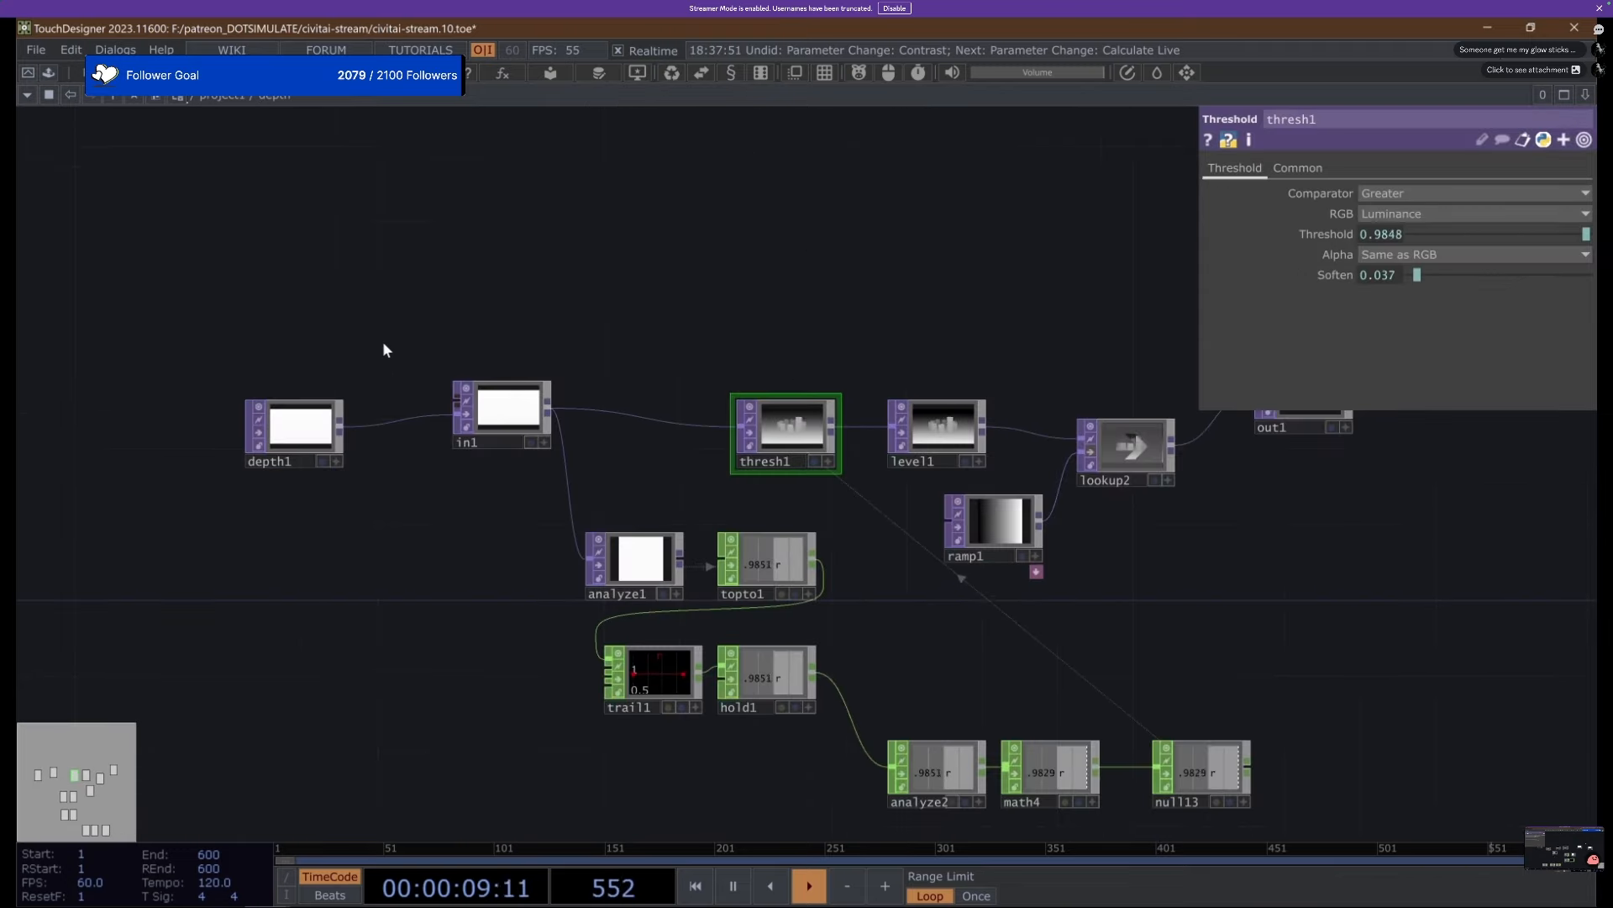
scroll(292, 413, up, 4)
drag(295, 434, 220, 361)
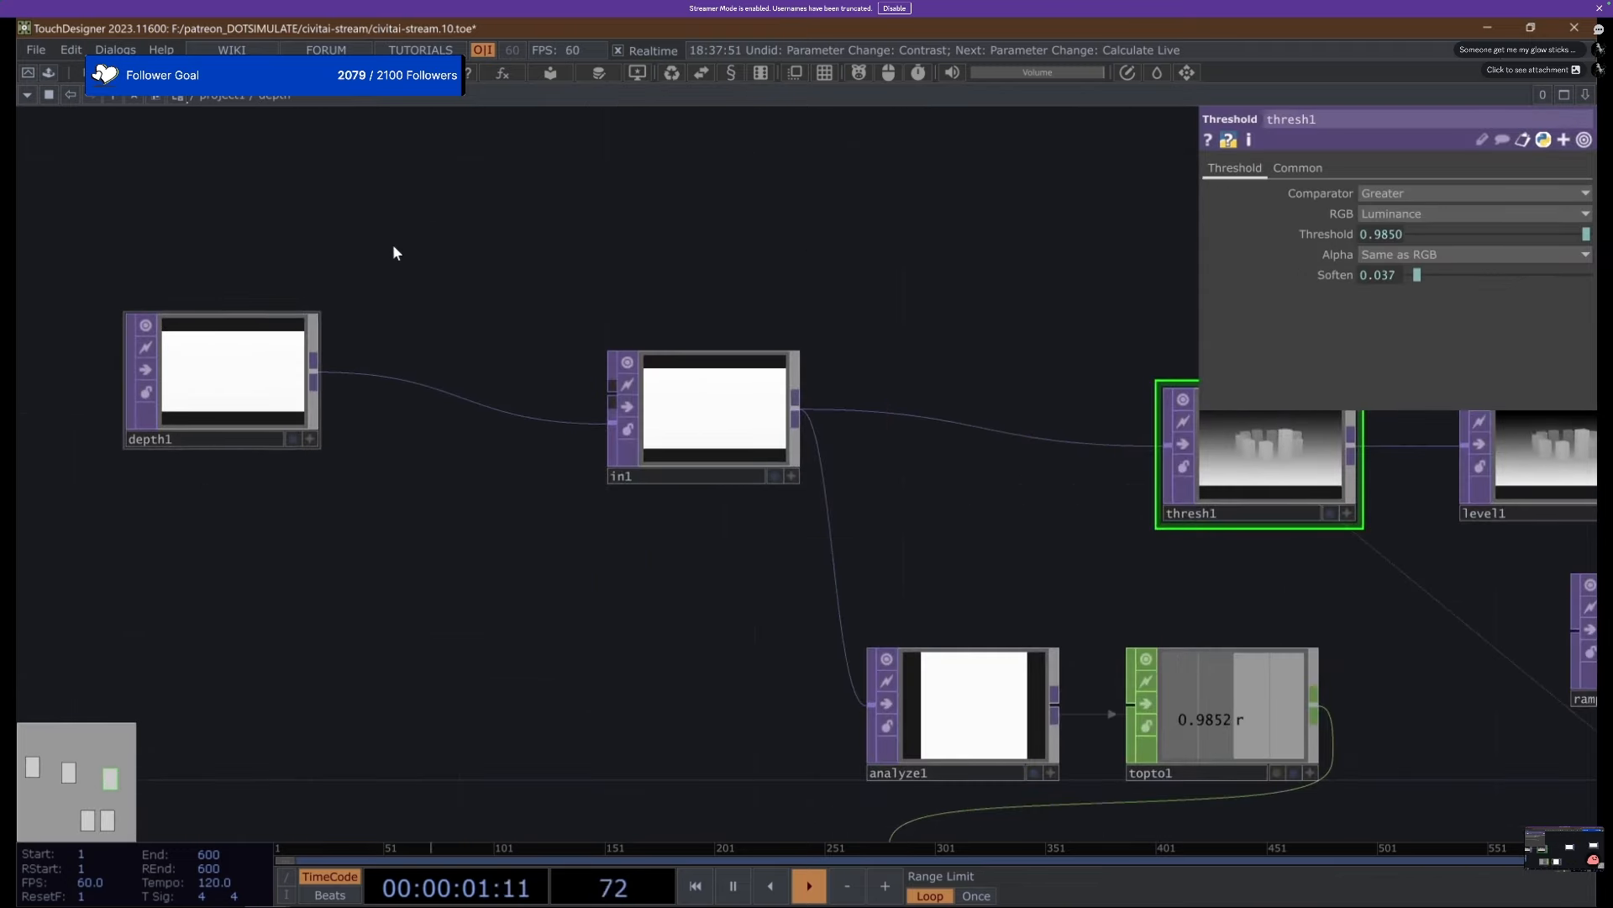
Return to the parent network and add a Depth TOP beside render1.
key(u)
scroll(422, 233, down, 3)
drag(950, 253, 531, 538)
key(Tab)
text(depth)
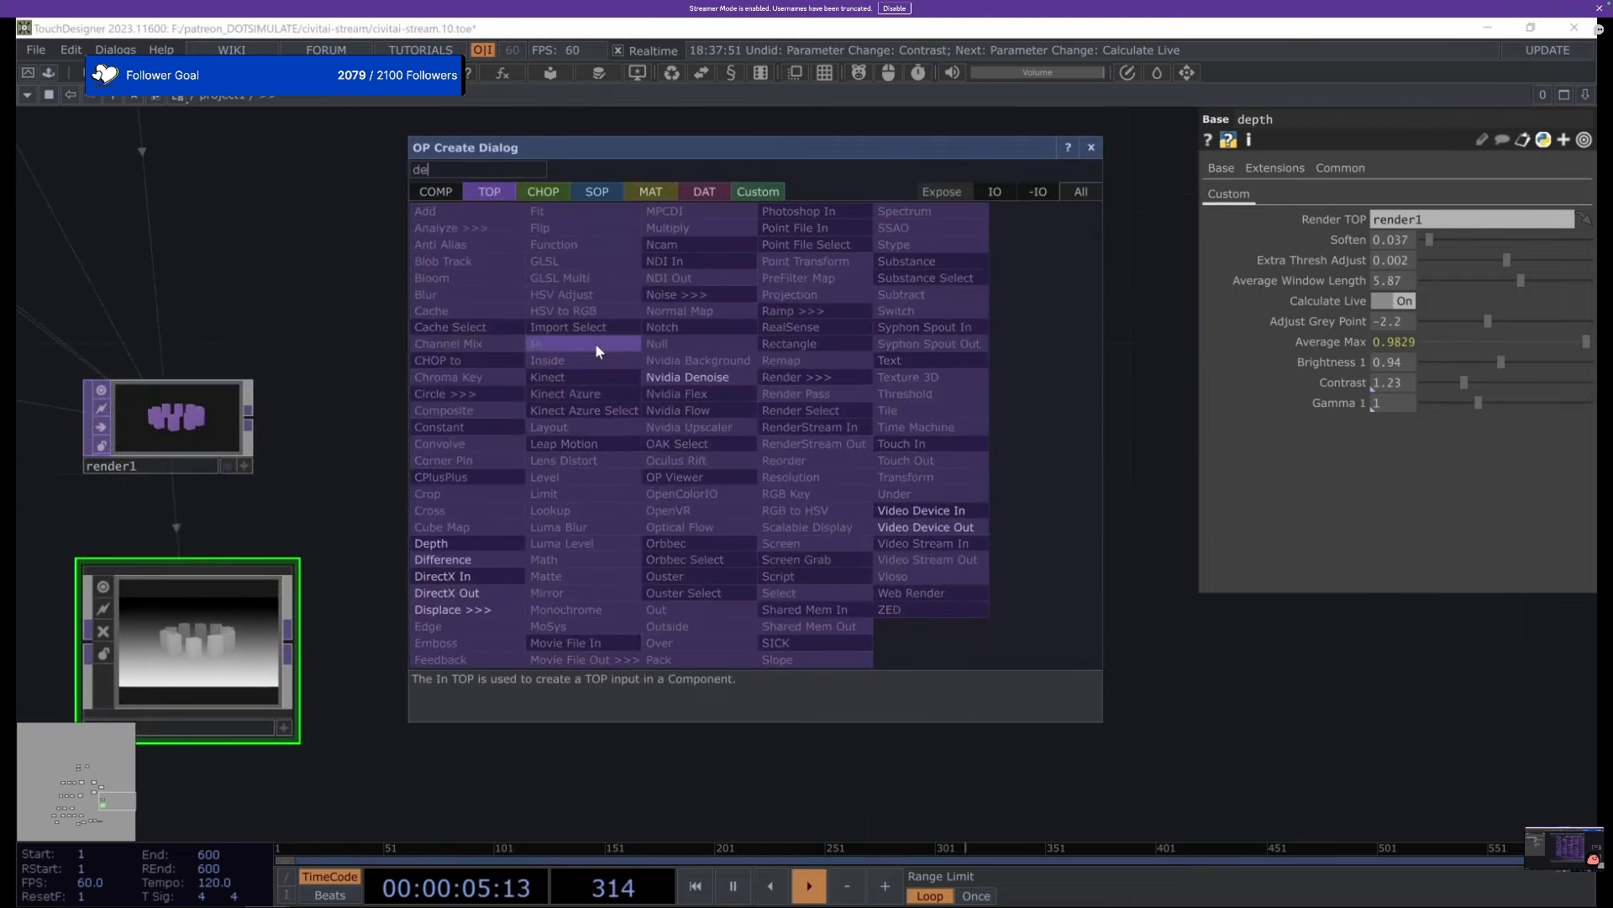
key(Return)
drag(628, 367, 499, 432)
Assign render1 as the OP of the new depth1 operator.
click(226, 409)
drag(208, 335, 707, 385)
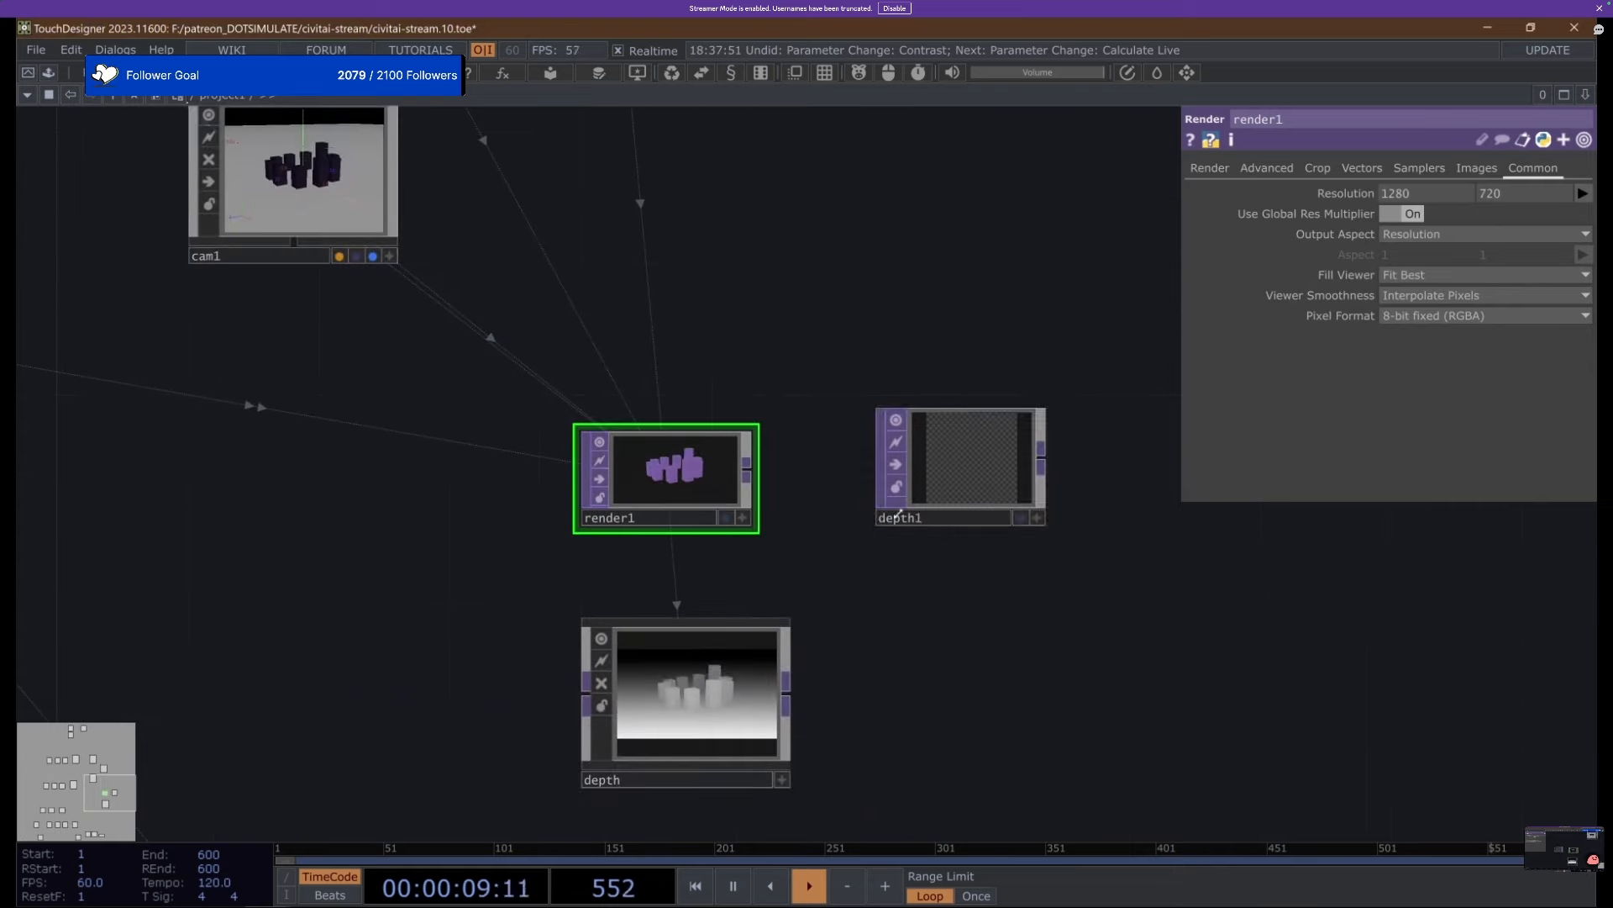
click(931, 480)
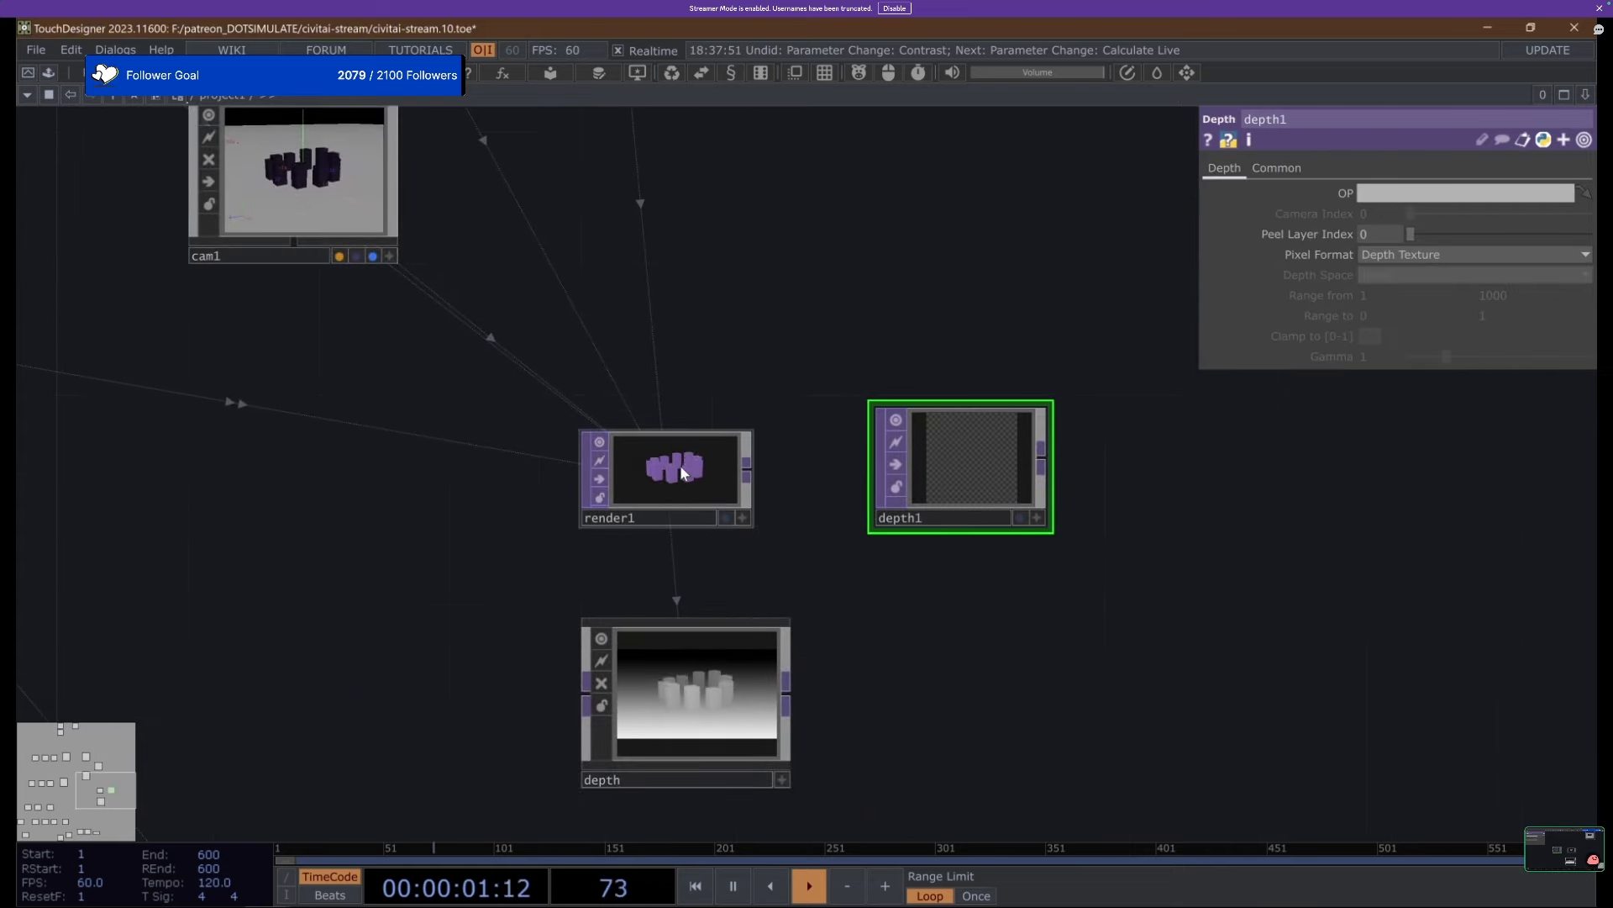
drag(701, 474, 1395, 194)
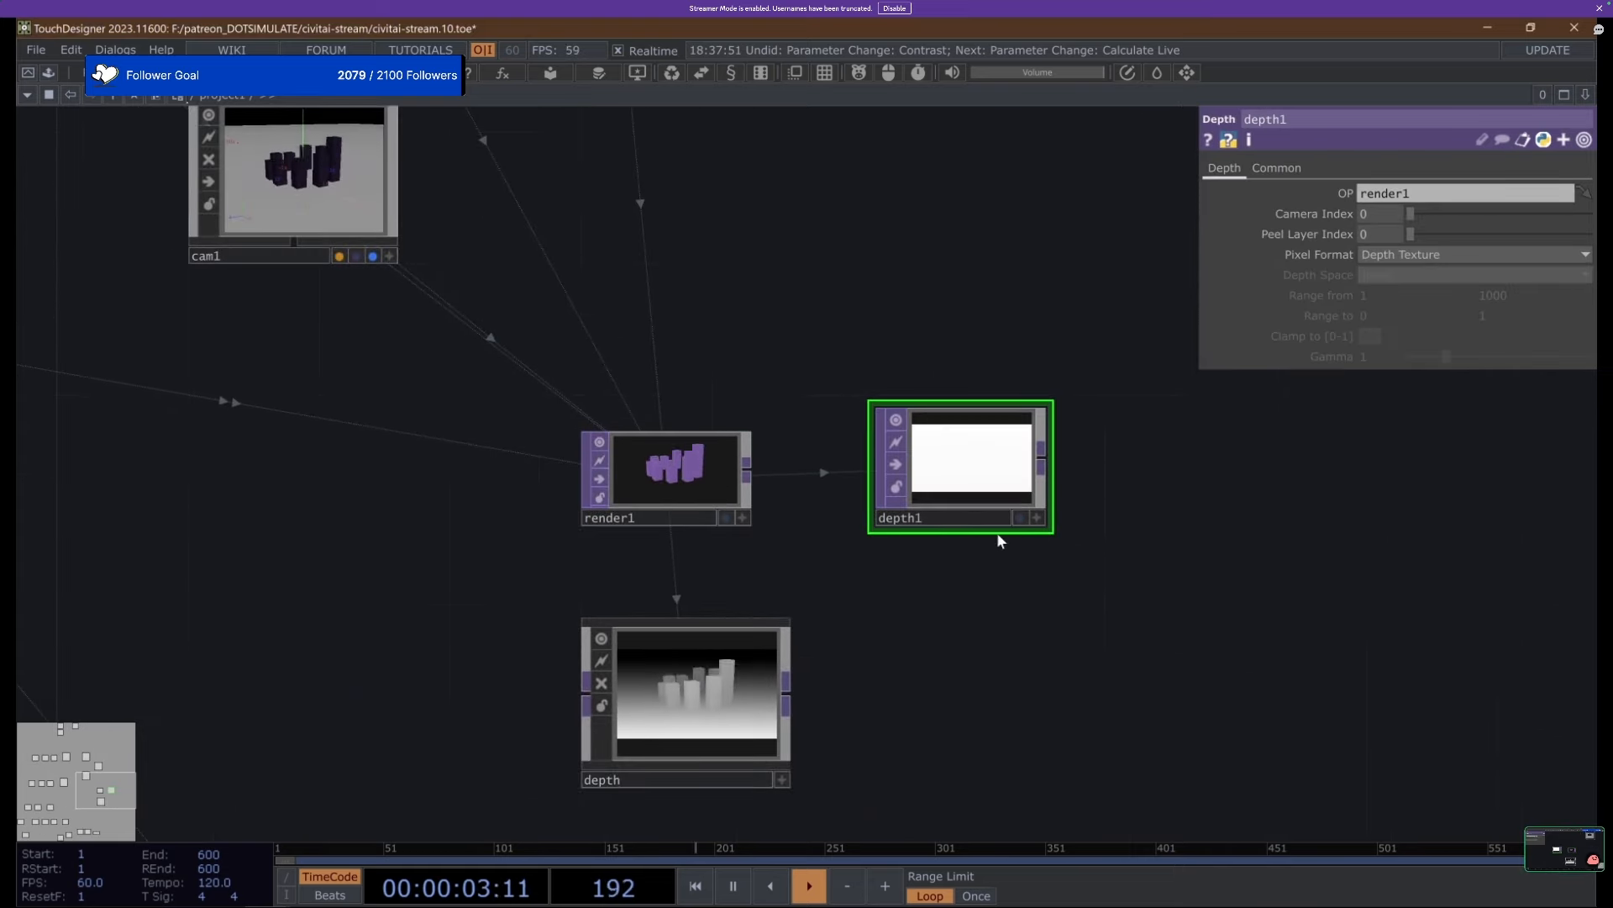
Examine the depth1 output alongside the render1 image.
scroll(1020, 437, up, 3)
scroll(1020, 439, up, 5)
scroll(739, 453, down, 5)
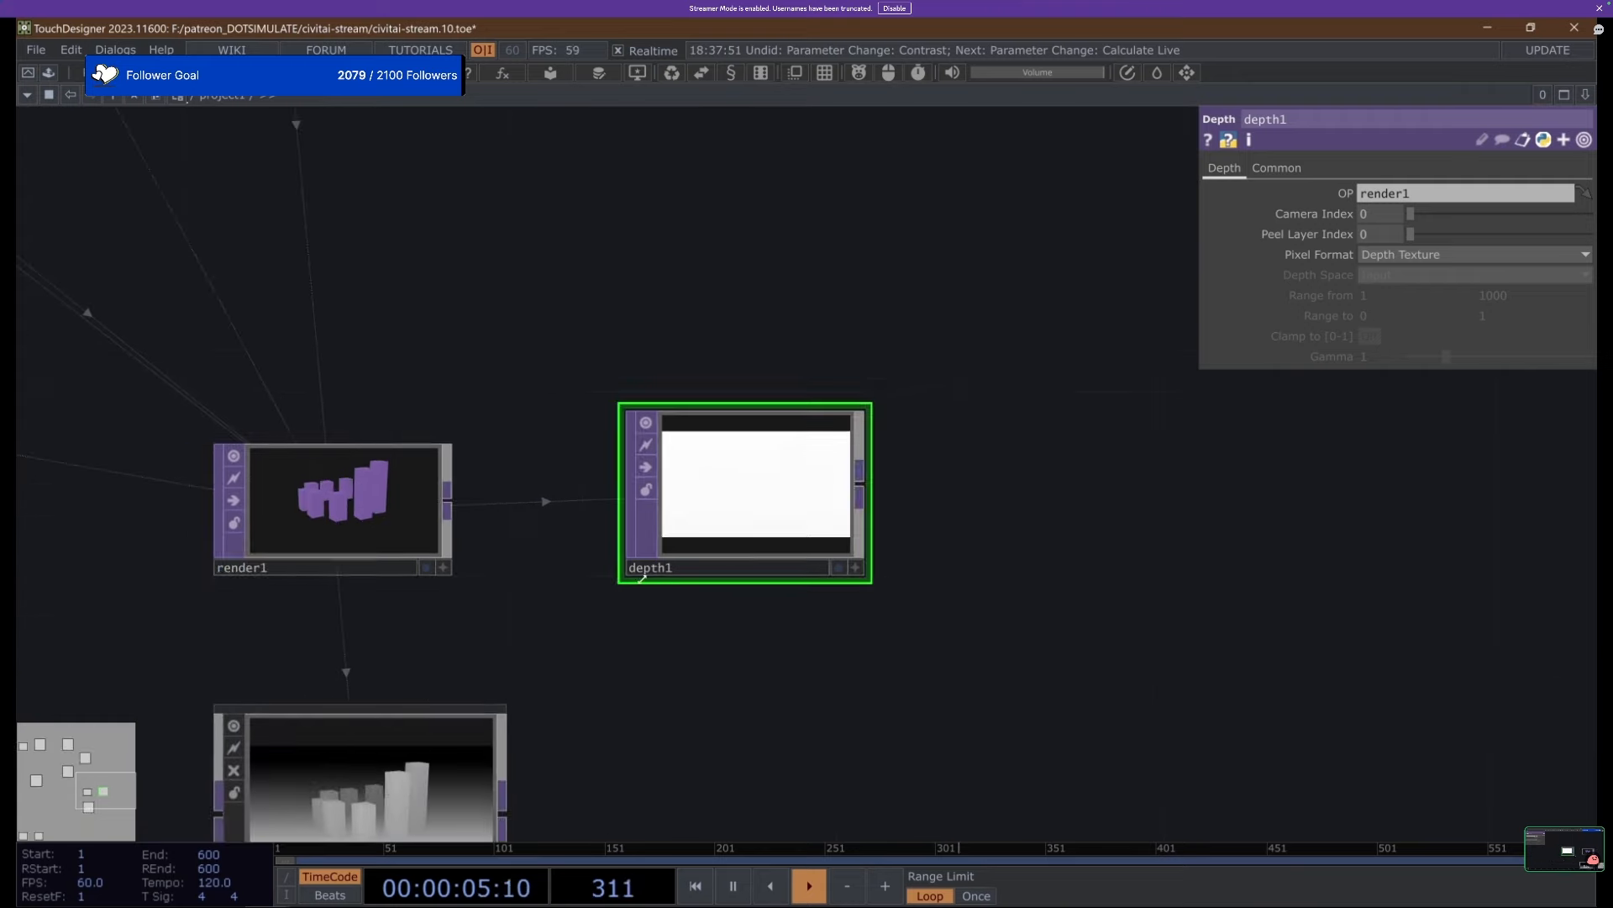
drag(871, 557, 925, 353)
scroll(924, 353, down, 4)
drag(706, 496, 522, 614)
scroll(829, 256, up, 6)
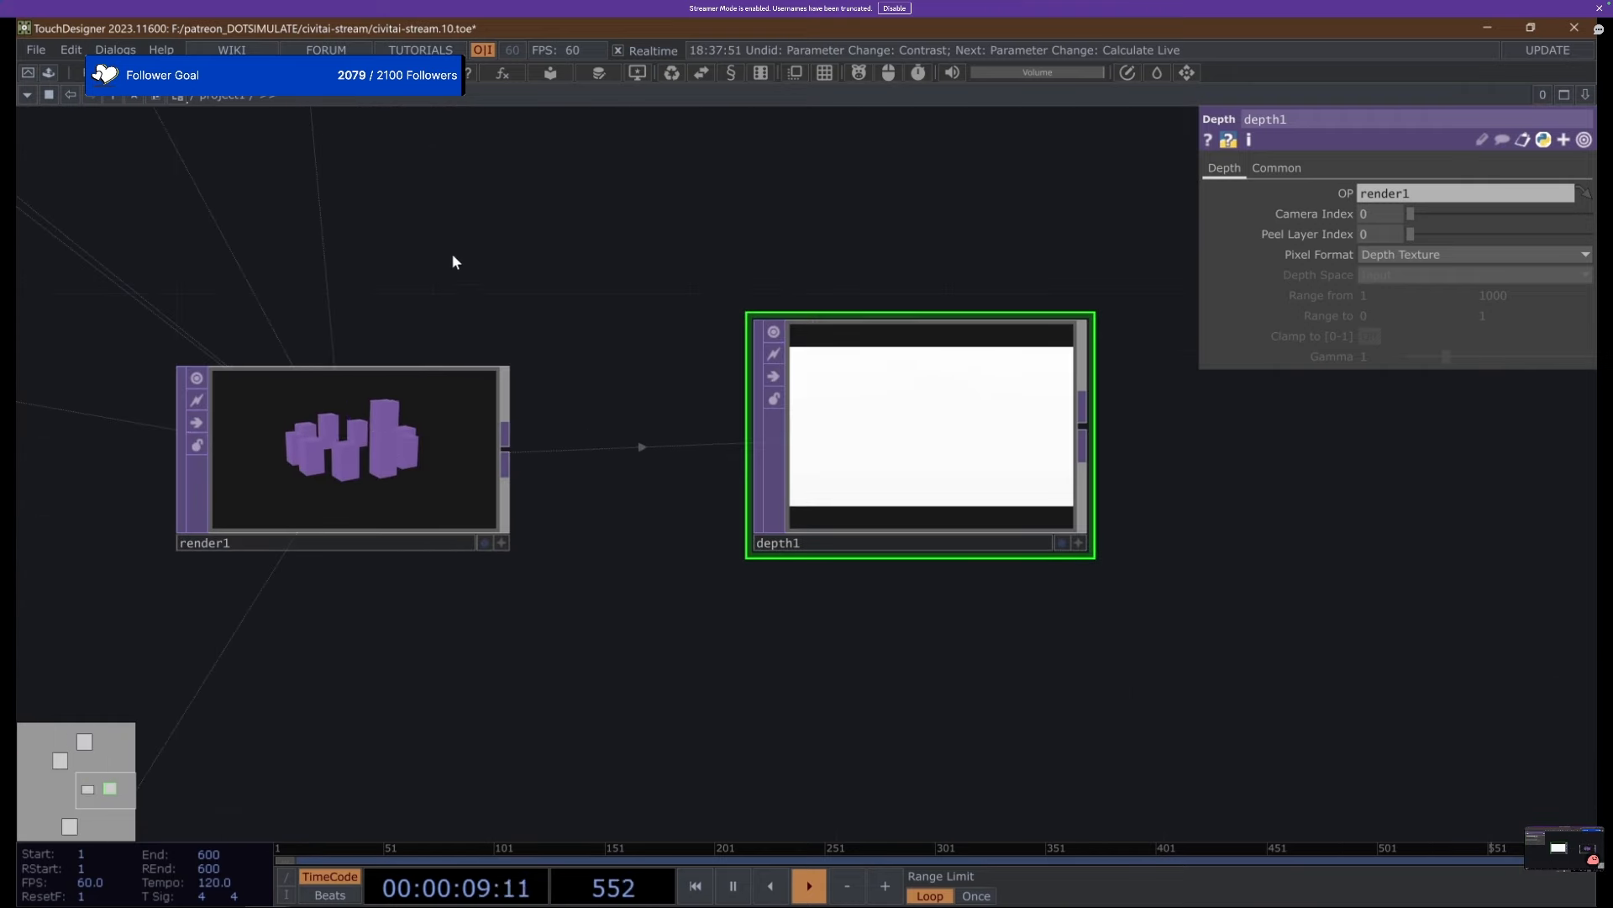
Move depth1 to a spot below and to the right of render1.
scroll(454, 260, down, 3)
drag(672, 326, 625, 328)
drag(521, 232, 633, 454)
drag(430, 603, 436, 431)
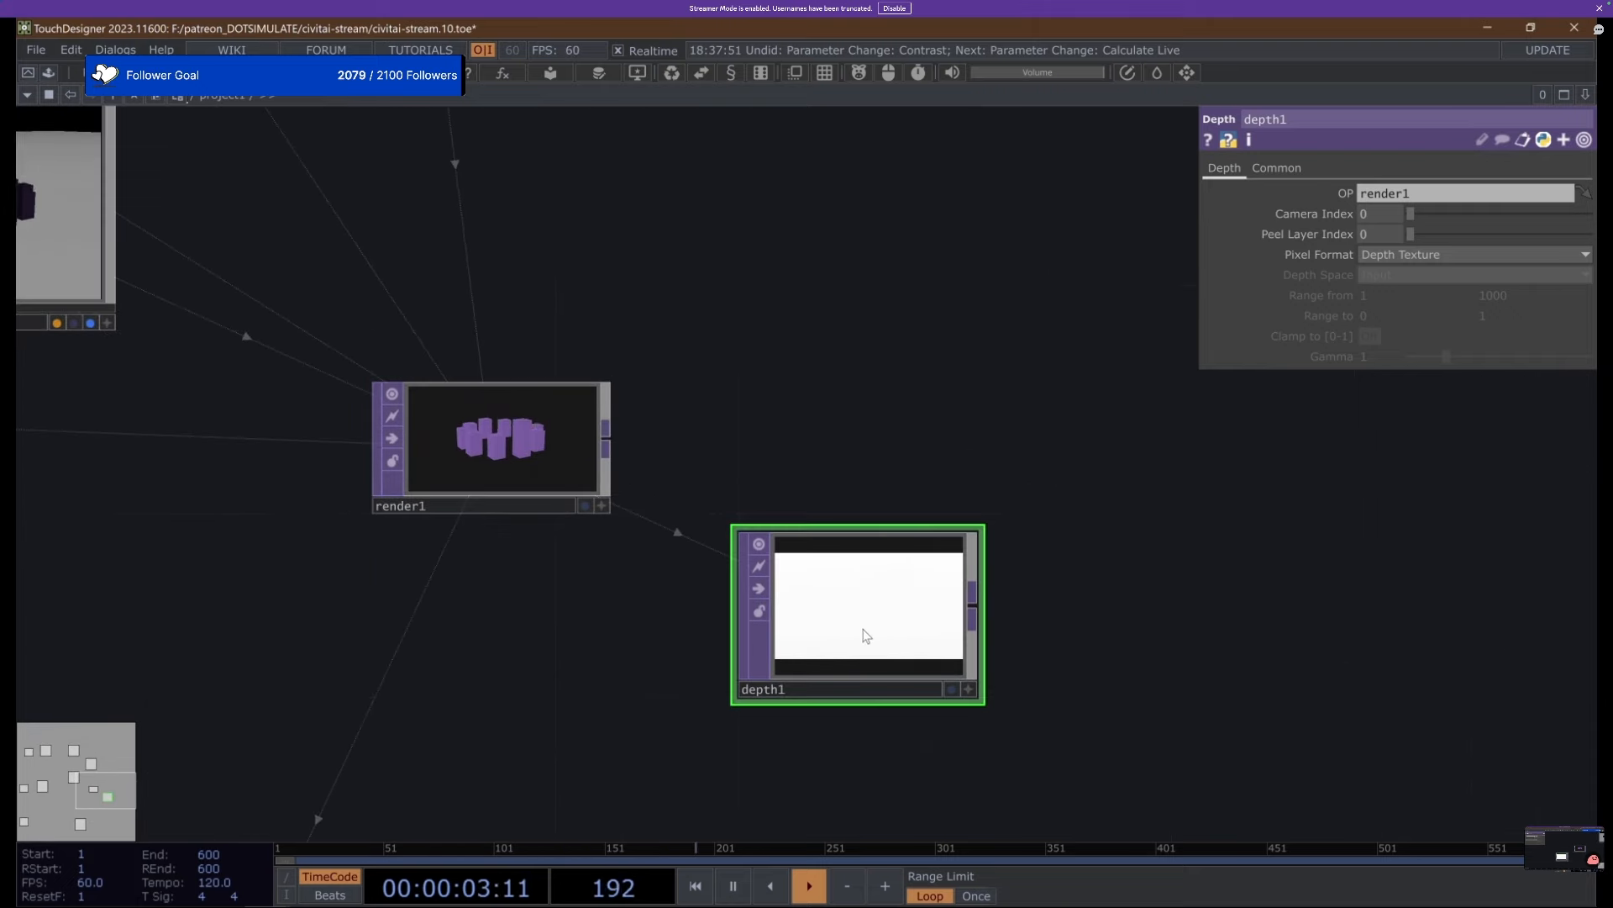
drag(594, 695, 428, 526)
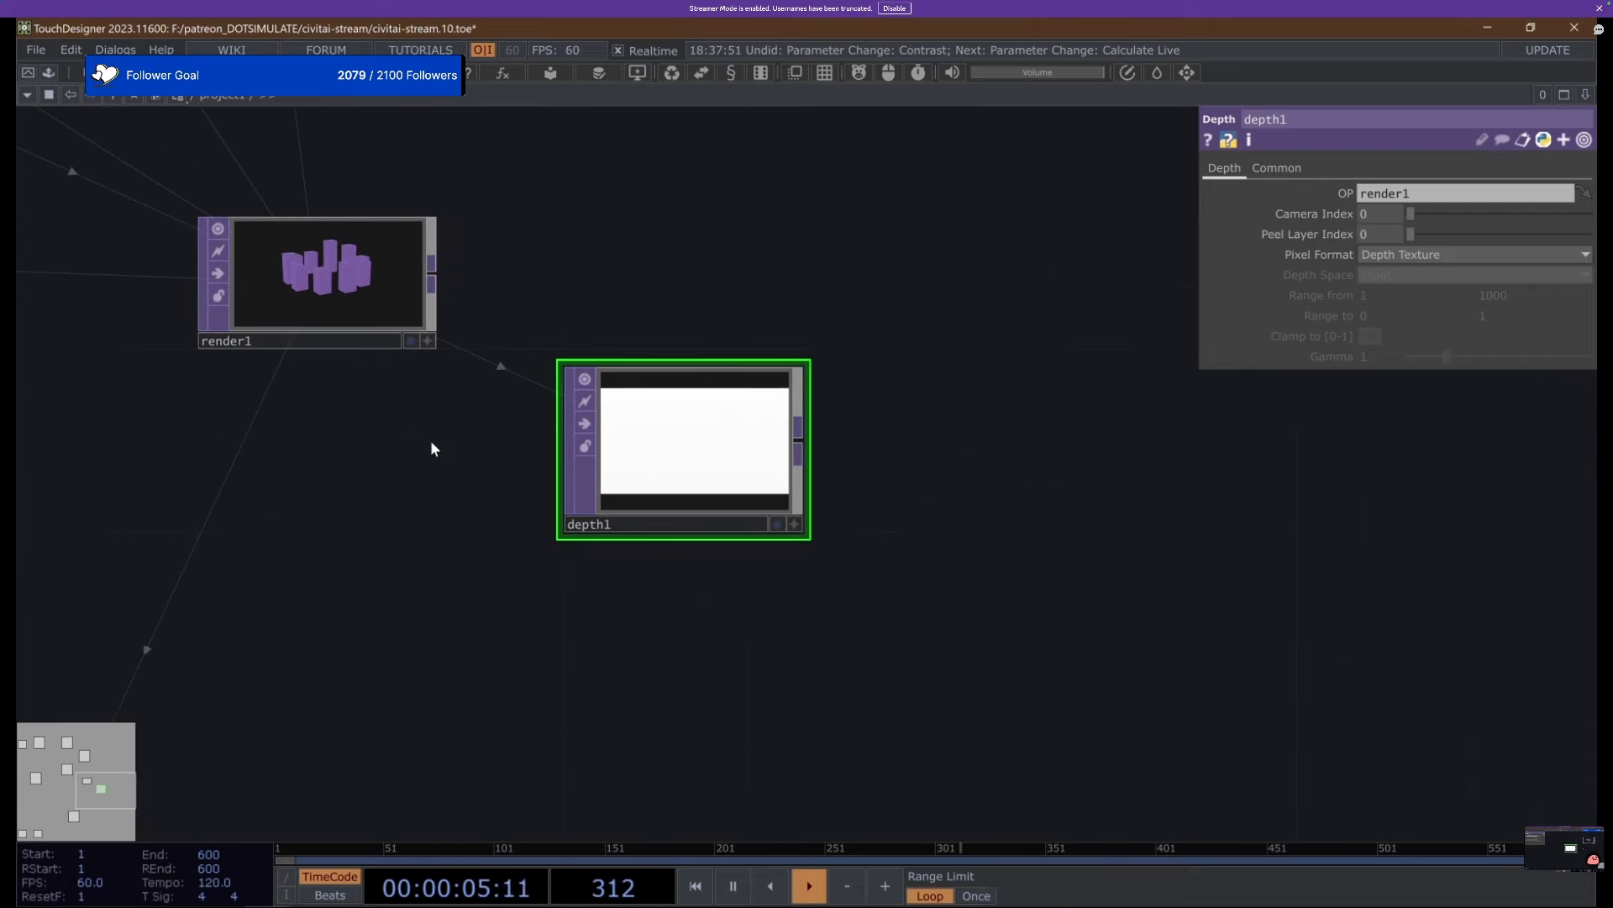
Add an Analyze TOP connected to the output of depth1.
scroll(386, 436, down, 2)
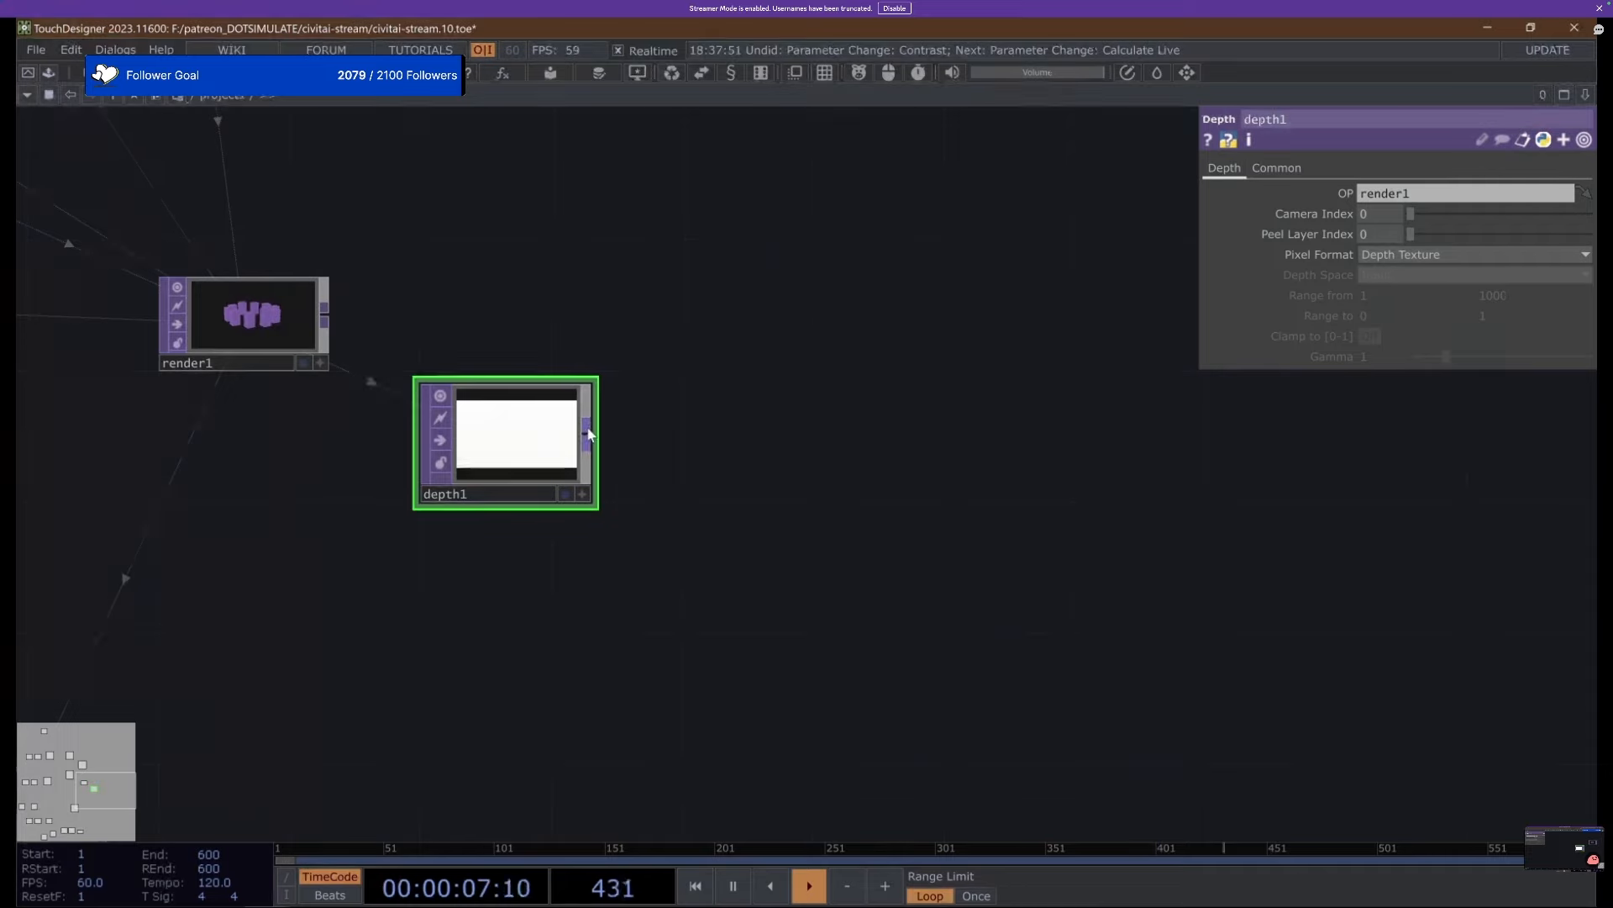
right_click(588, 435)
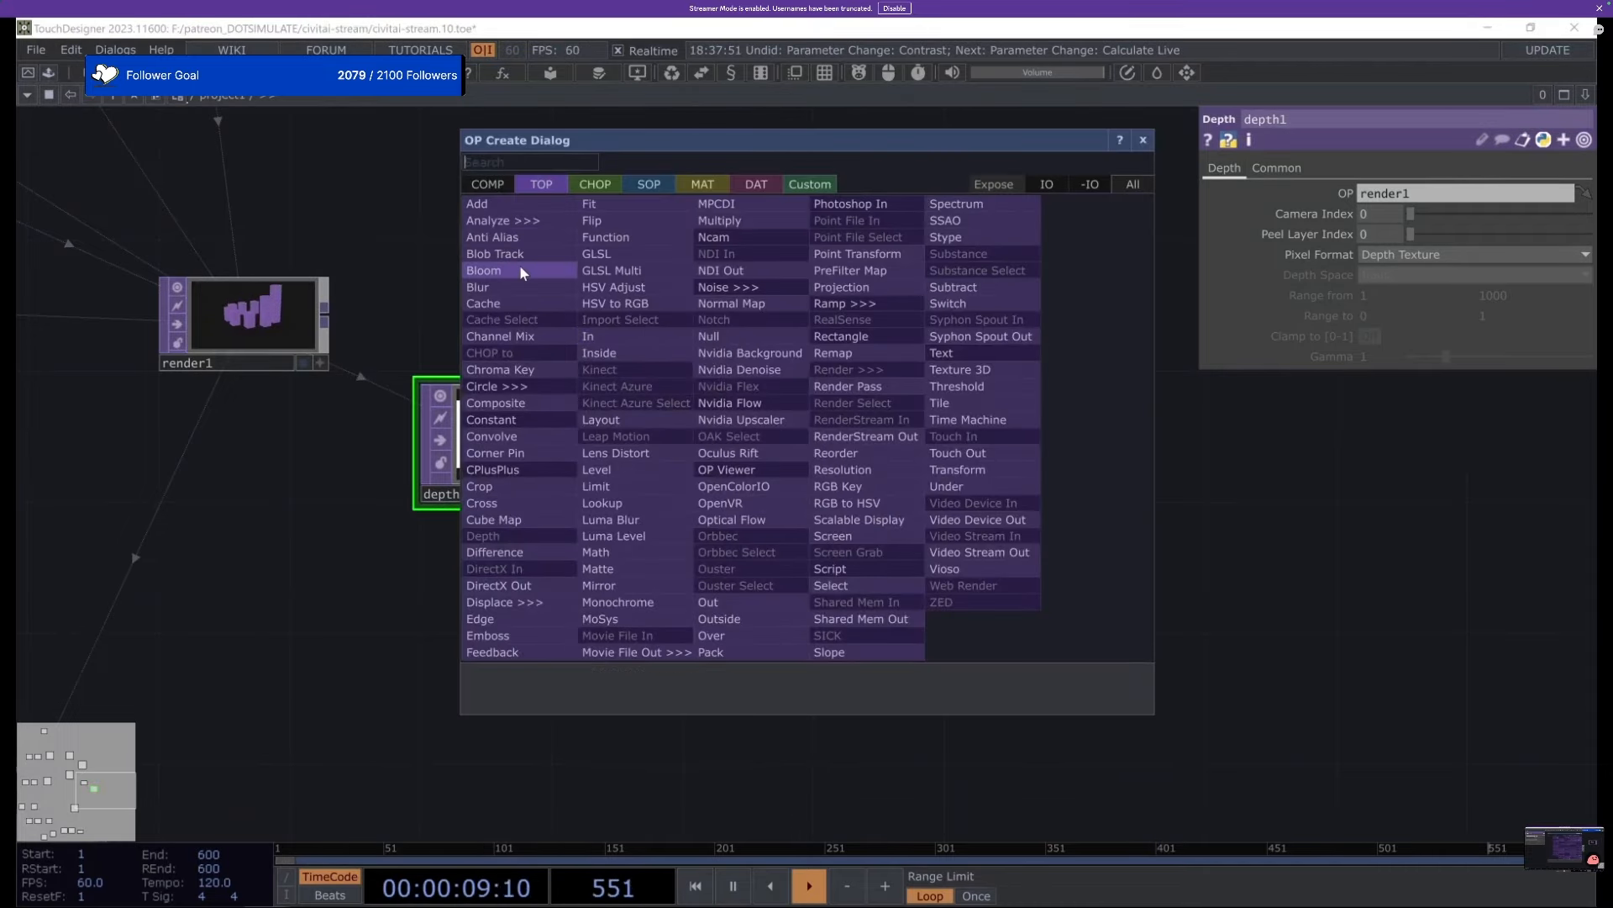
click(512, 219)
click(743, 296)
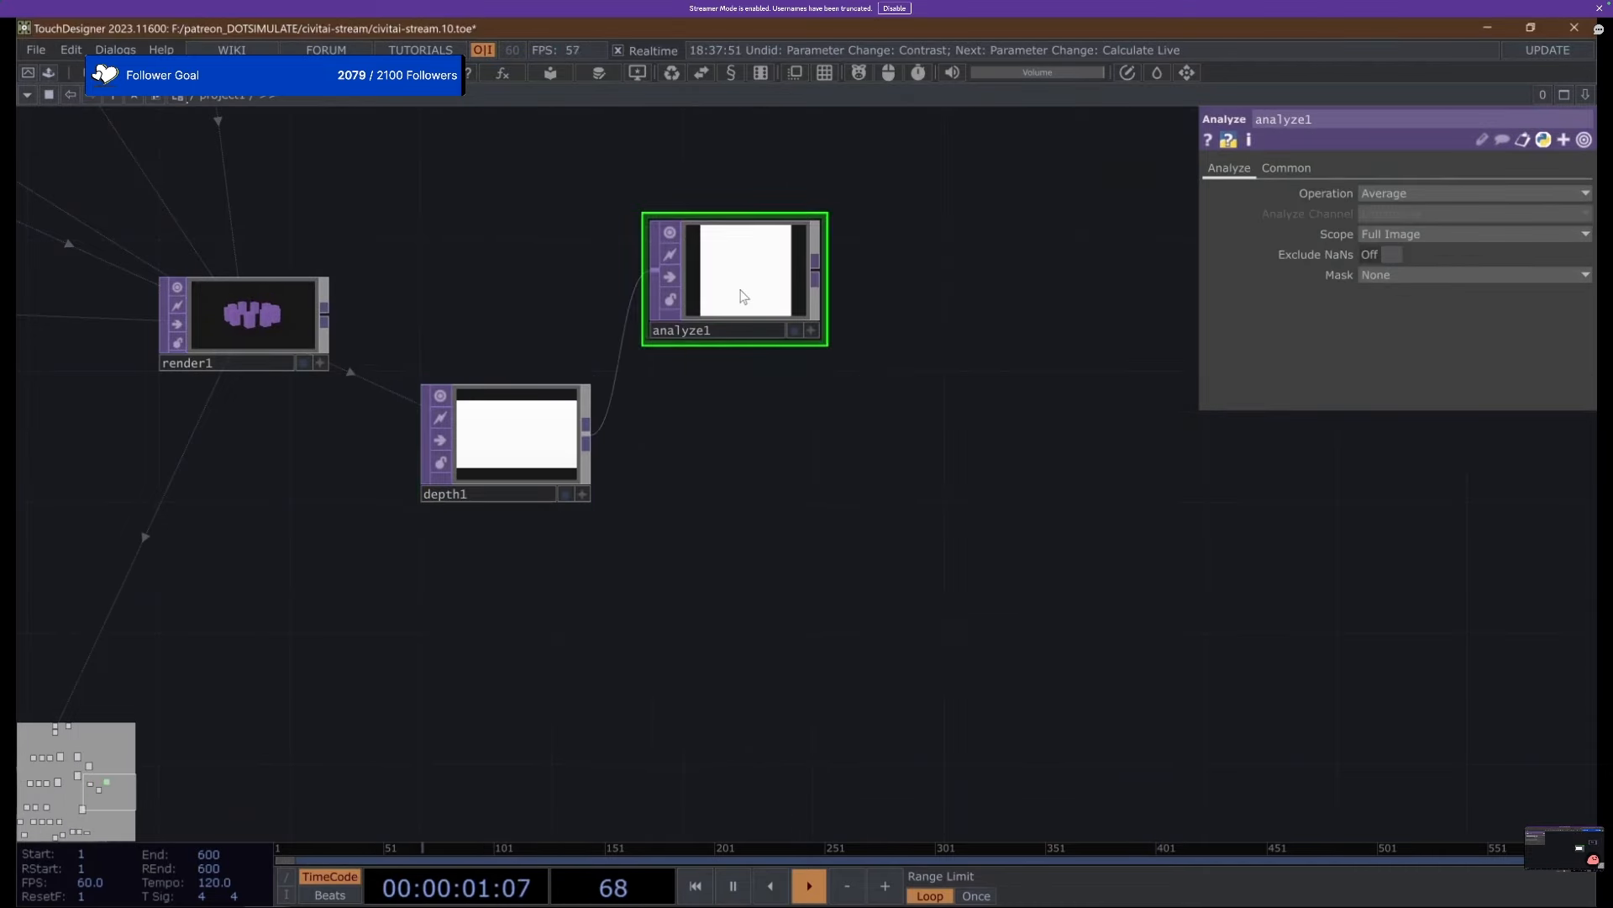
Reposition analyze1 so it sits level with depth1, directly after it in the chain.
middle_drag(571, 433, 663, 527)
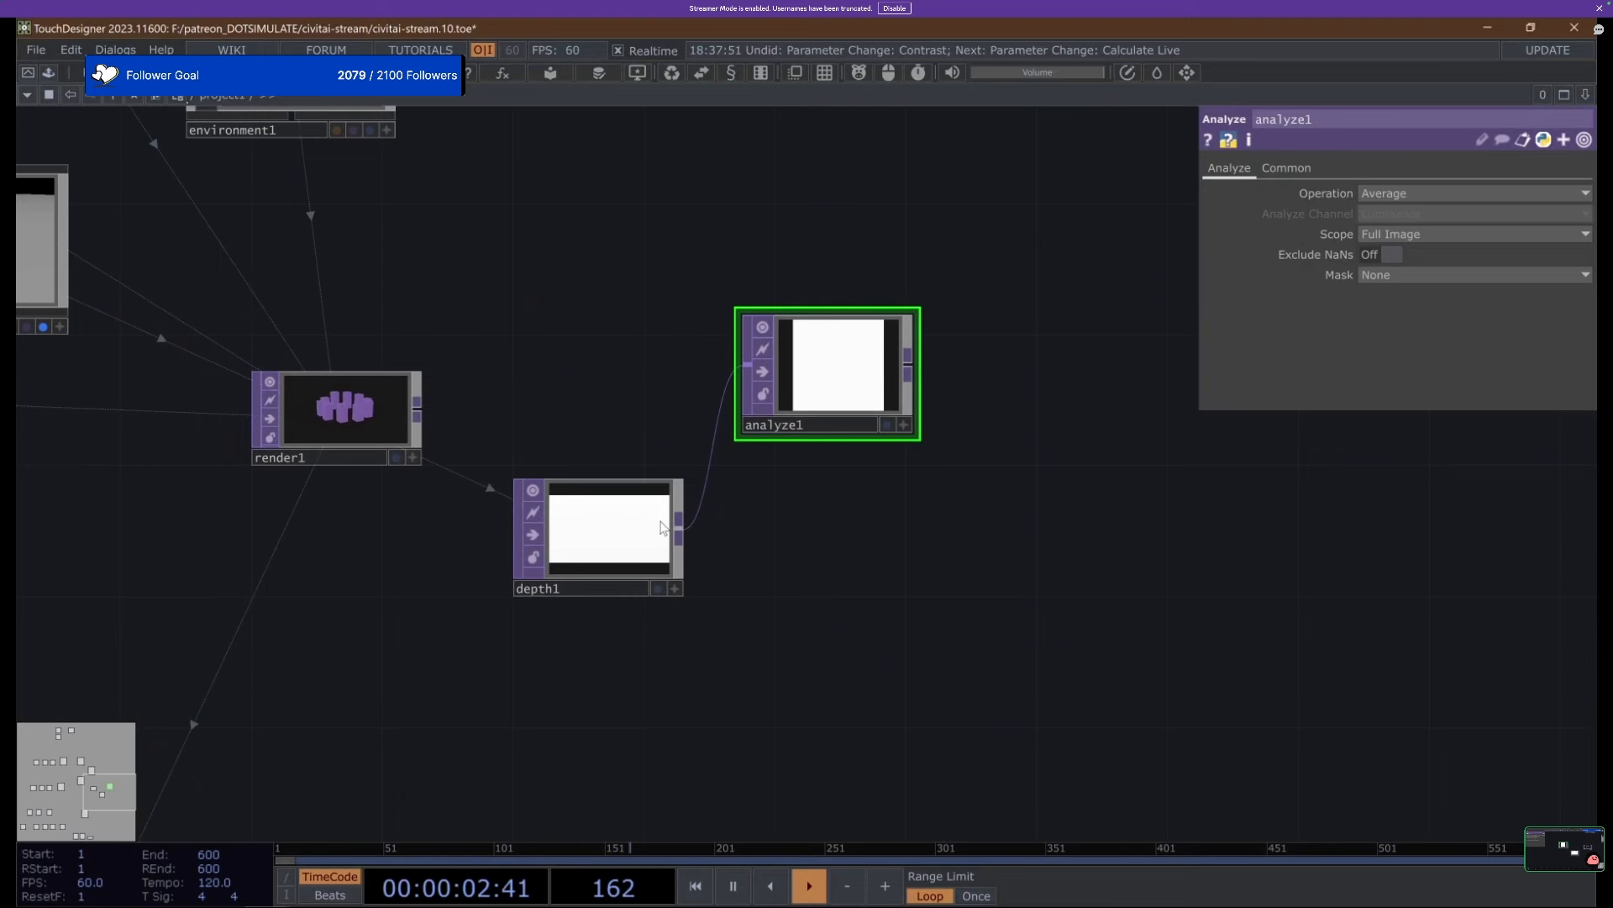
click(395, 409)
drag(742, 427, 775, 460)
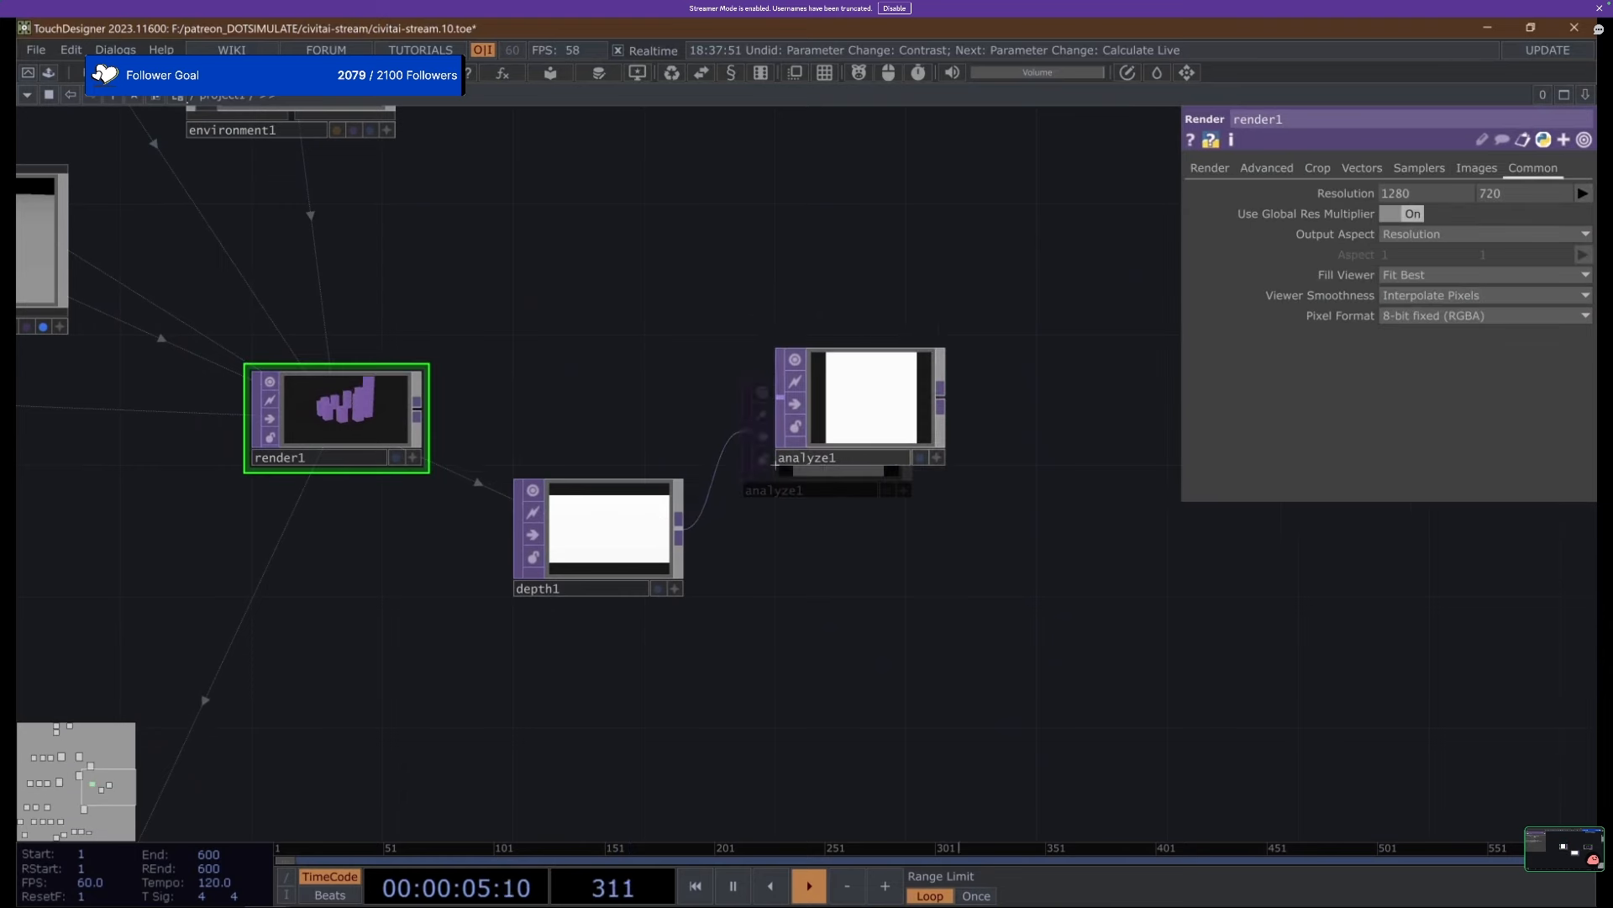
click(872, 406)
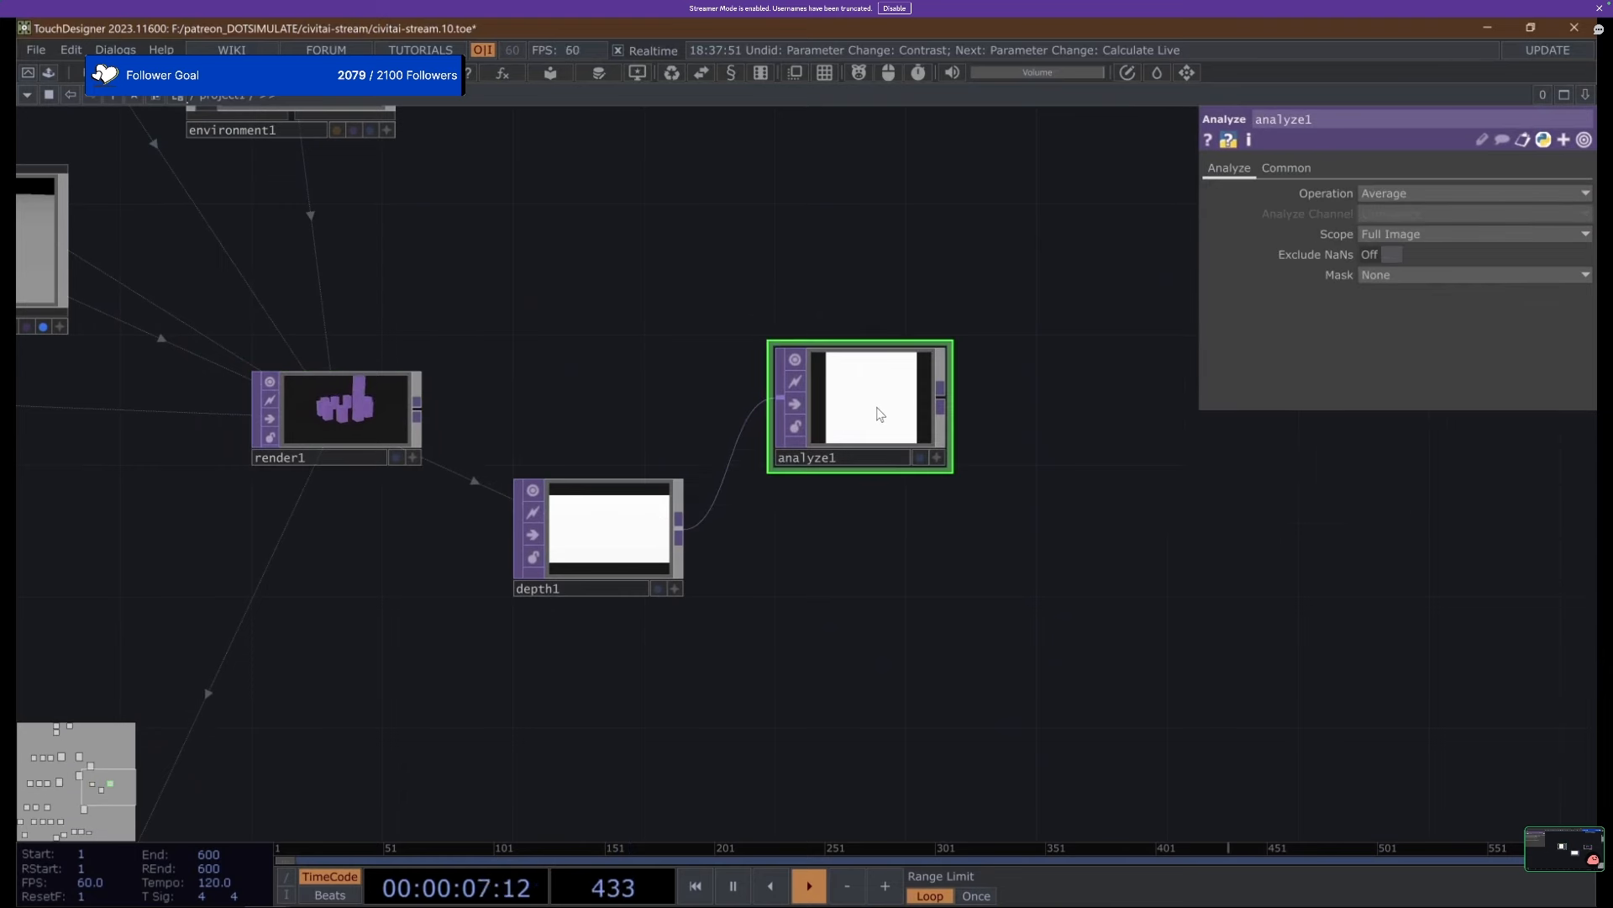
drag(878, 413, 878, 544)
middle_drag(1091, 487, 938, 487)
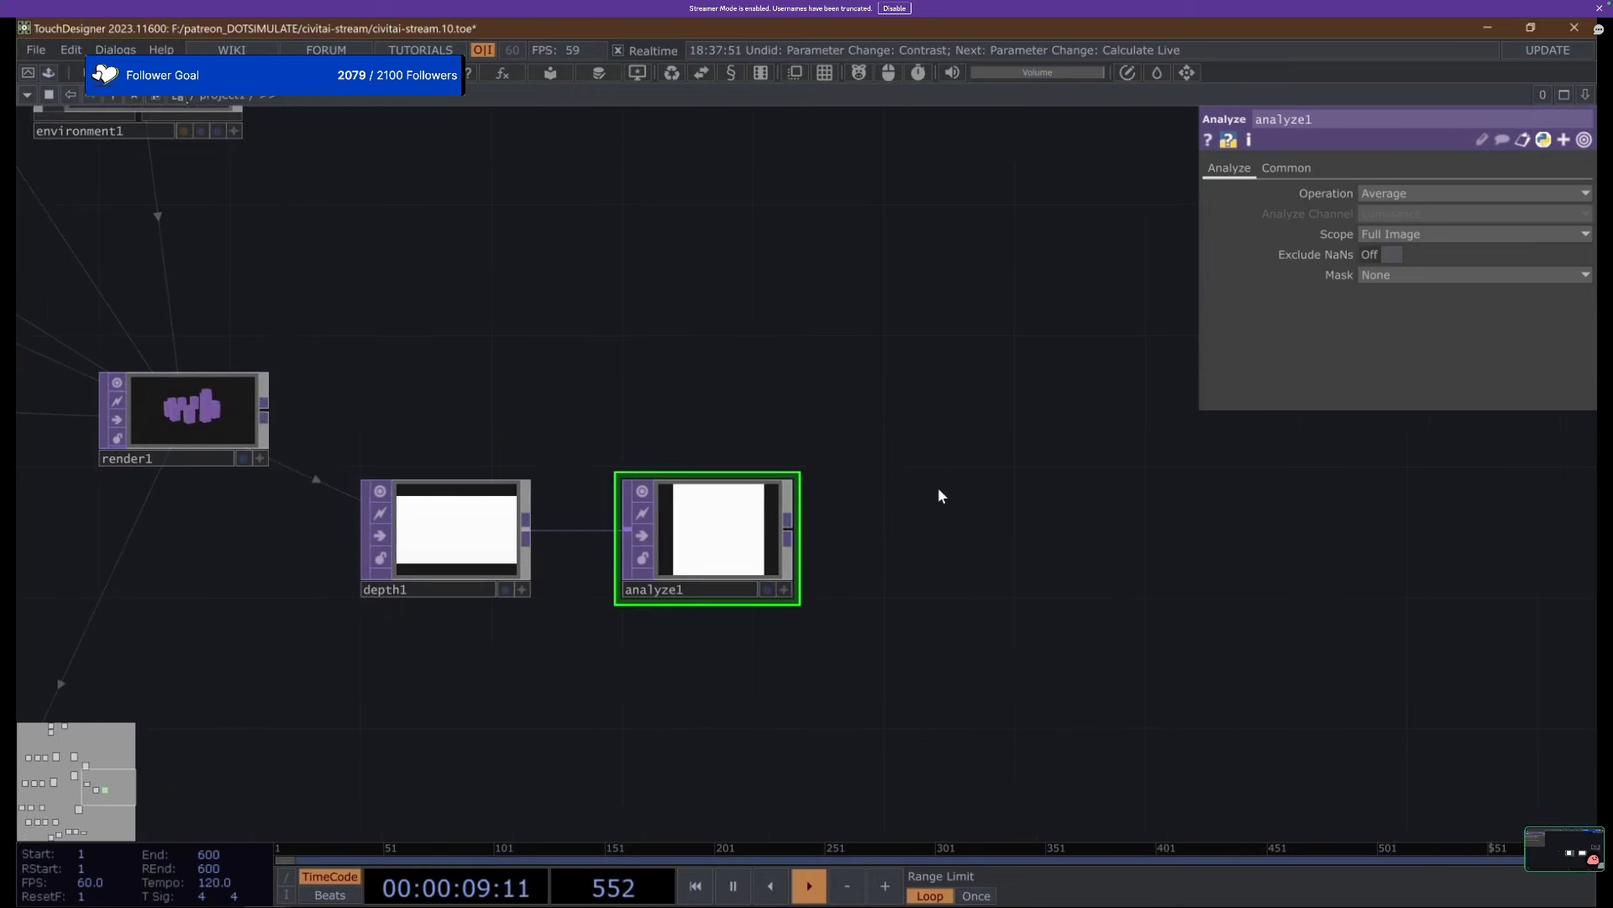
Move depth1 and analyze1 together closer to render1 and make analyze1's node slightly narrower.
drag(485, 374, 518, 374)
right_drag(496, 411, 771, 546)
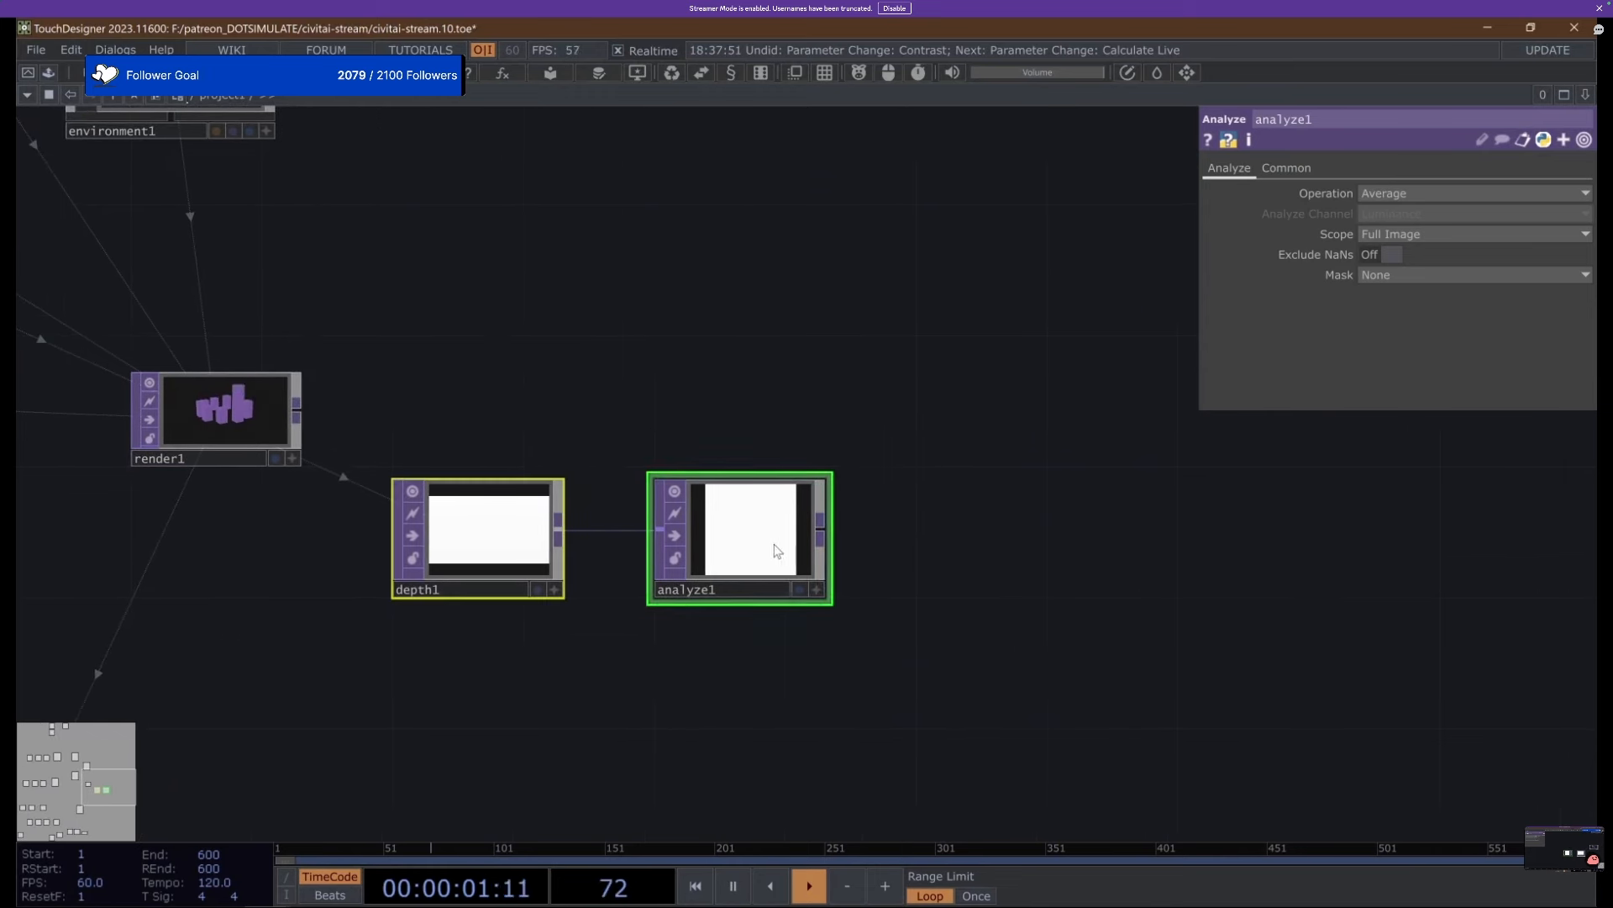
drag(771, 548, 634, 529)
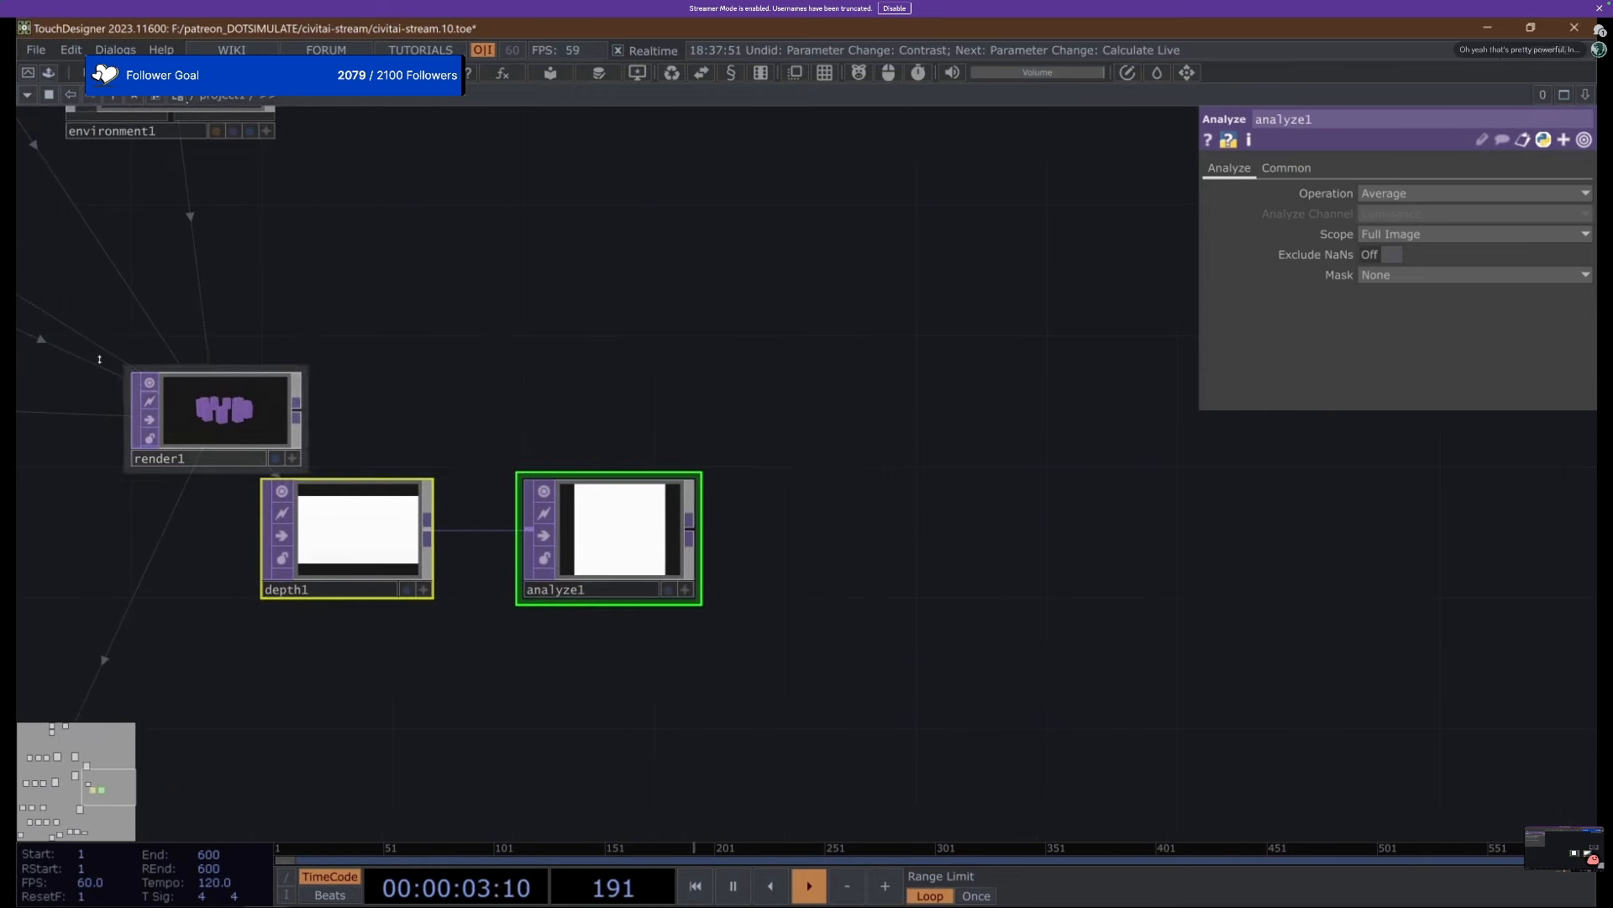
mouse_move(233, 429)
mouse_down()
mouse_move(233, 395)
mouse_move(236, 420)
mouse_up()
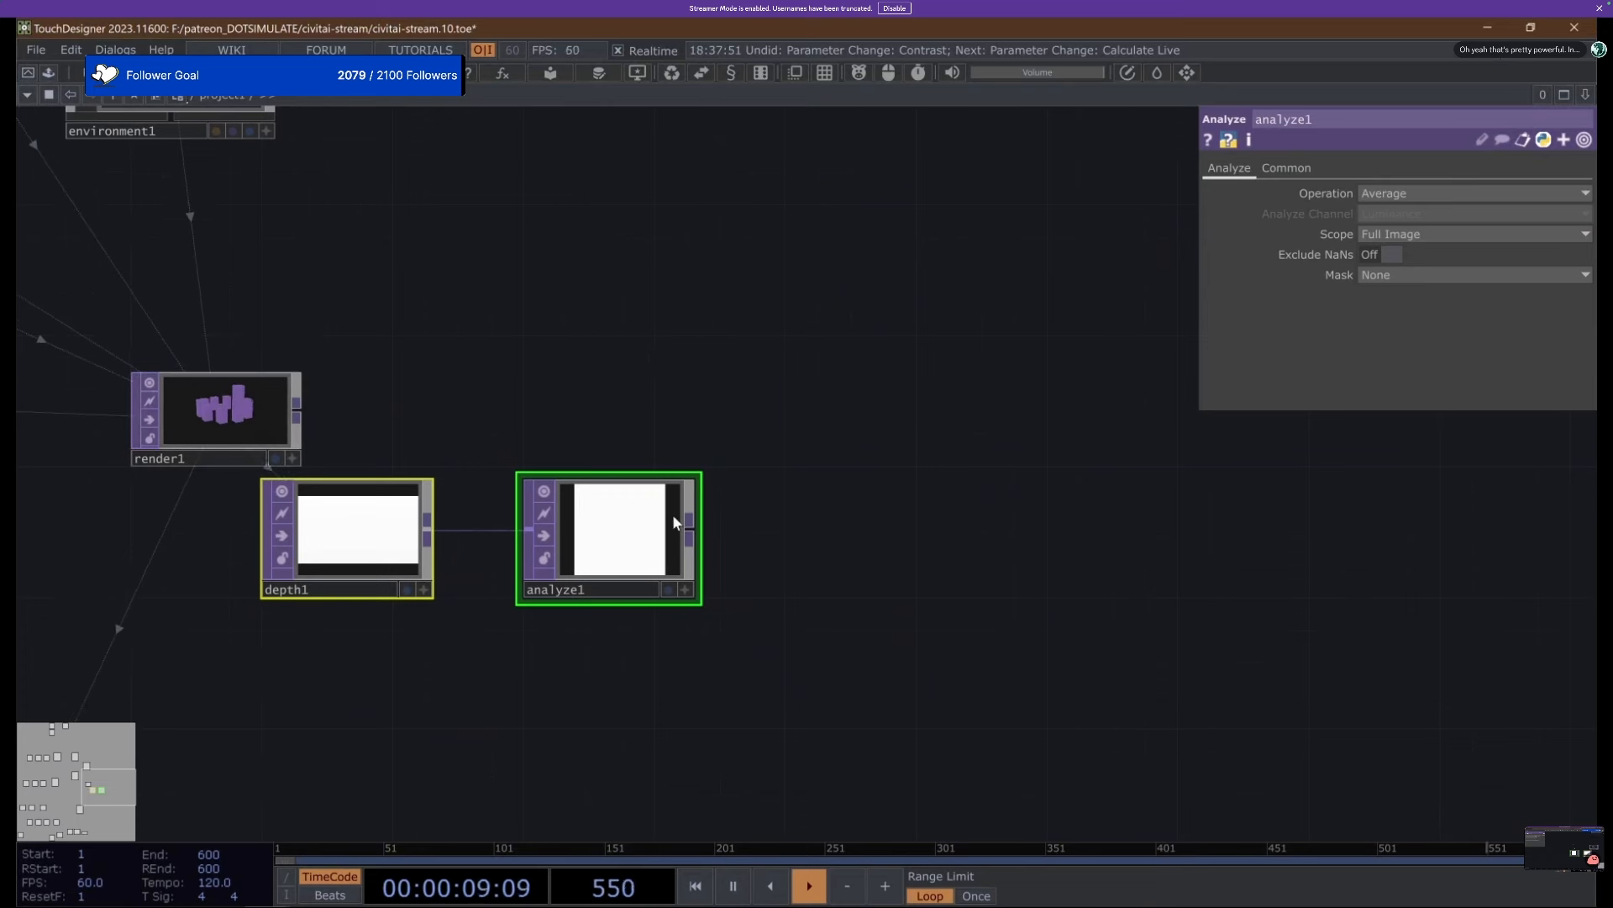
click(714, 398)
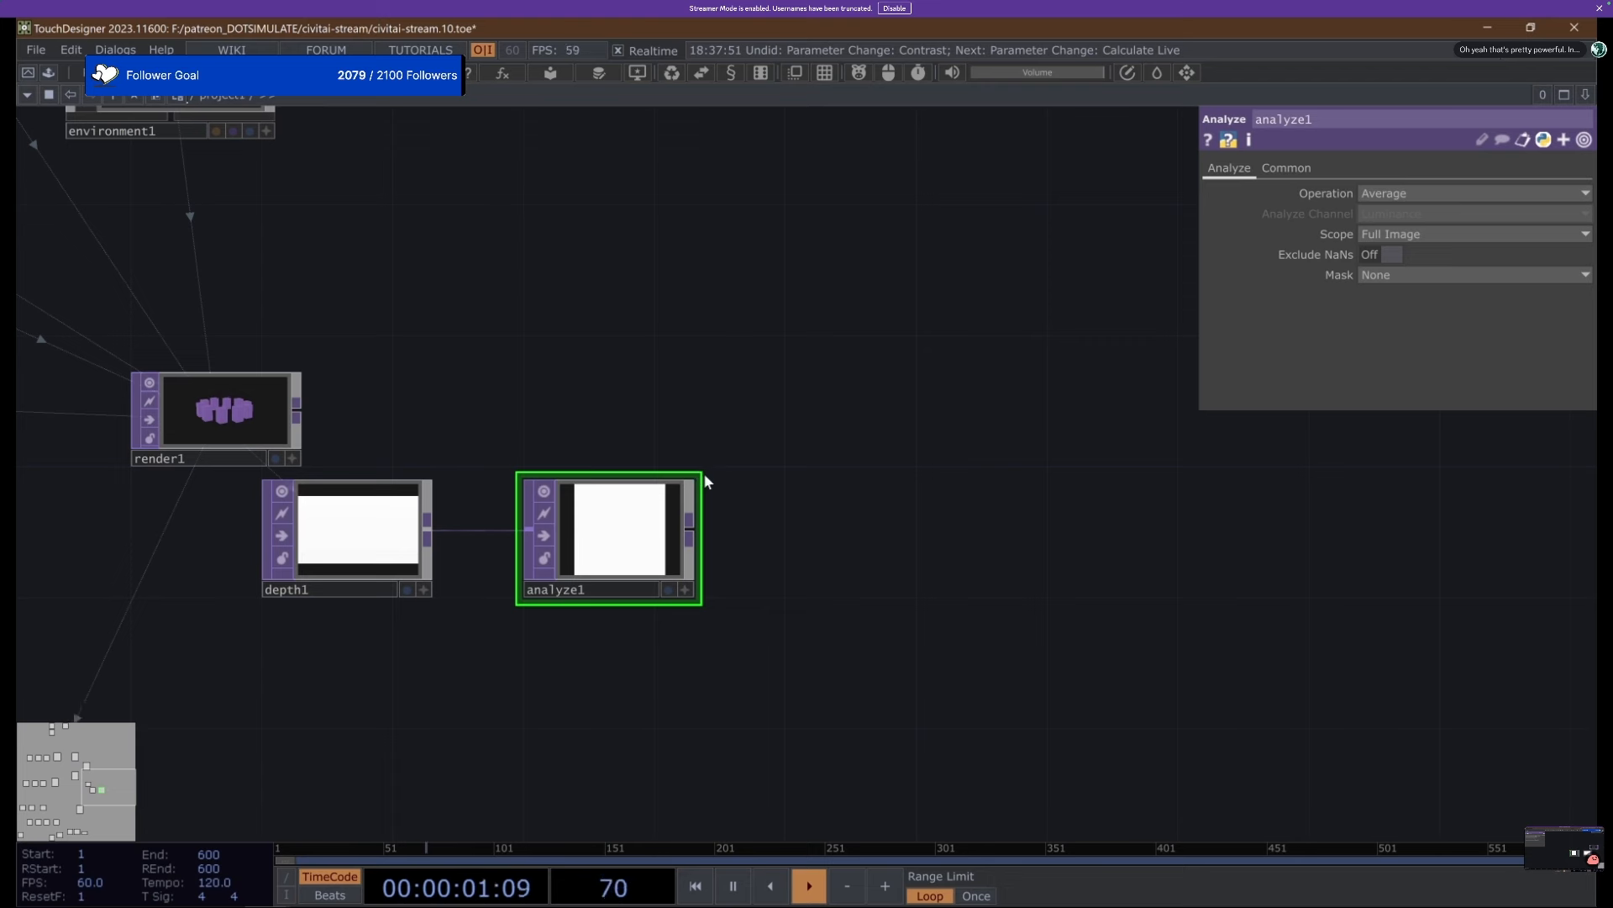
mouse_move(699, 476)
mouse_down()
mouse_move(697, 451)
mouse_move(677, 494)
mouse_up()
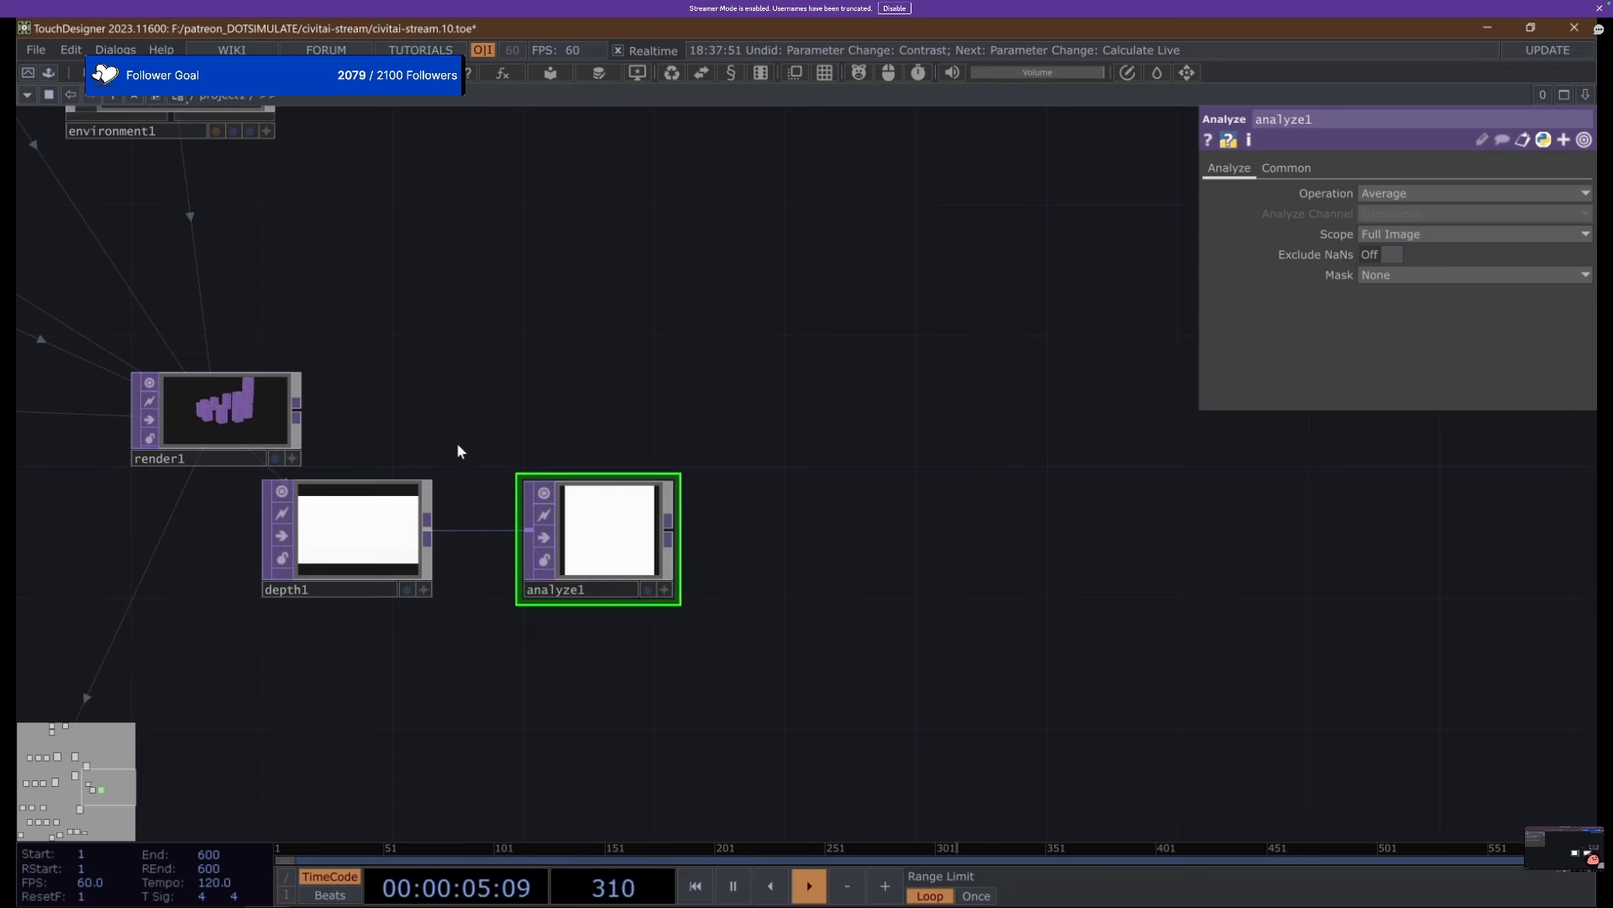
mouse_move(212, 405)
mouse_down()
mouse_move(212, 274)
mouse_move(212, 405)
mouse_up()
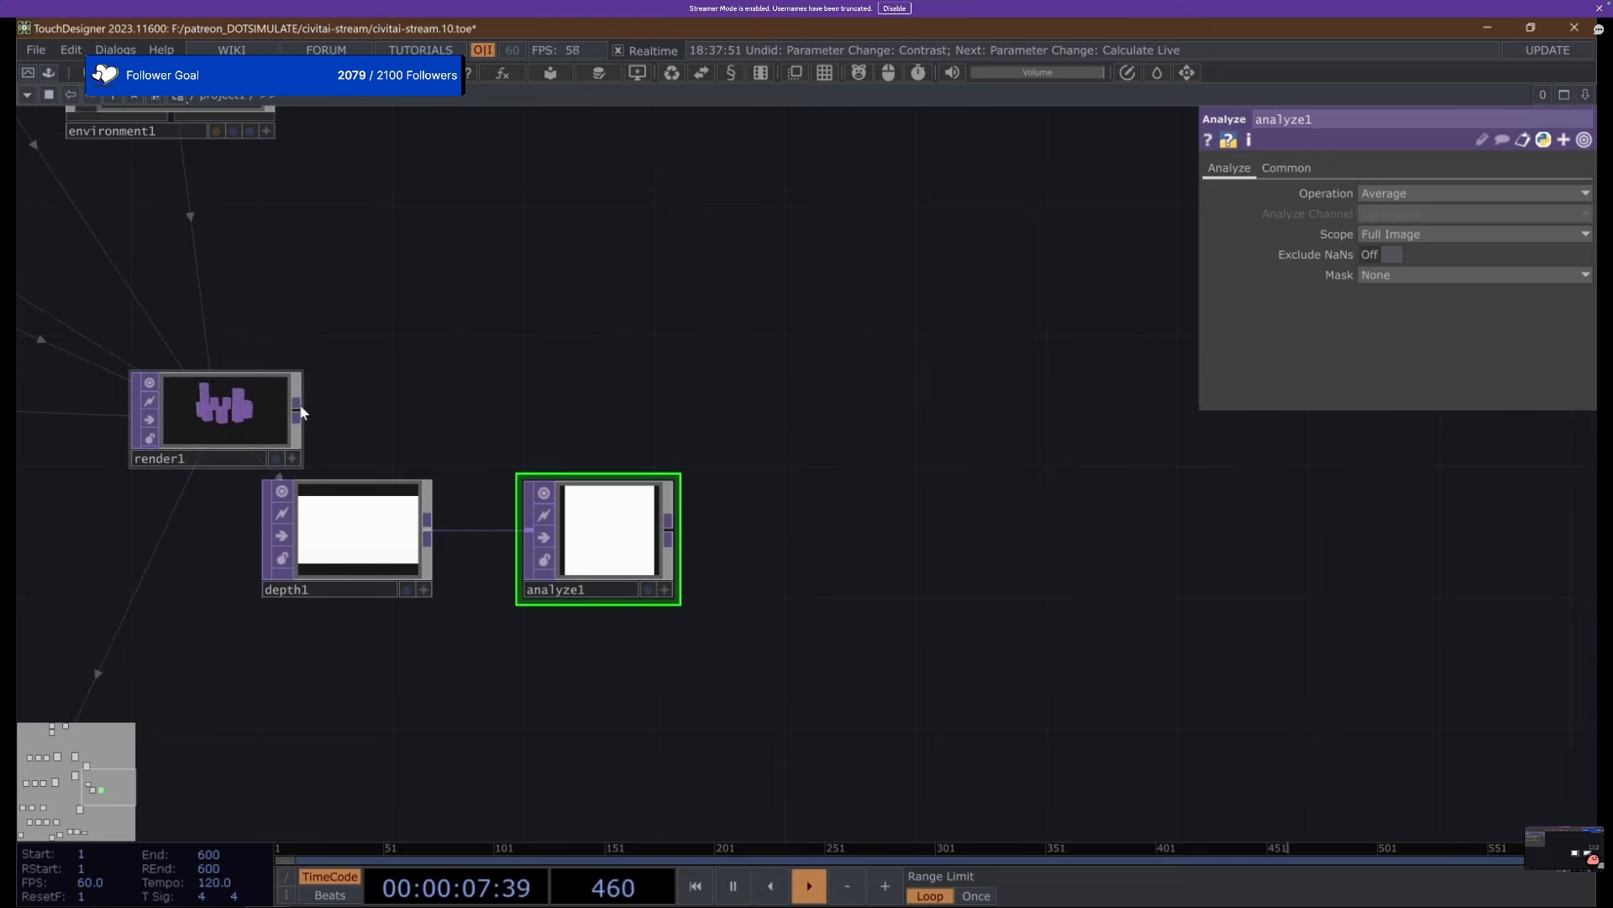
Add a TOP to CHOP fed by analyze1 and place it after analyze1 in the row.
right_click(670, 529)
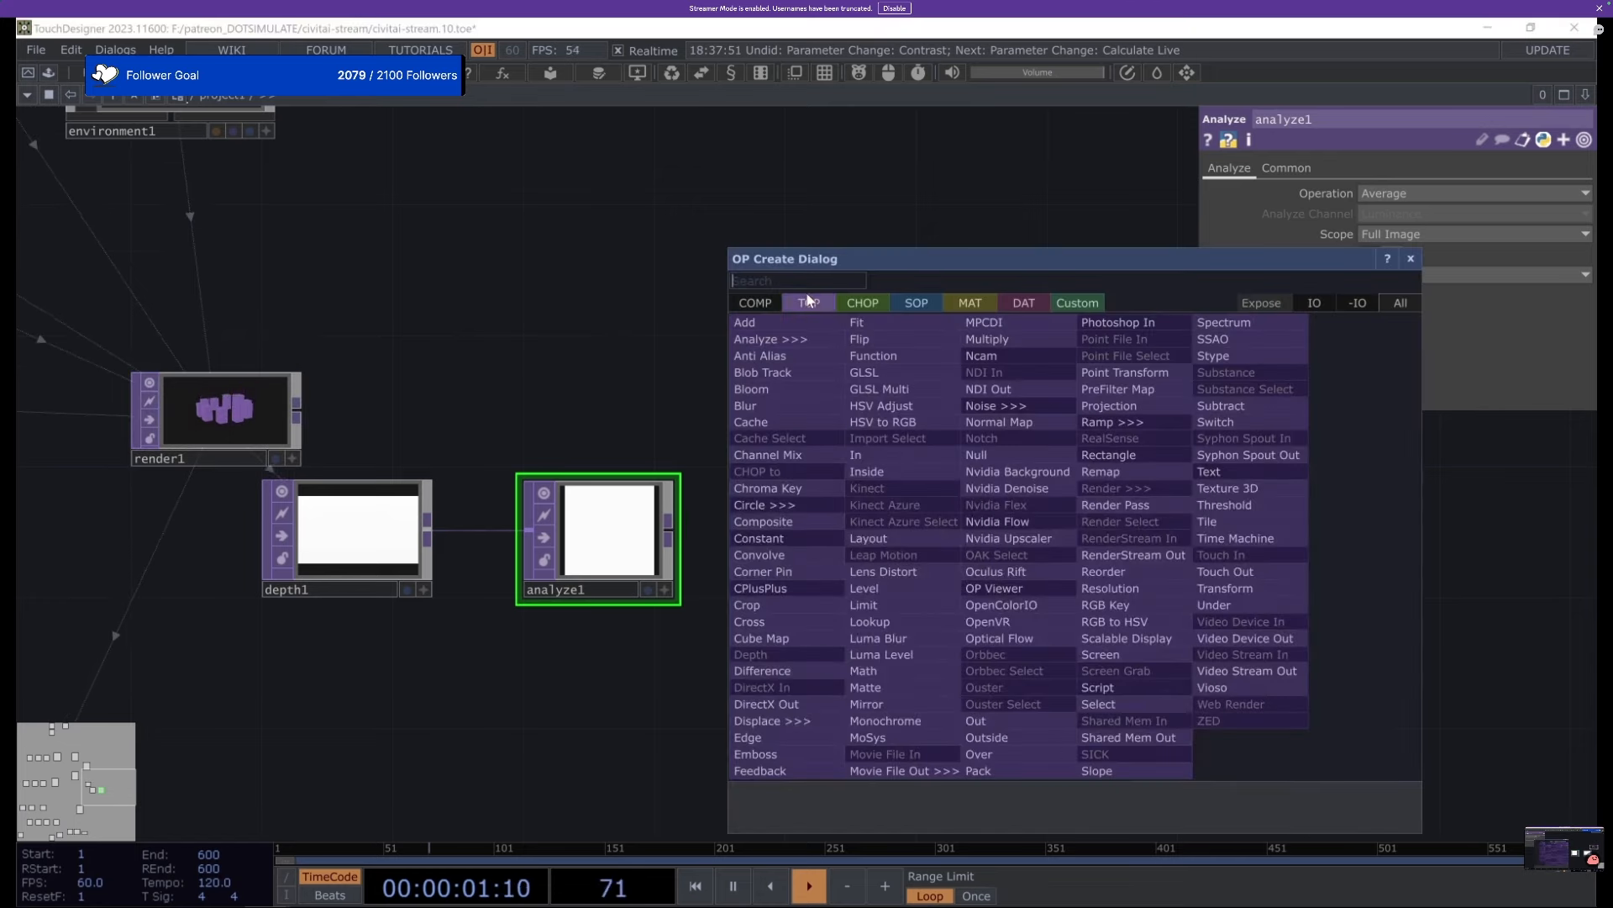
click(862, 303)
click(786, 337)
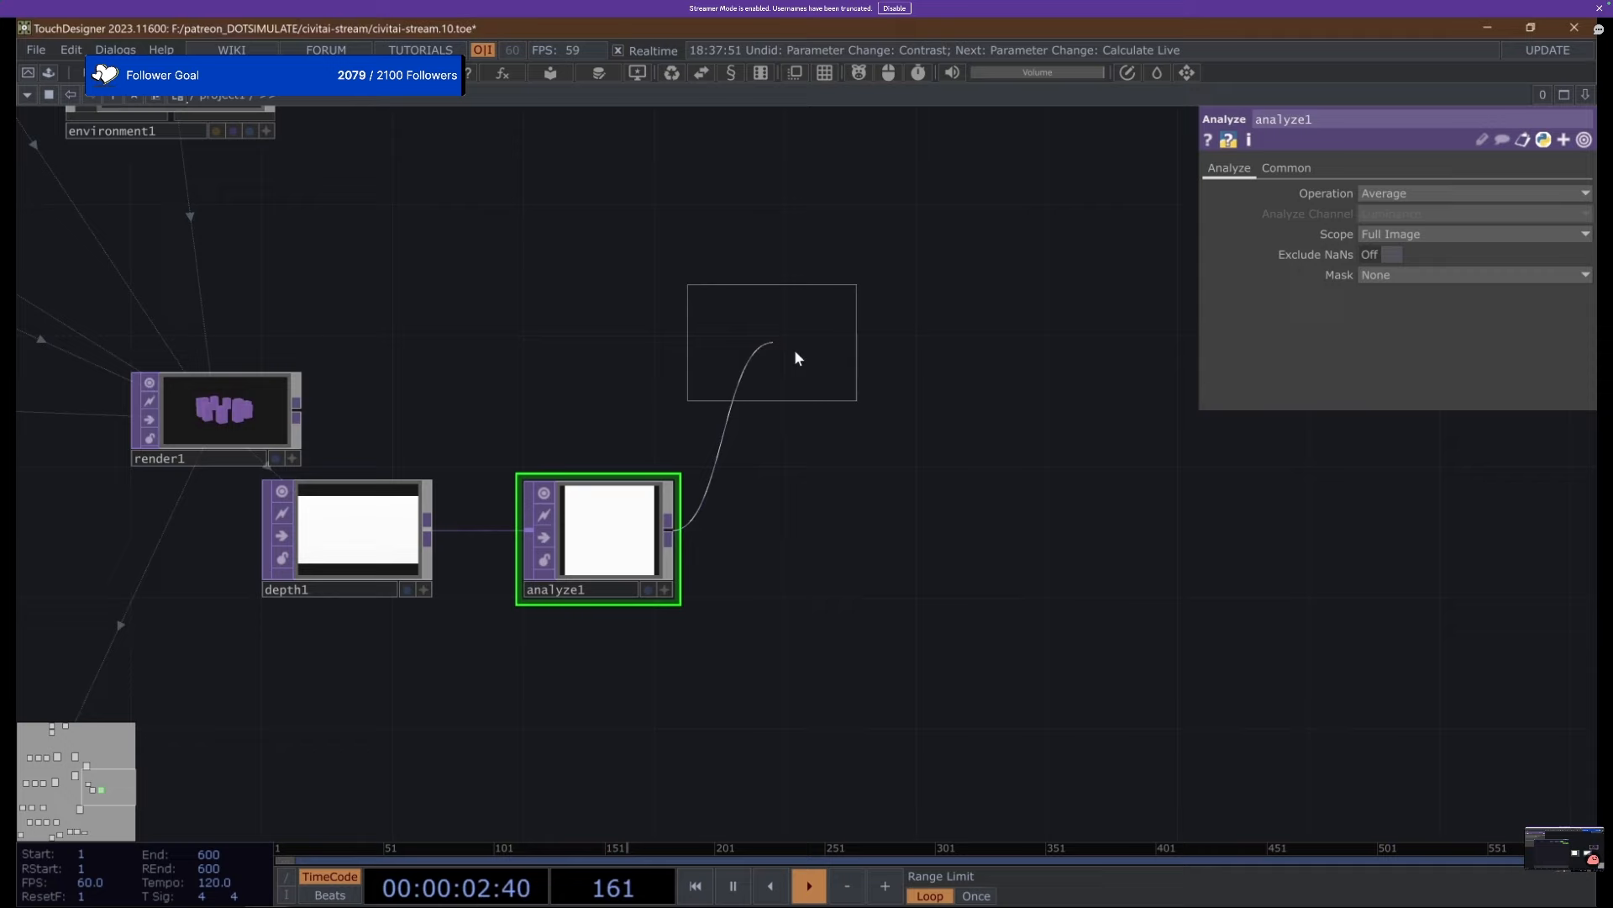
click(825, 526)
drag(828, 530, 861, 529)
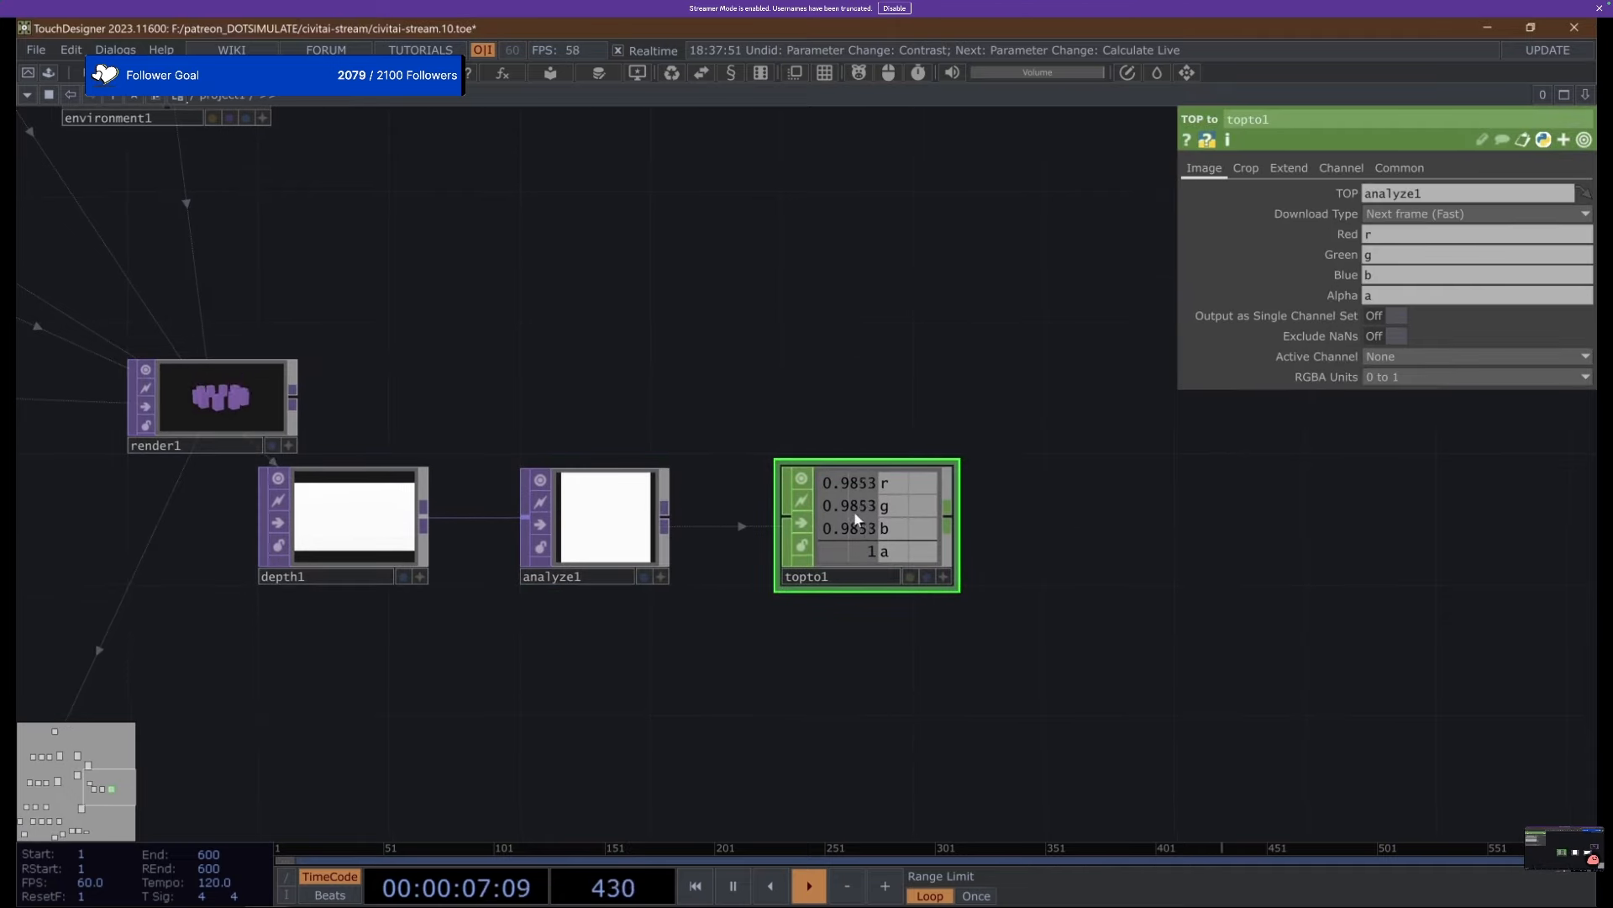
Clear the Green, Blue and Alpha channel names in topto1, keeping only the r channel.
scroll(857, 519, down, 5)
scroll(857, 518, up, 7)
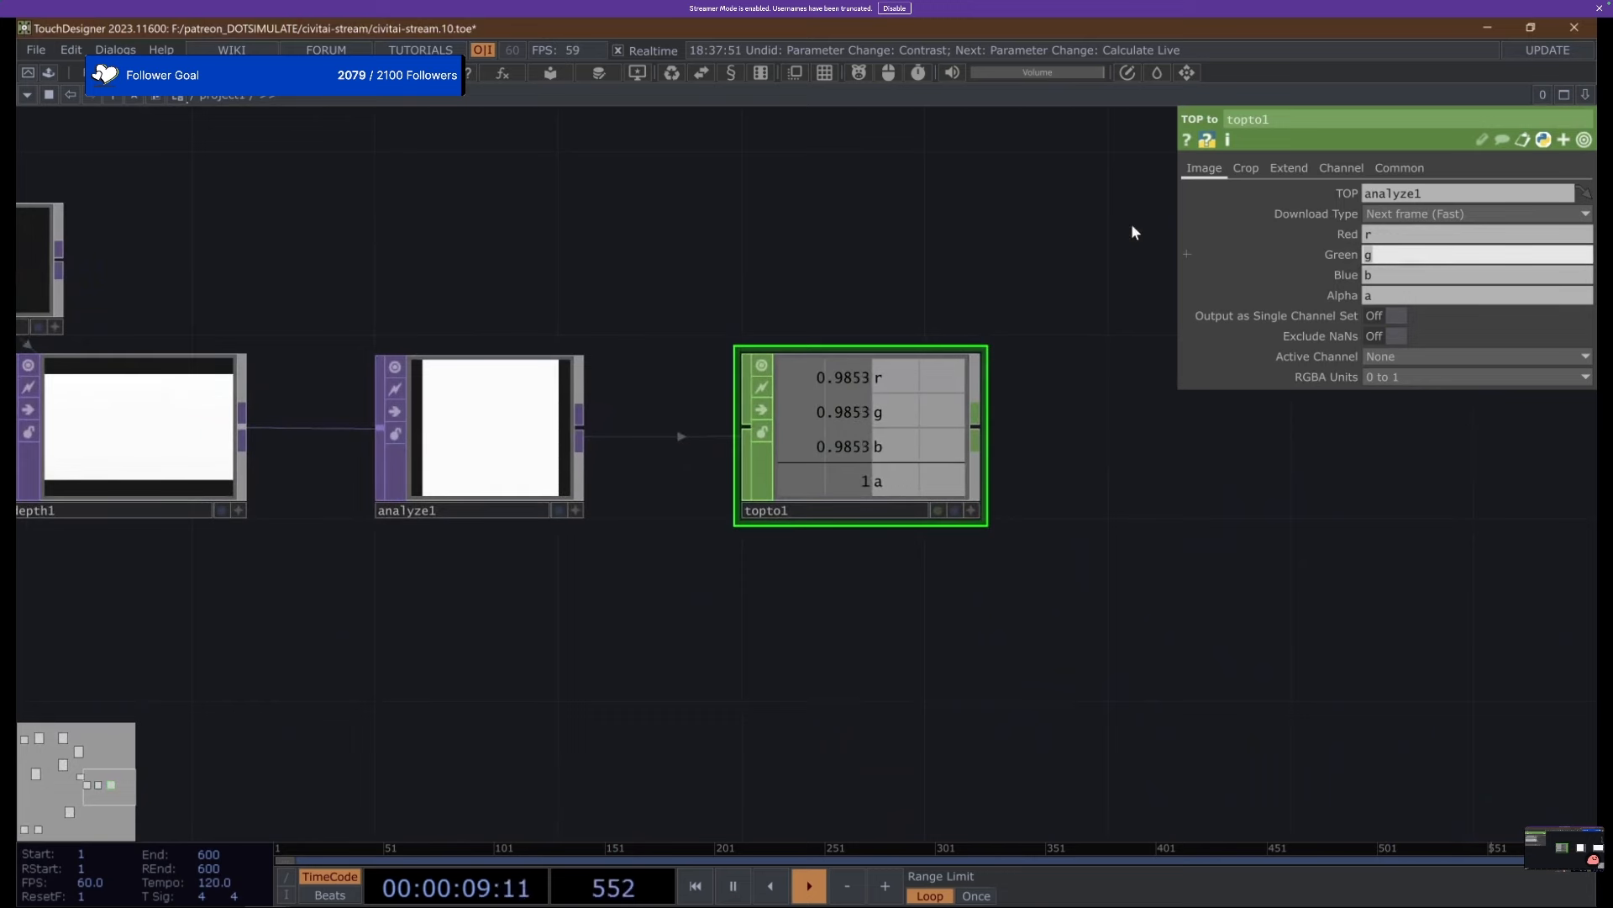
key(BackSpace)
drag(1389, 277, 1291, 271)
key(BackSpace)
drag(1397, 296, 623, 245)
key(BackSpace)
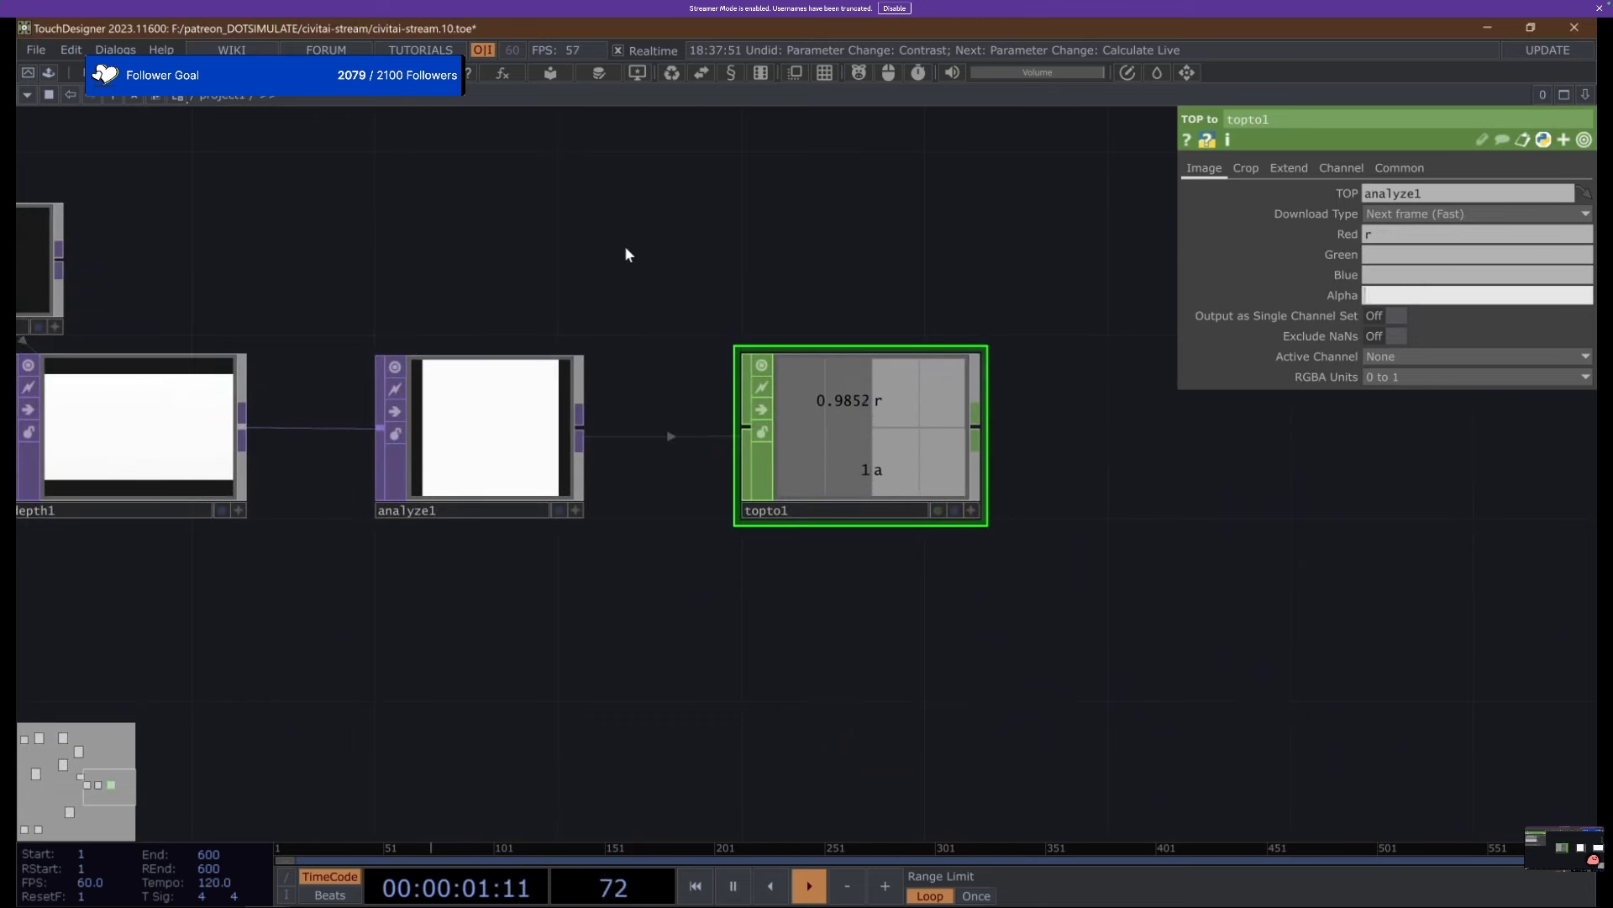
key(Return)
Move topto1 directly beneath analyze1.
scroll(841, 257, down, 4)
drag(839, 295, 707, 361)
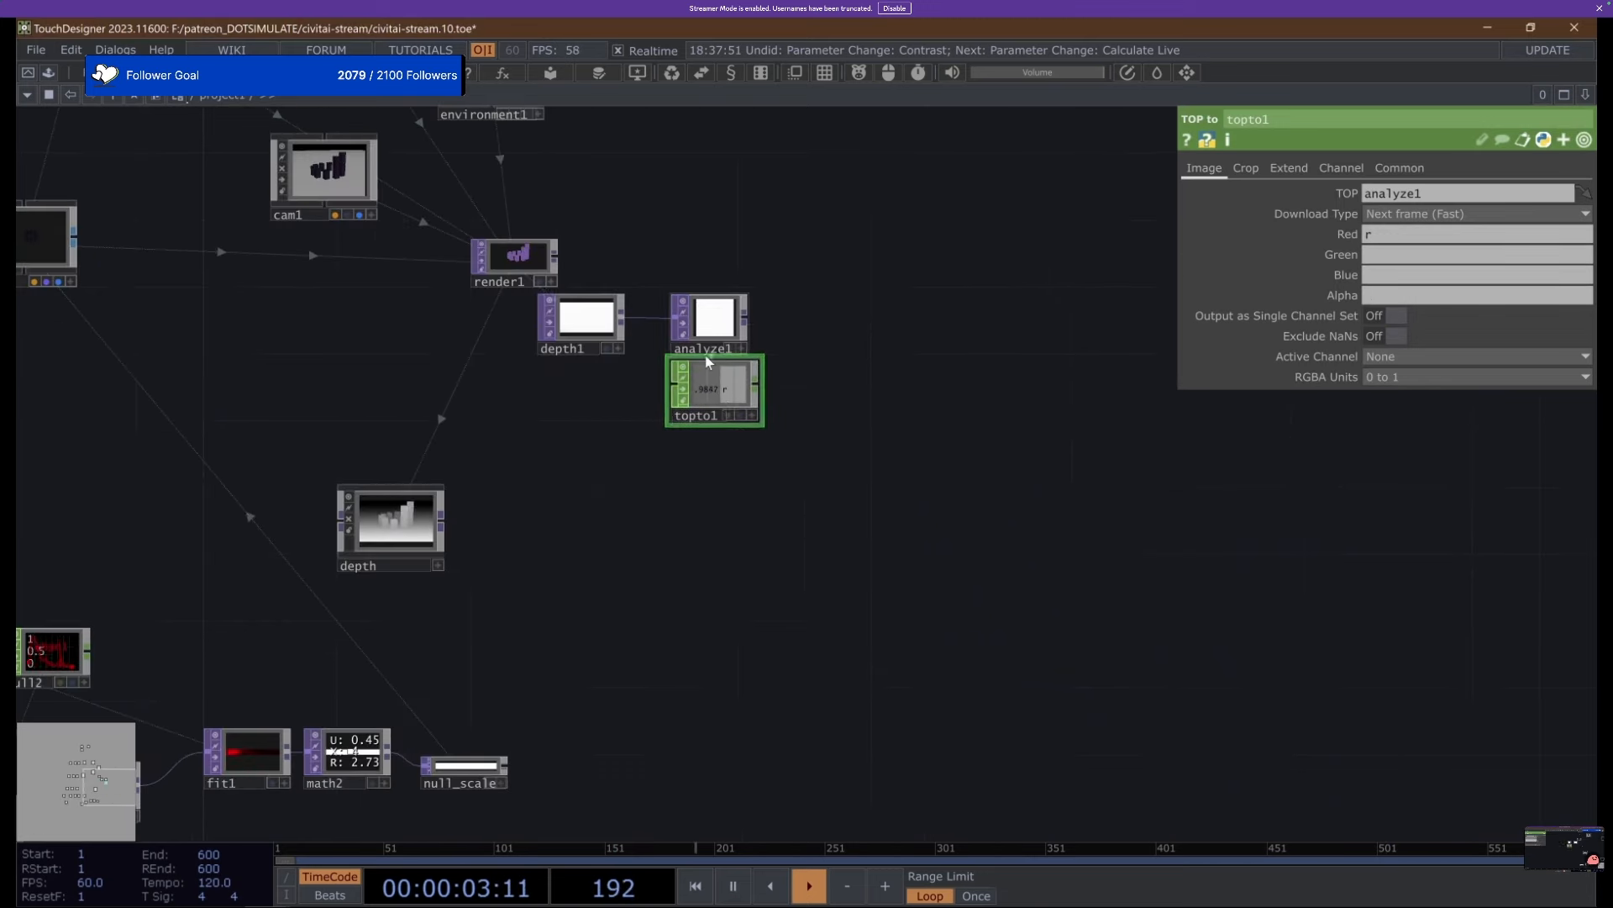
scroll(707, 361, up, 6)
scroll(317, 561, down, 3)
drag(316, 562, 300, 681)
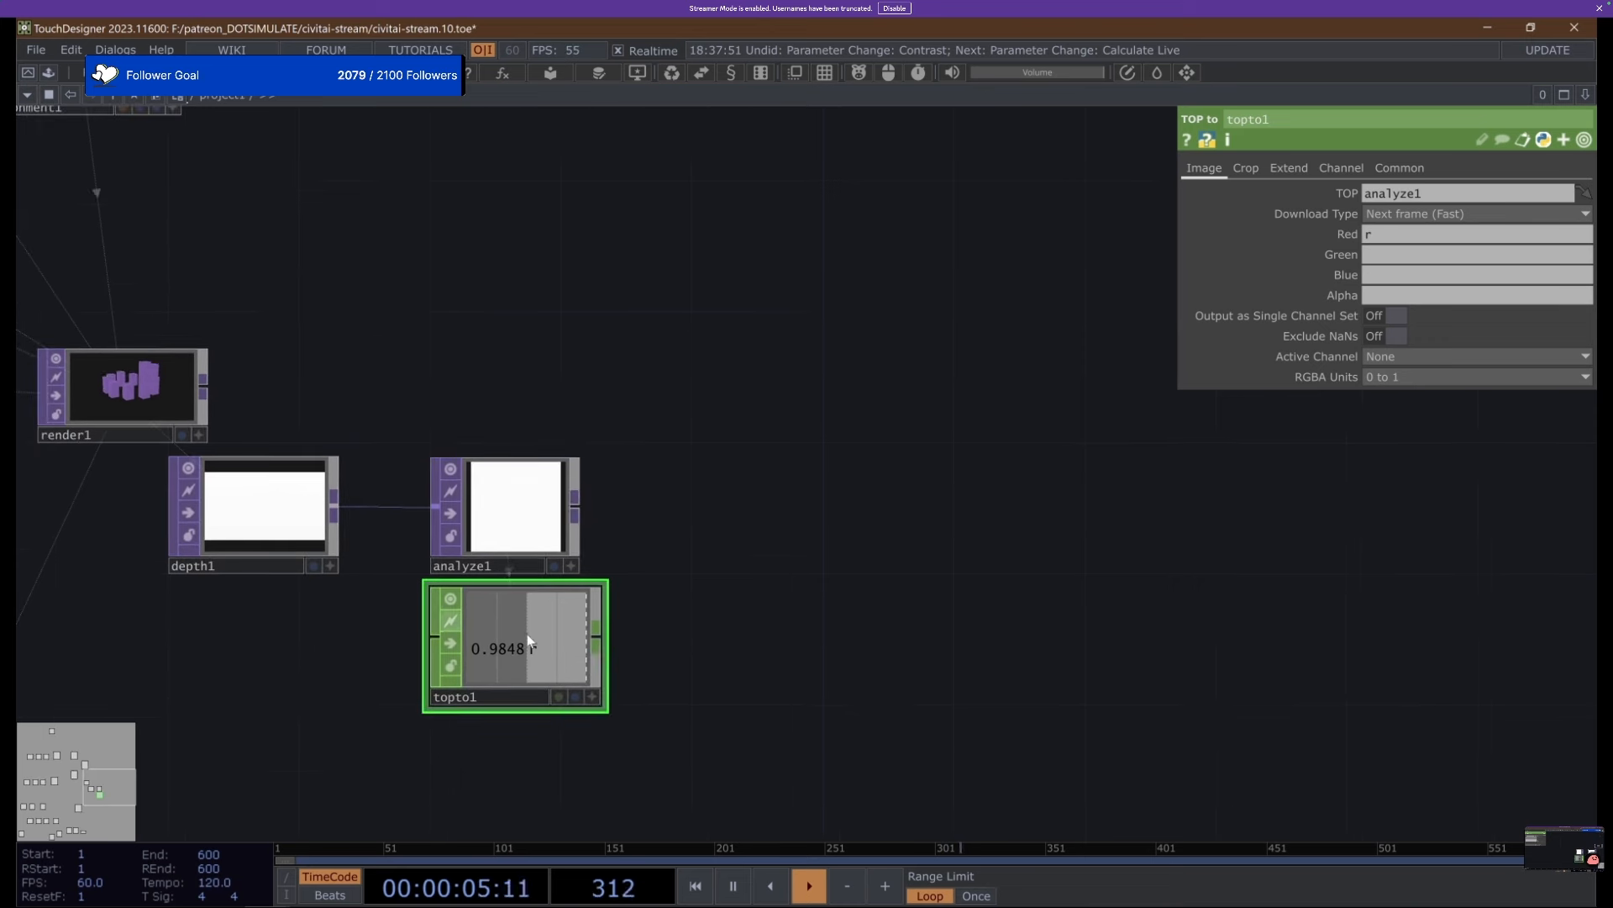
Try a Null operator after analyze1, delete it and select topto1 instead.
drag(596, 643, 1000, 598)
click(551, 529)
key(alt+n)
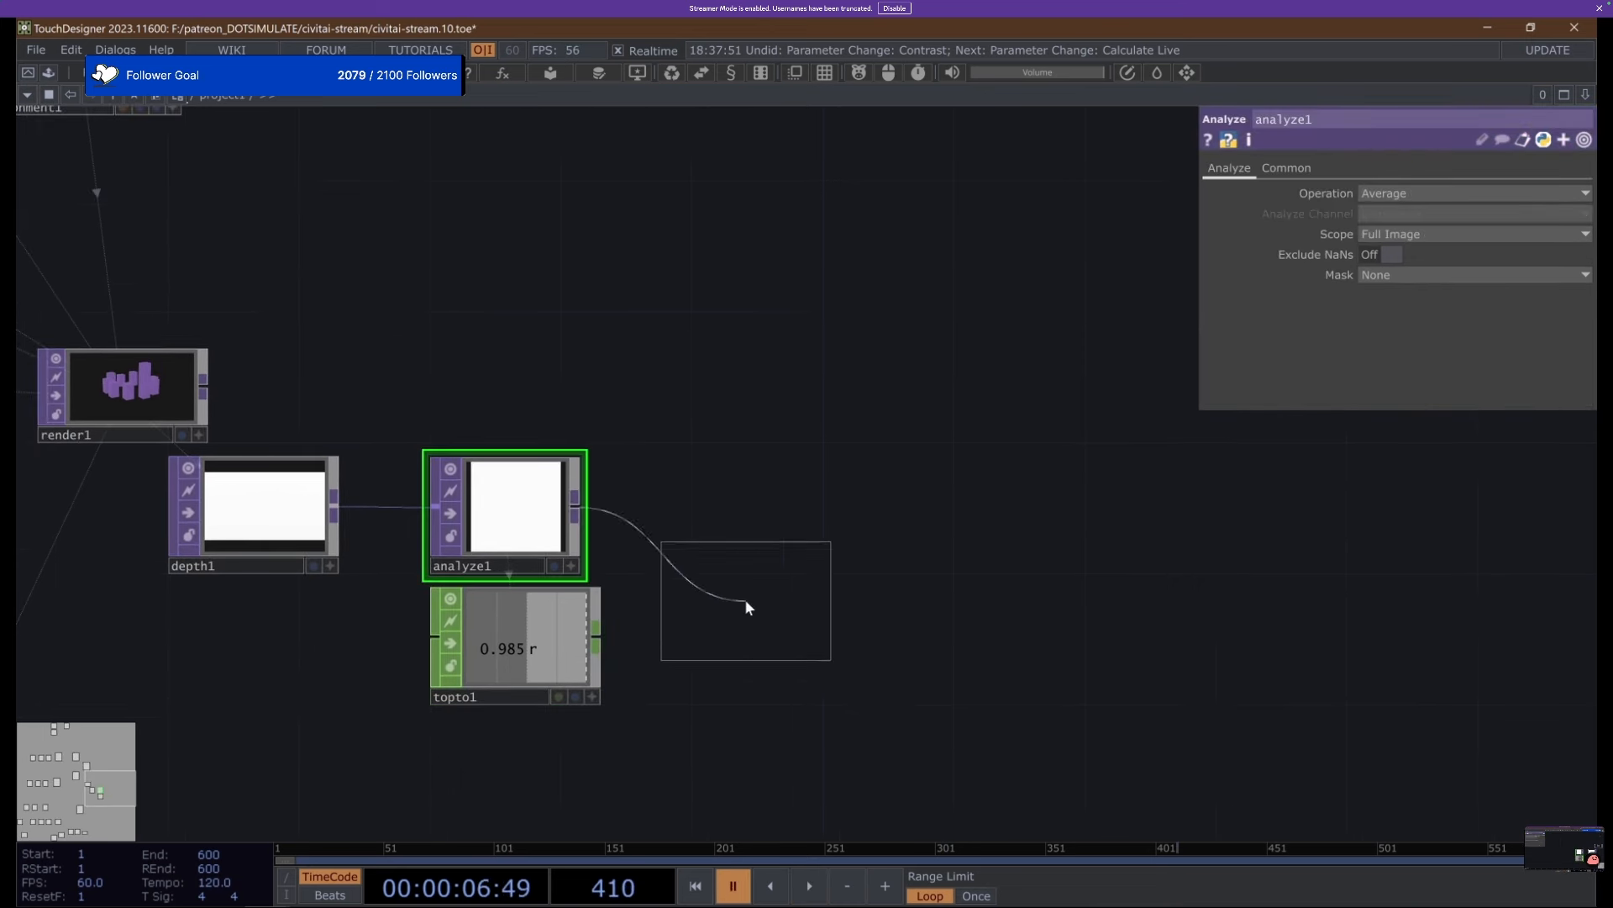
click(877, 605)
key(Delete)
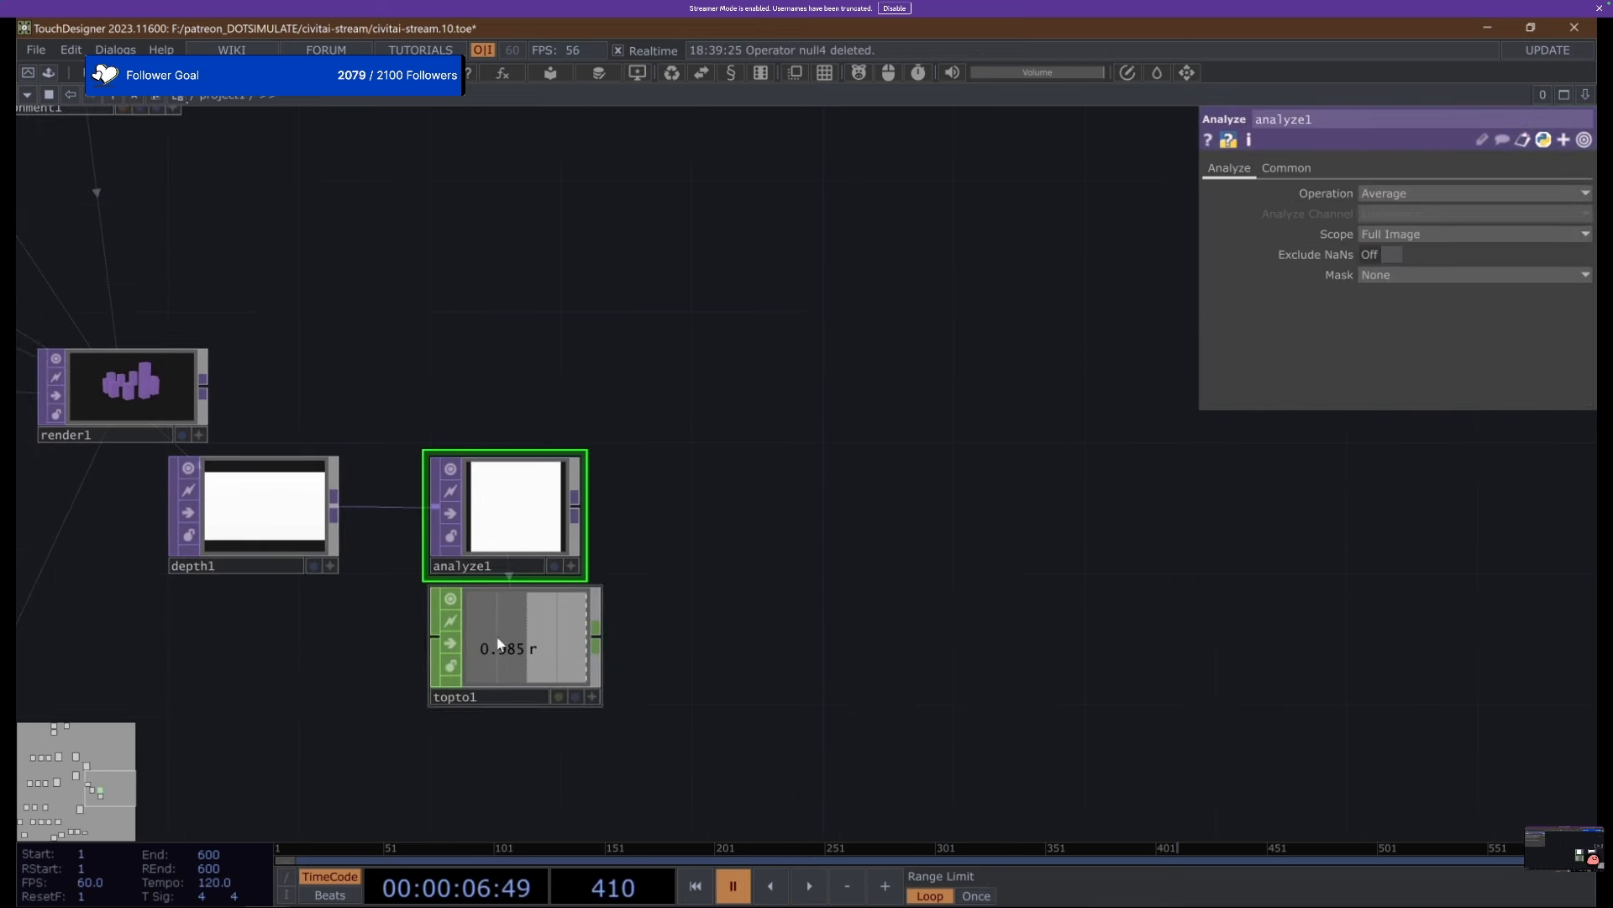
click(504, 642)
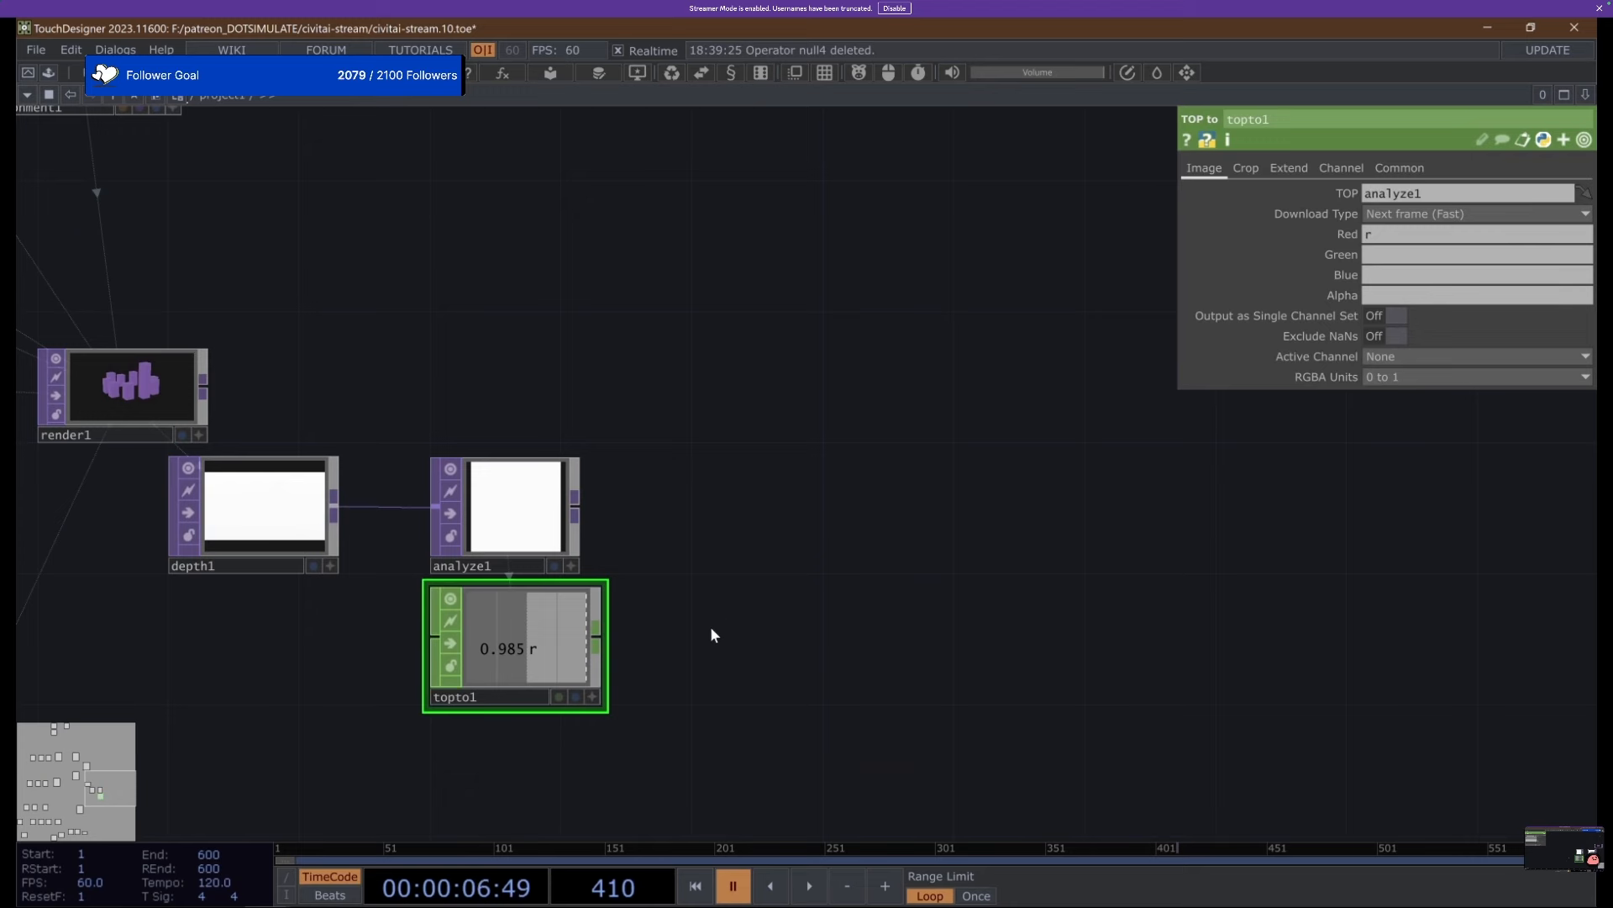
Resume timeline playback and add a Null CHOP after topto1 to output its r channel.
key(space)
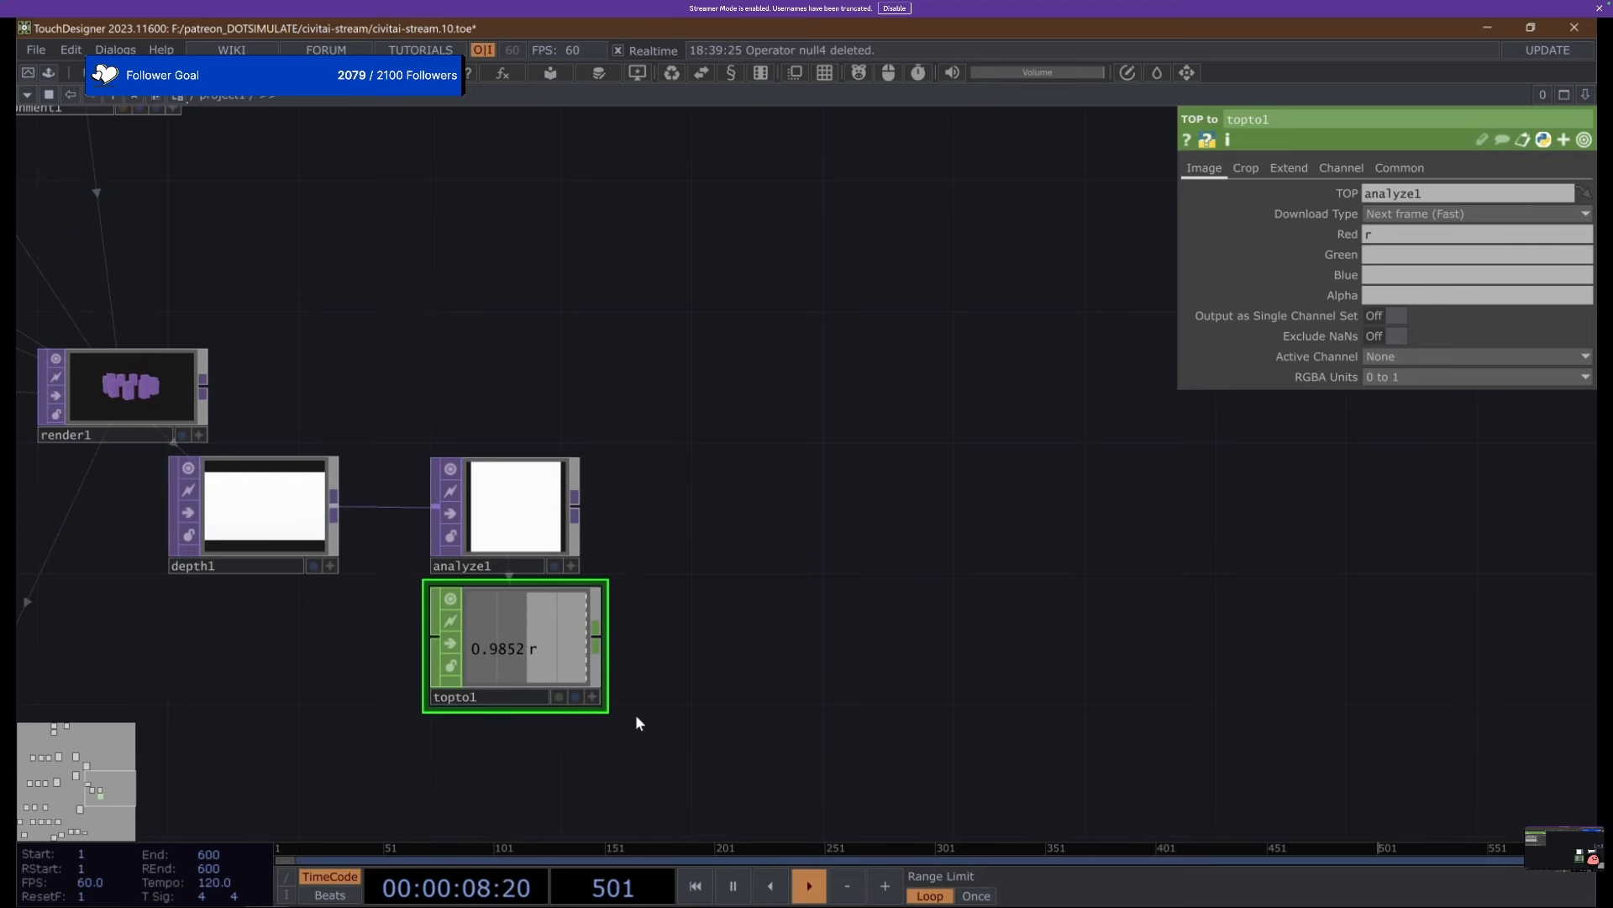
click(848, 649)
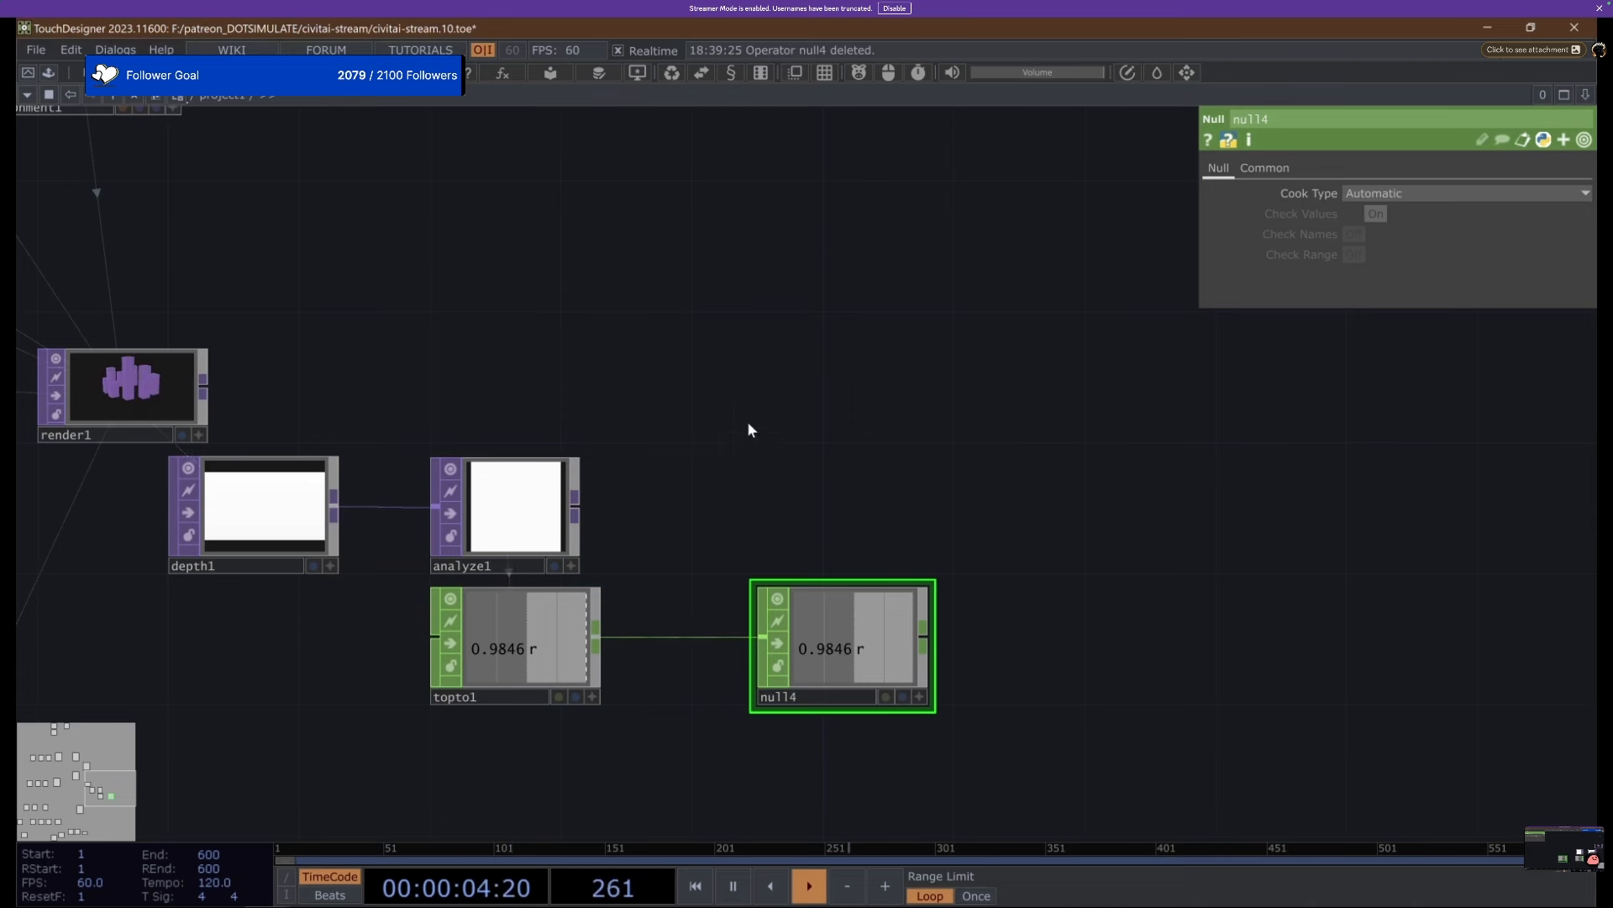
drag(748, 430, 790, 419)
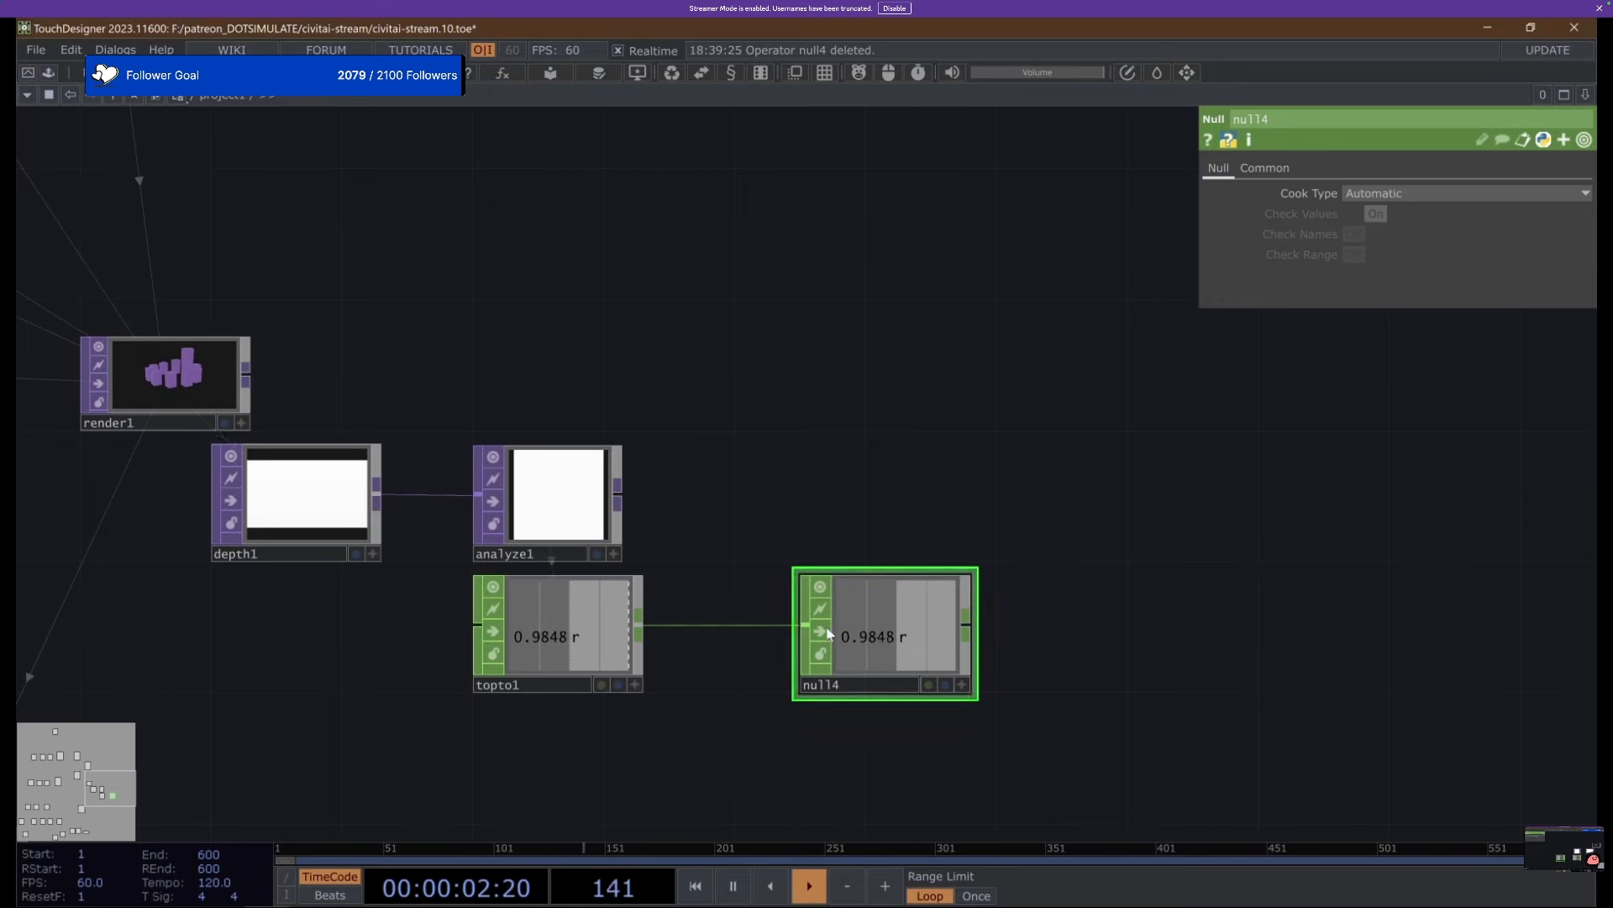
Add a Threshold TOP fed by analyze1 and place it above the new null4.
scroll(616, 497, down, 3)
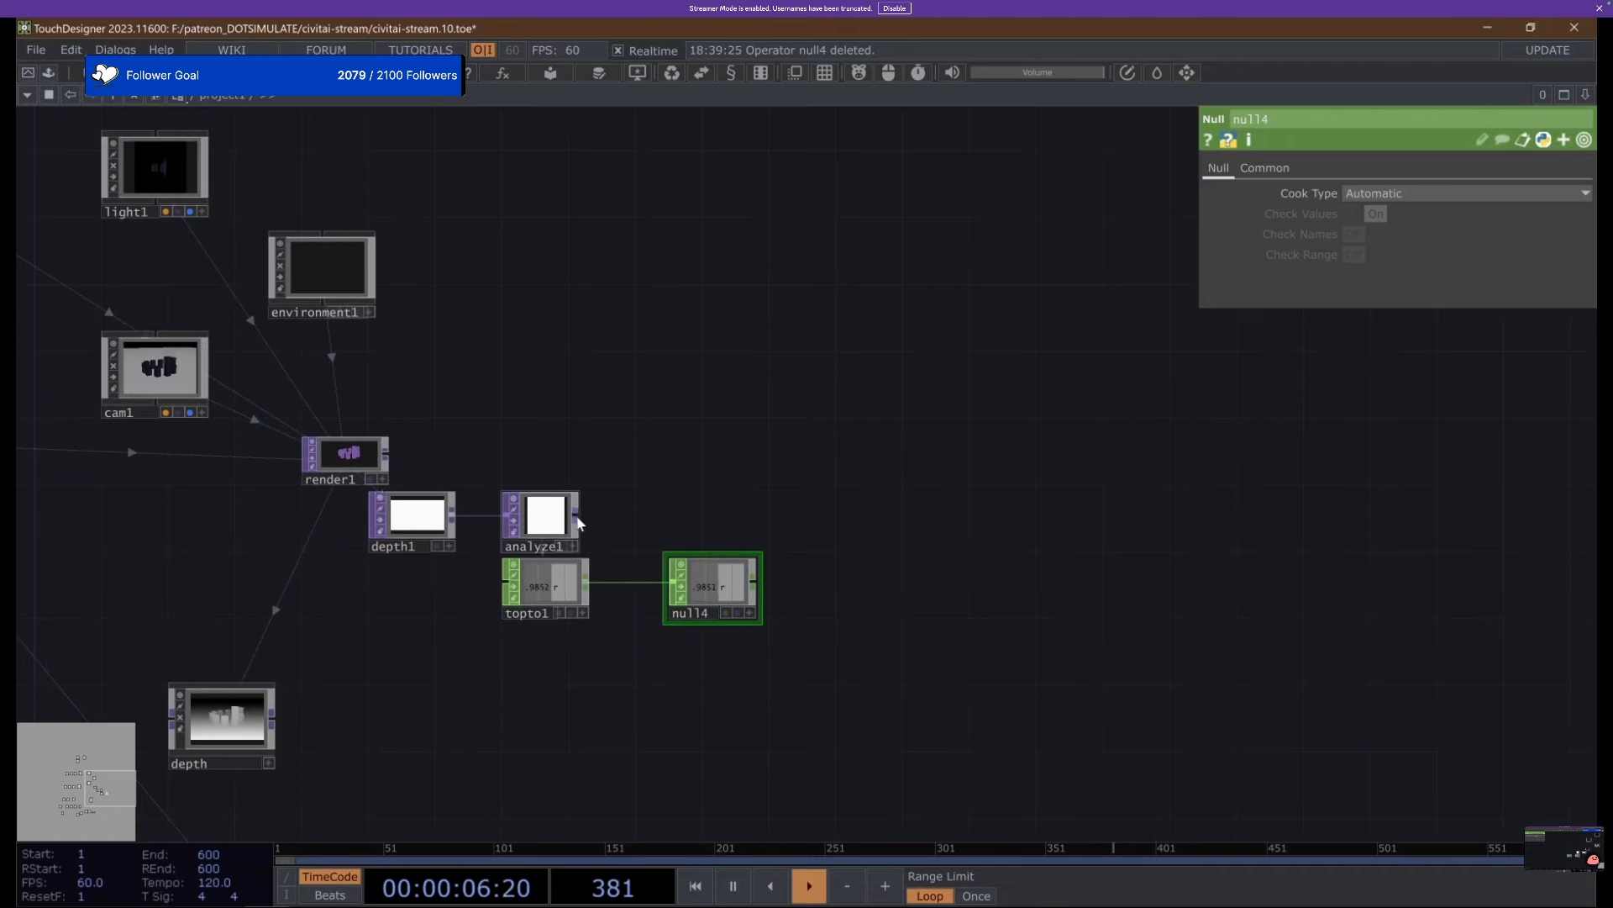
key(Tab)
text(thresh)
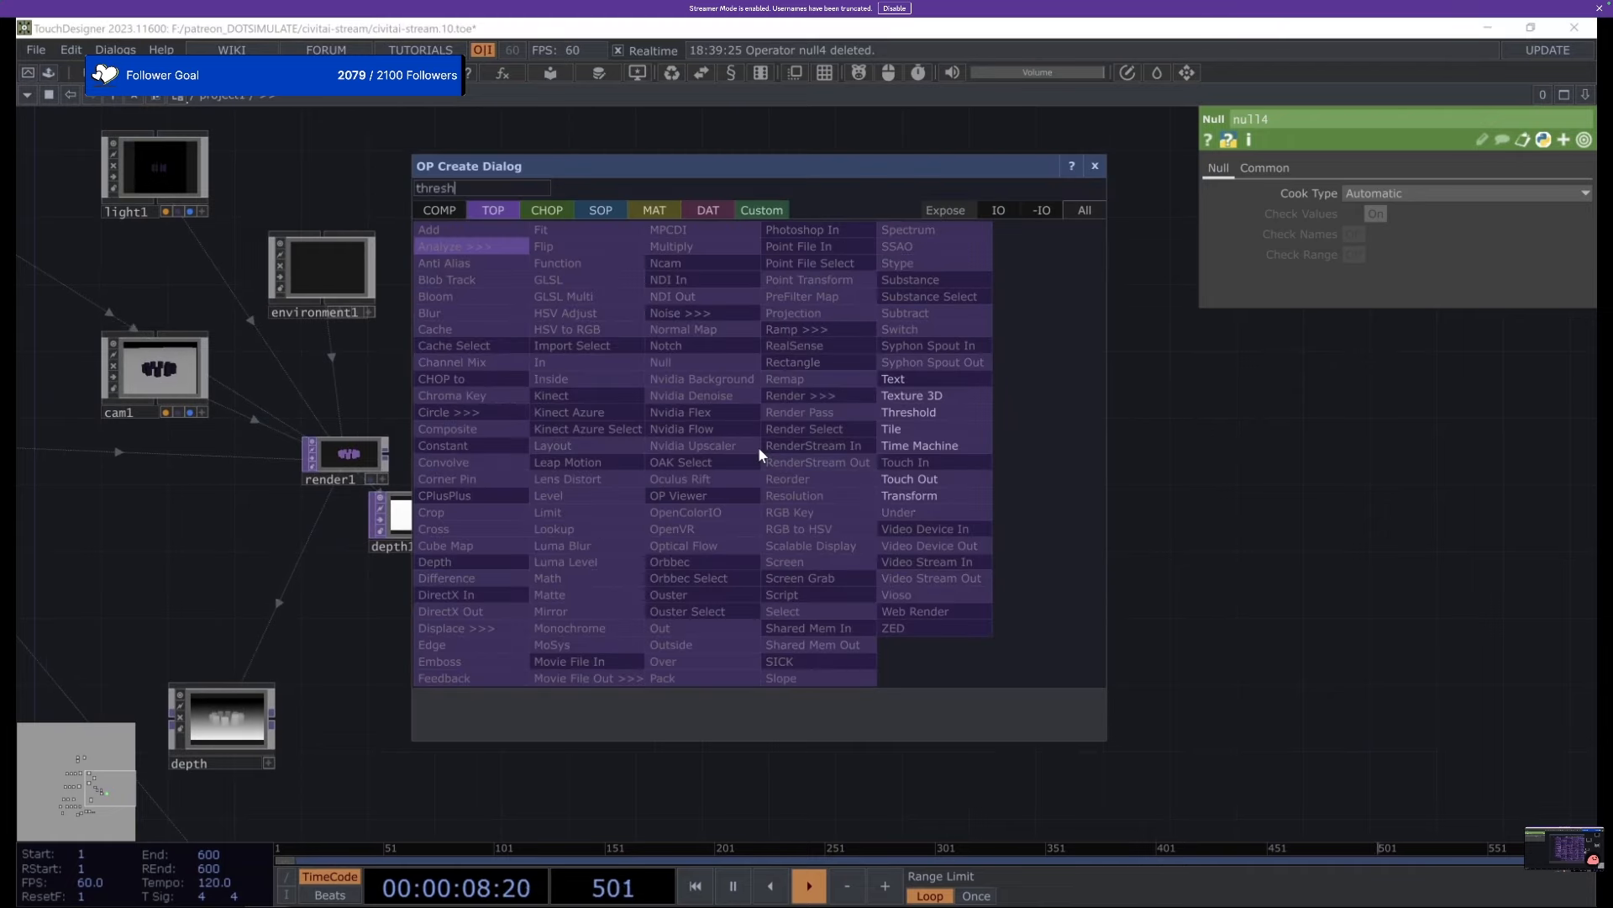
key(Return)
click(757, 448)
scroll(758, 446, up, 5)
scroll(681, 403, down, 4)
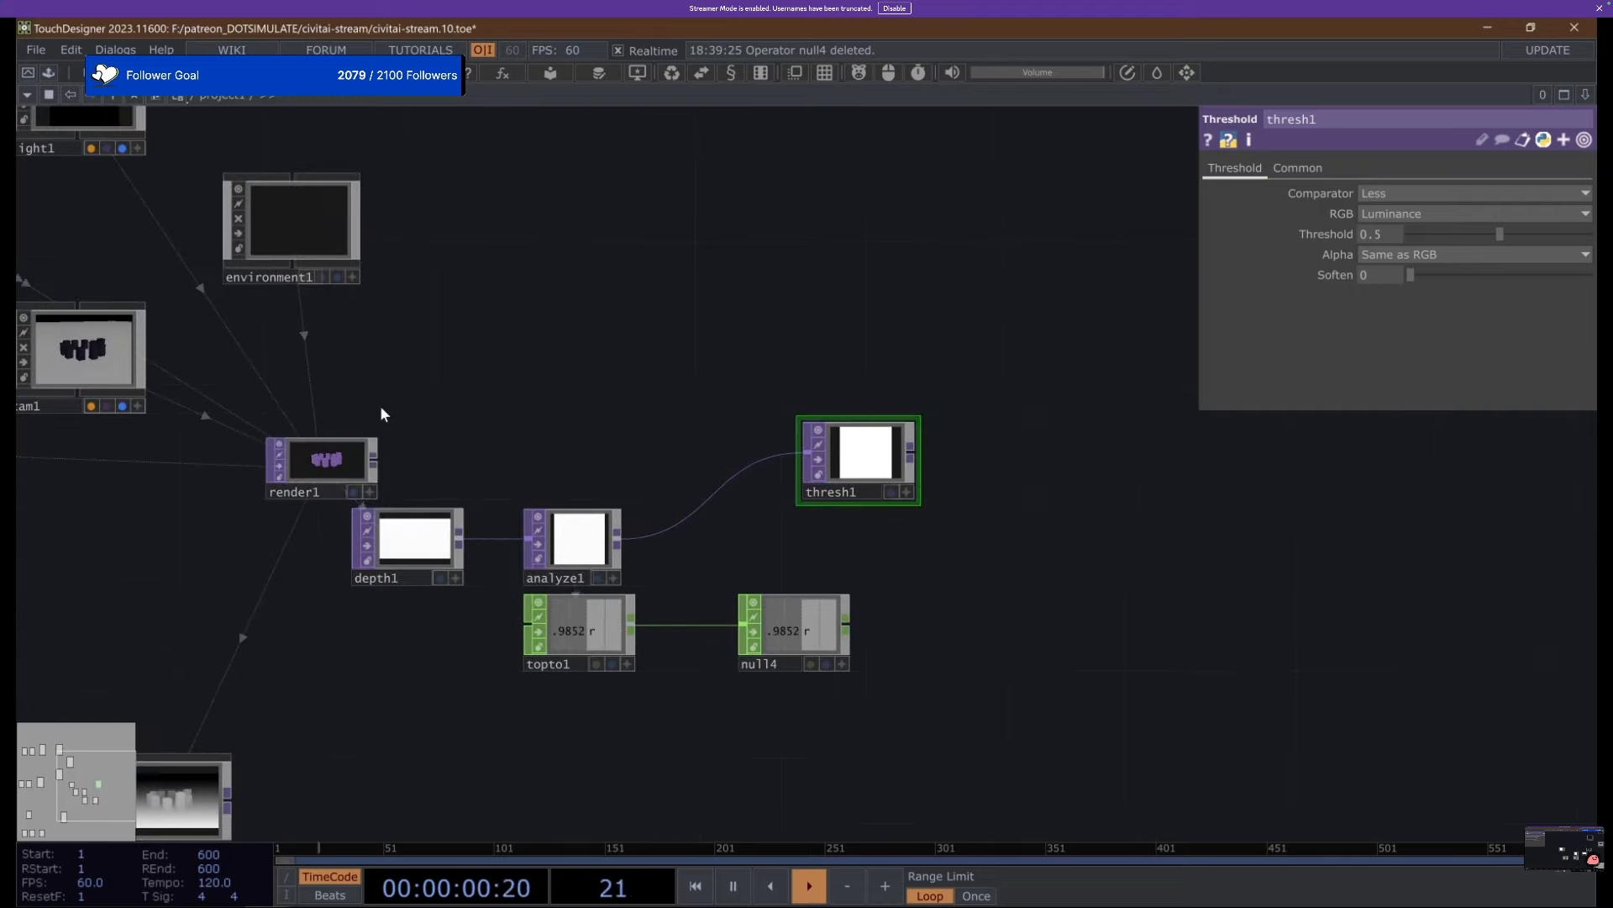
Try a second Threshold TOP on render1 with its threshold set to 0.453, and delete it.
click(380, 461)
key(Tab)
text(th)
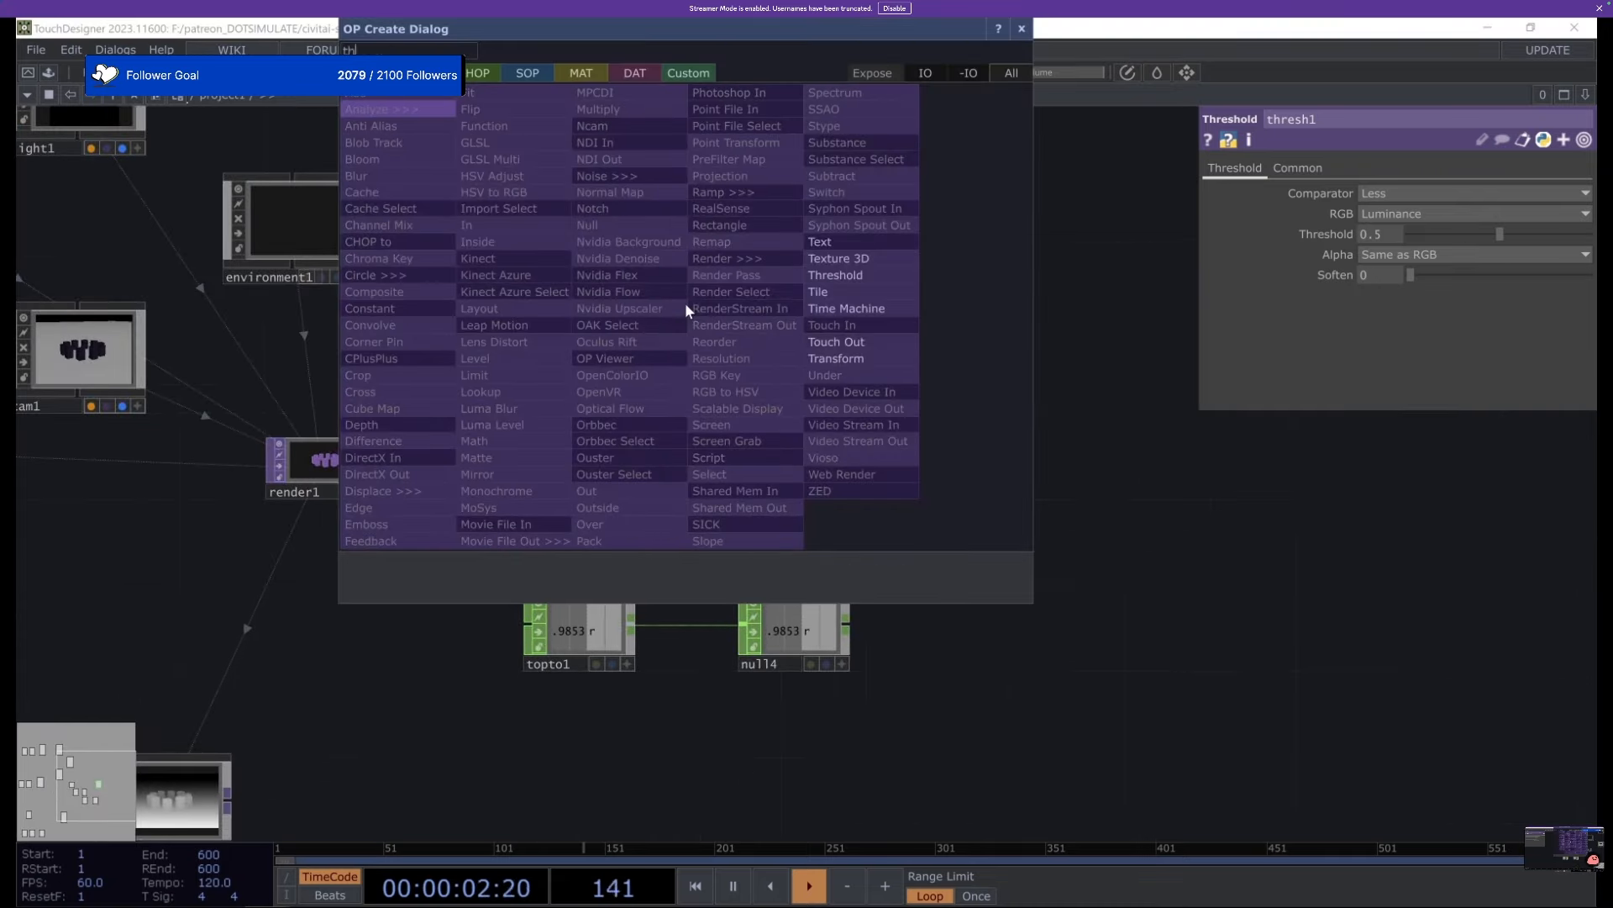
text(res)
key(Return)
click(674, 300)
scroll(674, 301, up, 5)
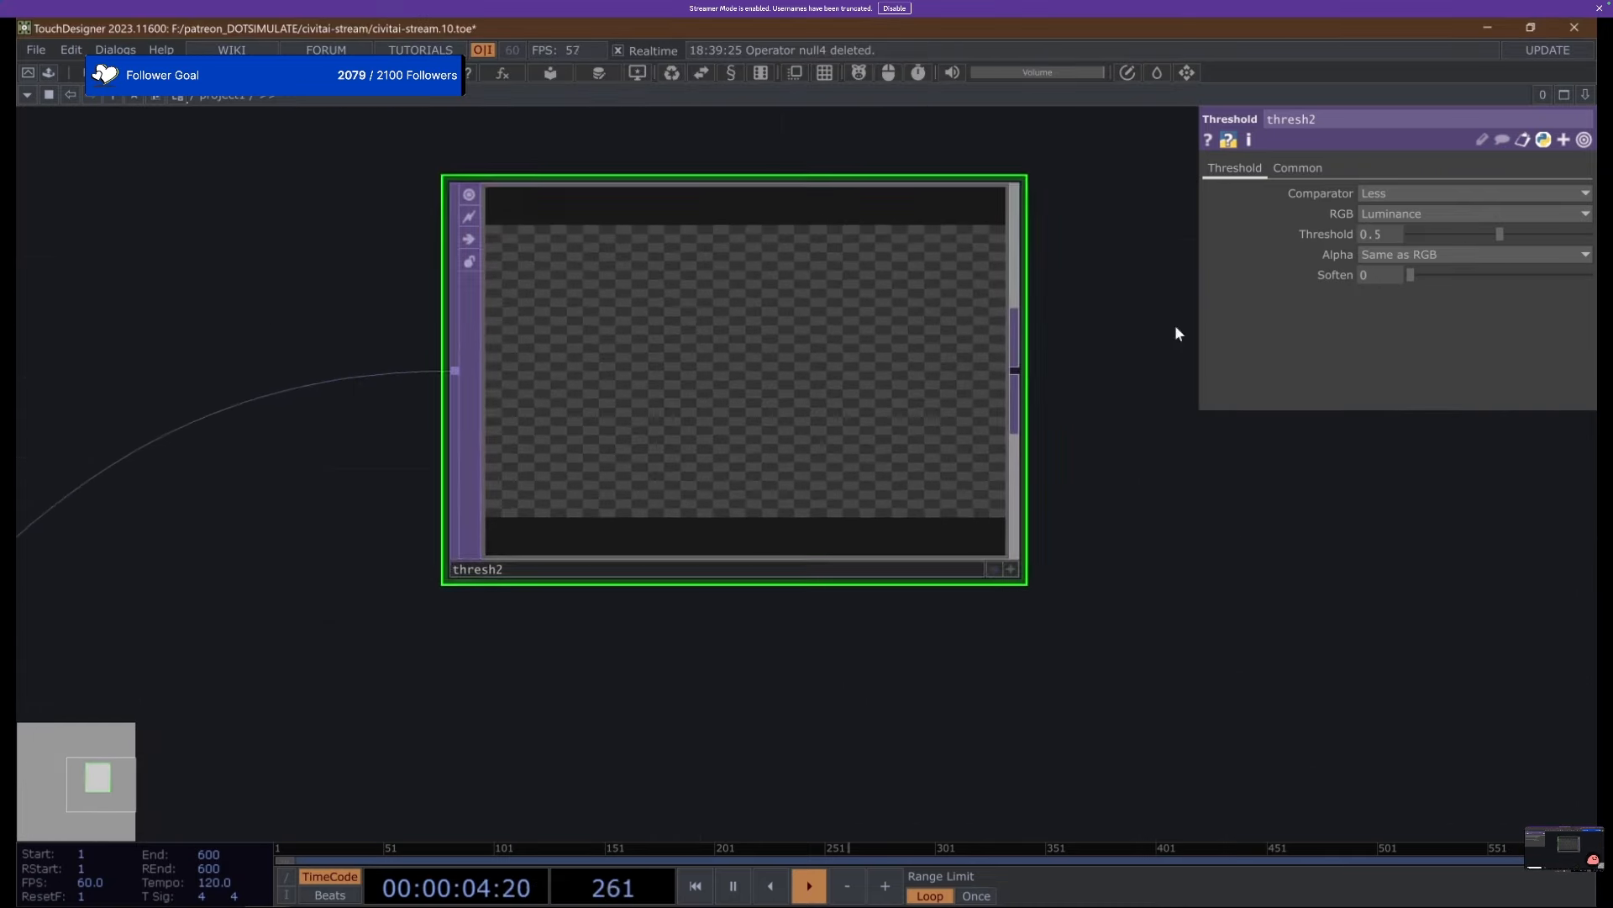
mouse_move(1489, 235)
mouse_down()
mouse_move(1455, 230)
mouse_move(1511, 244)
mouse_move(1489, 239)
mouse_up()
scroll(721, 346, down, 5)
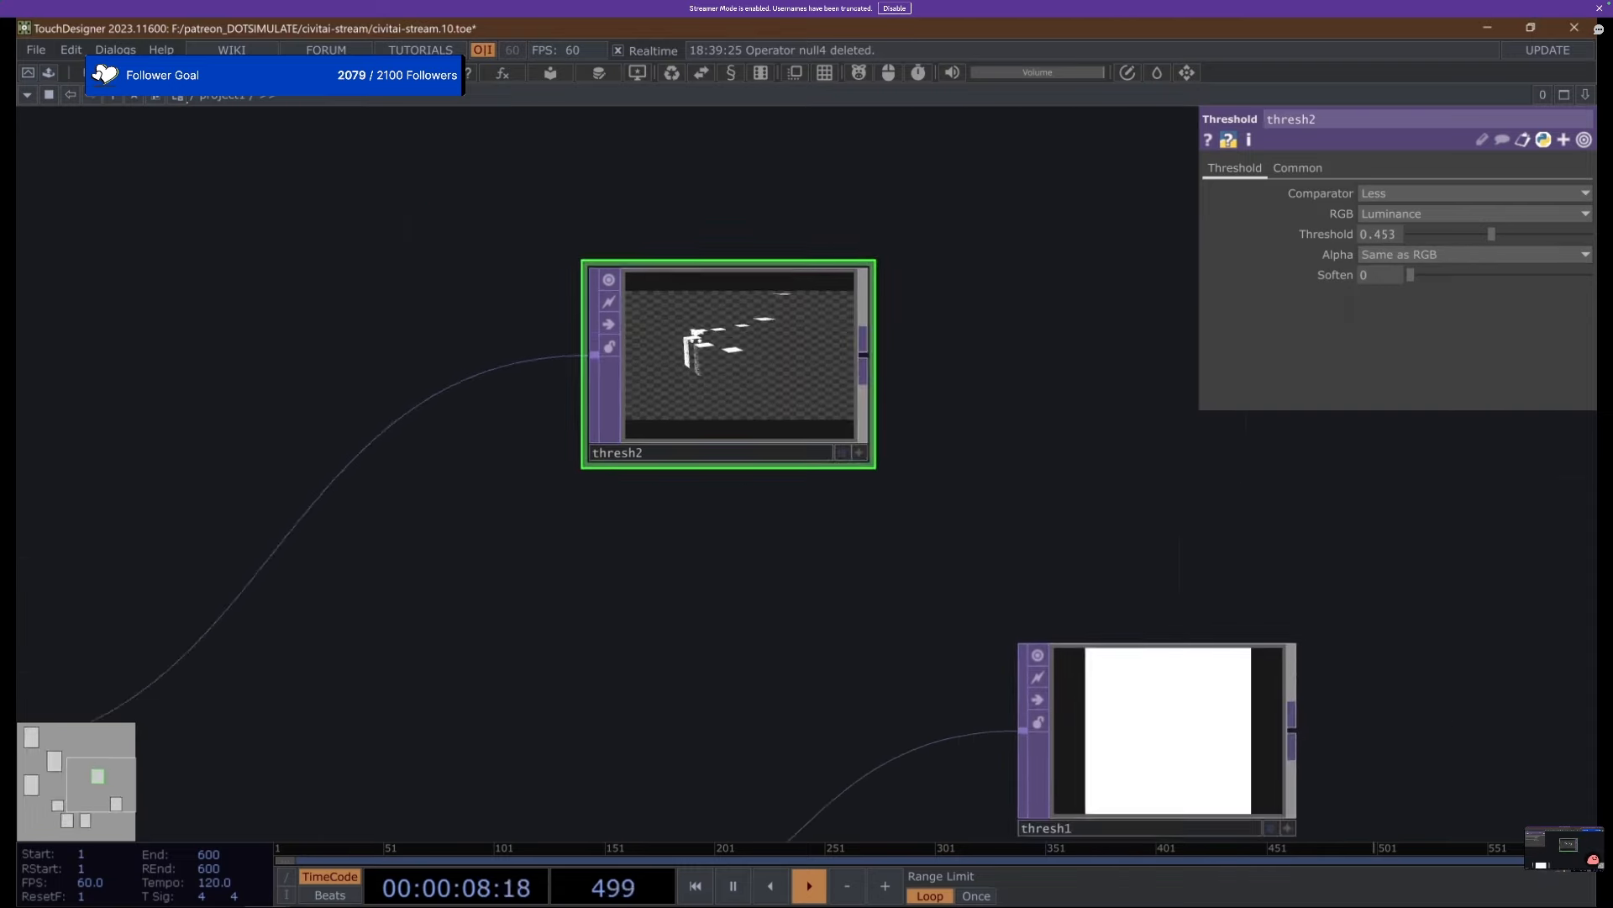
key(Delete)
Activate analyze1's viewer and turn on its pixel value display to compare it with topto1's r channel.
drag(735, 488, 600, 255)
click(939, 413)
mouse_move(901, 400)
mouse_down()
mouse_move(852, 404)
mouse_move(918, 424)
mouse_up()
middle_drag(304, 577, 561, 572)
click(554, 572)
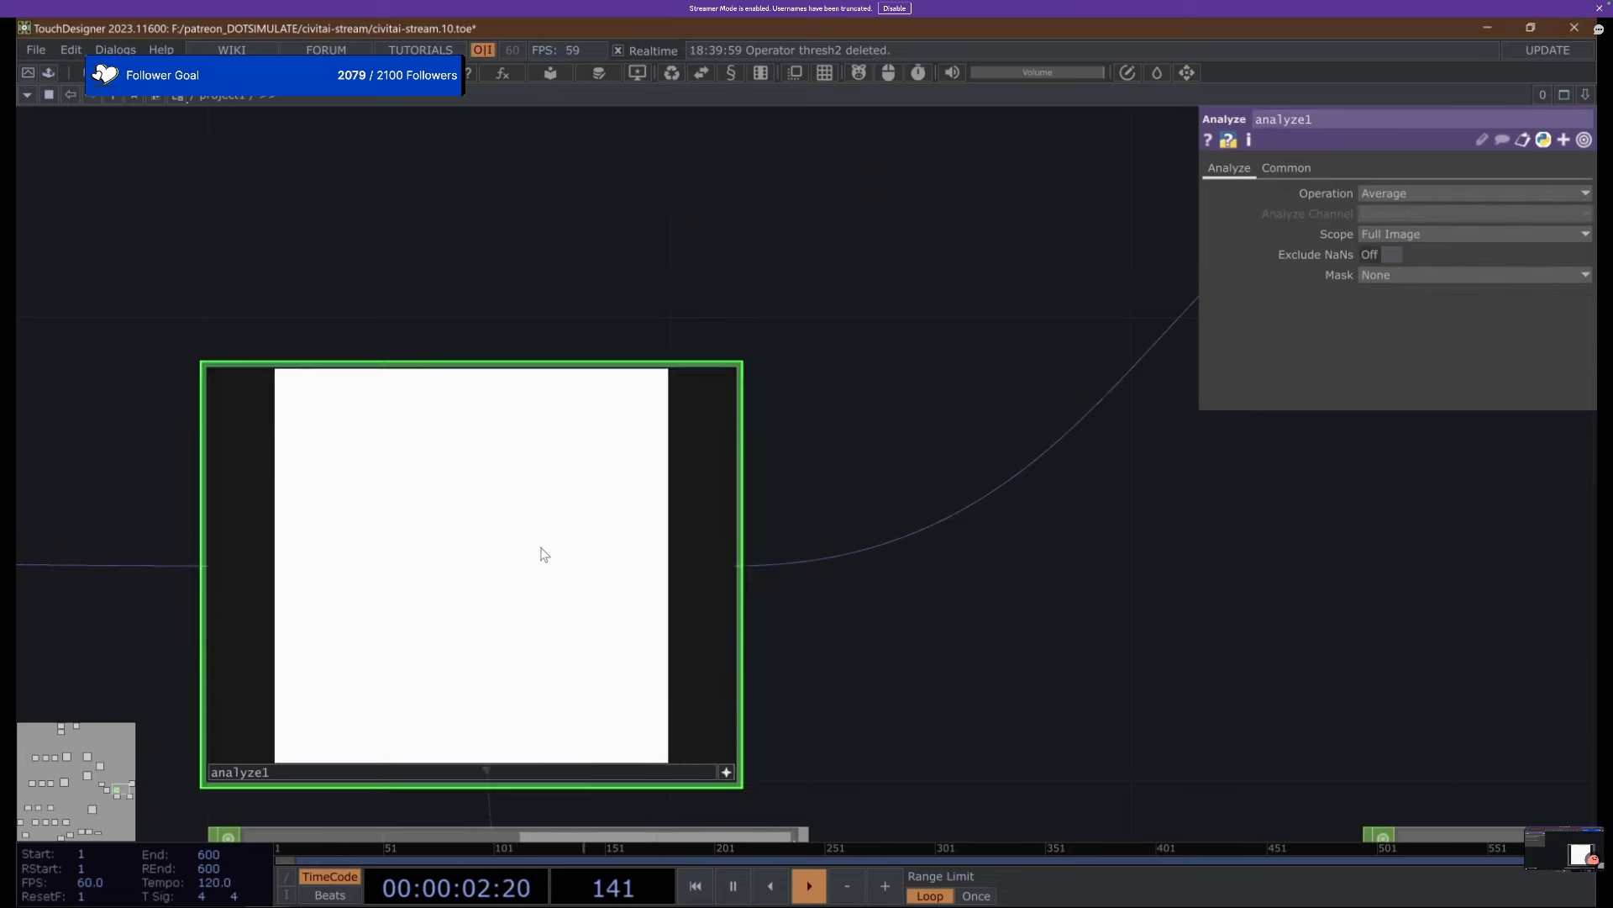
drag(849, 468, 1074, 395)
right_click(735, 370)
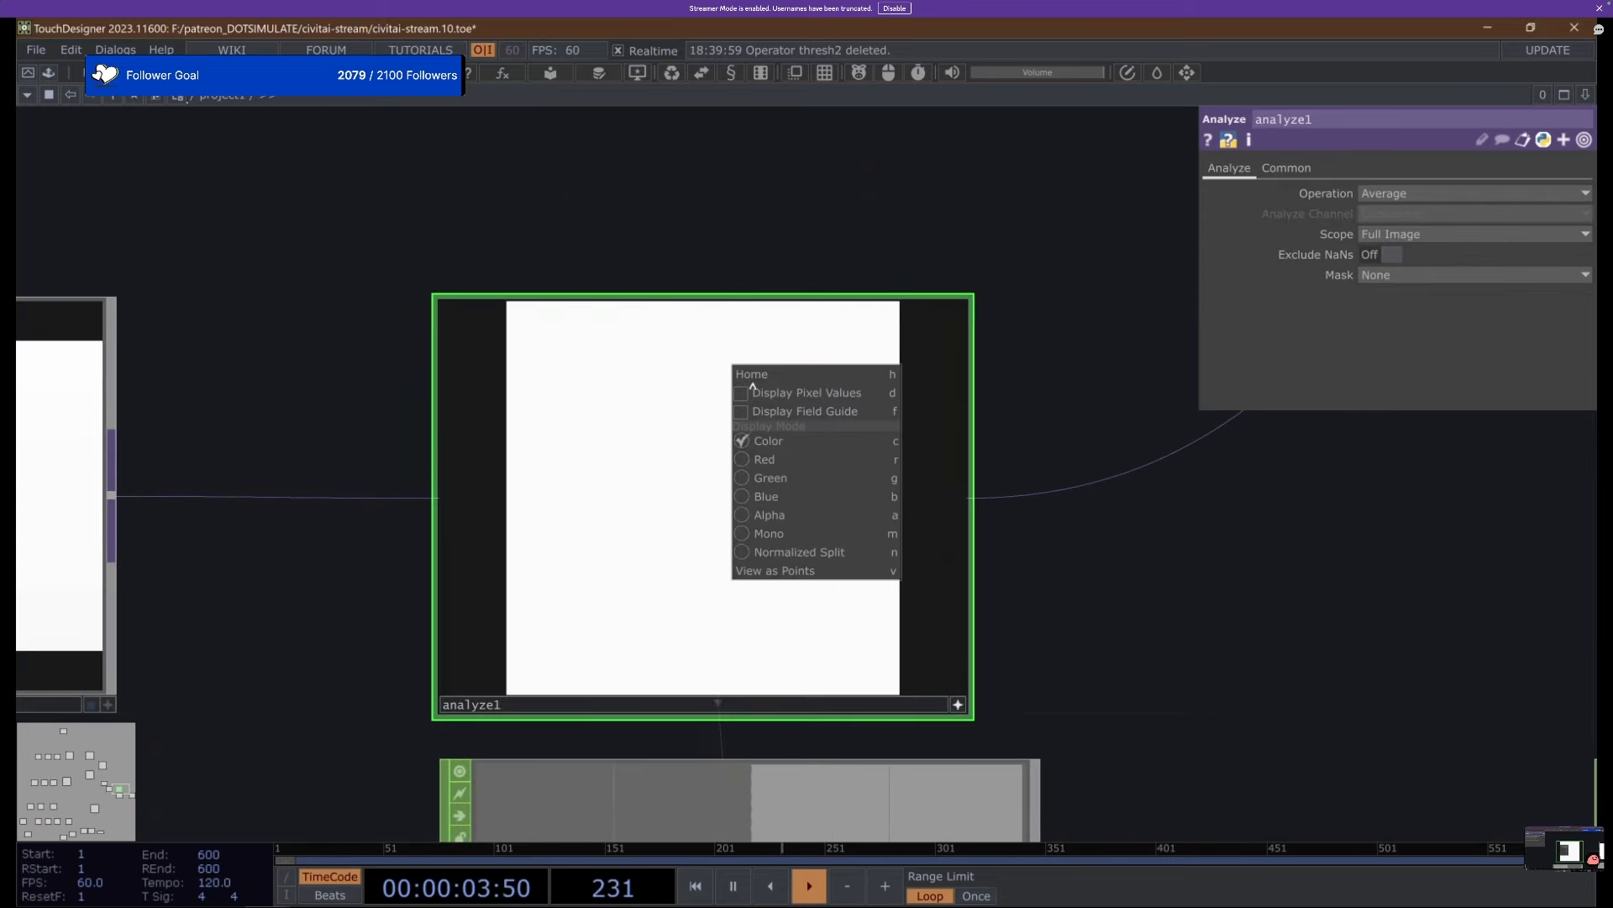
click(793, 393)
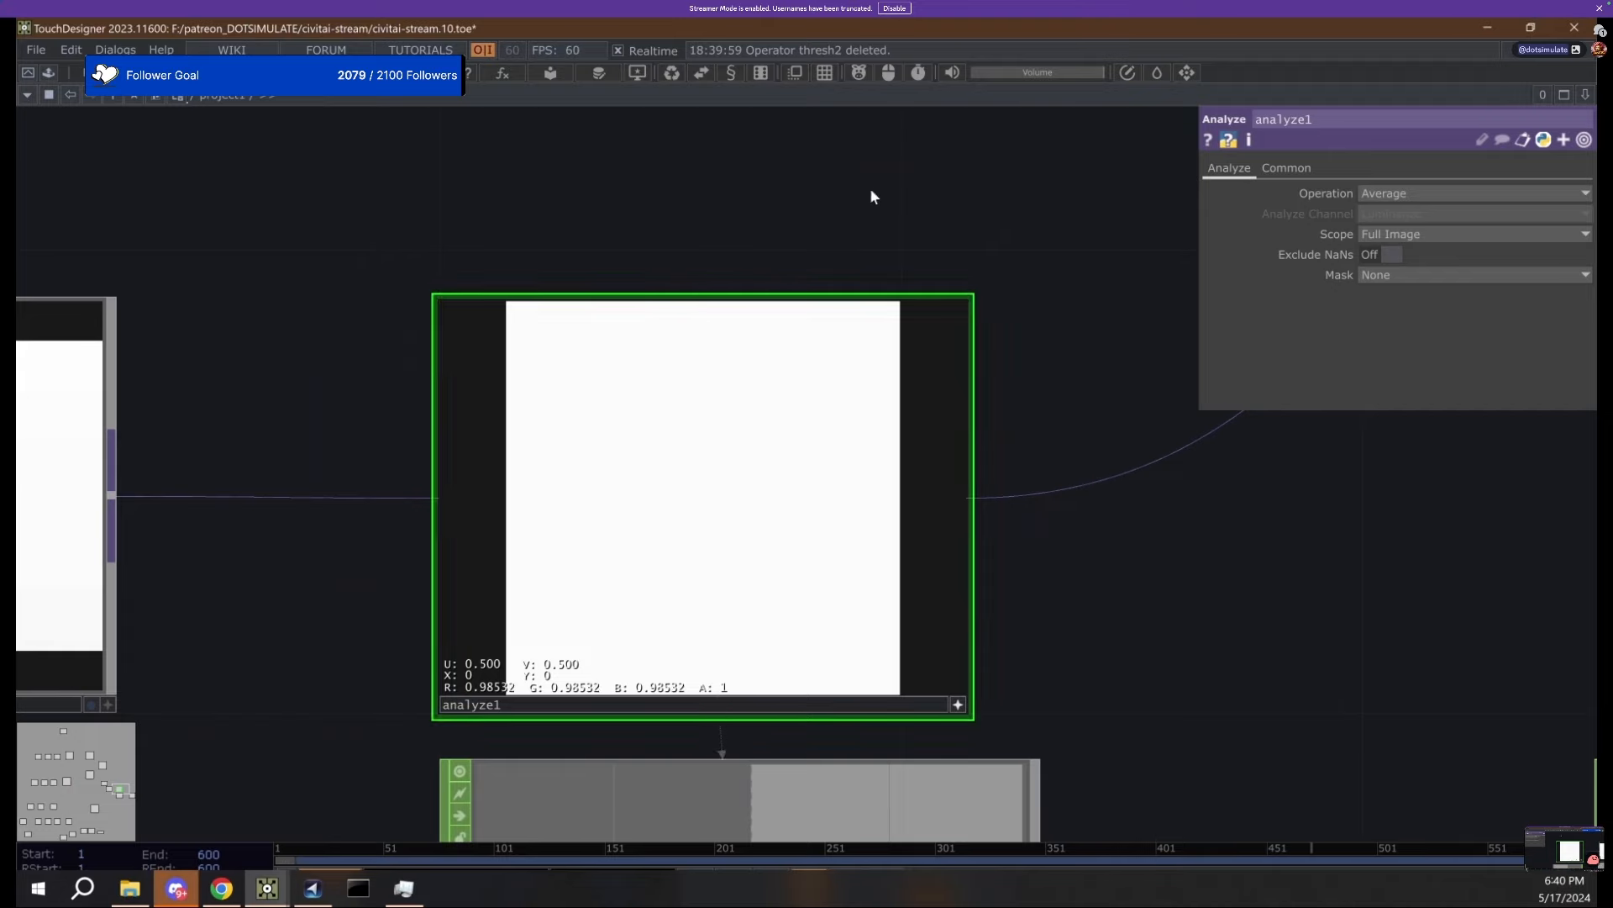
drag(676, 221, 380, 332)
scroll(331, 286, down, 3)
drag(739, 375, 551, 351)
scroll(458, 347, down, 3)
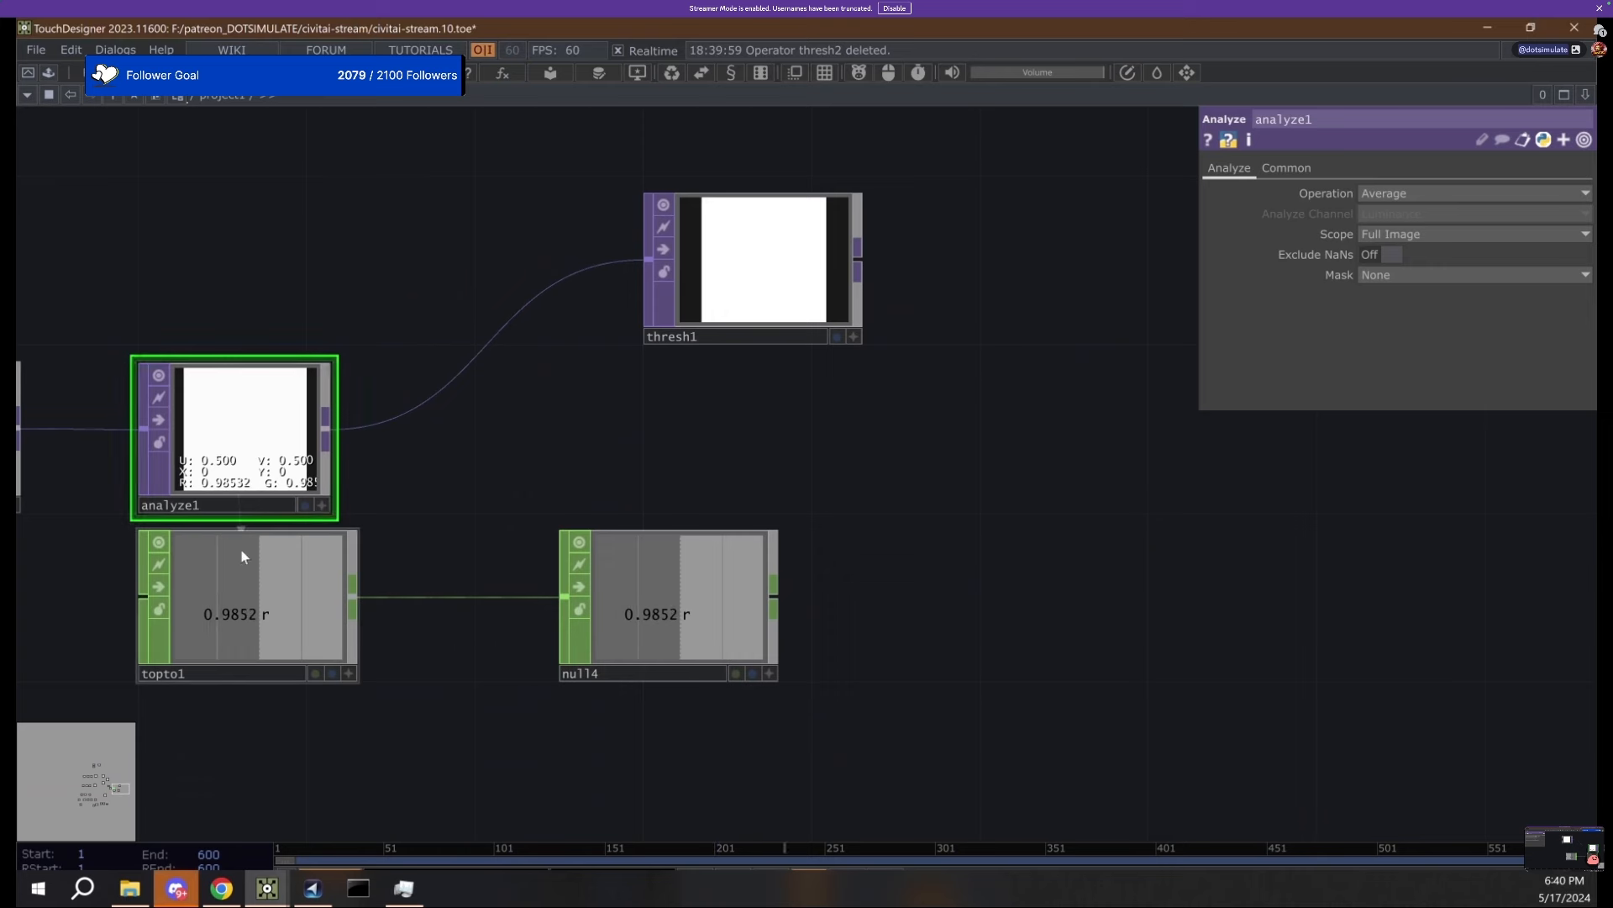
scroll(210, 416, up, 3)
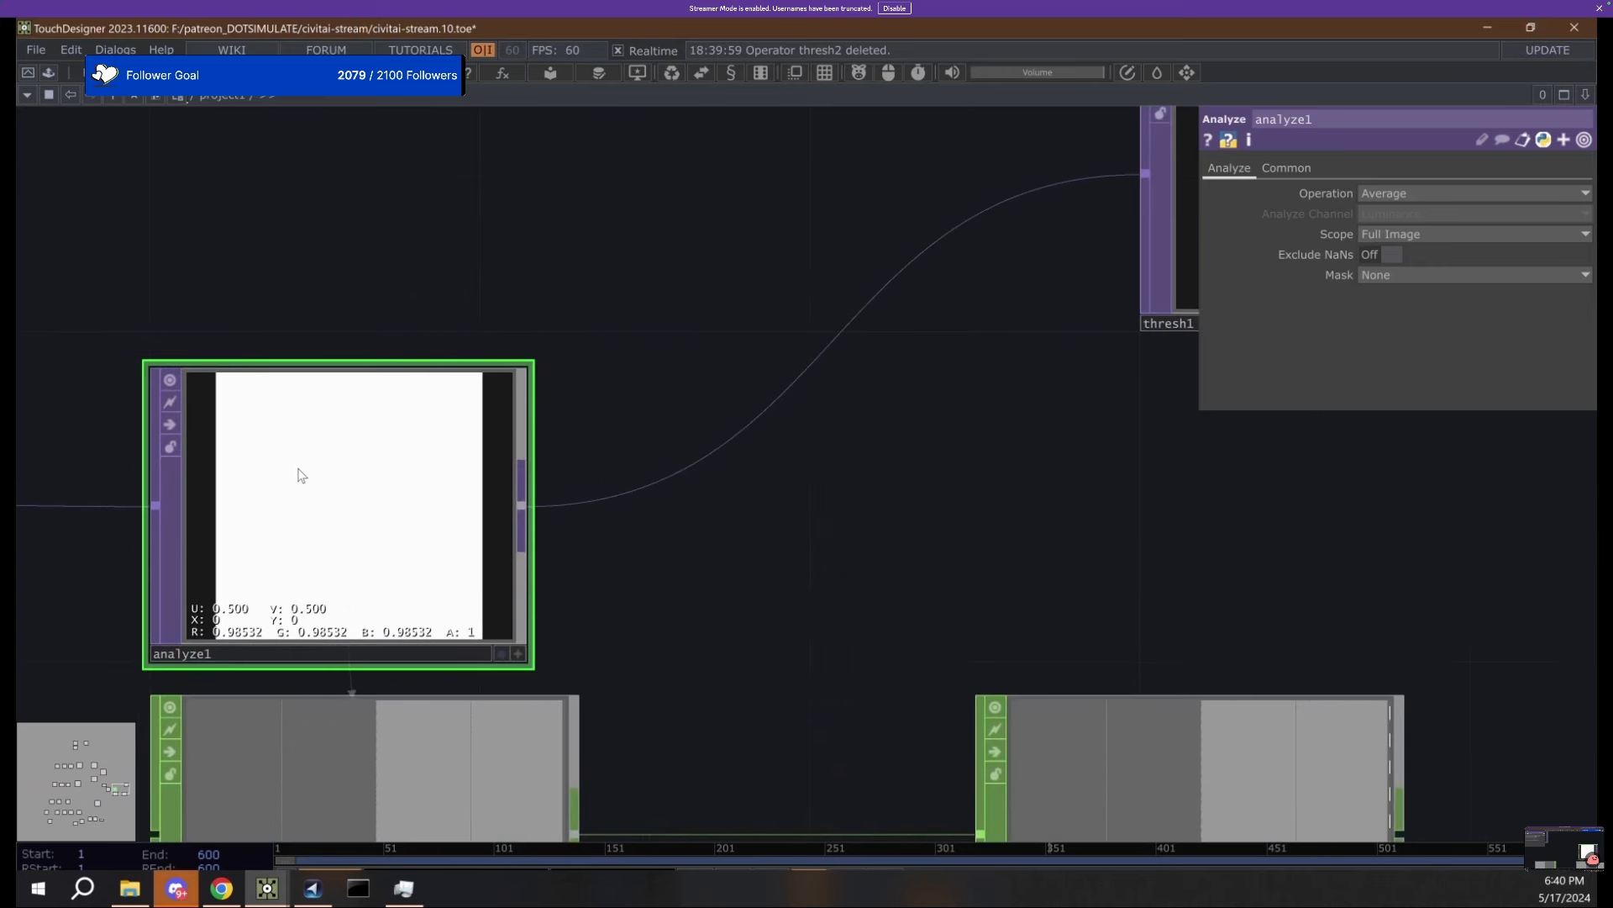
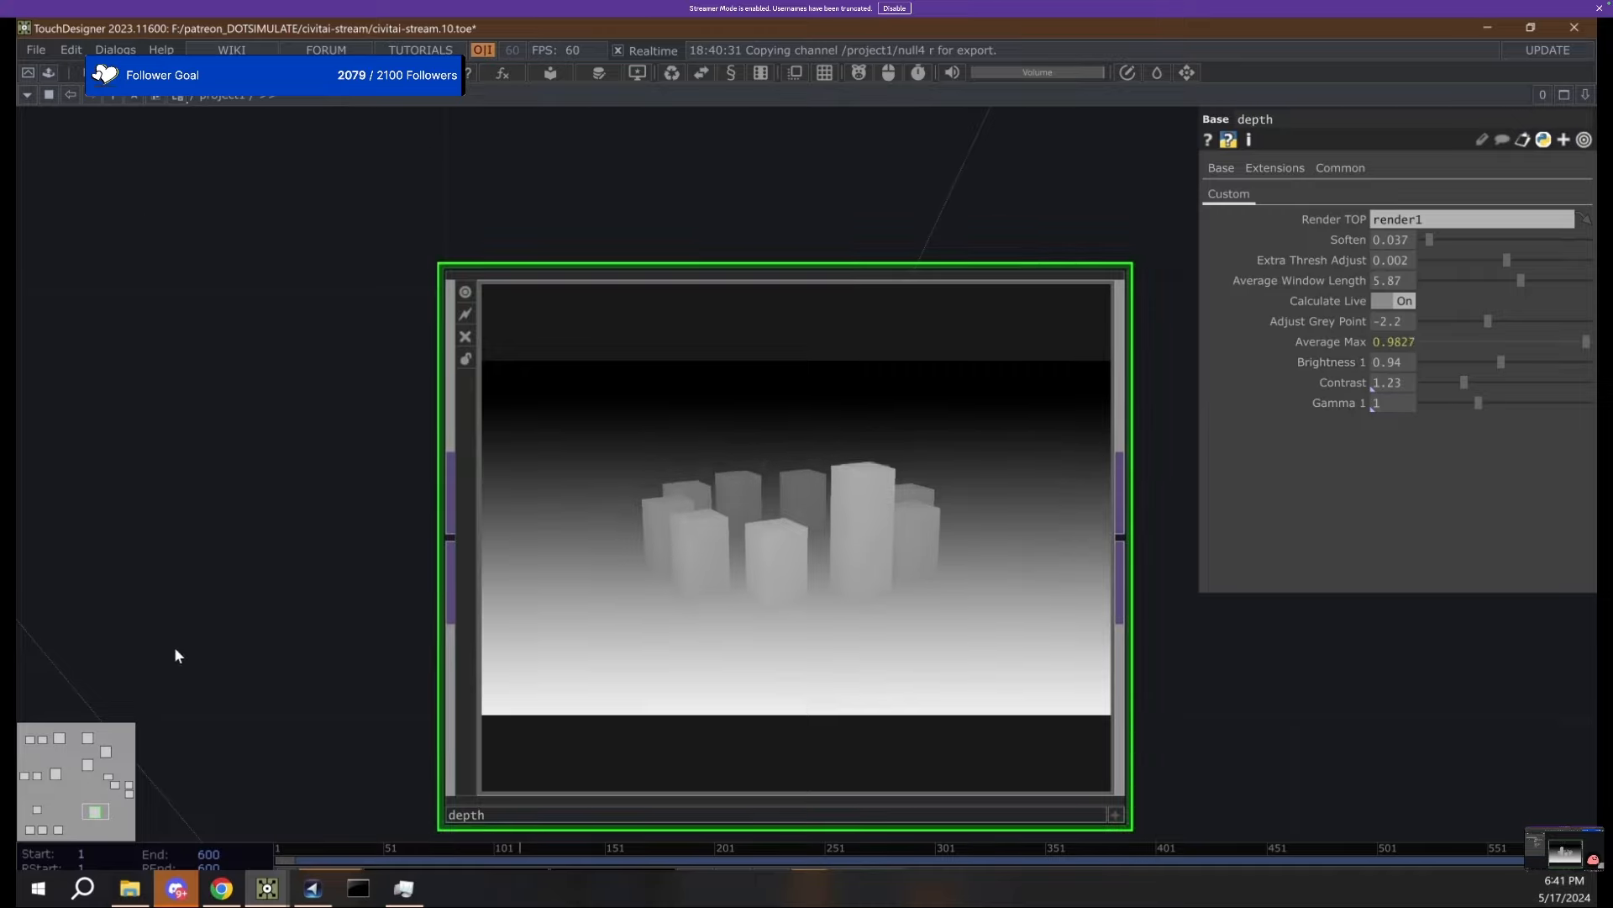
Enter the depth component's network and examine thresh1's settings and the averaging chain that drives its threshold.
scroll(276, 581, down, 5)
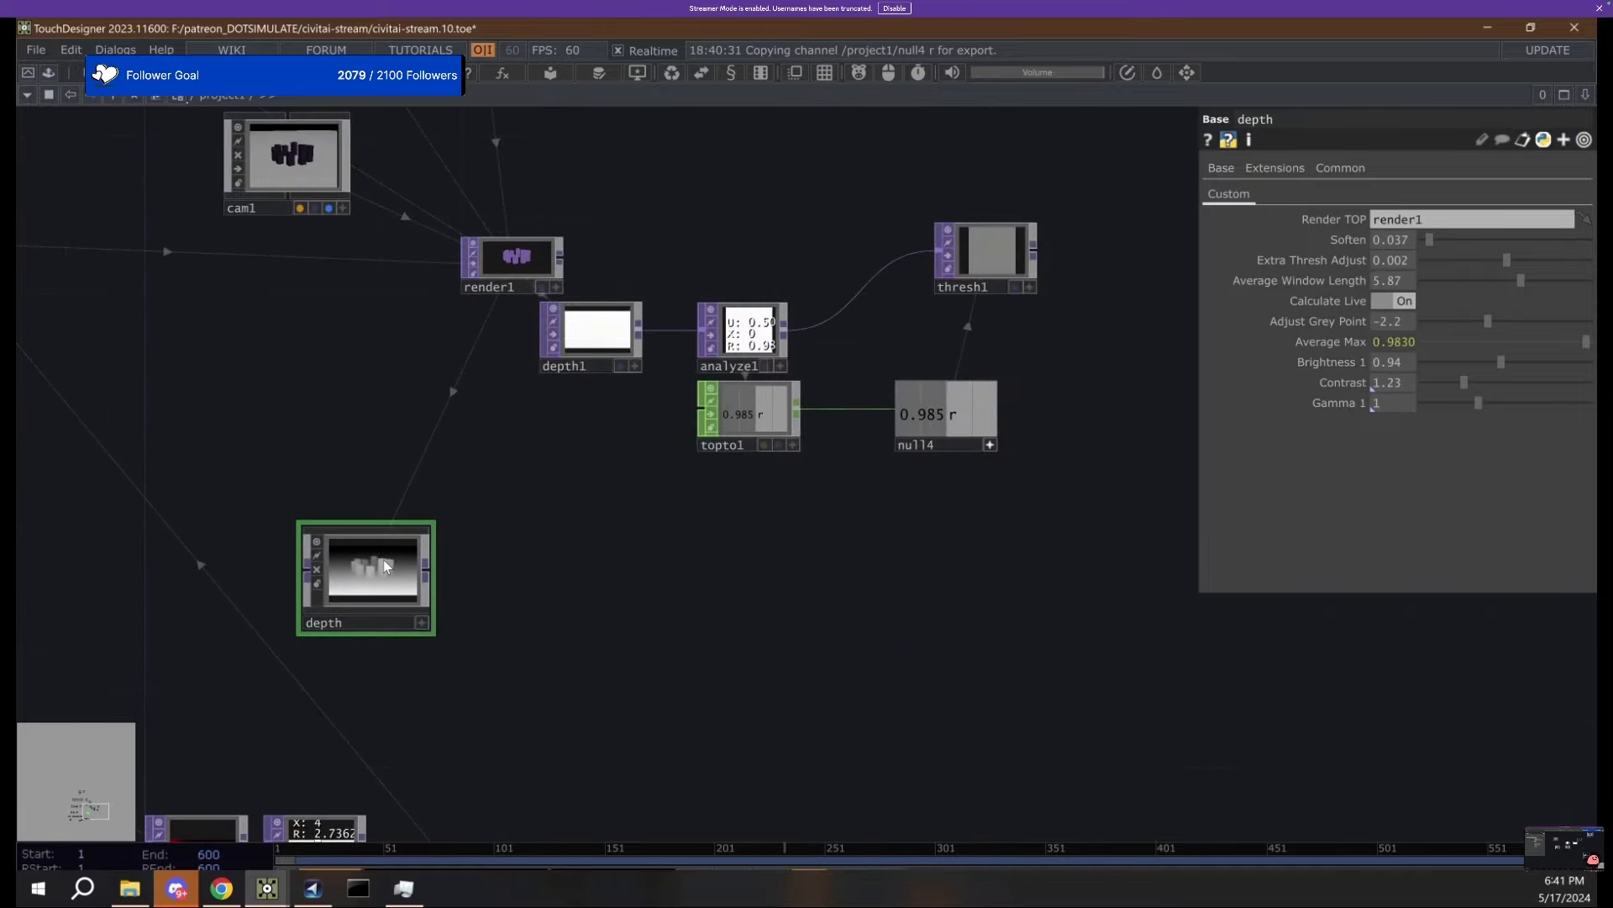
key(i)
scroll(622, 501, down, 3)
scroll(821, 422, up, 5)
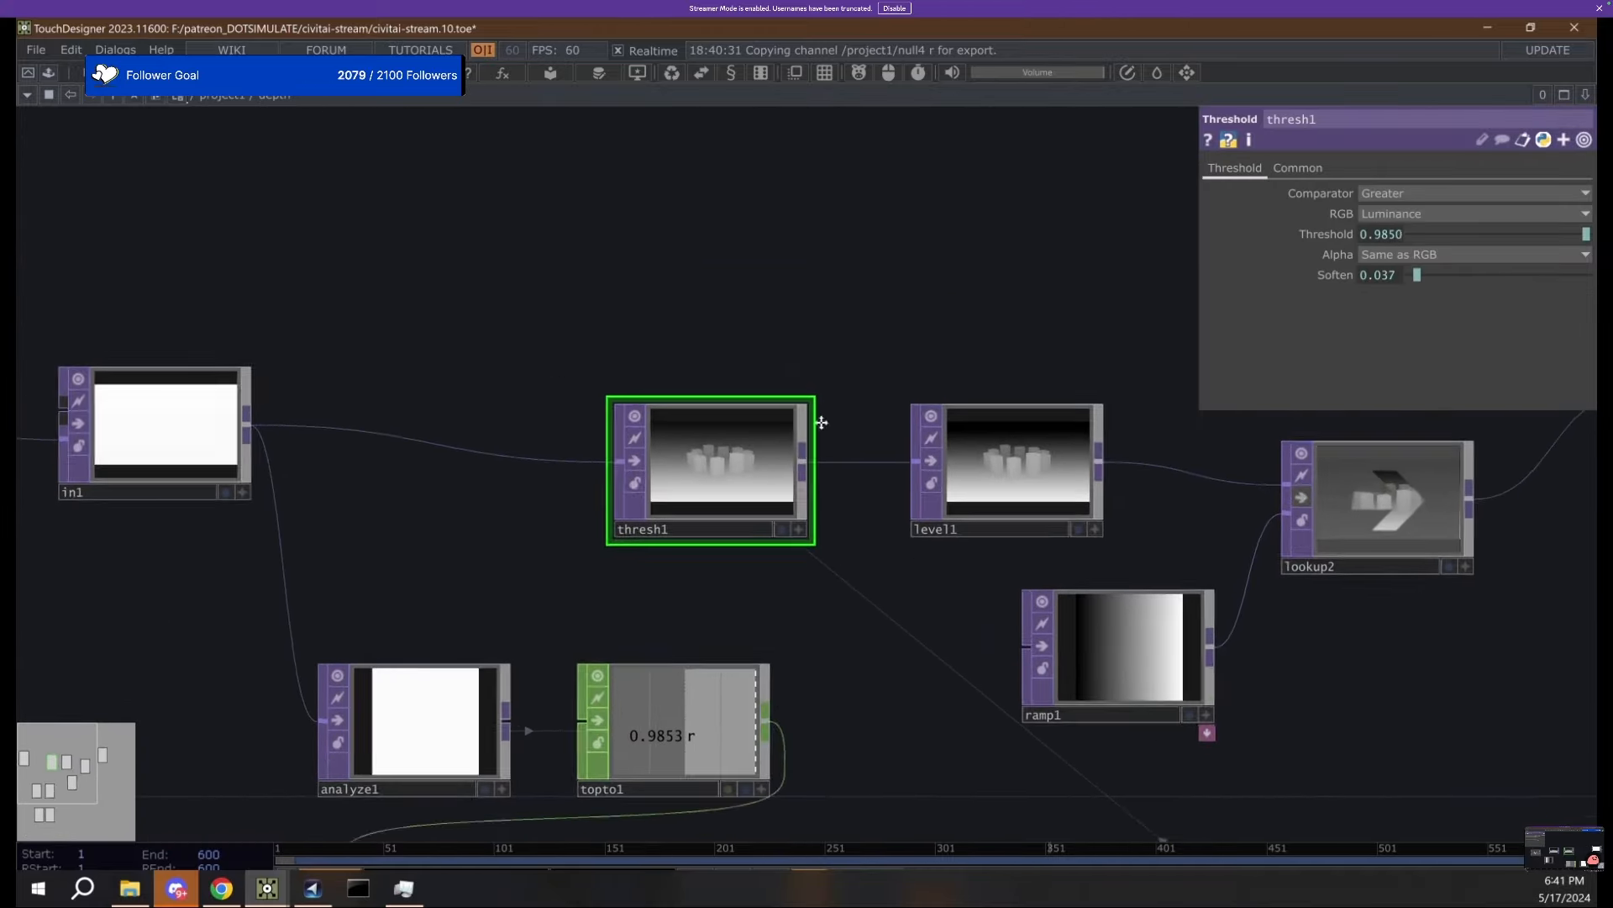
scroll(821, 422, down, 3)
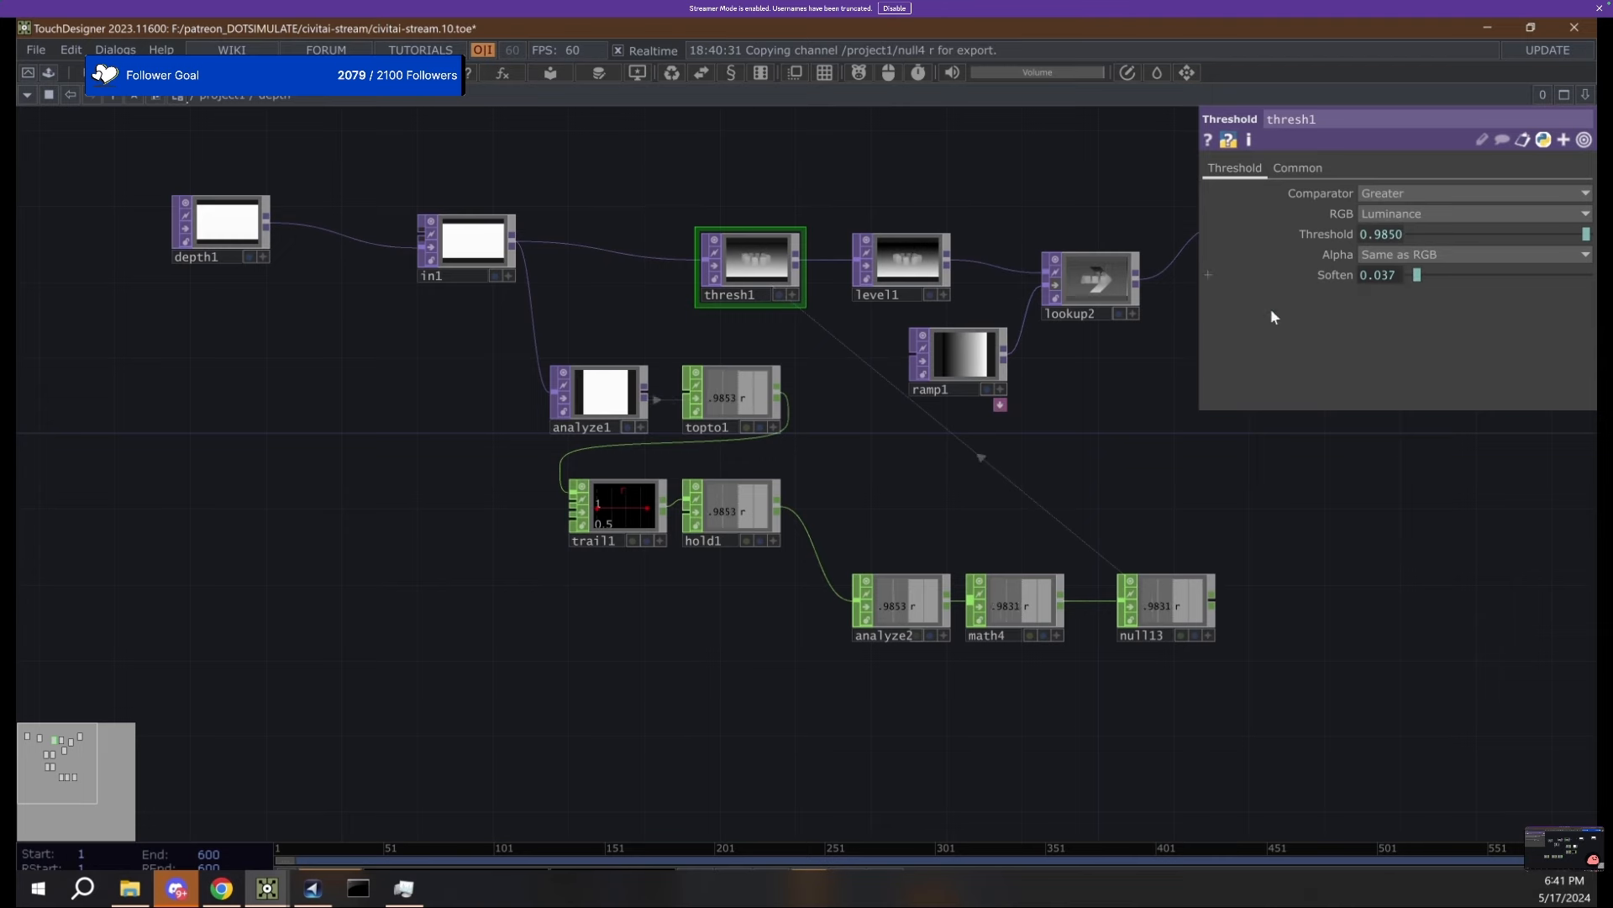
Return to the parent network and set the softening of the thresh1 operator there to 0.026.
key(u)
click(1008, 261)
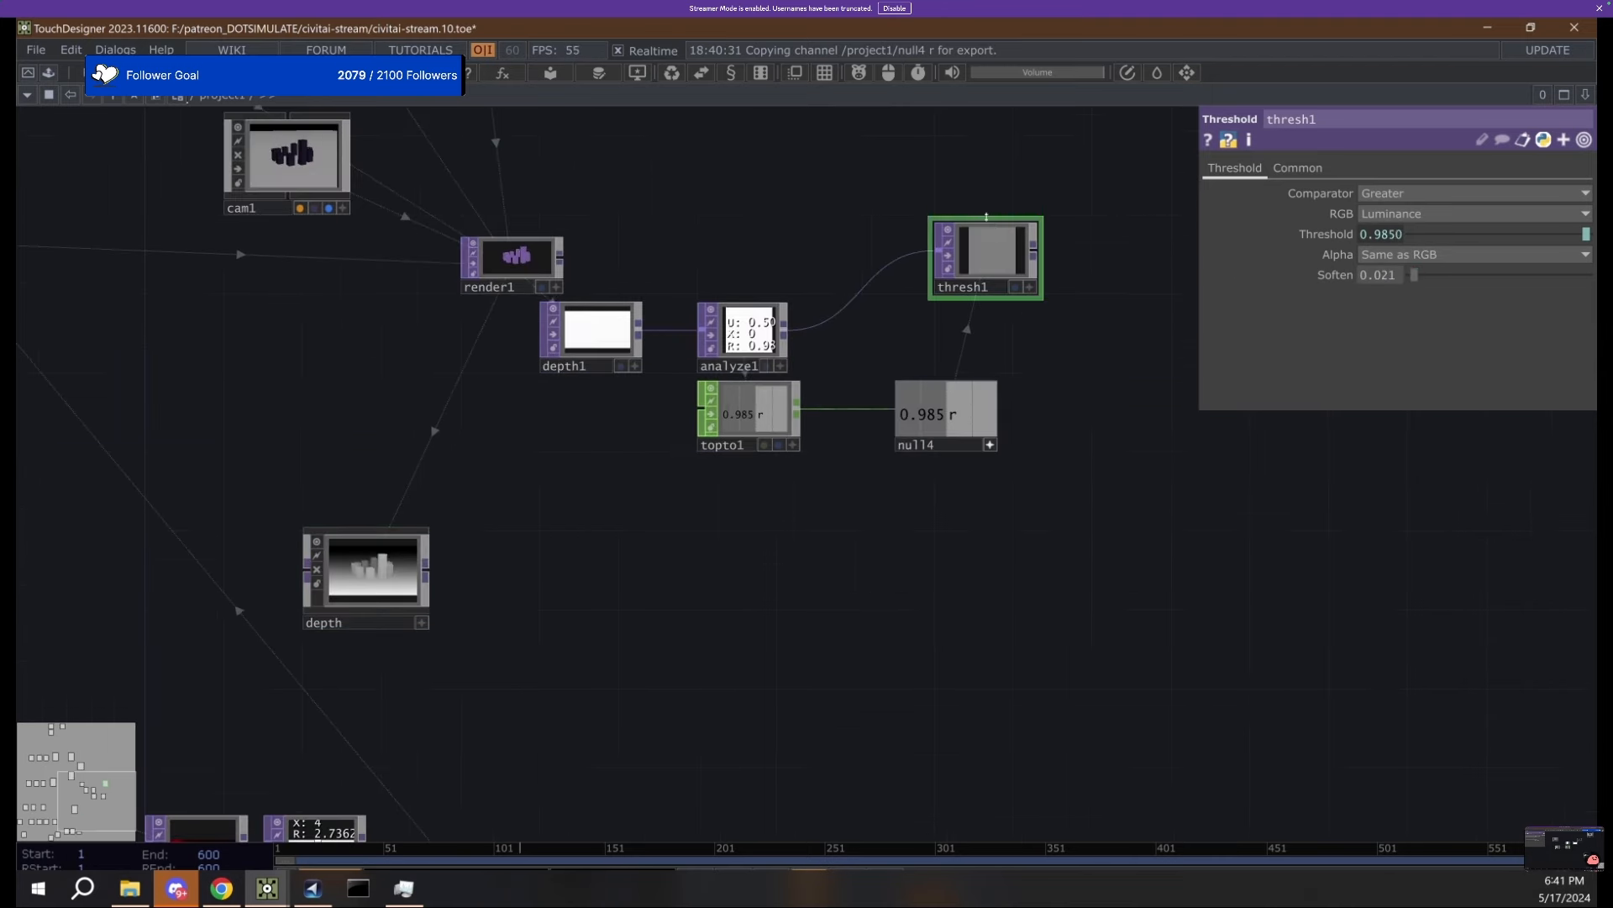
key(shift+h)
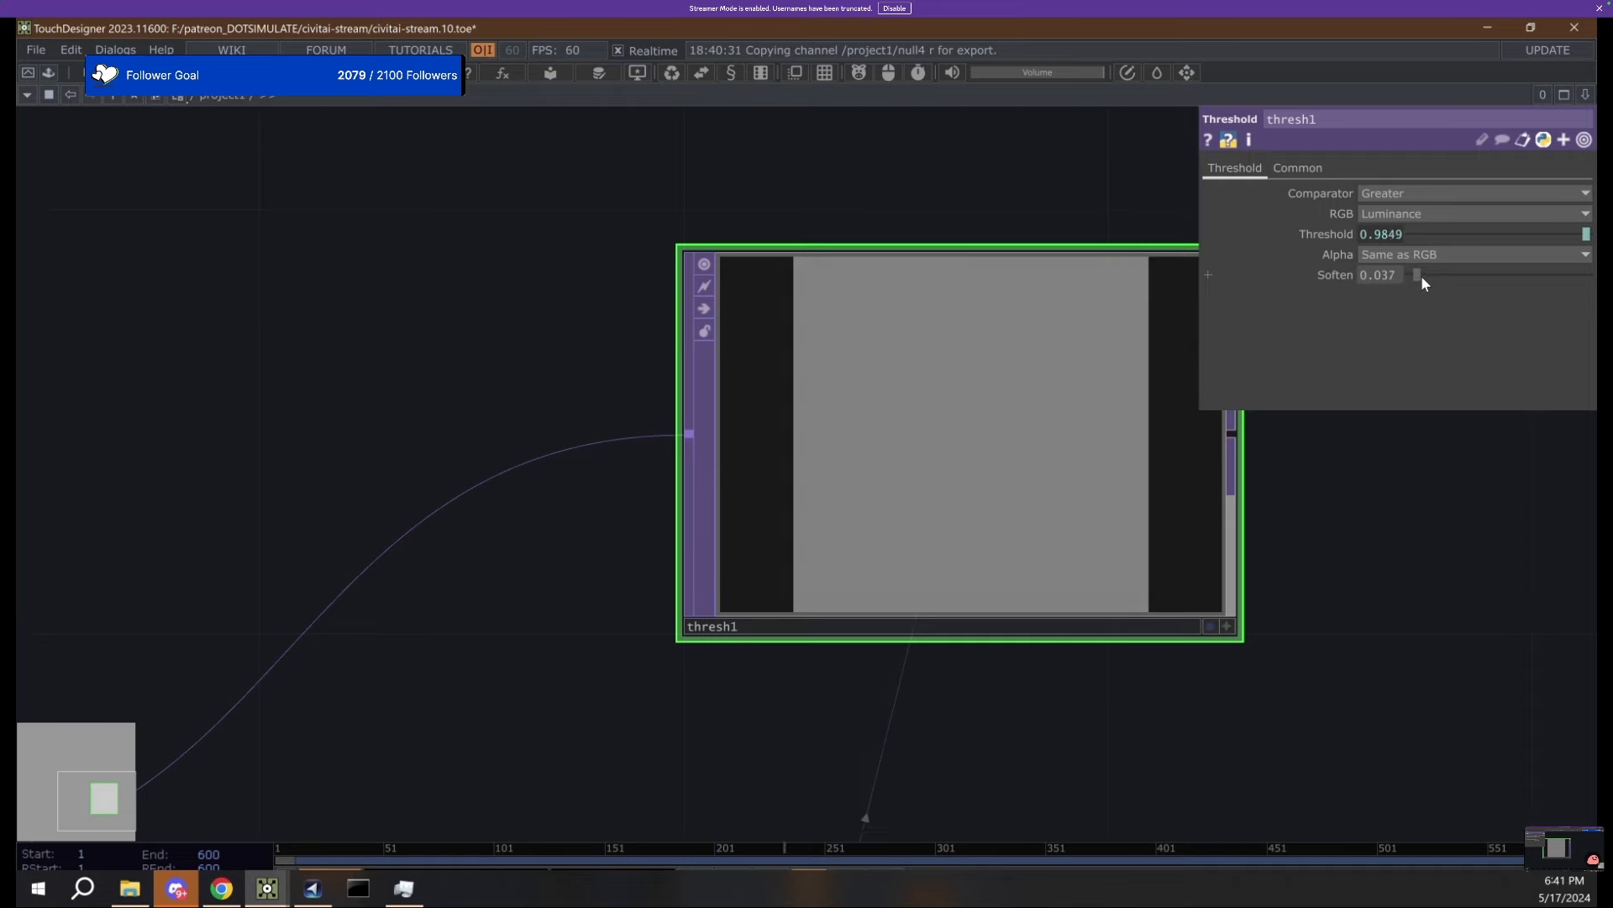
drag(1420, 275, 1415, 276)
scroll(627, 394, down, 3)
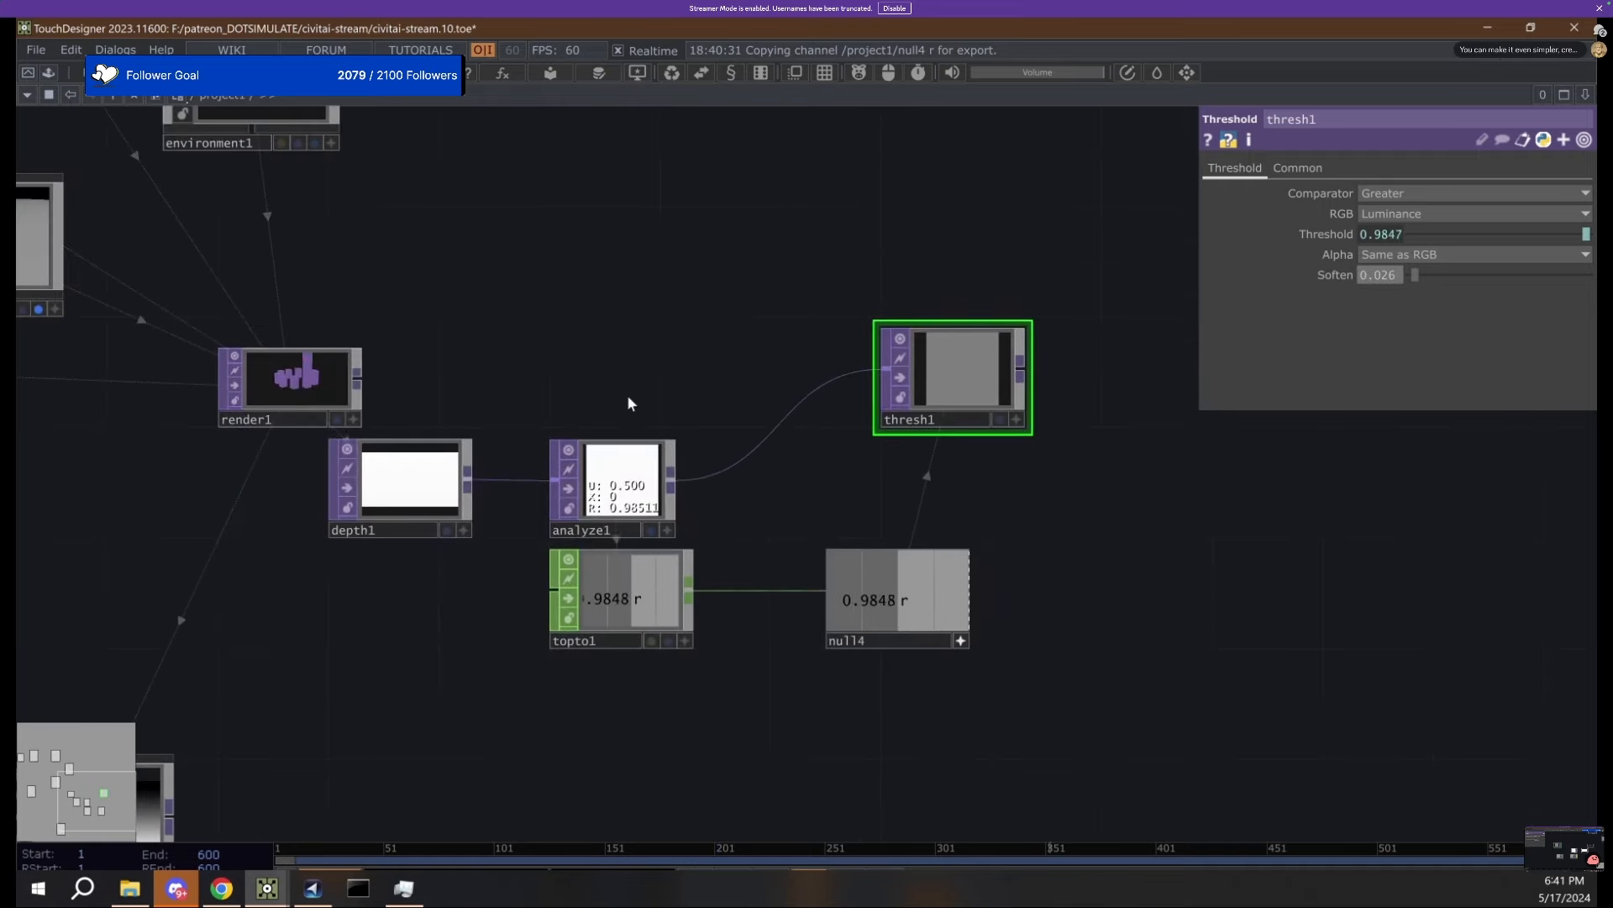
Feed thresh1 directly from depth1 instead of analyze1, then inspect analyze1's operator information.
click(572, 504)
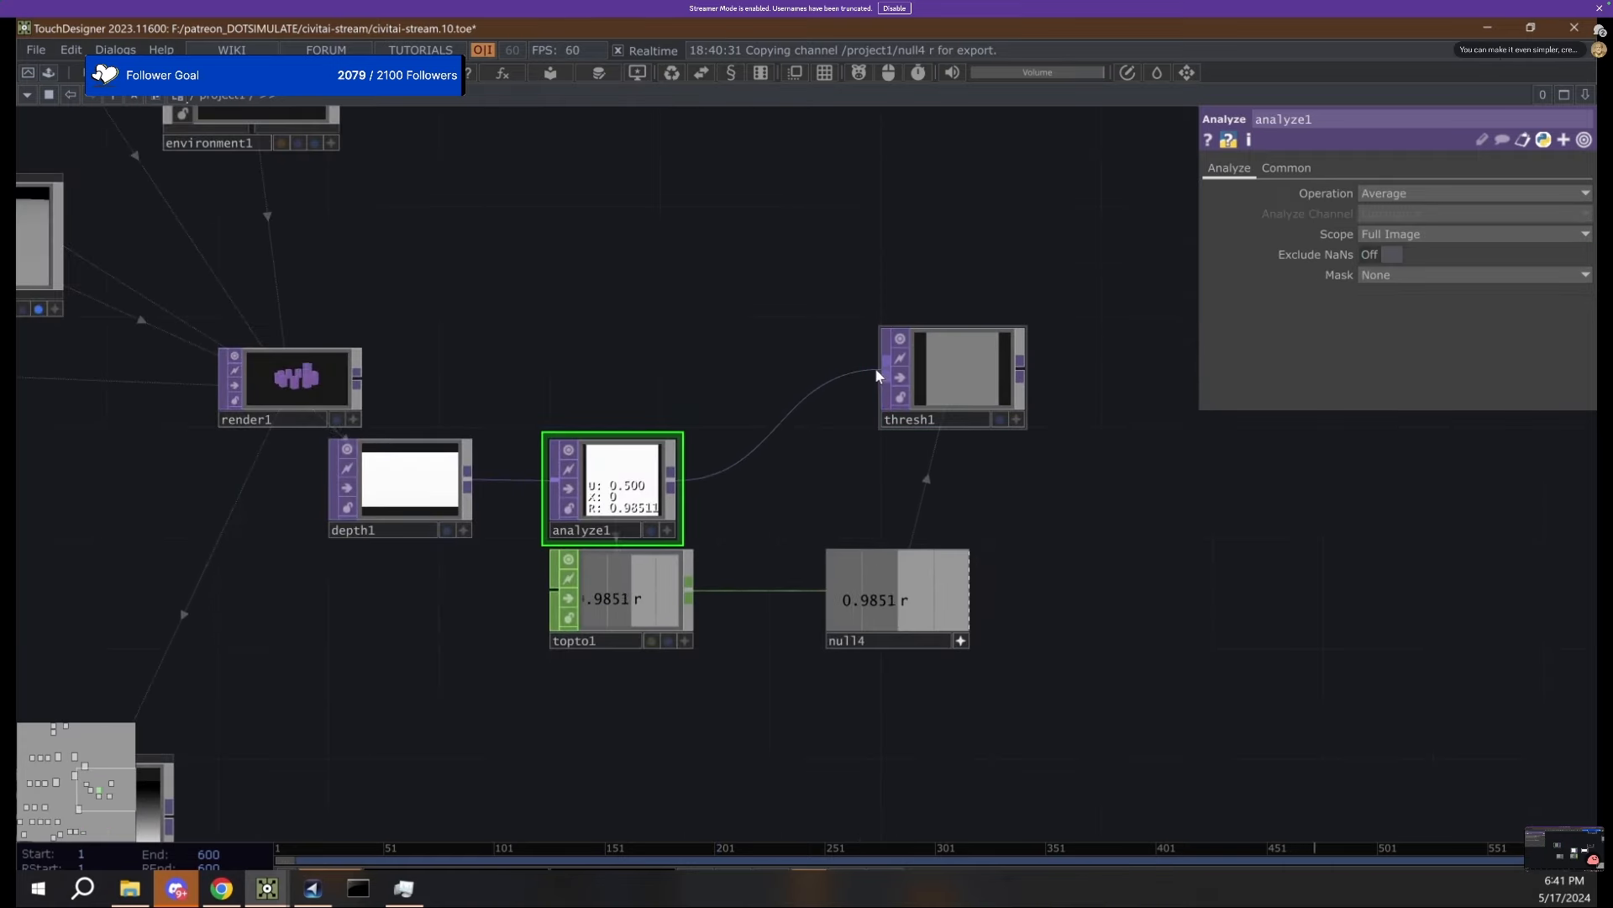
drag(886, 369, 495, 476)
drag(641, 496, 652, 315)
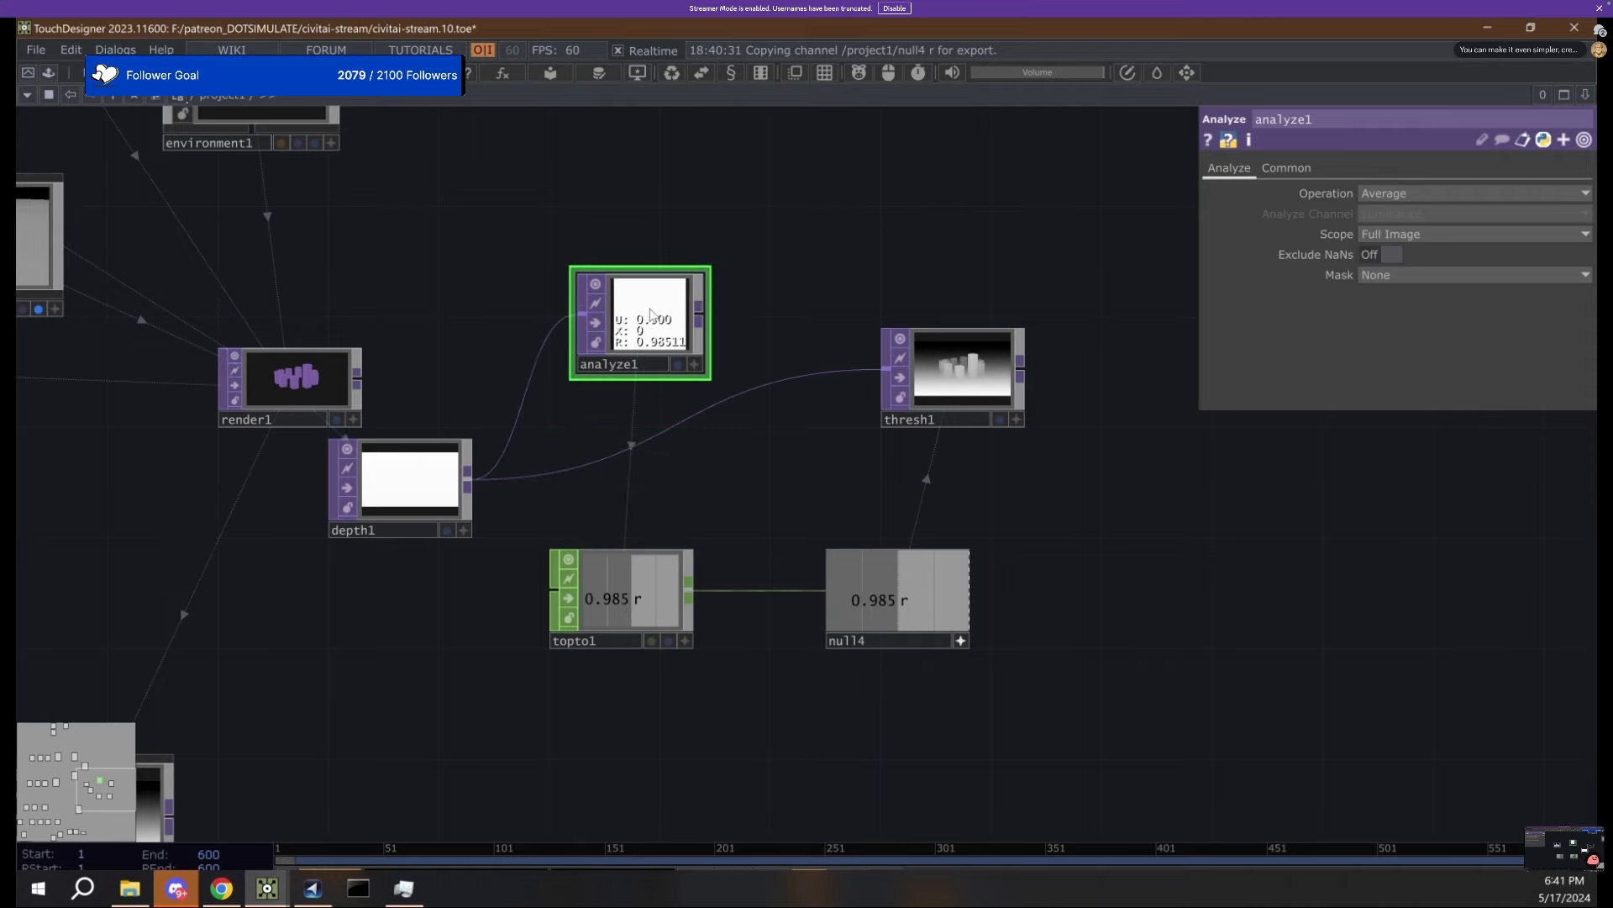
scroll(641, 319, up, 4)
middle_click(669, 279)
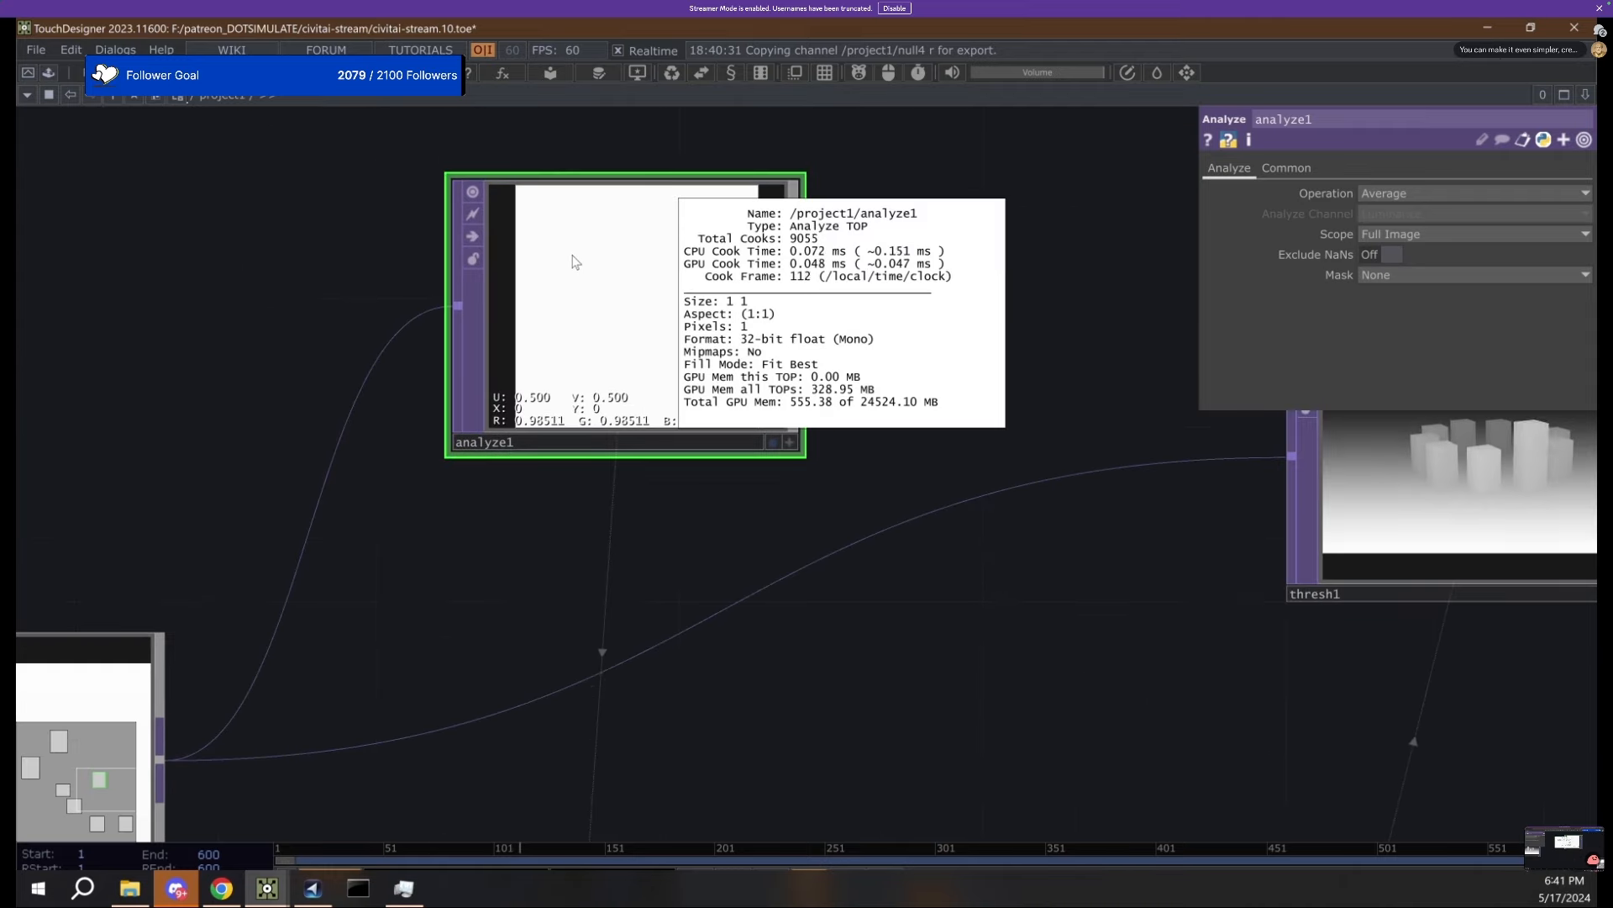
scroll(599, 263, down, 4)
drag(599, 263, 599, 402)
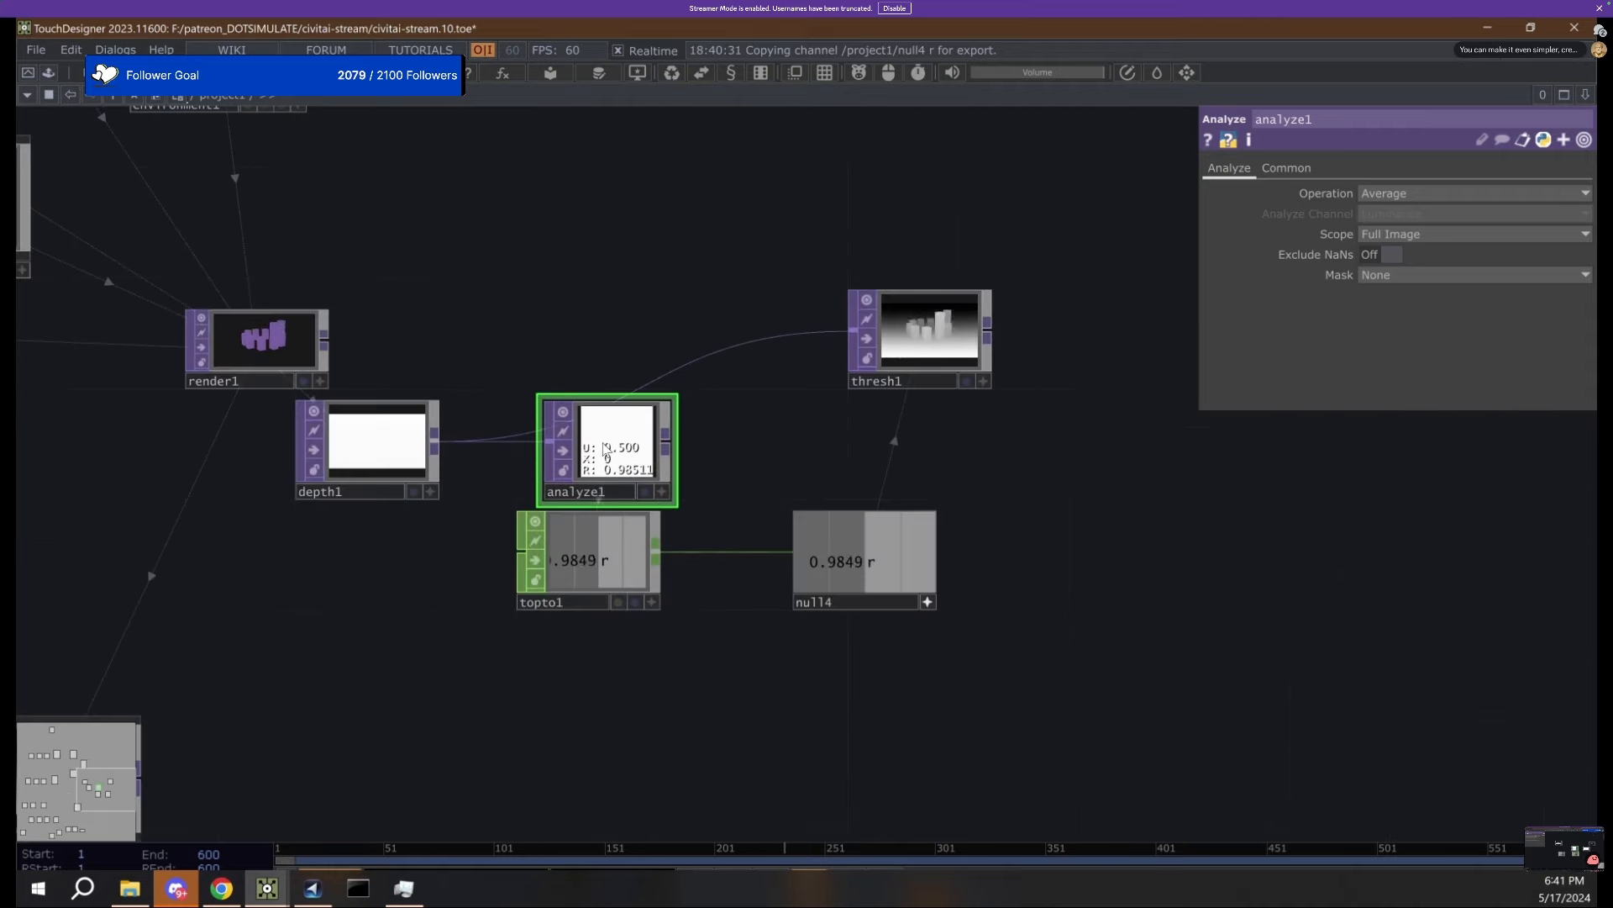
scroll(574, 457, up, 4)
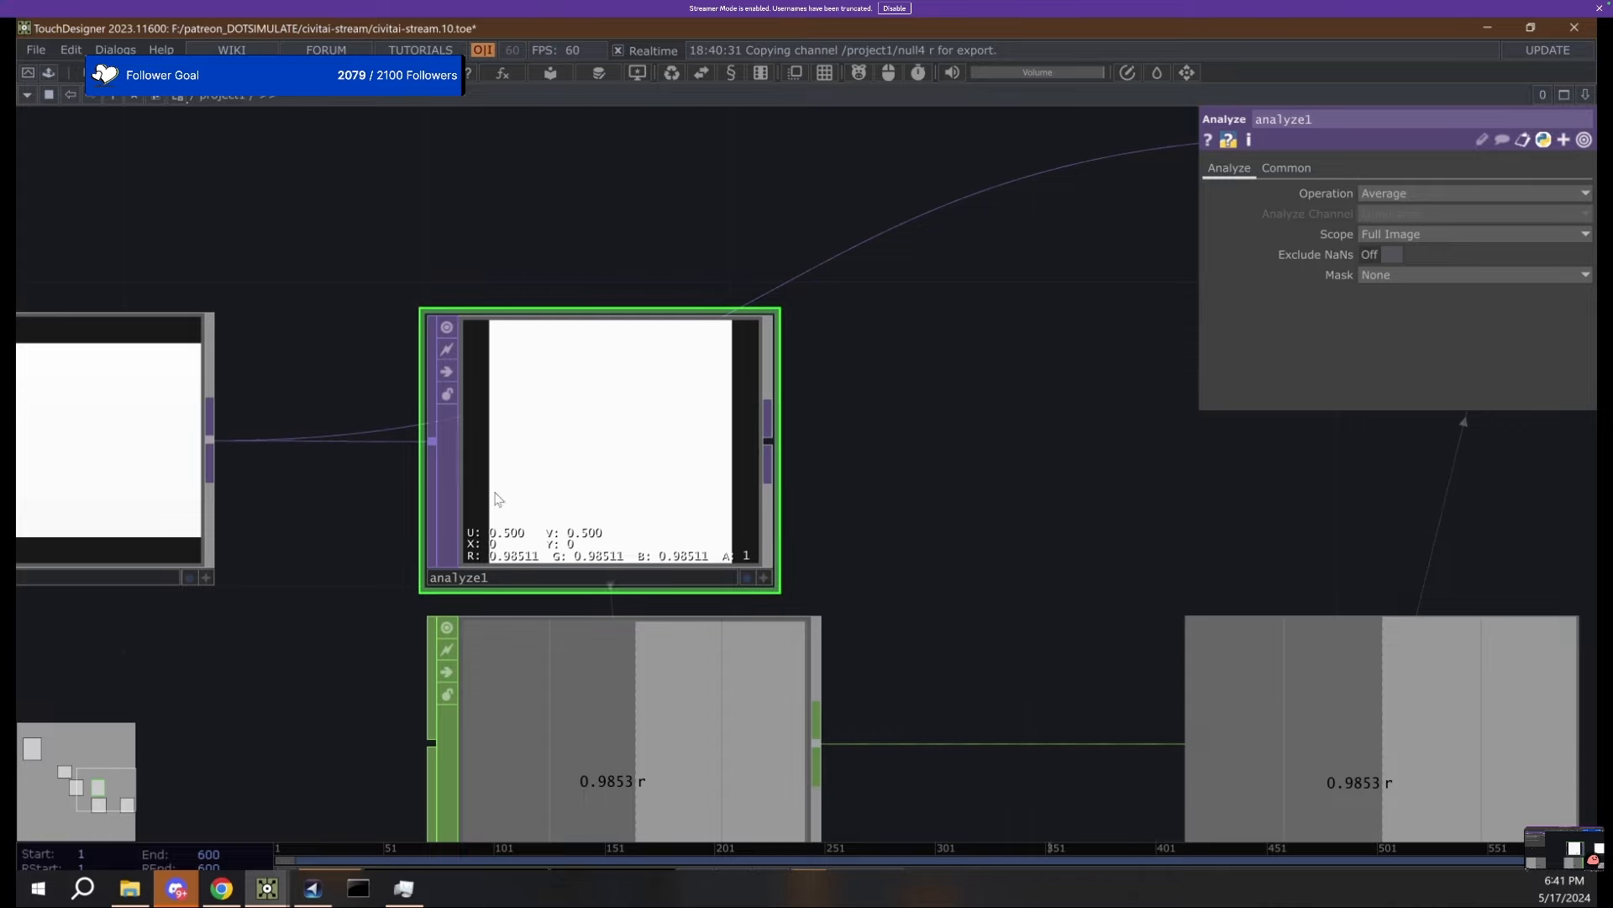
Inspect thresh1's image and add a Level operator connected after it.
scroll(480, 480, down, 3)
drag(976, 374, 490, 504)
scroll(504, 500, down, 5)
drag(704, 426, 504, 374)
scroll(407, 319, up, 8)
scroll(715, 407, down, 4)
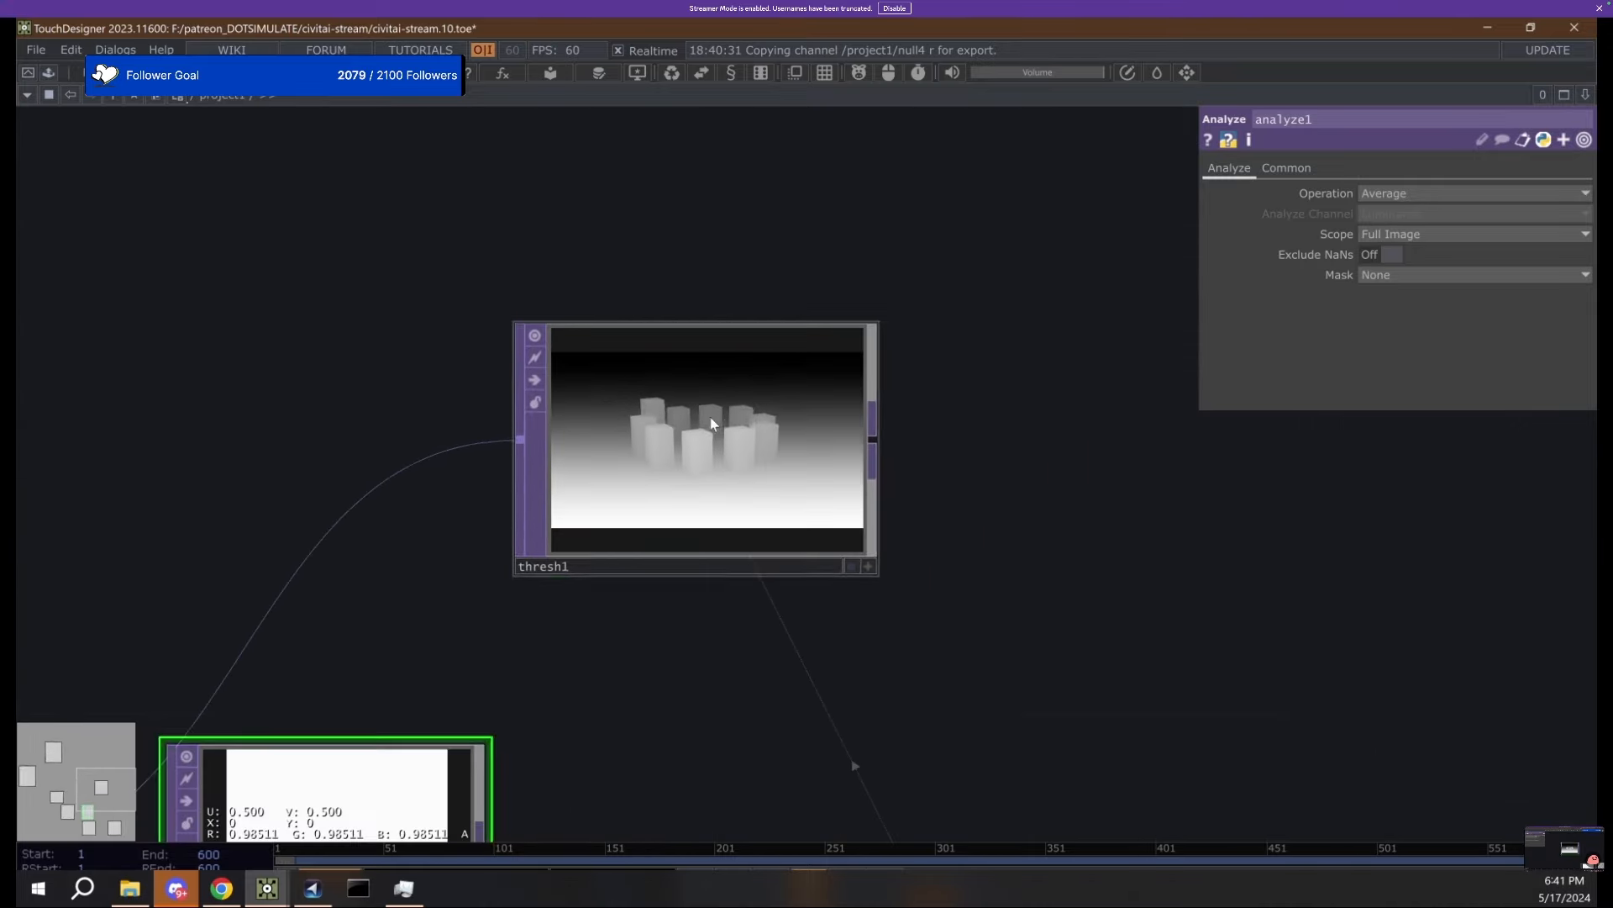
click(713, 418)
scroll(709, 417, down, 3)
click(697, 406)
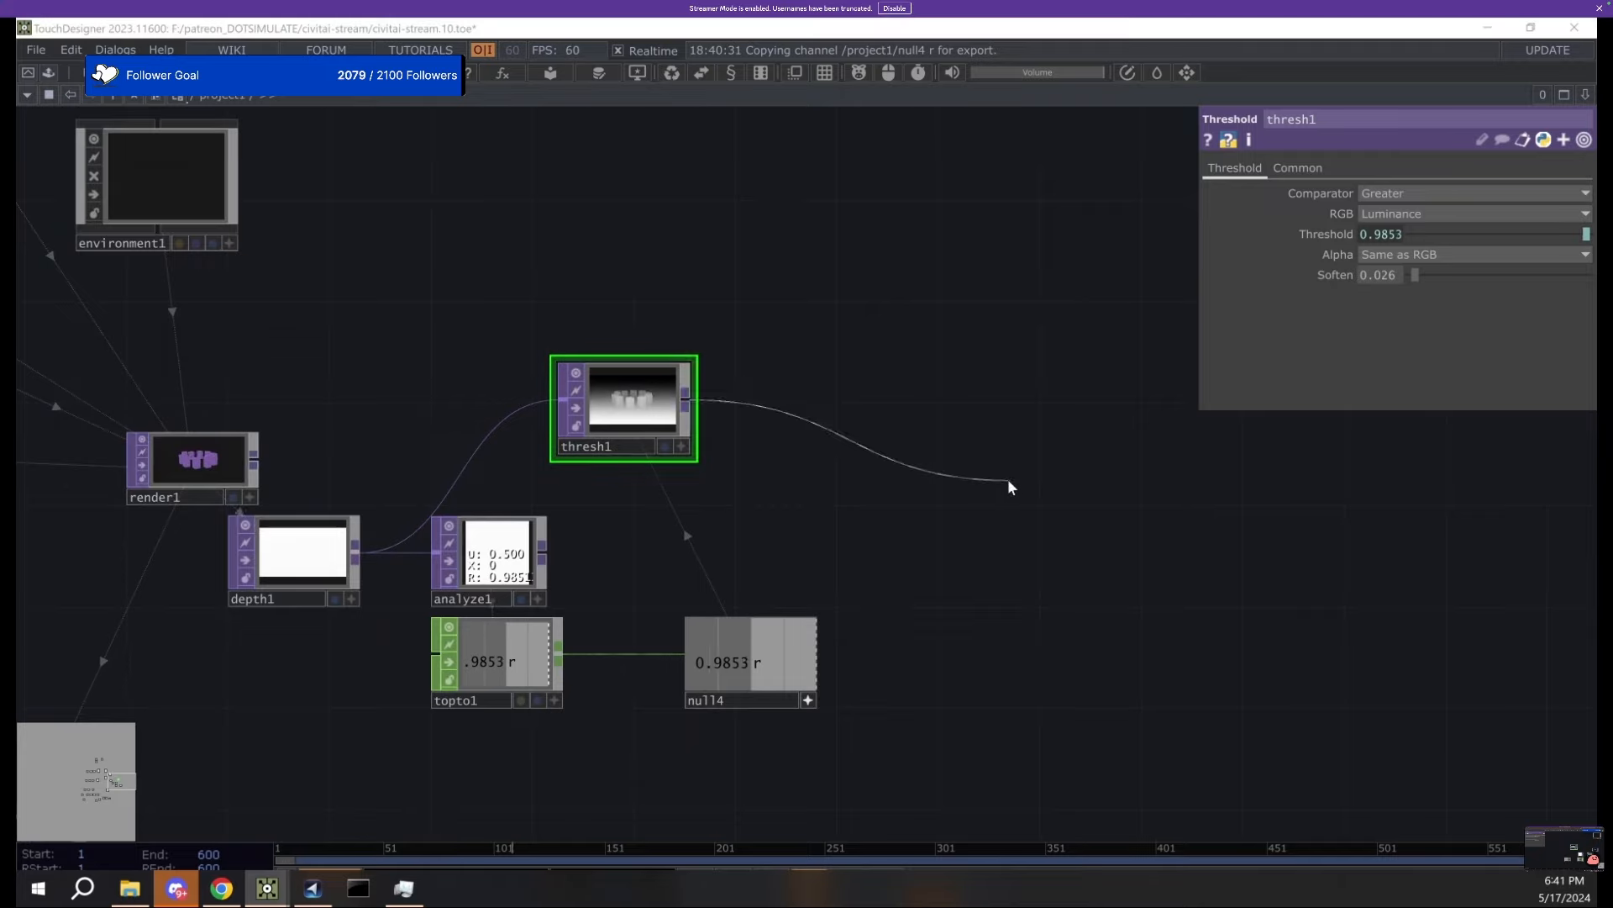
click(1006, 478)
key(Escape)
click(1007, 477)
scroll(1007, 477, up, 10)
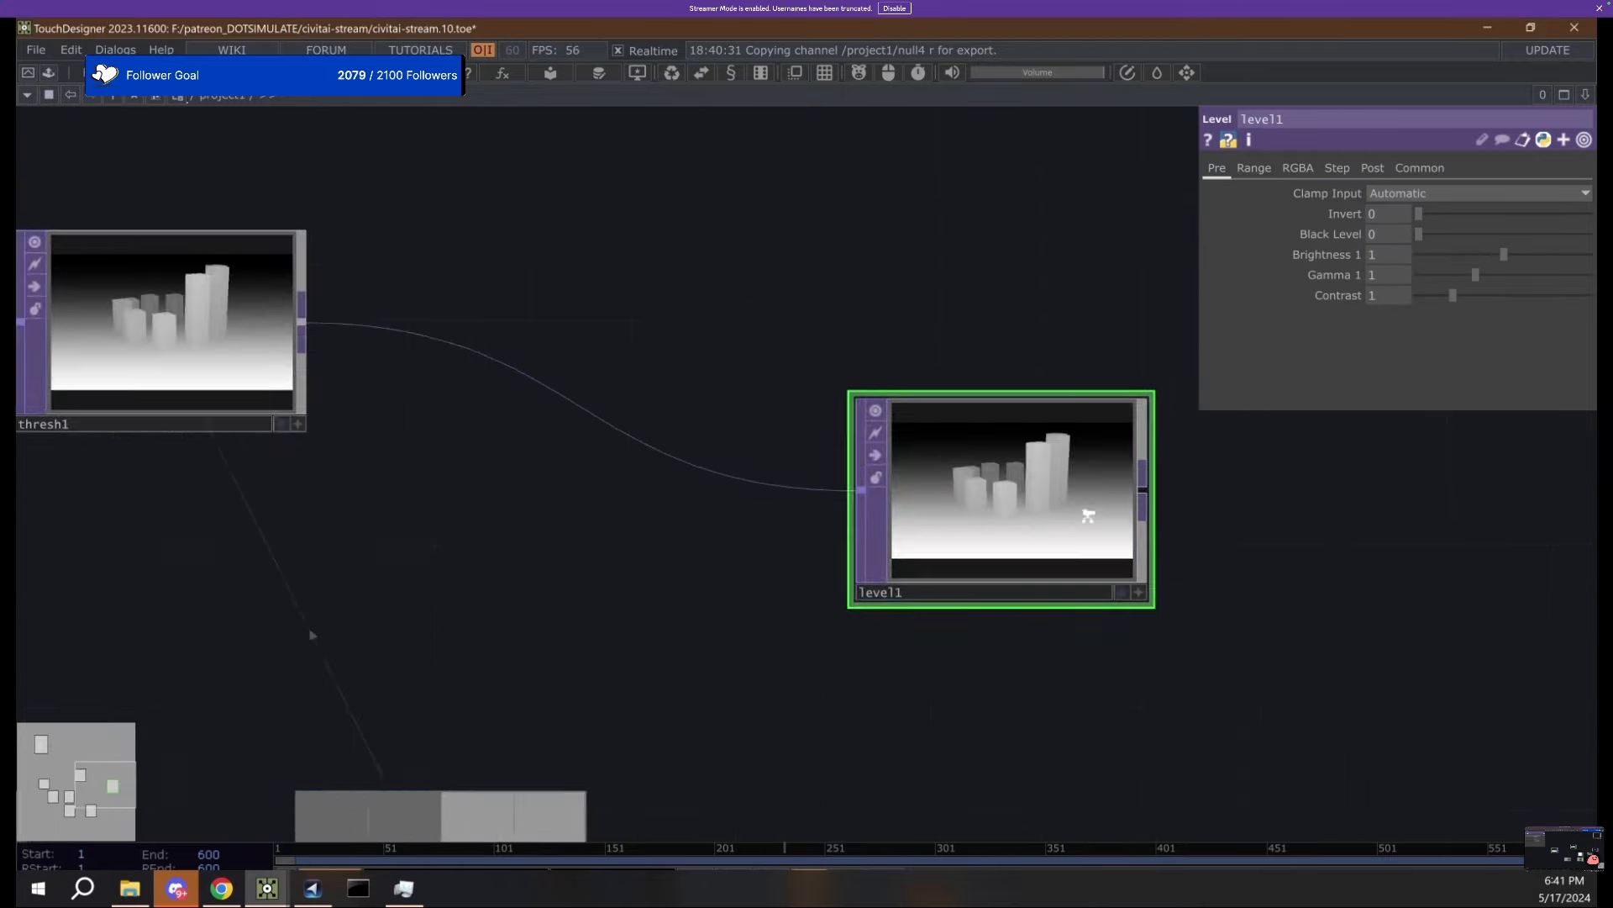
Adjust level1 to brightness 1.16, gamma 0.52 and contrast 4.1.
drag(1500, 275, 1575, 256)
mouse_move(1453, 295)
mouse_down()
mouse_move(1429, 295)
mouse_move(1475, 297)
mouse_up()
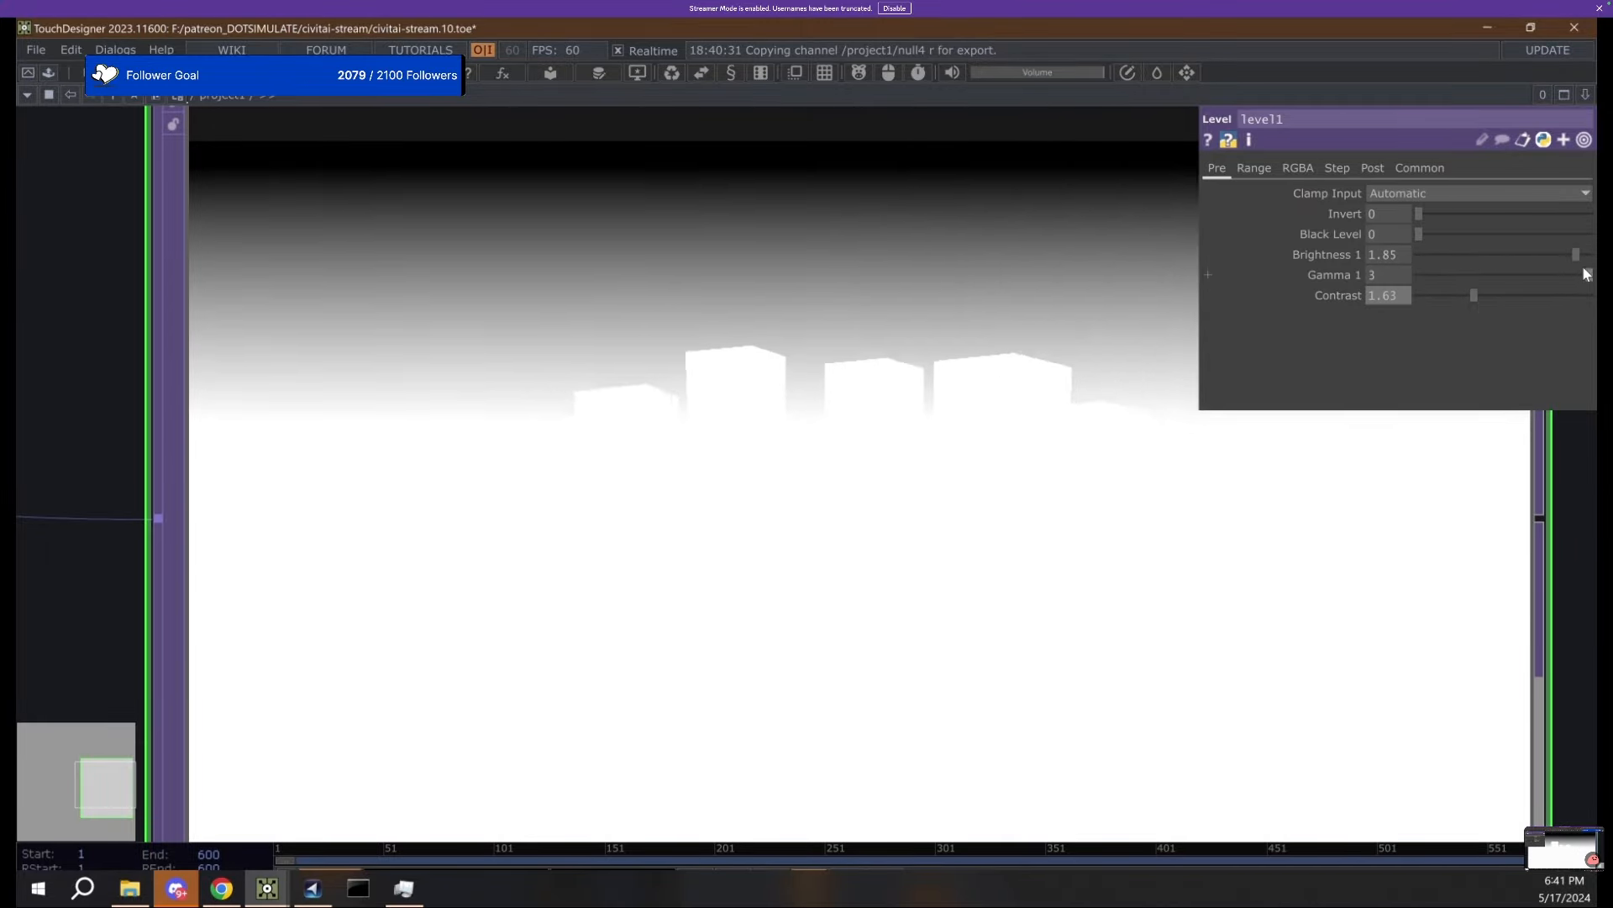
drag(1583, 274, 1557, 296)
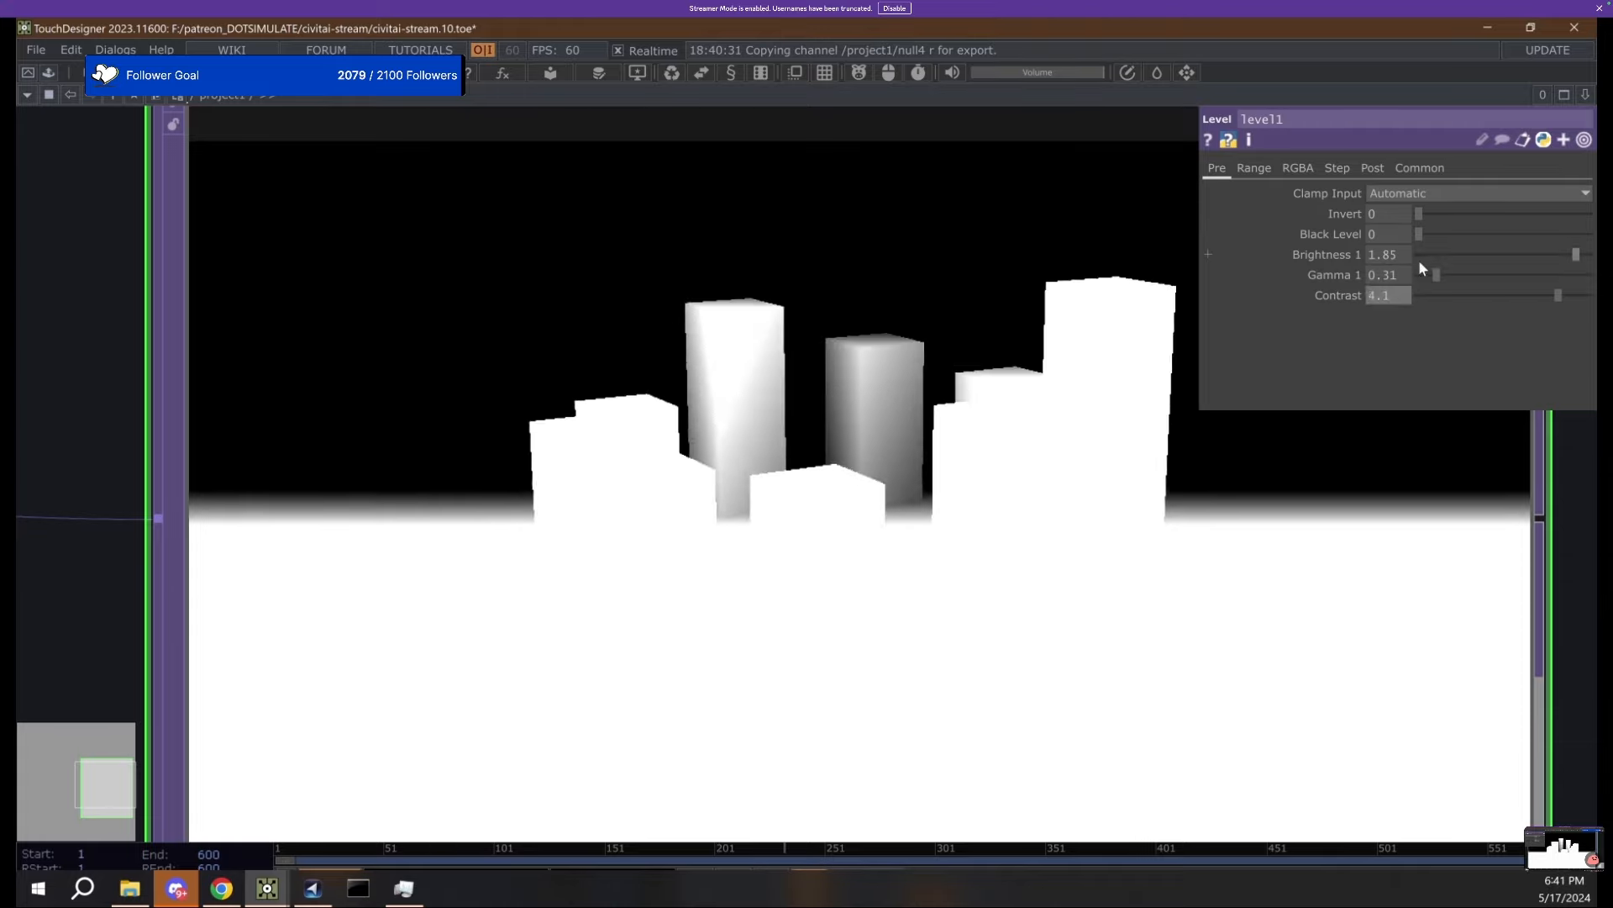
mouse_move(1435, 276)
mouse_down()
mouse_move(1476, 278)
mouse_move(1425, 277)
mouse_move(1440, 282)
mouse_up()
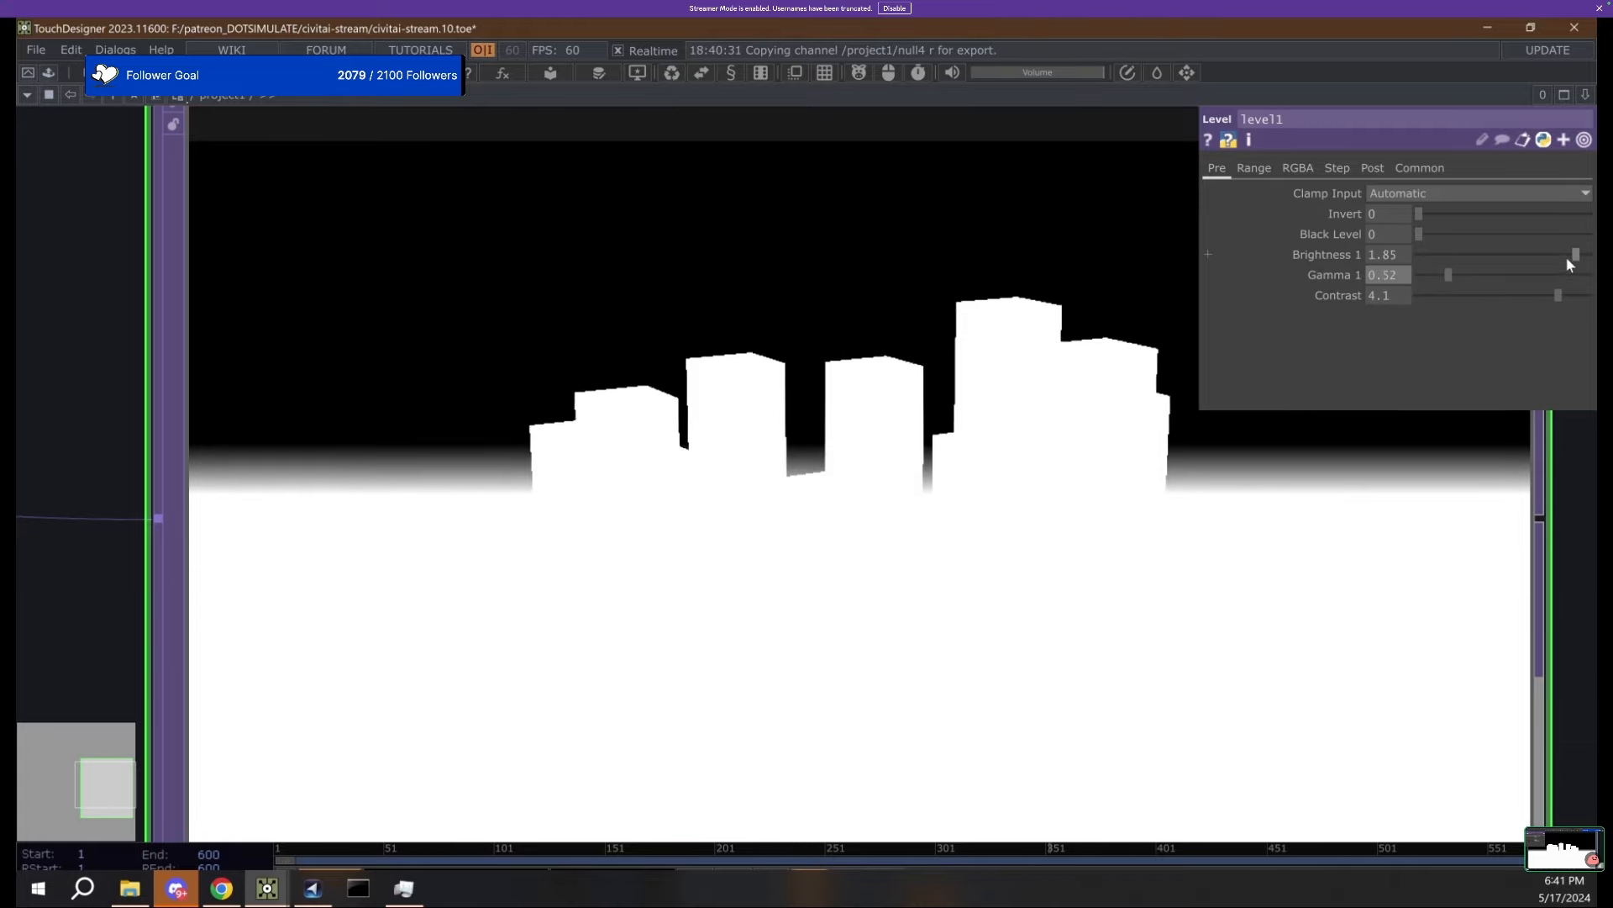
drag(1564, 254, 1518, 255)
scroll(704, 356, down, 5)
scroll(704, 356, down, 3)
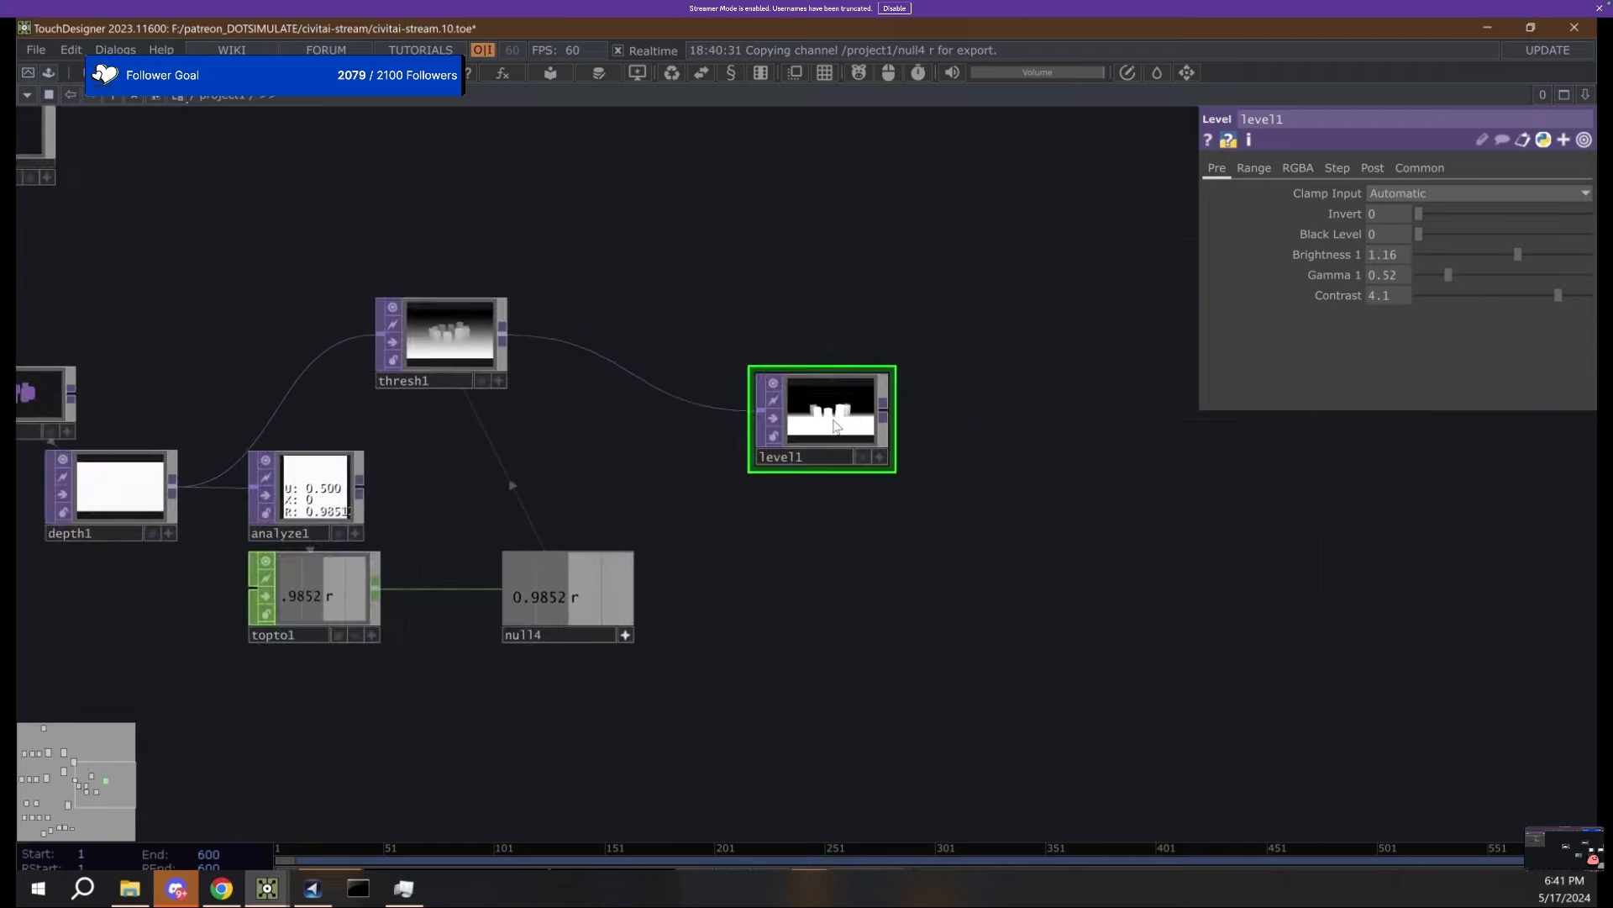
Delete level1, then remove the depth1, analyze1, topto1, null4 and thresh1 operators together.
key(Delete)
scroll(873, 357, up, 1)
drag(873, 357, 1080, 342)
right_drag(1031, 316, 525, 677)
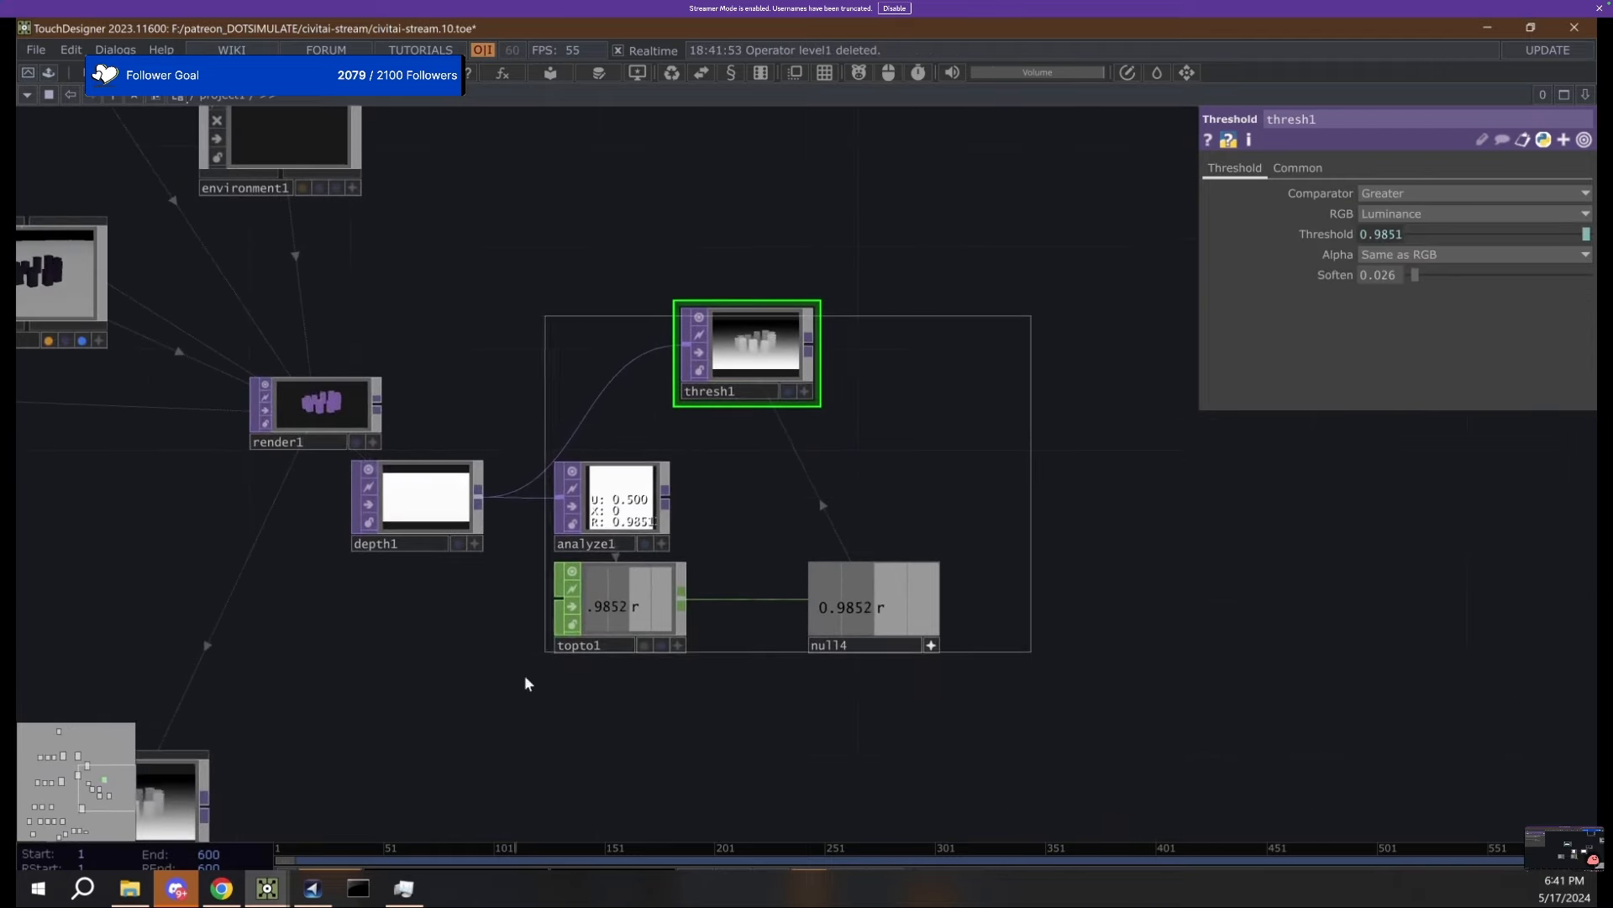
right_drag(408, 698, 409, 697)
key(Delete)
Place the depth component directly below render1.
scroll(396, 562, up, 2)
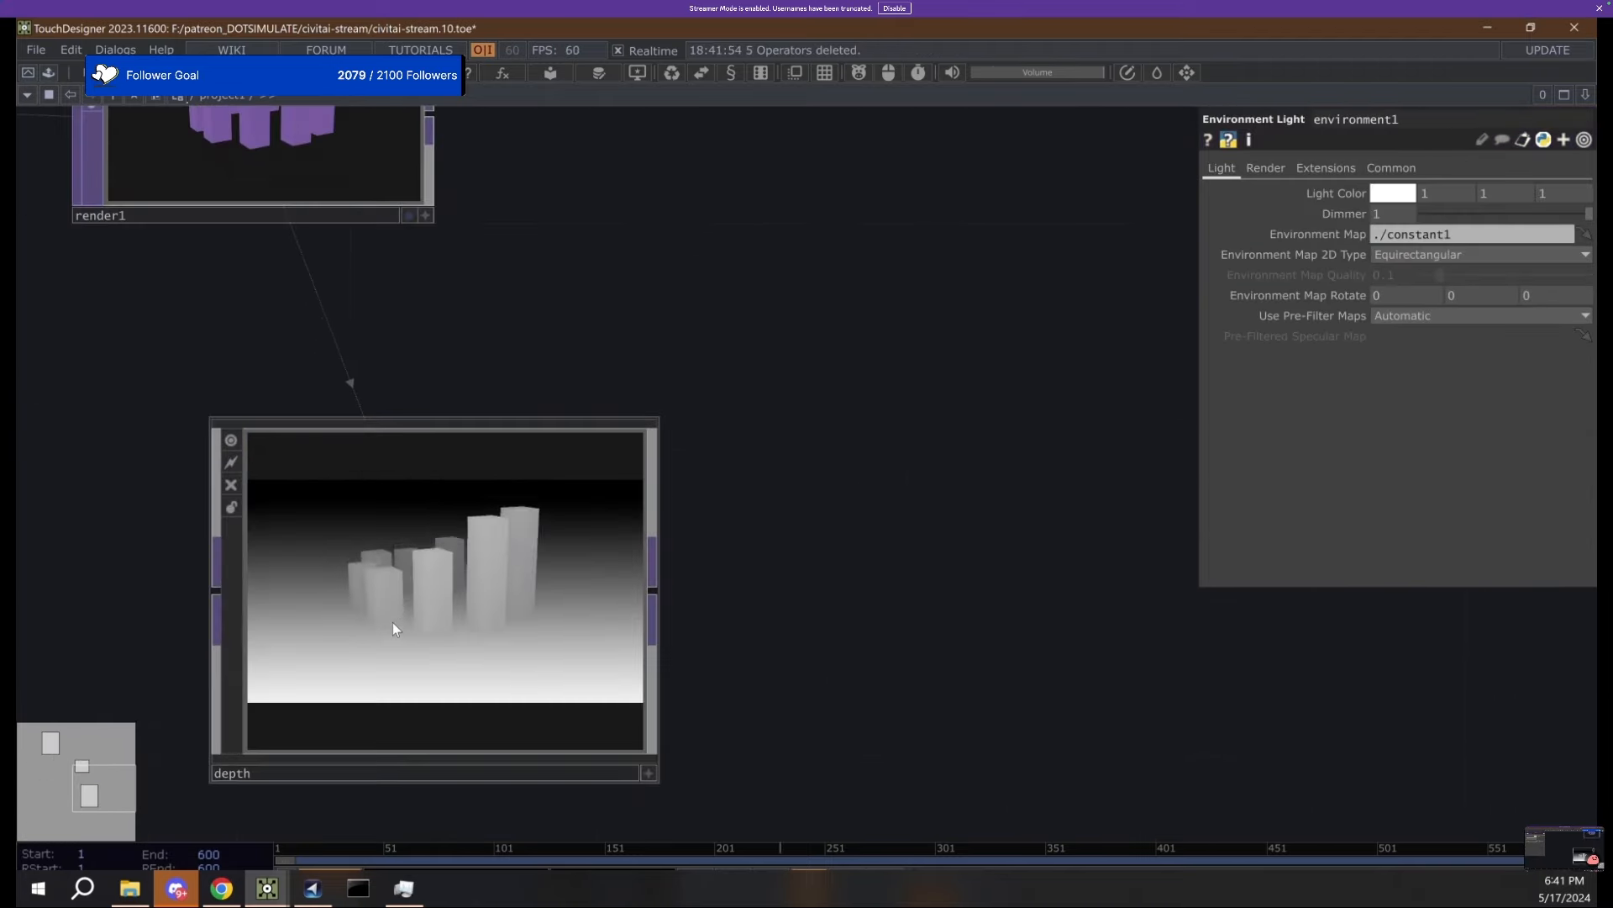
scroll(393, 589, down, 3)
scroll(345, 470, up, 3)
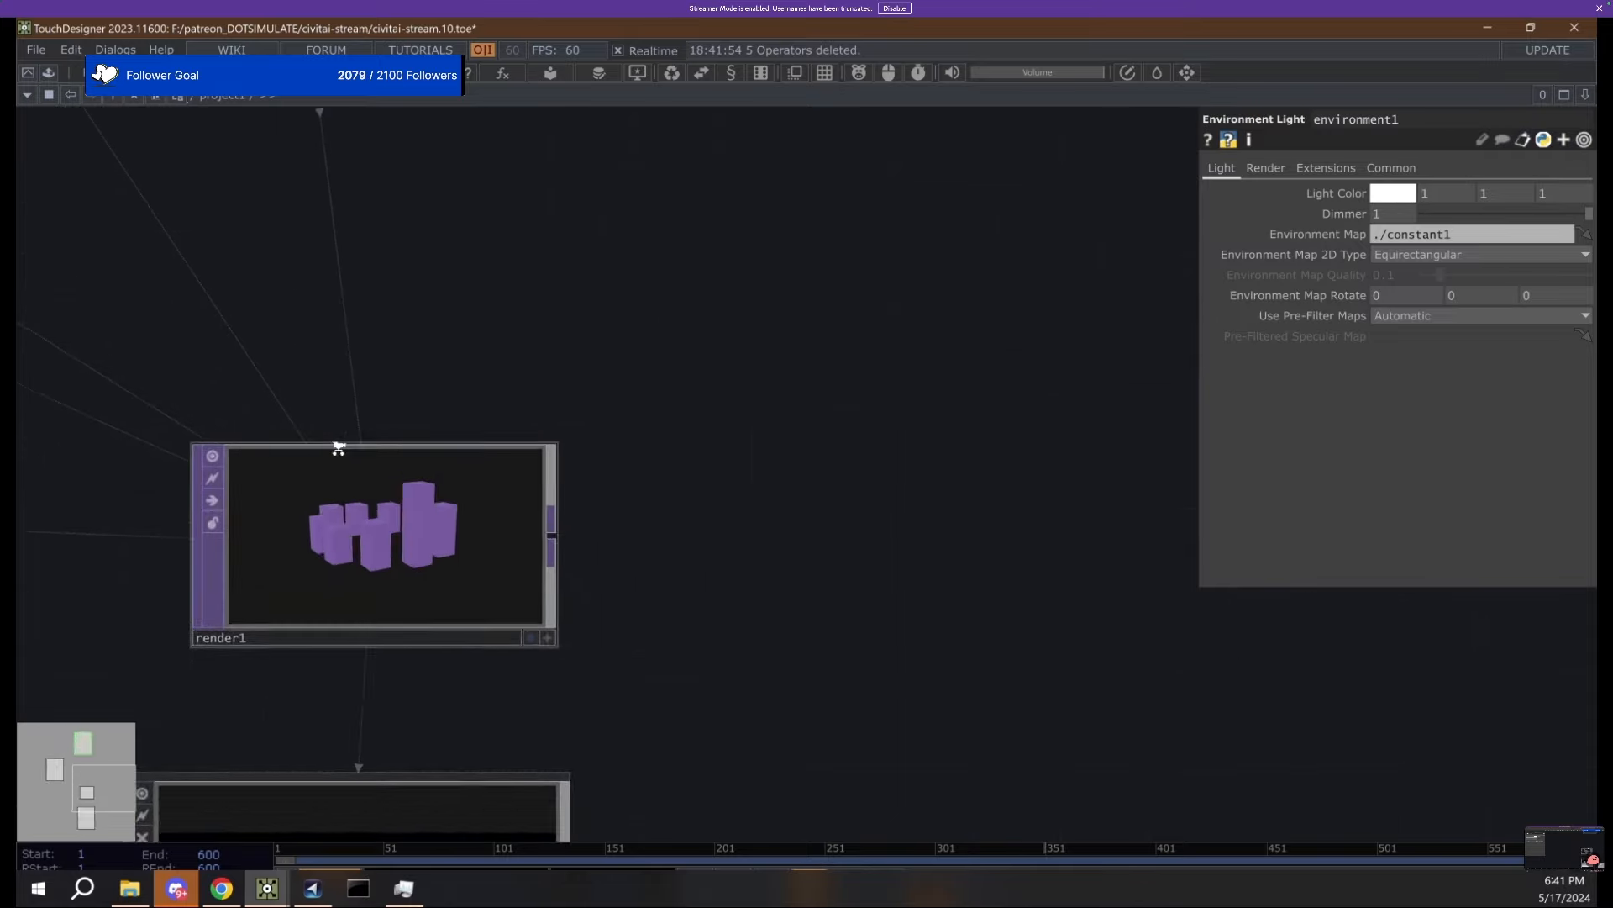
scroll(569, 350, down, 4)
drag(613, 590, 630, 706)
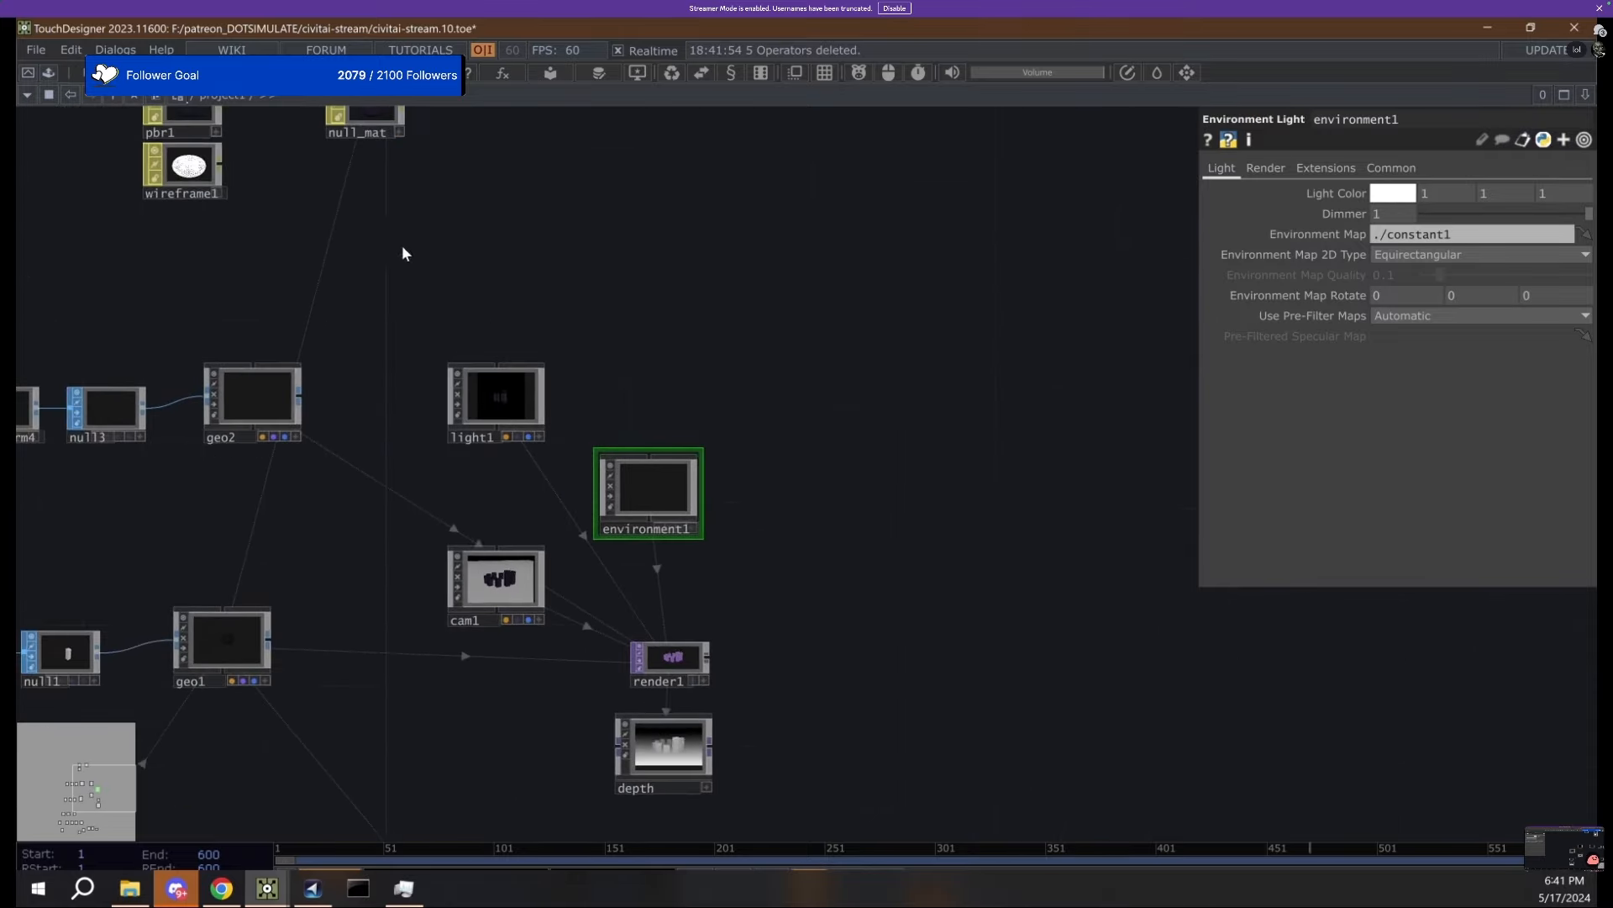
Set the pbr1 material's base color to a warm grey with hue 32.7, saturation 0.05 and value 0.46.
drag(402, 245, 614, 491)
click(412, 334)
drag(957, 447, 835, 52)
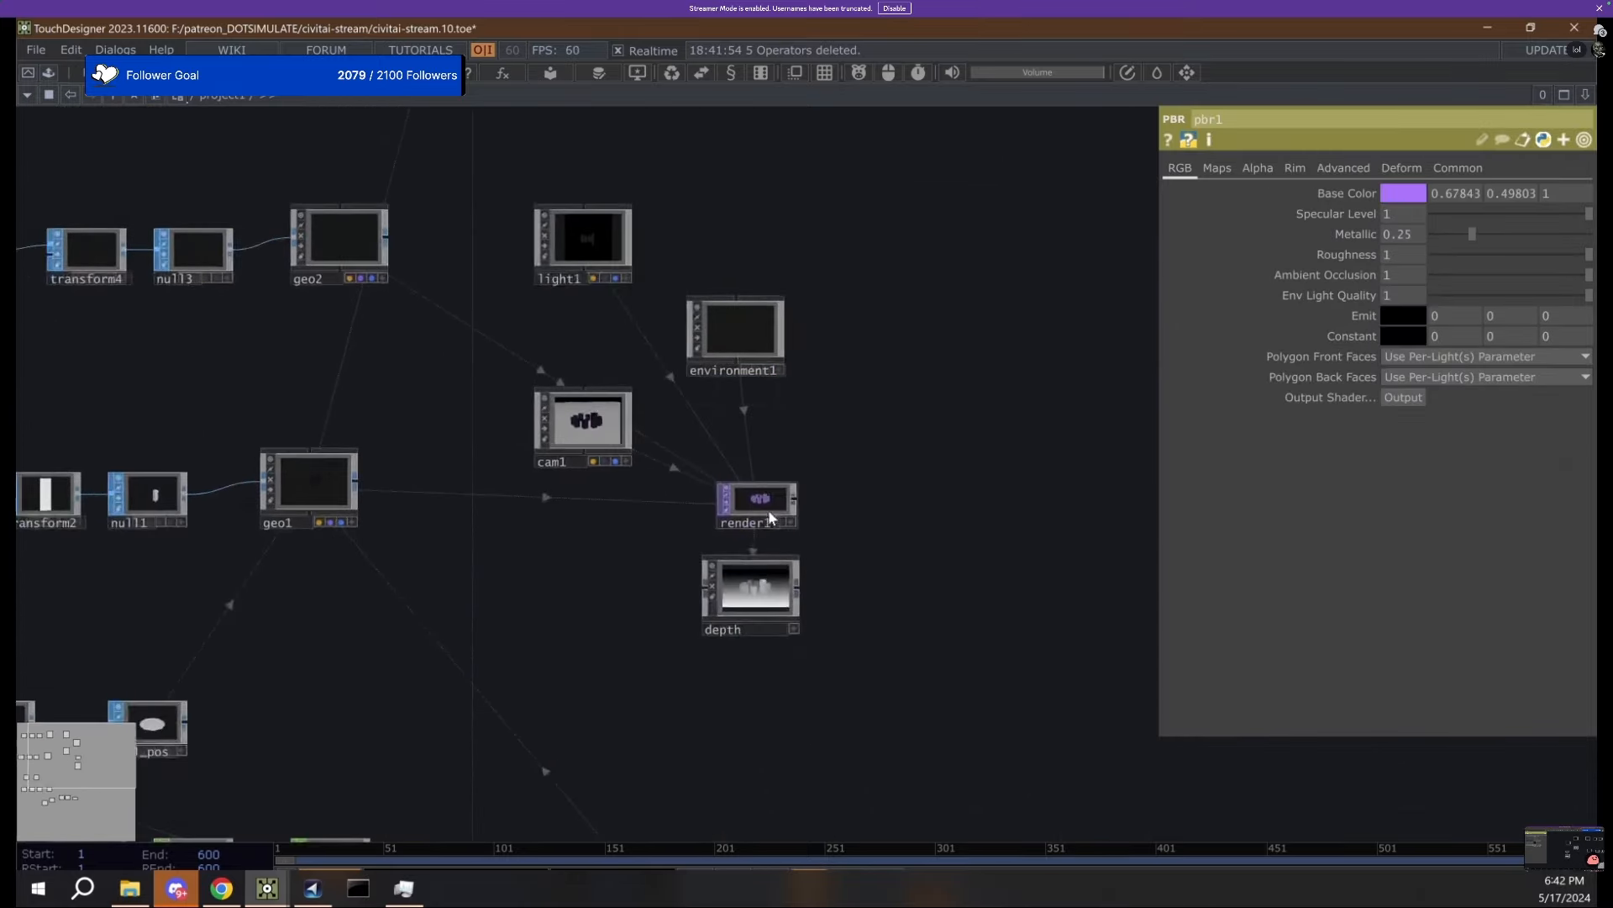
scroll(778, 509, up, 4)
click(1402, 194)
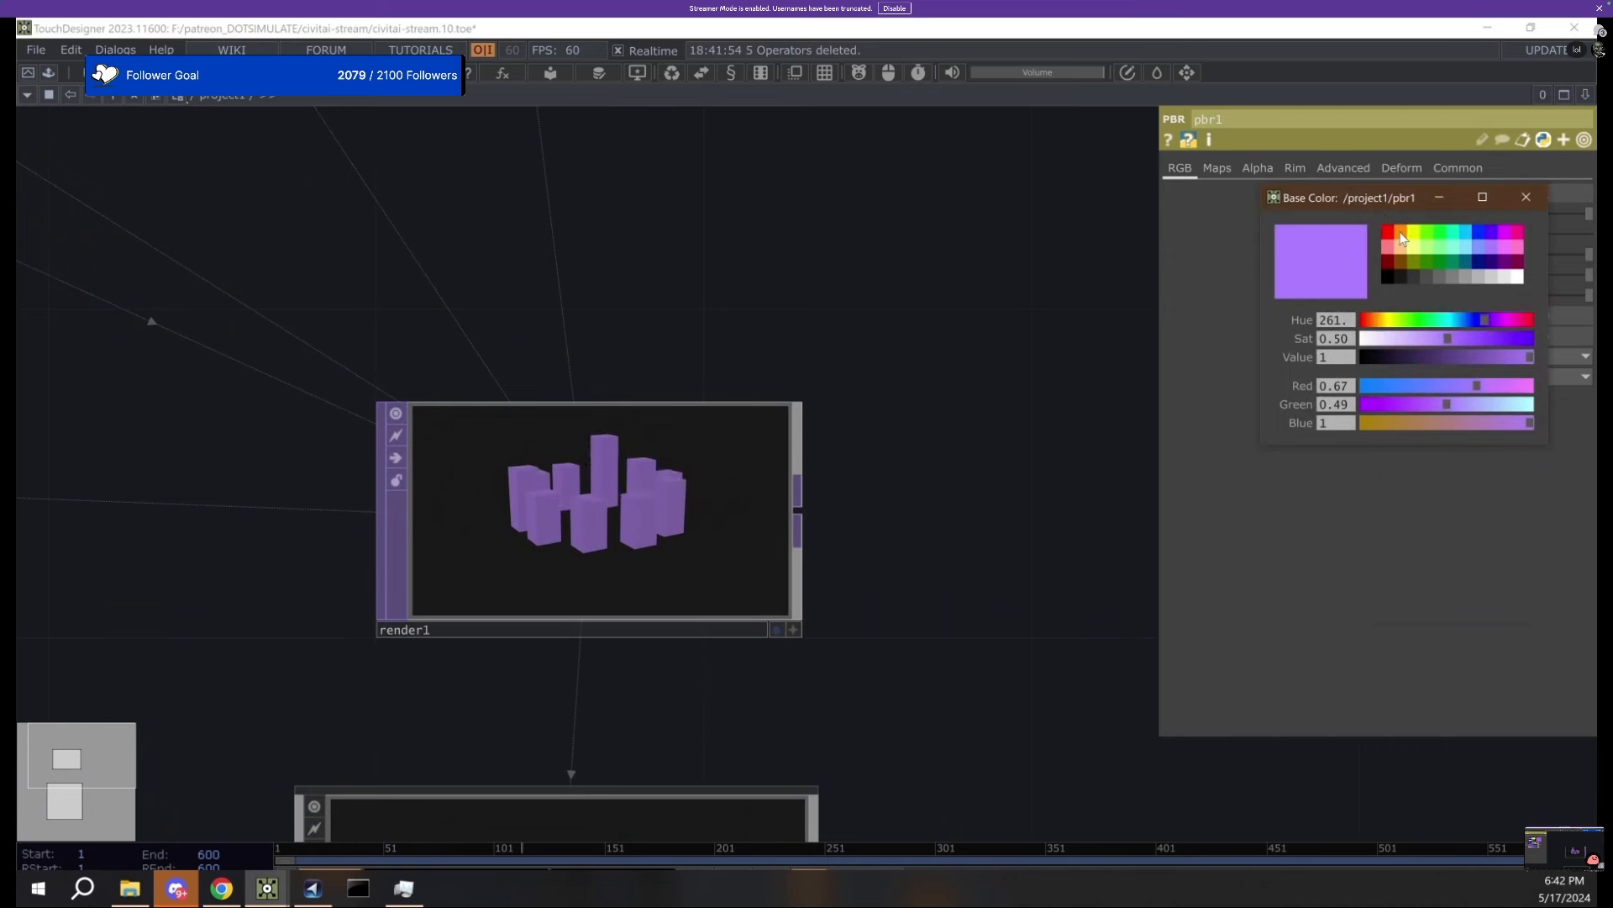
click(1420, 340)
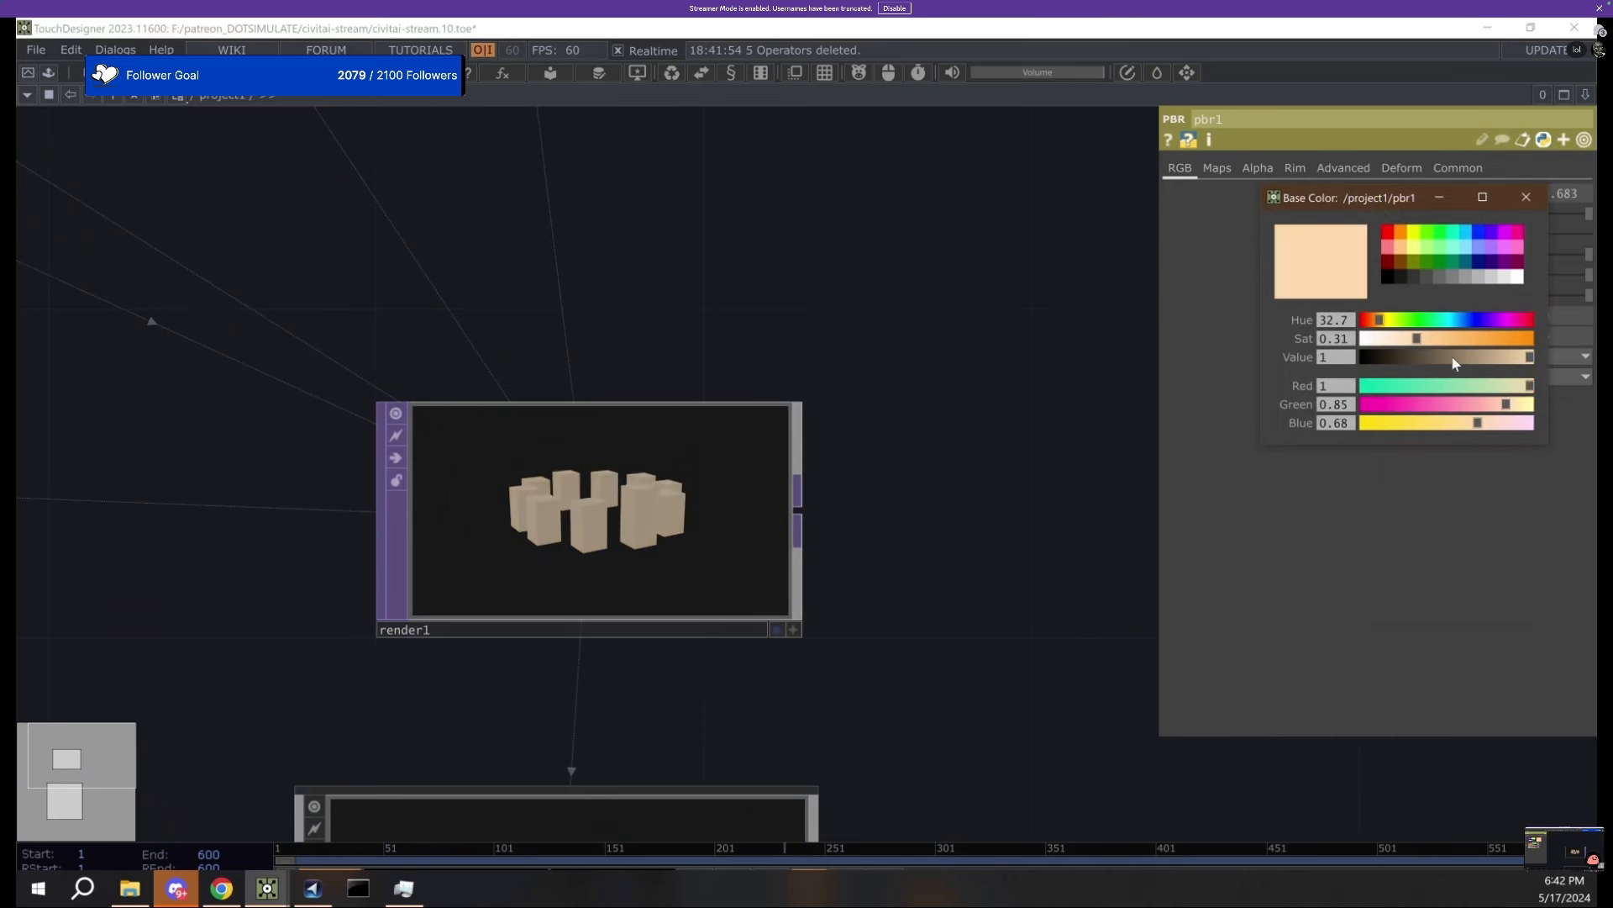
click(1449, 357)
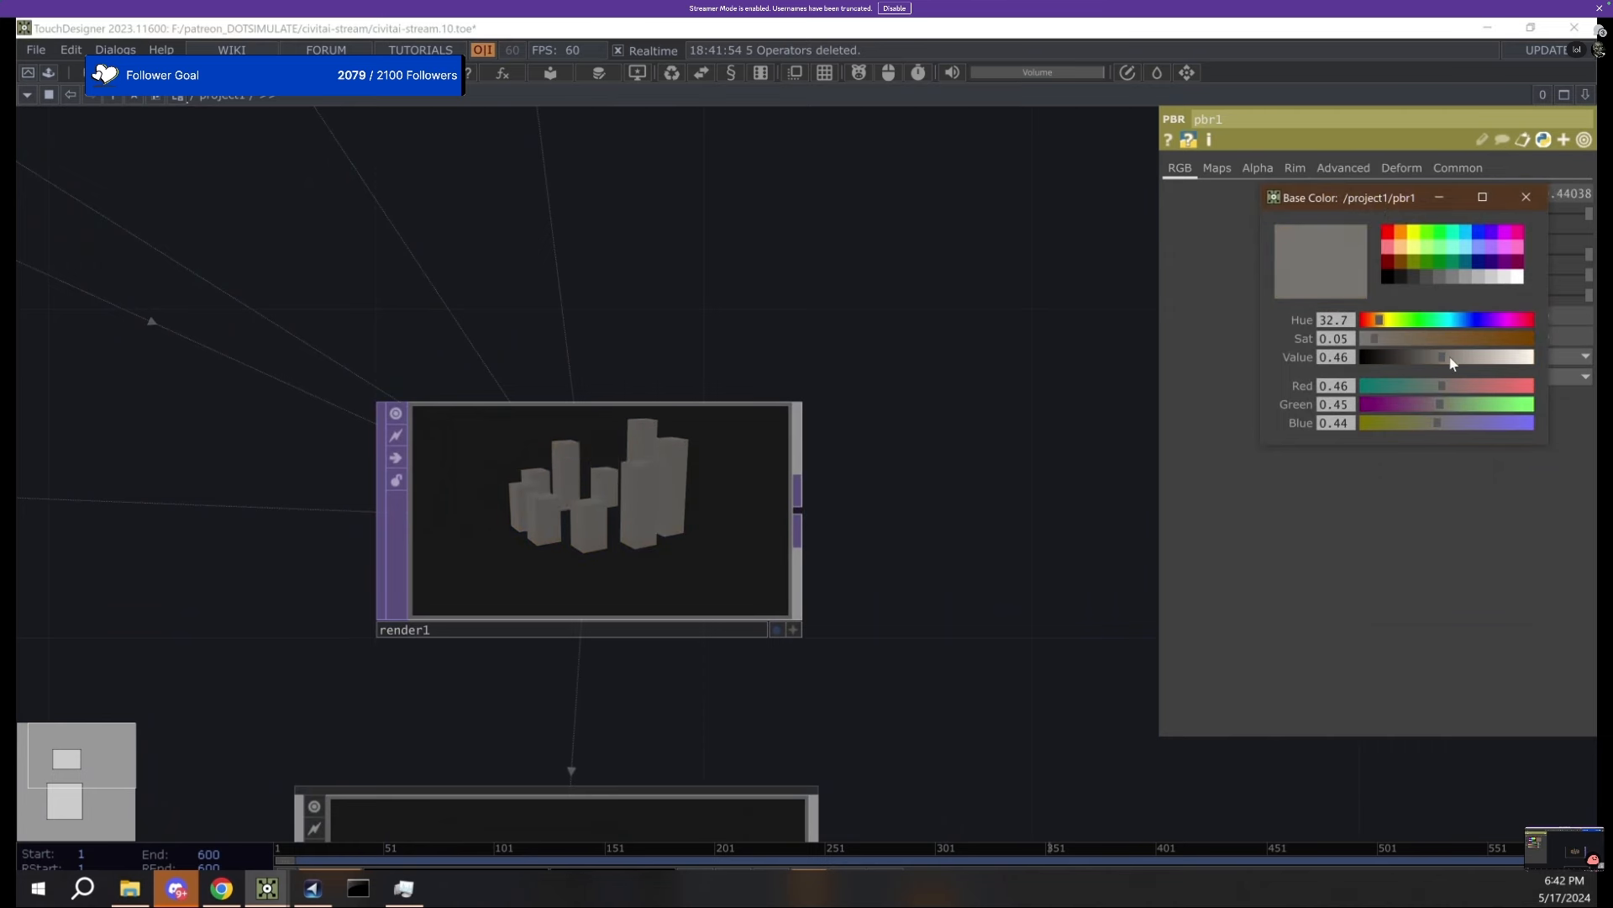
click(1526, 196)
Connect a Null operator after render1 and display it as the network background.
scroll(418, 505, down, 4)
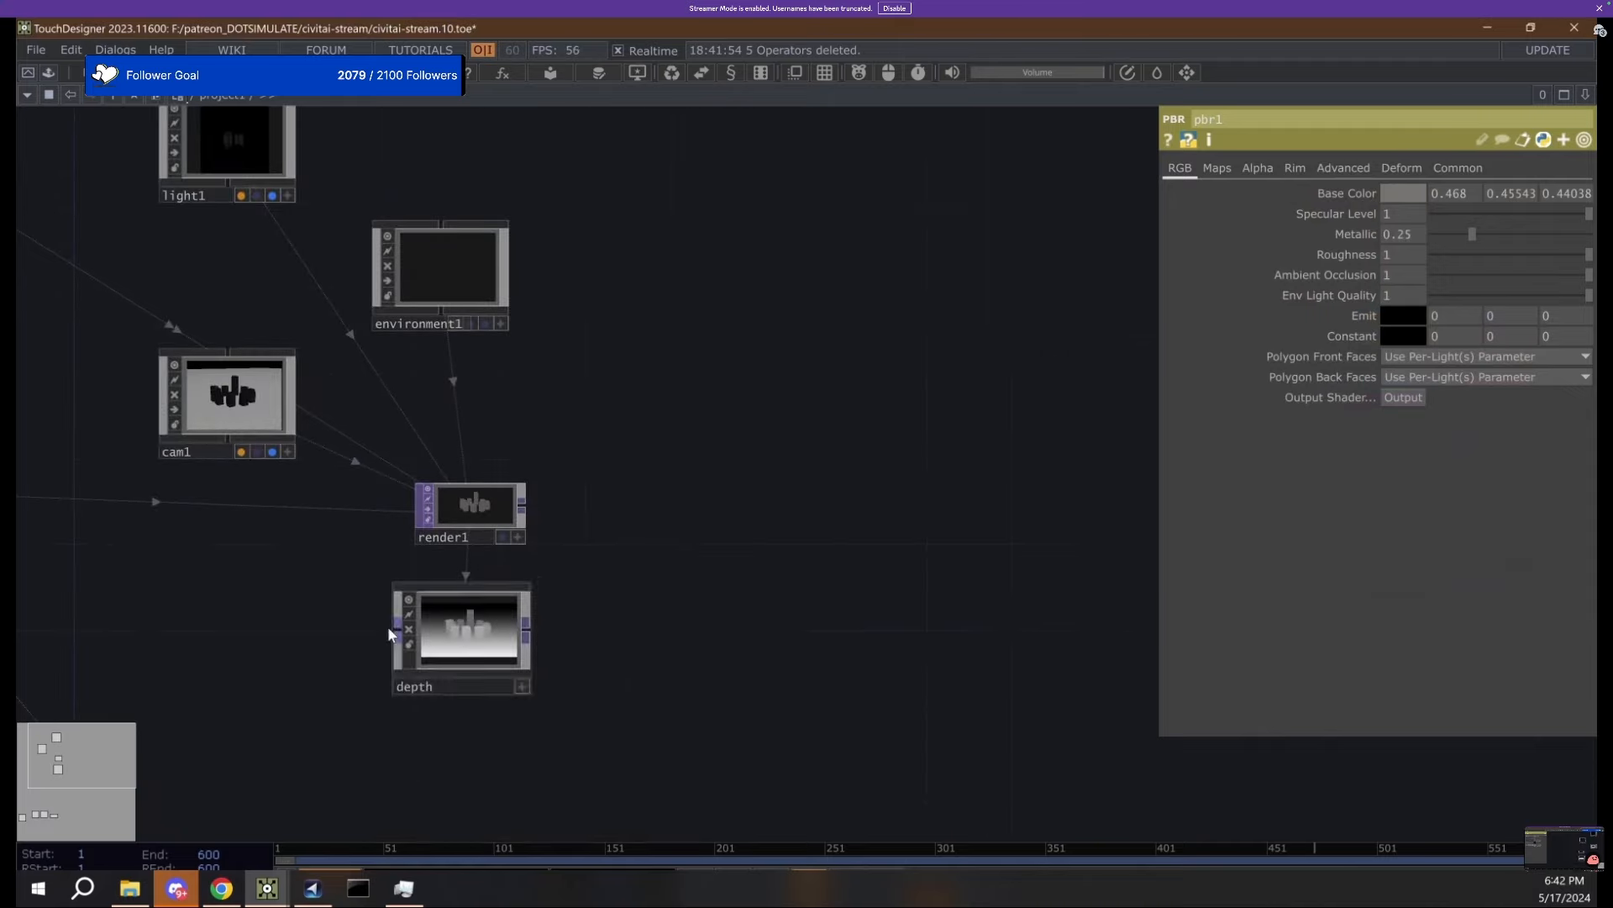
scroll(389, 653, up, 5)
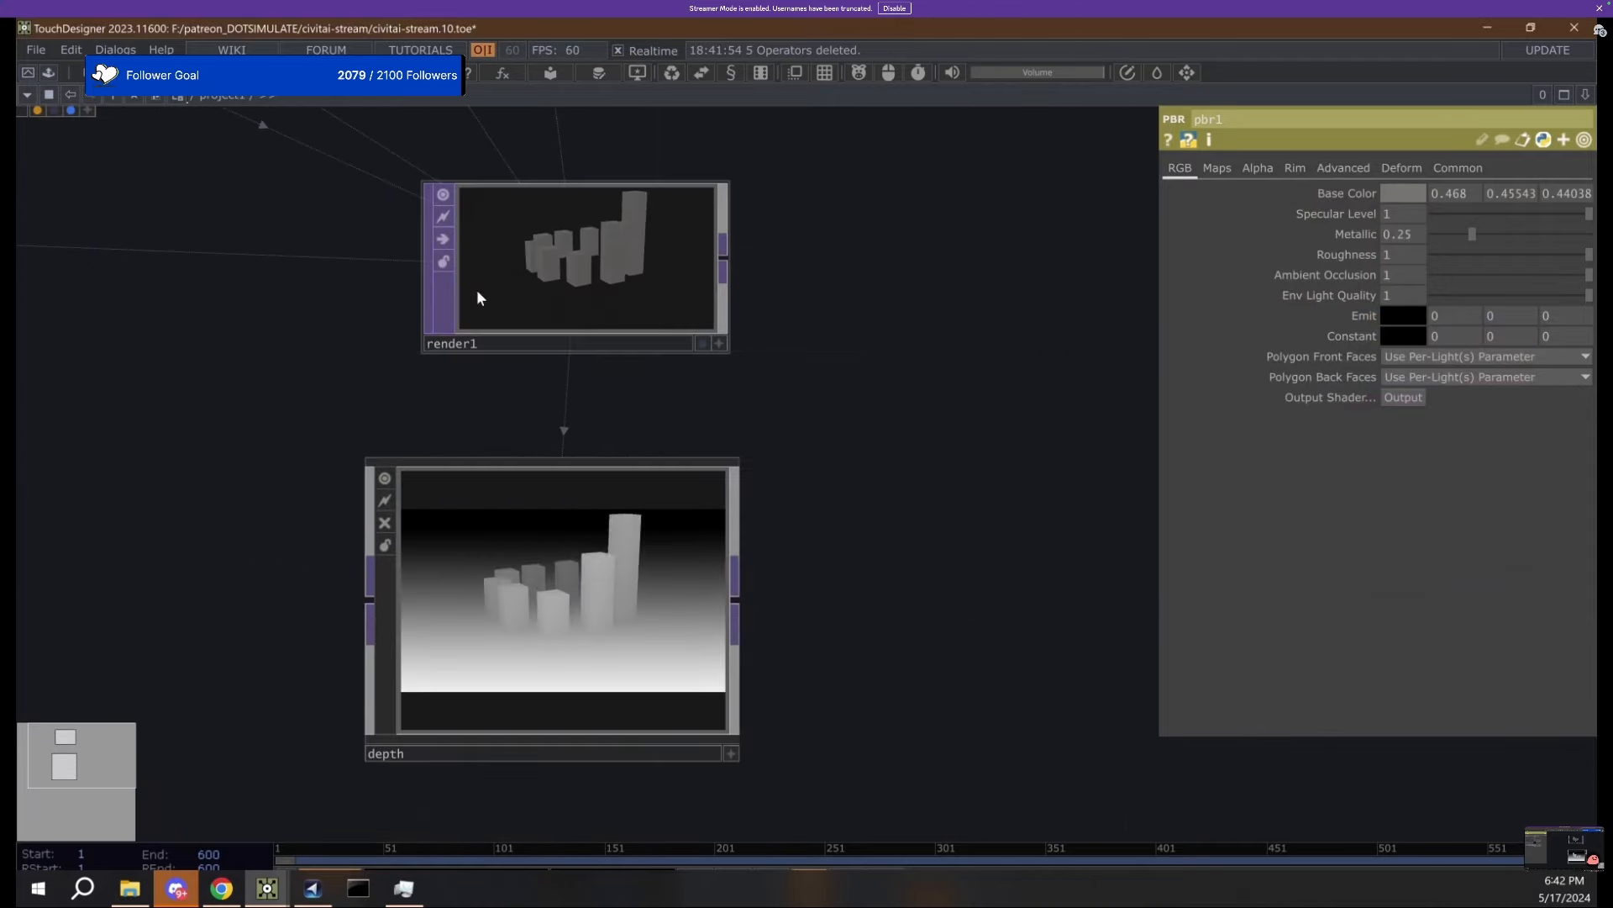
click(437, 299)
scroll(427, 300, down, 5)
click(760, 295)
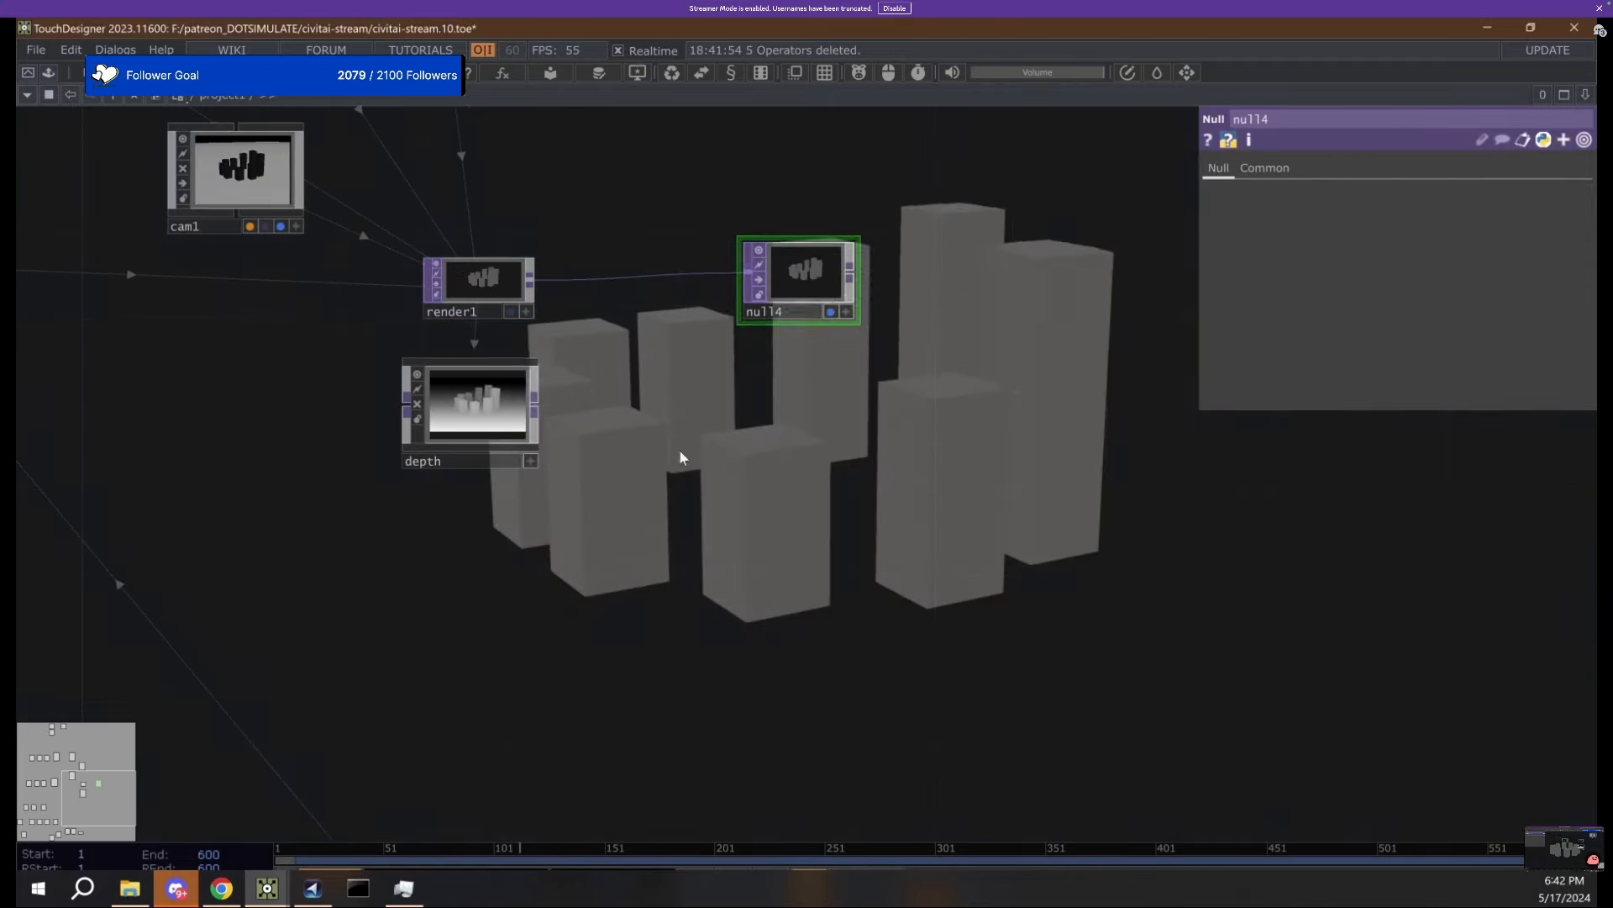
Widen the ring of boxes by setting transform1's uniform scale to 2.97 and circle1's divisions to 37.
scroll(679, 454, down, 5)
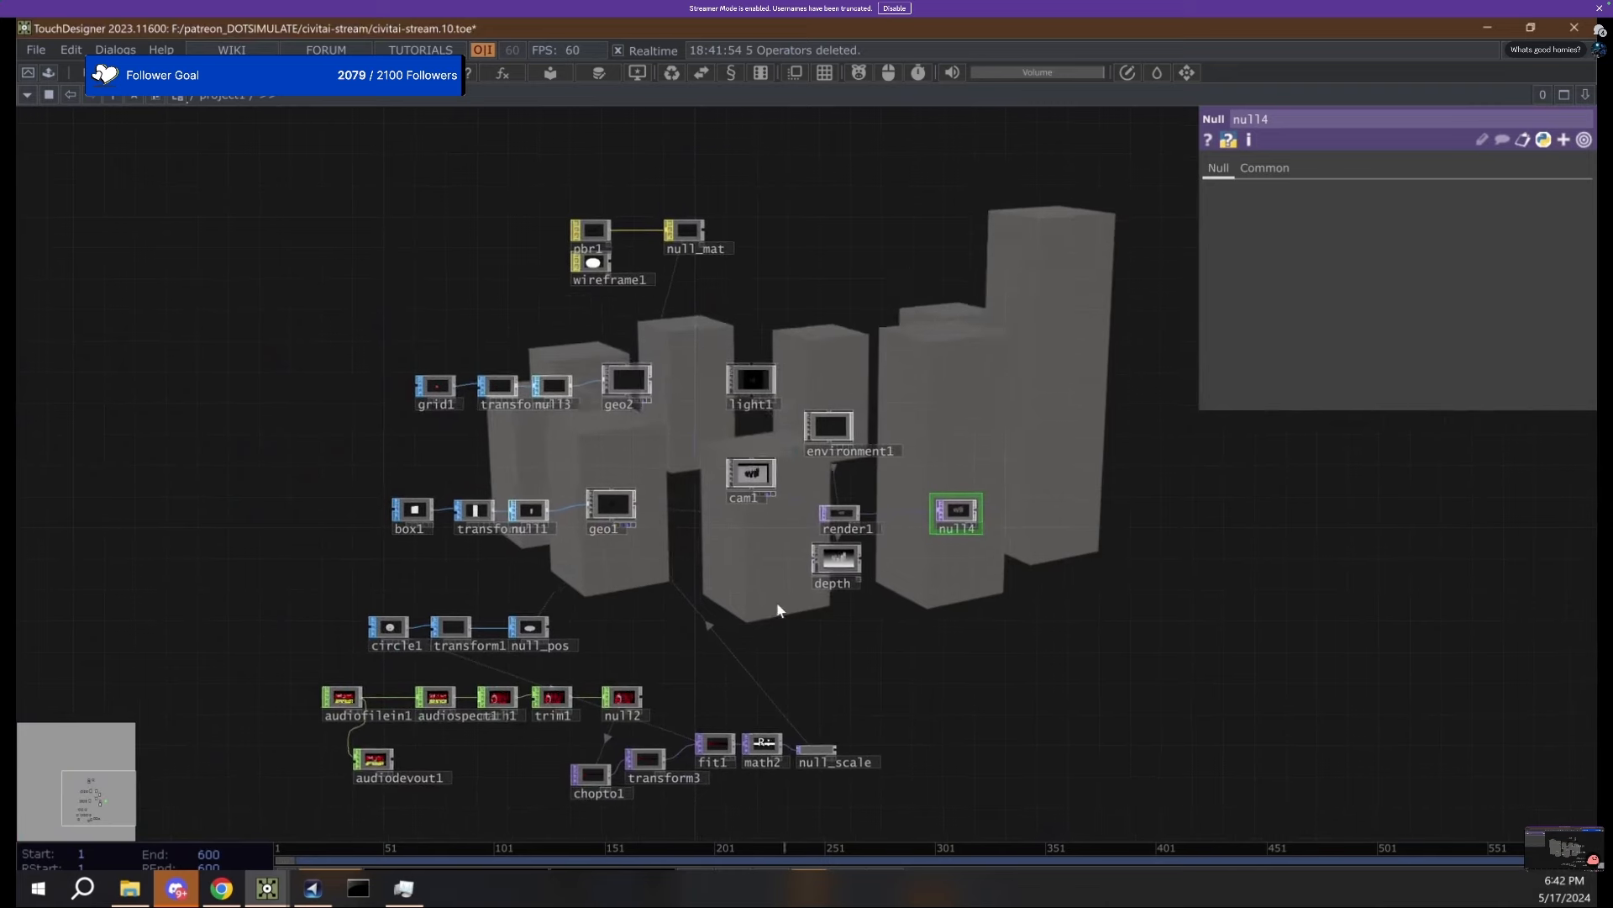
drag(768, 547, 616, 633)
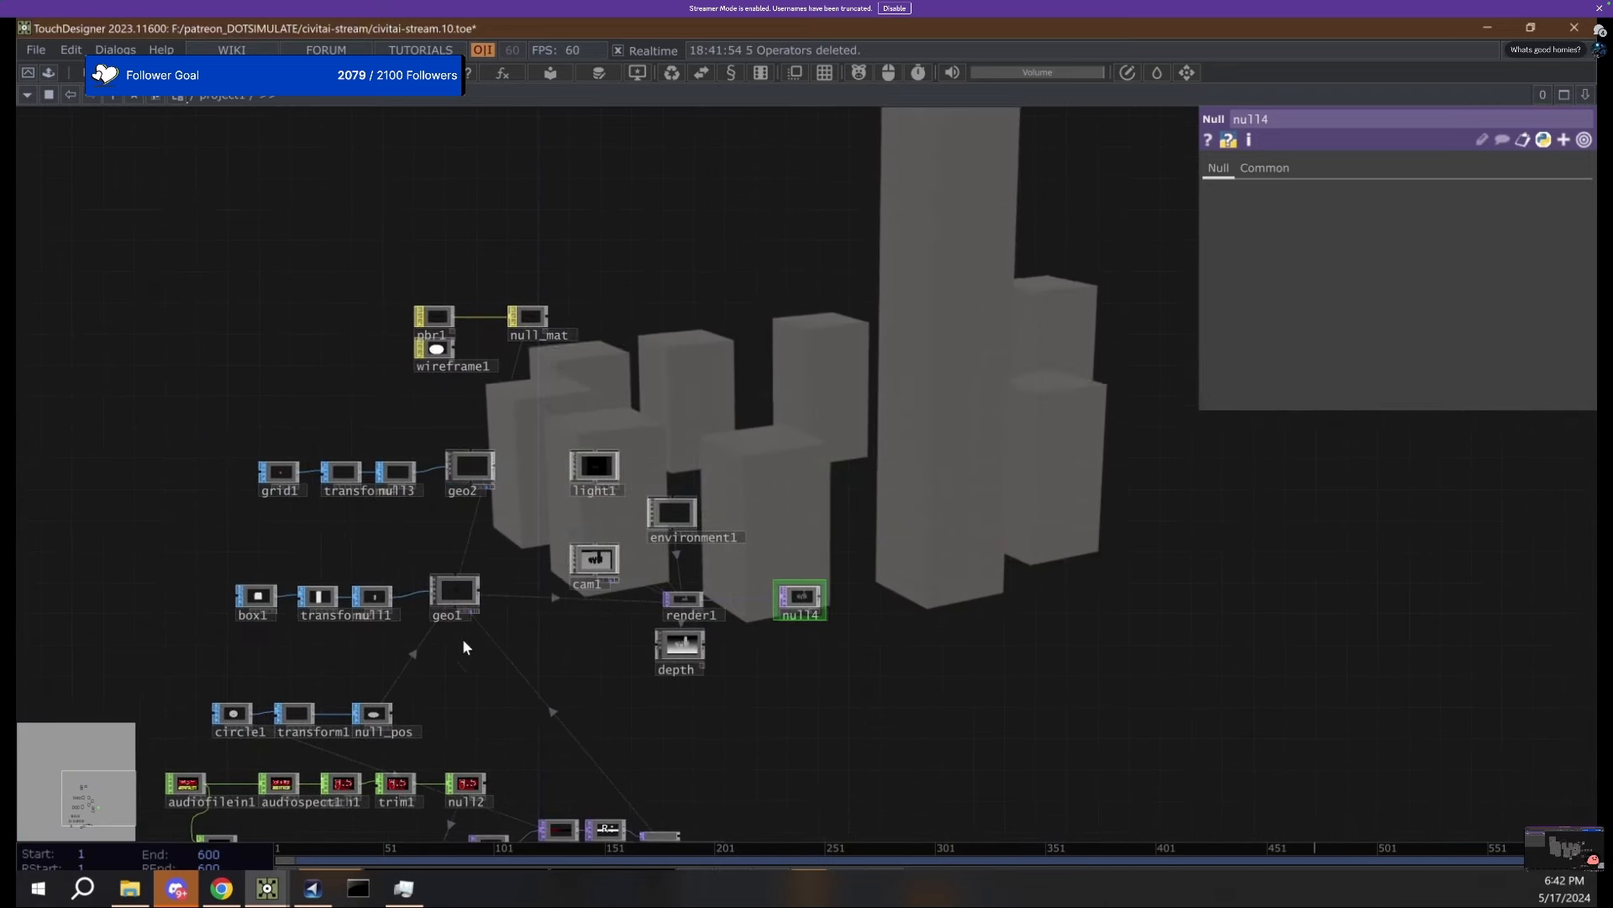
drag(261, 659, 342, 601)
click(393, 616)
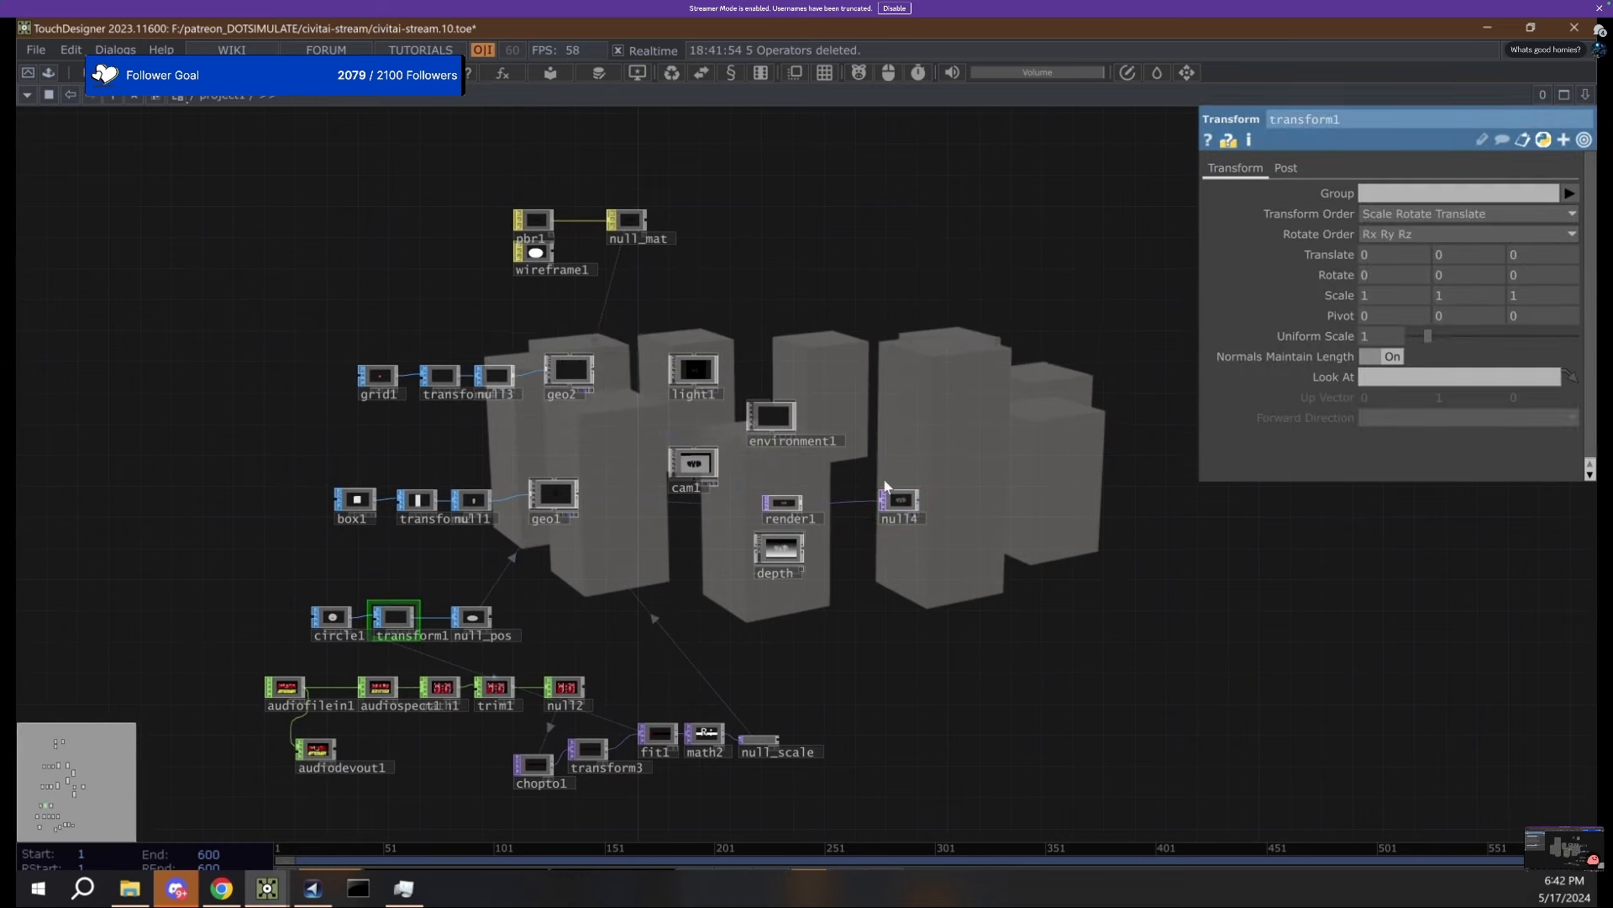
drag(1431, 336, 1452, 336)
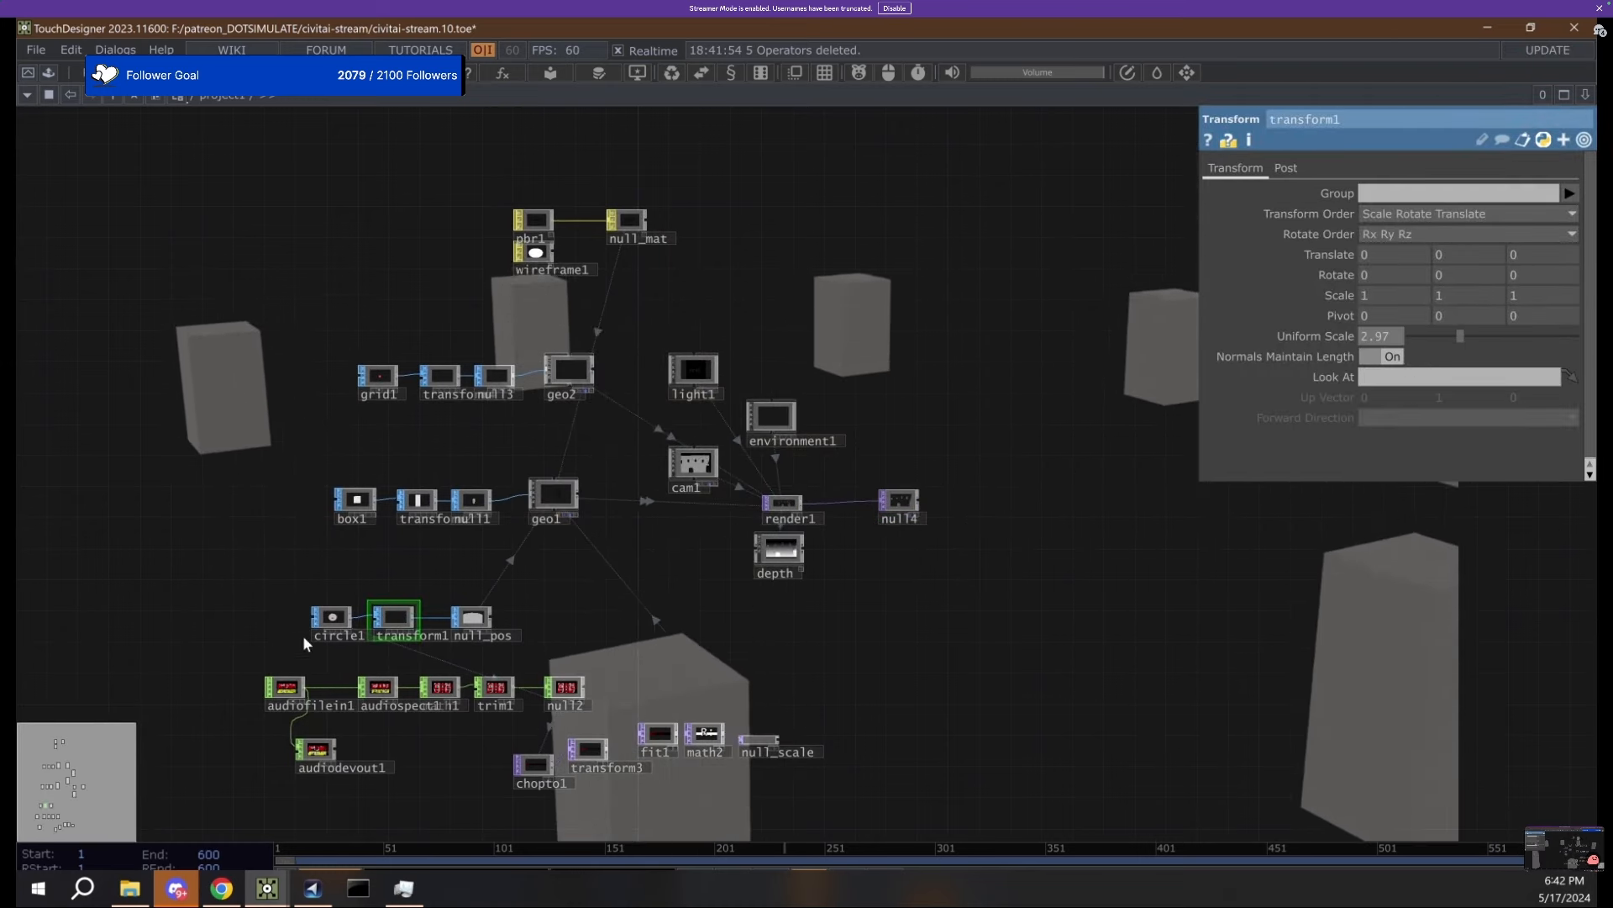
click(332, 617)
drag(1432, 397, 1515, 397)
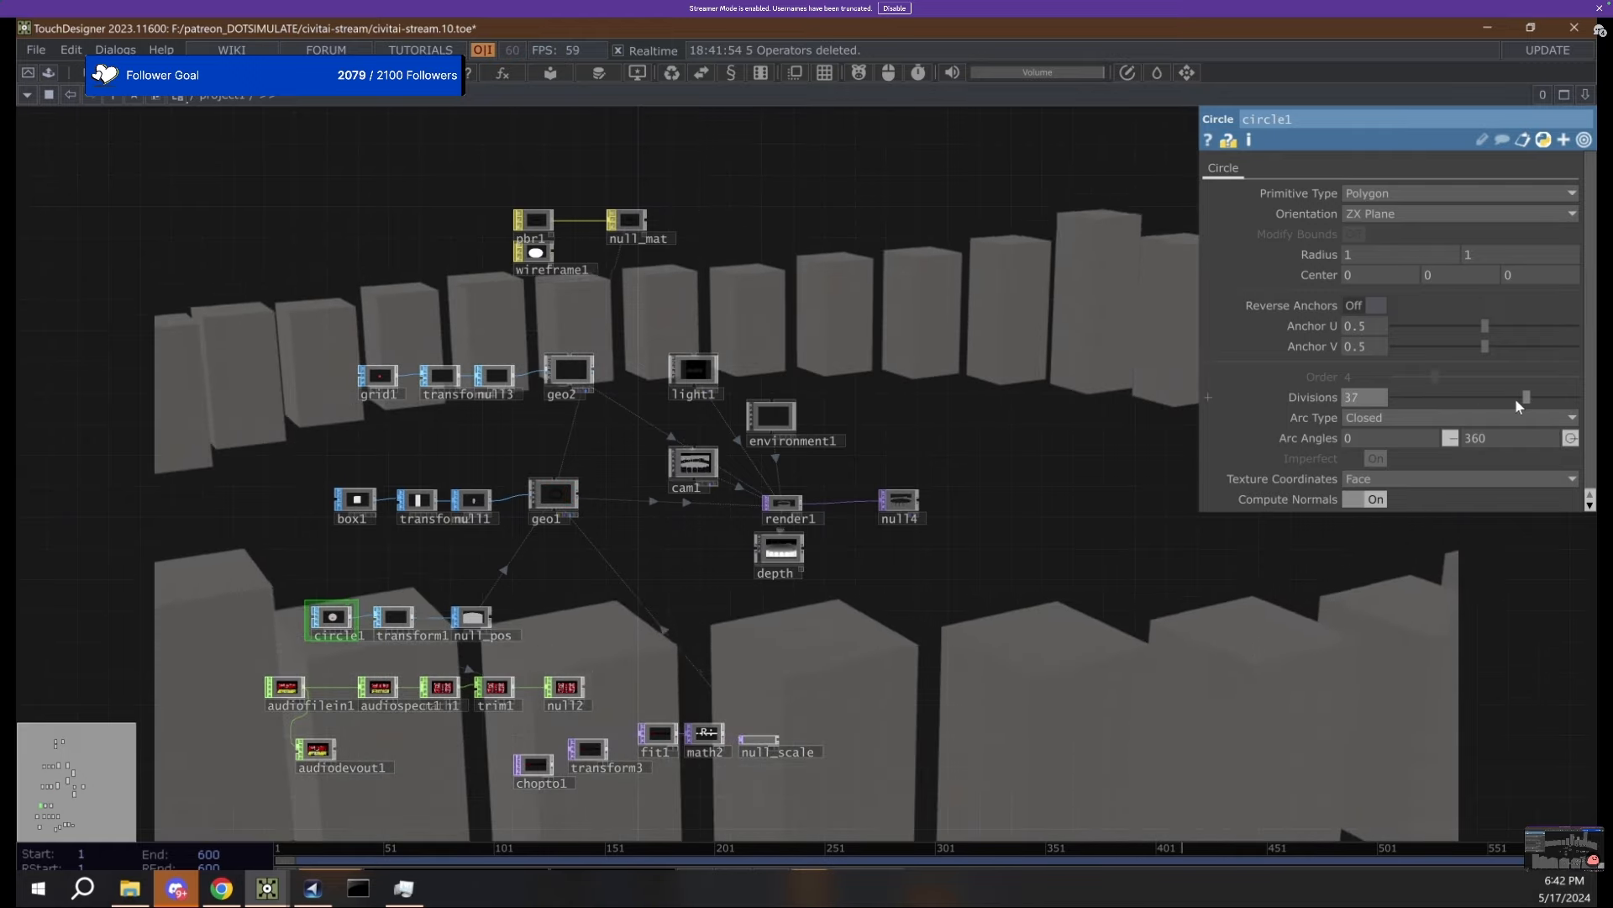
Pull cam1 back and rotate it to about -17.3, 58.3, 0 to frame the whole ring, and place its node above render1.
click(703, 467)
scroll(859, 510, up, 10)
key(a)
mouse_move(854, 507)
middle_down()
mouse_move(847, 589)
mouse_move(854, 496)
middle_up()
scroll(831, 525, down, 6)
scroll(829, 526, up, 4)
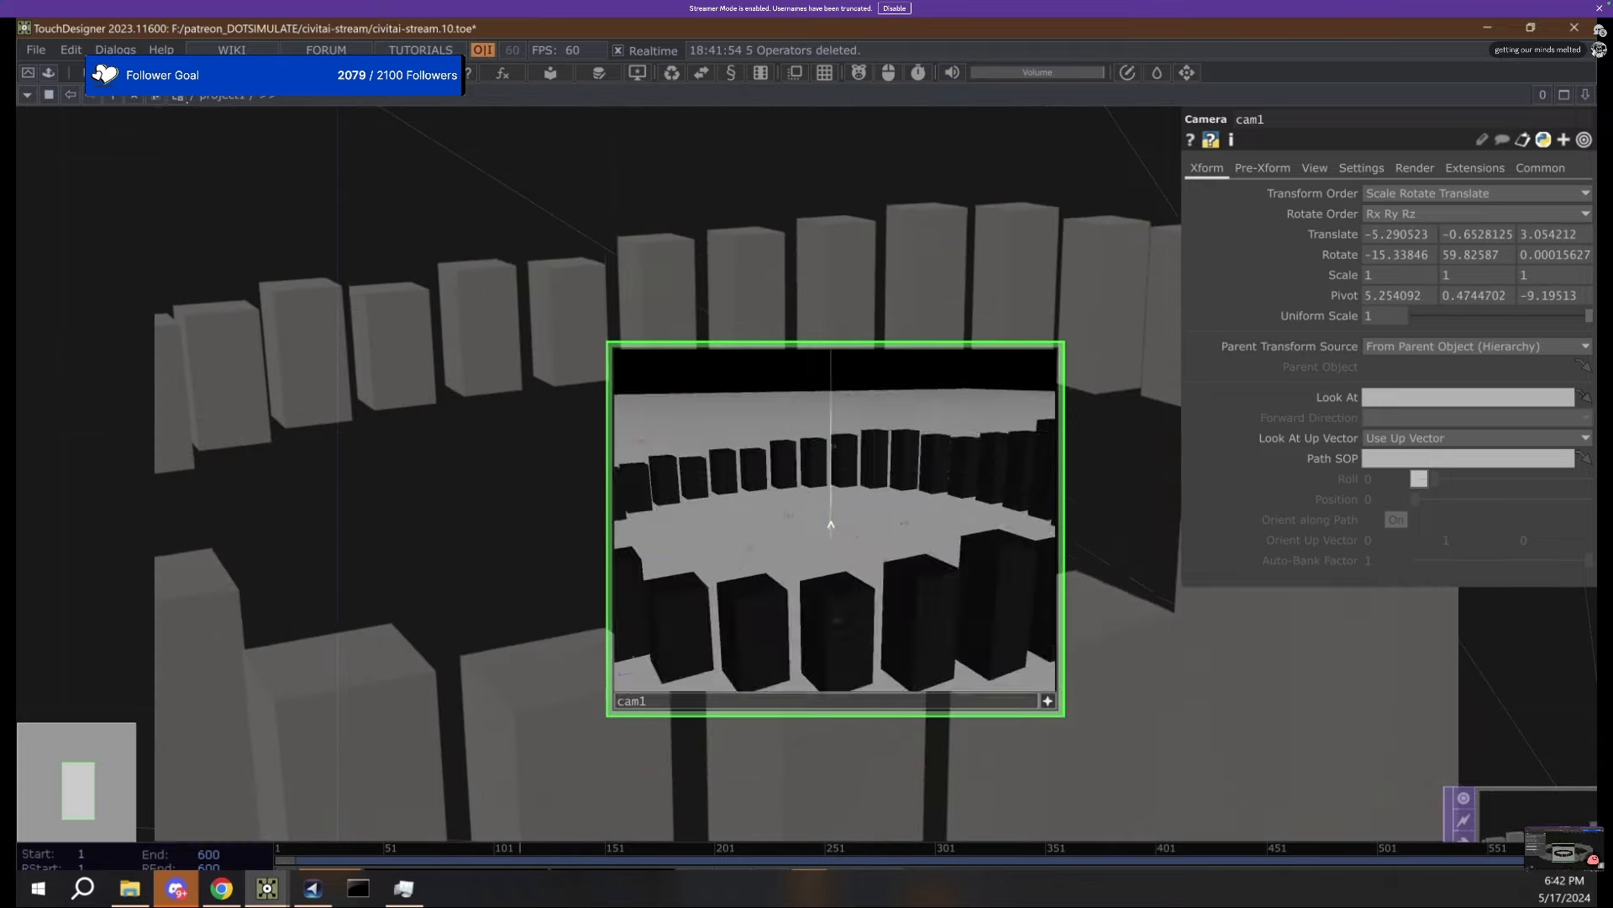
drag(829, 526, 862, 519)
scroll(782, 527, down, 6)
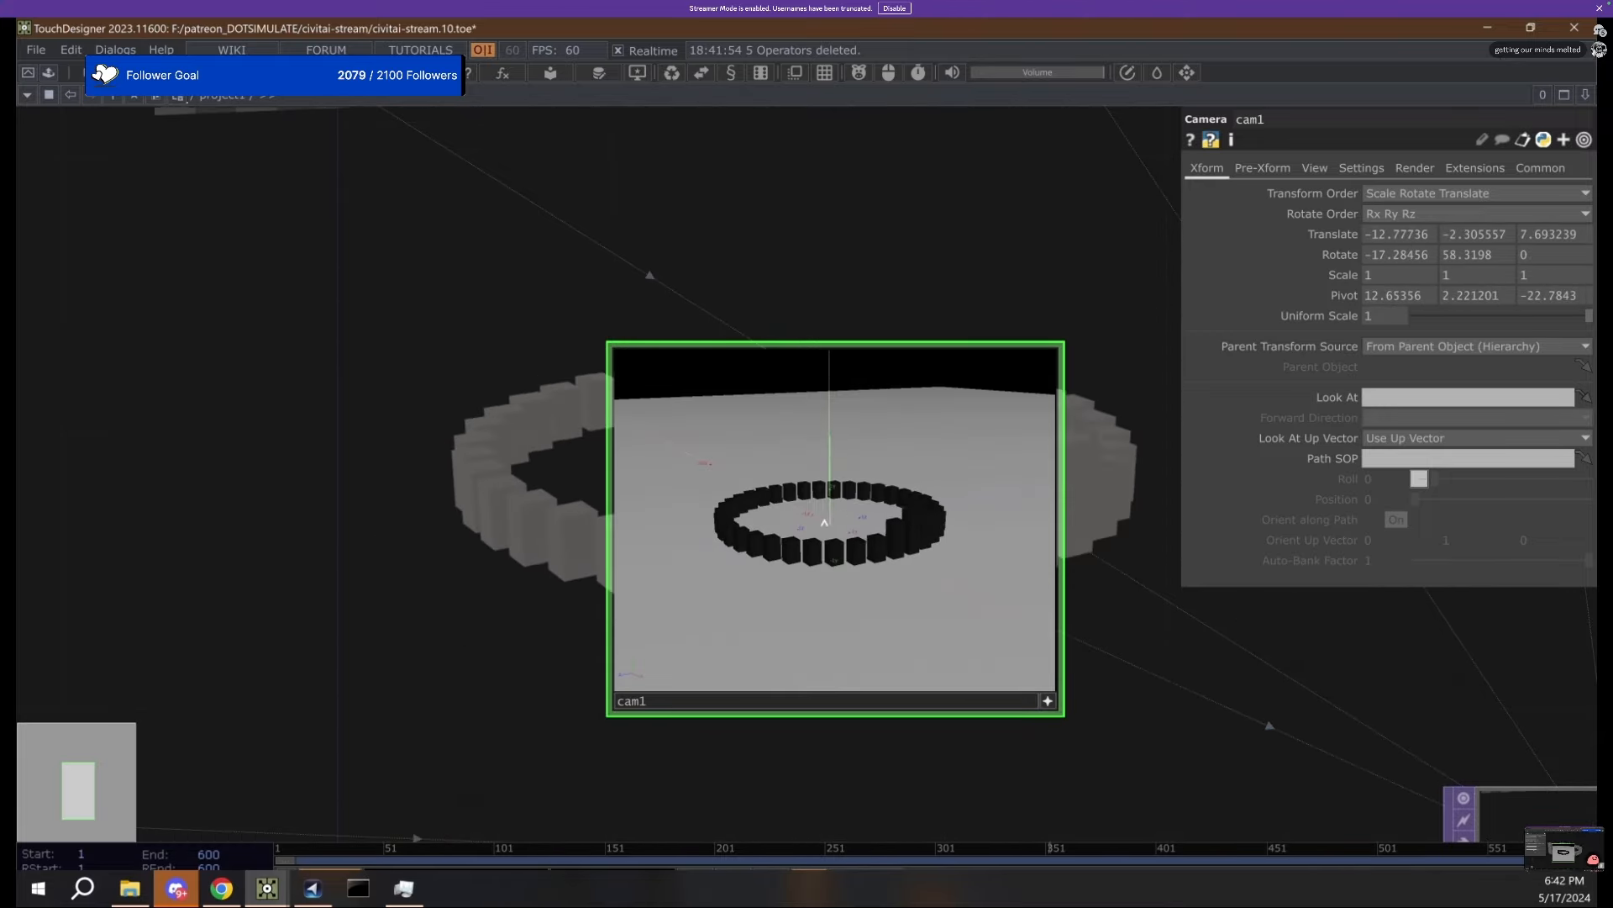
scroll(840, 521, up, 3)
scroll(377, 391, down, 5)
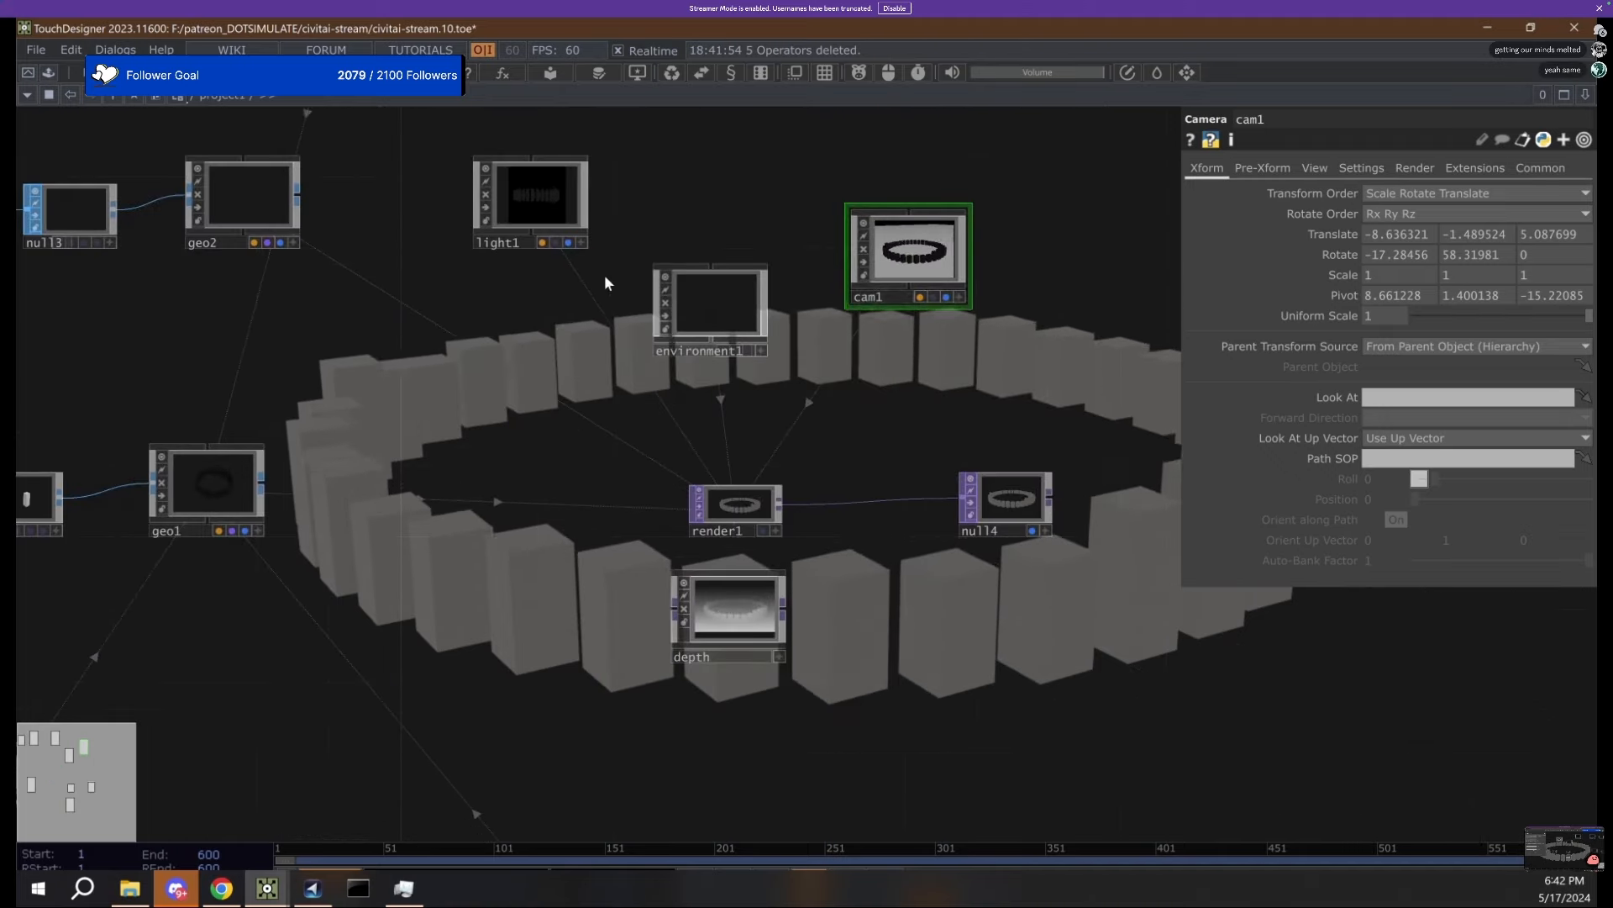
drag(908, 296, 709, 367)
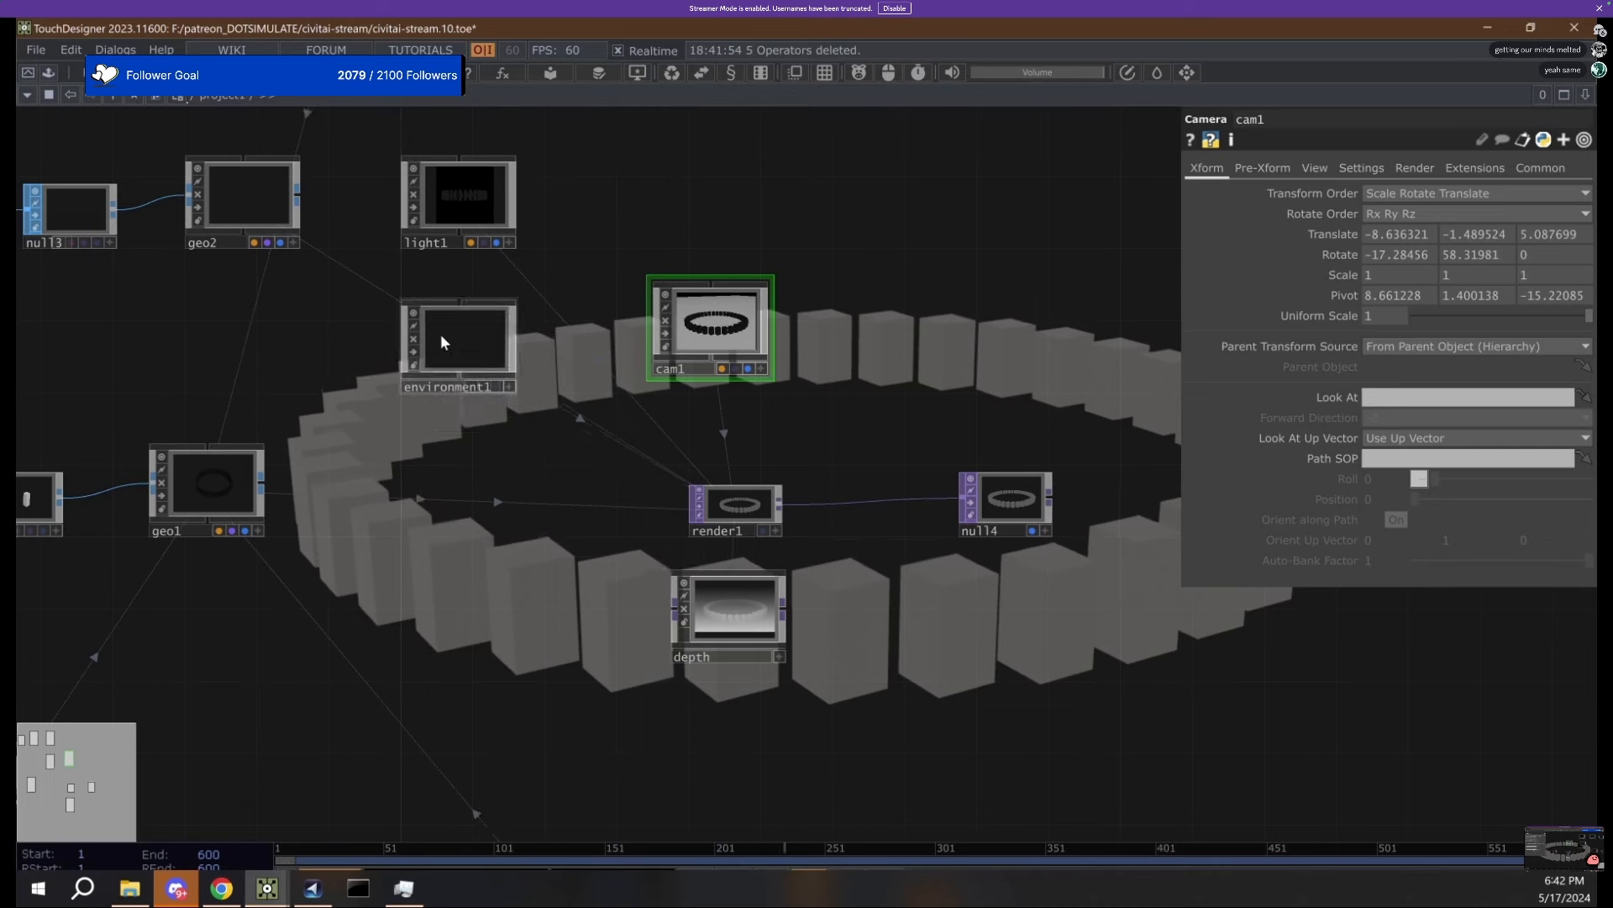
Add a Null component and place its node above cam1.
drag(715, 260, 708, 395)
key(Tab)
click(324, 72)
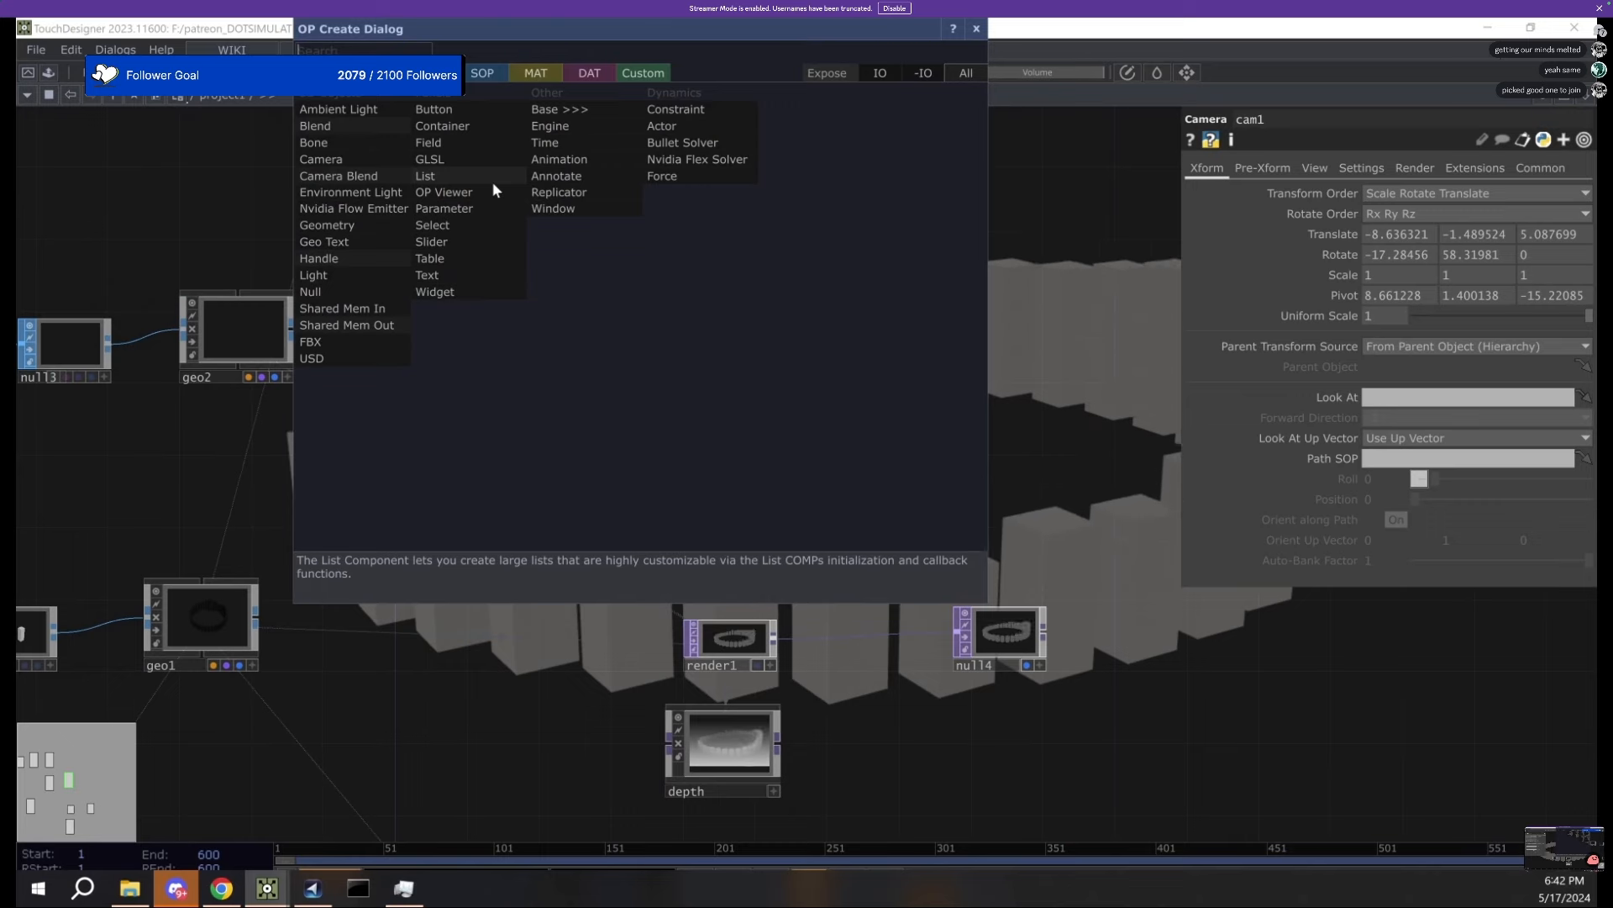
text(nul)
key(Return)
click(734, 260)
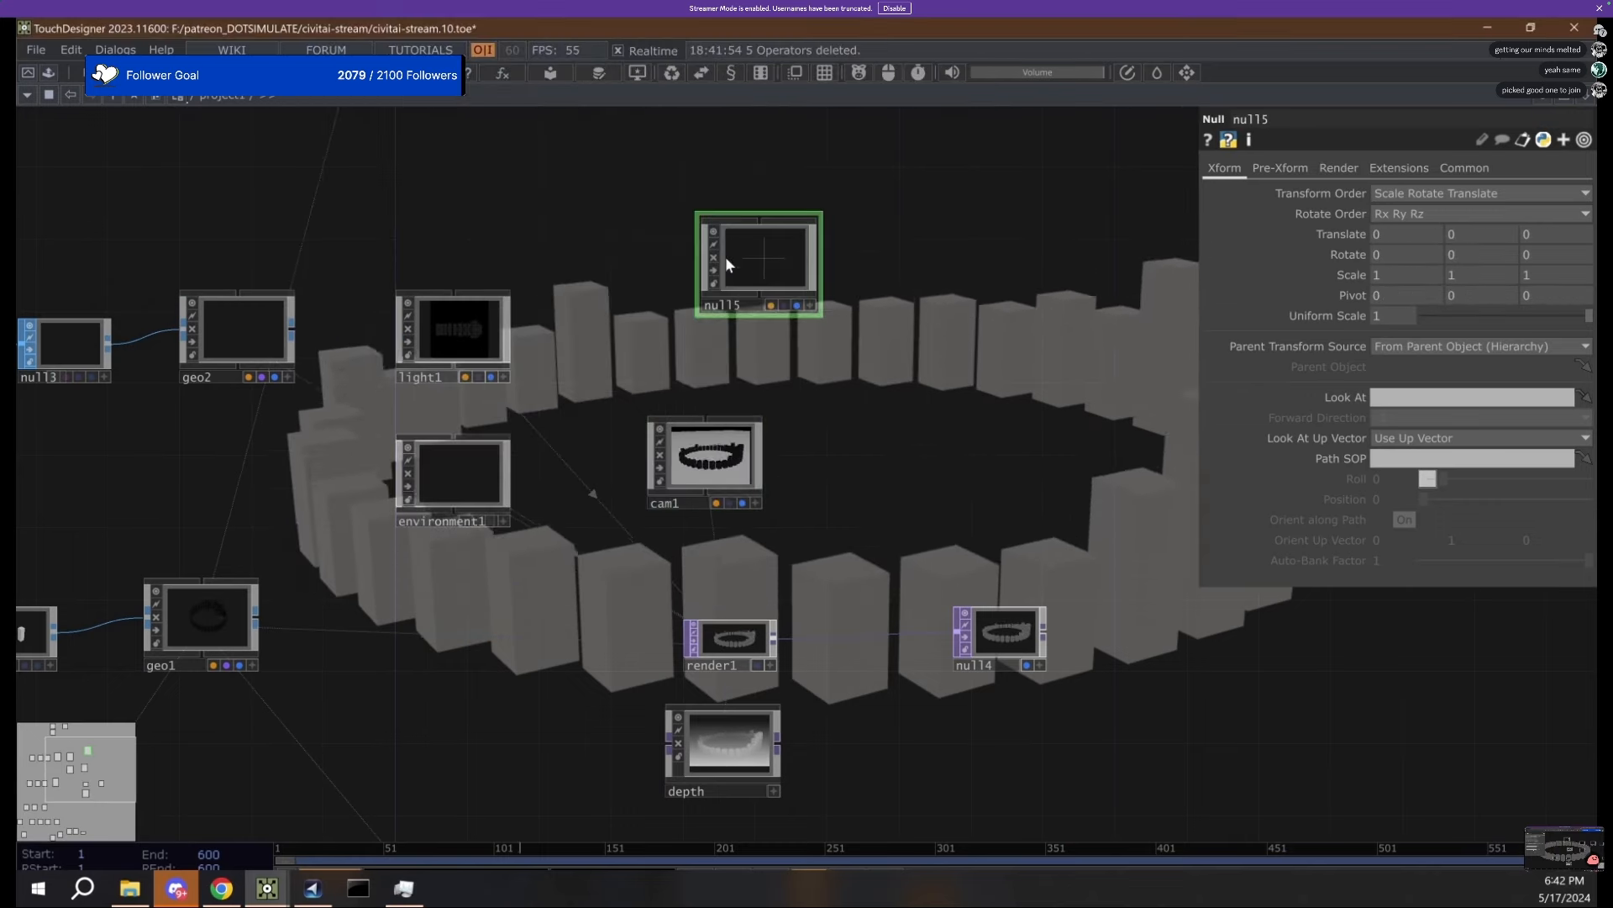
drag(741, 284, 707, 329)
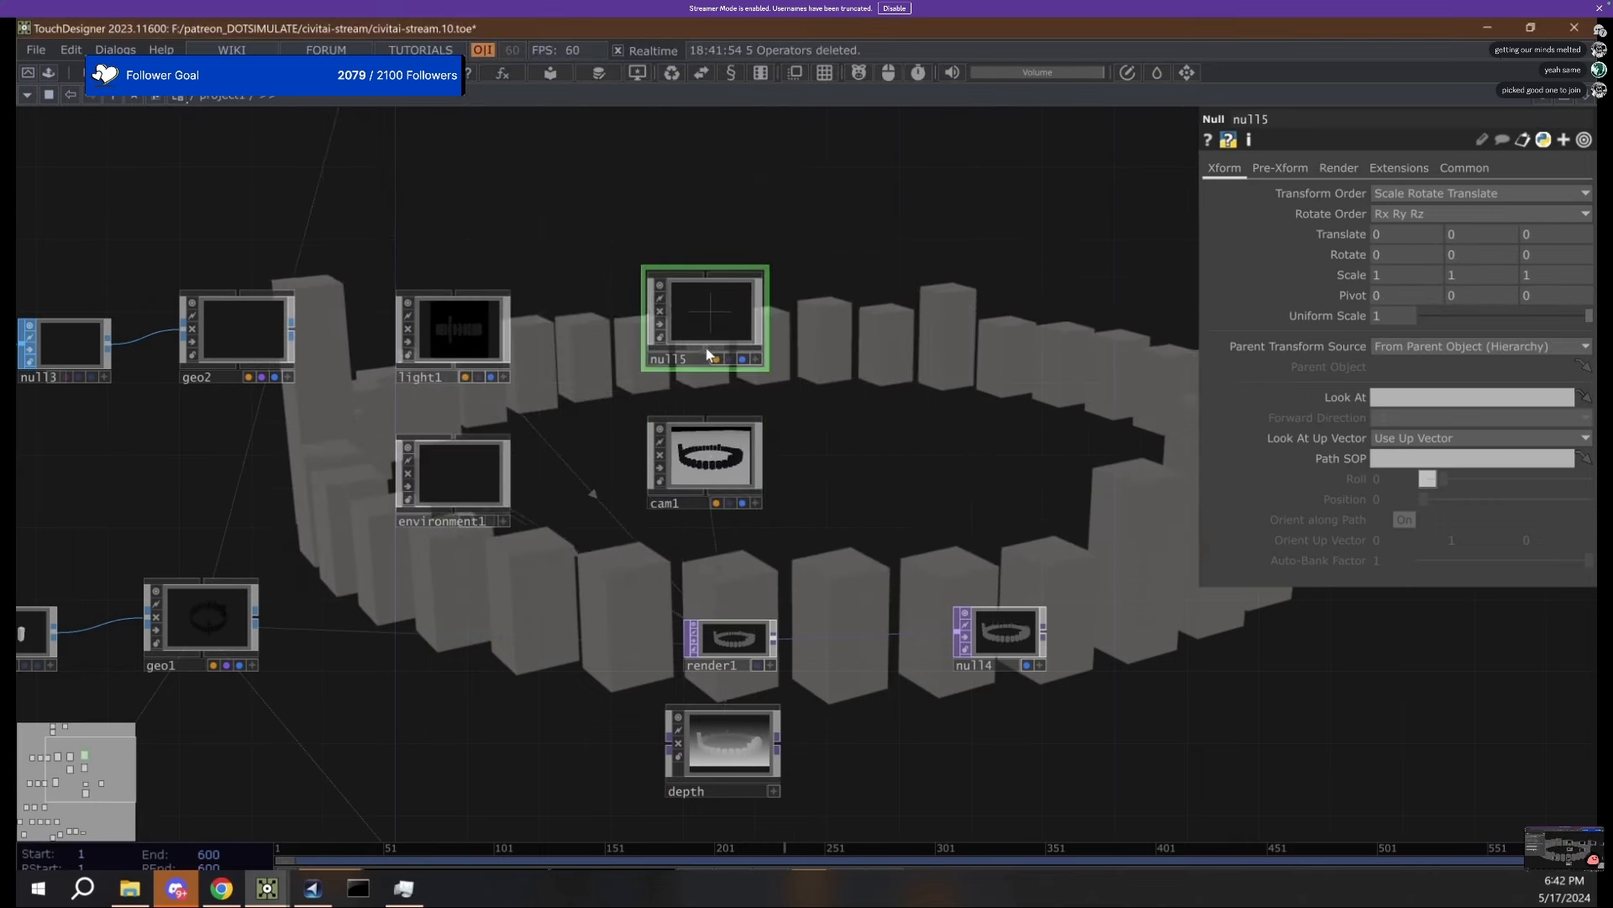
scroll(723, 421, up, 5)
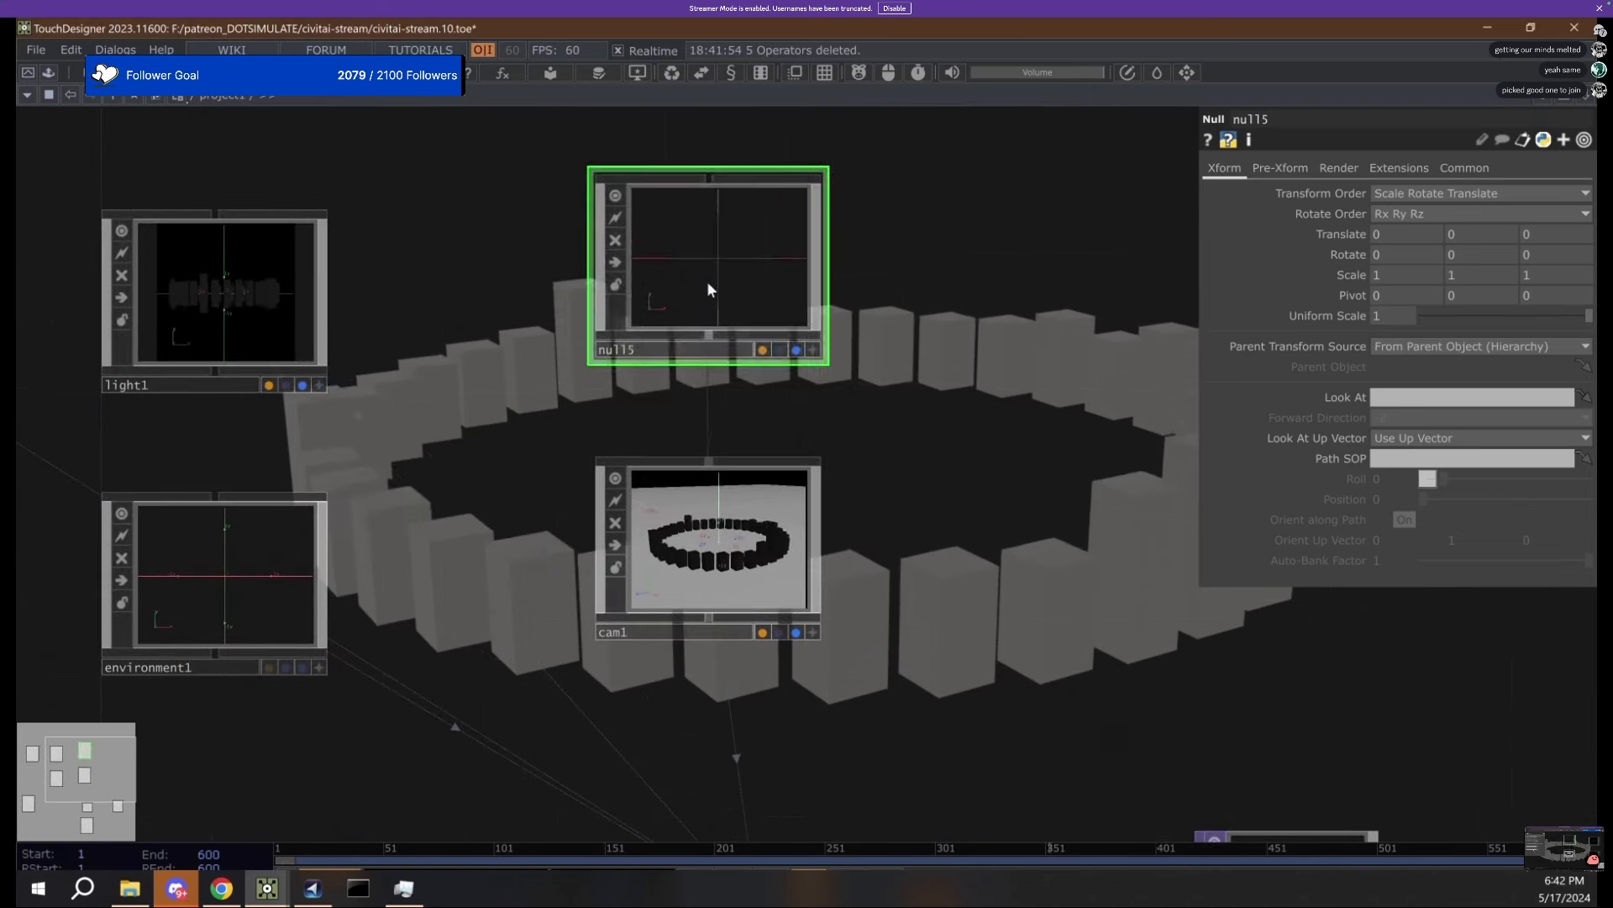
Rewire the new Null component as the parent of cam1 and arrange it above the camera.
drag(707, 281, 846, 217)
key(ctrl+a)
key(d)
click(734, 371)
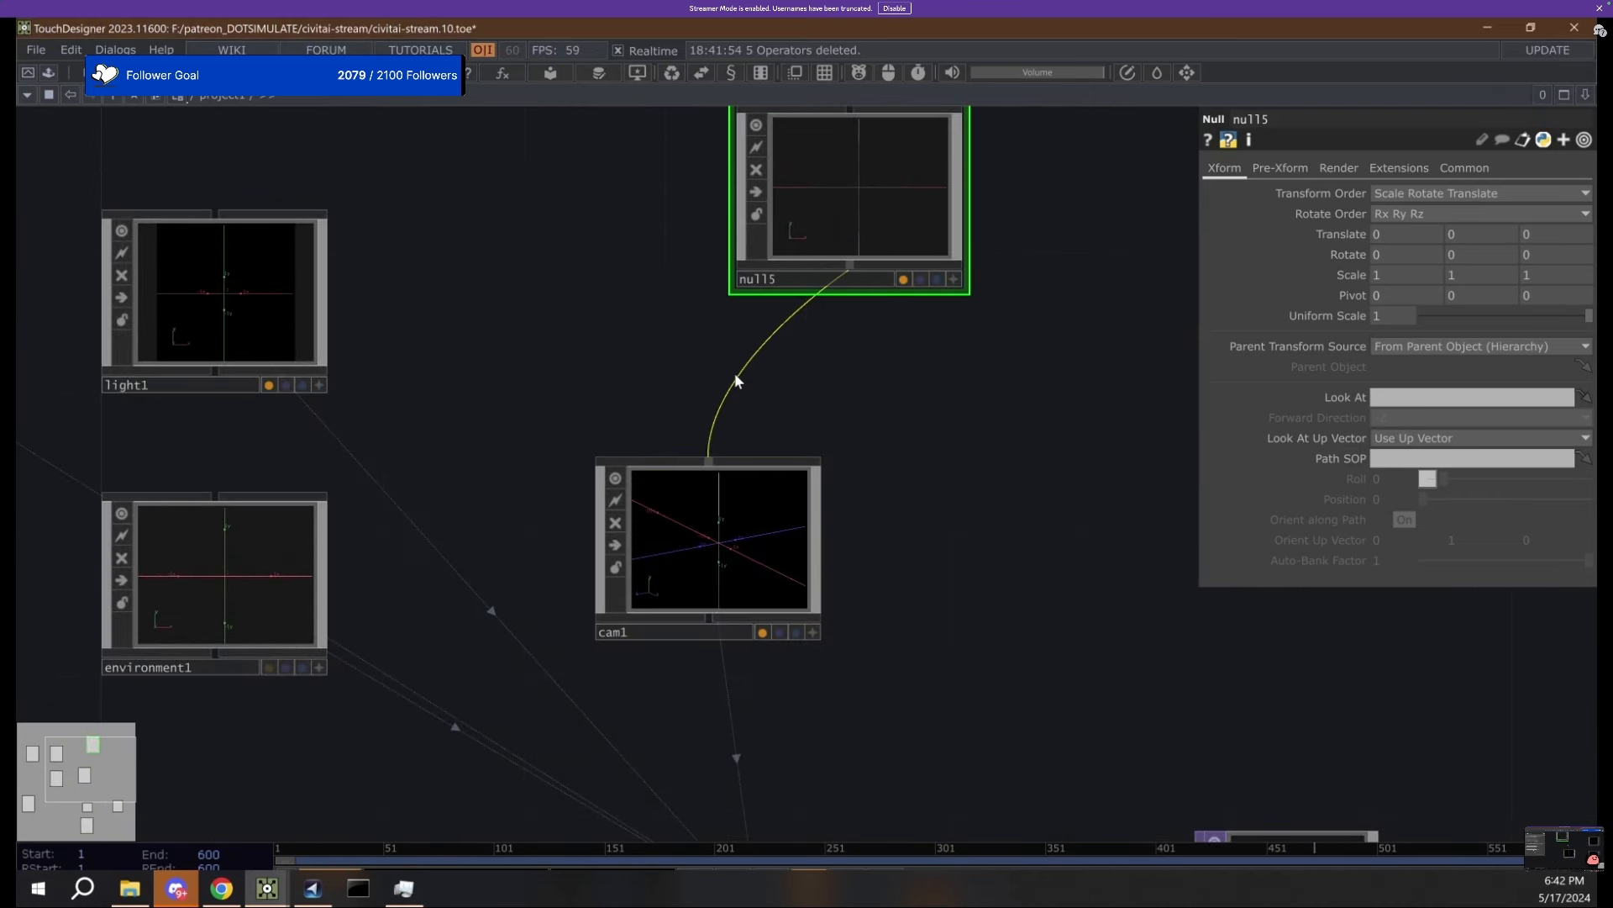
right_click(736, 370)
right_click(751, 370)
click(777, 419)
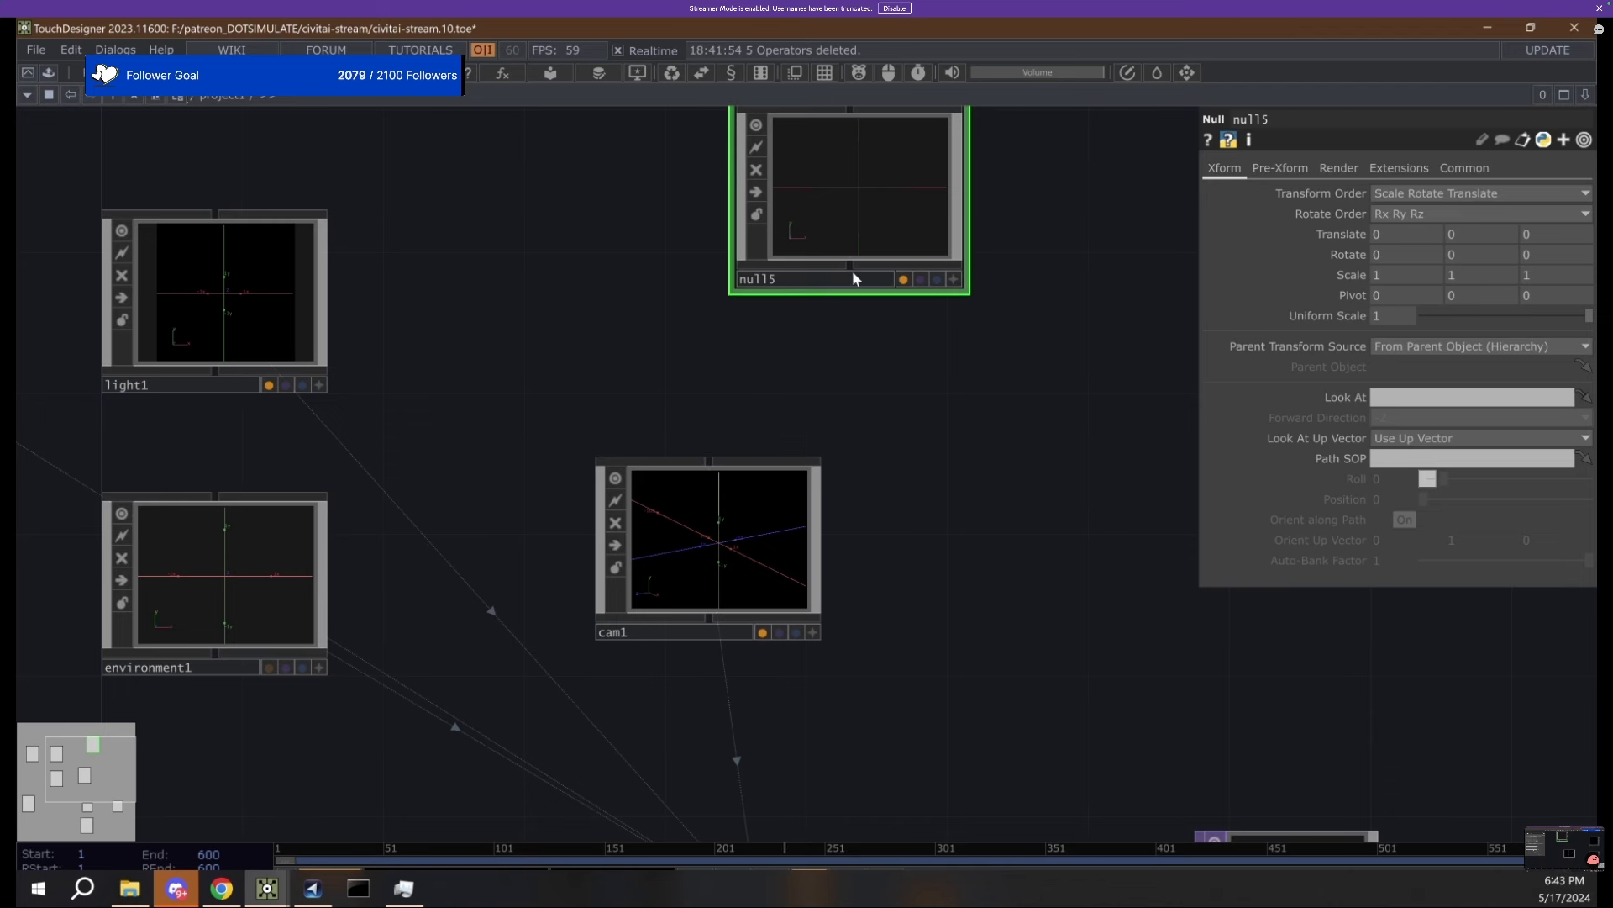
drag(852, 270, 697, 475)
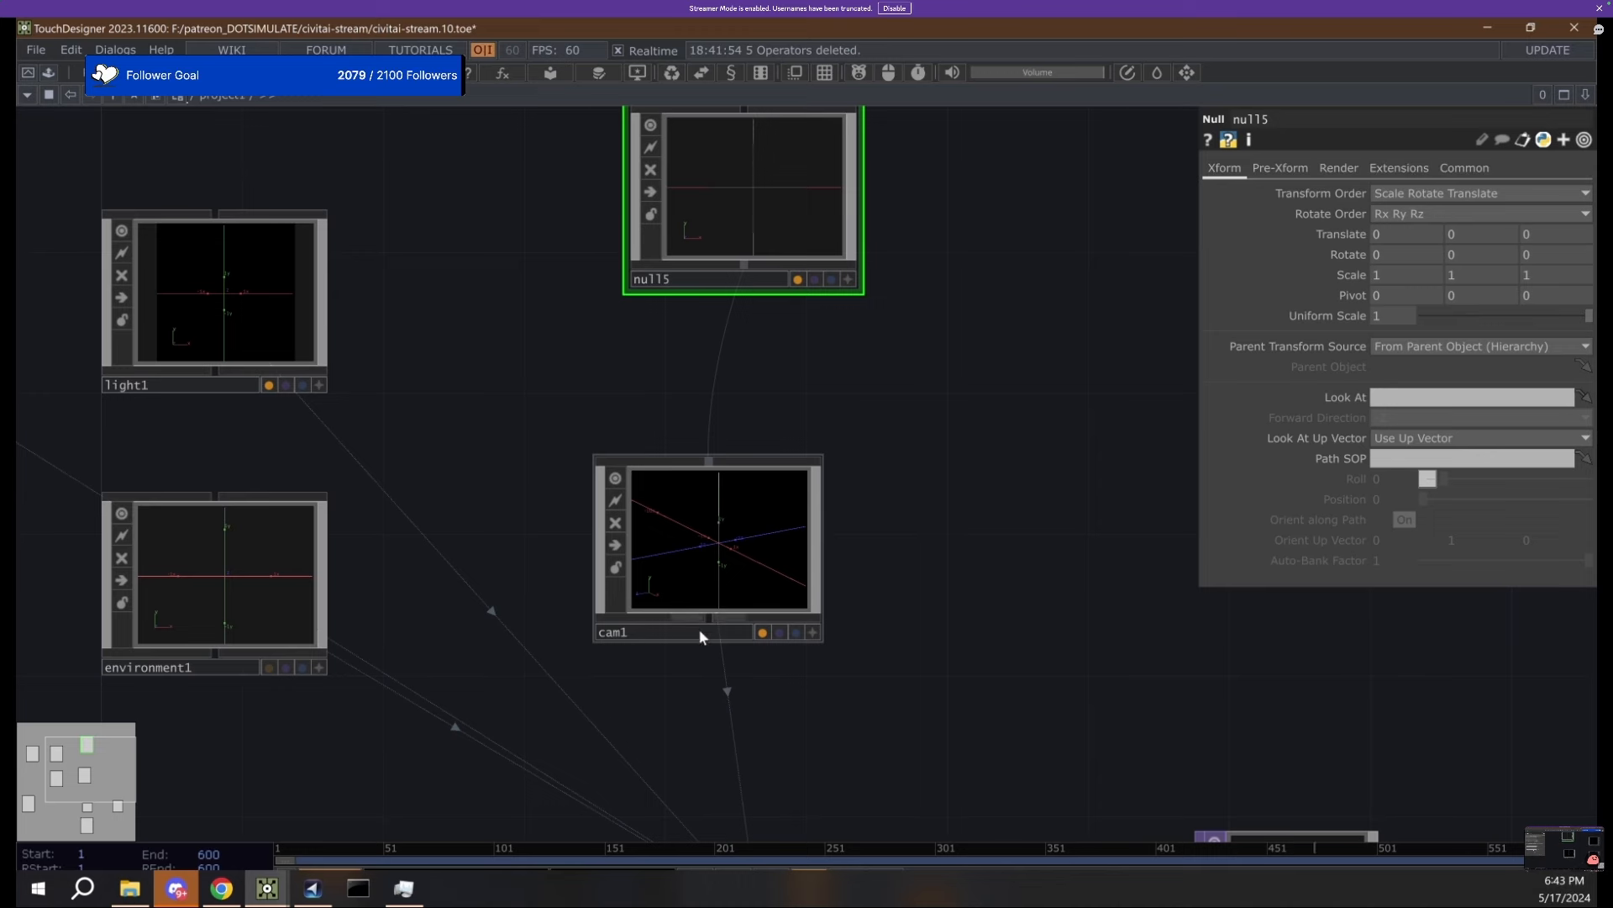
click(716, 530)
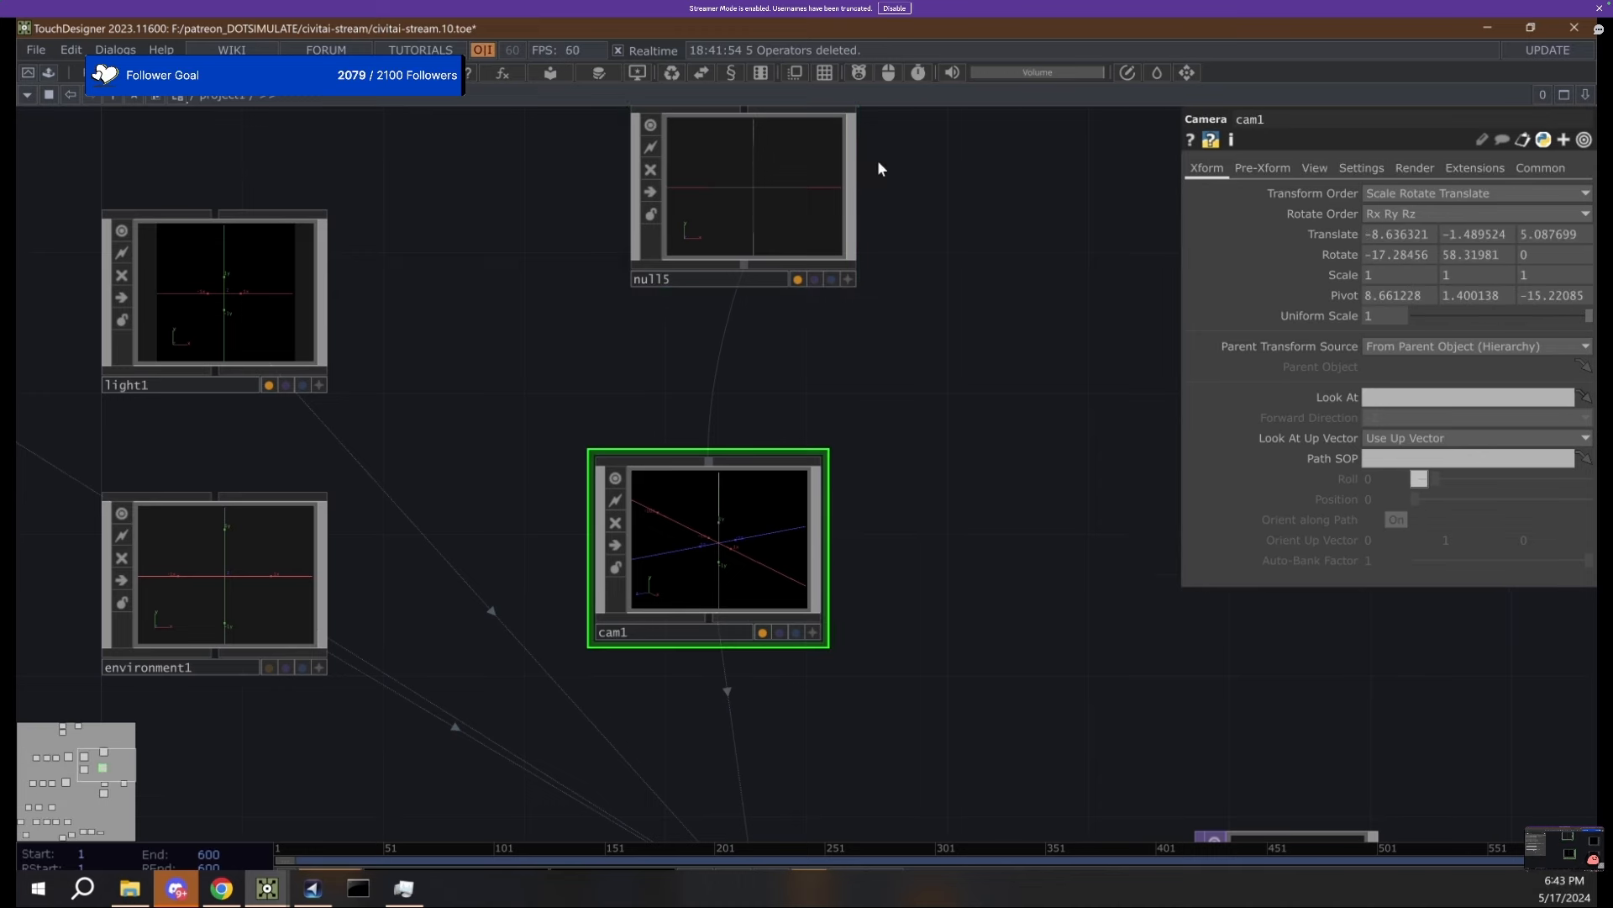
Display null4 as the network background again.
click(840, 206)
scroll(781, 409, down, 5)
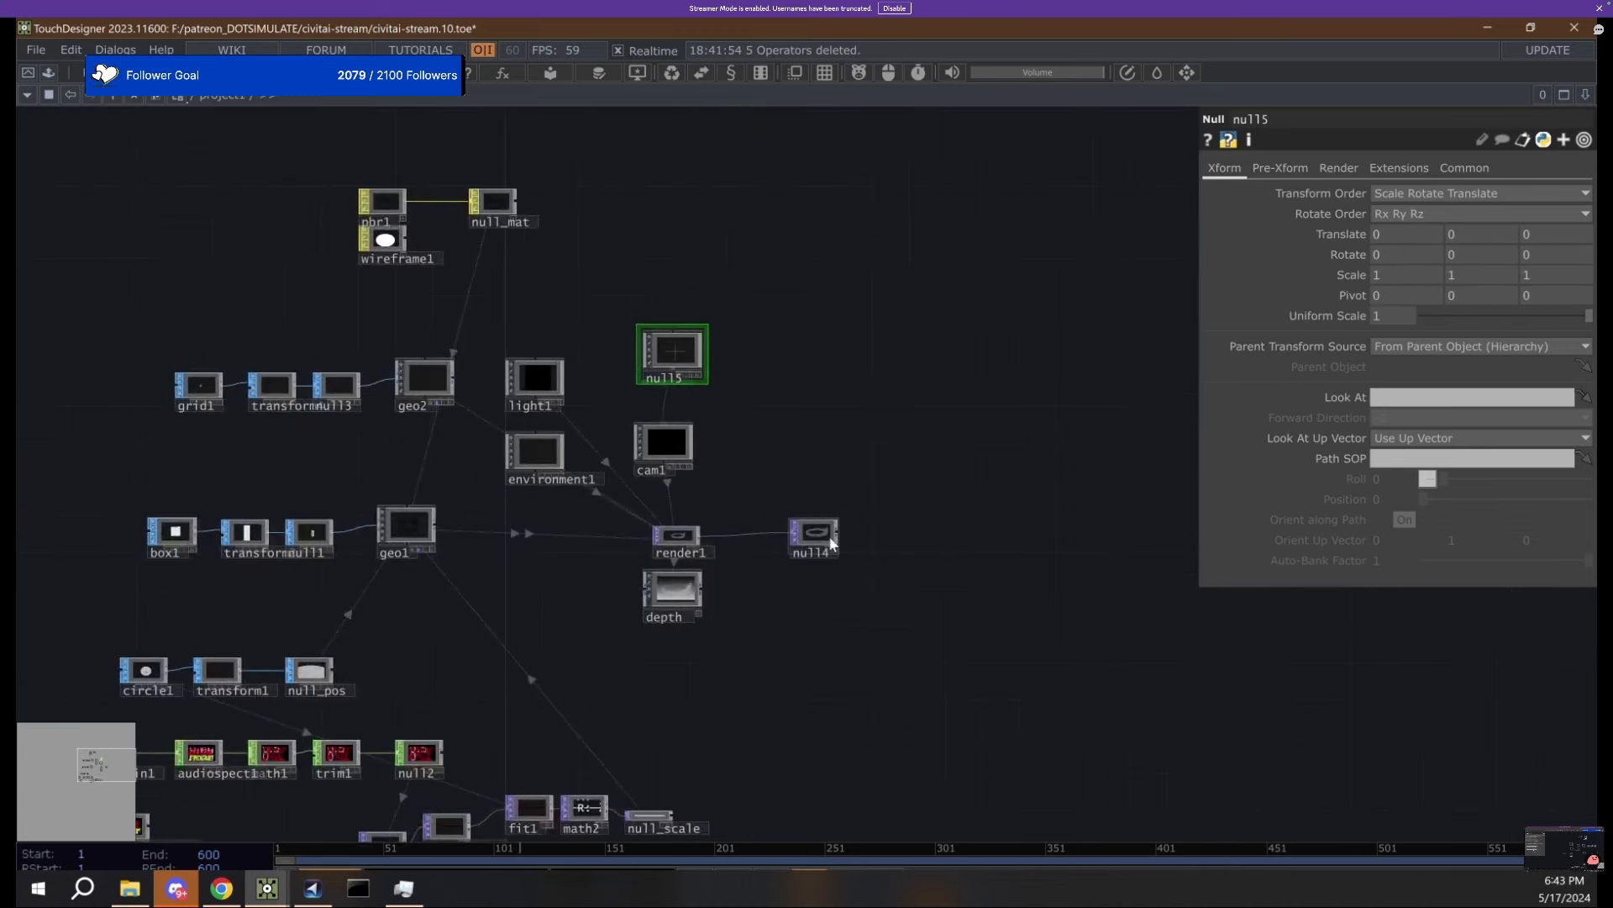
click(828, 538)
Animate null5's Y rotation with the expression absTime.seconds*20 to orbit the camera.
click(672, 345)
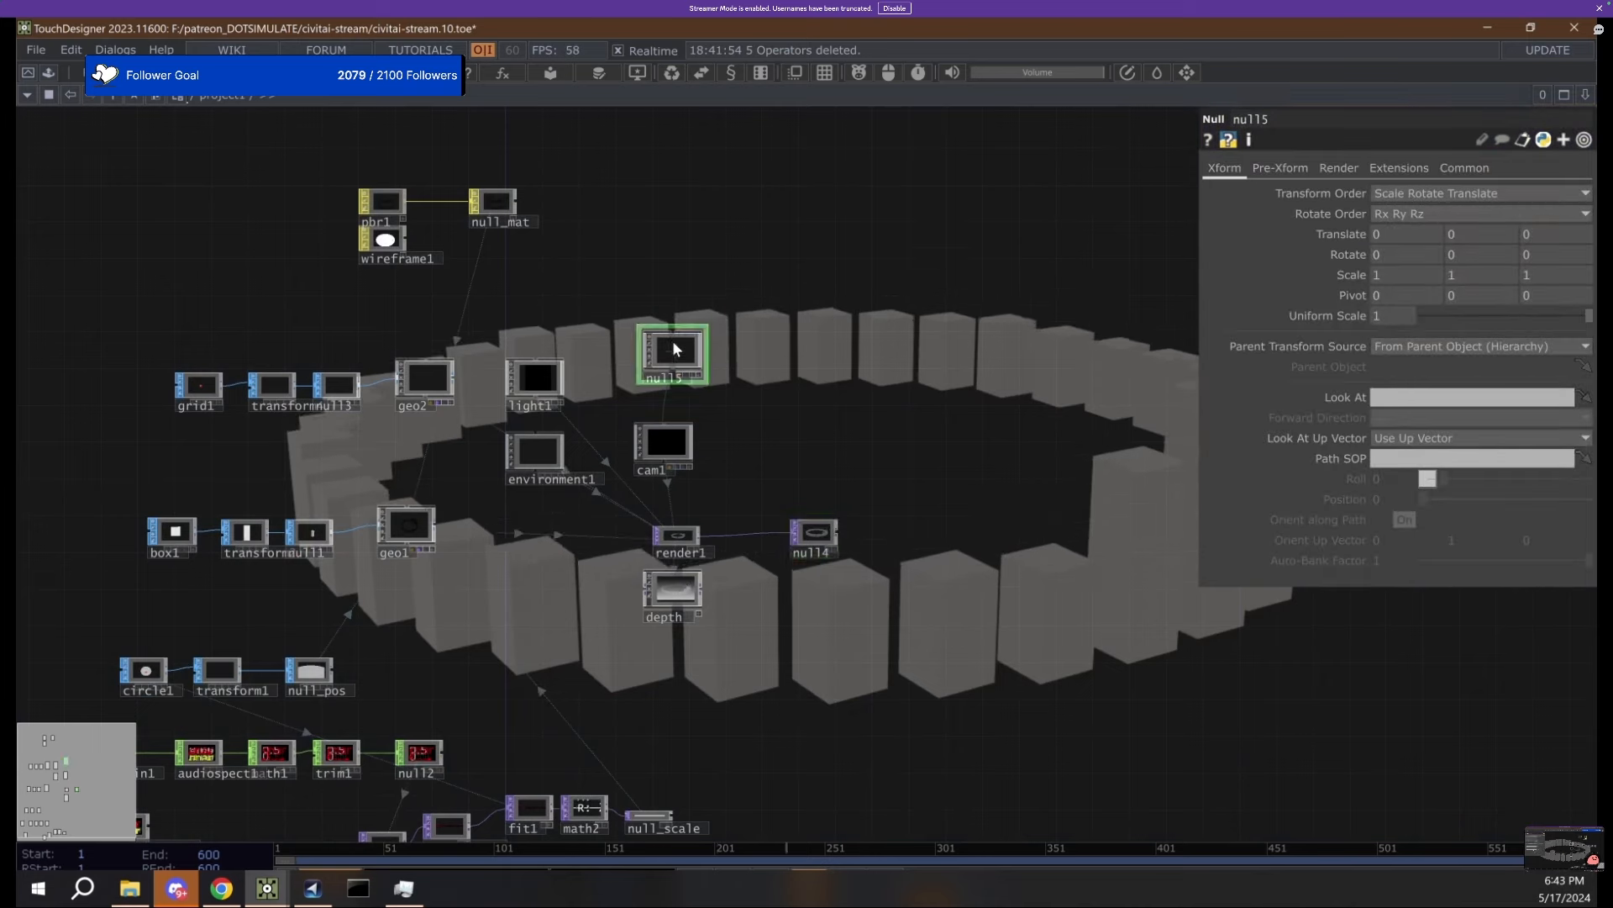
scroll(672, 344, up, 4)
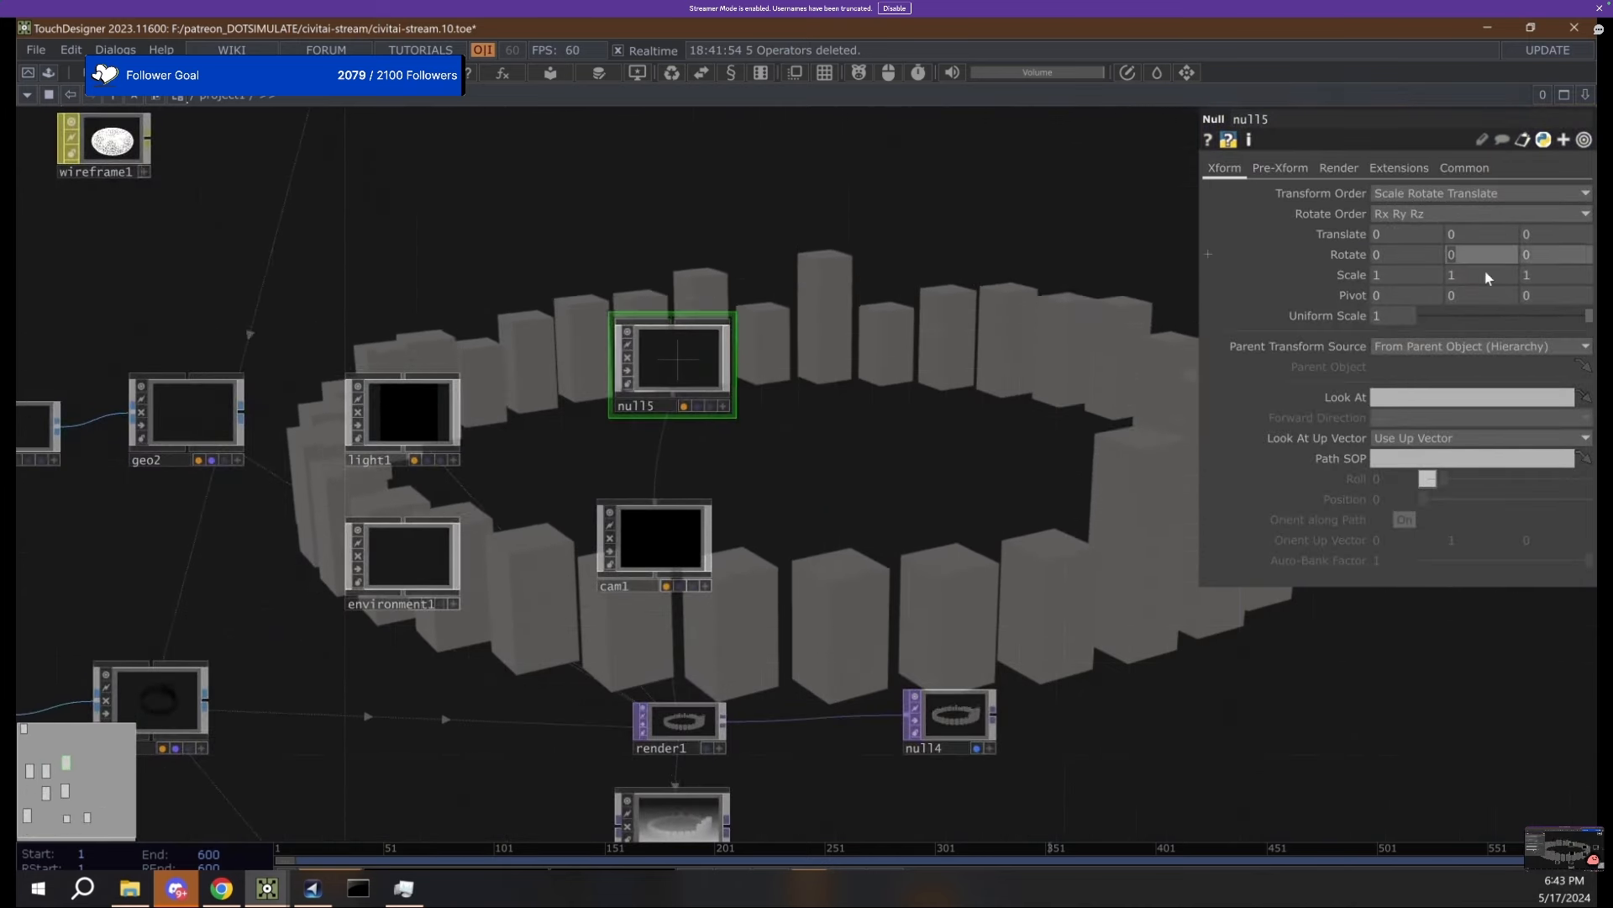
text(abs)
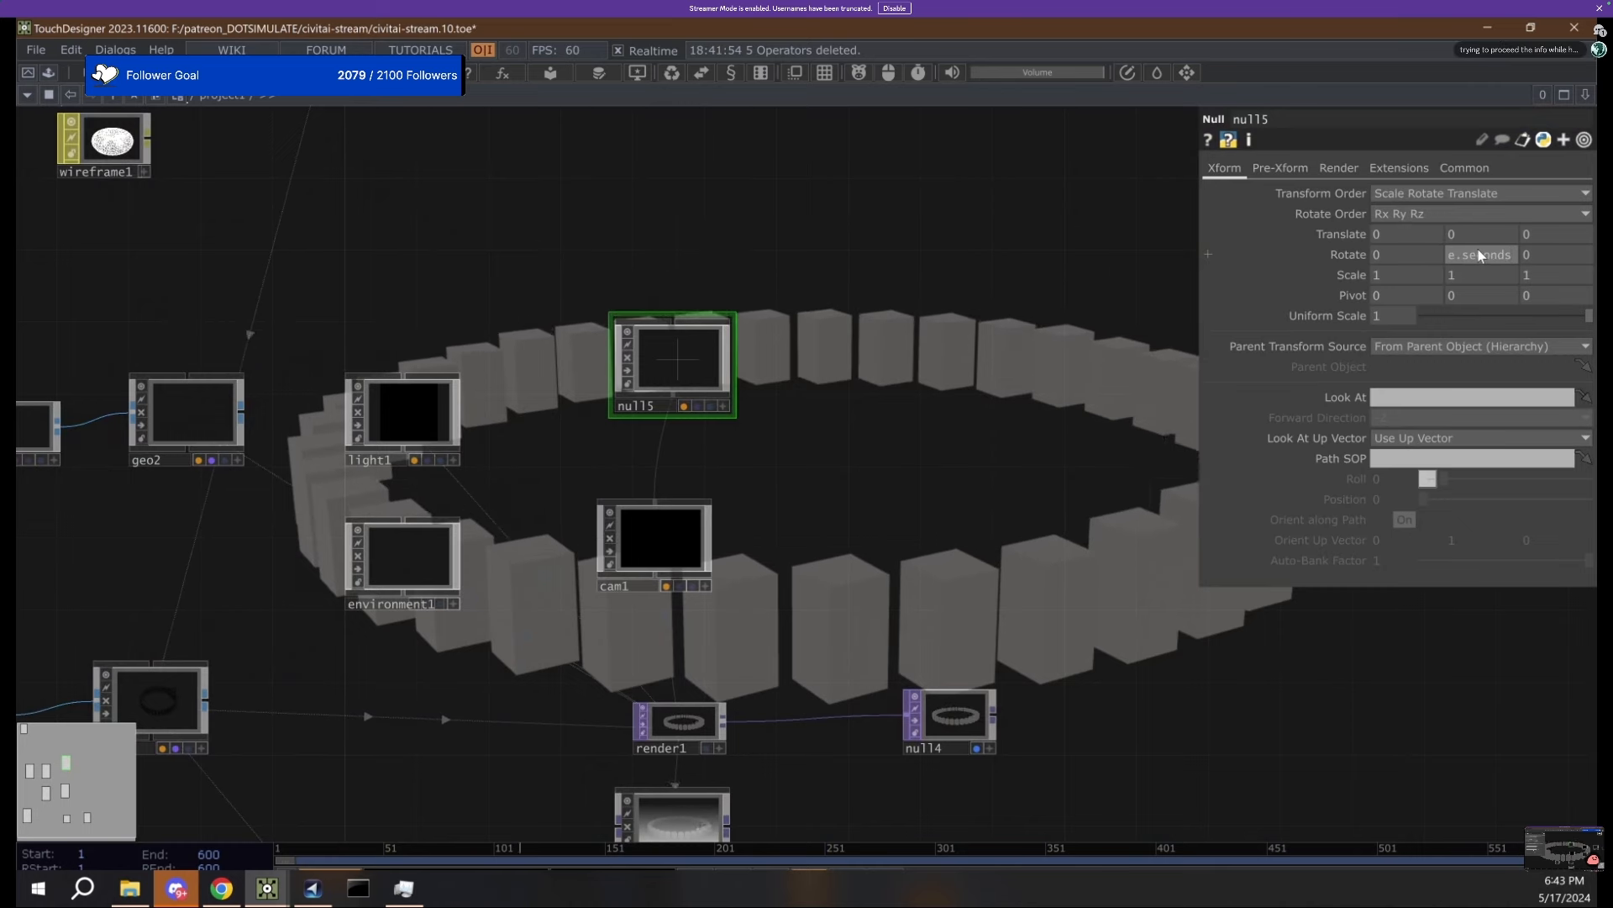
key(Return)
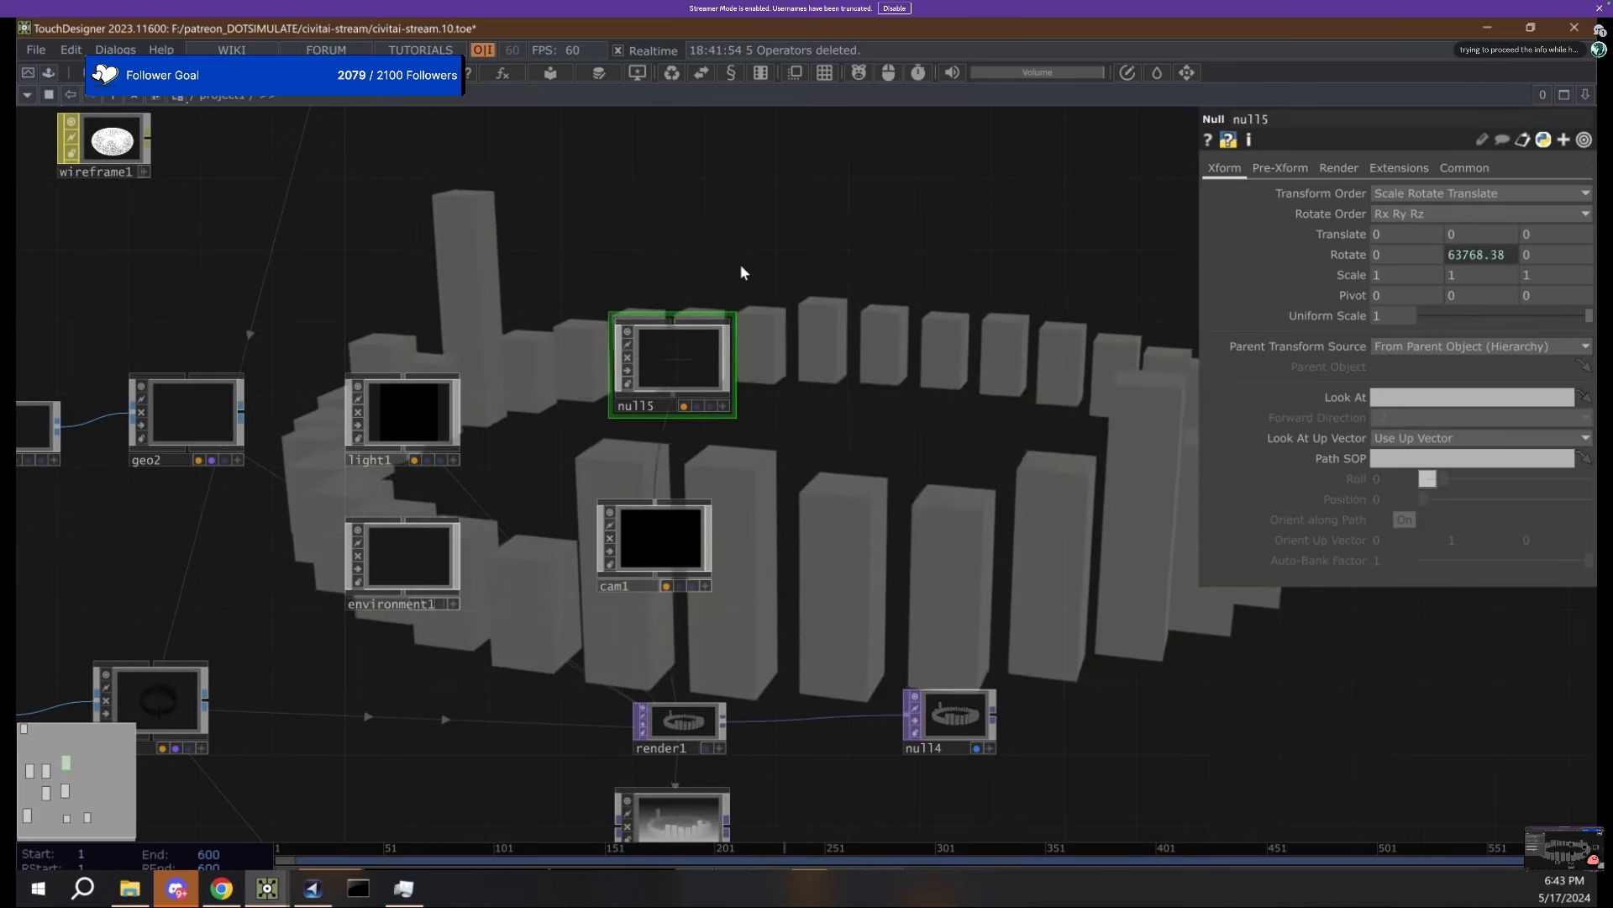
click(1354, 254)
click(1471, 292)
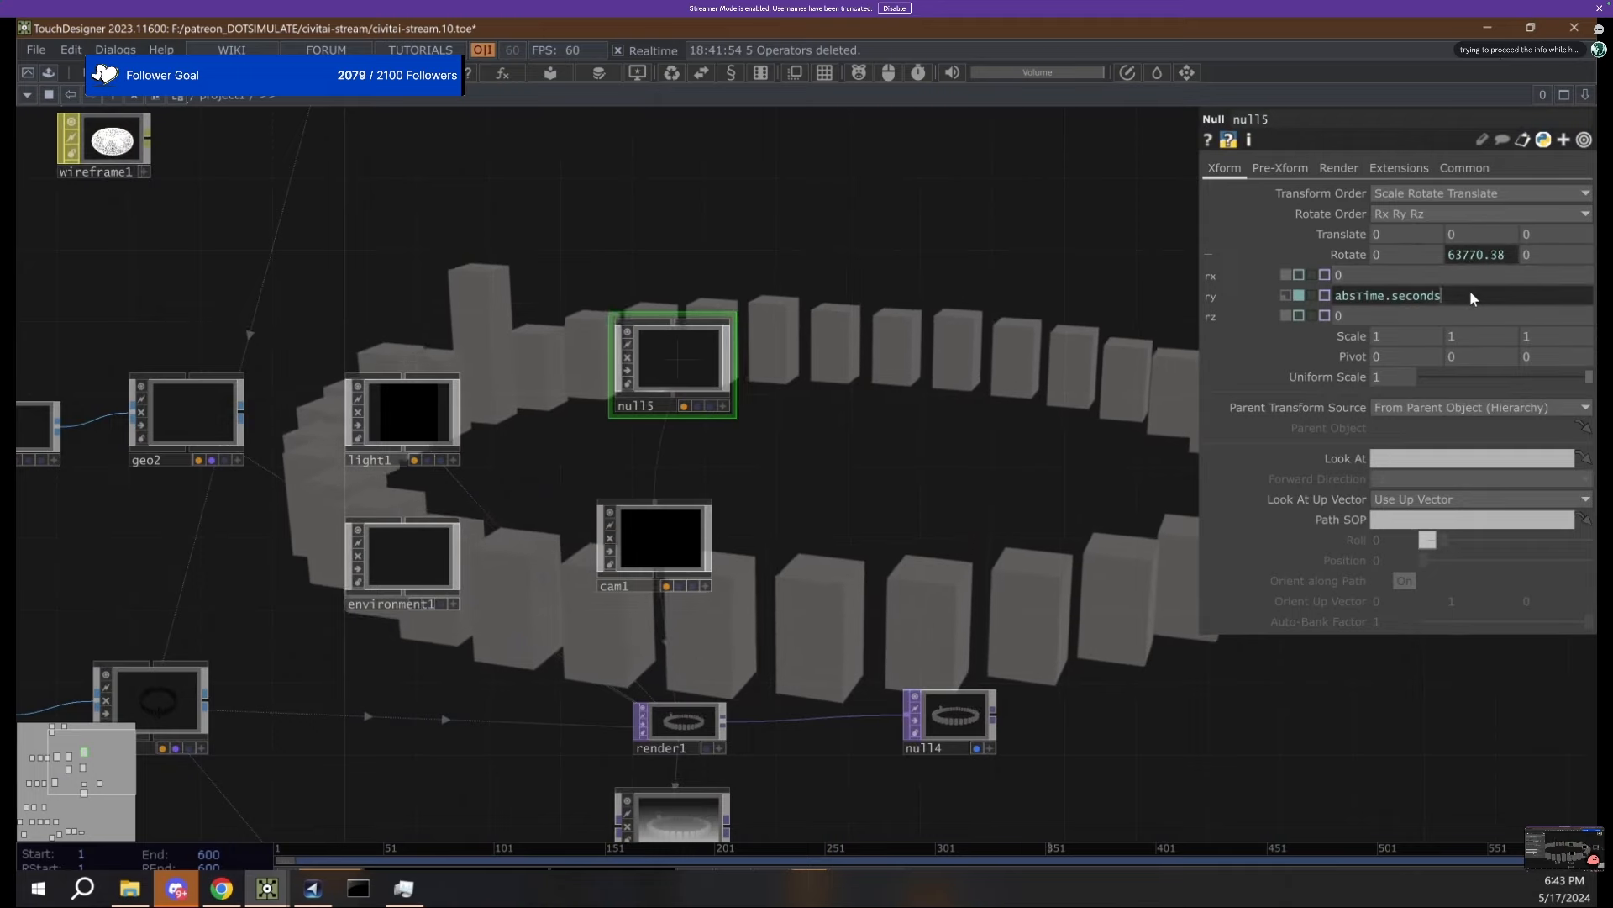
text(*20)
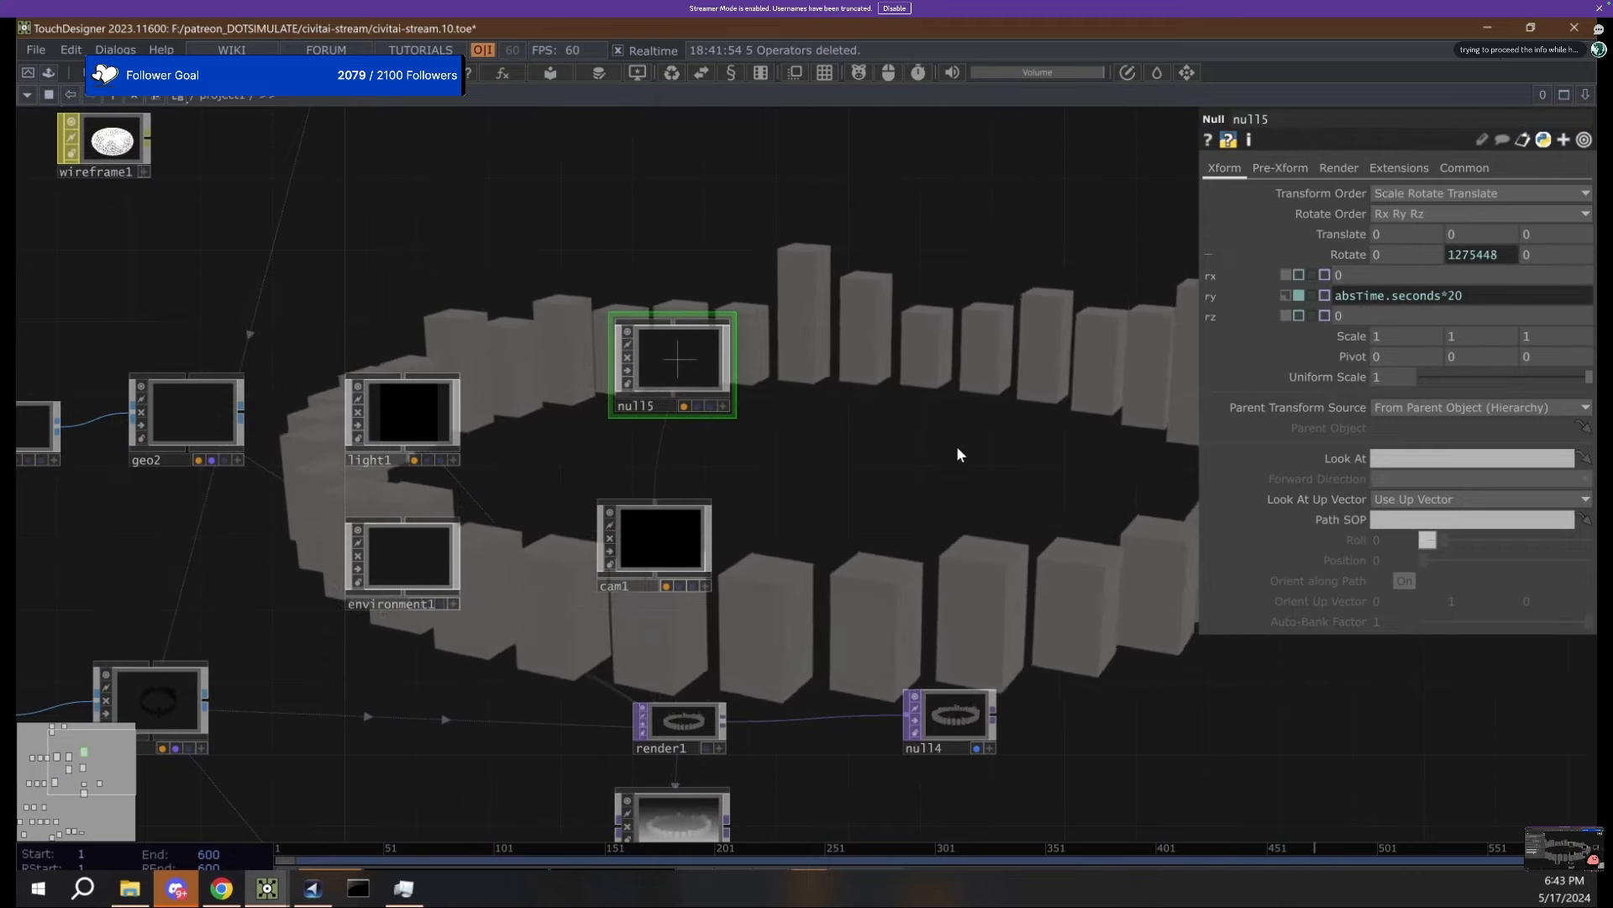
Raise audiodevout1's volume to 0.229.
drag(818, 584, 631, 402)
scroll(672, 573, down, 5)
scroll(629, 401, down, 5)
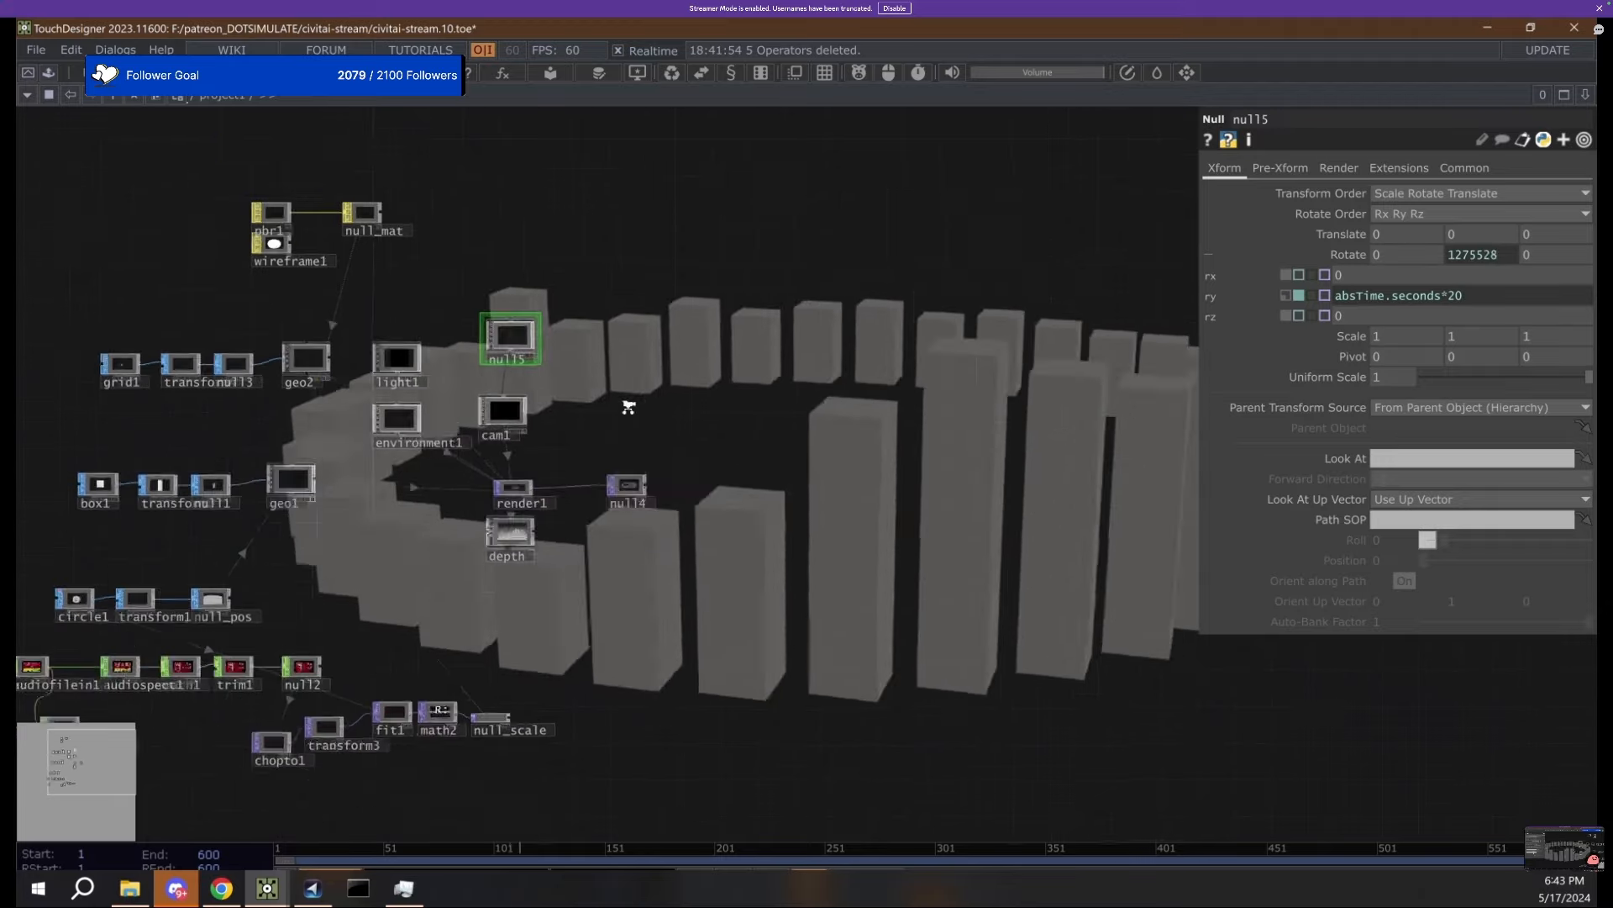
click(275, 602)
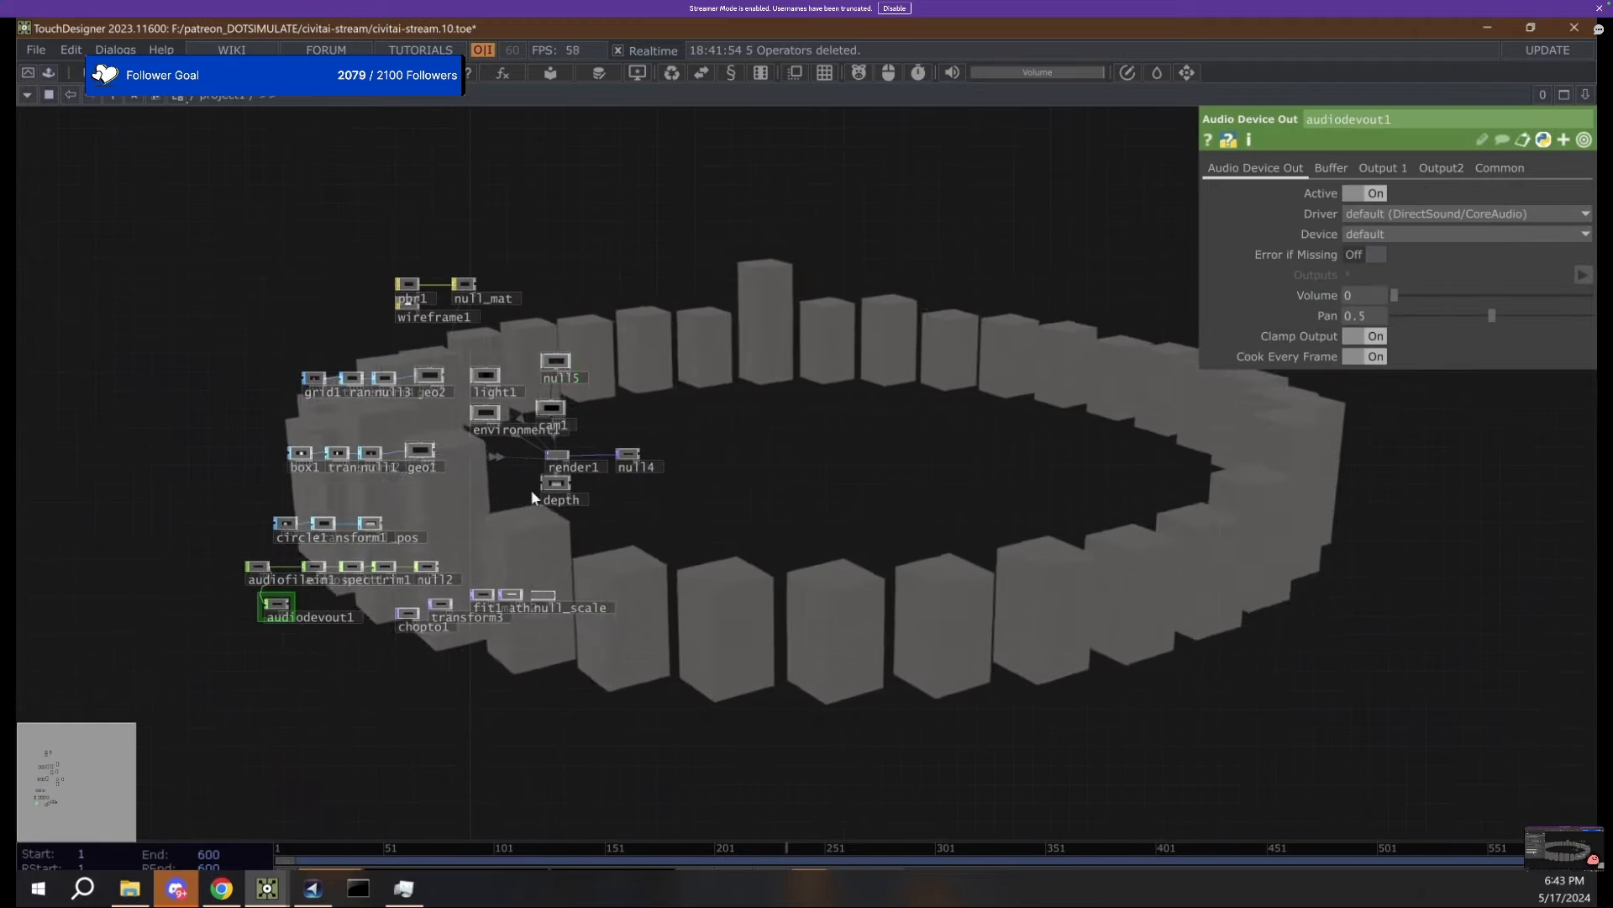
drag(1414, 299, 1440, 299)
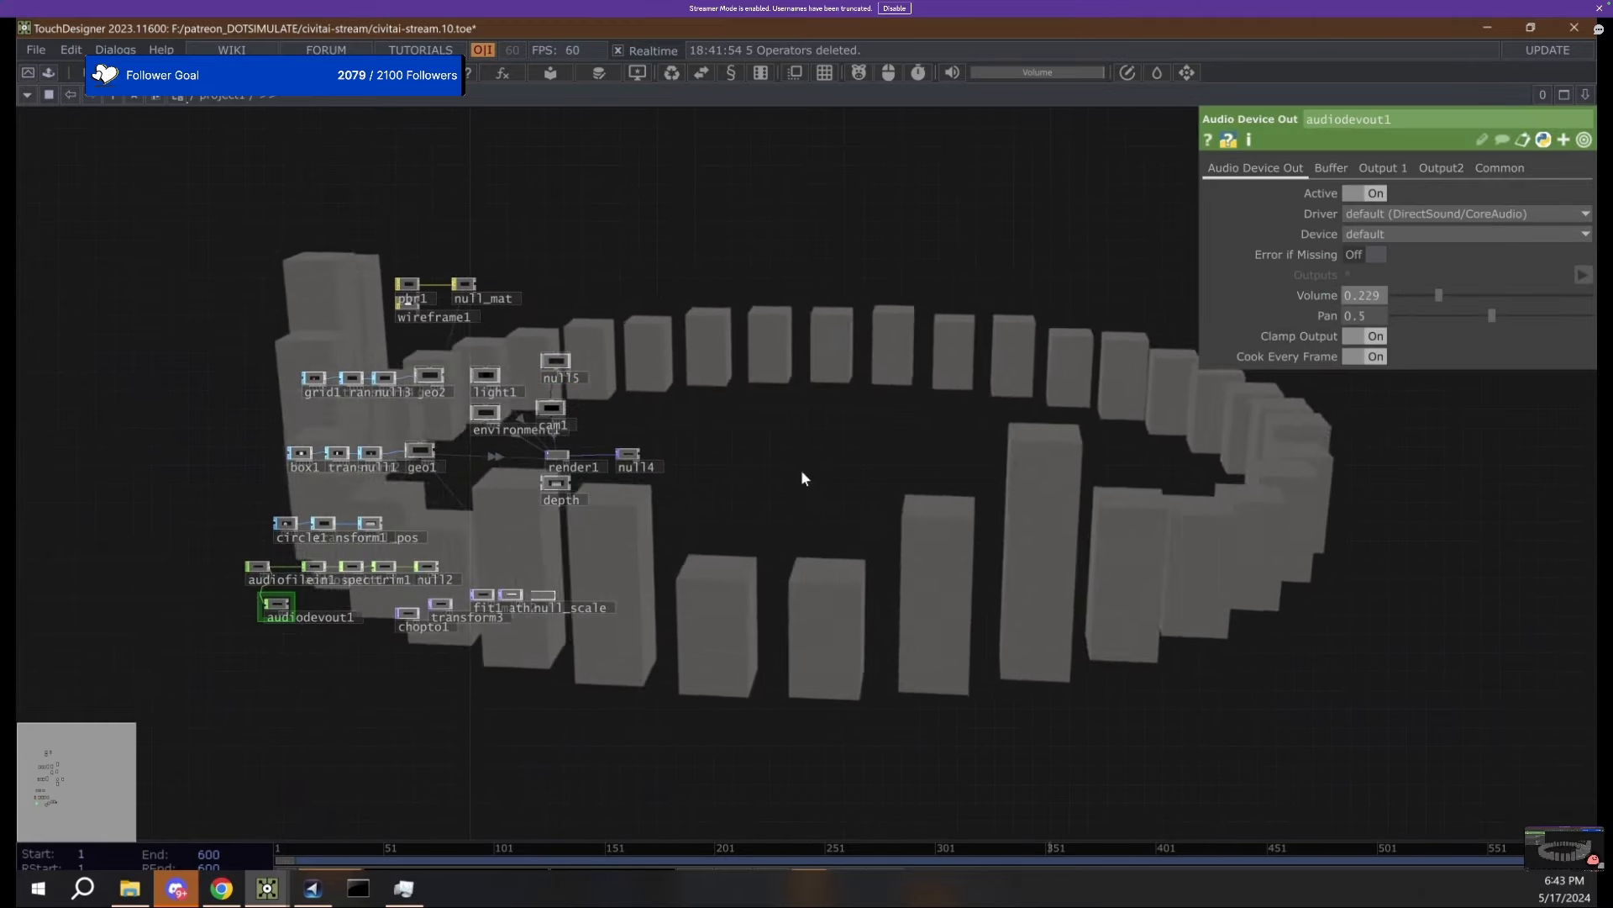
drag(800, 470, 661, 549)
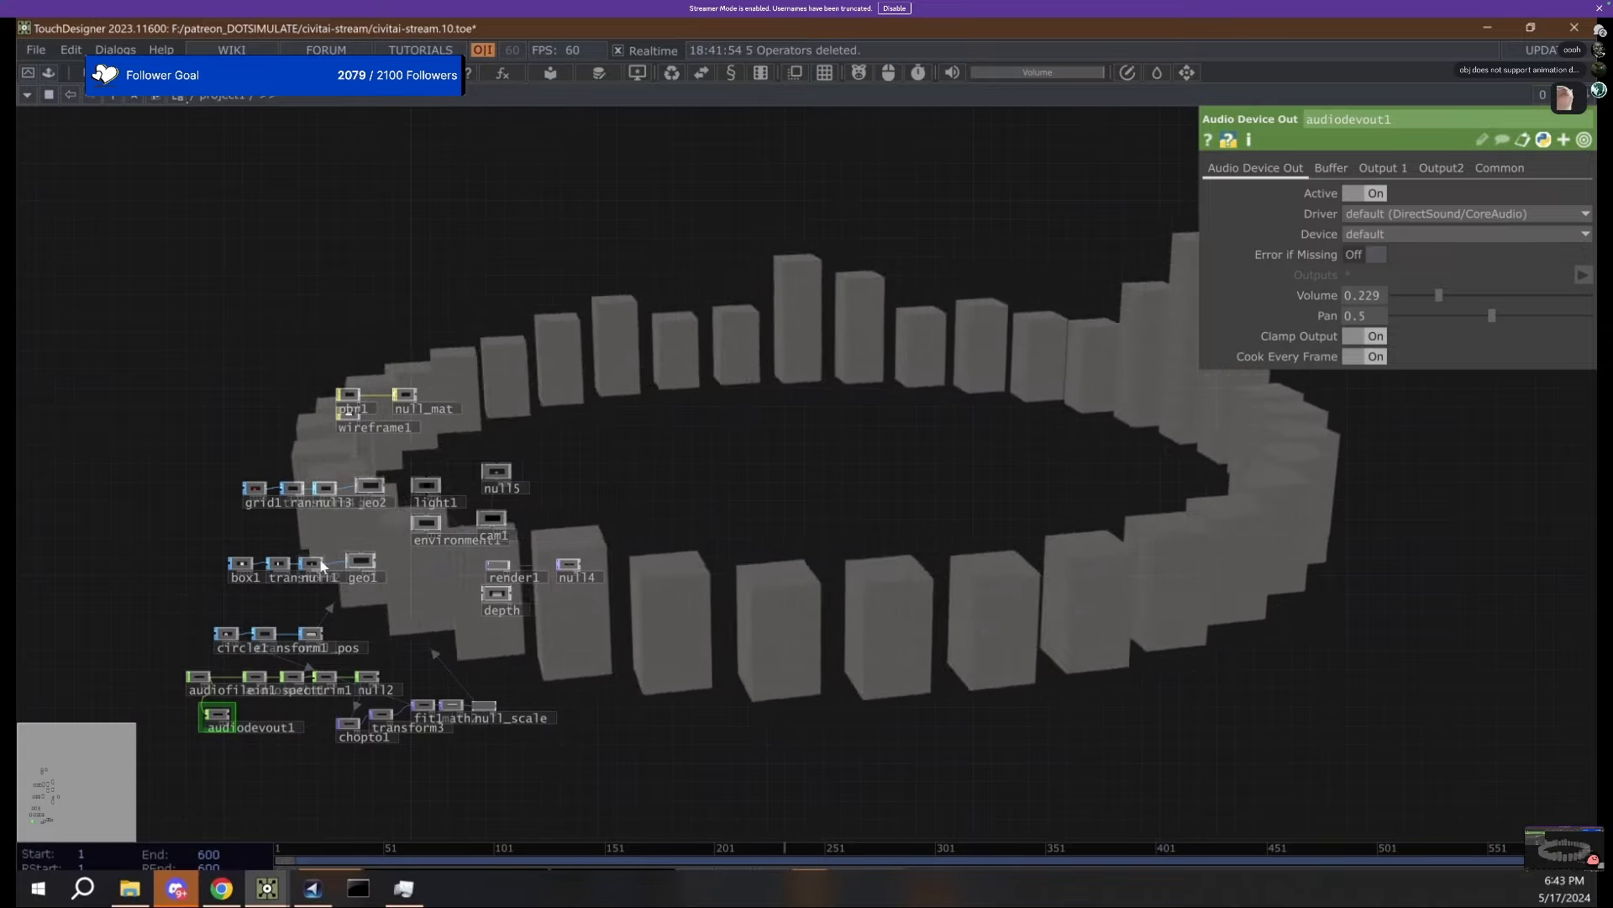
scroll(285, 613, up, 5)
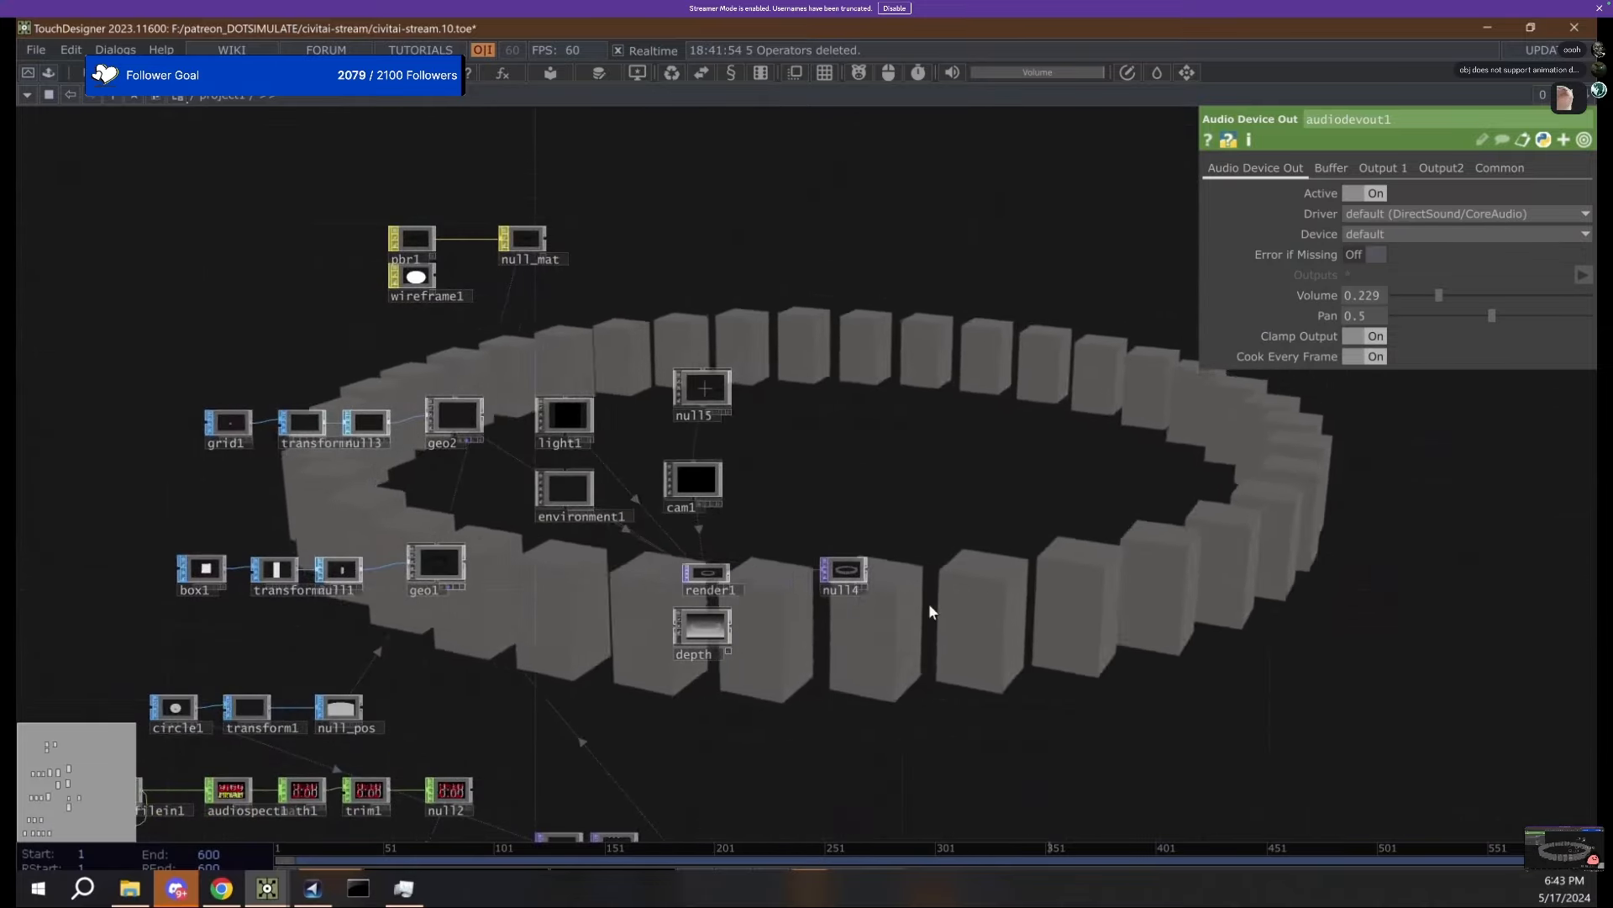
scroll(865, 582, up, 8)
scroll(692, 458, down, 7)
scroll(695, 467, up, 6)
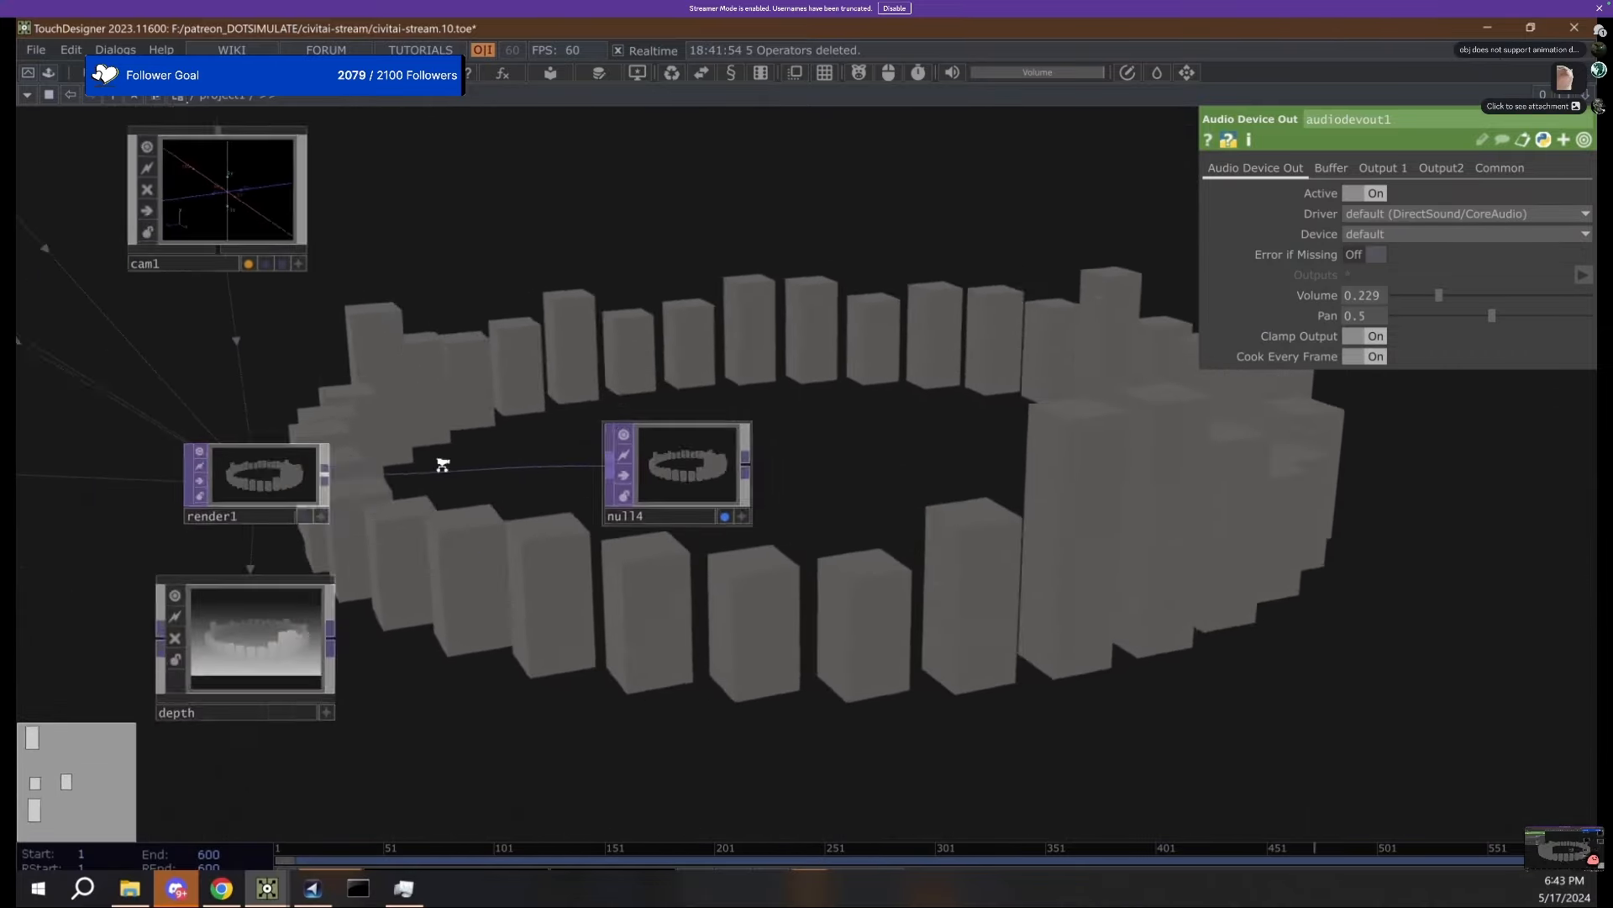
Move the wireframe1 material aside, then duplicate pbr1 together with its connected null_mat.
drag(433, 458, 1073, 587)
scroll(1103, 596, down, 7)
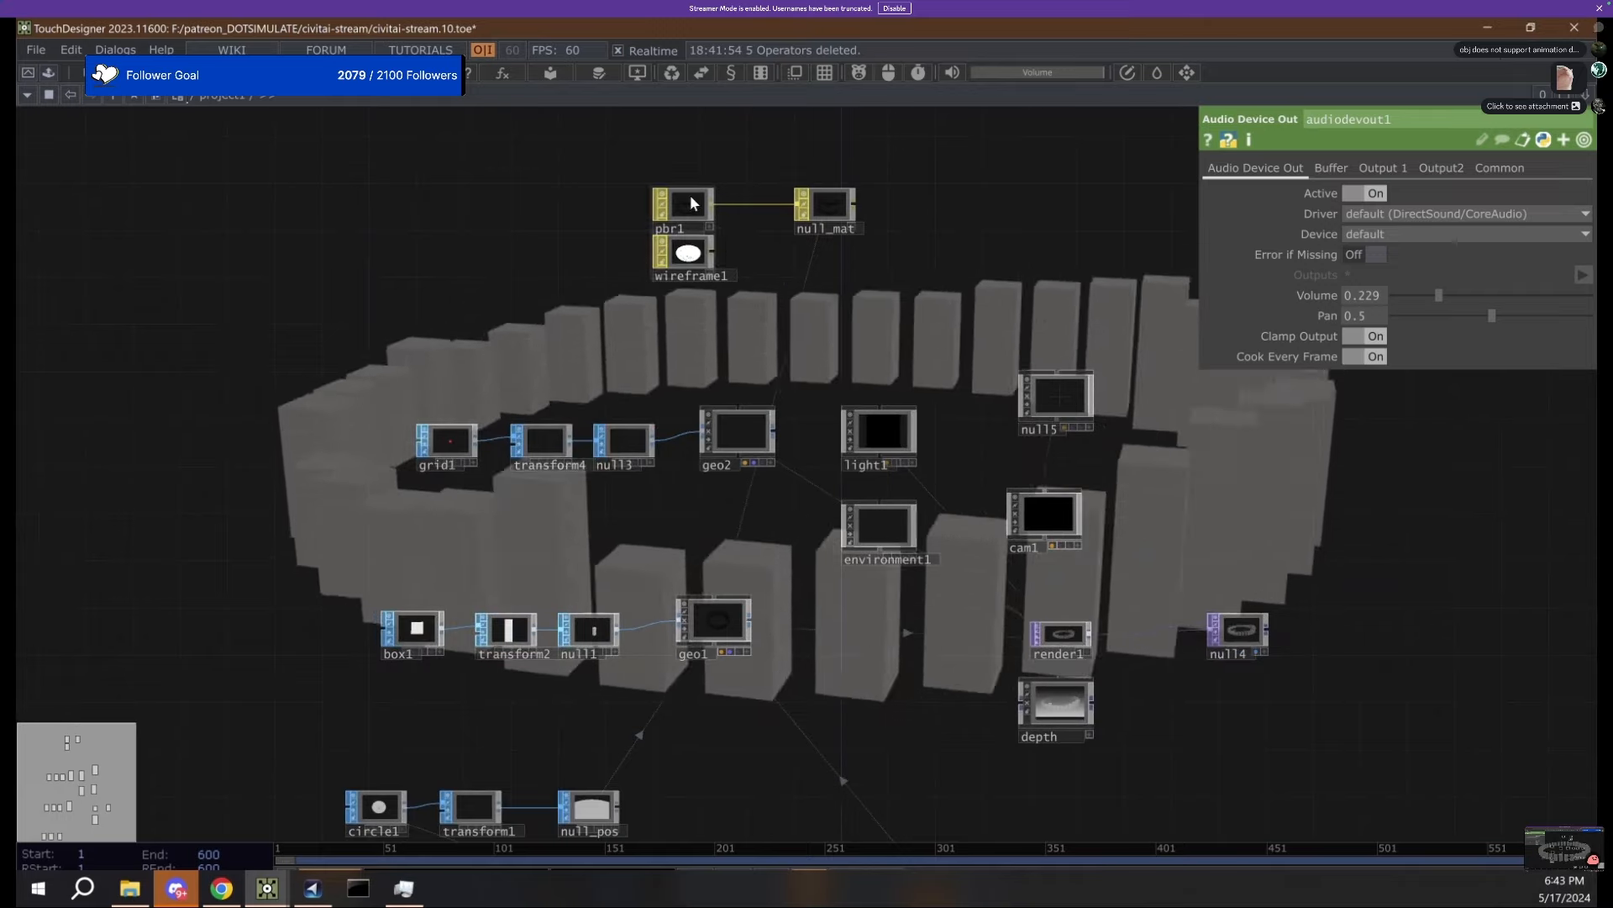
click(689, 195)
drag(646, 255, 445, 266)
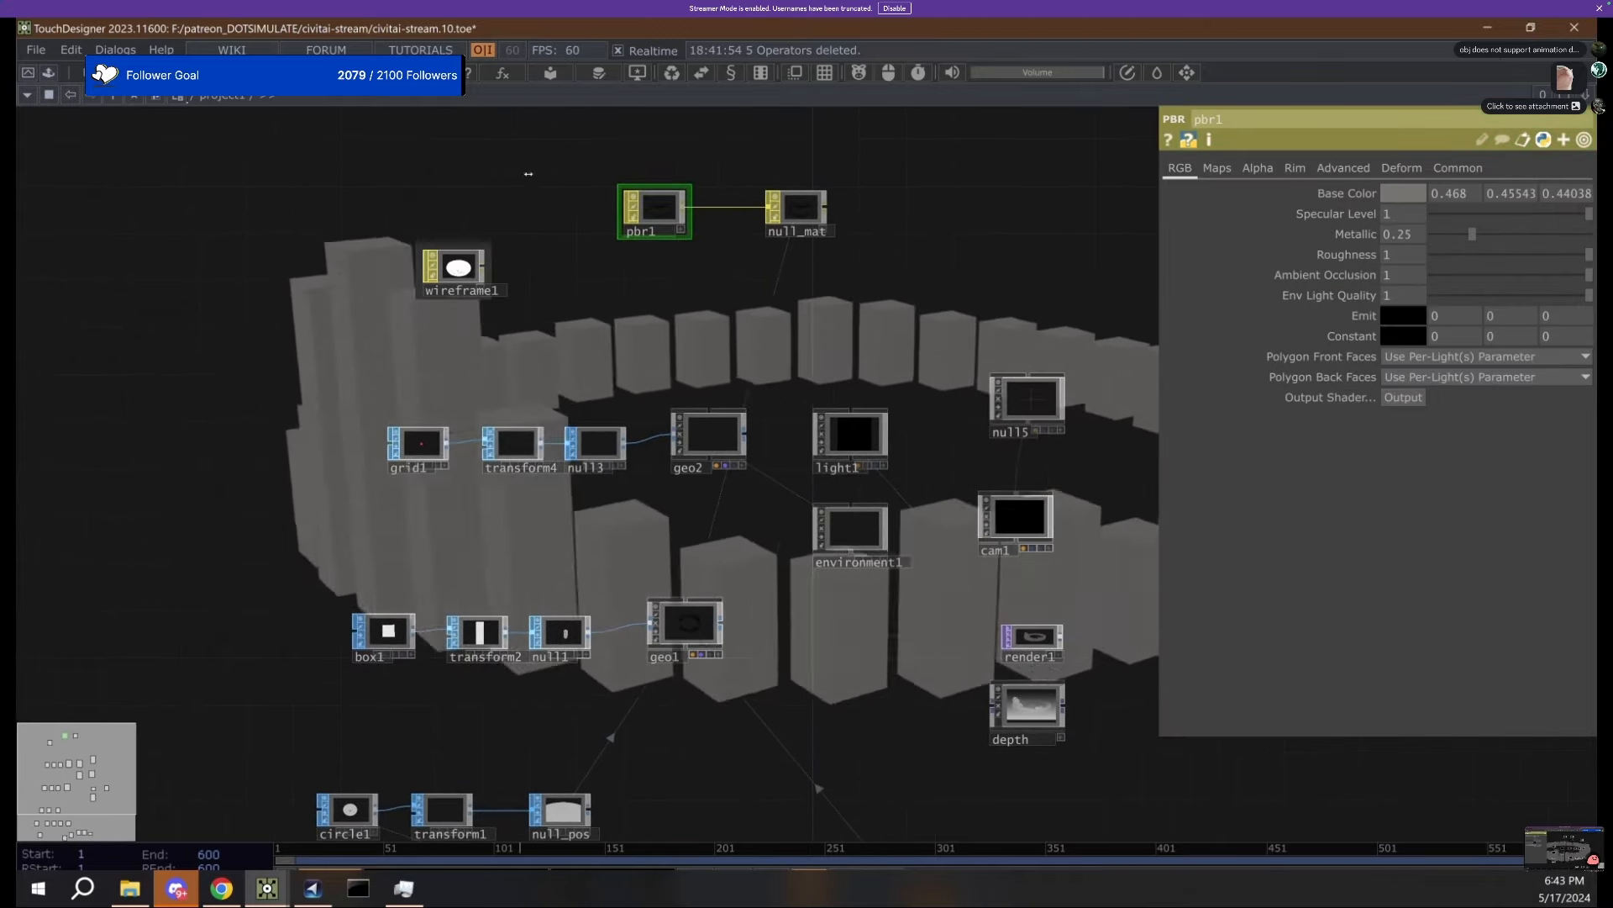
right_drag(529, 173, 876, 241)
key(ctrl+c)
key(ctrl+v)
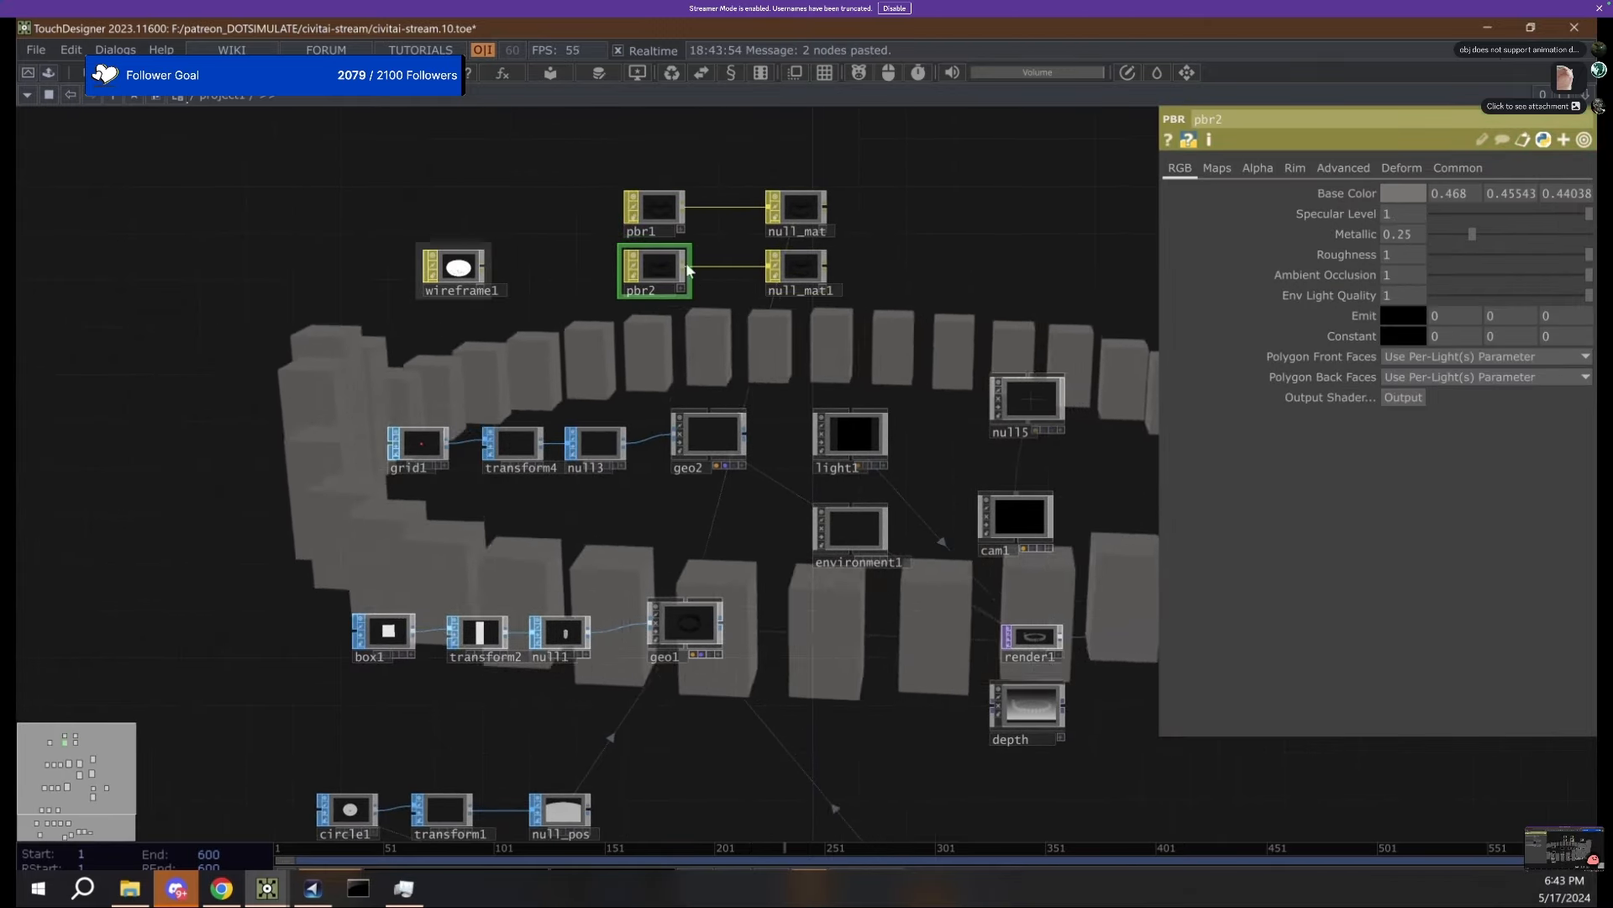
Assign the copied null_mat1 material to the ground geometry geo2 and set pbr2's metallic to 1.
drag(722, 336, 697, 321)
drag(785, 245, 694, 397)
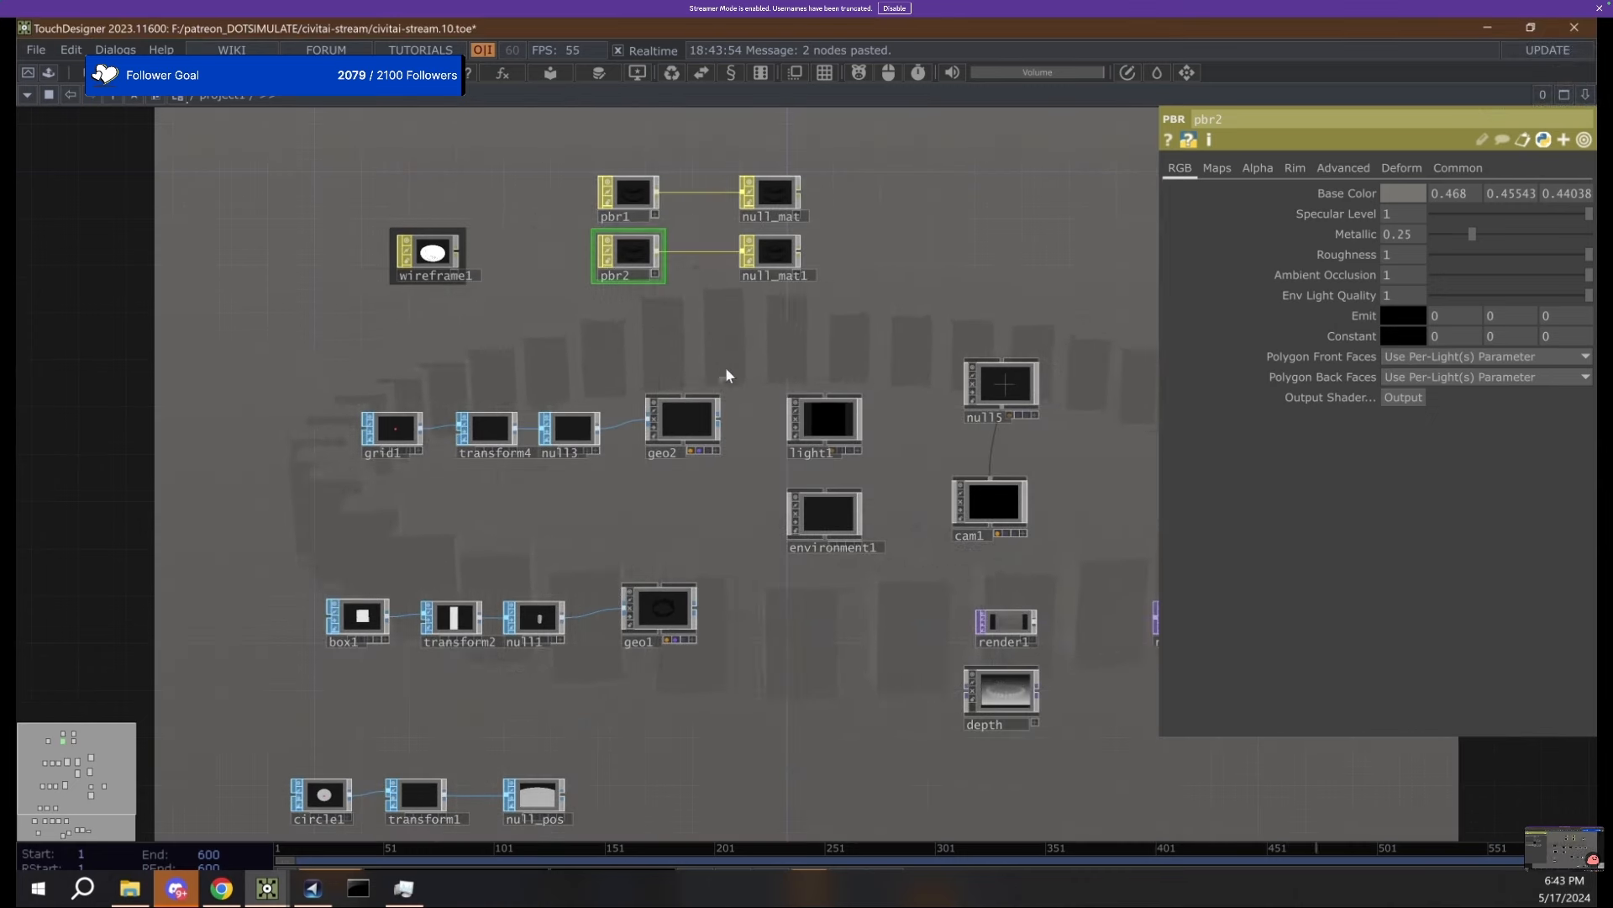
drag(1471, 234, 1588, 234)
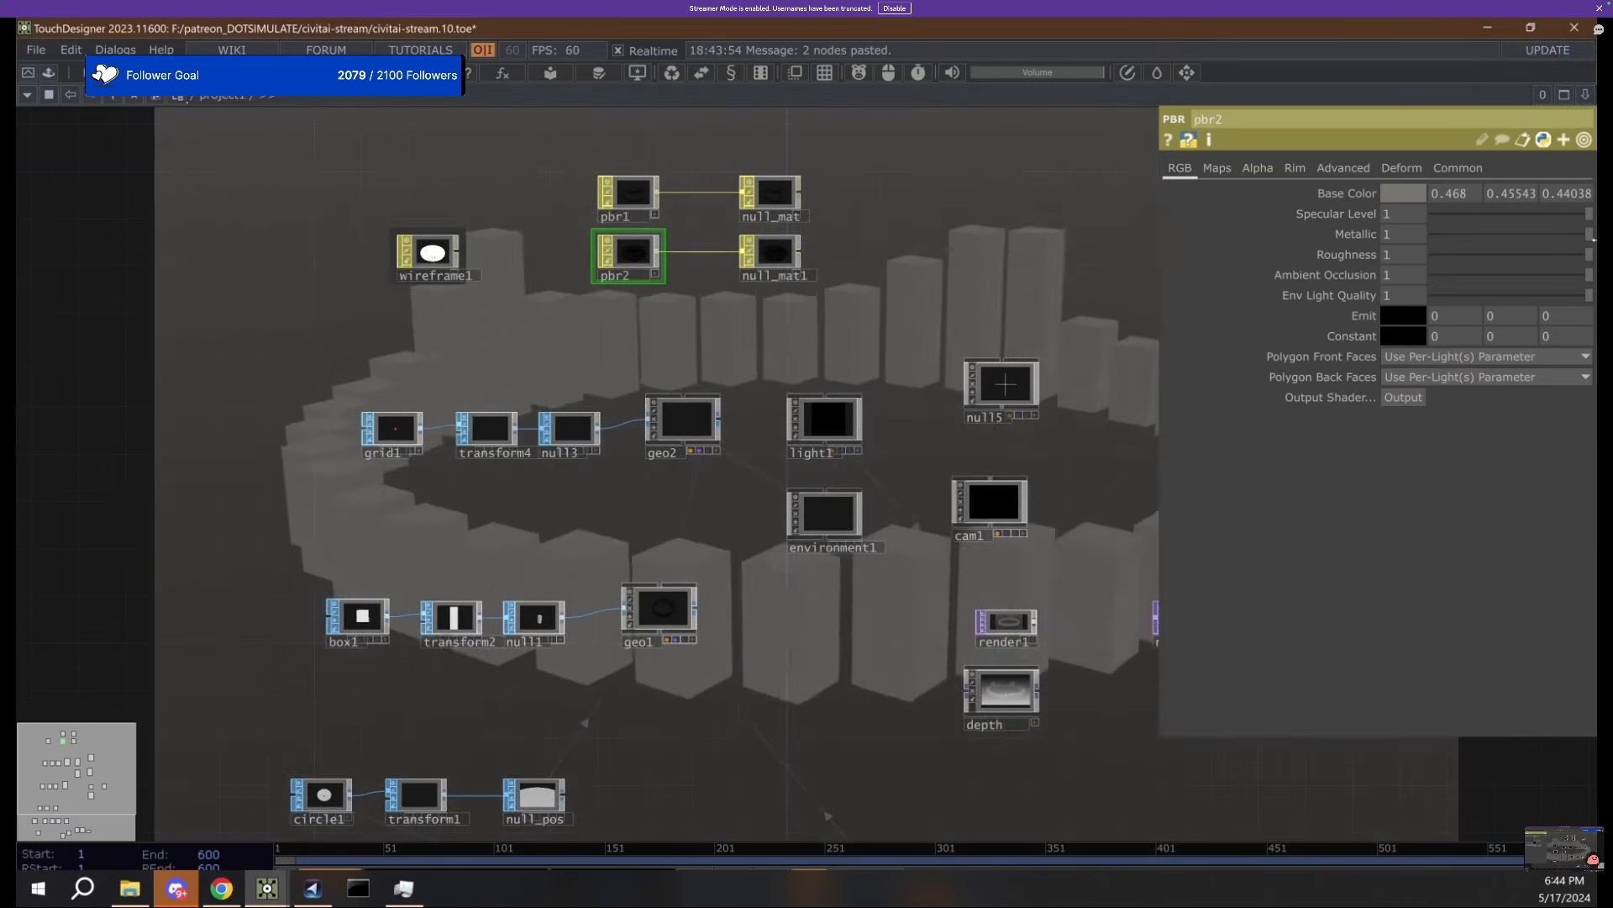
Set pbr2's base color to a dark green with hue 96, saturation 0.94 and value 0.26, and lower its roughness.
click(1400, 190)
click(1432, 231)
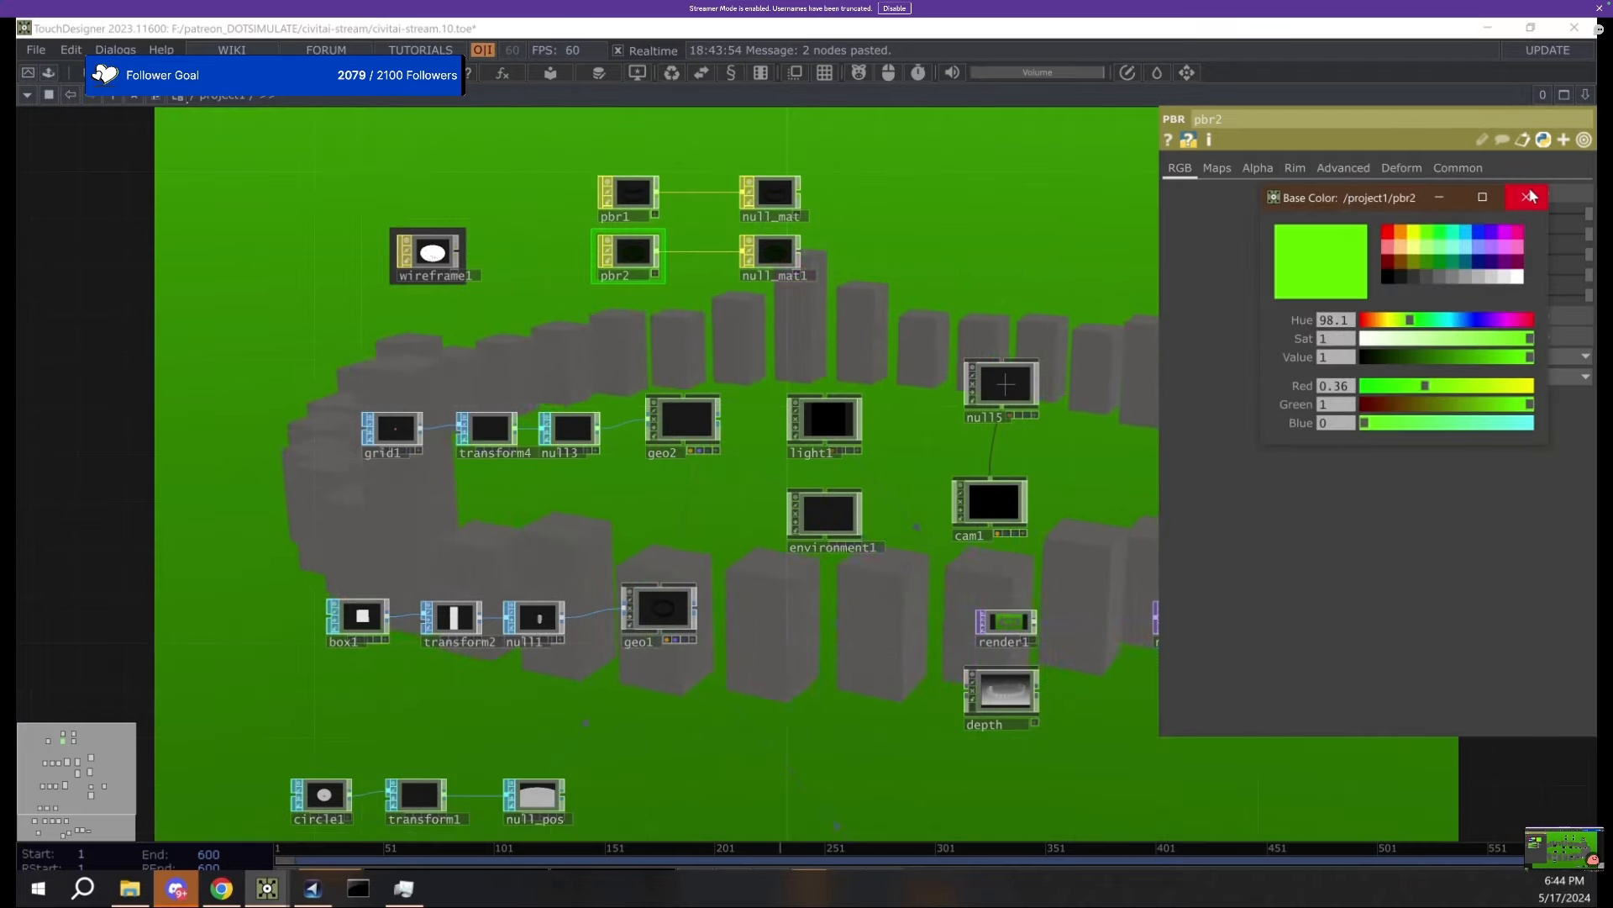
click(1526, 197)
drag(1106, 241, 915, 282)
click(1403, 193)
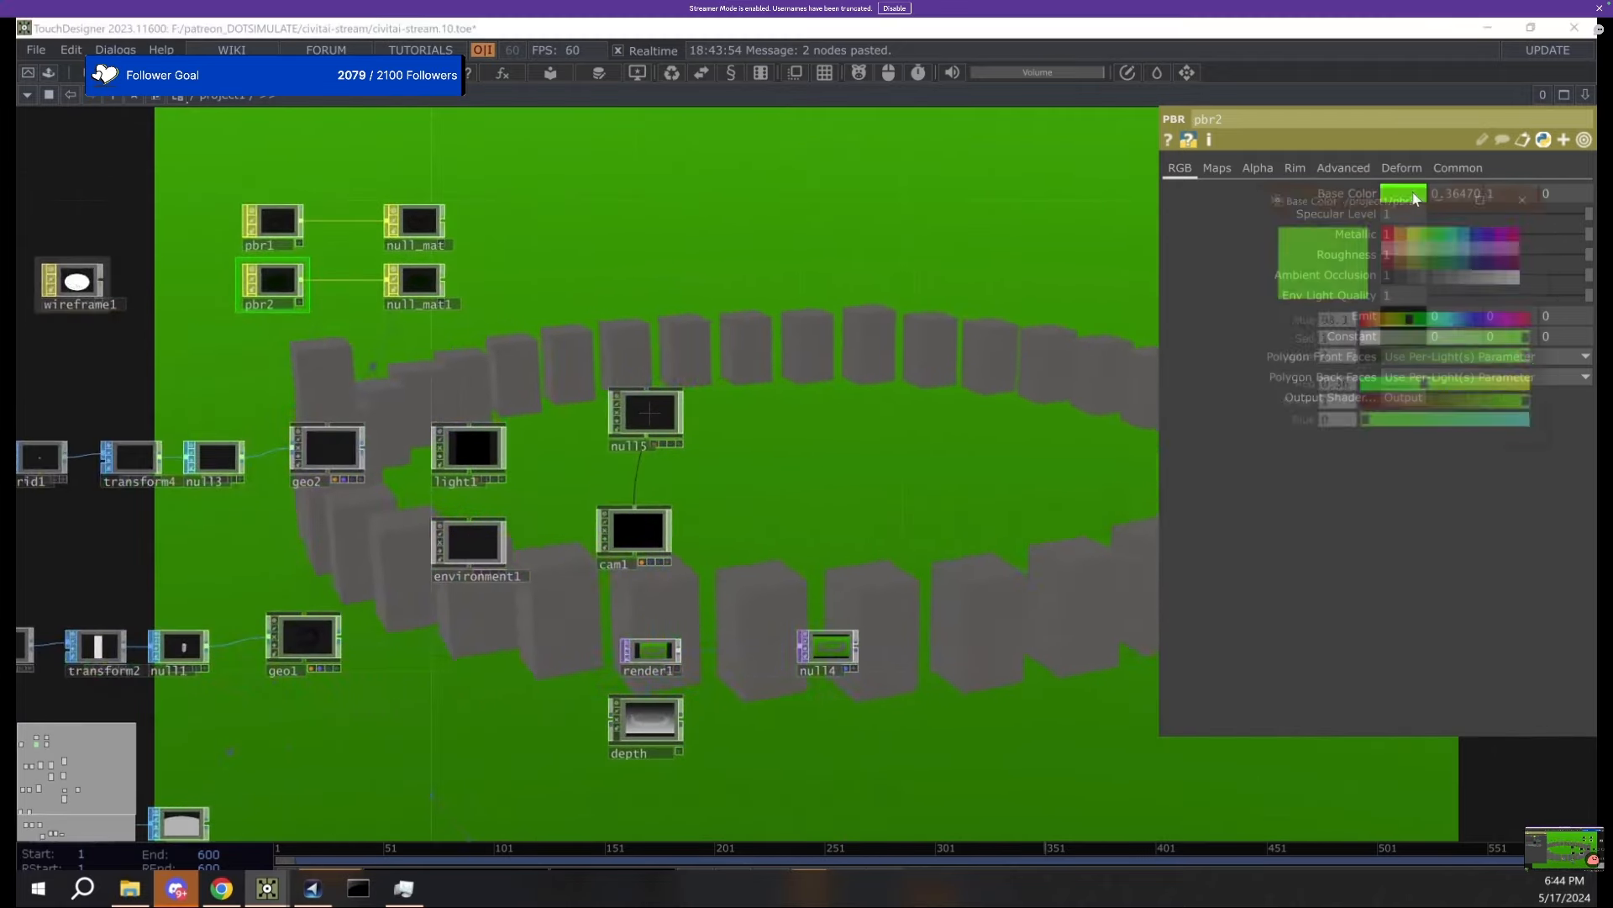
drag(1432, 356, 1413, 324)
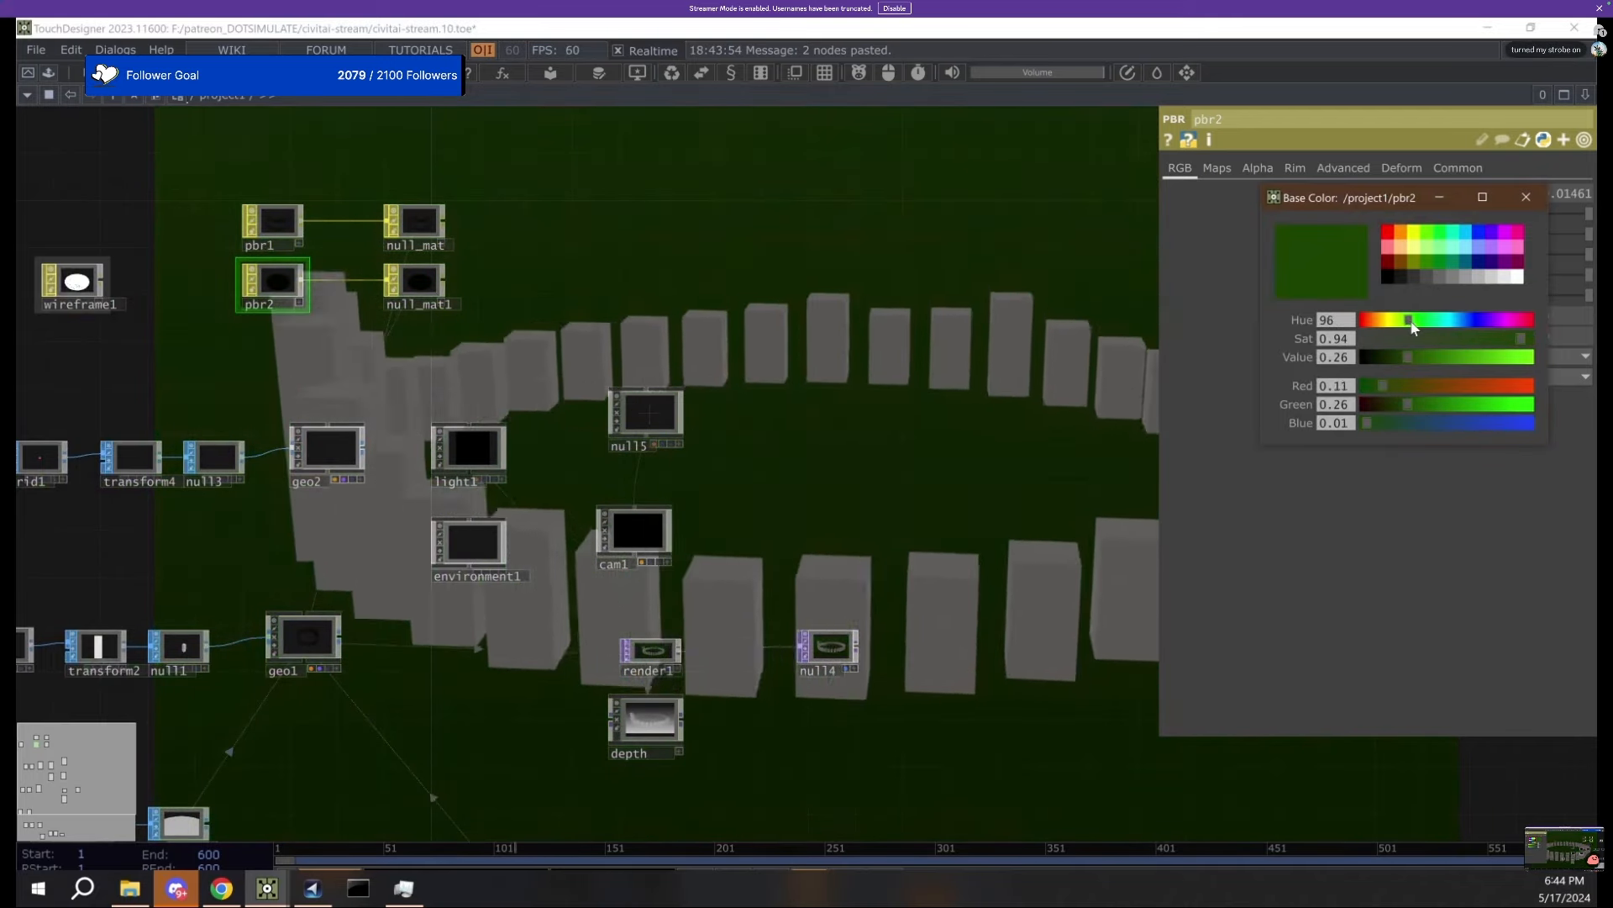
click(1525, 199)
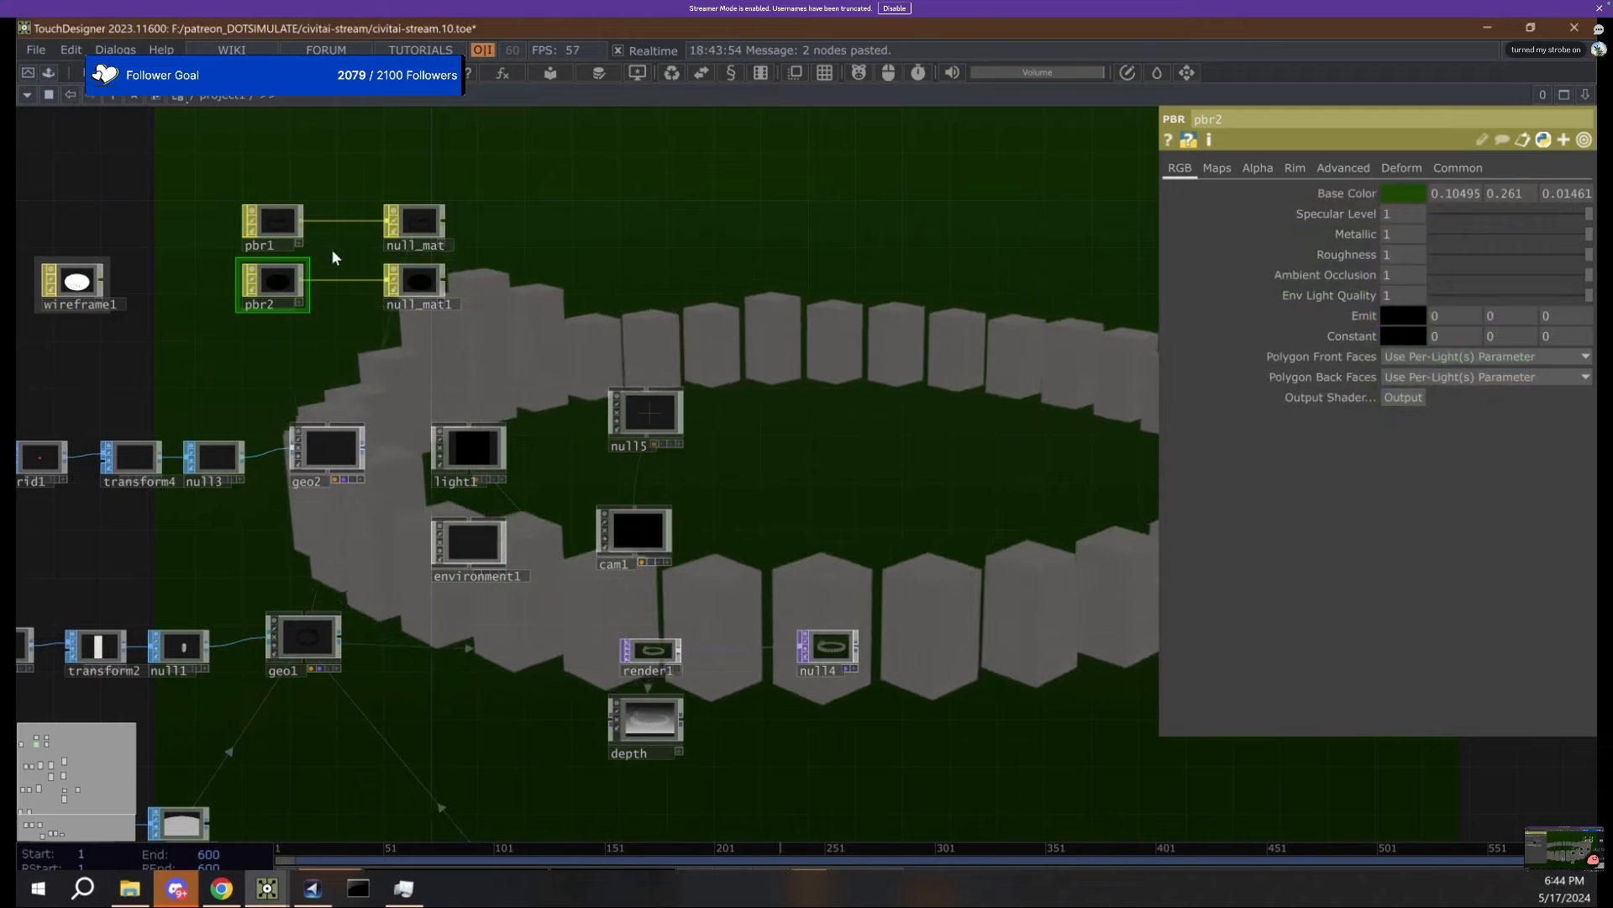
drag(1441, 234, 1585, 237)
mouse_move(1578, 253)
mouse_down()
mouse_move(1414, 254)
mouse_move(1445, 257)
mouse_move(1429, 256)
mouse_up()
Set the pbr1 box material's metallic to 0.863 and its roughness to 0.042.
mouse_move(1554, 230)
mouse_down()
mouse_move(1453, 229)
mouse_move(1529, 235)
mouse_up()
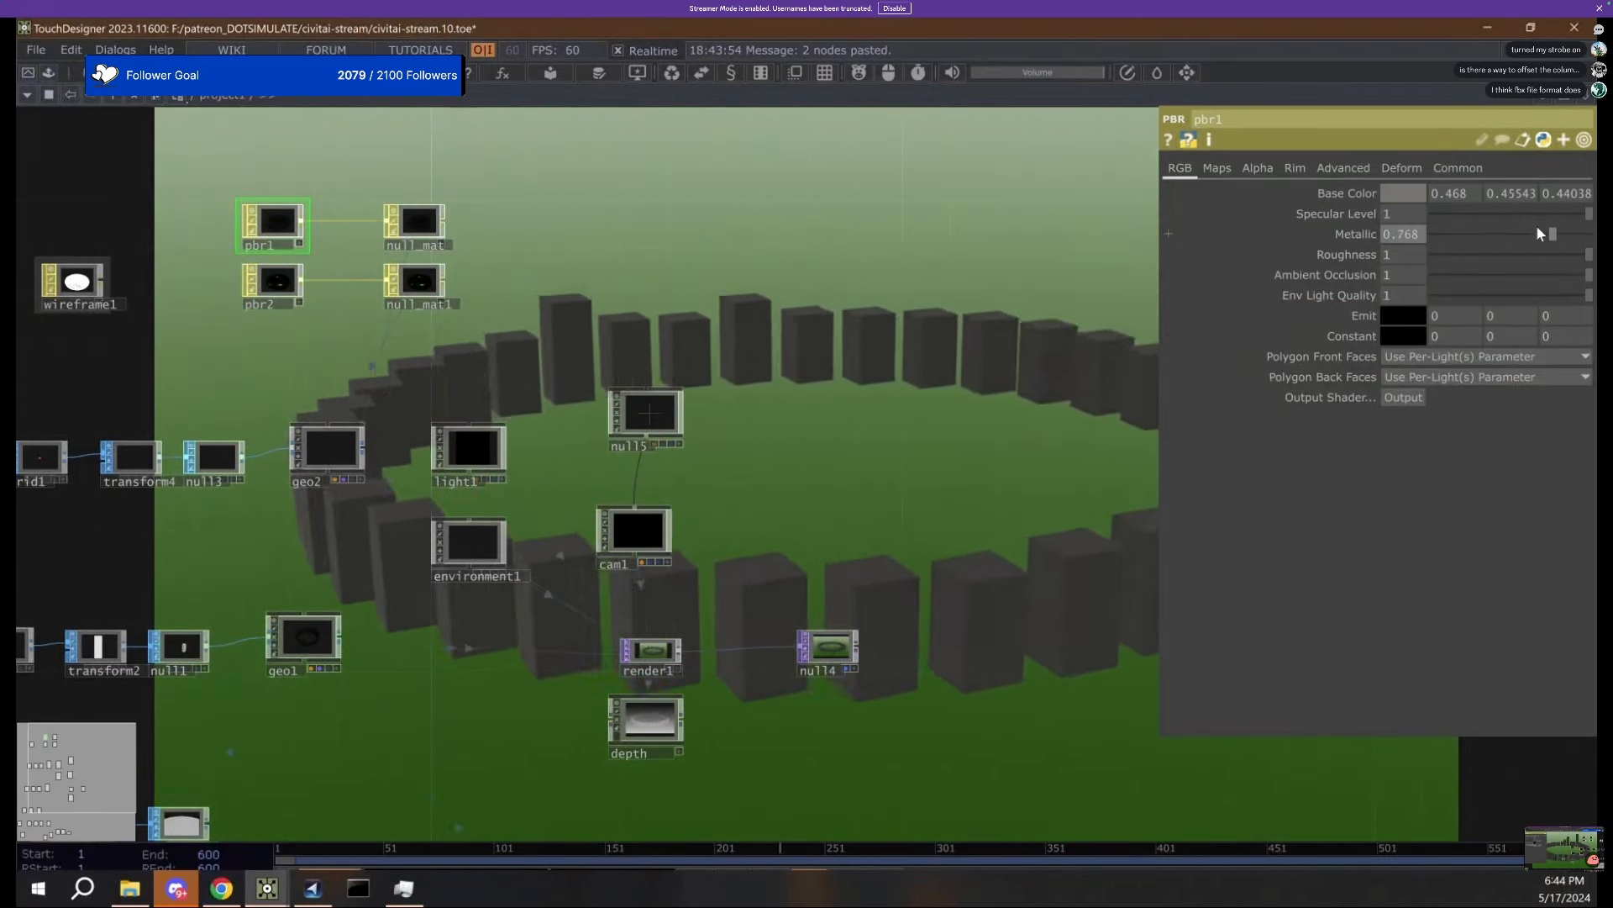
drag(1526, 232, 1574, 240)
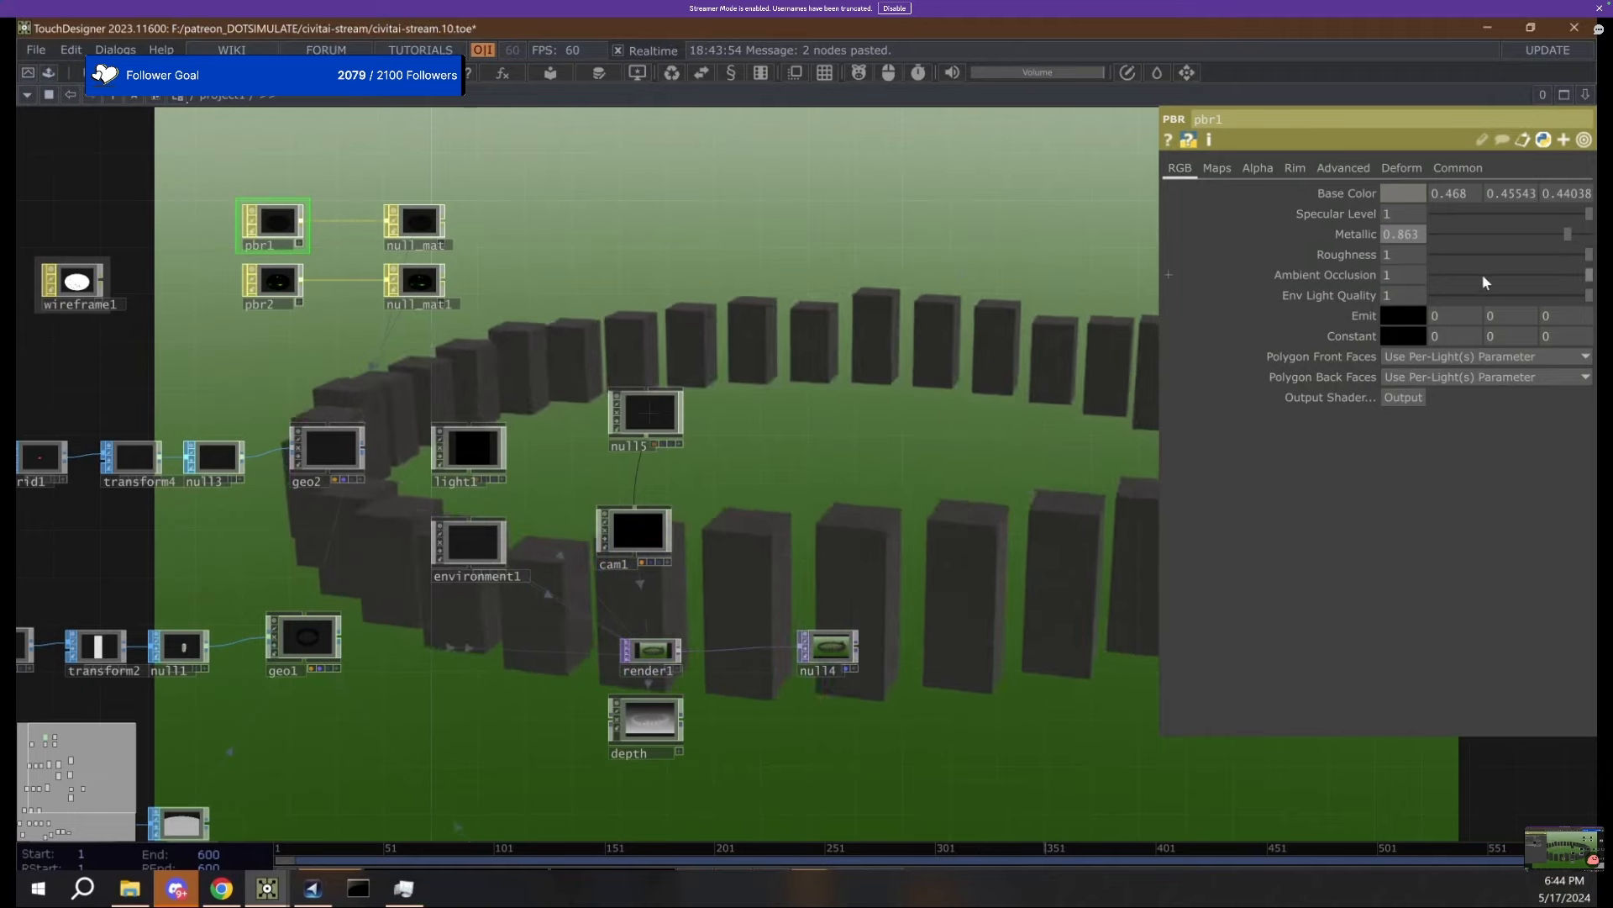
drag(1478, 255, 1429, 265)
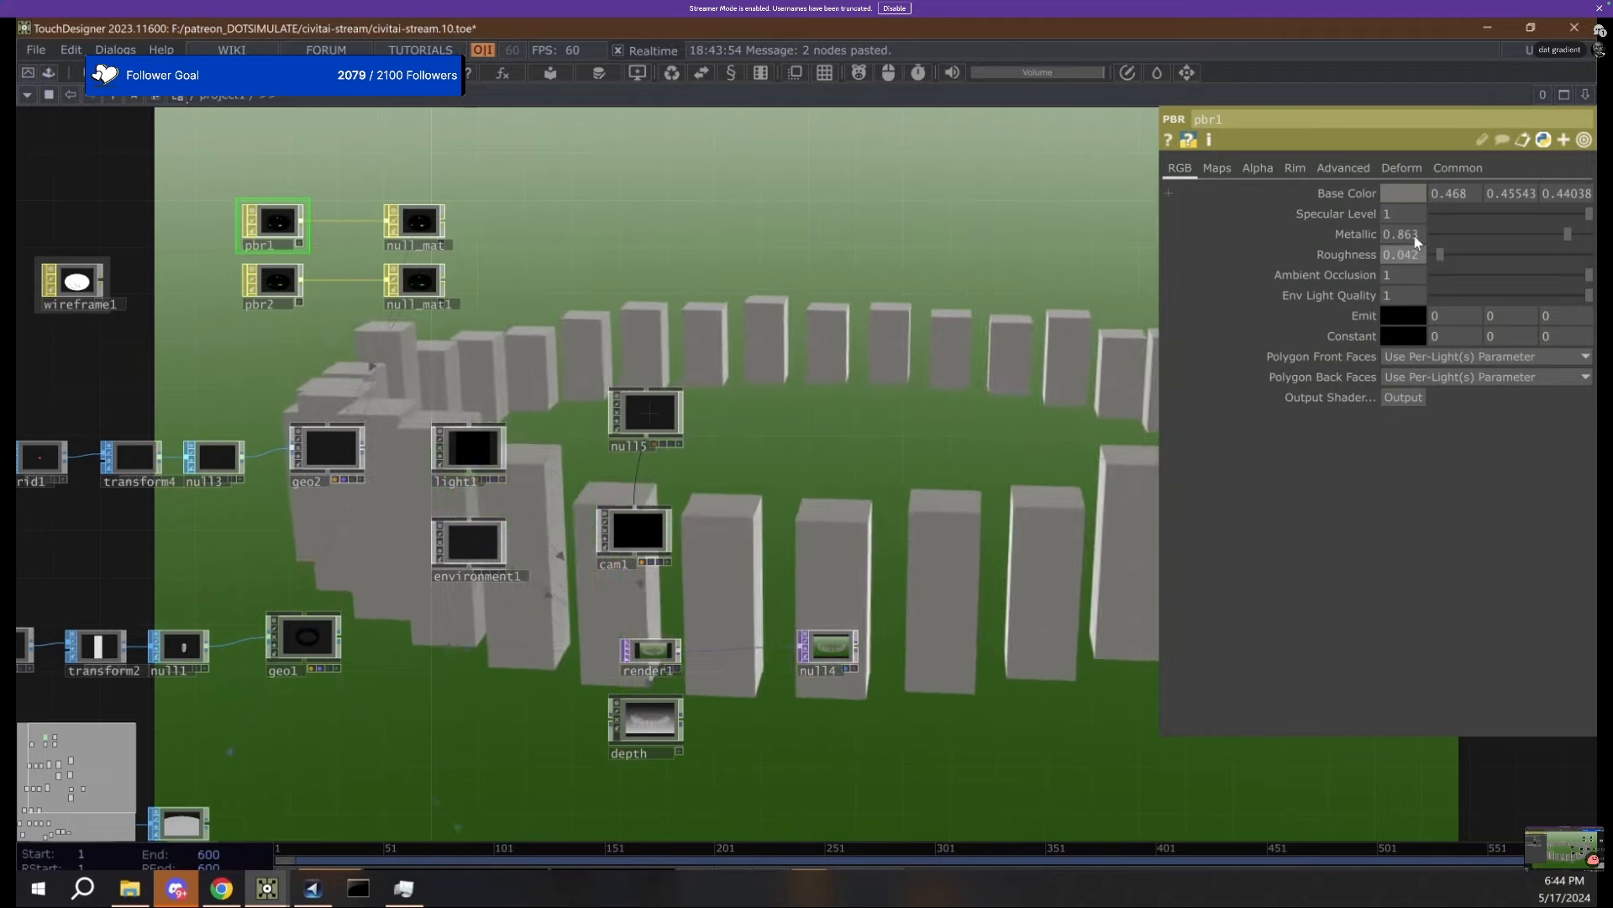
Raise the pbr1 box material's base color saturation to 0.42 for a brown tone.
click(1403, 193)
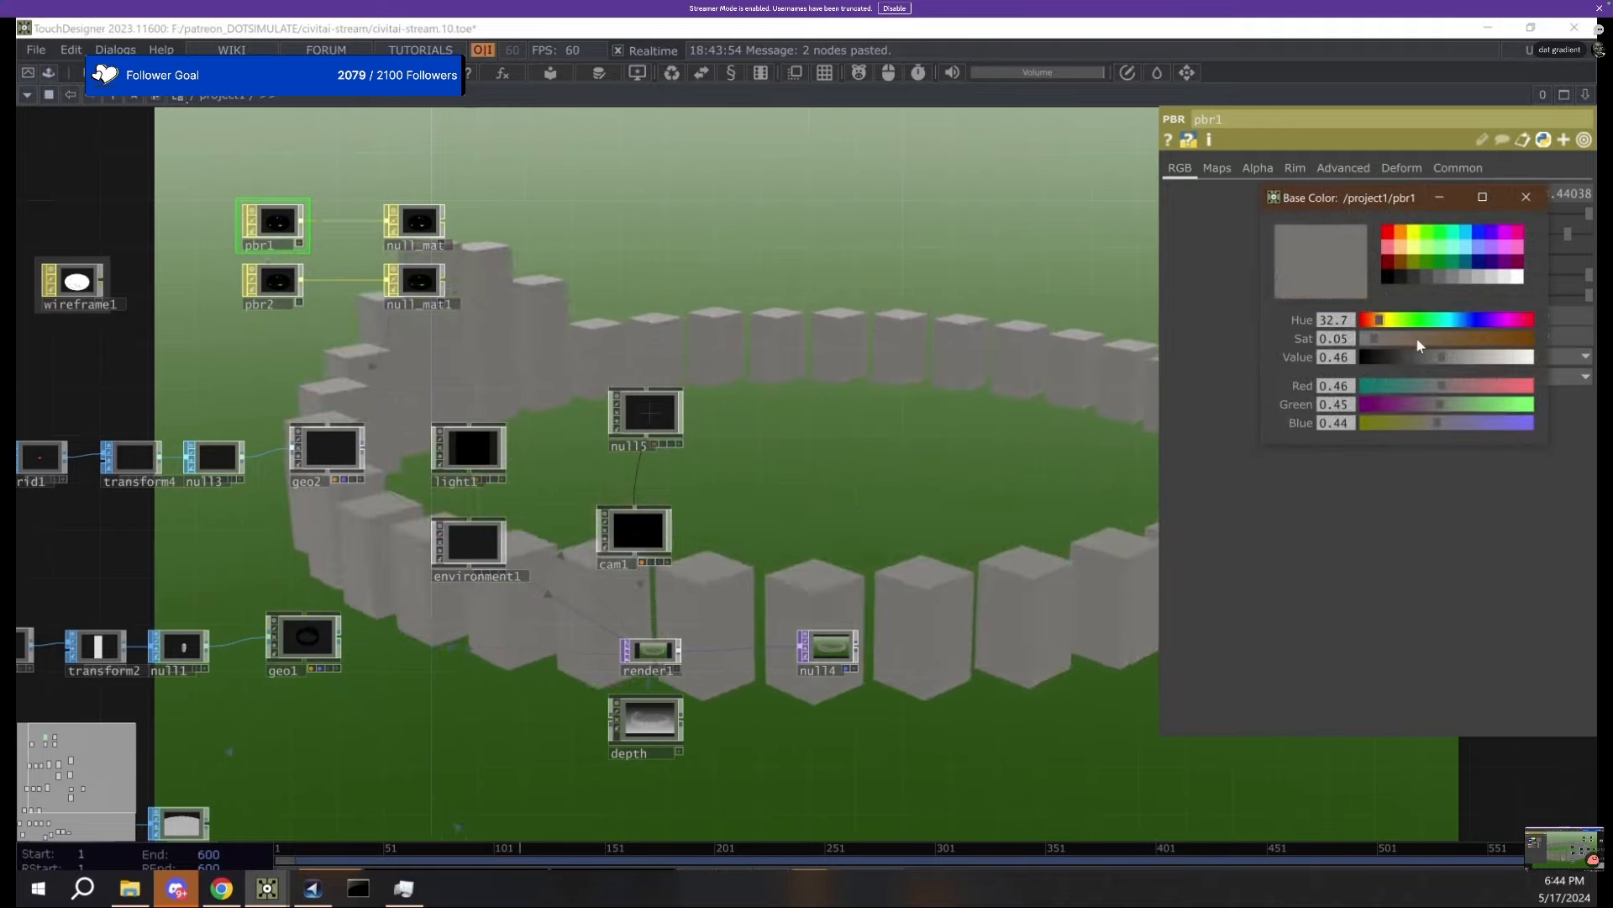
drag(1415, 336, 1440, 336)
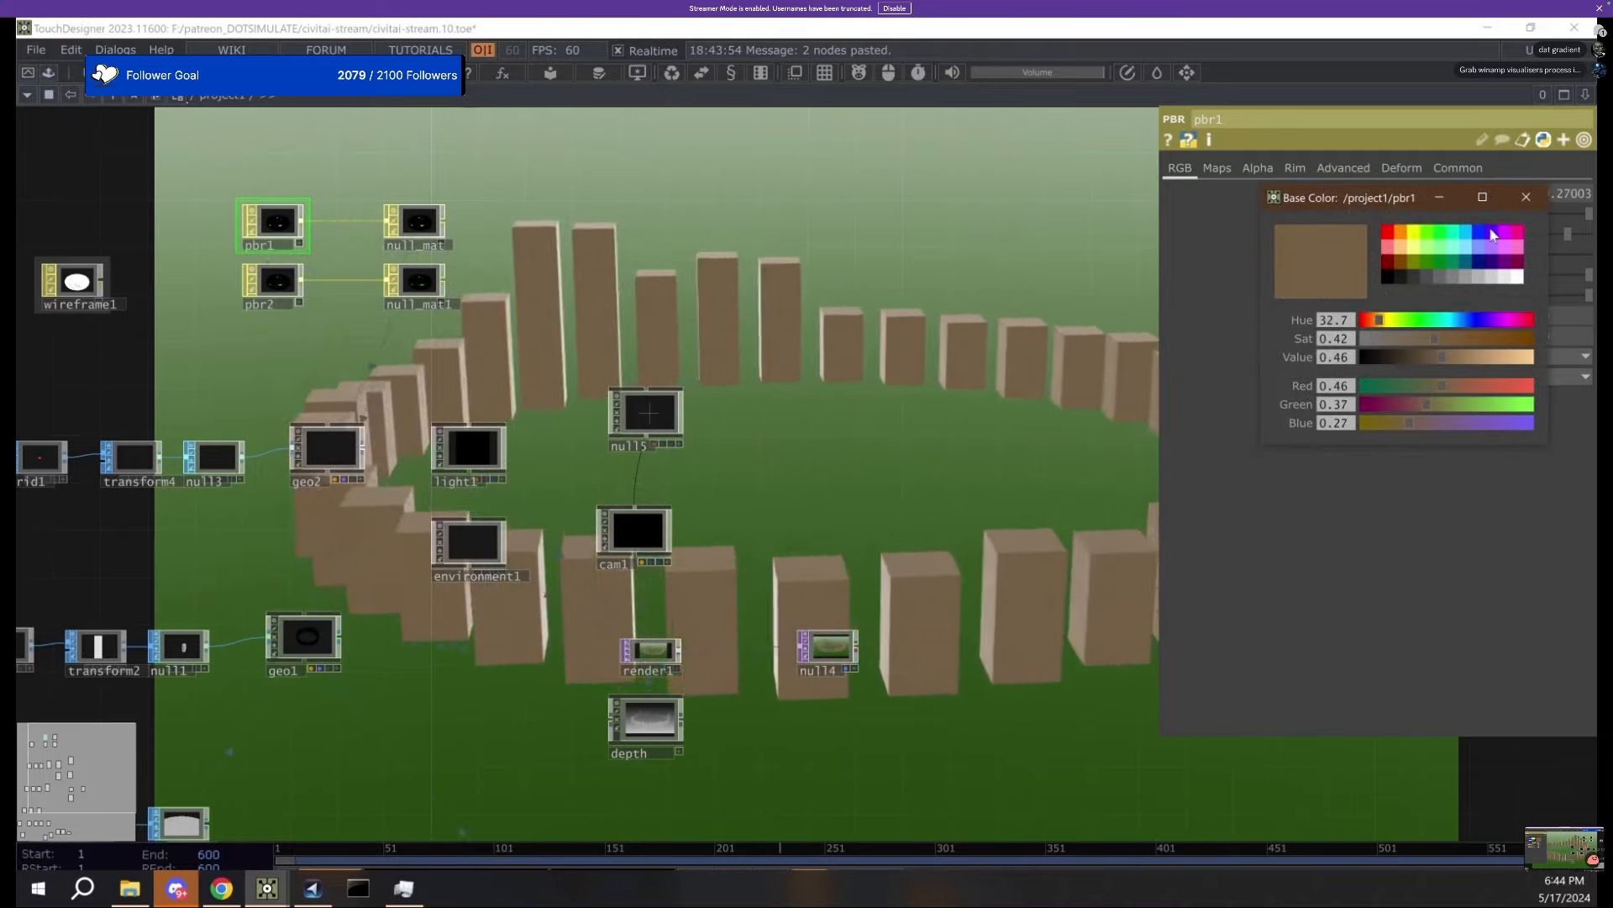
click(1526, 198)
Set the render1 resolution to a square 1280 by 1280.
scroll(638, 679, up, 10)
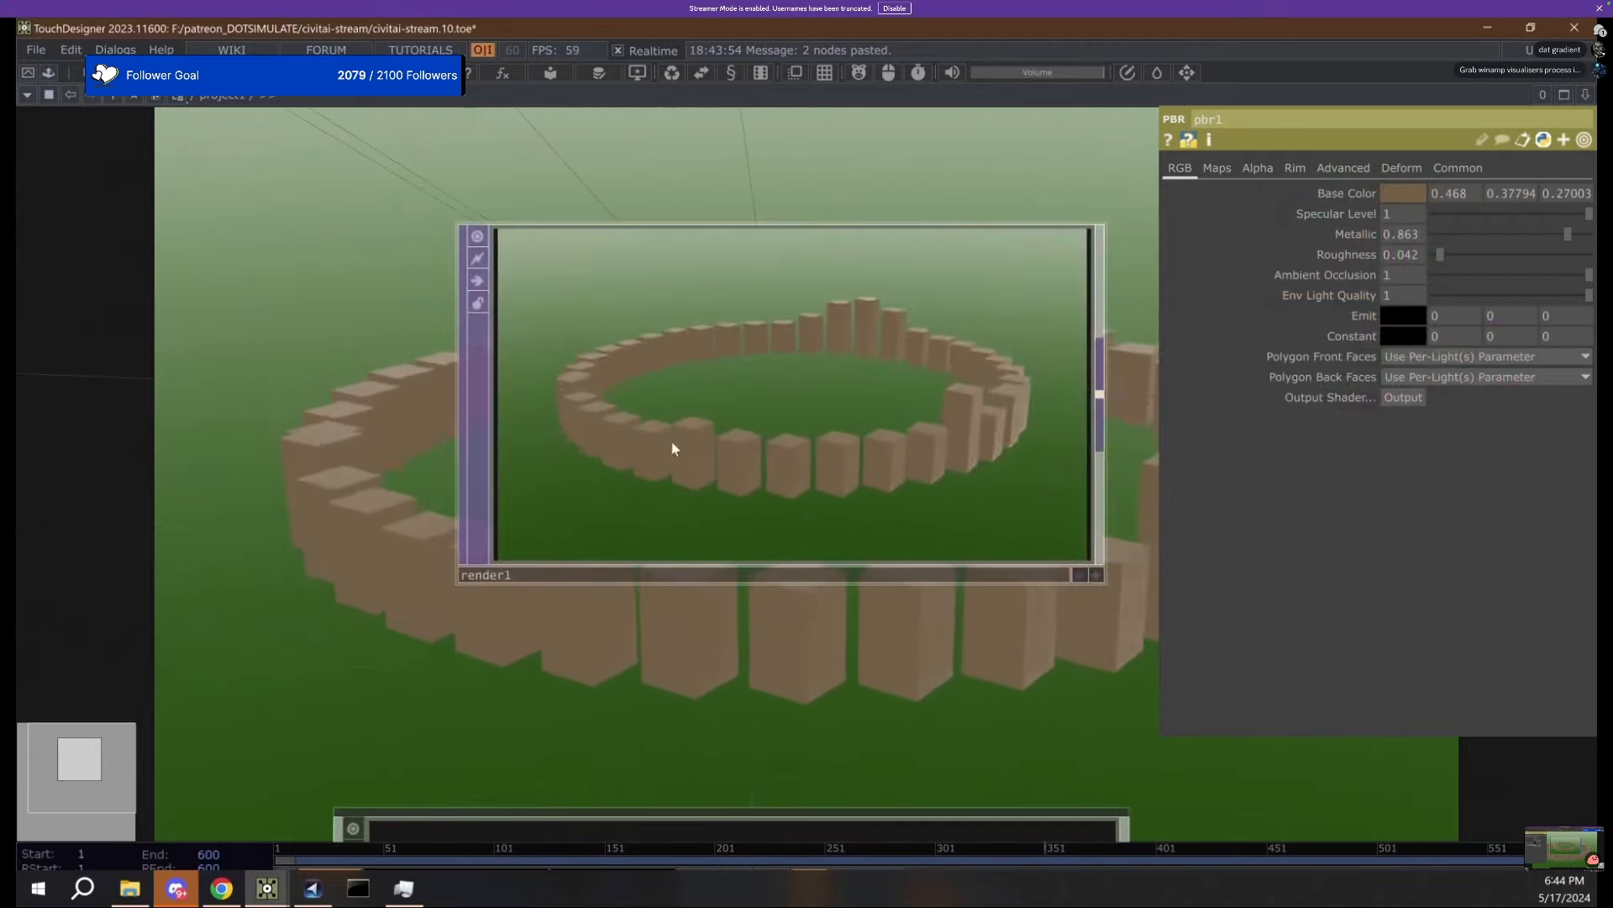
scroll(672, 448, down, 5)
click(677, 428)
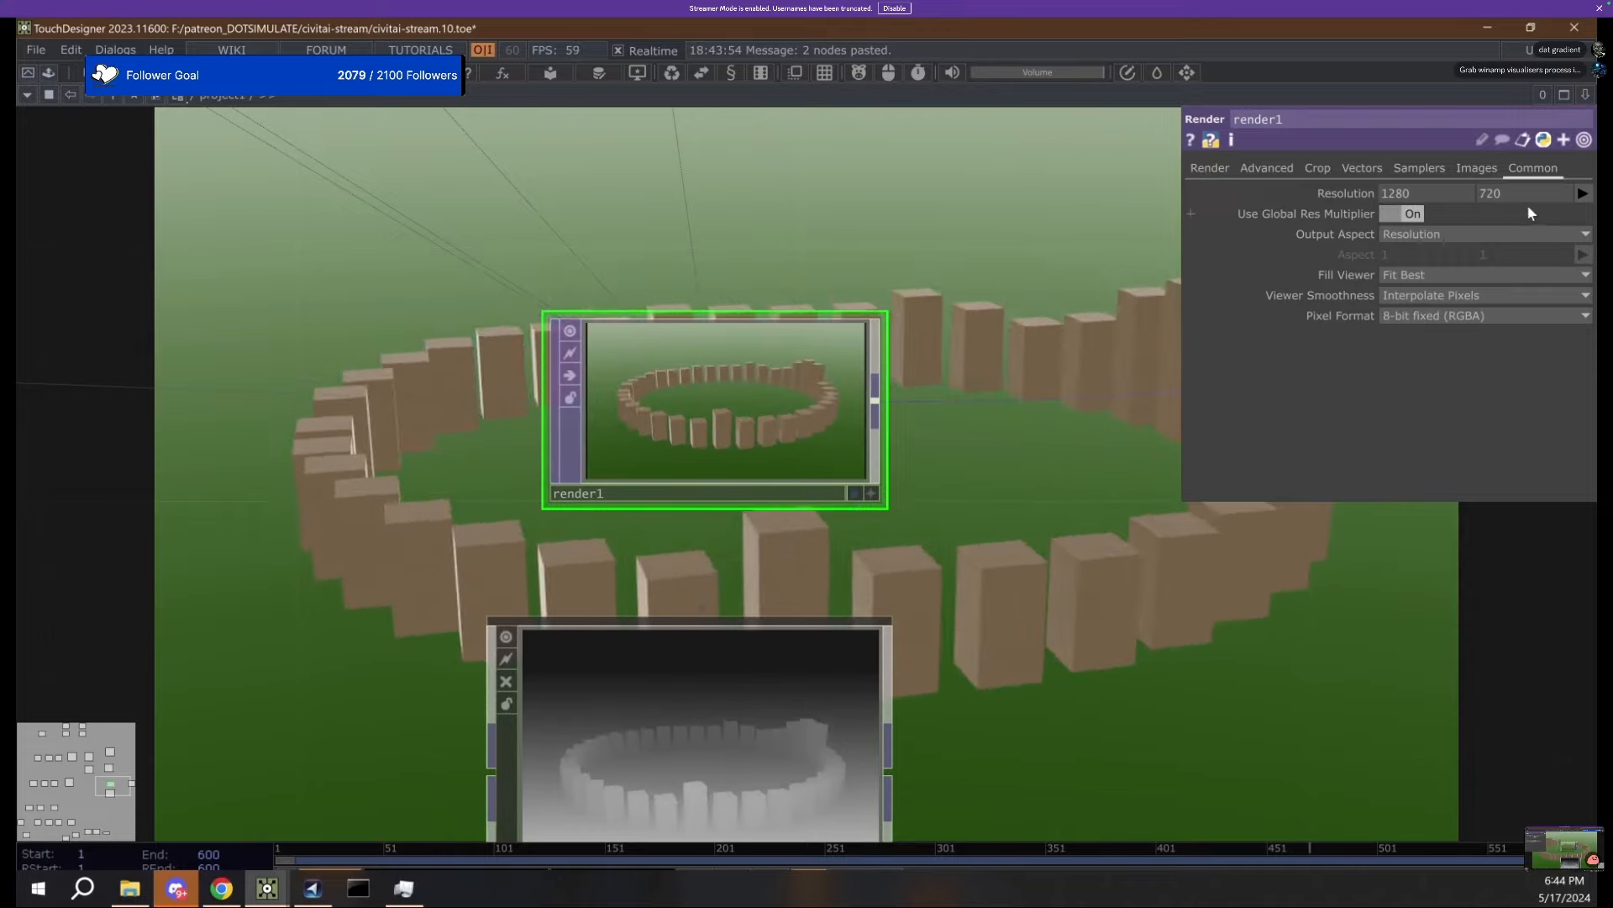
click(1523, 195)
text(1280)
key(Return)
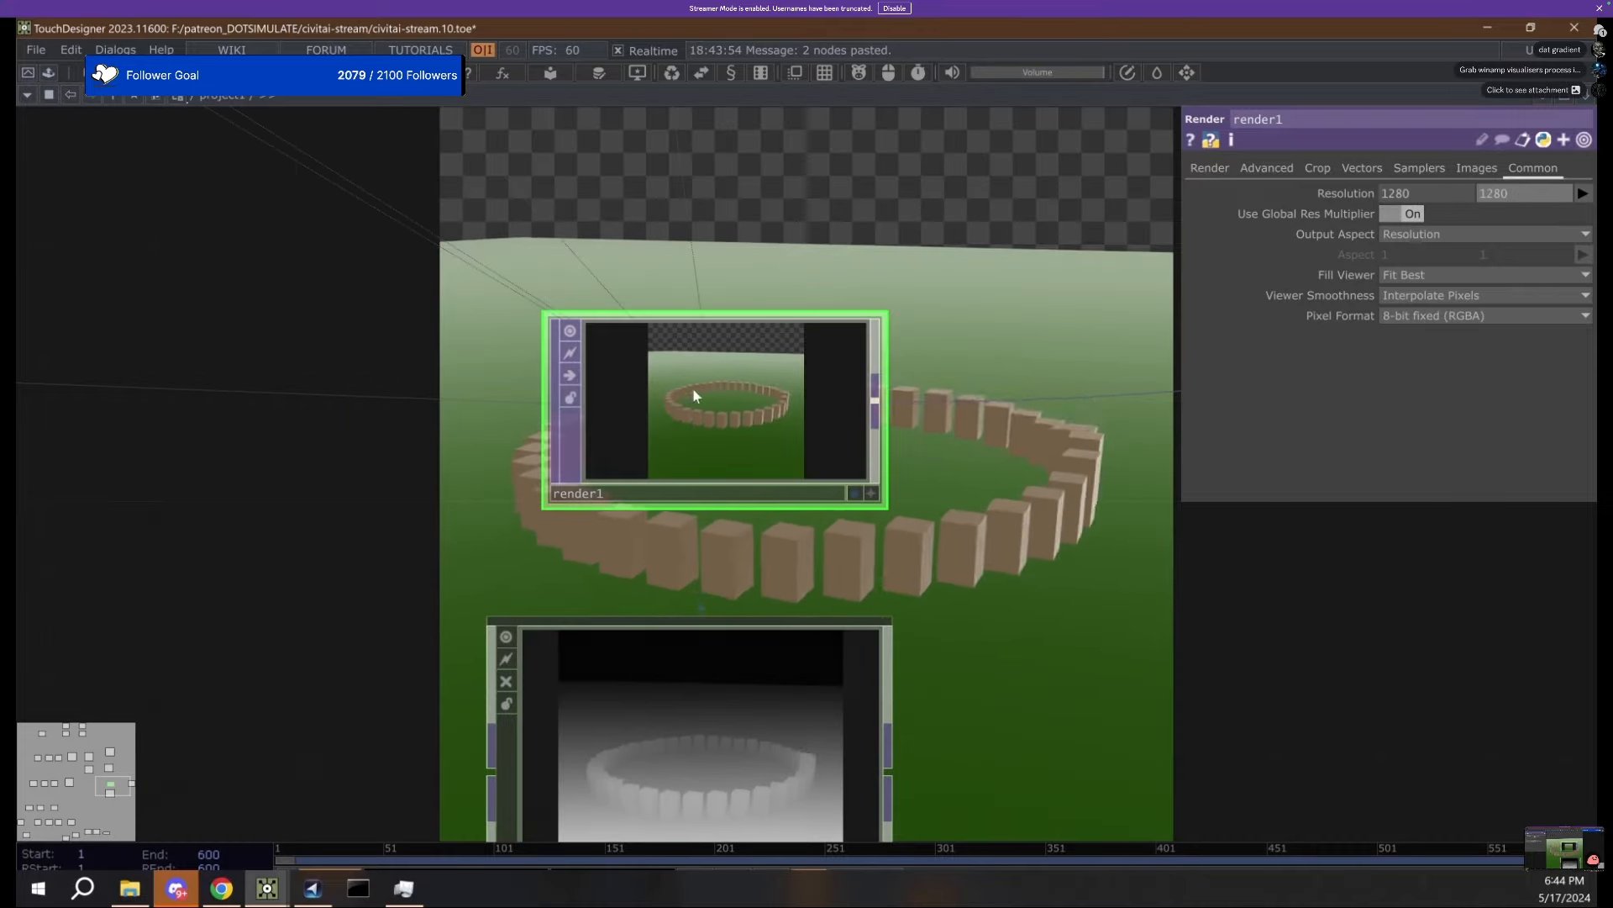
Activate the cam1 viewer and orbit and zoom the camera to a lower view framing the whole ring of boxes.
scroll(695, 395, up, 5)
scroll(675, 410, down, 8)
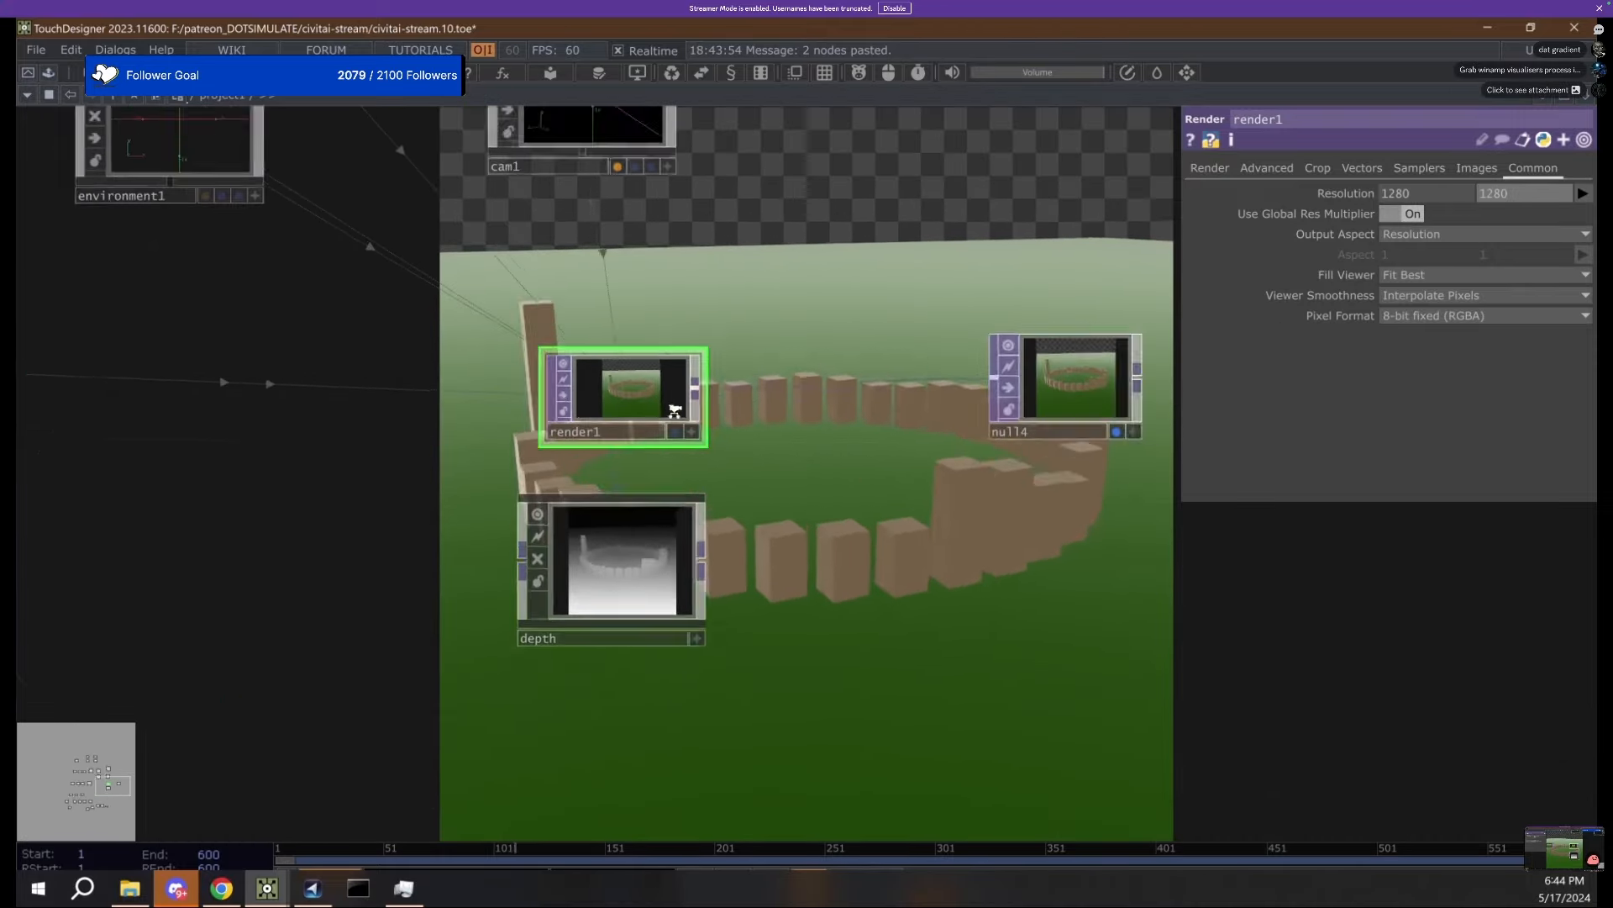
scroll(674, 410, down, 3)
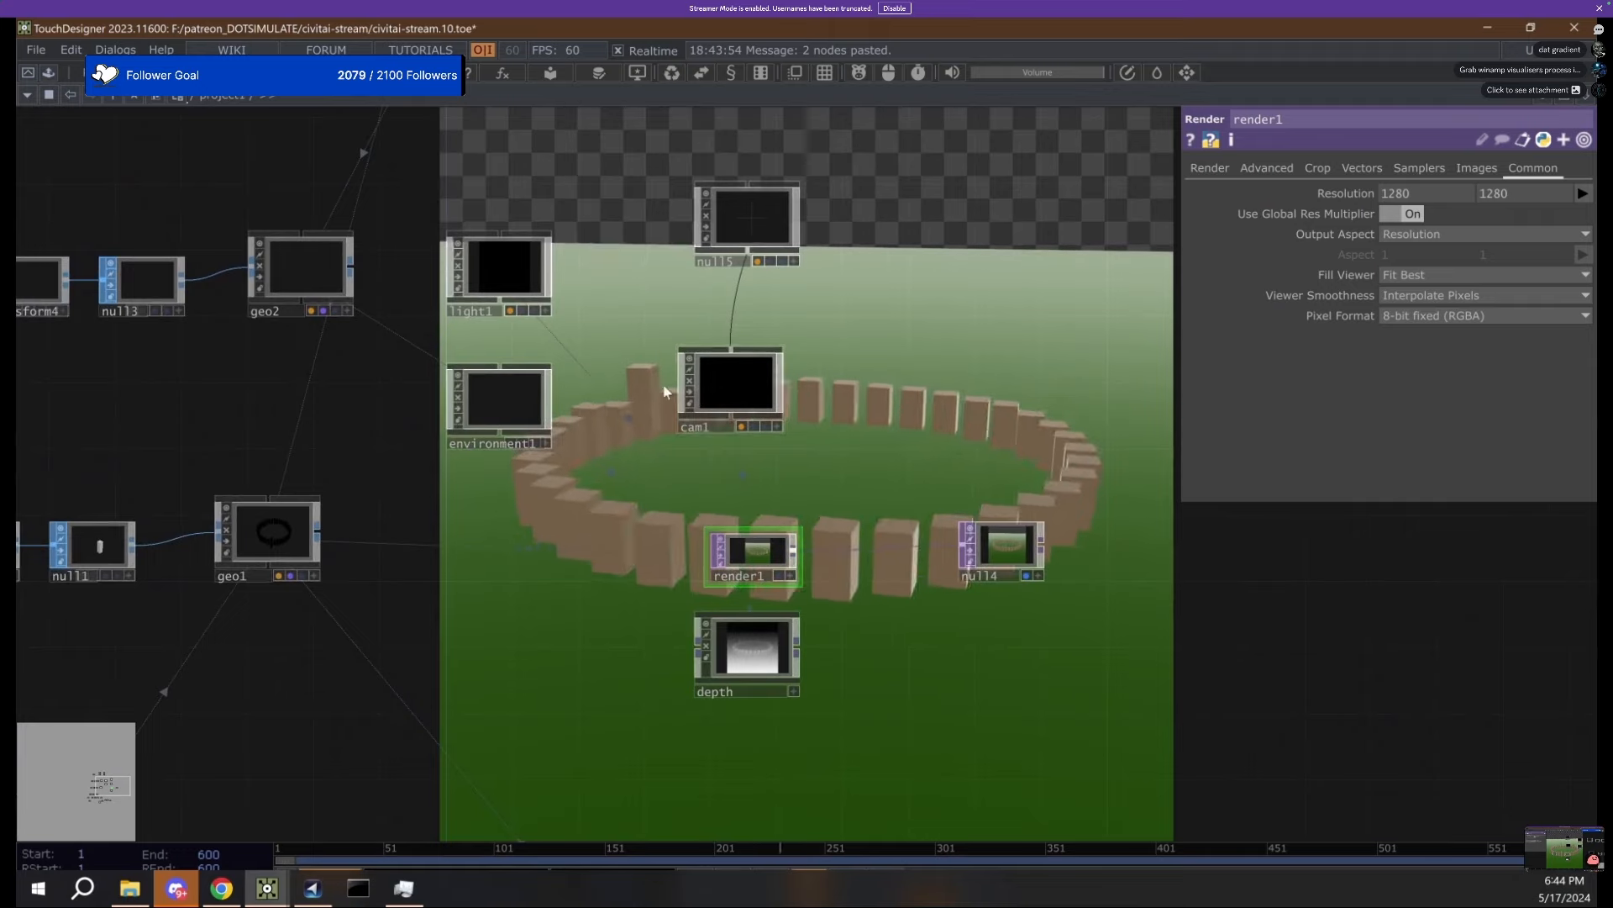
click(702, 401)
scroll(734, 339, up, 3)
click(815, 387)
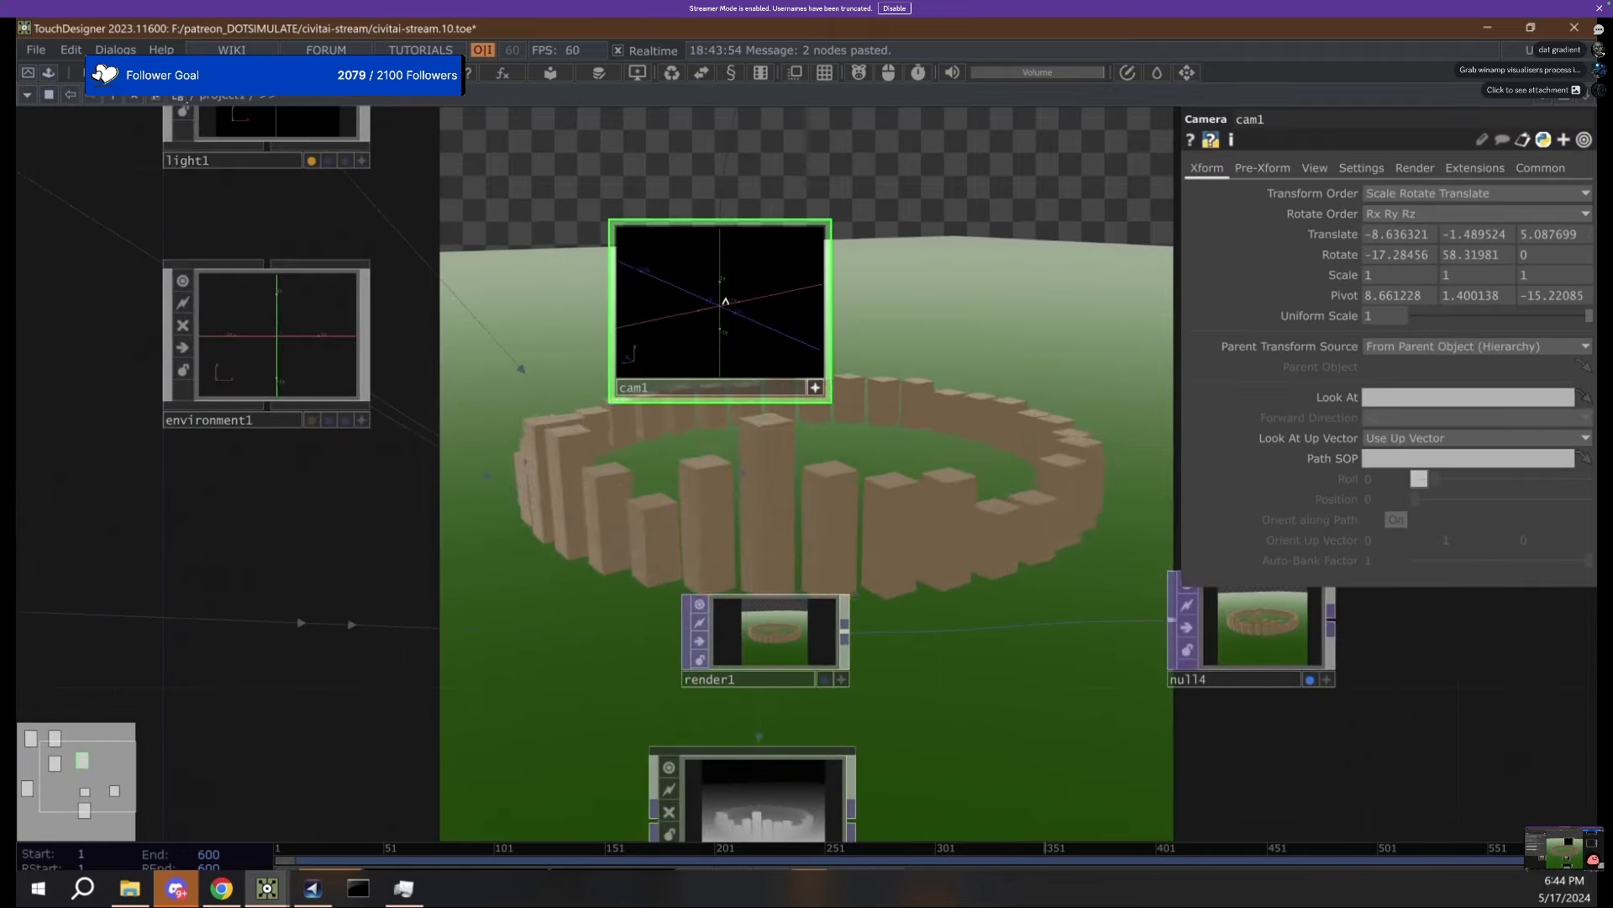
mouse_move(740, 323)
mouse_down()
mouse_move(713, 328)
mouse_move(724, 309)
mouse_up()
scroll(720, 326, up, 4)
scroll(724, 309, down, 1)
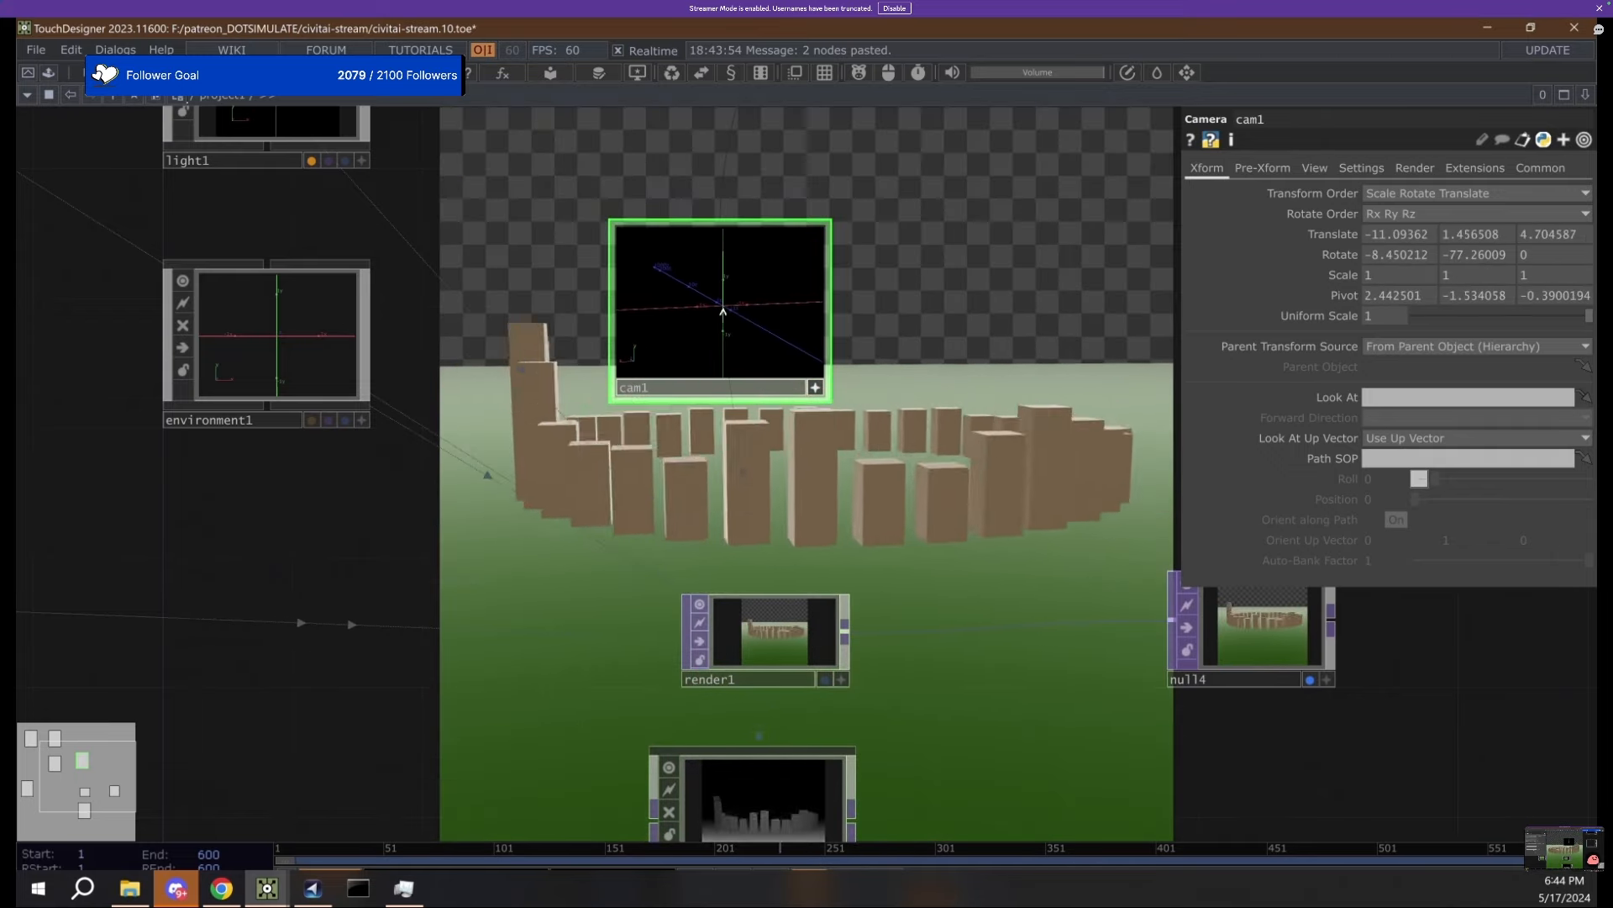
drag(757, 449, 610, 431)
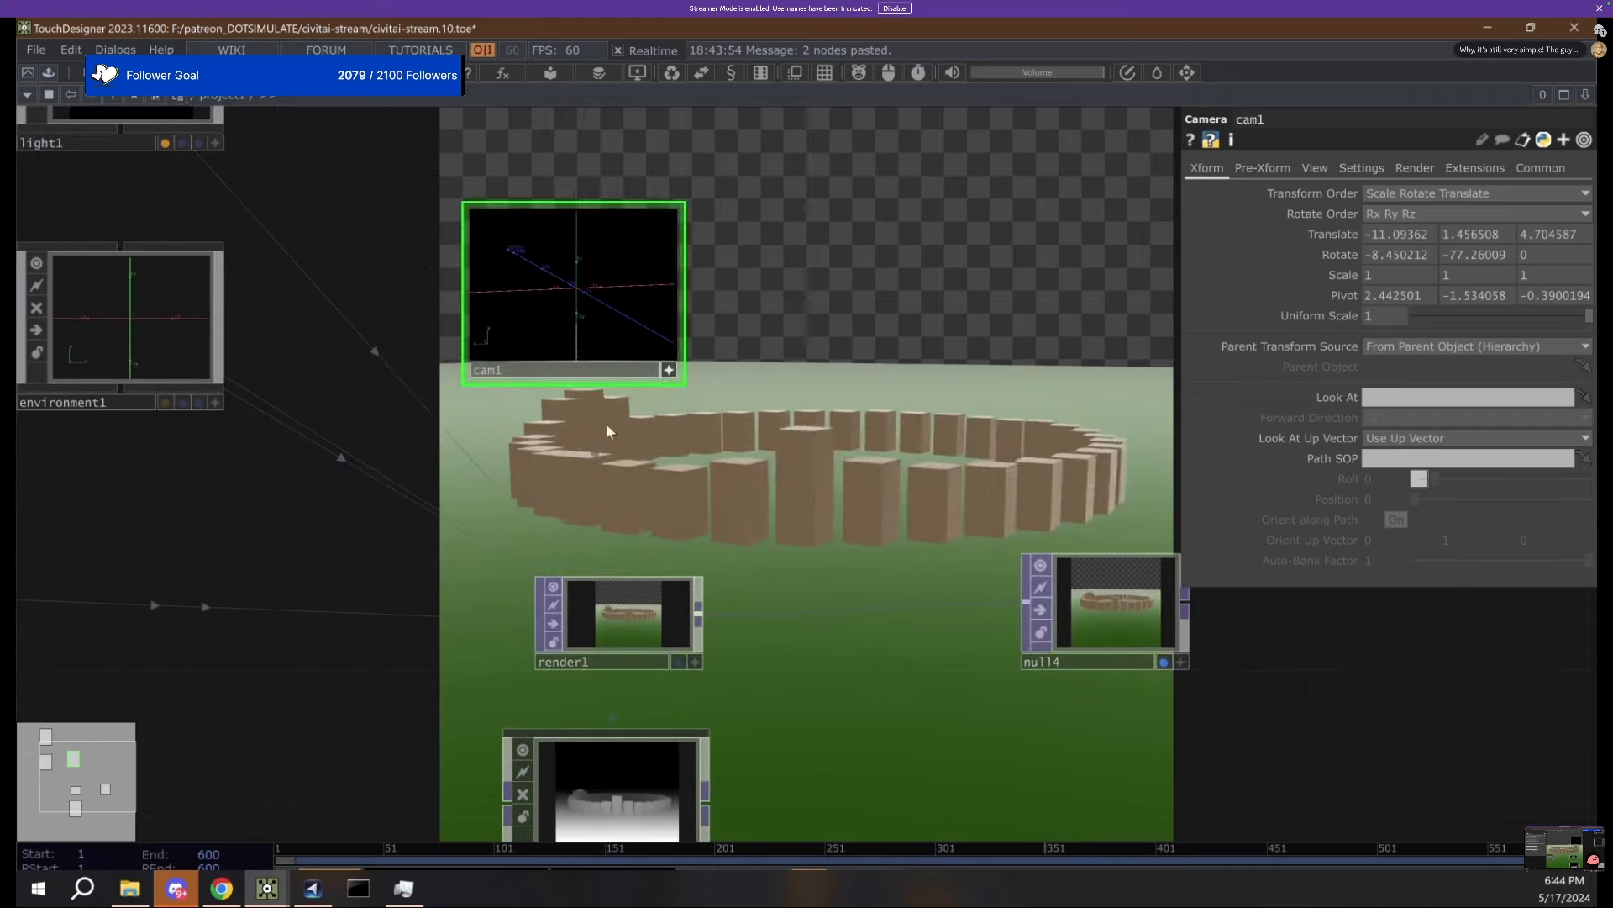
drag(561, 299, 579, 290)
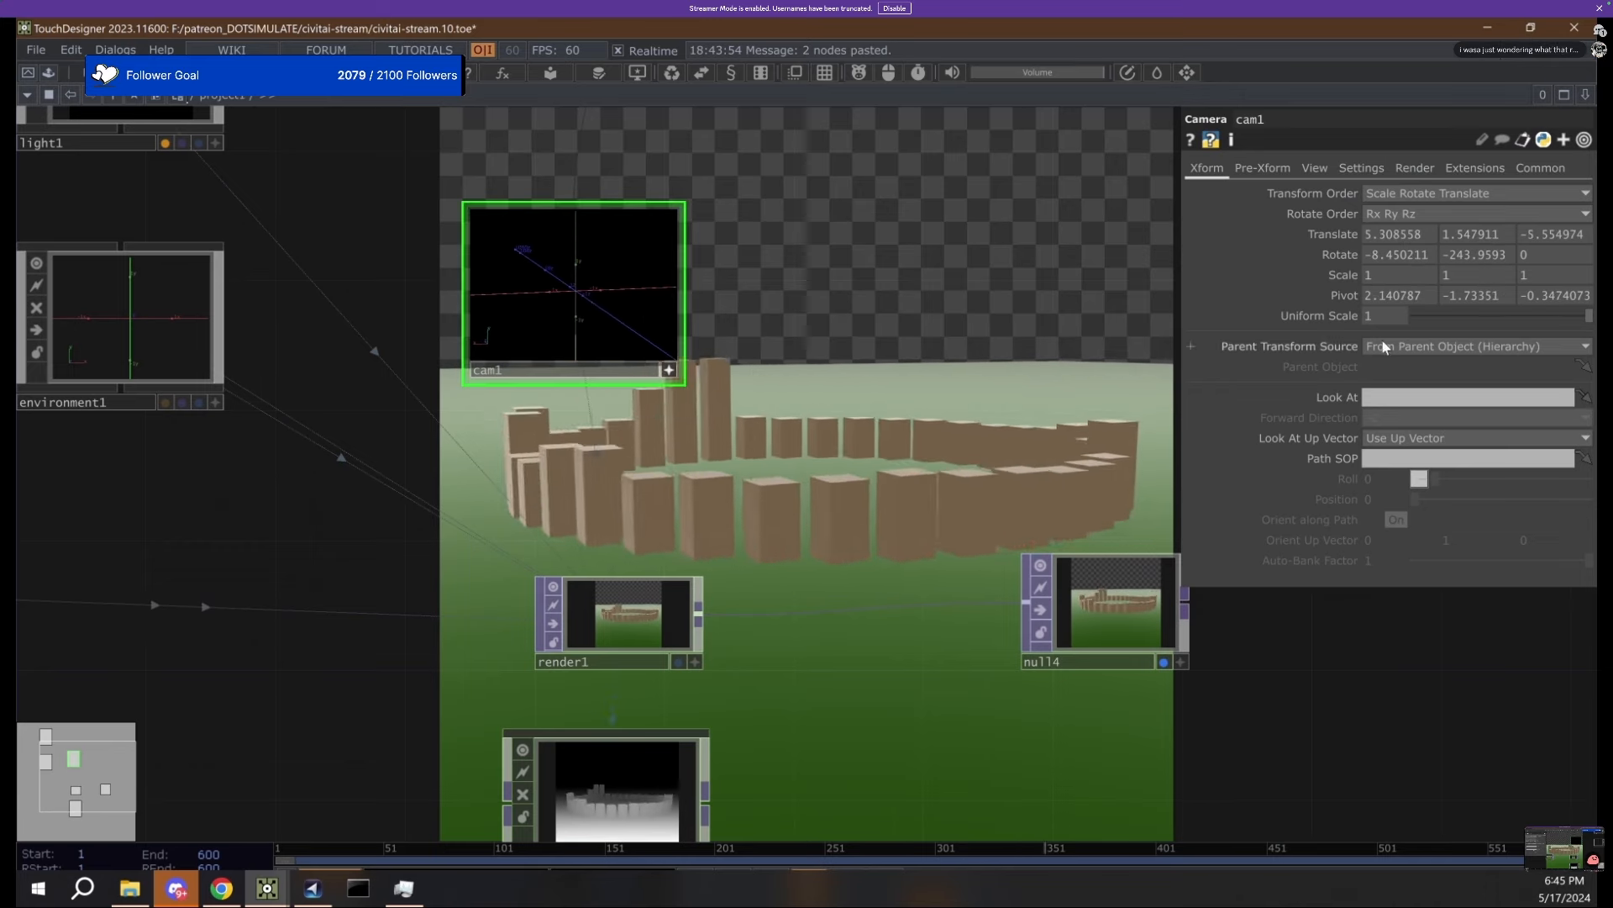
Set cam1's X rotation to about -13.35 and its Y translation to about 2.01.
drag(1383, 262, 1329, 256)
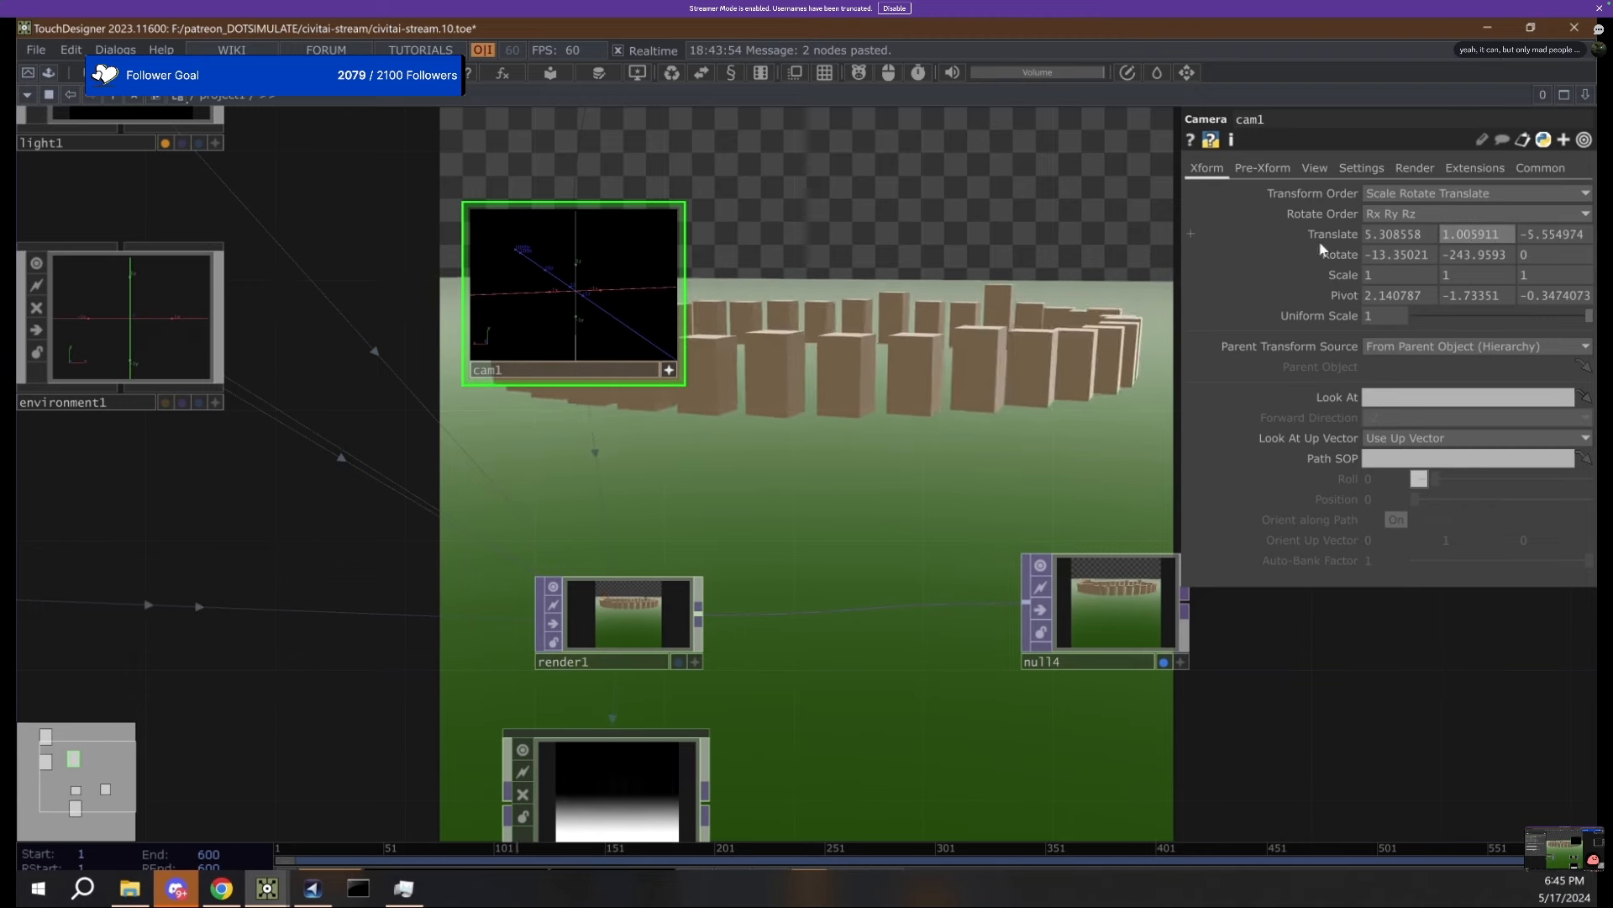
drag(583, 433, 98, 554)
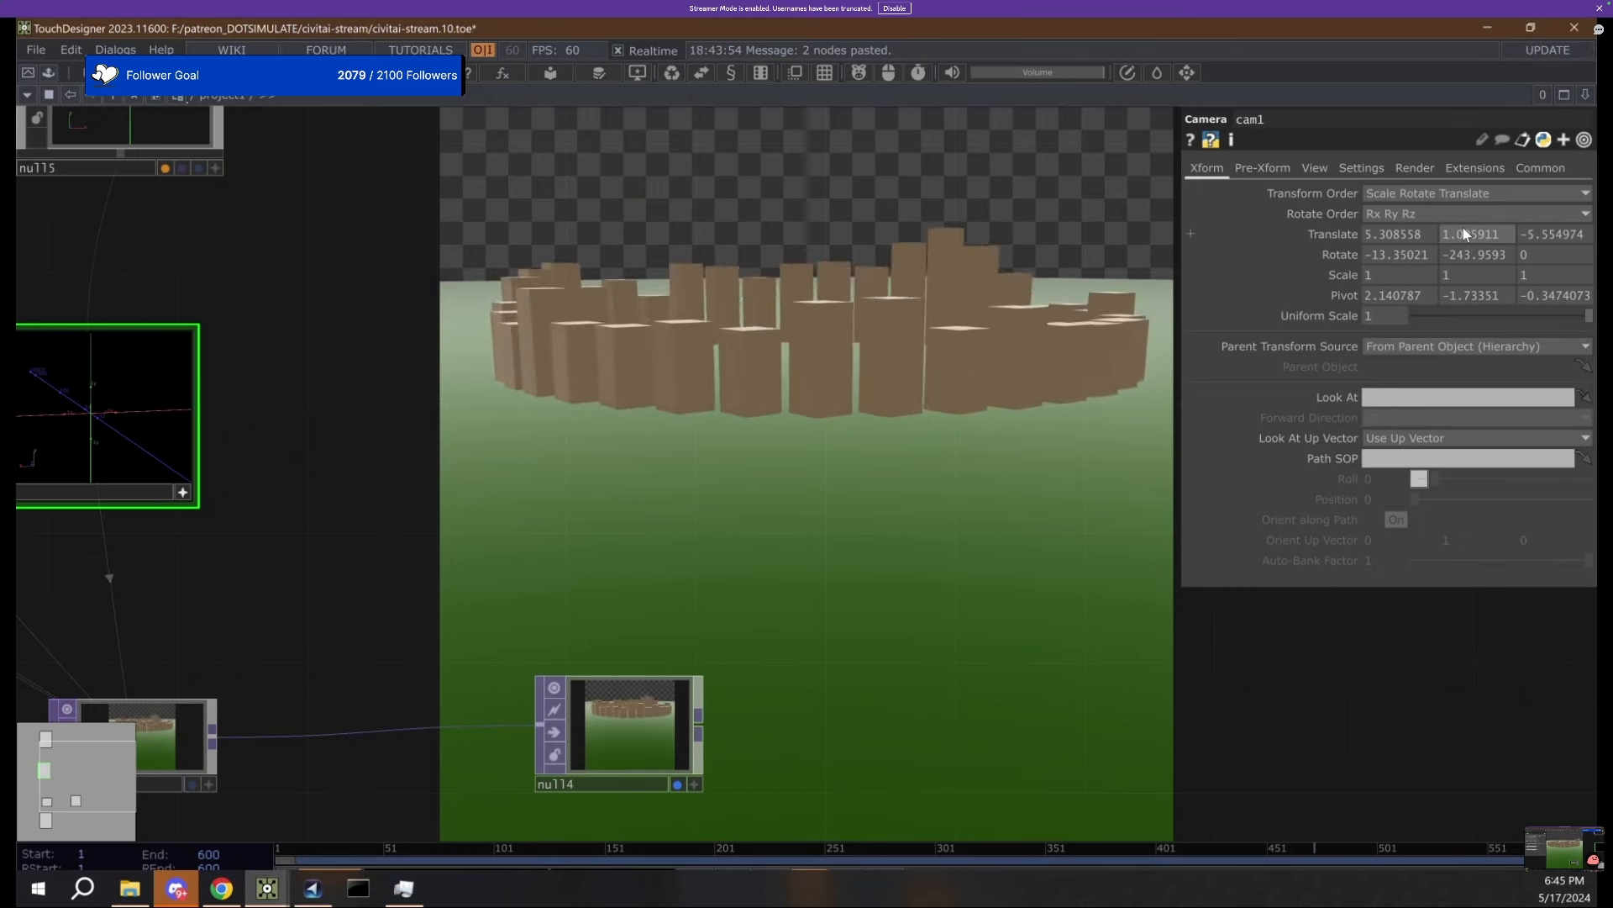
middle_drag(1464, 234, 1466, 239)
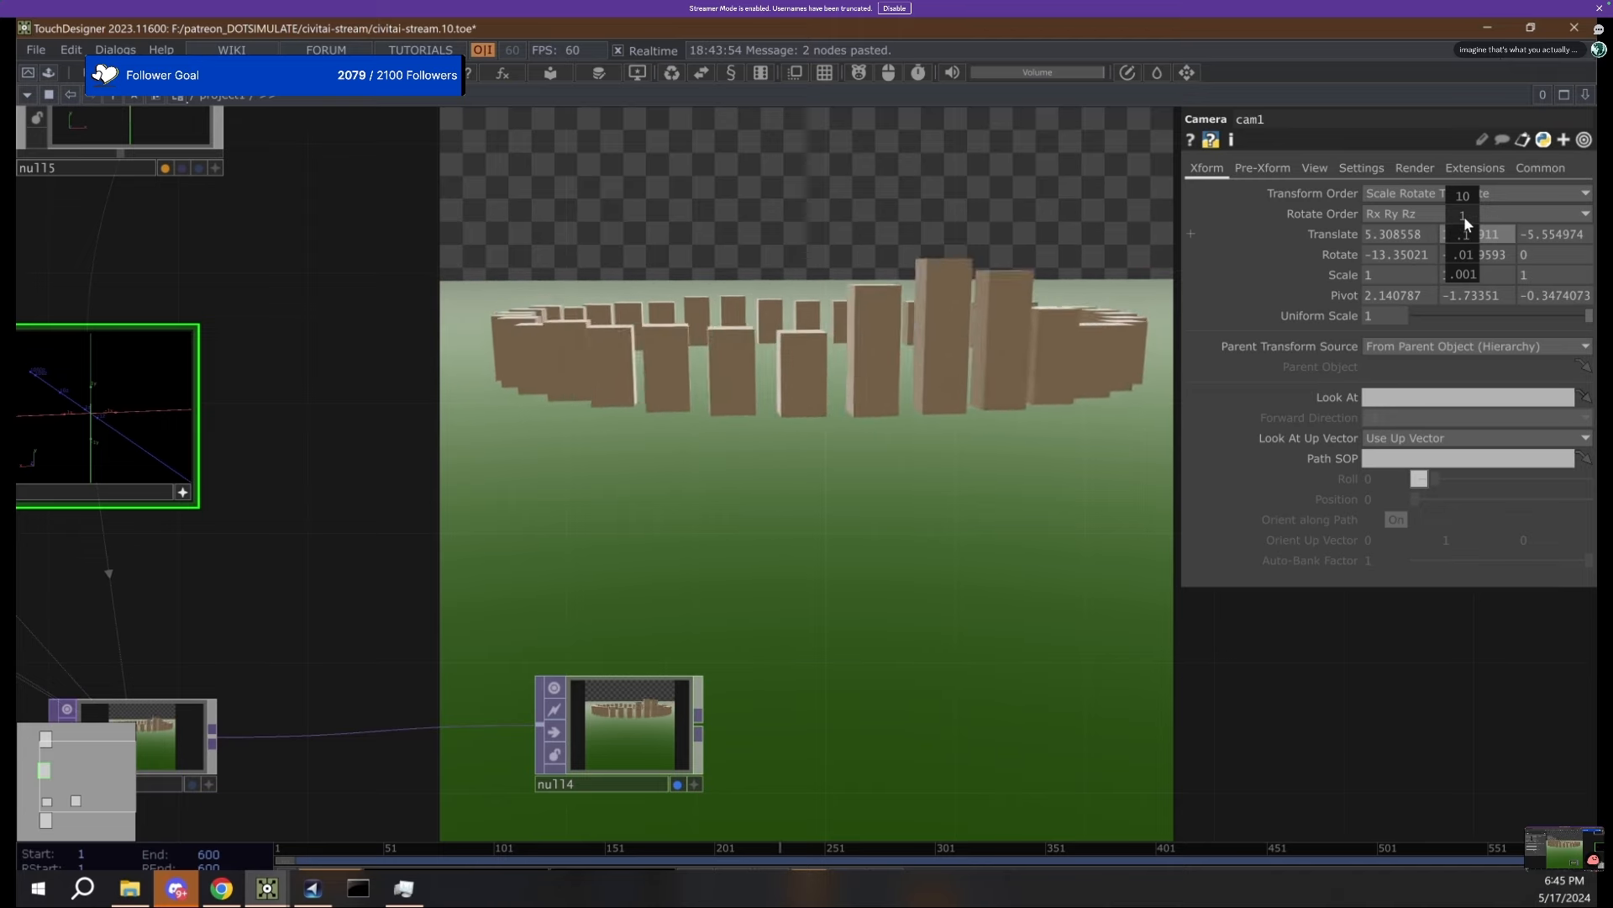
mouse_move(1464, 215)
middle_down()
mouse_move(1513, 215)
mouse_move(1428, 215)
mouse_move(1513, 229)
mouse_move(1463, 229)
mouse_move(1500, 233)
mouse_move(1463, 234)
mouse_move(1467, 264)
mouse_move(1471, 207)
middle_up()
Inspect the depth component's output and turn off its Calculate Live option.
drag(656, 466, 661, 402)
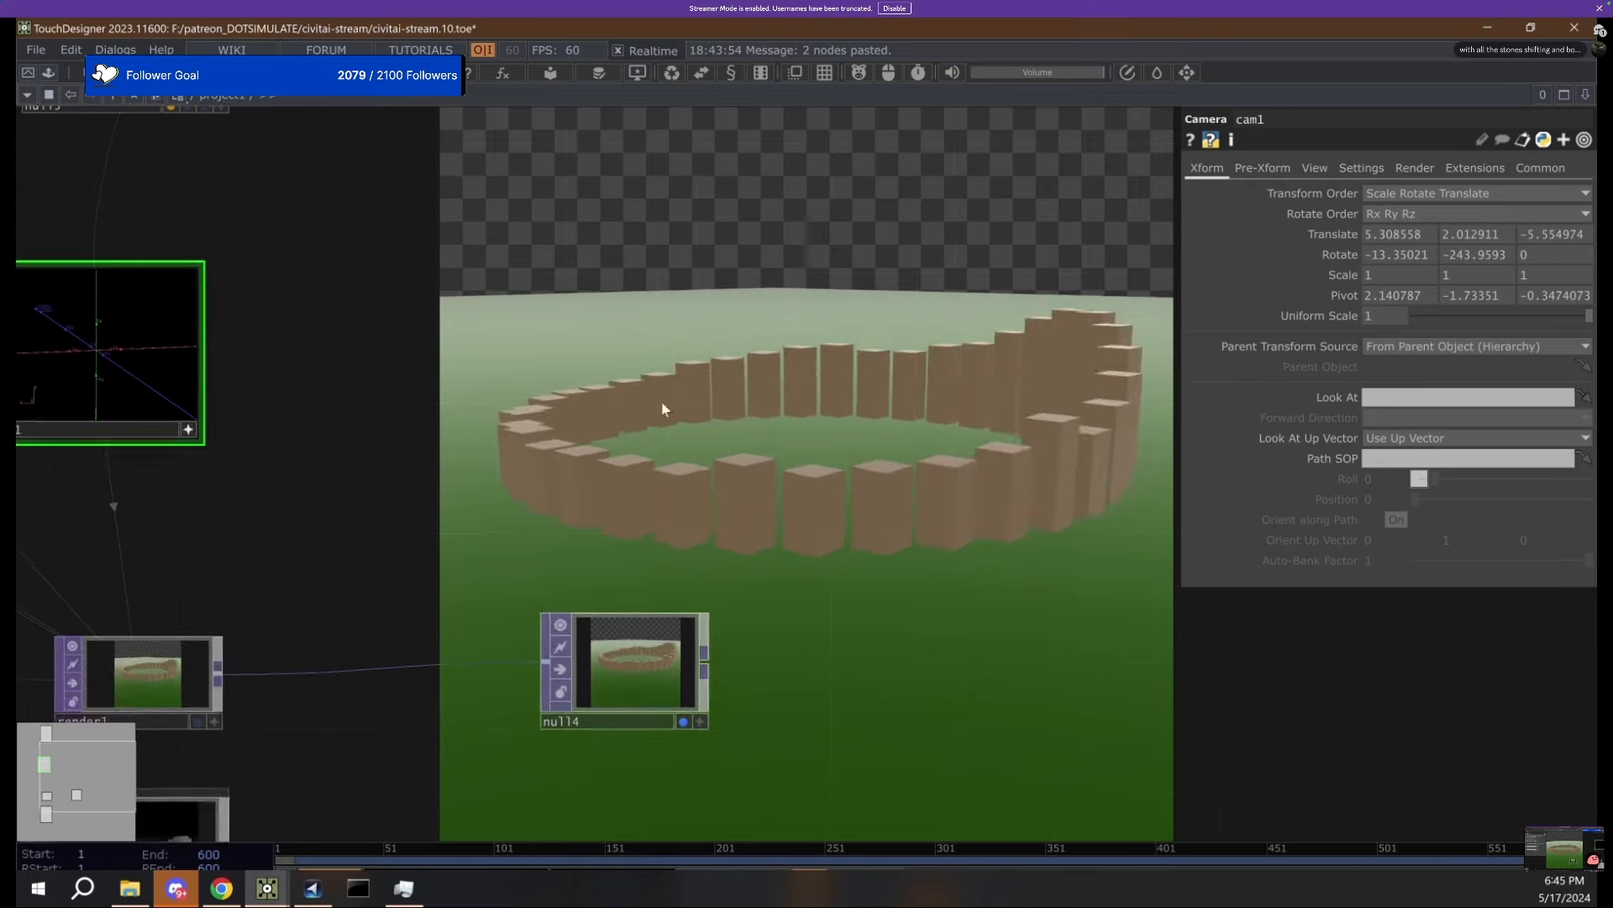
scroll(664, 406, down, 5)
drag(646, 489, 565, 455)
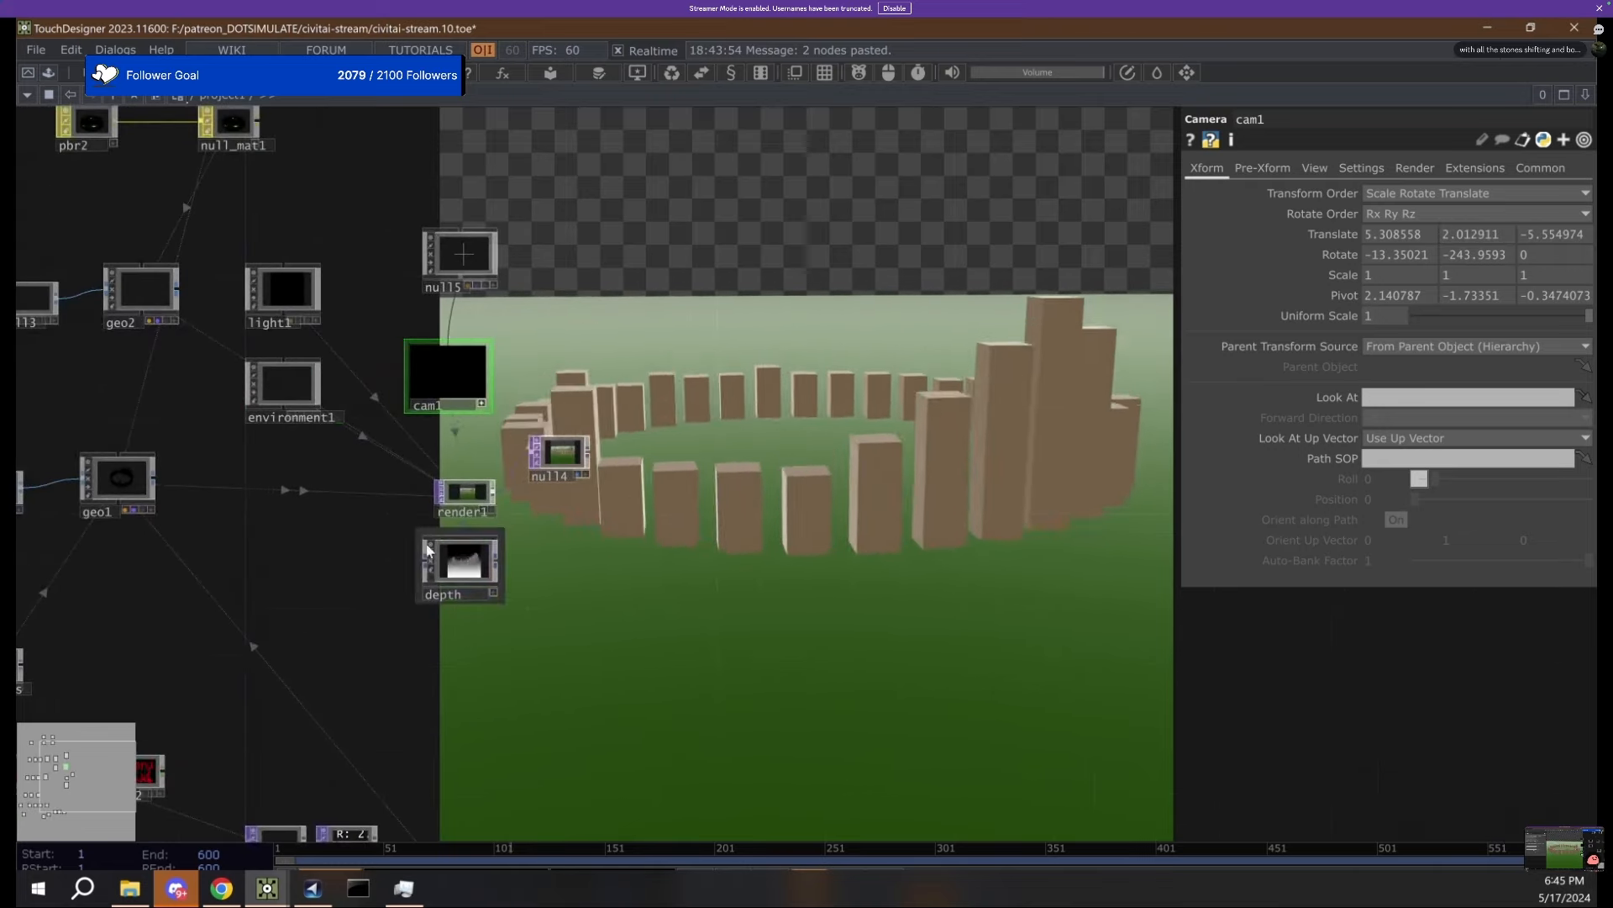
scroll(472, 583, up, 7)
click(429, 484)
drag(187, 524, 494, 524)
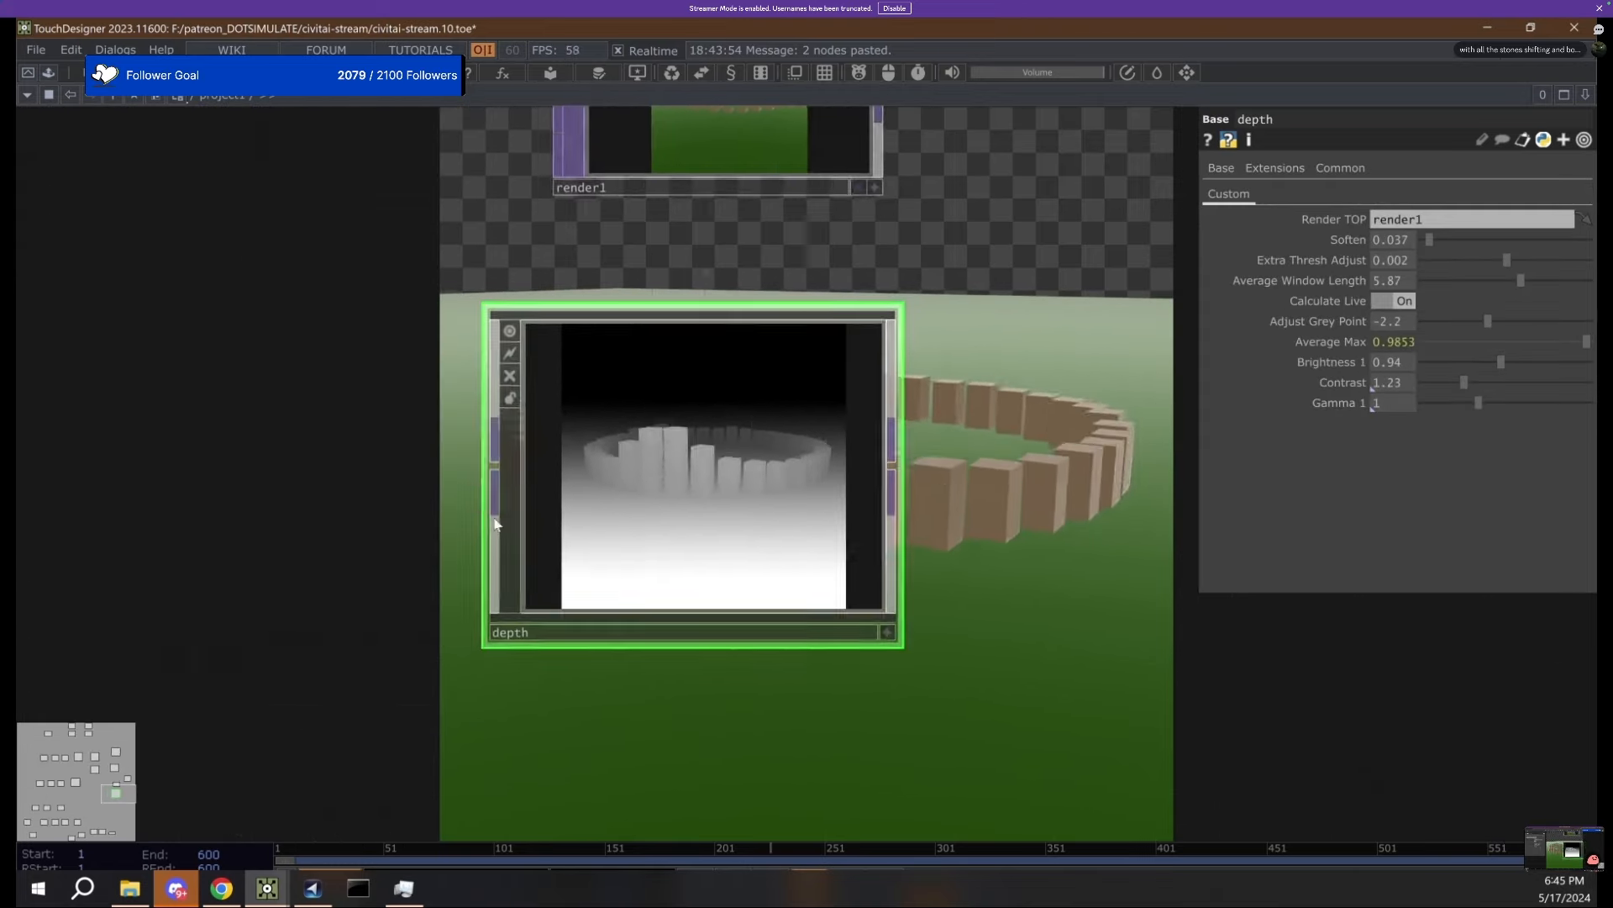
scroll(756, 441, up, 3)
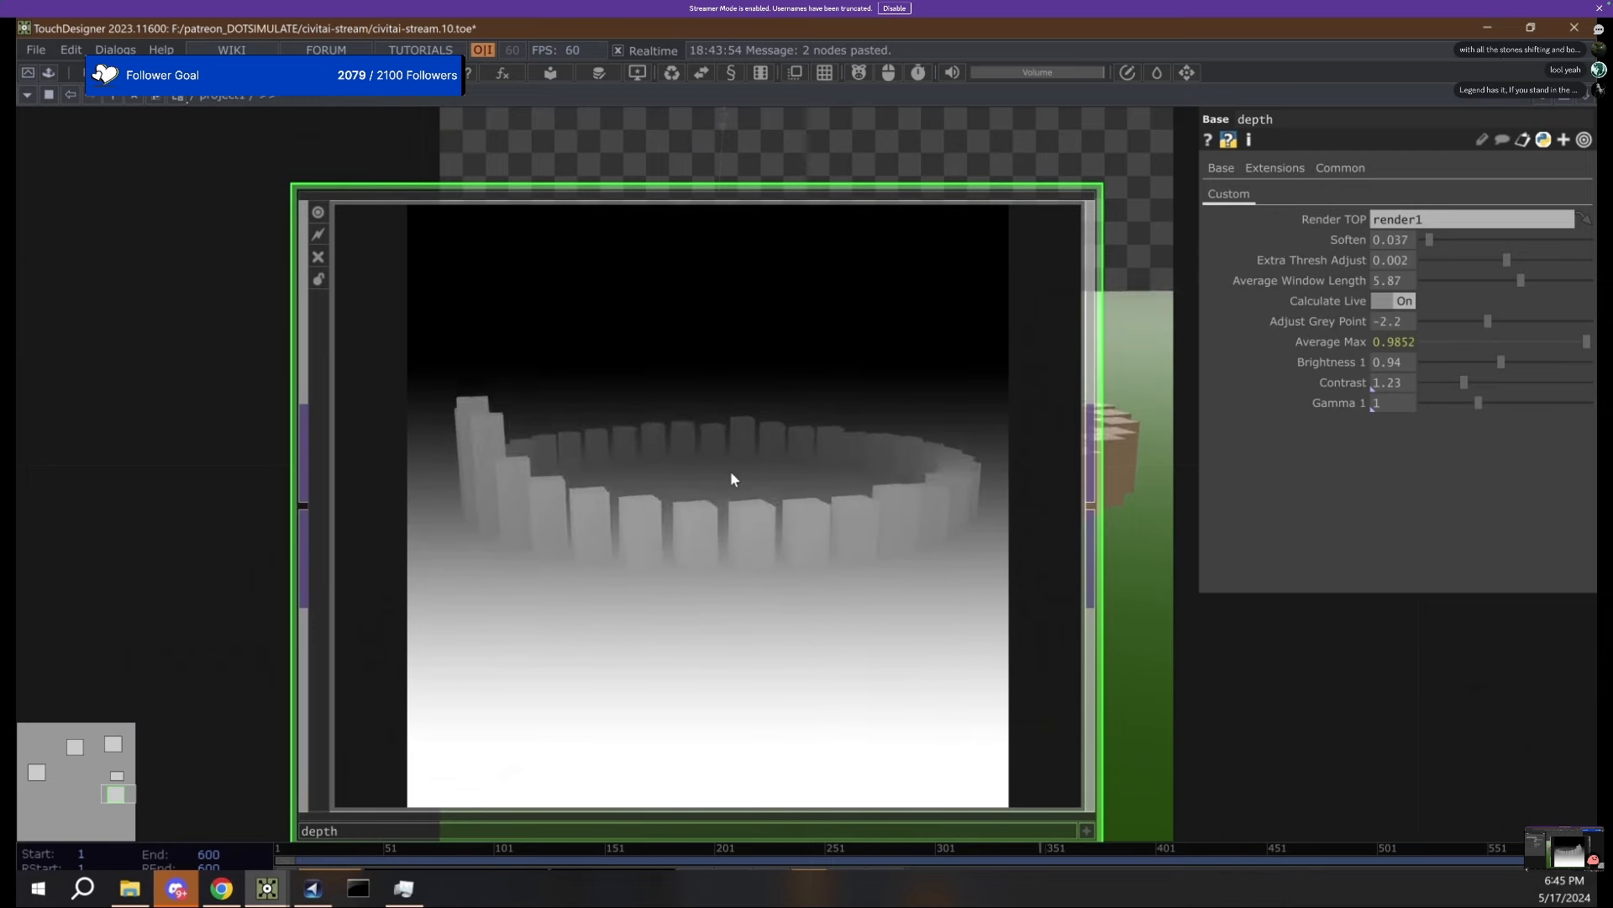
click(1393, 301)
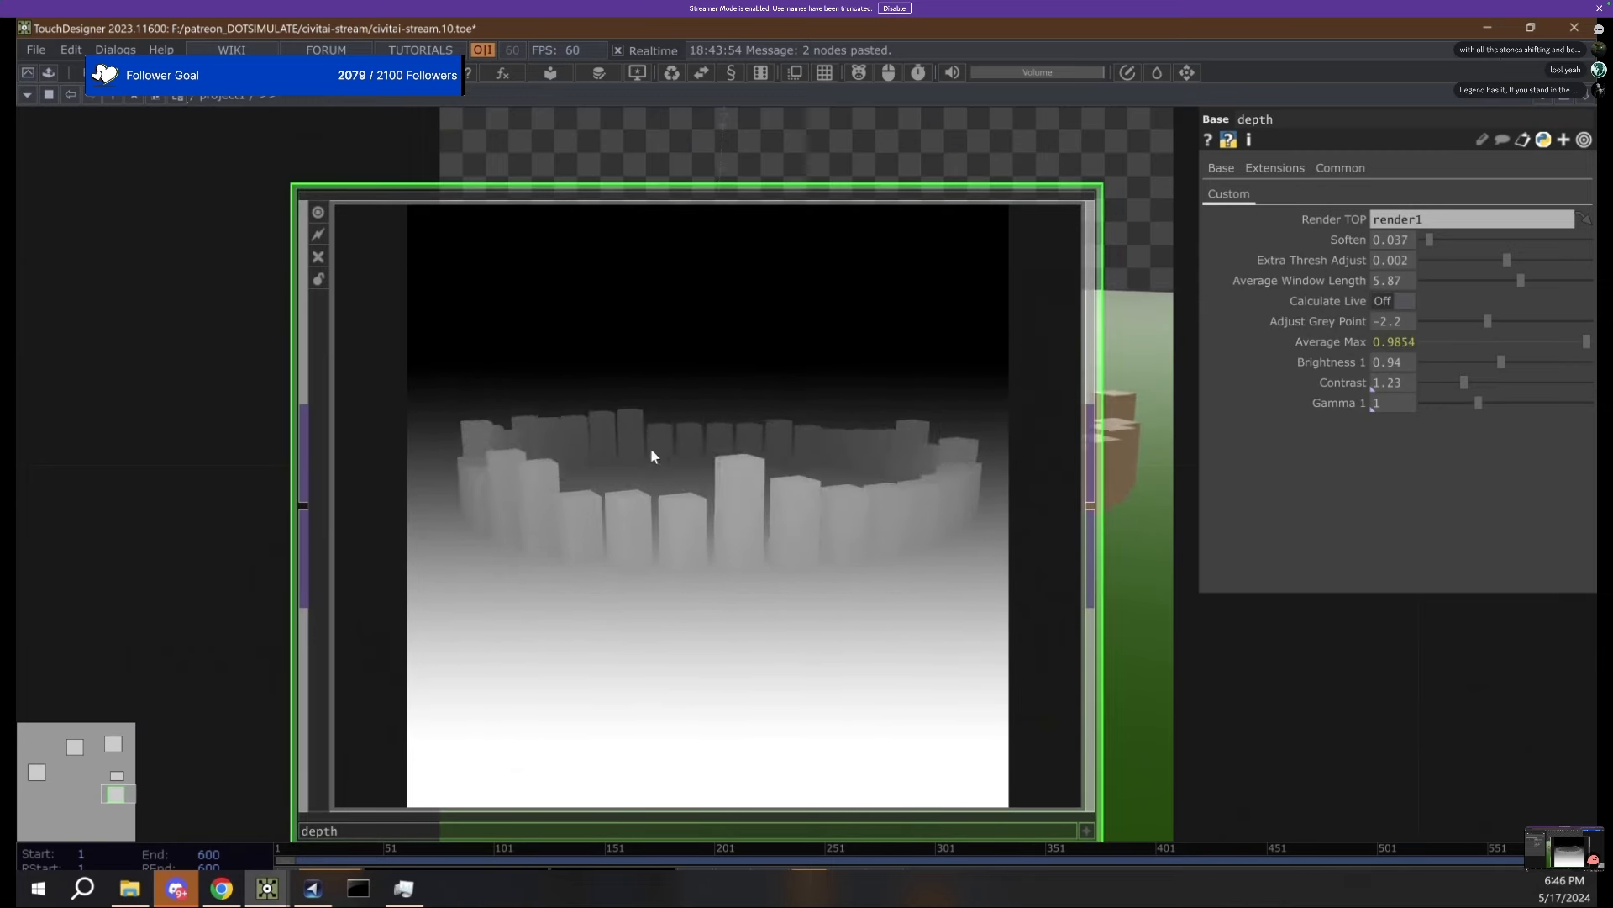
scroll(116, 425, down, 3)
scroll(116, 426, down, 4)
drag(85, 412, 146, 473)
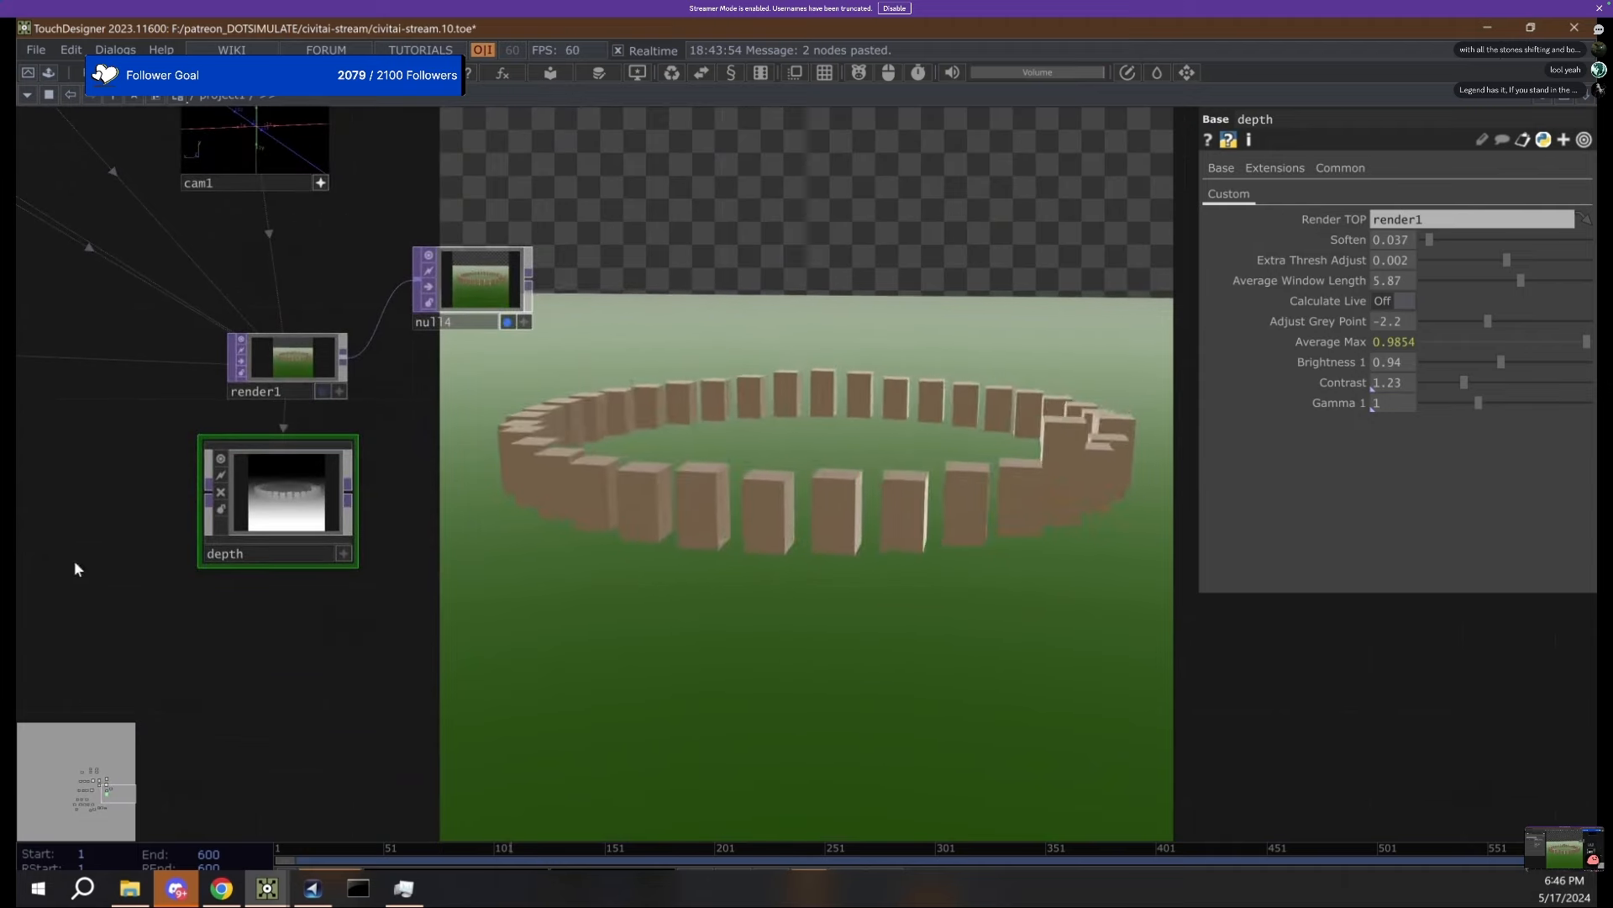
click(619, 372)
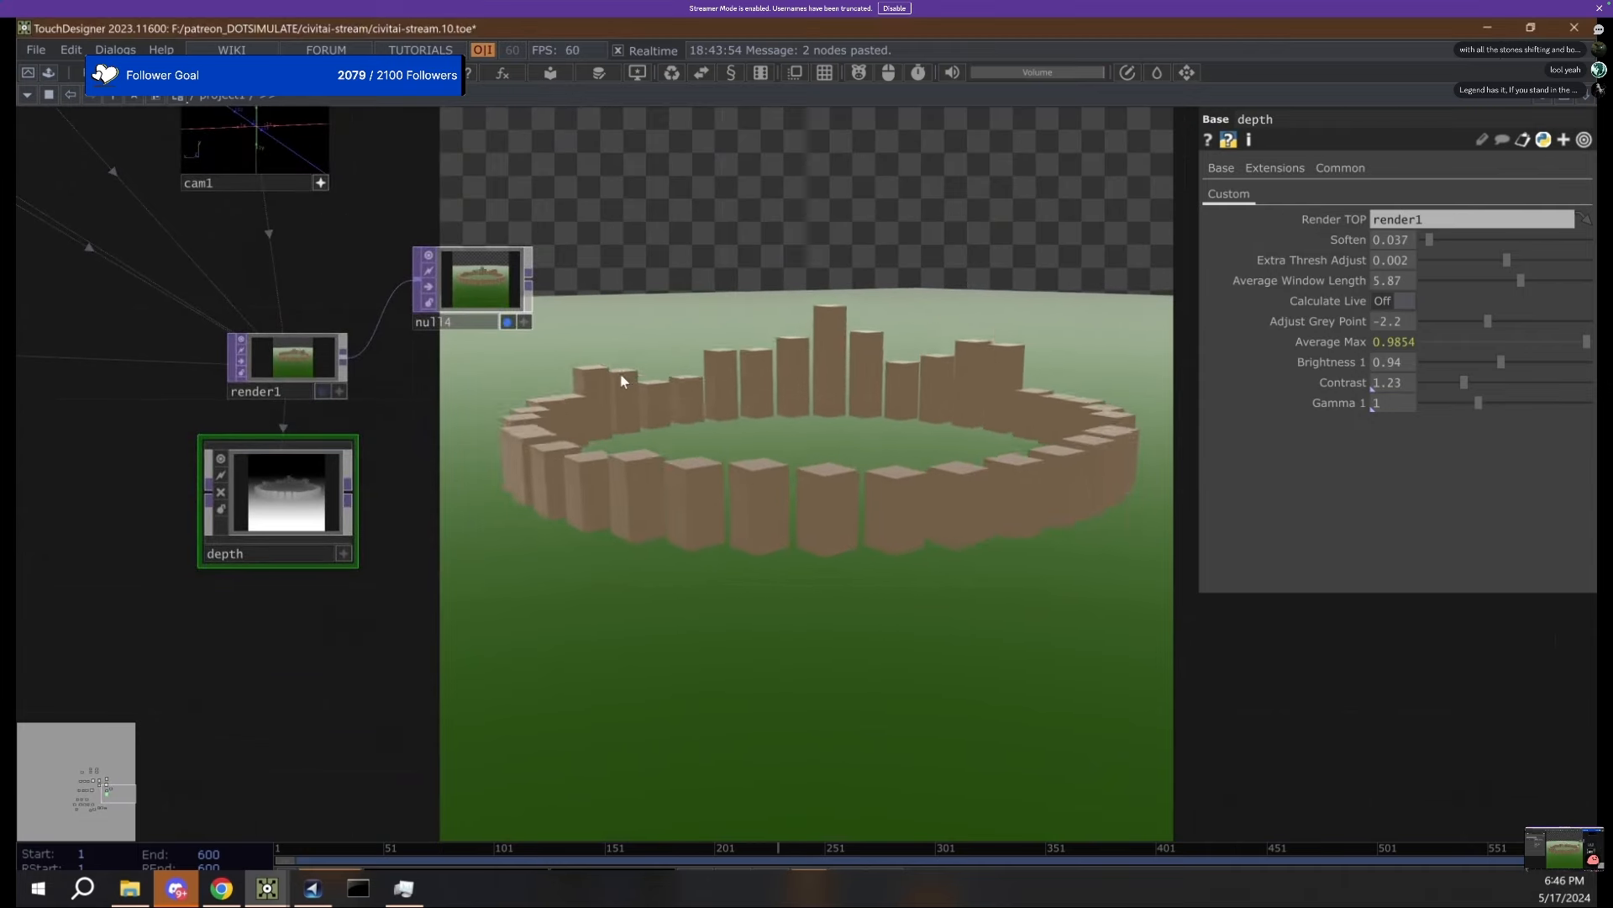
key(ctrl+v)
drag(673, 184, 689, 386)
scroll(701, 395, up, 5)
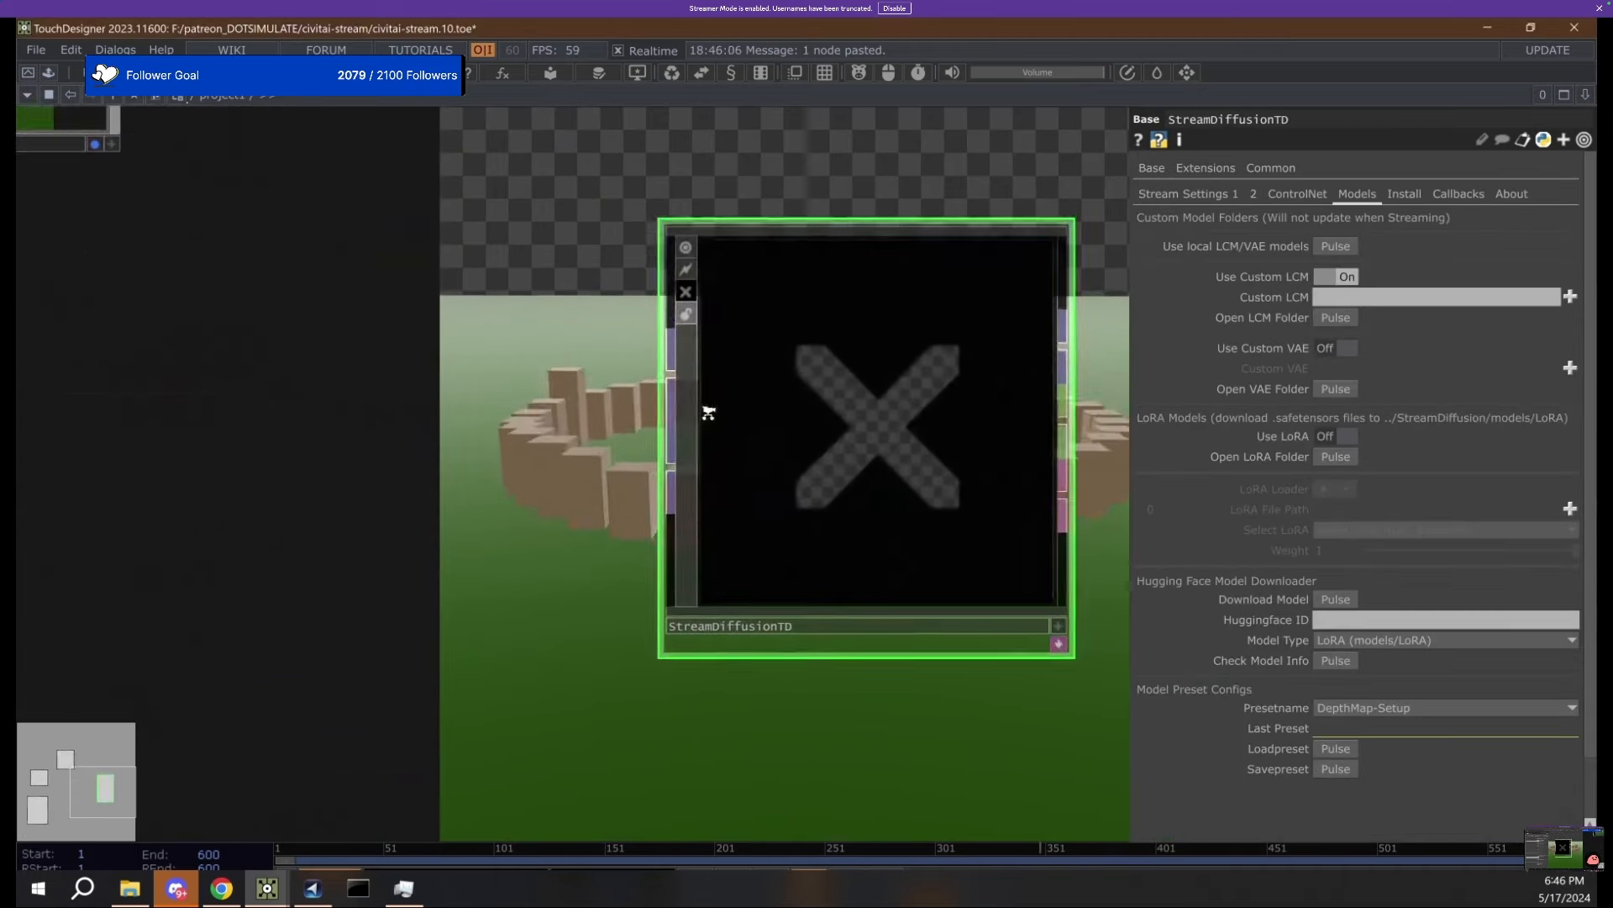
scroll(859, 457, down, 5)
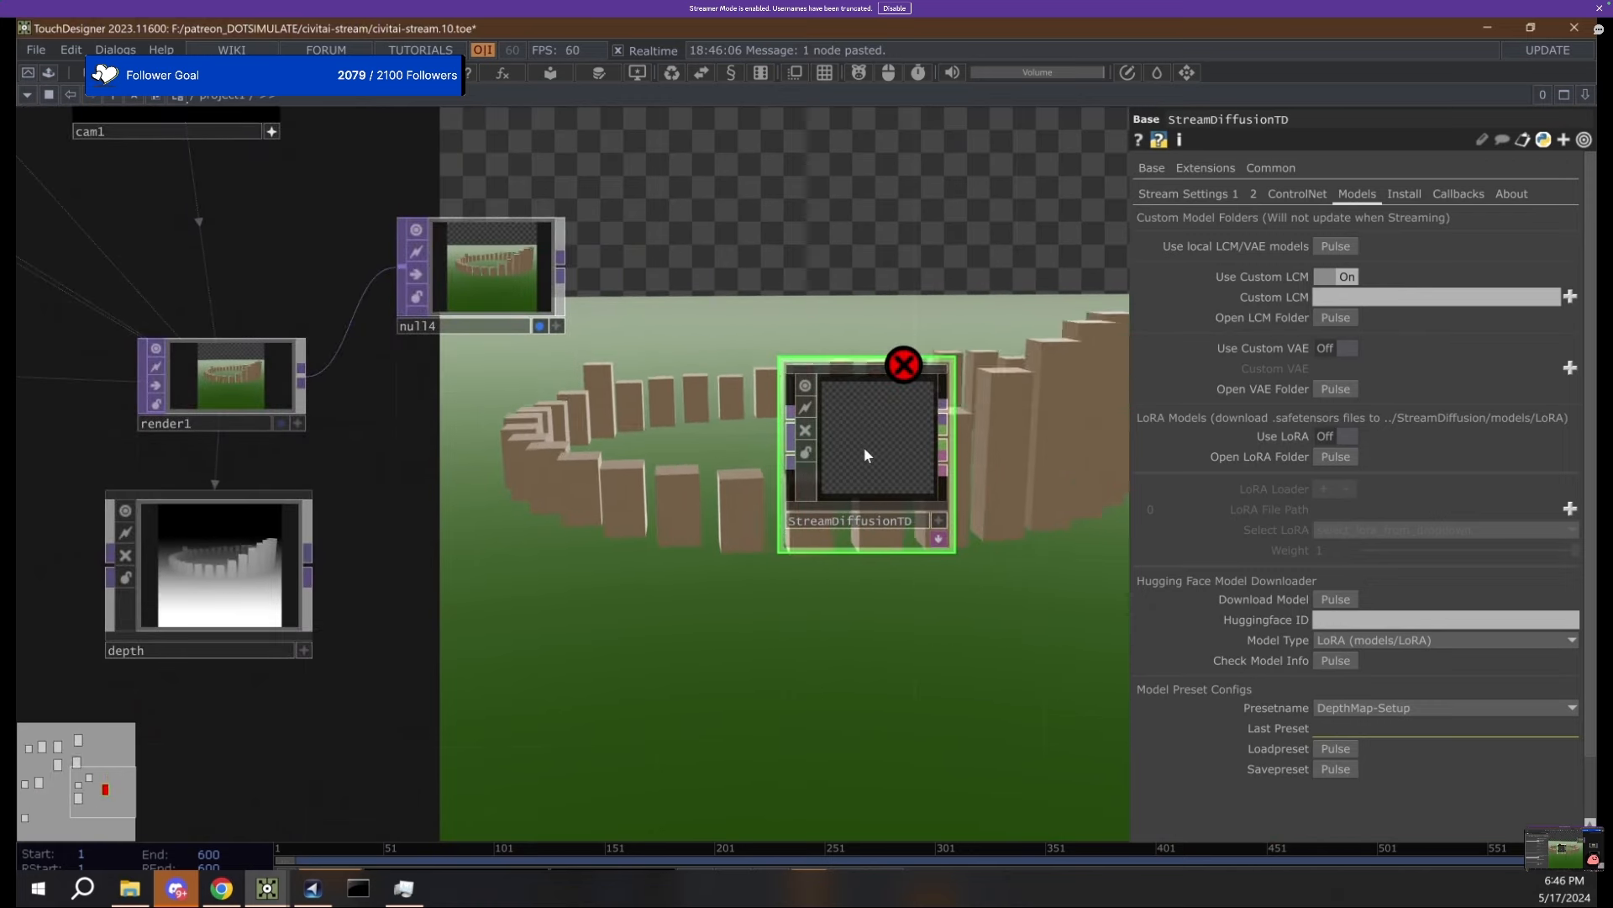
middle_click(864, 450)
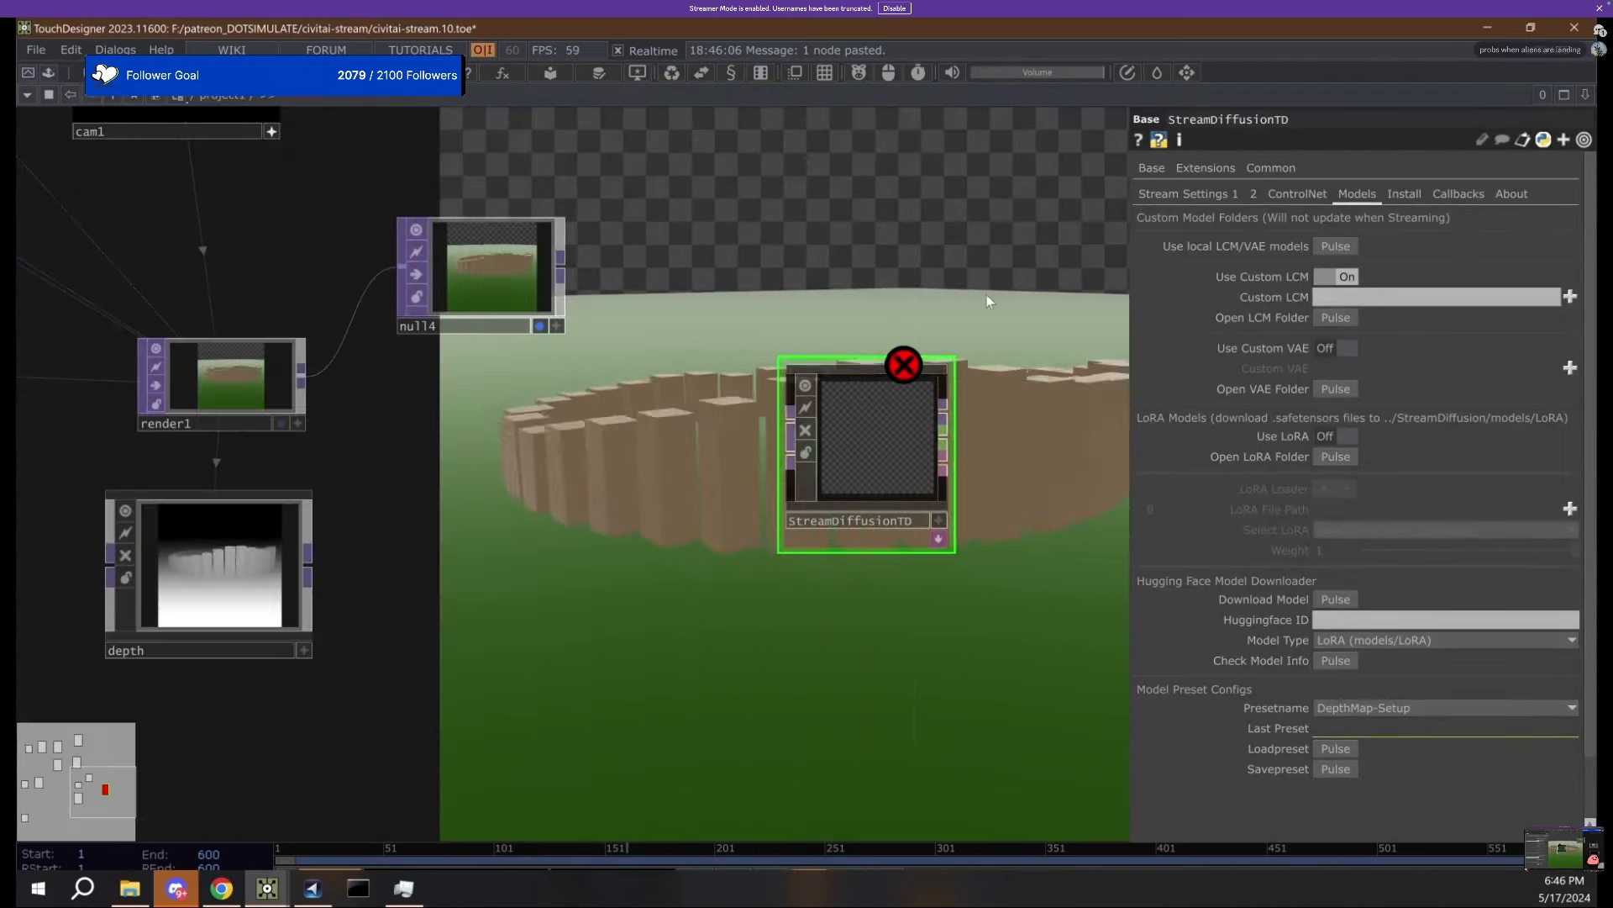
click(1207, 195)
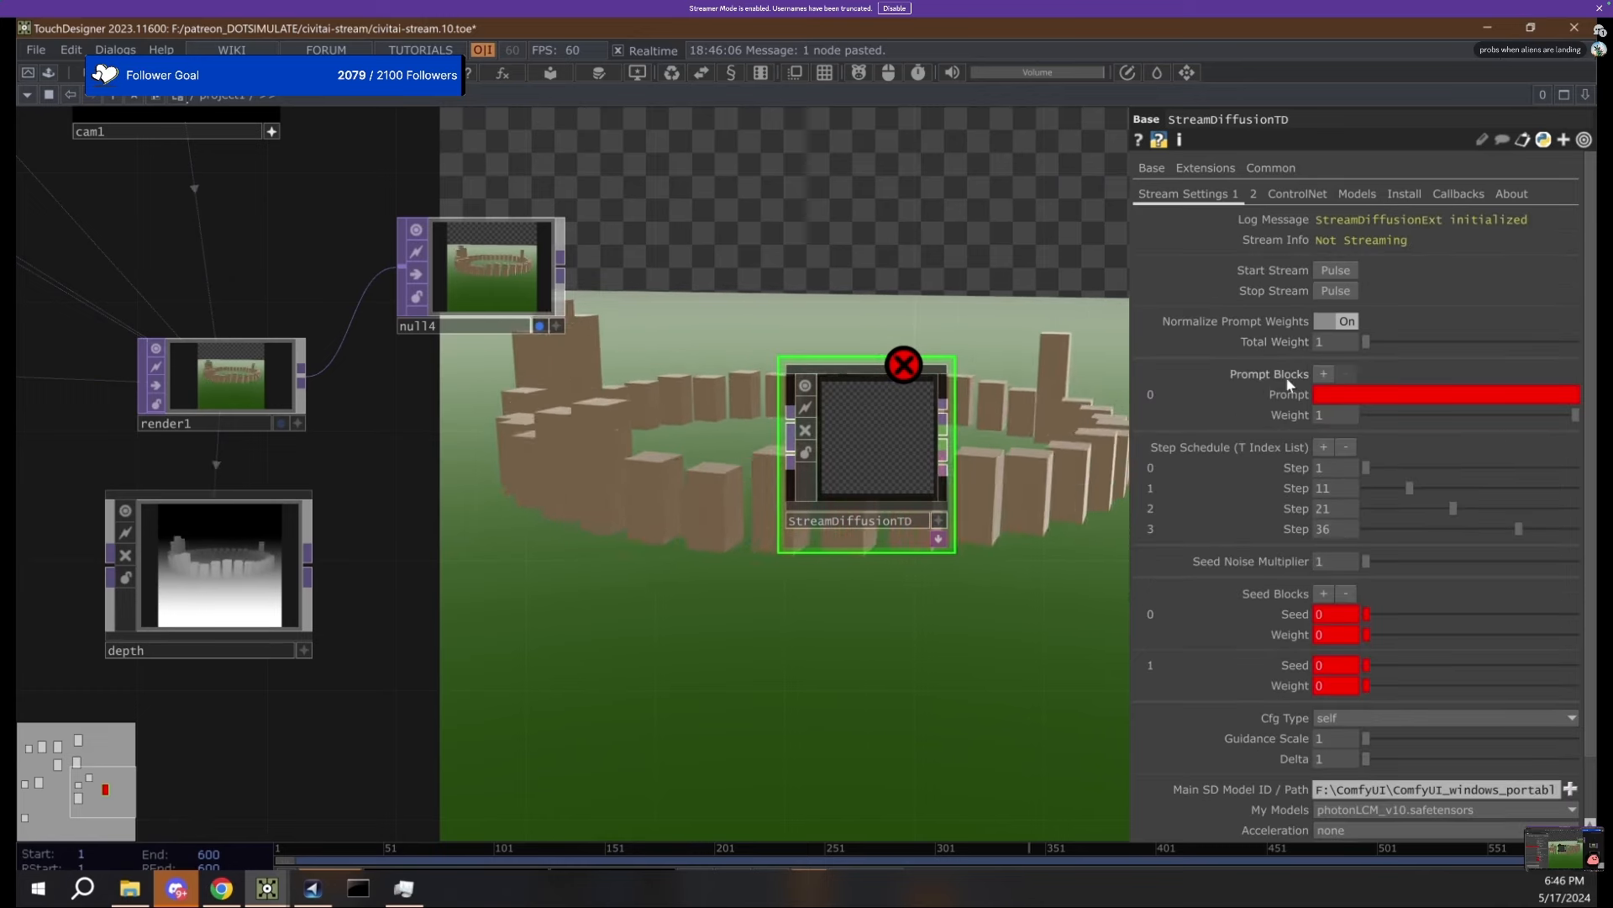
key(Delete)
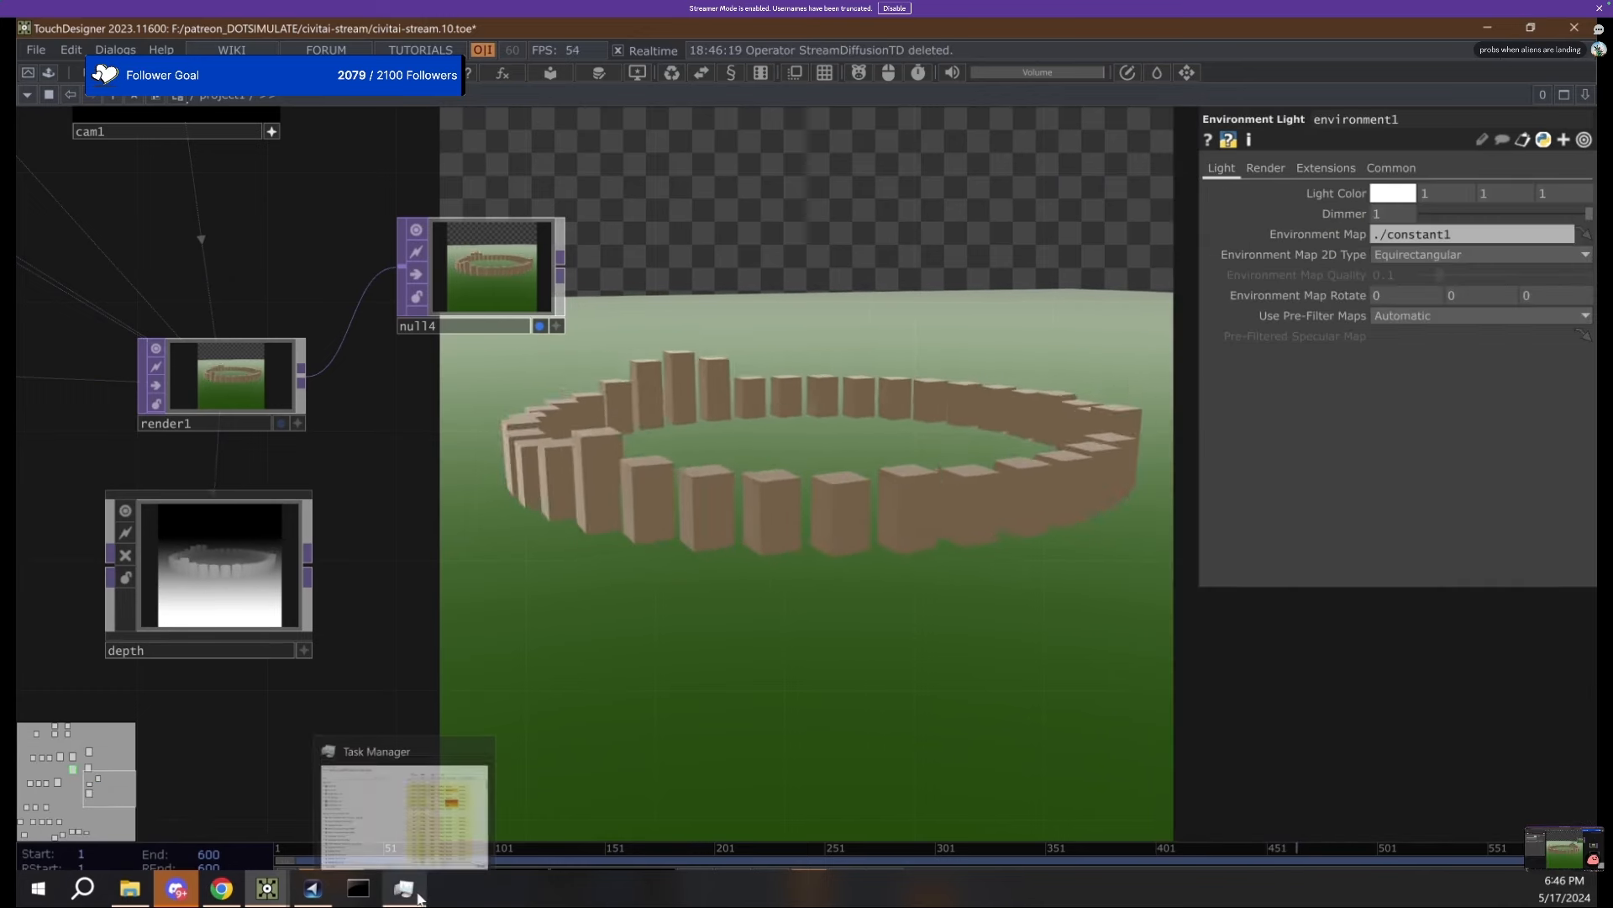
Load the StreamDiffusionTD-0.1.11-FixPlatformCheck.tox component from the file explorer into the network beside the depth component.
click(124, 891)
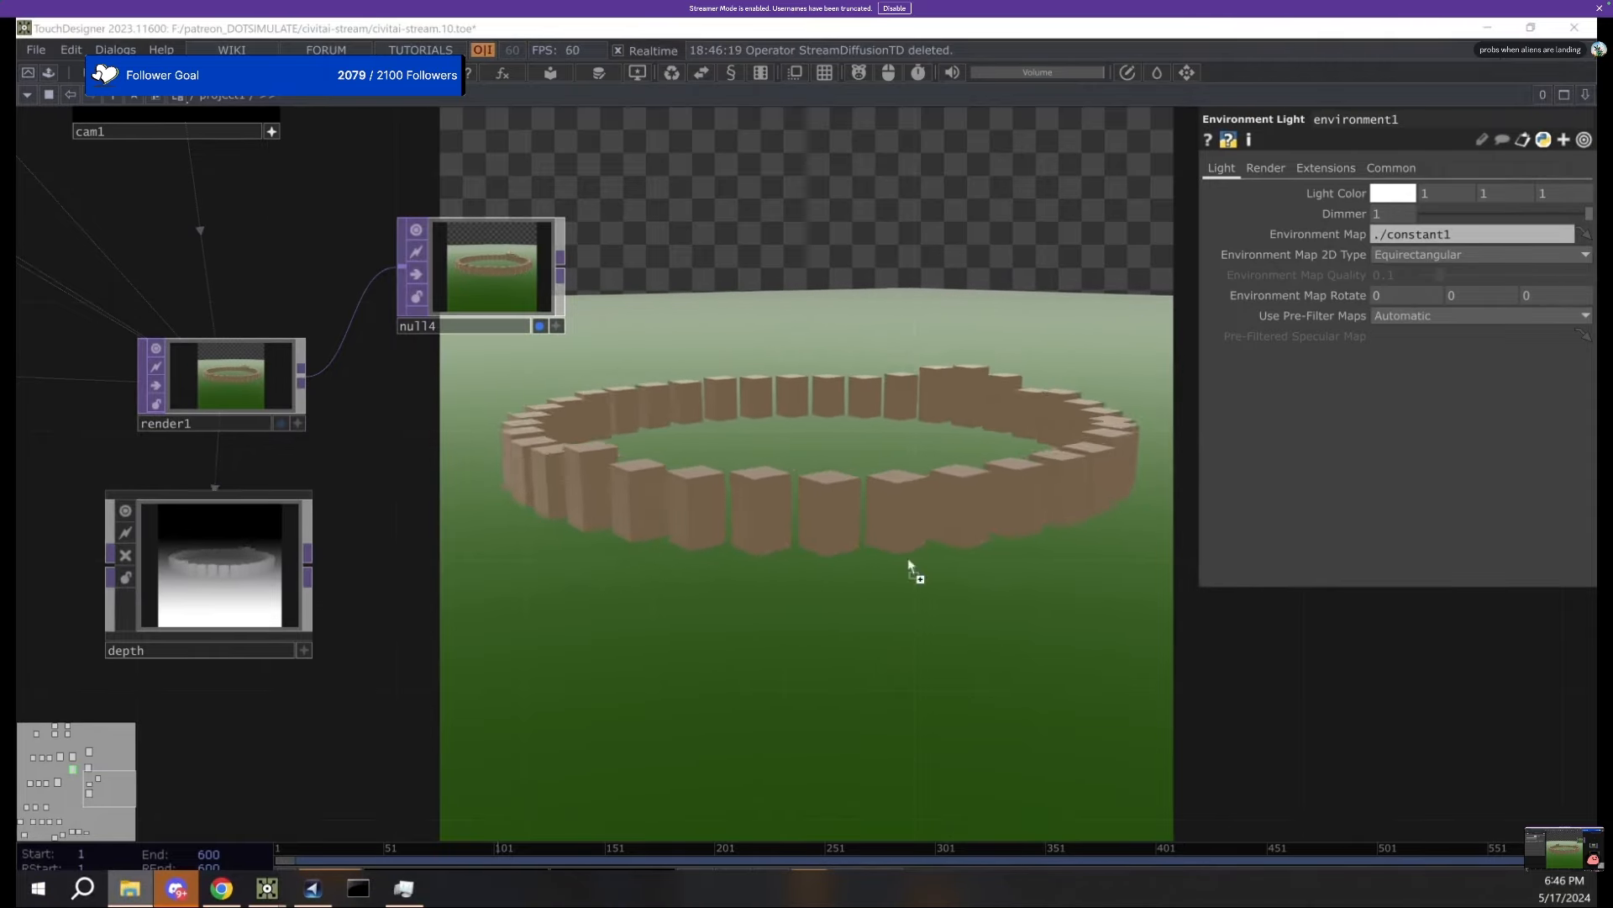
drag(911, 565, 810, 479)
scroll(817, 412, up, 5)
scroll(831, 425, down, 6)
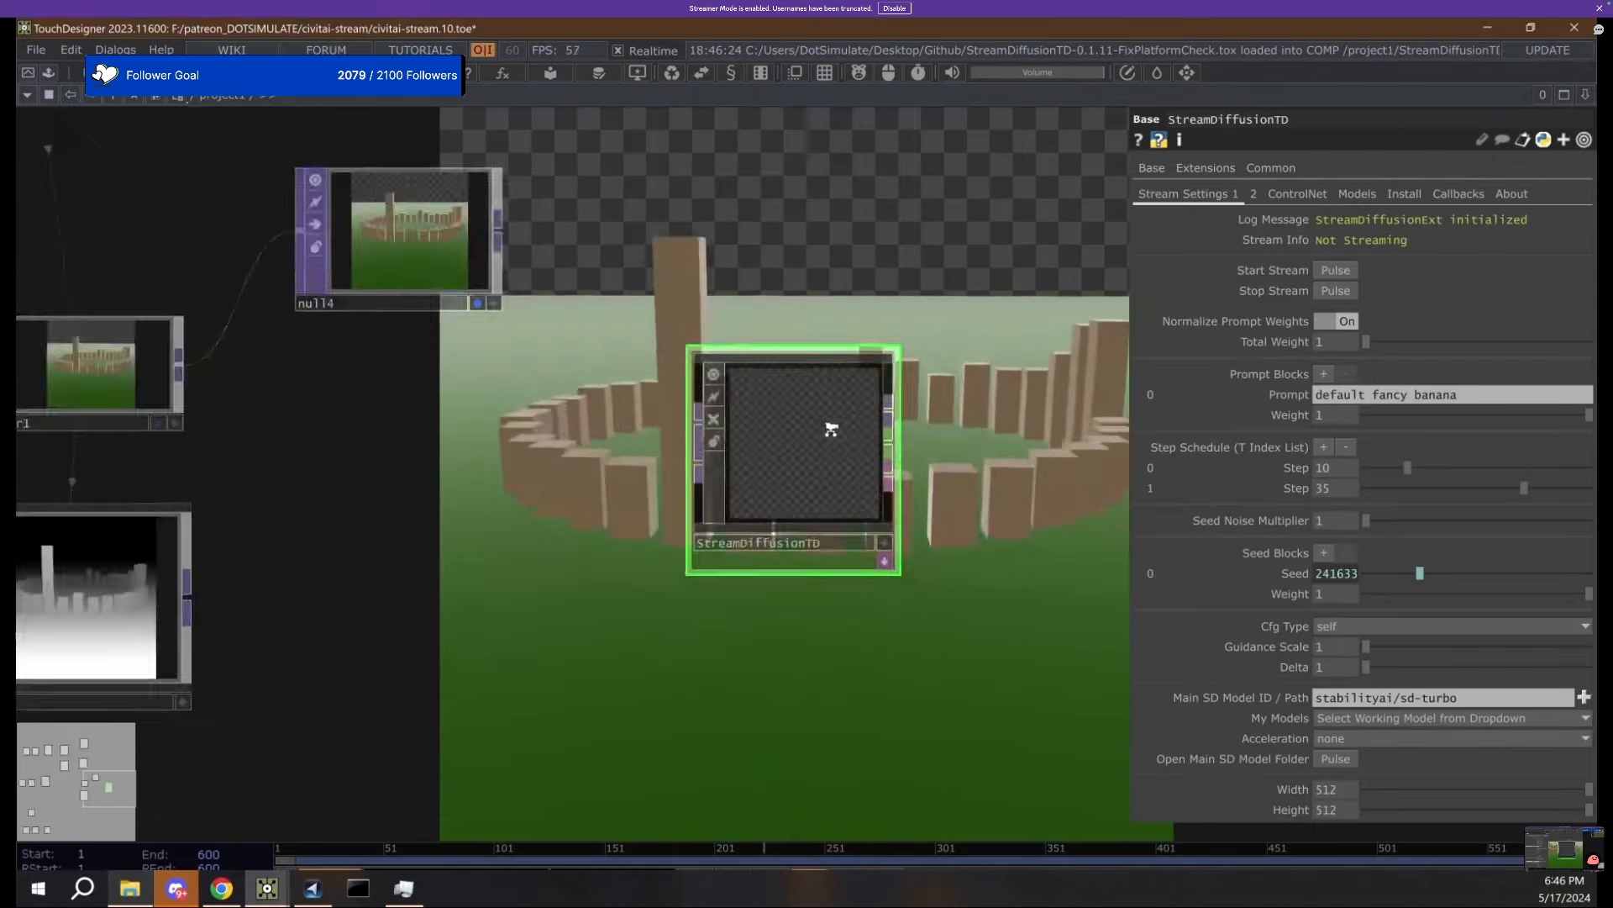
Set the StreamDiffusionTD install base folder to the StreamDiffusion folder under F:/code-github-testing-zone.
click(1459, 194)
click(1371, 195)
click(1297, 194)
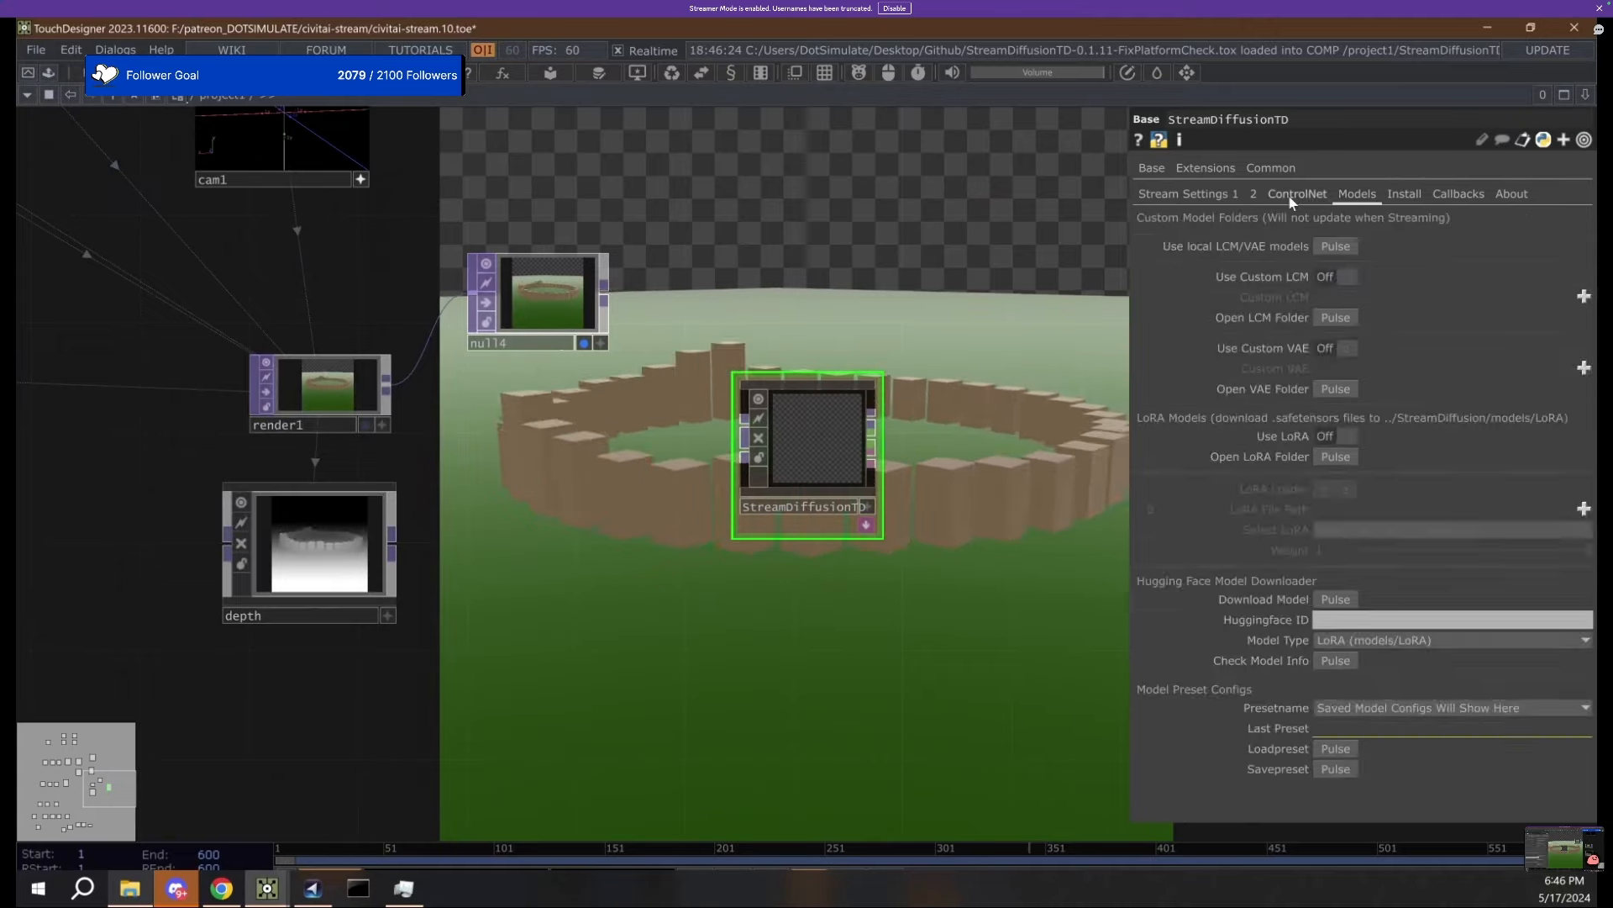
click(1176, 198)
click(1253, 194)
click(1404, 194)
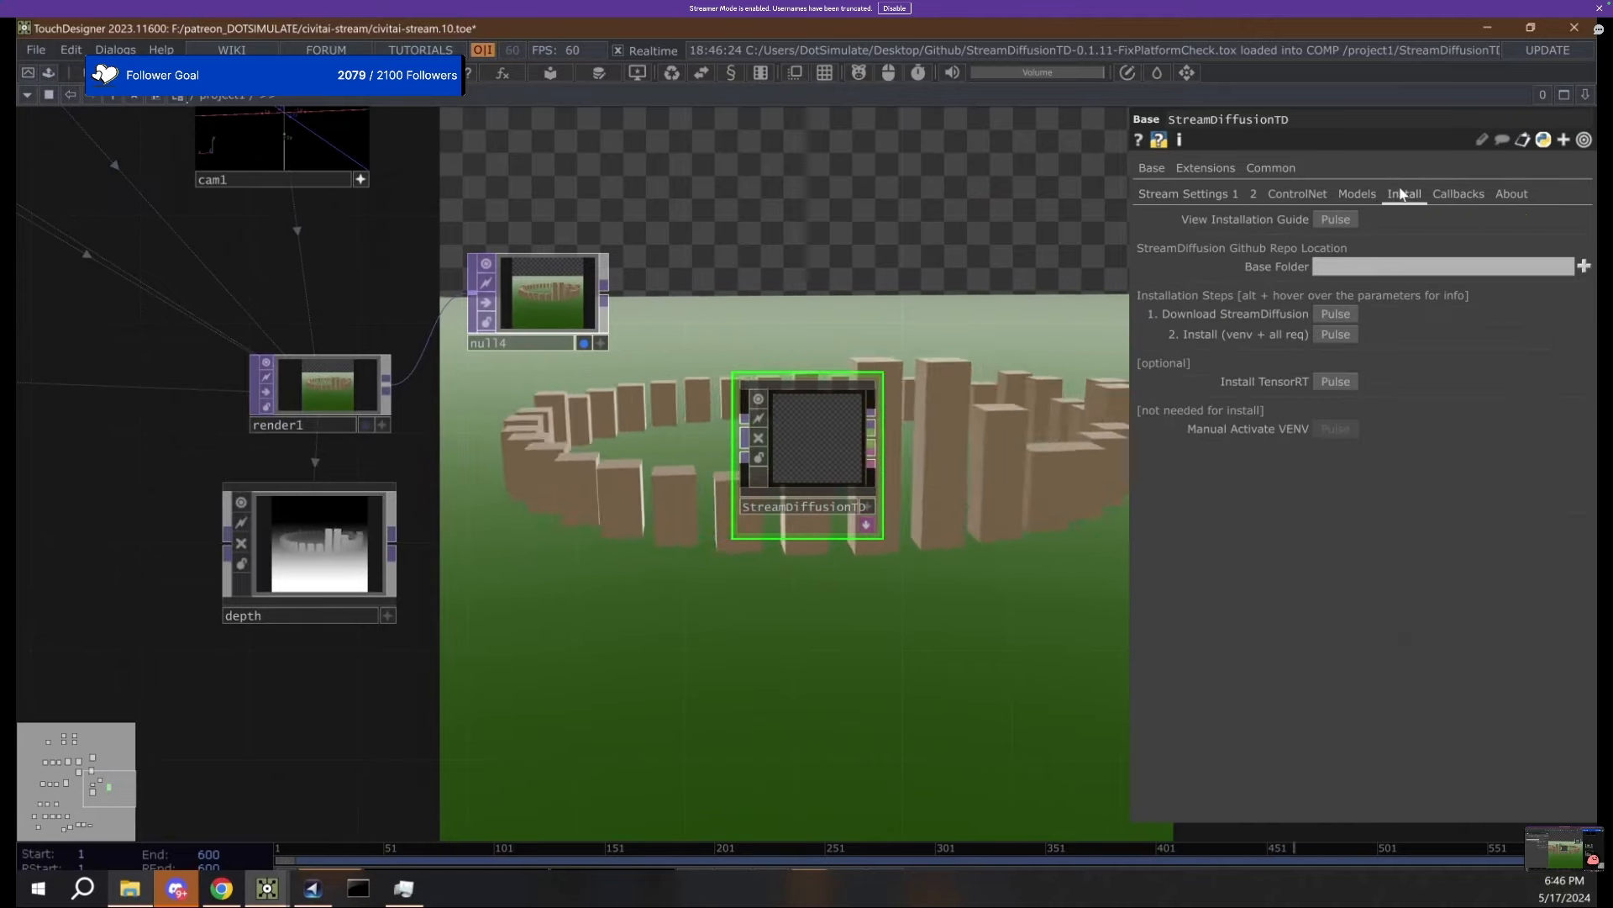
click(1584, 266)
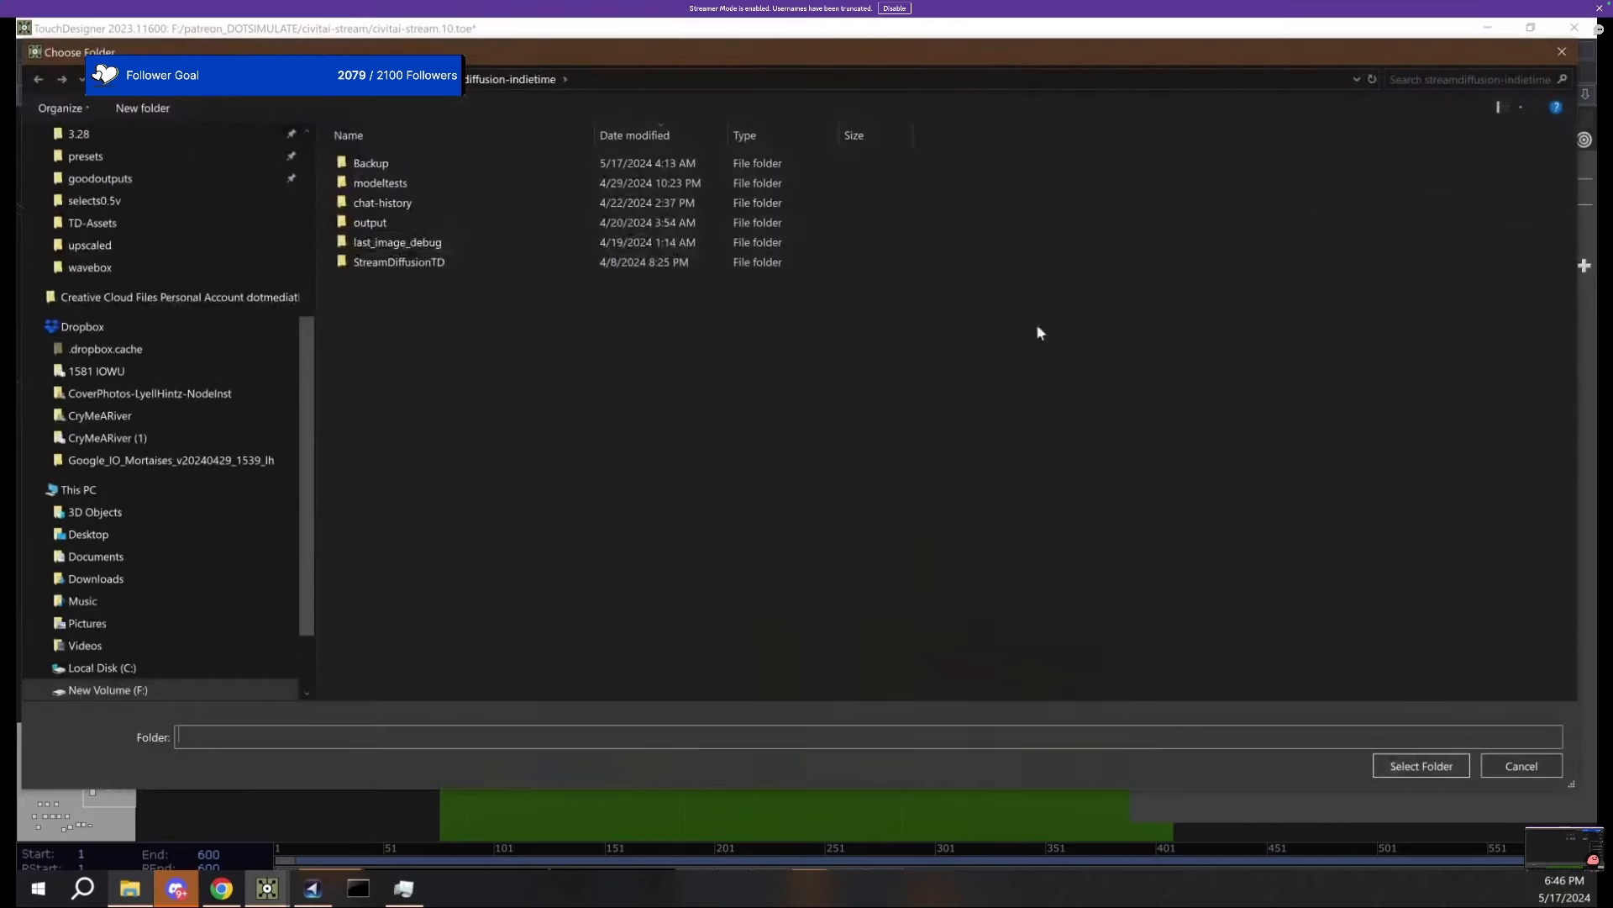
scroll(126, 202, up, 5)
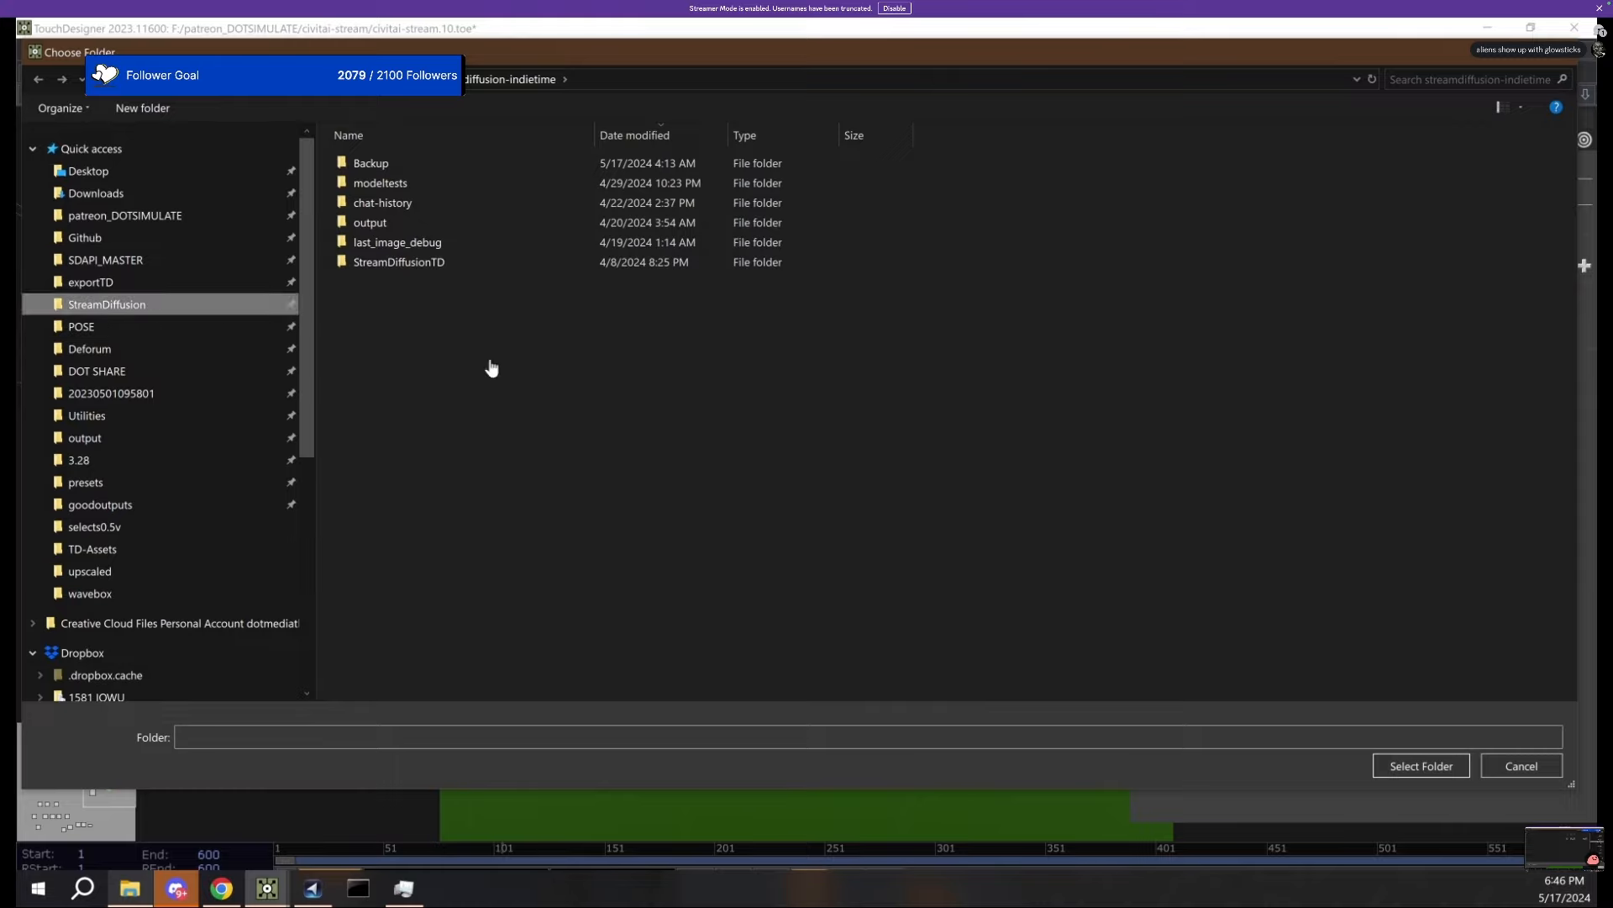
click(1456, 769)
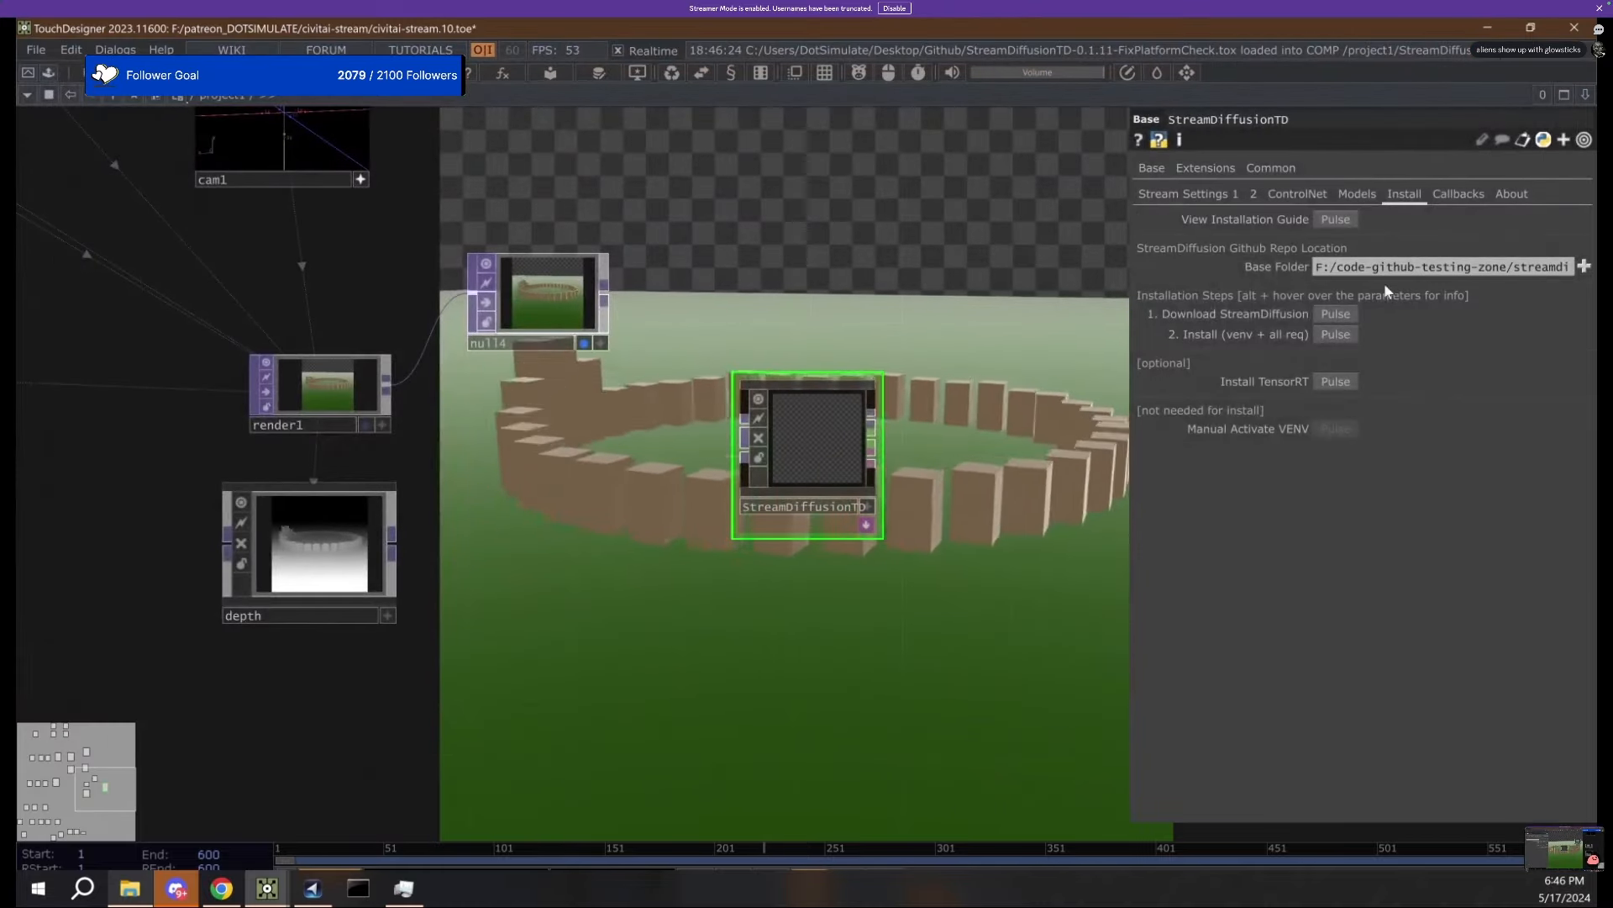
Check which working models are available in StreamDiffusionTD's first stream settings page.
scroll(752, 442, up, 3)
click(1178, 194)
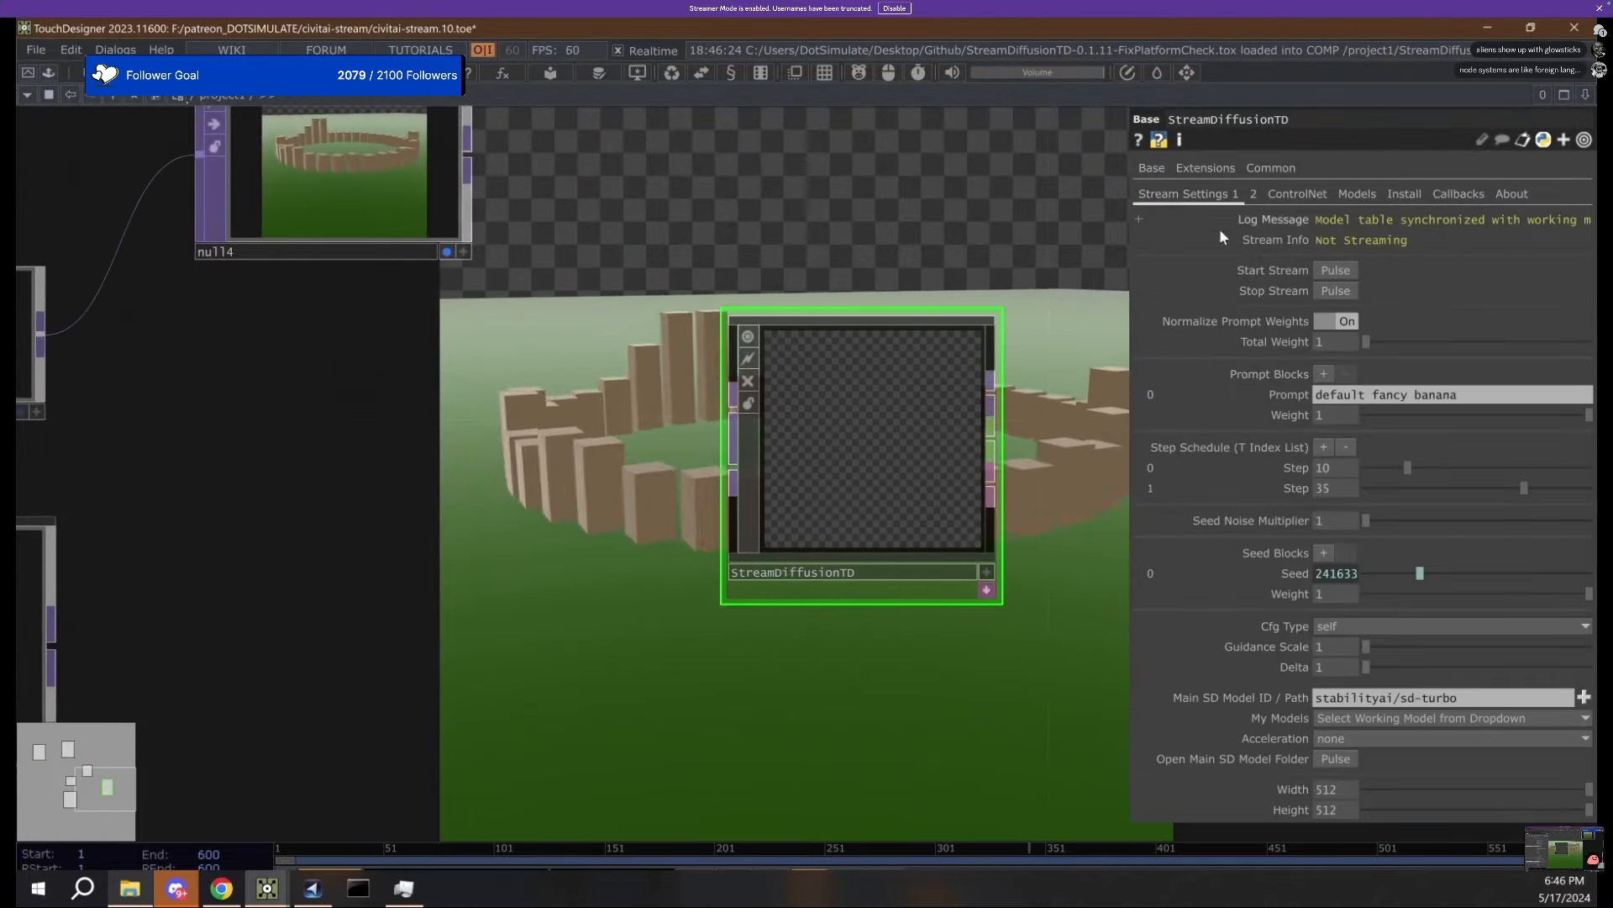
click(1448, 717)
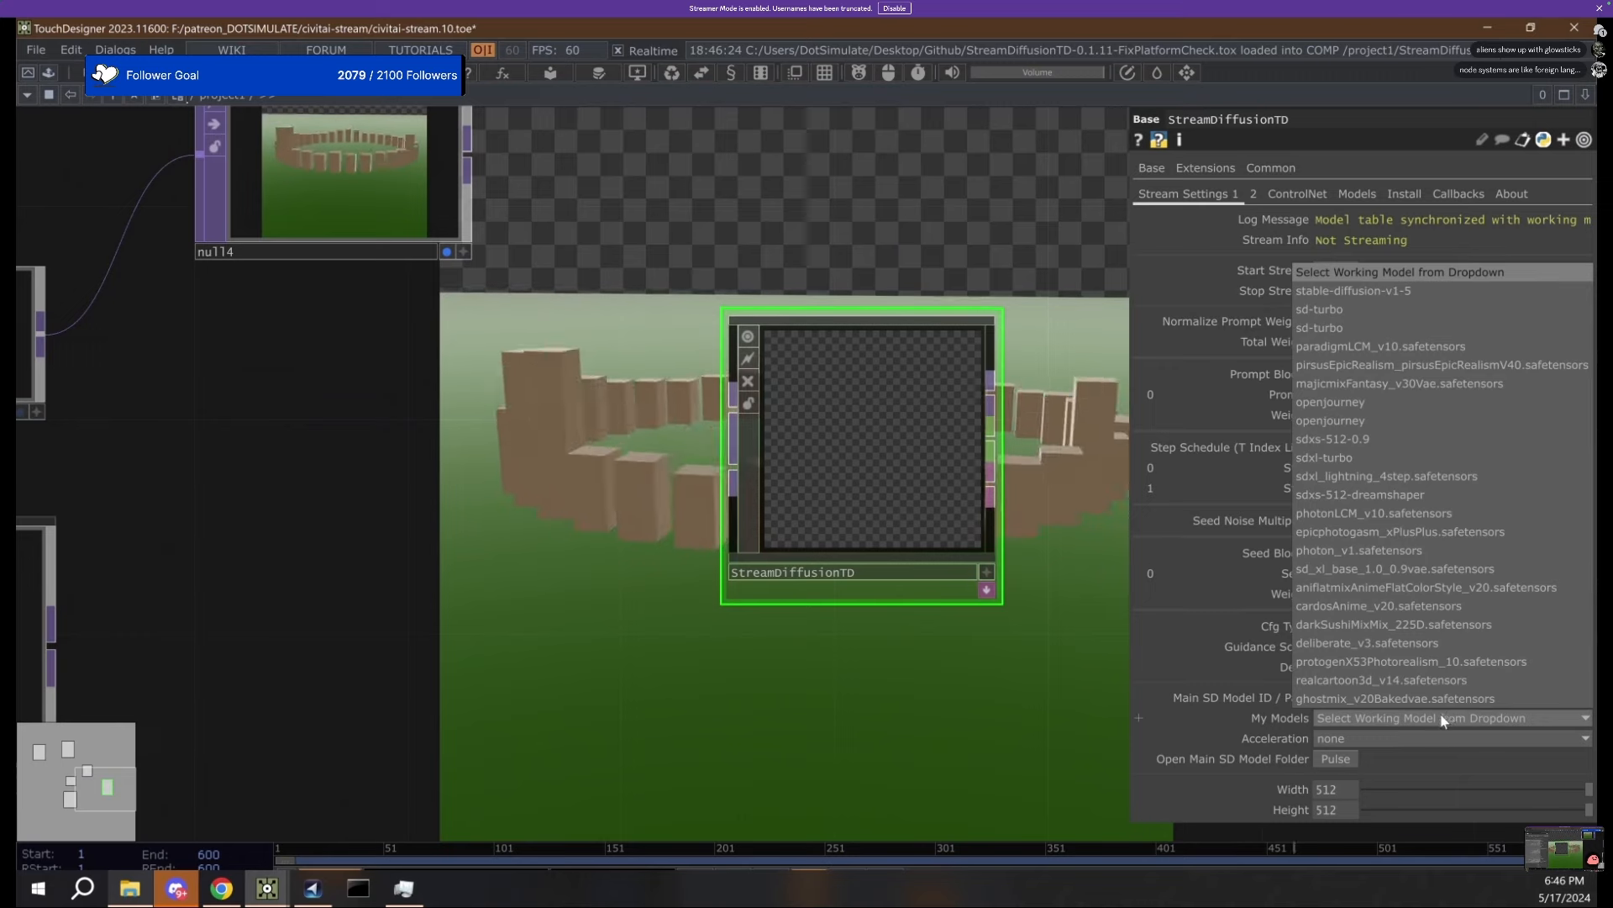
Lower the volume of audiodevout1 to 0.048.
scroll(993, 218, down, 3)
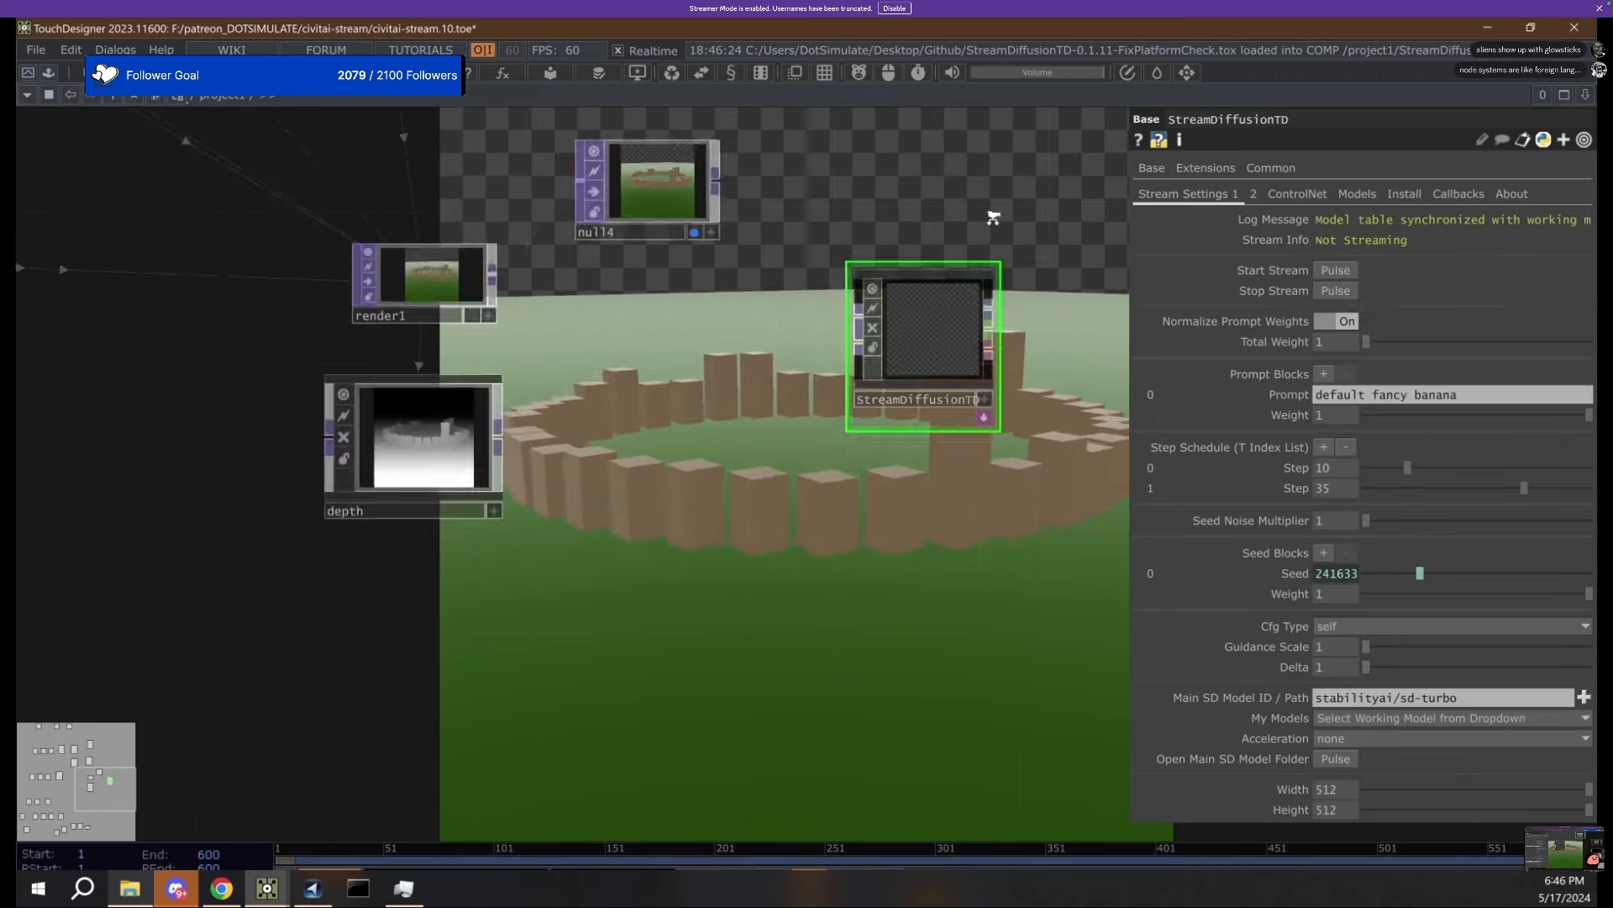
scroll(994, 218, down, 3)
click(195, 553)
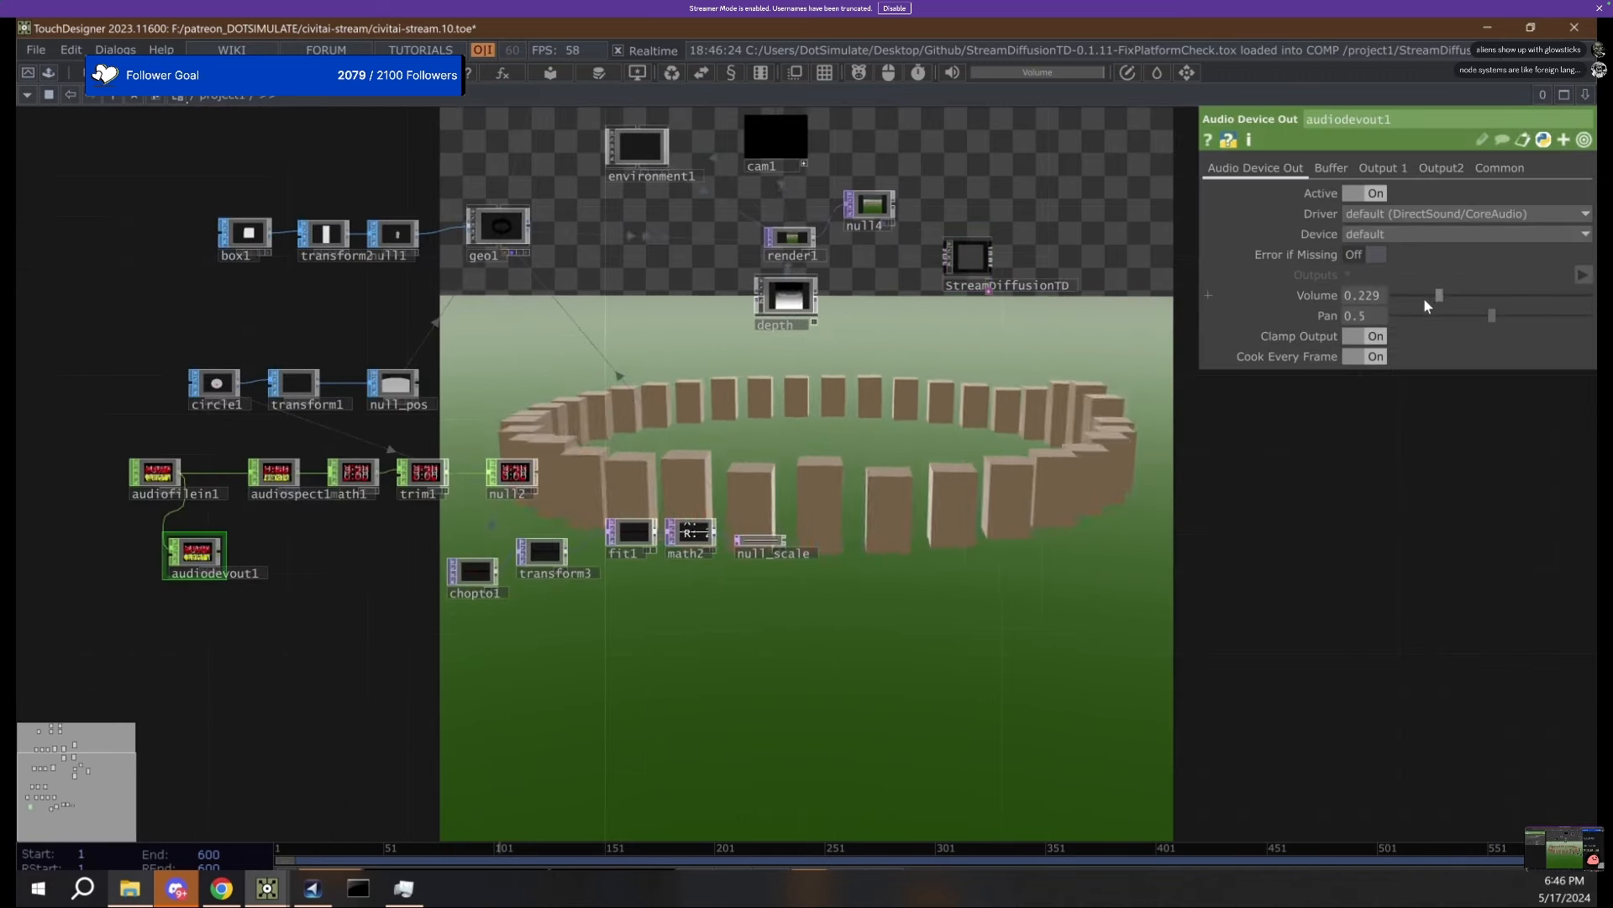
drag(1425, 301, 1412, 300)
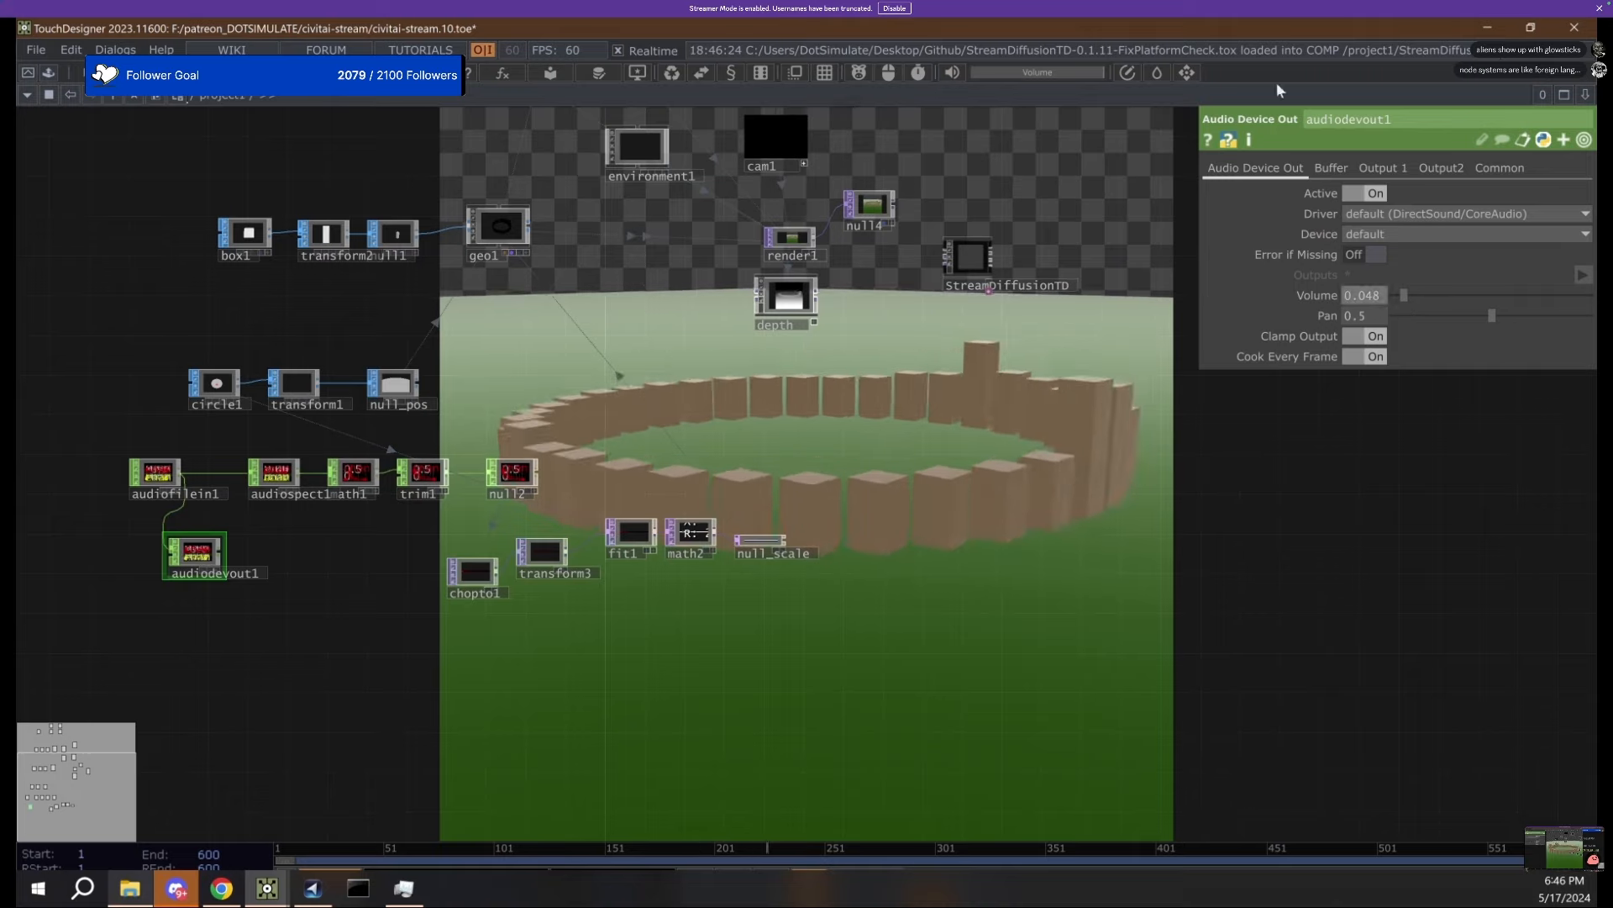
Return to the StreamDiffusionTD component and look over its list of Stable Diffusion models without choosing one.
scroll(1021, 243, up, 7)
scroll(782, 357, down, 4)
click(722, 497)
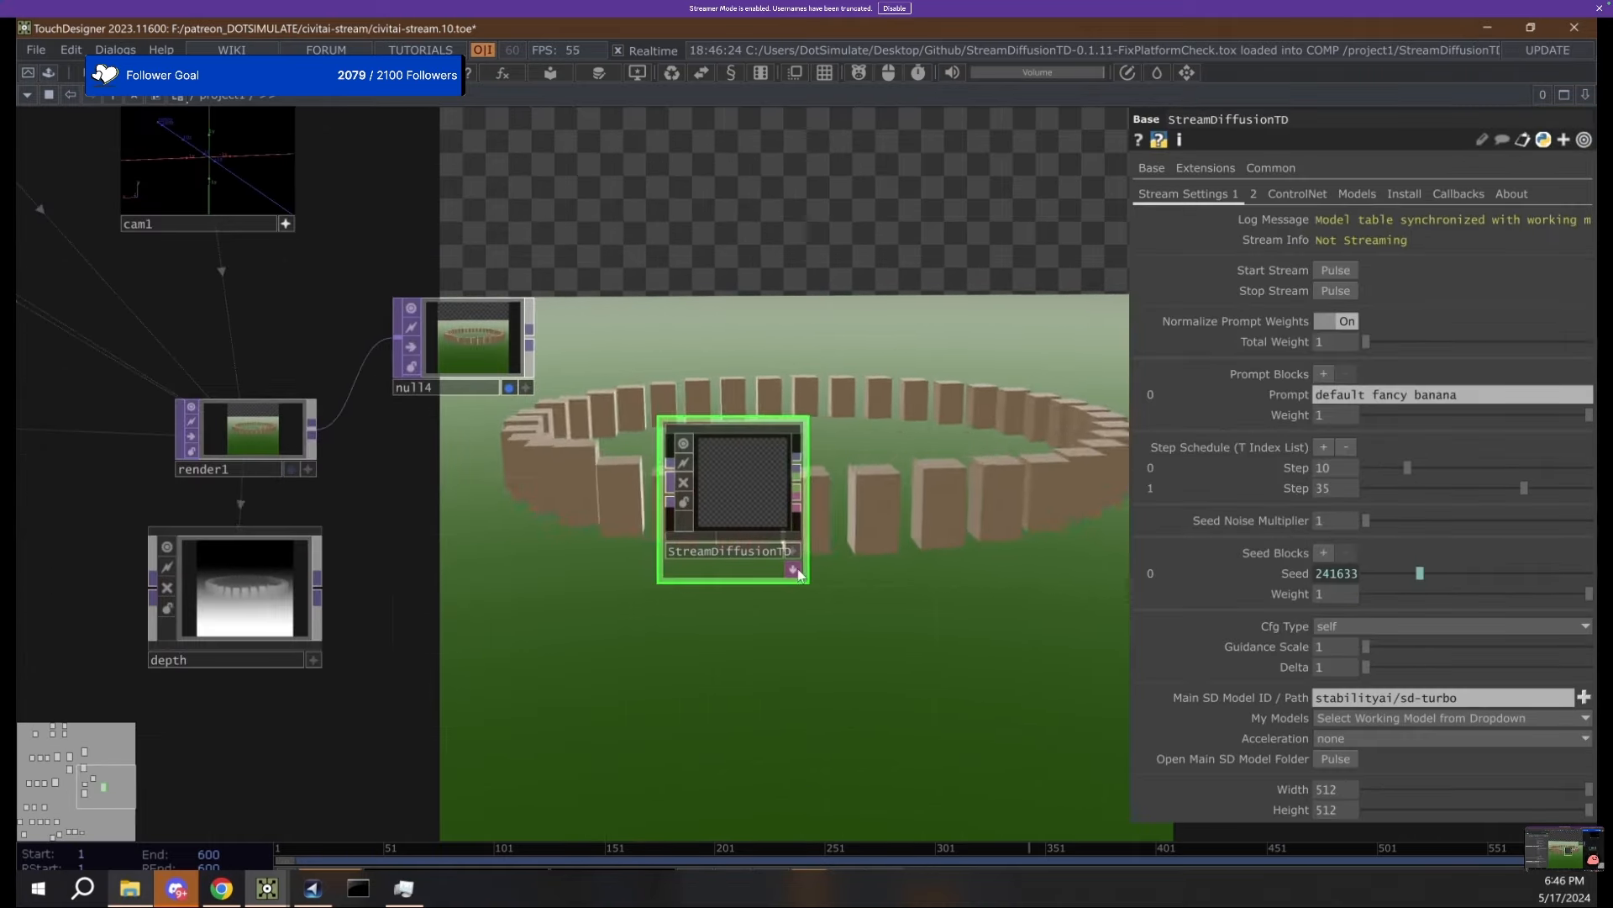
scroll(733, 500, up, 3)
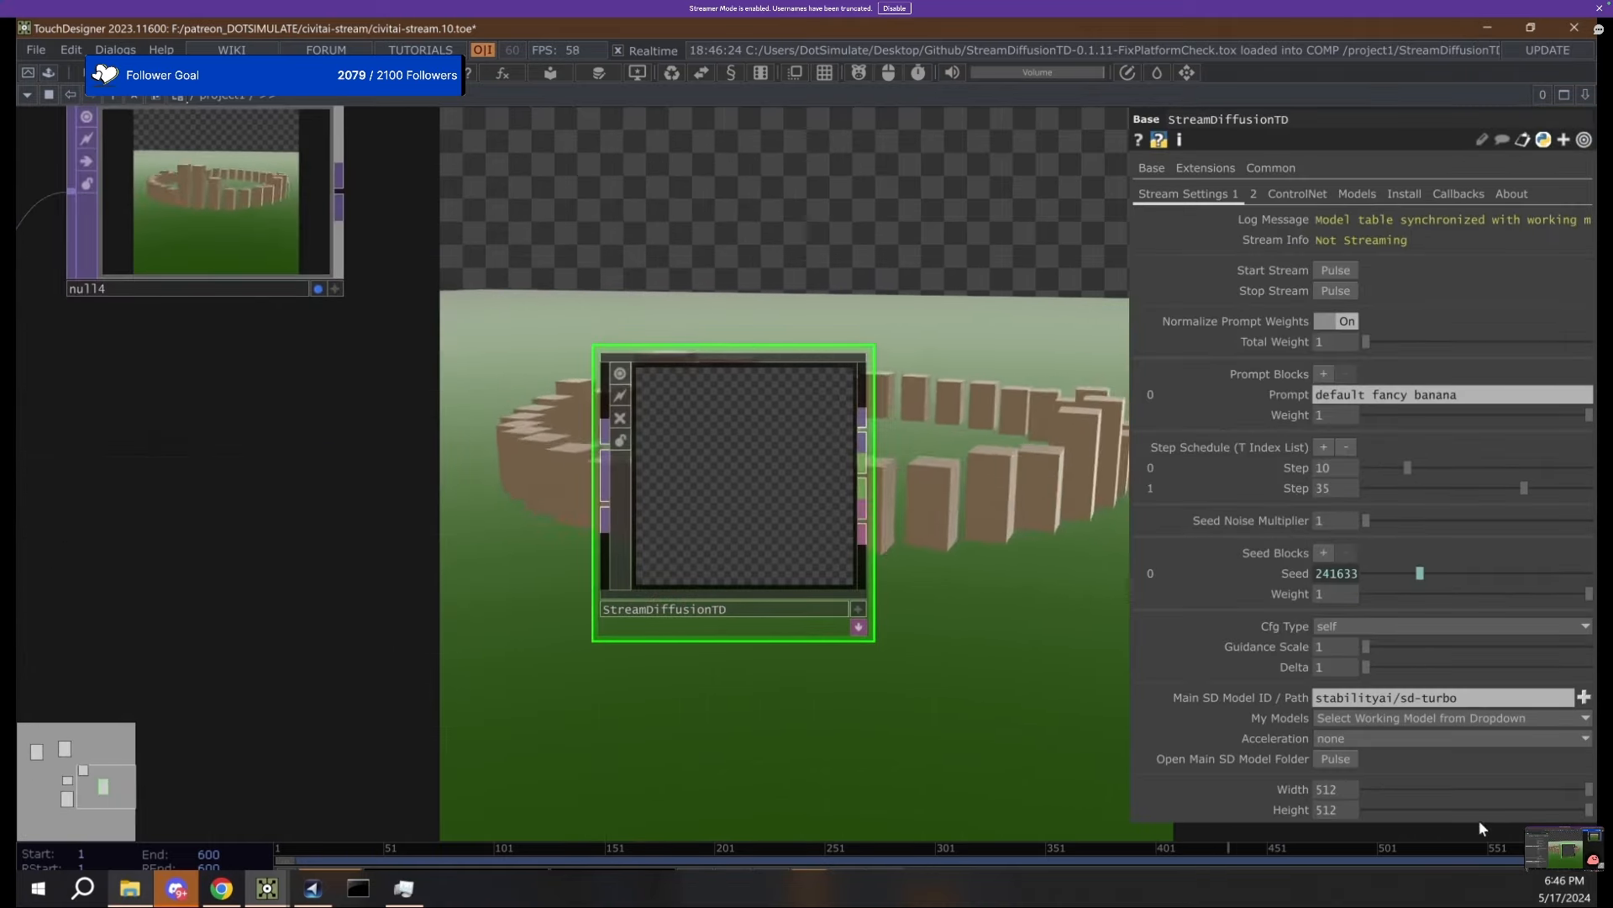
click(1405, 719)
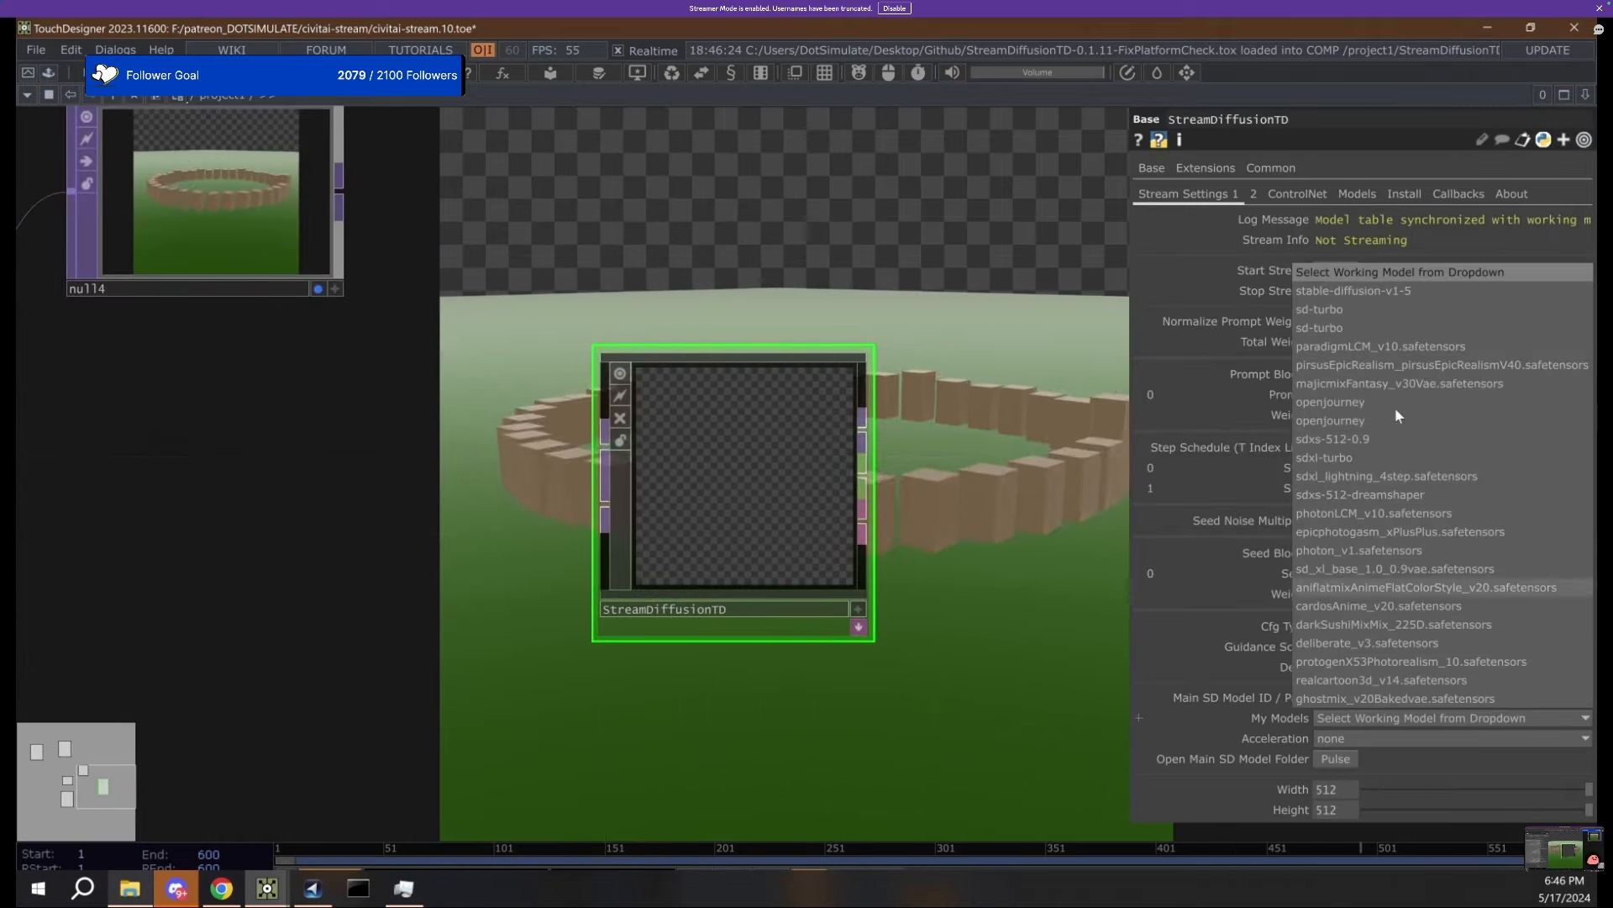
click(1311, 190)
Set StreamDiffusionTD's ControlNet folder to F:/ComfyUI/ComfyUI_windows_portable/ComfyUI/models/controlnet.
click(1322, 194)
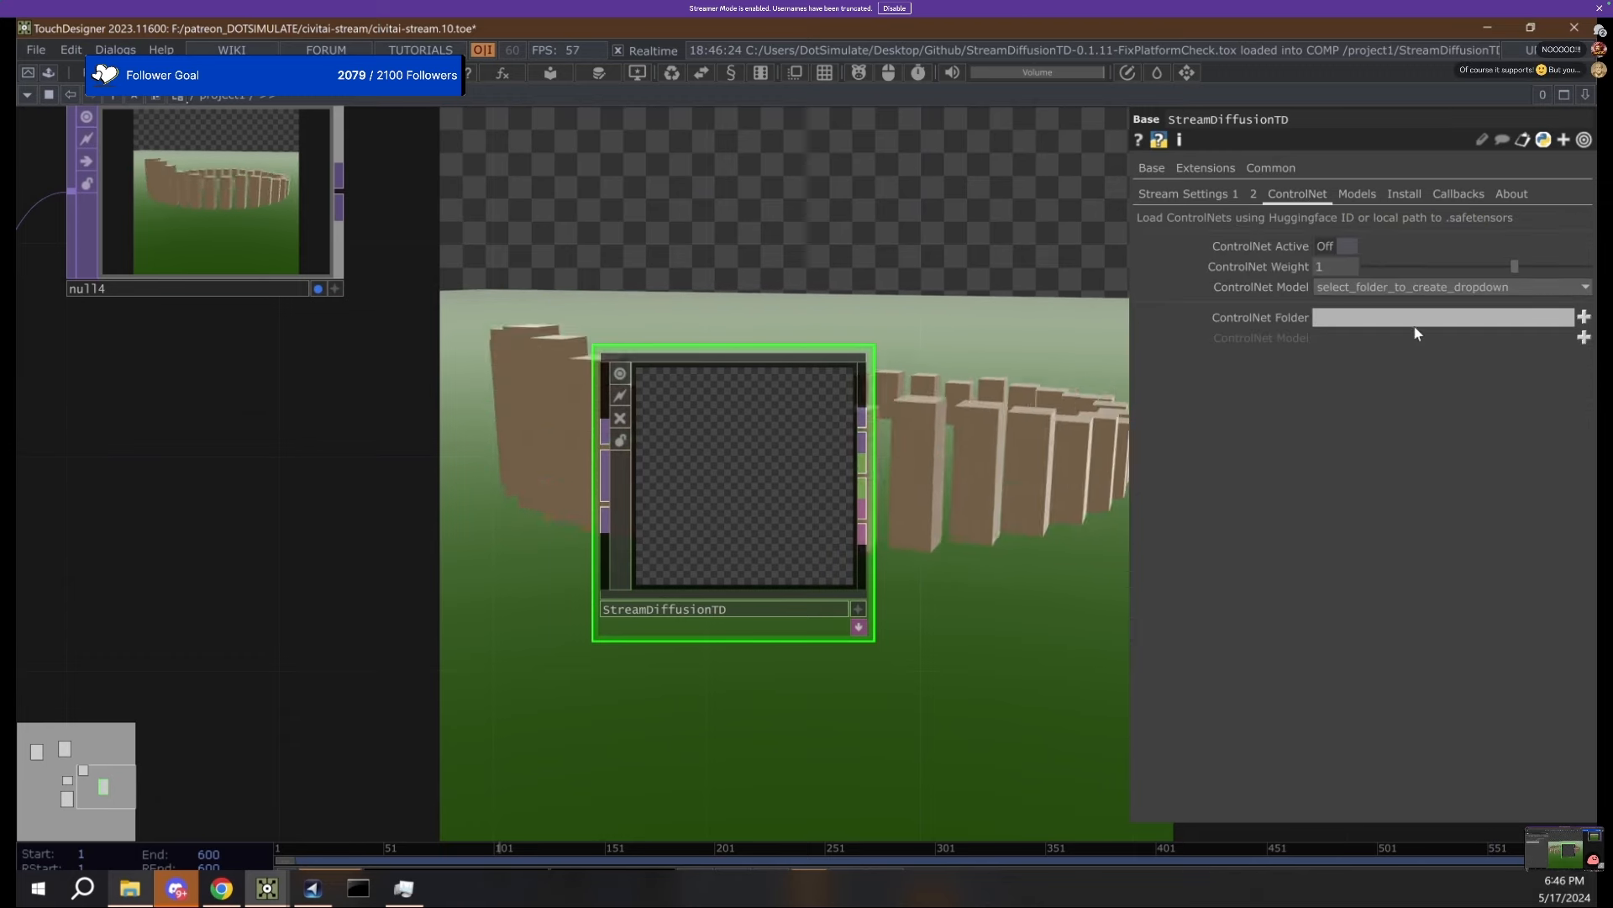
click(1584, 317)
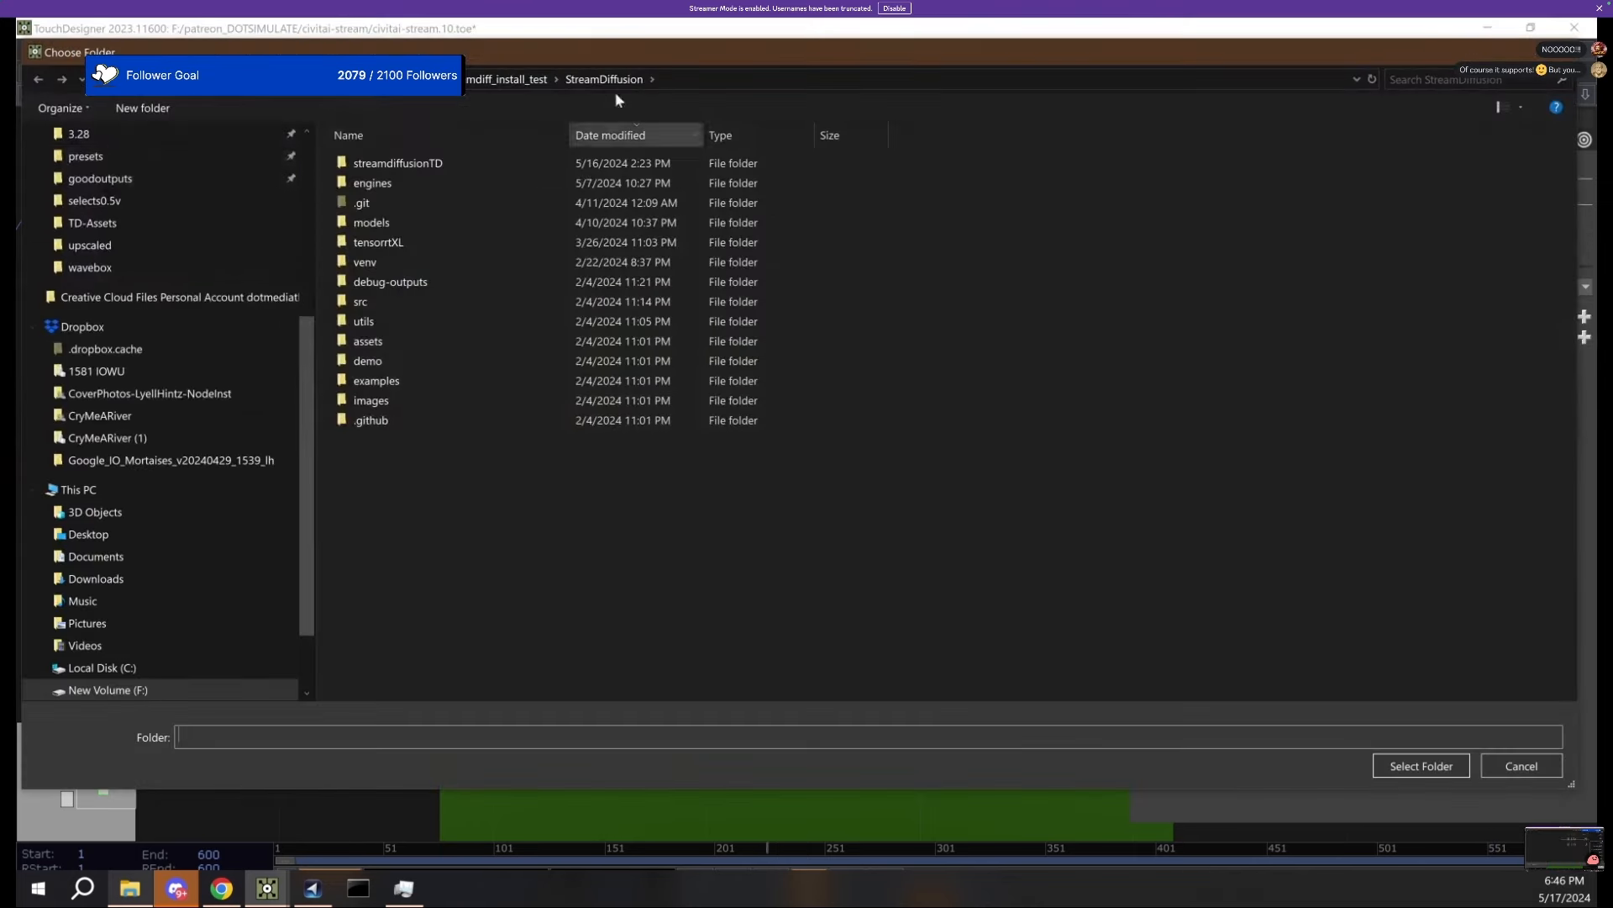
click(92, 438)
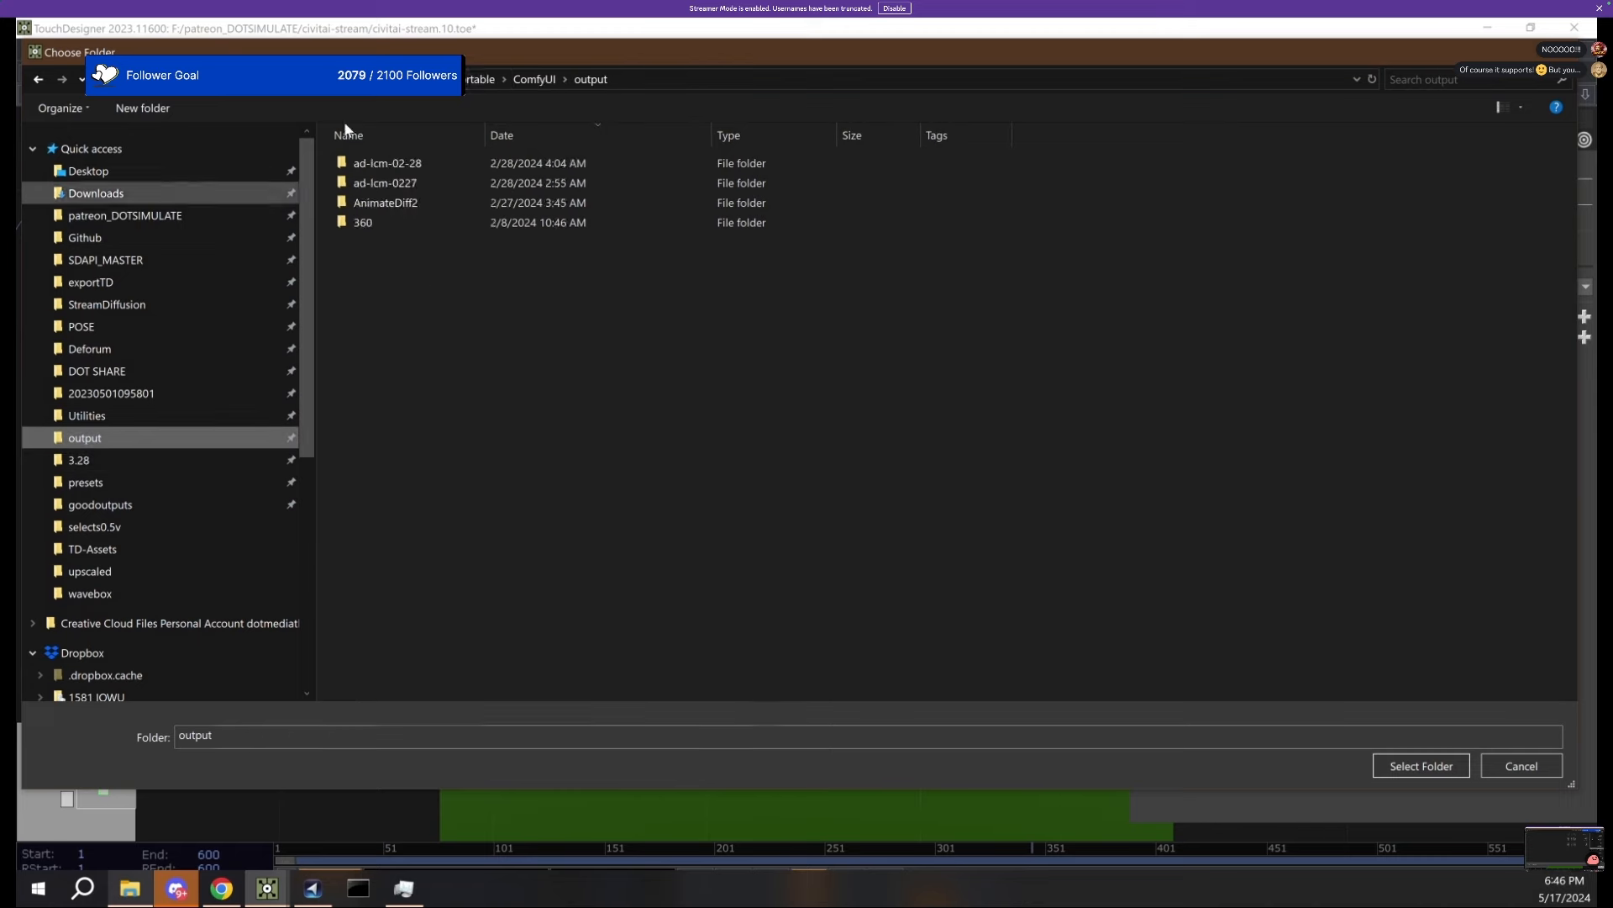
click(535, 79)
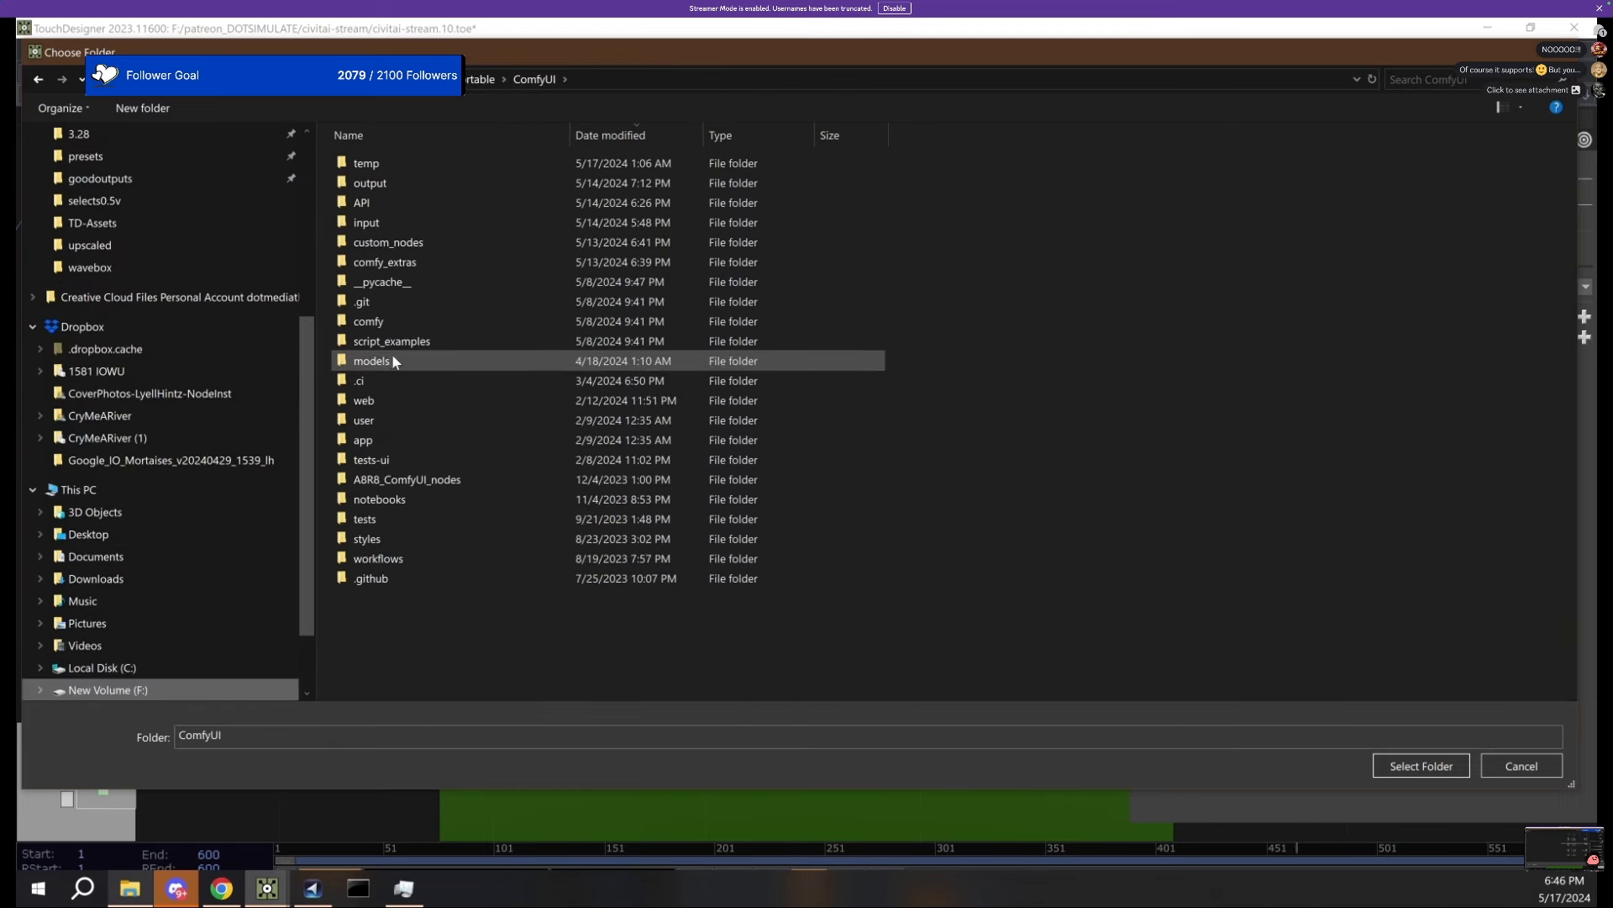
double_click(380, 357)
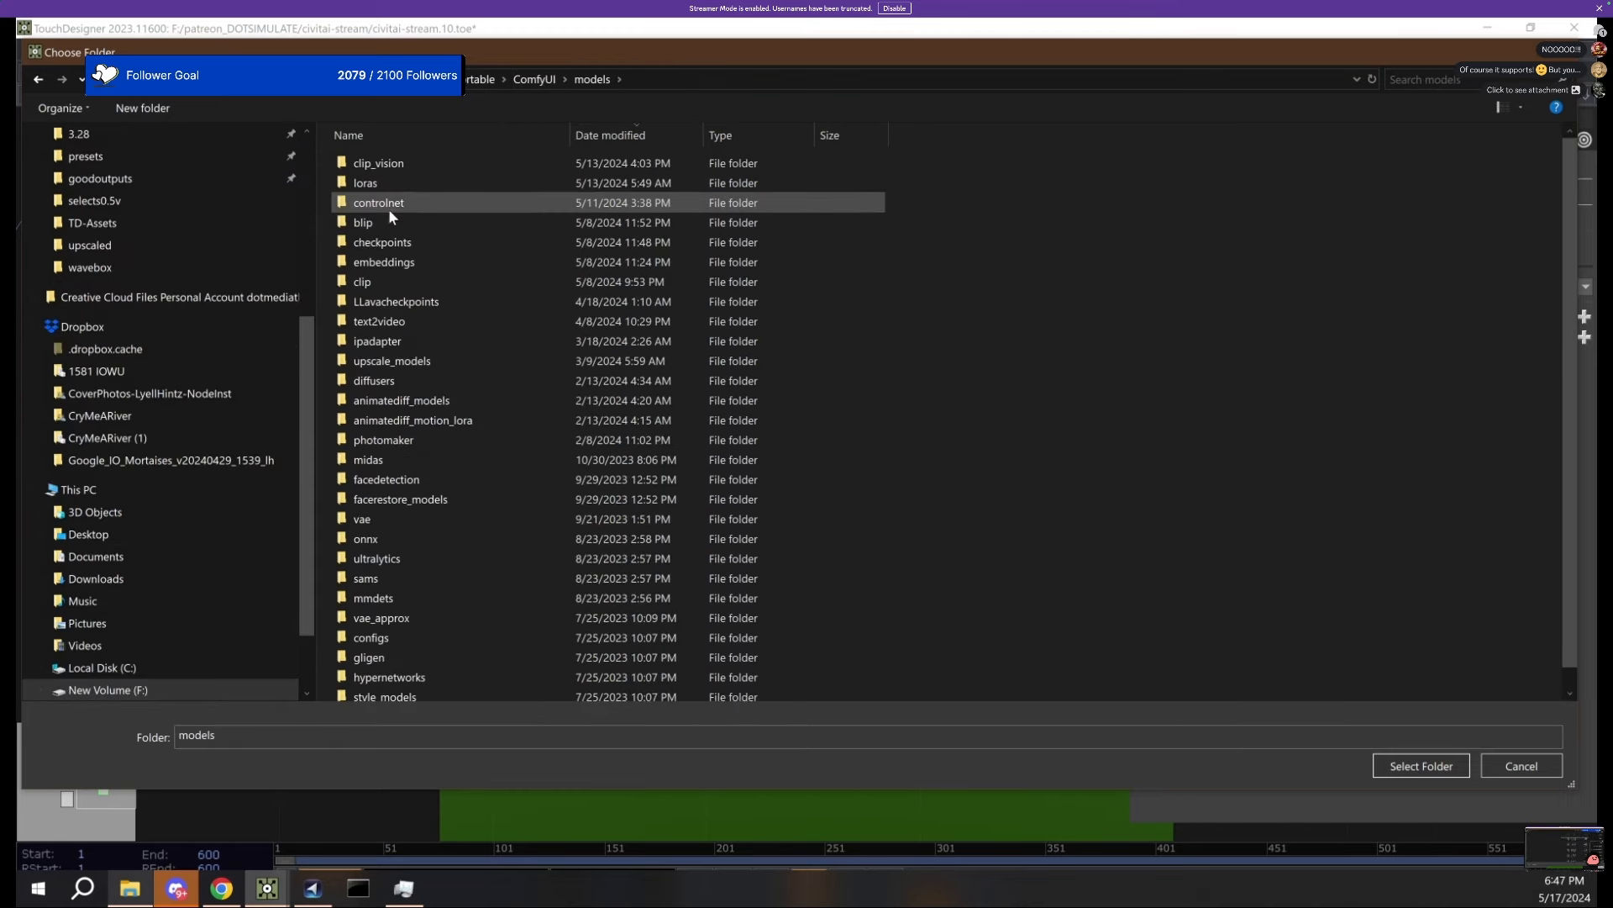
double_click(388, 206)
click(1420, 765)
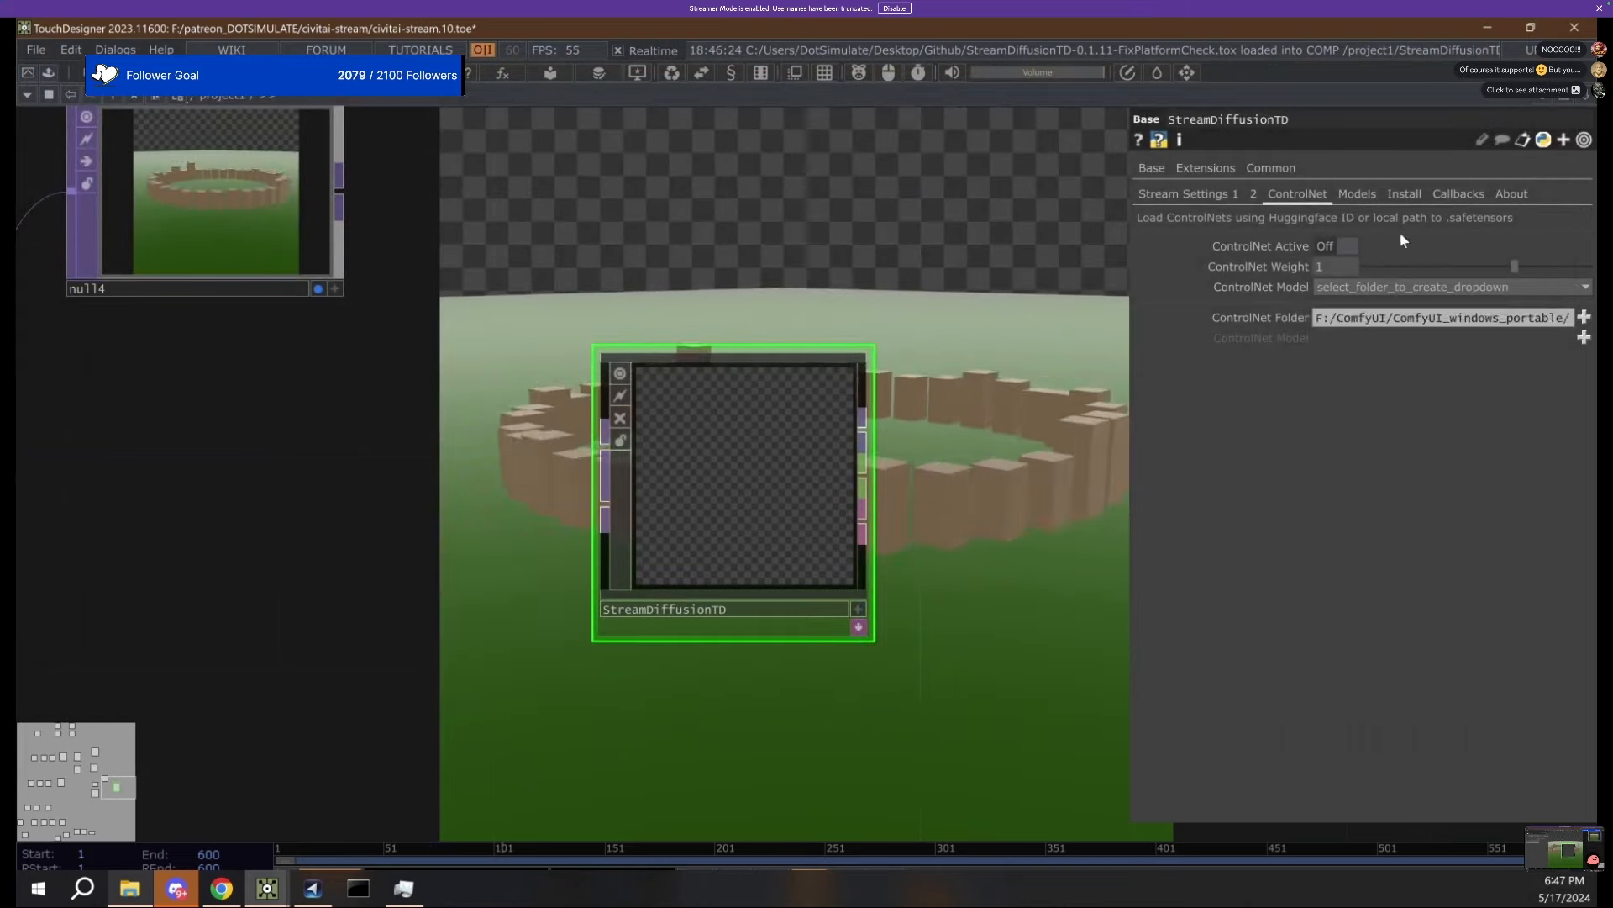
Set the ControlNet weight to about 1.077 and choose control_depth-fp16.safetensors as the ControlNet model.
click(1400, 286)
click(1318, 154)
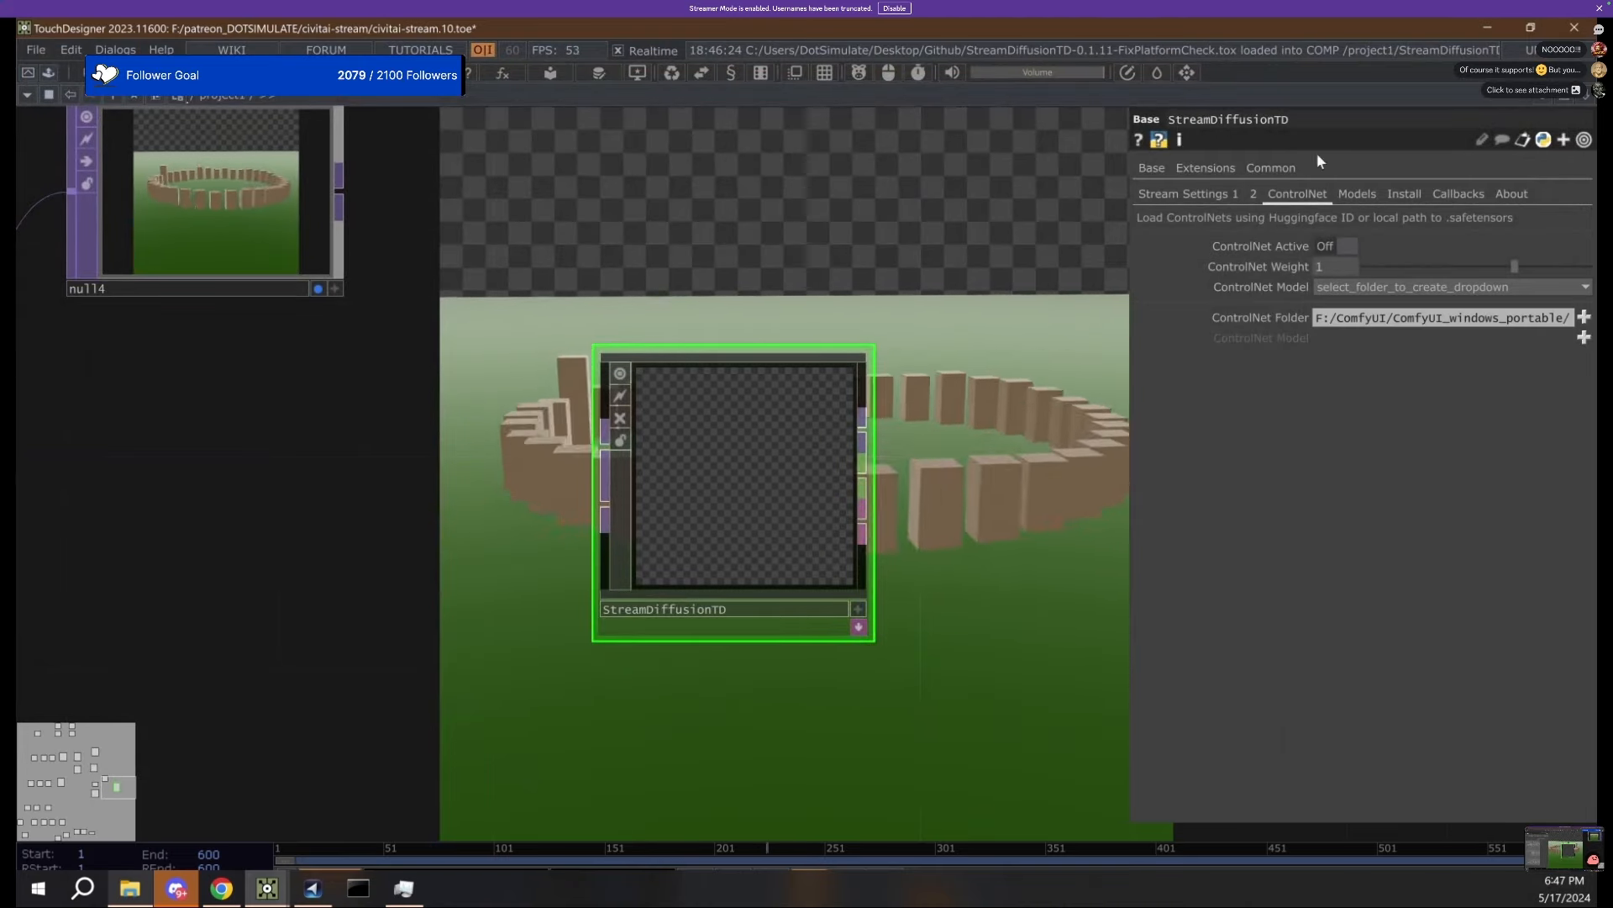
click(1393, 287)
click(1526, 266)
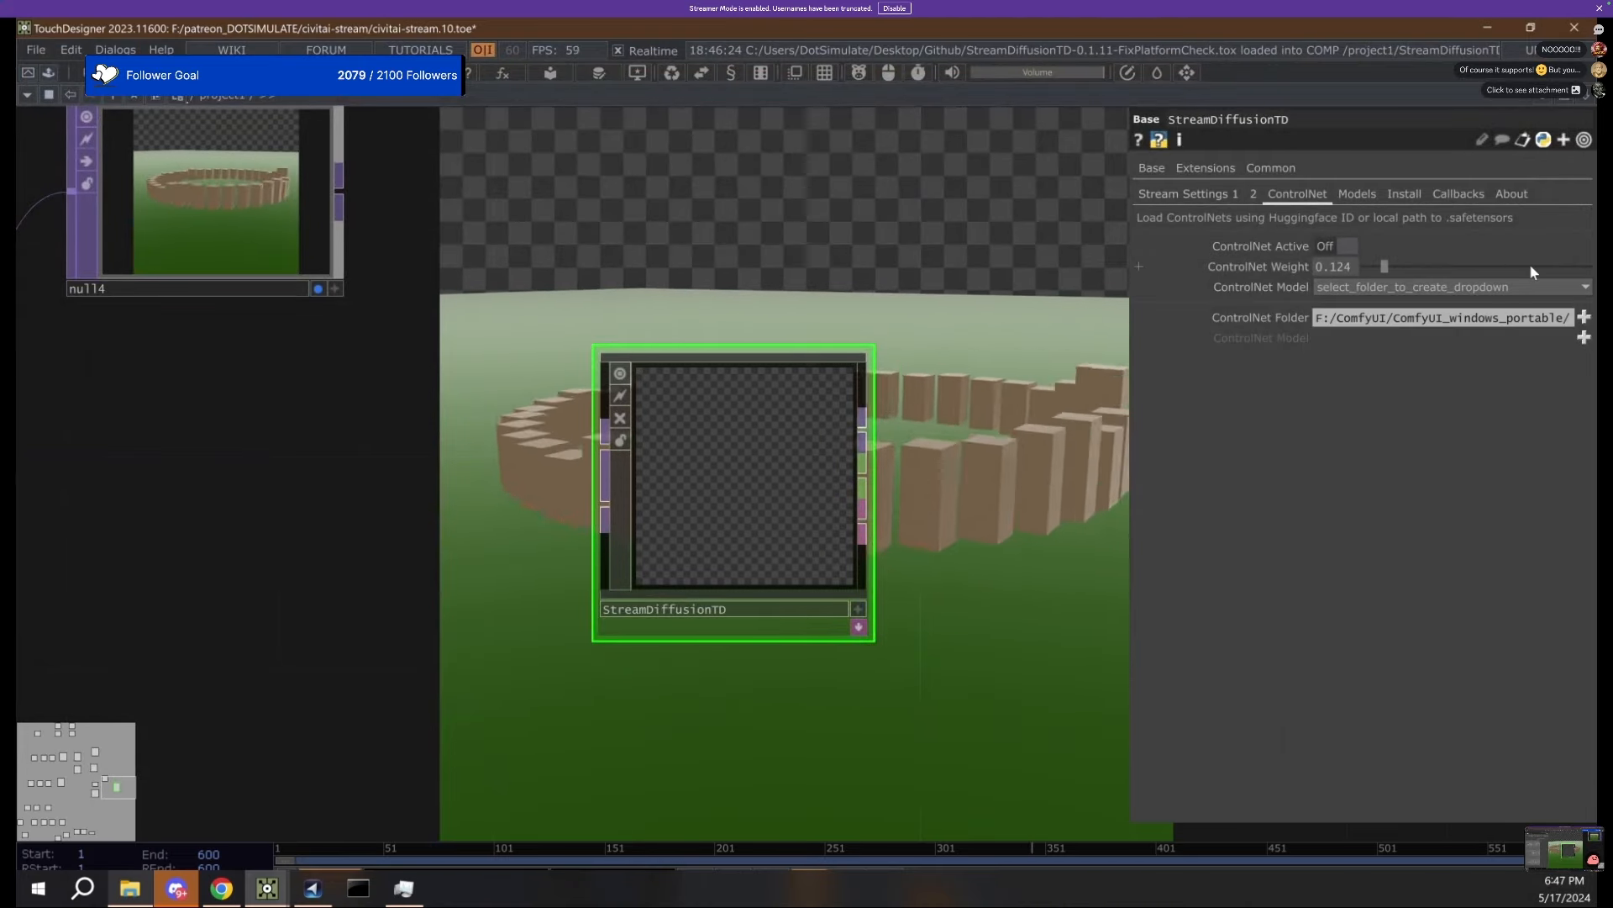
click(1395, 287)
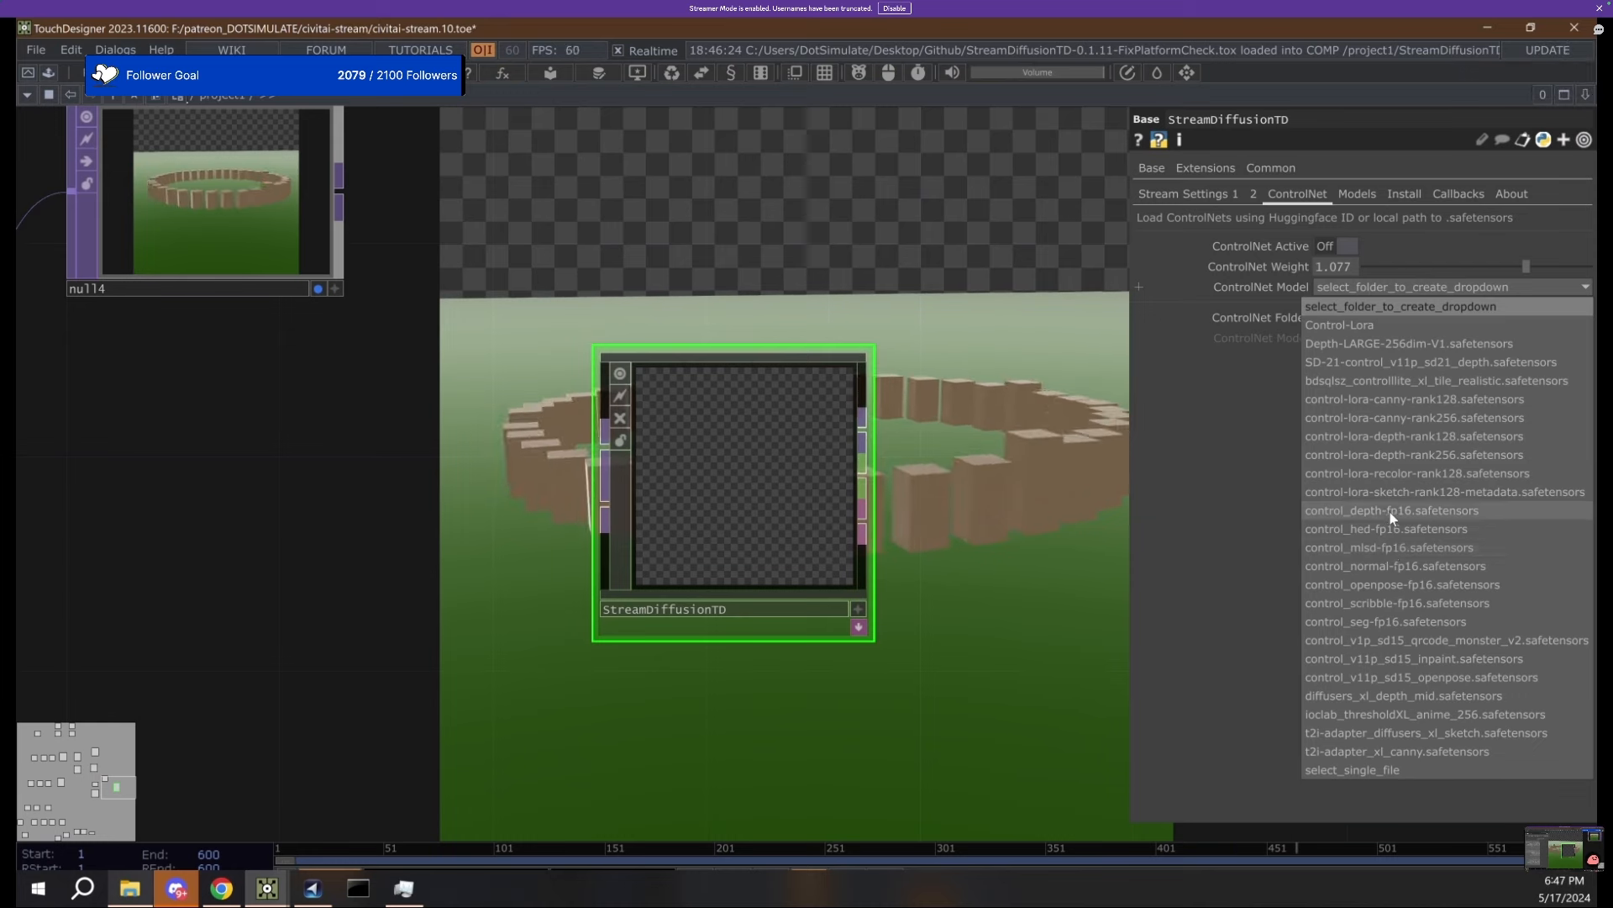
click(1390, 510)
Load the DepthMap-Setup model preset into StreamDiffusionTD.
click(1372, 193)
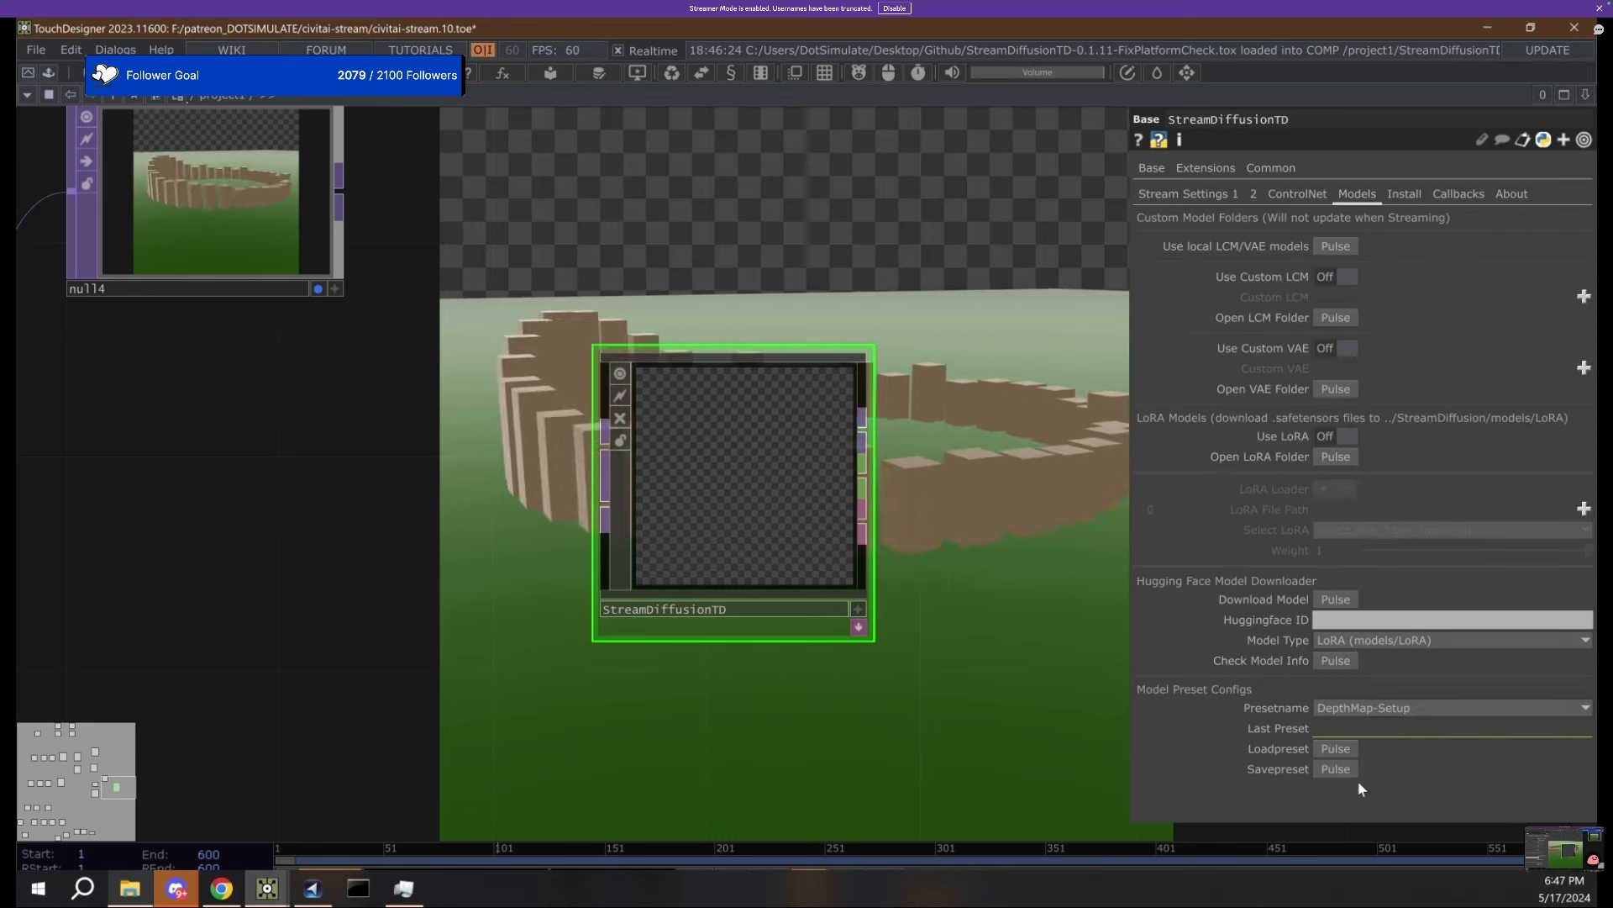
click(1339, 712)
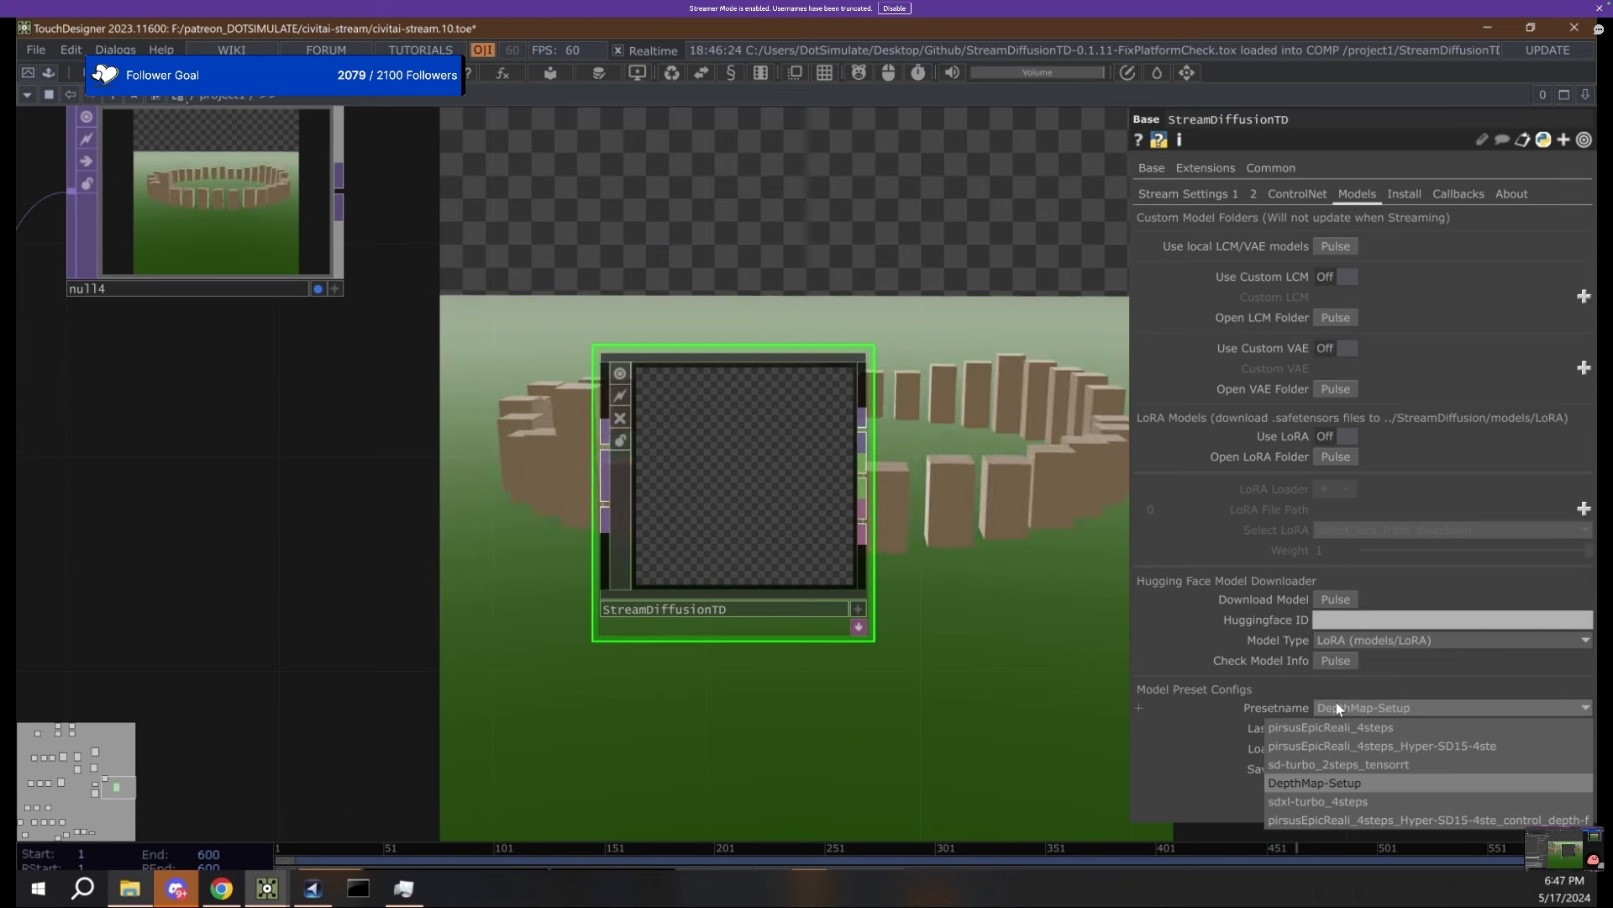
click(1336, 704)
click(1195, 198)
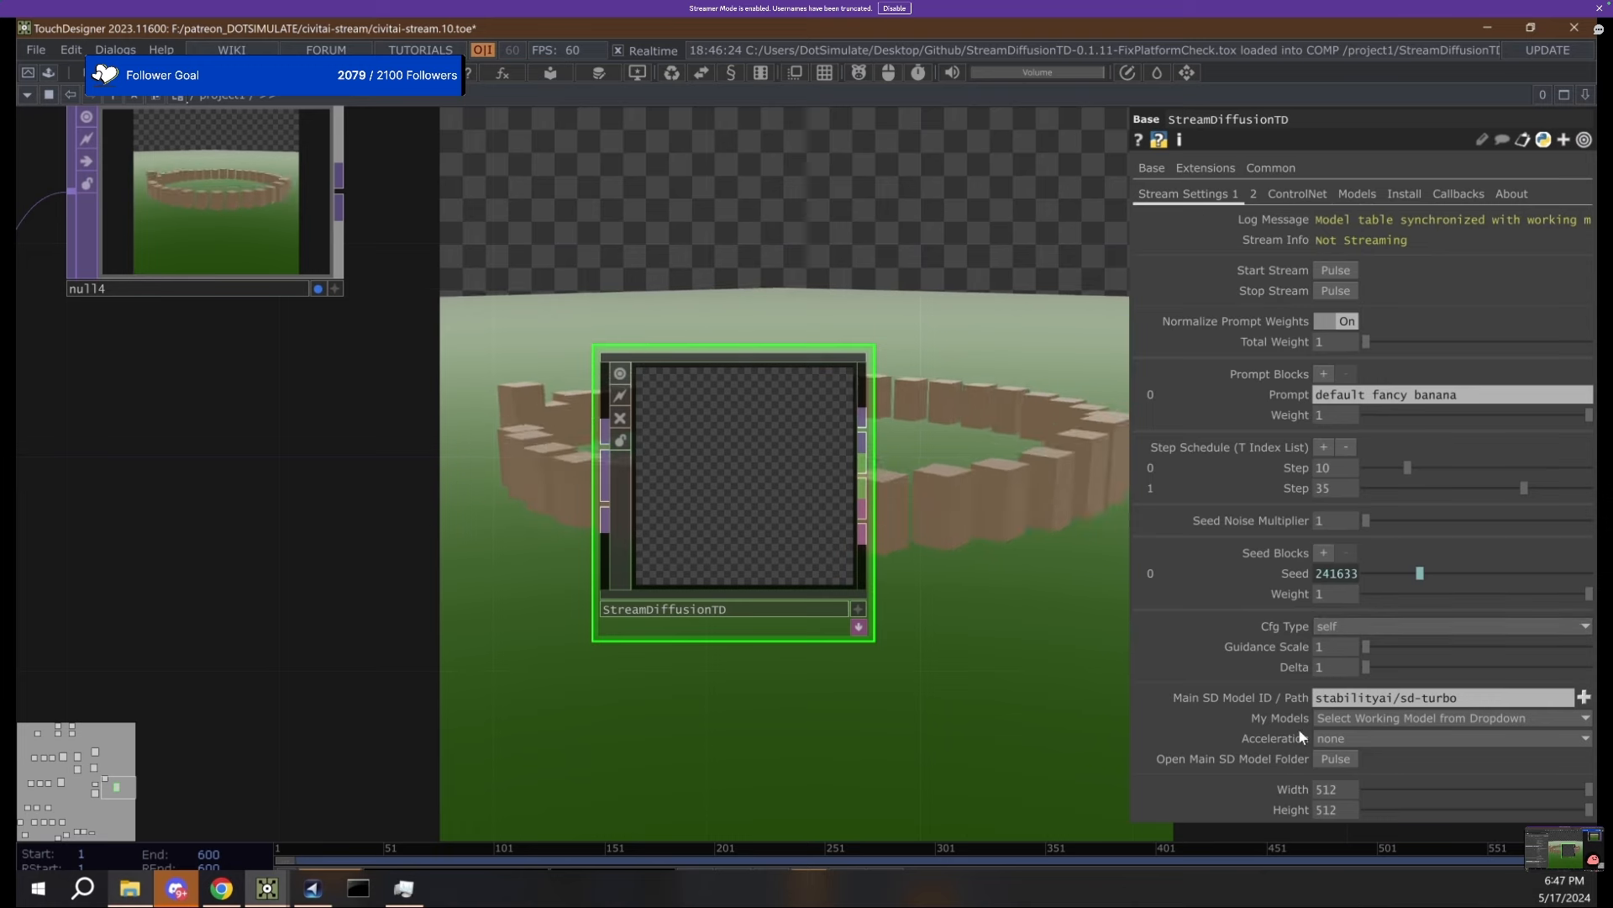
click(1294, 196)
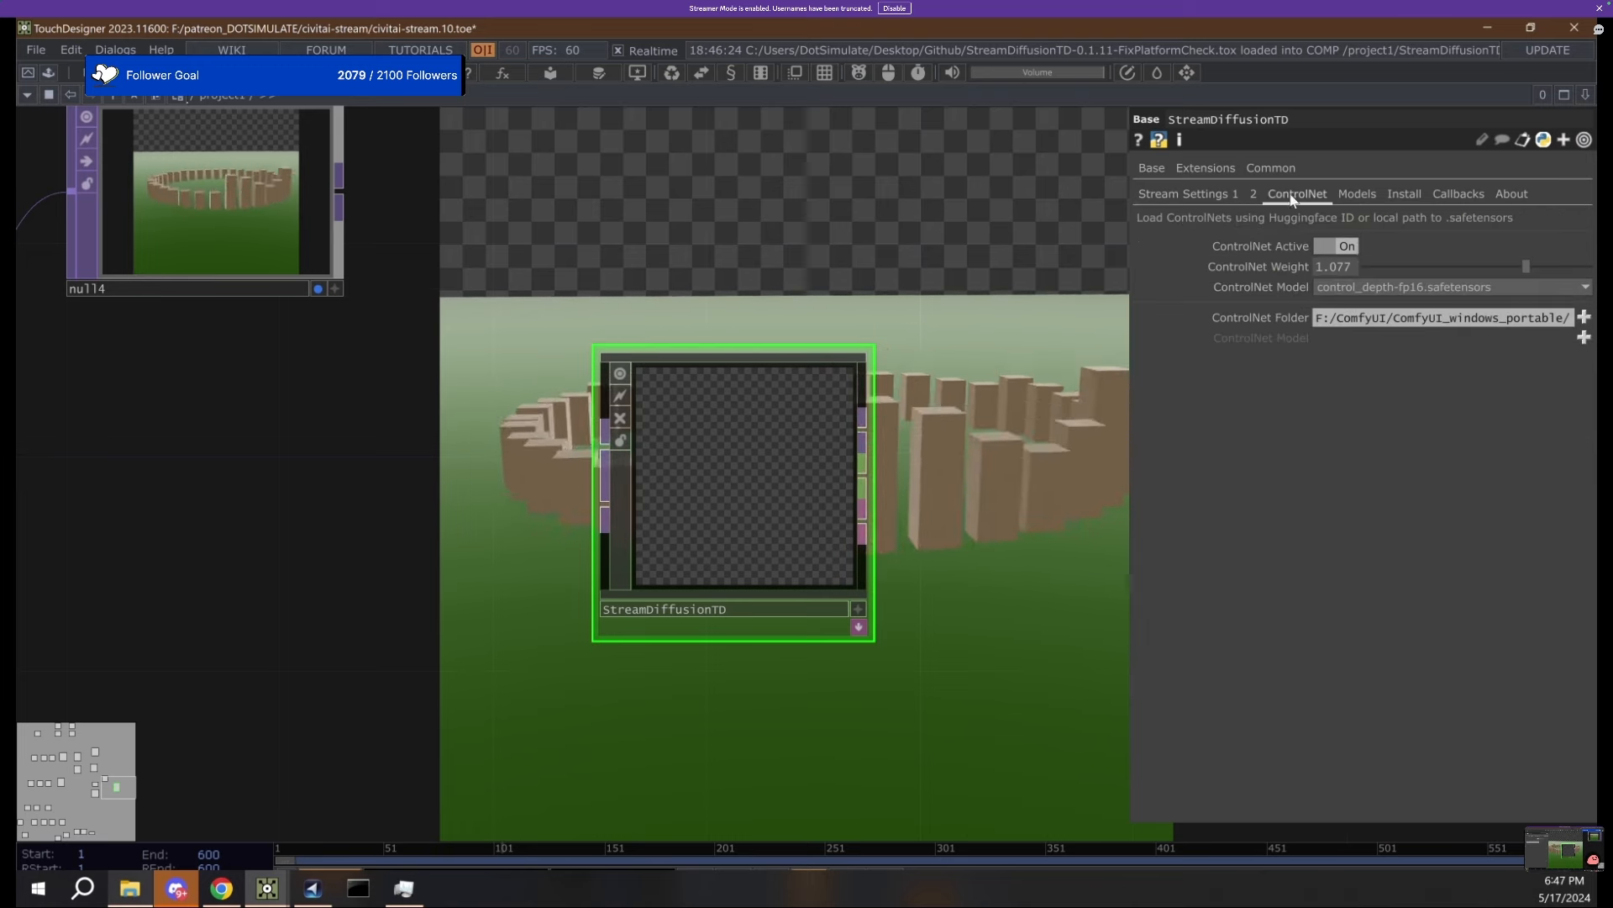
click(1357, 193)
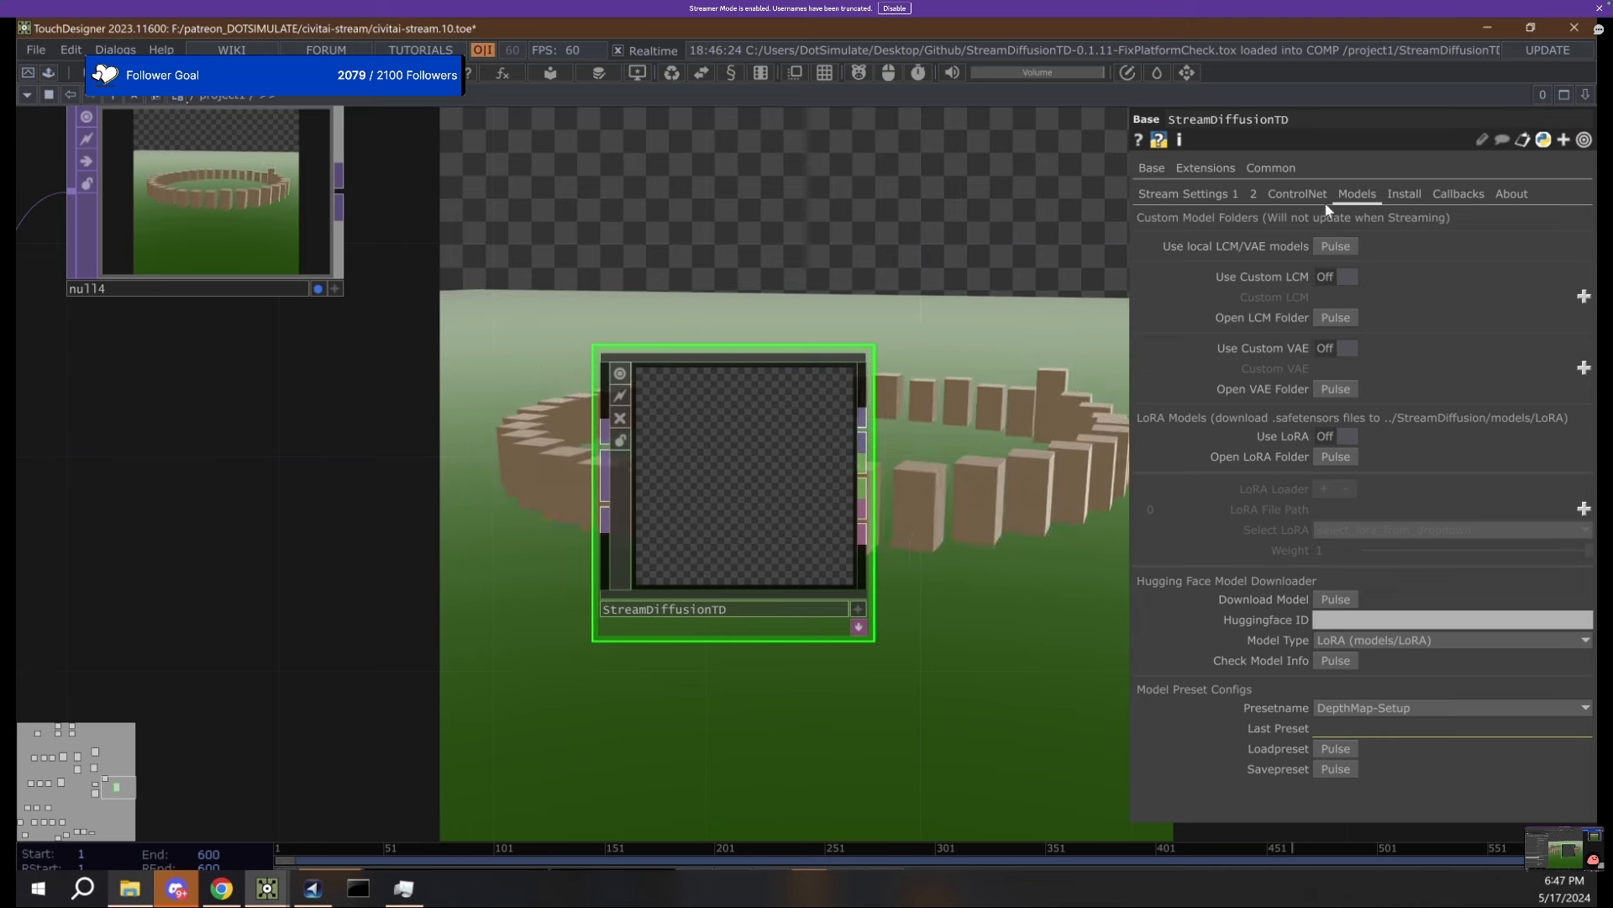
click(1351, 708)
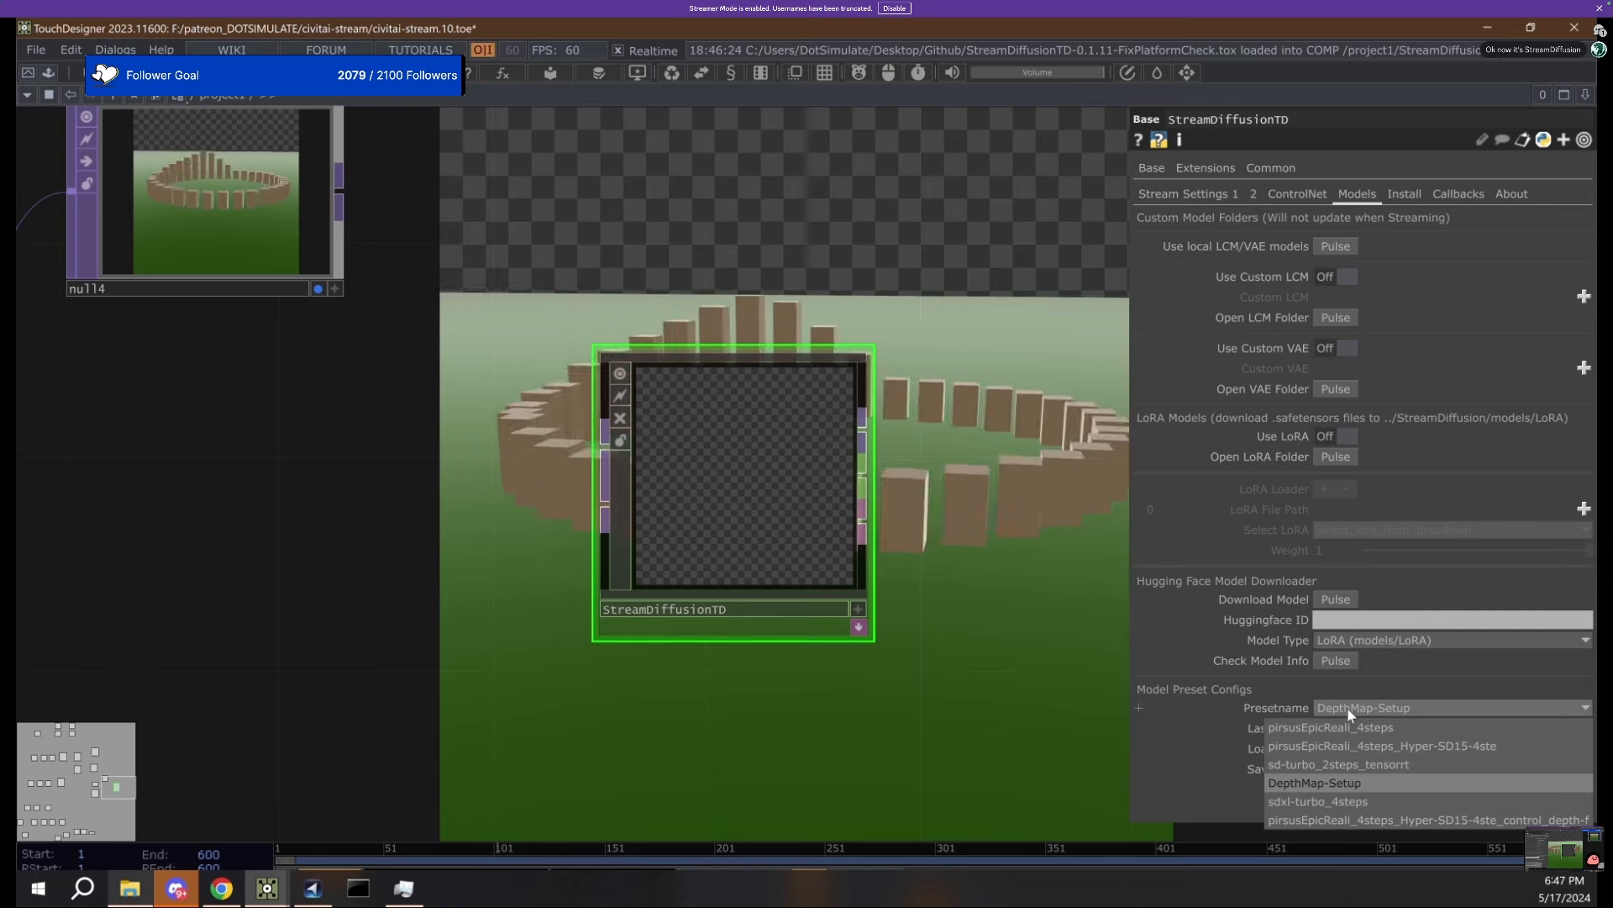
click(1330, 782)
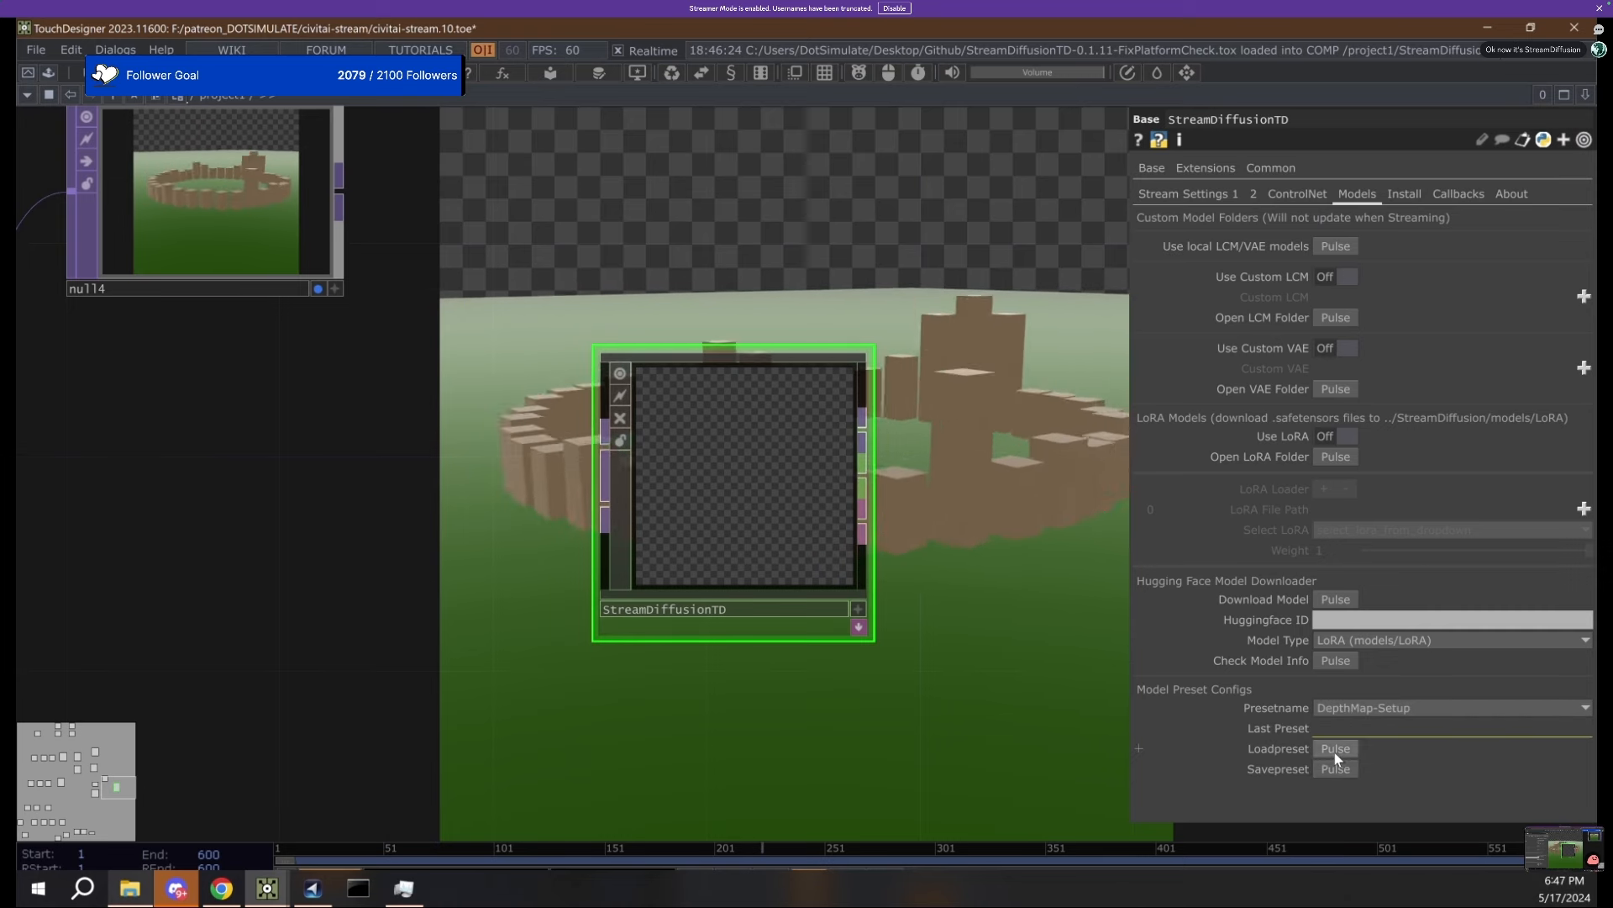
click(1335, 749)
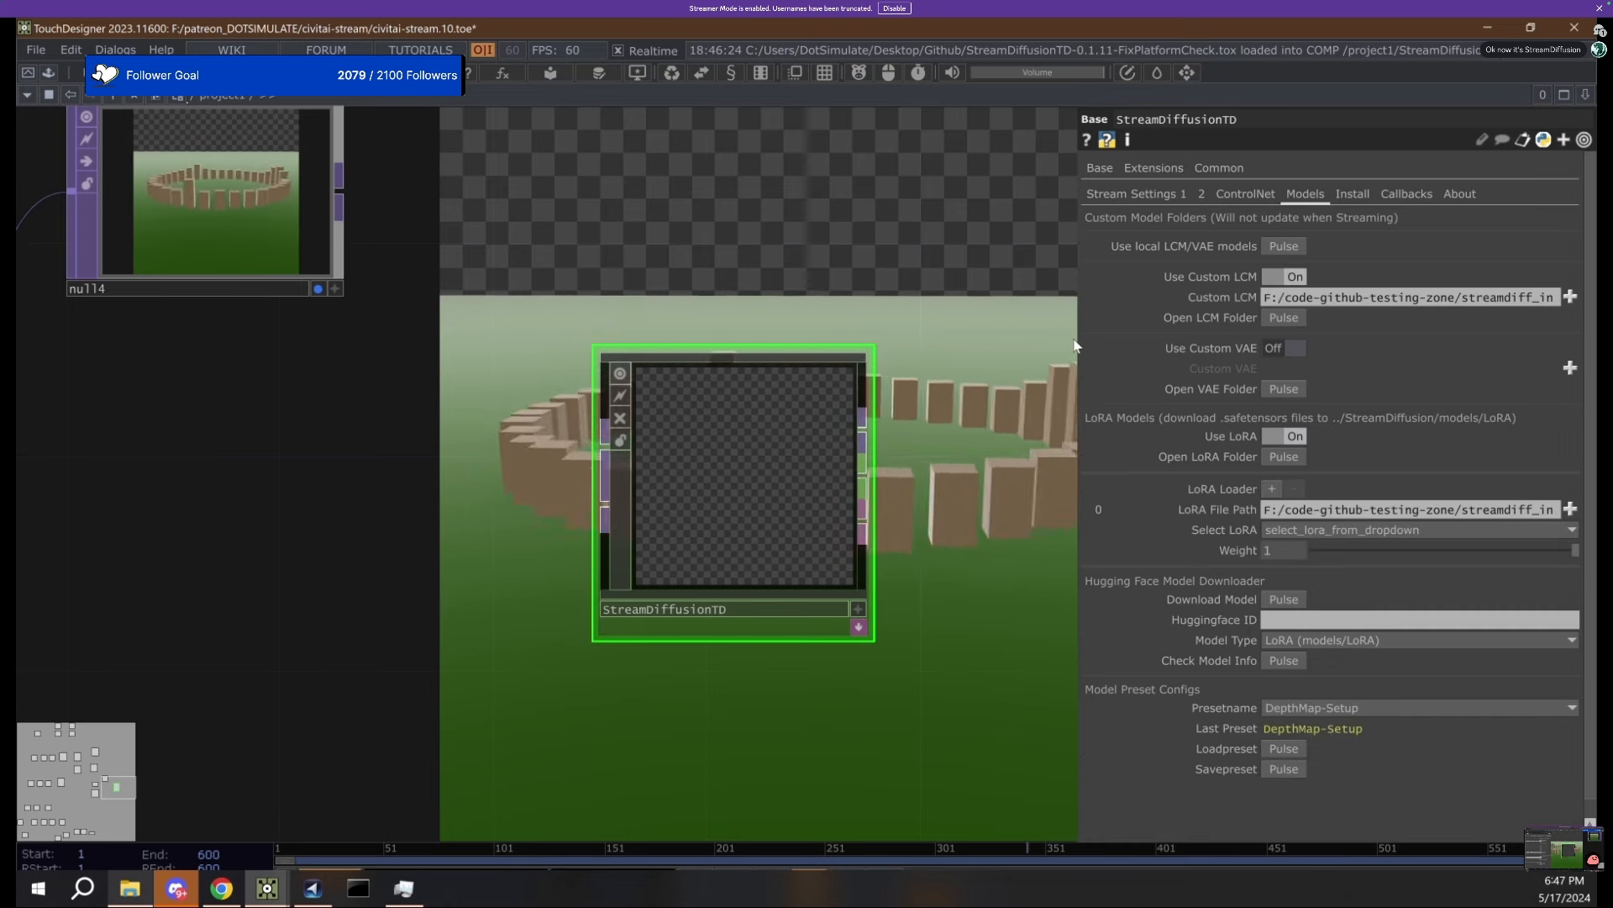
Examine the full LCM, LoRA, main model and ControlNet paths and the step schedule that the preset configured.
drag(1083, 345, 293, 362)
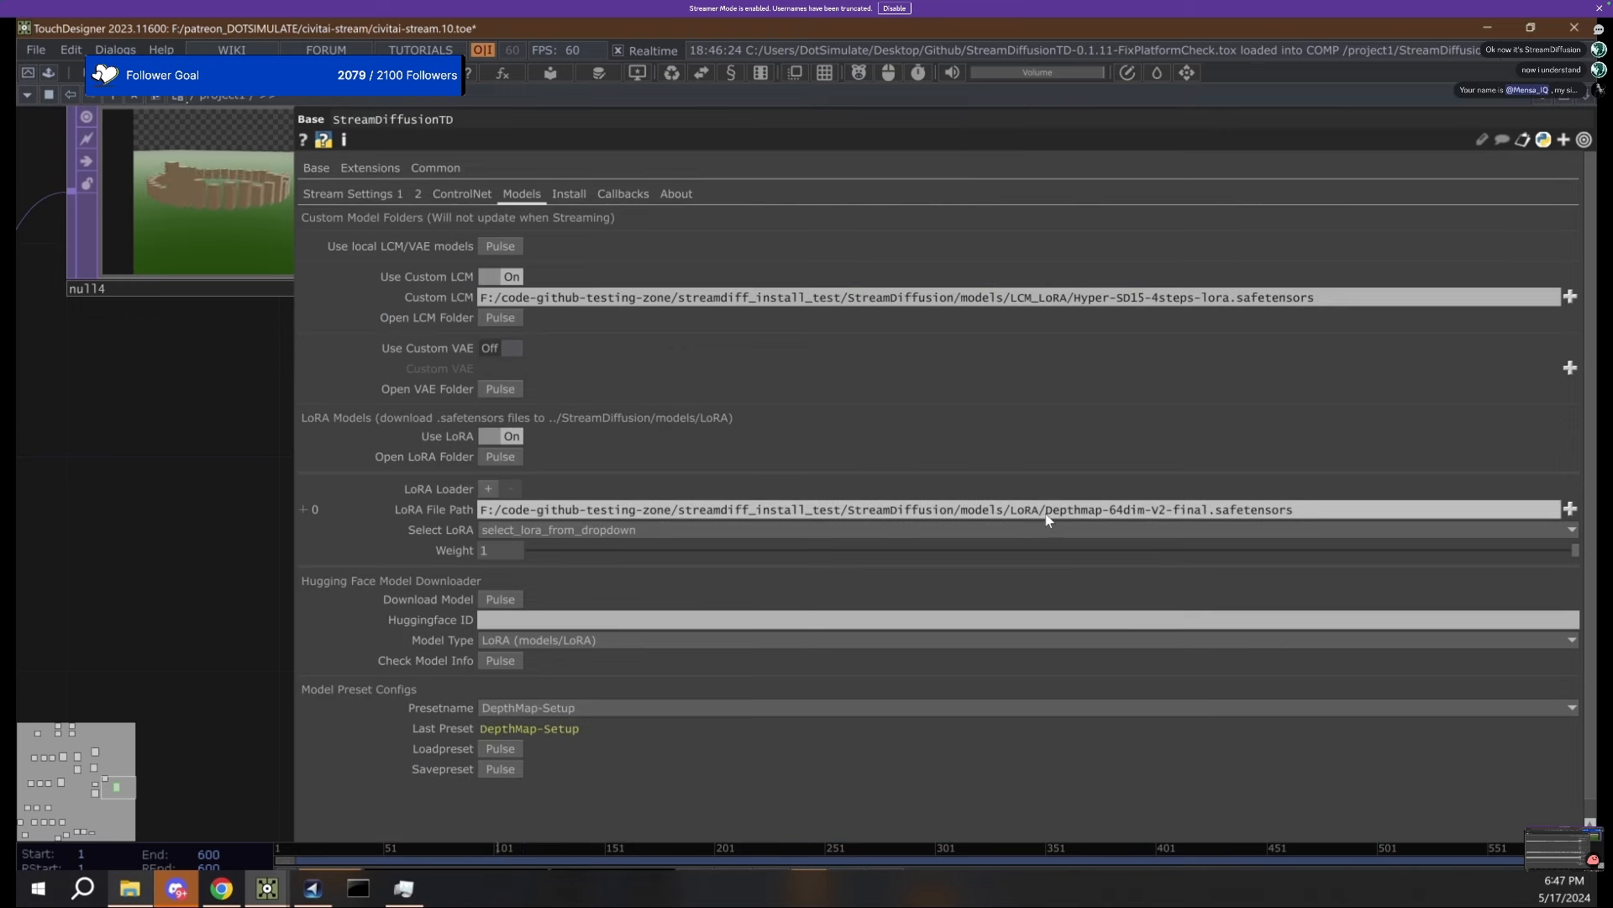
click(353, 193)
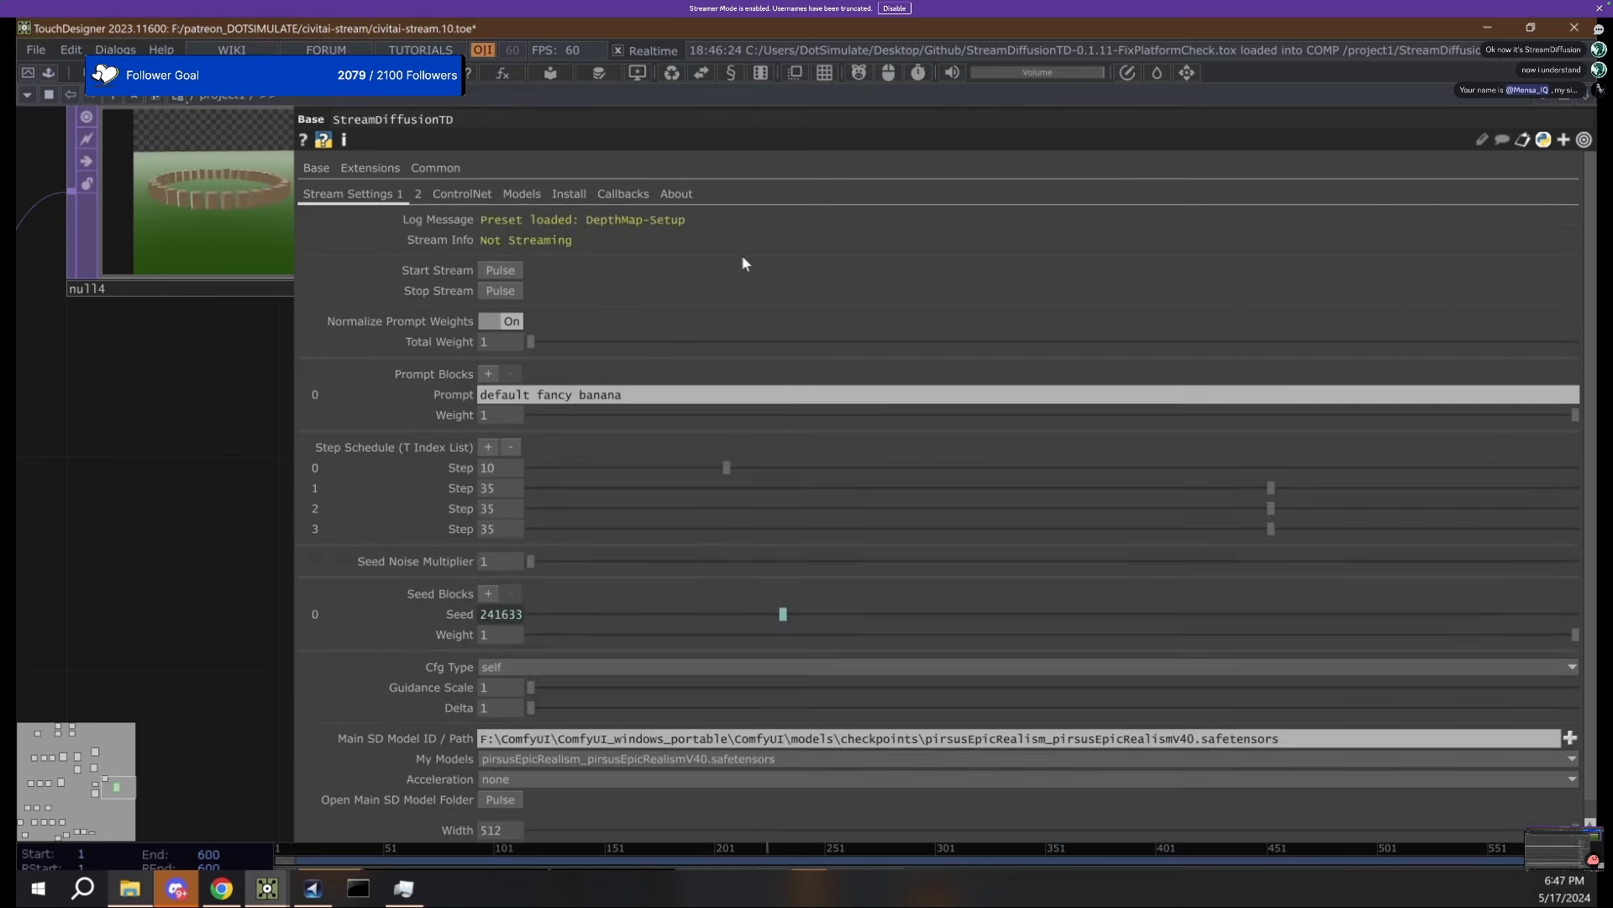
scroll(682, 557, down, 1)
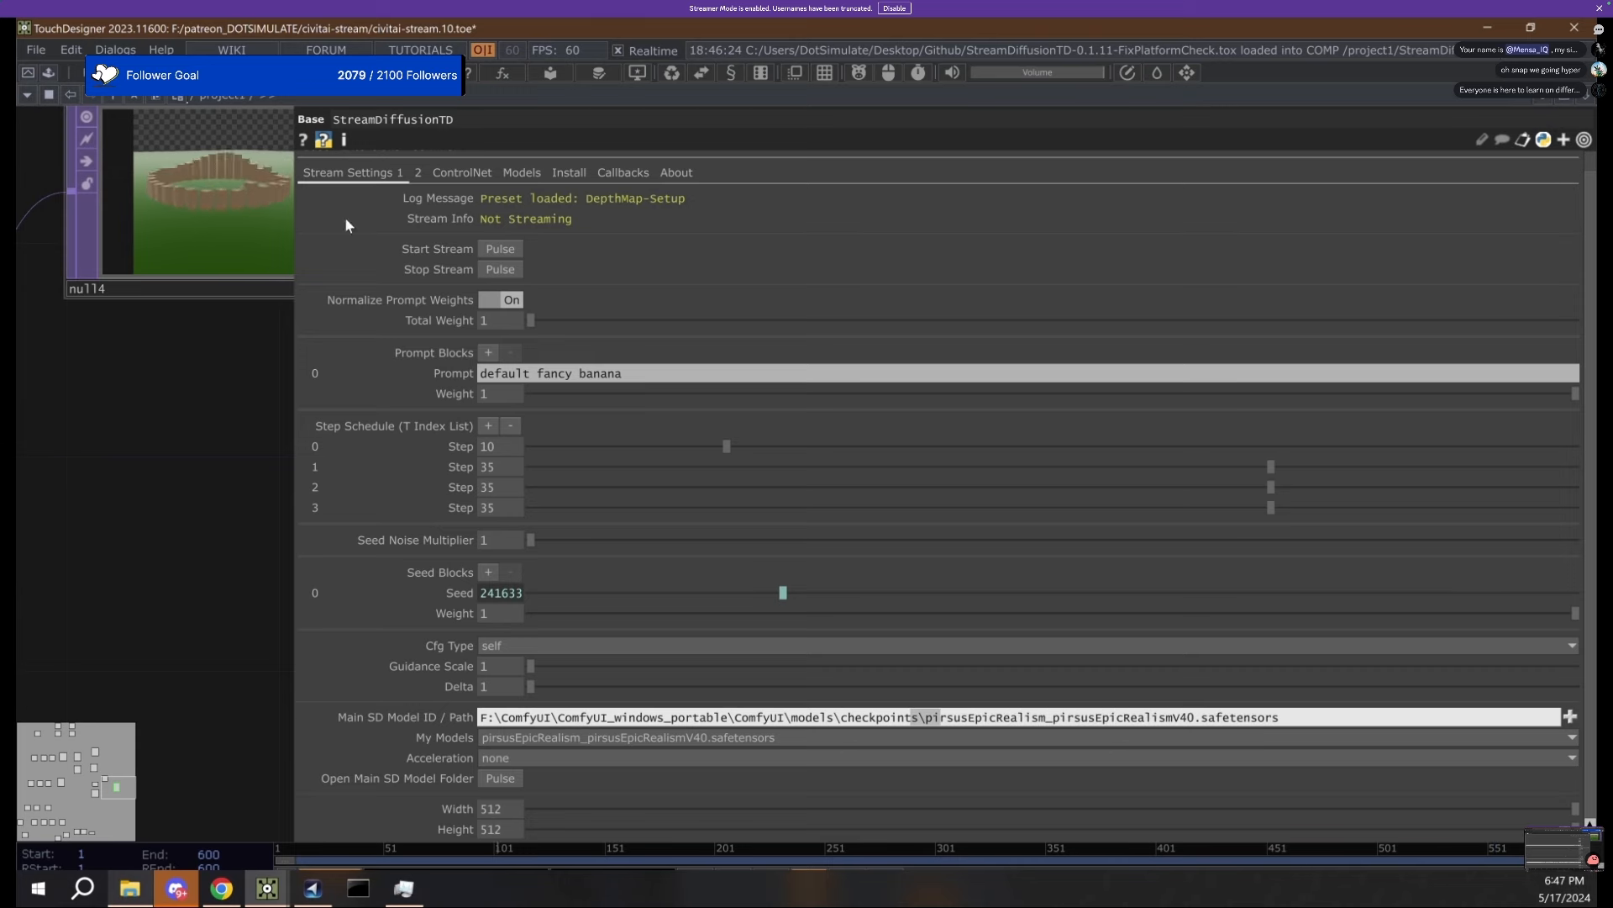
click(462, 173)
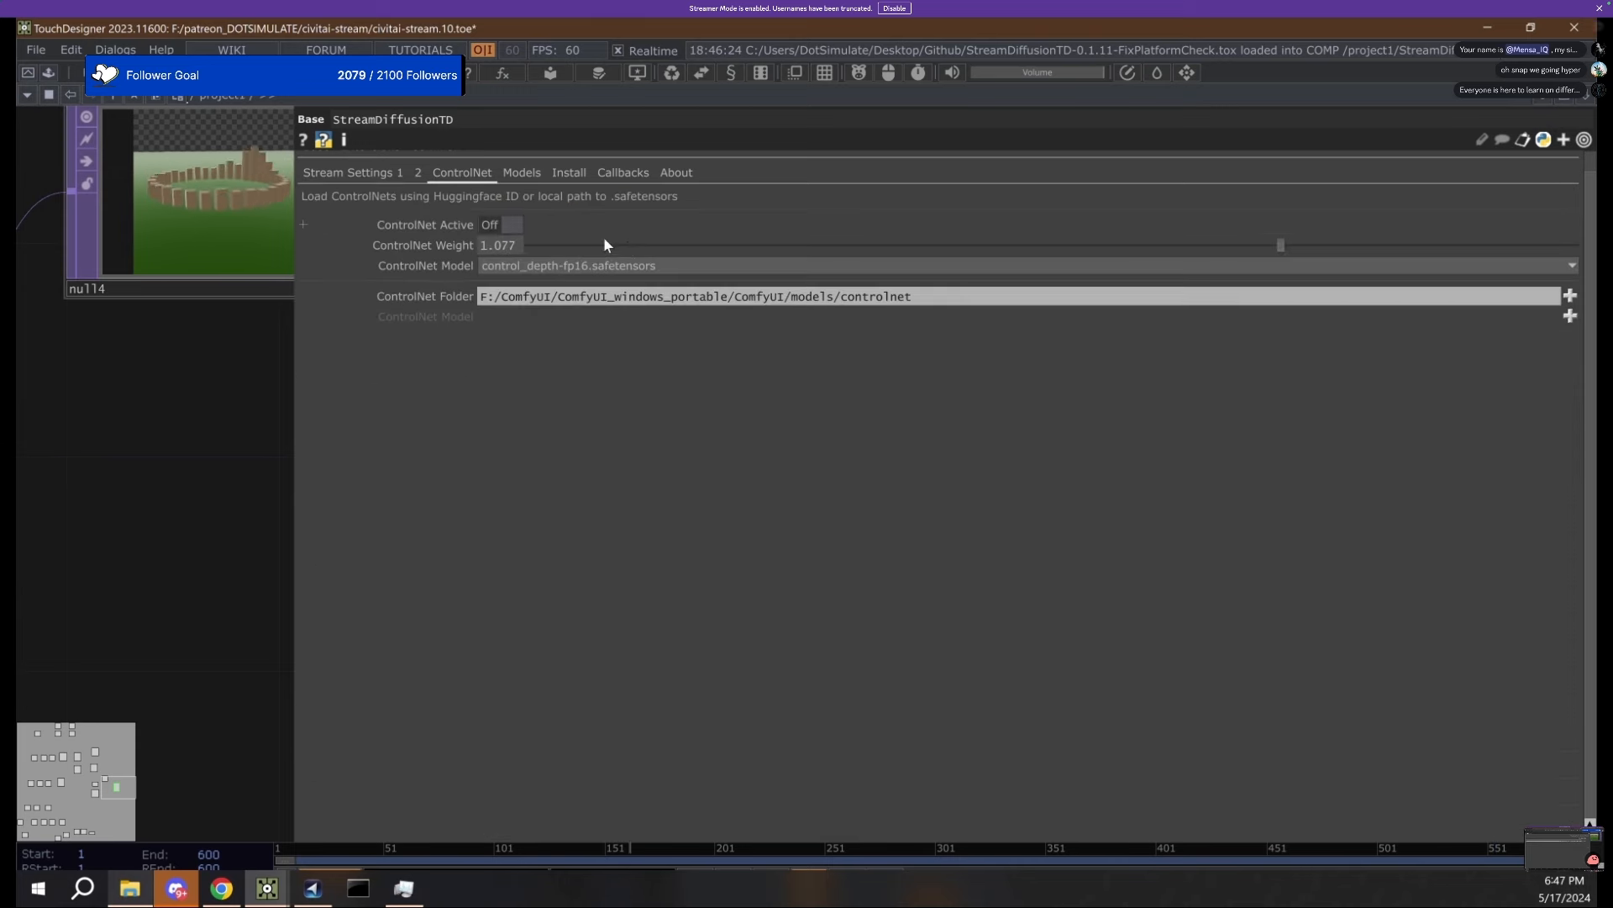
click(522, 174)
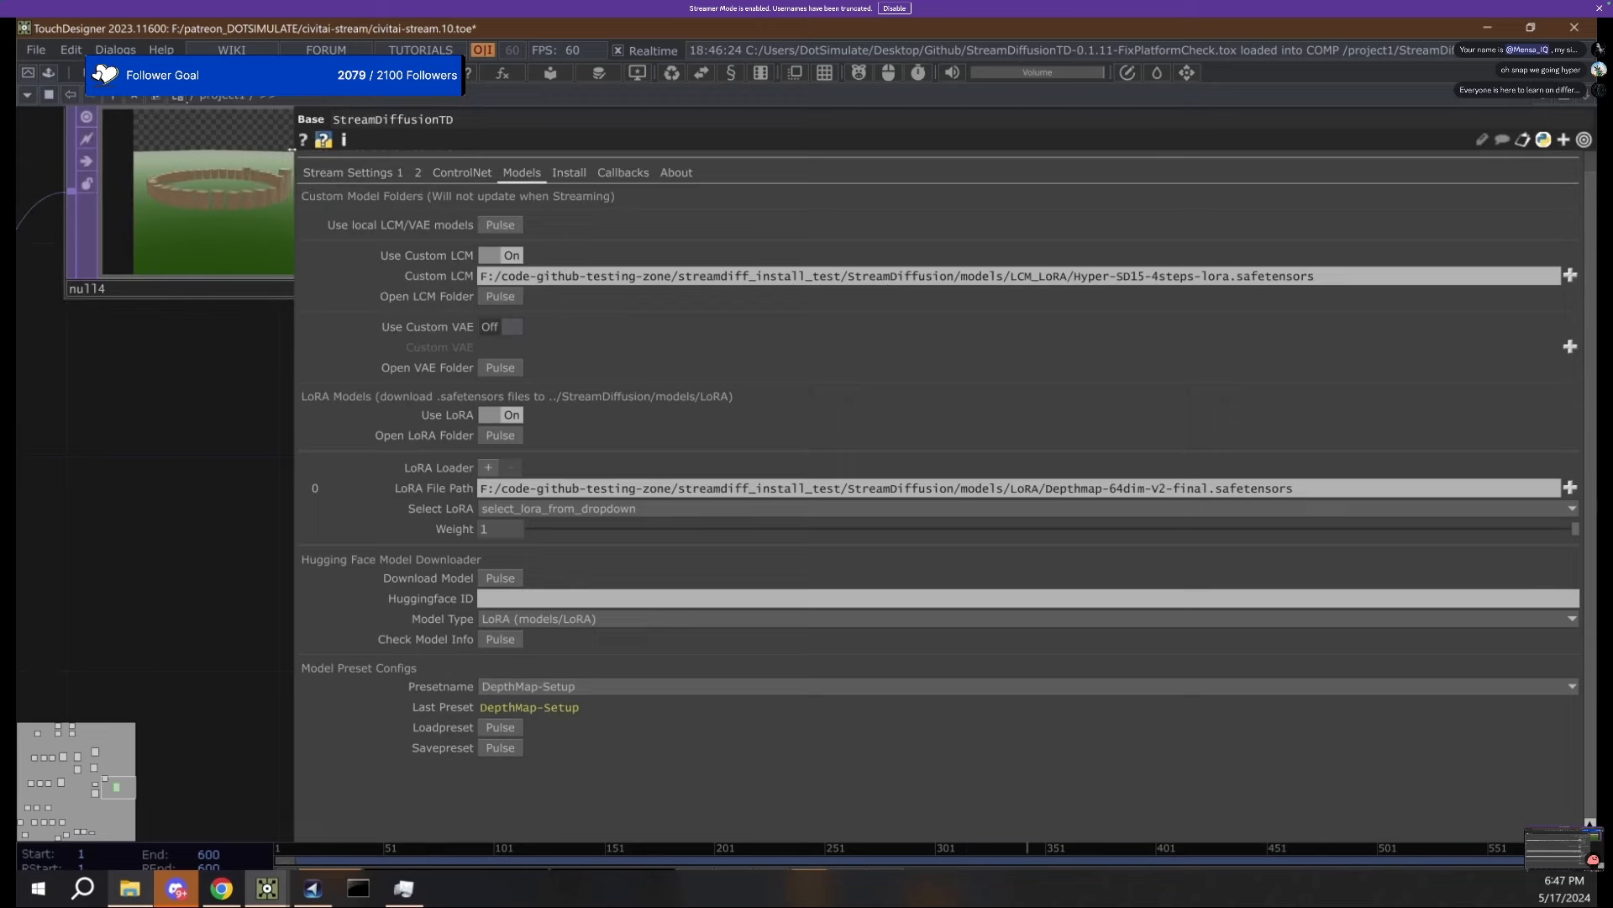
drag(292, 150, 1555, 201)
Start the StreamDiffusion stream and follow the model loading in the console before returning to the network.
click(1135, 173)
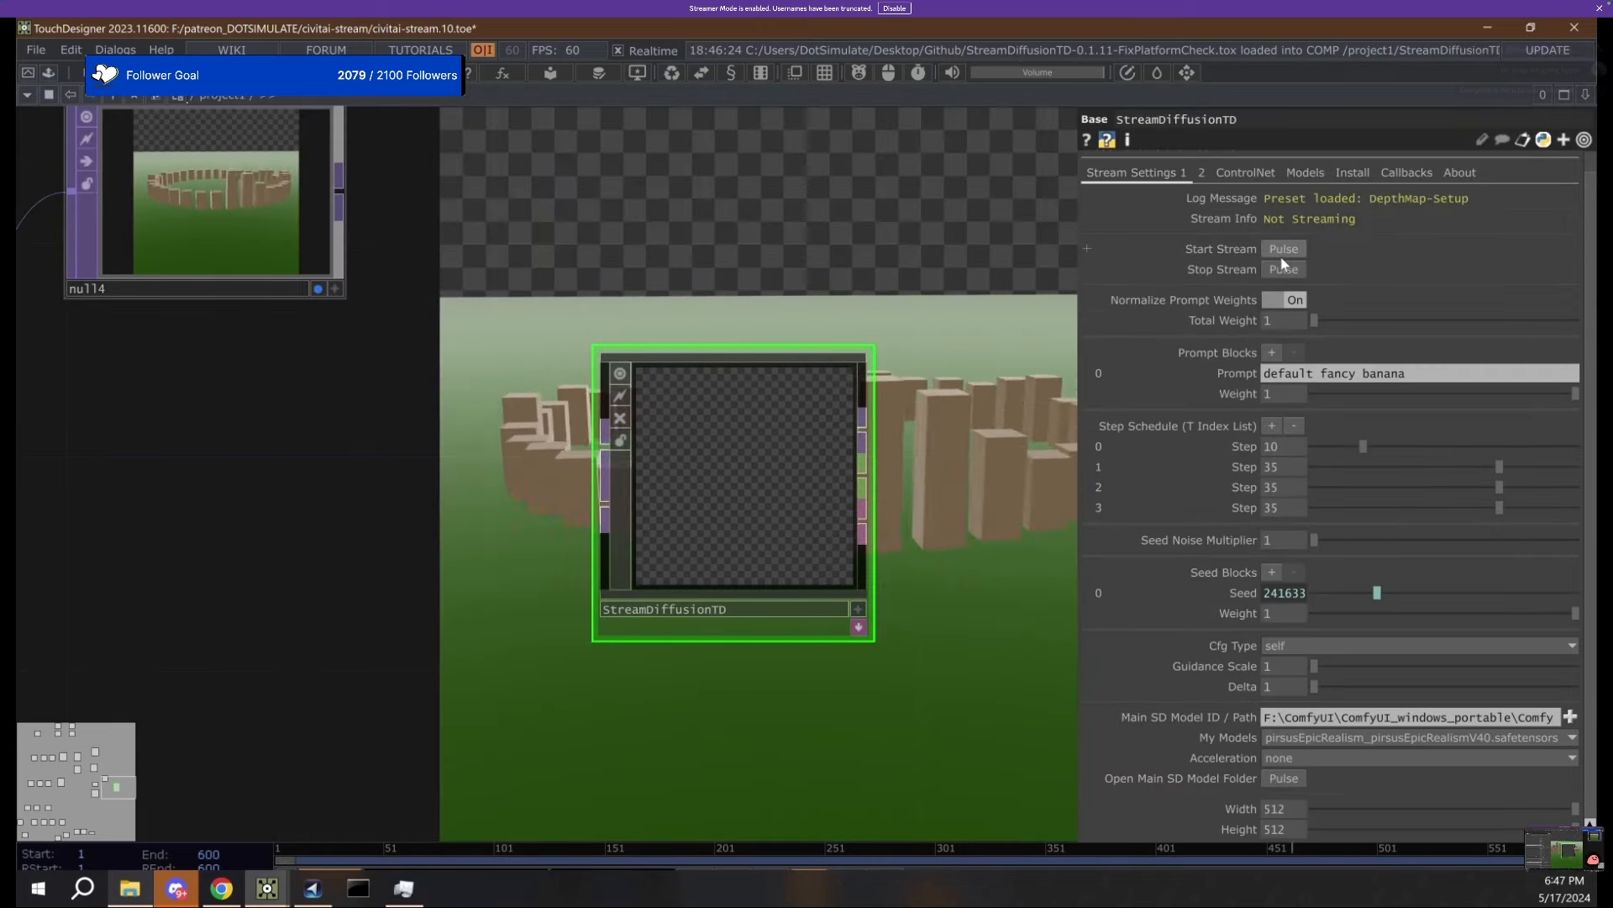
click(1284, 248)
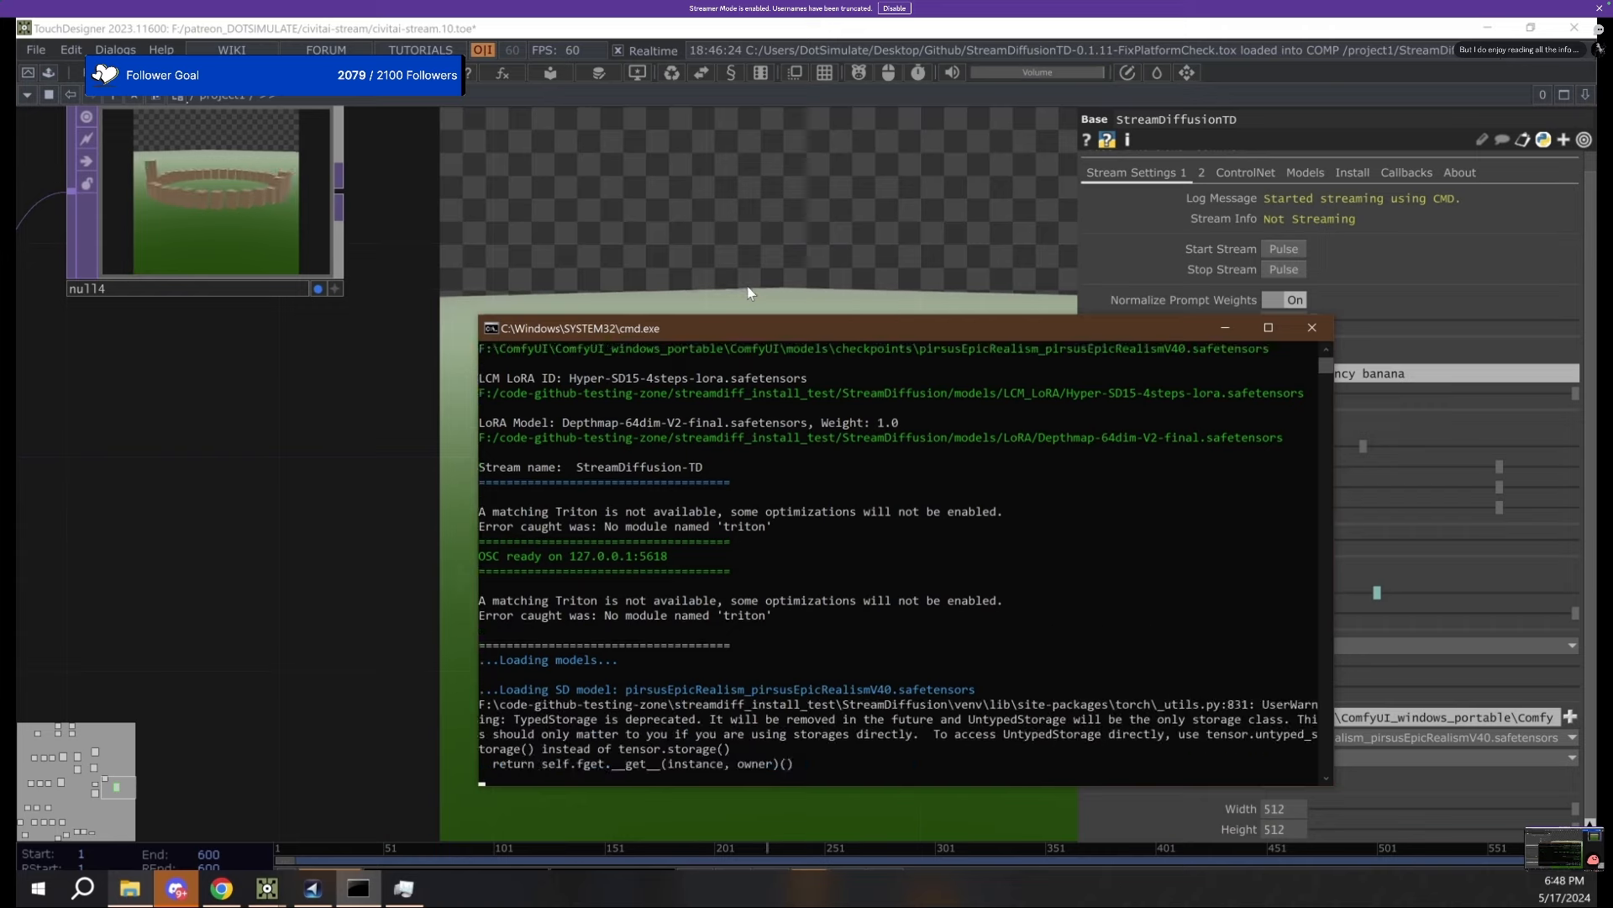
scroll(731, 552, up, 1)
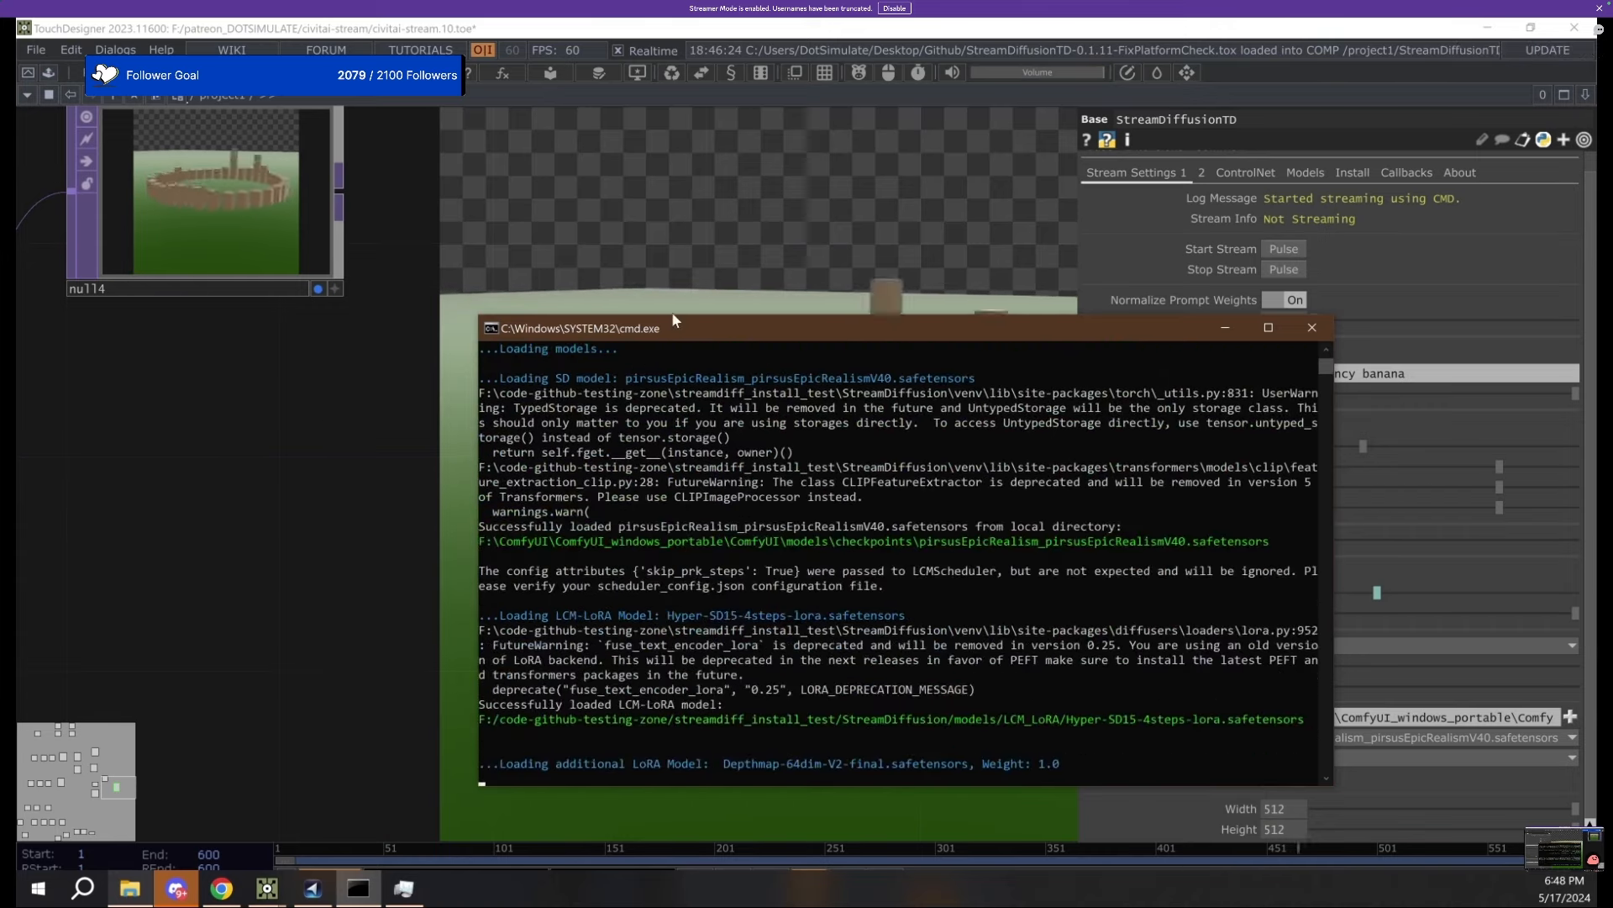
drag(674, 315, 714, 32)
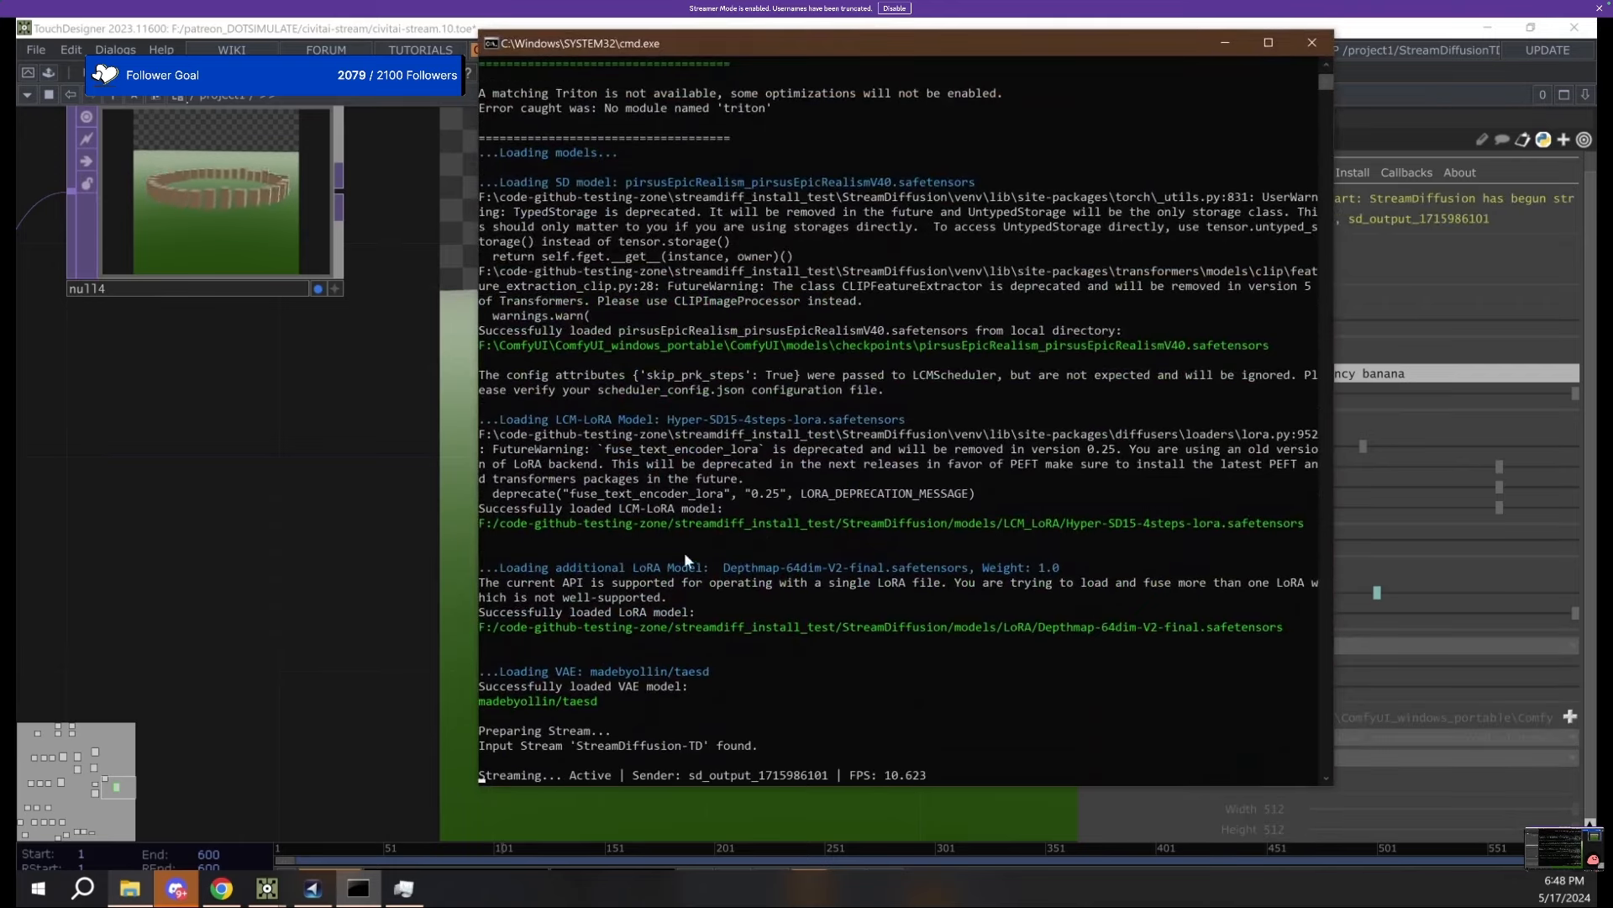
click(207, 541)
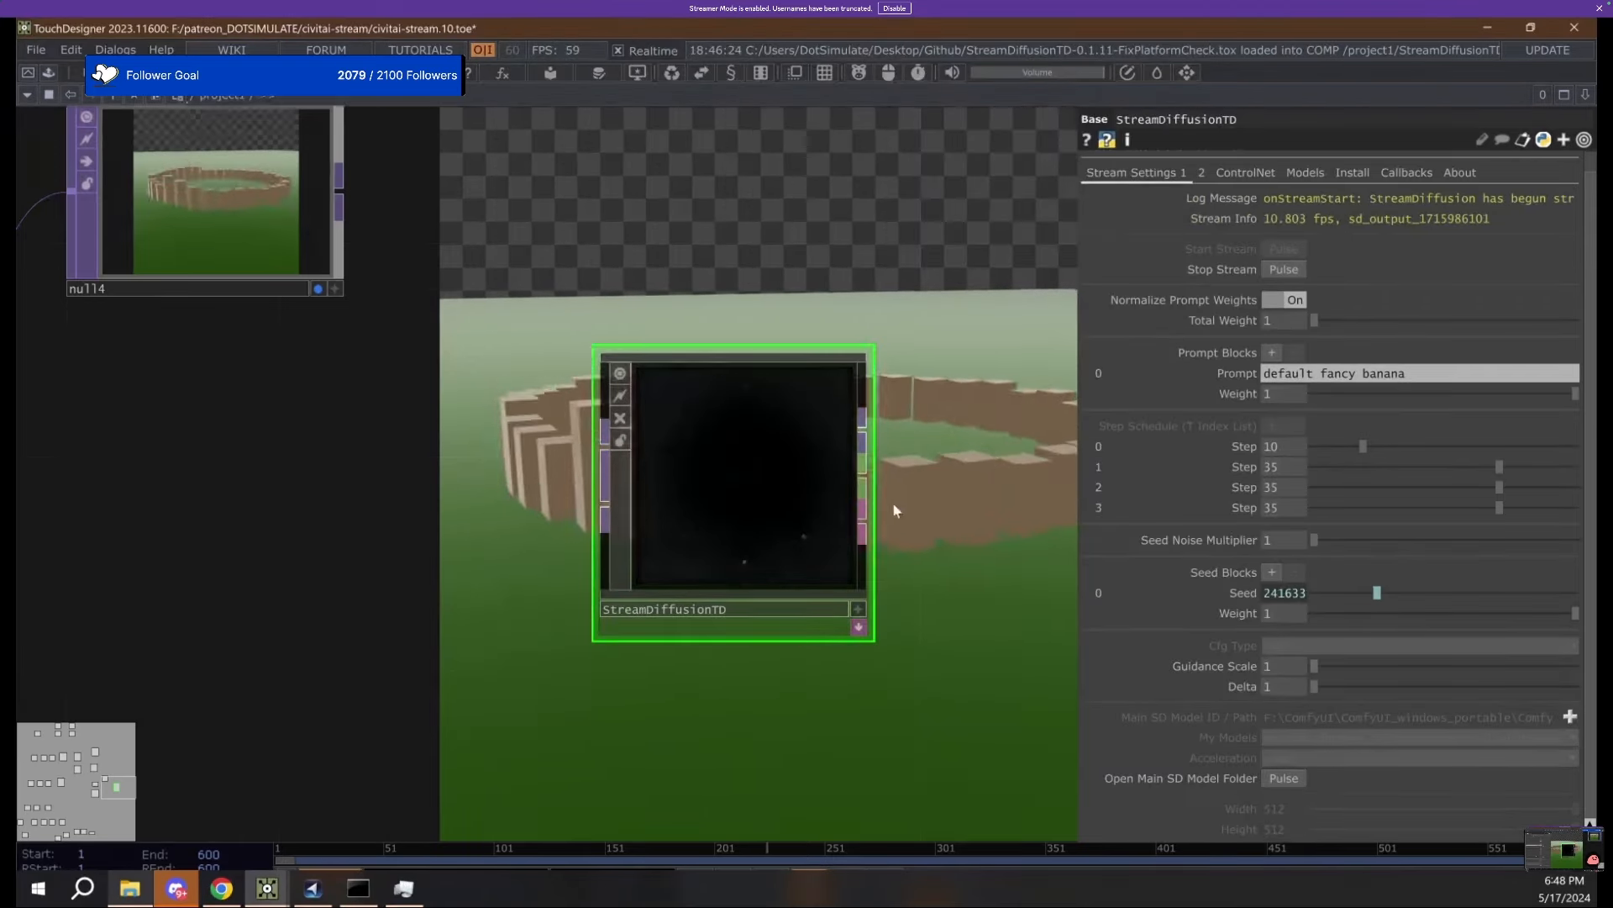
Connect the null4 render output to the StreamDiffusionTD image input and inspect the generated image up close.
scroll(893, 506, down, 3)
scroll(830, 507, up, 3)
middle_drag(805, 474, 854, 499)
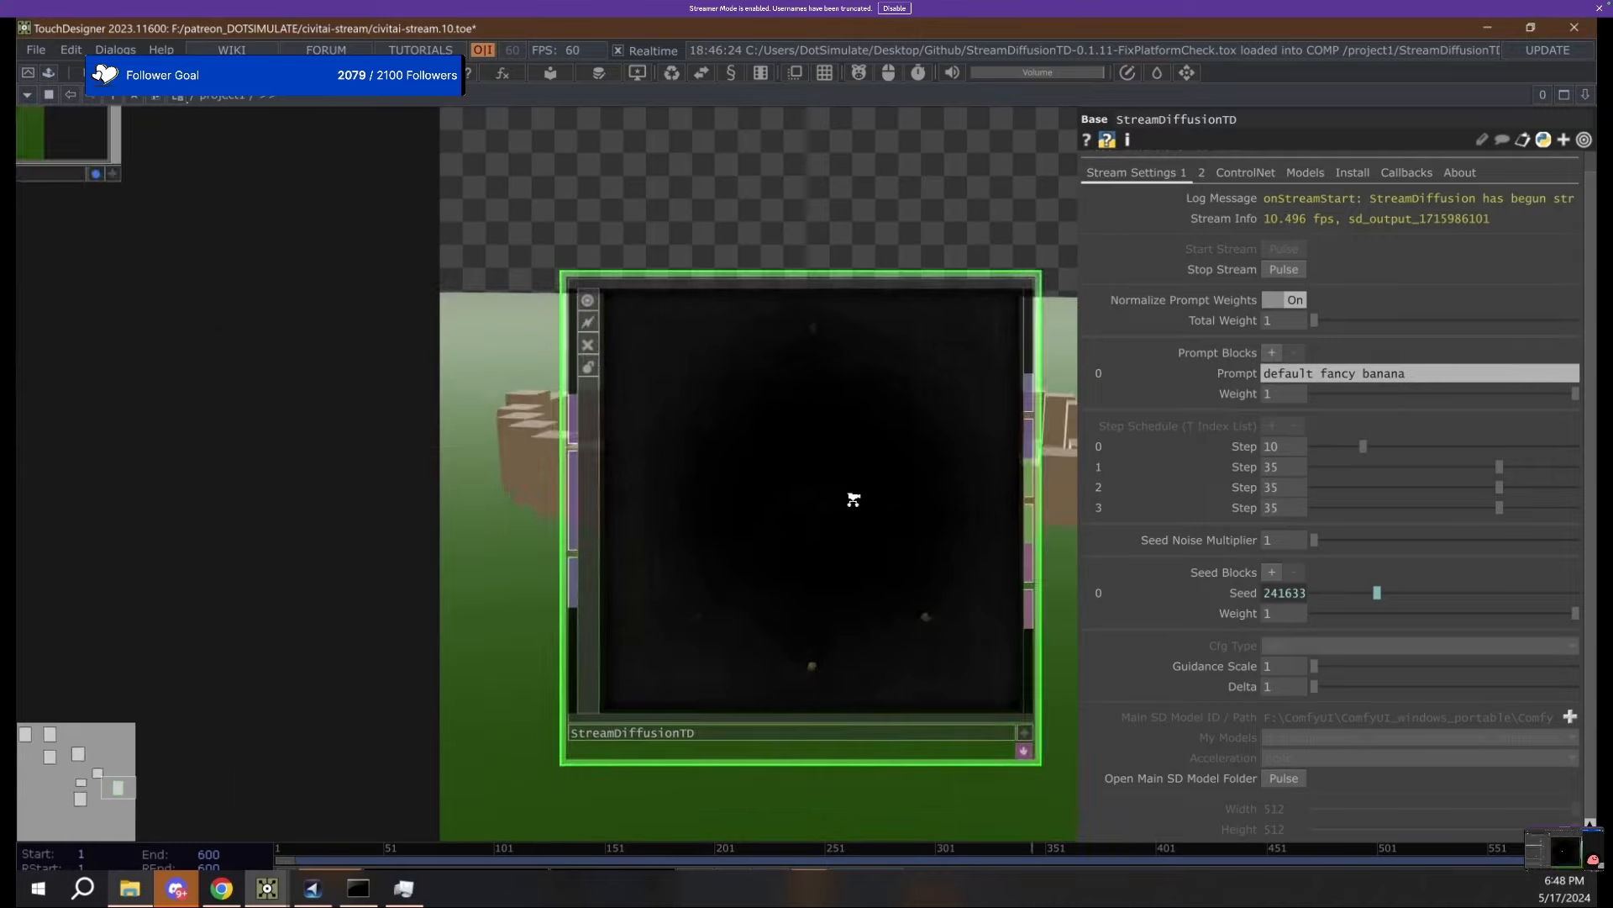
scroll(853, 499, down, 5)
drag(516, 488, 552, 504)
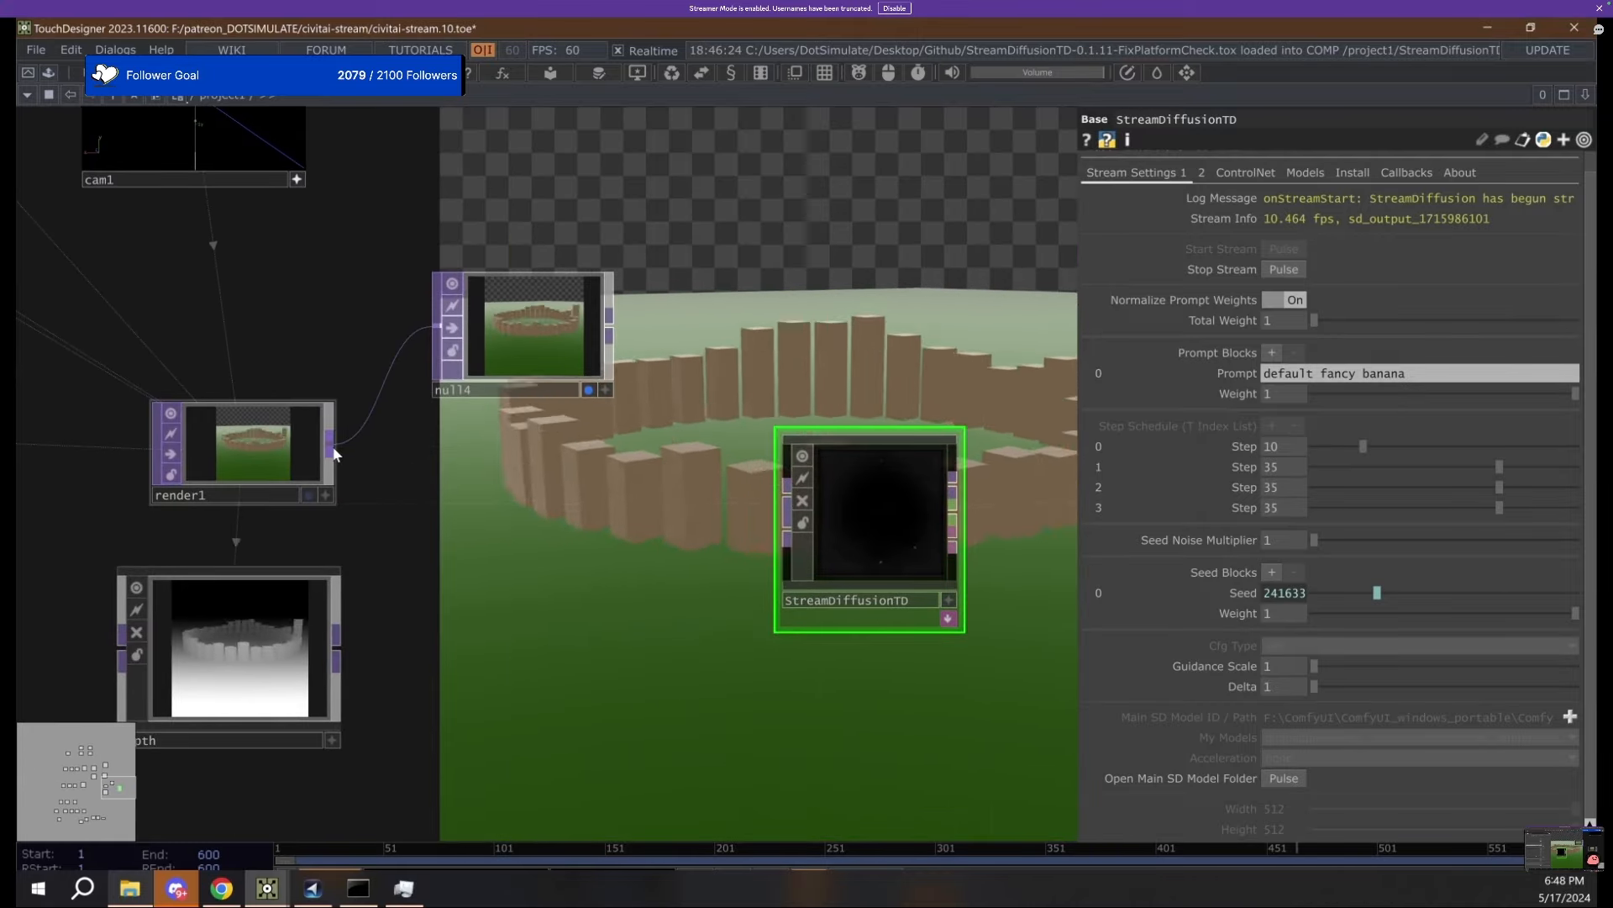
drag(785, 498, 612, 318)
scroll(985, 522, up, 5)
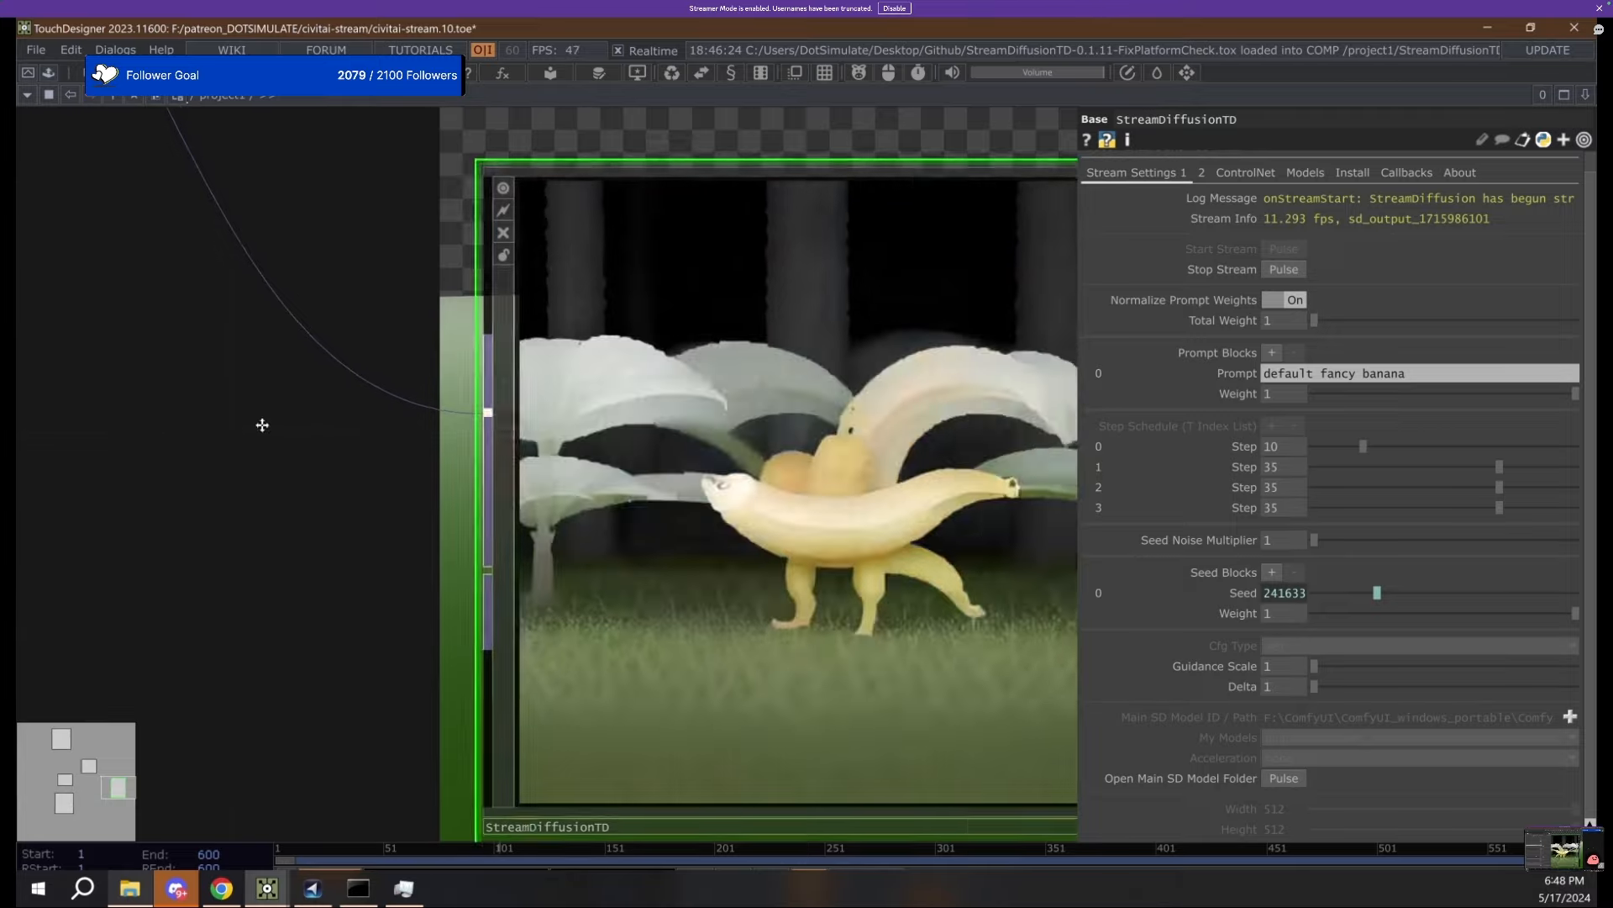
scroll(262, 425, down, 3)
scroll(395, 474, up, 4)
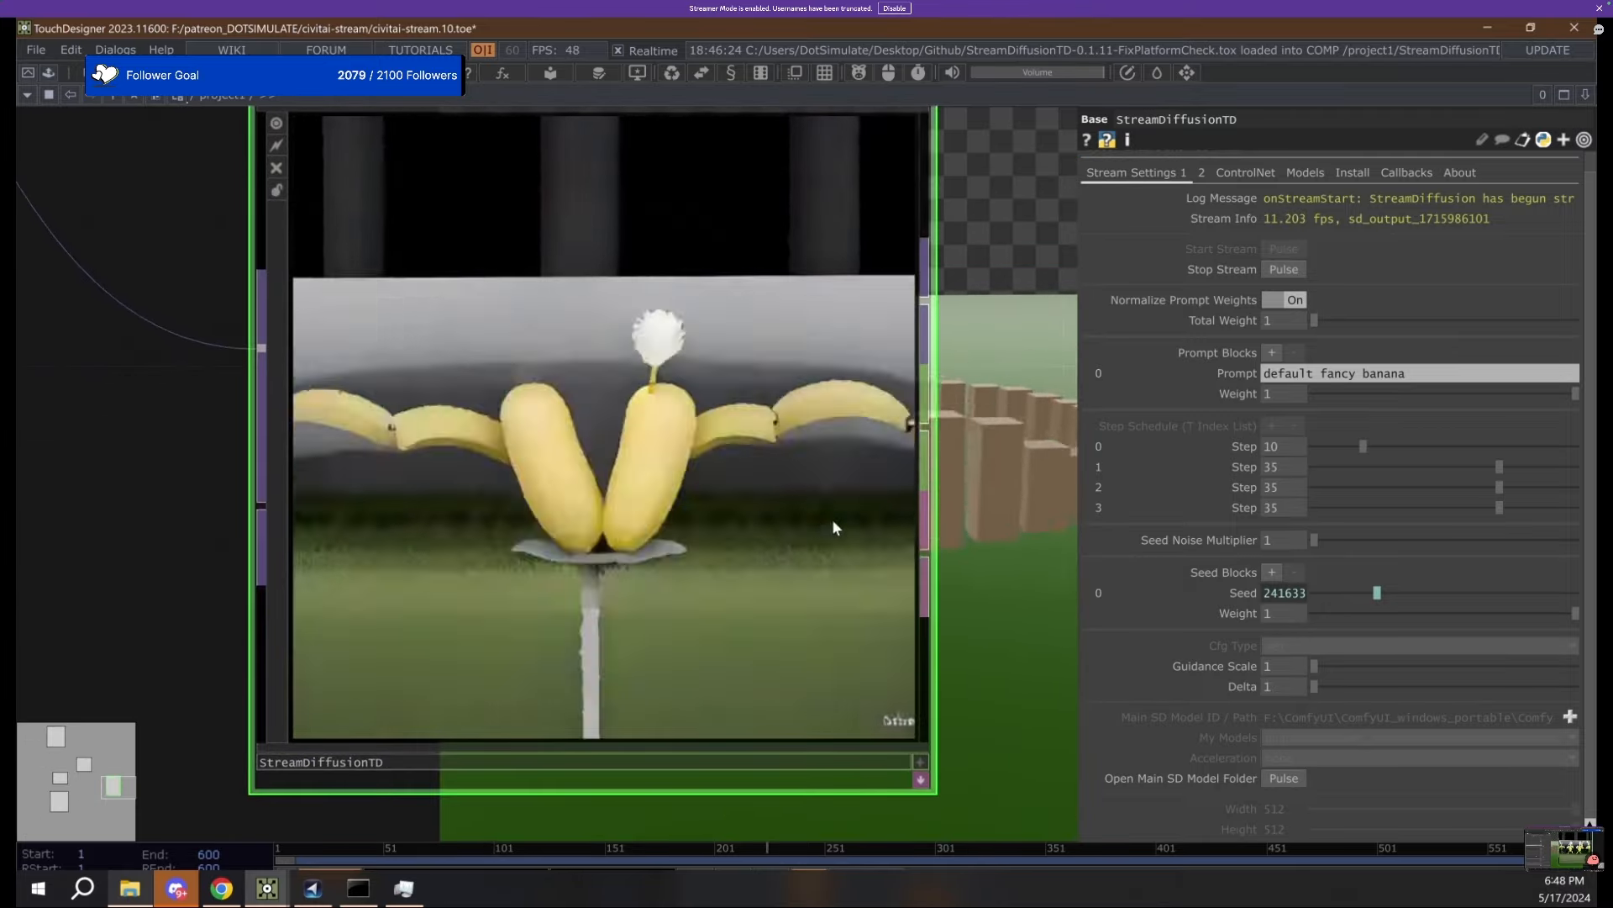
Lower the first three StreamDiffusion step schedule values to 1, 7 and 15.
drag(1383, 444, 1299, 446)
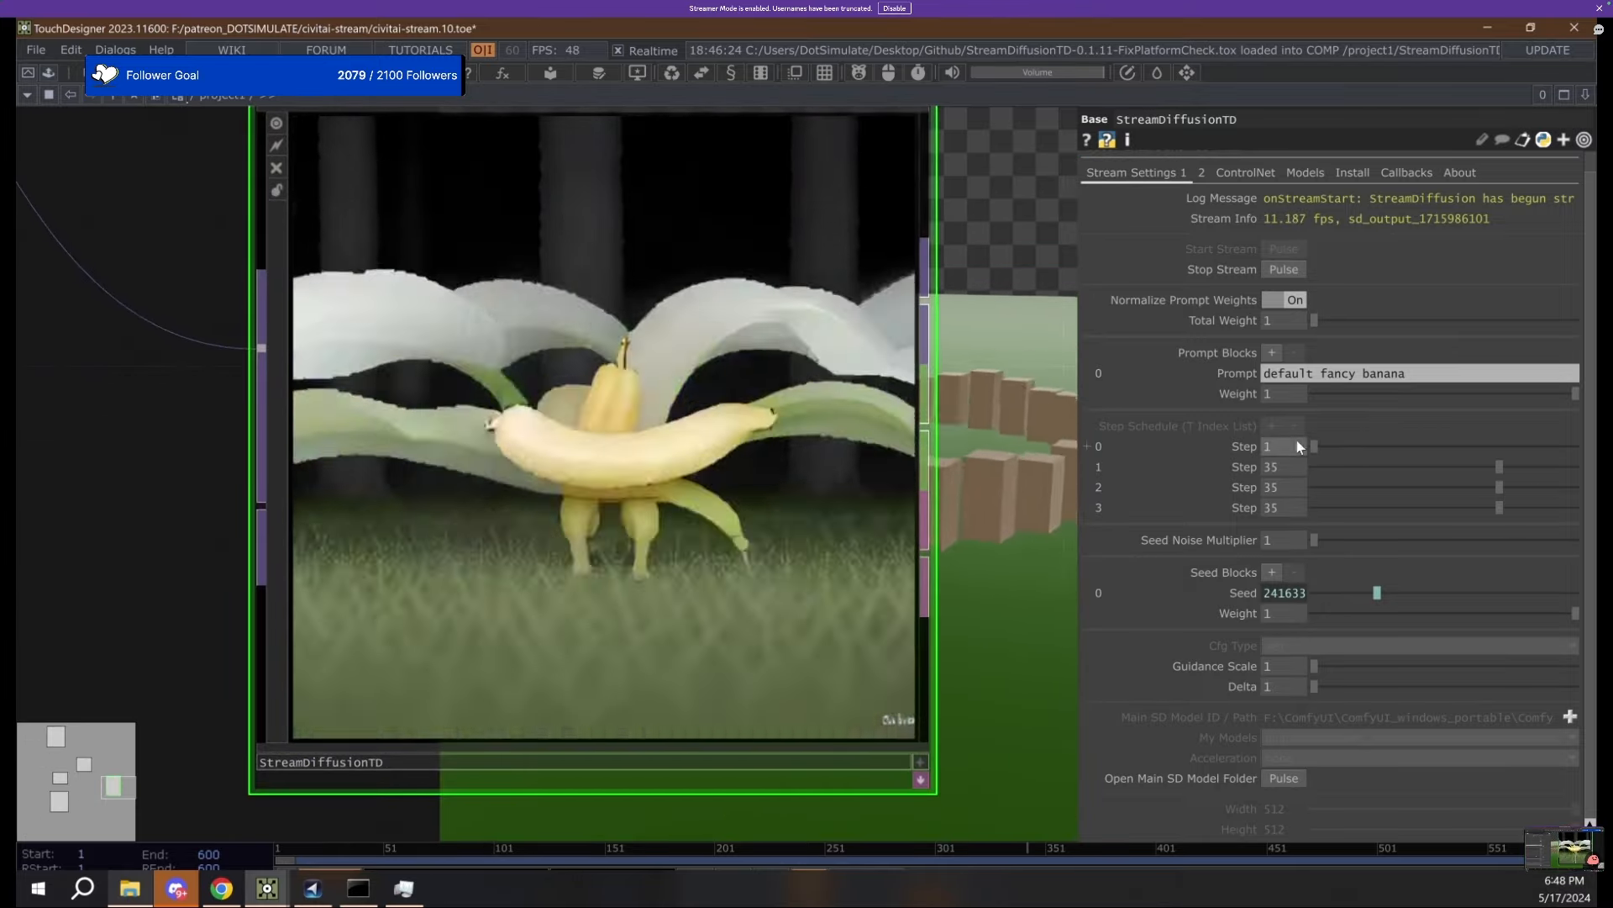
click(1347, 466)
click(1390, 487)
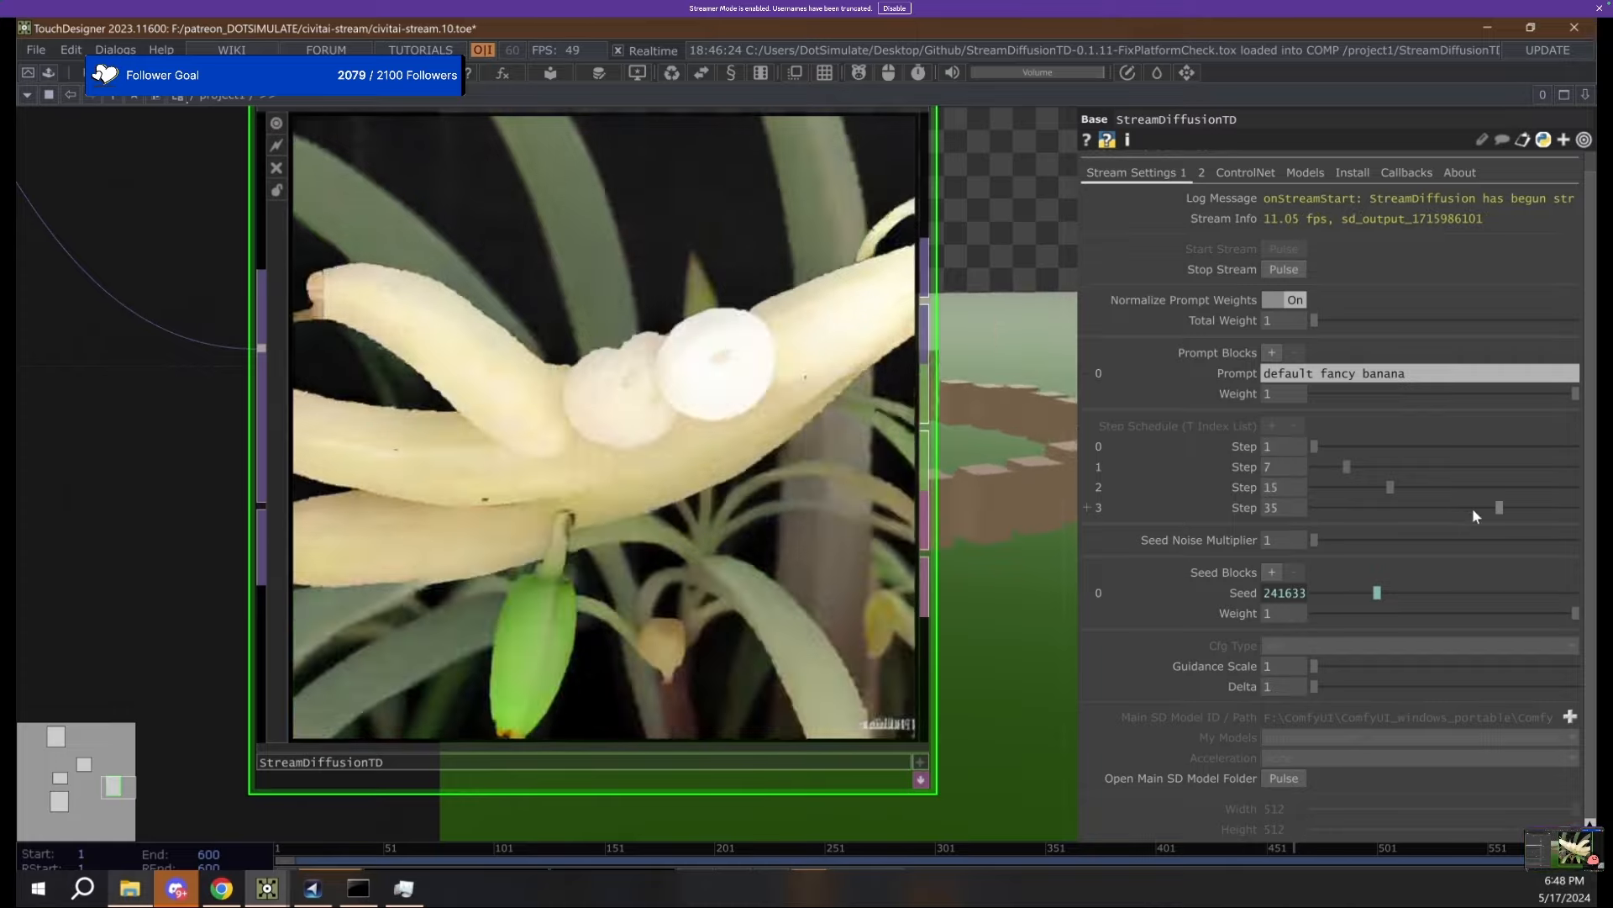
Spread the four step schedule values out to 14, 22, 34 and 49.
click(1568, 508)
click(1494, 486)
click(1429, 466)
click(1385, 446)
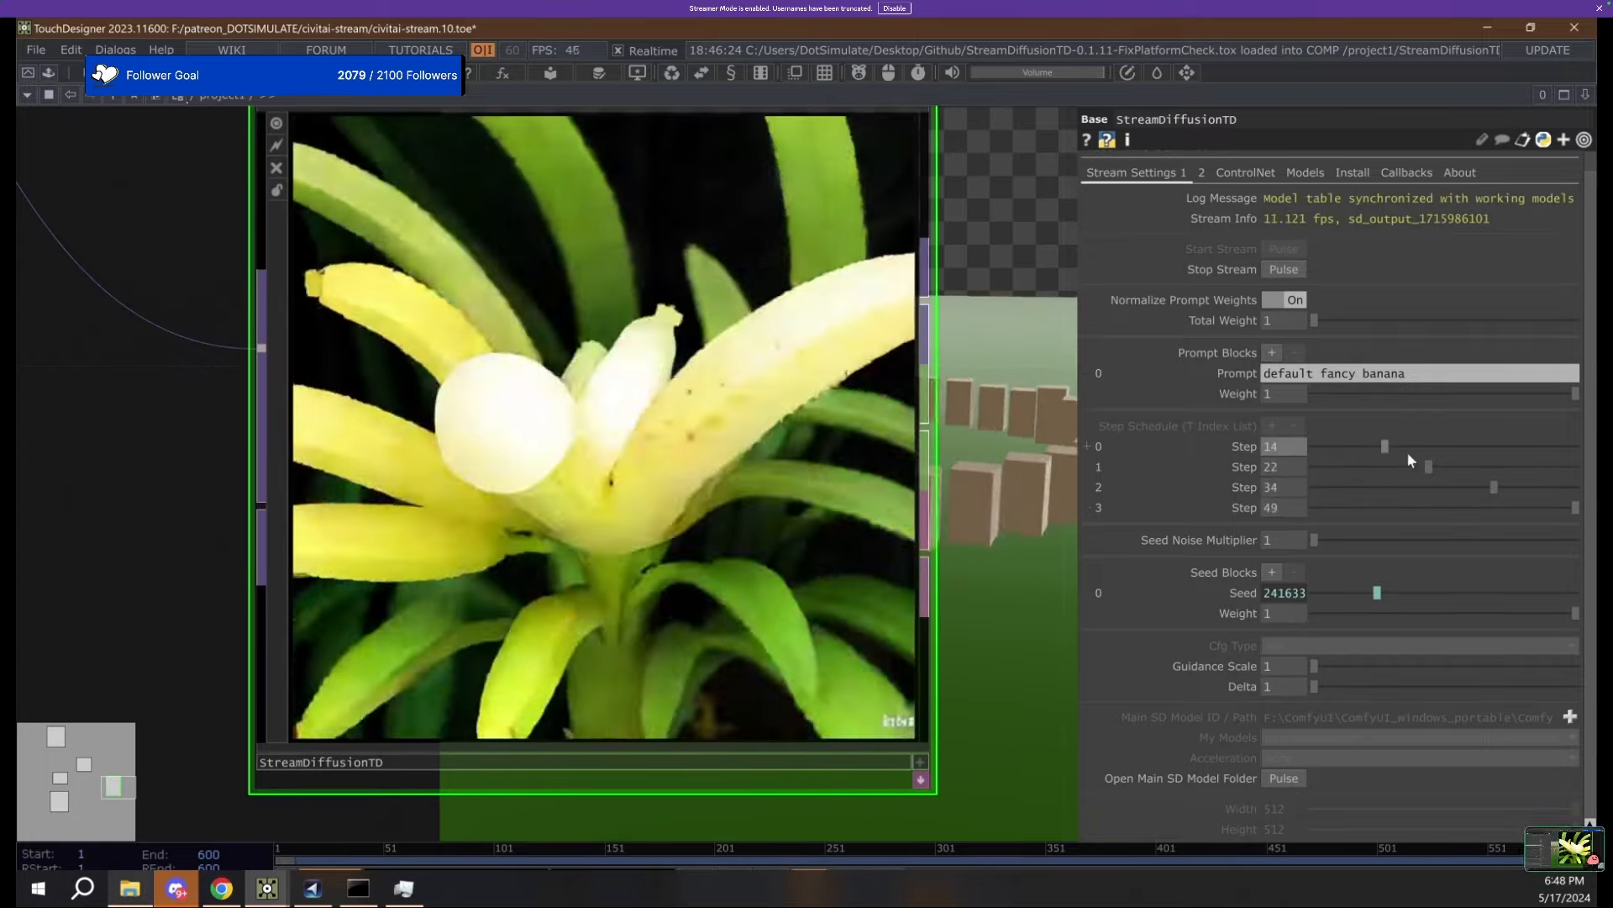
Raise the first three step schedule values to 28, 36 and 44.
click(1546, 487)
click(1492, 466)
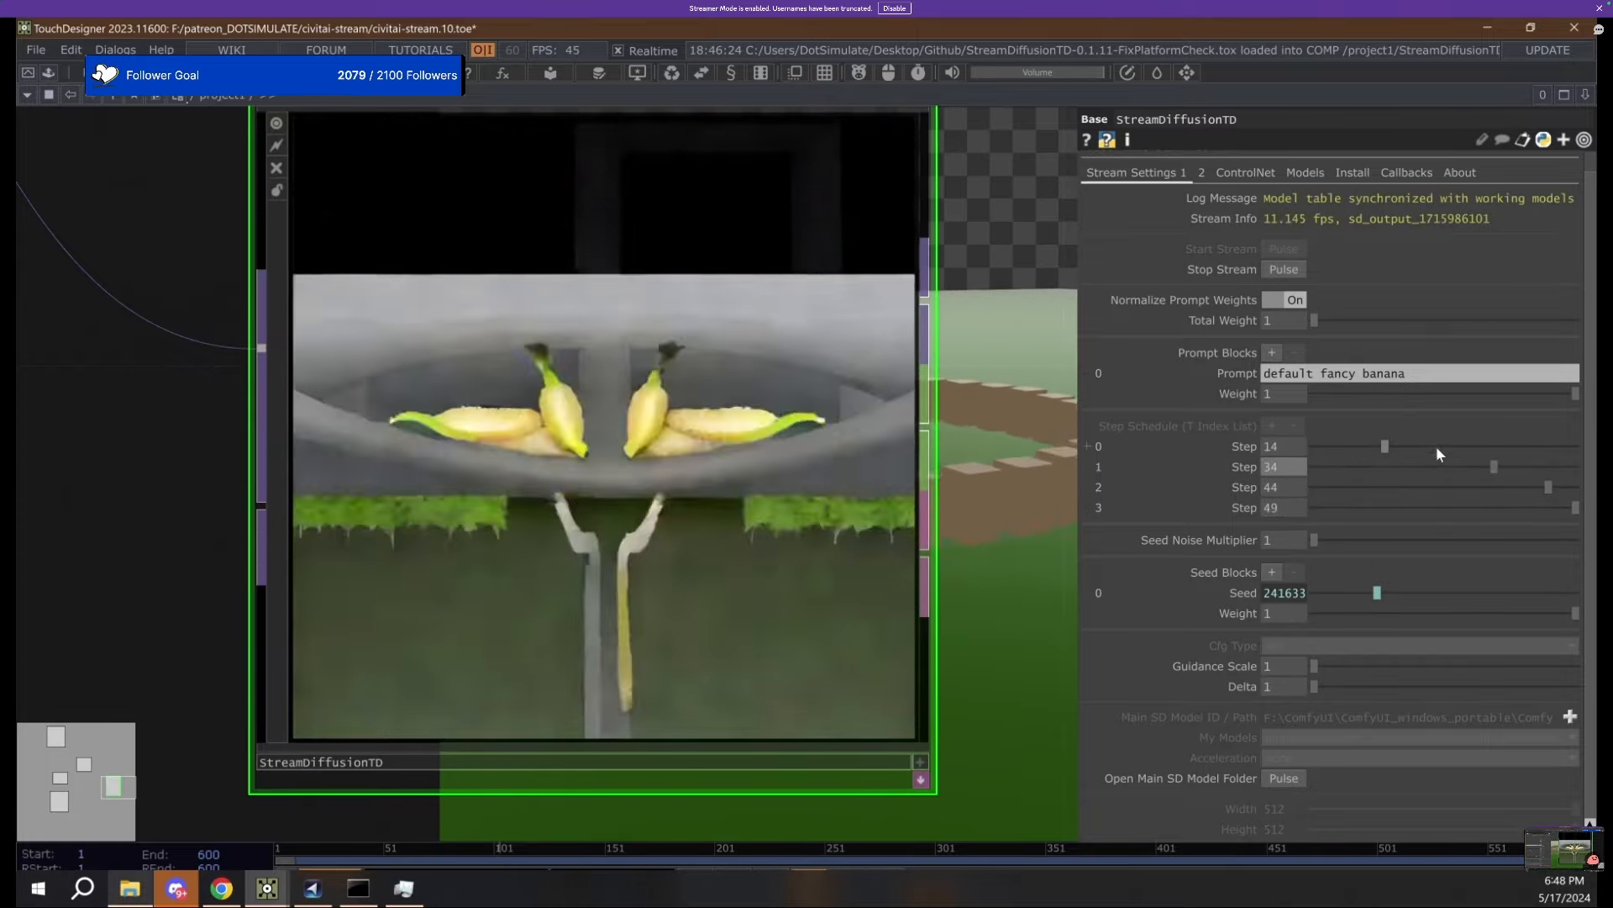
click(1443, 447)
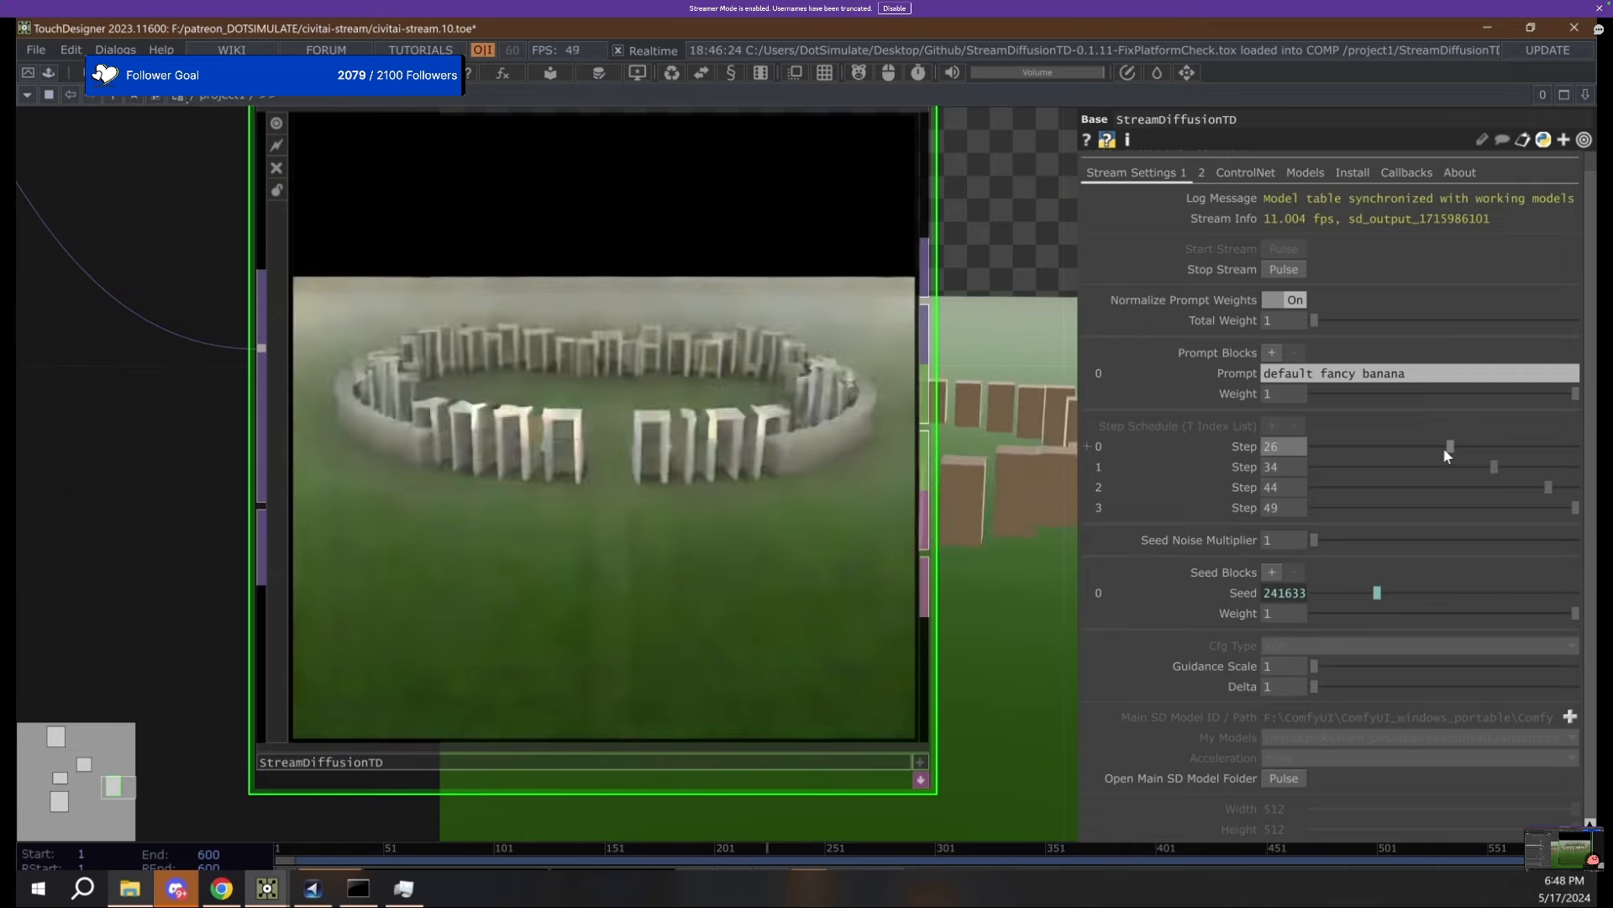
click(1463, 448)
click(1505, 464)
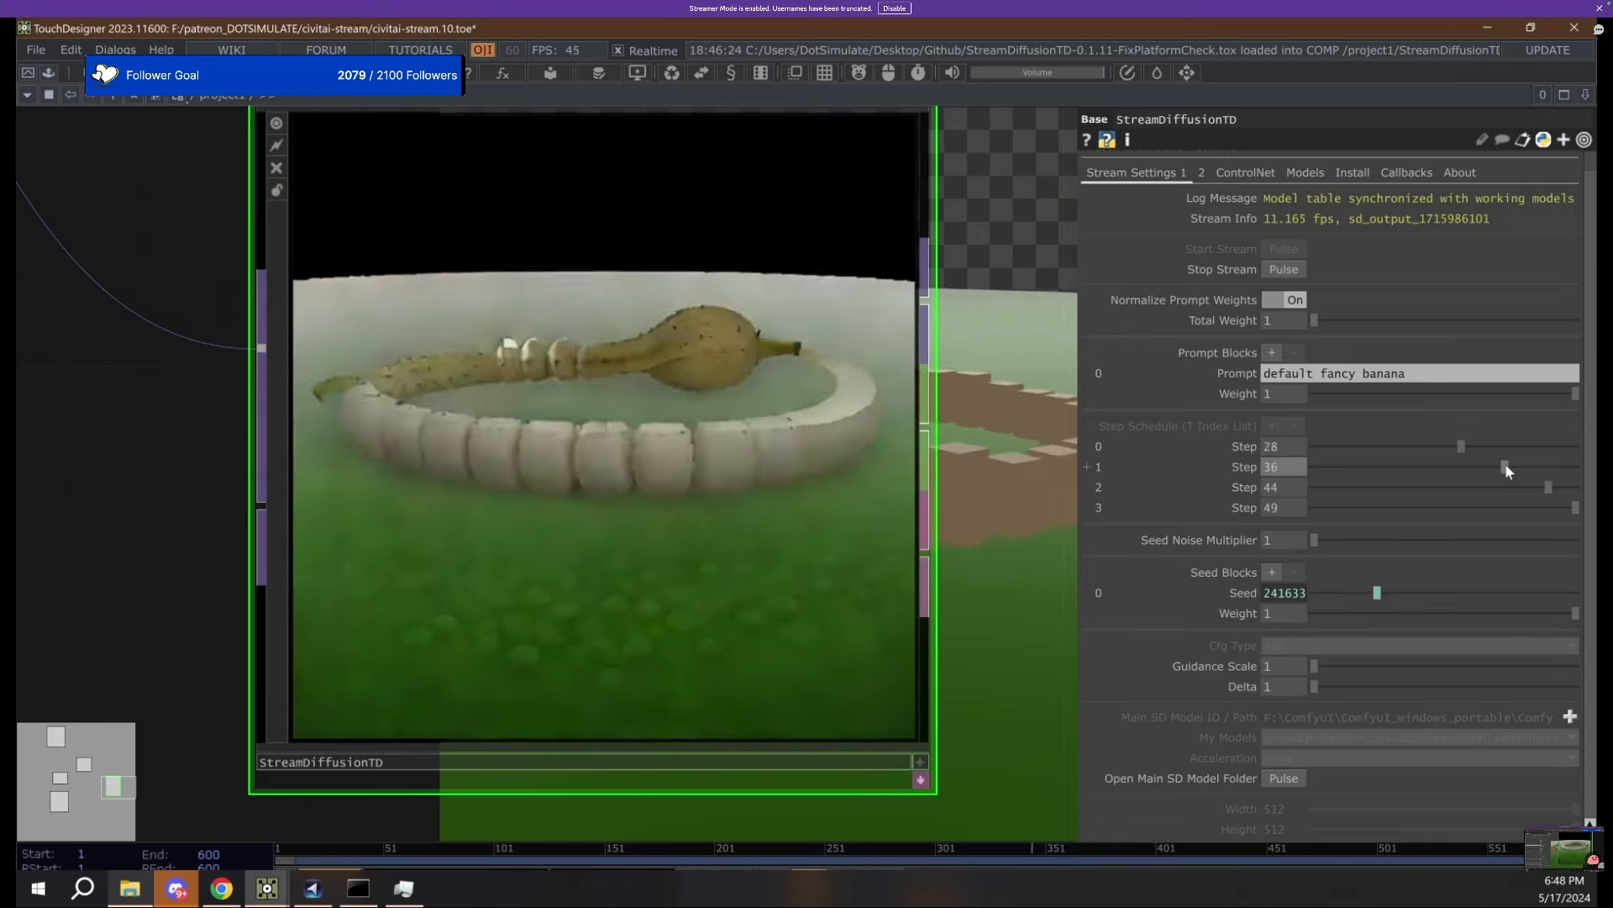
Lower the first schedule step to 1 and the second to 28 for a stronger stylization.
click(1413, 446)
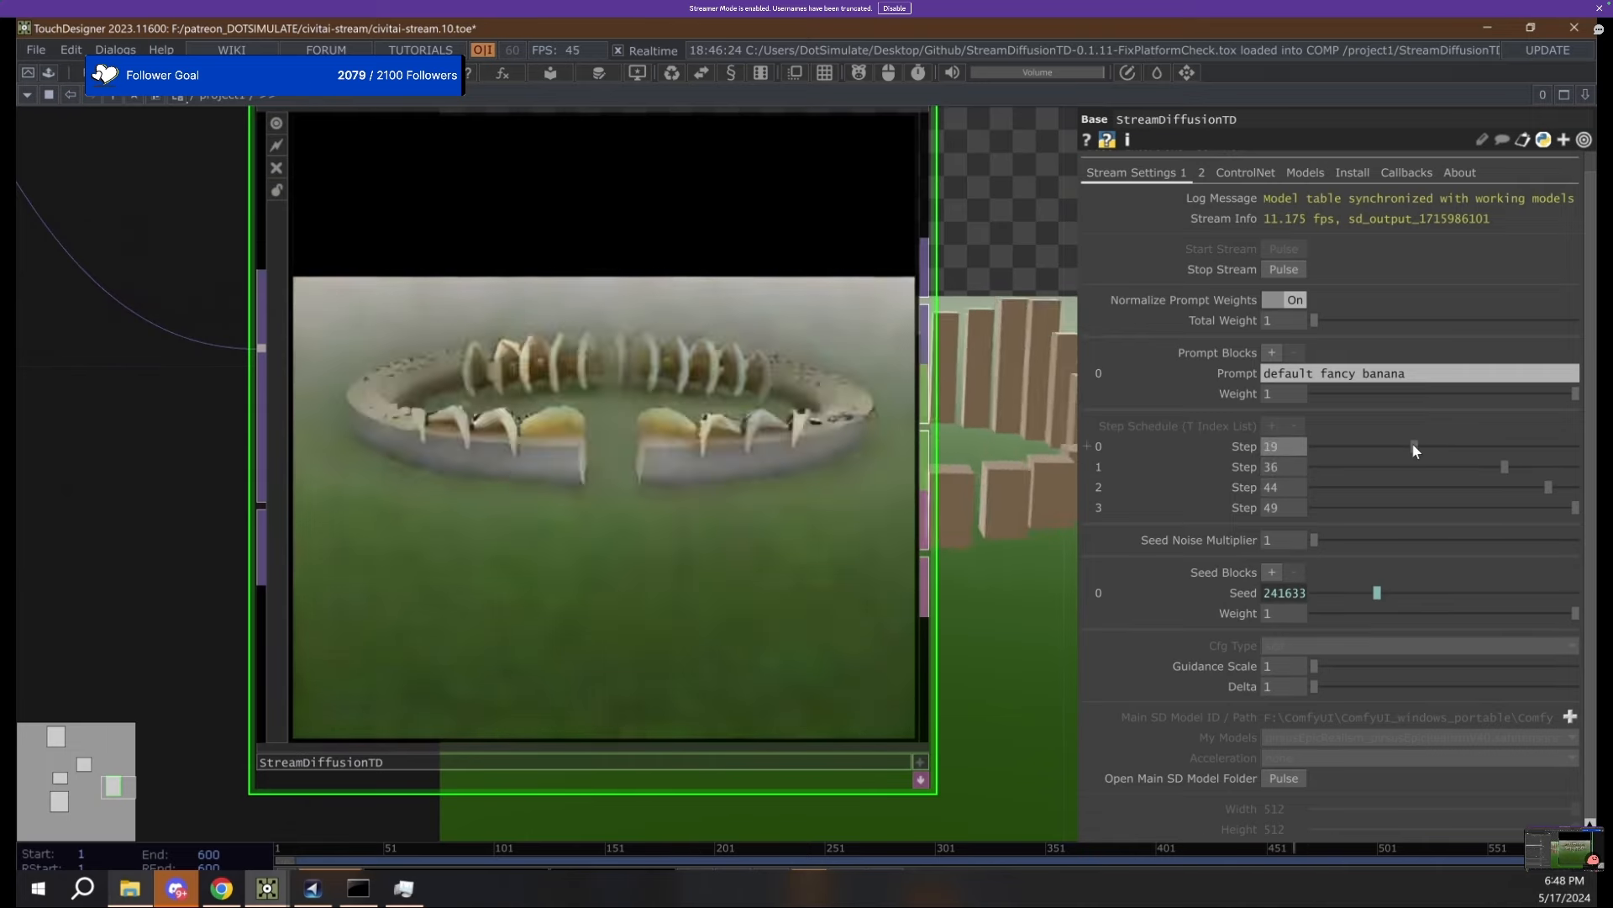
drag(1408, 445, 1311, 446)
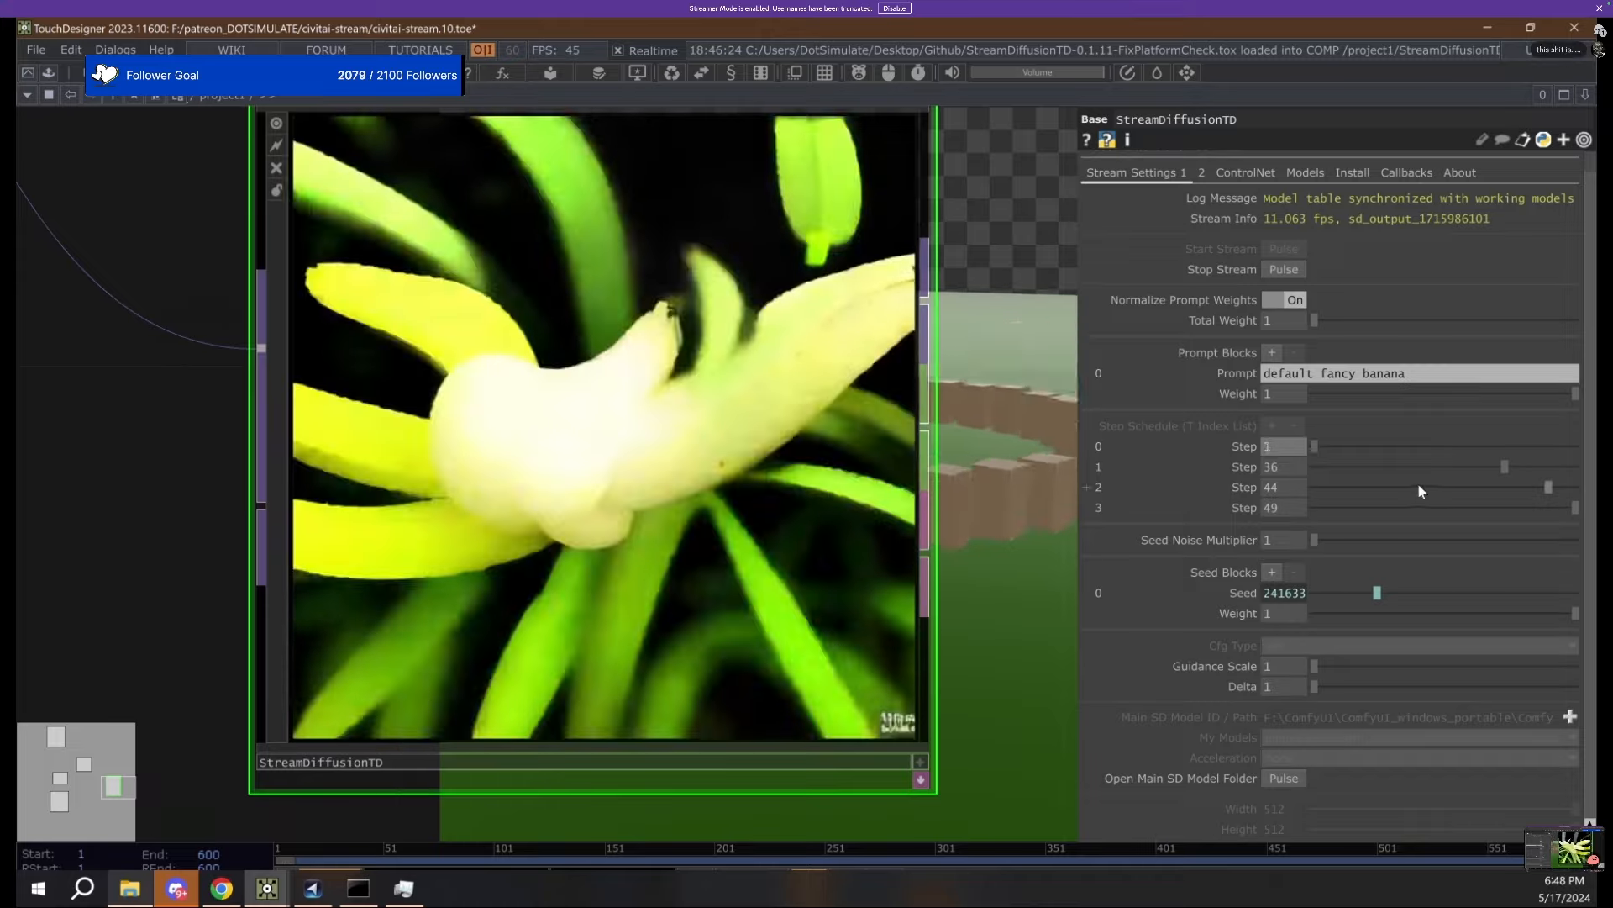
click(1461, 466)
Extend the prompt to "default fancy banana depth map, black and white, dark sky", keeping the first schedule step at 1.
click(1435, 374)
text(d)
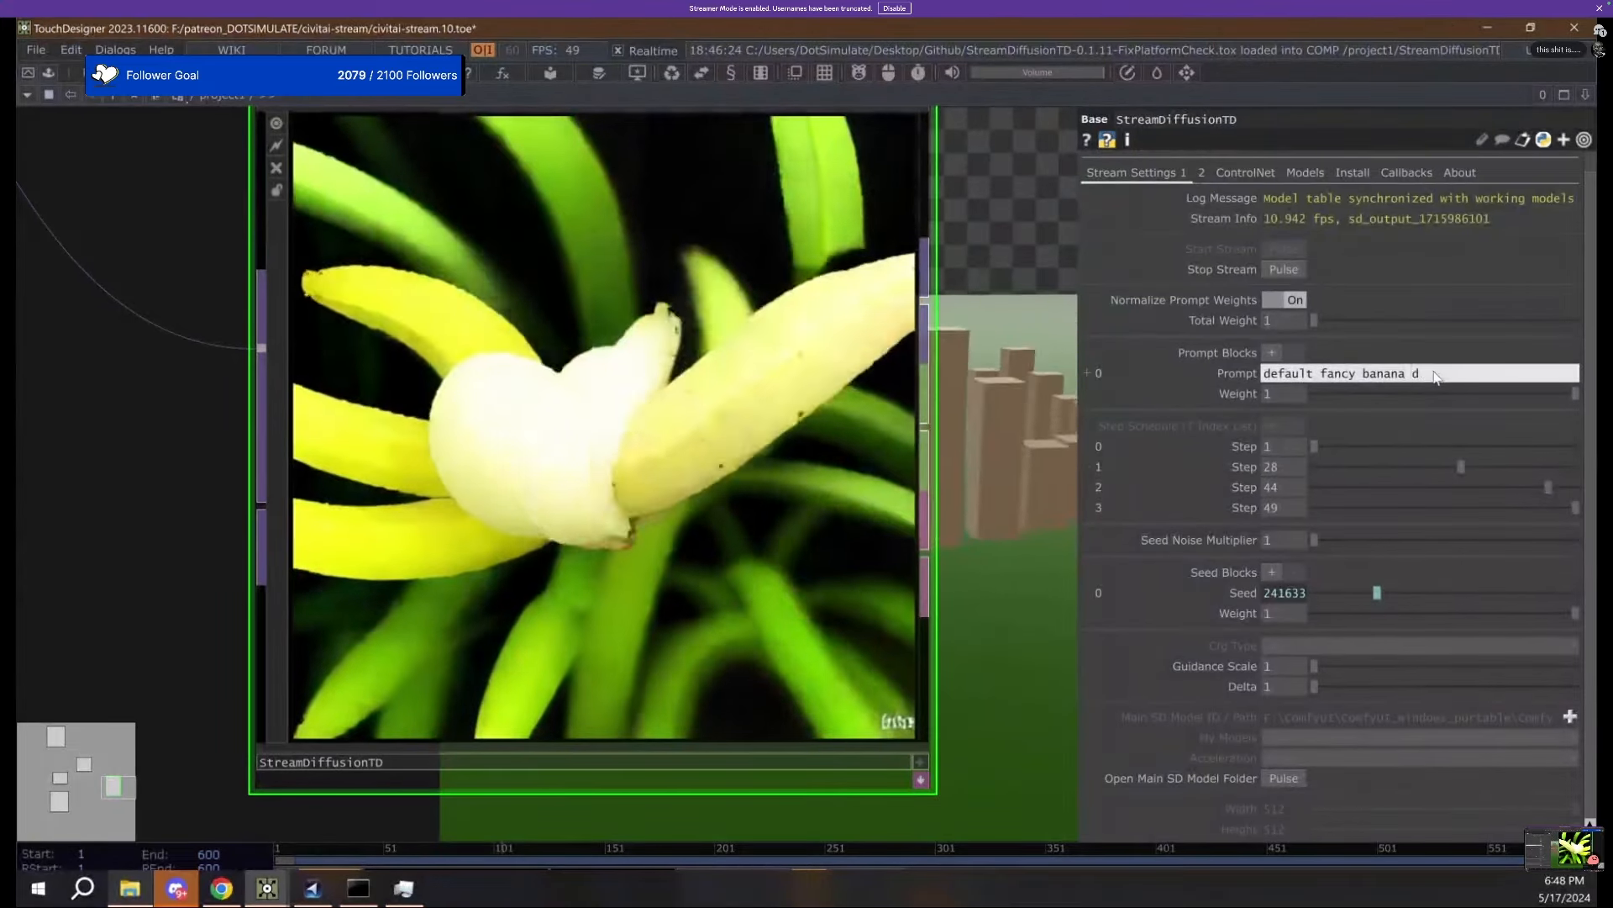
text(epth map, blac)
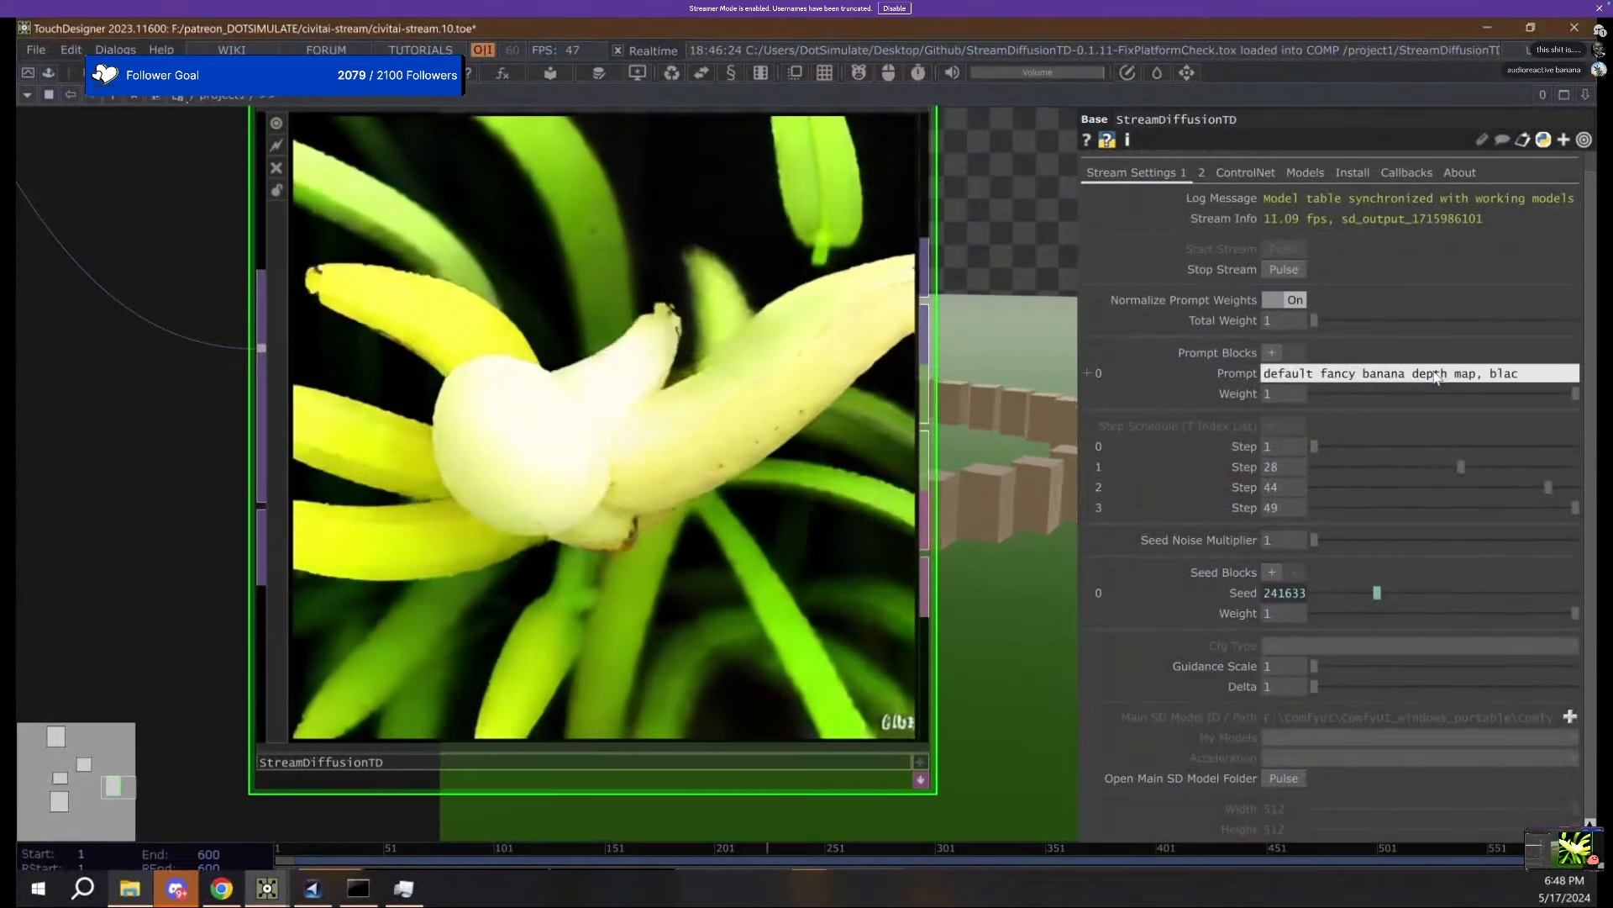
text(k and white, dark sky)
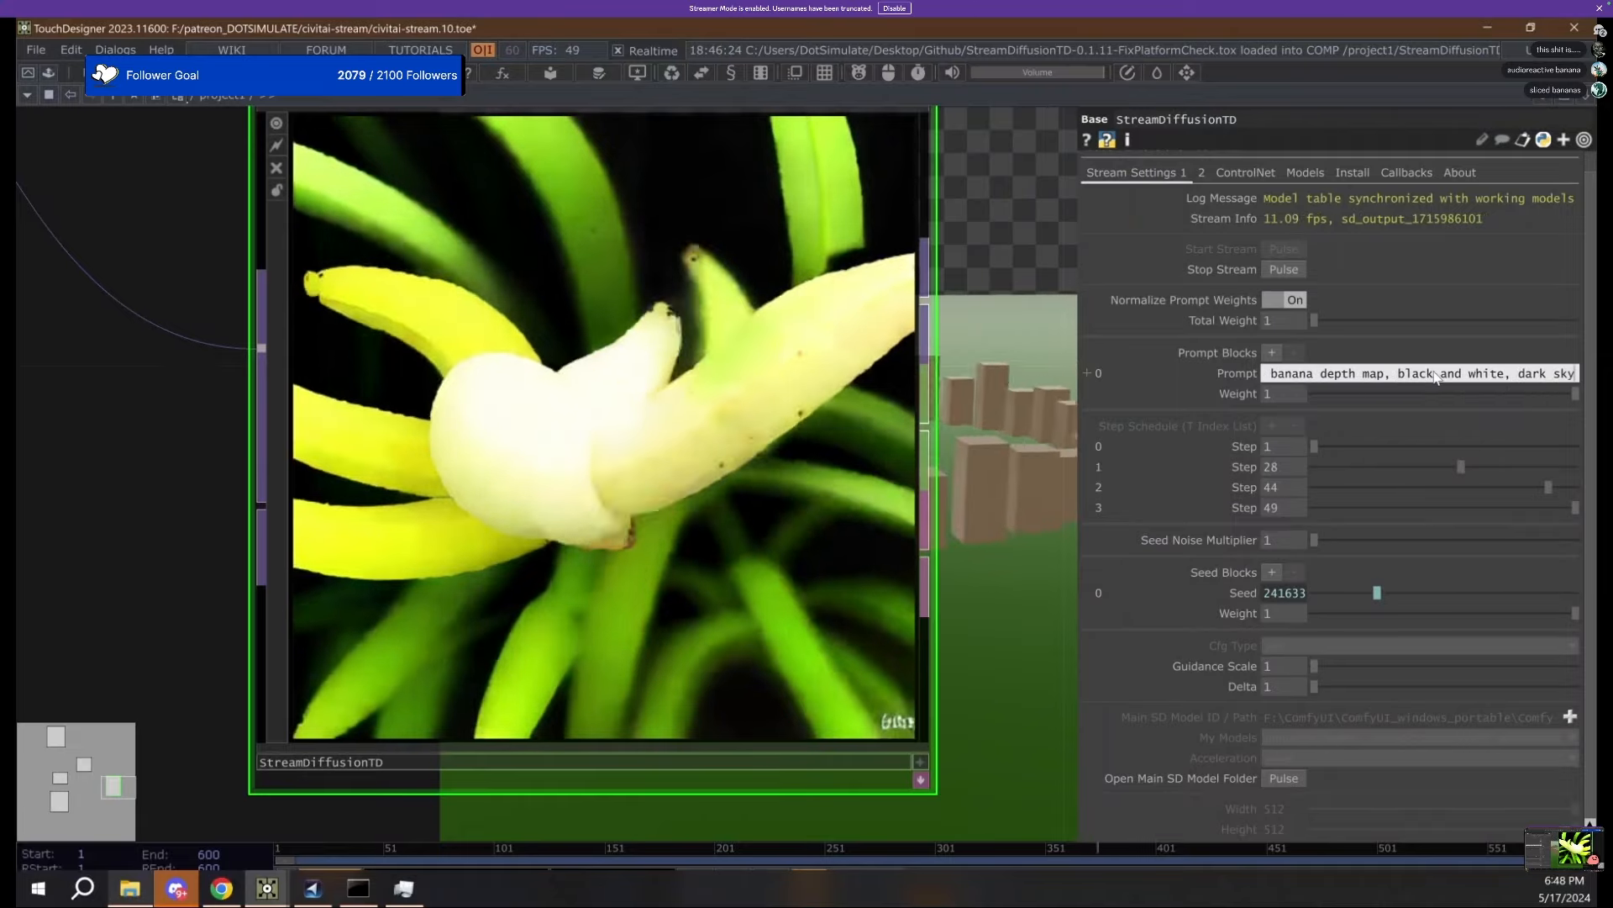
key(Return)
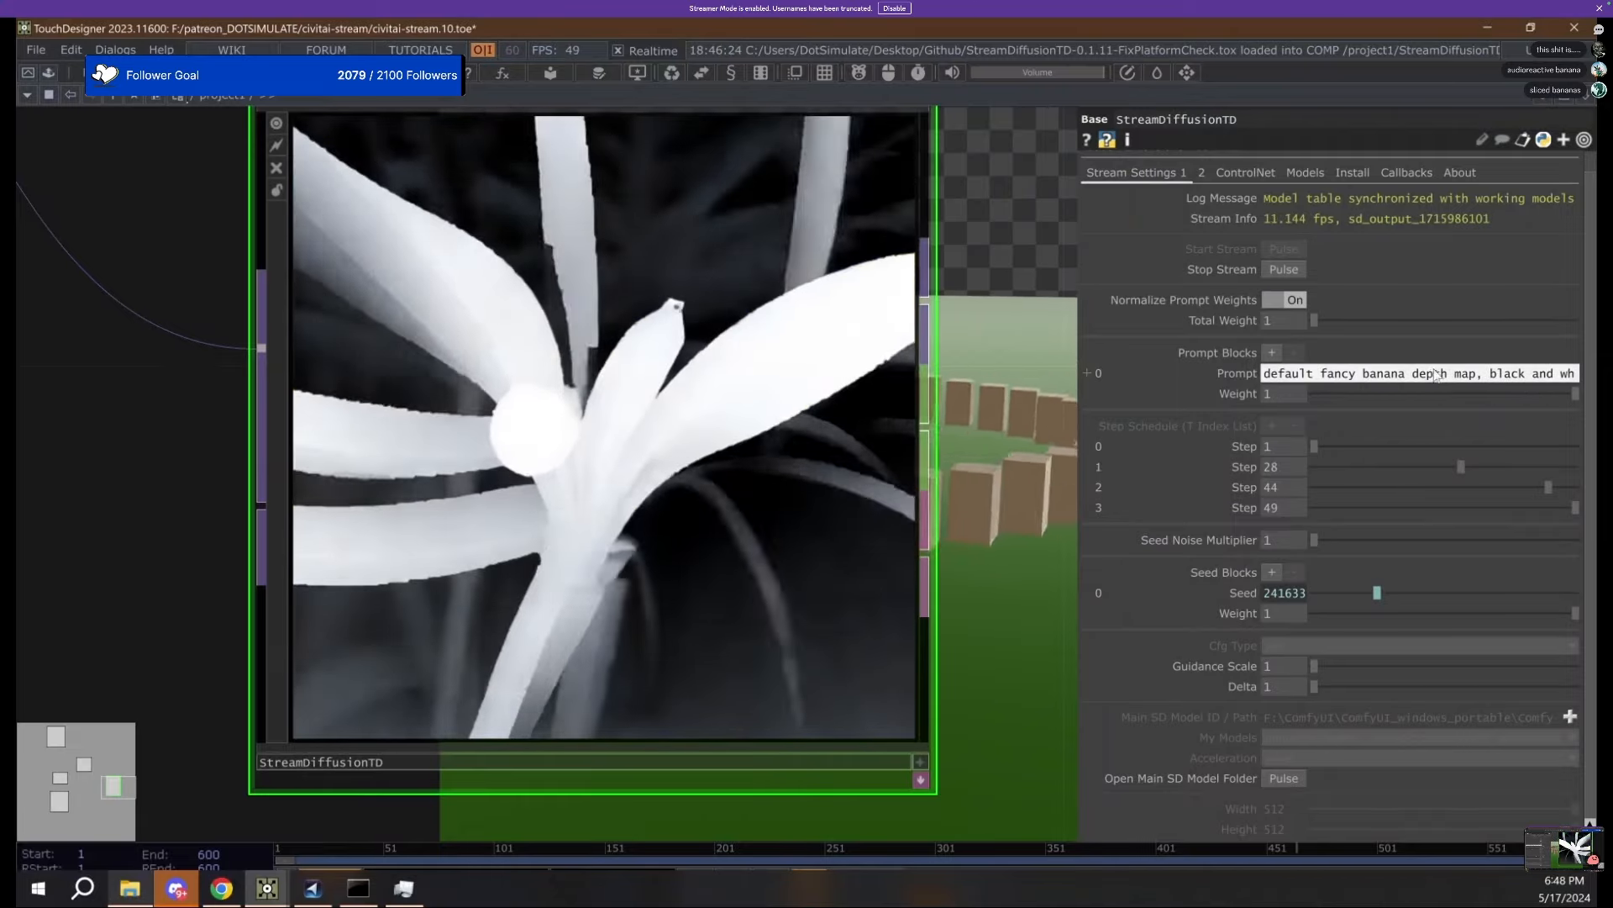
mouse_move(1338, 446)
mouse_down()
mouse_move(1370, 445)
mouse_move(1312, 445)
mouse_up()
Add a Text component to the network just above StreamDiffusionTD.
scroll(520, 591, down, 5)
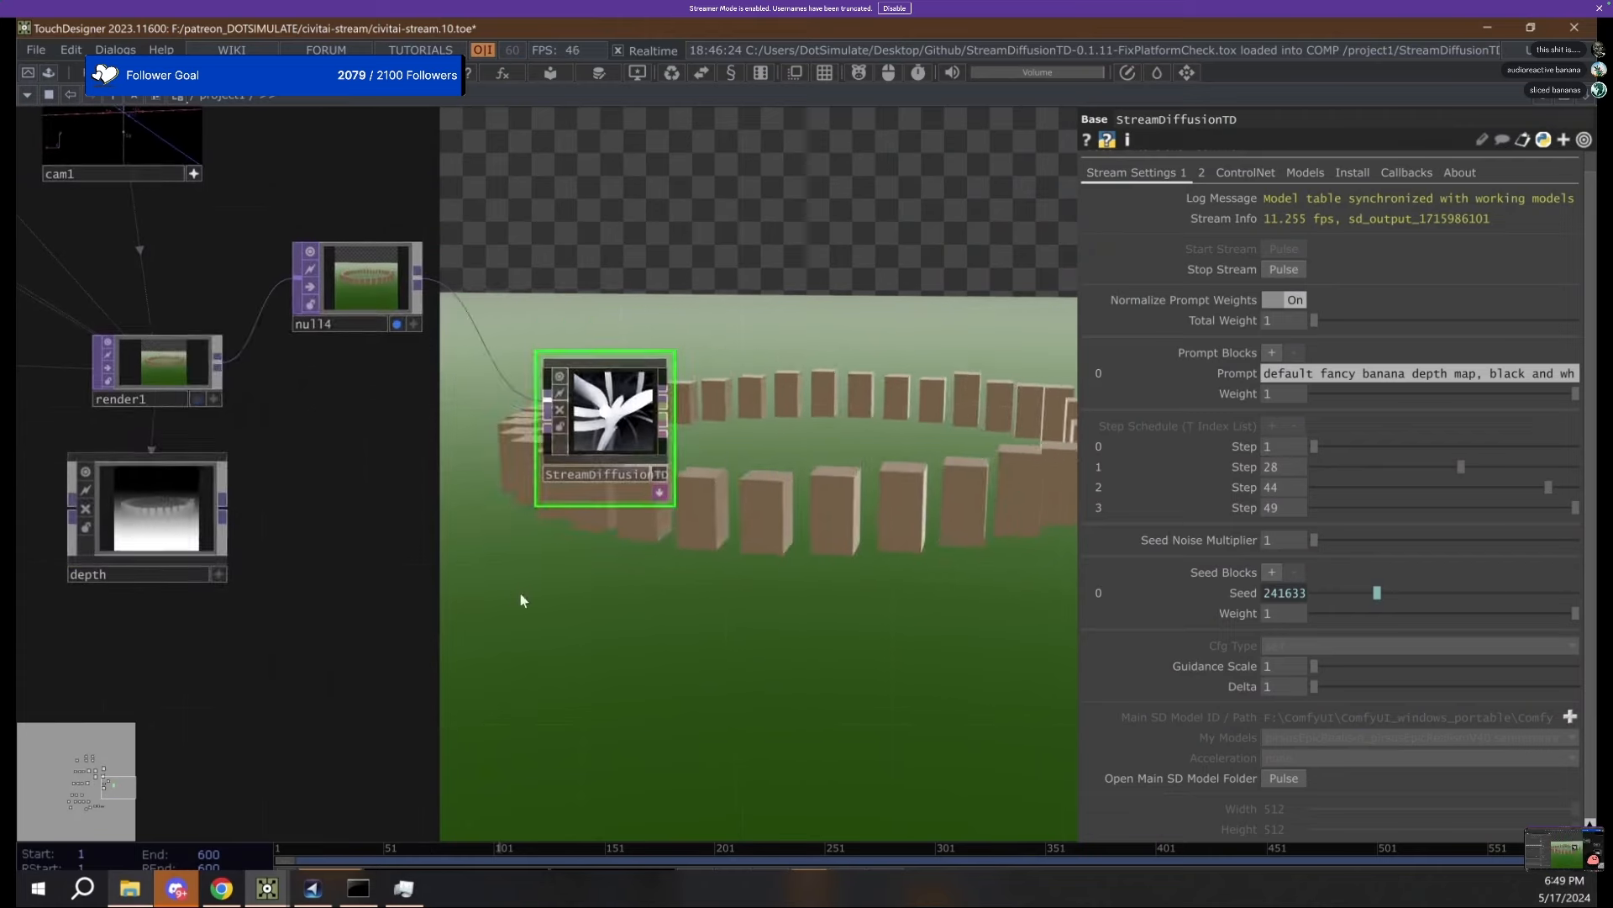
key(Tab)
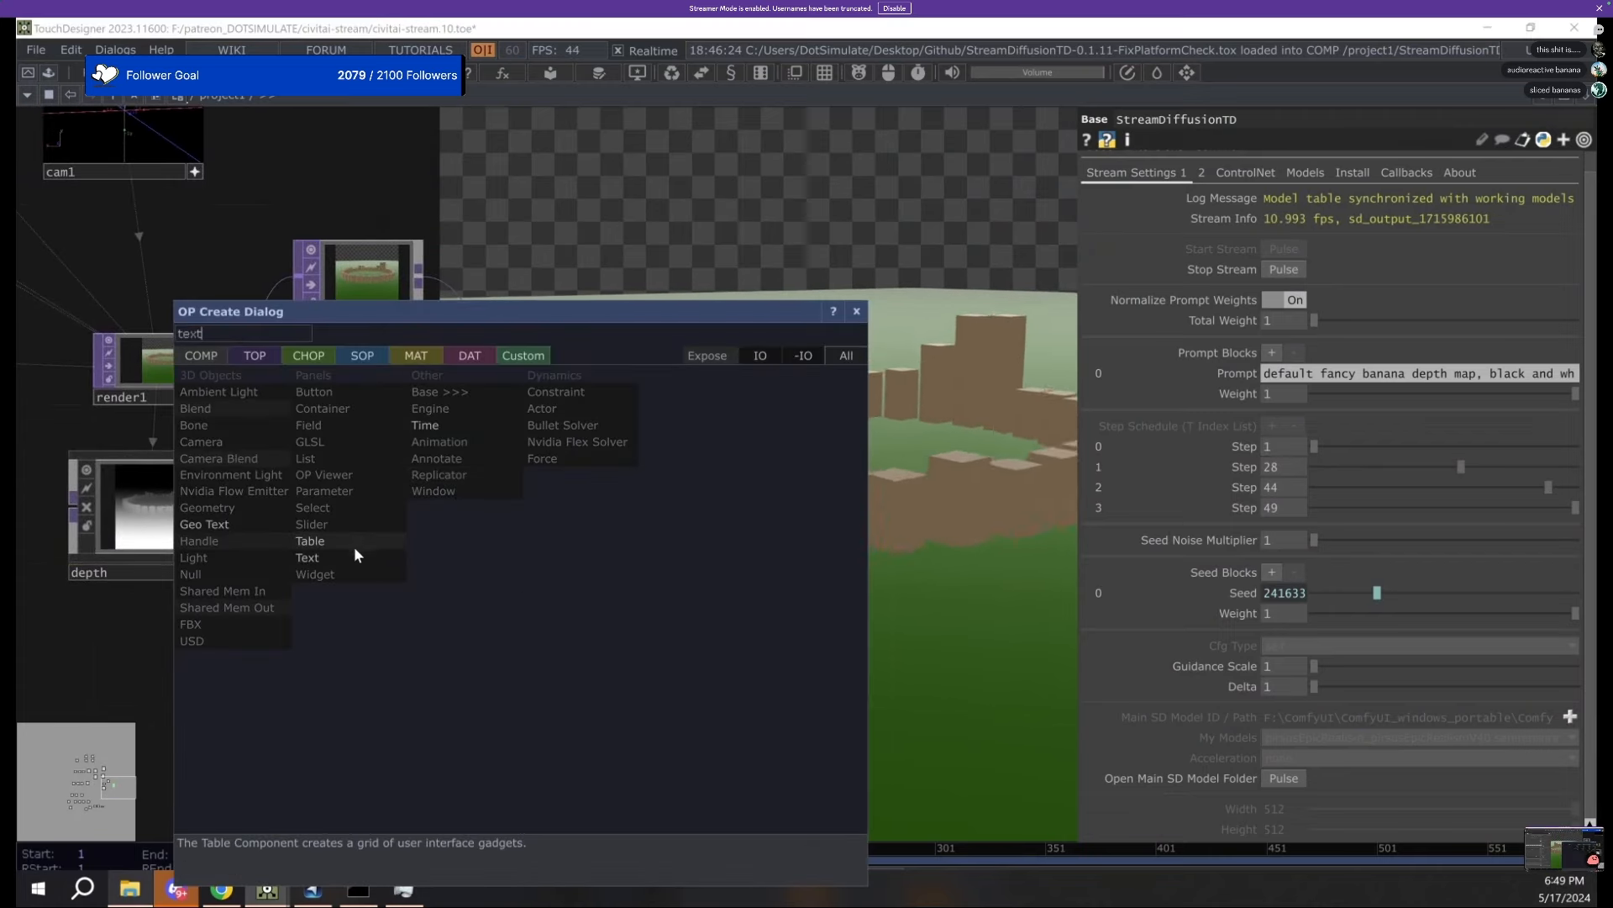
click(354, 555)
click(644, 294)
scroll(637, 277, up, 2)
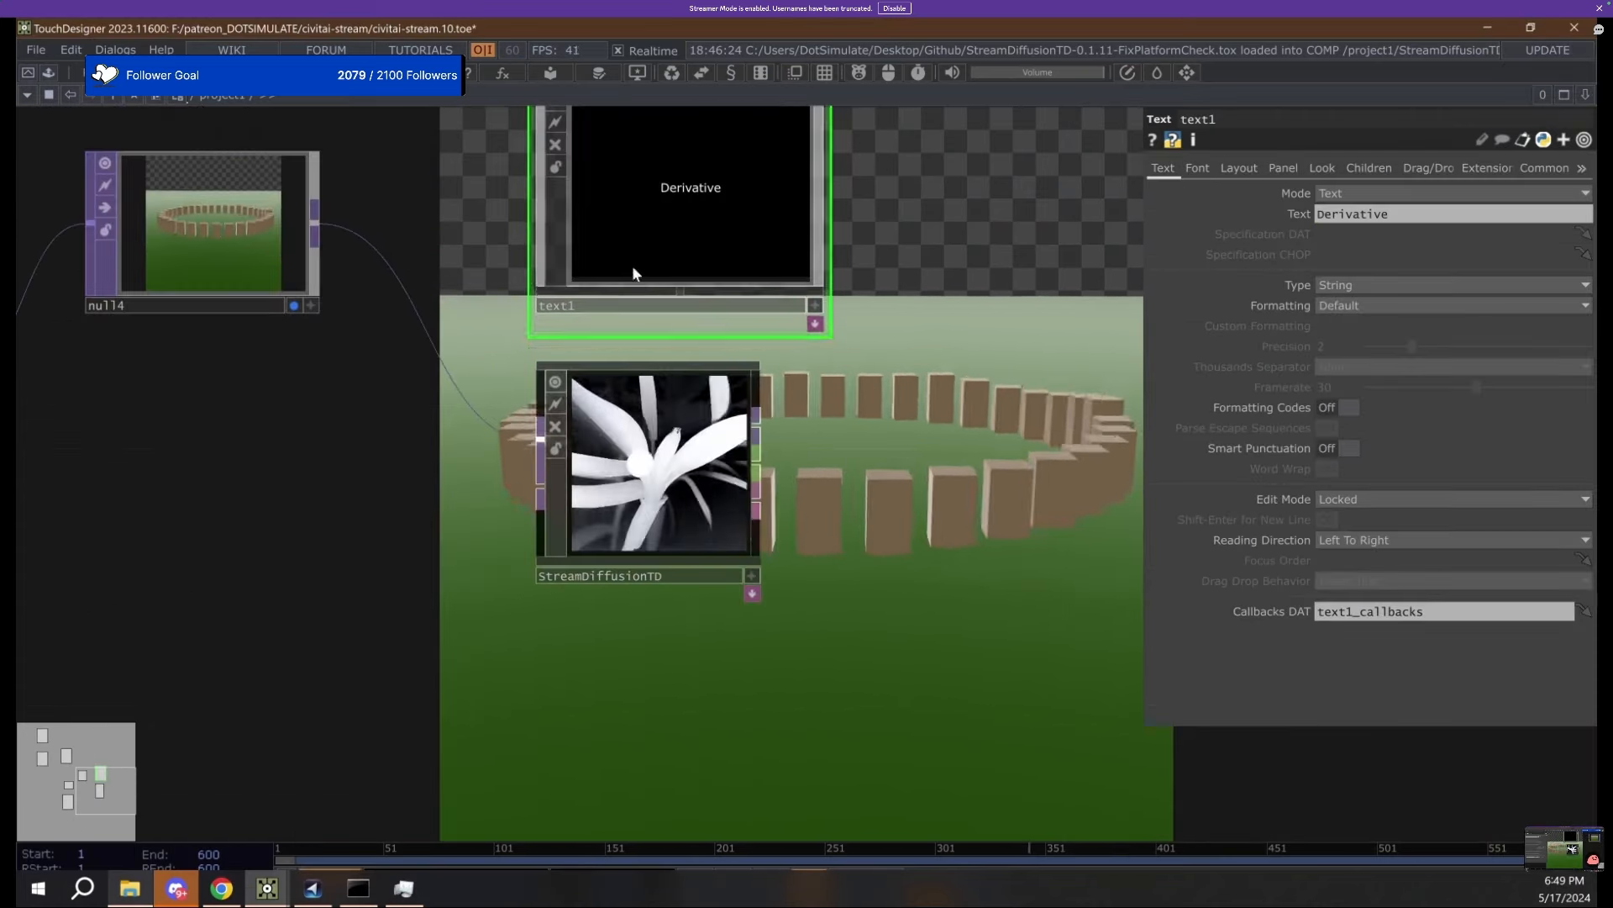
Configure the Text component as Multi Line with word wrap on and edit mode Editable (Continuous Update).
drag(1019, 222, 1084, 328)
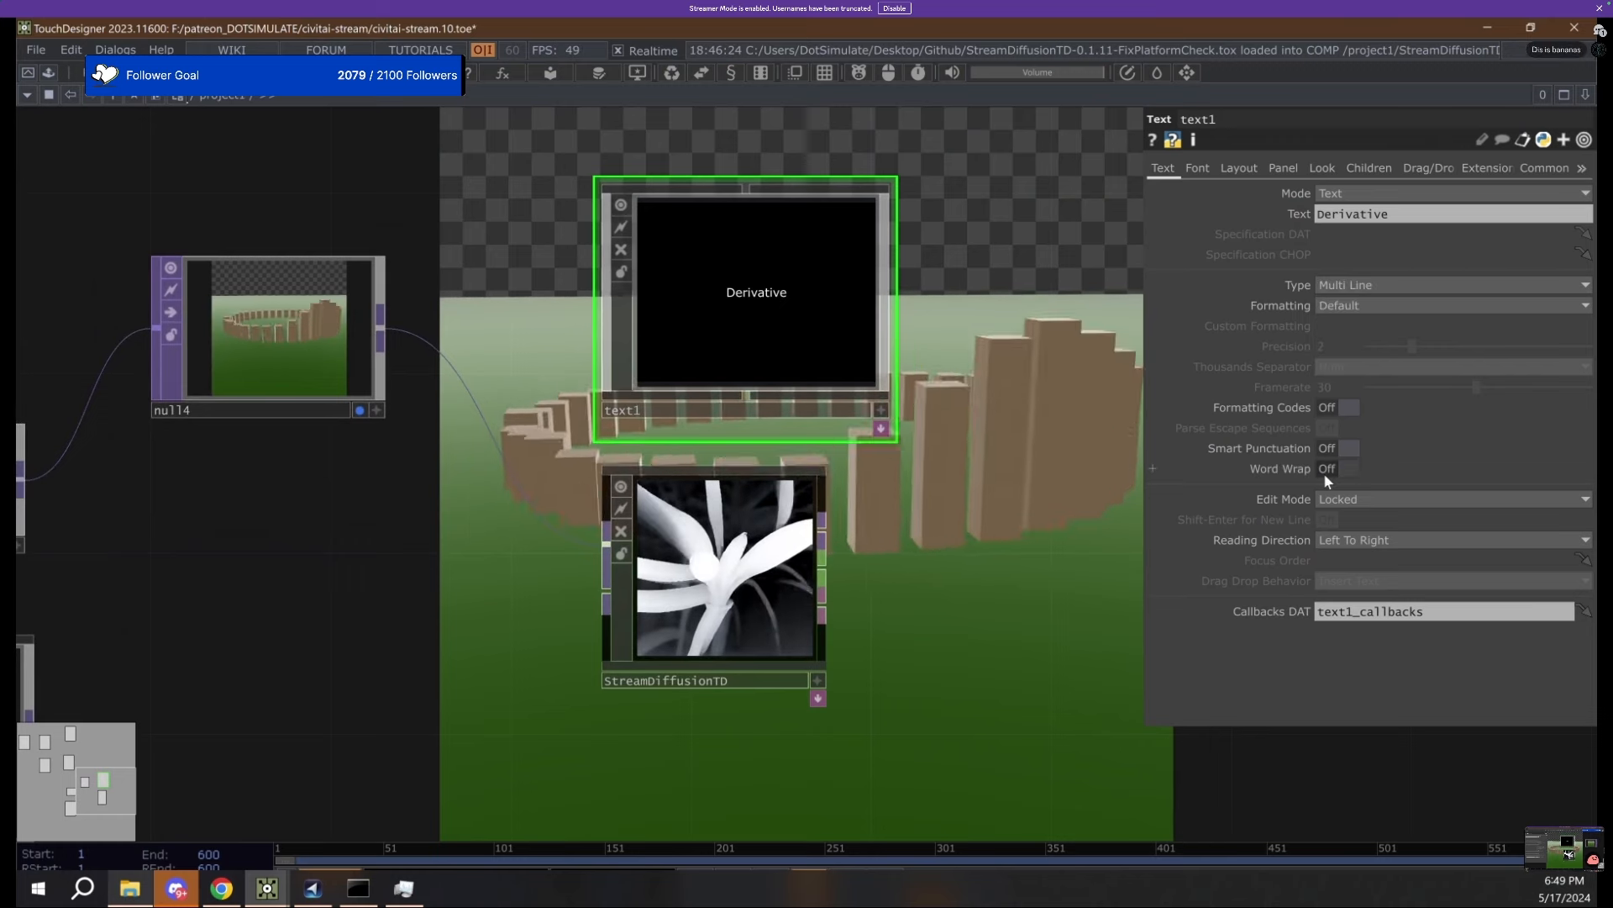
click(1341, 468)
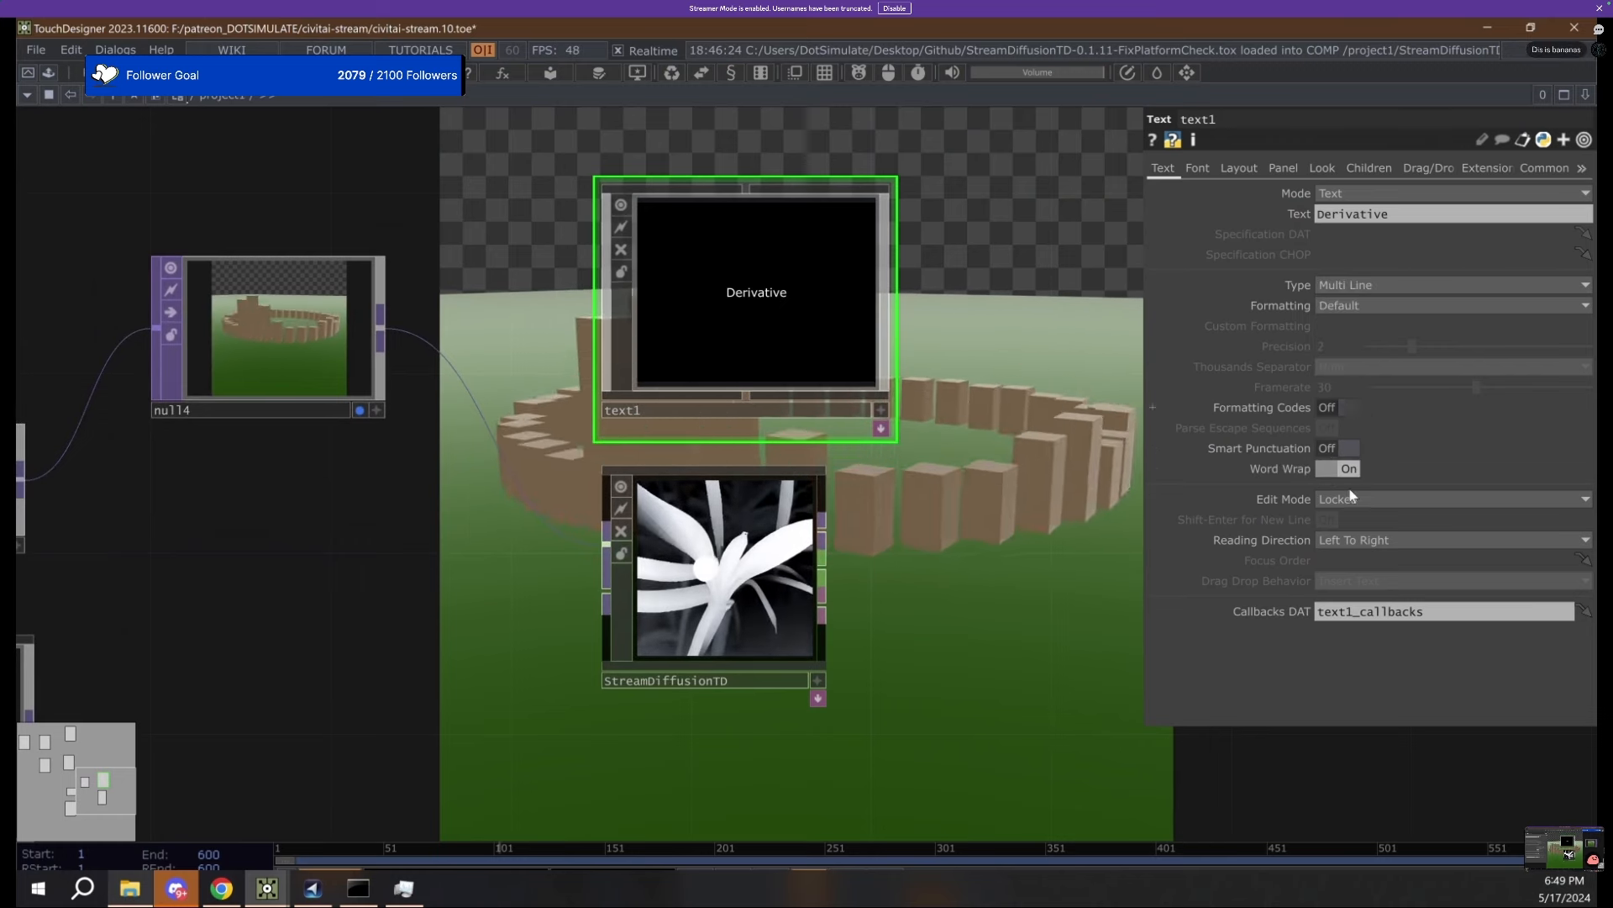
click(1339, 499)
click(1359, 556)
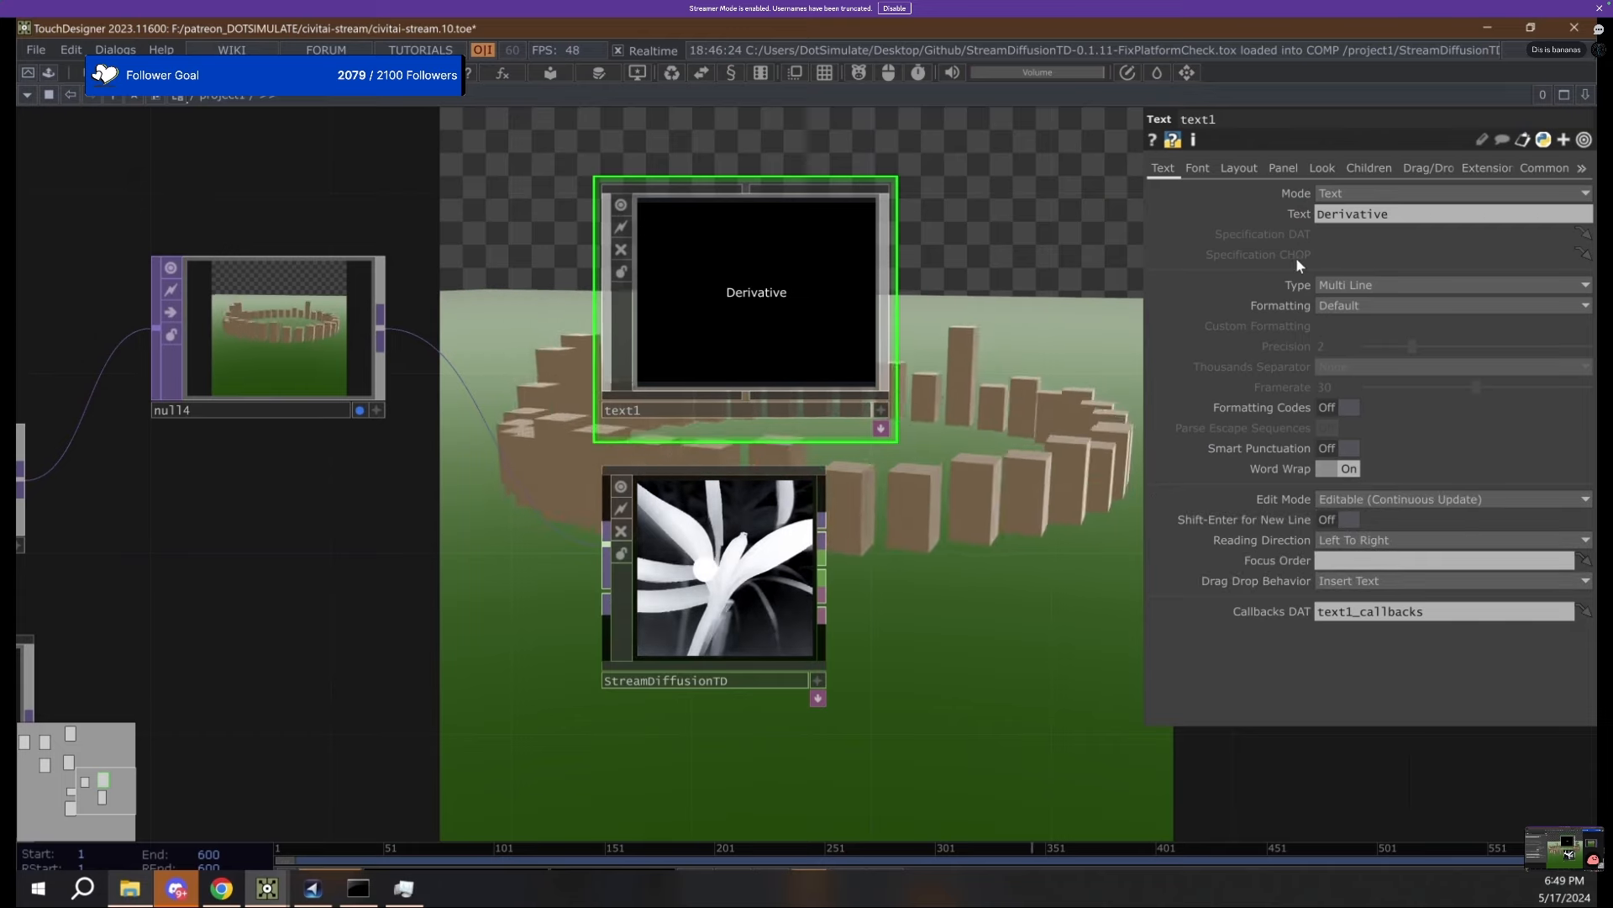
Copy the Text component's text parameter and paste it as a reference into the StreamDiffusionTD prompt.
right_click(1297, 185)
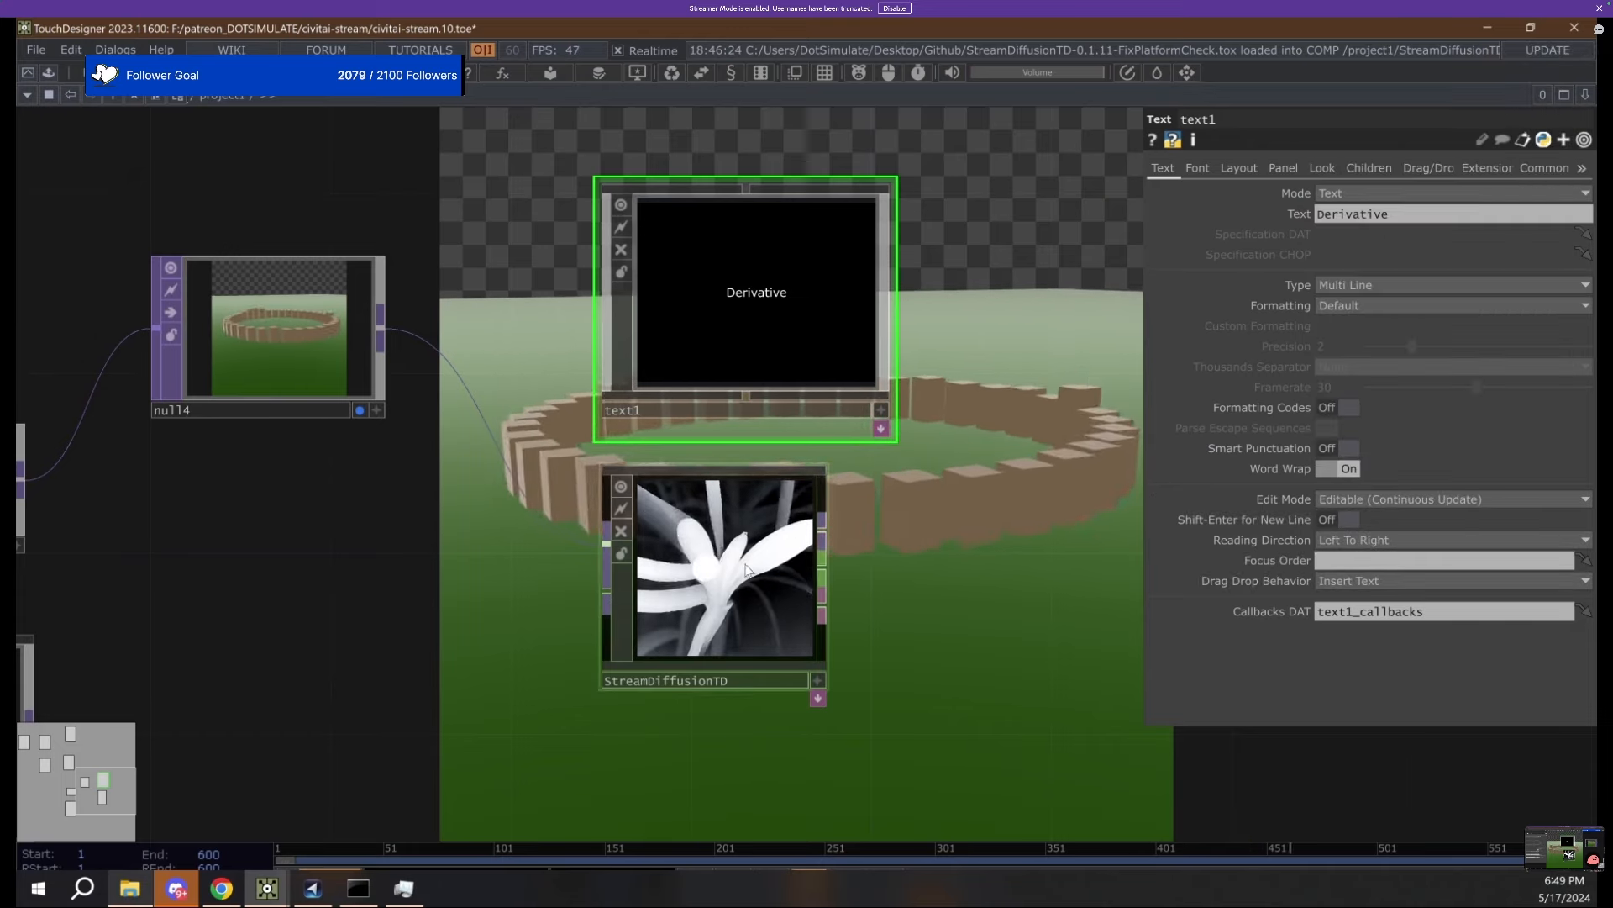
click(714, 588)
right_click(1240, 407)
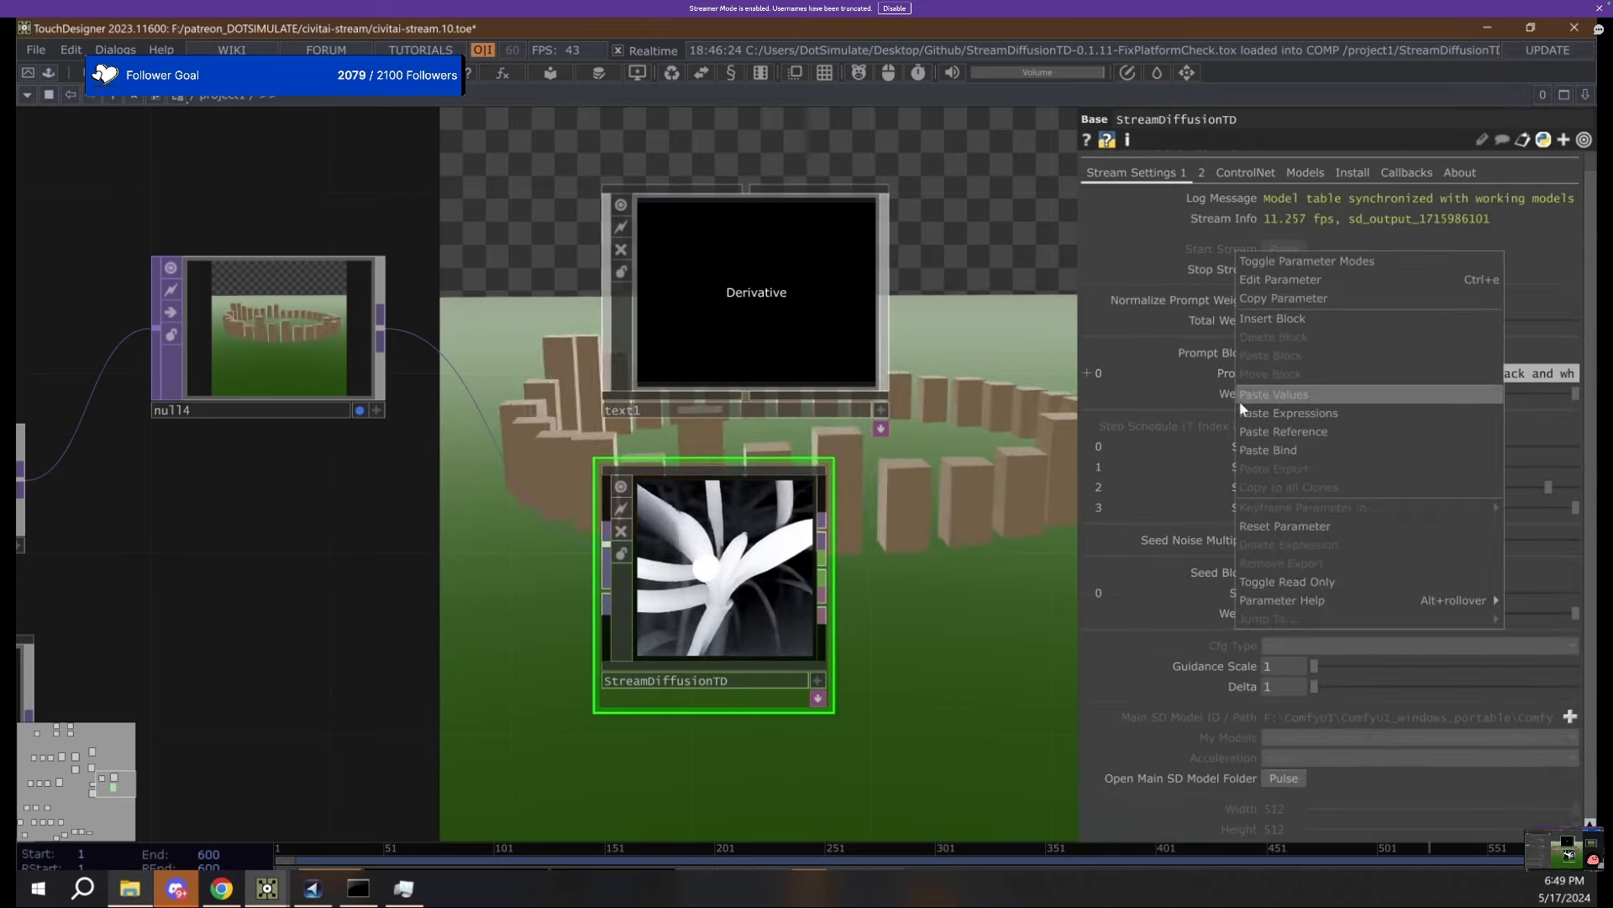
click(1273, 437)
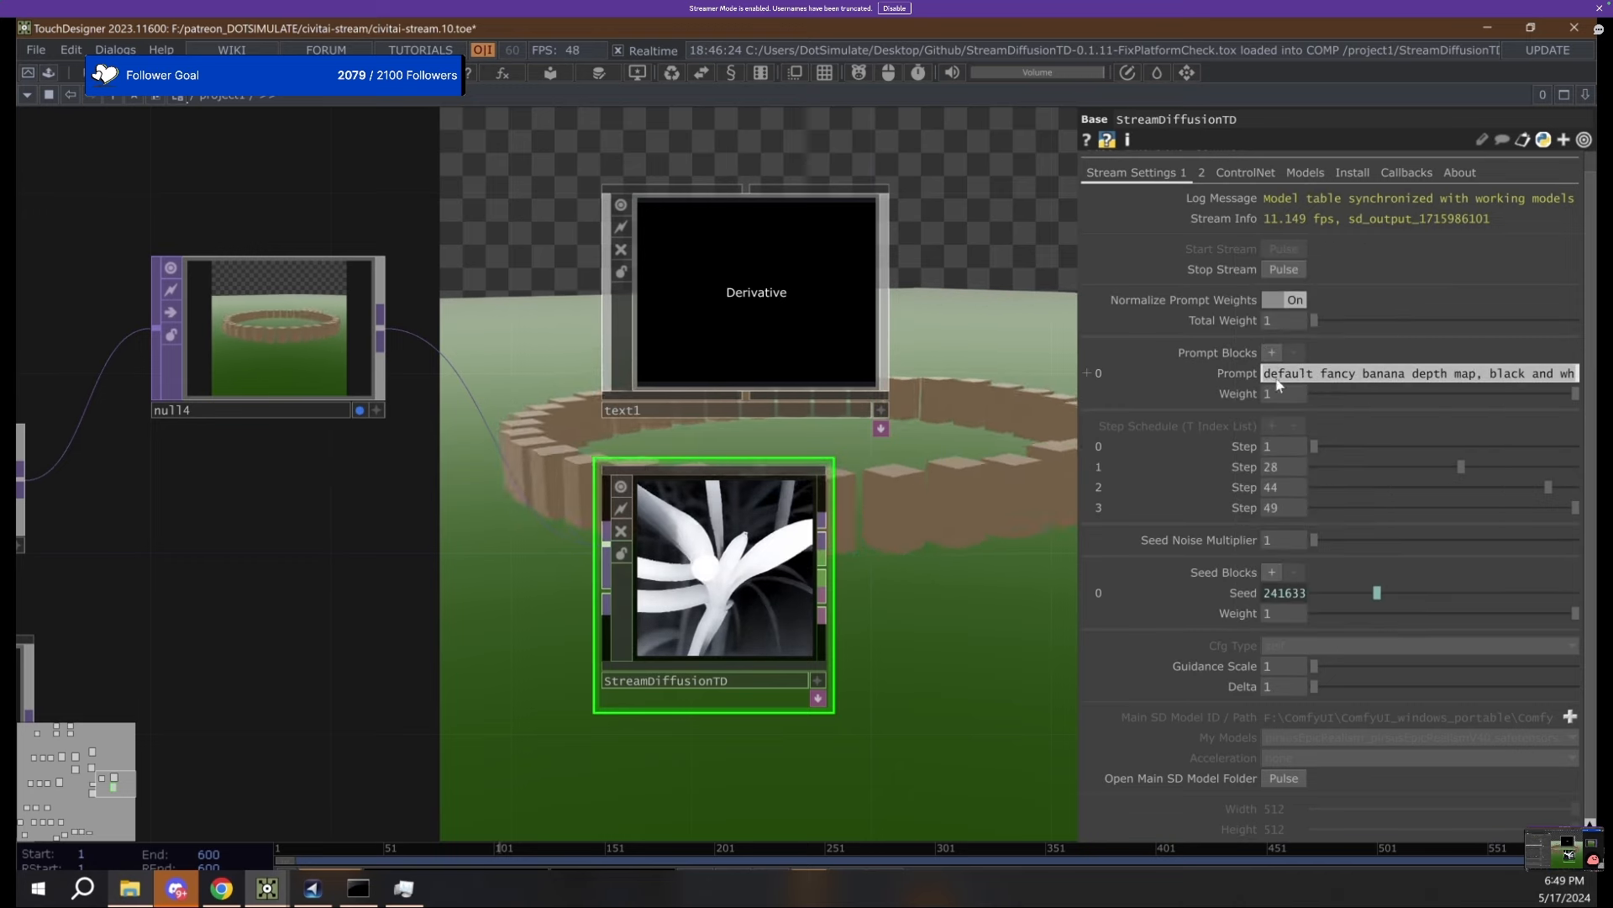
right_click(1233, 375)
click(1299, 417)
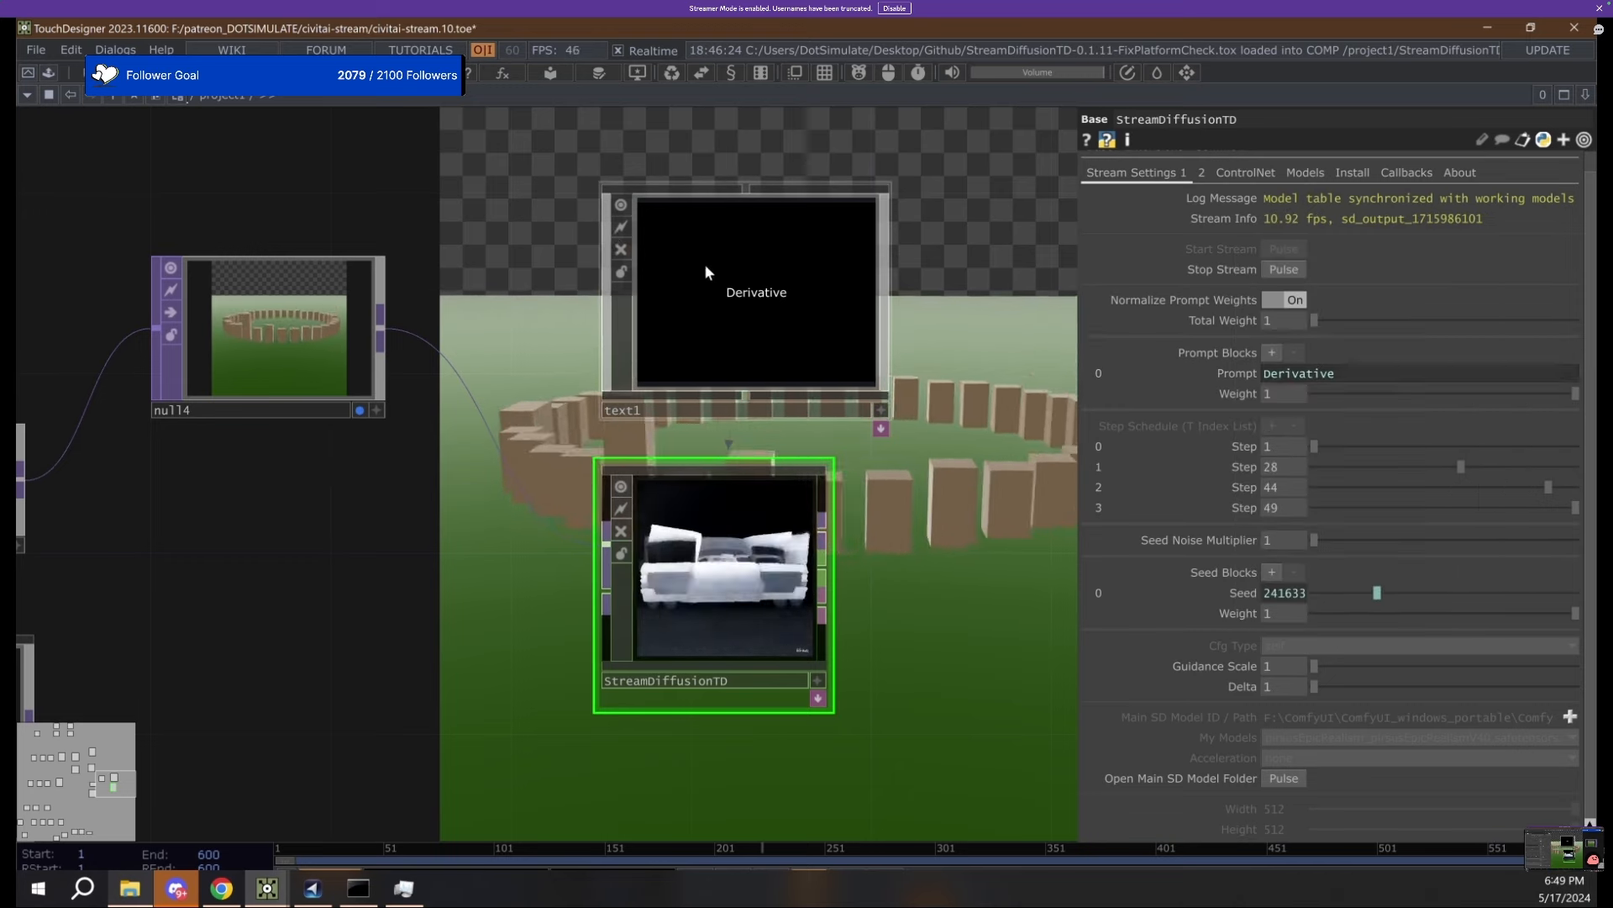
Try "default fancy banana depth map, black and white, dark sky" as the Text component's content, then undo the edit.
double_click(764, 294)
key(ctrl+a)
text(default fancy banana depth map, black and white, dark sky)
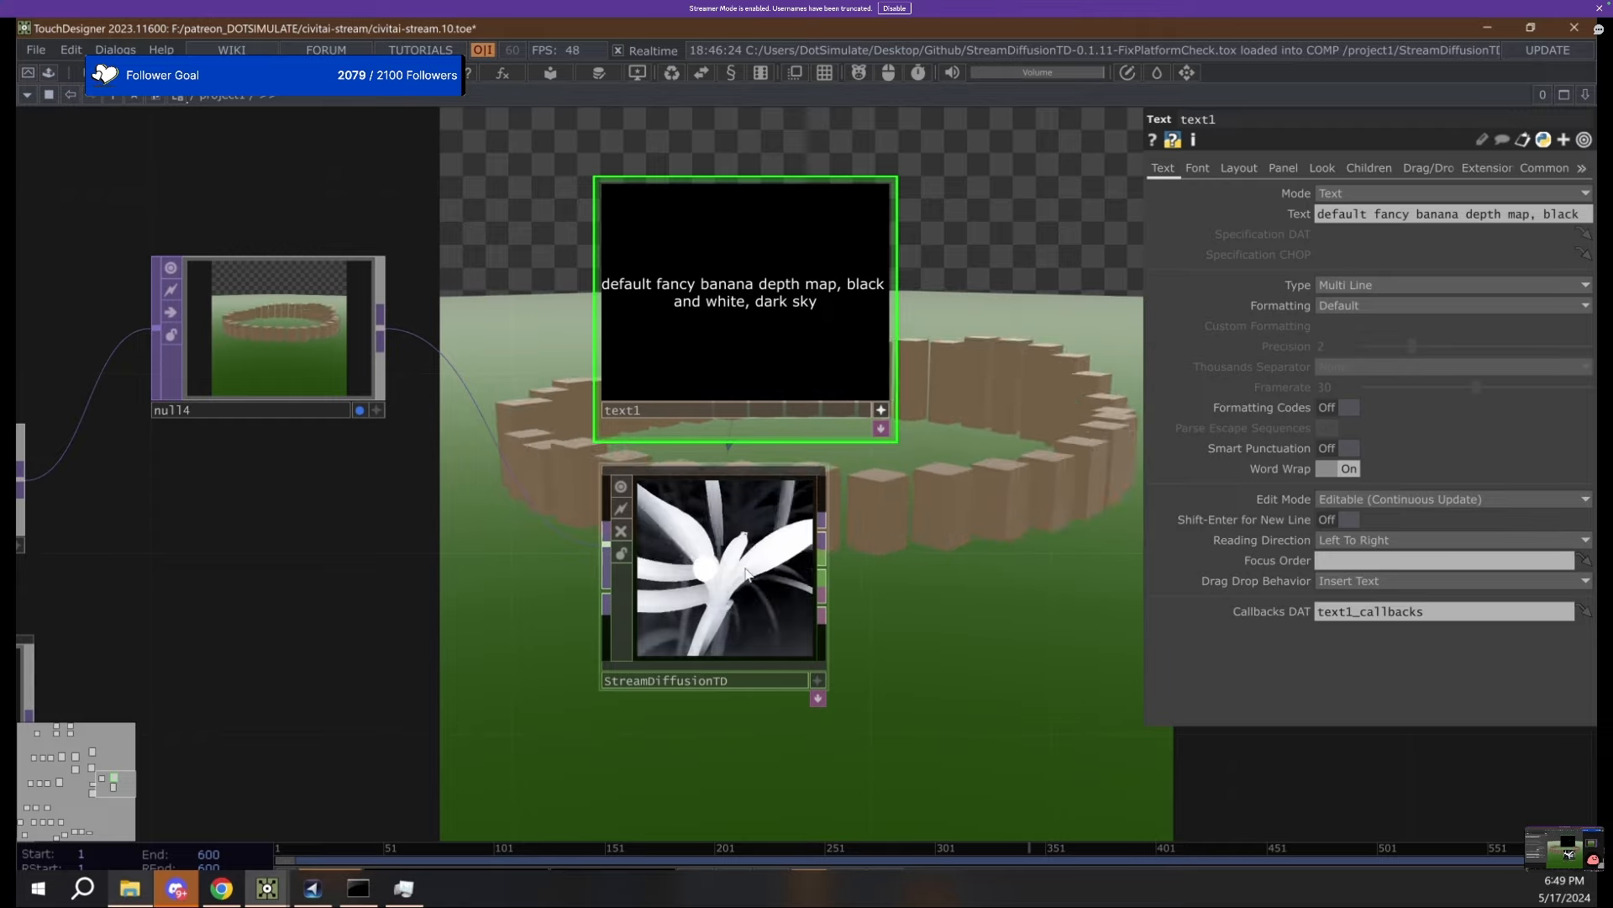
key(ctrl+z)
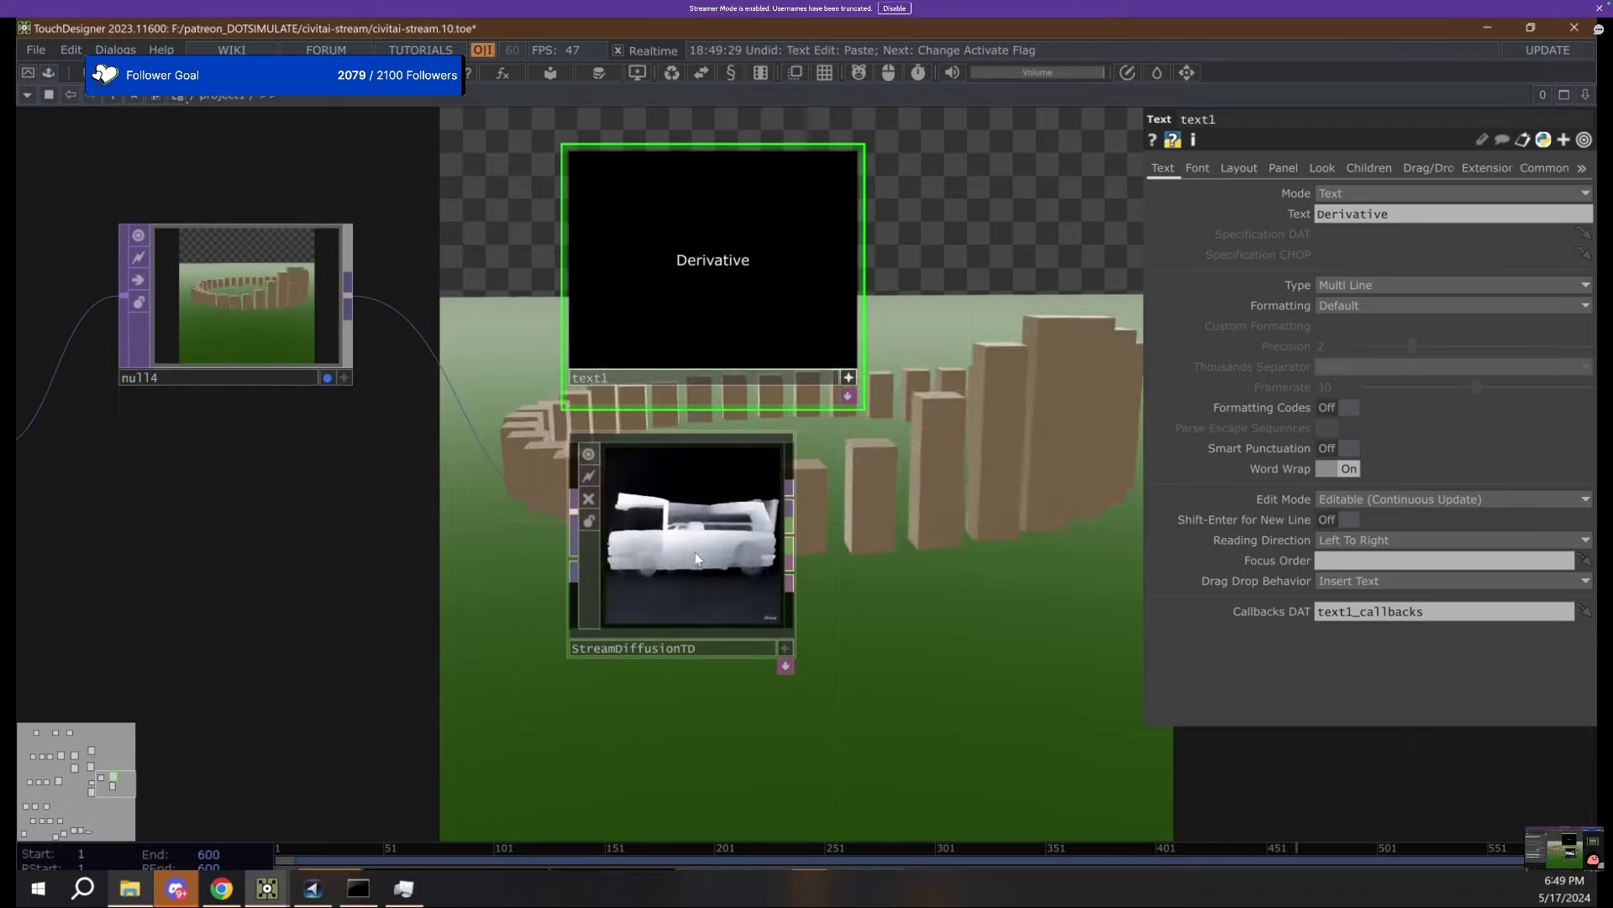
Set the first StreamDiffusionTD schedule step to 7 and the second to 37.
scroll(697, 597, up, 5)
scroll(698, 593, down, 4)
click(700, 591)
scroll(714, 580, up, 2)
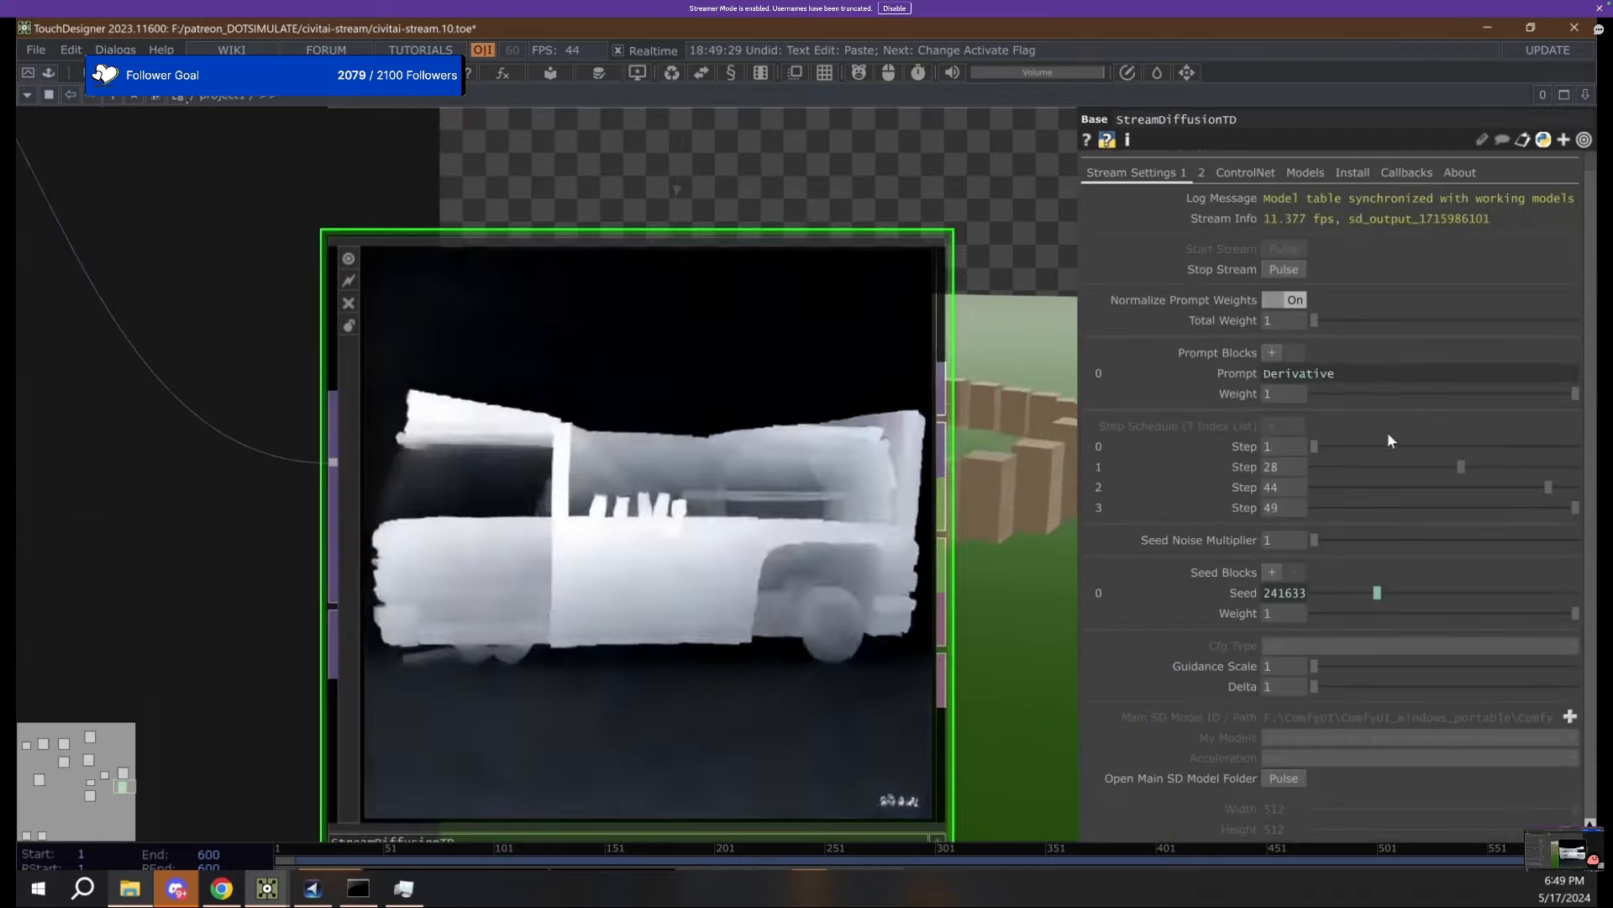
mouse_move(1369, 450)
mouse_down()
mouse_move(1510, 464)
mouse_move(1372, 448)
mouse_up()
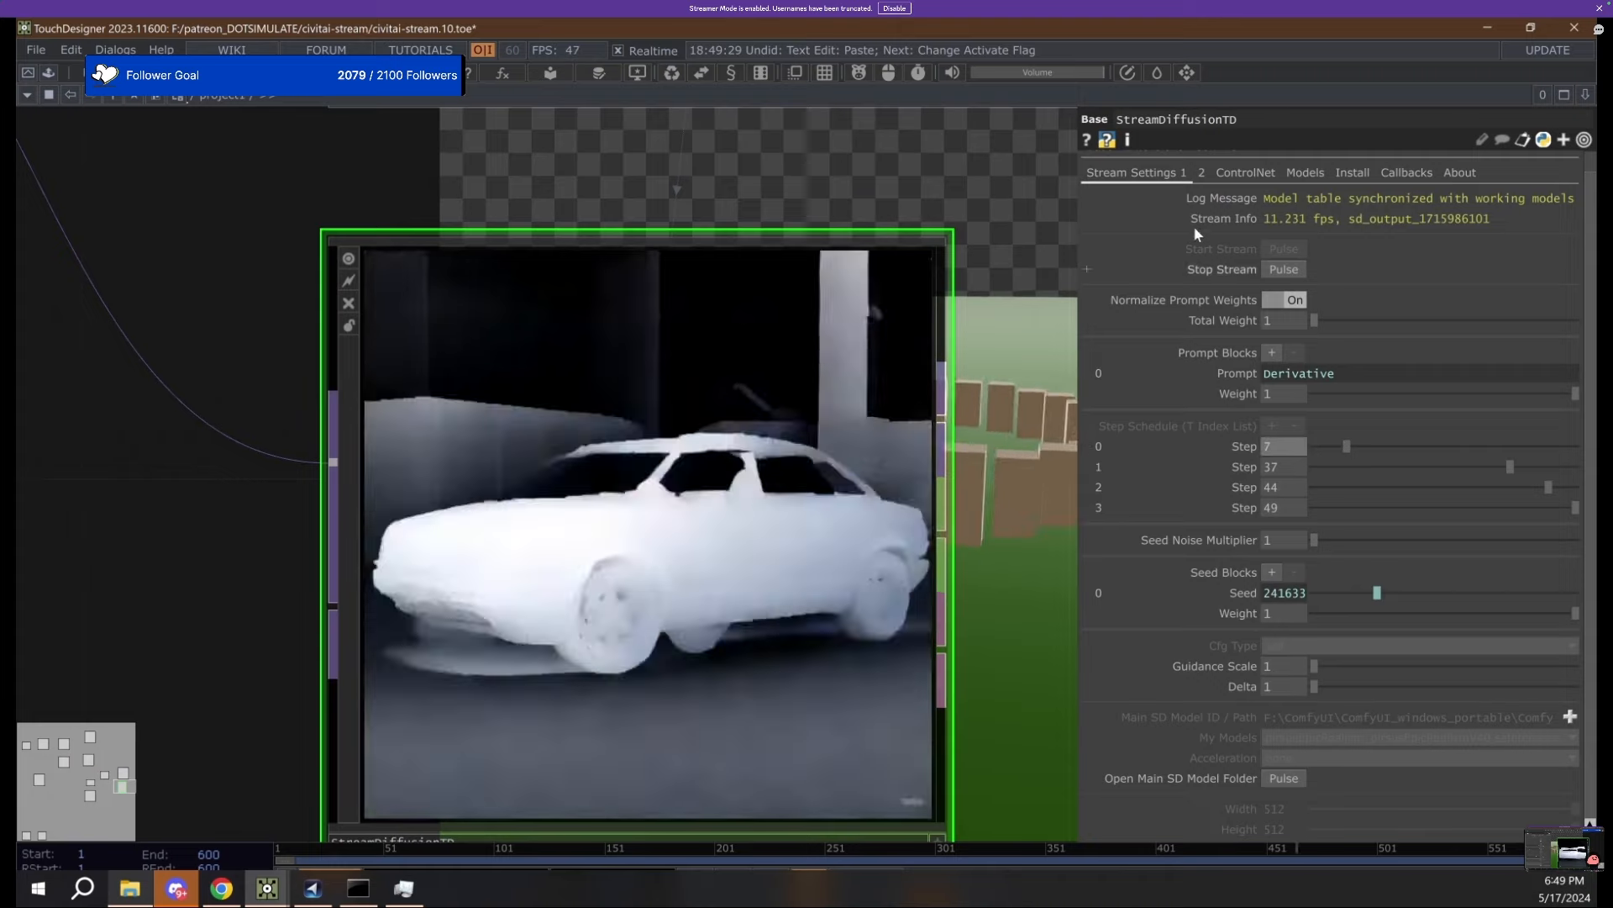
Switch the StreamDiffusionTD Sd Mode to txt2img.
click(1201, 174)
click(1315, 269)
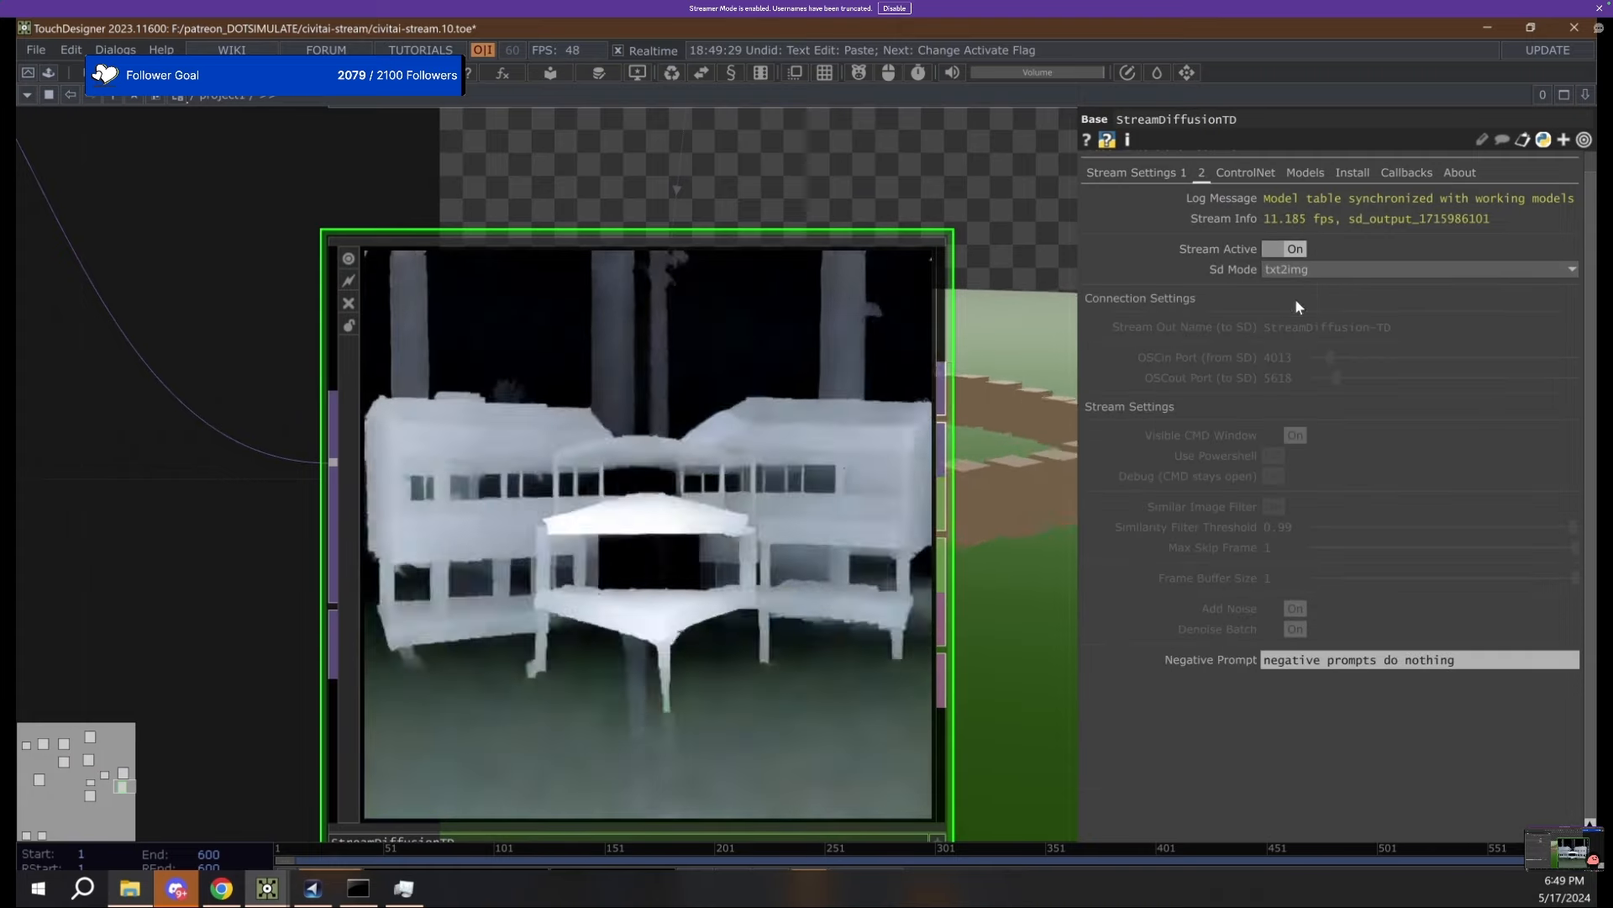
click(1295, 299)
Set the four step schedule values to 1, 10, 25 and 42 for the text-to-image stream.
click(1151, 173)
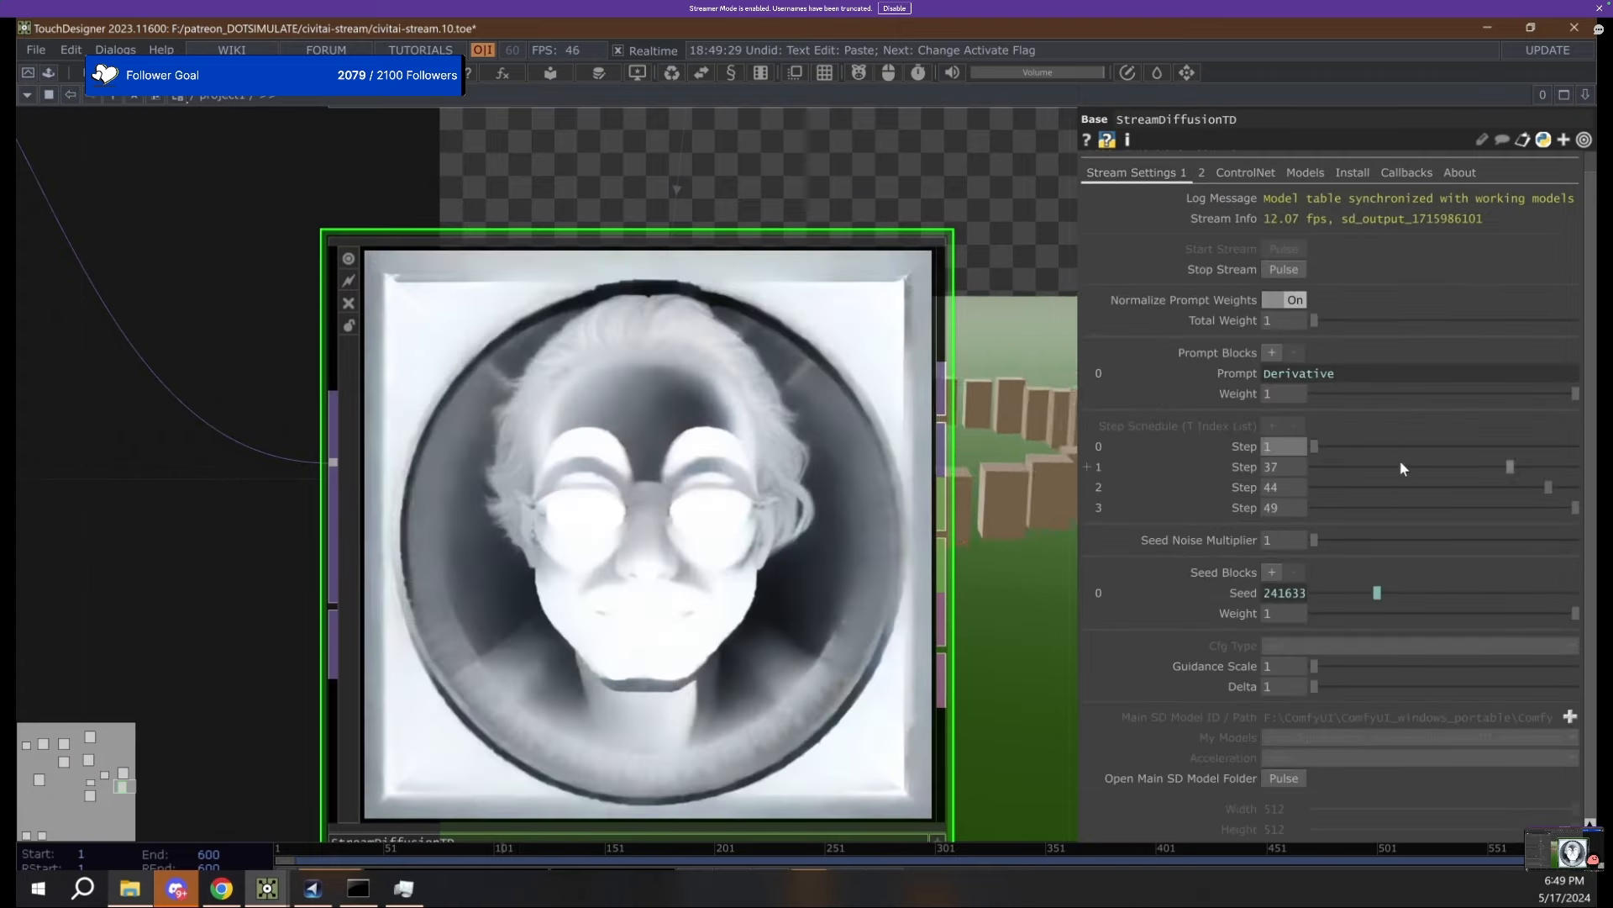
drag(1399, 465, 1363, 467)
click(1446, 486)
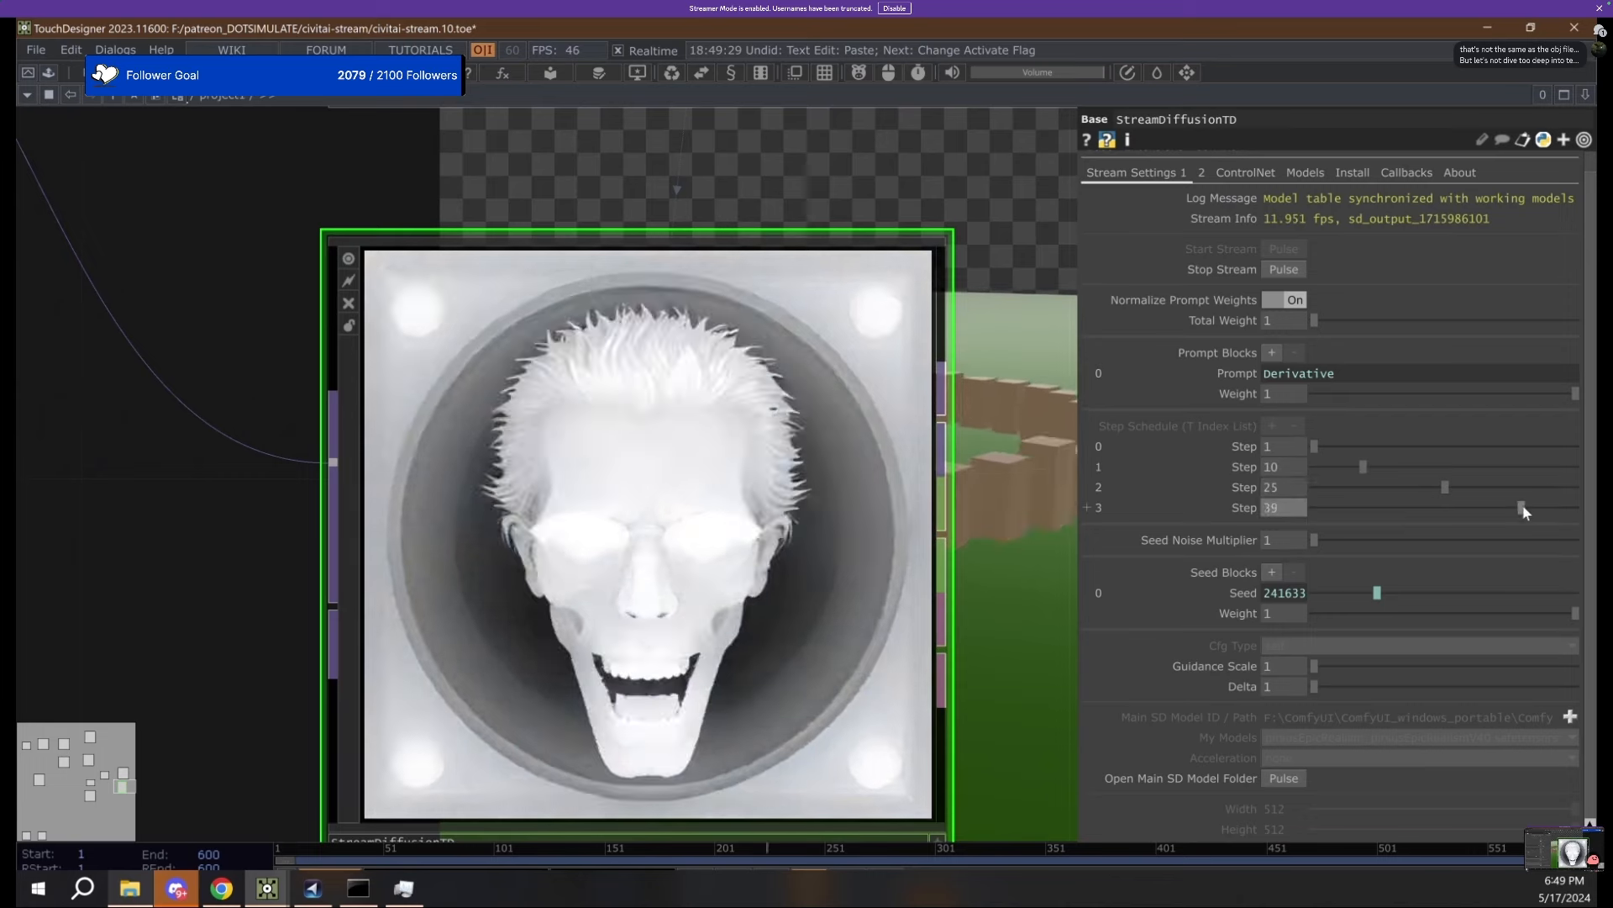
click(1539, 507)
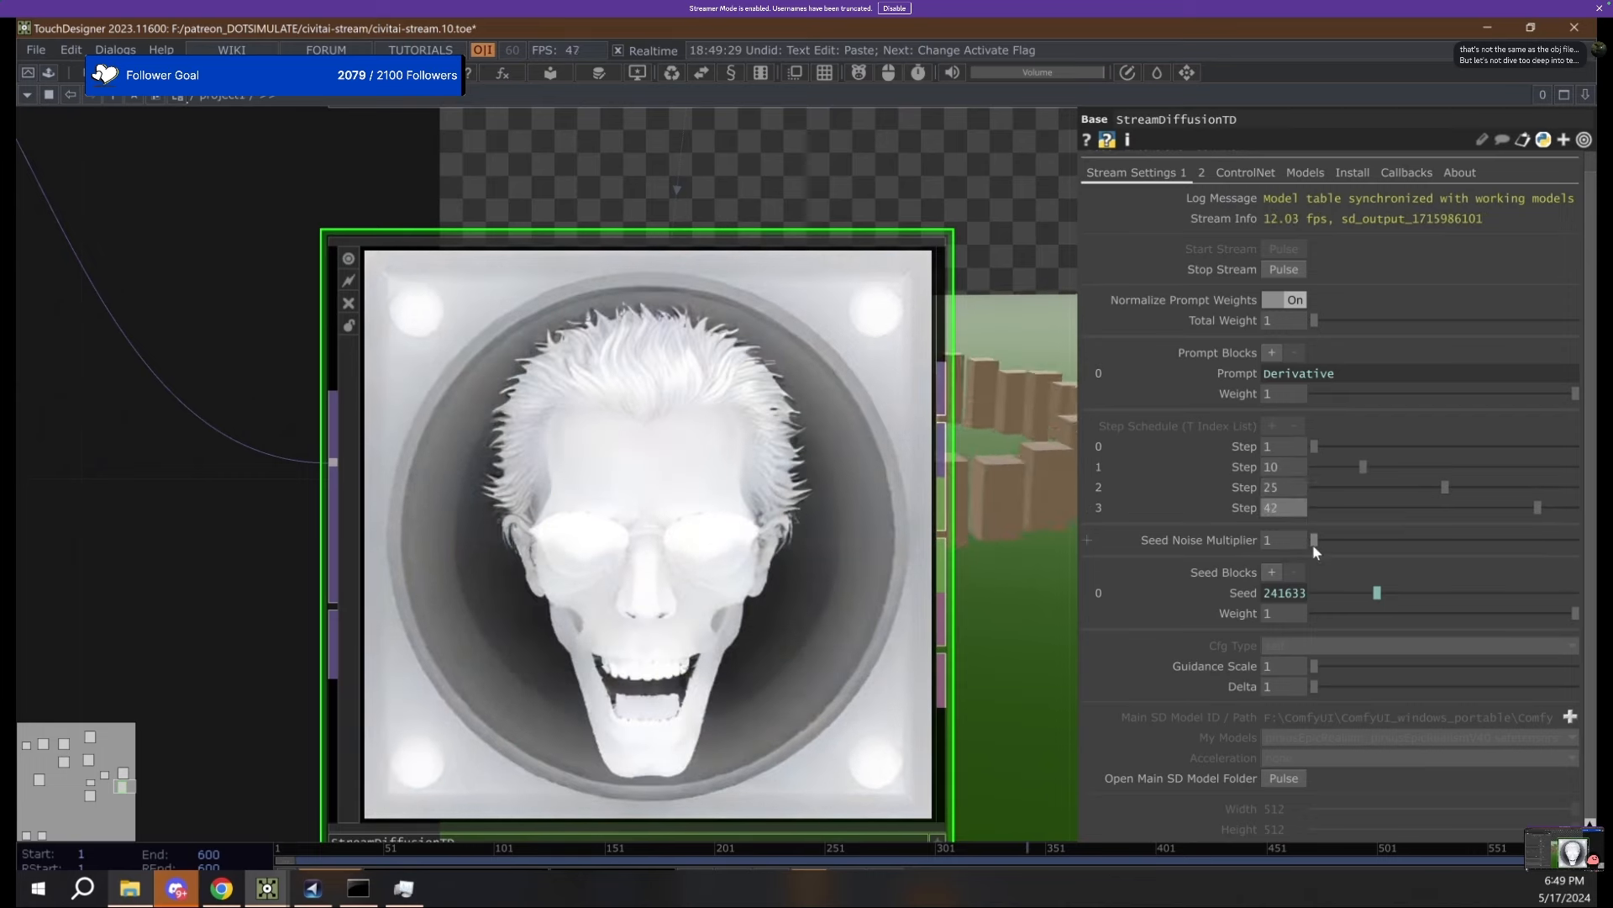
scroll(934, 529, down, 2)
scroll(880, 643, up, 4)
scroll(841, 670, down, 2)
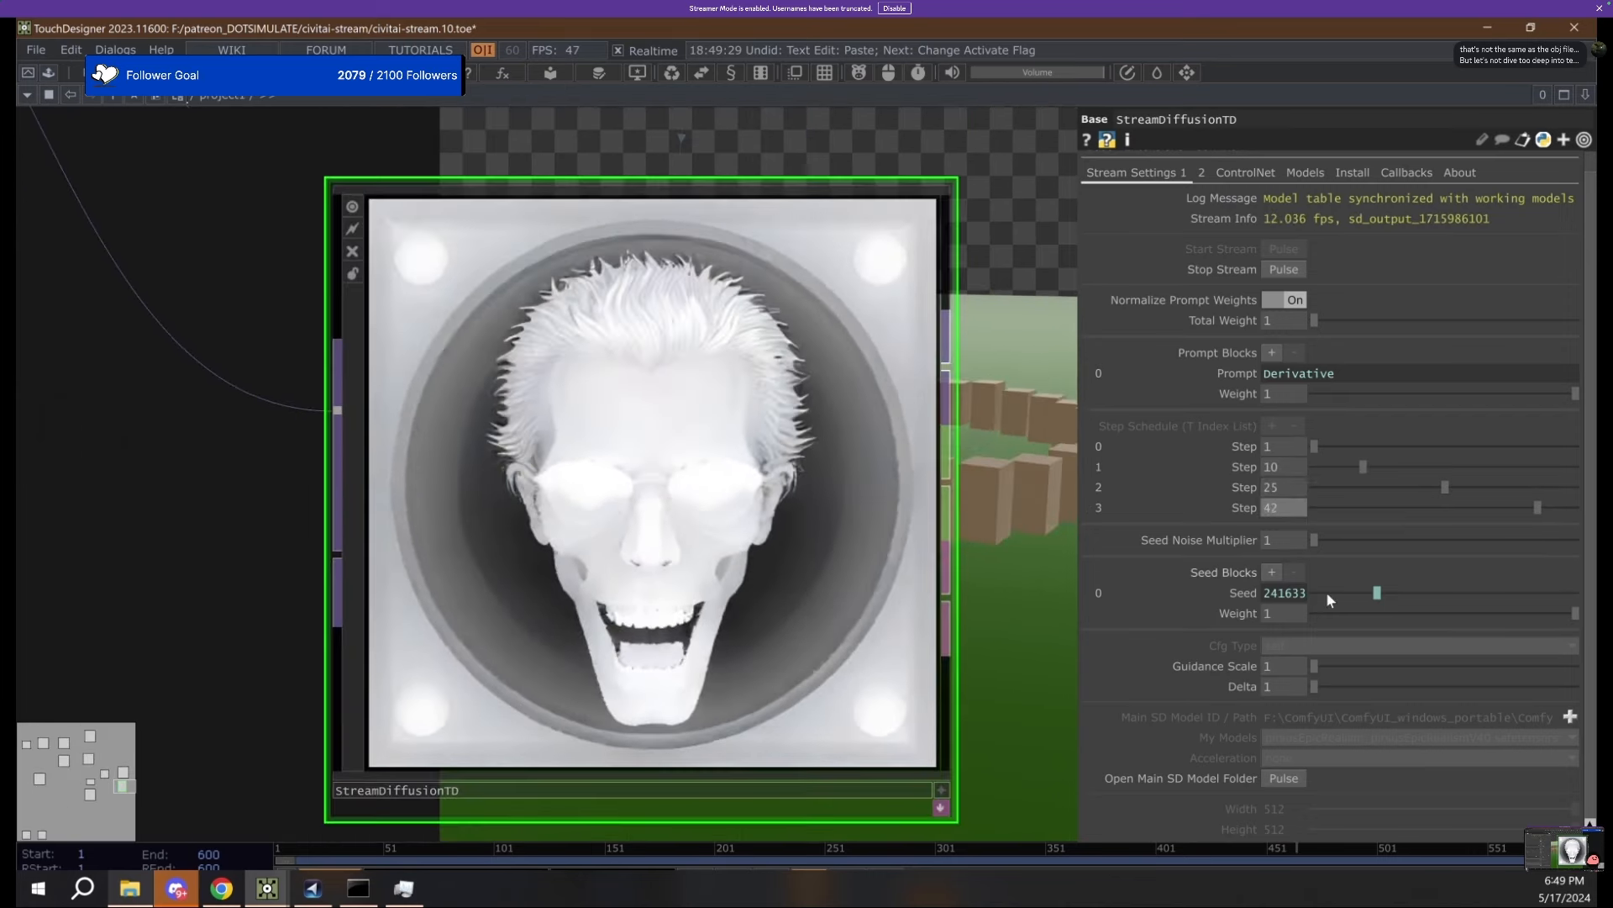
Set the StreamDiffusionTD seed to 272566.
mouse_move(1415, 598)
mouse_down()
mouse_move(1573, 595)
mouse_move(1390, 604)
mouse_move(1319, 587)
mouse_move(1383, 602)
mouse_up()
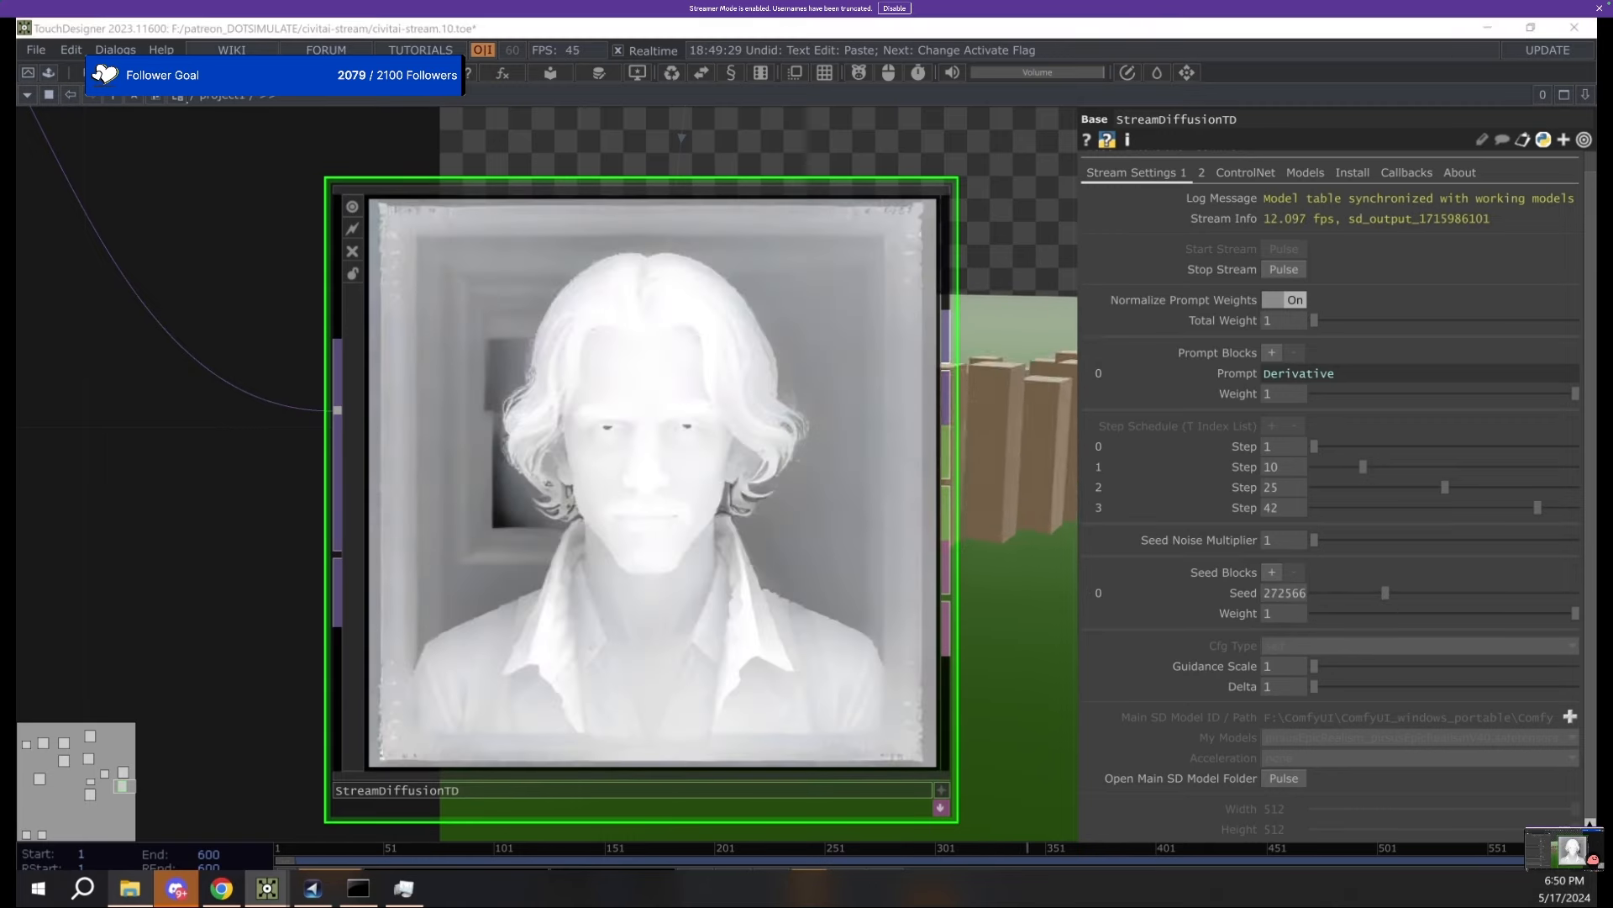
Paste the travel_table component into the network and place it beside StreamDiffusionTD.
scroll(588, 421, down, 6)
key(ctrl+v)
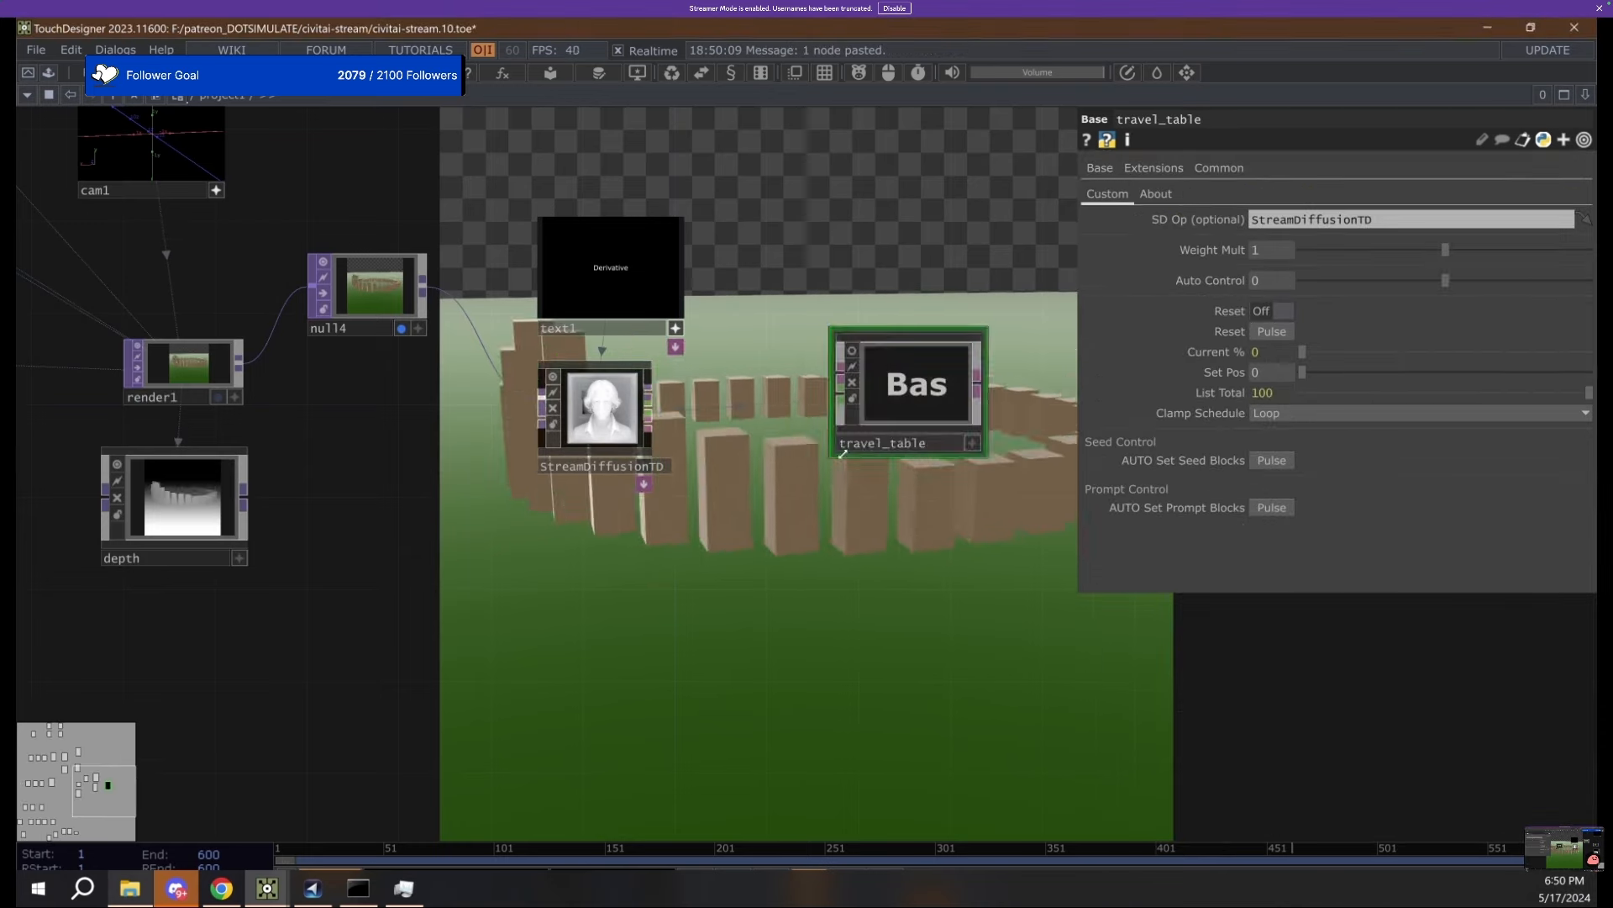
drag(874, 451, 827, 517)
scroll(647, 437, up, 6)
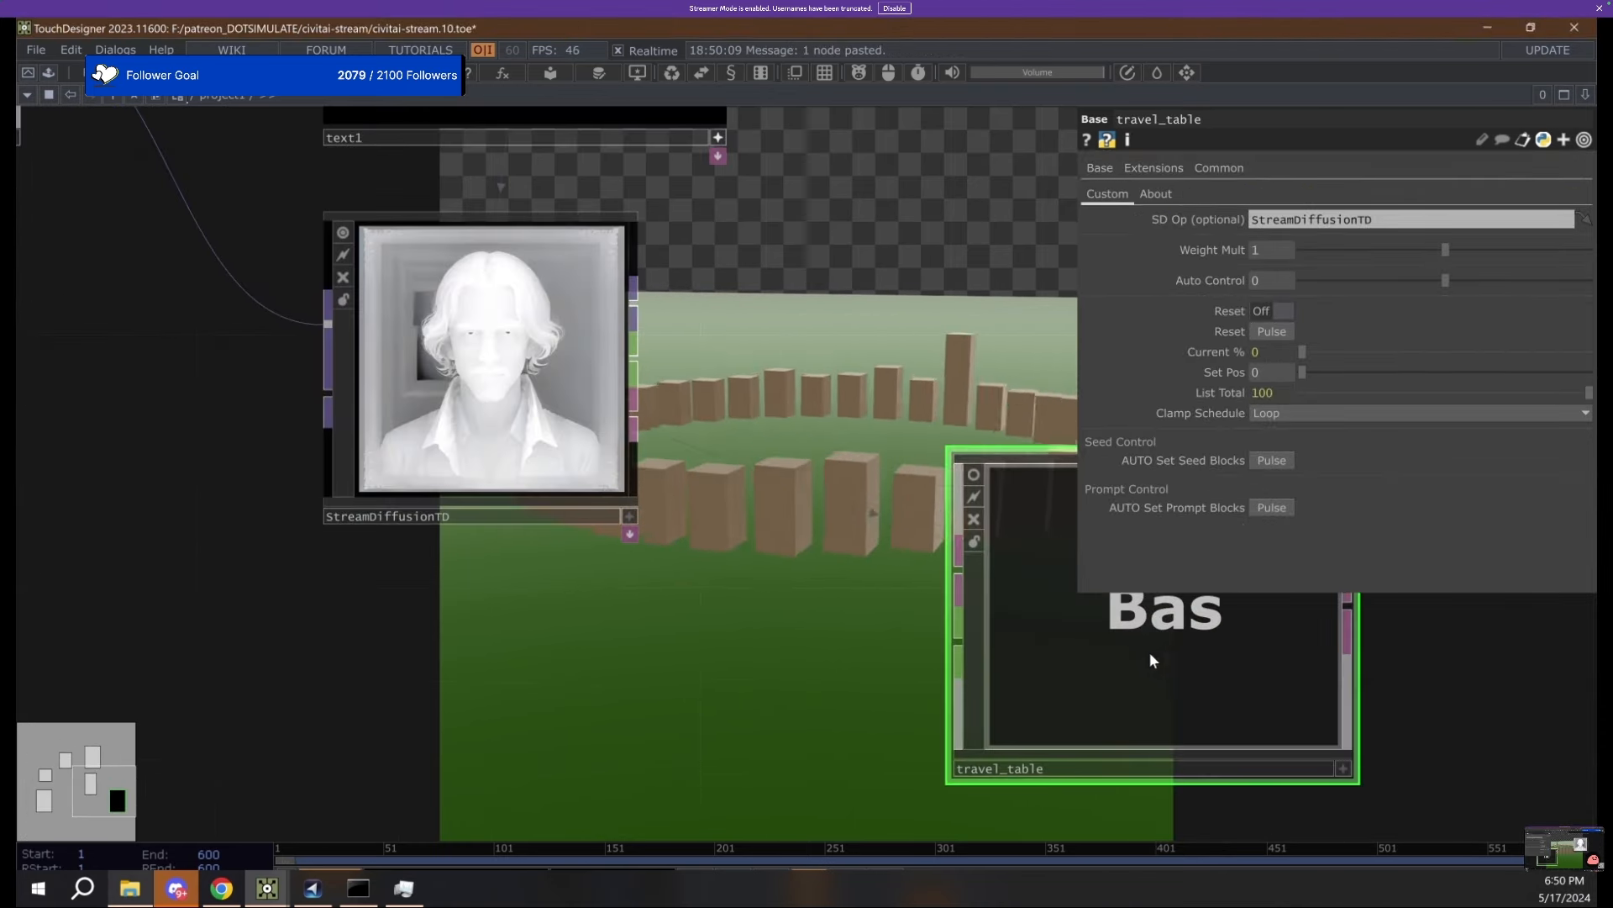
drag(1153, 659, 902, 658)
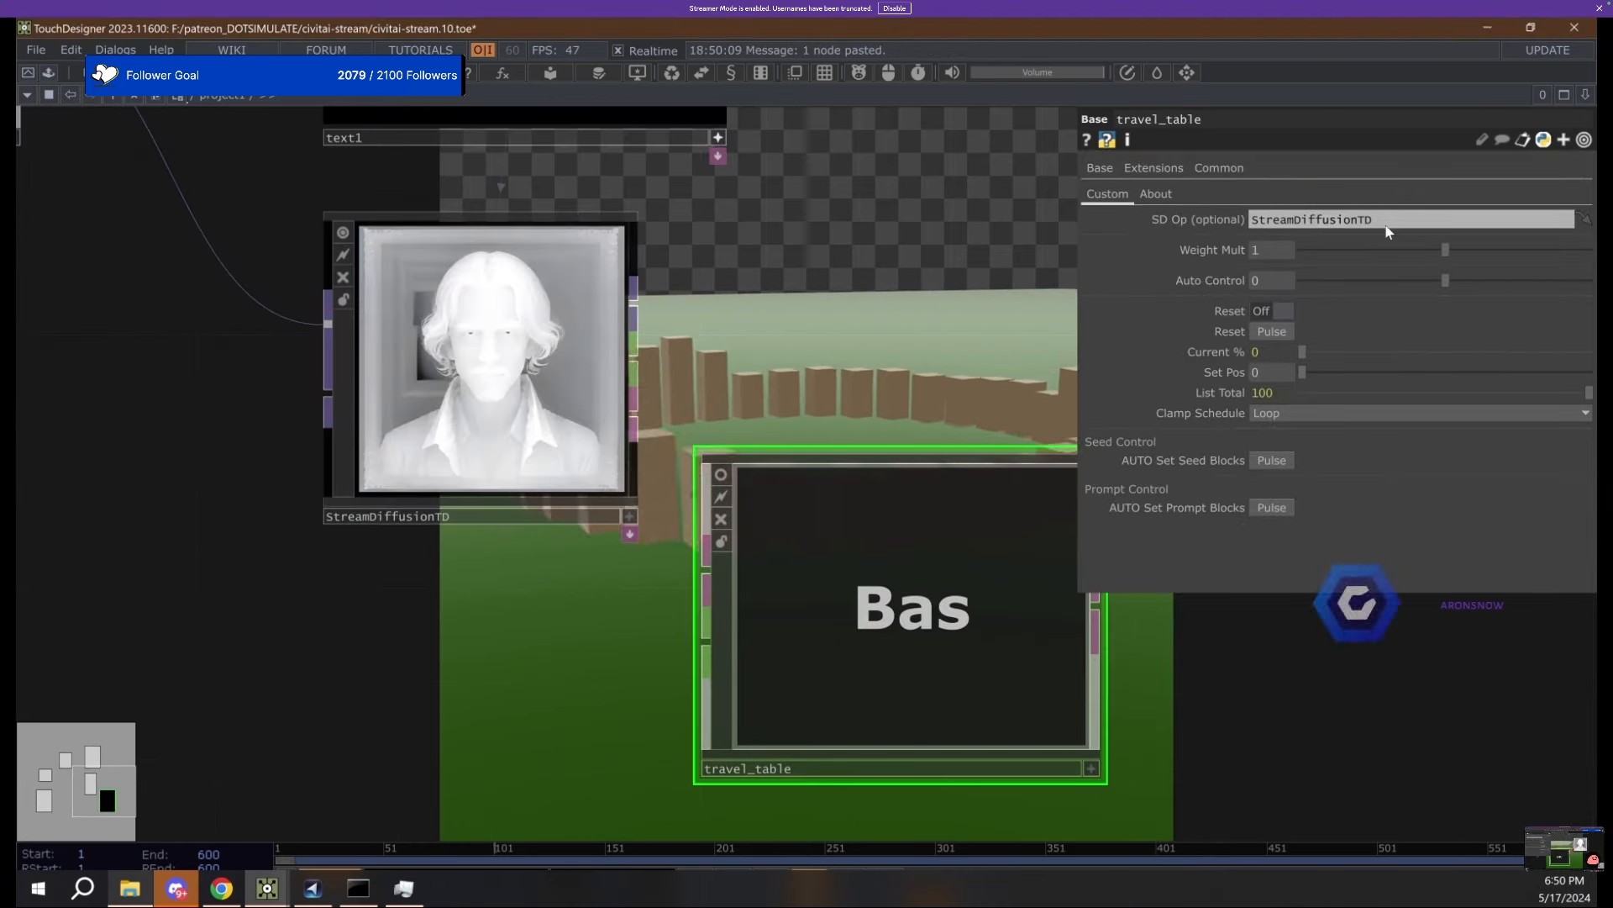
click(432, 542)
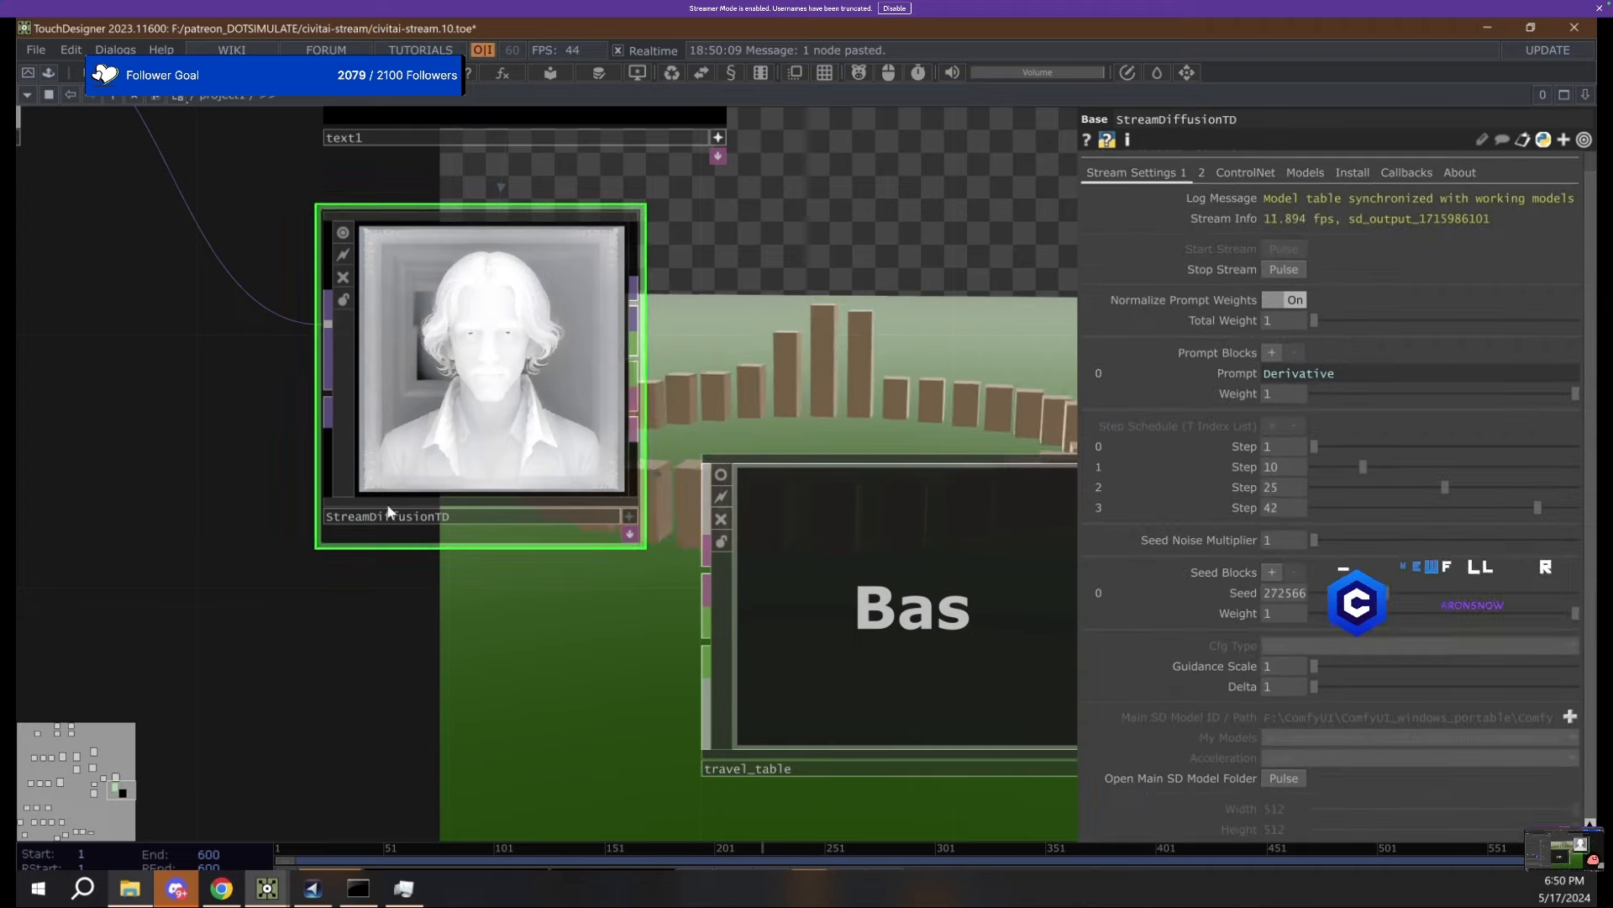
scroll(221, 514, up, 5)
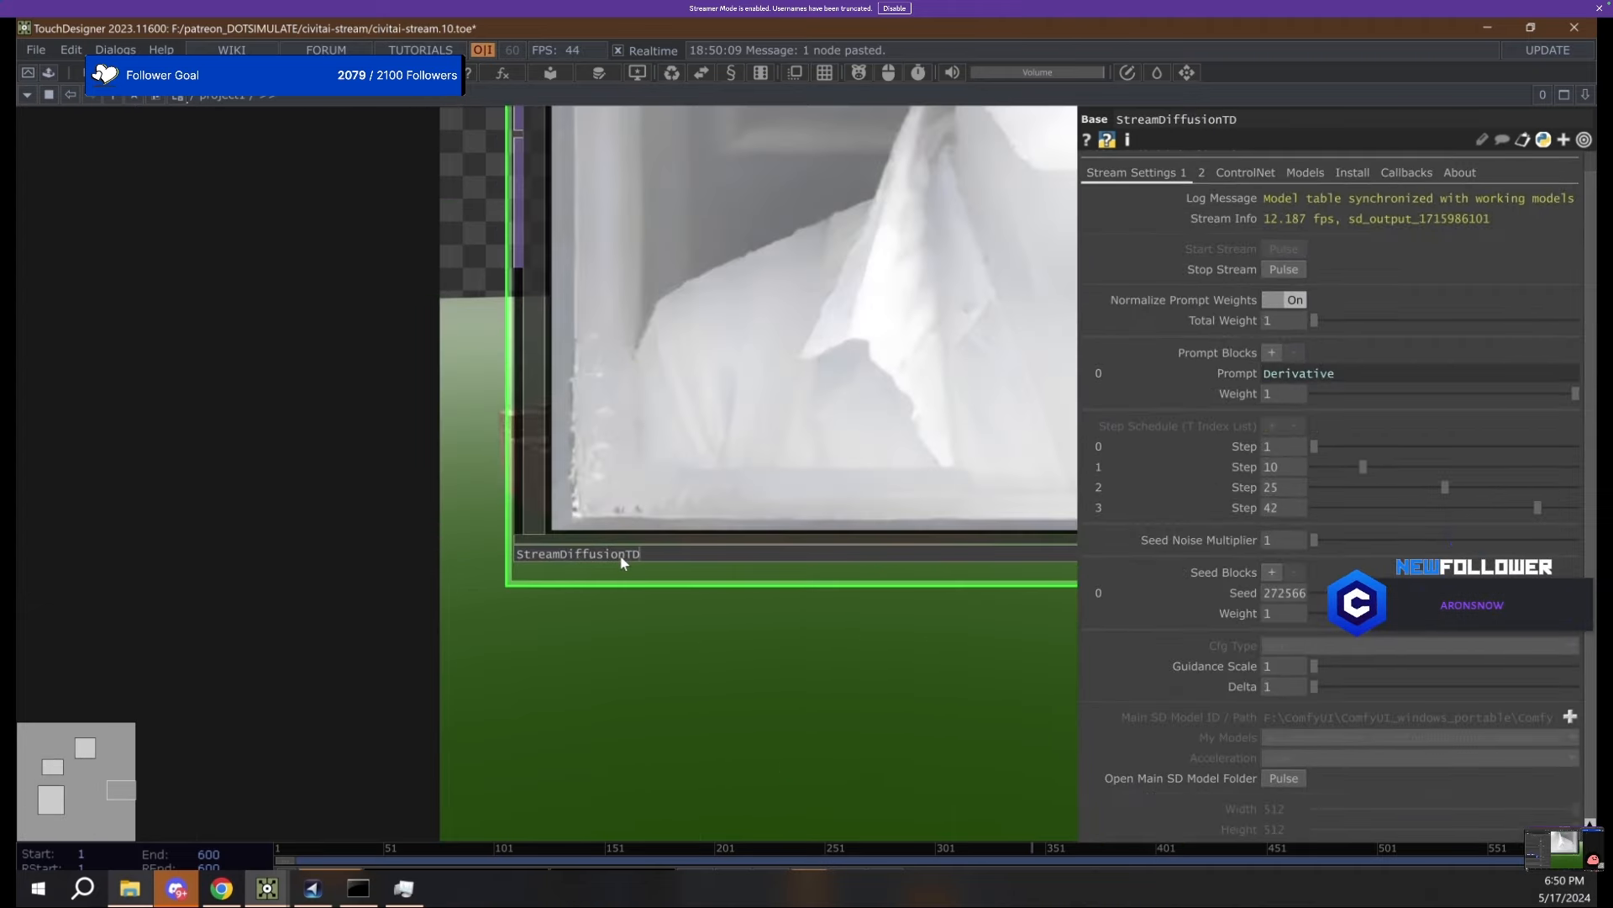
scroll(277, 502, down, 5)
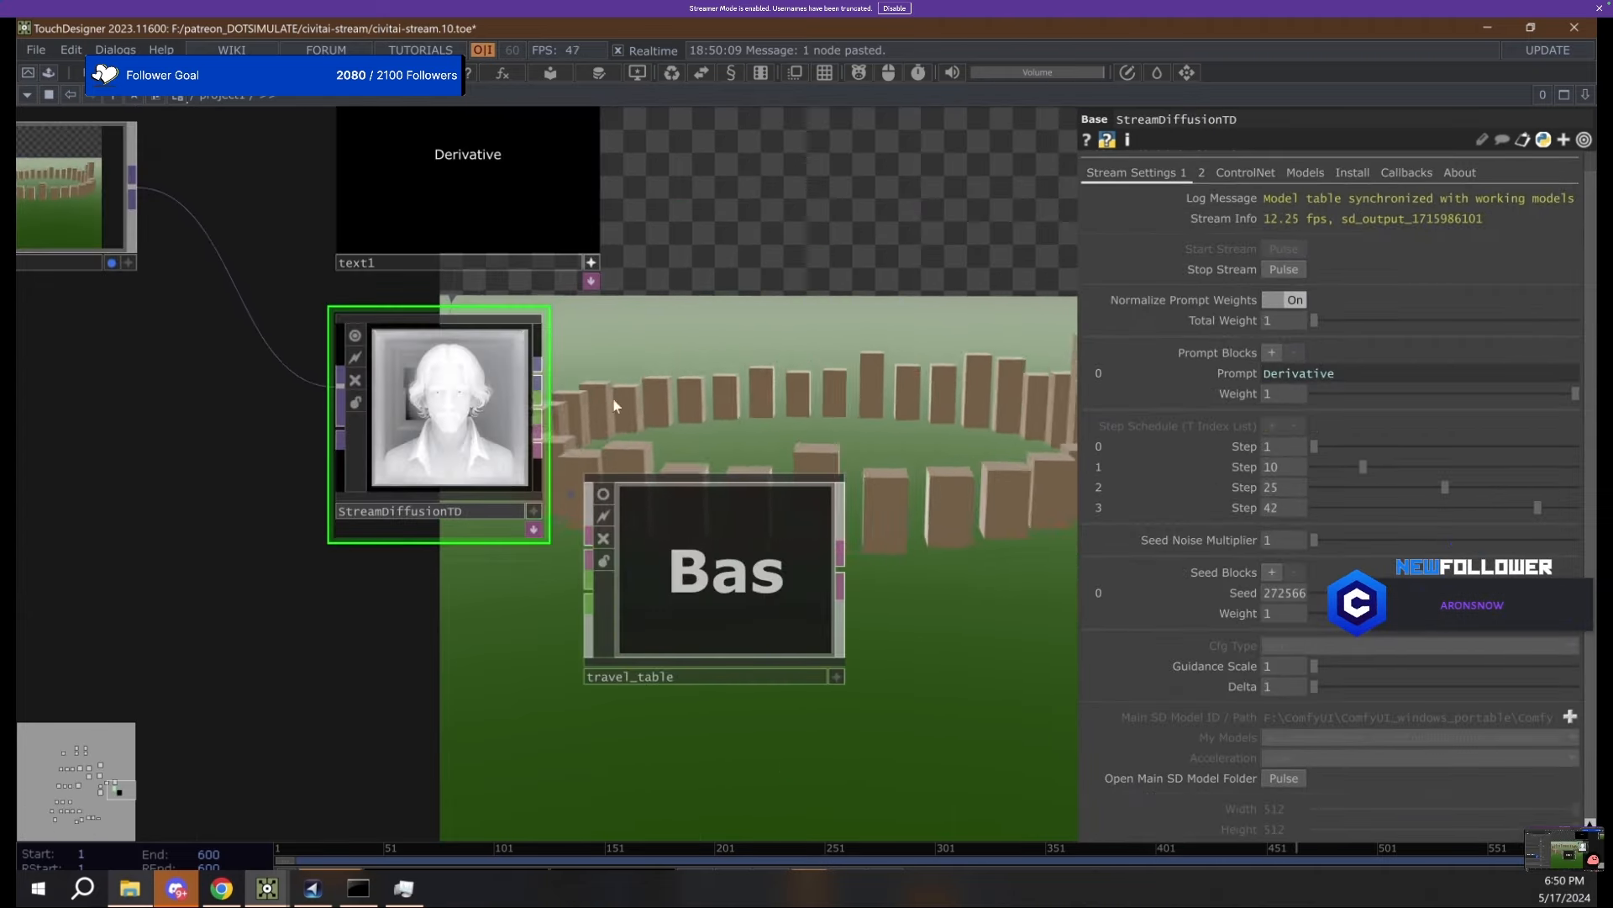
drag(709, 575, 833, 656)
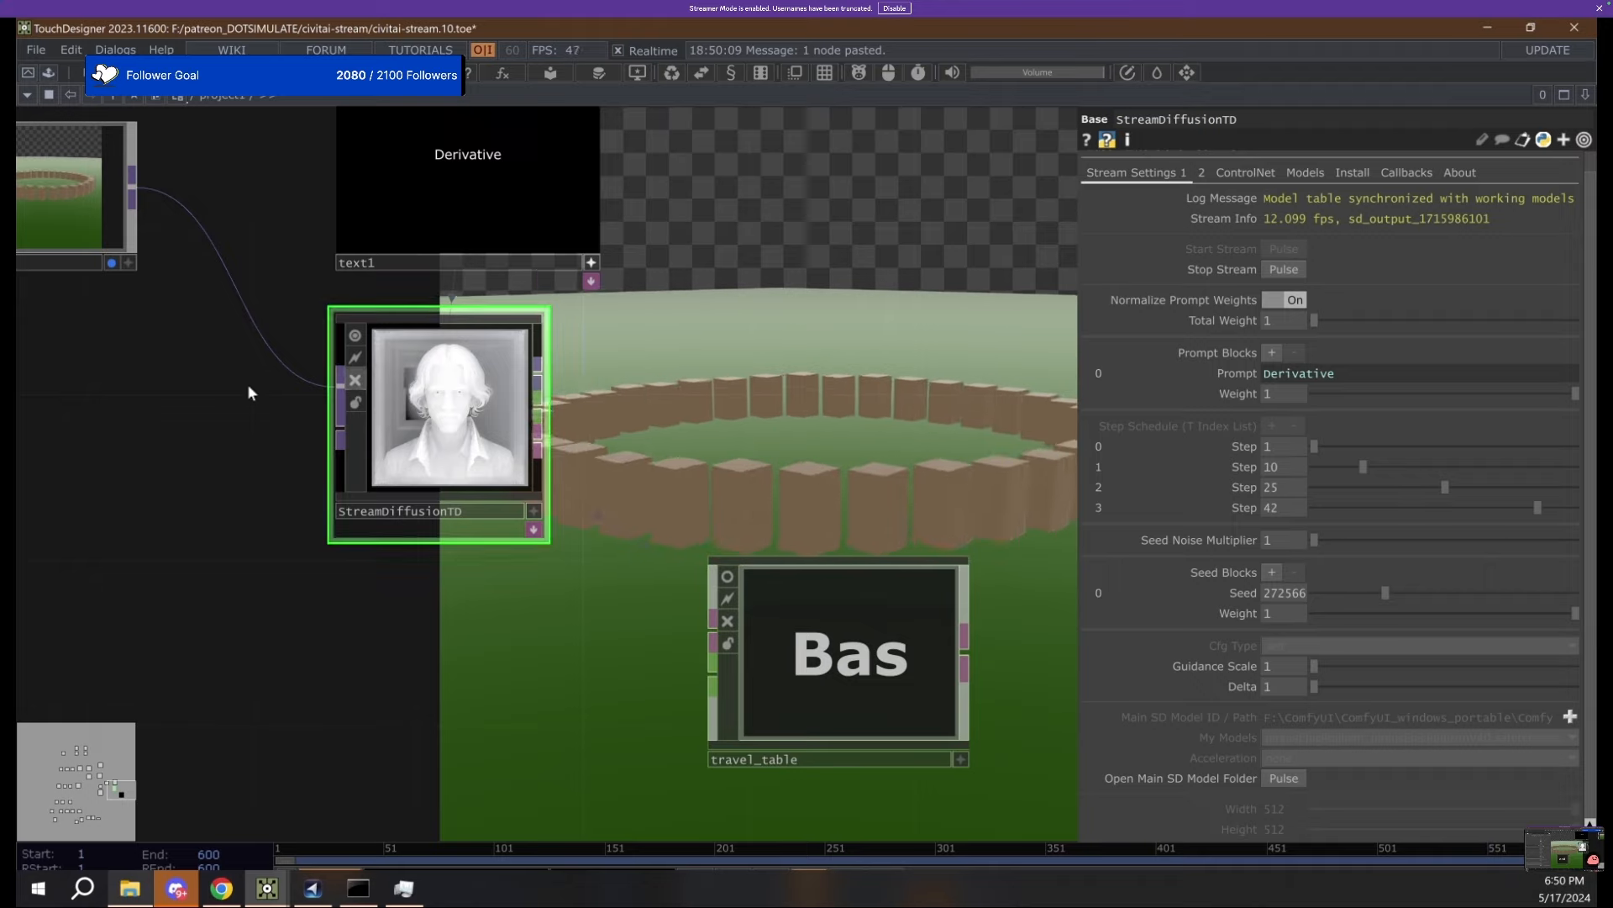
click(851, 676)
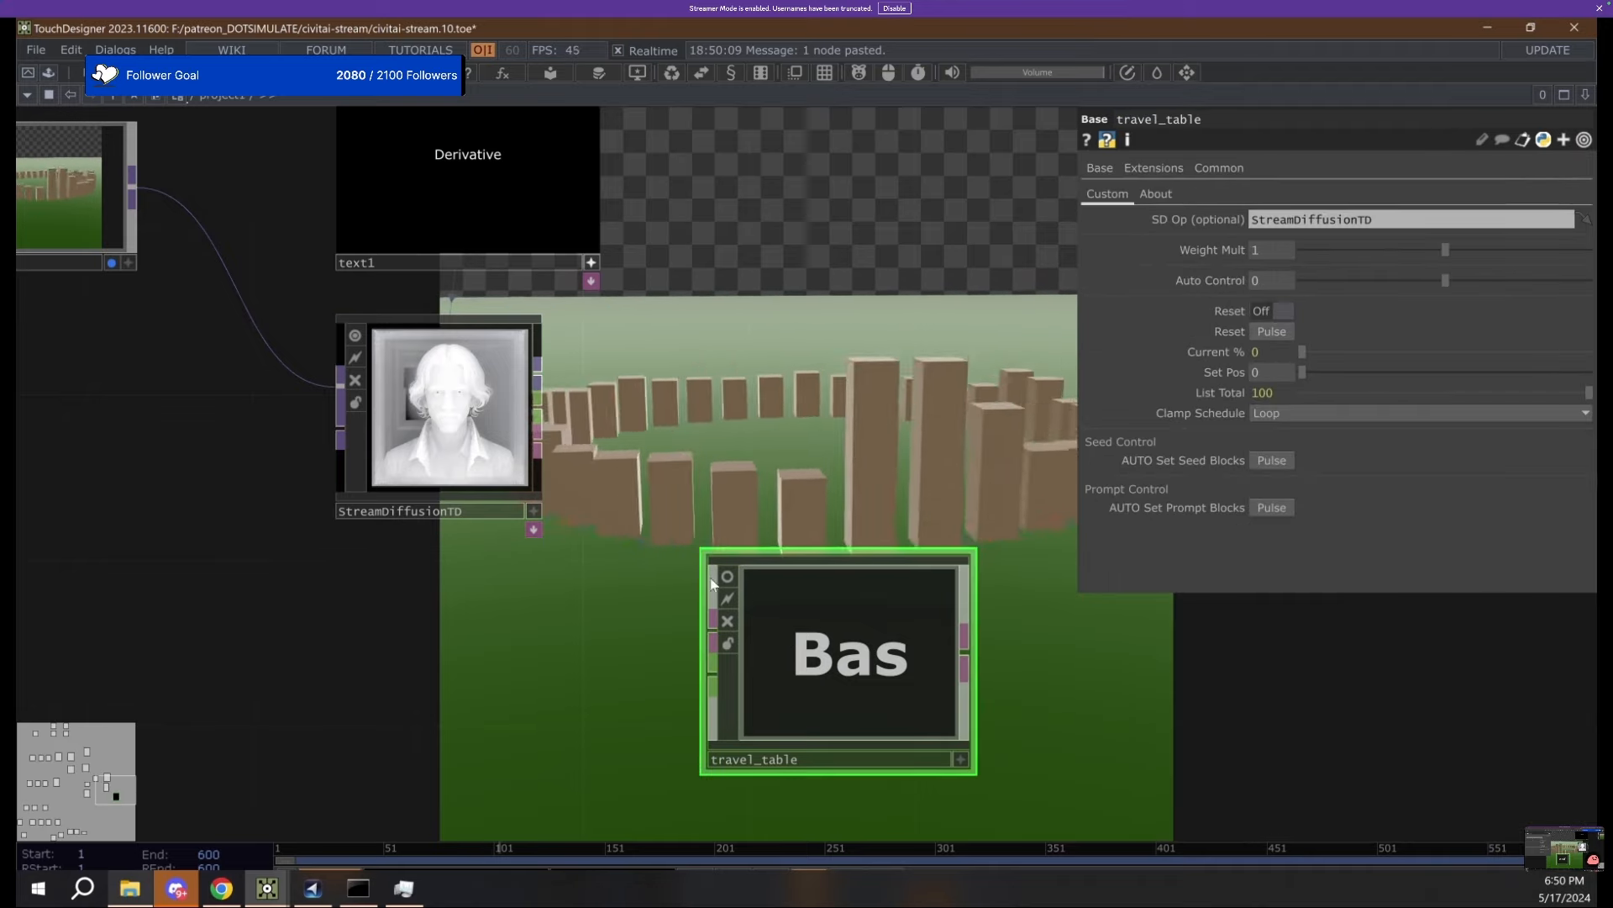
drag(851, 676, 836, 478)
Run travel_table's AUTO Set Seed Blocks so it drives the seed blocks of StreamDiffusionTD.
key(h)
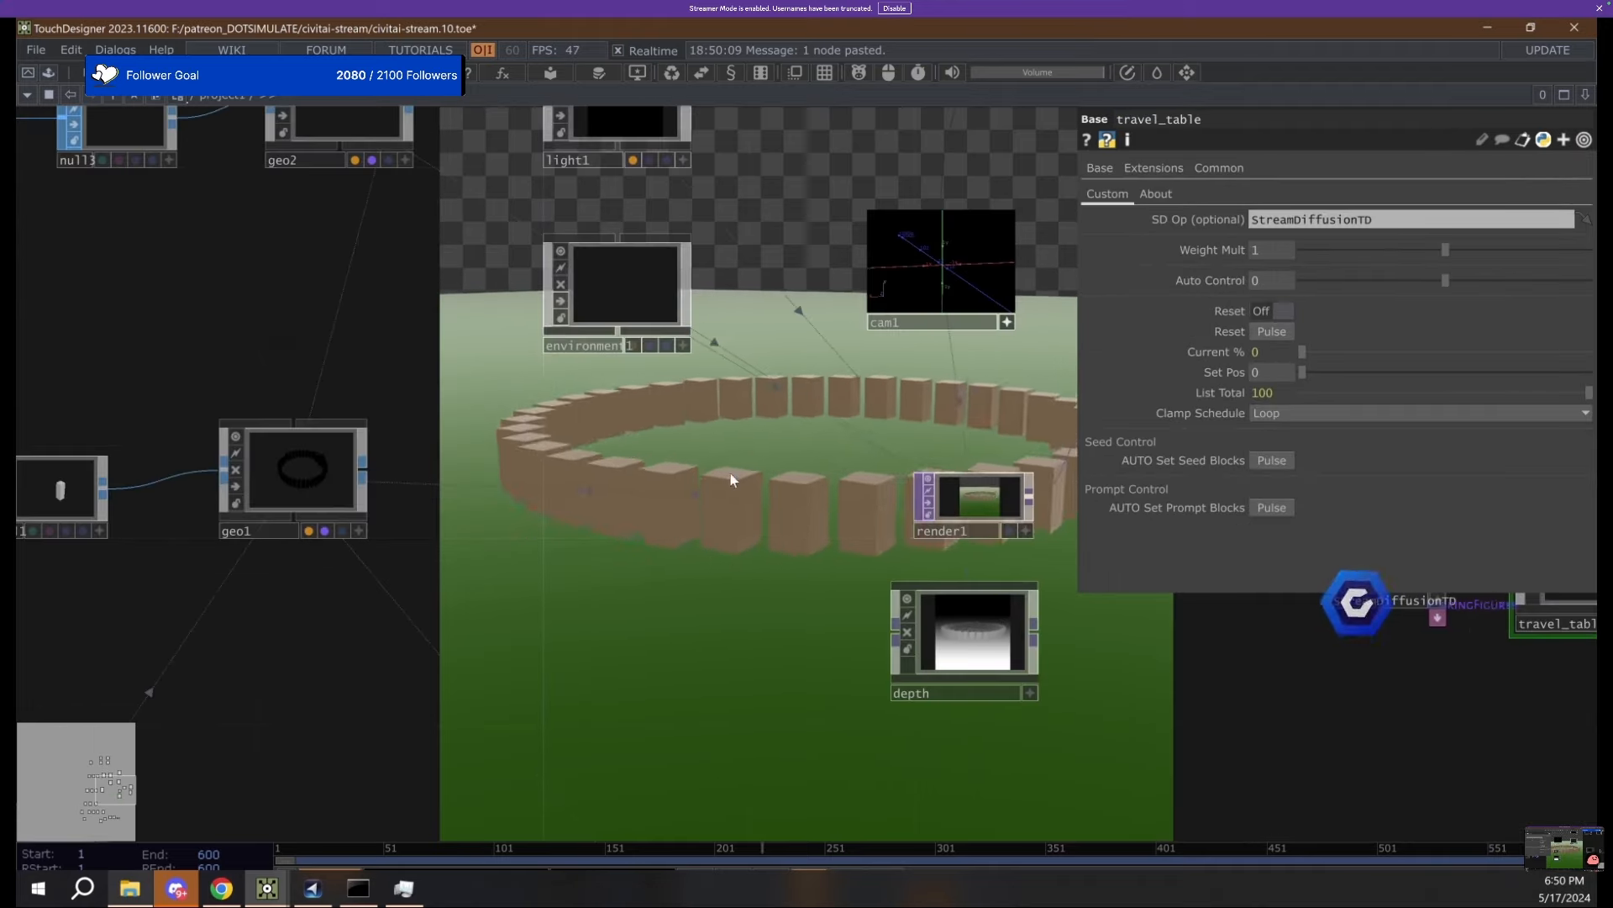
scroll(220, 413, down, 3)
scroll(610, 408, up, 7)
scroll(898, 385, down, 1)
drag(897, 385, 648, 235)
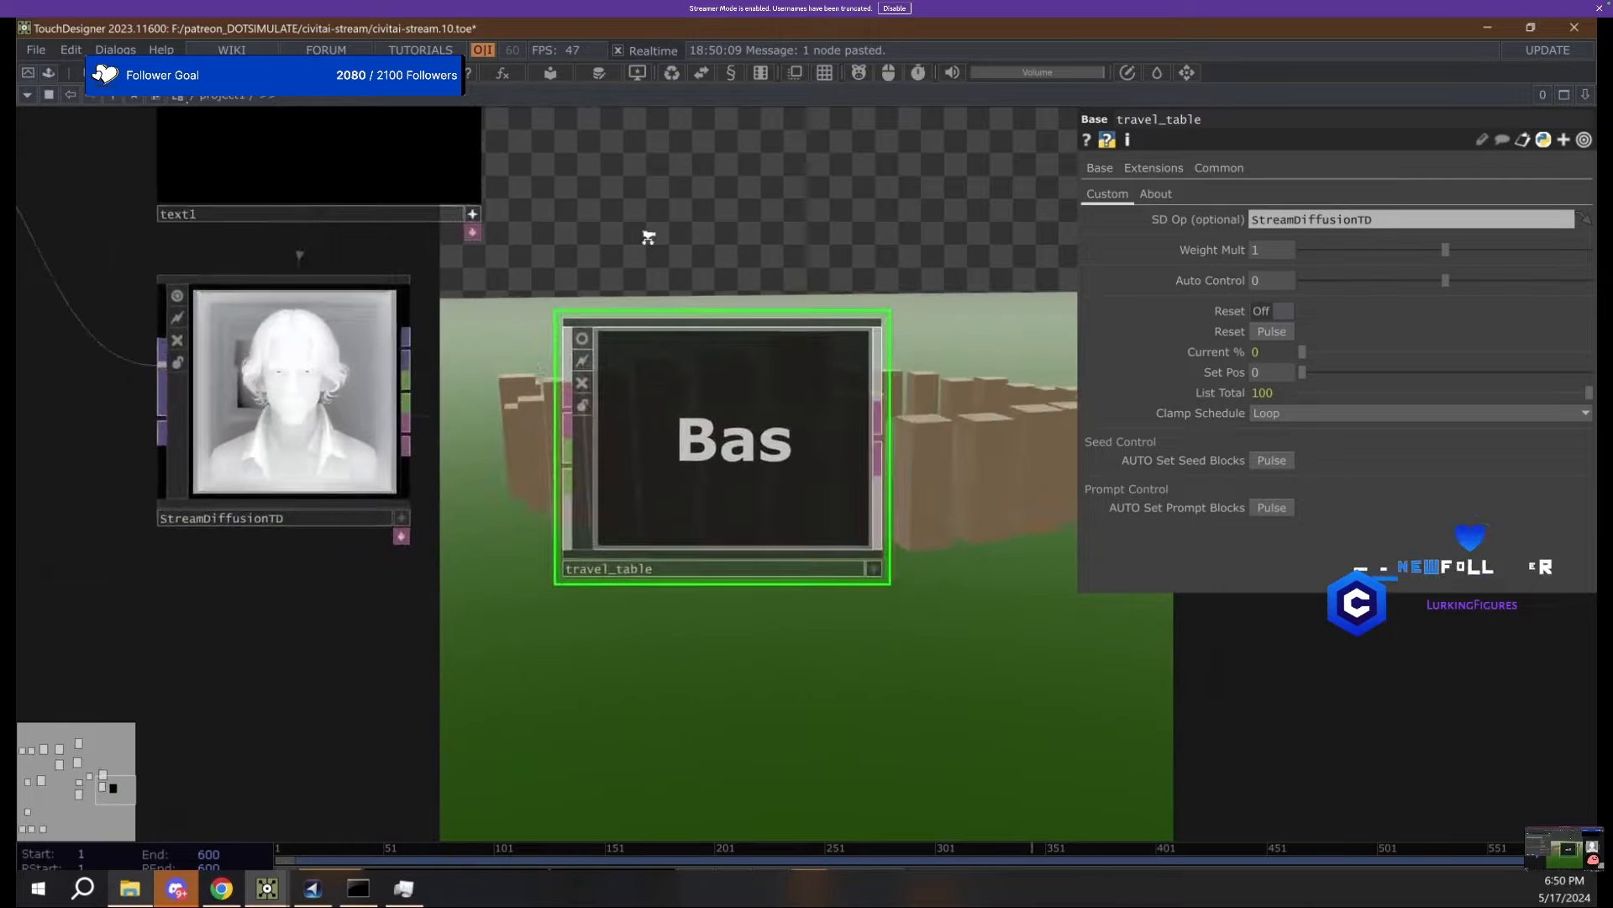
scroll(404, 600, up, 1)
drag(403, 600, 755, 221)
scroll(540, 666, down, 3)
scroll(757, 420, up, 2)
drag(832, 392, 889, 494)
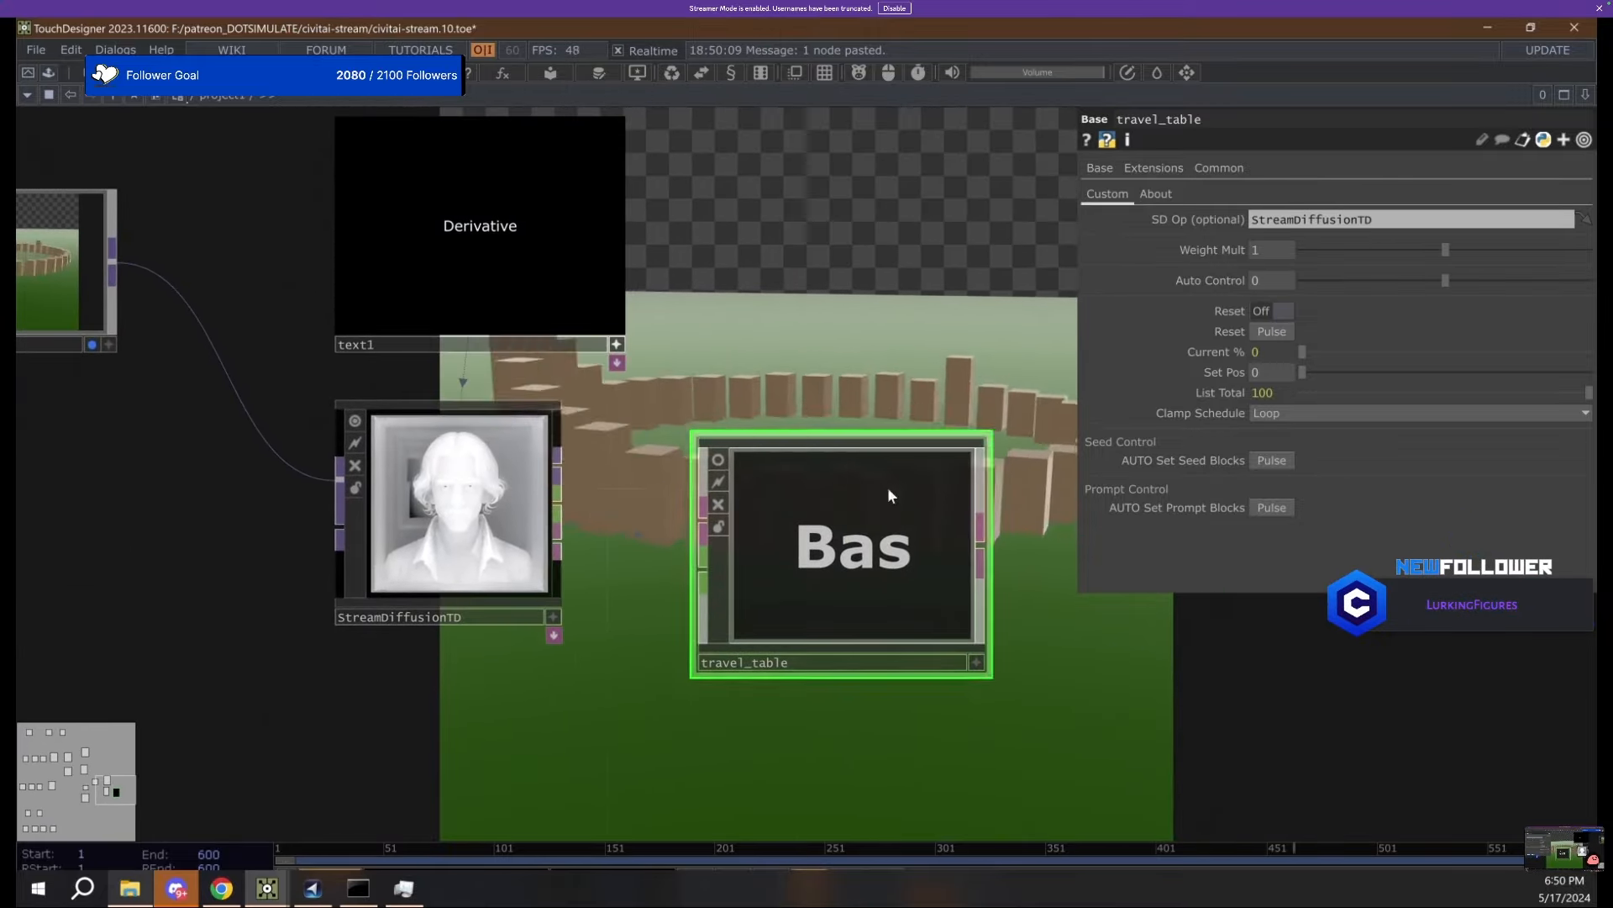
click(1270, 462)
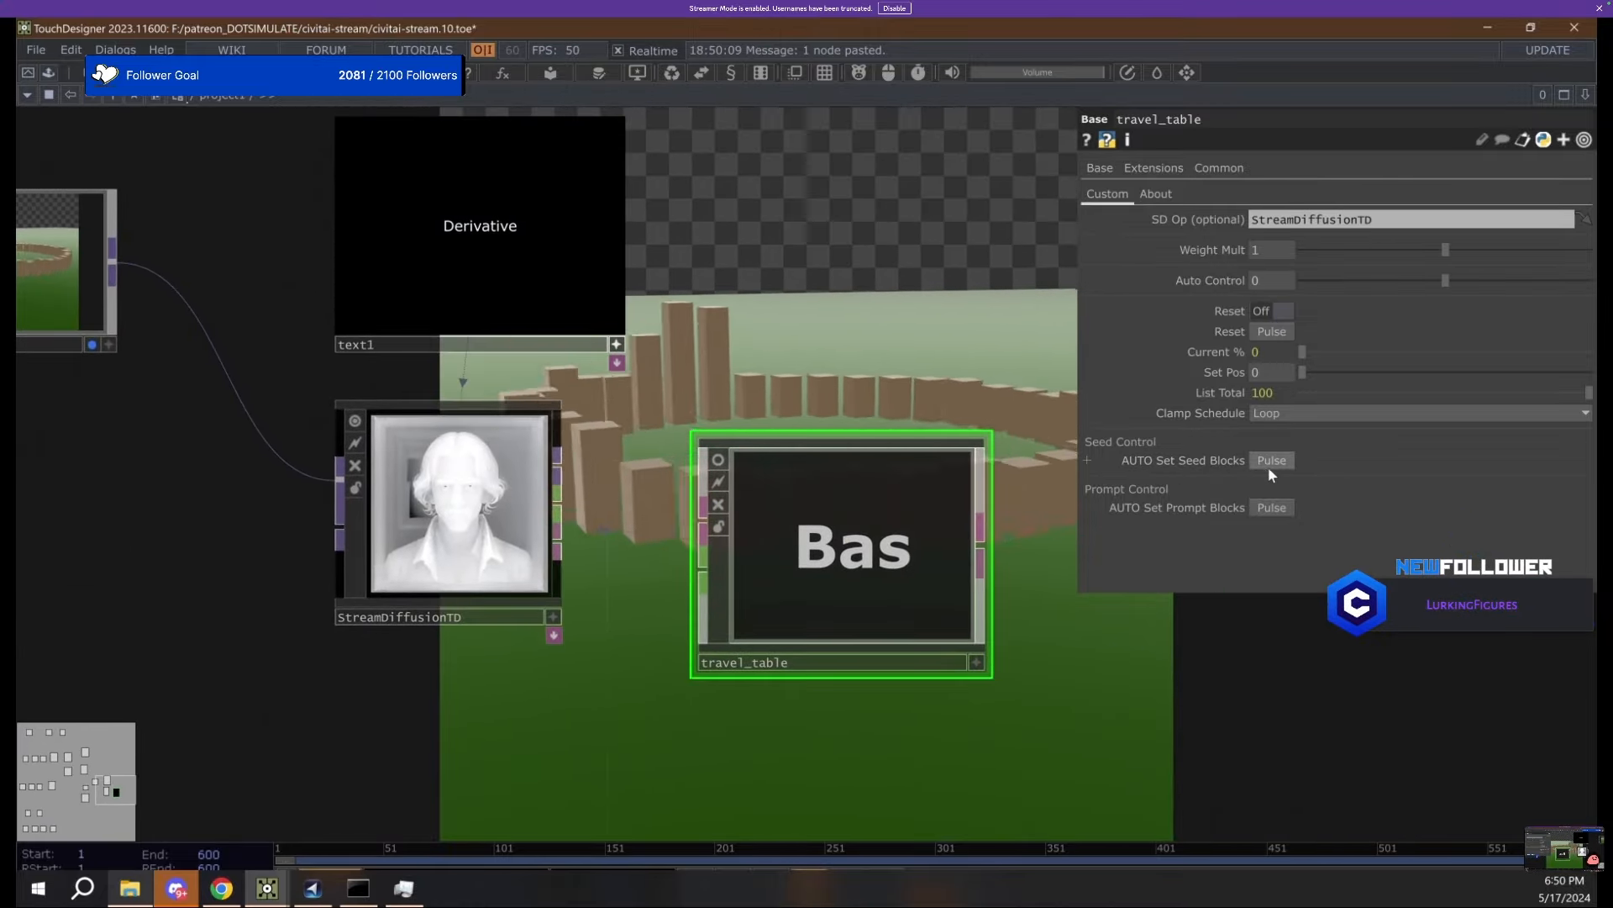
Examine the expression linking StreamDiffusionTD's first seed to travel_table, and the network inside travel_table up to null_out.
click(455, 522)
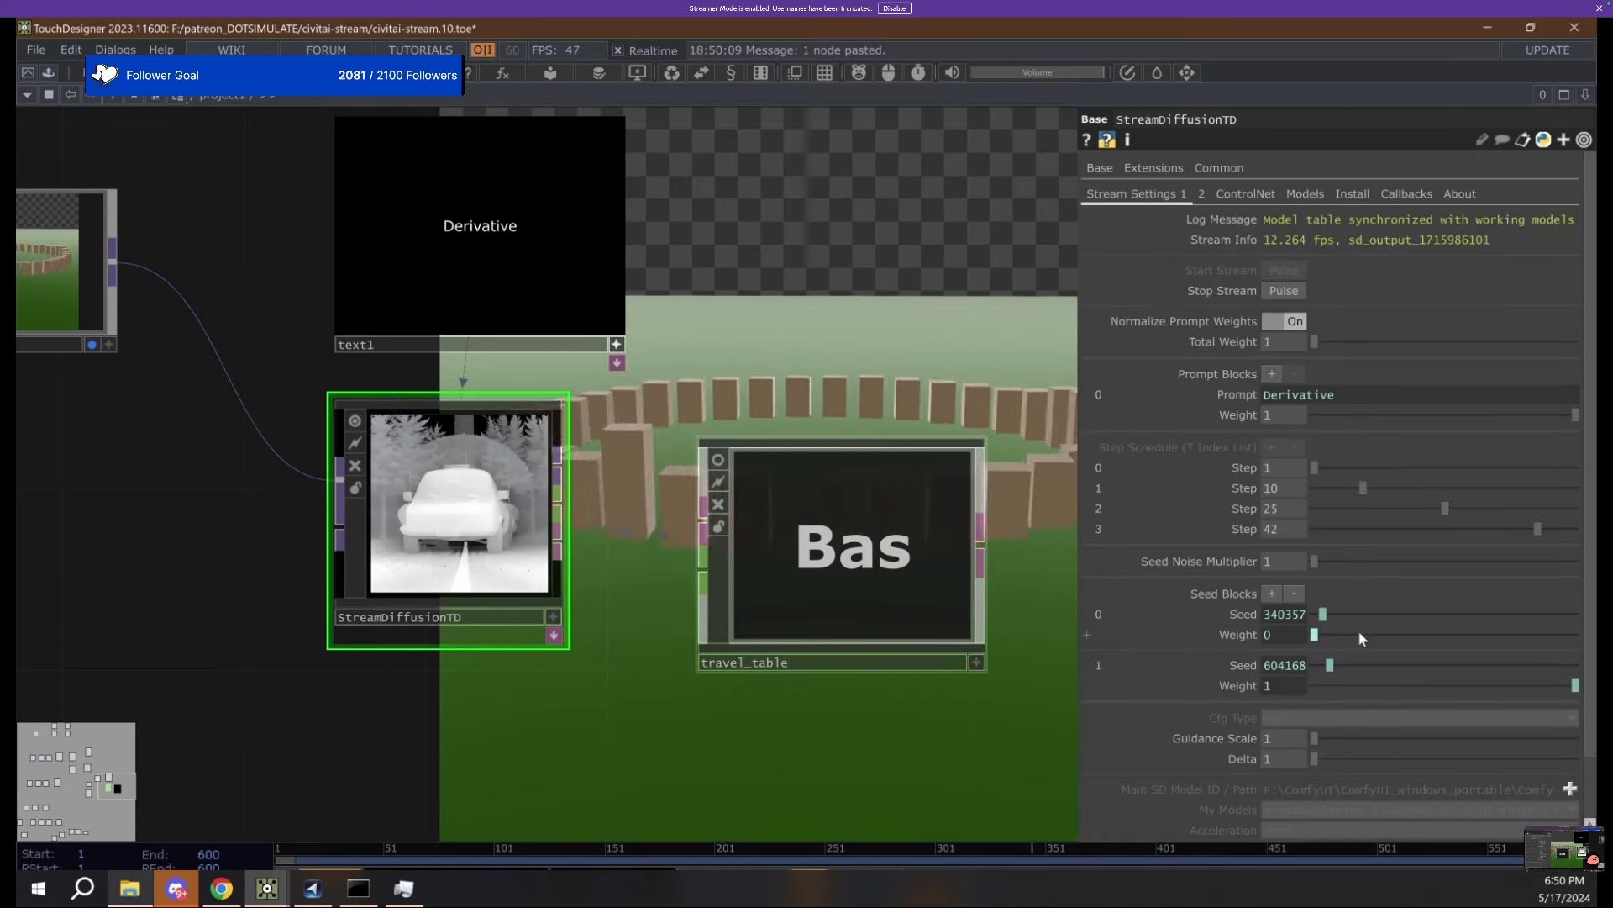
click(1241, 615)
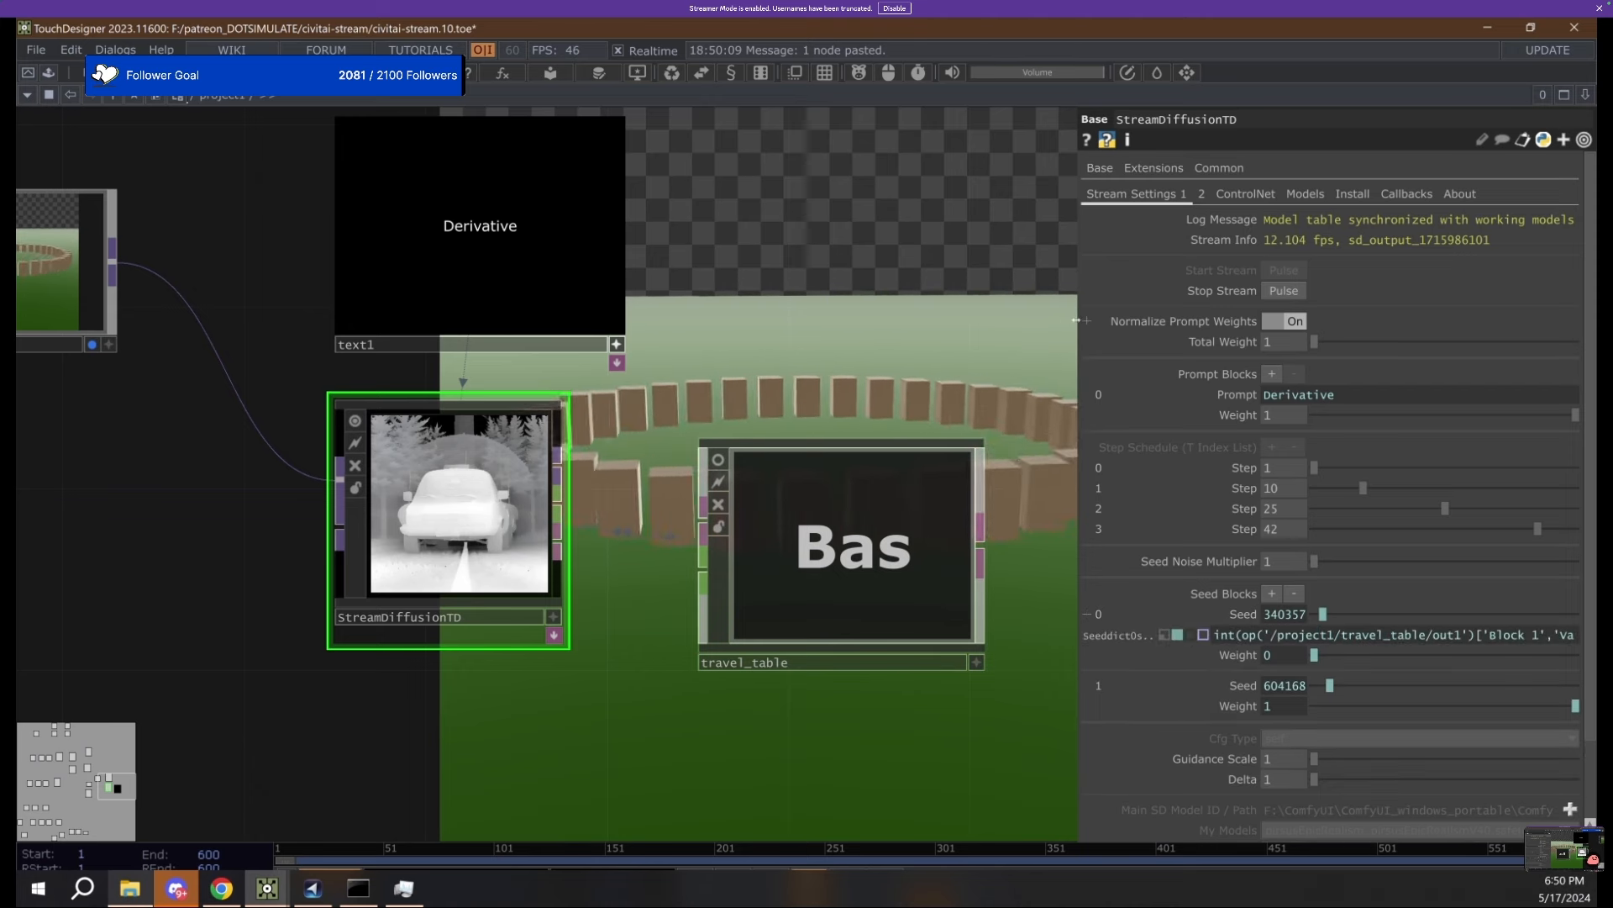
drag(1078, 400, 465, 471)
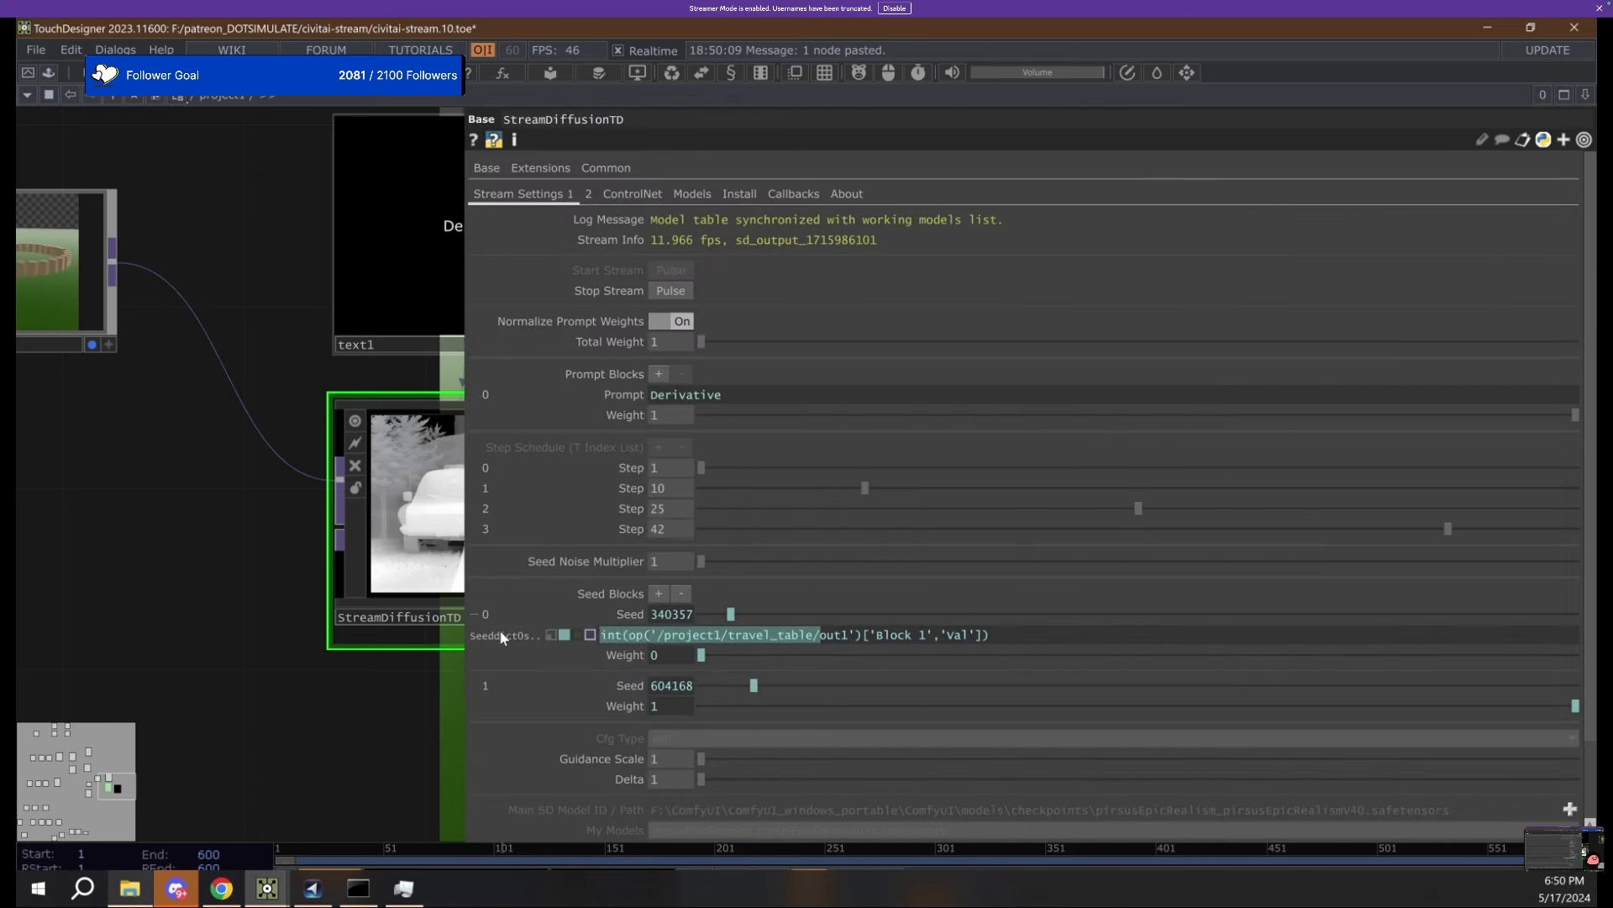
drag(469, 217, 1078, 421)
double_click(864, 555)
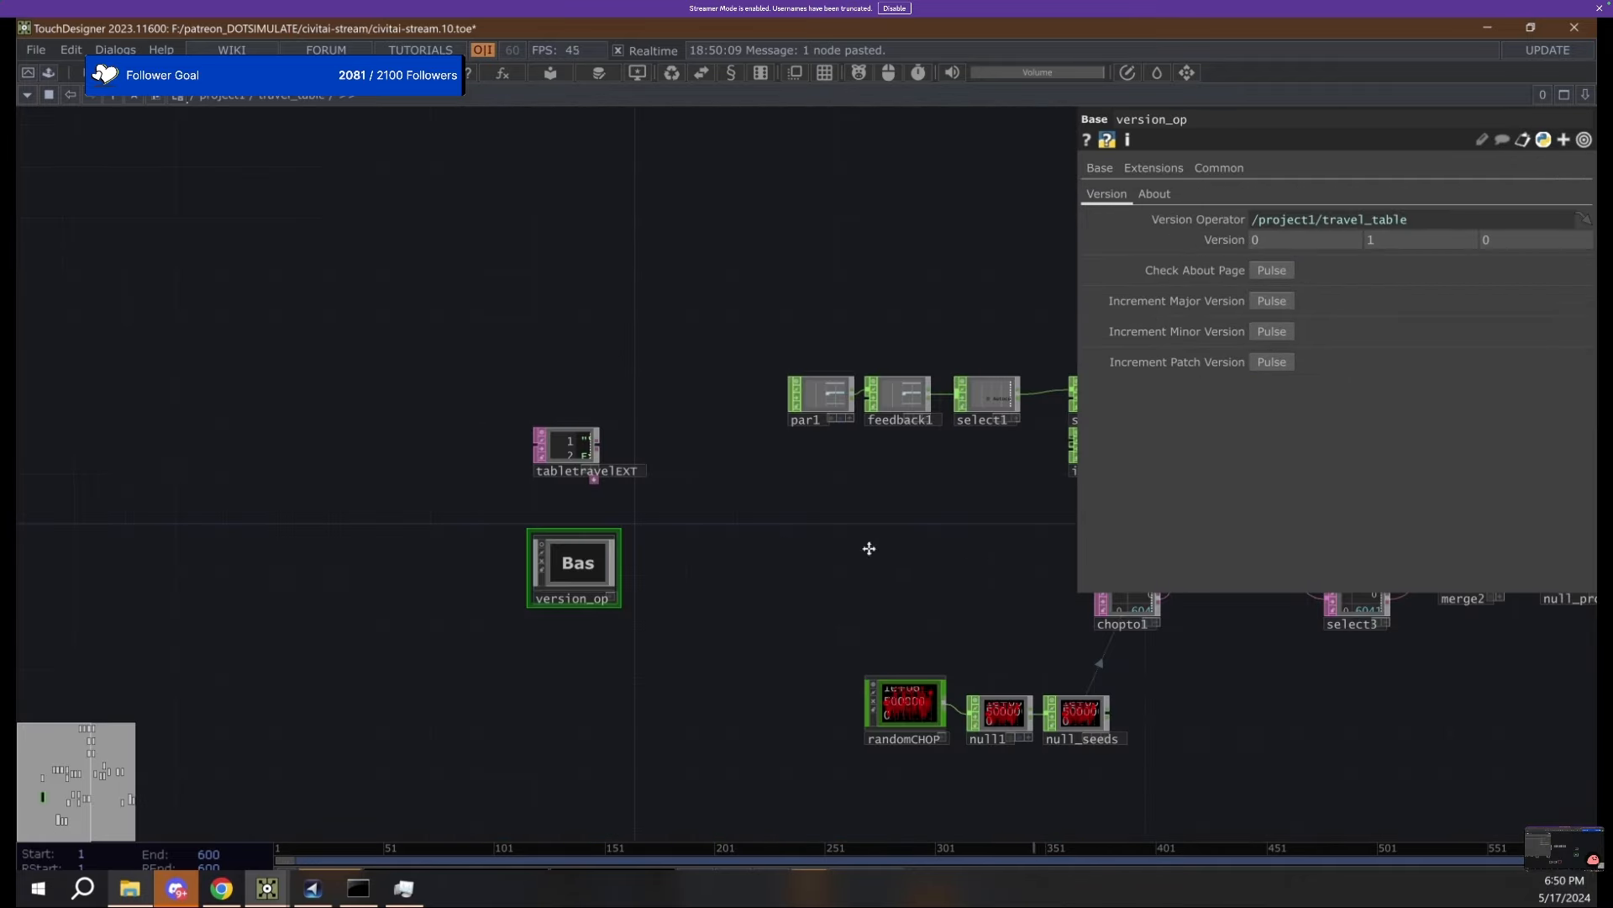
drag(869, 548, 589, 548)
drag(979, 506, 48, 464)
drag(856, 308, 512, 366)
scroll(790, 425, up, 8)
click(706, 432)
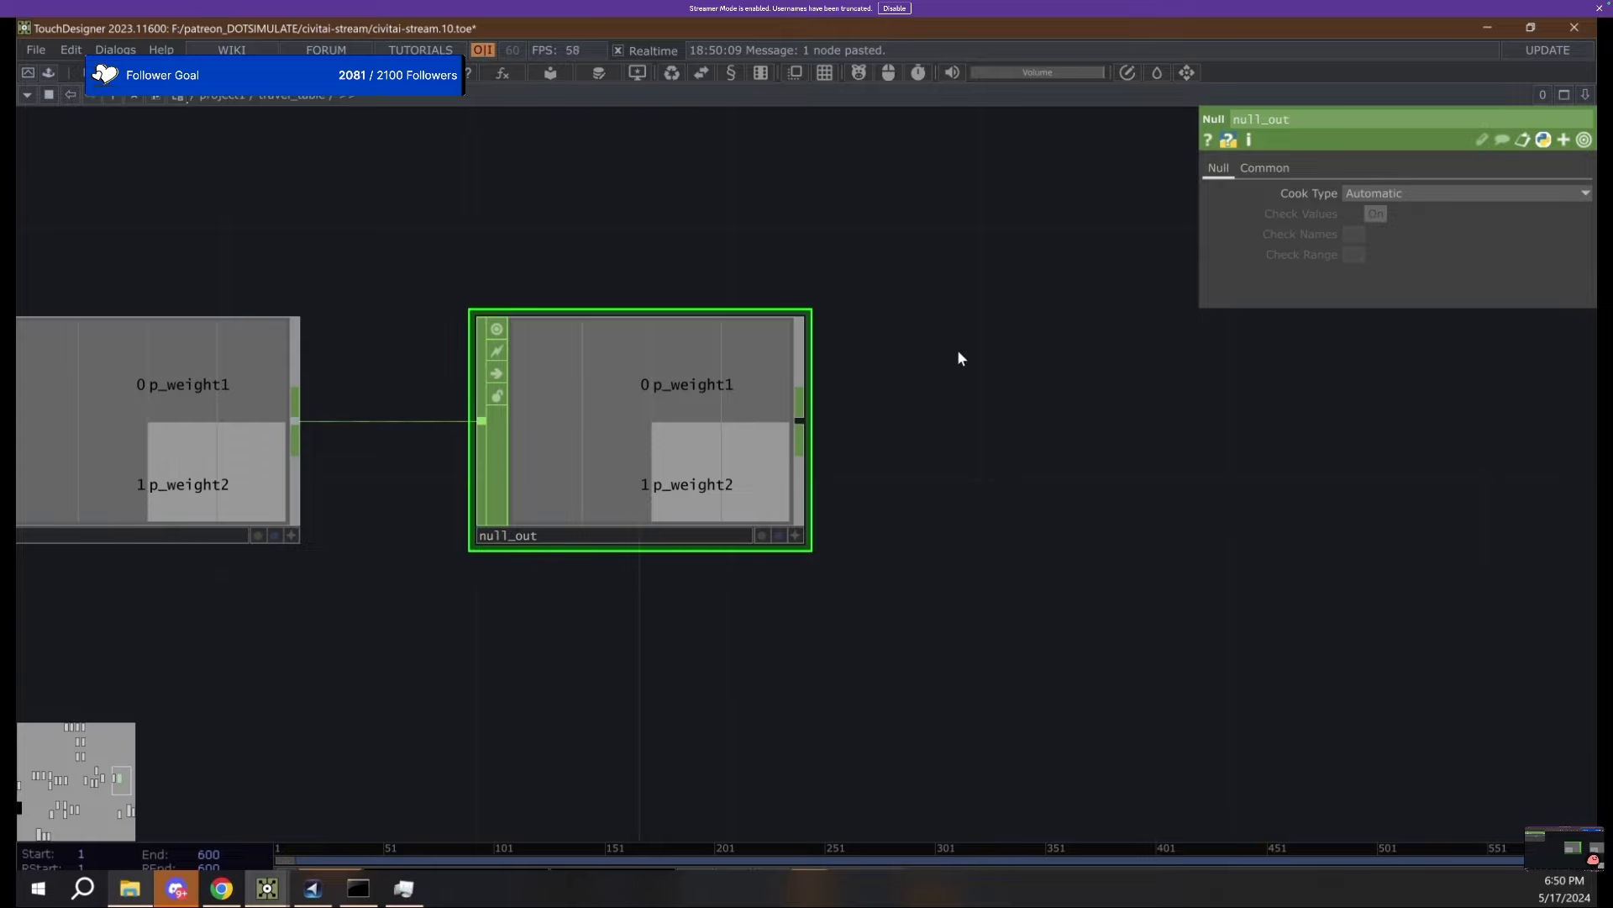
key(u)
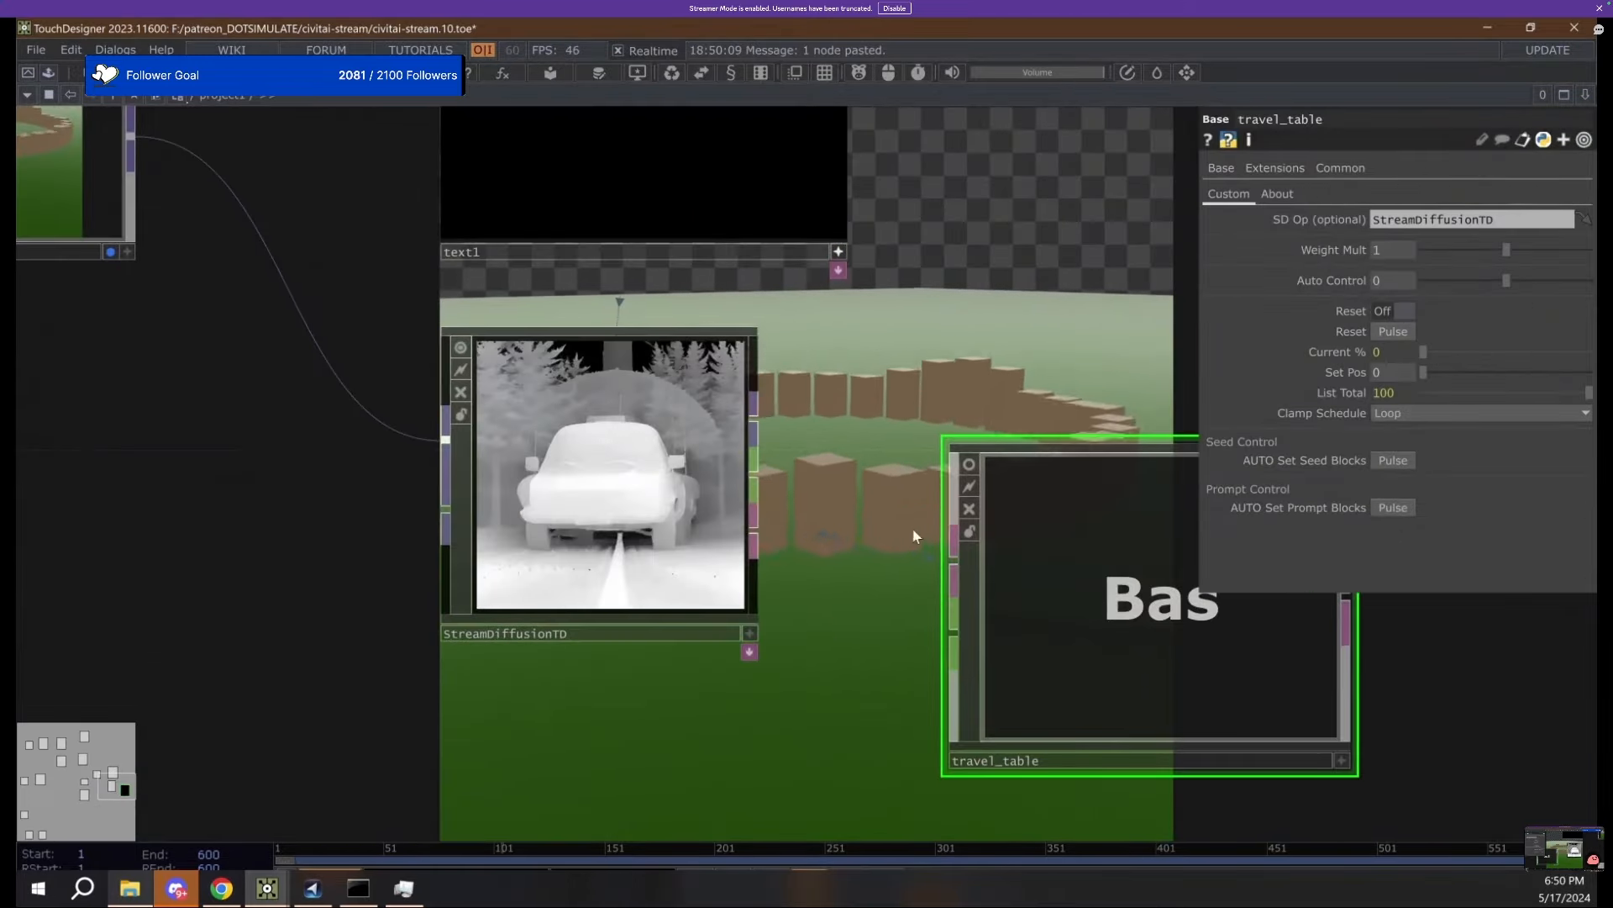
click(552, 435)
click(1236, 617)
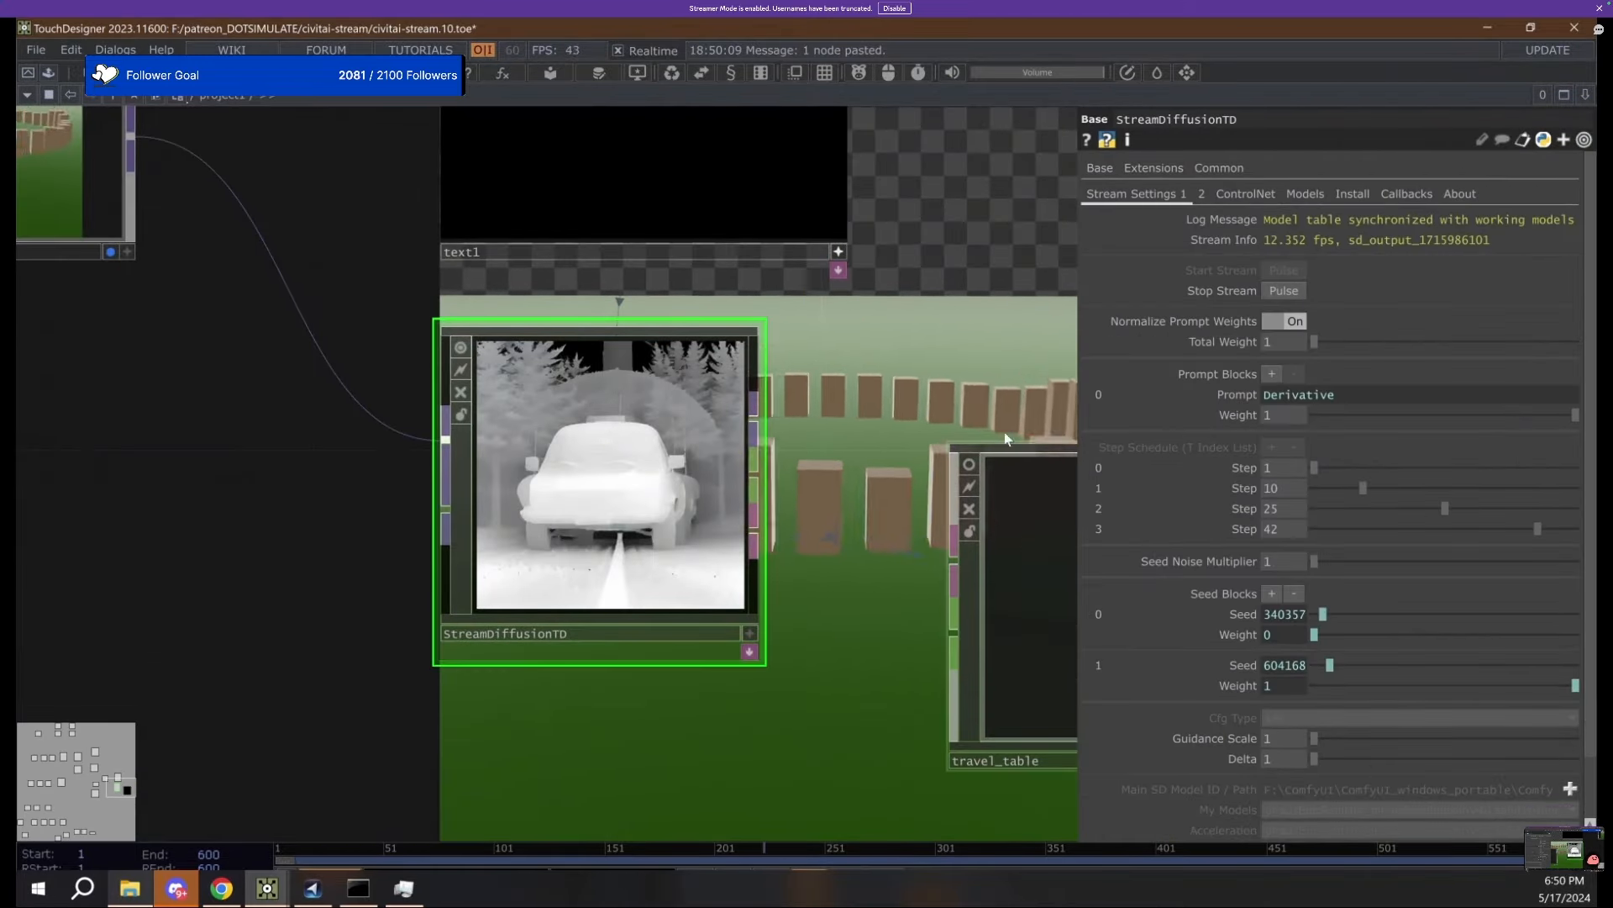
Set travel_table's Auto Control to 0.116 and bring the StreamDiffusionTD output into close view.
drag(1070, 491, 806, 418)
click(734, 436)
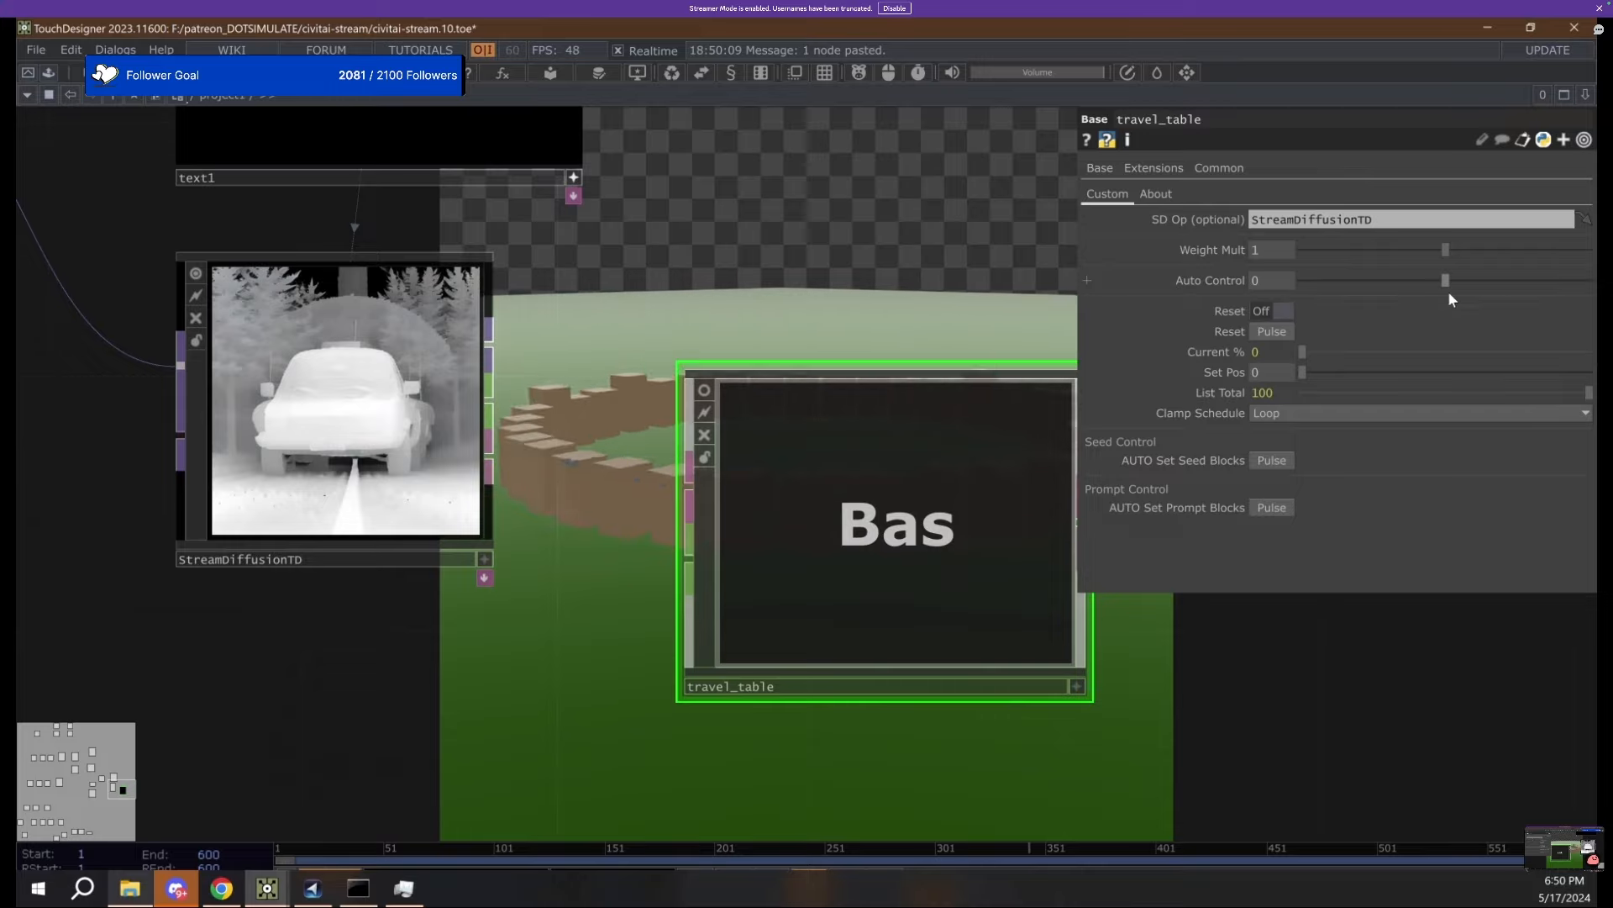
drag(1463, 284, 1489, 286)
drag(747, 336, 1018, 380)
scroll(1018, 380, up, 2)
scroll(505, 437, up, 3)
scroll(547, 461, down, 2)
scroll(546, 461, up, 2)
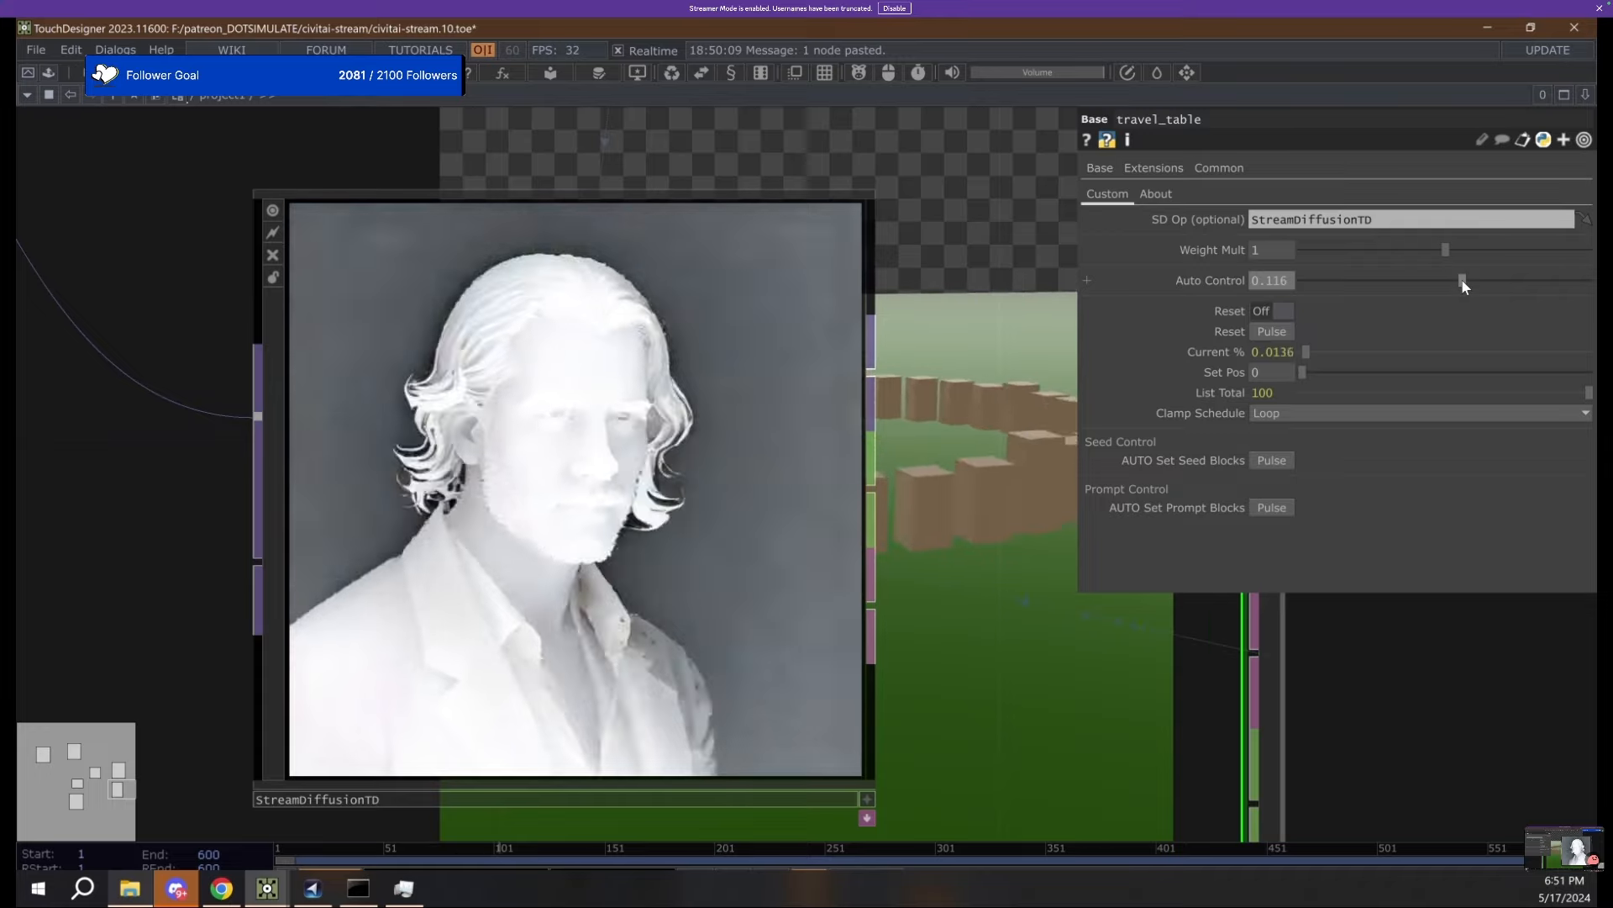
Examine how the StreamDiffusionTD output changes as travel_table moves through the seeds and weights of its two seed blocks.
click(710, 486)
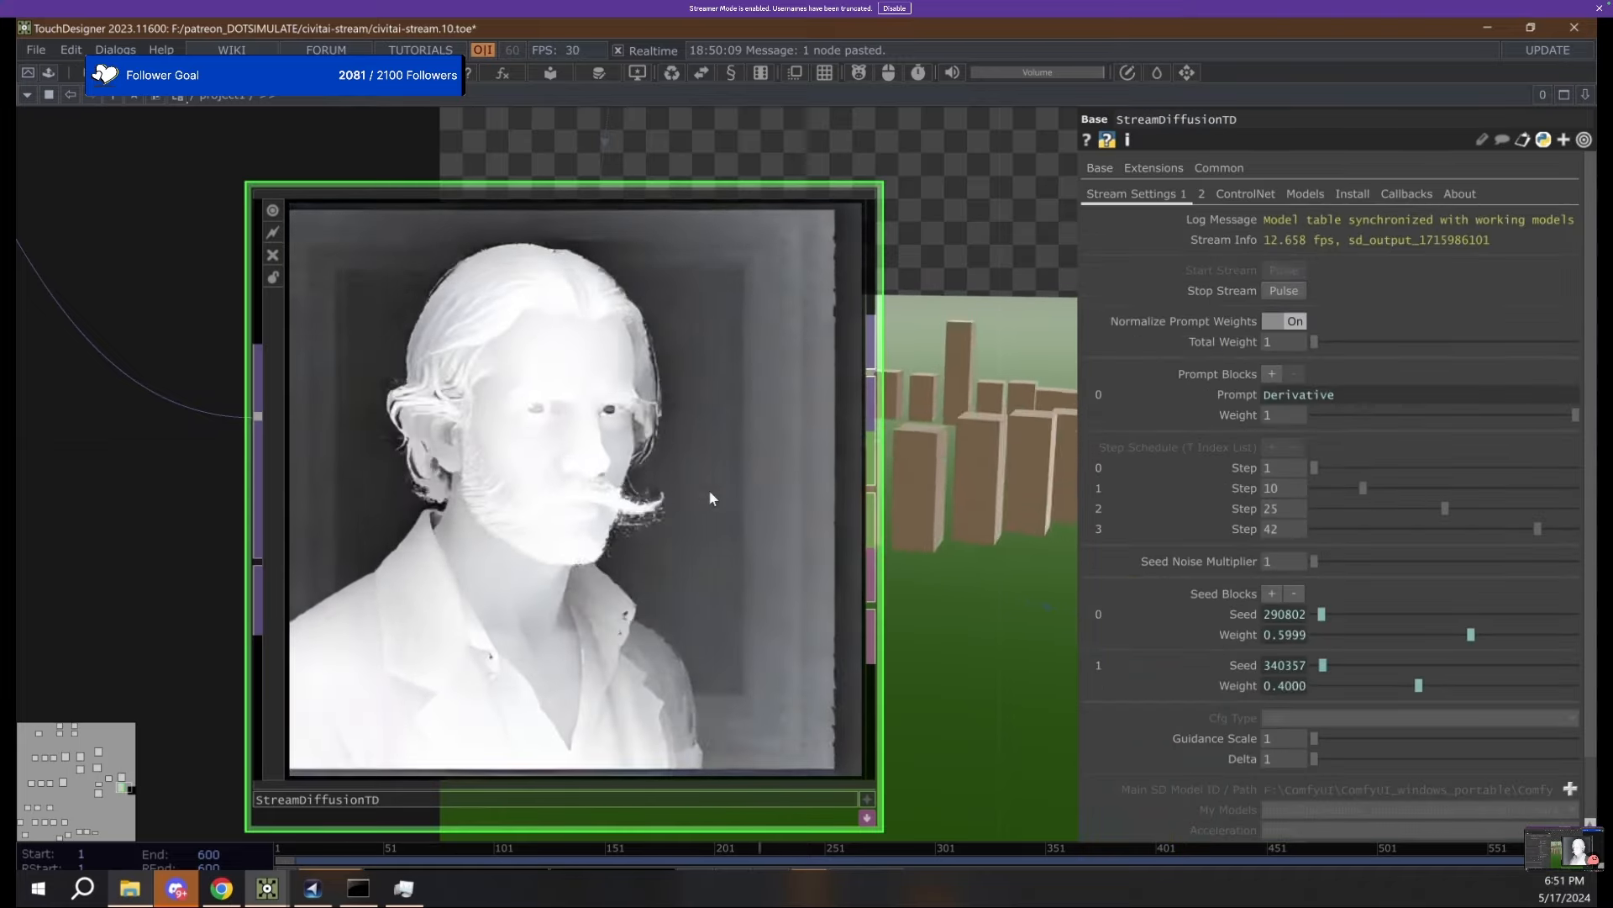
scroll(708, 489, down, 5)
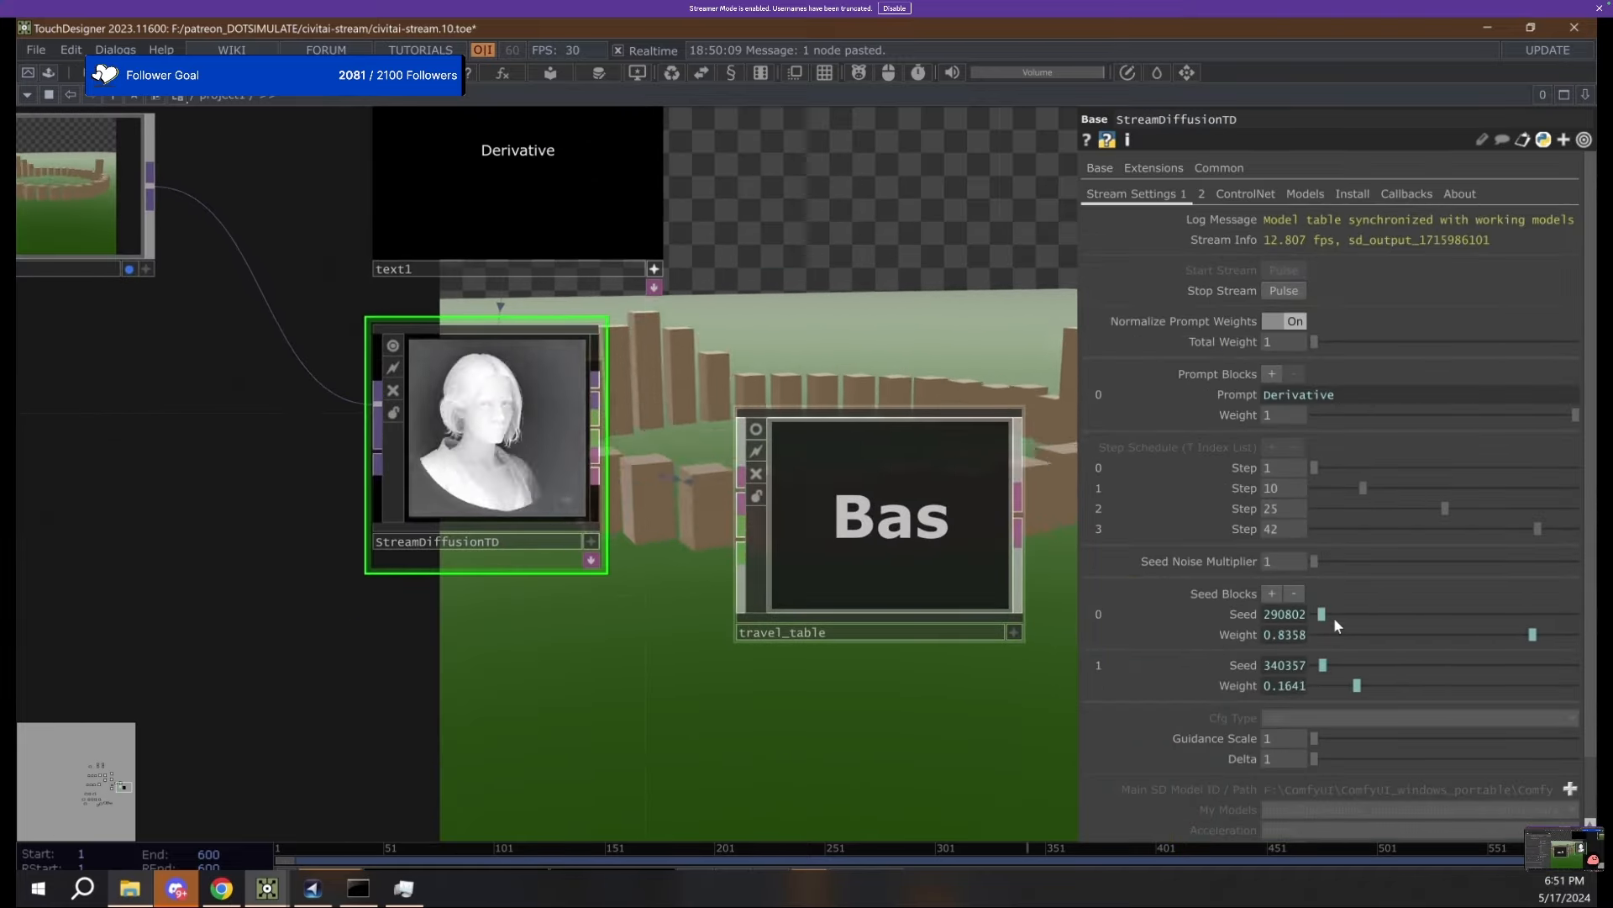
scroll(479, 409, up, 2)
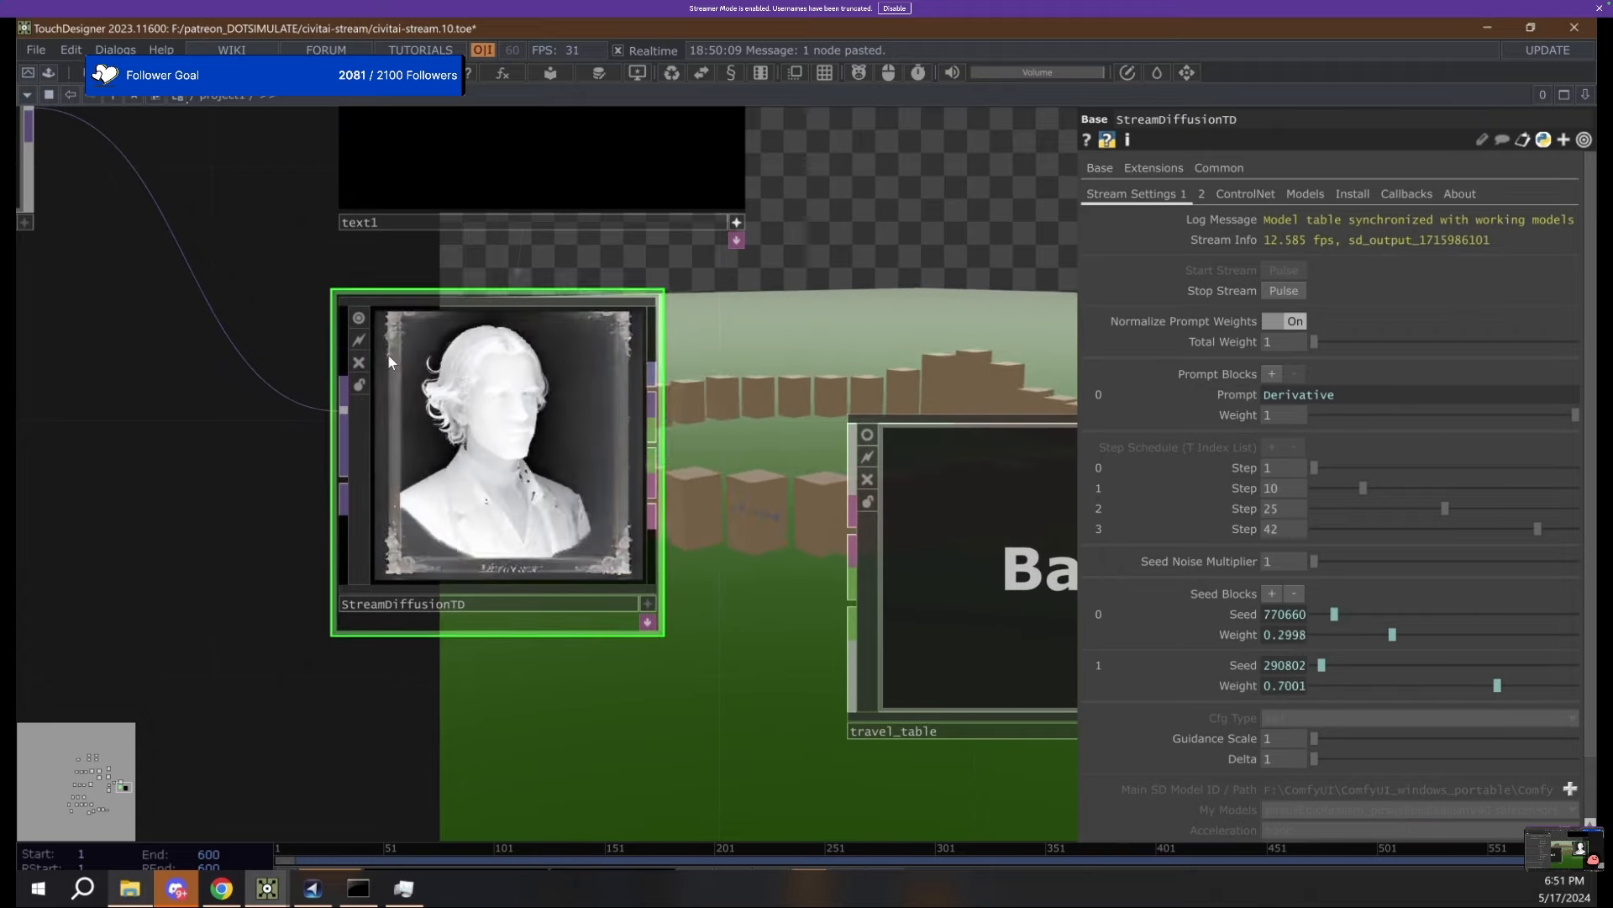
scroll(393, 363, up, 2)
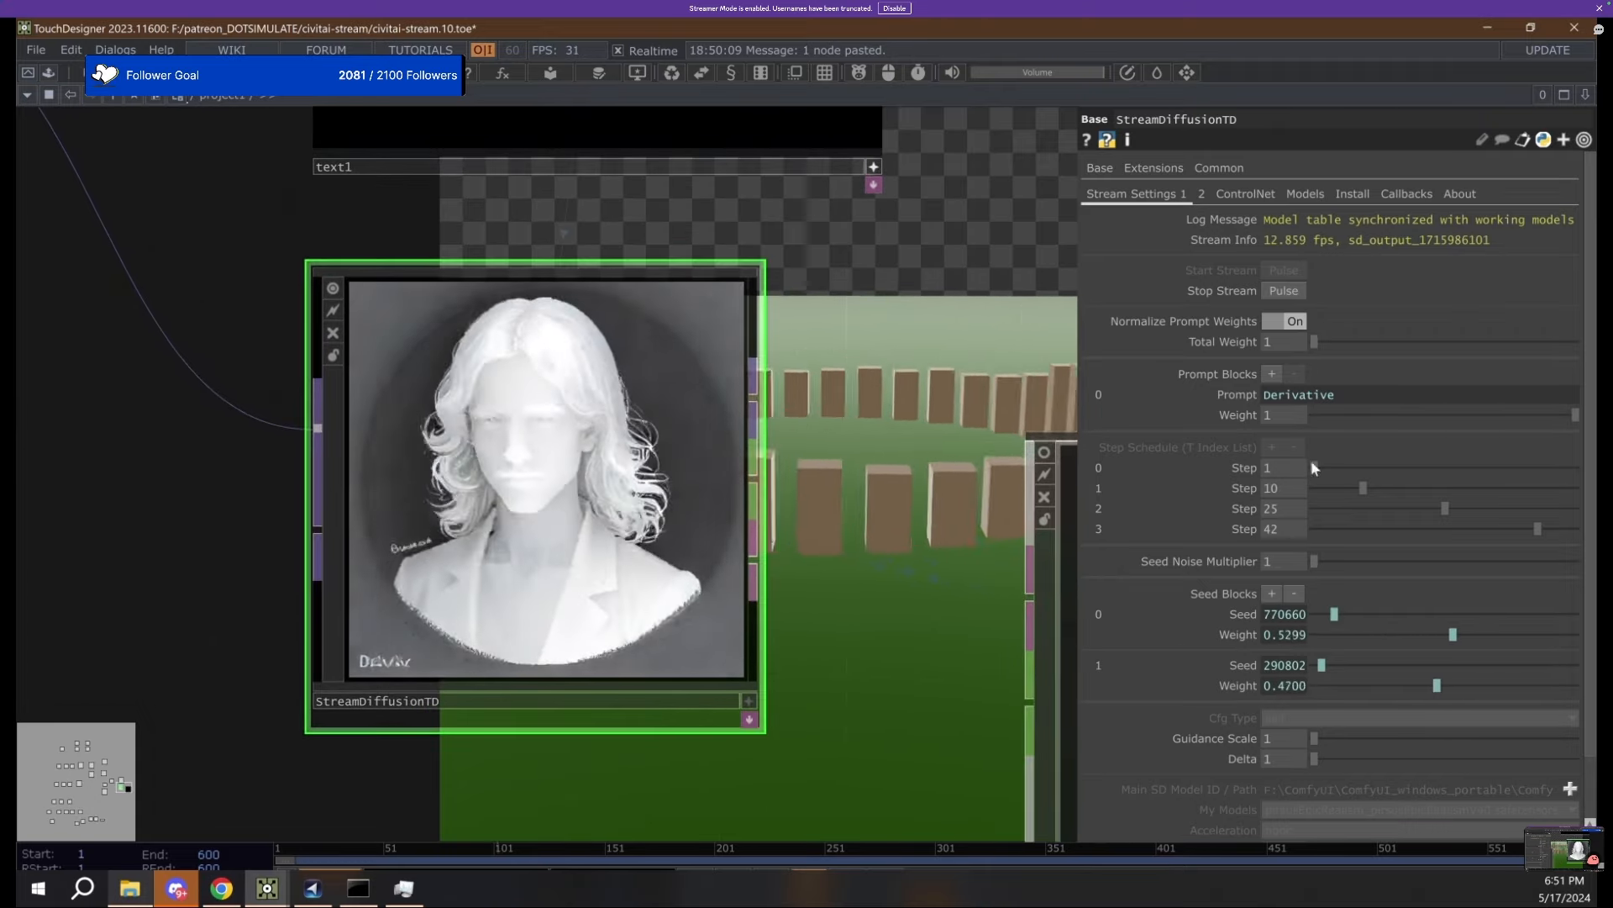
scroll(853, 649, down, 2)
scroll(795, 587, down, 1)
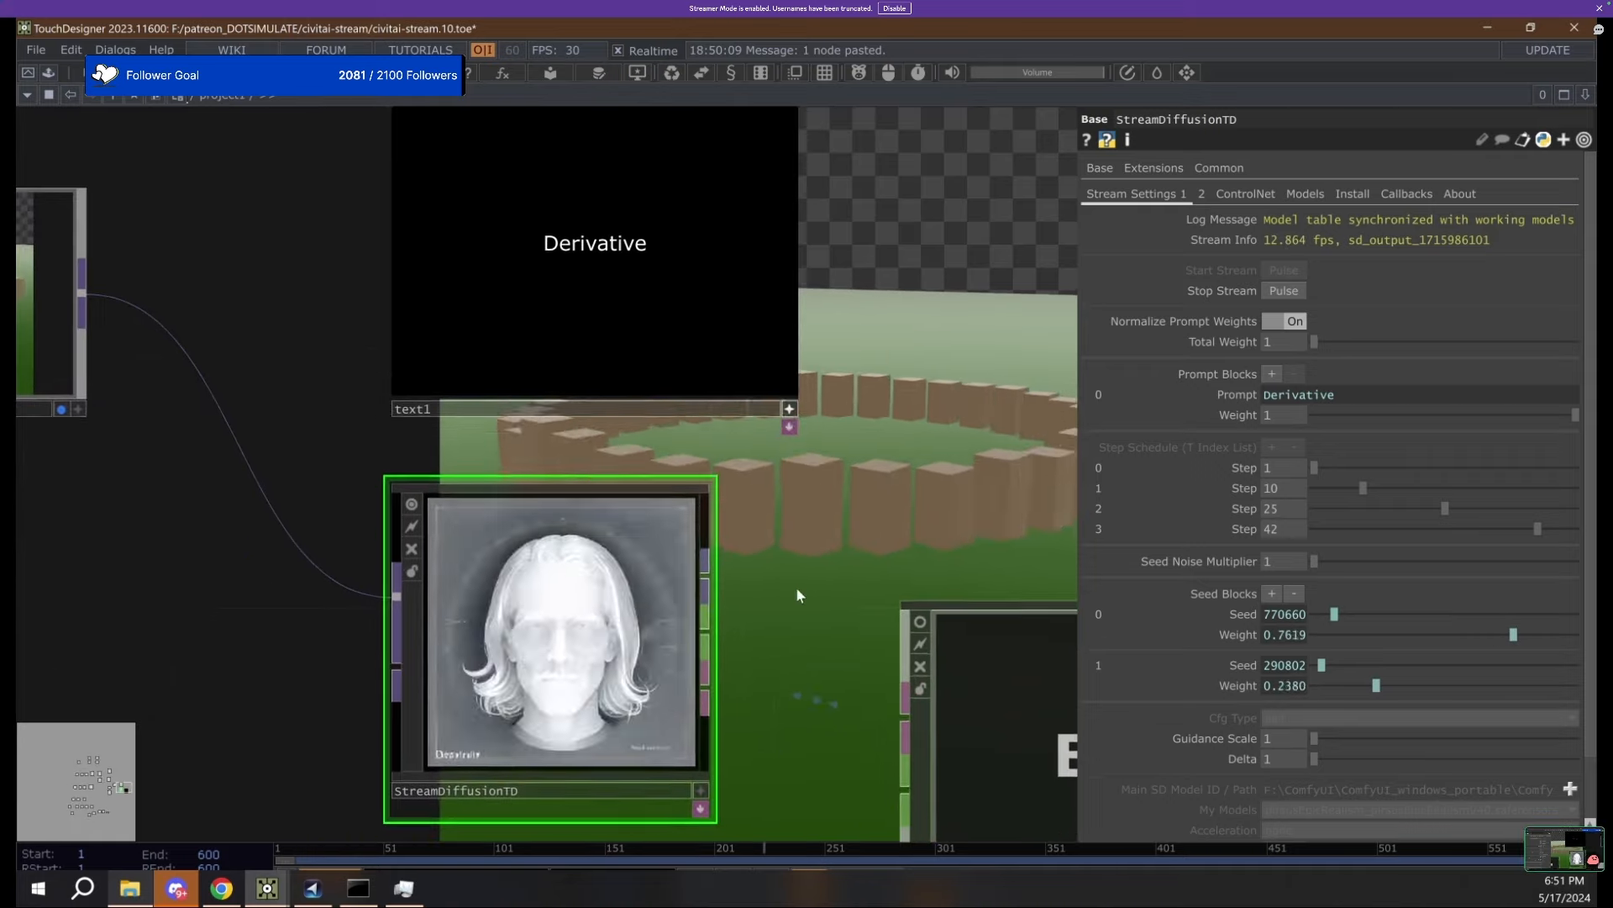
scroll(519, 666, up, 2)
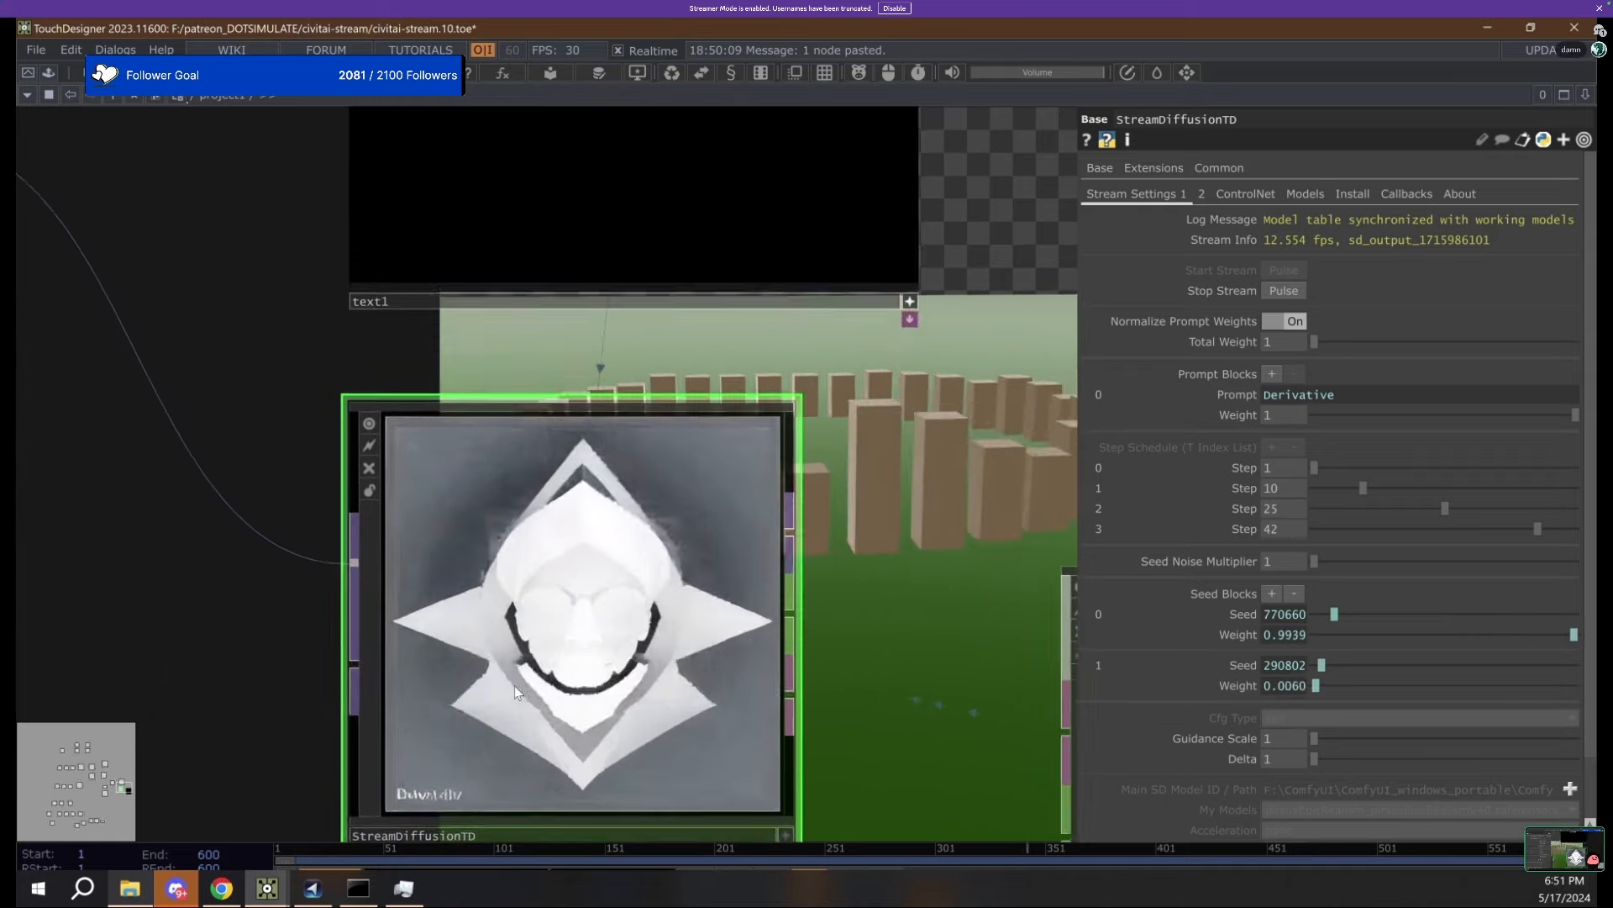
scroll(531, 676, down, 2)
click(669, 270)
key(ctrl+a)
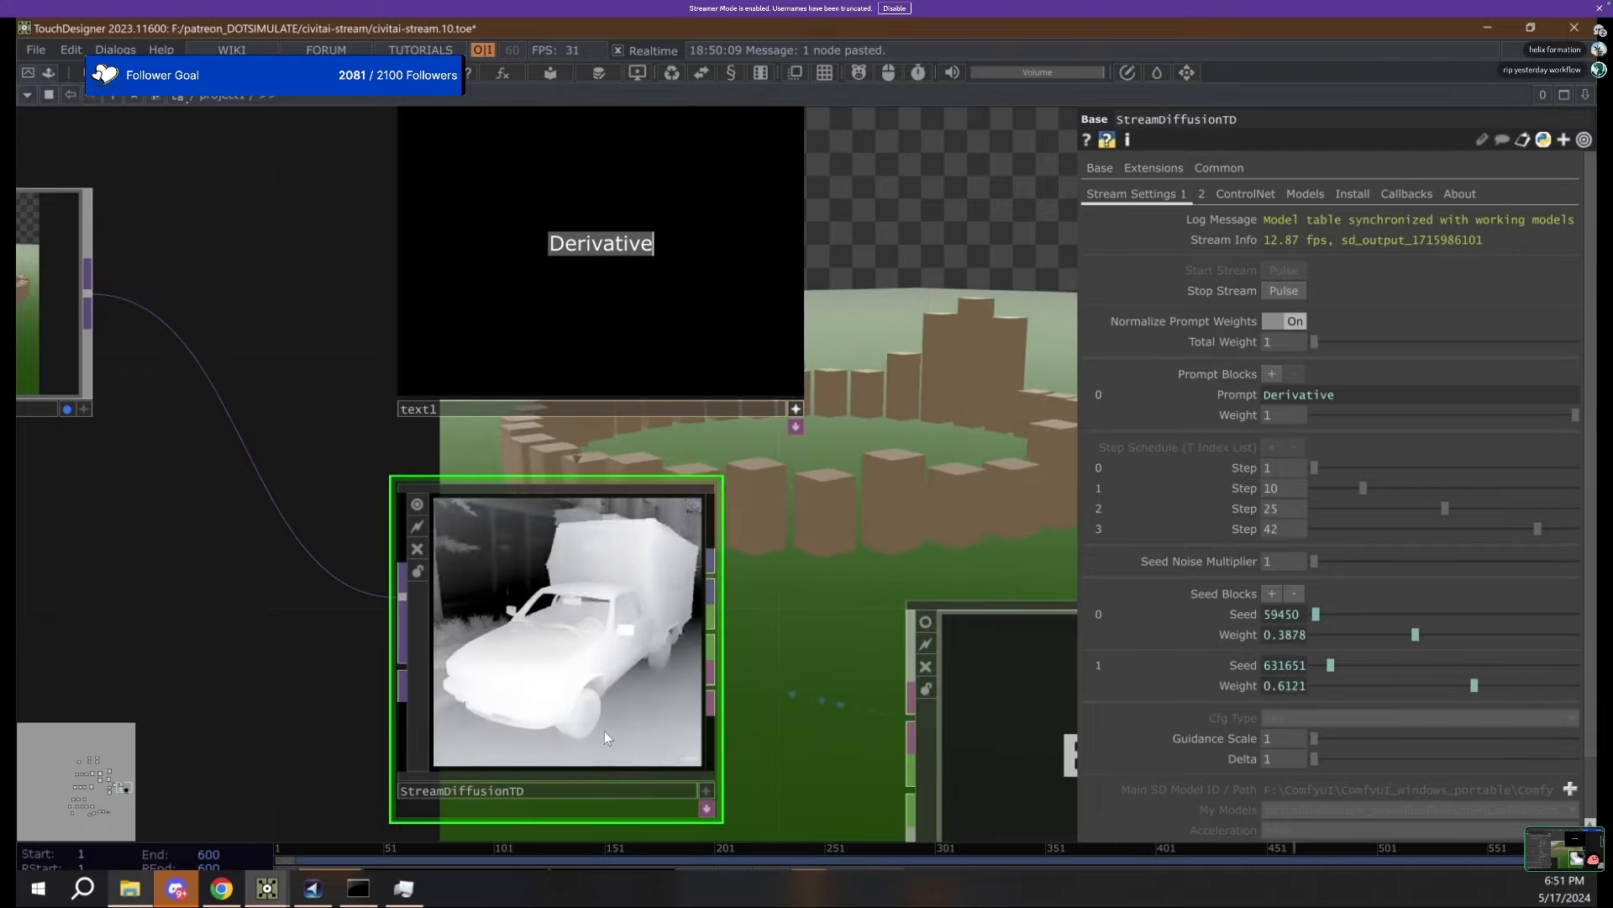
scroll(494, 741, up, 5)
drag(171, 658, 207, 588)
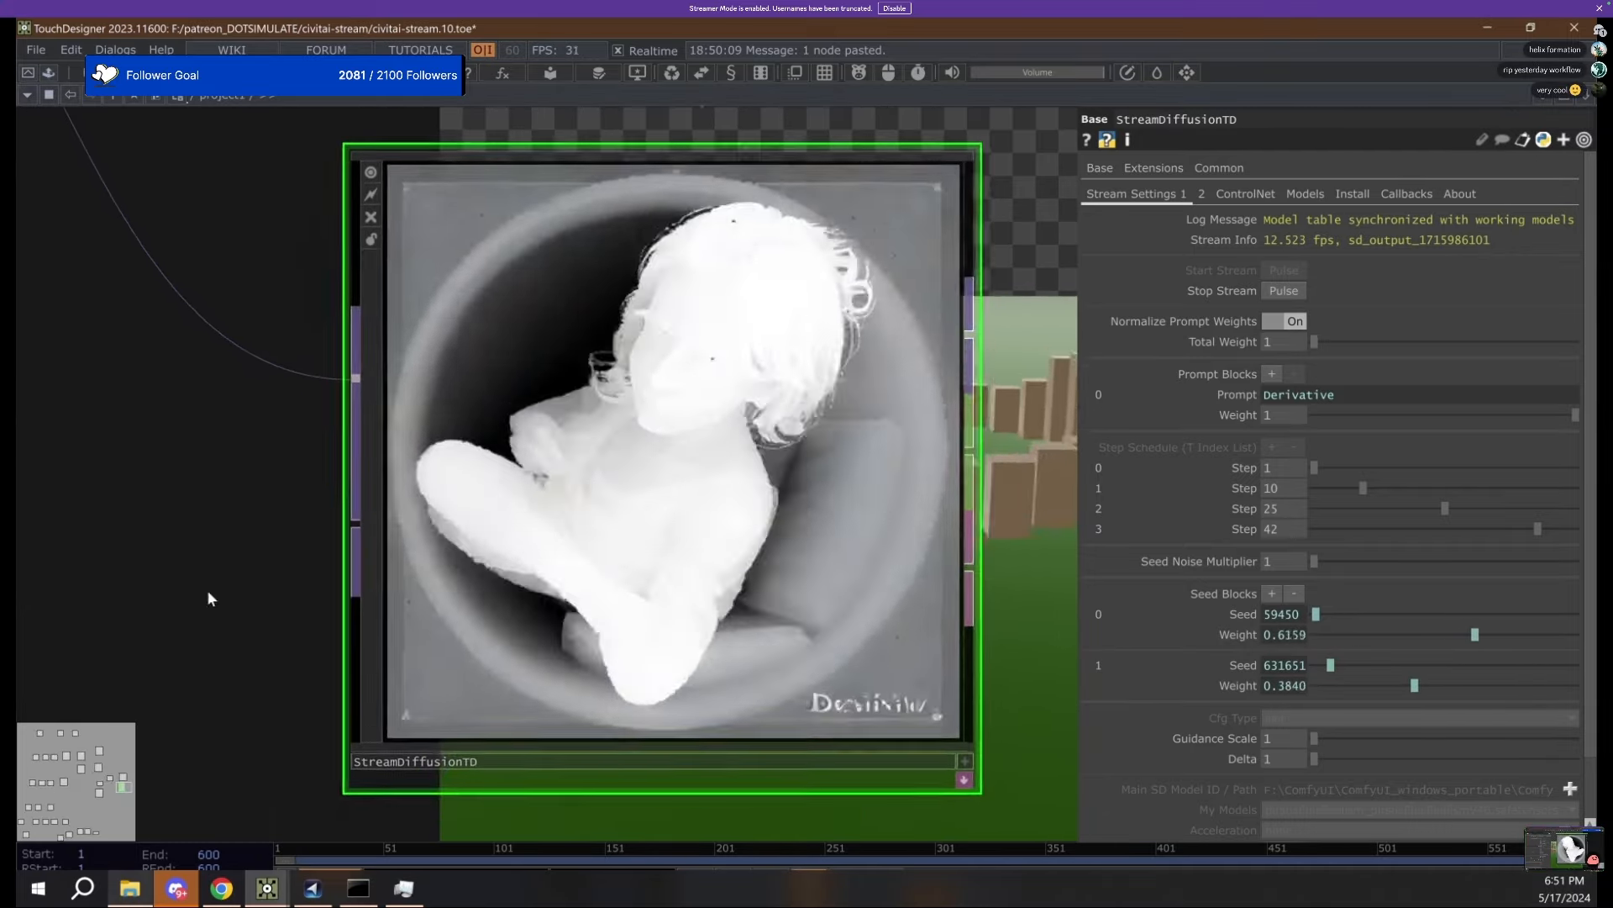
scroll(214, 573, down, 3)
scroll(217, 575, up, 3)
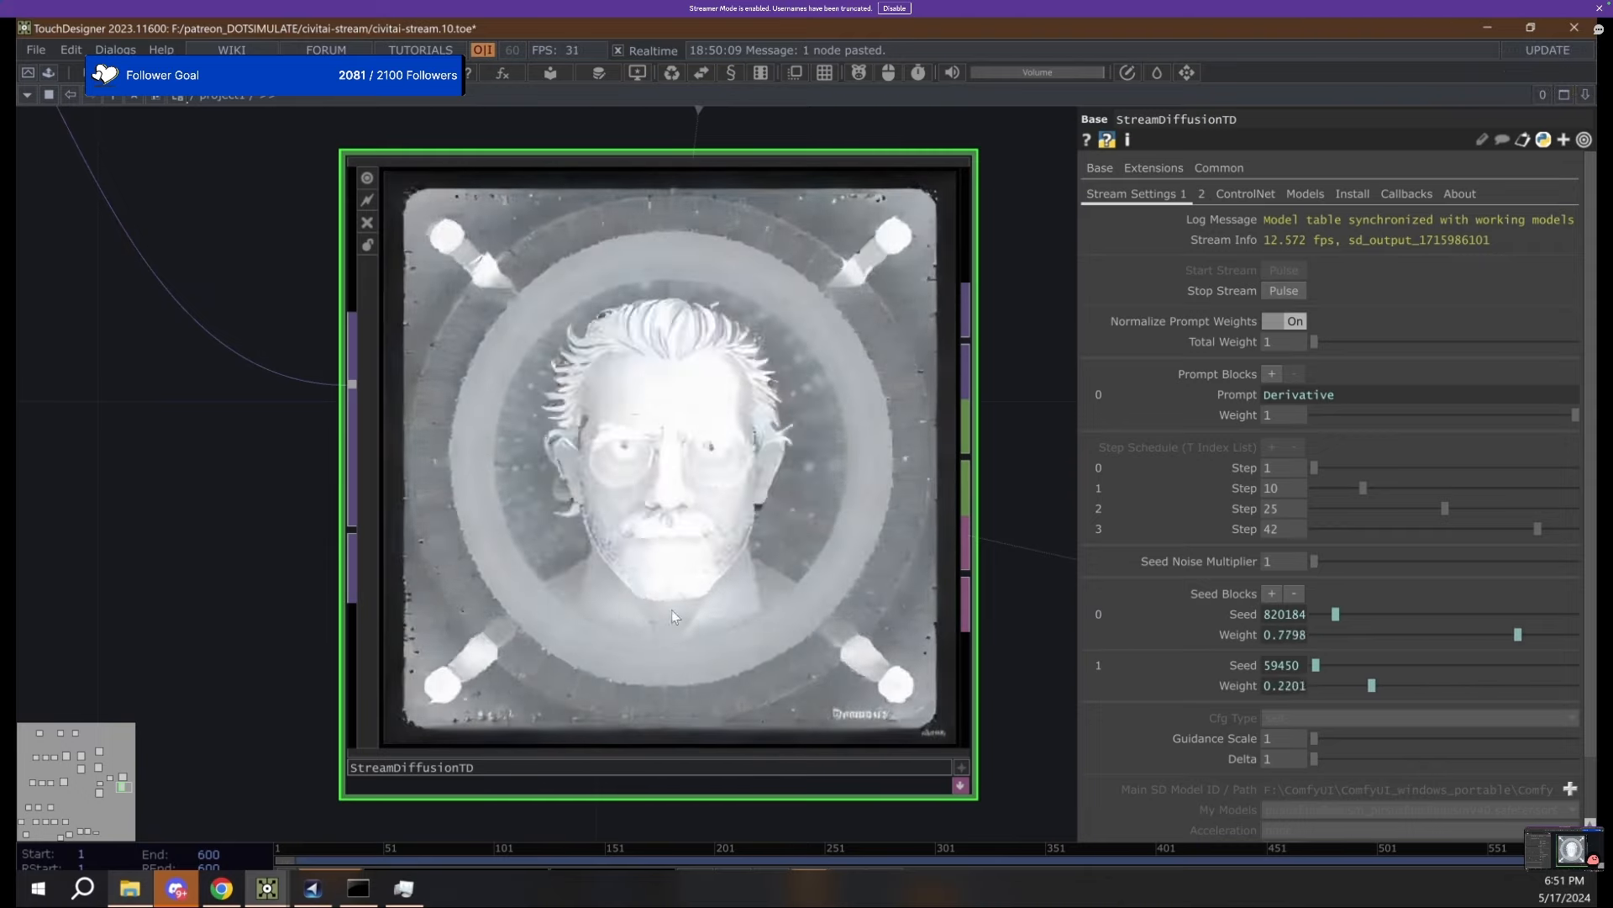
scroll(694, 588, down, 5)
scroll(763, 392, up, 6)
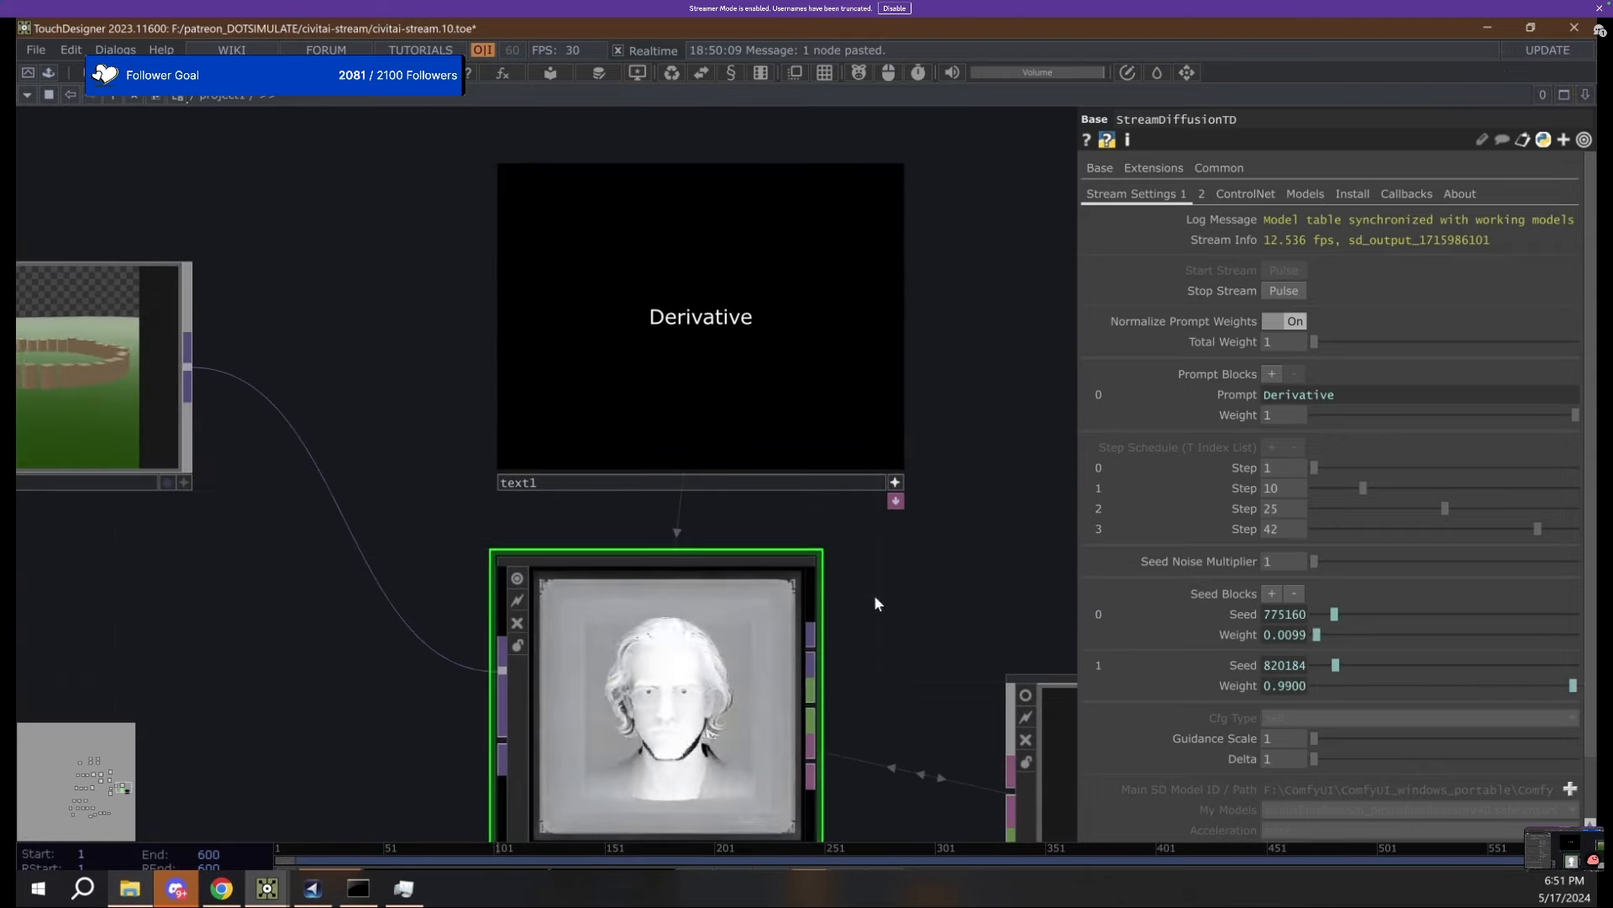
scroll(743, 537, up, 2)
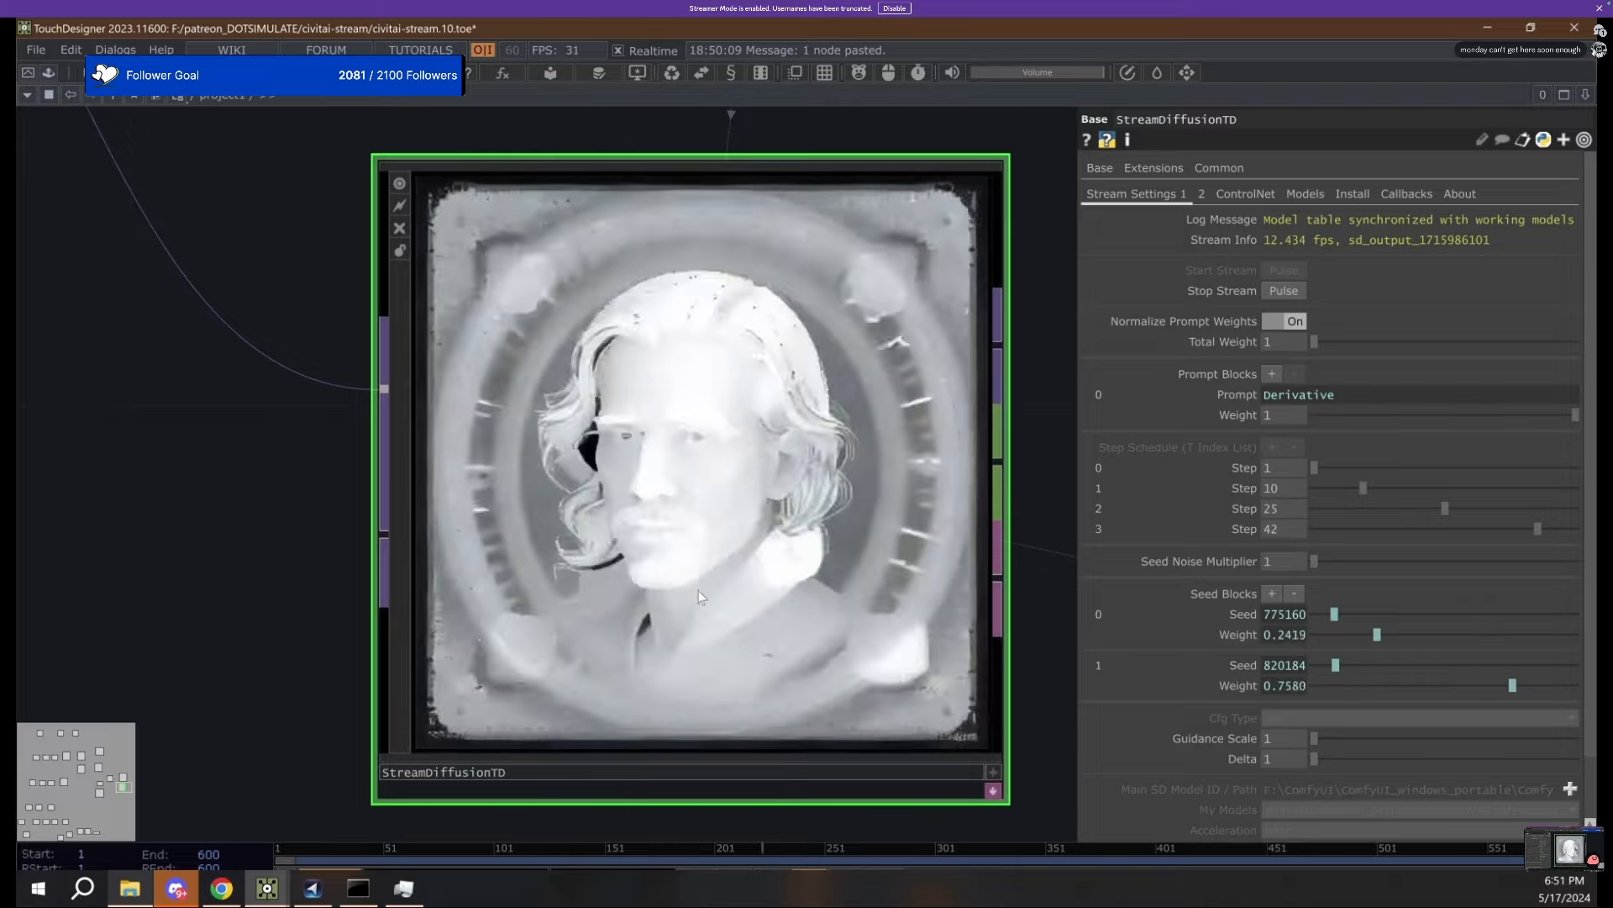
Try 17 and 33 as the second and third values of the StreamDiffusionTD step schedule.
drag(1363, 488, 1421, 487)
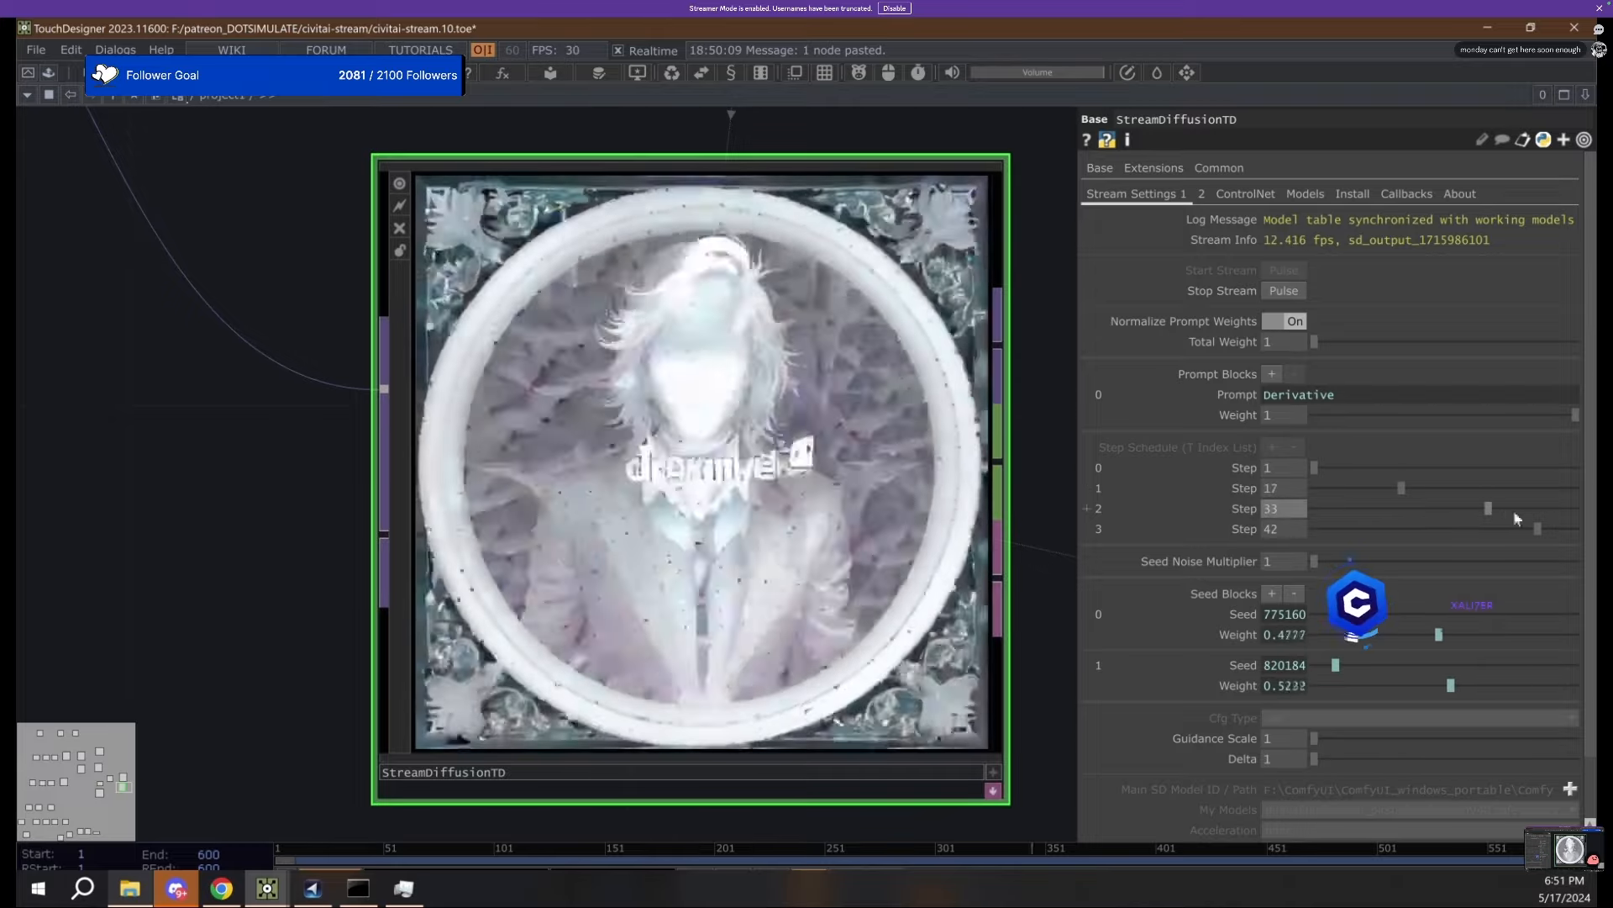
mouse_move(1489, 508)
mouse_down()
mouse_move(1352, 488)
mouse_move(1480, 523)
mouse_move(1452, 528)
mouse_move(1512, 528)
mouse_up()
Undo the recent value changes in the StreamDiffusionTD step schedule.
key(ctrl+z)
key(ctrl+z)
key(ctrl+z)
key(ctrl+z)
key(ctrl+z)
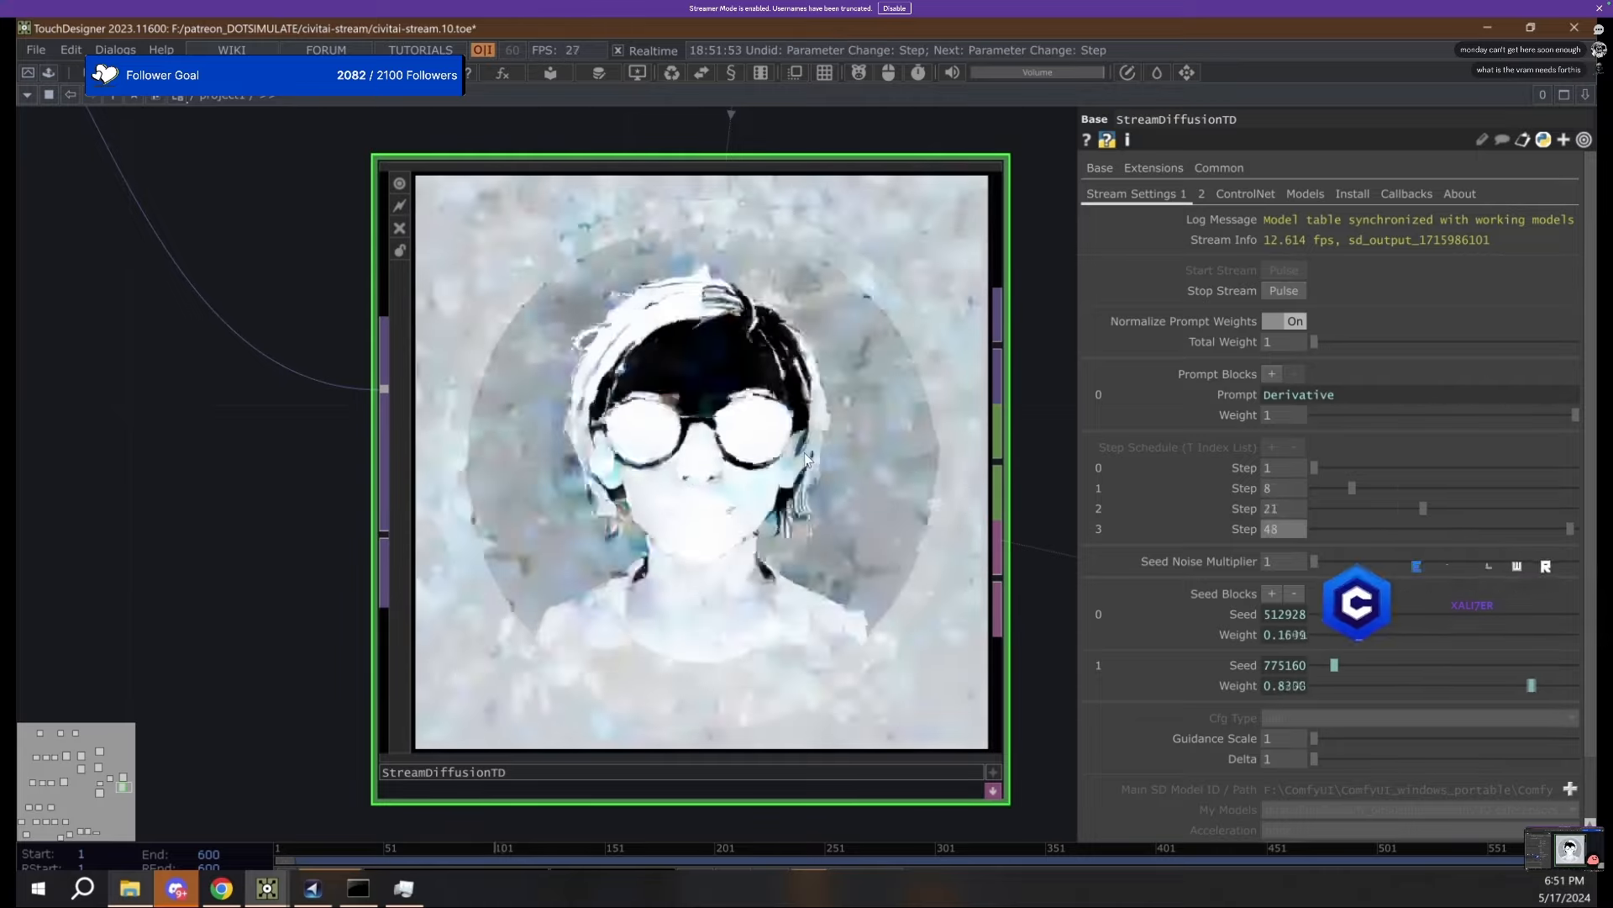
Undo further step schedule edits back to 10, 25 and 42 for the second to fourth steps.
key(ctrl+z)
key(ctrl+z)
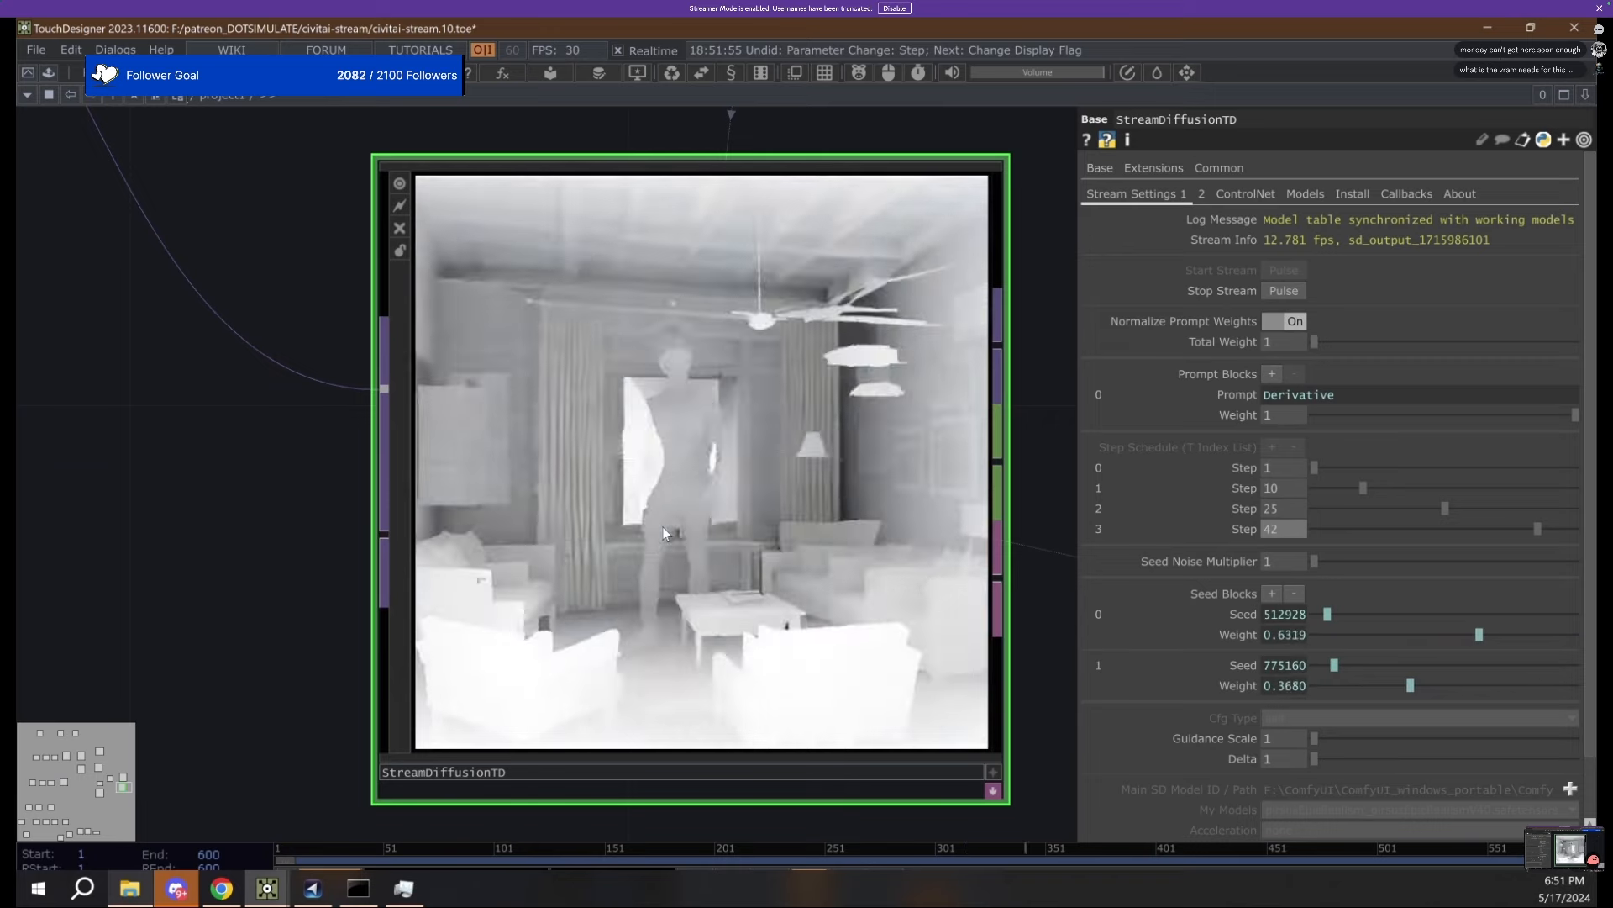
Replace the prompt in text1 with "SUNSET" and bring the StreamDiffusionTD output into close view.
scroll(684, 552, down, 3)
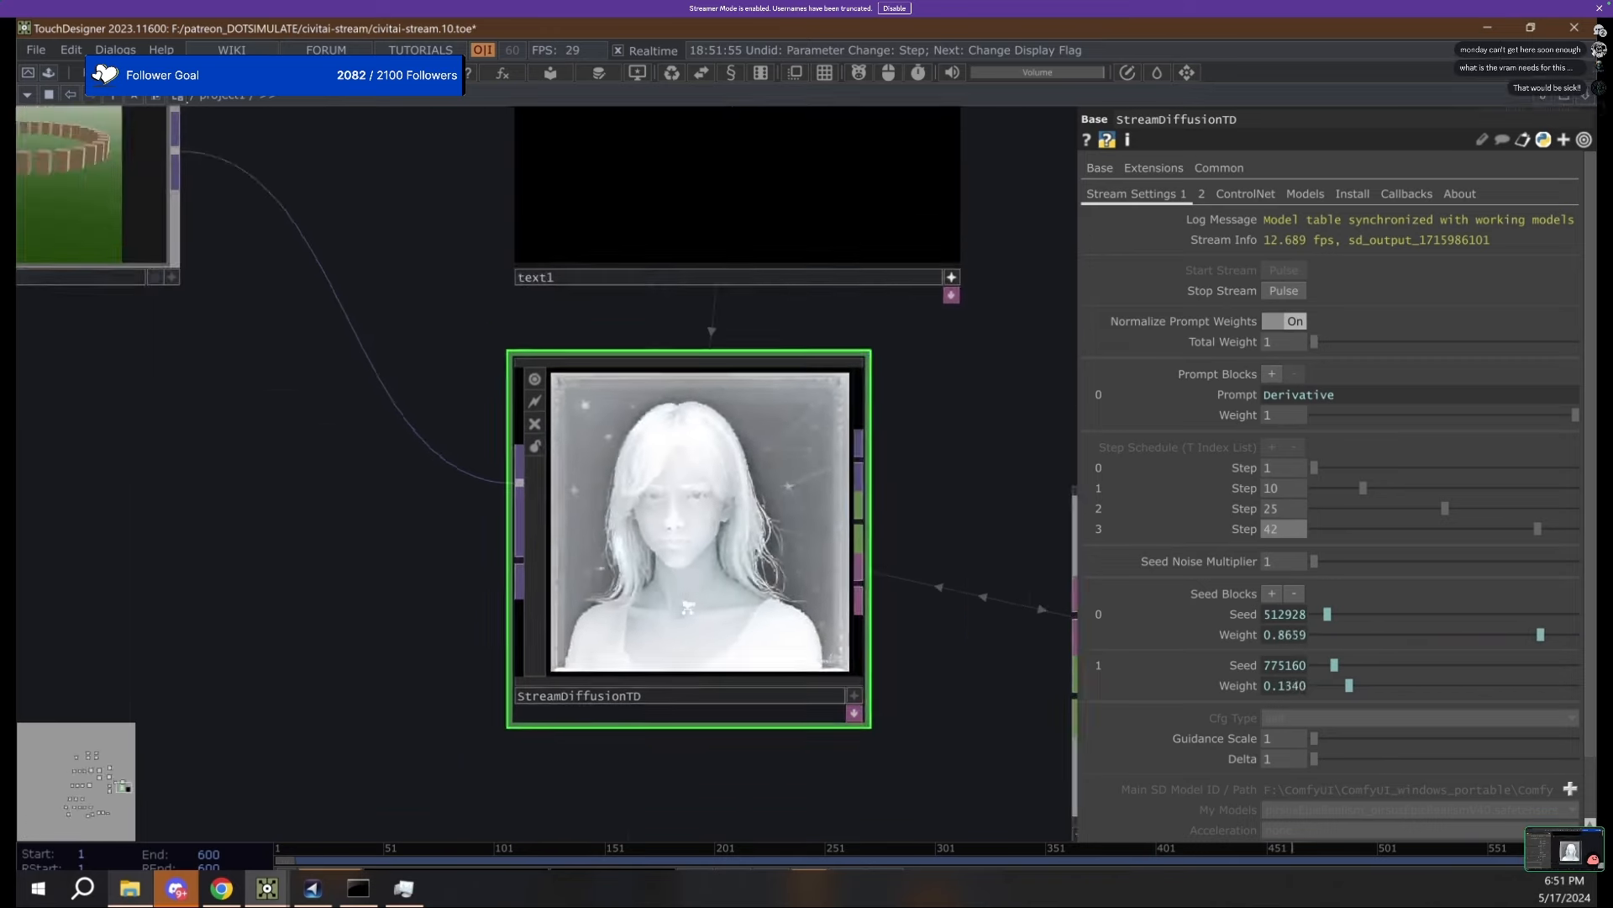
scroll(697, 295, down, 2)
key(ctrl+a)
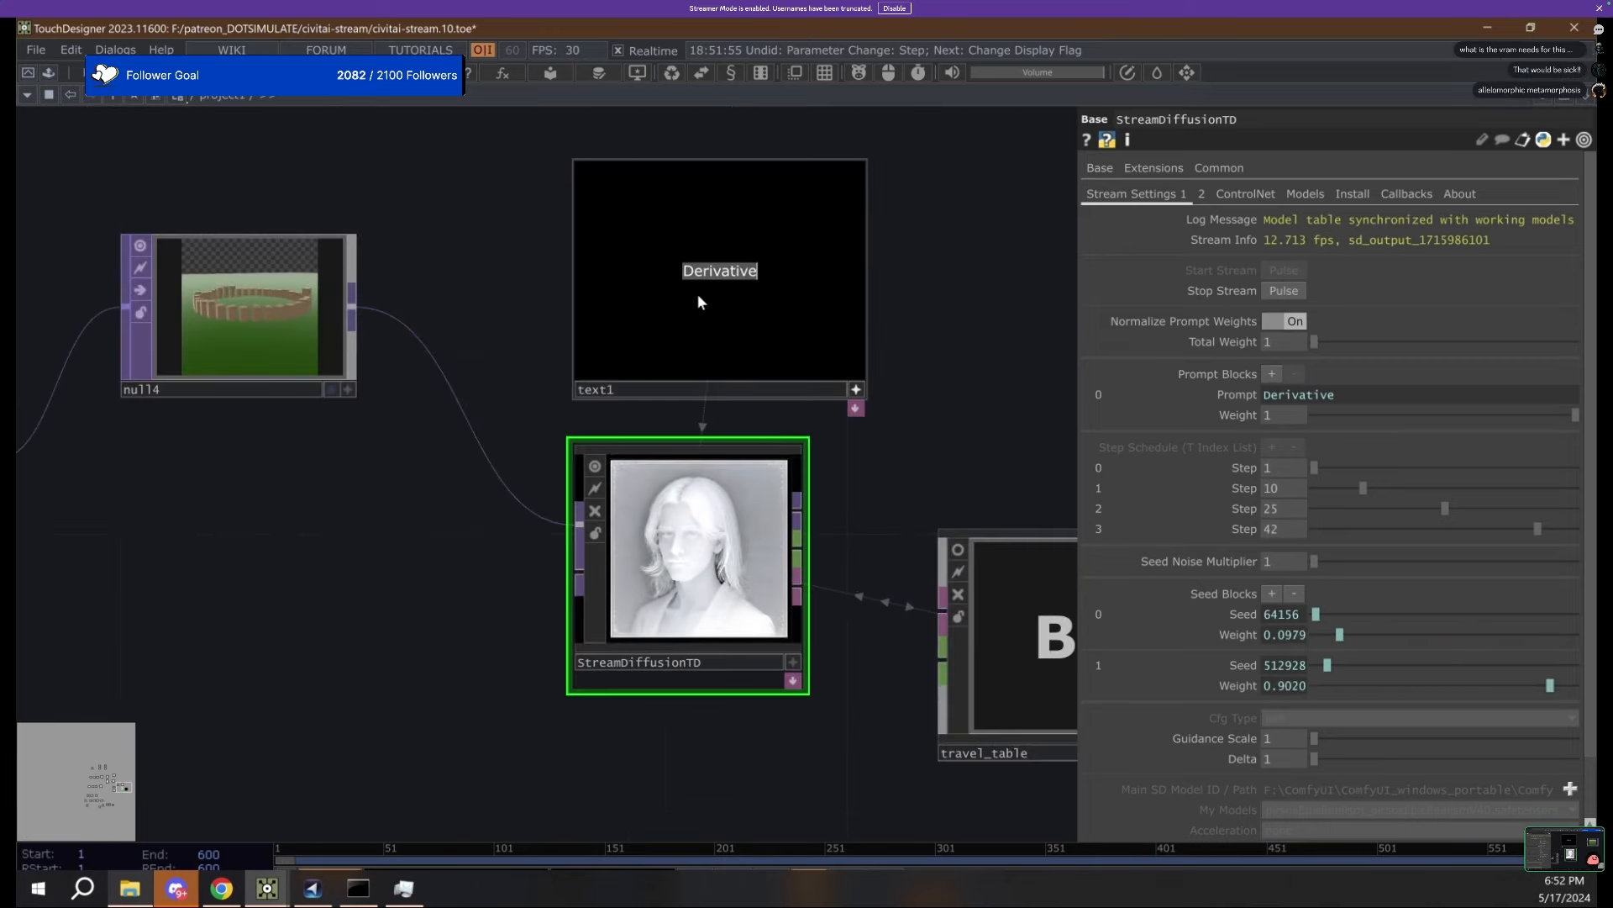
text(SUNSET)
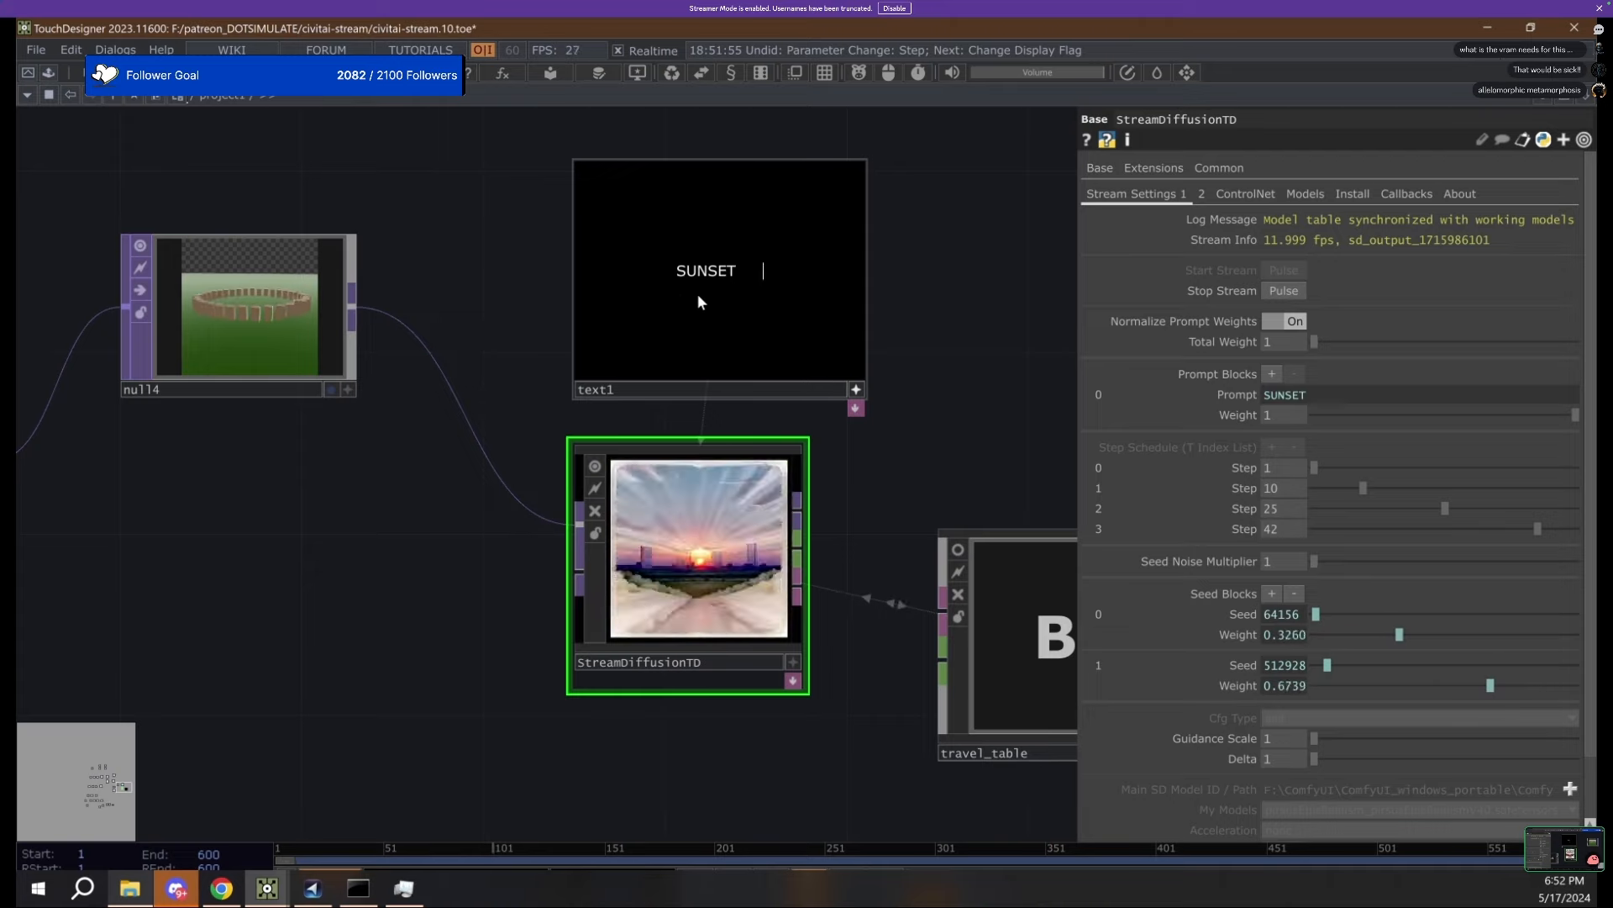
scroll(726, 620, up, 4)
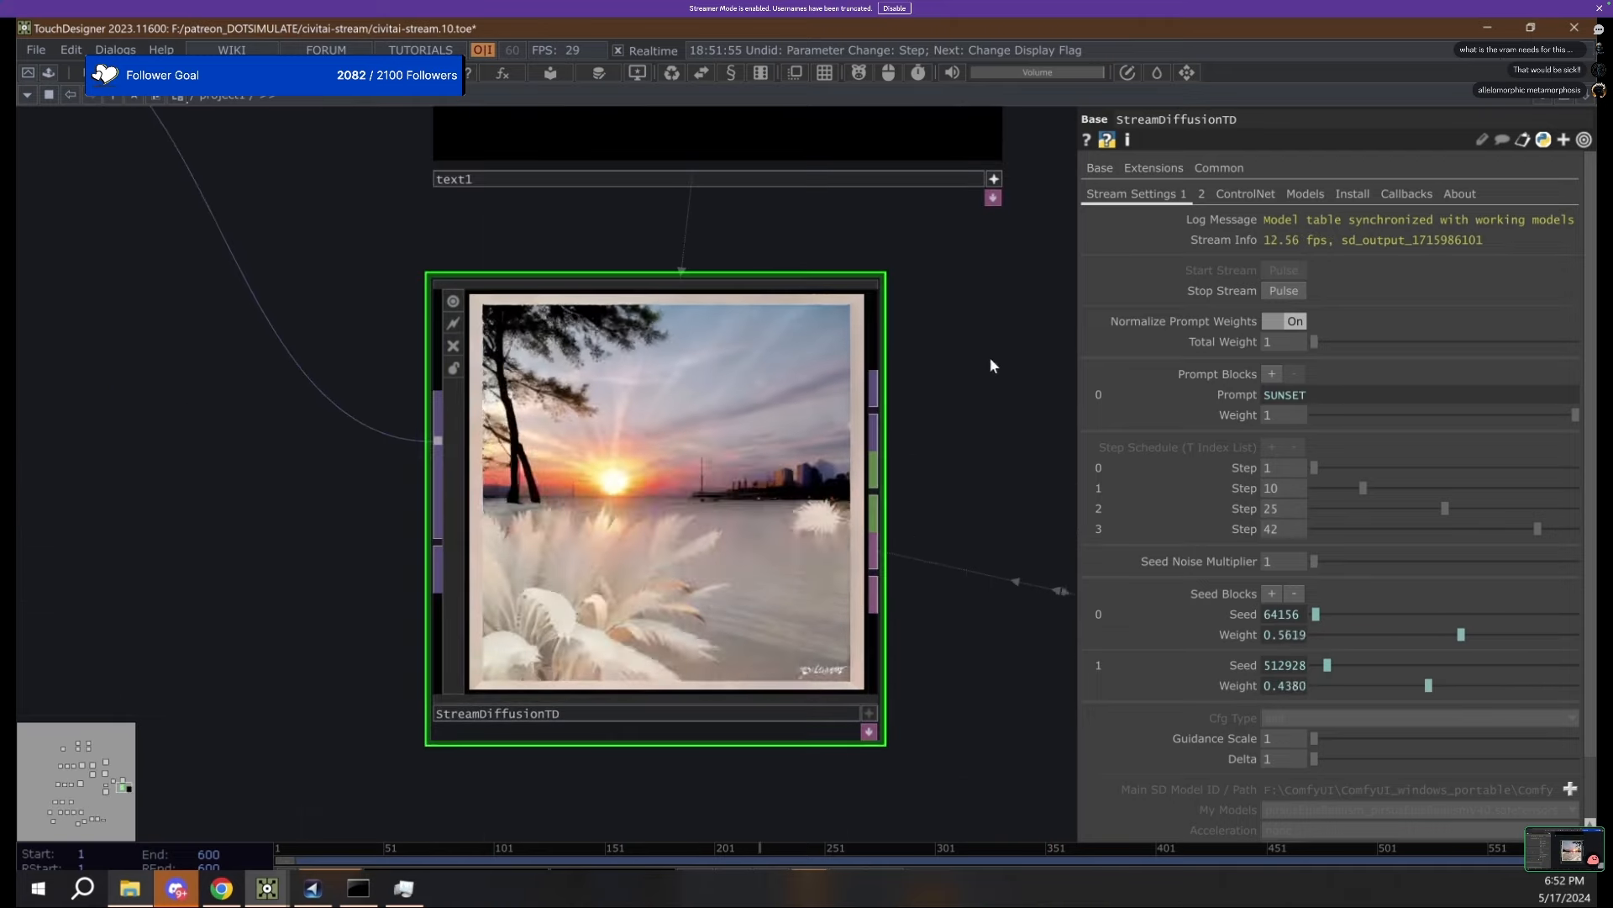
Check the GPU load and dedicated memory usage in Task Manager's performance view, then return to TouchDesigner.
drag(988, 362, 891, 548)
scroll(890, 551, down, 2)
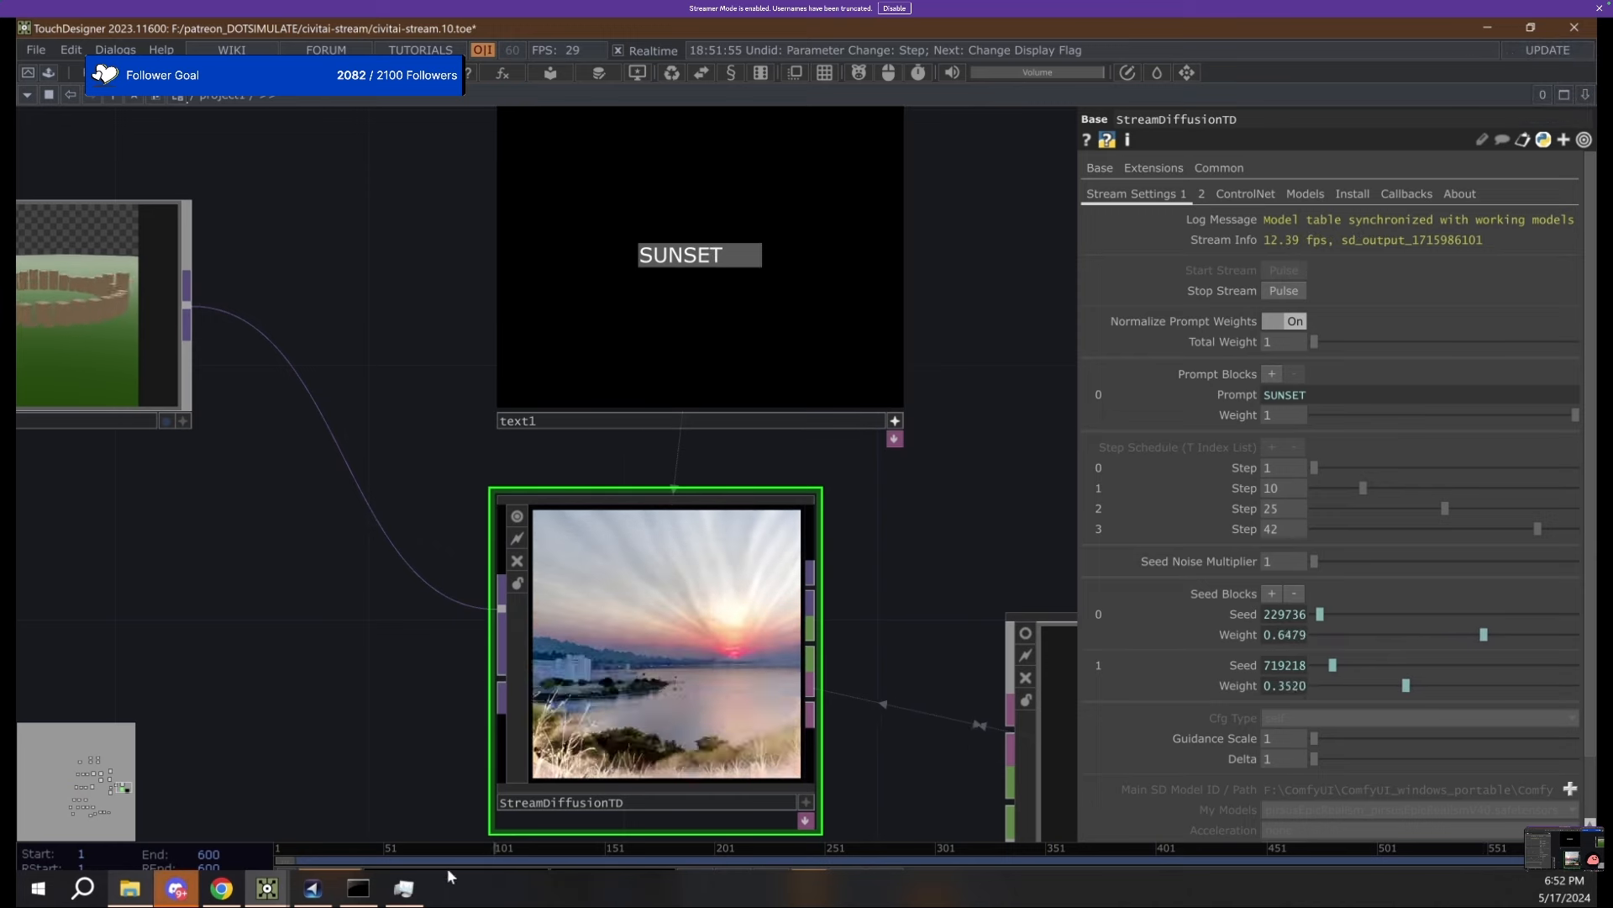
click(405, 888)
click(442, 148)
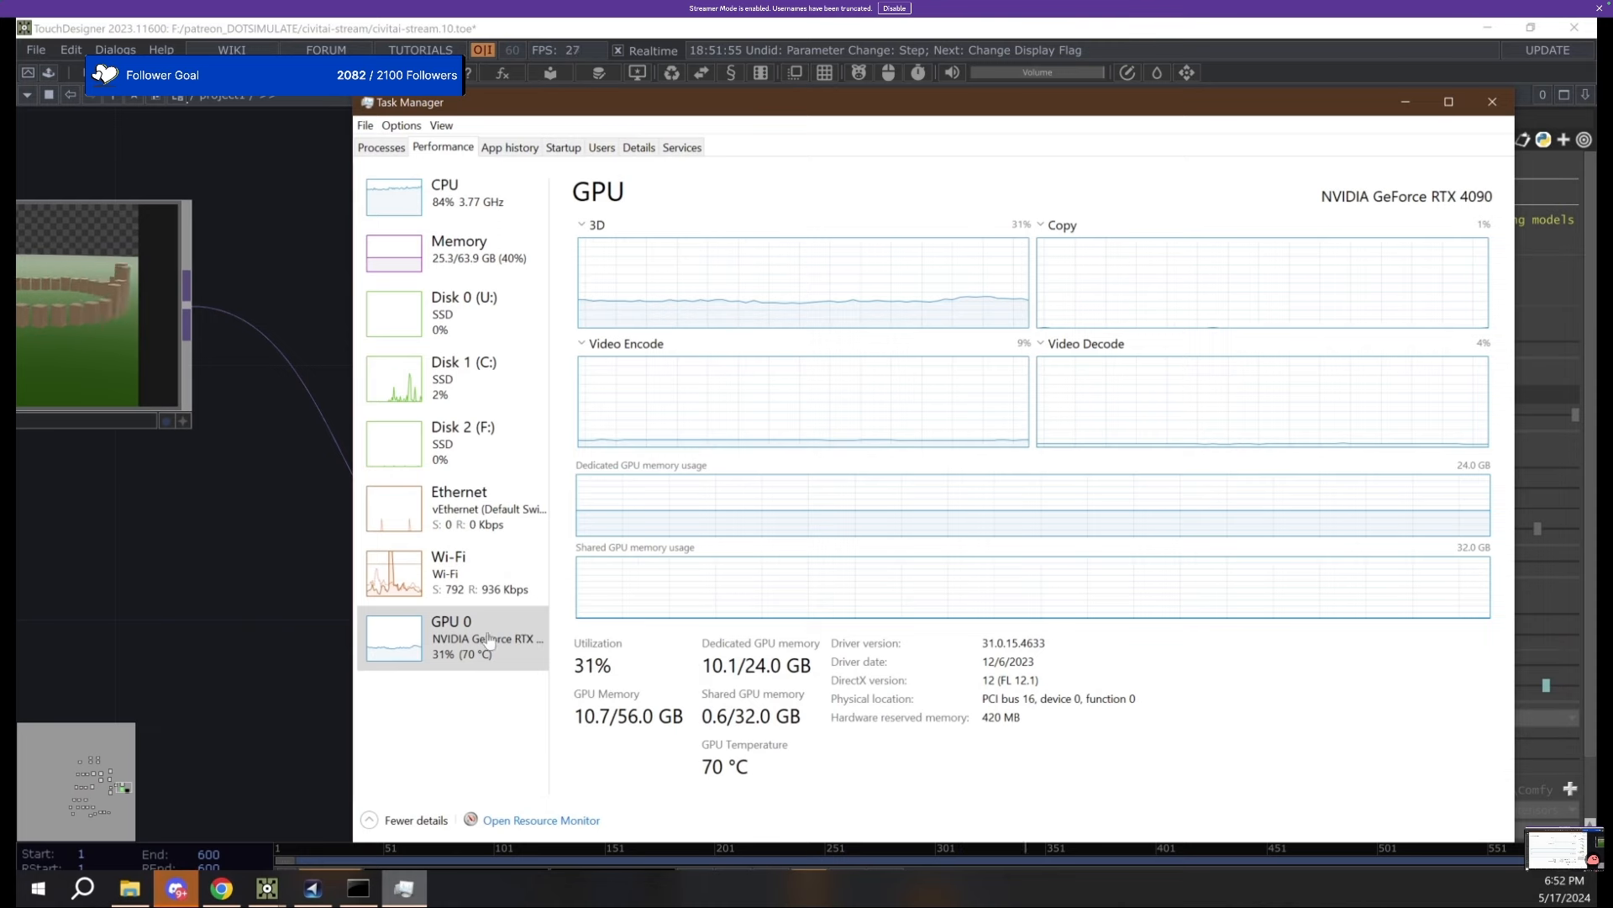
click(286, 580)
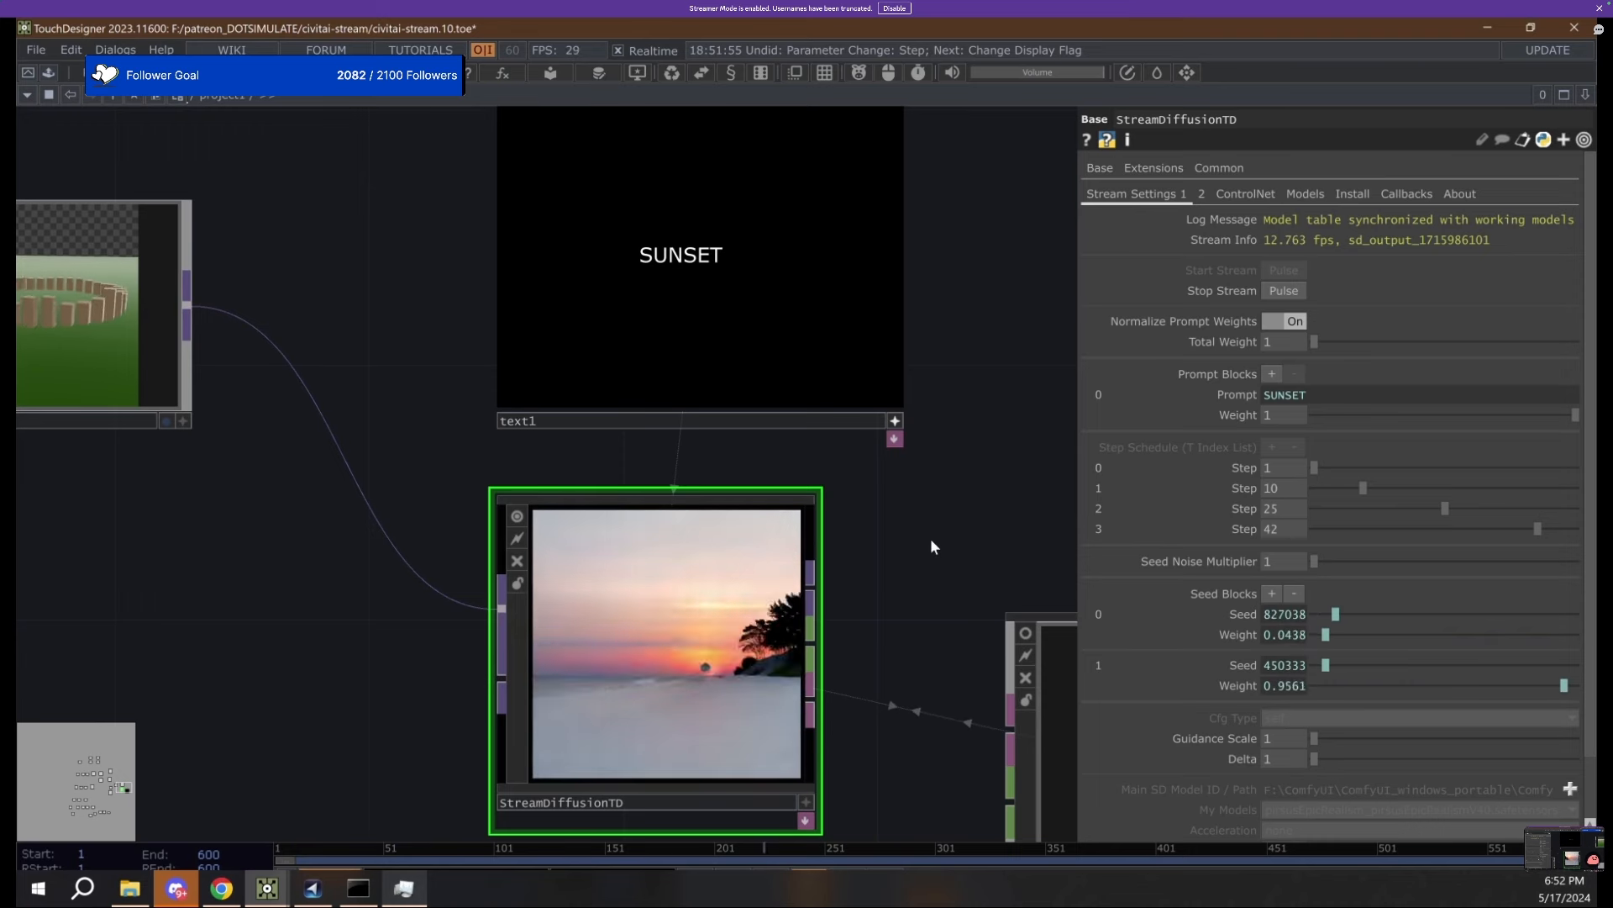
Check StreamDiffusionTD's SD mode, connection and ControlNet settings, then return to its main stream settings and output.
click(1202, 195)
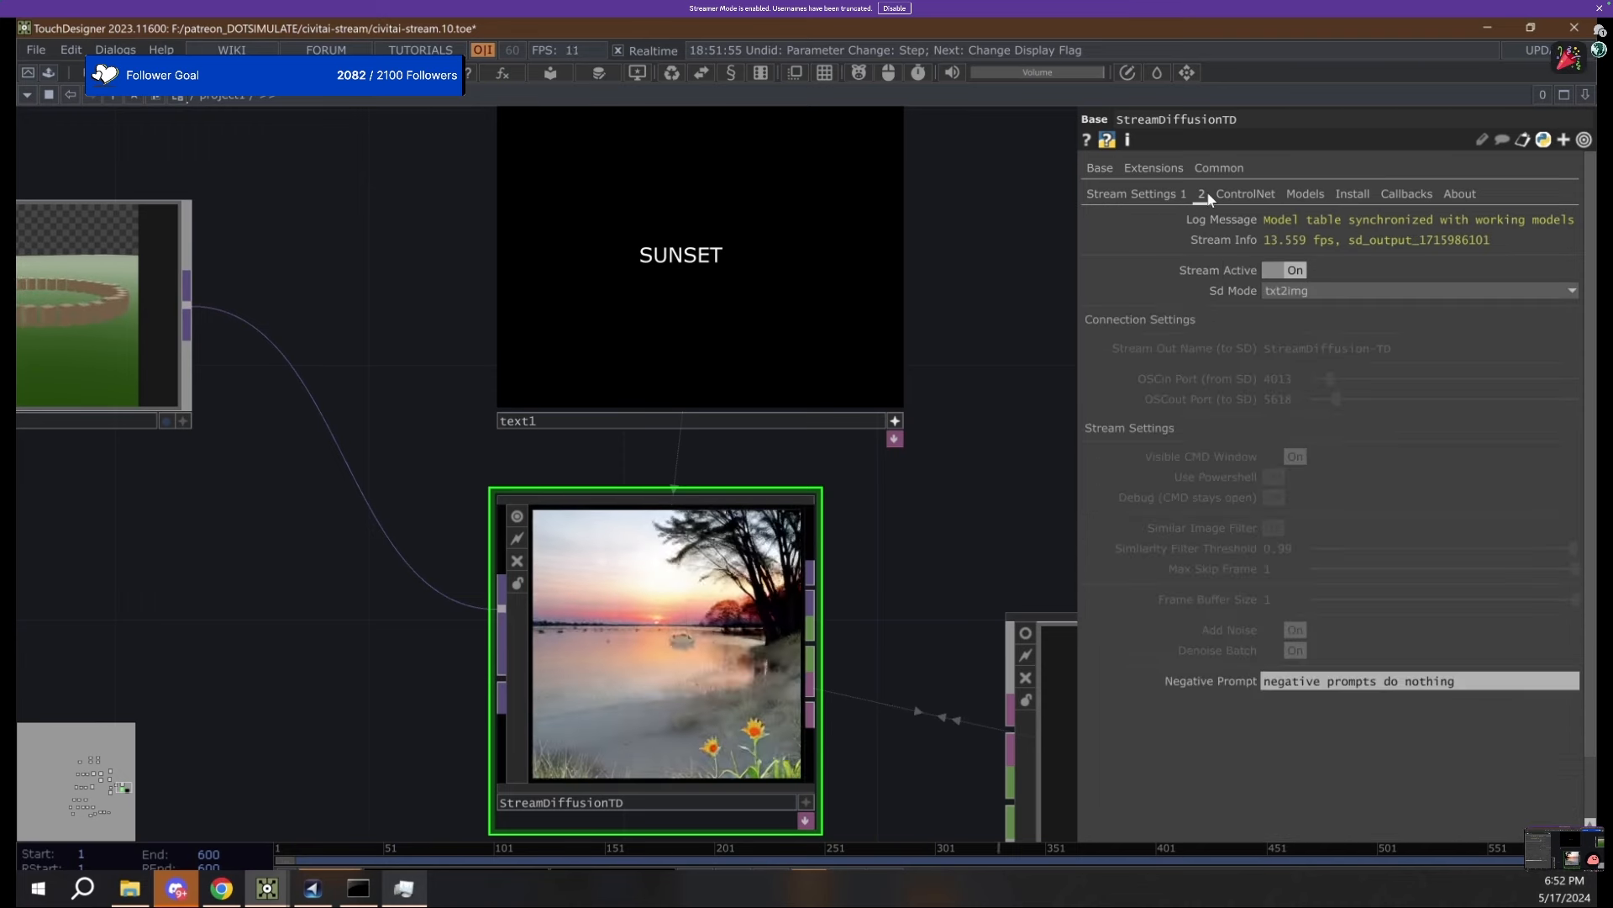
click(1240, 199)
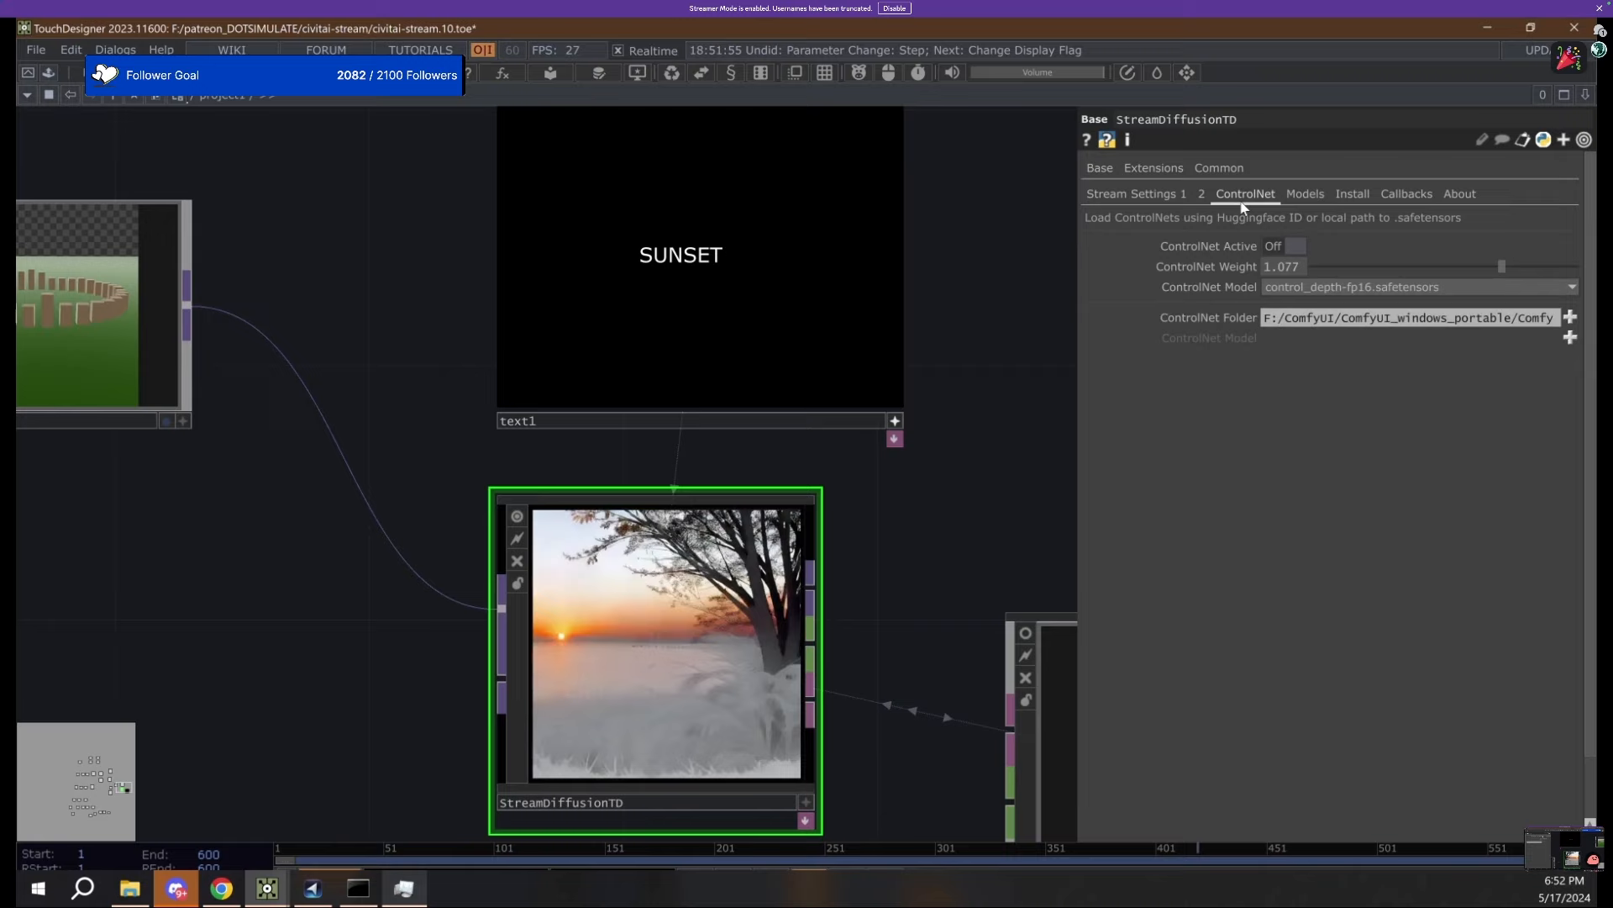
click(1125, 195)
scroll(505, 696, down, 2)
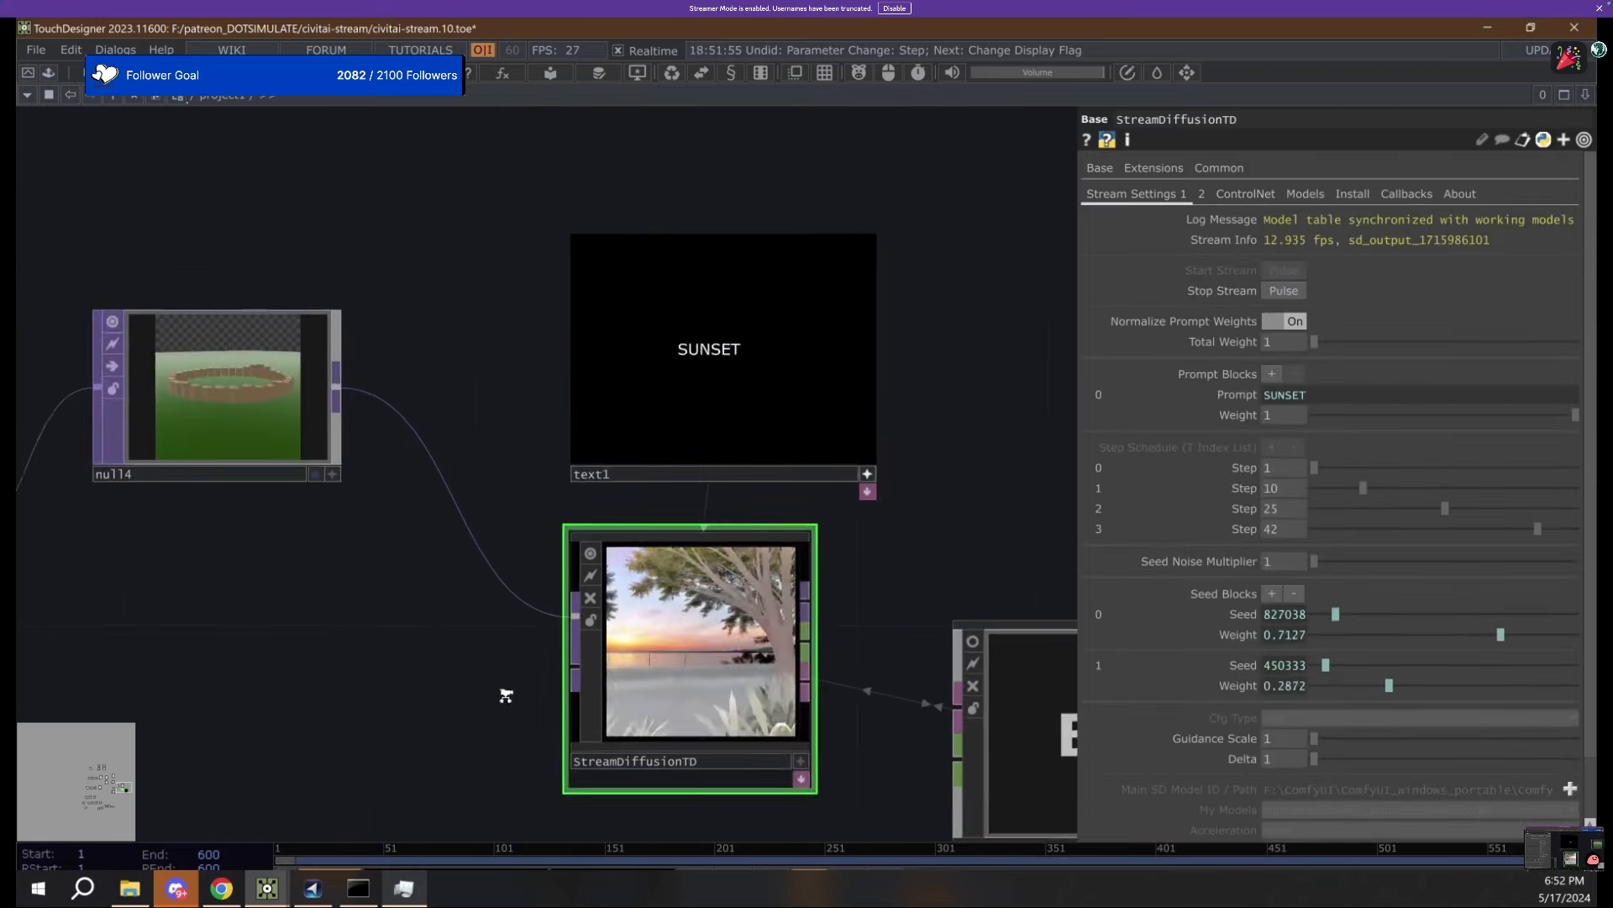
scroll(705, 731, up, 3)
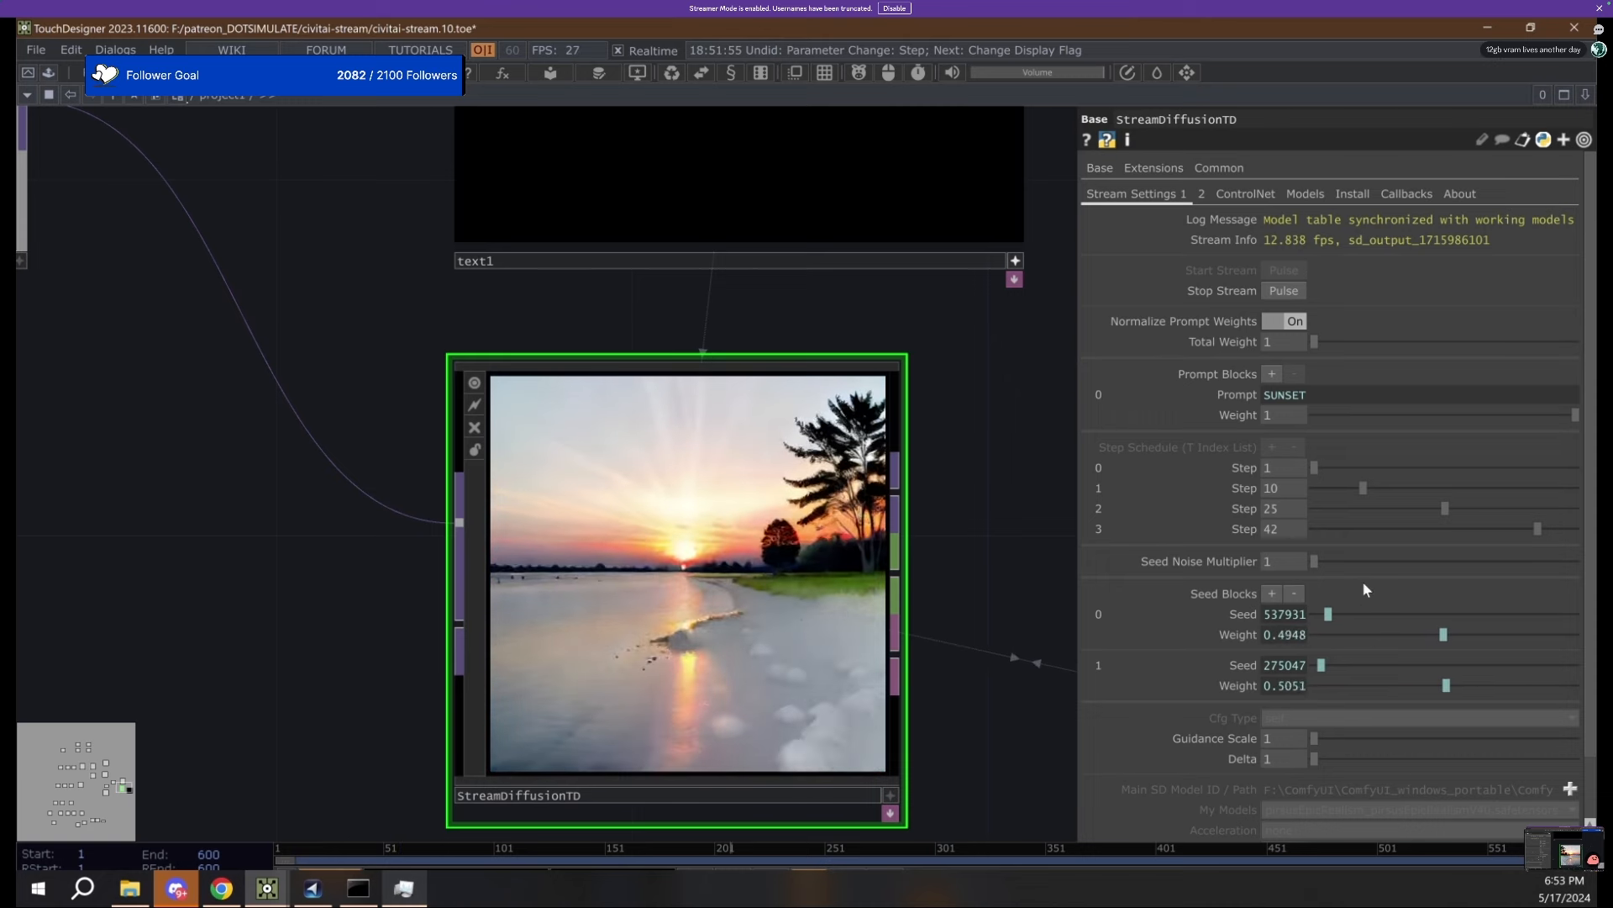
Replace the prompt in text1 with "leaves, forest".
scroll(935, 510, down, 5)
scroll(812, 327, up, 2)
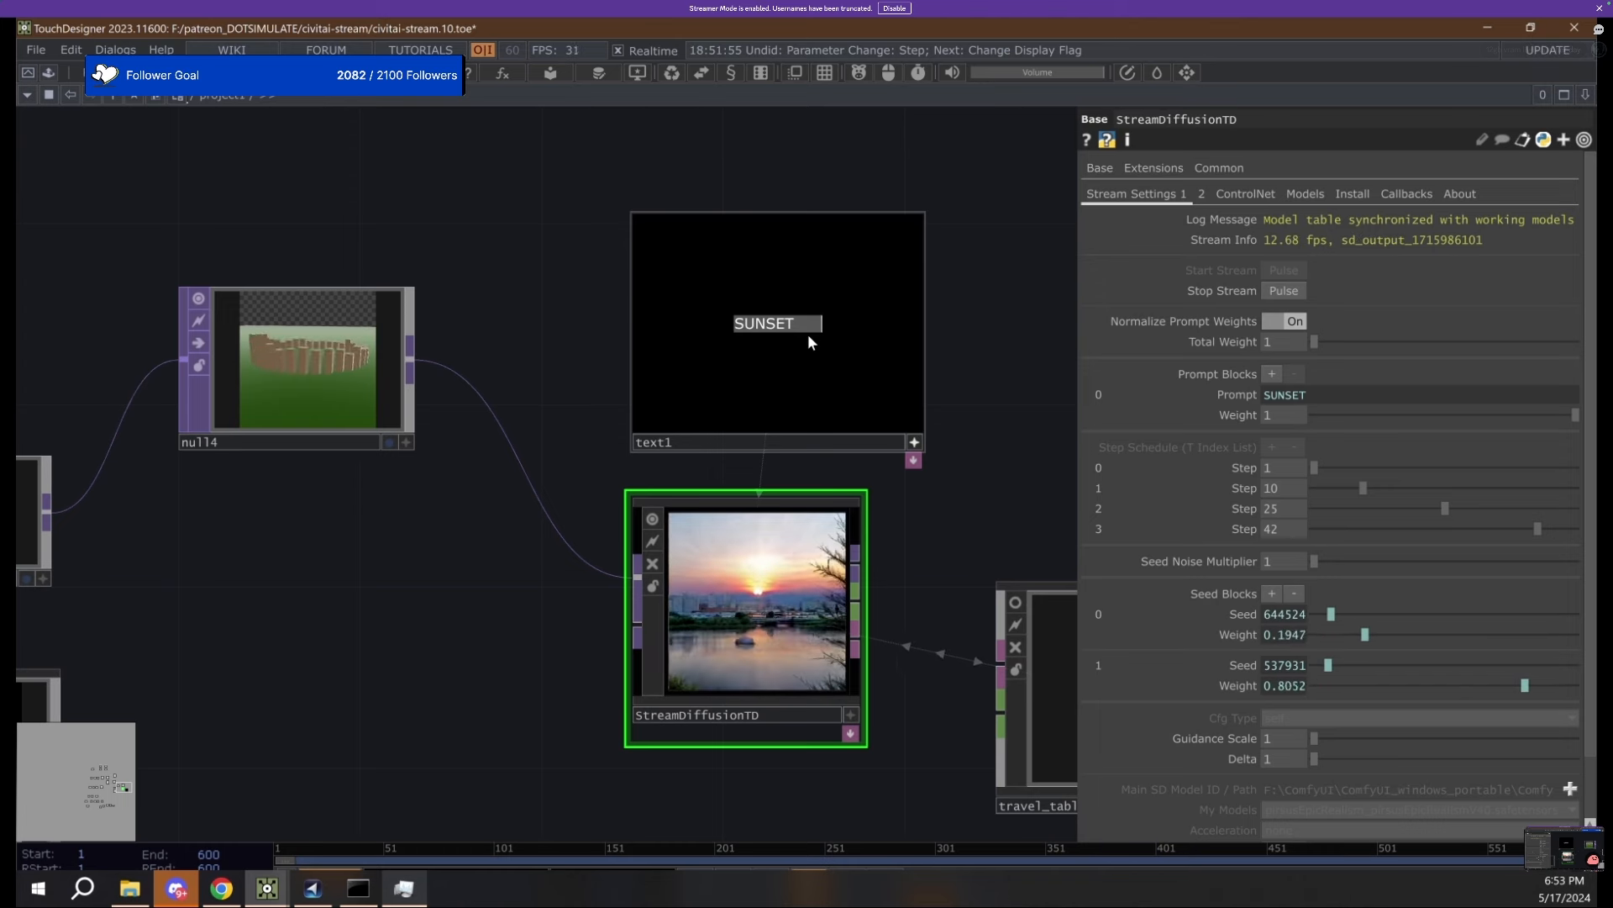
text(leaves, )
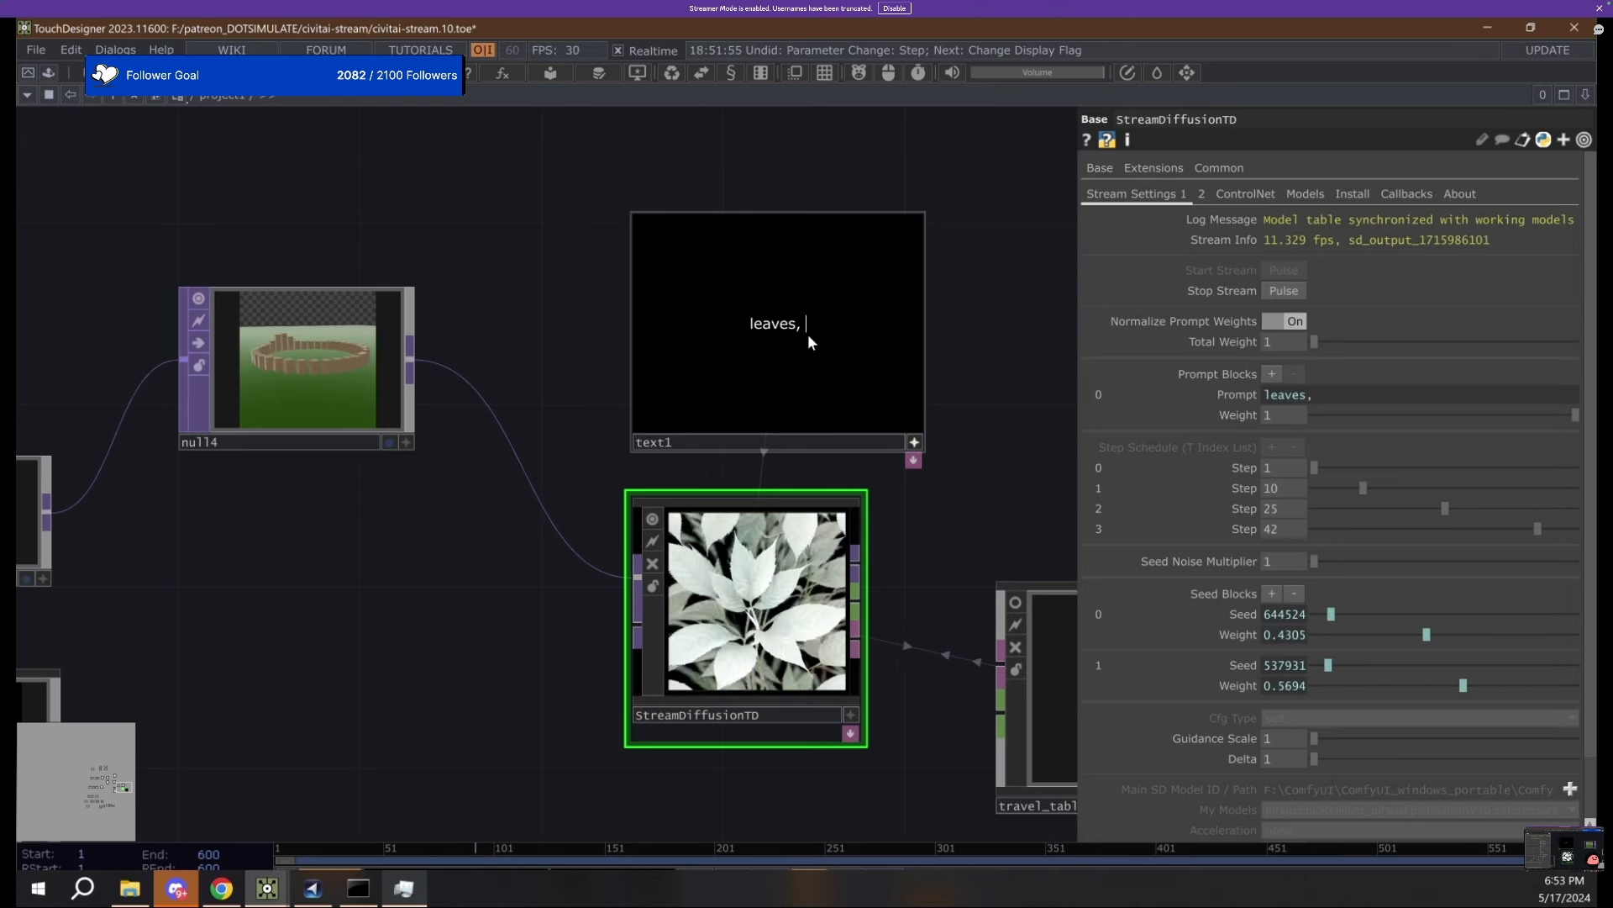
text(forest)
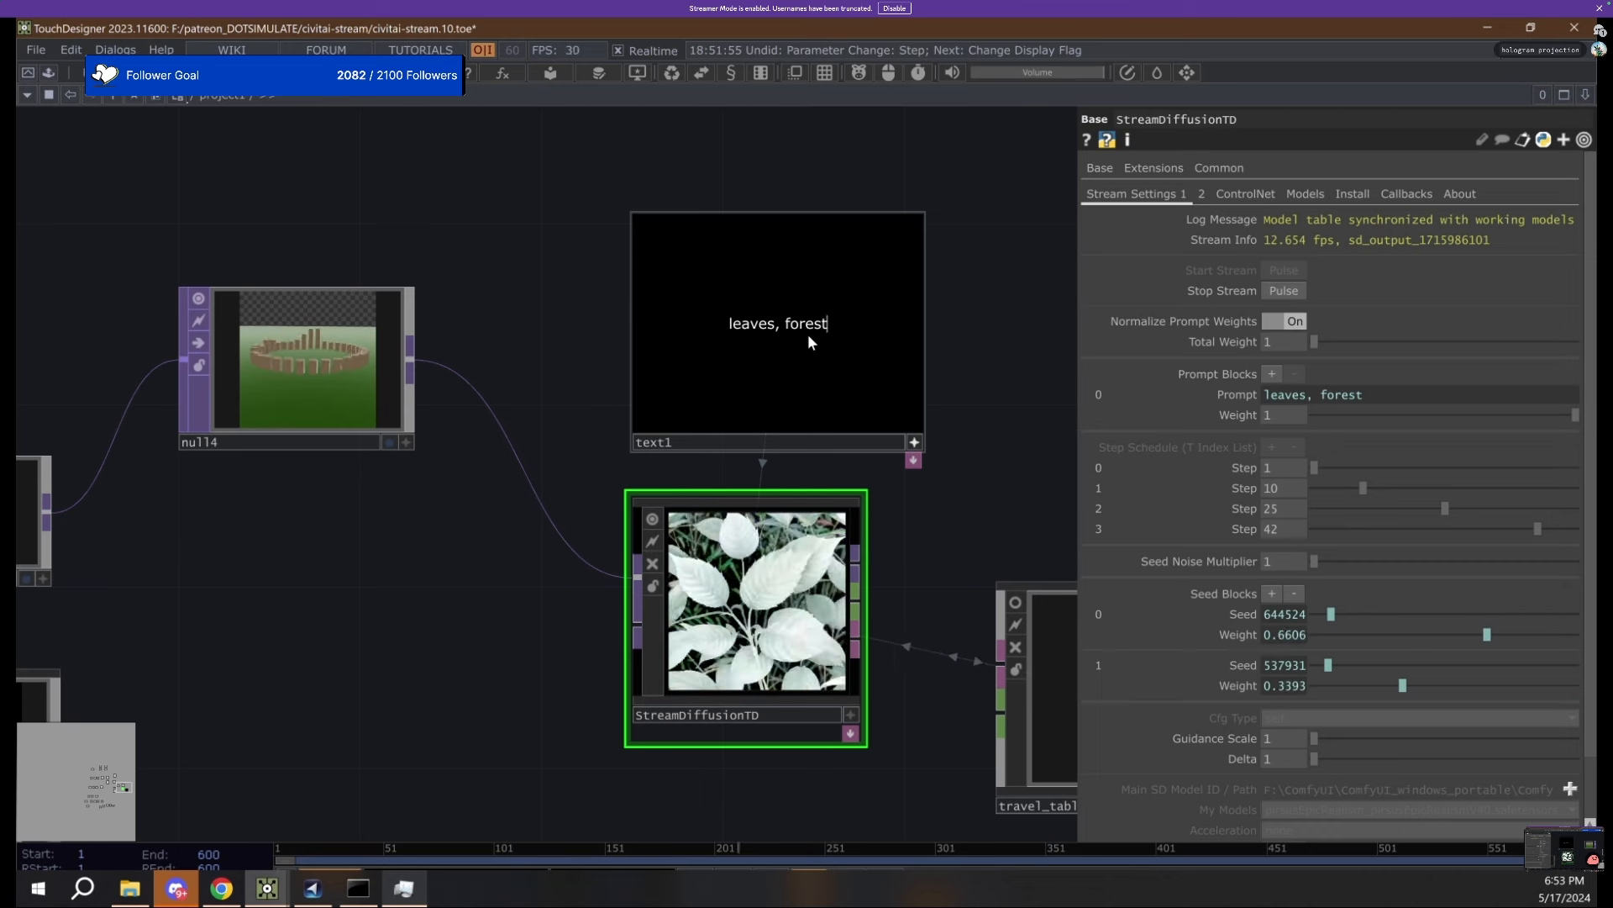
Change the text1 prompt to "leaves, dripping" and view the resulting StreamDiffusionTD output up close.
key(BackSpace)
key(BackSpace)
key(BackSpace)
key(BackSpace)
key(BackSpace)
key(BackSpace)
key(BackSpace)
key(BackSpace)
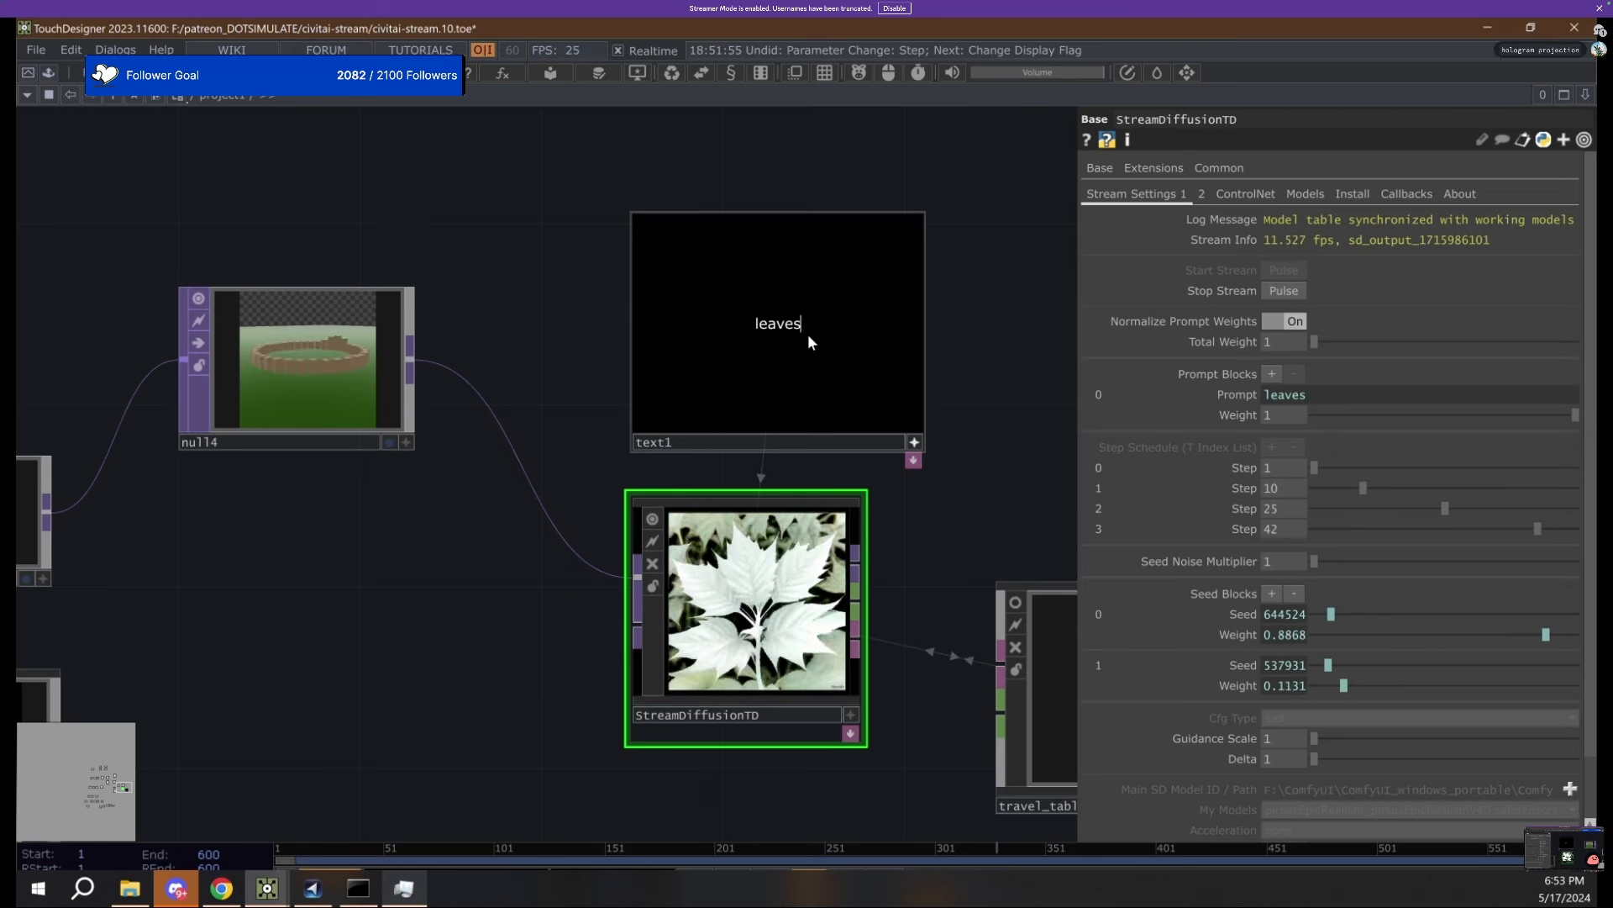
text(, drippi)
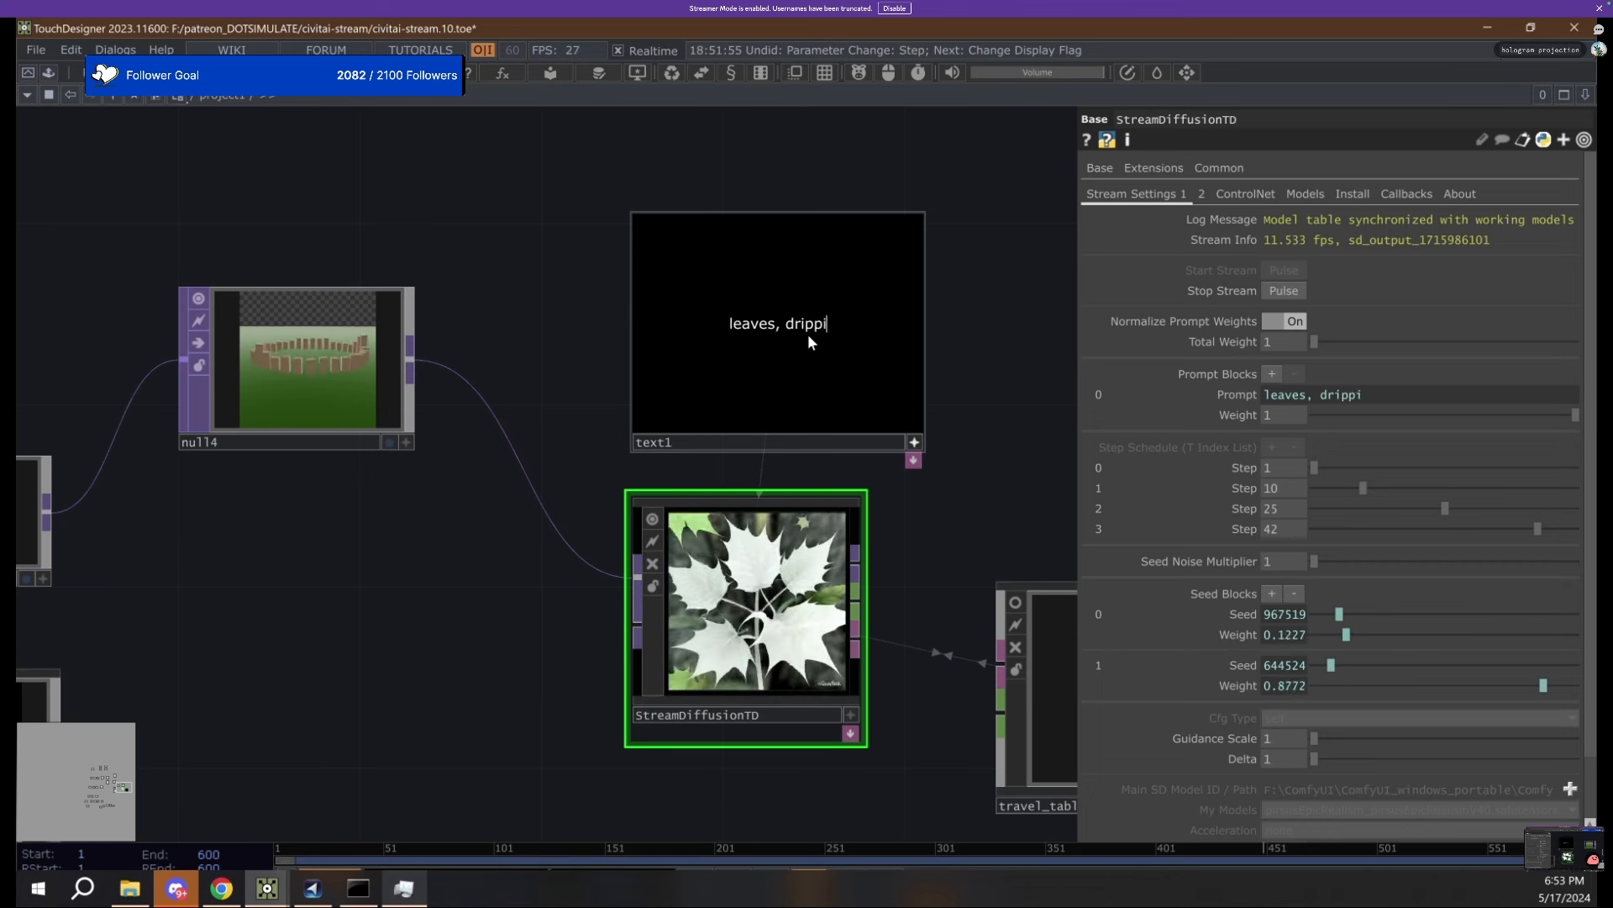
text(ng)
scroll(864, 500, up, 3)
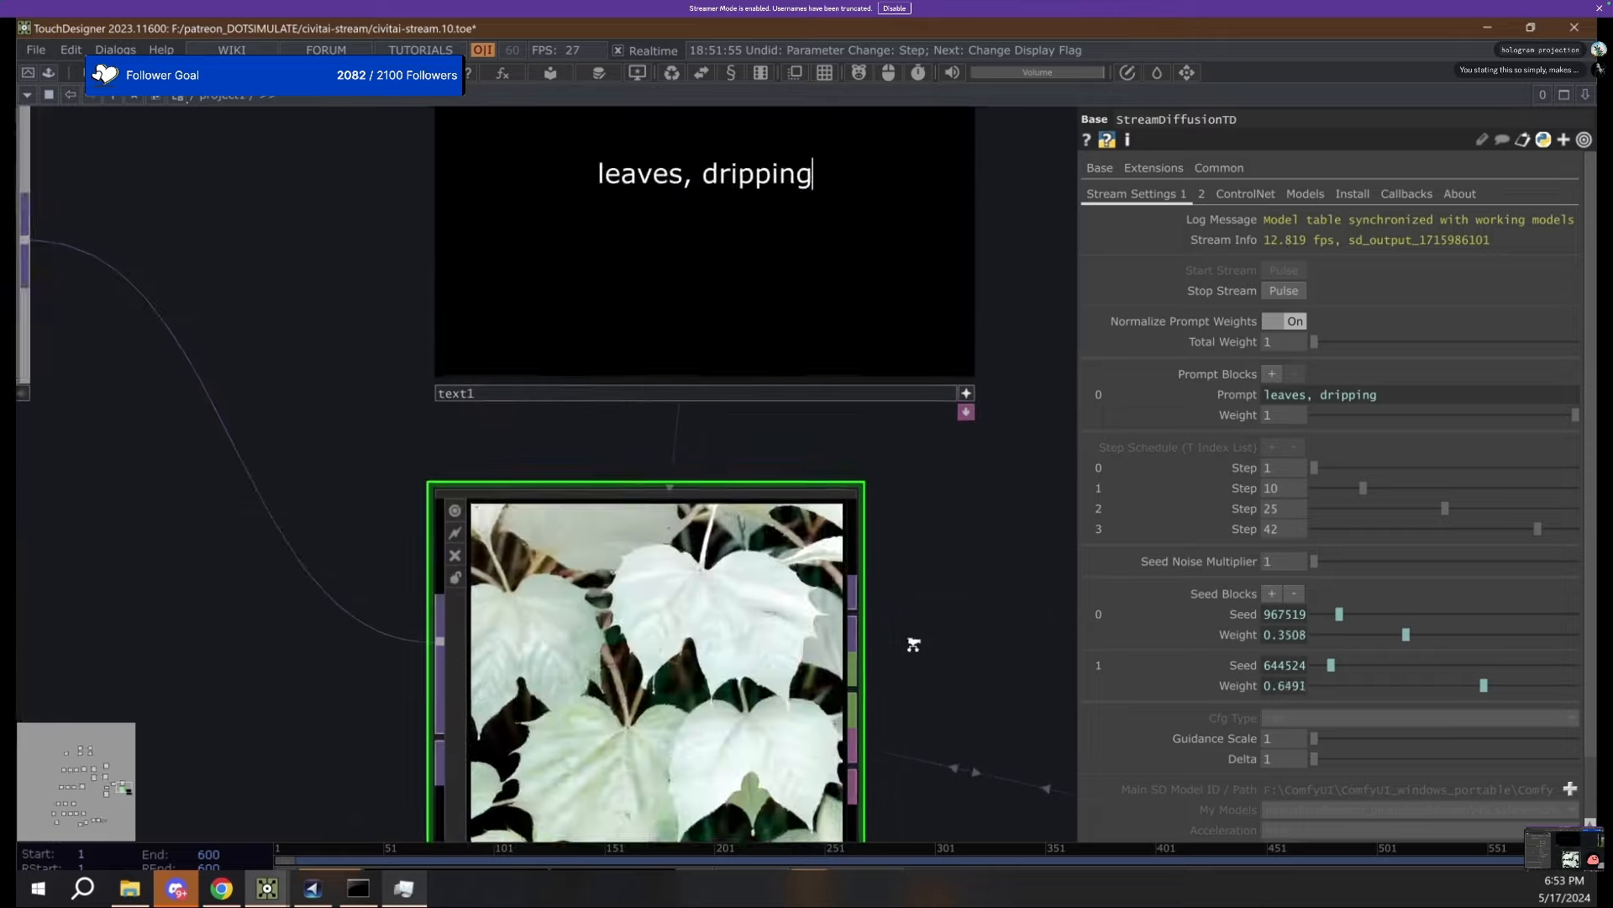
drag(913, 645, 949, 275)
scroll(933, 573, down, 4)
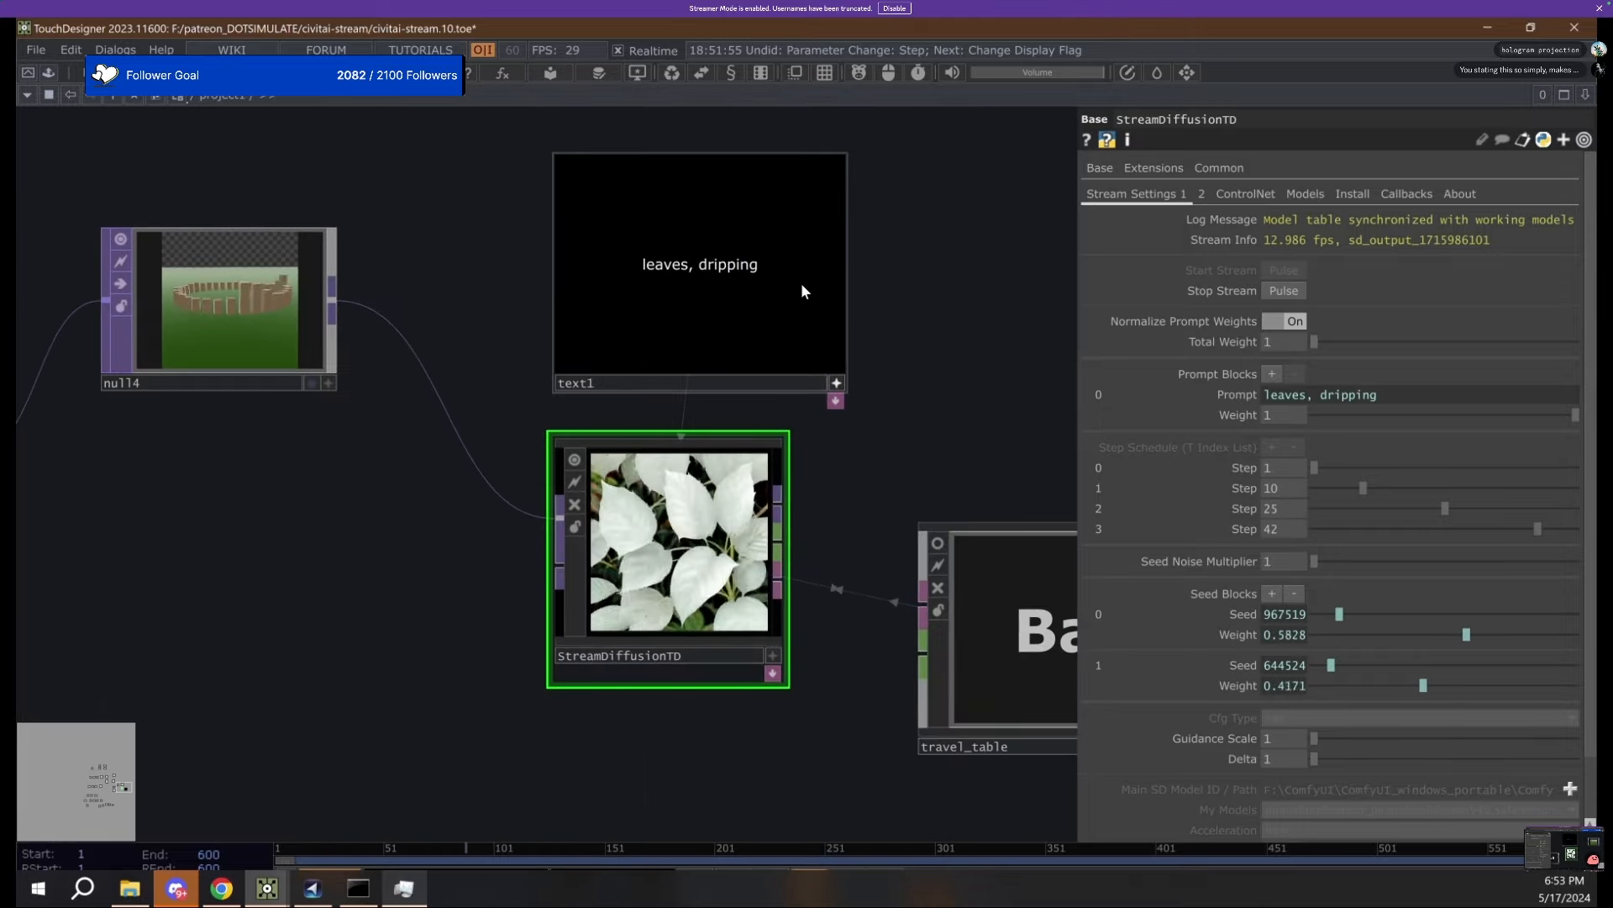
Clear the whole prompt in text1 so StreamDiffusionTD runs without prompt text.
key(ctrl+a)
key(BackSpace)
scroll(933, 412, down, 4)
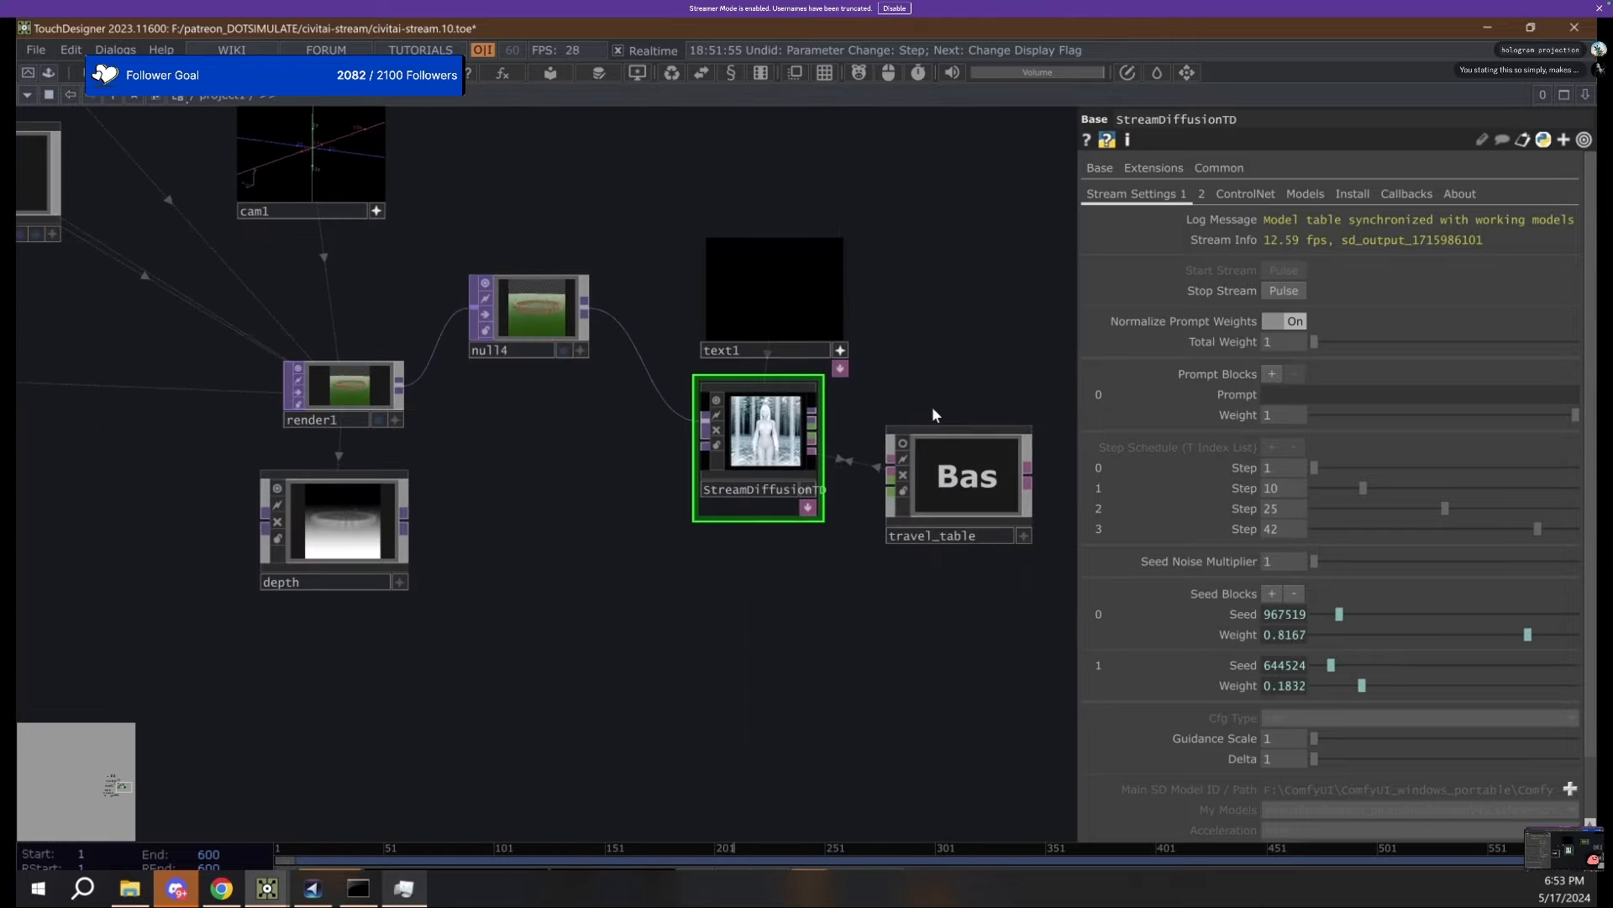
Examine how the StreamDiffusionTD output changes with an empty prompt as travel_table moves through the seeds.
scroll(882, 458, up, 8)
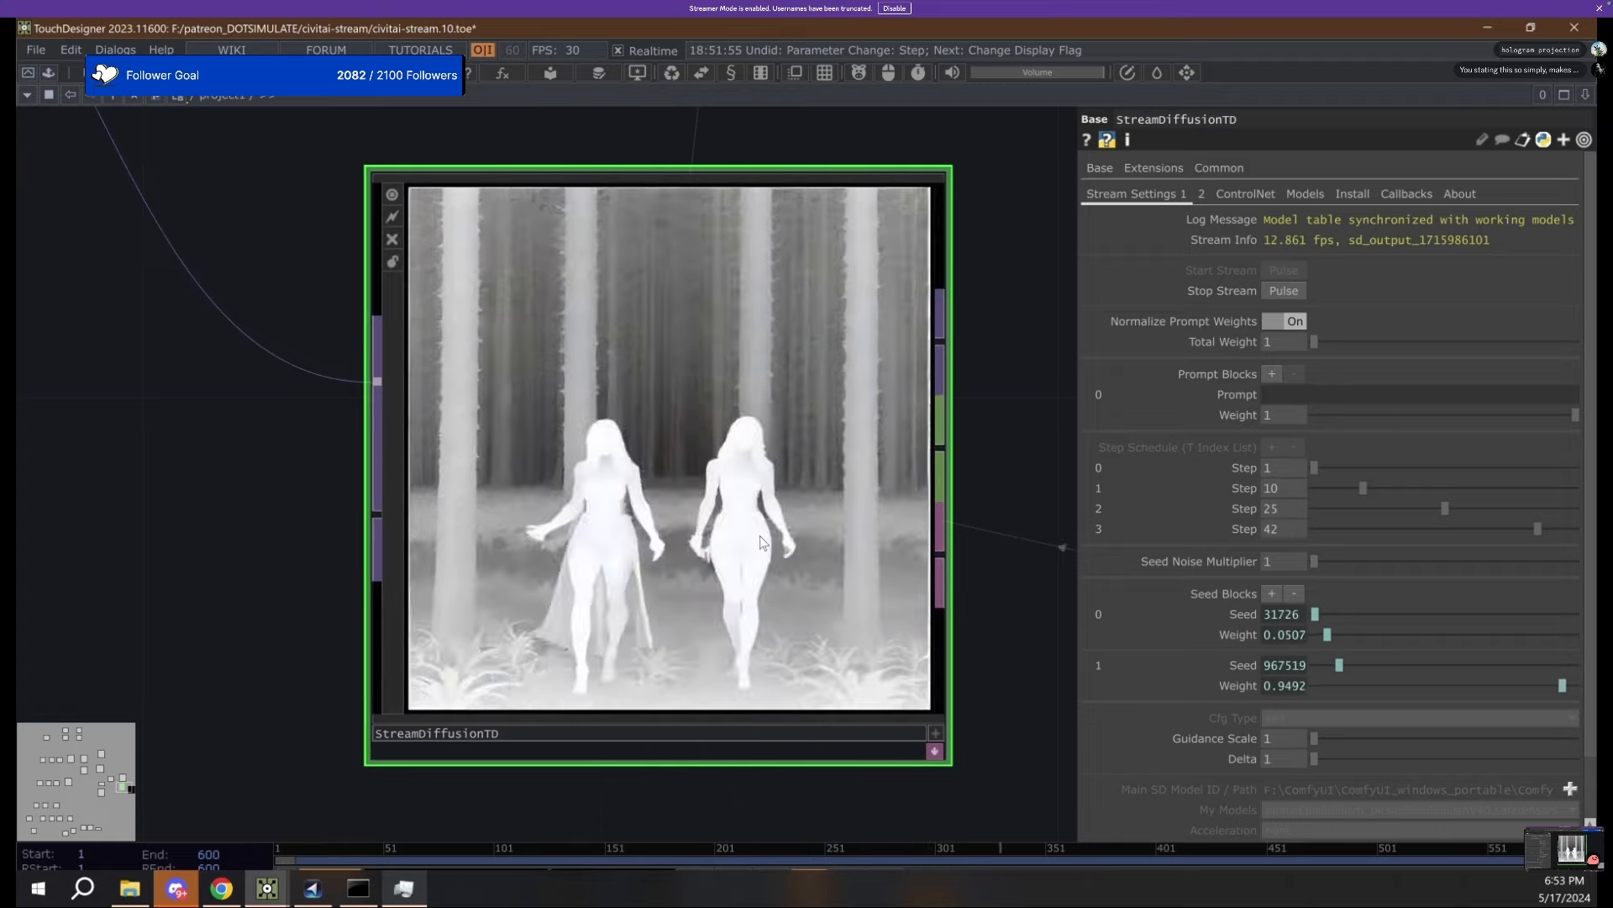
scroll(538, 550, down, 3)
scroll(630, 467, up, 3)
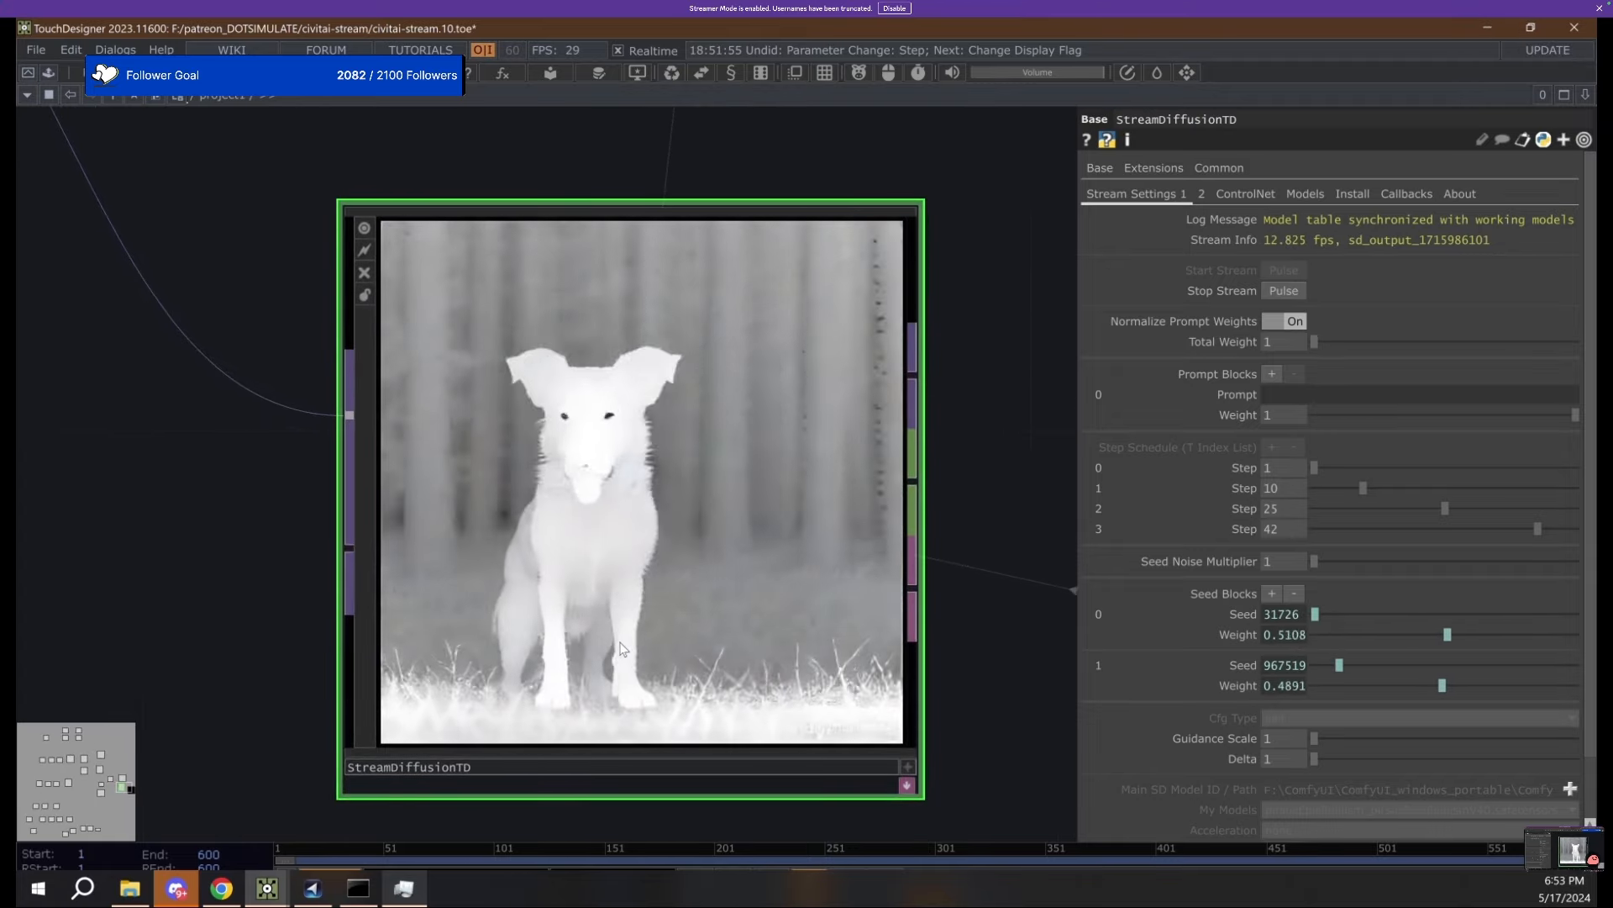
scroll(622, 649, down, 2)
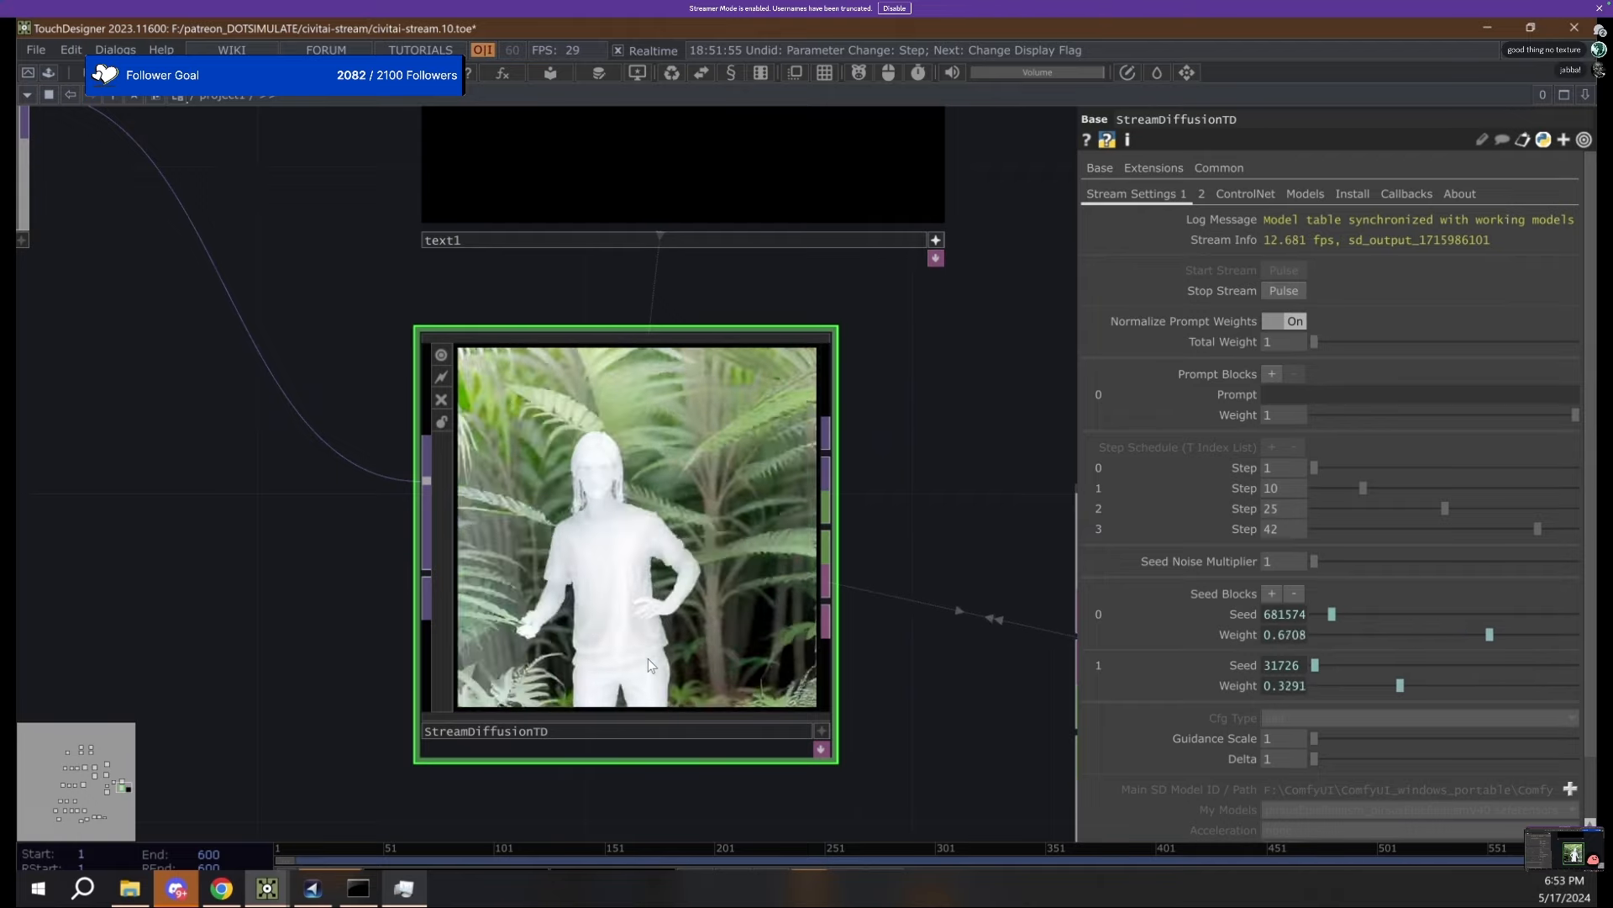
scroll(648, 658, down, 4)
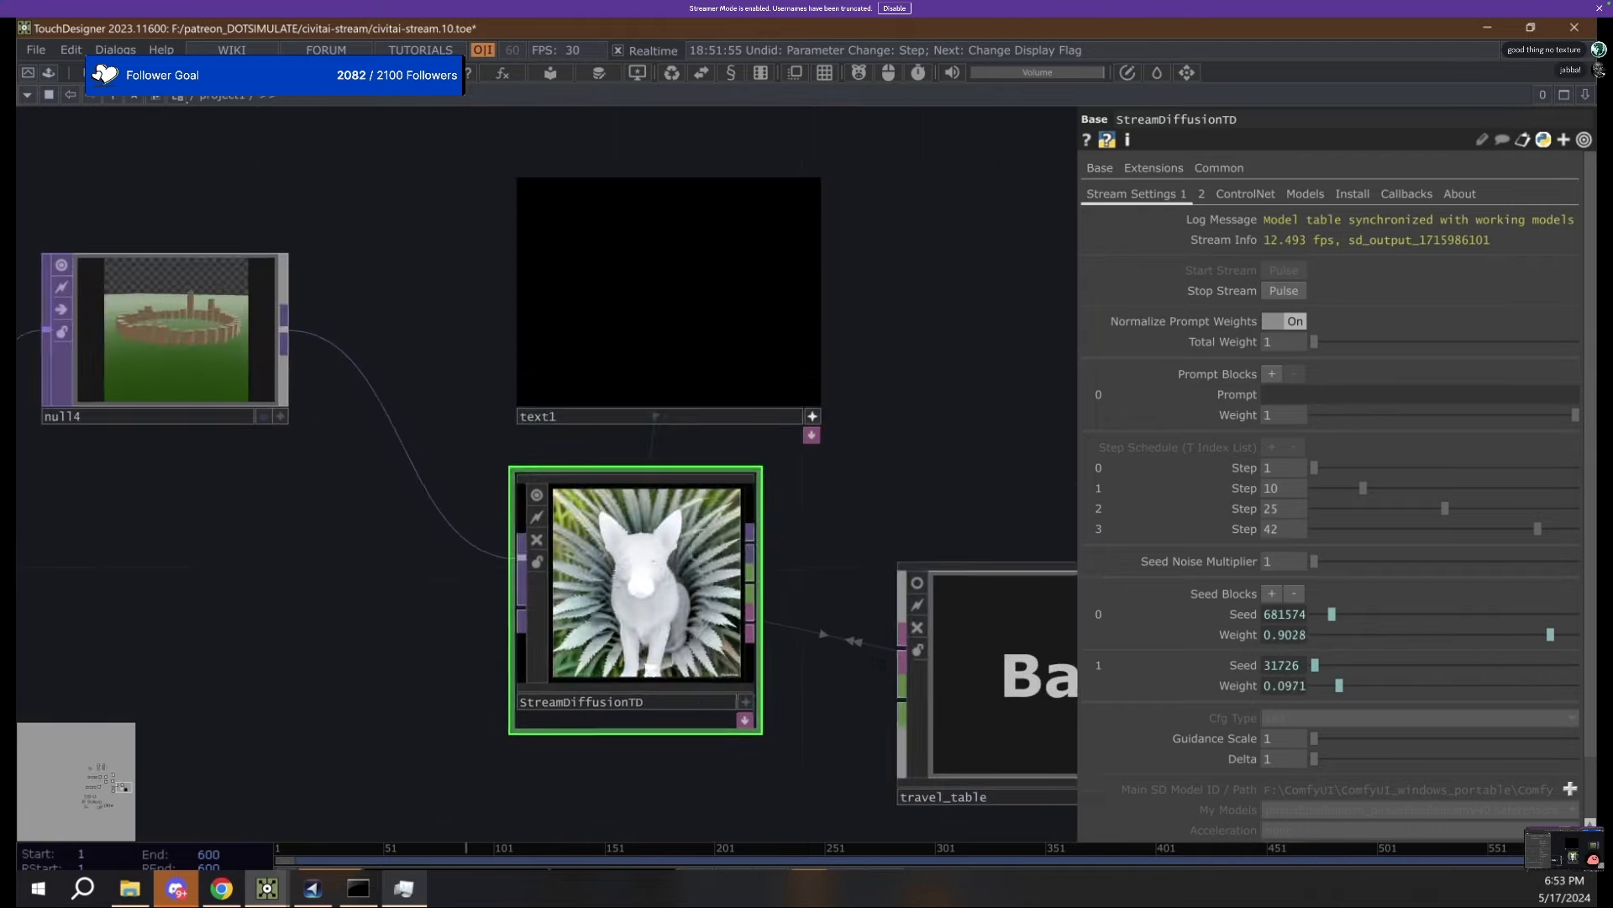
scroll(649, 669, up, 4)
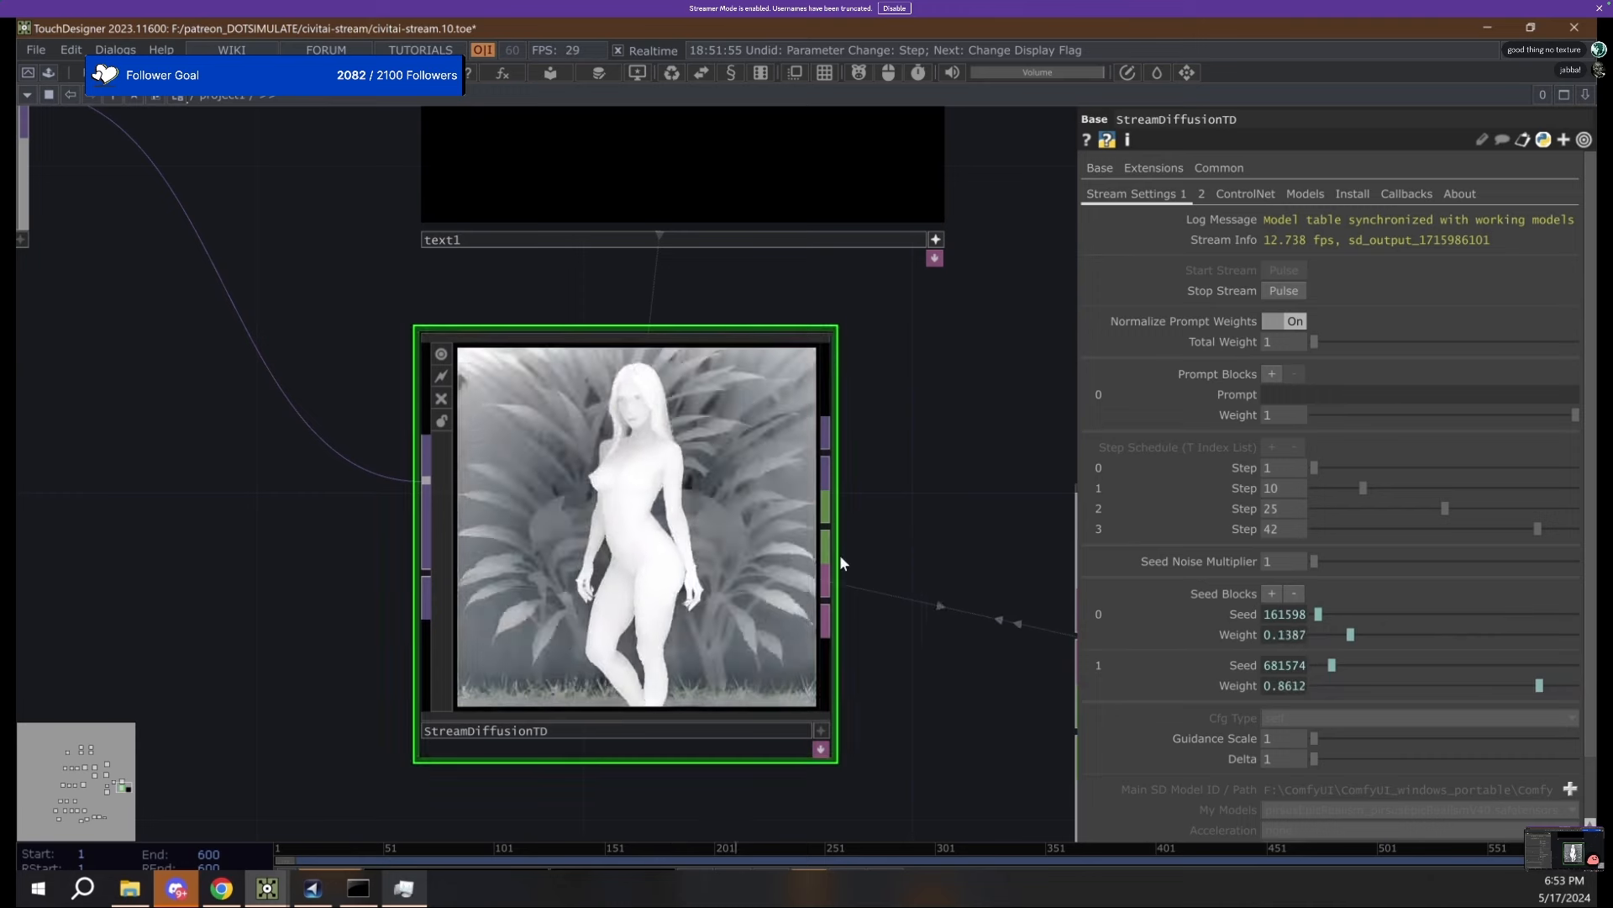
scroll(840, 555, down, 4)
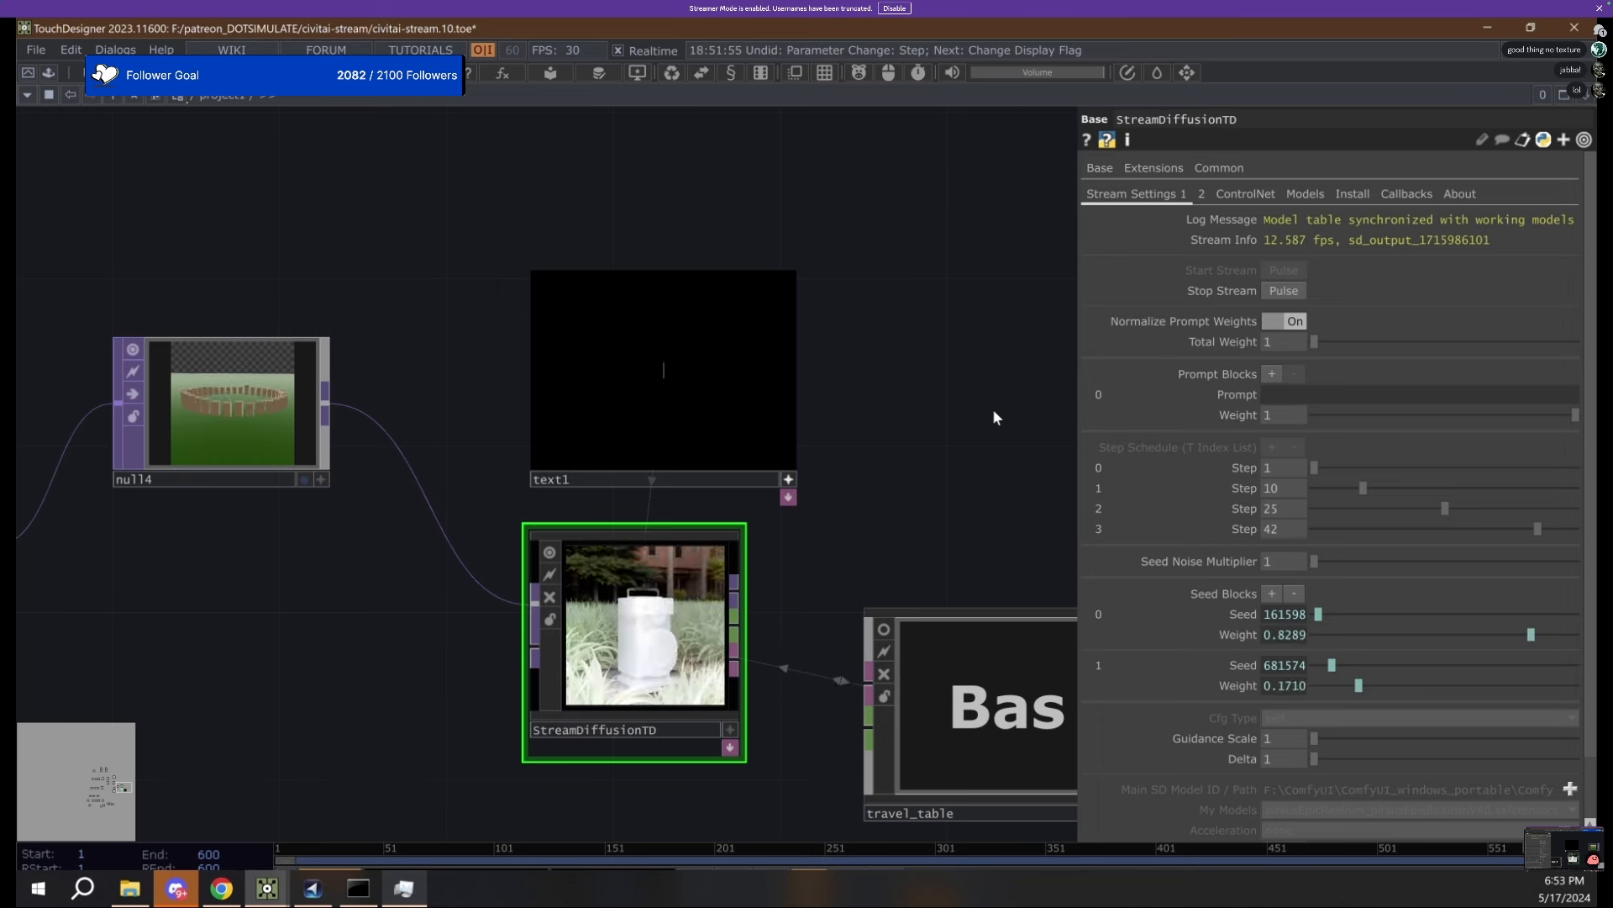
Check StreamDiffusionTD's ControlNet settings, model and LoRA paths, and the list of available model presets.
click(1260, 194)
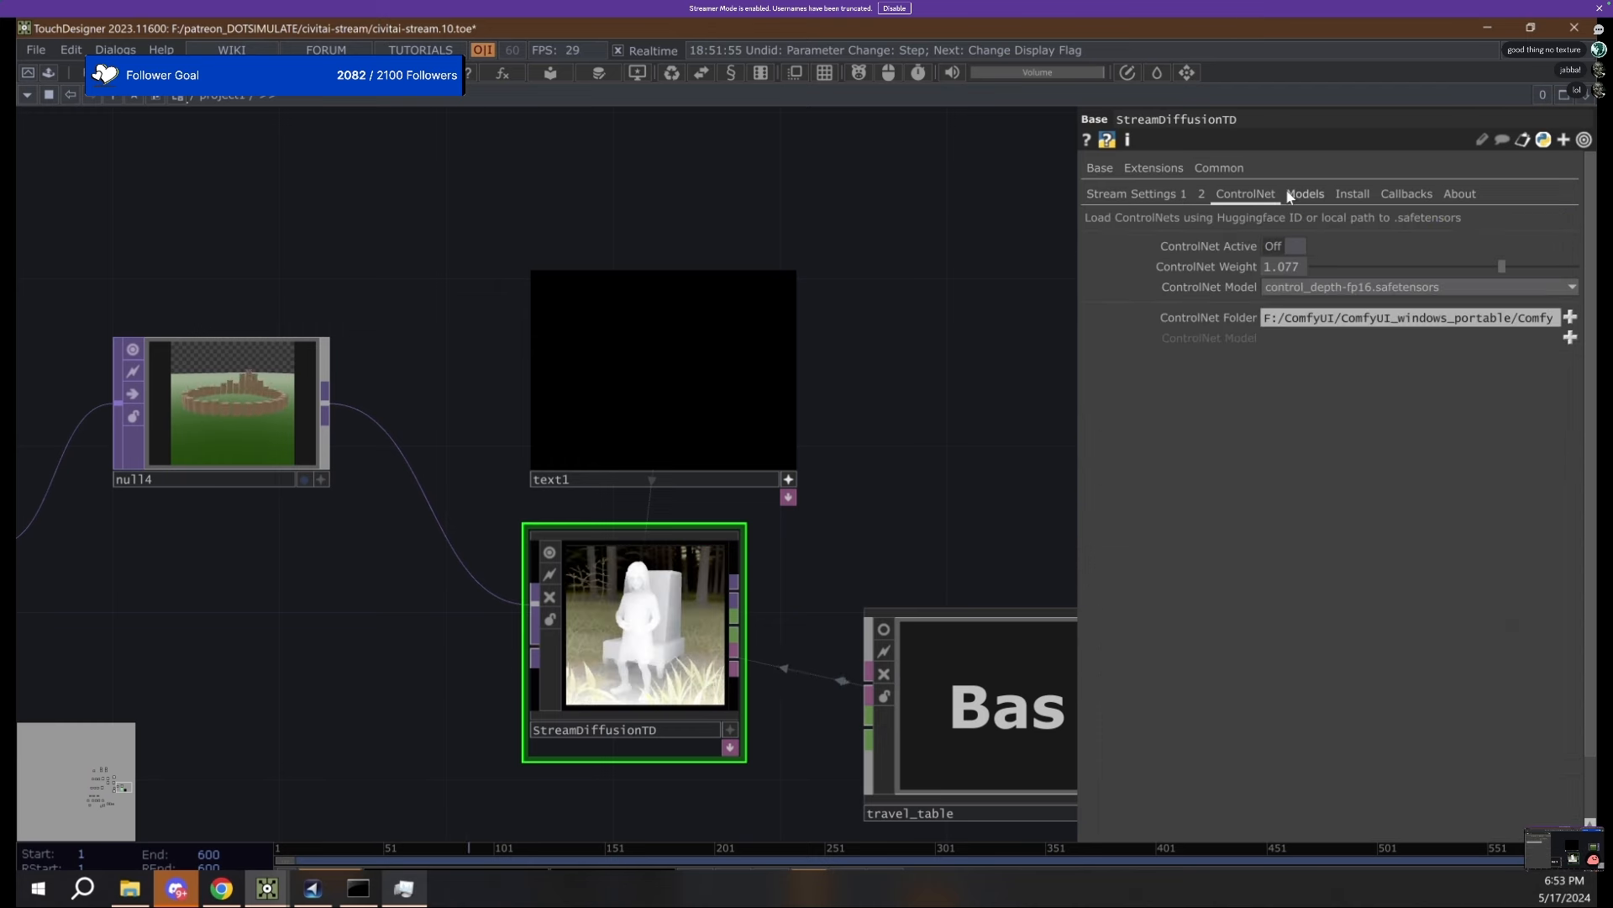
click(1305, 194)
scroll(1361, 545, down, 2)
click(1363, 636)
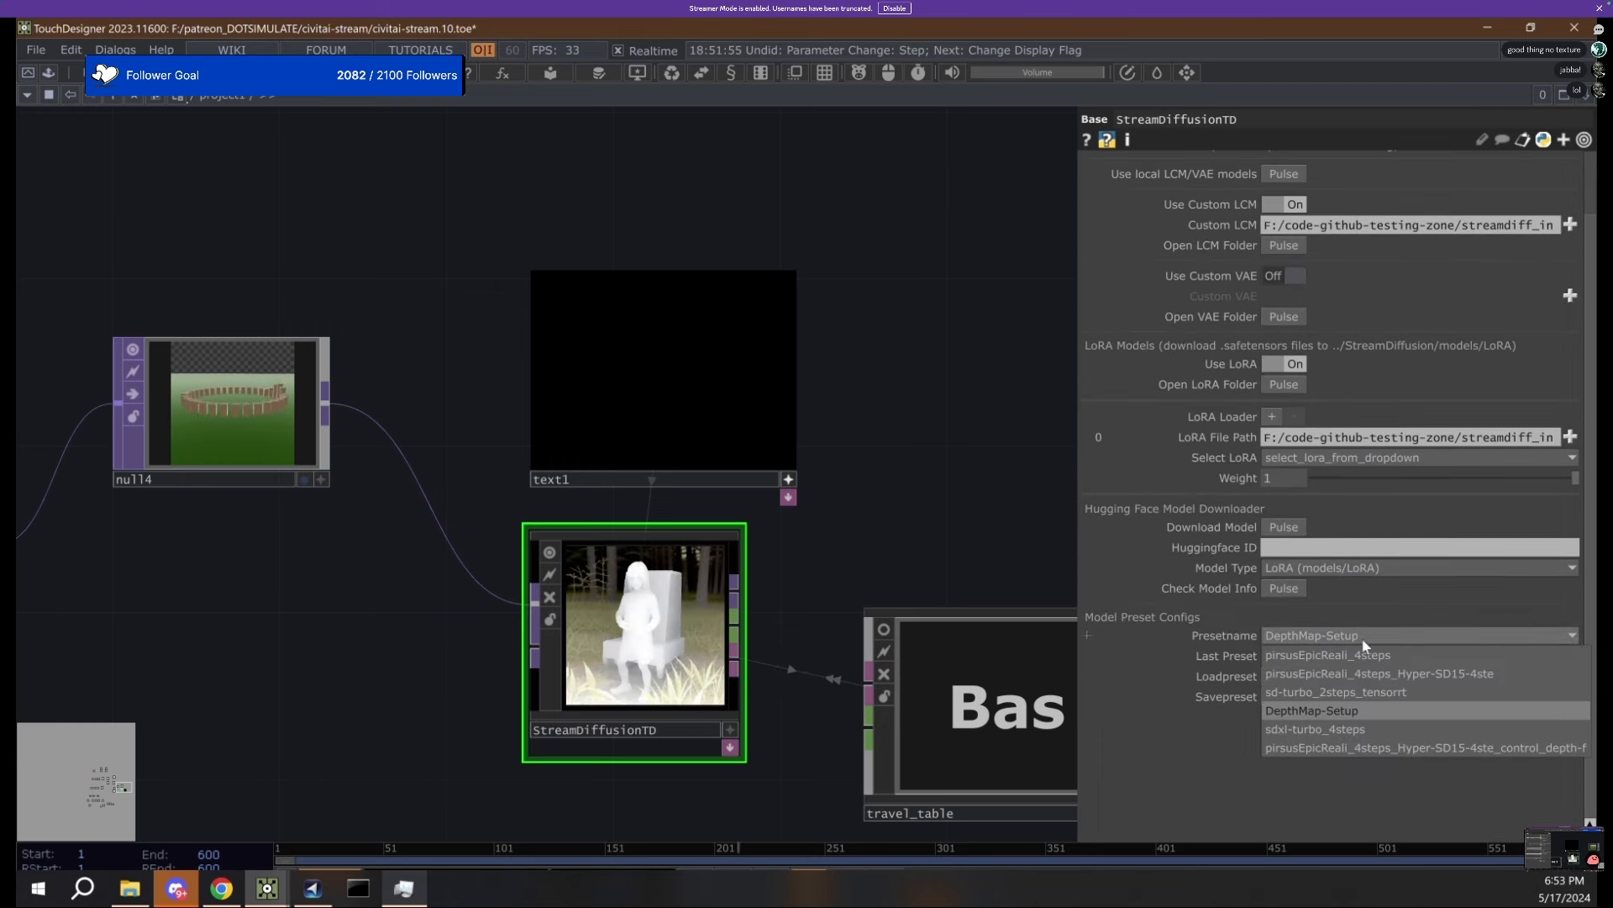
click(1286, 642)
scroll(1285, 637, up, 2)
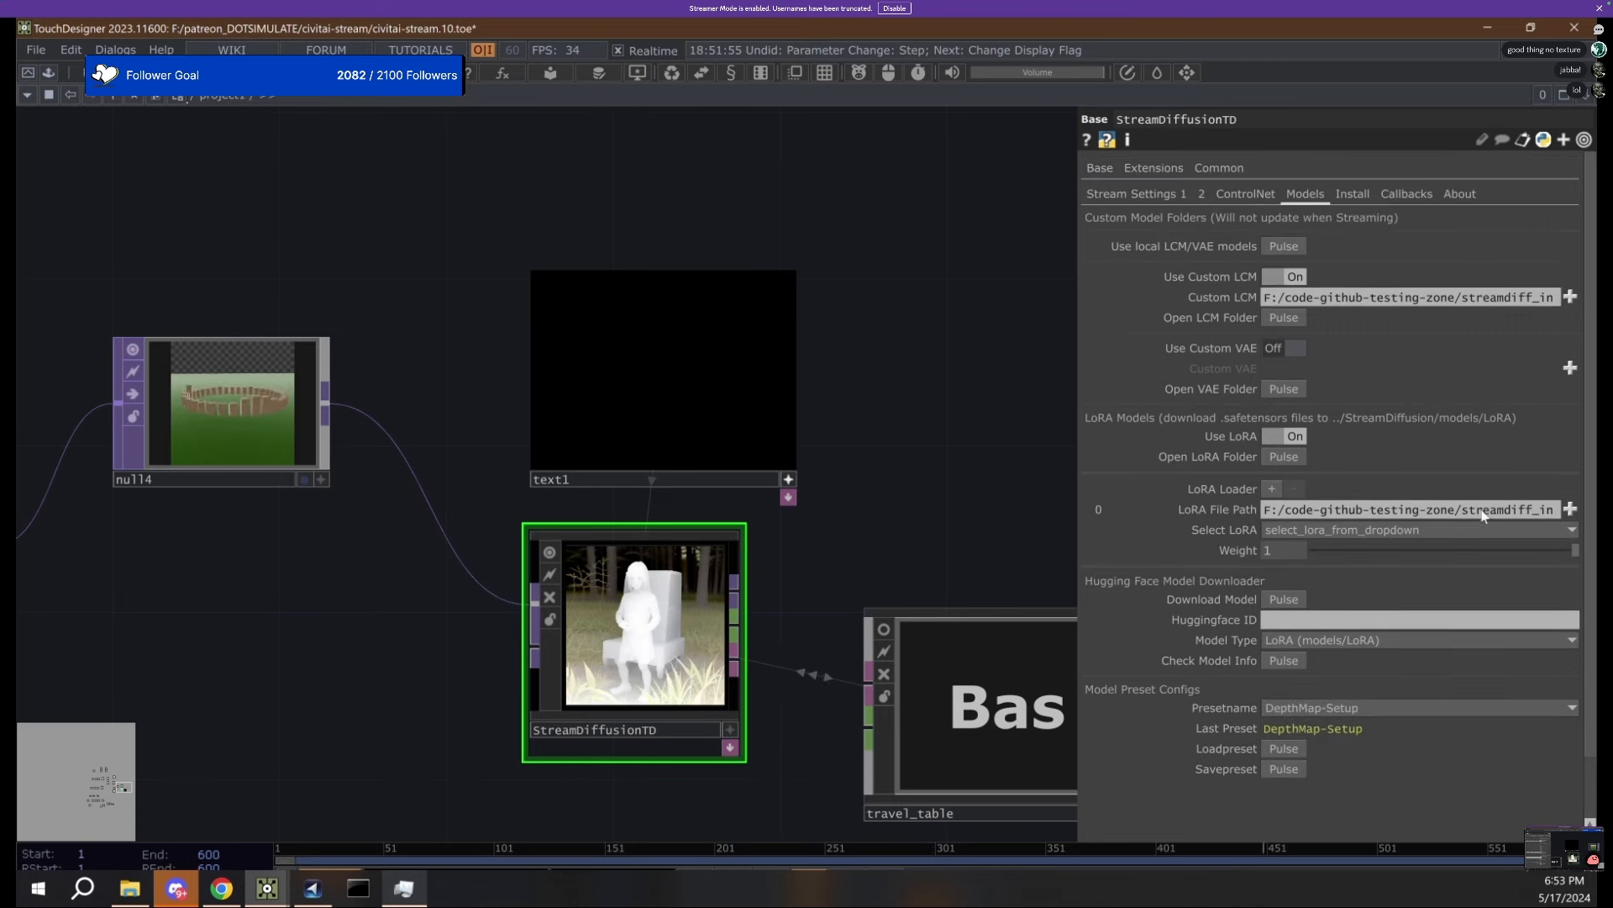
Clear the LoRA file path and the custom LCM path, and turn off Use LoRA for StreamDiffusionTD.
click(1315, 707)
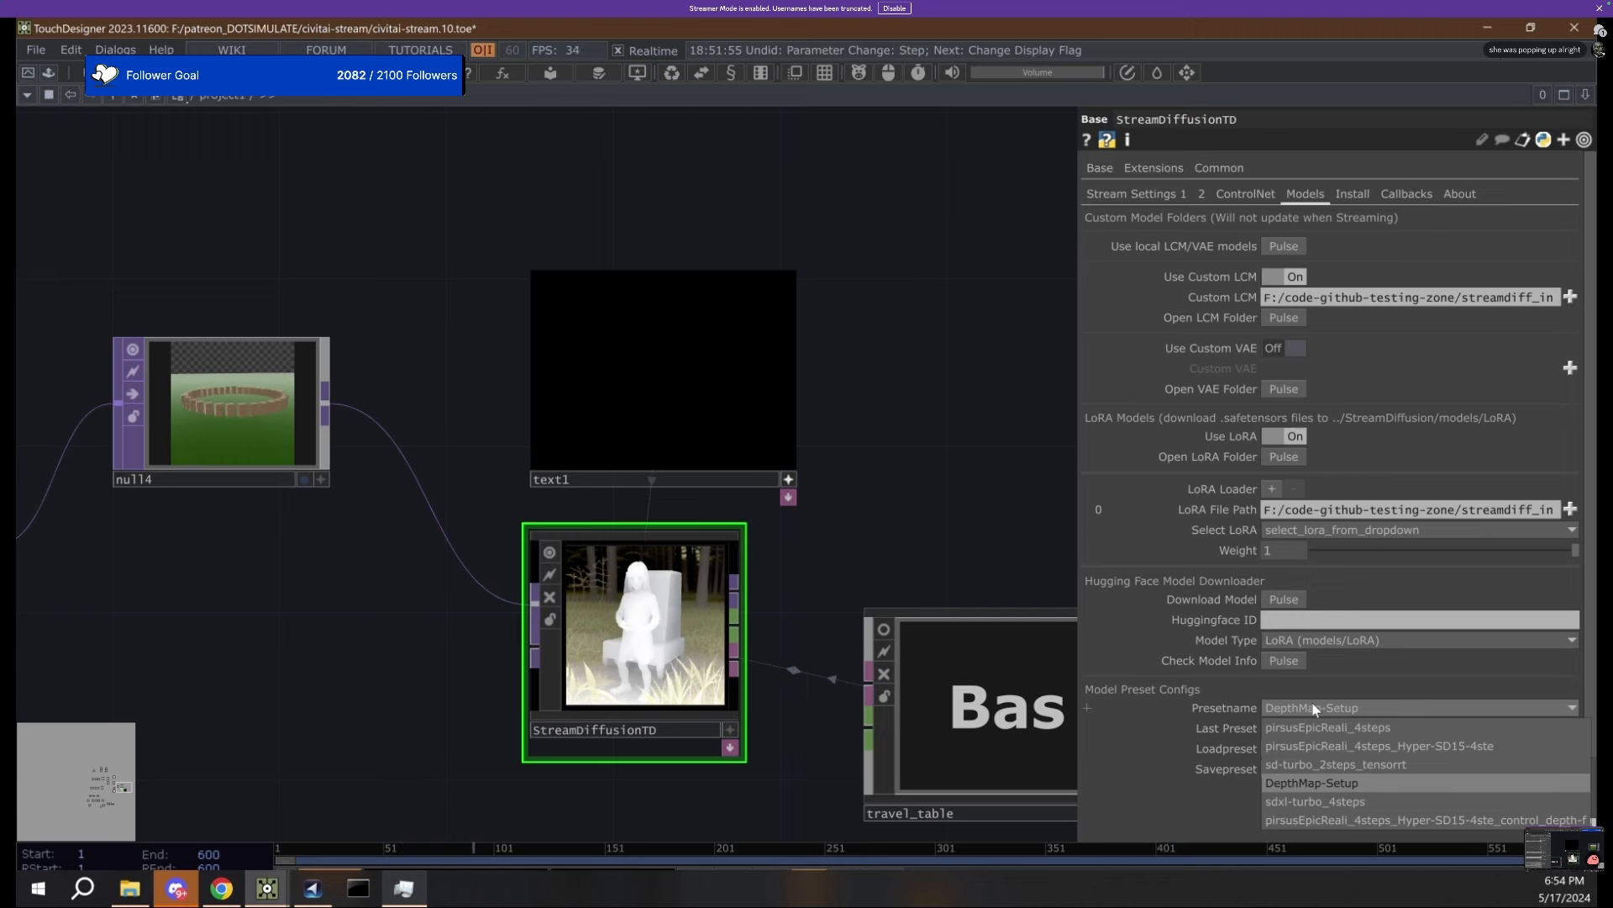
click(1316, 710)
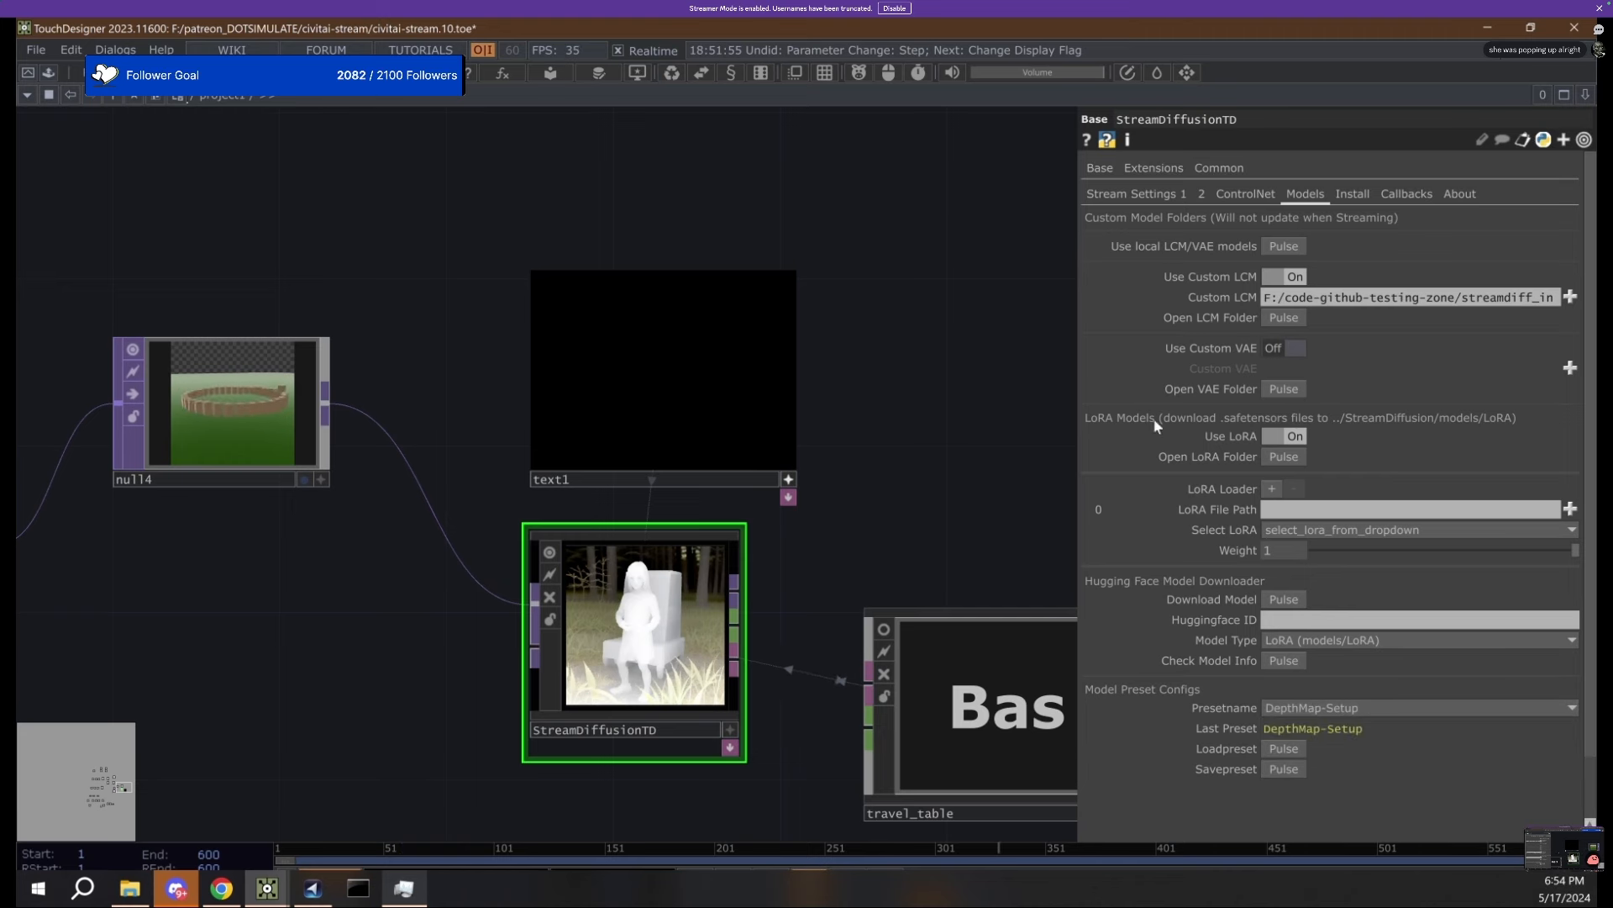
click(1284, 275)
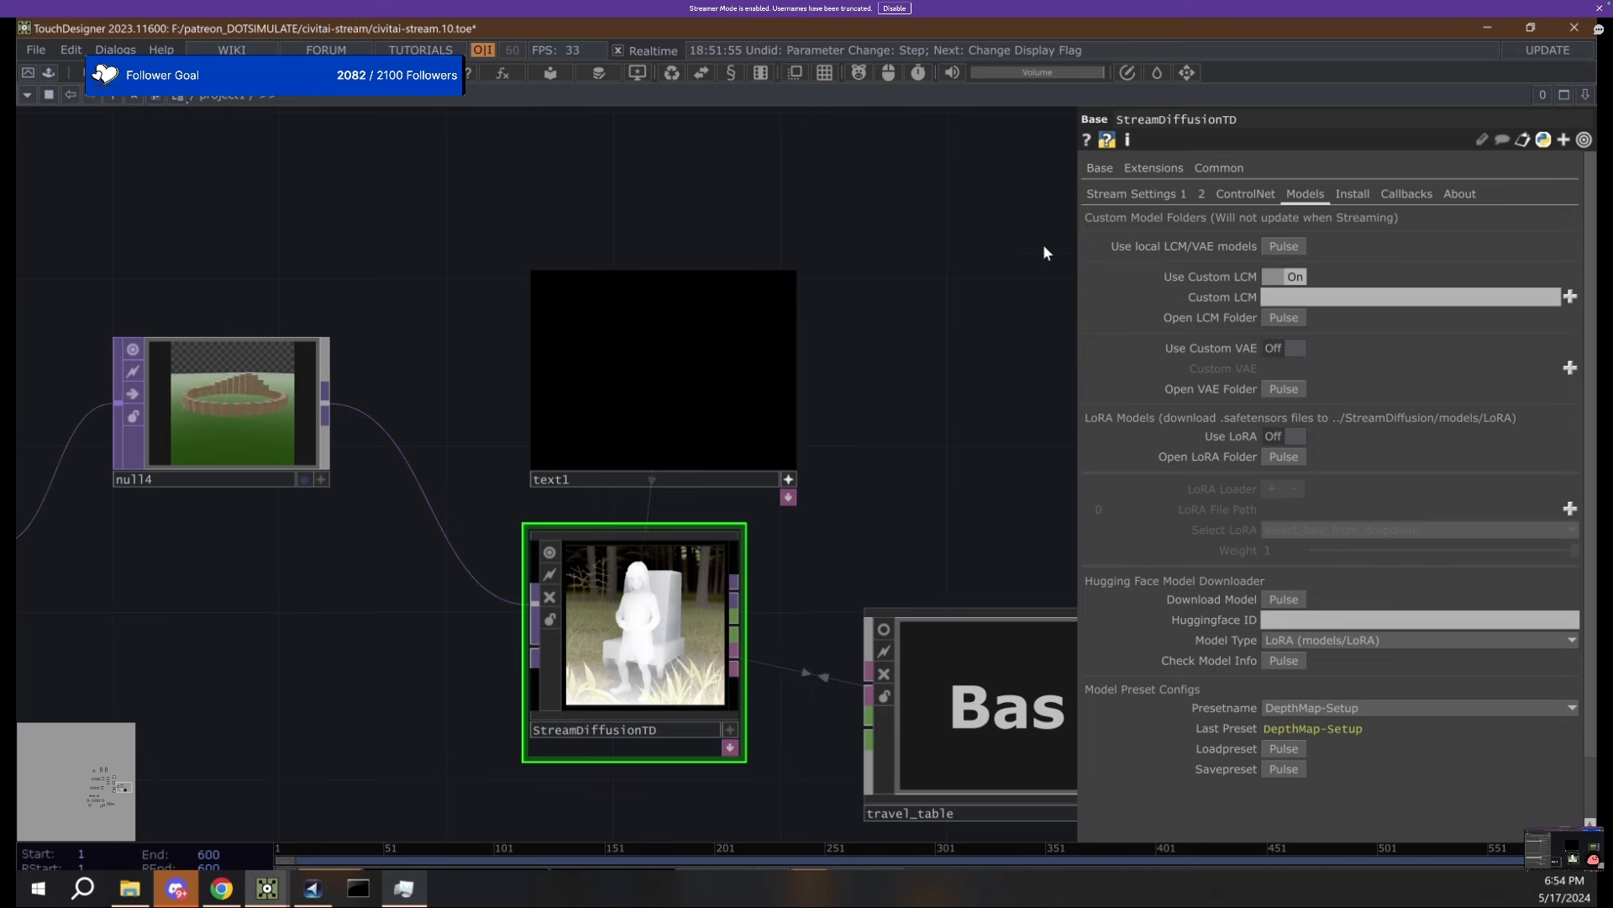
Choose photonLCM_v10.safetensors as StreamDiffusionTD's main model, then return to the custom model and LoRA settings.
click(1135, 194)
scroll(1272, 685, down, 2)
click(1346, 737)
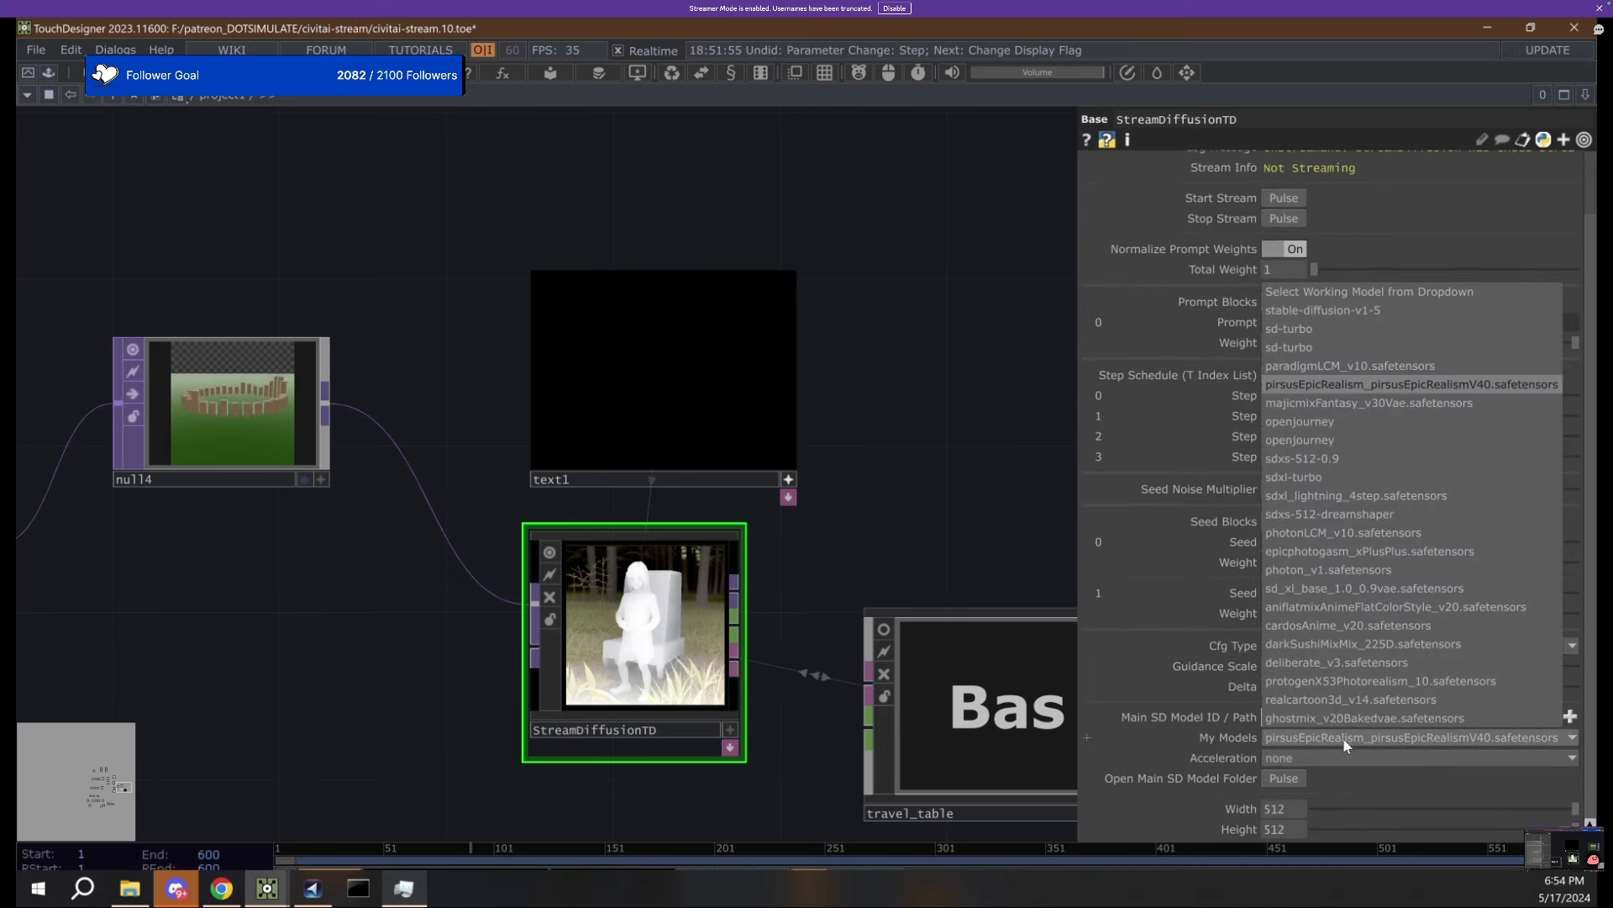
click(1341, 532)
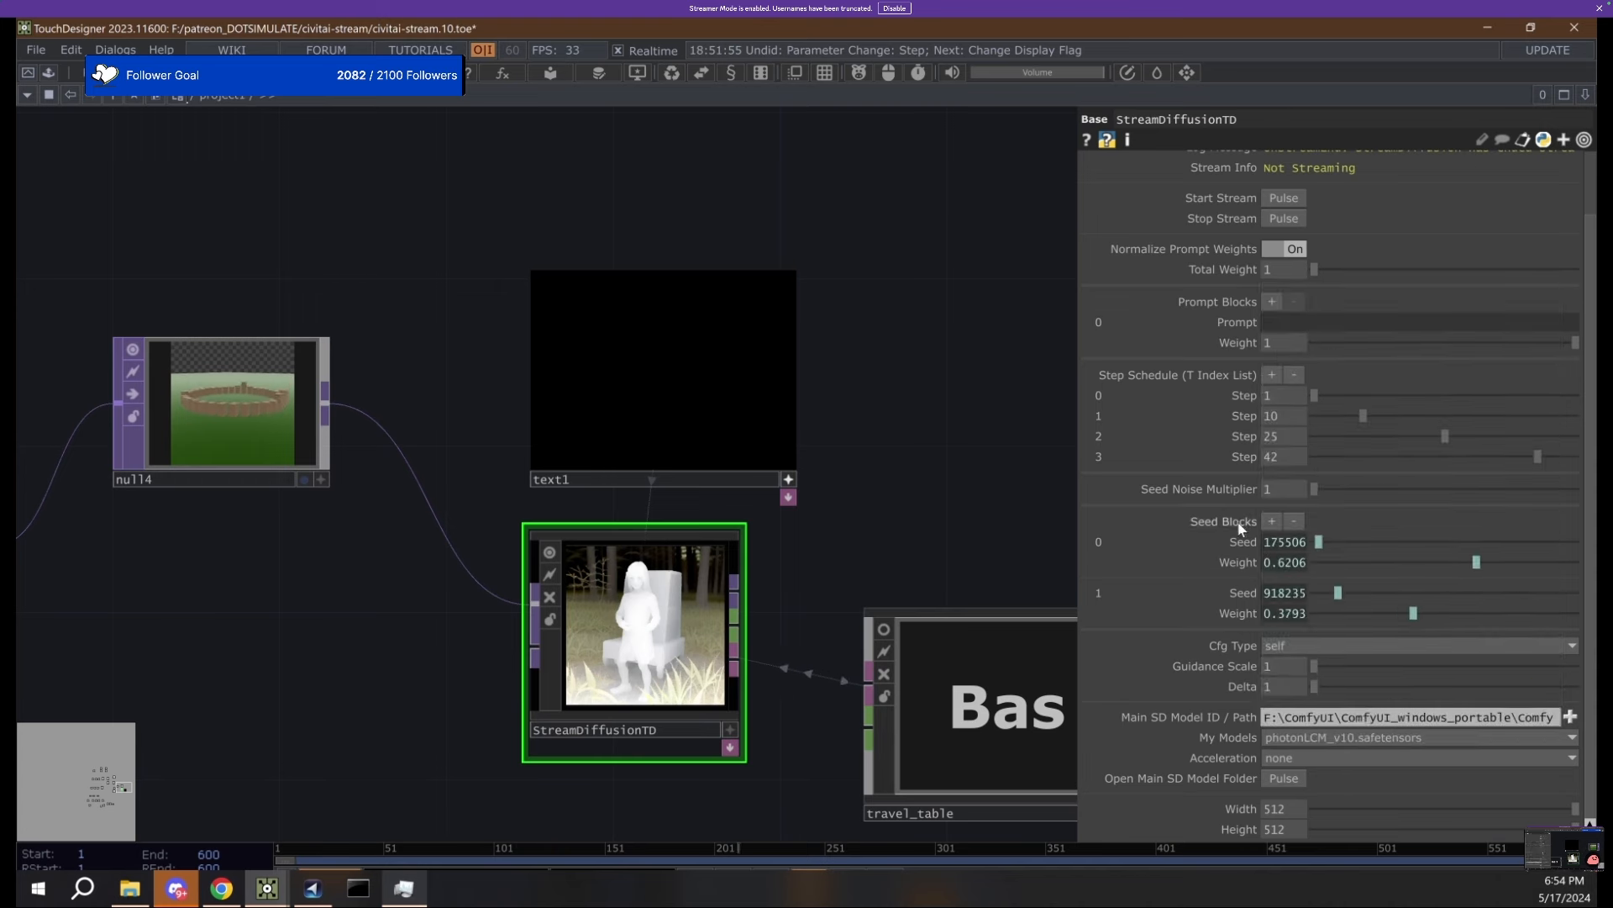
scroll(1278, 195, up, 2)
click(1304, 194)
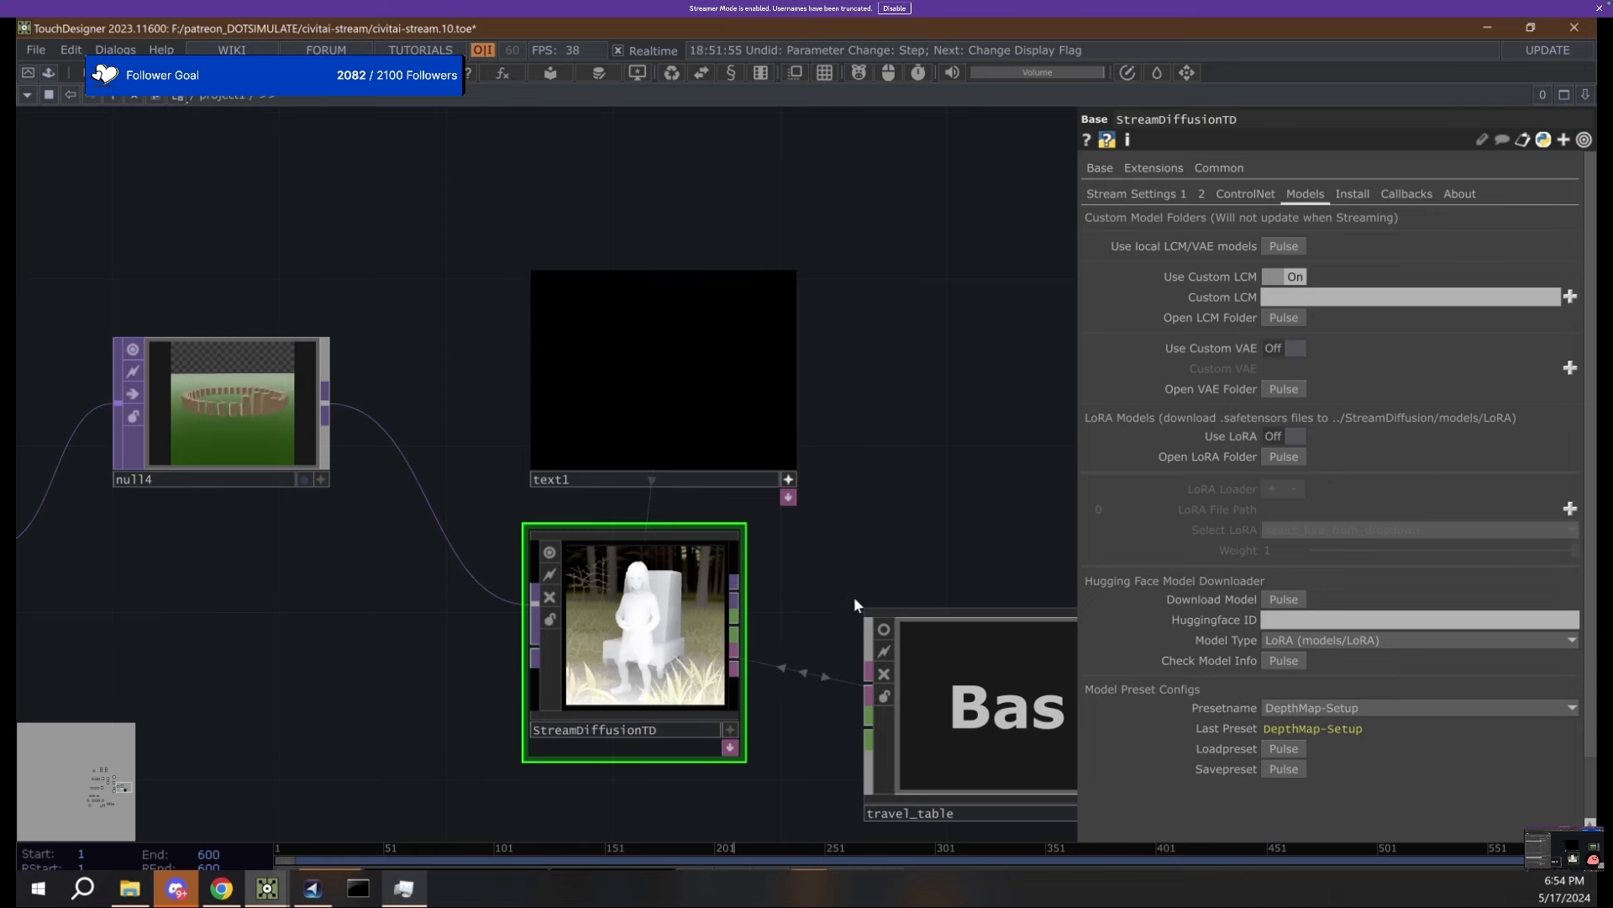
Check StreamDiffusionTD's ControlNet, model and install settings, then start the stream.
click(1144, 196)
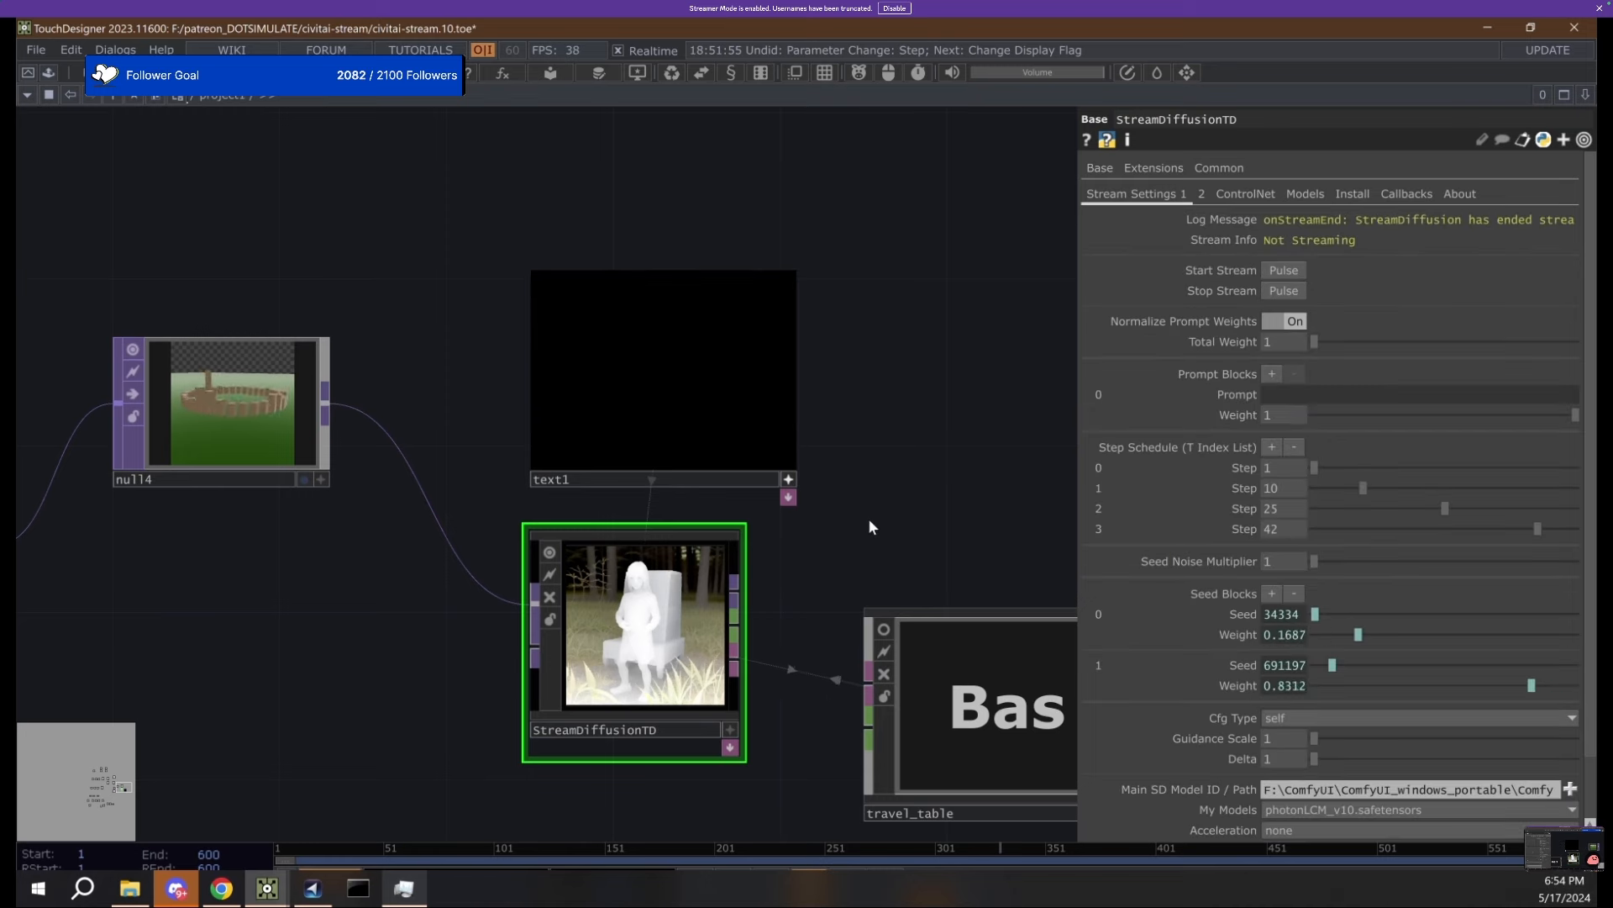
click(1308, 198)
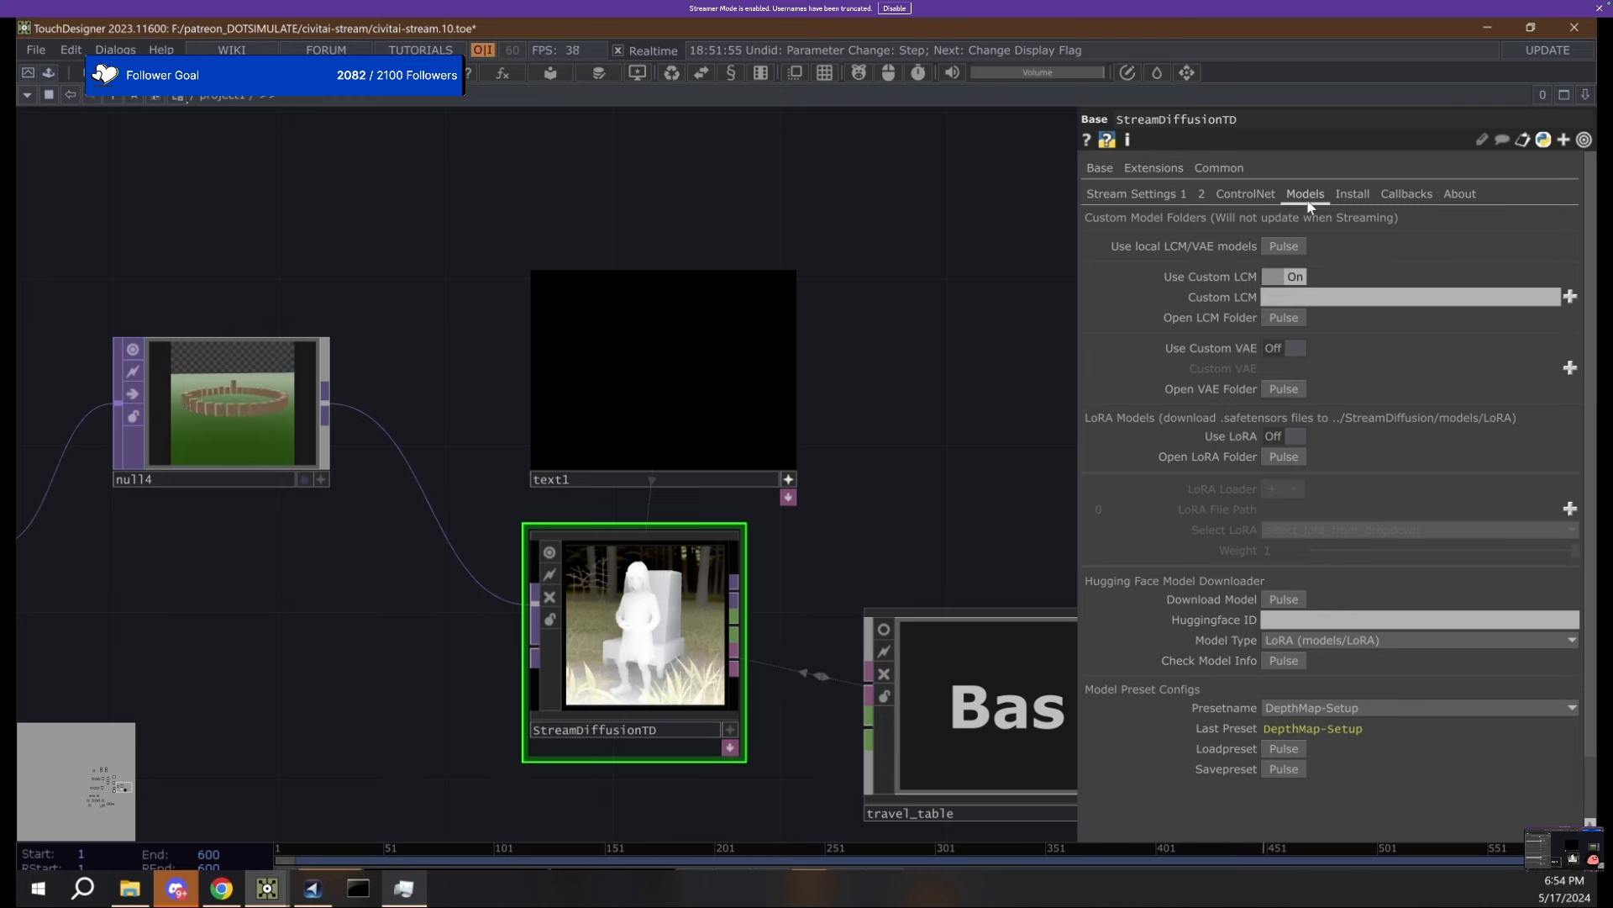
click(1137, 198)
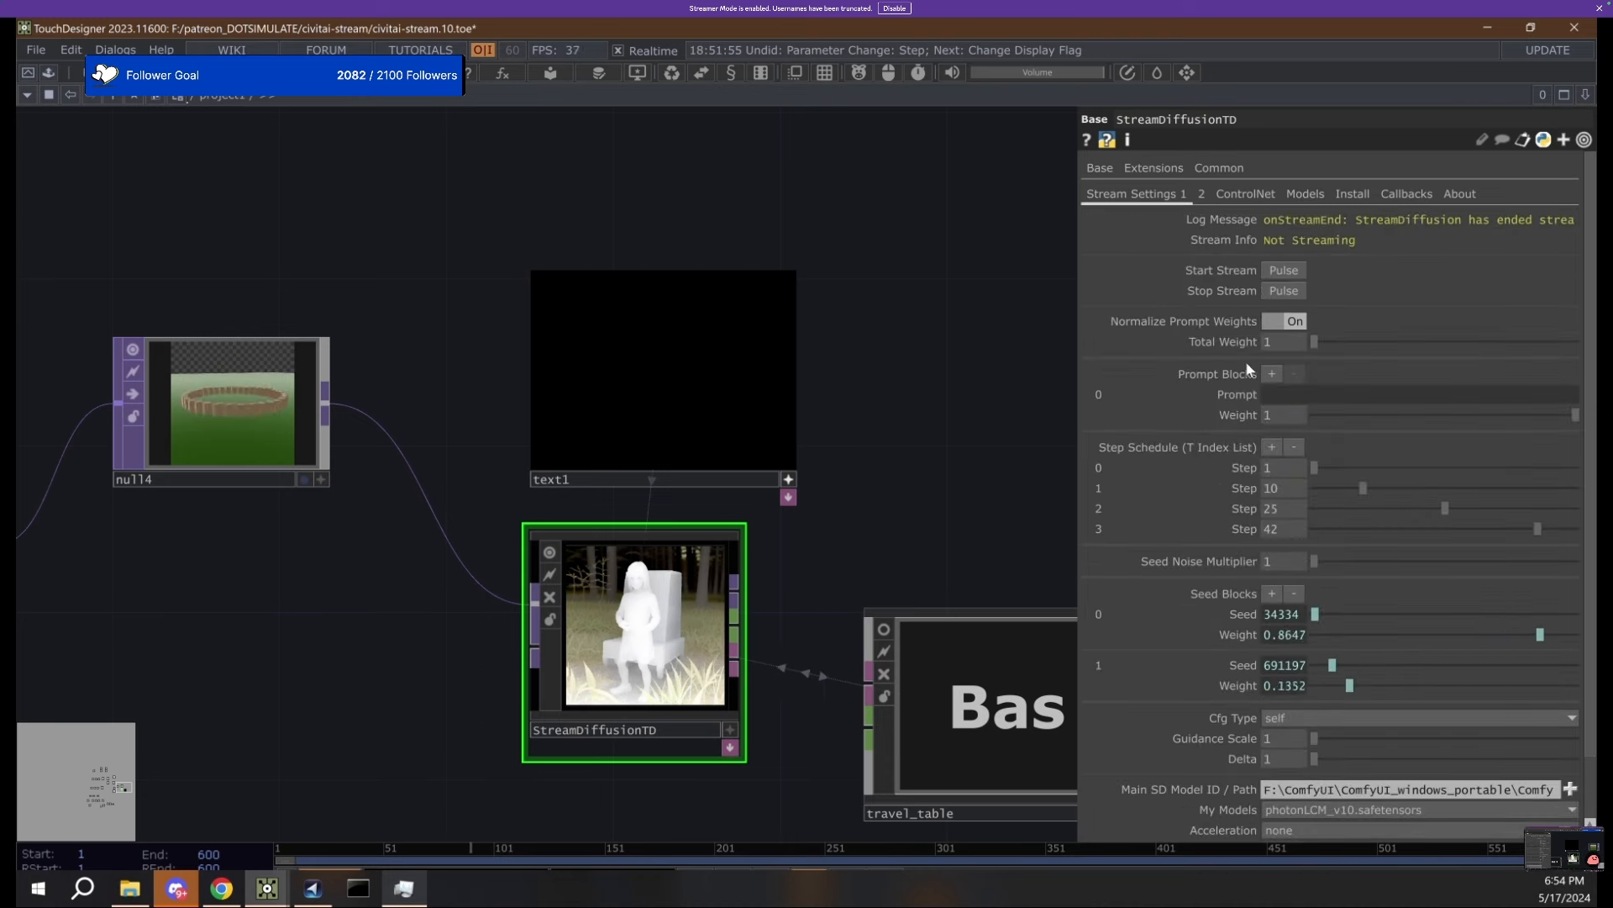
click(1247, 196)
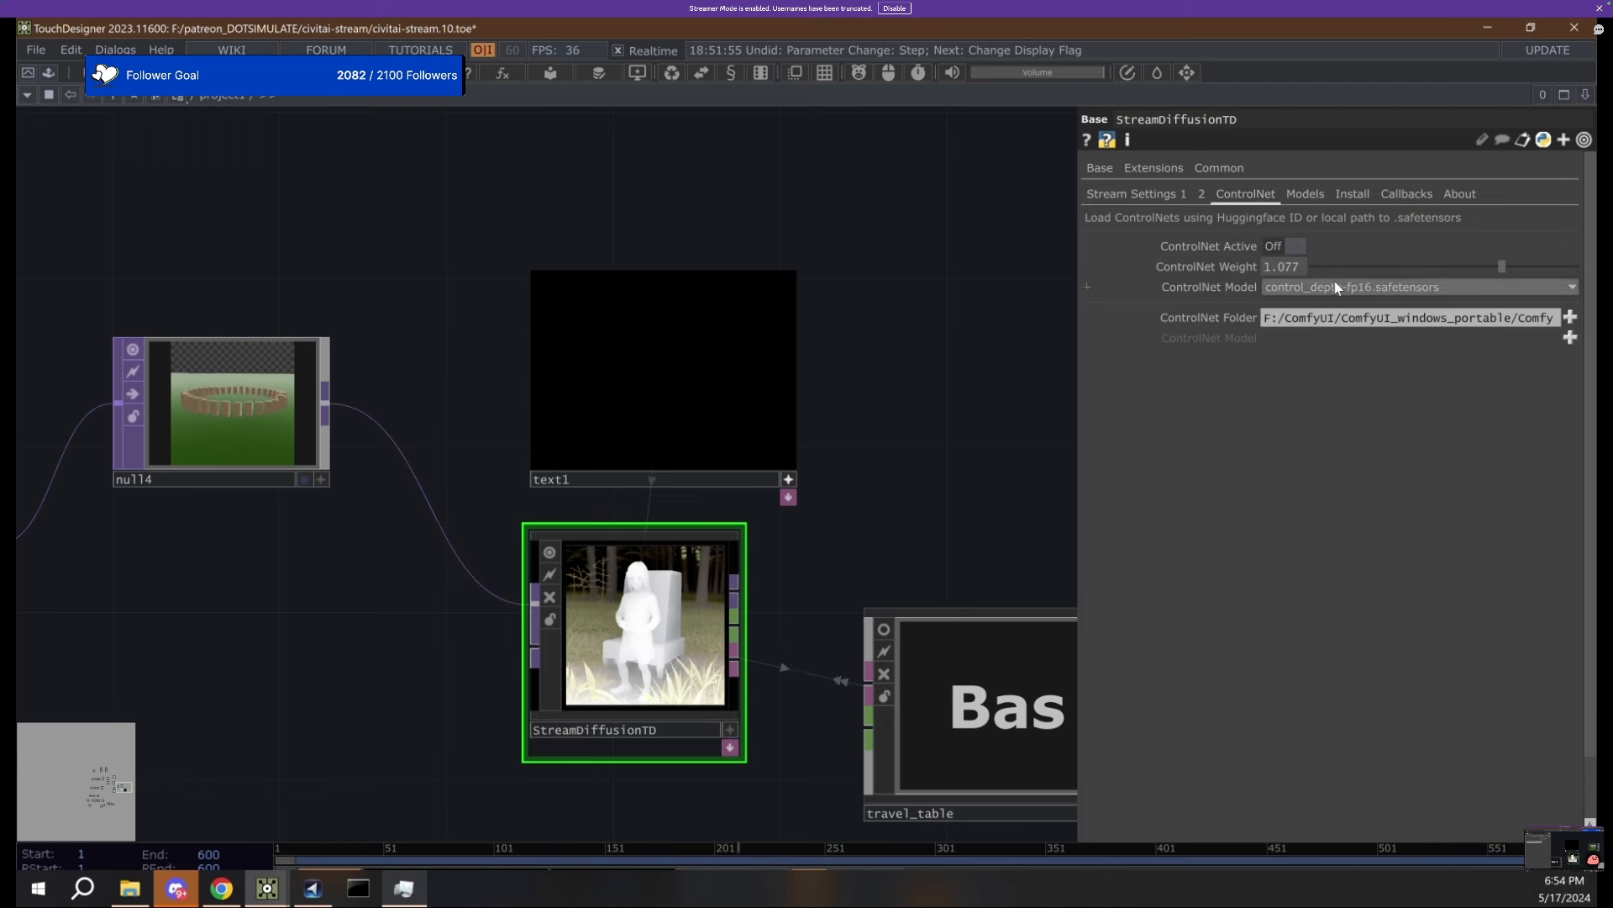
click(1307, 194)
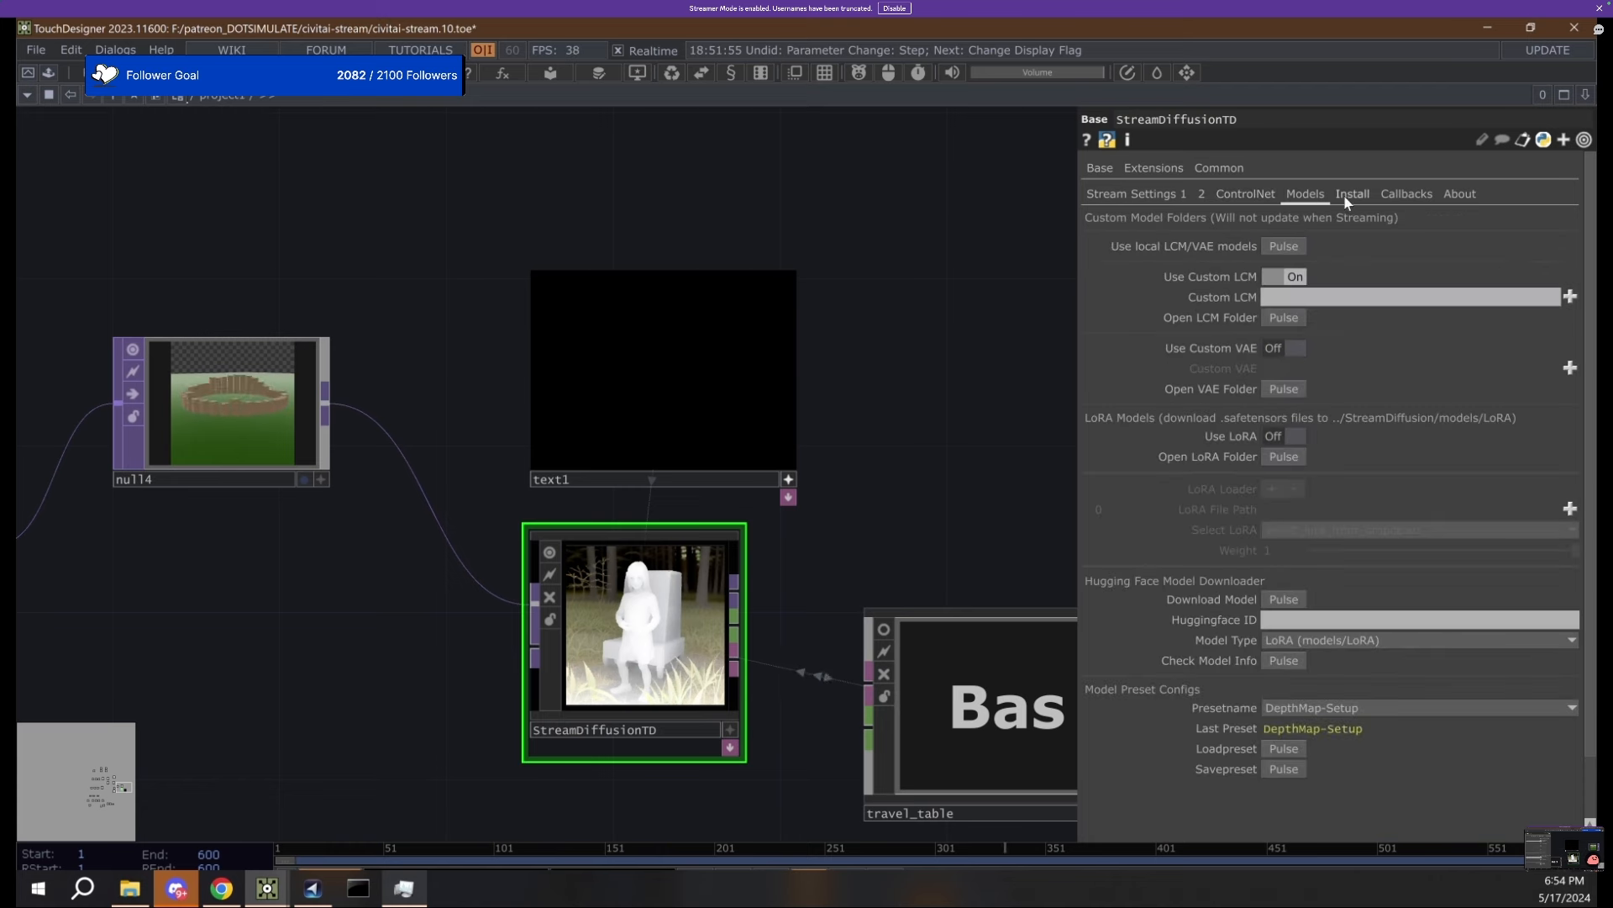
click(1355, 196)
click(1306, 196)
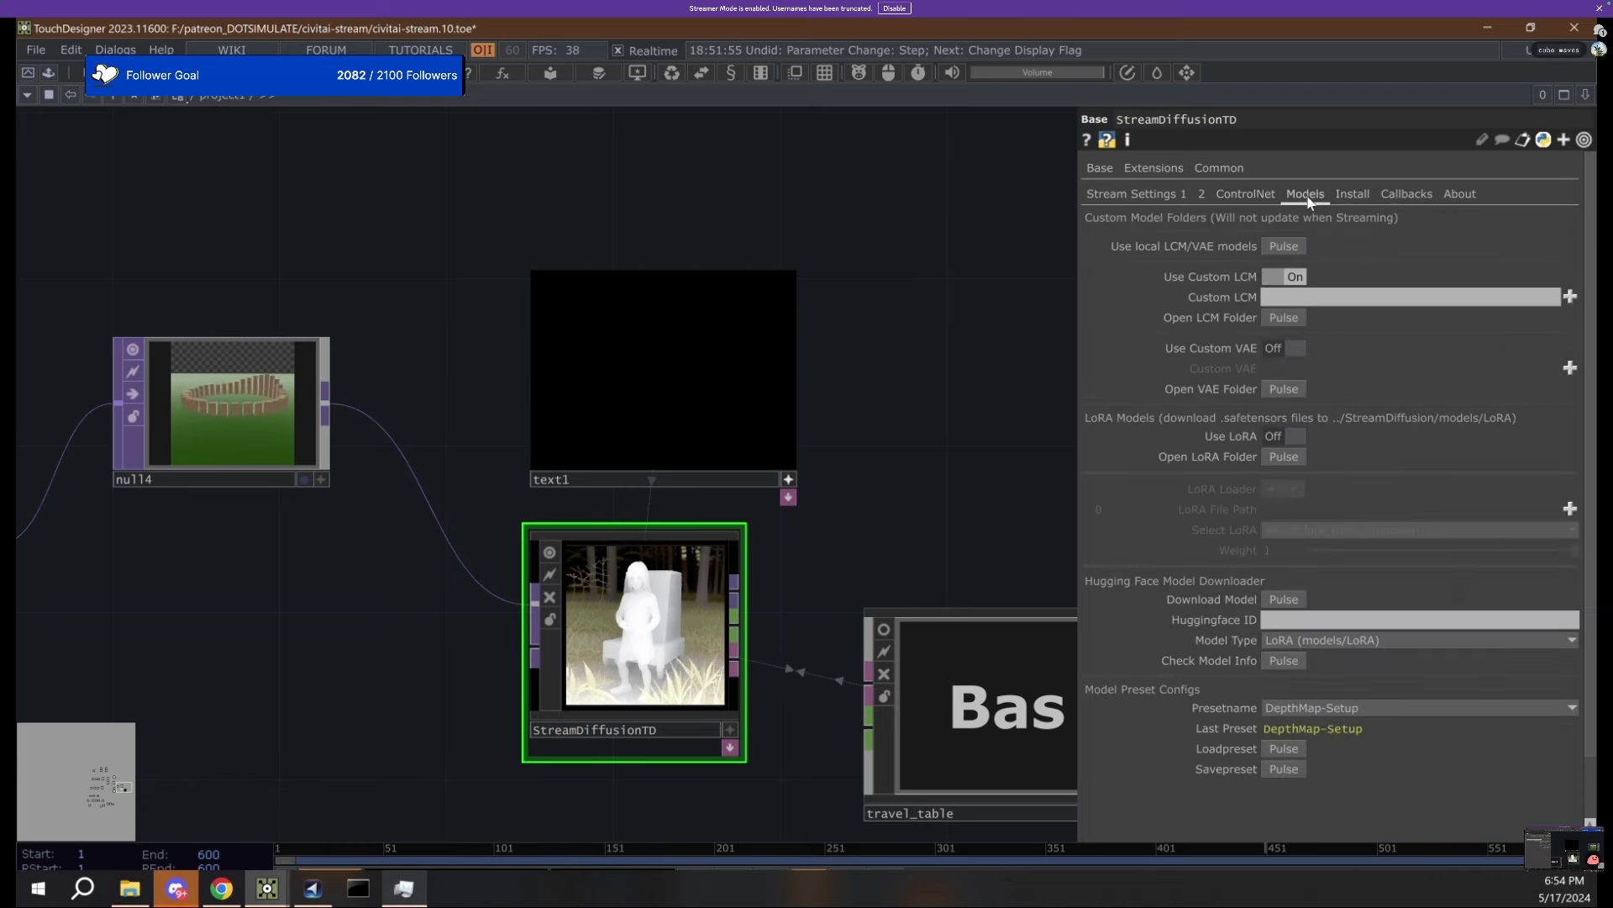
click(1164, 196)
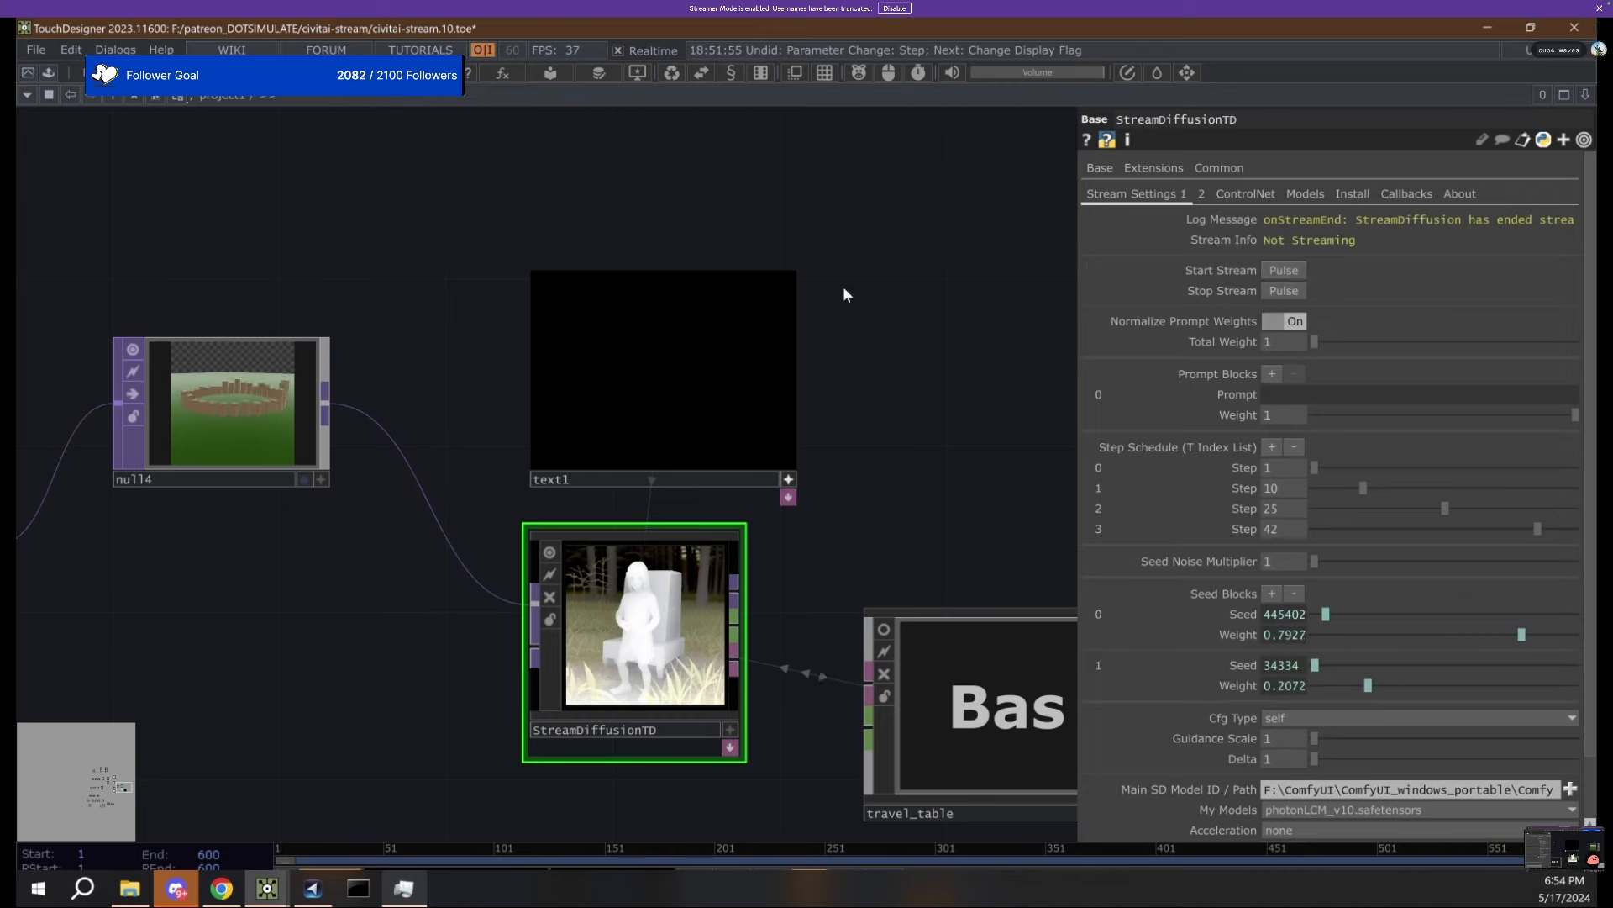
Connect the depth operator to StreamDiffusionTD's second input and move null4 to the open area above render1.
scroll(845, 294, down, 3)
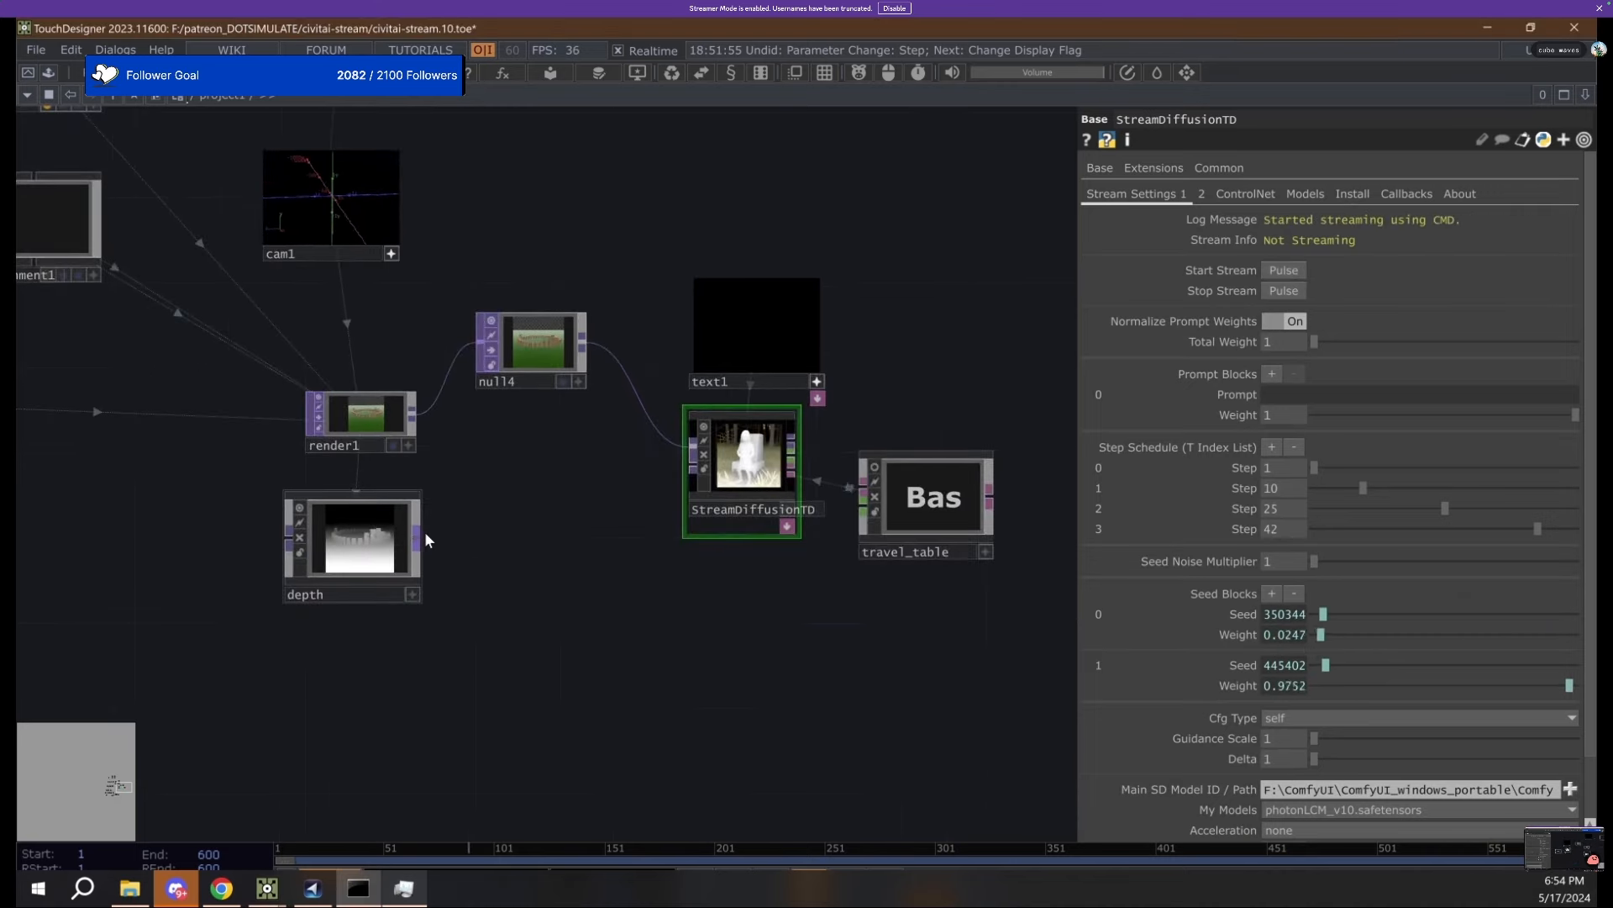
scroll(530, 315, up, 5)
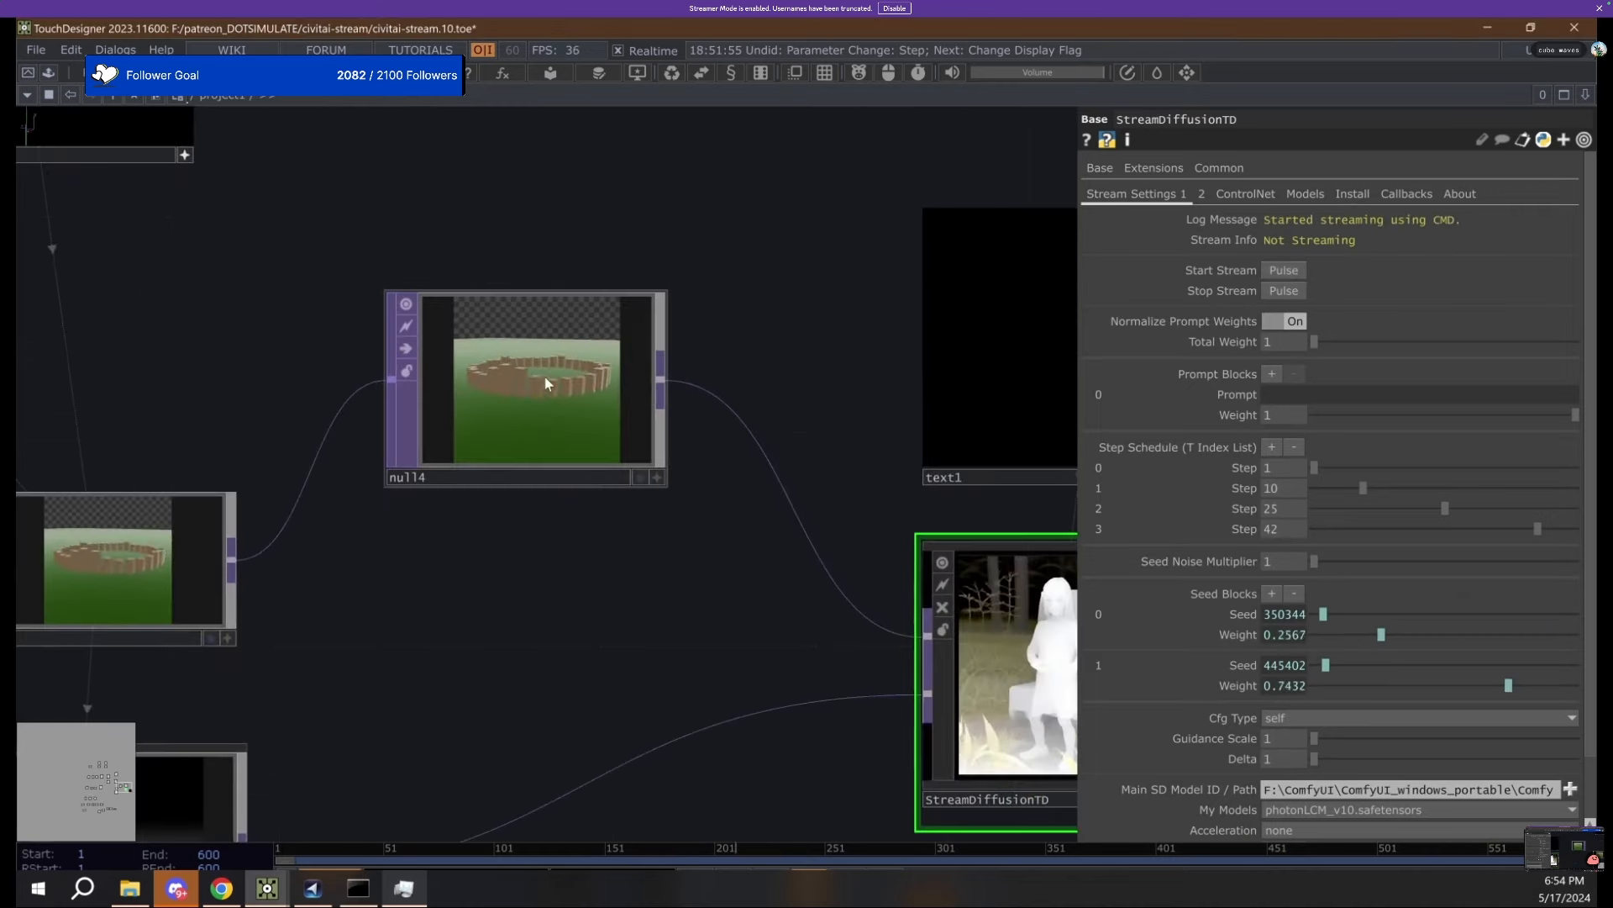
scroll(546, 377, down, 3)
drag(558, 469, 485, 352)
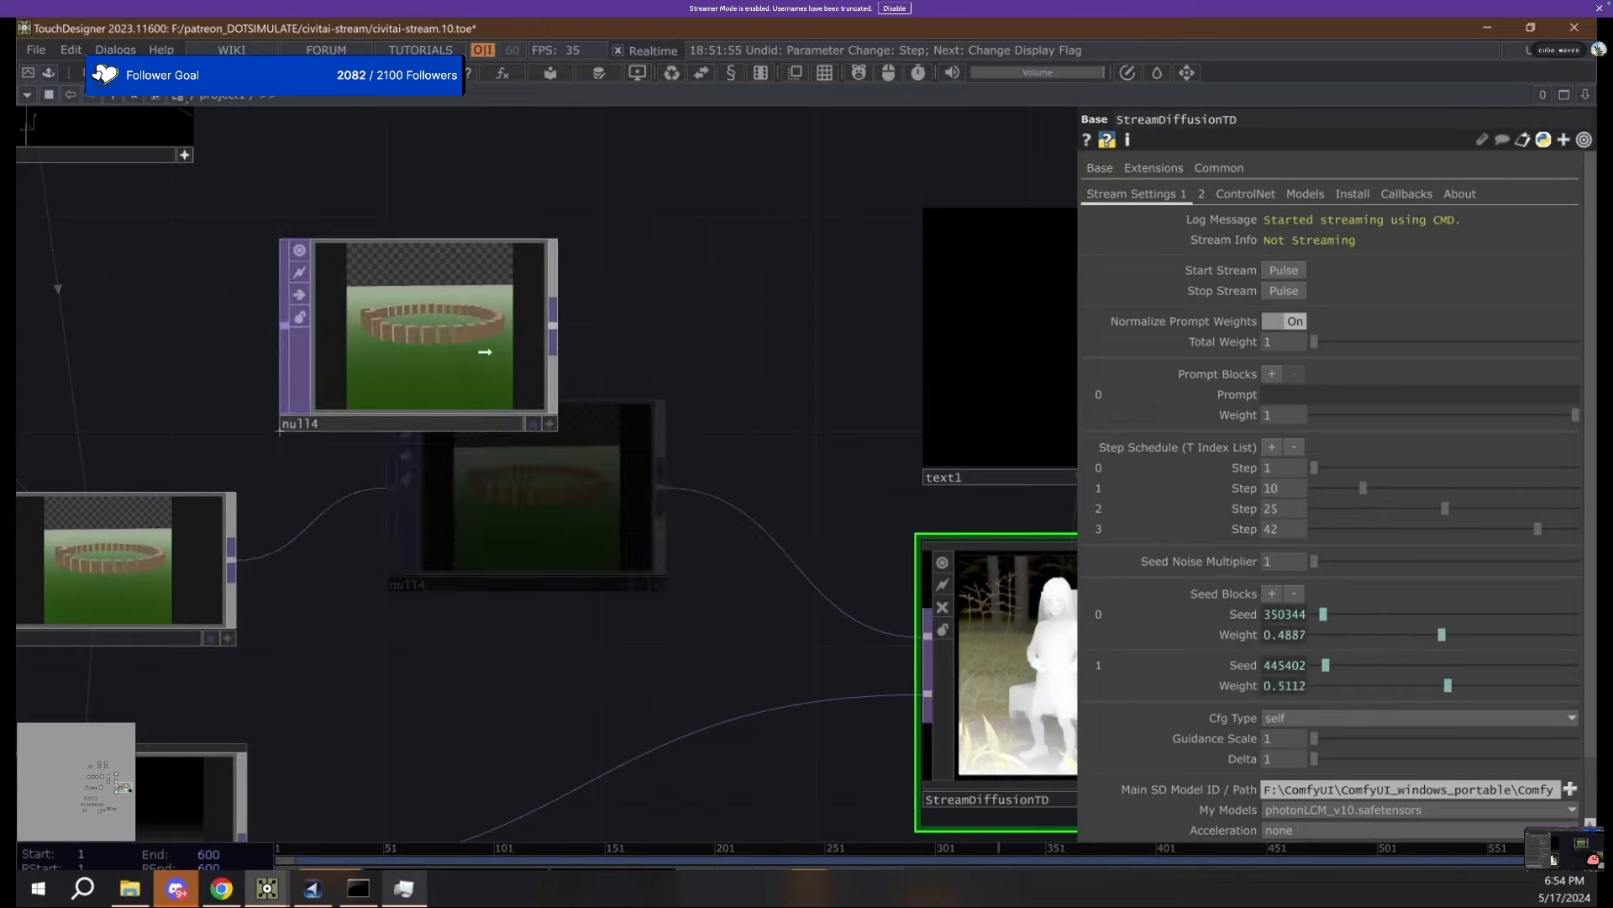
scroll(389, 315, up, 4)
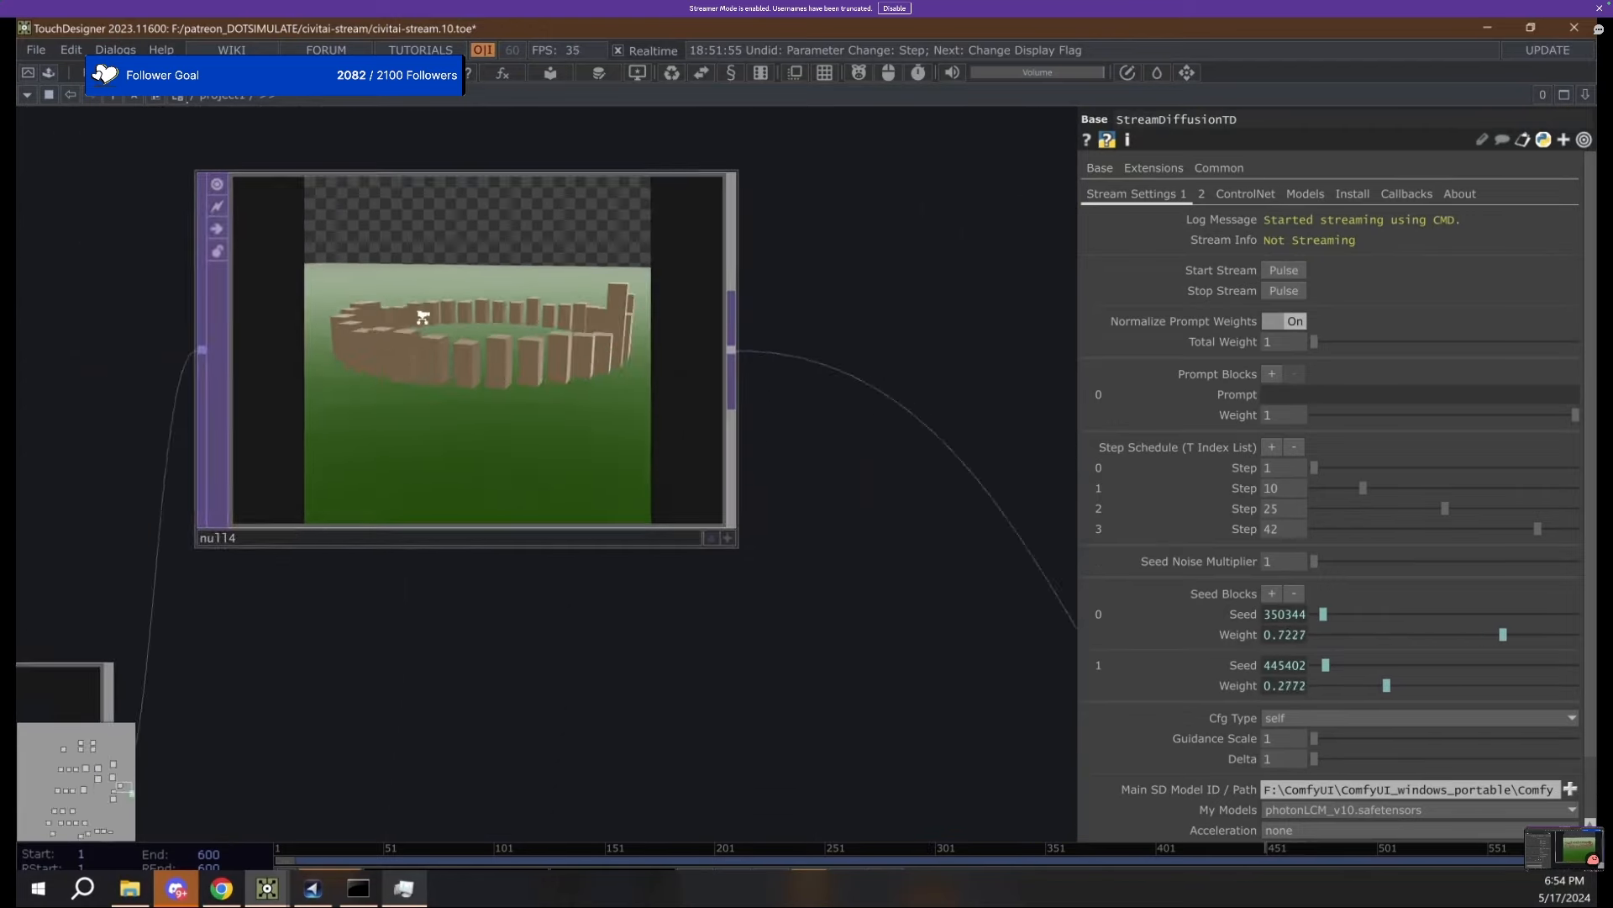
scroll(473, 358, down, 6)
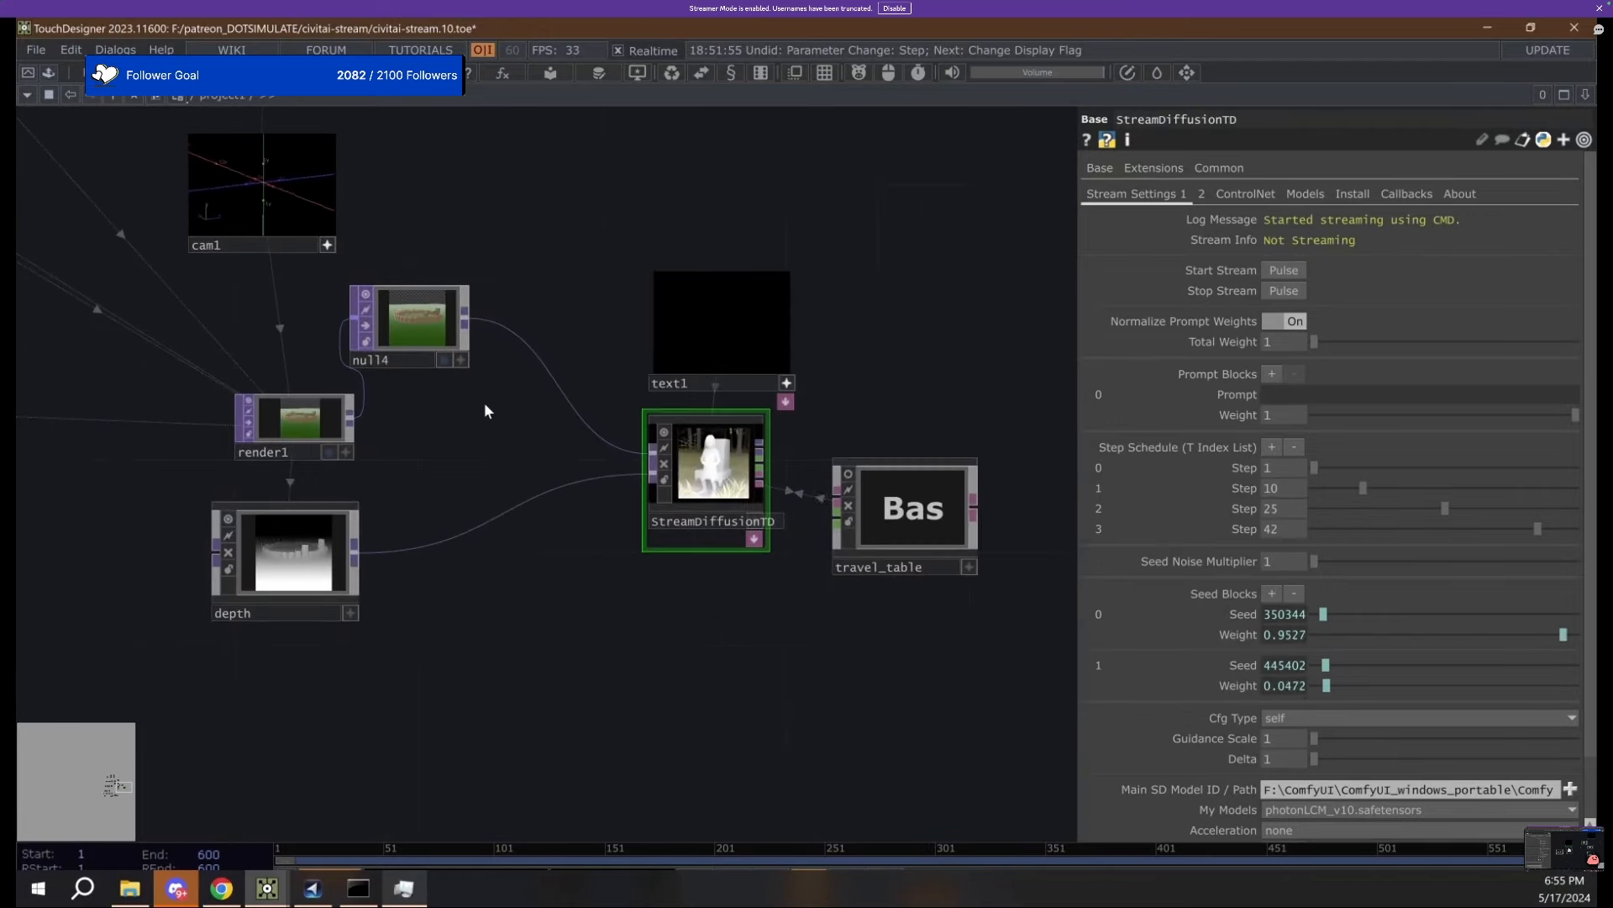
Create a Noise TOP and place it just below null4.
key(Tab)
key(Tab)
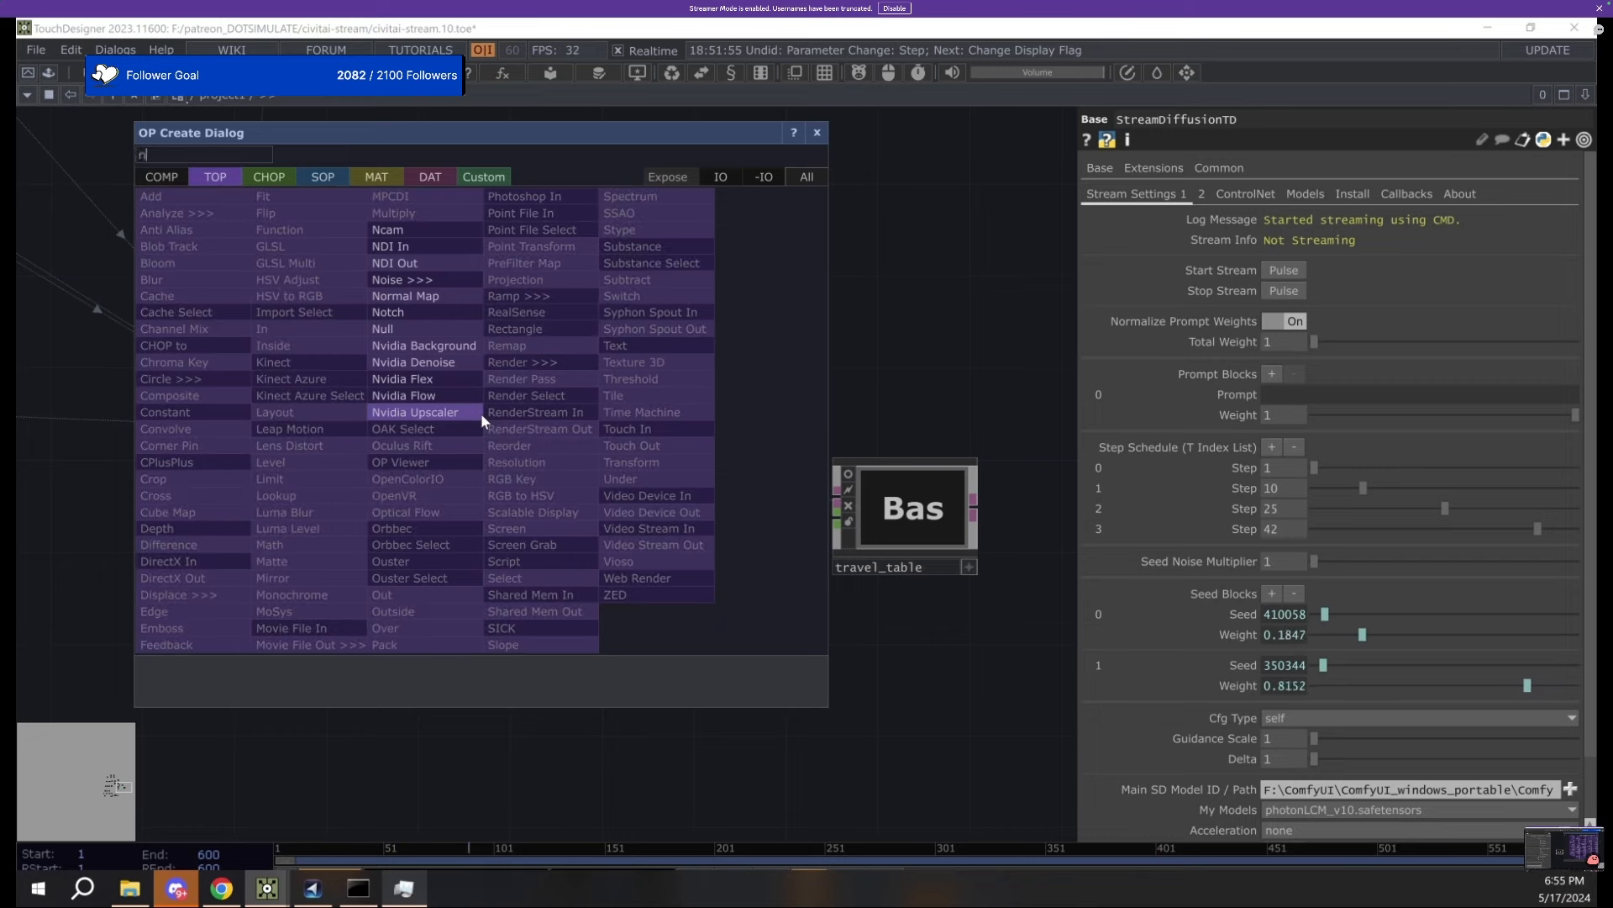
key(Return)
click(480, 412)
scroll(481, 412, up, 4)
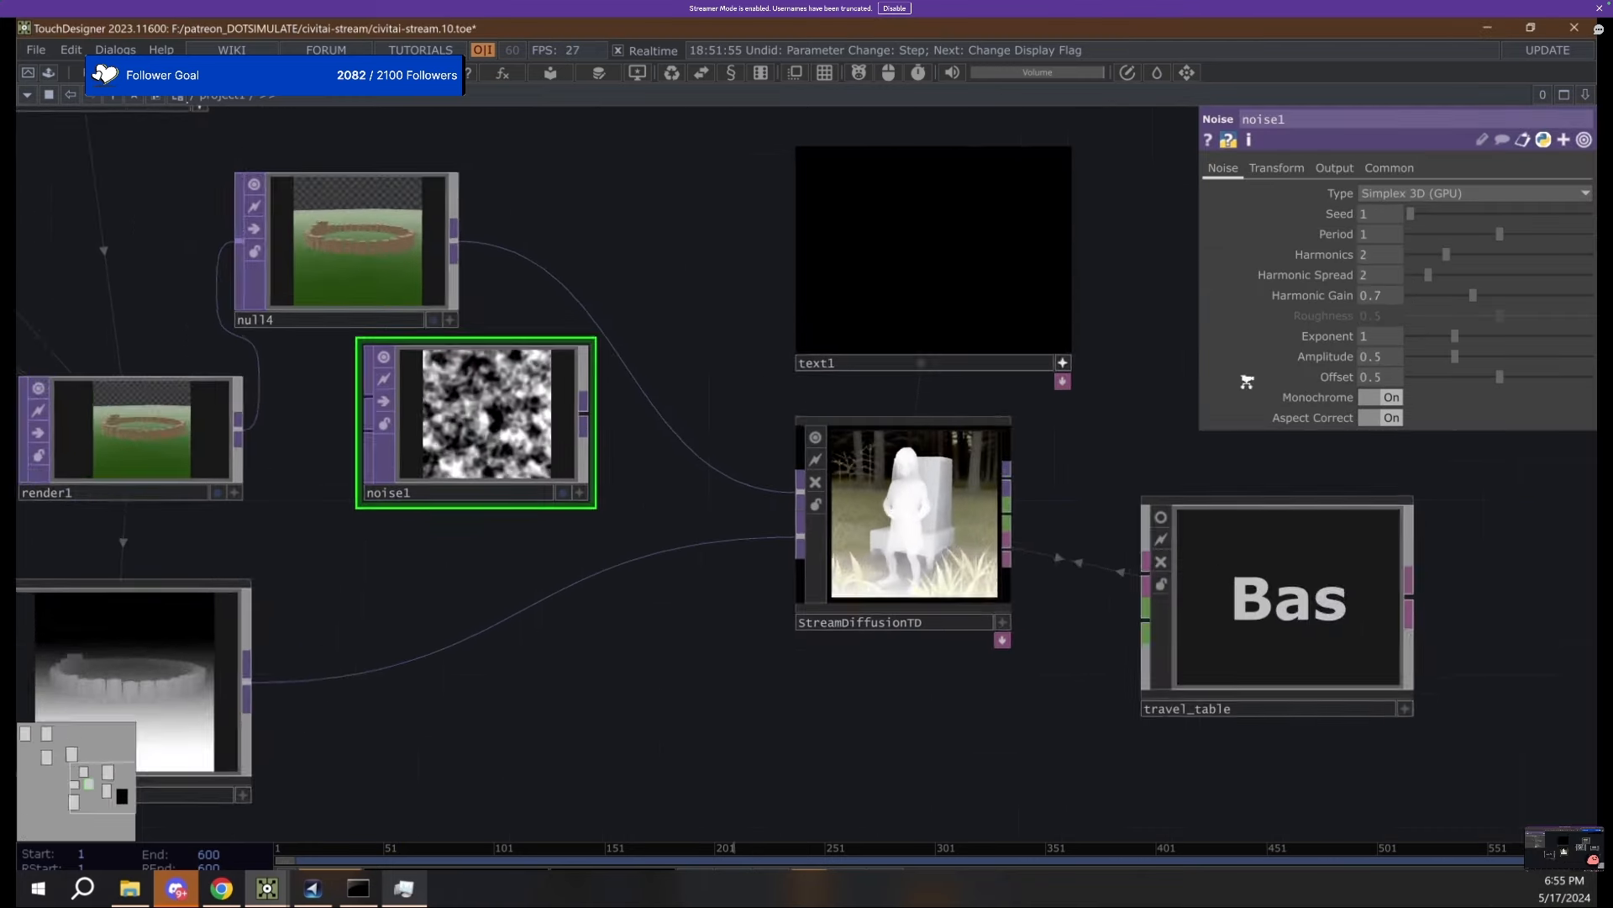
Turn off Monochrome on noise1 and set its Period to 0.25, Amplitude to 1.36 and Exponent to 0.83.
scroll(504, 433, down, 3)
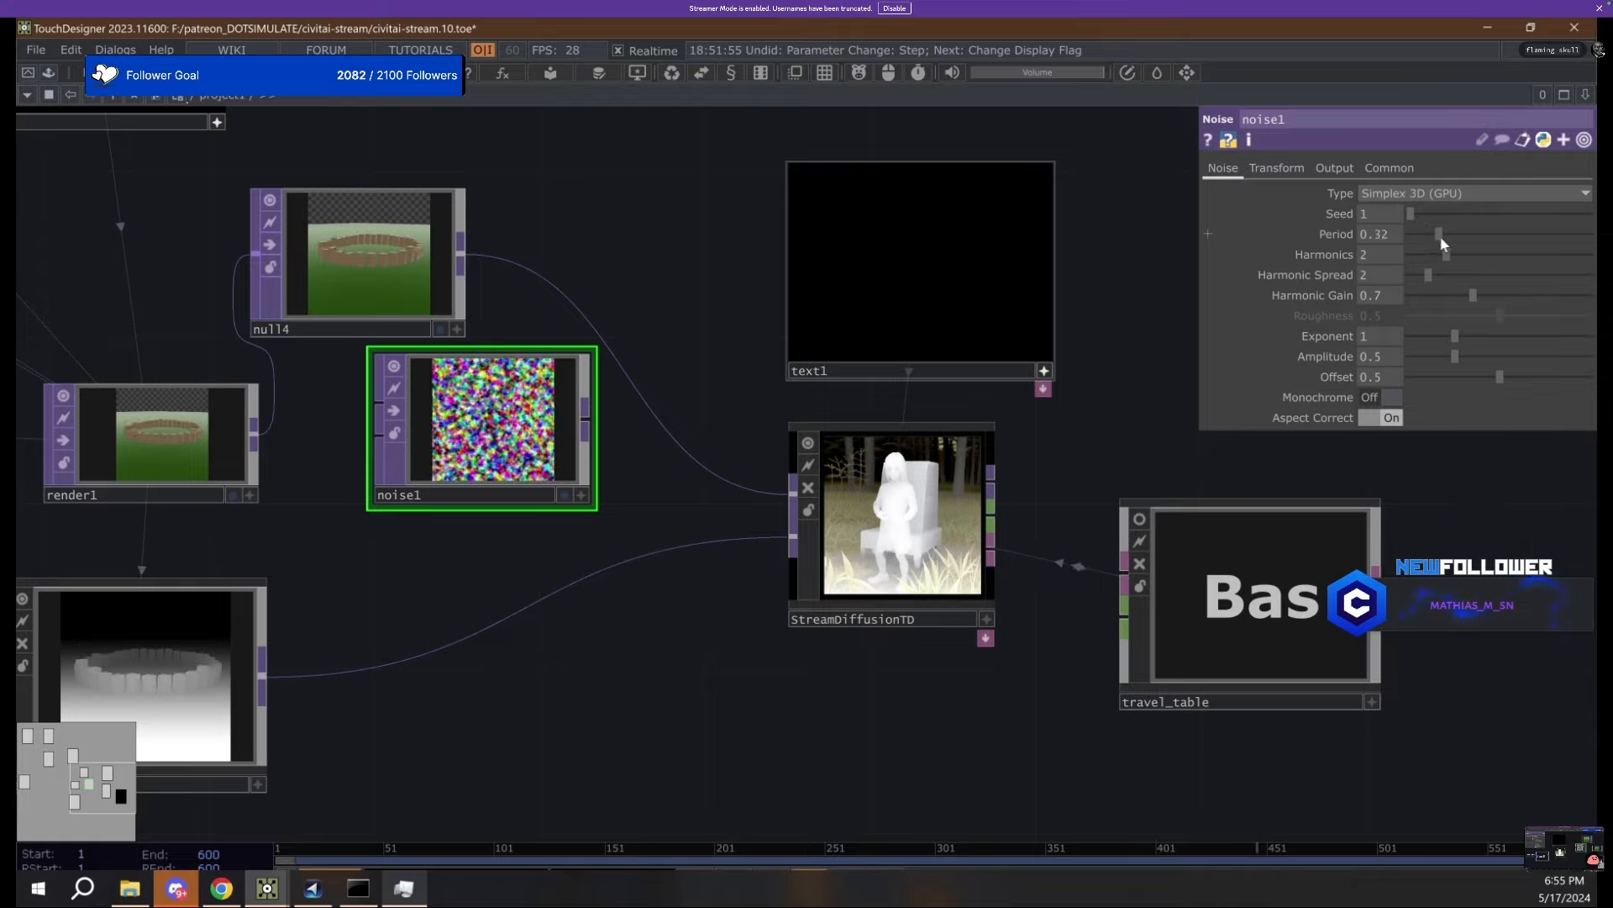
drag(1440, 235, 1433, 234)
scroll(420, 441, up, 5)
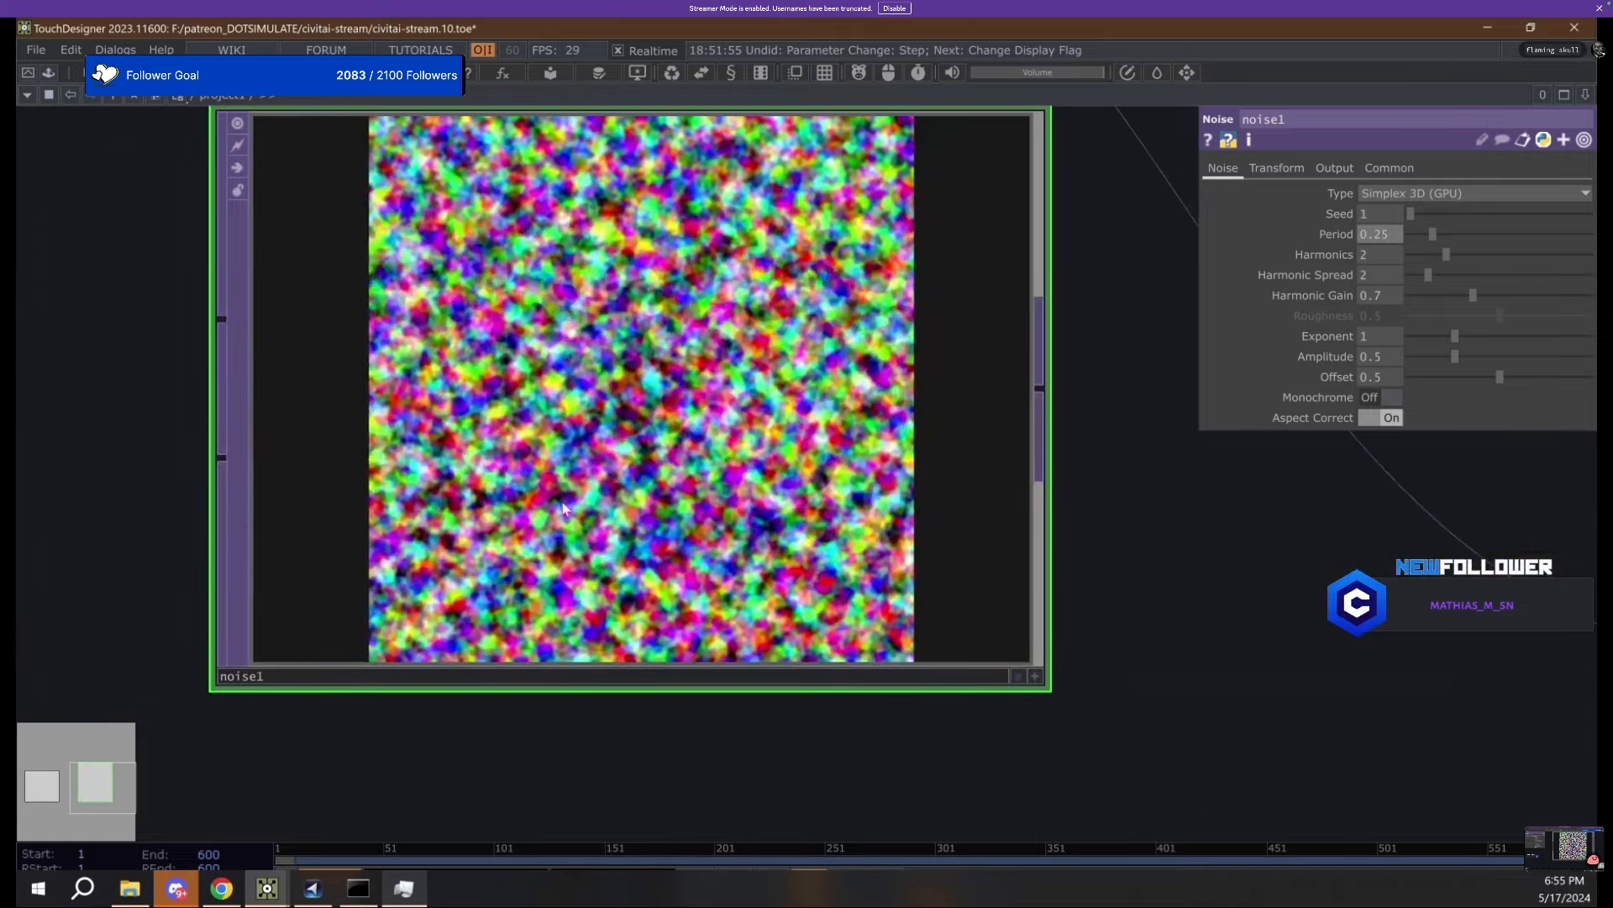
scroll(563, 508, down, 5)
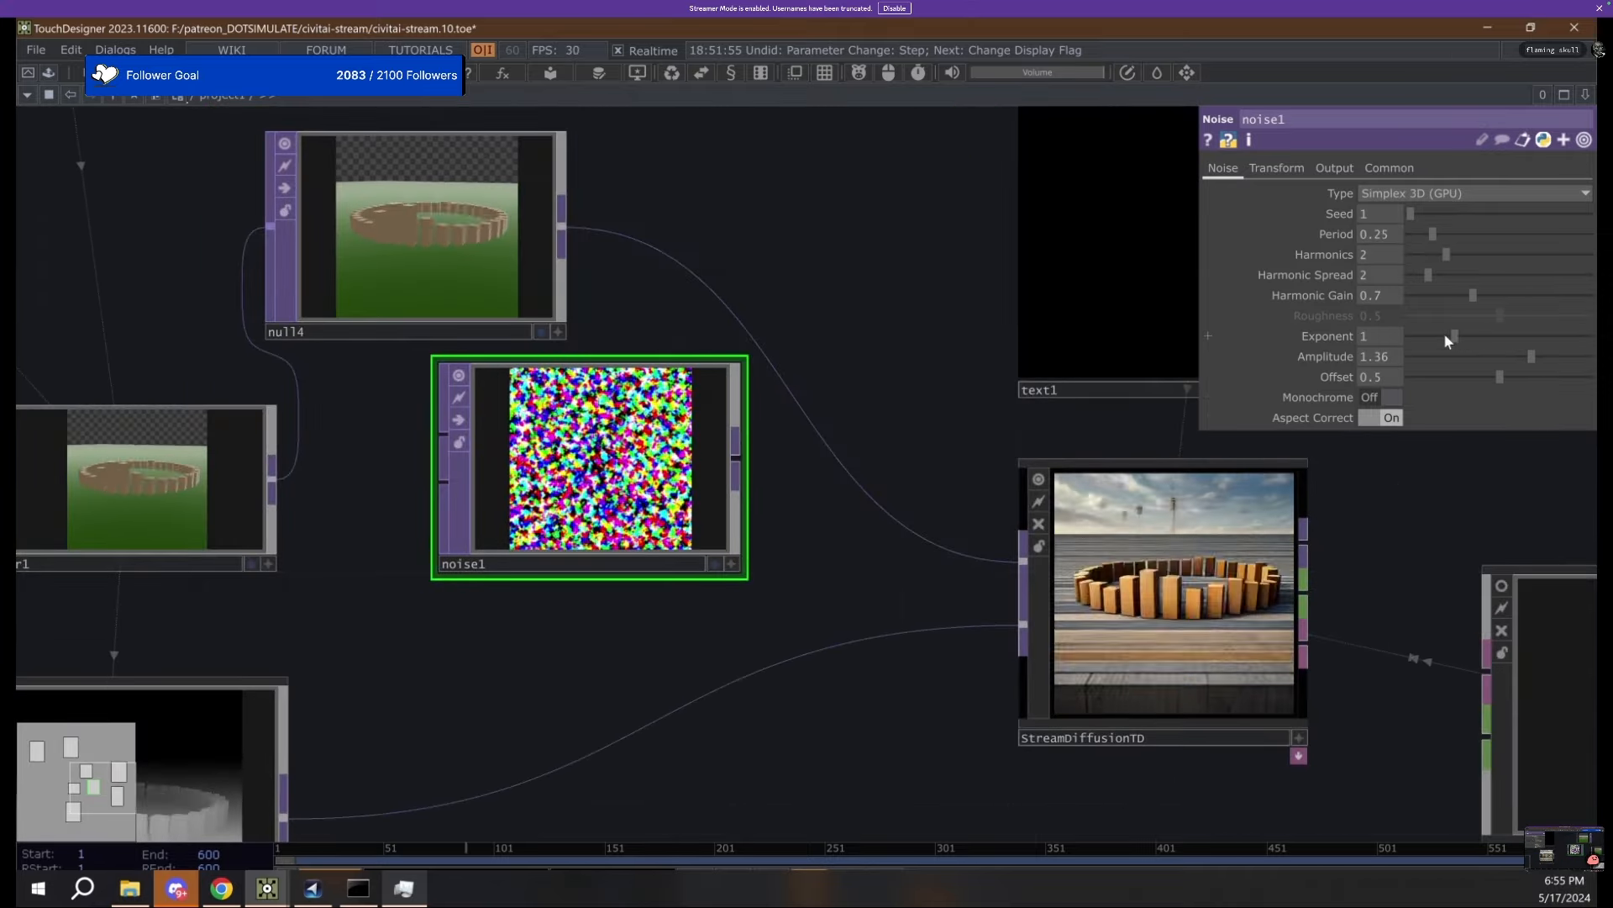
Select StreamDiffusionTD and examine its live output and seed interpolation while null4 feeds the first input.
drag(909, 644, 303, 612)
scroll(454, 603, up, 5)
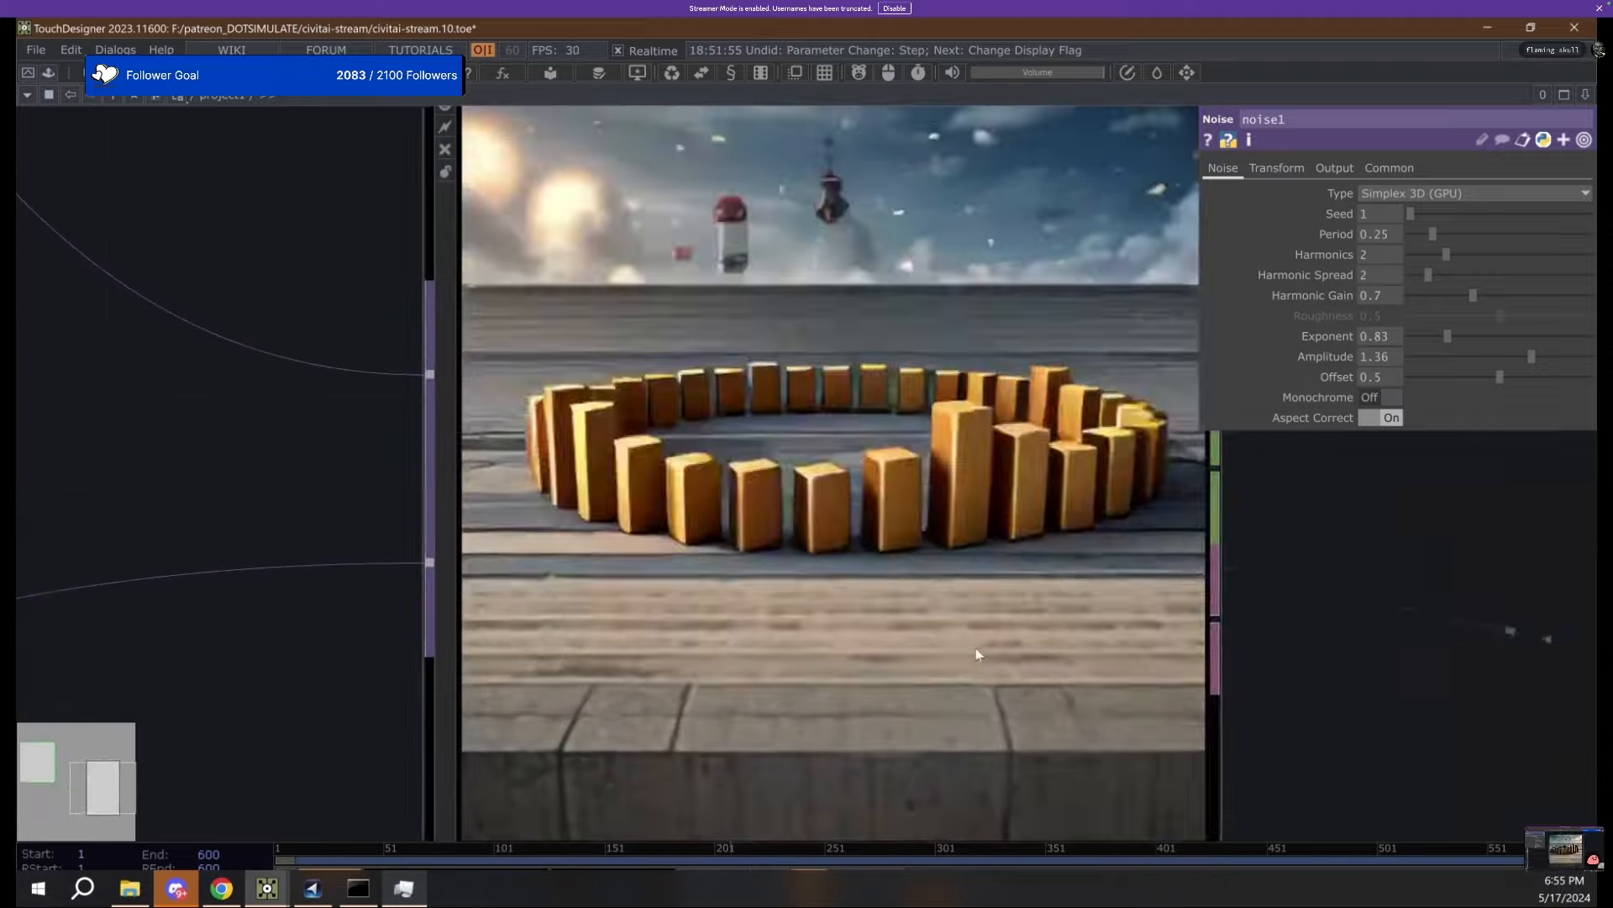
click(975, 648)
scroll(706, 463, down, 6)
drag(889, 487, 825, 642)
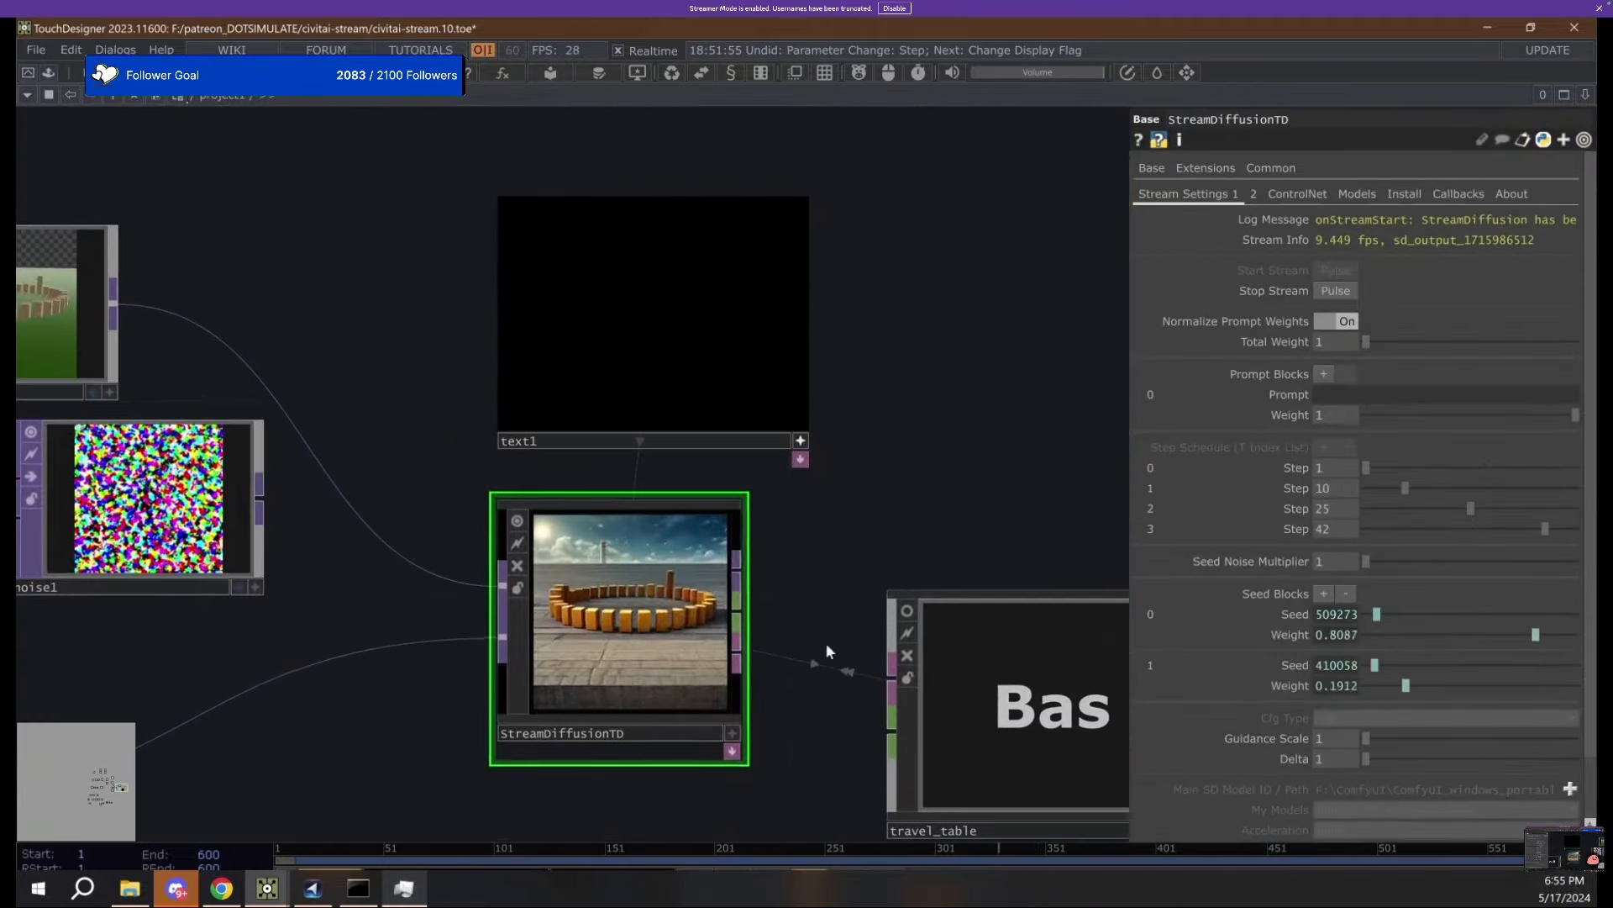
scroll(655, 647, up, 4)
scroll(630, 661, down, 4)
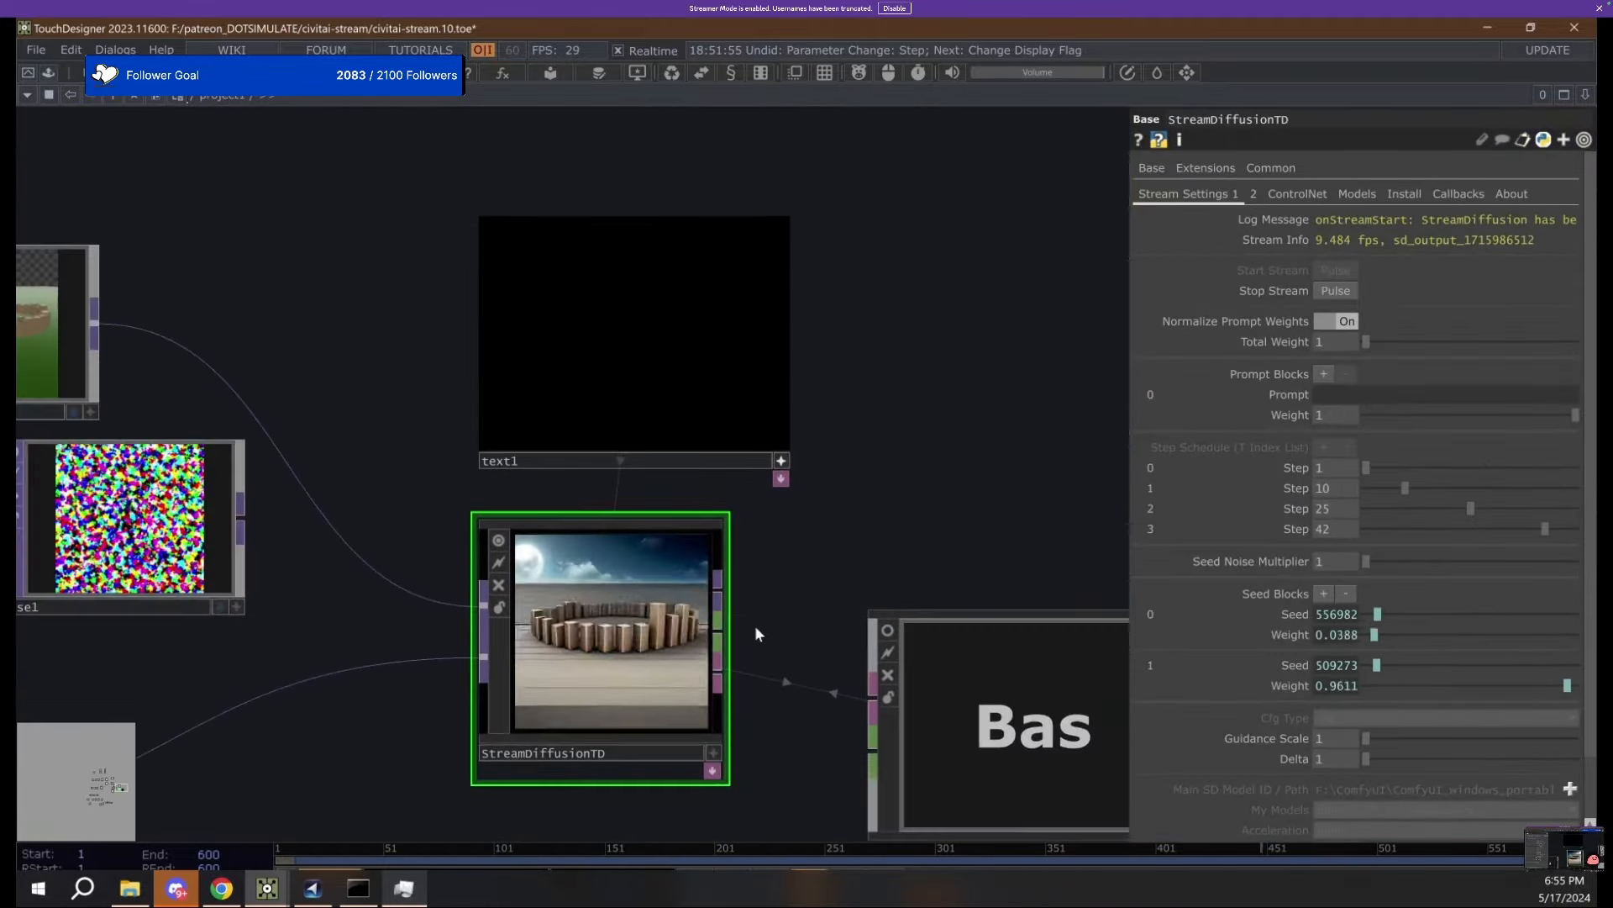
drag(804, 602, 929, 587)
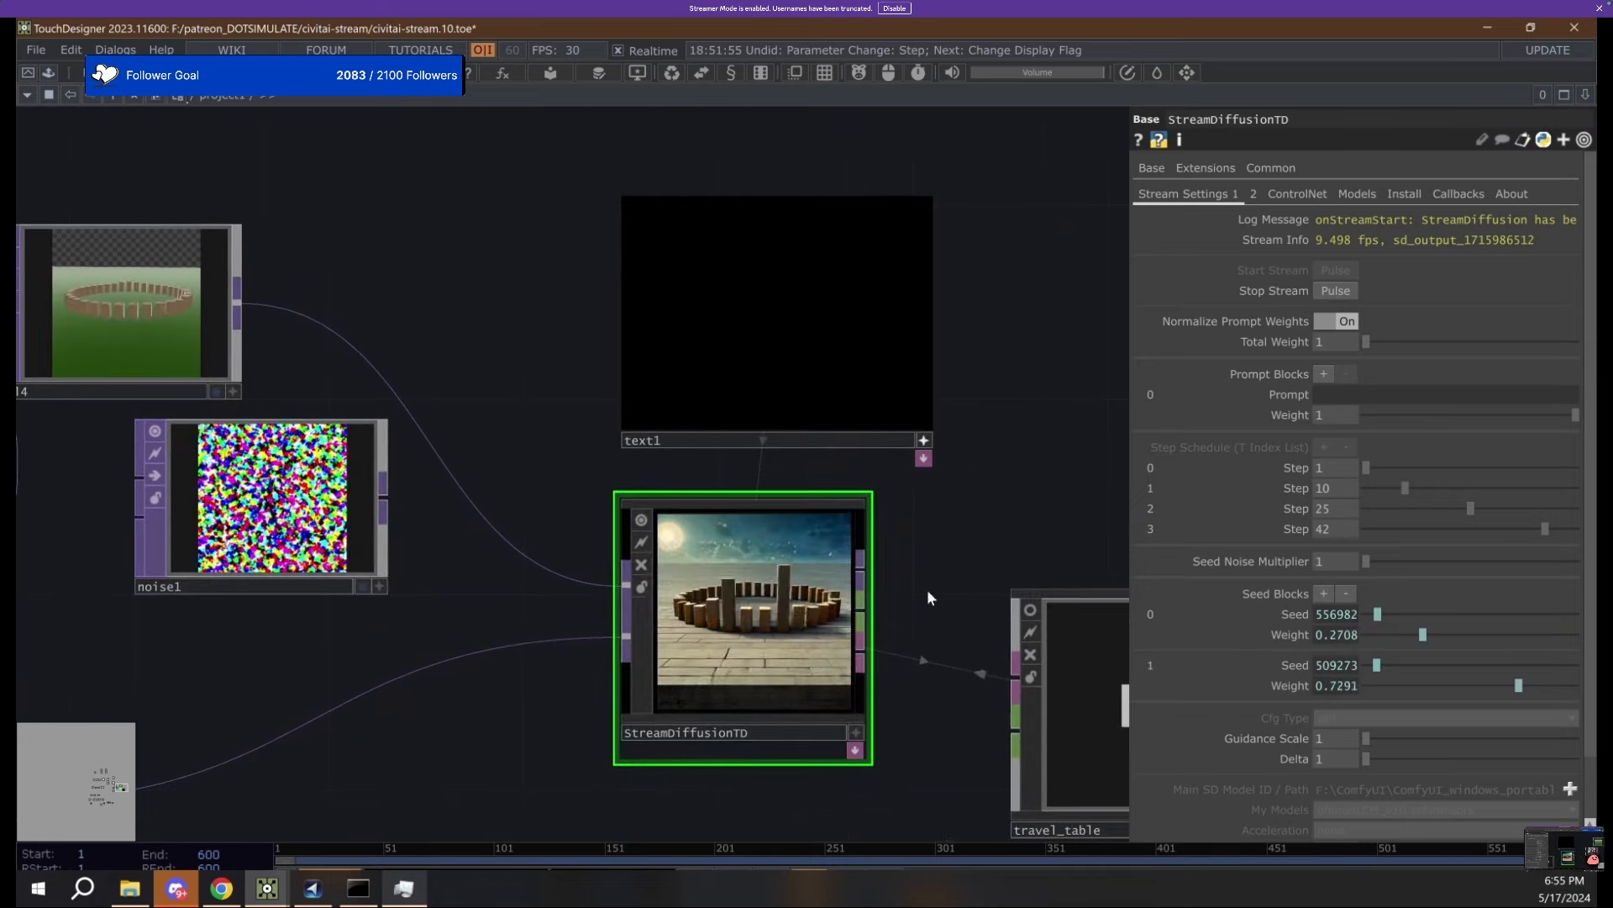
scroll(843, 628, up, 3)
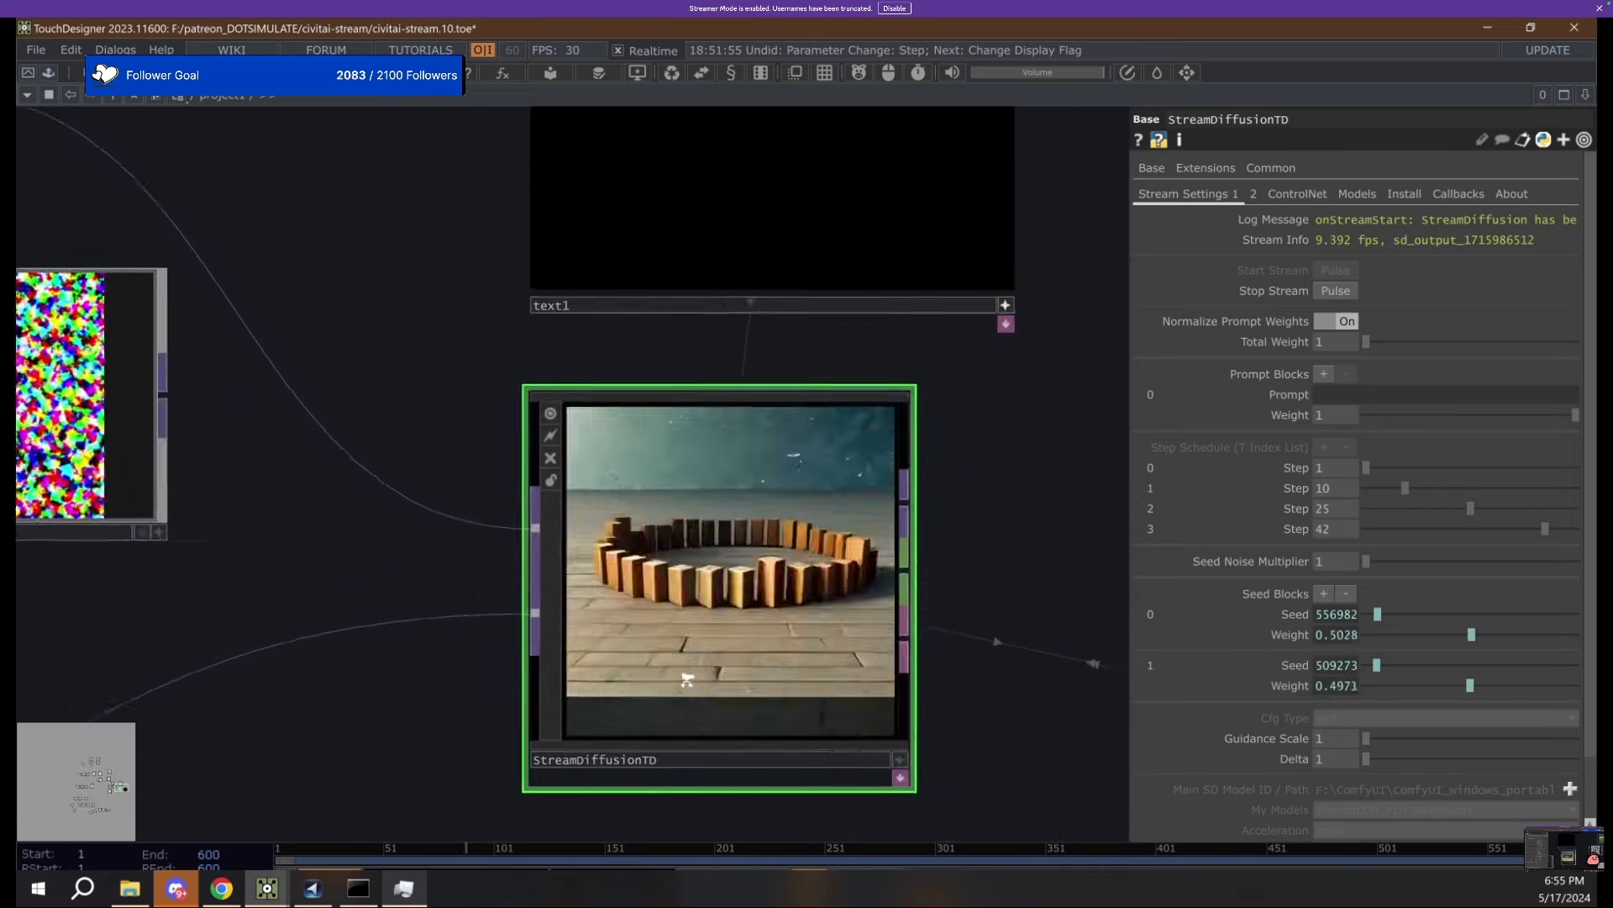
Feed noise1 into StreamDiffusionTD's first input in place of null4, and undo and redo the connection to compare the outputs.
scroll(759, 555, down, 3)
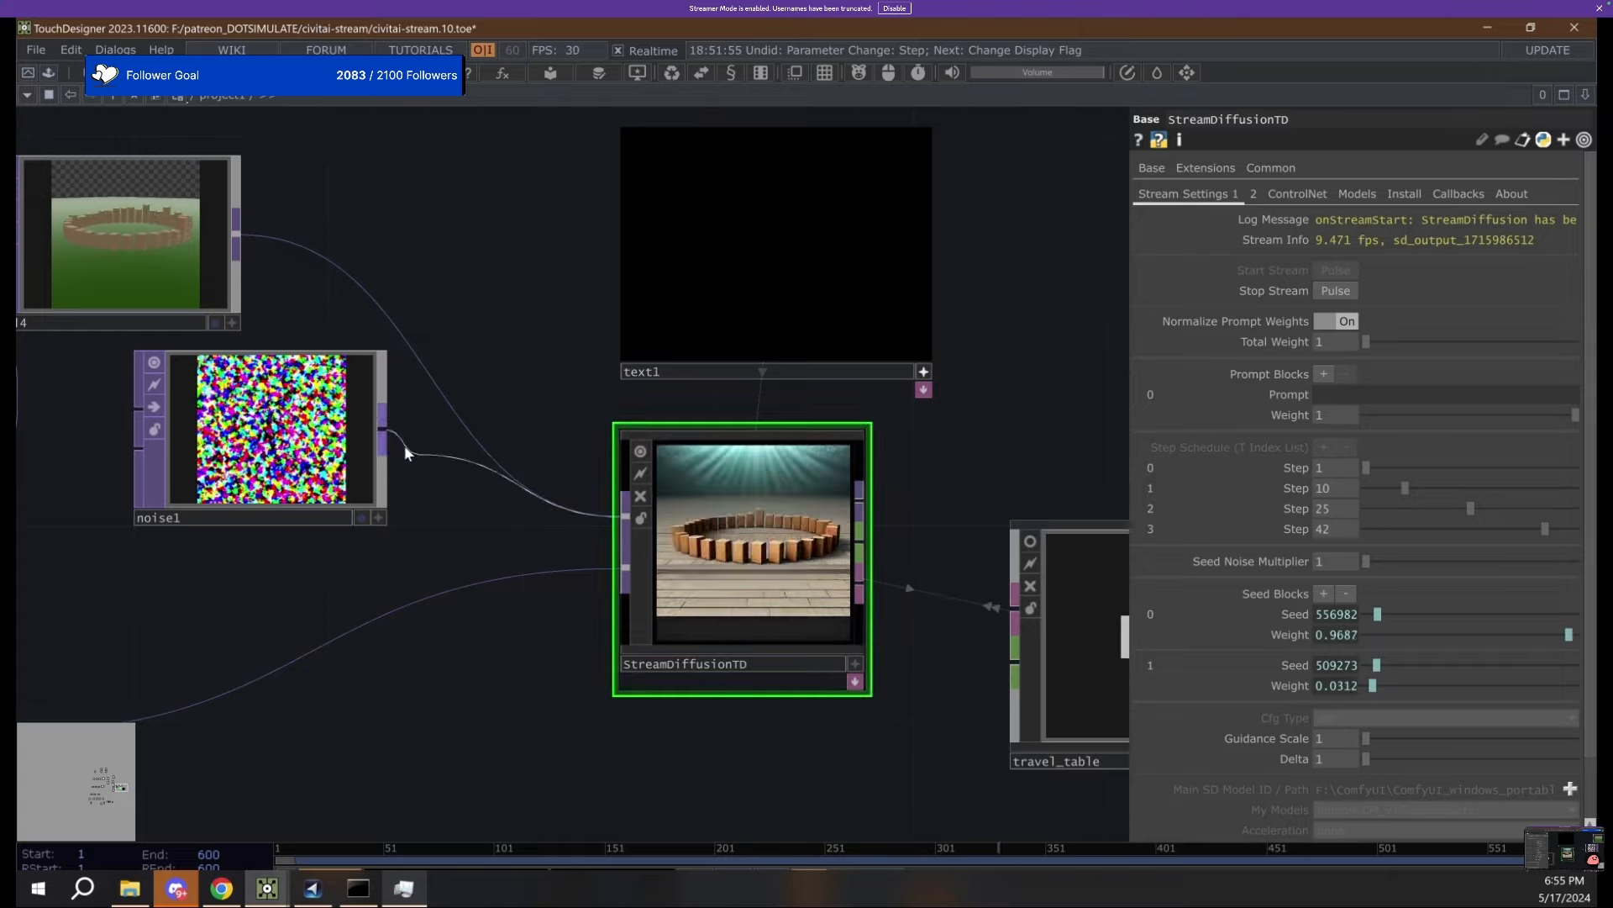
scroll(784, 593, up, 5)
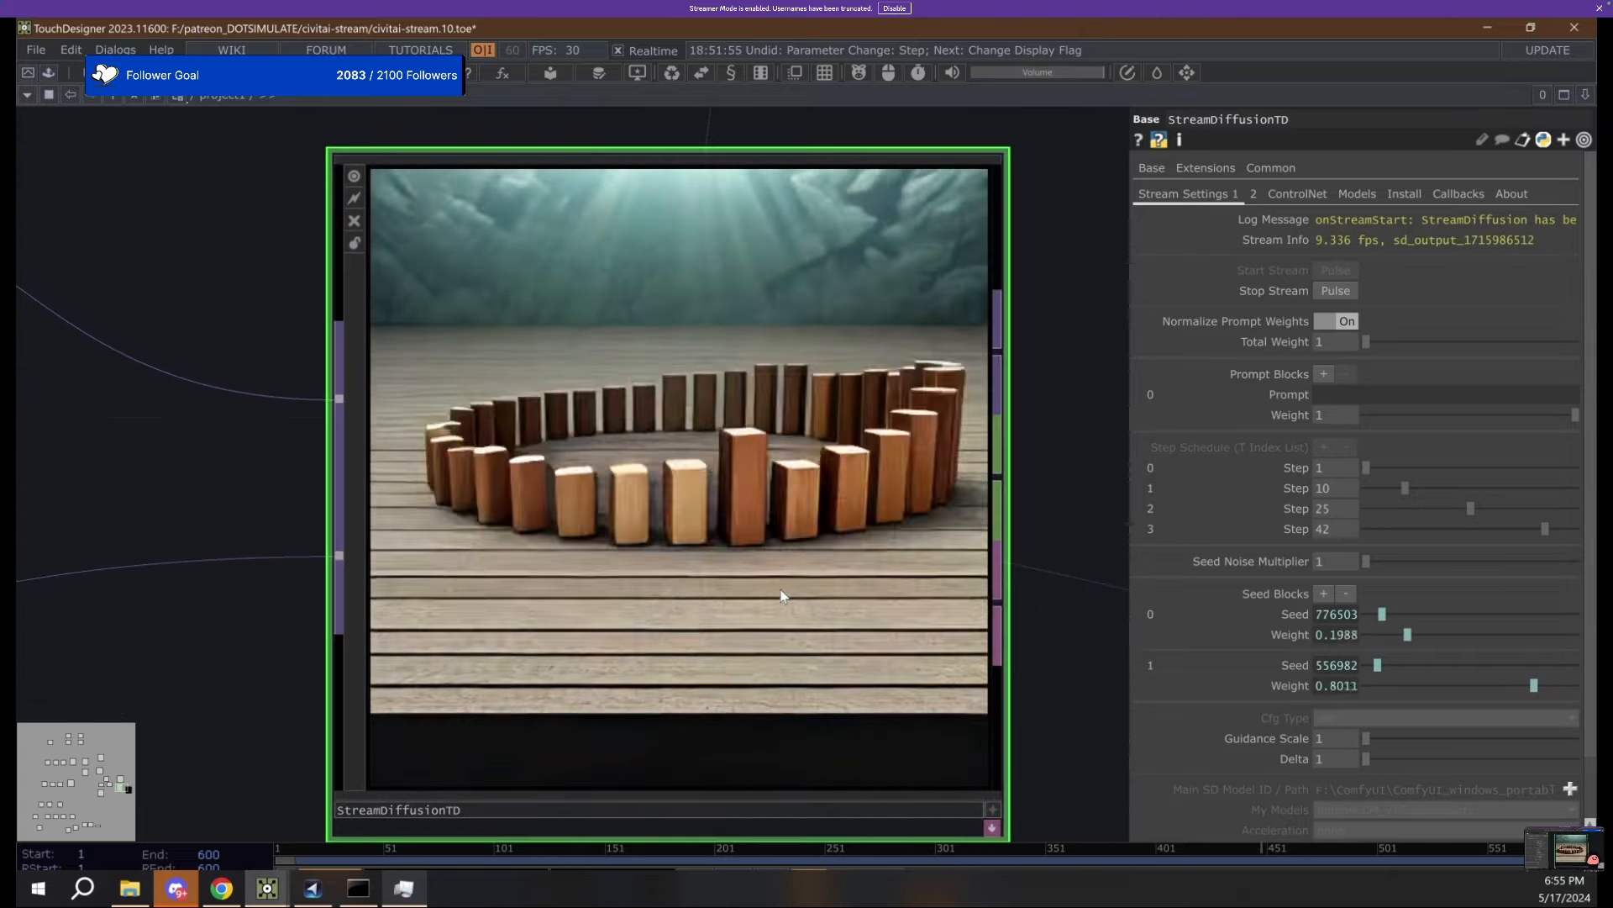
key(ctrl+z)
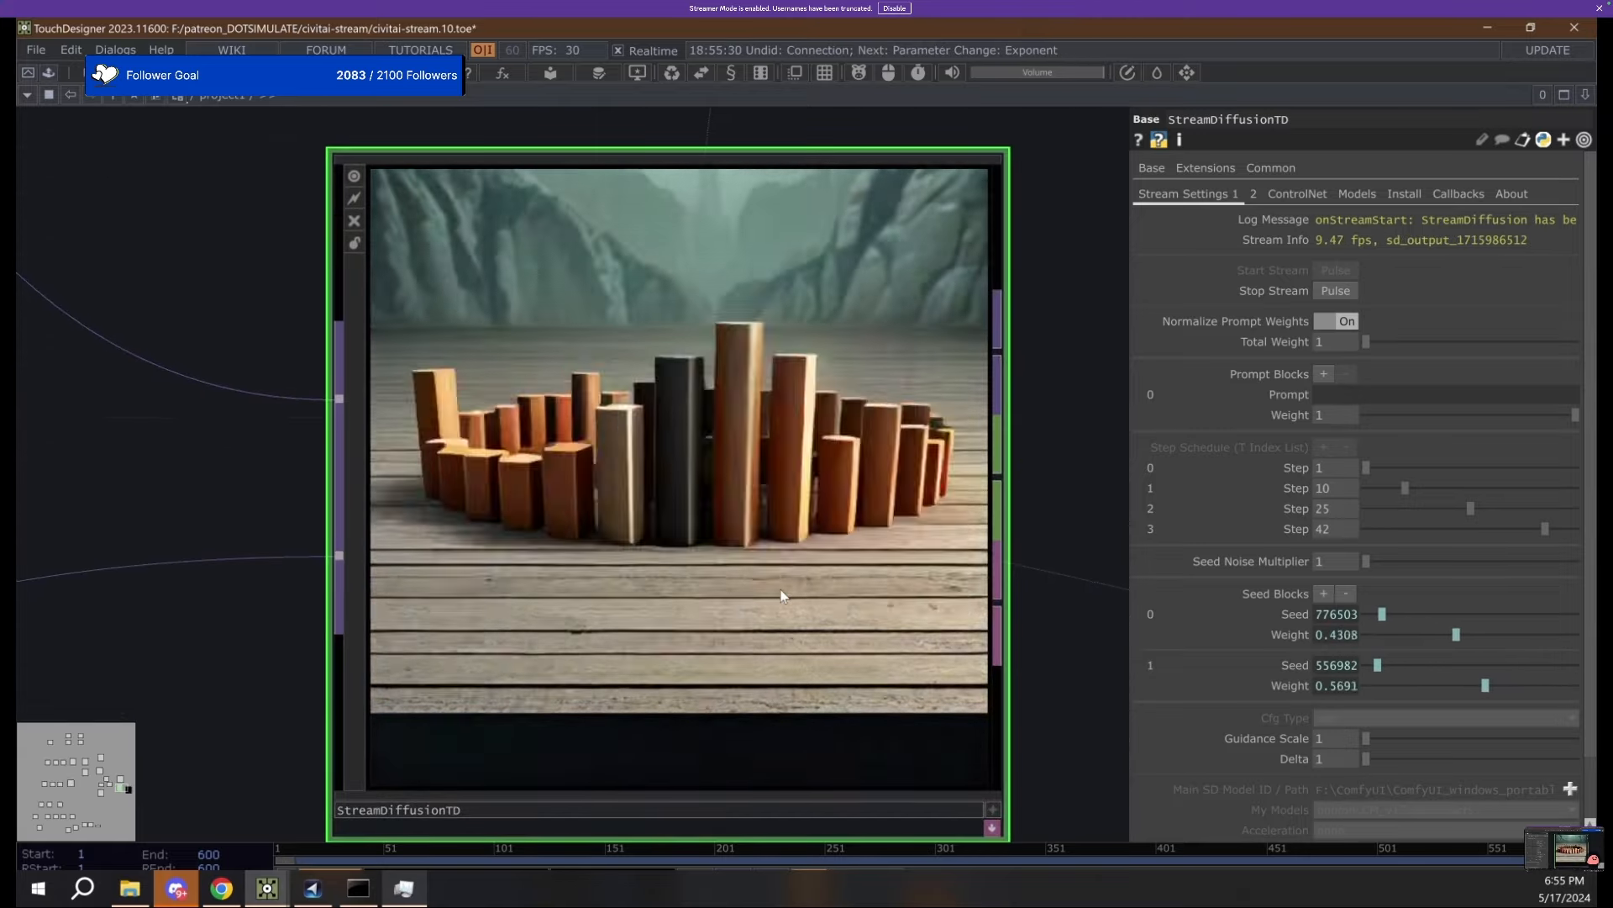
key(ctrl+y)
scroll(810, 587, down, 4)
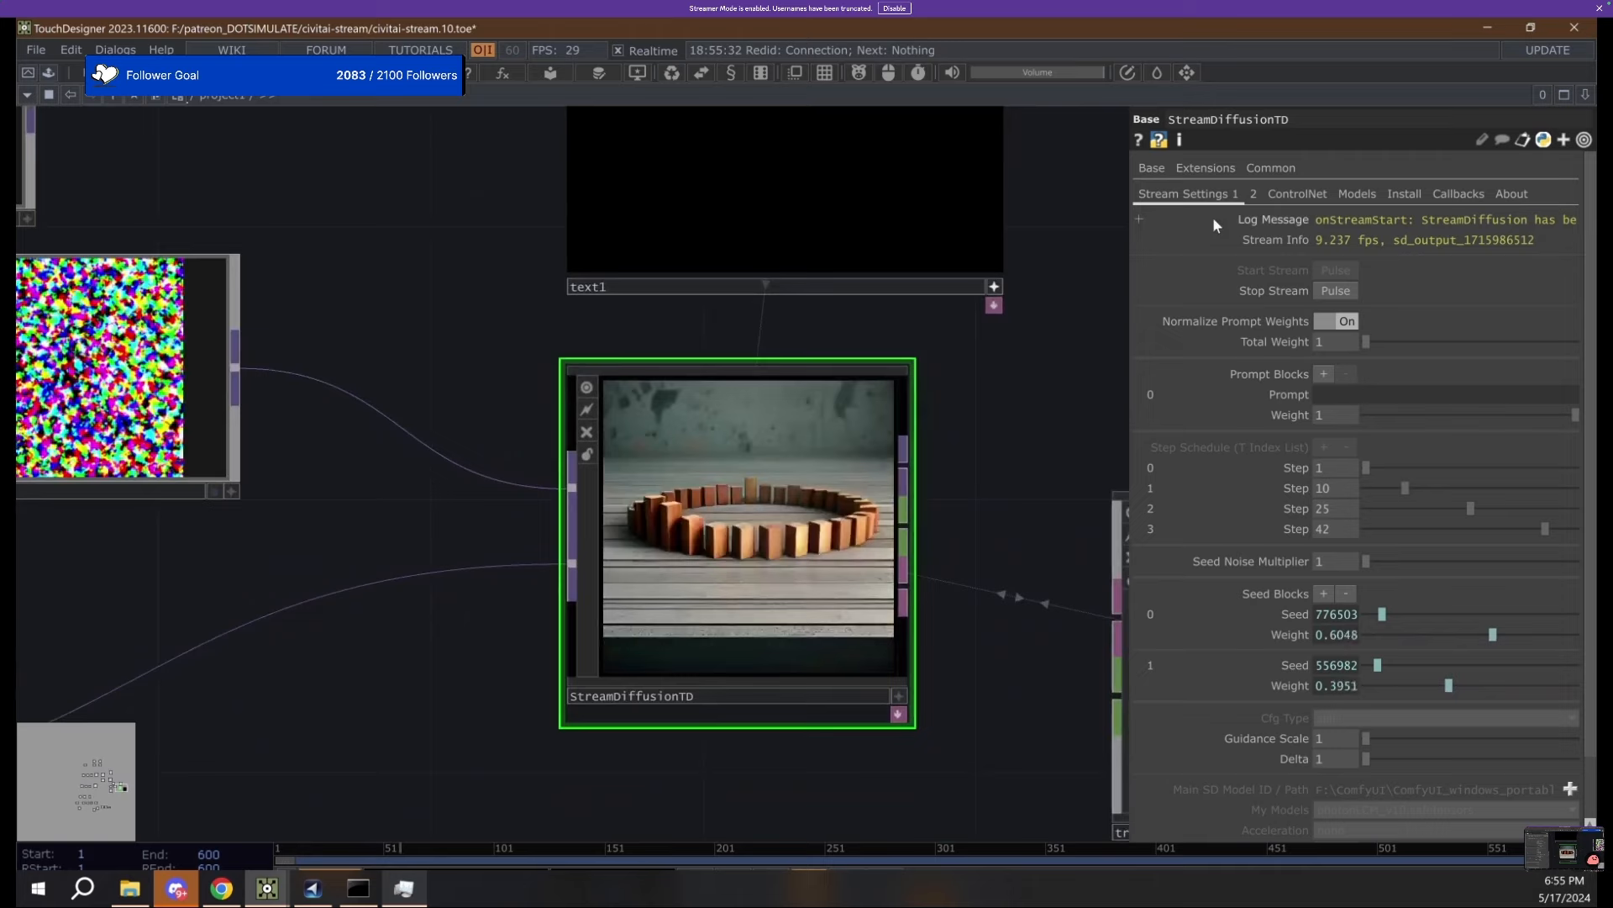
click(1253, 194)
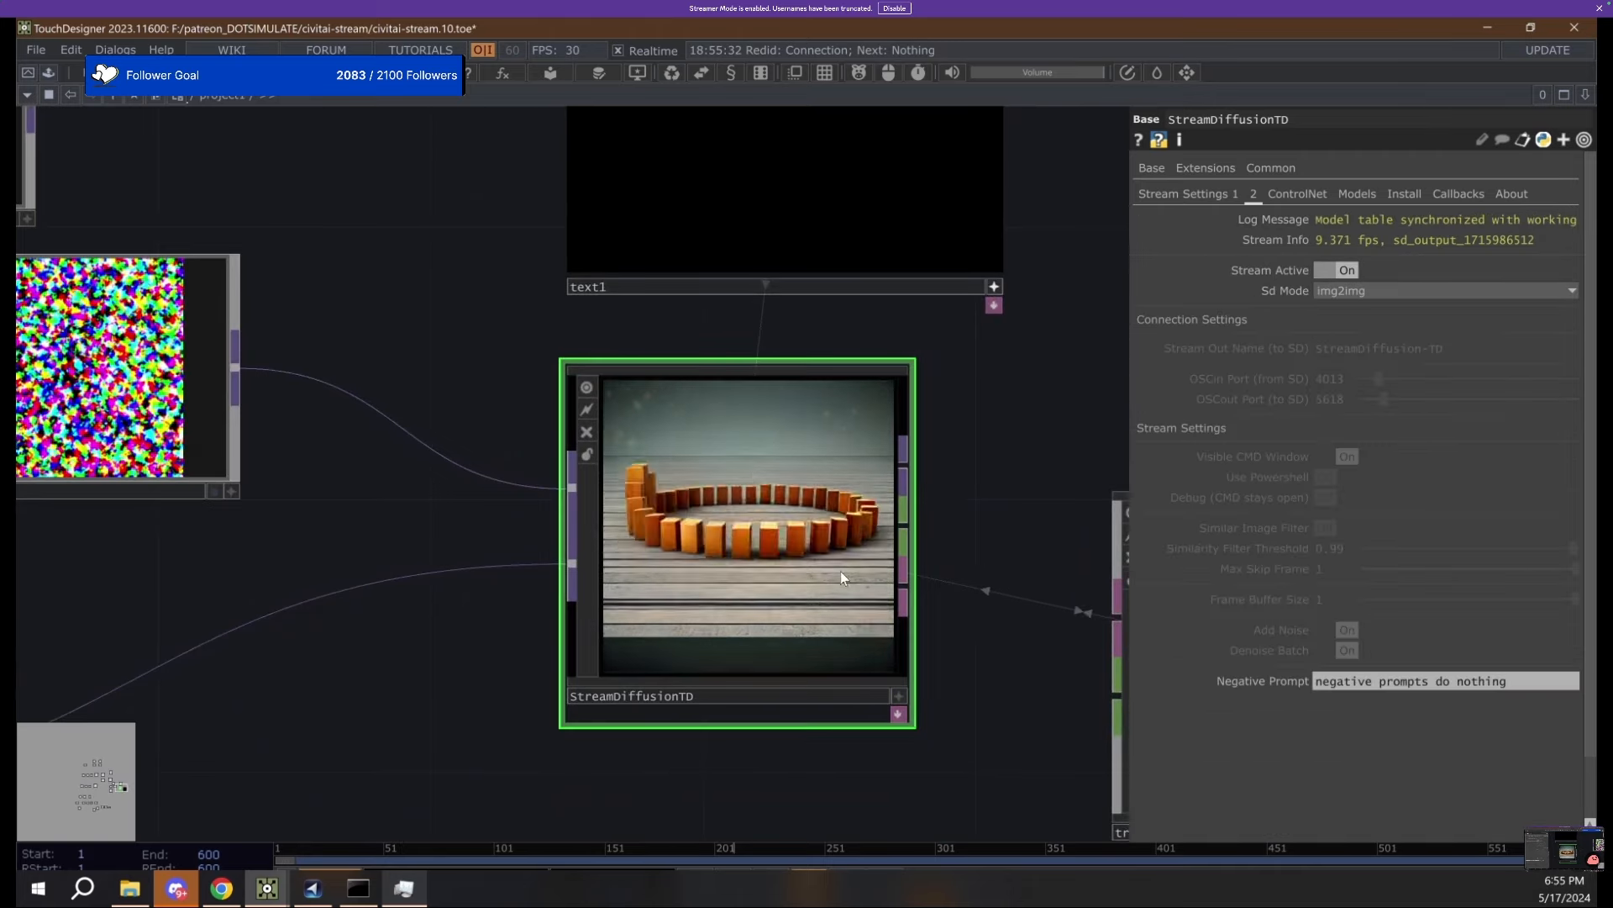
scroll(843, 572, up, 4)
scroll(946, 570, down, 4)
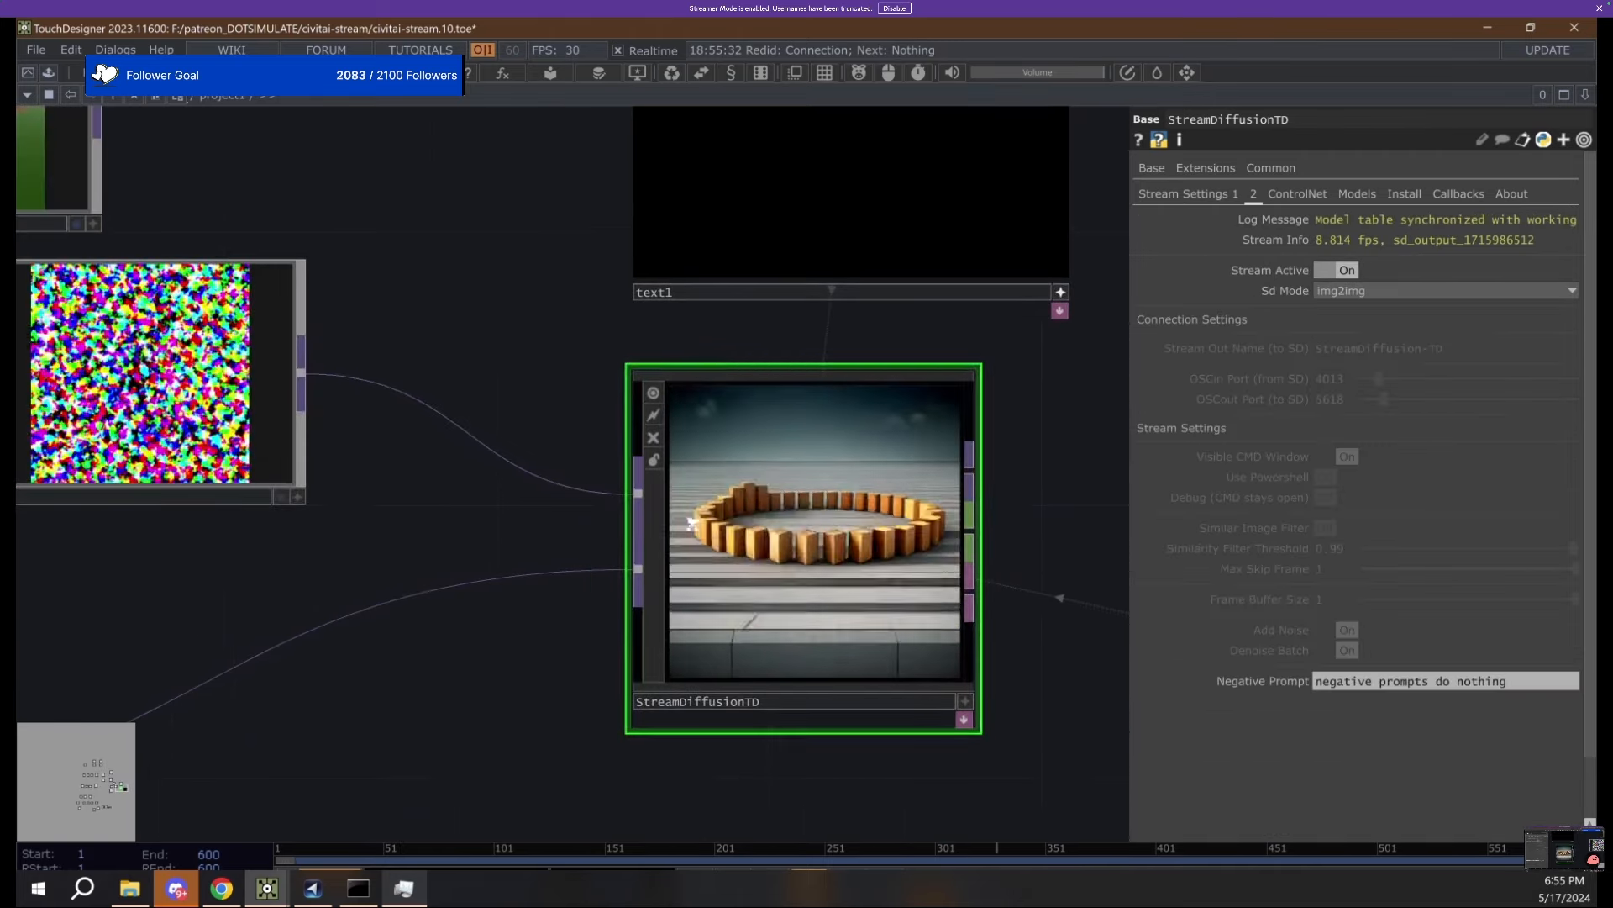
Reconnect null4 to StreamDiffusionTD's first input in place of noise1 and inspect the output.
scroll(690, 522, down, 2)
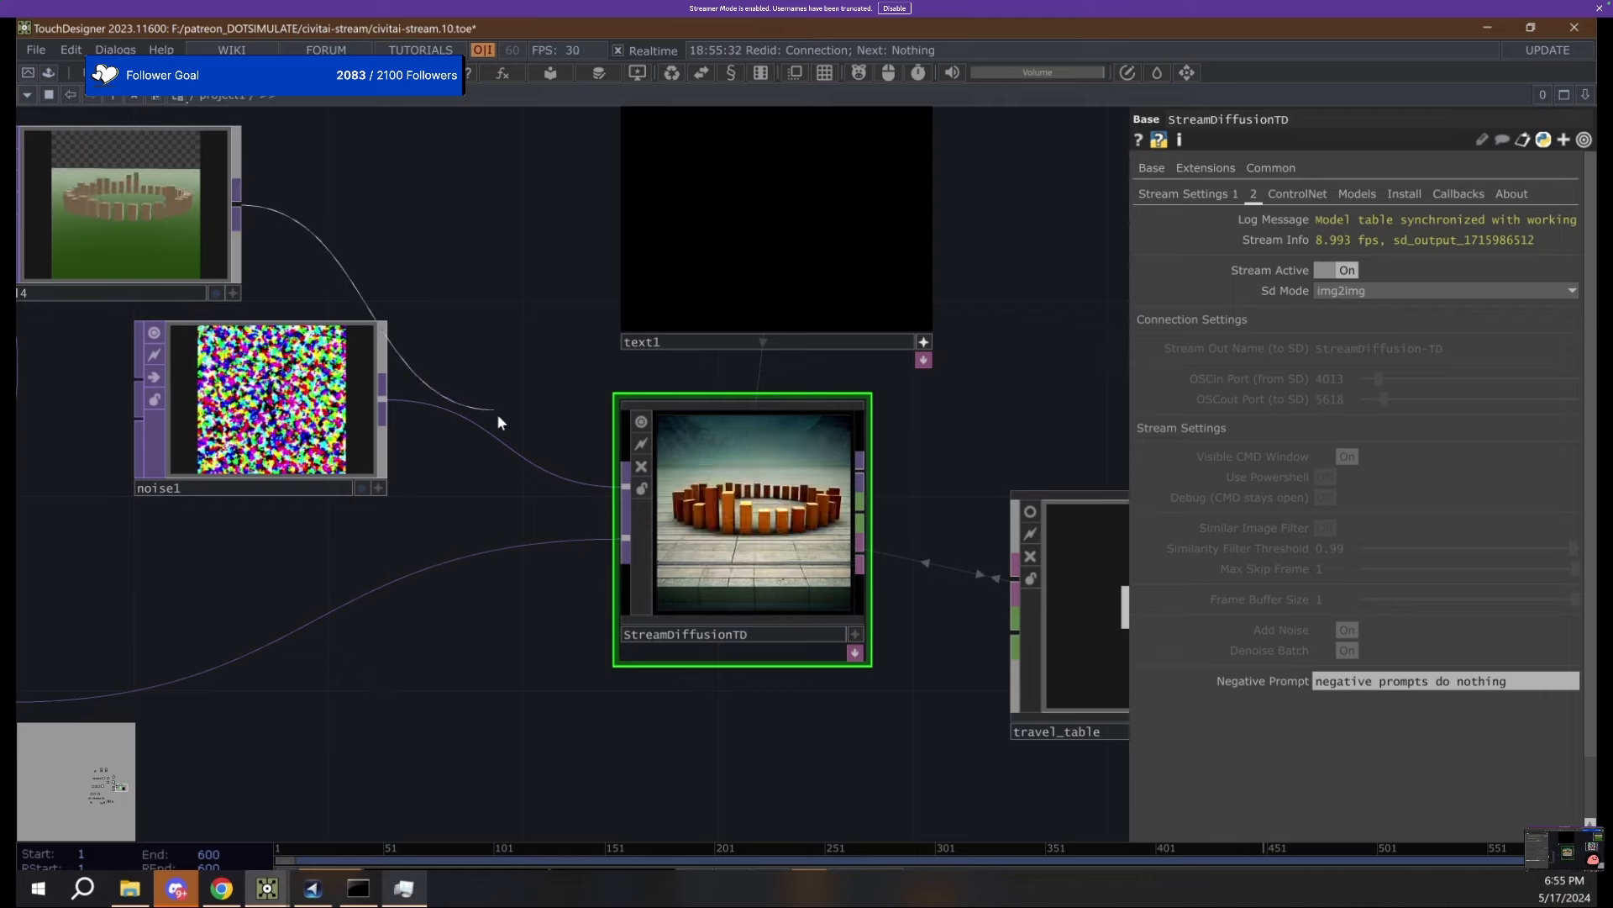
scroll(776, 523, up, 2)
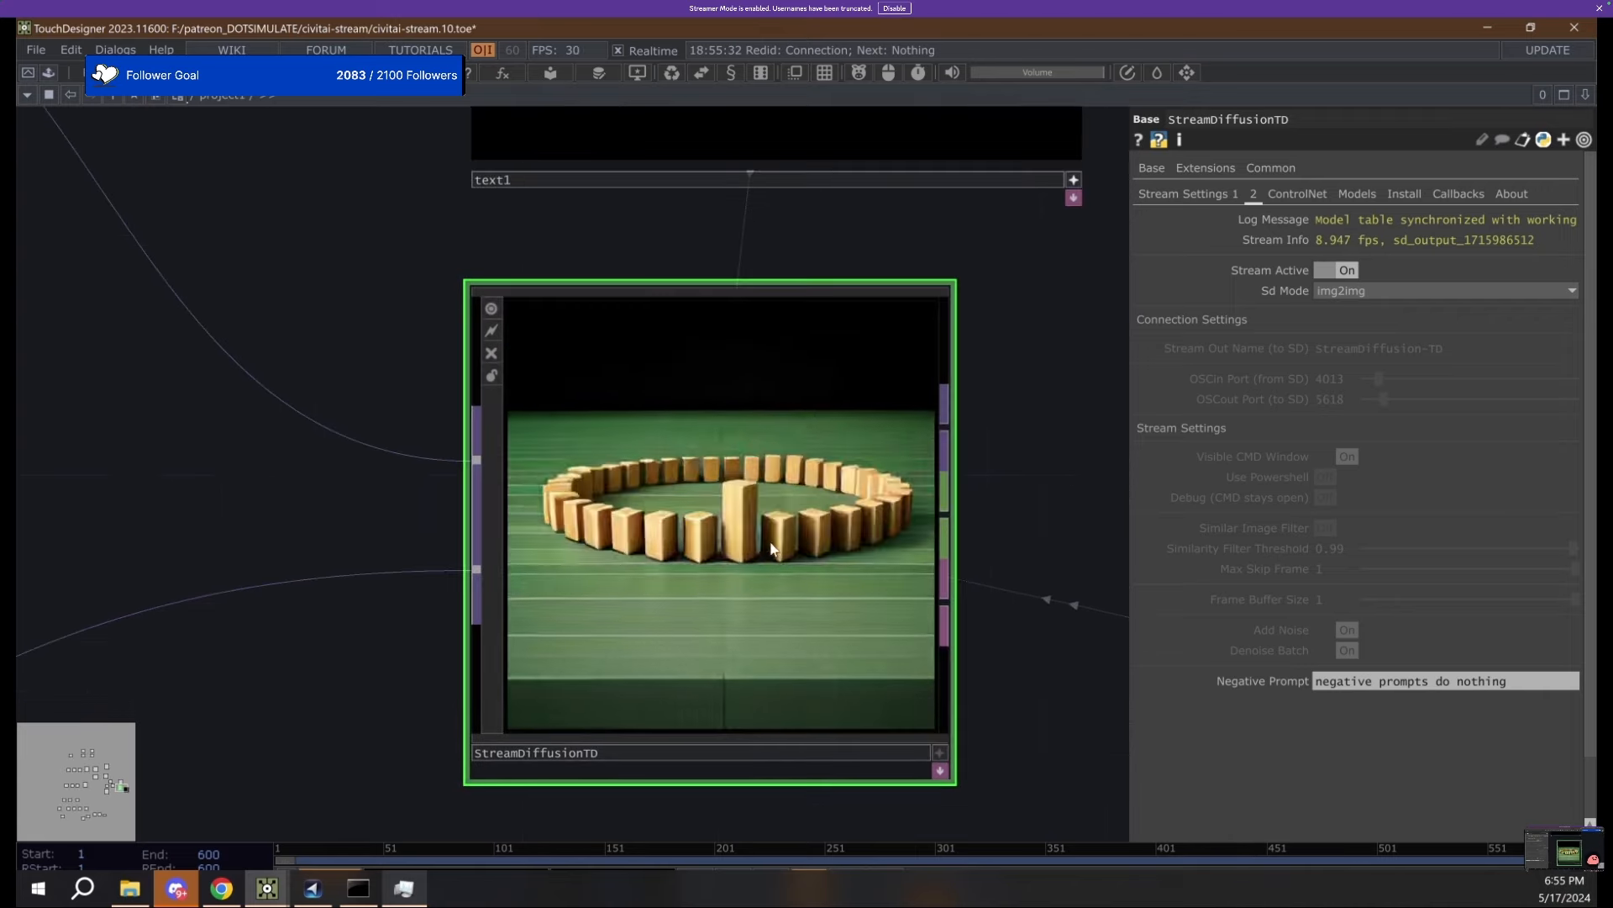
scroll(771, 542, up, 2)
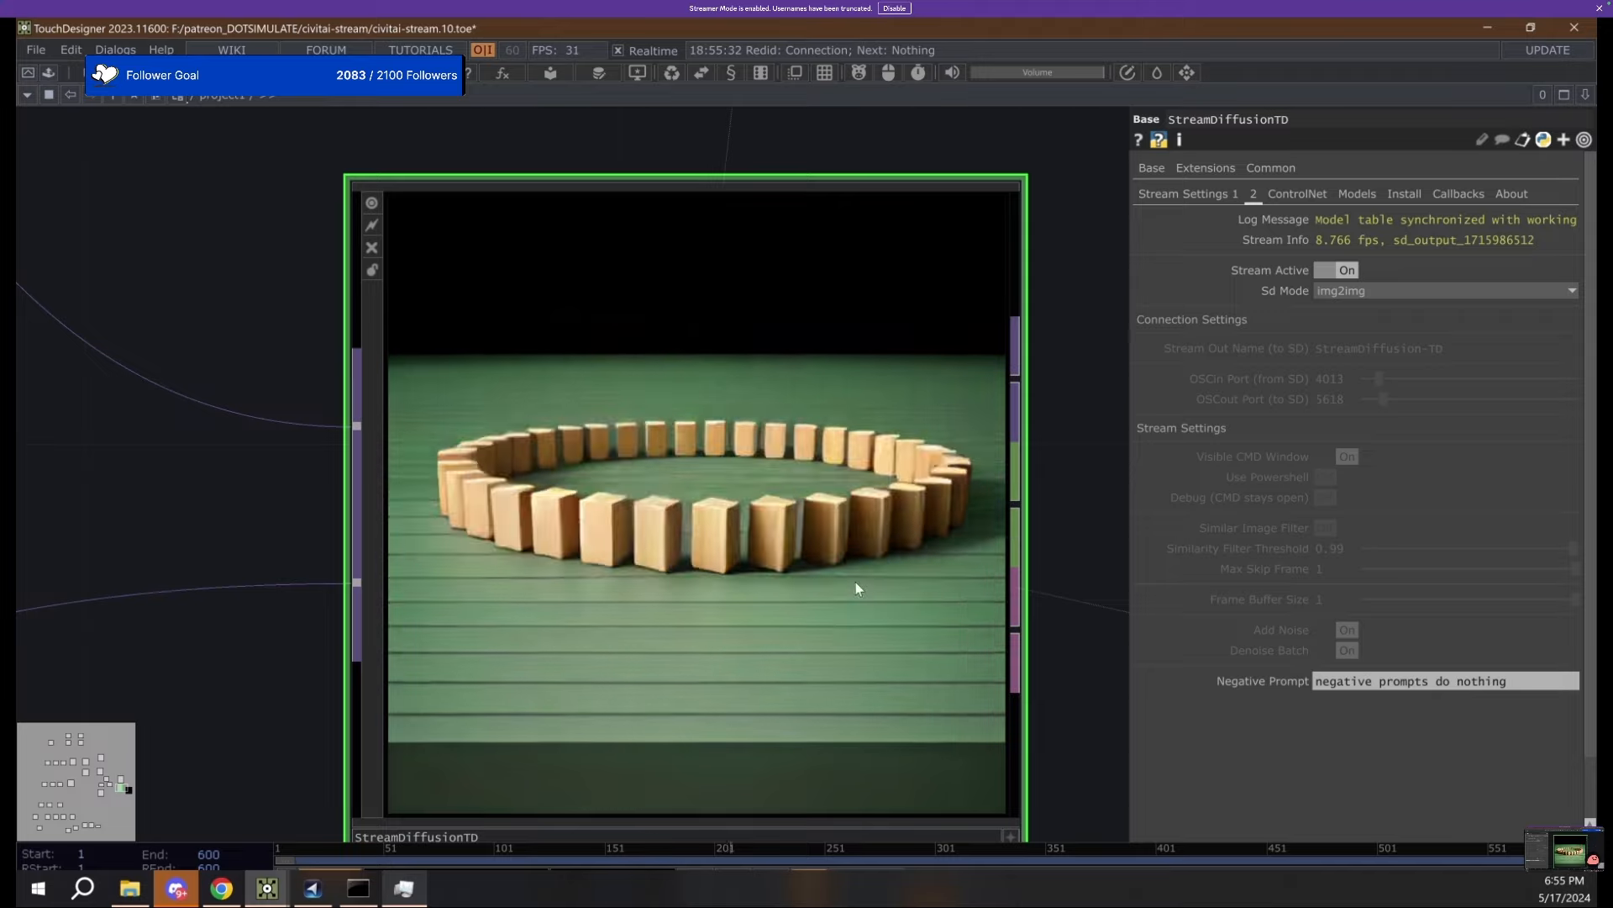
Lock null4 to test StreamDiffusionTD with a frozen input image, then unlock it.
scroll(856, 579, down, 4)
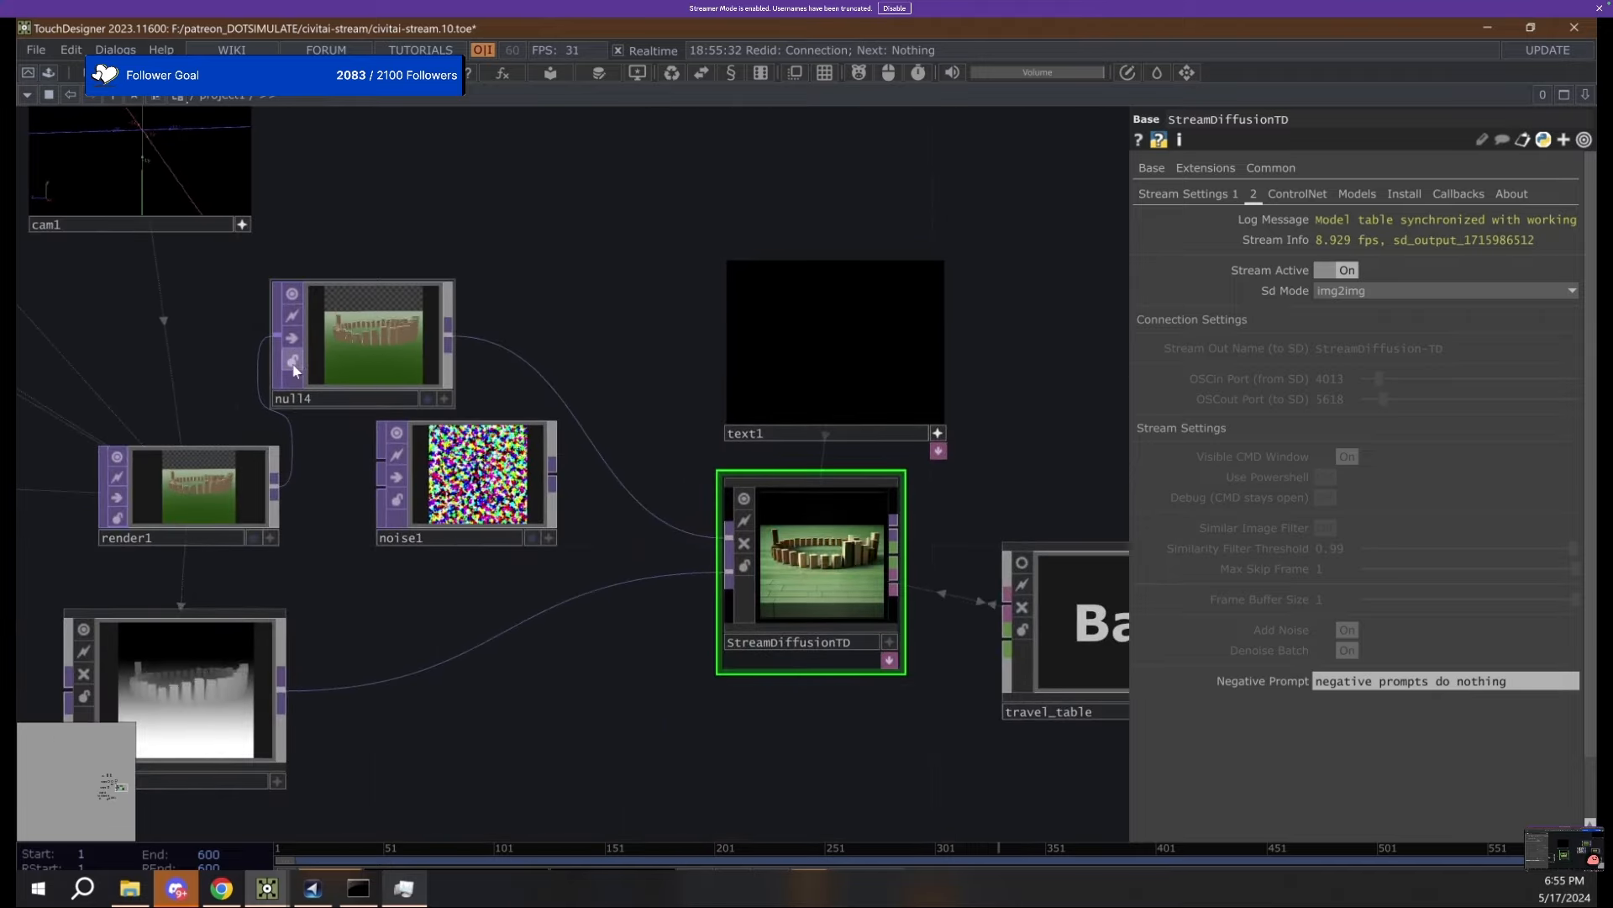
scroll(847, 582, up, 3)
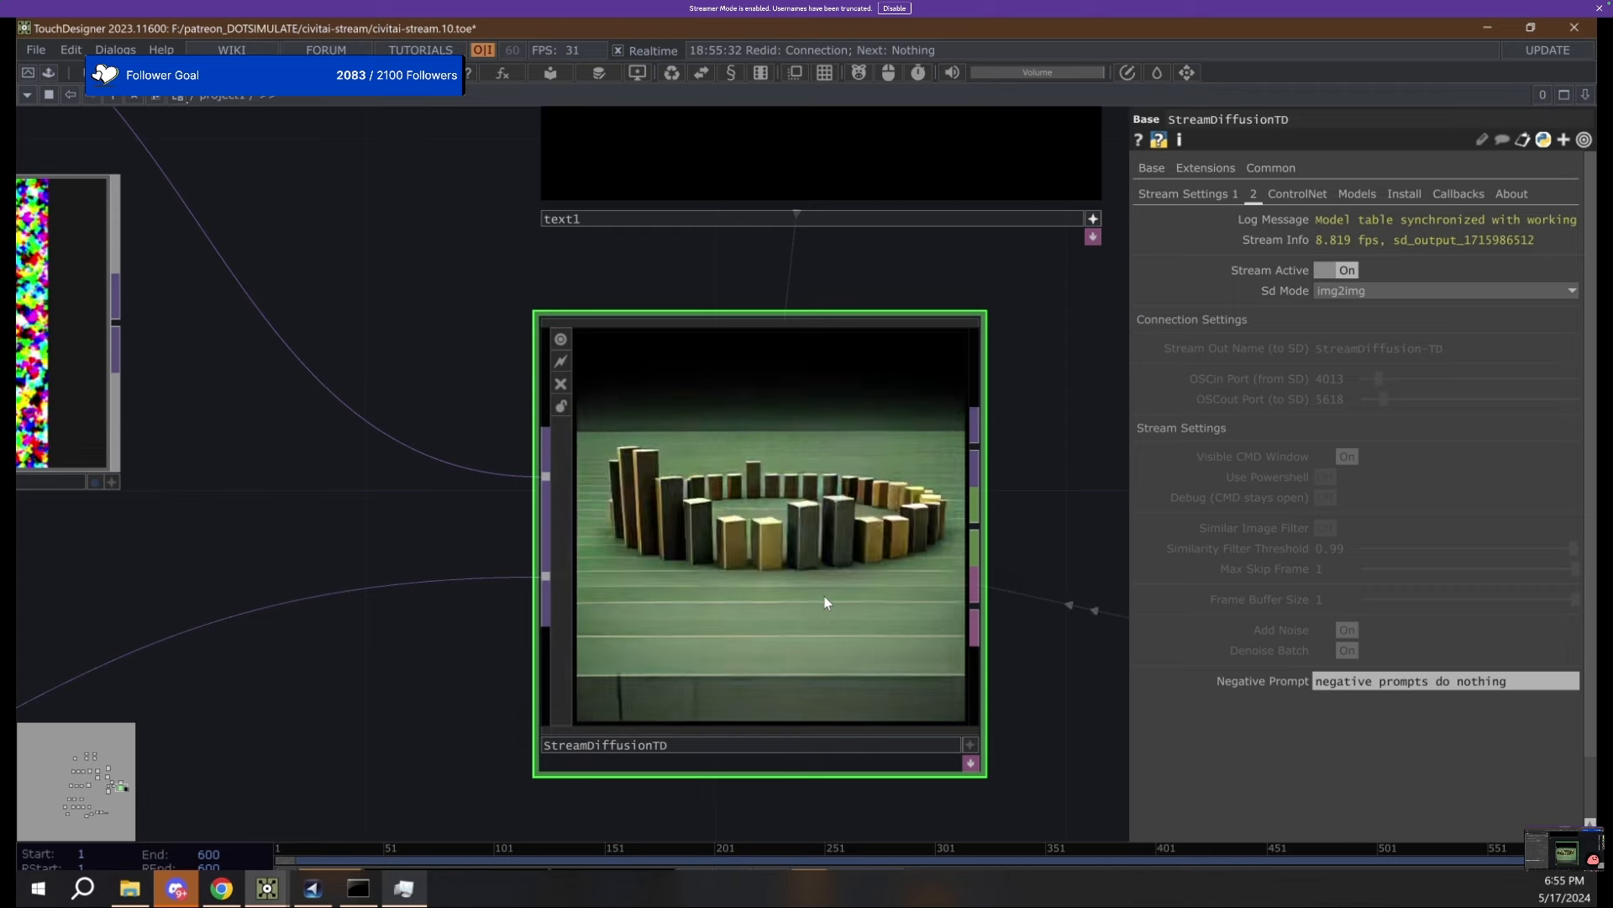
scroll(825, 602, down, 3)
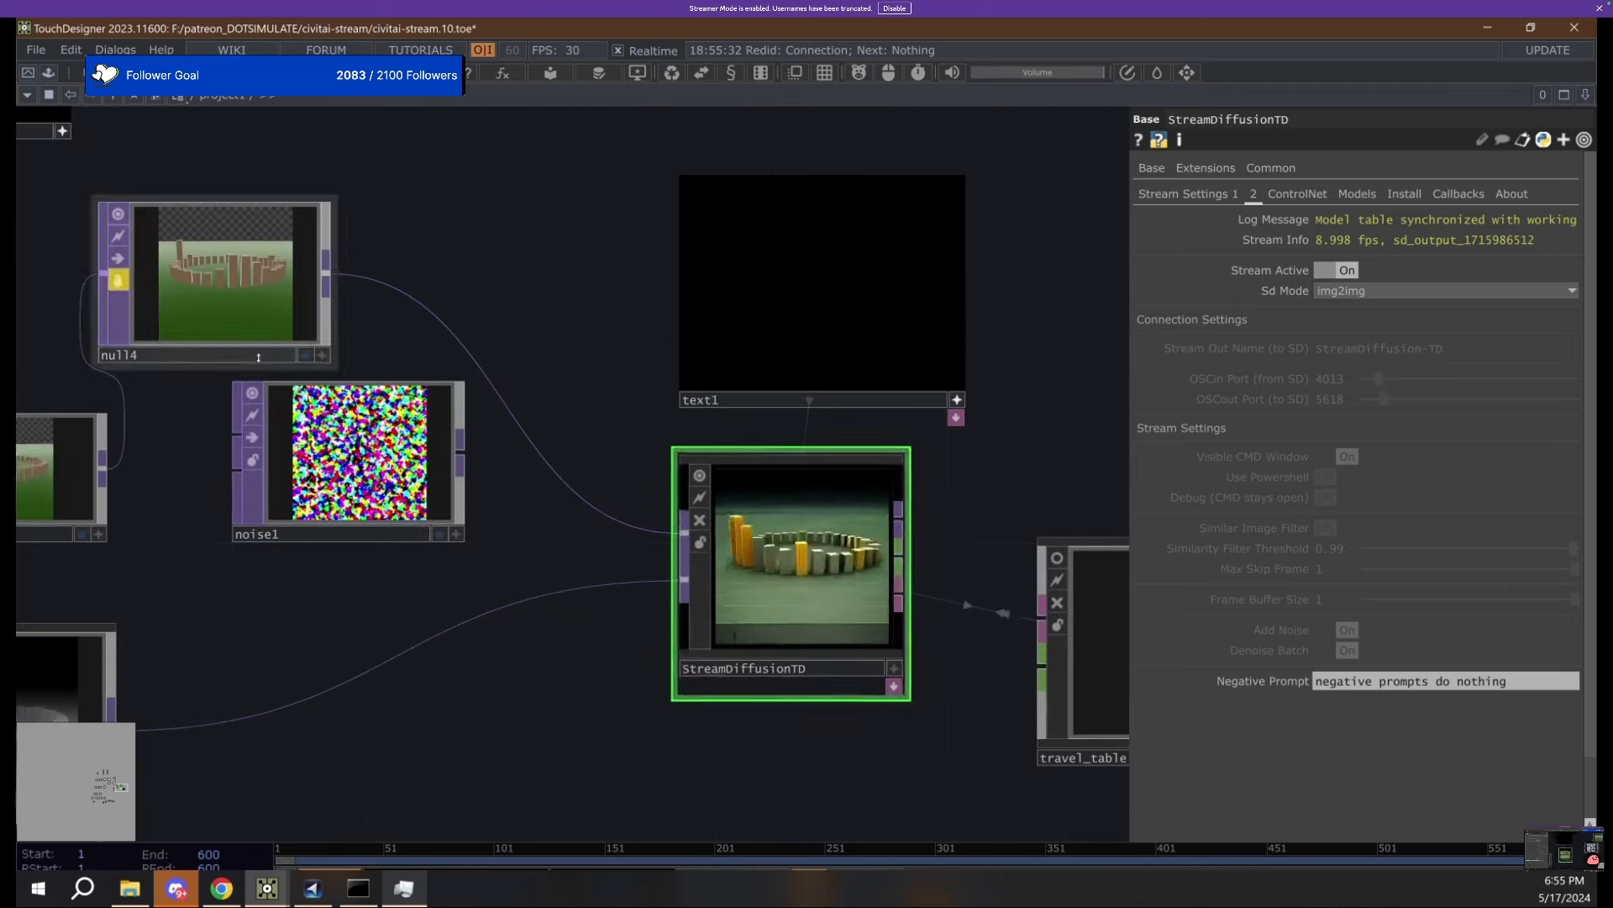
click(119, 280)
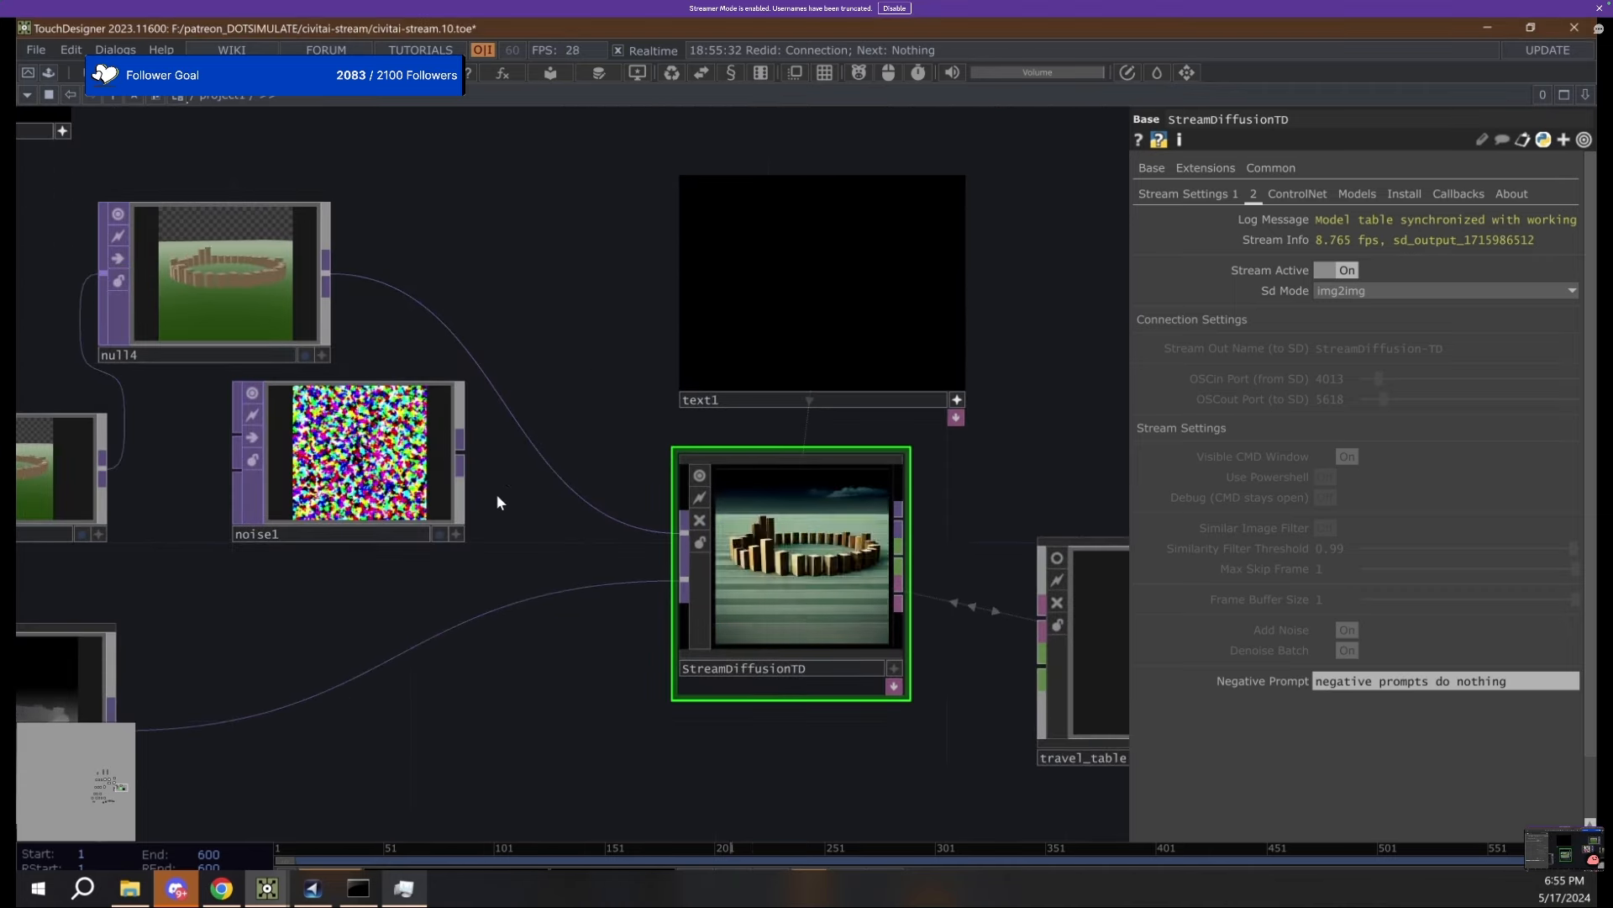
Enter "stonehenge,,night sky," as the text1 prompt driving StreamDiffusionTD.
scroll(766, 580, down, 2)
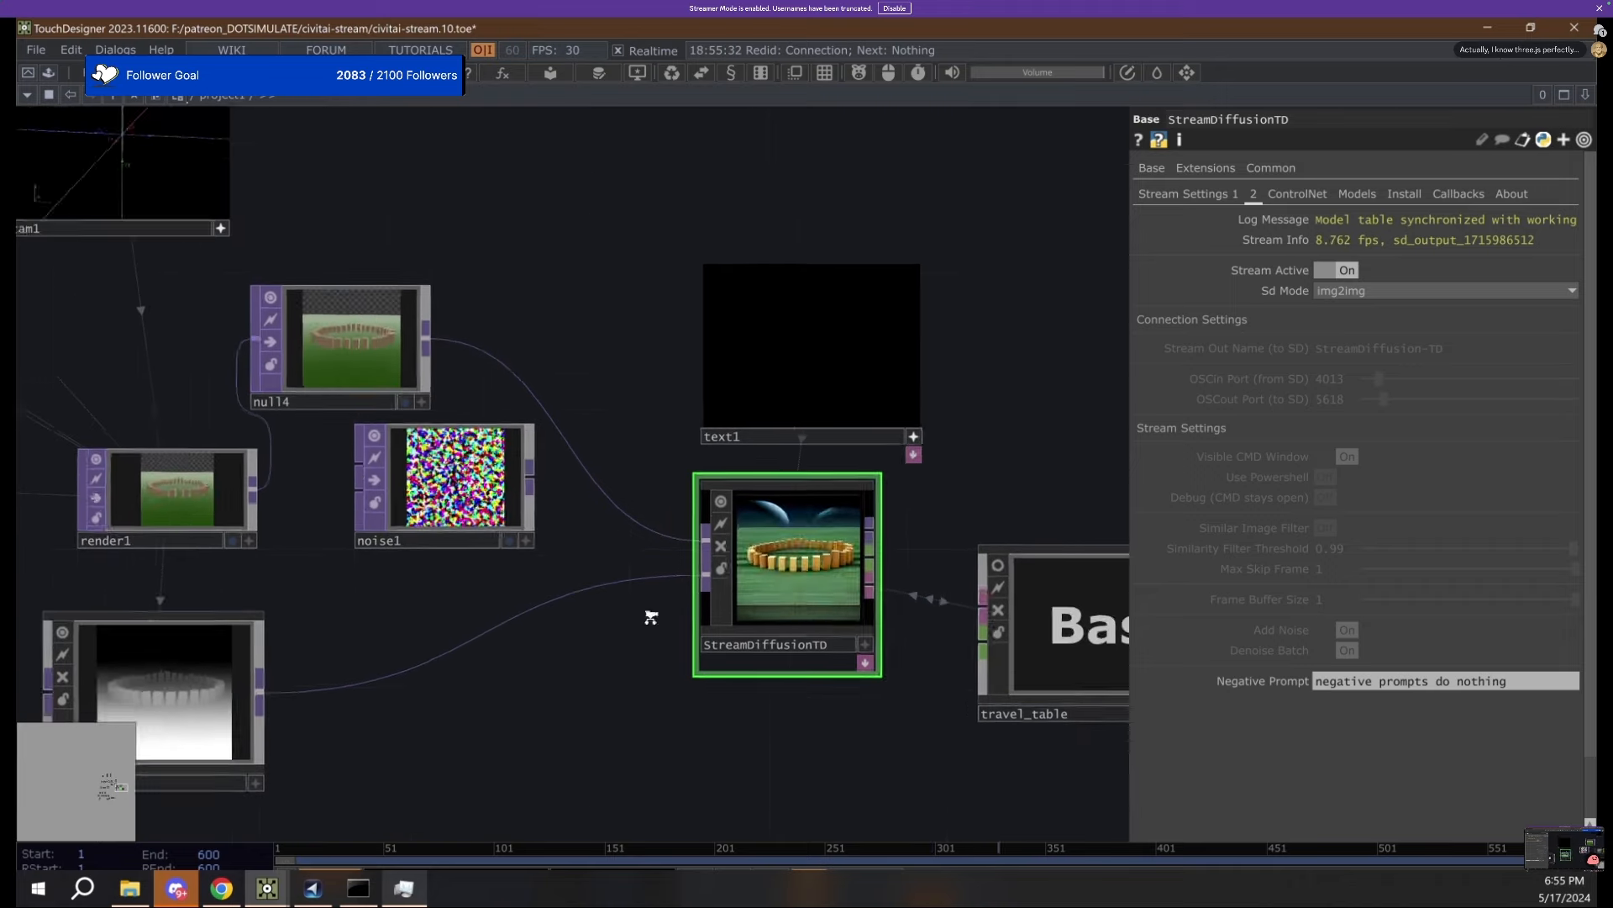
scroll(798, 631, up, 5)
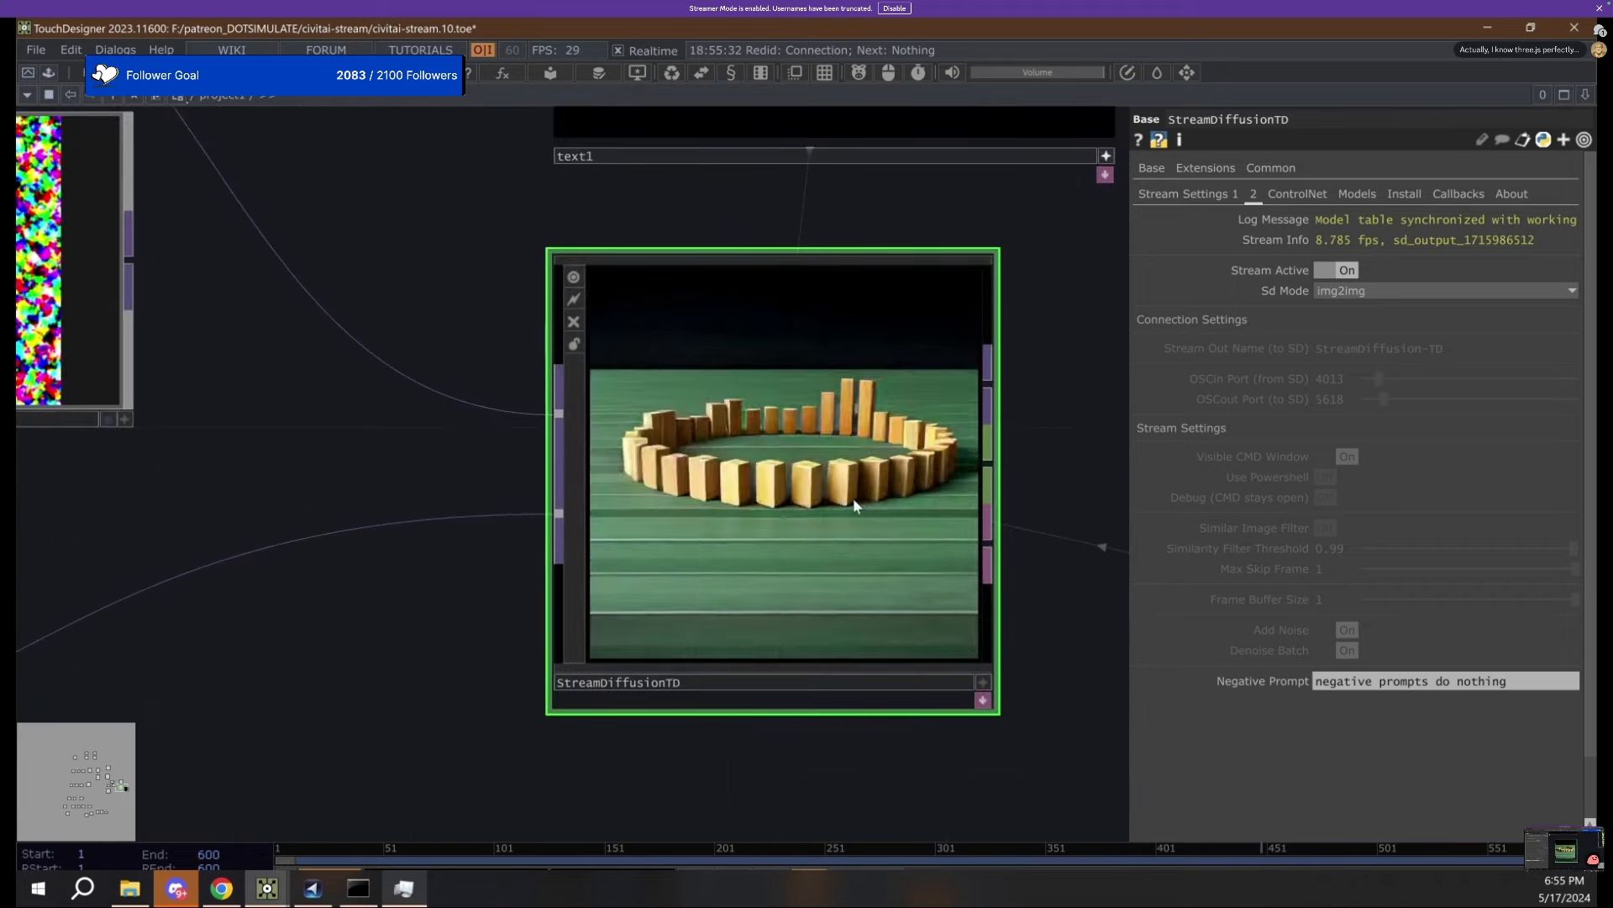
scroll(617, 350, down, 3)
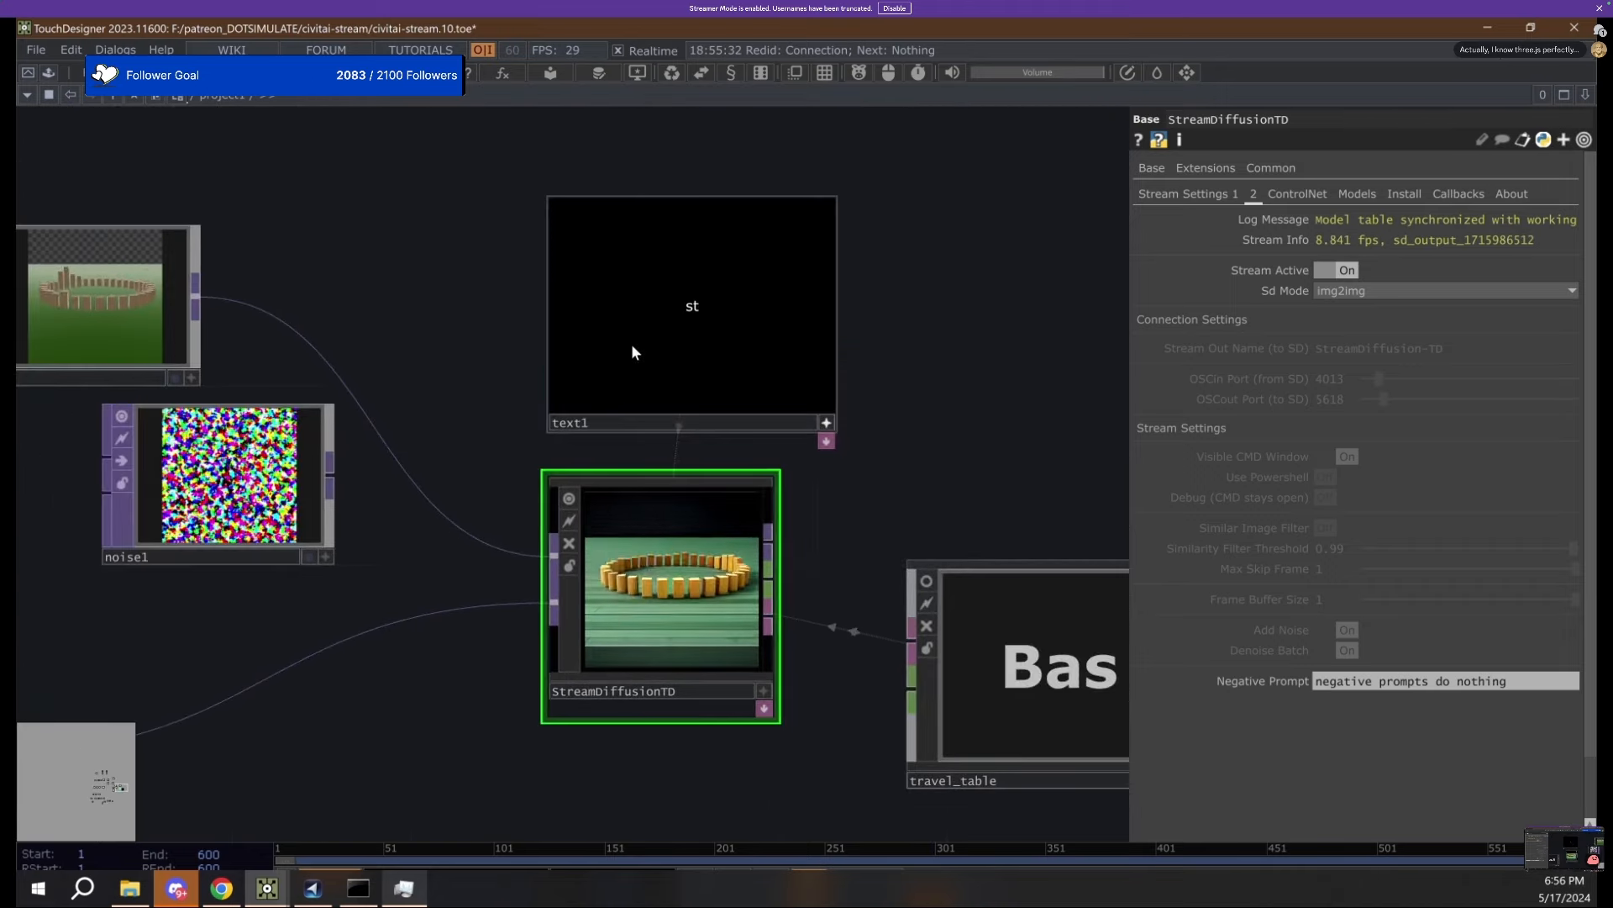
text(onehengf)
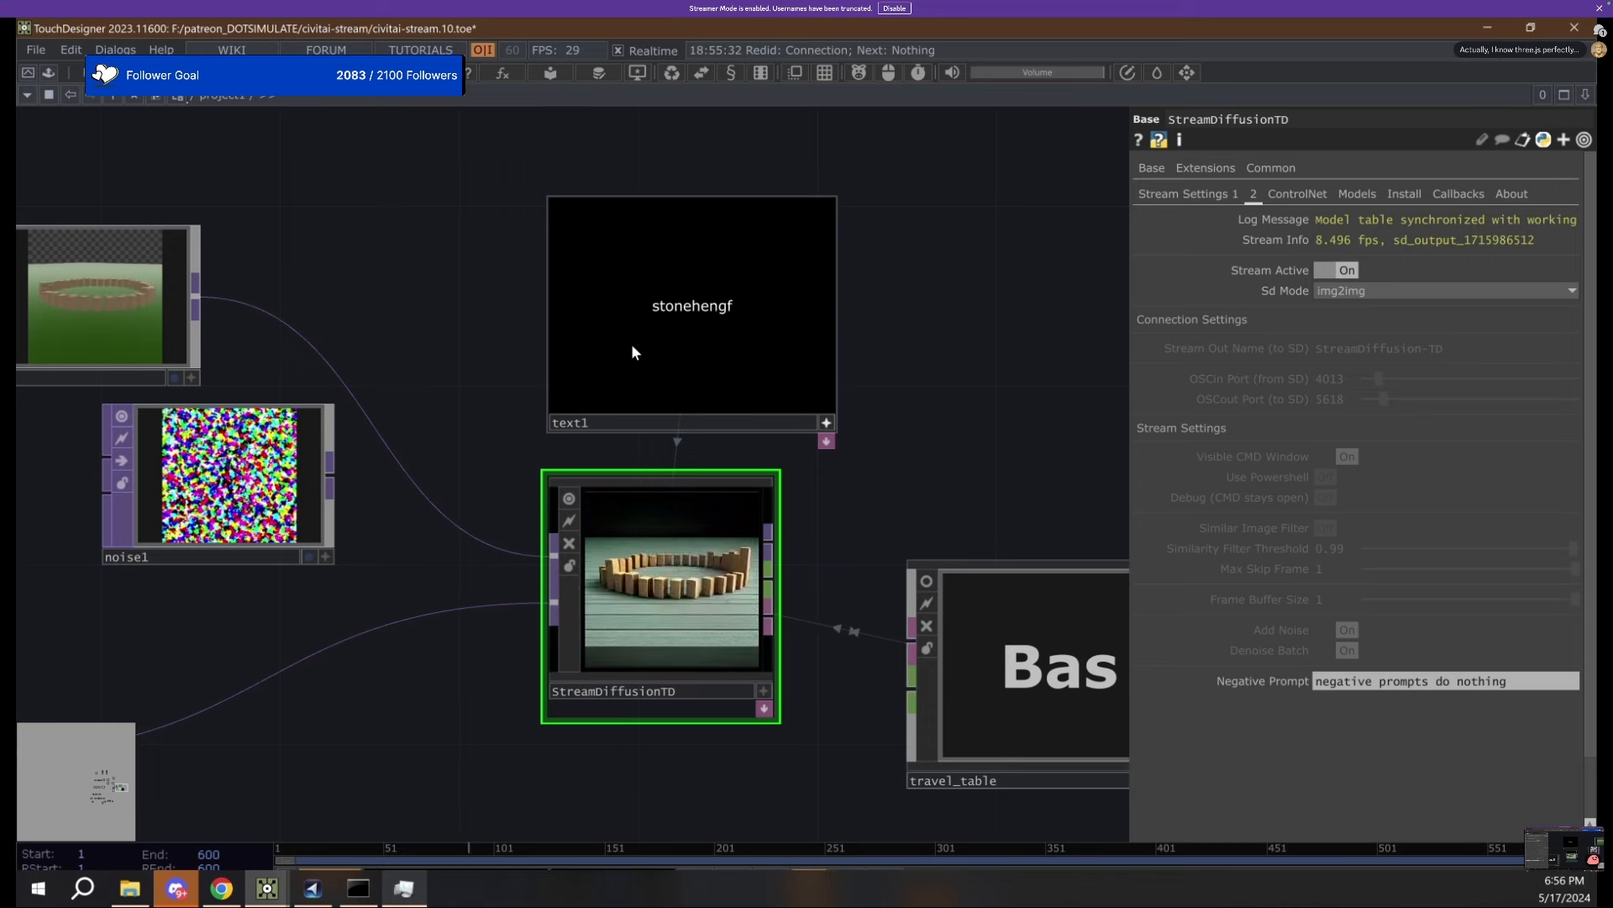
key(BackSpace)
text(e,,)
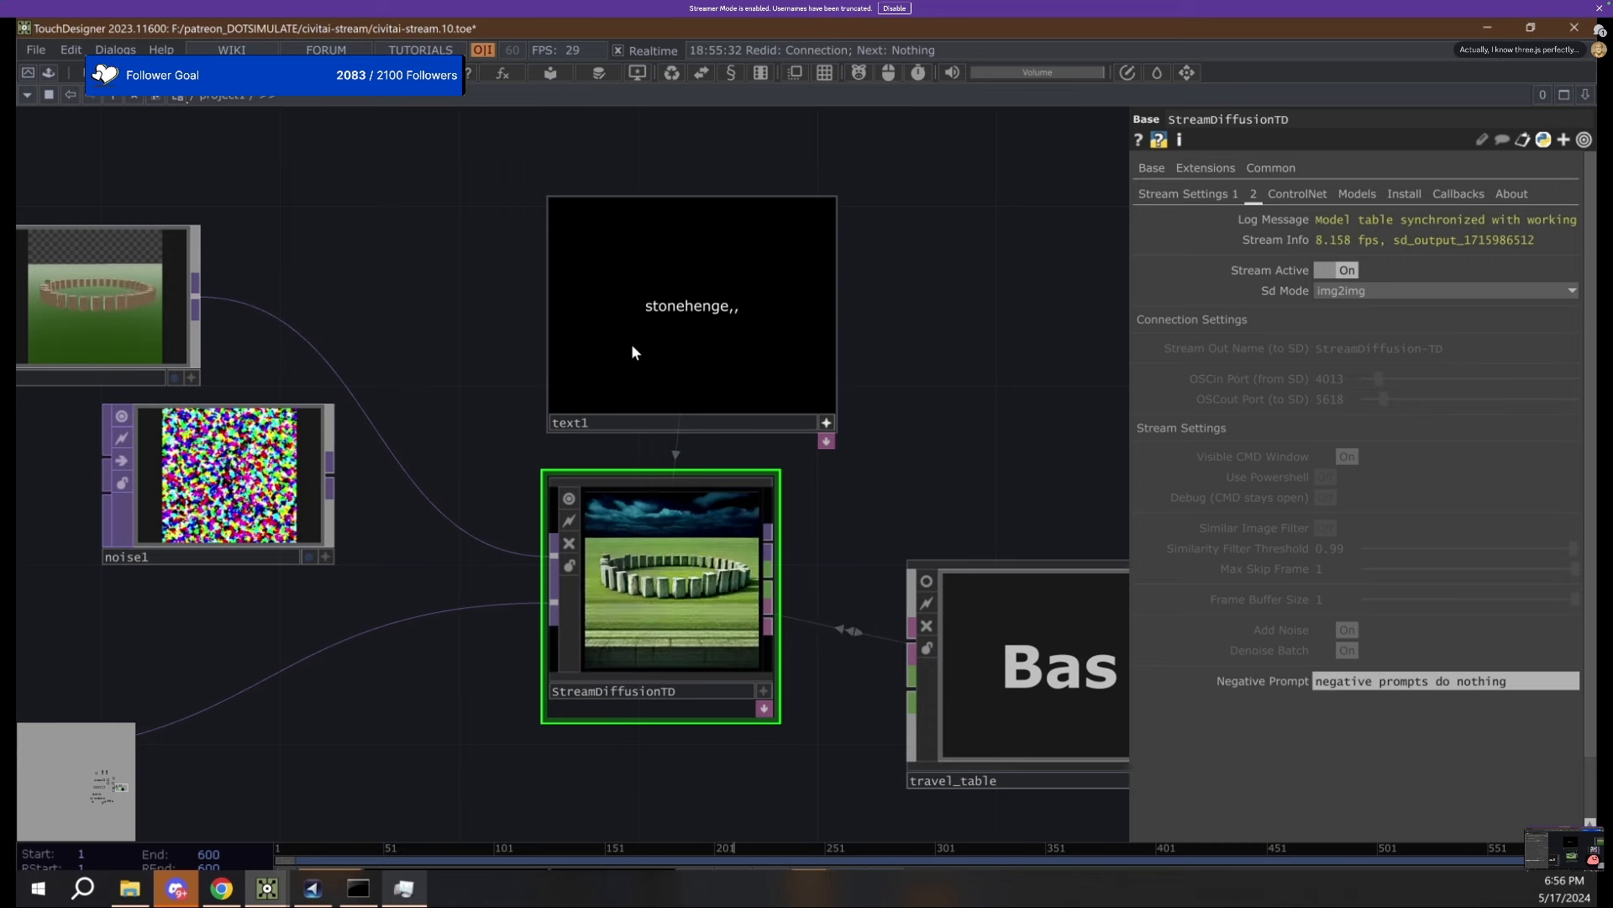
text(night skyle)
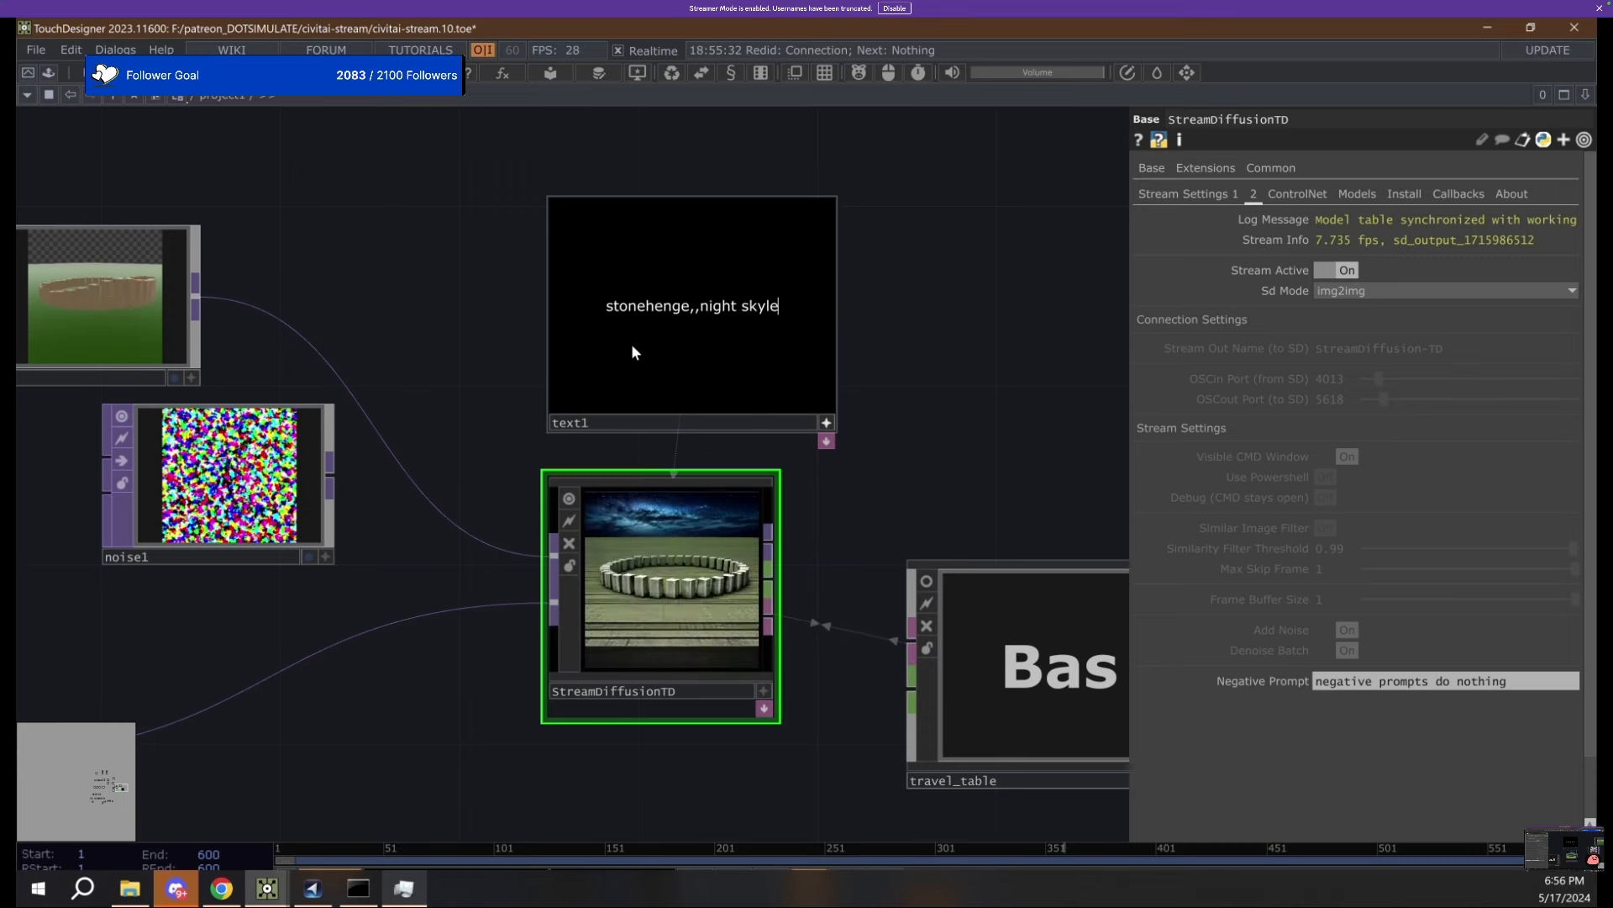
key(BackSpace)
text(,)
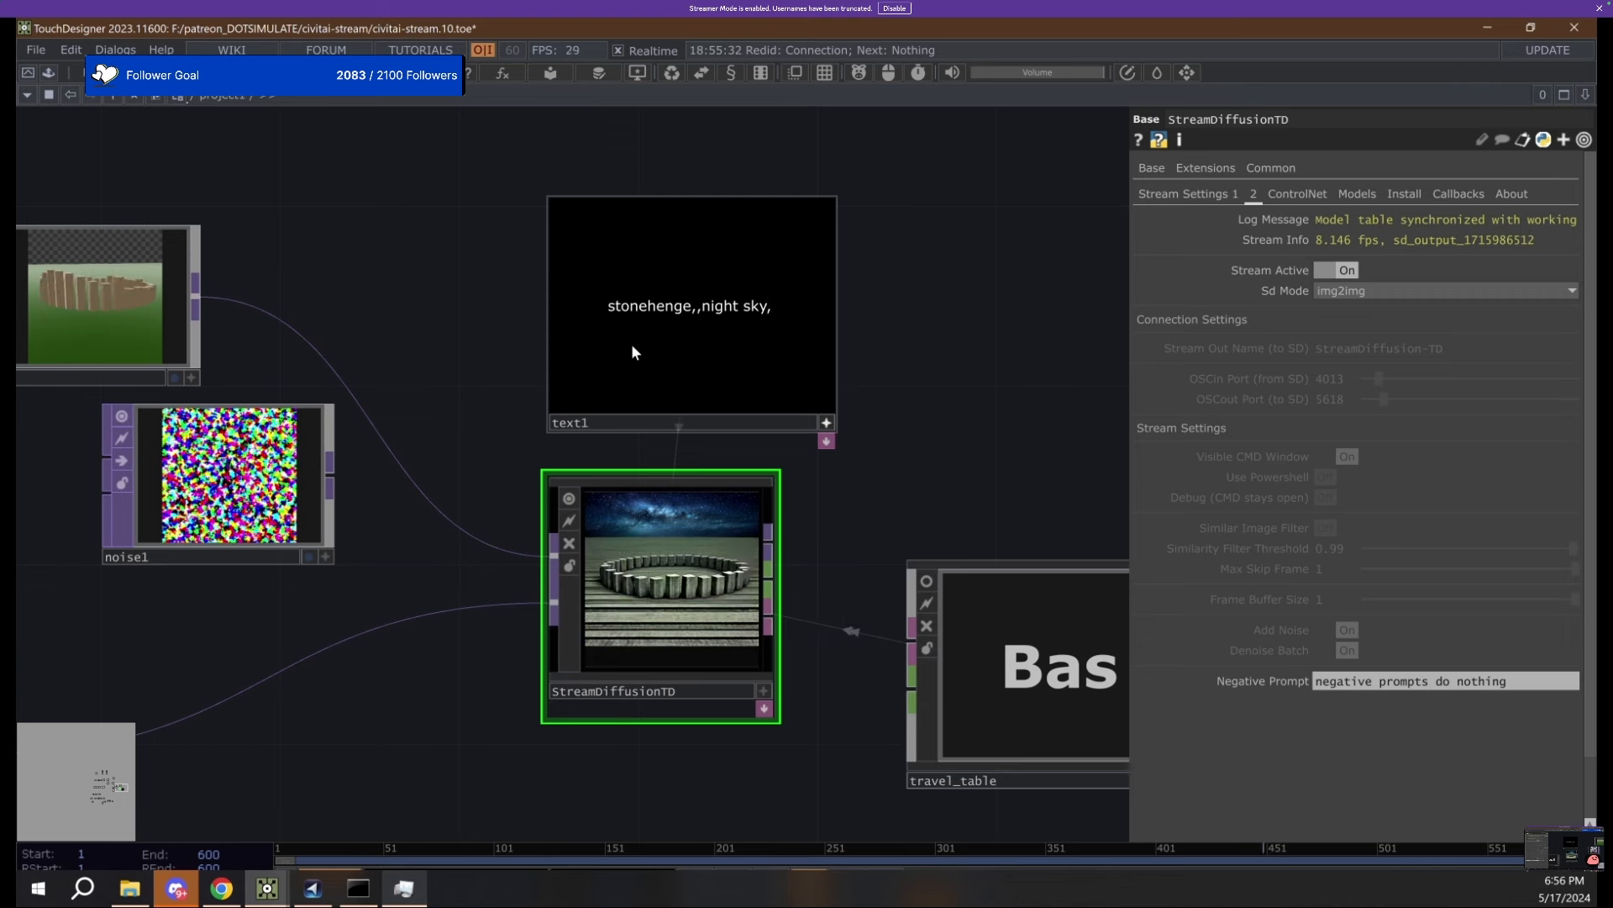
Append "grassy field, lovely olovely lovely" to the text1 prompt and check the StreamDiffusionTD output.
text( grass)
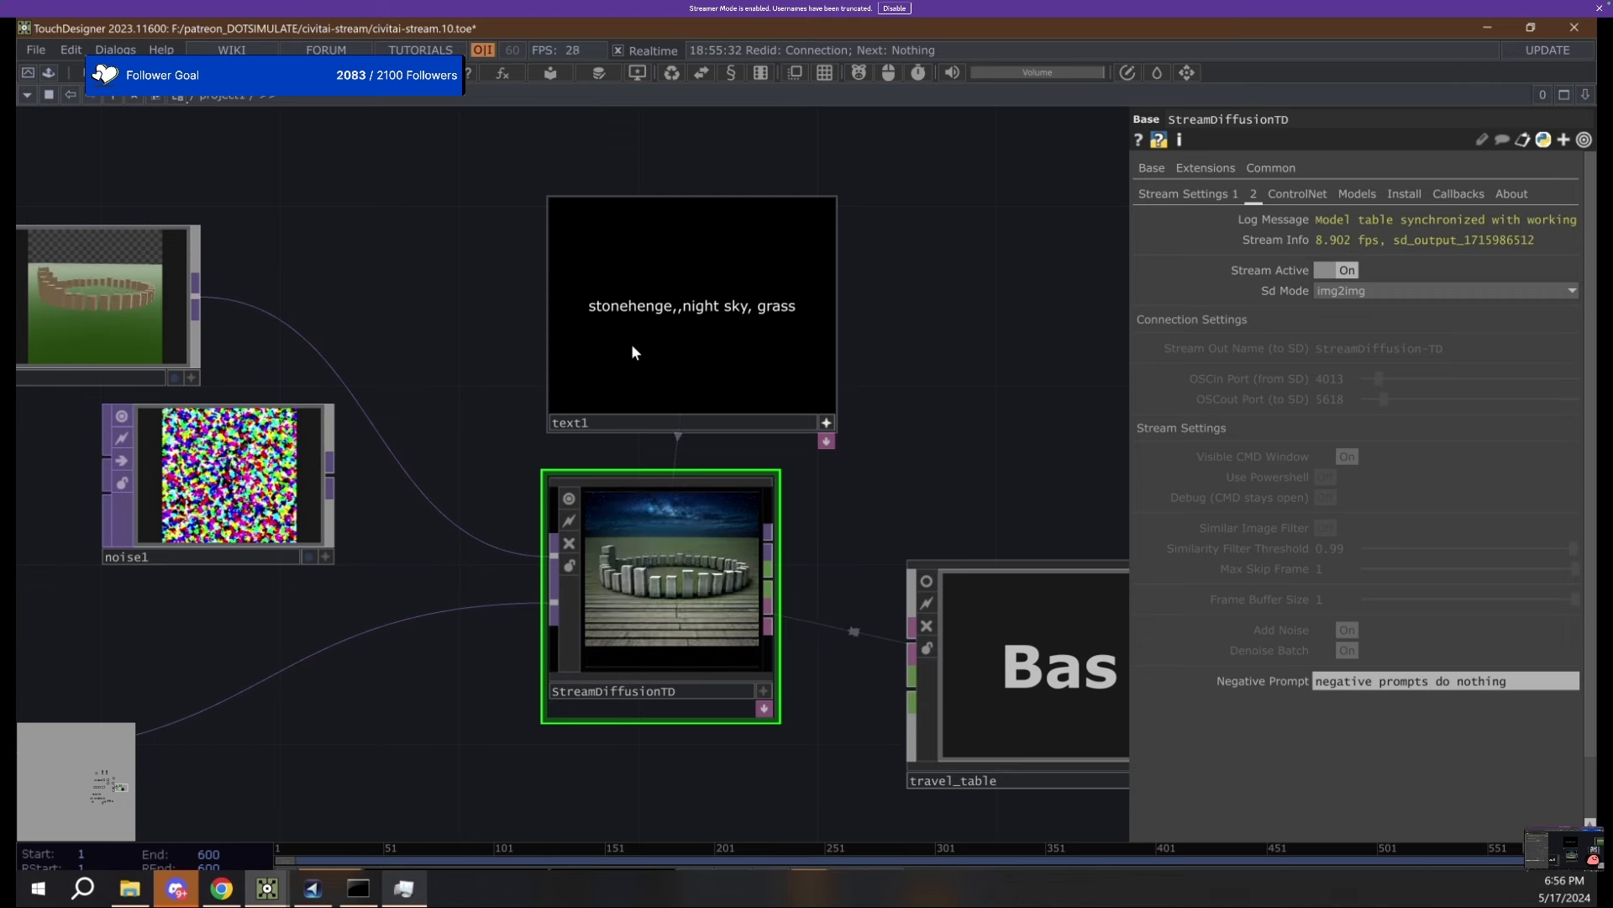
text(y field)
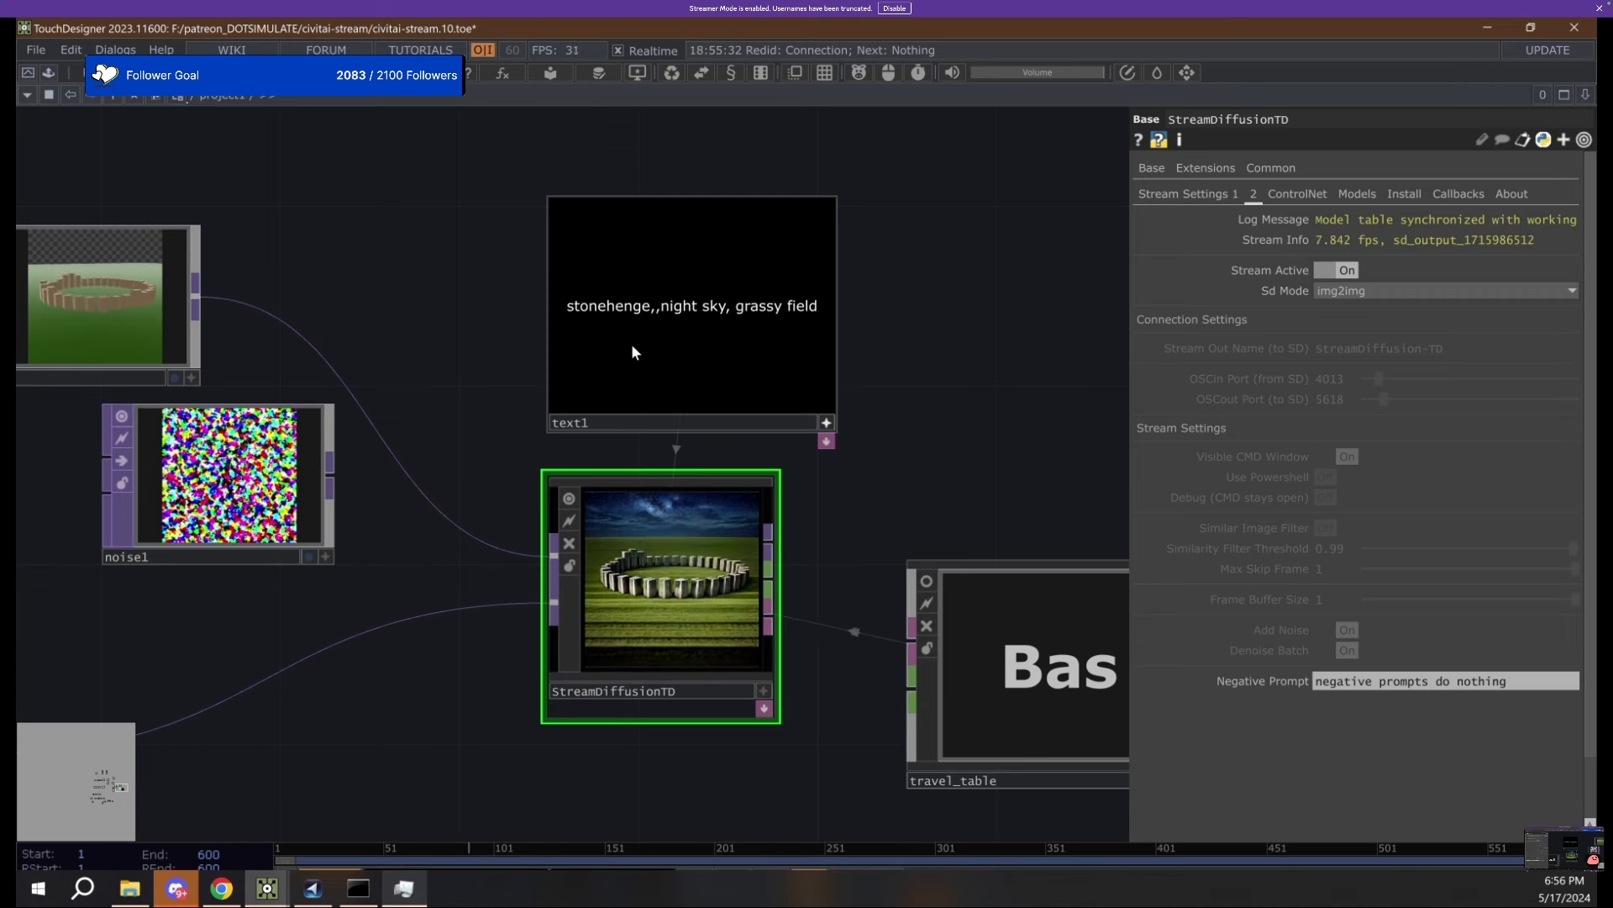
text(, lovely o)
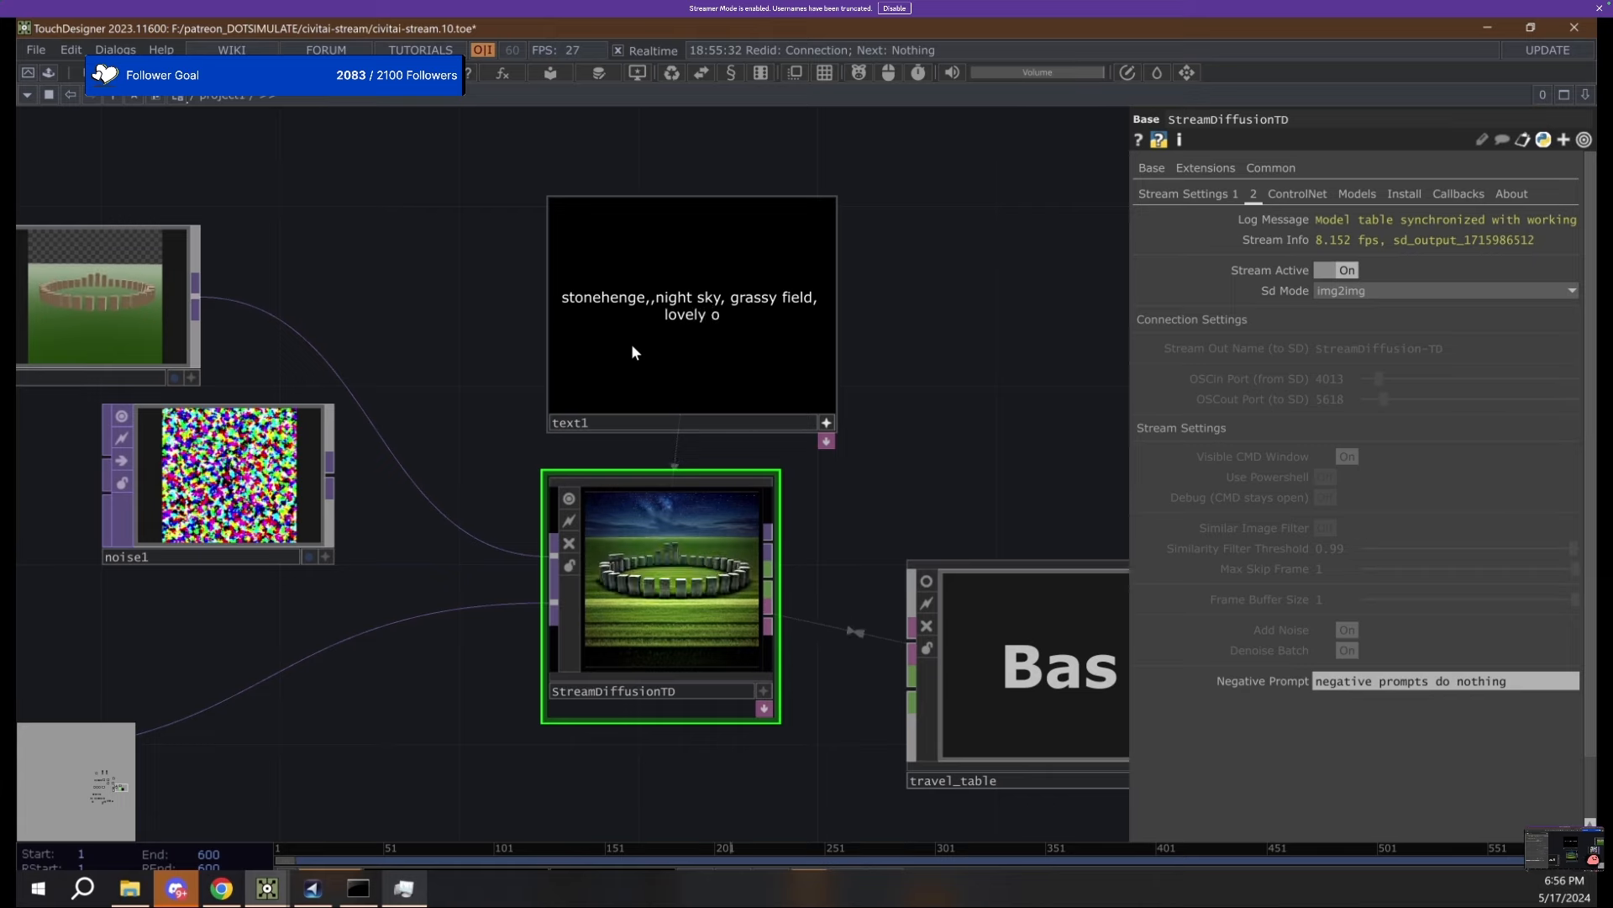
text(lovely lovely)
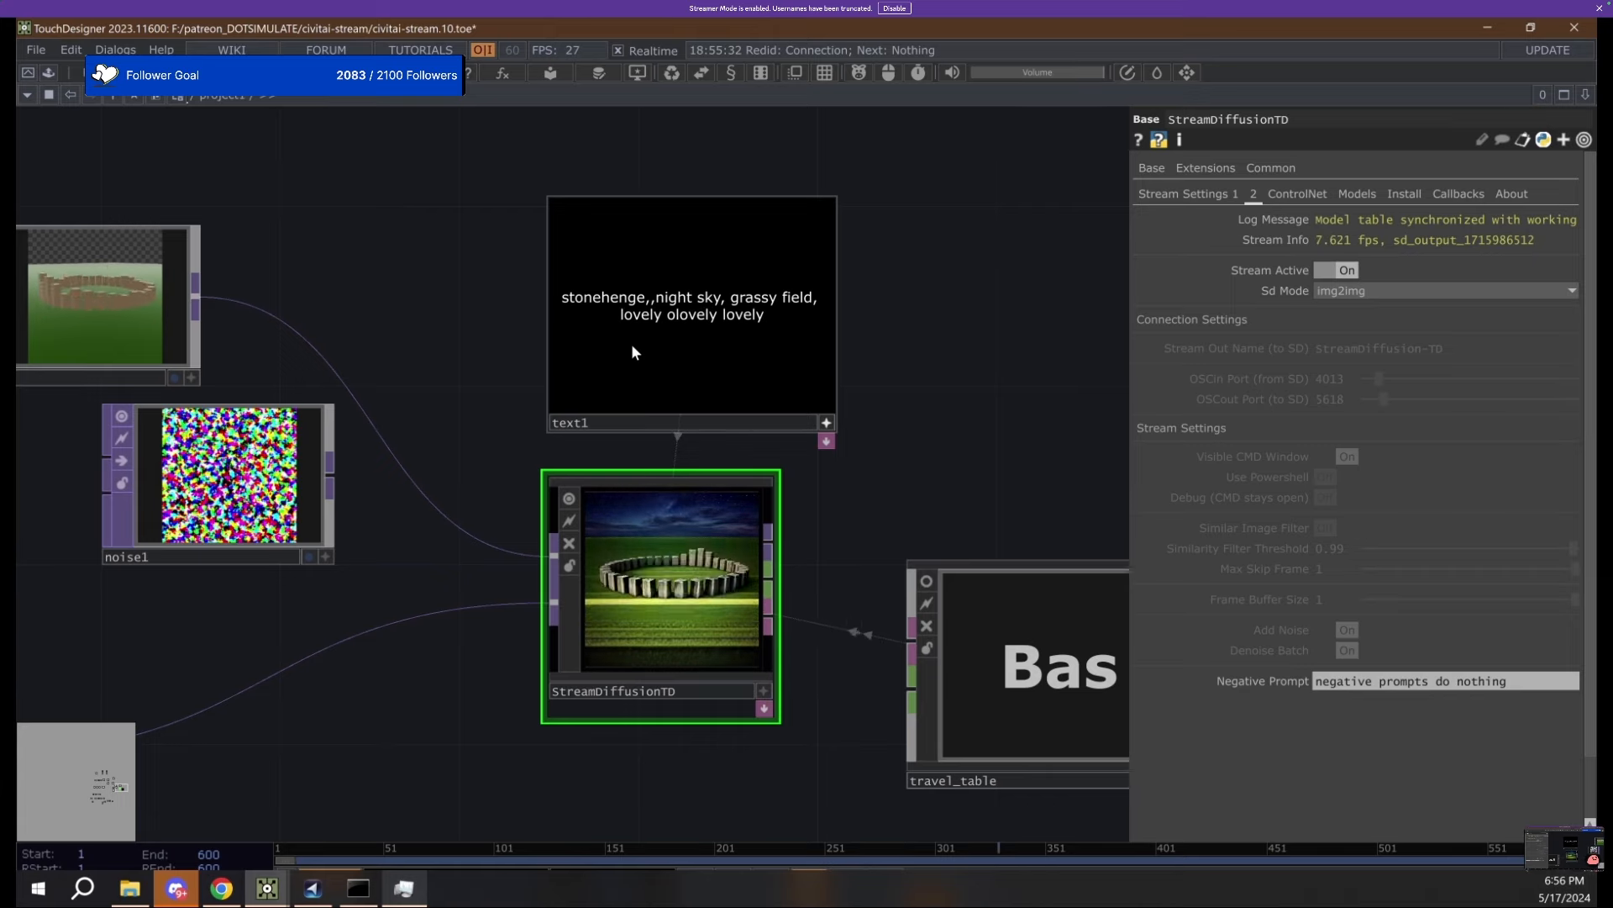
scroll(669, 593, up, 4)
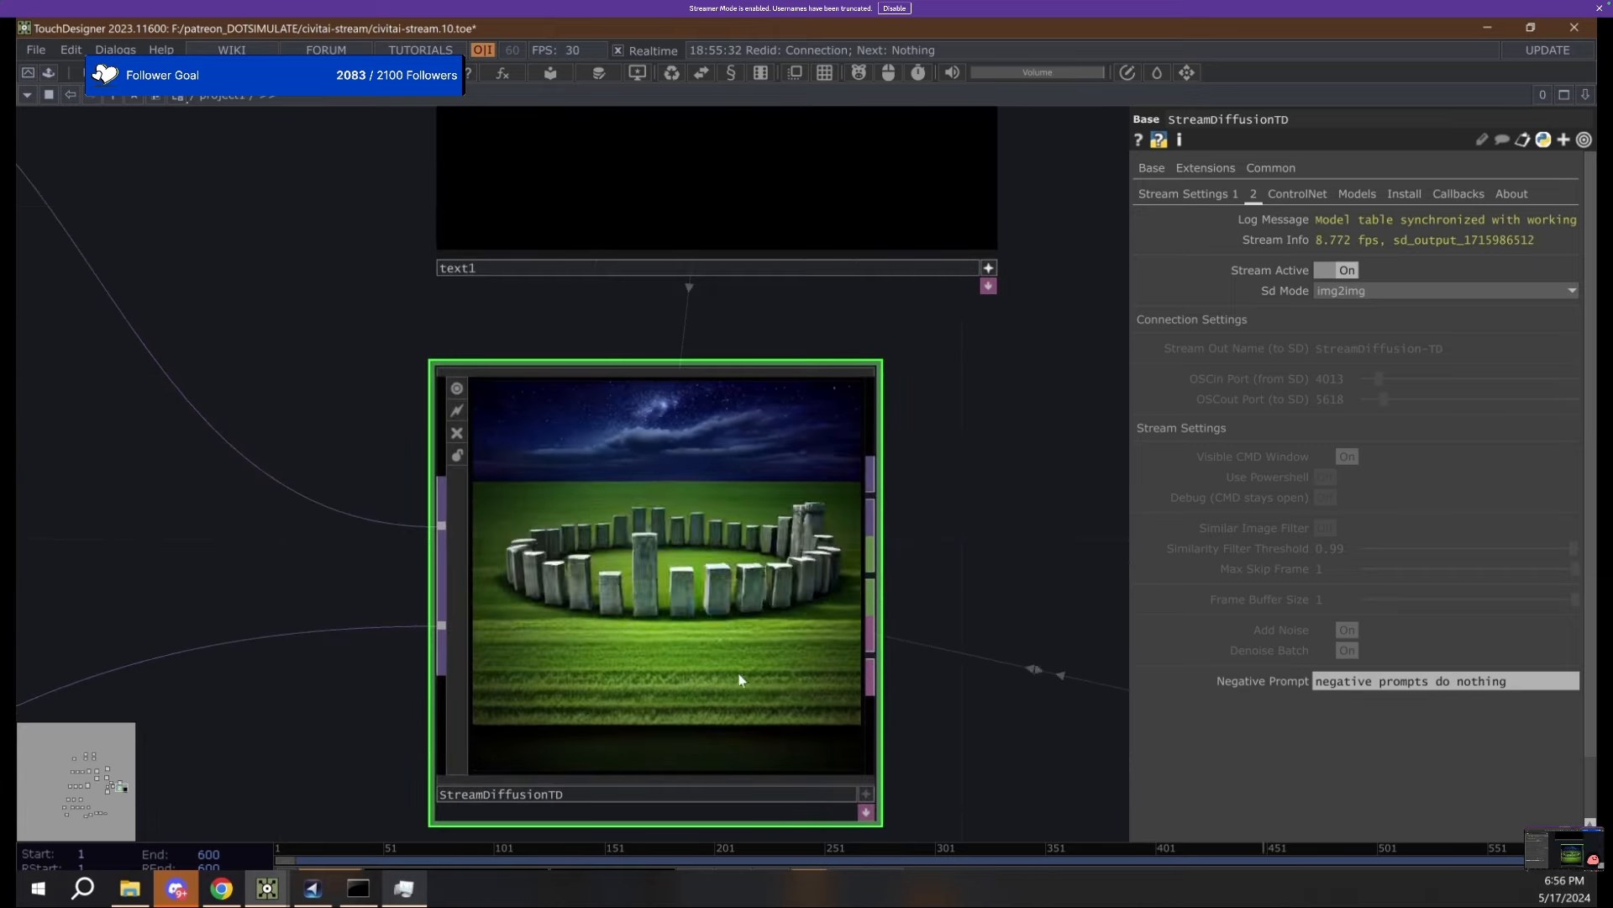
Add a Null TOP to StreamDiffusionTD's image output, show it as the network background, and frame all operators.
scroll(954, 703, down, 5)
drag(959, 632, 468, 546)
right_click(454, 563)
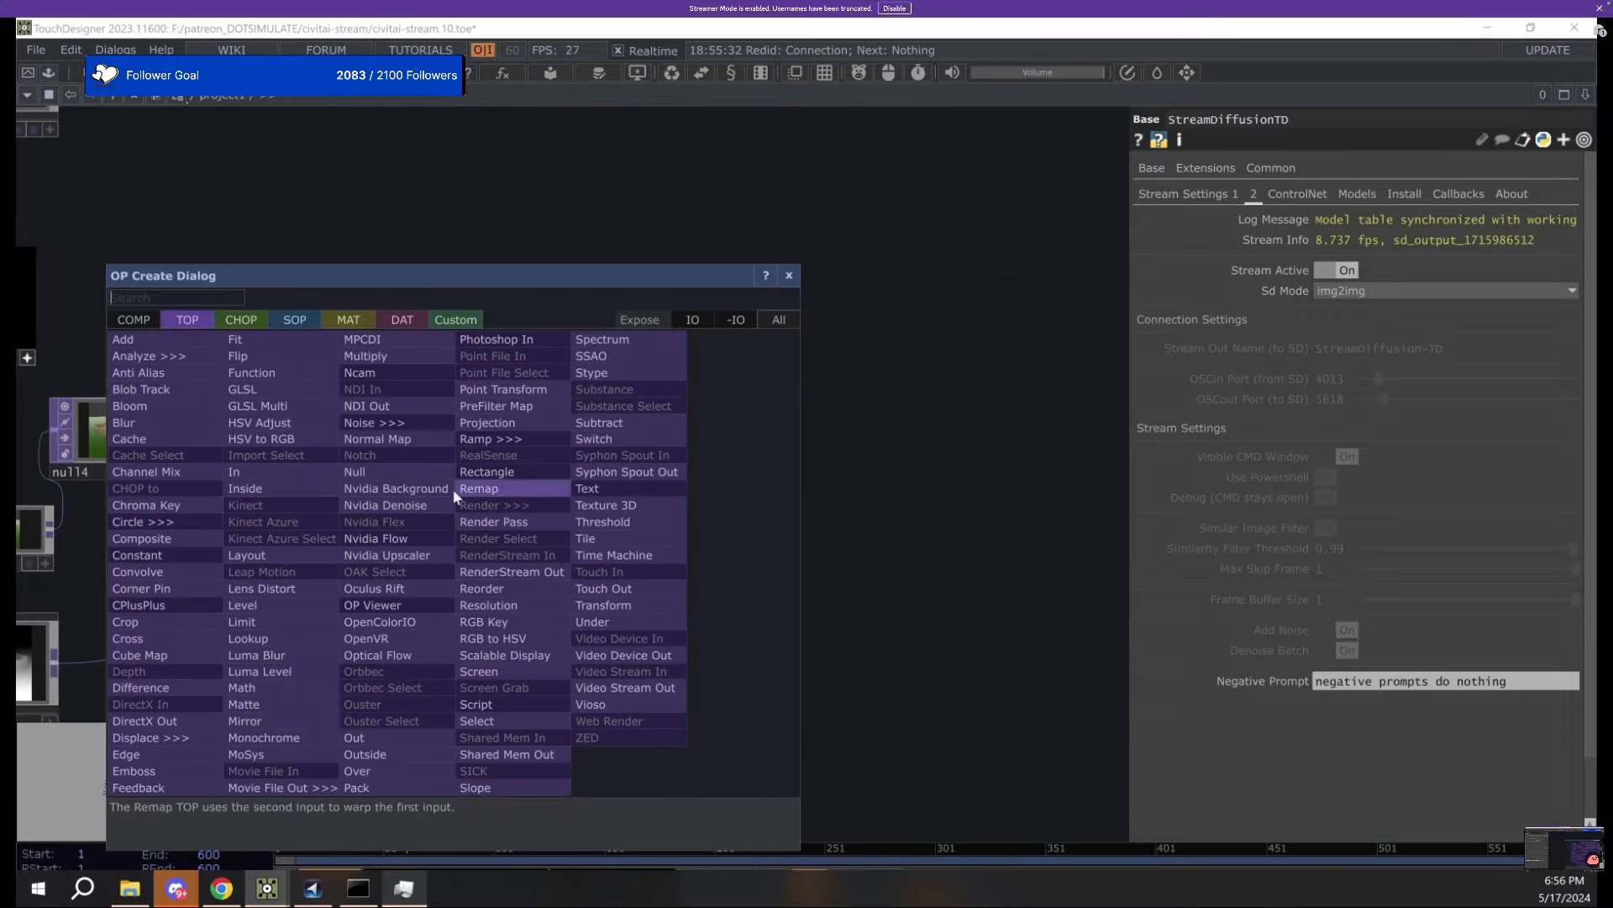
click(369, 475)
click(709, 456)
key(h)
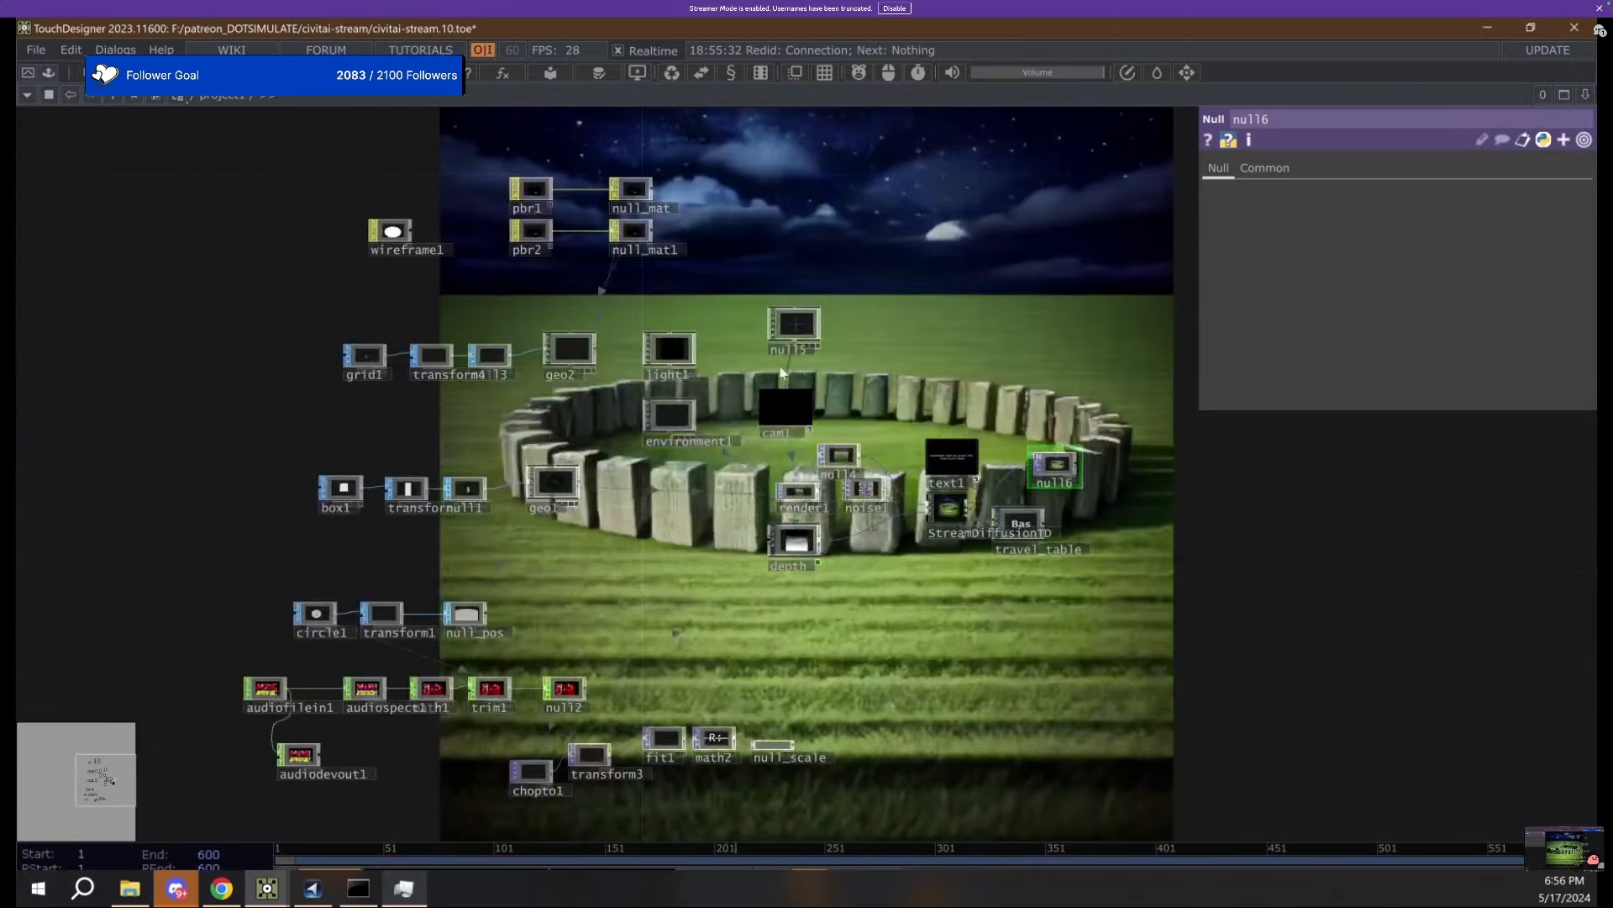
Adjust cam1's X rotation so the horizon sits lower in the image.
scroll(782, 373, up, 8)
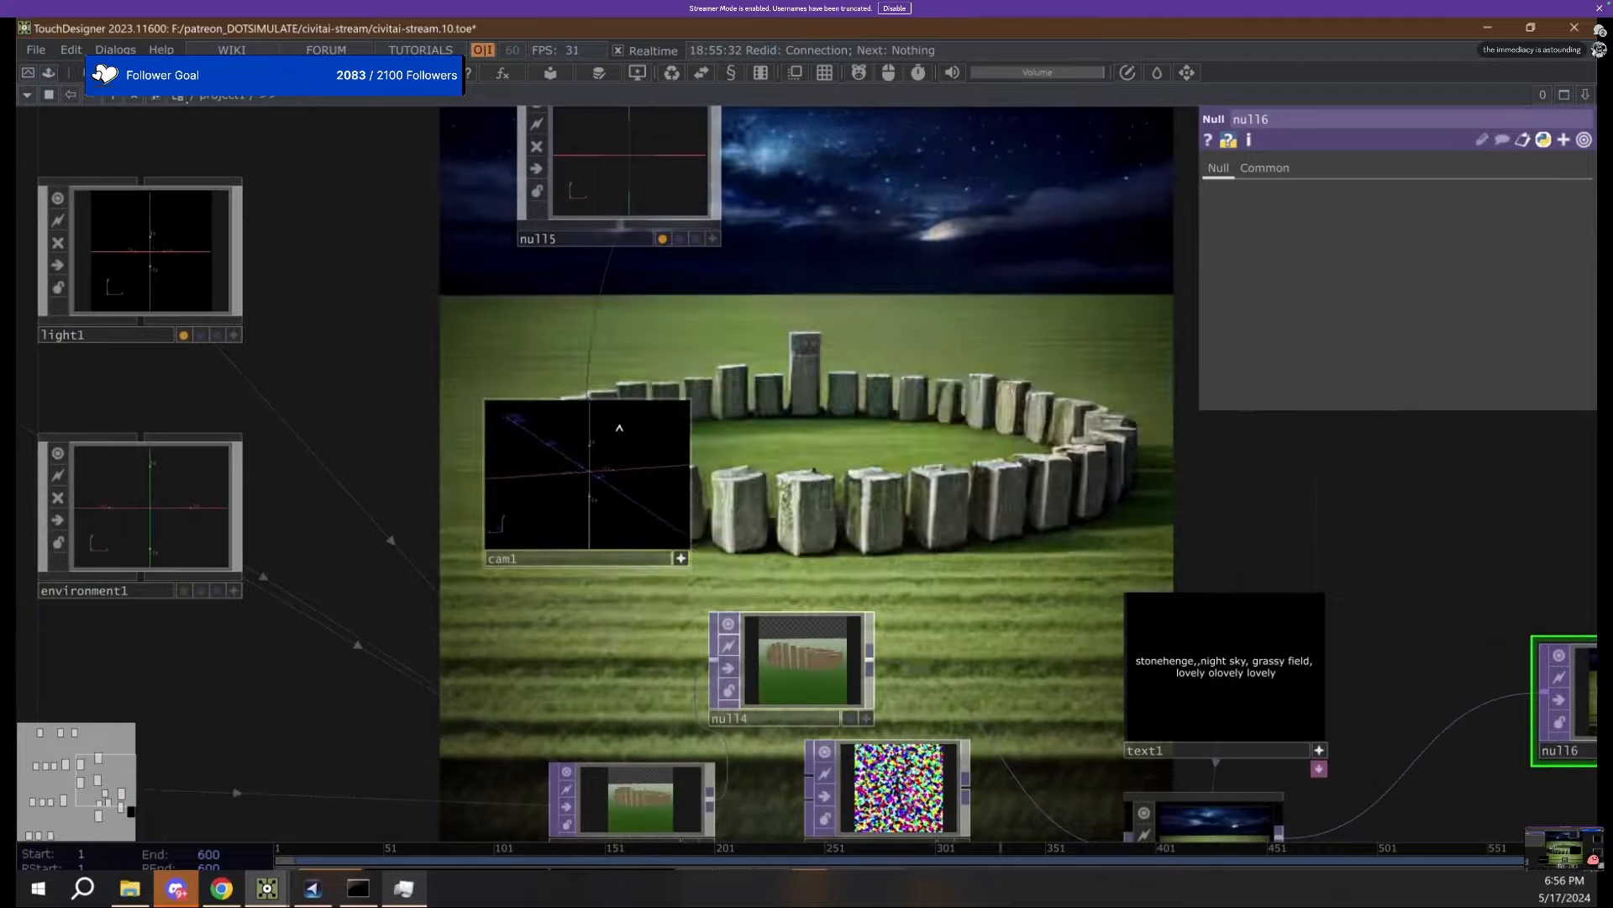
click(519, 558)
drag(710, 426, 352, 446)
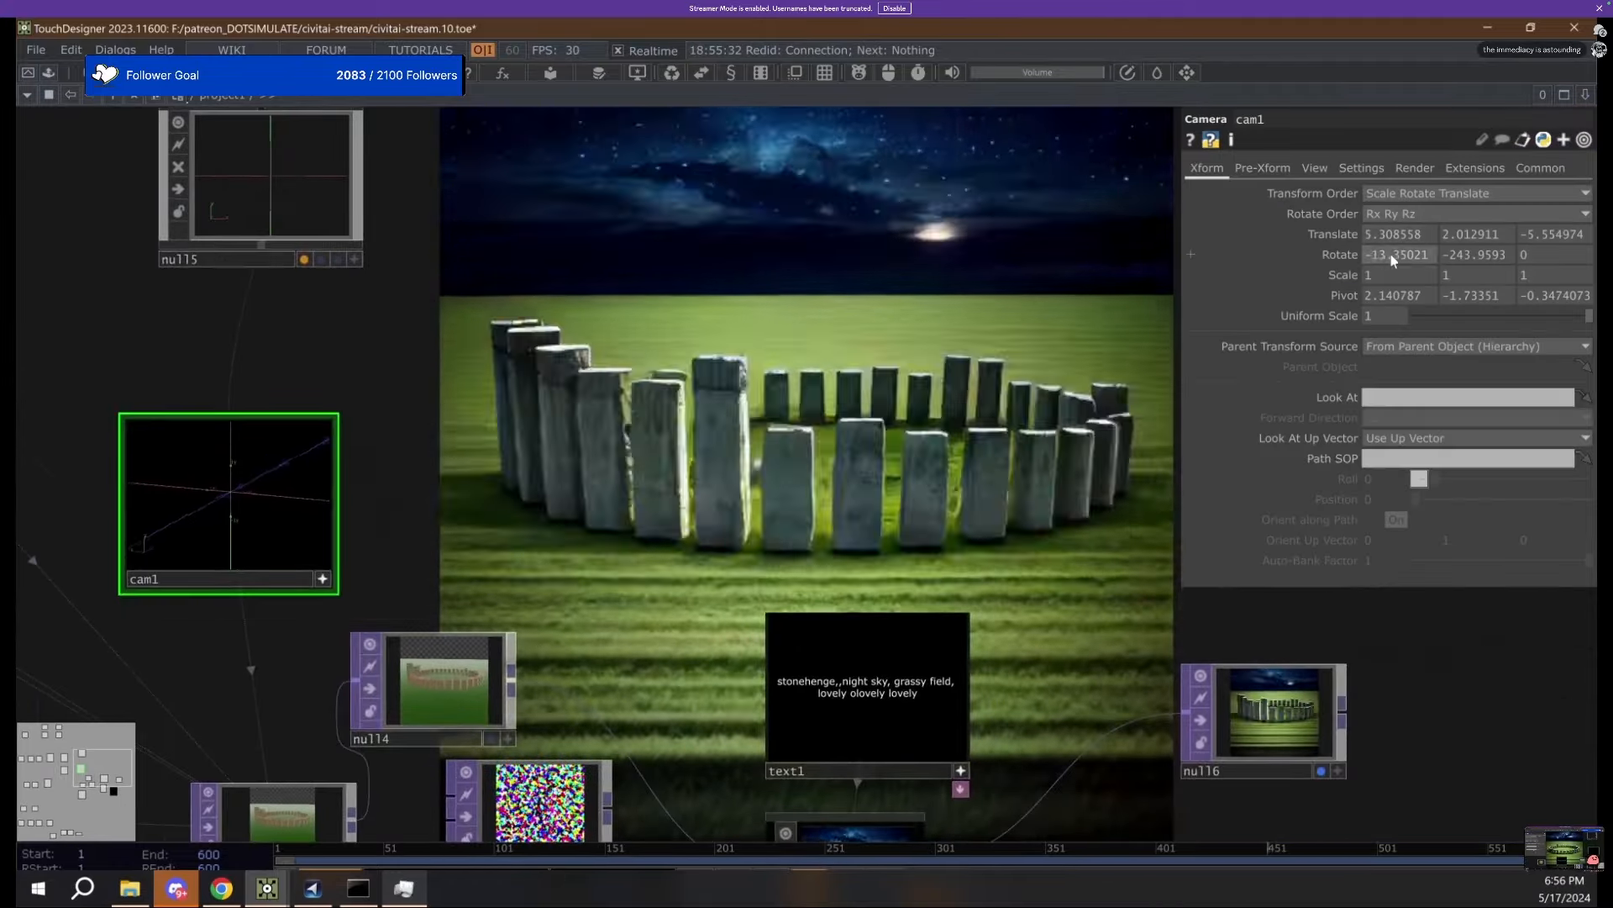
drag(1391, 256, 1395, 222)
Try null5's Y rotation expression as absTime.seconds*200 for a faster camera orbit, then undo the change.
click(175, 242)
click(1469, 296)
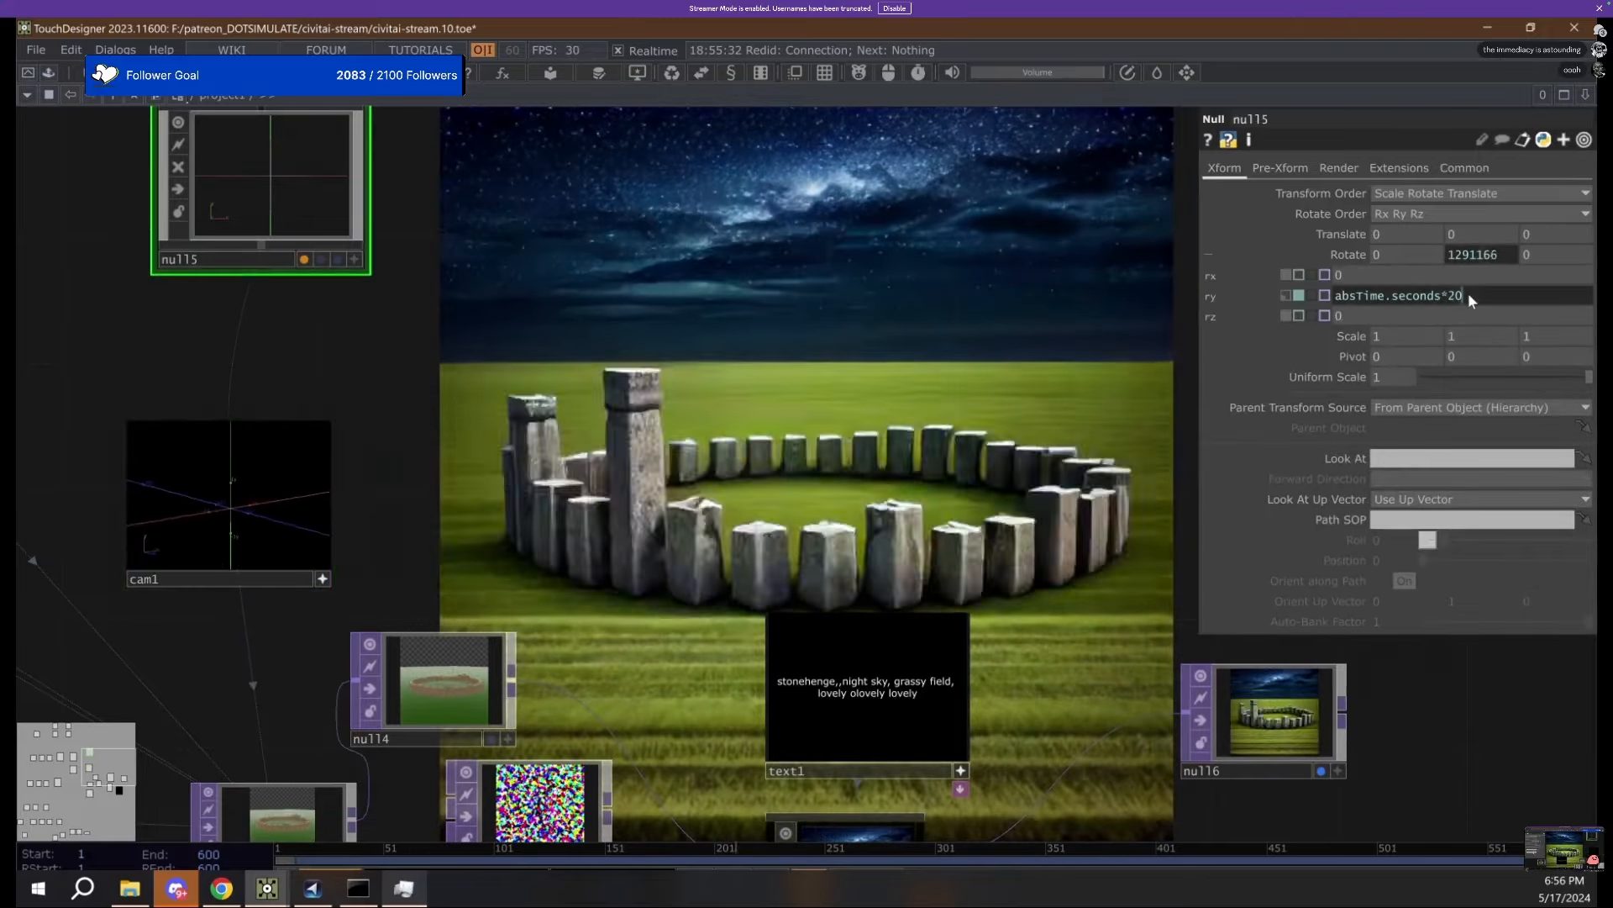
text(0)
key(Return)
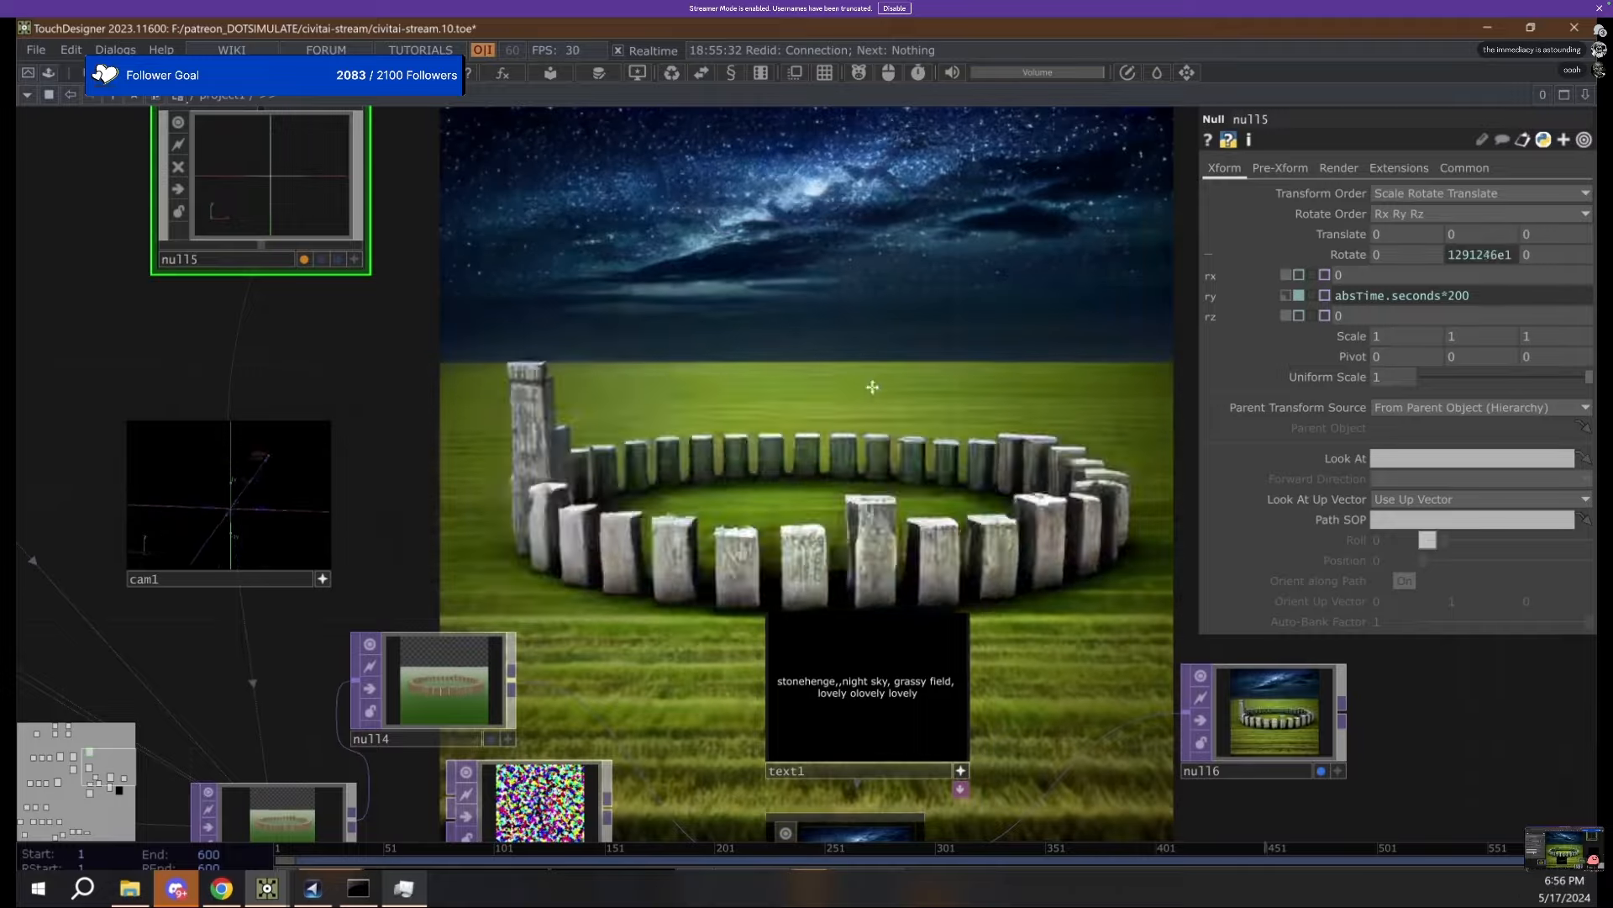
scroll(507, 490, up, 6)
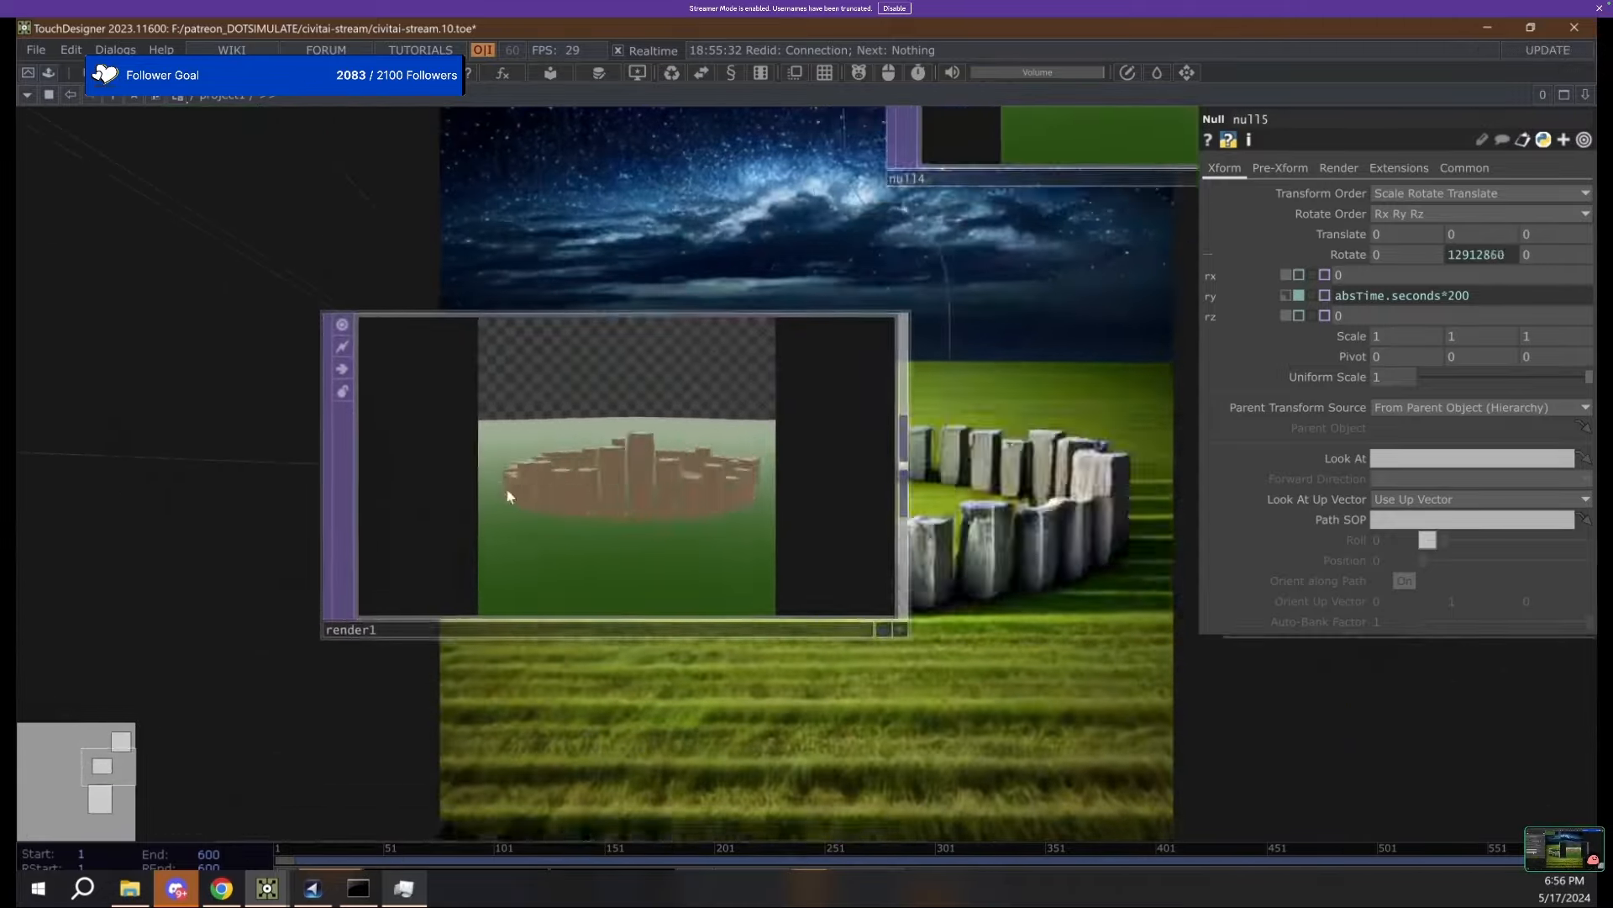
scroll(506, 488, down, 6)
key(ctrl+z)
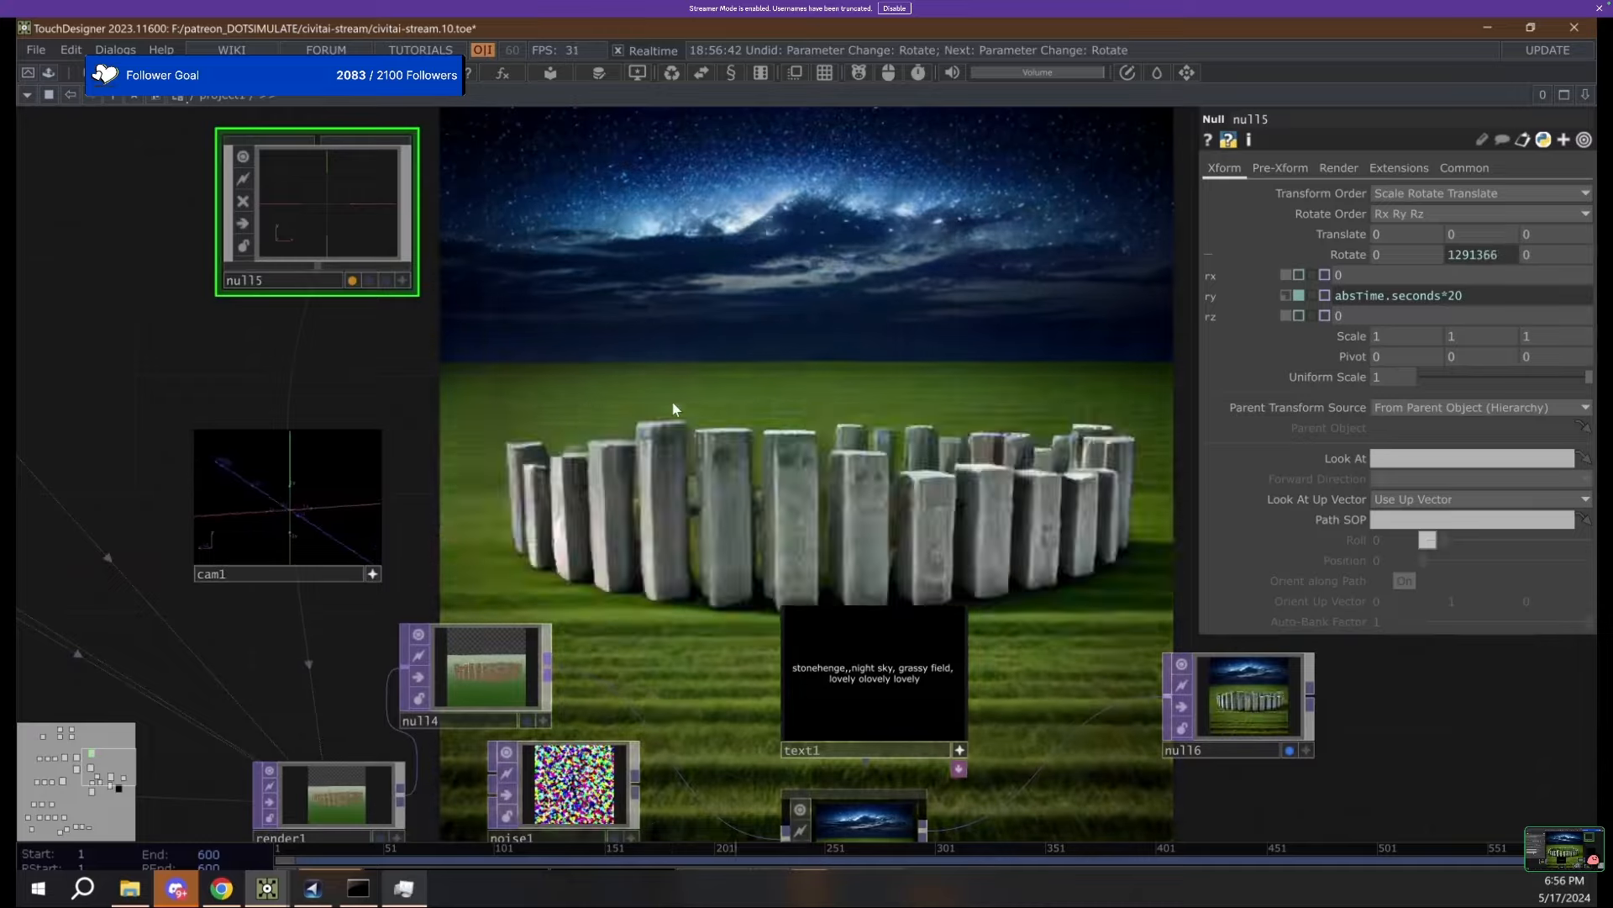
Insert "aureor borealis," before "grassy field" in the text1 prompt.
scroll(669, 405, down, 3)
drag(720, 379, 453, 347)
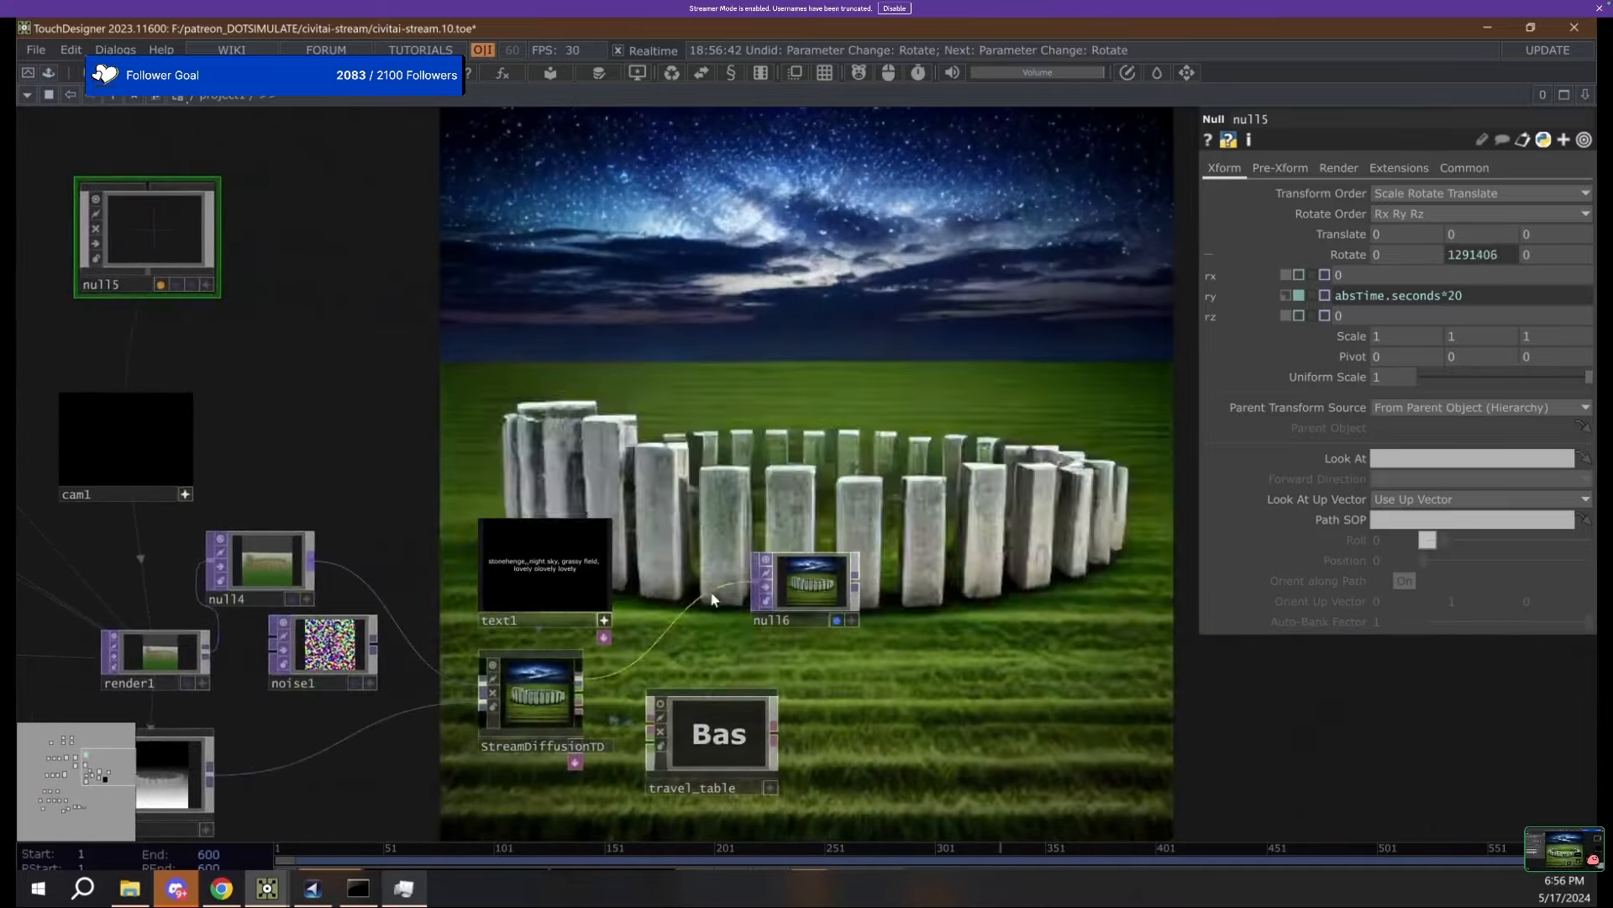
scroll(622, 589, up, 2)
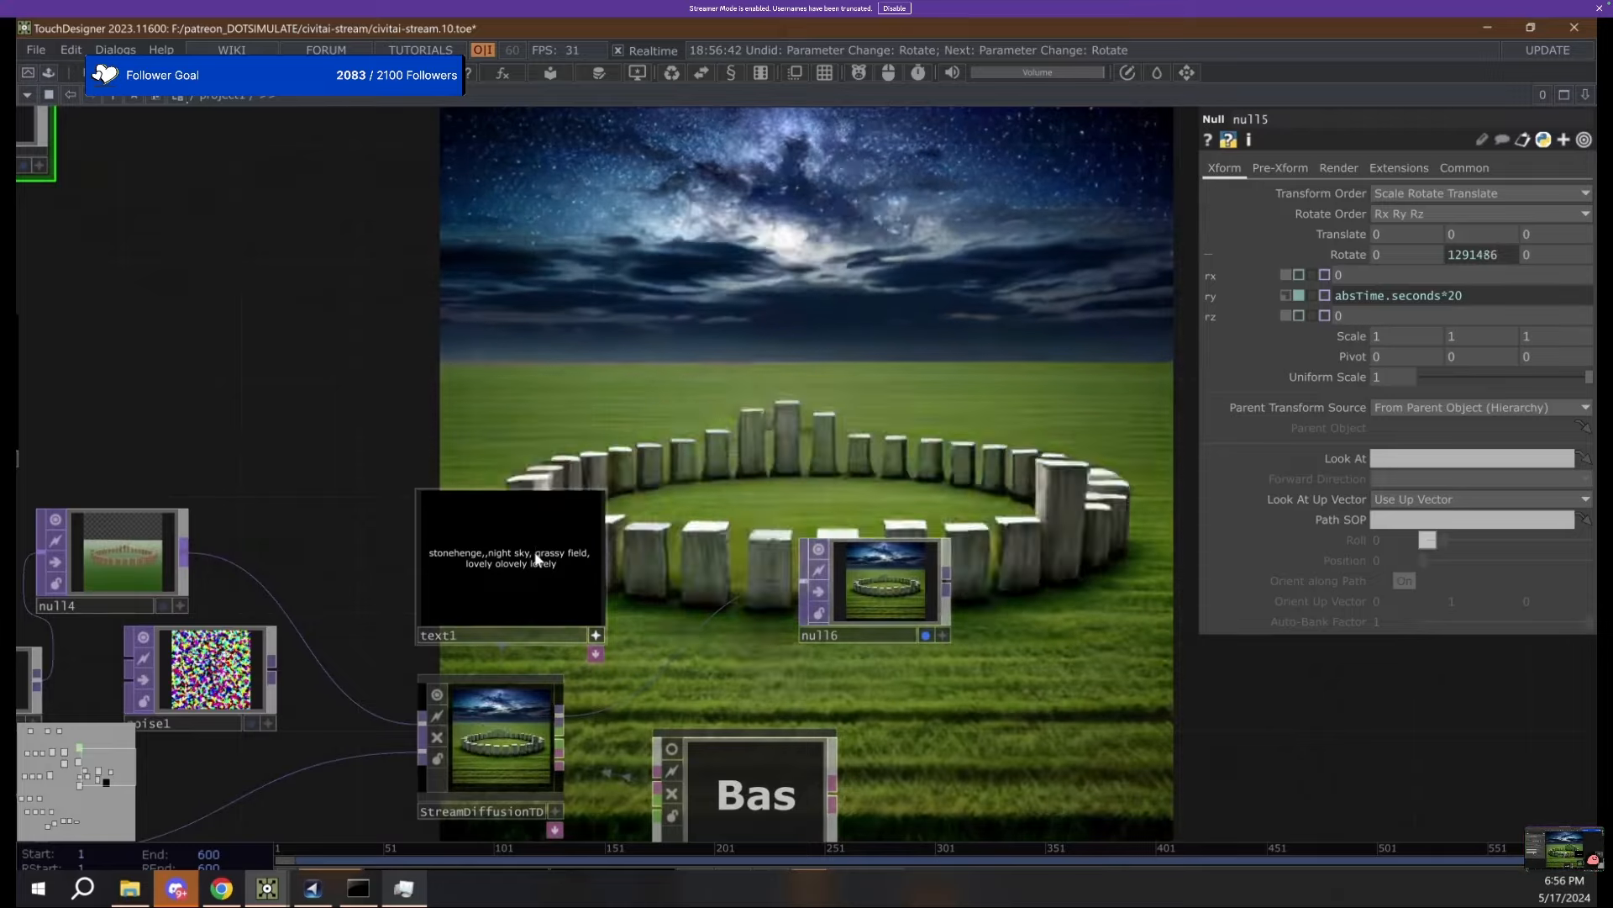
text(aure)
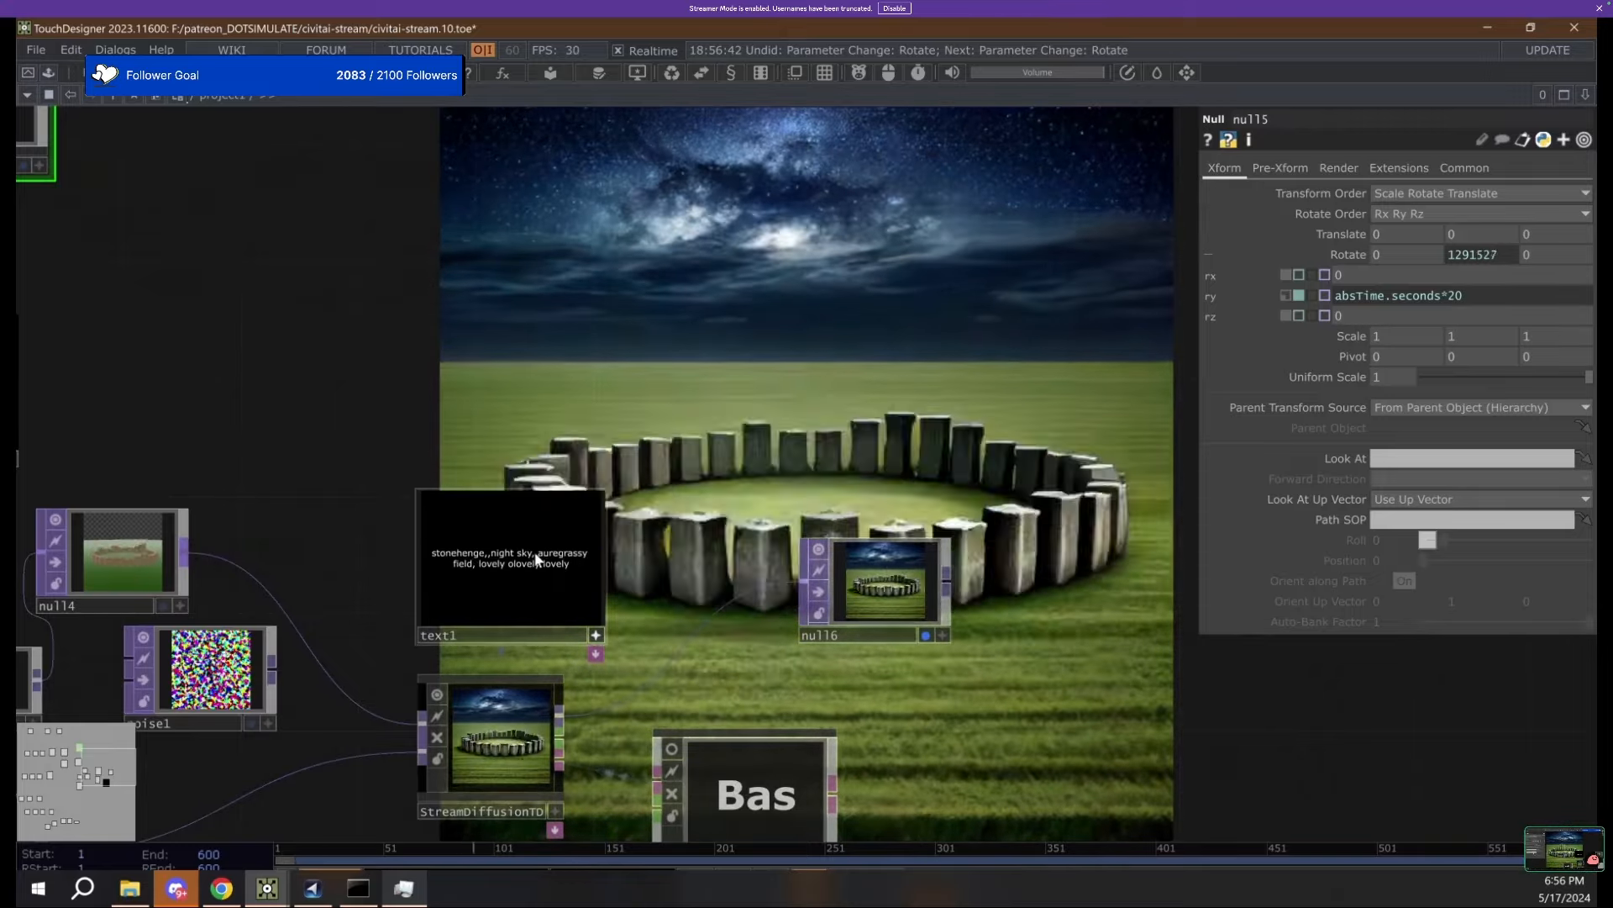
text(or)
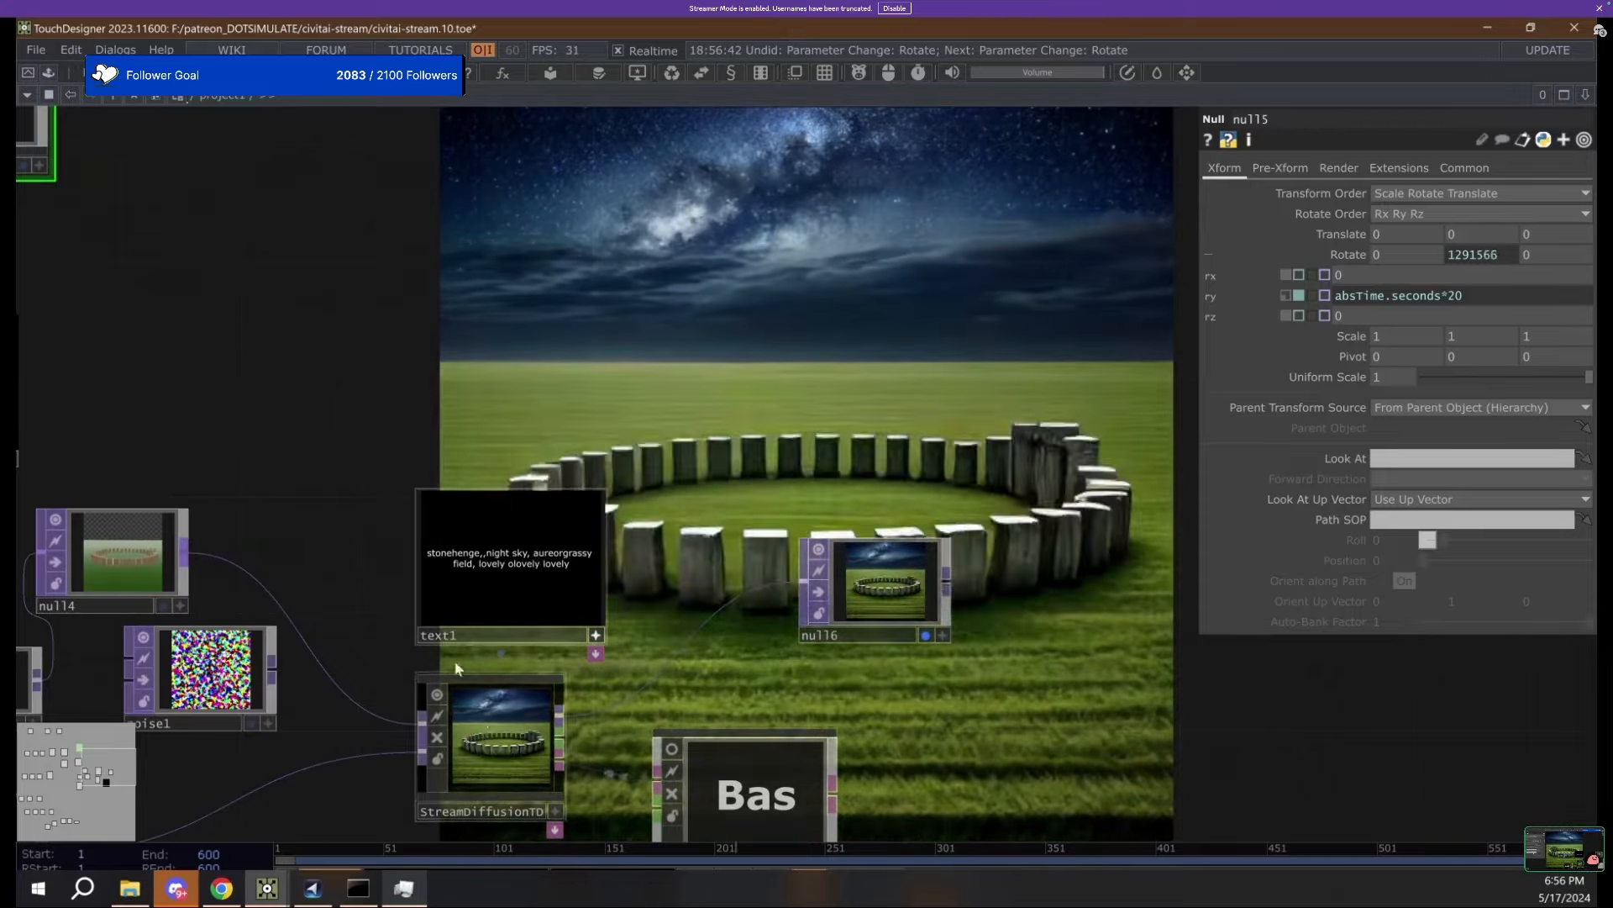
scroll(375, 558, up, 3)
text(bor)
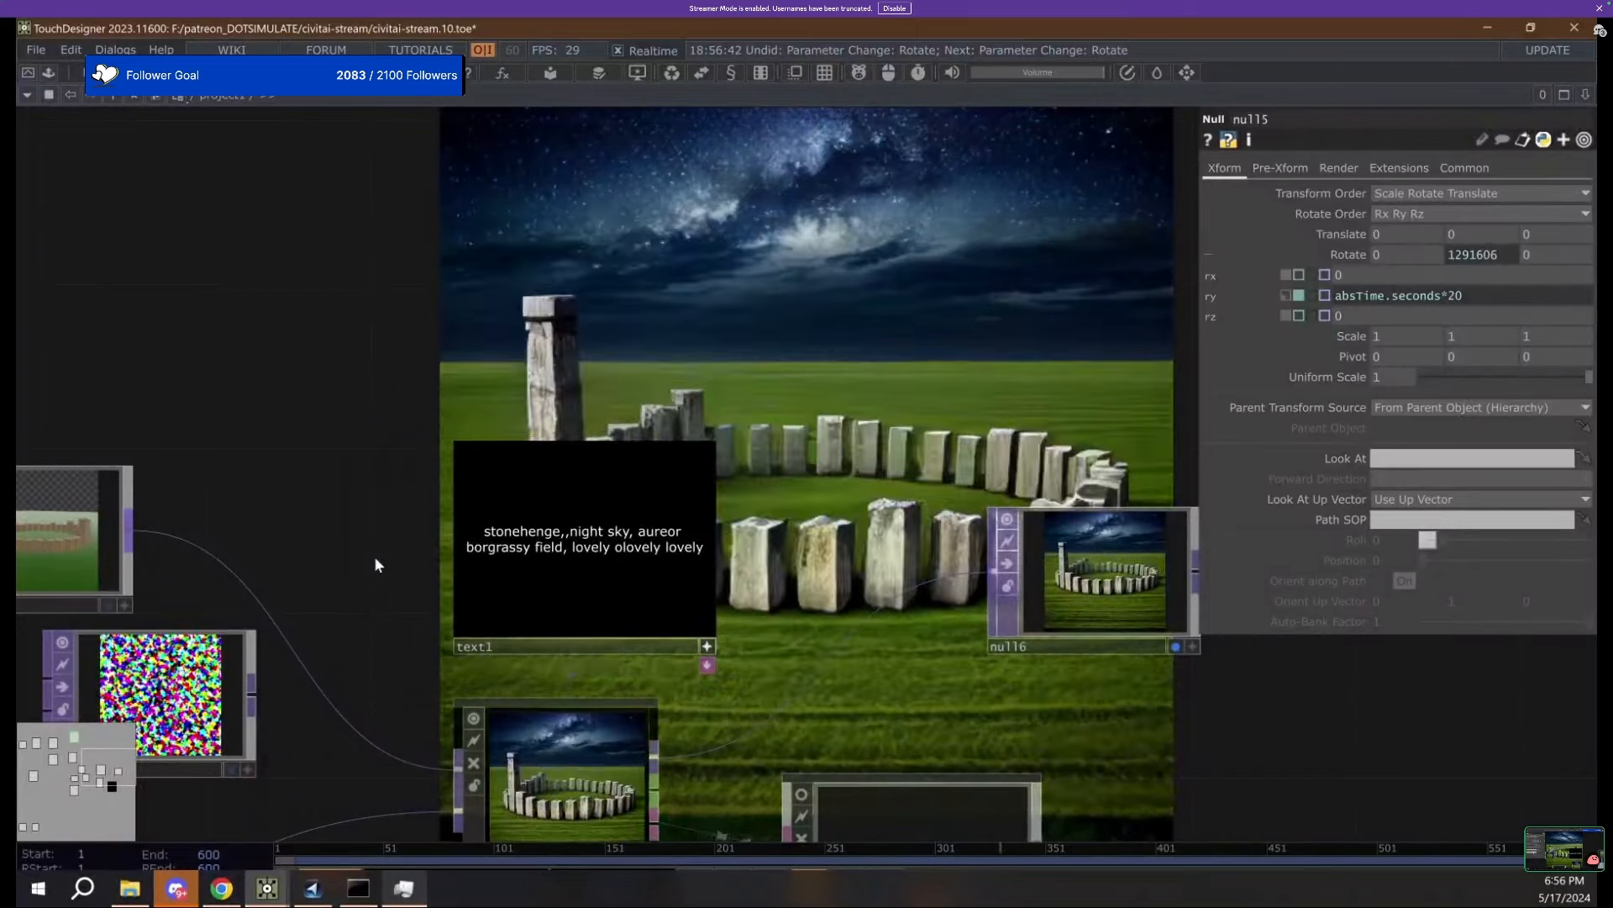
text(ealisz)
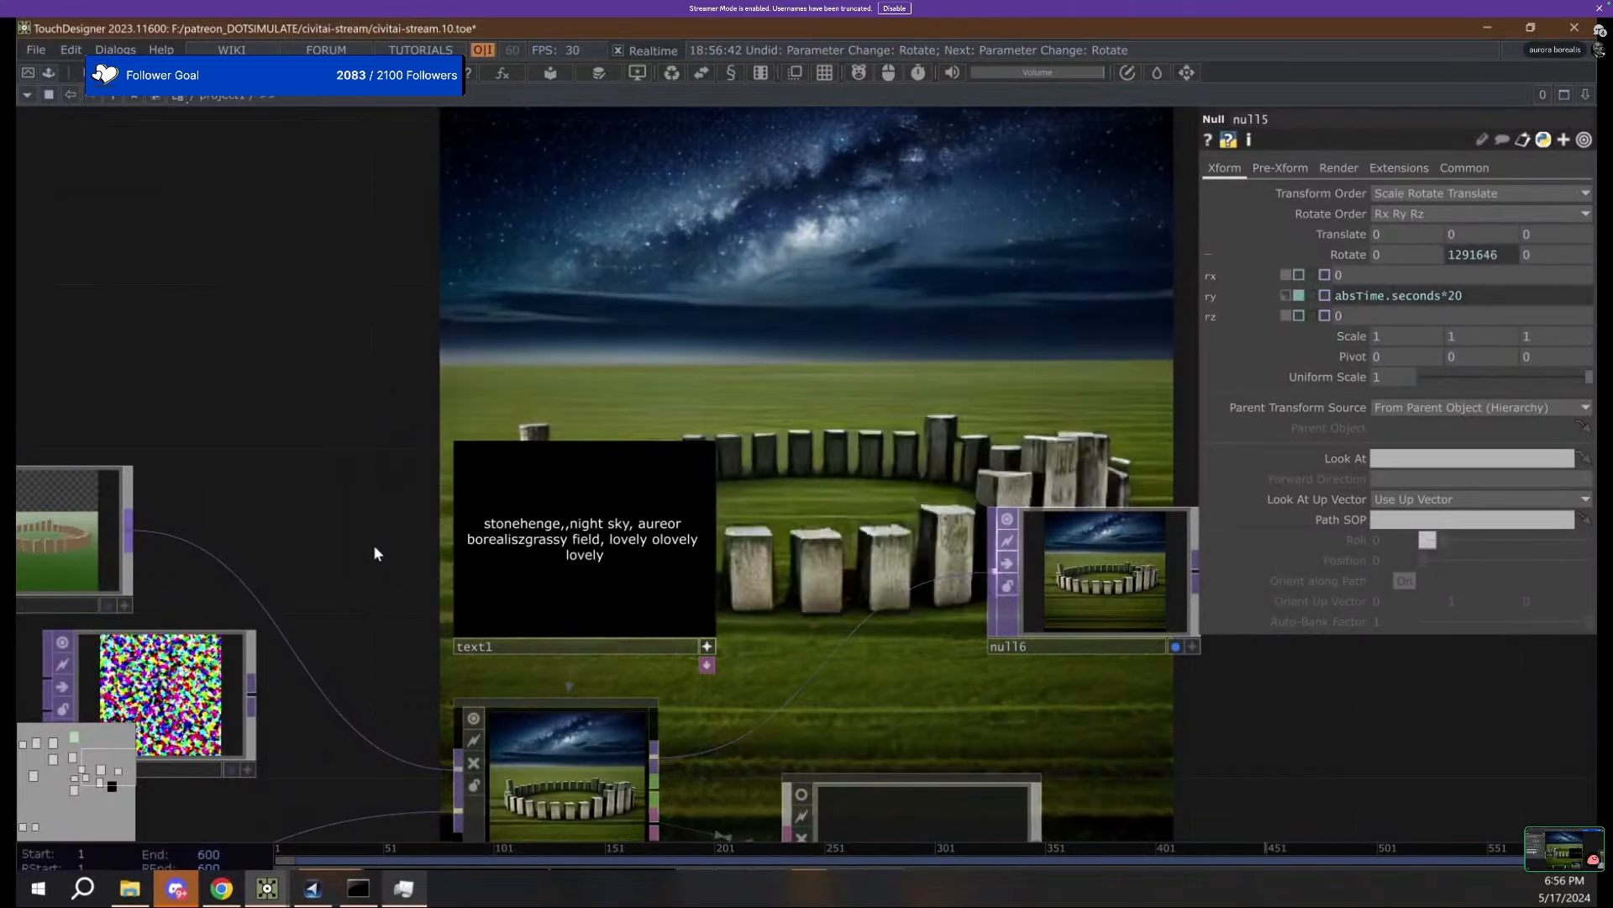
key(BackSpace)
text(,)
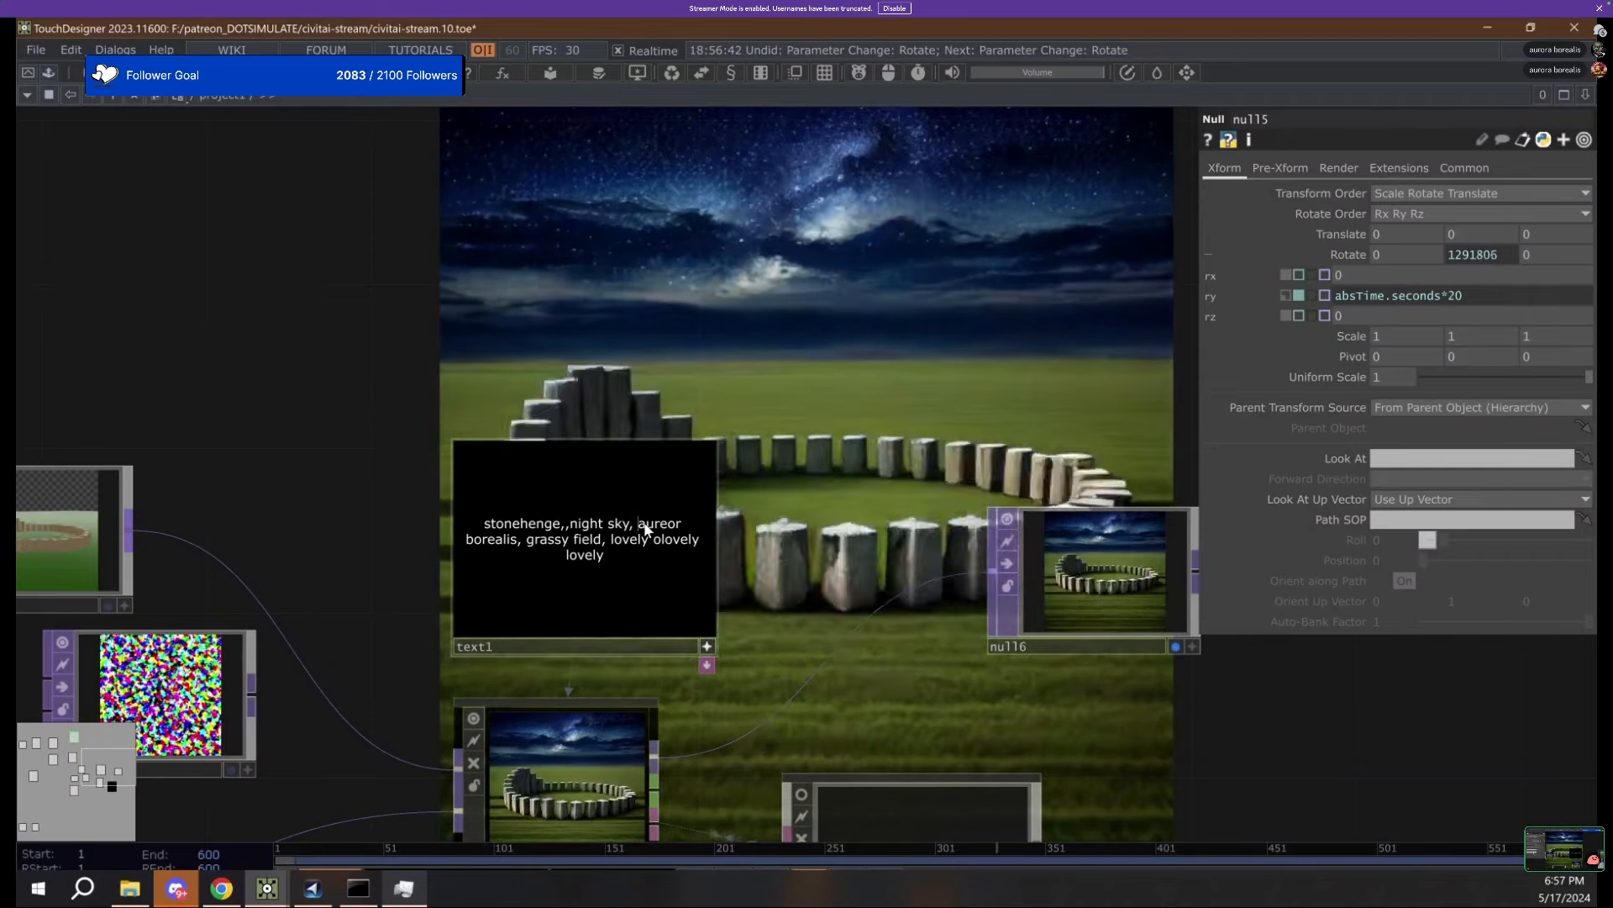
Correct the misspelled term in the text1 prompt to "aurora borealis" and remove "night sky" with its extra comma.
click(223, 891)
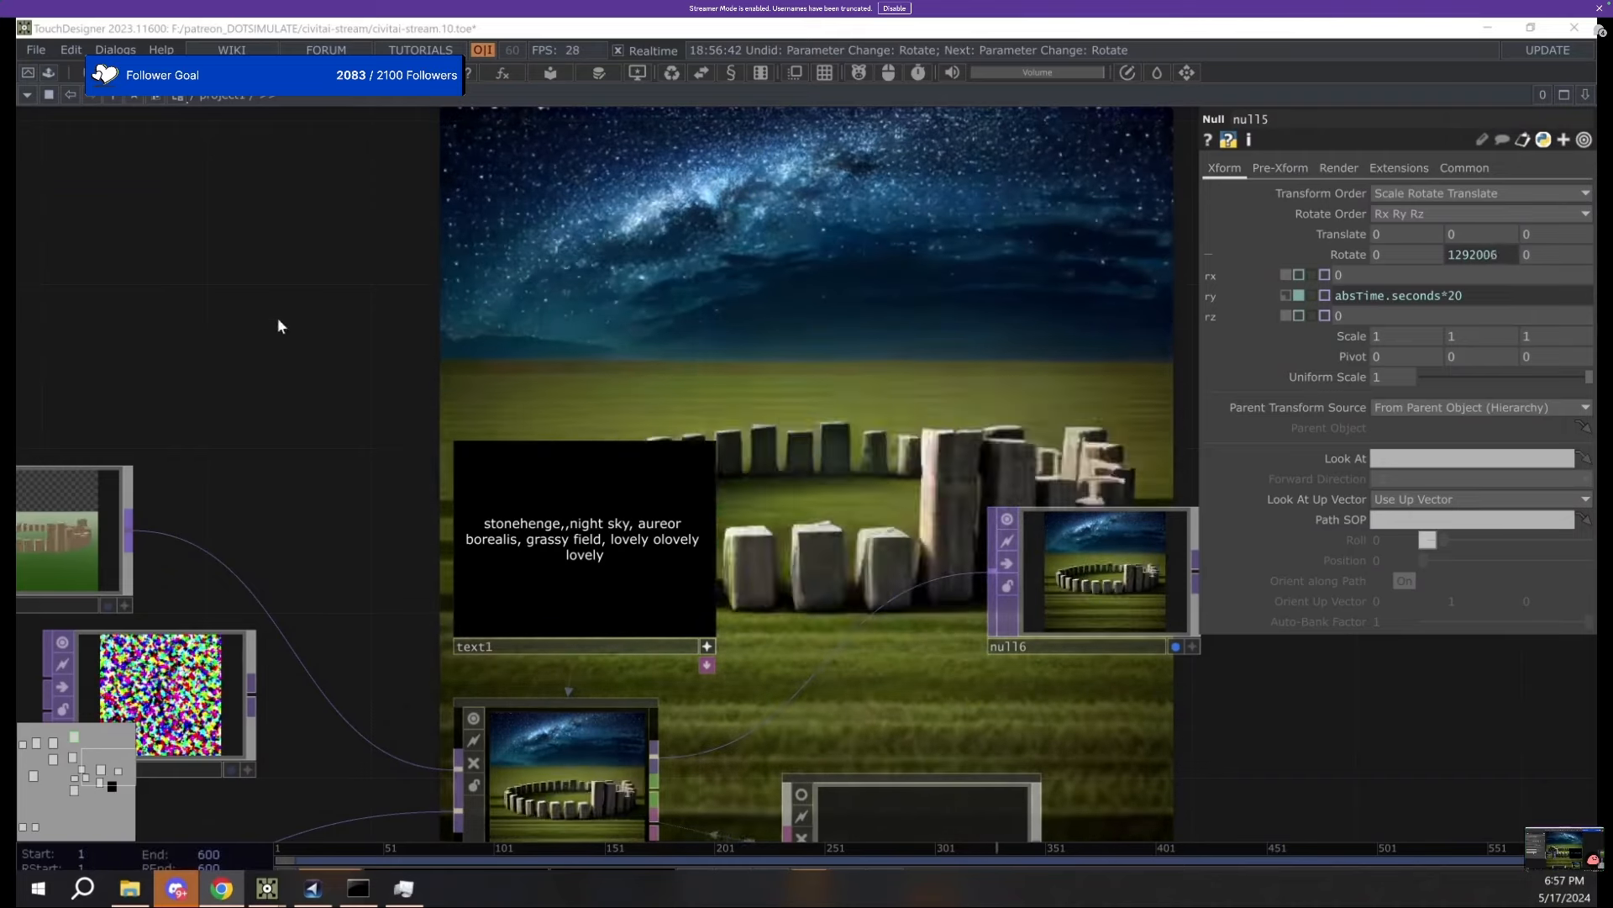
drag(517, 540, 638, 524)
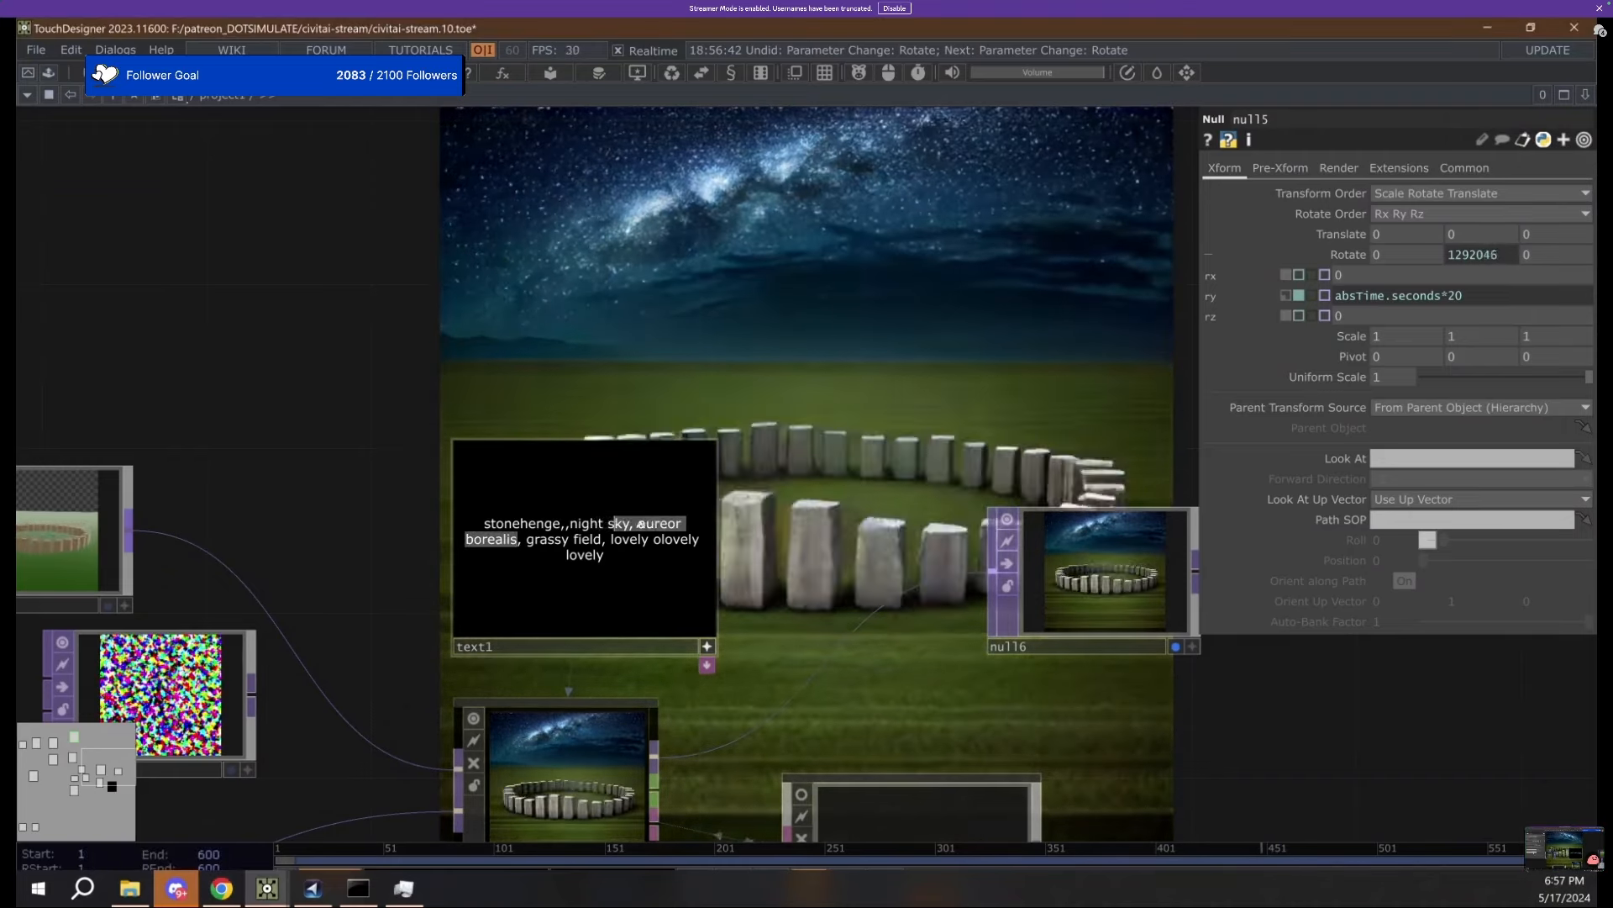
text(aurora borealis)
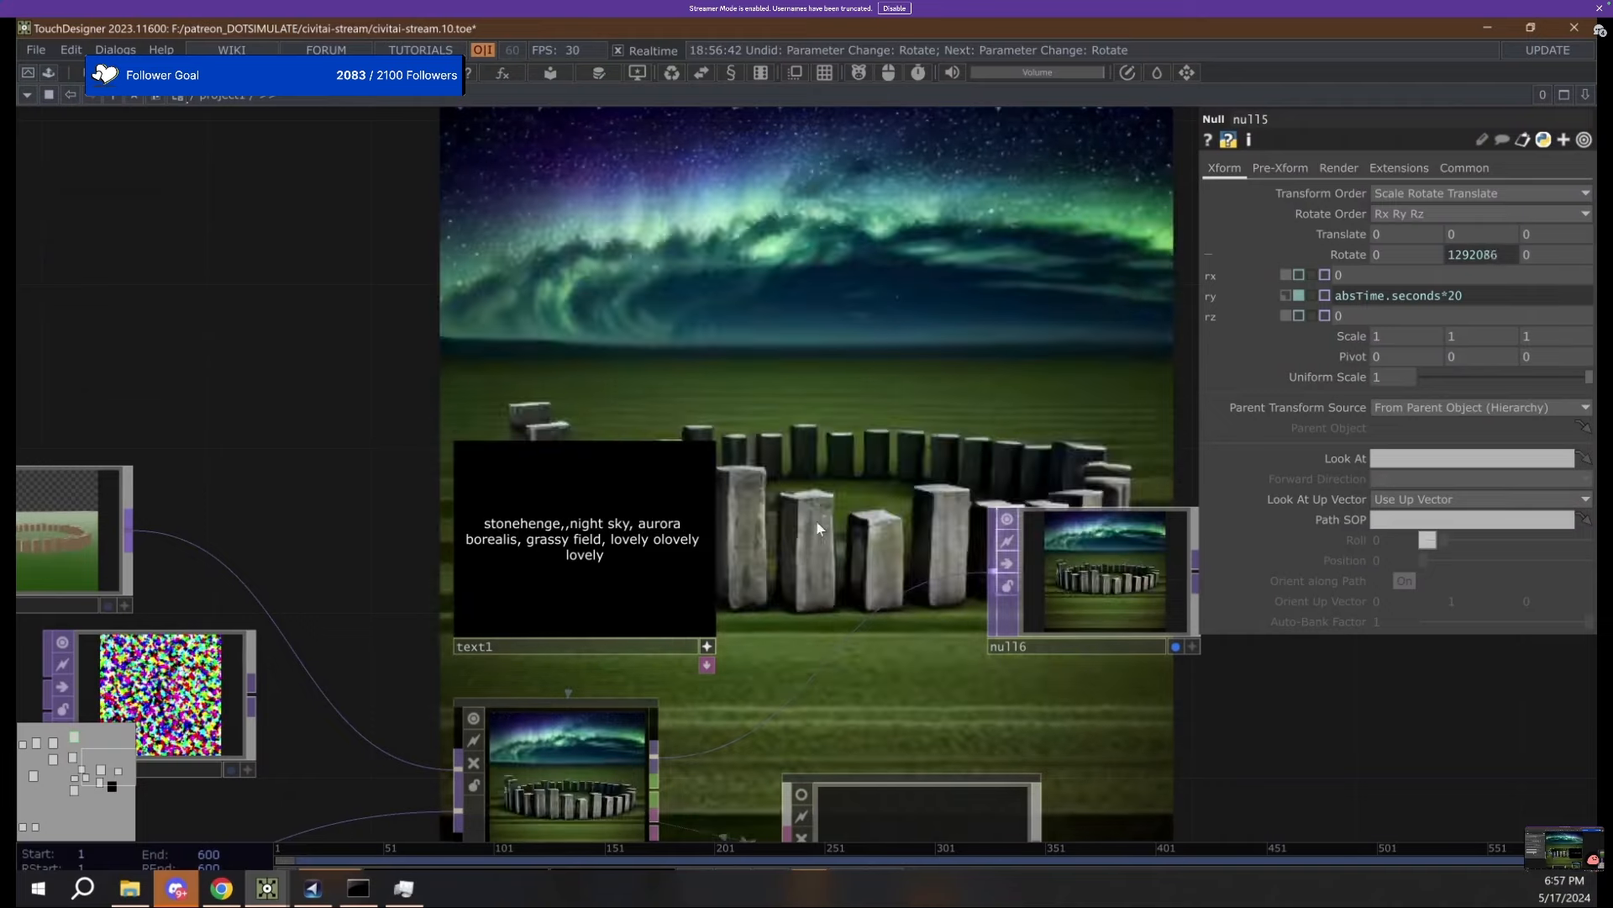
scroll(540, 410, up, 3)
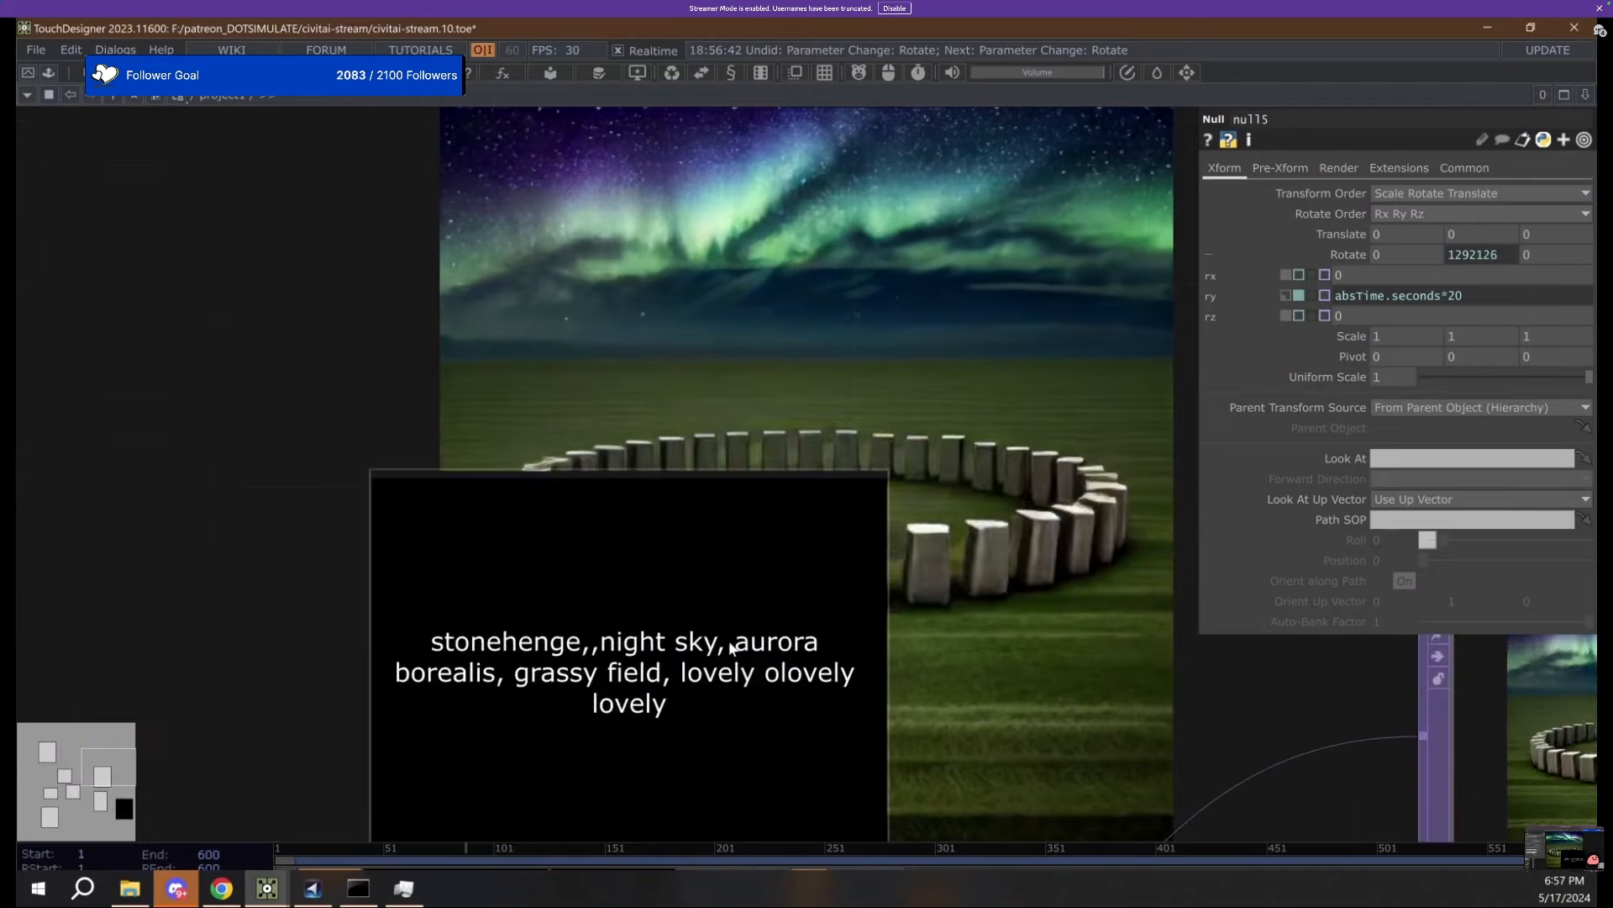
drag(727, 647, 596, 645)
key(BackSpace)
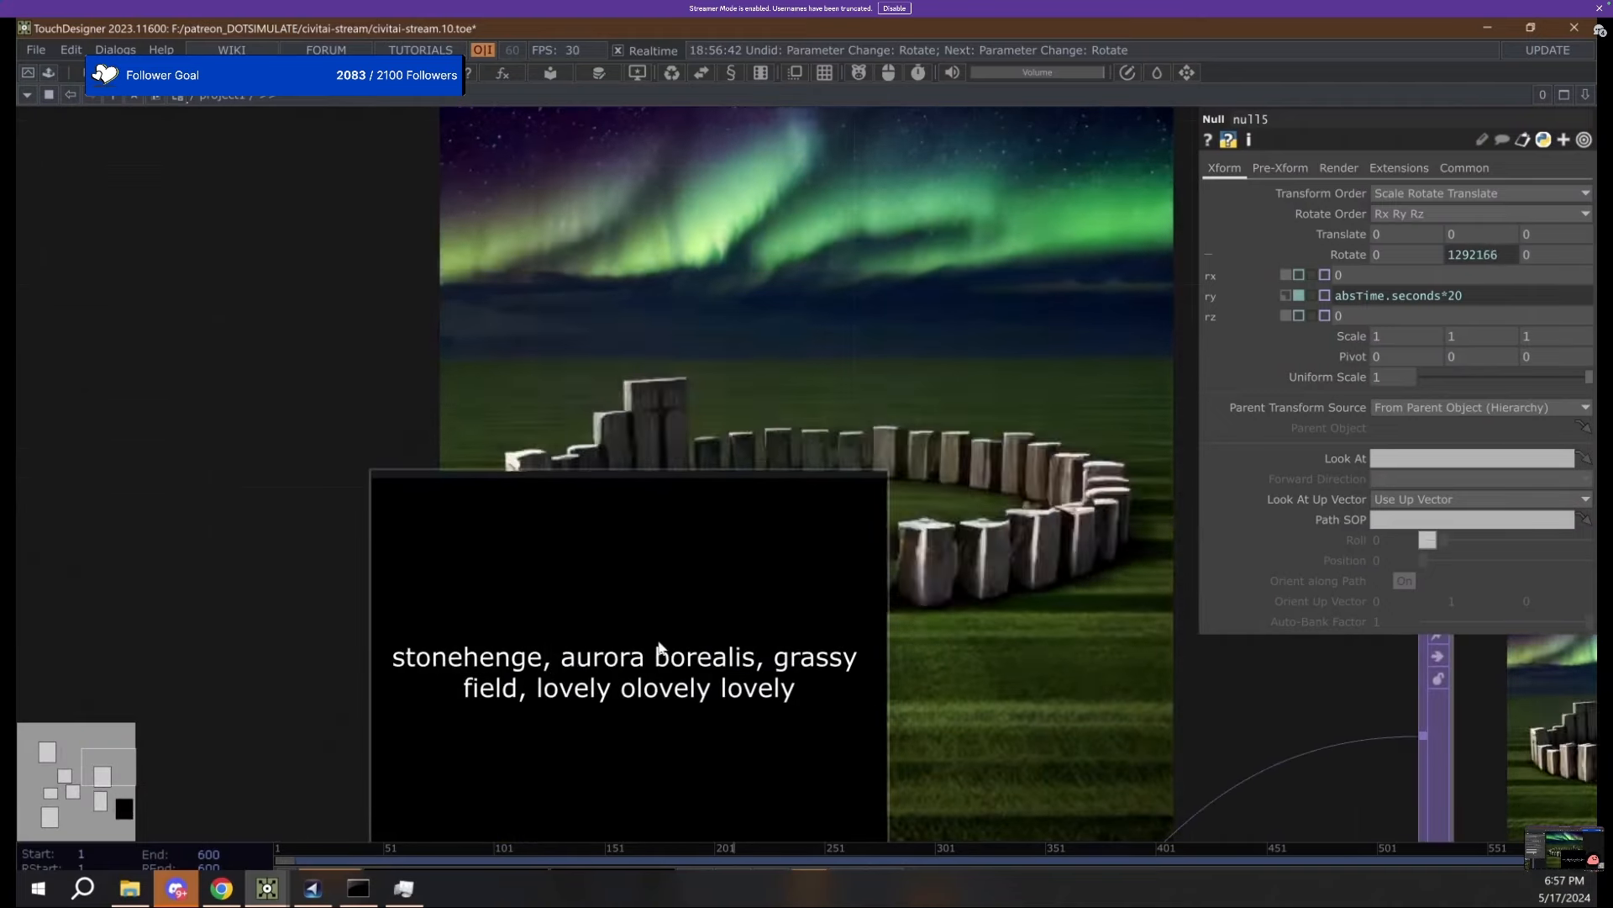
Examine the StreamDiffusionTD component's stream settings and its surrounding network.
scroll(883, 370, down, 3)
drag(941, 399, 408, 238)
scroll(534, 282, down, 2)
drag(534, 282, 573, 410)
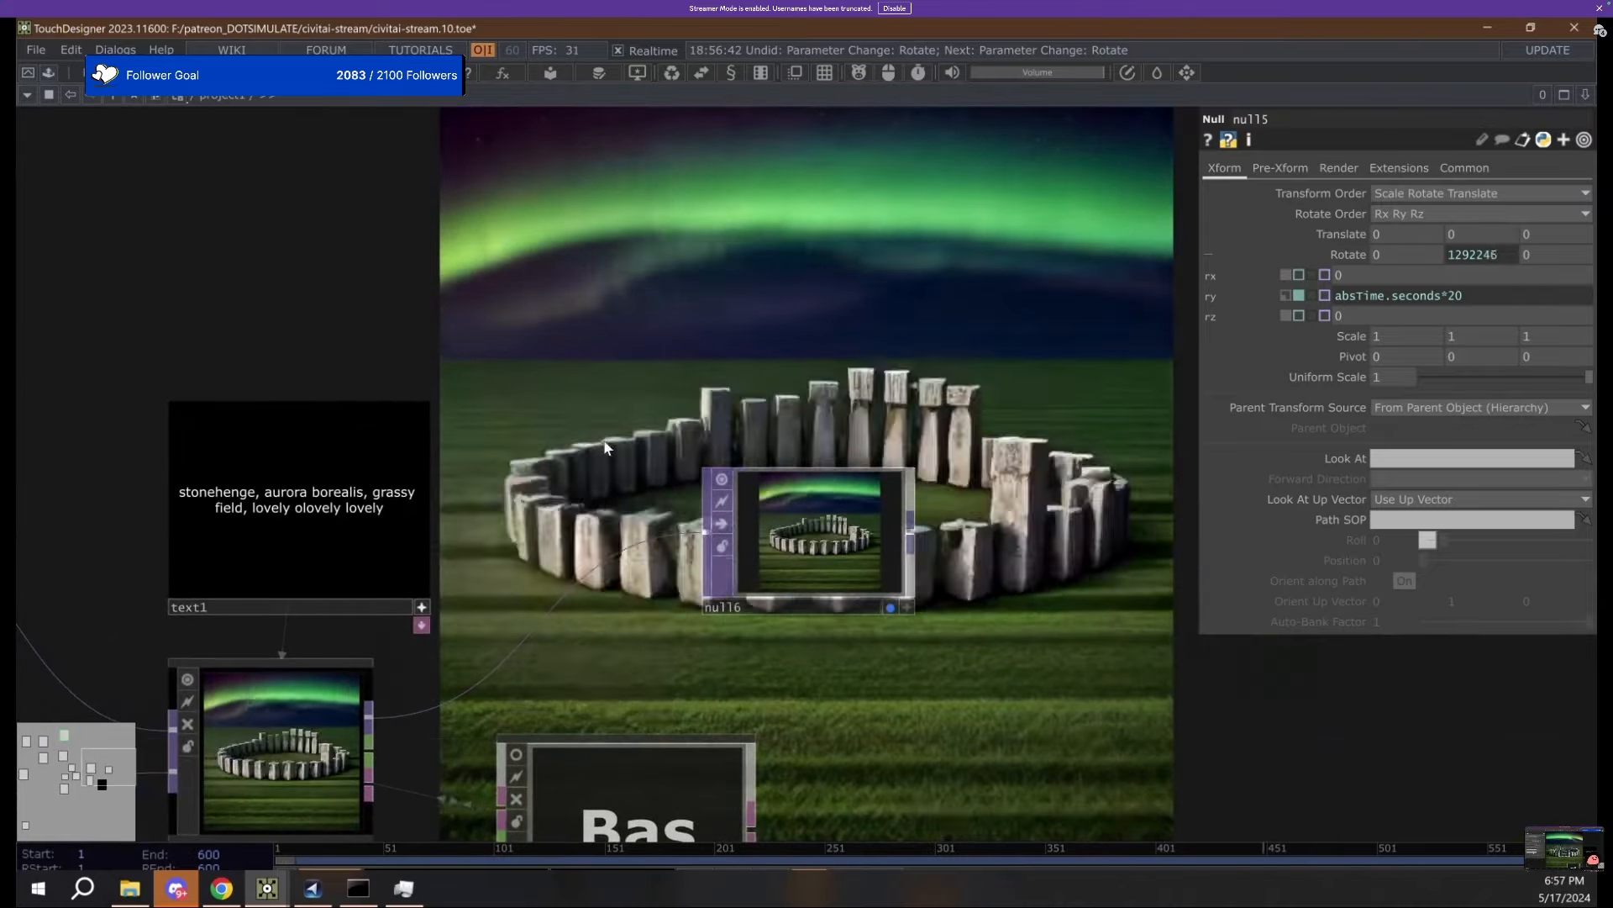
drag(586, 517, 823, 422)
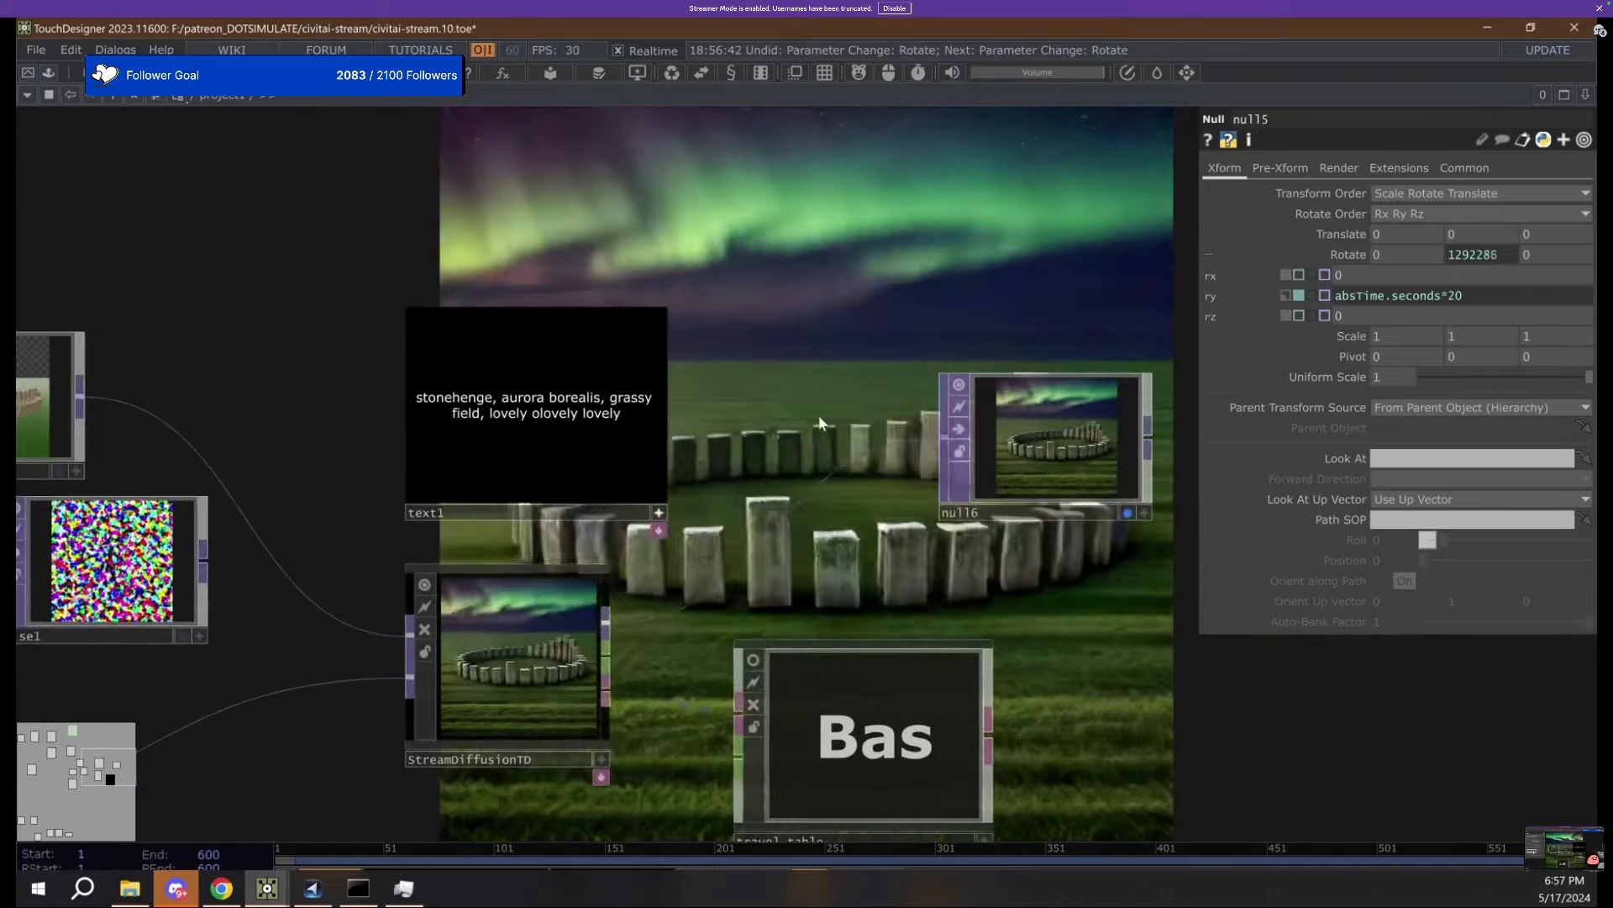
click(571, 677)
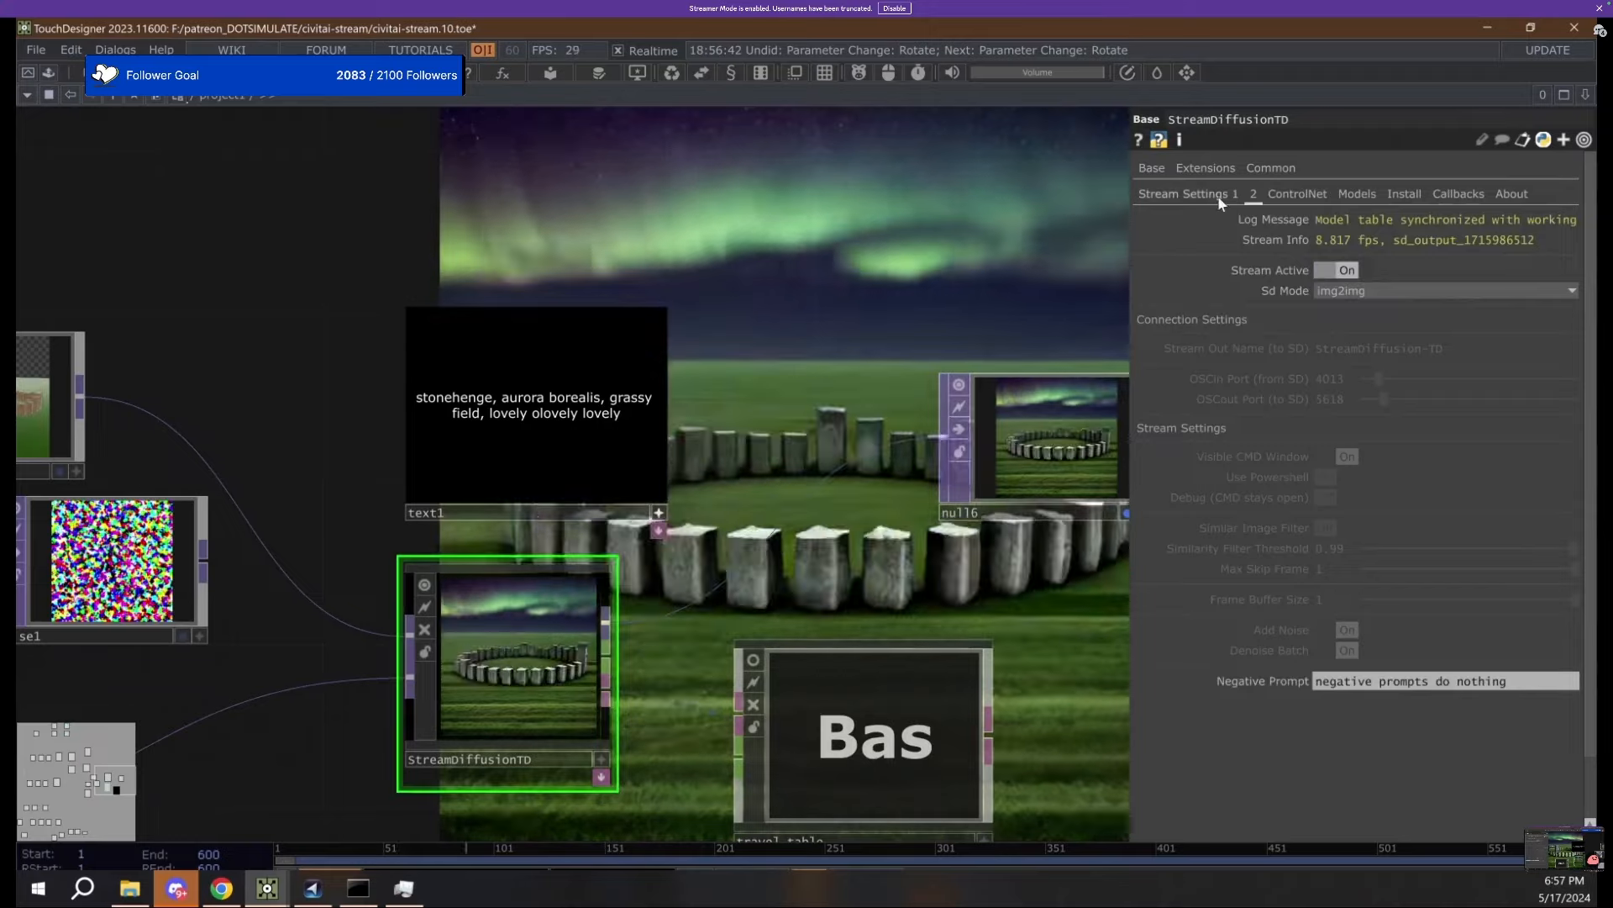
scroll(823, 397, down, 5)
drag(445, 708, 516, 670)
drag(590, 589, 516, 741)
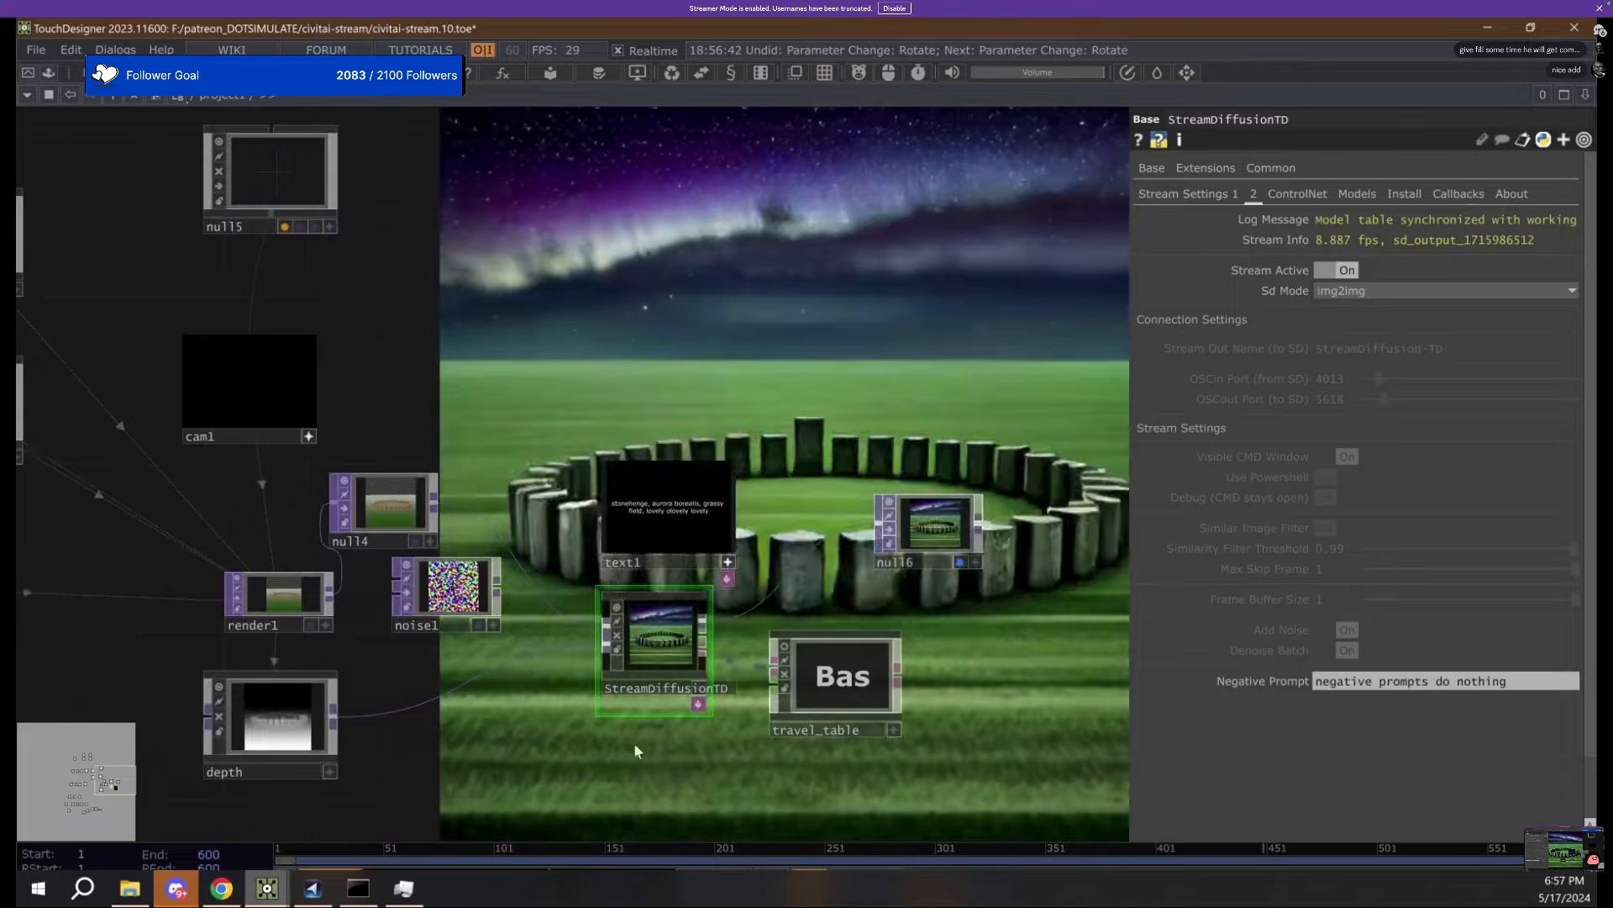
Examine the network around the render and check the pbr1 material's RGB parameters.
scroll(504, 718, down, 5)
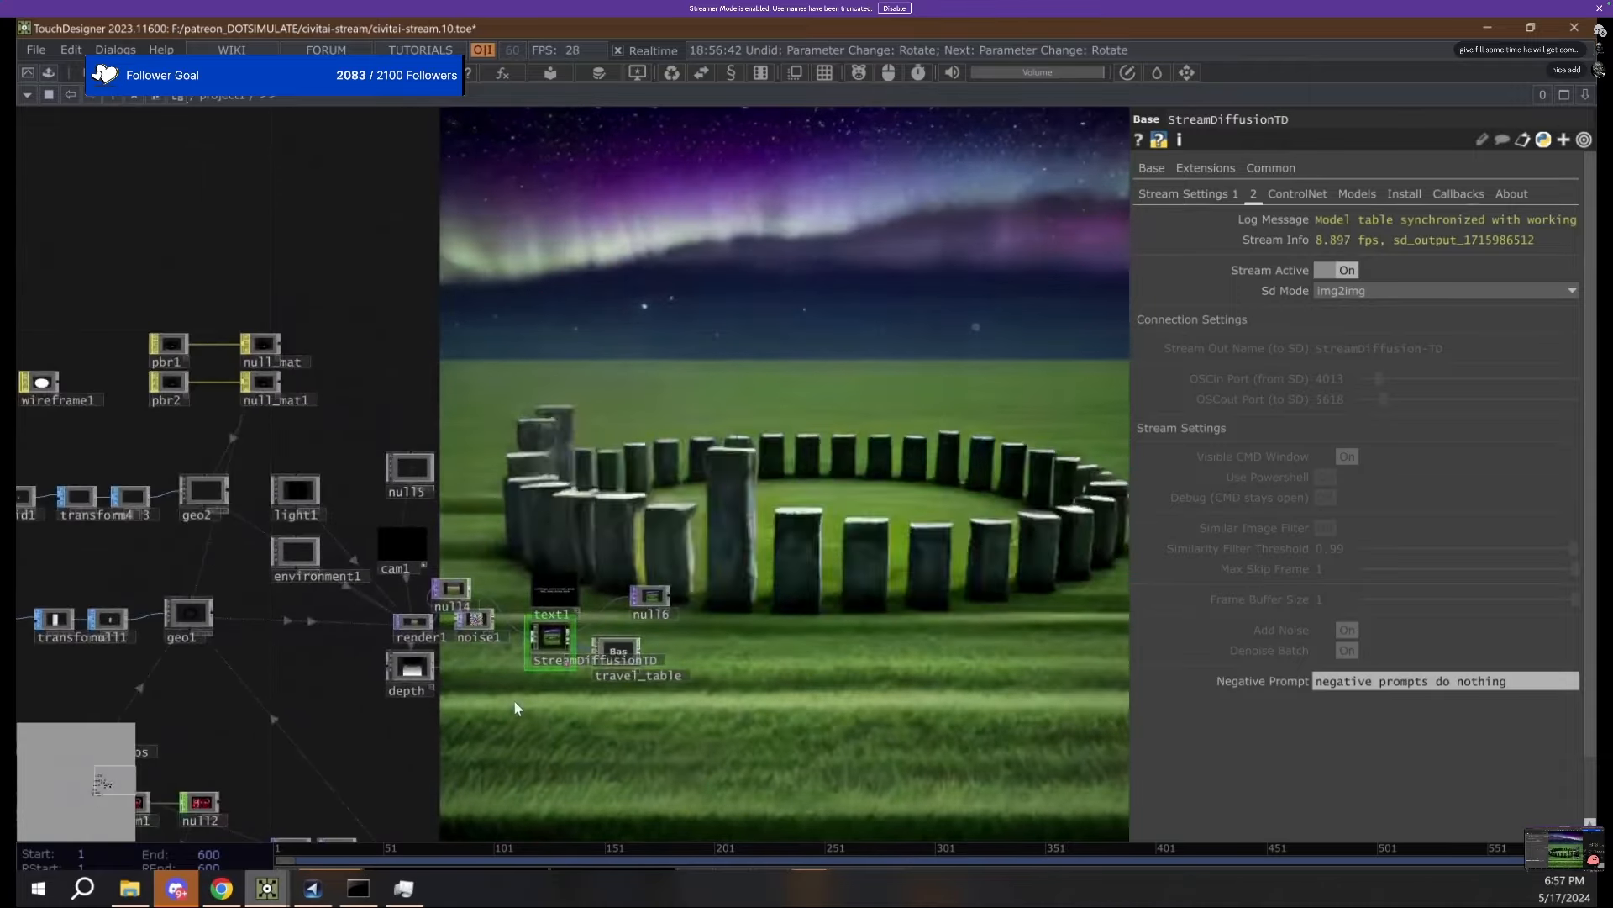
scroll(518, 653, up, 5)
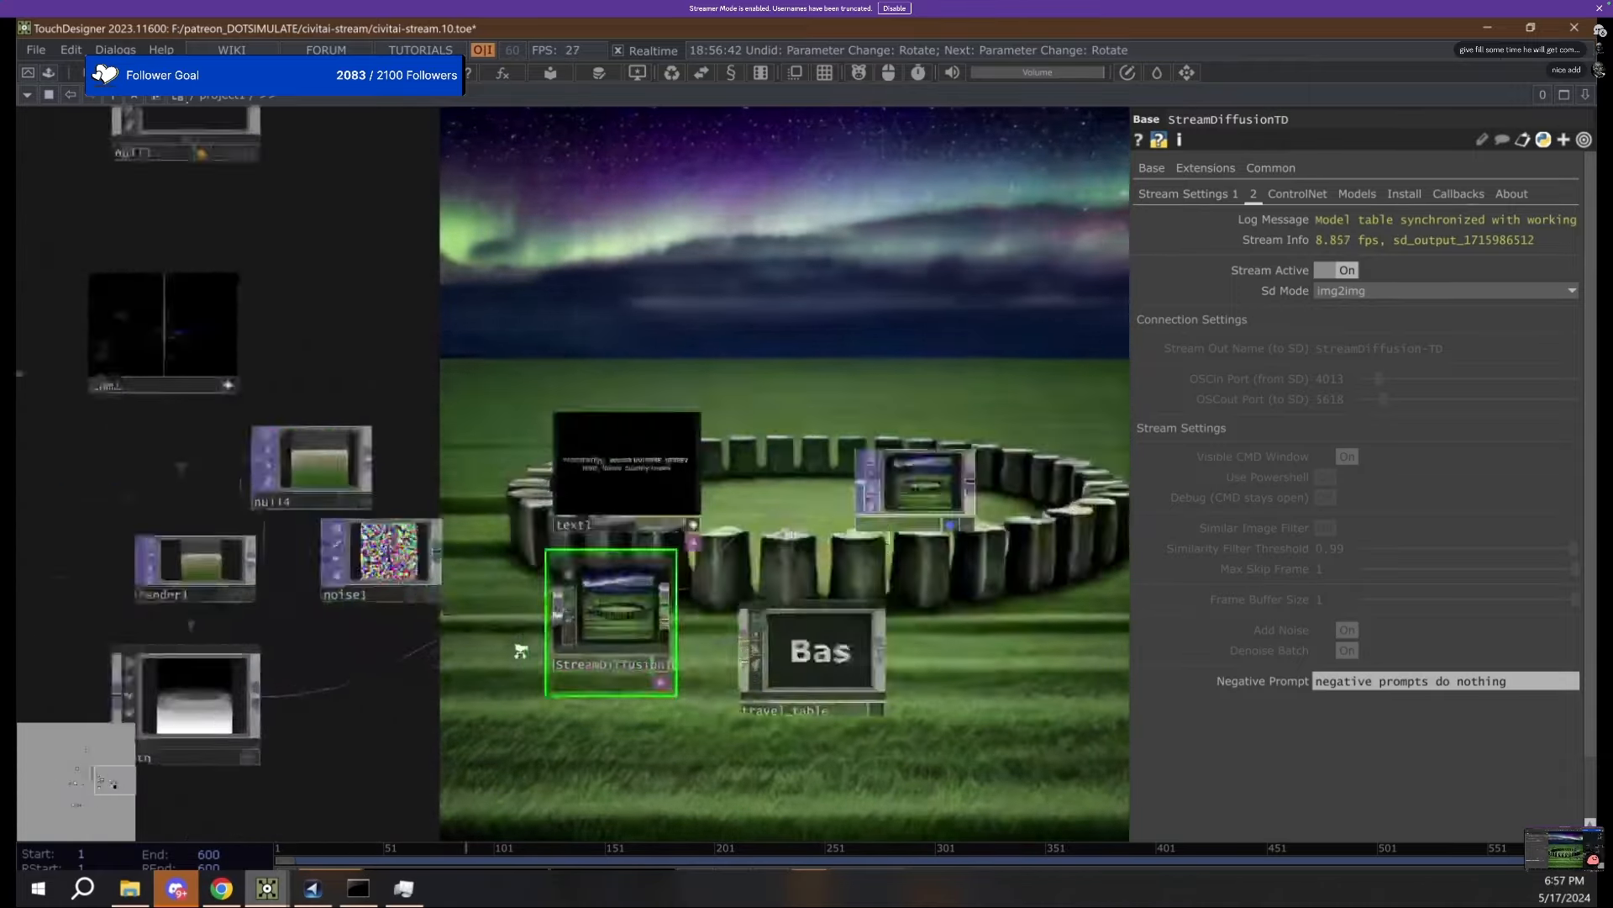
scroll(600, 630, down, 3)
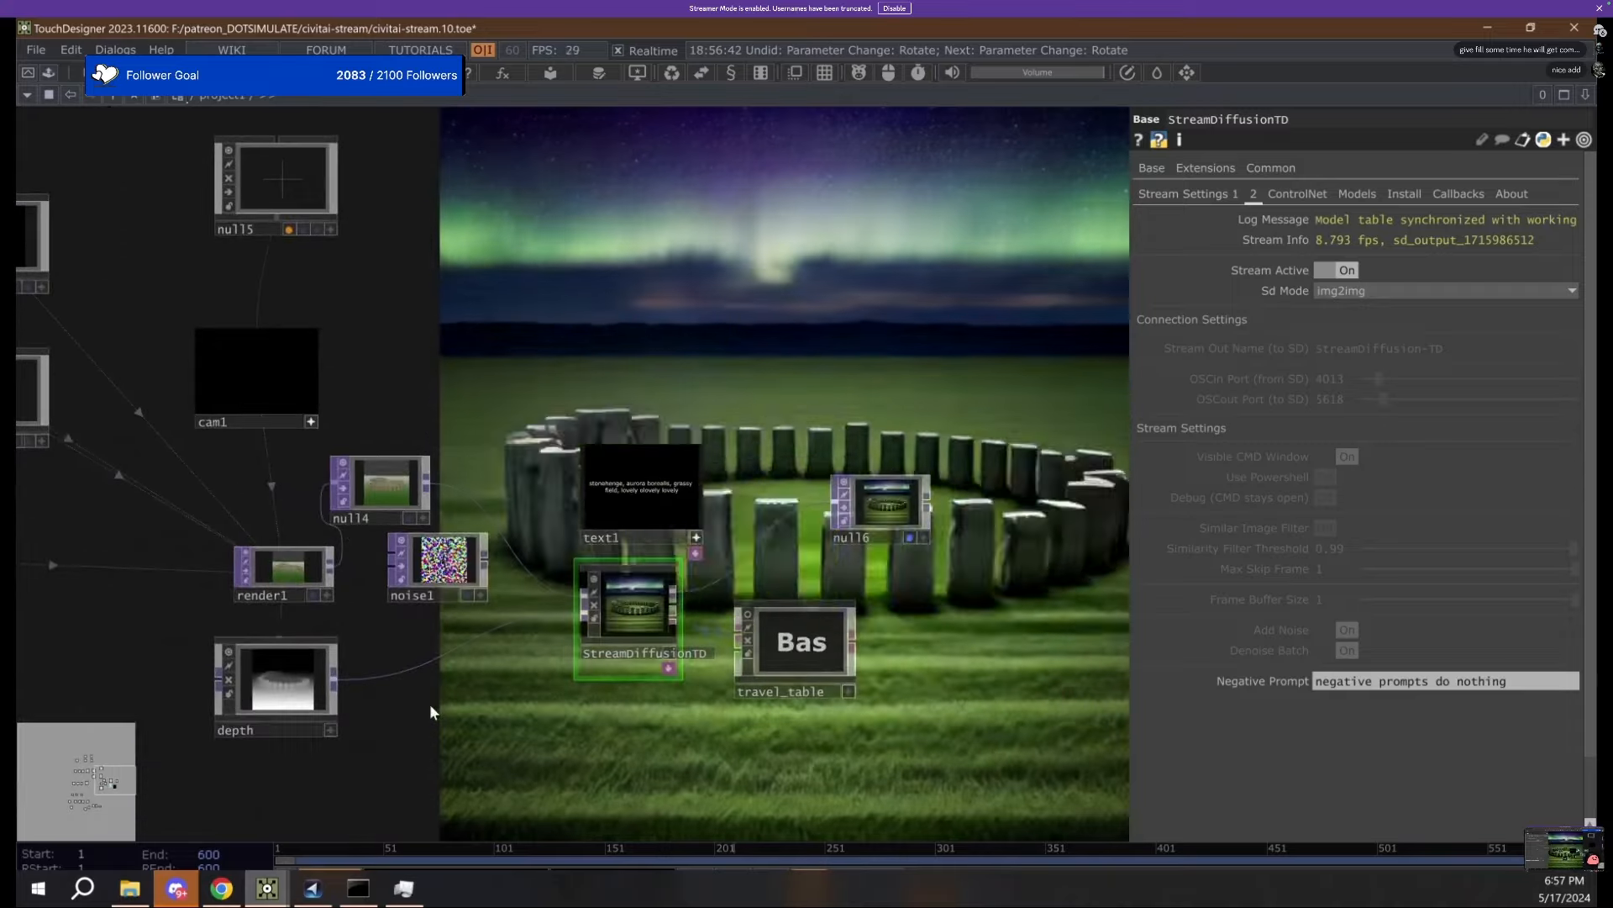
scroll(616, 694, down, 3)
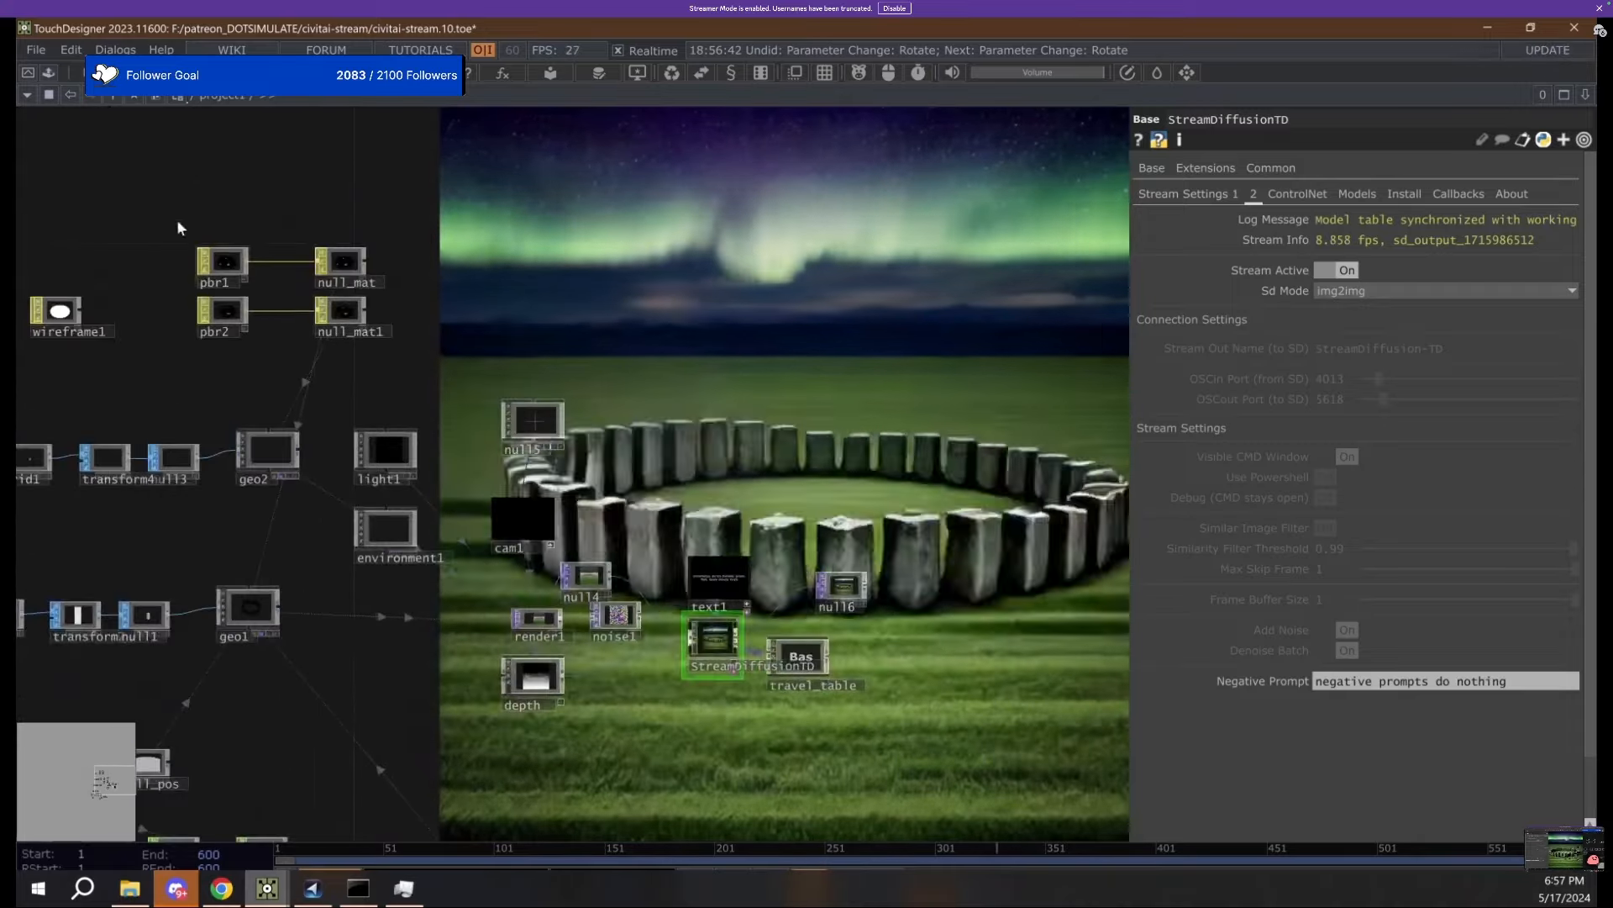
scroll(176, 220, up, 5)
scroll(245, 253, down, 2)
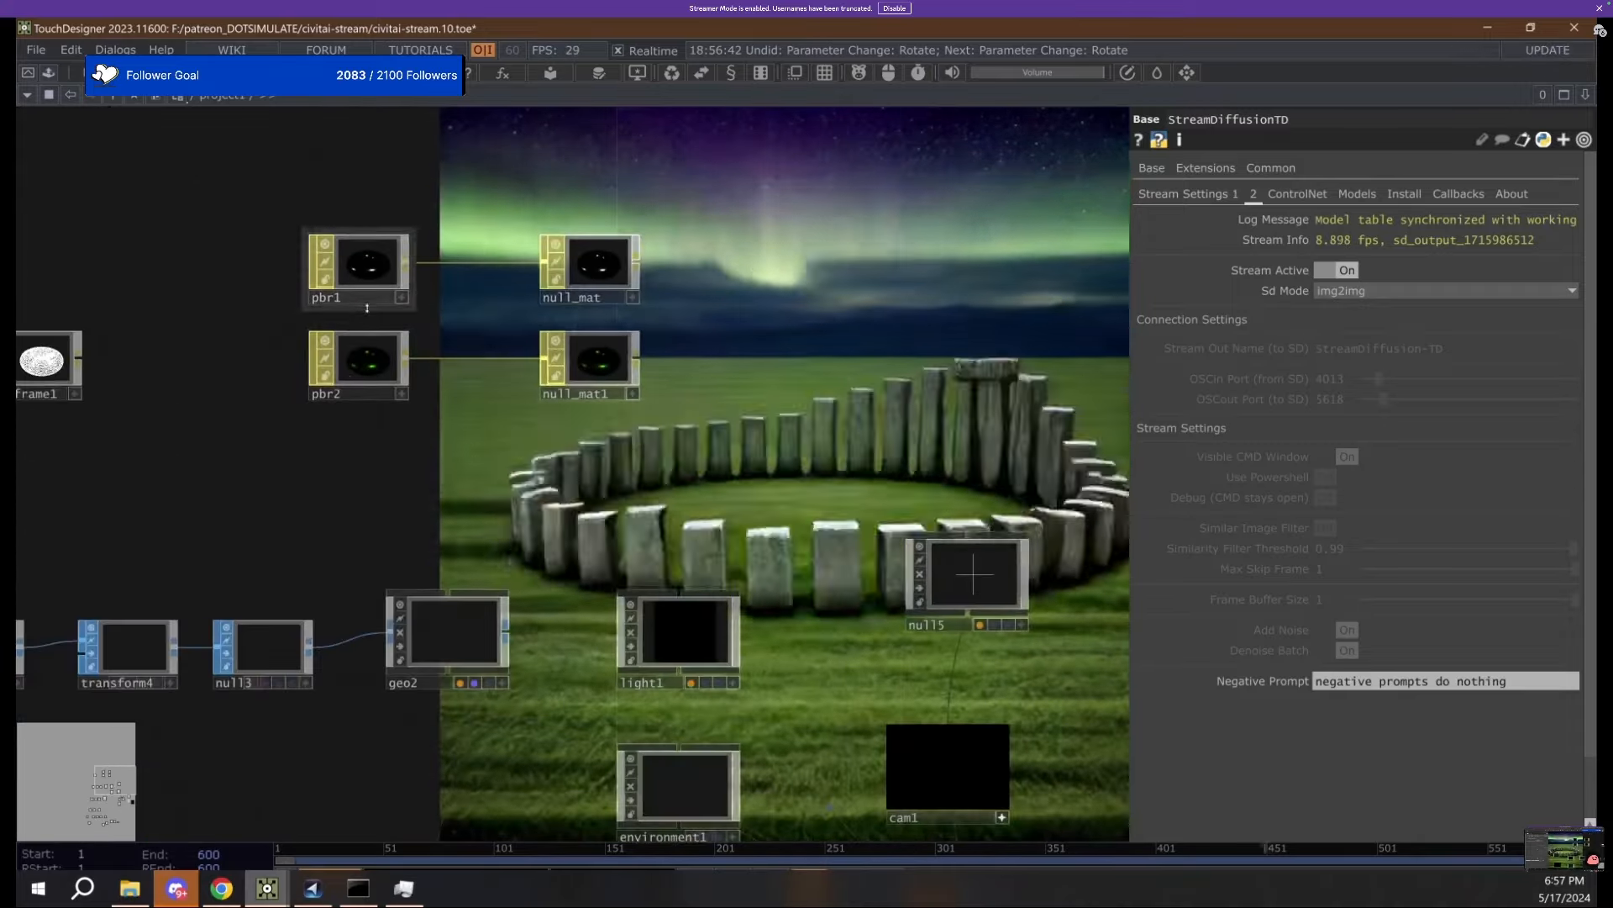
click(369, 273)
scroll(815, 401, down, 3)
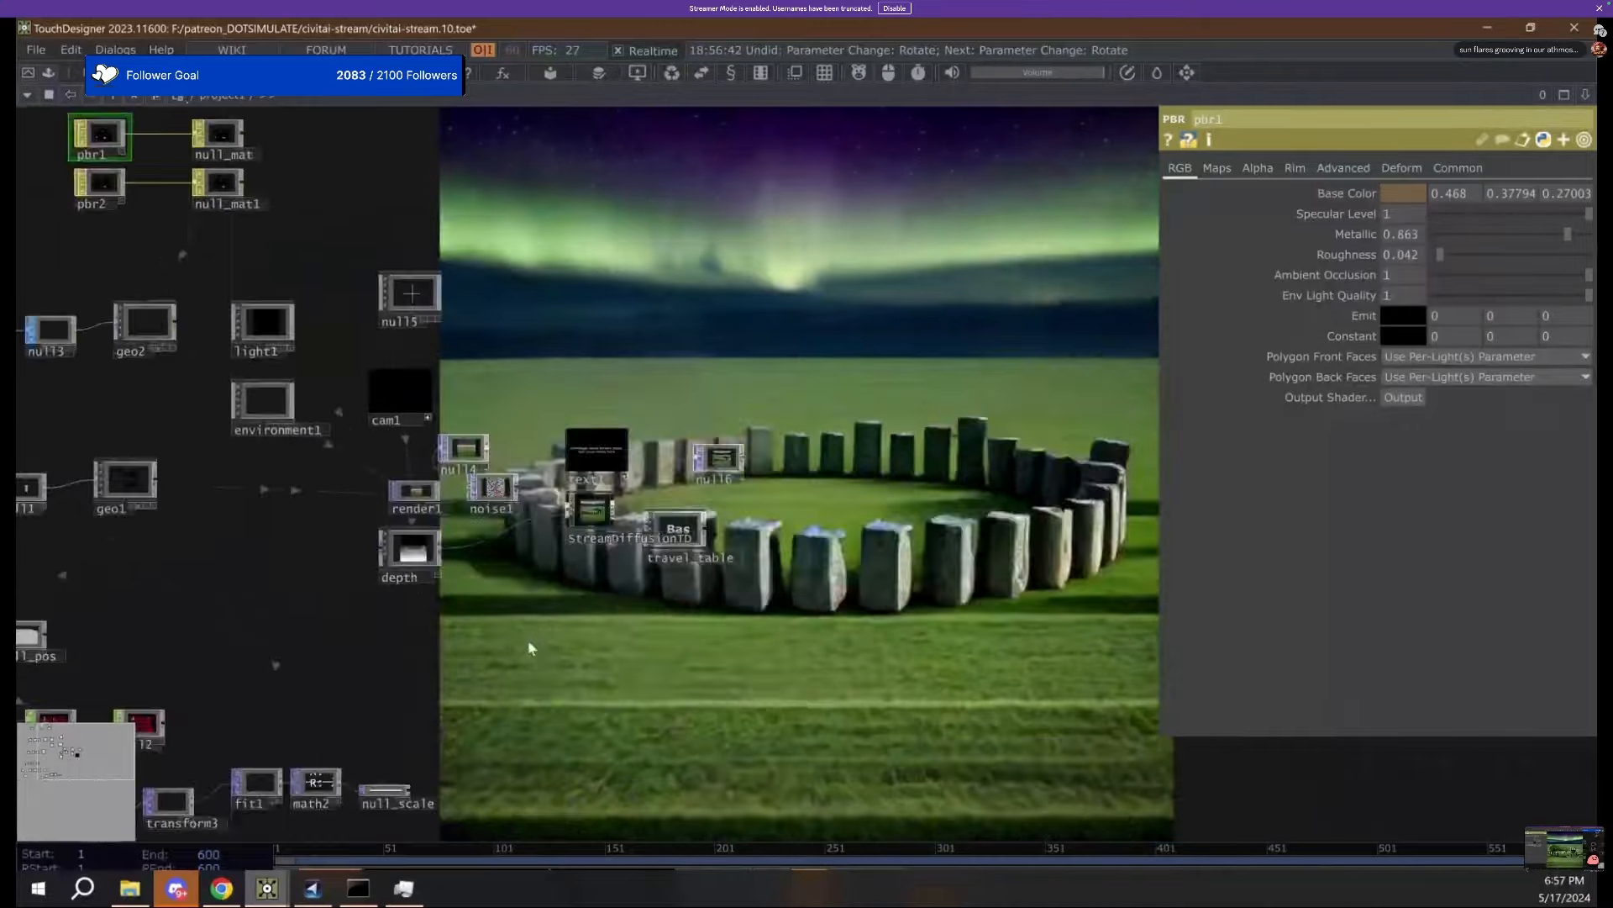
Try a Normal Map TOP on null4's output with Z-Scale set to 0.29, then delete it.
scroll(436, 340, up, 3)
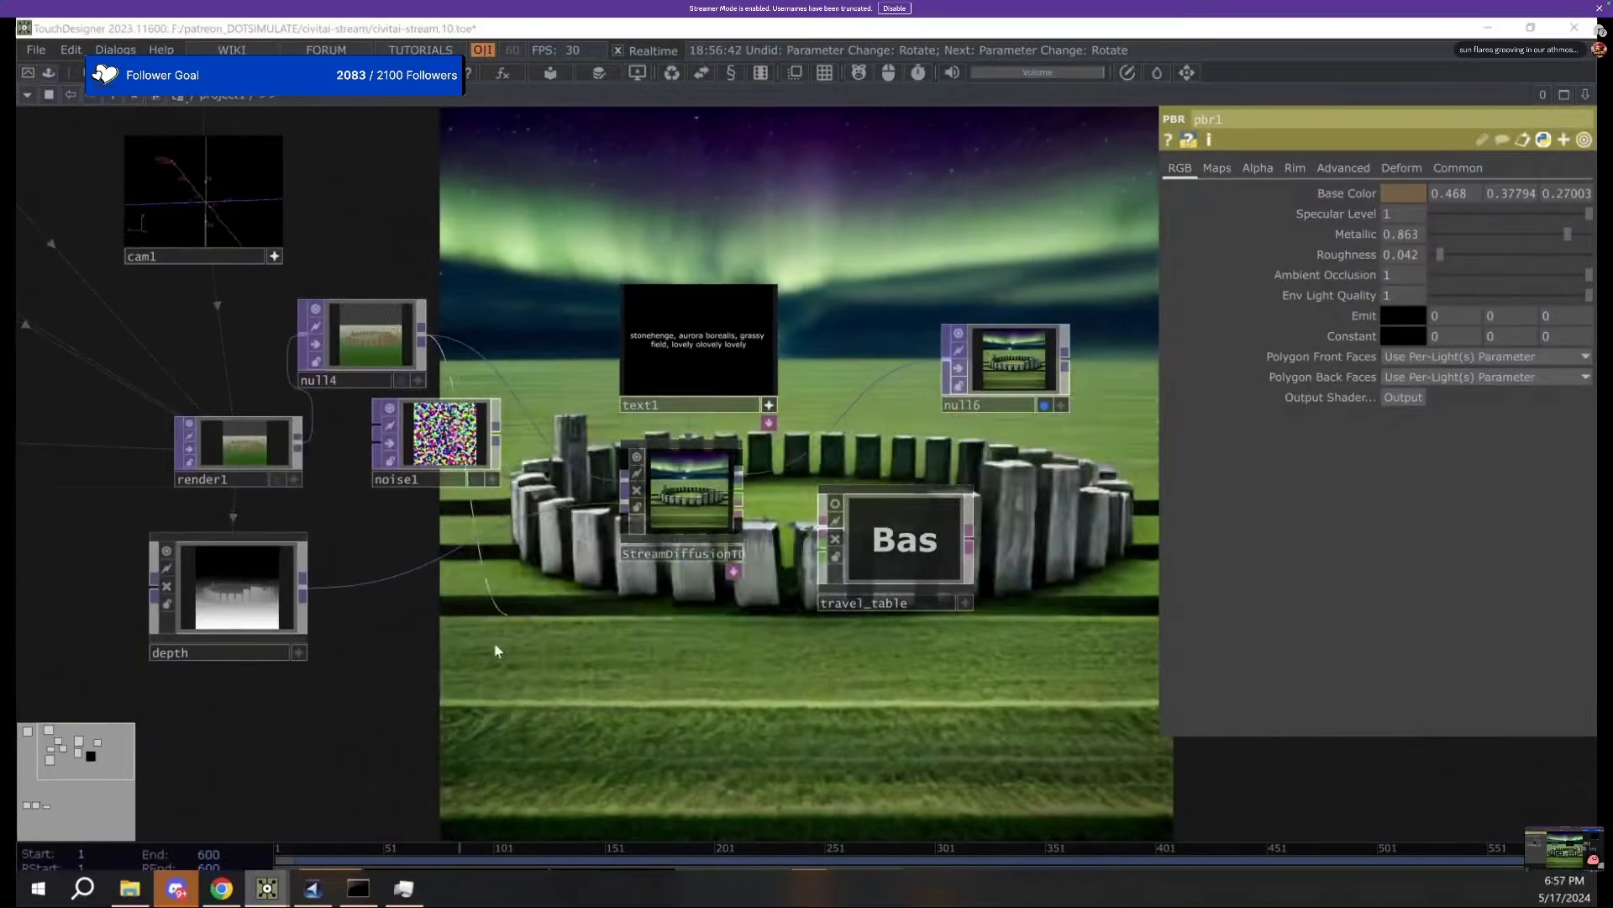
key(Tab)
text(norm)
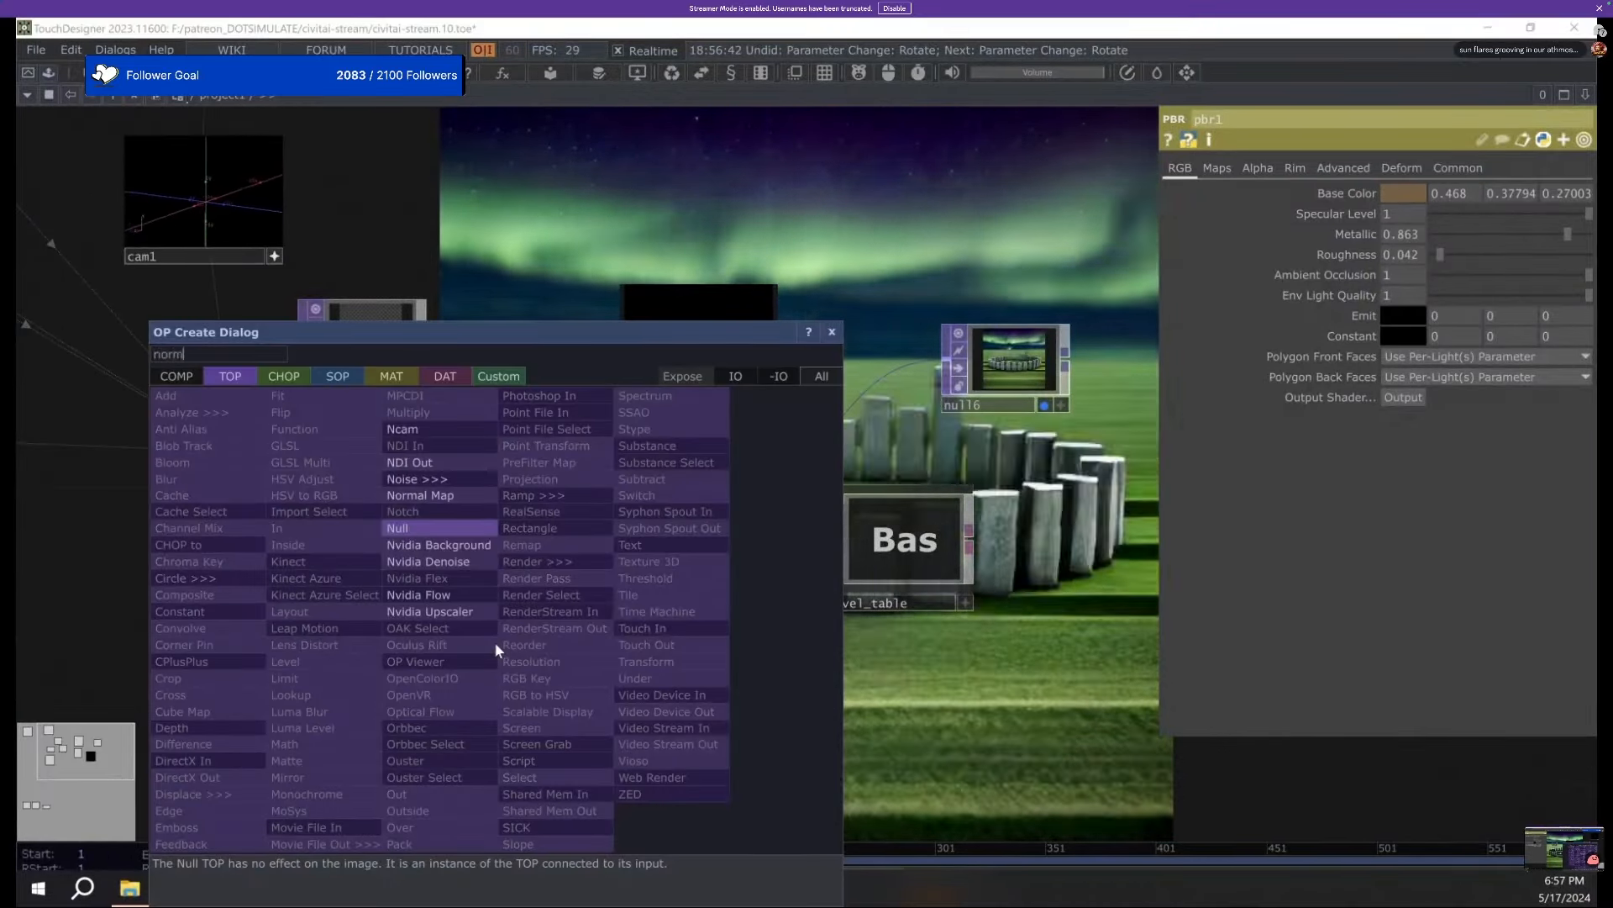
key(Return)
click(488, 642)
scroll(437, 622, up, 5)
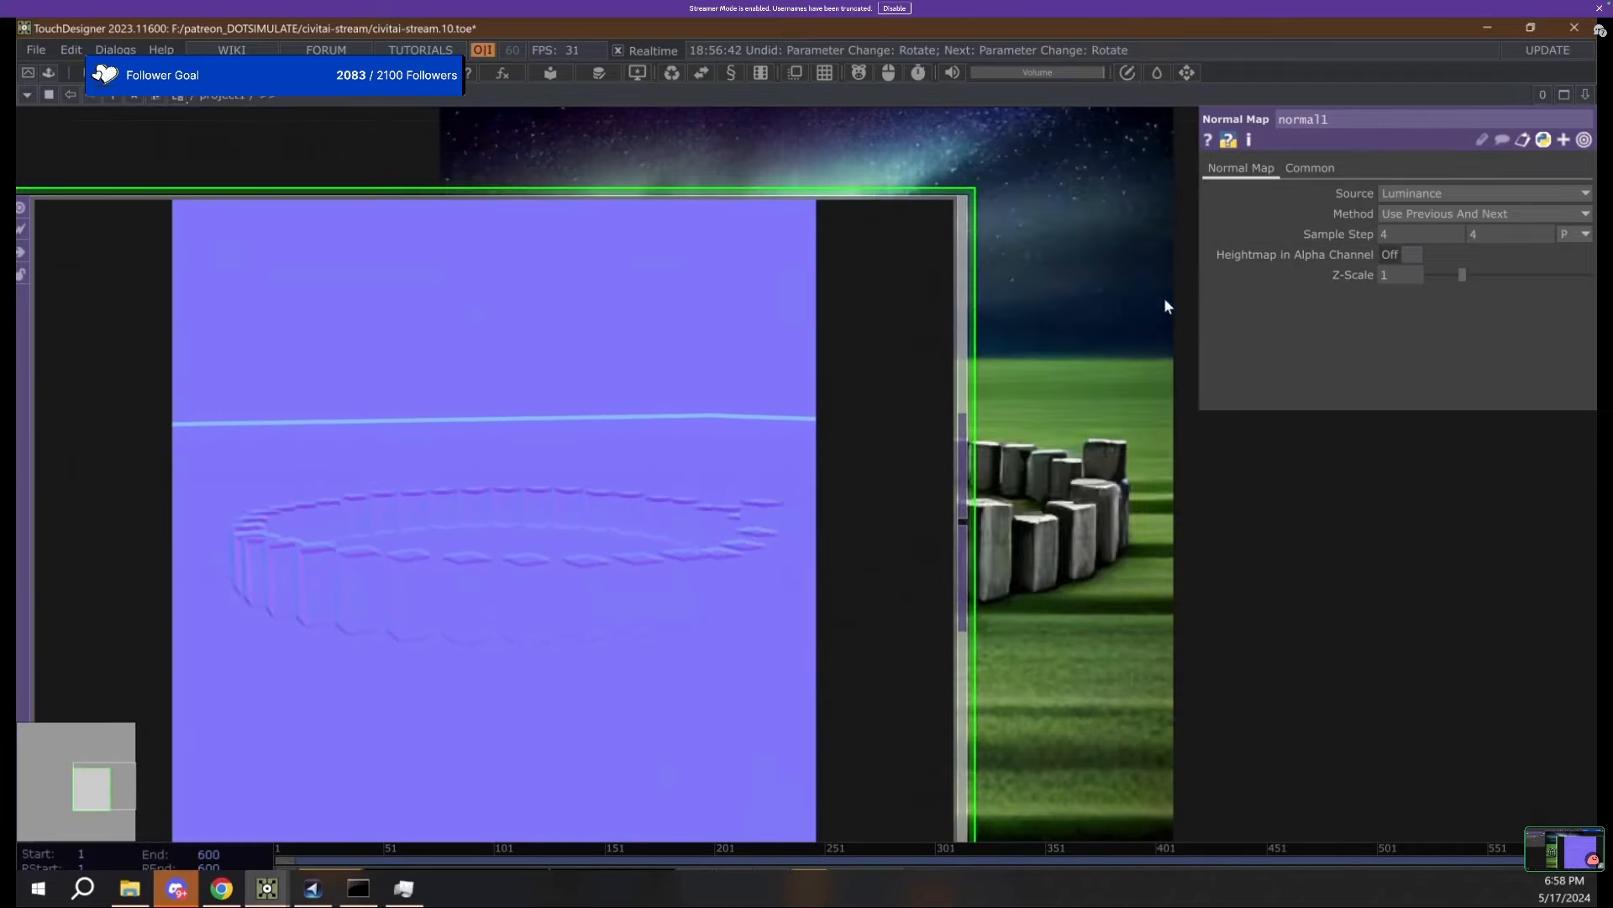
drag(1484, 276, 1334, 294)
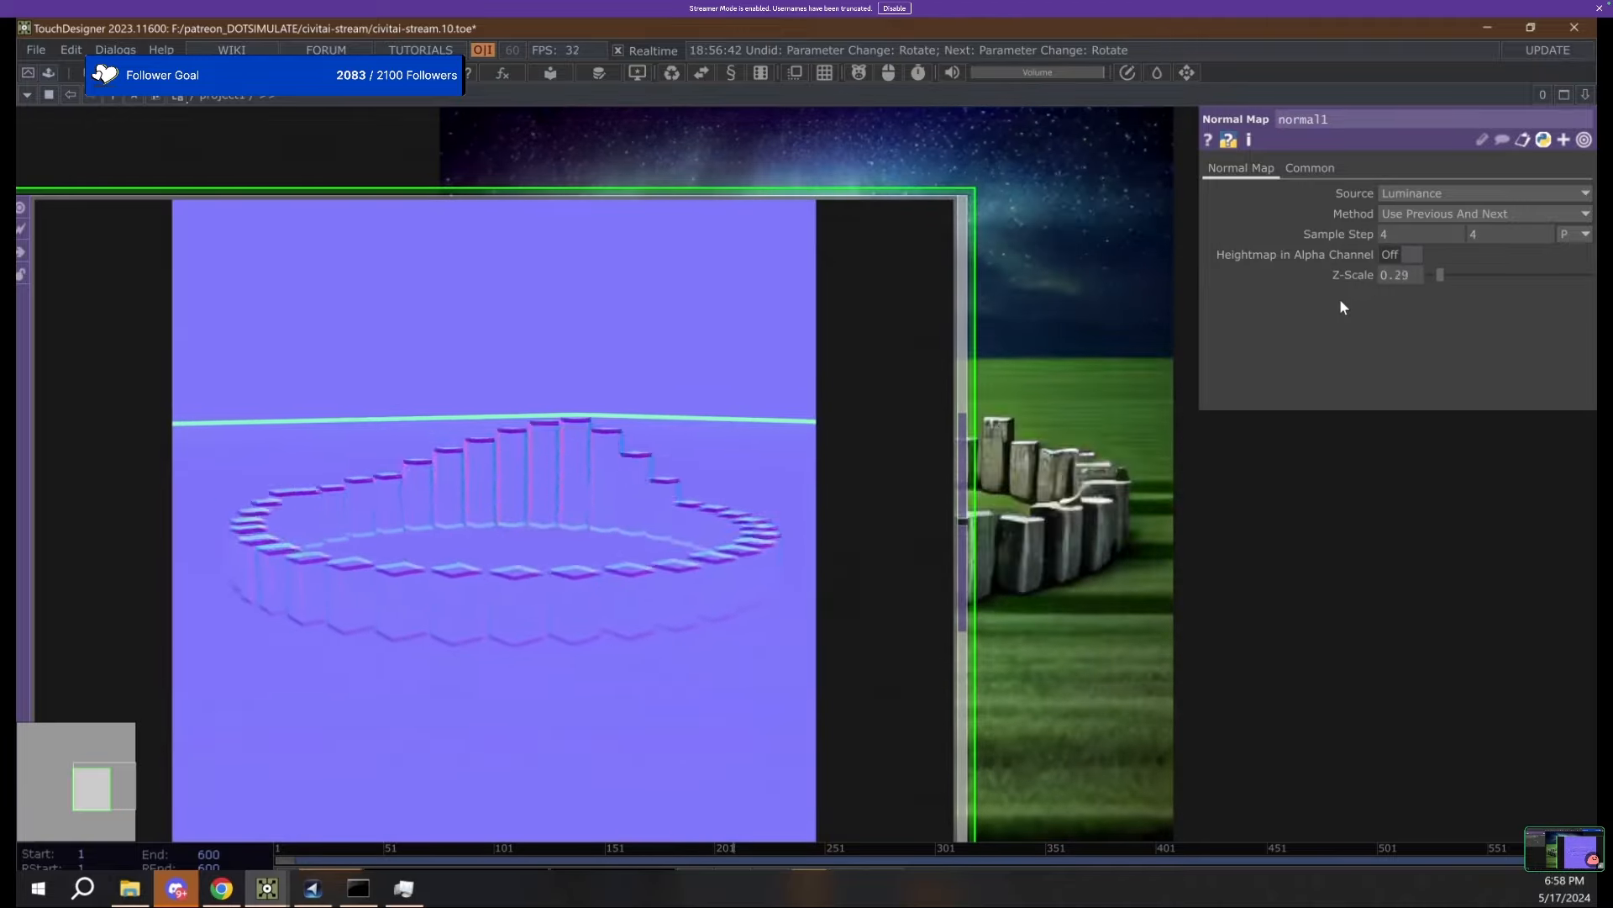
key(Delete)
Save the project as civitai-stream.11.toe.
scroll(611, 553, down, 10)
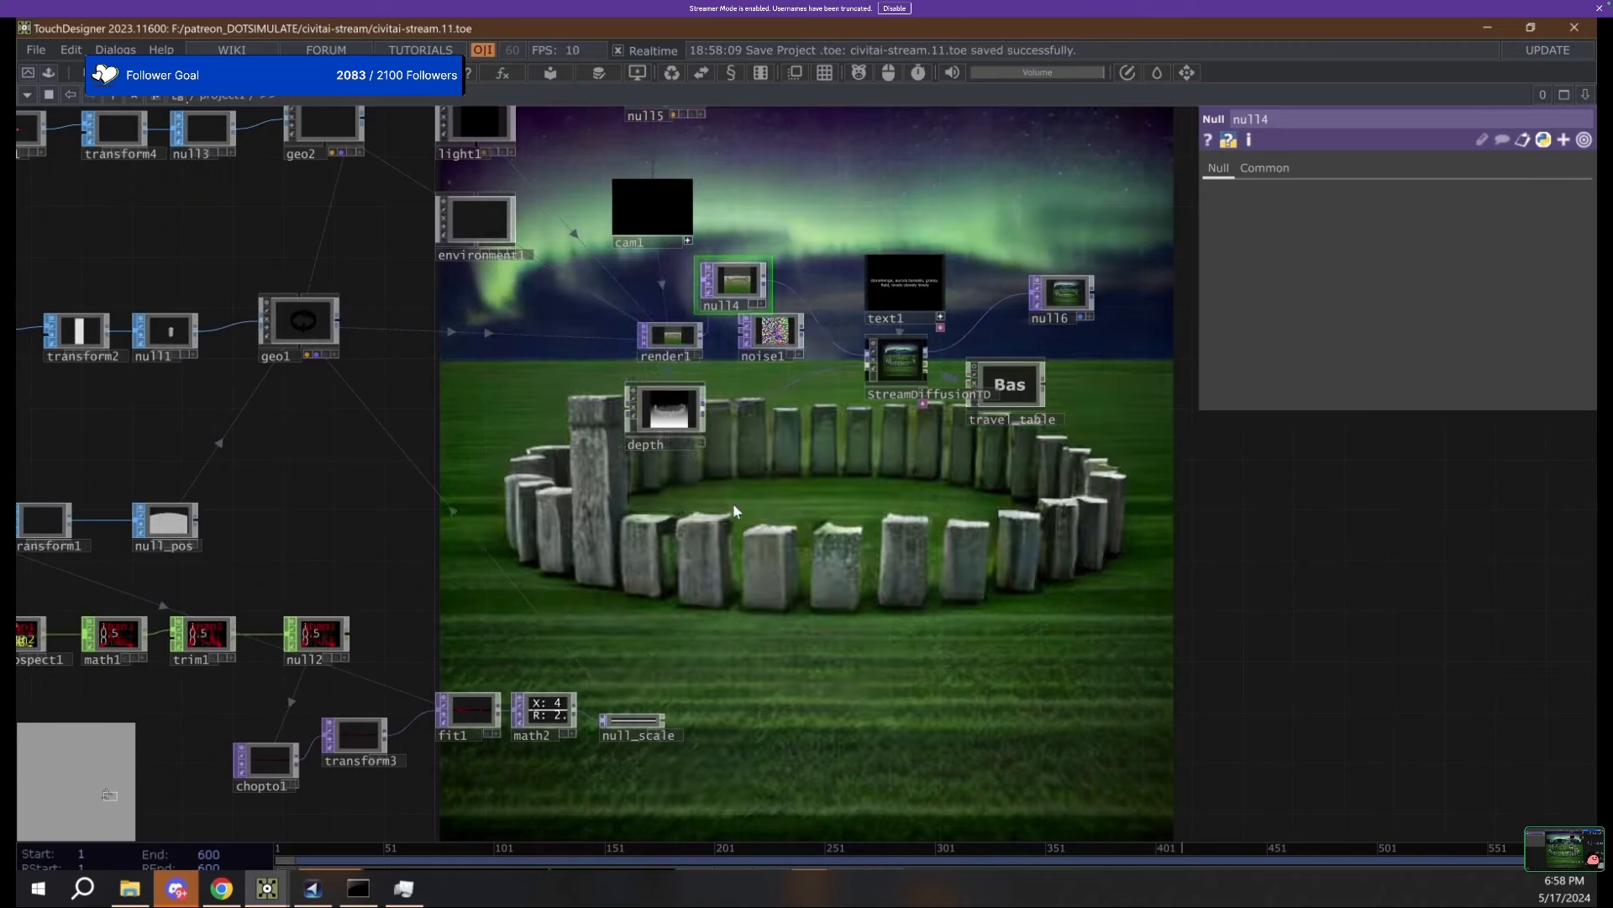
key(ctrl+s)
key(Tab)
click(431, 266)
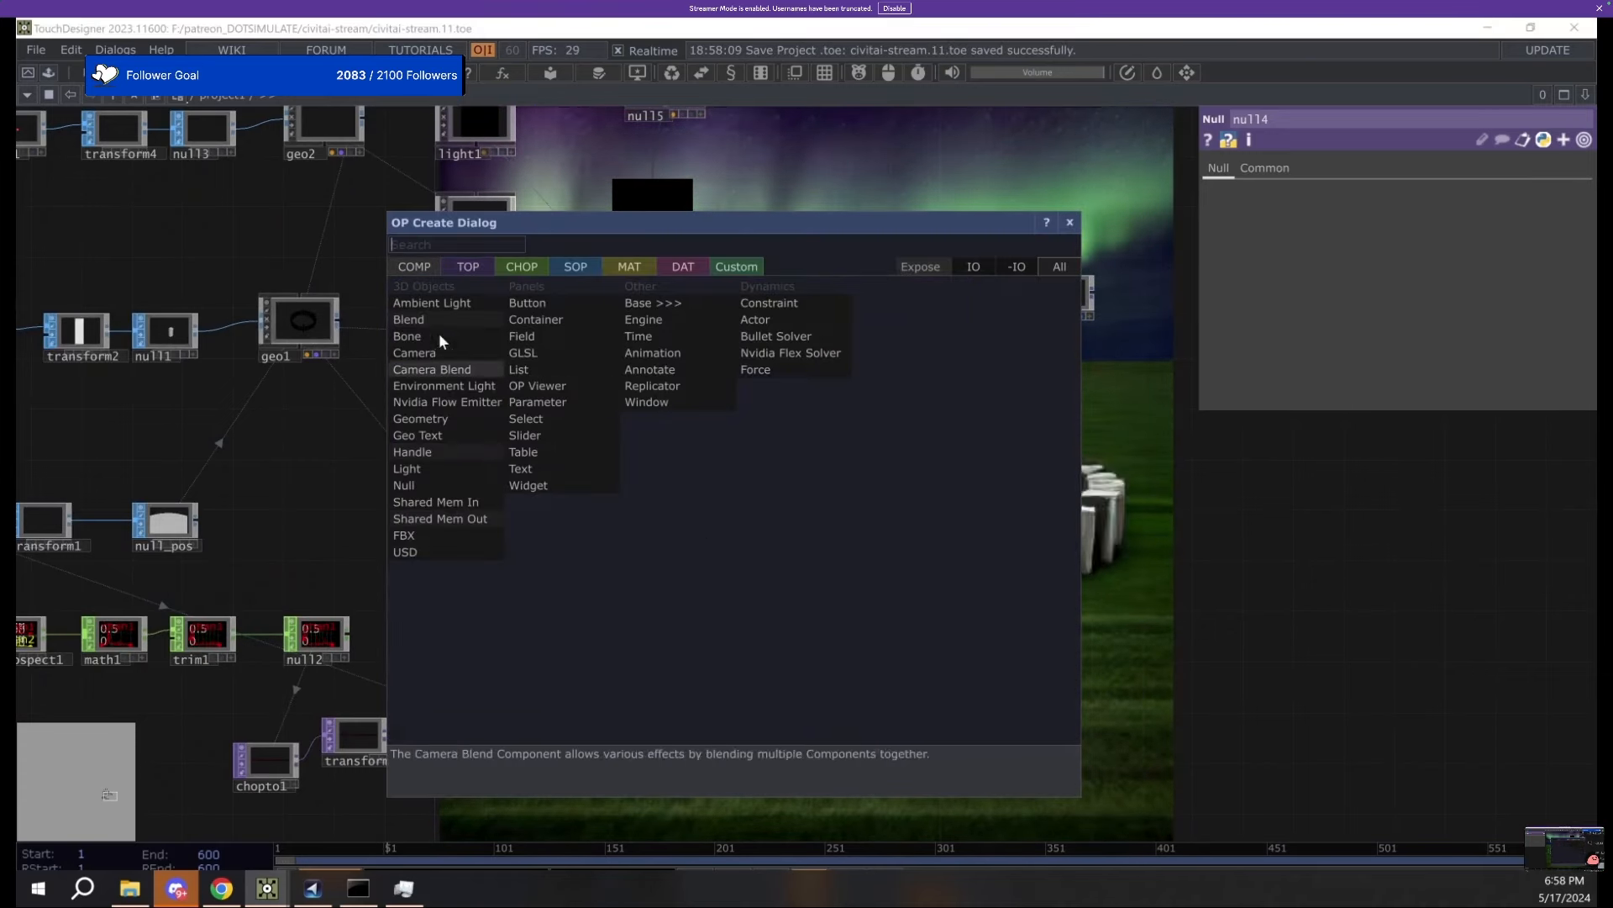
click(573, 268)
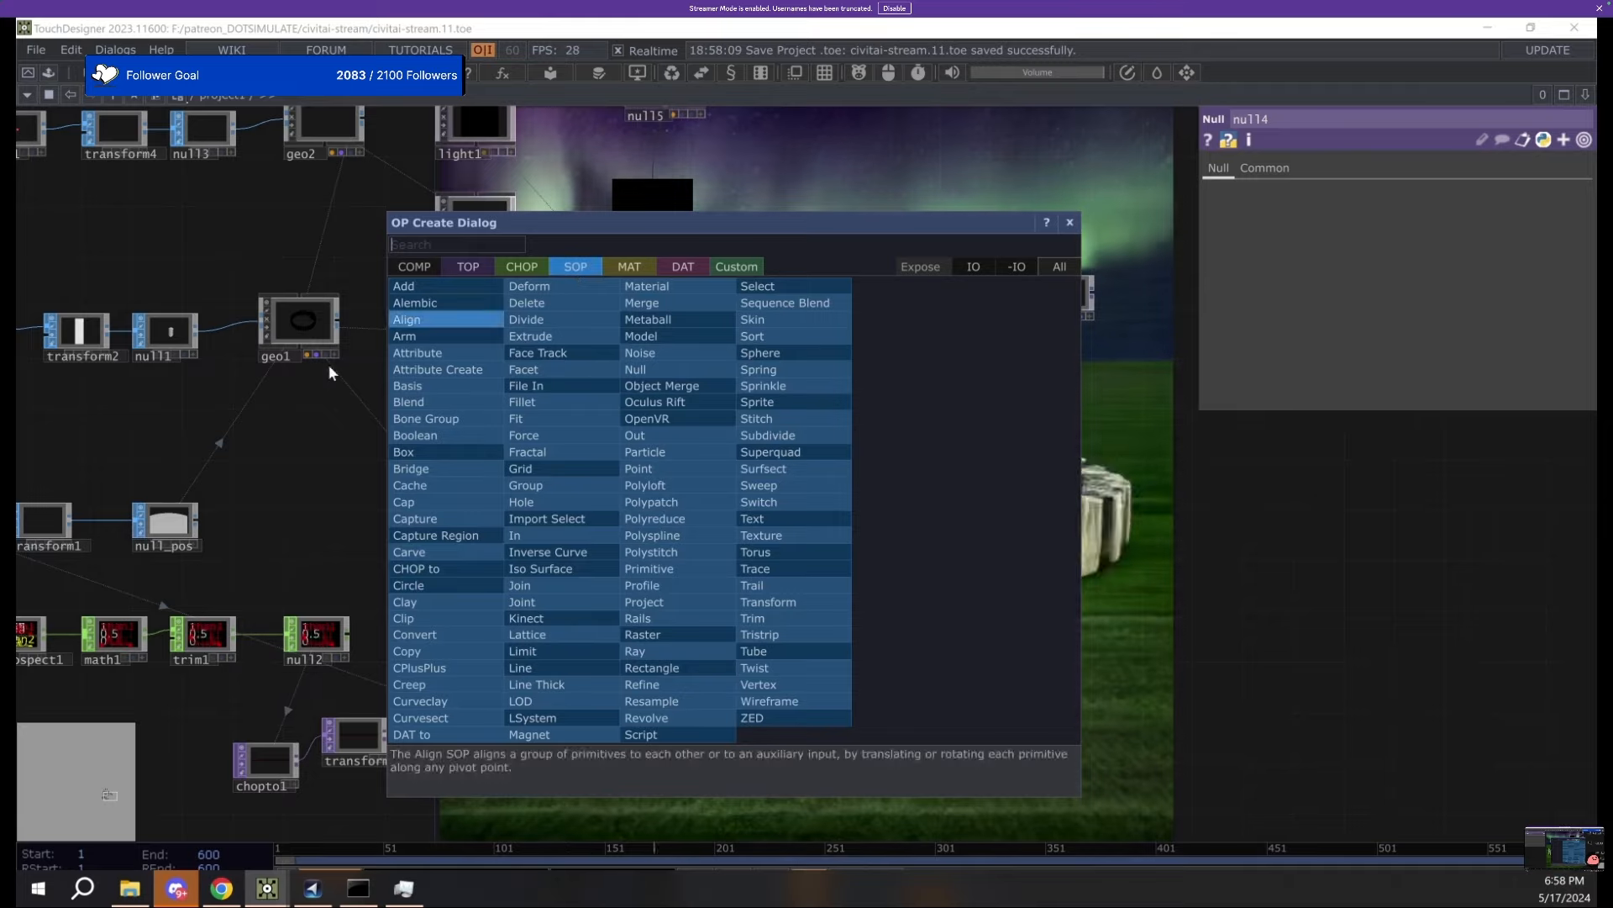
click(350, 248)
Open the operator creation dialog for the network around null4 and StreamDiffusionTD.
scroll(891, 453, up, 4)
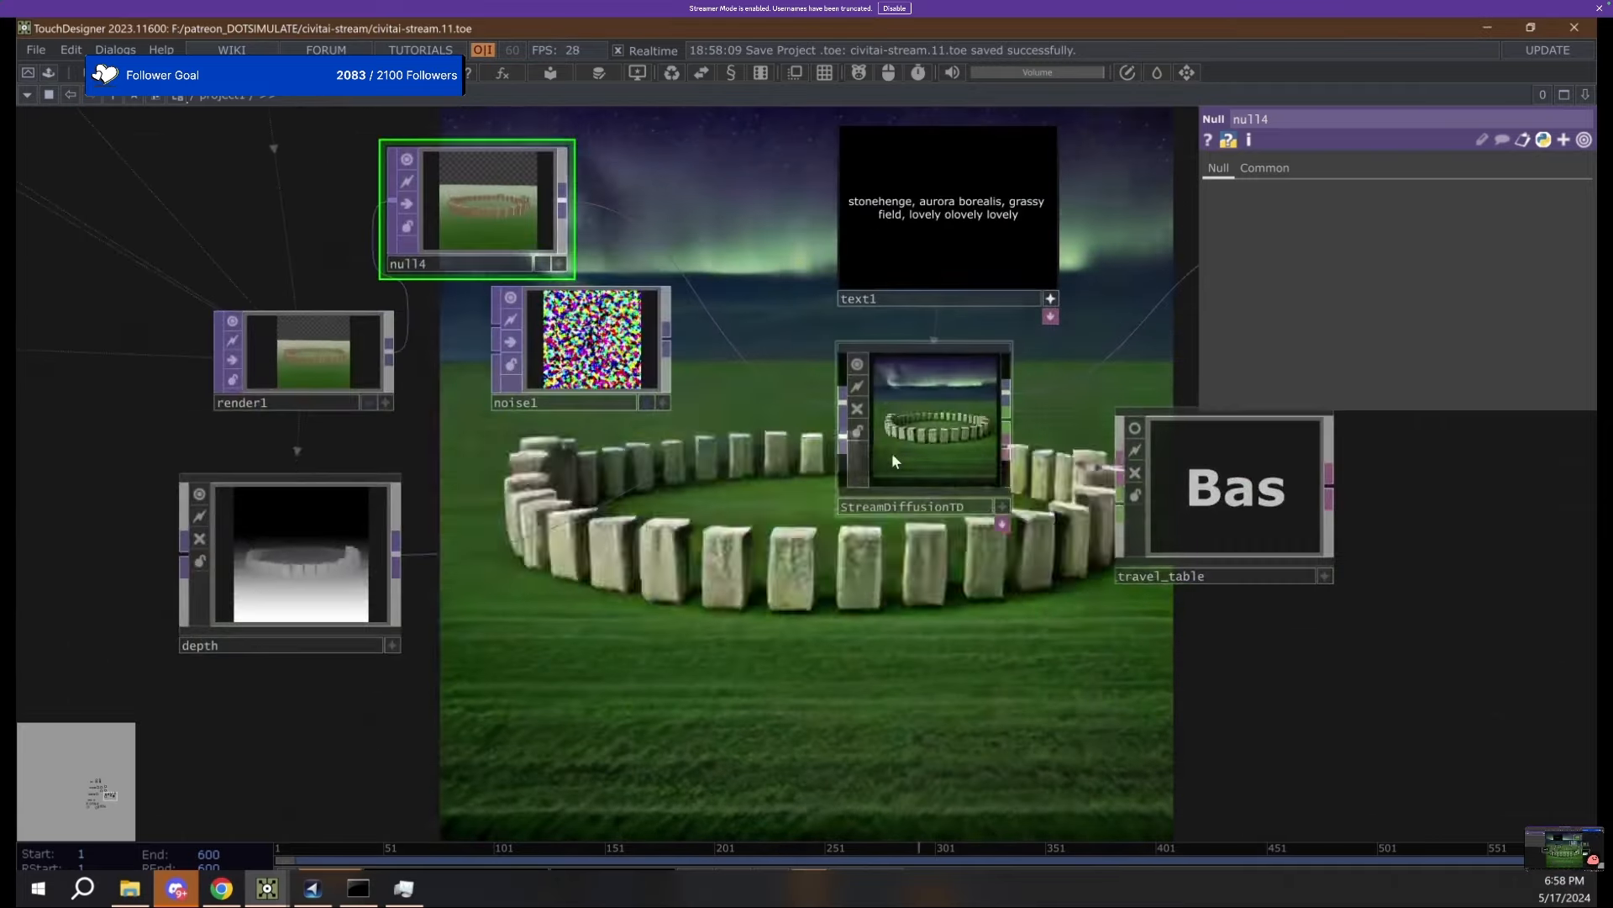
scroll(689, 629, down, 4)
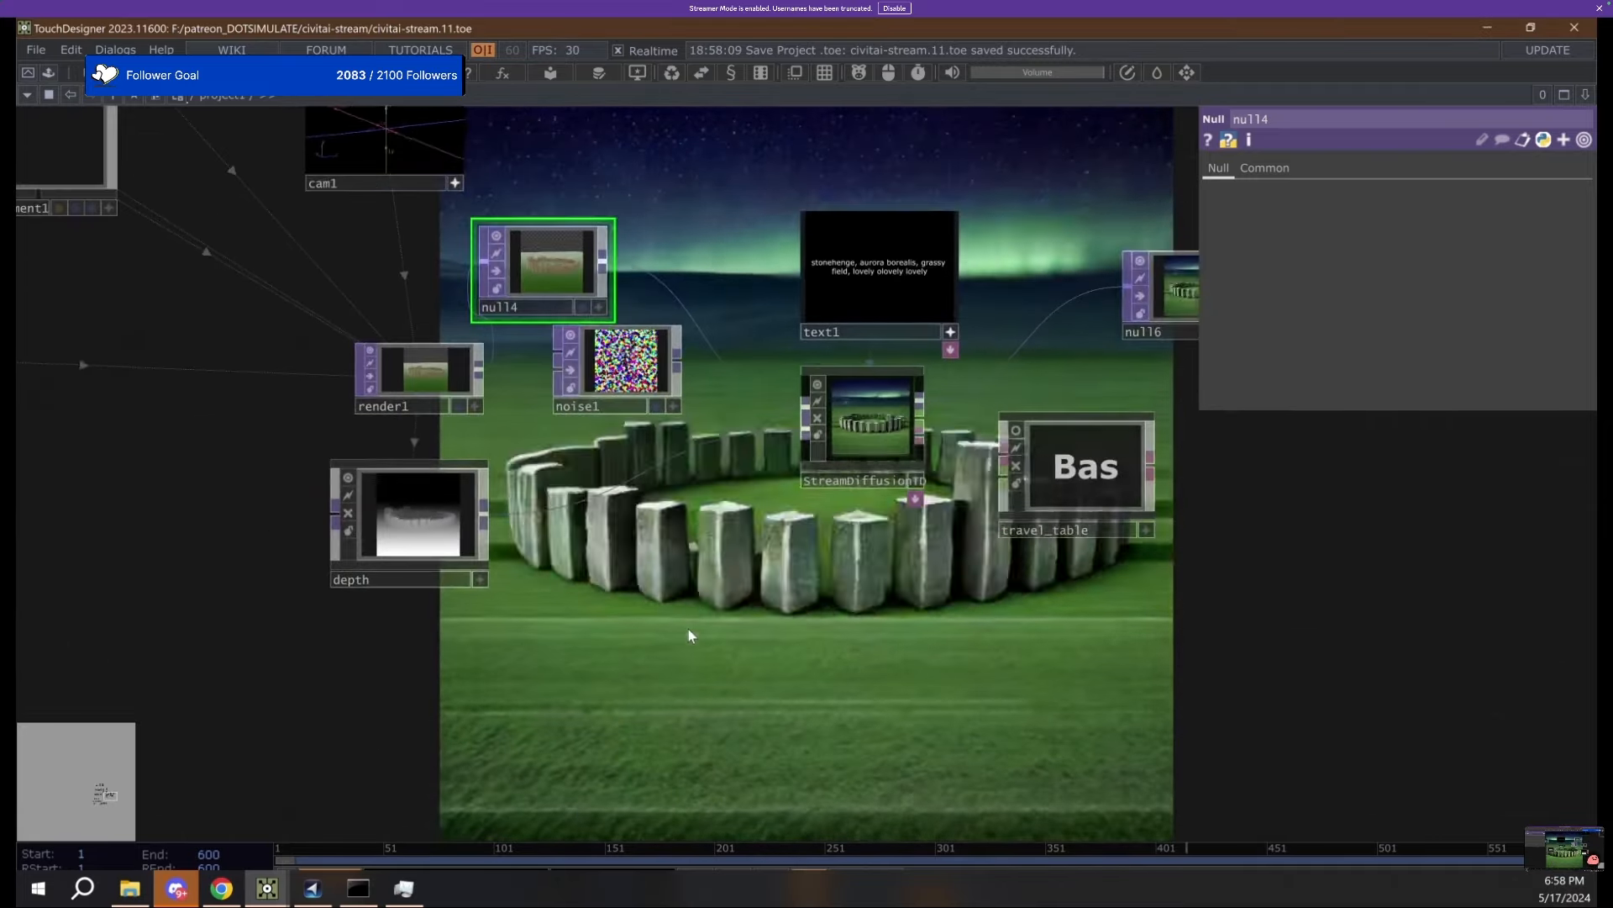
key(Tab)
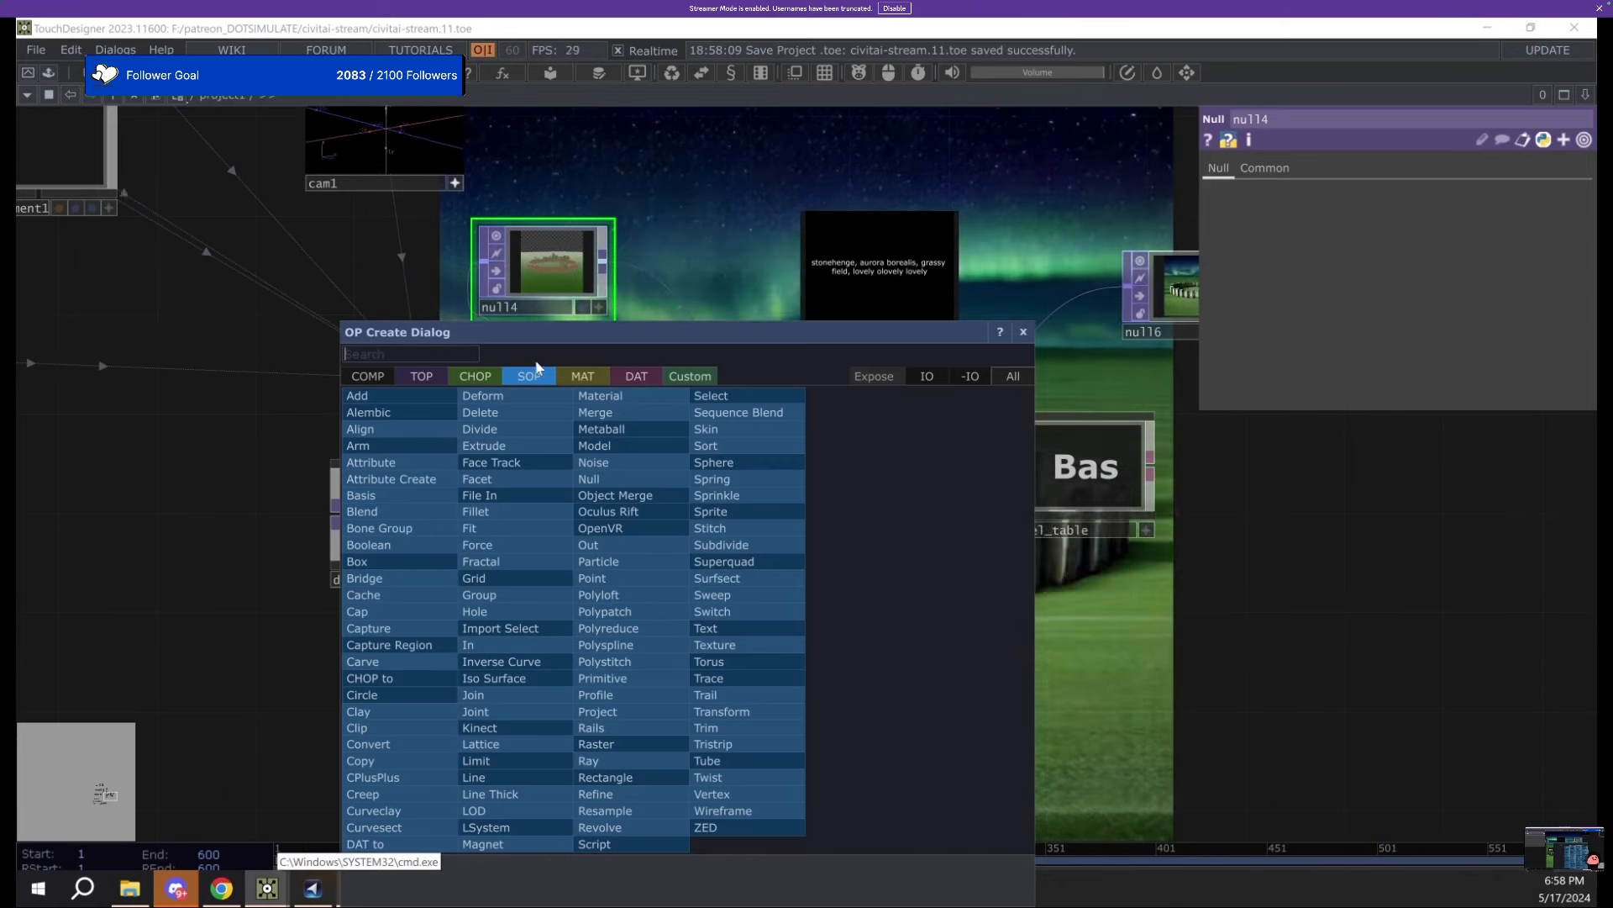
Add a File In SOP to an empty area of the network.
drag(544, 337, 464, 132)
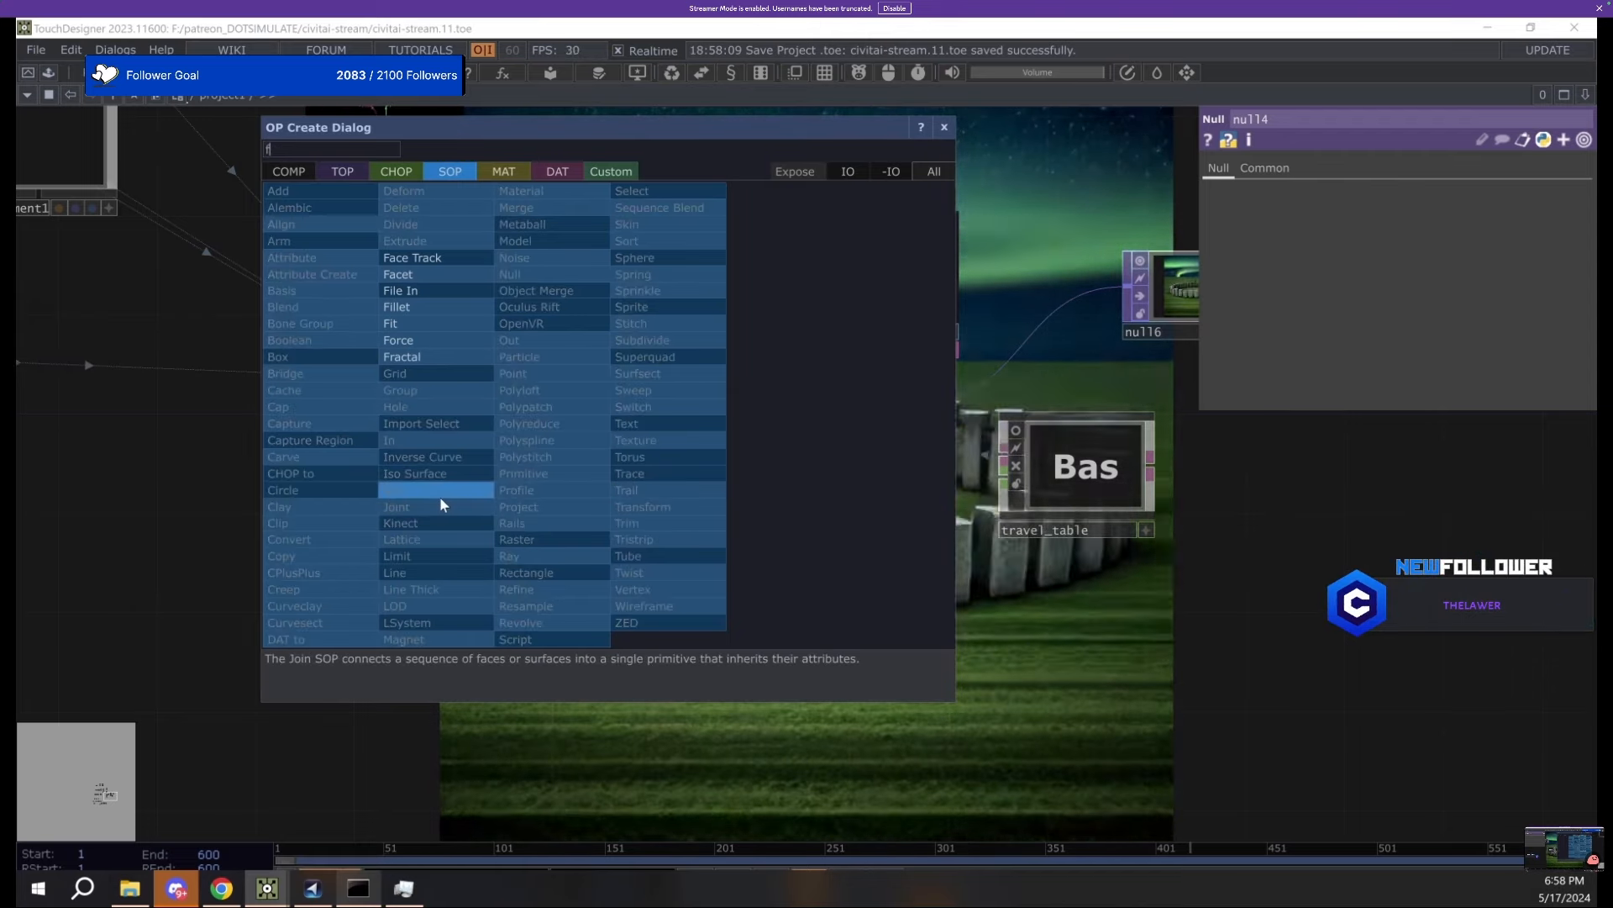
text(file)
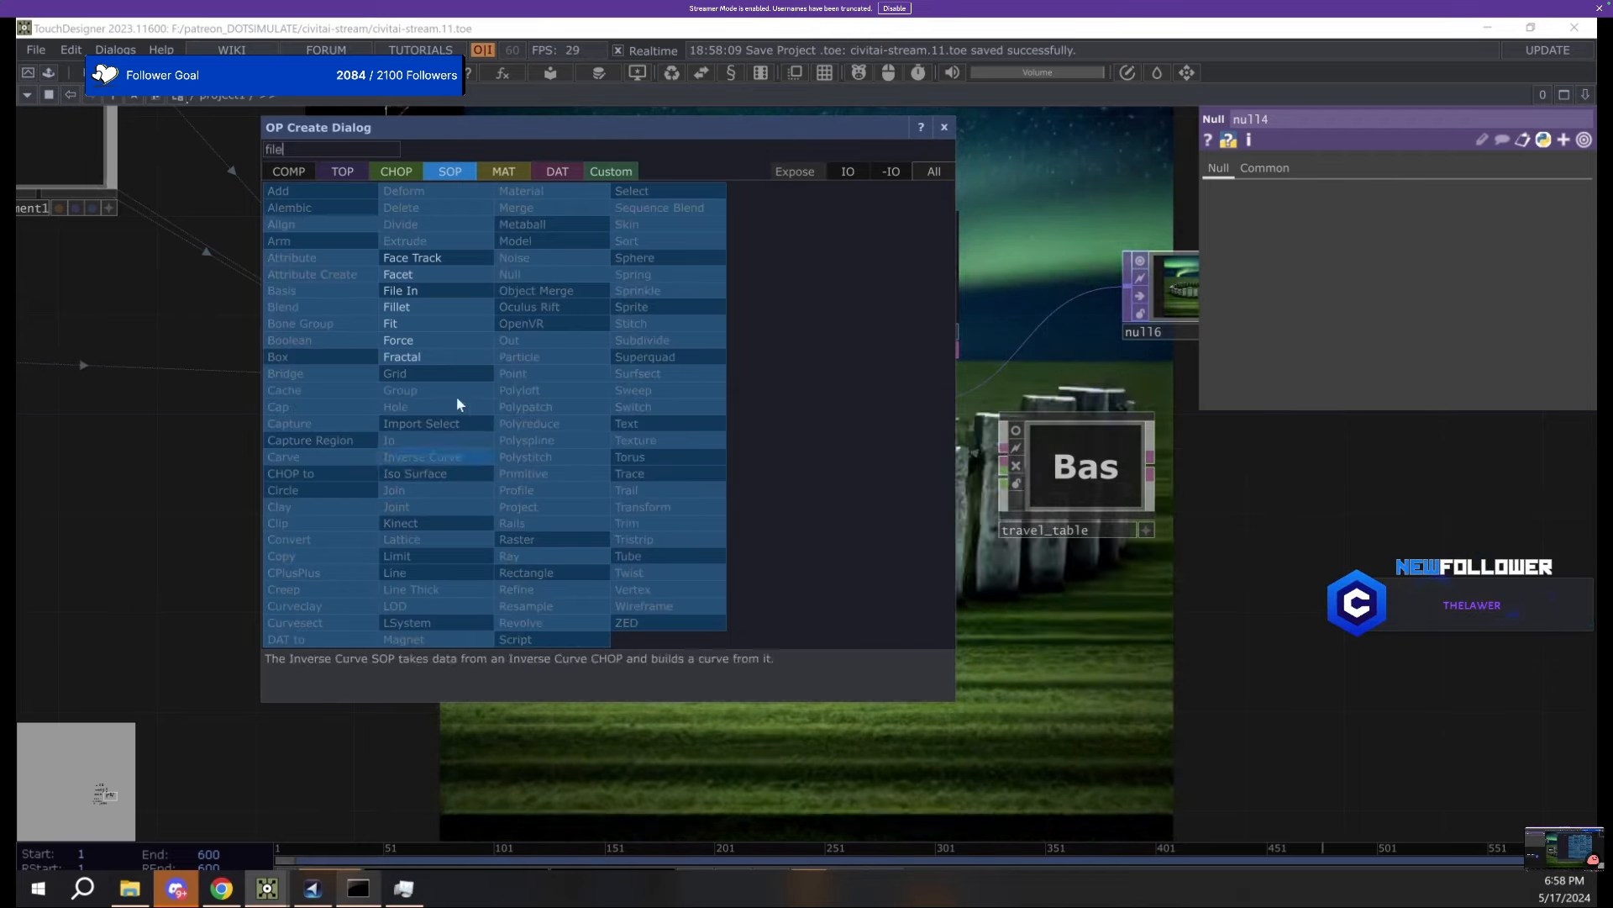
click(405, 290)
click(840, 739)
drag(1161, 728, 790, 220)
Load the sample geometry file TeaPot.tog into the File In node.
scroll(537, 382, up, 8)
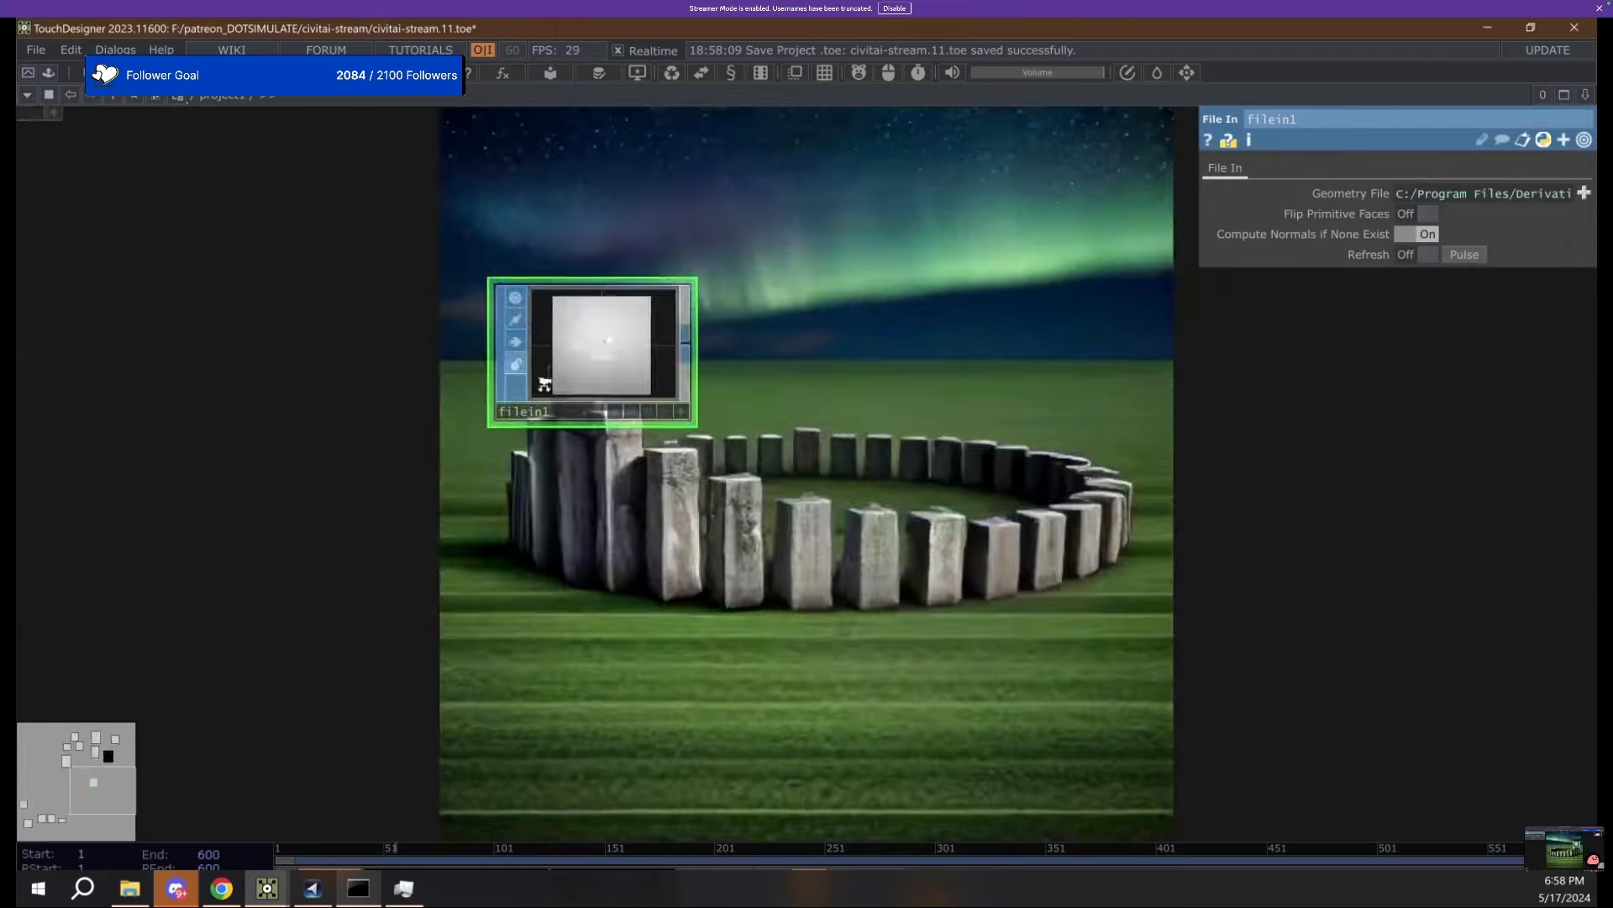
click(1026, 502)
drag(1246, 385, 1231, 619)
scroll(710, 507, down, 4)
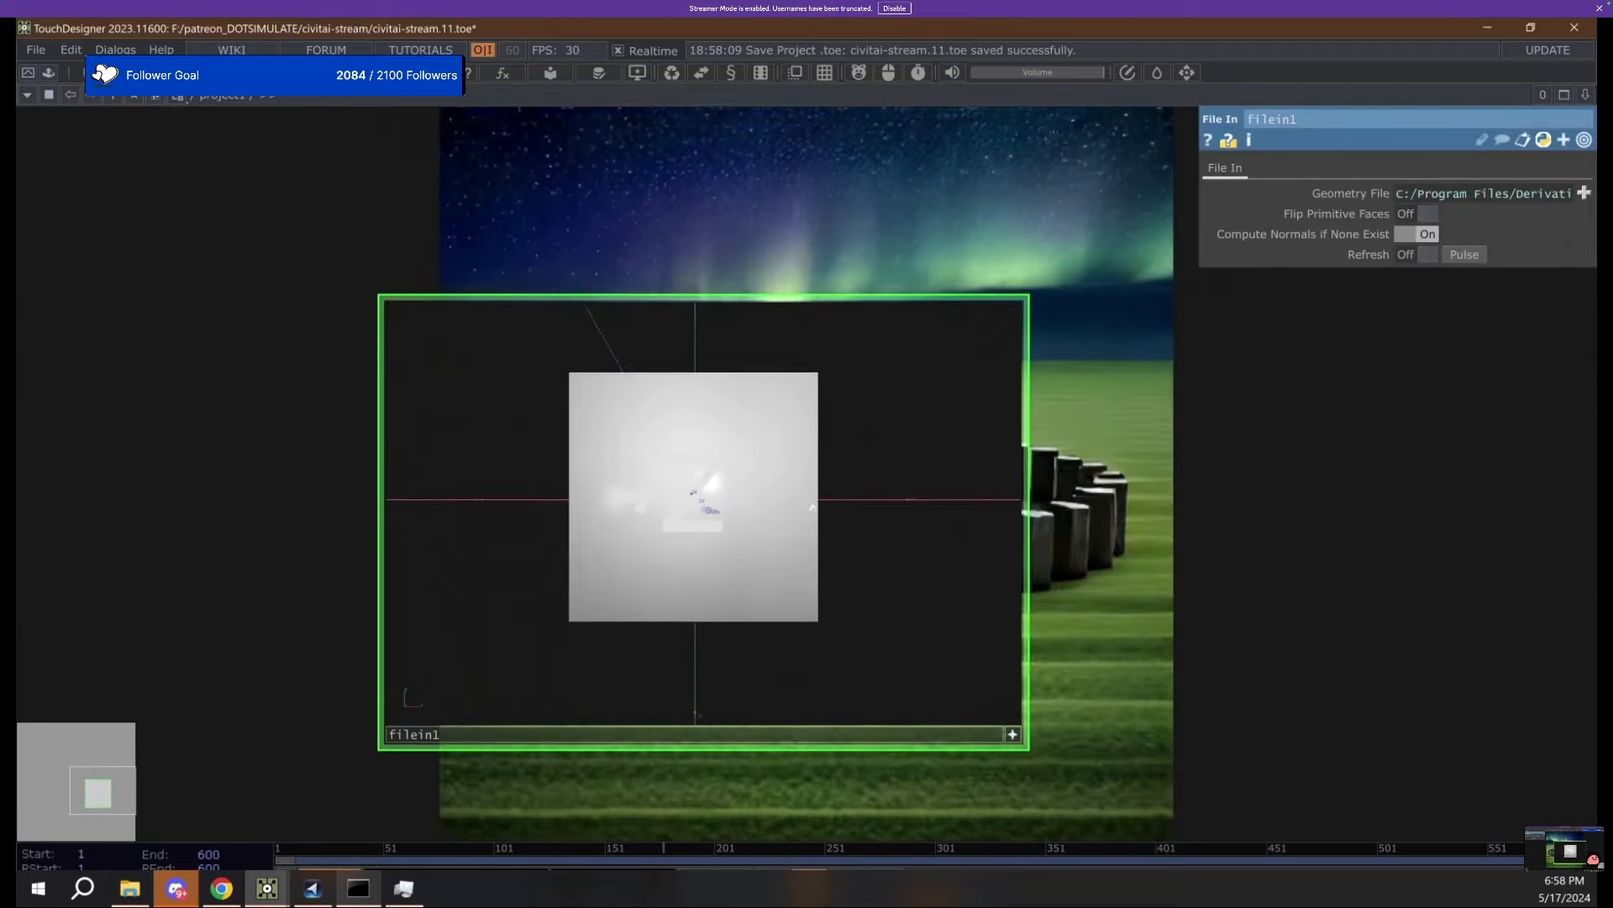
drag(710, 508, 1097, 487)
drag(1166, 372, 1096, 365)
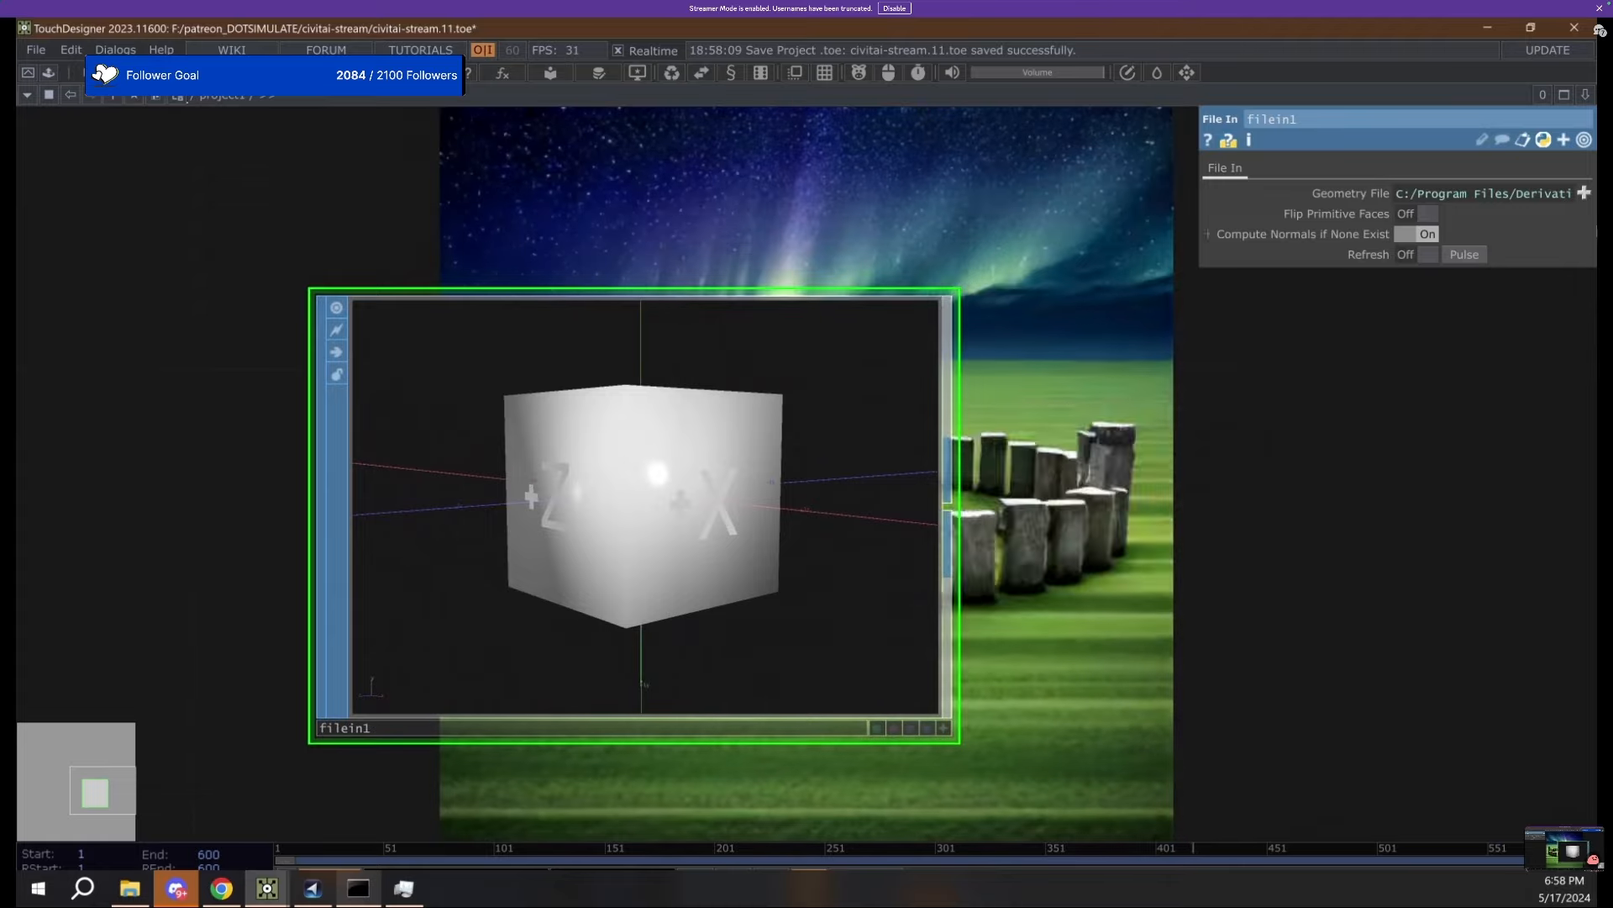
click(1584, 193)
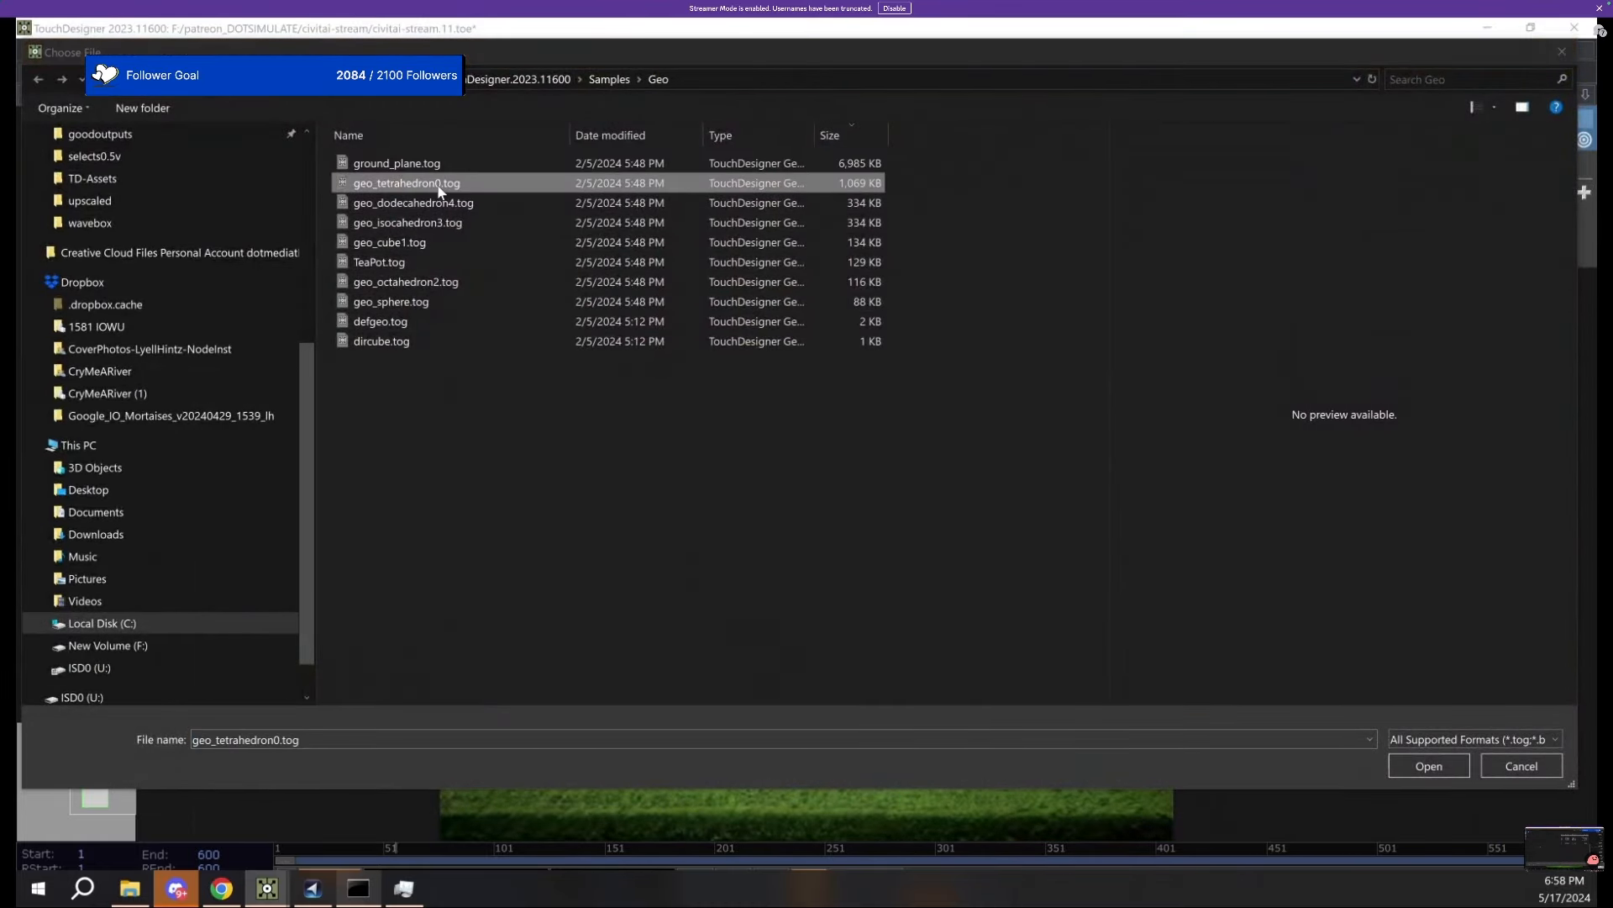
double_click(407, 261)
Add a Geometry COMP fed by the output of the teapot's File In node.
scroll(1018, 633, down, 5)
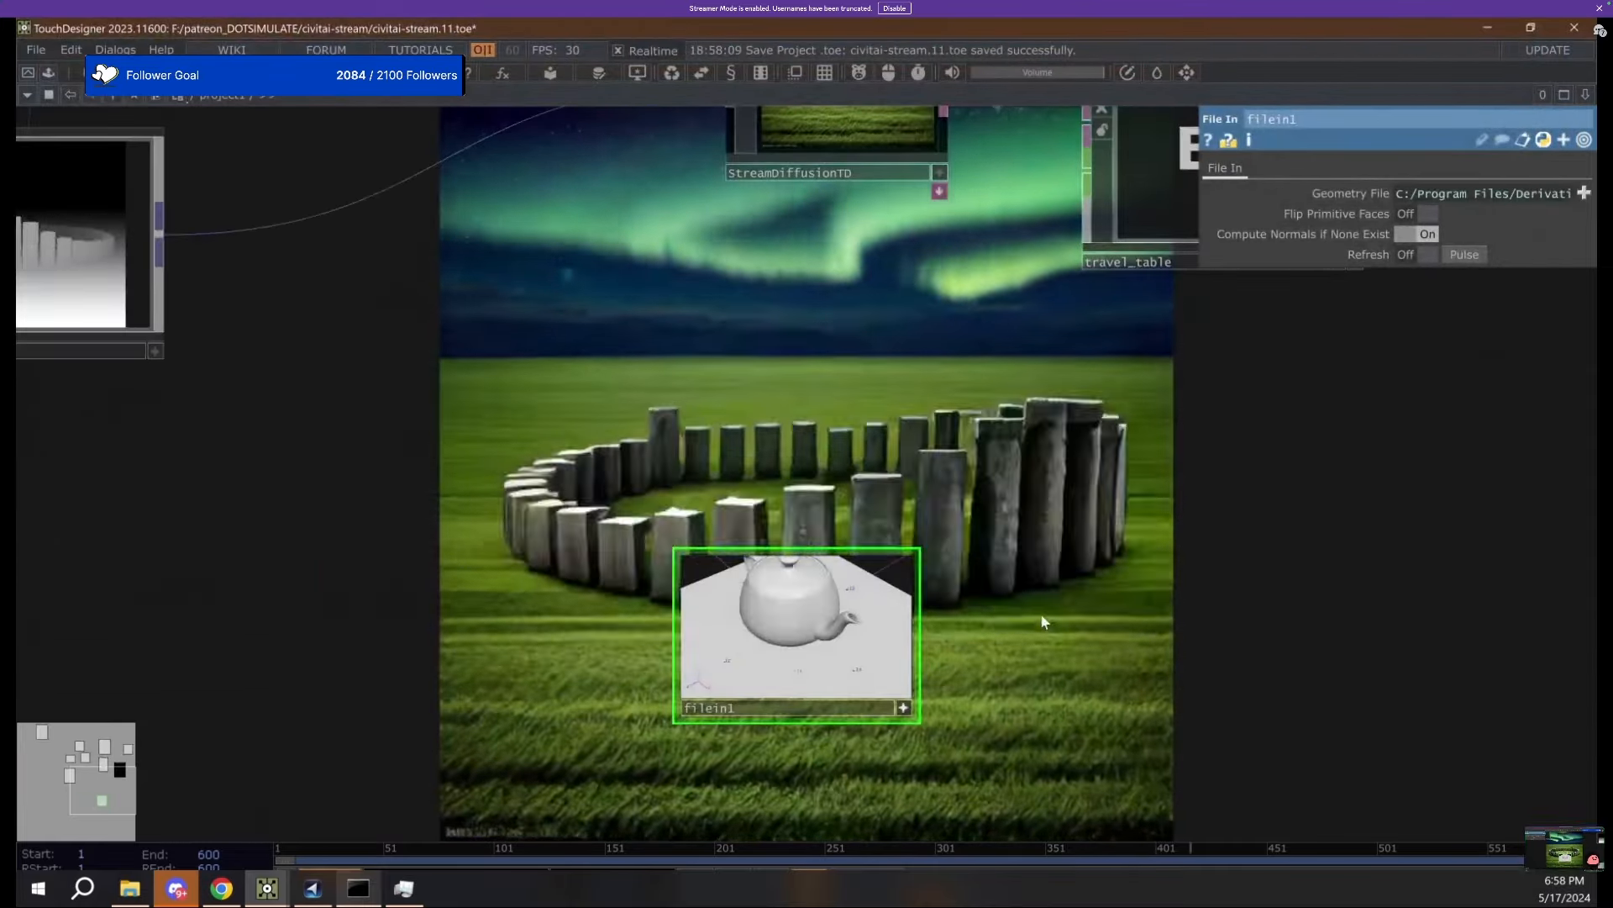
scroll(650, 625, down, 4)
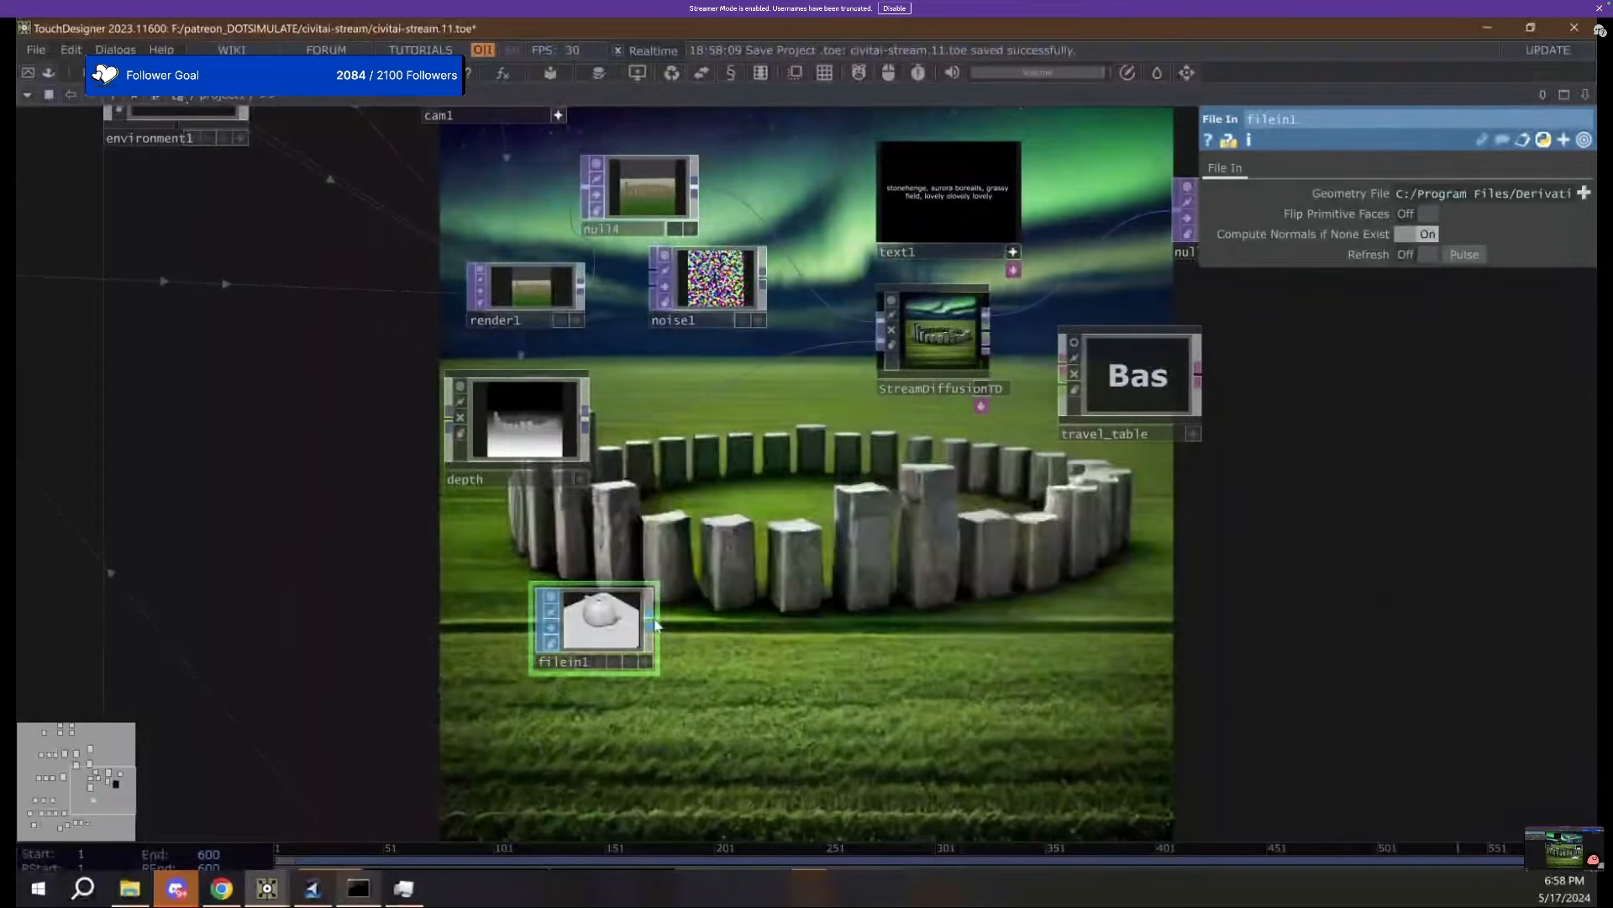
key(Tab)
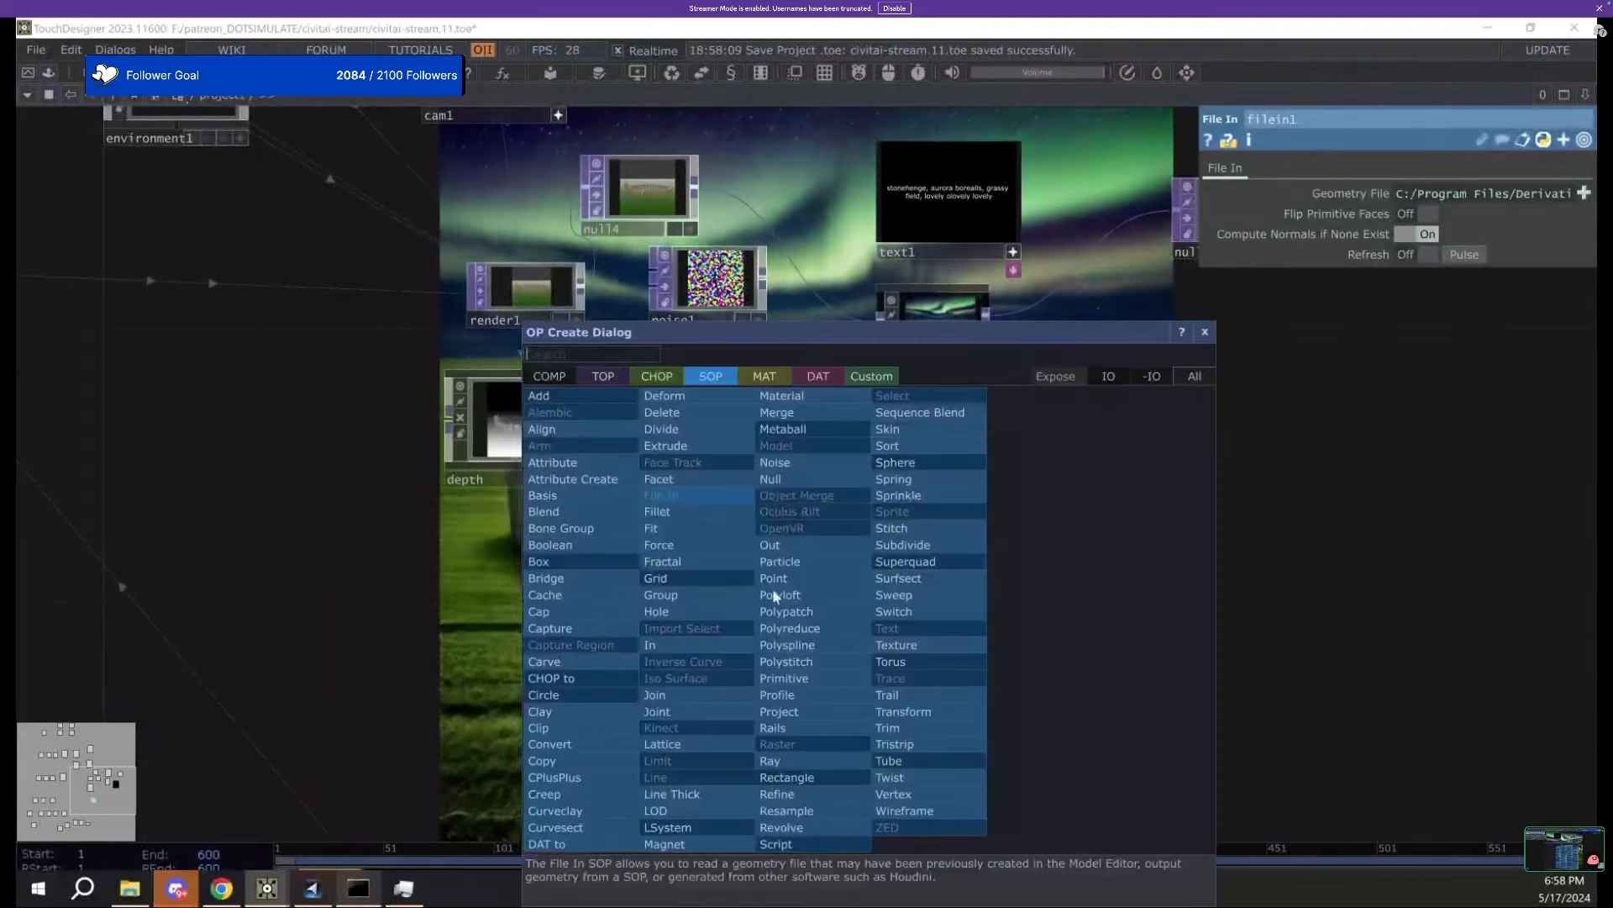
click(553, 377)
text(ge)
key(Return)
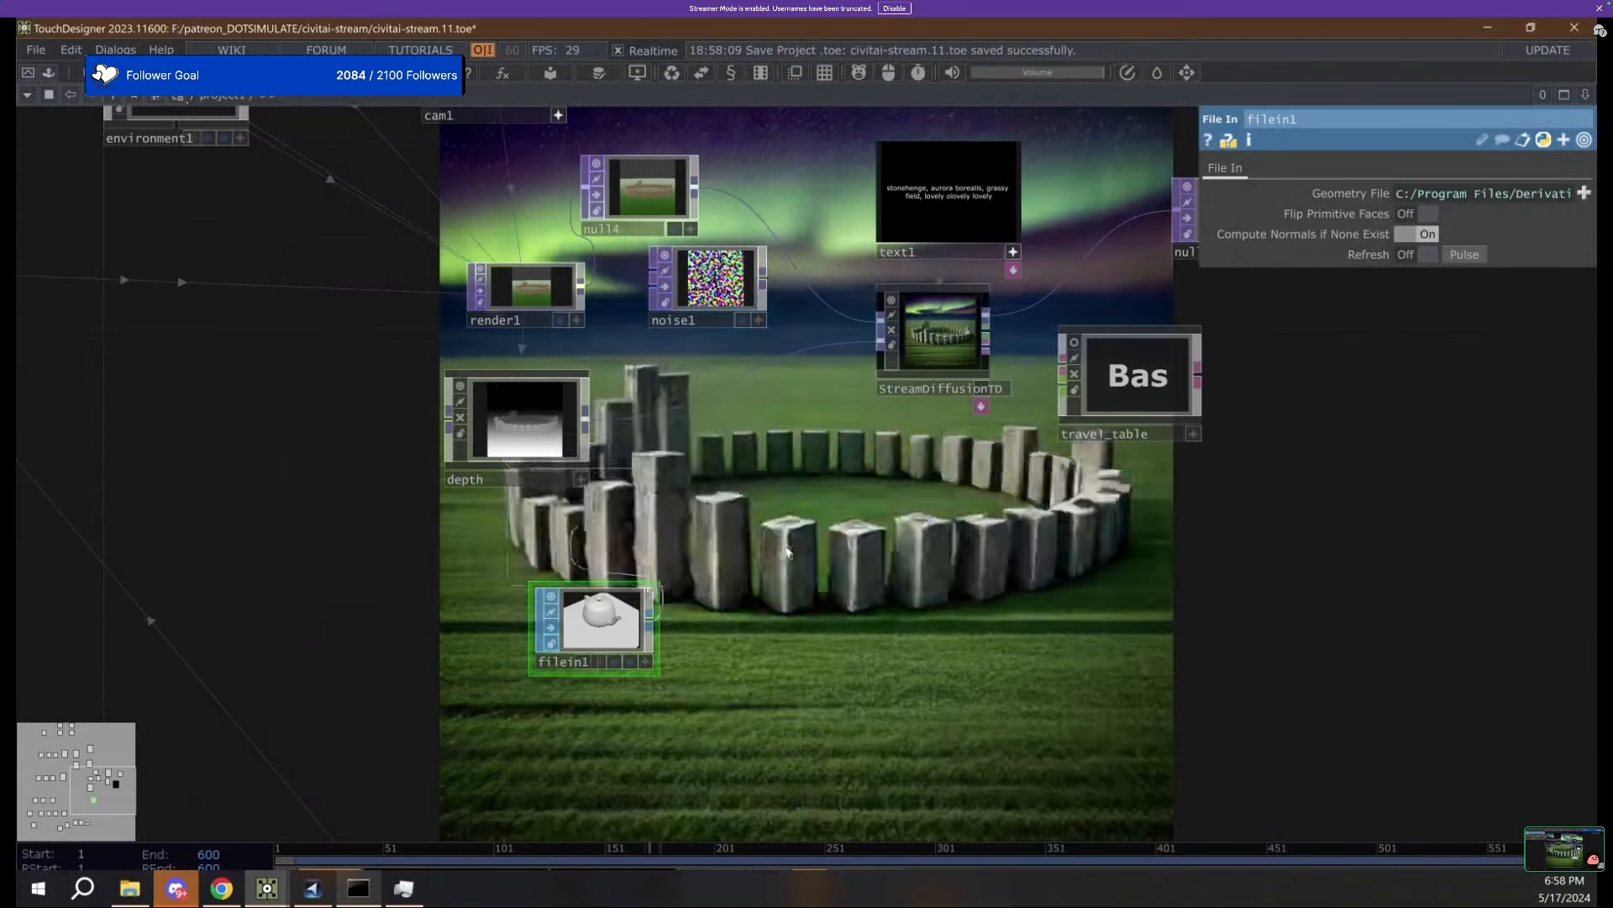
click(832, 545)
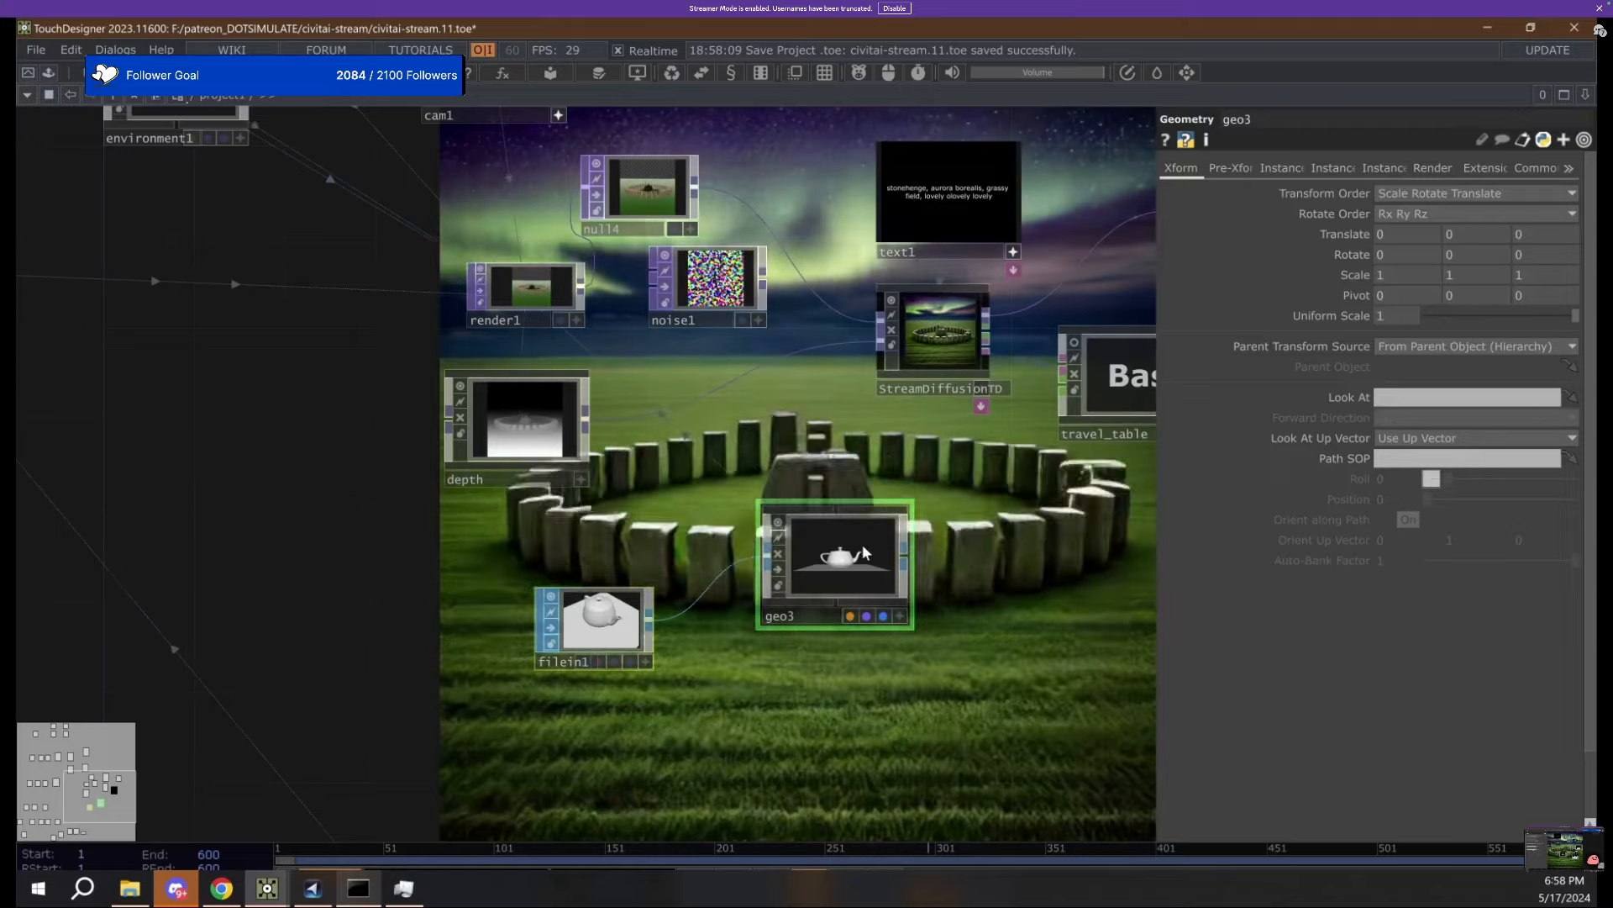
Turn off rendering of the stone circle geometry geo1.
drag(893, 479, 594, 458)
drag(889, 512, 741, 430)
click(146, 511)
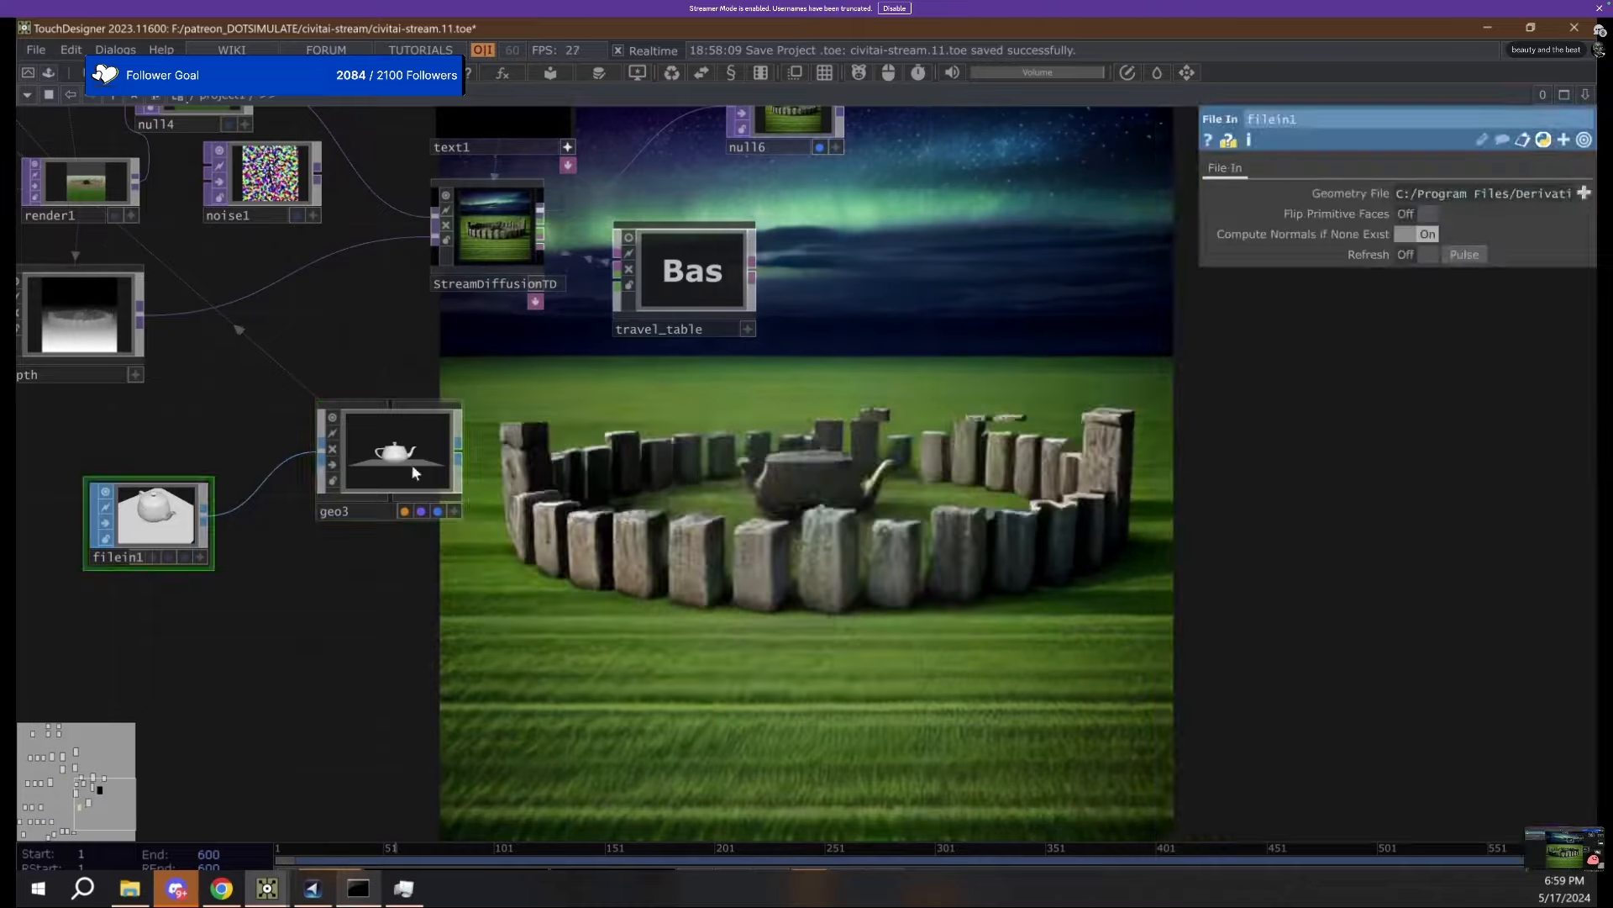
click(410, 469)
drag(46, 345, 455, 481)
drag(125, 185, 677, 516)
scroll(677, 516, down, 2)
click(466, 597)
click(1485, 167)
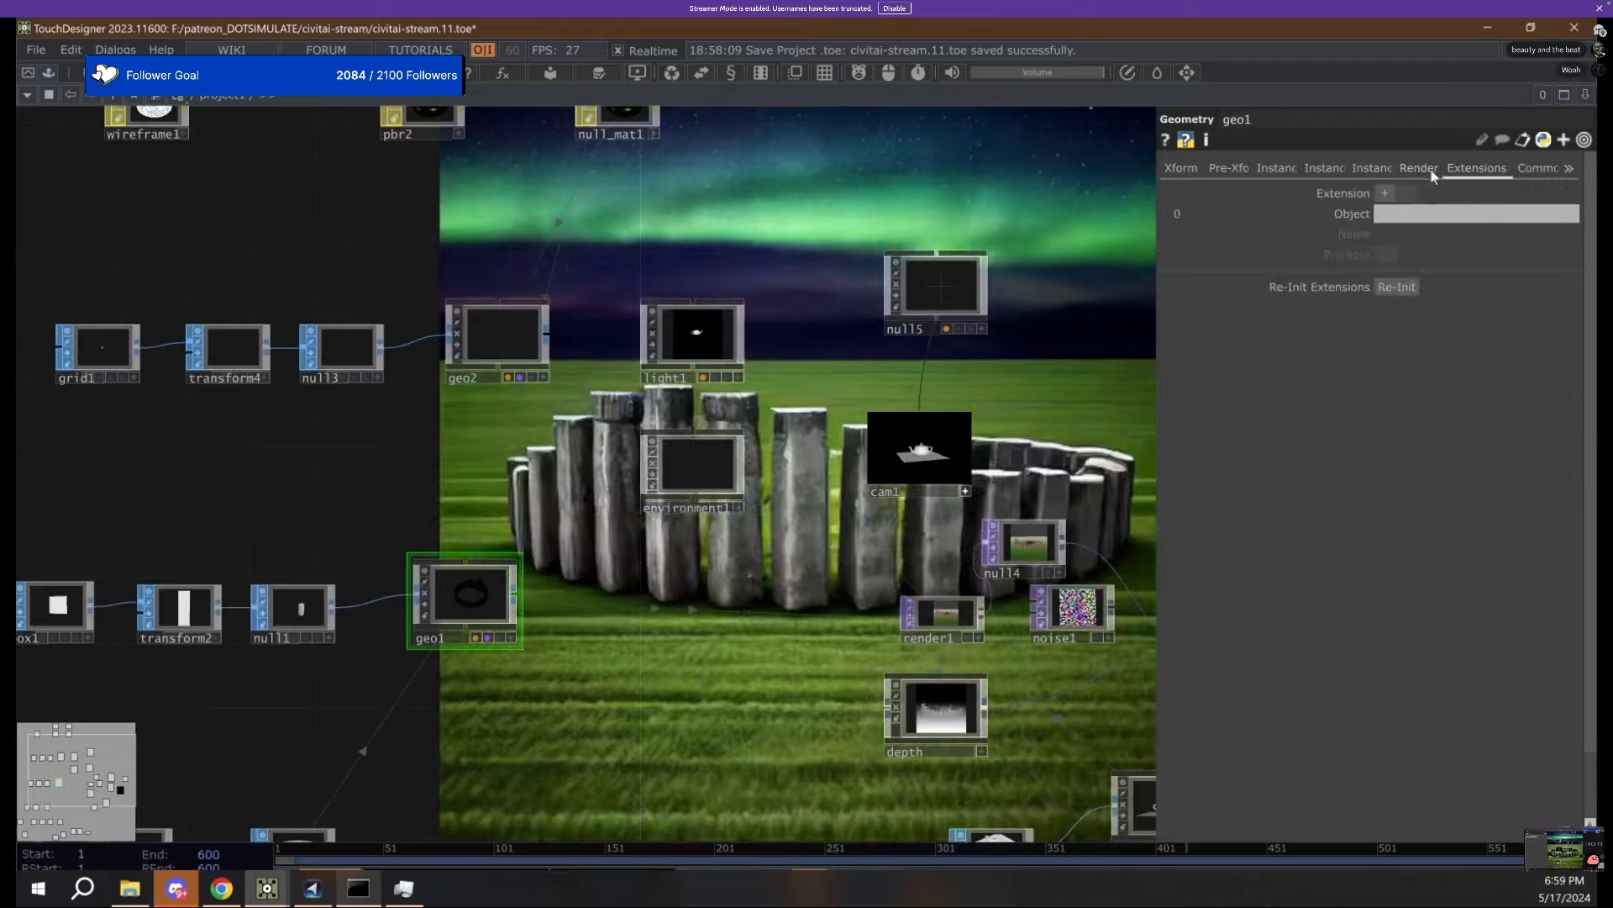
click(1432, 167)
click(1397, 213)
Enlarge the teapot geometry geo3 to a uniform scale of 3.096.
drag(758, 557, 247, 359)
scroll(674, 565, up, 5)
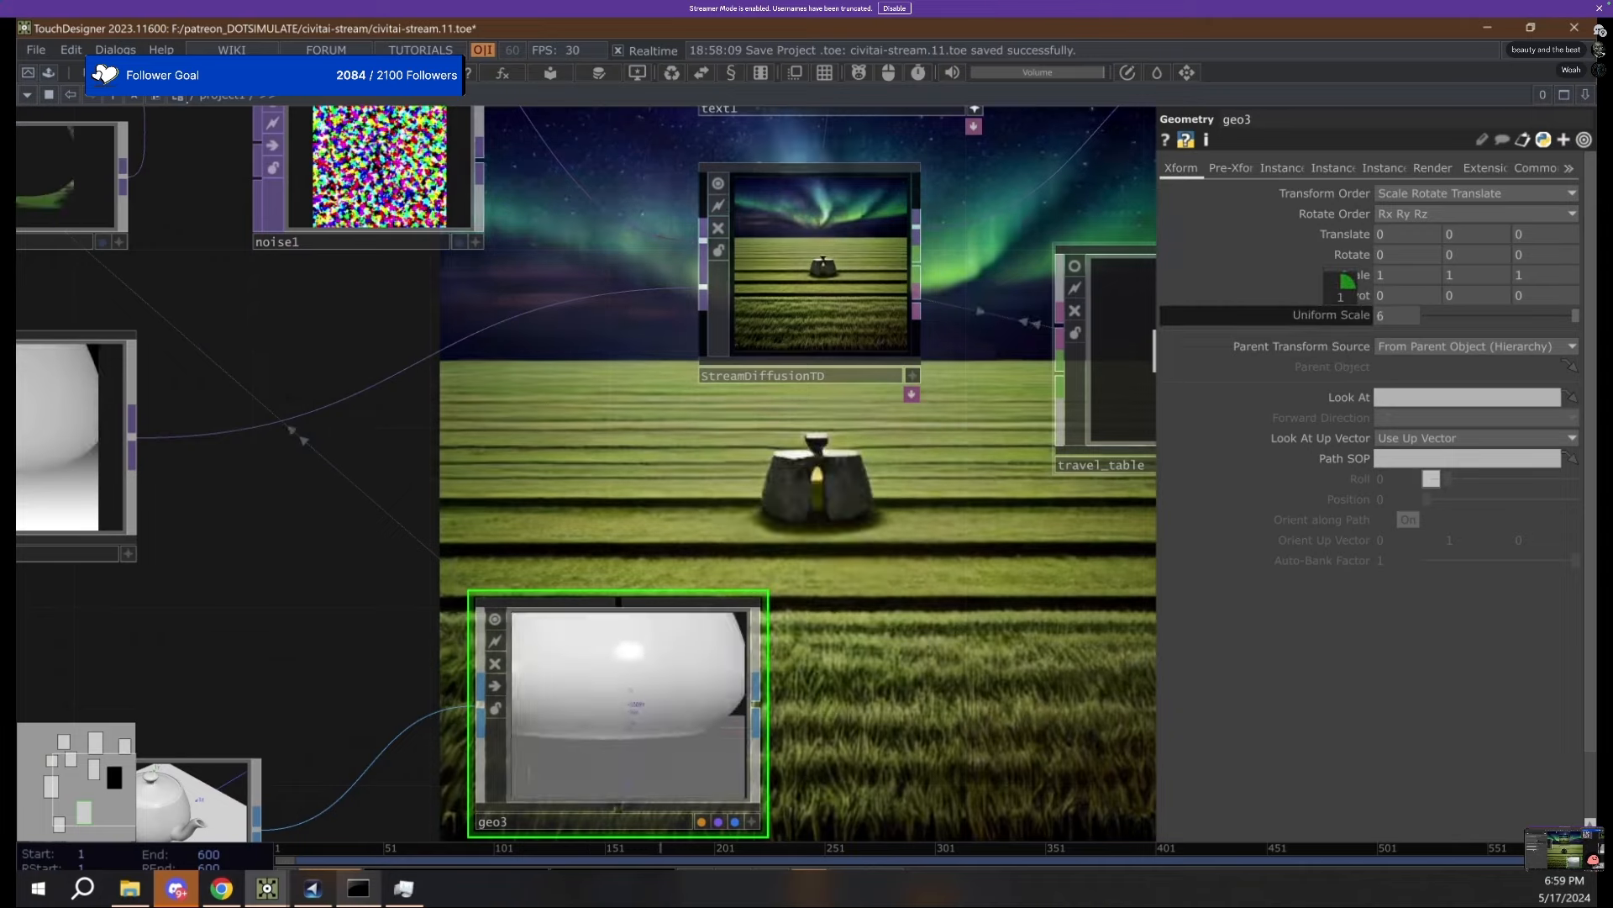
mouse_move(1348, 288)
mouse_down()
mouse_move(1333, 288)
mouse_move(1343, 279)
mouse_up()
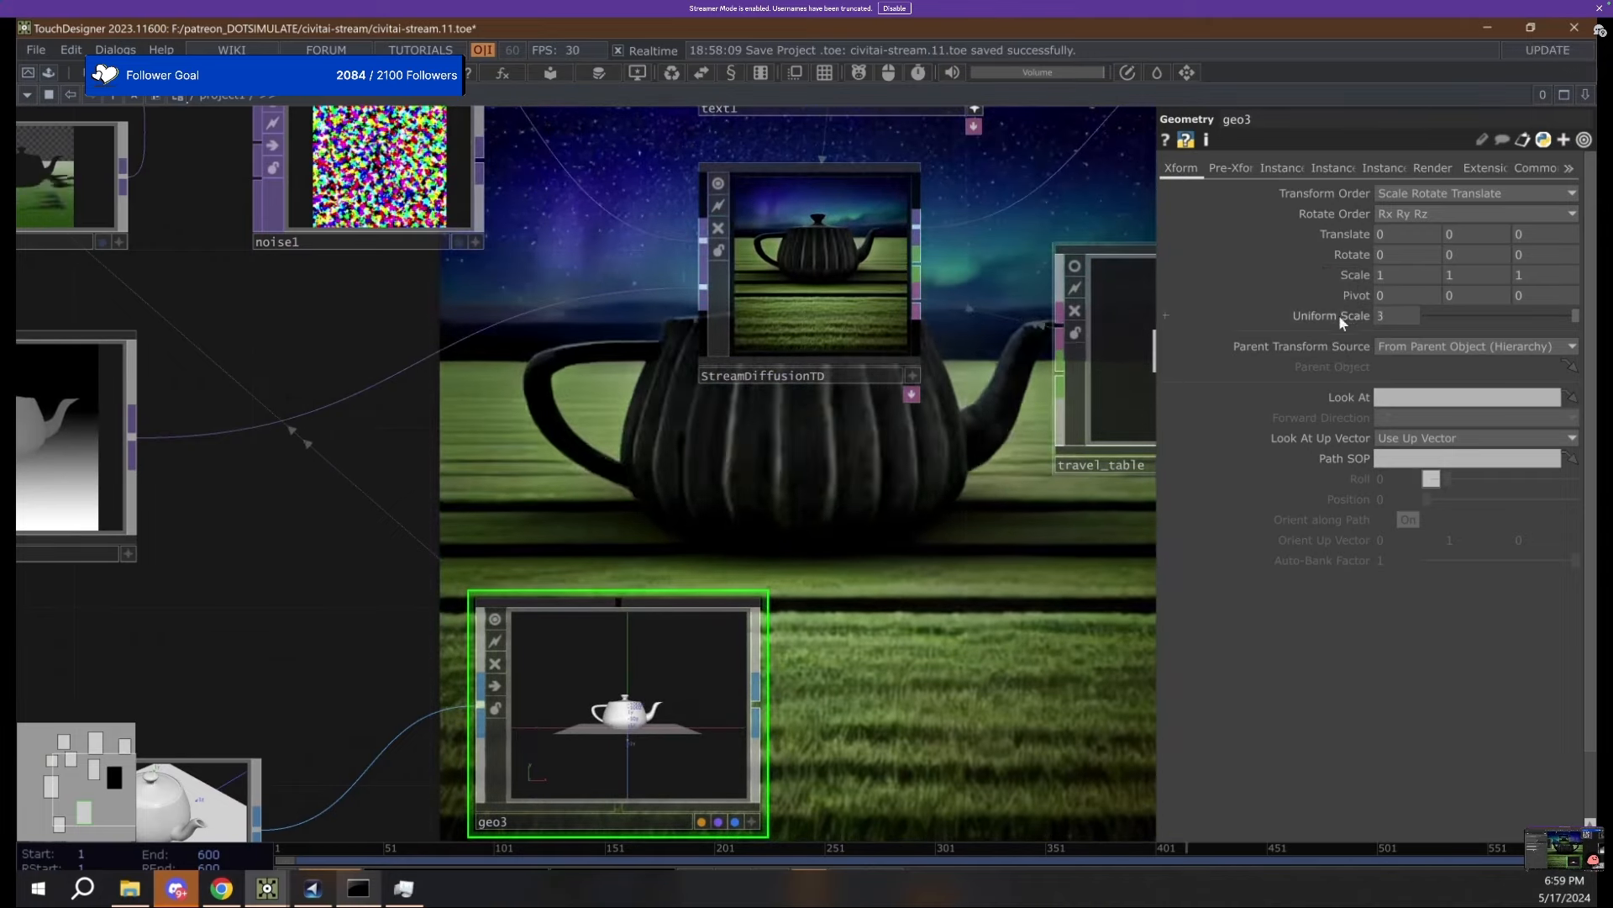
scroll(530, 527, down, 4)
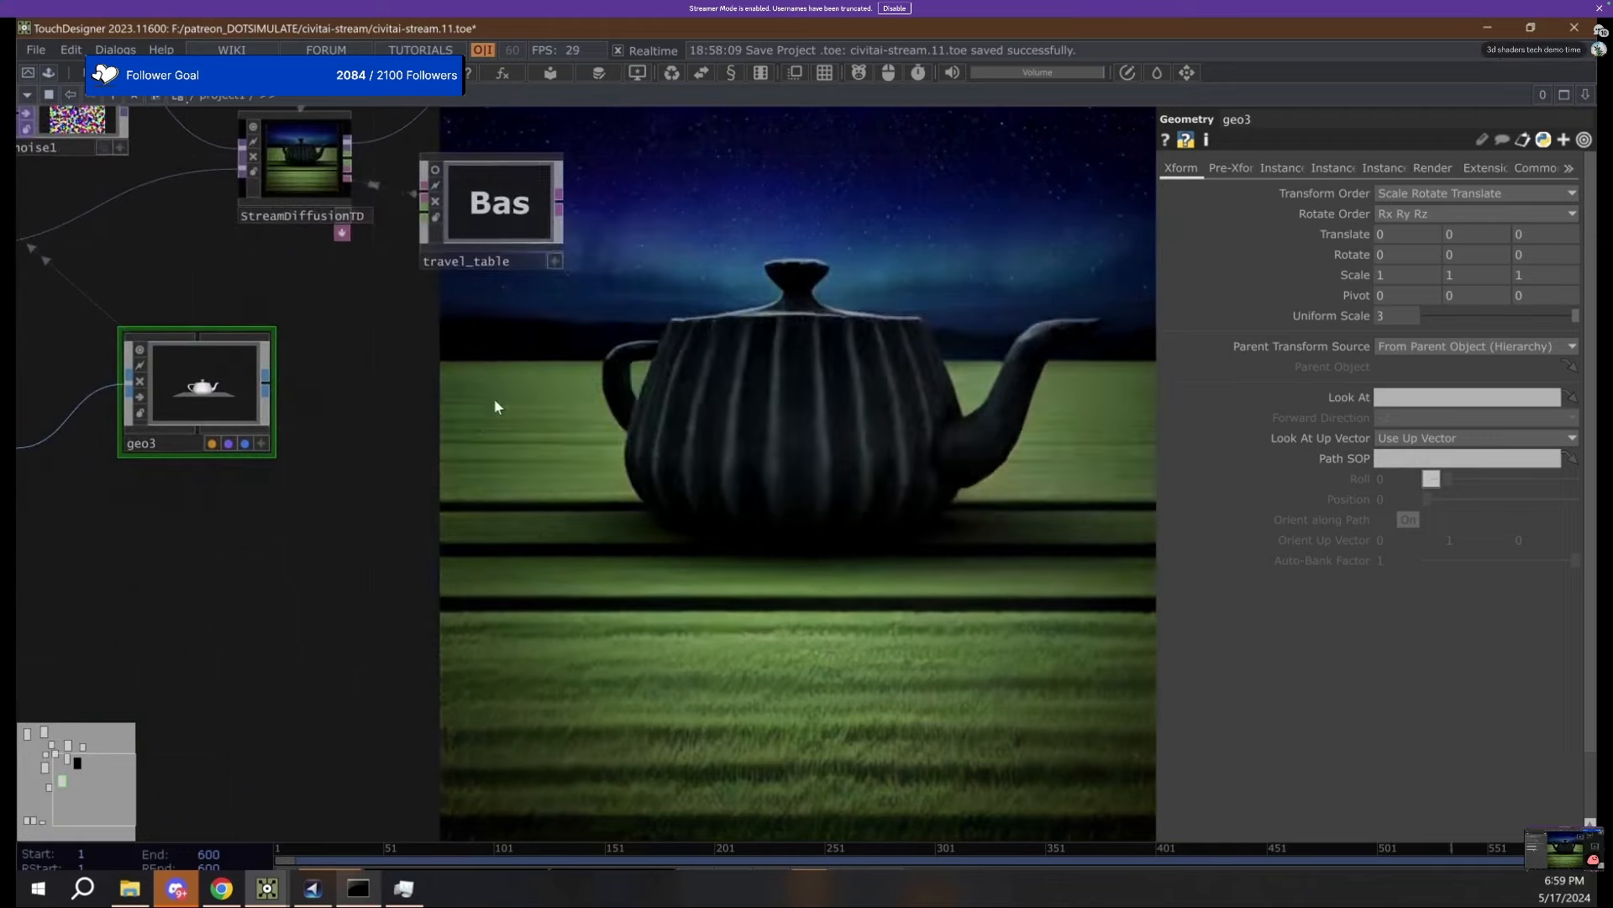
drag(504, 420, 655, 475)
scroll(828, 519, down, 2)
middle_drag(1338, 320, 1339, 289)
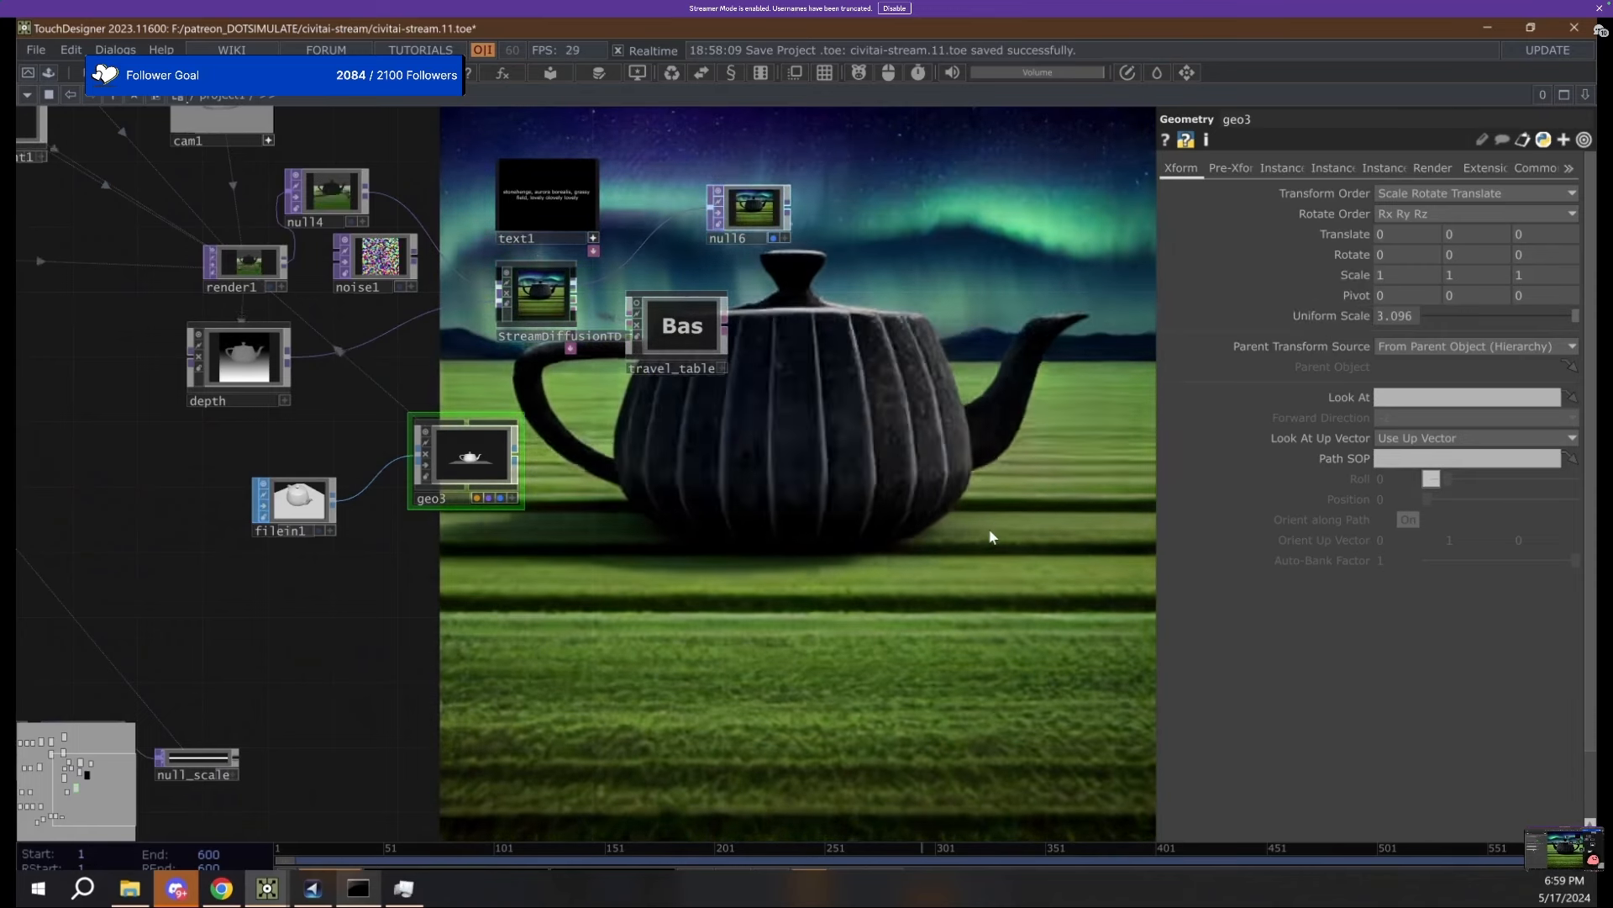
Move the geo3 node slightly lower so it sits beside the File In node.
drag(986, 531, 458, 538)
drag(317, 554, 680, 541)
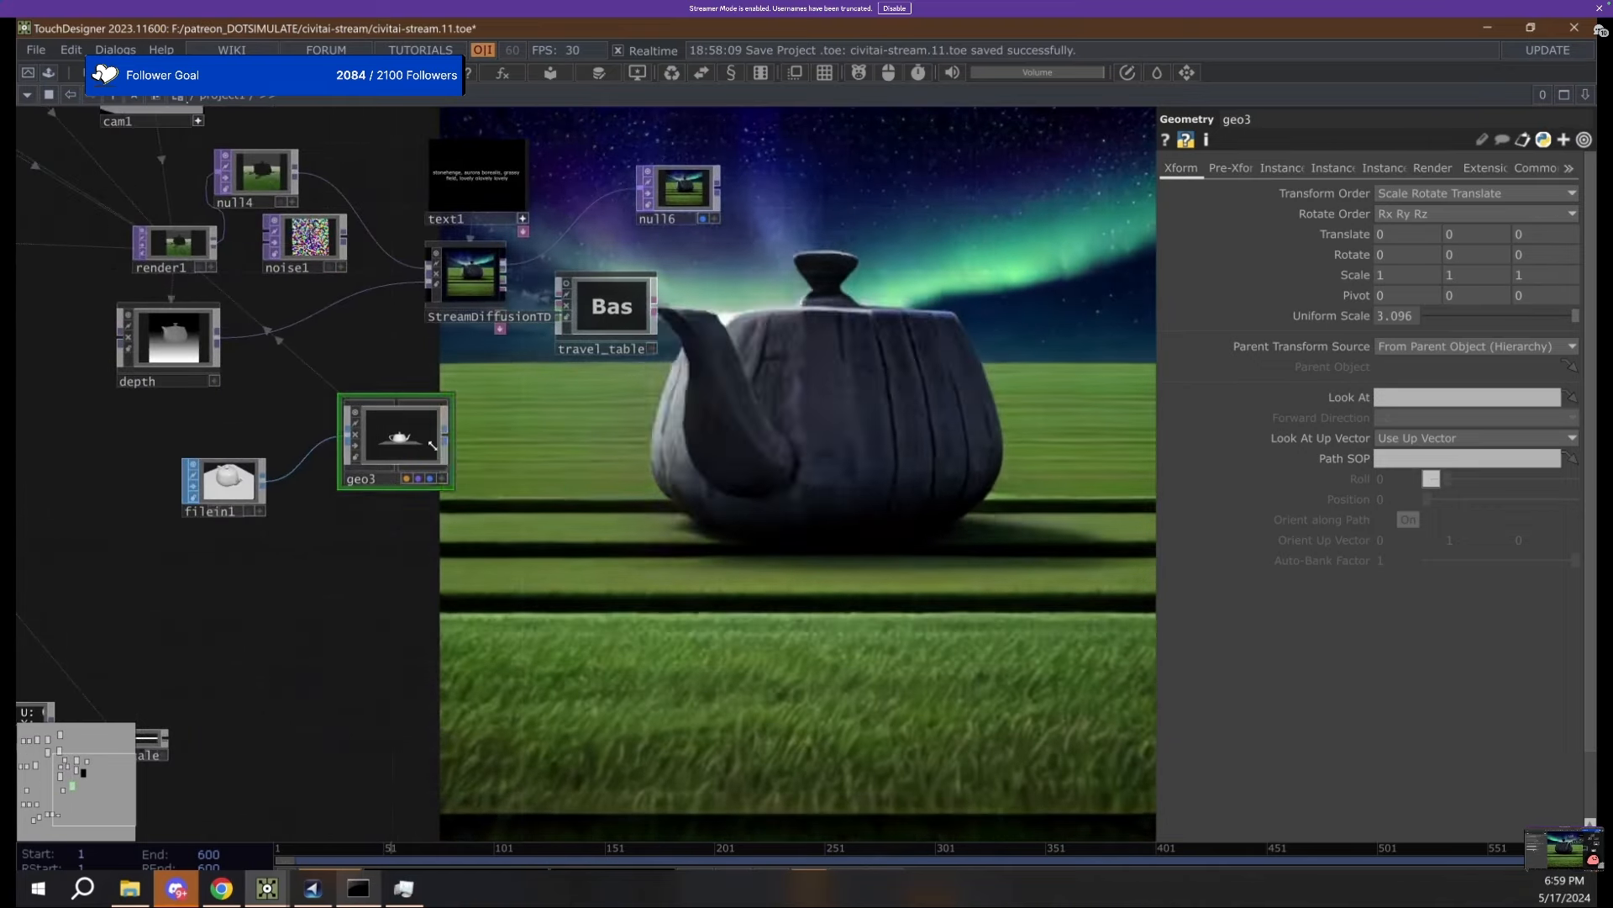
drag(403, 433, 392, 491)
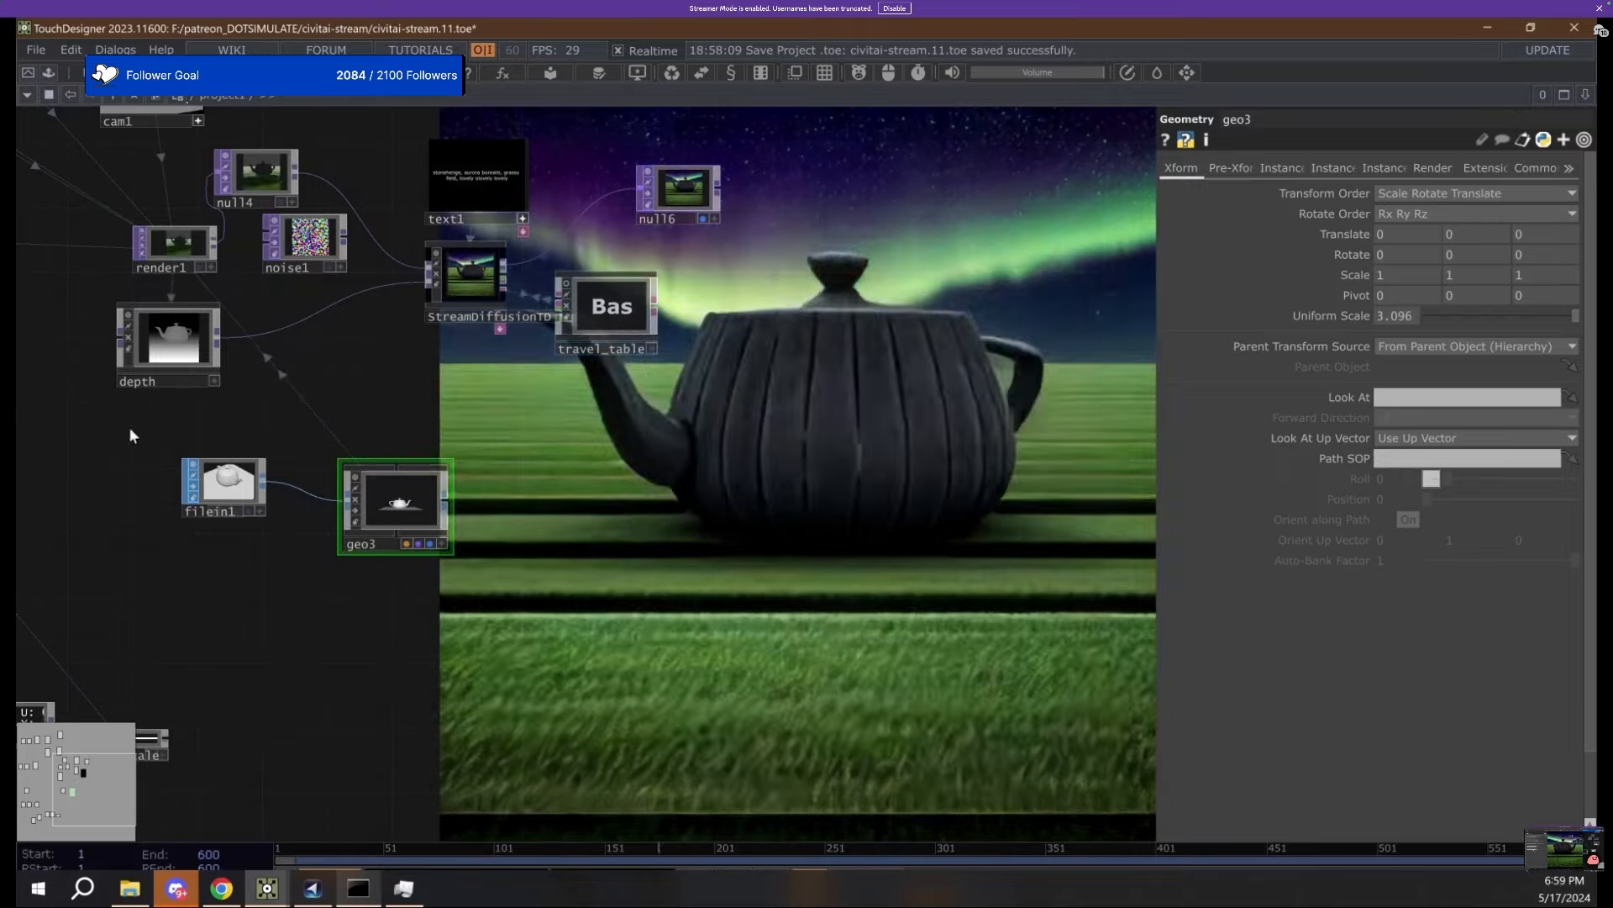
scroll(96, 295, up, 5)
scroll(361, 344, down, 3)
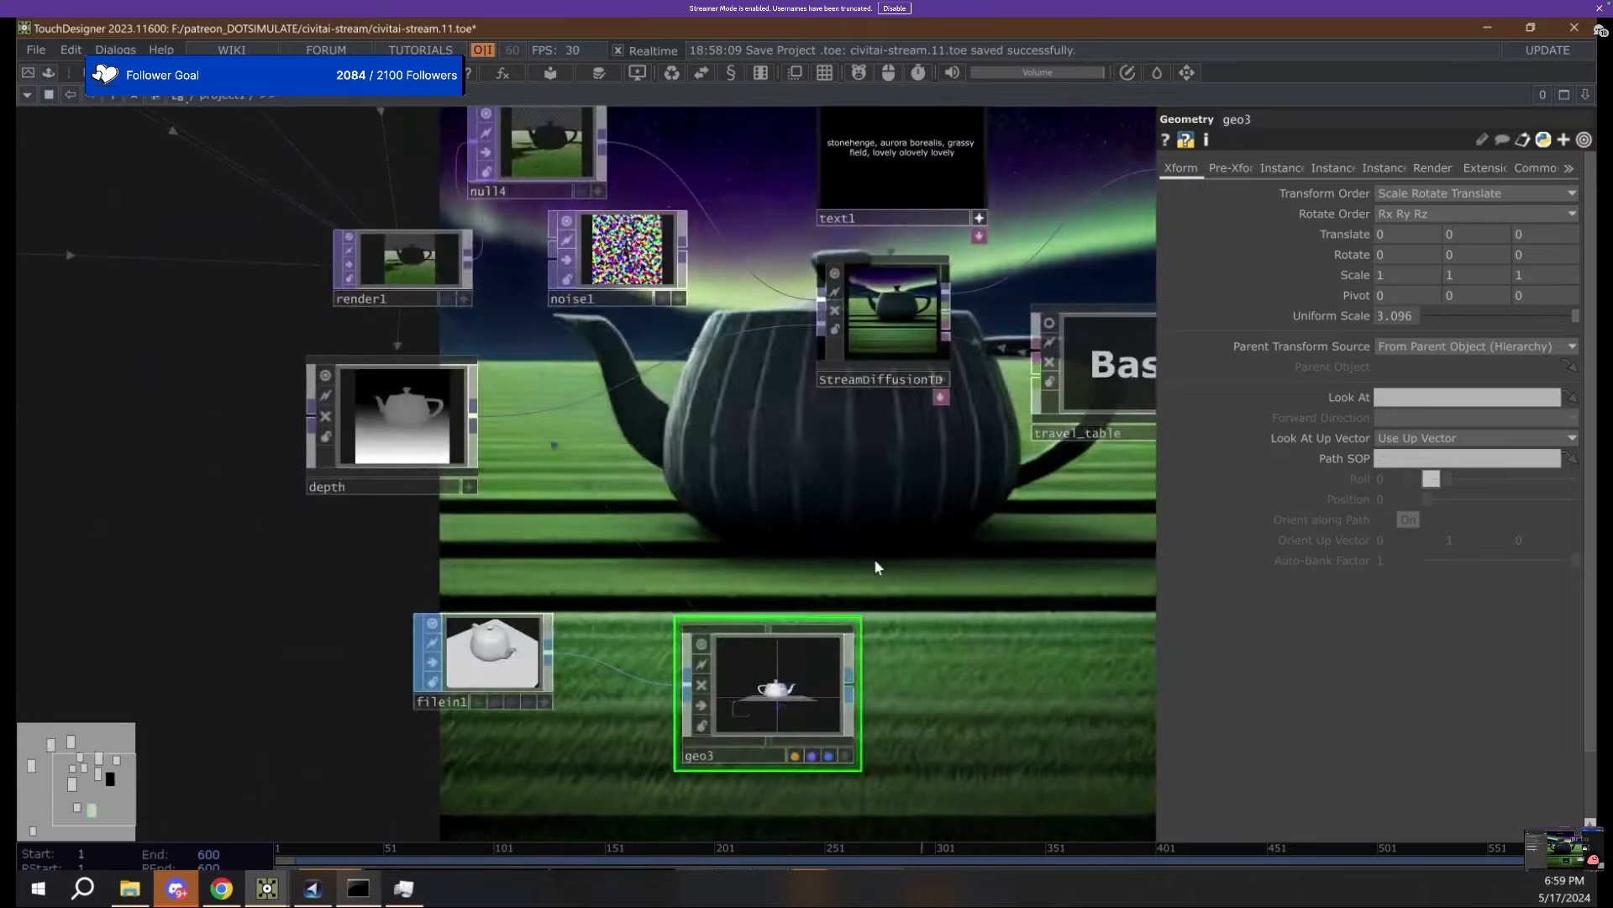
drag(895, 498, 231, 517)
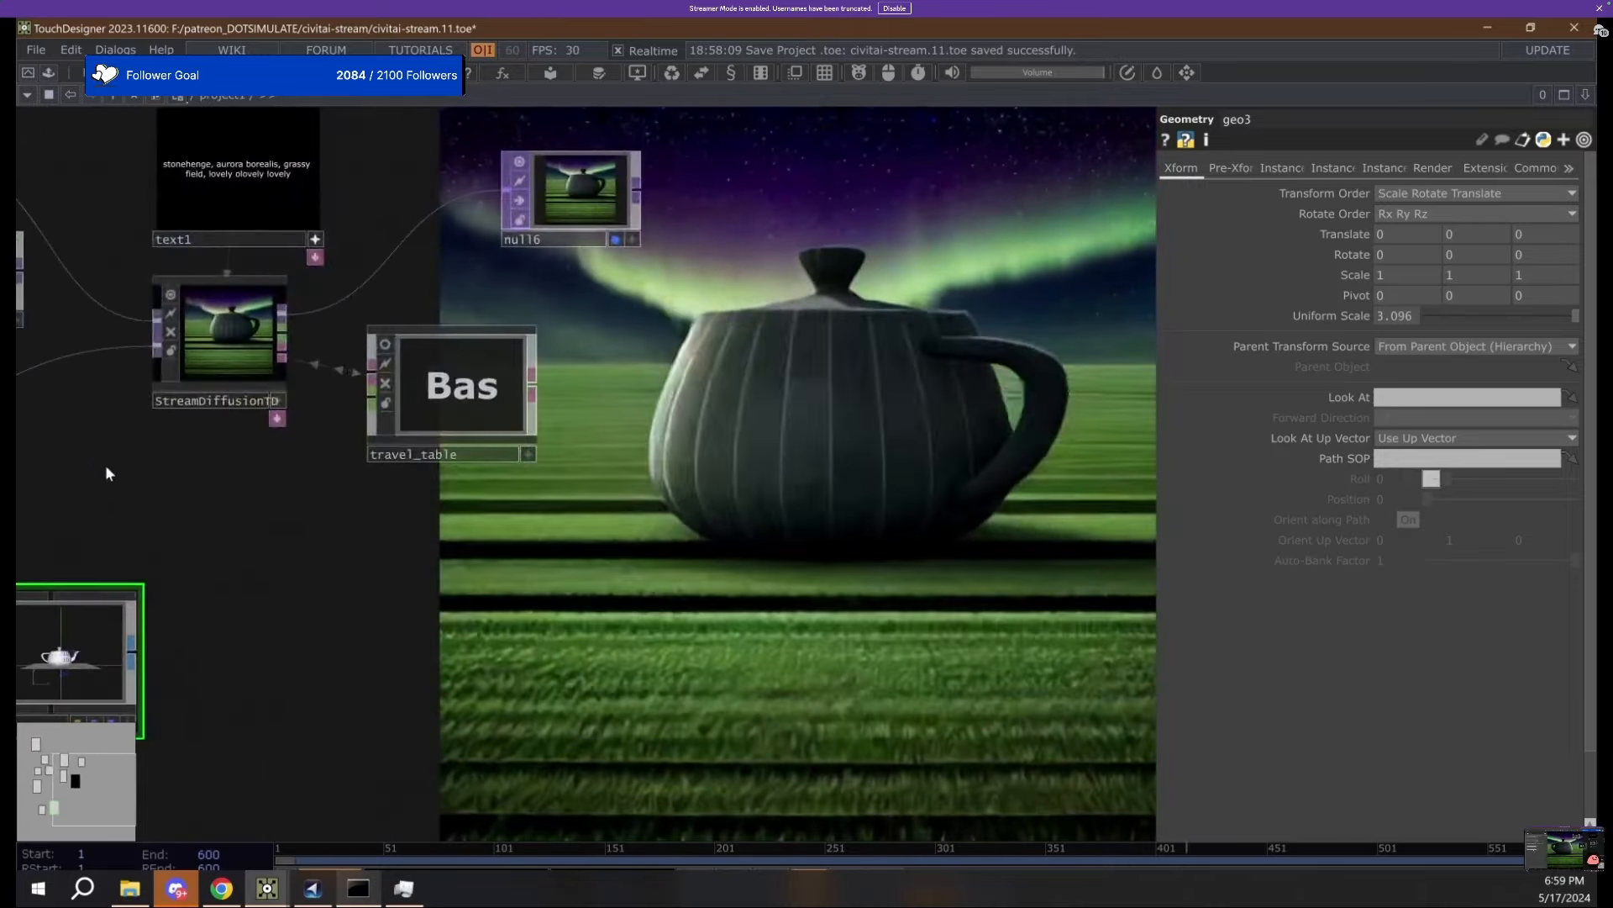
drag(107, 473, 406, 500)
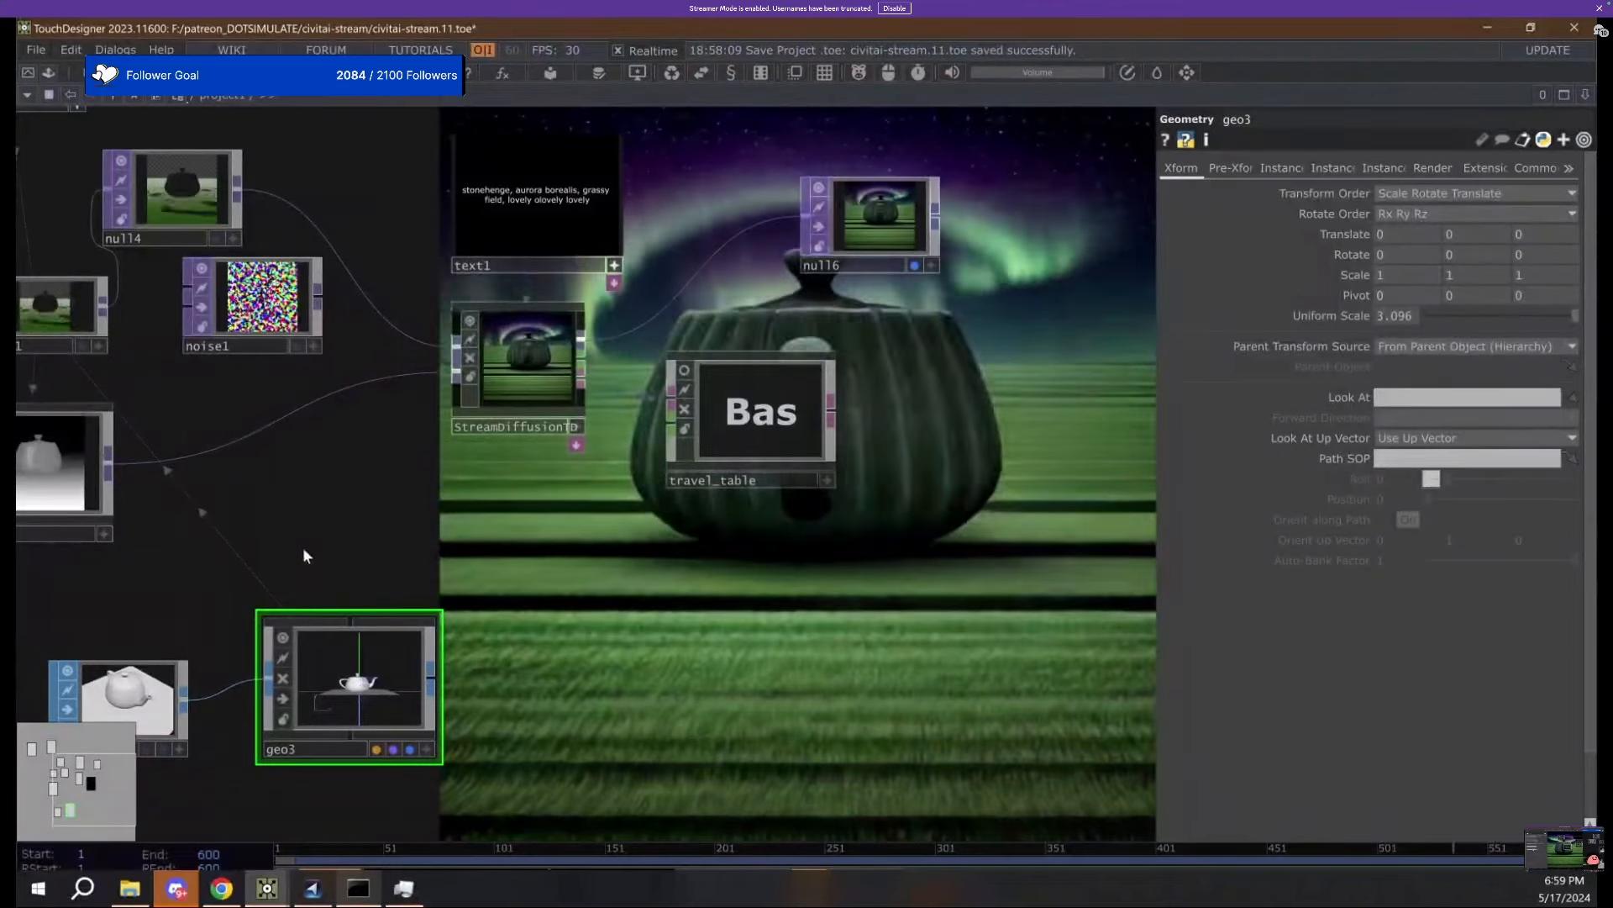
Browse the sample geometry files available for the File In node, keeping the teapot selected.
click(138, 701)
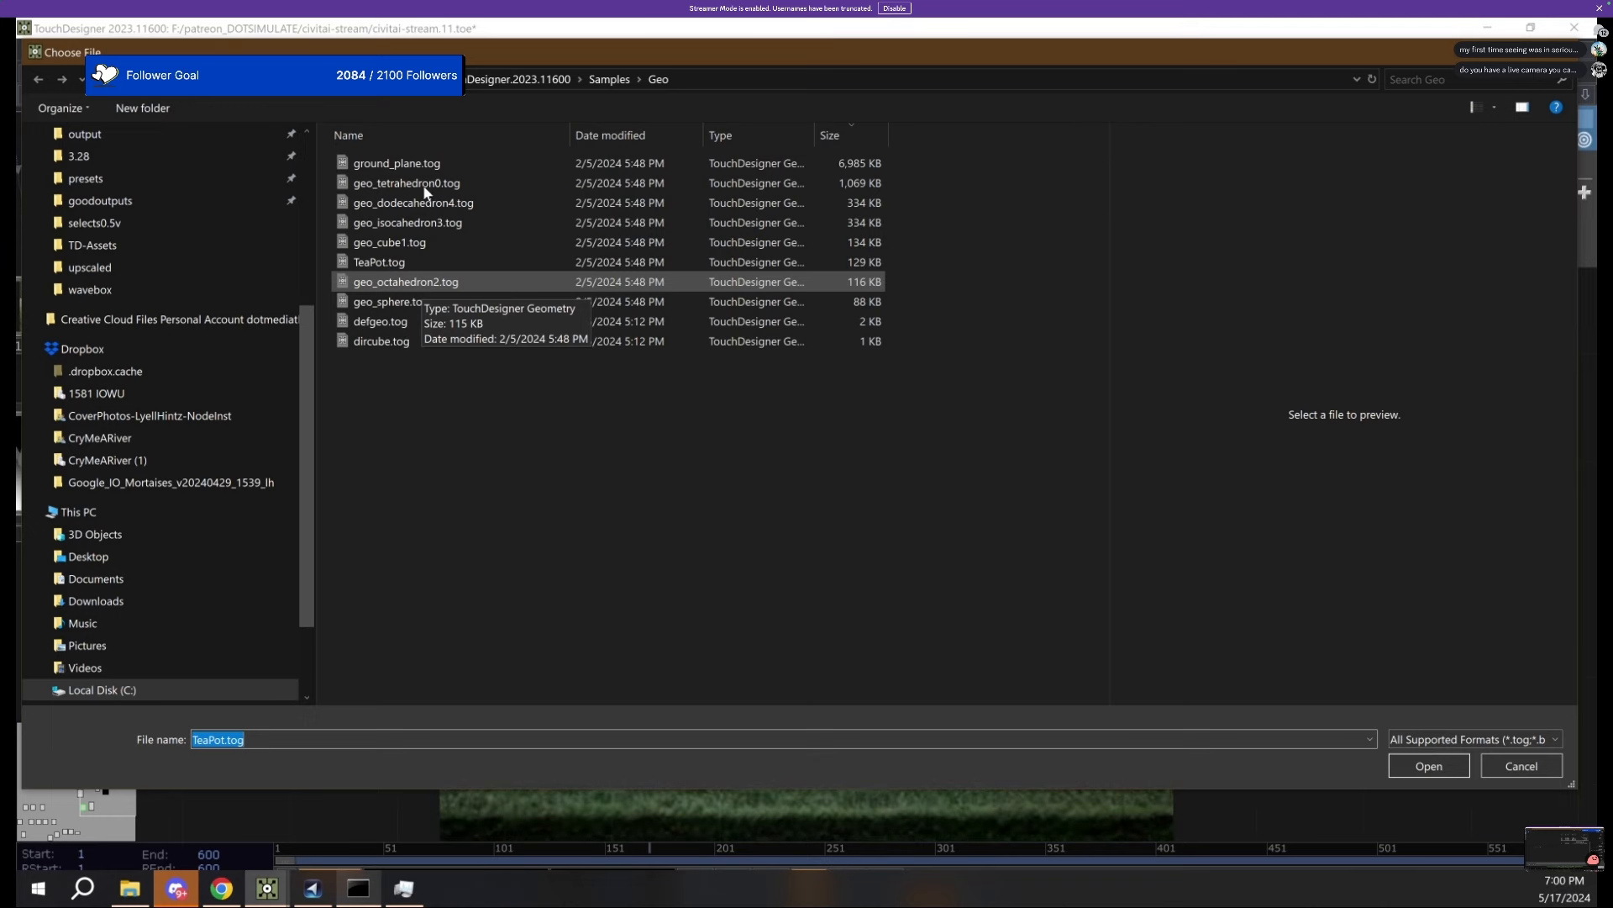
click(1522, 767)
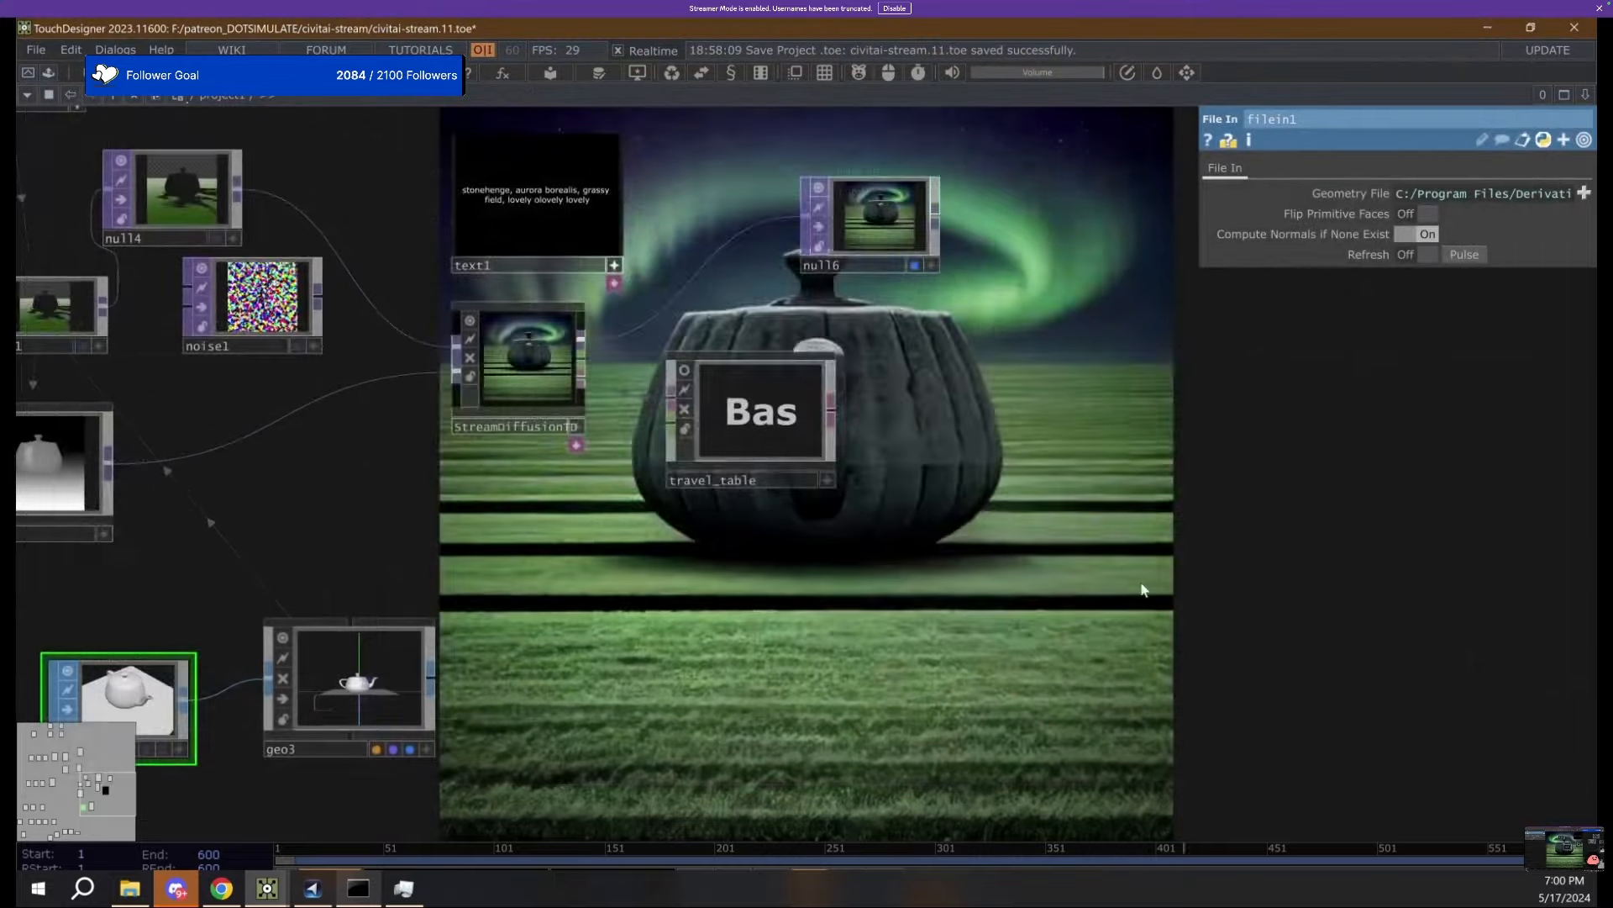
drag(867, 444, 759, 436)
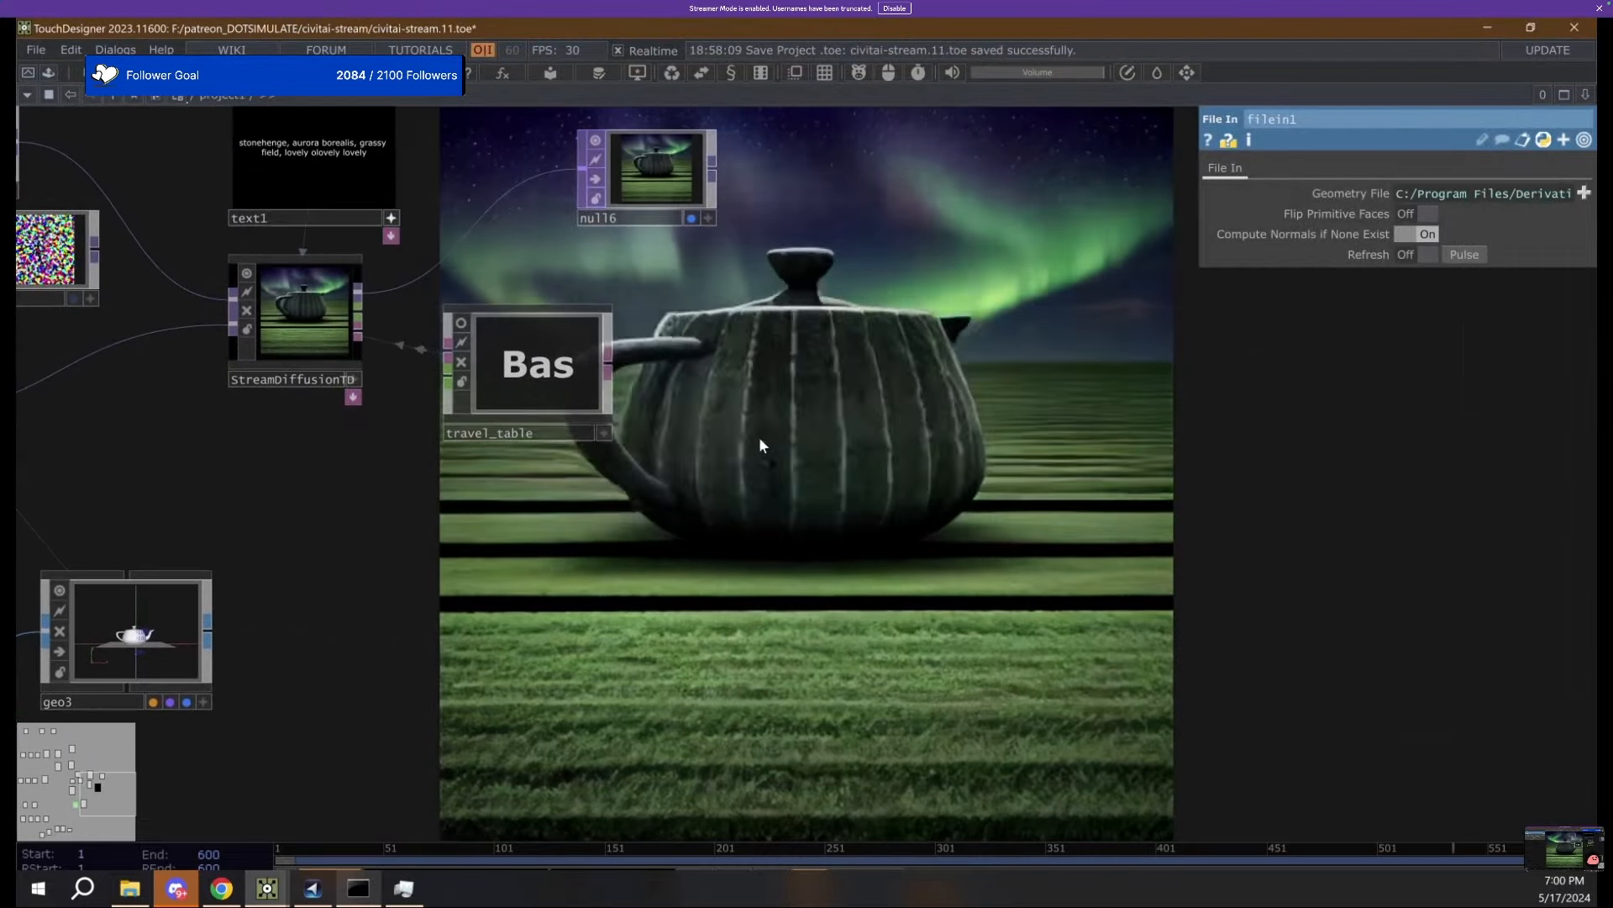
scroll(789, 465, down, 5)
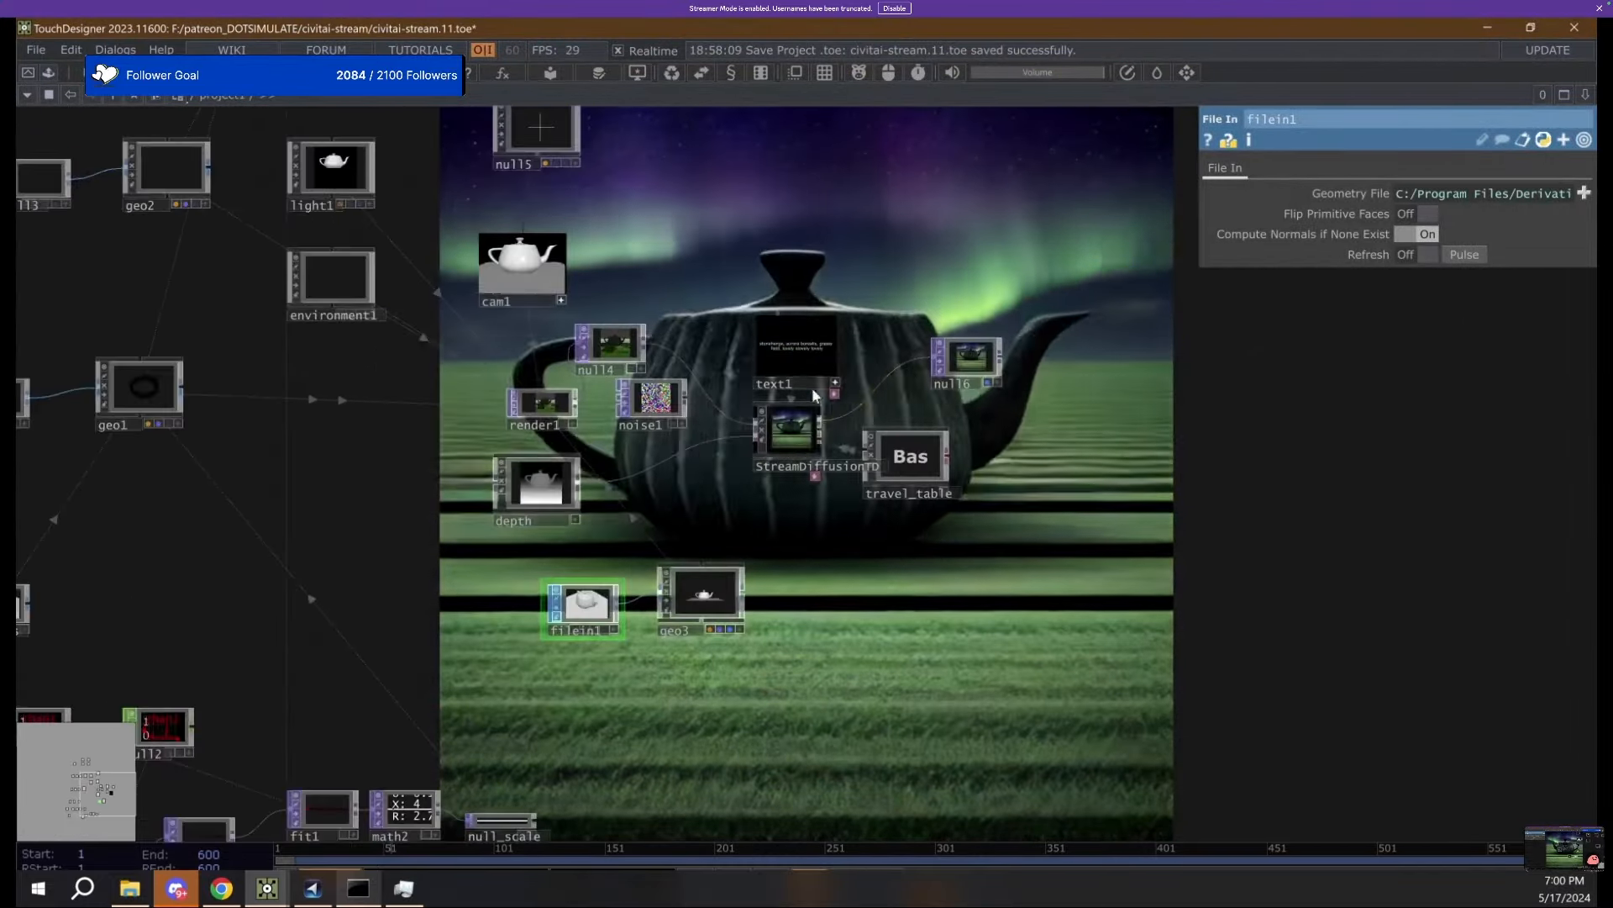
scroll(812, 387, up, 8)
click(738, 436)
scroll(738, 427, down, 5)
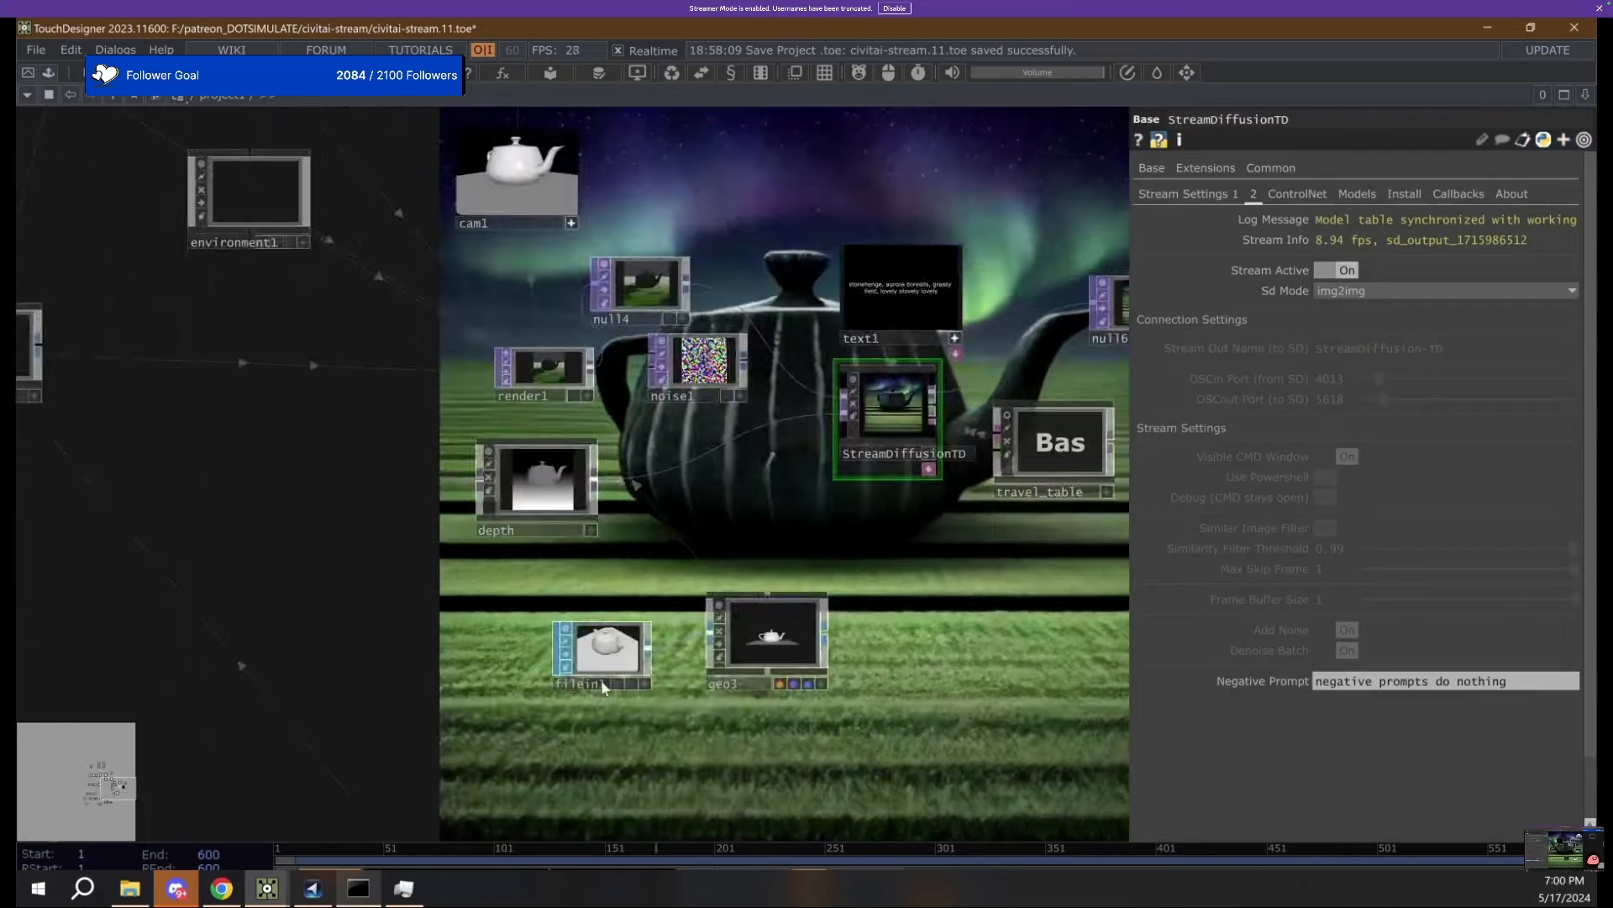
scroll(620, 594, up, 8)
drag(620, 594, 375, 576)
scroll(376, 577, down, 3)
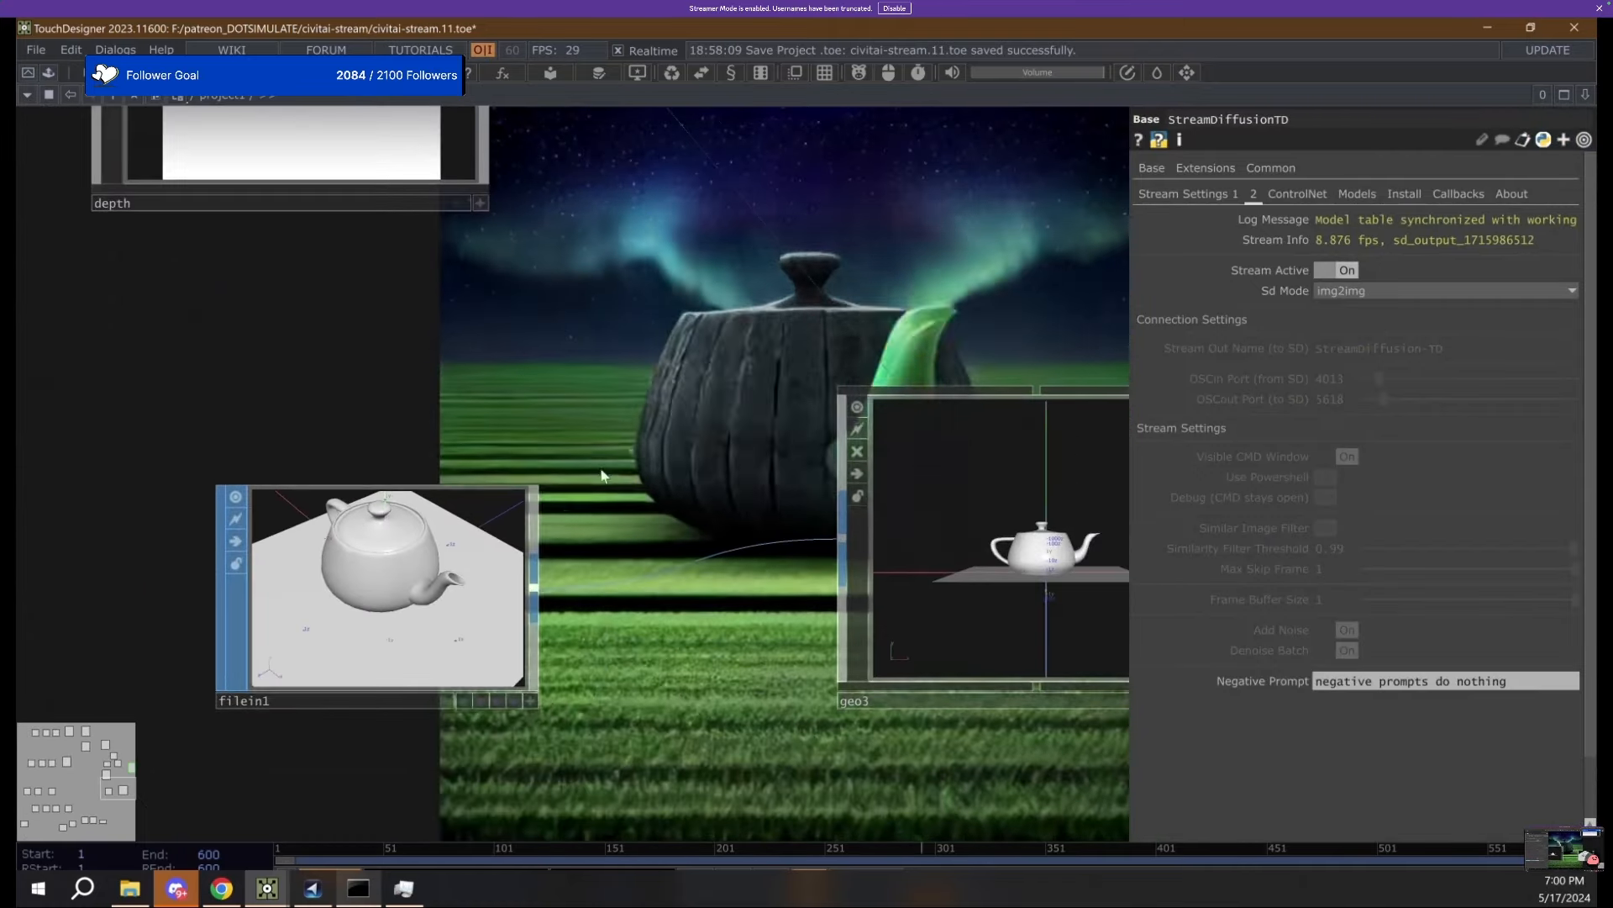
Inspect the teapot from another angle in the File In node's viewer.
click(531, 700)
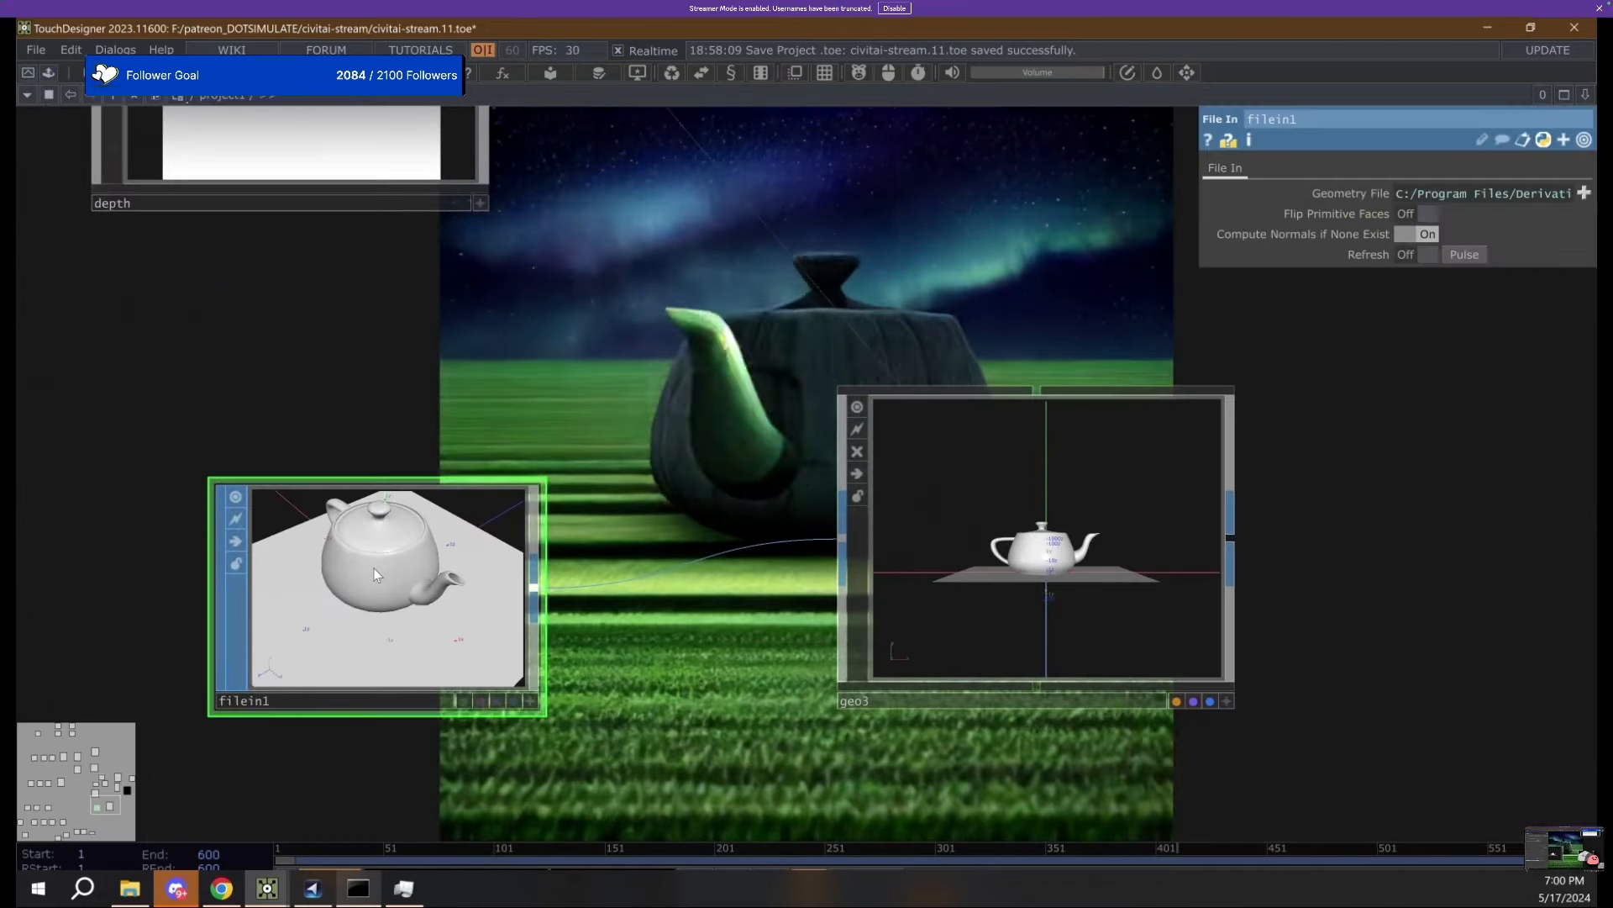
drag(370, 609, 420, 589)
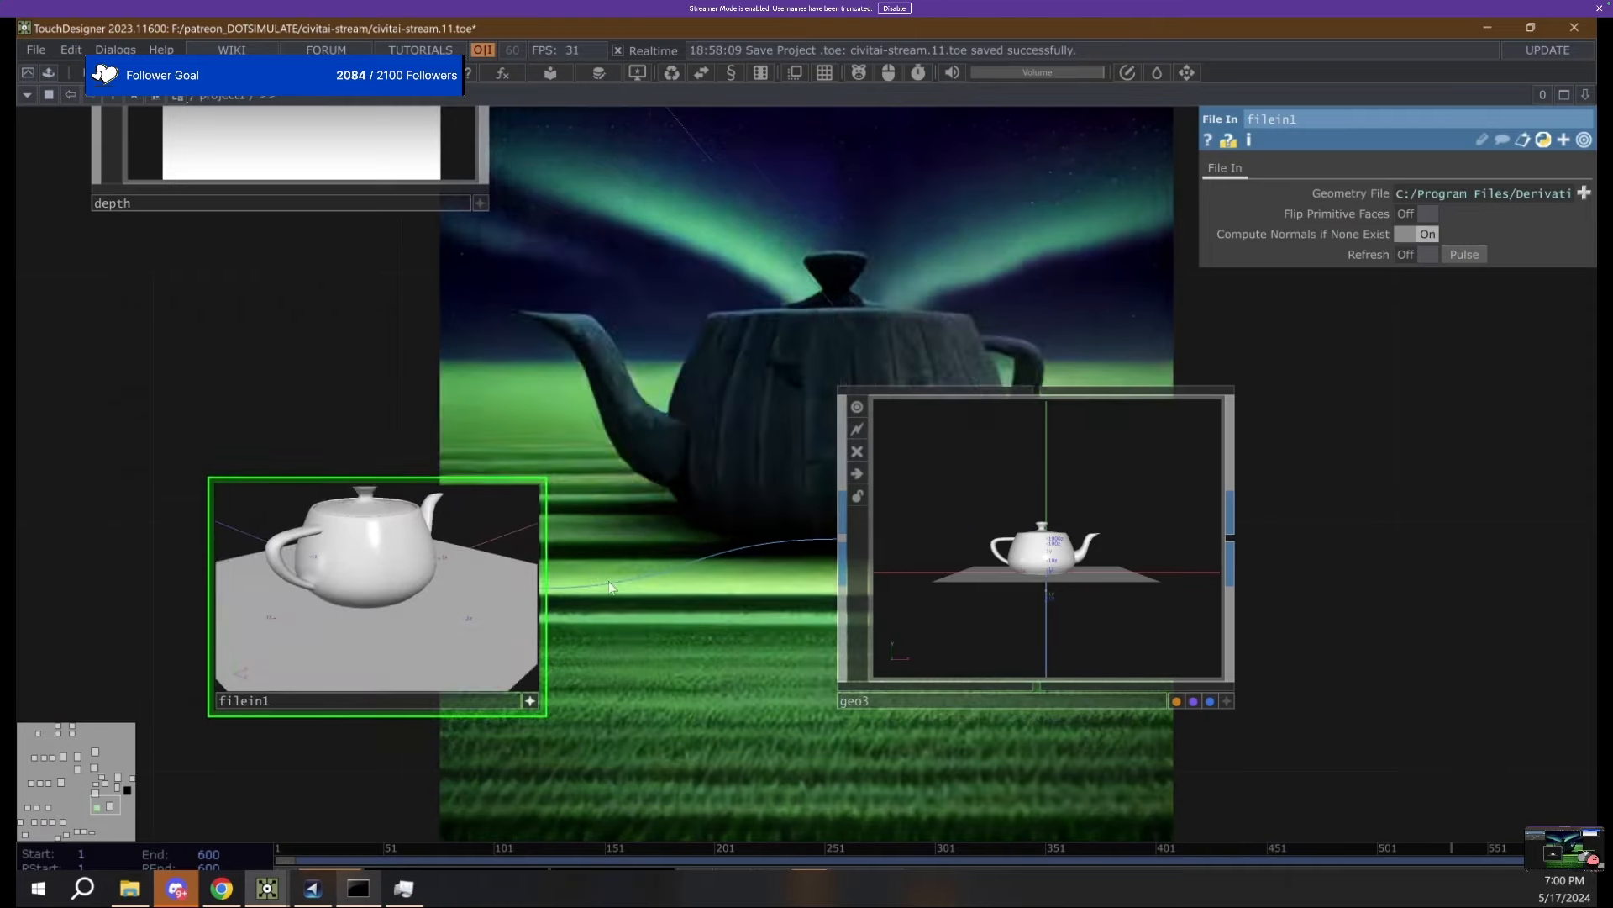
drag(691, 468, 692, 403)
click(532, 636)
middle_click(409, 503)
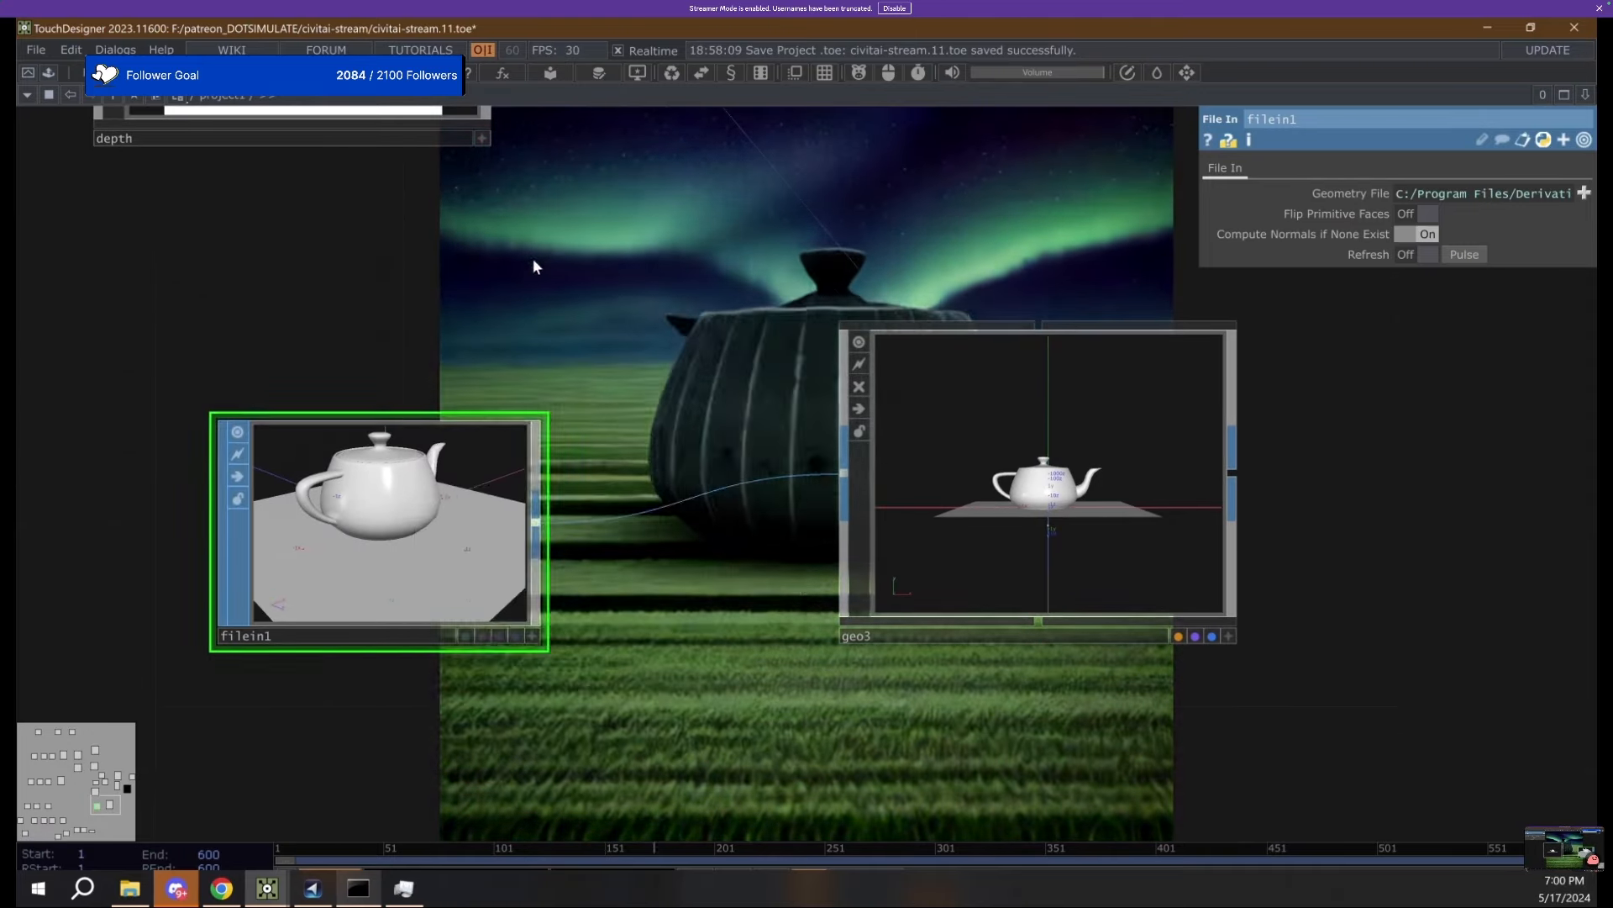
Add a Subdivide SOP below, wired from the File In node's output.
scroll(534, 261, down, 3)
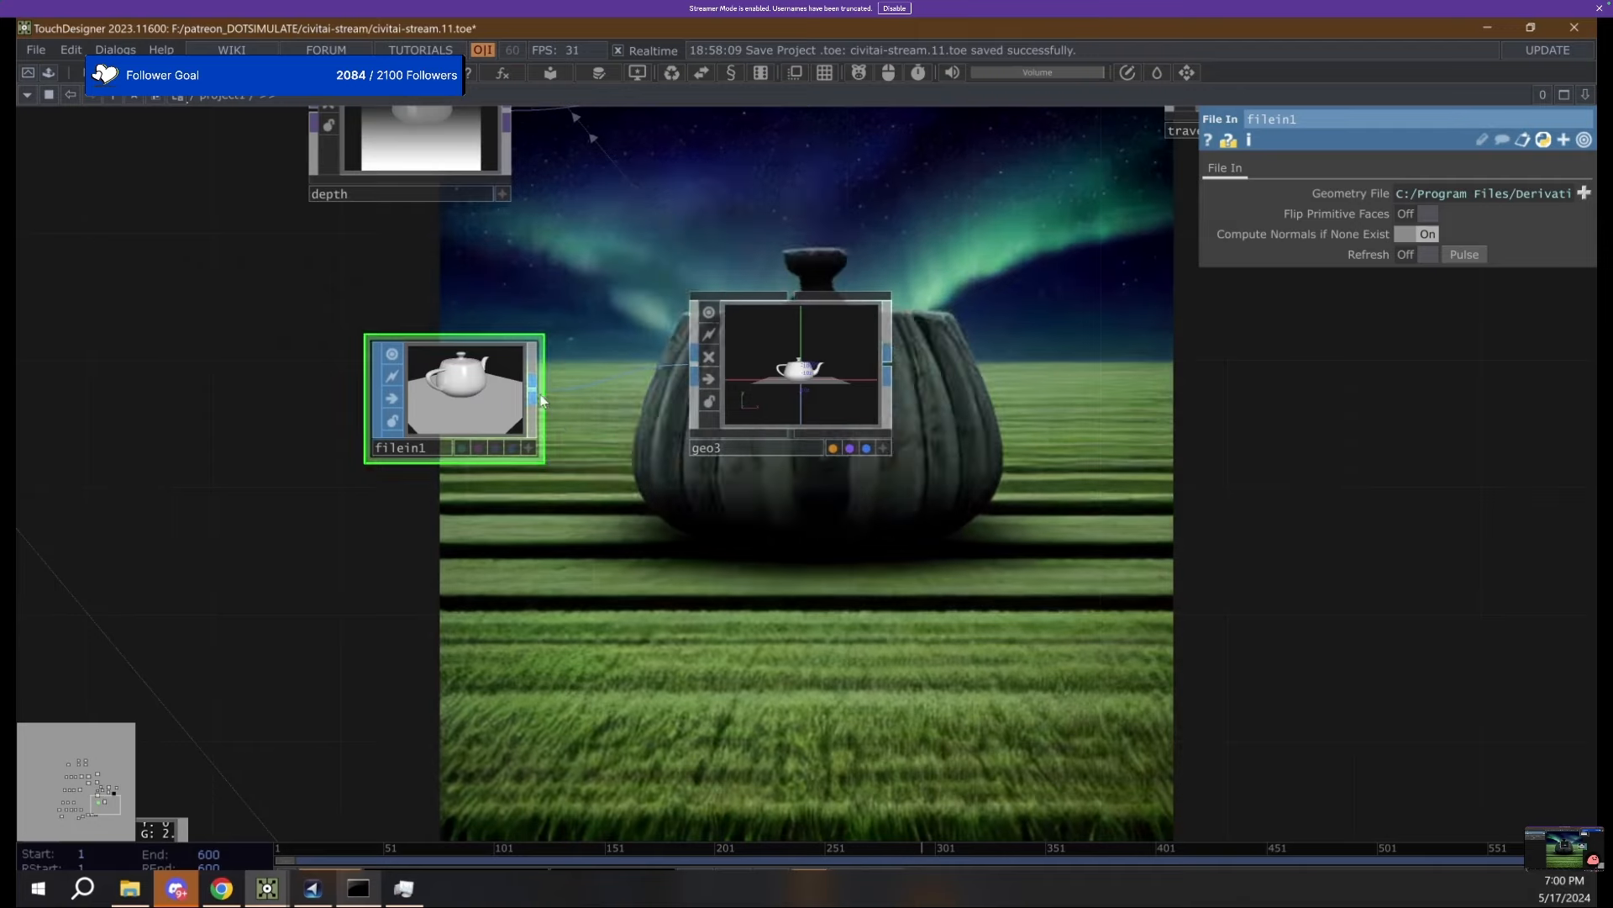
click(541, 401)
click(652, 664)
text(sub)
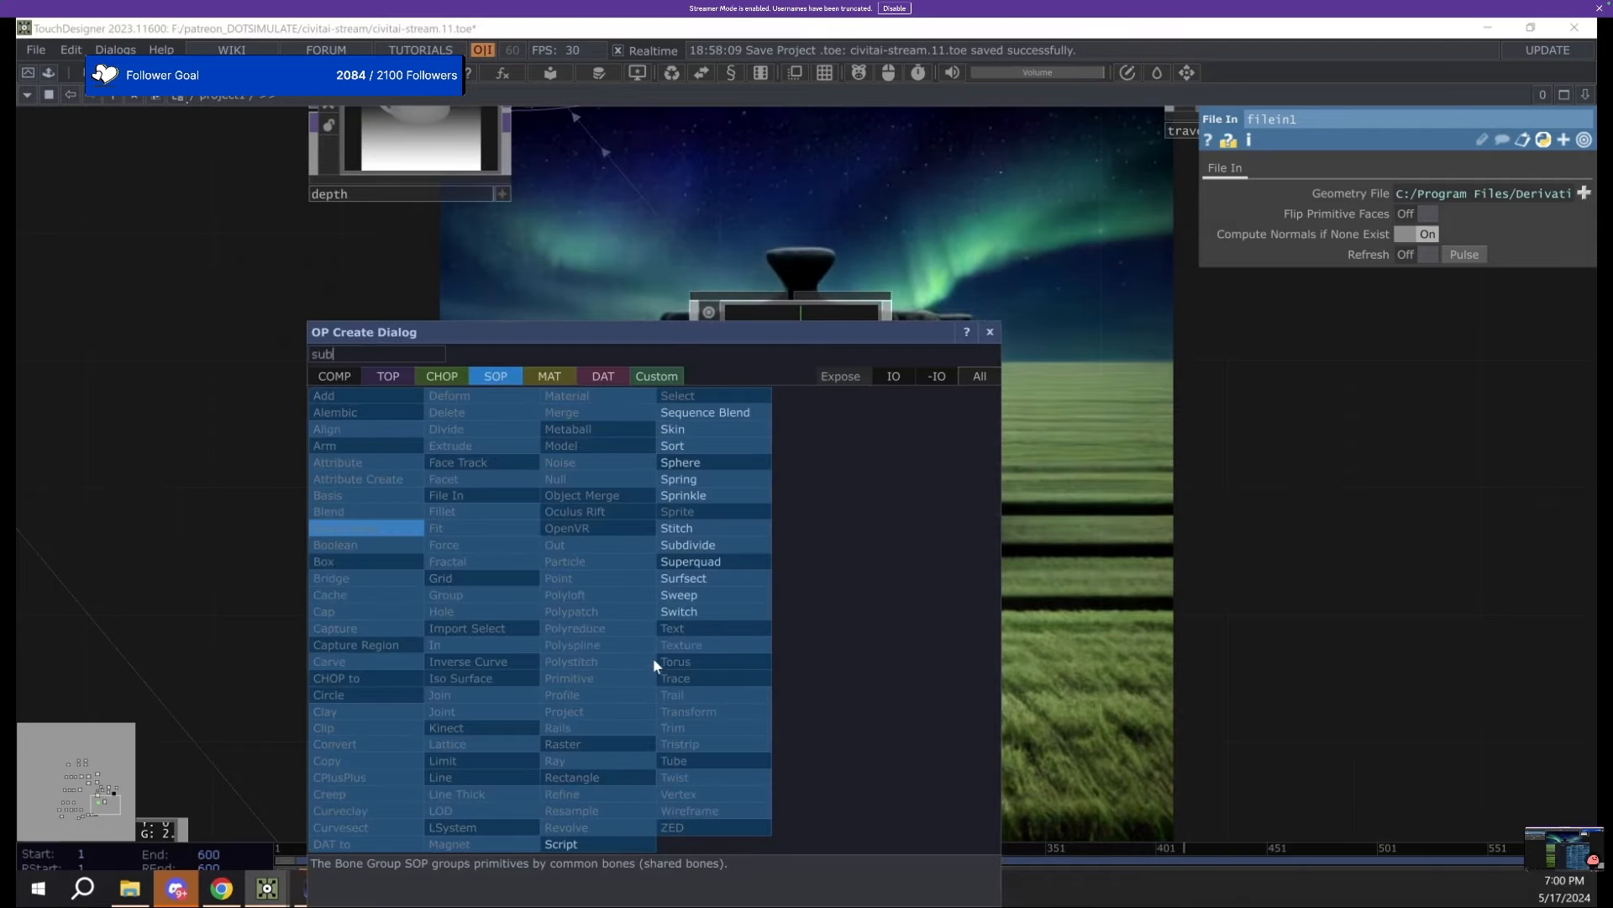
click(710, 553)
key(Tab)
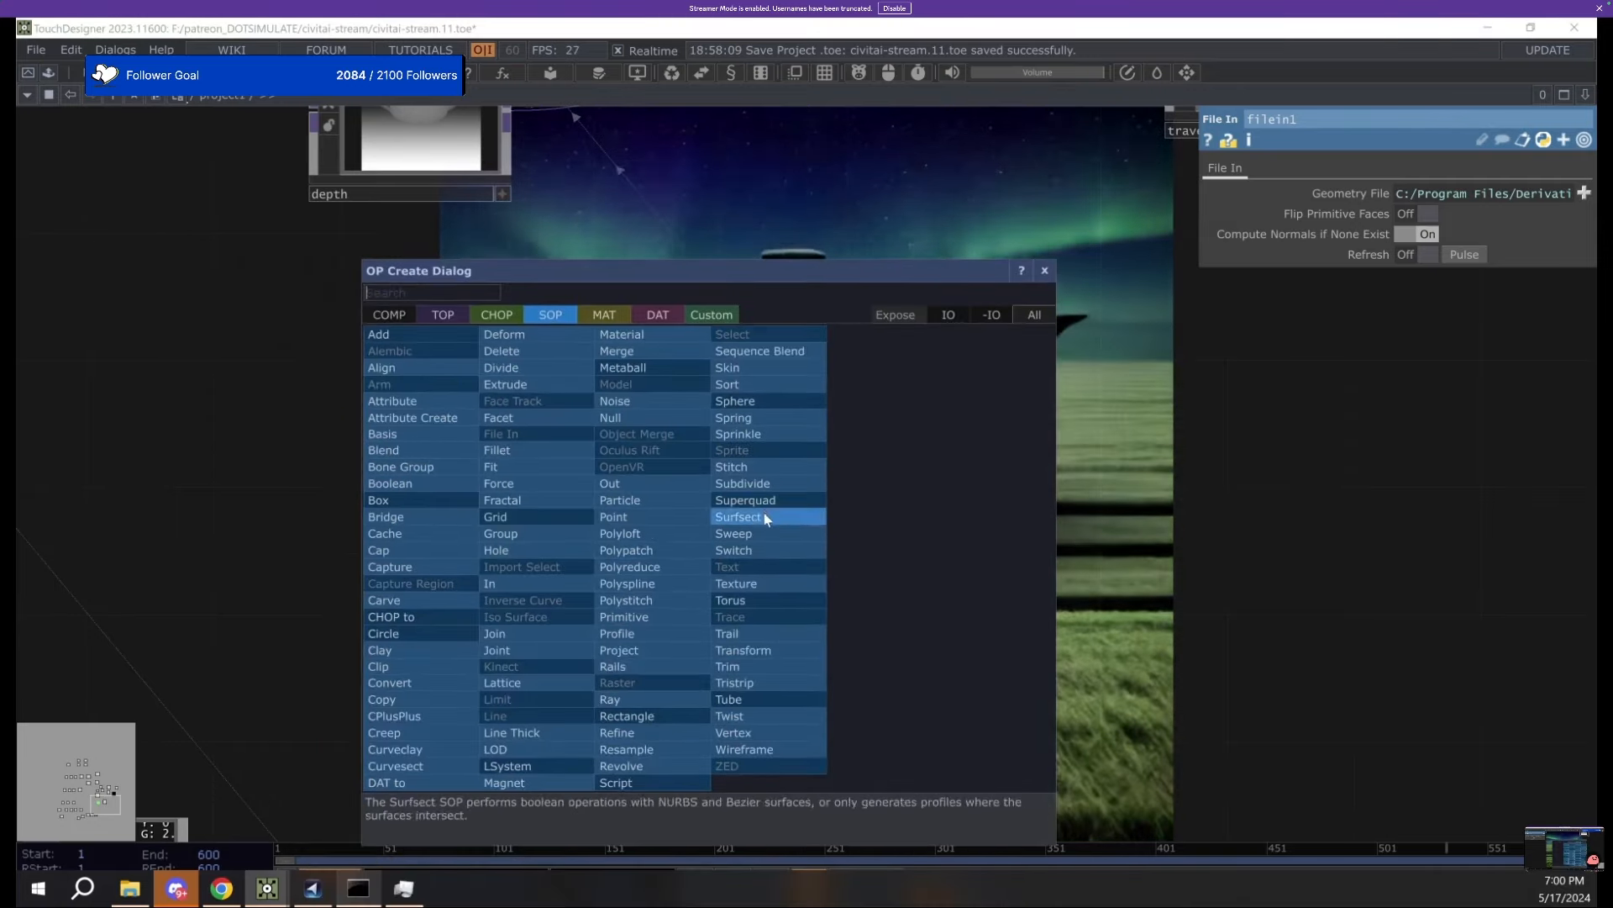
click(744, 484)
click(657, 563)
scroll(664, 568, up, 3)
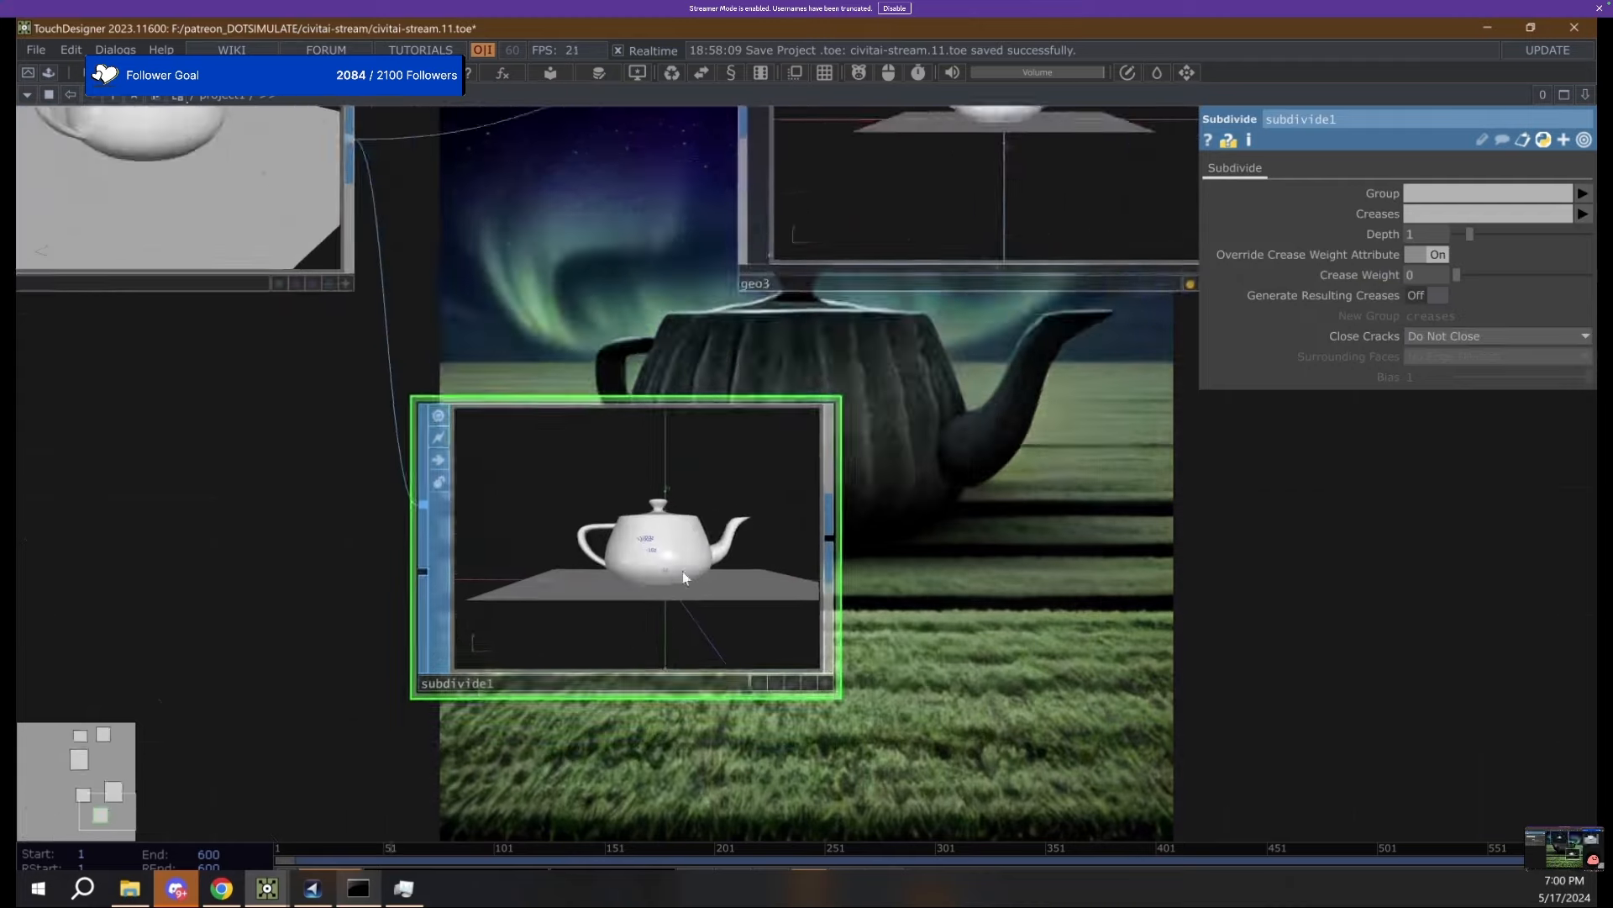
Undo the last node connection made in the teapot network.
scroll(664, 559, up, 4)
scroll(657, 547, down, 6)
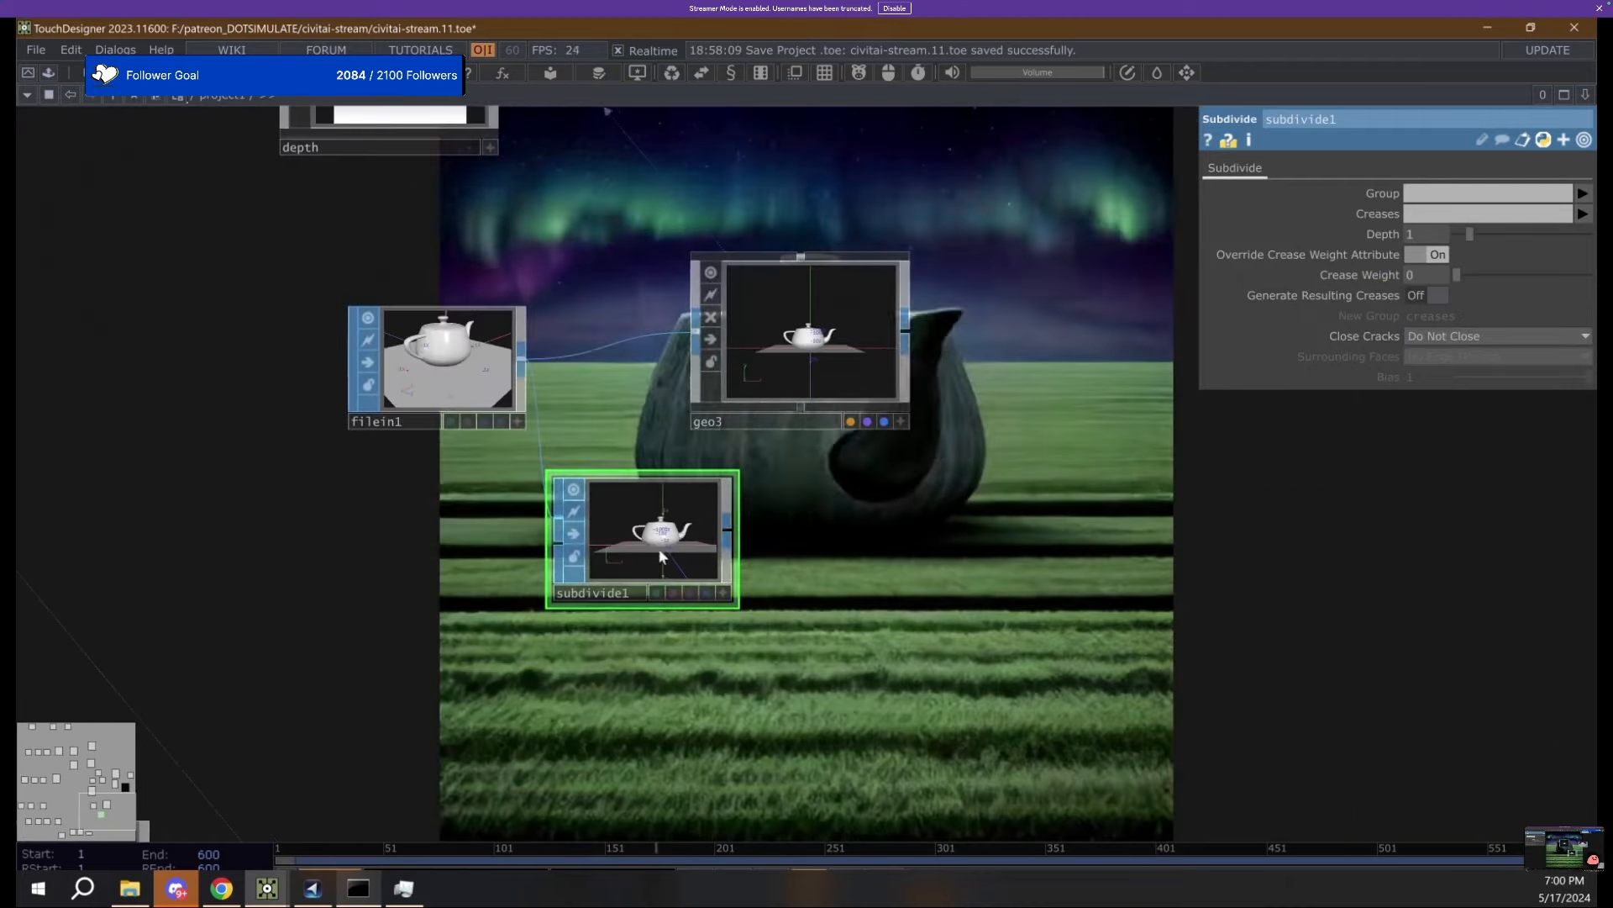
drag(1046, 542, 576, 468)
key(ctrl+z)
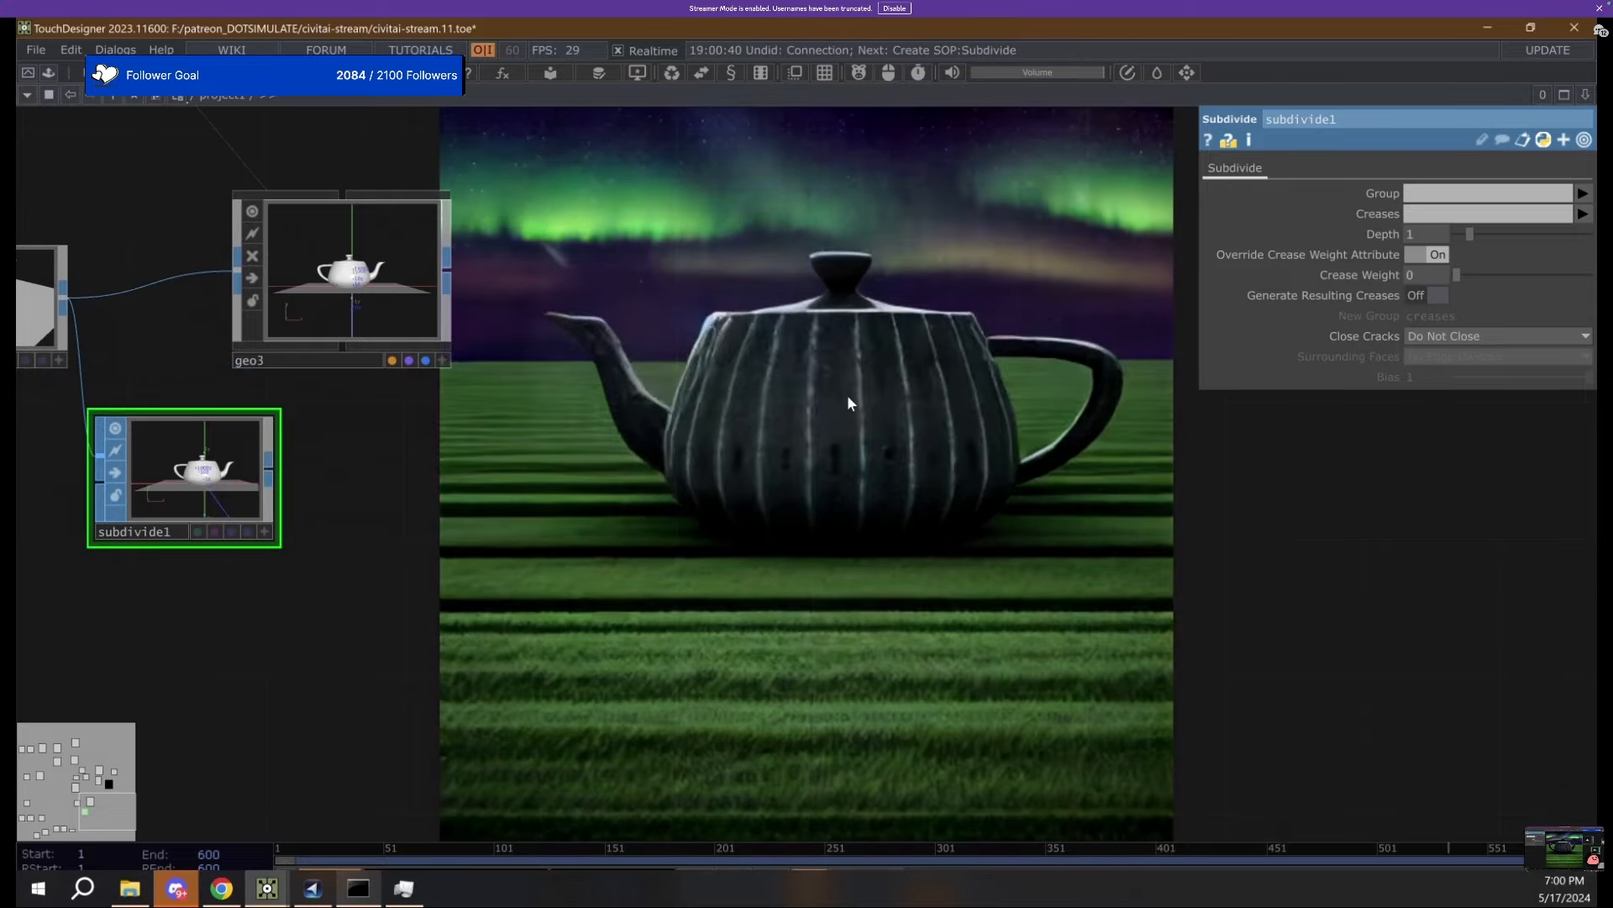
Examine the teapot's outline and surface in the depth node's depth map as the model rotates.
drag(681, 307, 1144, 802)
scroll(362, 479, up, 10)
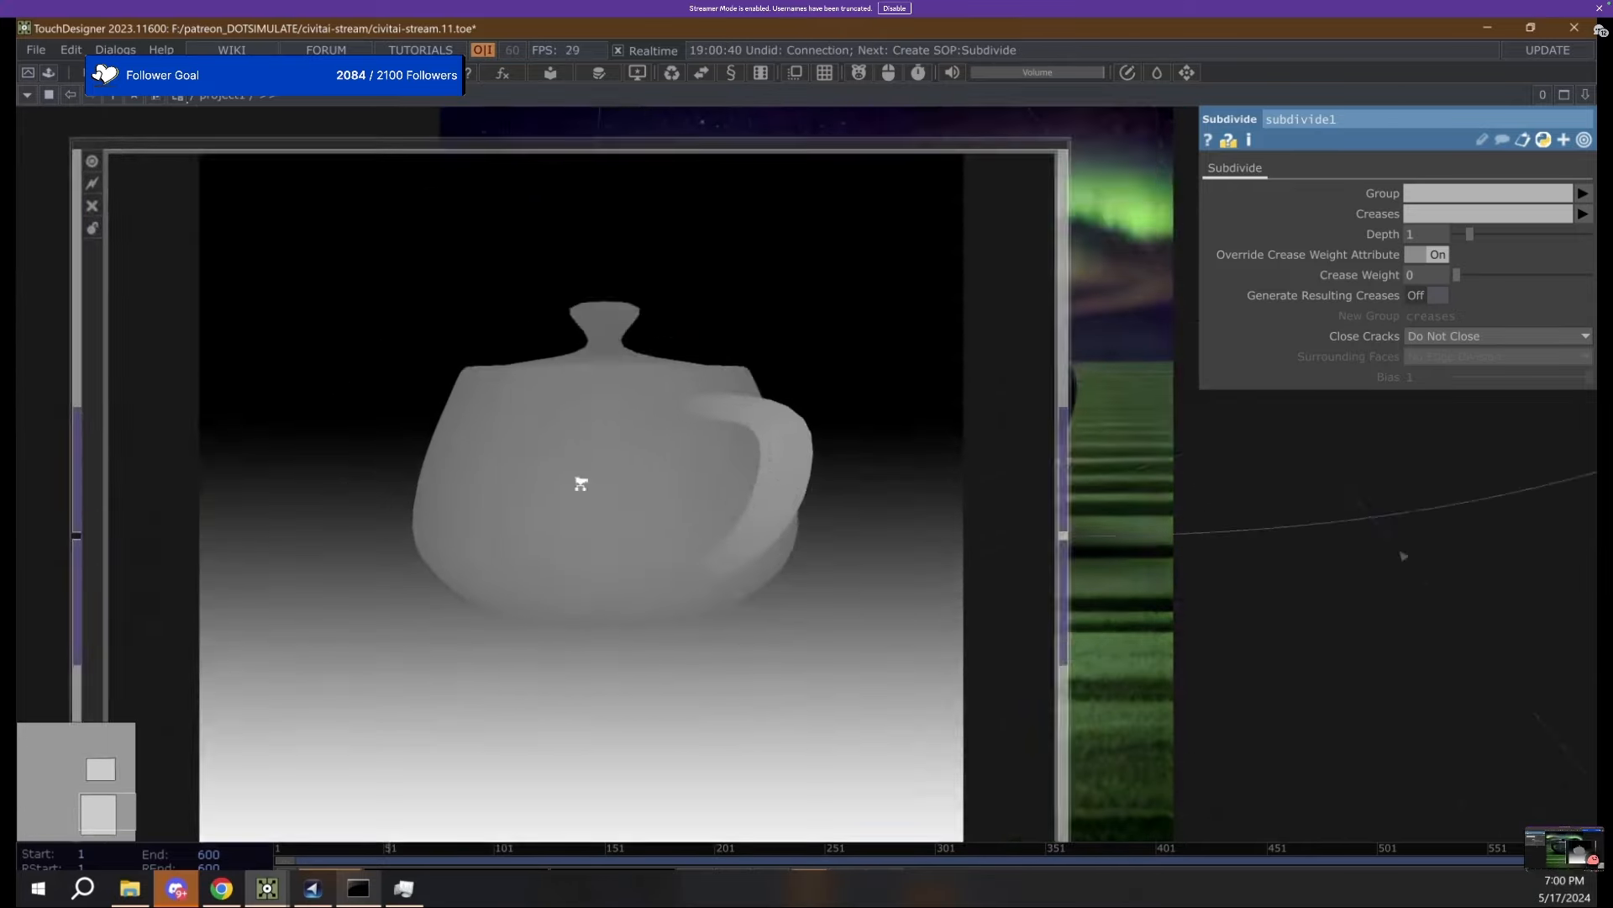
scroll(699, 452, down, 2)
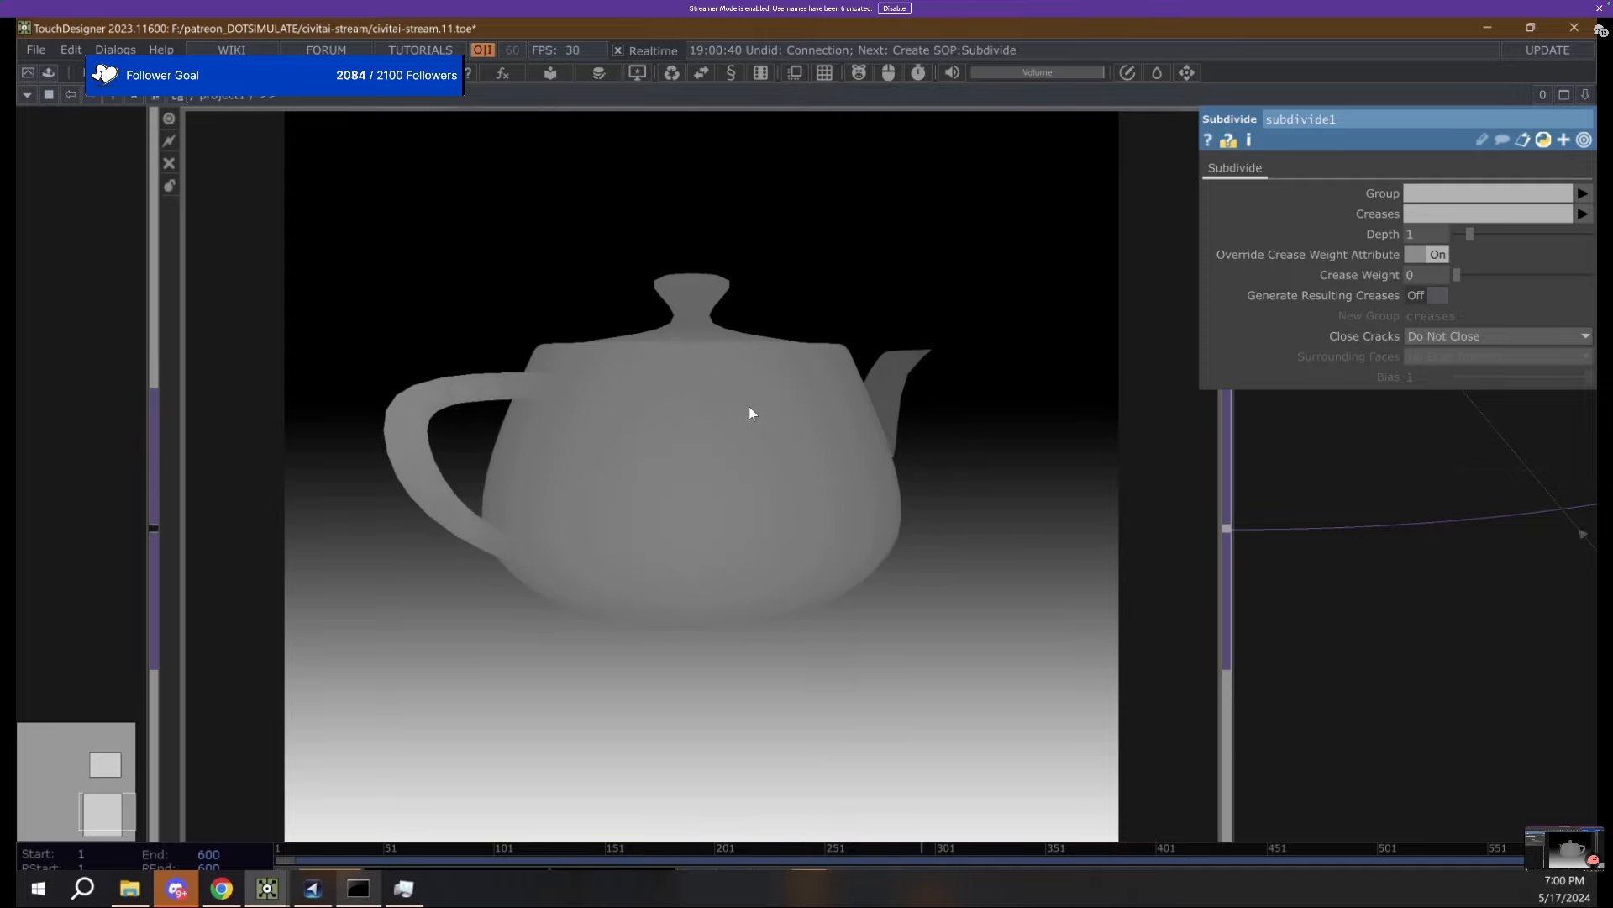
scroll(636, 418, down, 5)
scroll(637, 416, up, 6)
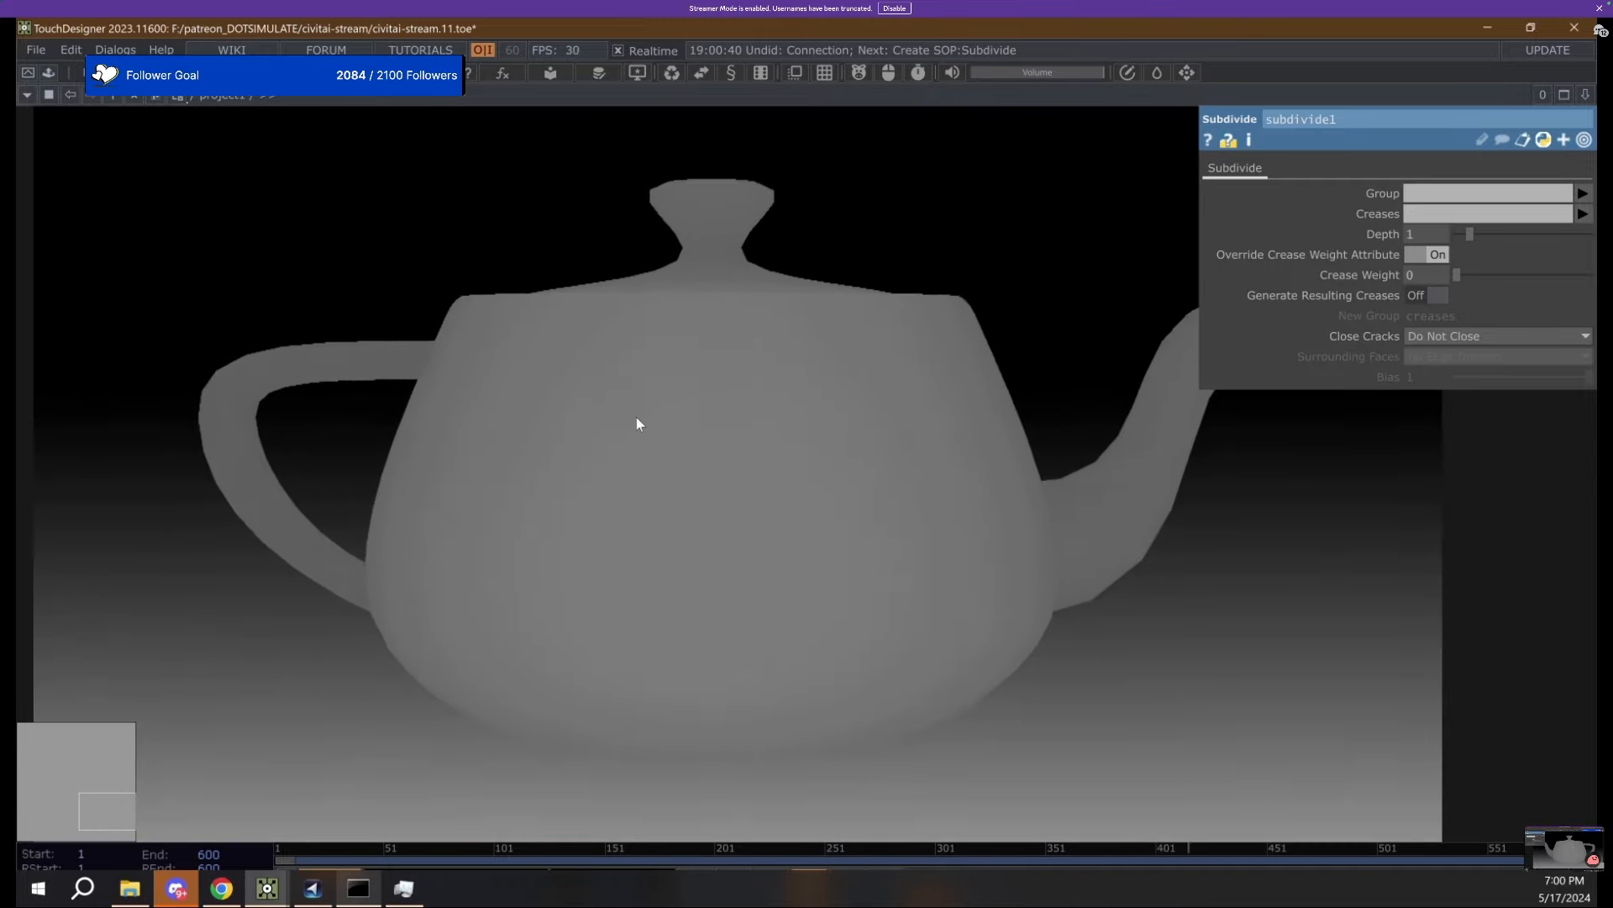
scroll(637, 417, down, 3)
scroll(637, 417, up, 2)
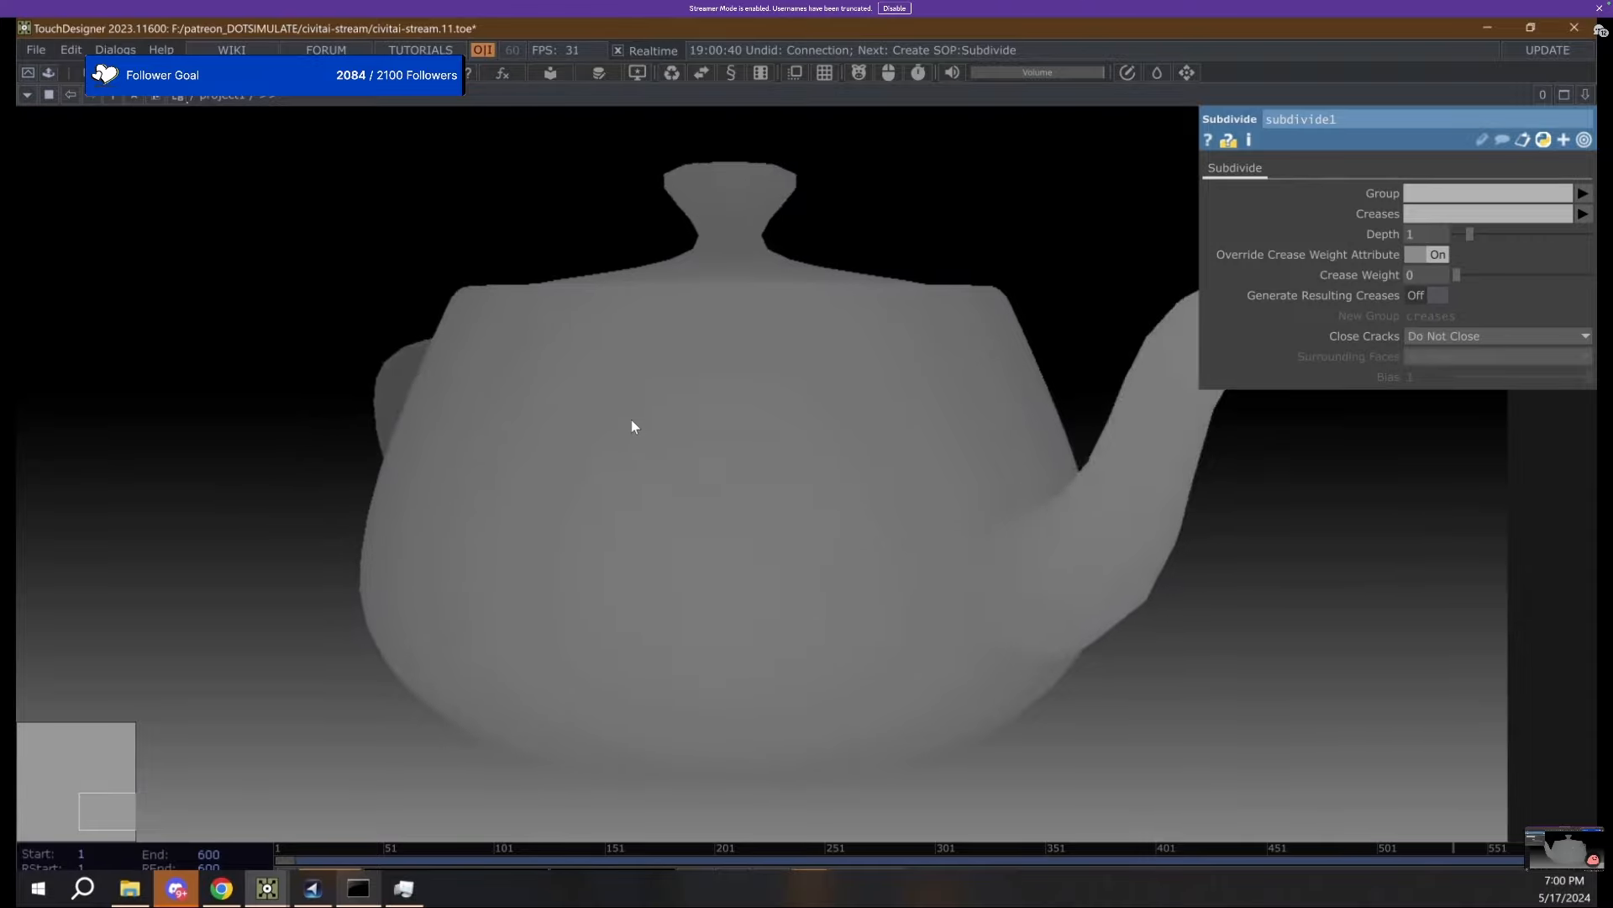
scroll(632, 420, down, 5)
scroll(631, 420, down, 4)
drag(949, 521, 396, 435)
drag(305, 325, 130, 157)
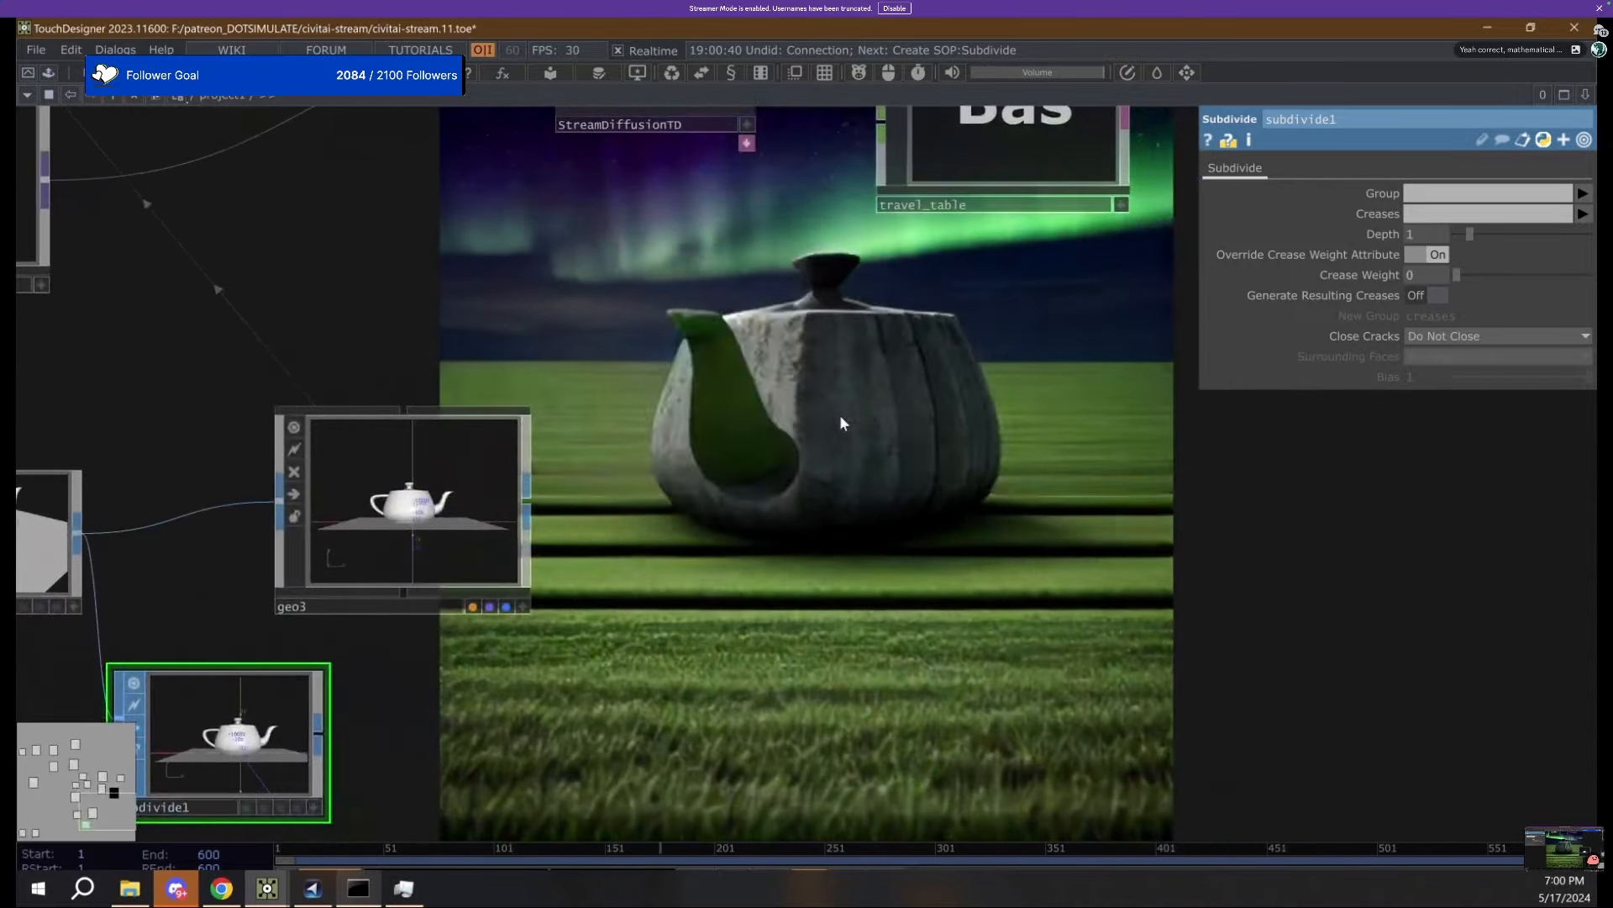
Wire the Subdivide SOP's output into geo3's input in place of the direct File In connection.
drag(817, 373, 1560, 516)
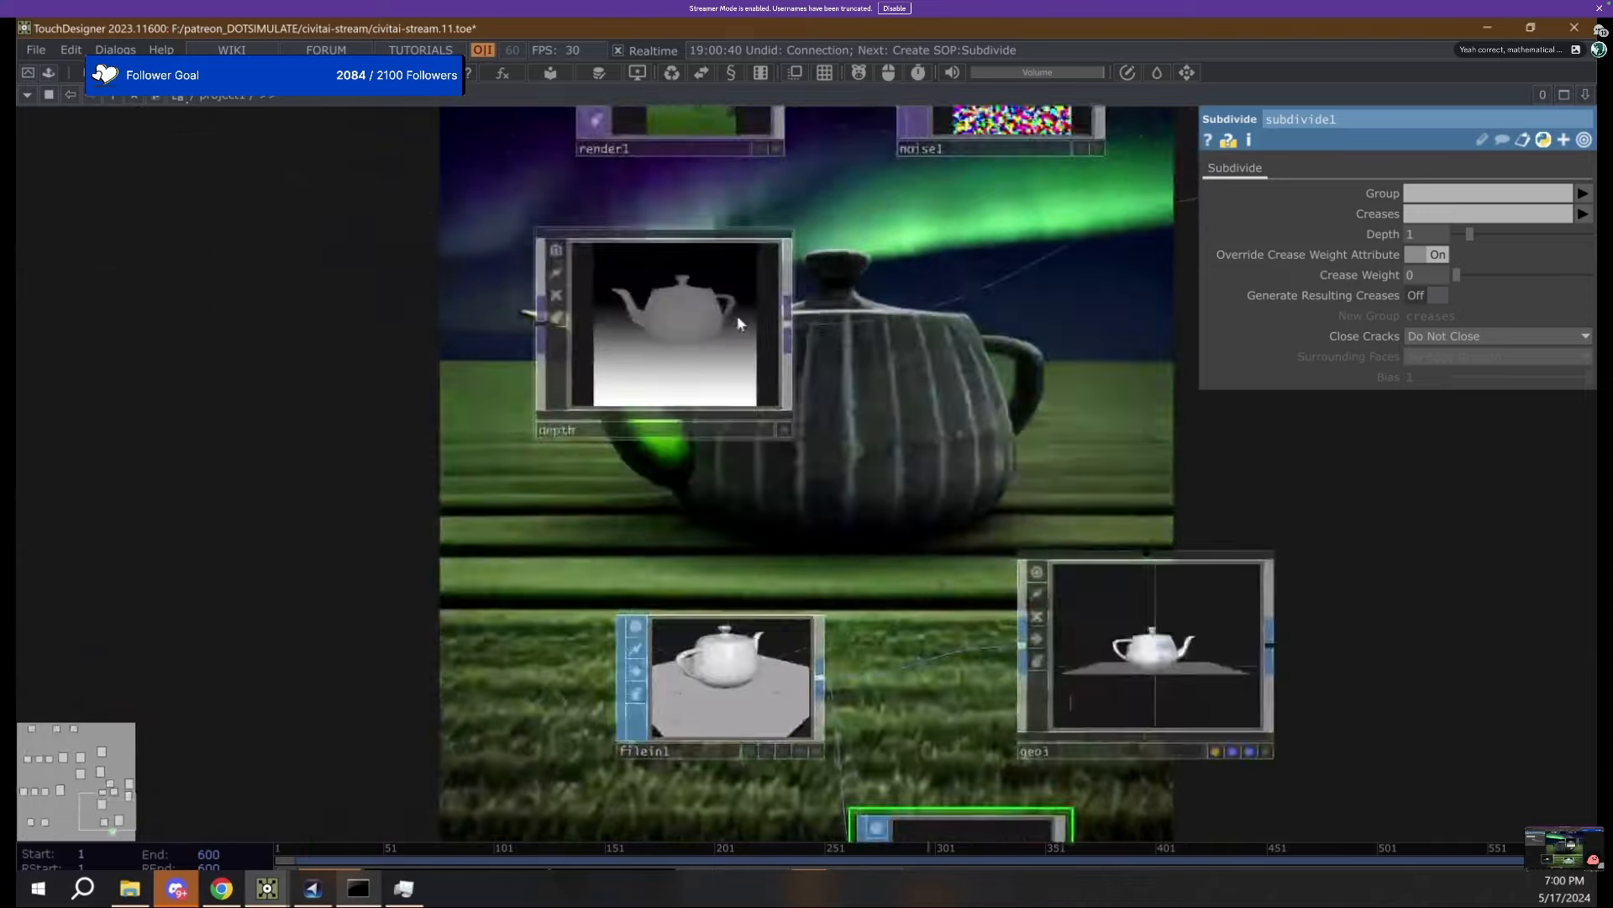
scroll(736, 321, up, 5)
scroll(486, 275, down, 3)
scroll(462, 275, down, 5)
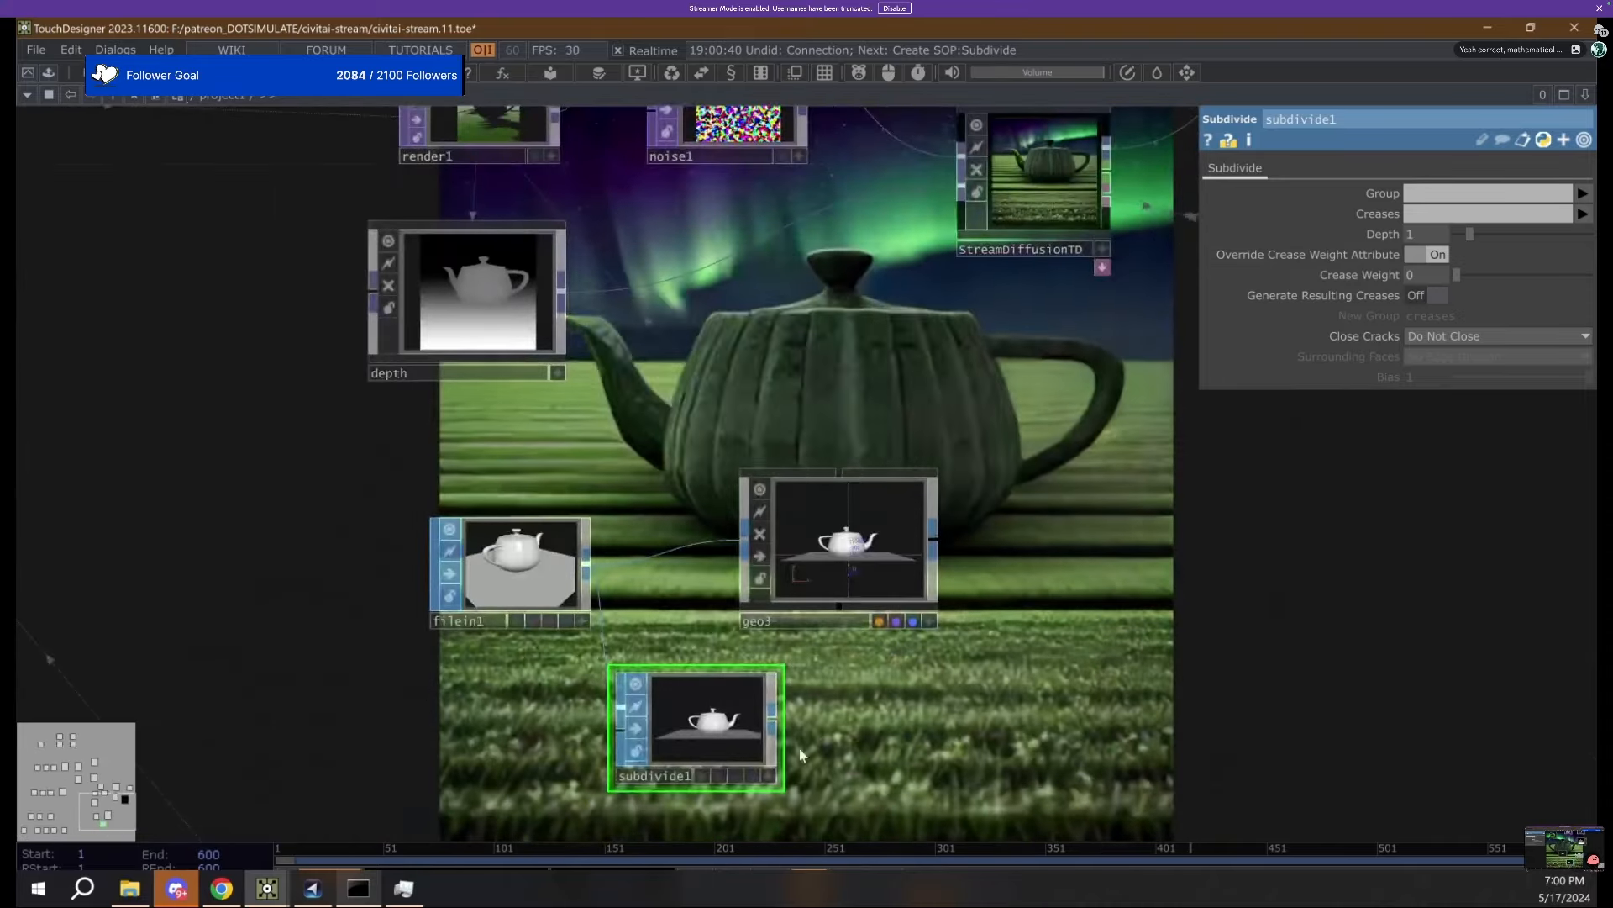
drag(770, 715, 745, 538)
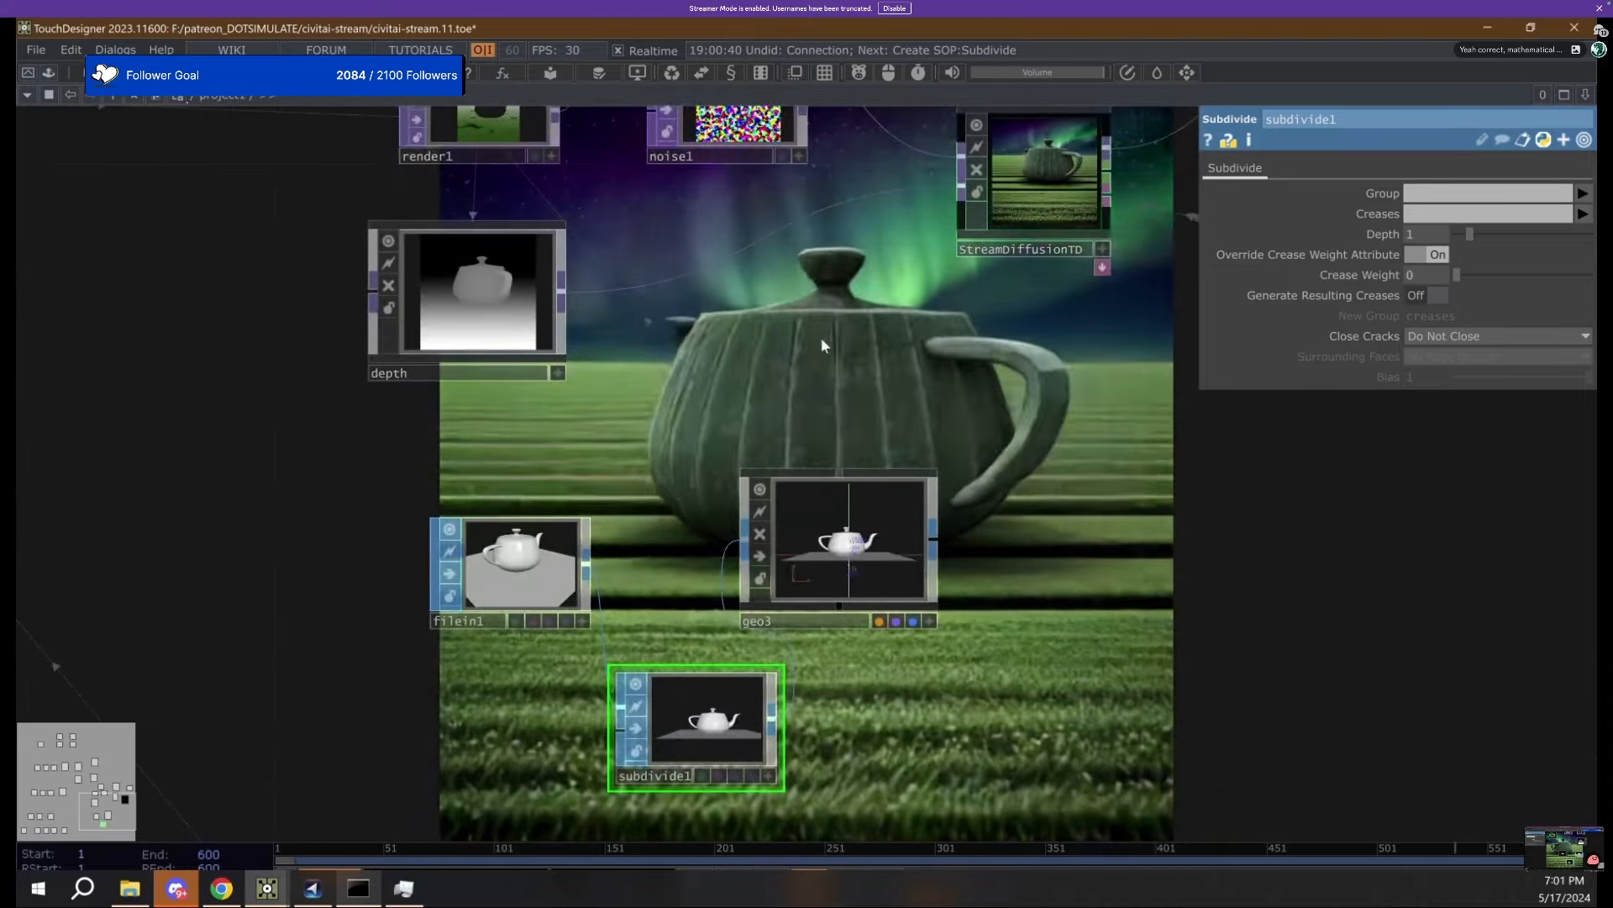
Examine the subdivided teapot up close in the depth map and in the StreamDiffusionTD output.
scroll(423, 292, up, 5)
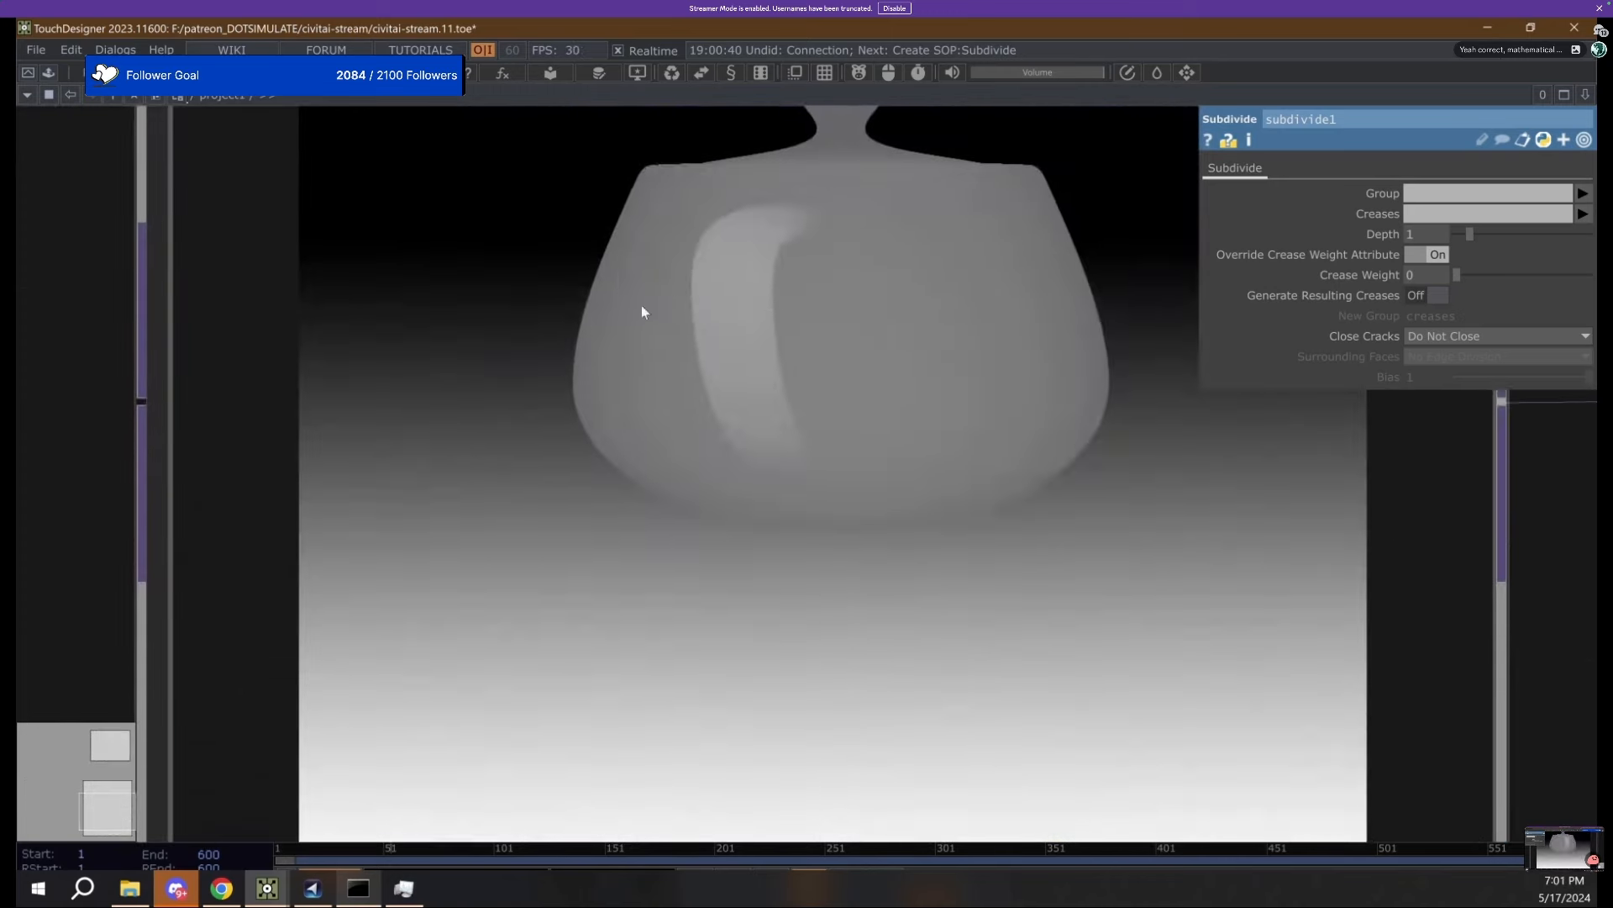
scroll(960, 225, down, 3)
scroll(840, 229, up, 5)
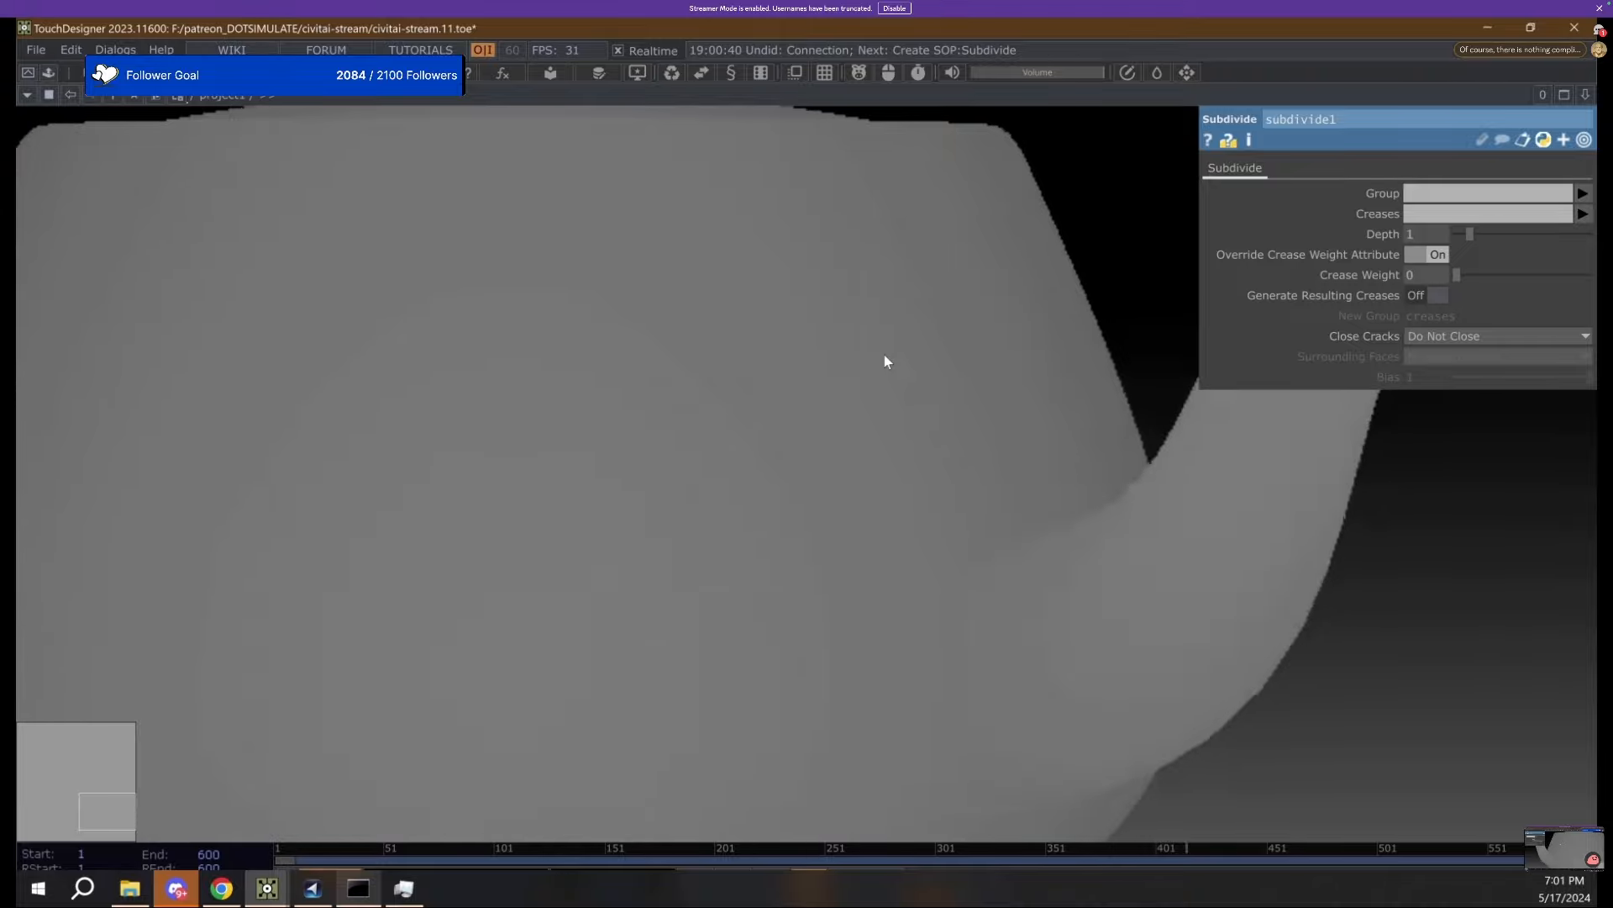
scroll(882, 353, down, 6)
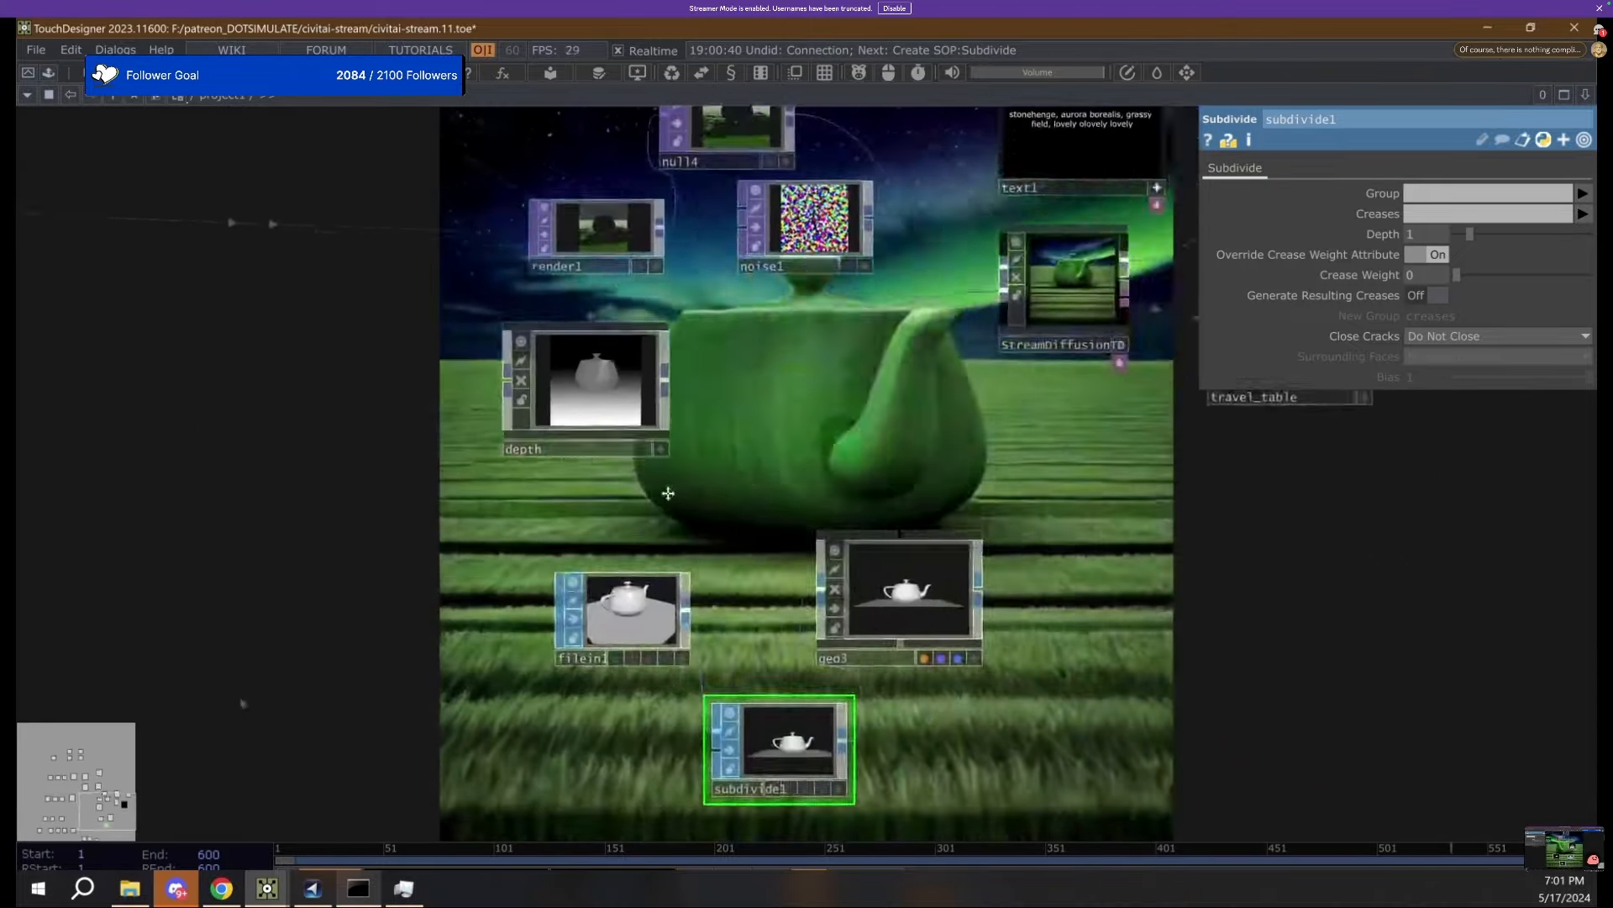
scroll(854, 220, up, 5)
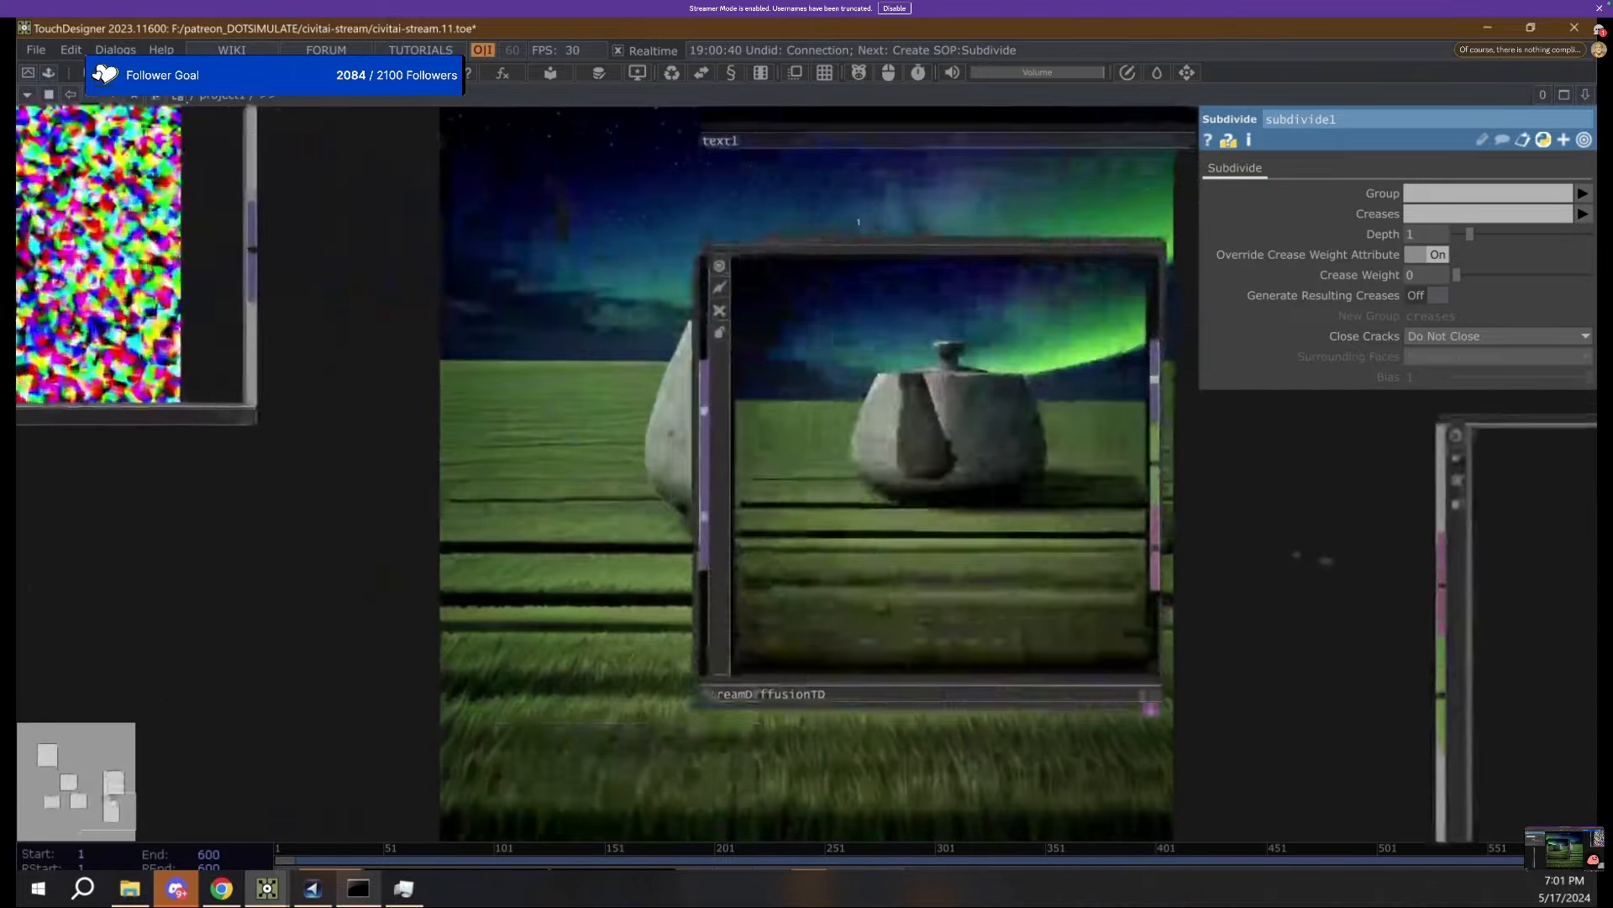
scroll(971, 337, down, 4)
click(966, 353)
scroll(659, 572, down, 5)
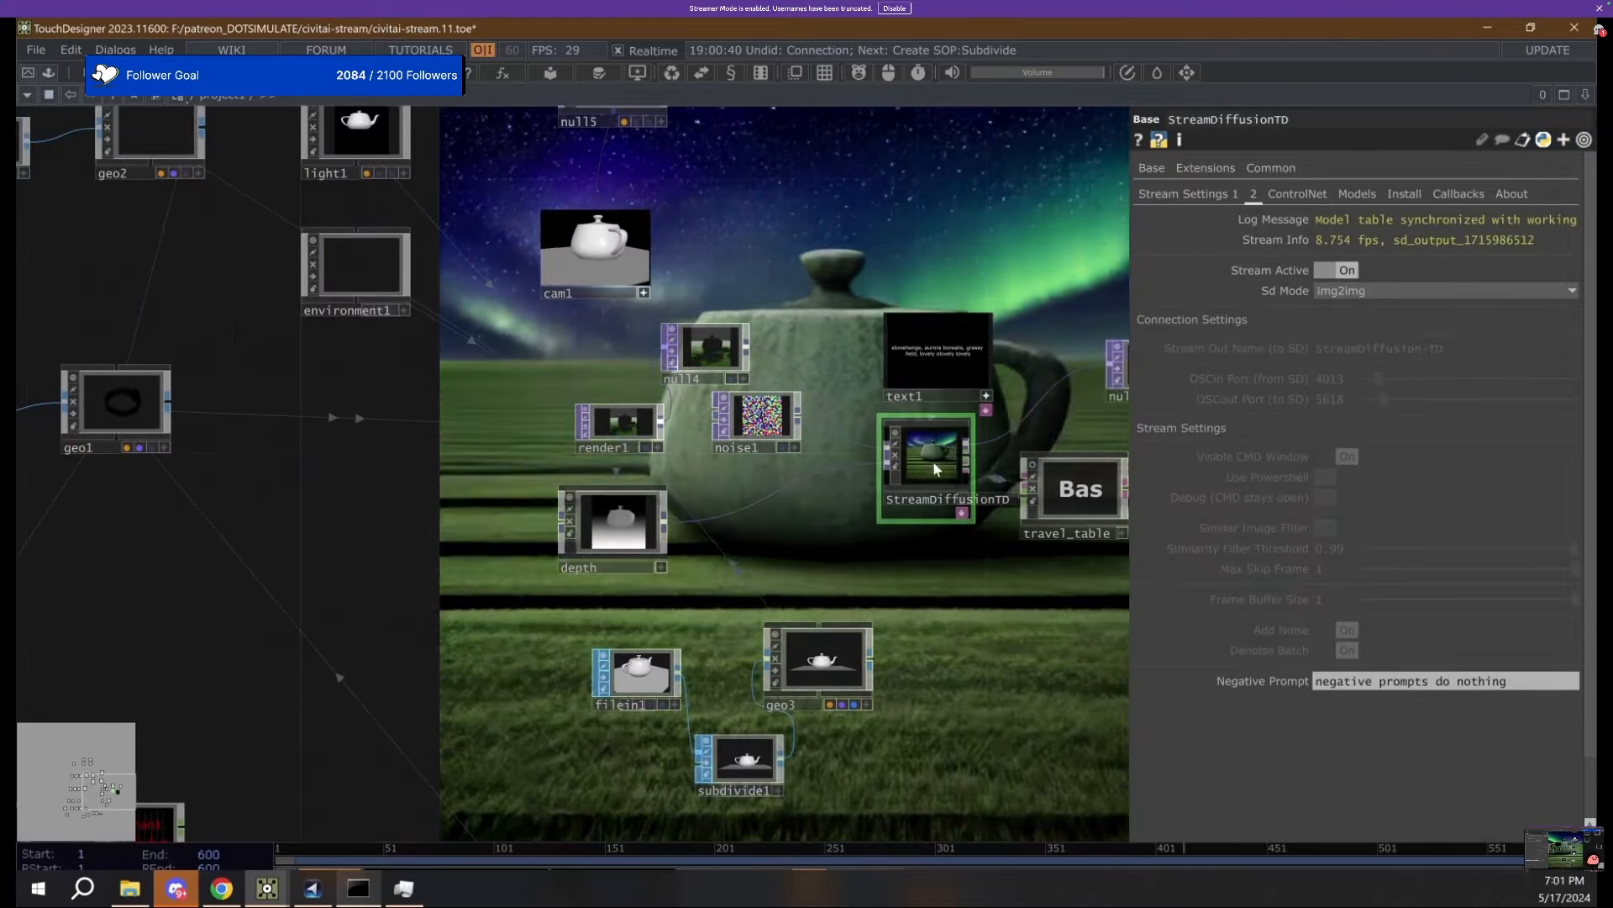
scroll(933, 460, up, 8)
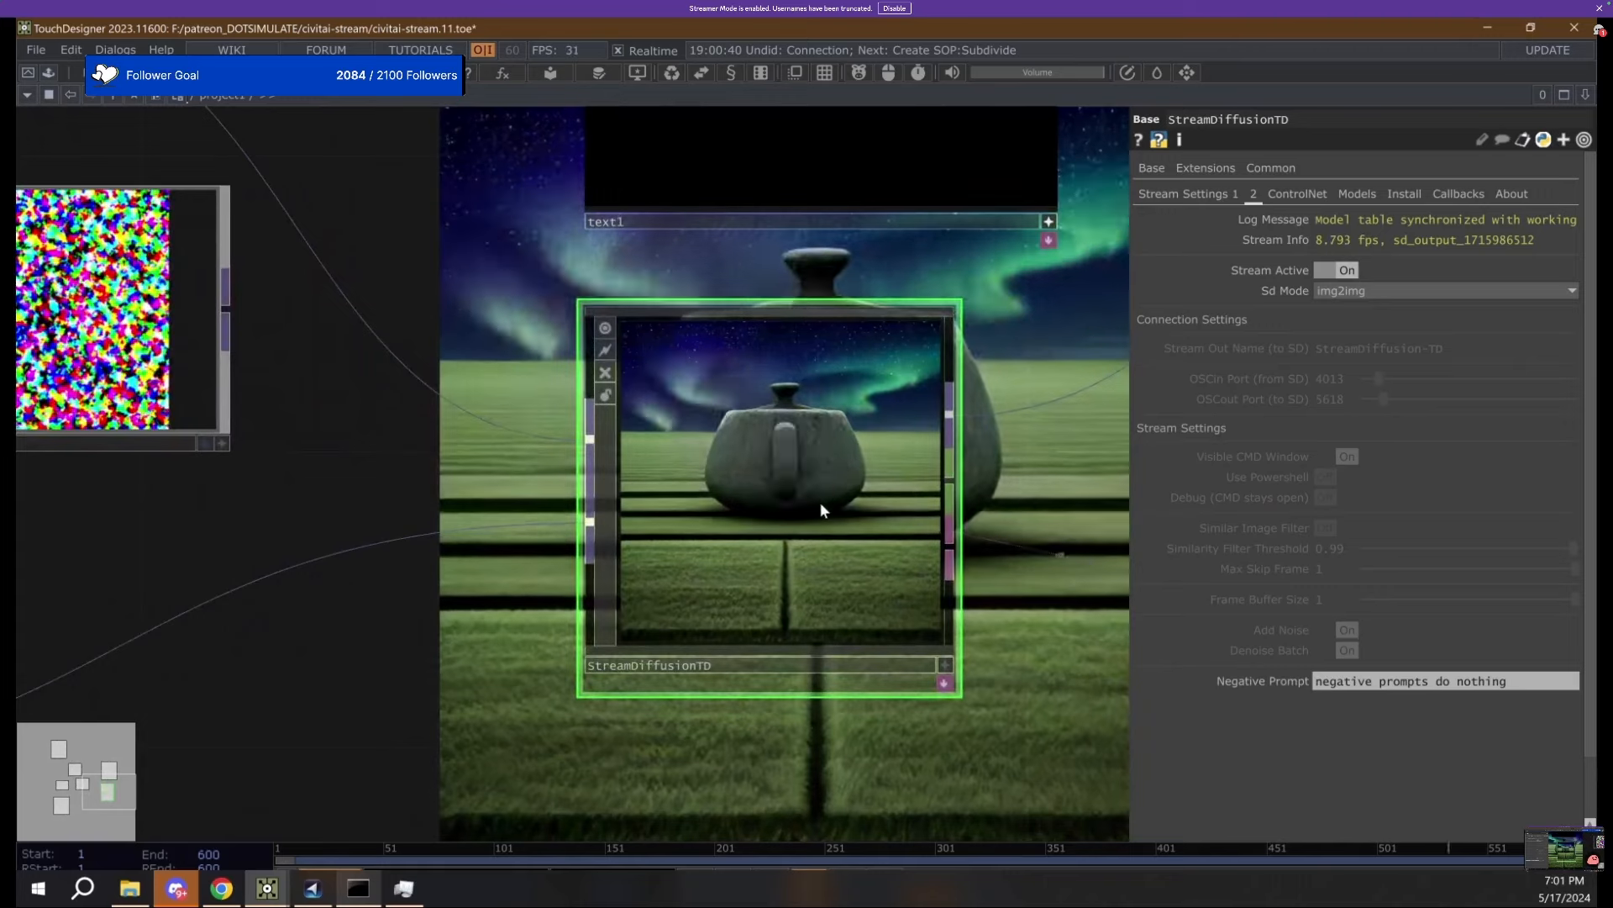
scroll(820, 502, down, 6)
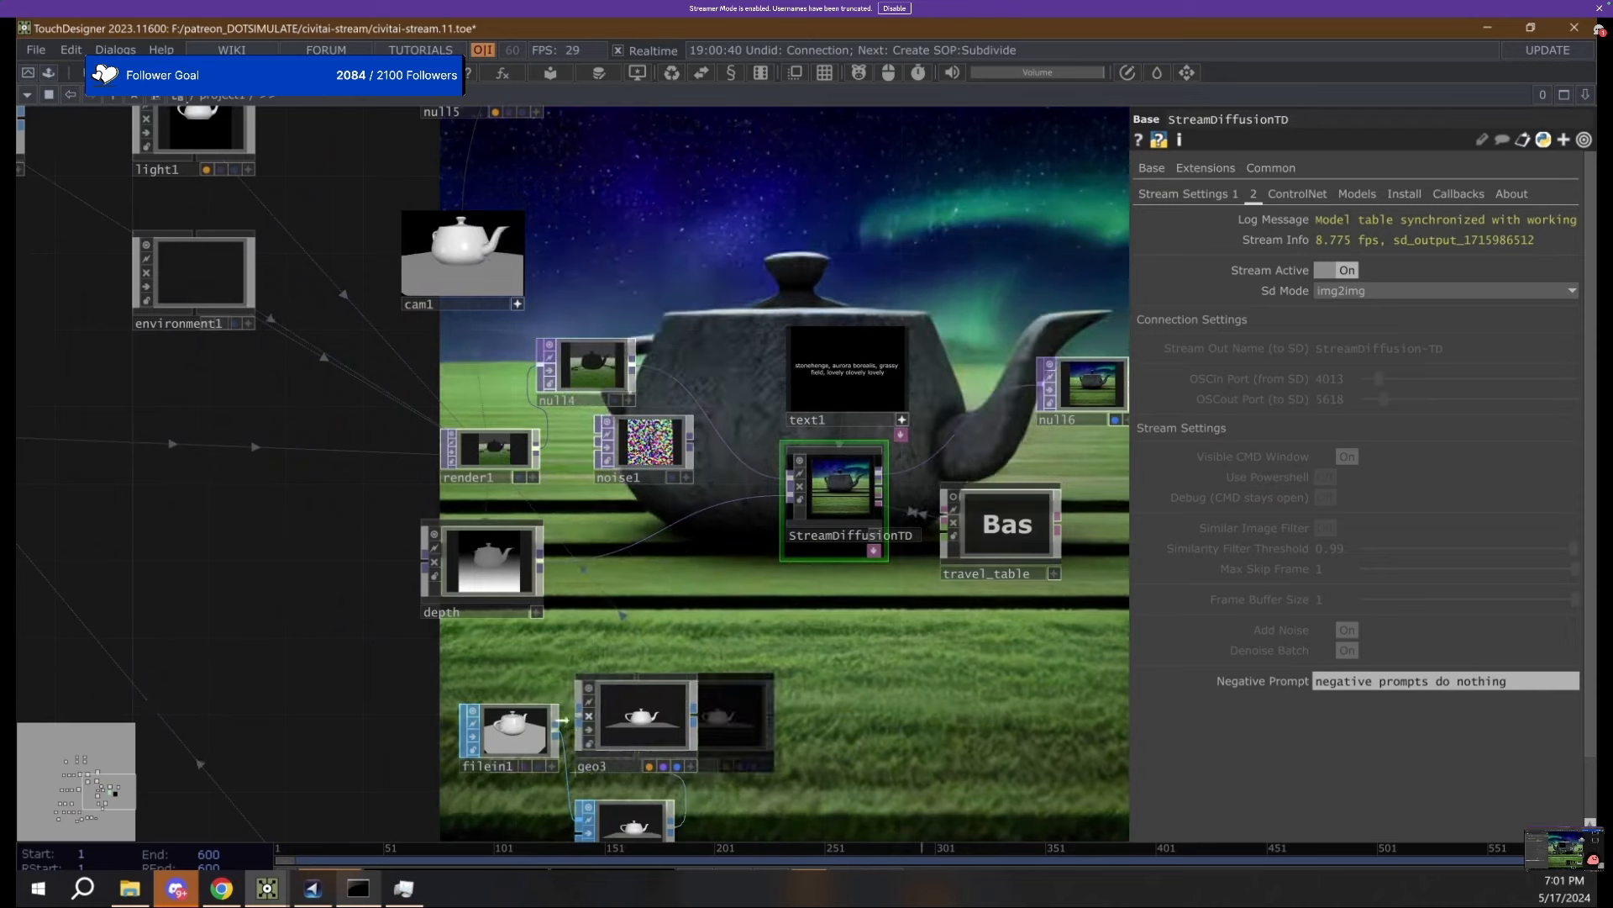
Move geo3 below StreamDiffusionTD, and switch its input to filein1 and back to subdivide1 for comparison.
drag(647, 718, 782, 641)
drag(693, 672, 558, 729)
drag(675, 828, 644, 597)
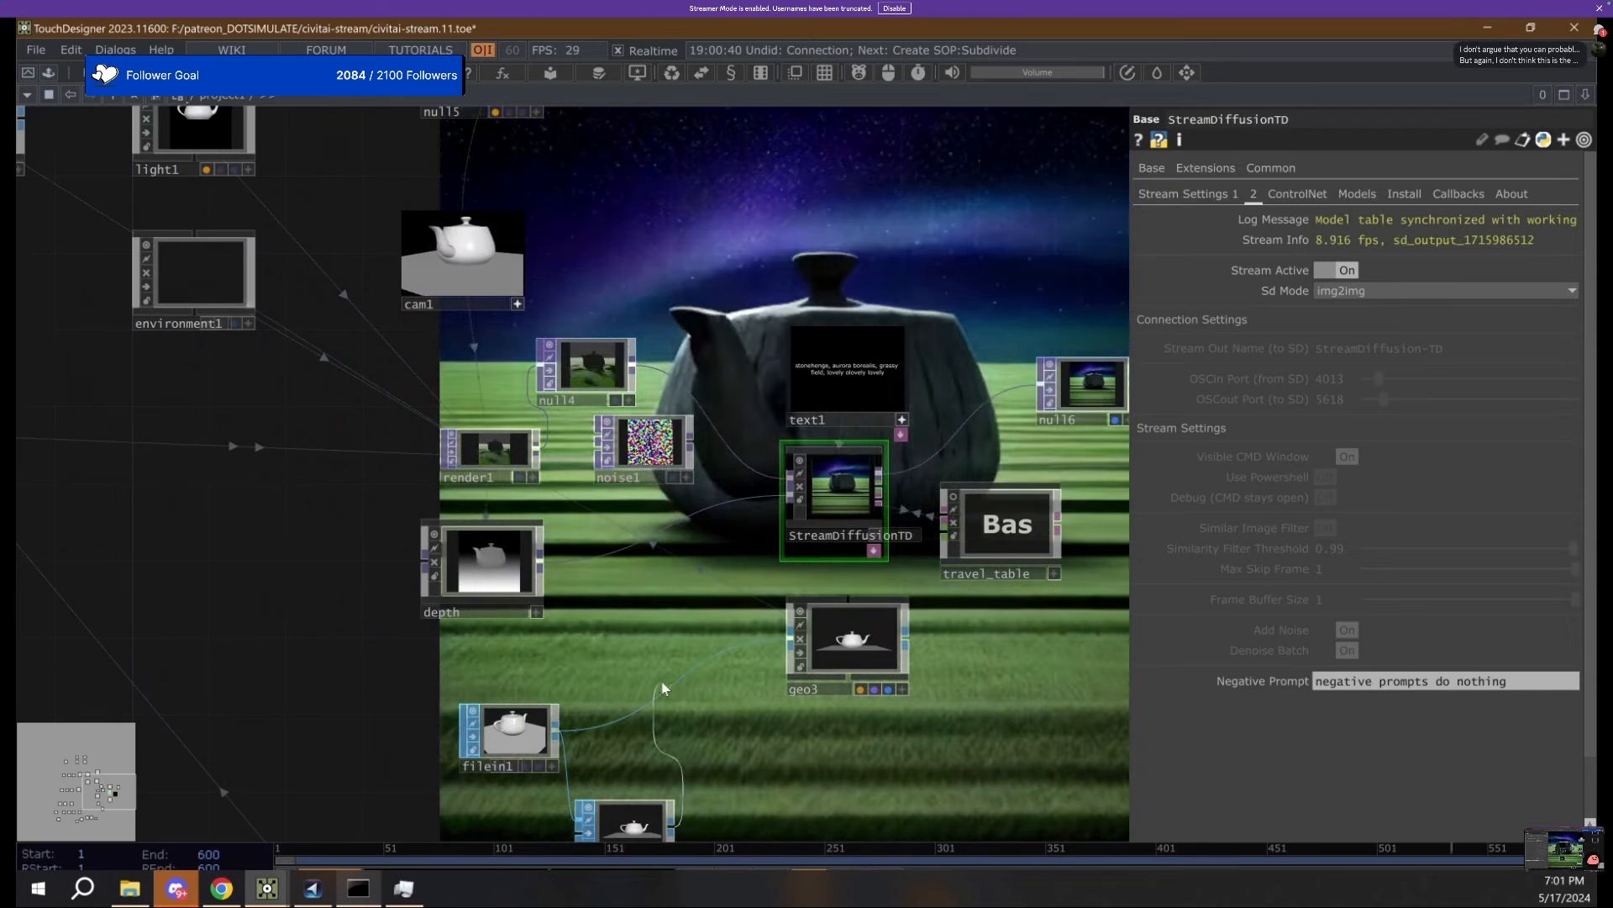
drag(662, 687, 671, 682)
Select the depth node and inspect its depth image of the teapot and its parameters.
drag(714, 617, 275, 664)
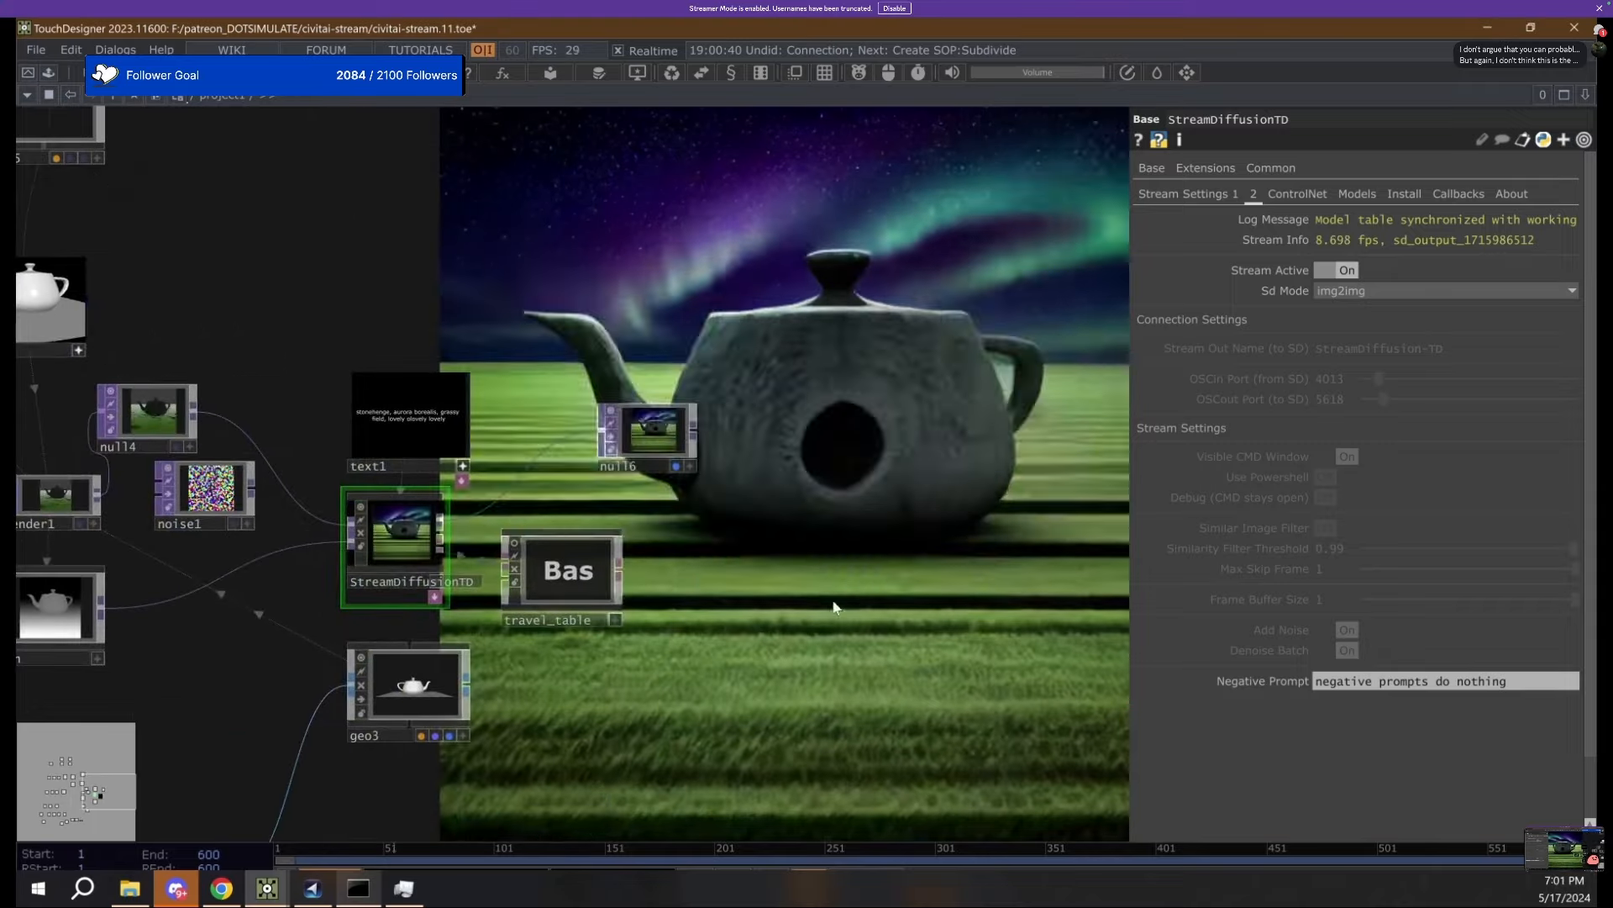
drag(173, 629, 376, 630)
scroll(138, 600, up, 5)
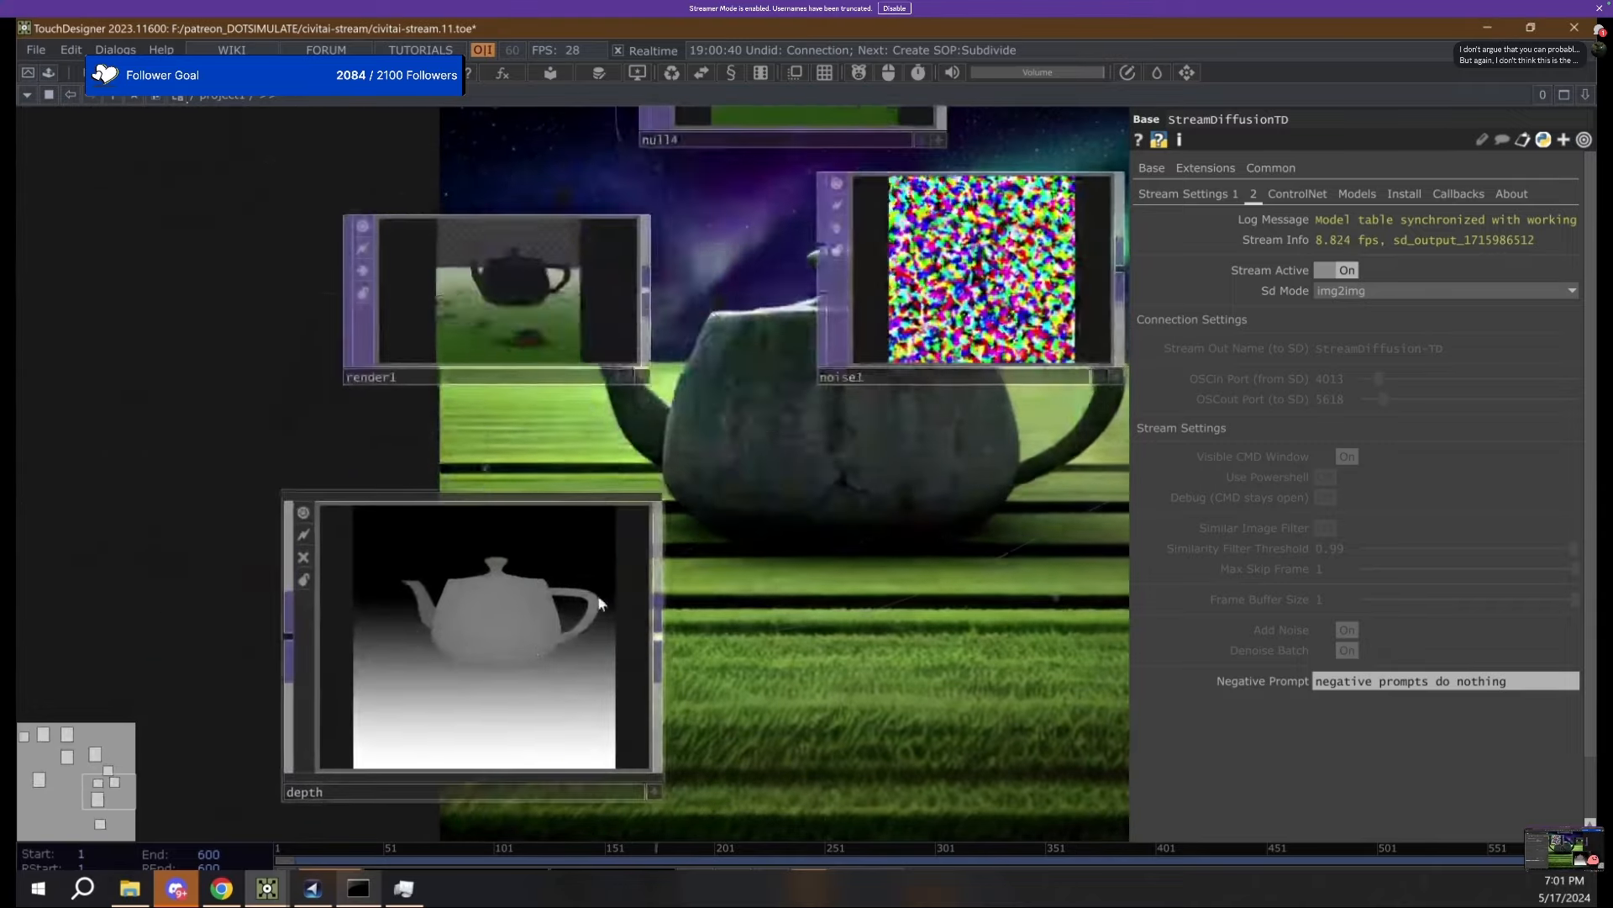
click(480, 673)
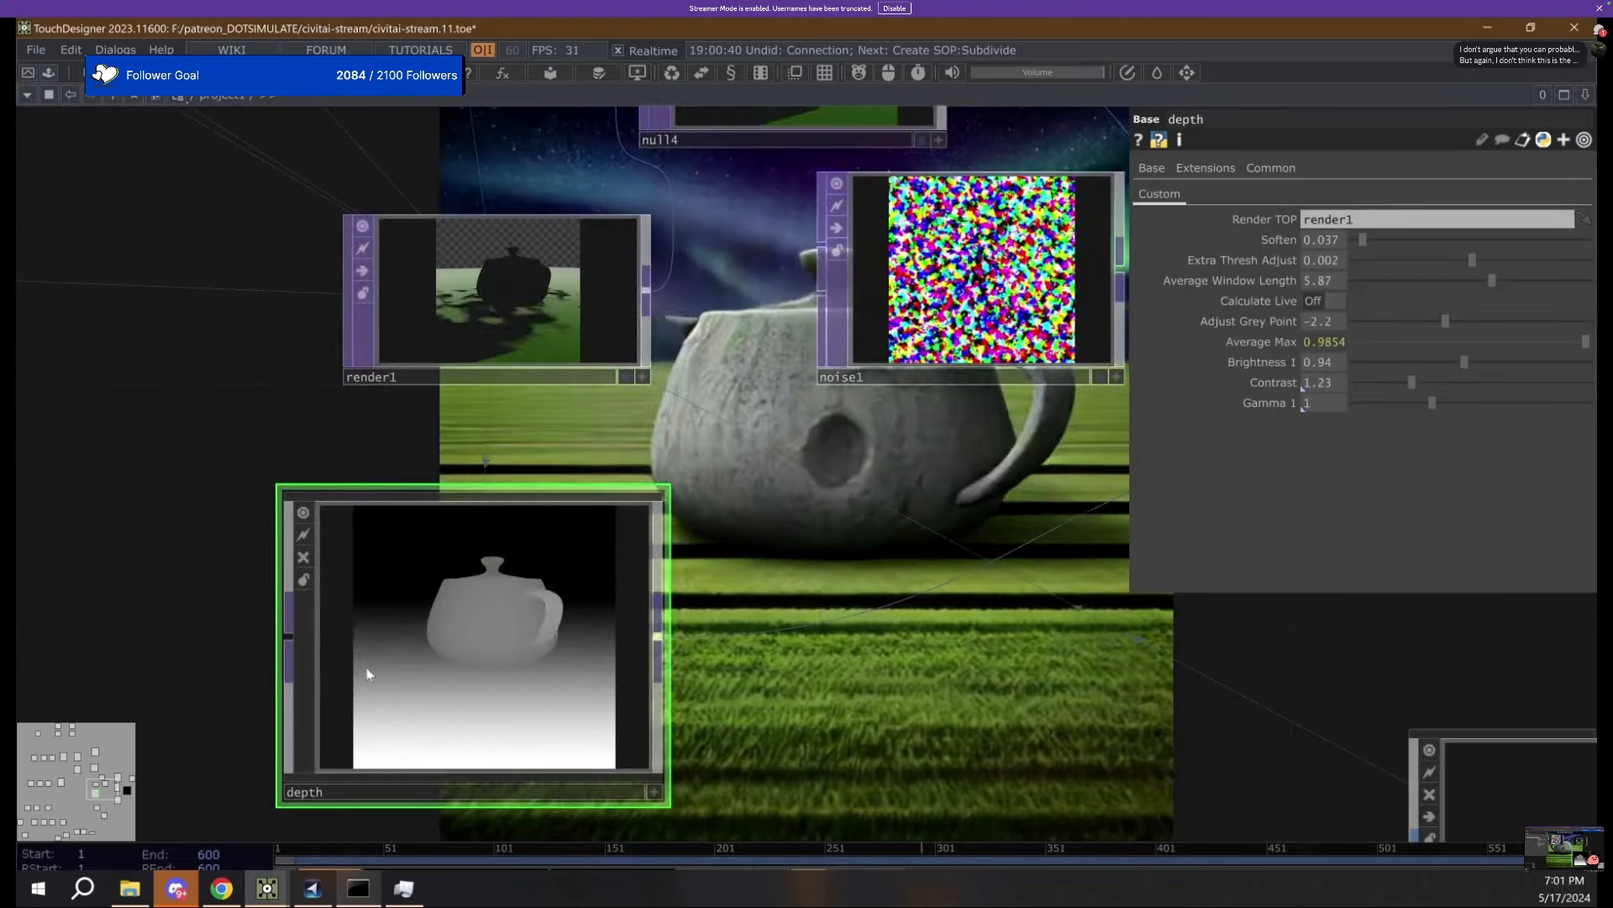
scroll(368, 672, down, 4)
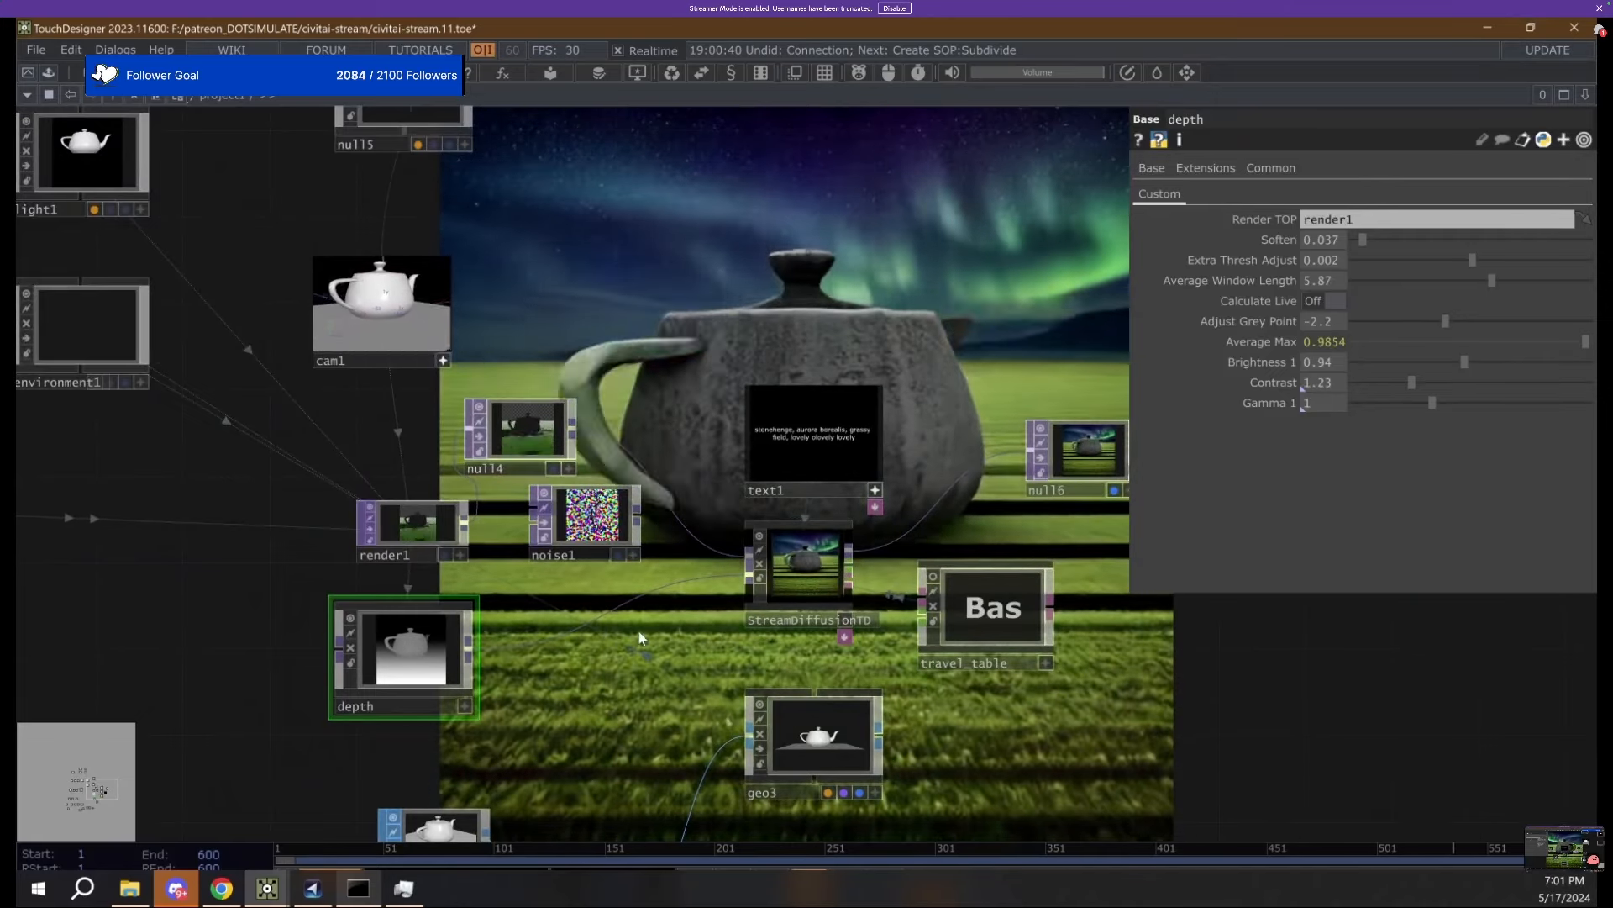
Replace the prompt in the text1 node with "gold metalic teapot".
drag(639, 632, 546, 539)
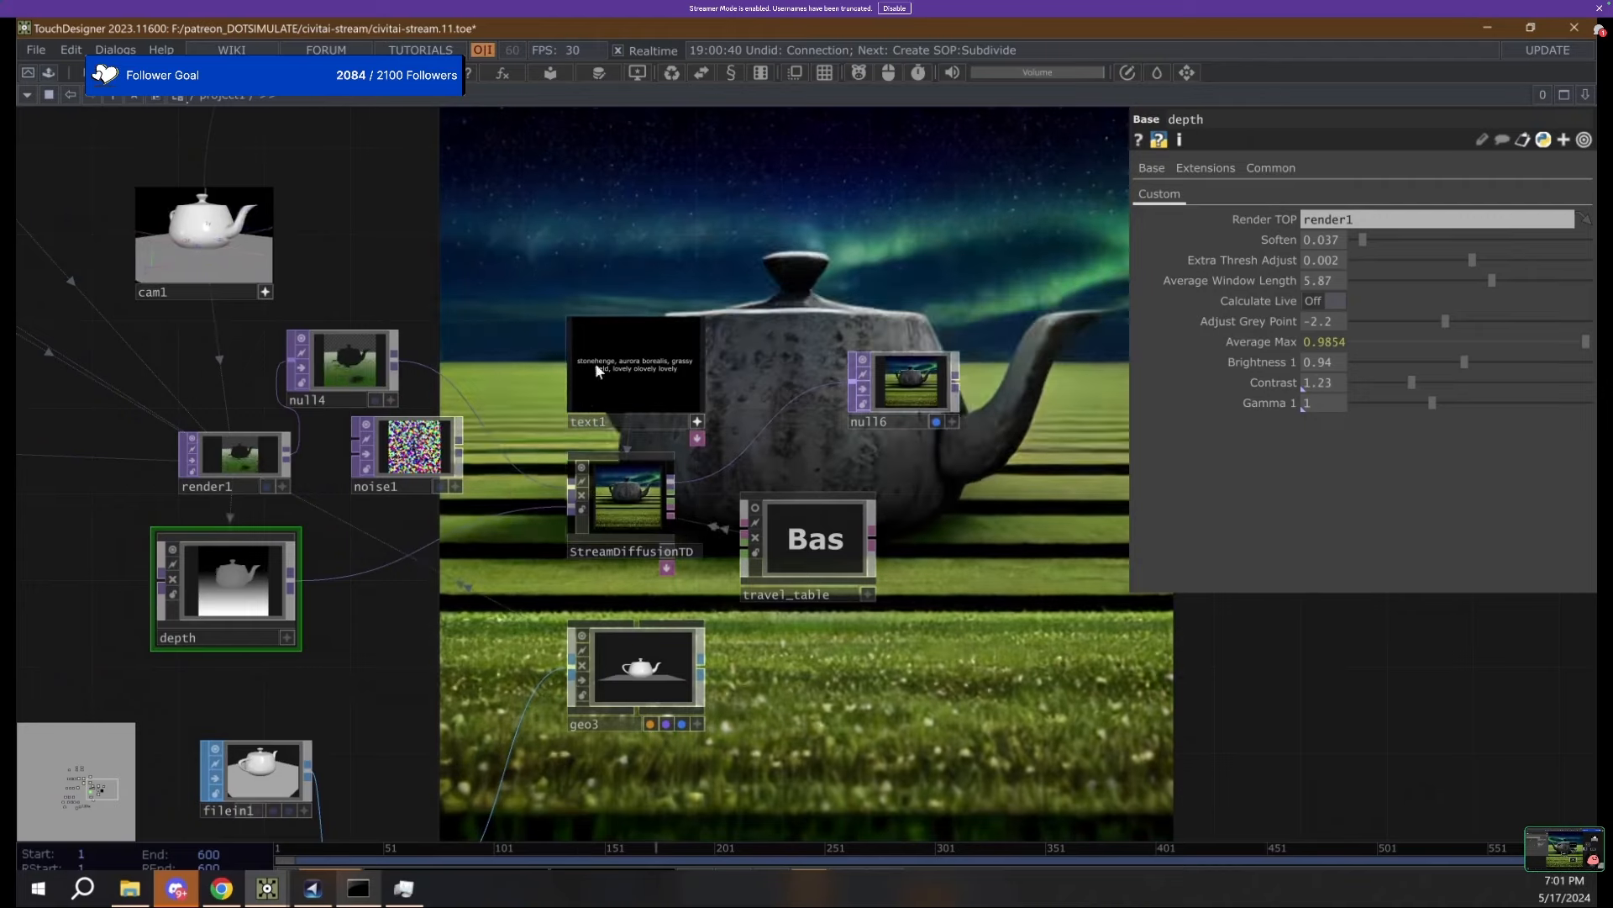
scroll(622, 261, up, 5)
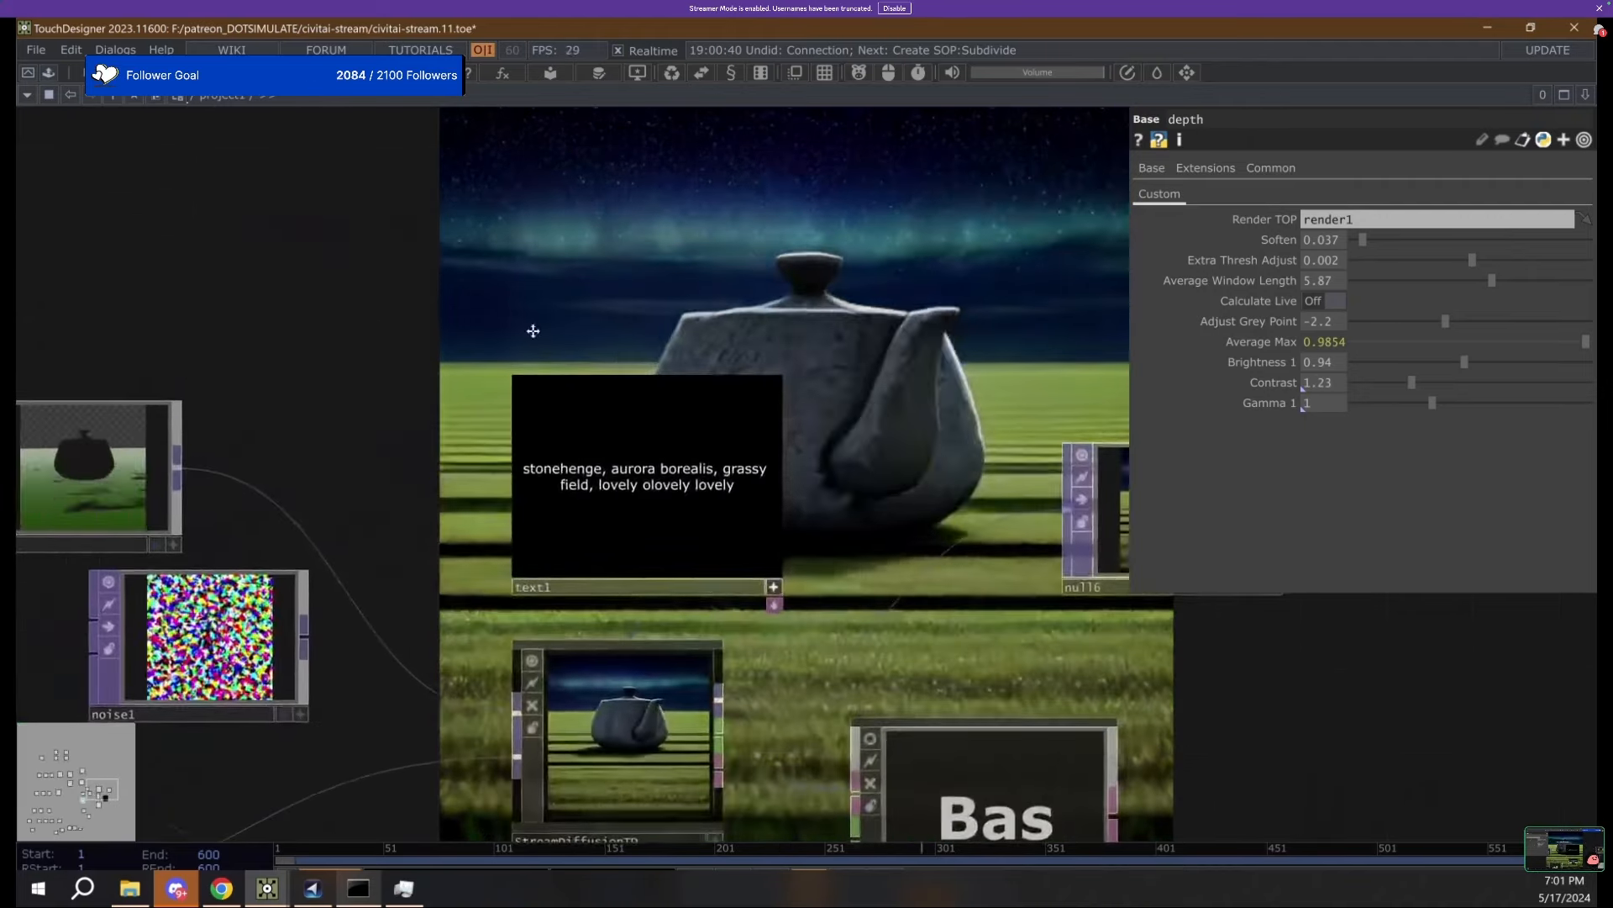
drag(533, 331, 316, 372)
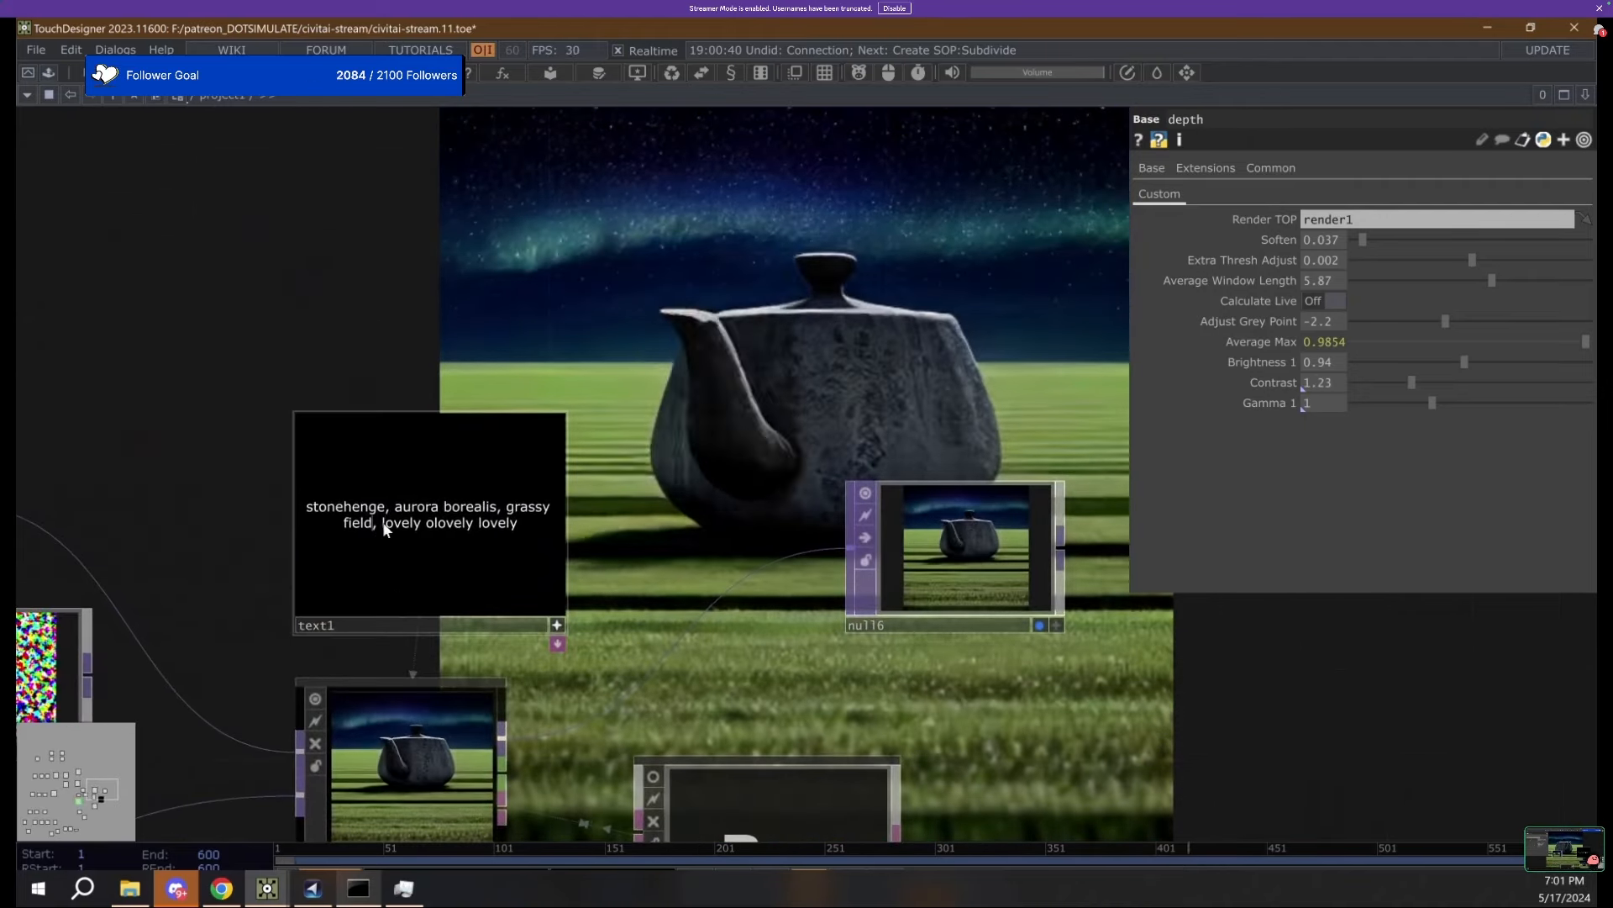
click(371, 523)
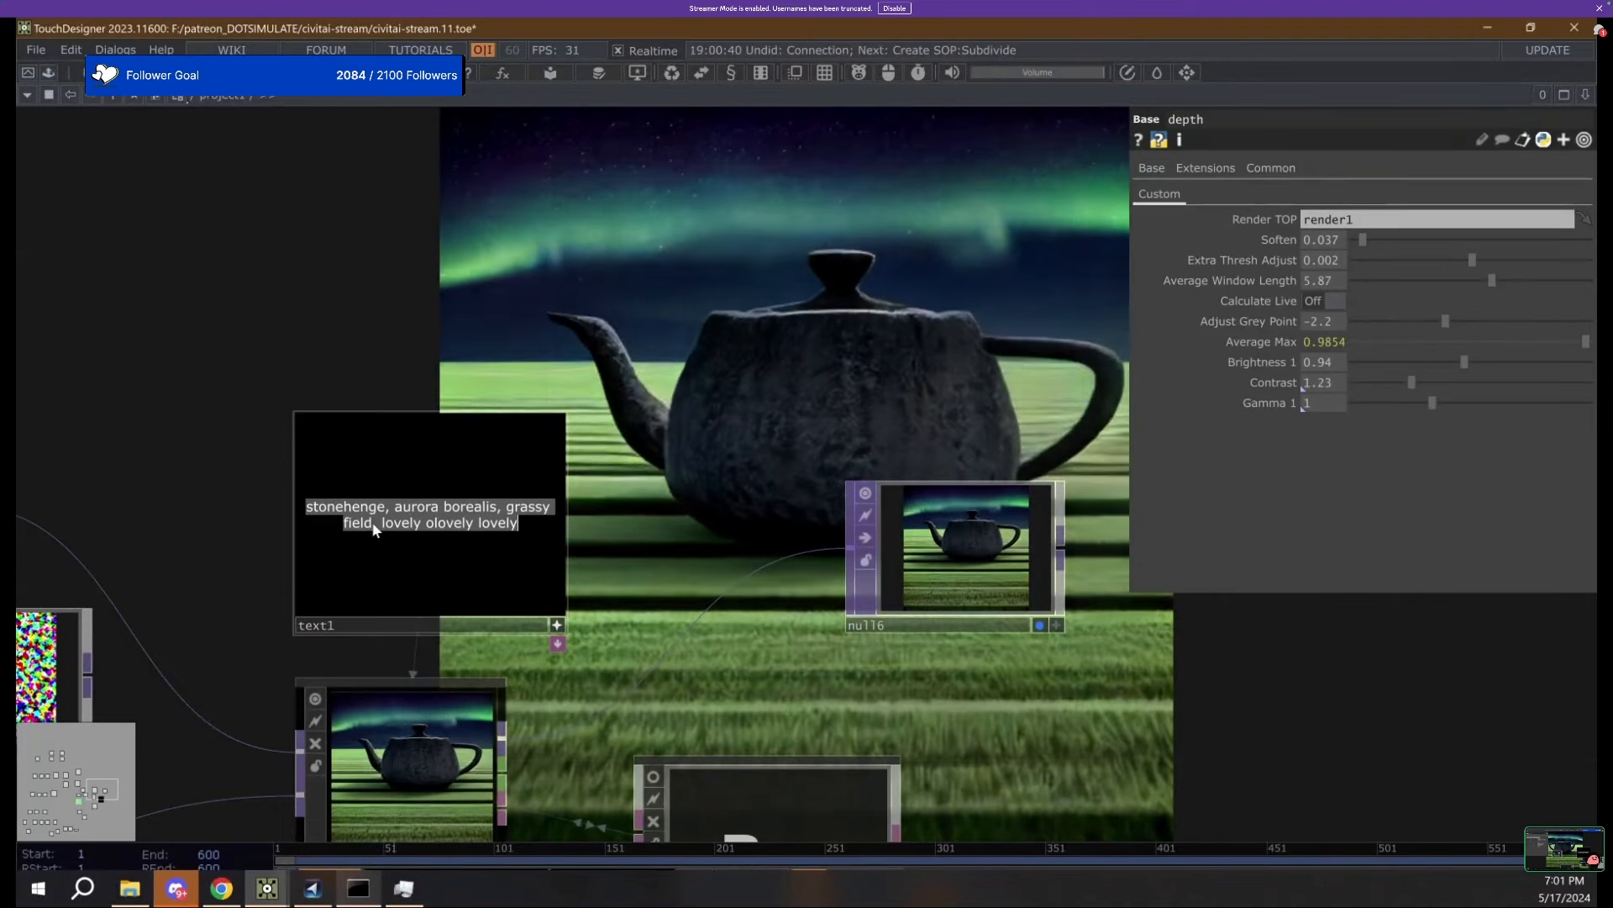
text(gold metali)
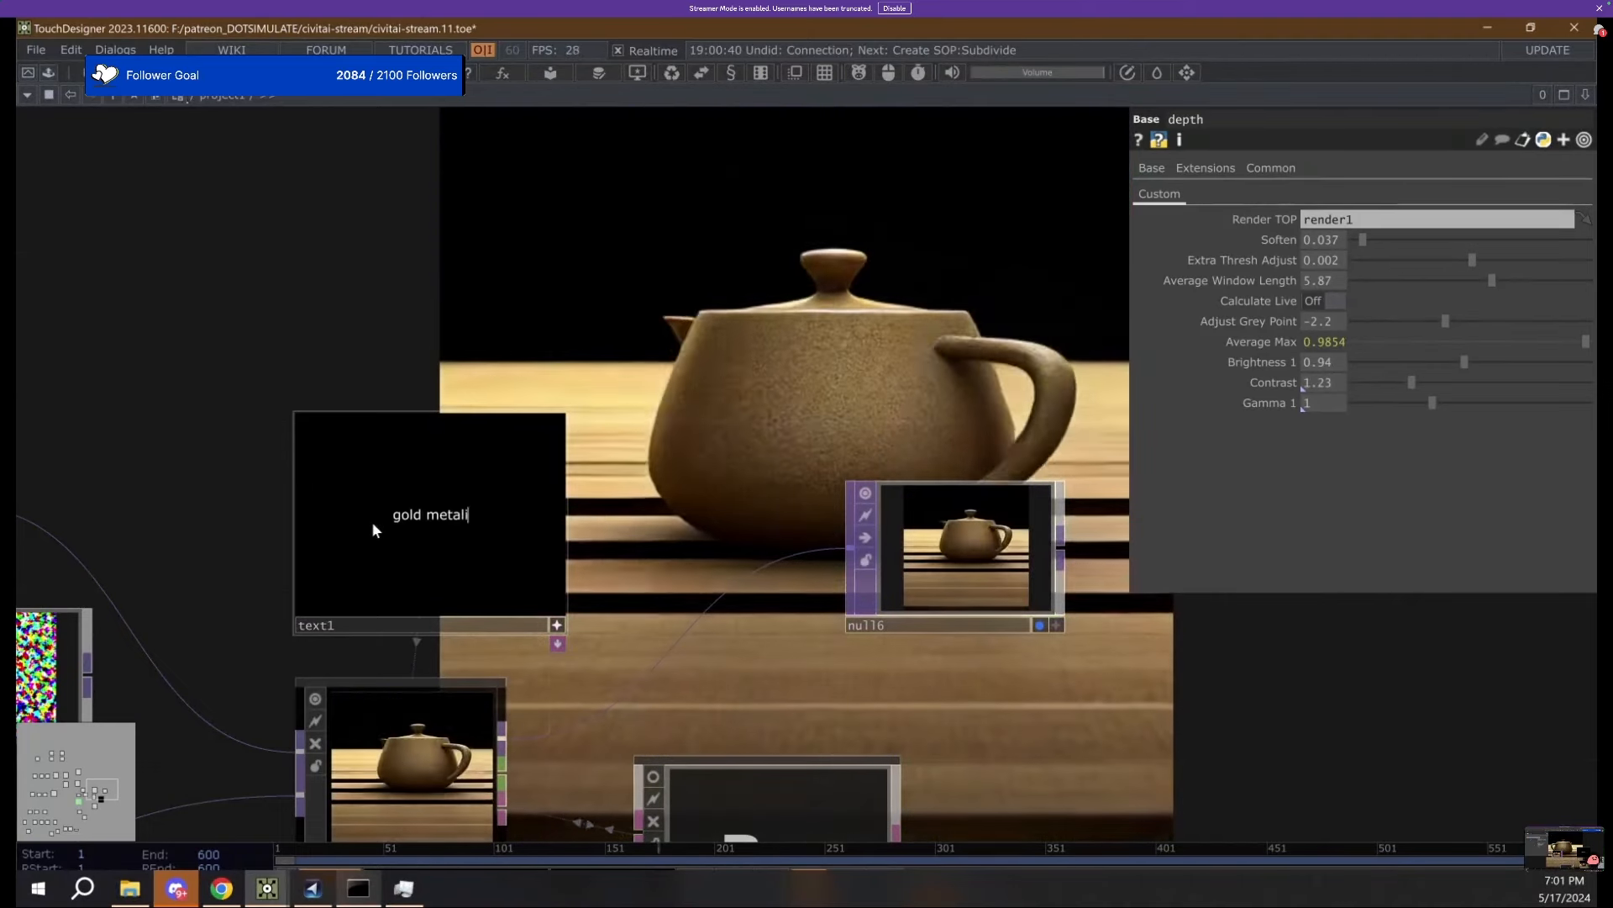
text(c teap)
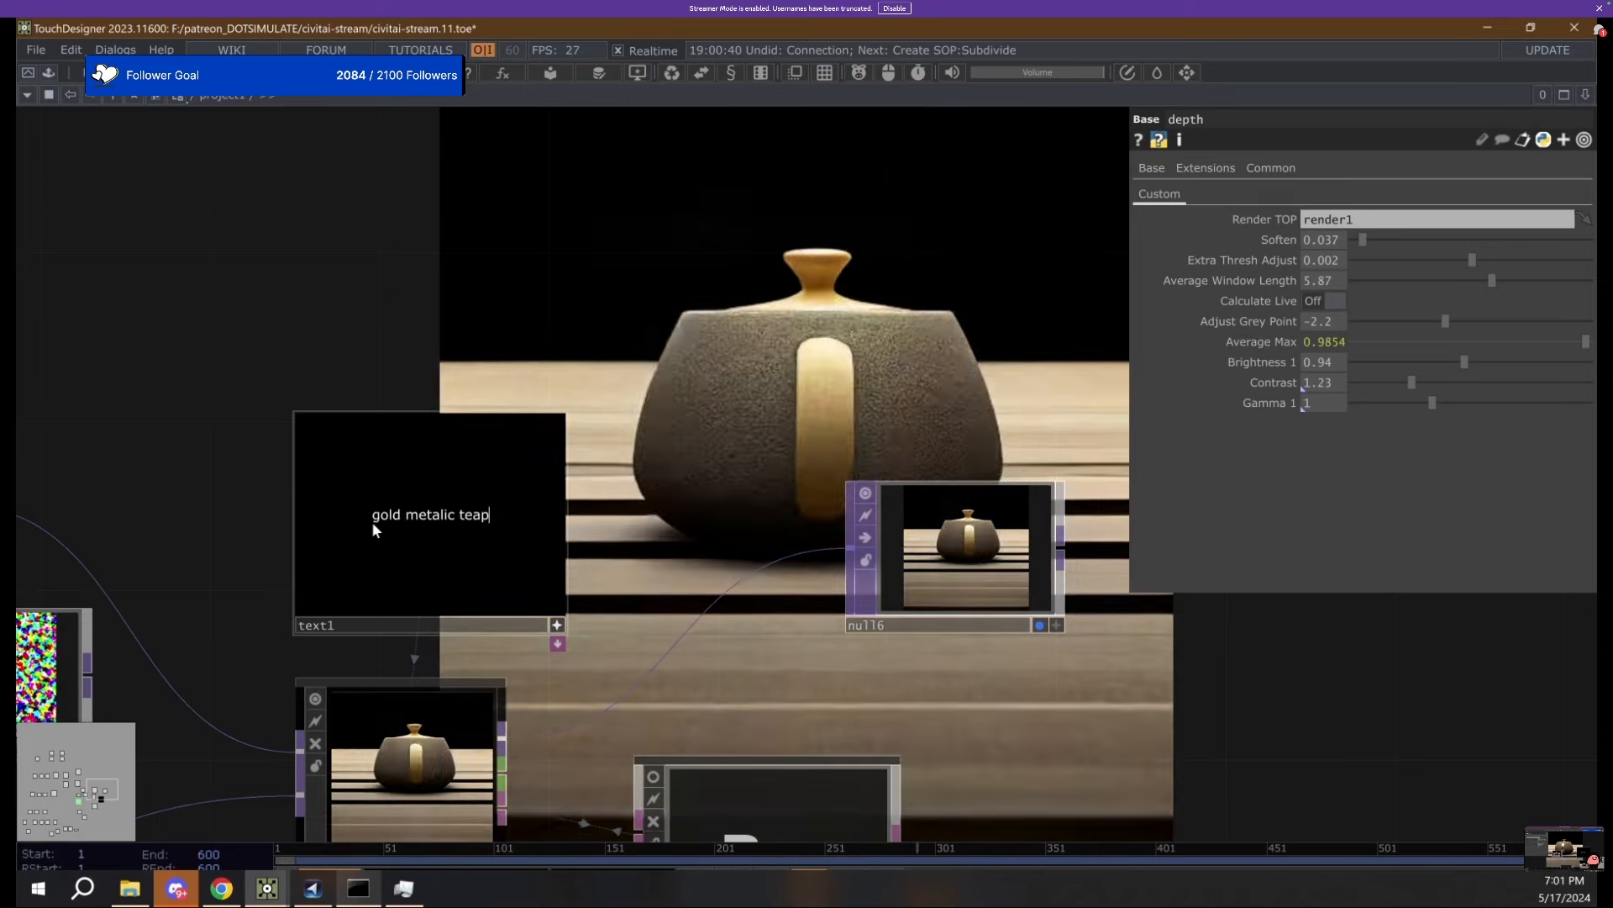
text(ot)
Replace the prompt in the text1 node with "glass teapot, translucent glass , glass clear".
key(ctrl+a)
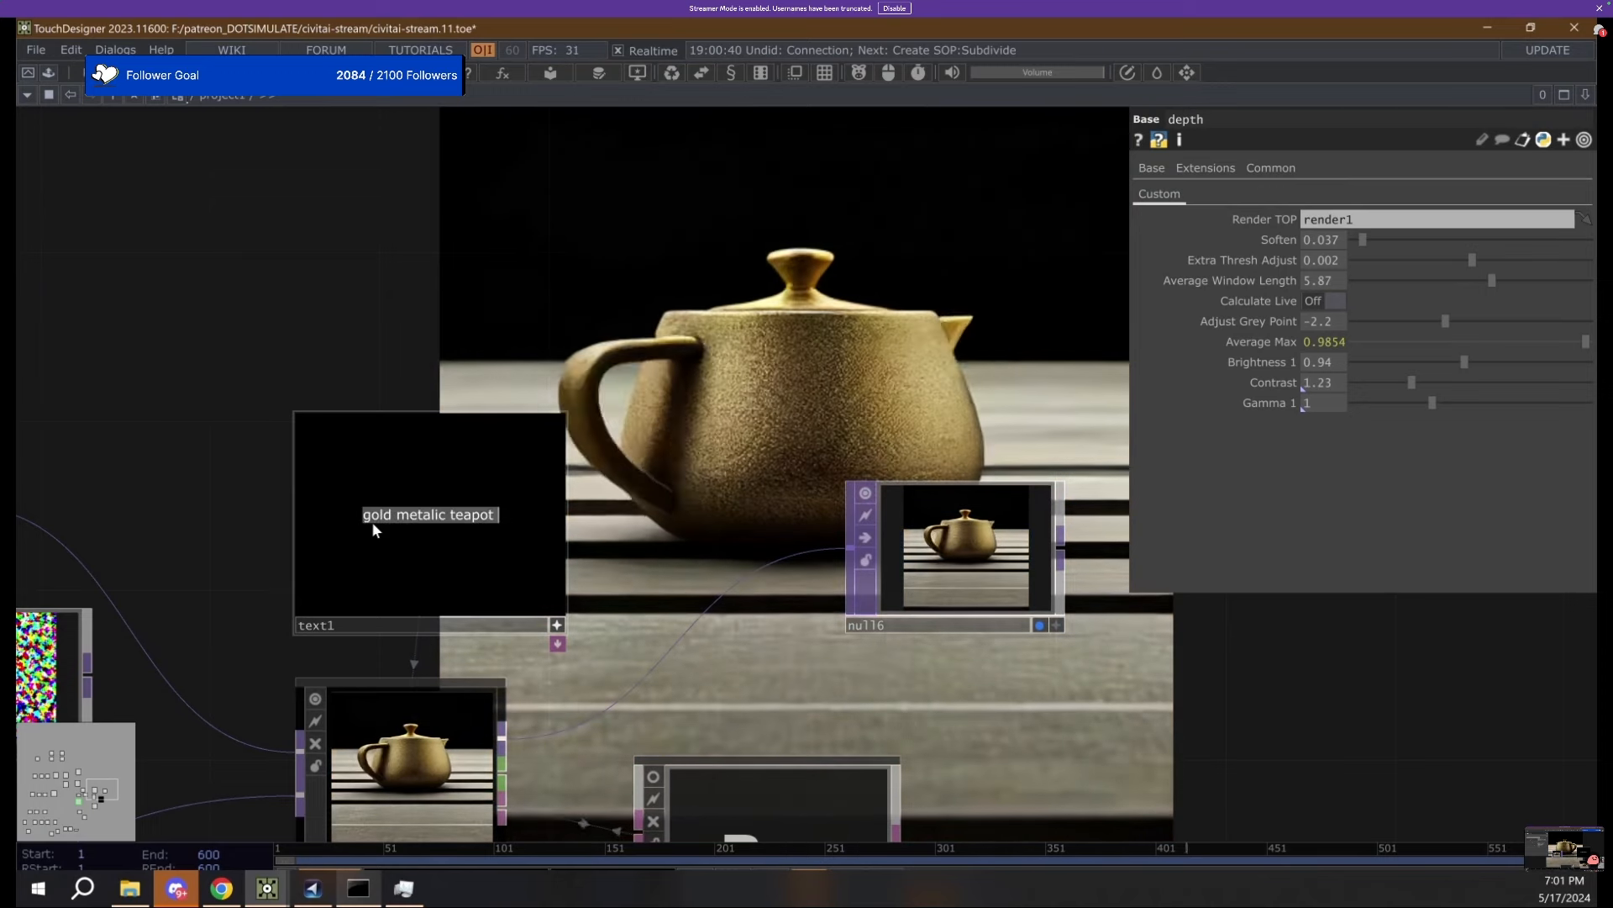
text(glass )
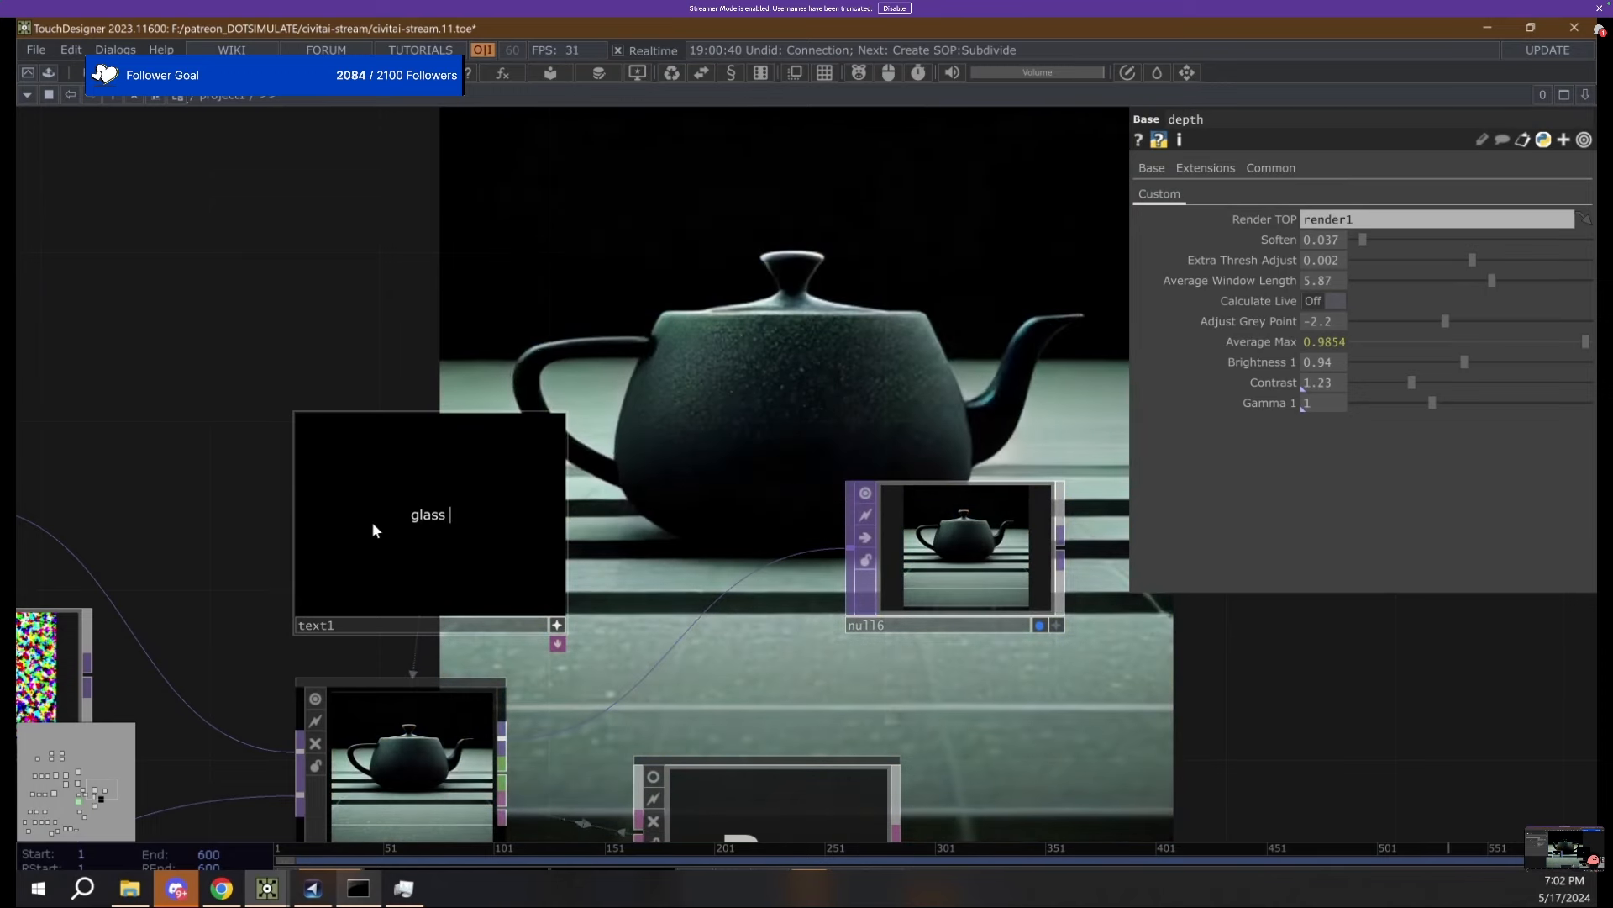
text(teapot, )
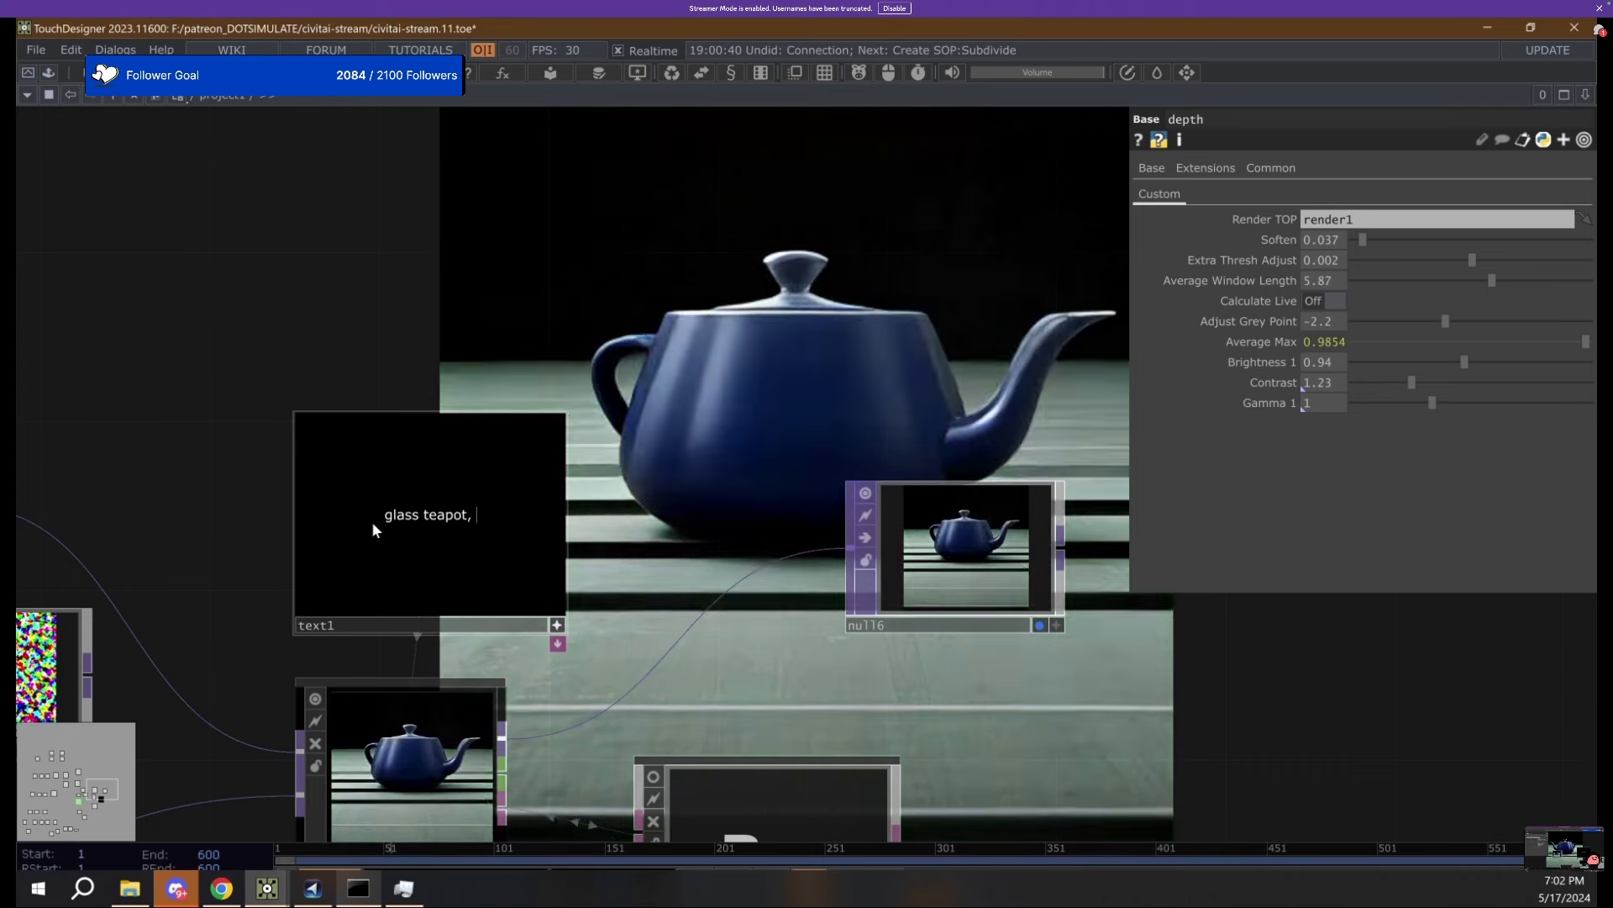
text(transl)
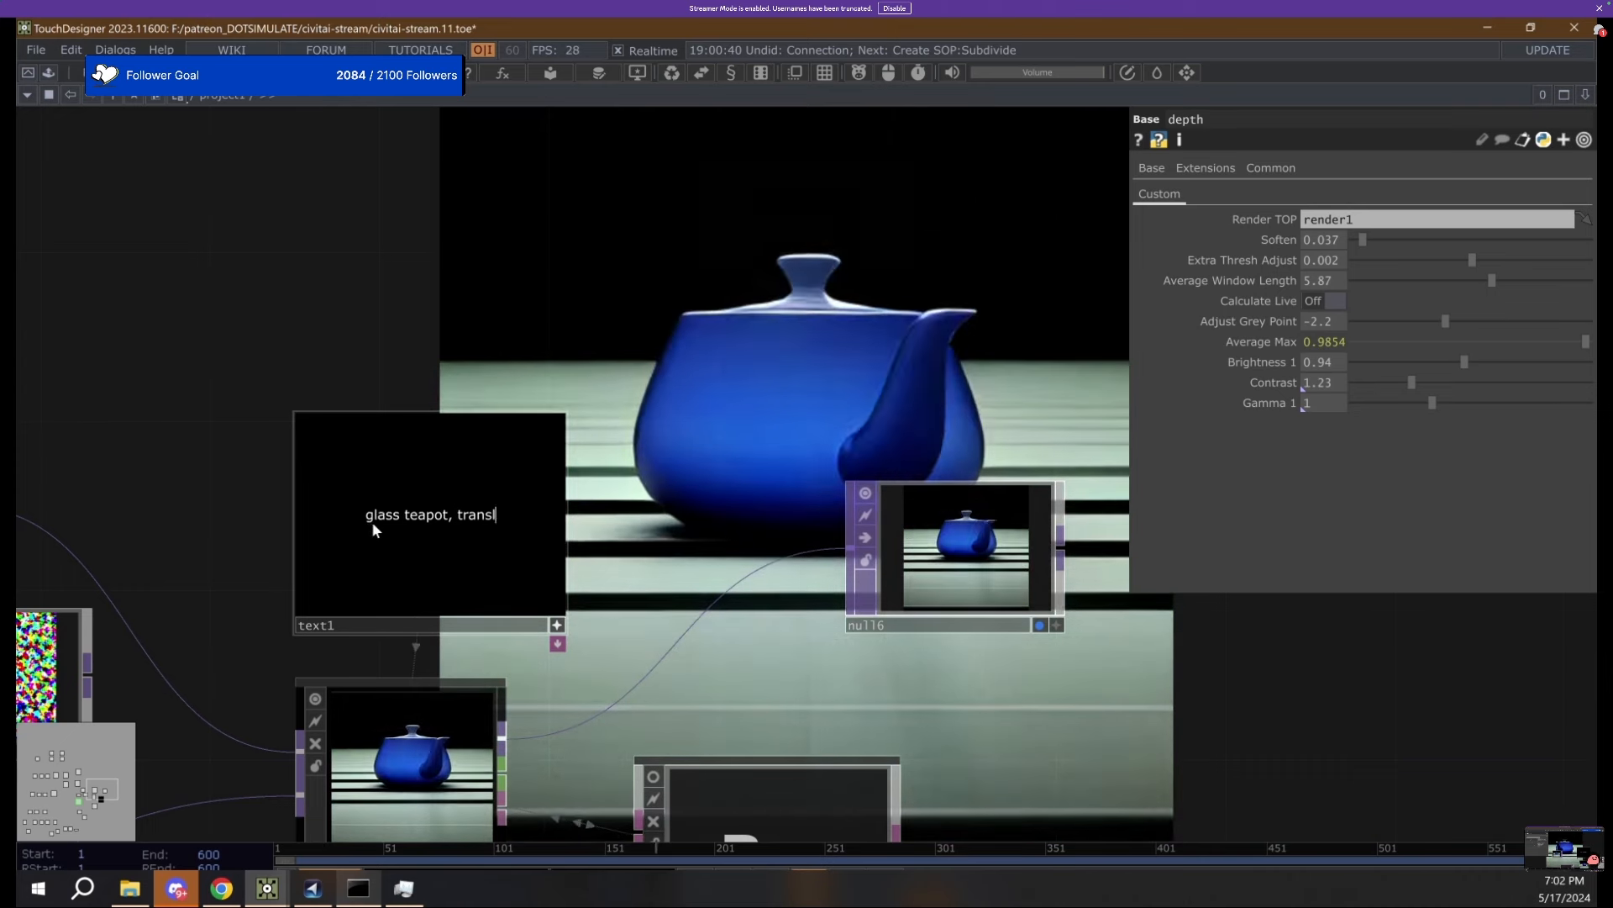
text(ucent )
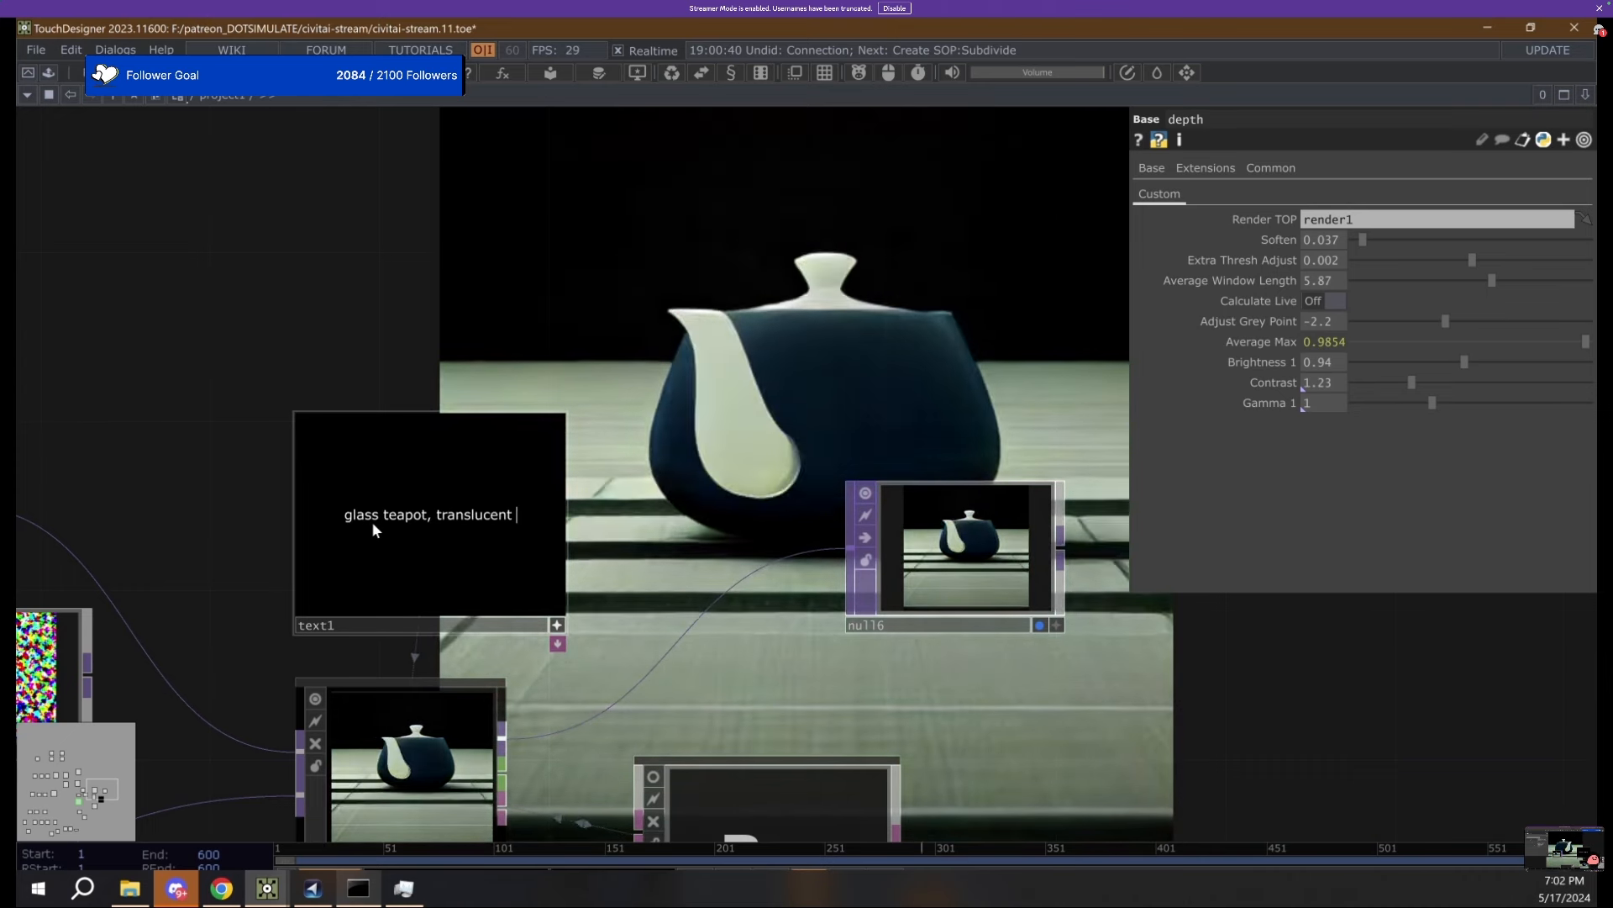
text(glass ,)
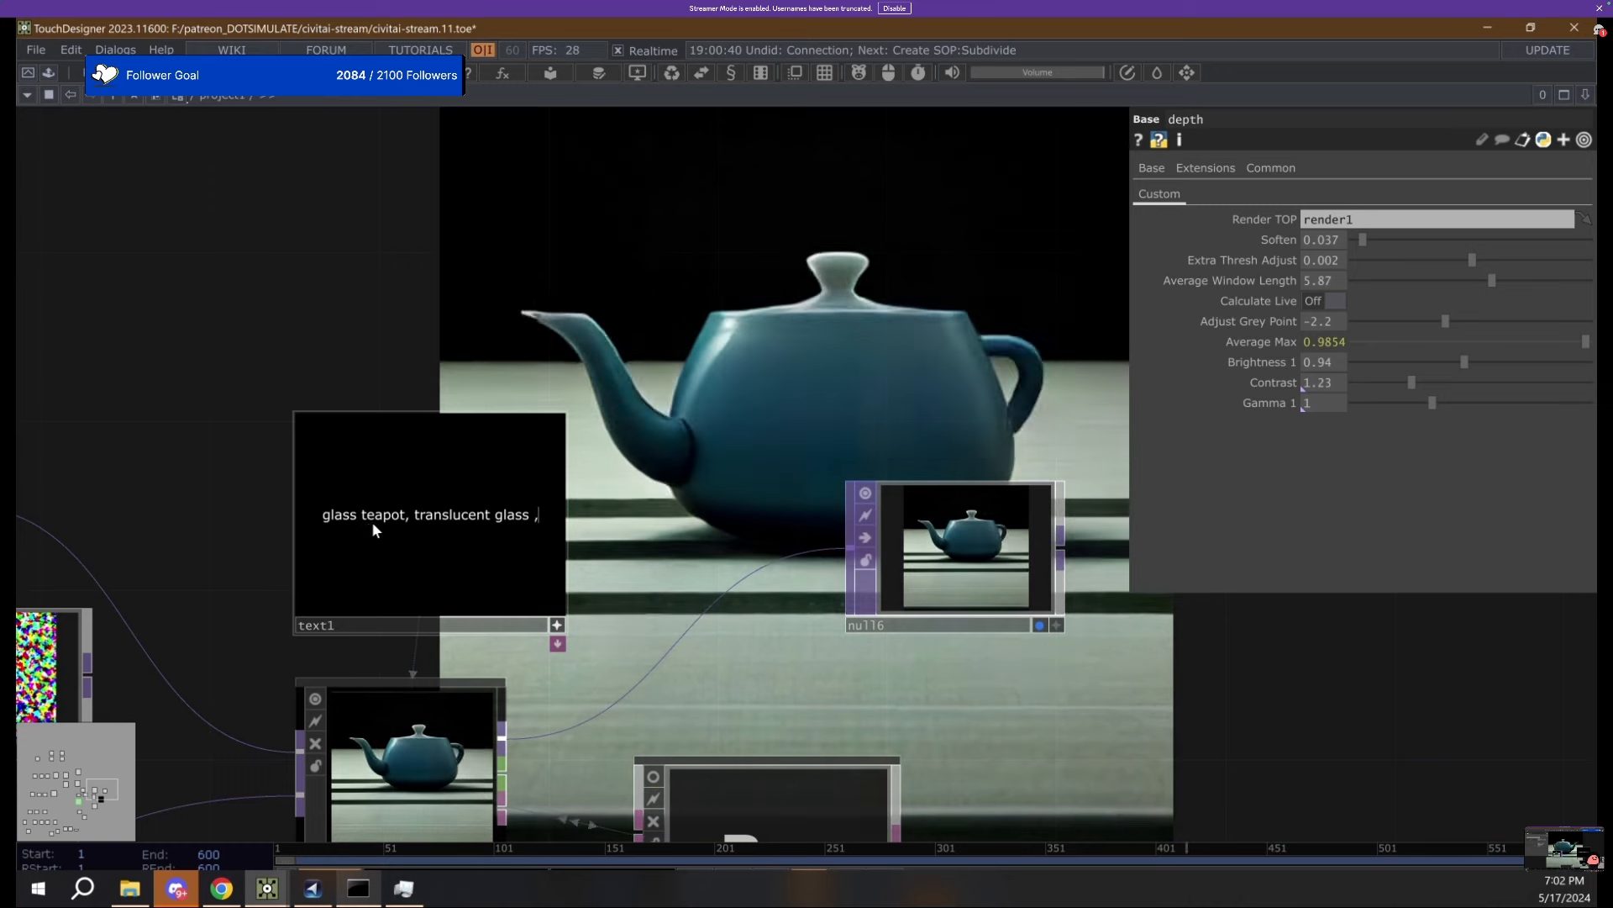
text( glass t)
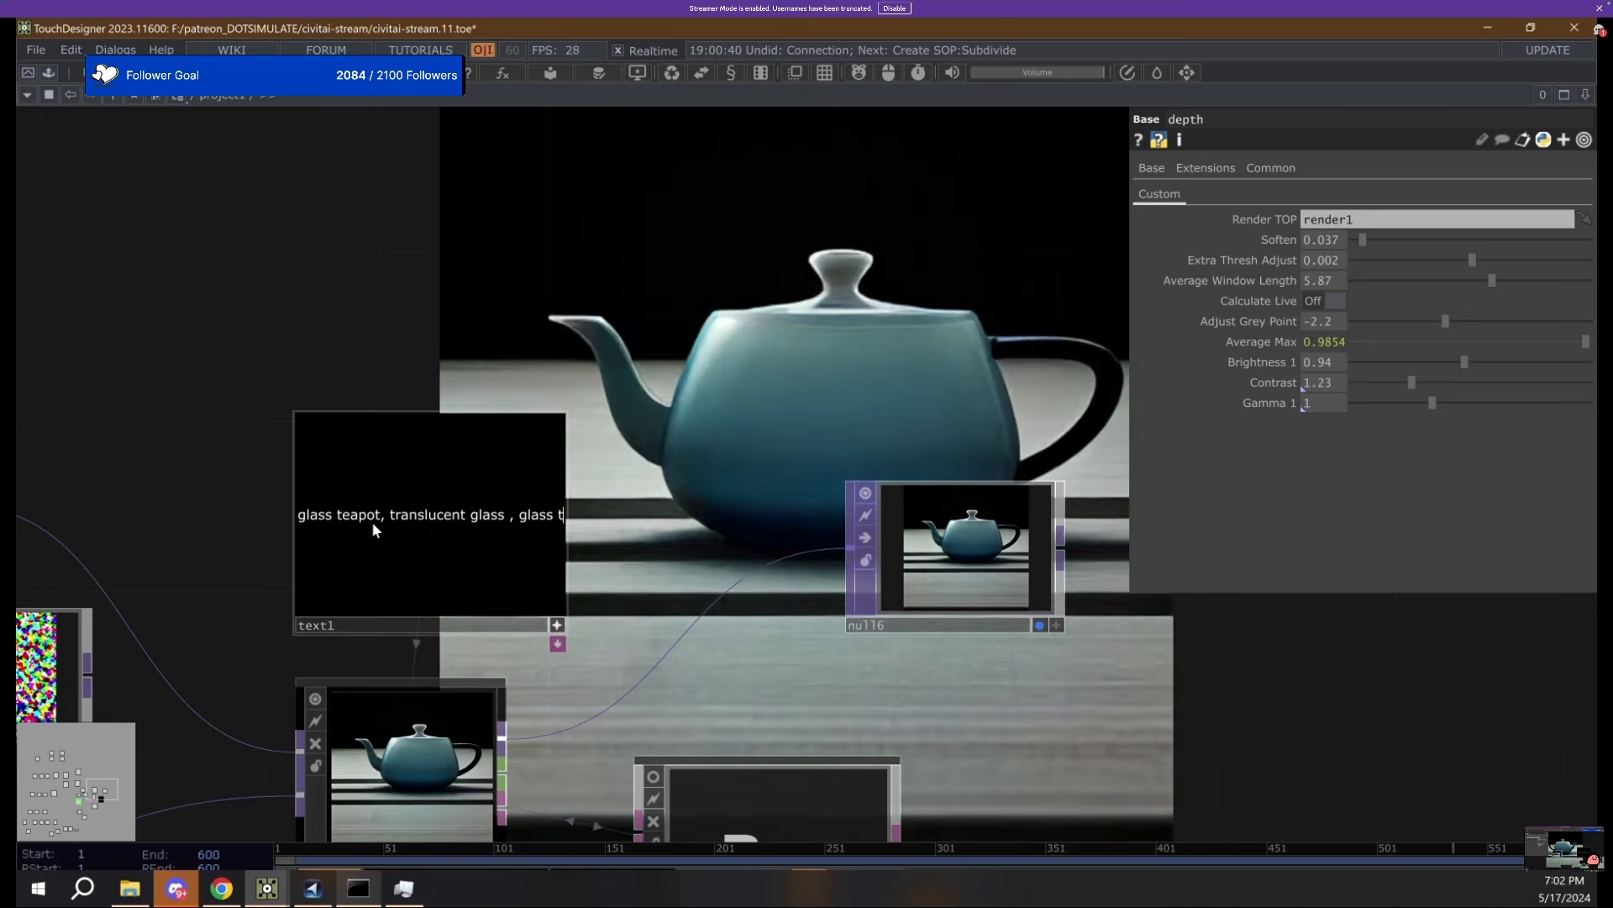
key(BackSpace)
text(clear)
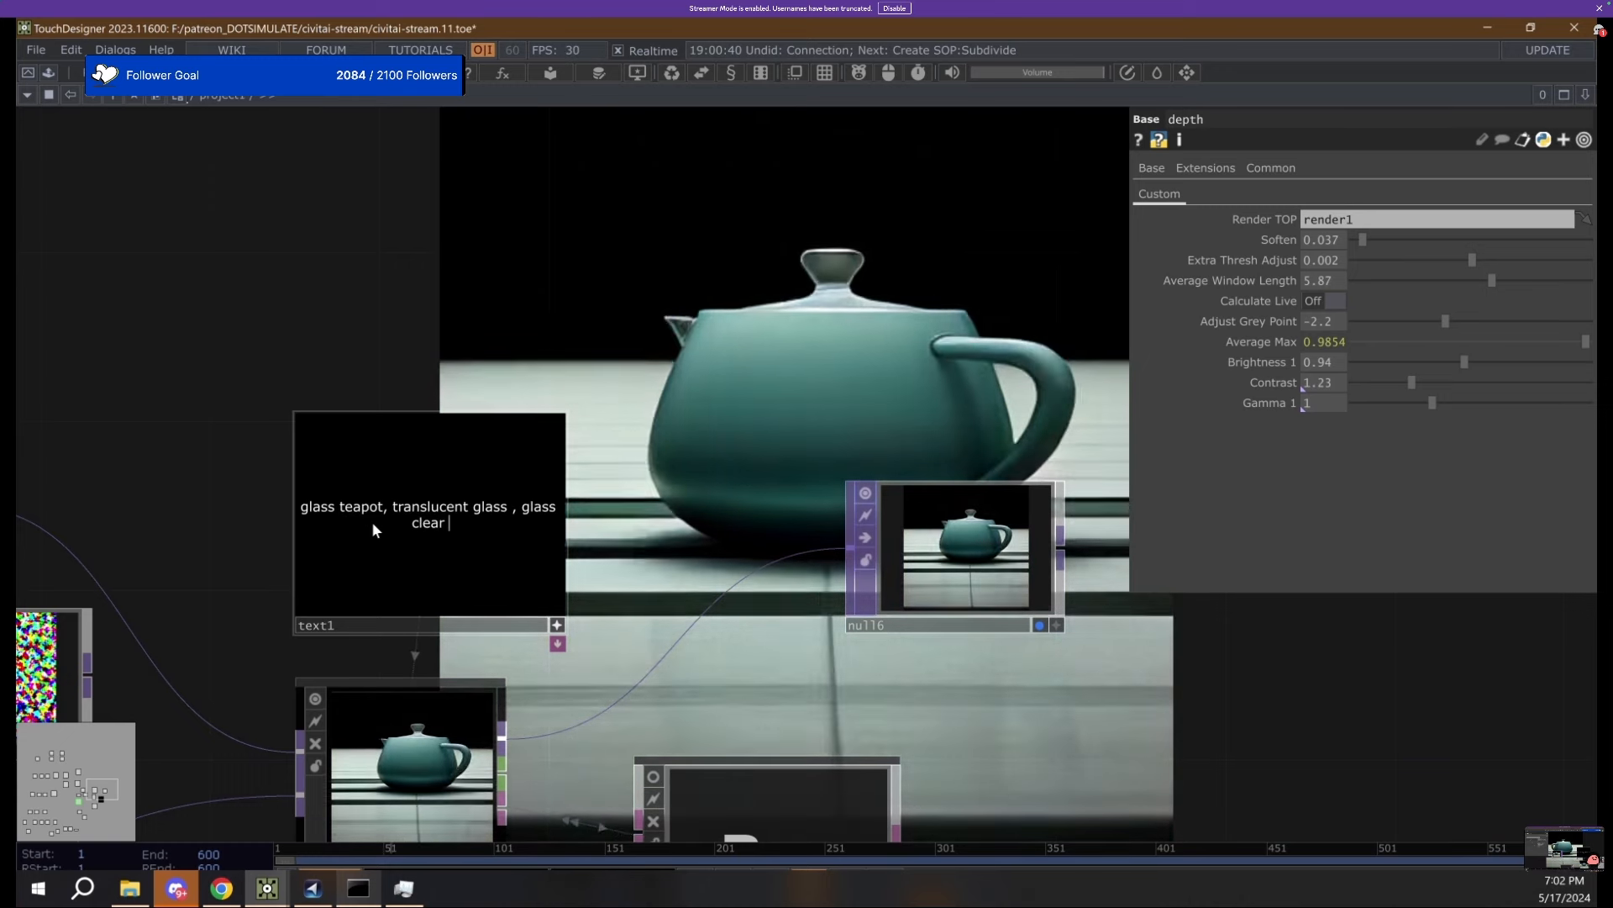
Set the Sd Mode of the StreamDiffusionTD node to txt2img.
scroll(802, 259, down, 2)
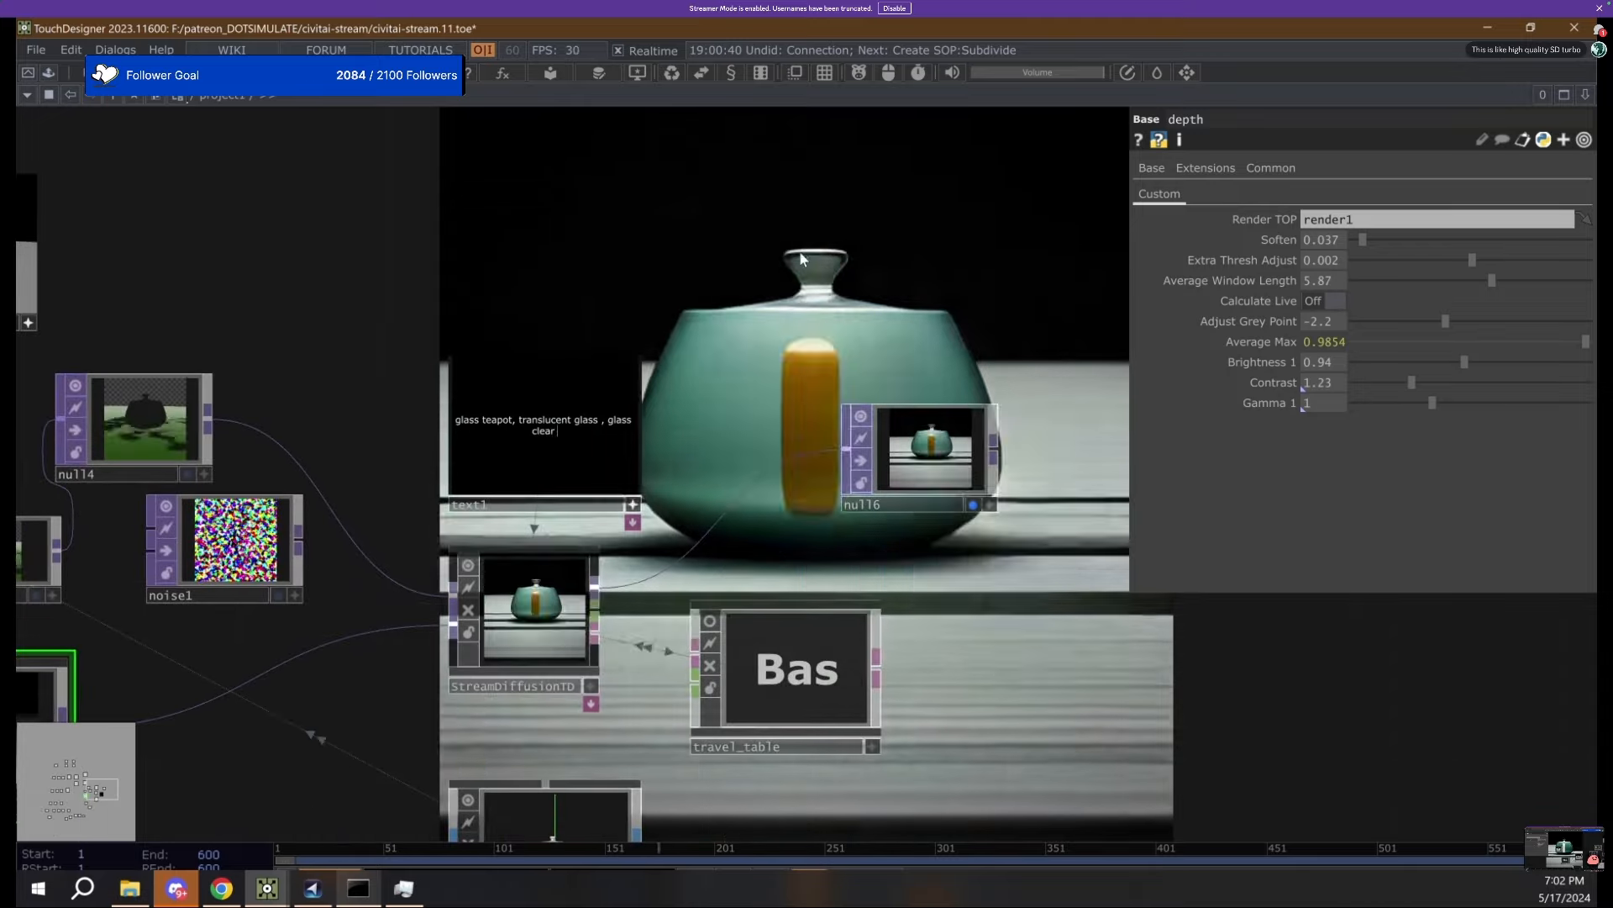
click(525, 647)
drag(195, 716, 496, 655)
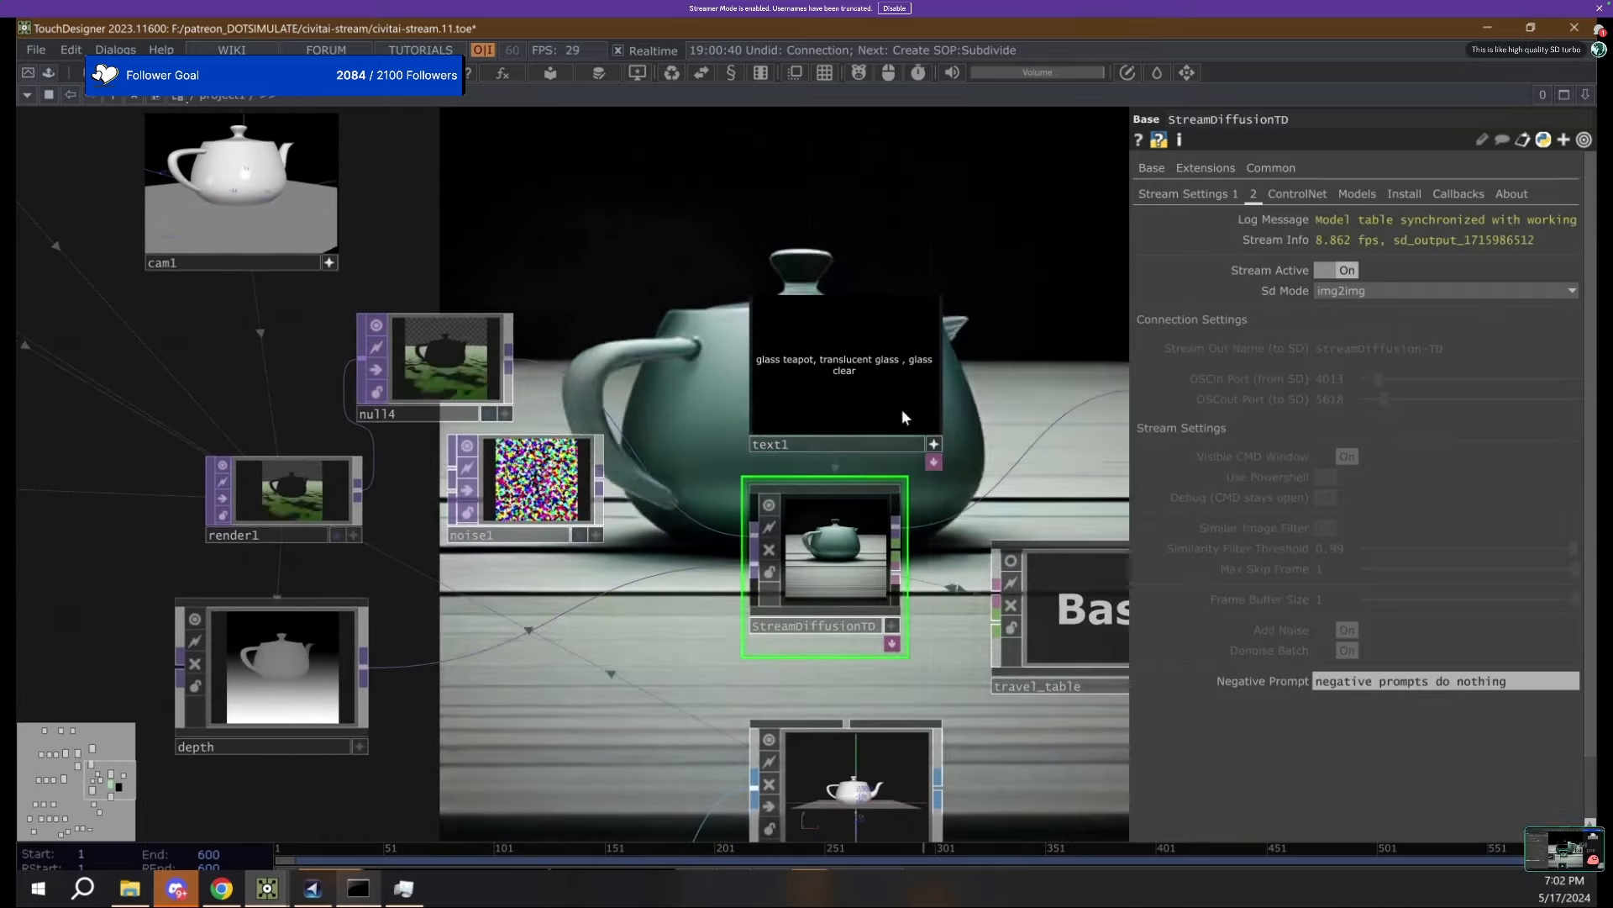
click(1181, 195)
click(1255, 194)
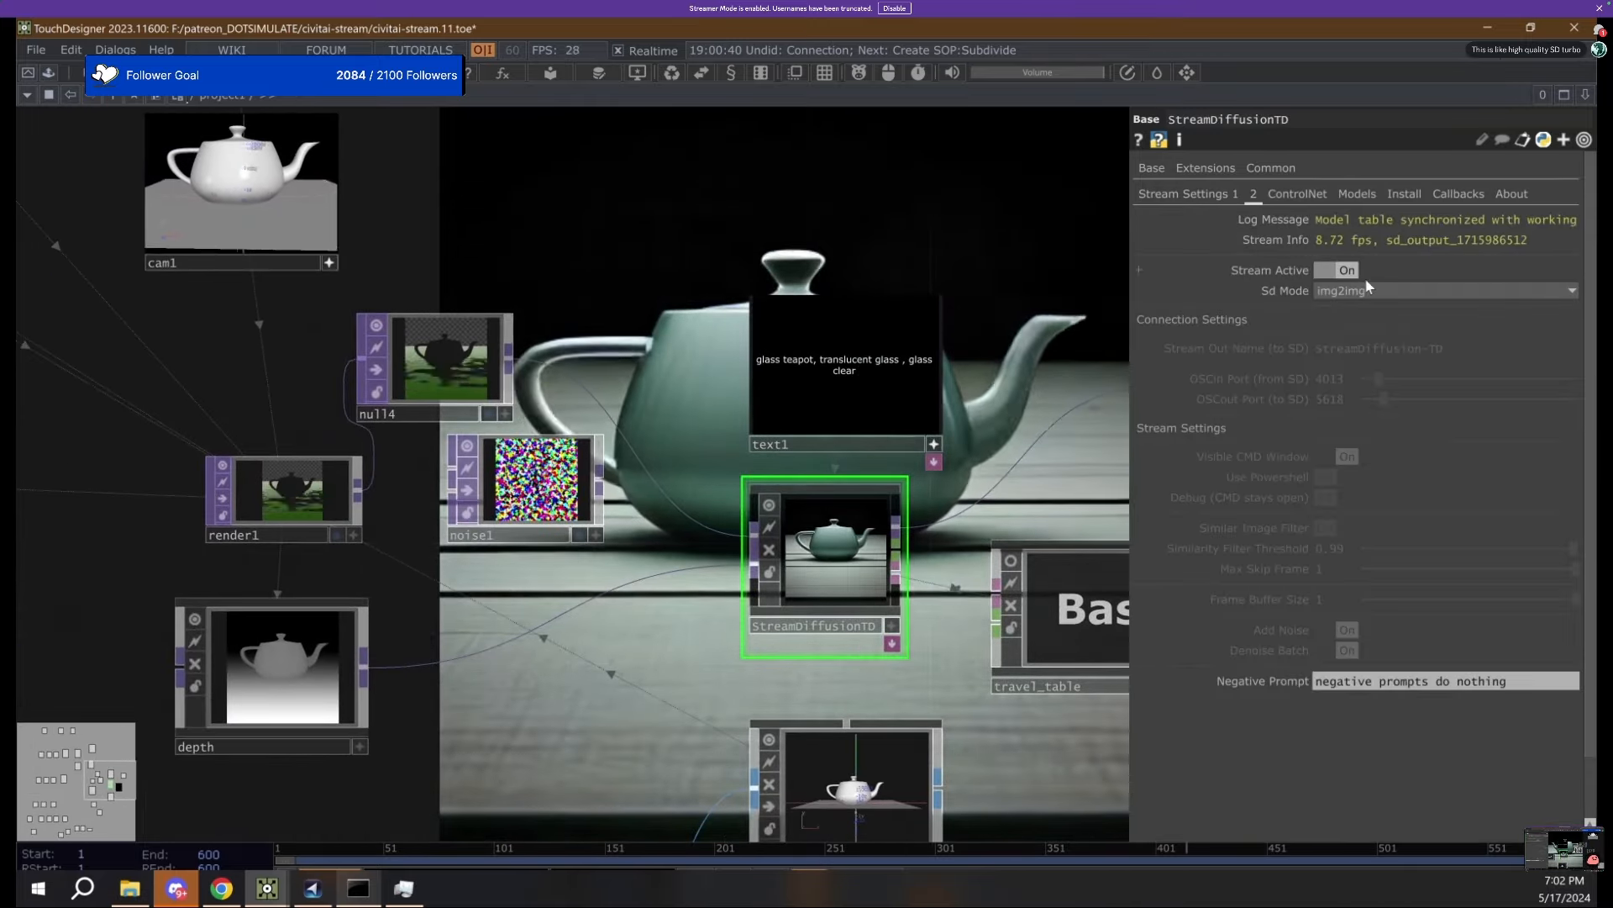
click(1366, 289)
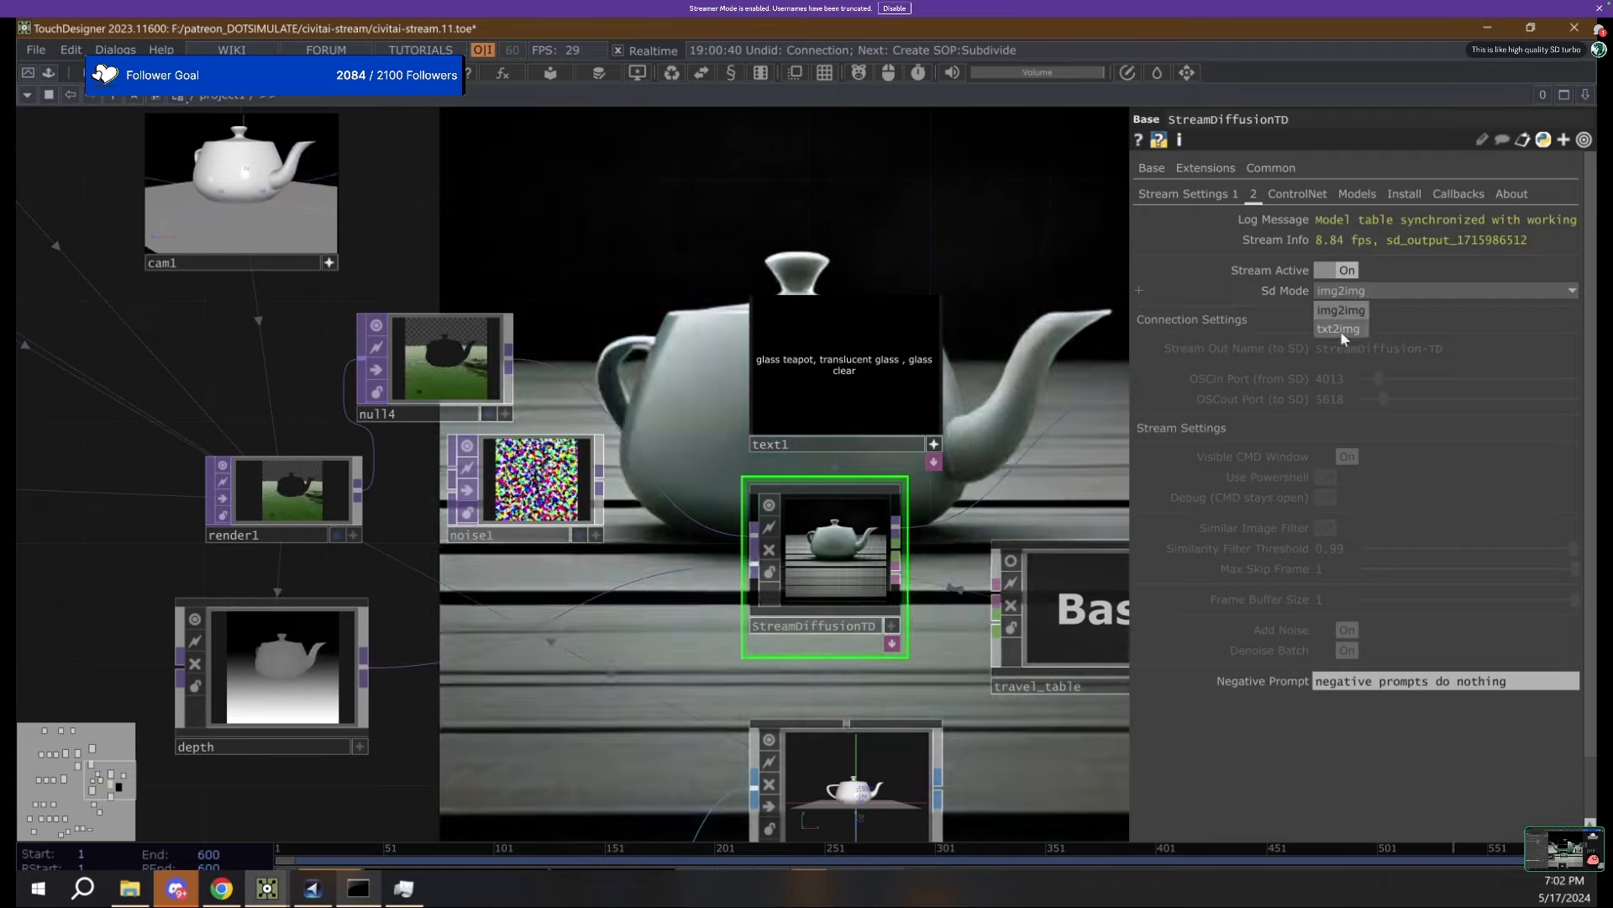
click(1339, 330)
Insert "transparent see through, super clear," after "glass teapot," in the text1 prompt.
drag(899, 299, 506, 331)
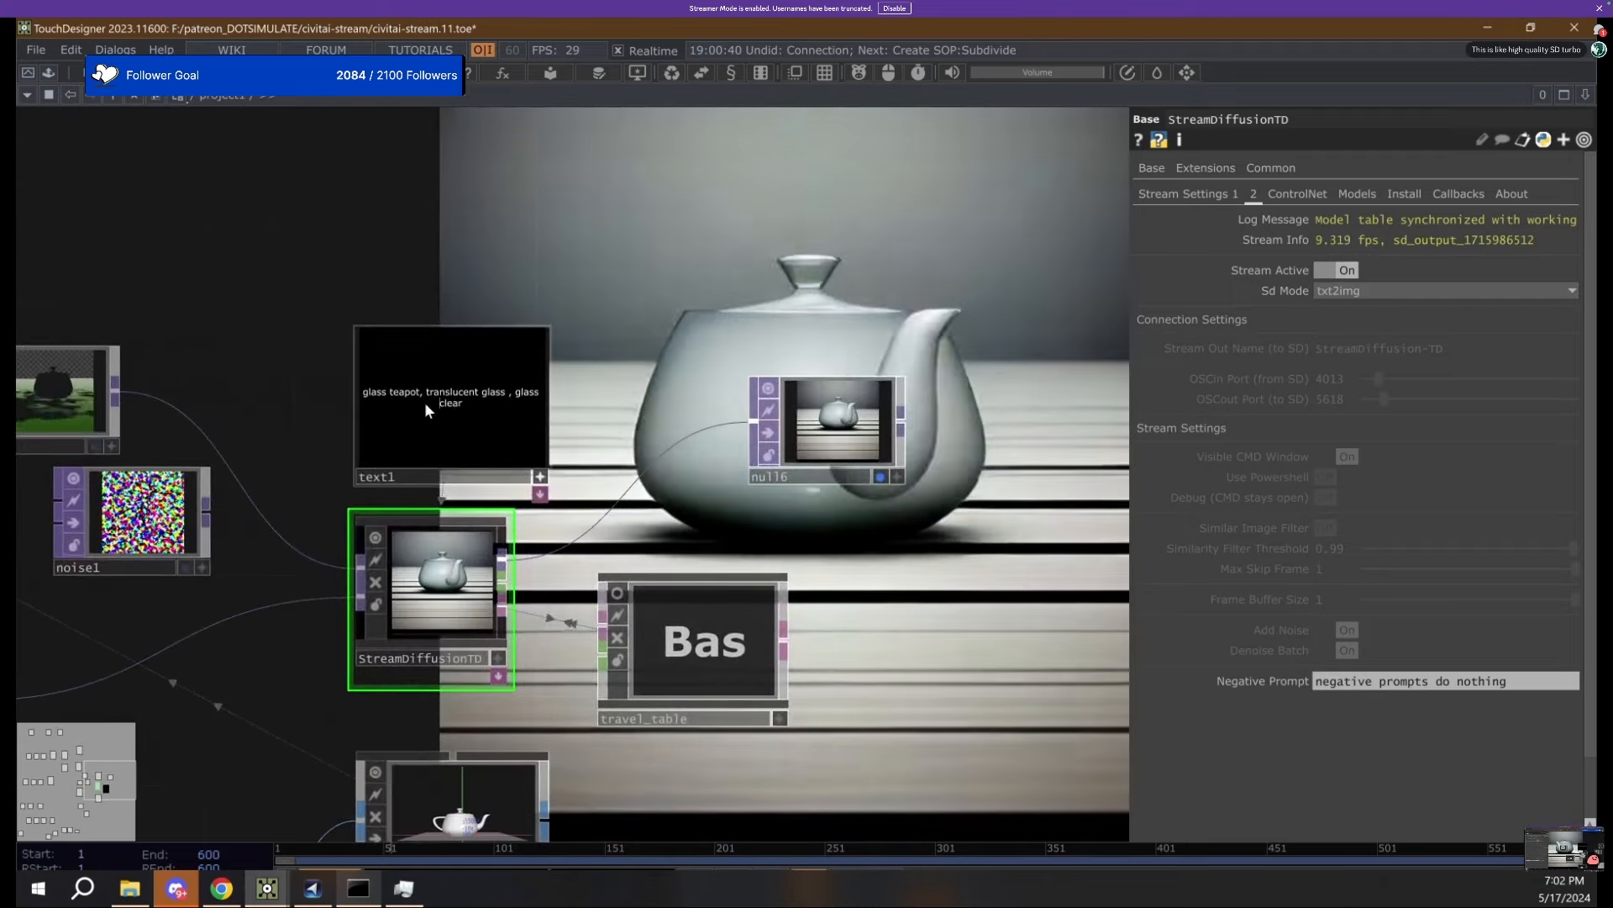
click(421, 390)
text(trans)
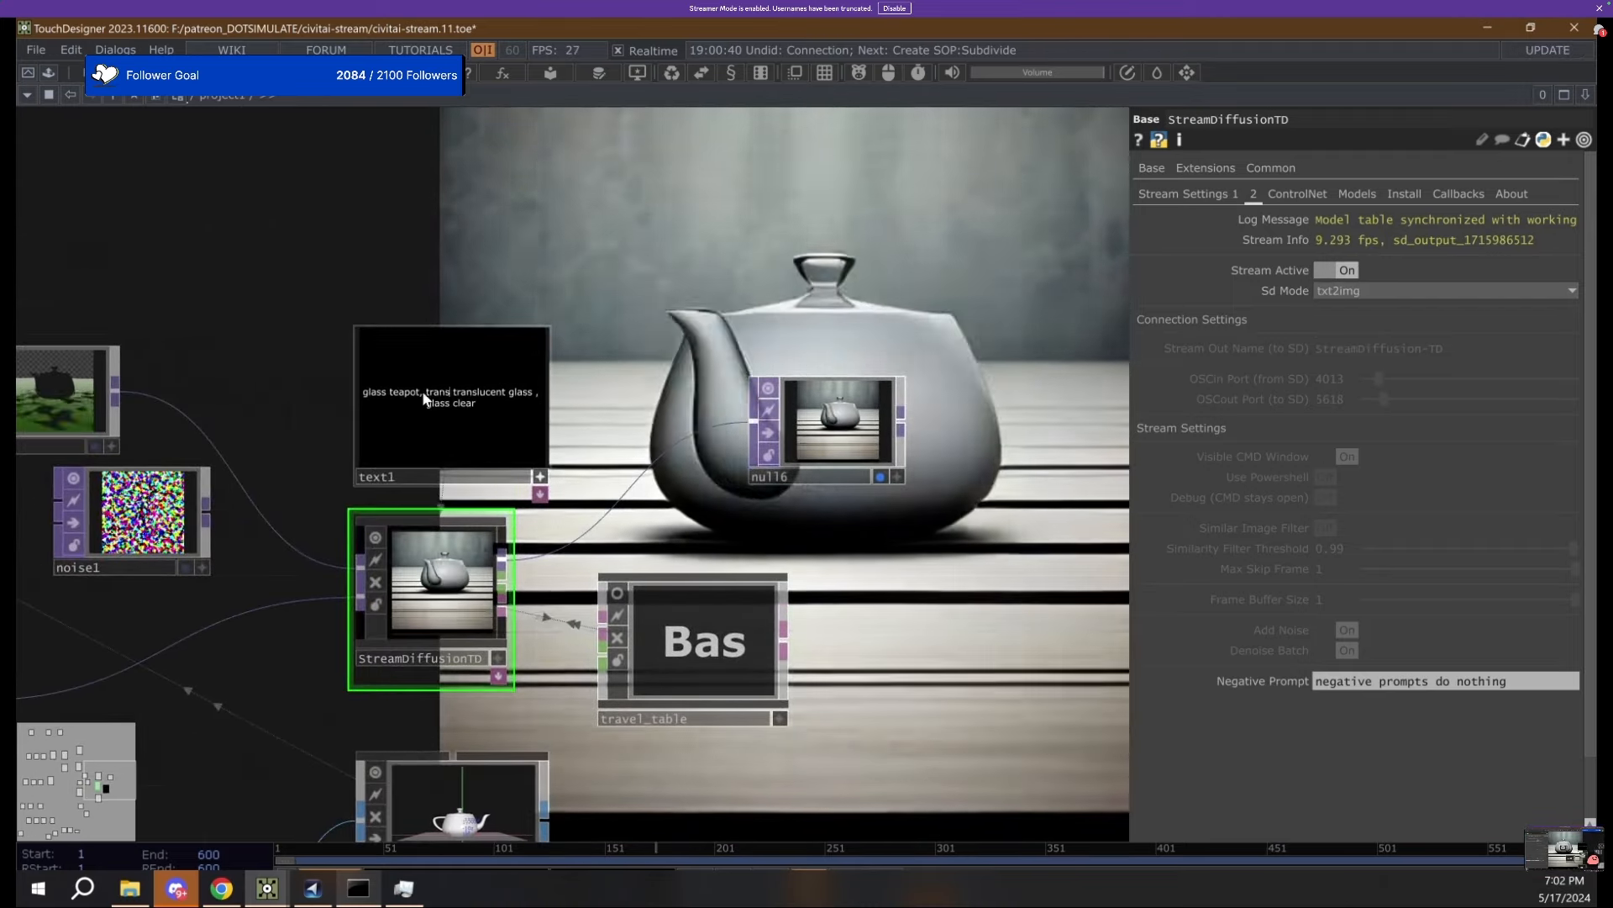
text(parent see)
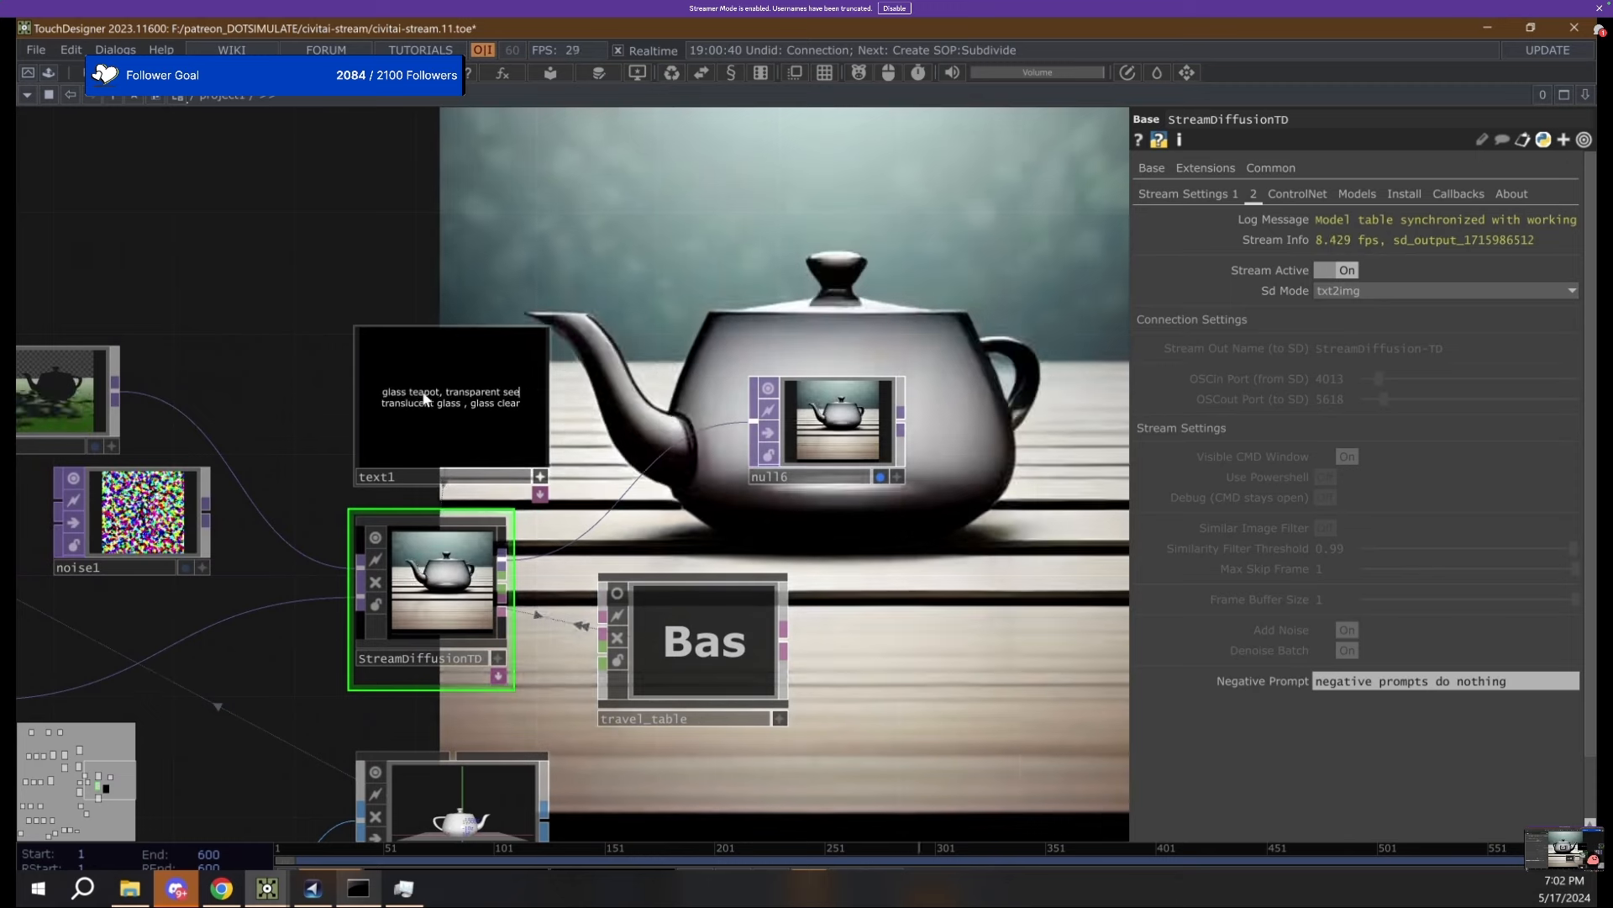
text( through,)
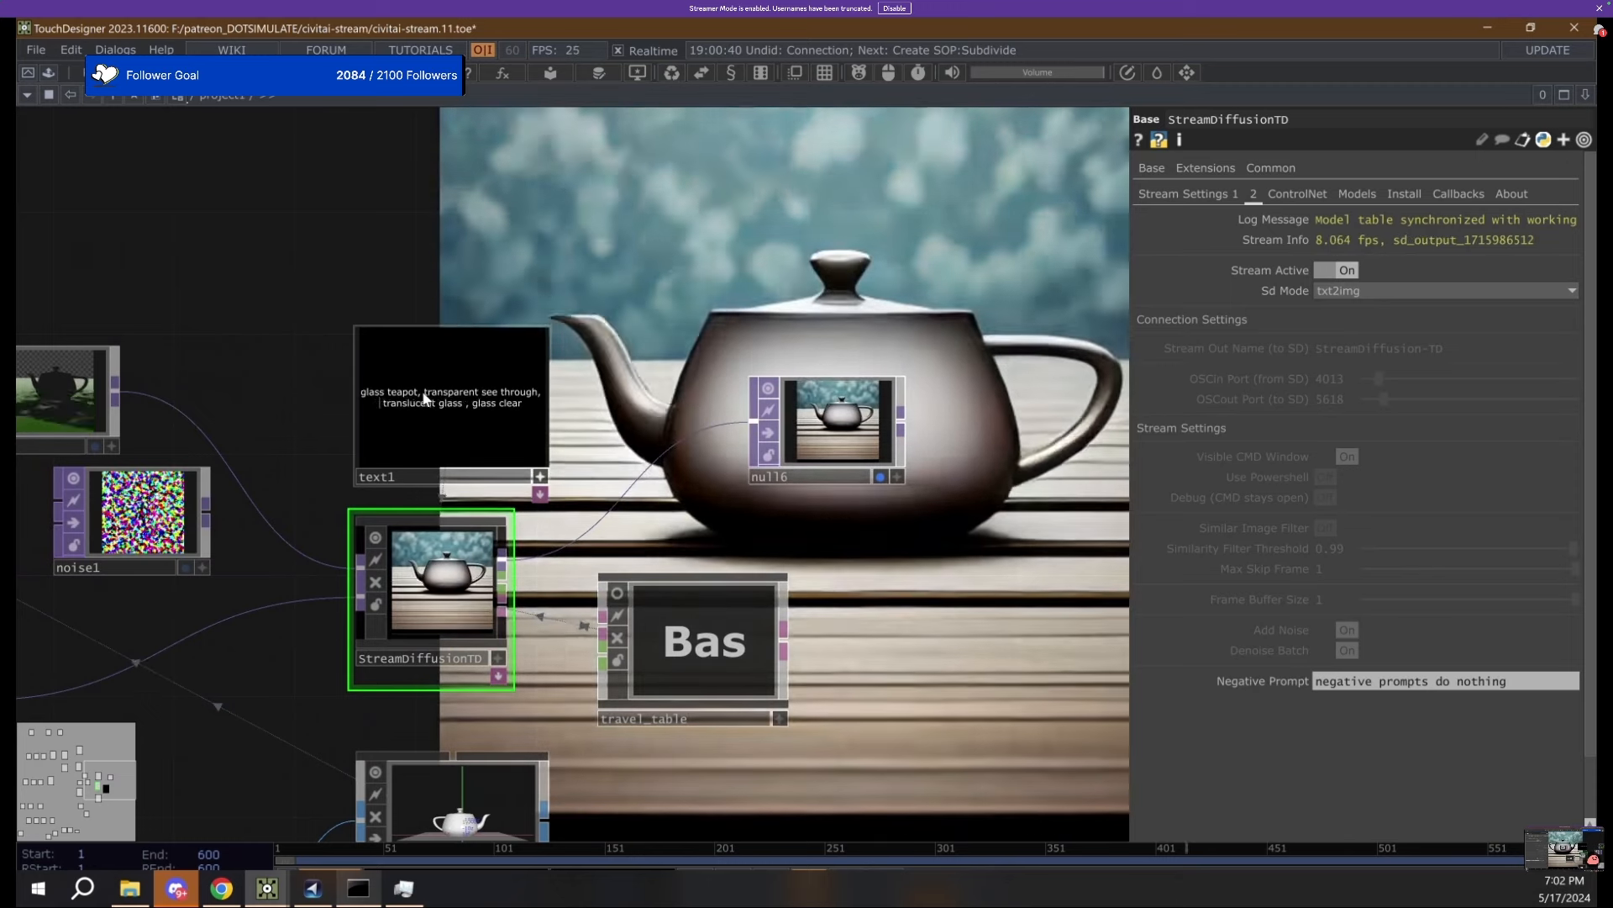
text( super clear,)
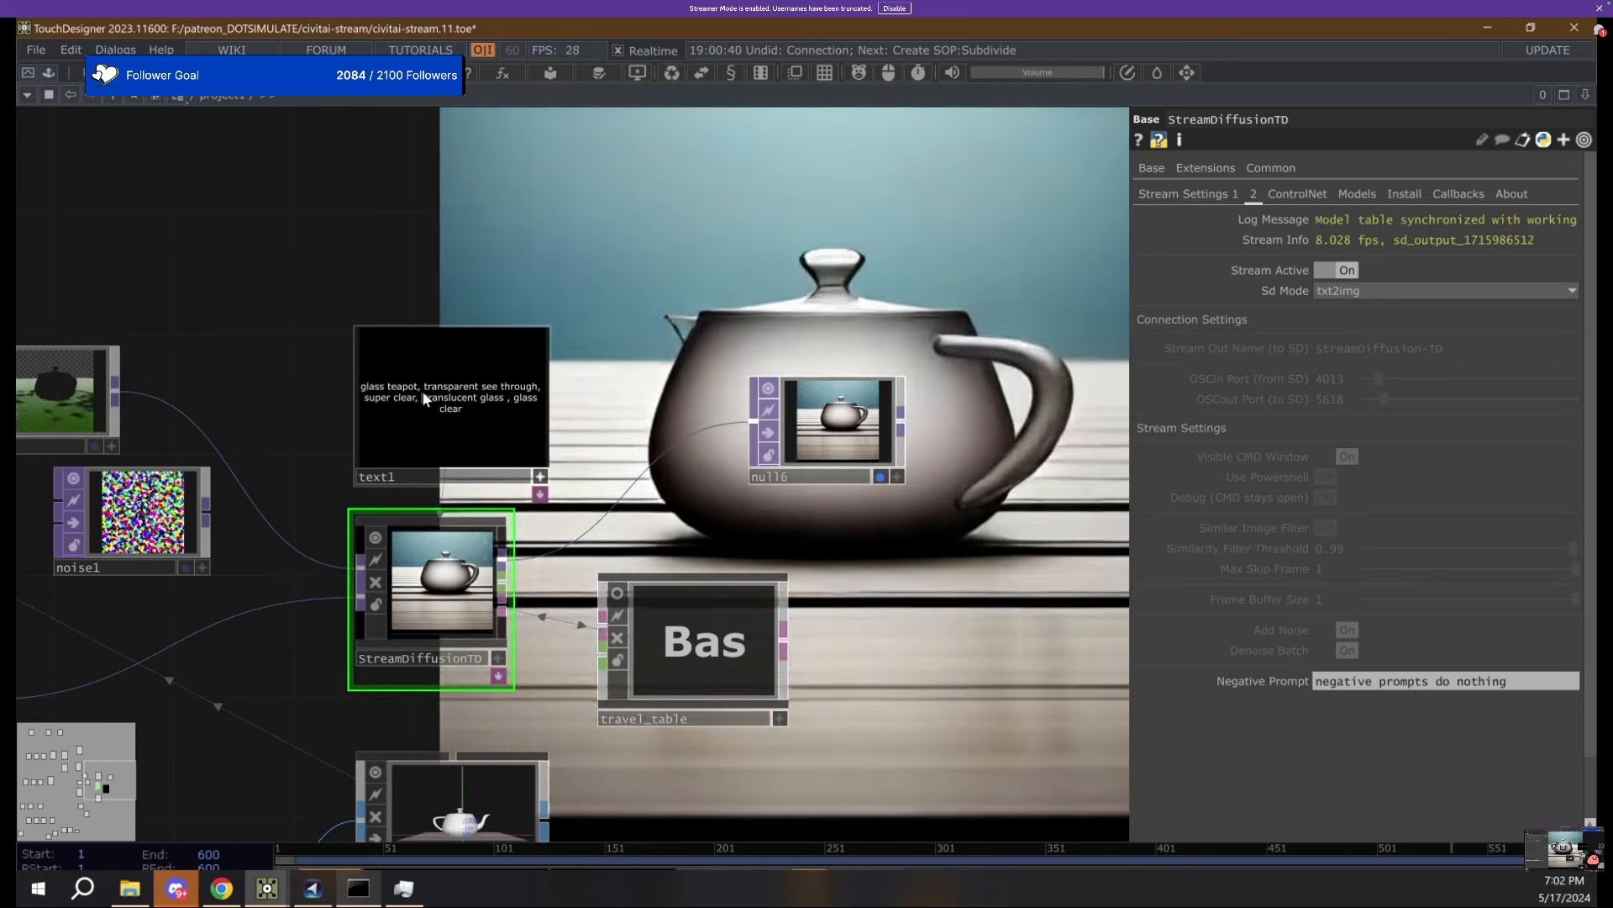
Add a second prompt block to StreamDiffusionTD with the text "sunset ocean waves, beach summer day,".
drag(861, 281, 852, 220)
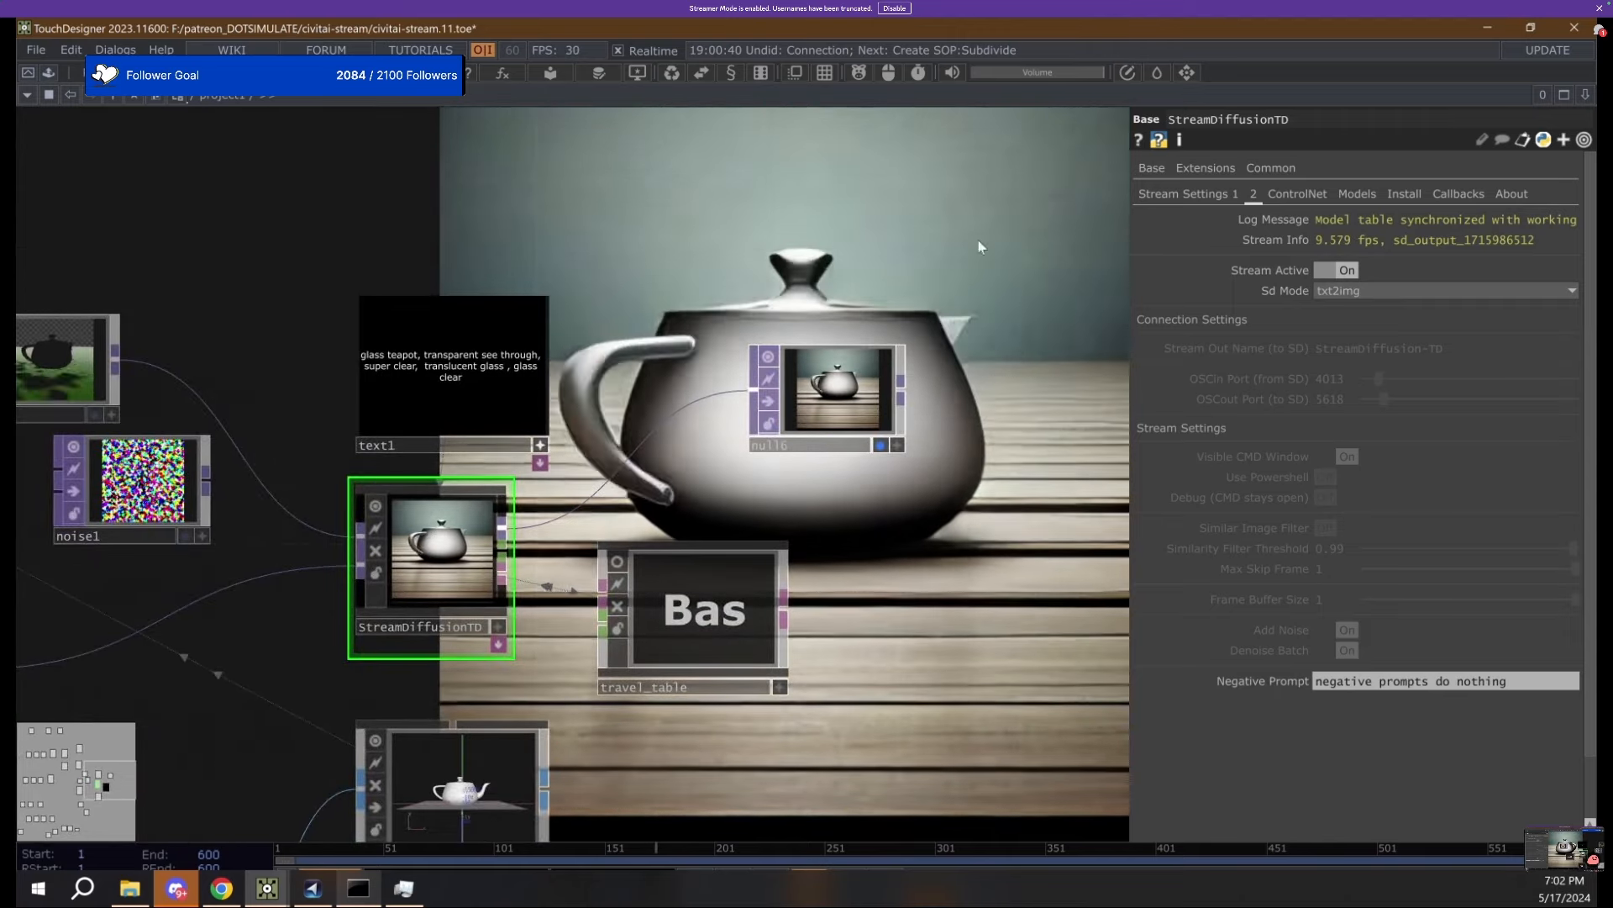
click(1202, 194)
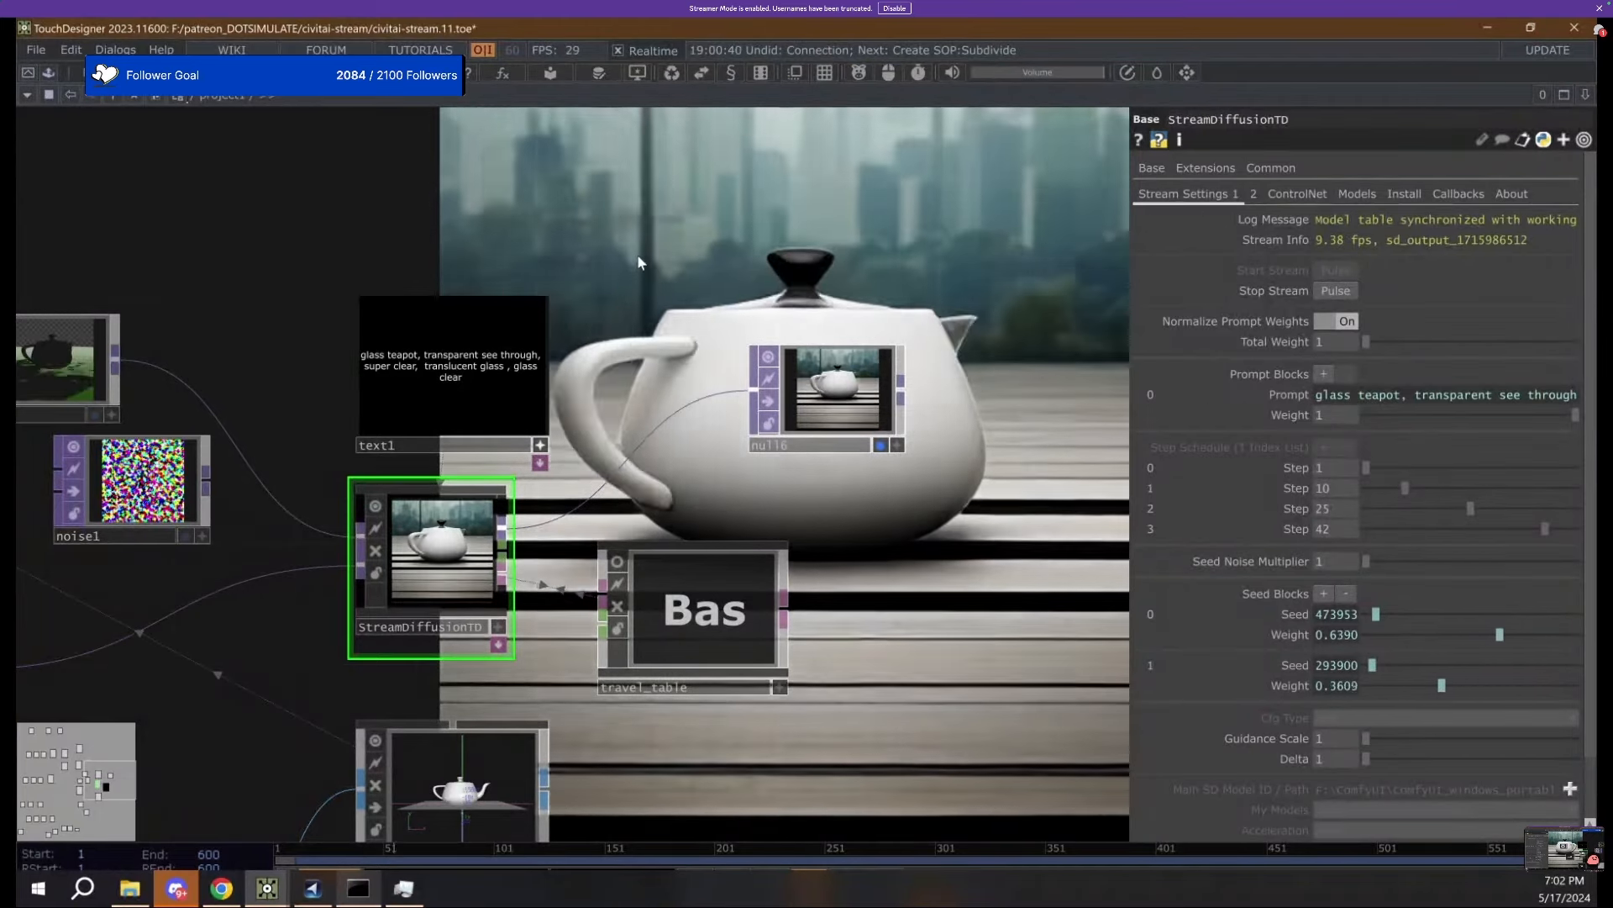
drag(628, 288, 596, 328)
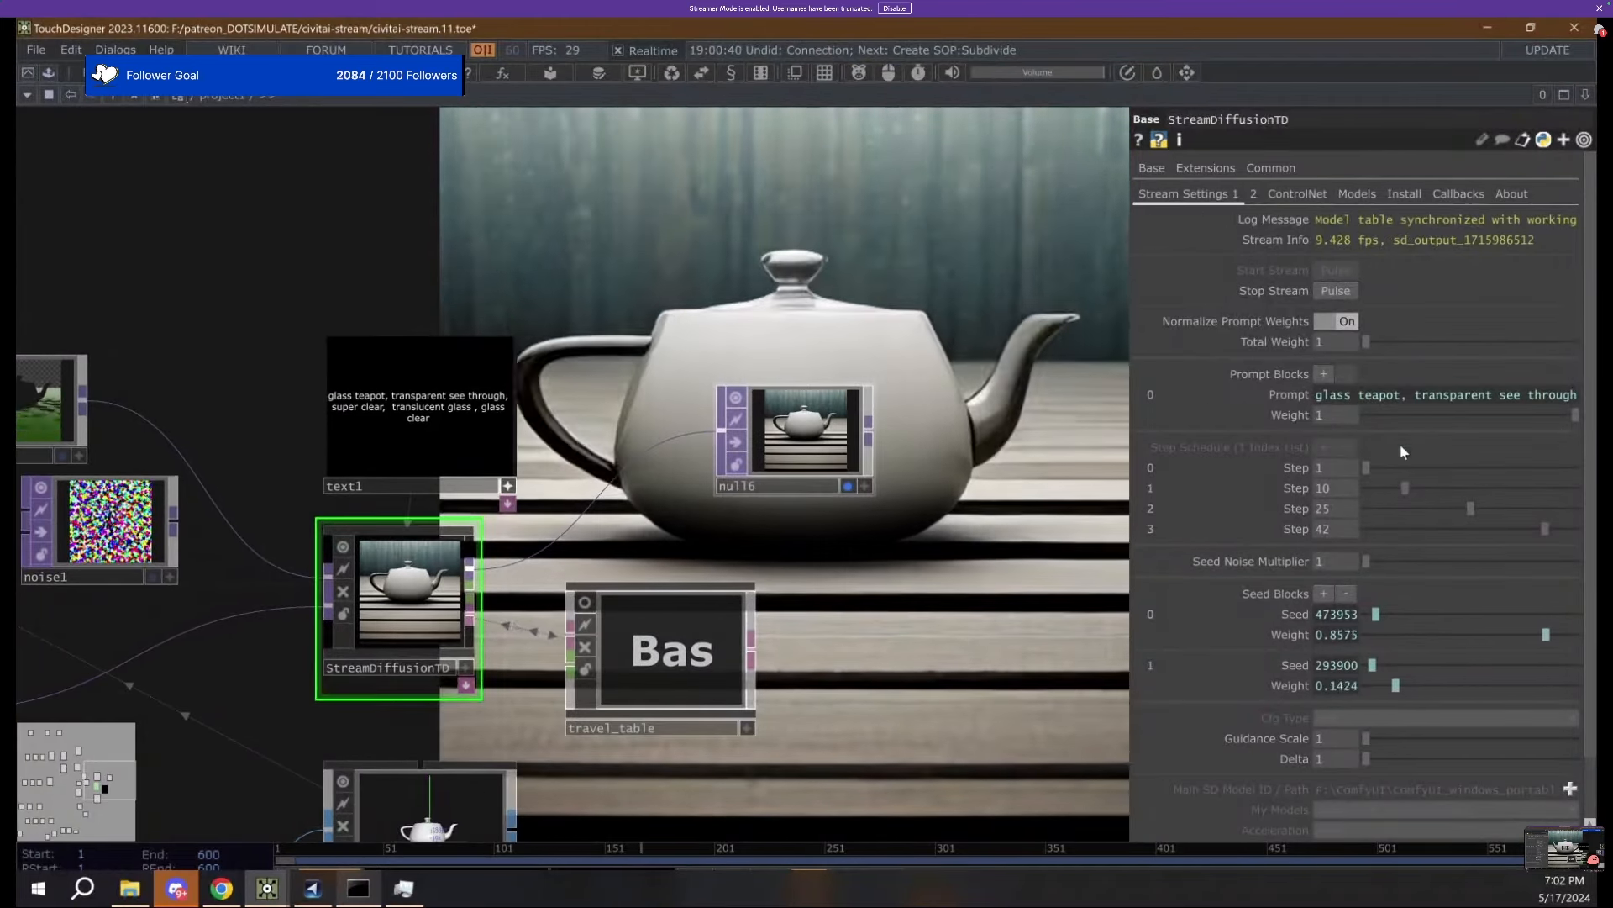
click(1324, 373)
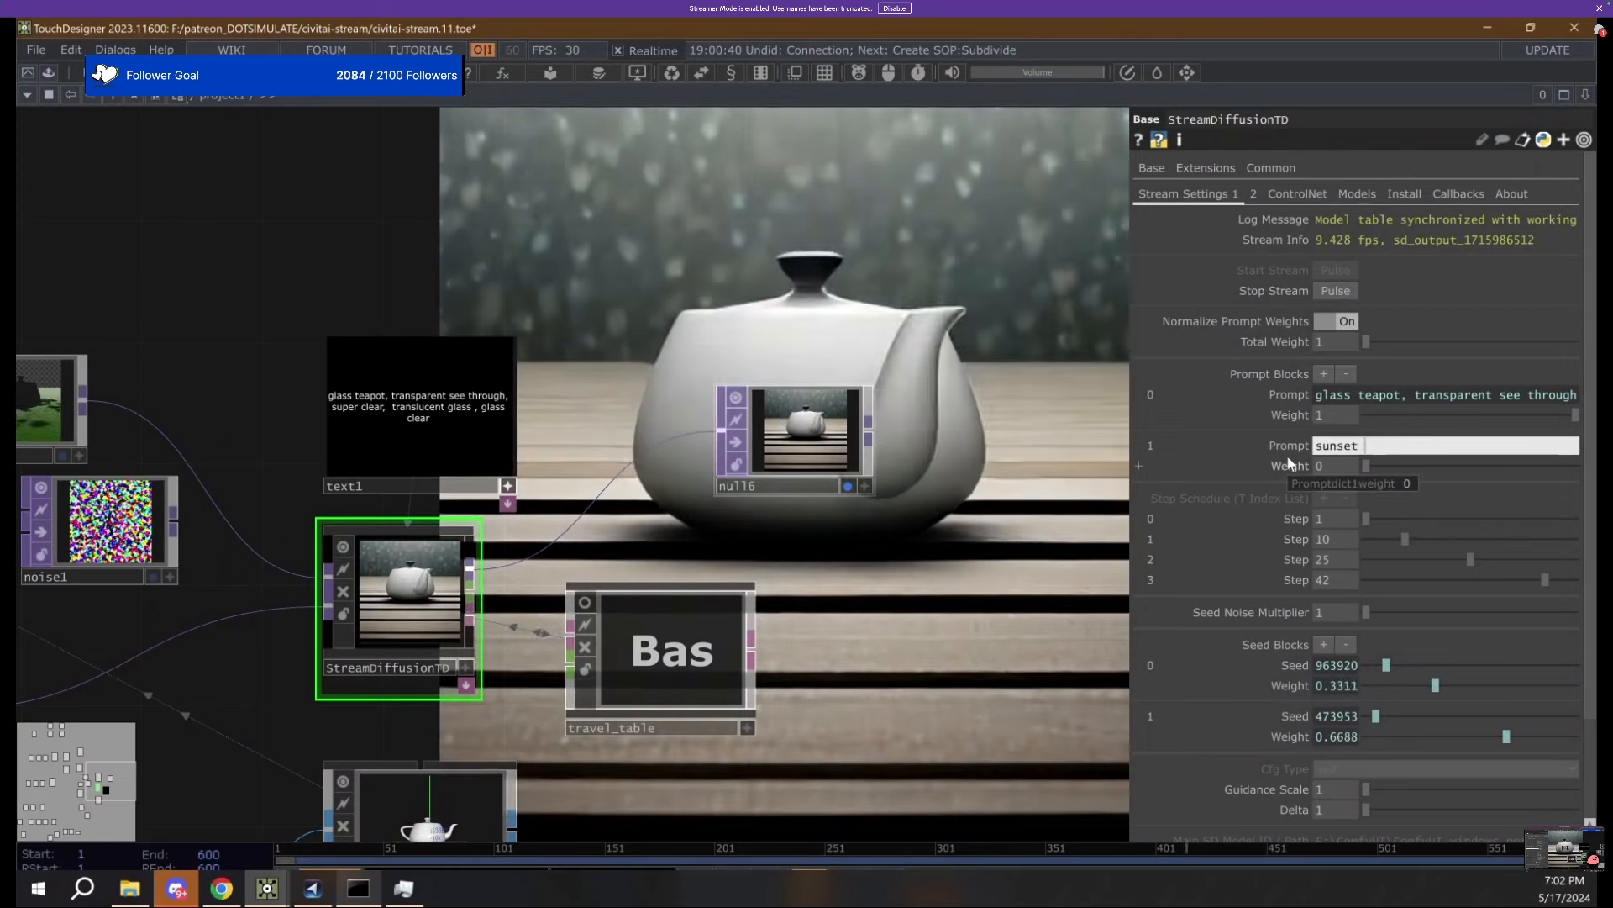
text(, beach summer day,)
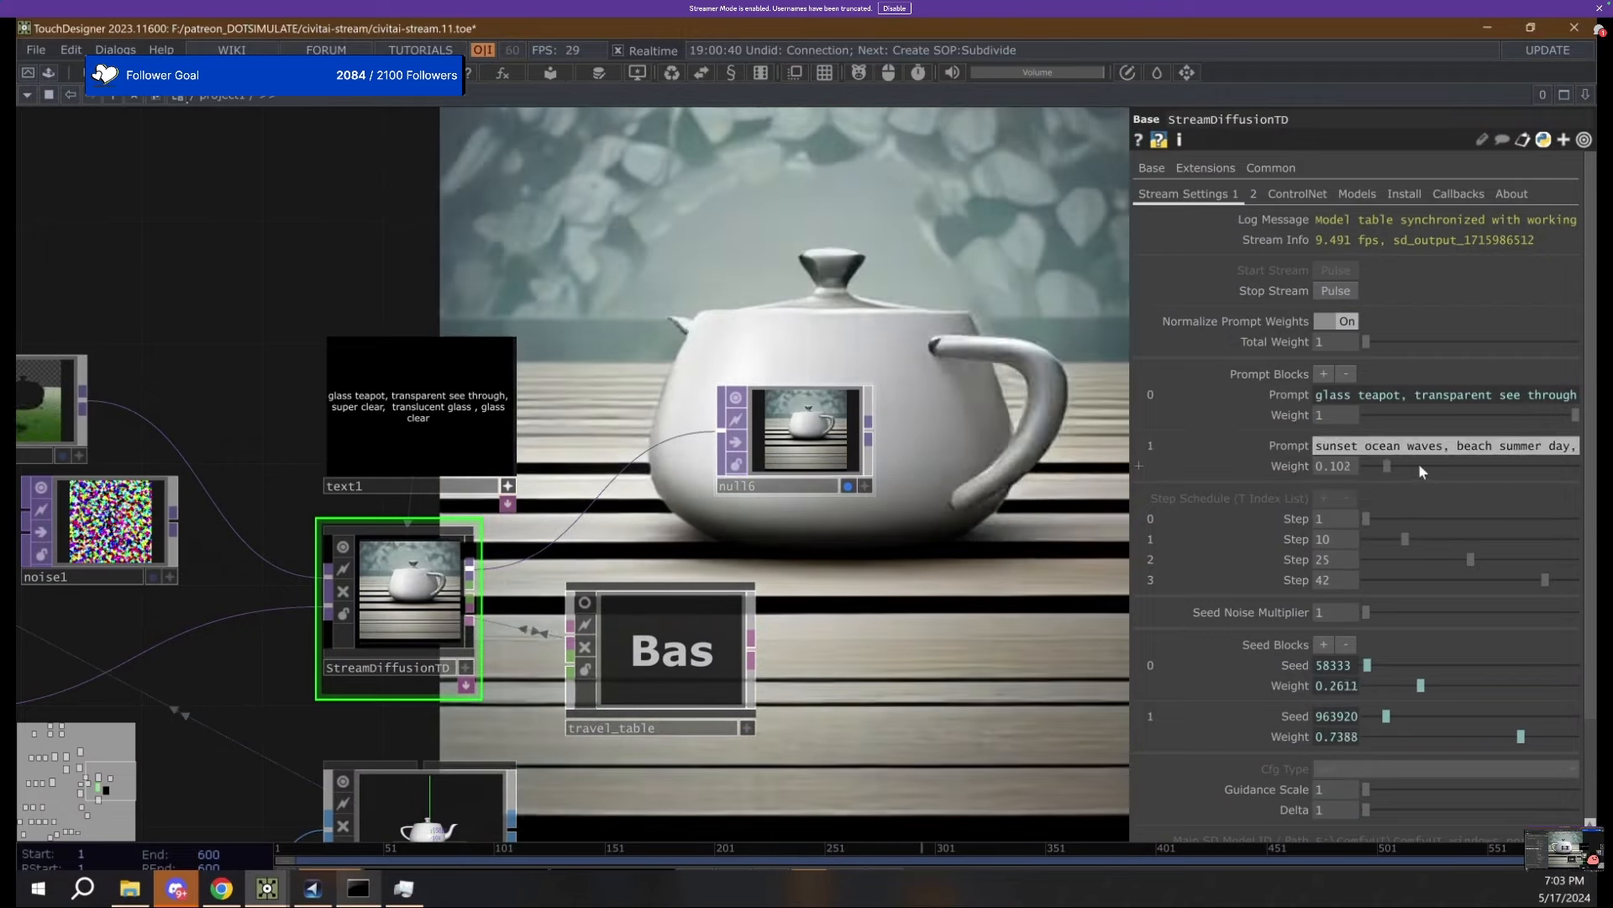
Set the sunset prompt's weight to 1 and lower the glass teapot prompt's weight to 0.
drag(1420, 466, 1576, 467)
drag(921, 255, 568, 280)
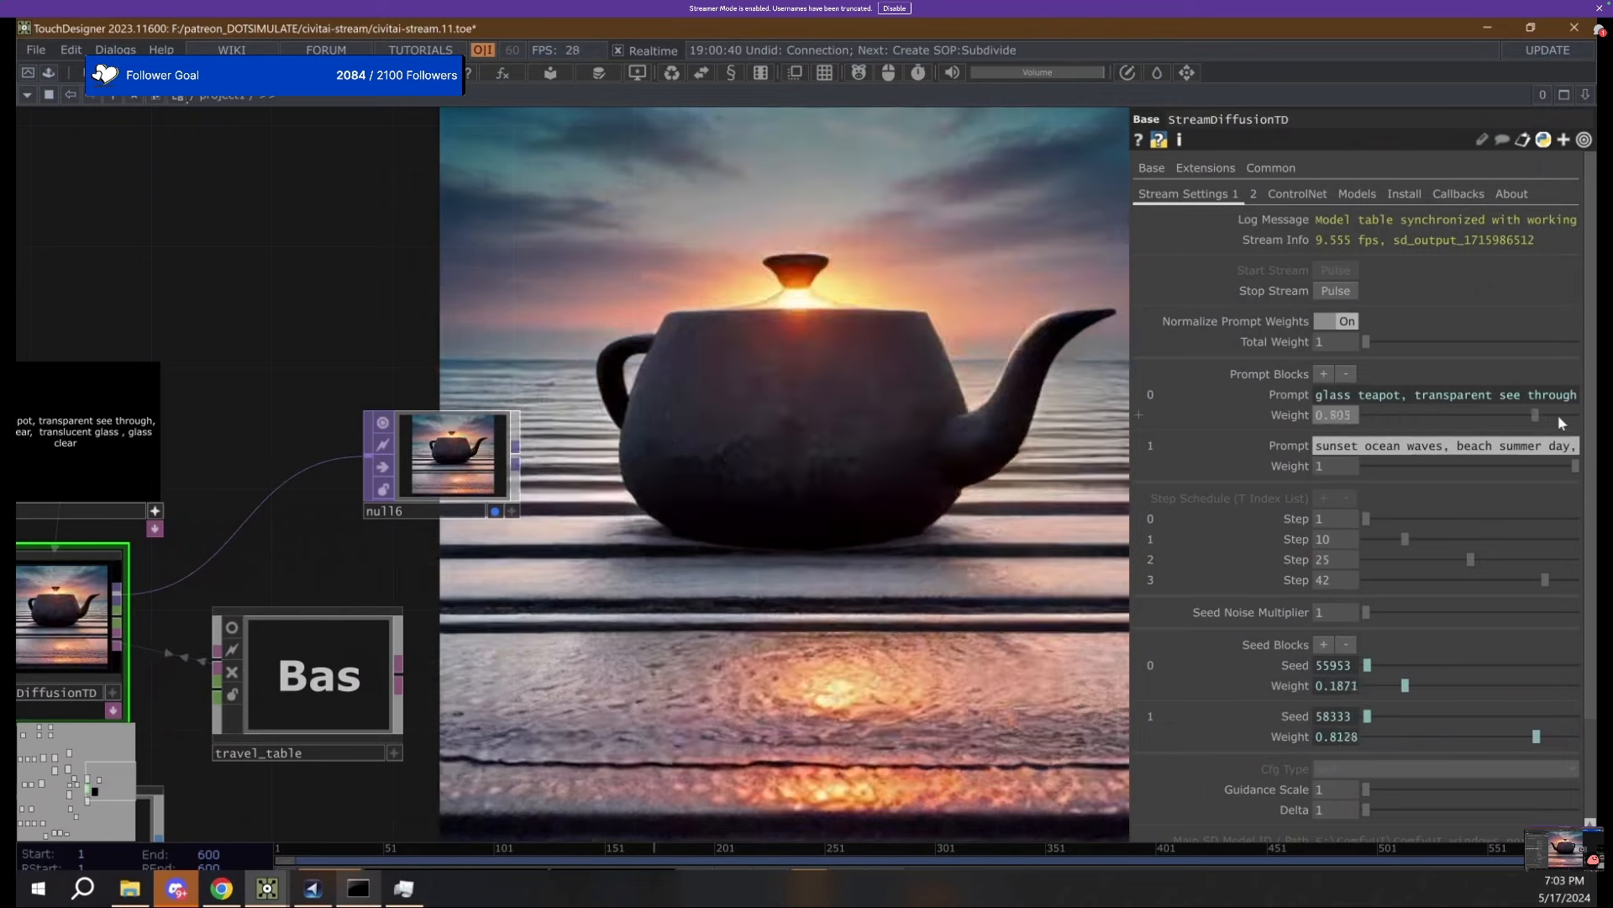
drag(1558, 415, 1594, 417)
drag(1530, 468, 1572, 420)
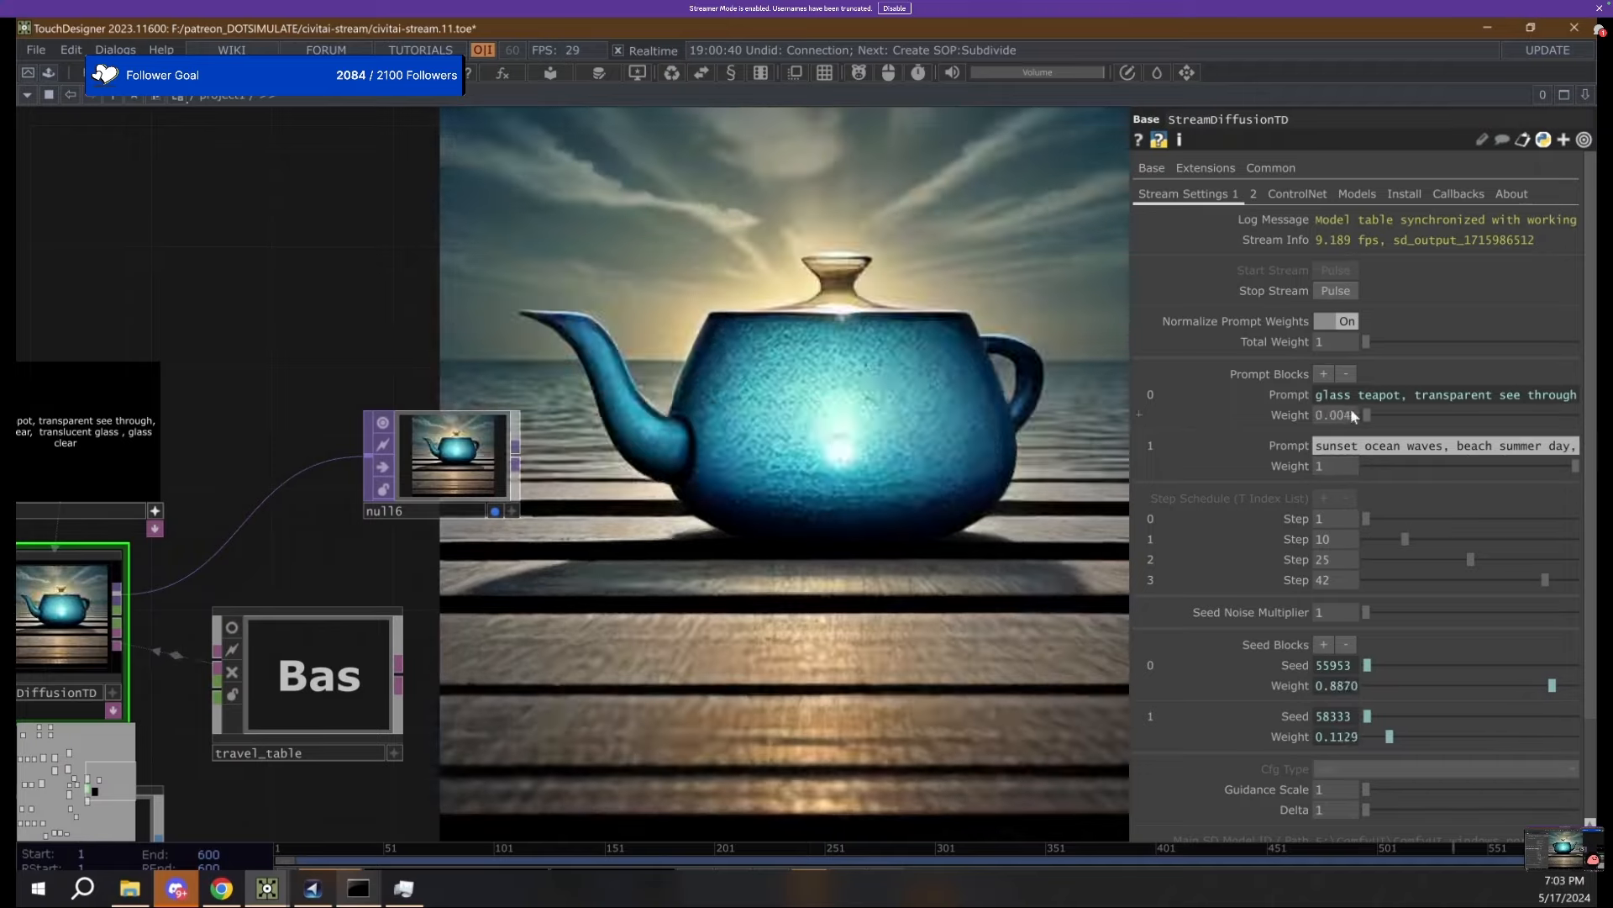
drag(1355, 416, 462, 361)
Set Auto Control of the travel_table node to 1 and check the seed blocks in StreamDiffusionTD.
scroll(767, 290, down, 5)
drag(561, 360, 660, 296)
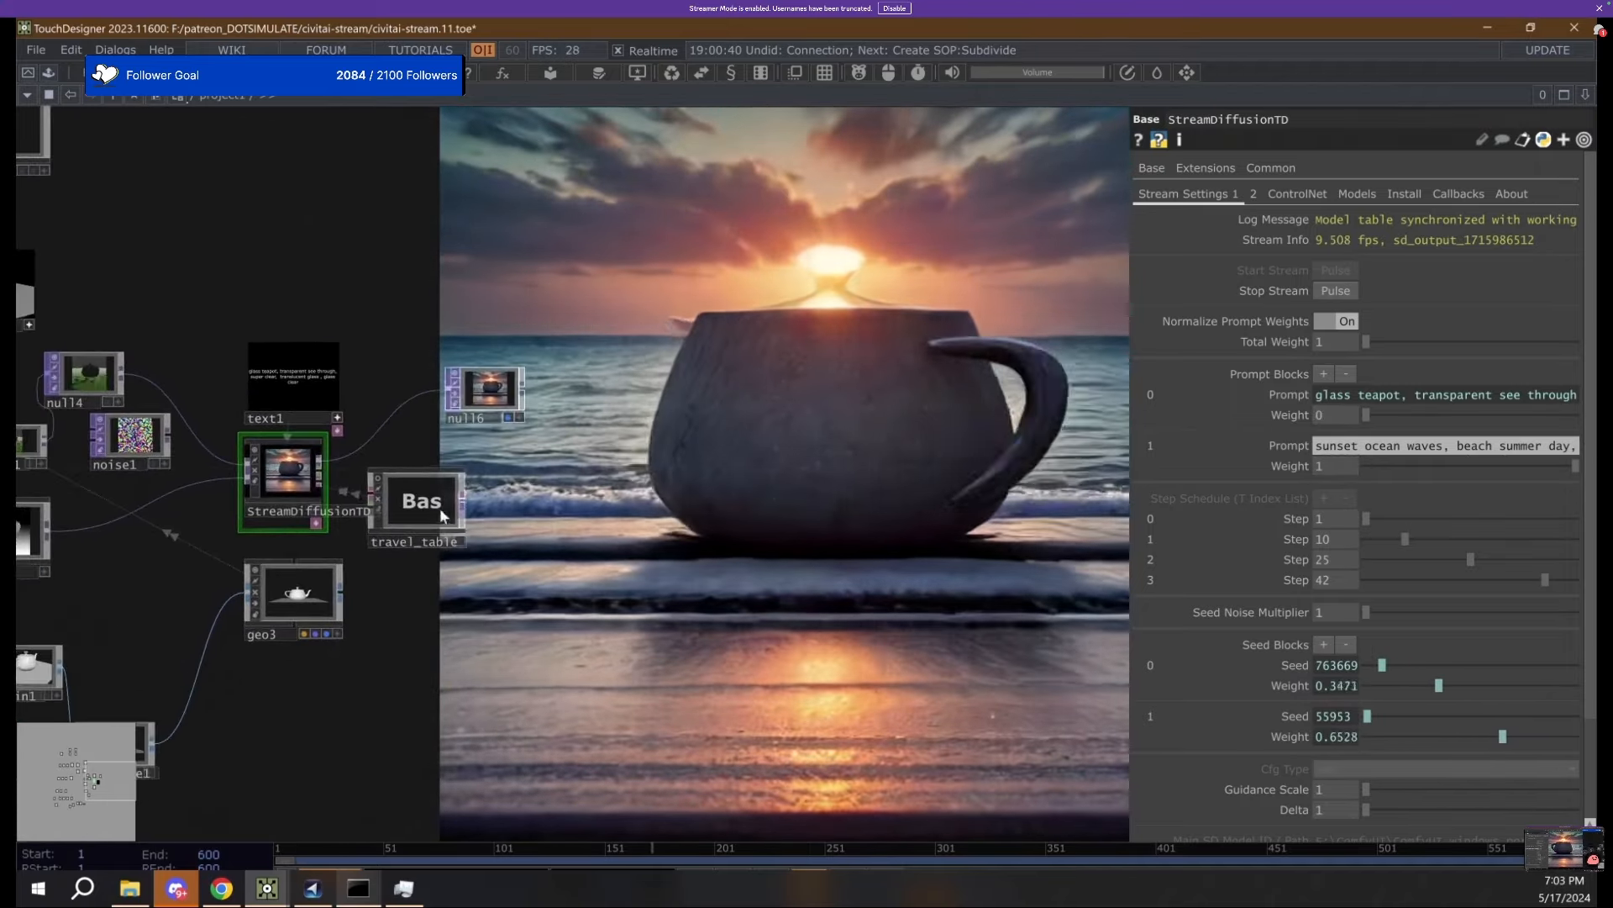
click(431, 507)
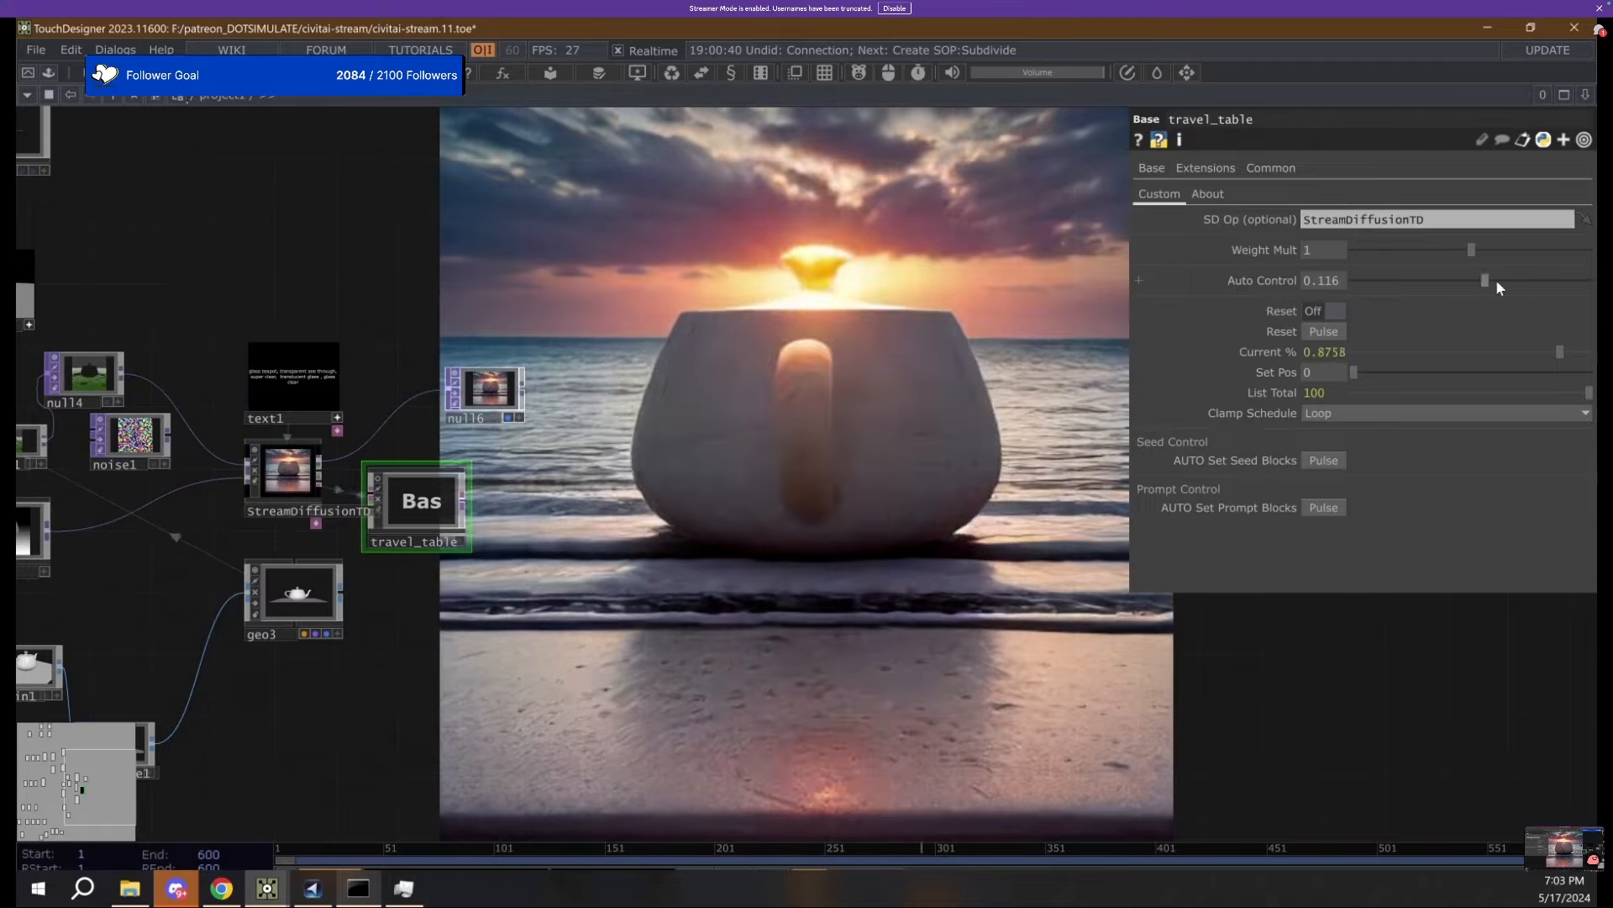
drag(1496, 281, 1590, 281)
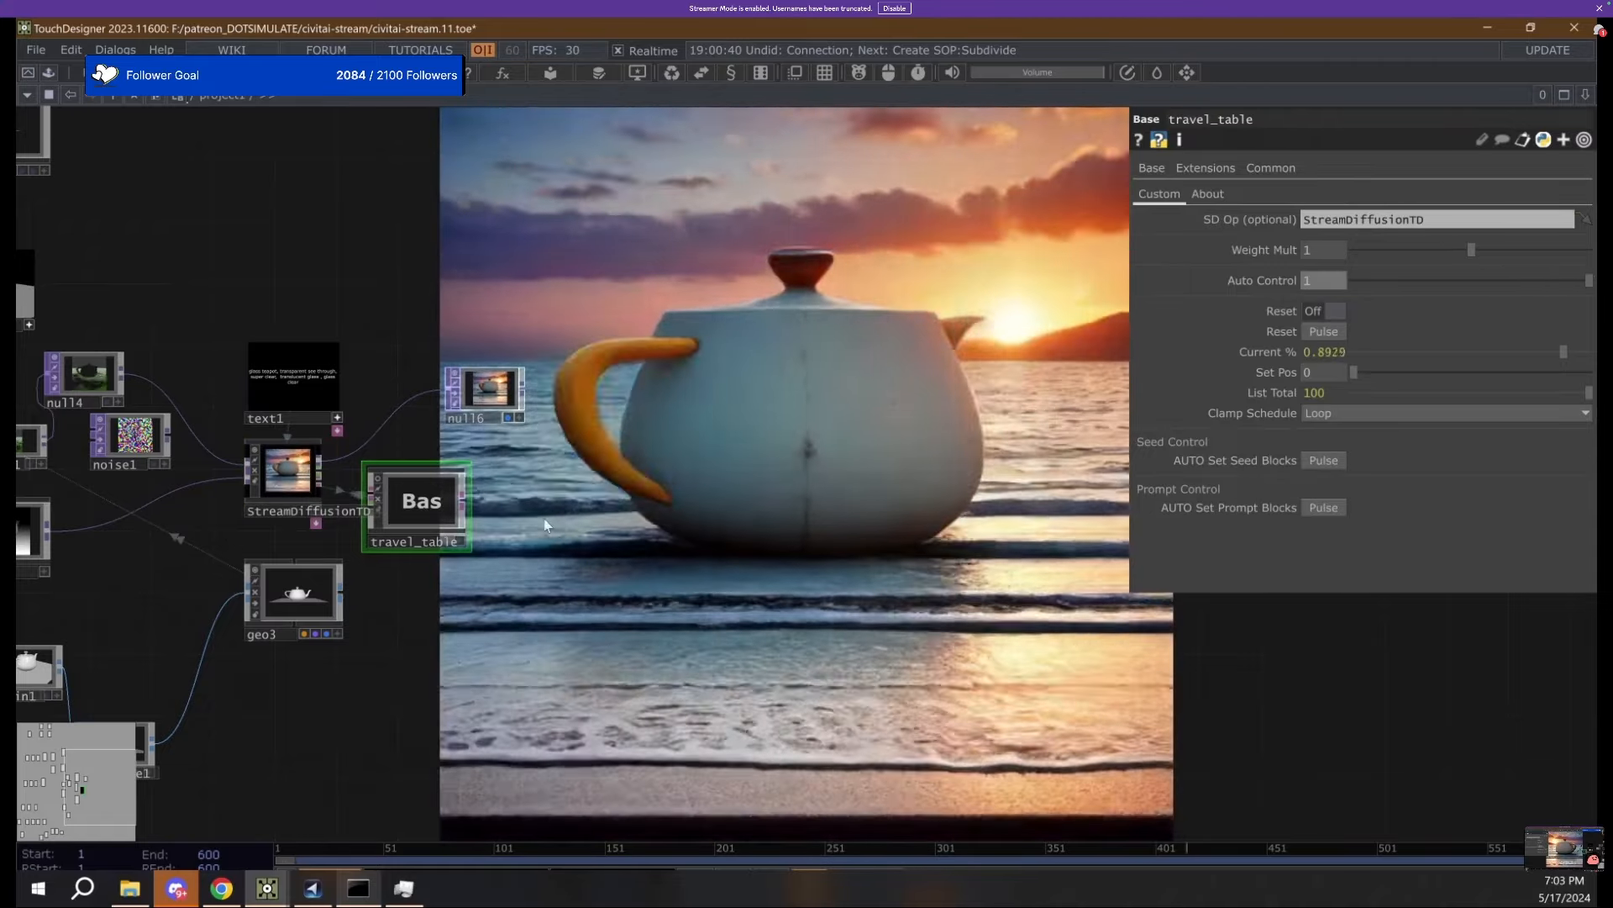
click(284, 473)
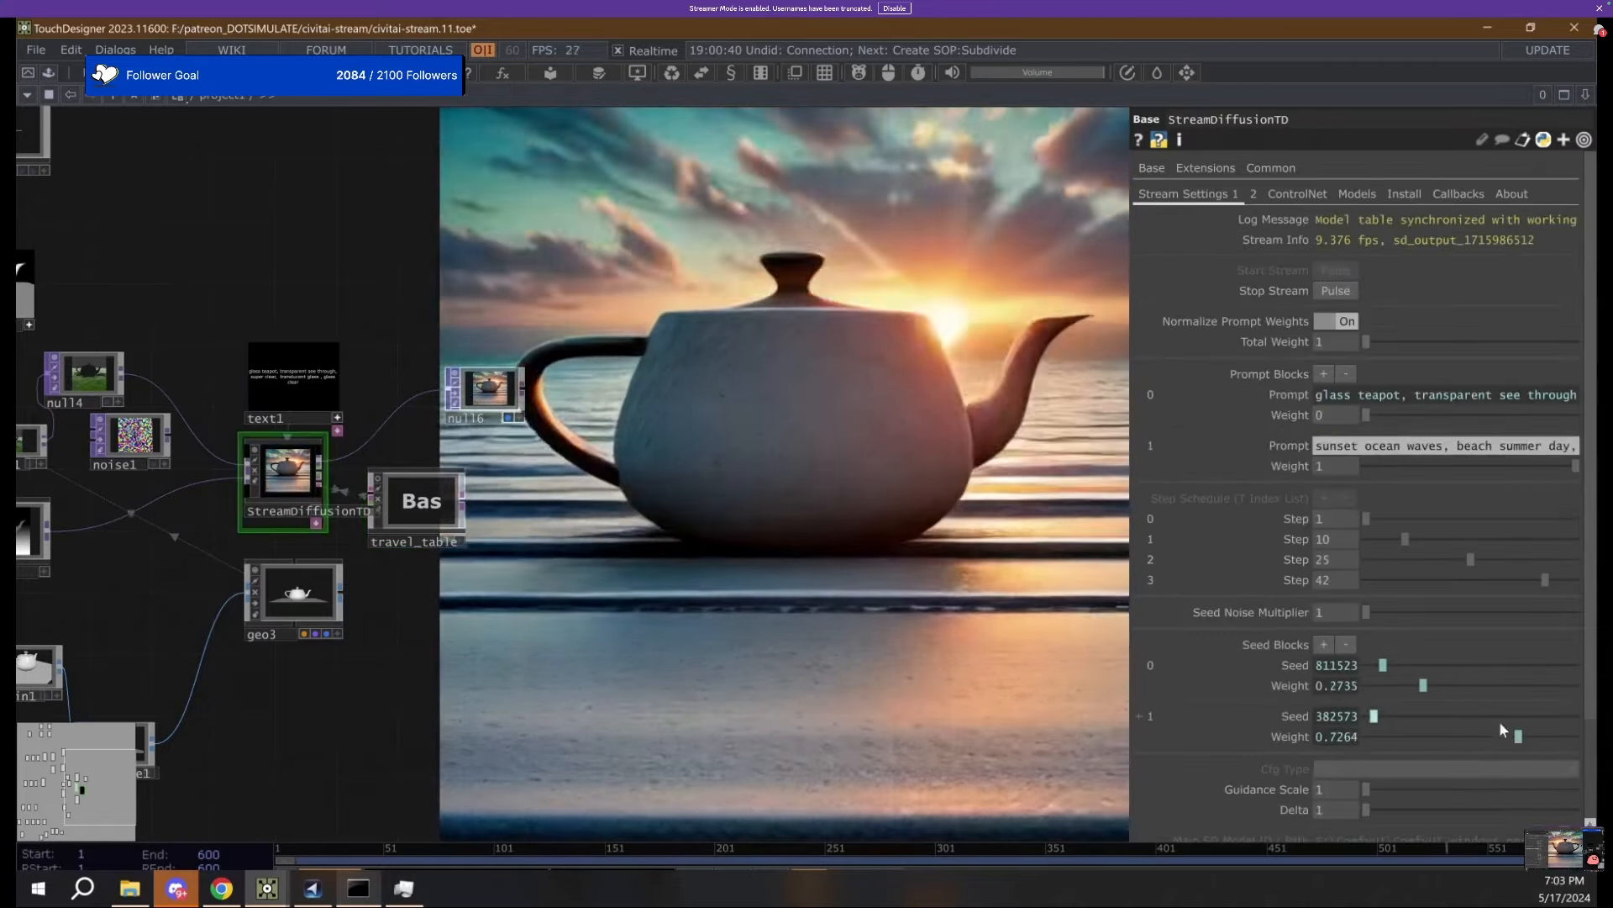
drag(618, 433, 502, 445)
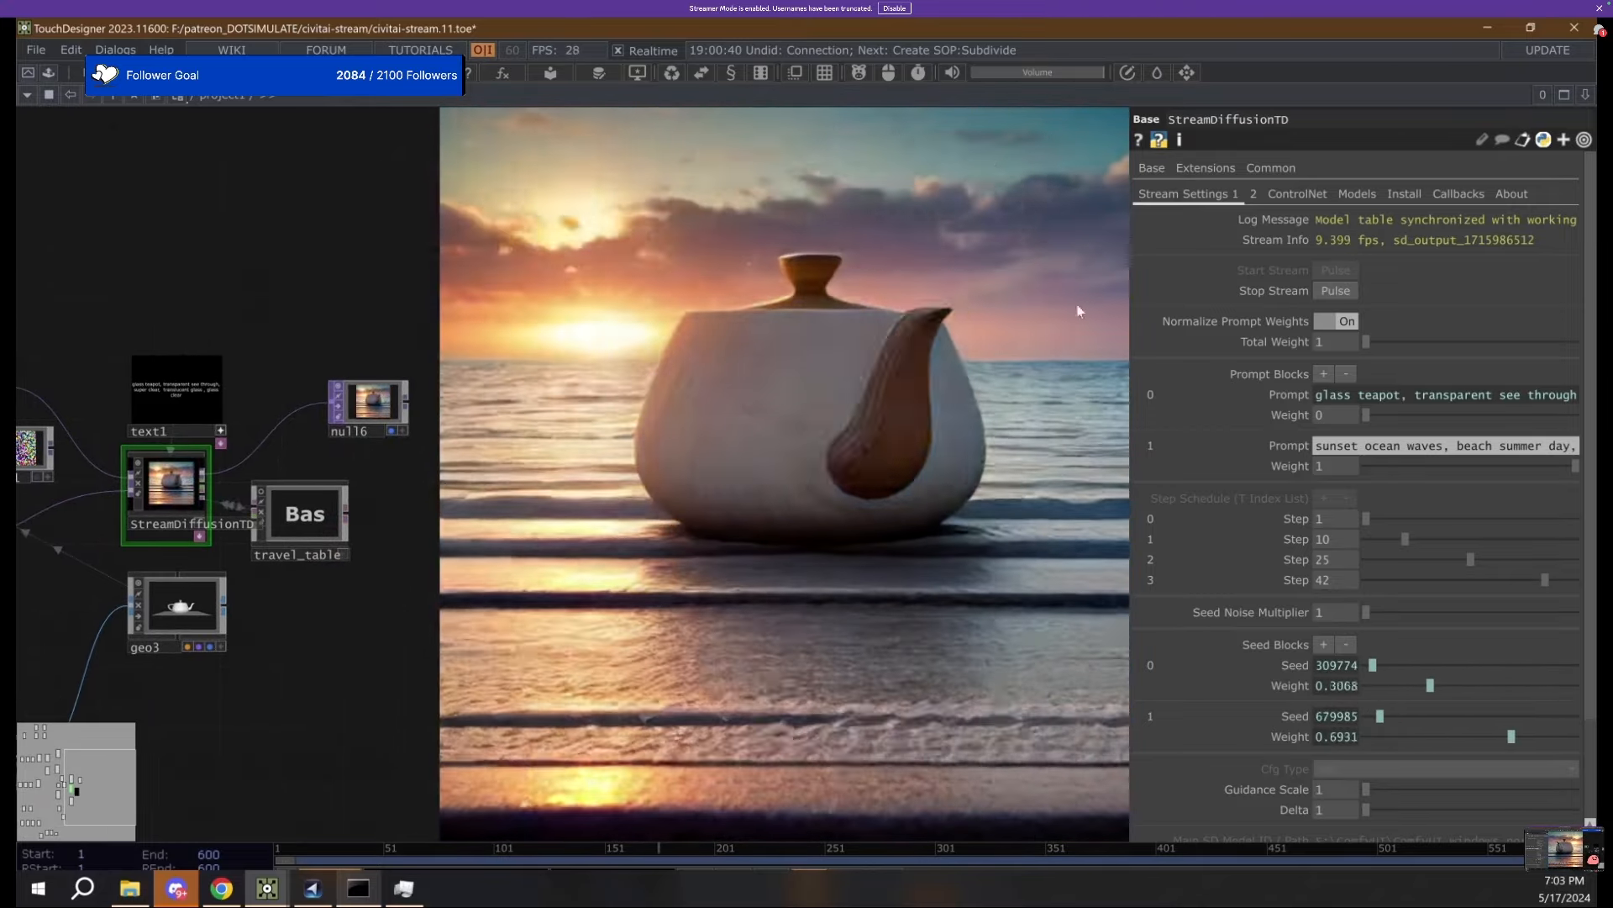
Set Auto Control of the travel_table node to 5.
click(311, 519)
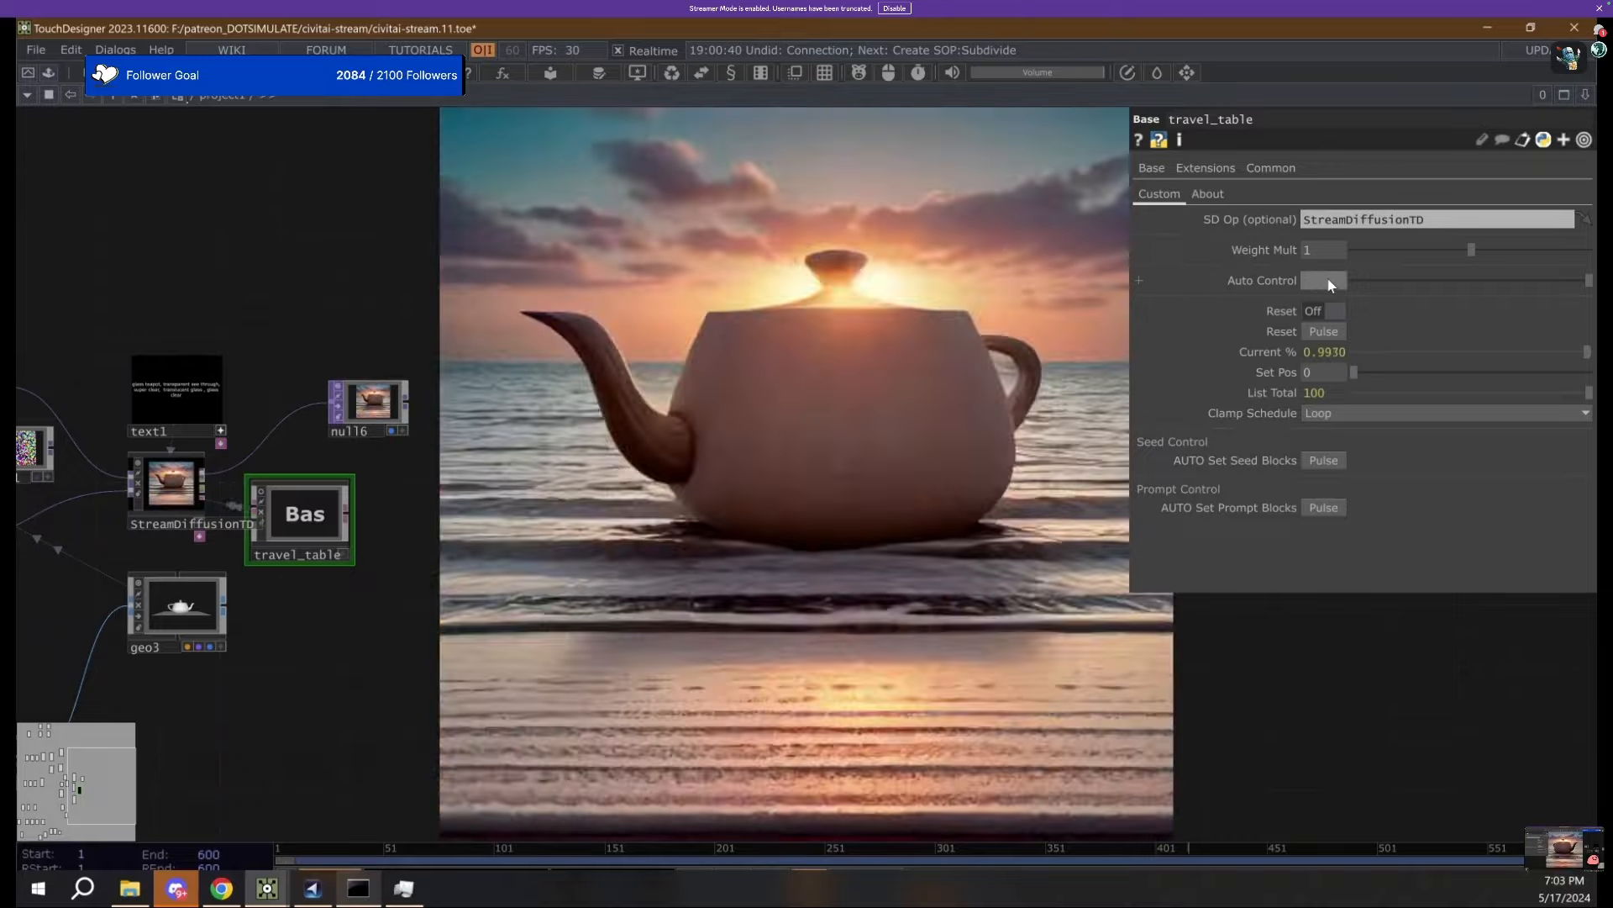
text(5)
key(Return)
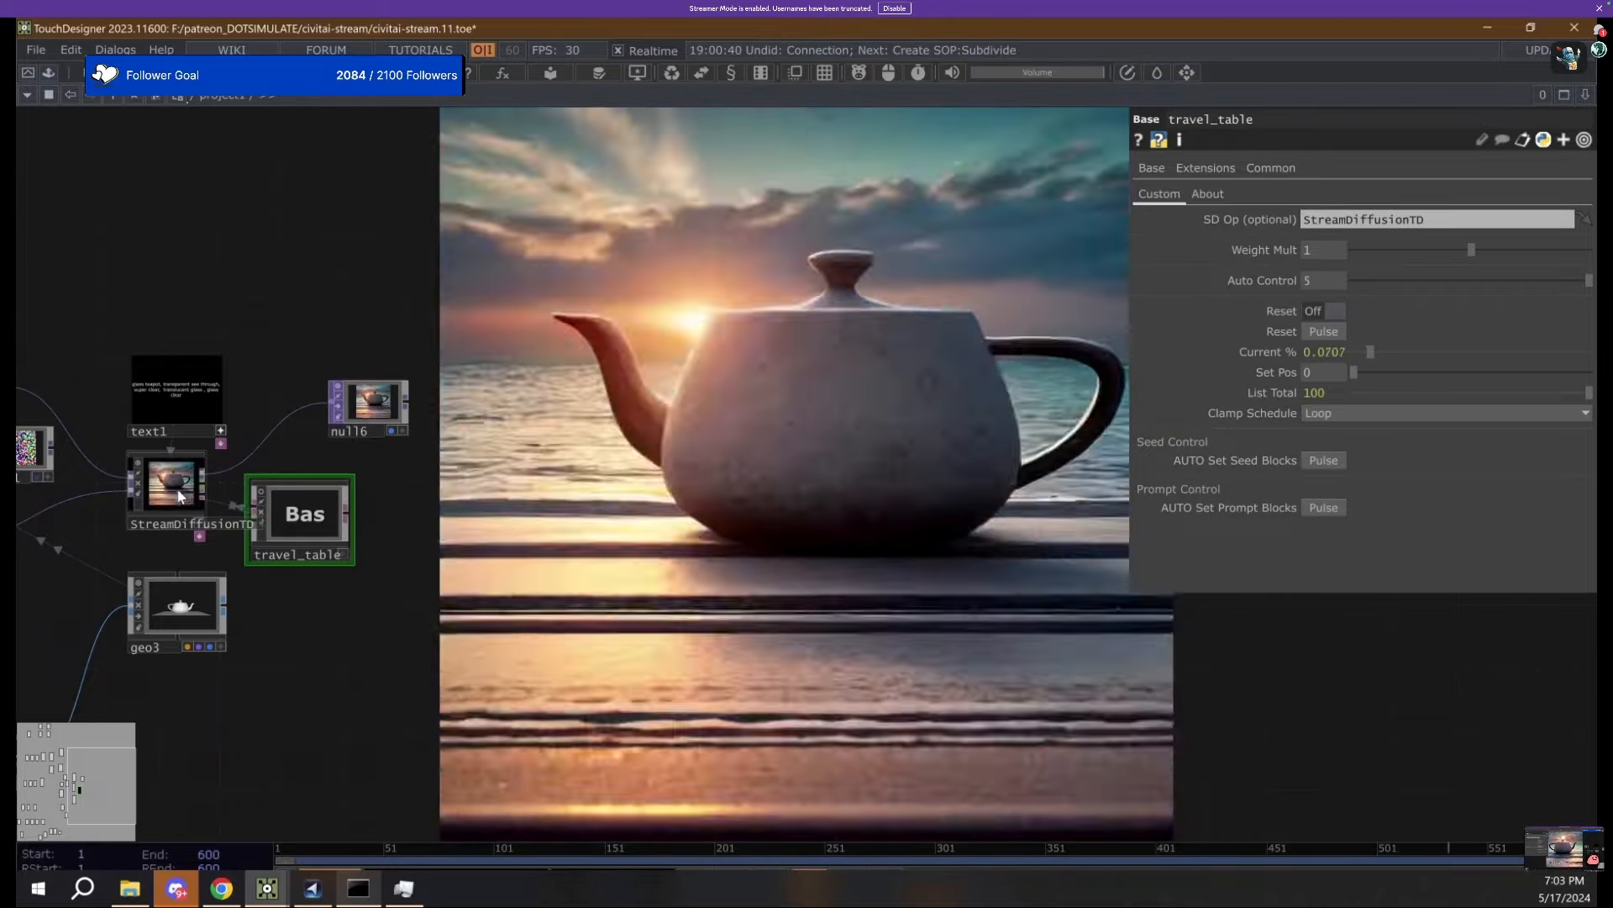
Inspect StreamDiffusionTD's seed blocks, view the teapot output with the parameters briefly hidden, and show the wider network.
click(180, 496)
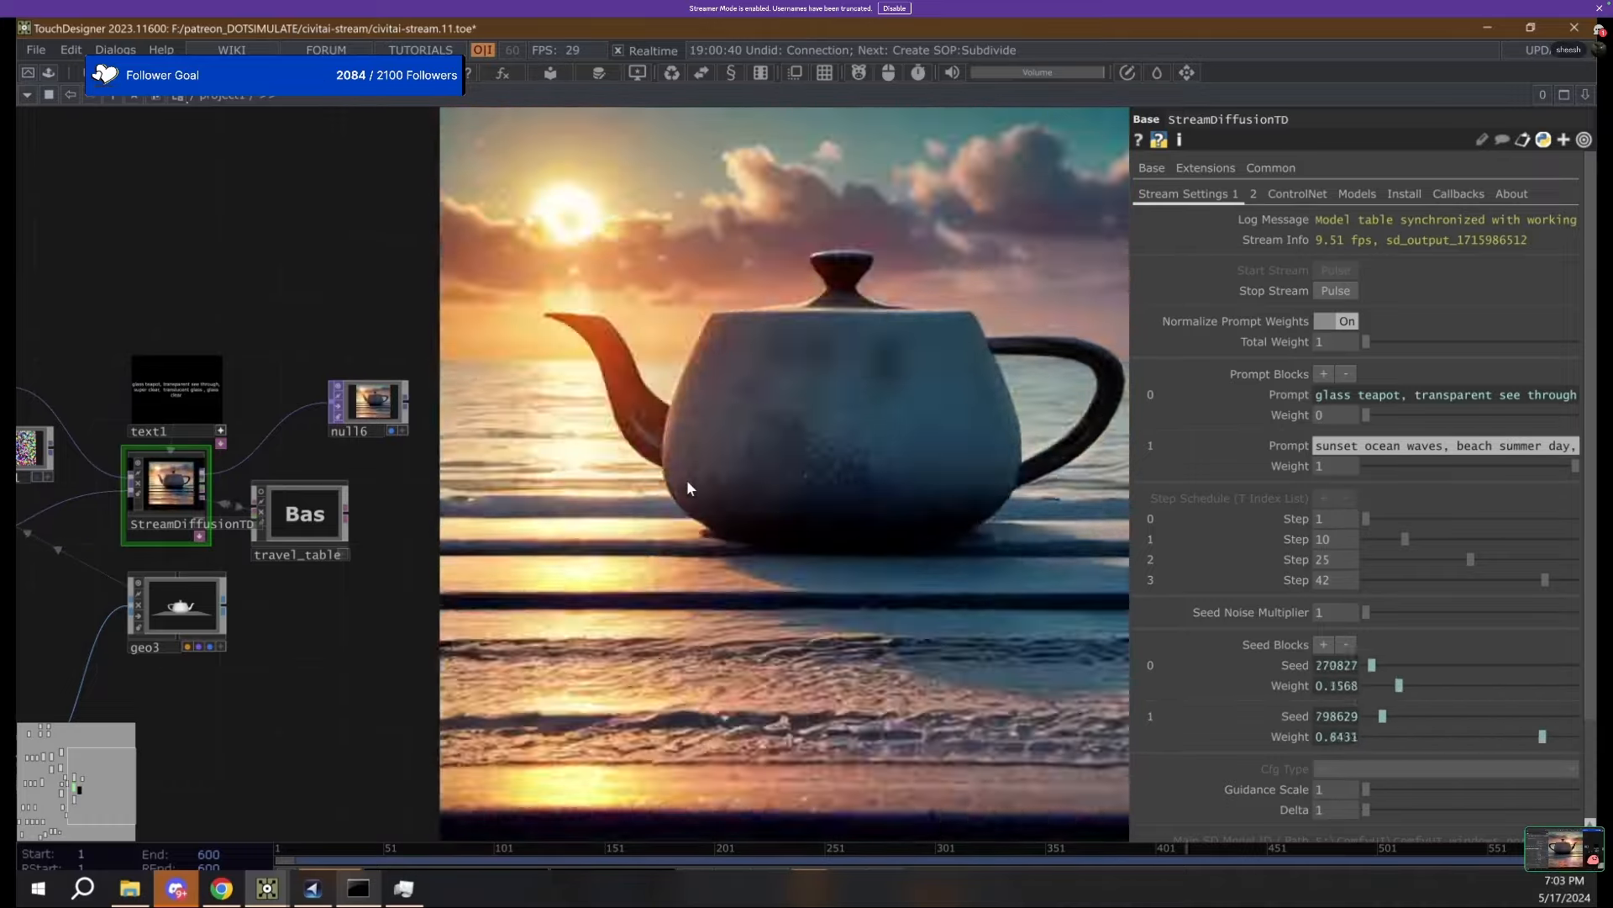
key(p)
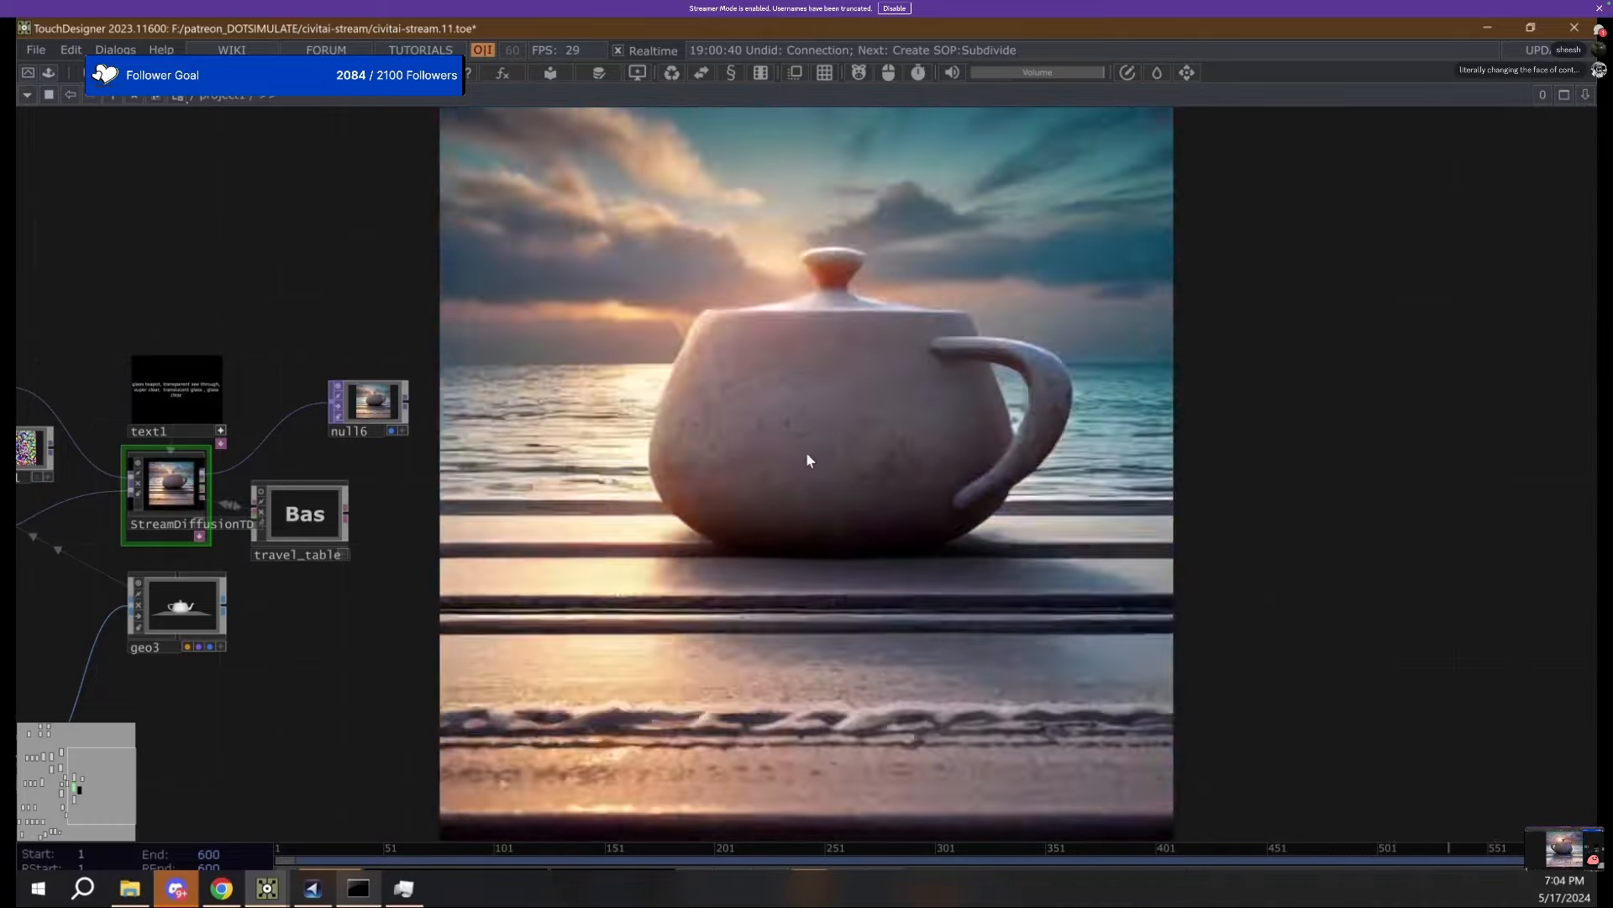
key(p)
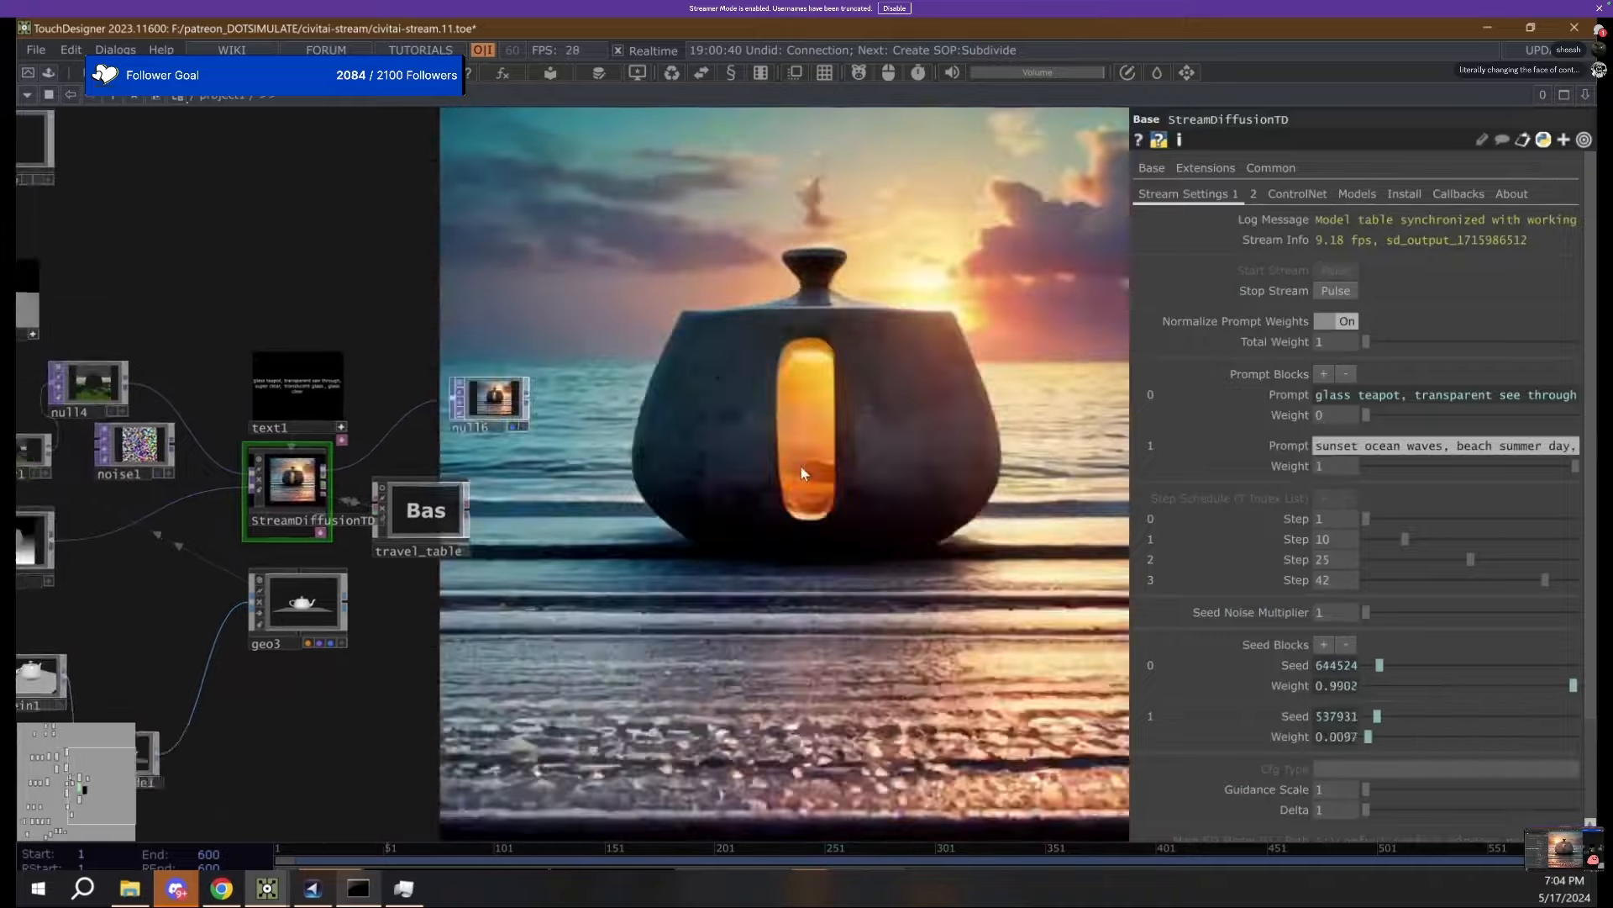
scroll(800, 466, down, 4)
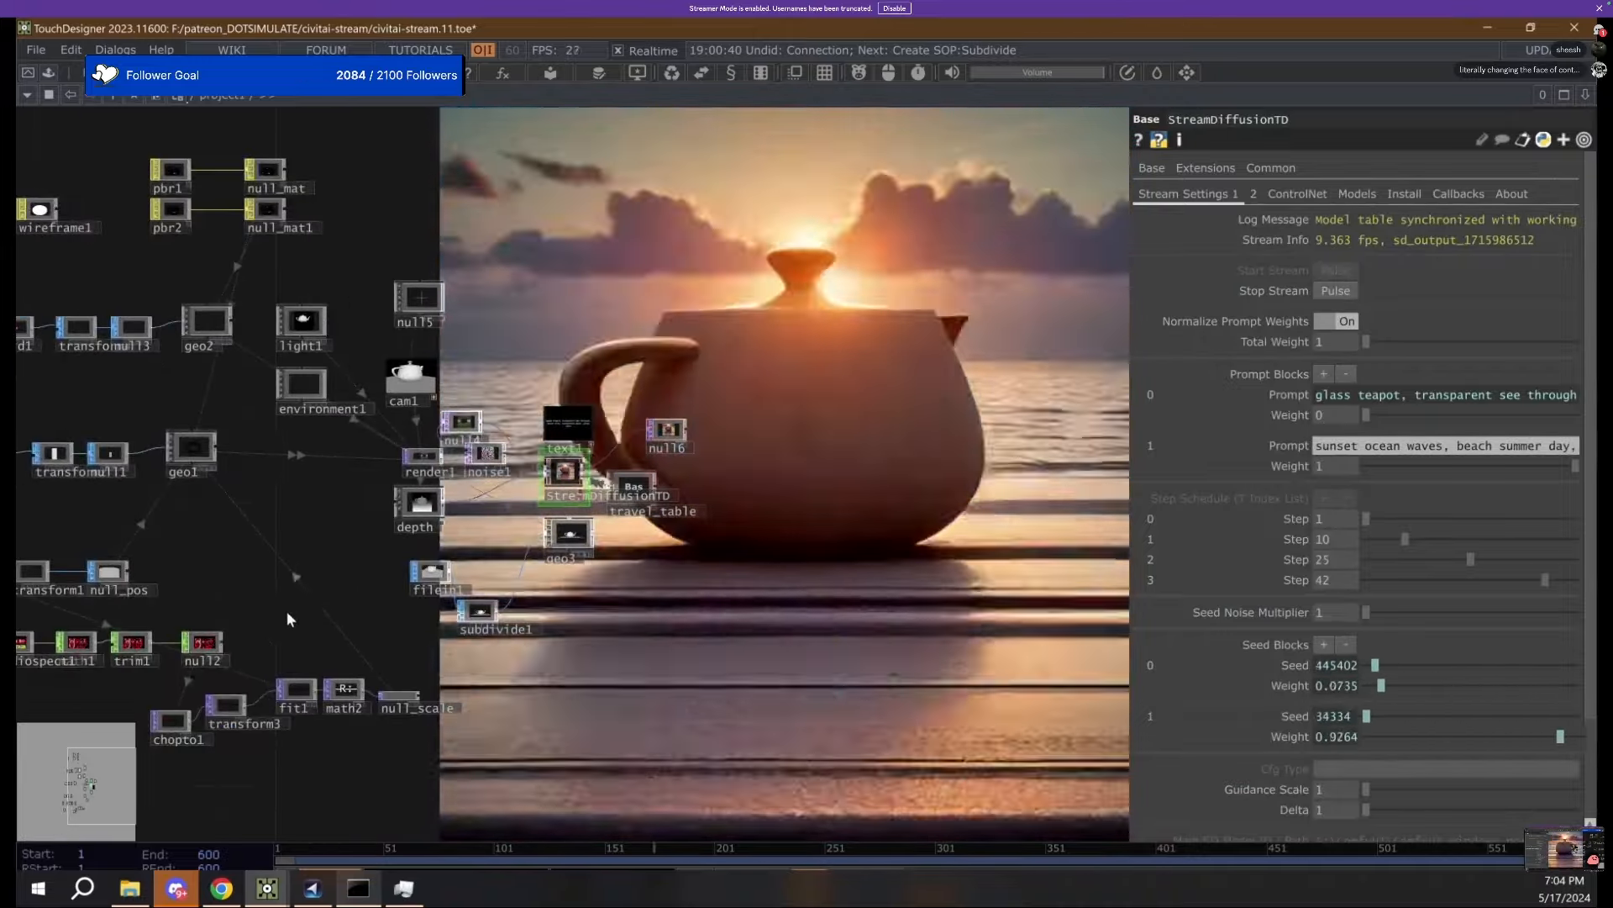
Examine the filein1 teapot source and the subdivide1 node that feed geo3.
scroll(395, 607, up, 5)
drag(364, 563, 605, 673)
scroll(656, 688, down, 4)
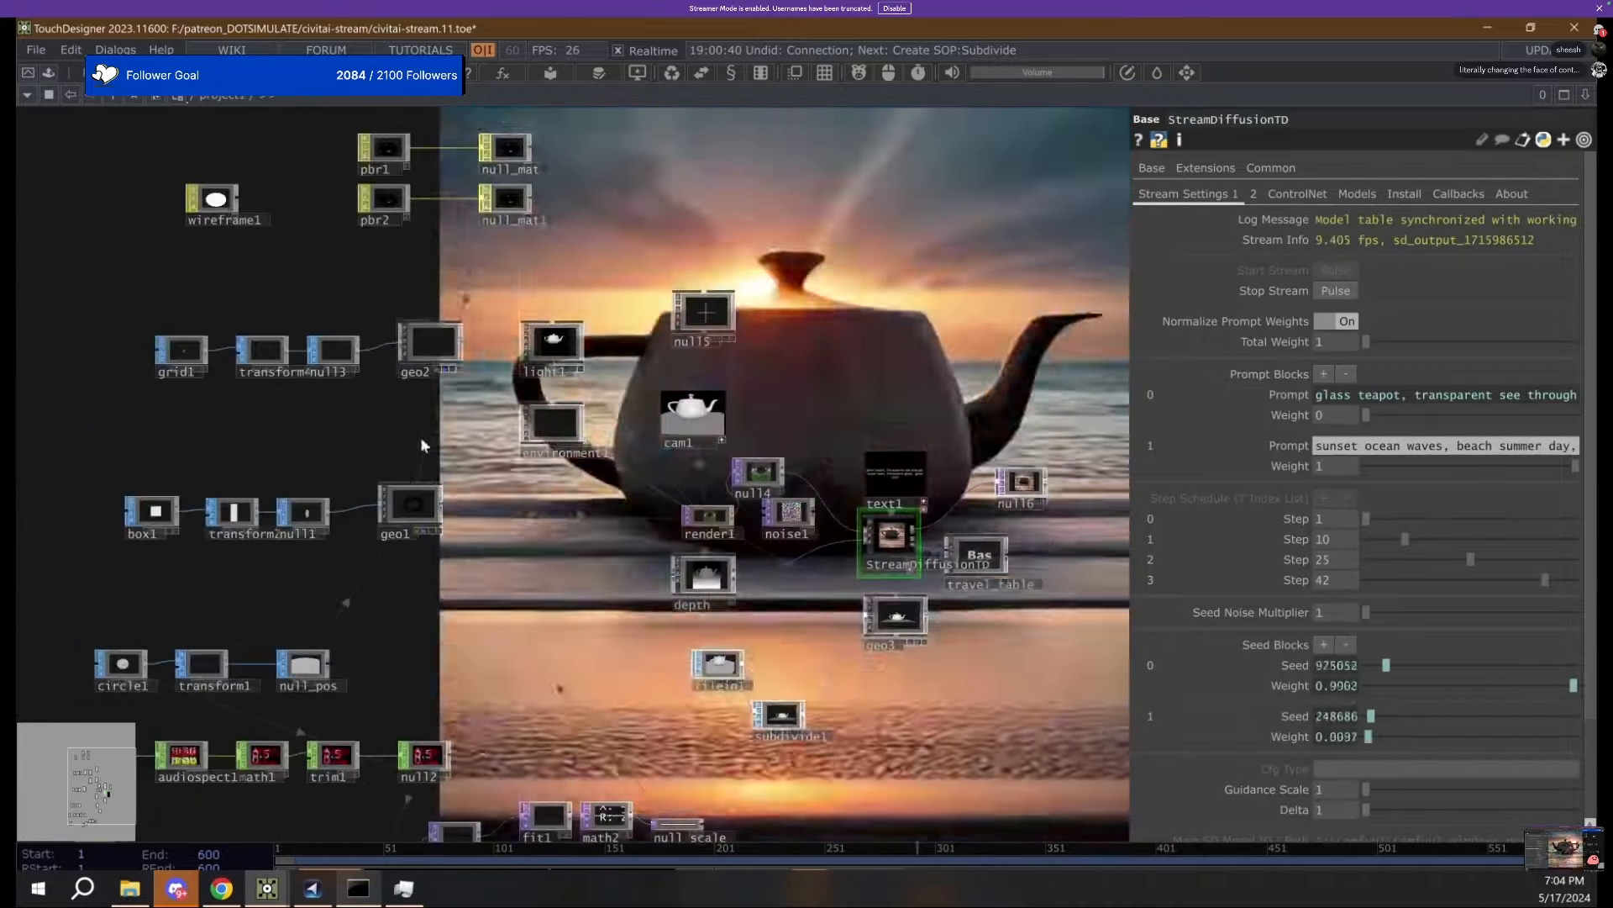
scroll(641, 514, up, 5)
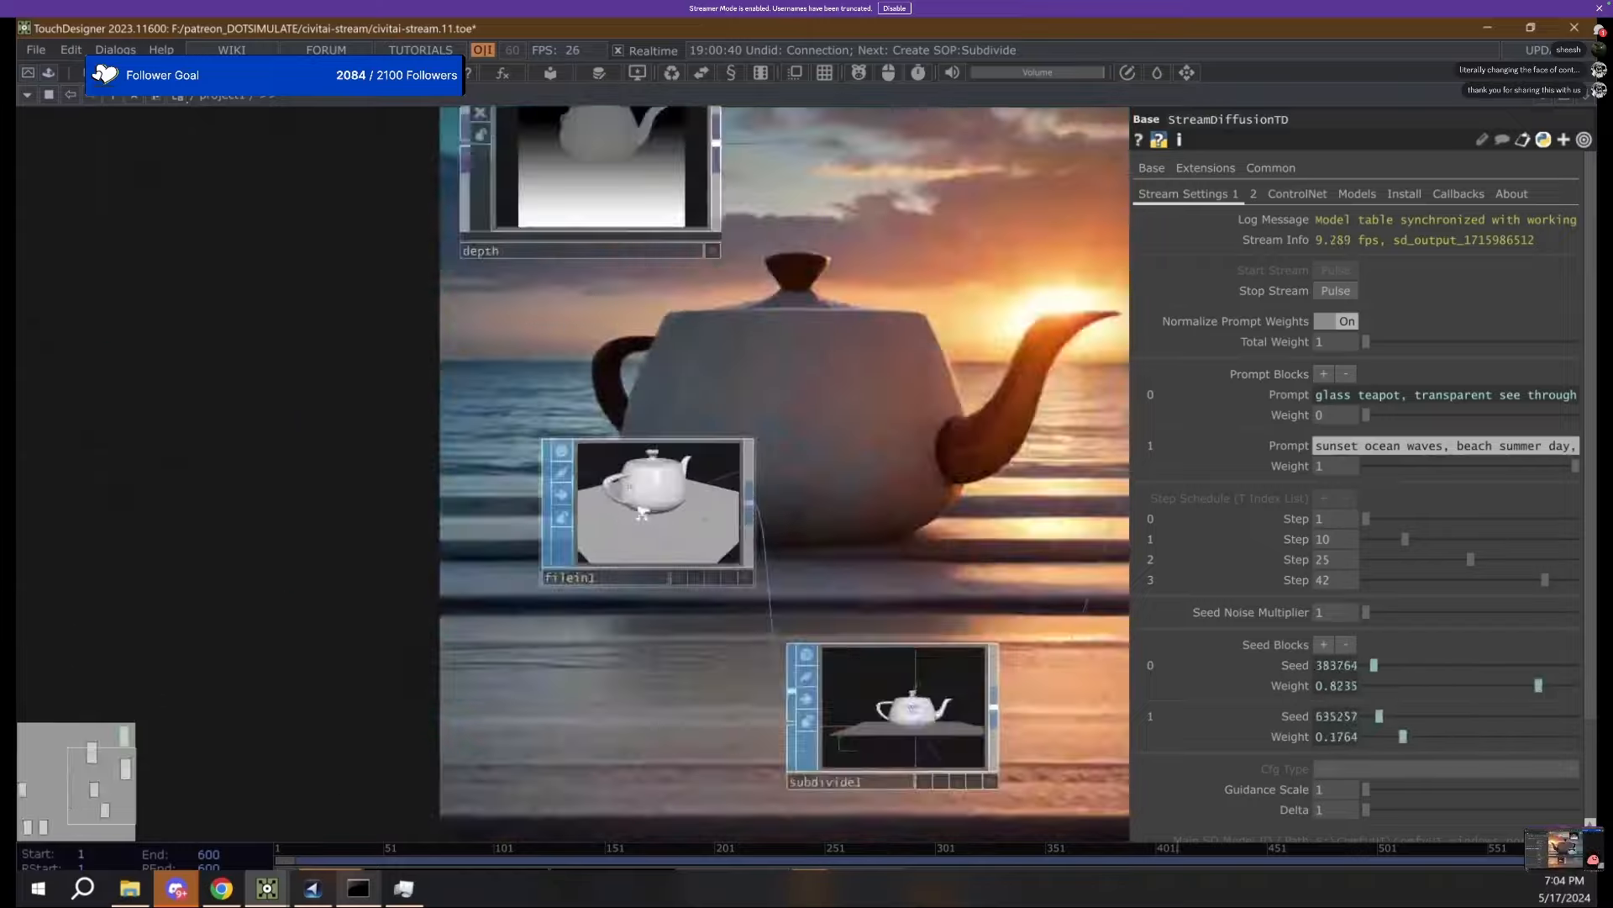
scroll(641, 514, up, 3)
scroll(641, 504, down, 2)
click(639, 479)
scroll(639, 477, down, 1)
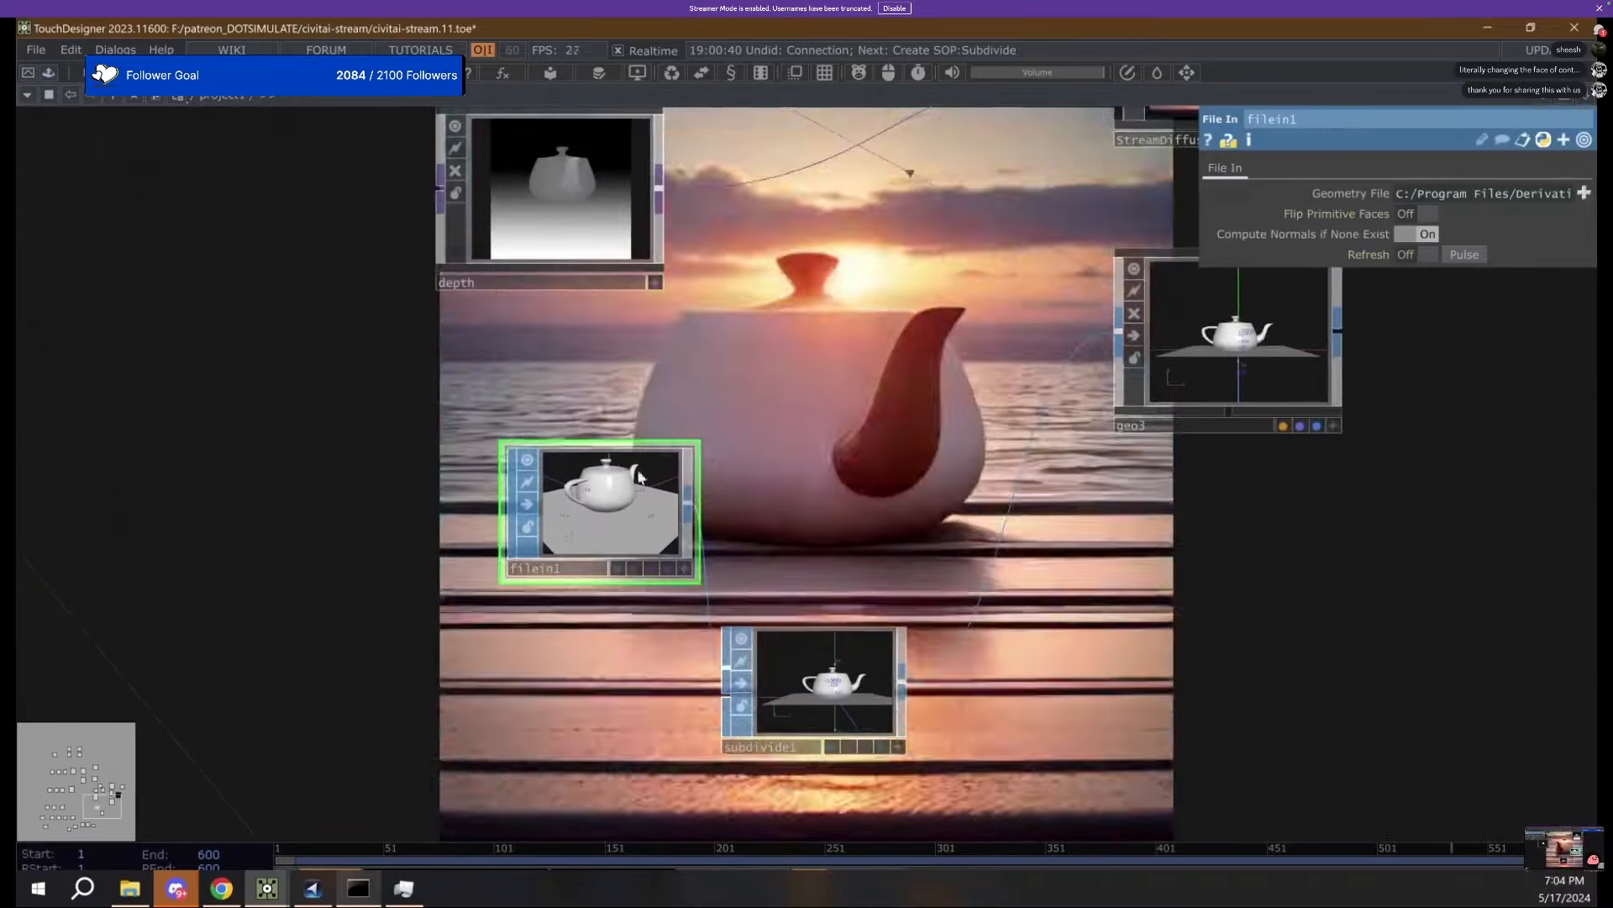
scroll(695, 605, down, 4)
drag(738, 540, 718, 607)
scroll(871, 558, down, 3)
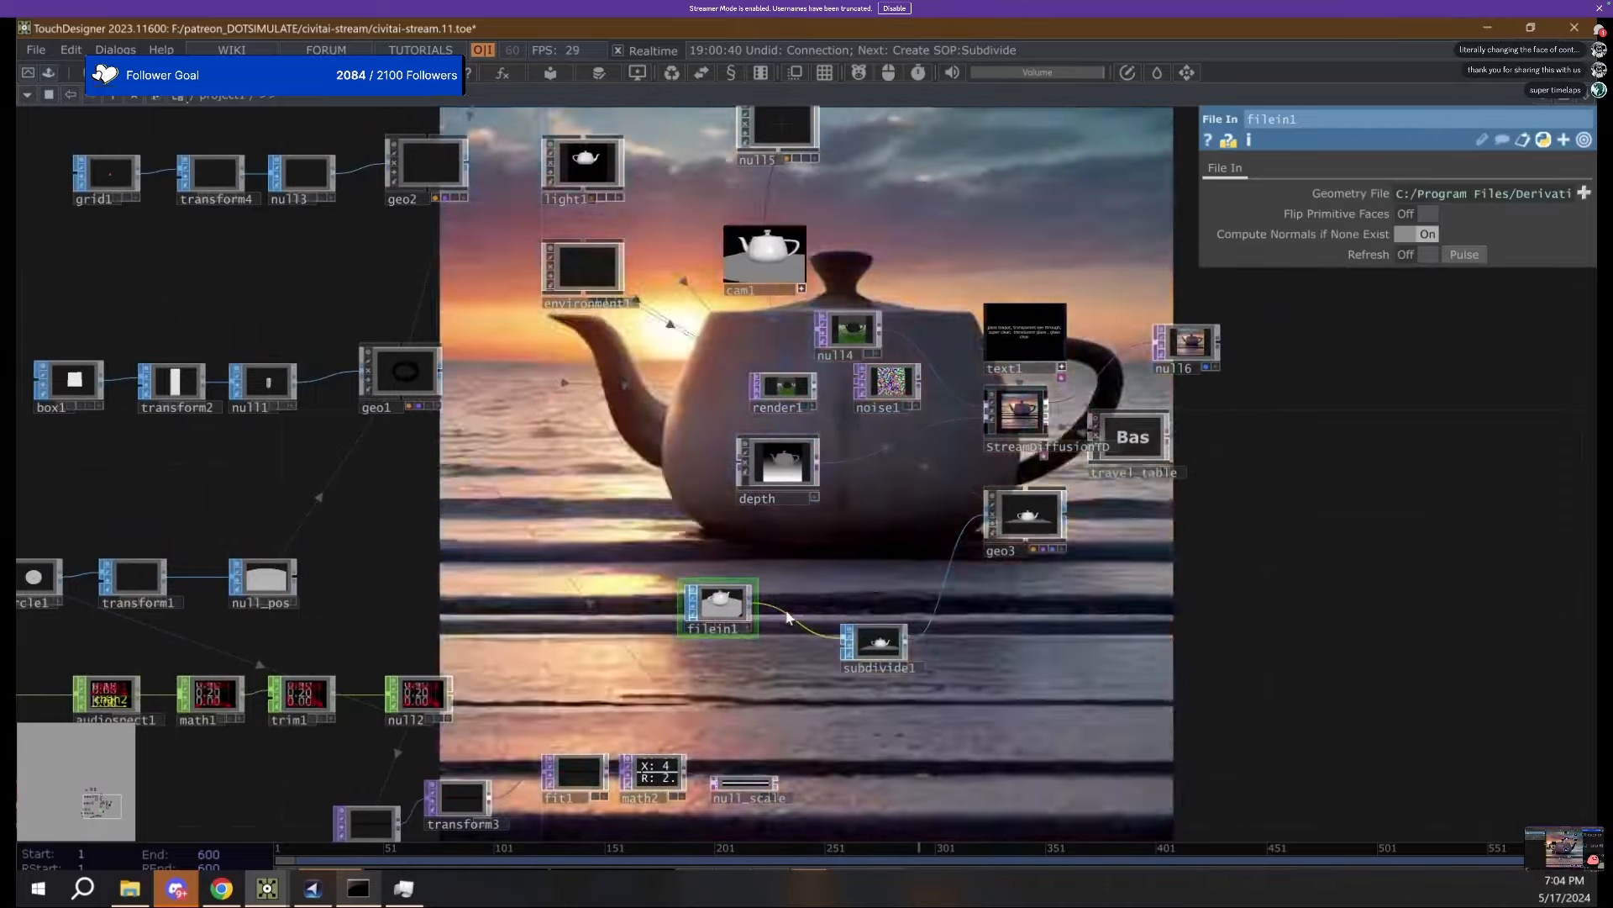
right_click(788, 619)
click(815, 586)
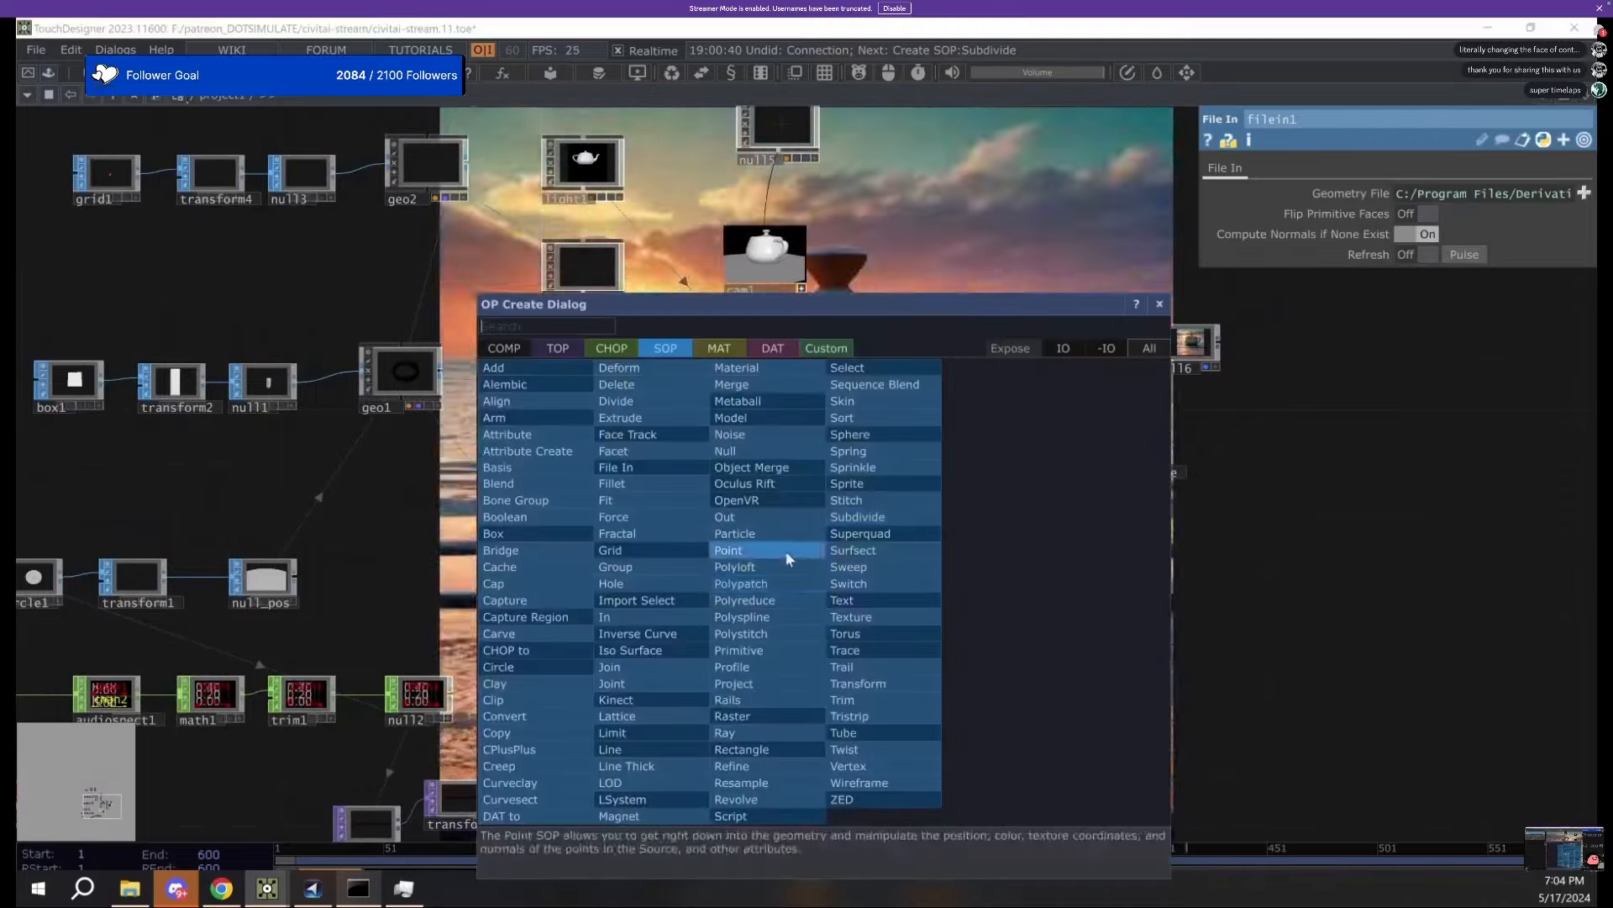
key(Escape)
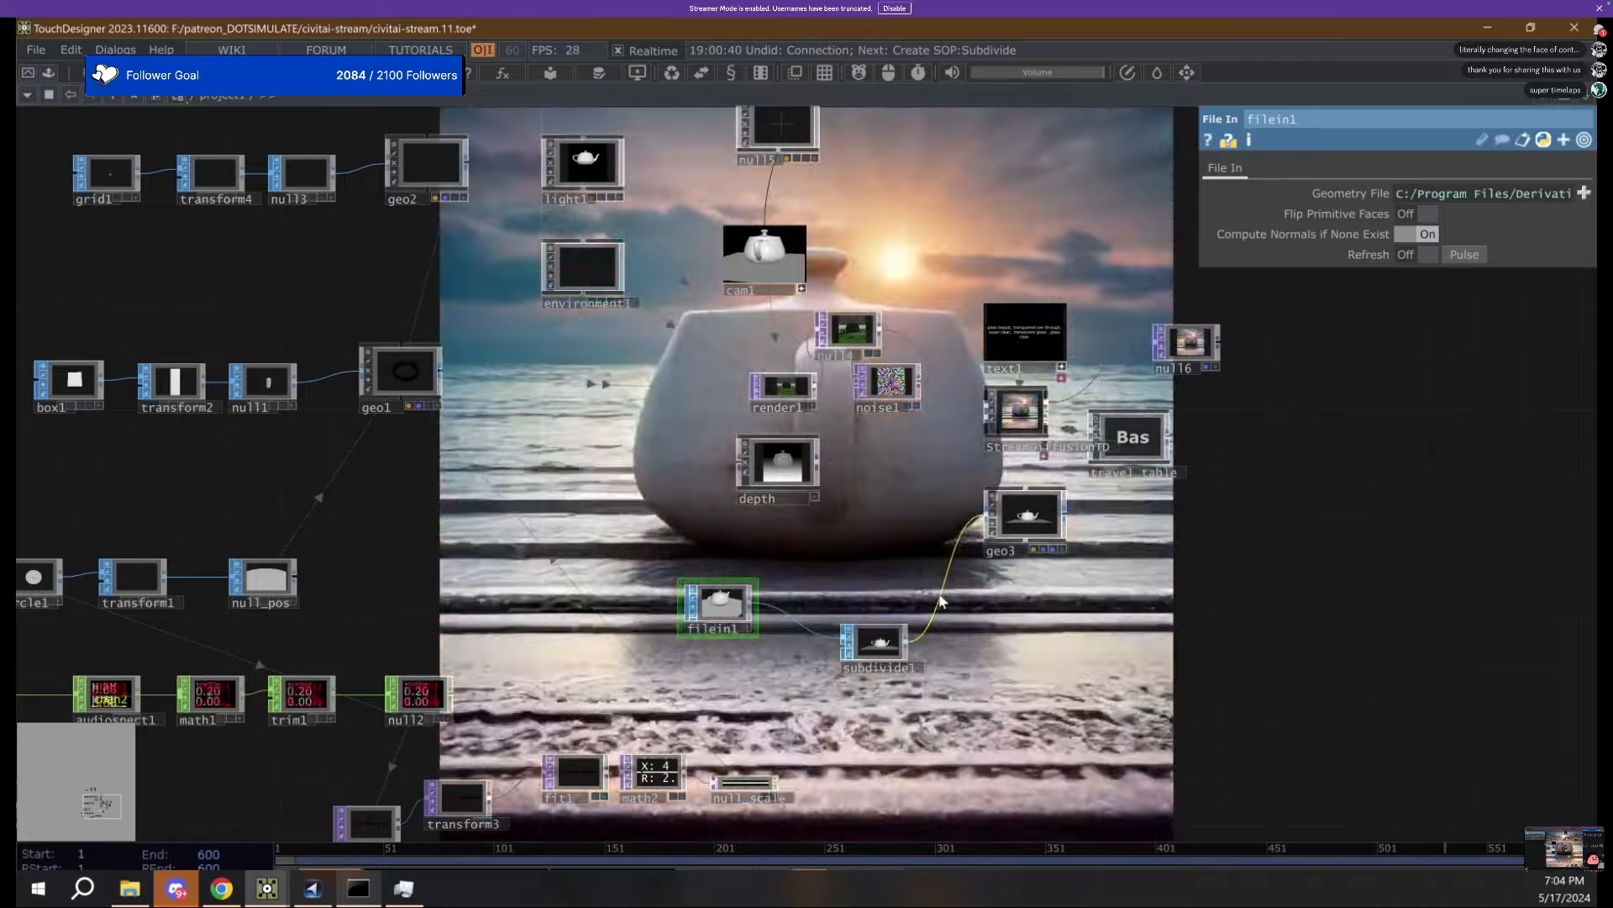
Try turning geo3 upside down with a Z rotation of about -181 and reset the rotation to 0.
click(1025, 517)
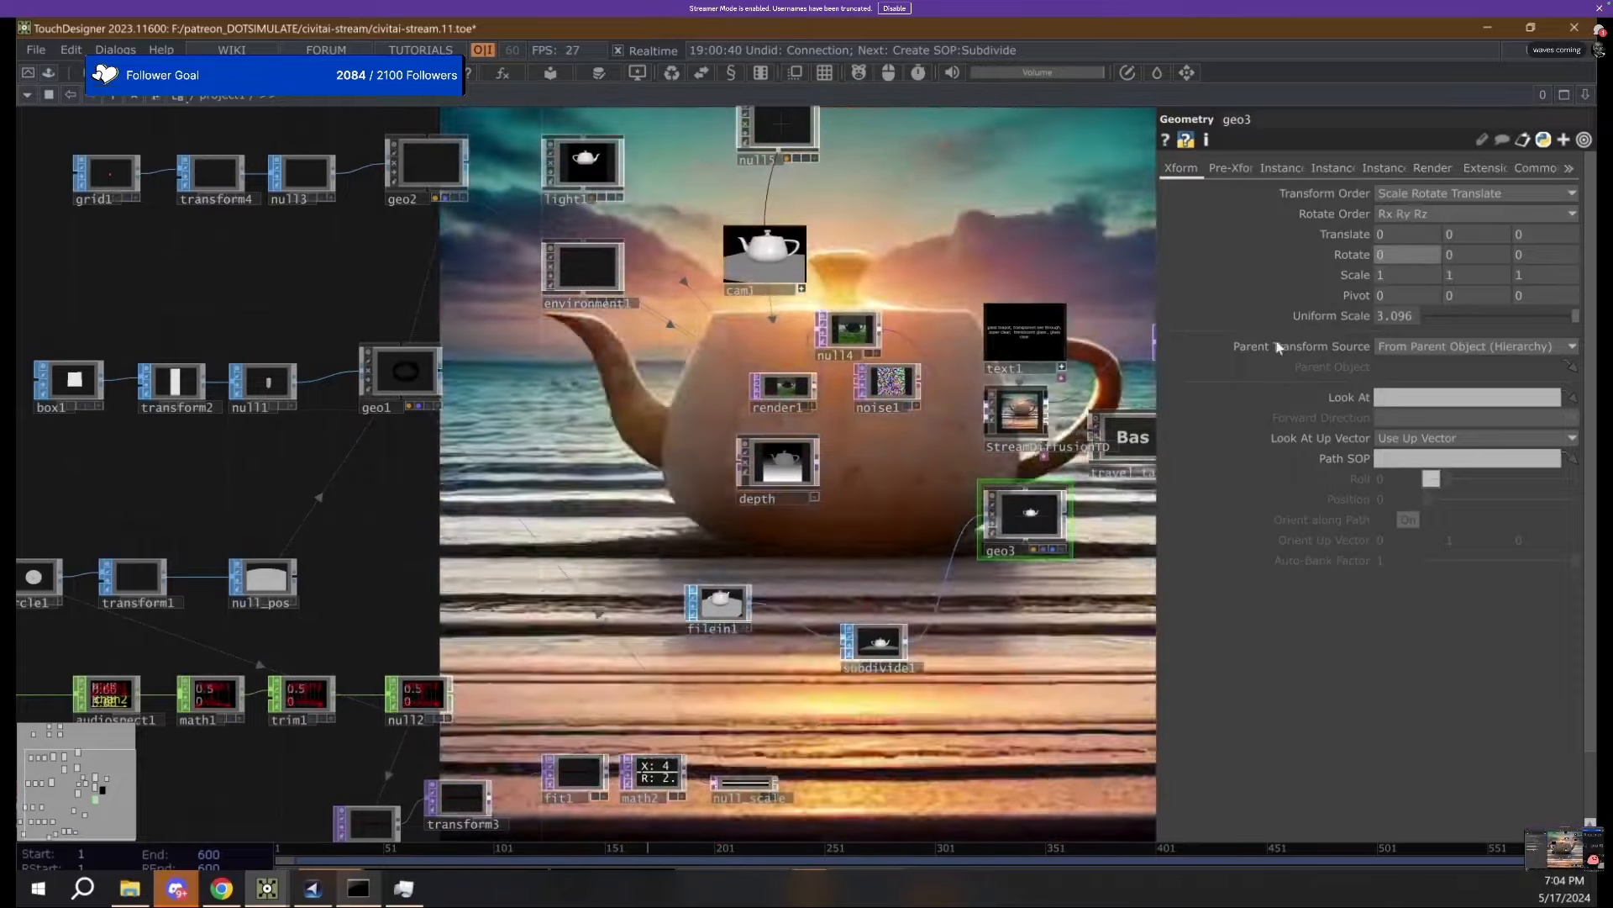
drag(1031, 154, 453, 344)
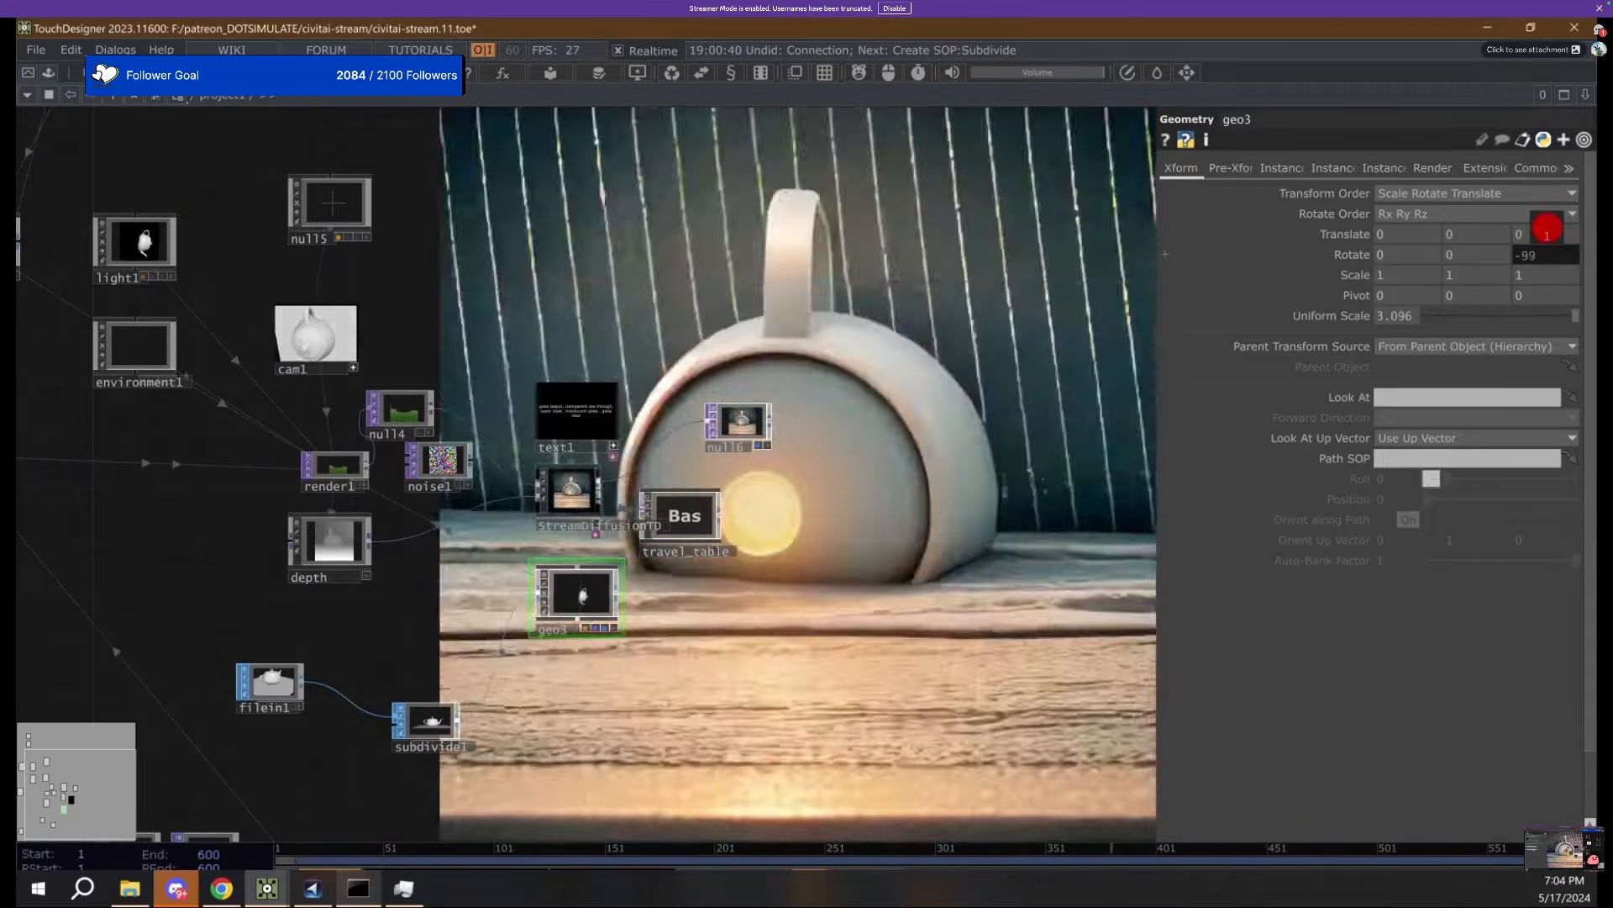
mouse_move(1547, 229)
middle_down()
mouse_move(1464, 229)
mouse_move(1548, 227)
middle_up()
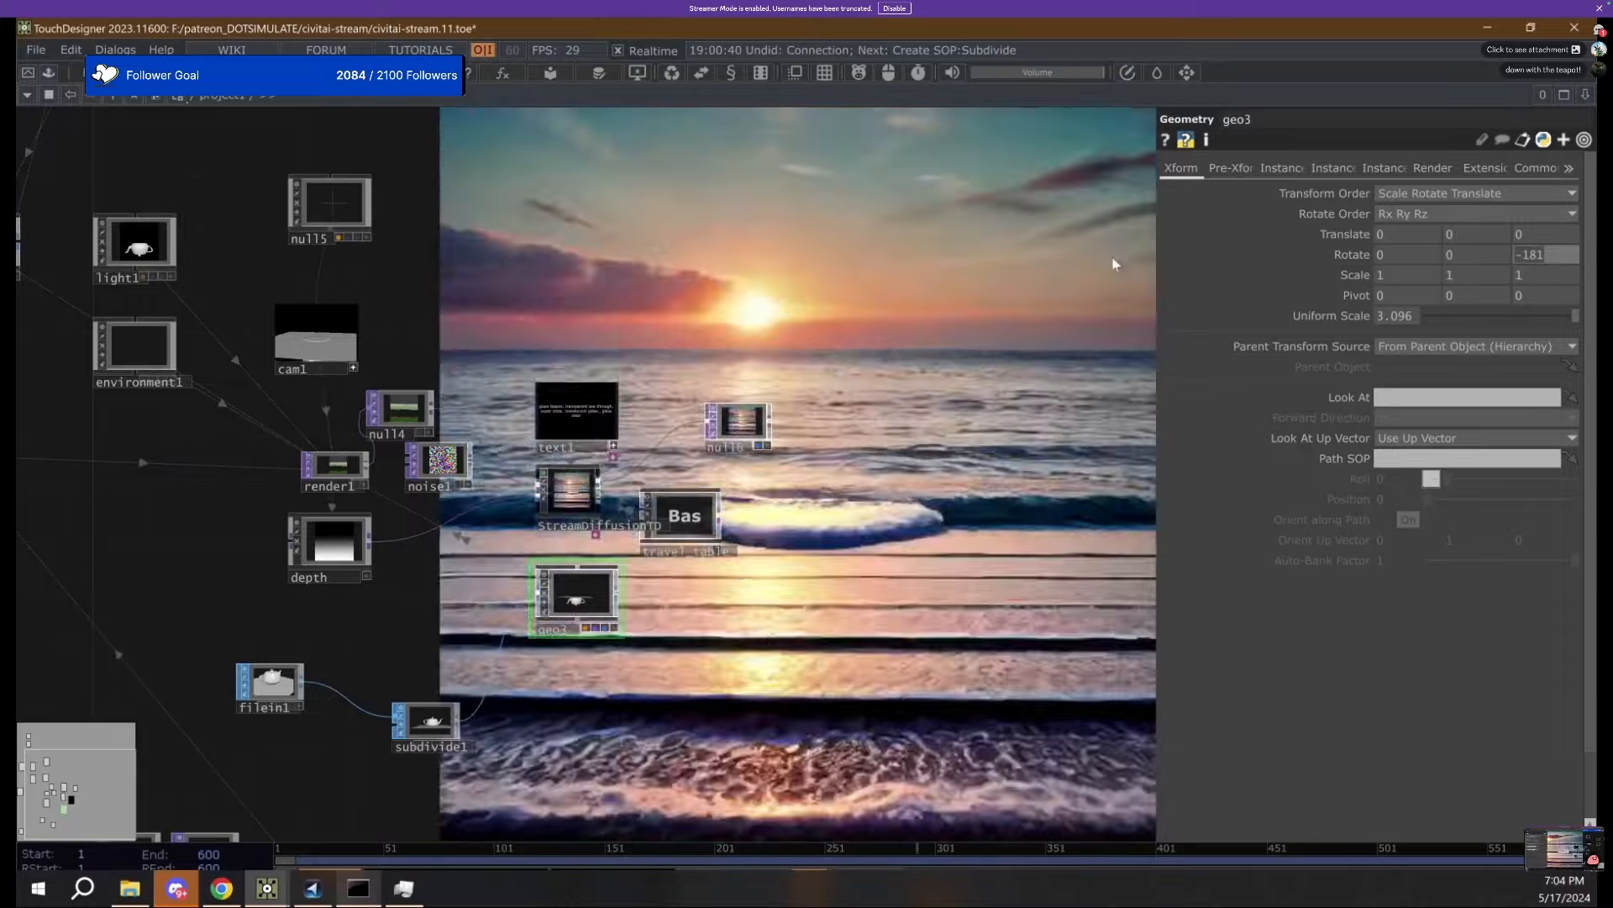
text(0)
key(Return)
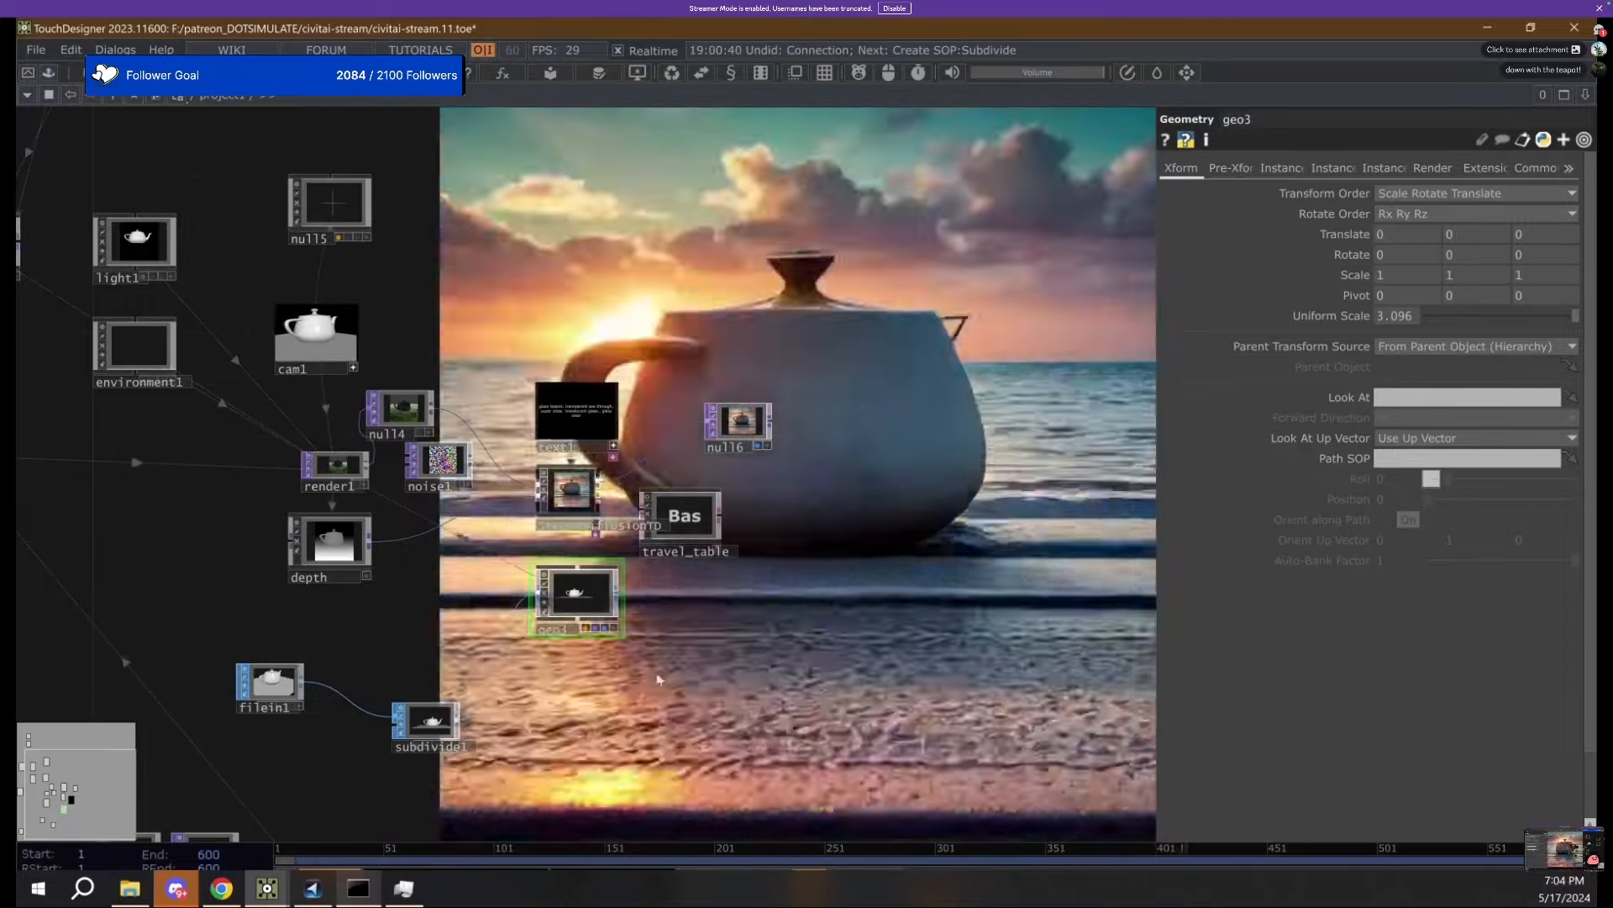
Look over the teapot network and bring up StreamDiffusionTD's stream settings.
drag(378, 616, 585, 589)
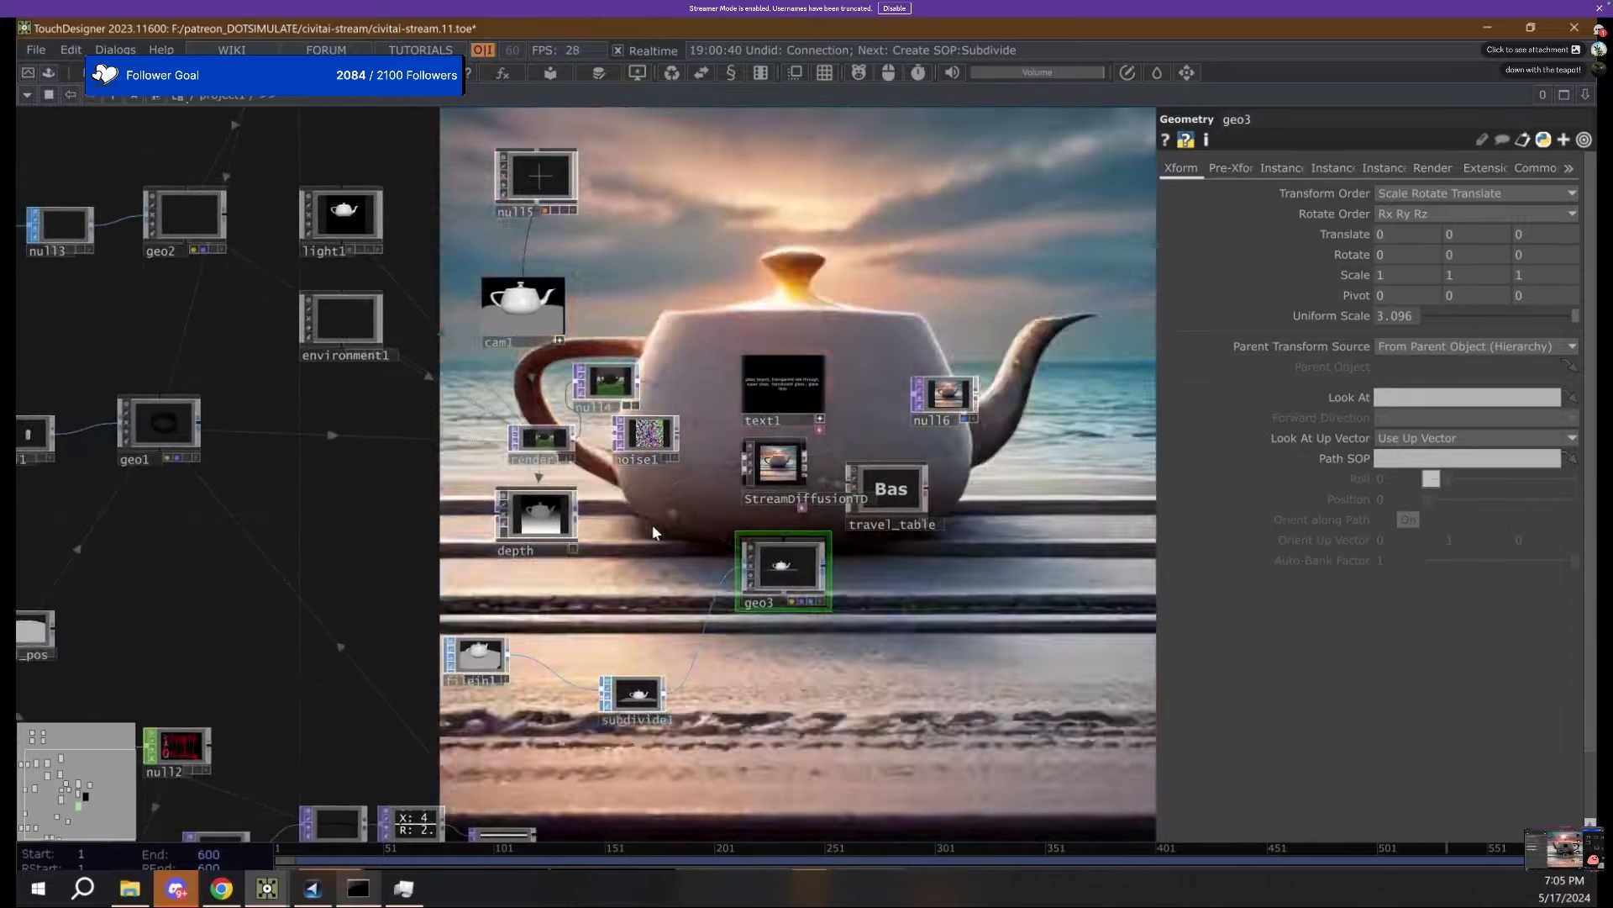
scroll(819, 458, up, 5)
scroll(821, 460, down, 8)
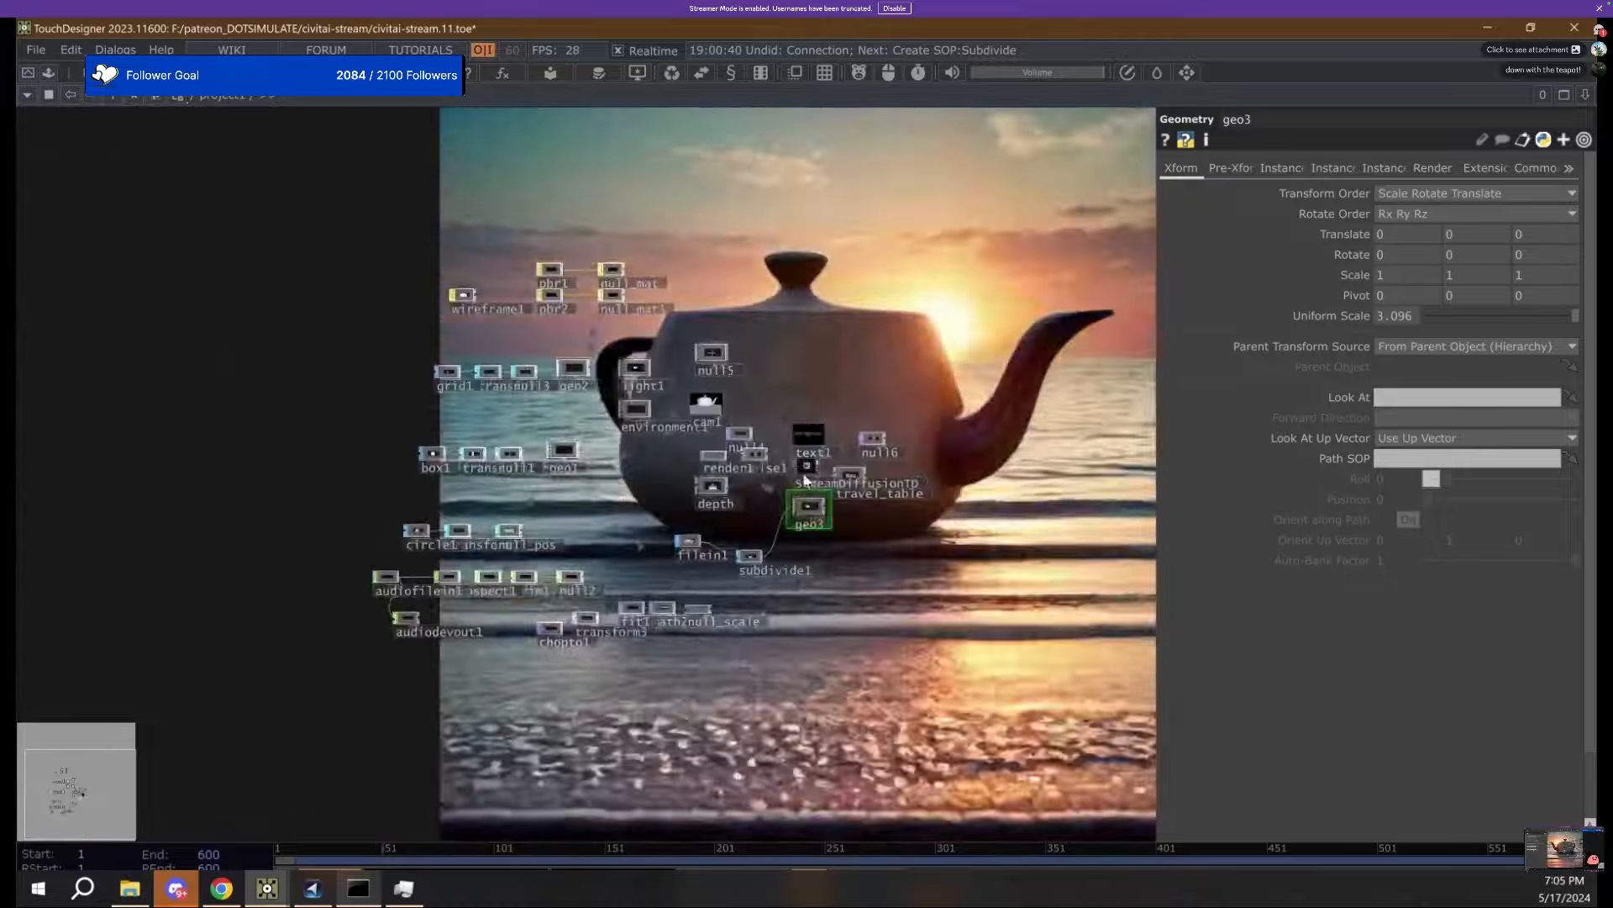
scroll(731, 422, up, 4)
scroll(733, 430, down, 4)
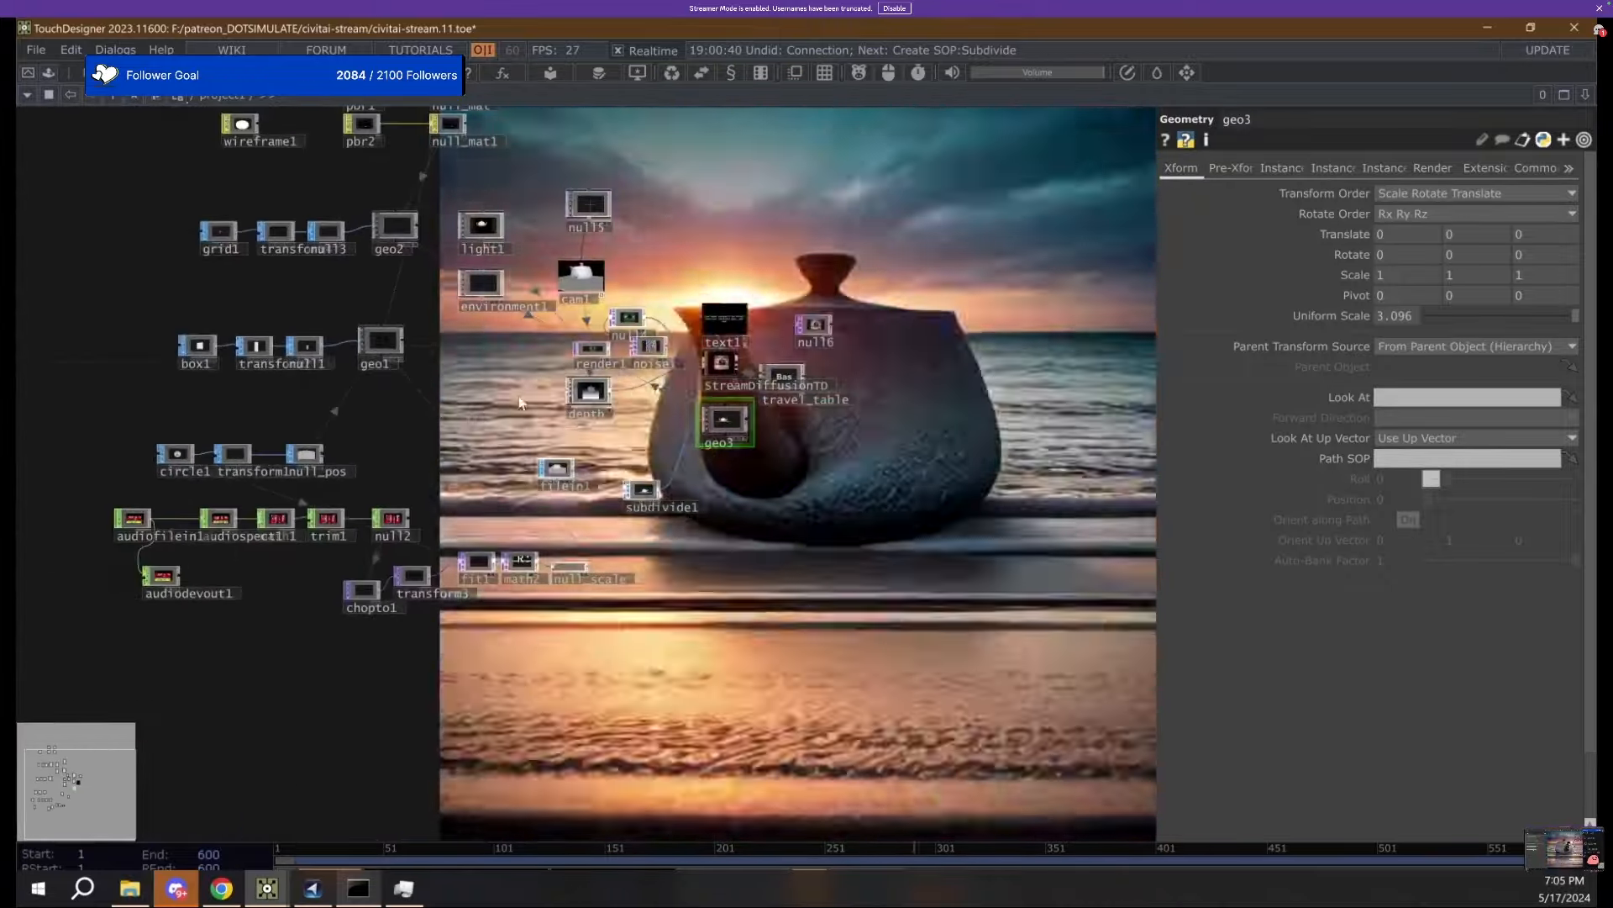
scroll(715, 362, up, 6)
click(734, 370)
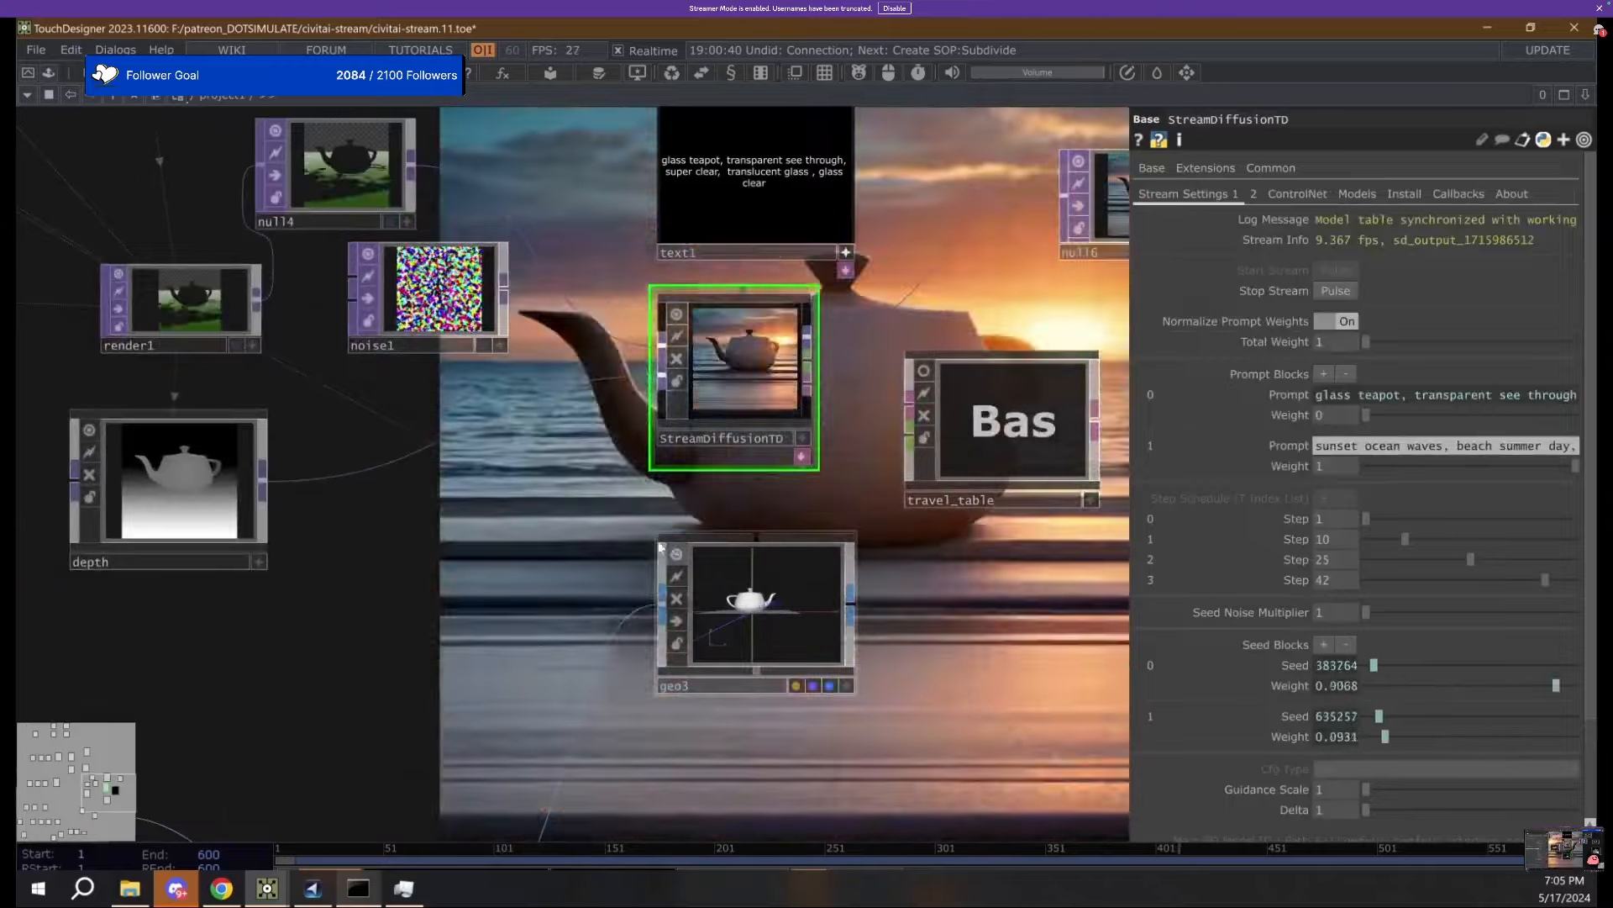
scroll(516, 521, down, 5)
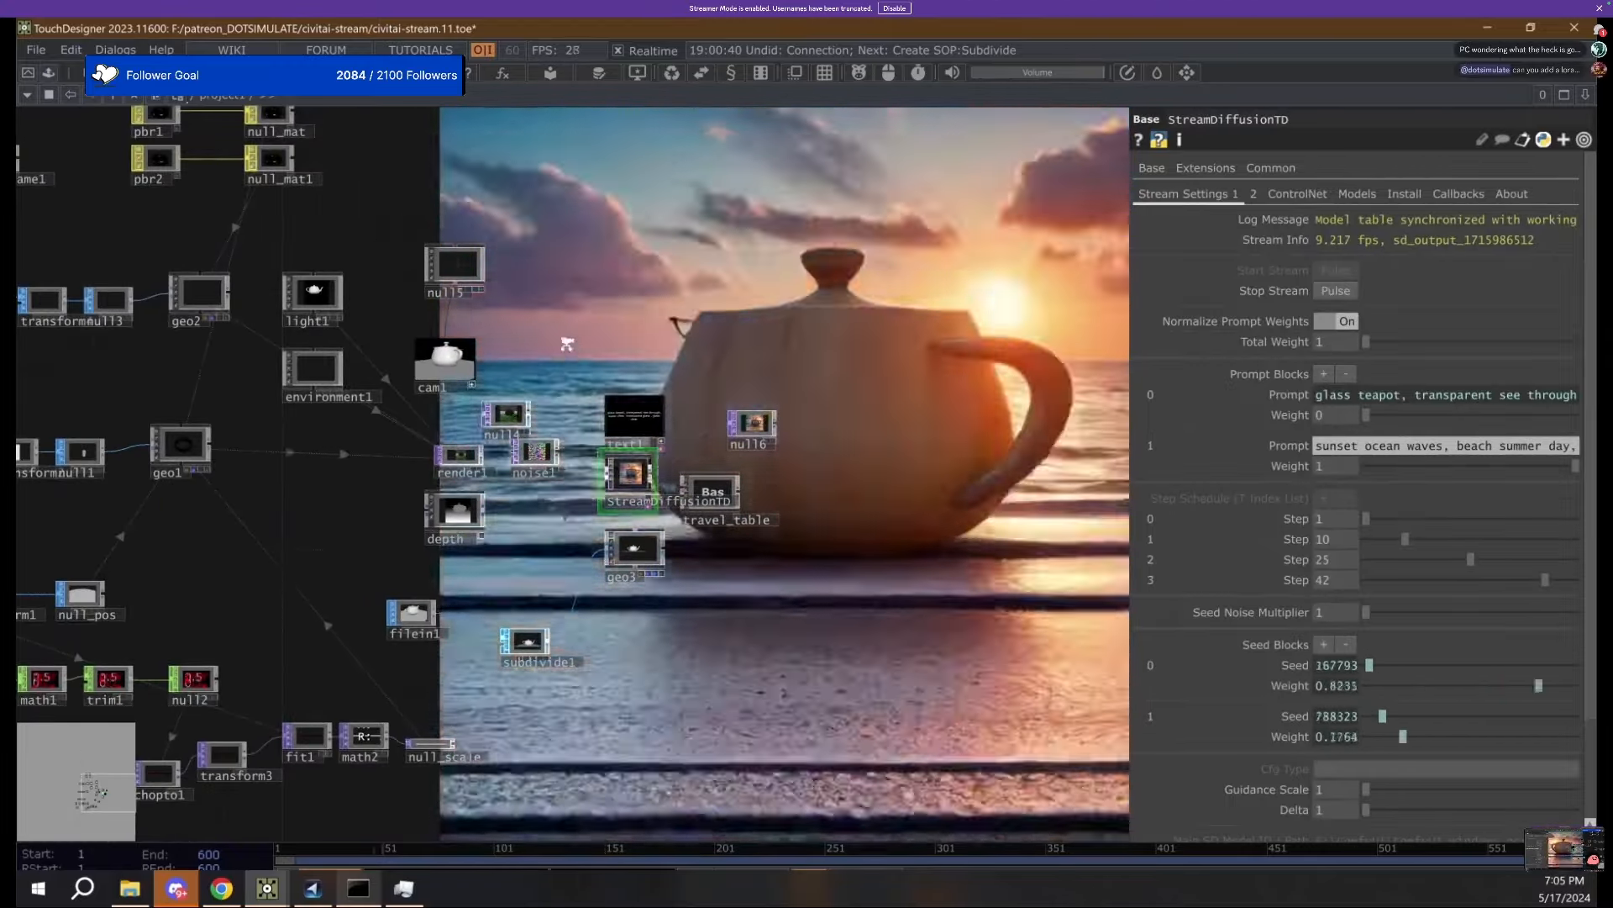
scroll(564, 344, up, 4)
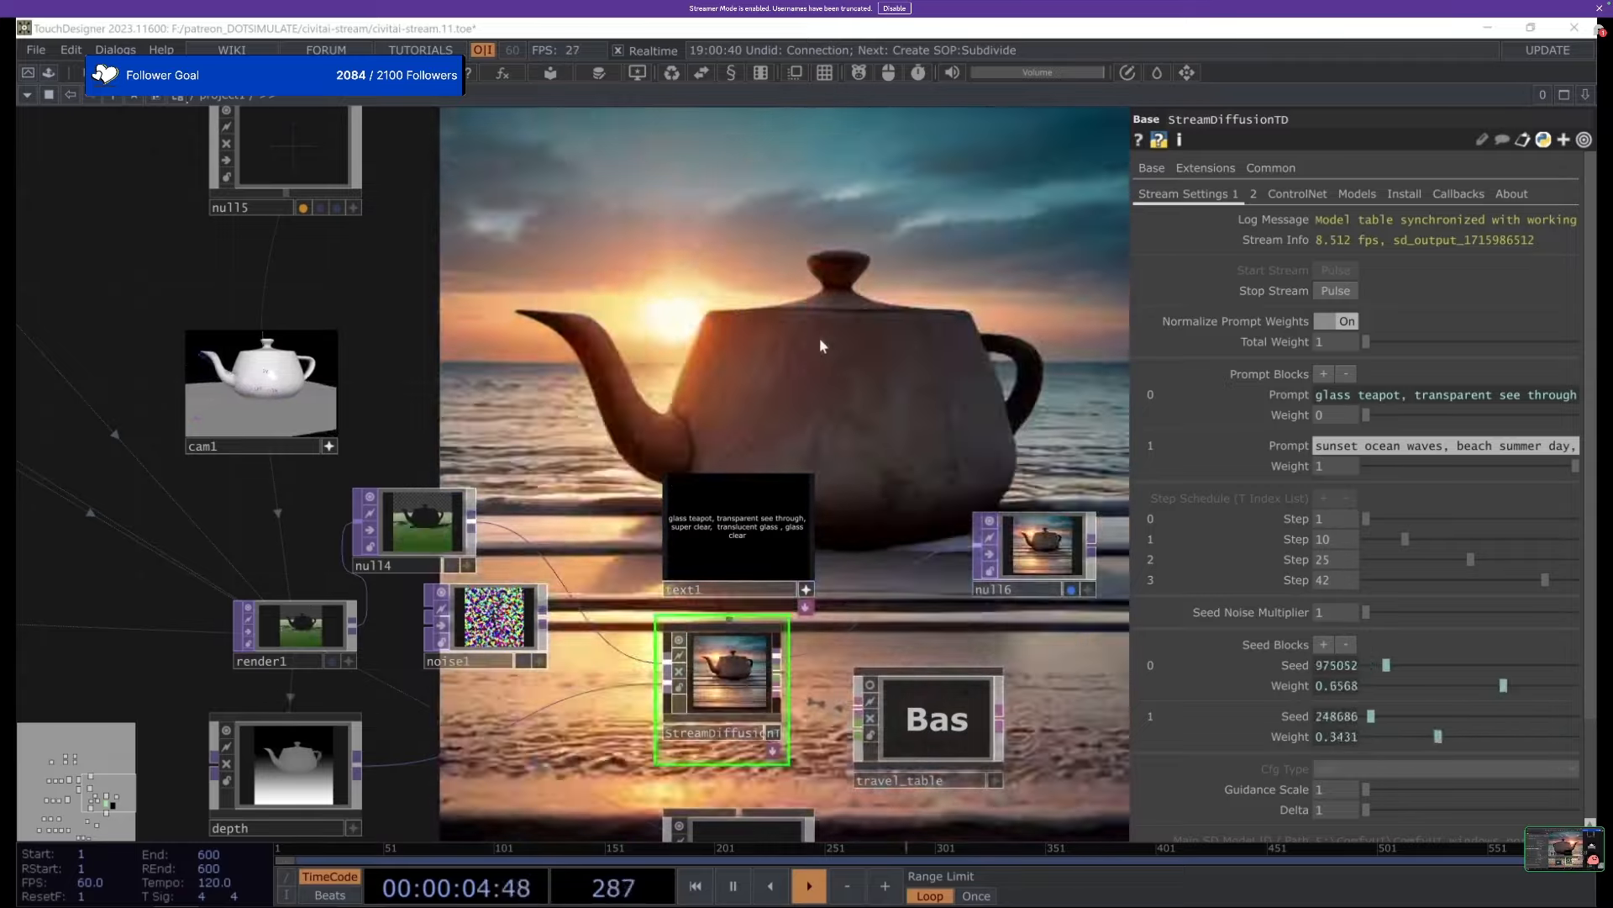
Check StreamDiffusionTD's ControlNet and Models settings and return to its stream settings.
click(1311, 195)
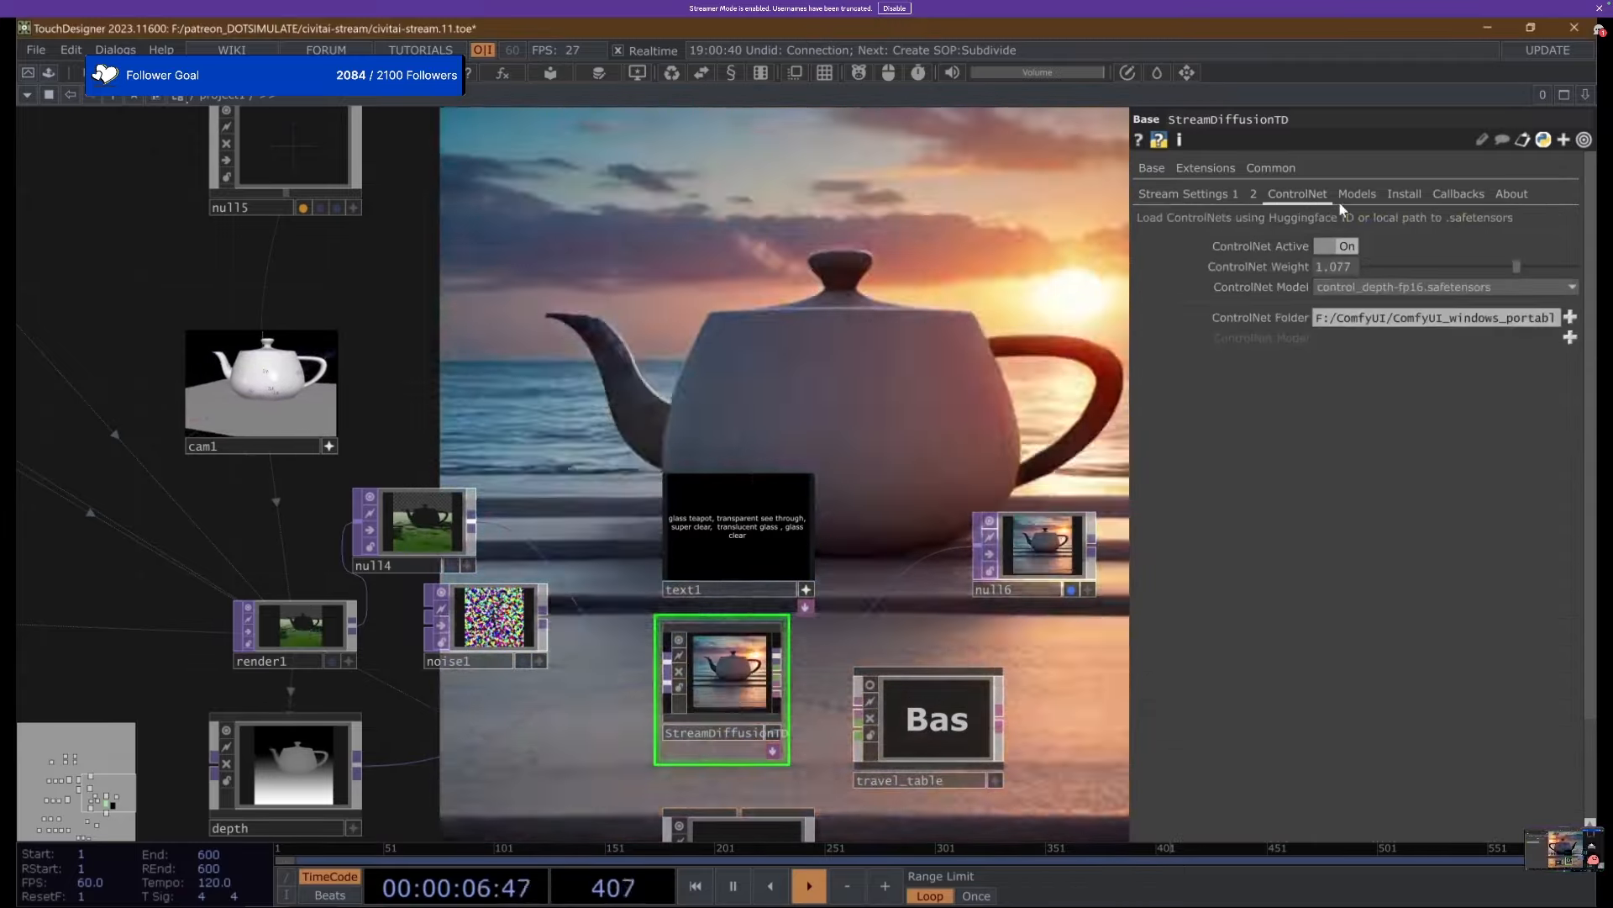
click(1355, 195)
click(1207, 198)
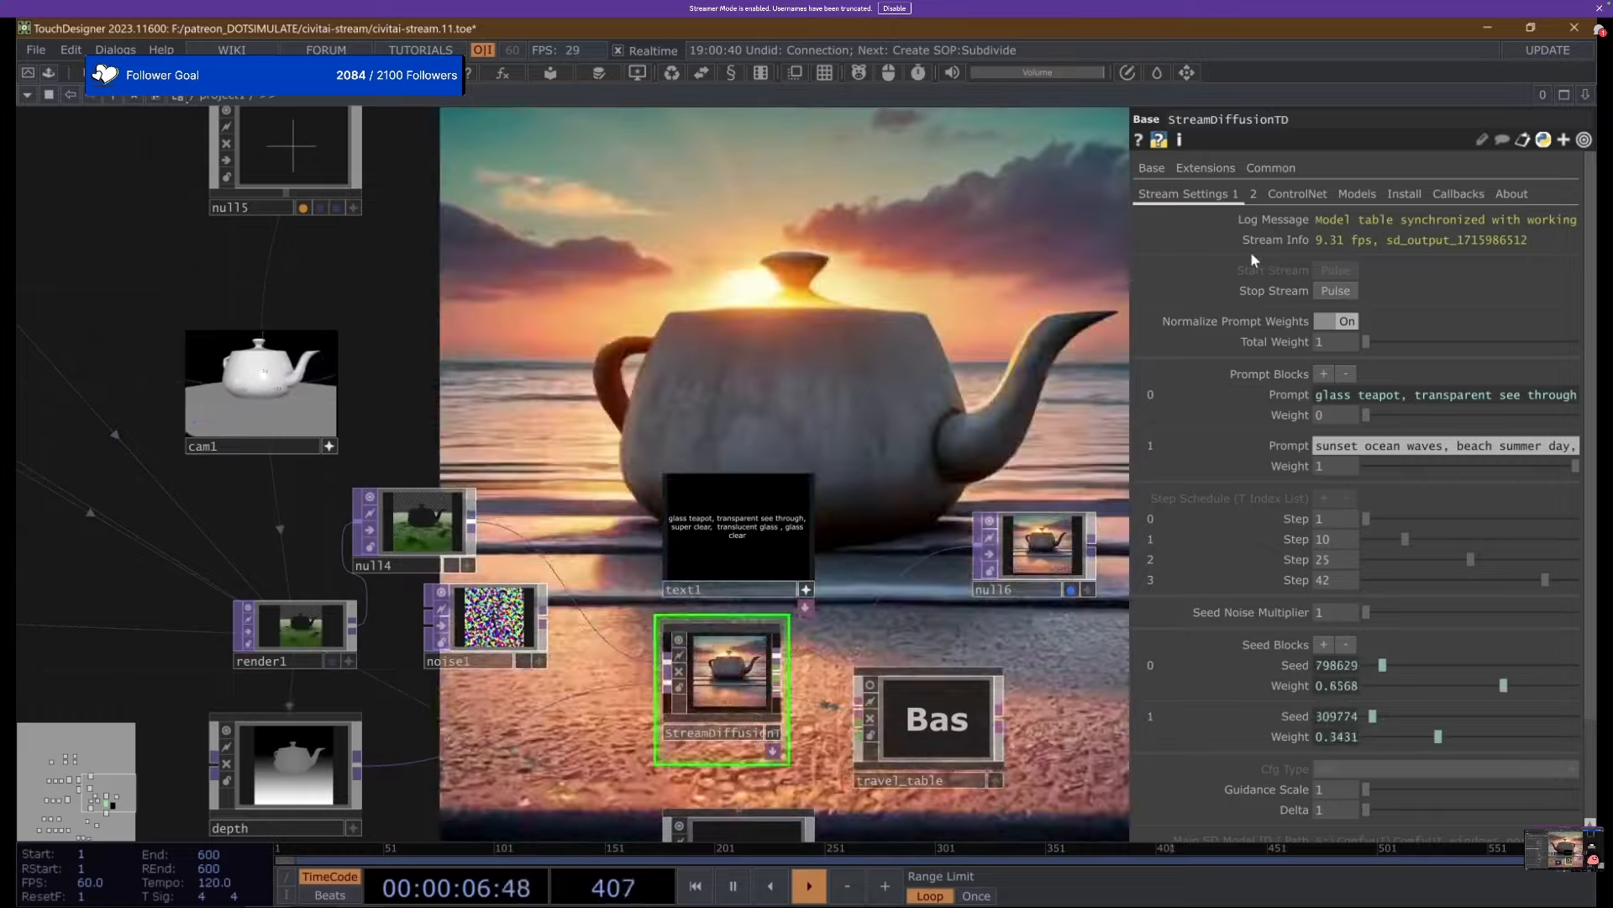
drag(782, 424, 515, 434)
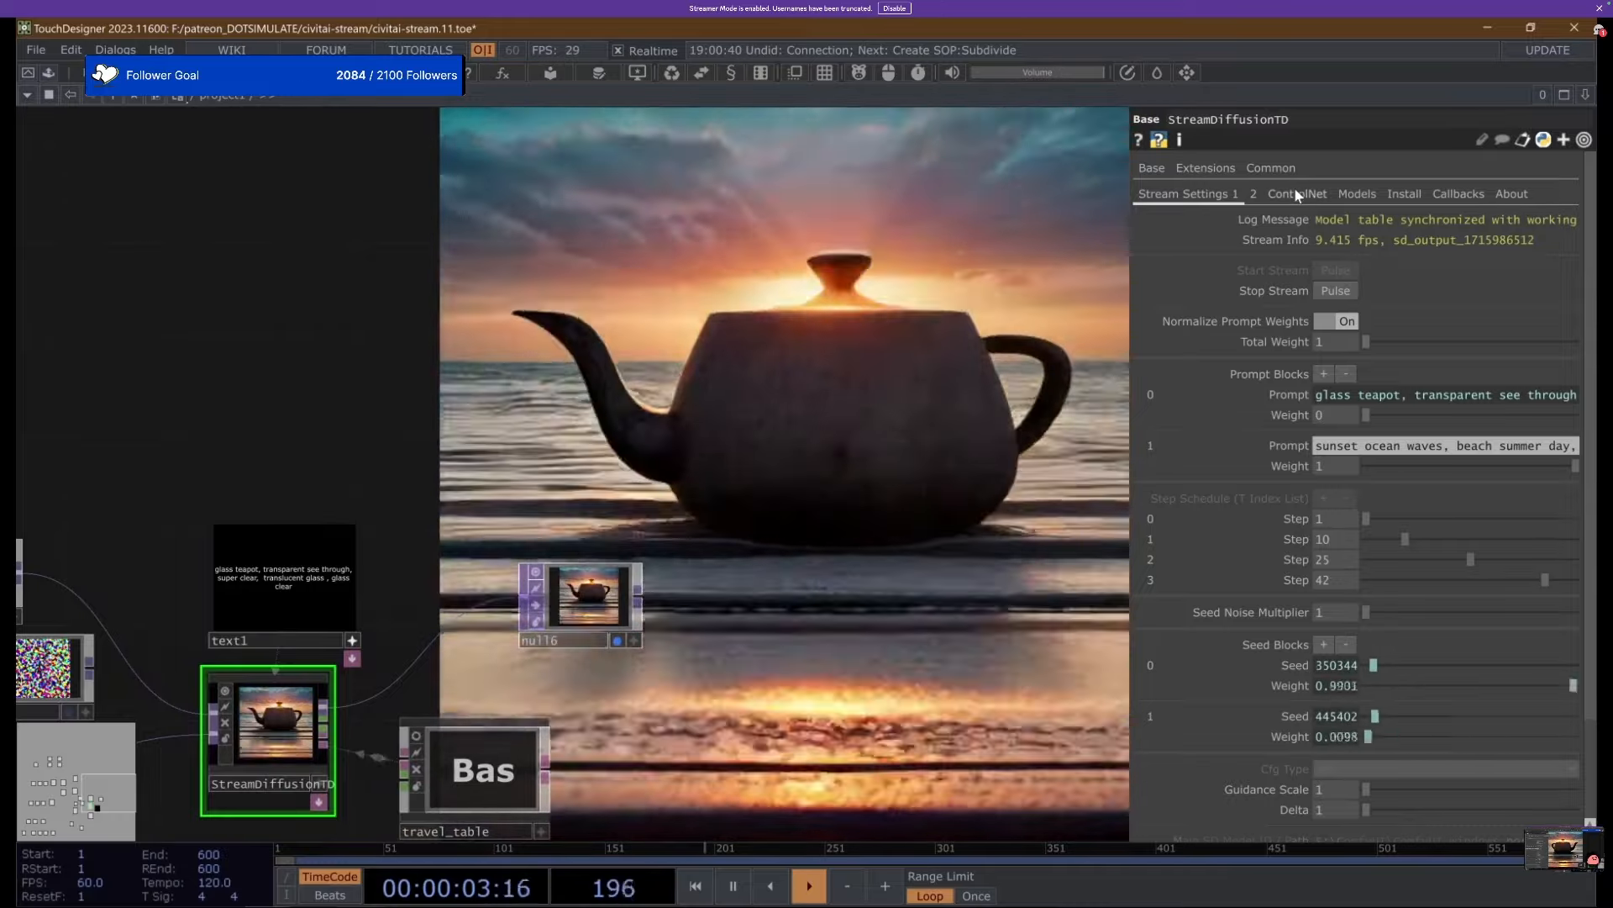
Turn ControlNet off and back on in StreamDiffusionTD, and lower the ControlNet Weight to about 0.368.
click(1296, 192)
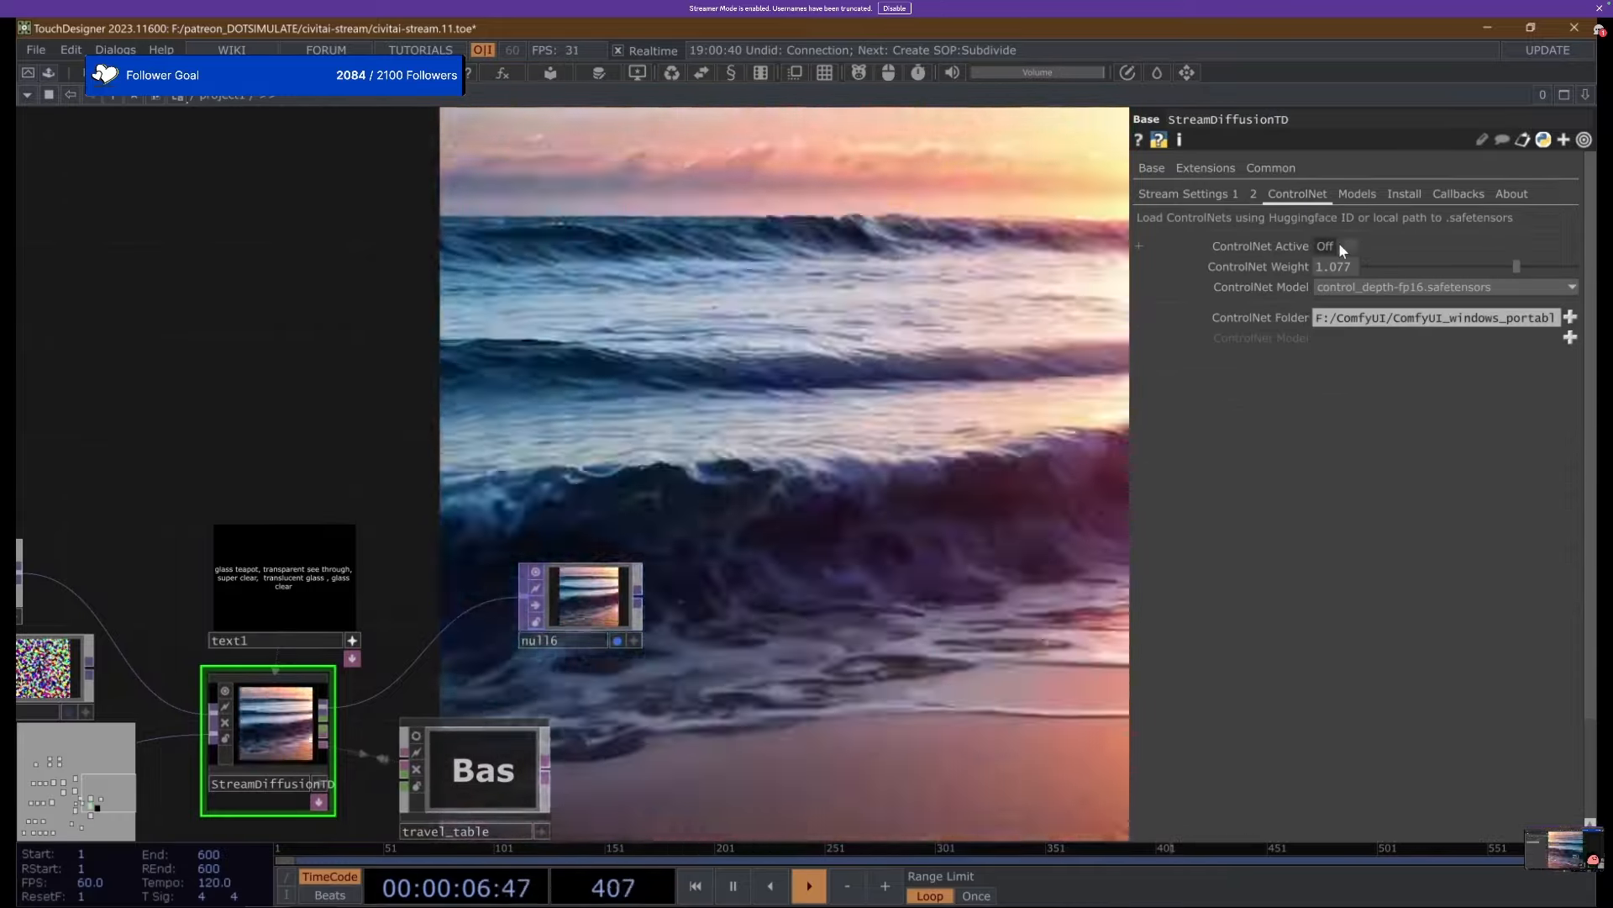
click(1338, 244)
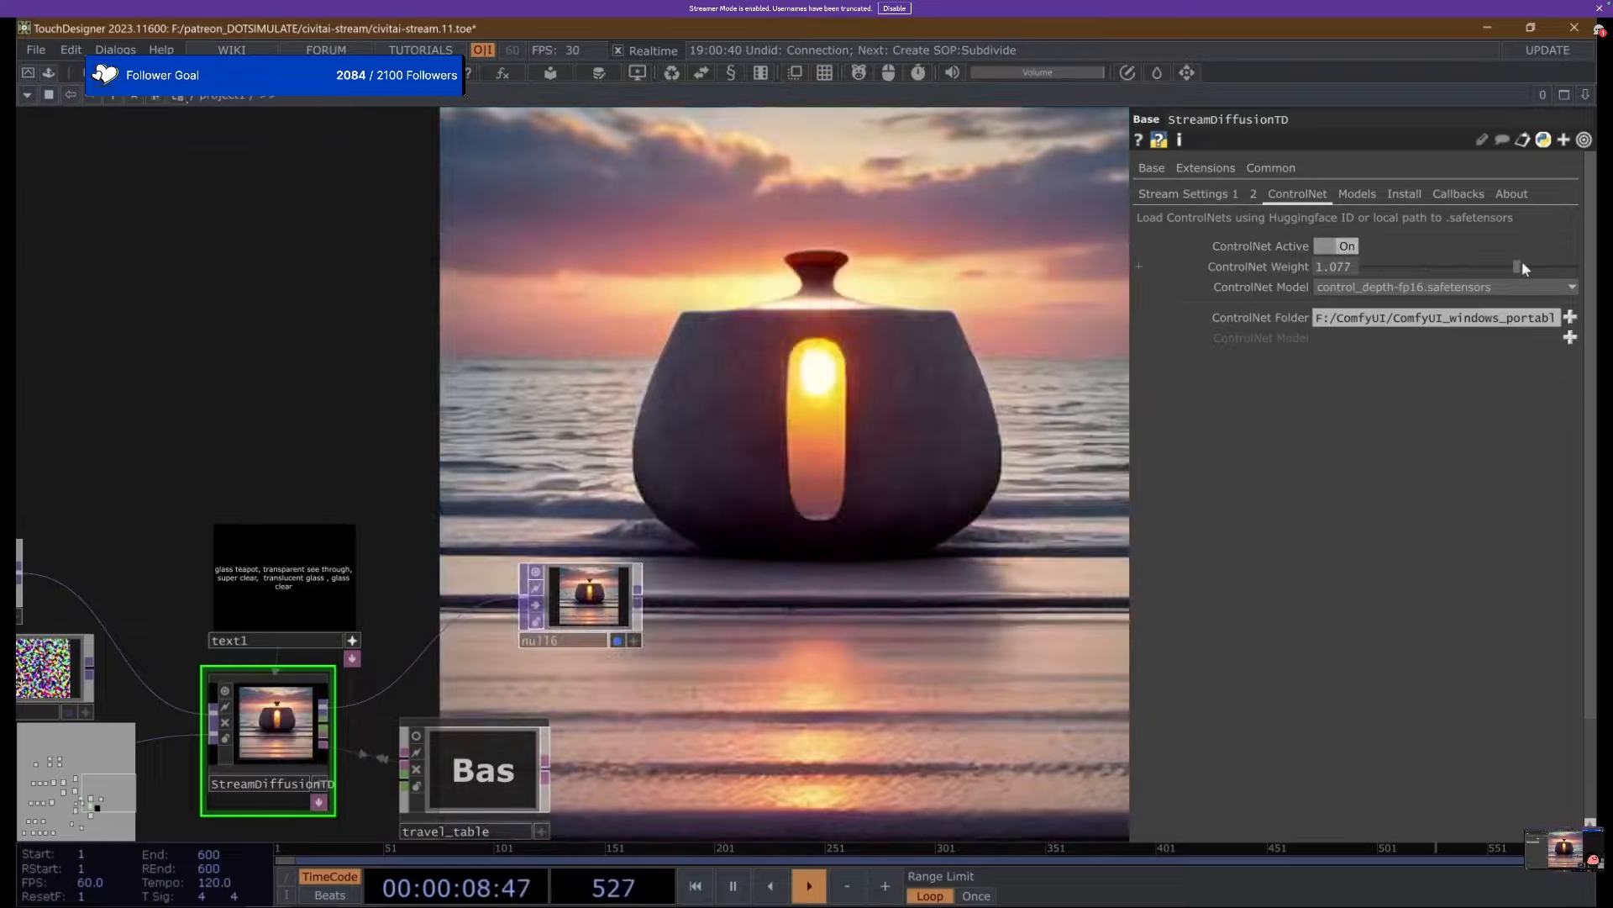
drag(1517, 265, 1440, 279)
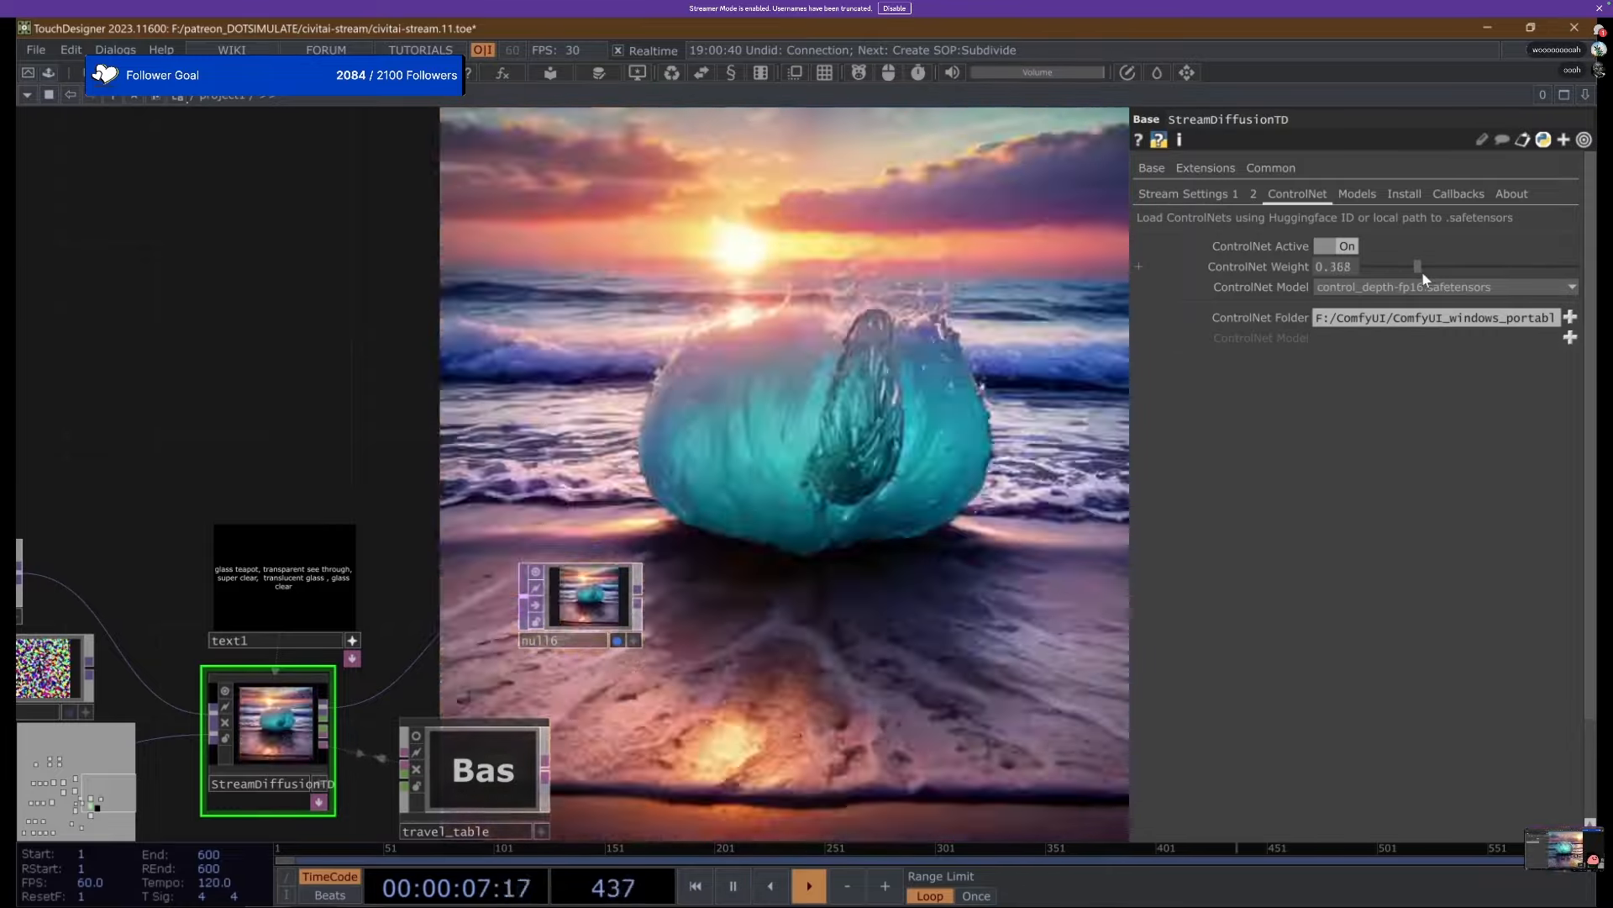
Raise StreamDiffusionTD's ControlNet Weight past its slider range and try an extreme value of 5000.
drag(1439, 279, 1576, 266)
middle_drag(1252, 266, 1253, 240)
text(5000)
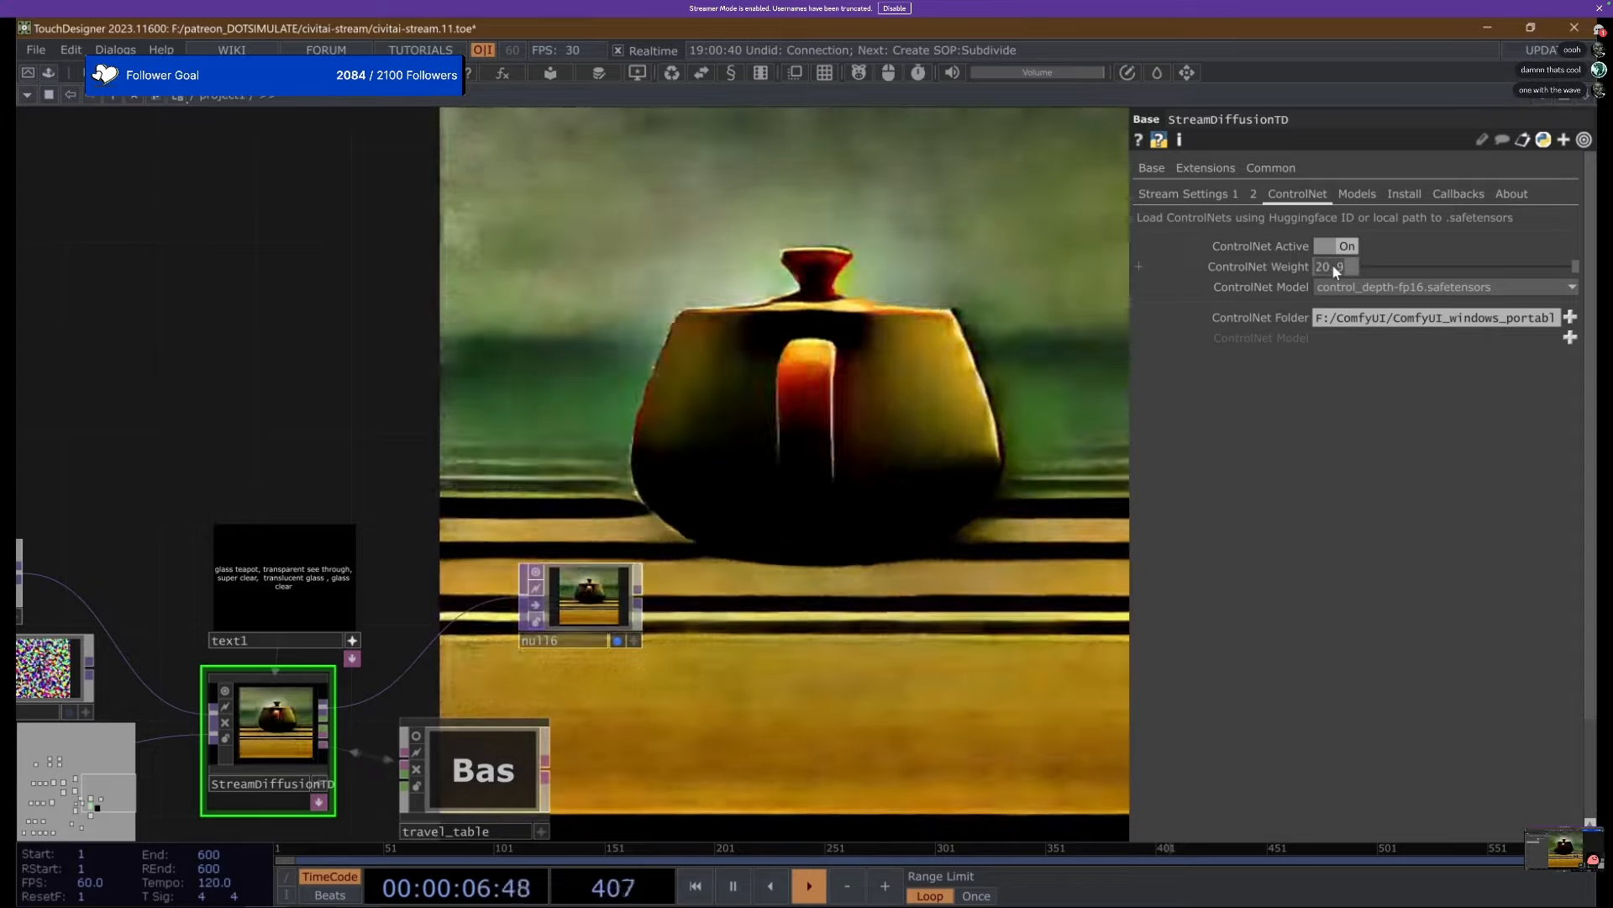
key(Return)
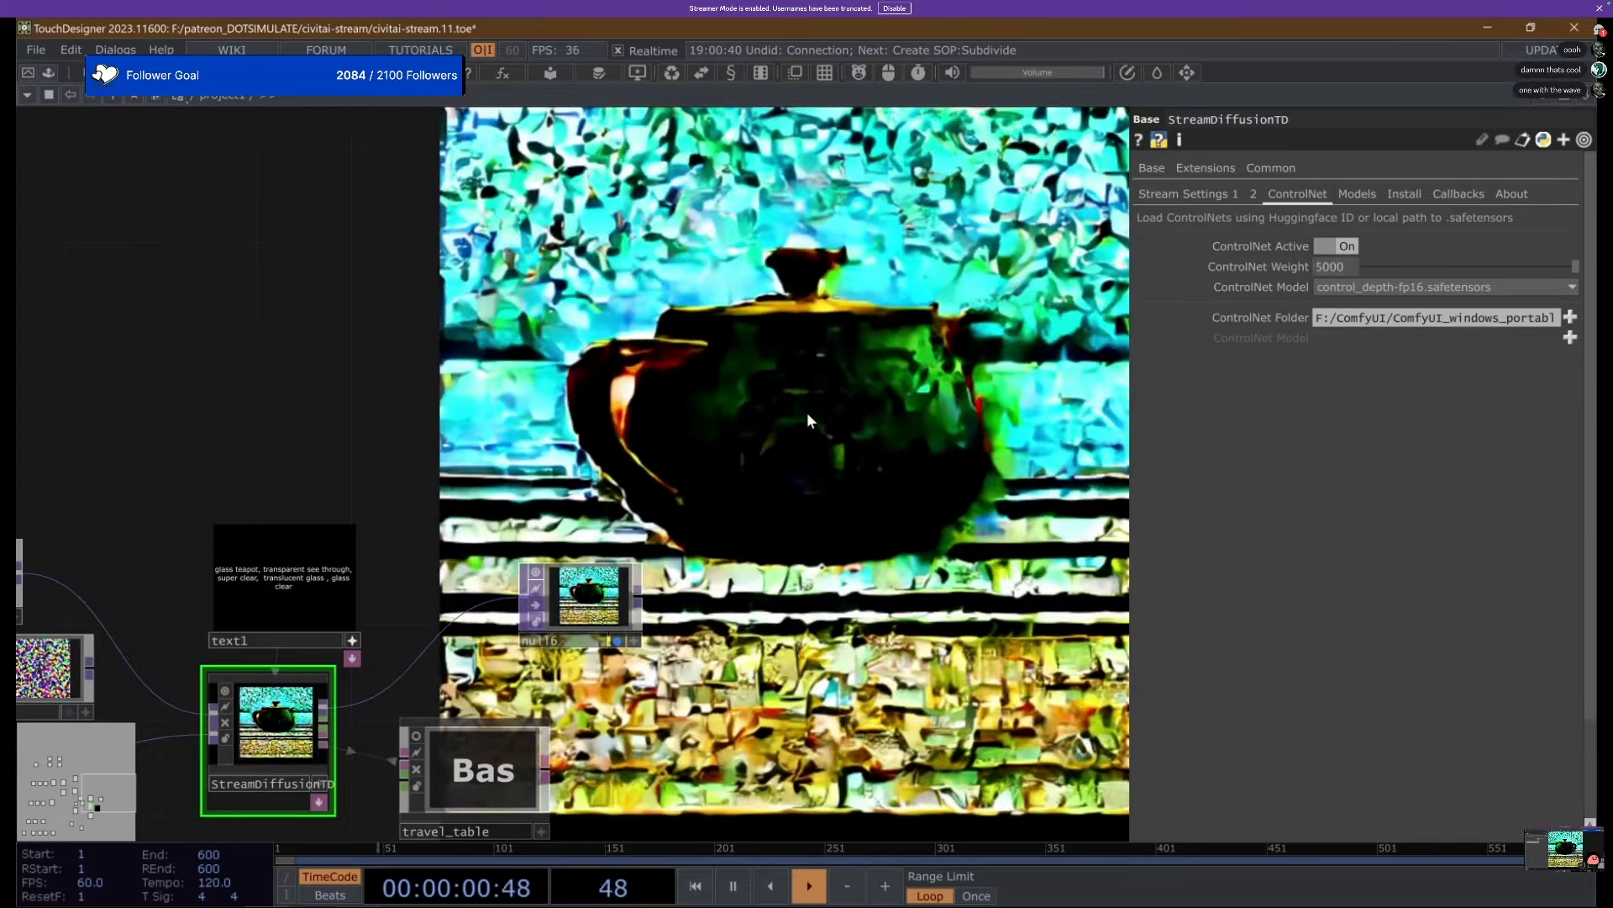
Bring the ControlNet Weight down to 1.199 and copy the error traceback from the stream's command window.
drag(378, 449, 861, 357)
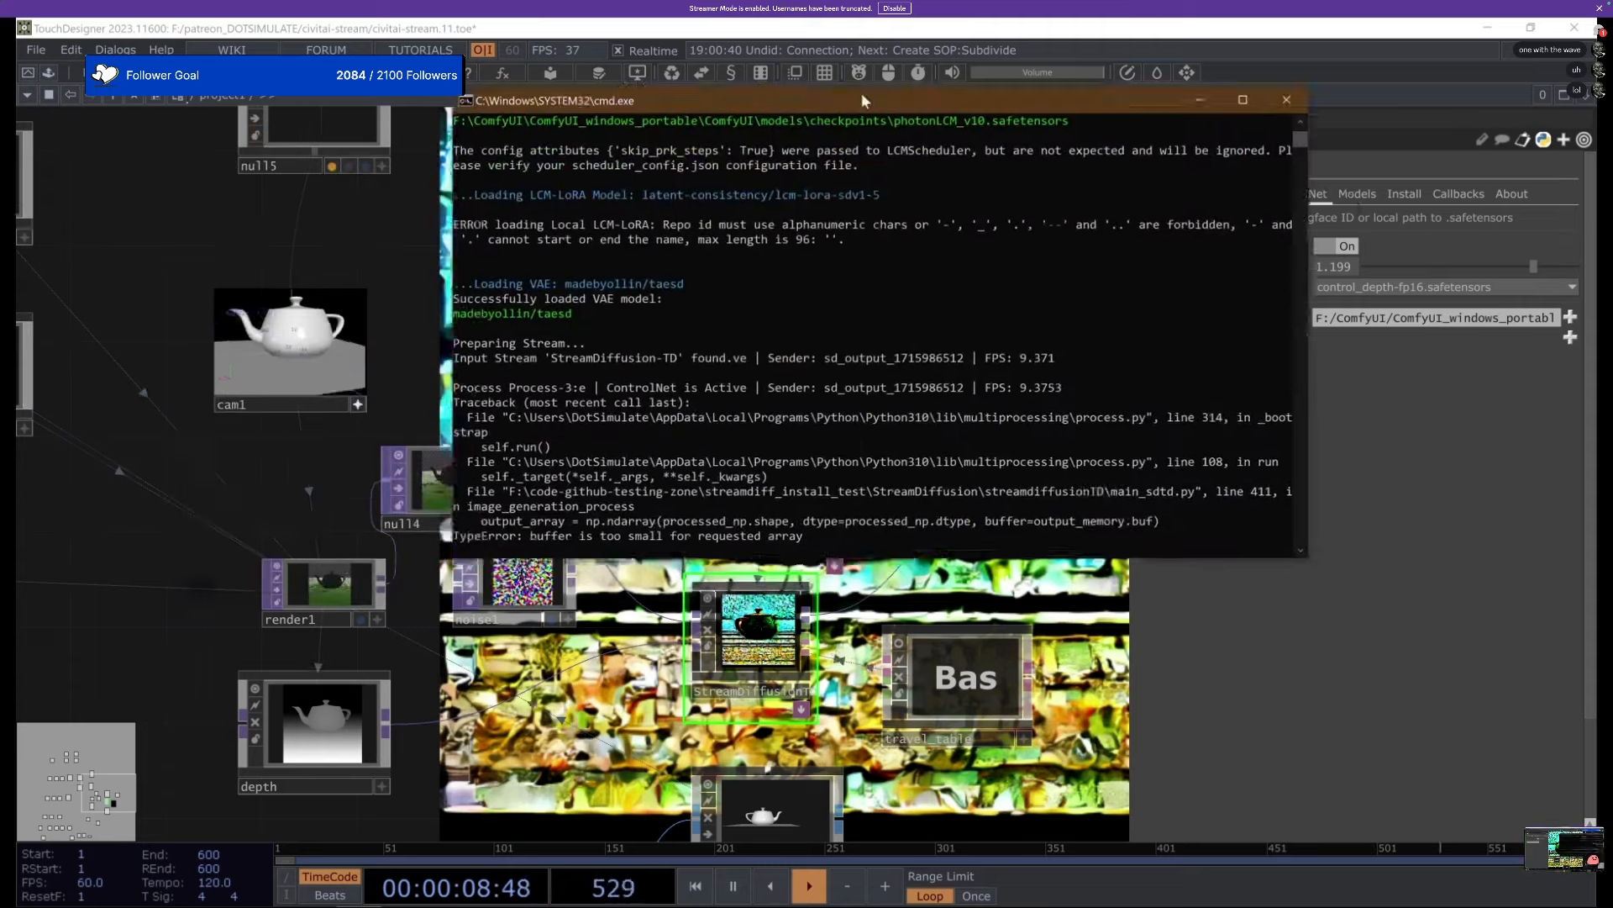
drag(878, 526, 447, 306)
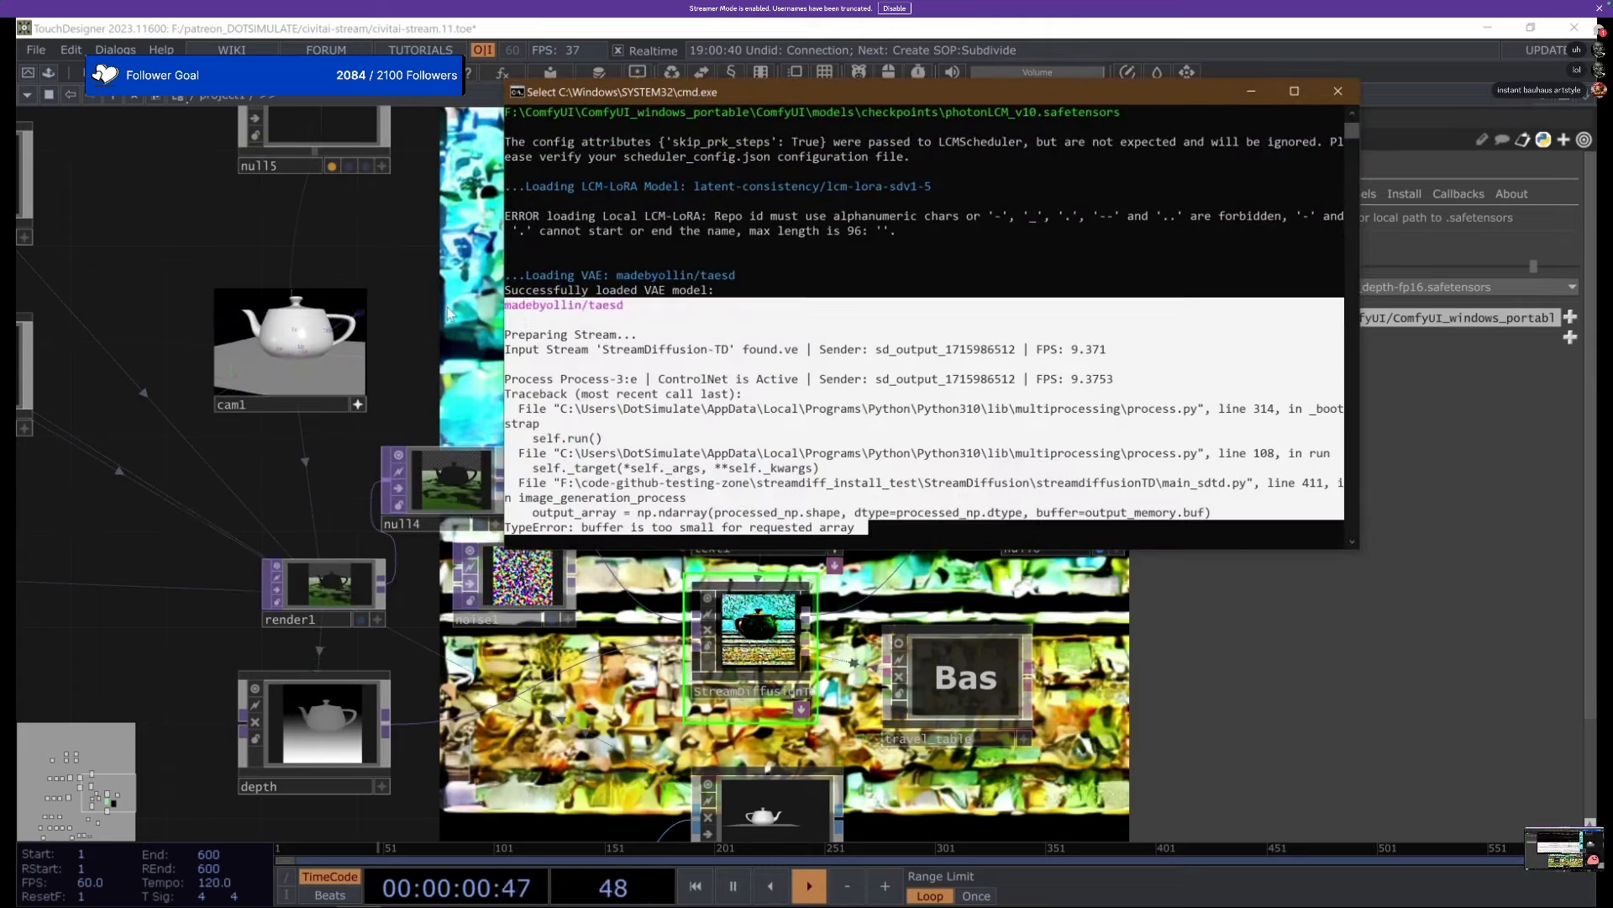
key(ctrl+c)
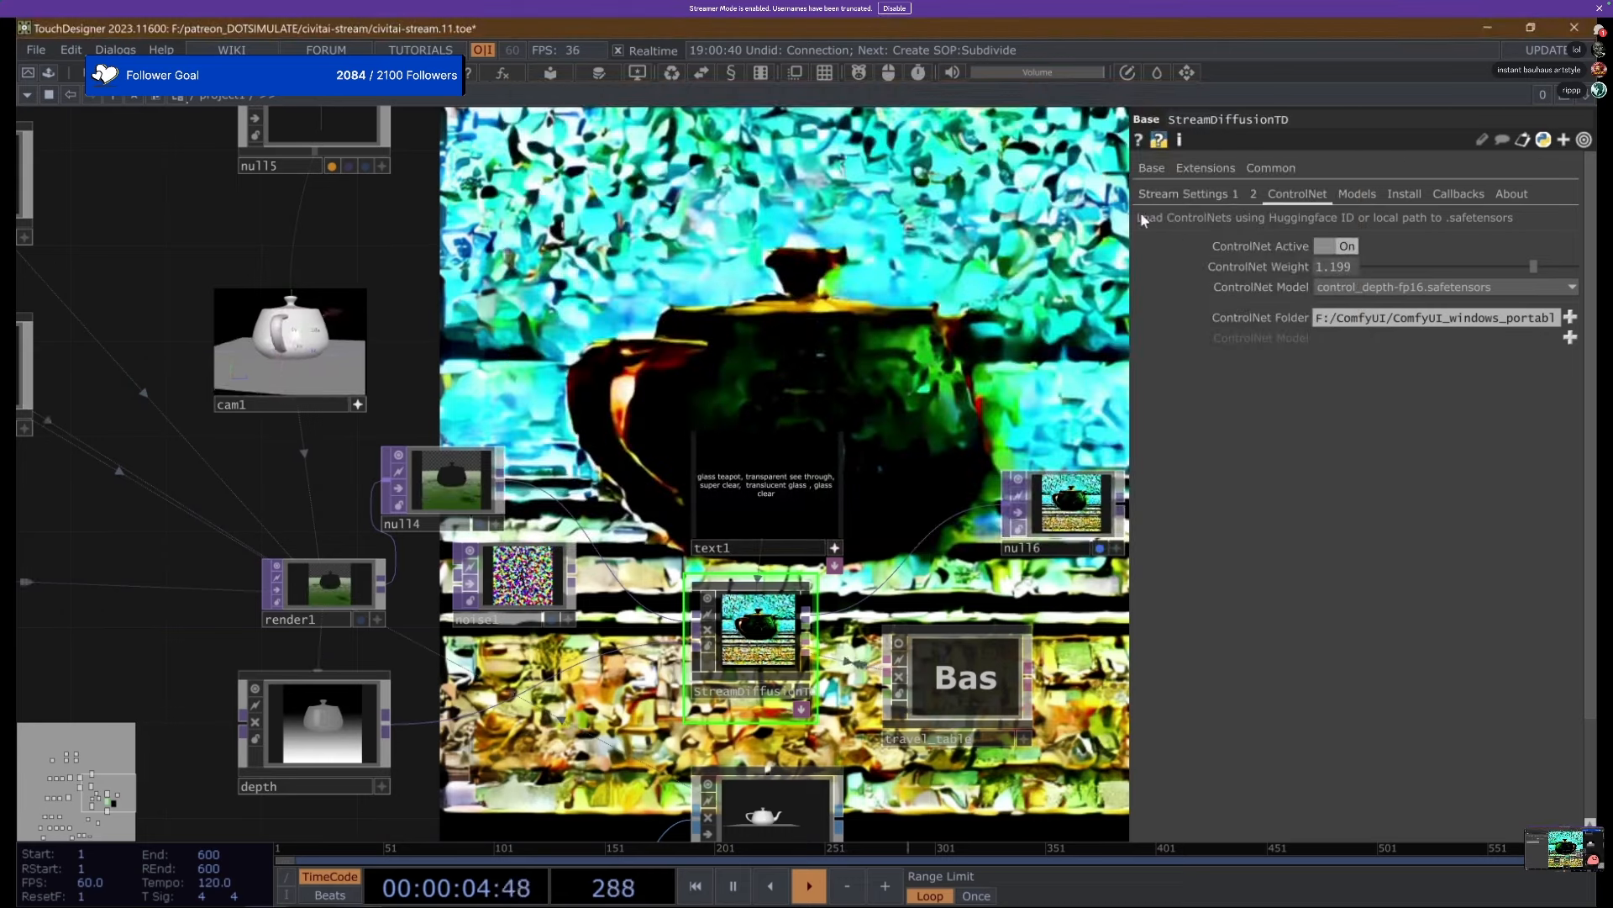
Restart the stream, move its command window aside, and show StreamDiffusionTD's ControlNet settings.
click(1321, 269)
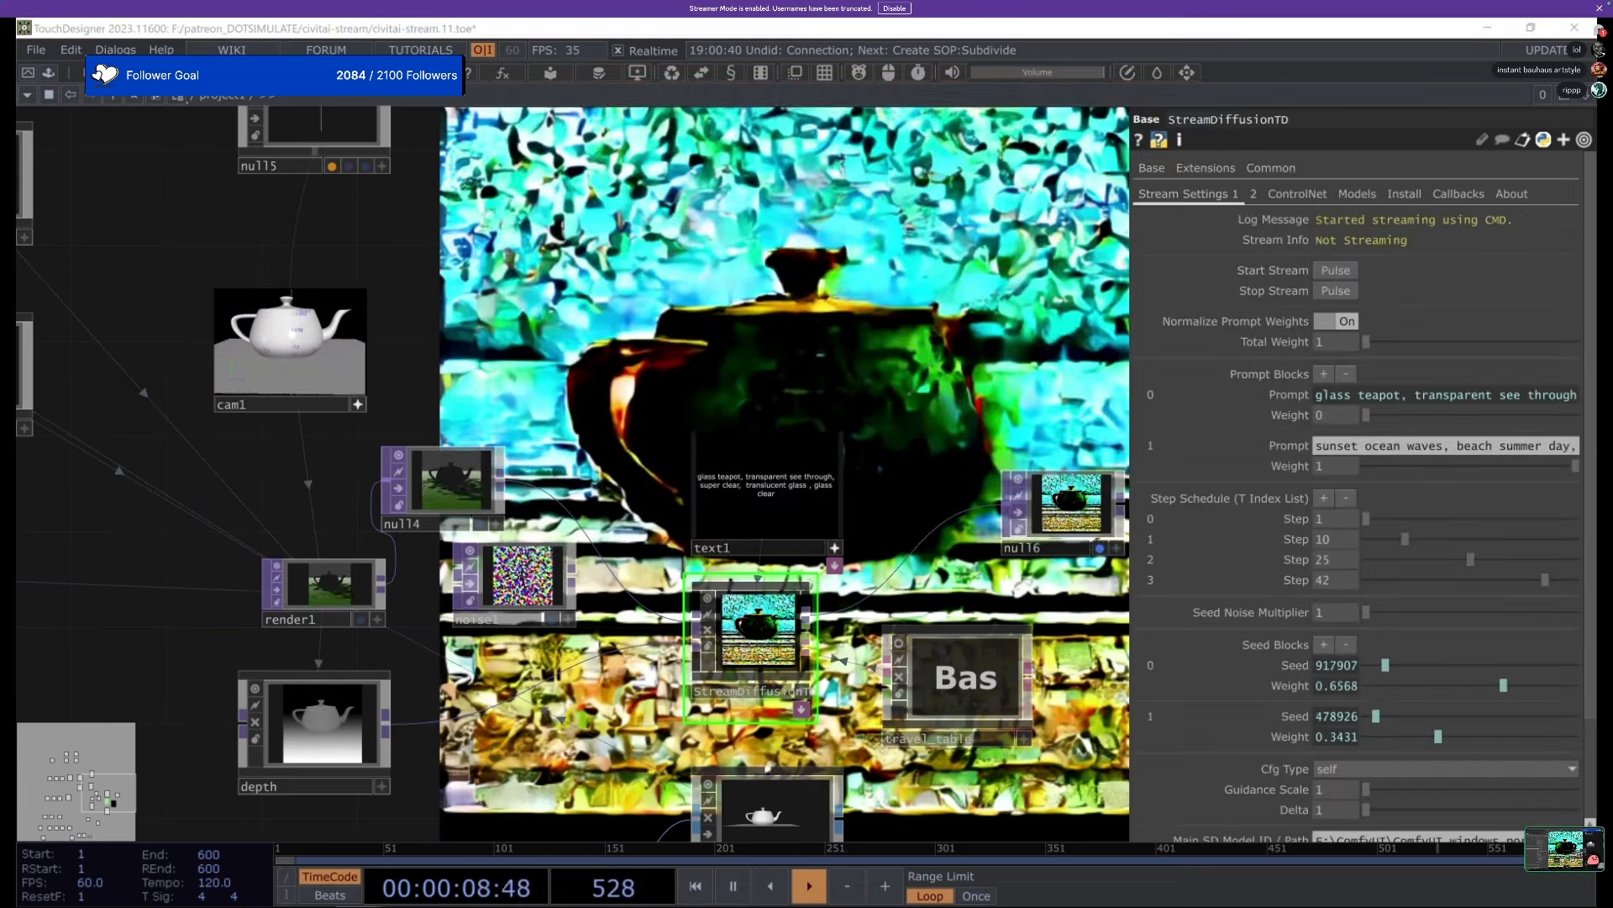
drag(1314, 145, 872, 214)
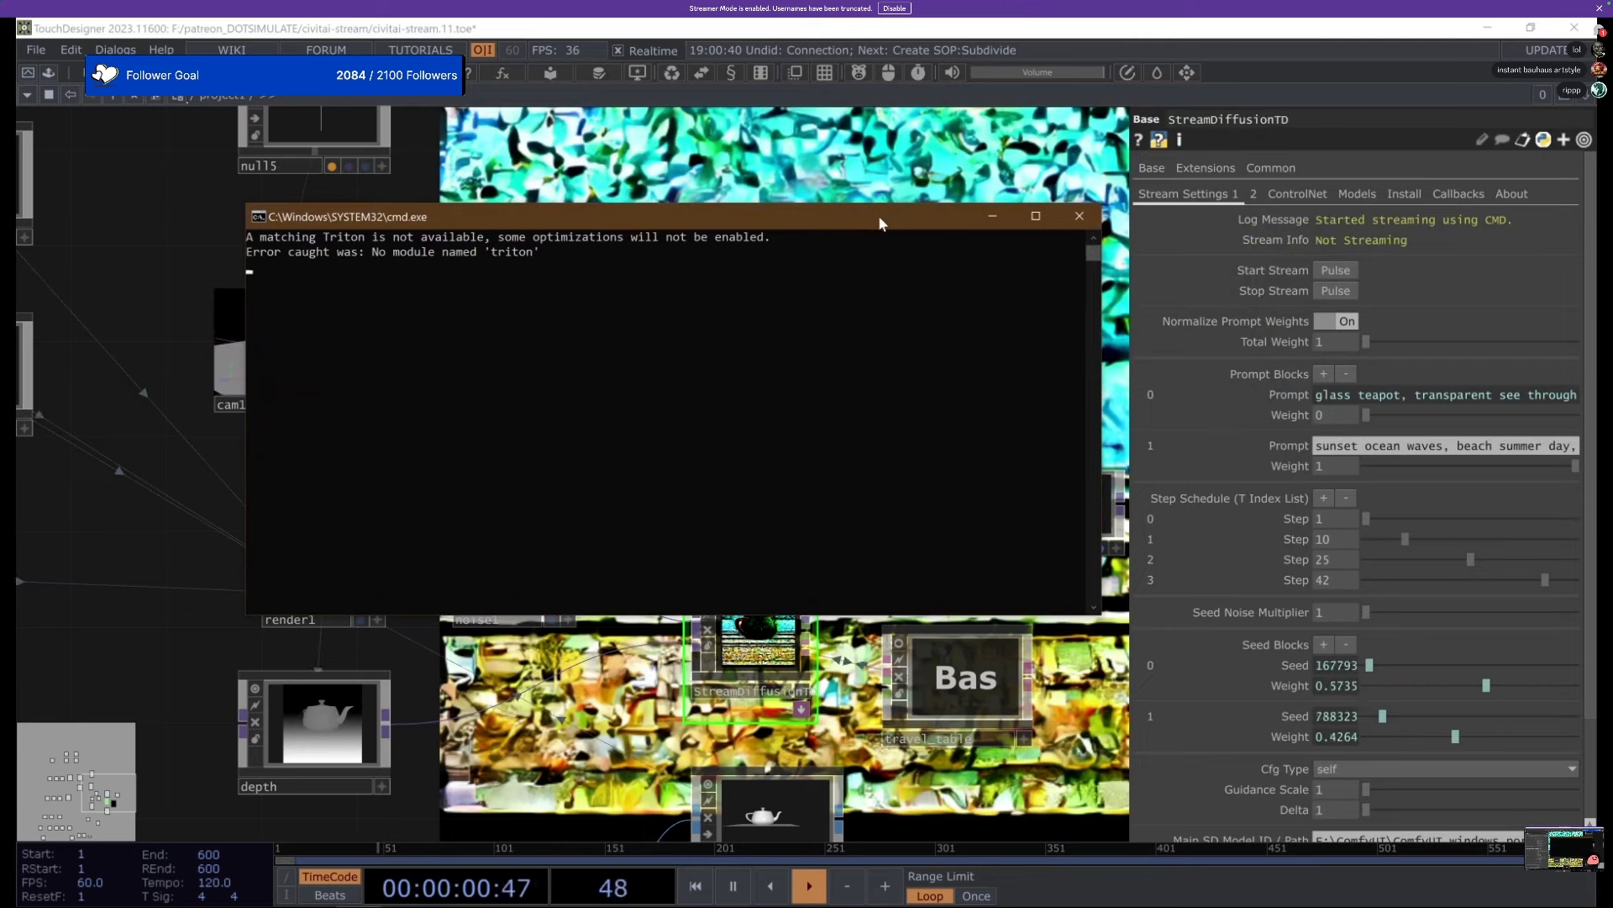
click(1270, 195)
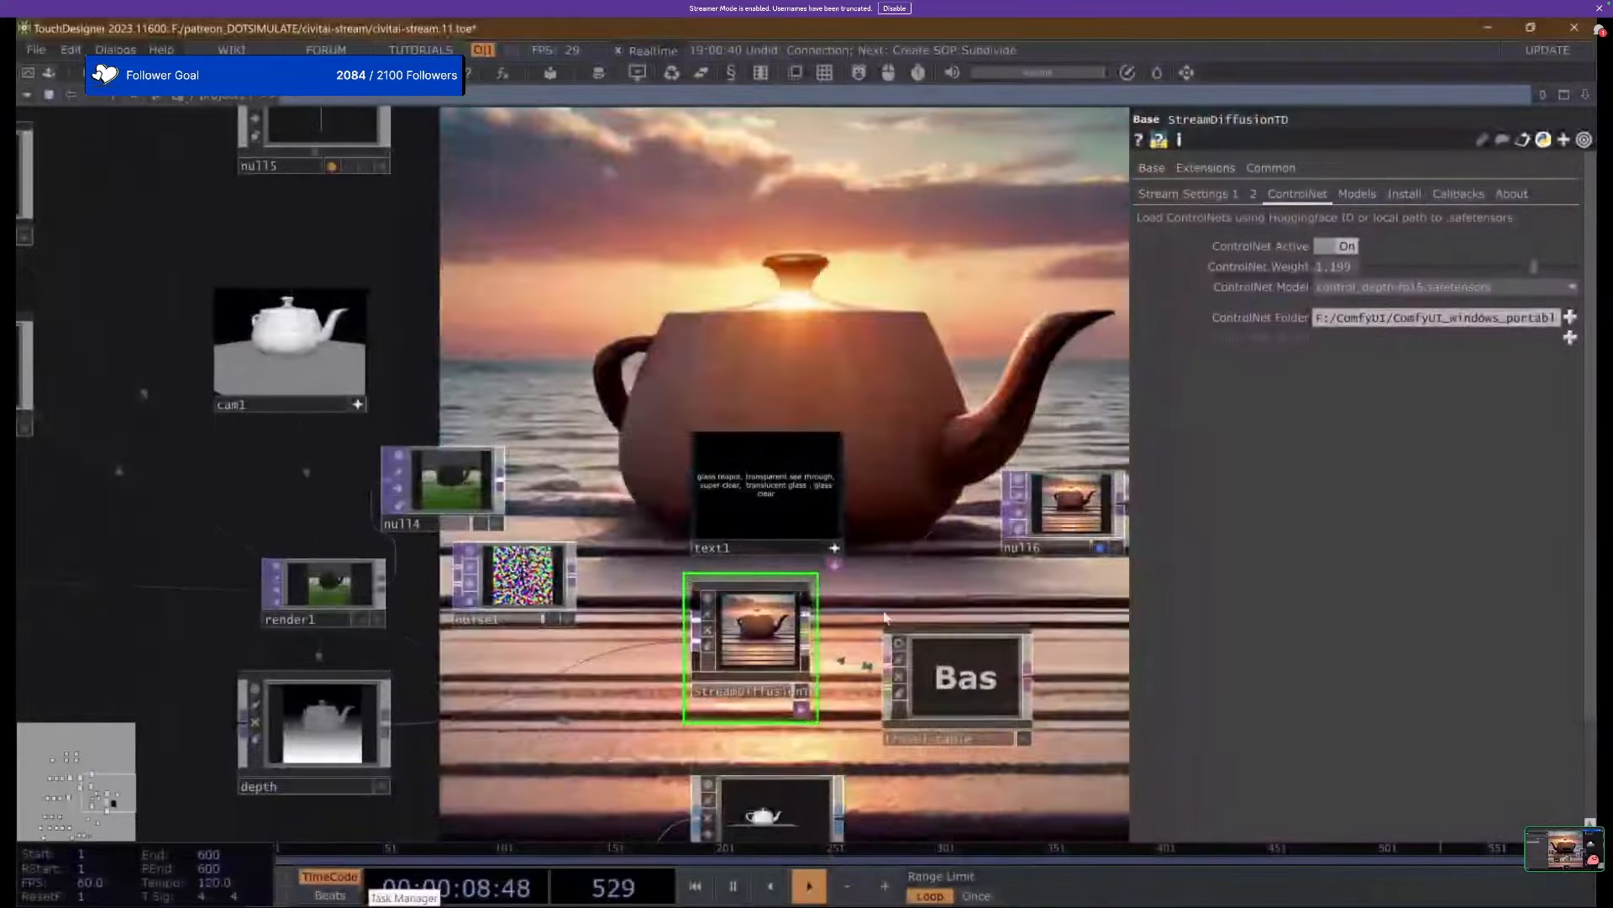
Select all nodes in the network and turn off their background display.
drag(885, 619, 581, 642)
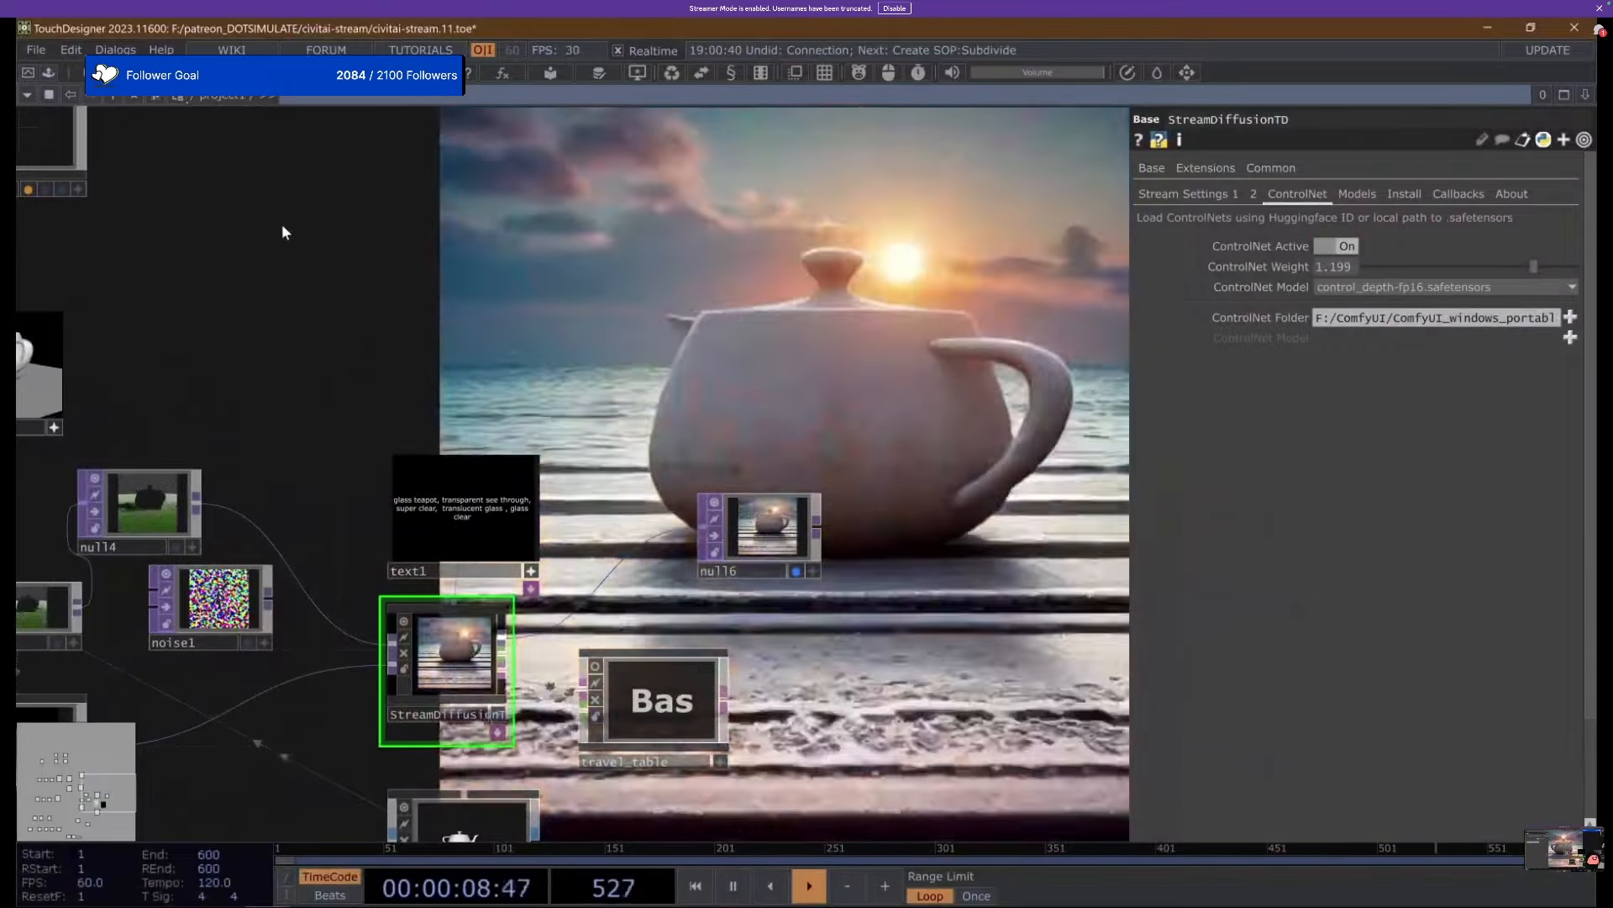
drag(294, 294, 29, 450)
drag(281, 340, 331, 336)
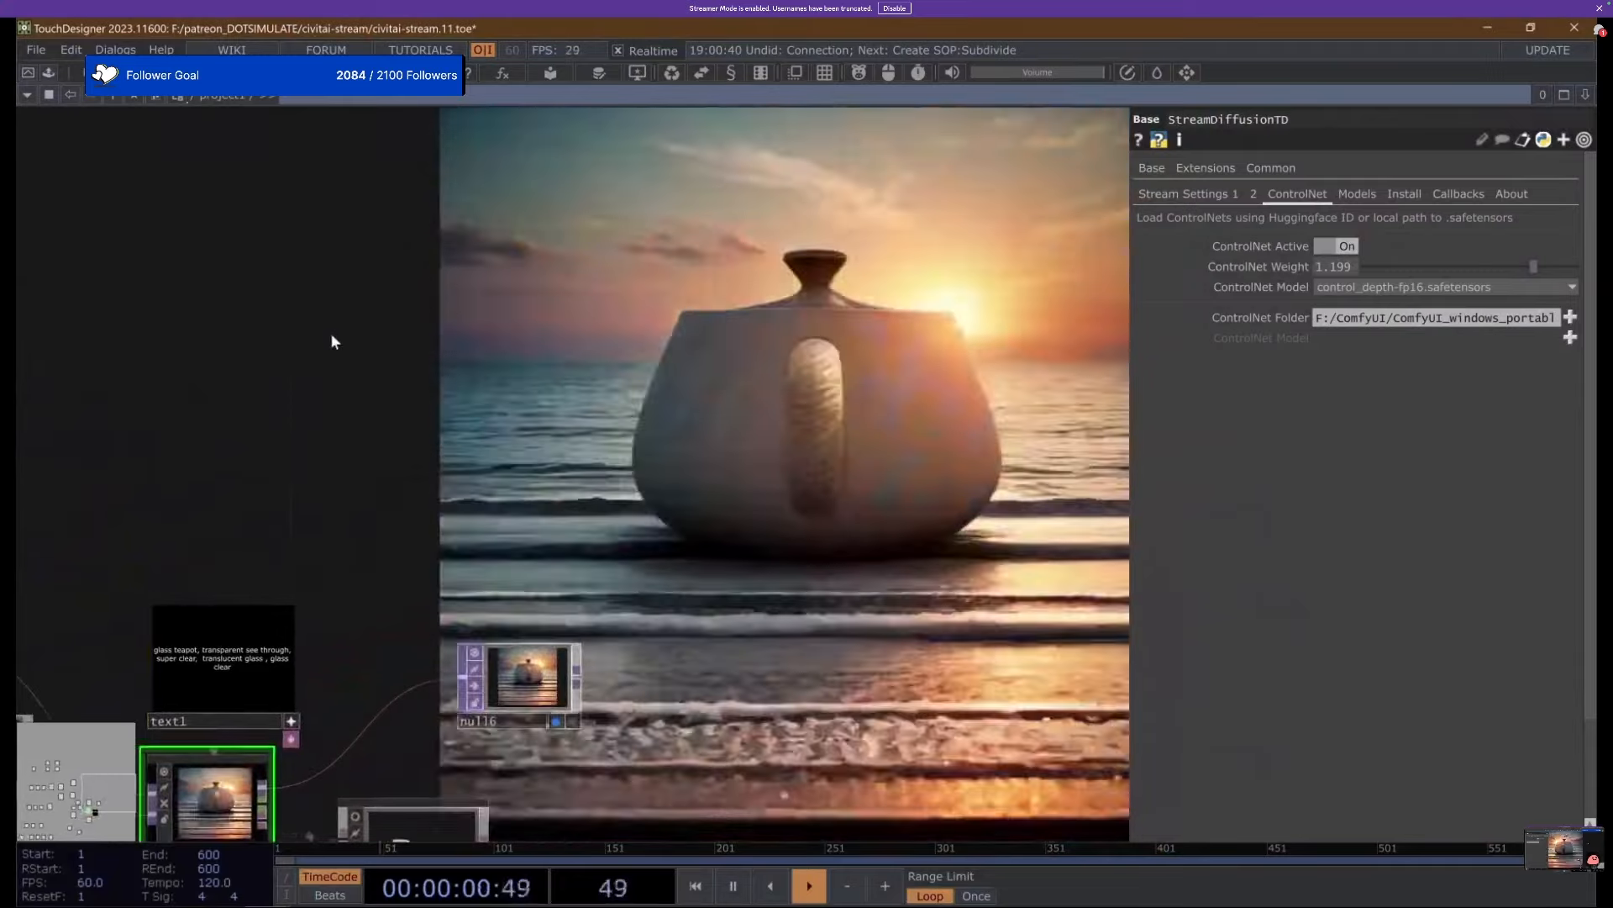
key(ctrl+a)
key(d)
drag(328, 672, 710, 513)
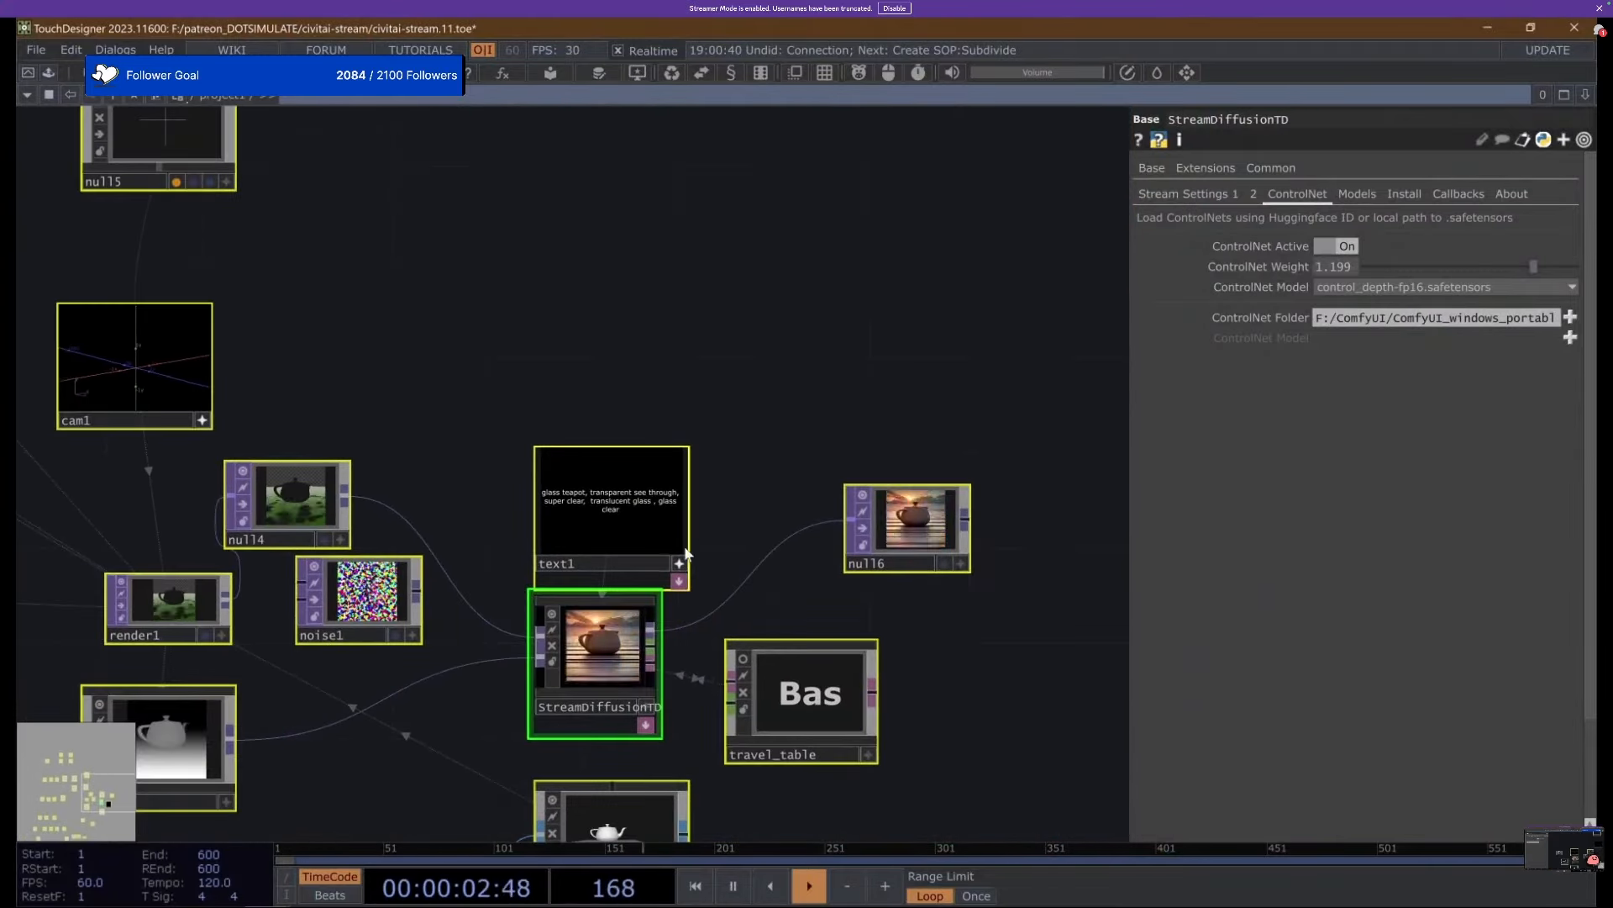
Deactivate the live viewers of all selected nodes and clear the selection.
key(a)
drag(697, 359, 497, 378)
click(331, 229)
drag(331, 233, 328, 249)
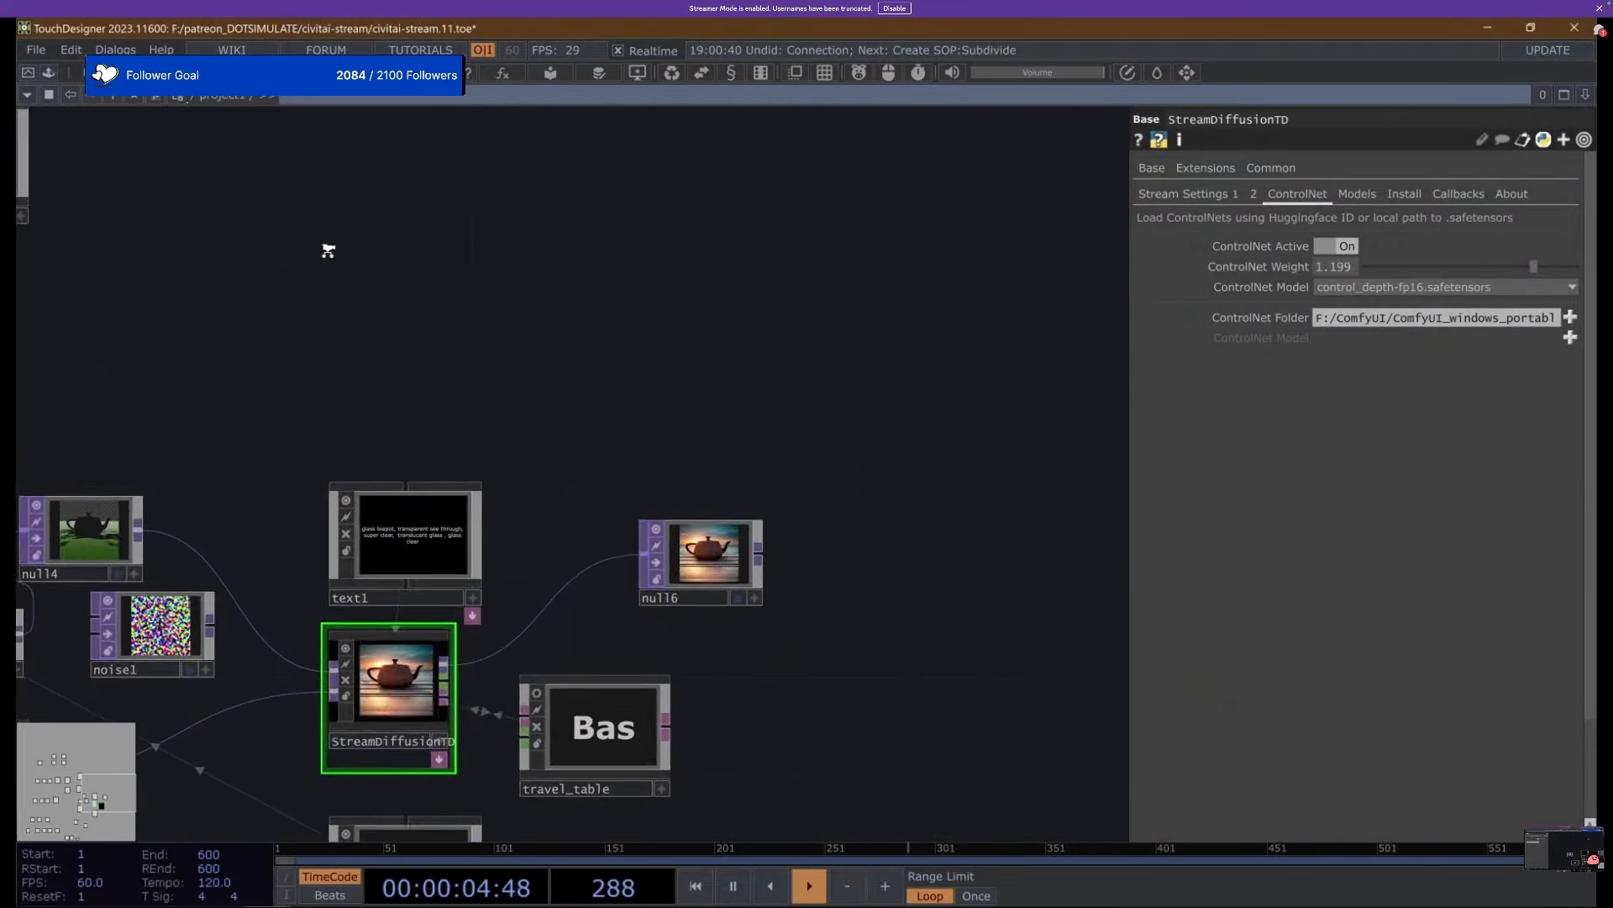
scroll(410, 331, down, 3)
drag(410, 331, 430, 355)
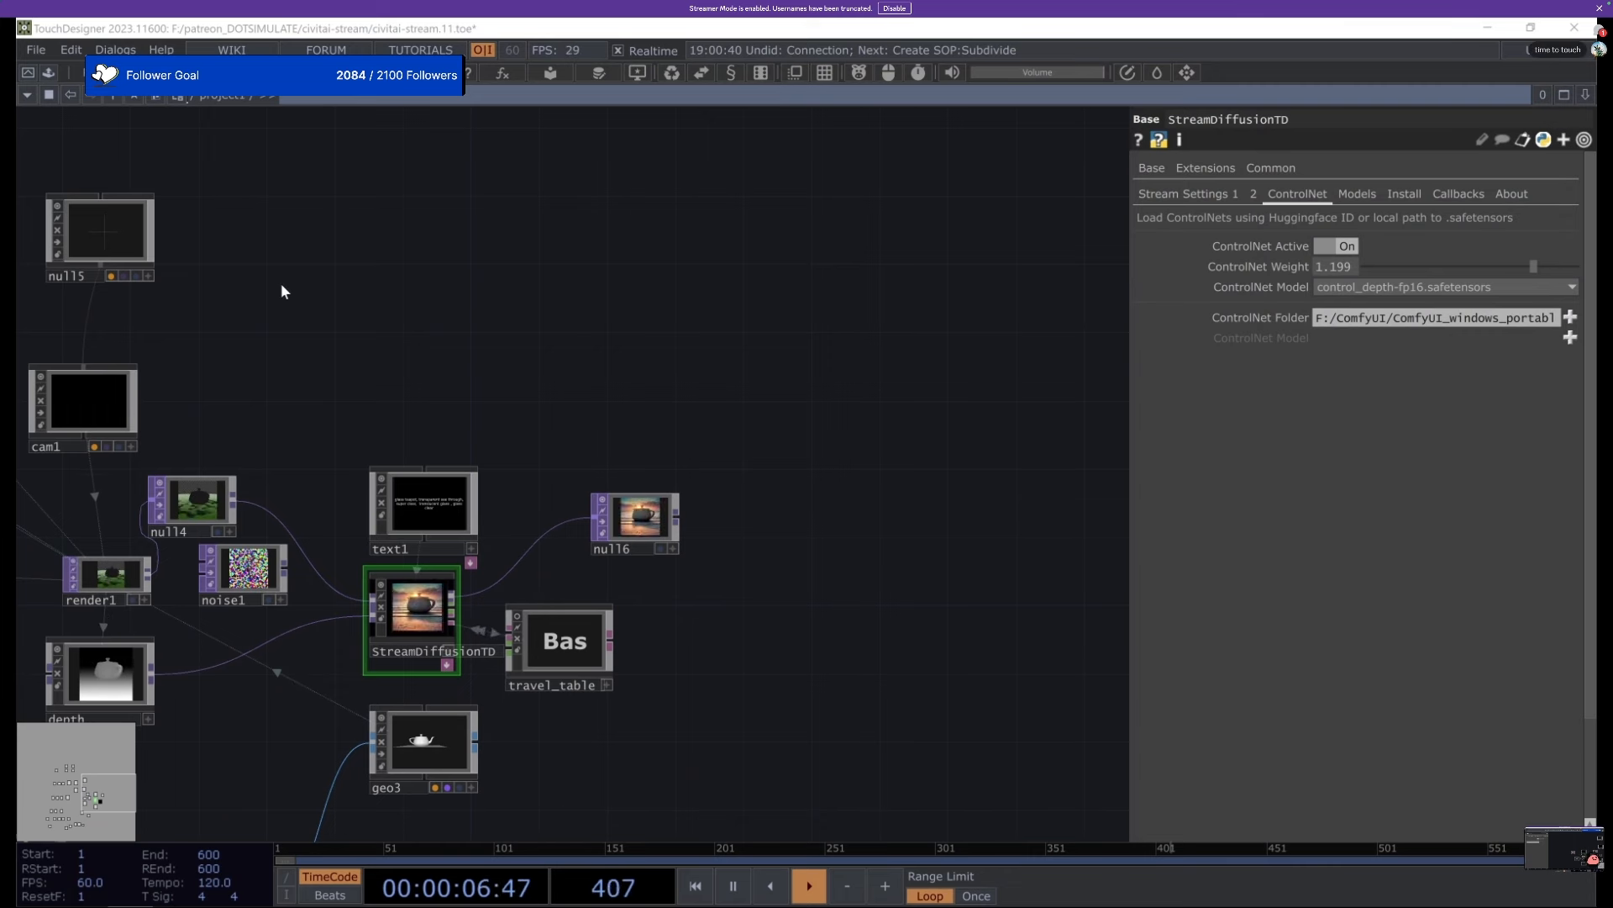
Examine the network inside StreamDiffusionTD and return to the project level.
drag(645, 300, 494, 313)
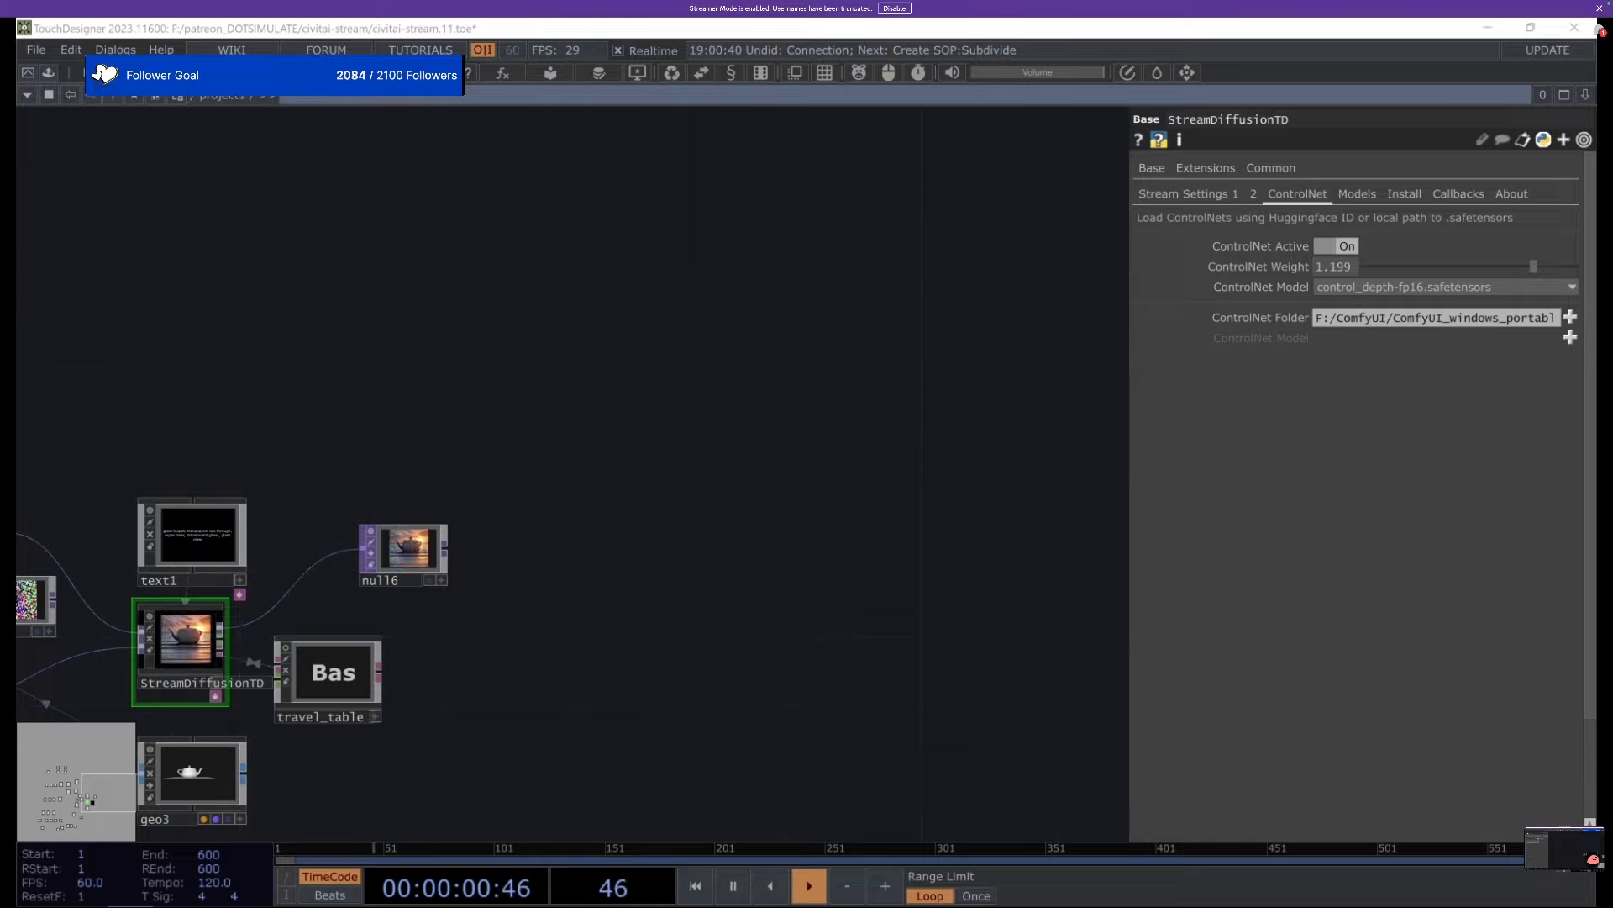
drag(299, 624, 788, 477)
scroll(782, 479, up, 8)
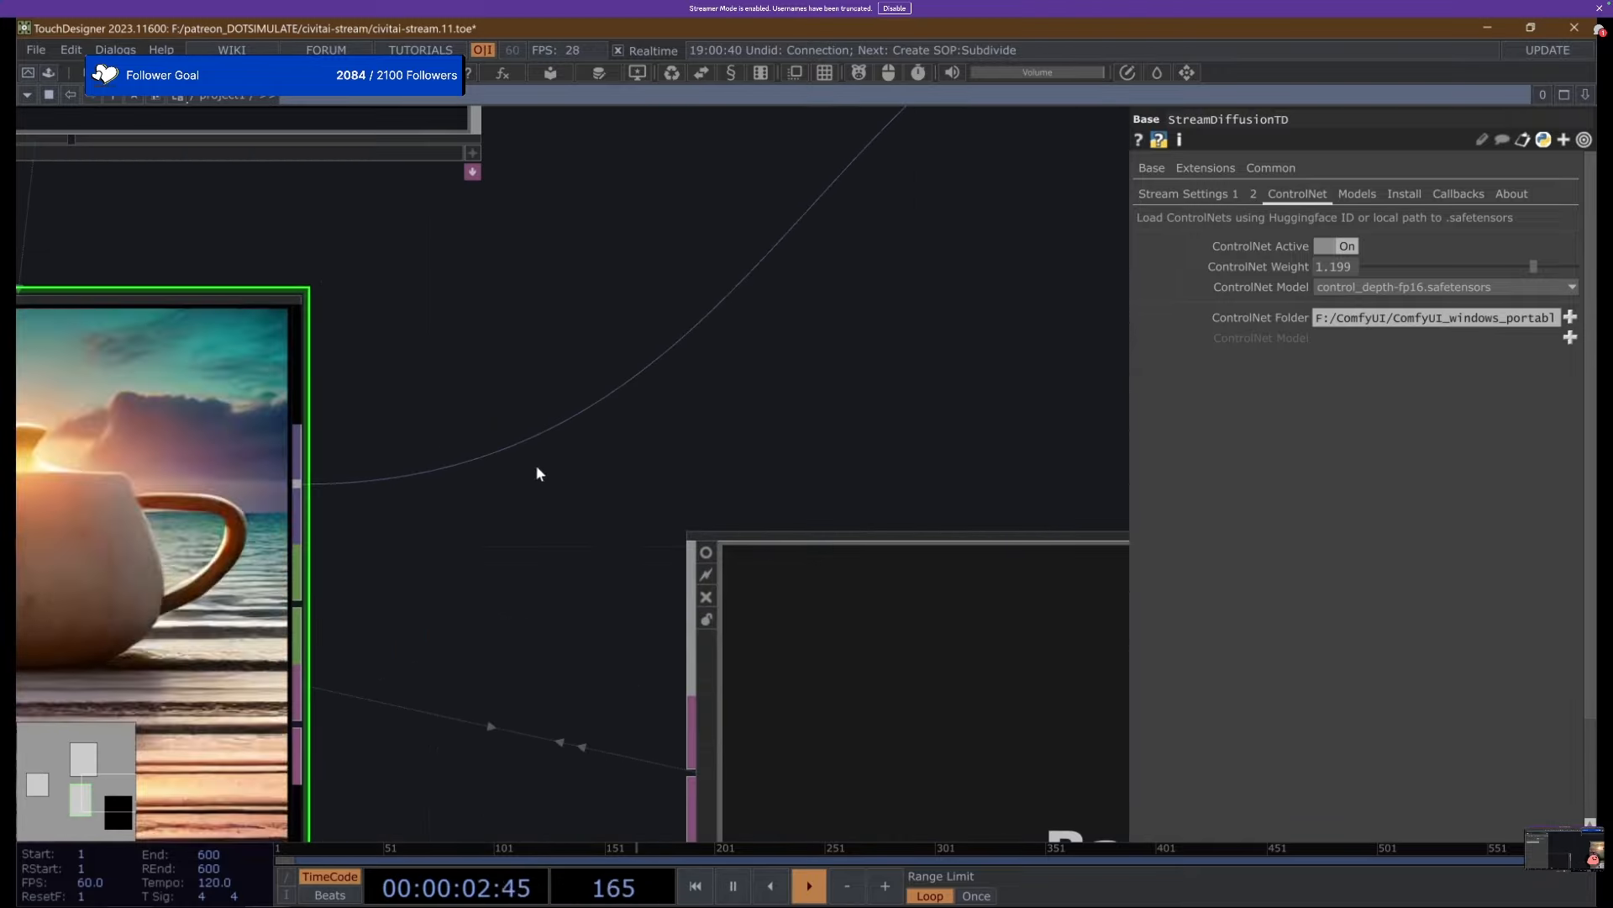
drag(480, 372, 906, 300)
scroll(906, 298, down, 3)
double_click(740, 376)
scroll(491, 571, down, 5)
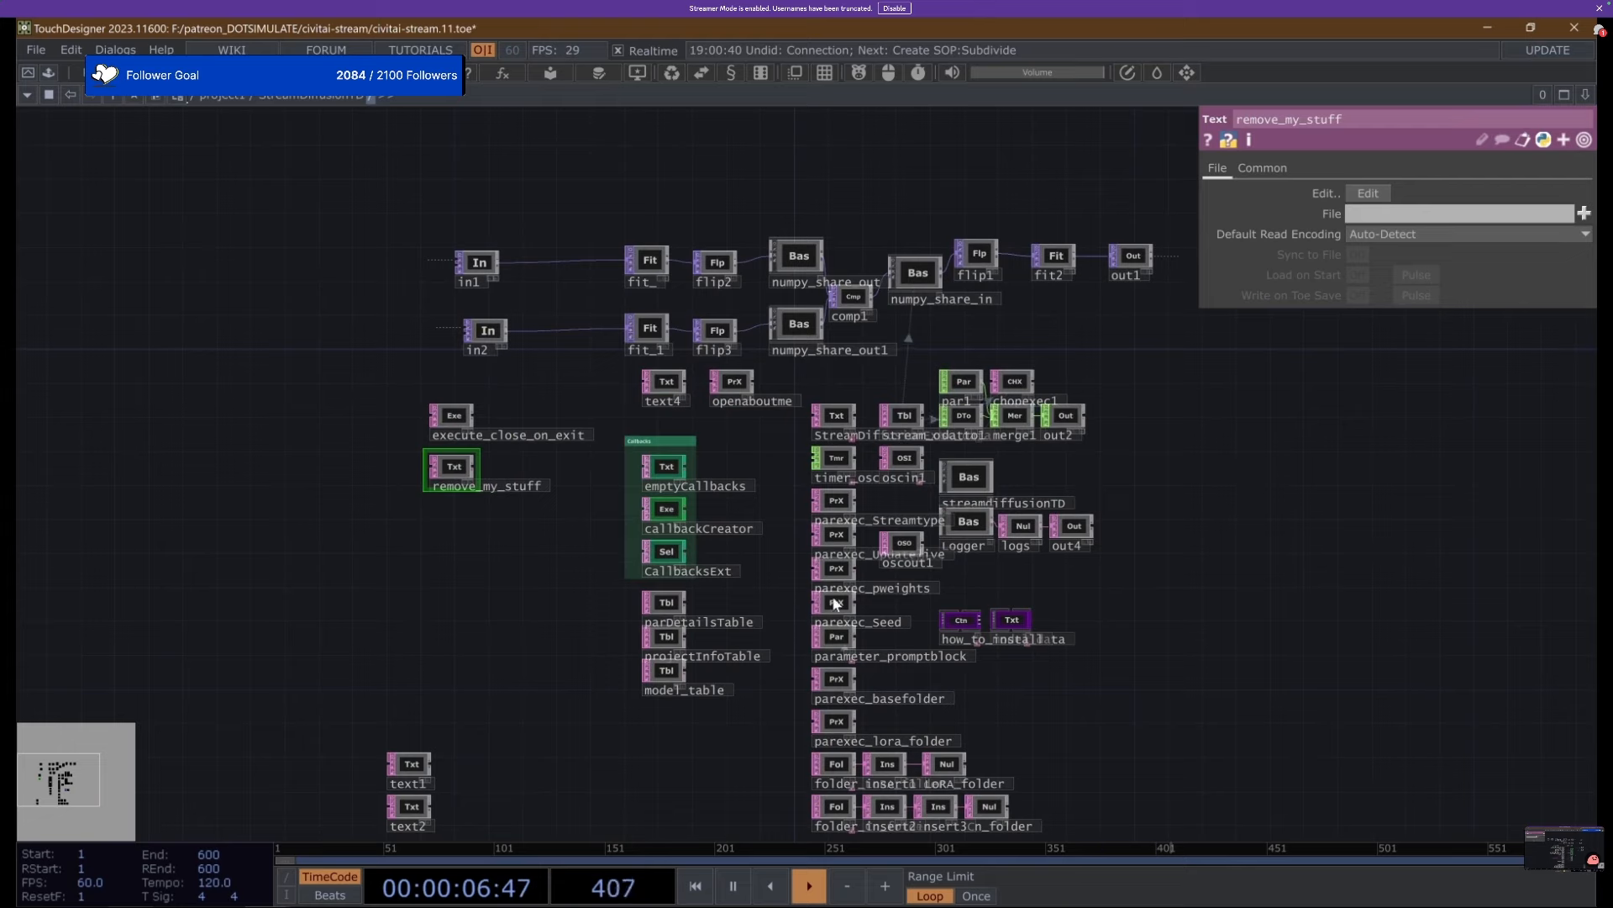
key(u)
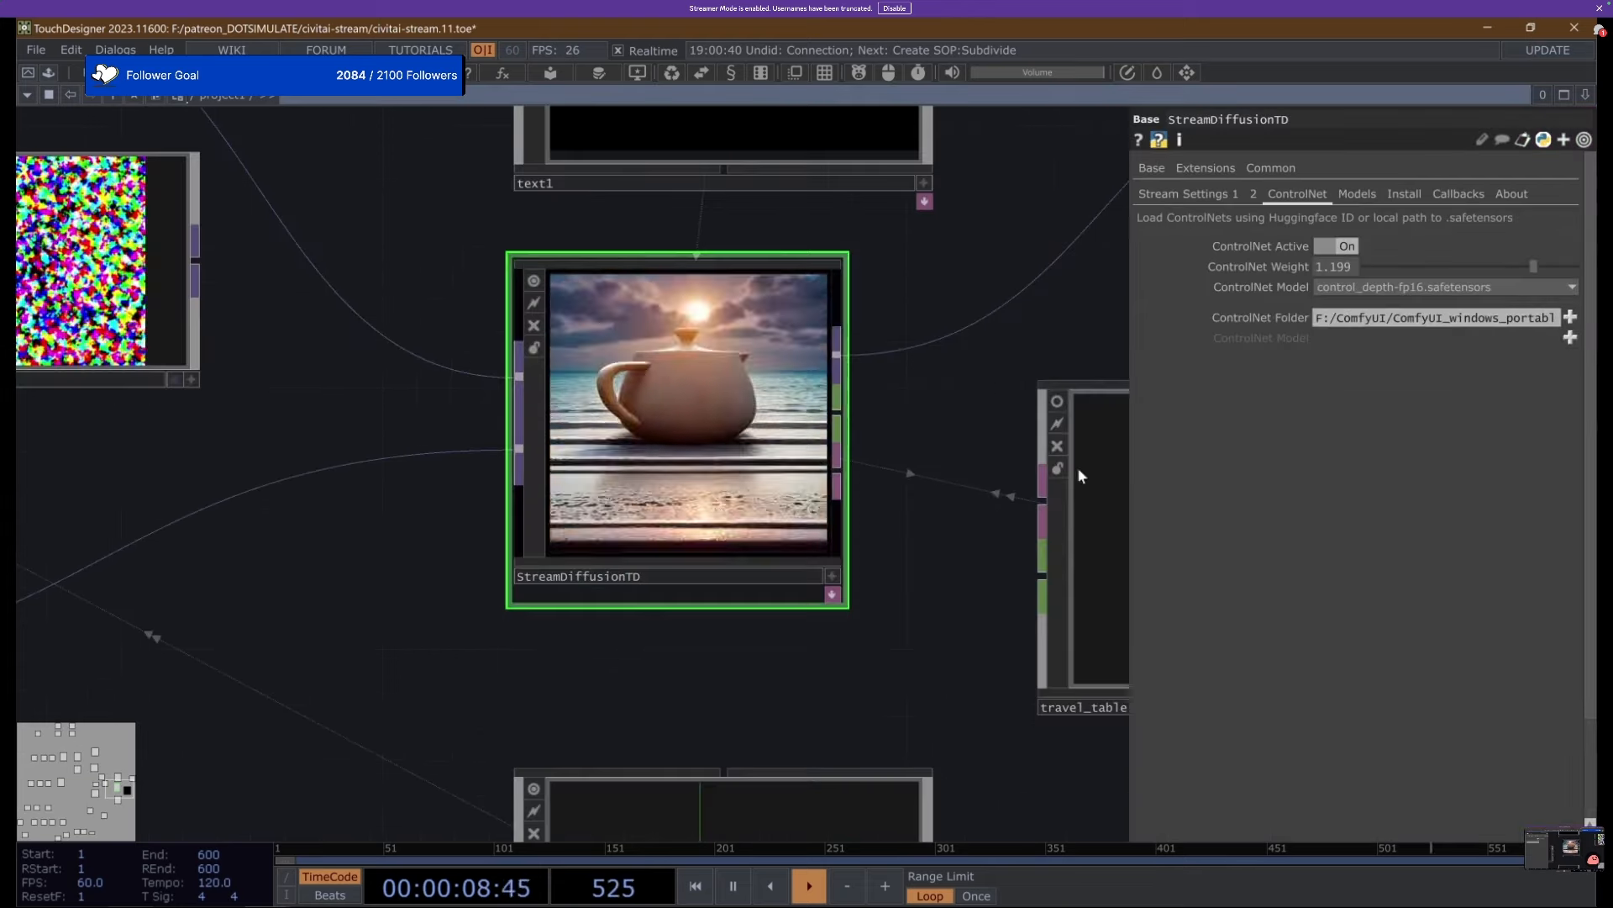
Review StreamDiffusionTD's first page of stream settings and travel_table's parameters, and inspect the generated teapot beside the text1 prompt.
click(1199, 196)
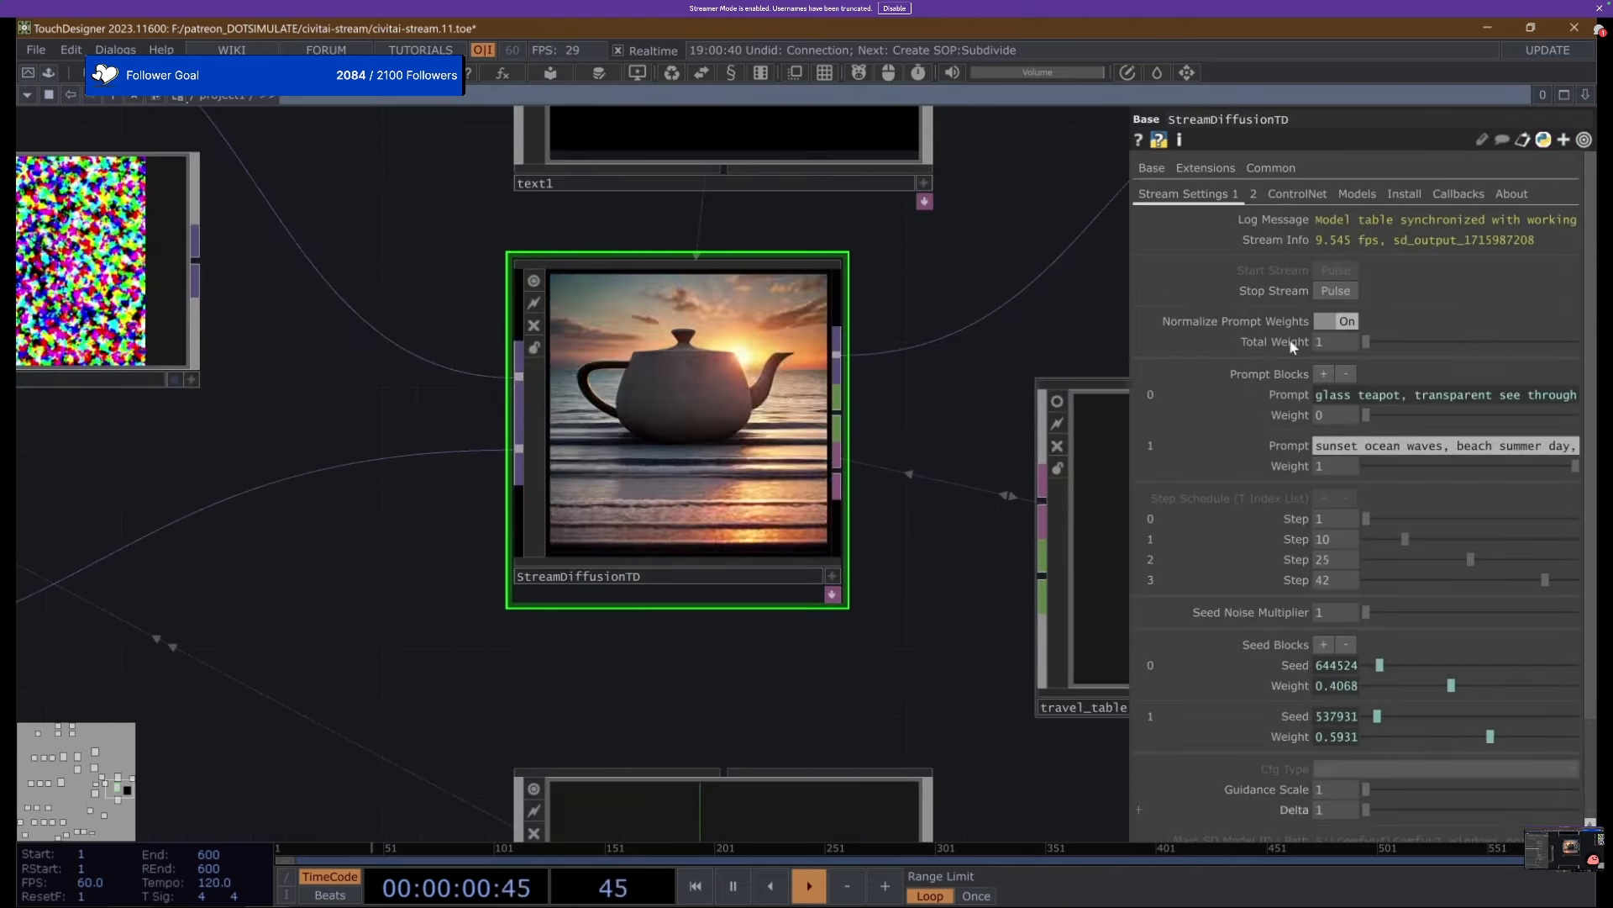
scroll(549, 409, down, 3)
scroll(548, 410, down, 3)
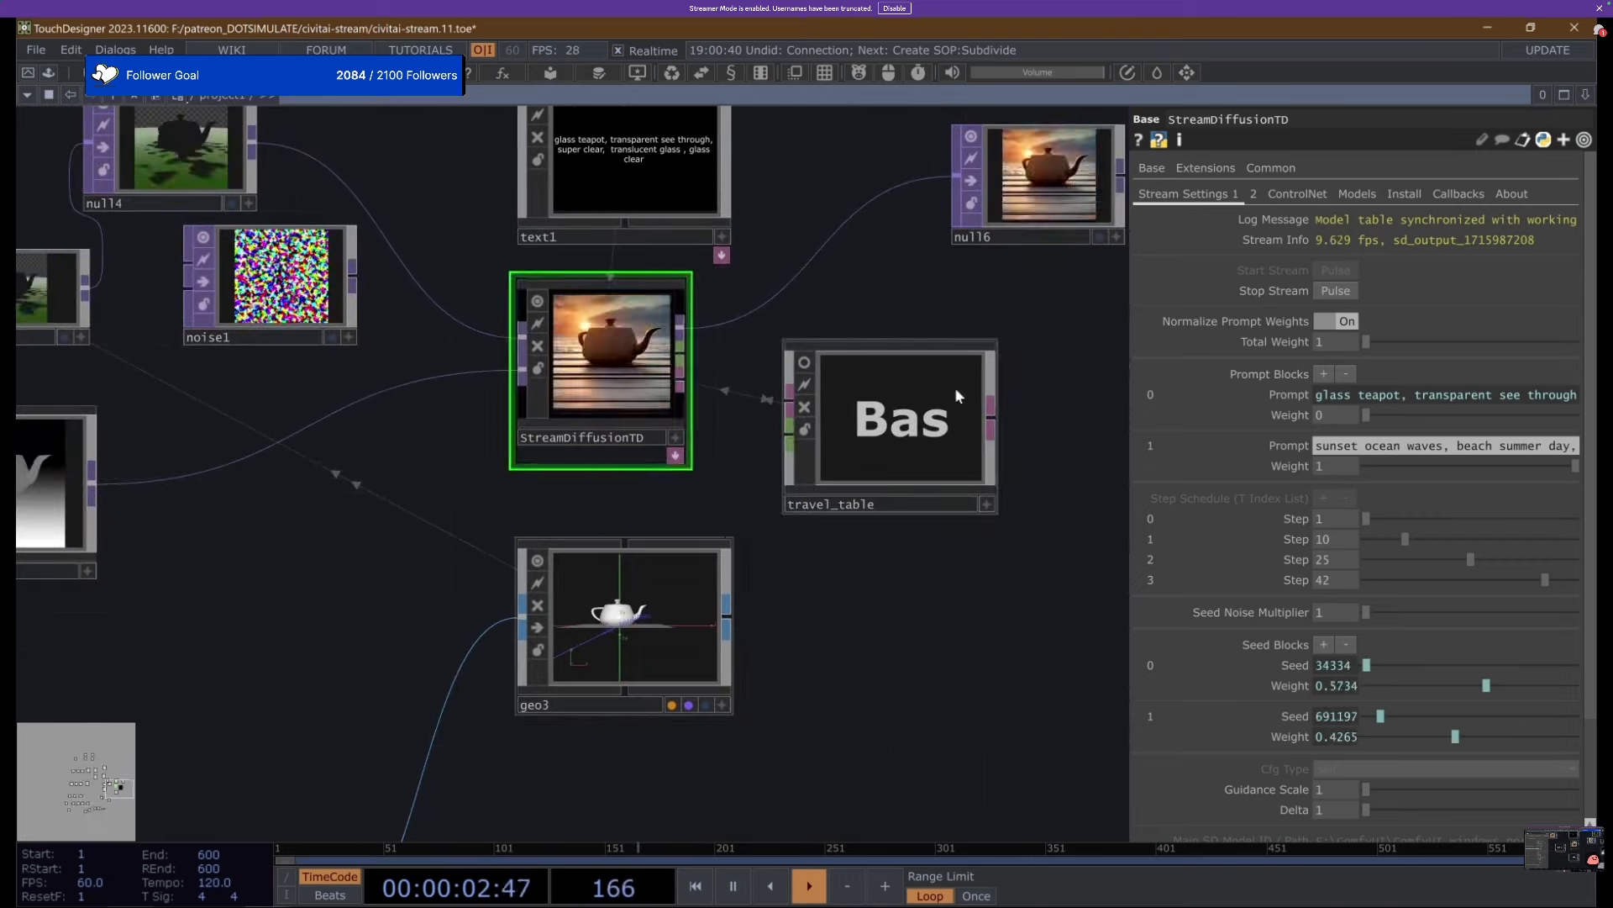
click(975, 403)
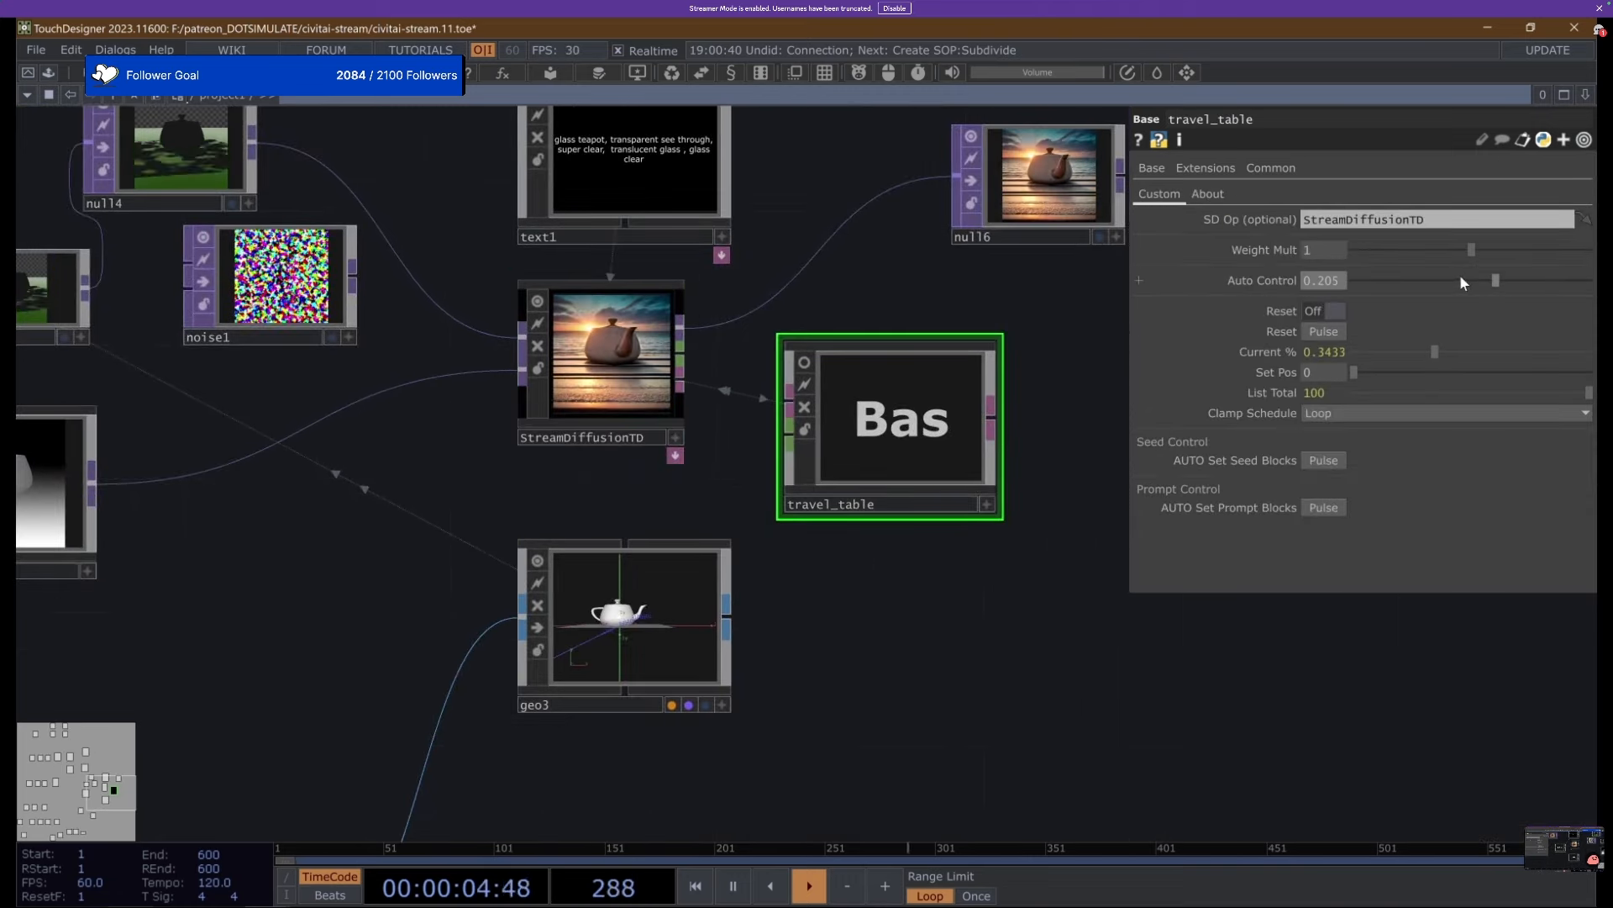
click(647, 298)
scroll(644, 275, up, 3)
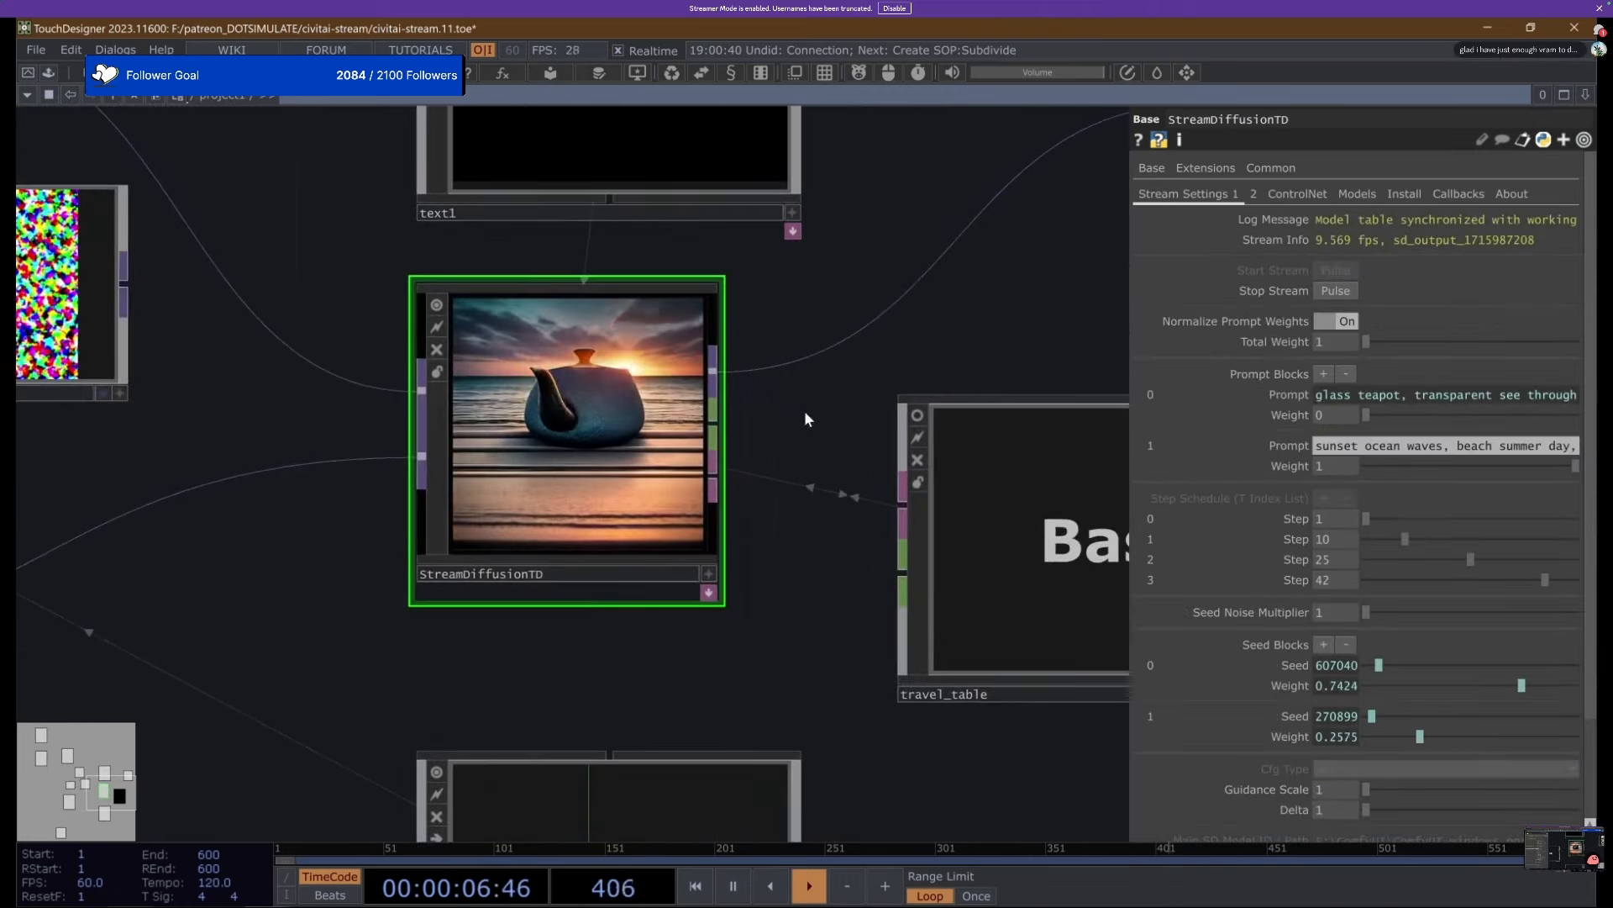
drag(840, 265, 824, 496)
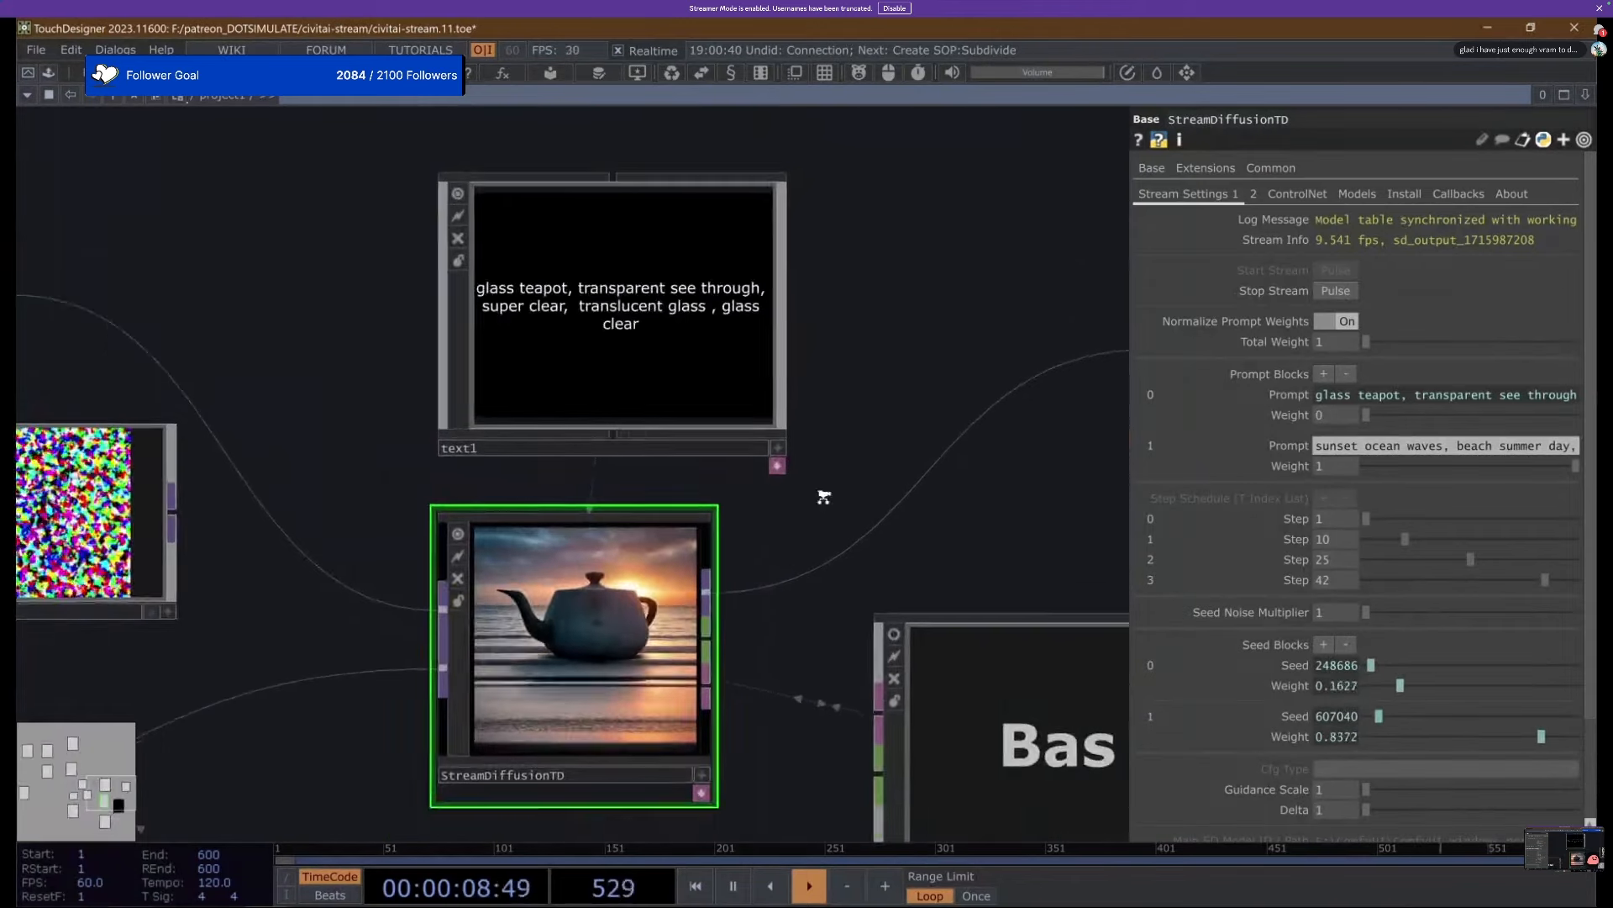
scroll(819, 496, down, 3)
scroll(669, 606, up, 2)
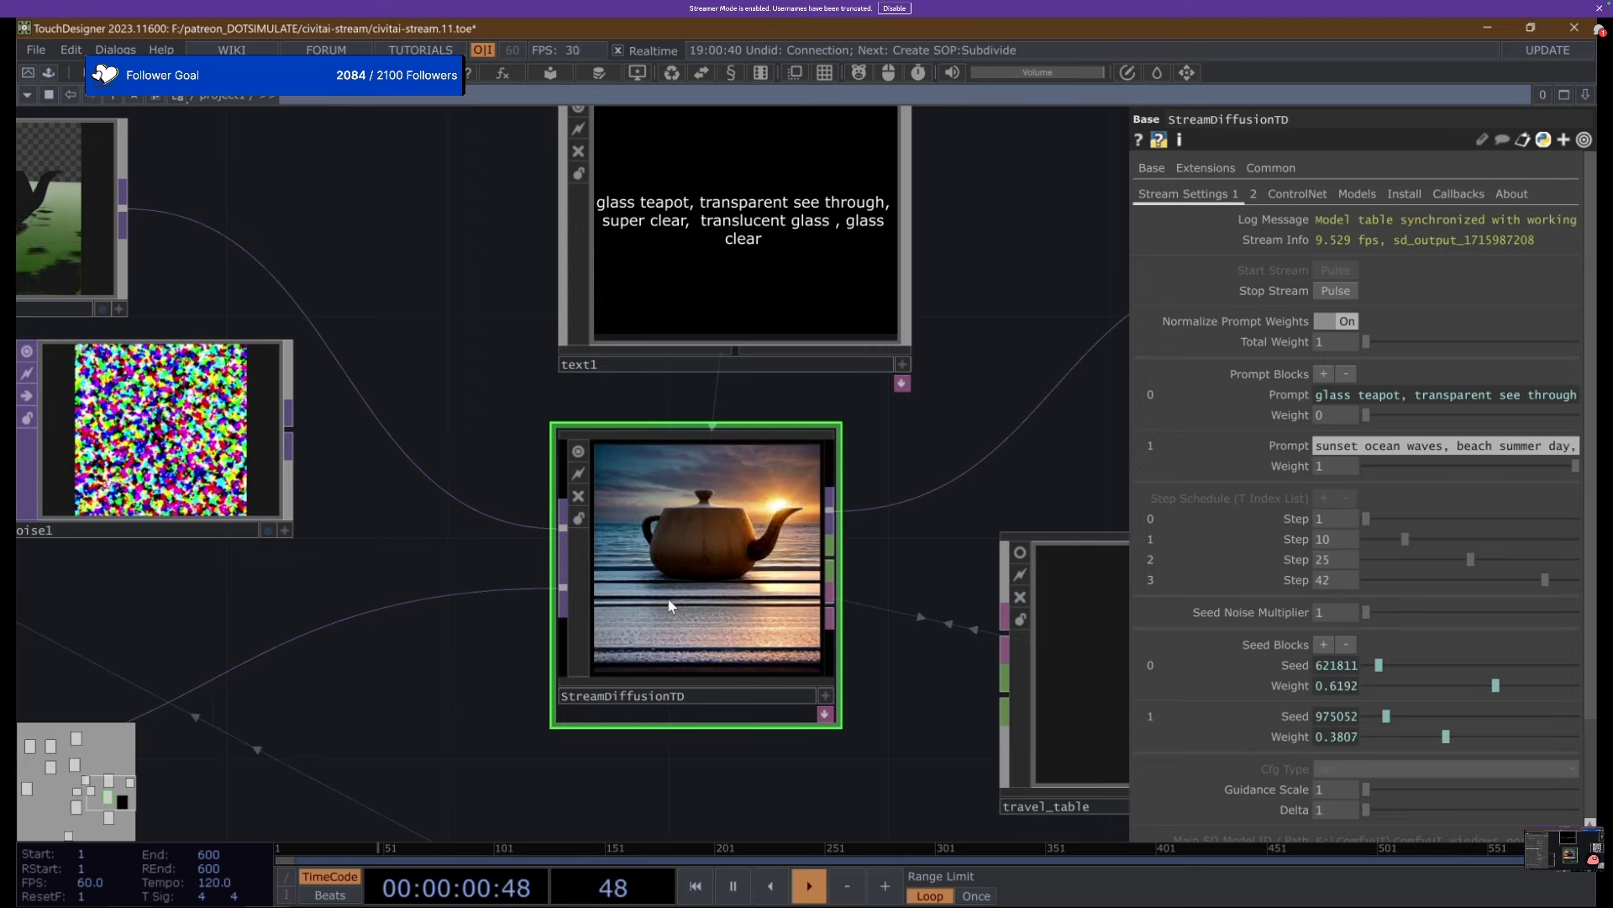
scroll(695, 576, down, 2)
scroll(695, 576, down, 1)
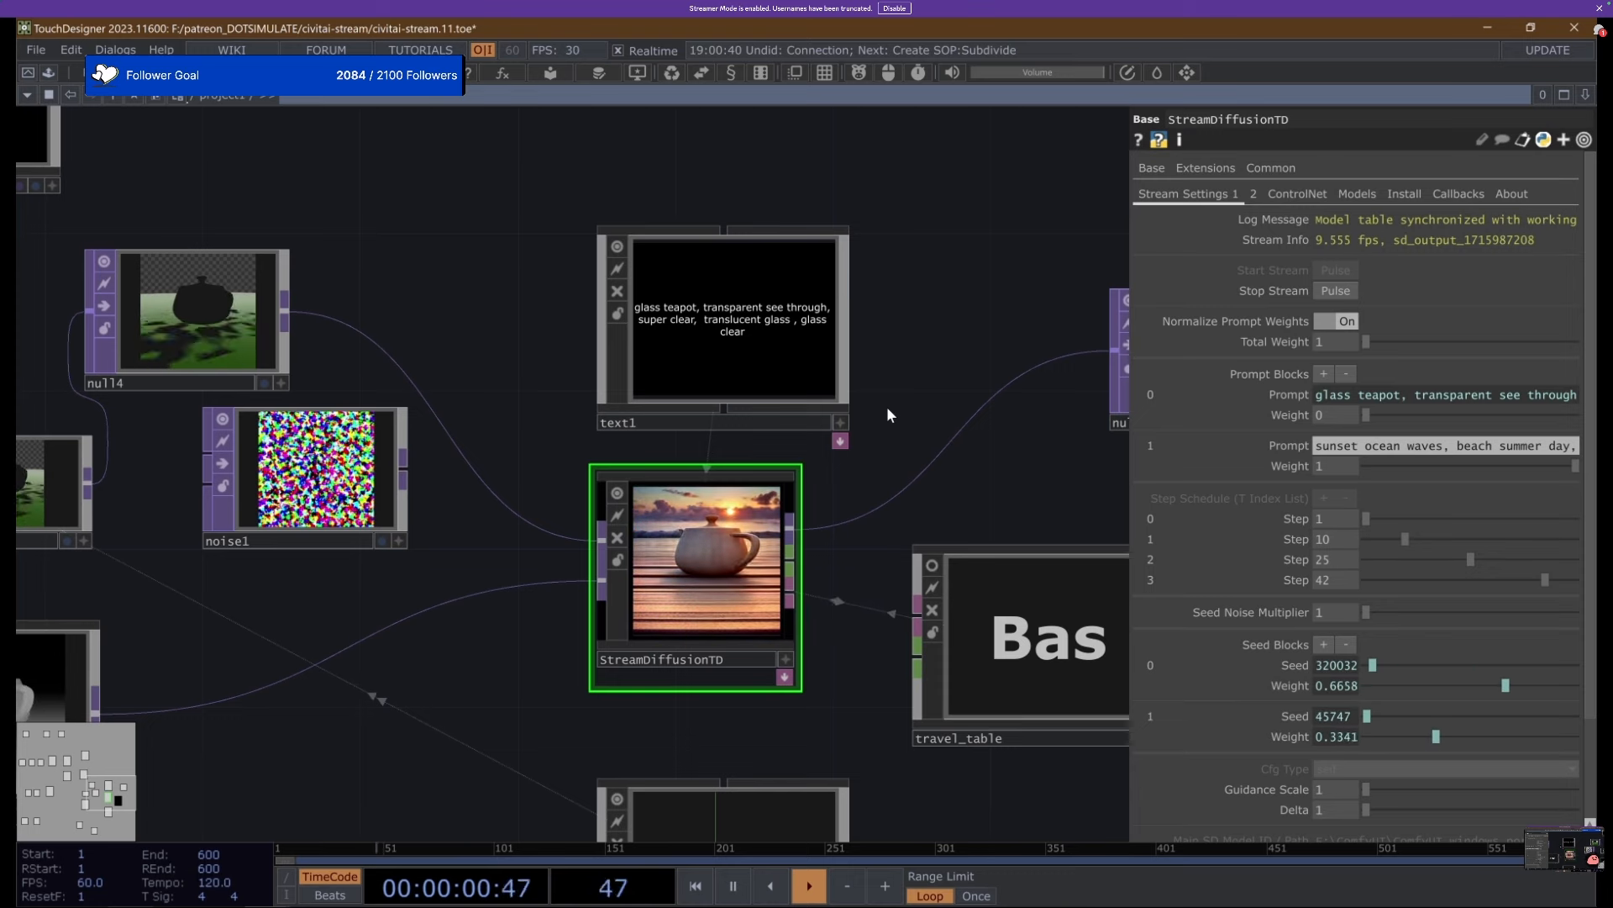
Load ChatTD_2.0.1.tox into the empty network area above null6 and cancel the OpenAI setup.
scroll(515, 403, down, 4)
drag(854, 239, 517, 480)
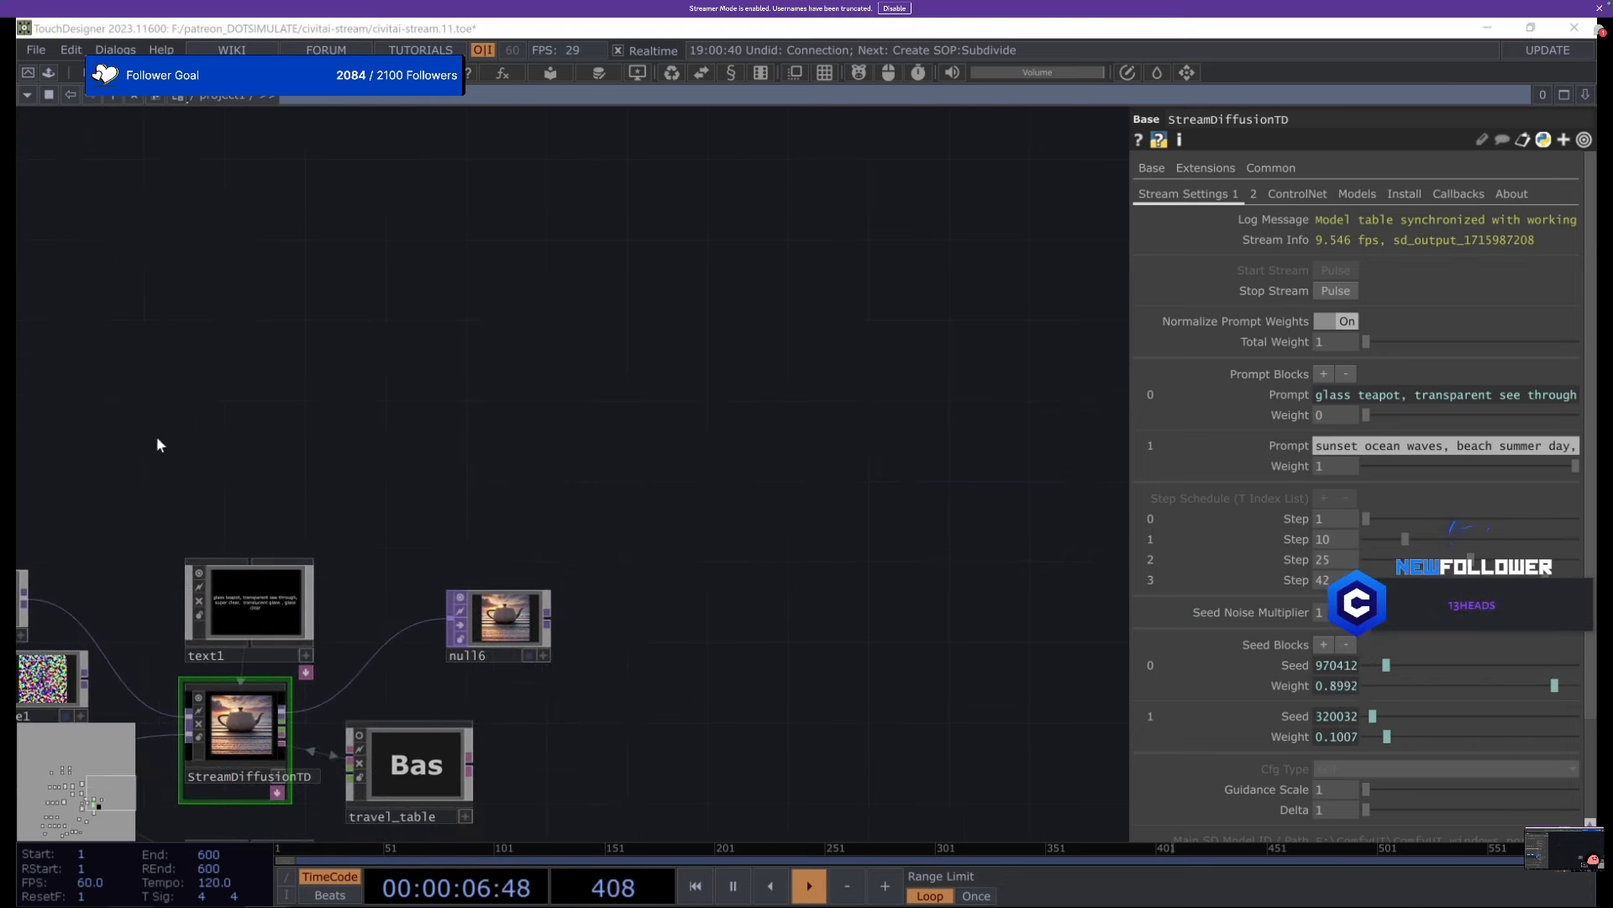
drag(574, 376, 588, 369)
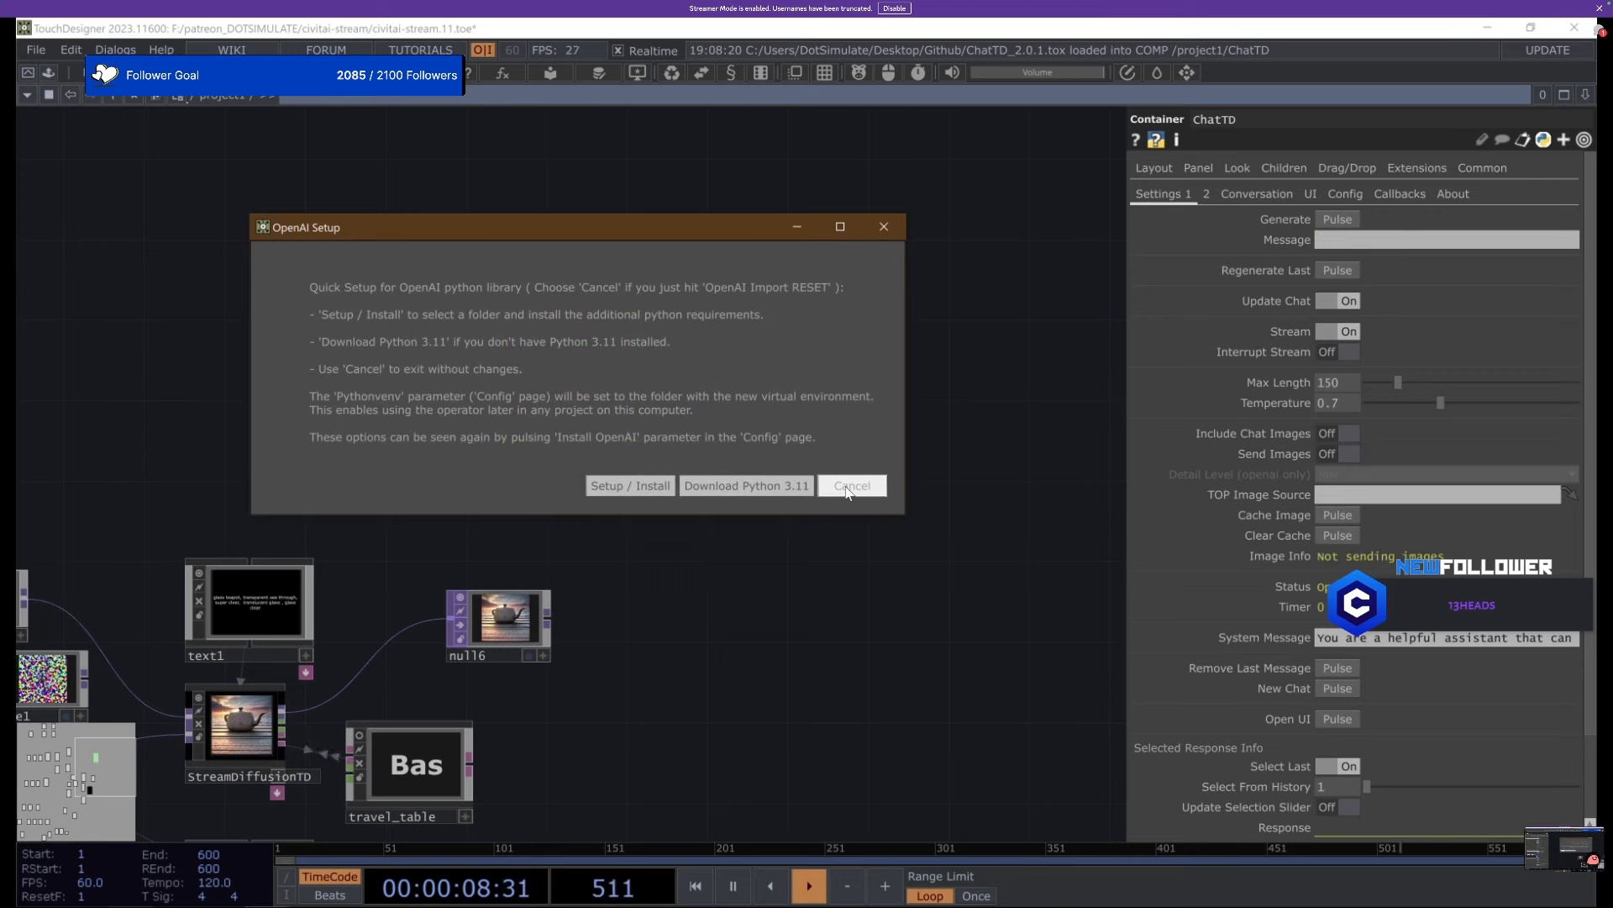
click(849, 492)
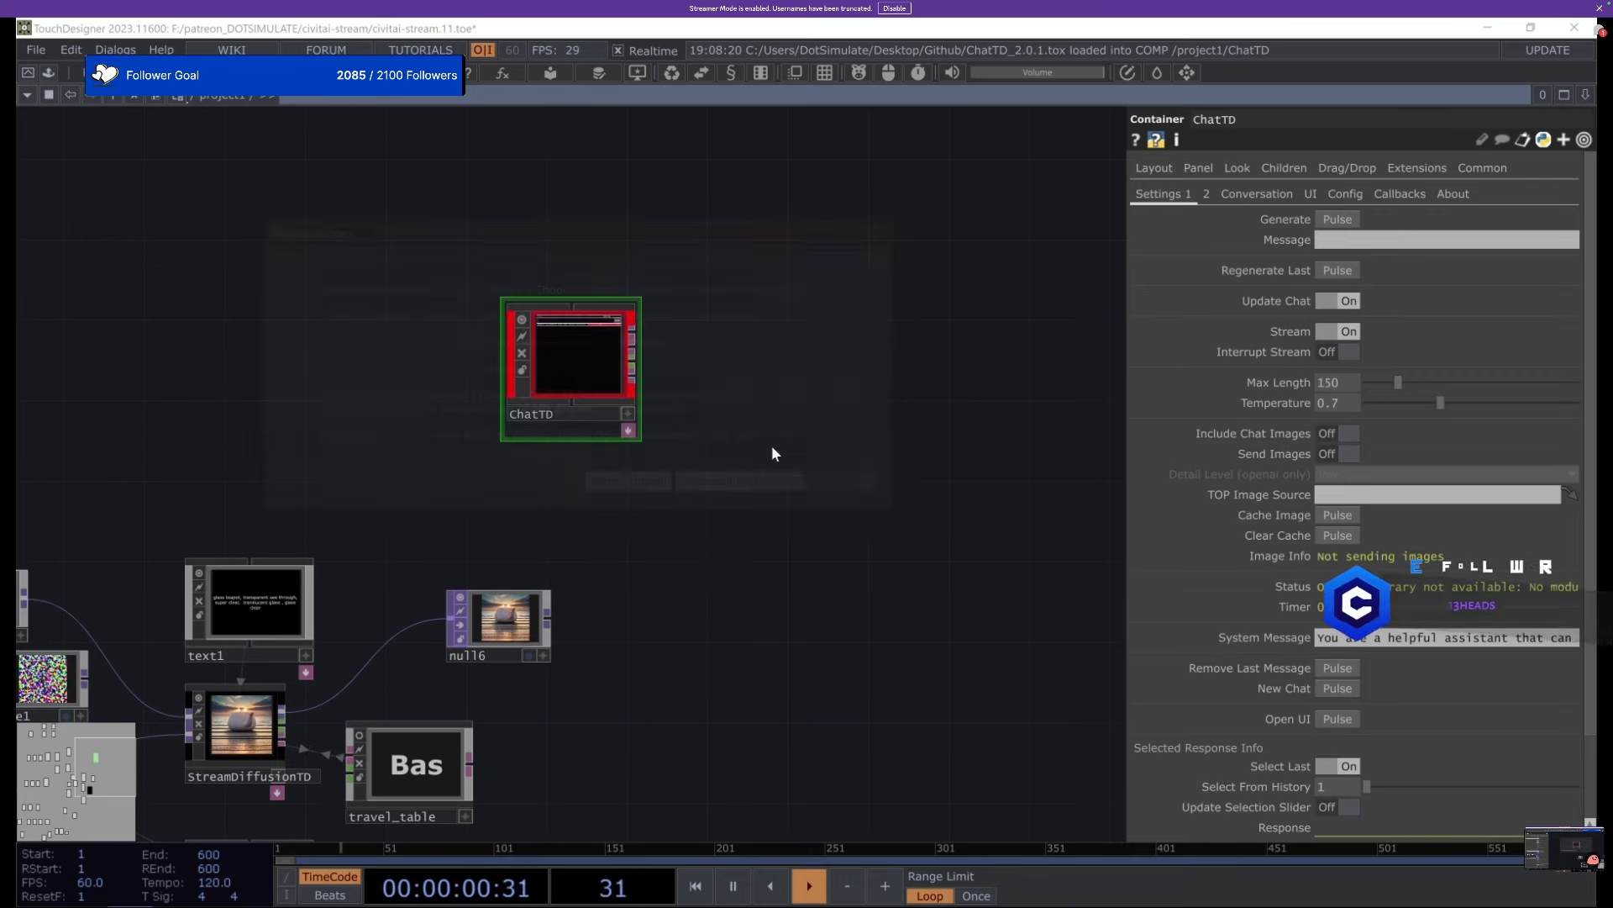
Recolour the ChatTD node dark grey and make its viewer active.
scroll(588, 326, up, 5)
scroll(997, 296, down, 6)
click(556, 347)
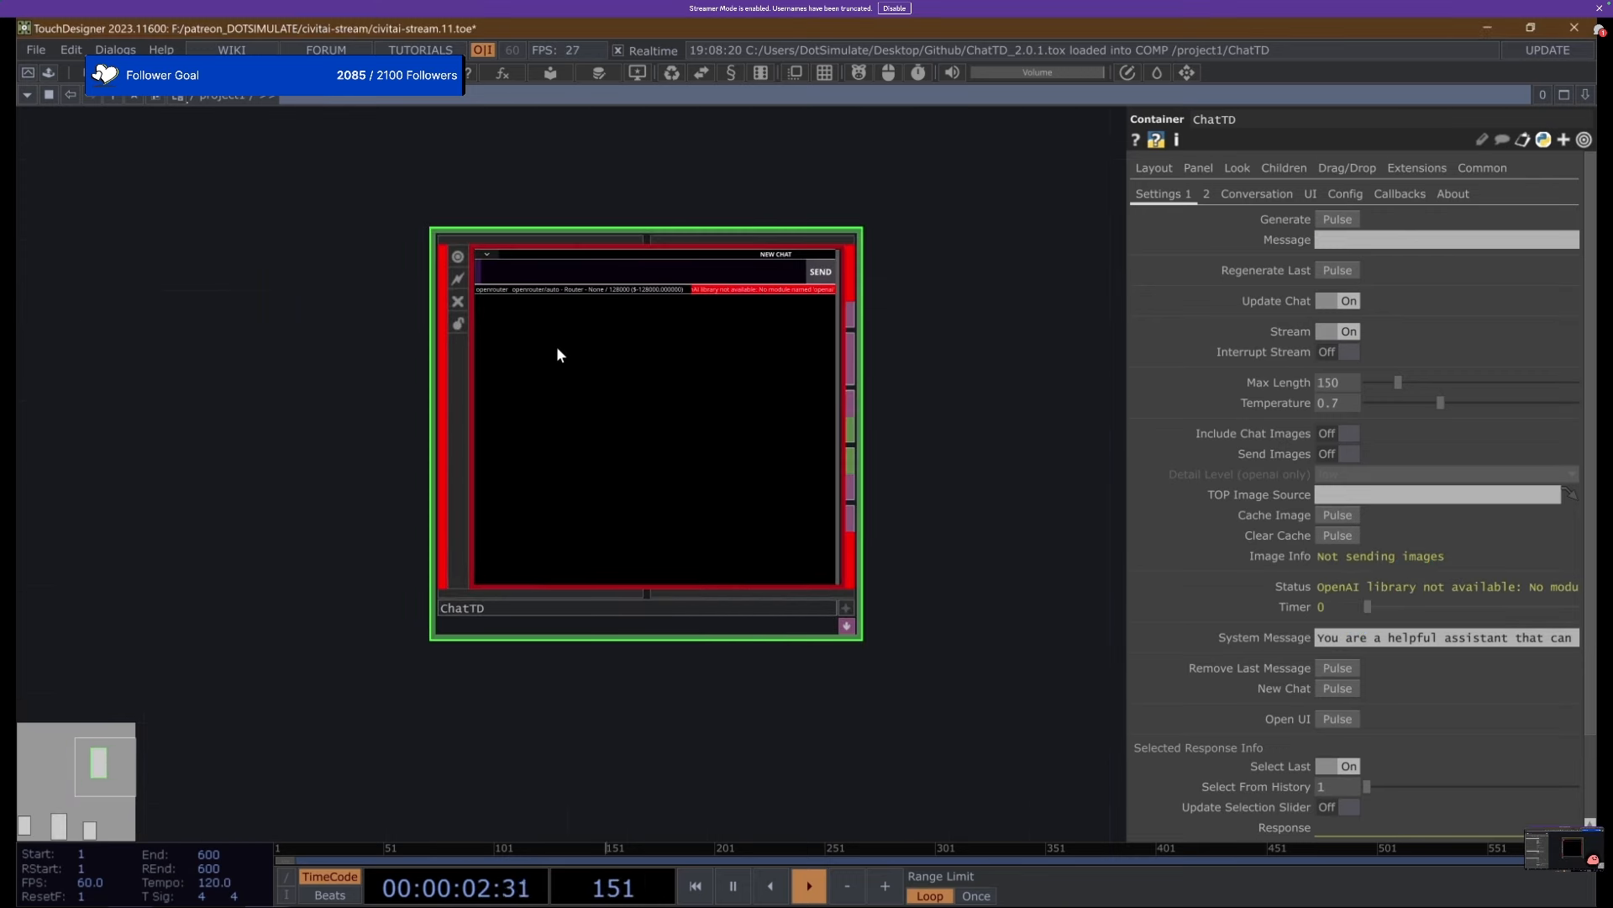
scroll(620, 303, up, 5)
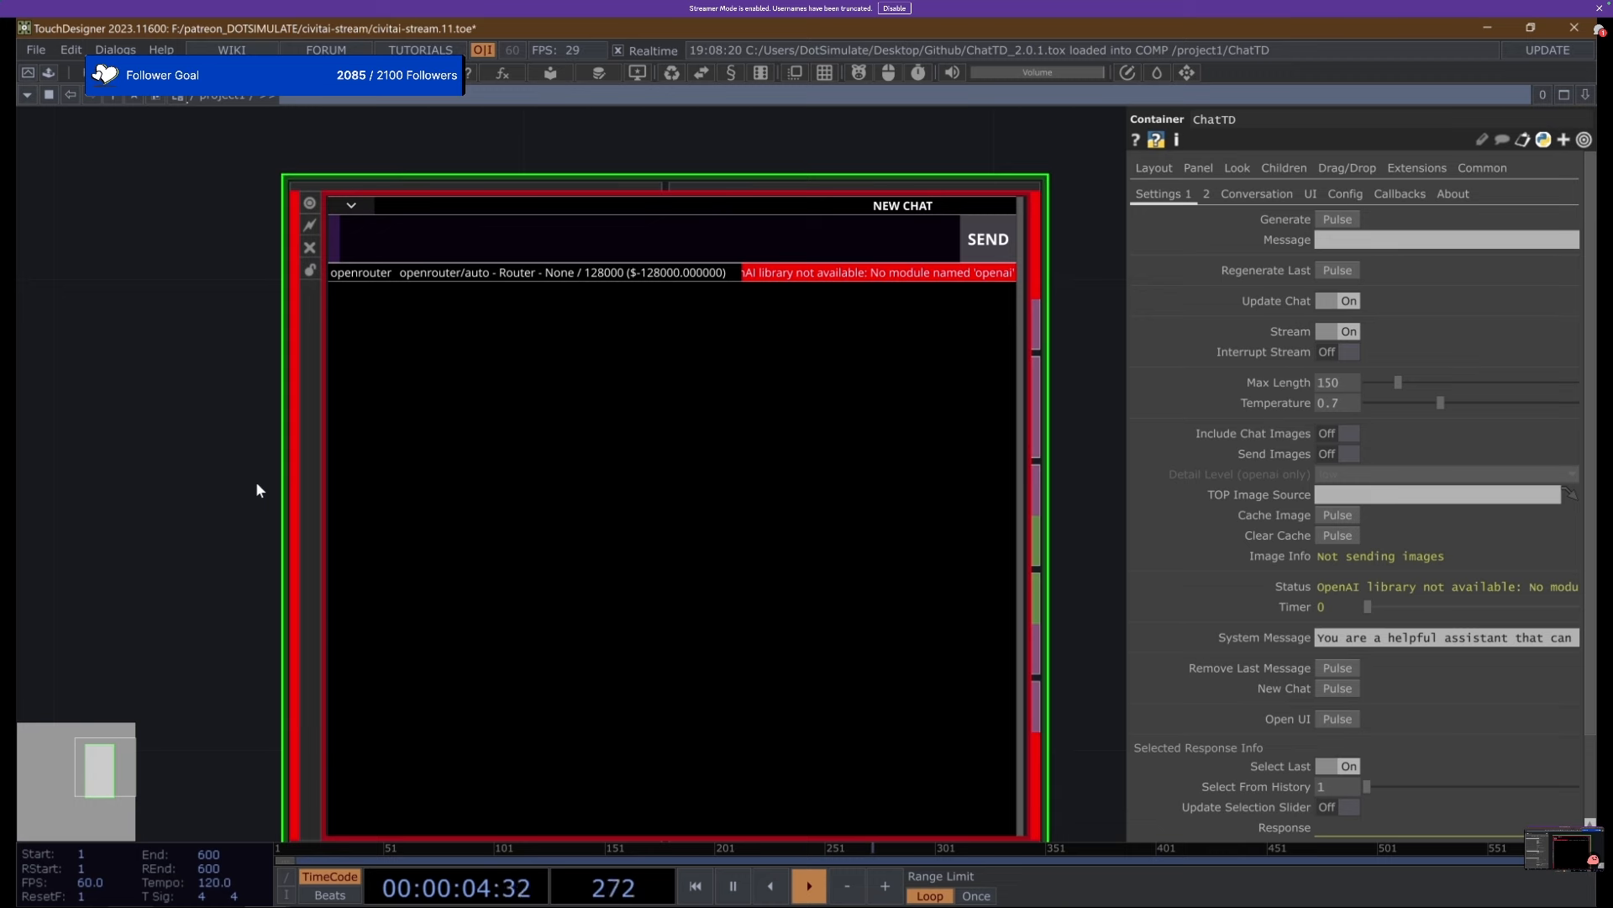
click(82, 782)
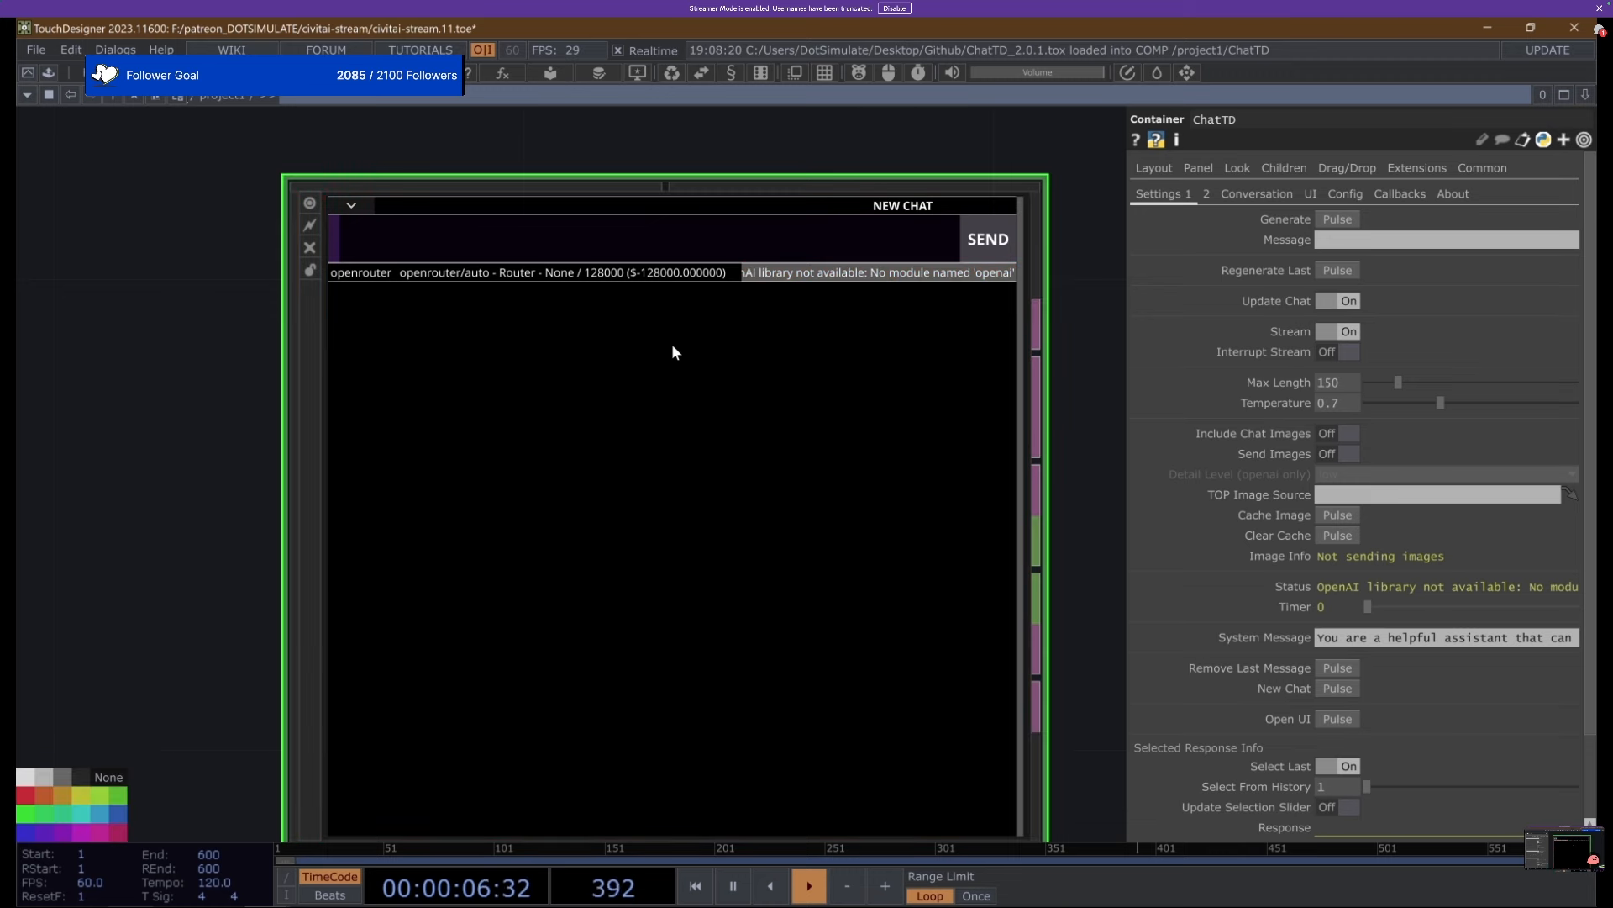
key(a)
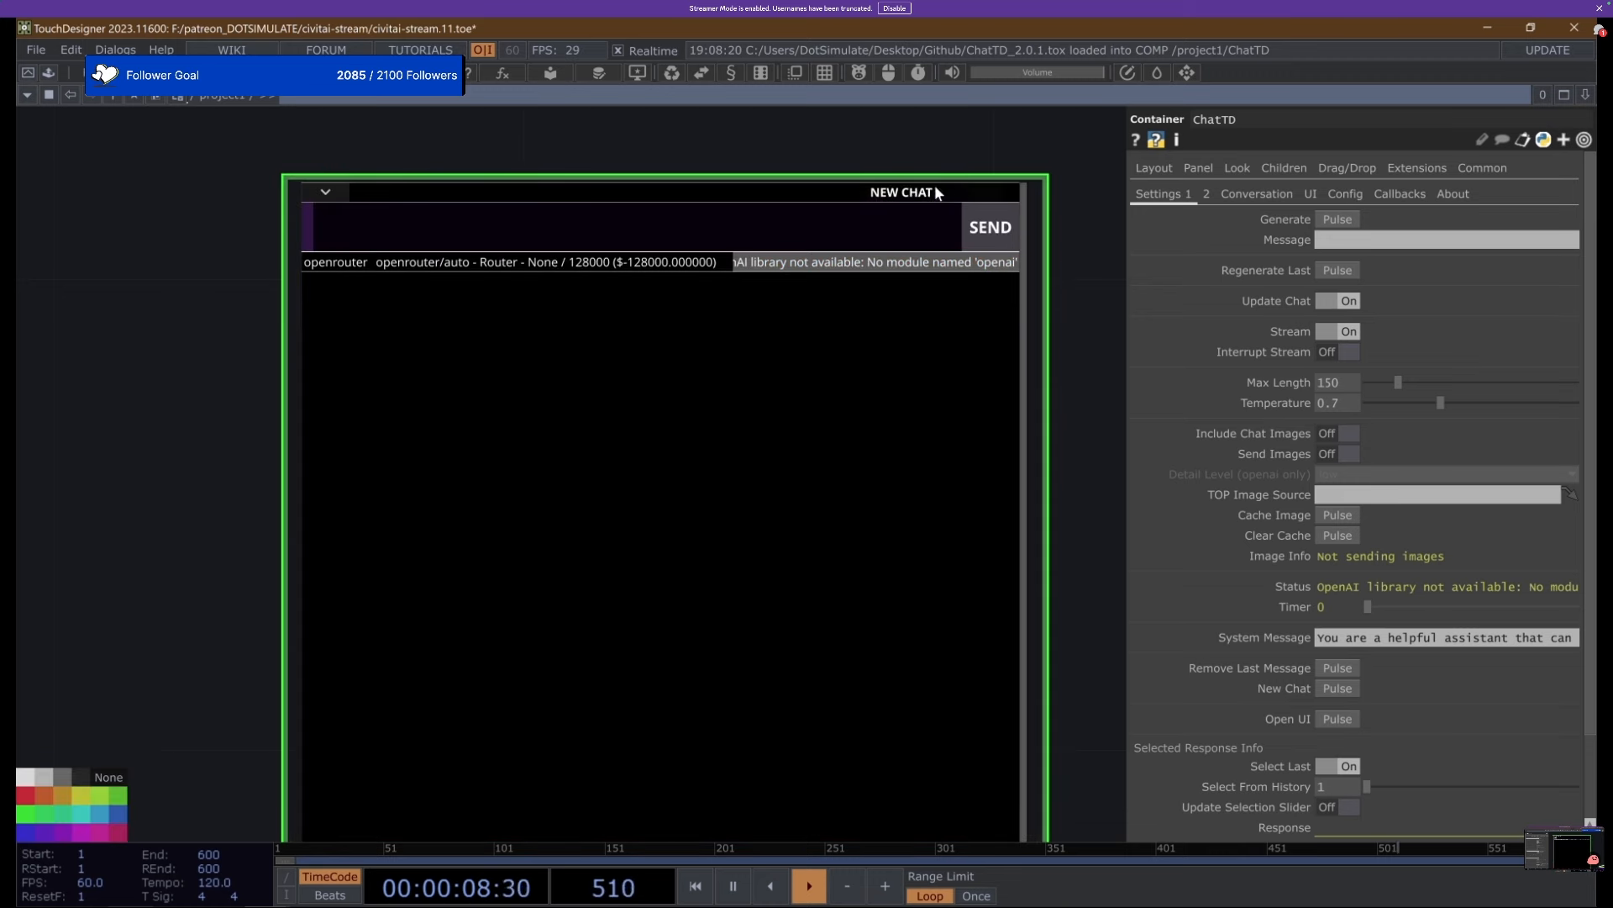
Bring up ChatTD's API configuration and select openrouter.ai as the API server.
click(1257, 194)
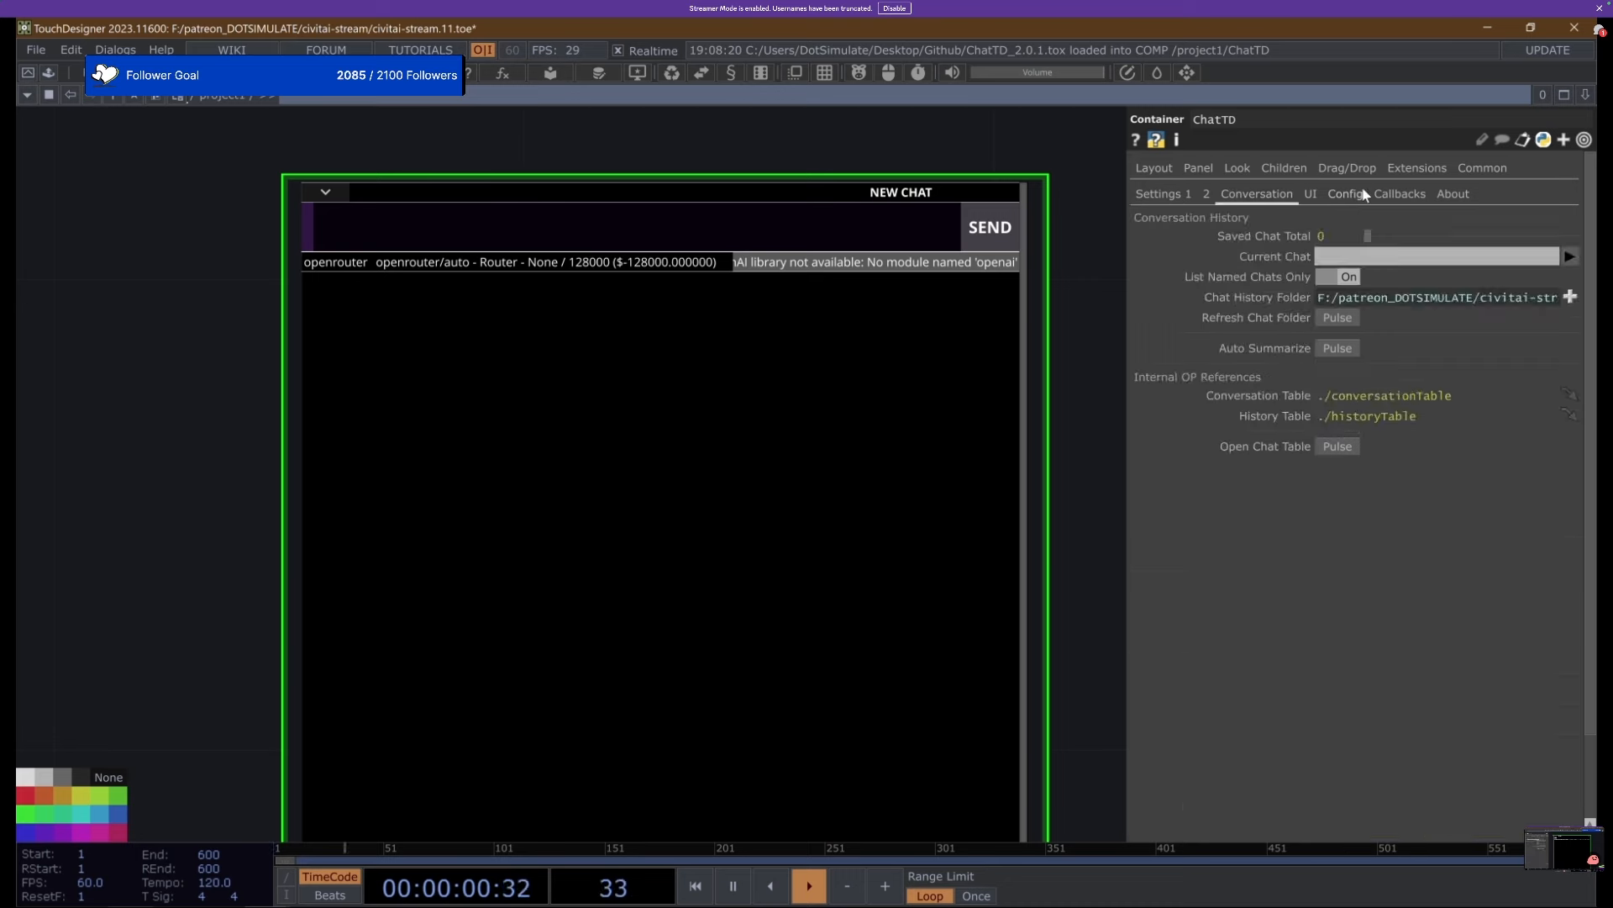
click(1349, 194)
click(1406, 307)
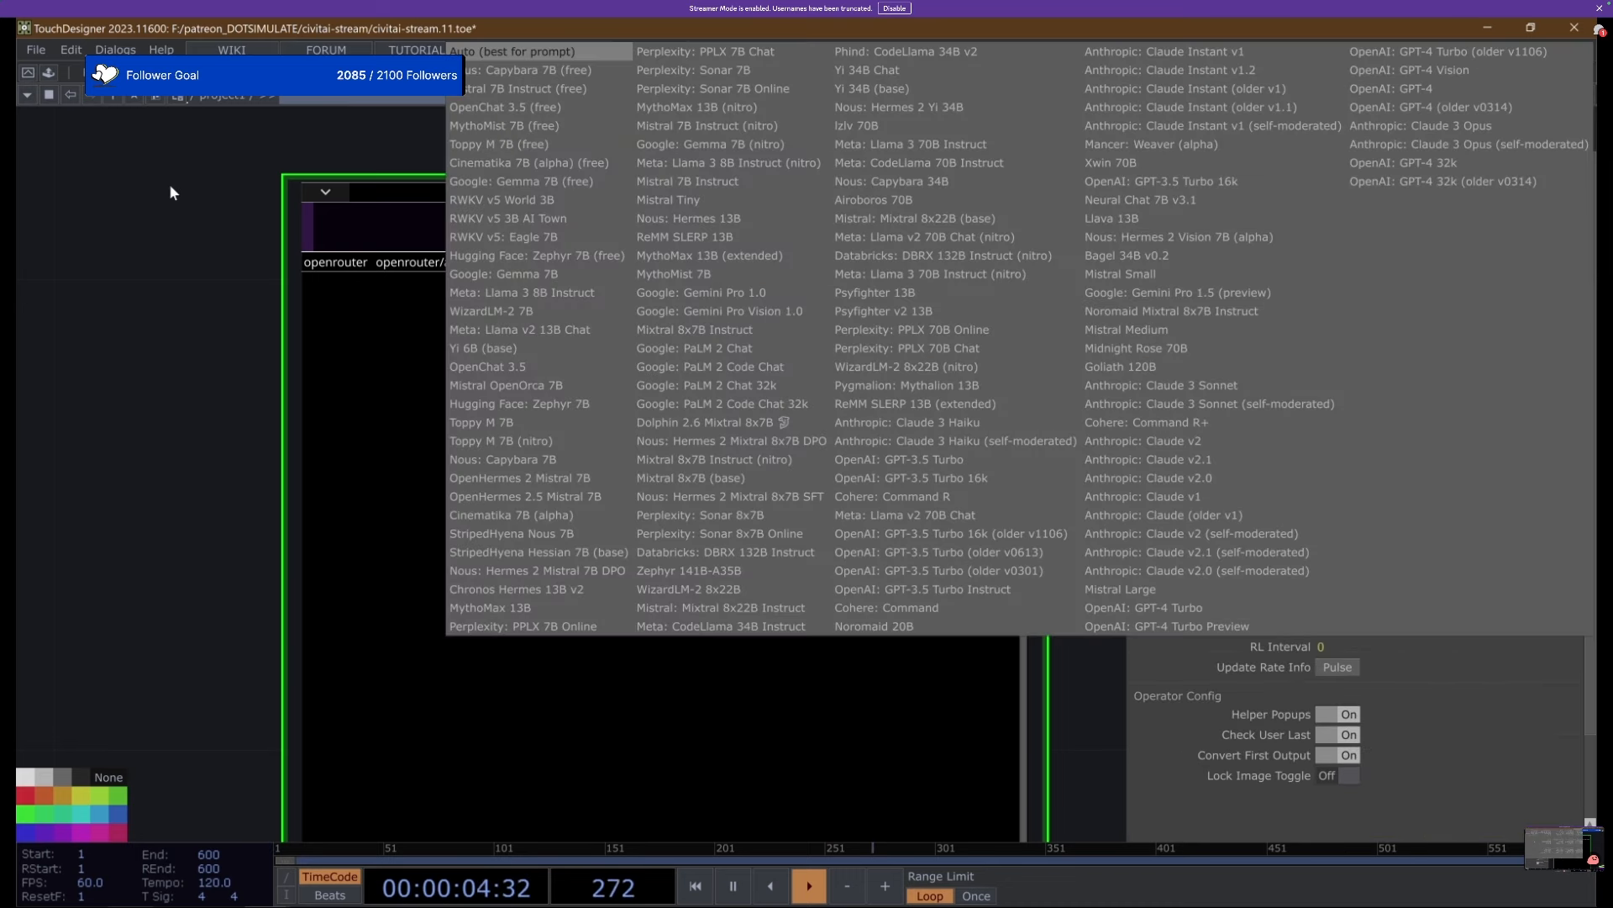
click(1395, 238)
click(1395, 238)
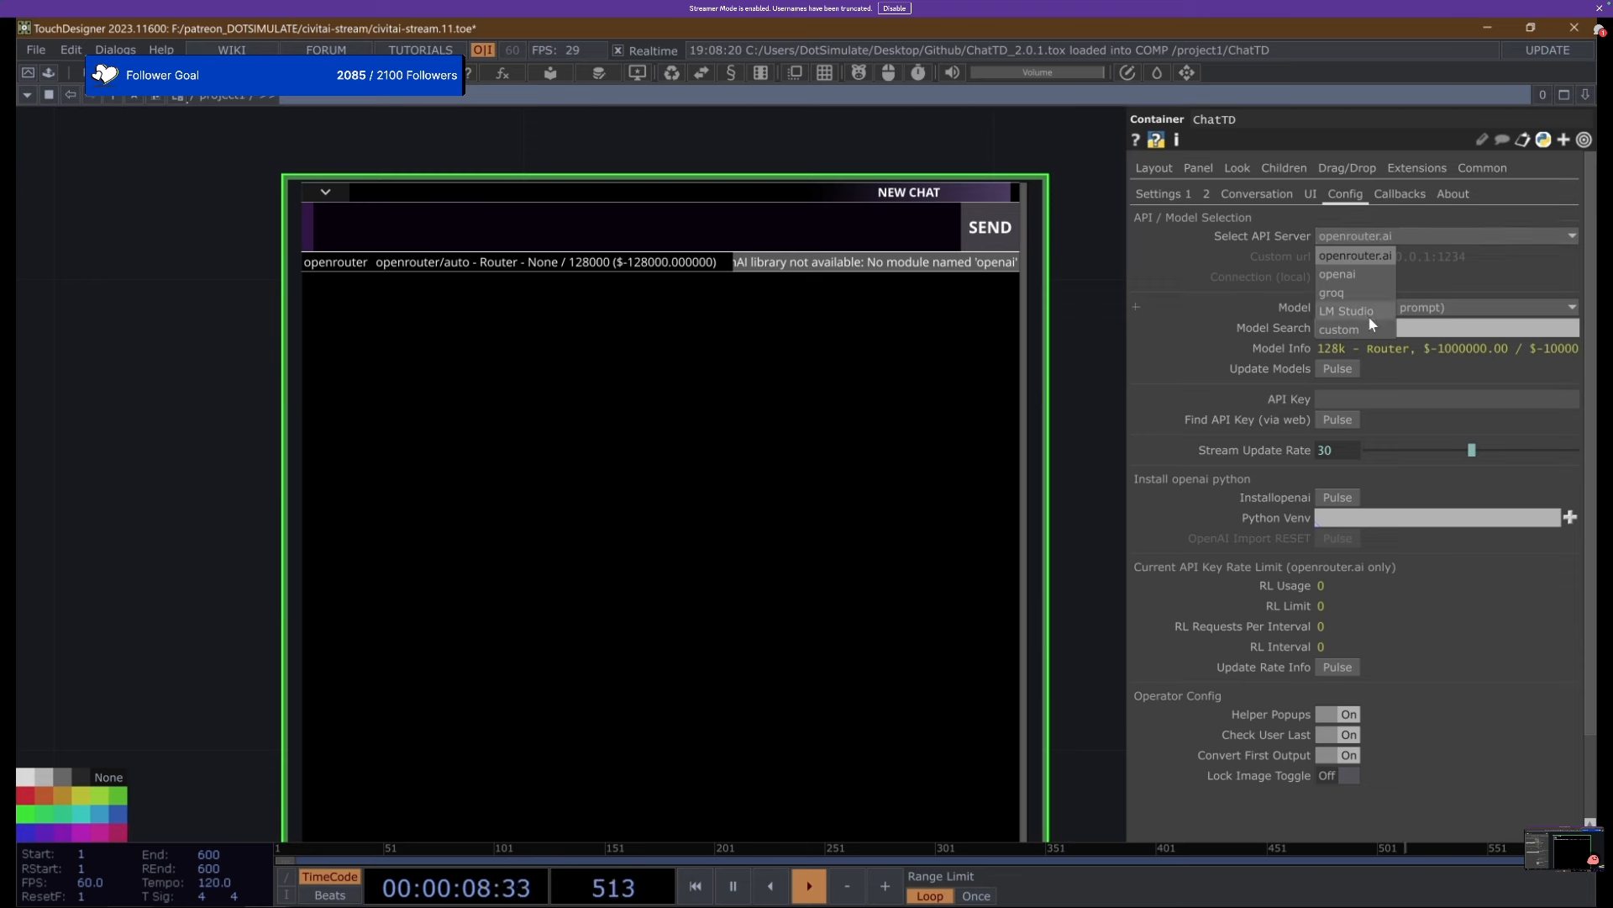
click(1348, 252)
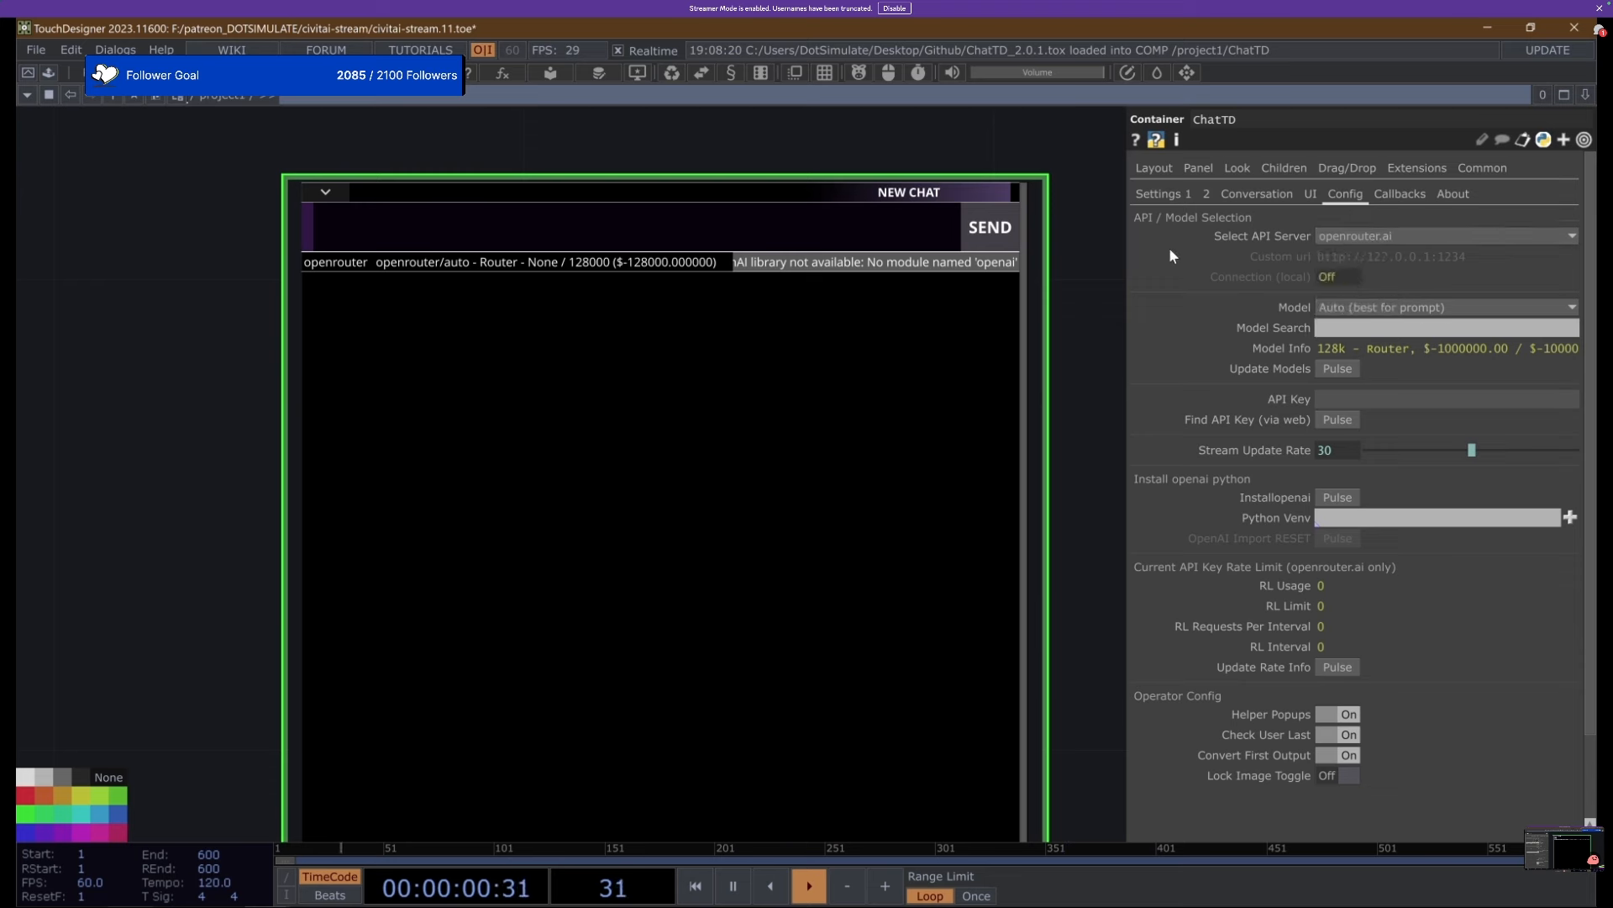
Check ChatTD's general settings and look through the list of available models without changing the model.
click(1162, 195)
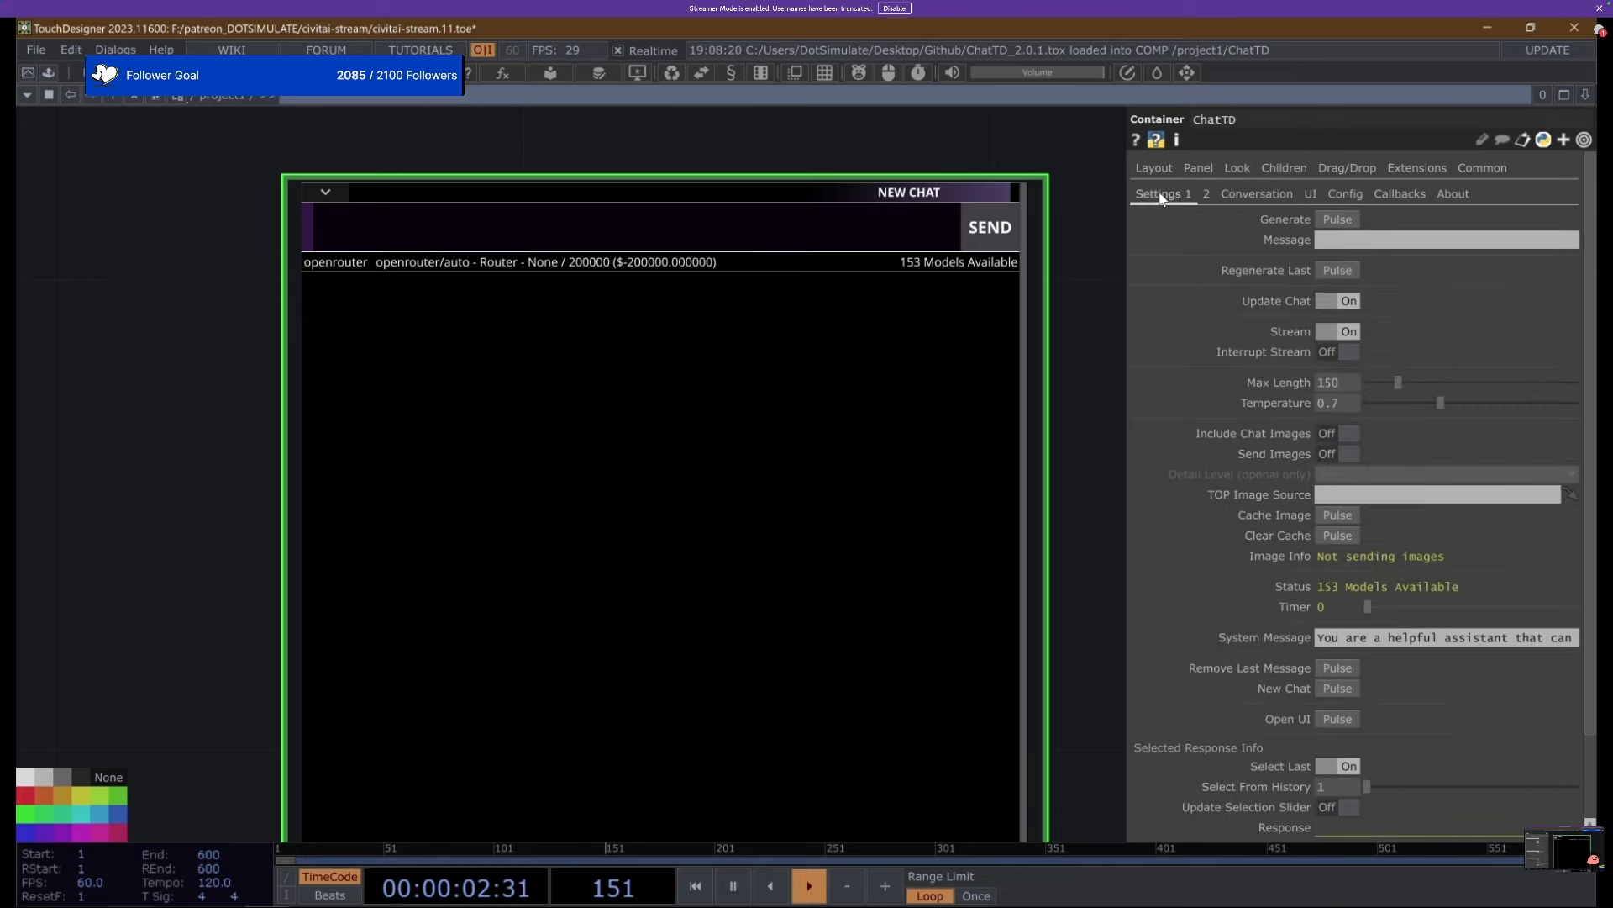
click(1342, 194)
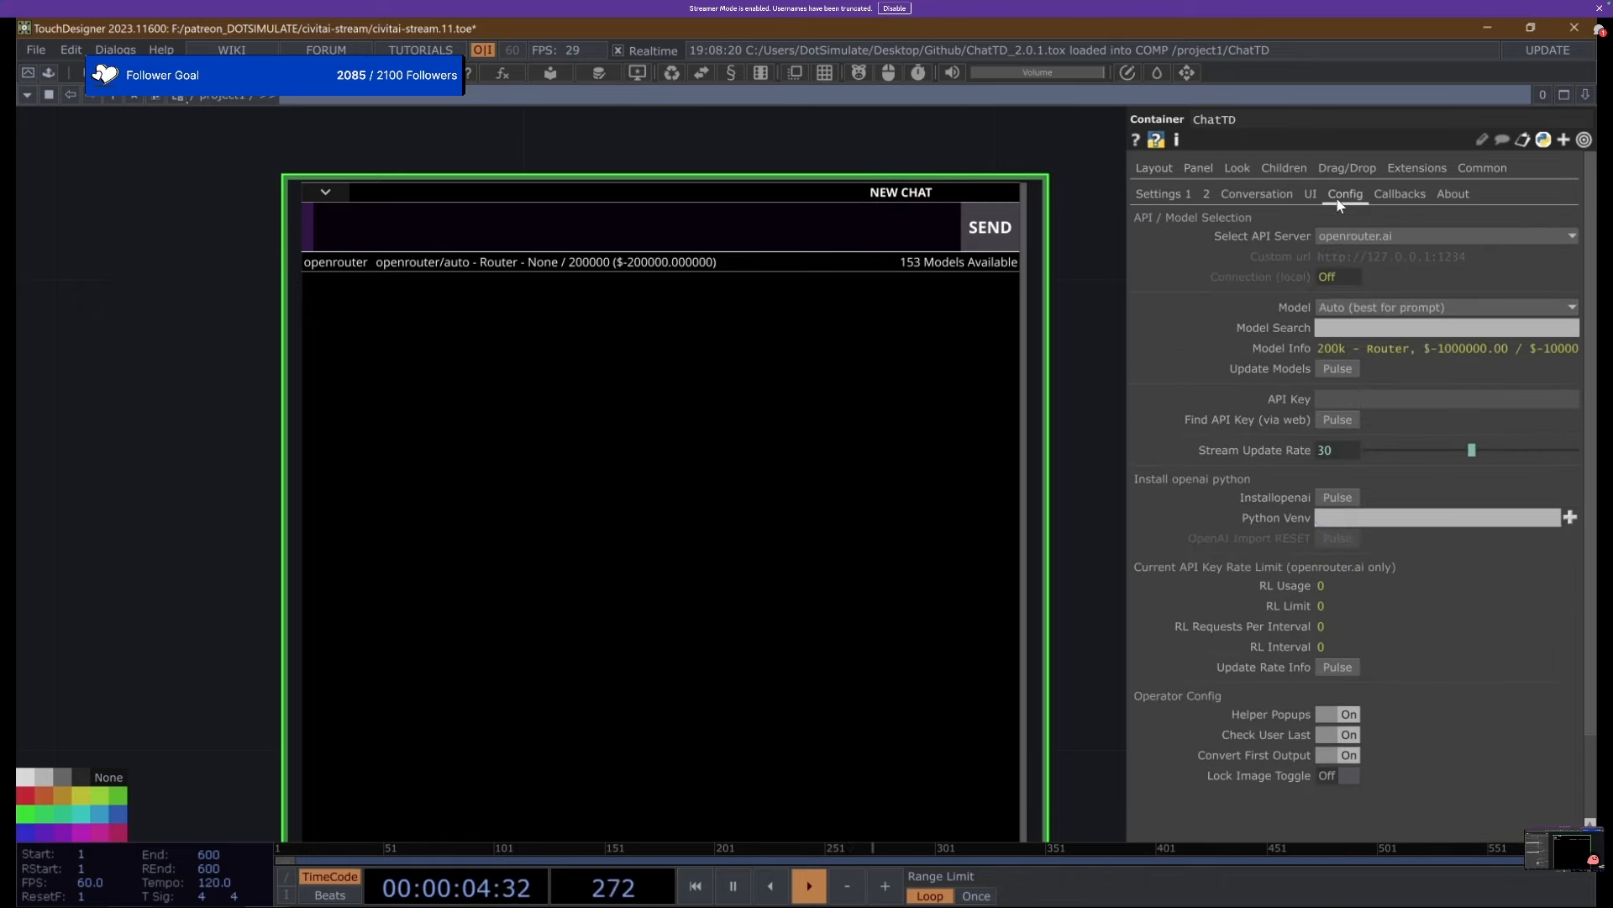
click(1380, 299)
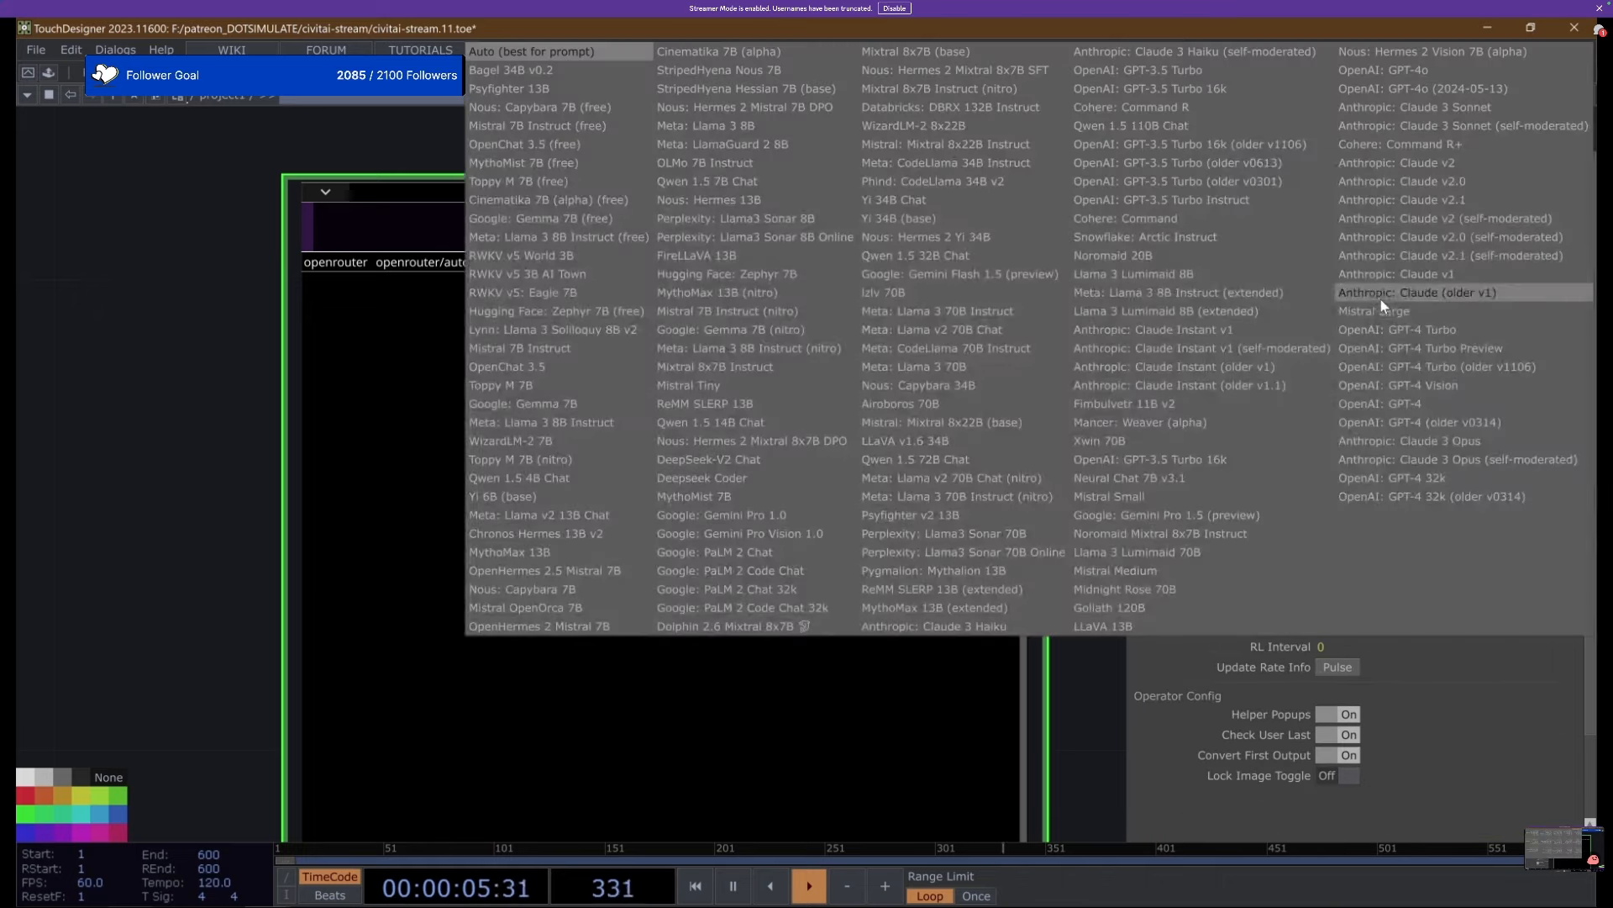
click(122, 195)
Inspect the ChatTD node up close and show its interface colour and font settings.
middle_drag(1103, 401, 1042, 337)
drag(925, 207, 304, 295)
drag(366, 360, 878, 200)
scroll(962, 283, up, 4)
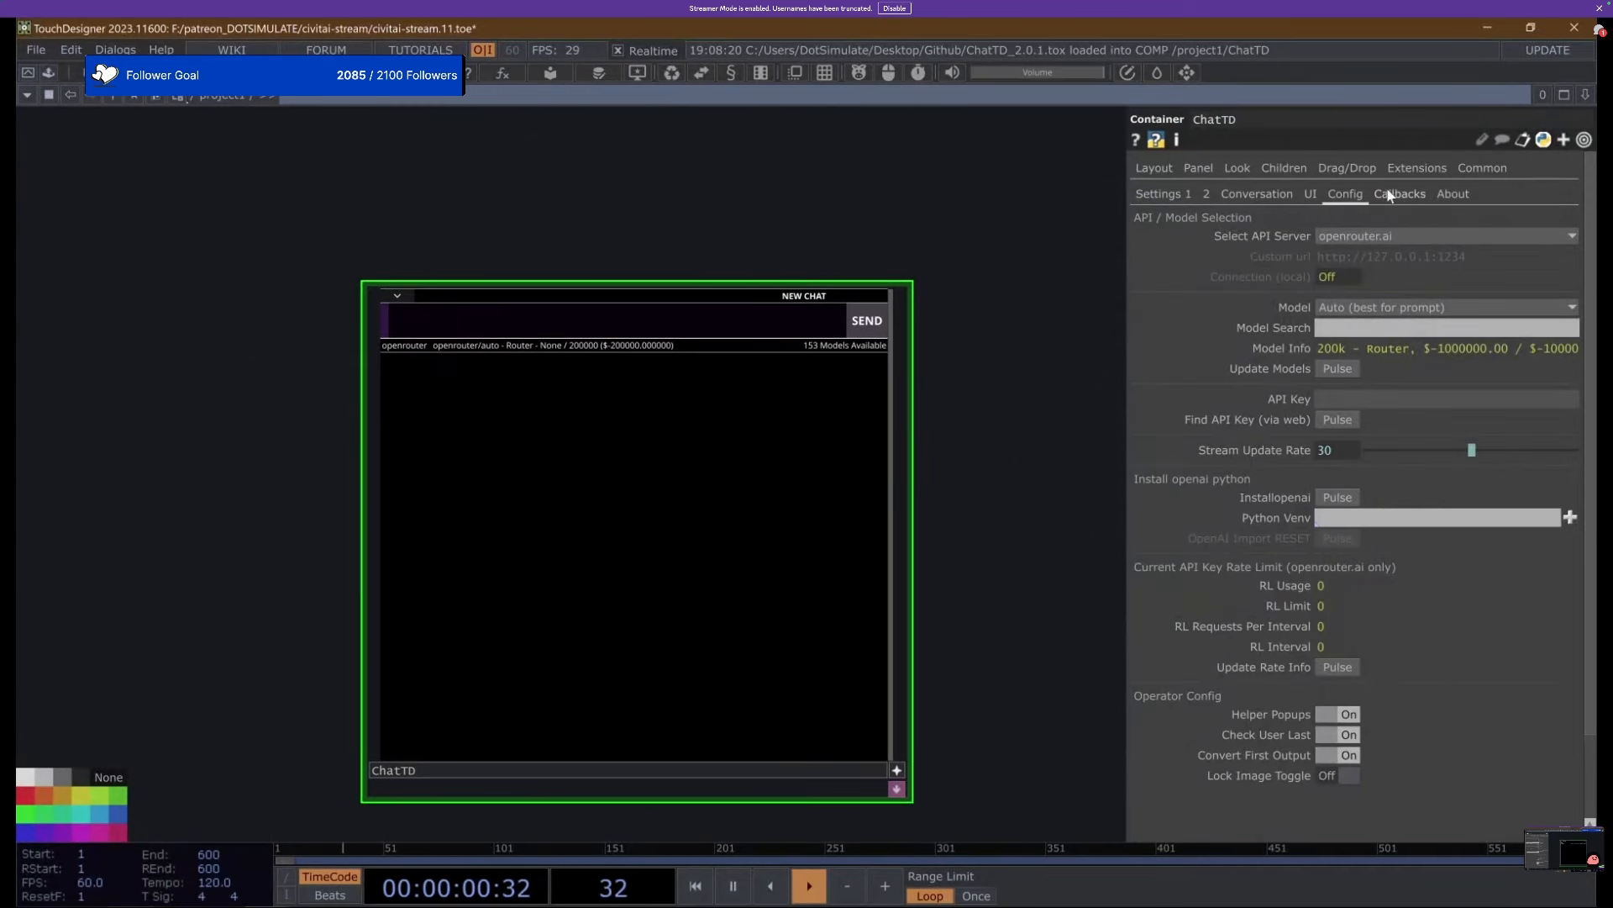
click(1310, 194)
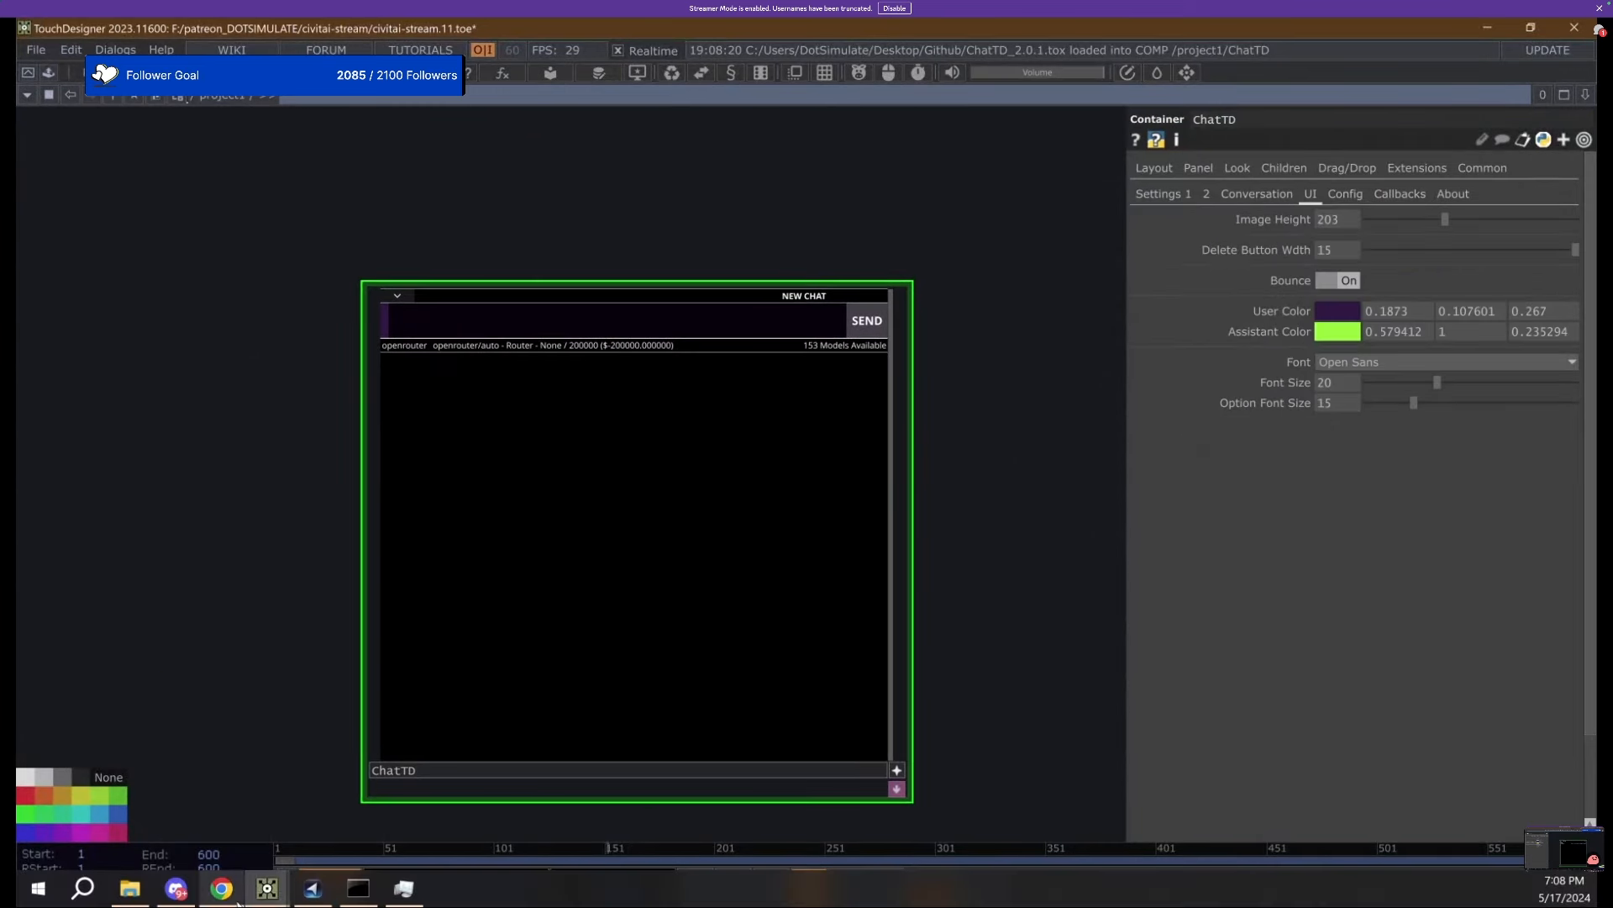
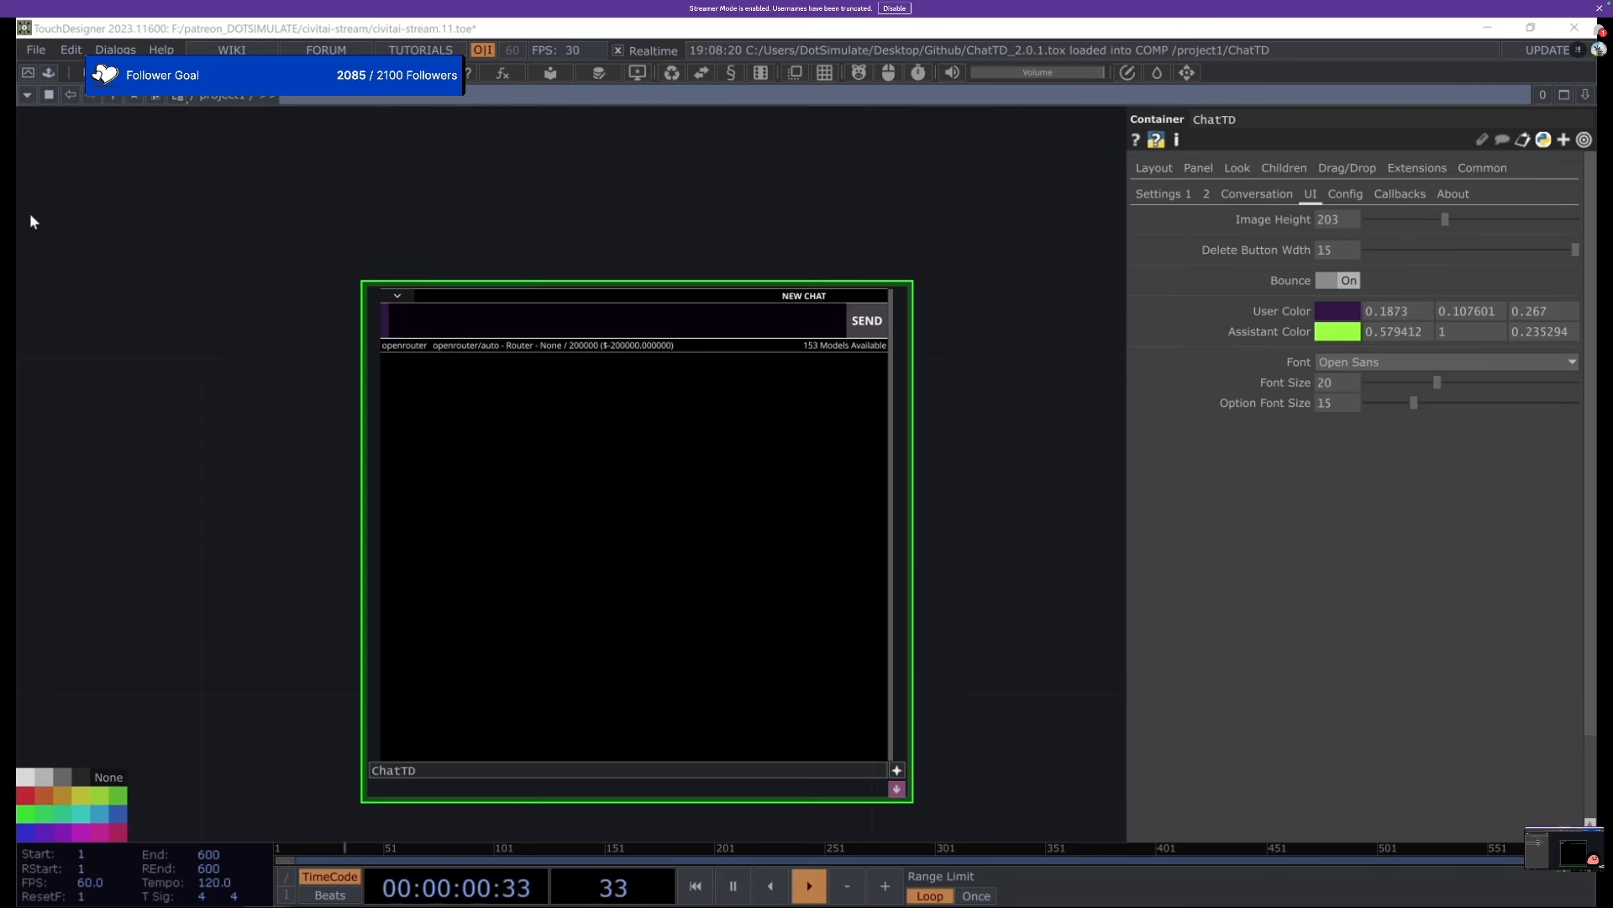
Reposition ChatTD in the space above null6 and shift StreamDiffusionTD and text1 slightly away from null6.
scroll(843, 239, down, 5)
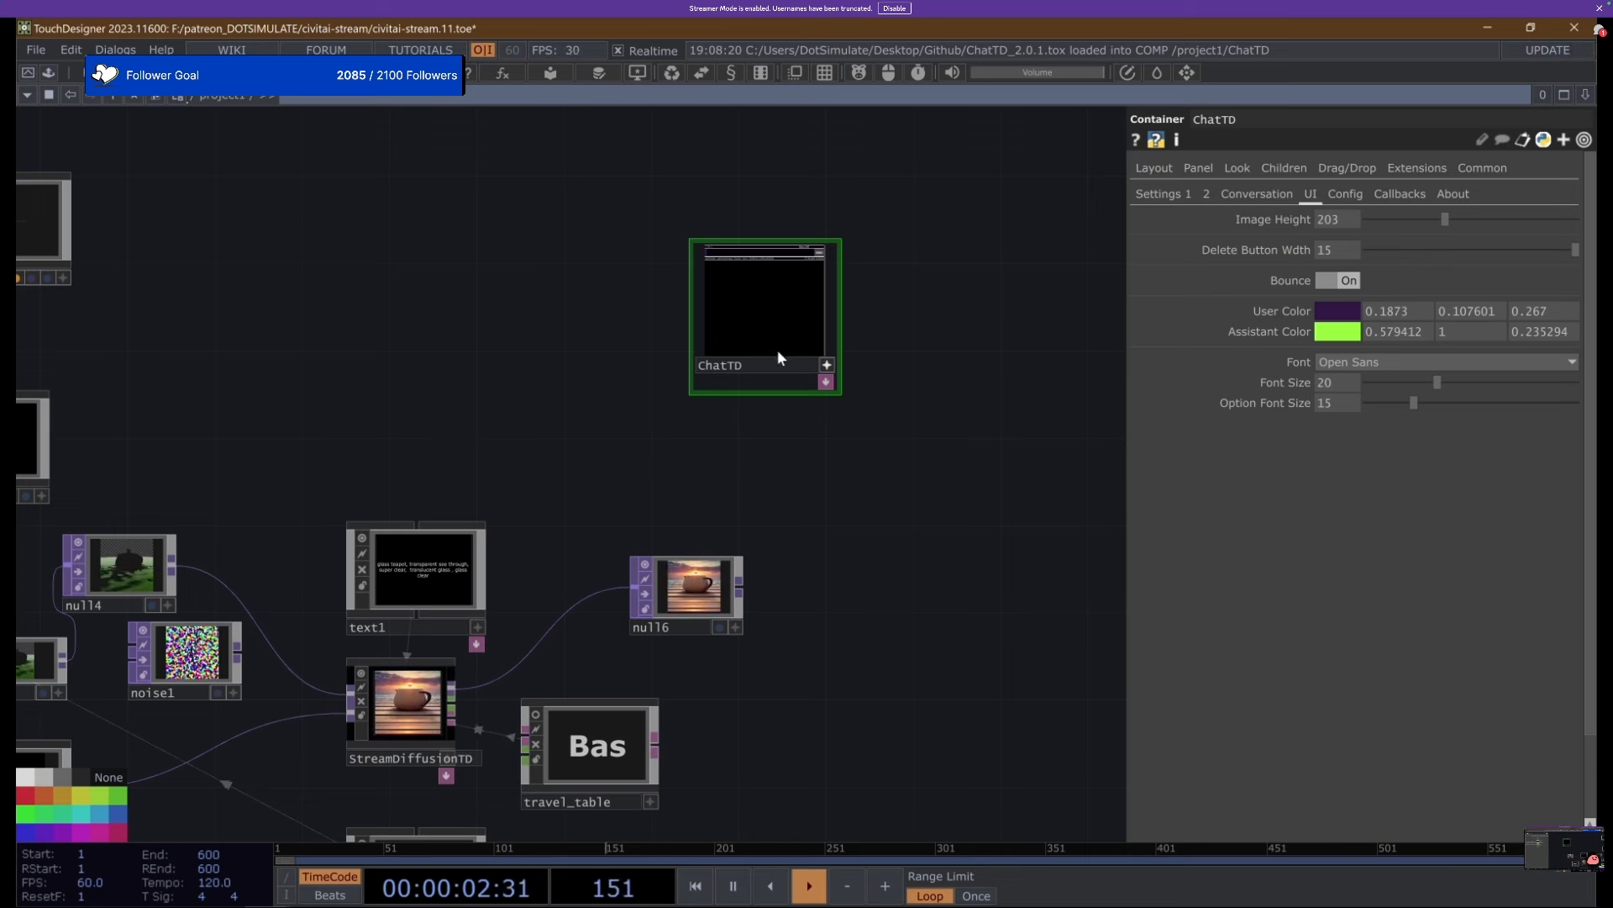
drag(749, 363, 689, 335)
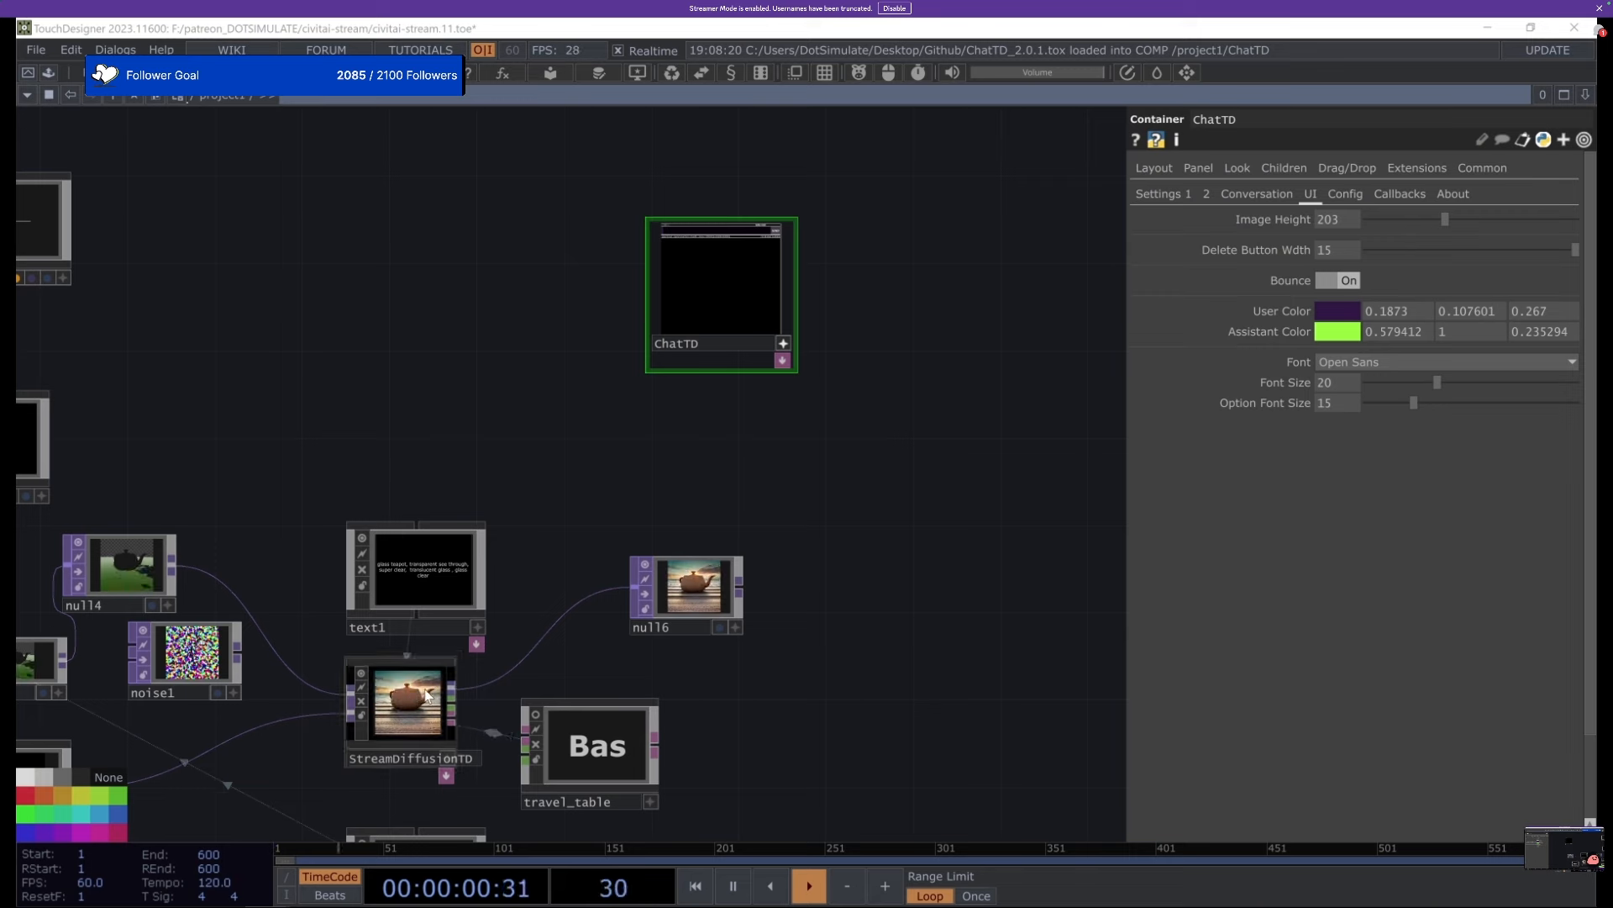
drag(428, 694, 387, 715)
drag(399, 590, 353, 568)
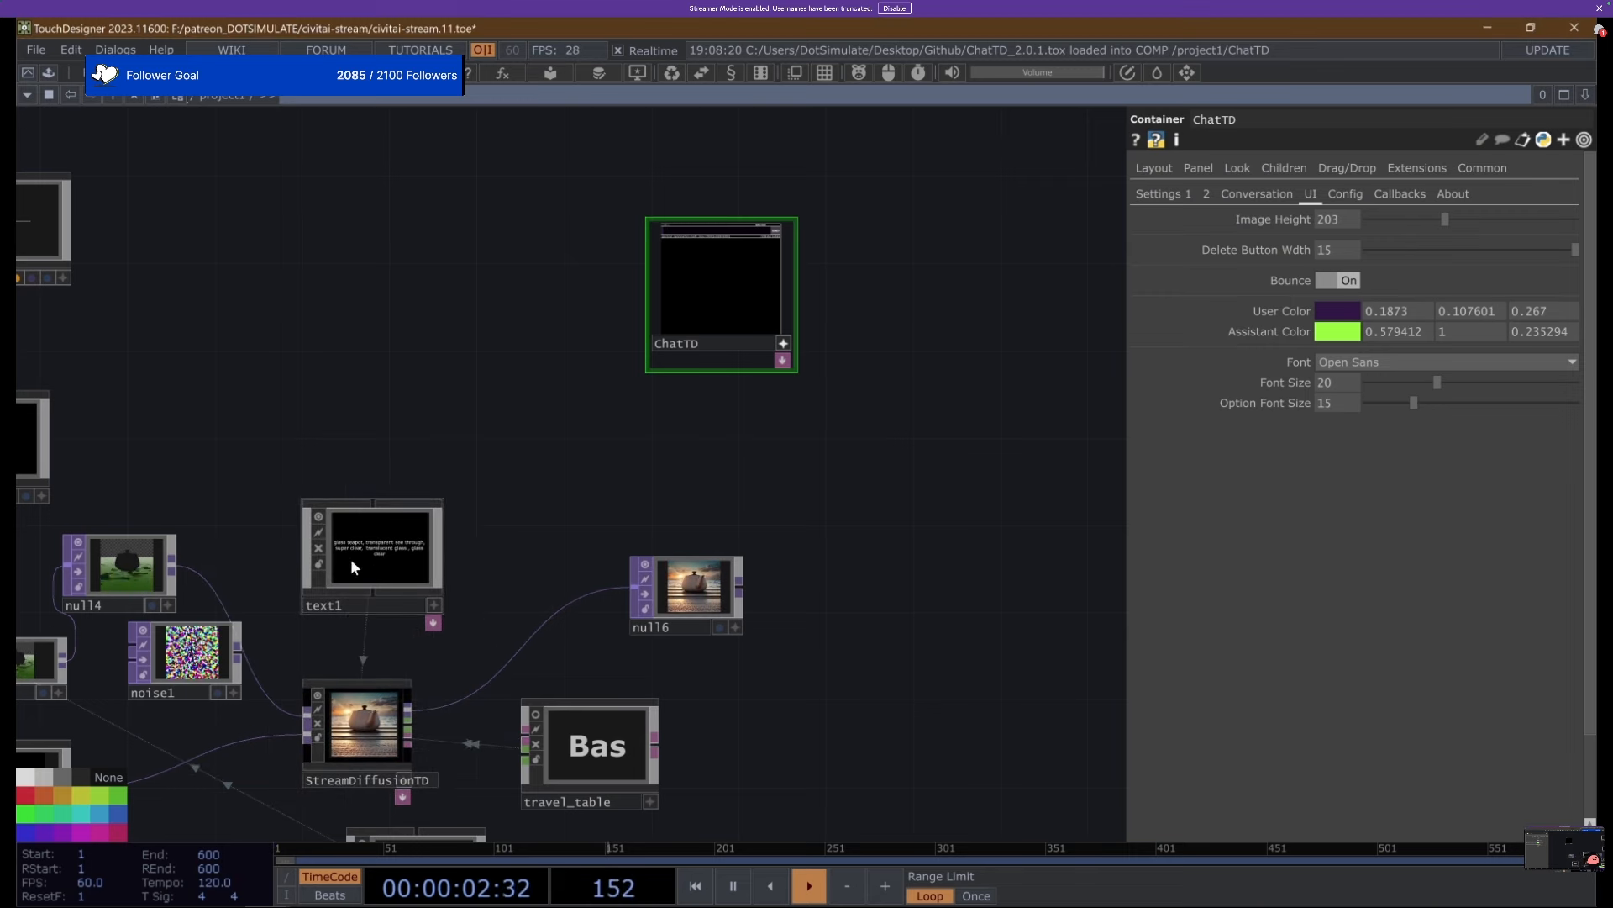
Switch to the assembly-conversation.13.toe project and examine its ChatTD node, settings and connected transcription and output nodes.
drag(406, 436, 629, 334)
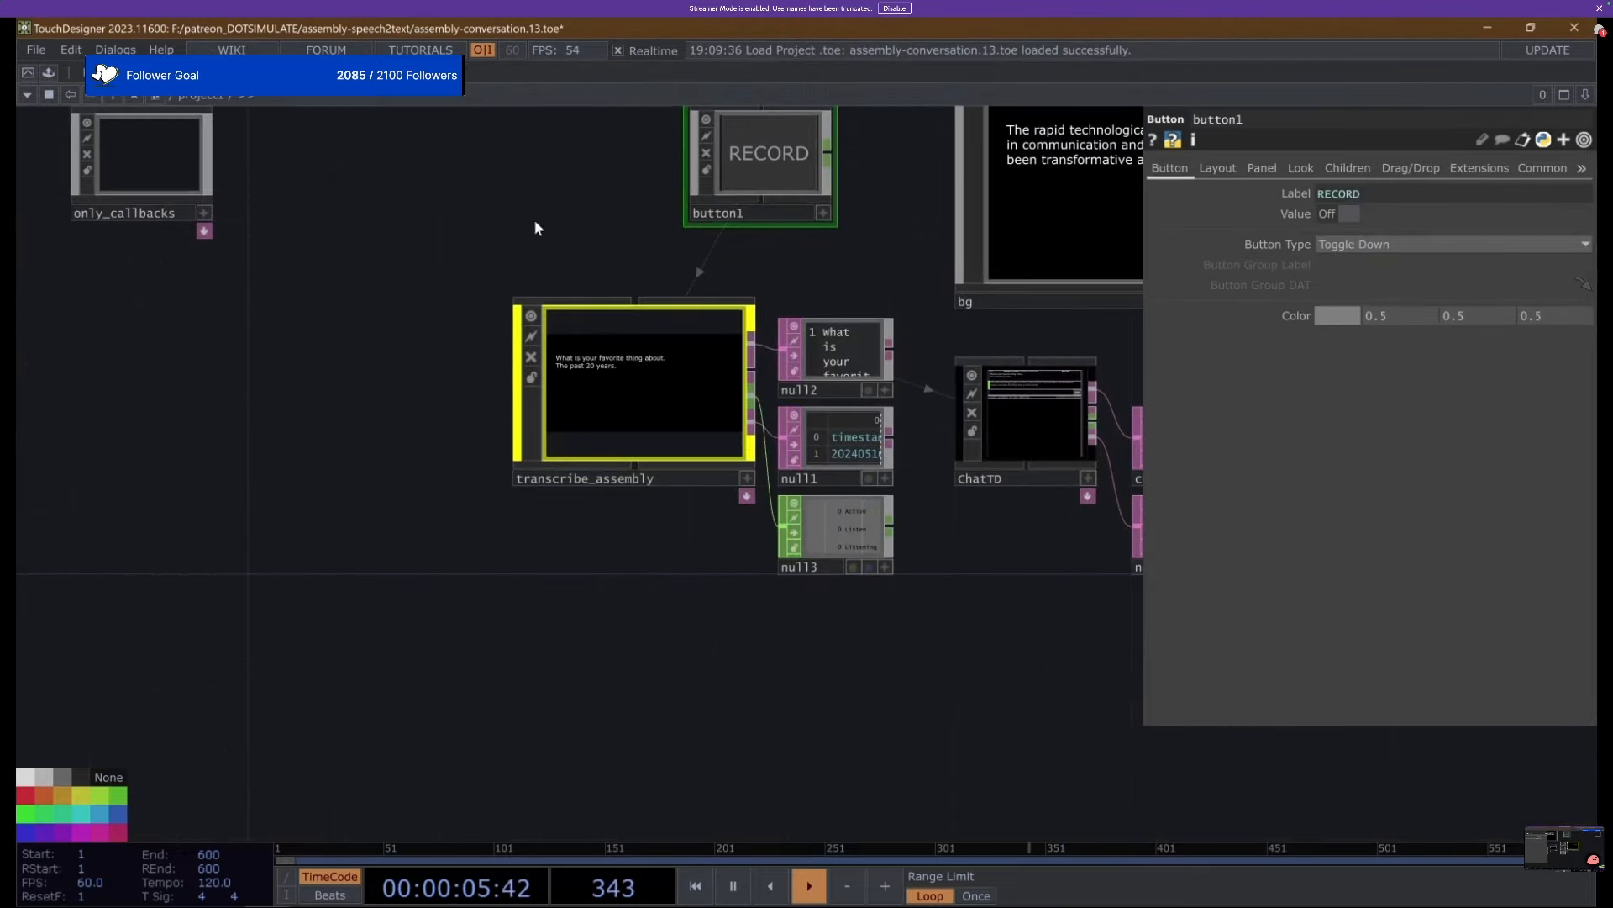
drag(755, 276, 430, 447)
scroll(709, 602, up, 7)
scroll(738, 659, down, 3)
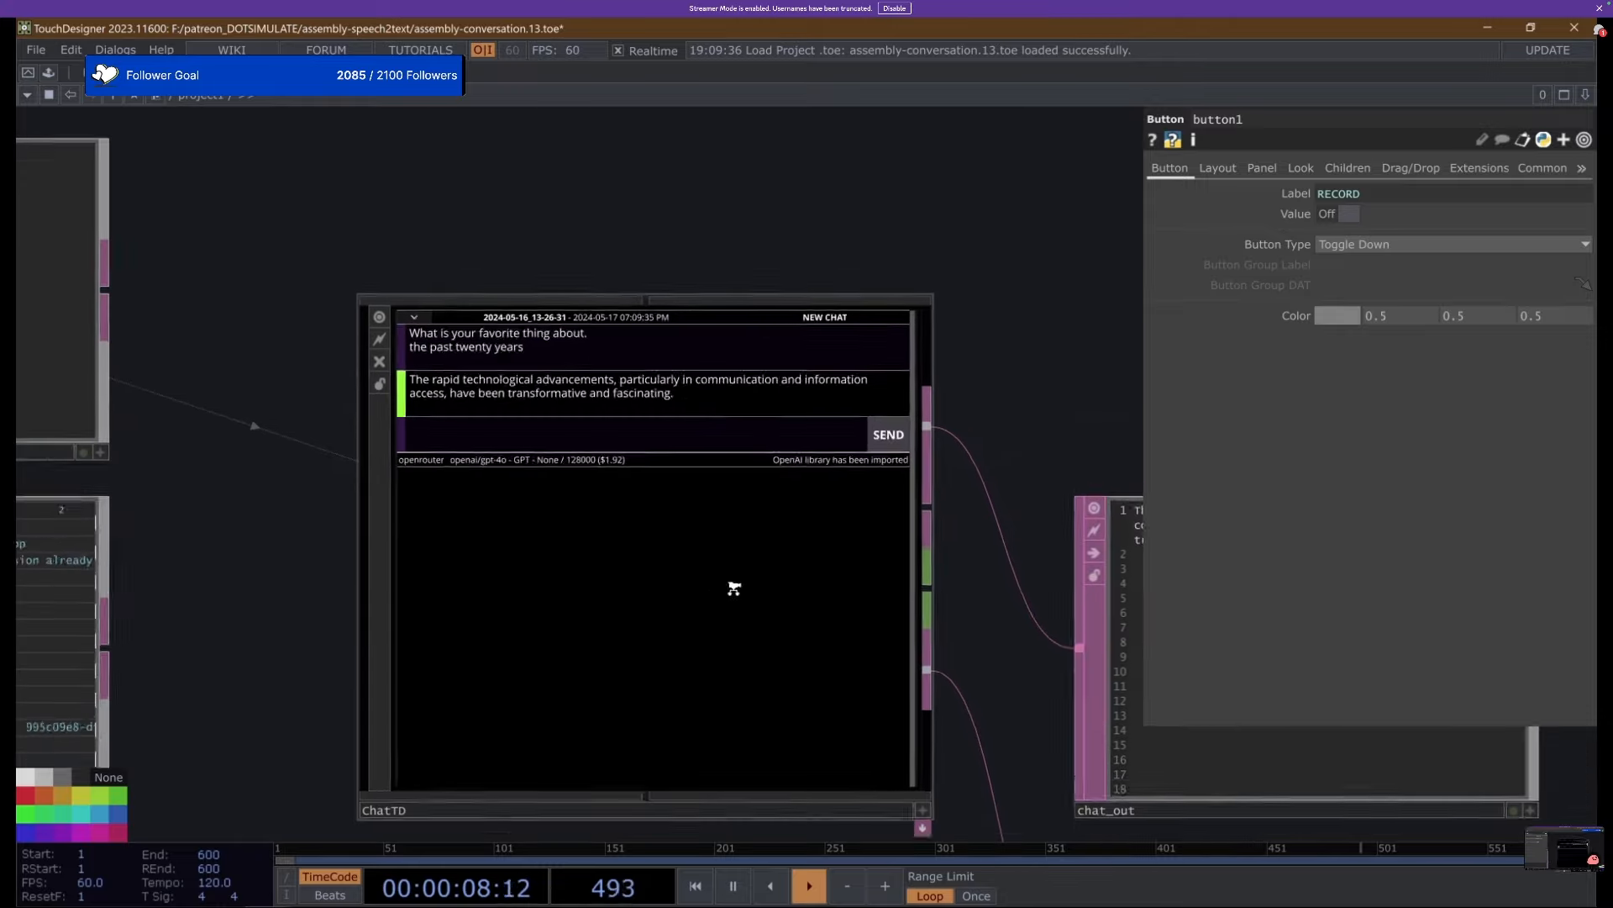
click(729, 569)
drag(1012, 436, 944, 376)
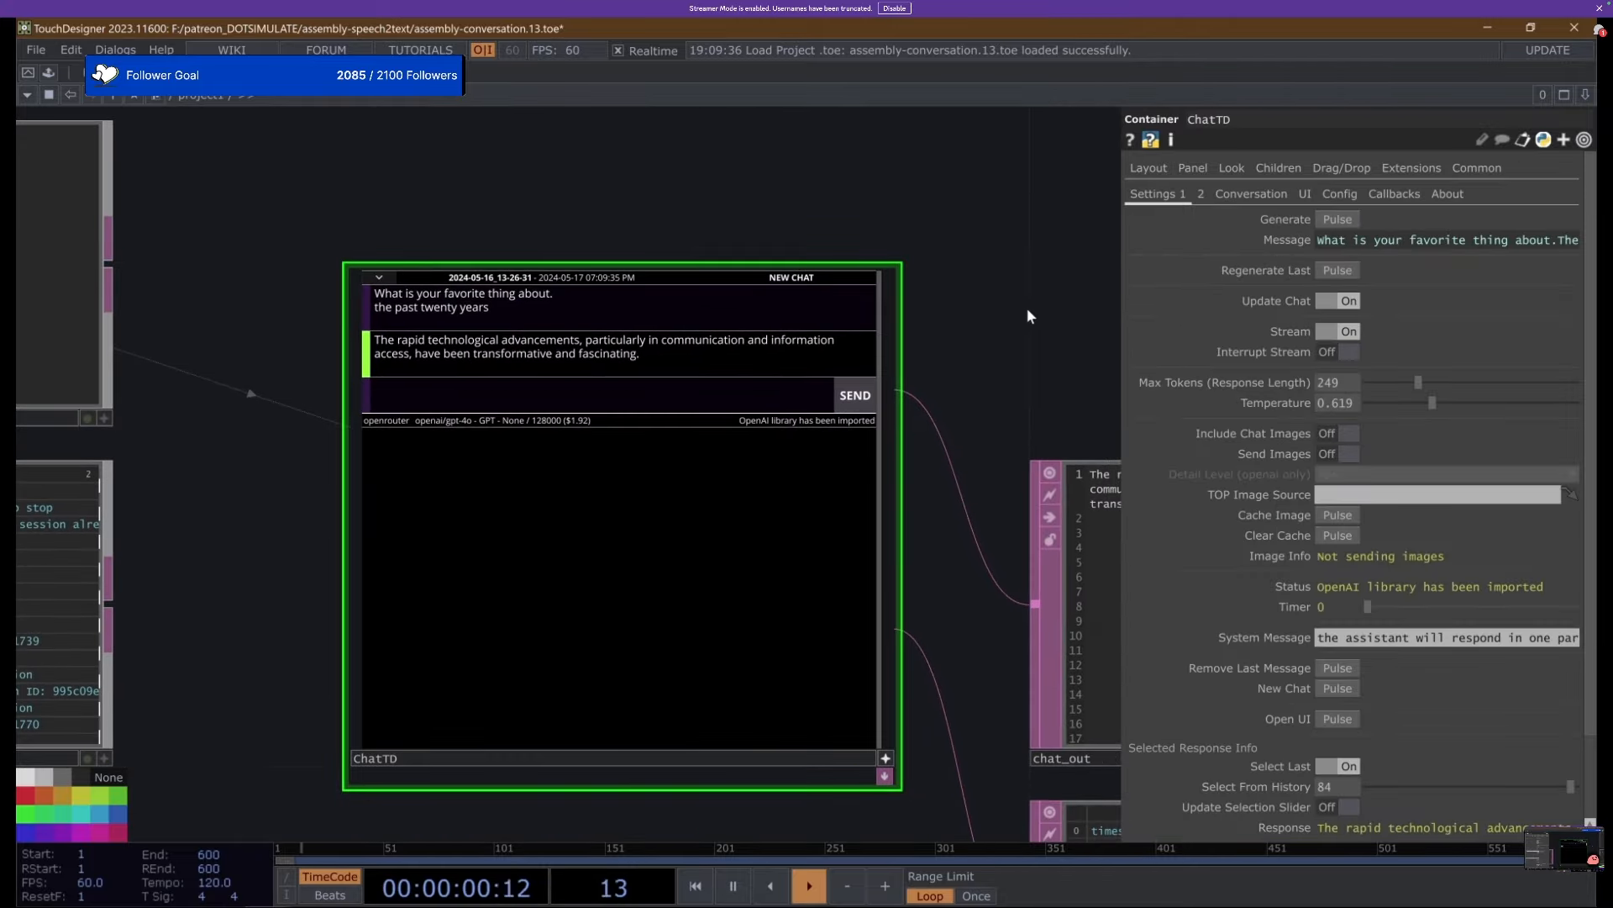
scroll(1017, 302, down, 5)
drag(1015, 285, 642, 555)
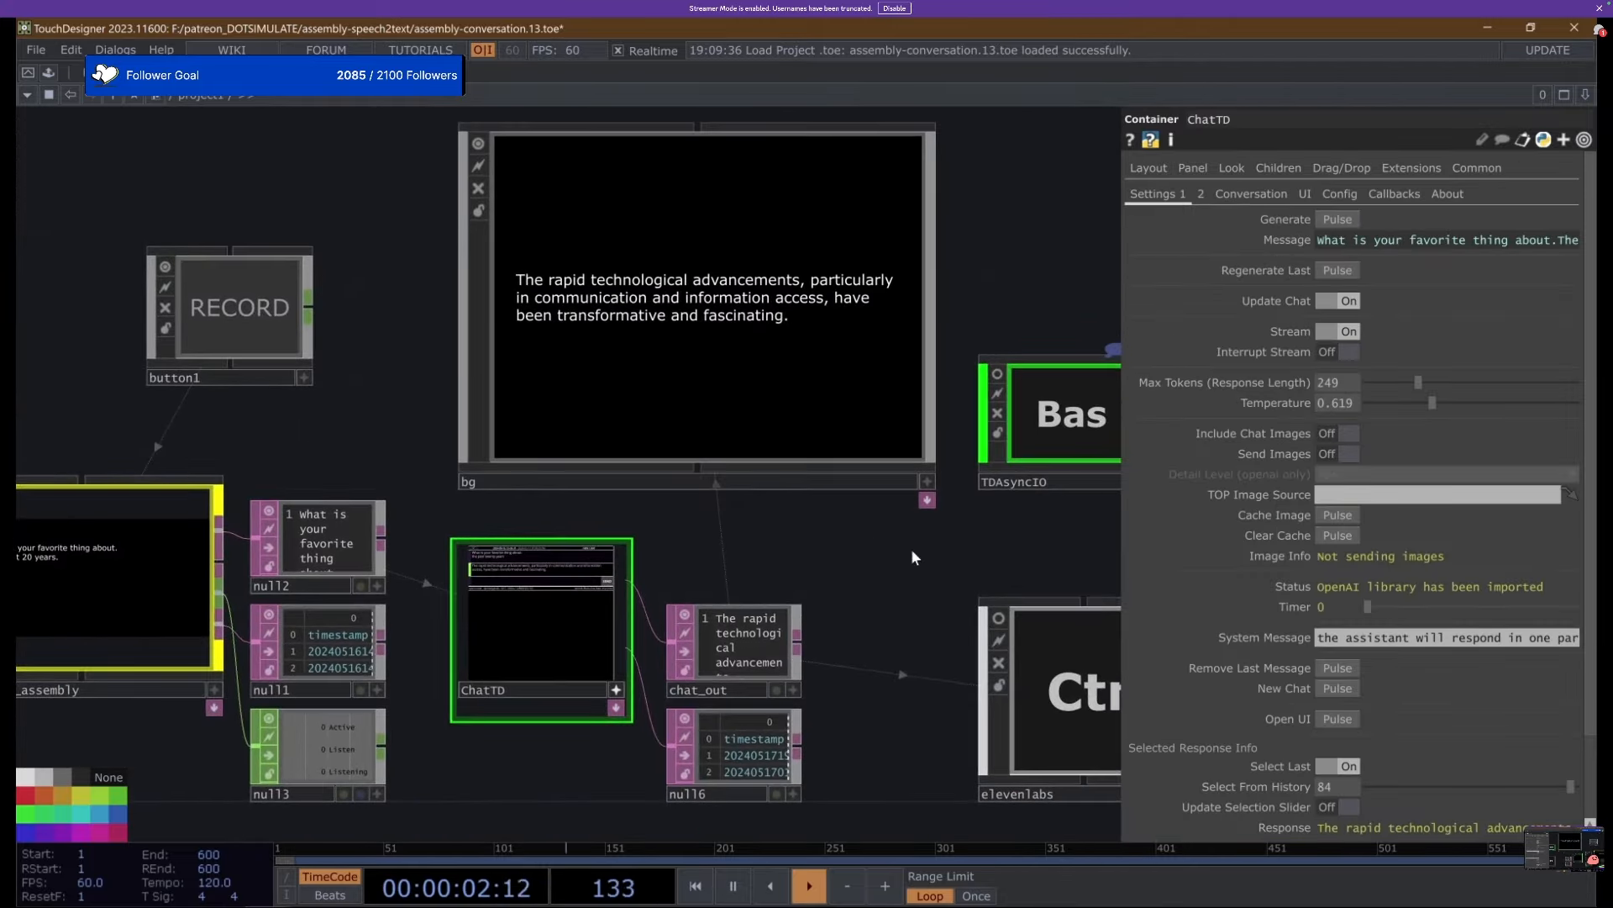
Examine the elevenlabs node's voice and audio settings and inspect ChatTD's conversation view close up.
click(1050, 705)
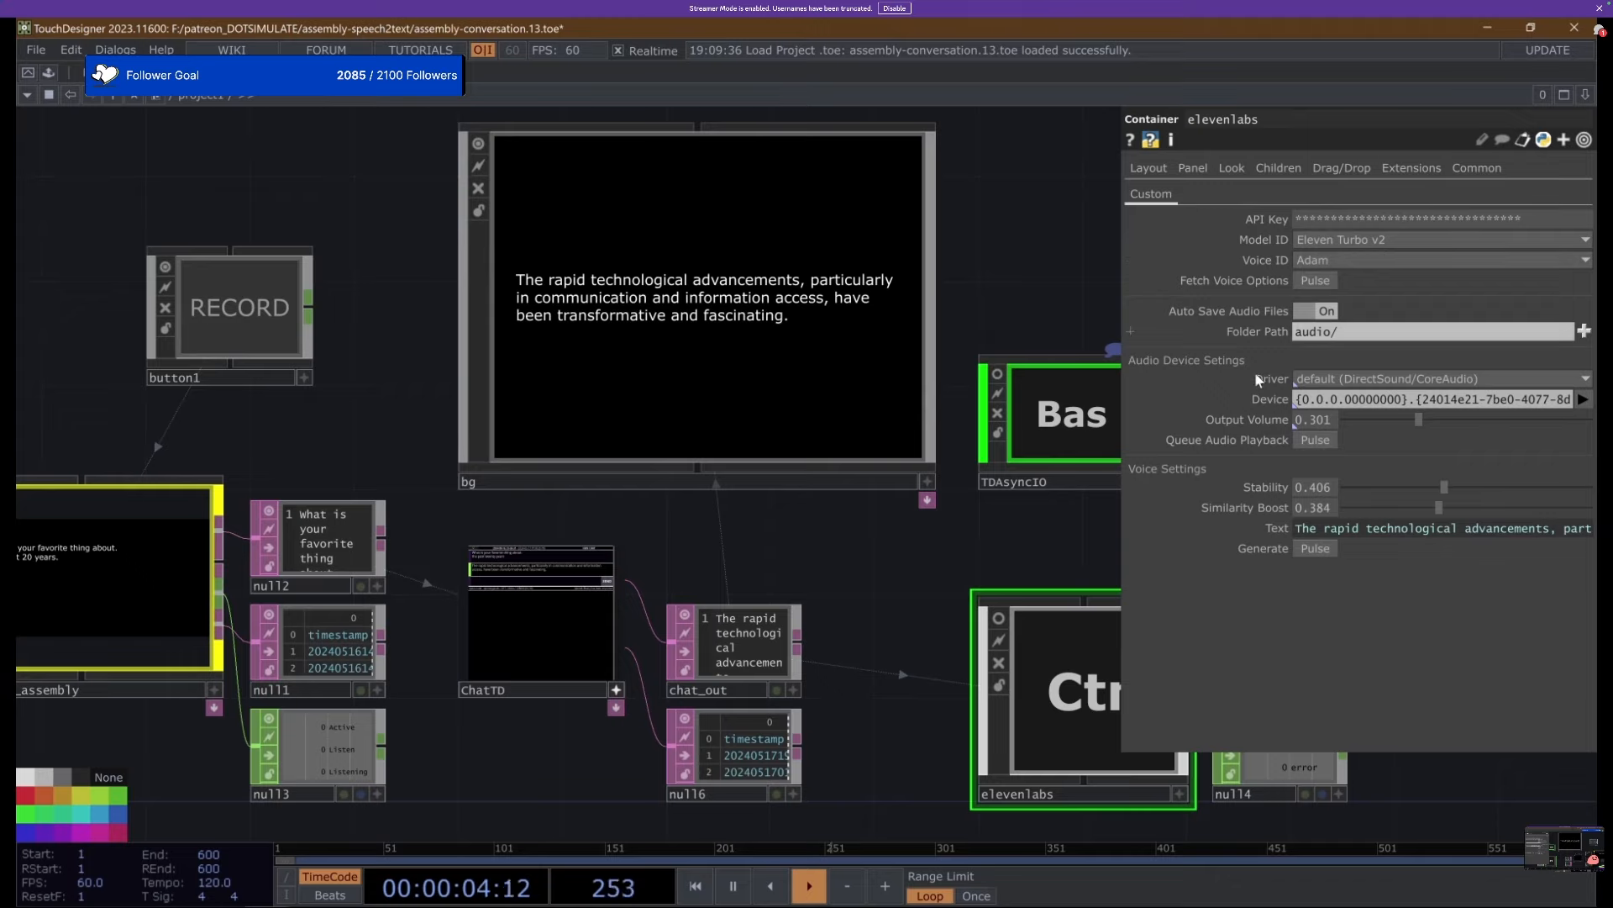
scroll(689, 558, up, 3)
drag(715, 496, 738, 358)
scroll(656, 437, up, 3)
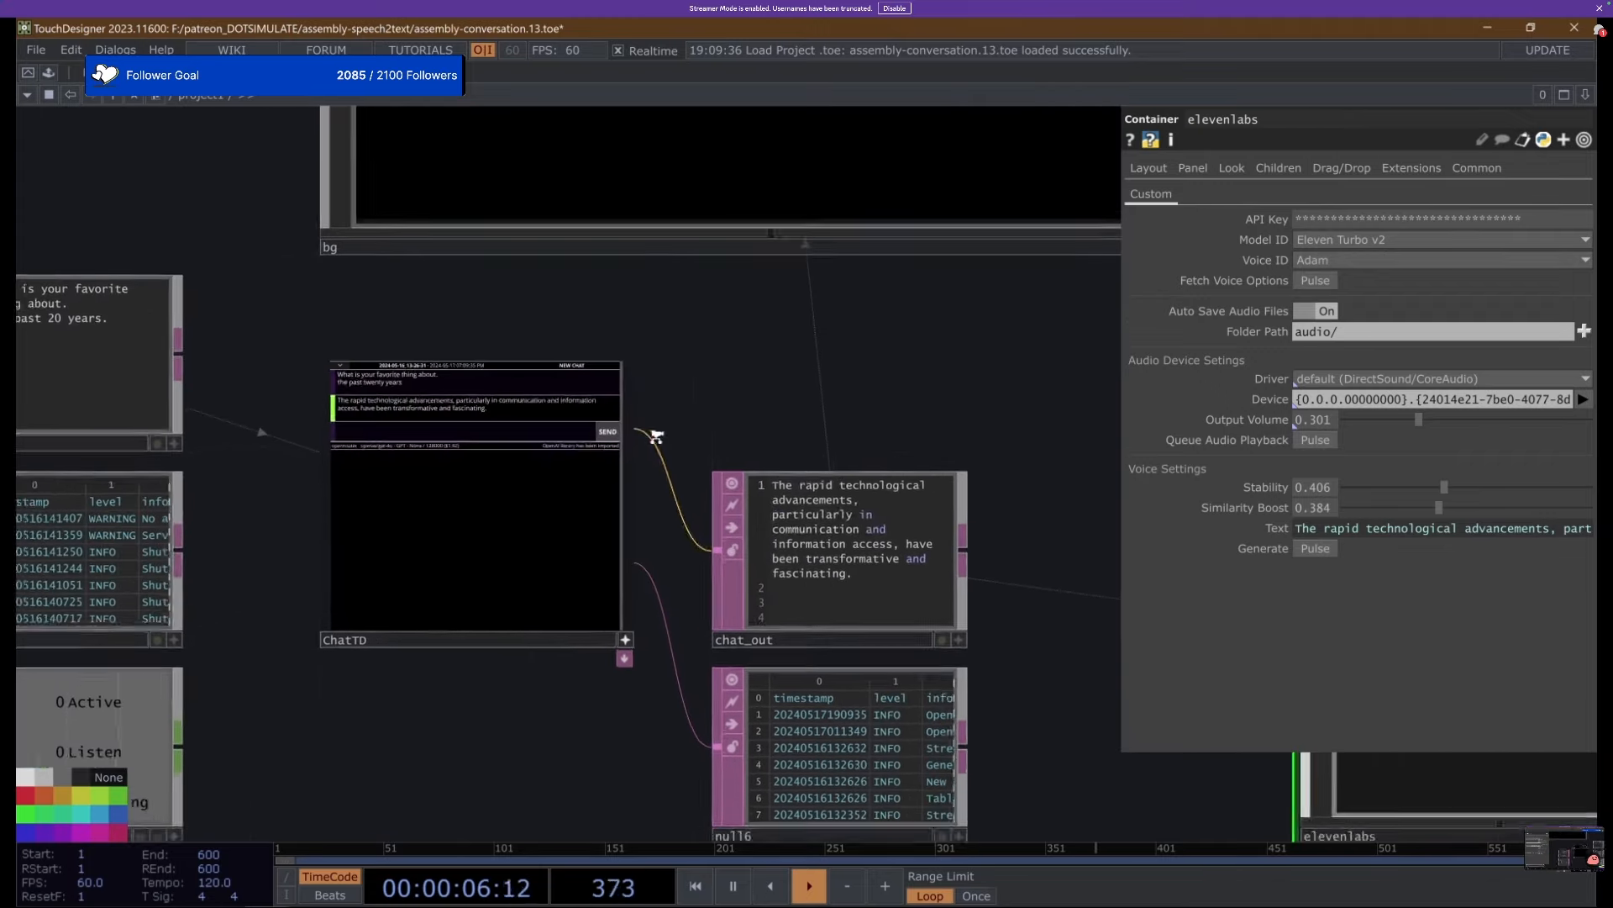
scroll(753, 385, up, 4)
drag(817, 406, 906, 342)
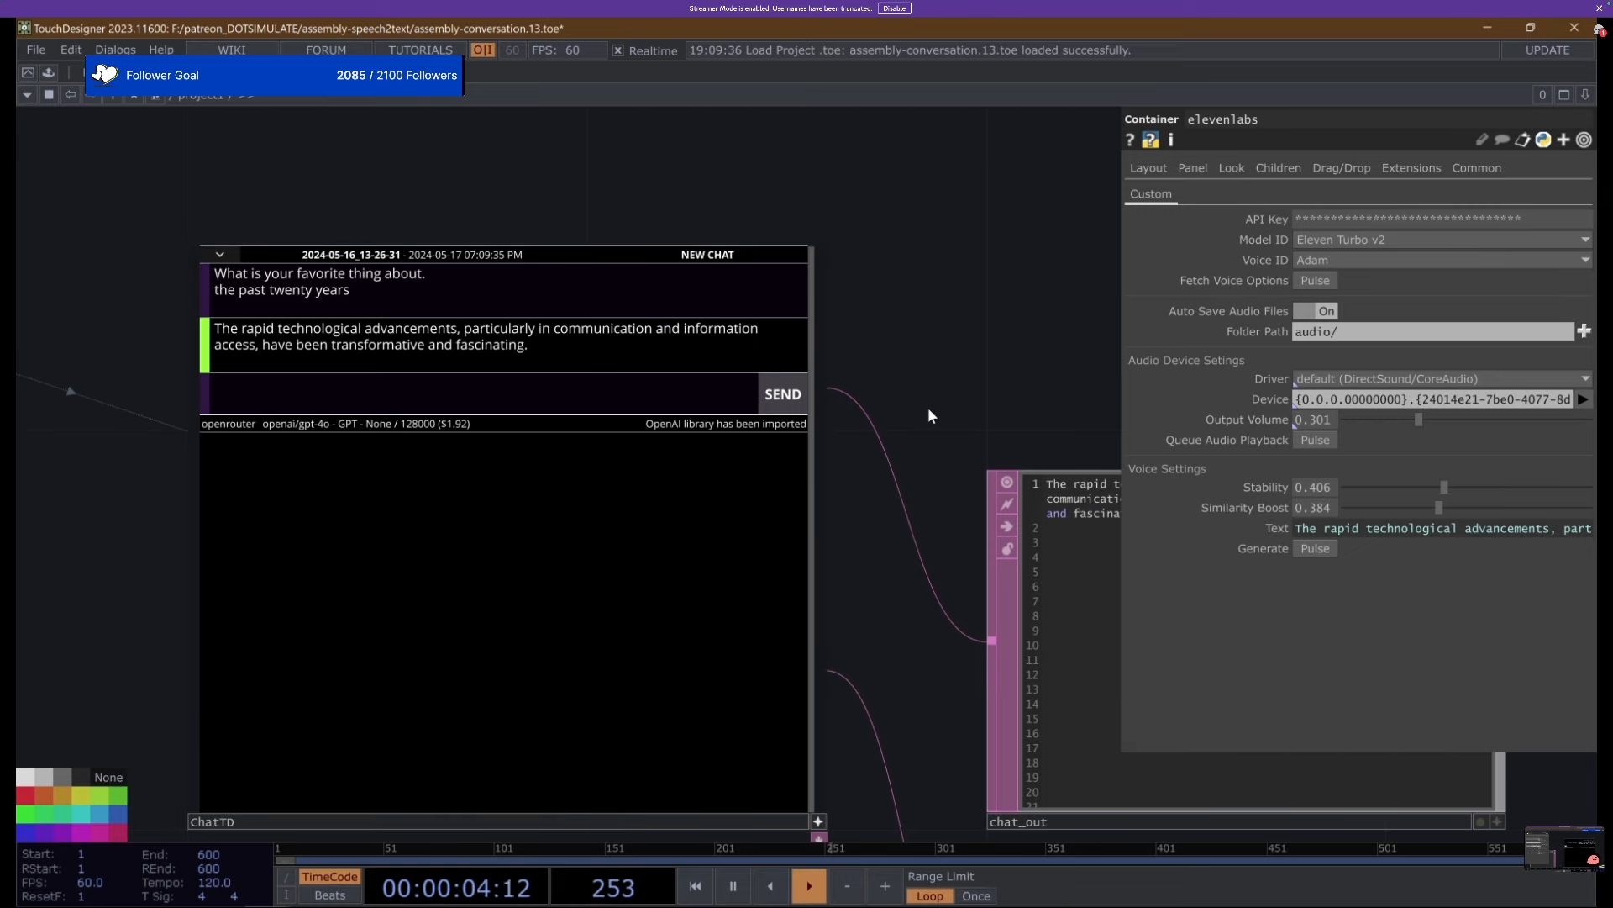
Show the control settings of transcribe_assembly, including its listening and audio input options.
scroll(928, 407, down, 5)
click(324, 312)
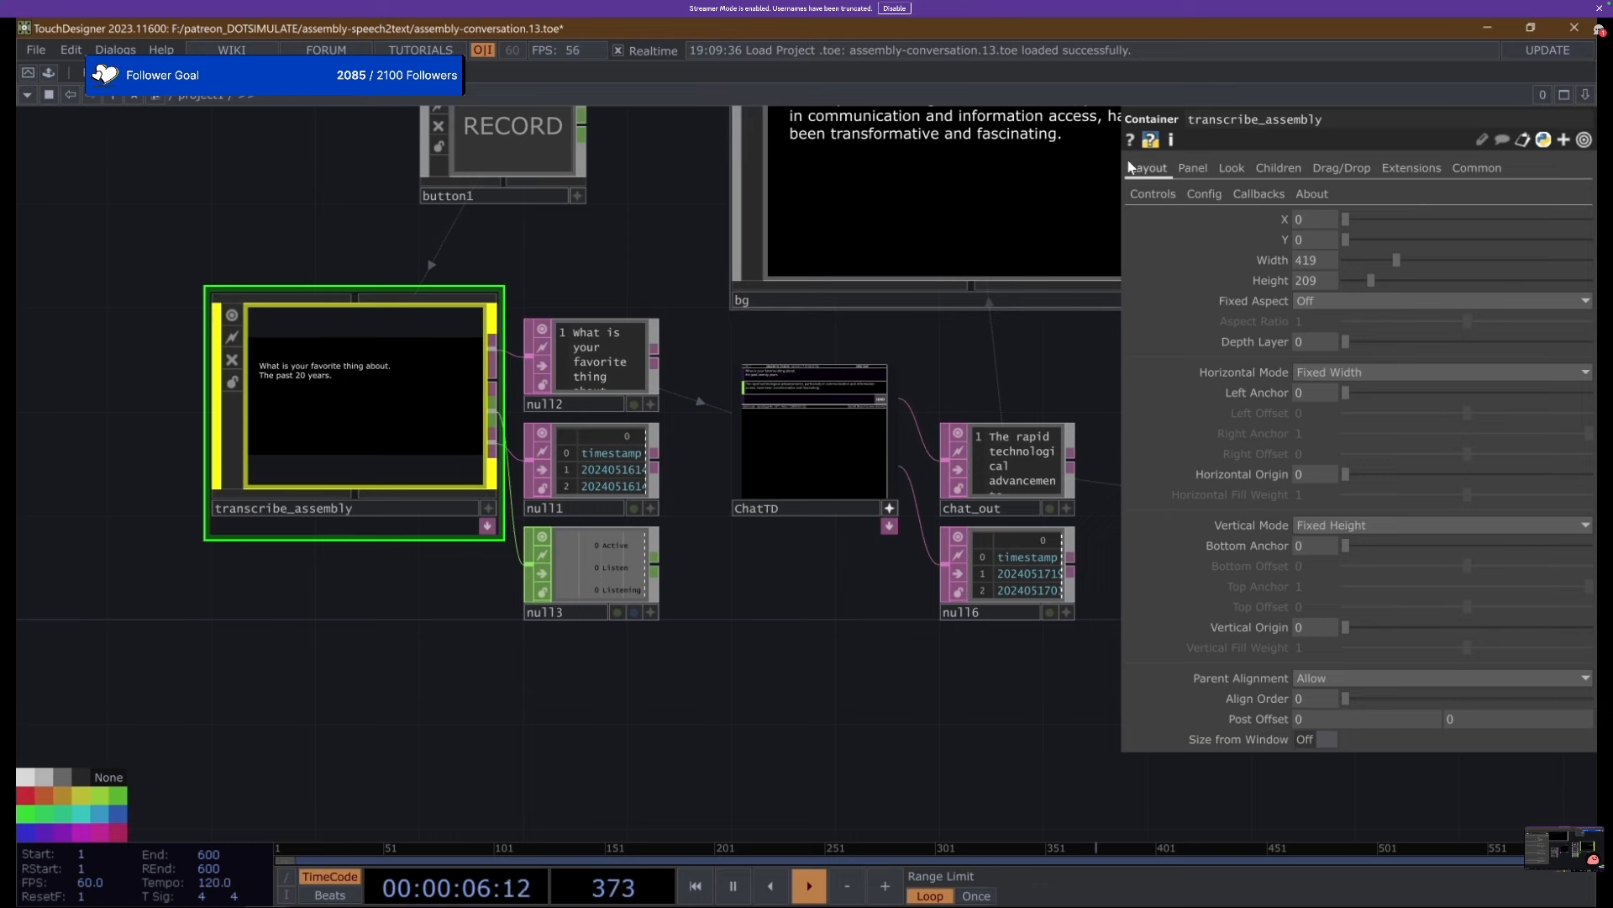
click(1150, 194)
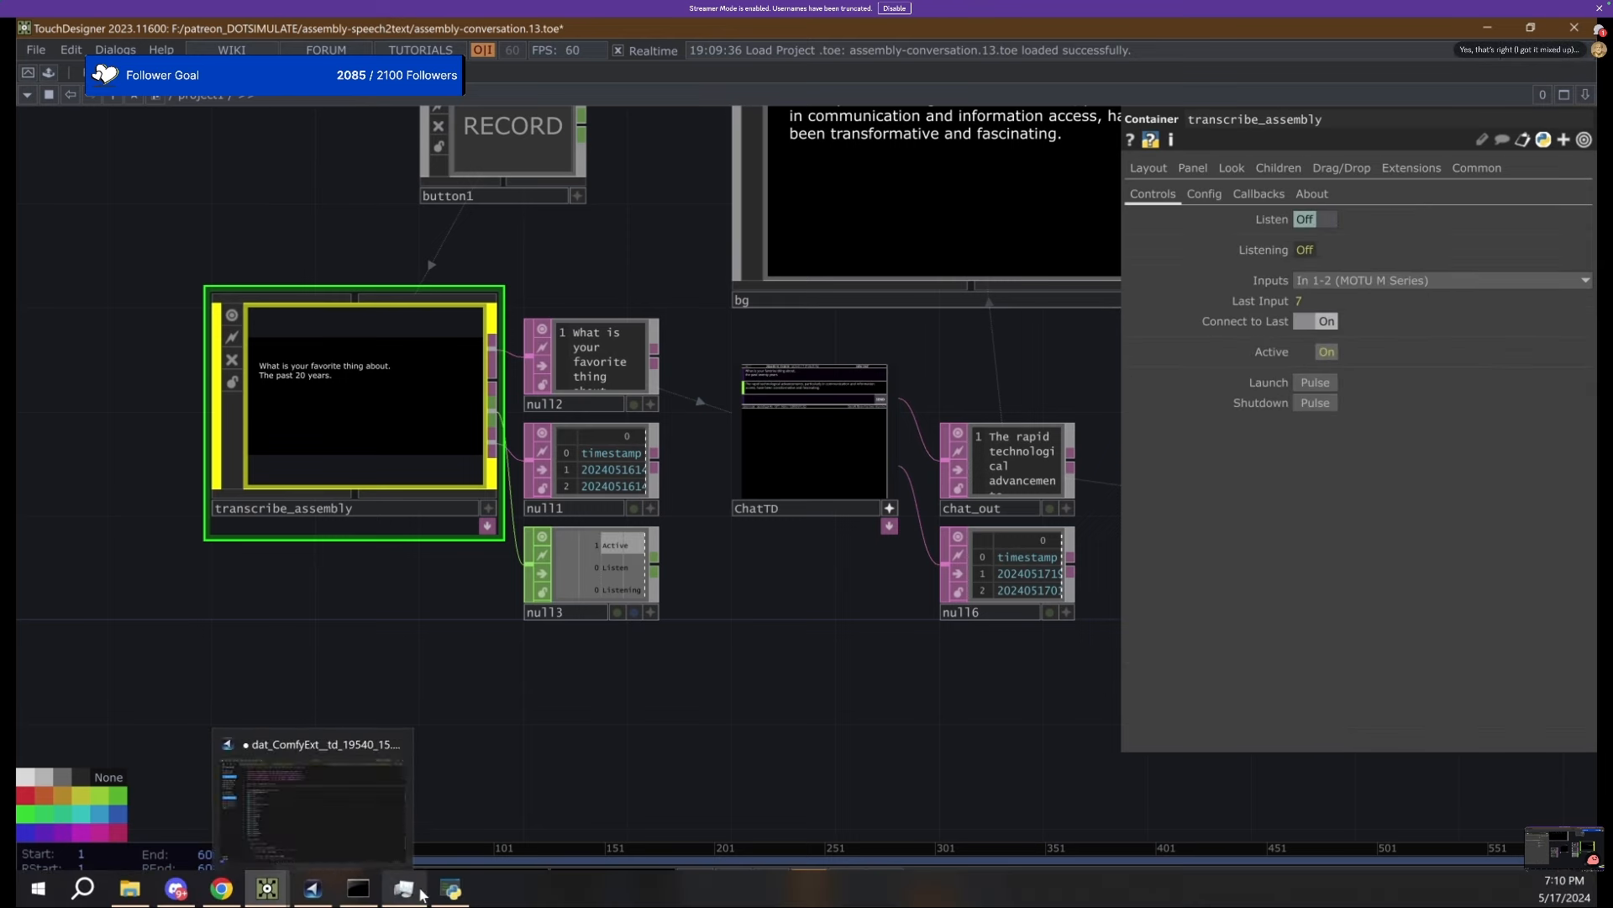
mouse_move(460, 897)
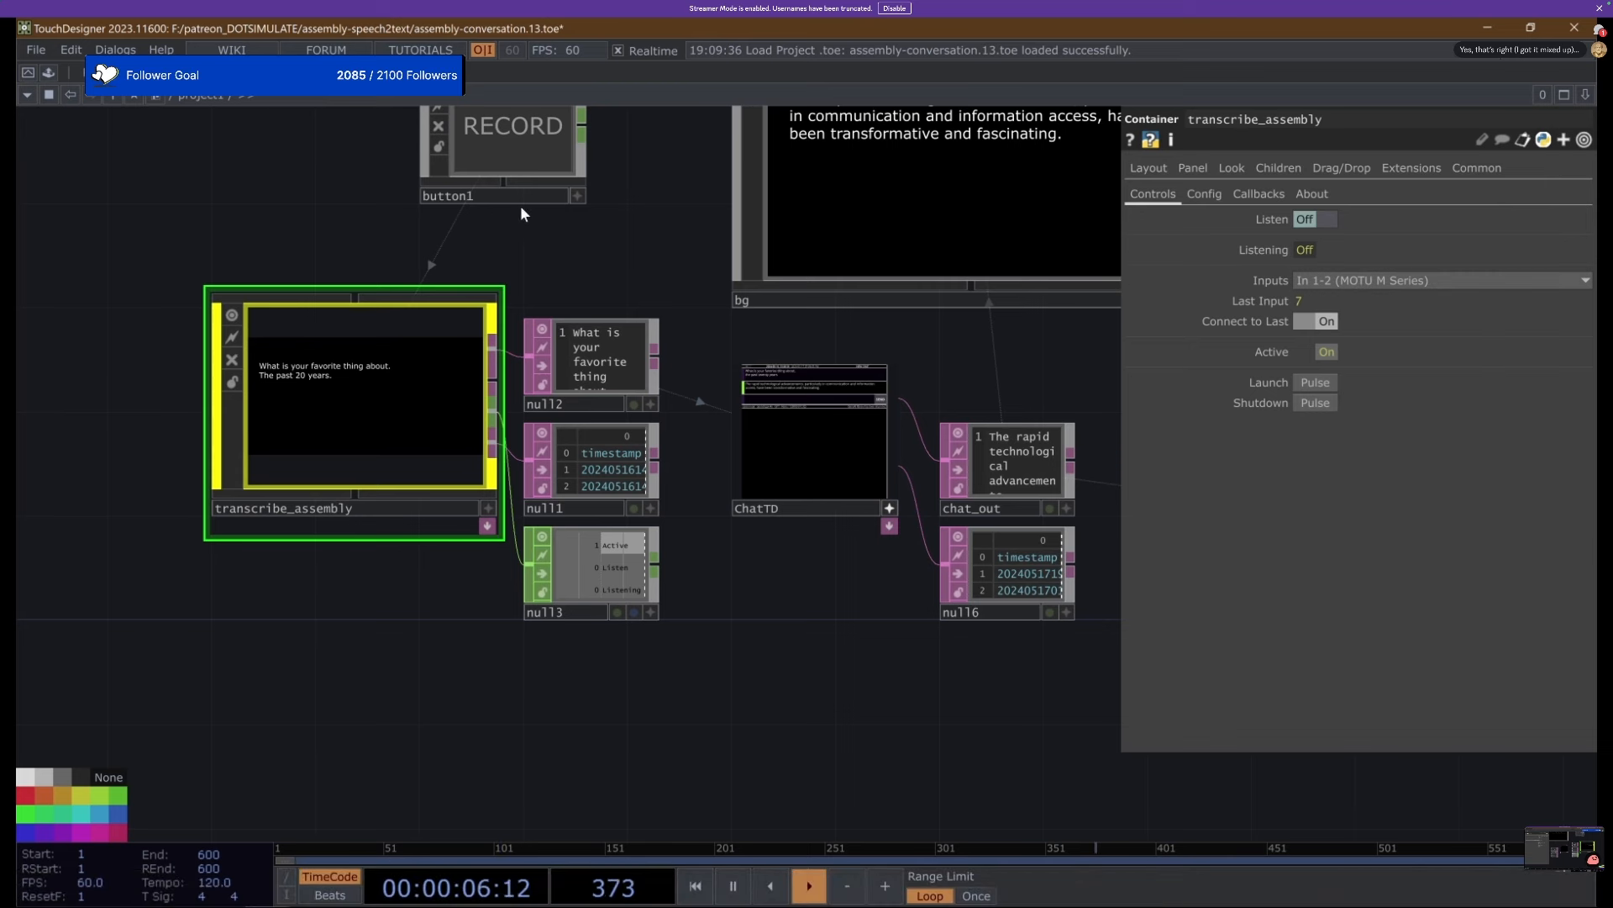
Record a short spoken greeting to the AI model, check its live transcription, and stop recording to send it to ChatTD.
click(531, 140)
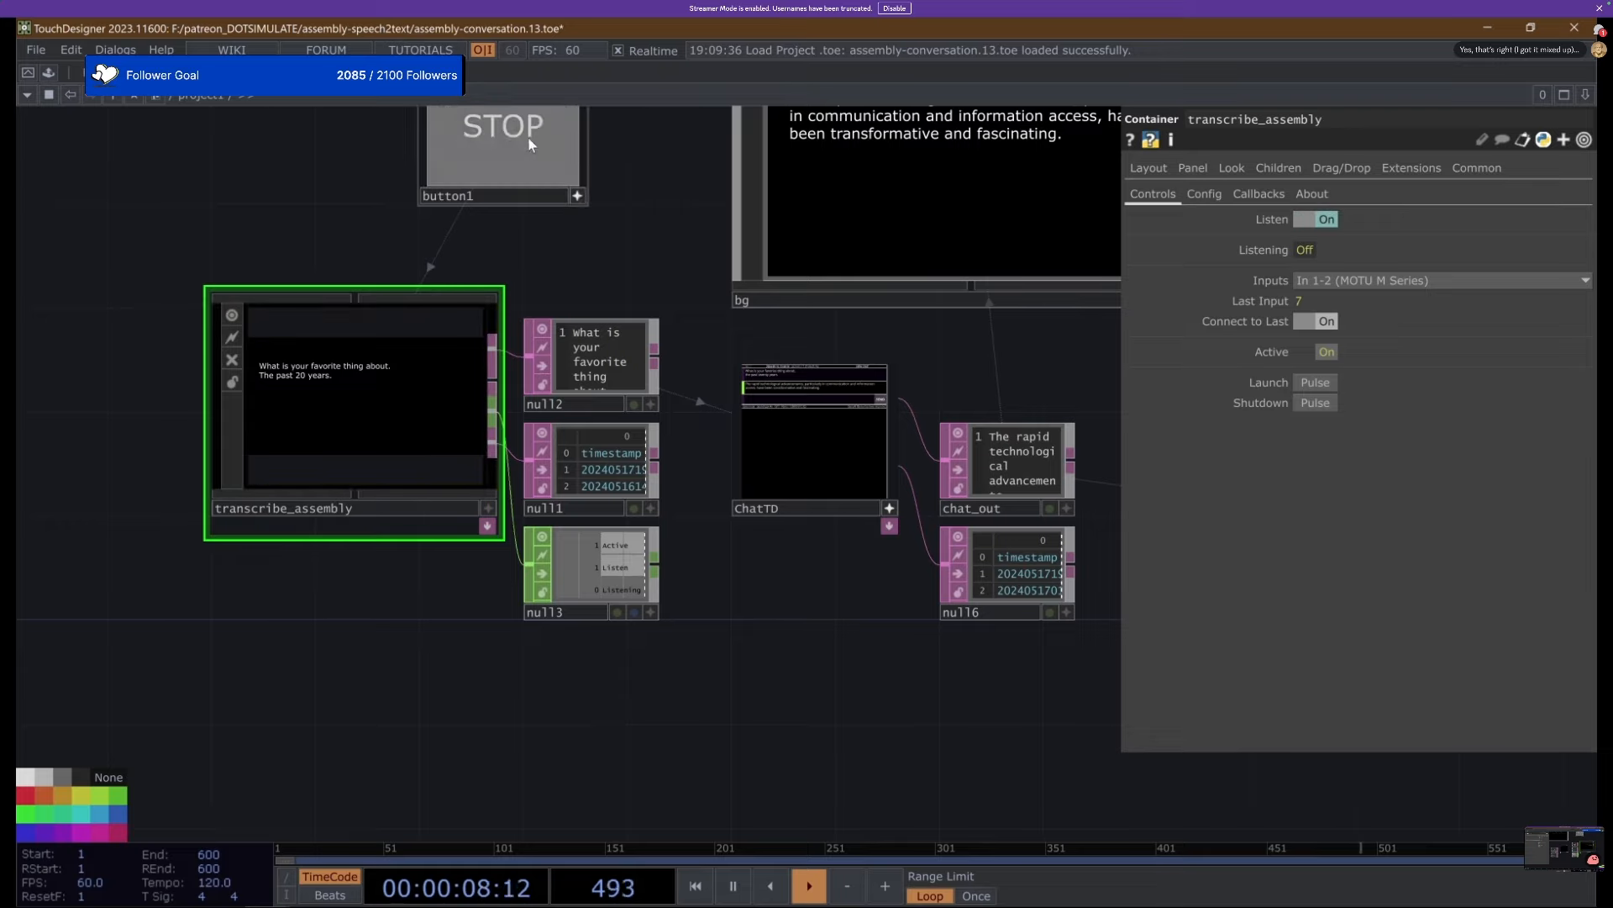
drag(634, 209, 480, 318)
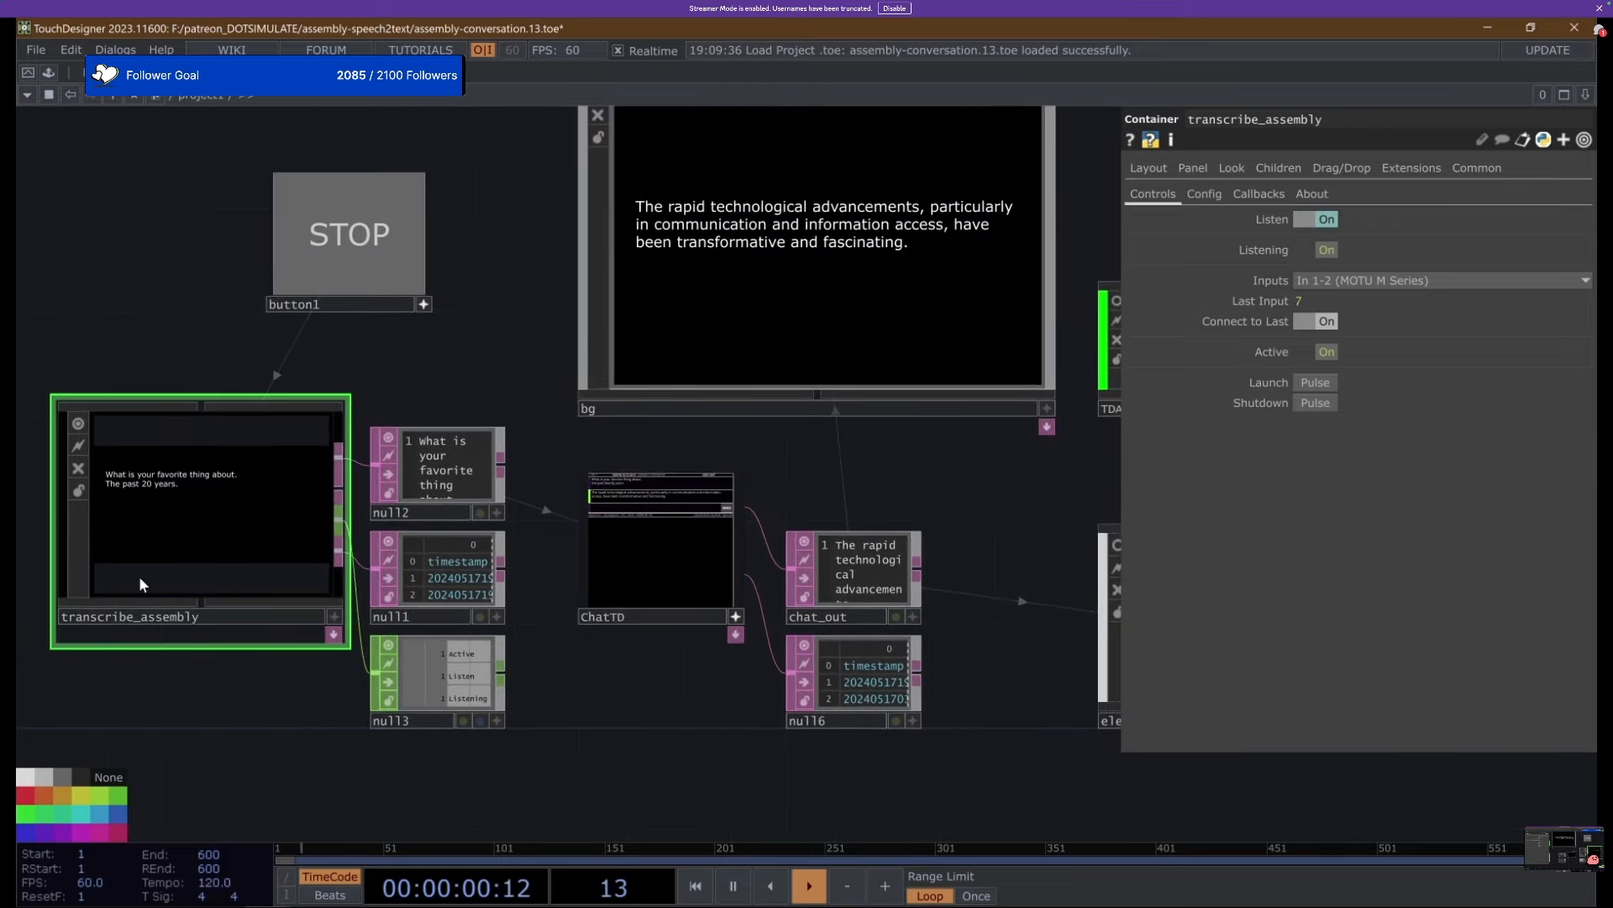
scroll(128, 514, up, 4)
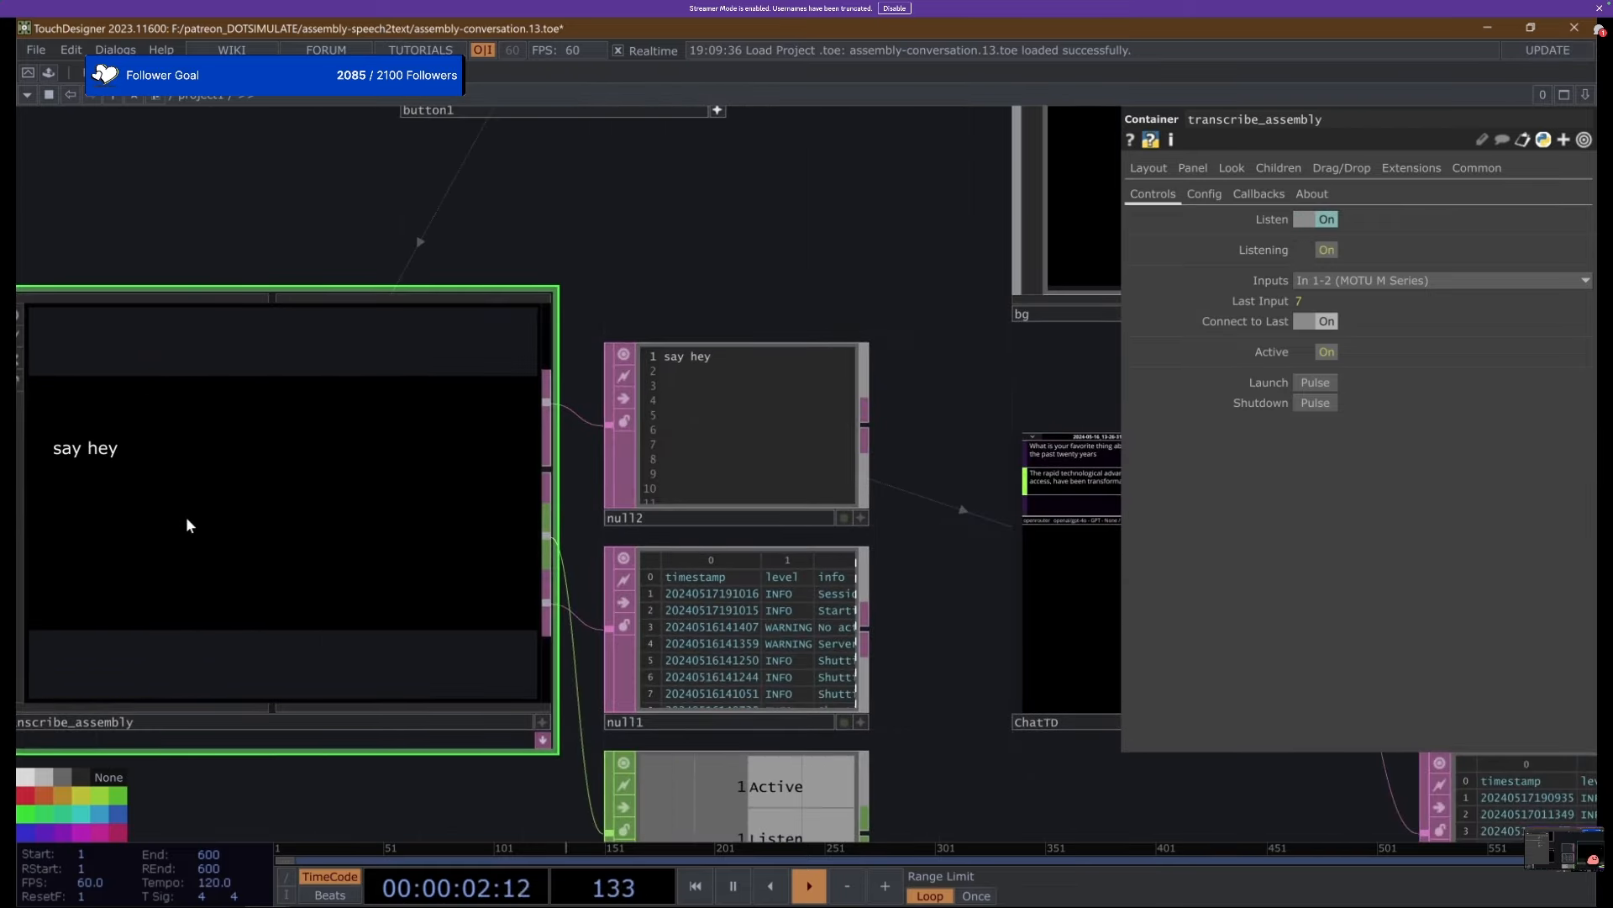
scroll(165, 513, down, 4)
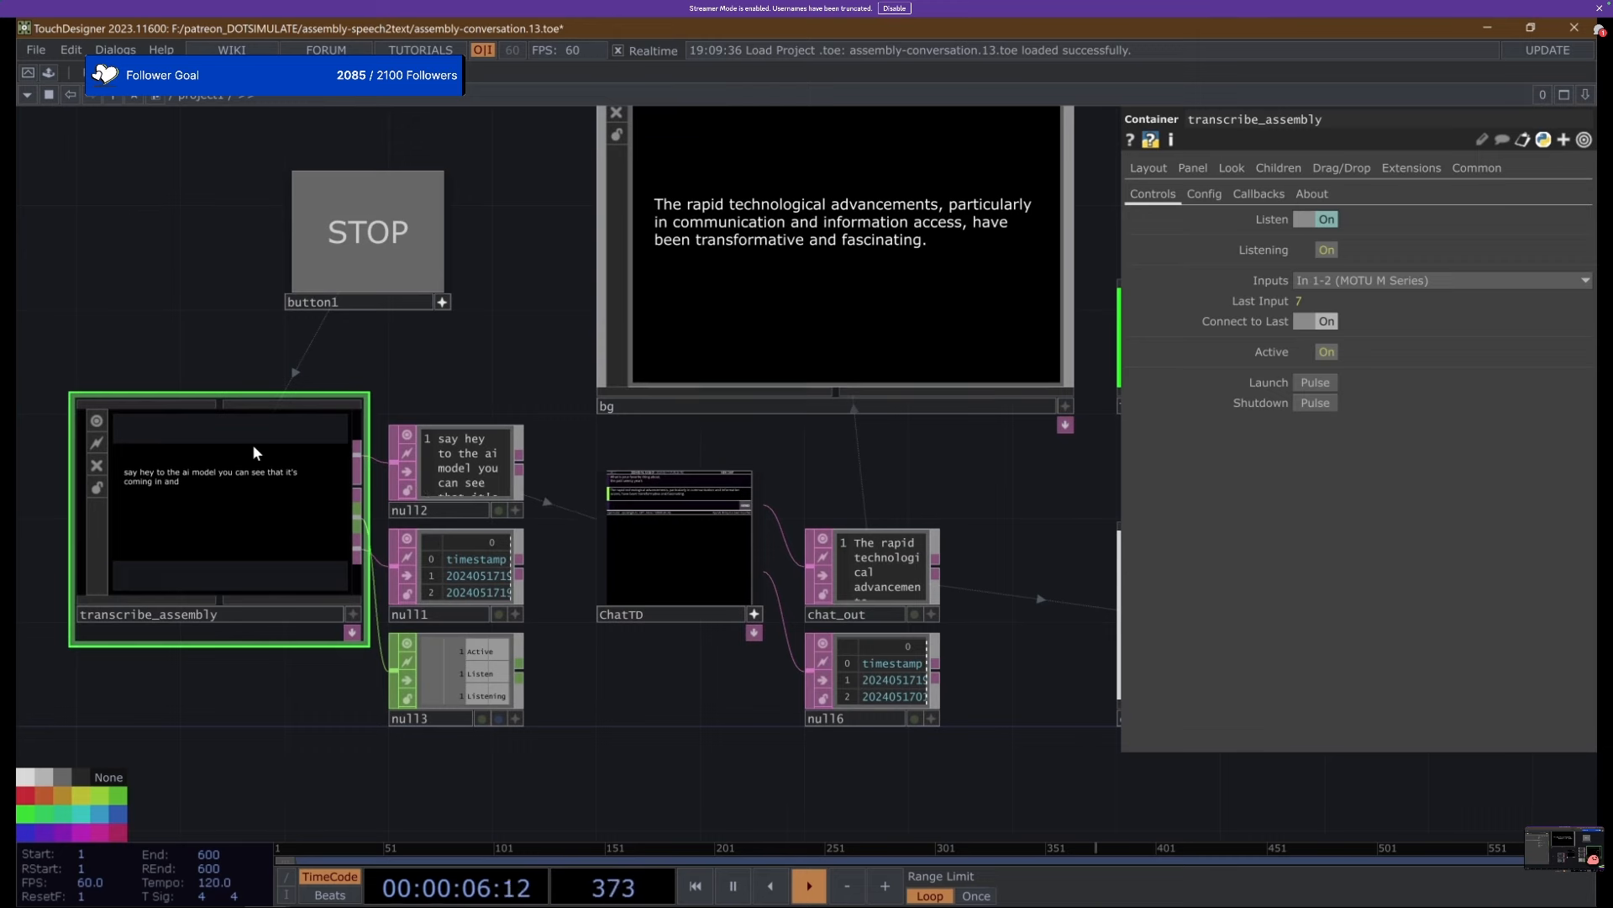
click(394, 257)
scroll(735, 558, up, 3)
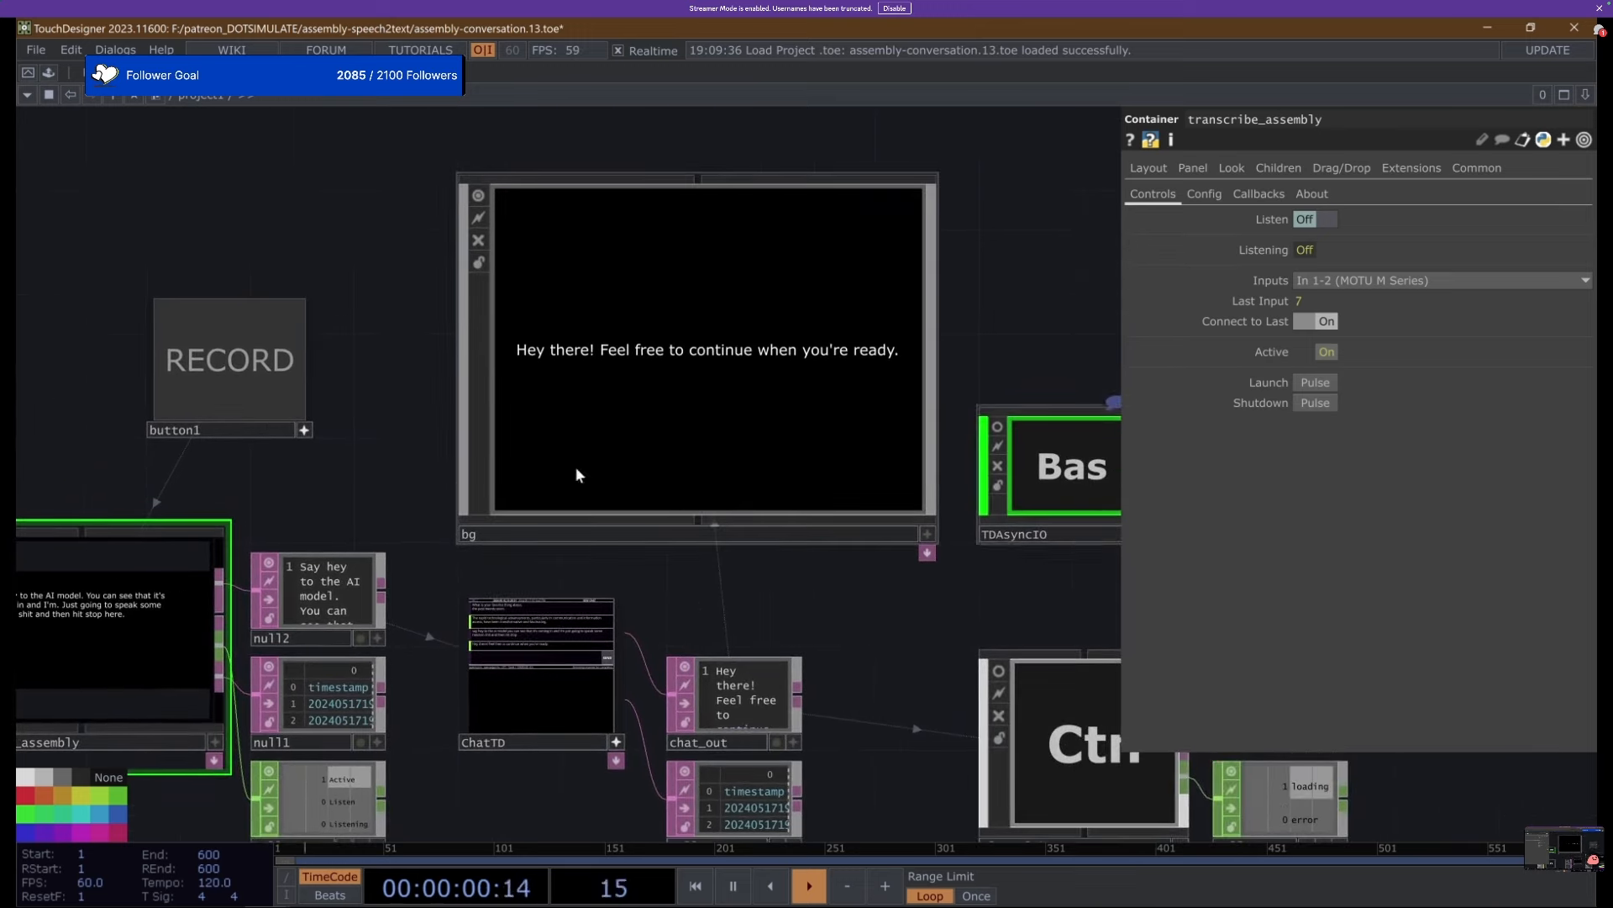
Record a spoken request for a story about TouchDesigner, check ChatTD's settings meanwhile, and stop recording to generate the reply.
drag(837, 687, 652, 575)
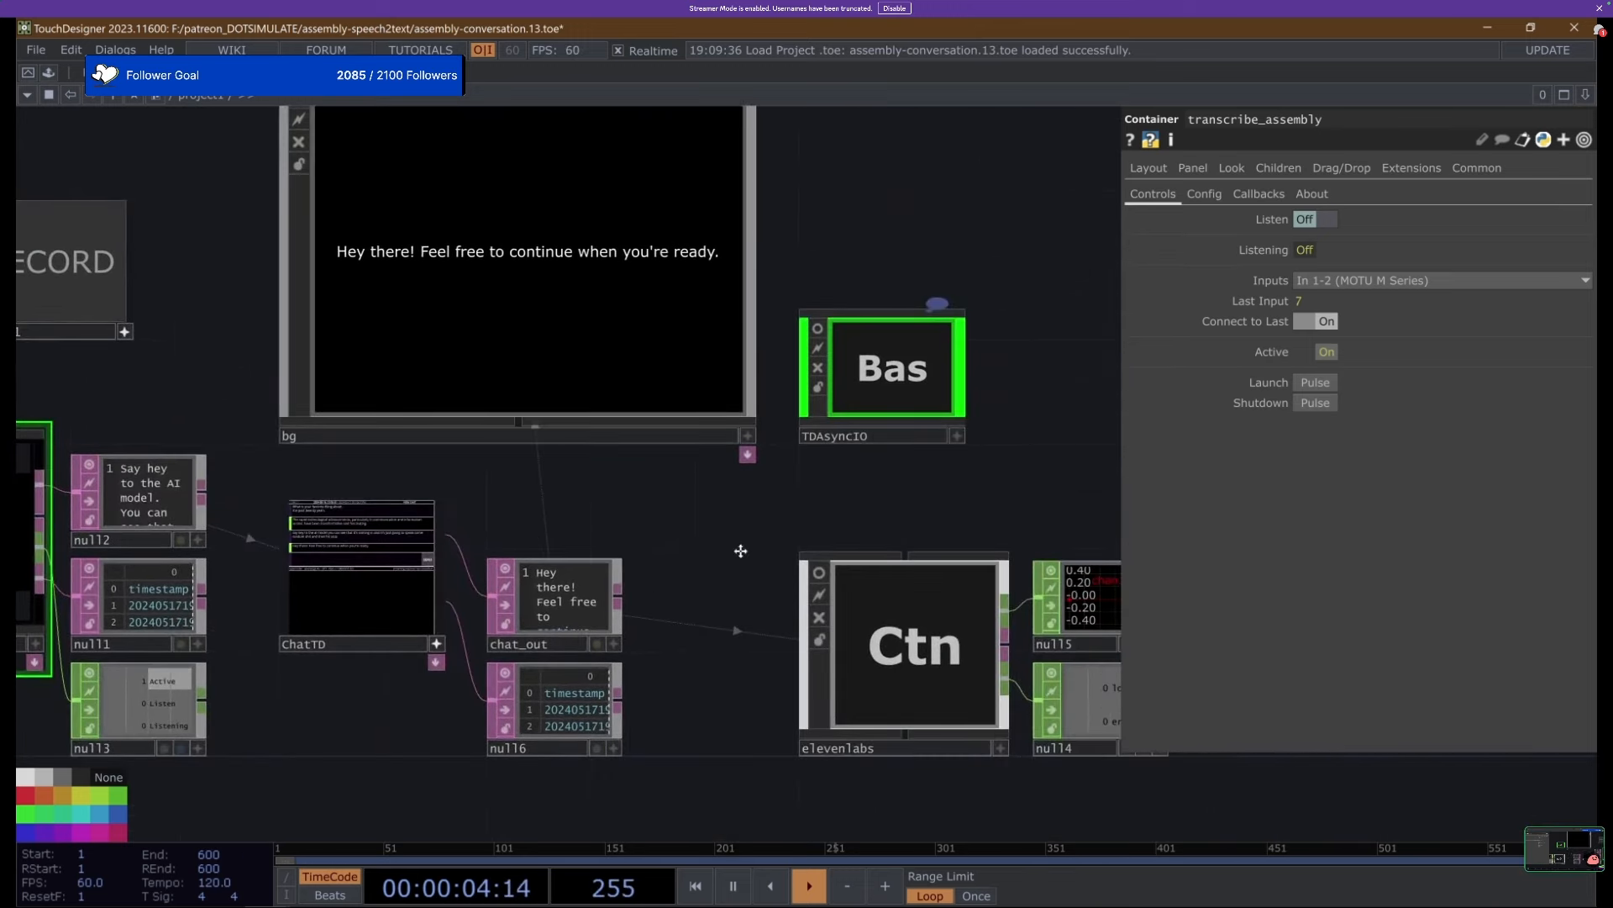
drag(516, 556, 815, 575)
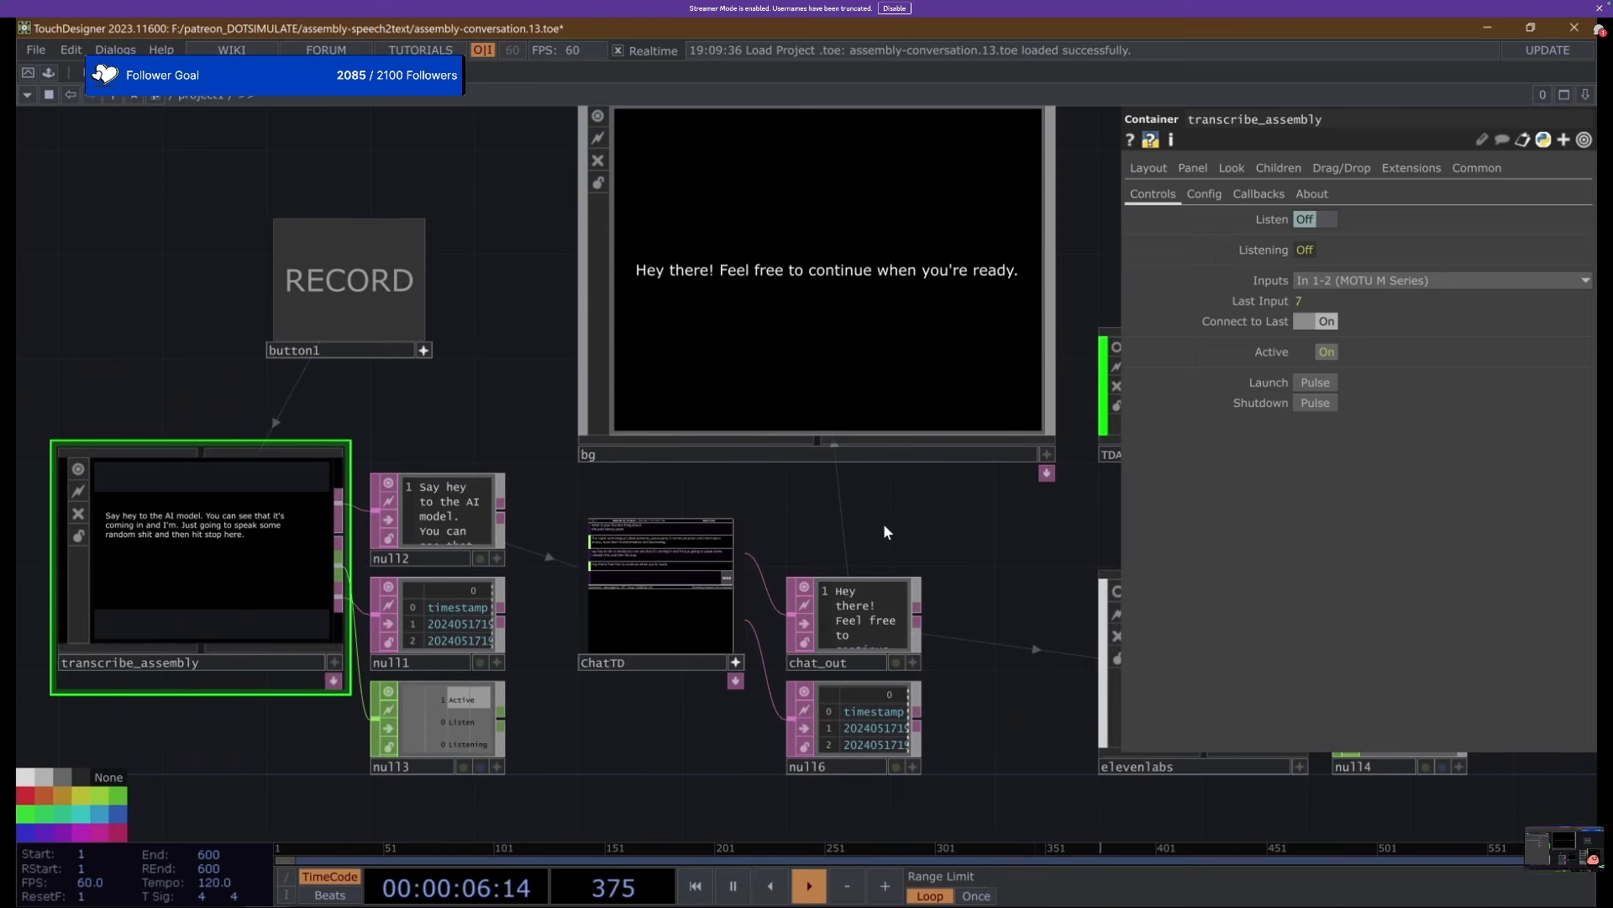
click(345, 290)
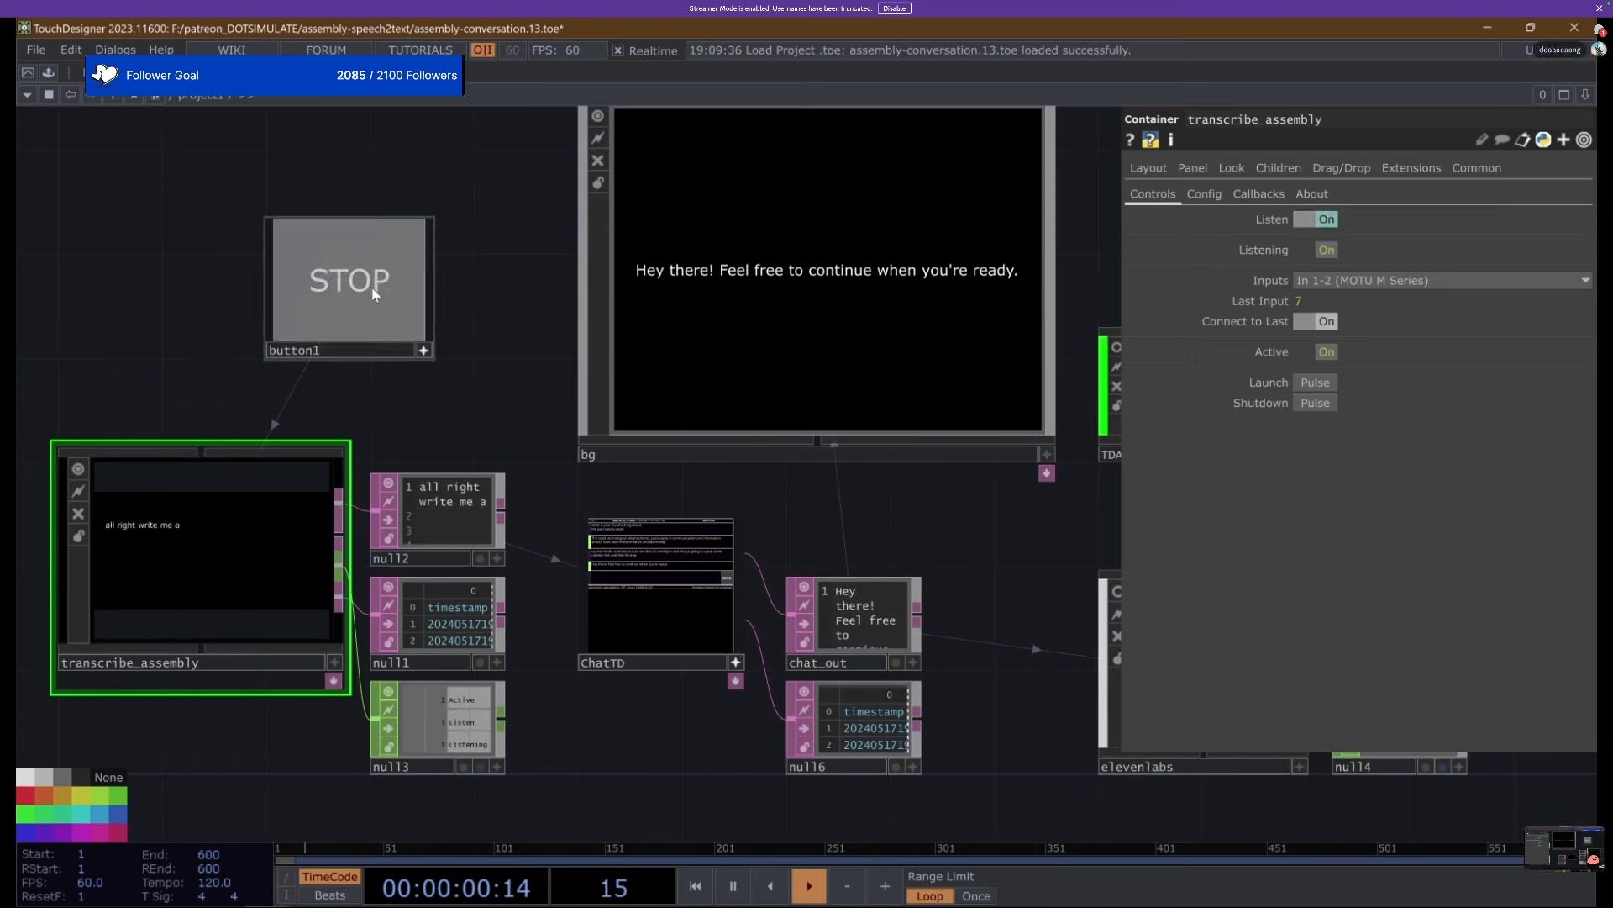
click(670, 340)
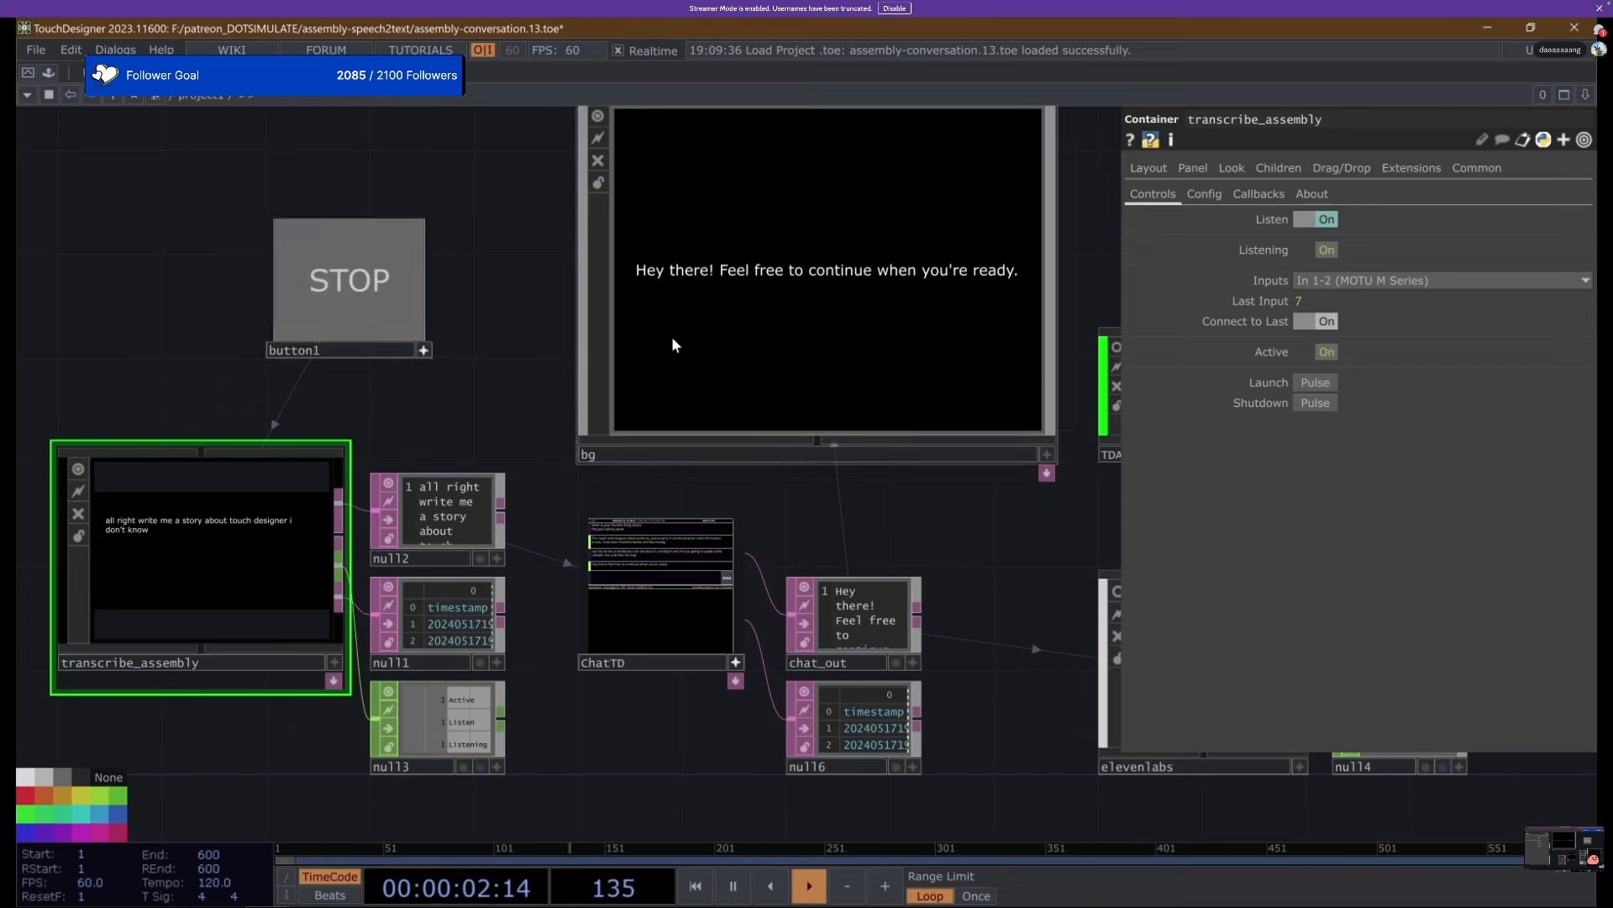
click(653, 612)
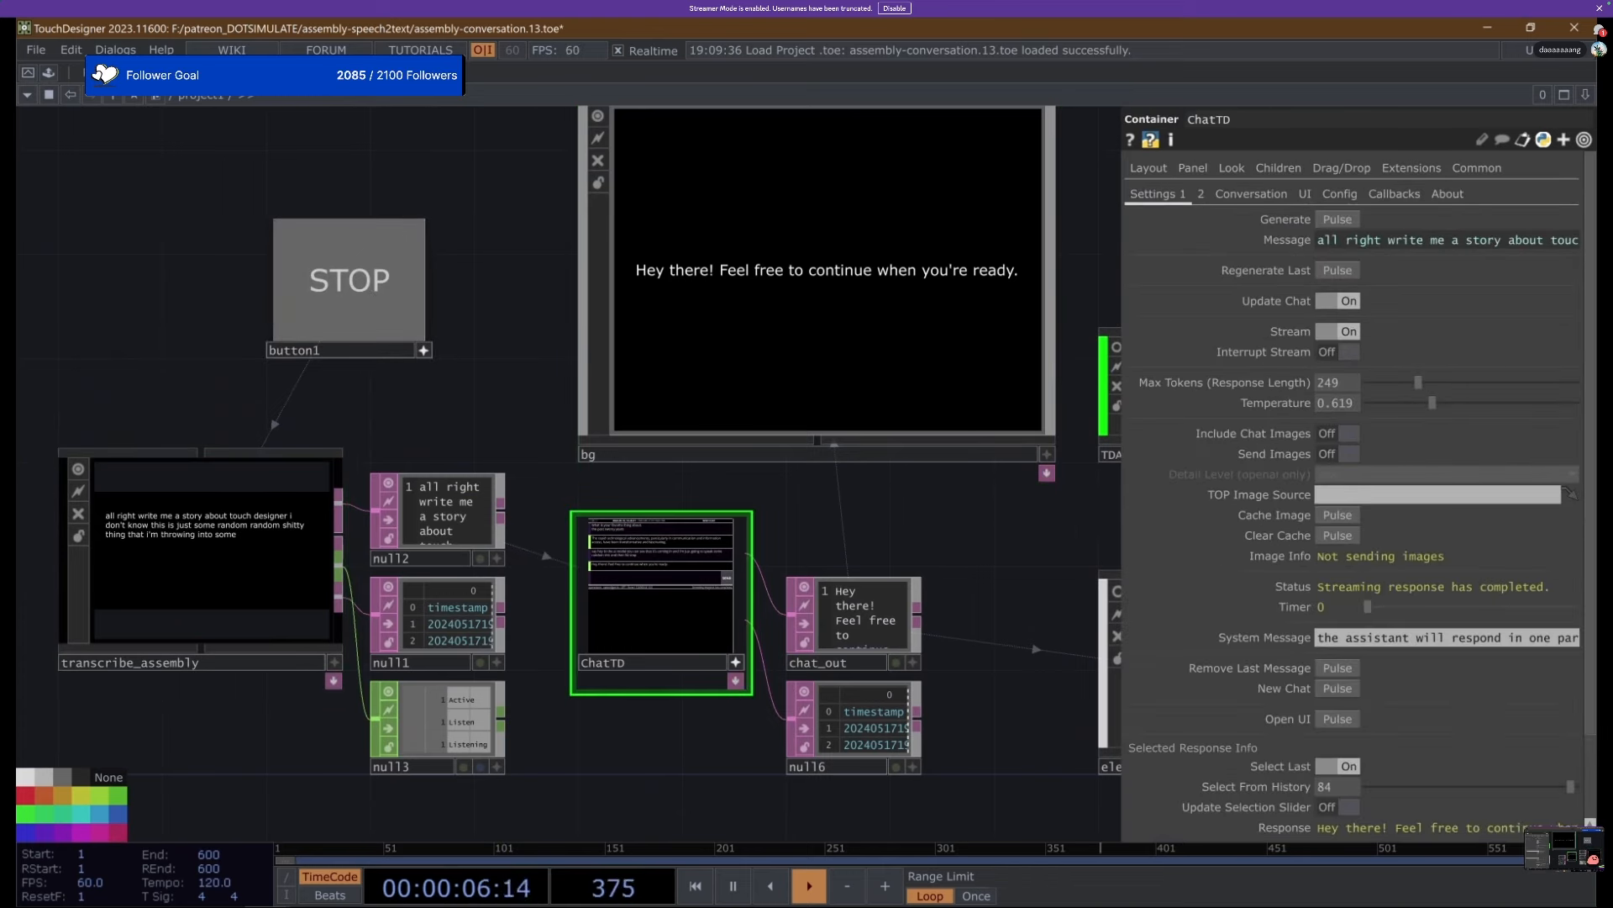
click(332, 307)
drag(488, 305, 425, 373)
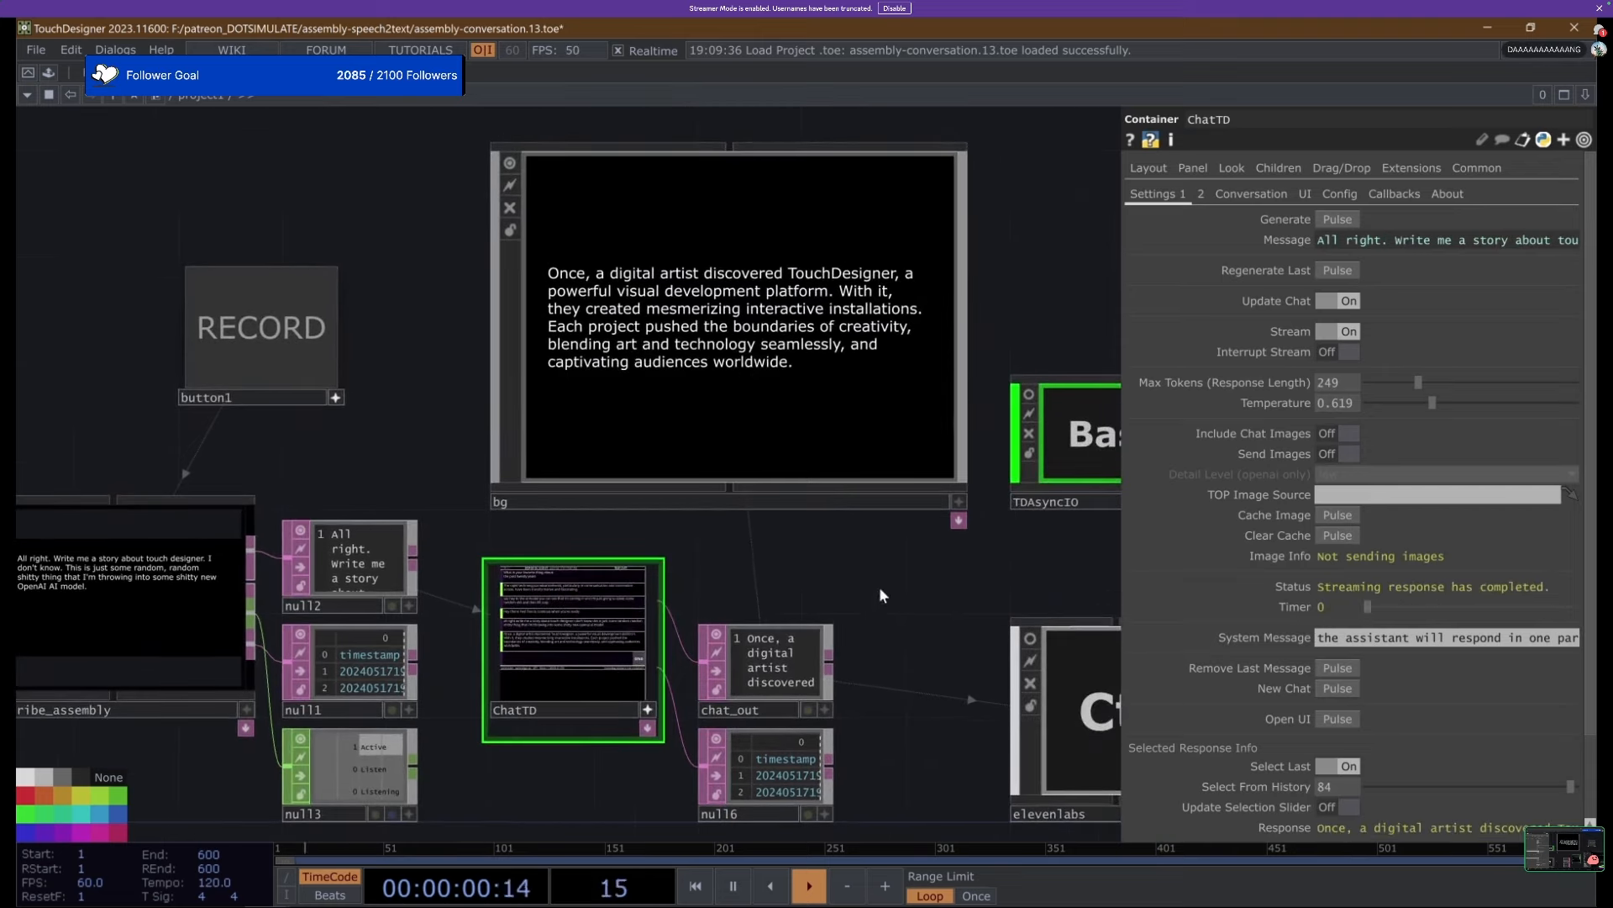
Examine the elevenlabs node and its internal audio playback network, including script2 and the output settings inside audio_device.
drag(879, 588, 768, 583)
click(768, 583)
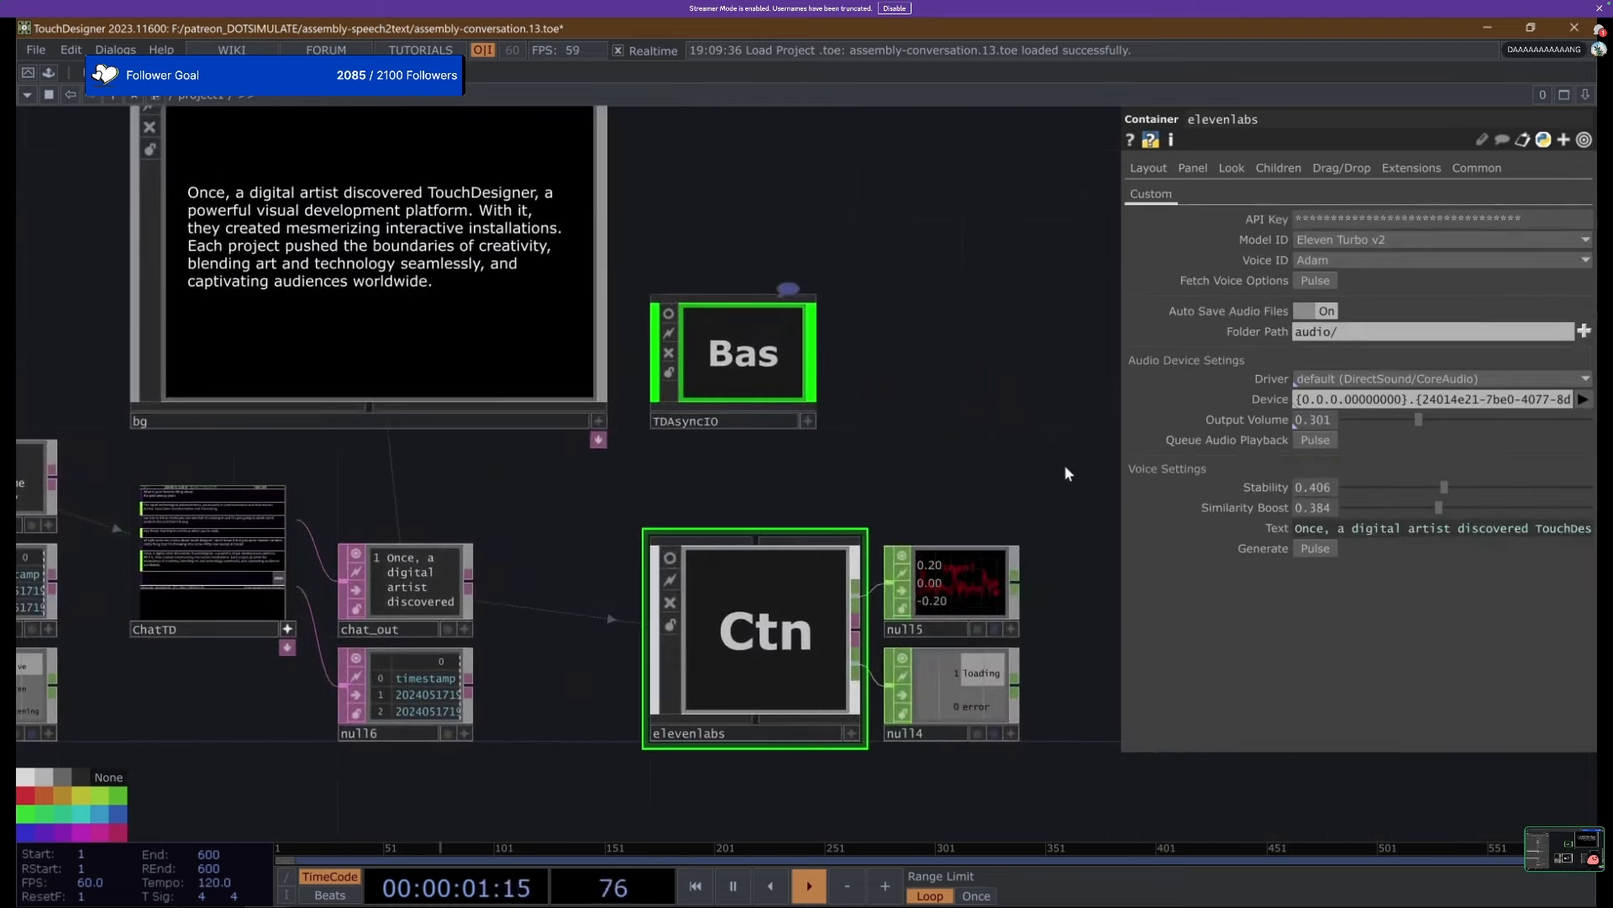
click(939, 591)
double_click(792, 533)
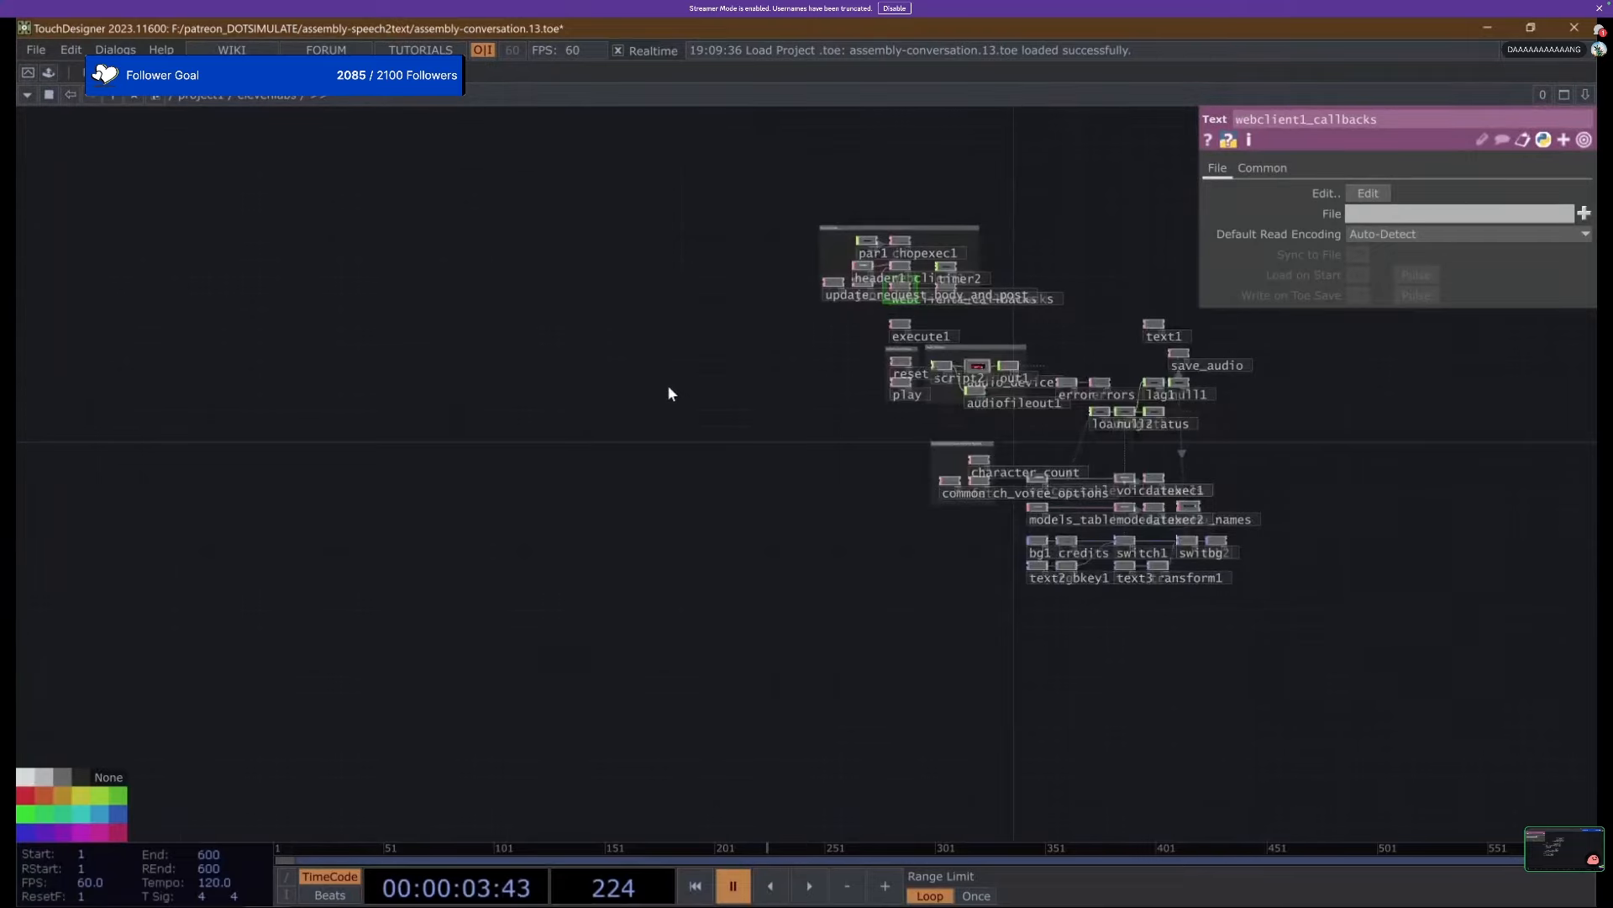
key(u)
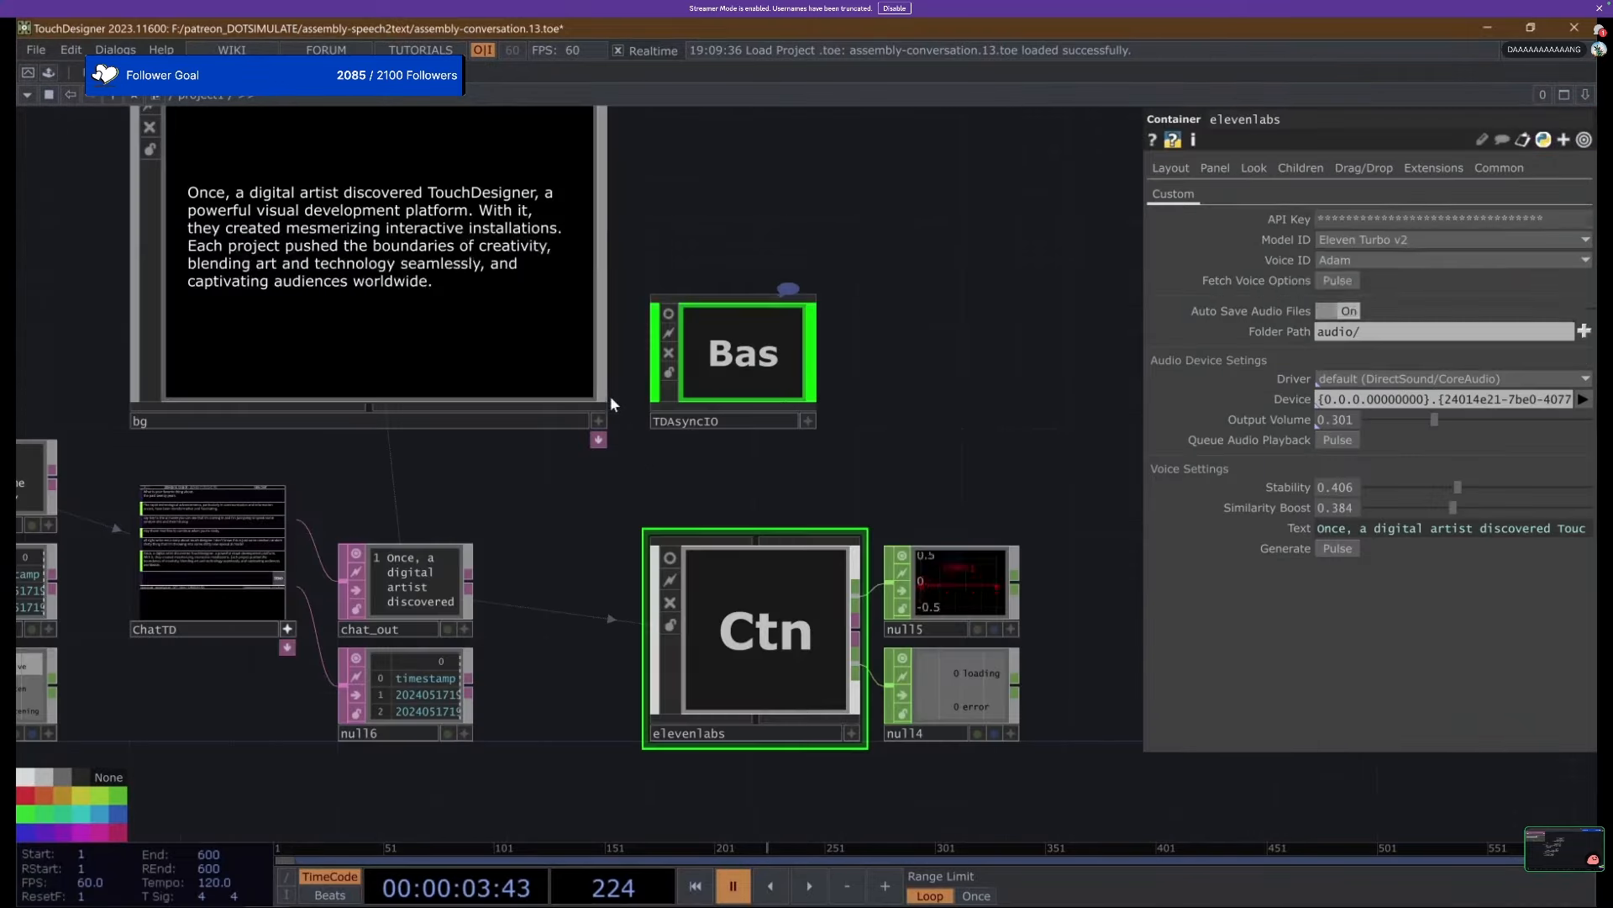
double_click(795, 639)
click(866, 567)
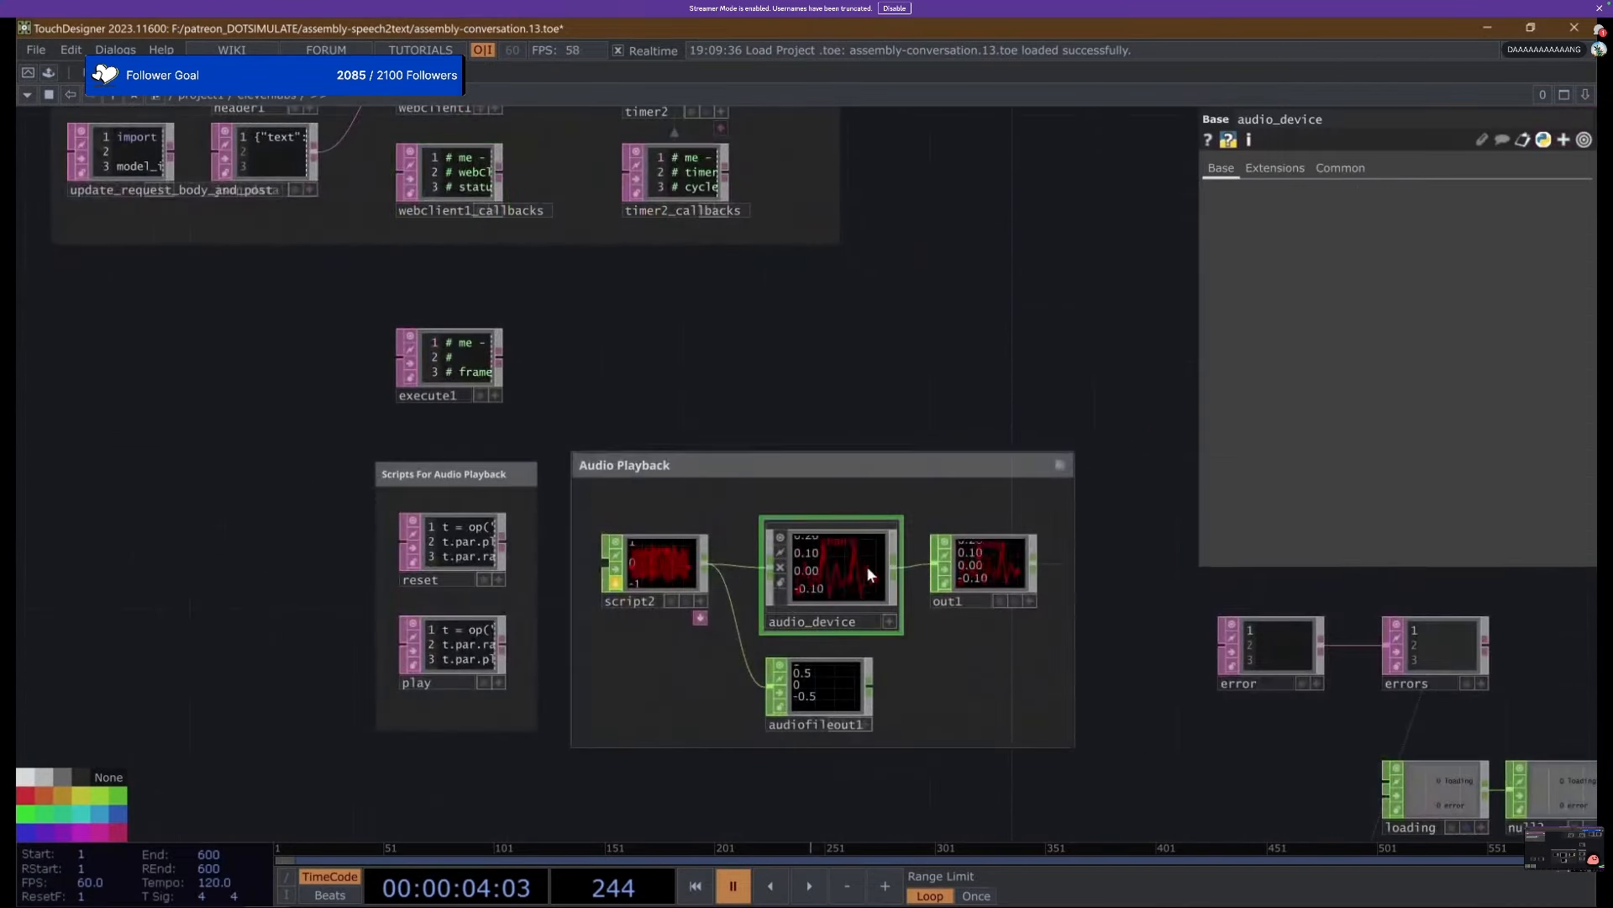
click(691, 566)
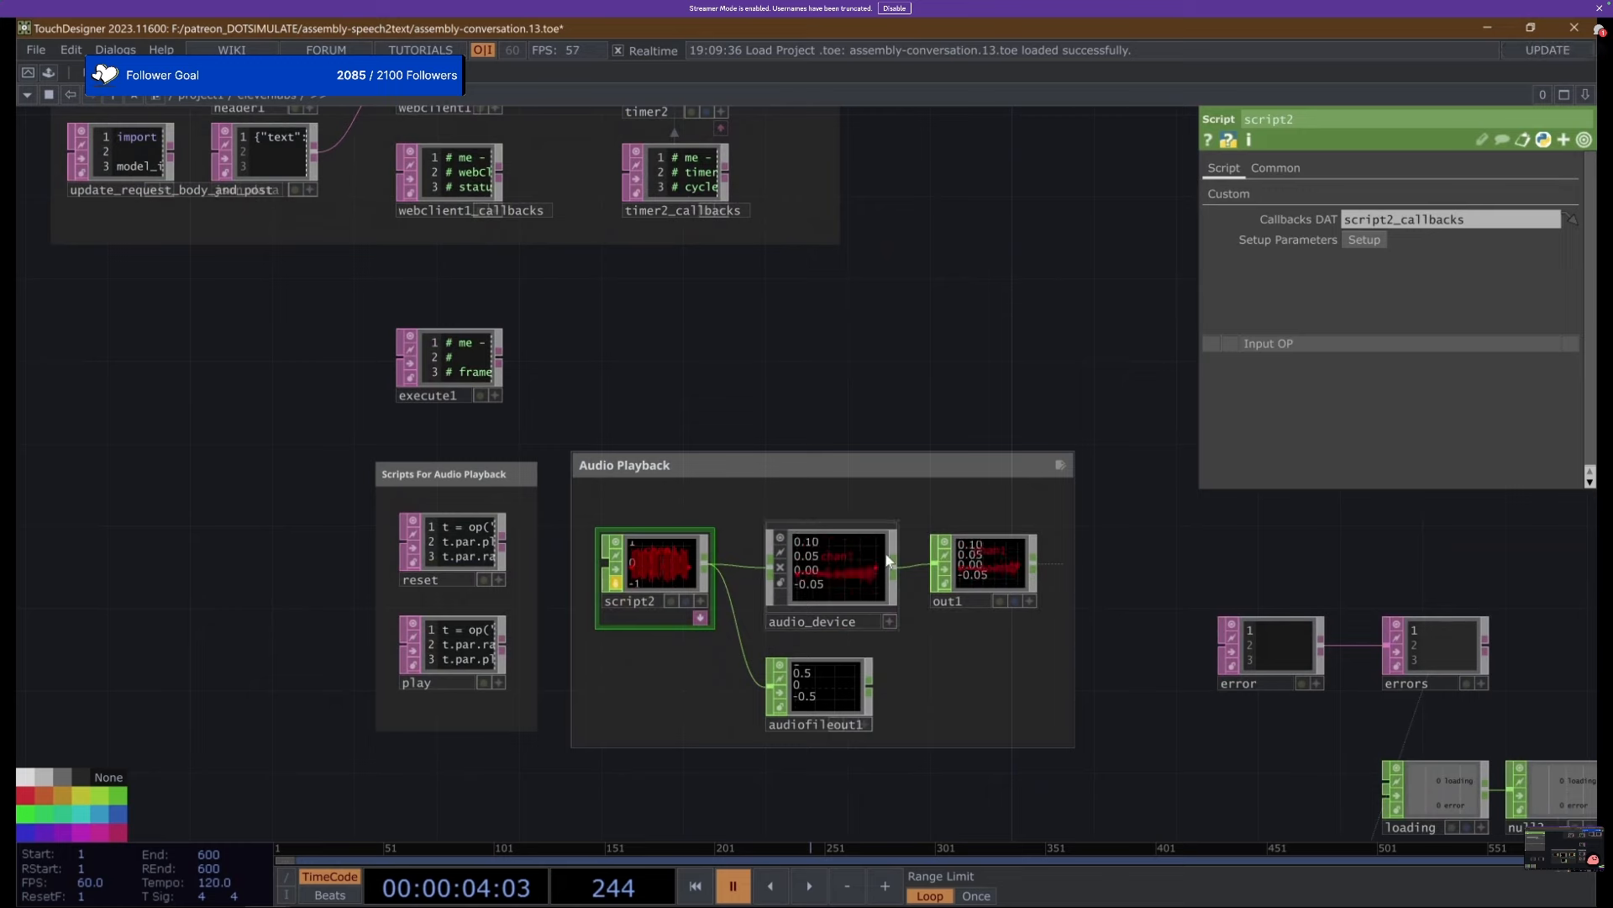
click(831, 580)
double_click(829, 555)
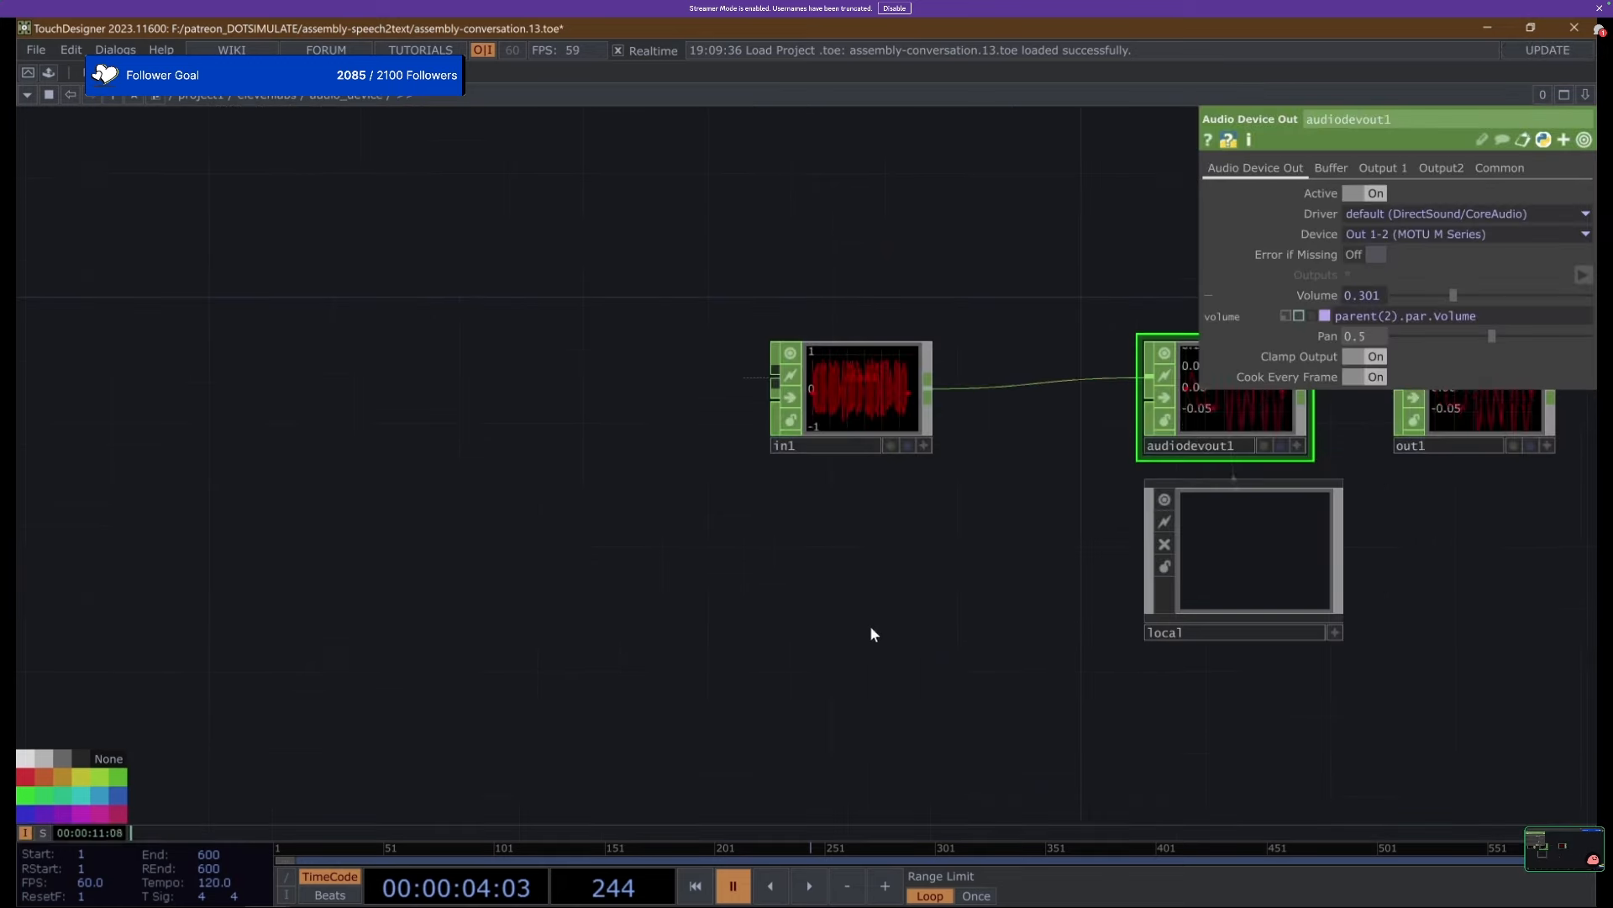
key(u)
key(u)
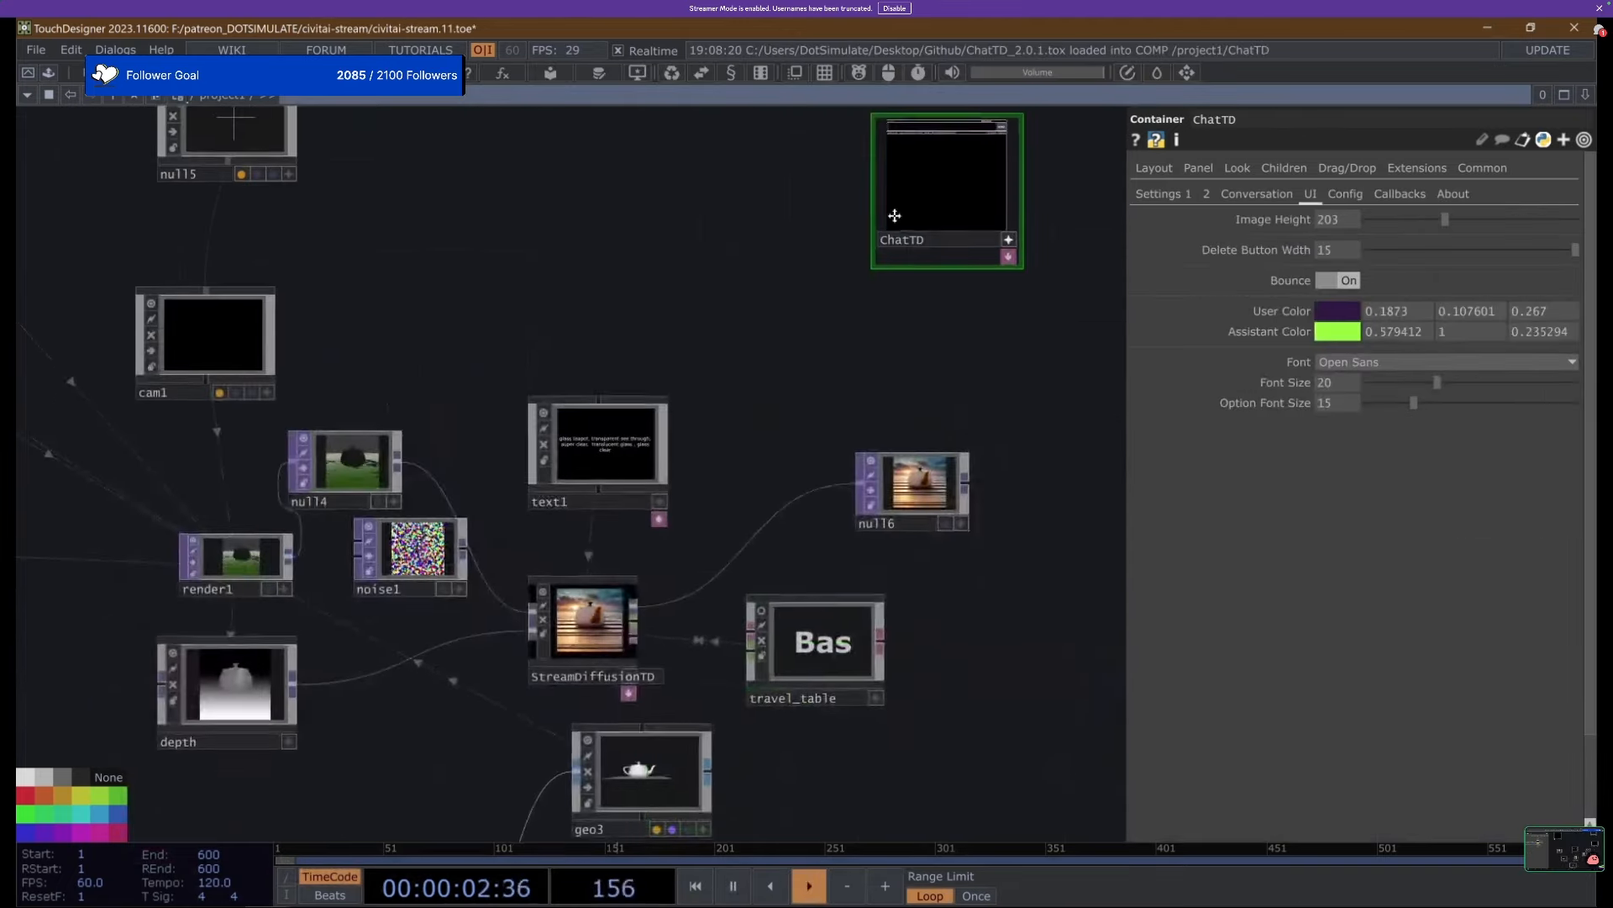
Return to the civitai-stream.11.toe project and check the device and volume settings of audiodevout1.
drag(895, 216, 953, 154)
scroll(953, 154, down, 3)
drag(569, 486, 924, 490)
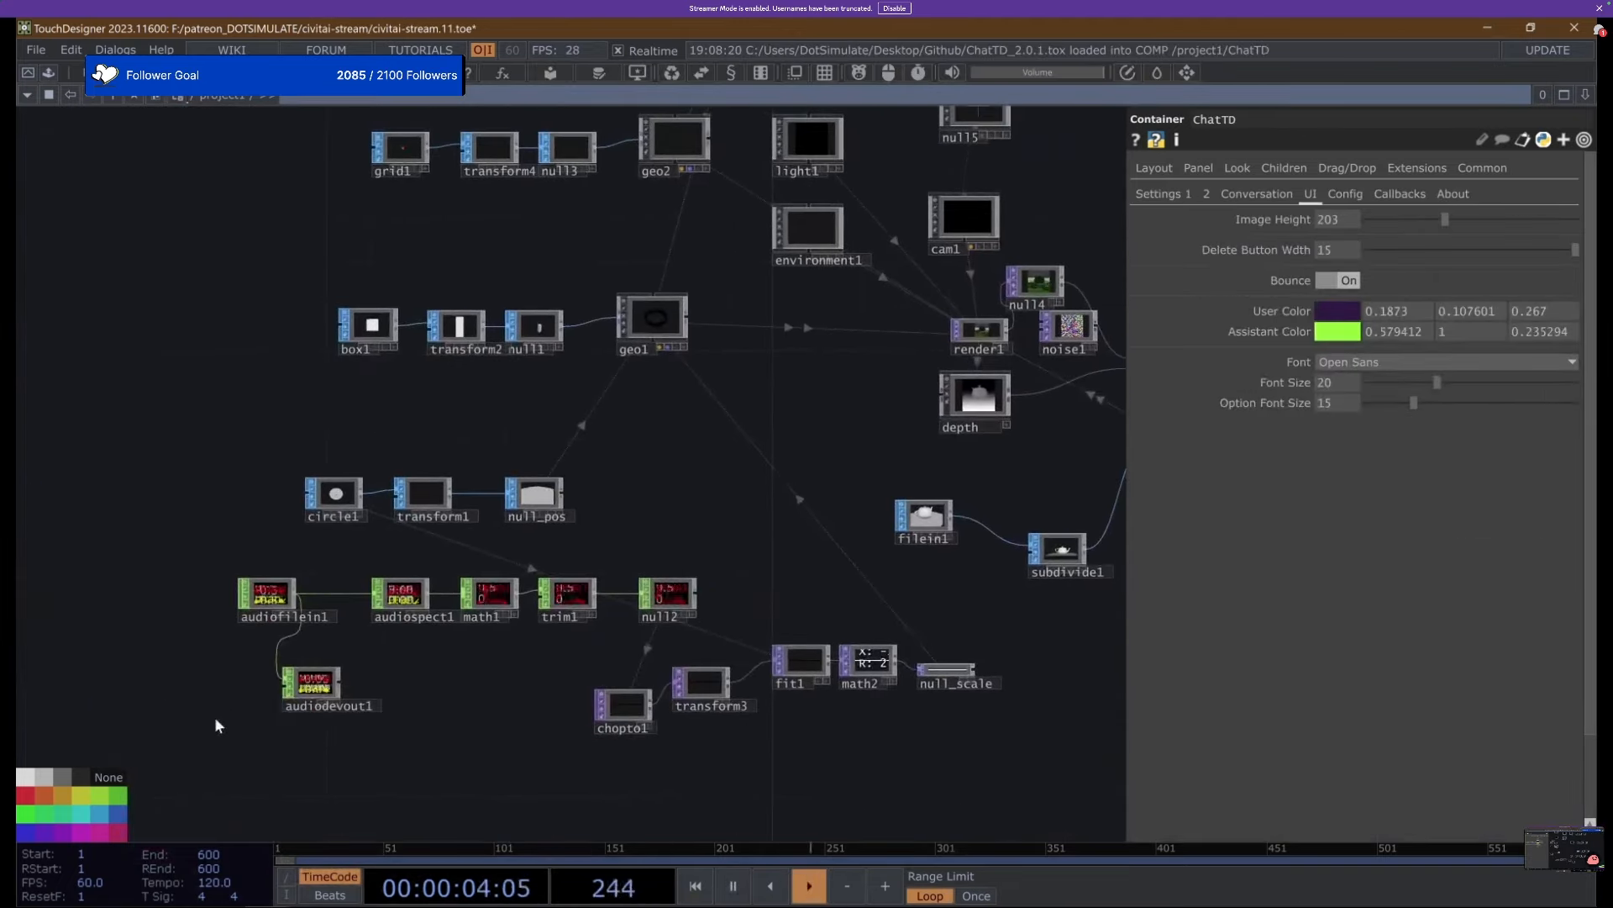
click(318, 687)
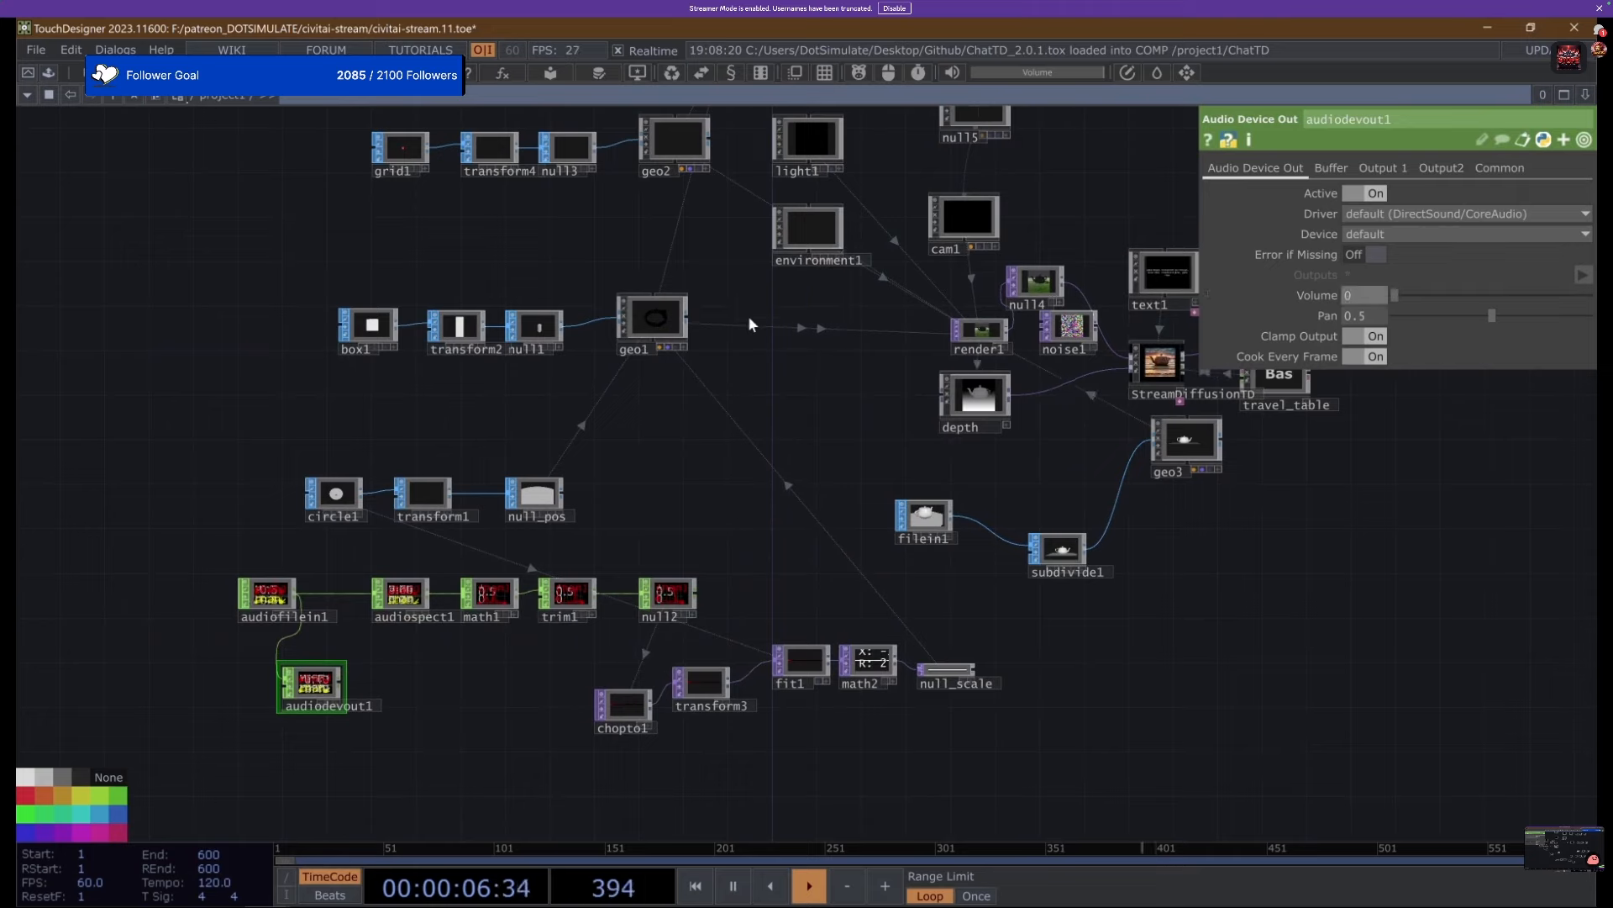
drag(748, 323, 541, 411)
Try 13 for step 1 of StreamDiffusionTD's step schedule, settling on 9 for step 1 and 21 for step 2.
scroll(448, 482, up, 5)
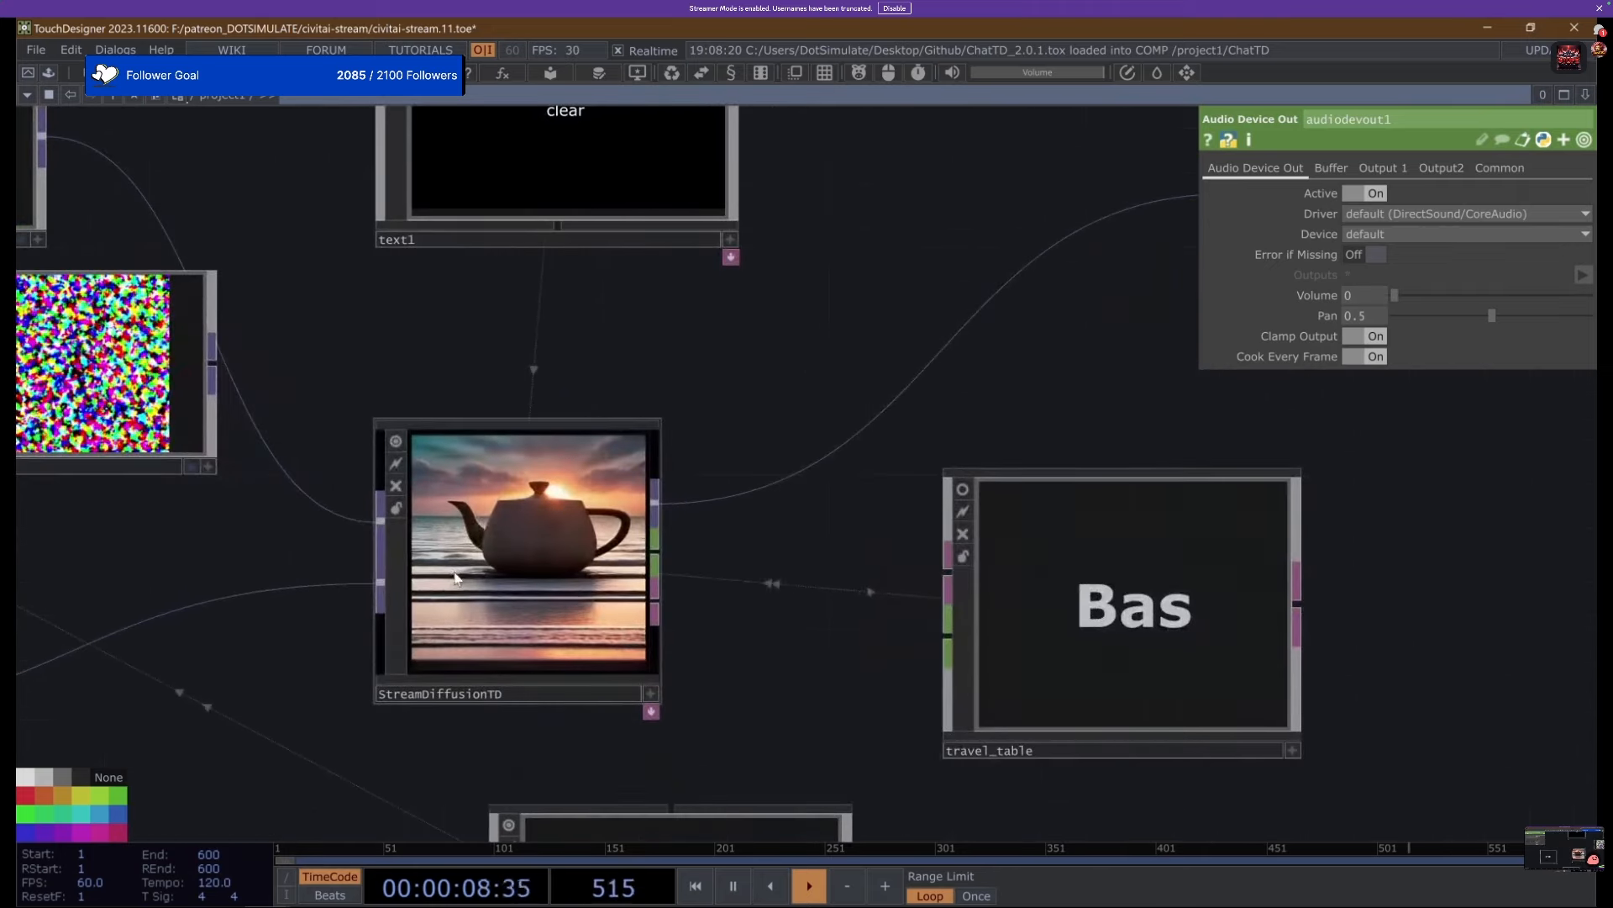
click(442, 588)
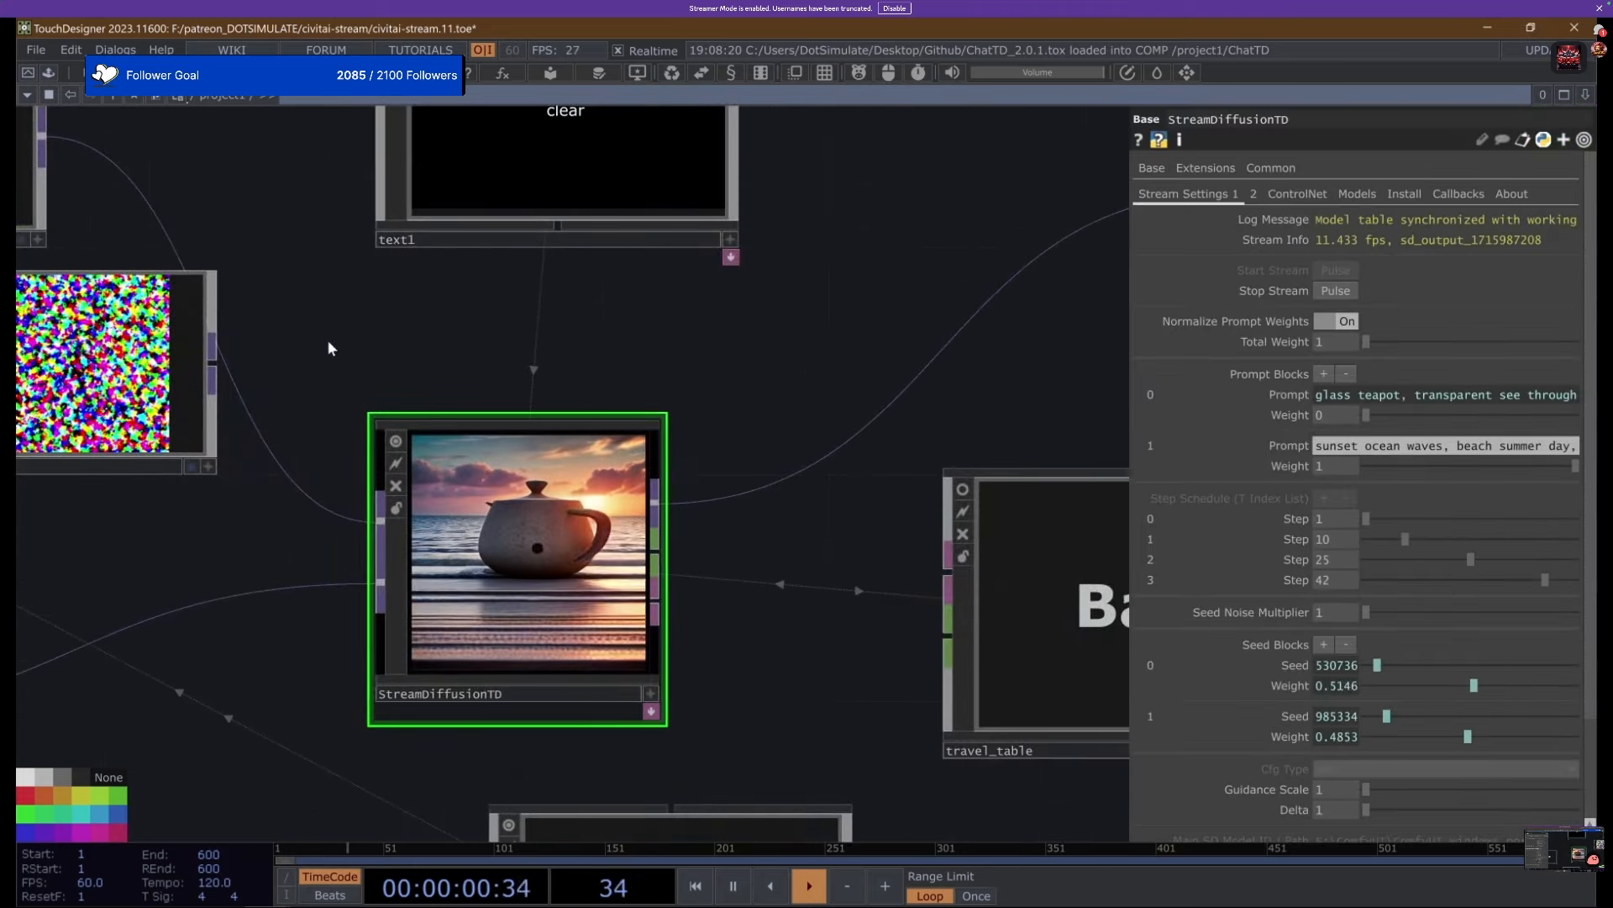
drag(361, 357, 517, 280)
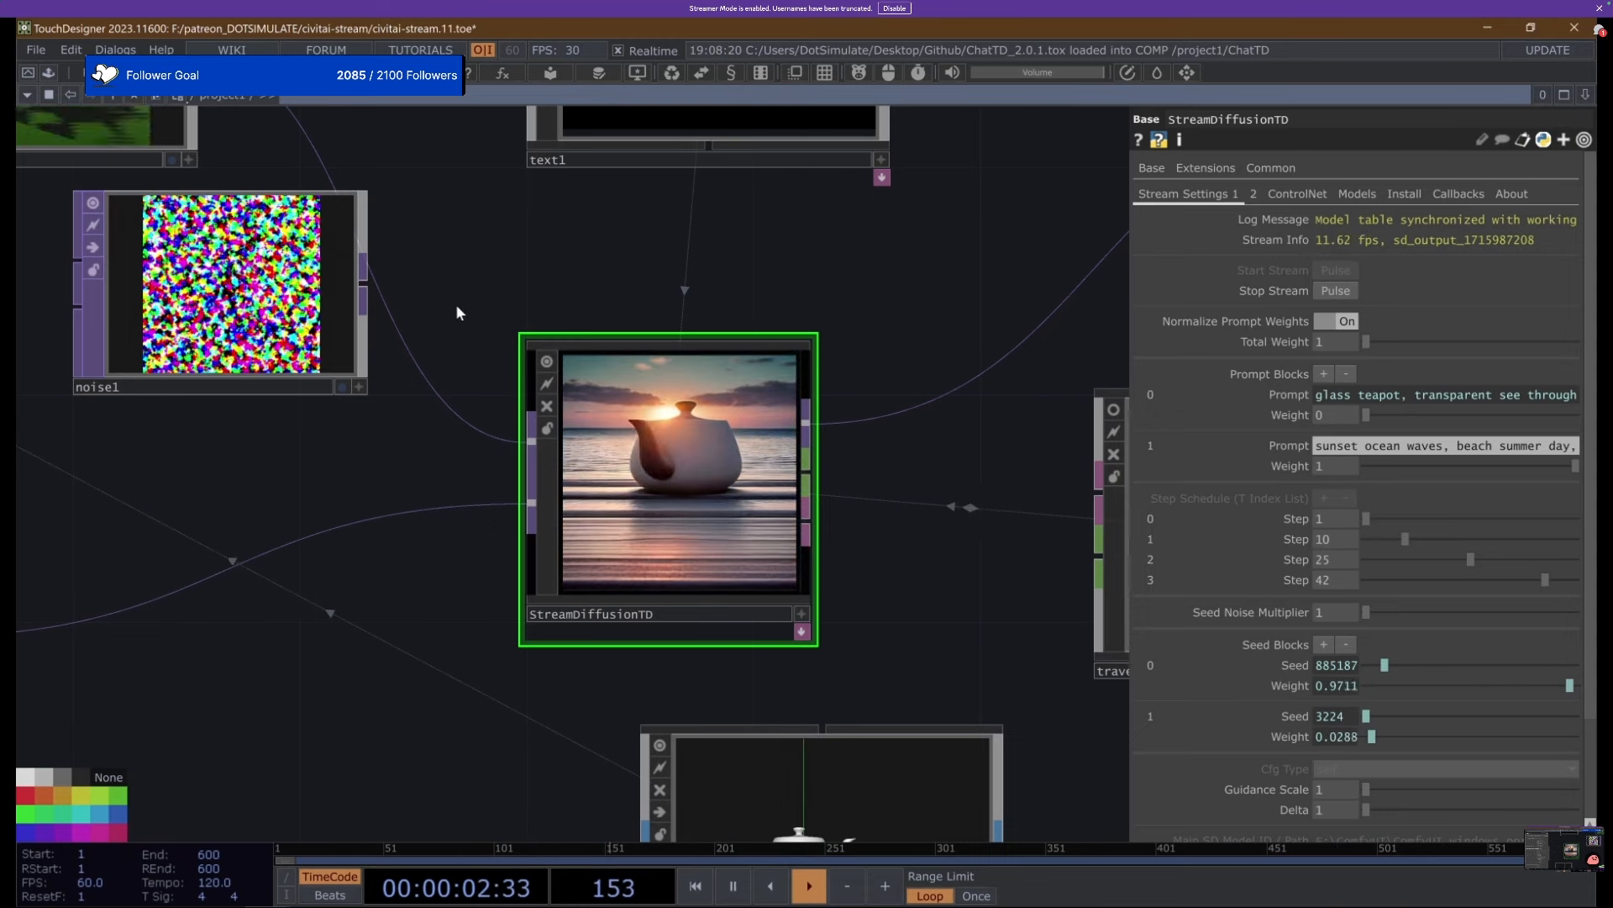
drag(455, 304, 634, 373)
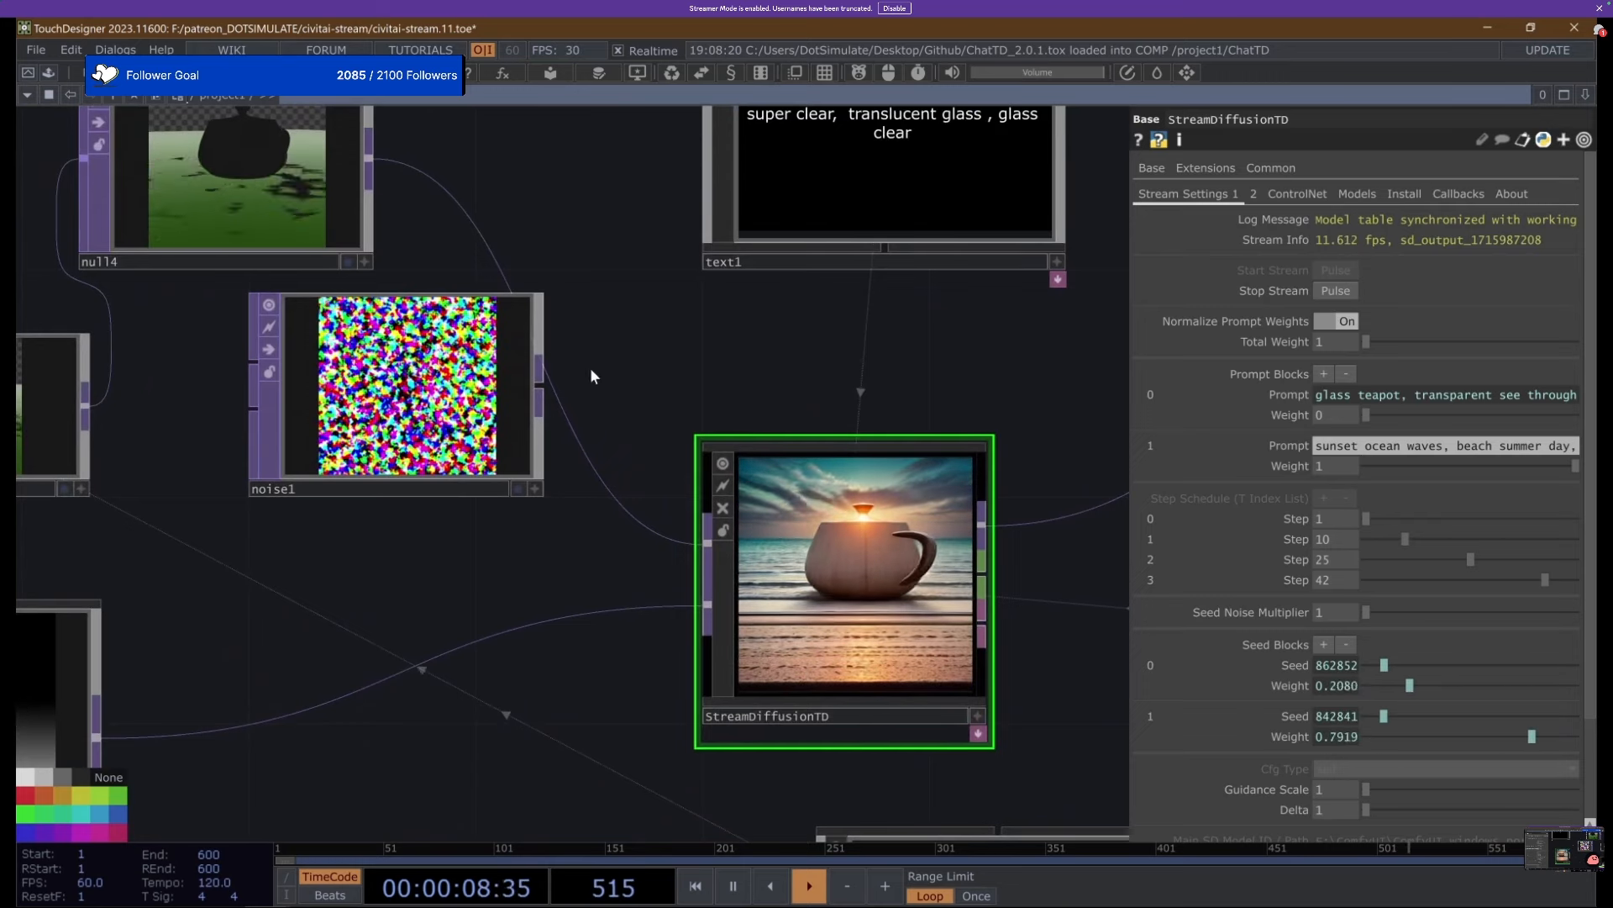
click(1392, 538)
drag(1395, 539, 1418, 539)
drag(899, 368, 712, 387)
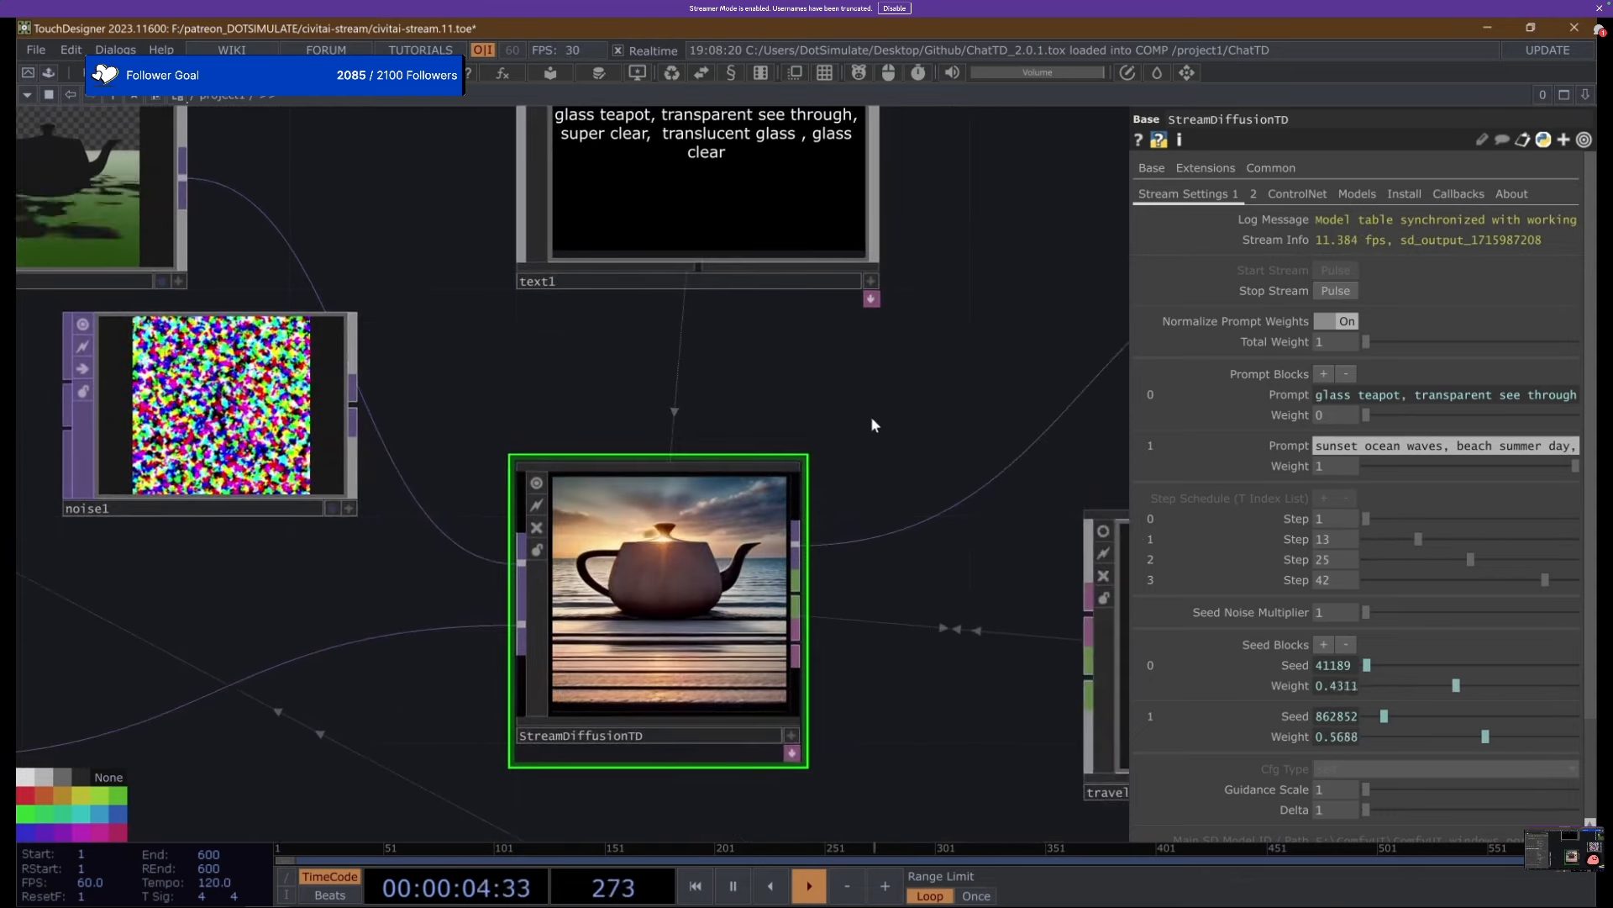
click(1455, 561)
click(1406, 542)
click(1400, 542)
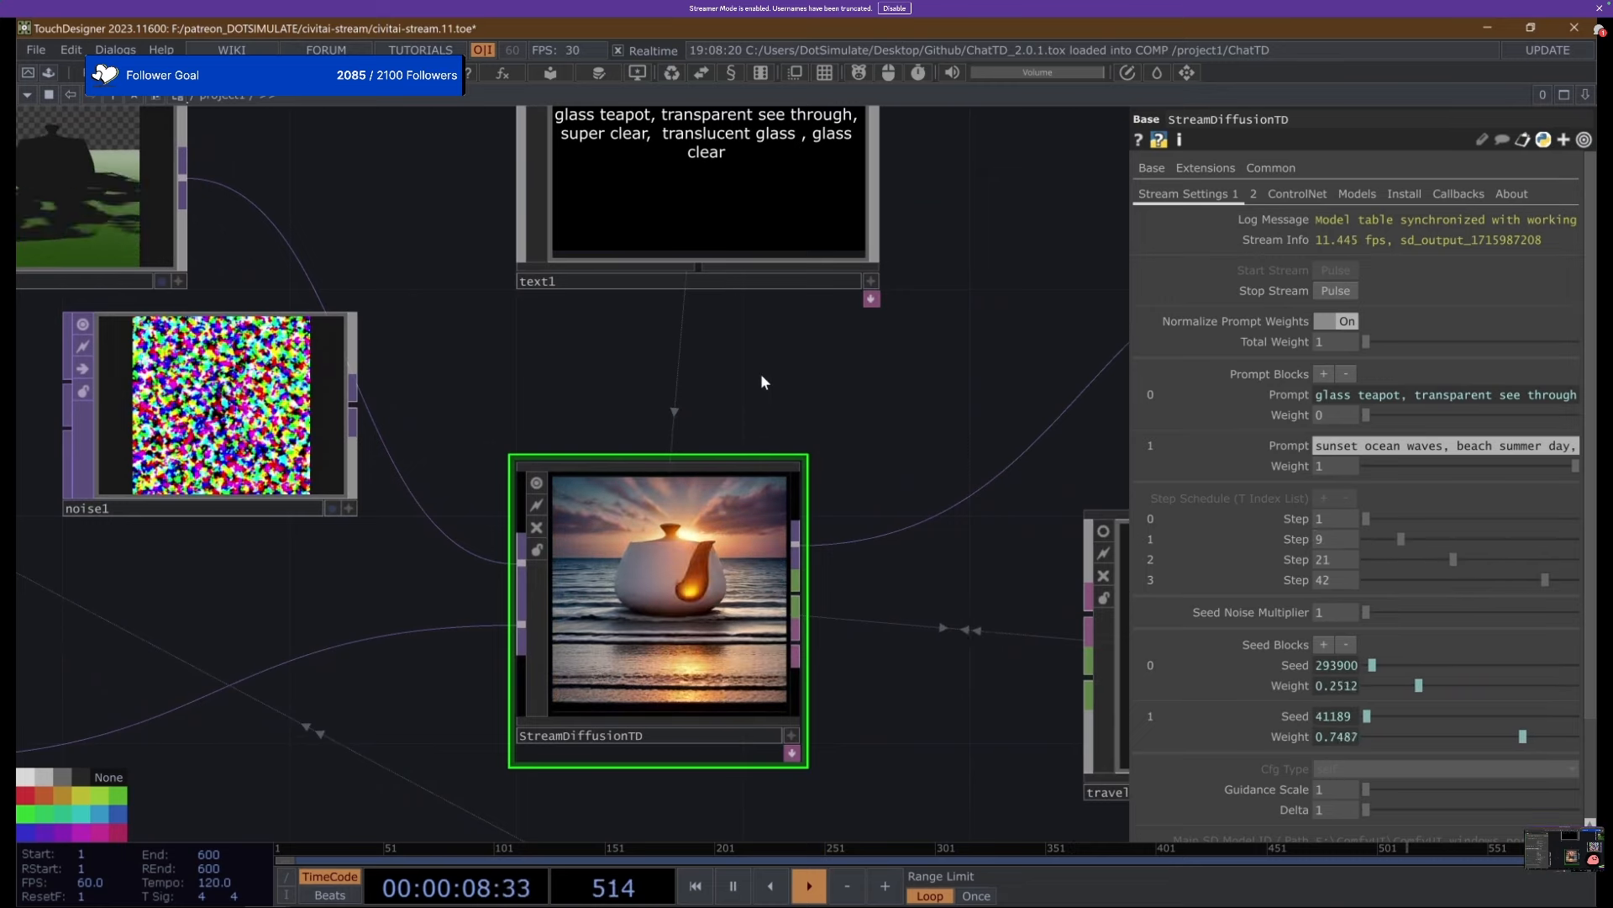
Set step 3 of StreamDiffusionTD's step schedule to 36.
drag(759, 373, 681, 376)
scroll(680, 375, down, 2)
scroll(611, 454, up, 2)
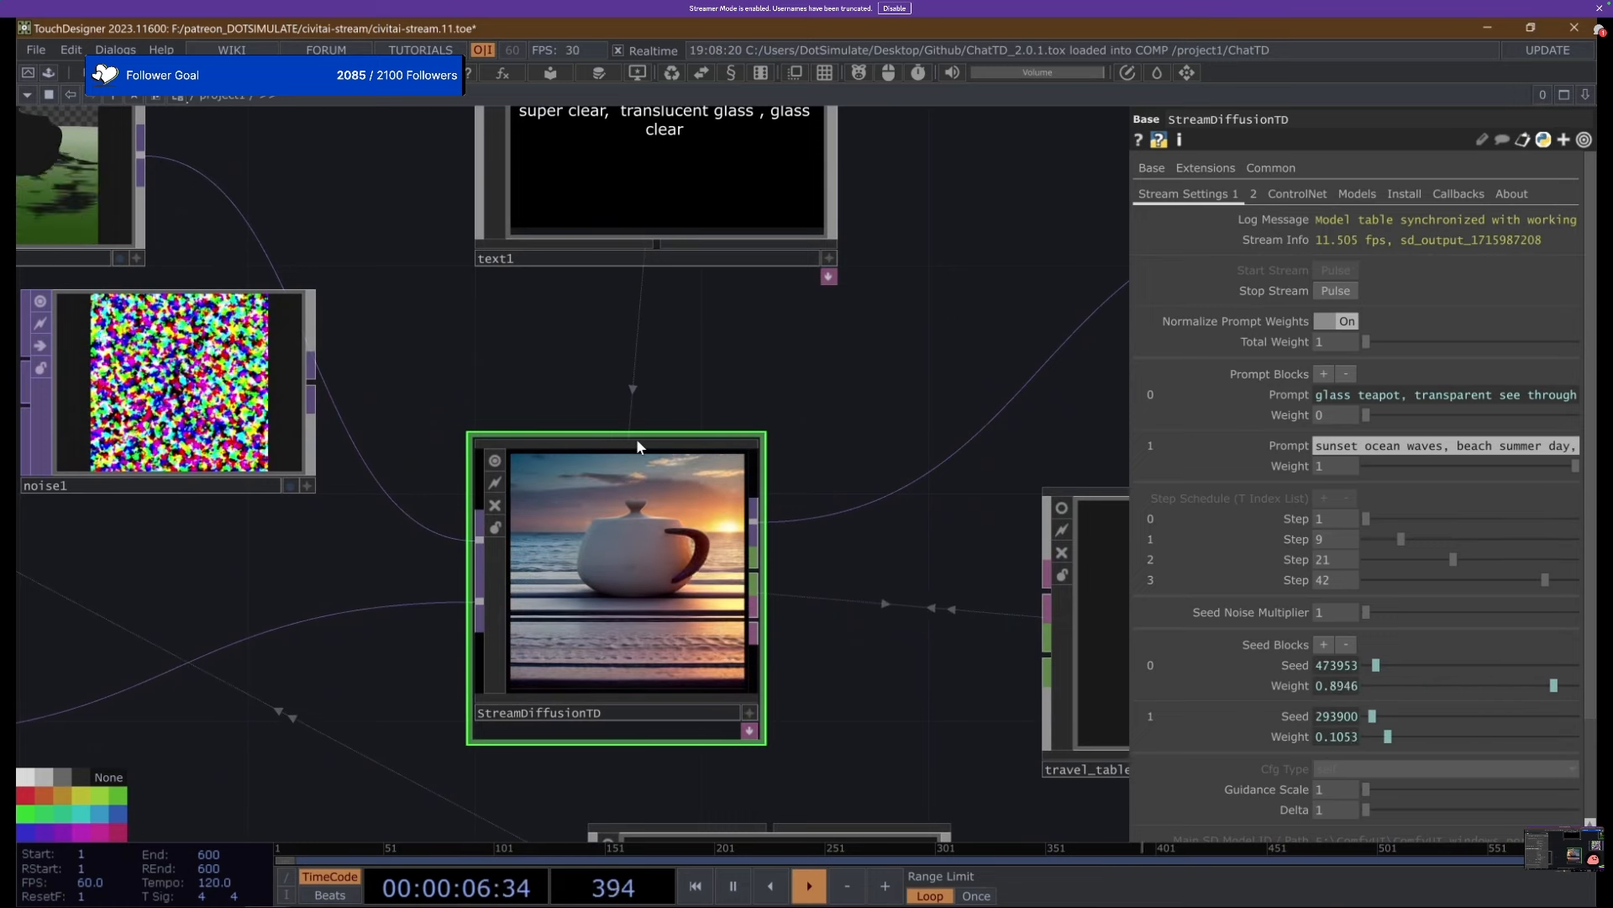
click(1506, 580)
drag(1497, 580, 1518, 580)
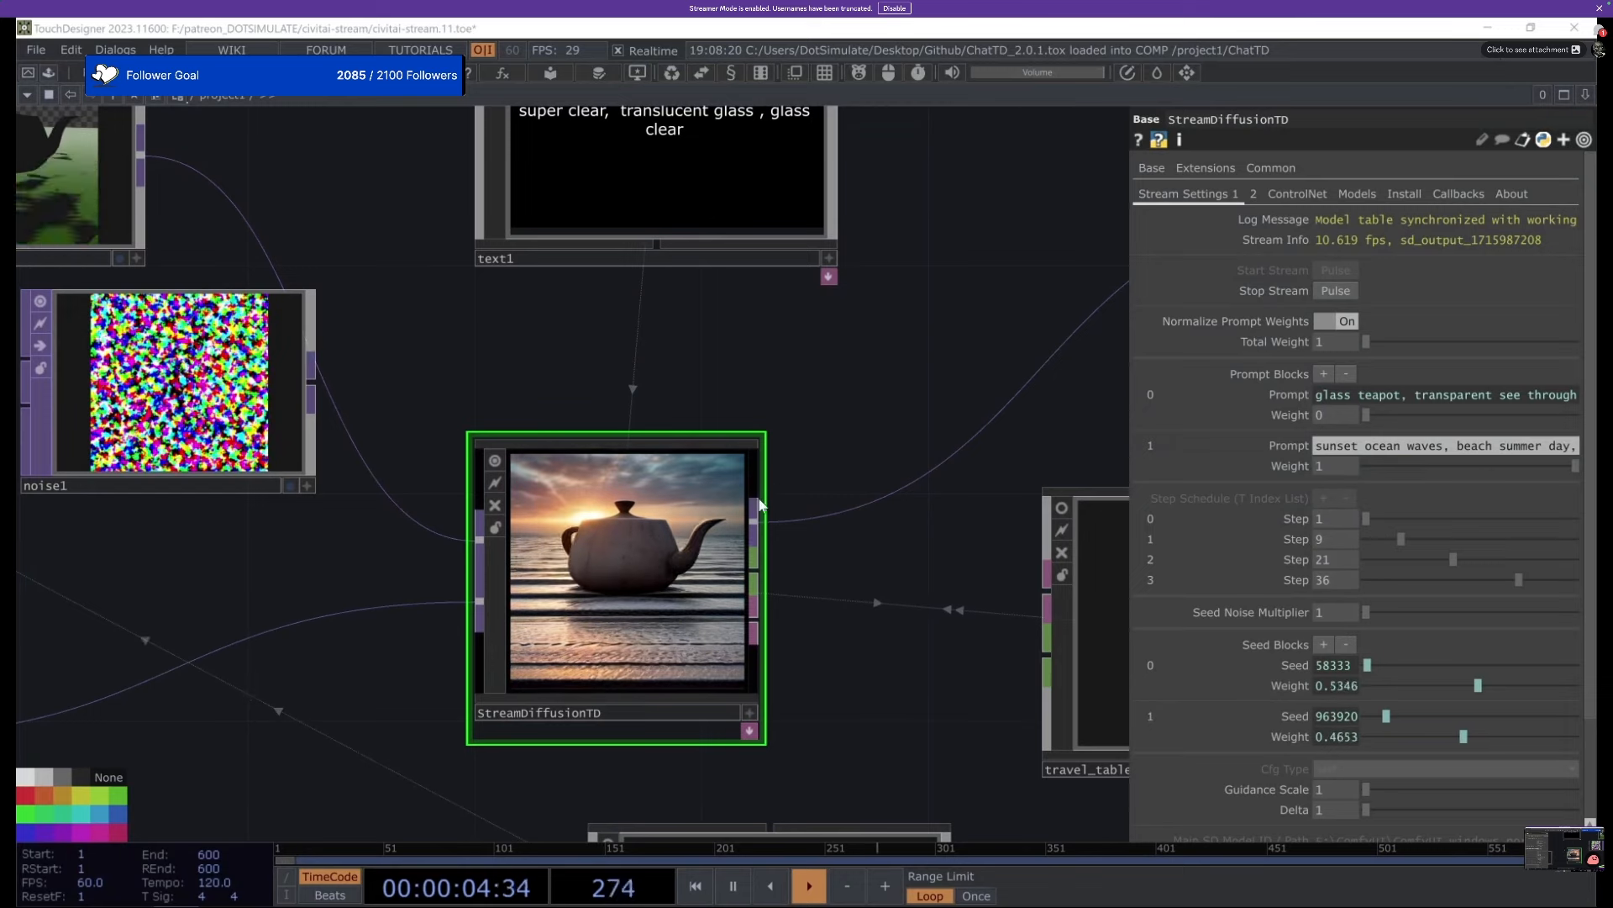
Replace the prompt text in text1 with "volcano teapot incredible".
scroll(761, 508, down, 4)
click(719, 331)
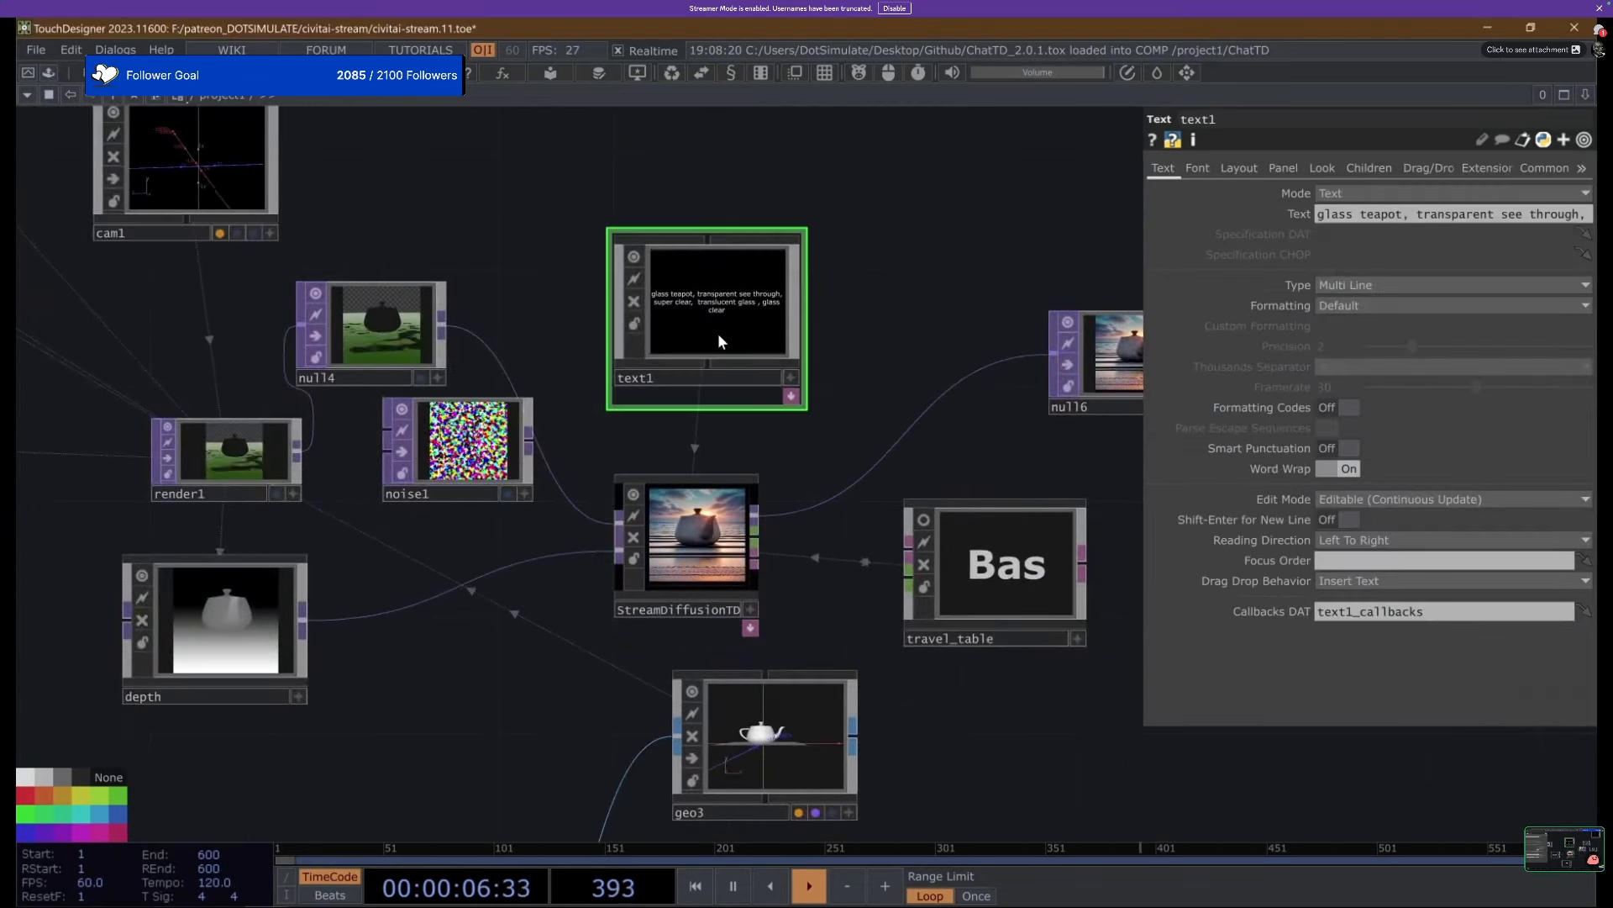
text(vol)
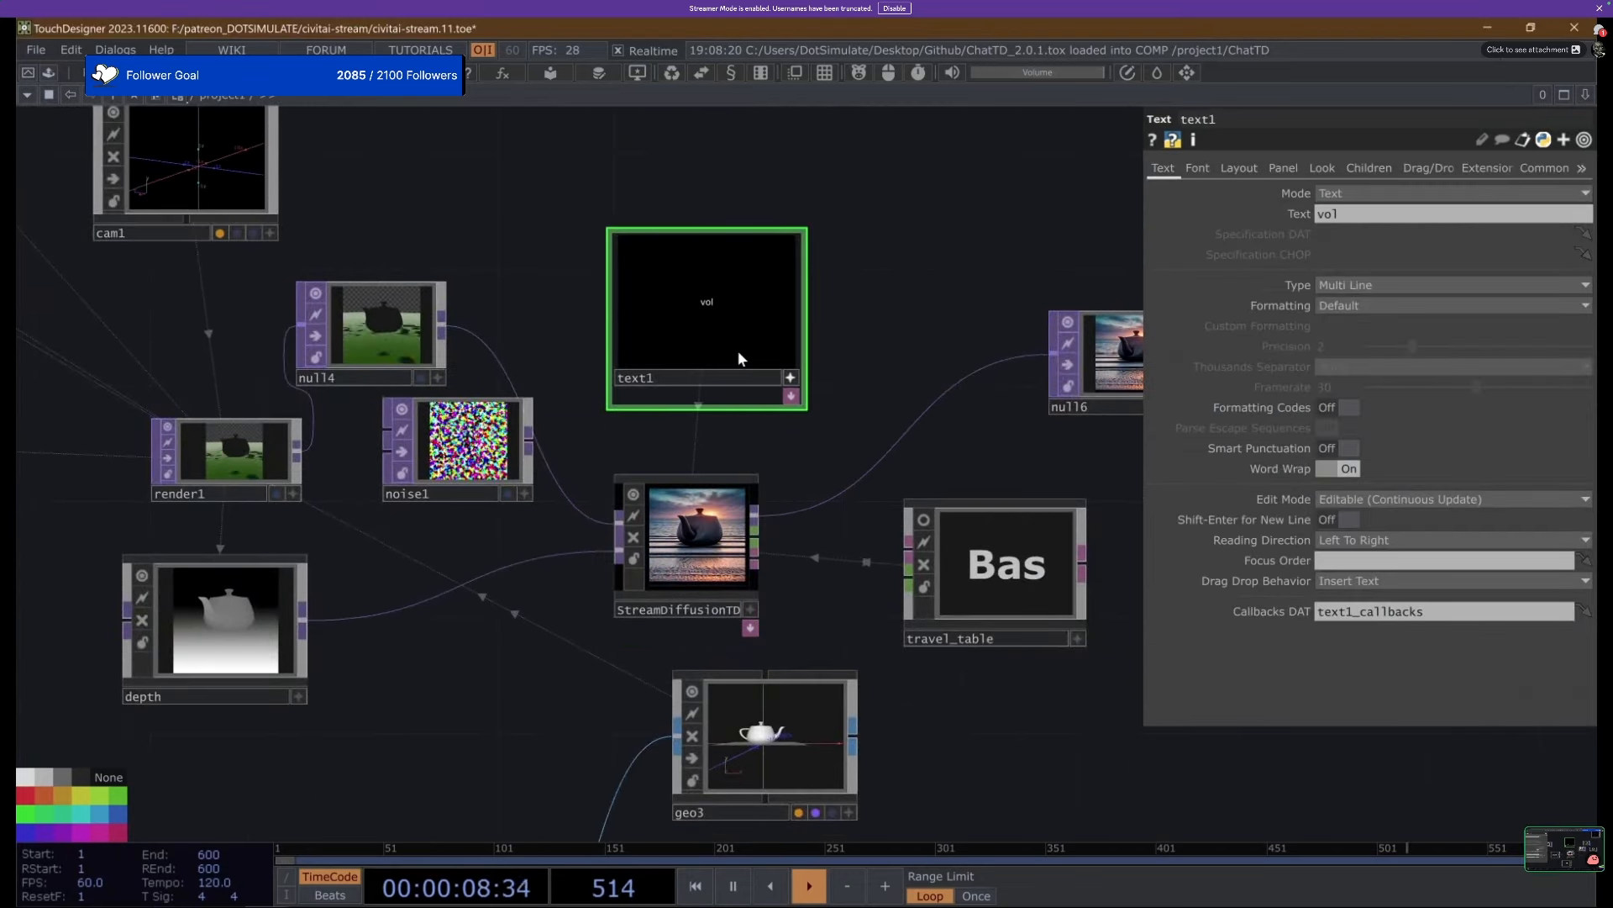
text(cano teapot)
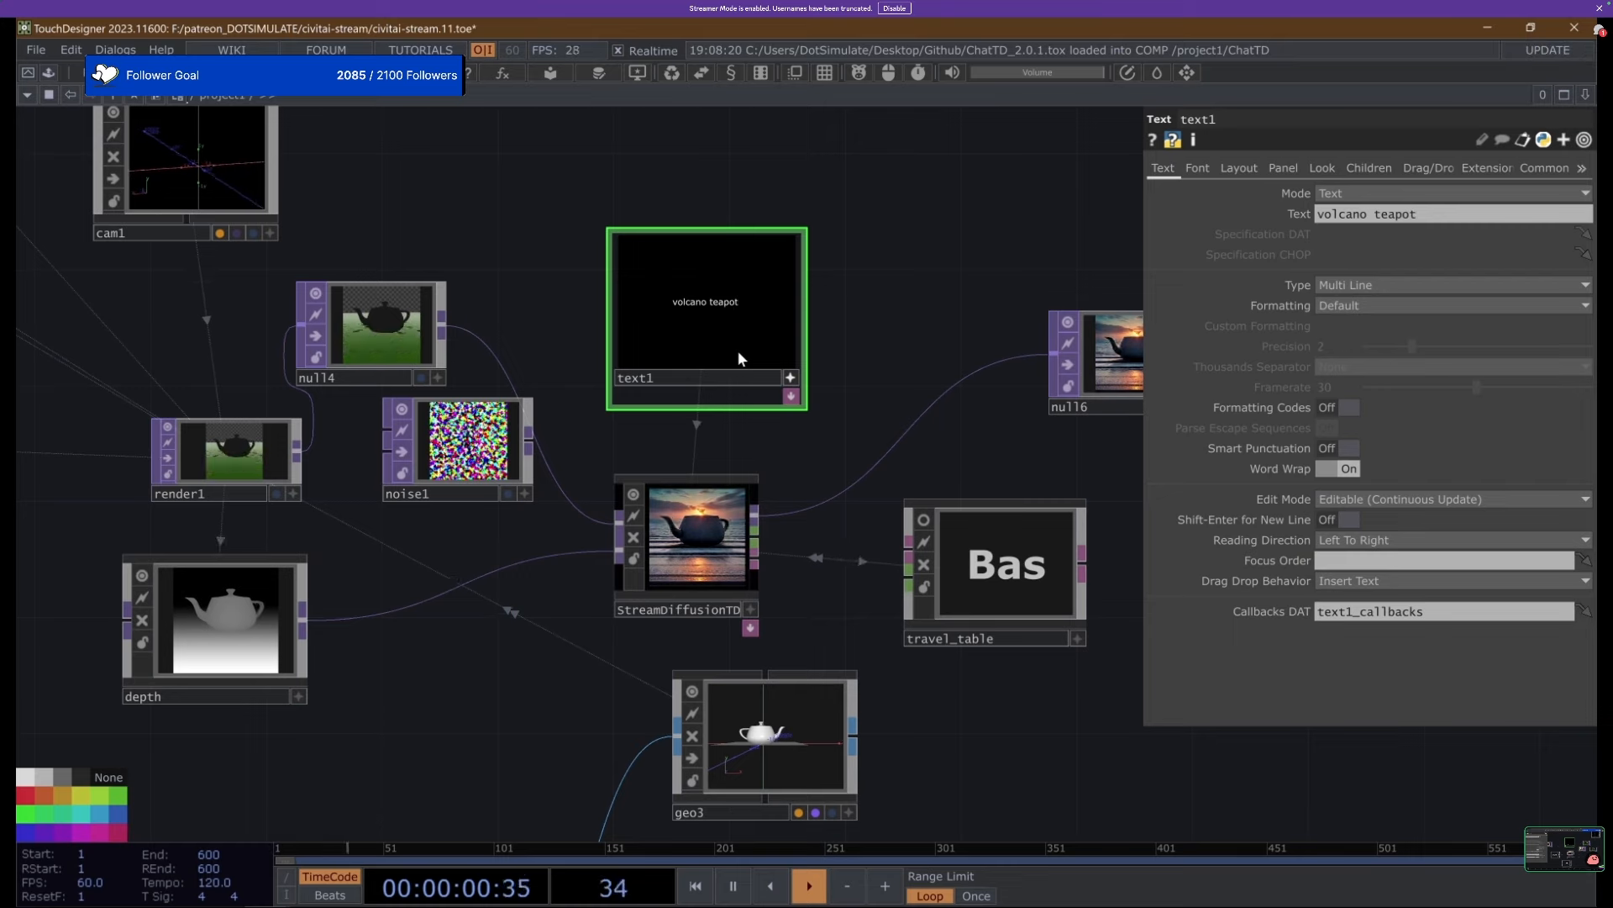
text( incredible)
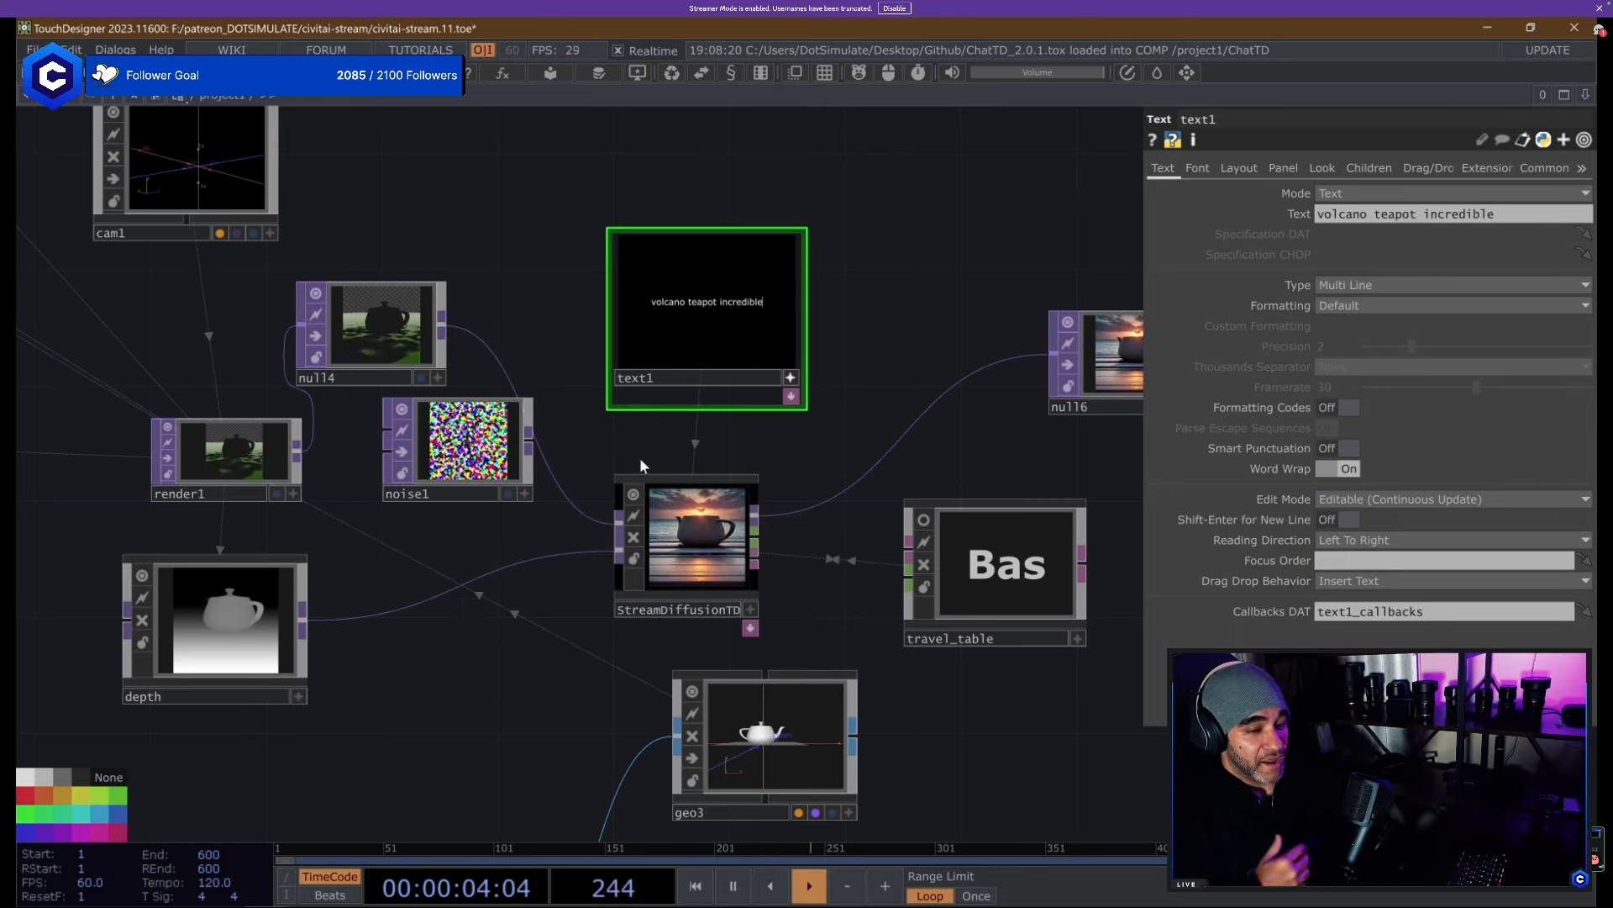
In StreamDiffusionTD, shift all prompt weight to the volcano prompt and lower the ControlNet weight to 0.57.
click(659, 504)
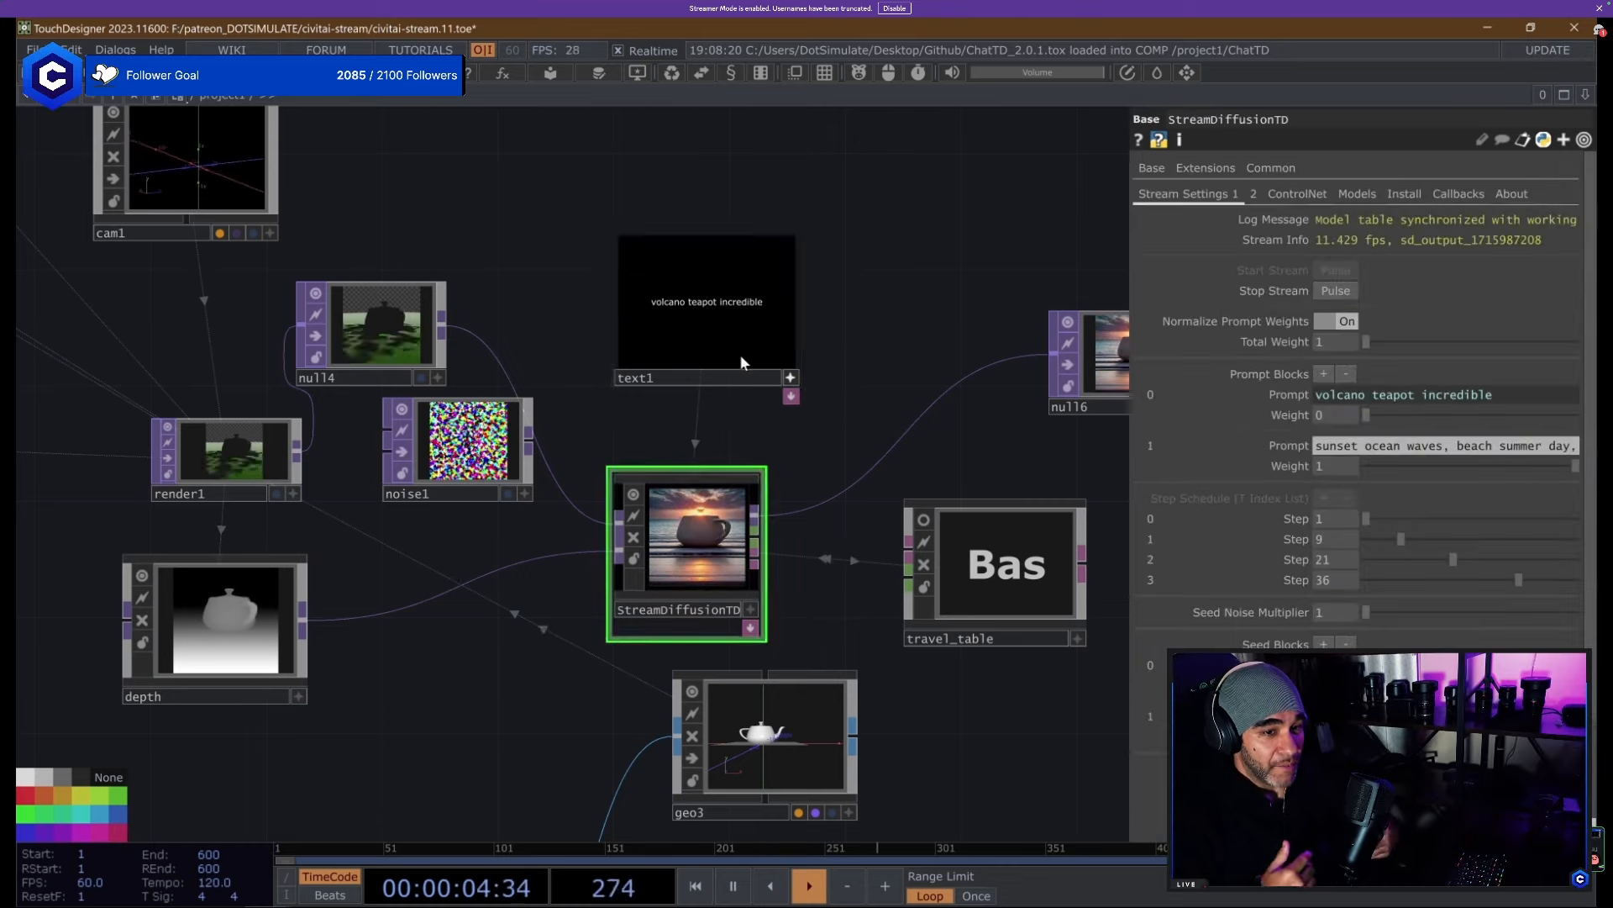
scroll(739, 370, up, 3)
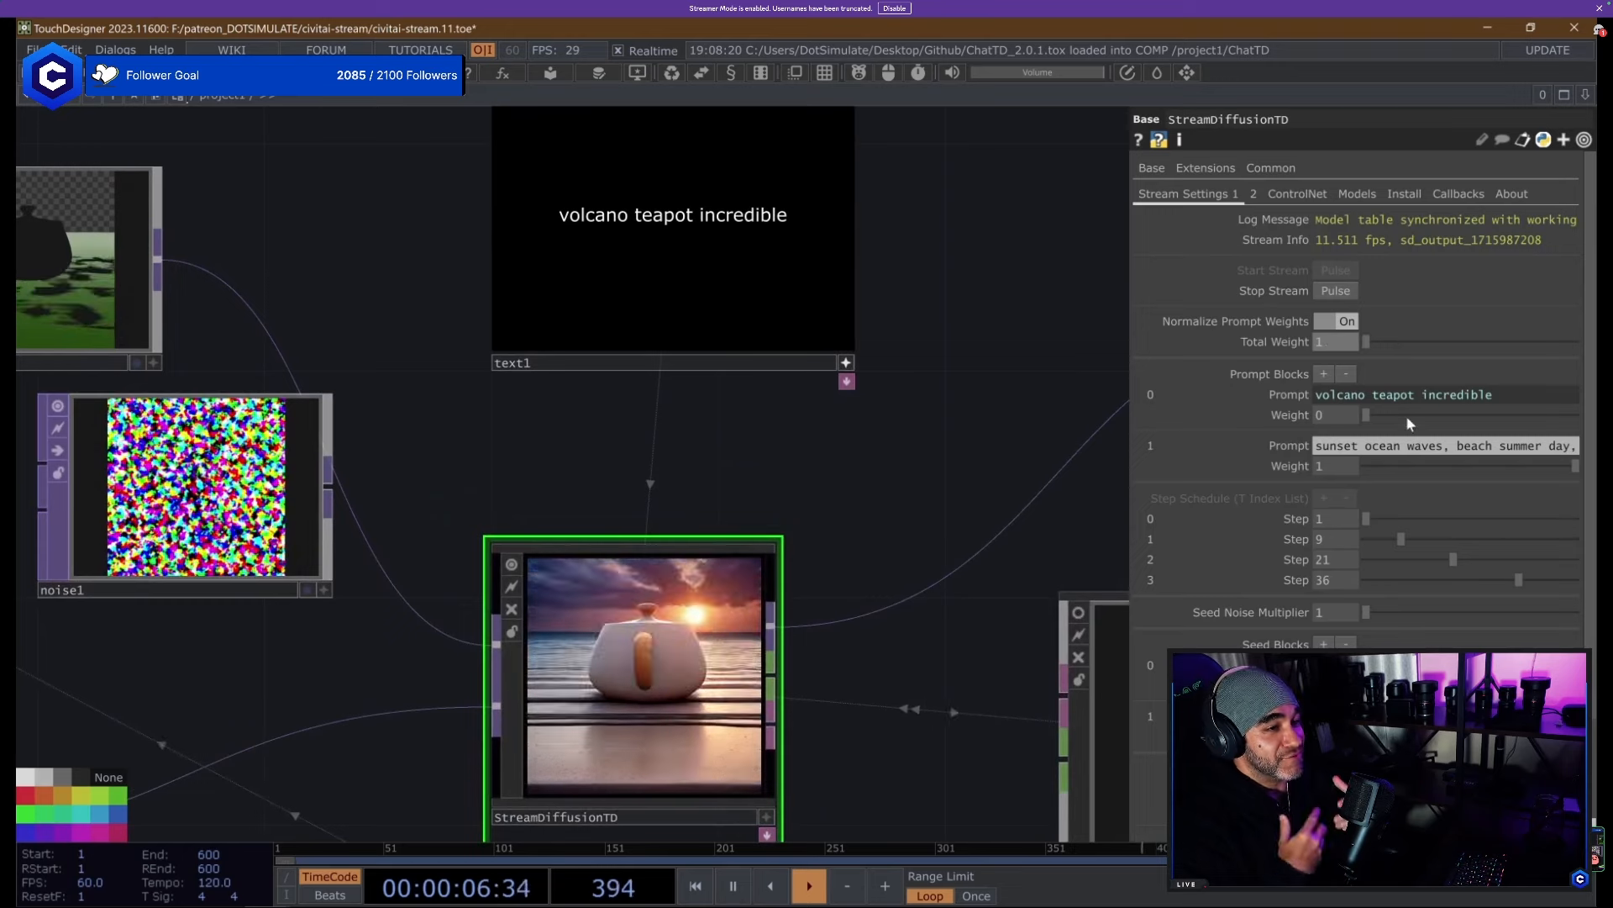
drag(1514, 466, 1332, 469)
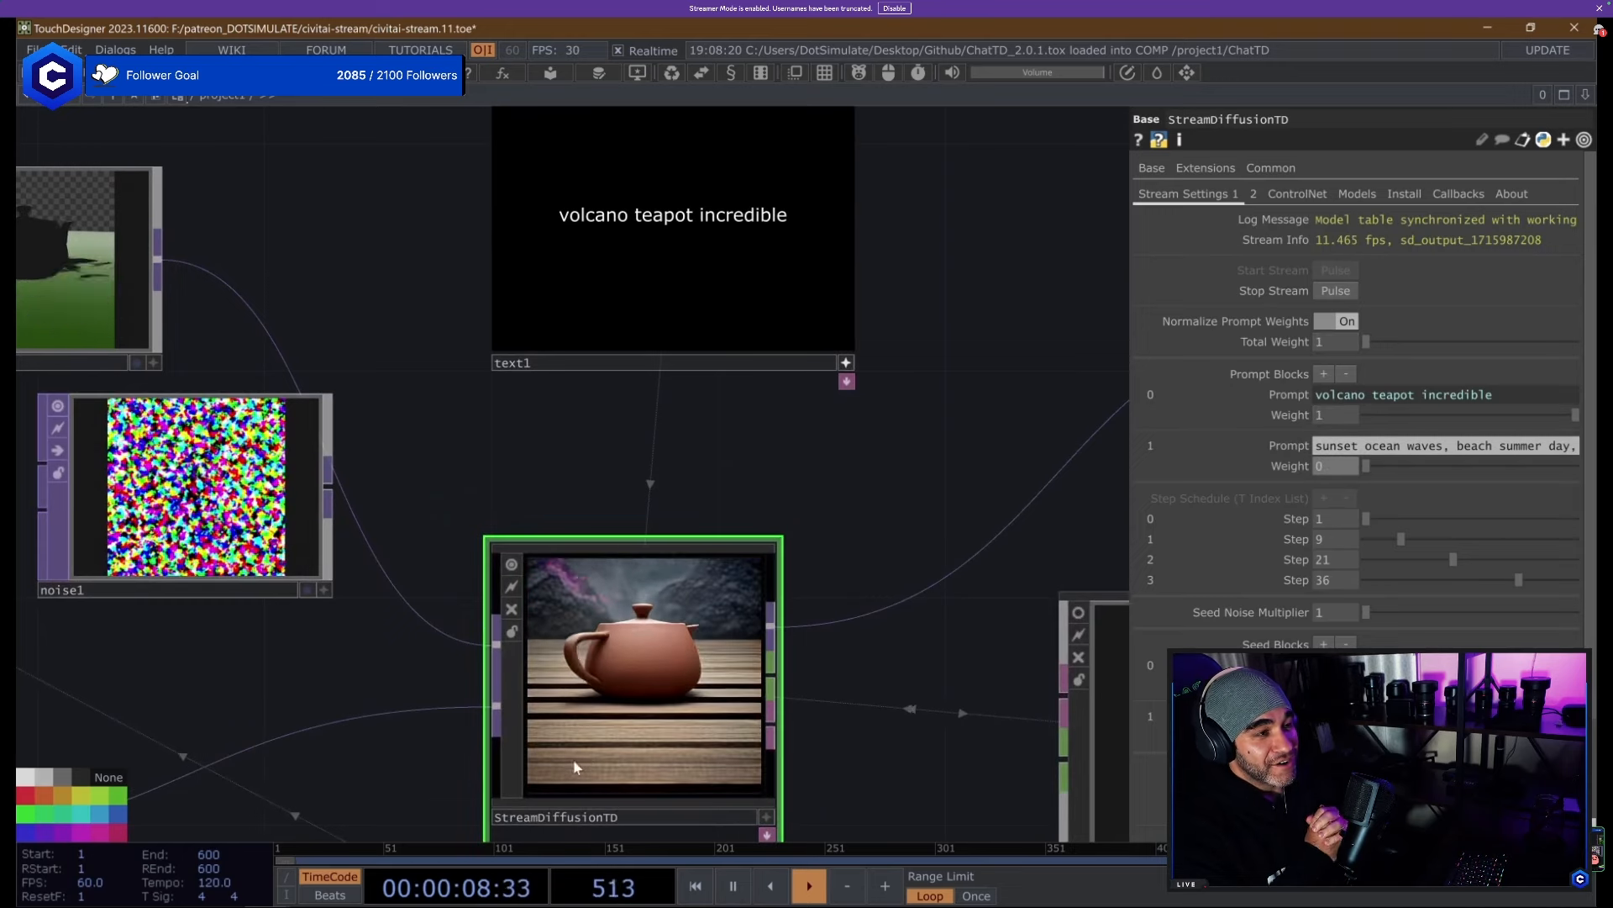
click(1298, 193)
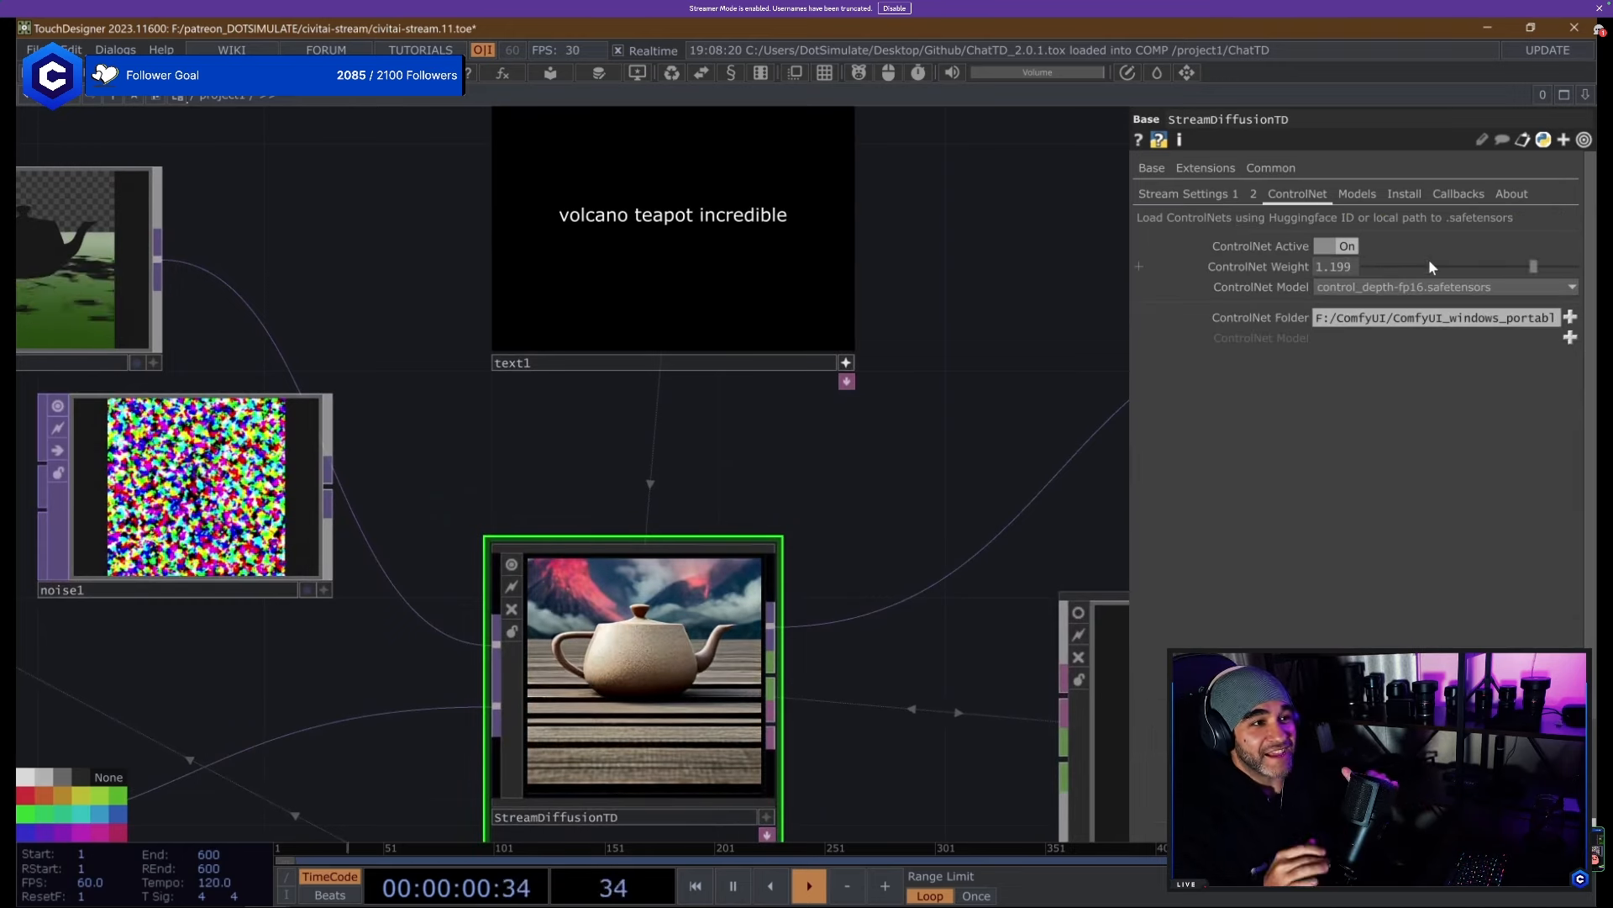
drag(1505, 265, 1446, 267)
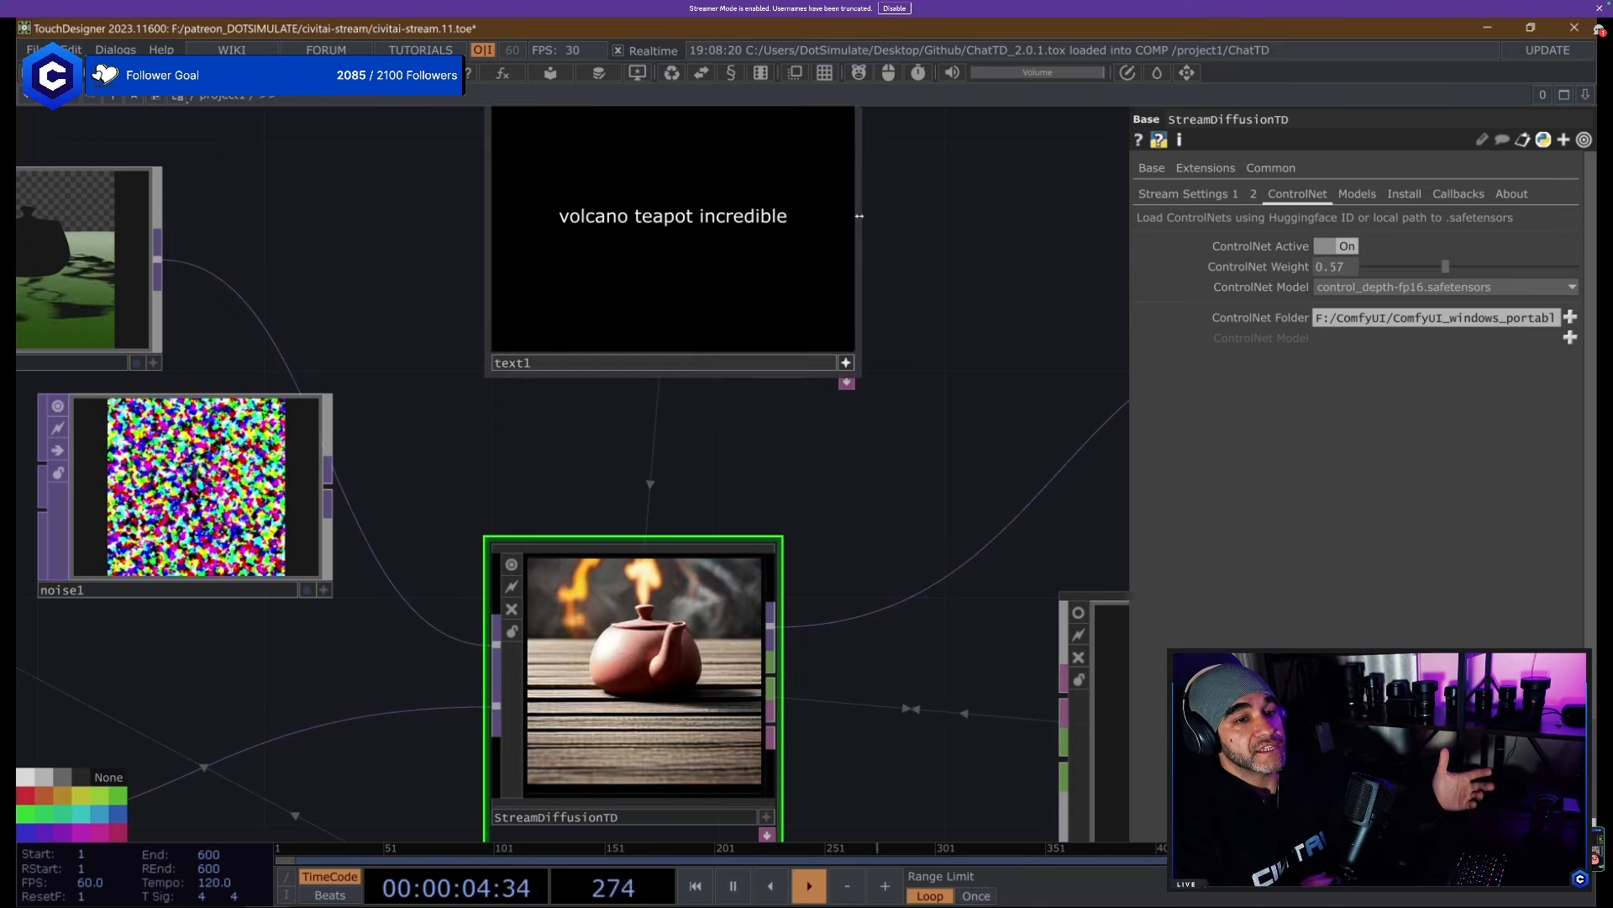
Extend the prompt in text1 with ", beautiful glitch art, made of paper".
click(819, 214)
text(, beautiful)
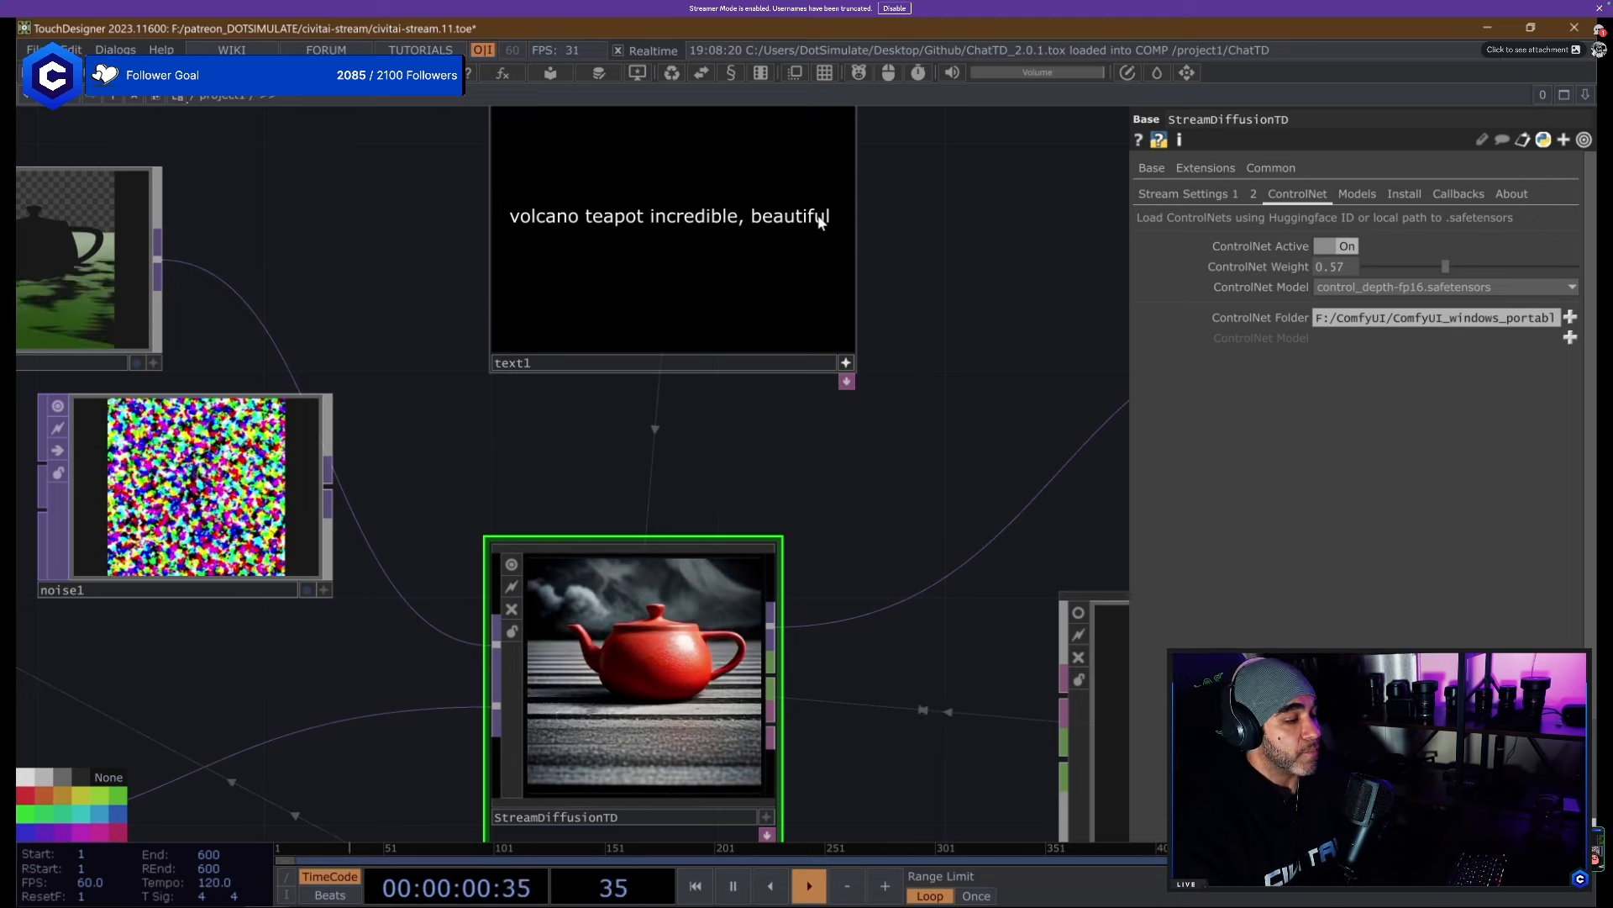
text( glitch art,)
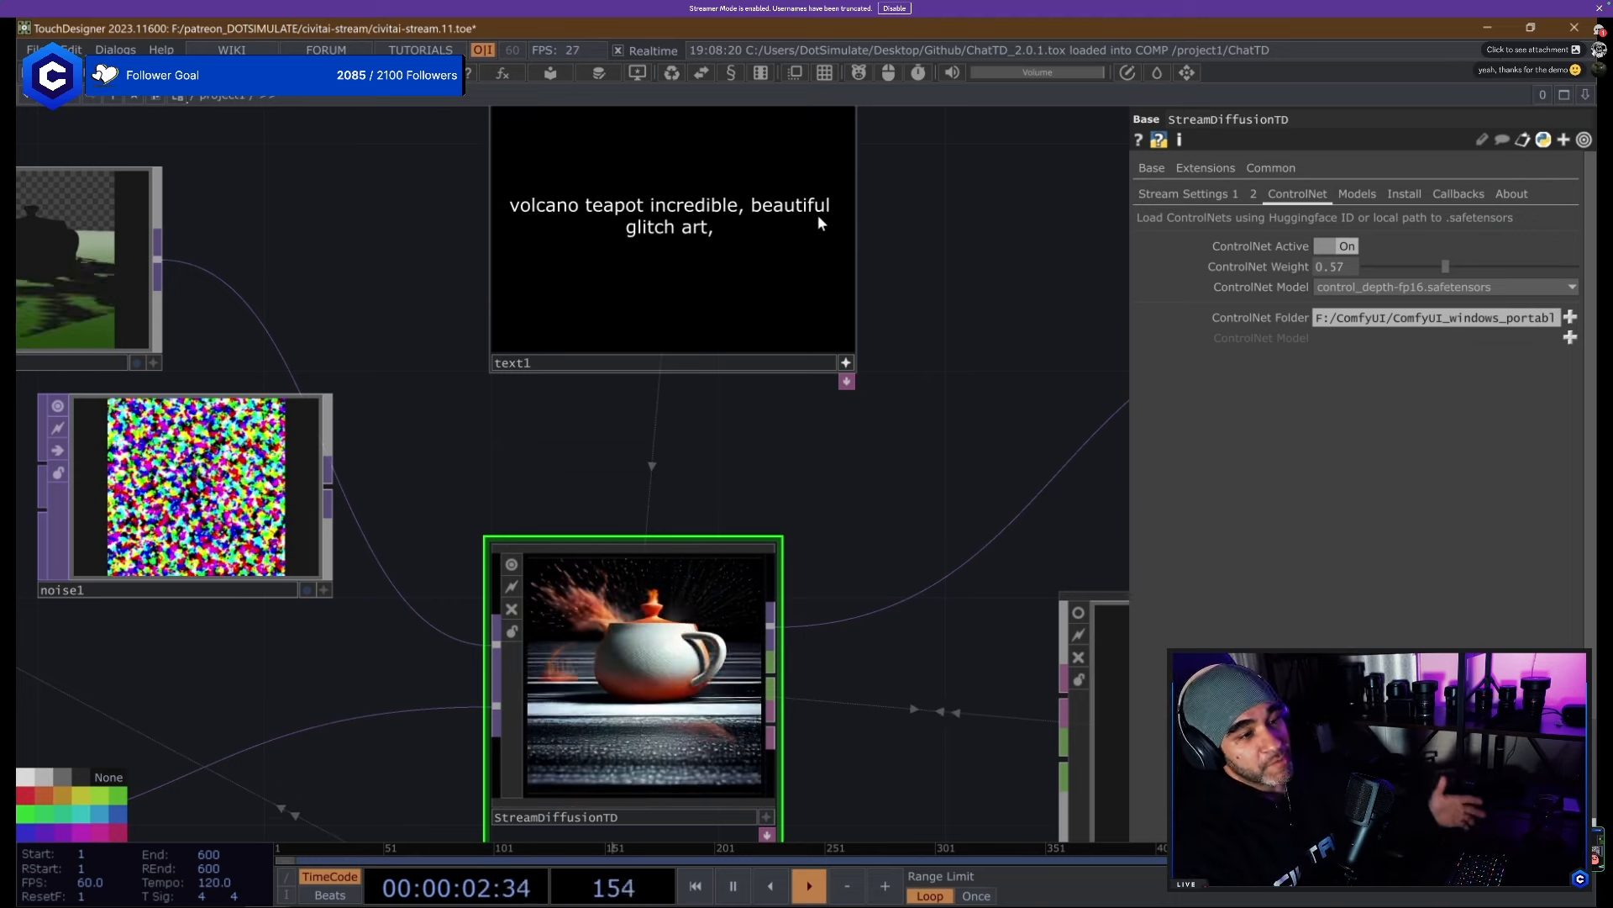
text( made of)
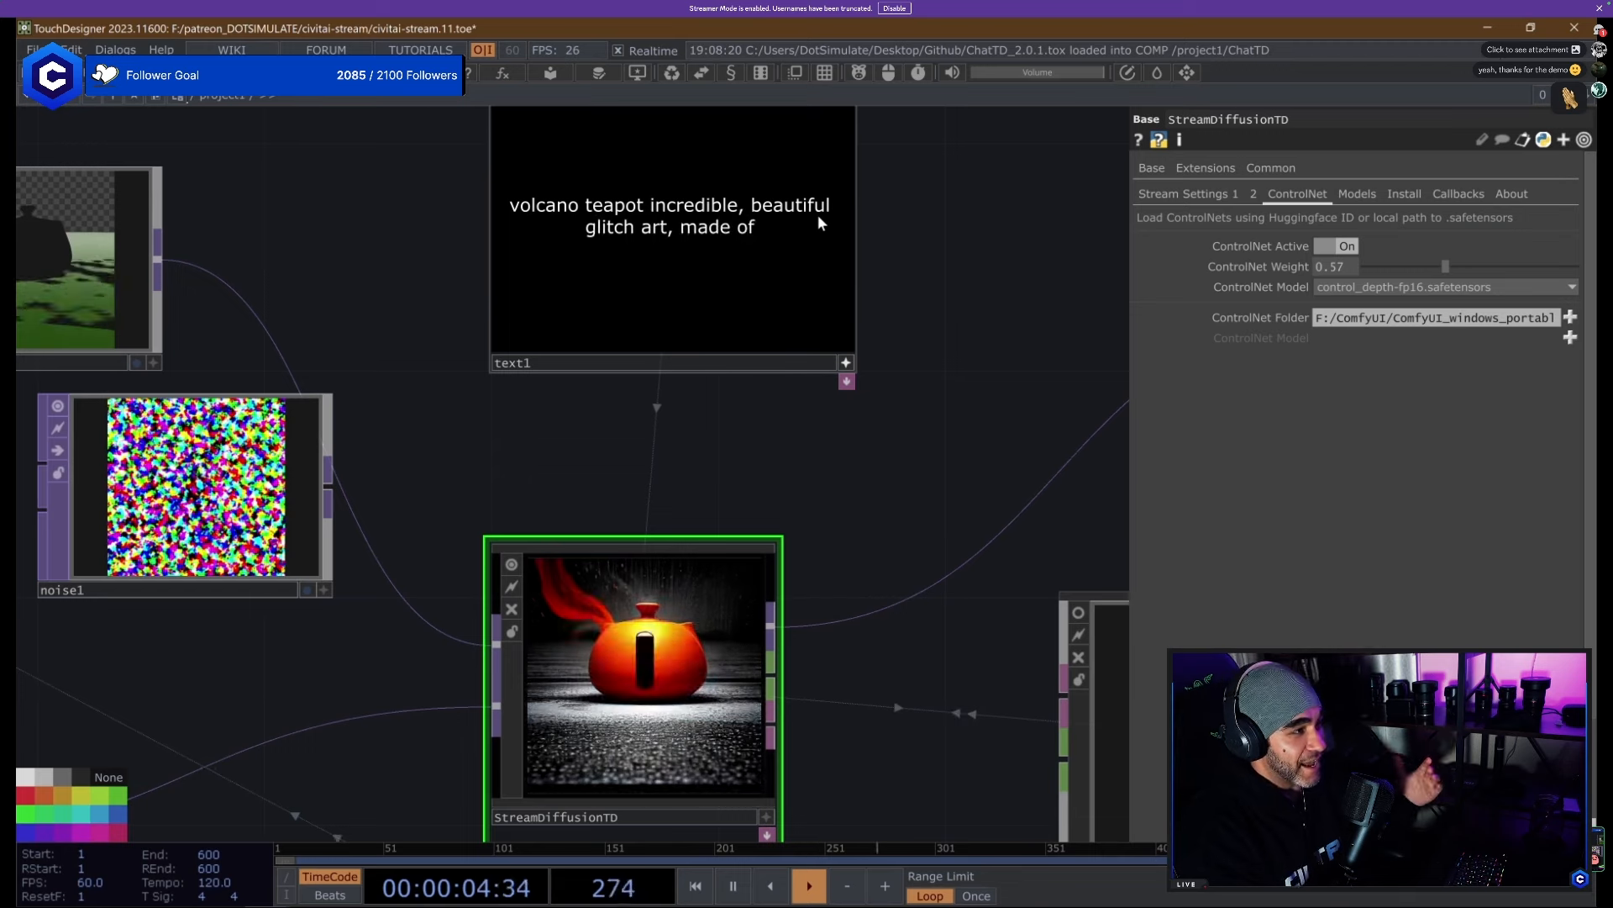
text( paper)
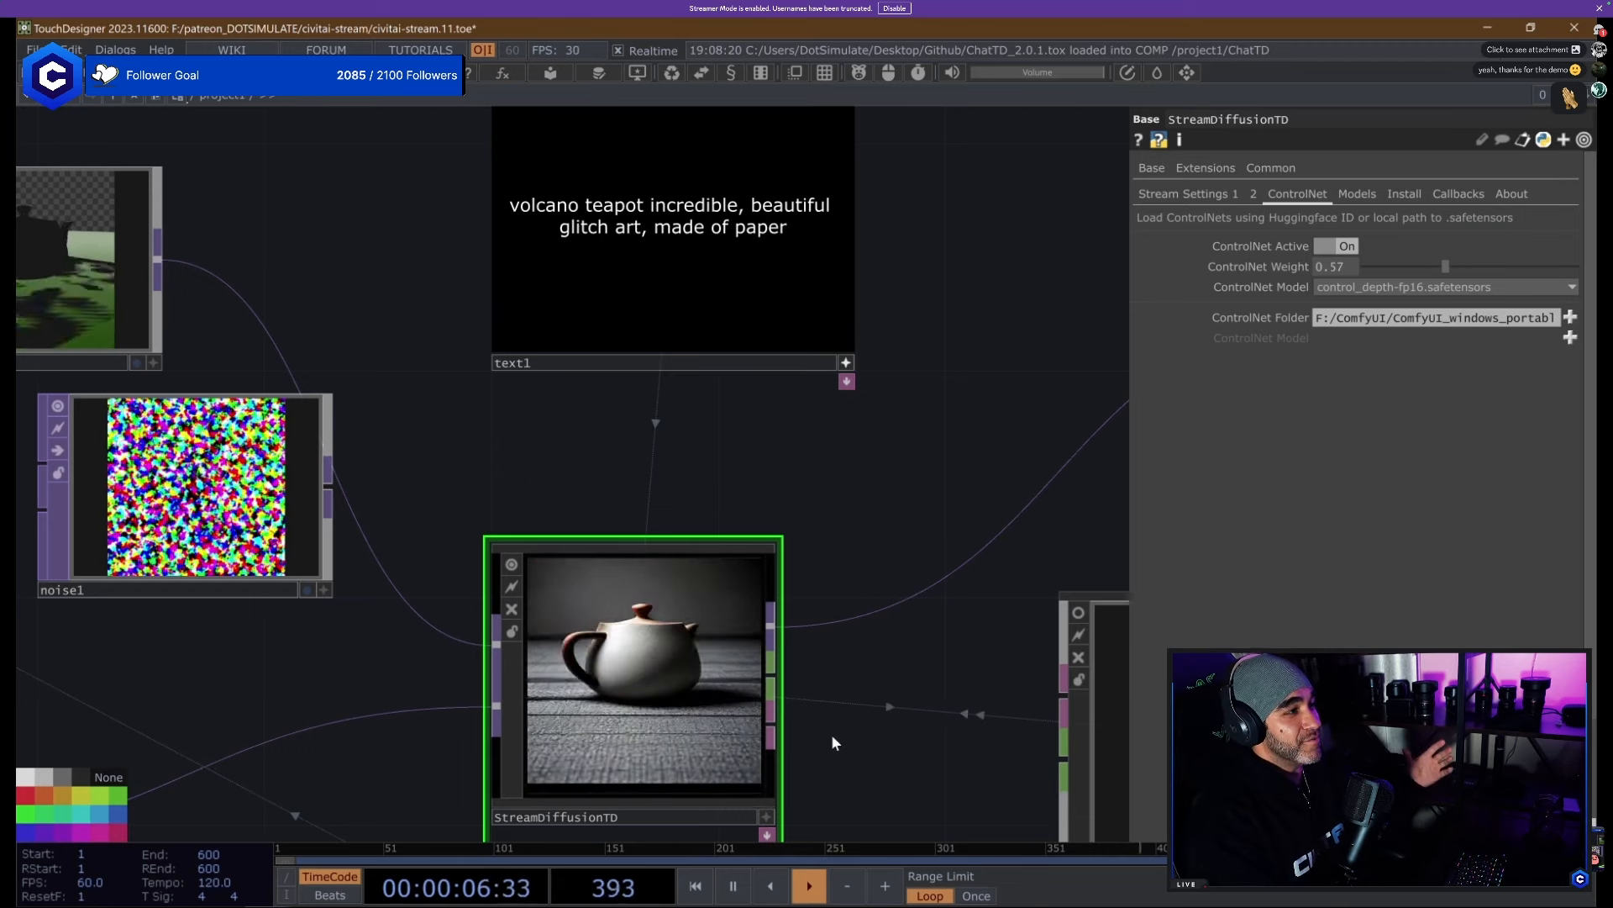
Try ControlNet weights of 0.709 and 0.848 on StreamDiffusionTD, settling on 0.907.
drag(845, 732, 847, 680)
click(1466, 263)
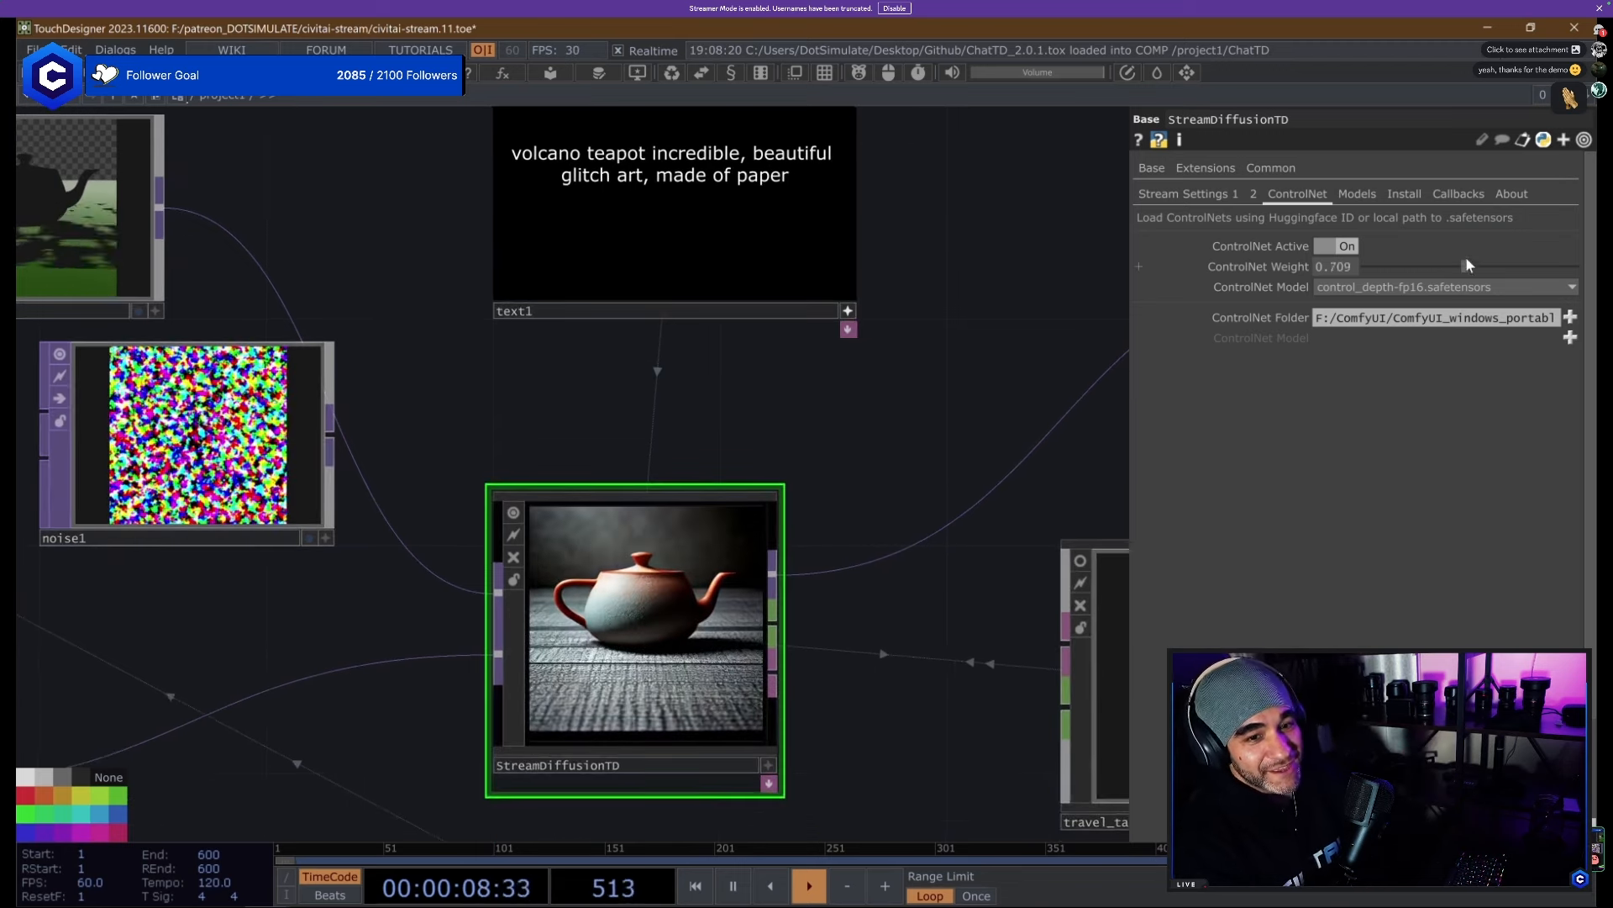
mouse_move(1466, 259)
mouse_down()
mouse_move(1501, 269)
mouse_move(1485, 266)
mouse_up()
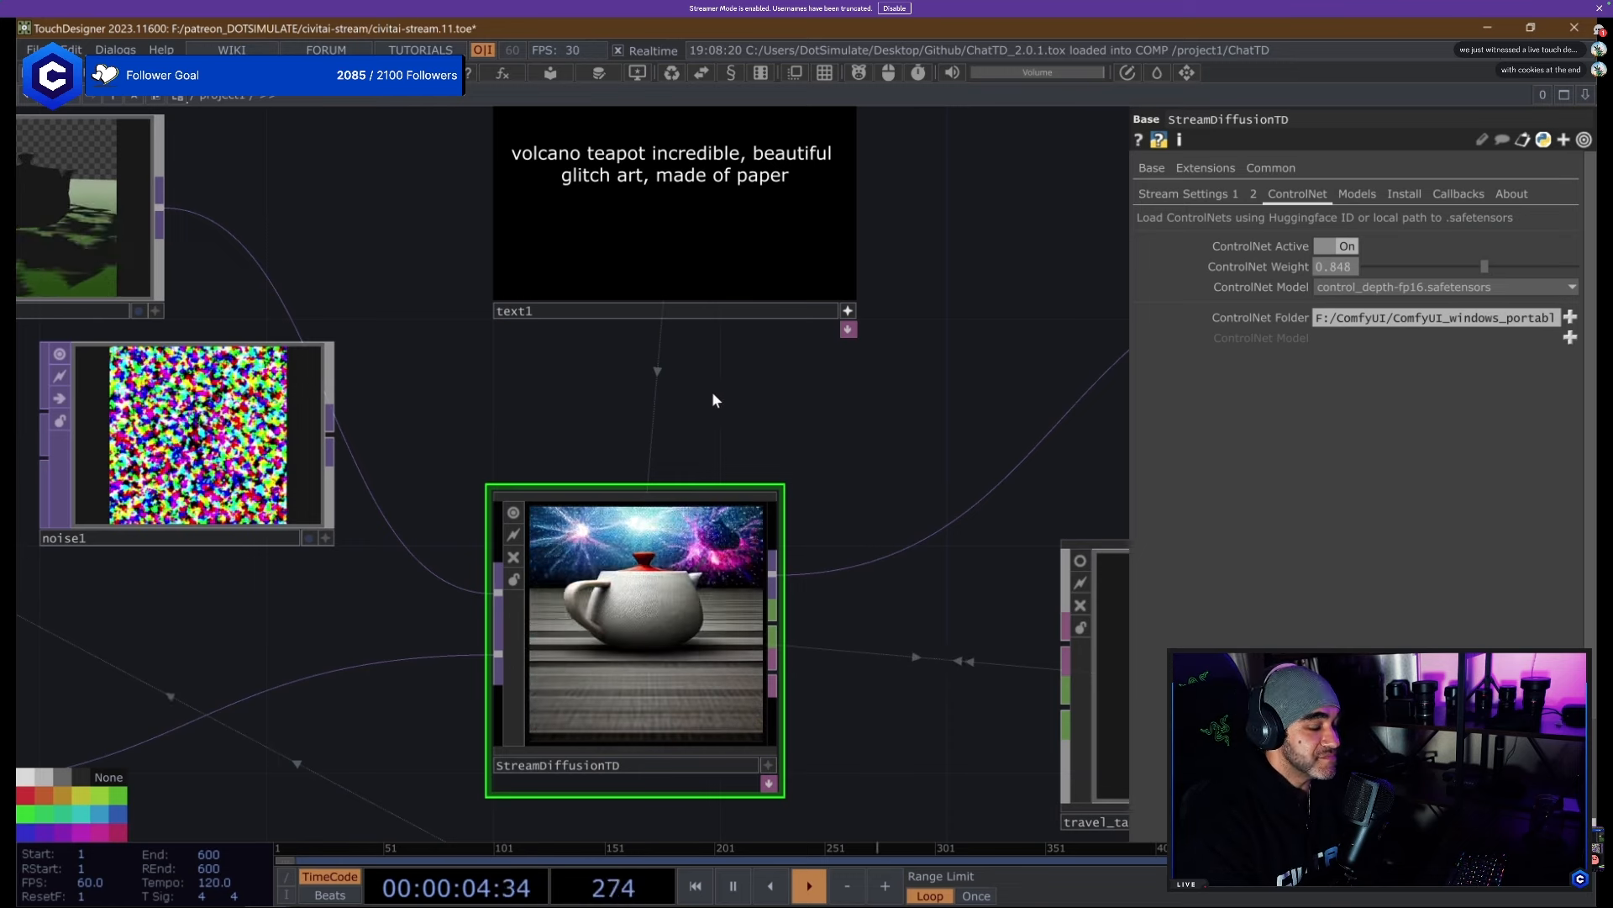
mouse_move(1485, 272)
mouse_down()
mouse_move(1436, 271)
mouse_move(1489, 274)
mouse_move(1468, 287)
mouse_up()
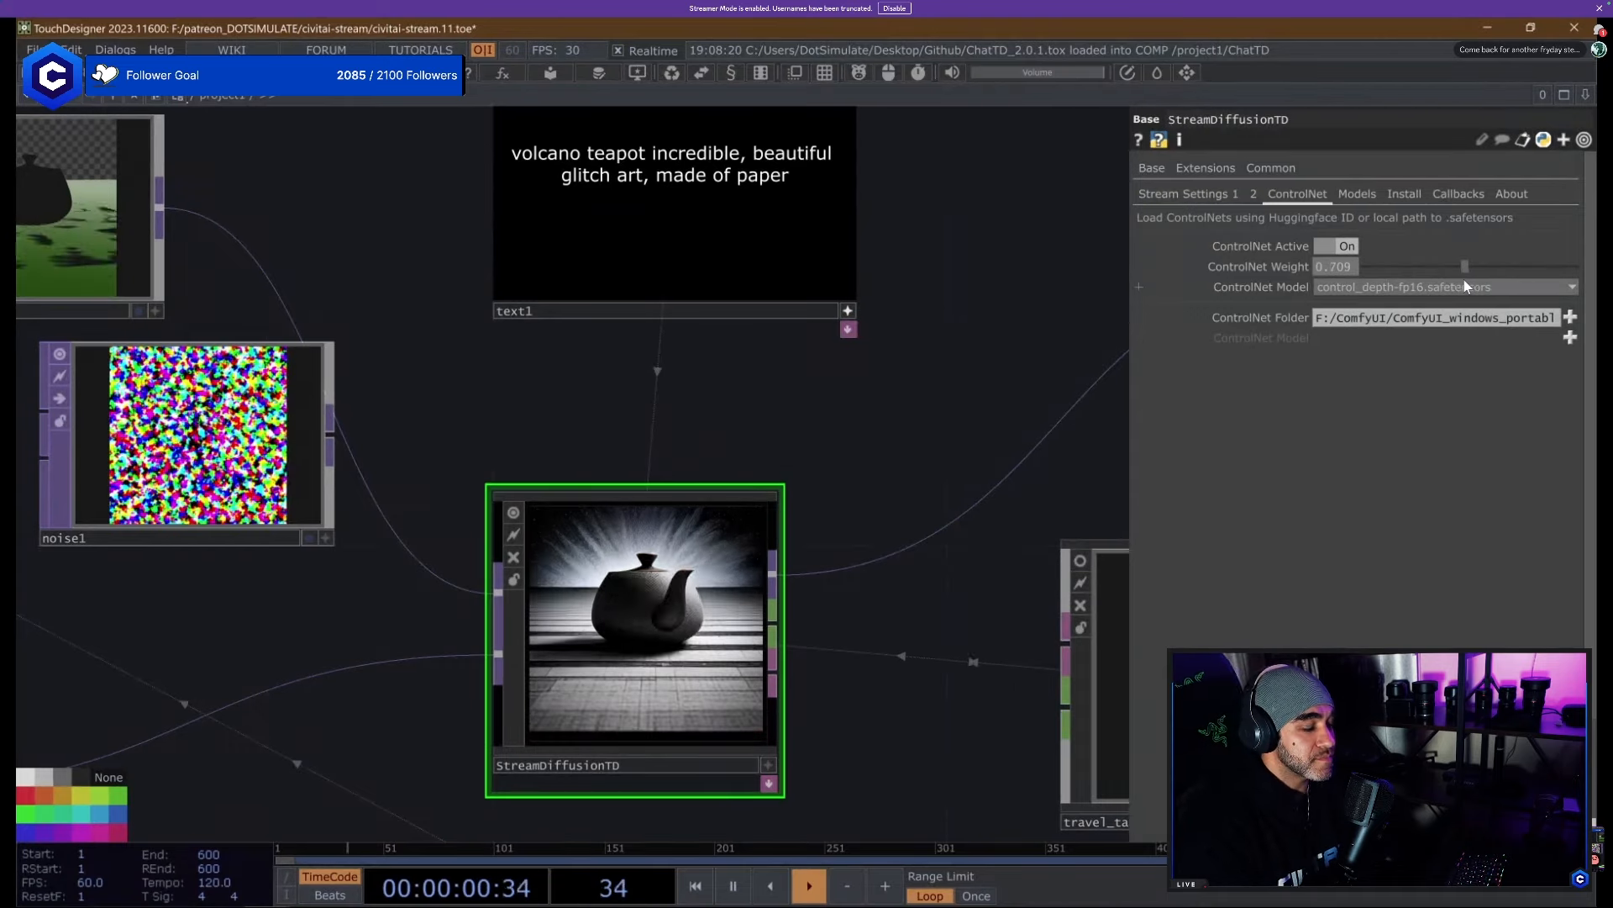
drag(921, 445, 818, 494)
scroll(818, 494, down, 3)
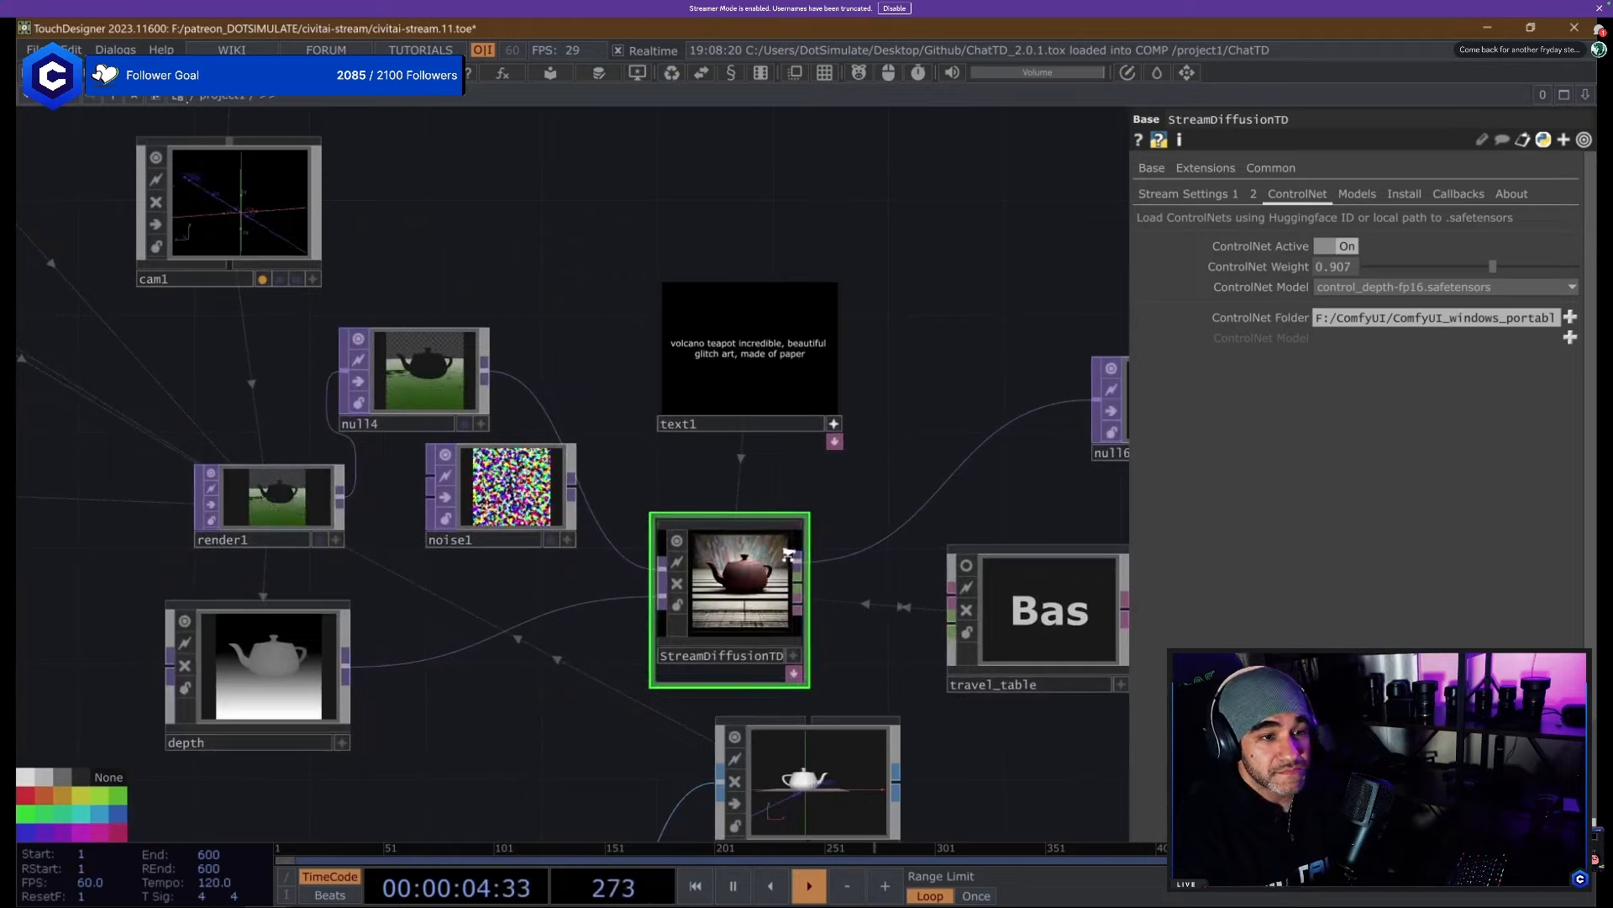
scroll(807, 546, up, 5)
scroll(794, 566, down, 4)
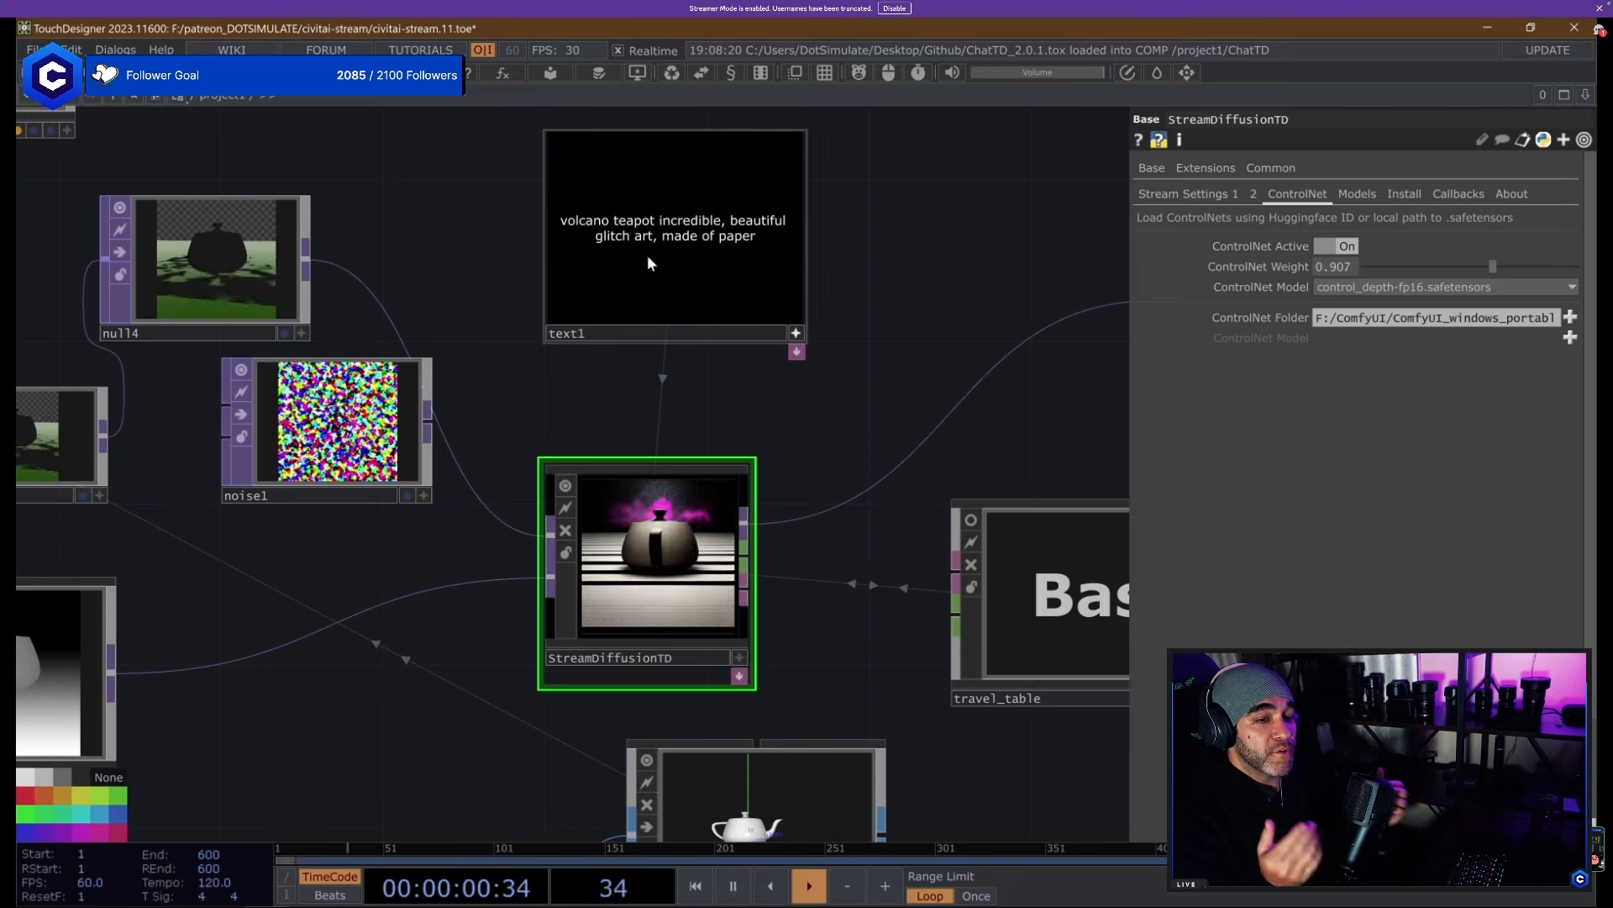
Try "outspace" as the prompt in text1, then replace it with "saturn planet incredible".
click(676, 270)
text(outspace)
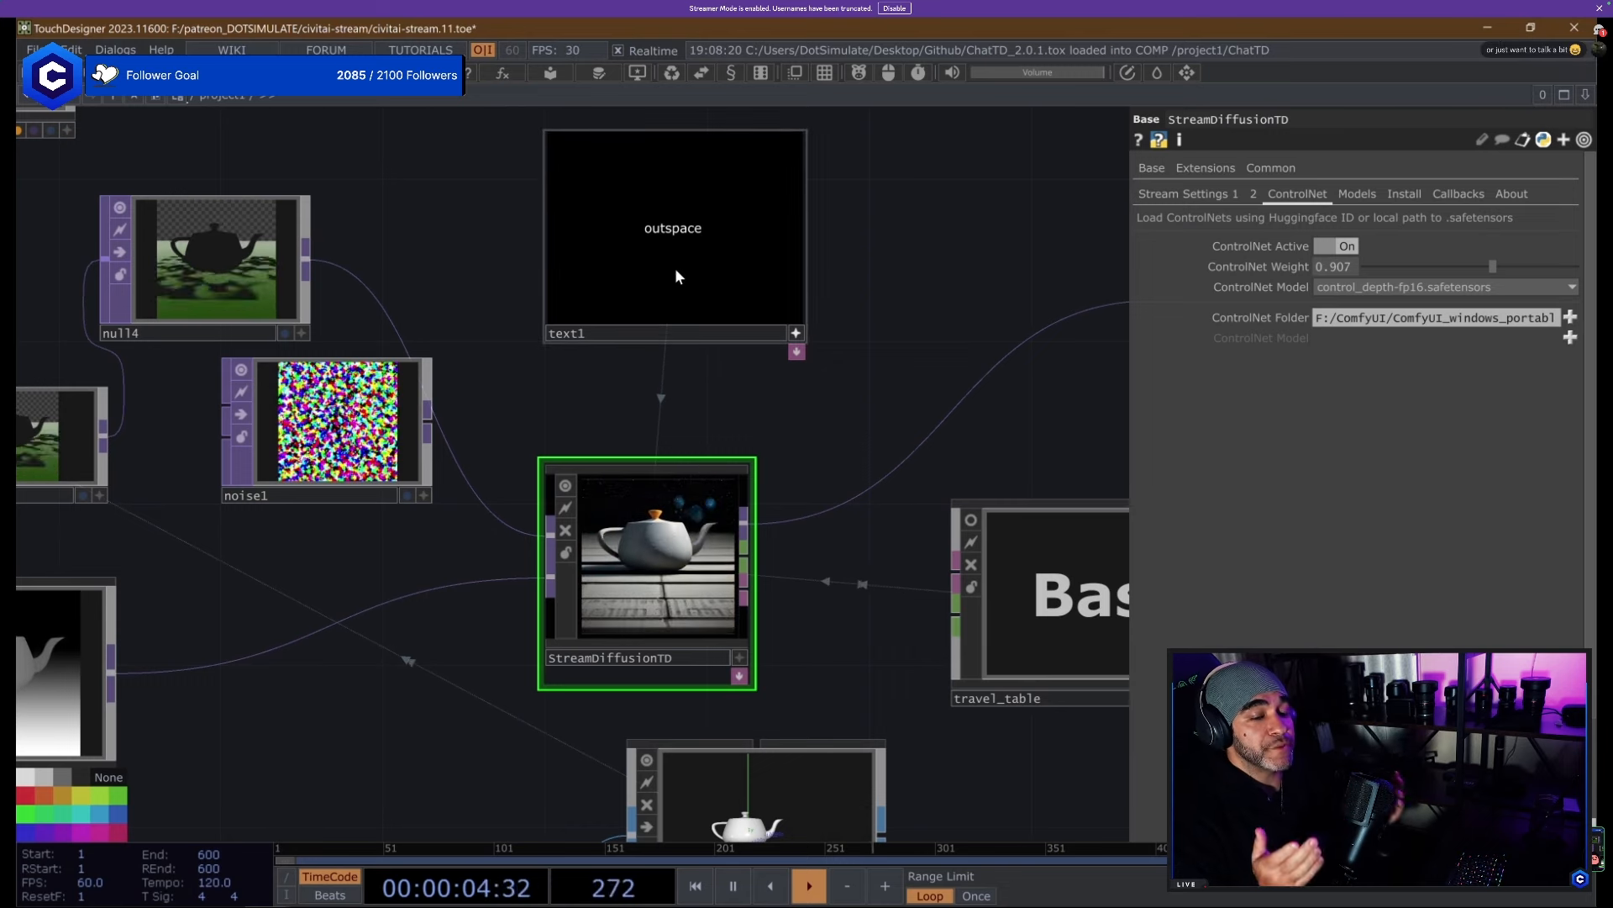
key(ctrl+a)
text(saturn)
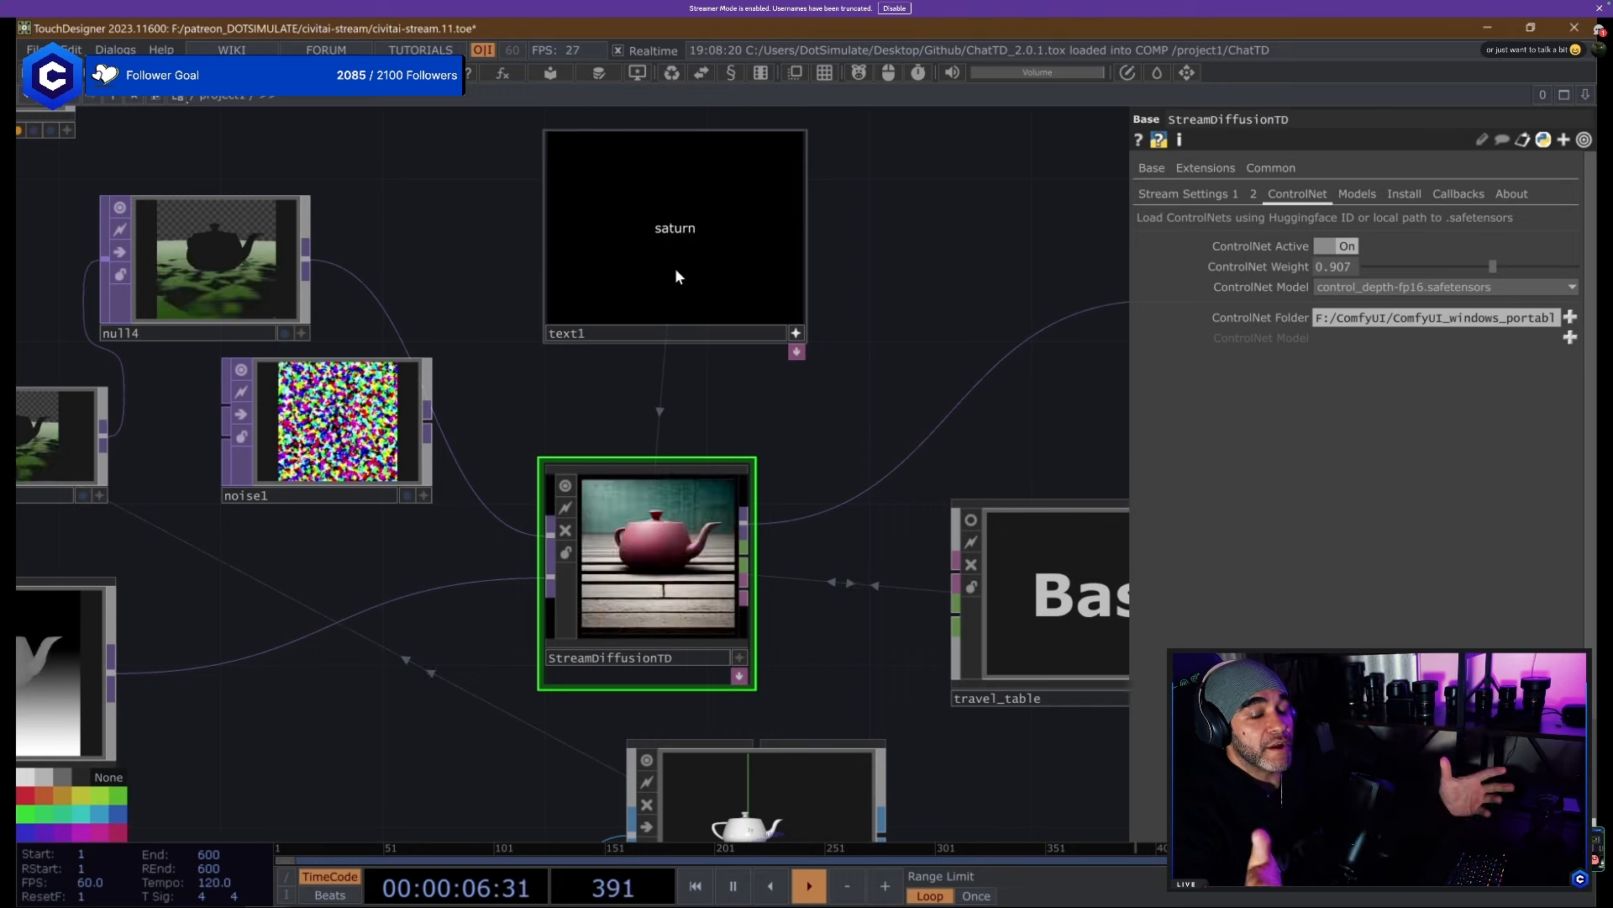
text( planet inc)
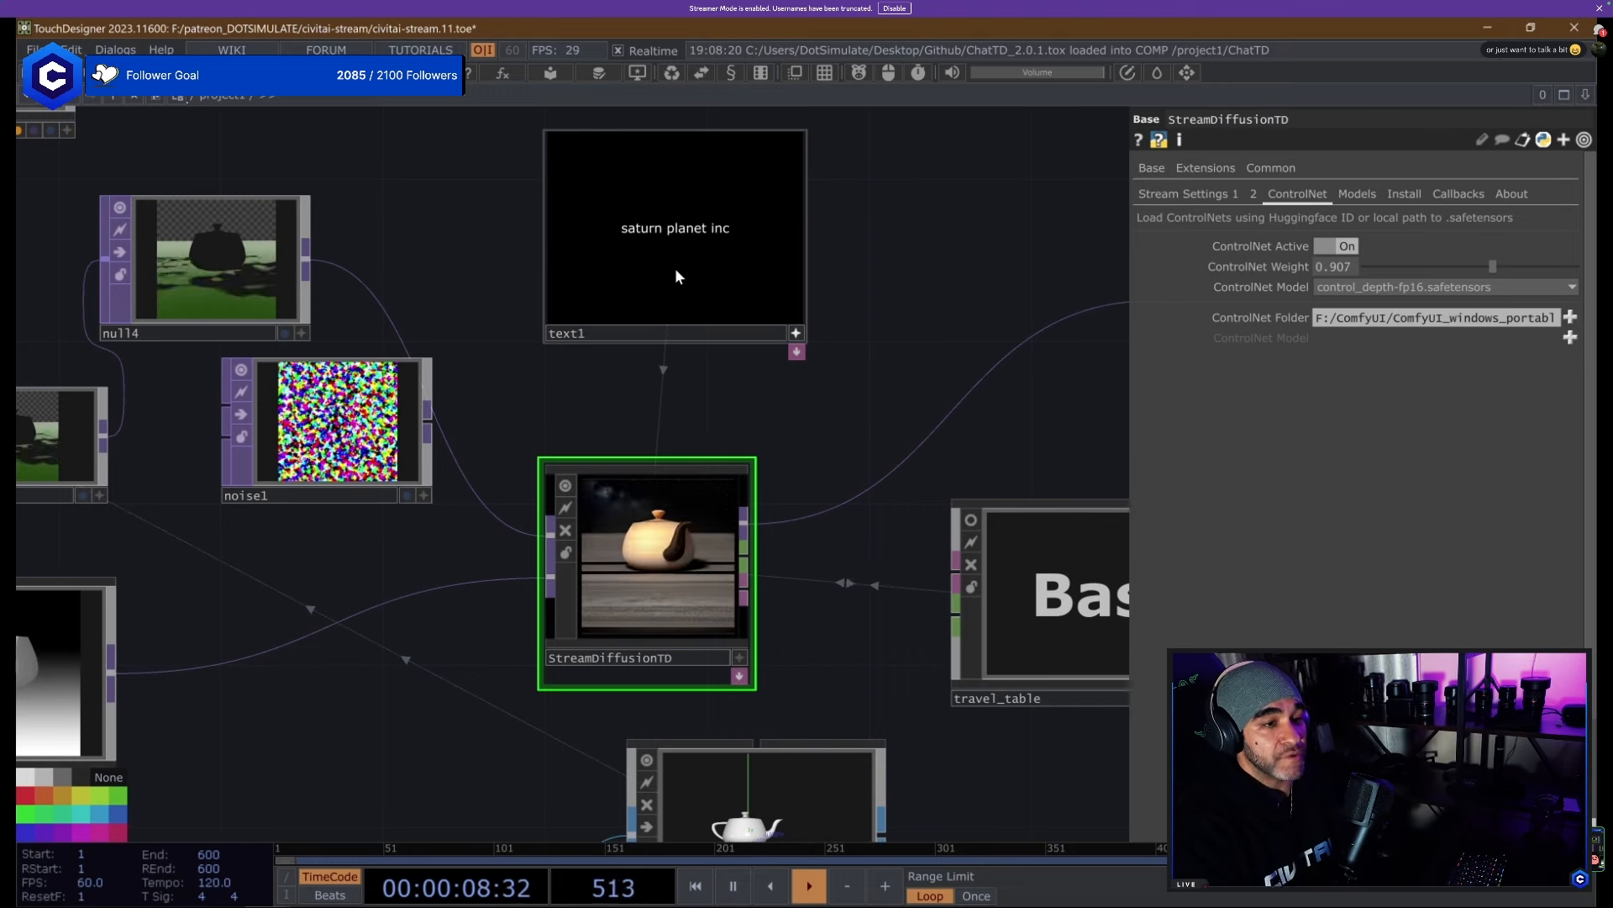
text(redible)
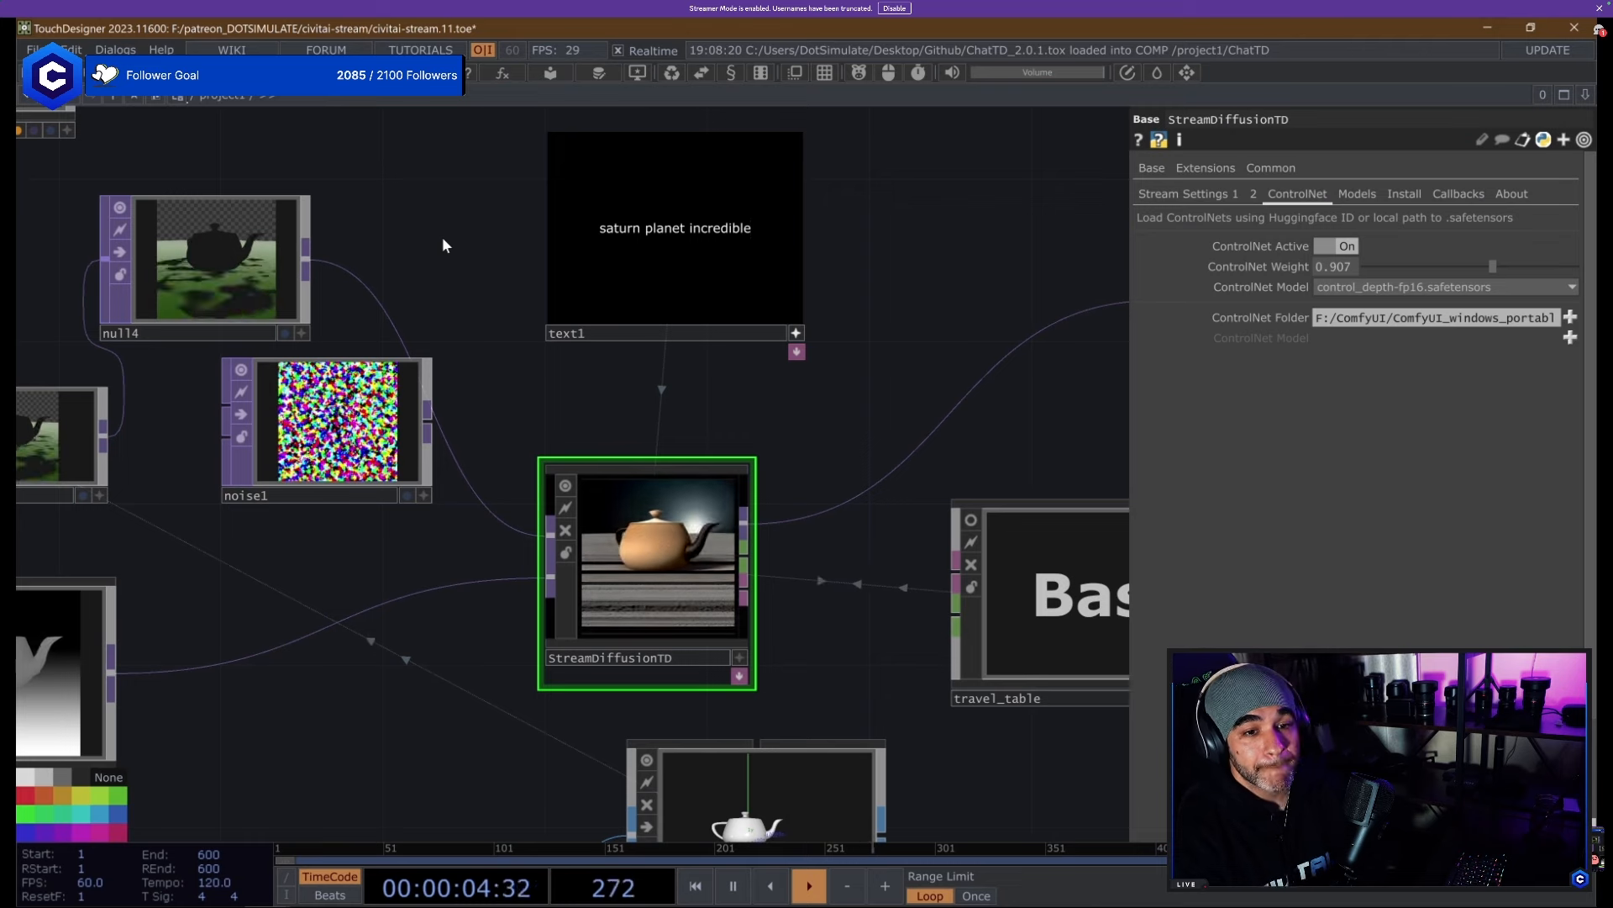
Move the null4 node further up, away from noise1.
drag(475, 254, 522, 200)
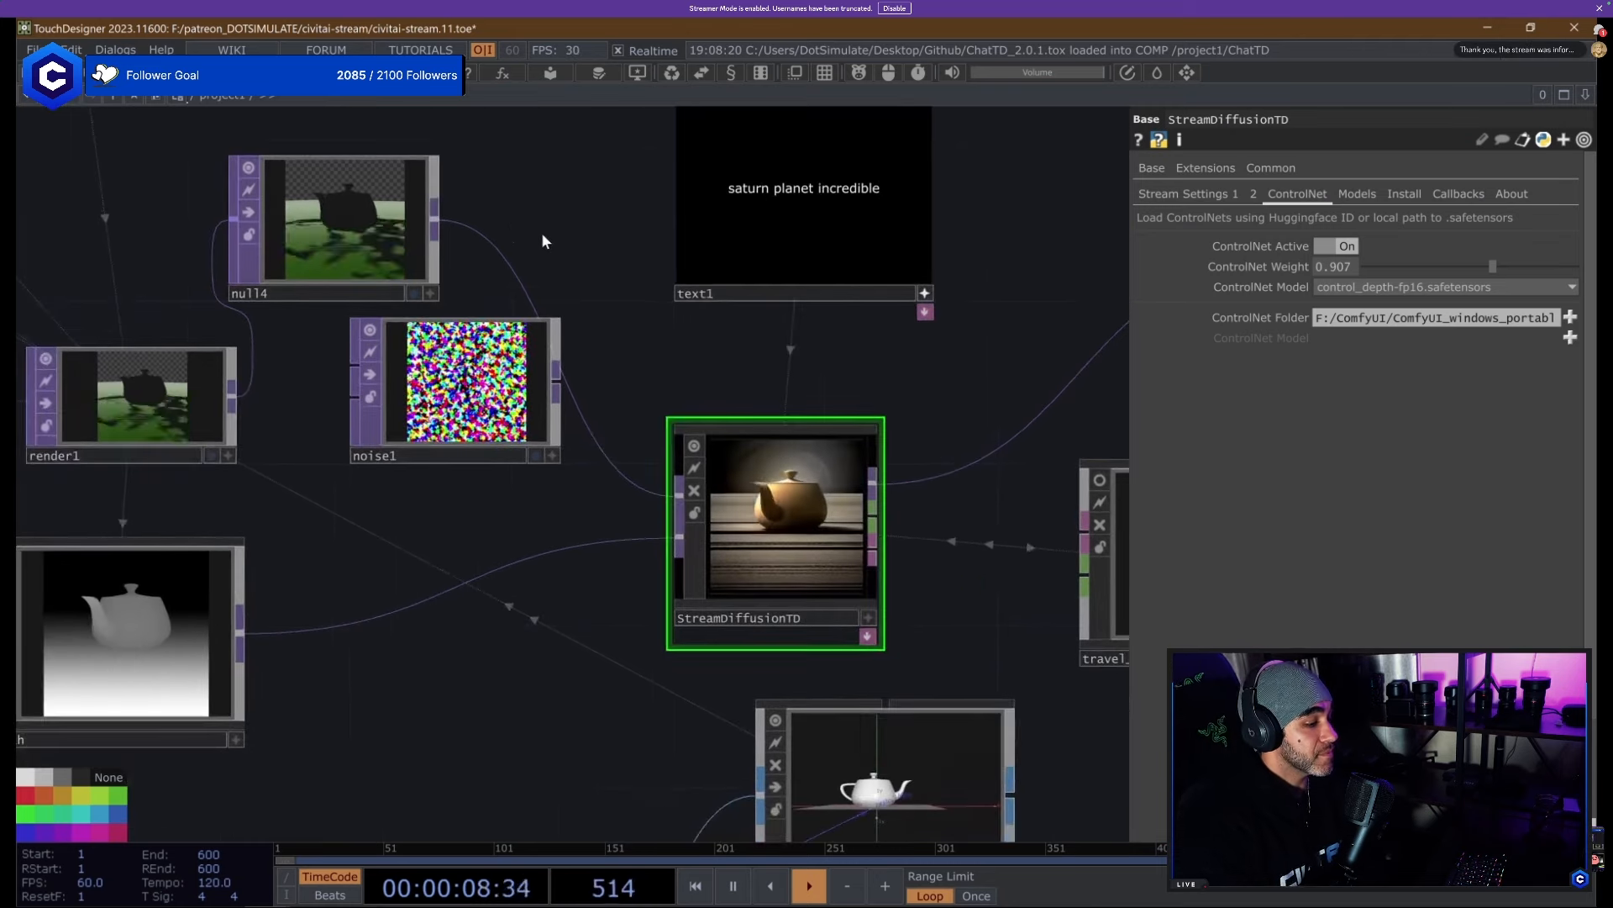
drag(370, 260, 372, 180)
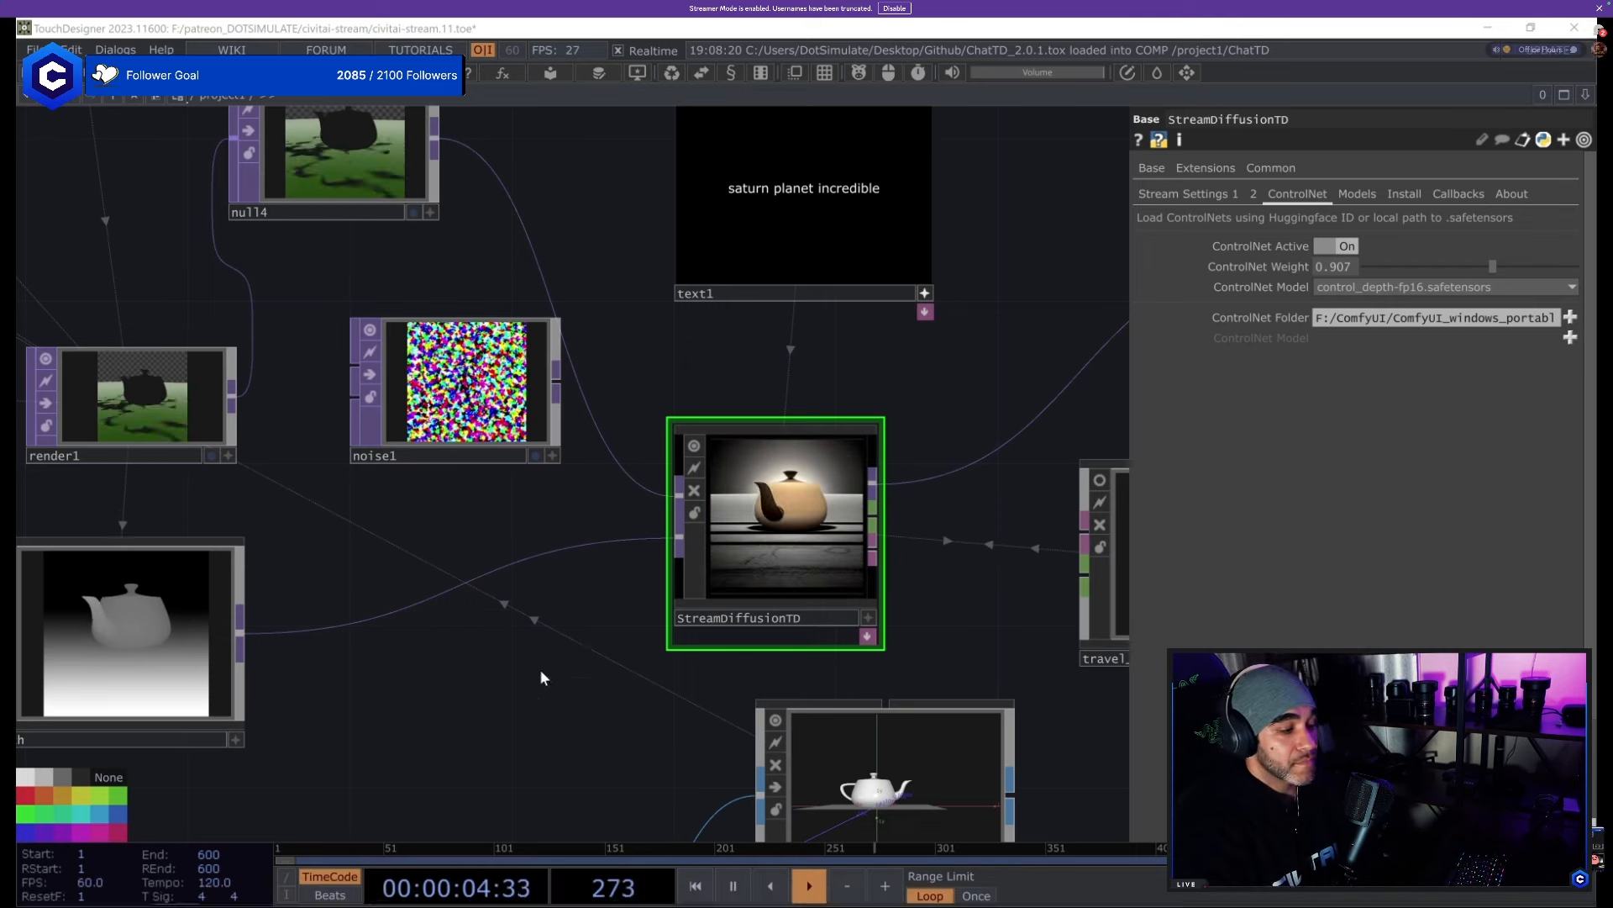
mouse_move(213, 895)
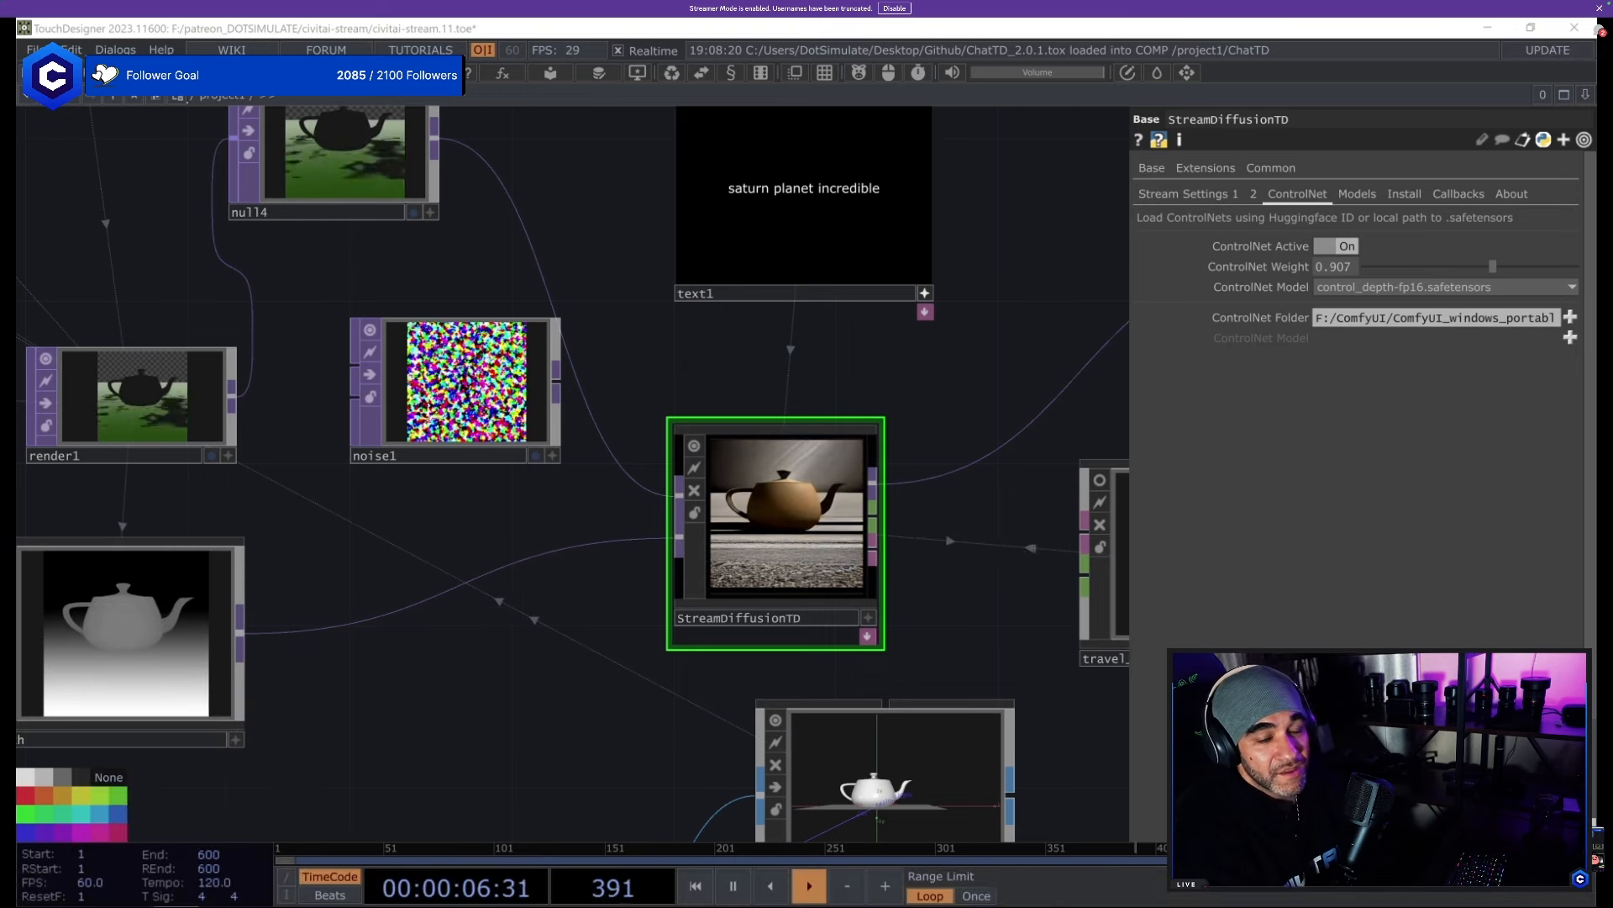
scroll(870, 555, down, 5)
key(Tab)
text(cirl)
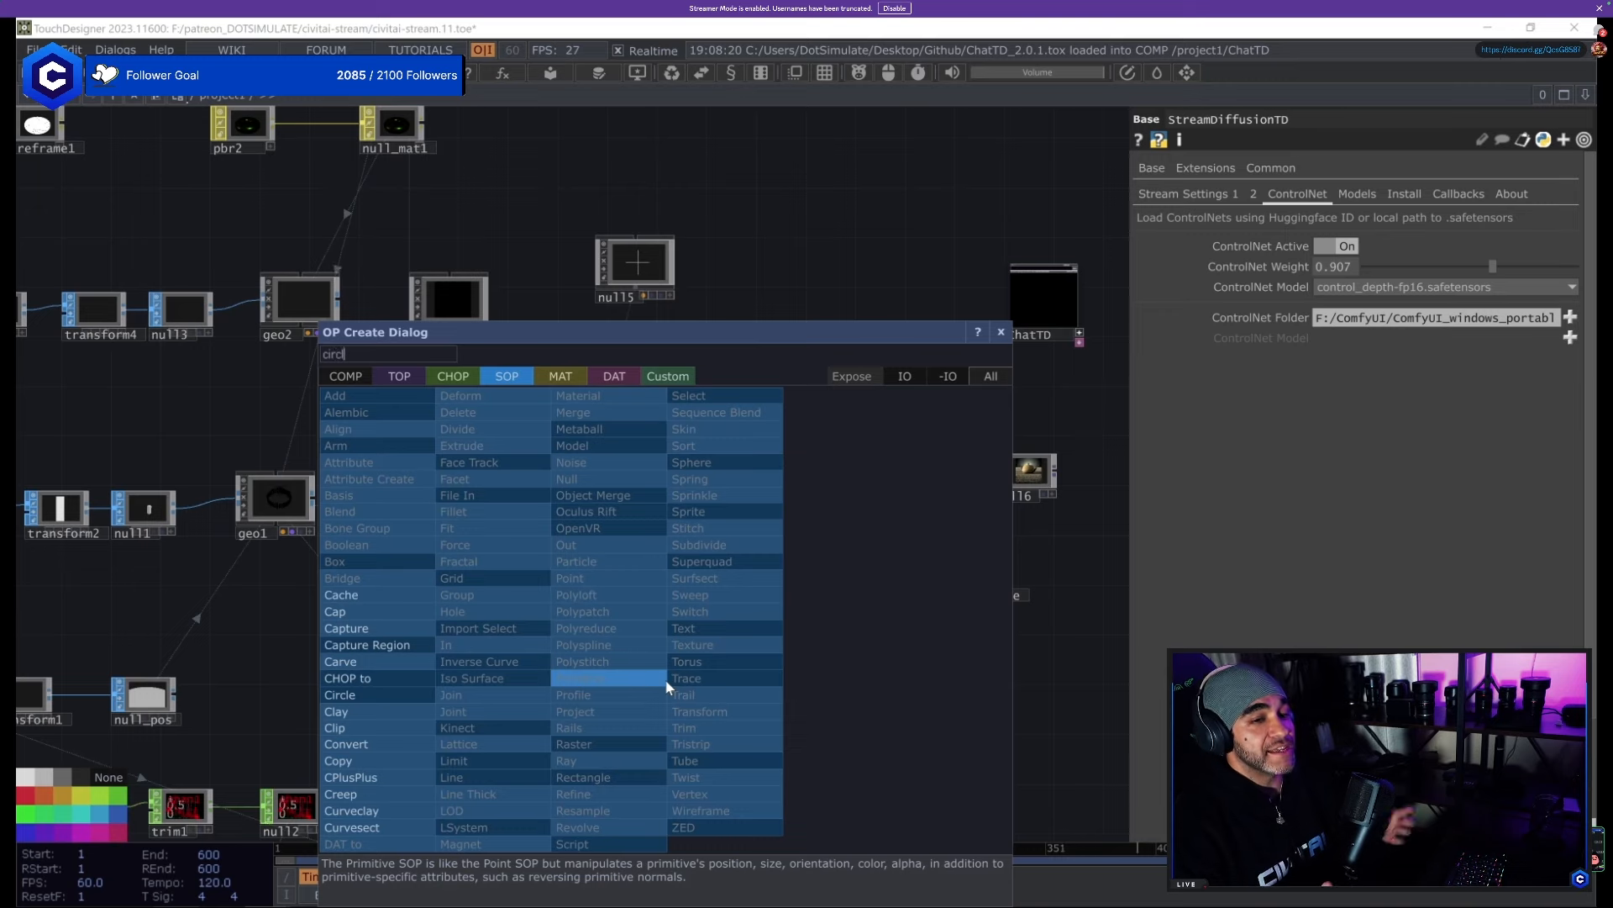
key(Return)
click(663, 679)
key(Delete)
Add a Sphere SOP above filein1 and wire it into geo3 in place of the subdivided teapot.
key(Tab)
text(s)
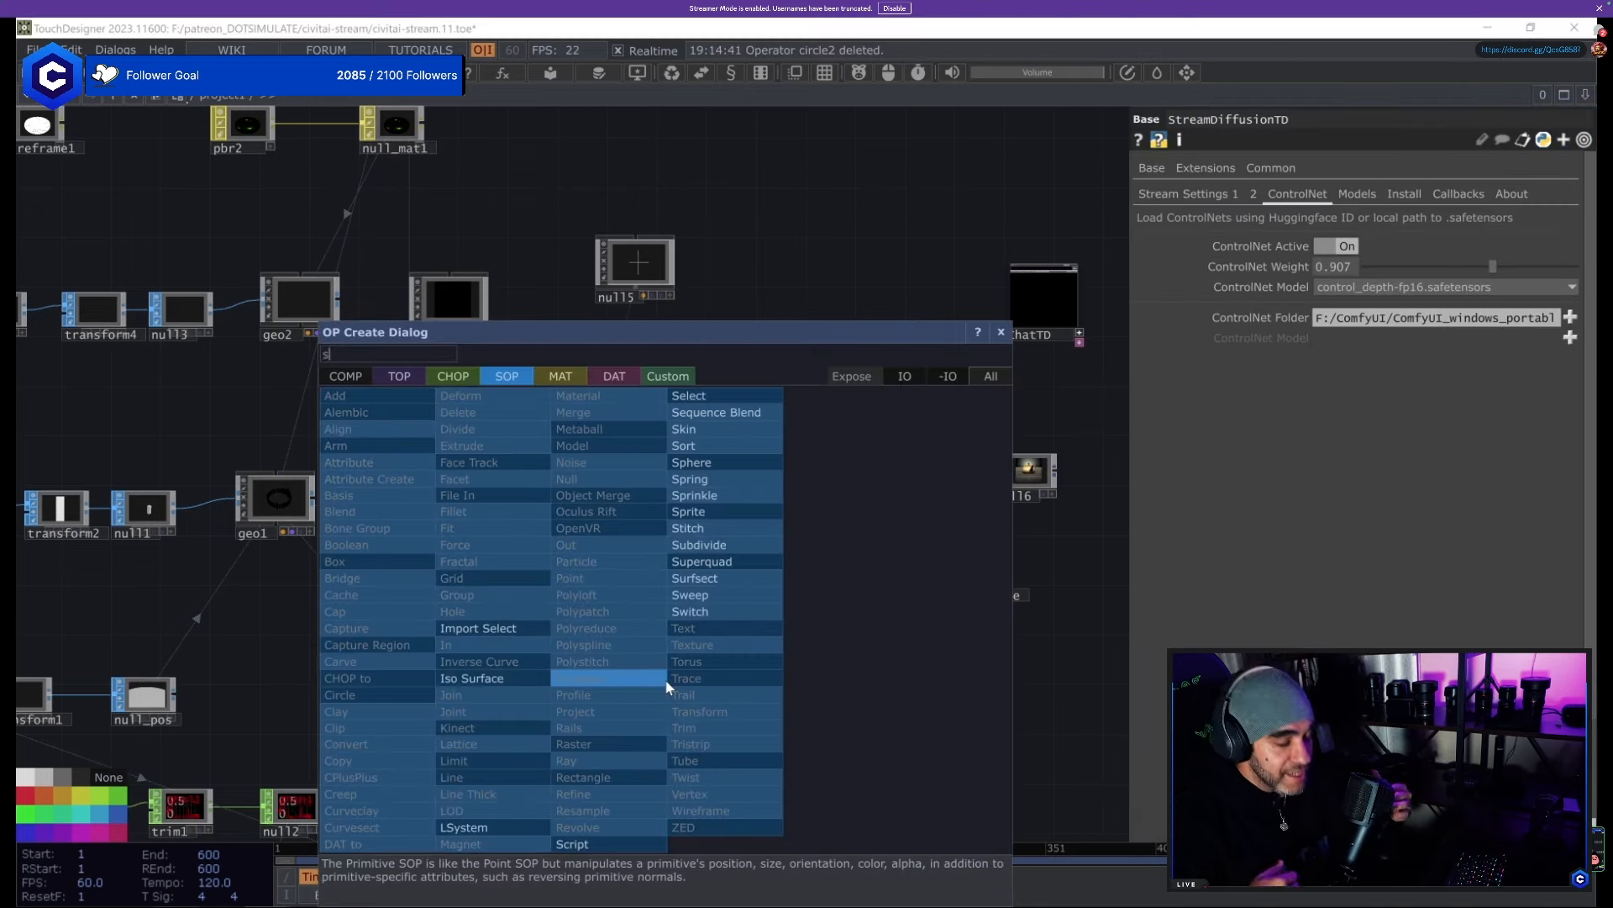
text(phe)
key(Return)
click(668, 687)
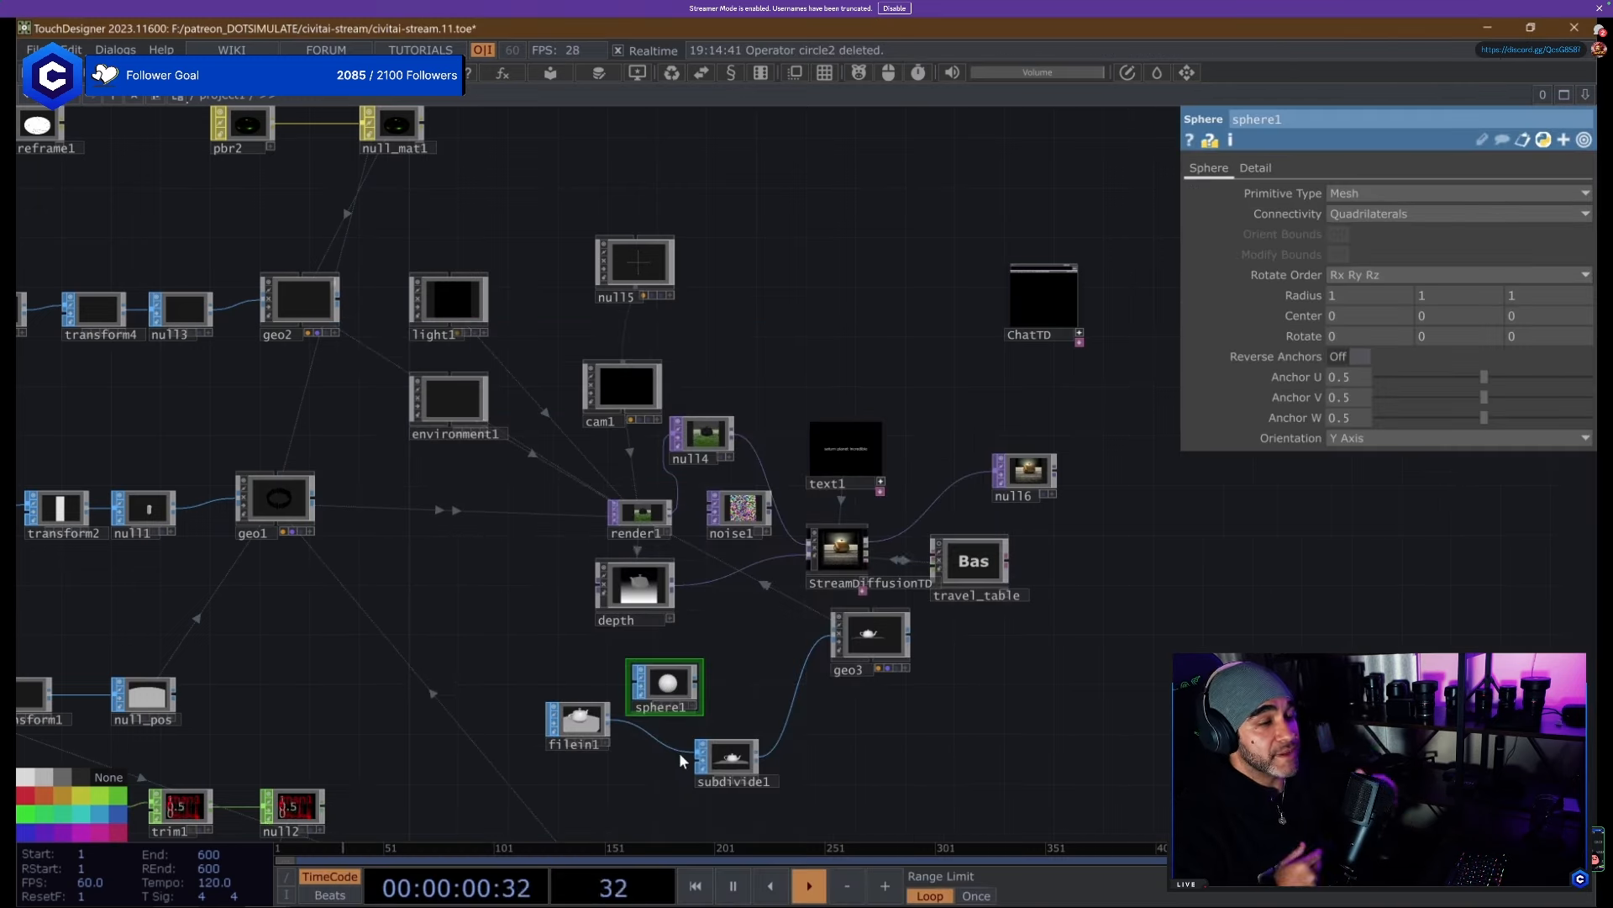
drag(702, 684, 810, 623)
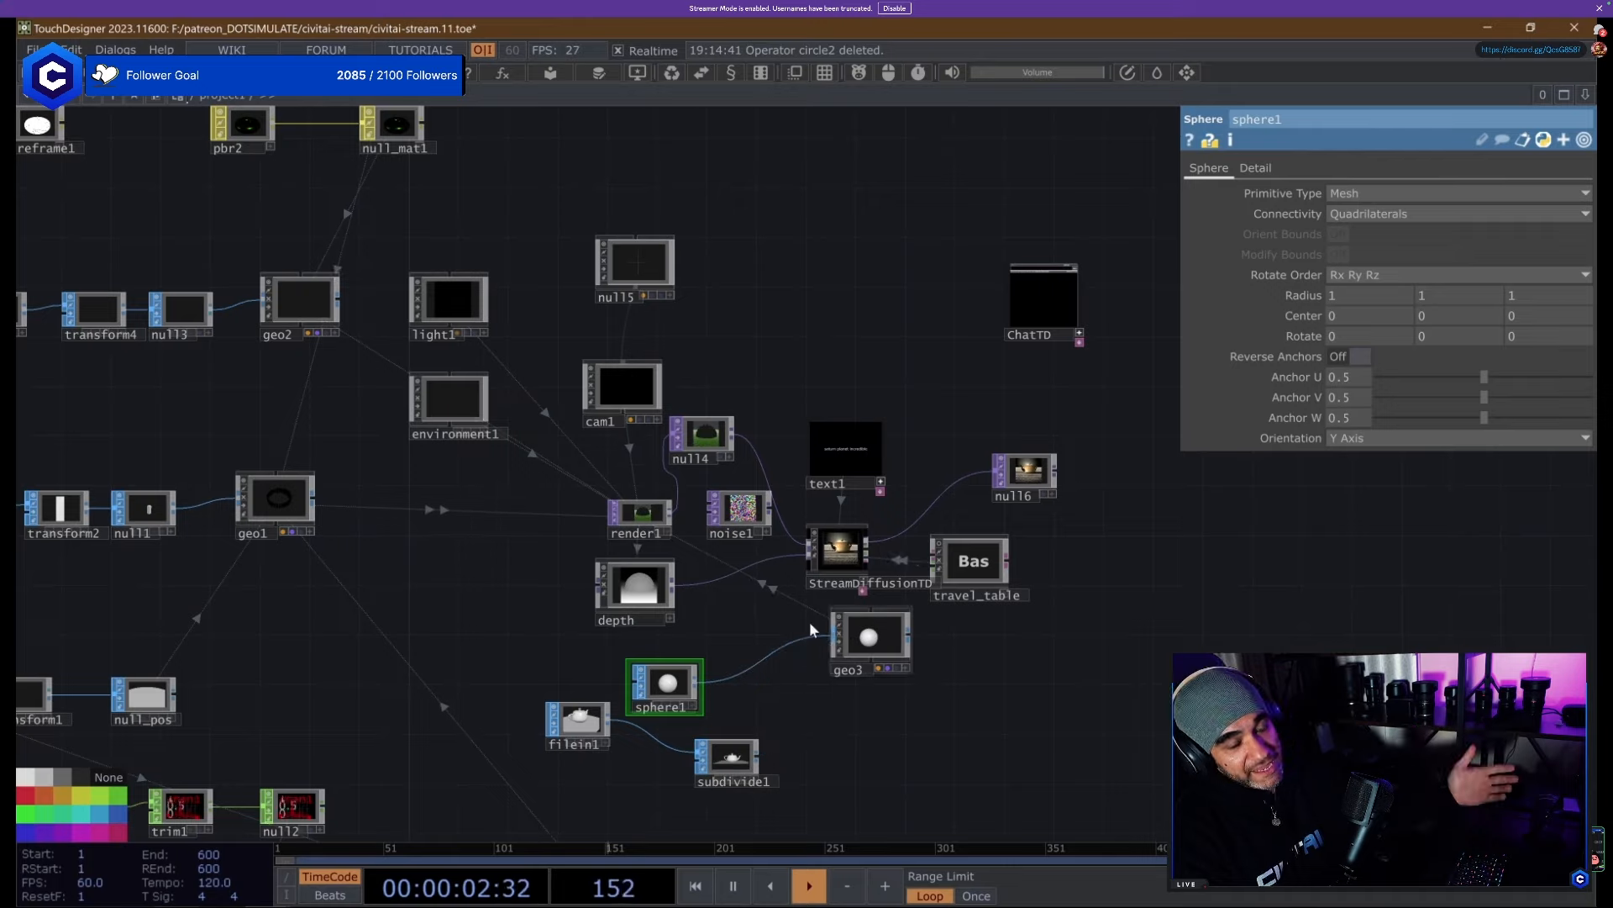
Set both the rows and columns of sphere1 to 50.
scroll(924, 588, up, 5)
scroll(908, 546, down, 5)
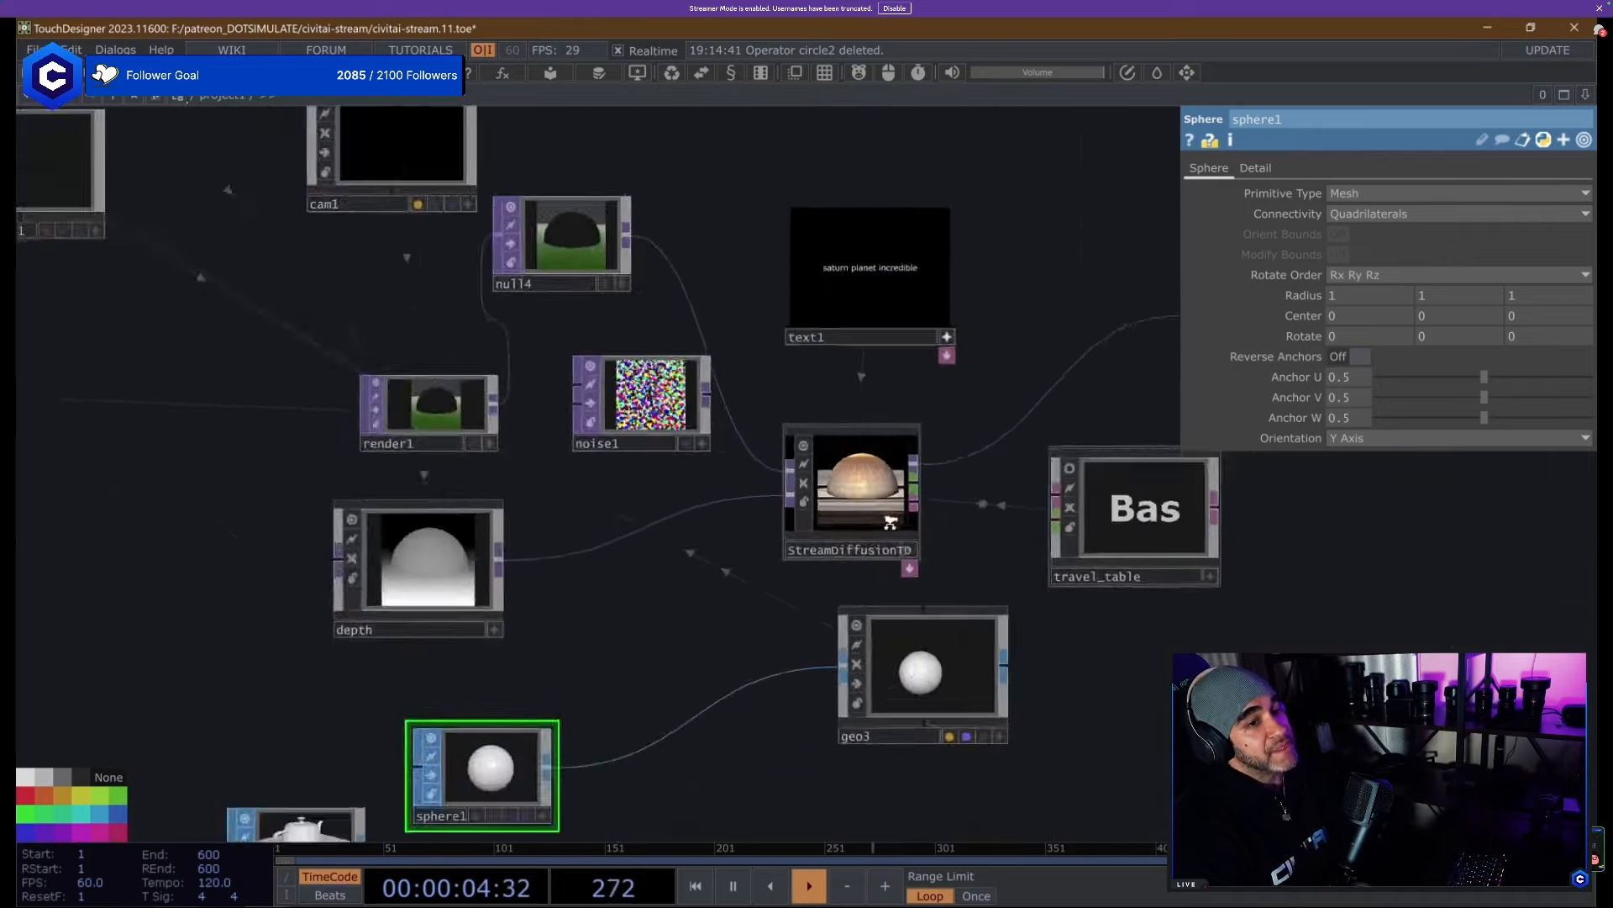
click(1255, 169)
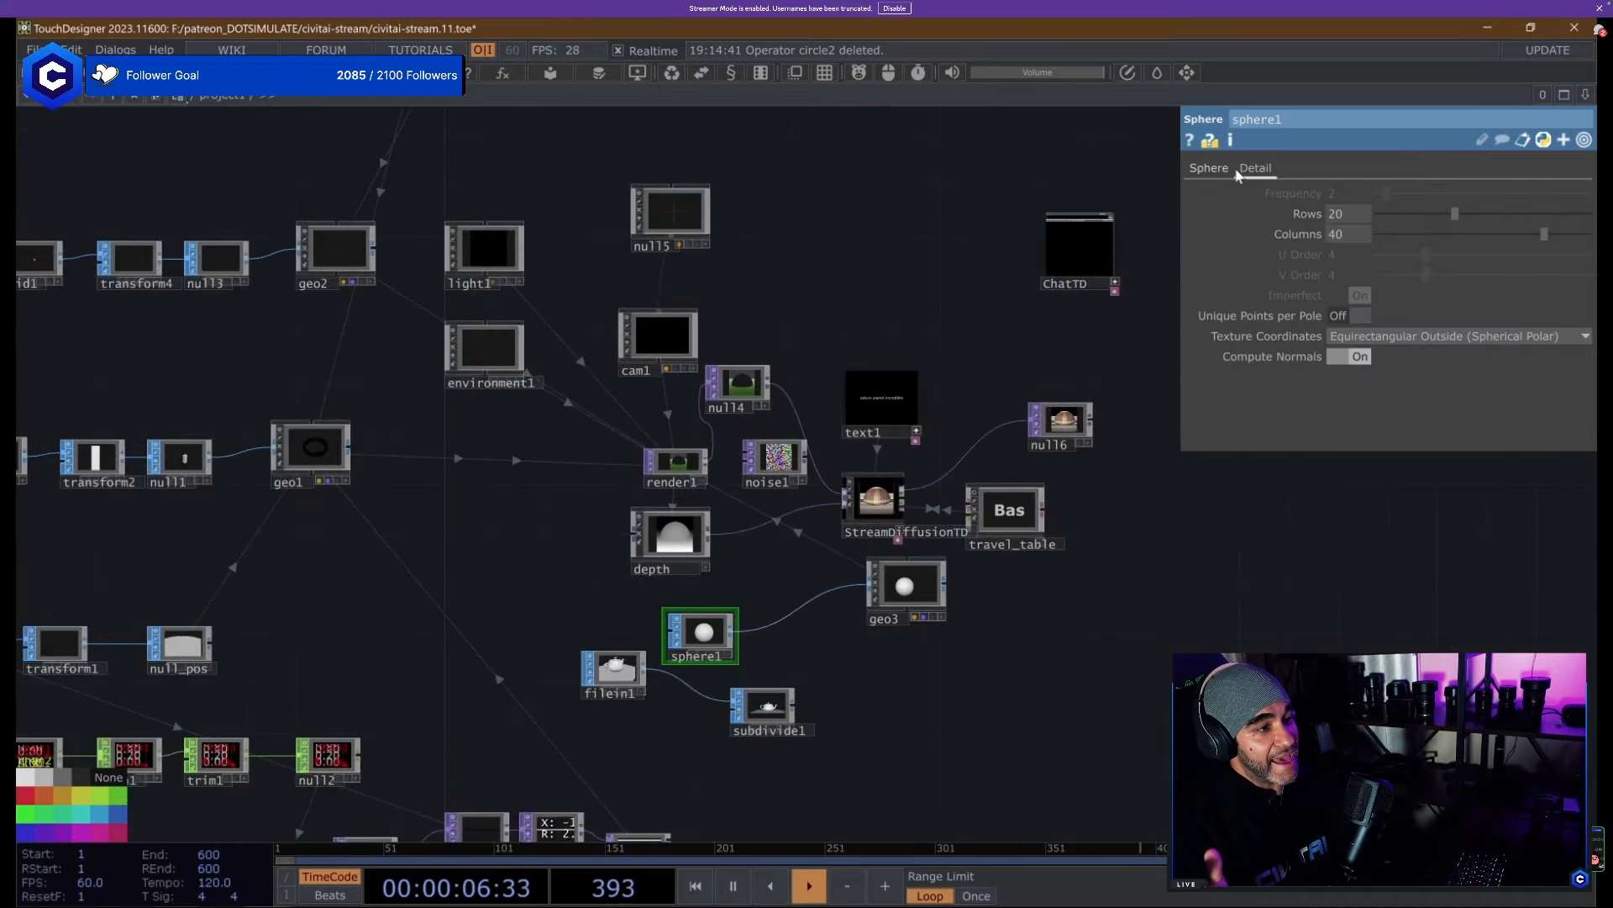
drag(1582, 239, 1590, 235)
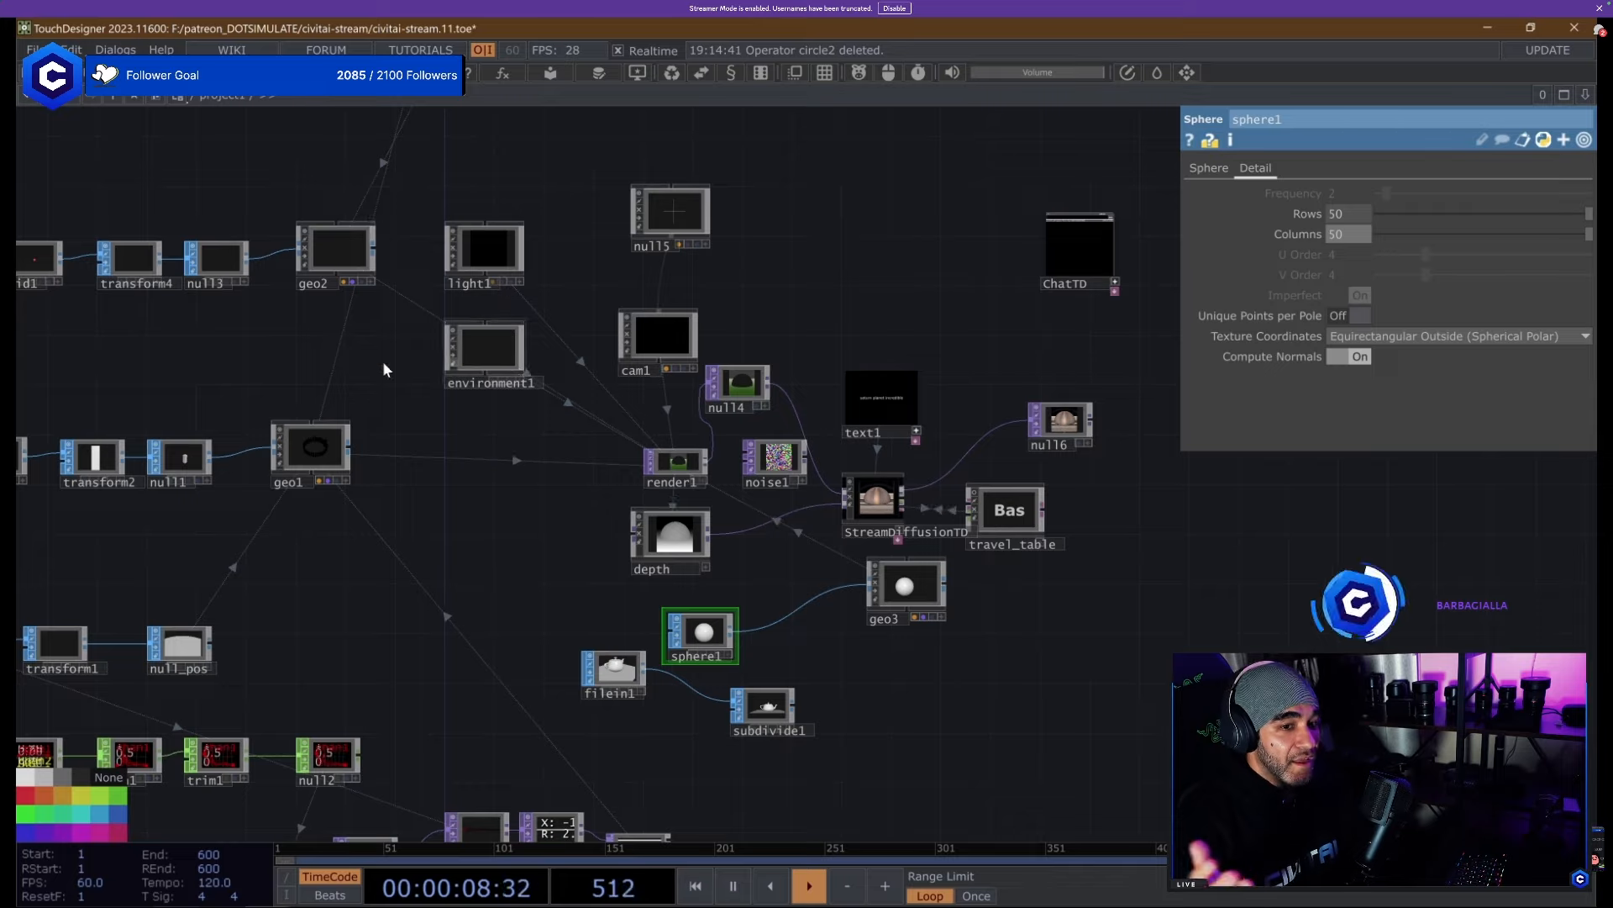
Turn off rendering for geo2 and inspect the StreamDiffusionTD output.
click(336, 253)
click(1433, 168)
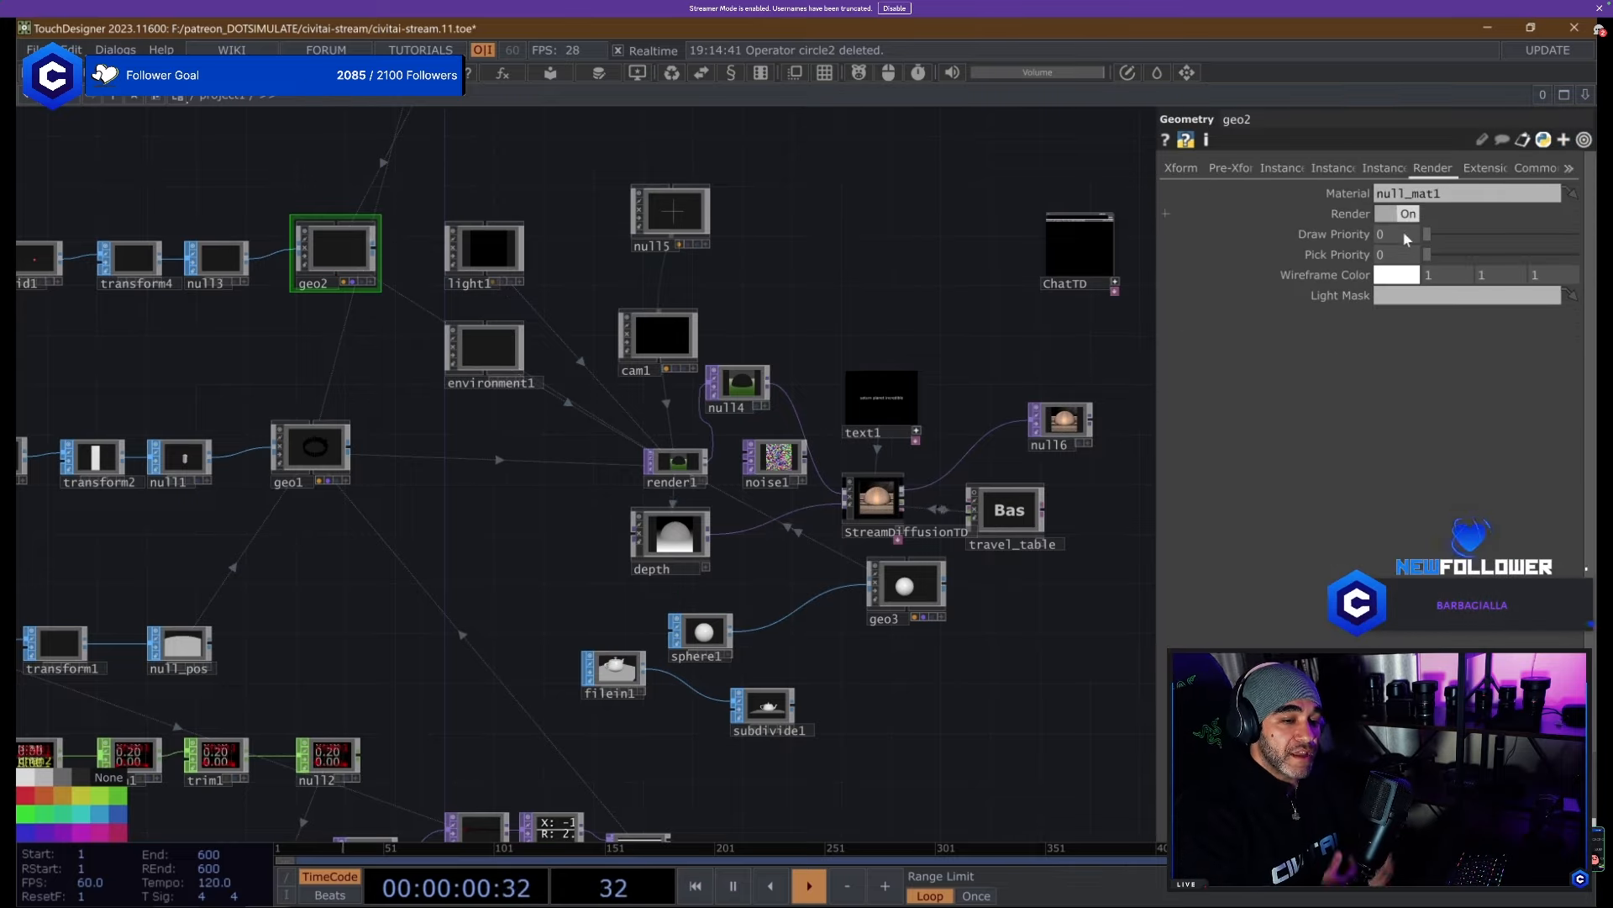
scroll(967, 504, up, 8)
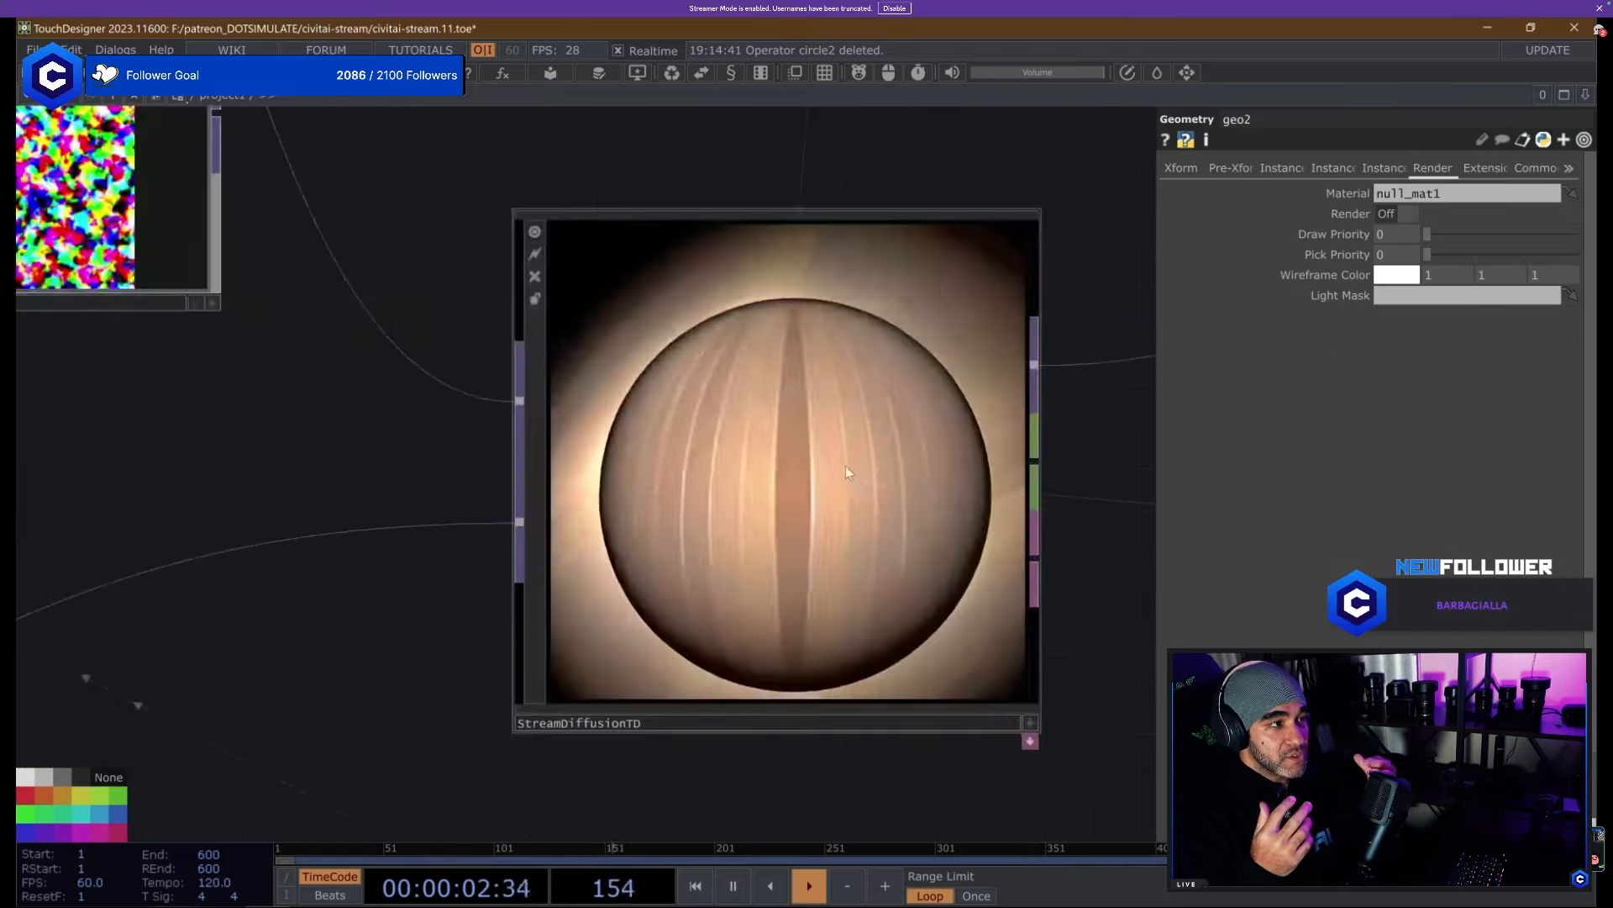
scroll(845, 466, down, 4)
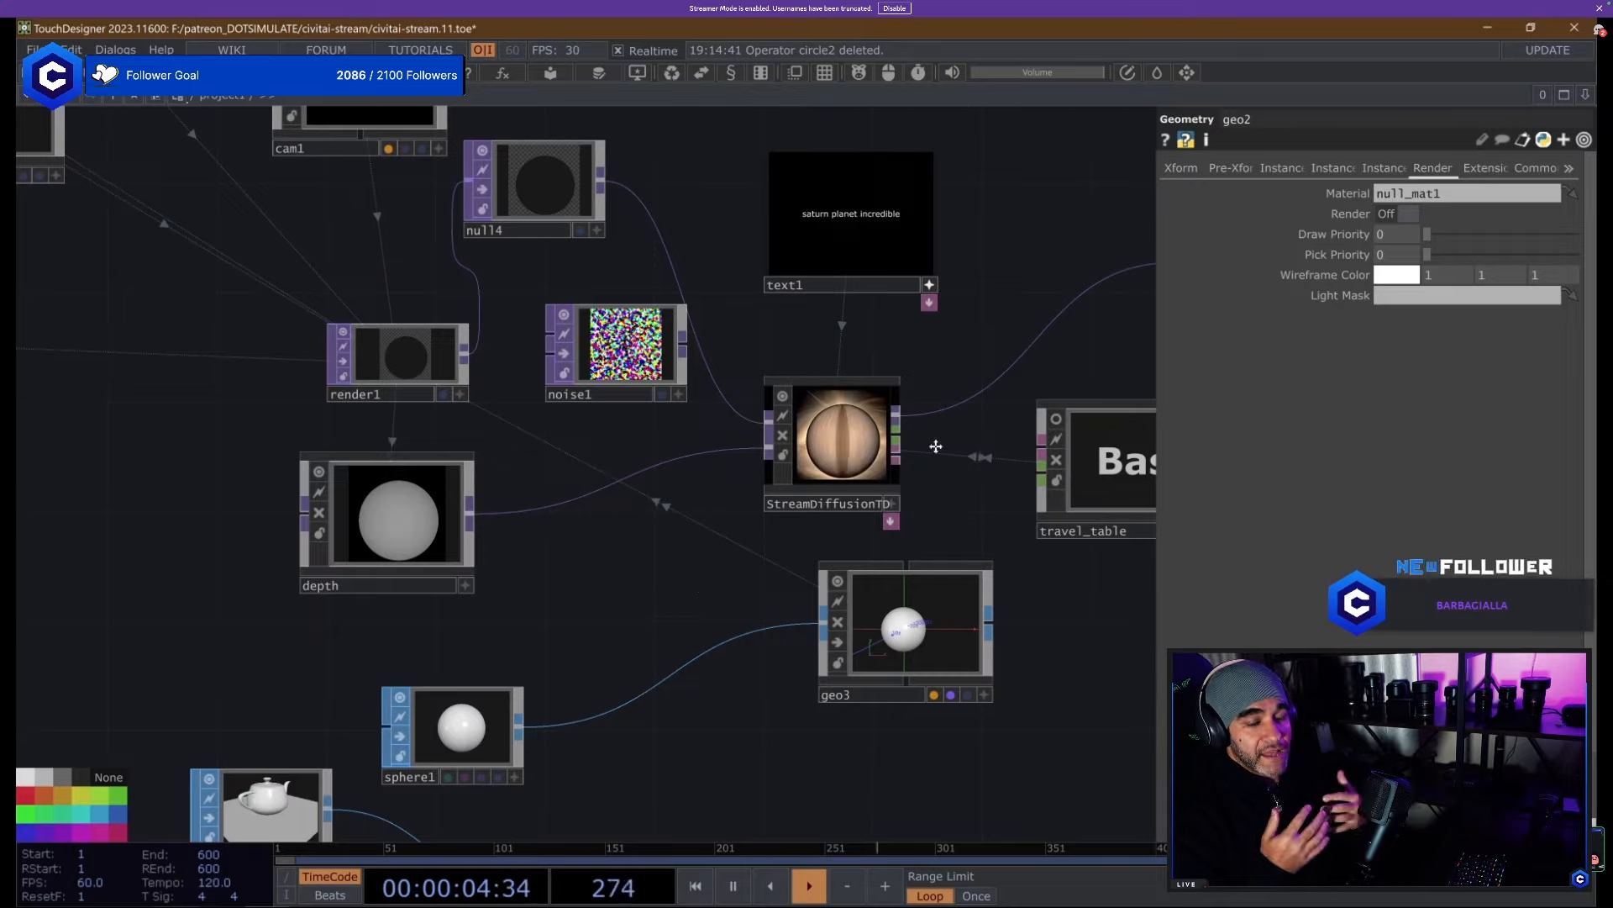
drag(936, 446, 1229, 277)
scroll(332, 452, down, 2)
key(Tab)
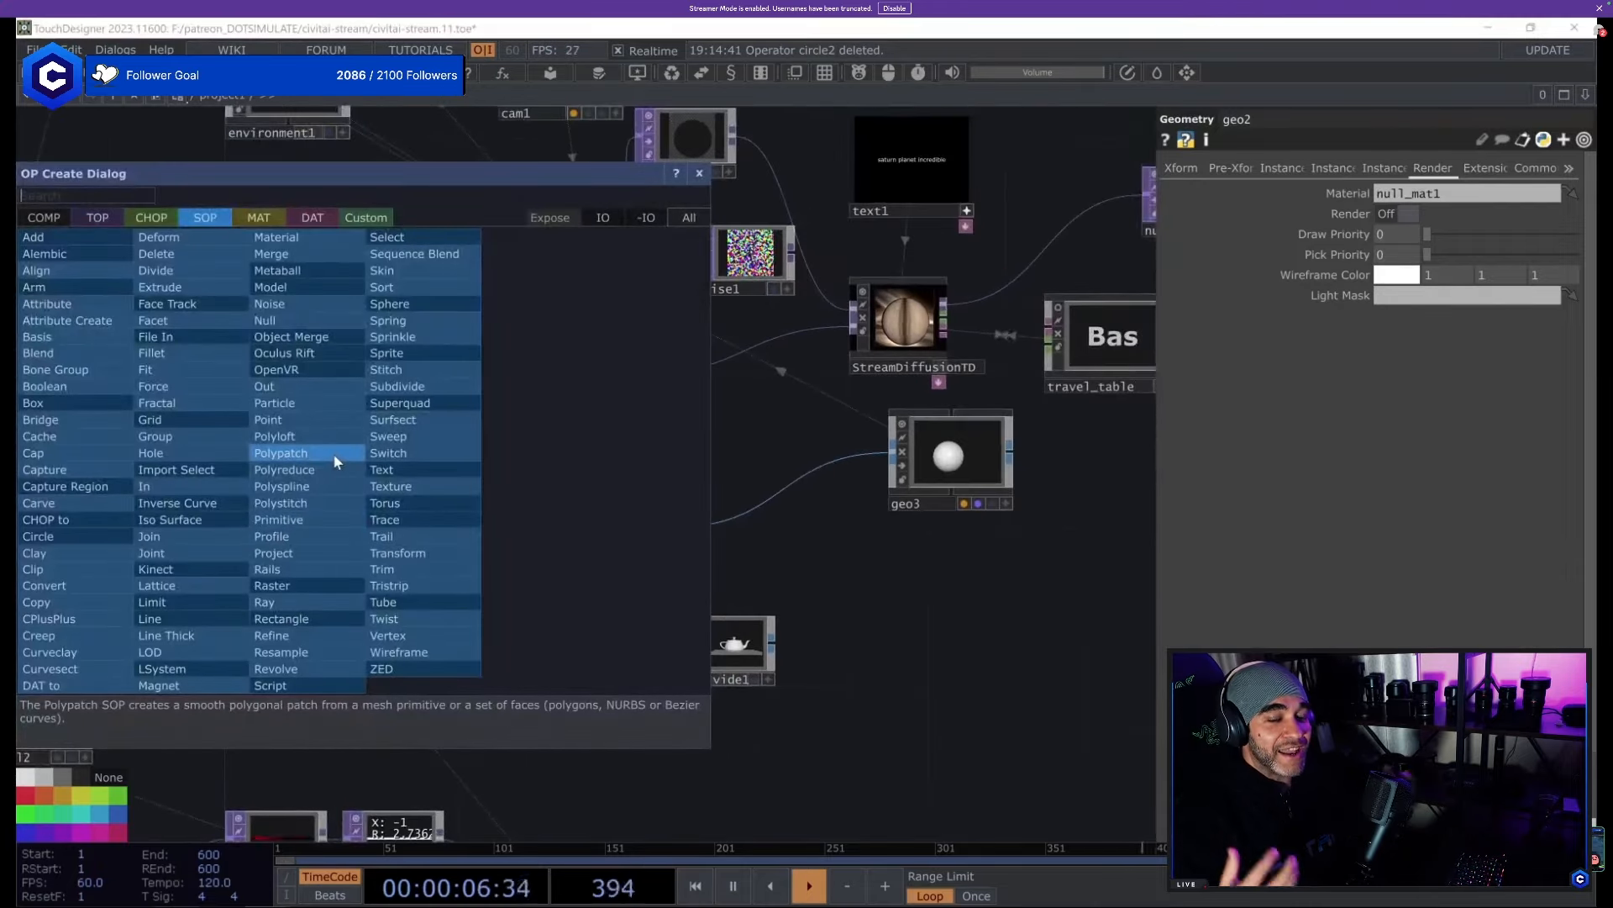
text(line)
key(Return)
click(332, 452)
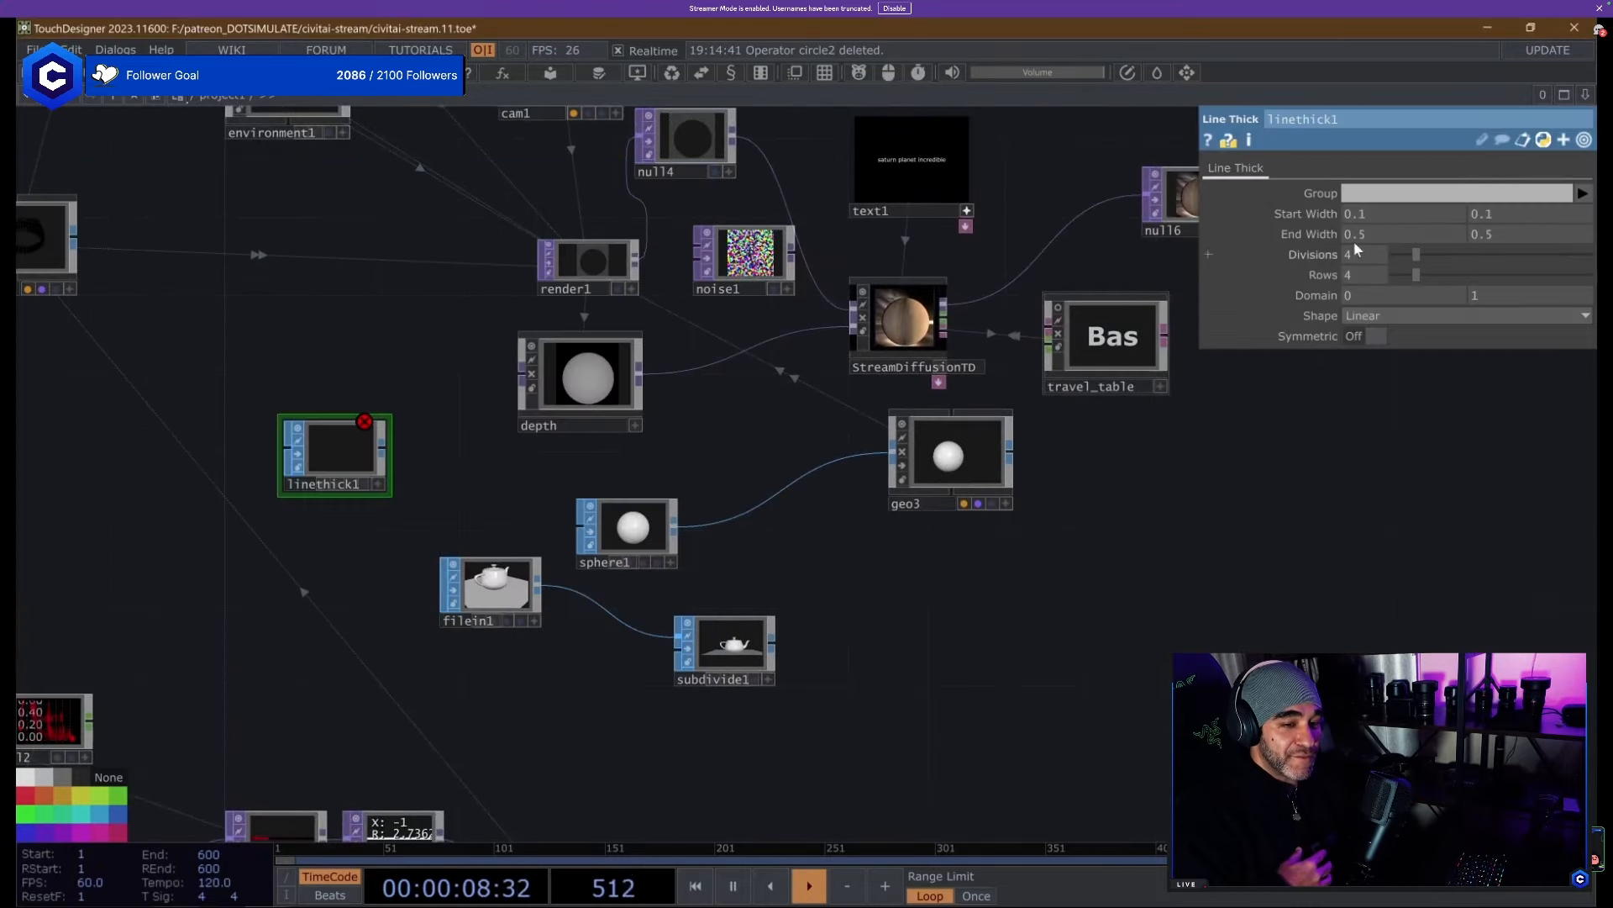
key(Delete)
Add a Line SOP in the empty area below geo1 and set the x value of its Point A to 0.5.
key(Tab)
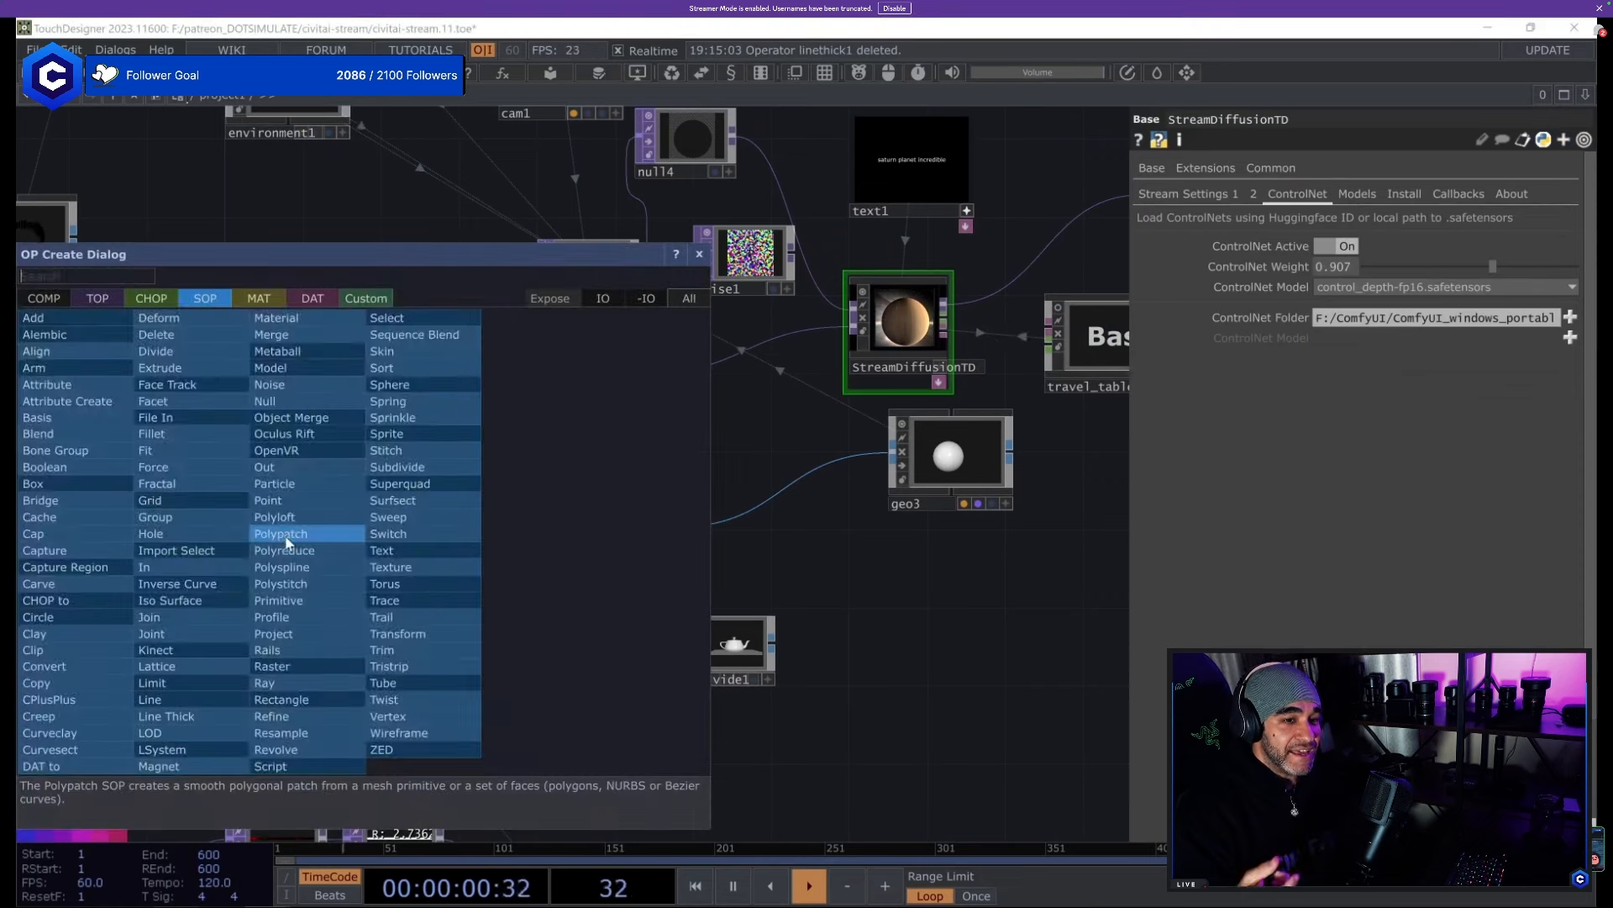
text(line)
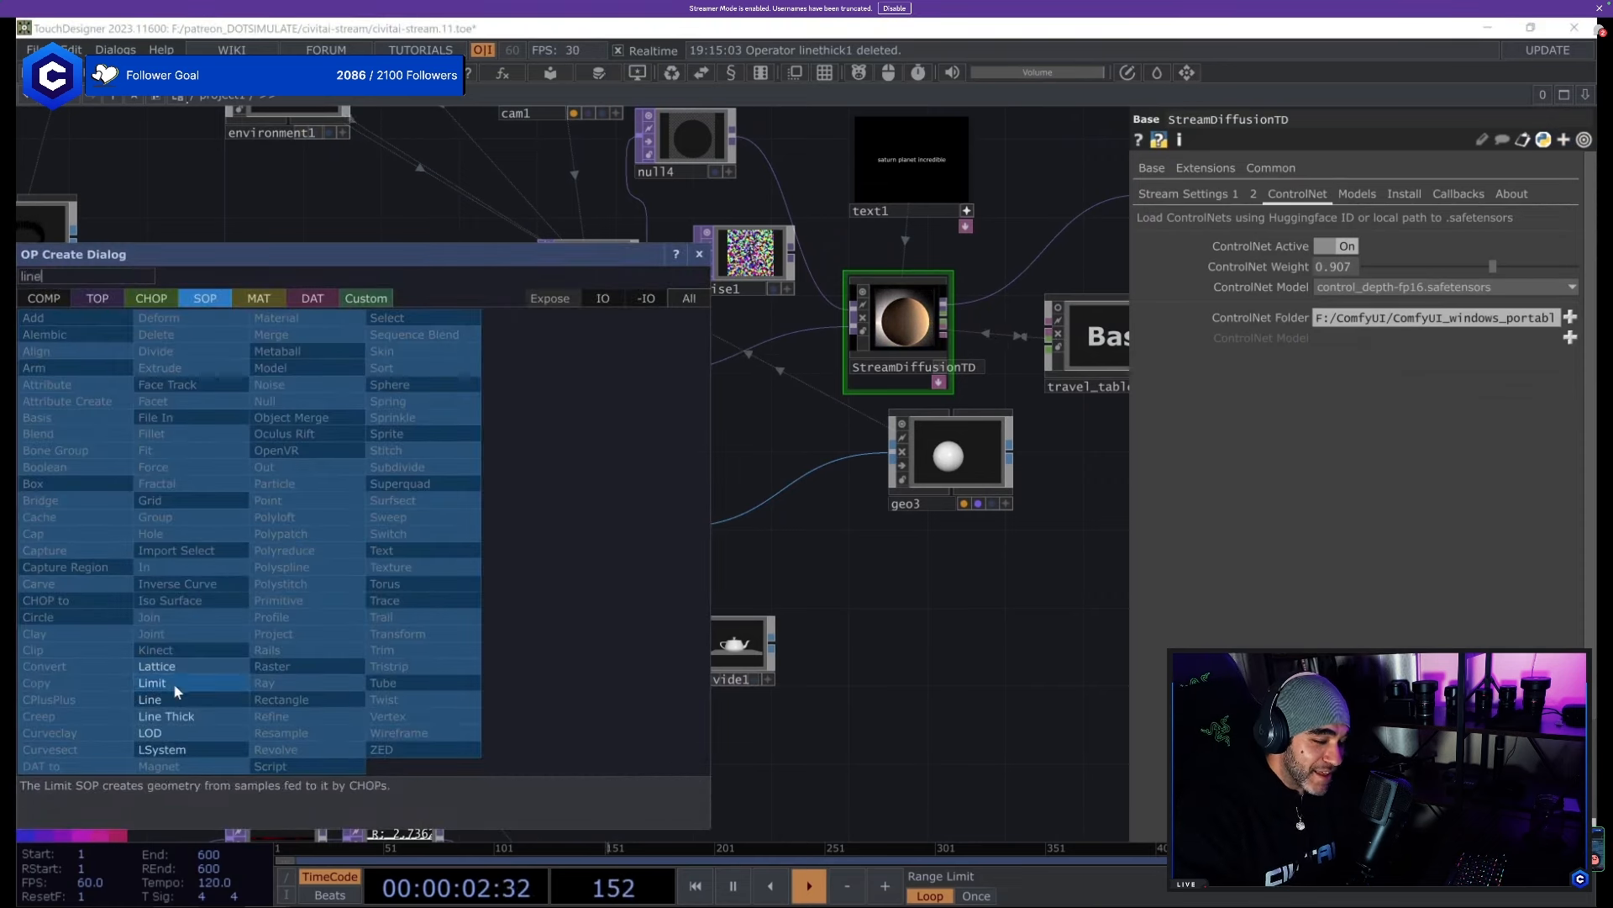
click(159, 699)
click(183, 413)
scroll(183, 412, up, 5)
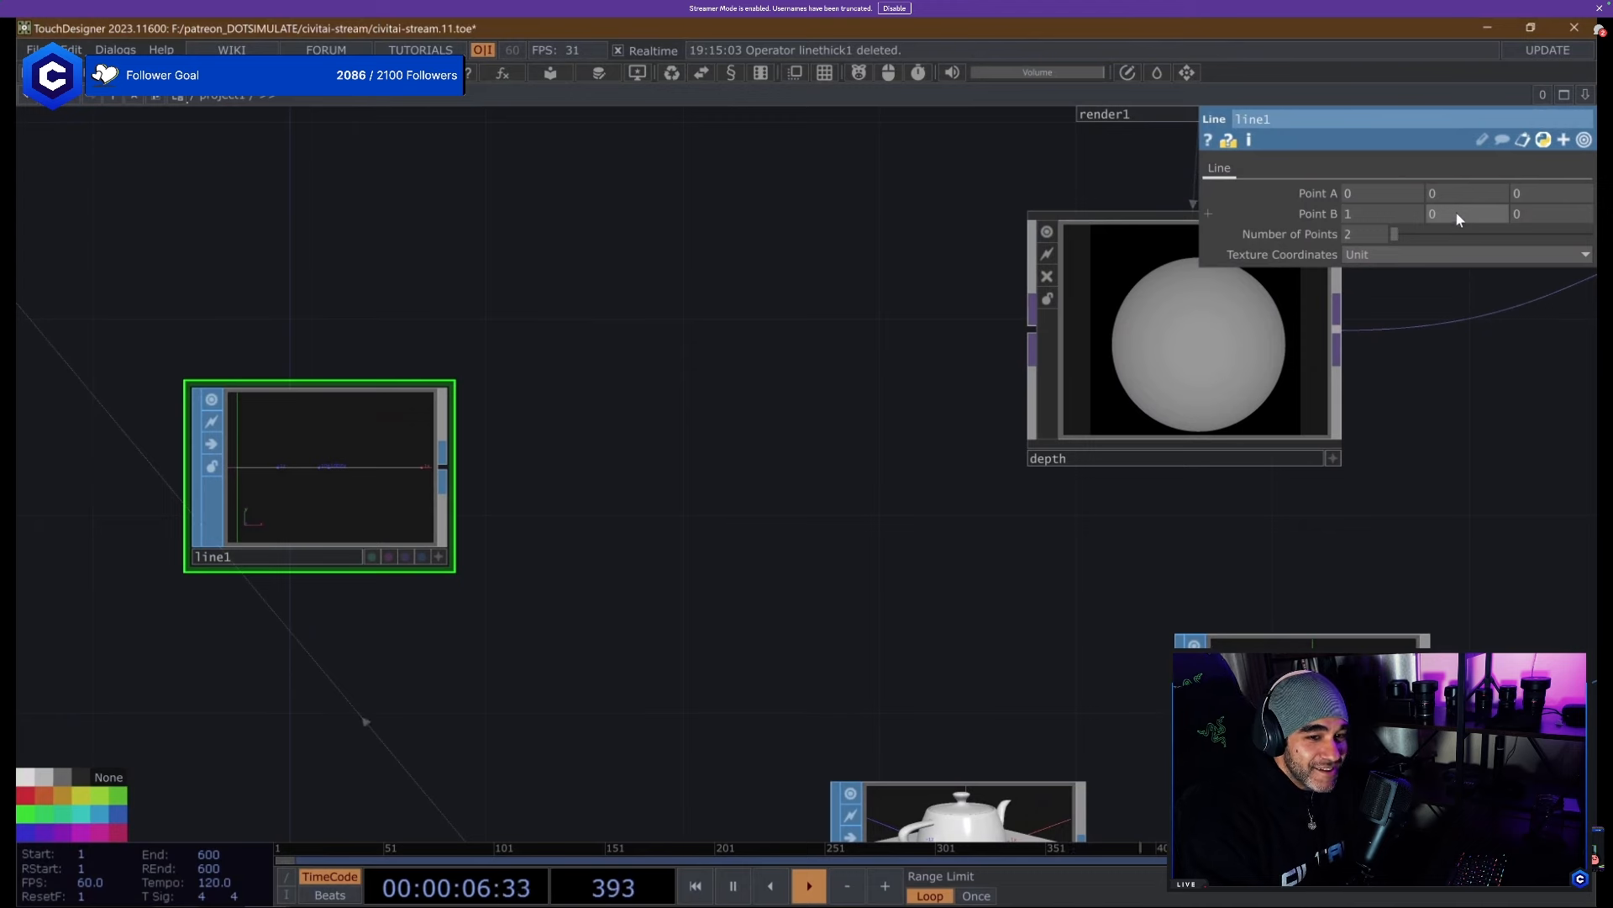
middle_drag(1370, 200, 1375, 203)
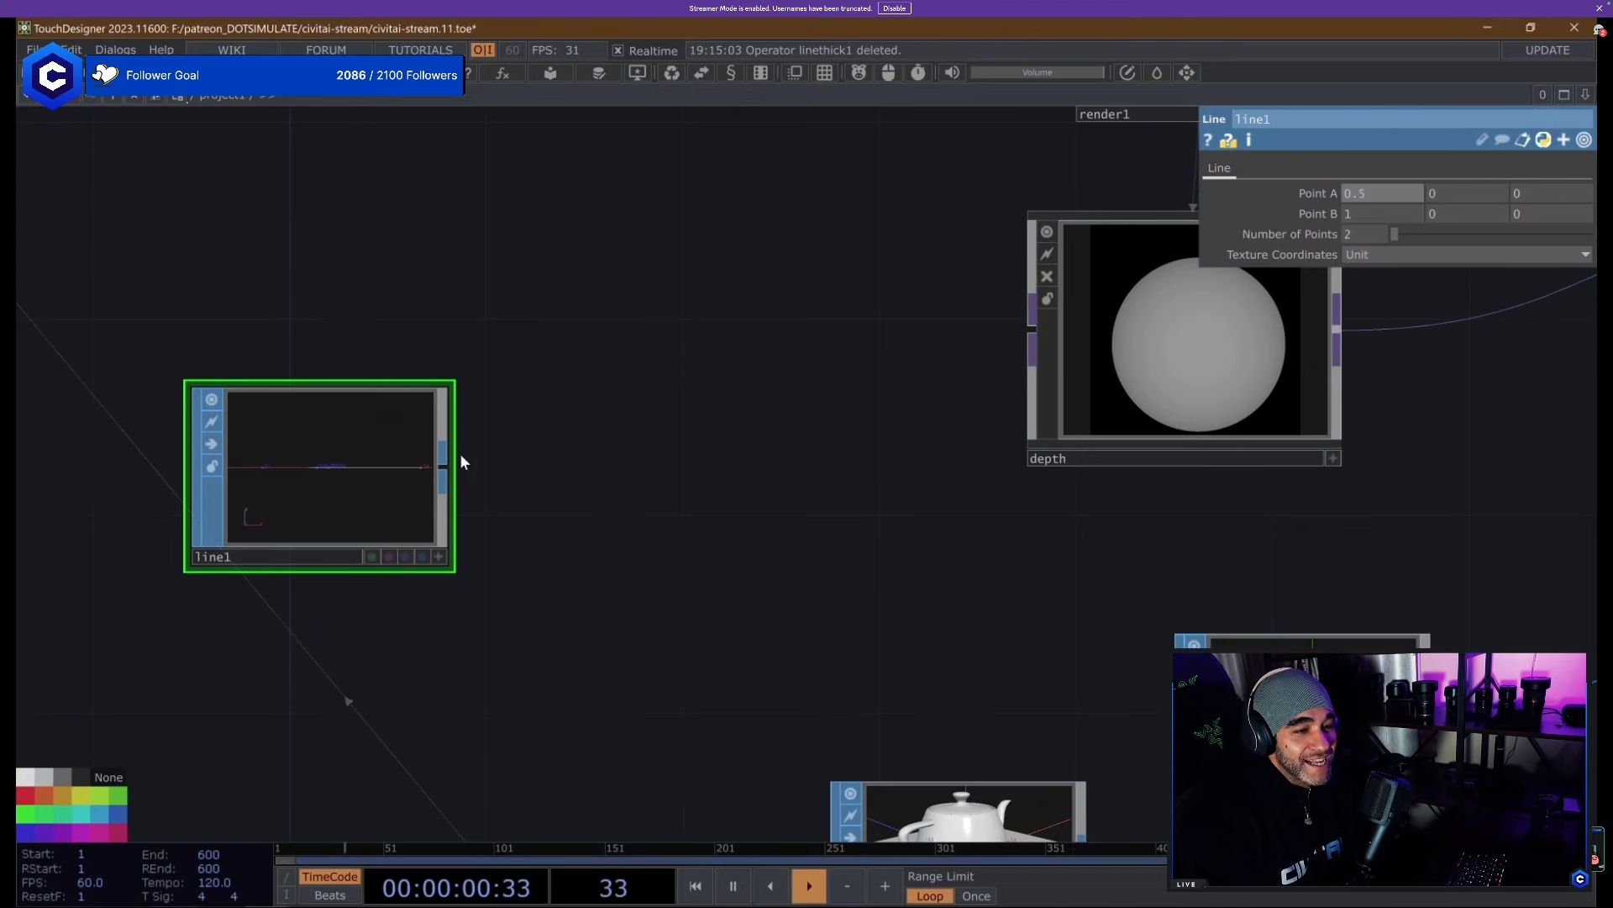
Add a Revolve SOP fed by line1 and set its divisions to 50.
drag(461, 461, 630, 590)
text(revolk)
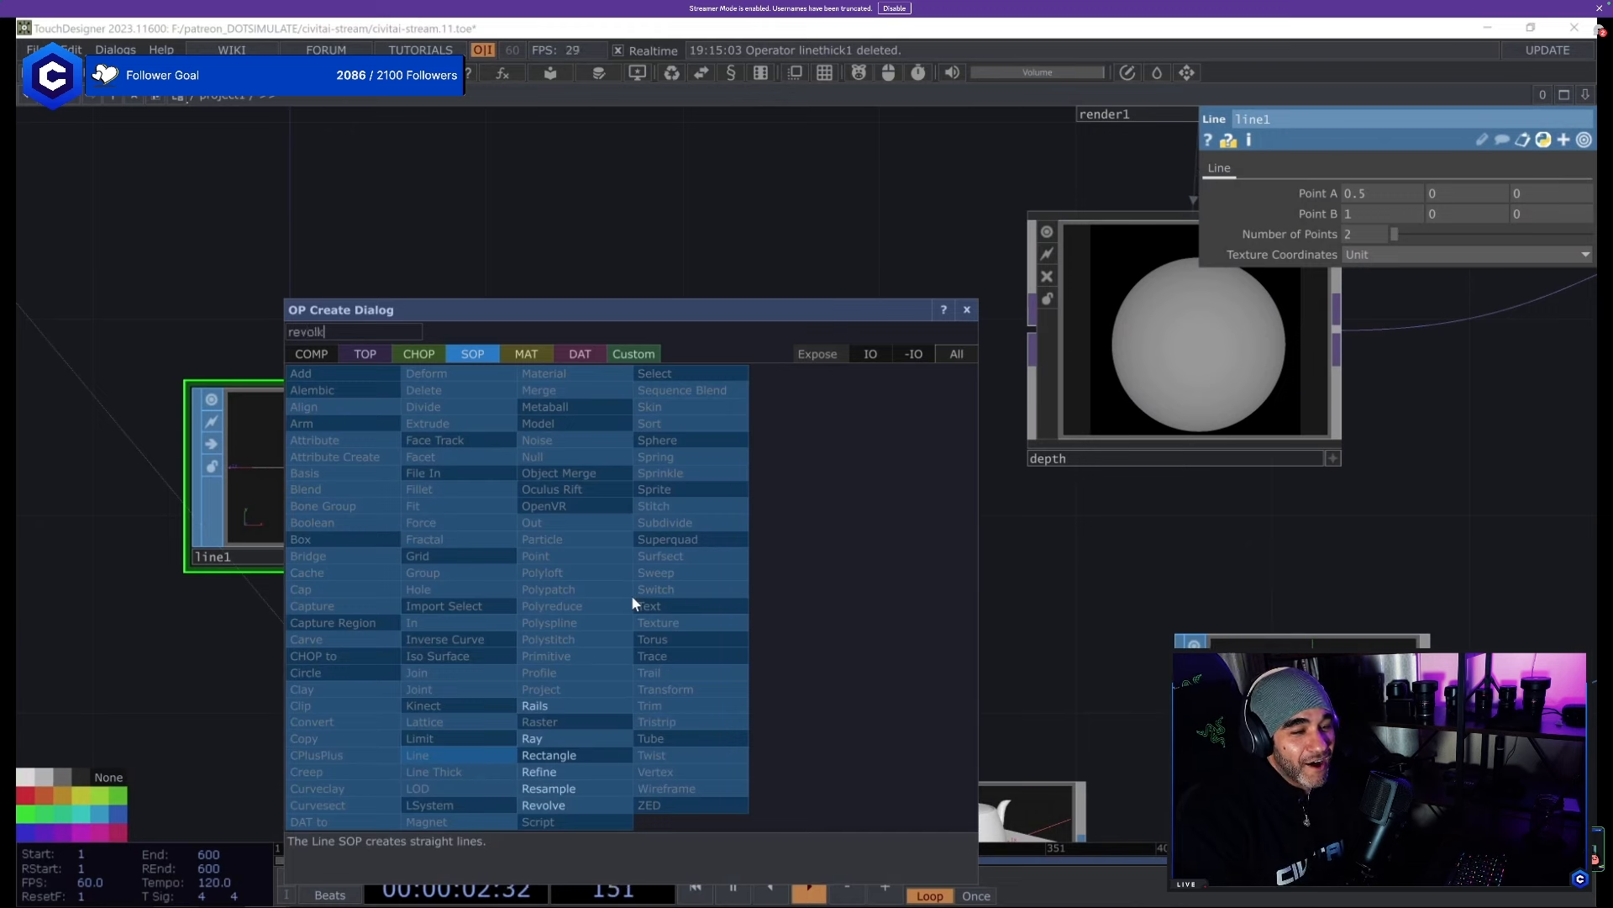
key(Return)
key(a)
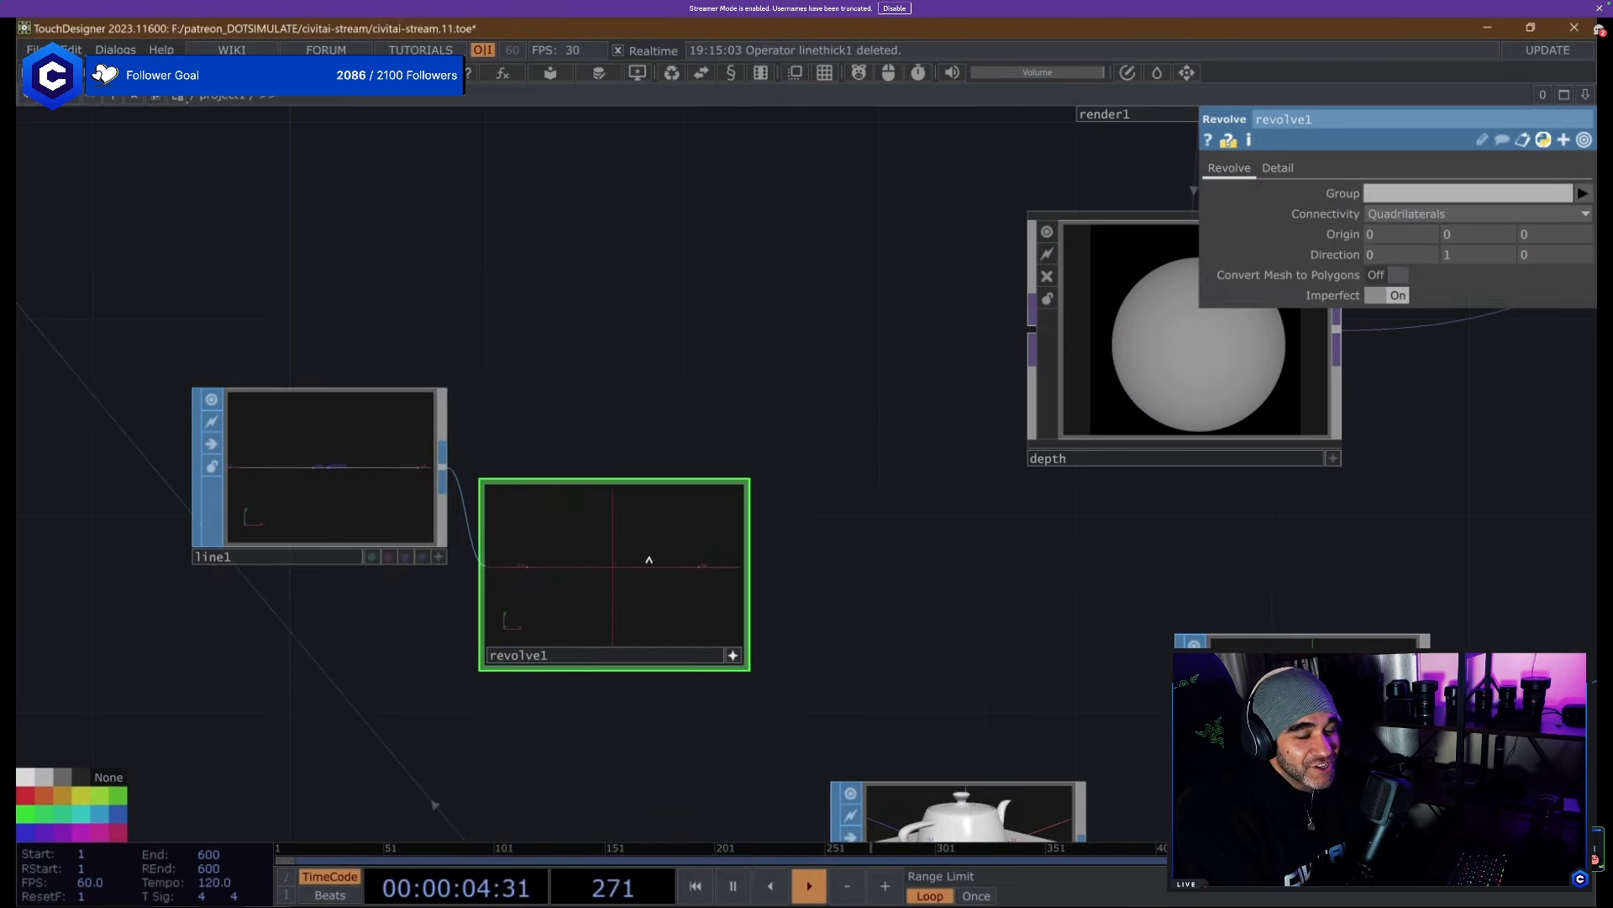
mouse_move(648, 558)
mouse_down()
mouse_move(641, 596)
mouse_move(647, 575)
mouse_up()
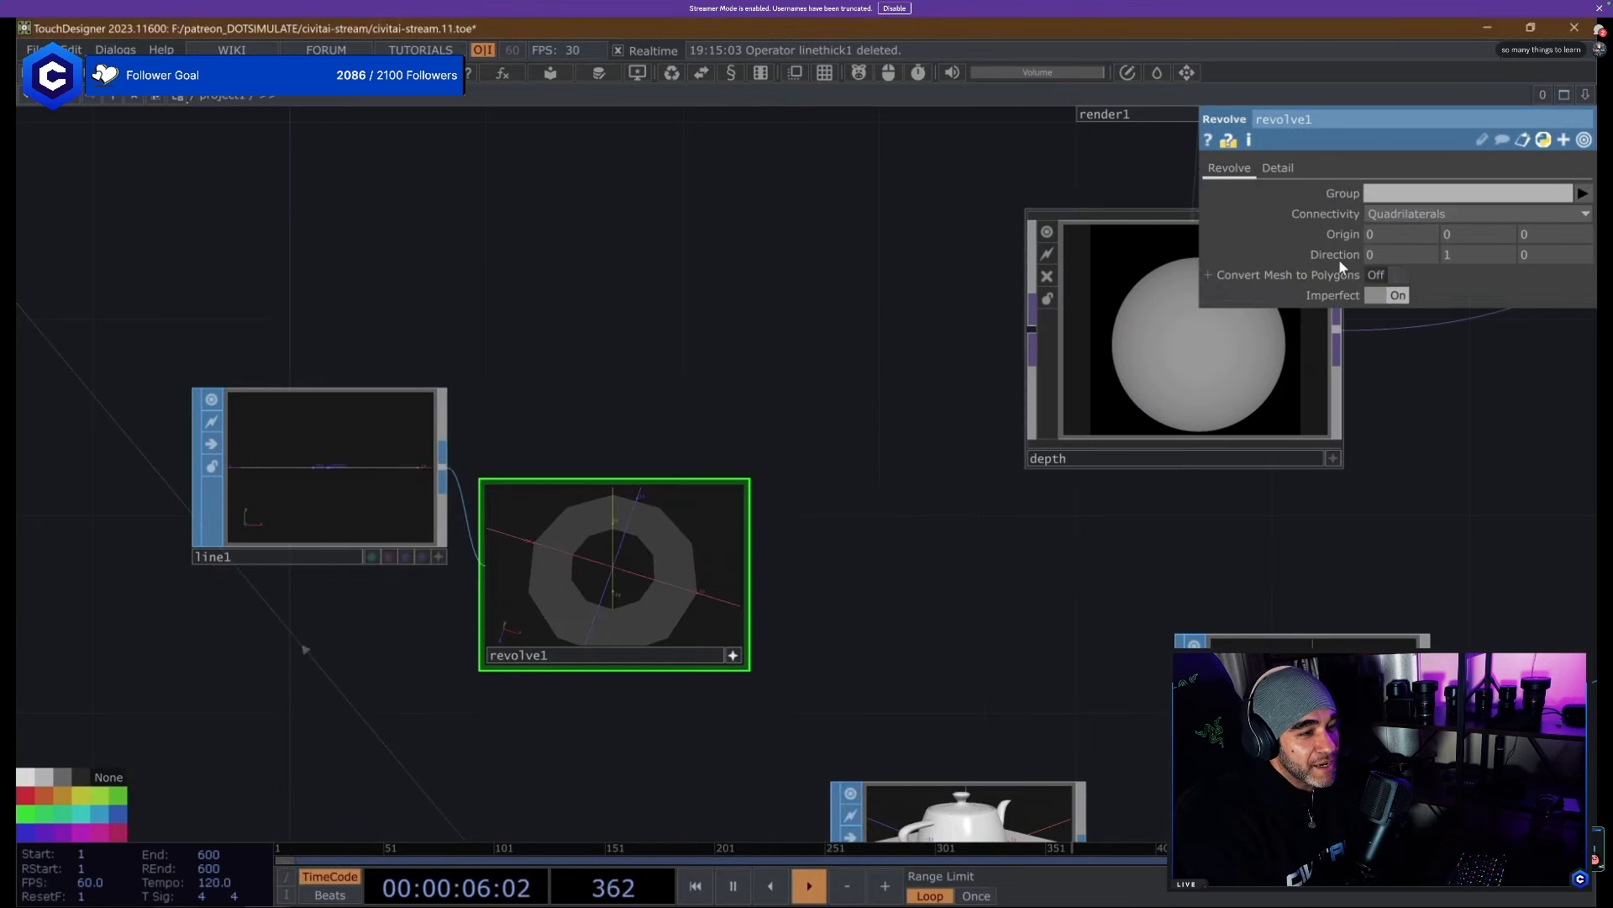
click(1278, 168)
drag(1504, 235, 1588, 234)
Add a Merge SOP fed by revolve1 and wire sphere1 in as its second input.
scroll(580, 346, down, 5)
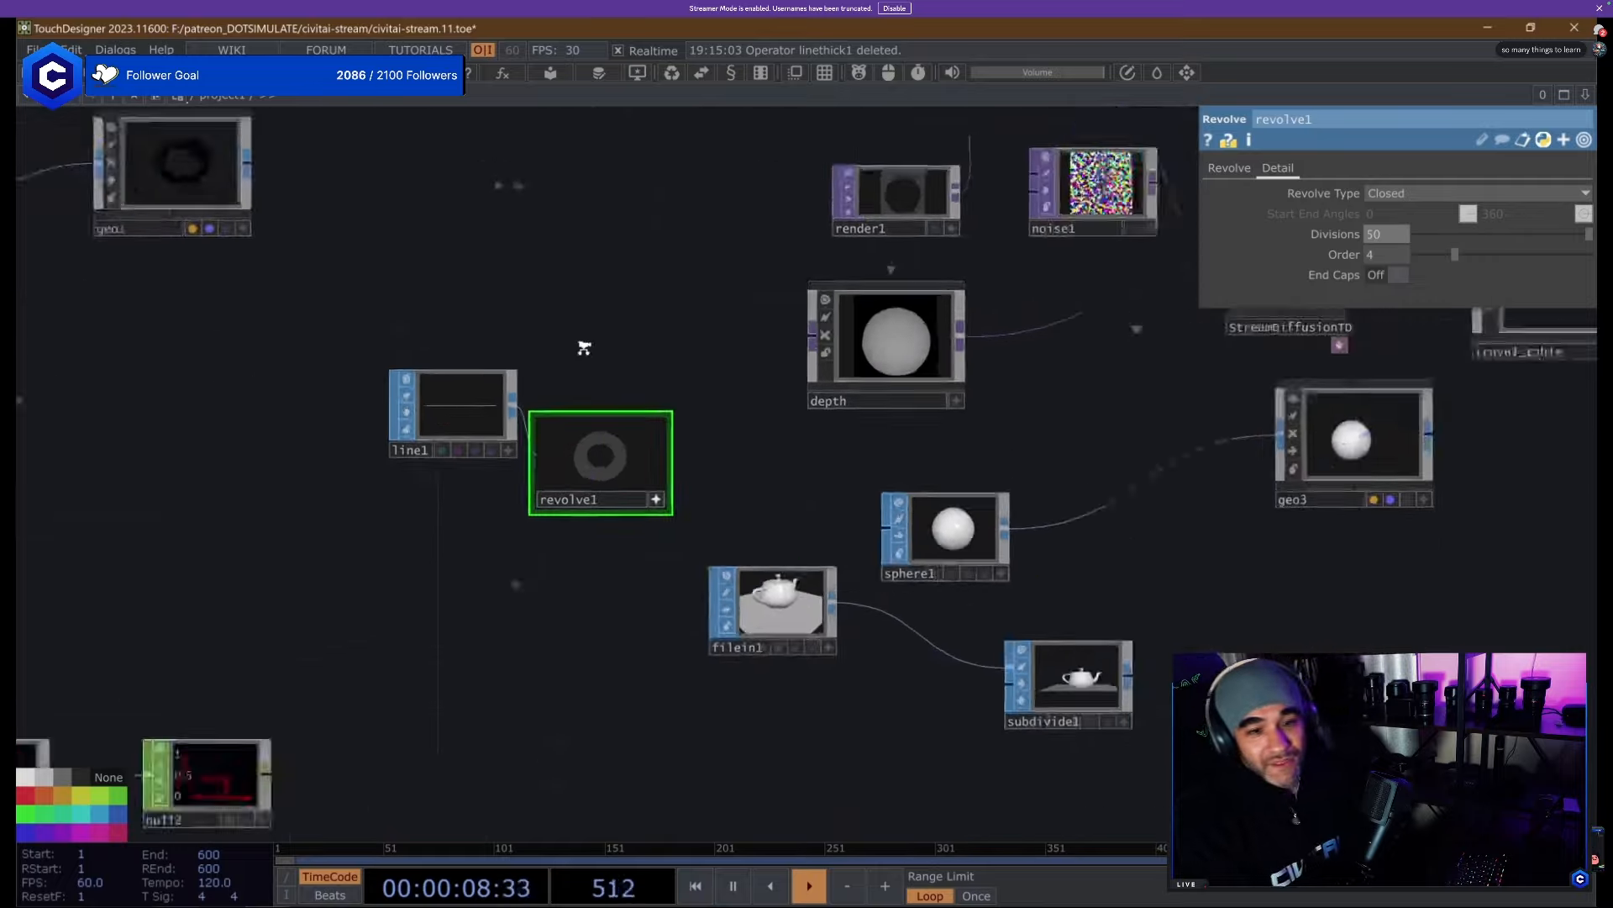
click(650, 420)
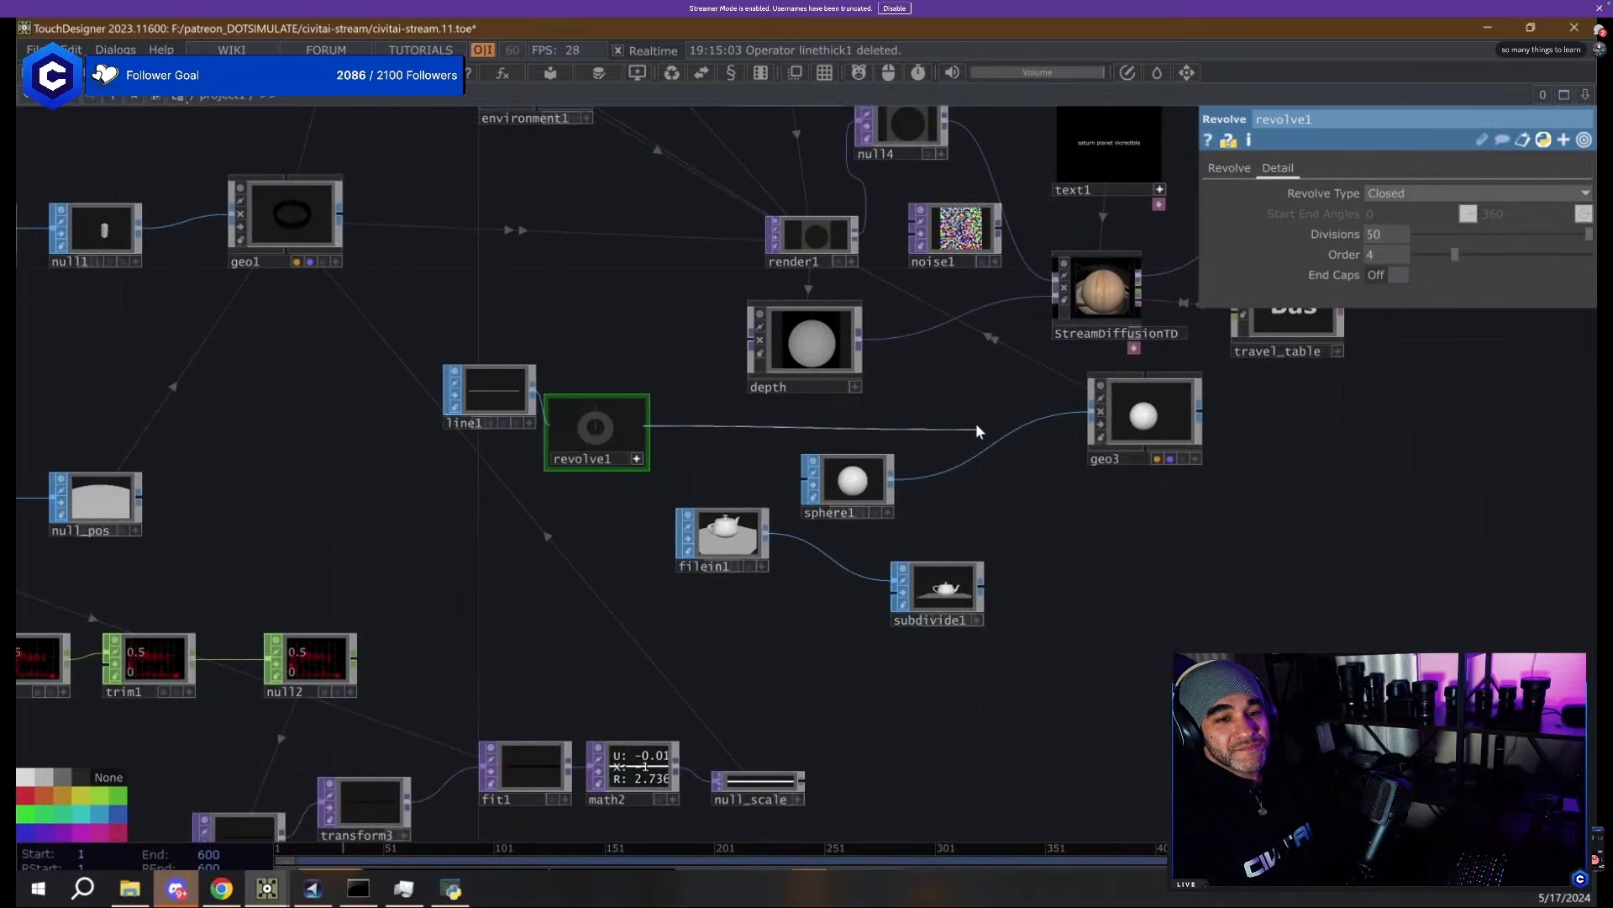
click(966, 420)
text(merge)
key(Return)
click(964, 420)
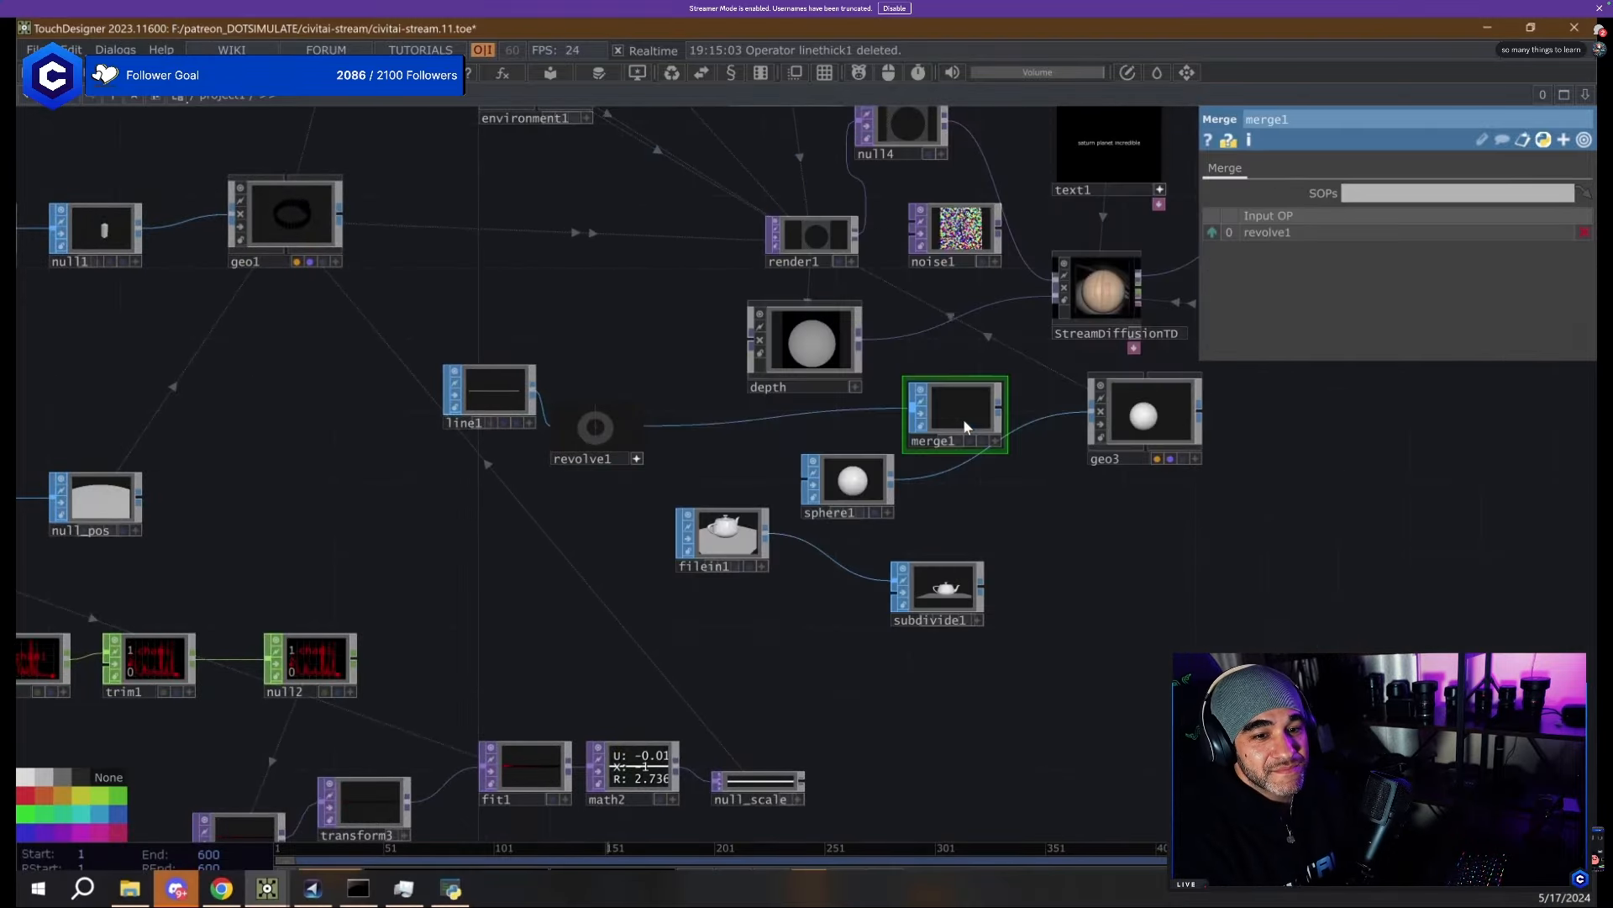
scroll(888, 455, up, 5)
drag(956, 410, 948, 323)
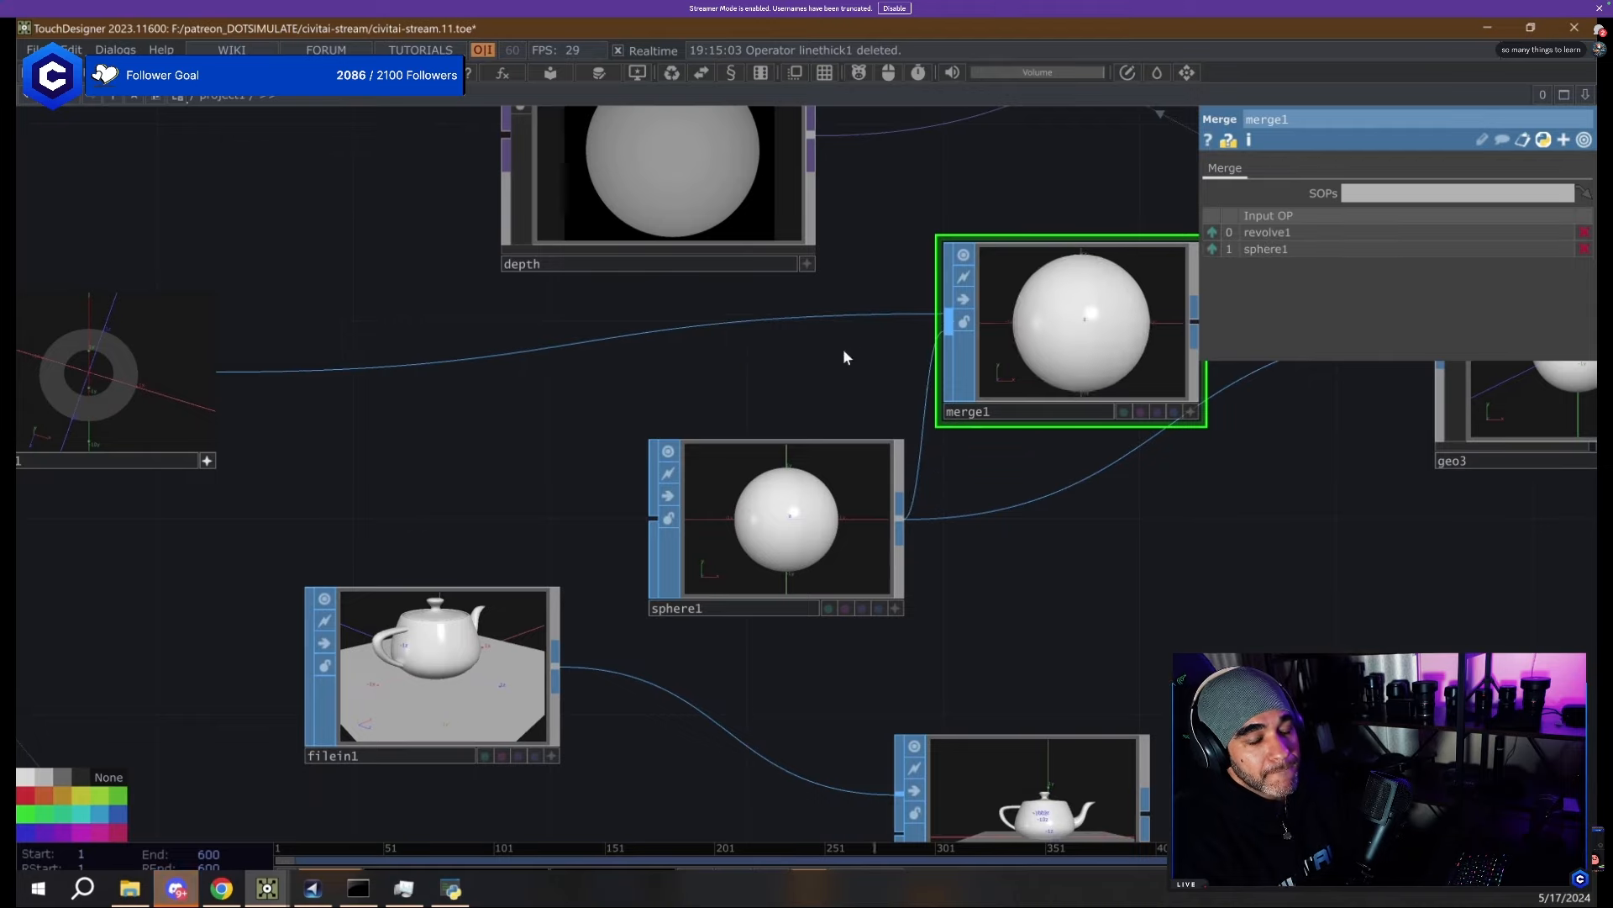
Set the x value of line1's Point B to 2.6 to widen the ring.
drag(843, 366, 714, 472)
drag(495, 473, 849, 502)
scroll(848, 501, down, 4)
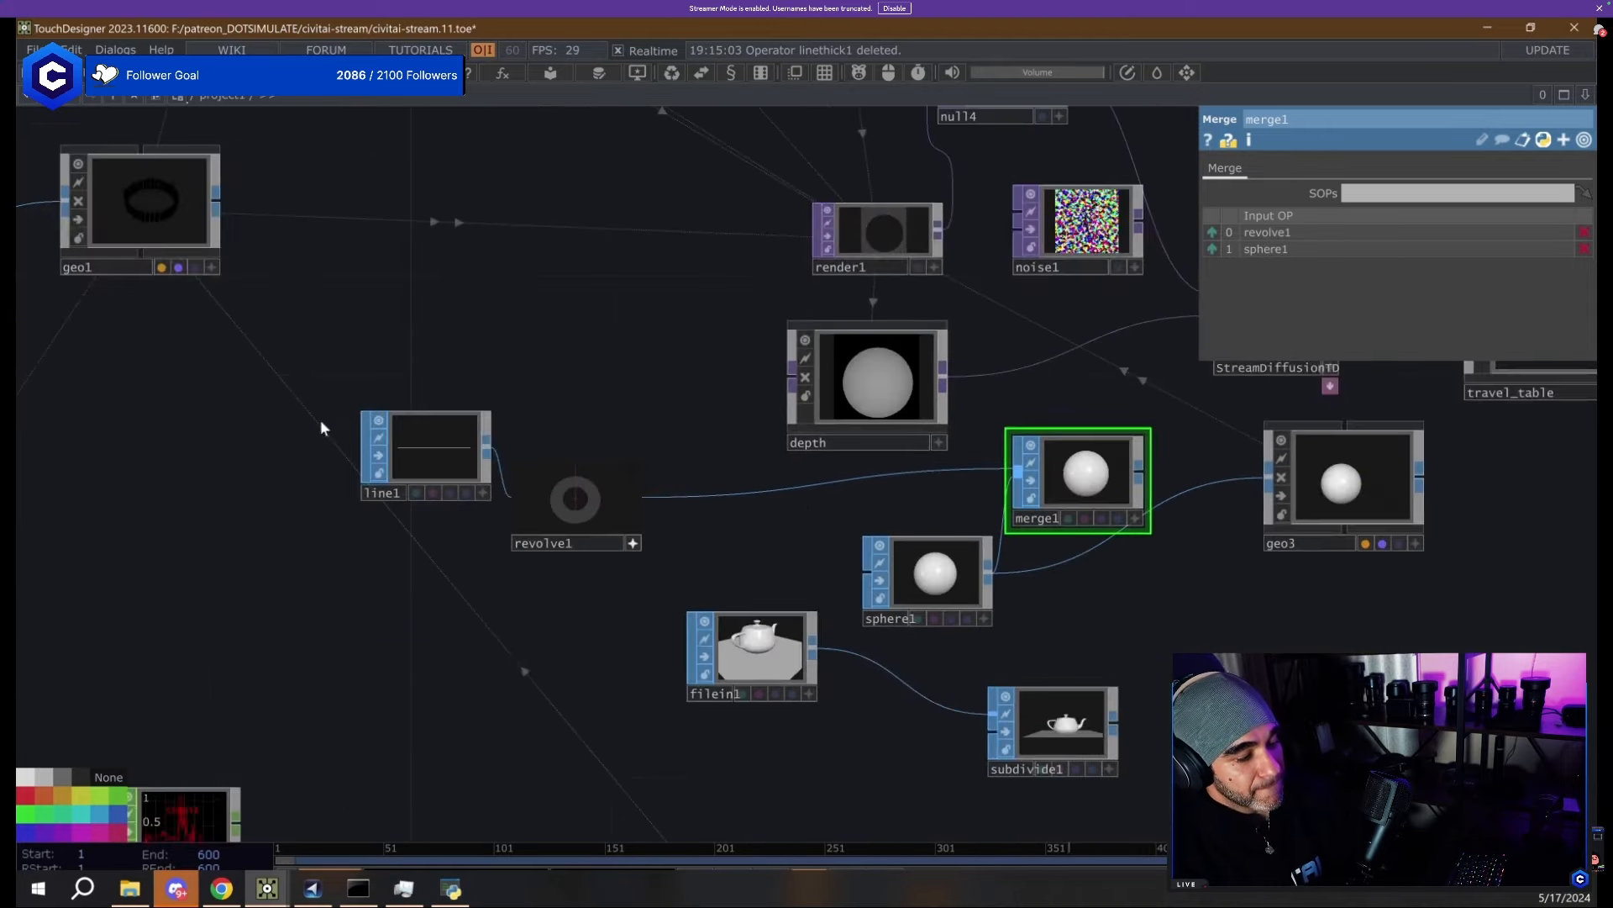
click(408, 445)
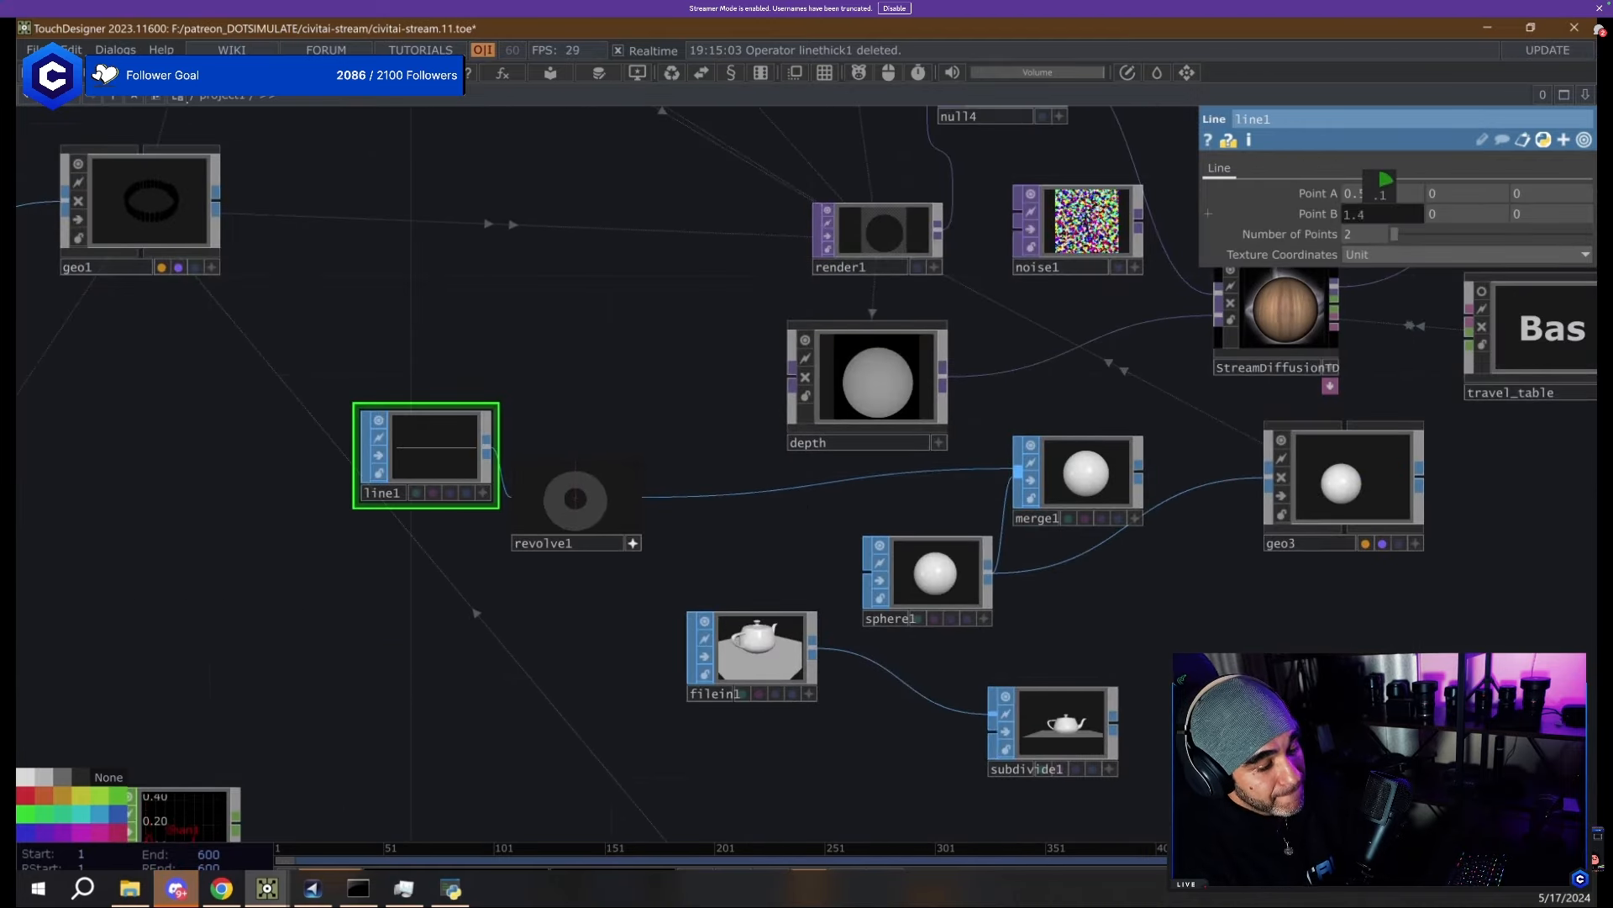
middle_drag(1380, 186, 1378, 187)
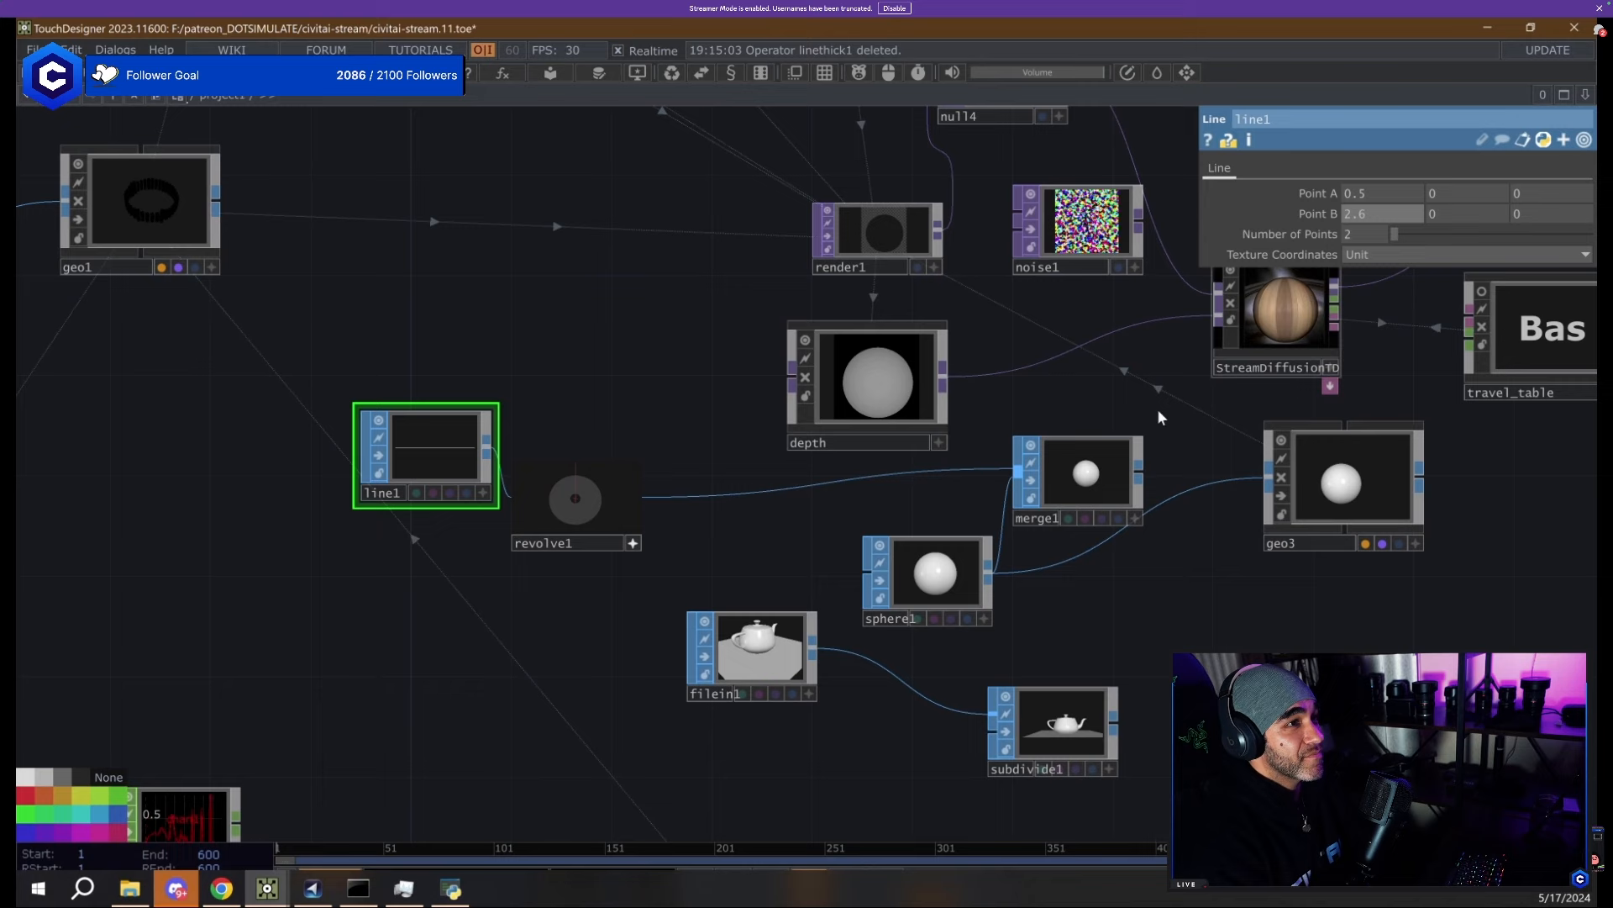
Wire merge1 into geo3 in place of sphere1 and inspect the StreamDiffusionTD output.
click(1128, 485)
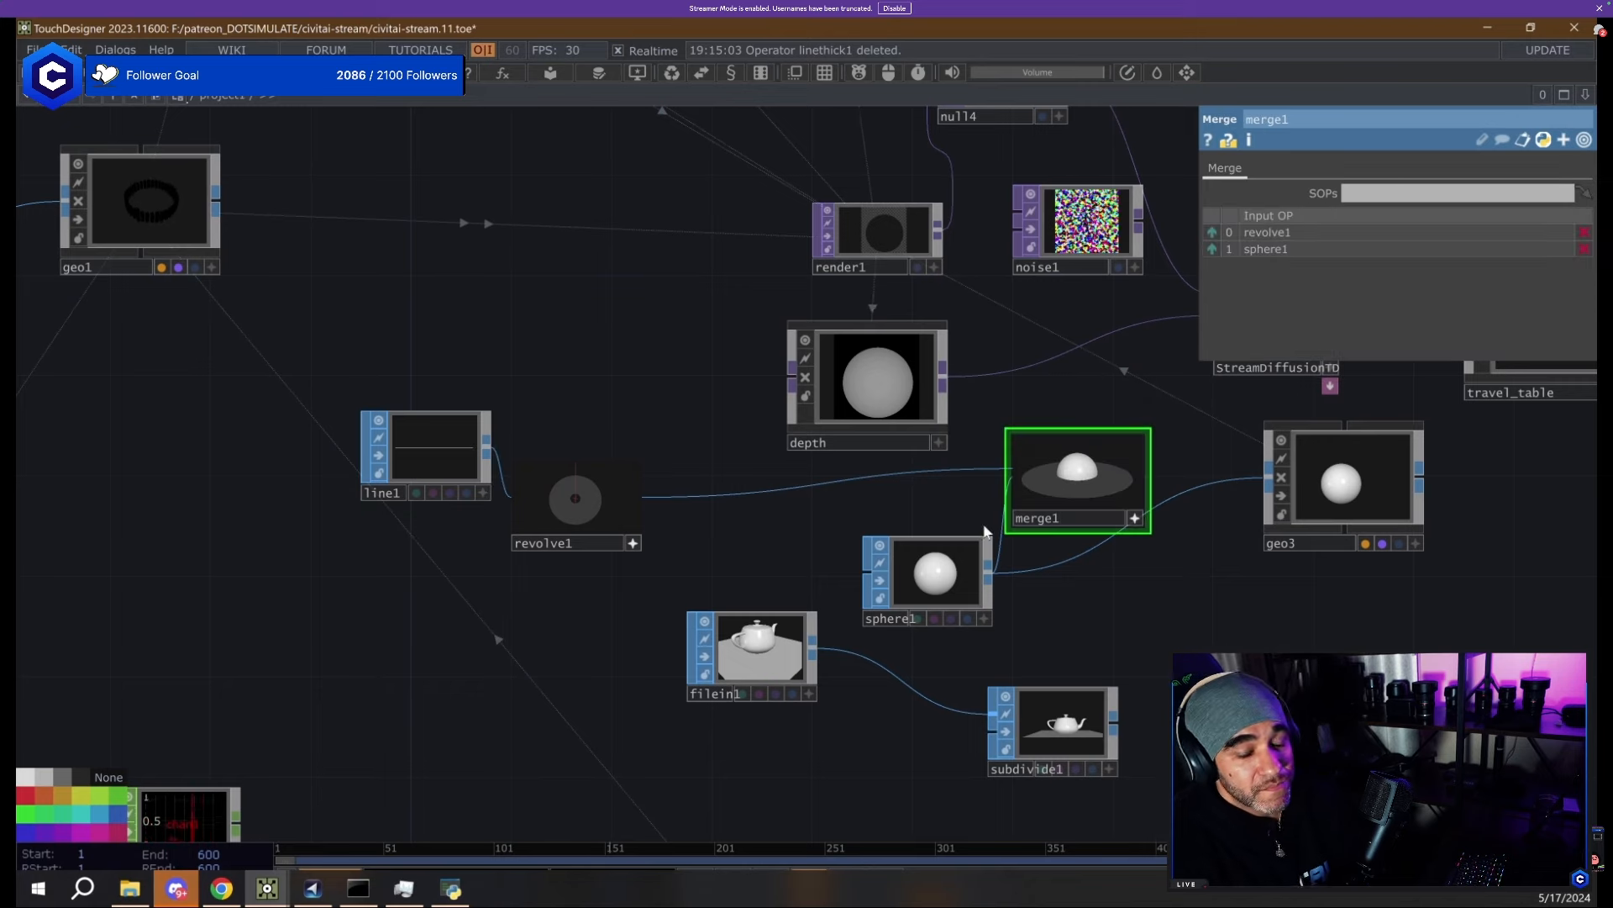
drag(1273, 494, 1270, 487)
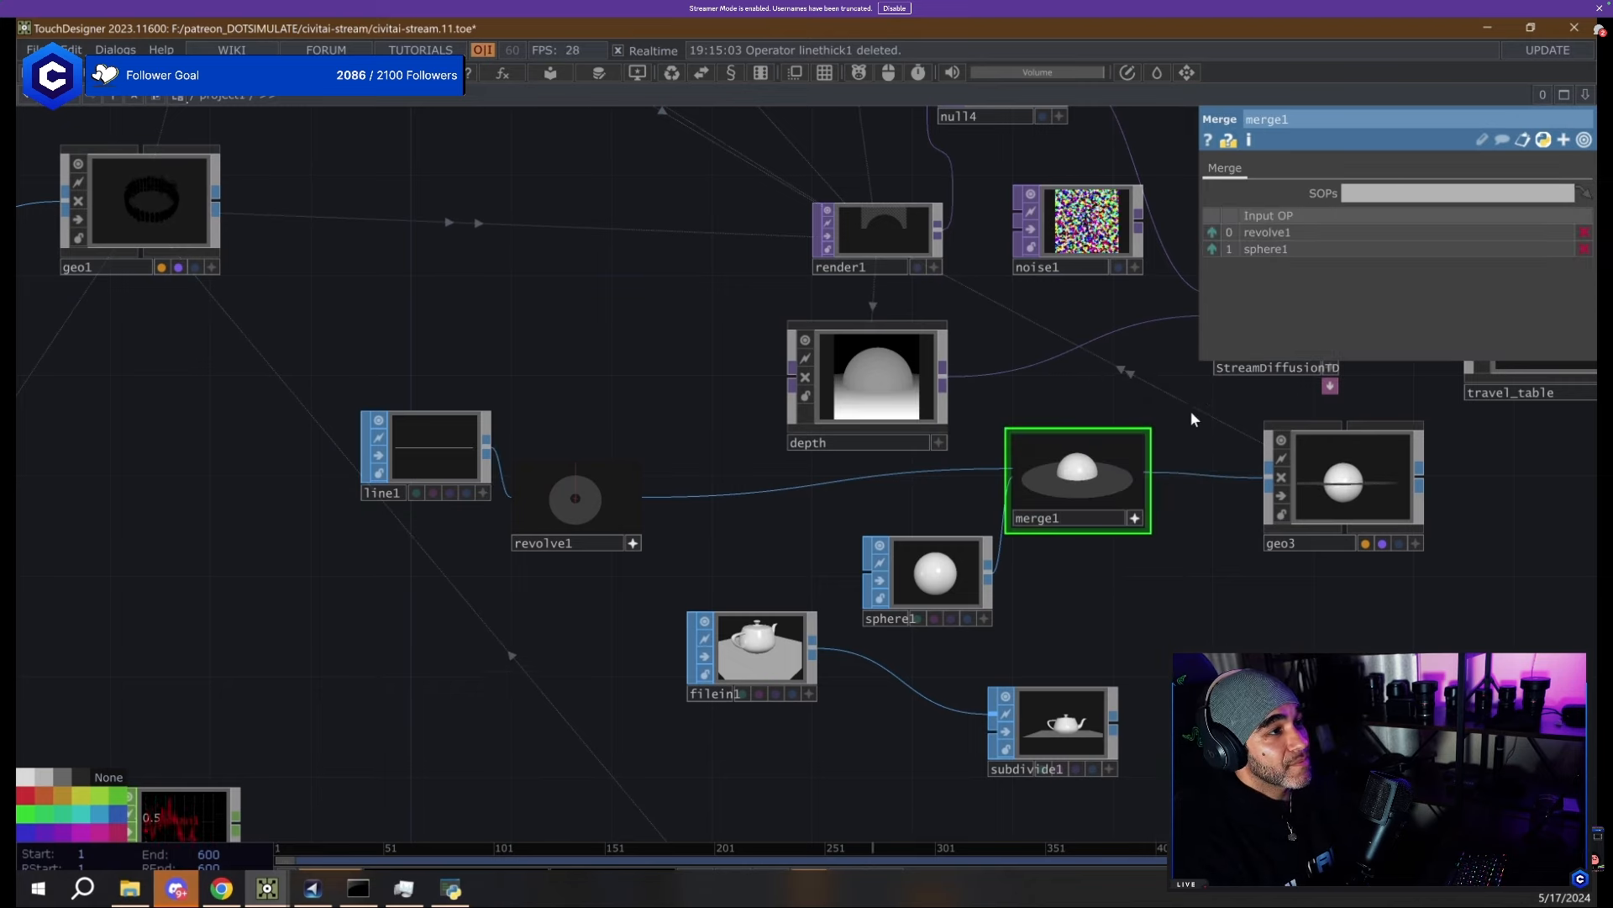
drag(1192, 417, 792, 512)
scroll(899, 416, up, 5)
scroll(993, 437, up, 4)
scroll(1012, 436, down, 8)
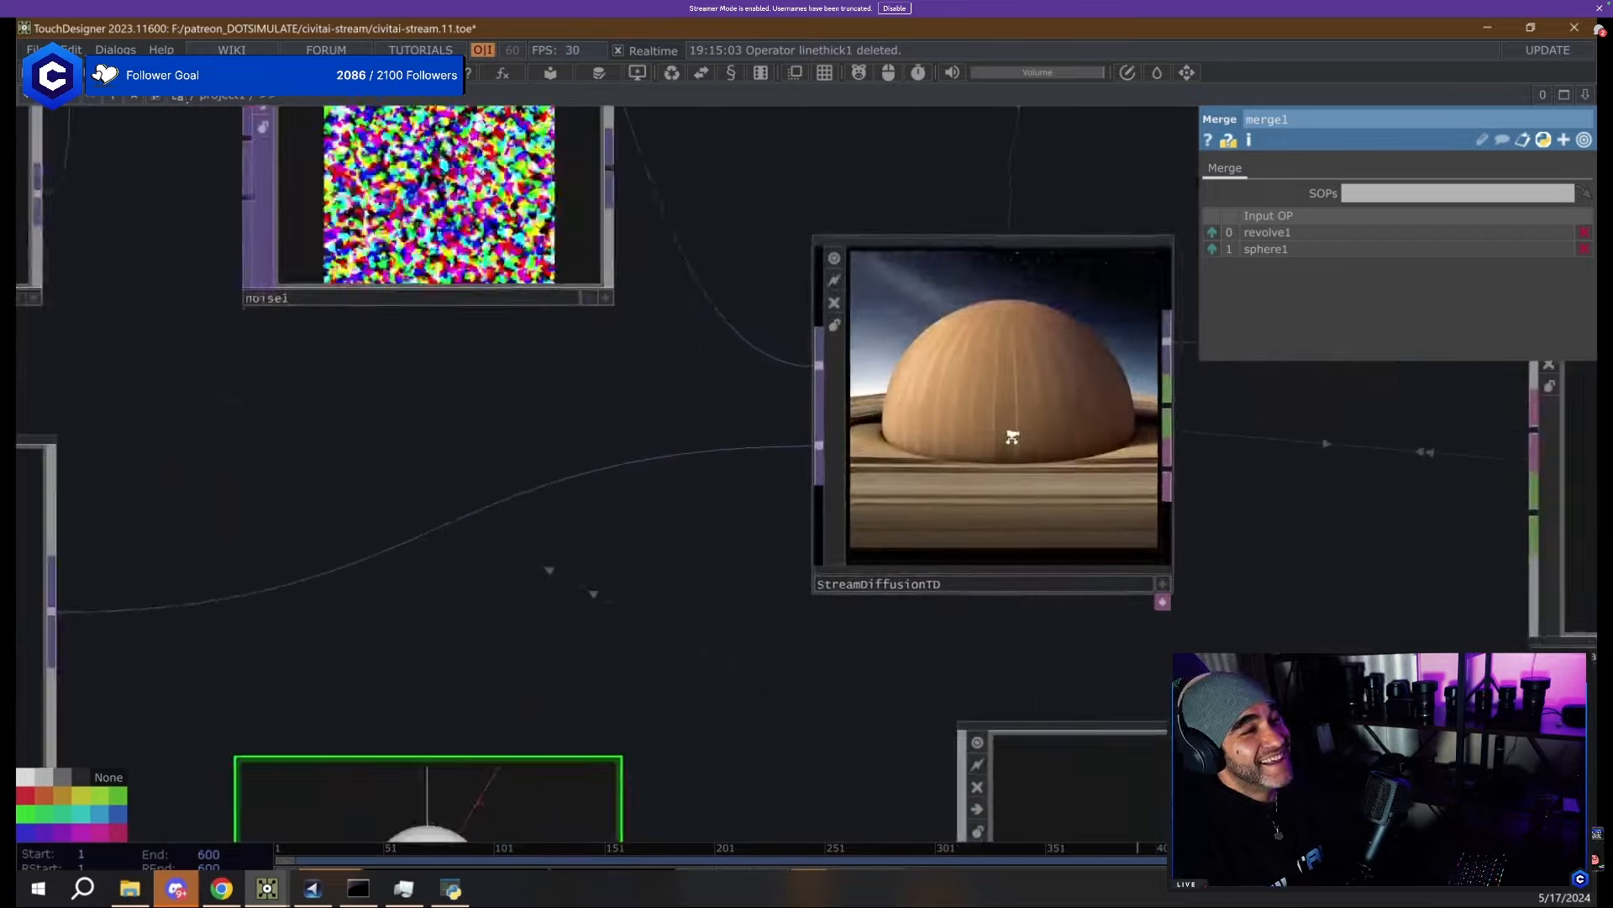
Raise the x value of line1's Point A to above 1 and lower Point B's x value to narrow the ring.
drag(555, 562, 1133, 511)
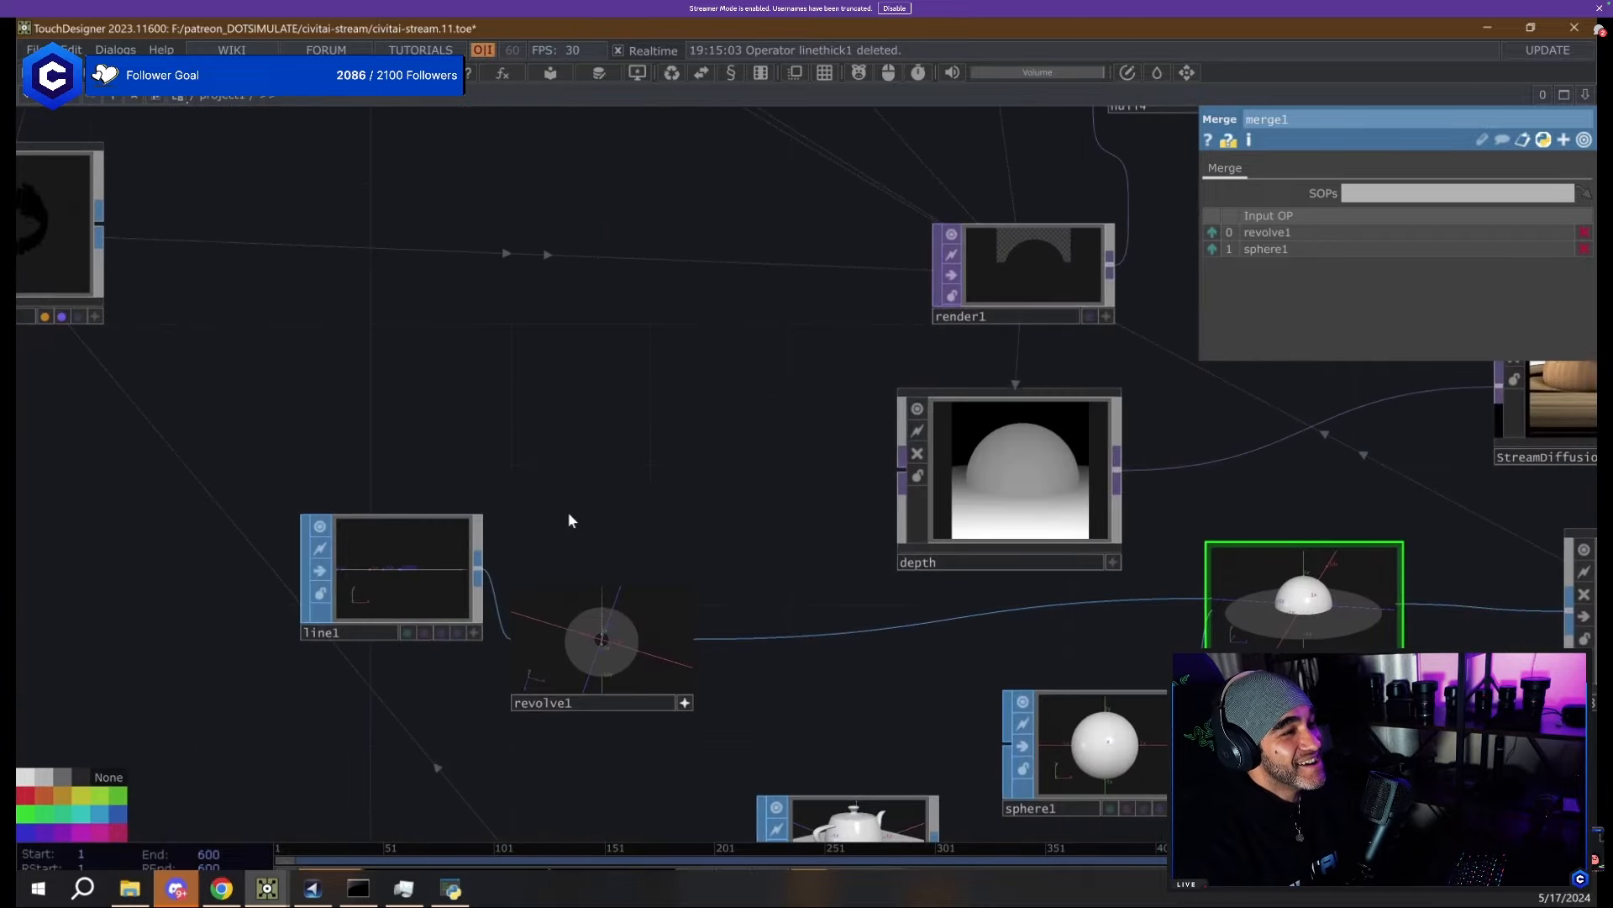
click(616, 687)
click(399, 556)
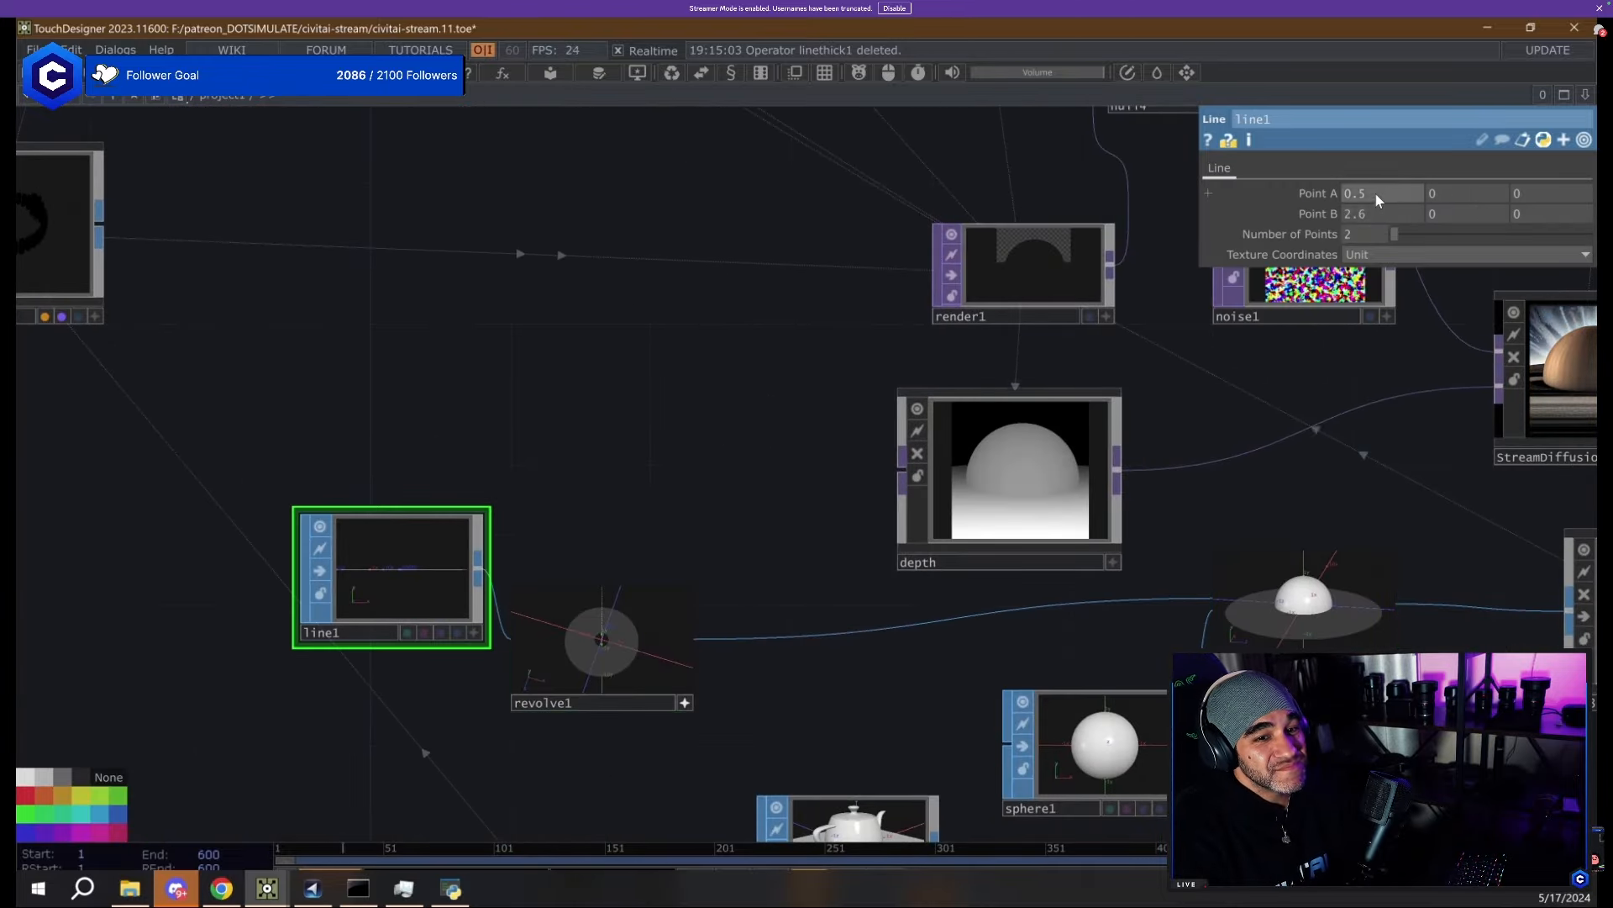
middle_drag(1378, 199, 1375, 166)
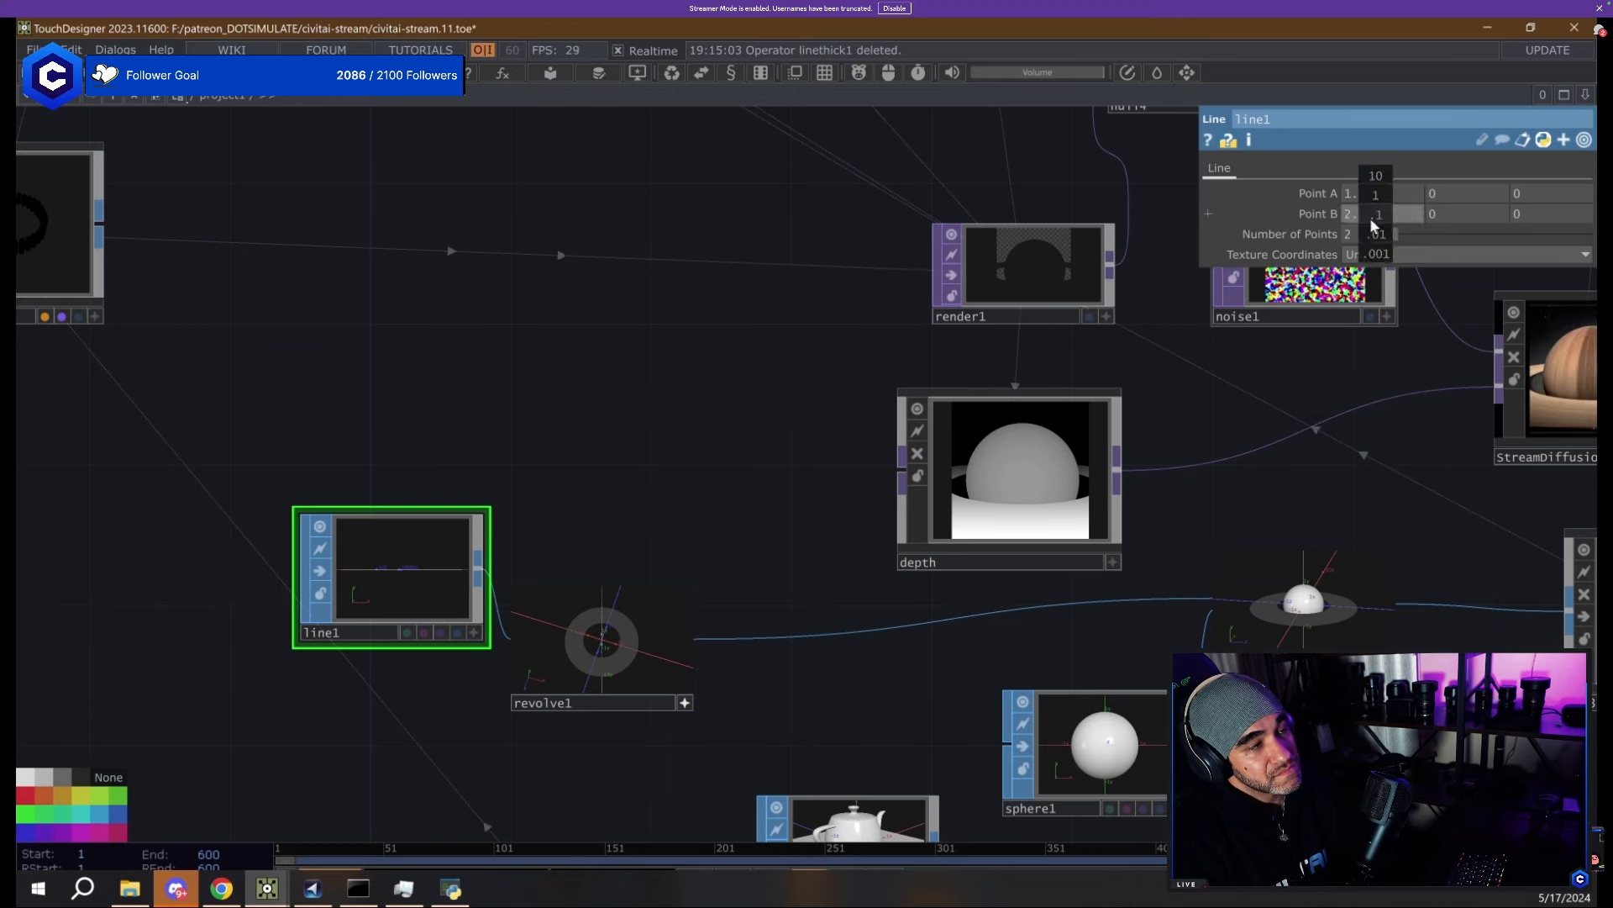
middle_drag(1371, 220, 1361, 220)
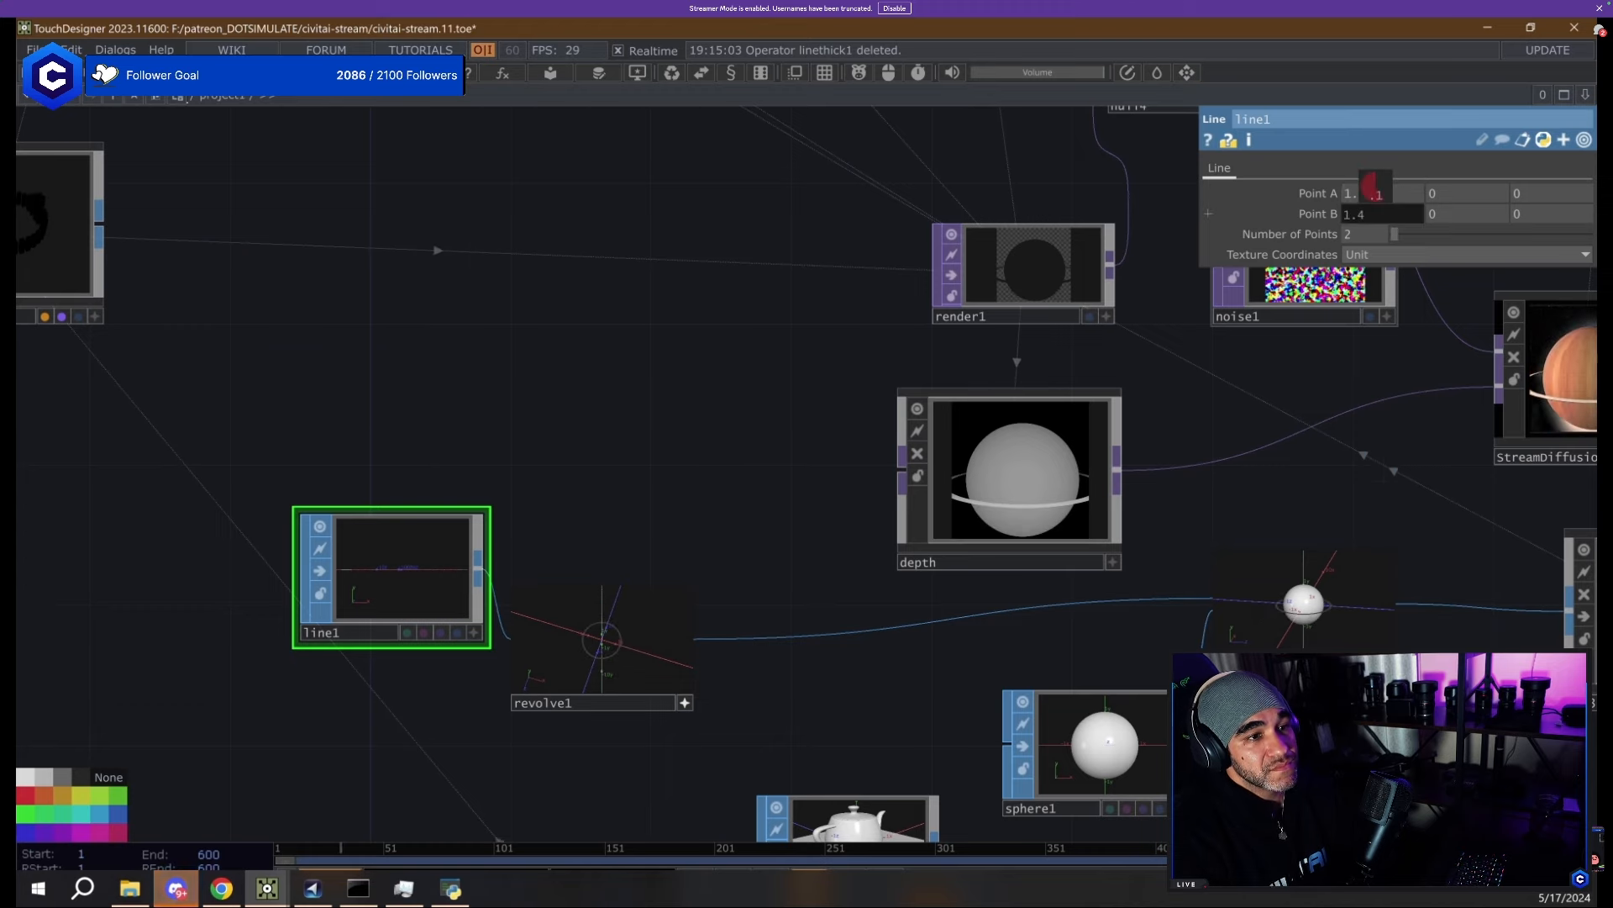
Reframe the cam1 view so the whole sphere and its ring fit in the render.
drag(833, 412, 288, 409)
scroll(889, 451, down, 5)
drag(733, 371, 850, 482)
scroll(847, 479, down, 2)
scroll(817, 421, up, 4)
click(916, 452)
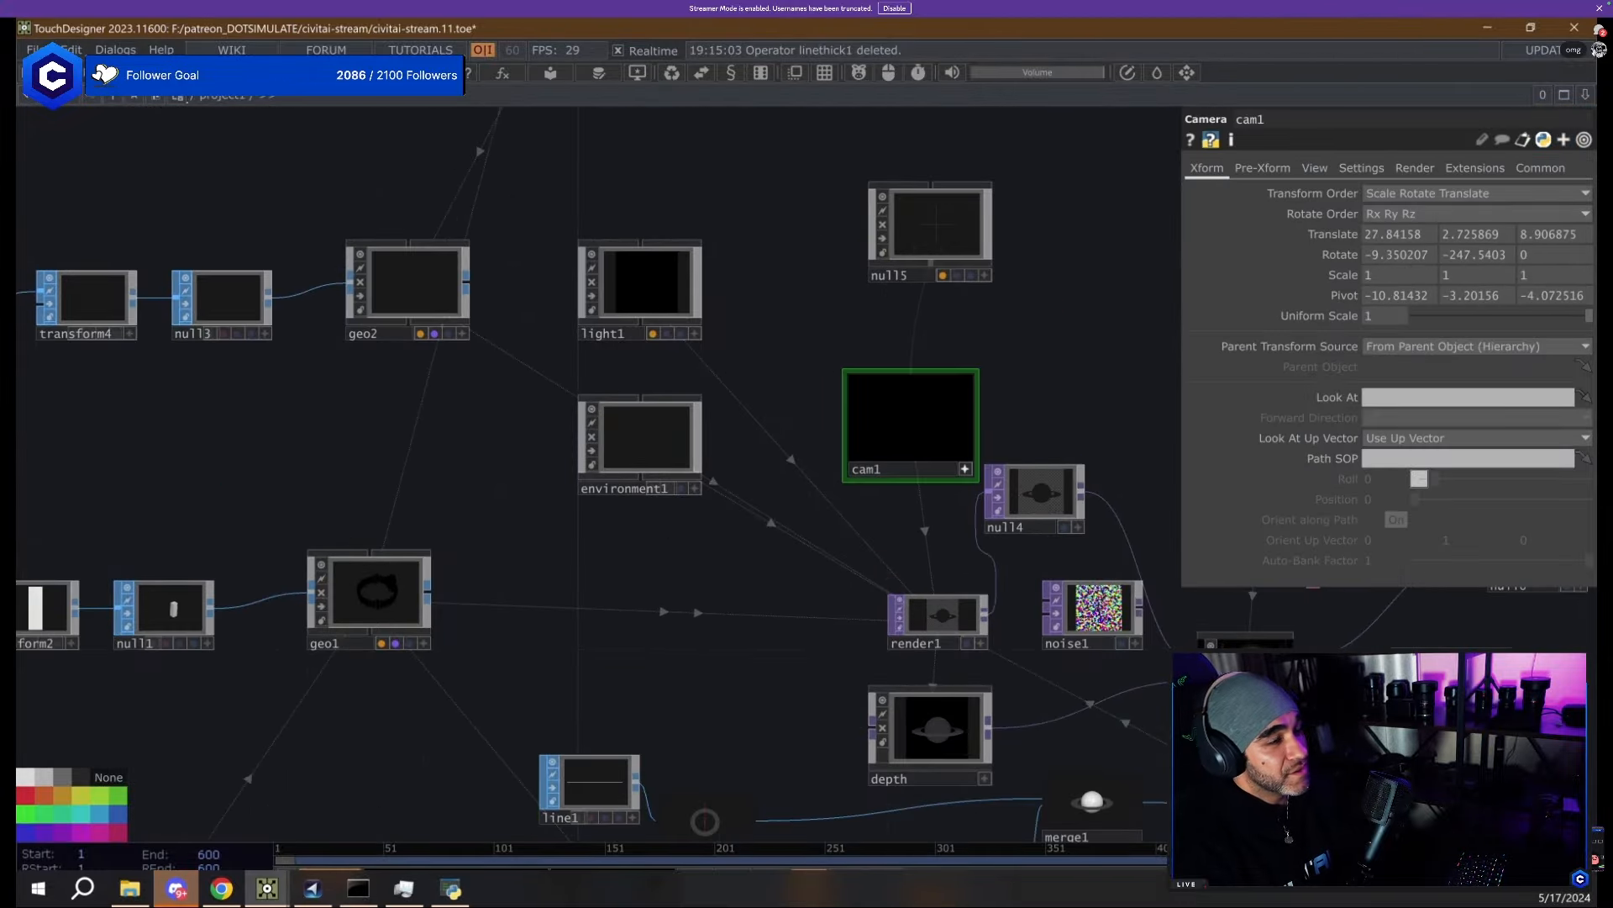
Inspect the generated planet in StreamDiffusionTD and bring up the transform parameters of geo3.
scroll(1326, 690, up, 5)
drag(674, 609, 489, 416)
click(881, 543)
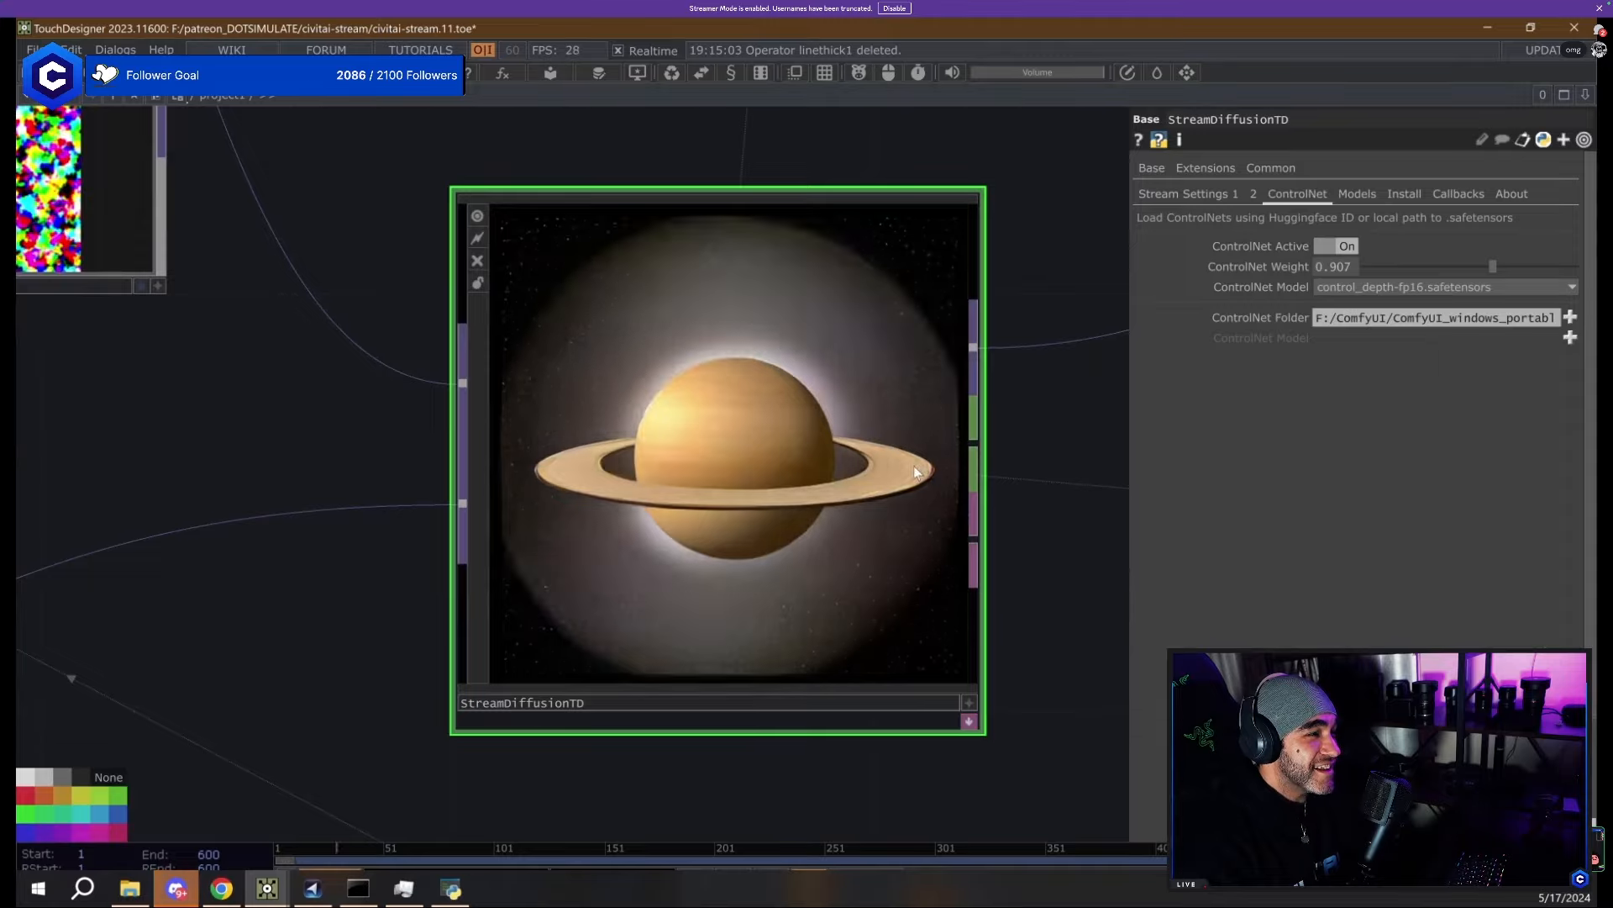
scroll(914, 472, down, 5)
click(913, 691)
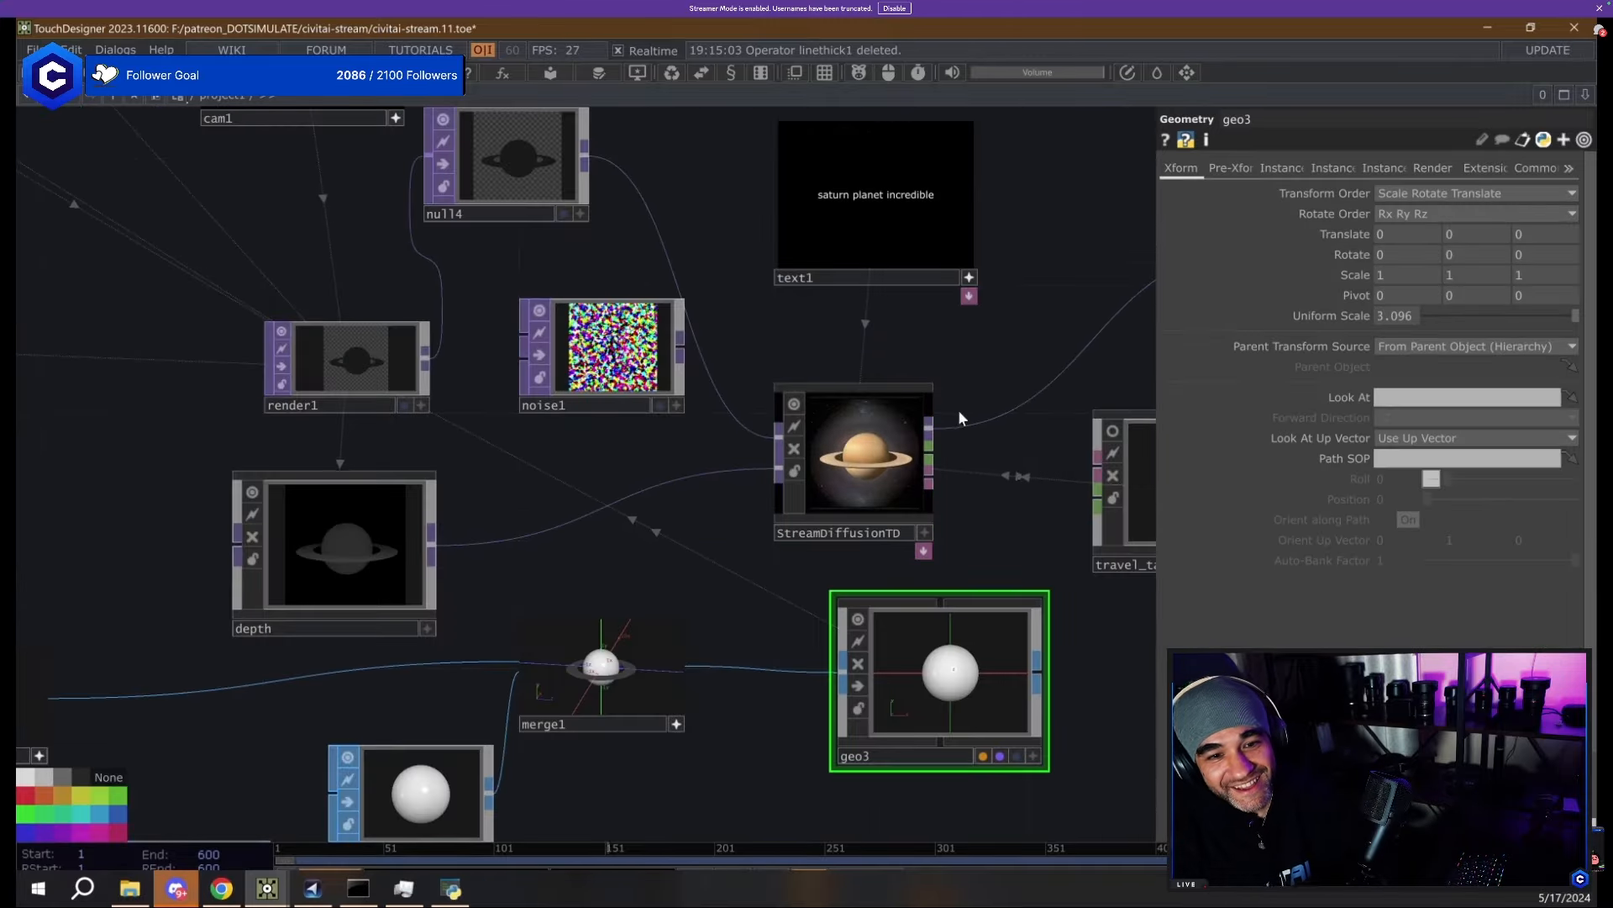
scroll(889, 459, up, 5)
scroll(777, 437, down, 3)
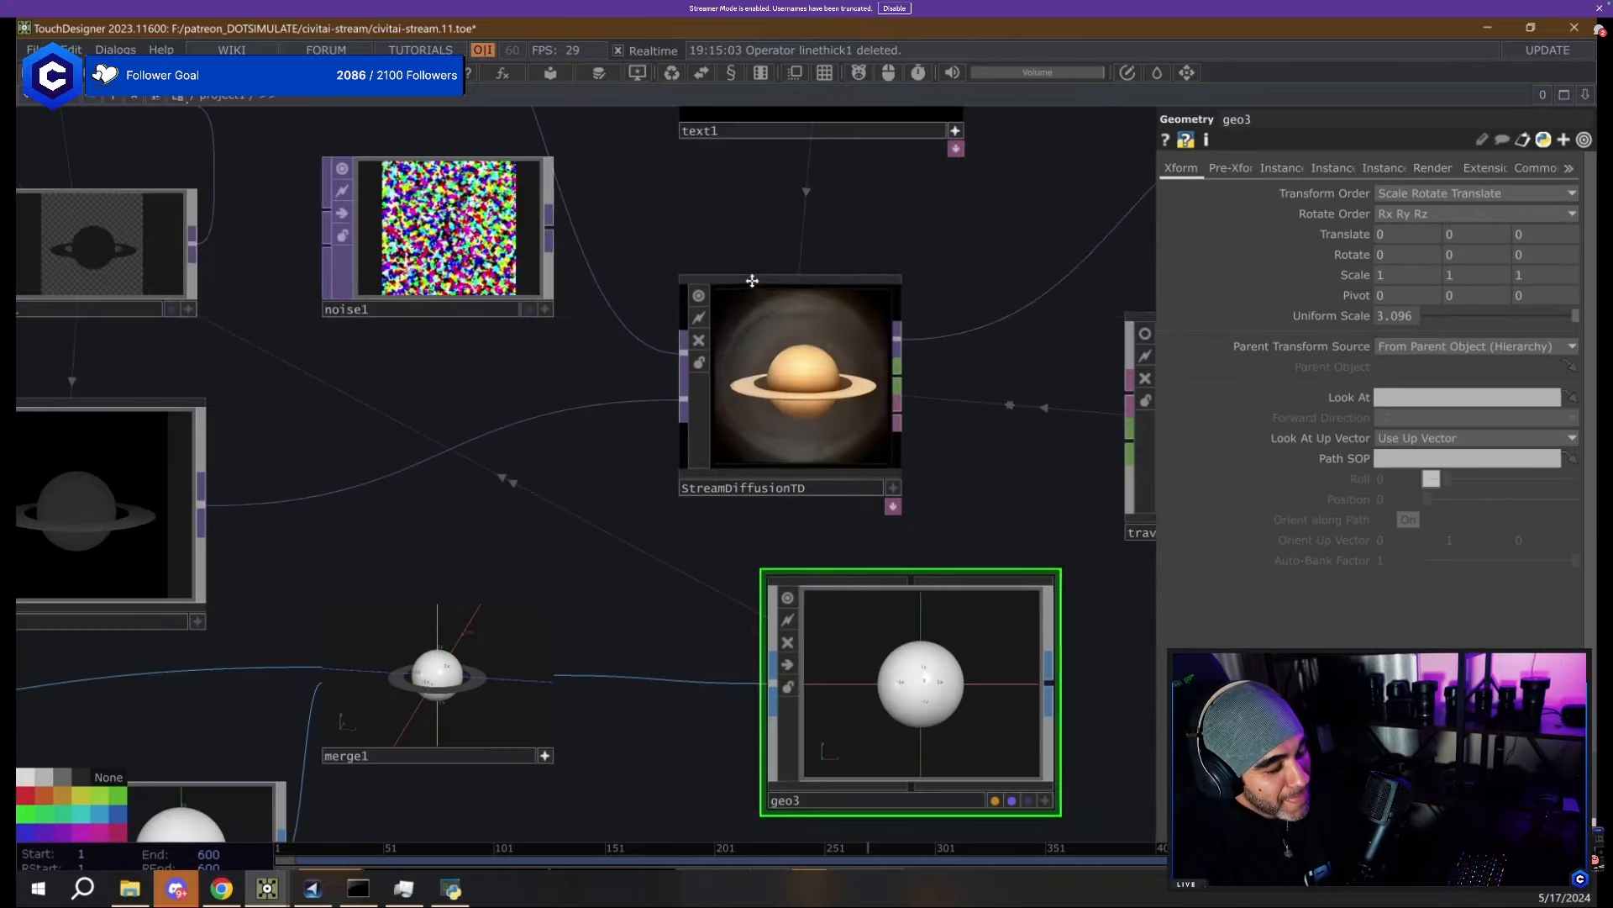
Add a Noise CHOP in the empty area below geo3.
scroll(752, 280, down, 5)
key(Tab)
key(Tab)
key(Tab)
key(Tab)
key(Tab)
key(Tab)
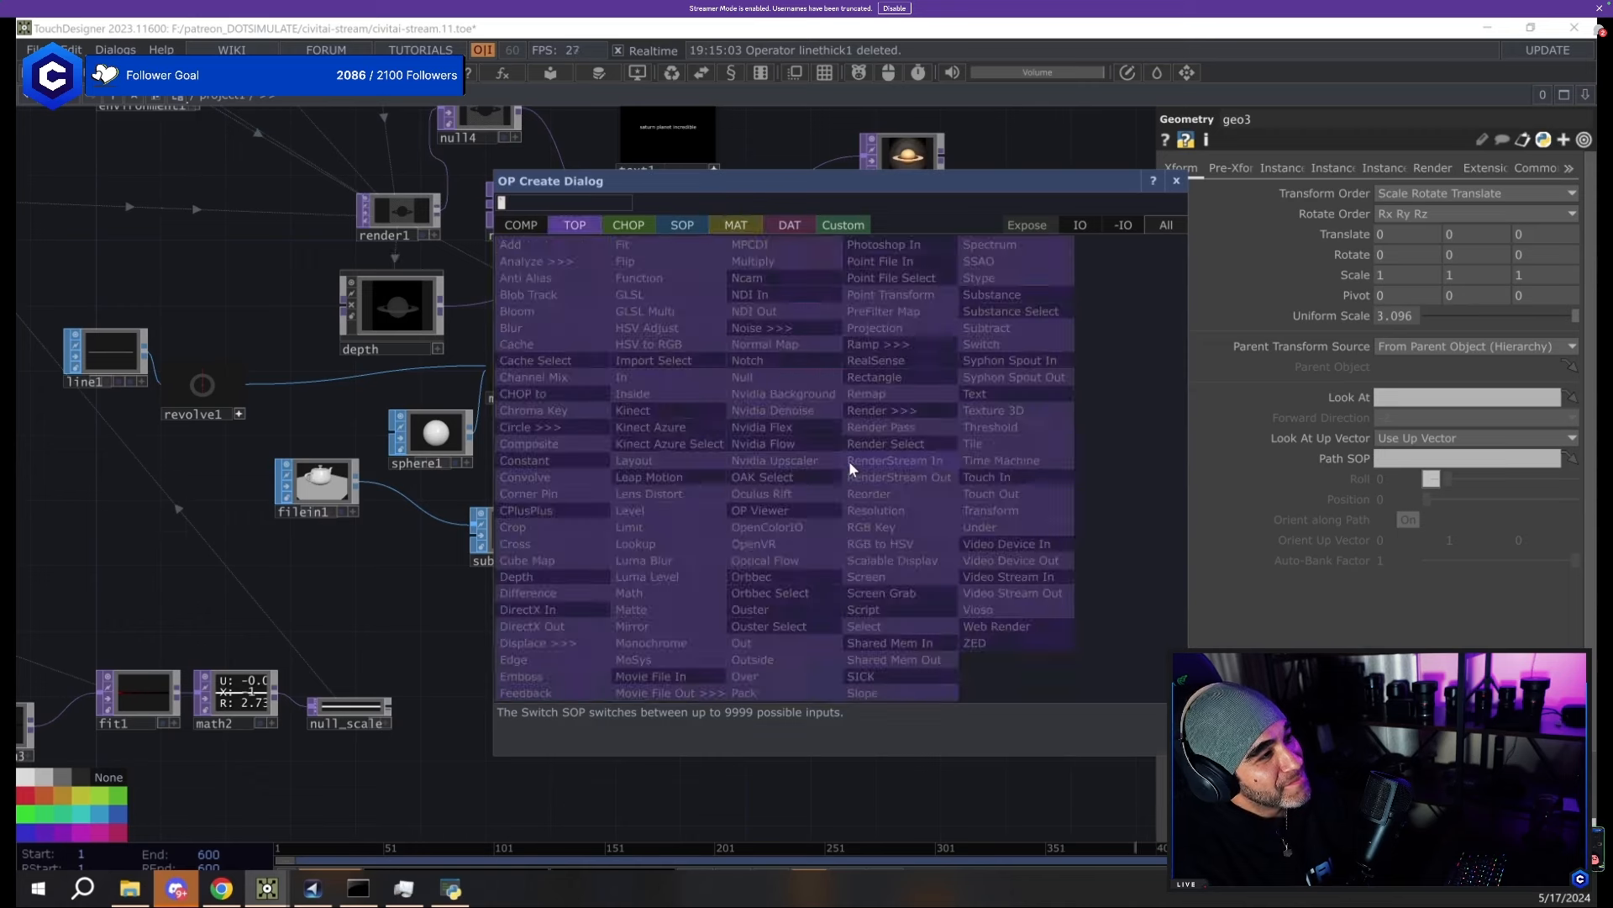
key(Tab)
text(noise)
key(Return)
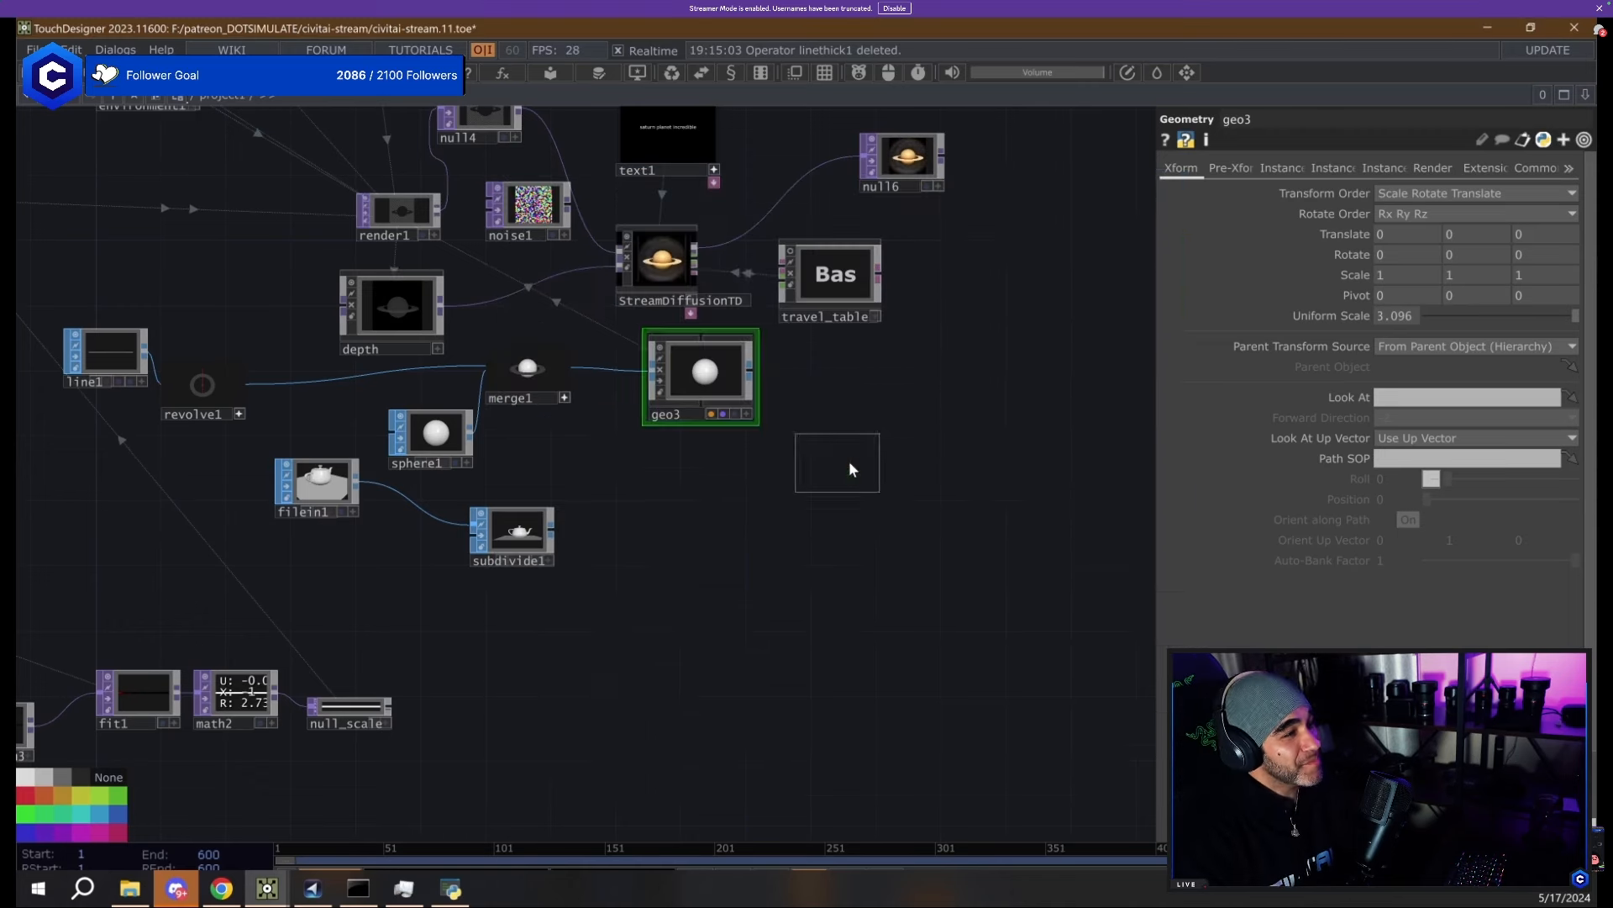
click(849, 461)
Turn on Time Slice for noise2 and set its channel names to "x yt z".
scroll(848, 460, up, 5)
click(1412, 168)
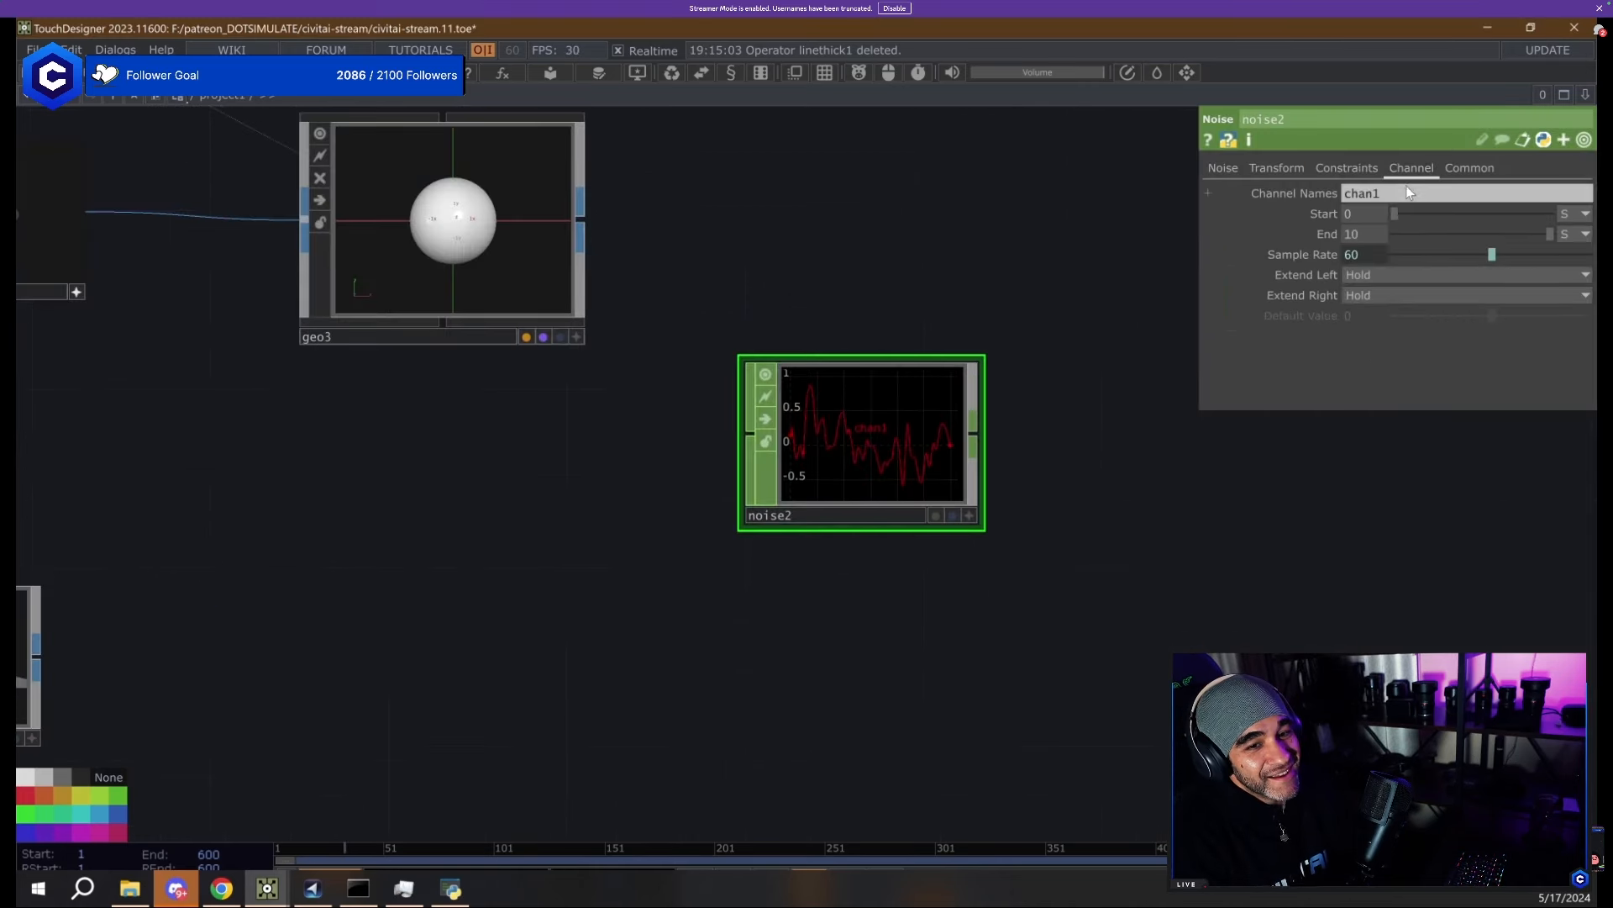
click(1470, 168)
click(1373, 193)
click(1410, 168)
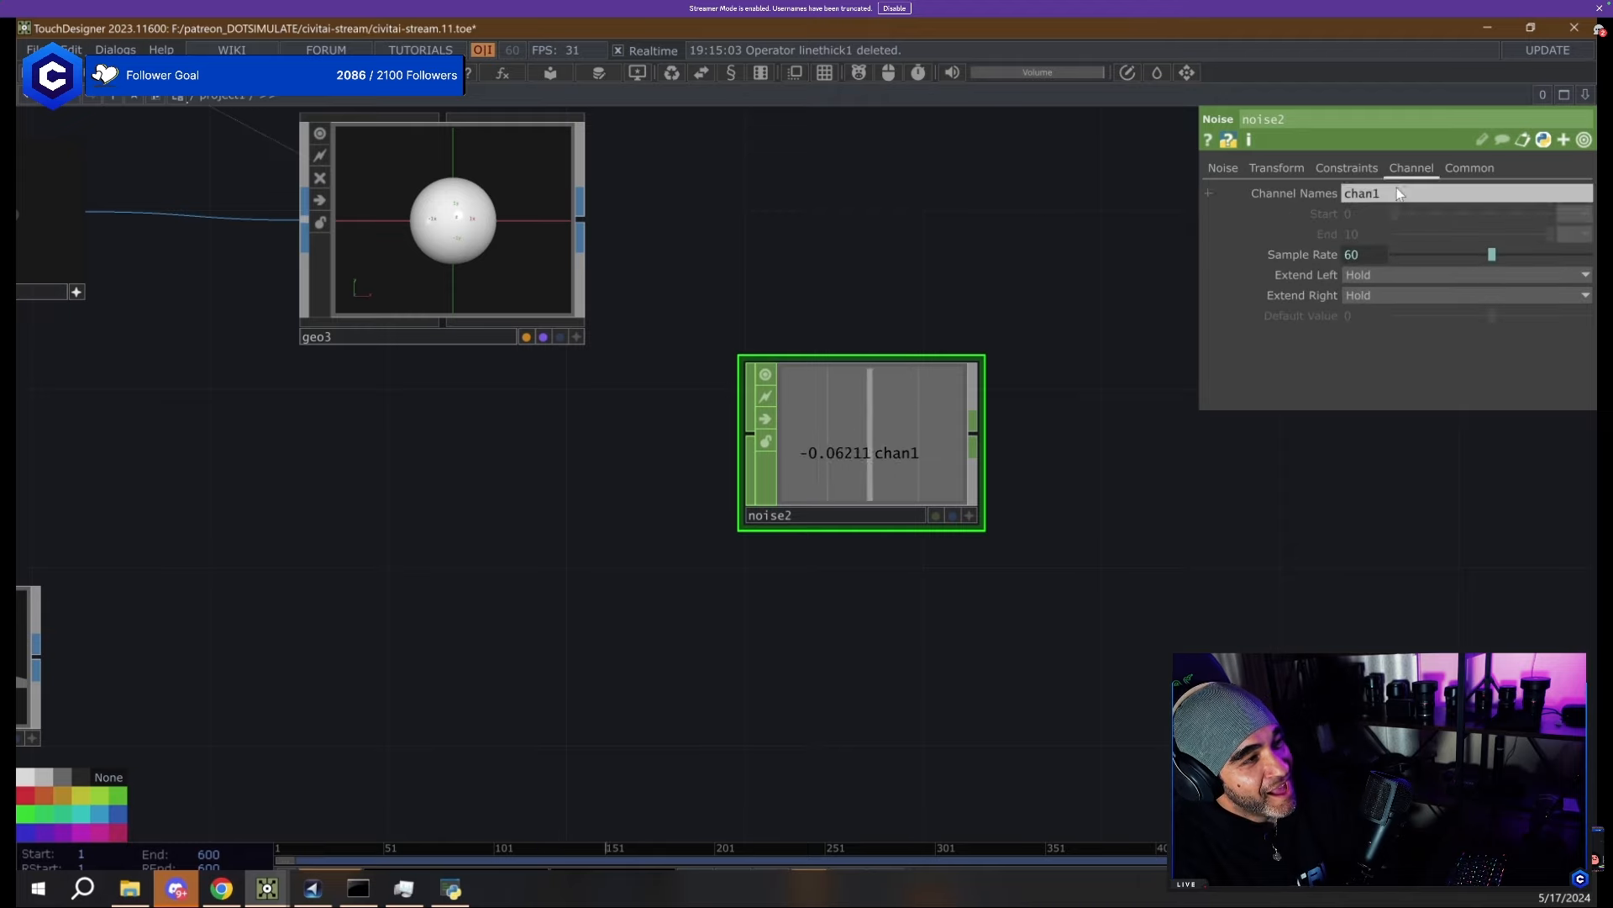
click(1396, 193)
text(x yt z)
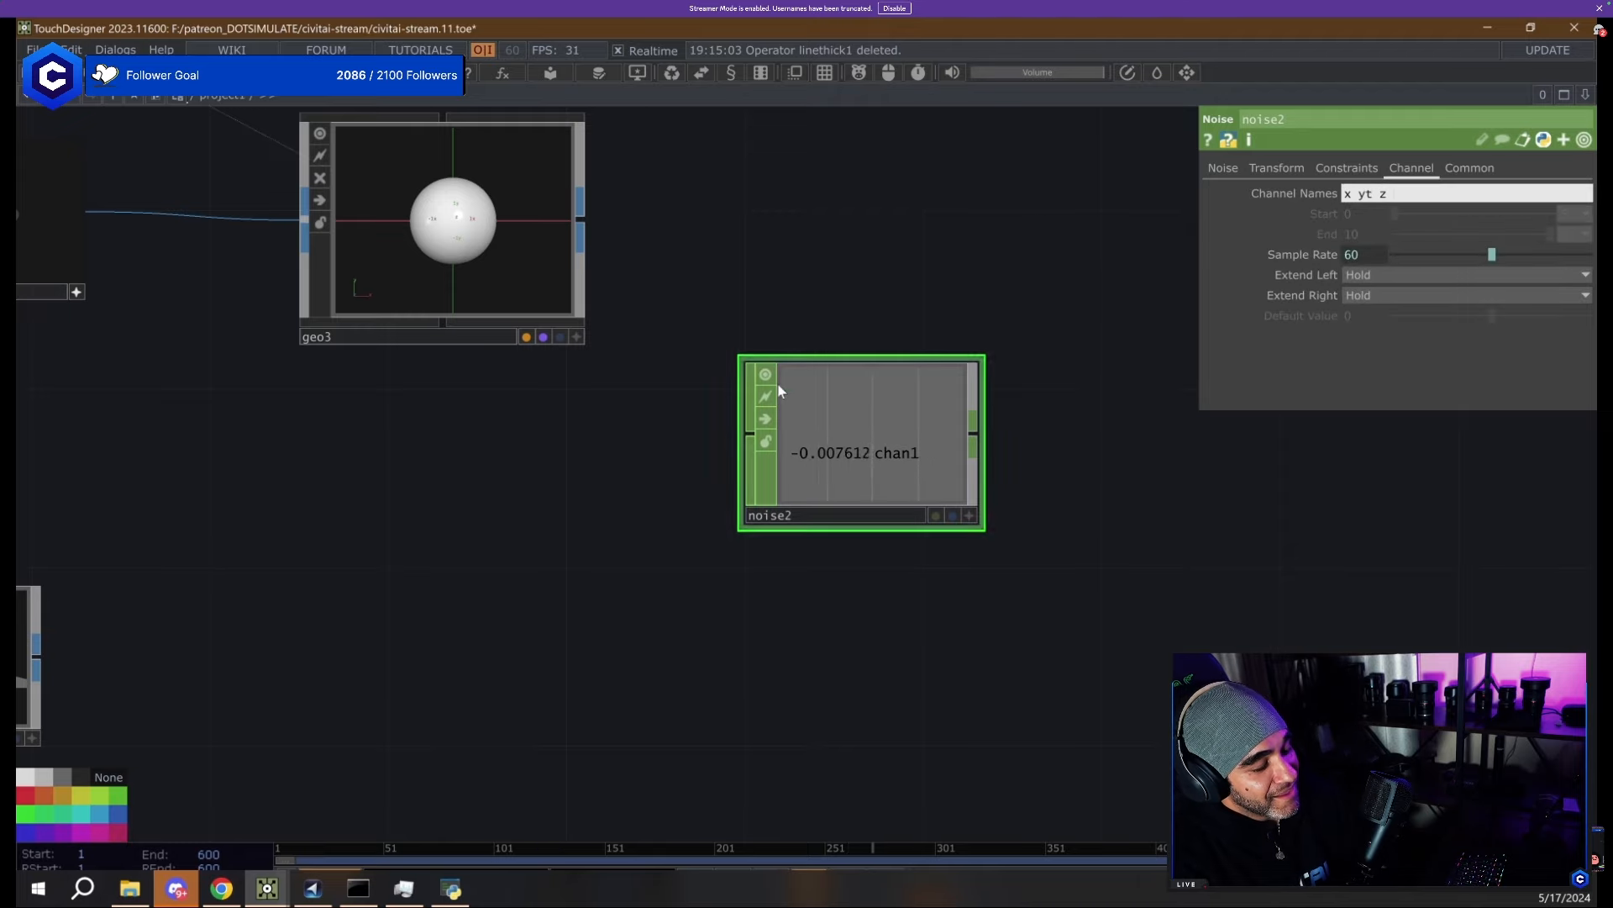
key(Return)
Add a Null CHOP fed by noise2 and place it above the noise node.
drag(885, 294, 679, 477)
key(alt+n)
click(929, 385)
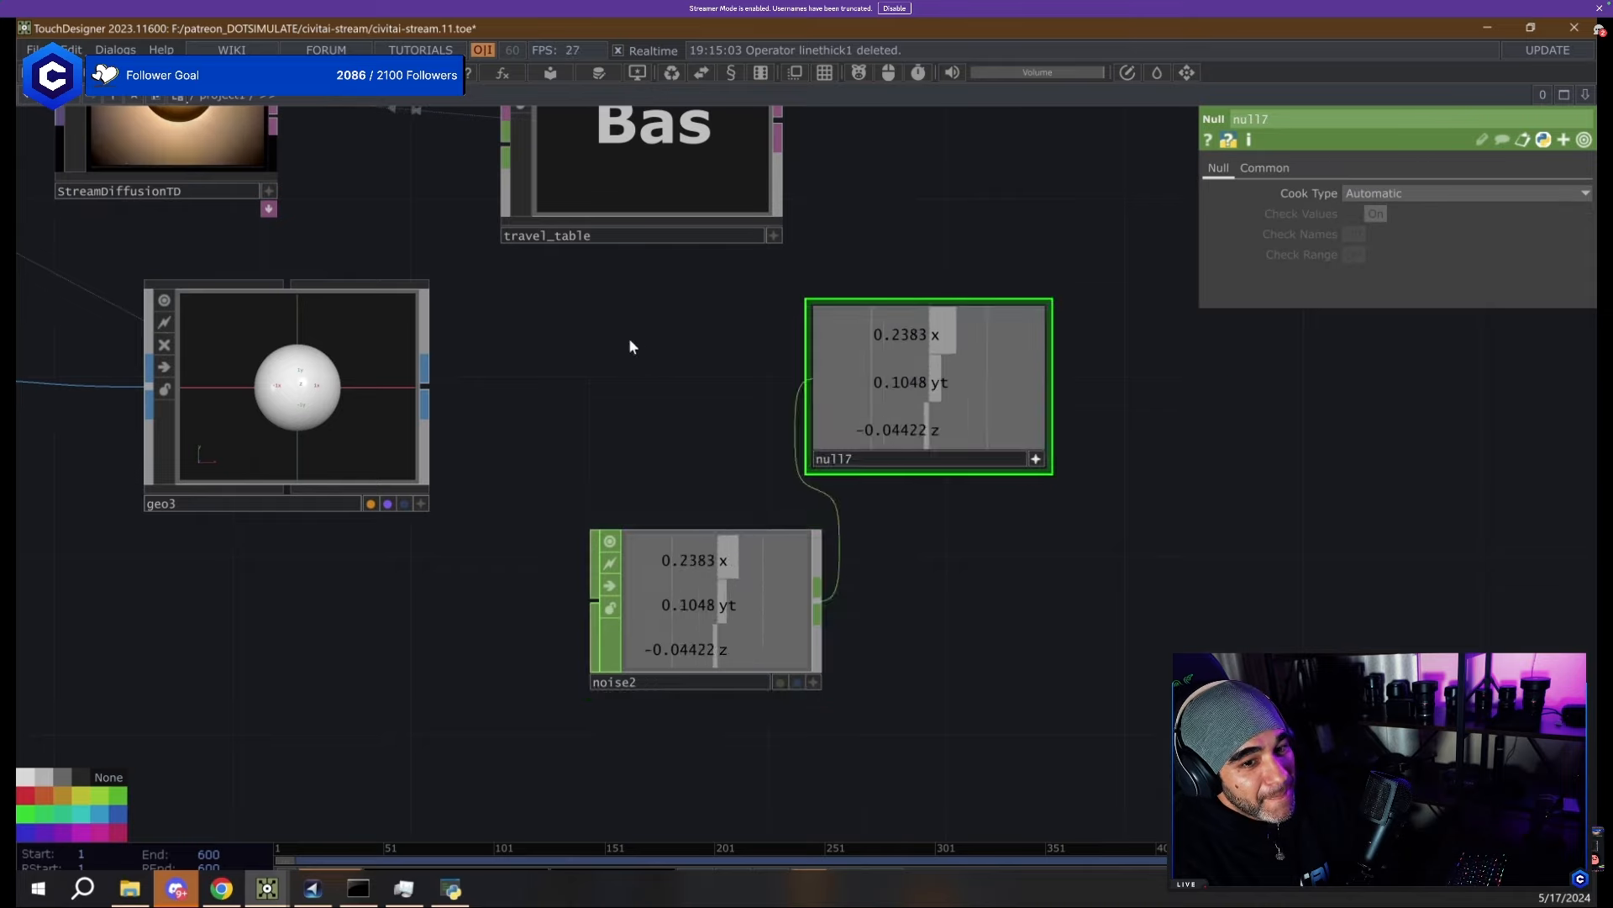
Drive the x rotation of geo3 with a CHOP Reference to the x channel of null7.
drag(607, 347, 789, 433)
click(502, 437)
drag(1091, 420, 1394, 254)
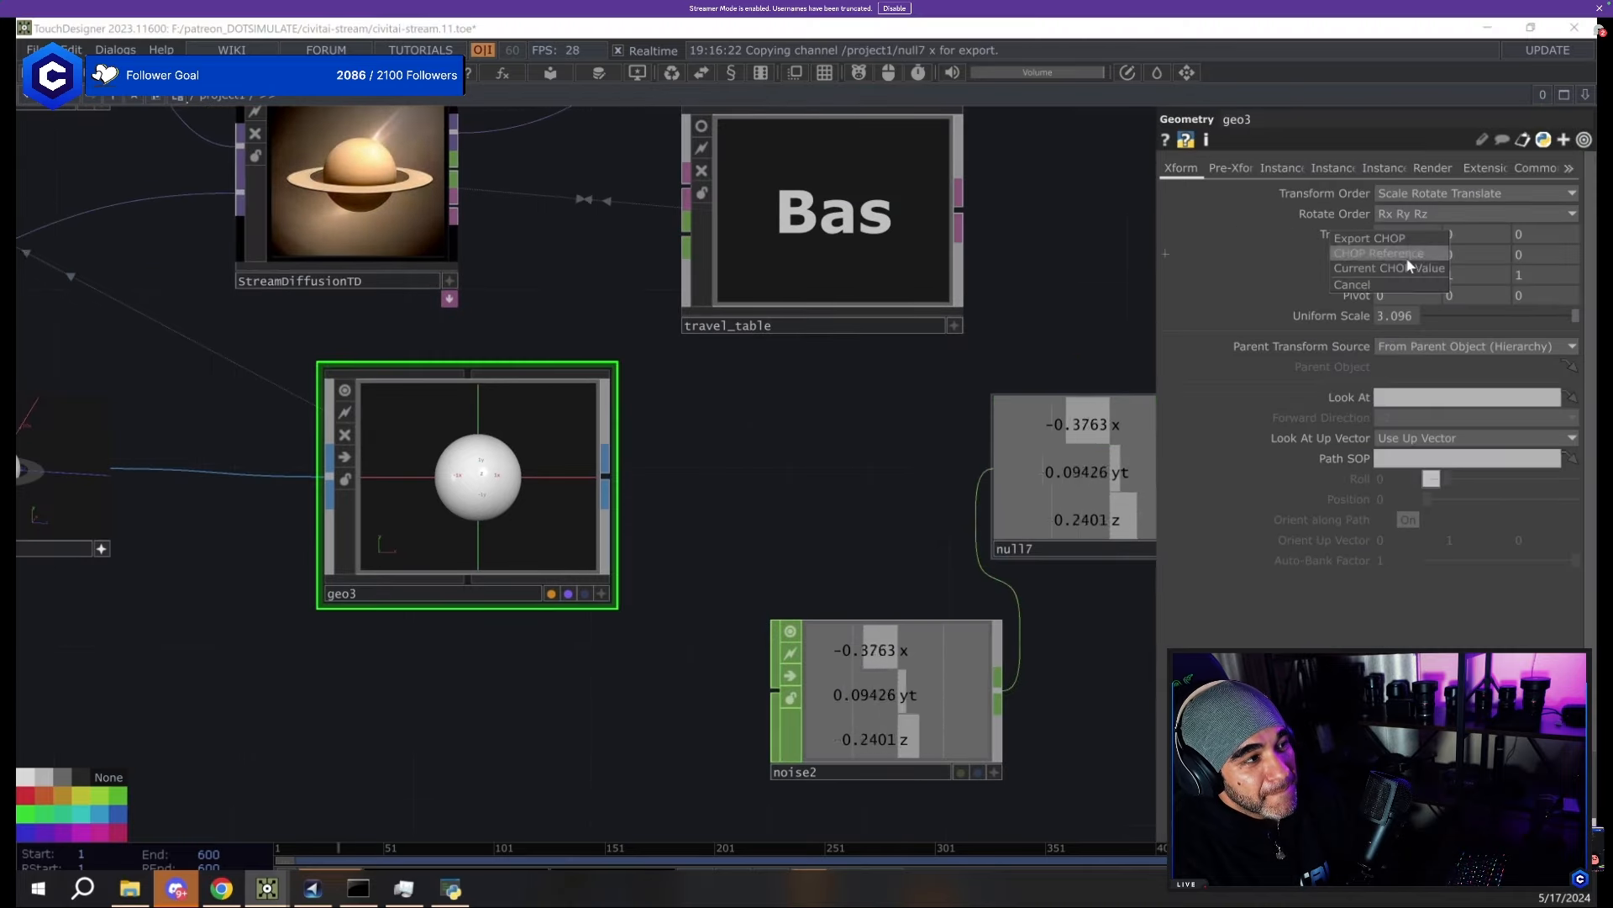
click(1407, 259)
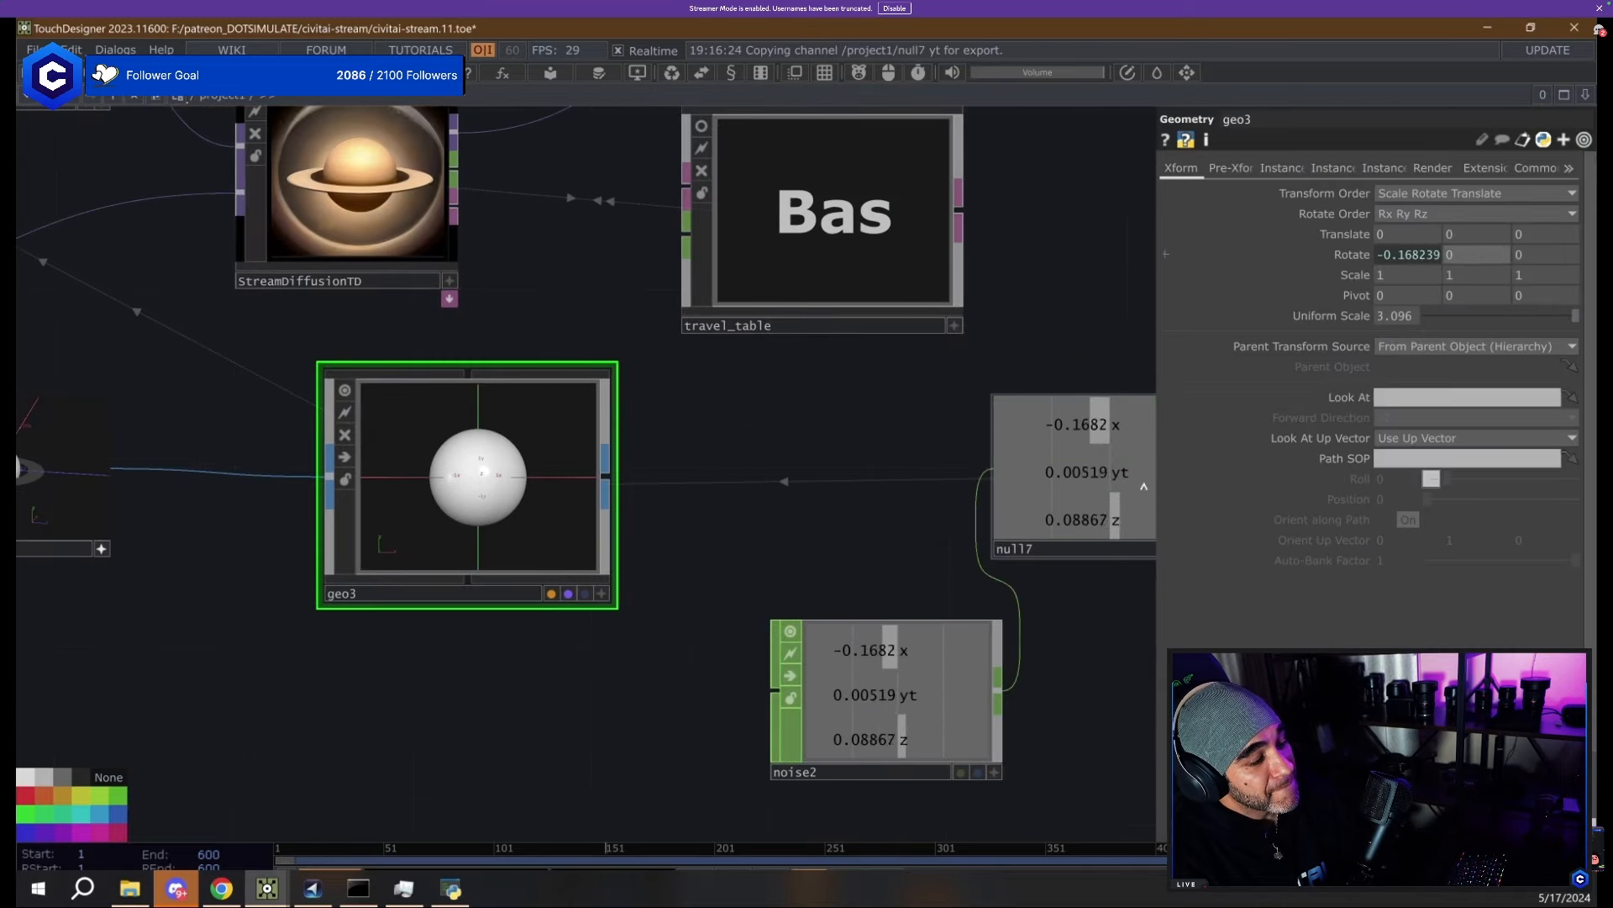
Drive the y and z rotation of geo3 with CHOP References to the yt and z channels of null7.
drag(1101, 472, 1466, 255)
click(1486, 259)
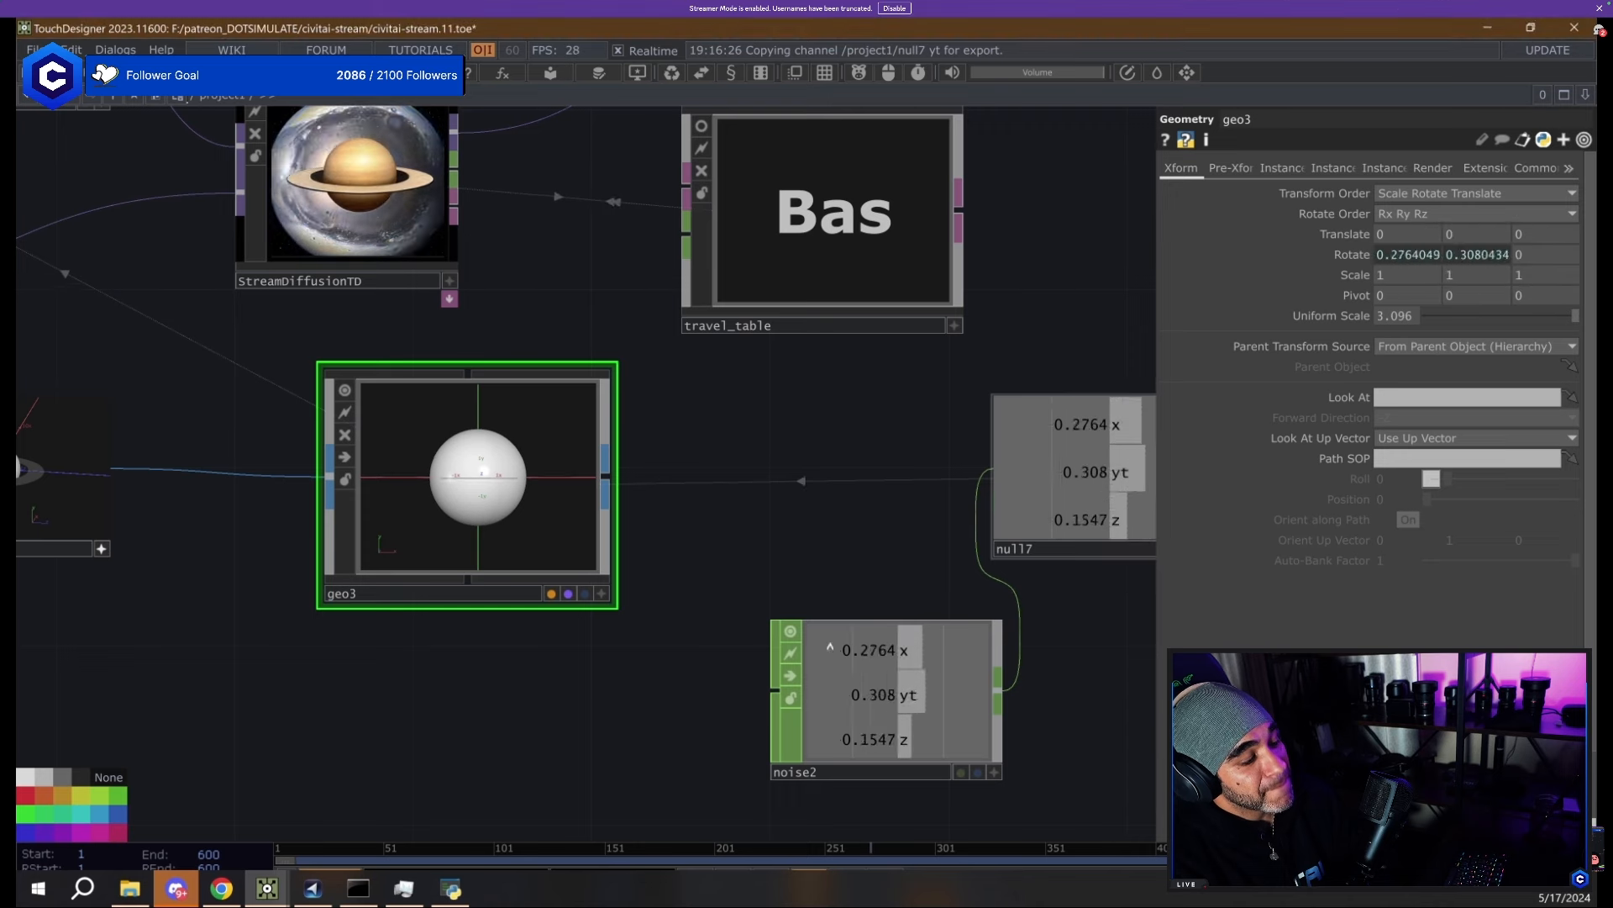
drag(1099, 520, 1547, 255)
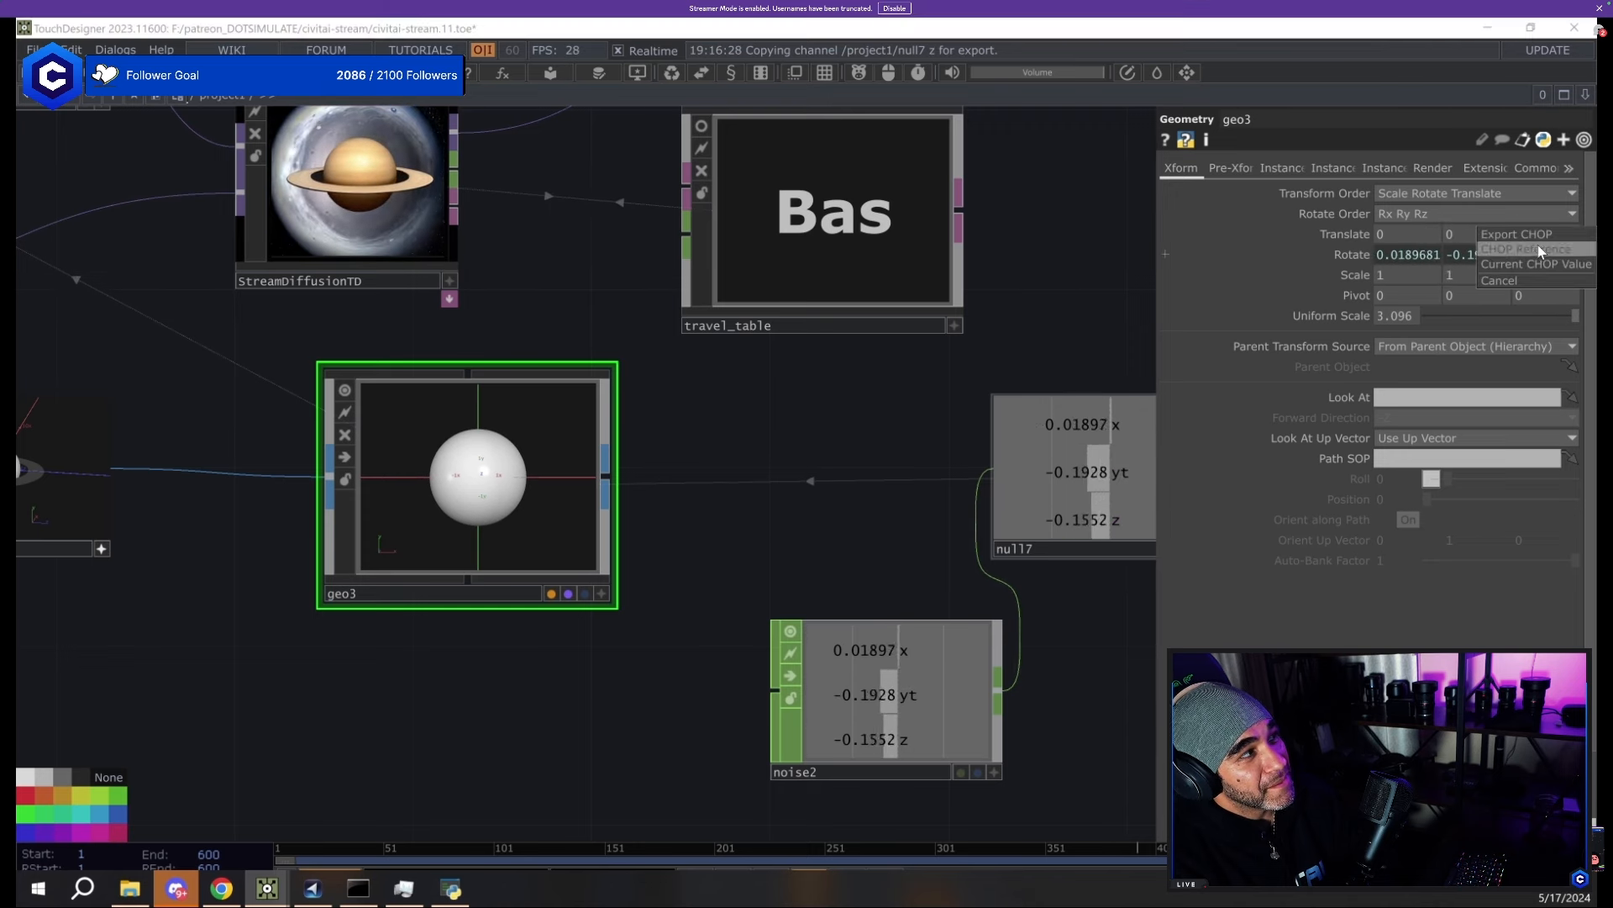
click(1563, 261)
Set the period of noise2 to 10 and its amplitude to 90.
click(919, 683)
click(1224, 167)
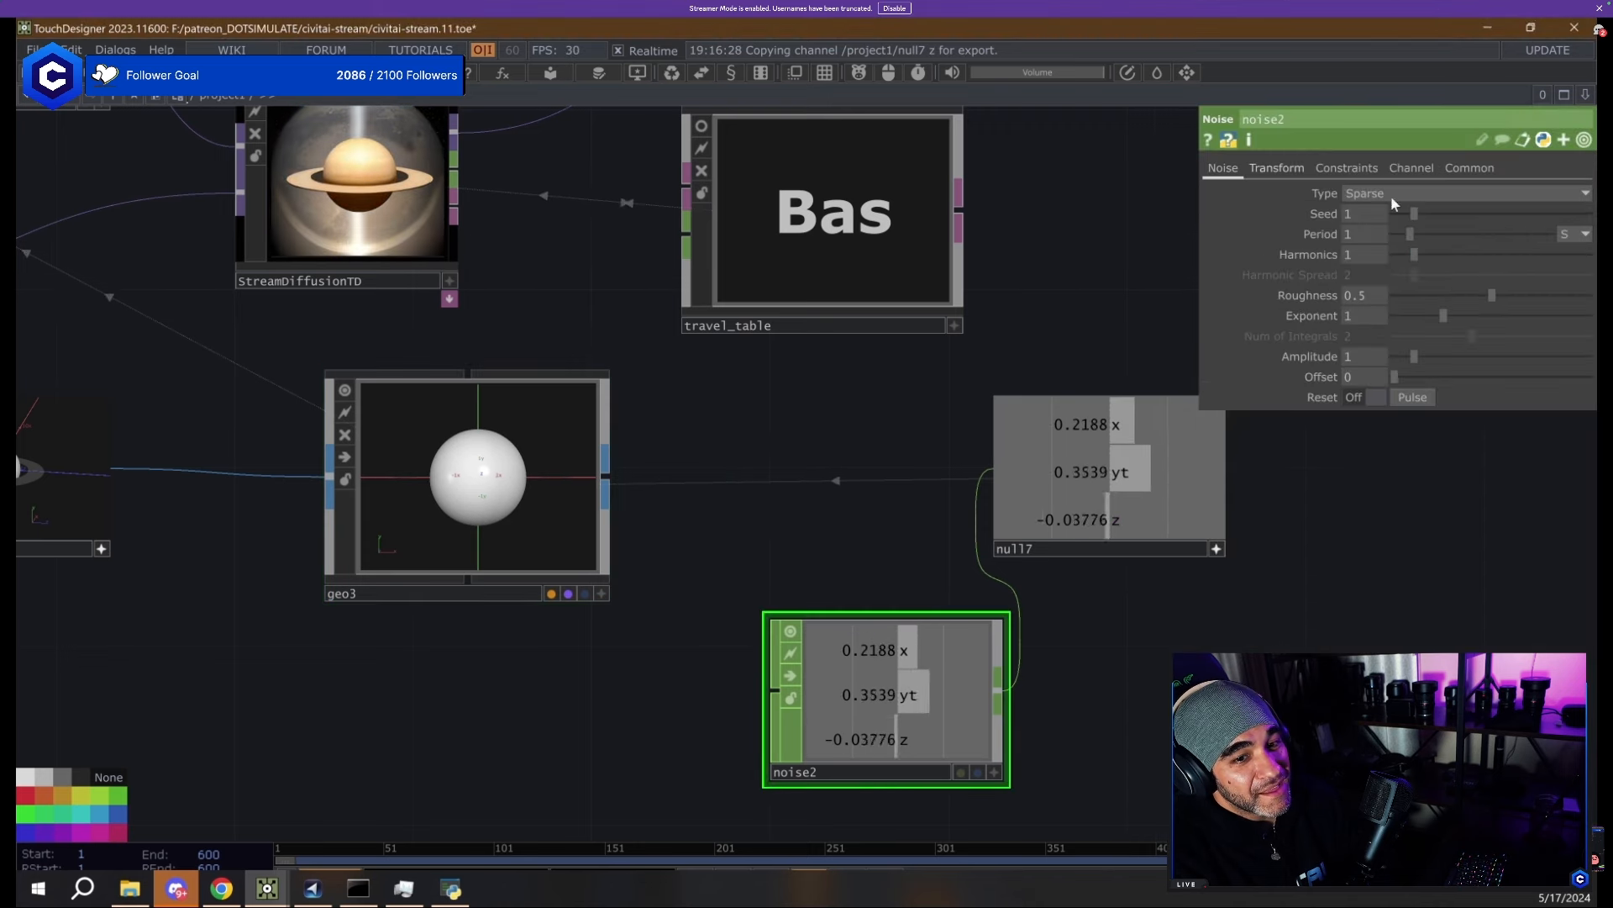
drag(1411, 235, 1561, 244)
click(1370, 356)
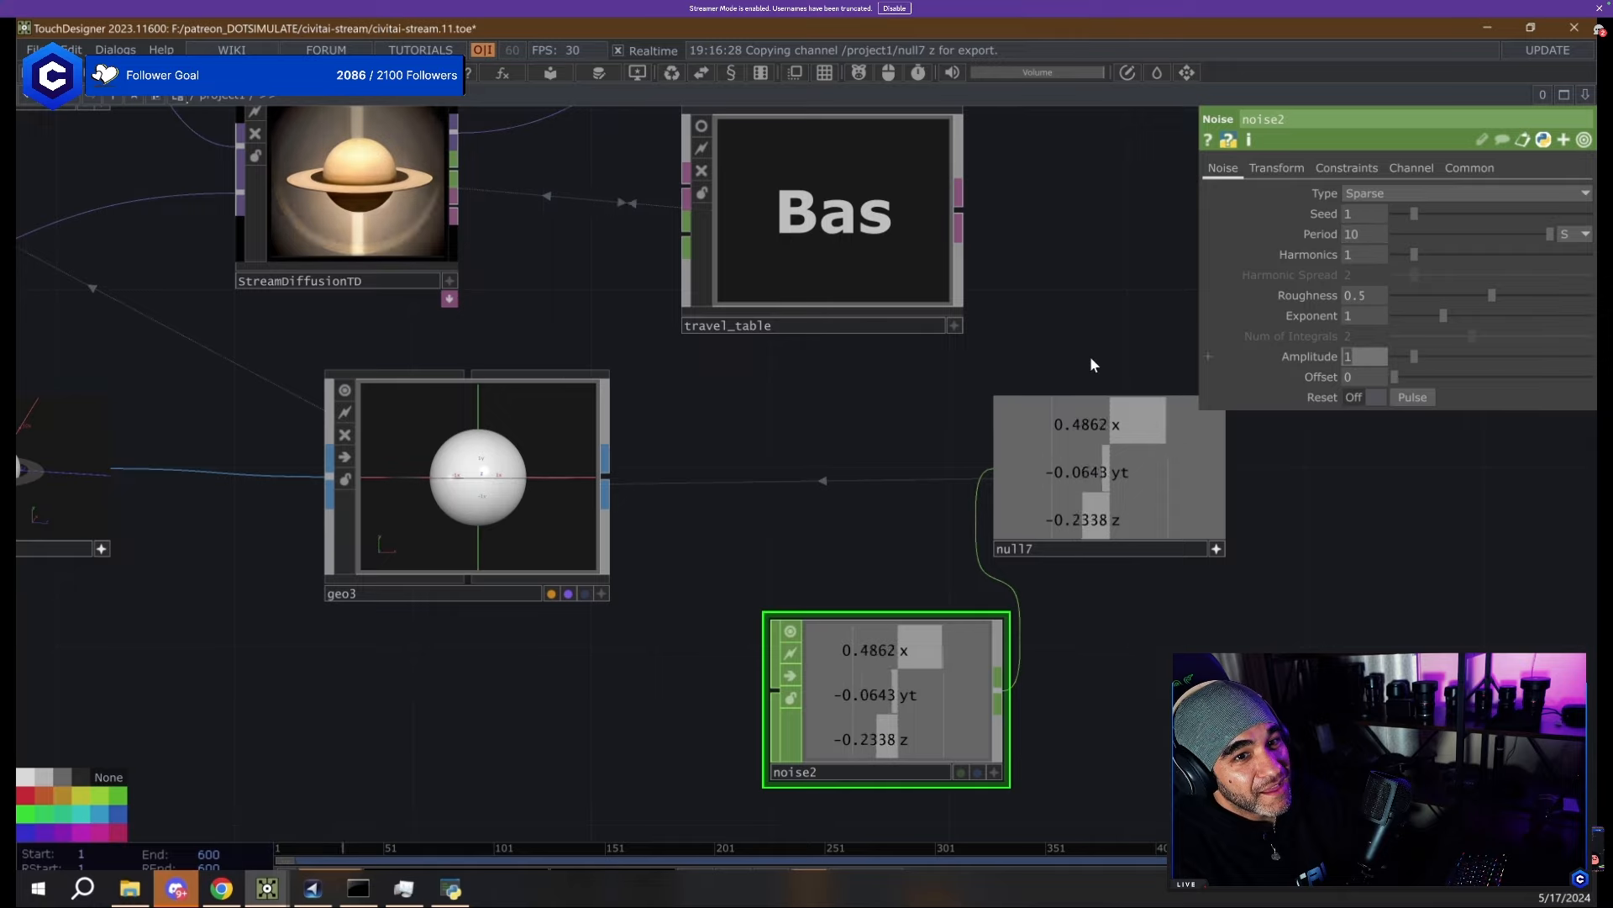
text(90)
key(Return)
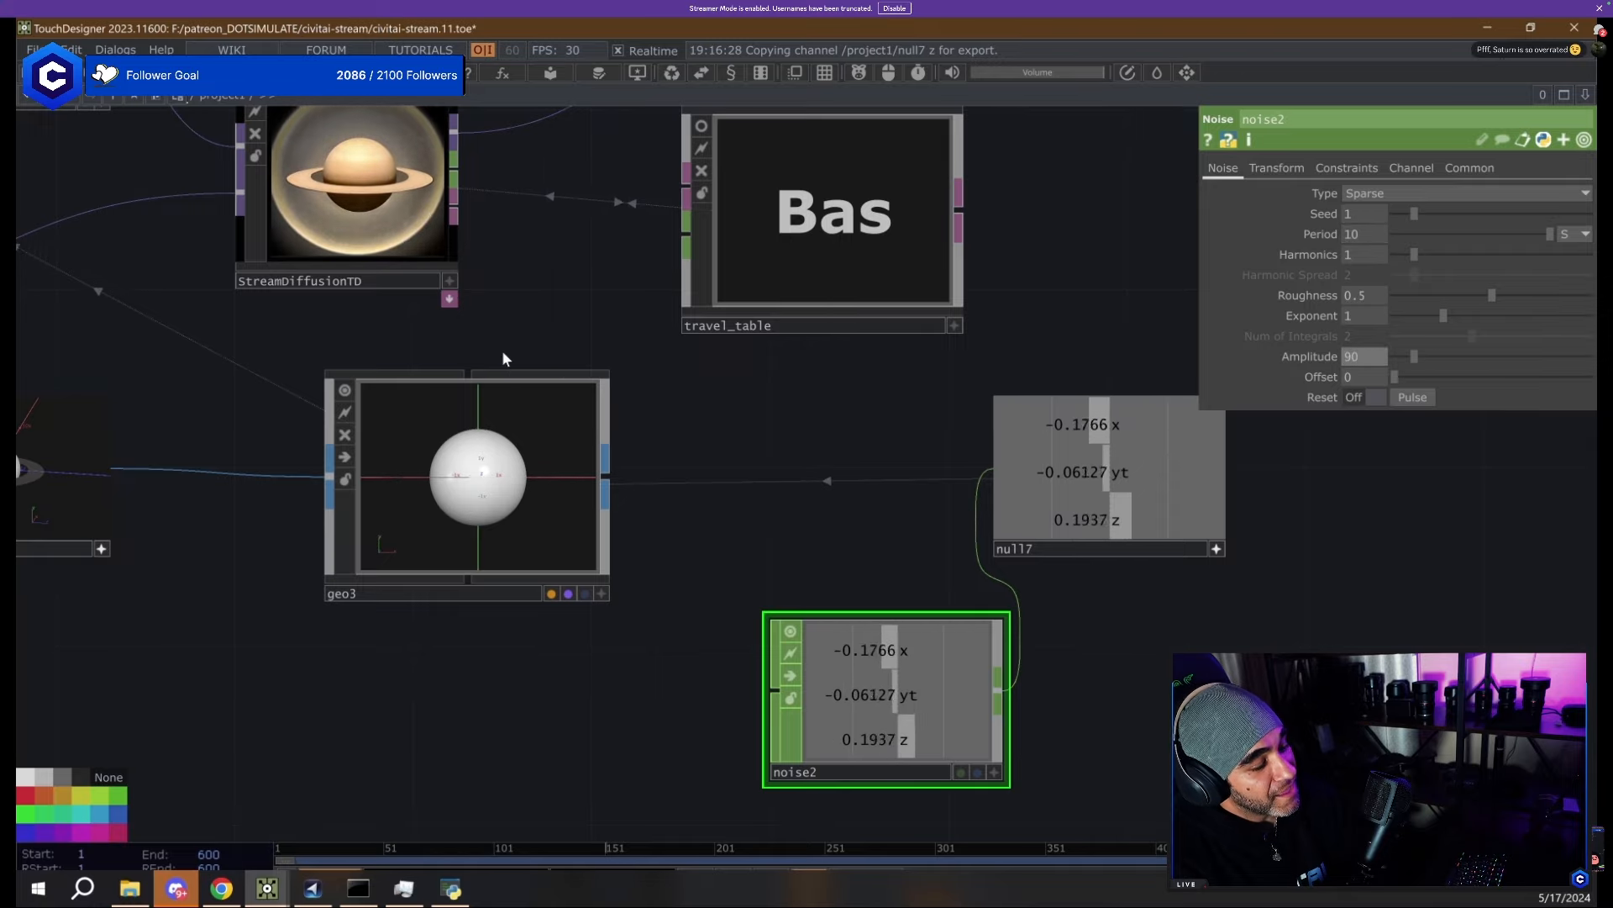
Raise the ControlNet weight of StreamDiffusionTD to about 1.25.
drag(511, 296, 626, 412)
scroll(375, 239, up, 5)
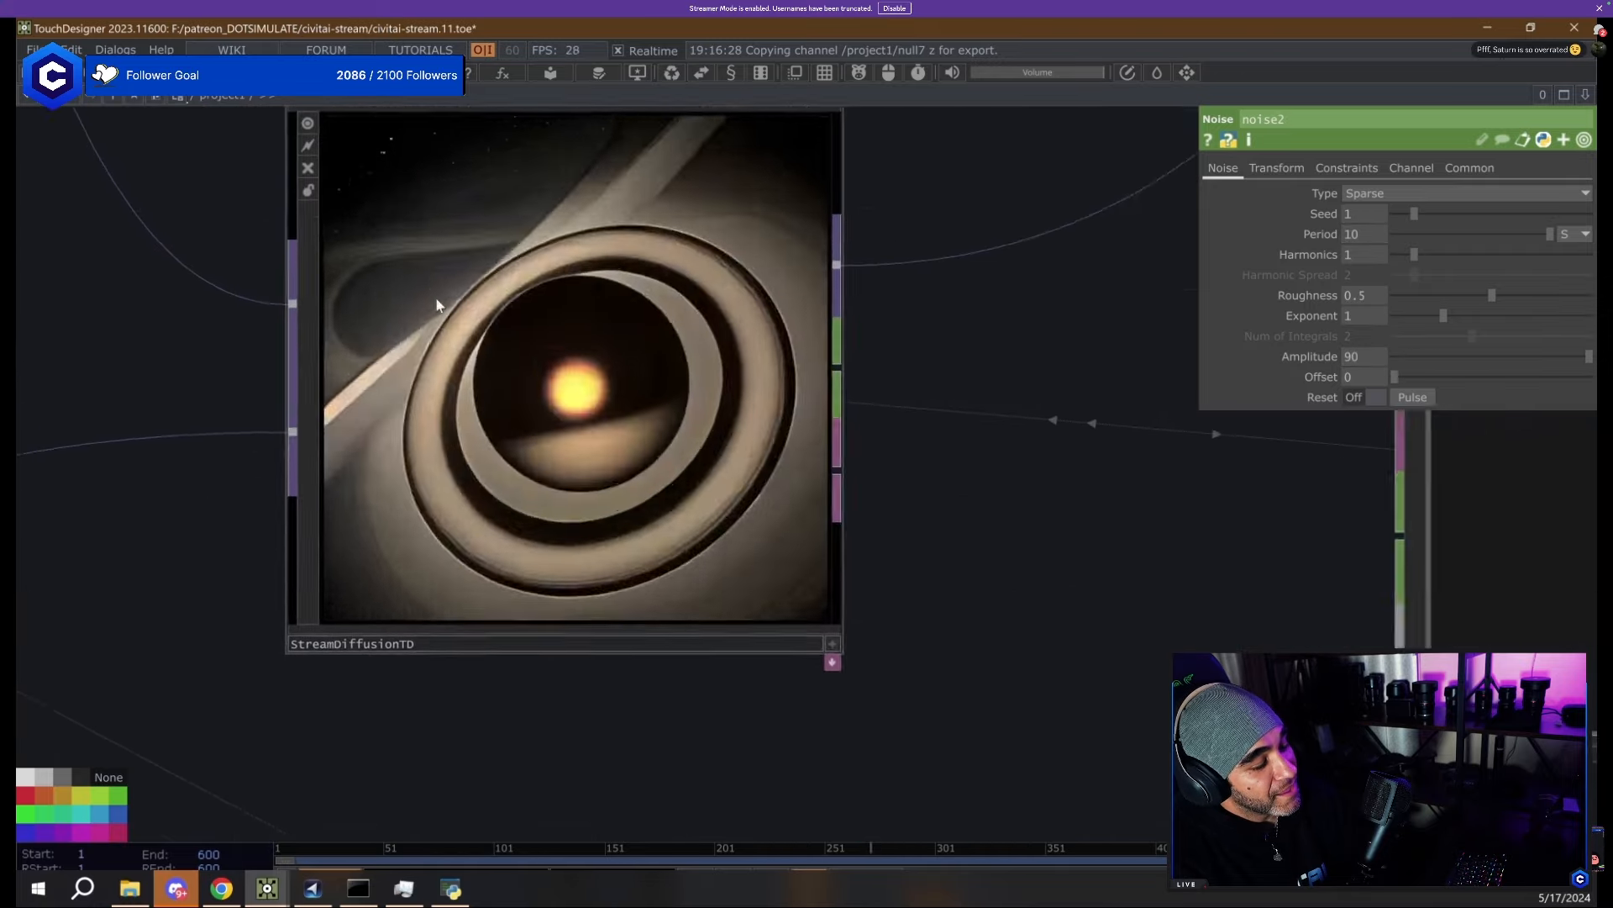
scroll(491, 334, down, 3)
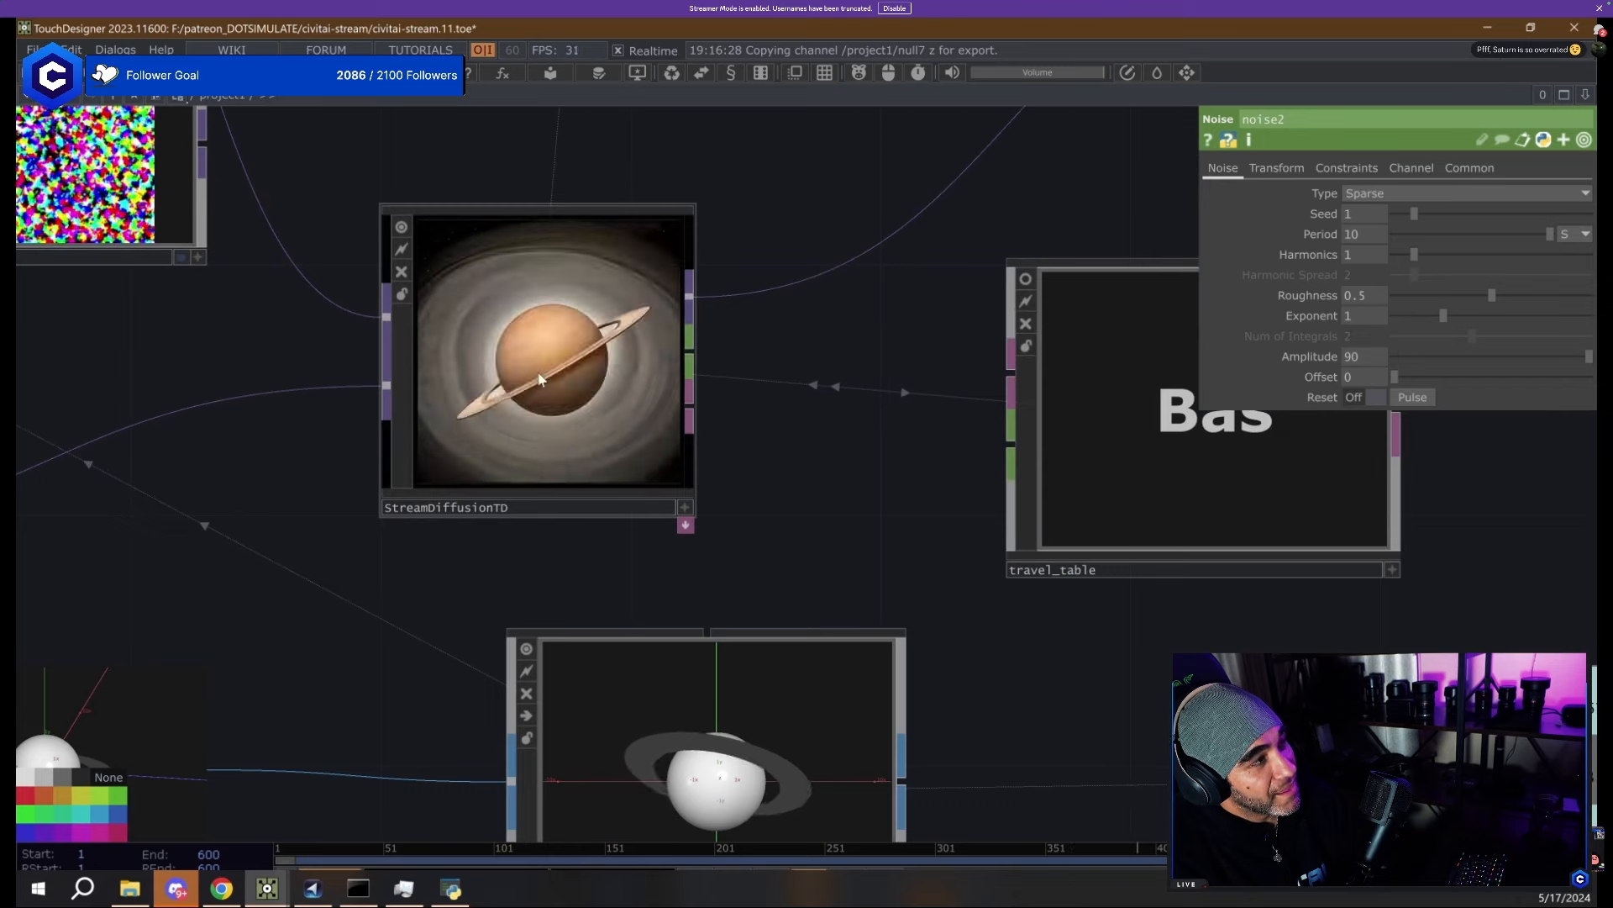
click(494, 306)
scroll(493, 302, up, 4)
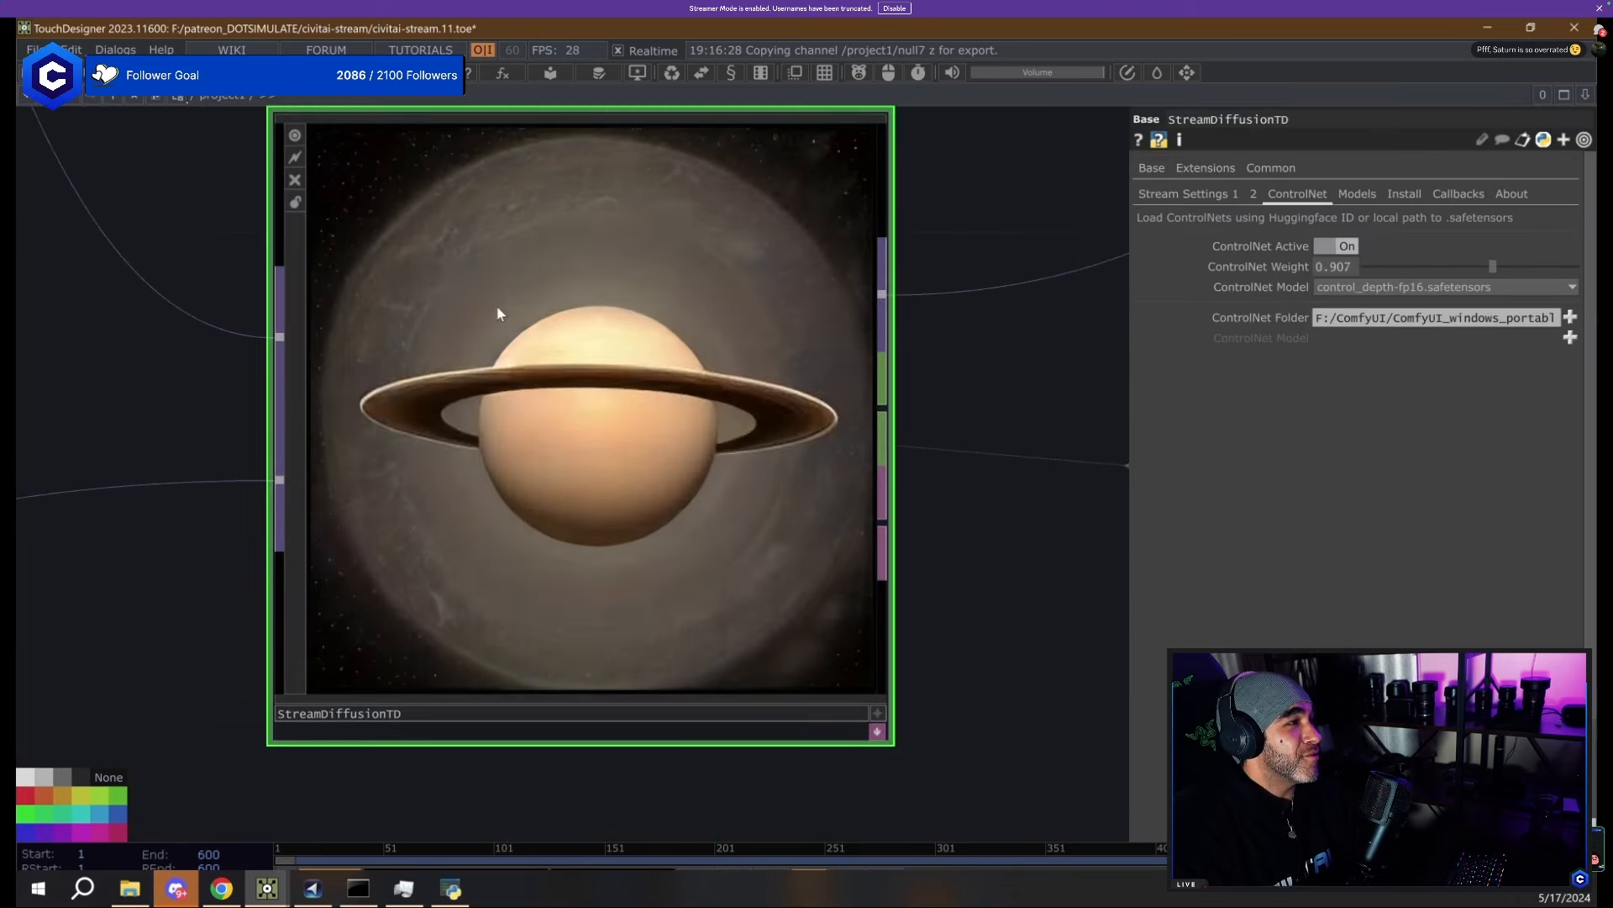
scroll(527, 333, down, 2)
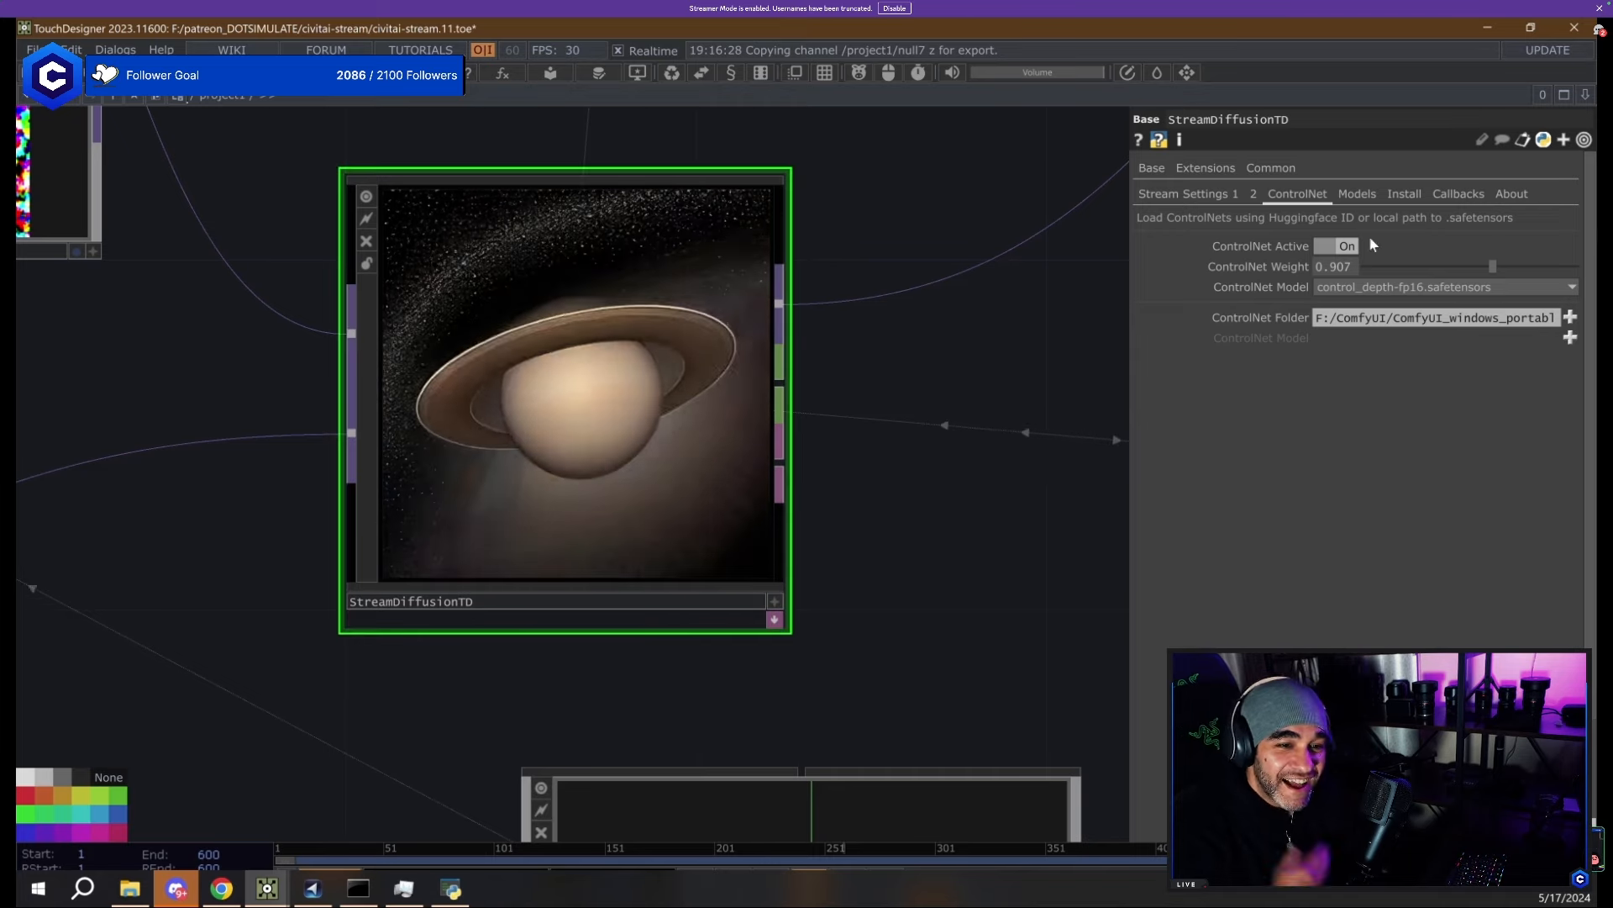
click(1552, 266)
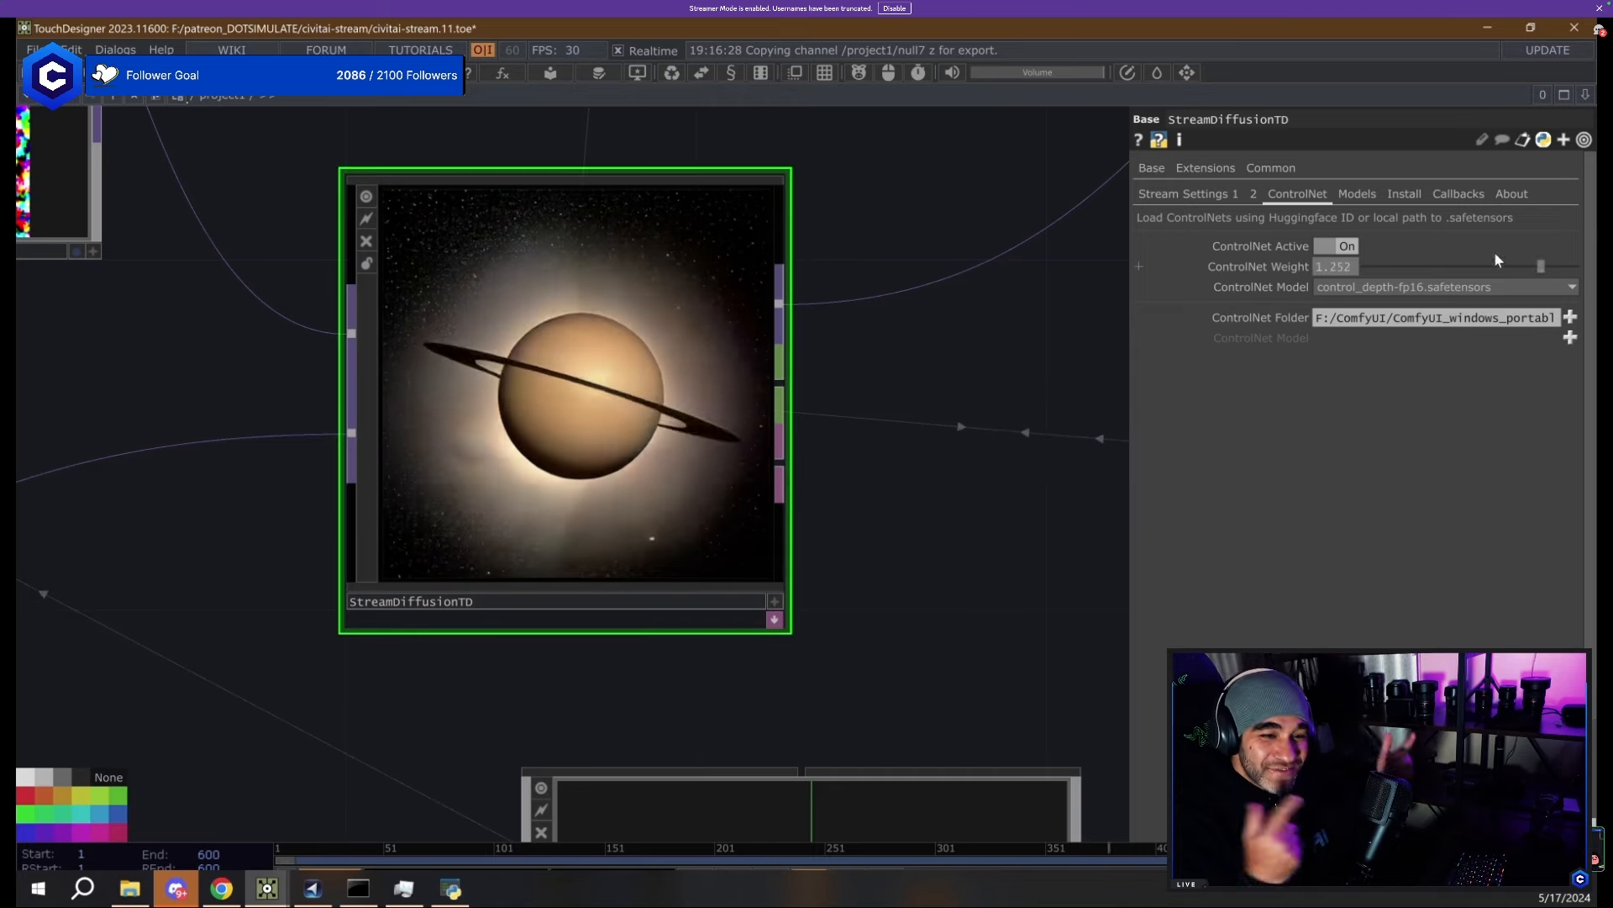
Adjust the step schedule of StreamDiffusionTD so steps 0 to 3 are 5, 16, 25 and 37.
click(1168, 196)
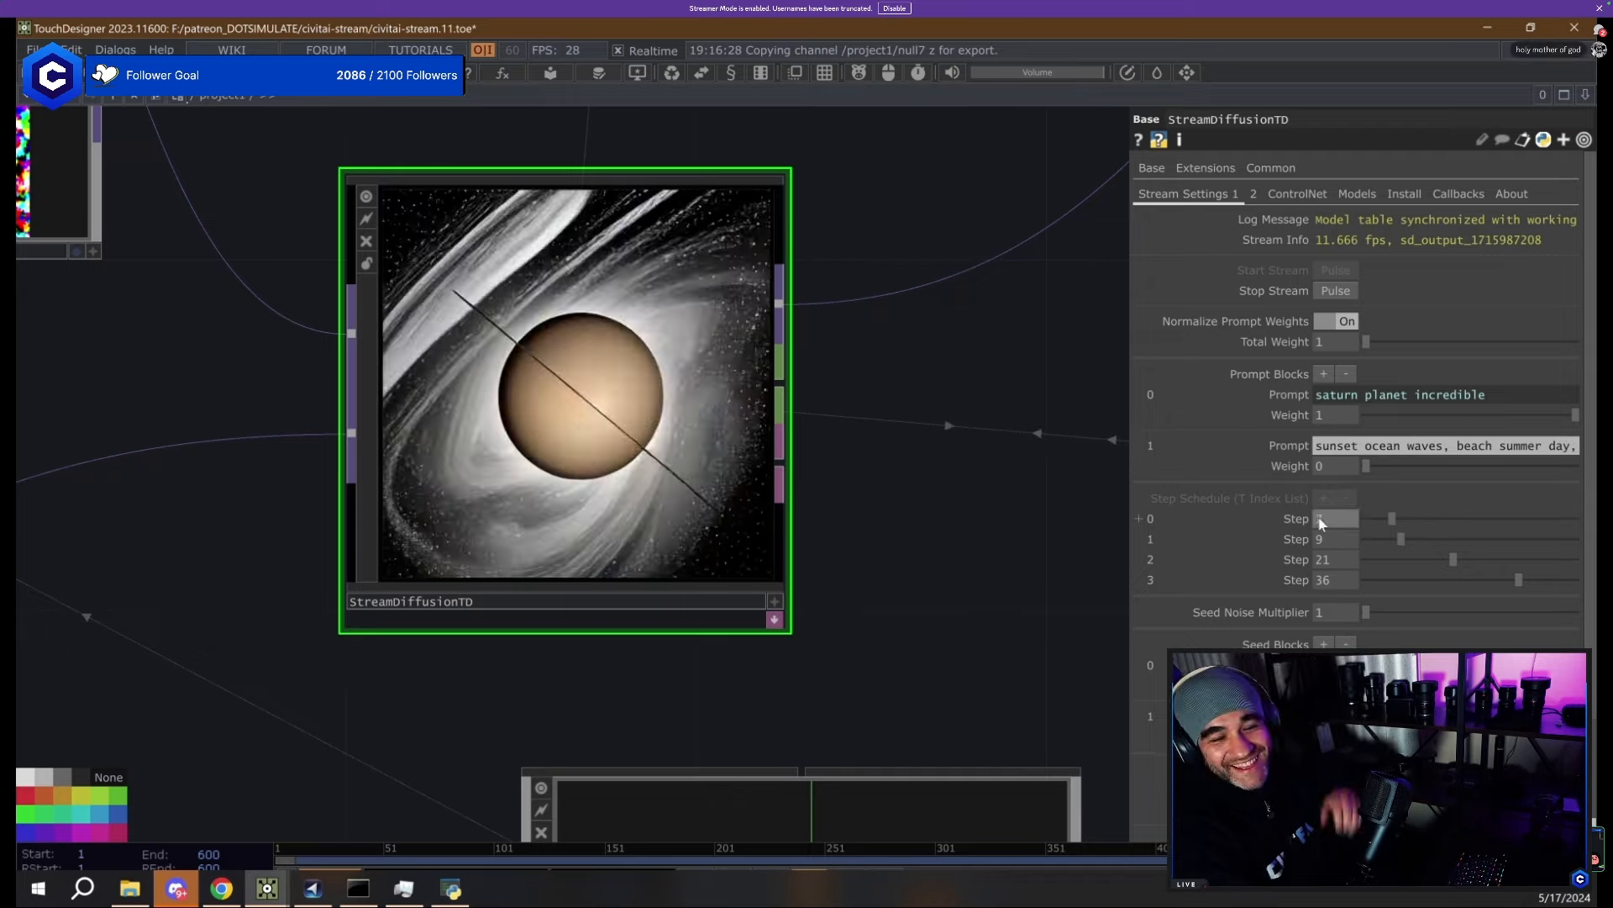
mouse_move(1414, 538)
mouse_down()
mouse_move(1560, 579)
mouse_move(1464, 579)
mouse_move(1402, 540)
mouse_up()
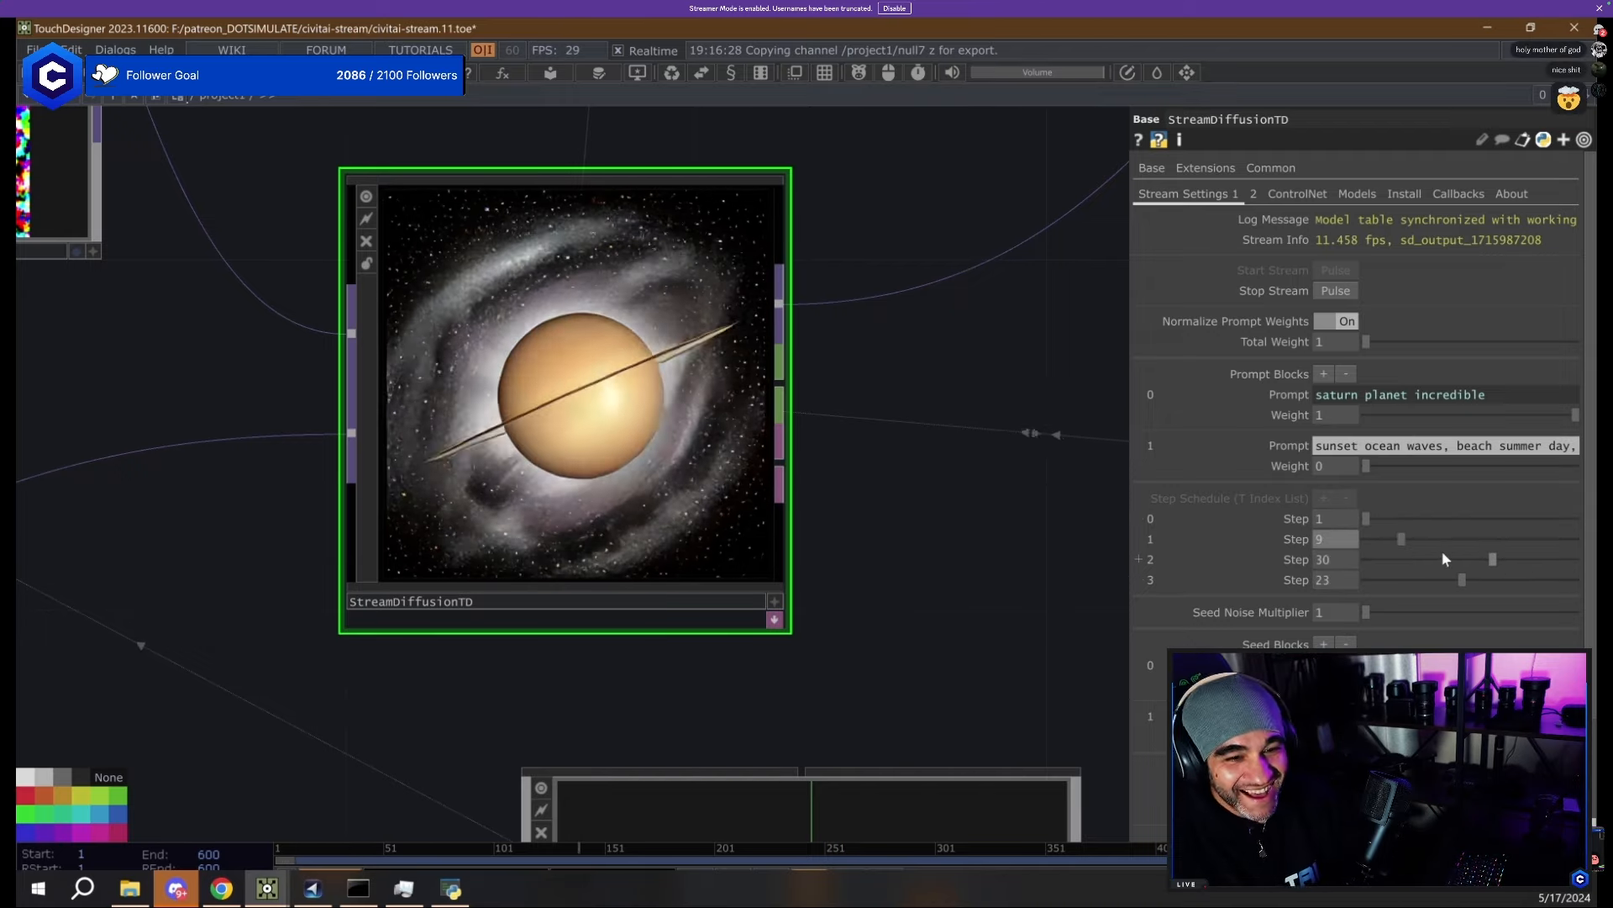
drag(1492, 560, 1522, 578)
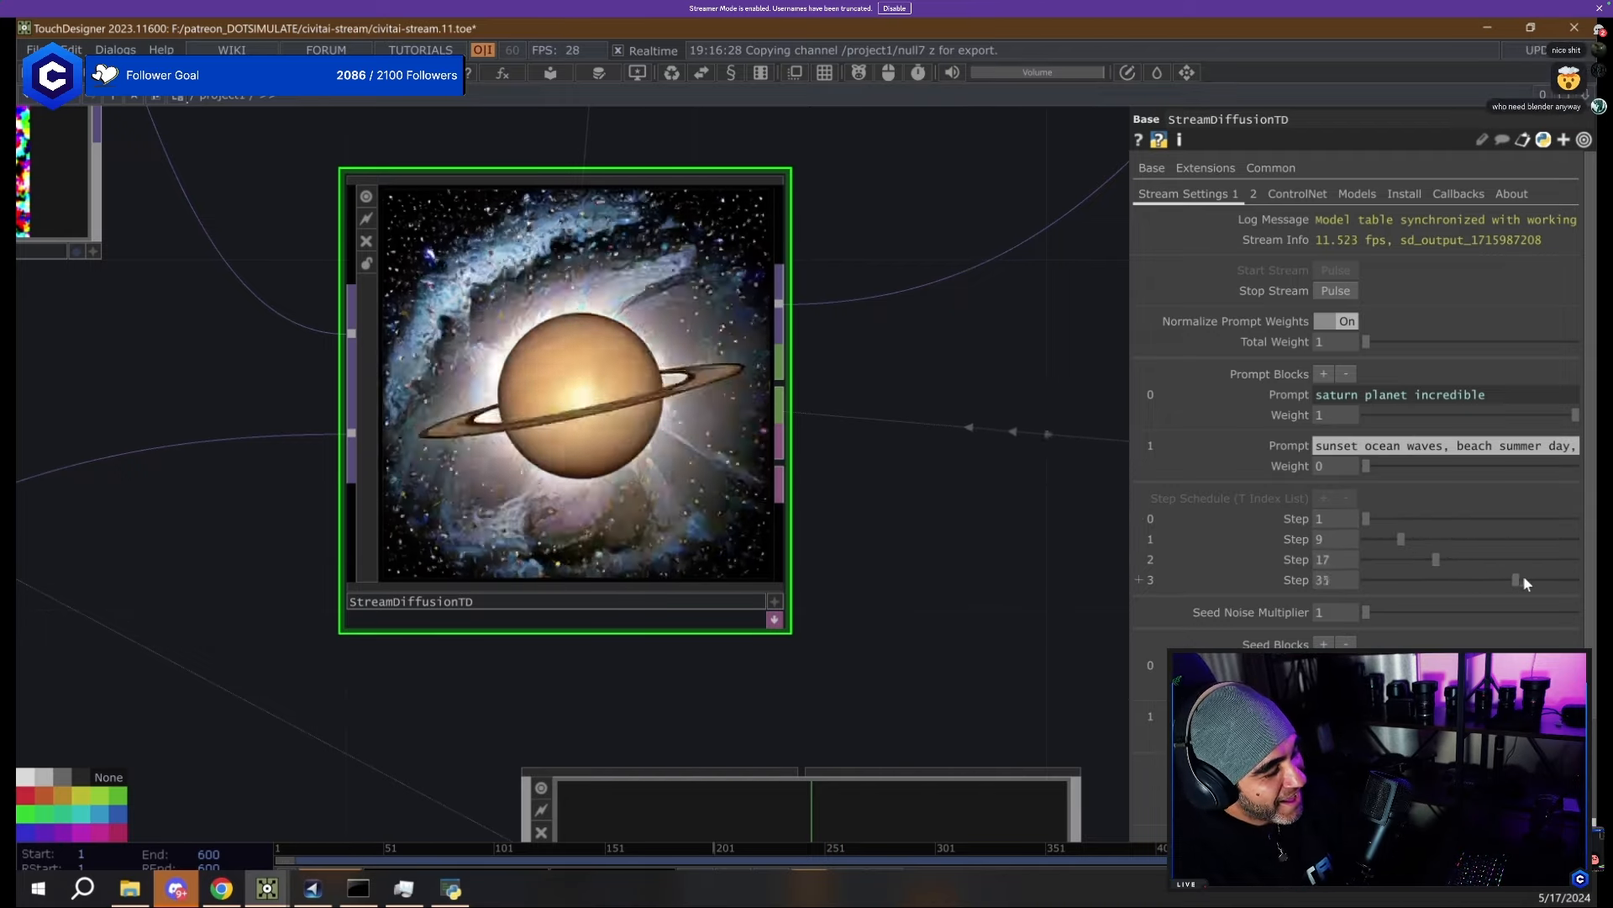
click(1471, 558)
click(1431, 538)
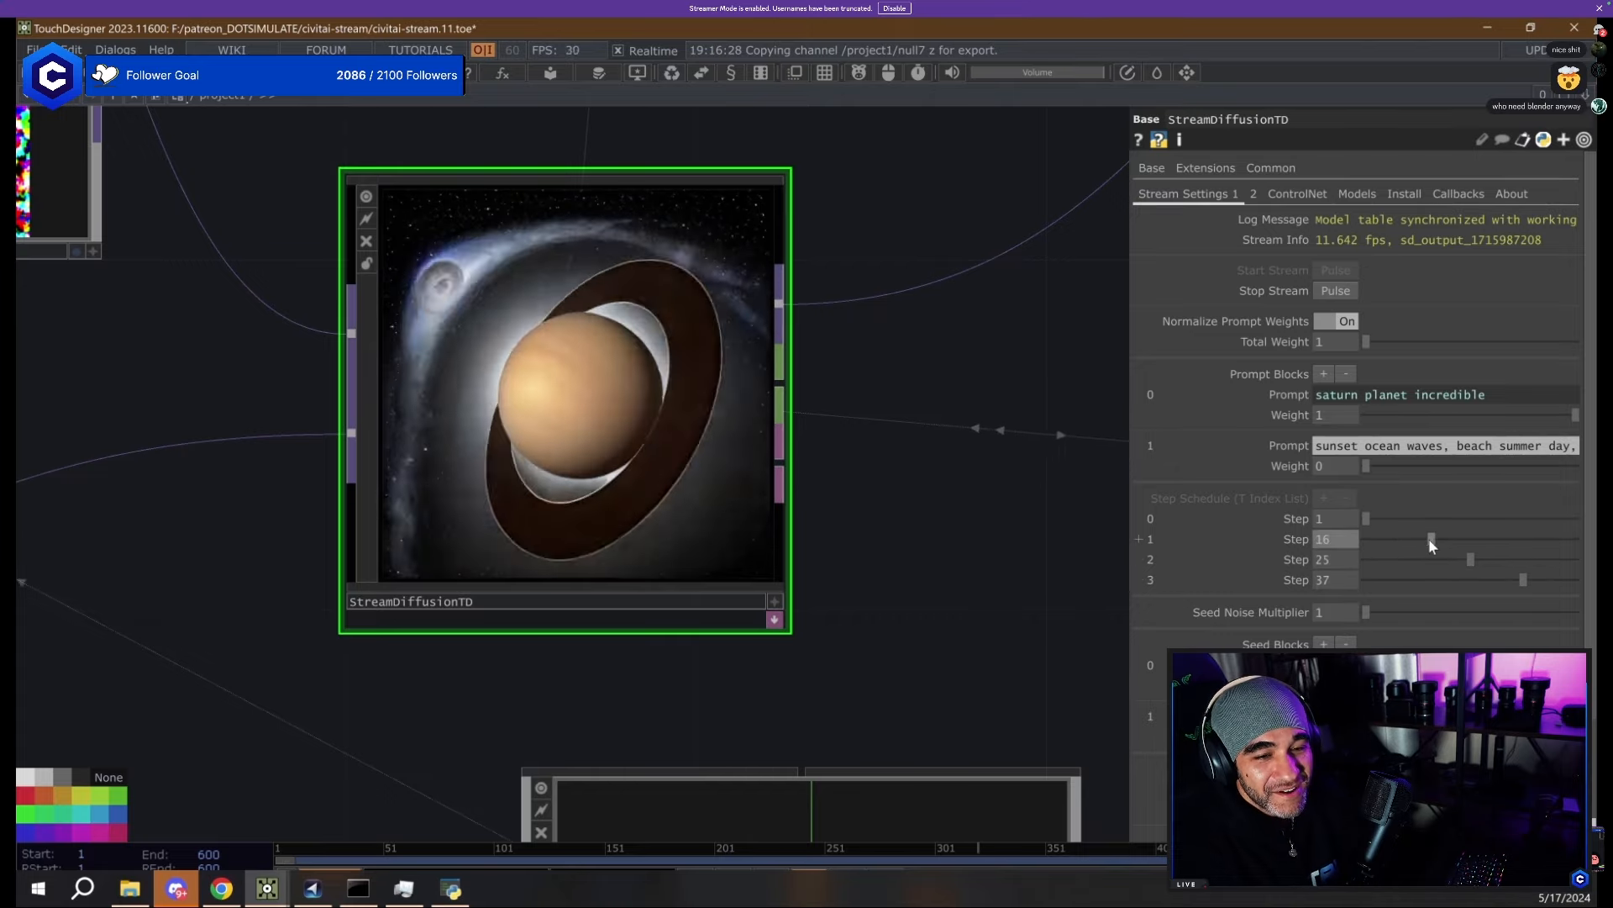
click(1383, 518)
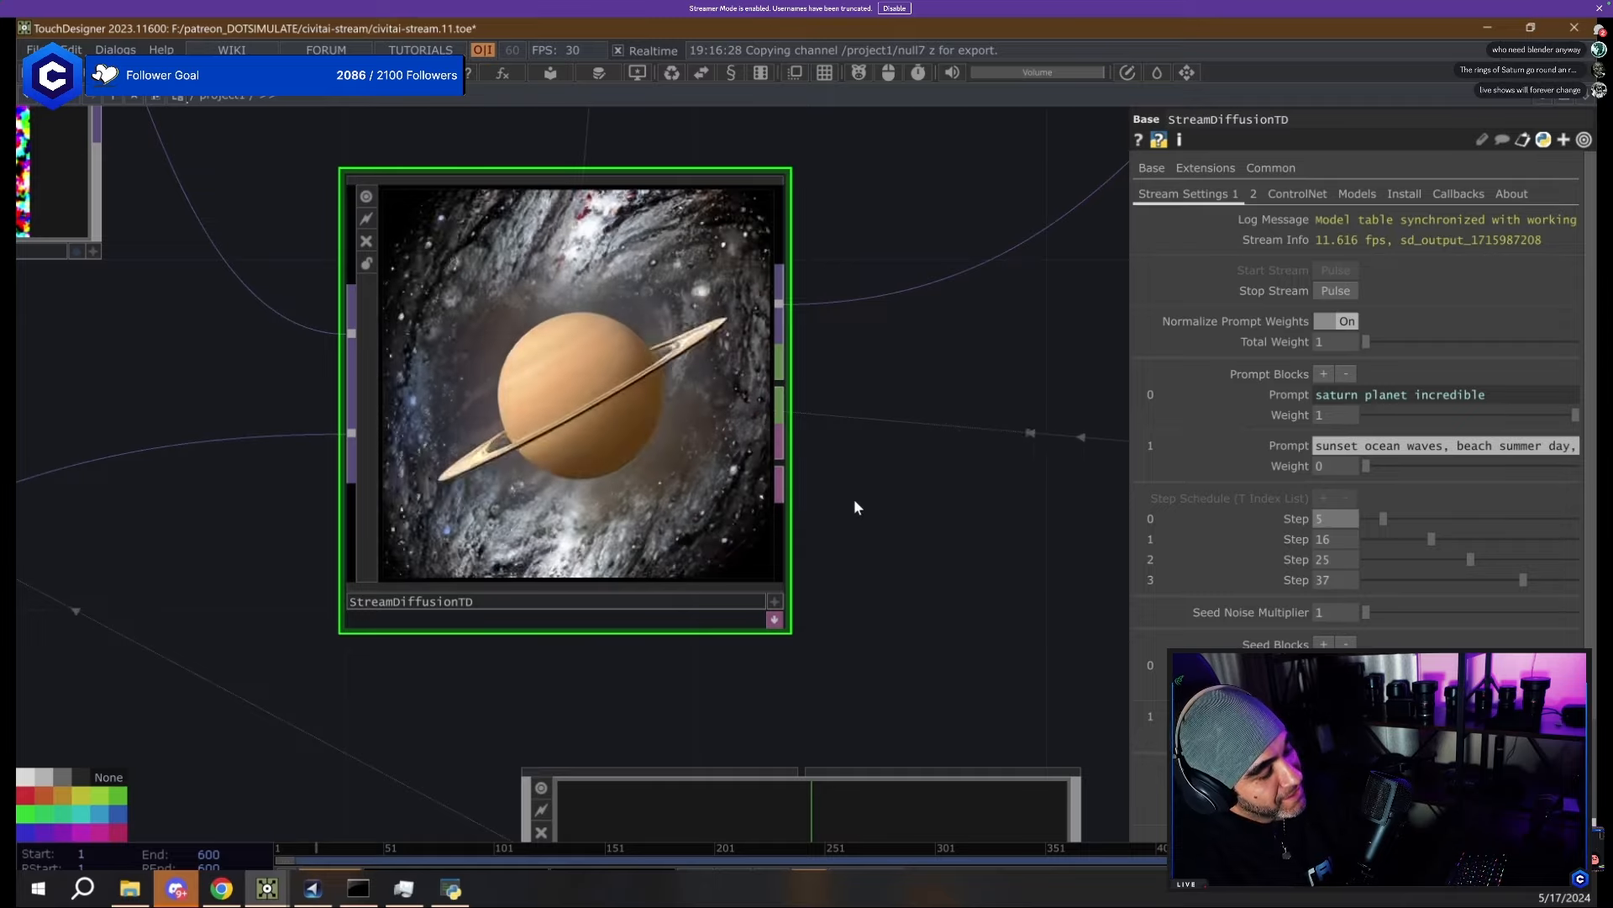
Reduce the period of noise2 to a few seconds to speed up the planet's rotation.
scroll(529, 240, down, 5)
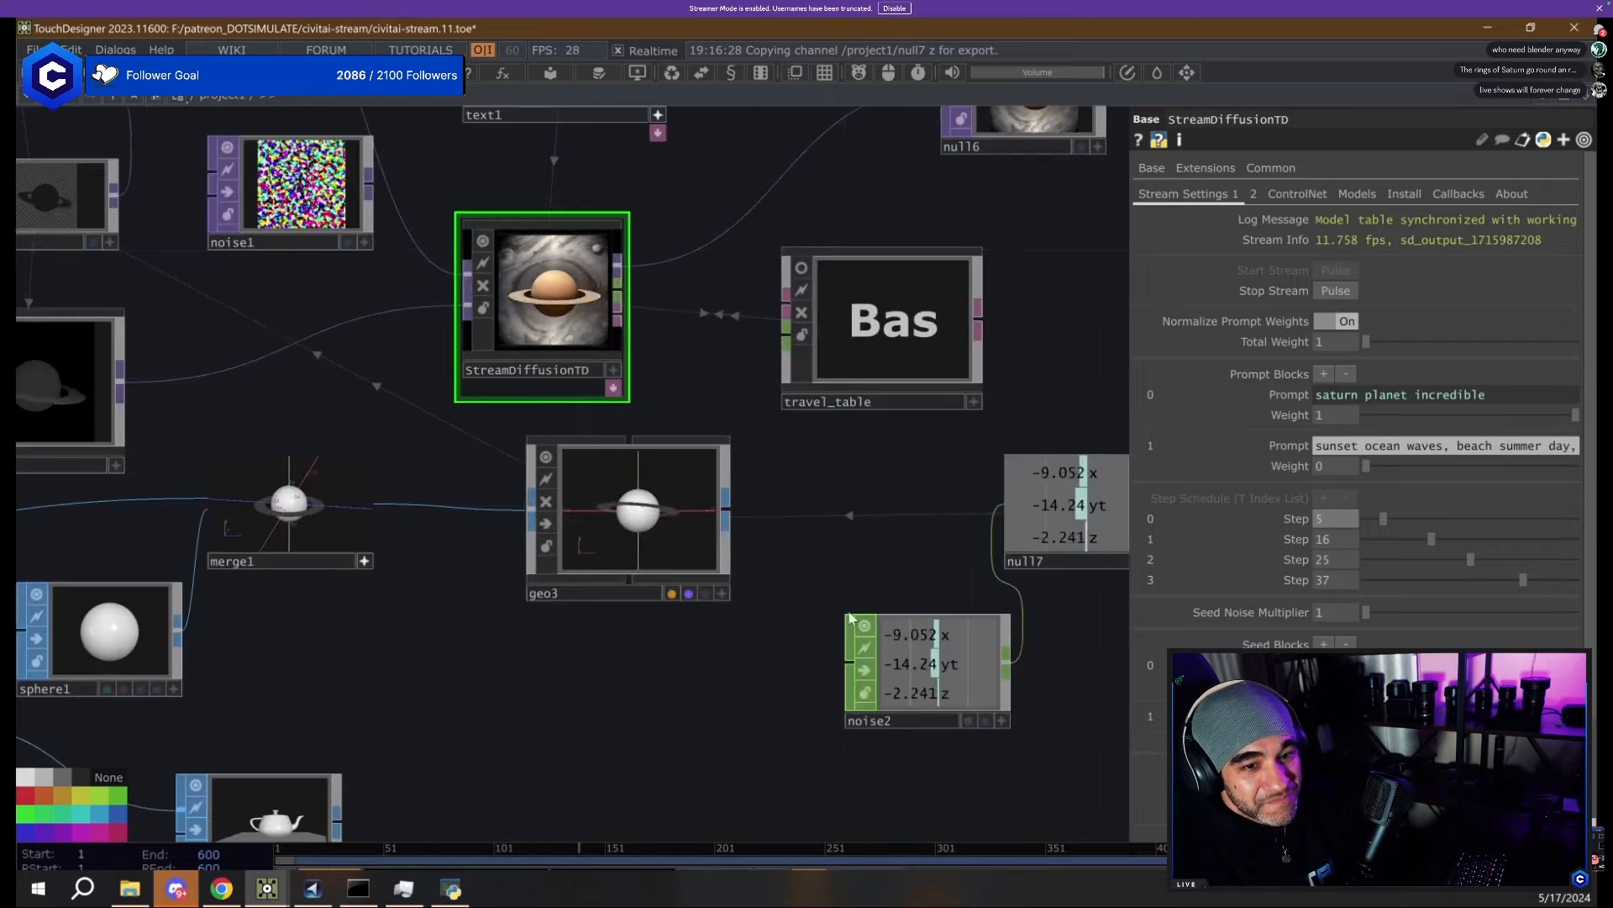
click(928, 680)
scroll(548, 236, up, 6)
click(1444, 237)
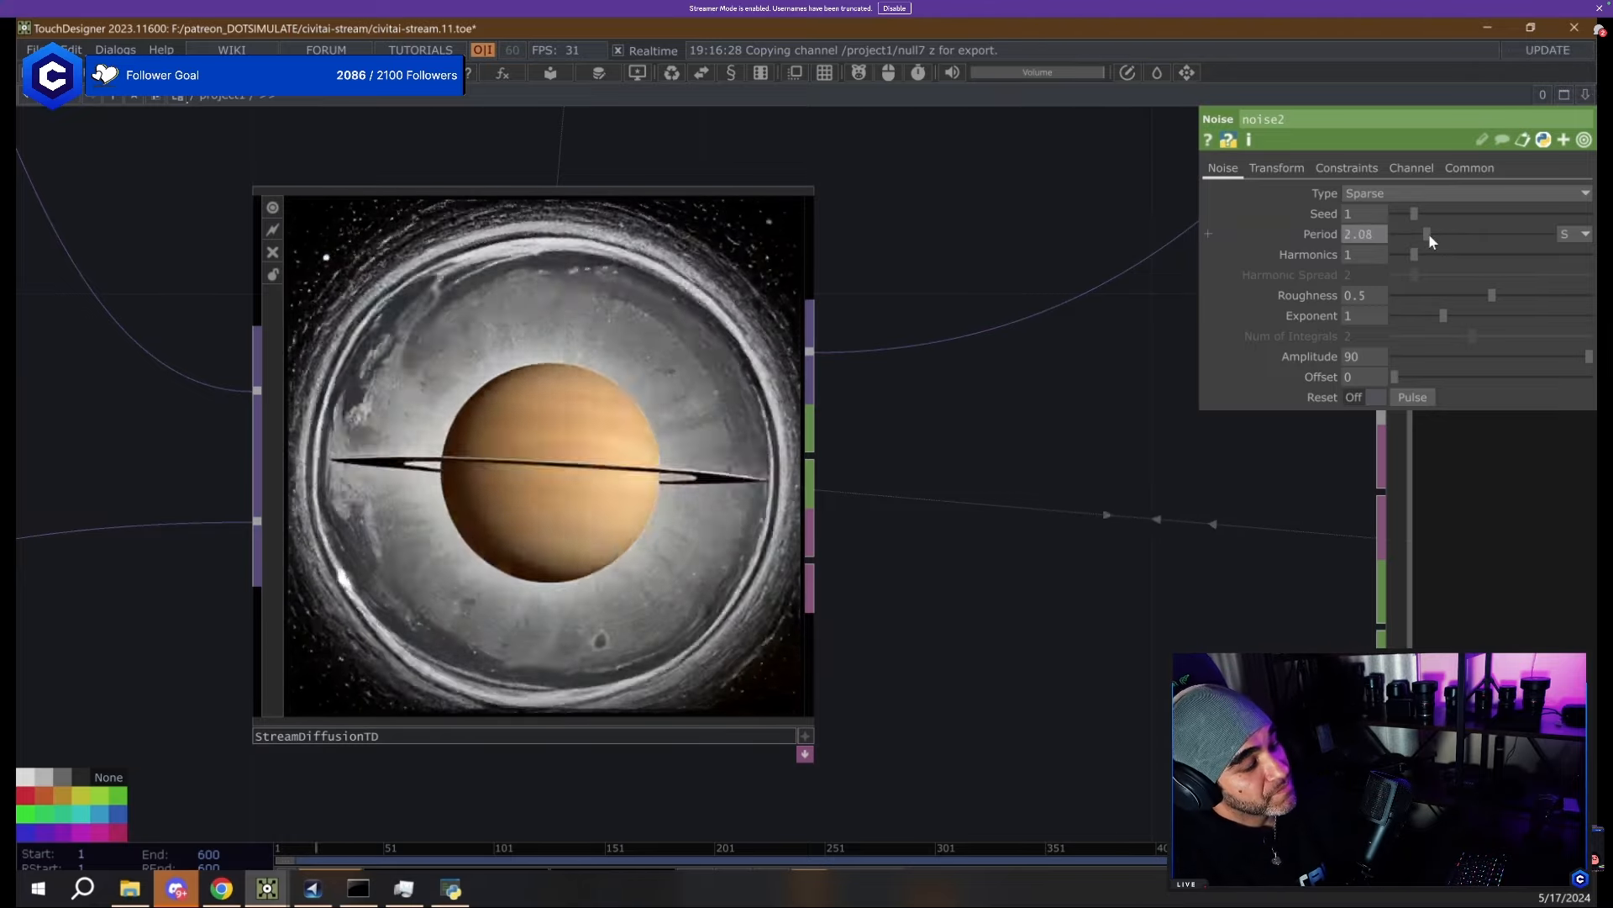
click(1428, 235)
mouse_move(1432, 241)
mouse_down()
mouse_move(1469, 239)
mouse_move(1440, 234)
mouse_up()
Examine the StreamDiffusionTD output and the surrounding node network while the planet rotates.
click(579, 358)
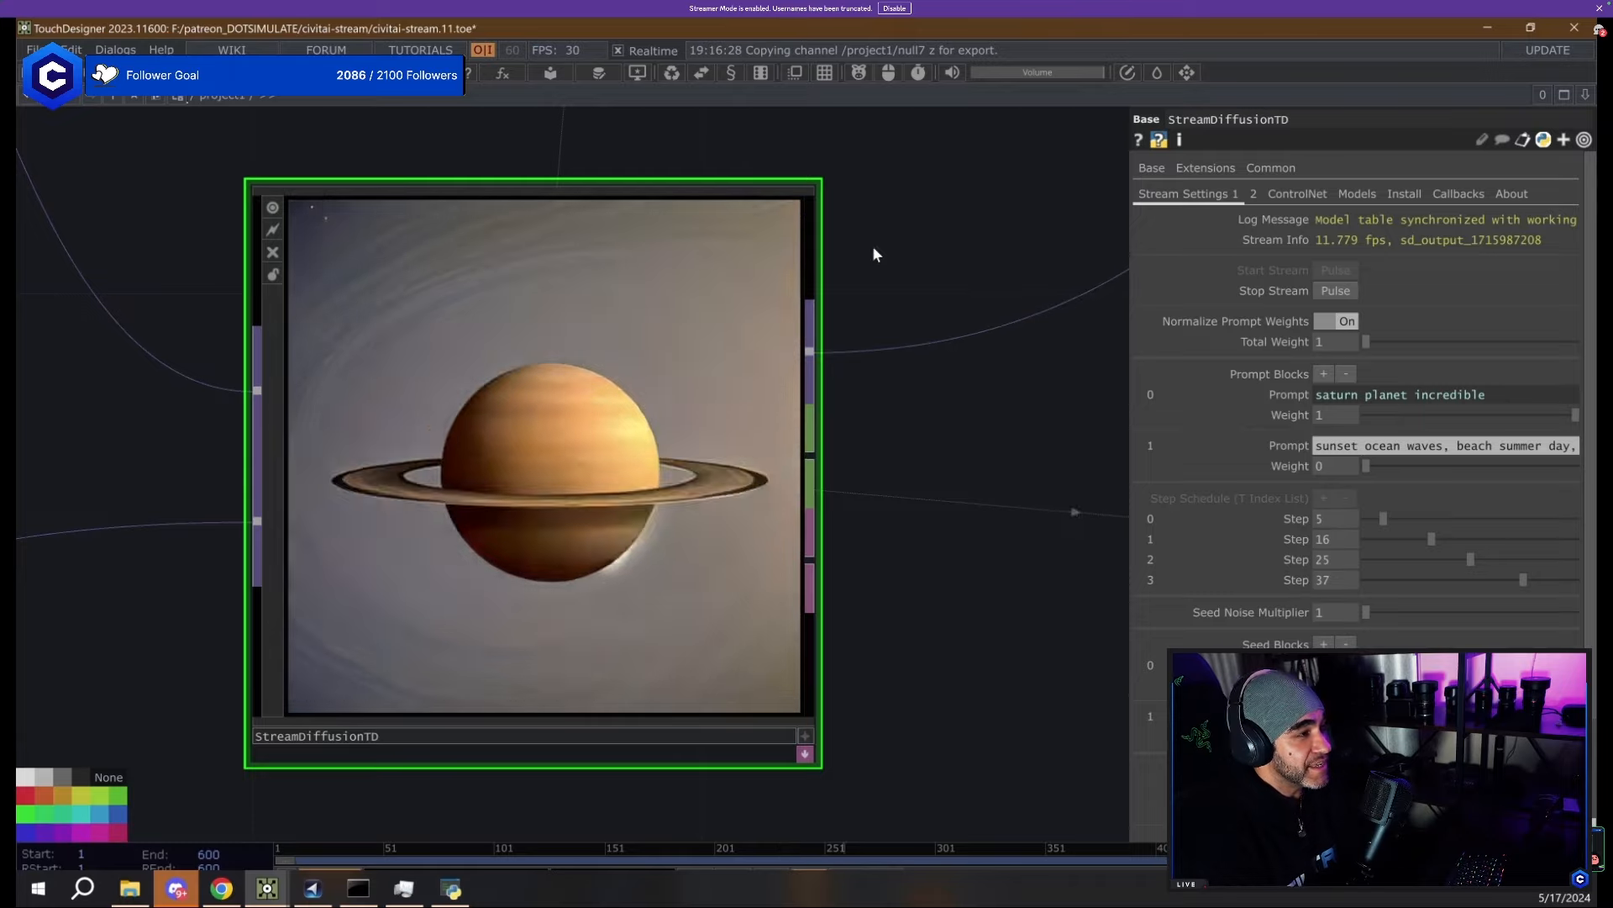
drag(873, 247, 739, 270)
scroll(735, 269, down, 3)
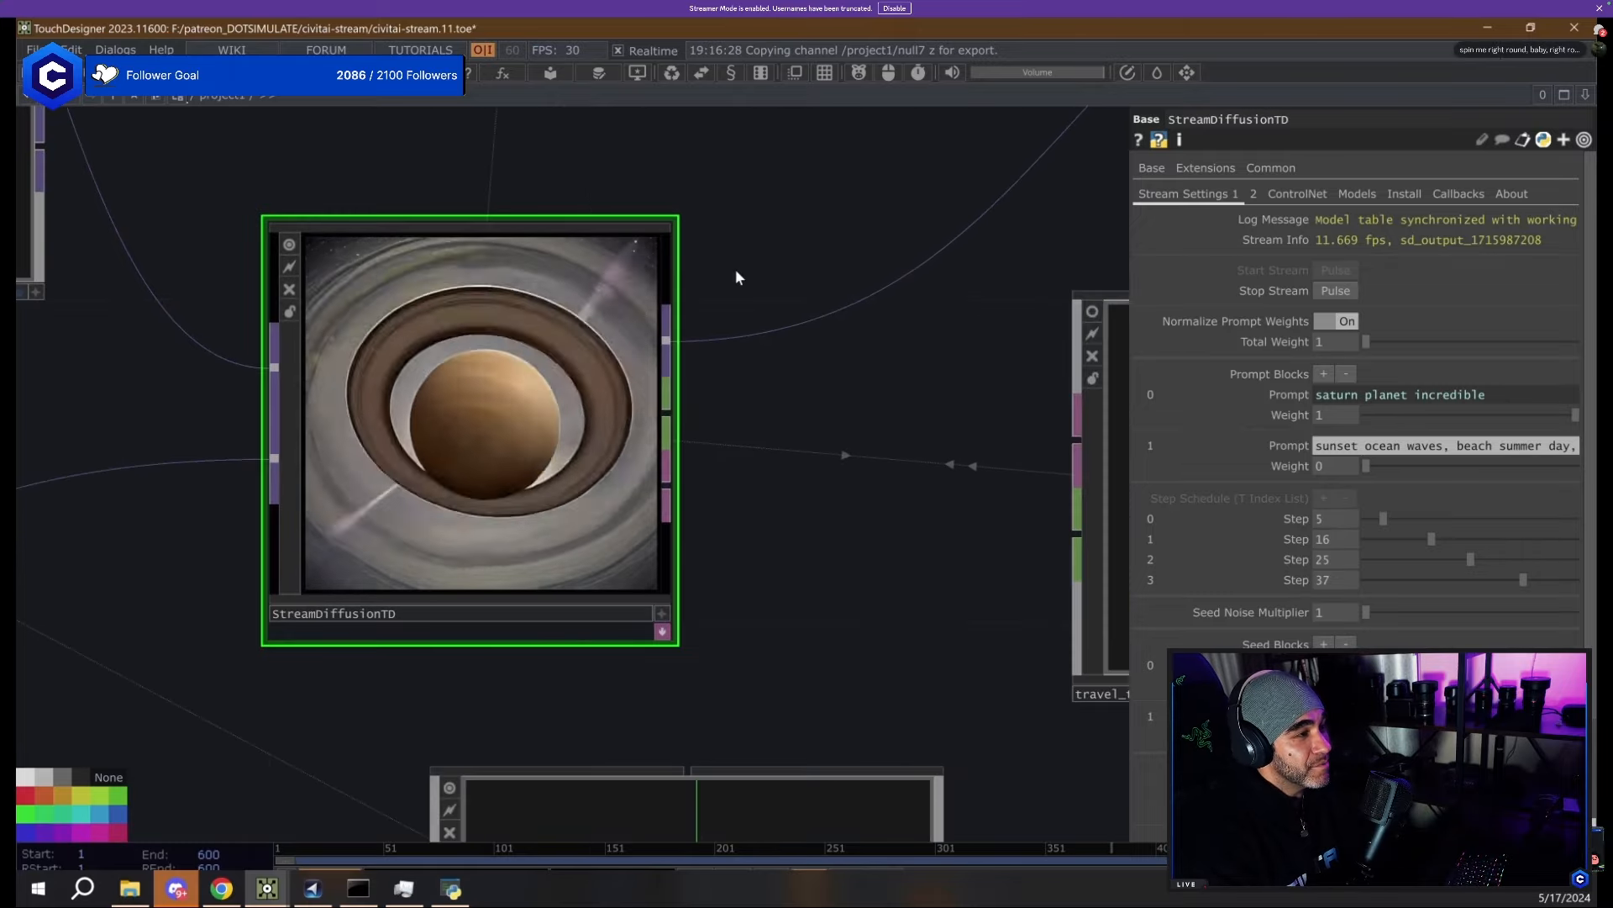
scroll(734, 269, down, 5)
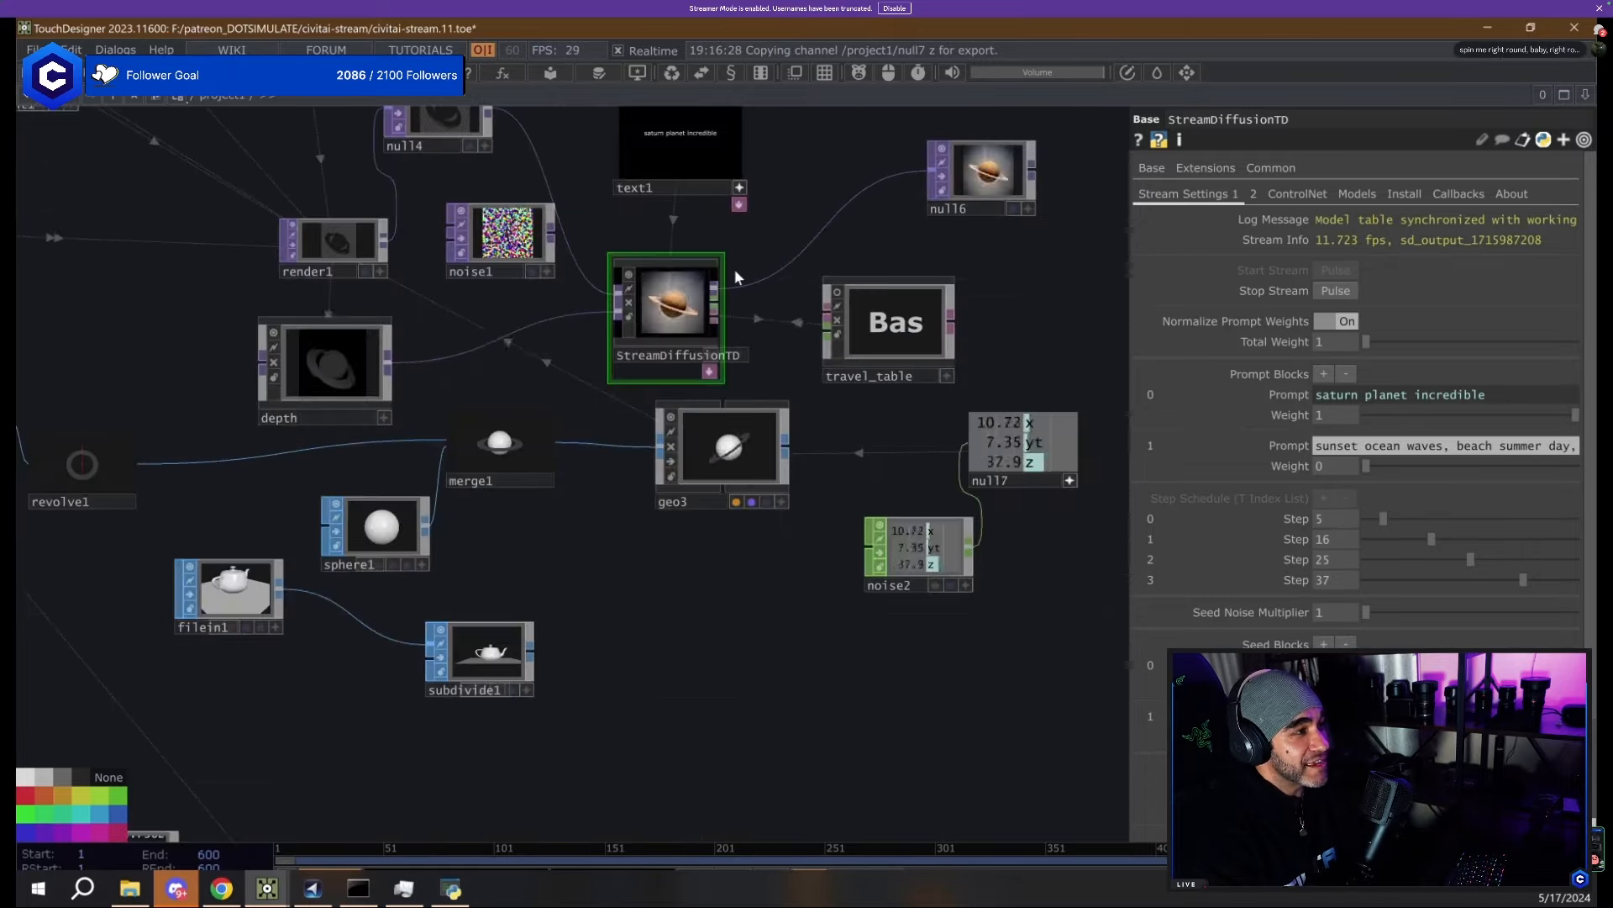
scroll(735, 269, up, 2)
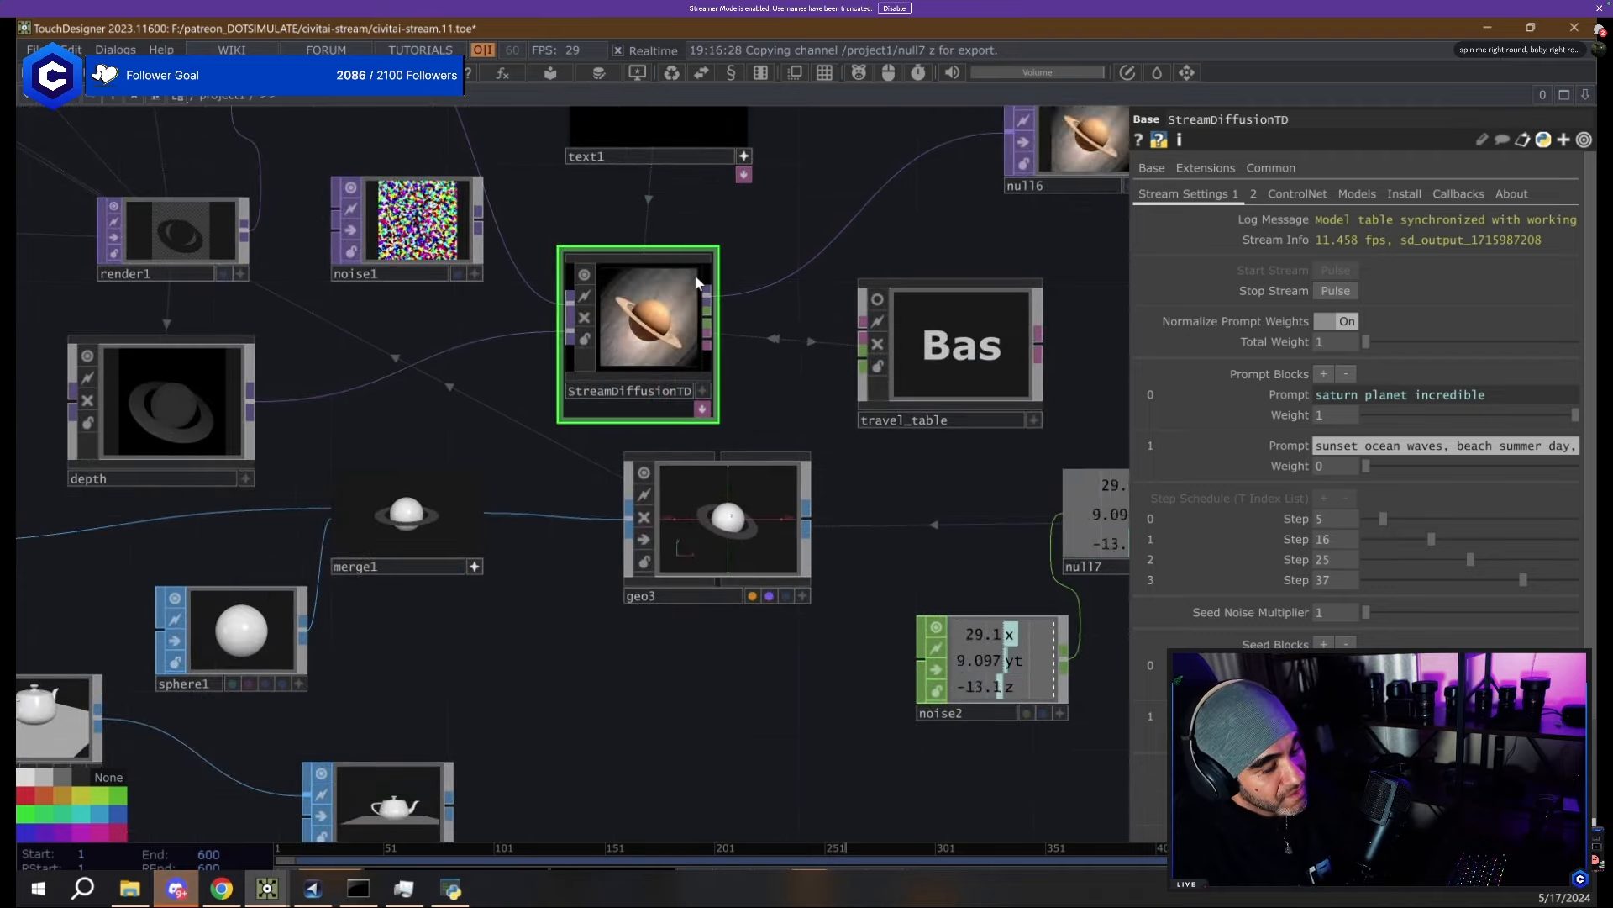
scroll(694, 273, up, 3)
drag(448, 148, 518, 180)
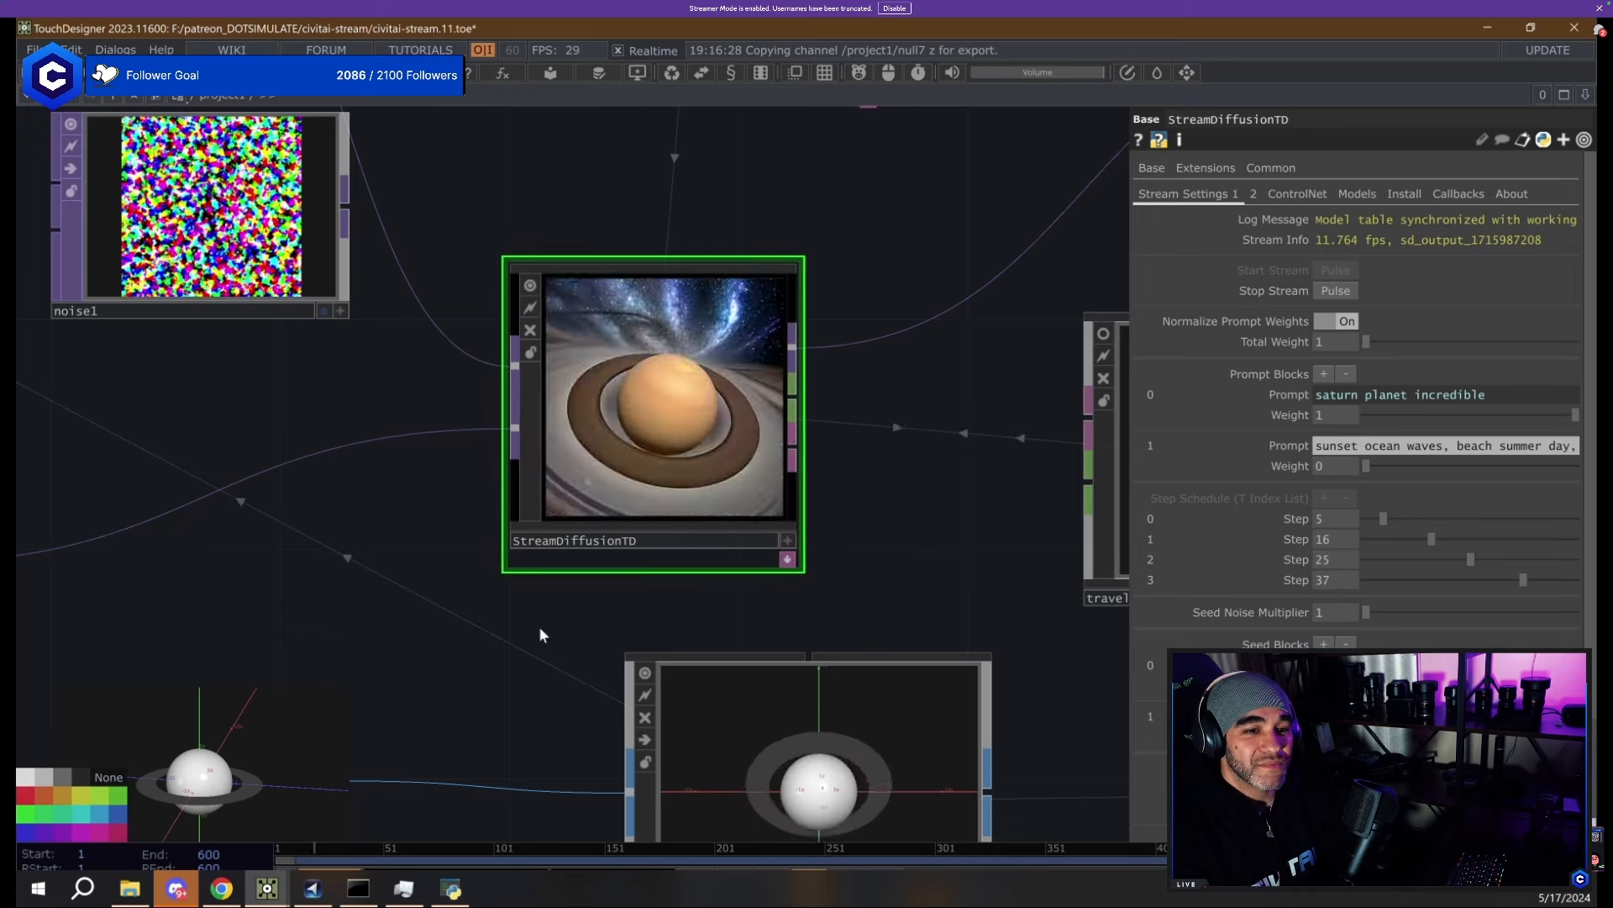
scroll(668, 600, down, 3)
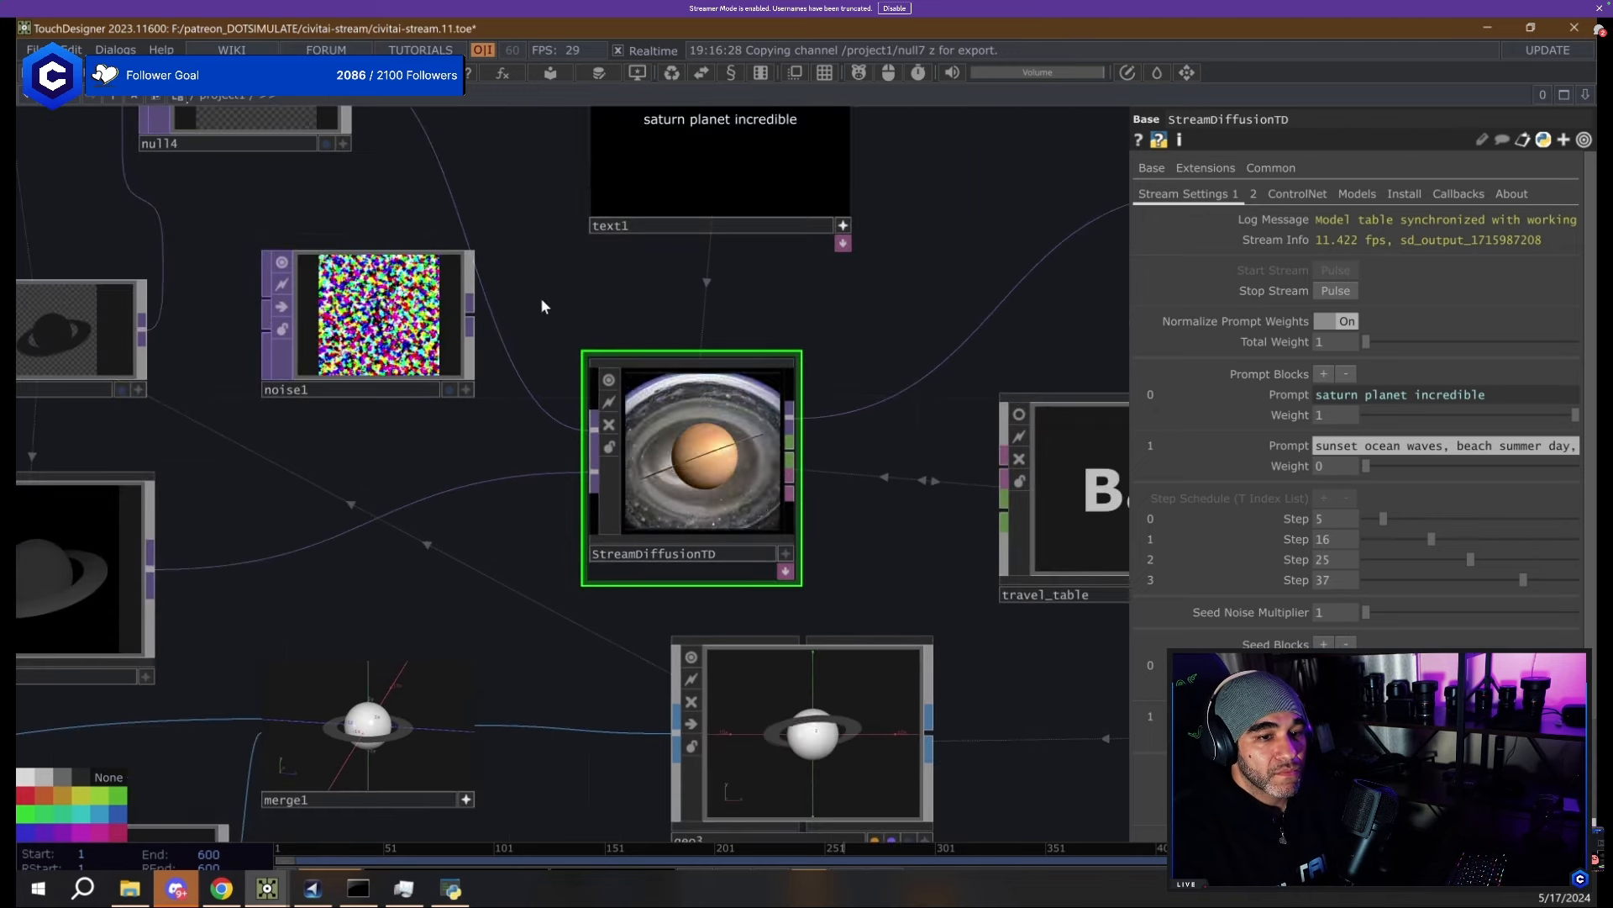
Move the null4 node directly above noise1.
drag(548, 269, 611, 447)
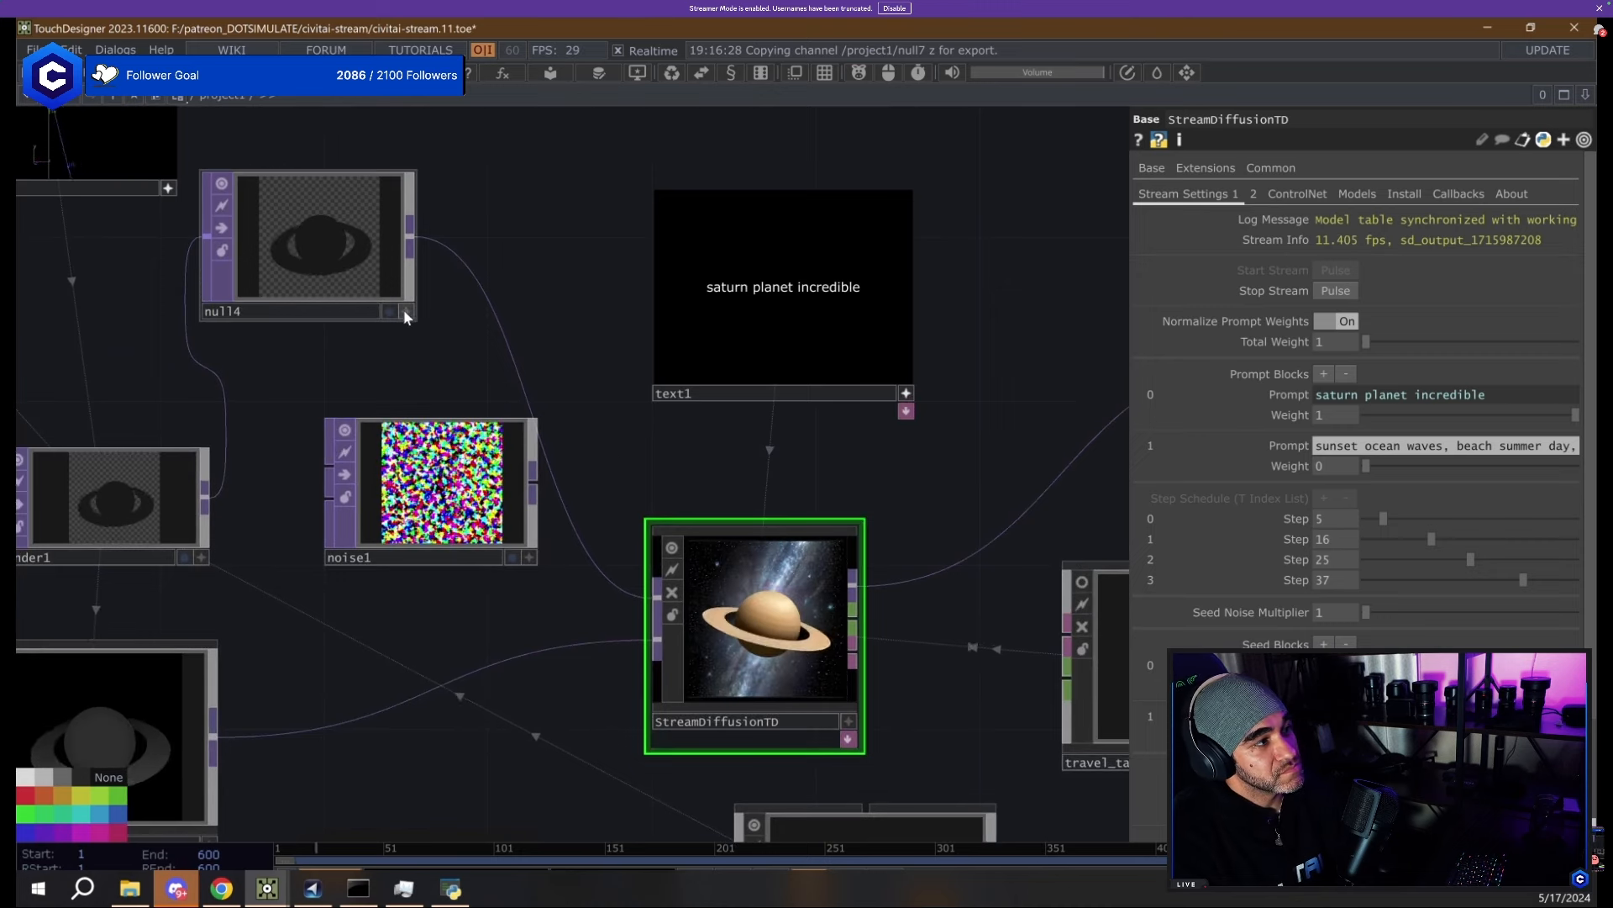
drag(284, 244, 406, 325)
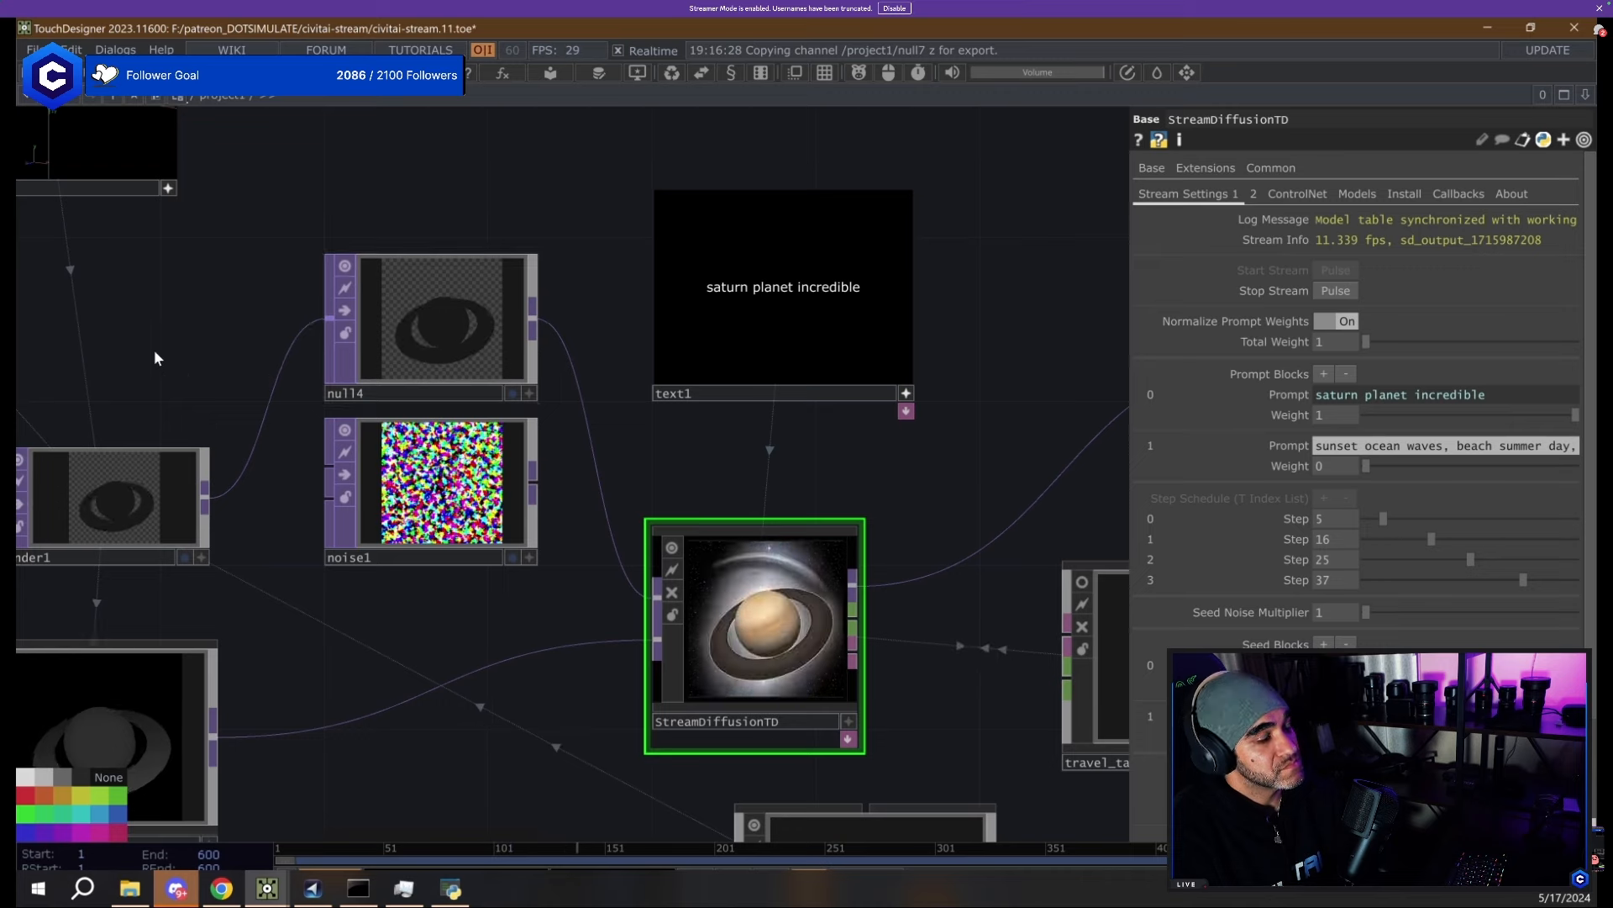
drag(154, 353, 415, 403)
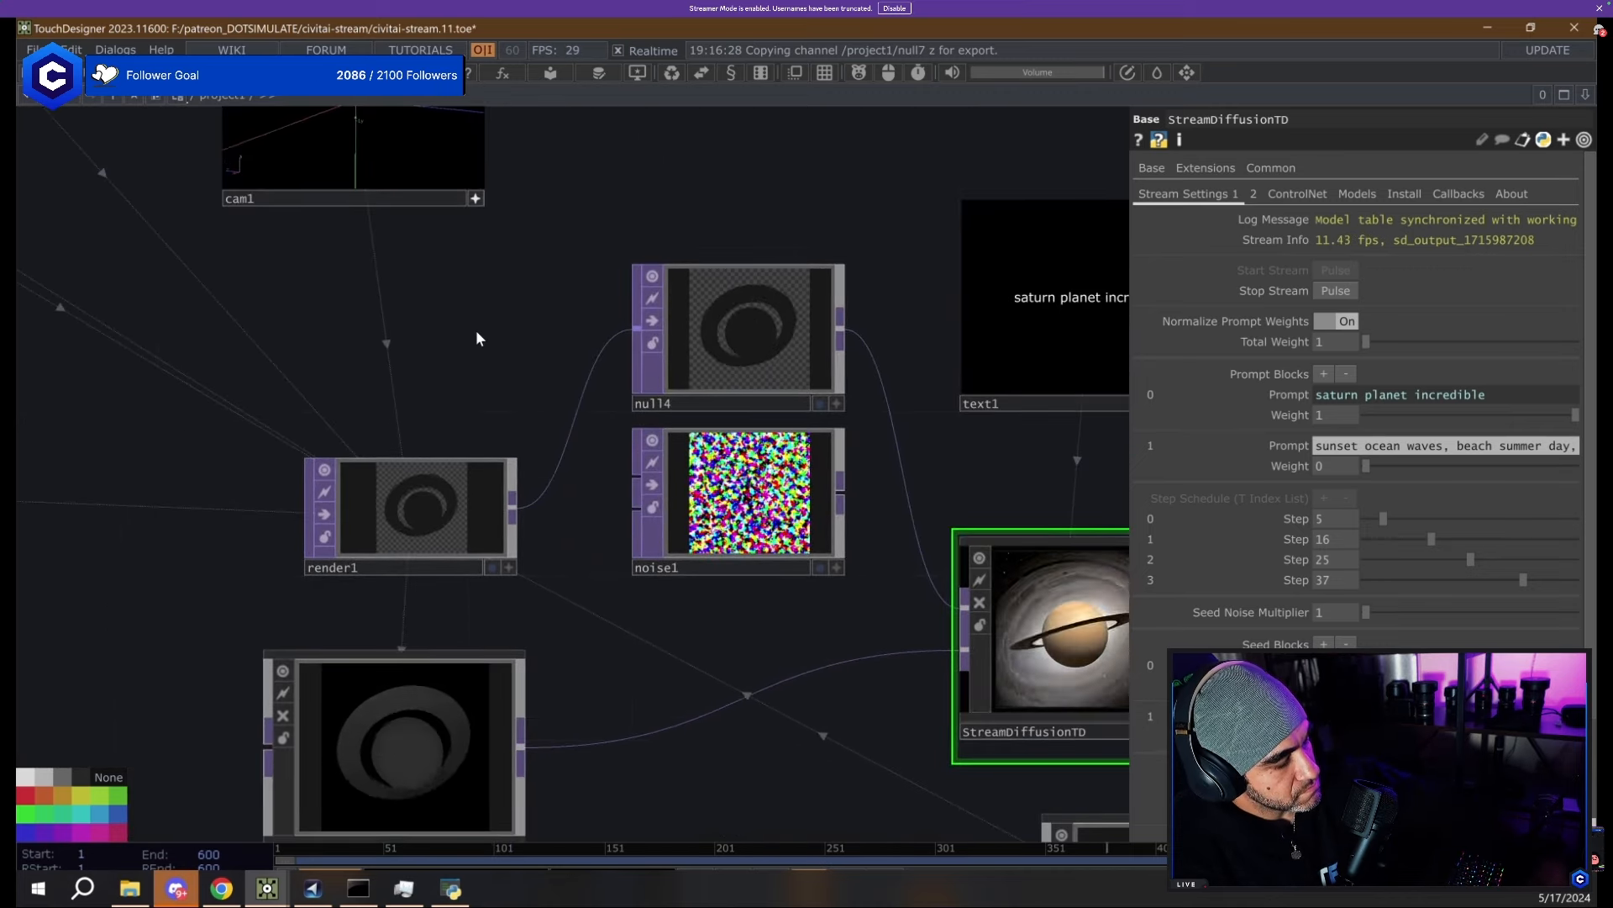
Lower step 0 to 4 and step 1 to 11 in the StreamDiffusionTD step schedule.
drag(848, 447, 403, 380)
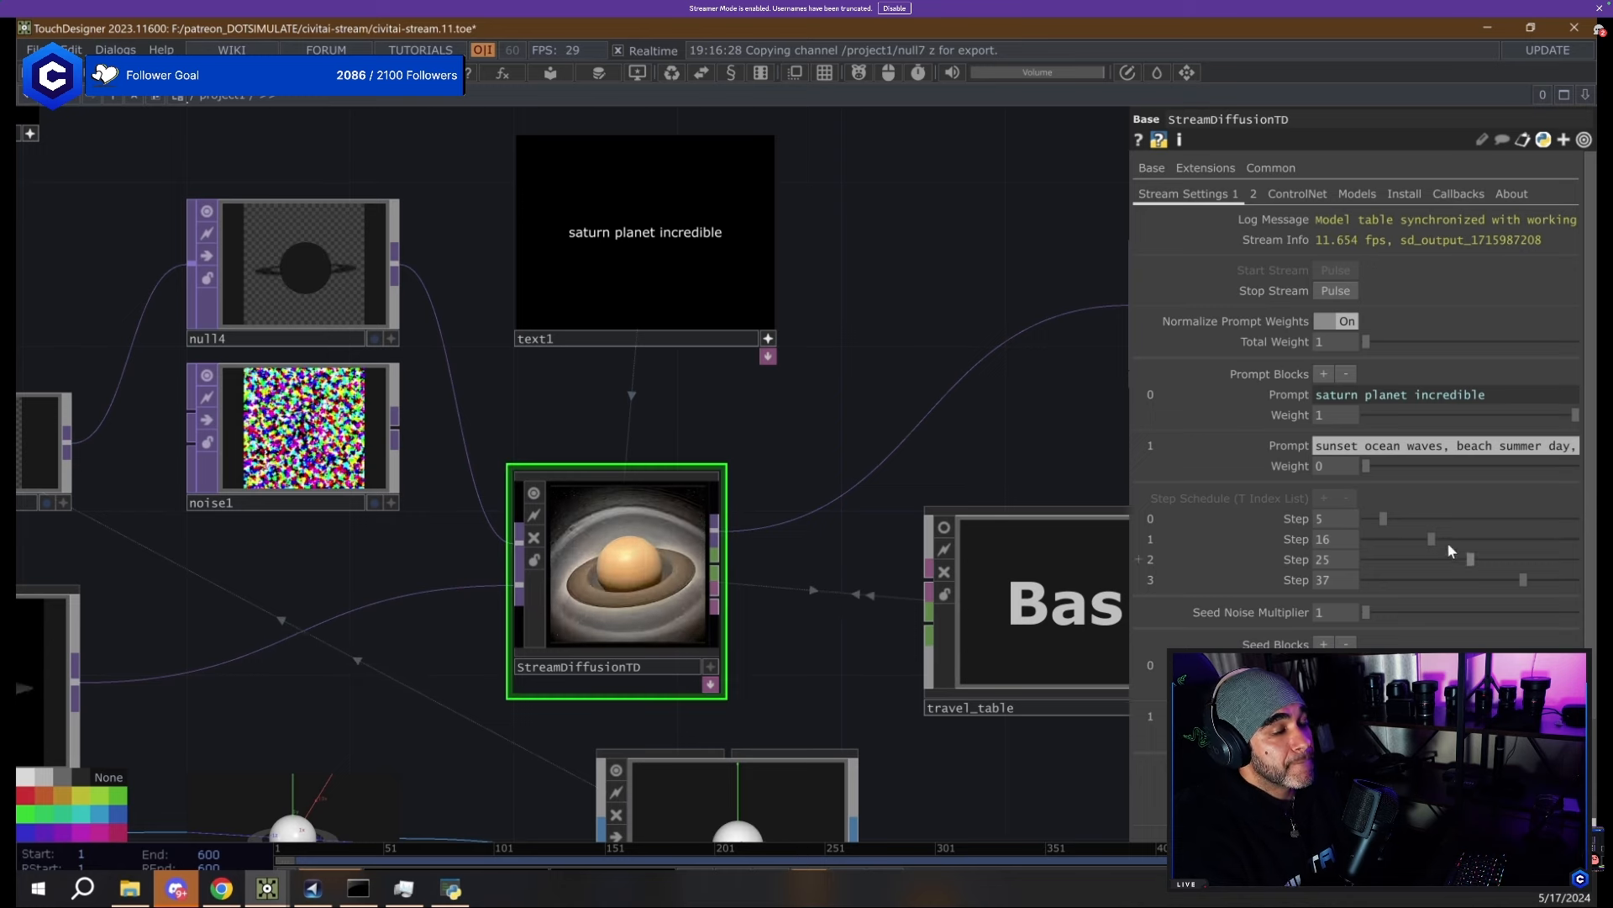
drag(1382, 520, 1411, 537)
Append ", ciolorful rainbow irredescenty" to the saturn prompt in text1.
scroll(609, 491, down, 4)
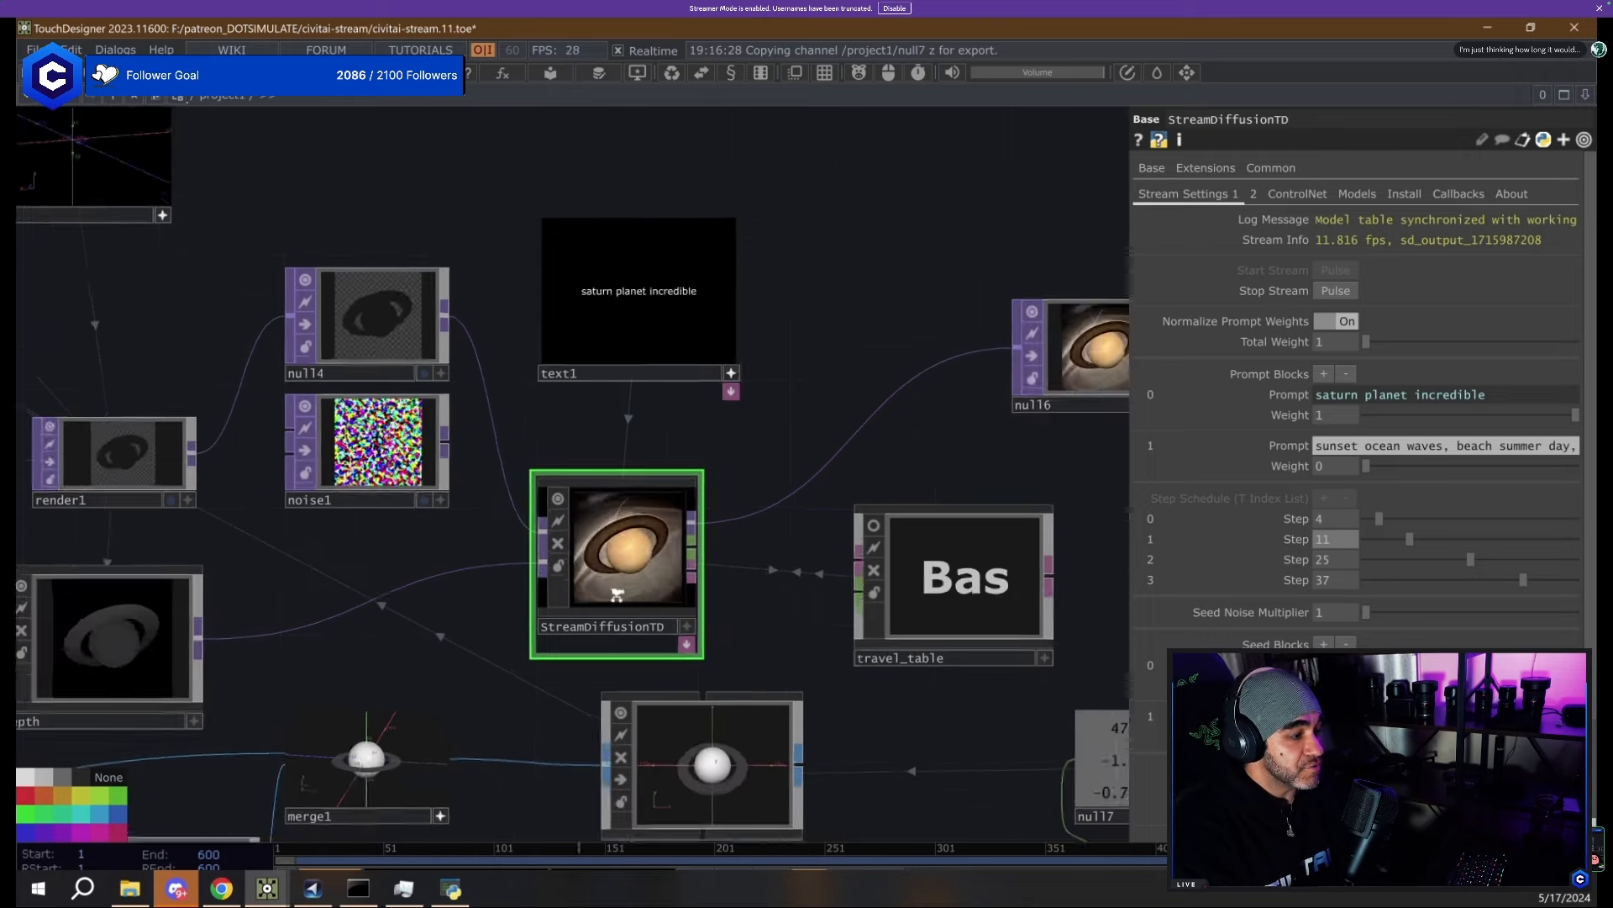
click(708, 318)
text(, c)
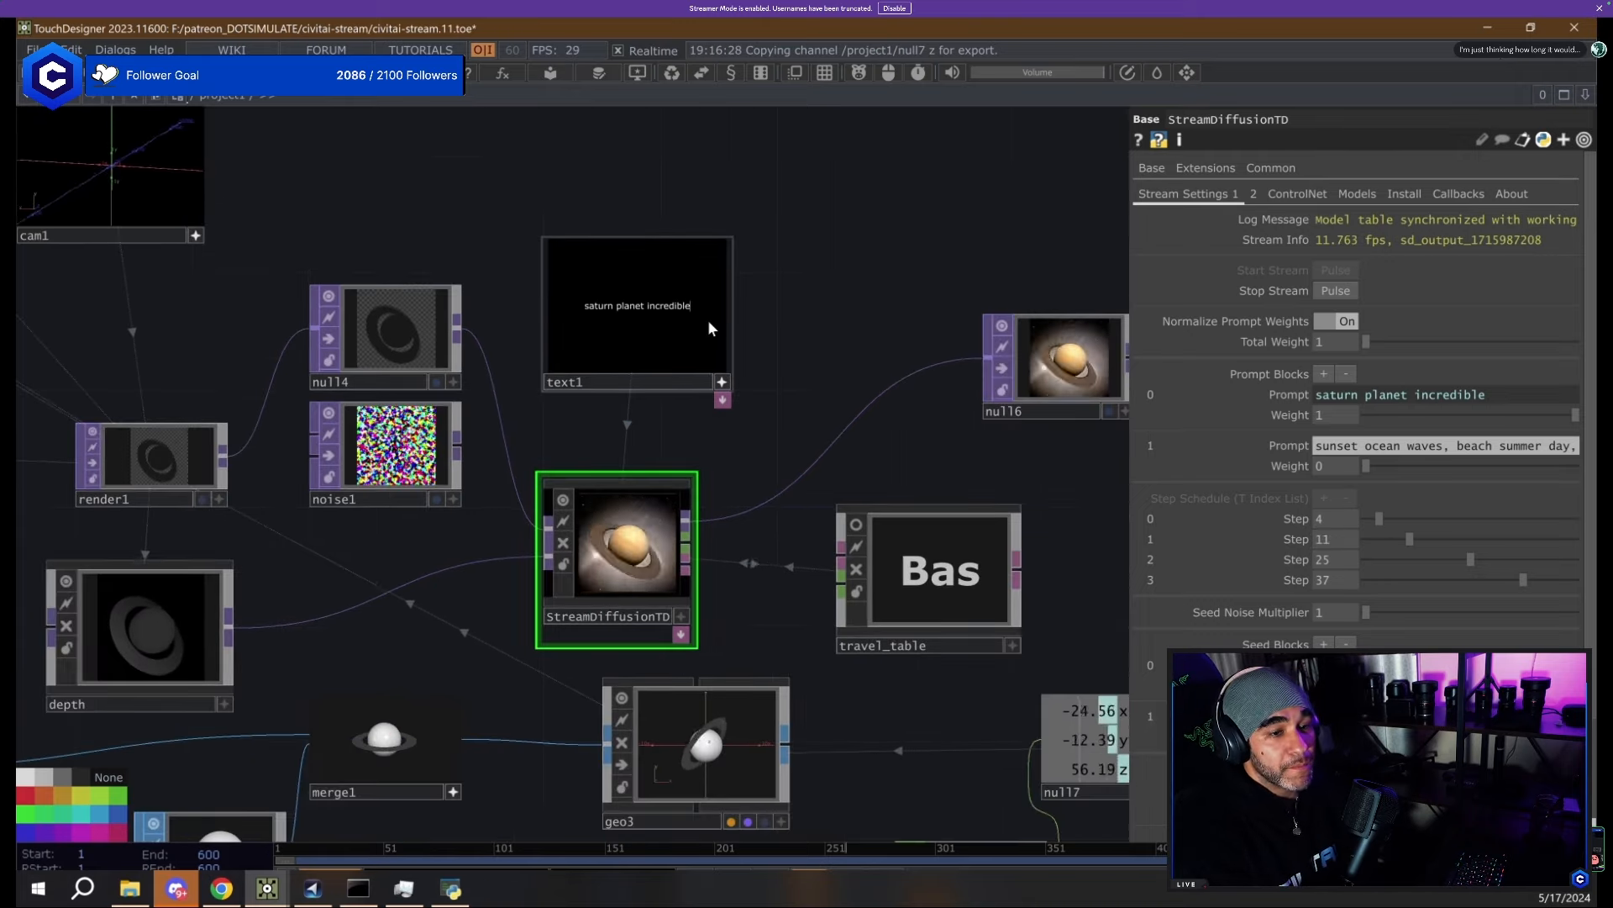
text(iolorful)
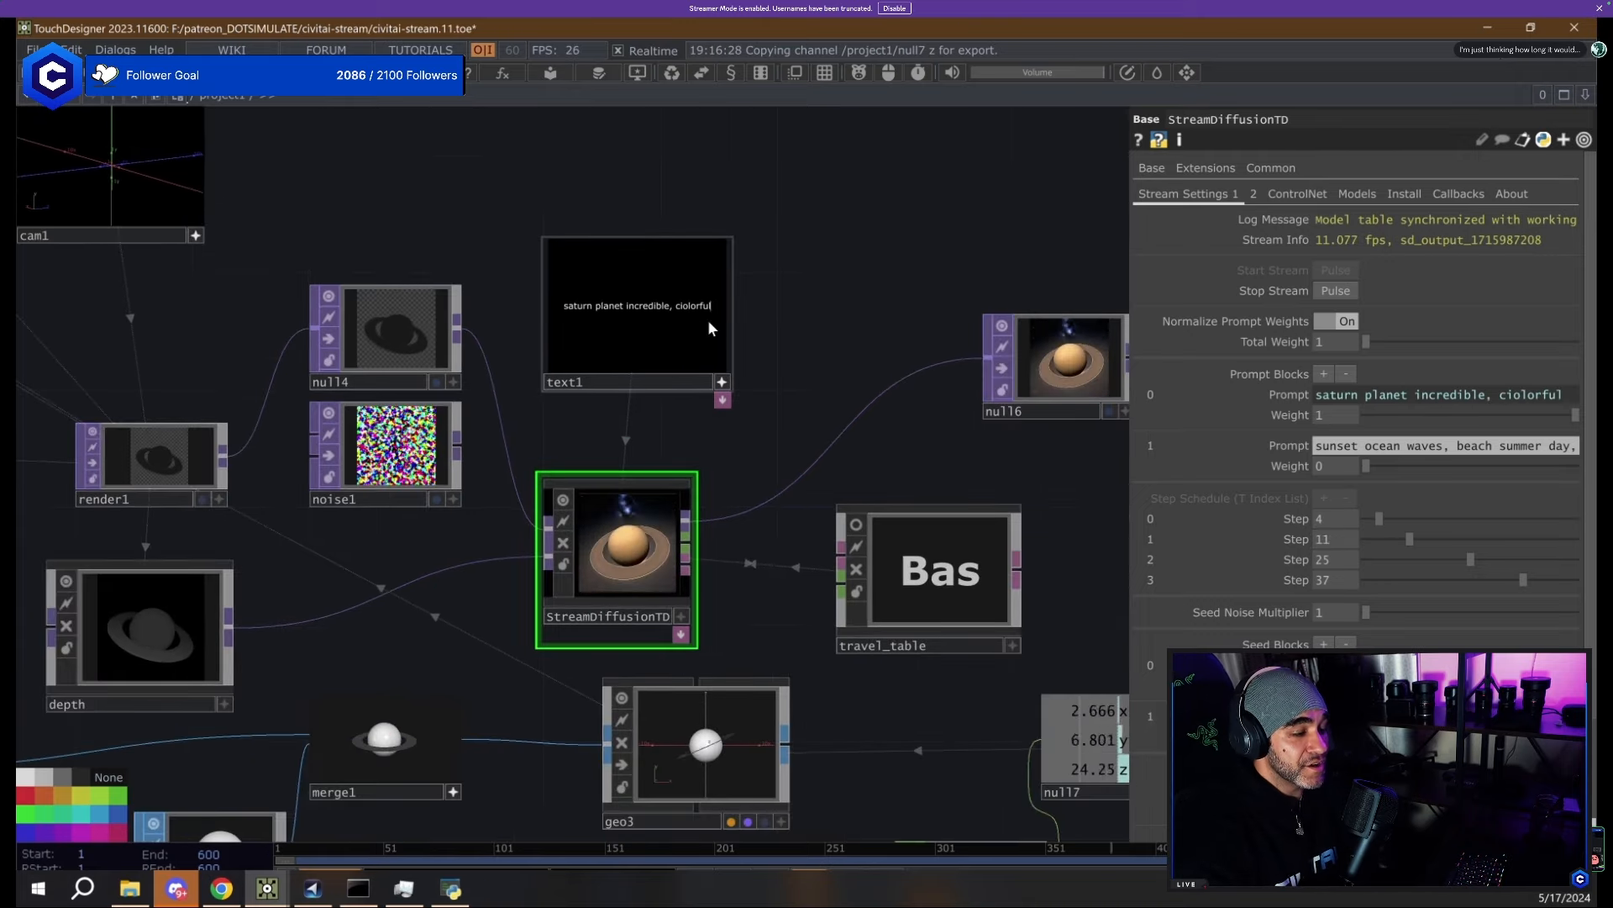
text( rainbo)
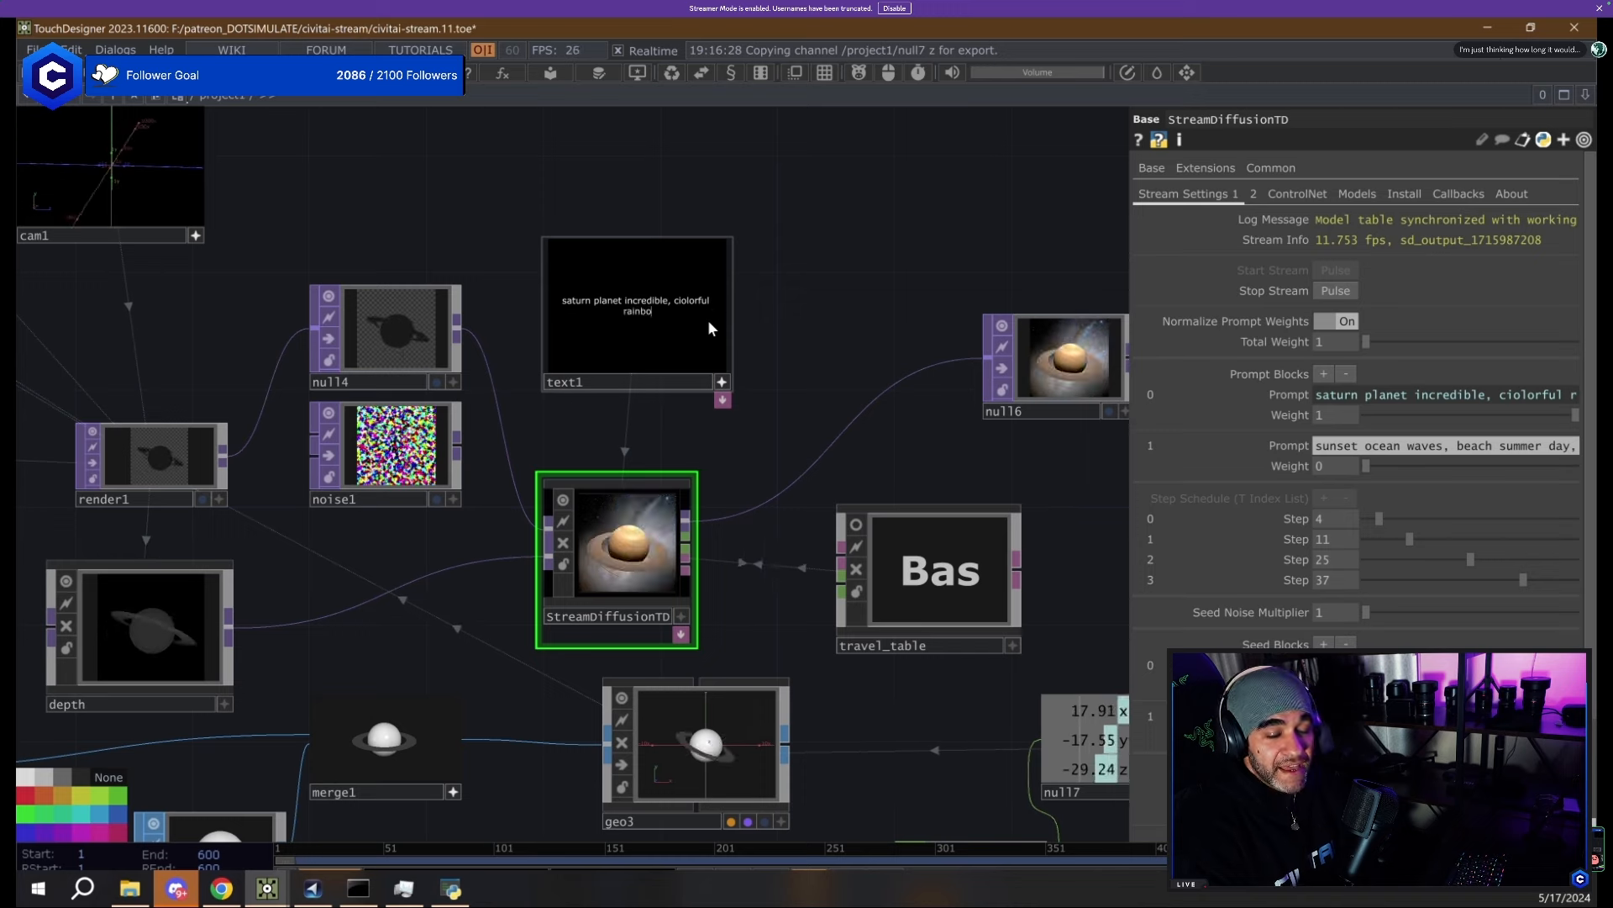
text(w )
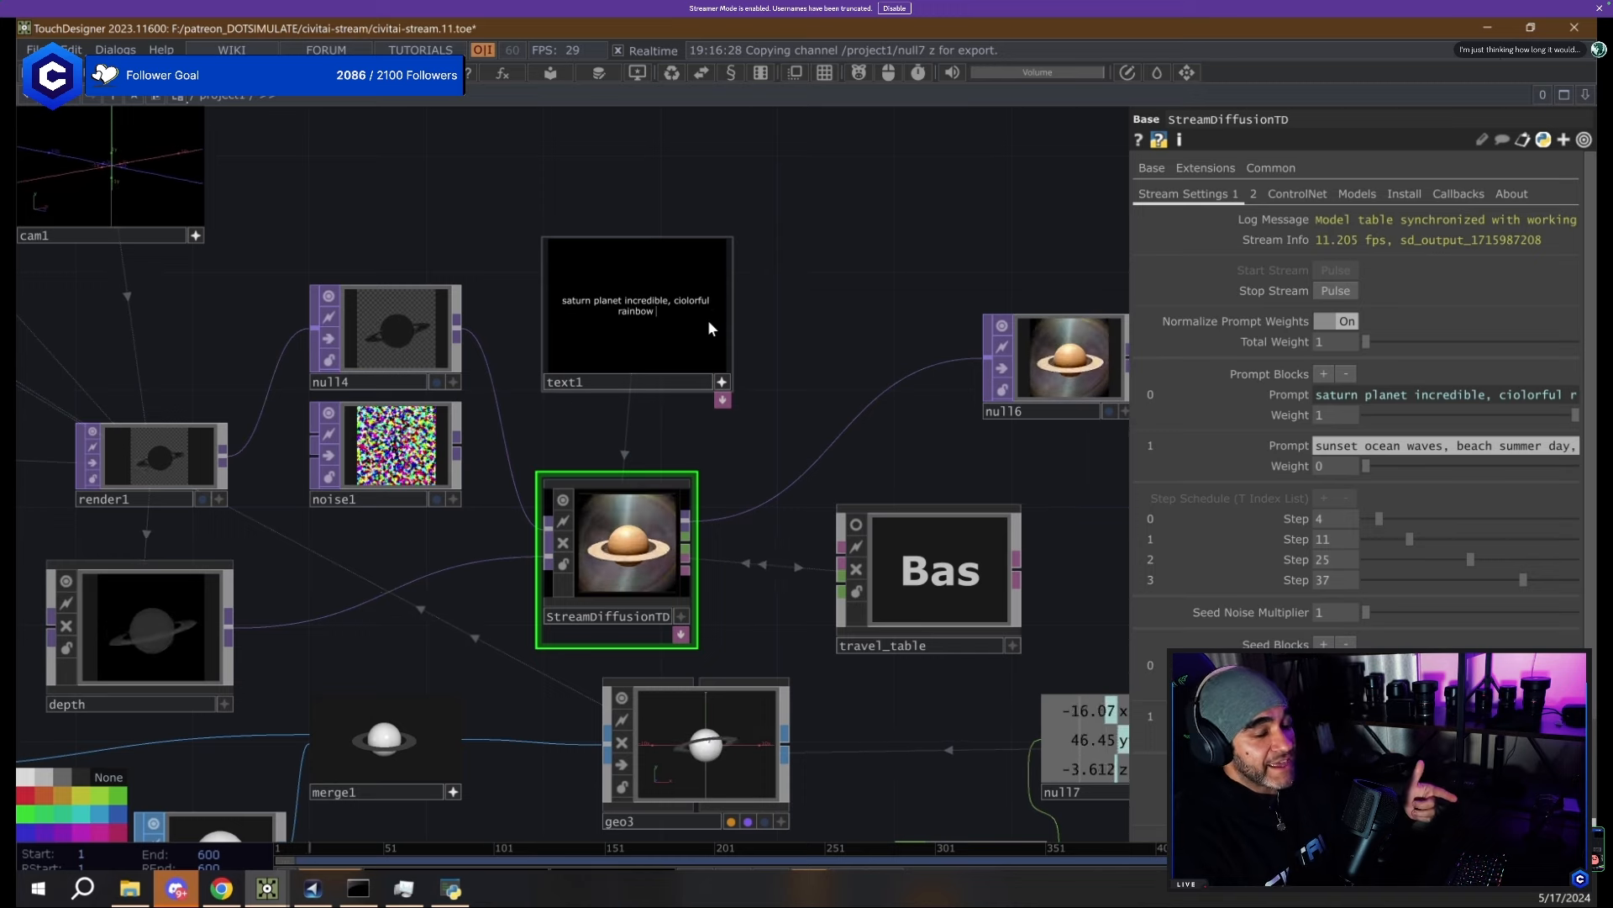
text(irredescenty)
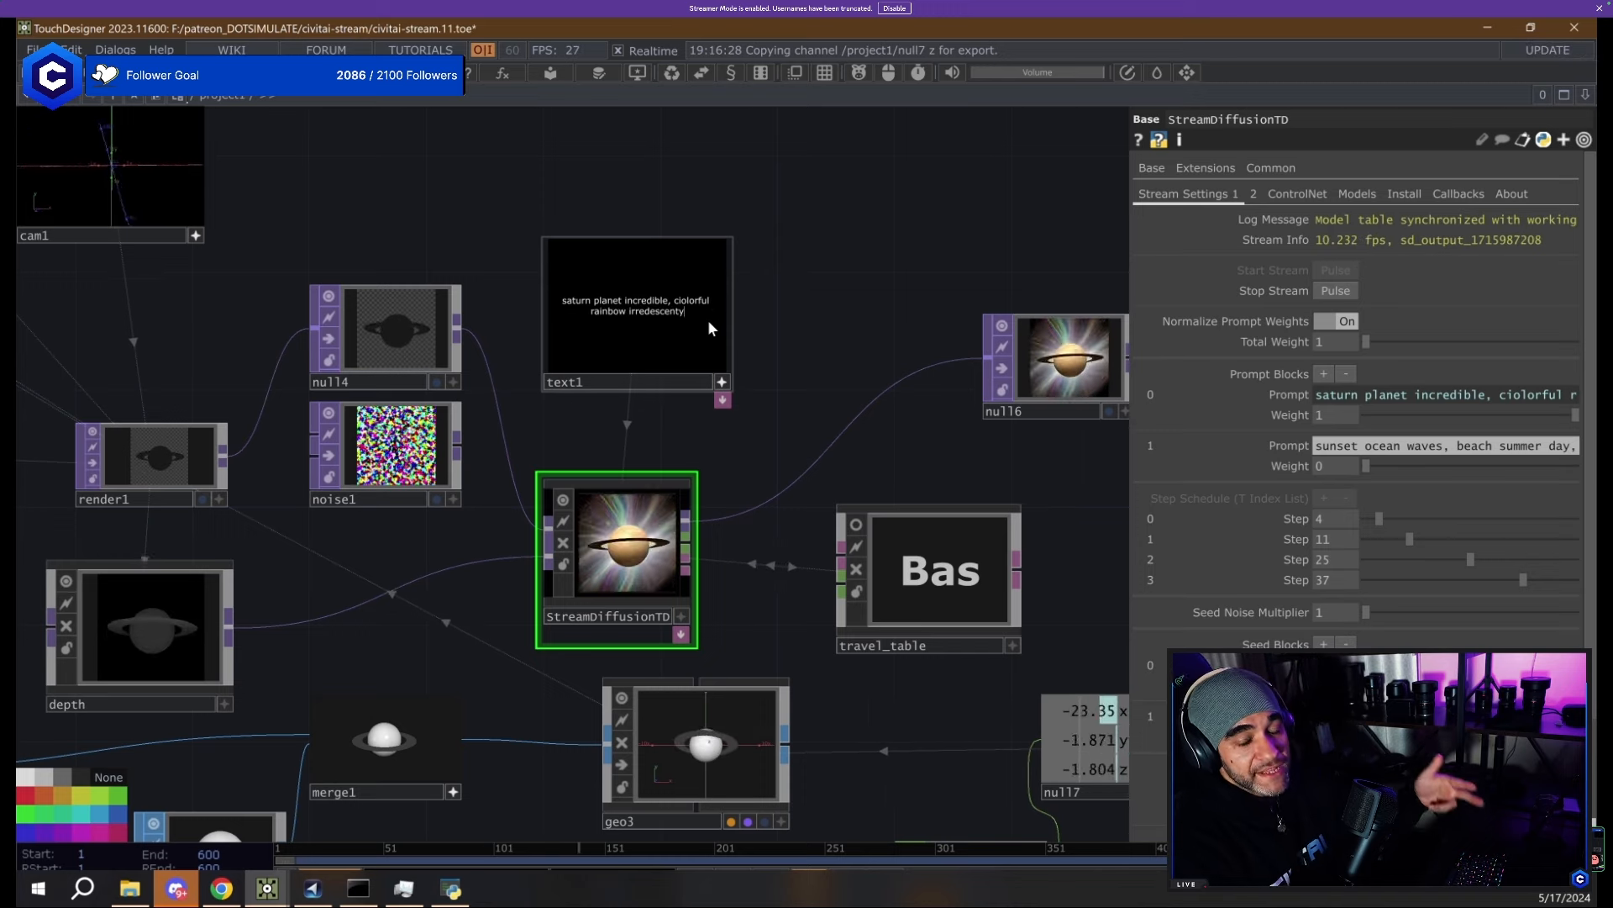
Lower the StreamDiffusionTD schedule's step 1 to 8, step 2 to 12 and step 3 to 17, and set the ControlNet weight to 0.808.
scroll(600, 491, up, 2)
scroll(623, 614, up, 4)
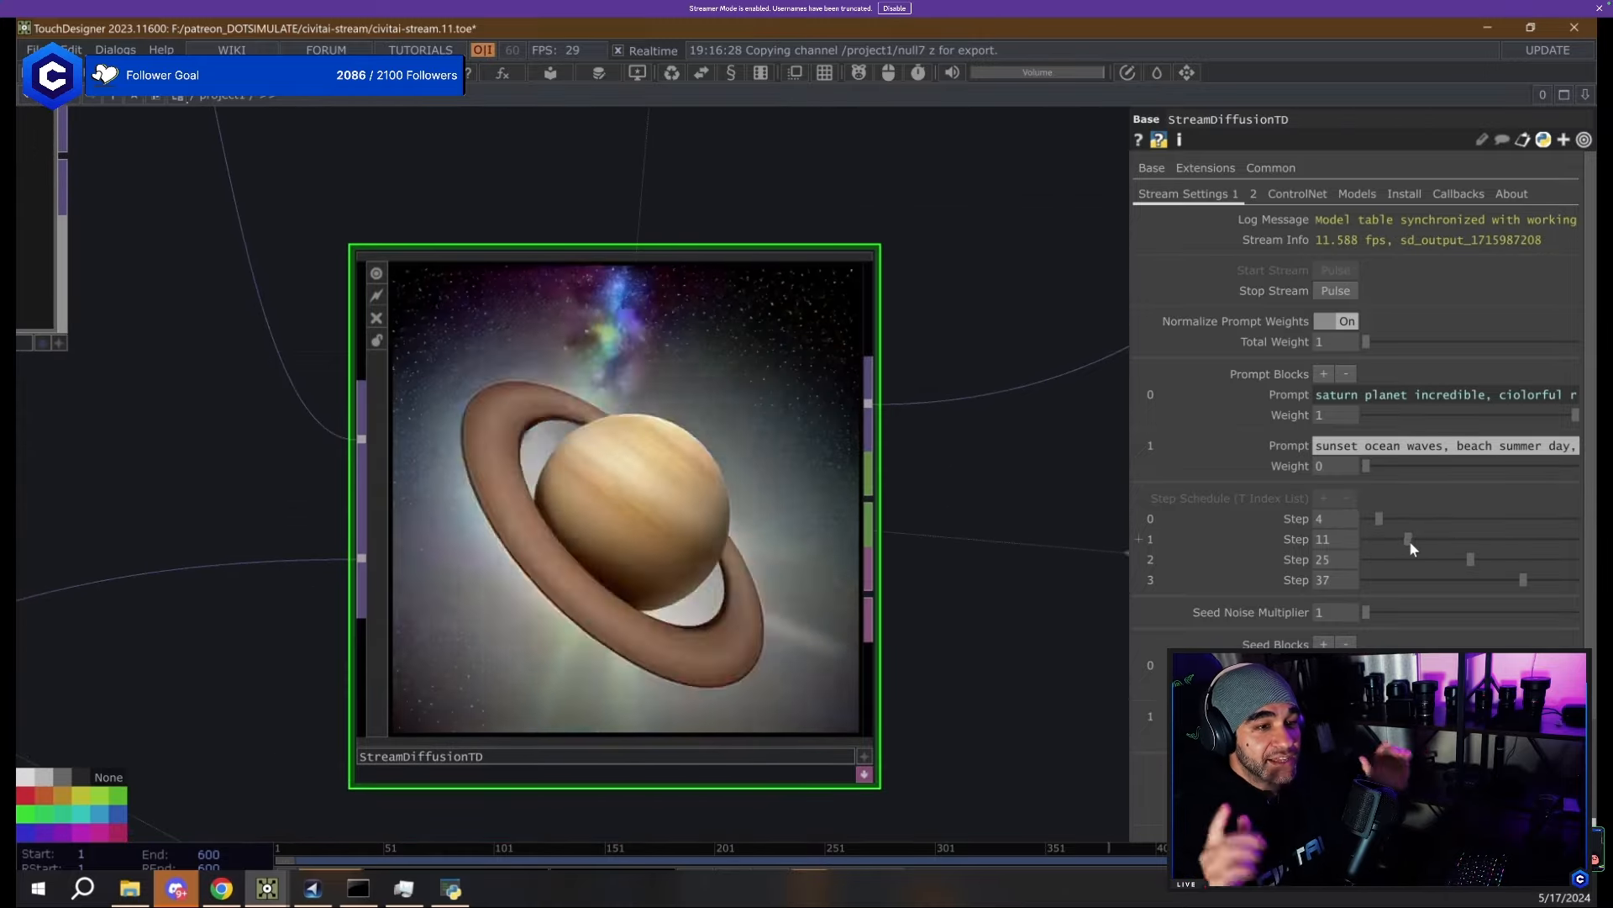
click(1415, 559)
click(1396, 539)
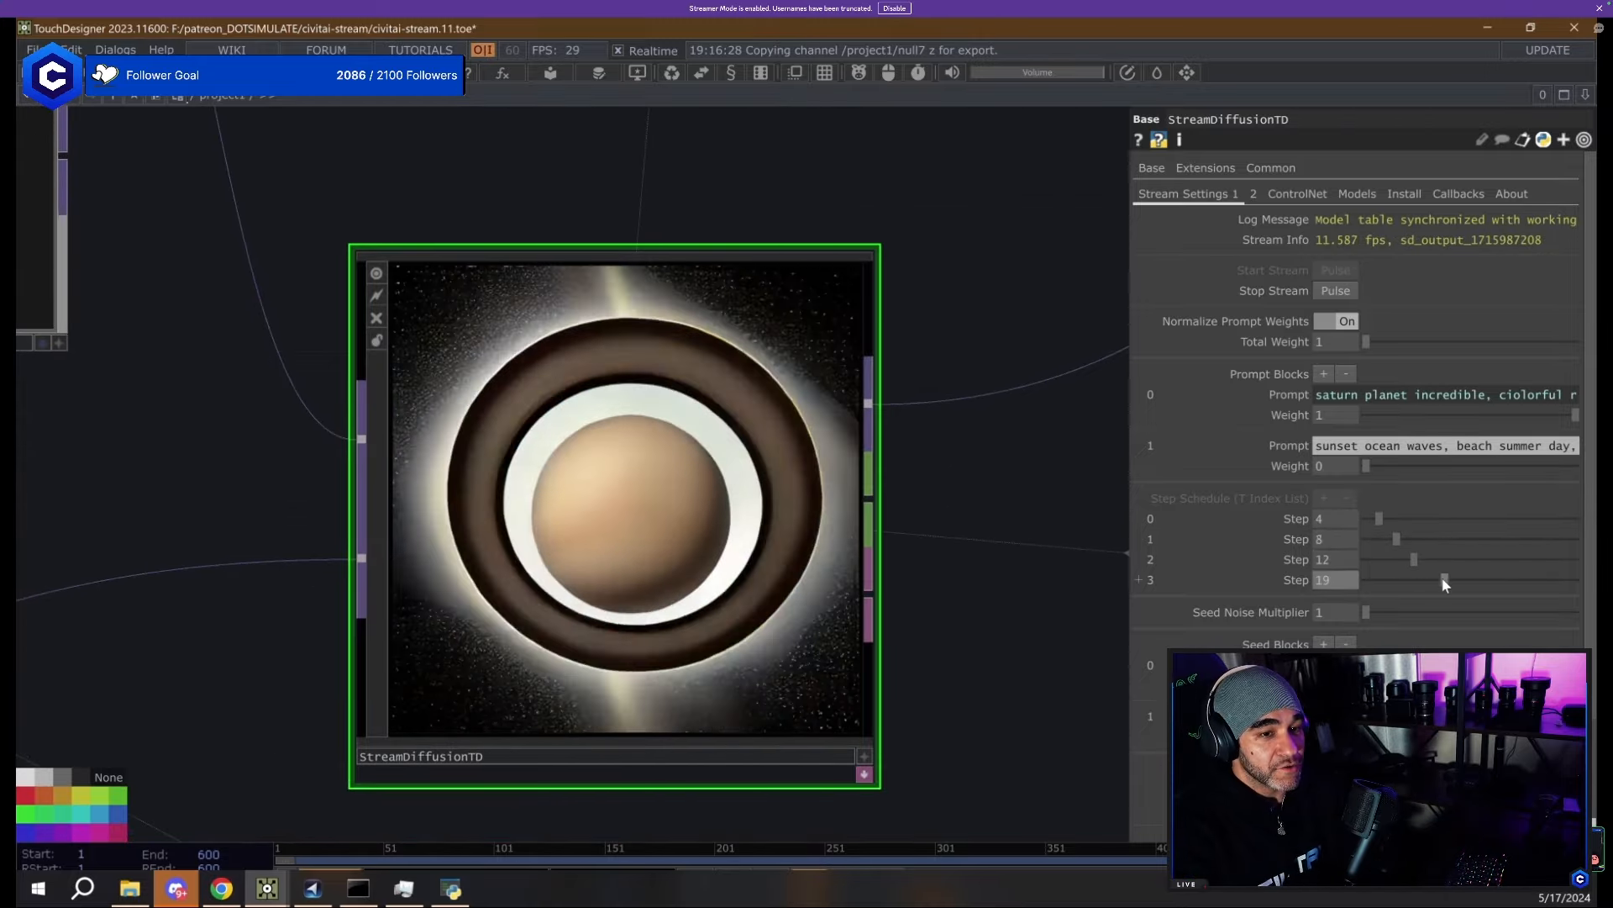
click(1437, 579)
click(1299, 194)
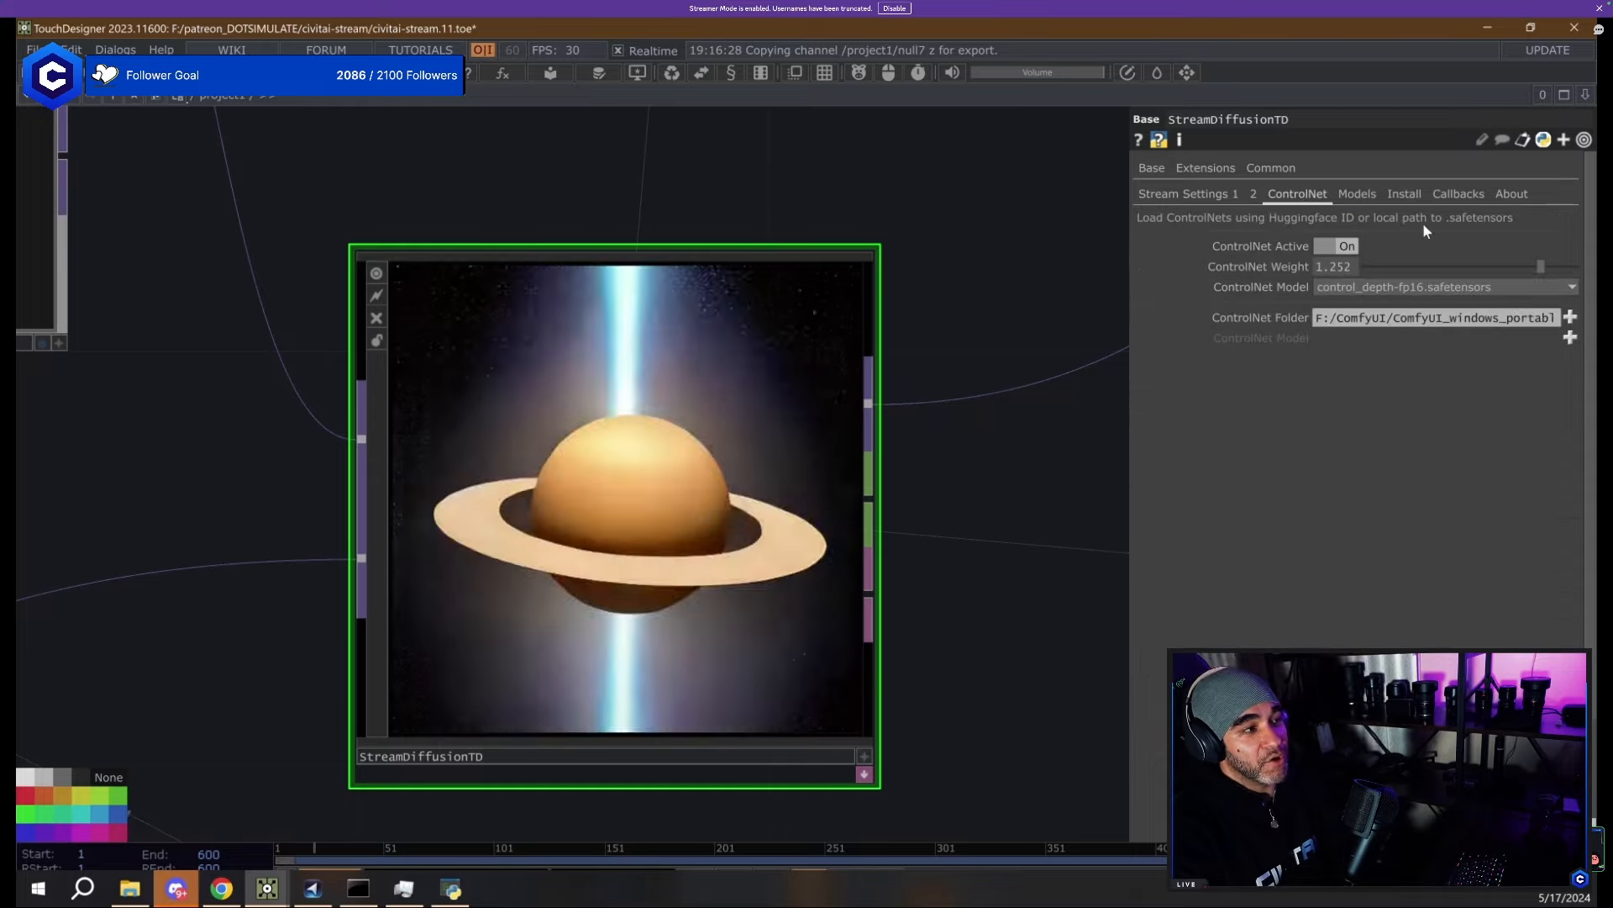
drag(1454, 268, 1480, 268)
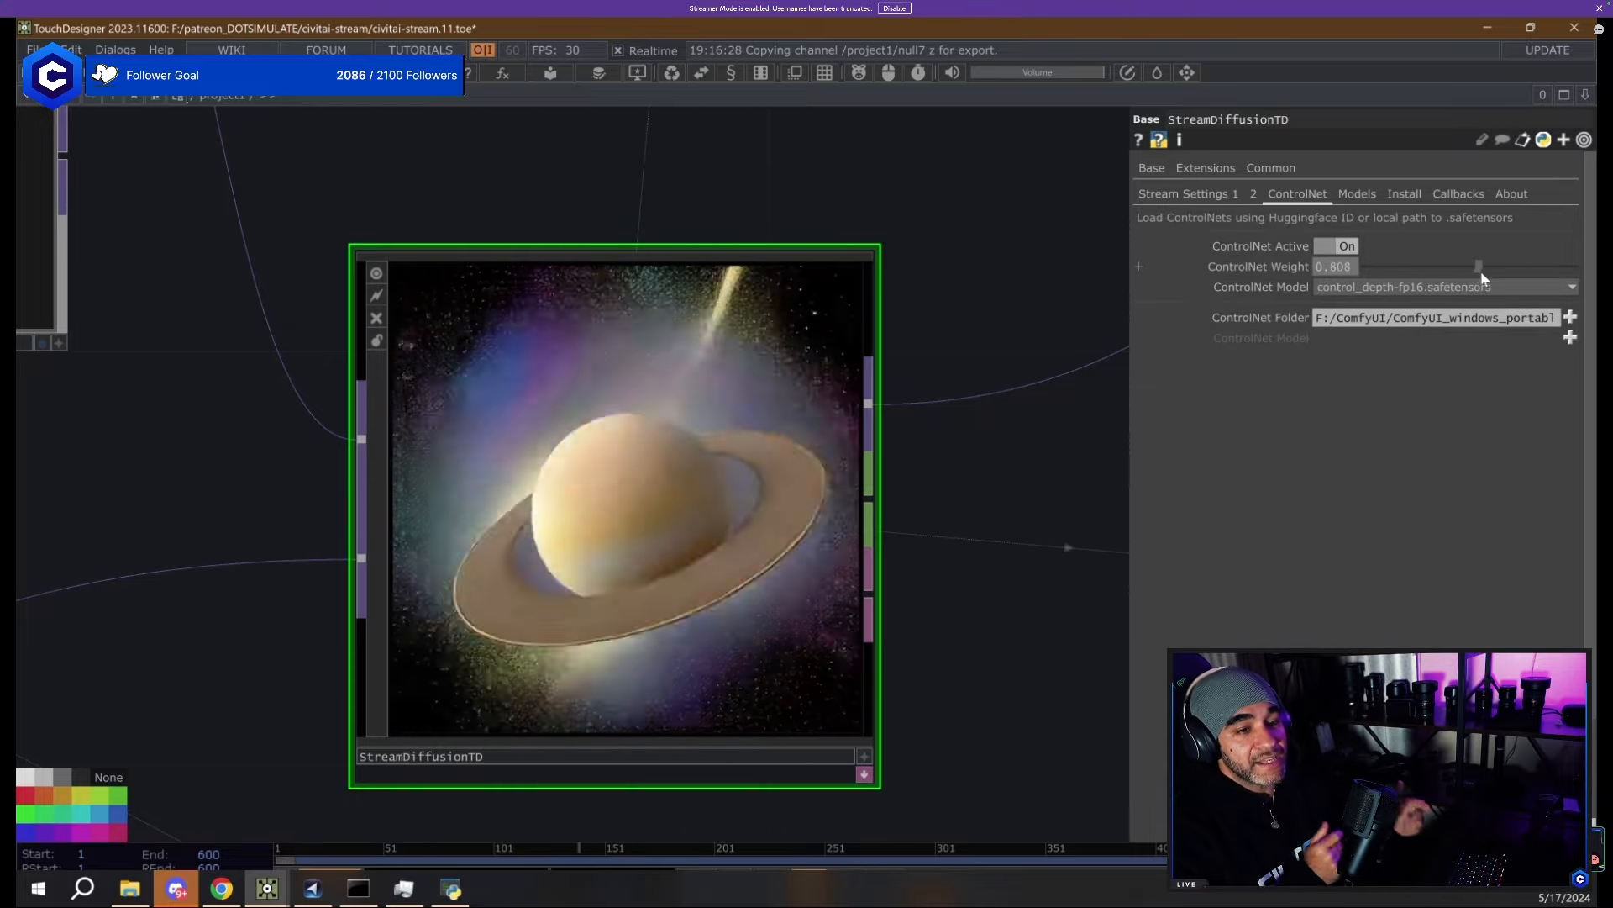
Insert noise1 between null4 and StreamDiffusionTD, and set its output RGB mode to Input * Noise.
scroll(963, 565, down, 10)
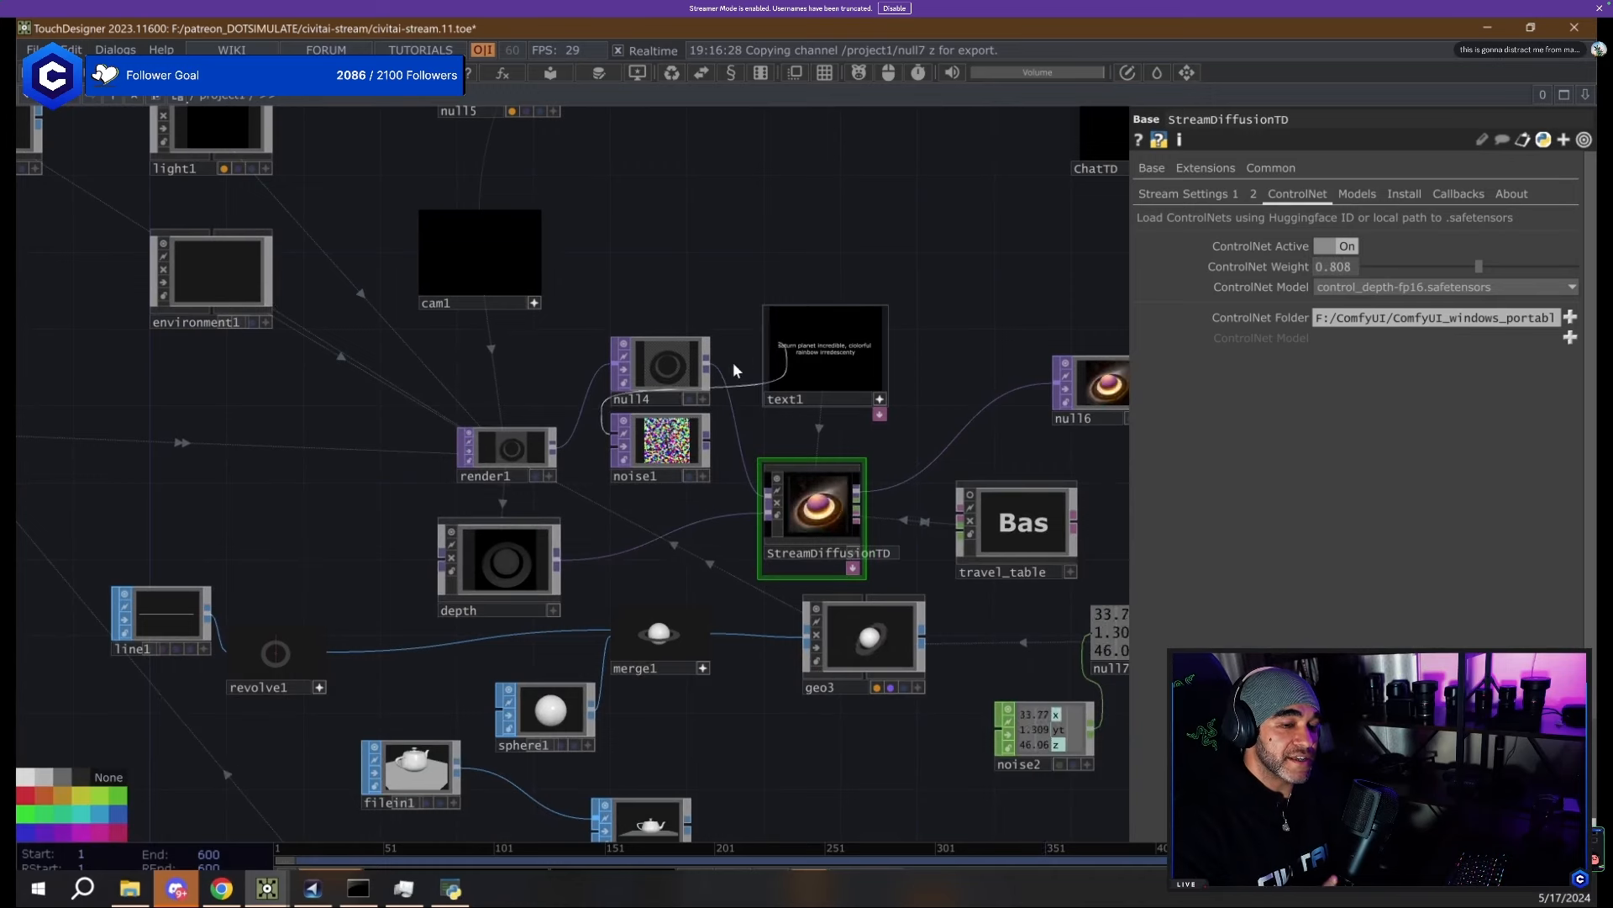
click(666, 441)
click(1328, 170)
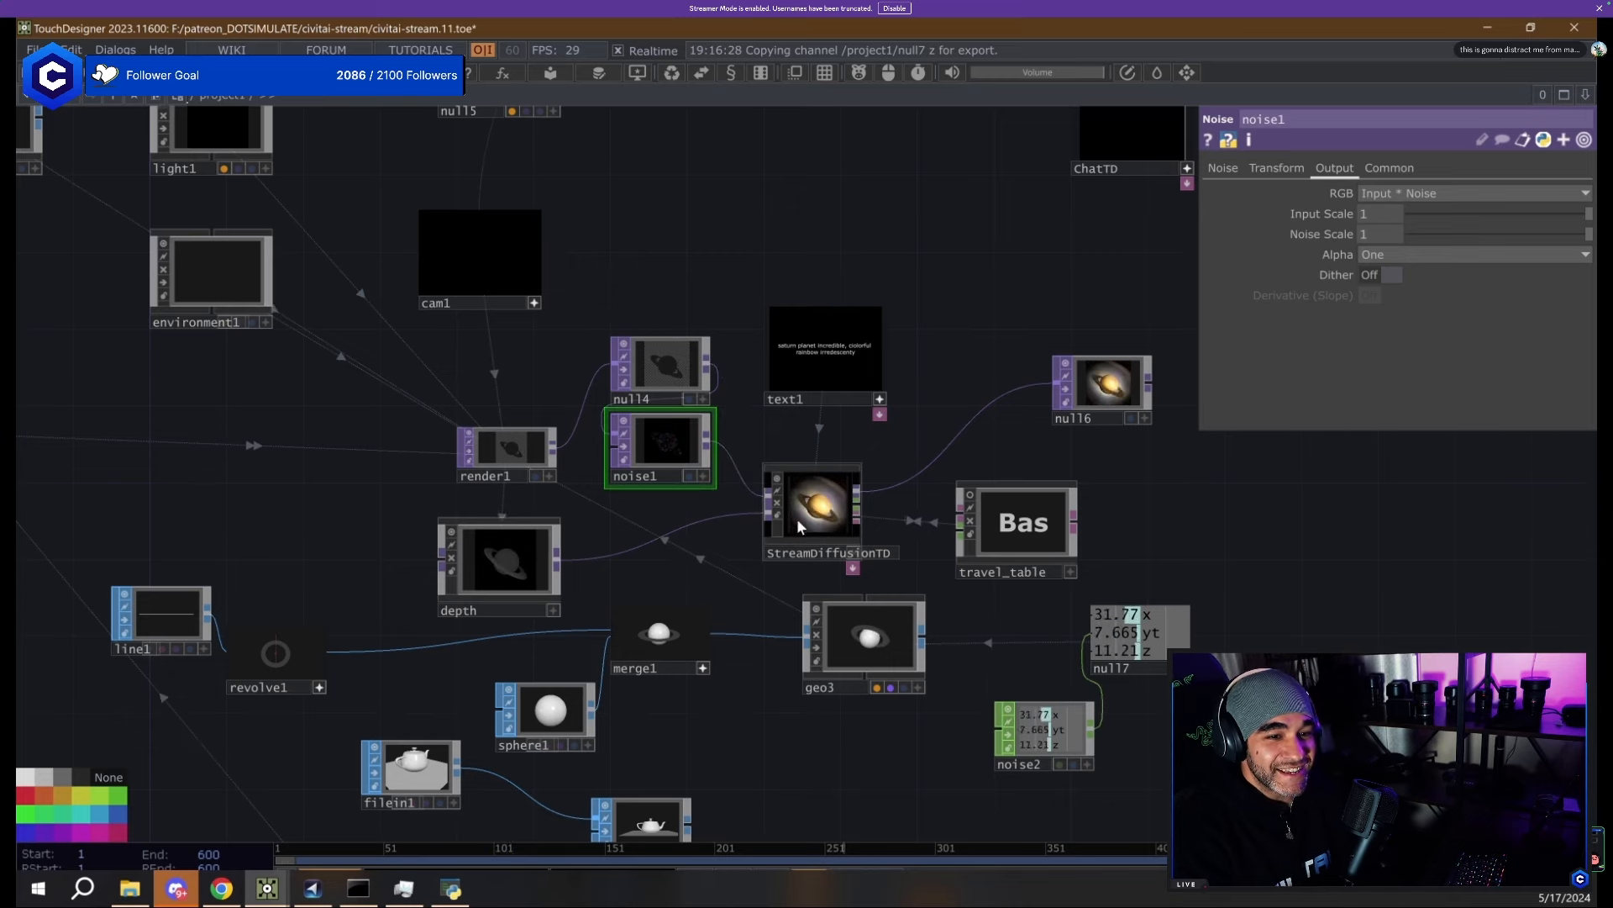
Raise the StreamDiffusionTD step schedule to 10, 19, 25 and 37 for steps 0 to 3.
scroll(797, 518, up, 5)
click(834, 536)
scroll(835, 536, up, 3)
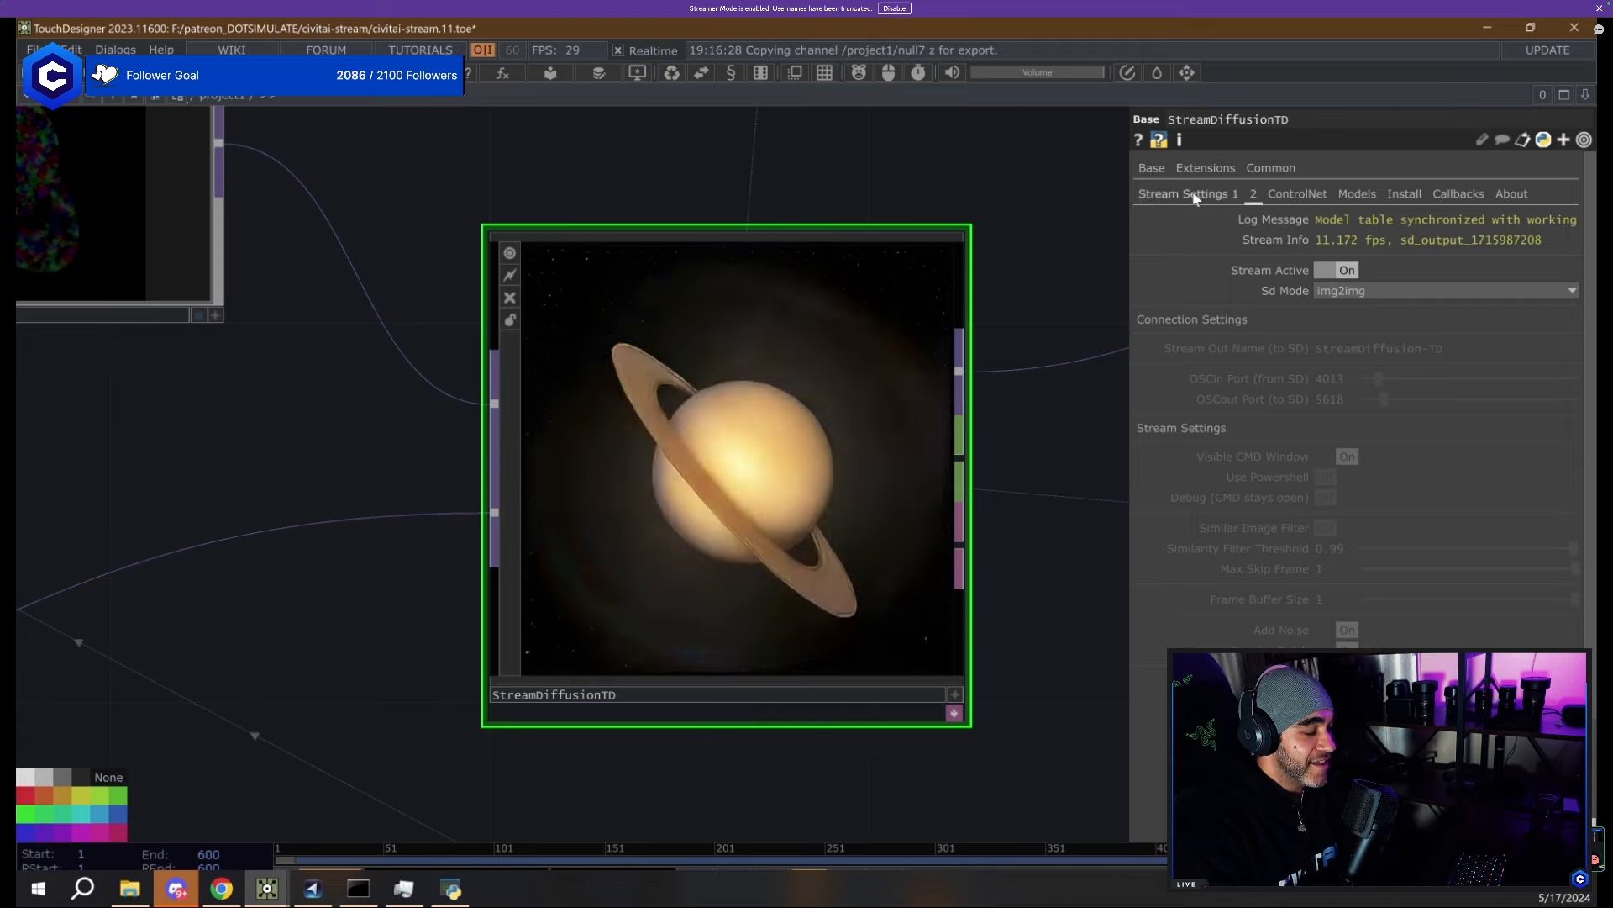
click(1188, 194)
click(1405, 518)
click(1444, 539)
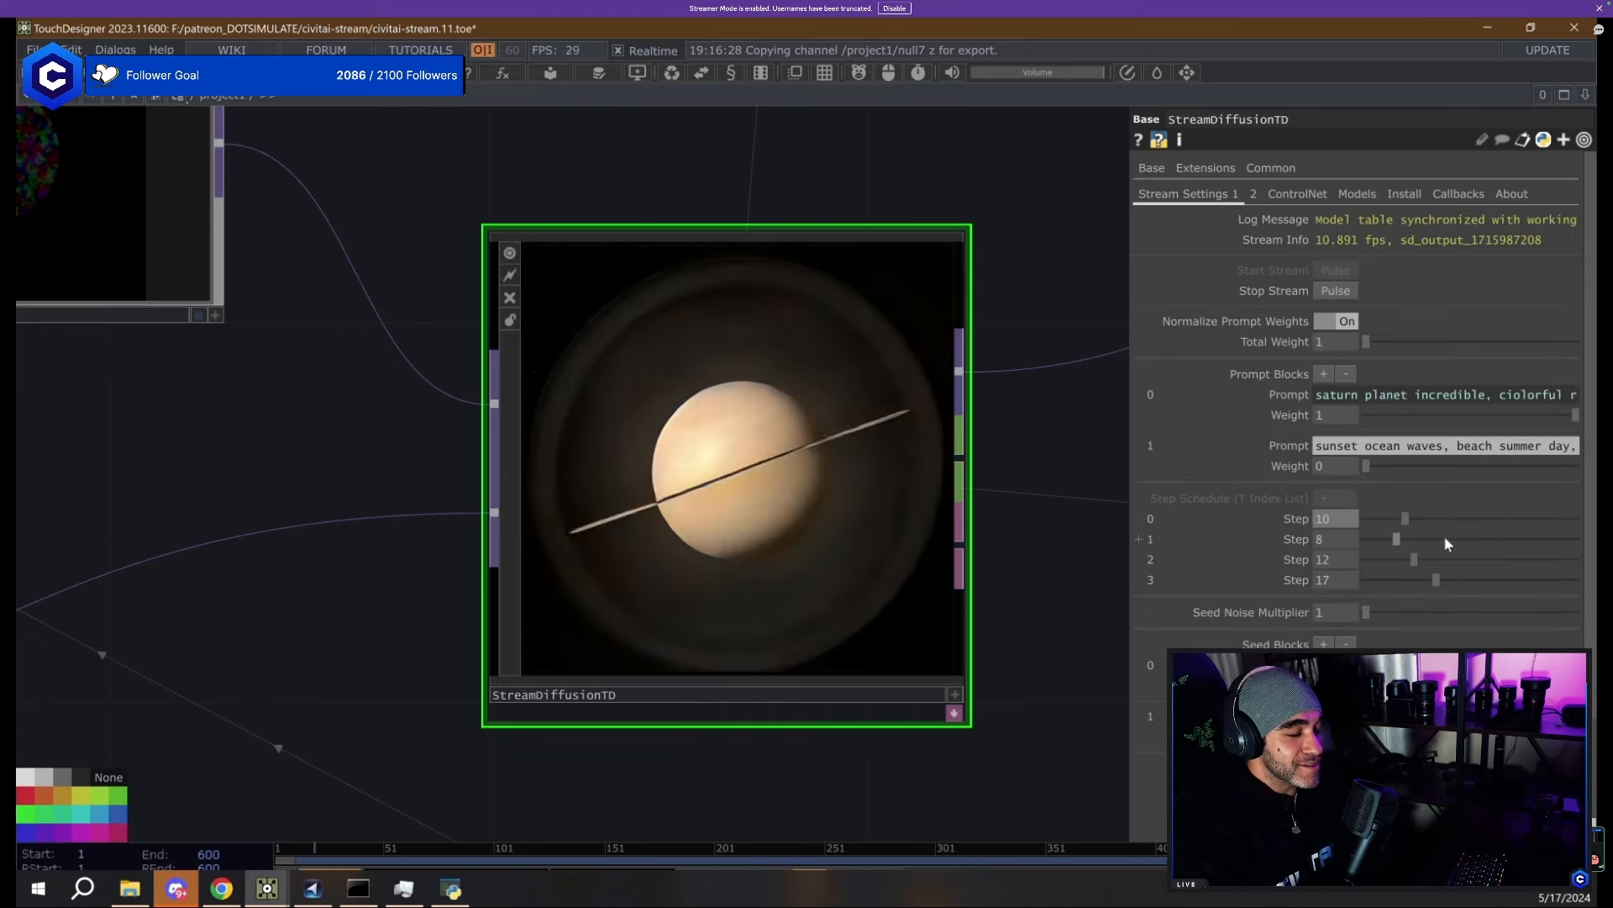
click(1471, 559)
click(1523, 579)
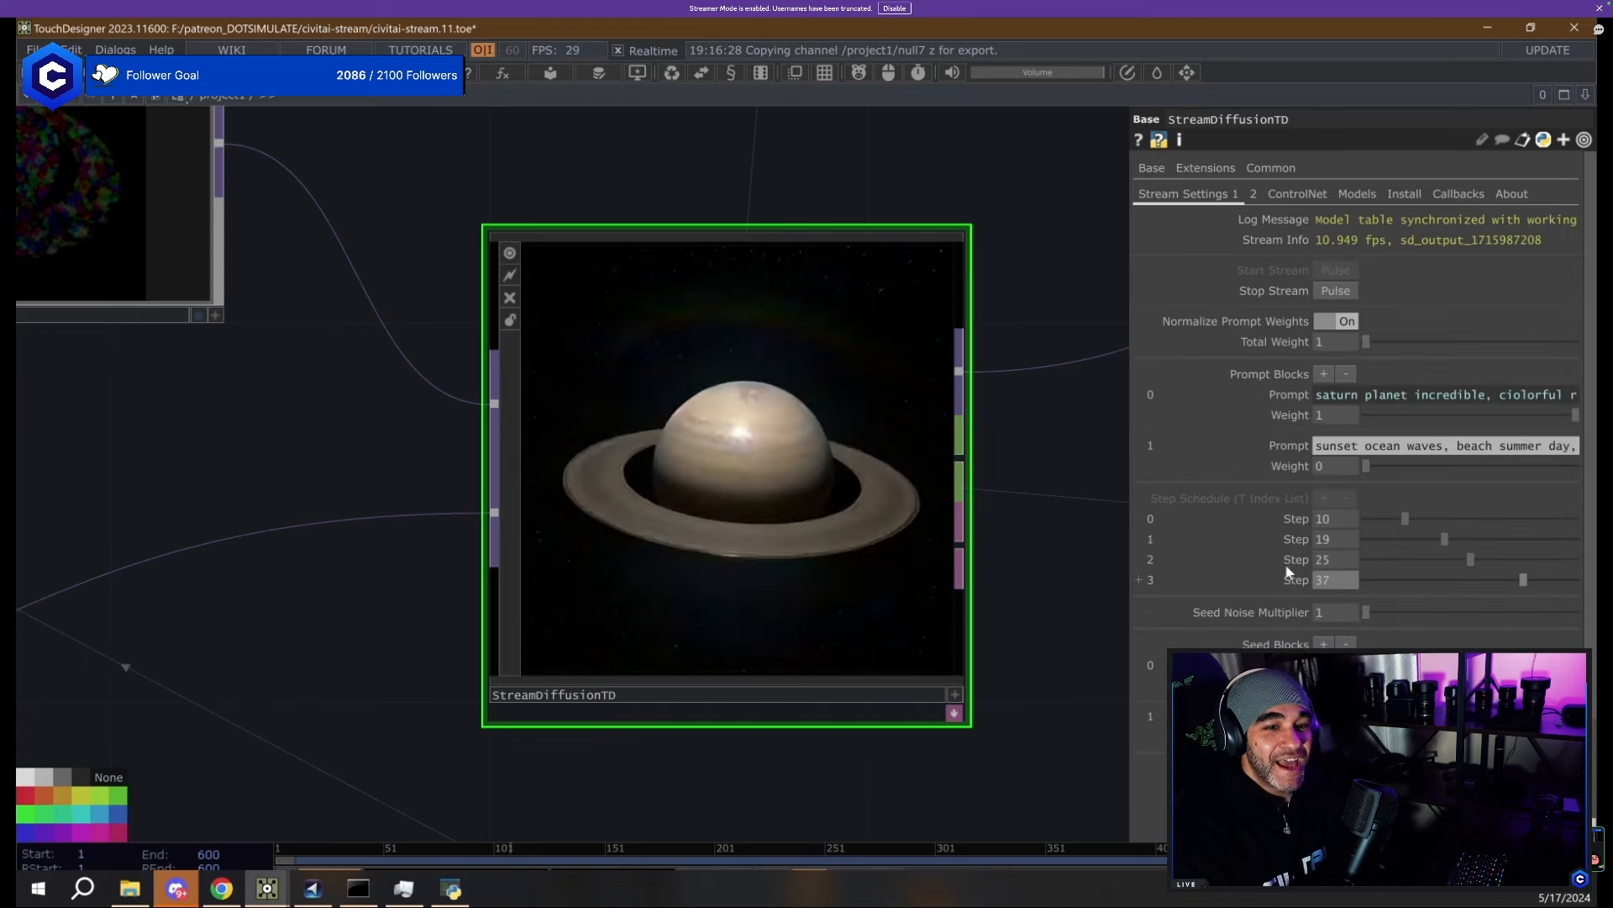
Lower step 0 to 1, step 1 to 13 and step 2 to 23 in the StreamDiffusionTD step schedule.
click(1373, 517)
click(1366, 518)
click(1418, 538)
click(1462, 559)
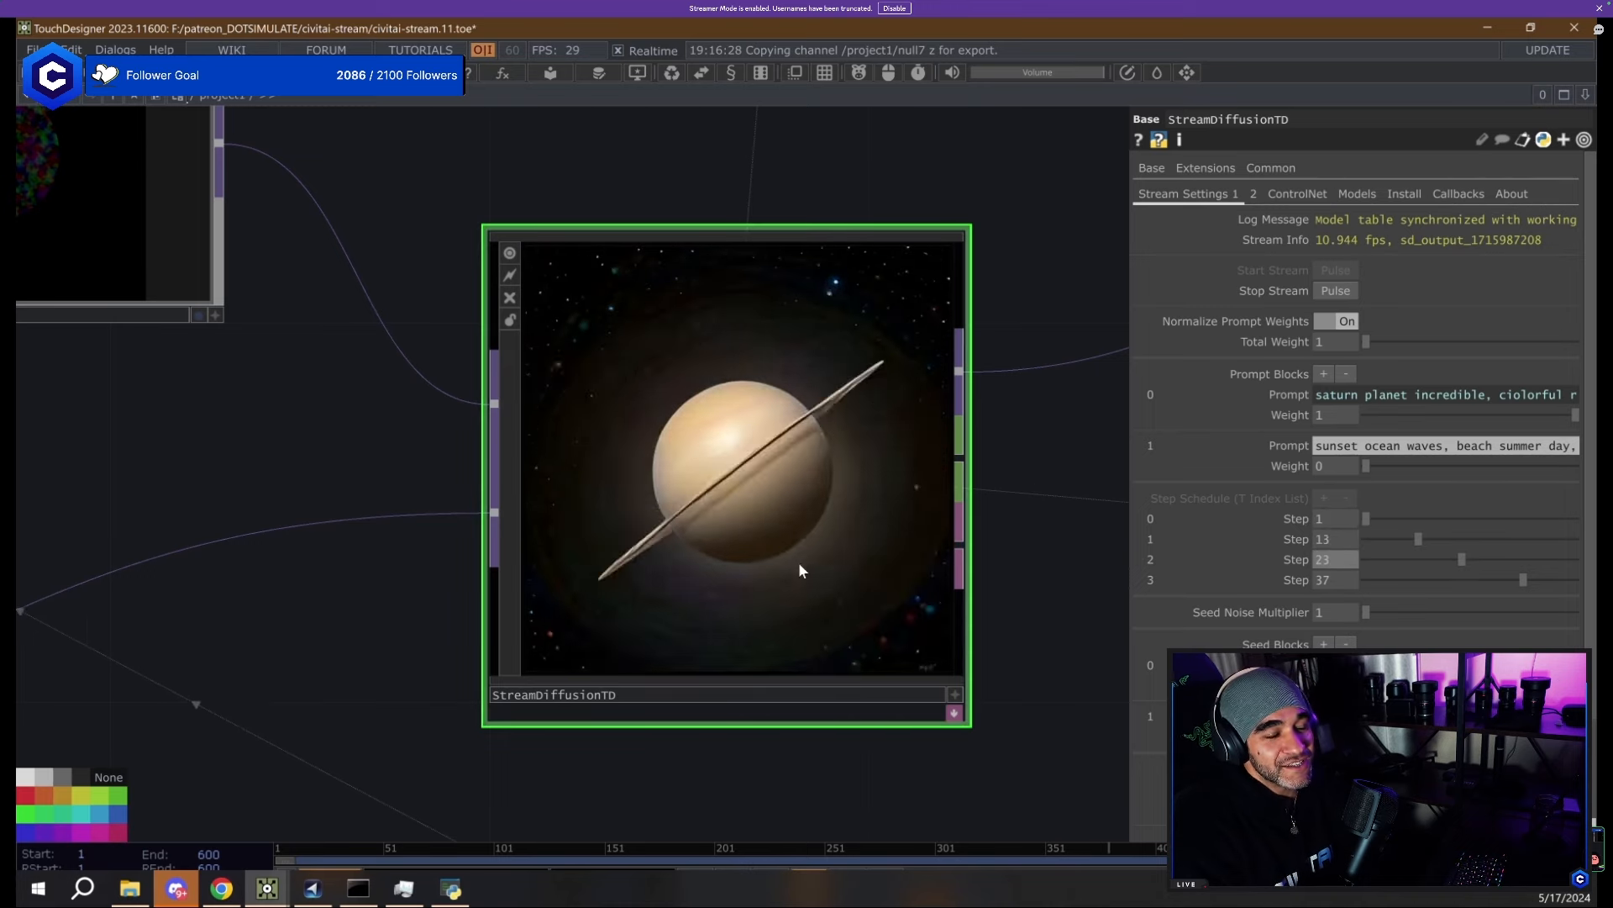
scroll(794, 565, down, 2)
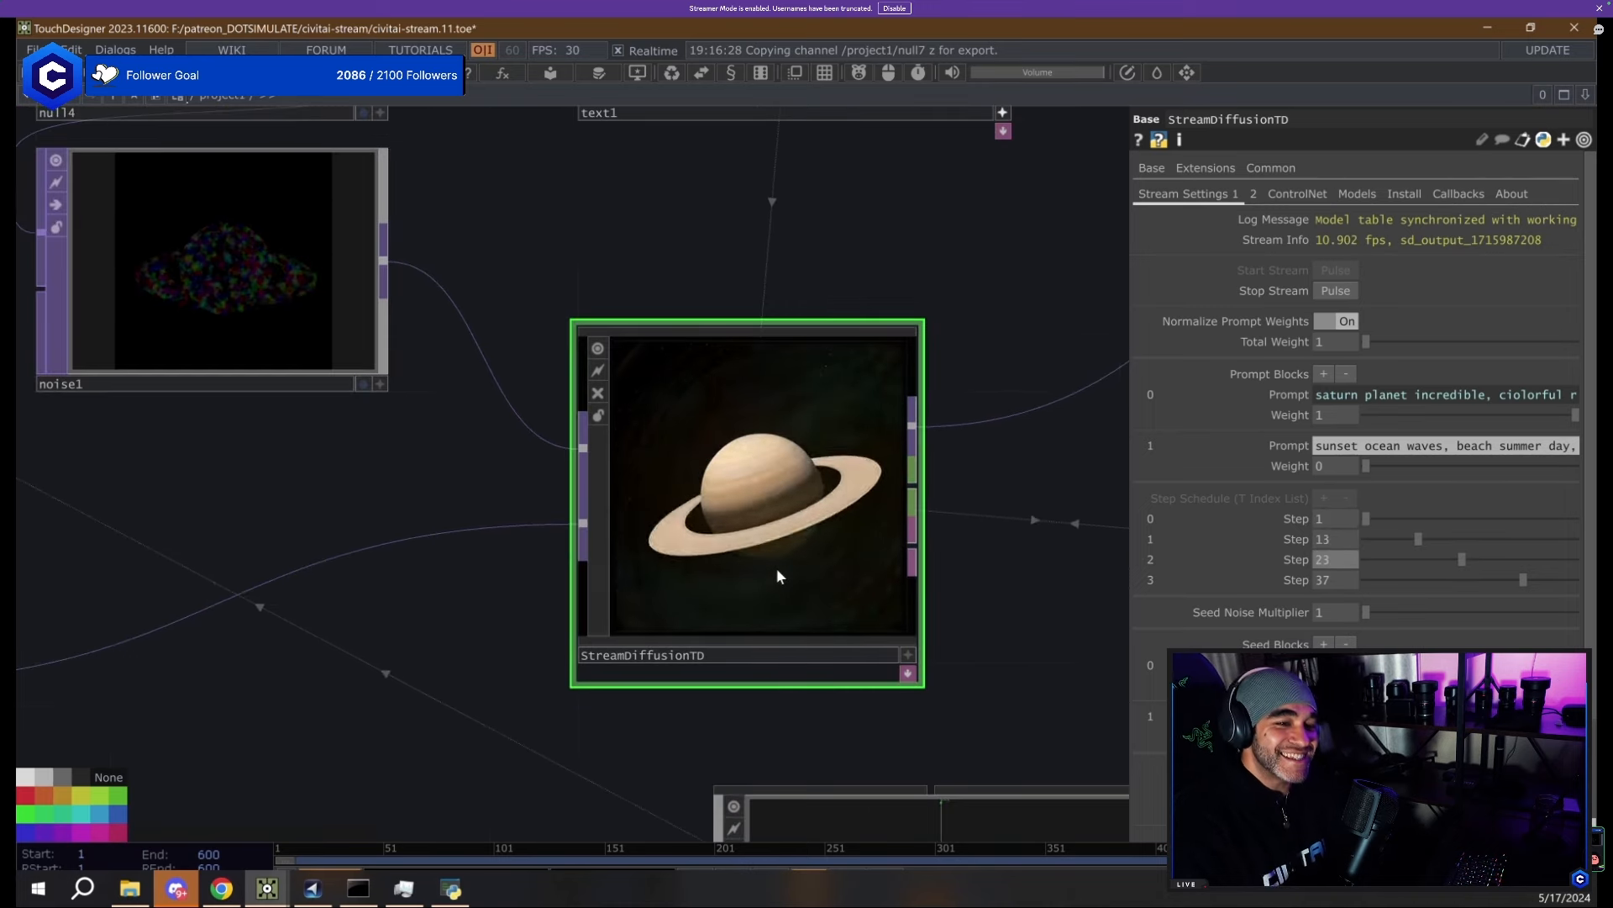
scroll(836, 538, up, 2)
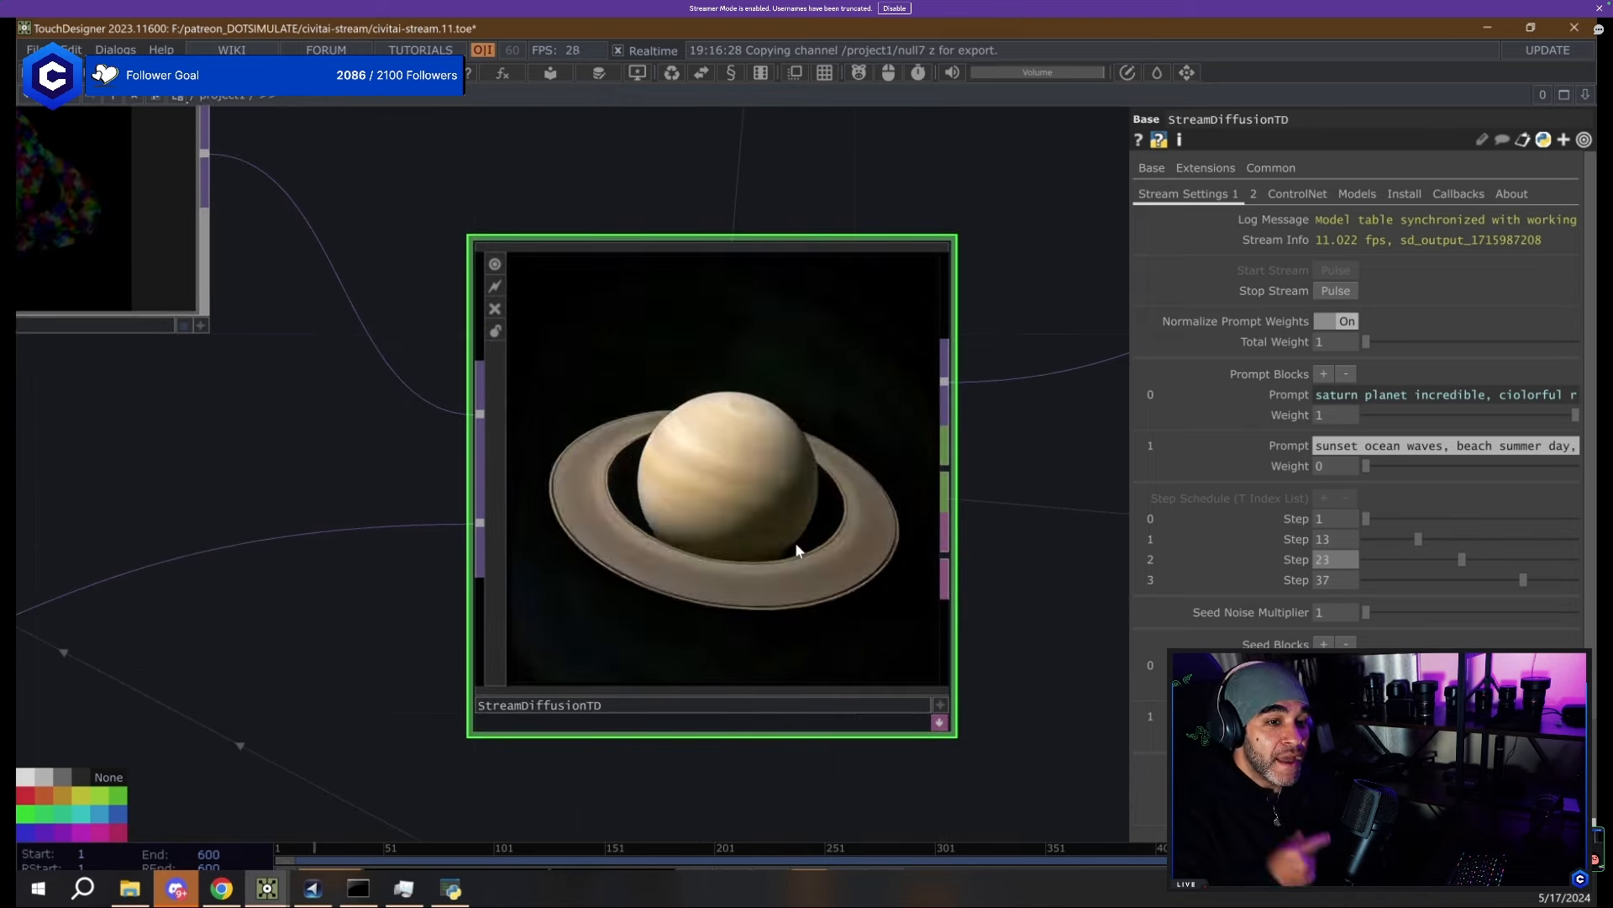
Try a ControlNet weight of 1.5 on StreamDiffusionTD, and settle on 1.152.
scroll(750, 566, down, 3)
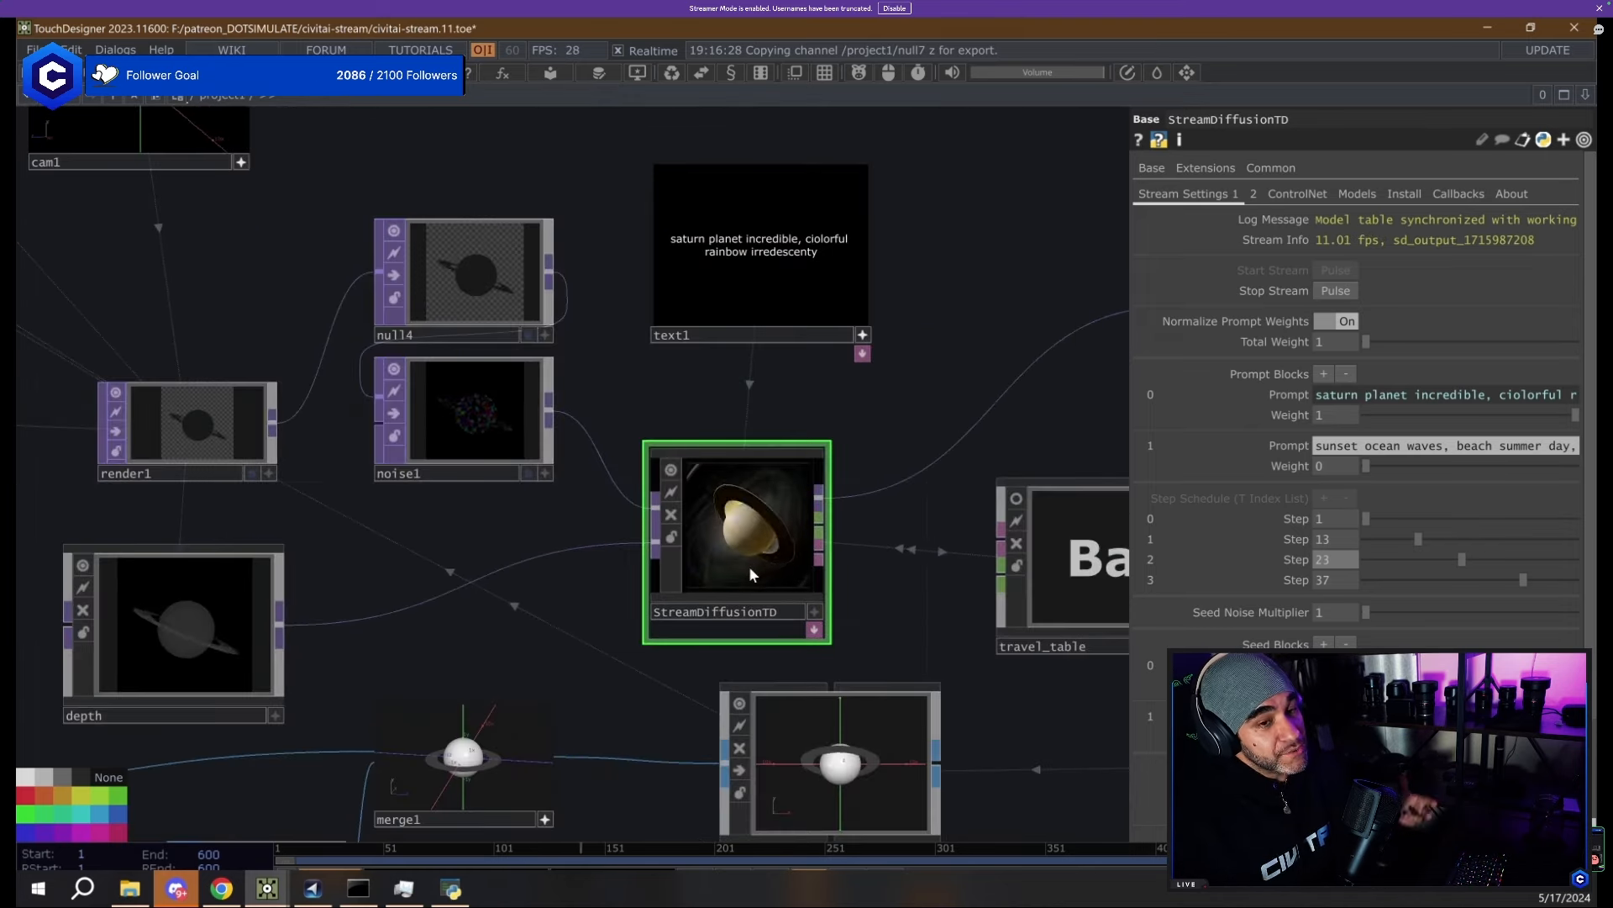
click(1297, 193)
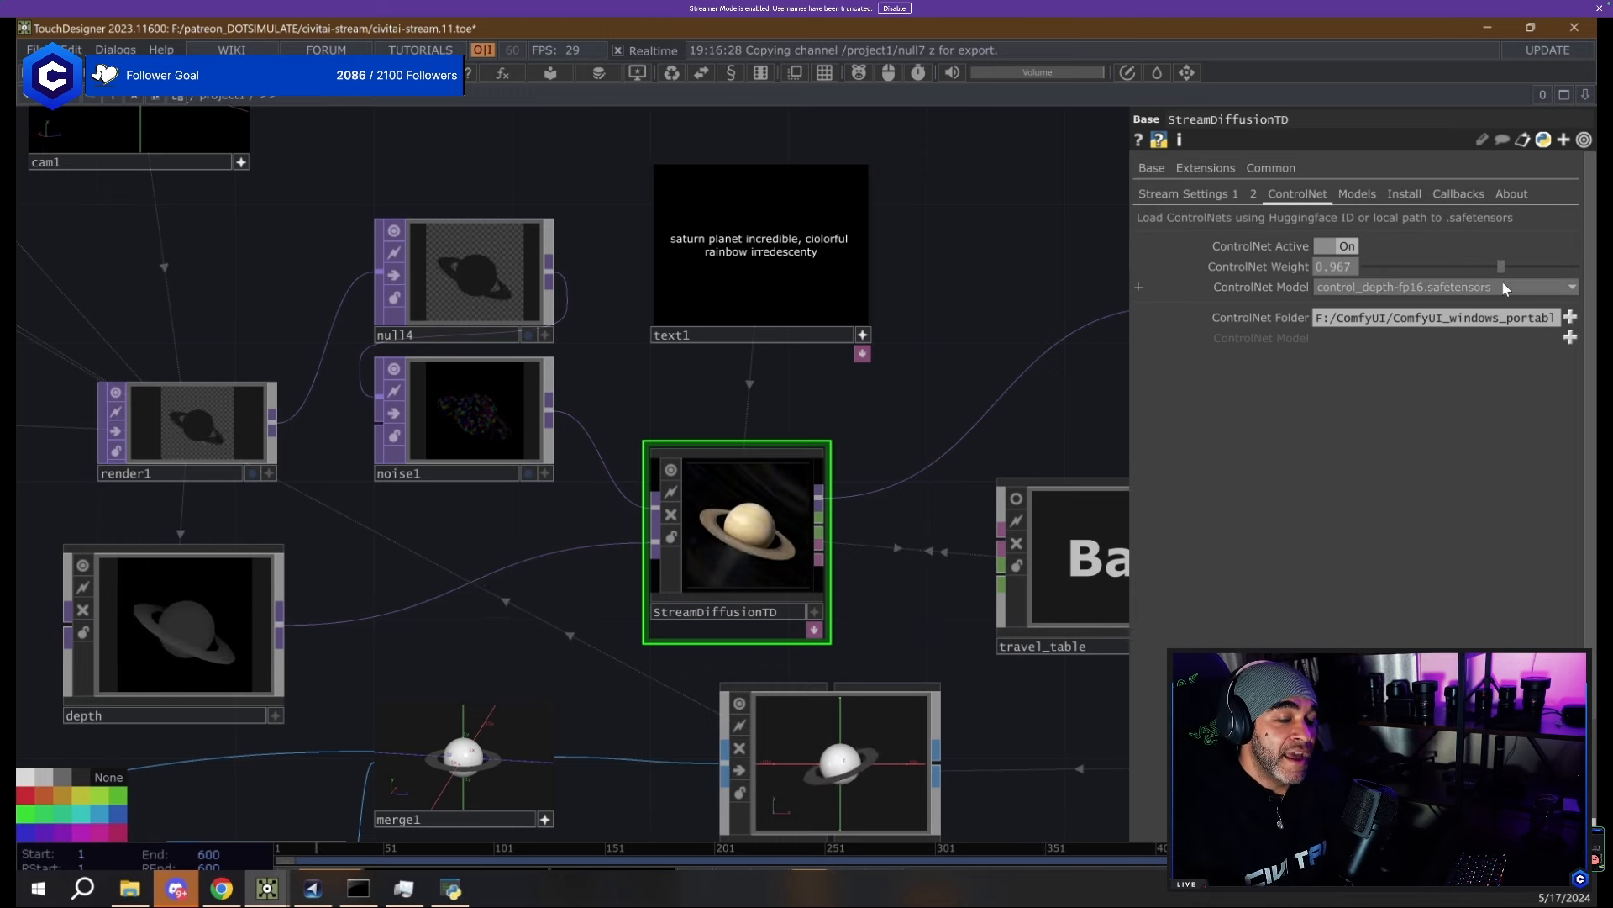
scroll(760, 542, up, 5)
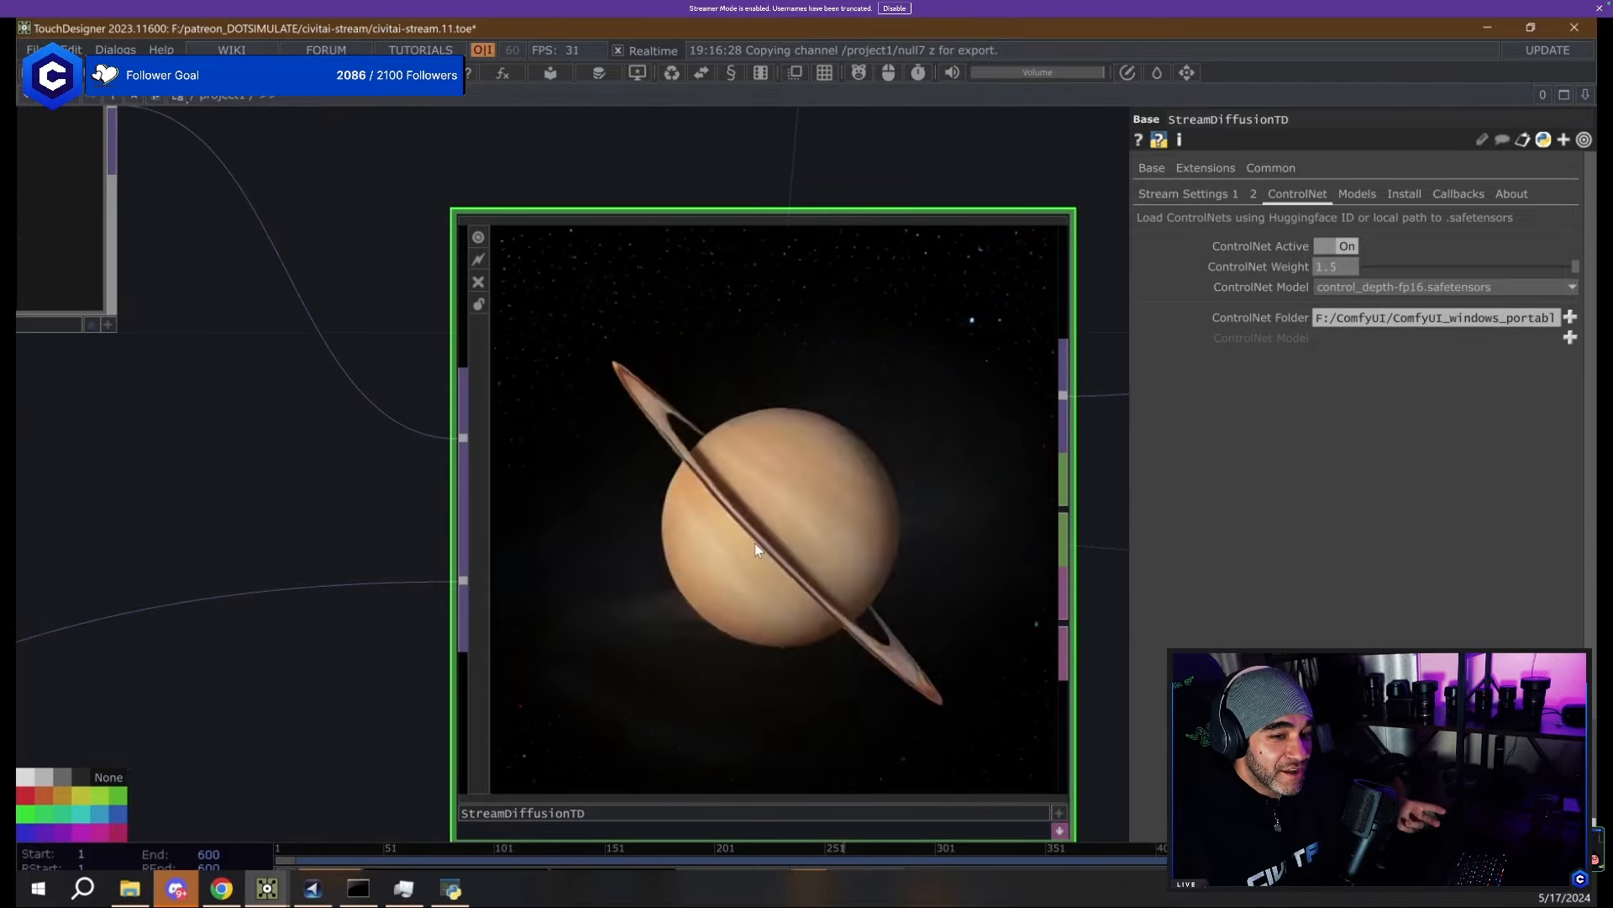
click(1527, 265)
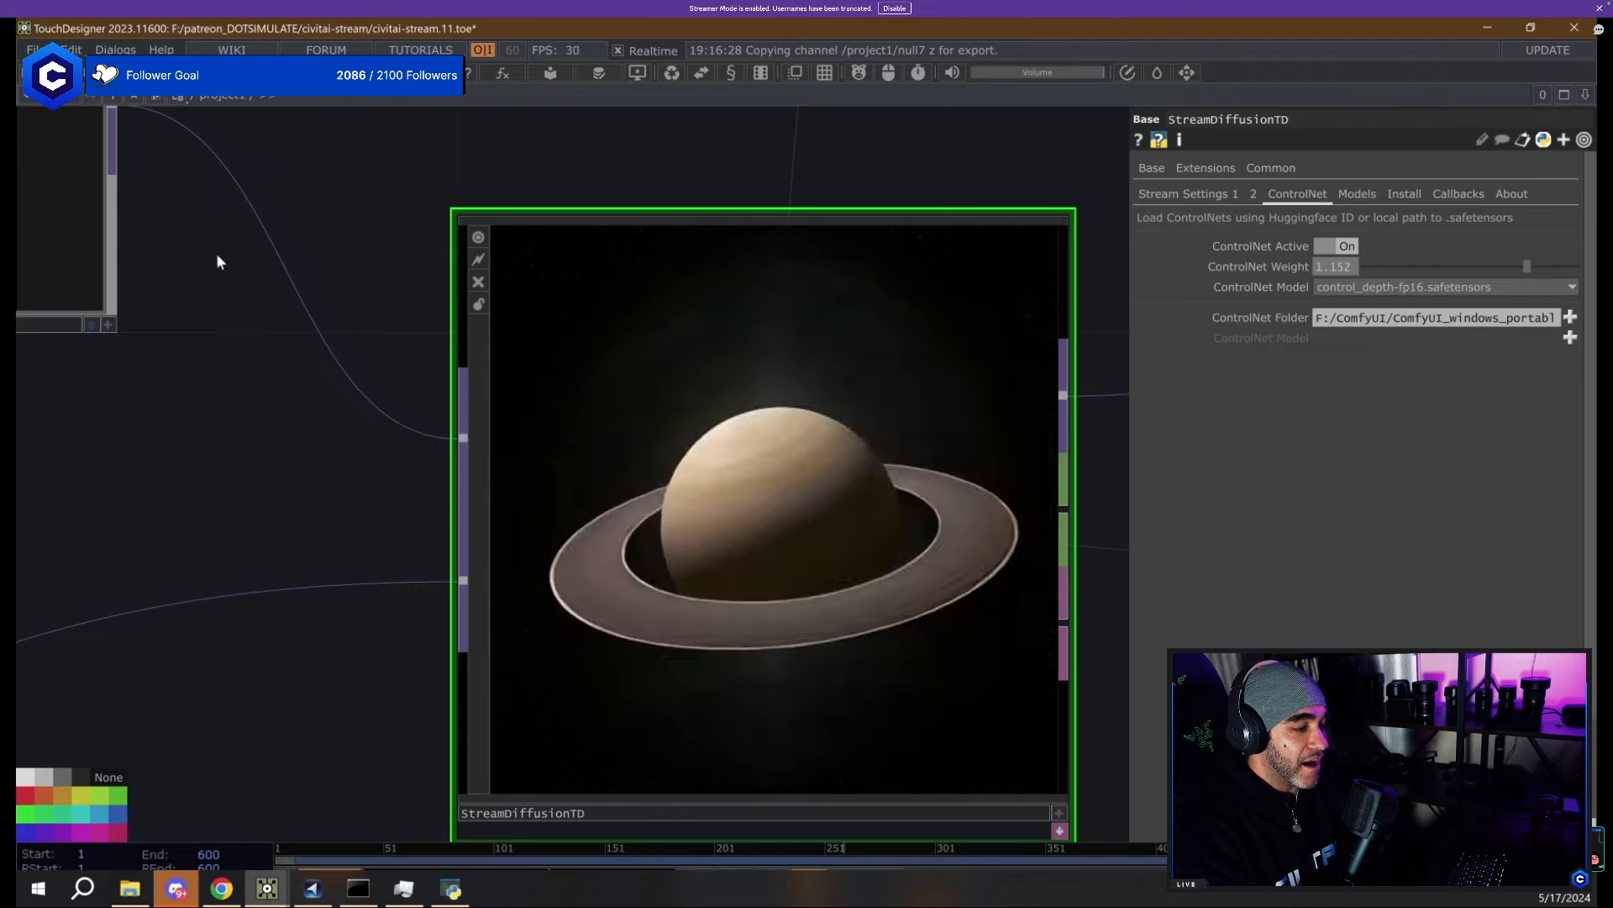
Shift the null4 node slightly left so that it sits above and offset from noise1.
scroll(664, 180, down, 6)
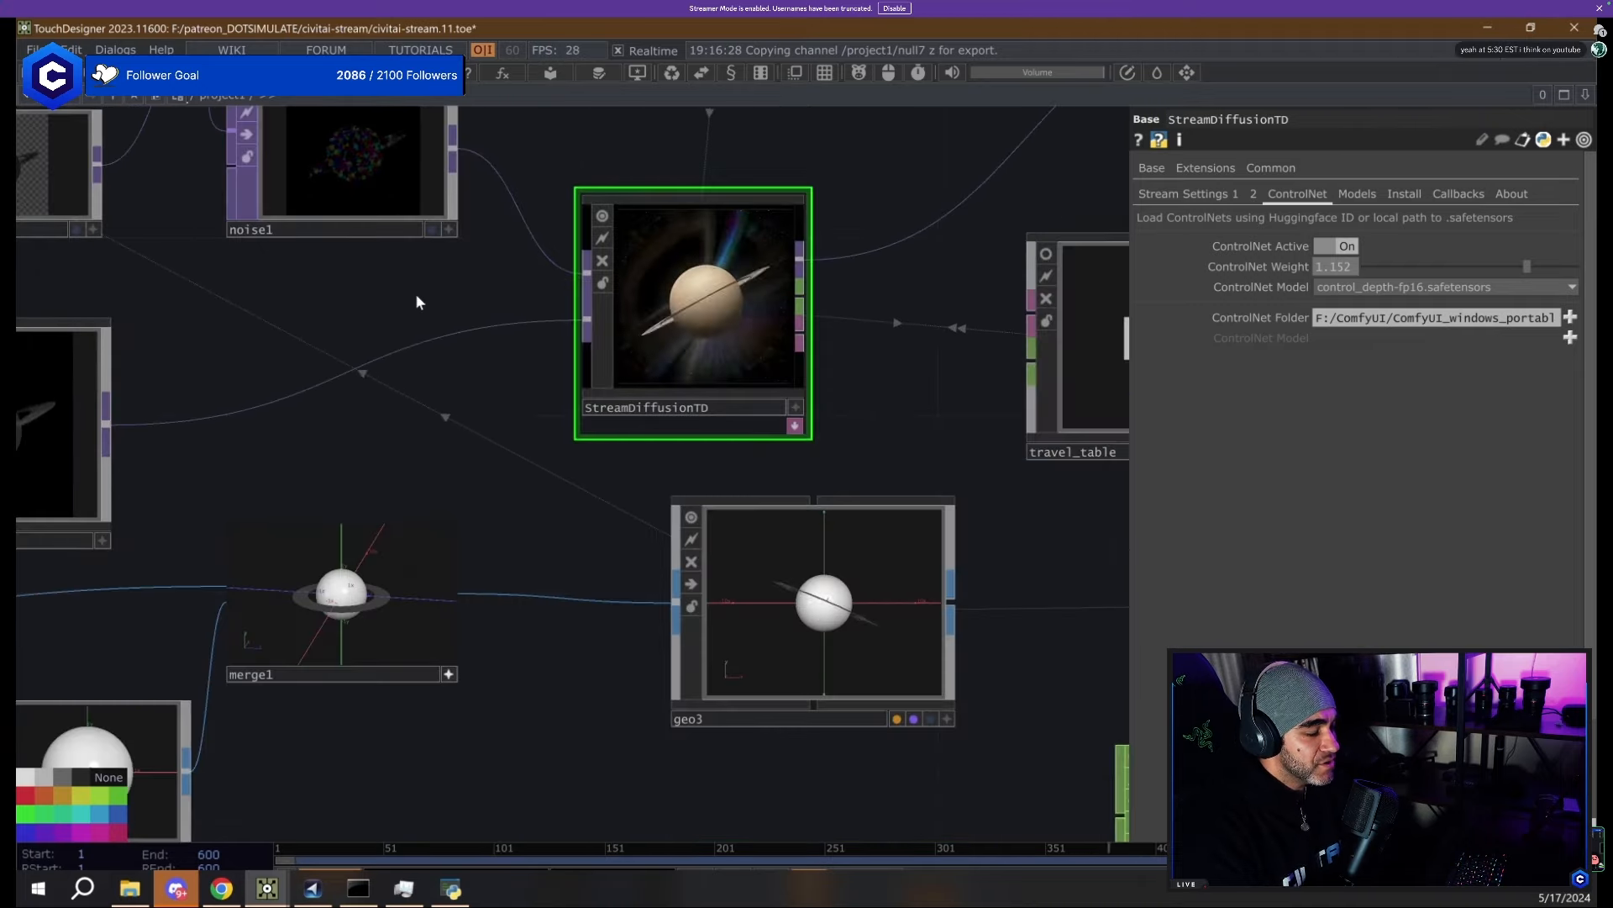
drag(367, 296, 711, 755)
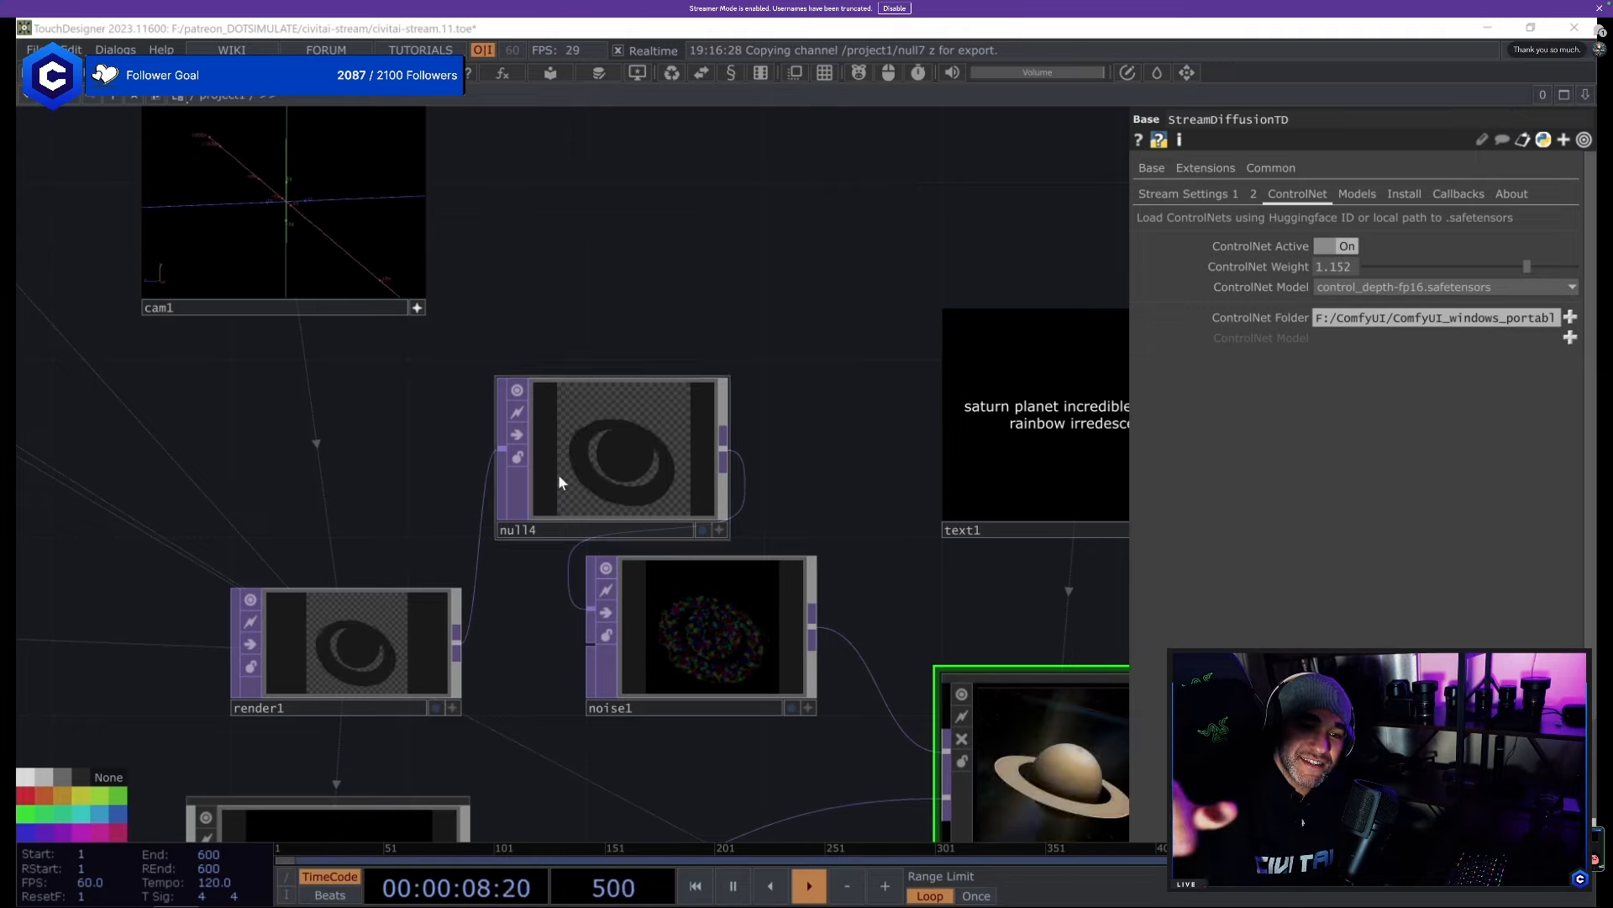
scroll(345, 451, down, 5)
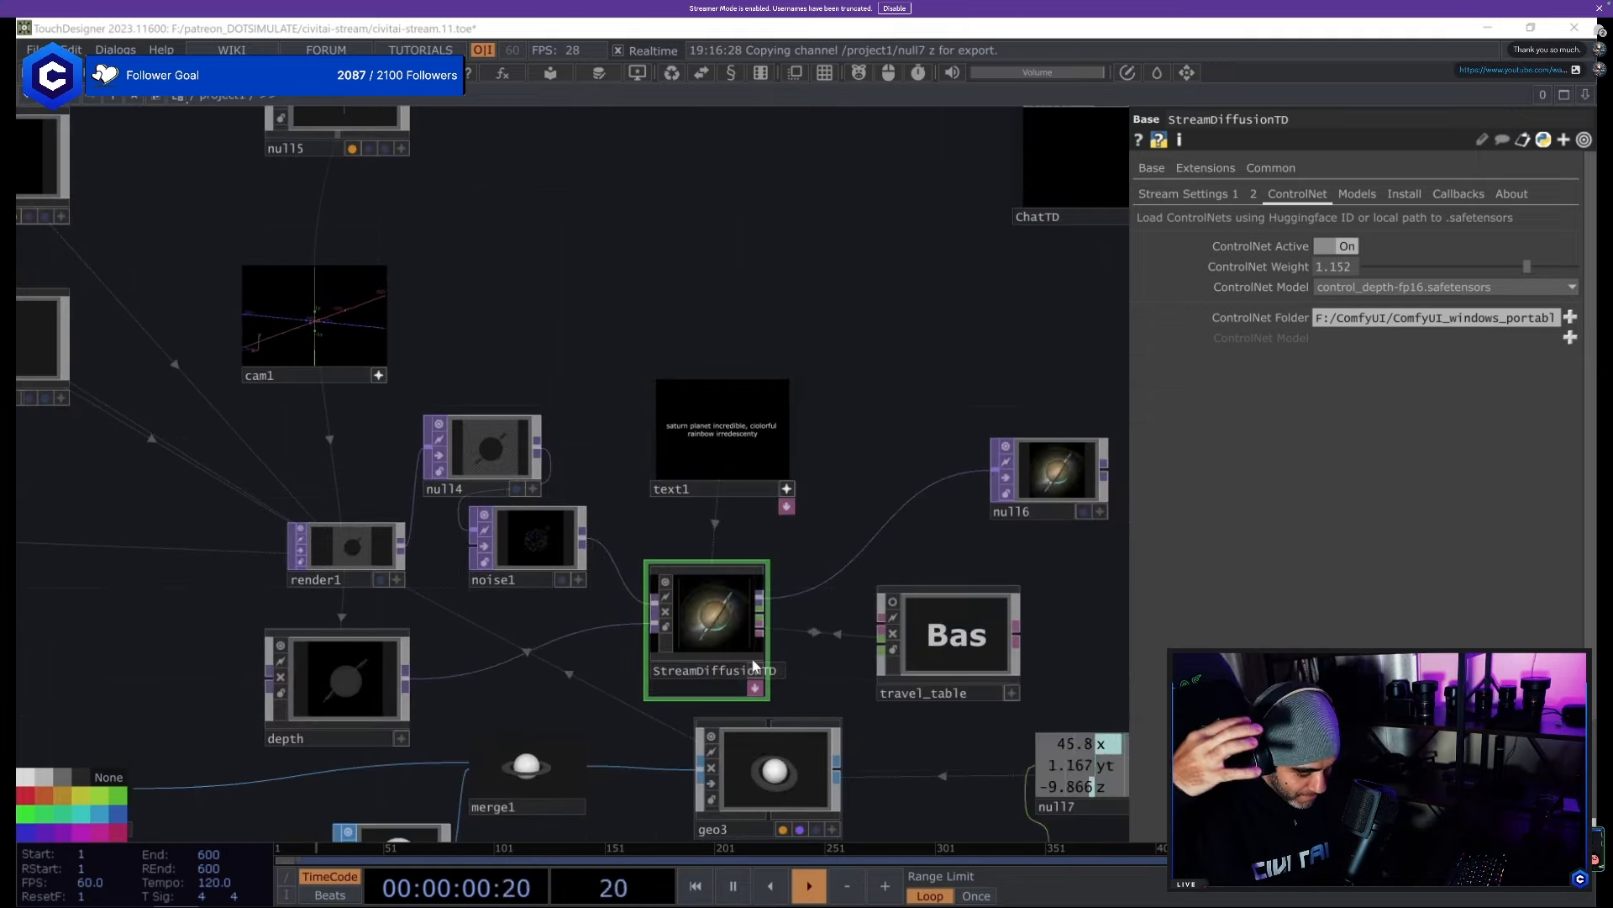
Inspect the ringed planet output up close and stop the StreamDiffusionTD stream.
scroll(754, 666, up, 8)
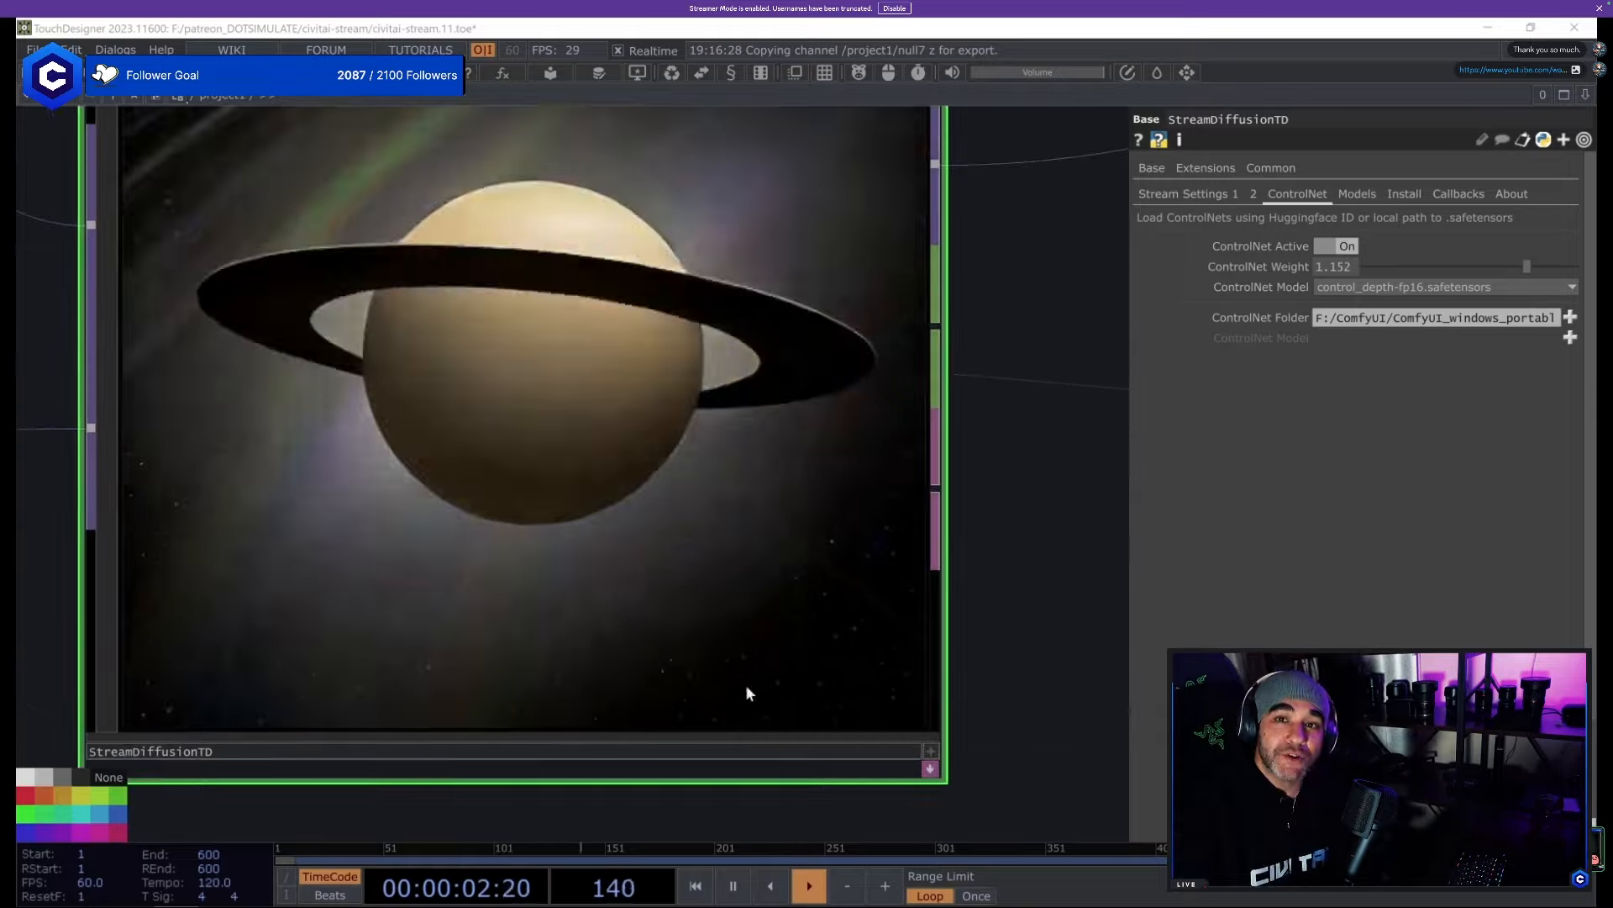
scroll(565, 613, down, 4)
scroll(786, 478, up, 2)
click(1189, 193)
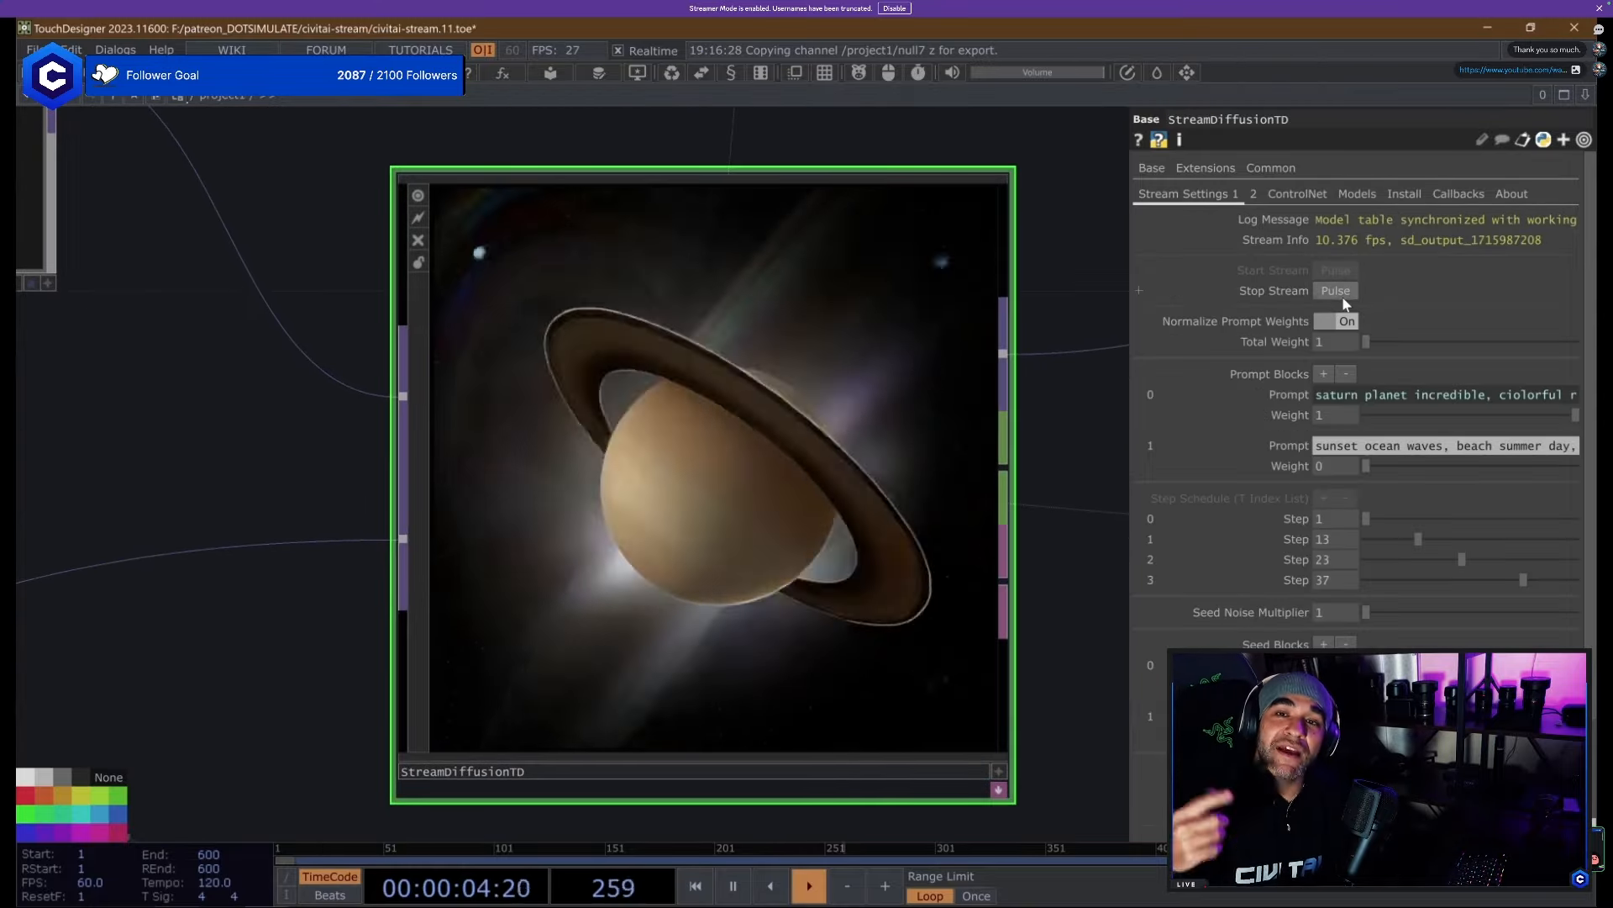
click(1340, 291)
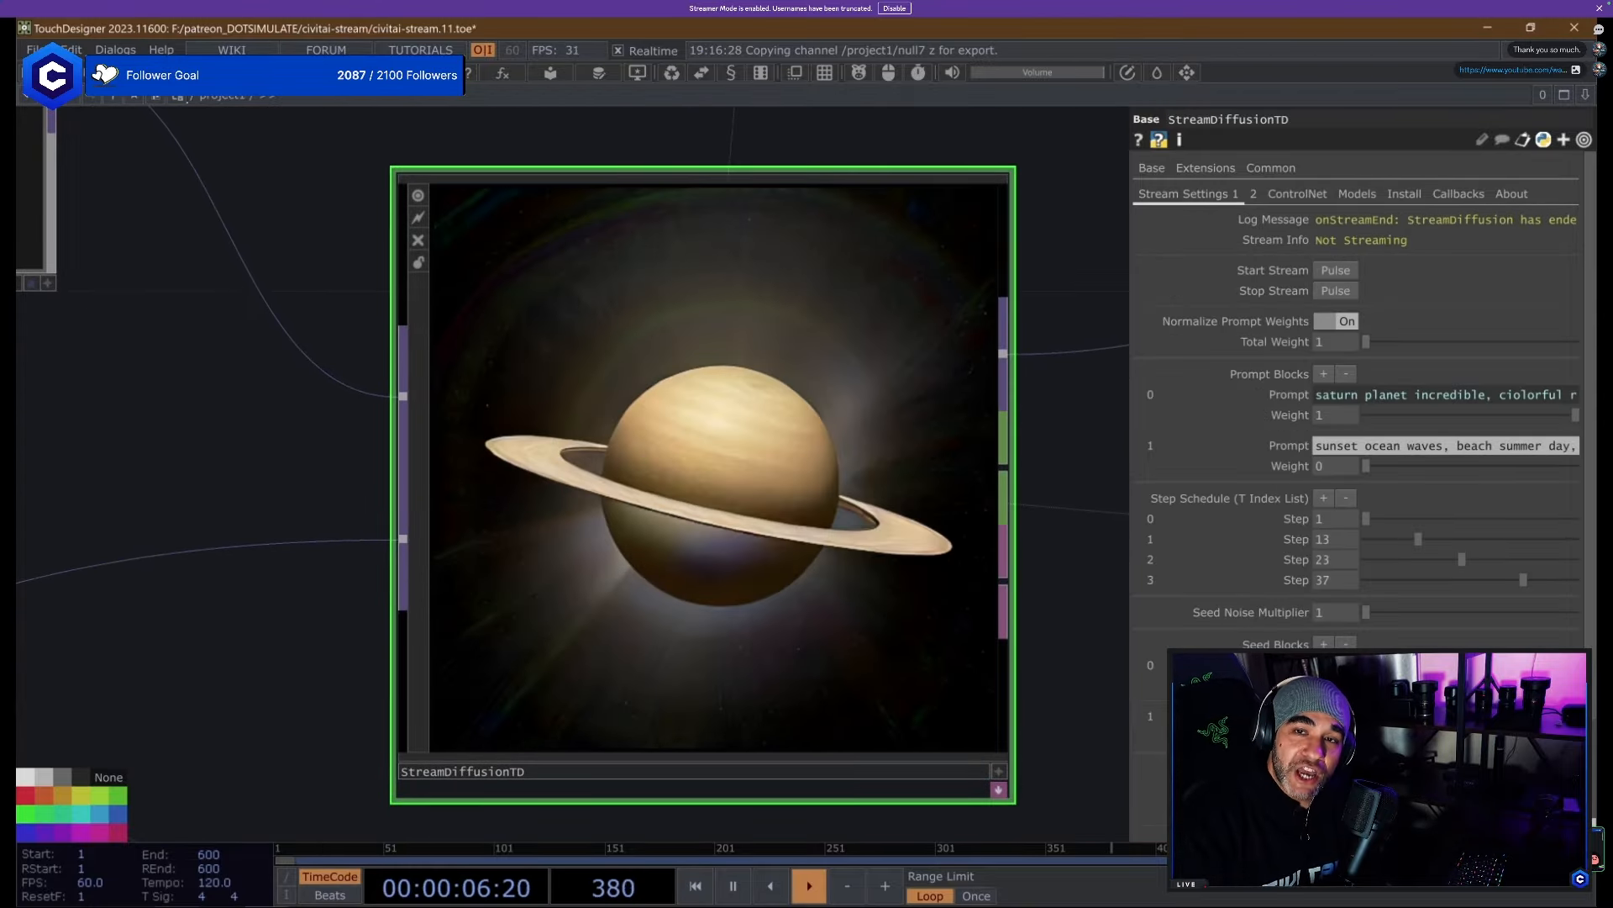